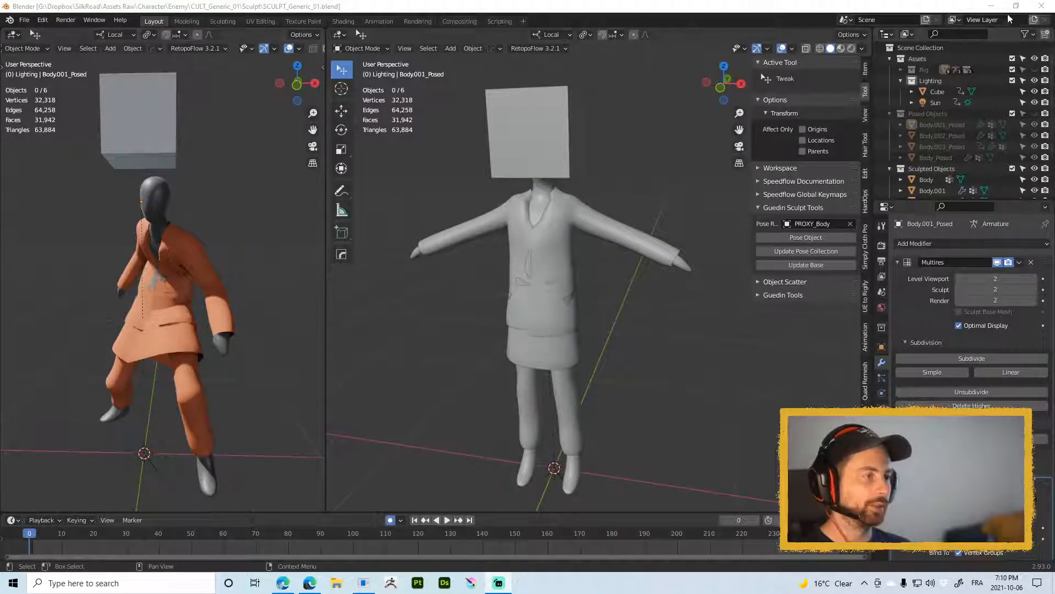
Step: Launch PureRef alongside the Blender character scene and bring its costume reference board onto the screen
click(991, 6)
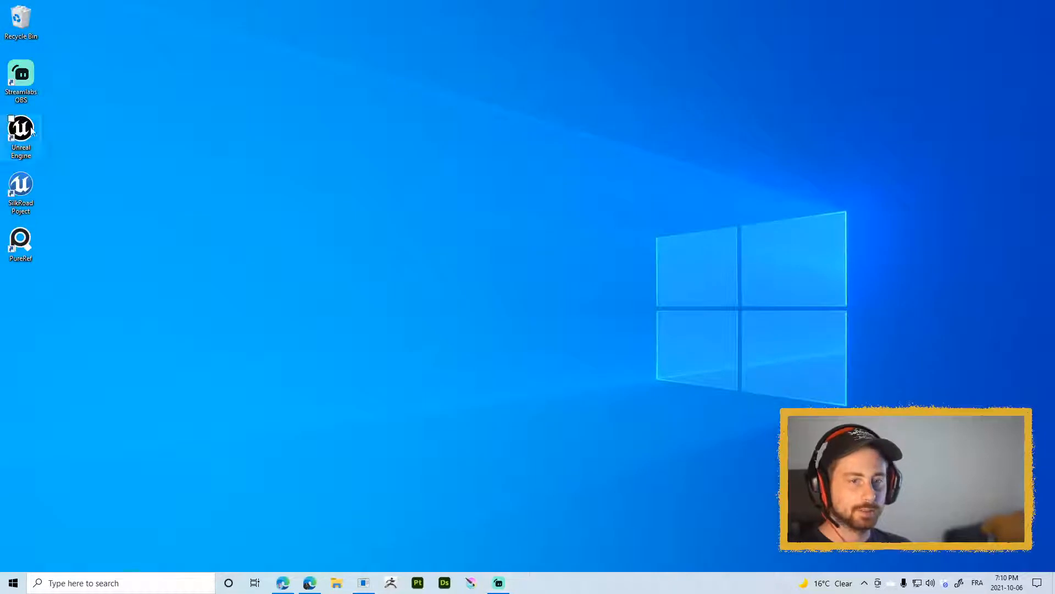
double_click(20, 242)
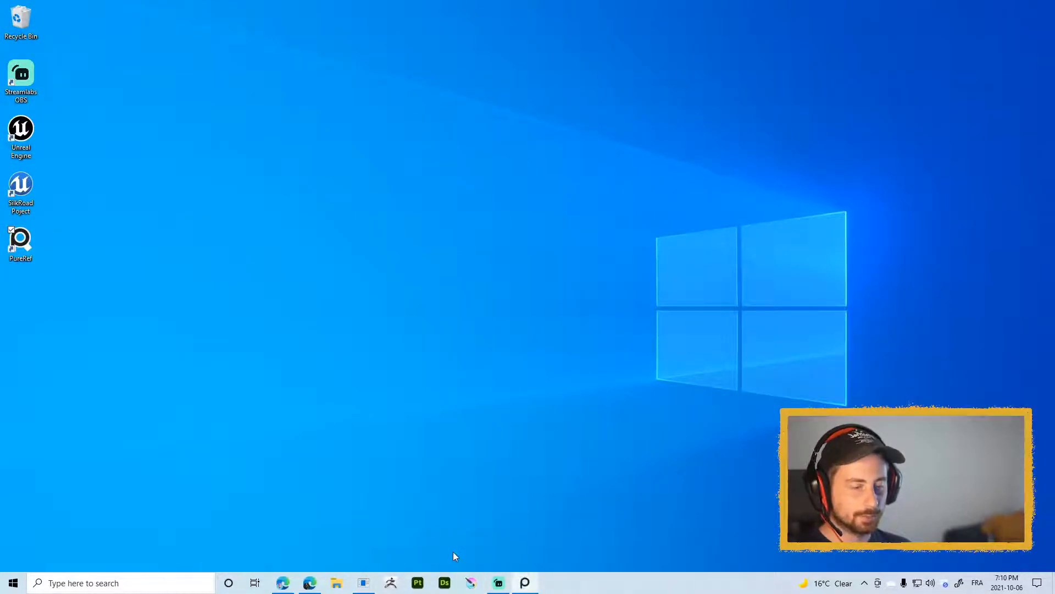
click(362, 584)
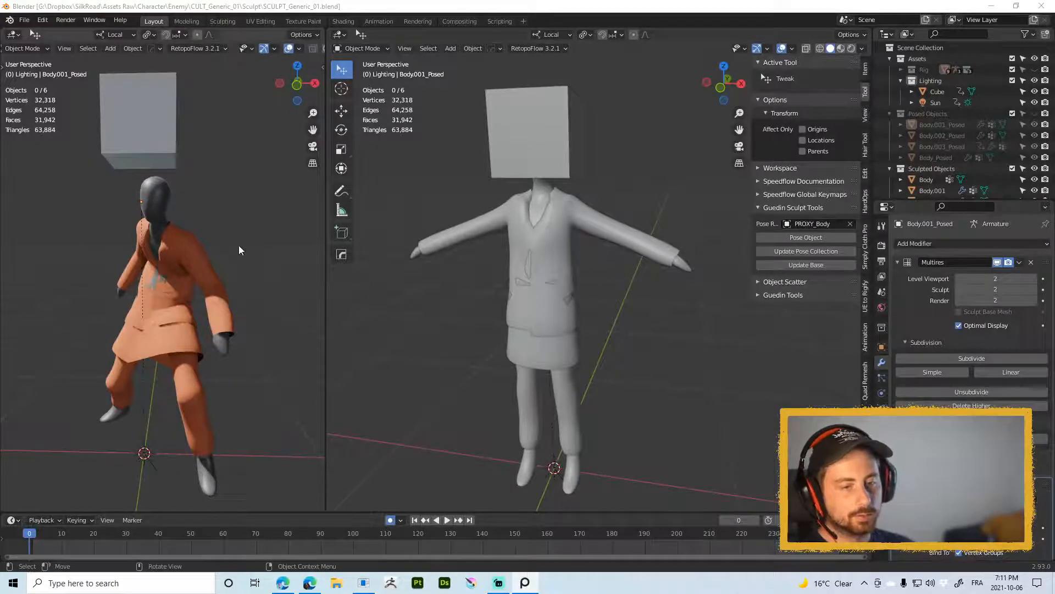
middle_drag(236, 245, 179, 252)
scroll(229, 273, up, 3)
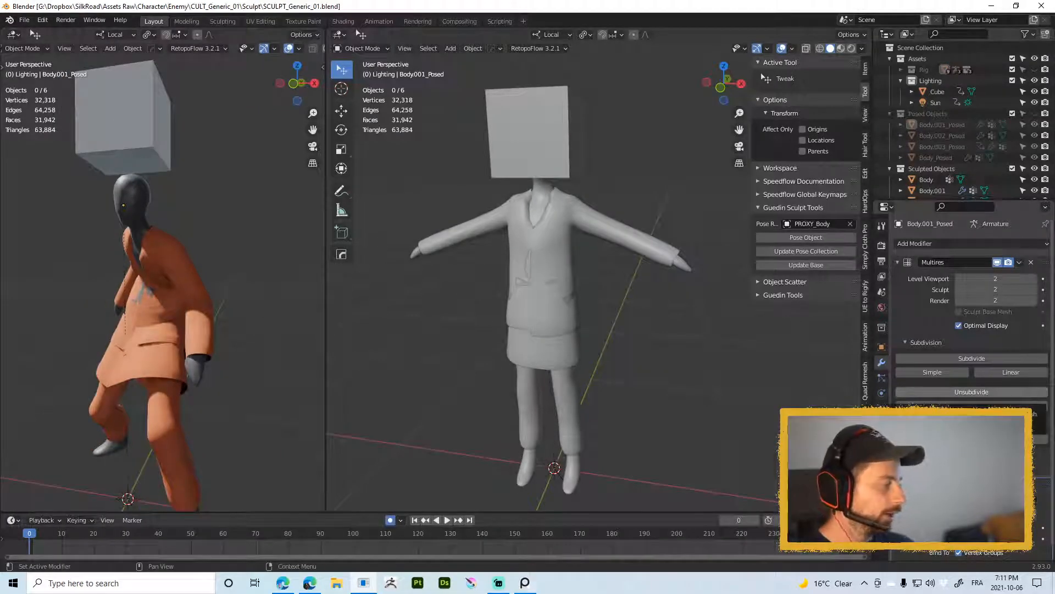
right_drag(1054, 439, 384, 497)
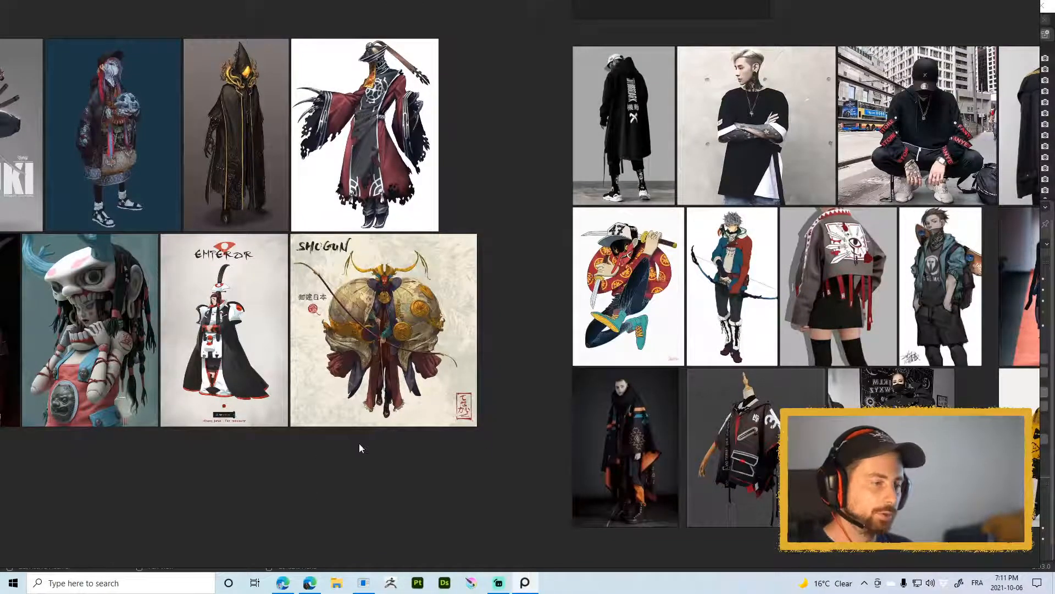
Step: Look over the whole reference board, covering the Street wear, Traditional and Chinese Gangster groups
scroll(384, 456, down, 5)
middle_drag(772, 486, 620, 307)
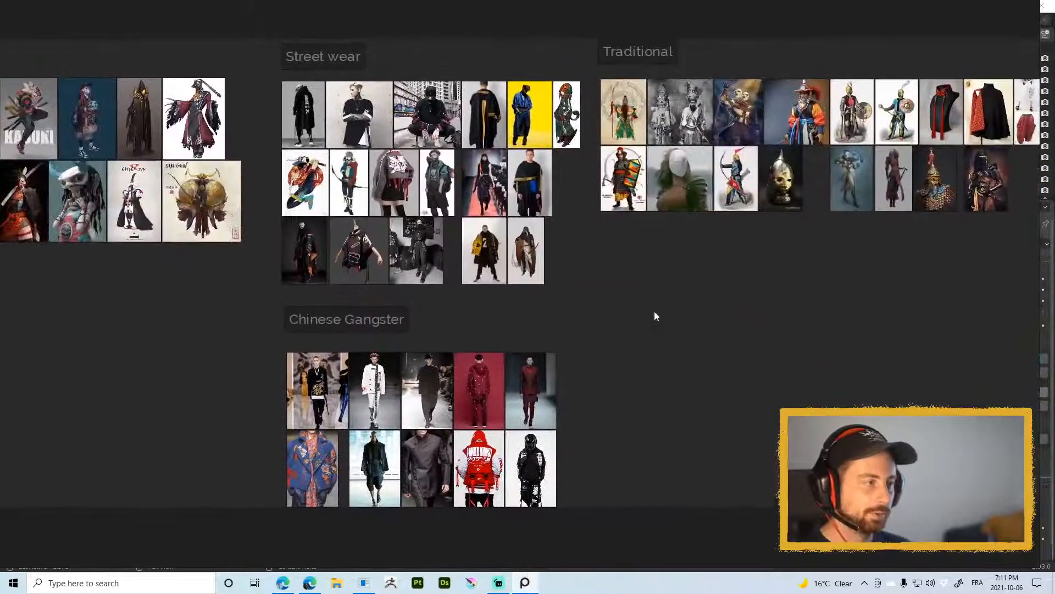
mouse_move(683, 314)
right_down()
mouse_move(698, 322)
mouse_move(692, 314)
right_up()
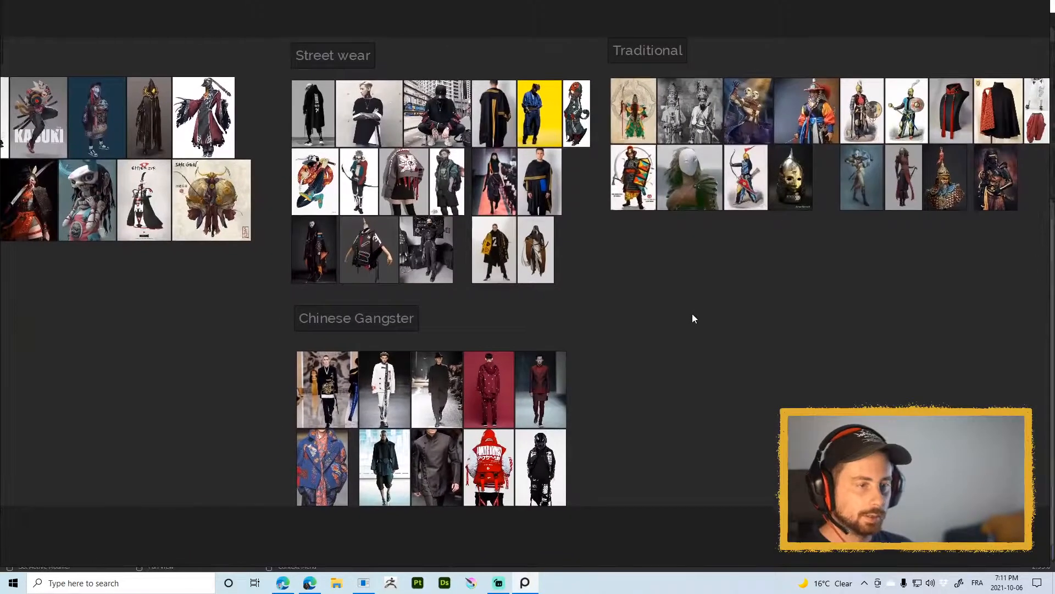
right_click(645, 270)
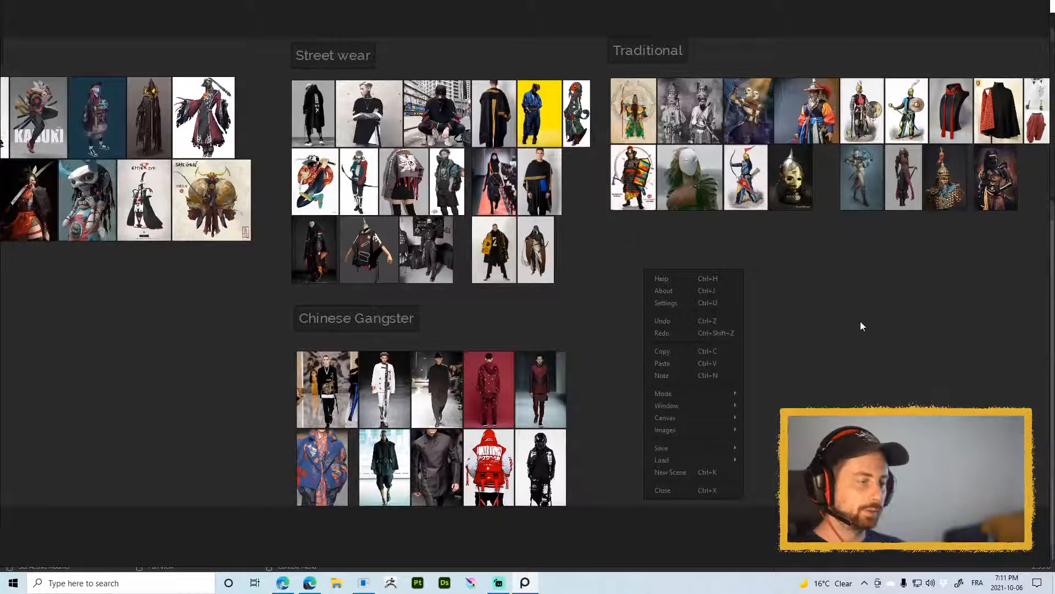
click(850, 306)
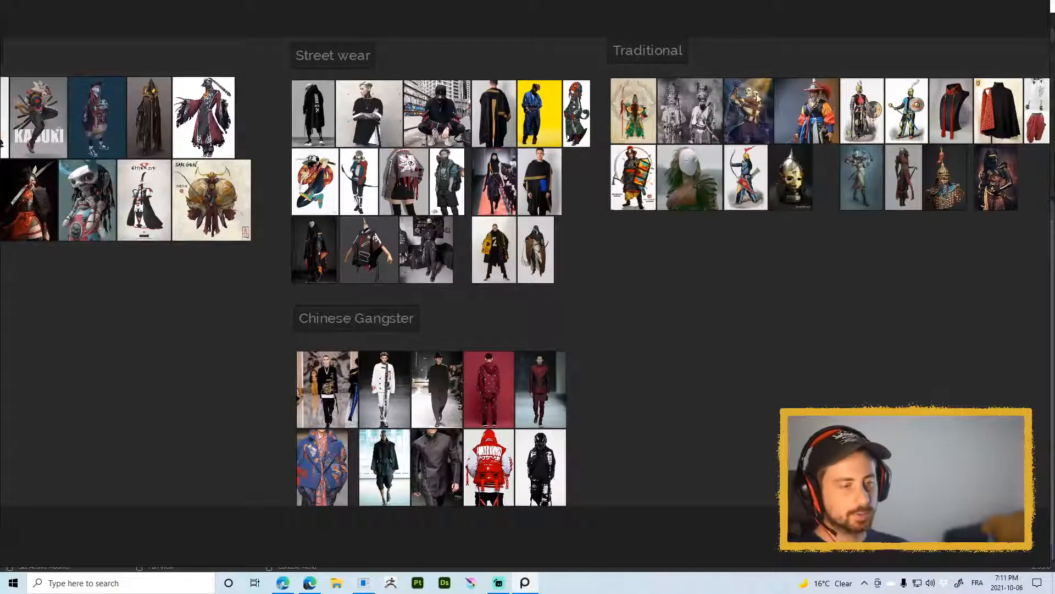
scroll(652, 309, up, 2)
middle_drag(604, 317, 668, 315)
scroll(674, 311, up, 1)
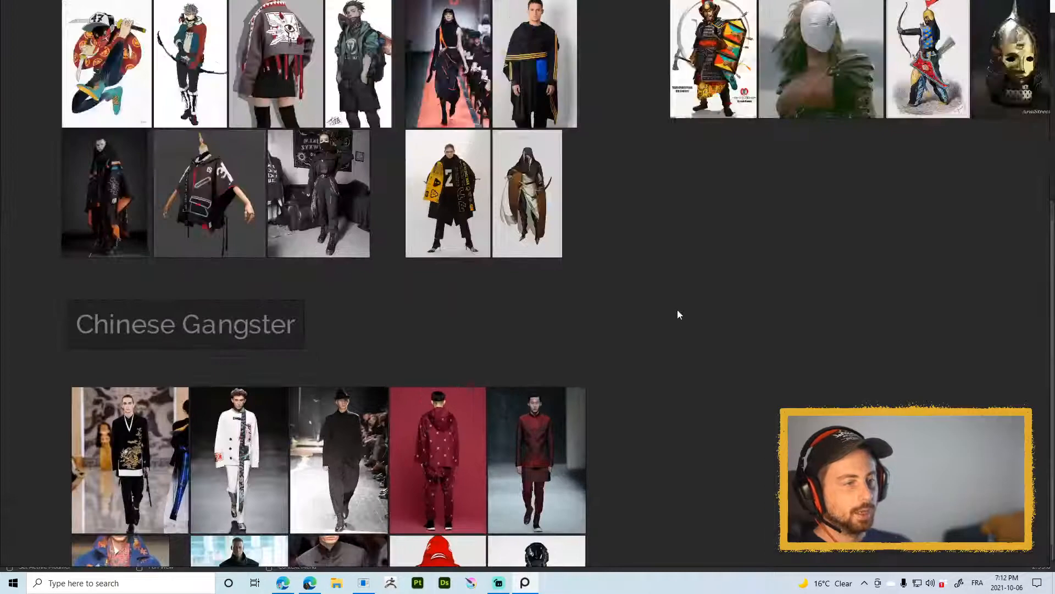
scroll(679, 310, down, 2)
middle_drag(378, 293, 516, 344)
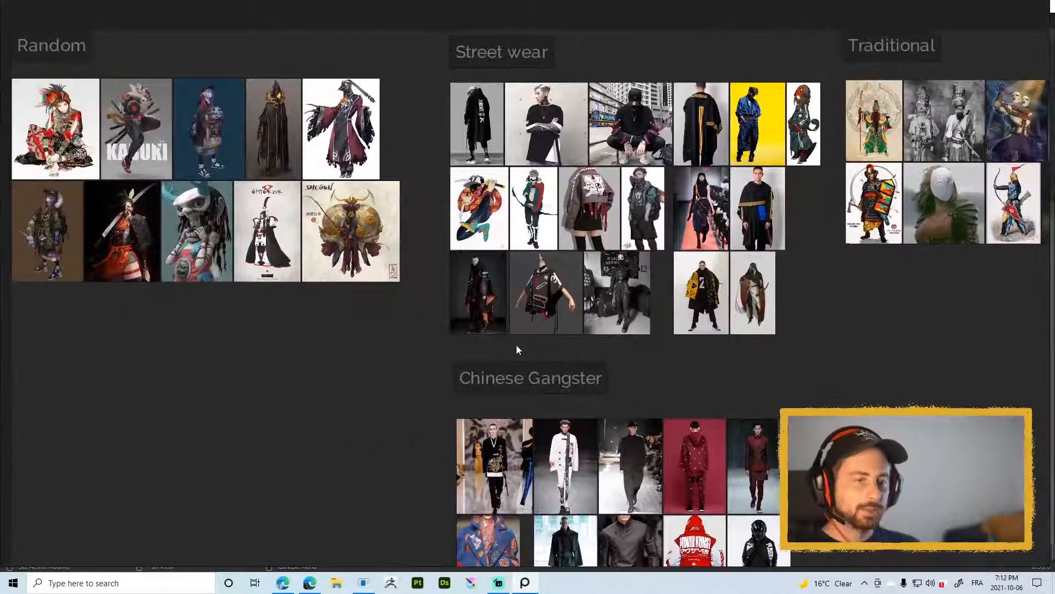
Step: Examine the character illustrations in the Random group at closer range
scroll(282, 386, up, 2)
middle_drag(282, 385, 586, 517)
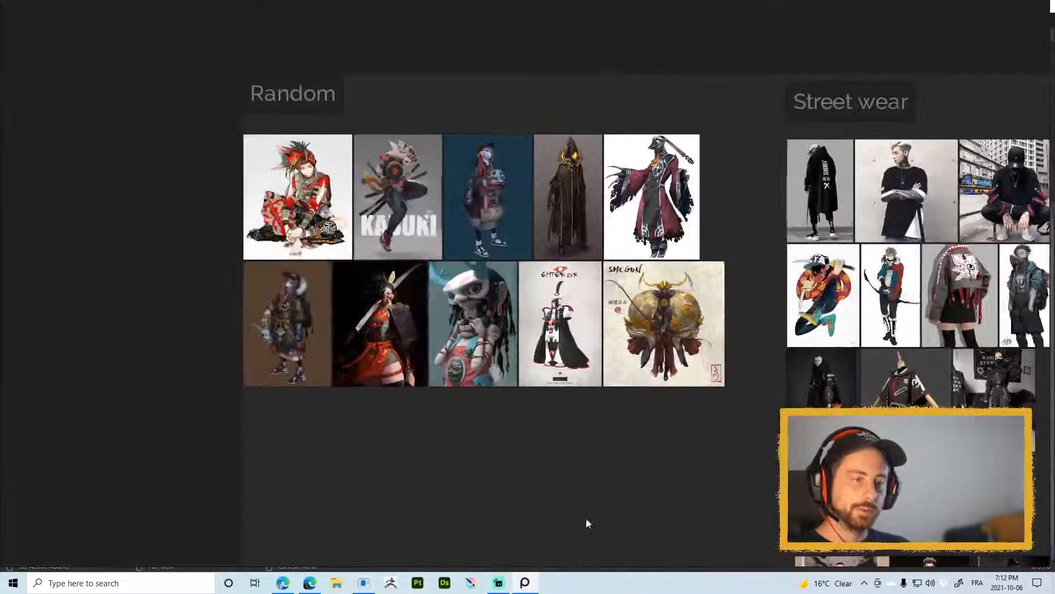
middle_drag(657, 493, 559, 488)
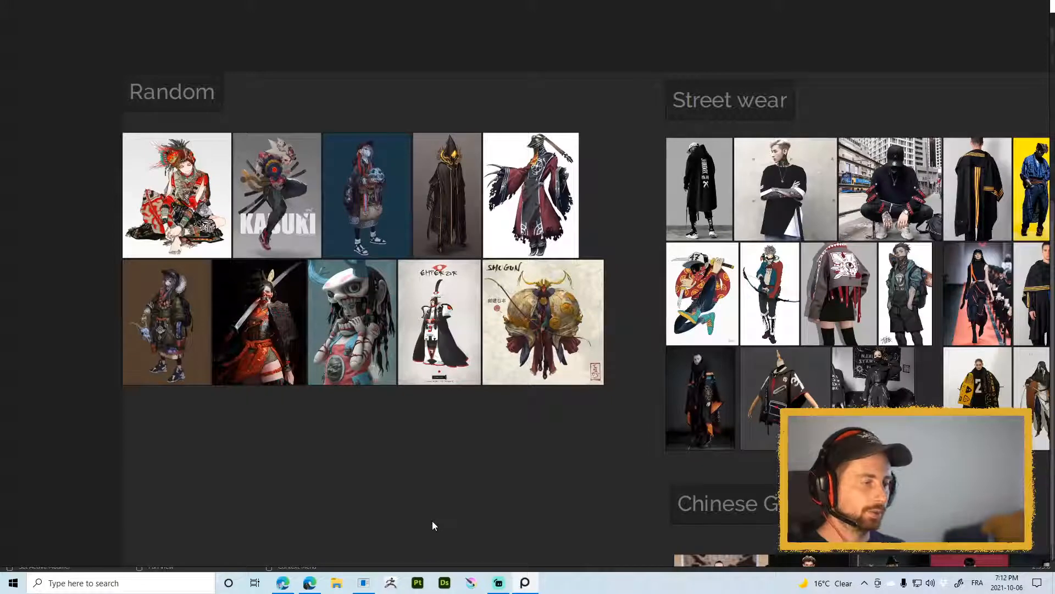
scroll(551, 528, up, 2)
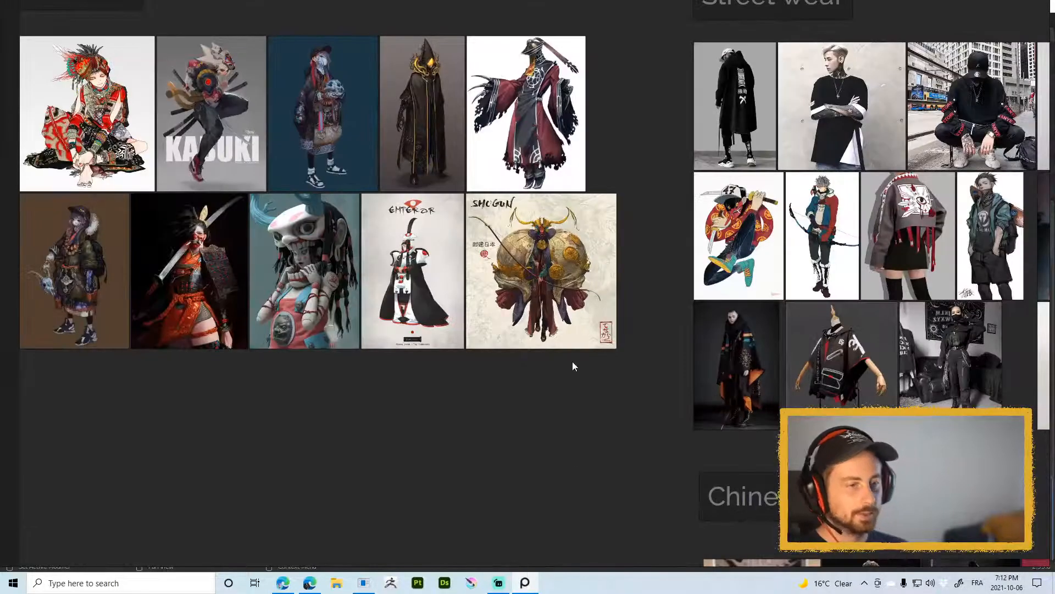
middle_drag(390, 400, 556, 431)
scroll(559, 426, up, 2)
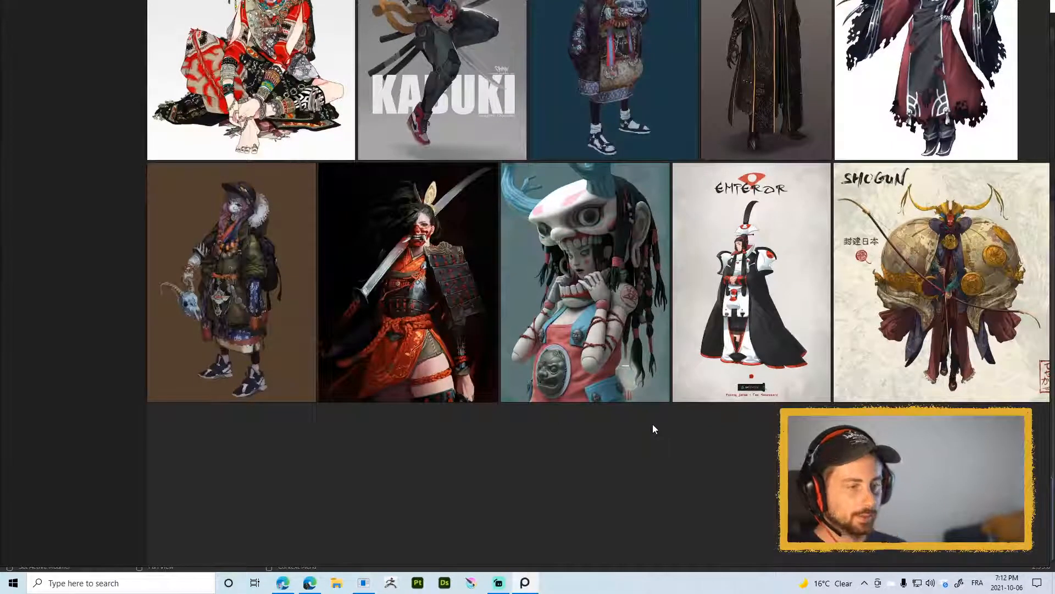
scroll(748, 415, down, 2)
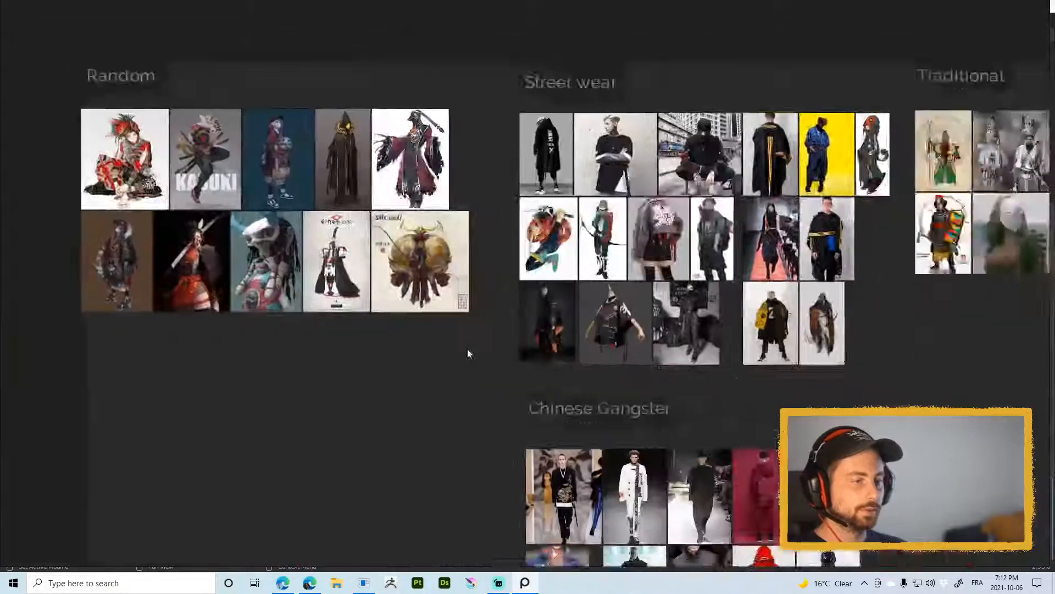
Step: Inspect the fur-hooded figure, the masked samurai and the neighbouring Random group illustrations in close-up
scroll(467, 354, up, 2)
middle_drag(213, 308, 569, 404)
scroll(339, 318, up, 3)
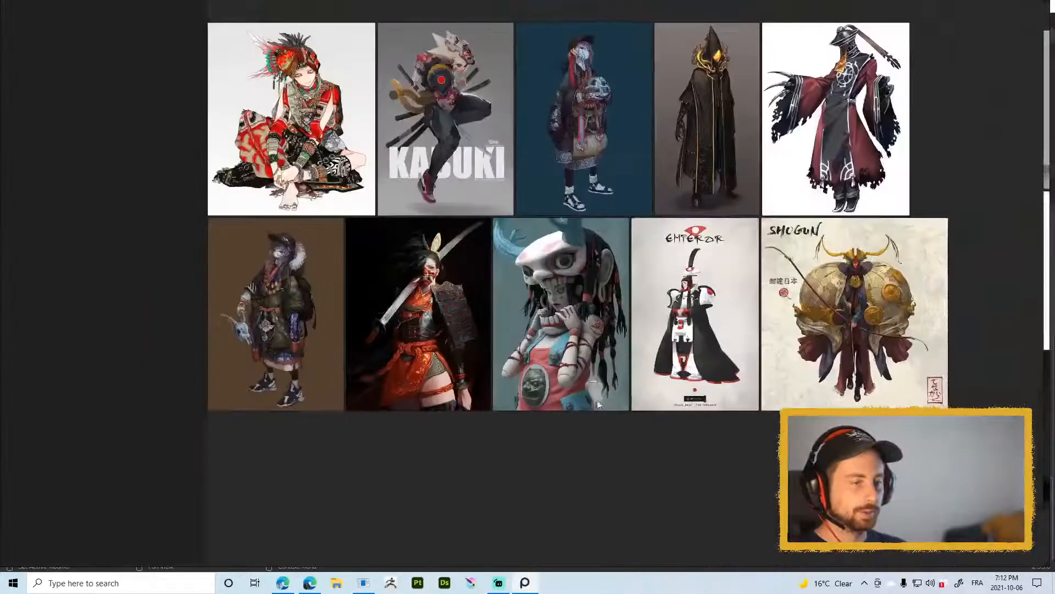
scroll(259, 370, up, 3)
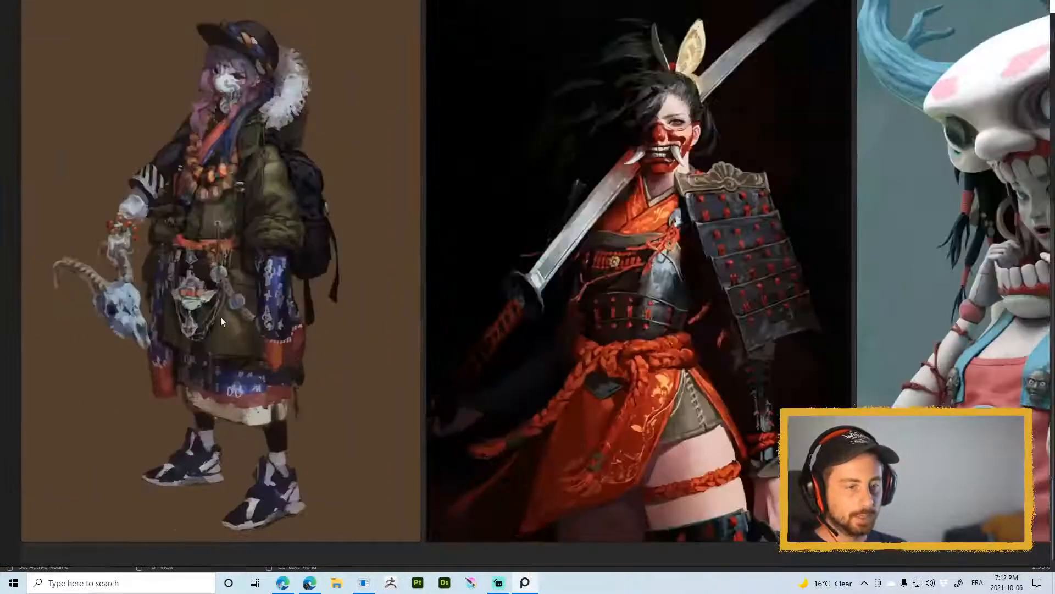
middle_drag(224, 470, 345, 507)
scroll(441, 344, down, 1)
middle_drag(852, 119, 493, 303)
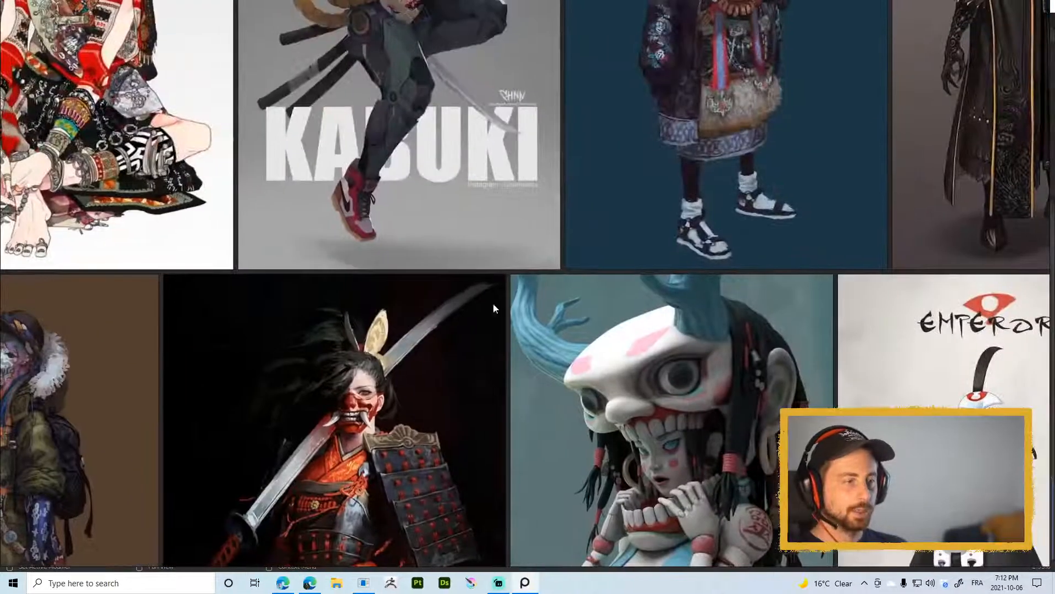
middle_drag(582, 205, 361, 493)
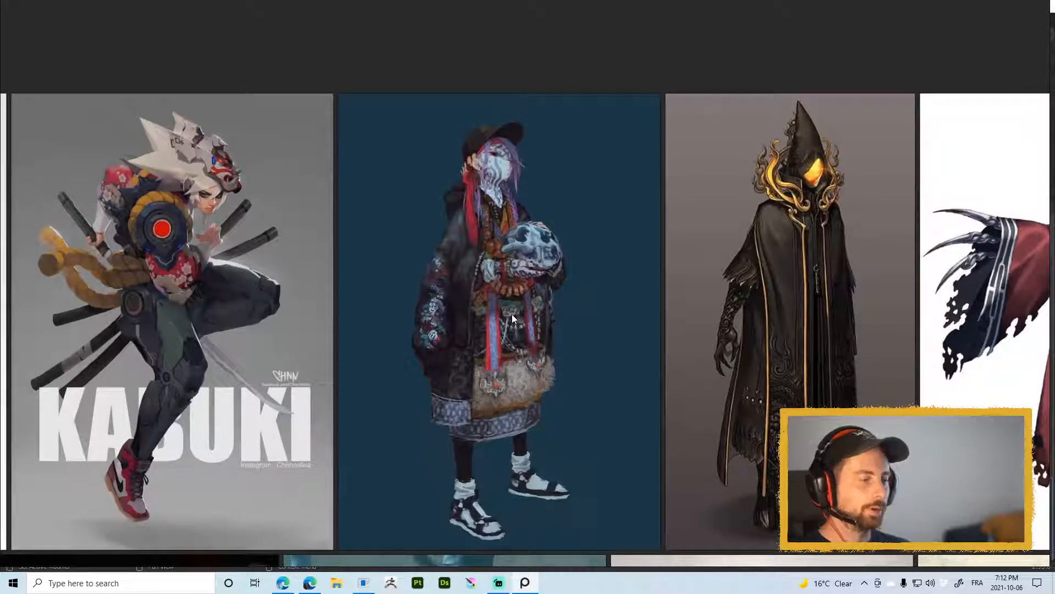
Step: Study the face markings, skull prop and layered coat of the capped figure on the dark blue background
scroll(457, 246, up, 5)
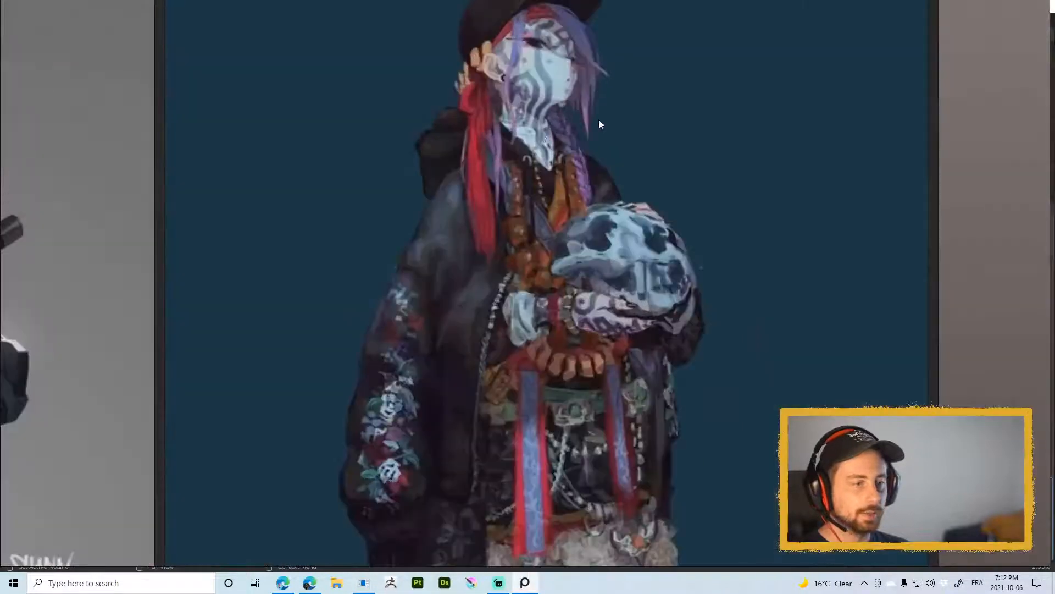
middle_drag(599, 120, 556, 314)
middle_drag(435, 237, 423, 178)
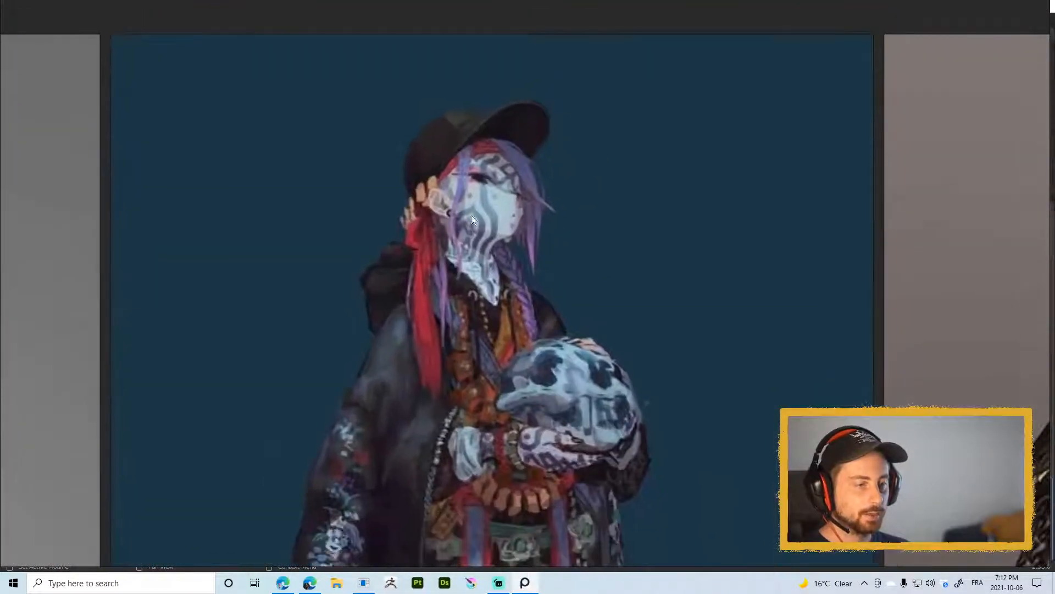
middle_drag(391, 222, 377, 157)
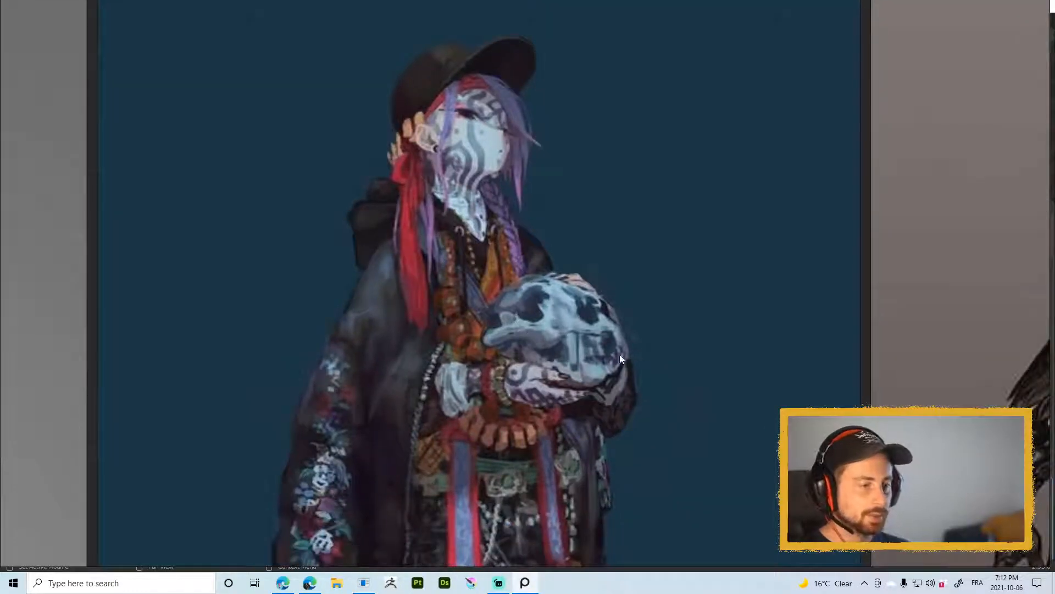
middle_drag(546, 431, 566, 242)
scroll(506, 281, down, 2)
scroll(473, 451, down, 1)
middle_drag(473, 451, 735, 273)
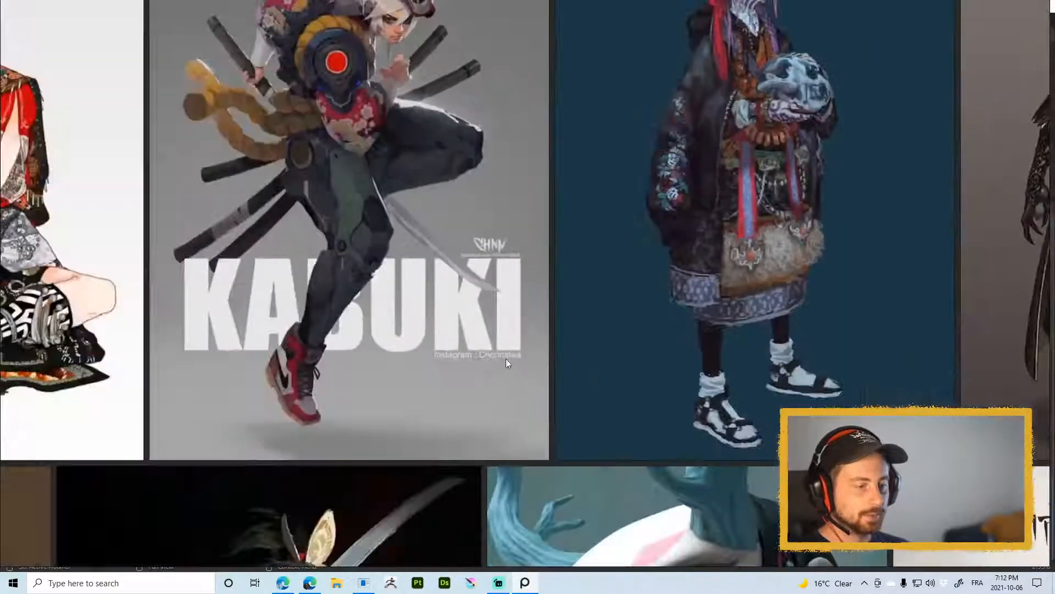
Step: Study the outfit and accessories of the fur-hooded figure on the brown background and compare it with its neighbours
scroll(506, 361, down, 1)
middle_drag(374, 458, 721, 303)
scroll(374, 430, up, 1)
middle_drag(374, 430, 523, 312)
scroll(523, 312, up, 2)
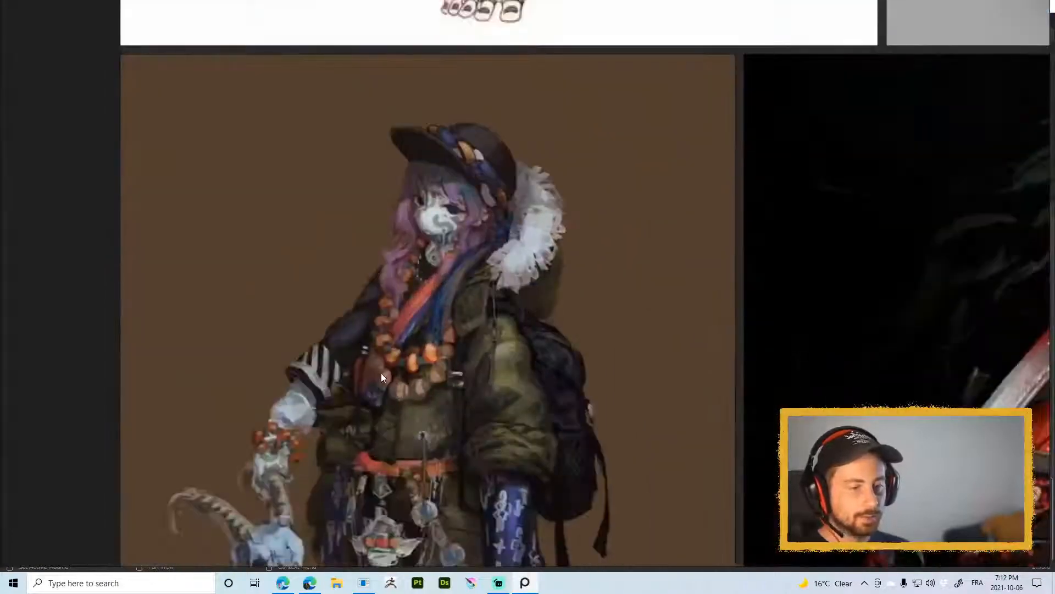
middle_drag(418, 417, 461, 346)
middle_drag(341, 411, 380, 385)
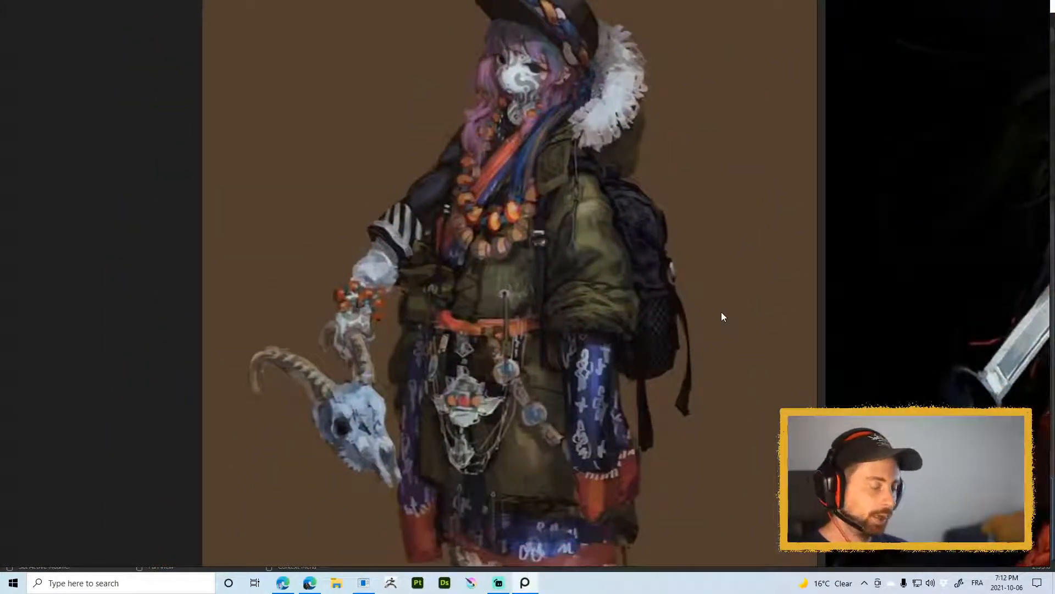
scroll(798, 330, down, 6)
middle_drag(830, 343, 533, 380)
scroll(312, 271, down, 1)
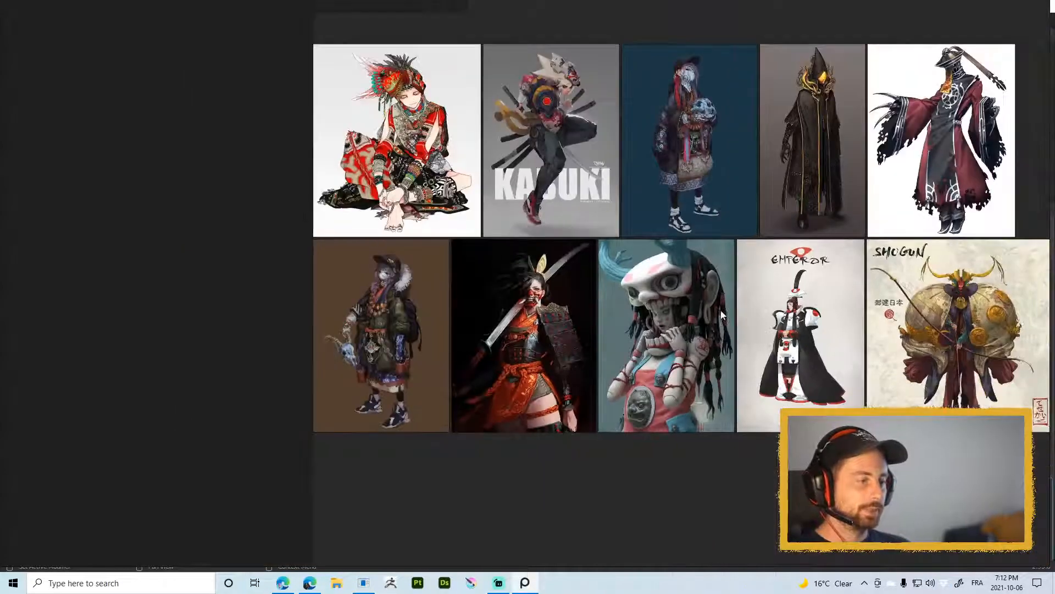
scroll(311, 271, up, 3)
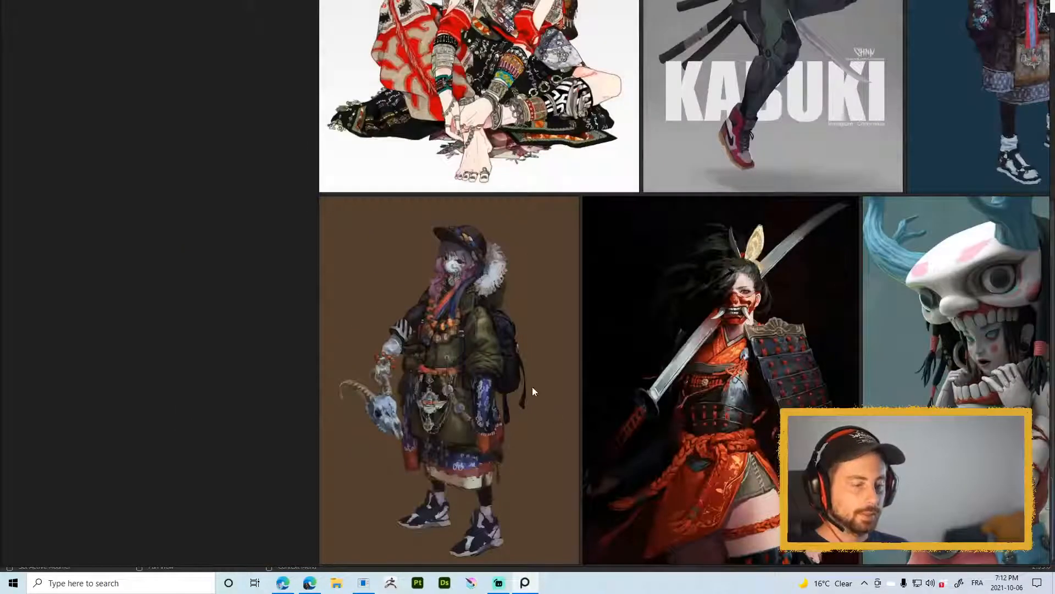
scroll(831, 357, down, 1)
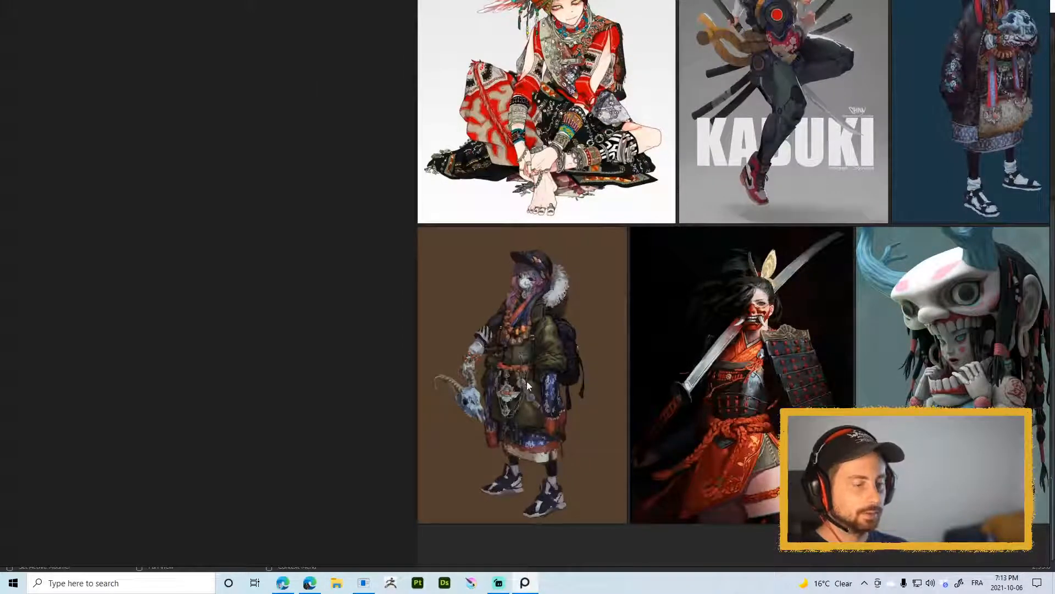
Step: Review the clothing and armour references in the Street wear and Traditional groups
middle_drag(742, 267, 540, 313)
scroll(597, 338, down, 5)
middle_drag(597, 362, 78, 318)
scroll(60, 330, up, 2)
middle_drag(715, 338, 270, 349)
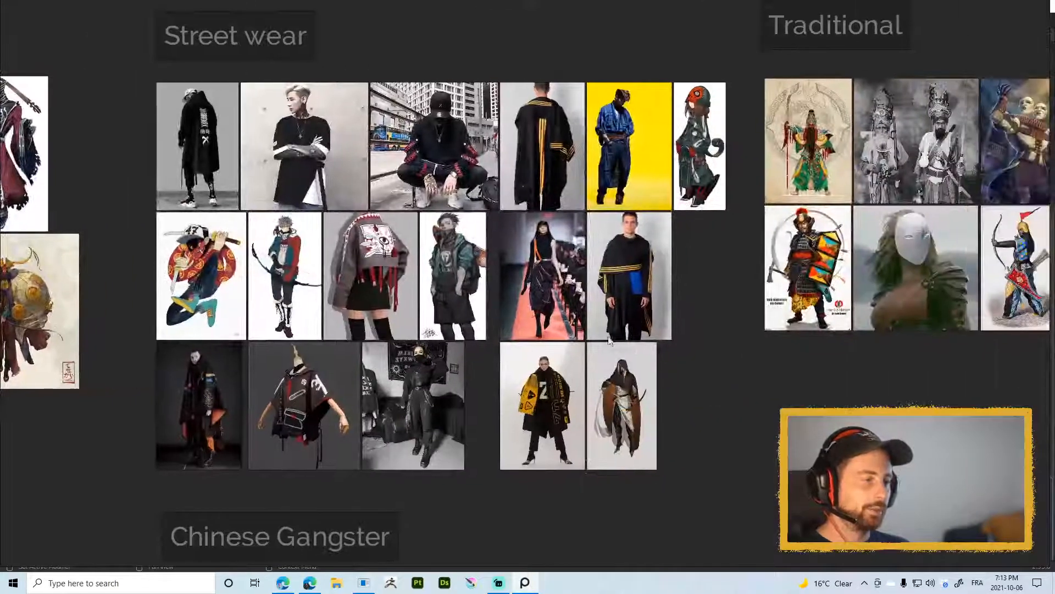
middle_drag(835, 342, 503, 332)
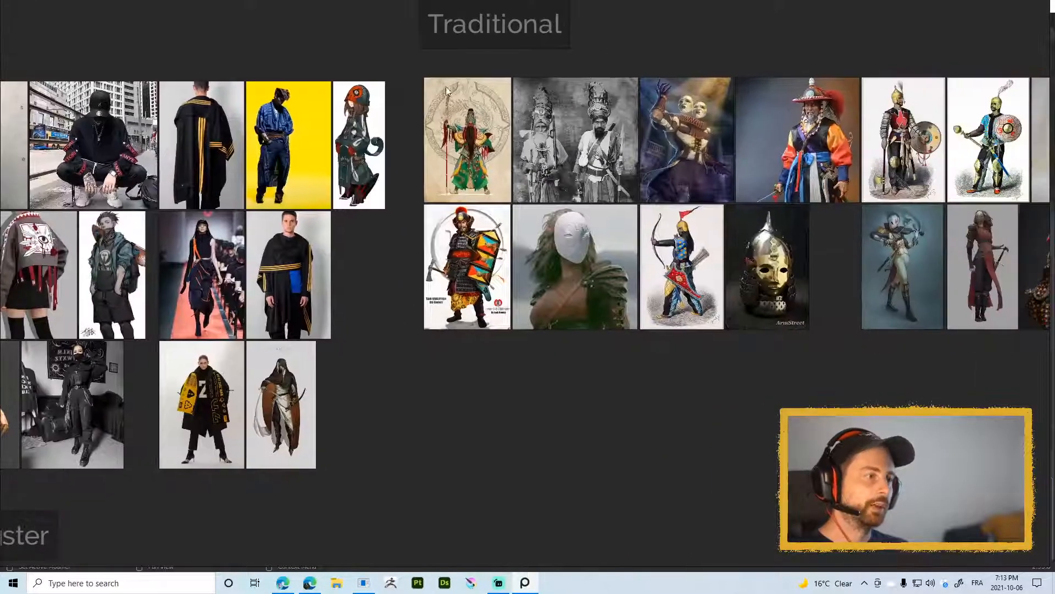
middle_drag(354, 98, 174, 154)
scroll(452, 365, down, 2)
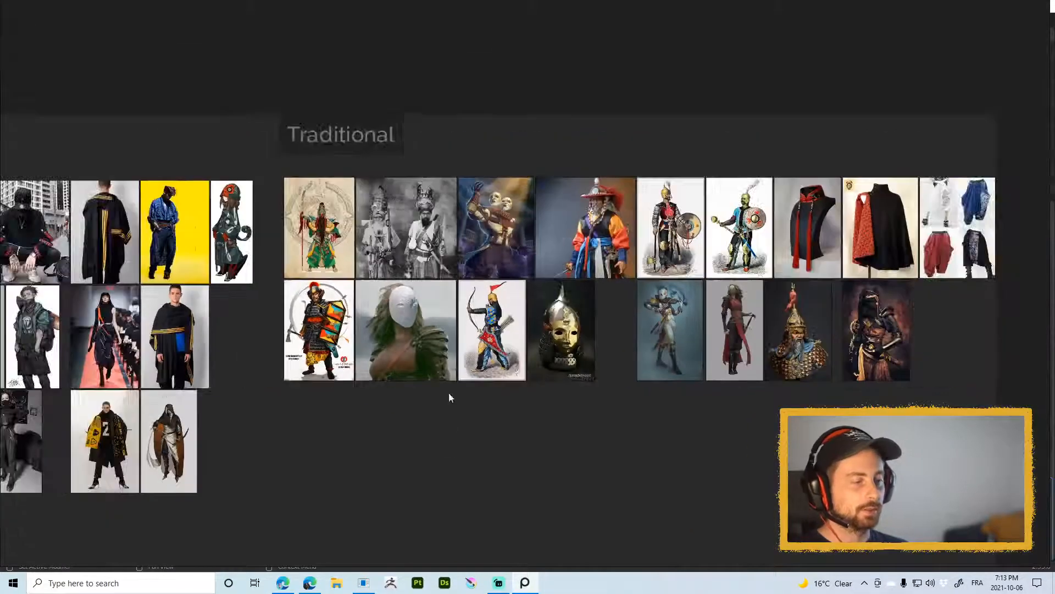
Step: Examine the jackets and coats in the Chinese Gangster group at close range
mouse_move(386, 456)
middle_down()
mouse_move(627, 254)
mouse_move(600, 277)
middle_up()
mouse_move(308, 335)
middle_down()
mouse_move(570, 233)
mouse_move(599, 278)
mouse_move(567, 250)
middle_up()
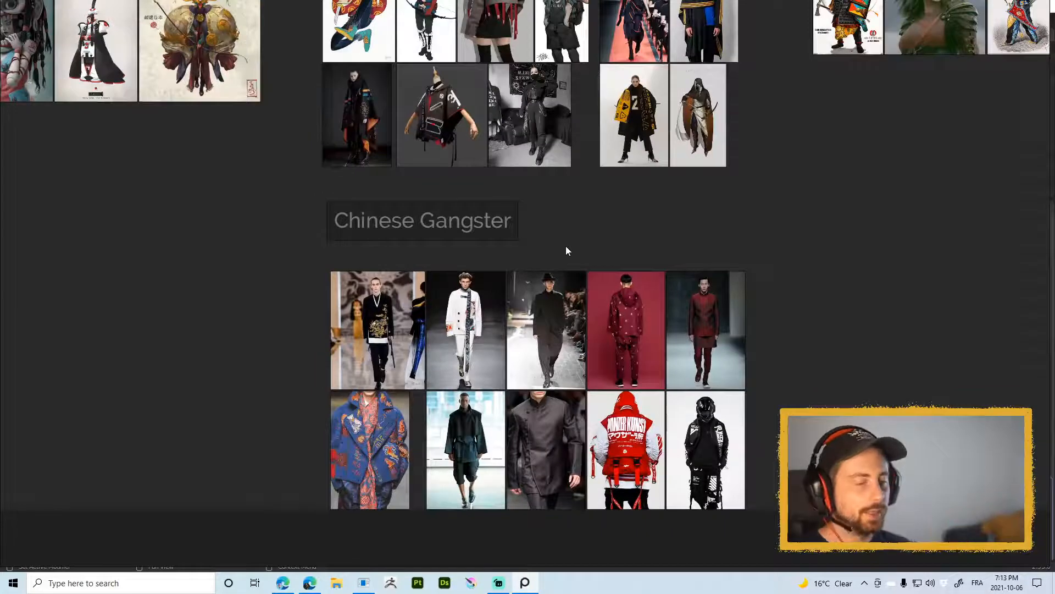
scroll(566, 251, up, 3)
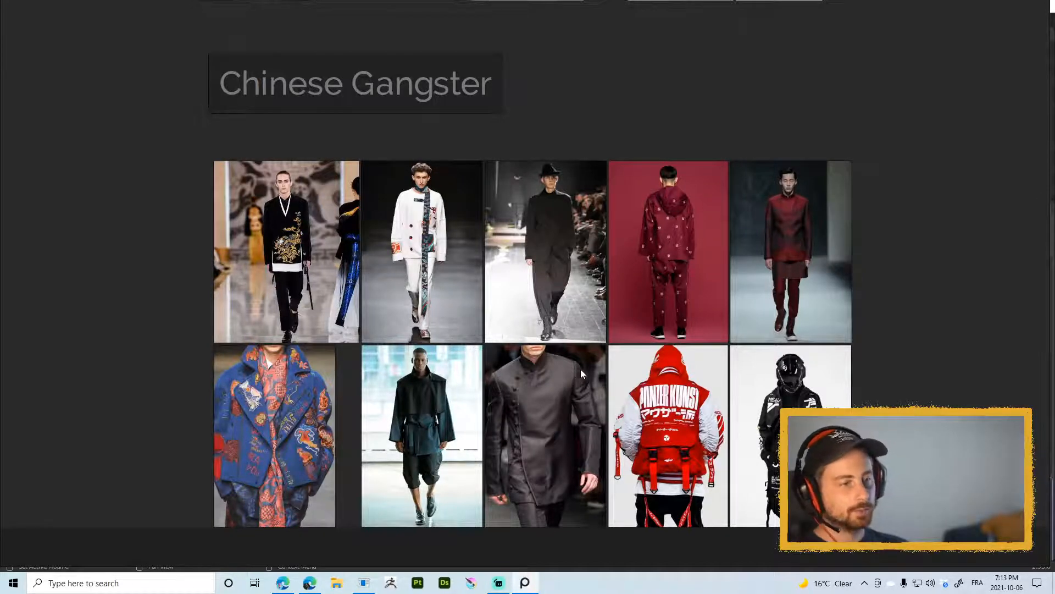
scroll(600, 365, up, 2)
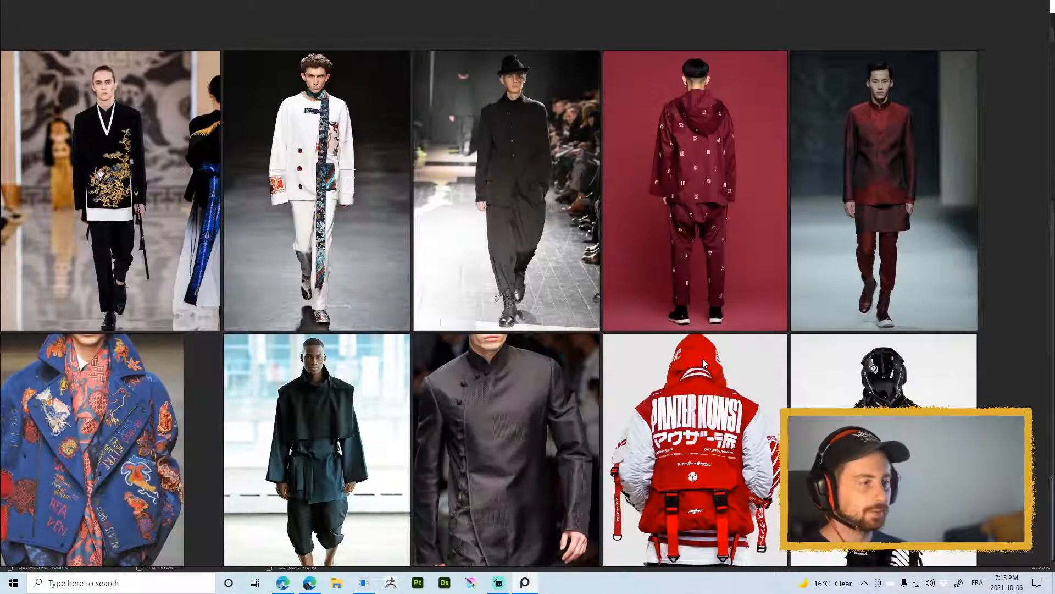
Step: Examine the maroon hooded outfit and the red high-collared runway suit in the Chinese Gangster references
middle_drag(758, 274, 495, 260)
scroll(494, 261, up, 4)
middle_drag(723, 127, 578, 259)
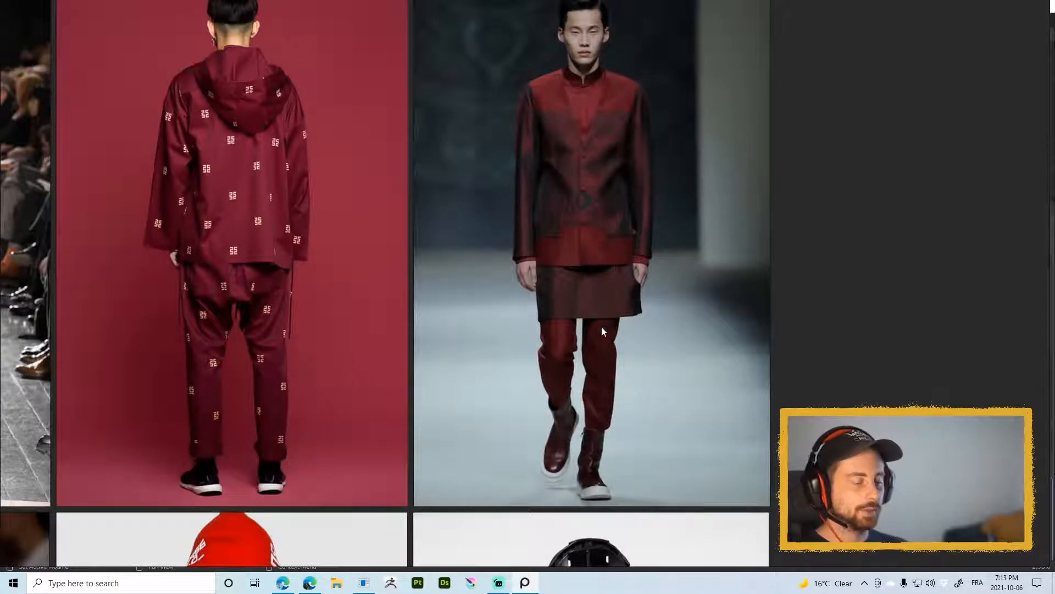
scroll(602, 326, down, 2)
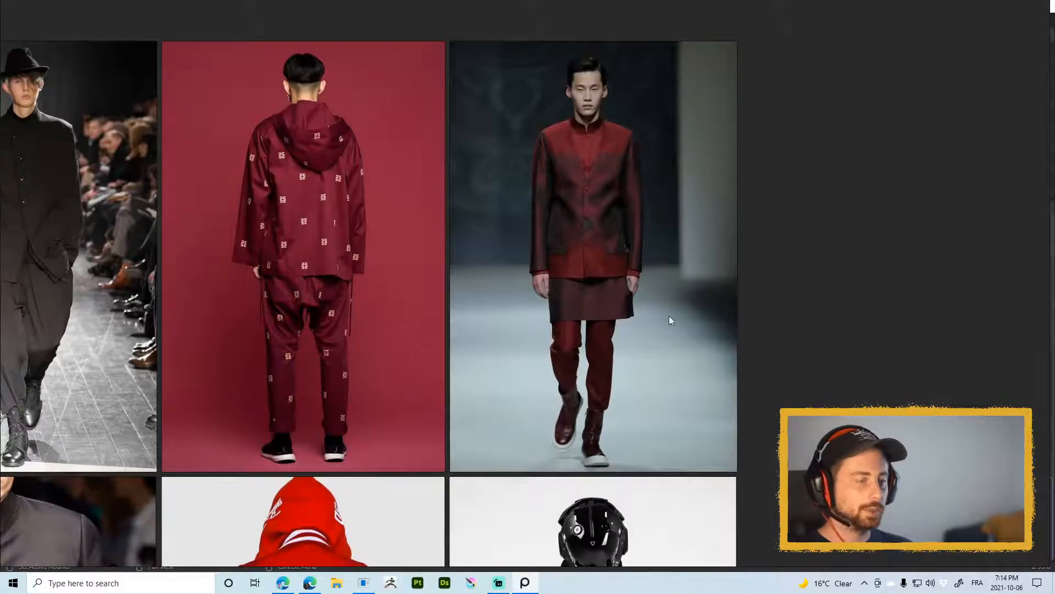
scroll(668, 316, down, 4)
scroll(527, 369, up, 2)
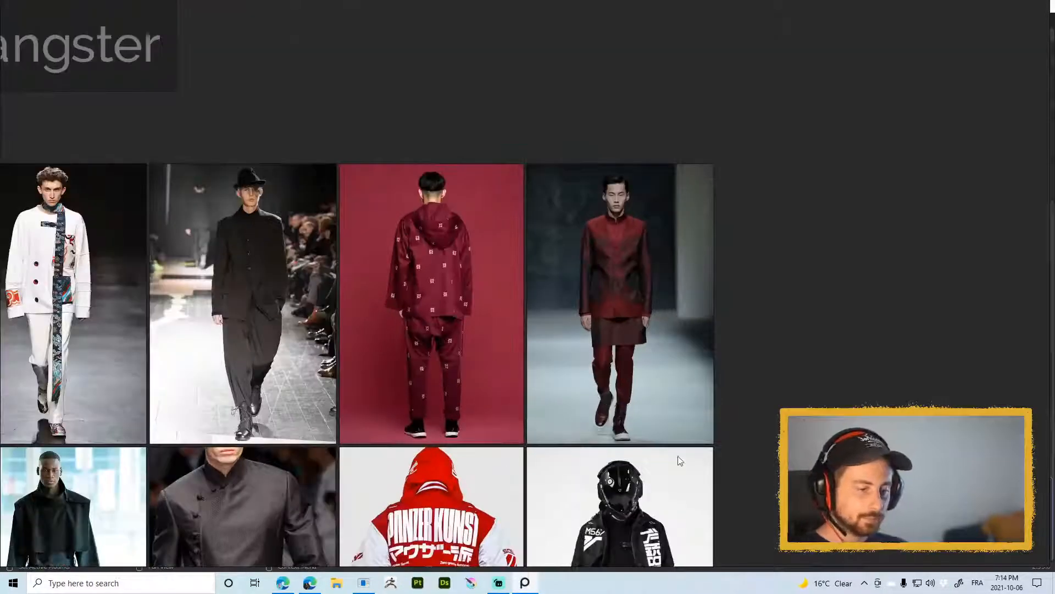
scroll(606, 358, up, 3)
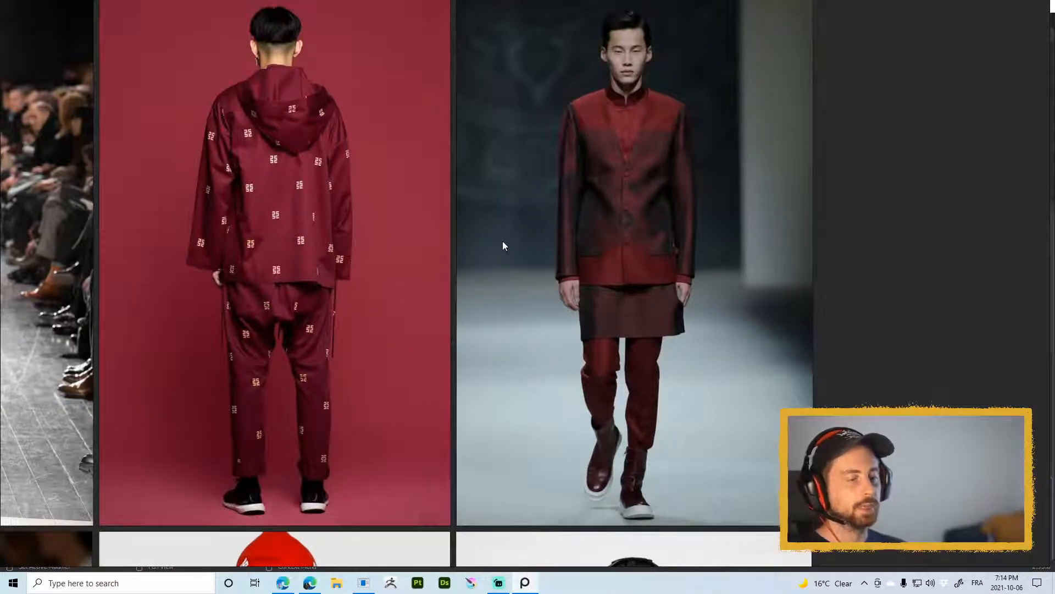
scroll(503, 241, down, 3)
scroll(506, 246, up, 1)
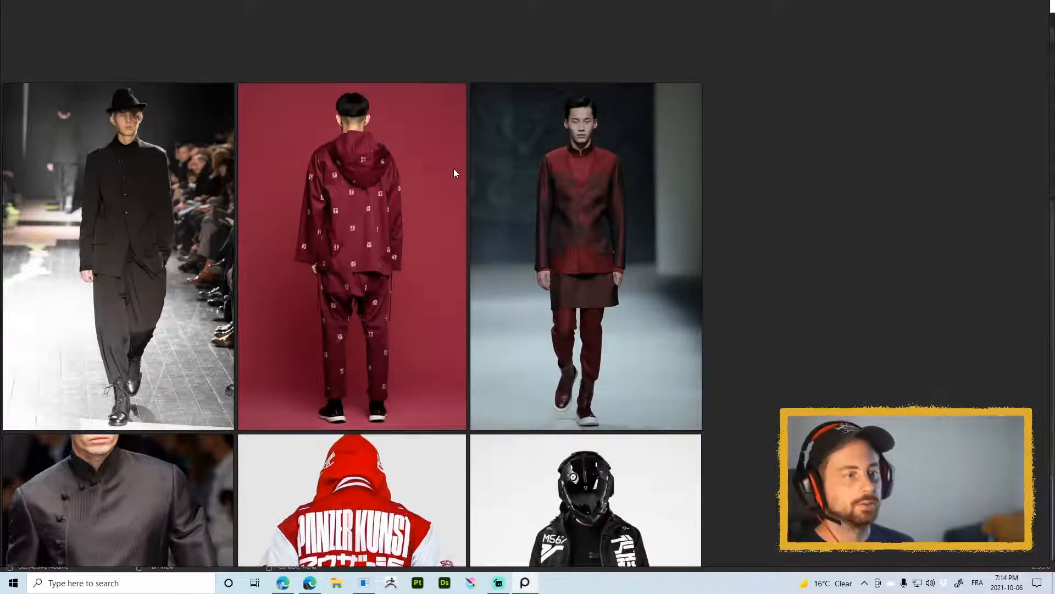
Step: Move the PureRef board off this screen to return to the character scene in Blender
right_drag(304, 36, 1054, 41)
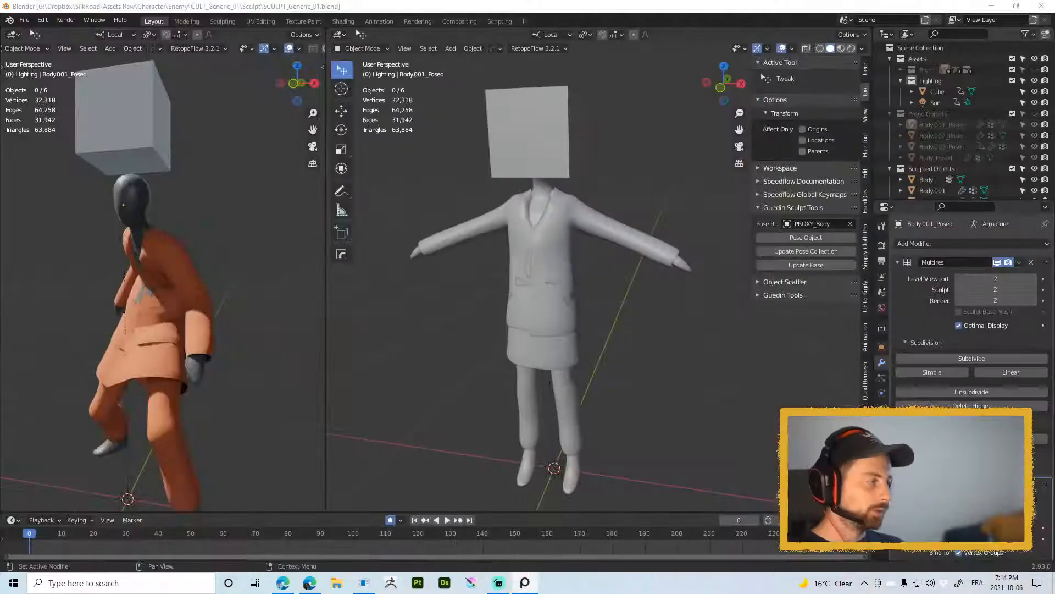
right_drag(1054, 173, 1029, 195)
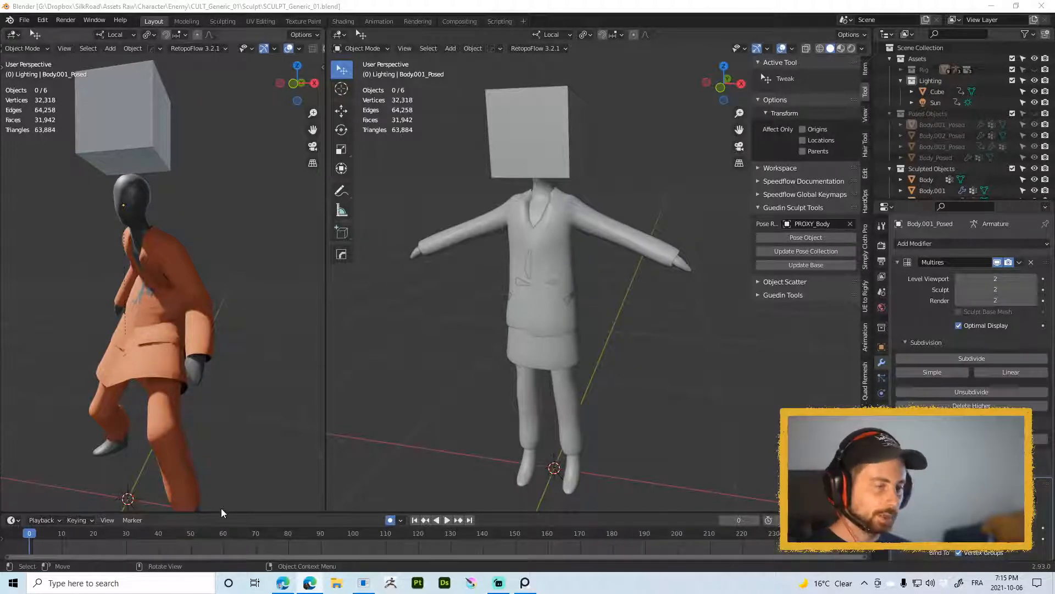
right_click(591, 153)
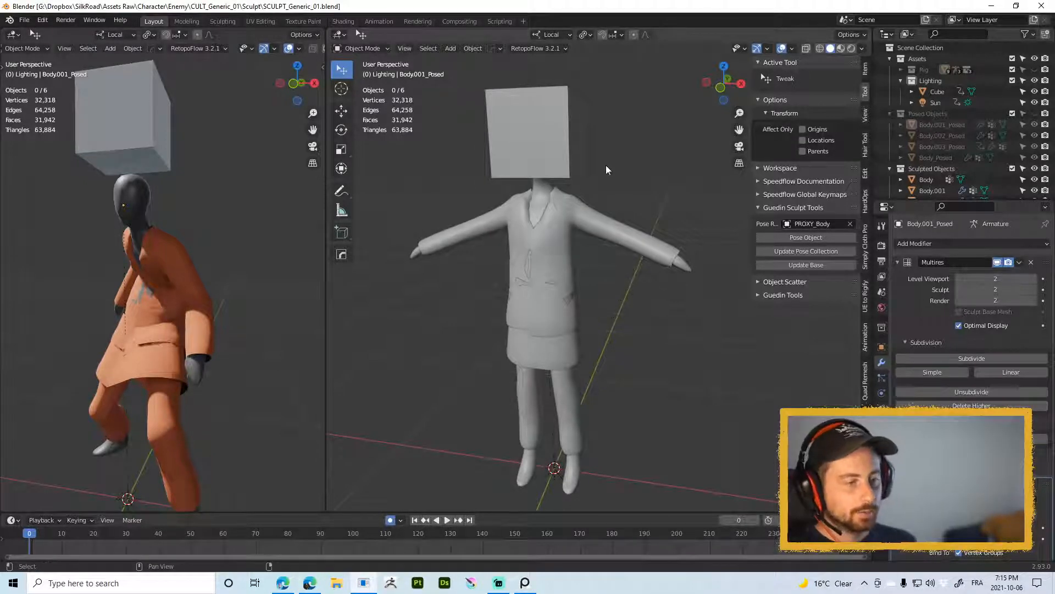
Step: Scale the cube above the character down uniformly to roughly the size of the head
middle_drag(530, 230, 576, 262)
scroll(575, 262, up, 4)
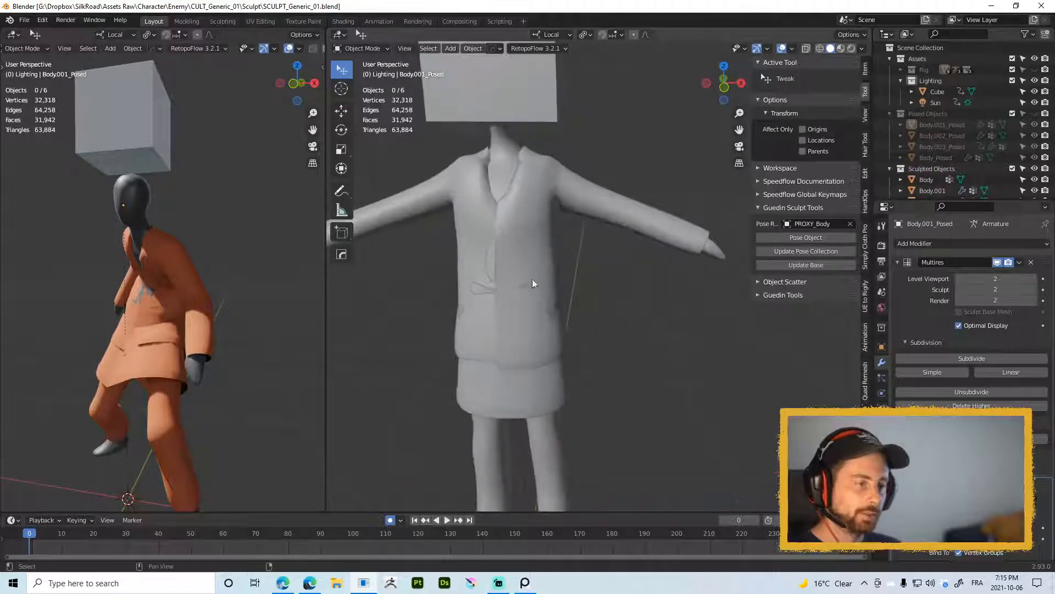
click(565, 189)
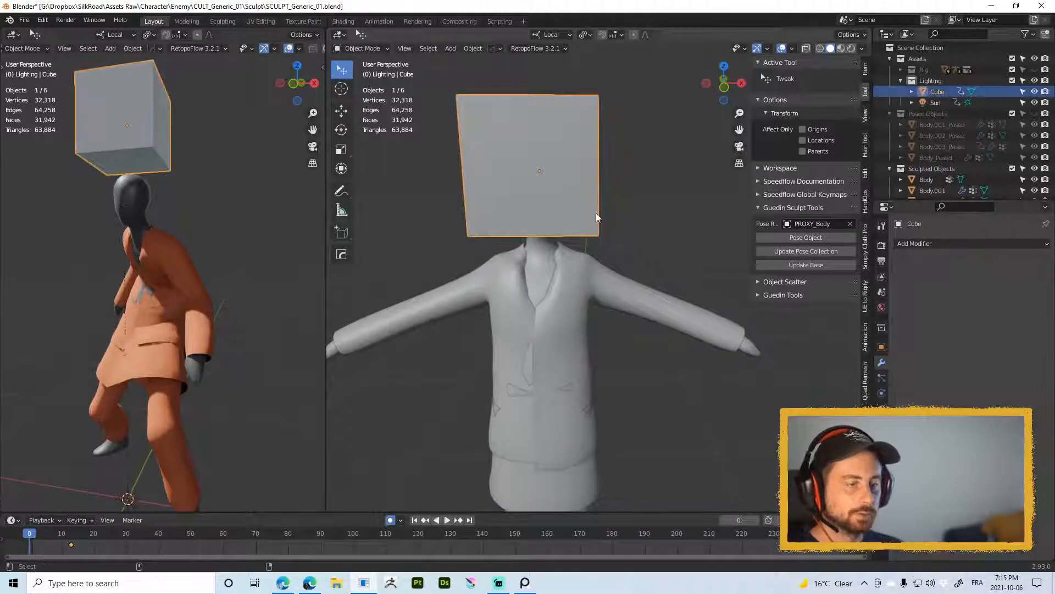
shift+middle_drag(597, 177, 584, 252)
scroll(584, 254, up, 1)
key(s)
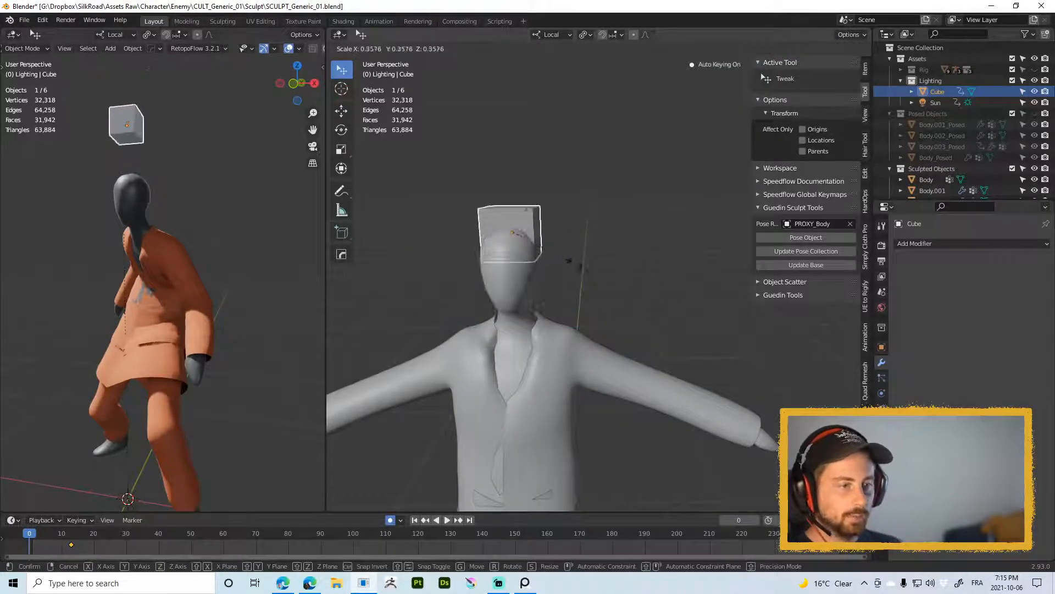
click(581, 282)
Step: Move the cube over the head in the right side view, about -4.4 cm in Y and 0.9 cm in Z
scroll(571, 282, down, 2)
middle_drag(565, 281, 448, 263)
key(g)
click(682, 310)
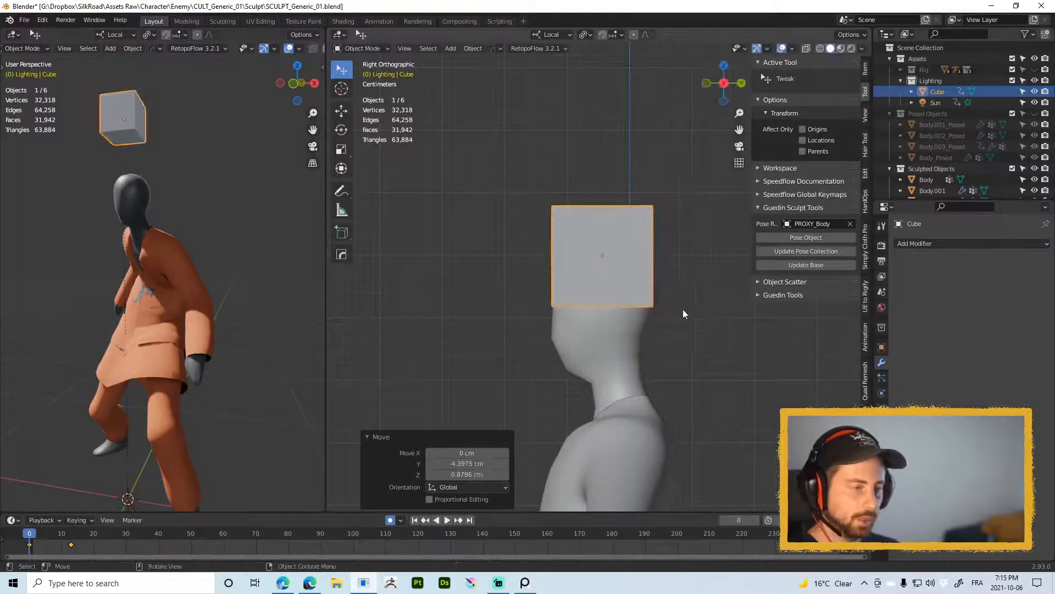
click(681, 313)
Step: Add a level 2 Subdivision modifier to the cube and scale it up about 1.42 times around the head
middle_drag(594, 272, 572, 294)
key(ctrl+2)
click(592, 288)
key(ctrl+2)
click(557, 264)
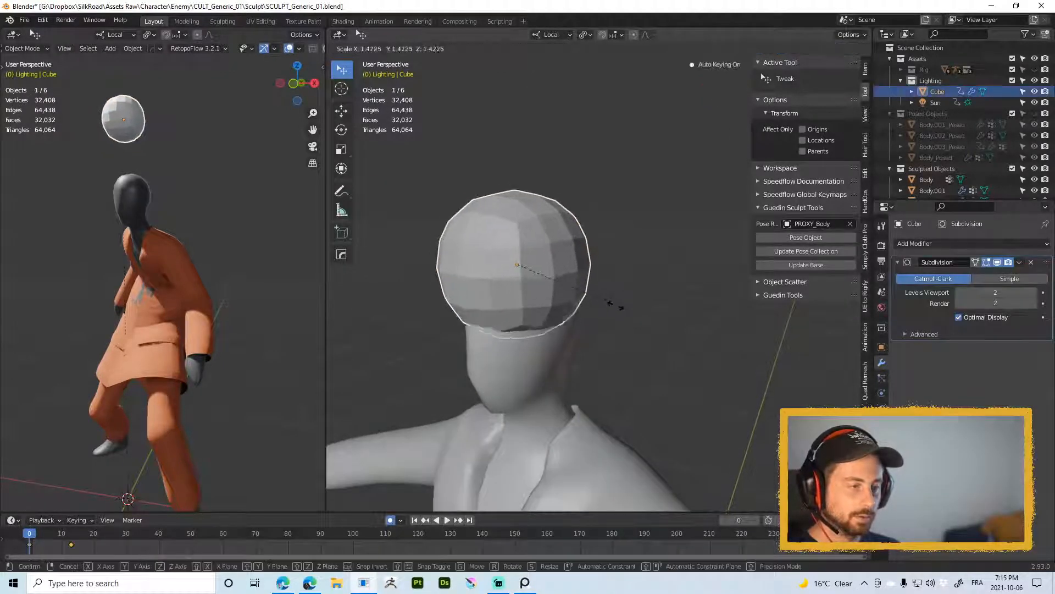
key(ctrl+2)
Step: Delete the bottom face of the subdivided cube to leave an open cap shape over the head
key(Tab)
key(3)
mouse_move(613, 267)
middle_down()
mouse_move(609, 260)
mouse_move(578, 272)
mouse_move(545, 235)
middle_up()
click(546, 312)
key(x)
click(610, 278)
key(Tab)
key(z)
click(640, 305)
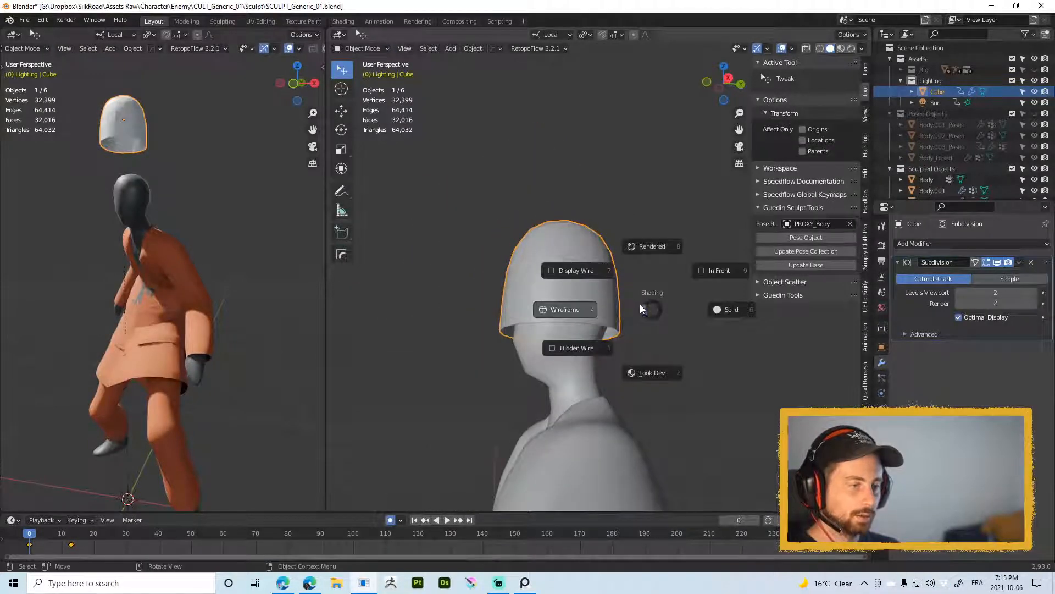
right_click(637, 306)
right_click(638, 308)
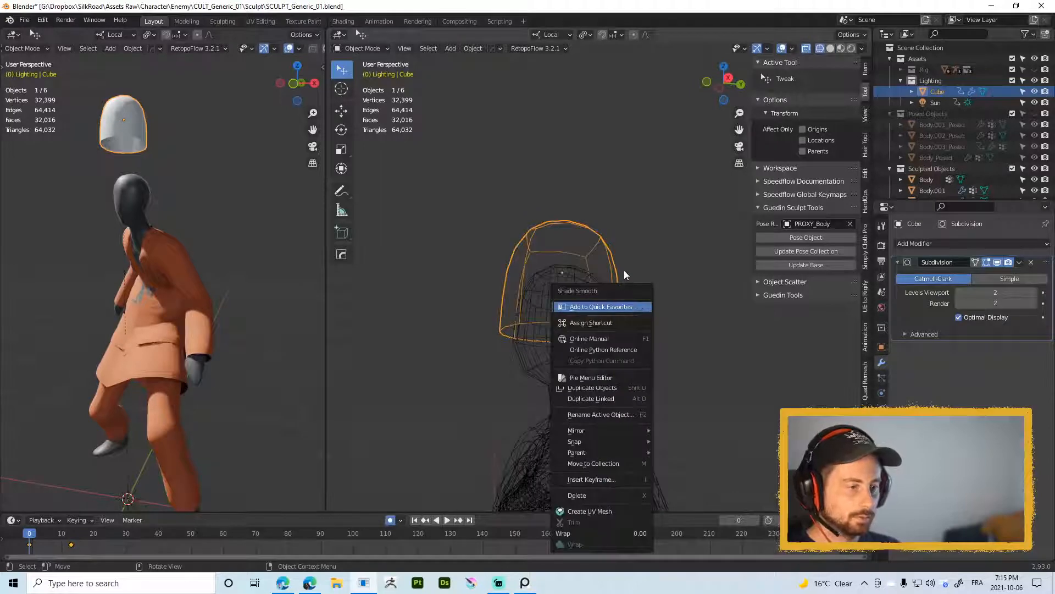
key(Escape)
key(Escape)
key(z)
click(635, 297)
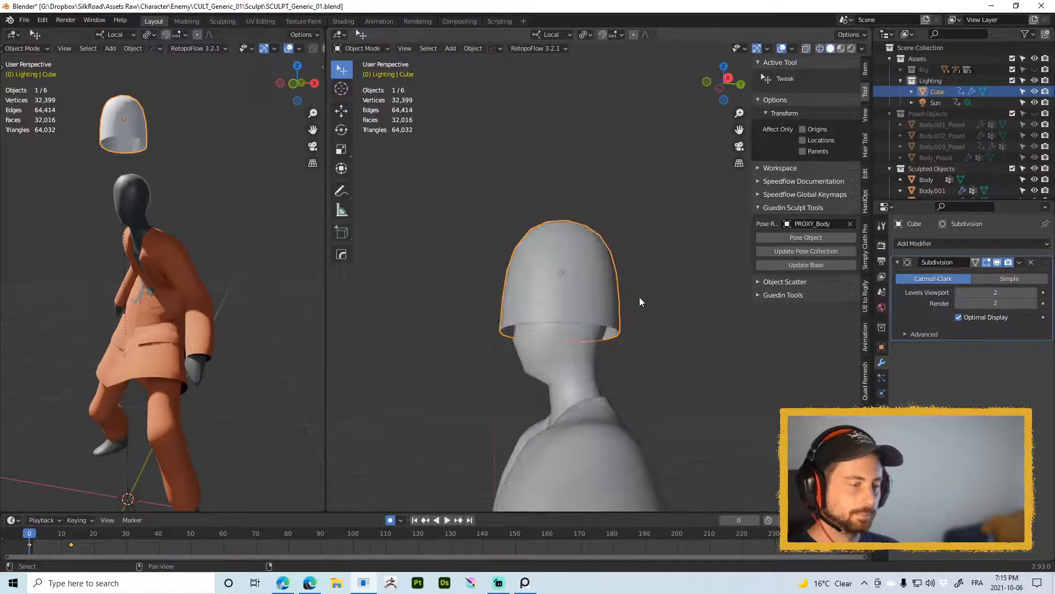
Step: Scale the cap to 0.719 along Z, then scale it uniformly to 0.899 to fit the head
key(s)
key(z)
click(657, 316)
key(s)
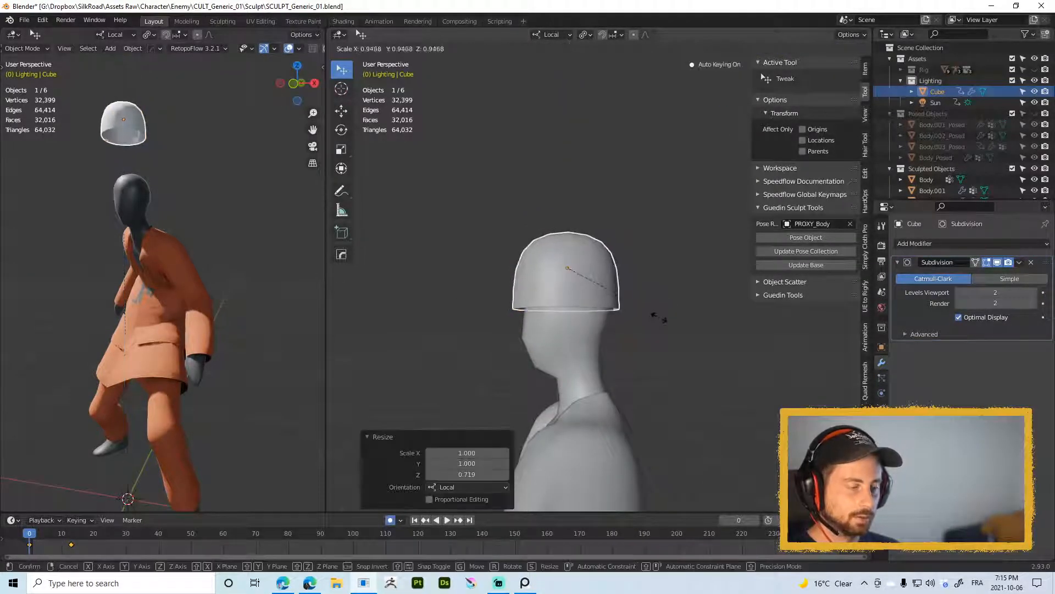
click(638, 290)
Step: Tilt the cap backward in the right side view and reposition it on the crown of the head
key(KP_3)
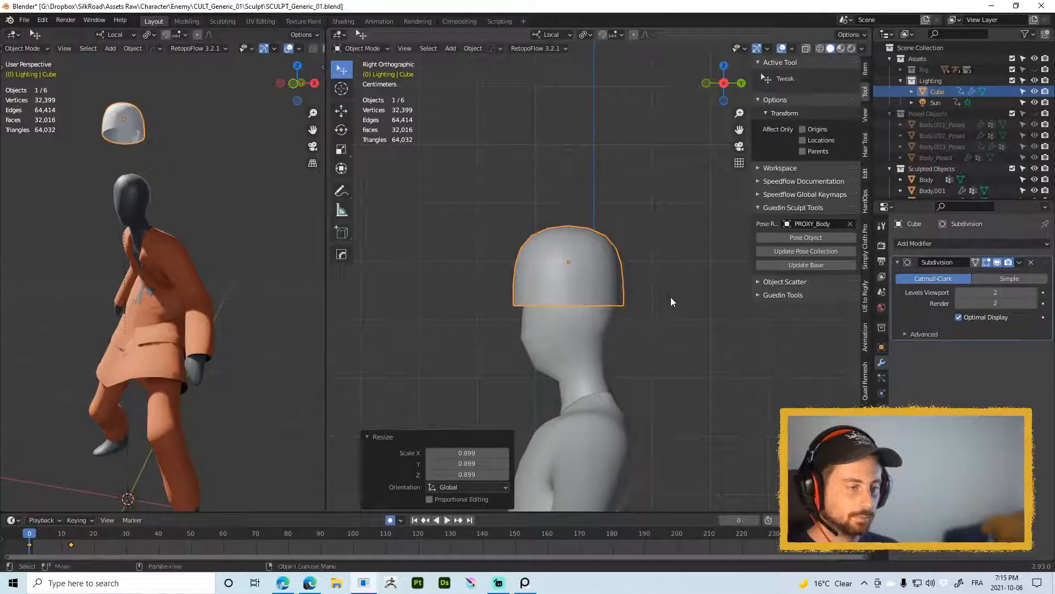
key(r)
click(666, 320)
key(g)
click(645, 315)
key(g)
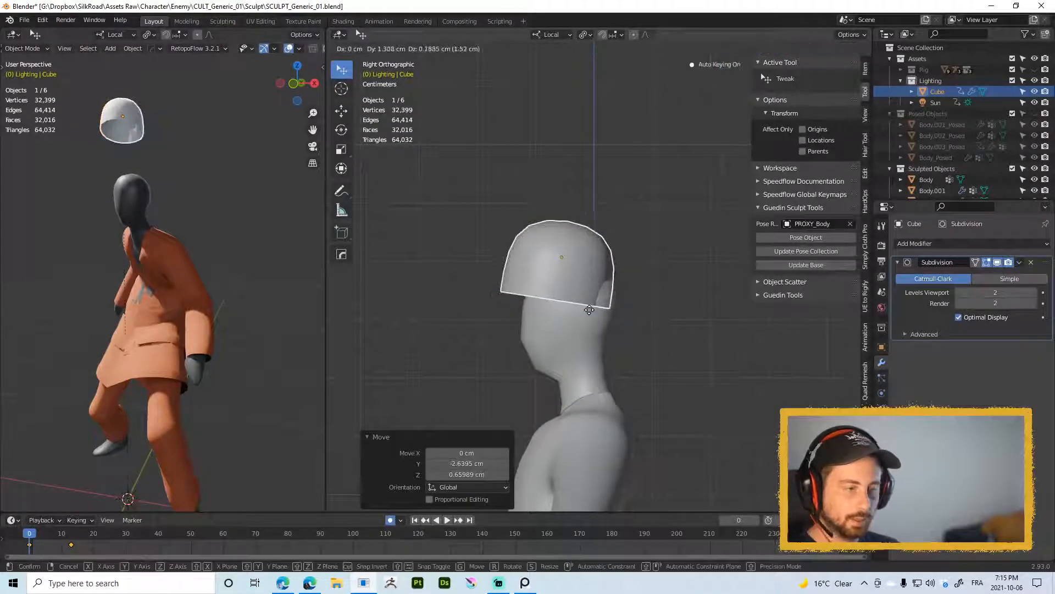
click(649, 268)
Step: Flatten the cap along its local Z axis to about 0.88
key(s)
key(z)
key(z)
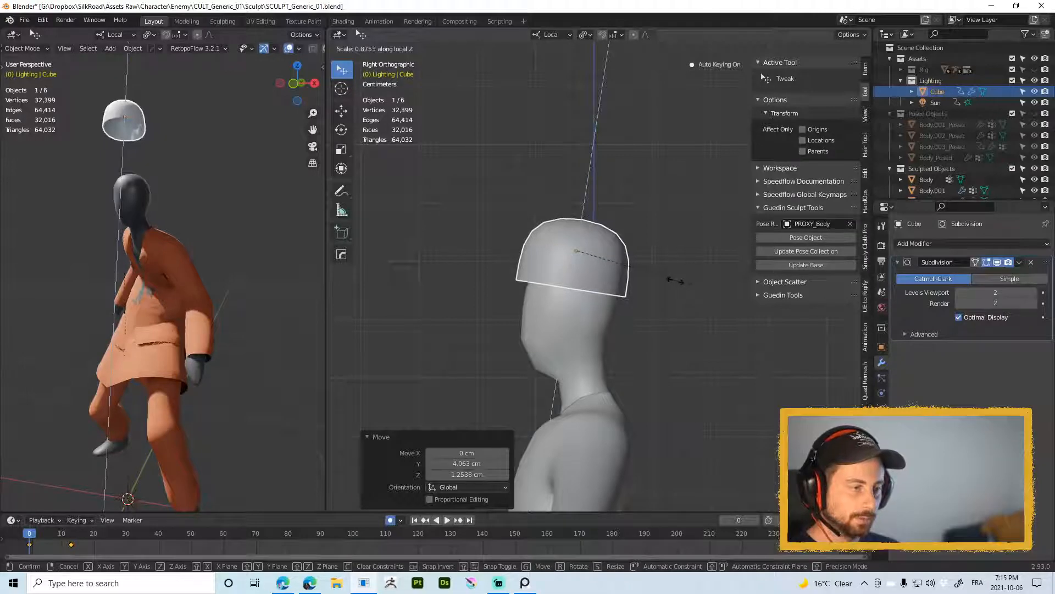
click(676, 281)
Step: Extrude the cap's open bottom edge loop and scale it outward by 1.736 to form a hat brim
middle_drag(614, 249, 662, 247)
key(Tab)
middle_drag(600, 268, 595, 292)
key(2)
alt+click(596, 295)
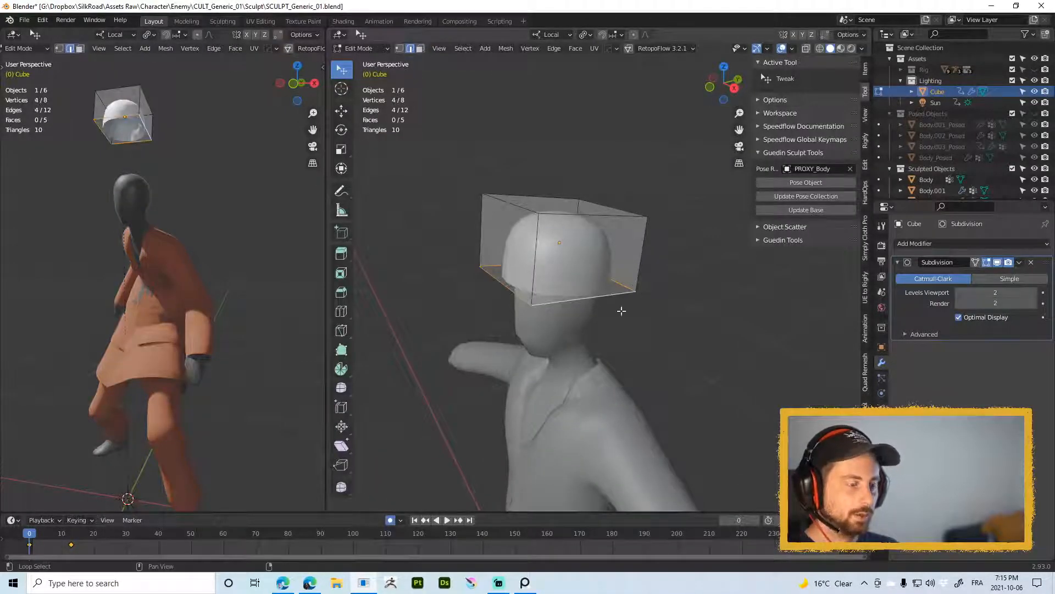
key(e)
right_click(621, 309)
key(s)
click(636, 230)
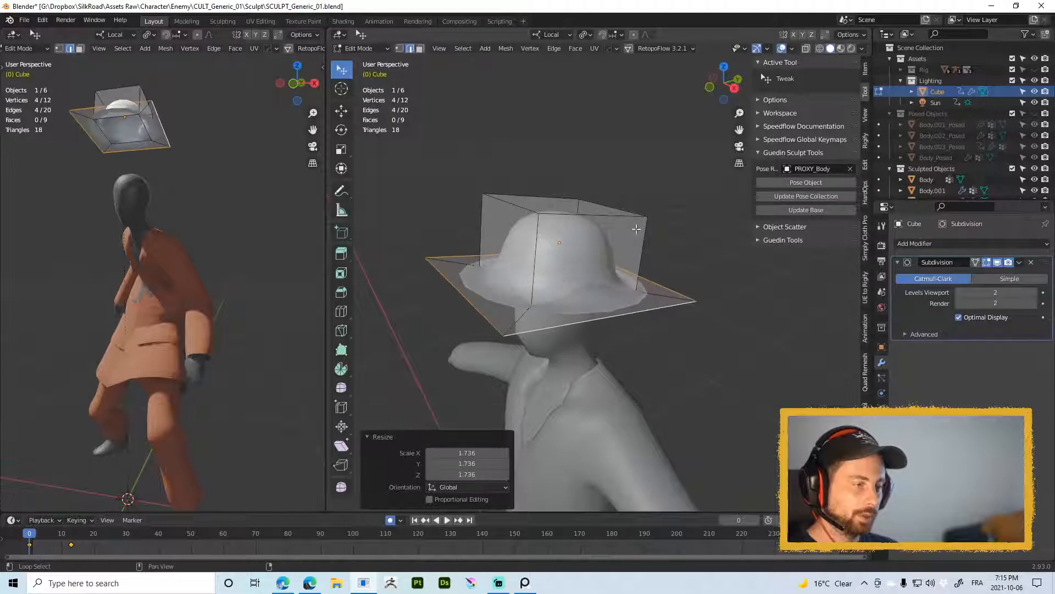
click(689, 147)
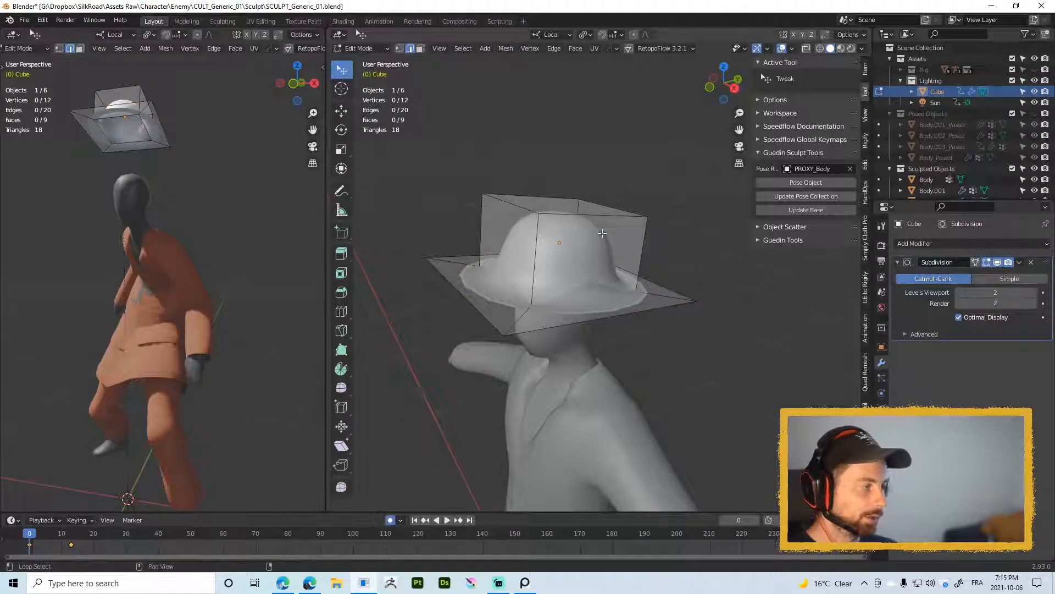
Step: Add one centred loop cut around the brim and offset it by -18.2 cm with Shrink/Fatten to curve the brim
scroll(513, 299, up, 2)
key(ctrl+r)
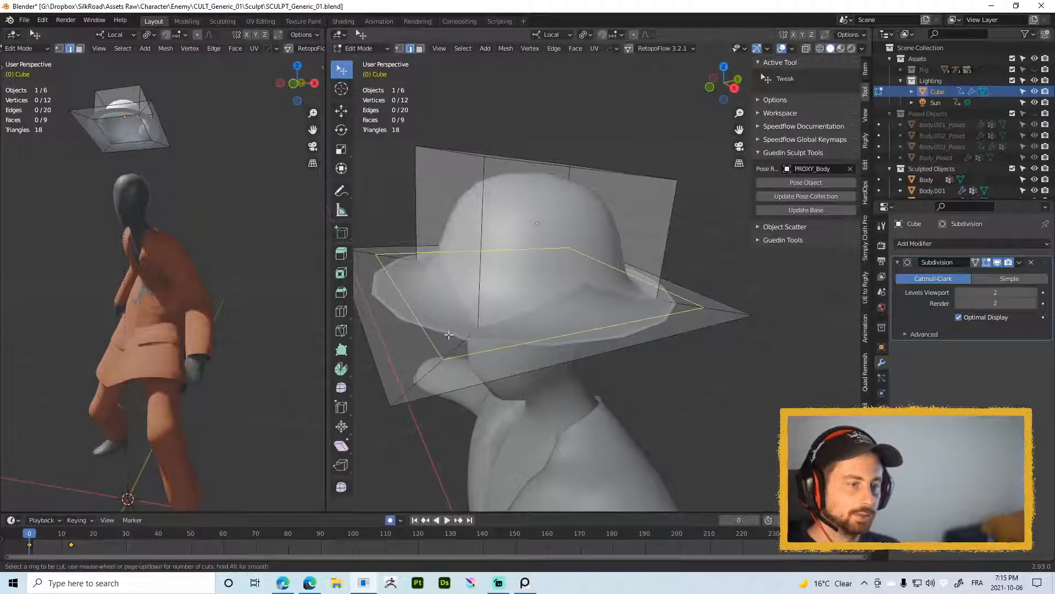
click(450, 337)
right_click(455, 337)
middle_drag(550, 336, 551, 300)
key(alt+s)
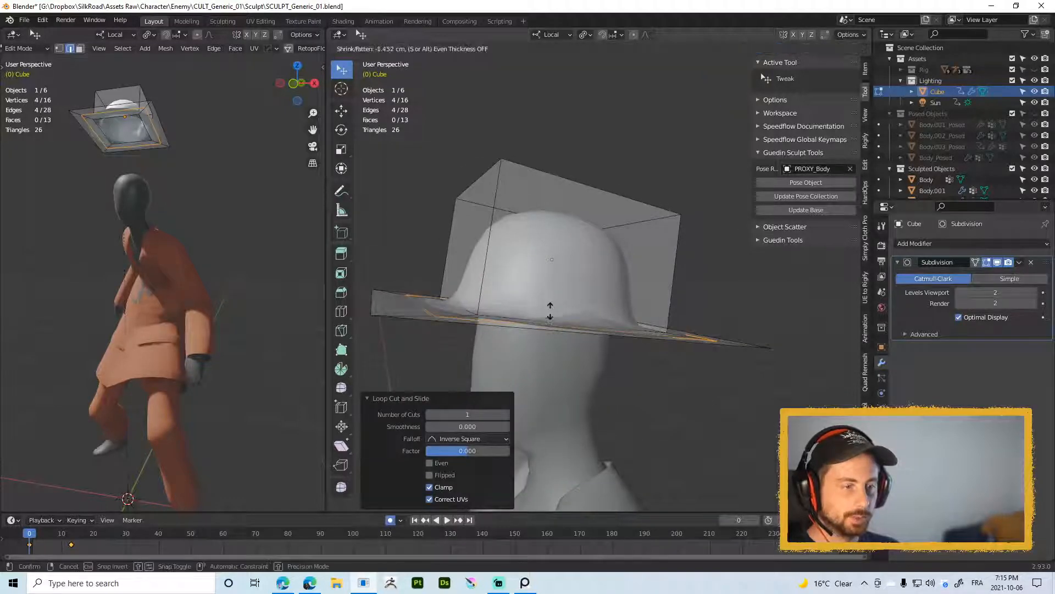
click(549, 370)
middle_drag(549, 370, 596, 237)
right_click(595, 237)
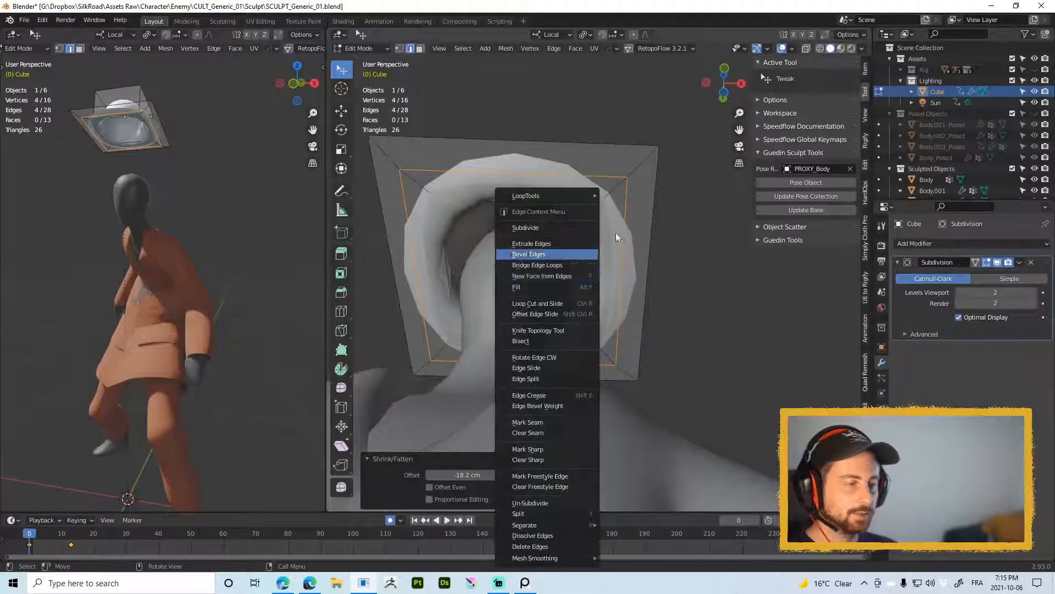
click(581, 262)
click(612, 252)
key(ctrl+z)
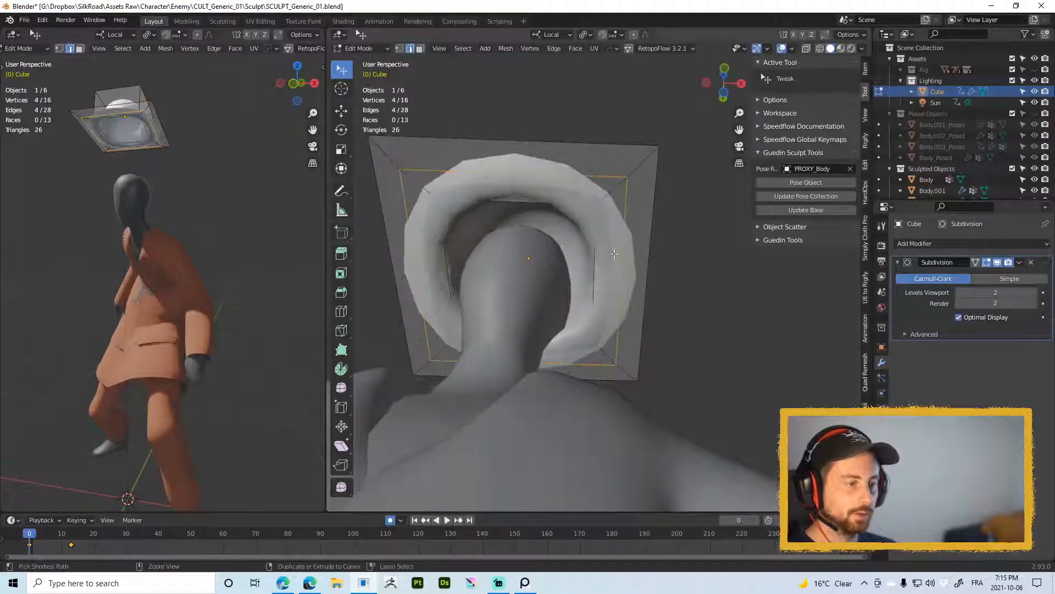
Step: Add a loop cut running front to back through the middle of the hat, then return to Object Mode
key(ctrl+r)
click(544, 172)
click(546, 173)
key(alt+a)
scroll(606, 200, down, 4)
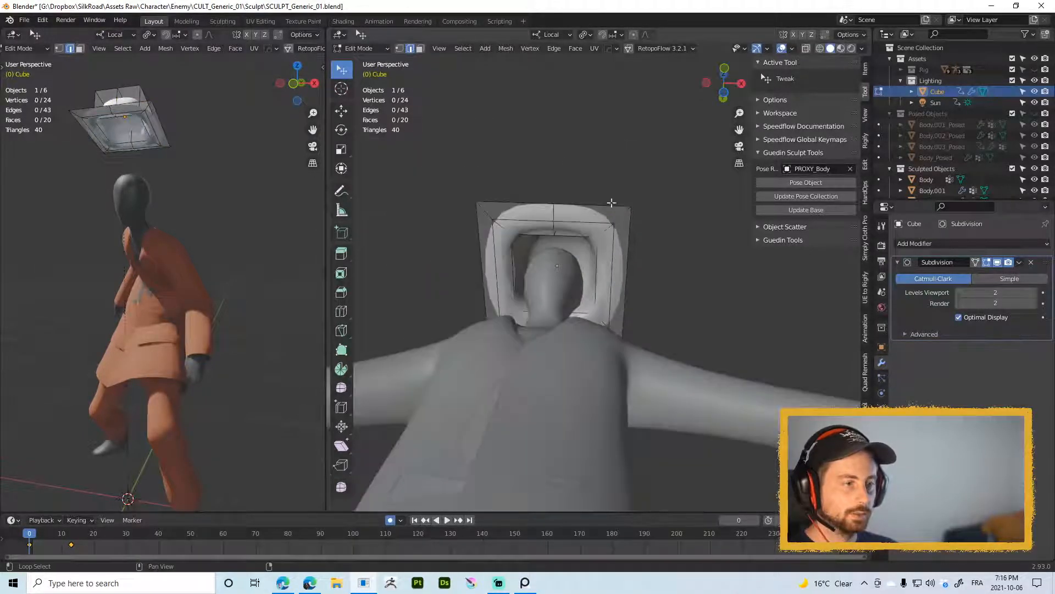
middle_drag(613, 203, 549, 167)
key(Tab)
Step: Scale the whole hat down uniformly to 0.817 on the character's head
scroll(621, 227, up, 2)
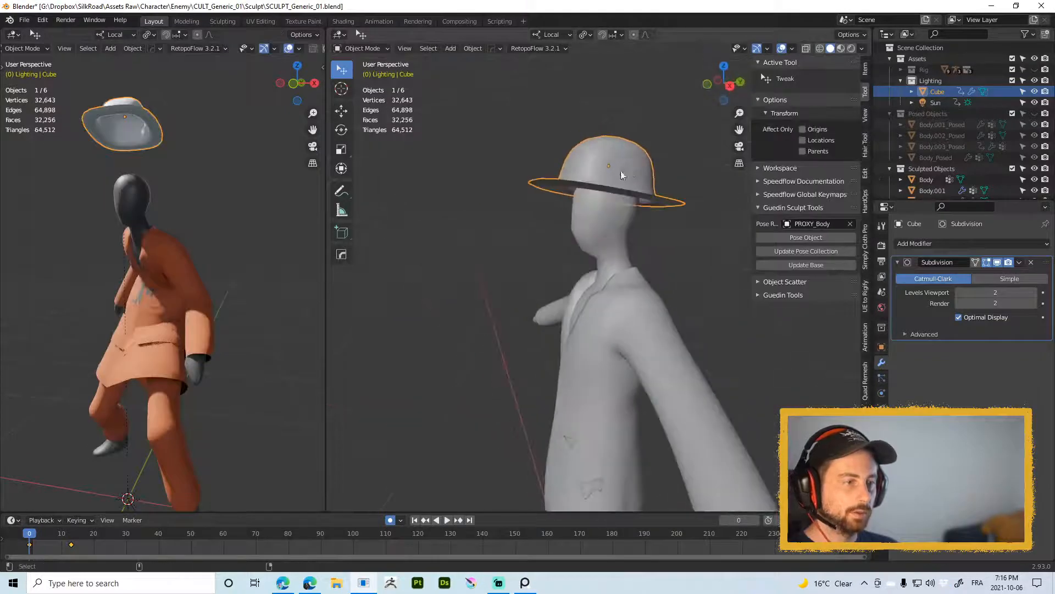
shift+middle_drag(622, 172, 575, 227)
key(s)
click(626, 274)
middle_drag(622, 276, 566, 220)
scroll(577, 218, up, 2)
right_click(596, 215)
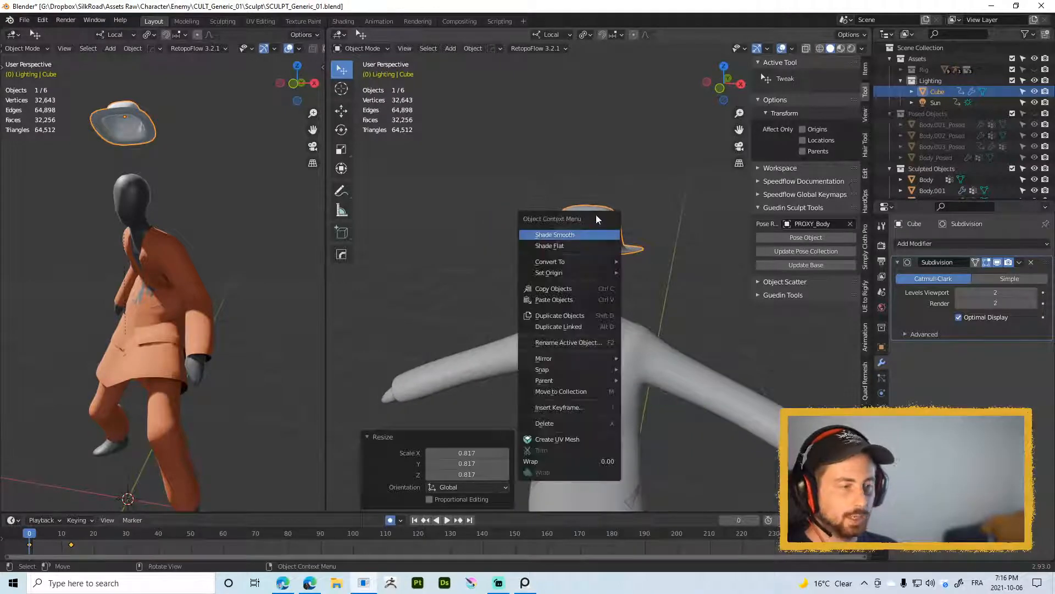
key(space)
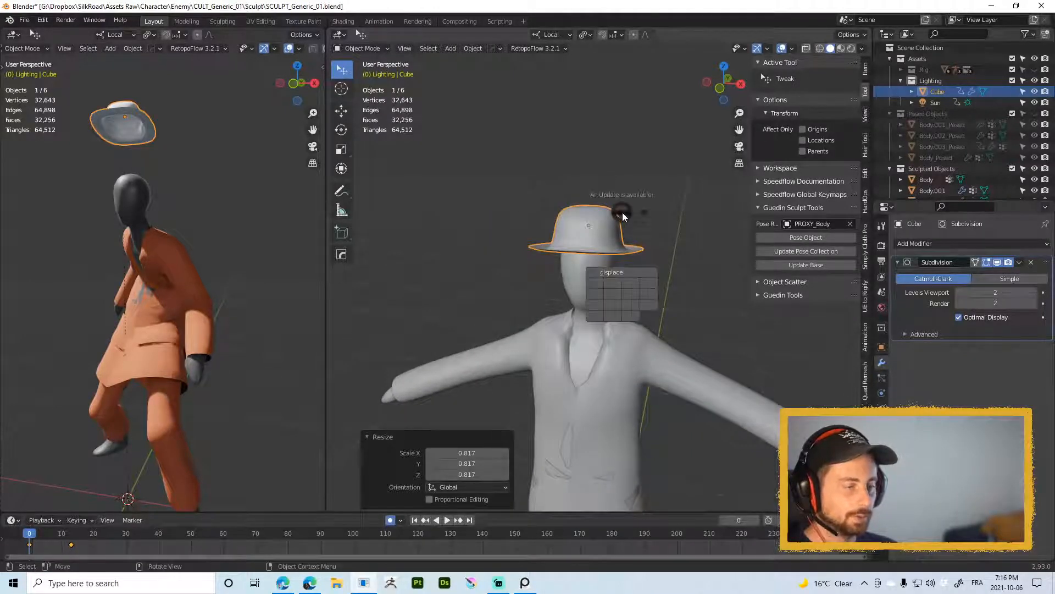
click(616, 205)
key(space)
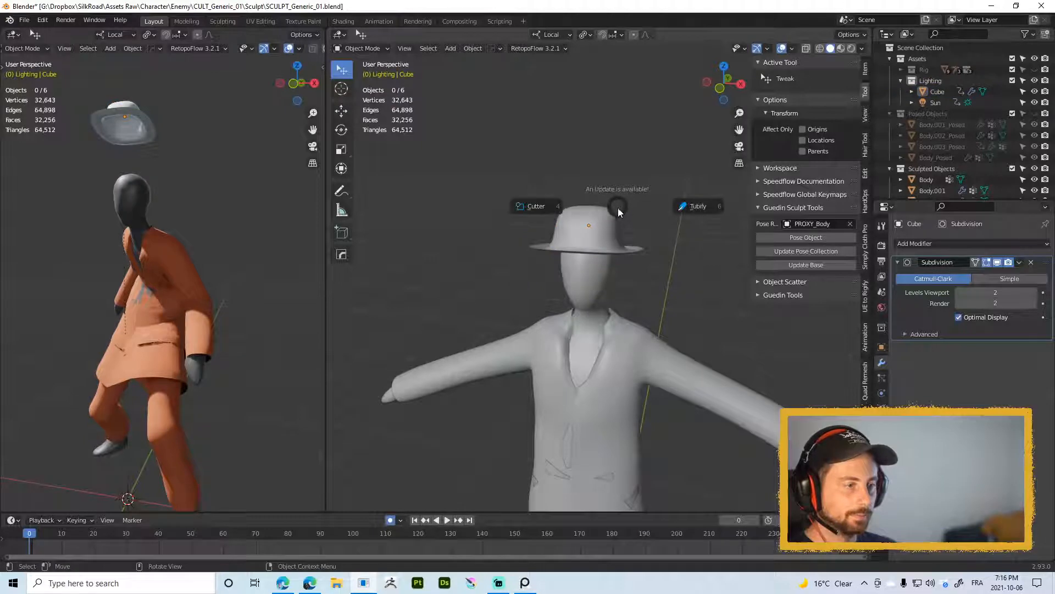
click(614, 211)
Step: Add a Solidify modifier to the hat with a thickness of 0.001
key(space)
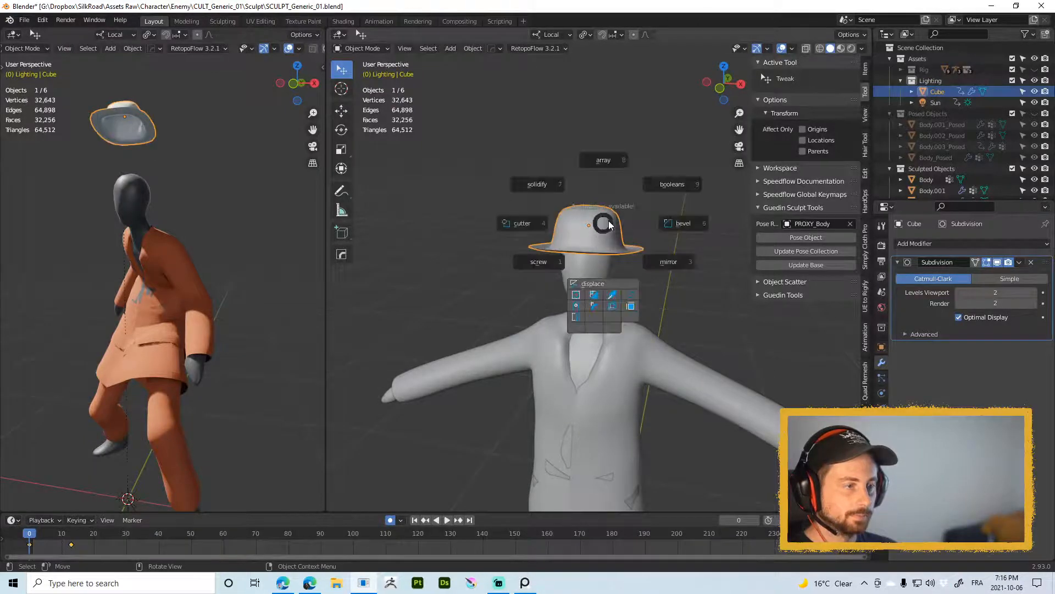
click(559, 185)
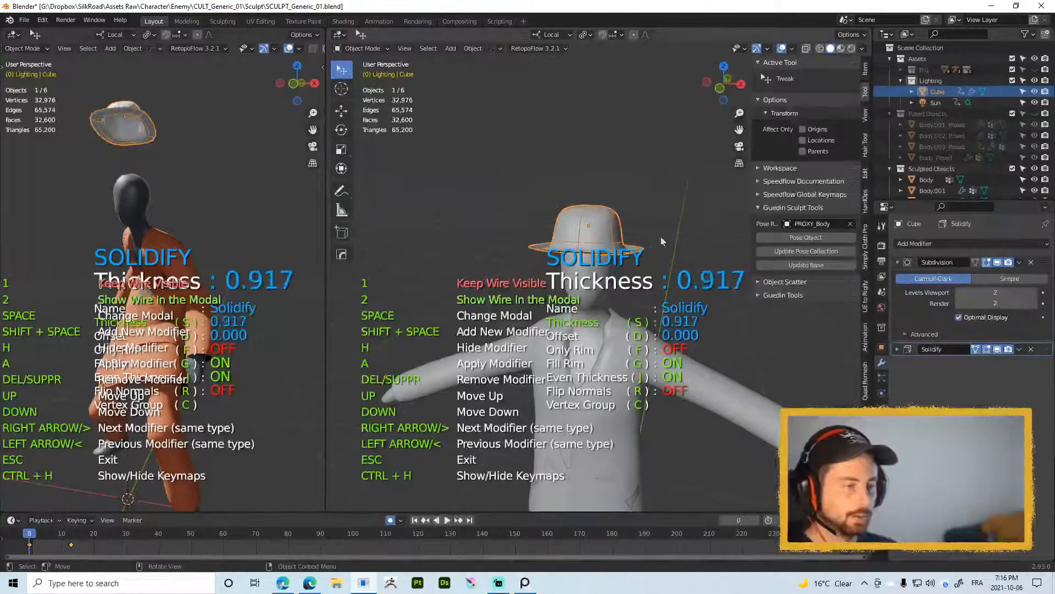
click(504, 251)
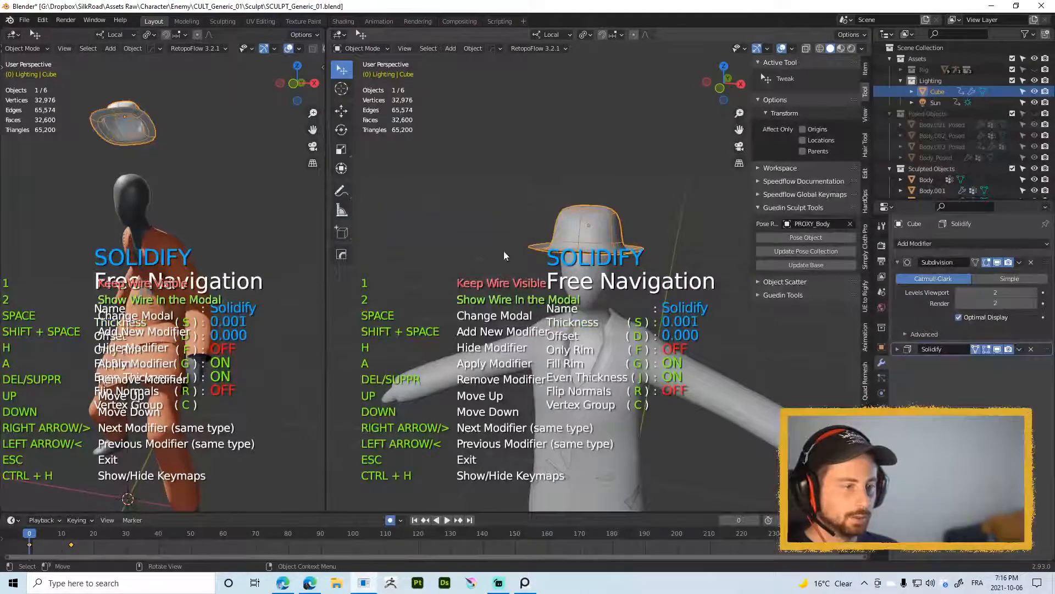
click(435, 238)
scroll(586, 291, up, 4)
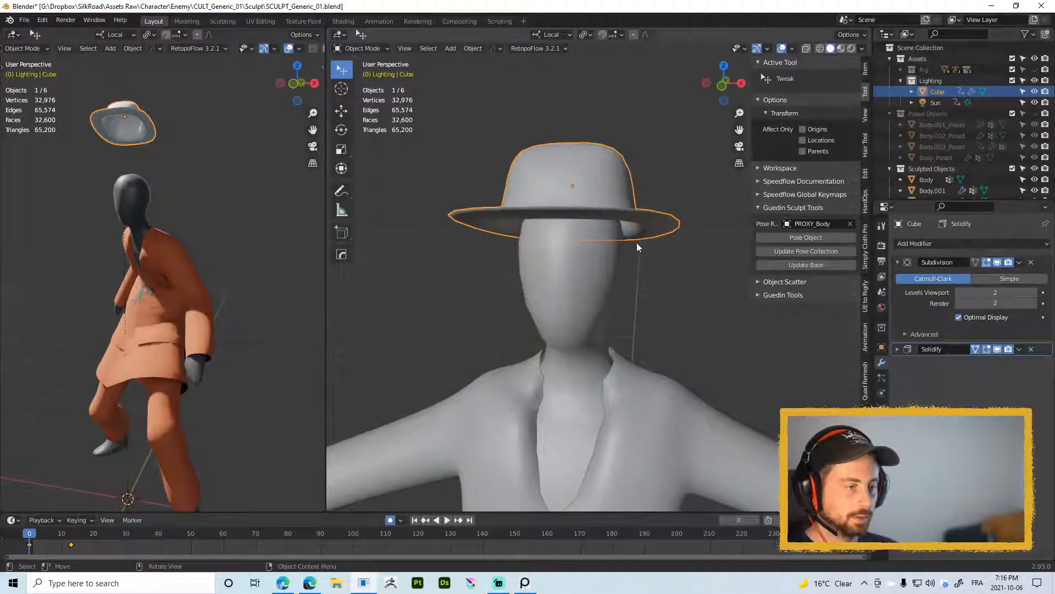
Step: Apply the hat's scale and set its Solidify modifier to thickness 0.790 and offset -0.999
key(ctrl+a)
click(711, 199)
key(space)
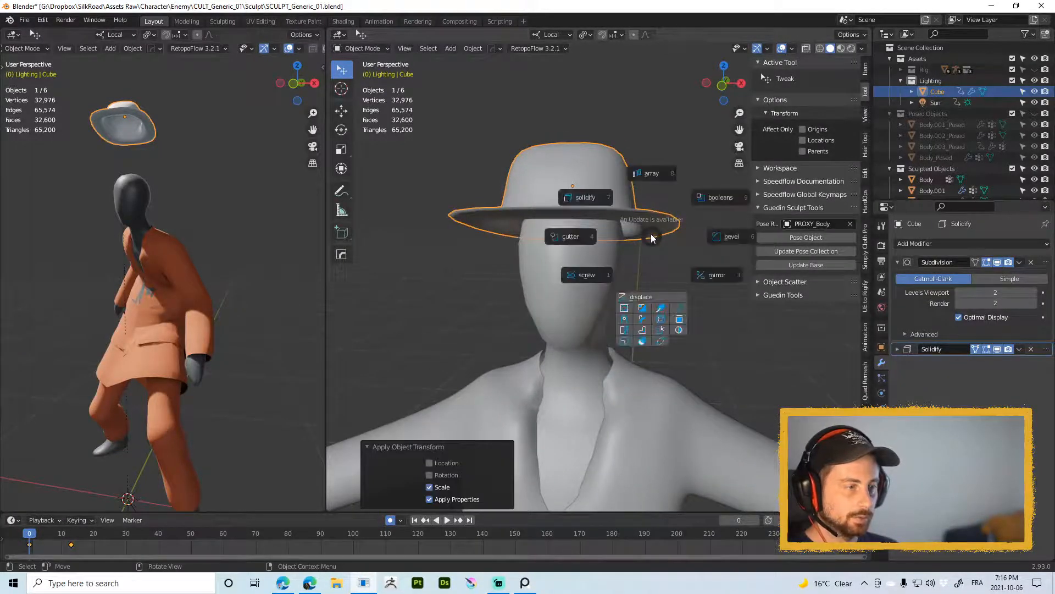
click(605, 202)
key(s)
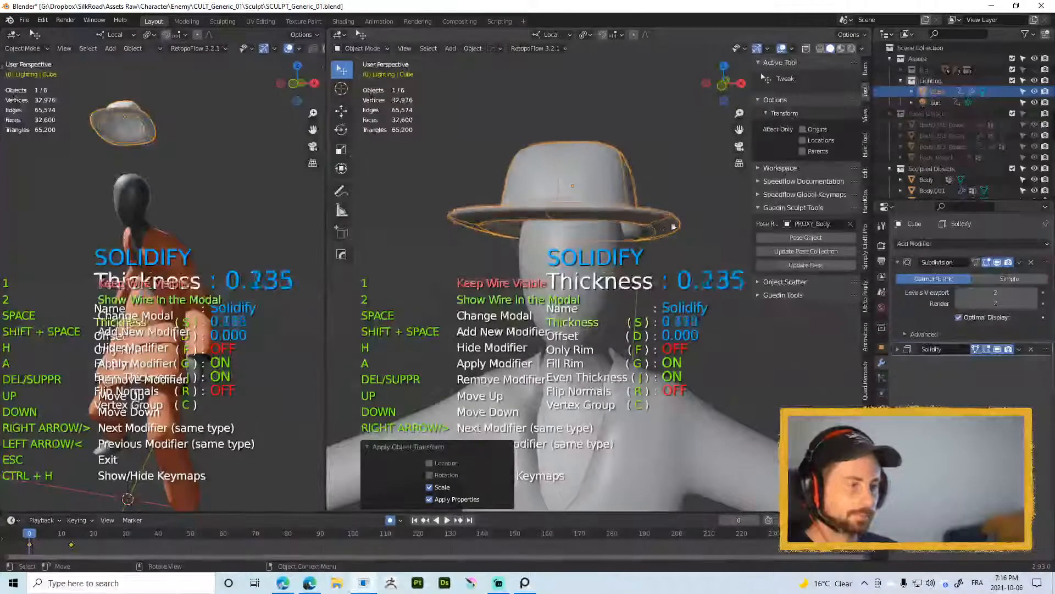
click(715, 246)
key(d)
click(484, 270)
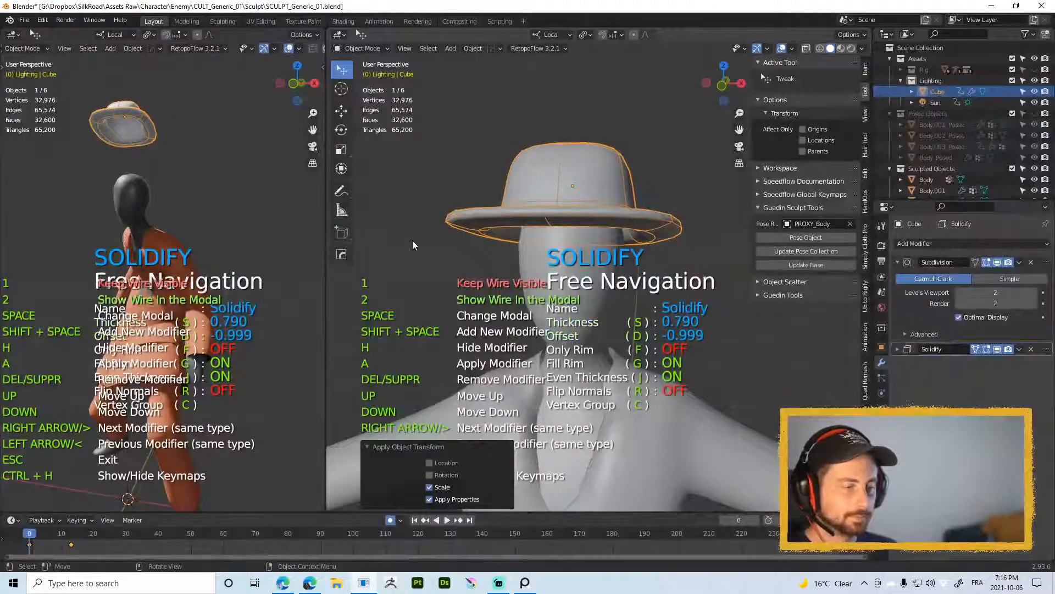
key(Escape)
middle_drag(586, 209, 632, 220)
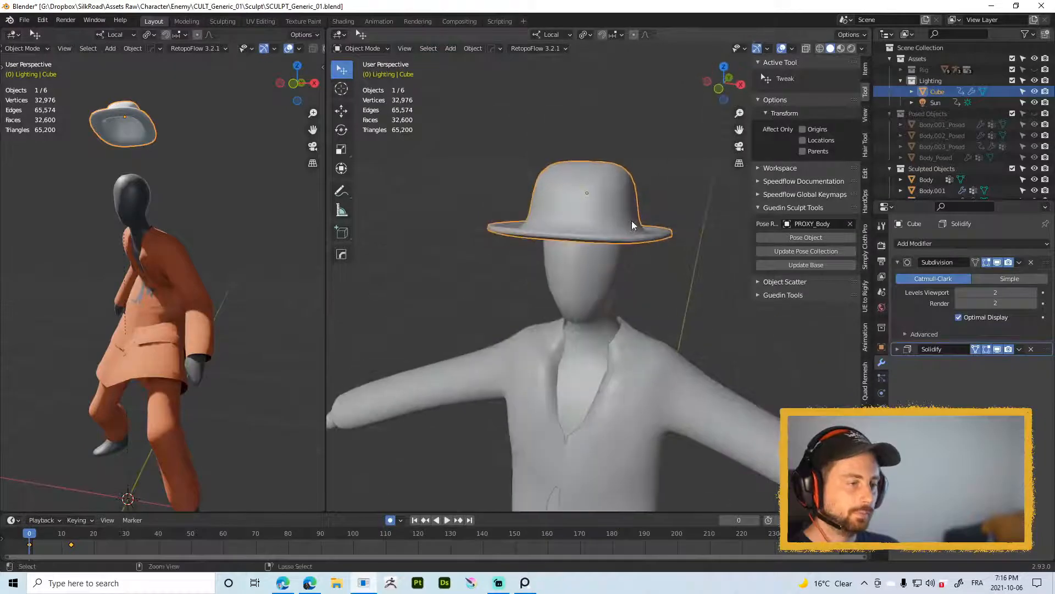
Step: Put the hat in Sculpt Mode with the Grab brush at 200 px radius and turn on X-axis symmetry
key(ctrl+Tab)
click(632, 269)
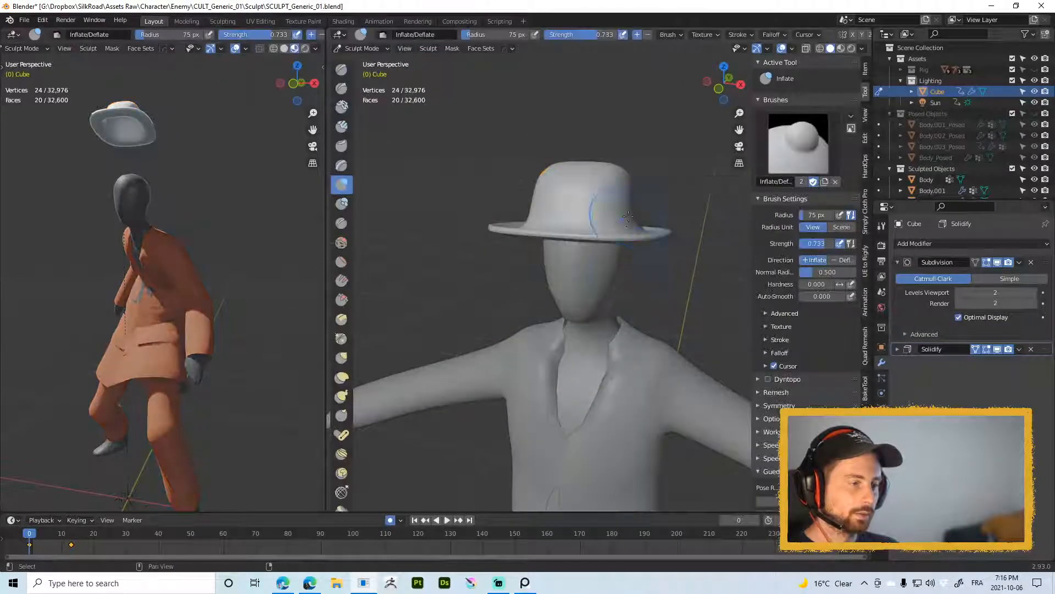
key(g)
key(f)
click(727, 207)
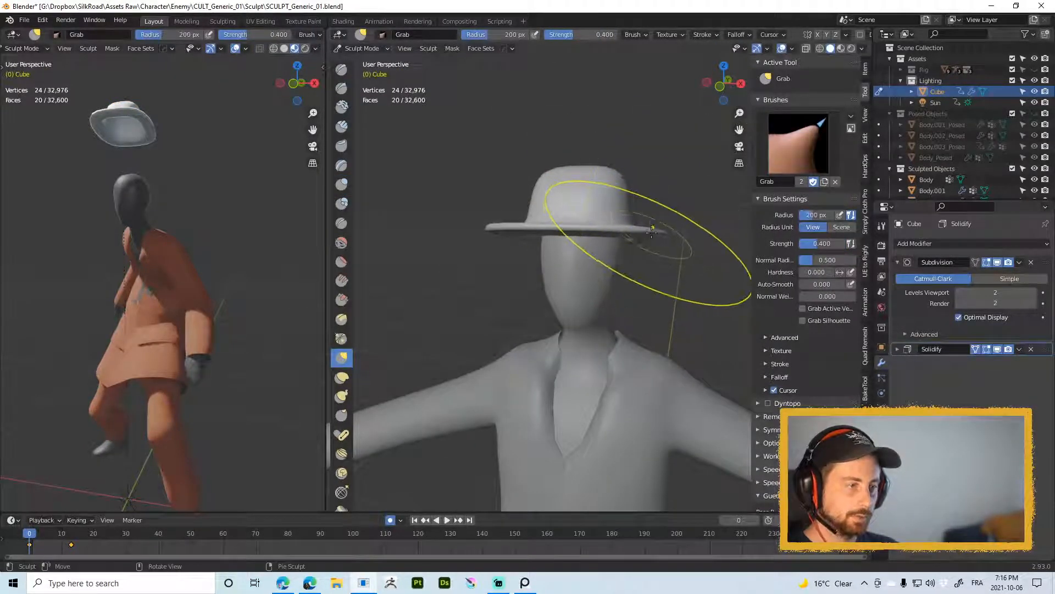
key(alt+x)
click(608, 236)
Step: Push the side of the hat brim inward with several symmetrical Grab strokes
middle_drag(624, 244, 635, 208)
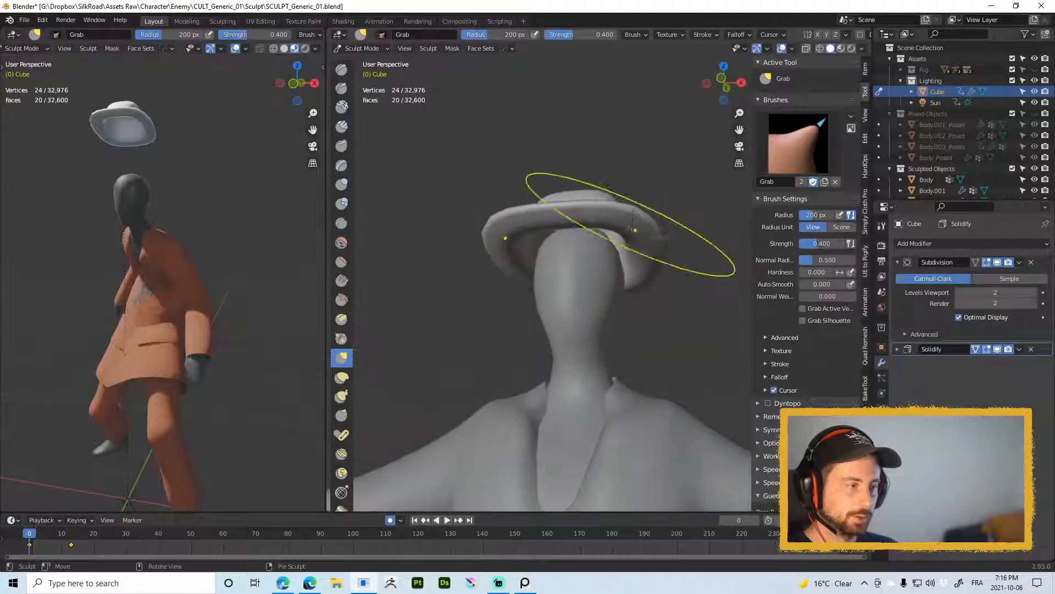
middle_drag(631, 259, 636, 231)
drag(645, 243, 623, 256)
drag(636, 237, 611, 259)
drag(632, 241, 617, 251)
mouse_move(627, 235)
middle_down()
mouse_move(603, 266)
mouse_move(605, 300)
mouse_move(577, 217)
mouse_move(565, 213)
middle_up()
Step: Reshape the upper part of the hat's crown with the Grab brush at 158 px radius
key(f)
click(600, 187)
mouse_move(609, 167)
mouse_down()
mouse_move(603, 189)
mouse_move(645, 186)
mouse_up()
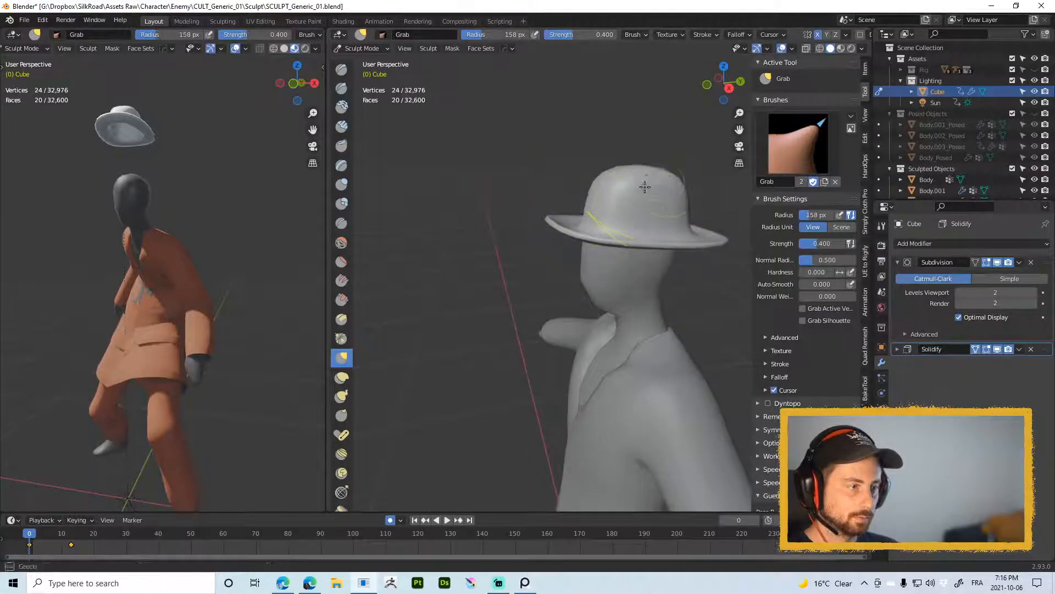
middle_drag(654, 184, 630, 186)
Step: Adjust the Smooth brush's strength over the crown and return to the Grab brush at 124 px radius
key(shift+s)
key(shift+f)
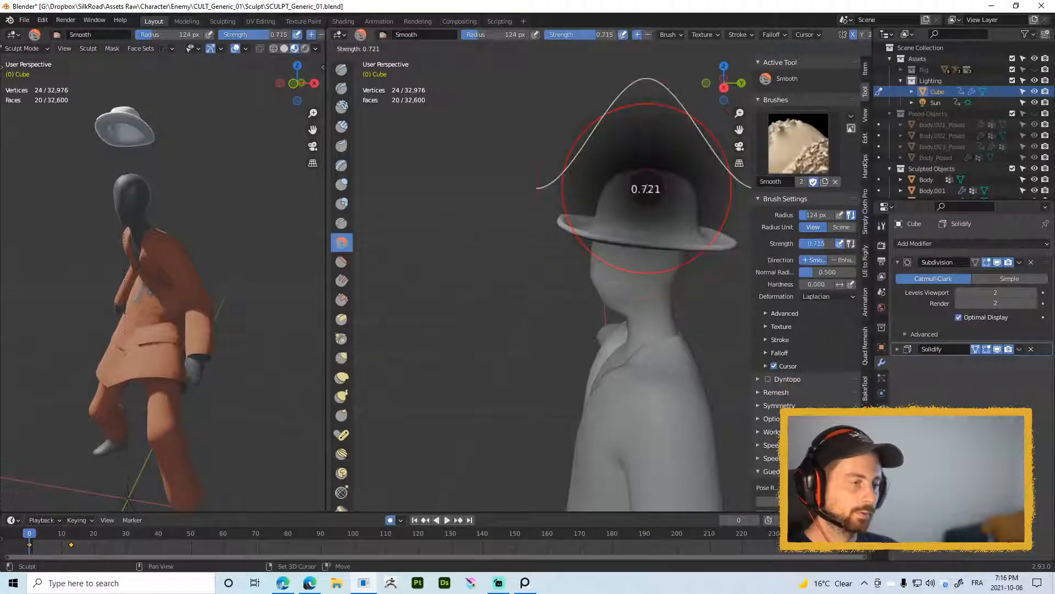
click(611, 194)
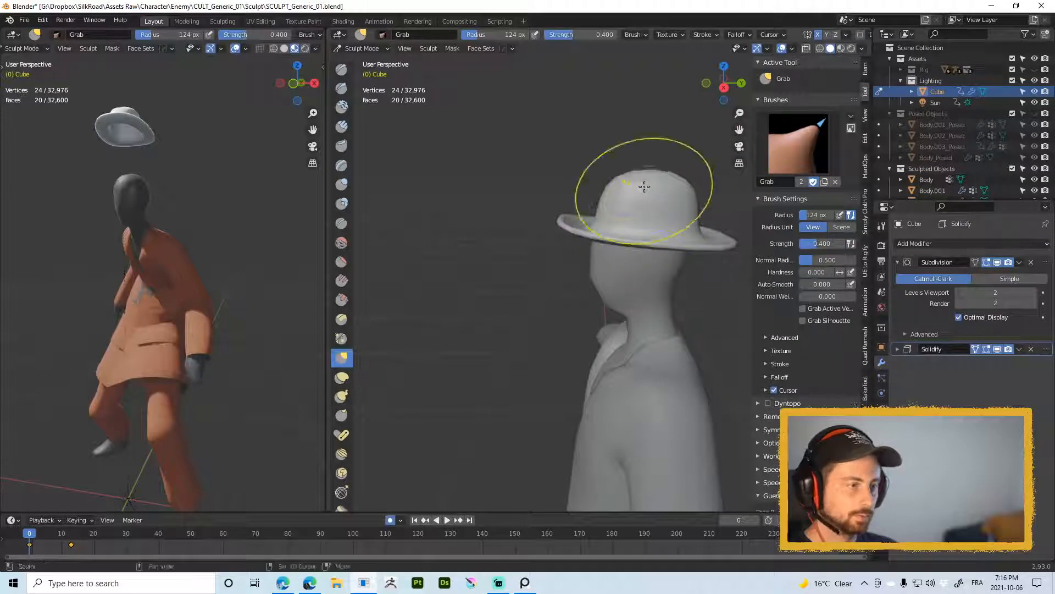
mouse_move(632, 198)
middle_down()
mouse_move(682, 203)
mouse_move(642, 234)
middle_up()
Step: Raise the brim's outer edge loop by 1.0419 cm along local Z in Edit Mode
key(Tab)
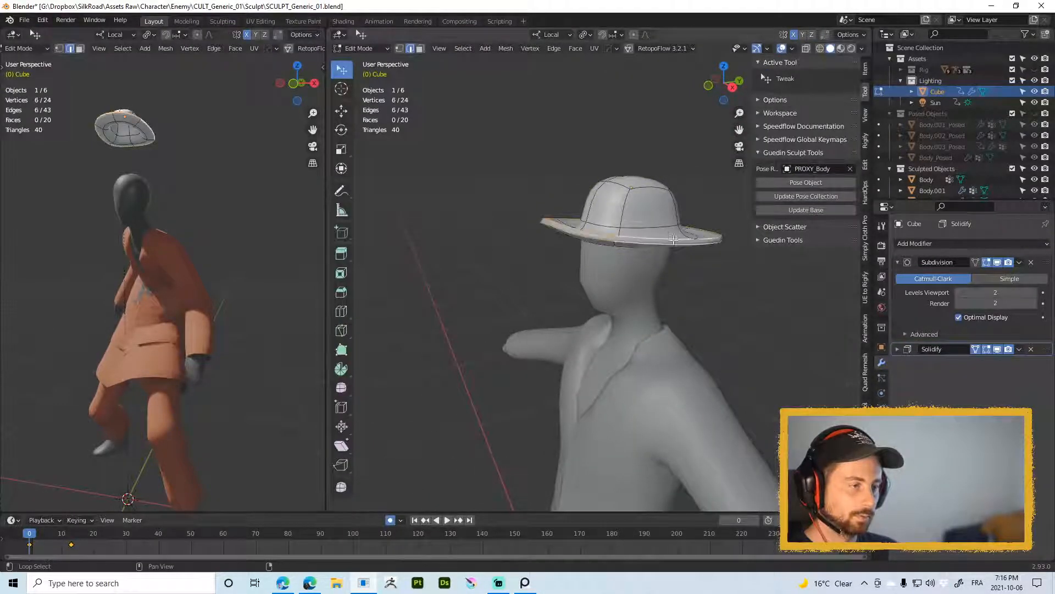
key(g)
key(z)
click(675, 238)
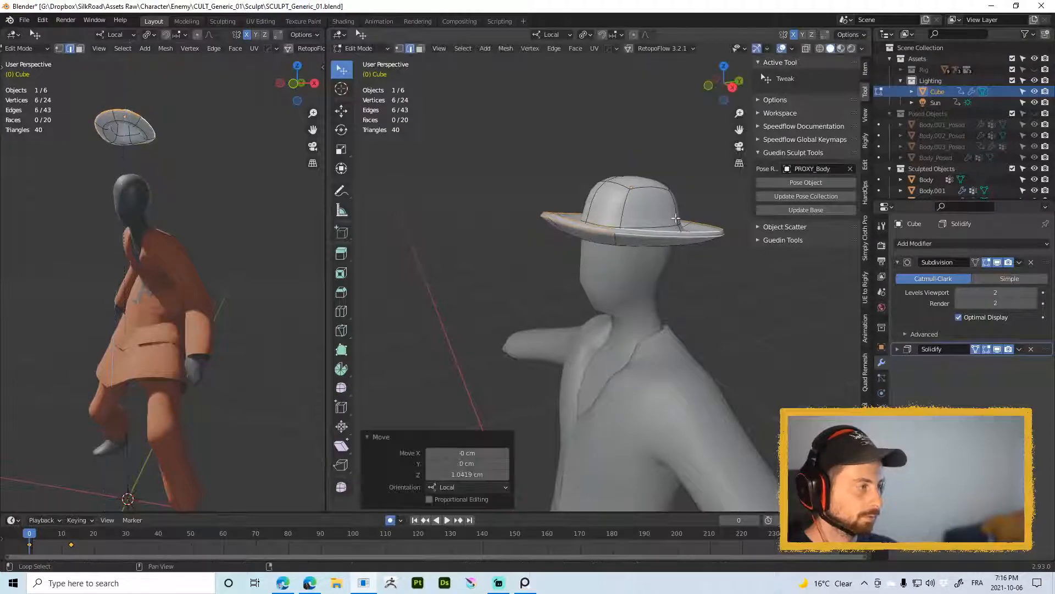
middle_drag(676, 218, 591, 250)
Step: Lower the edge loop on the underside of the brim along local Z and clear the selection
key(alt+a)
key(g)
key(z)
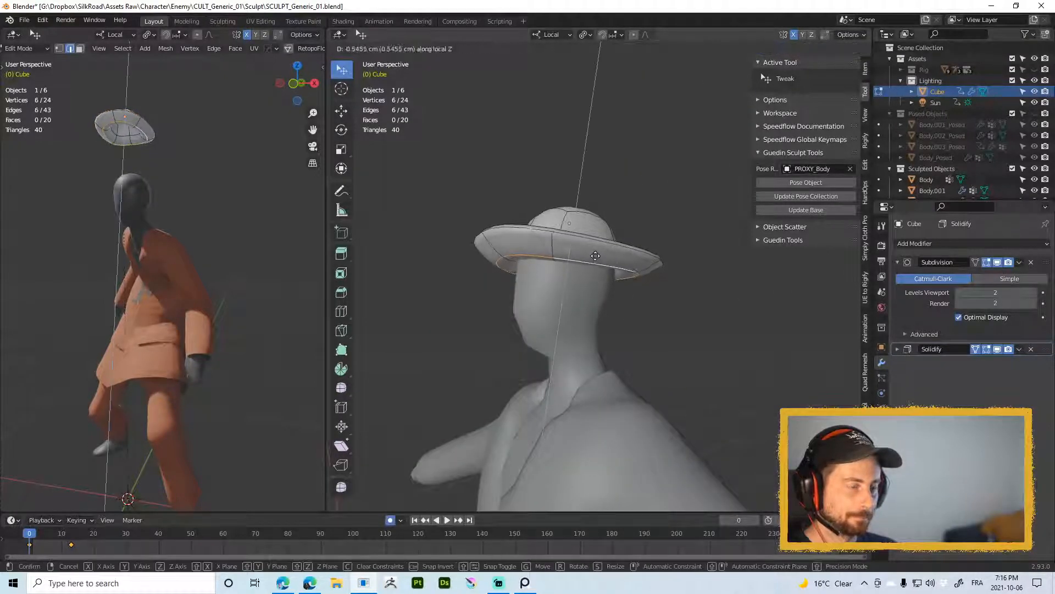
click(616, 257)
key(alt+a)
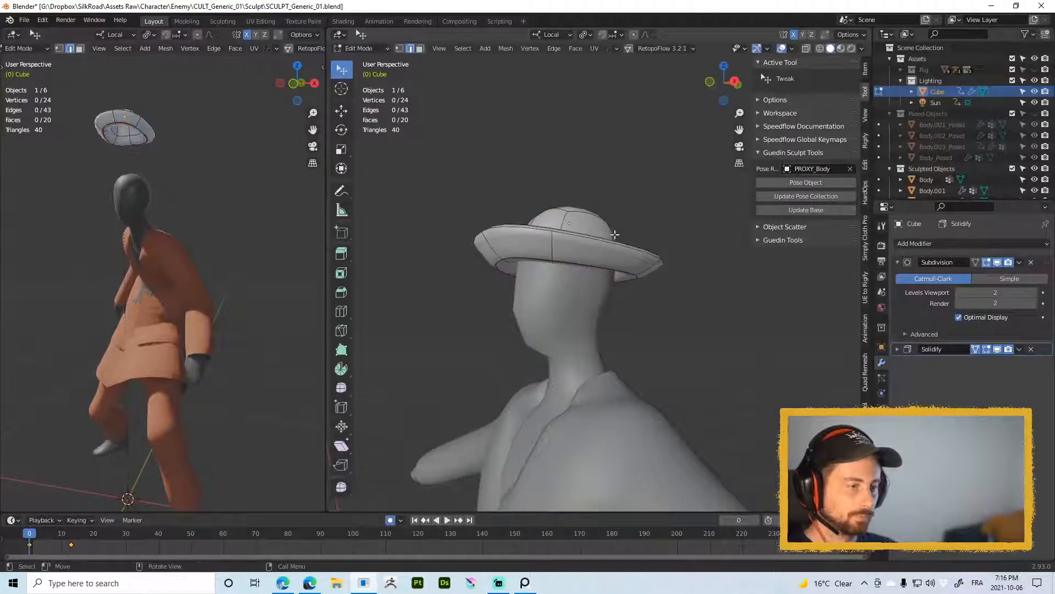
Step: Return the hat to Sculpt Mode and adjust the brim from below with the Grab brush at 144 px radius
key(ctrl+Tab)
middle_drag(608, 237, 644, 236)
mouse_move(543, 254)
middle_down()
mouse_move(557, 214)
mouse_move(568, 215)
middle_up()
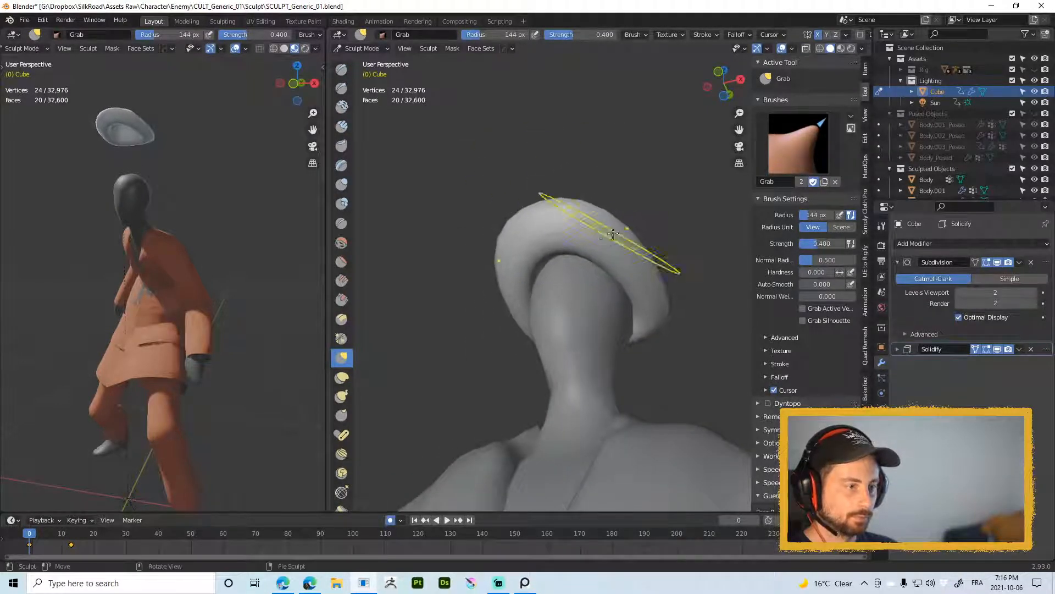
mouse_move(625, 266)
middle_down()
mouse_move(608, 203)
mouse_move(657, 265)
mouse_move(631, 296)
middle_up()
Step: Add one centred loop cut running side to side across the hat and return to Sculpt Mode
key(Tab)
key(ctrl+r)
click(664, 268)
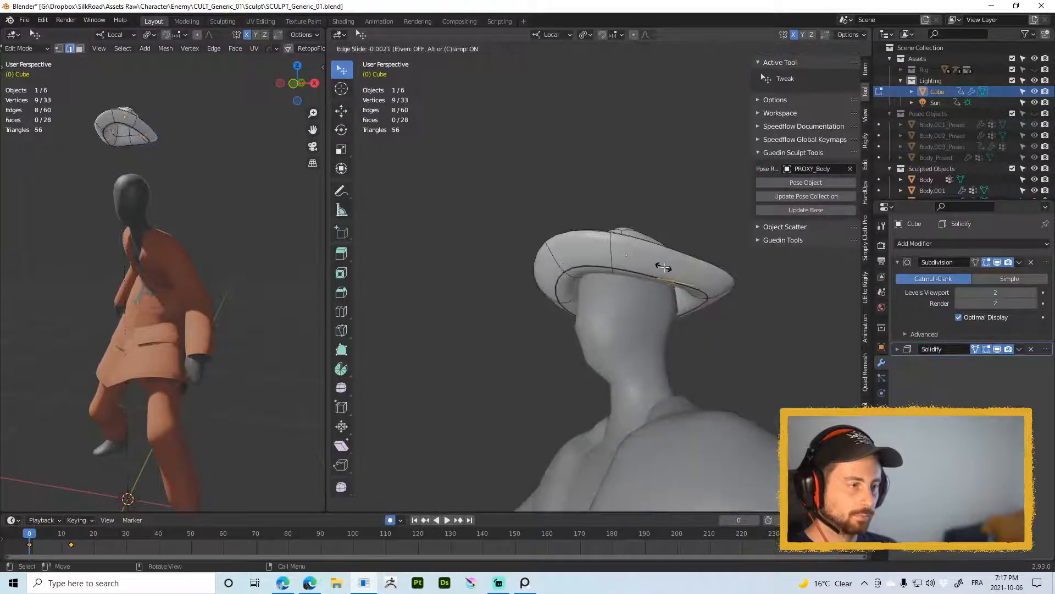
click(664, 267)
key(Tab)
Step: Shape the back of the brim with large Grab strokes, using brush radii of 203 px and 264 px
mouse_move(670, 264)
middle_down()
mouse_move(681, 254)
mouse_move(648, 258)
mouse_move(668, 233)
mouse_move(531, 242)
middle_up()
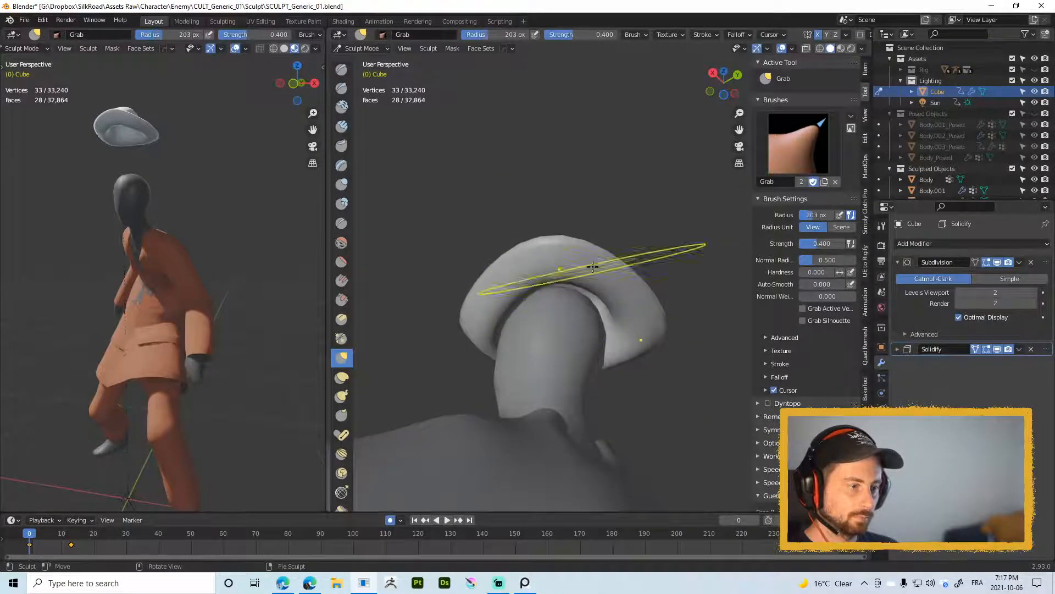
middle_drag(601, 284, 651, 357)
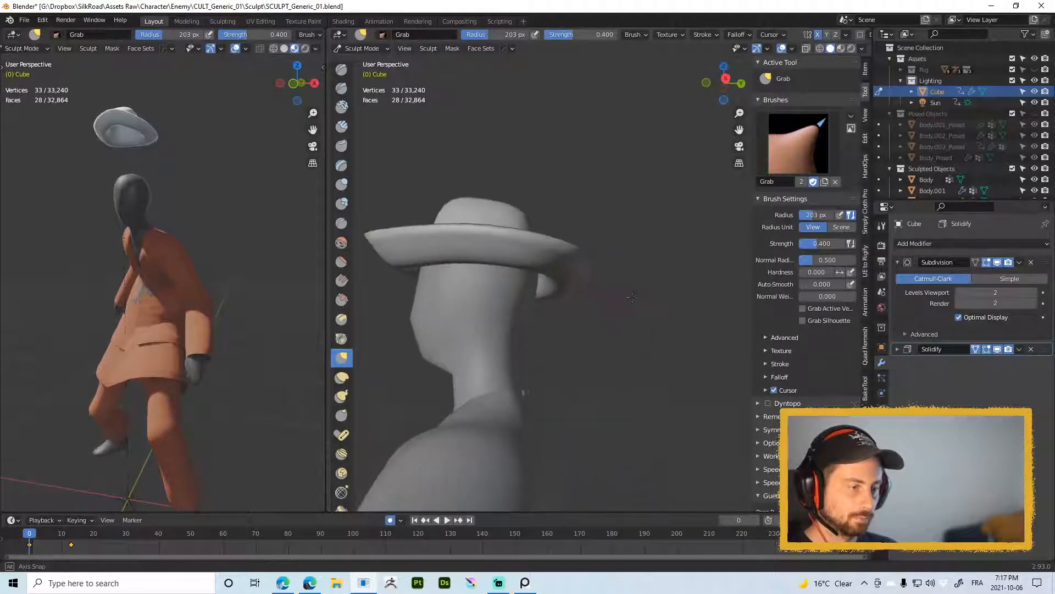
key(f)
click(597, 255)
drag(577, 247, 564, 242)
middle_drag(495, 247, 519, 256)
key(f)
click(514, 253)
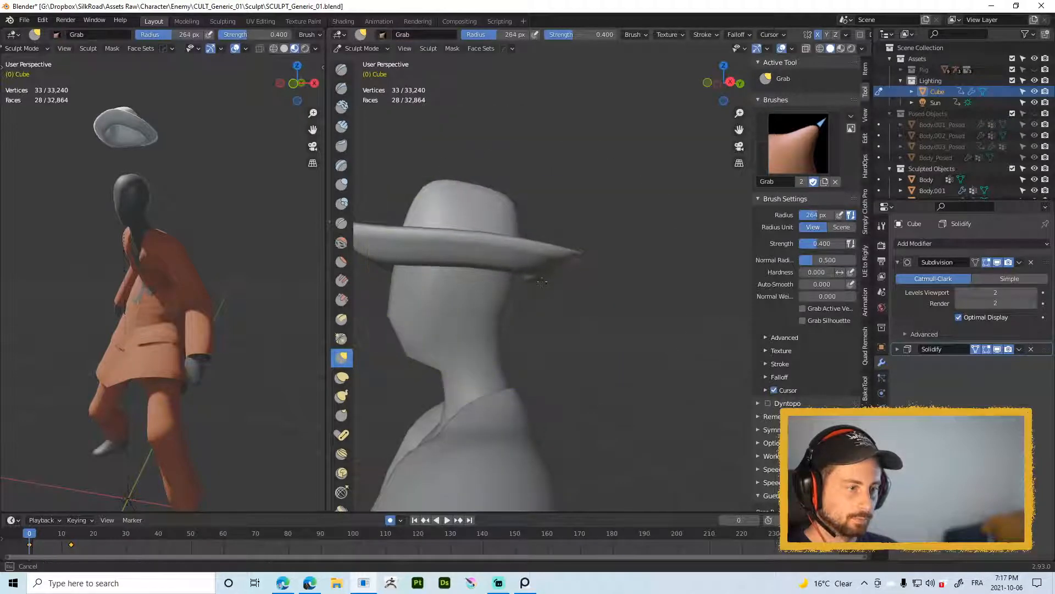
middle_drag(506, 207, 478, 217)
middle_drag(544, 254, 578, 261)
Step: Display the wireframe over the hat and reduce the Grab brush radius to 80 px
key(f)
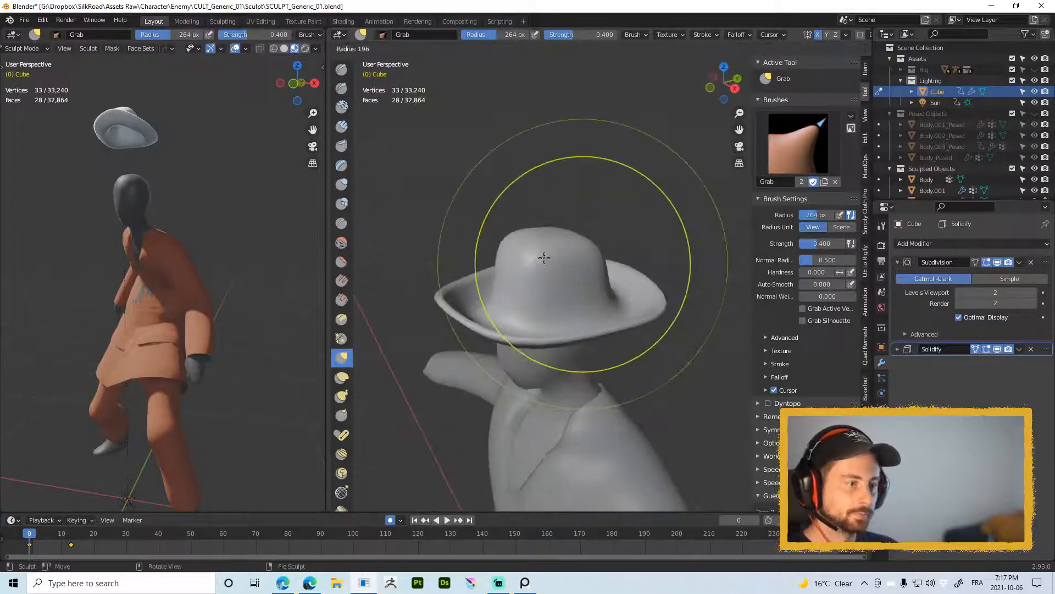
click(534, 258)
key(f)
click(511, 264)
right_drag(549, 275, 511, 231)
key(f)
click(513, 265)
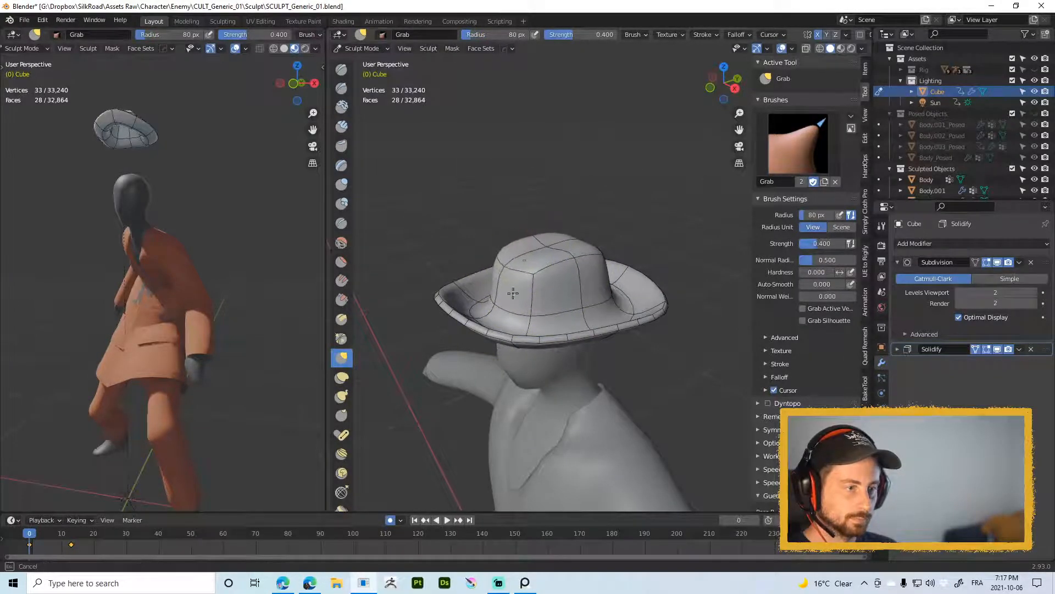
Step: Reshape the top of the crown with the Grab brush at 112 px and 101 px radius
middle_drag(575, 254, 467, 259)
key(f)
click(502, 262)
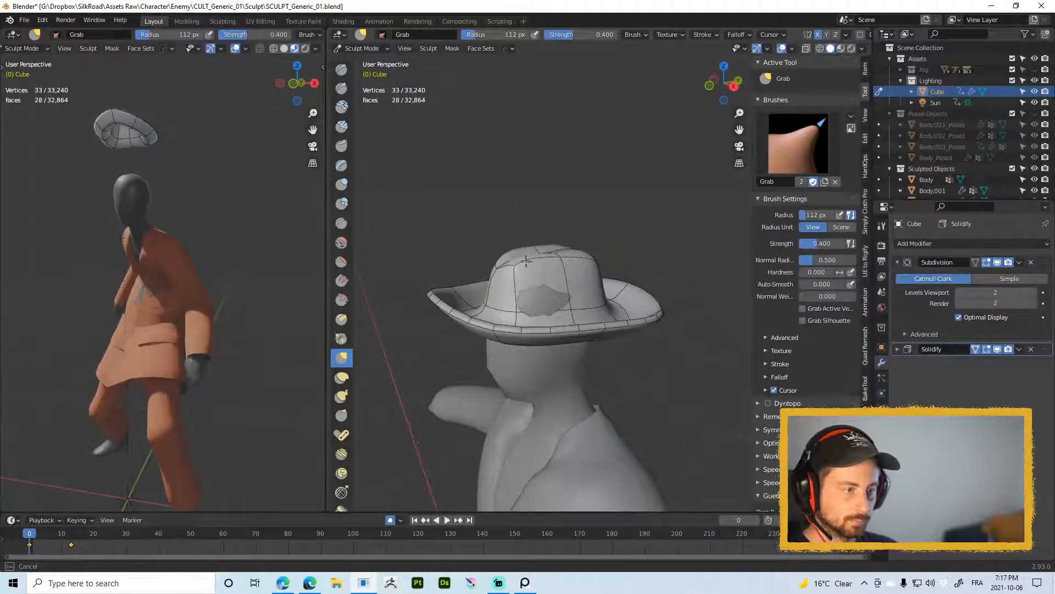
middle_drag(569, 256, 599, 257)
key(f)
click(603, 281)
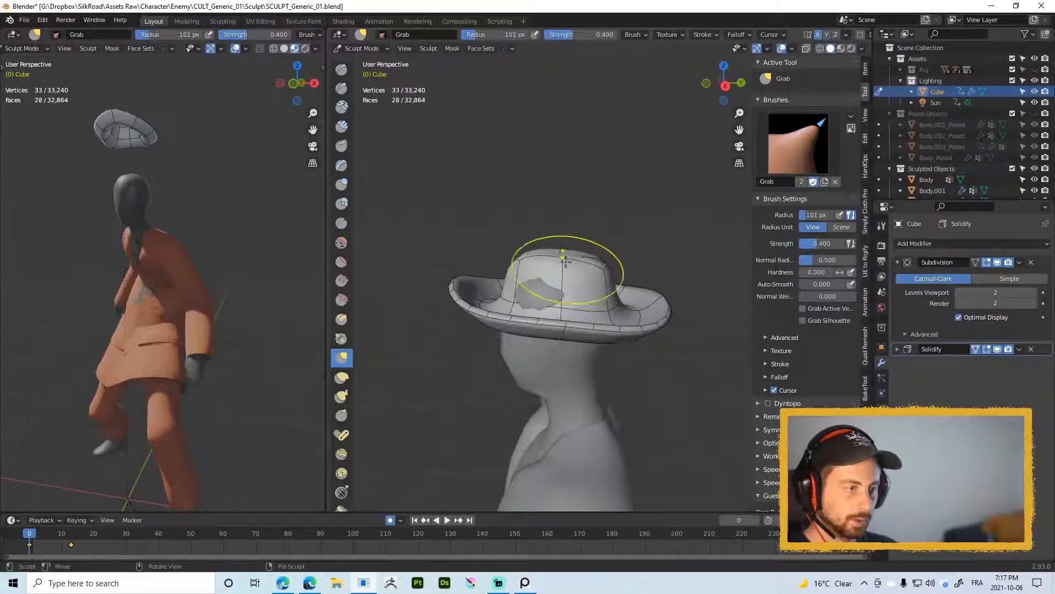
Step: Enlarge the Grab brush to 226 px radius and adjust the brim's outline from the side and above
key(f)
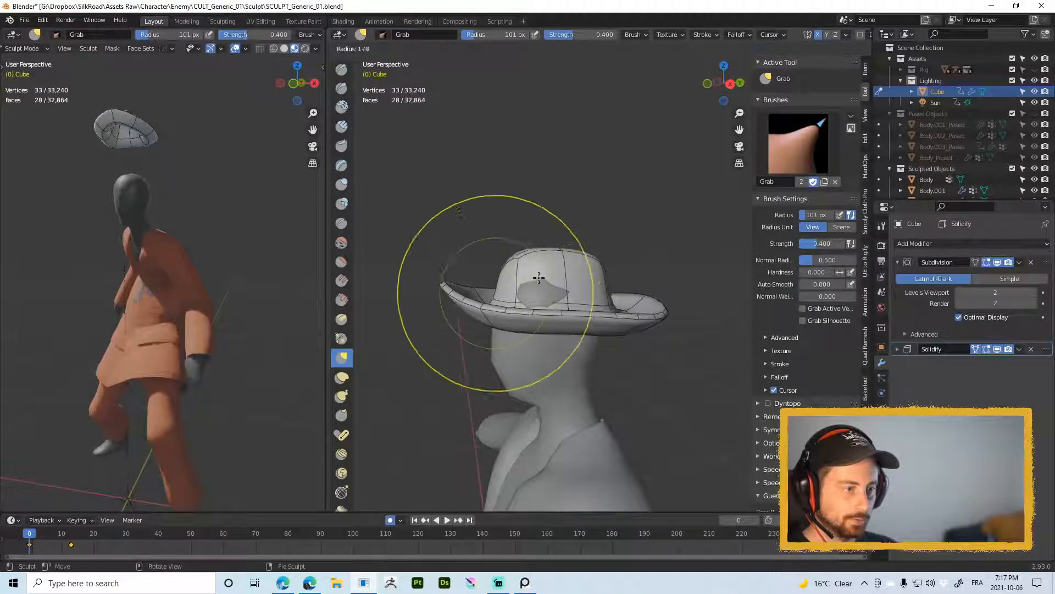
click(637, 260)
mouse_move(636, 259)
middle_down()
mouse_move(591, 266)
mouse_move(584, 253)
mouse_move(584, 338)
middle_up()
key(f)
click(613, 267)
key(f)
click(583, 253)
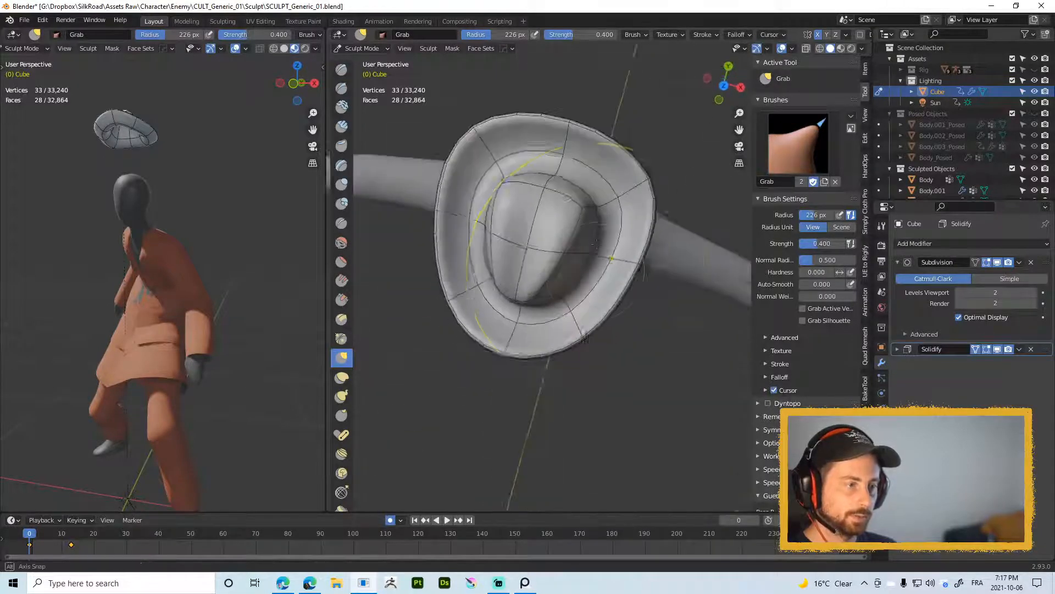
Step: Refine the side of the crown from above with the Grab brush at 144 px radius
key(f)
click(552, 198)
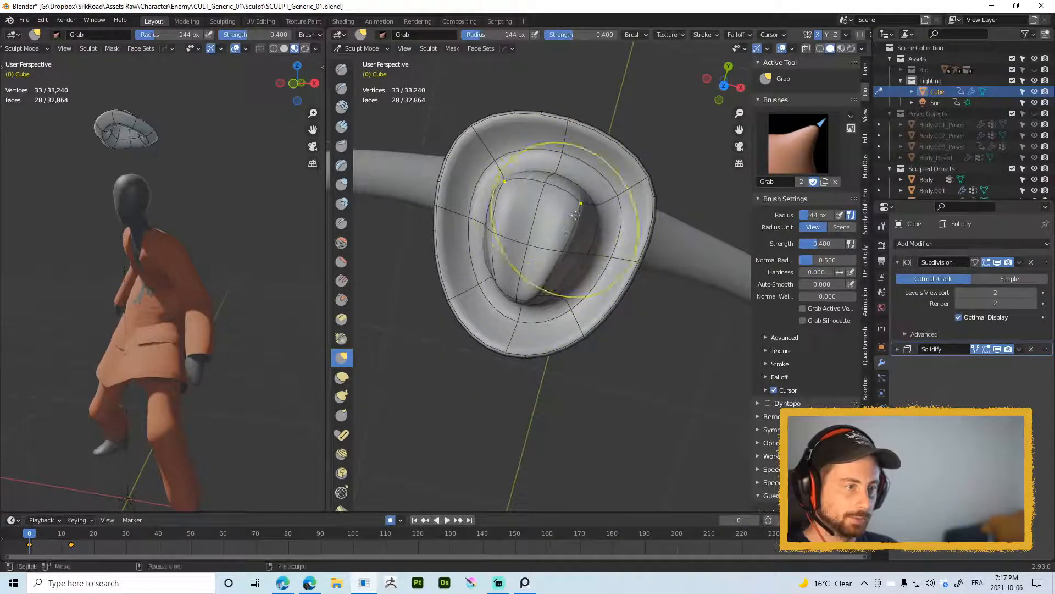
middle_drag(536, 207, 639, 227)
Step: Adjust the curve of the brim with the Grab brush at 201 px radius
key(f)
click(666, 197)
key(f)
click(640, 226)
scroll(617, 212, down, 3)
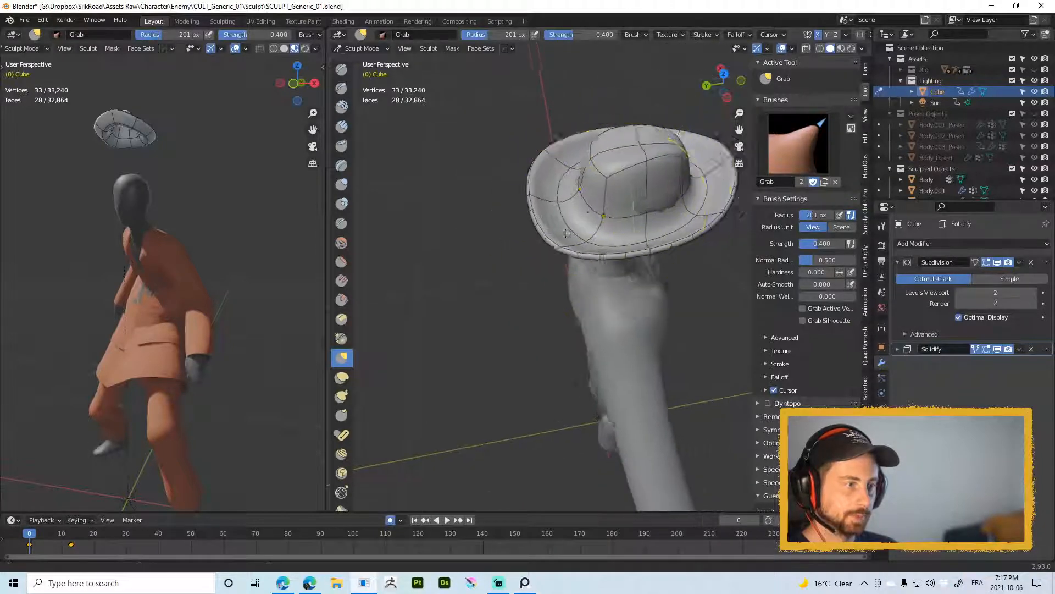
Step: Push the rear edge of the brim slightly inward with a smaller Grab brush
middle_drag(561, 234, 615, 280)
key(f)
click(579, 292)
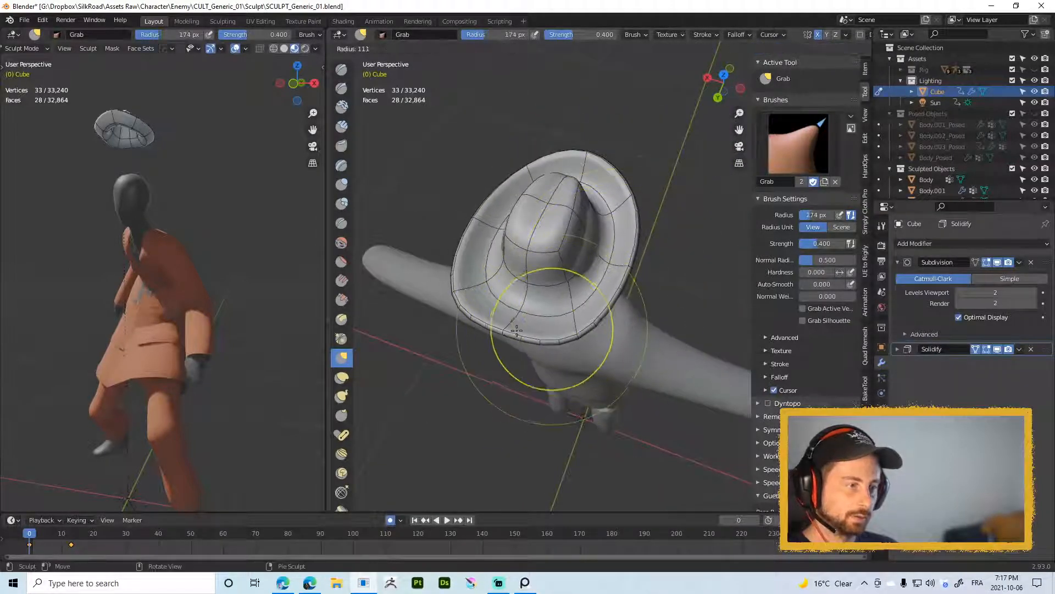
mouse_move(573, 331)
mouse_down()
mouse_move(549, 323)
mouse_move(559, 324)
mouse_up()
middle_drag(559, 324, 536, 264)
middle_drag(594, 302, 566, 289)
Step: Refine the brim's upward curl from behind with the Grab brush at 137 px and 111 px radius
key(f)
click(581, 294)
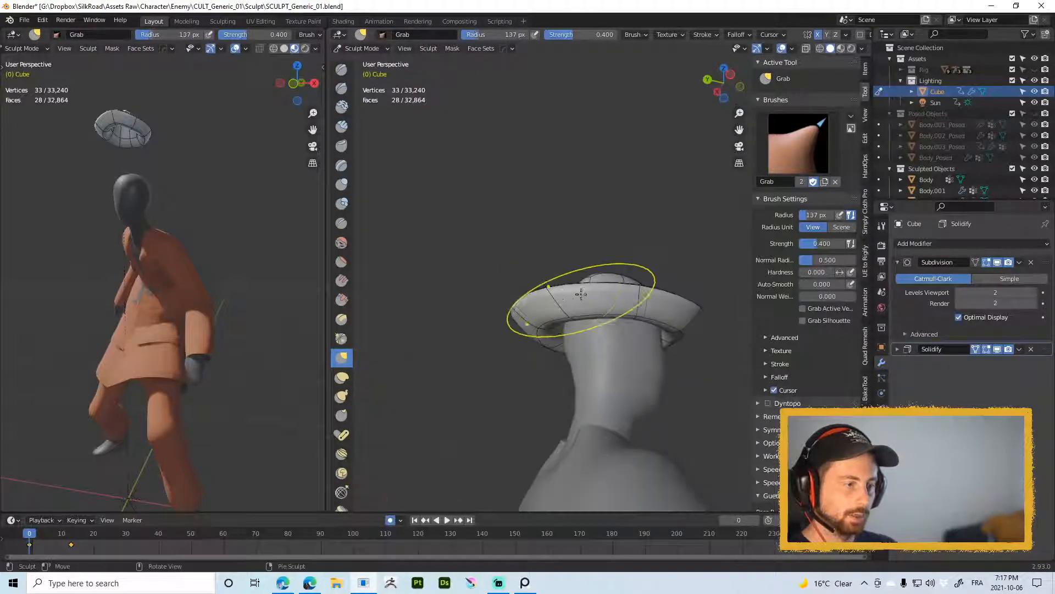
key(f)
click(550, 286)
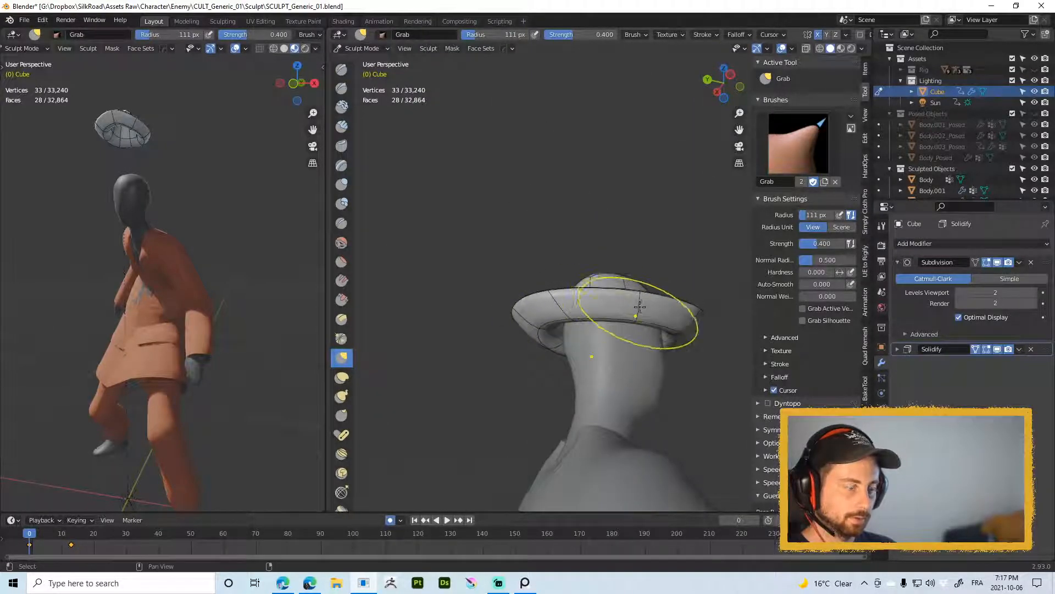
mouse_move(640, 307)
middle_down()
mouse_move(546, 275)
mouse_move(625, 330)
middle_up()
Step: Pull the front edge of the brim slightly outward and up with the Grab brush at 117 px radius
key(f)
click(593, 274)
key(f)
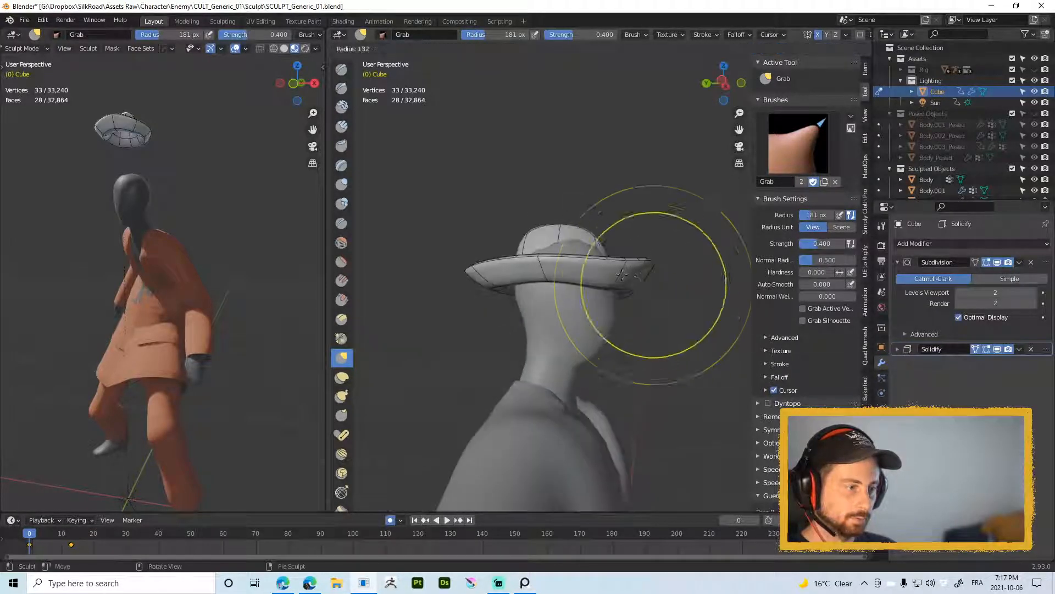
click(622, 273)
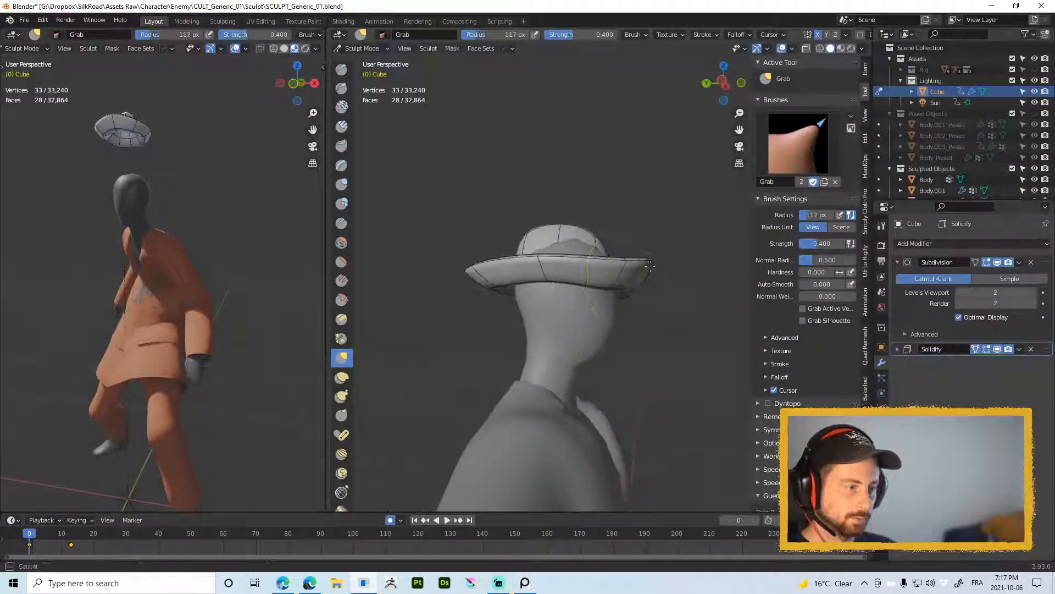
key(f)
click(622, 278)
drag(631, 279, 648, 270)
Step: Reshape the front corner of the brim from below, pushing it inward with a resized Grab brush
middle_drag(652, 269, 594, 206)
key(f)
click(609, 255)
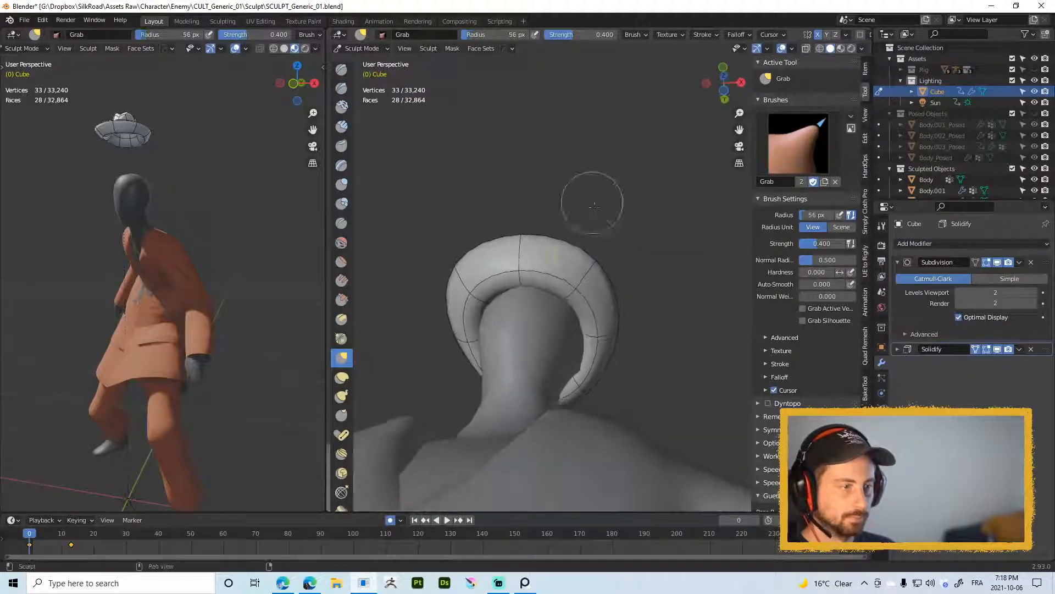
key(f)
click(620, 250)
mouse_move(603, 252)
mouse_down()
mouse_move(570, 275)
mouse_move(590, 293)
mouse_up()
Step: Nudge the front of the brim with the Grab brush at 111 px radius and lift its rear edge slightly
key(f)
click(594, 290)
middle_drag(561, 287, 455, 350)
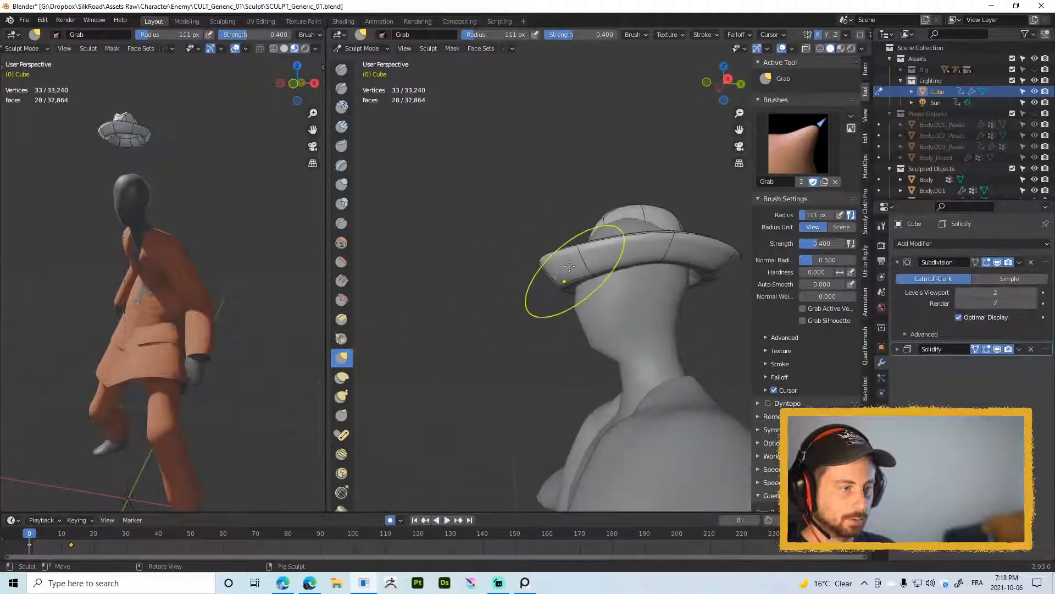
drag(564, 261, 570, 260)
middle_drag(684, 273, 597, 304)
key(f)
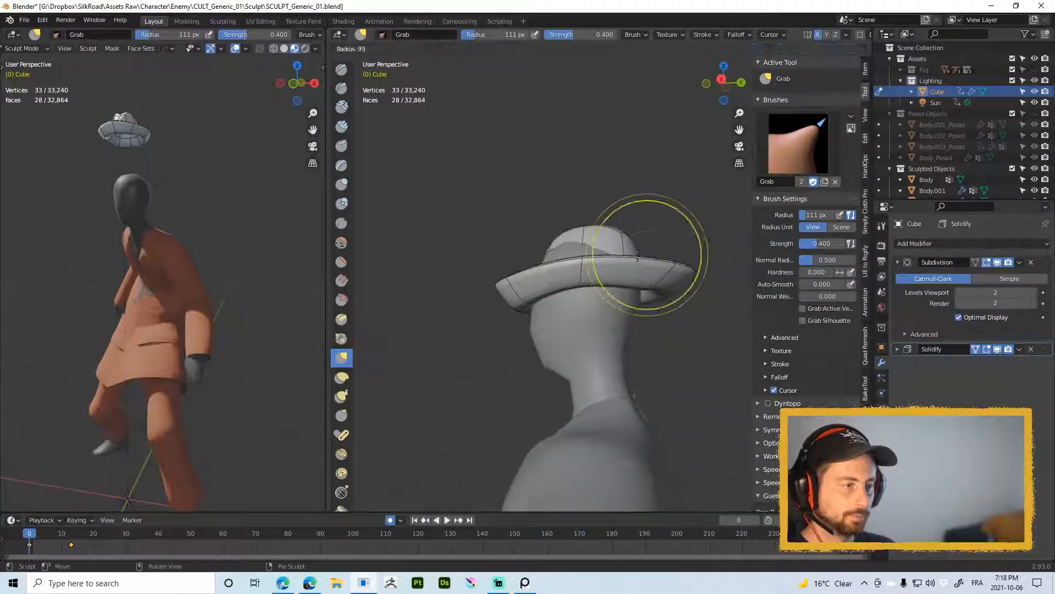
click(701, 254)
drag(677, 270, 680, 268)
Step: Examine the hat's overall shape from the side in Object Mode
key(ctrl+Tab)
click(576, 272)
middle_drag(575, 272, 631, 306)
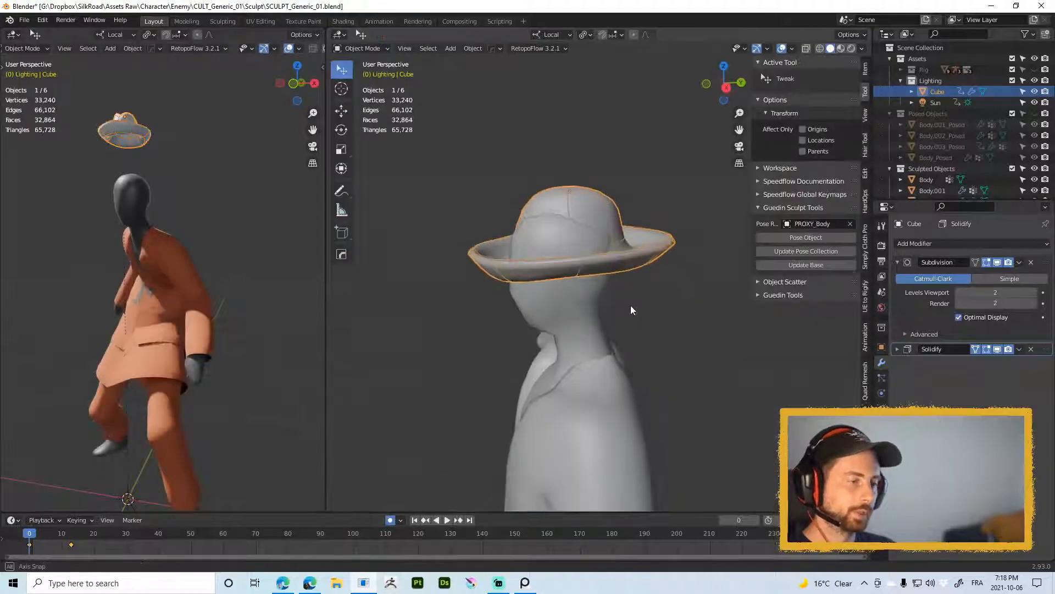
key(ctrl+Tab)
click(628, 295)
click(620, 233)
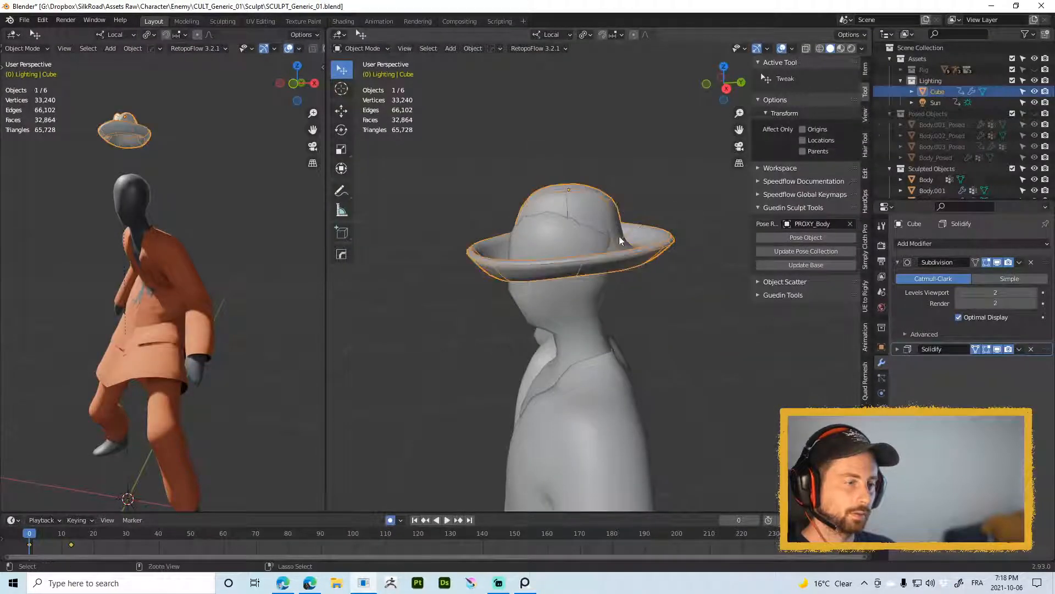
Step: Return to Sculpt Mode and refine the brim and the back of the crown with the Grab brush at 106 px radius
key(ctrl+Tab)
mouse_move(619, 236)
middle_down()
mouse_move(570, 254)
mouse_move(613, 272)
middle_up()
key(f)
click(571, 256)
drag(537, 275, 523, 262)
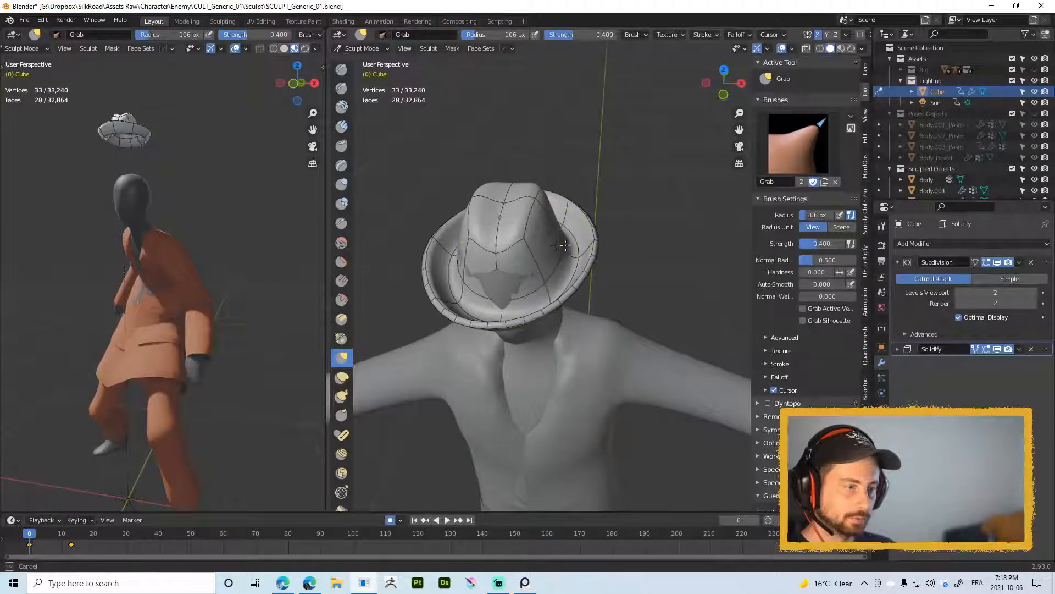
mouse_move(549, 248)
middle_down()
mouse_move(541, 212)
mouse_move(474, 224)
middle_up()
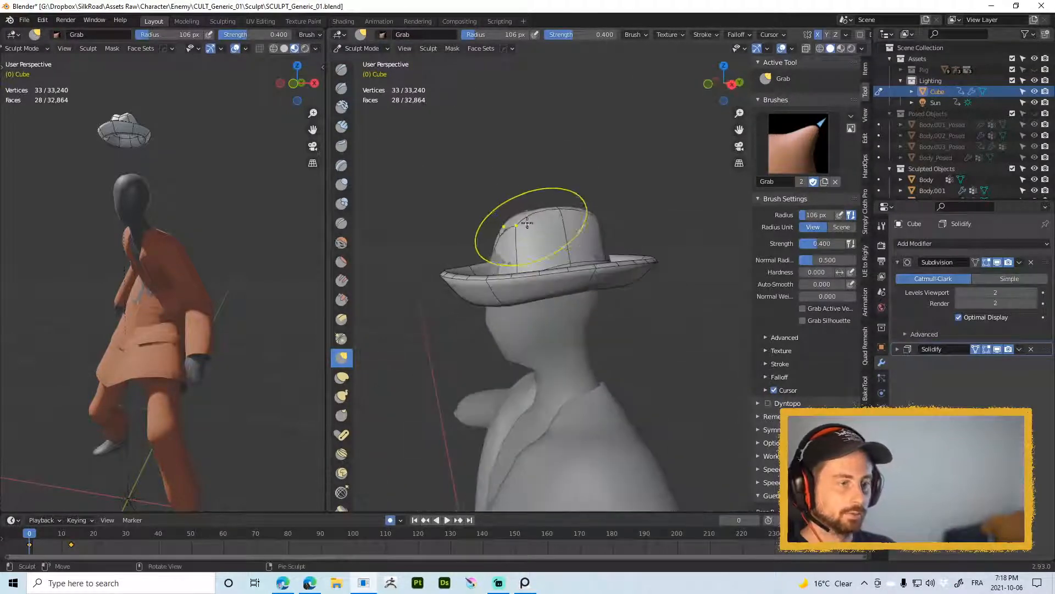
middle_drag(544, 226, 512, 221)
drag(616, 222, 612, 231)
Step: Pull the inner front of the brim slightly outward with the Grab brush at 92 px radius
middle_drag(598, 206, 603, 226)
middle_drag(532, 231, 551, 250)
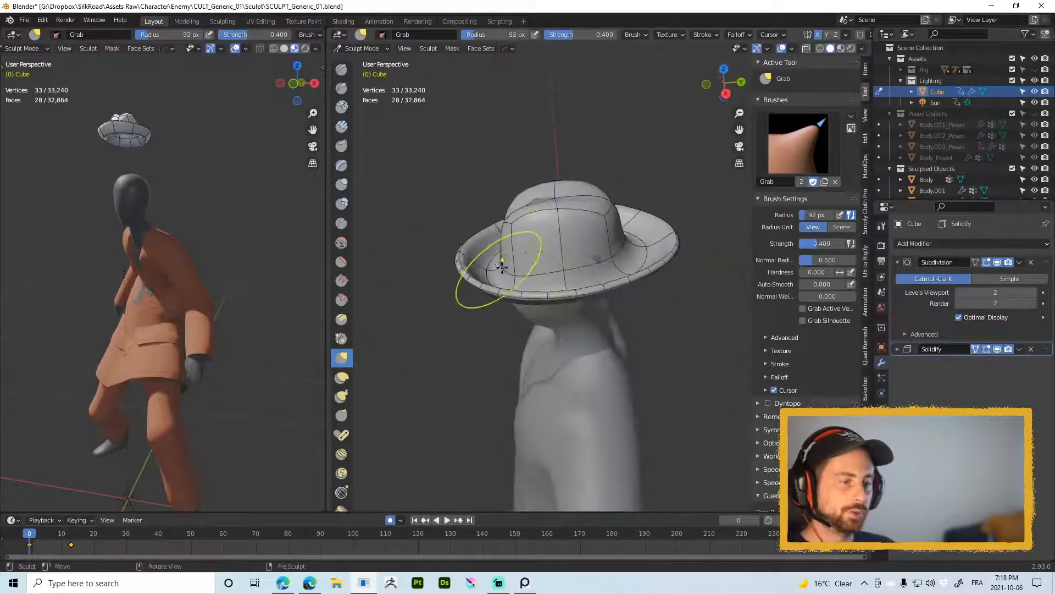
drag(499, 265, 492, 259)
Step: Lower the front of the crown with the Grab brush at 120 px radius and adjust the crown's side base
middle_drag(519, 272, 544, 247)
key(f)
click(555, 264)
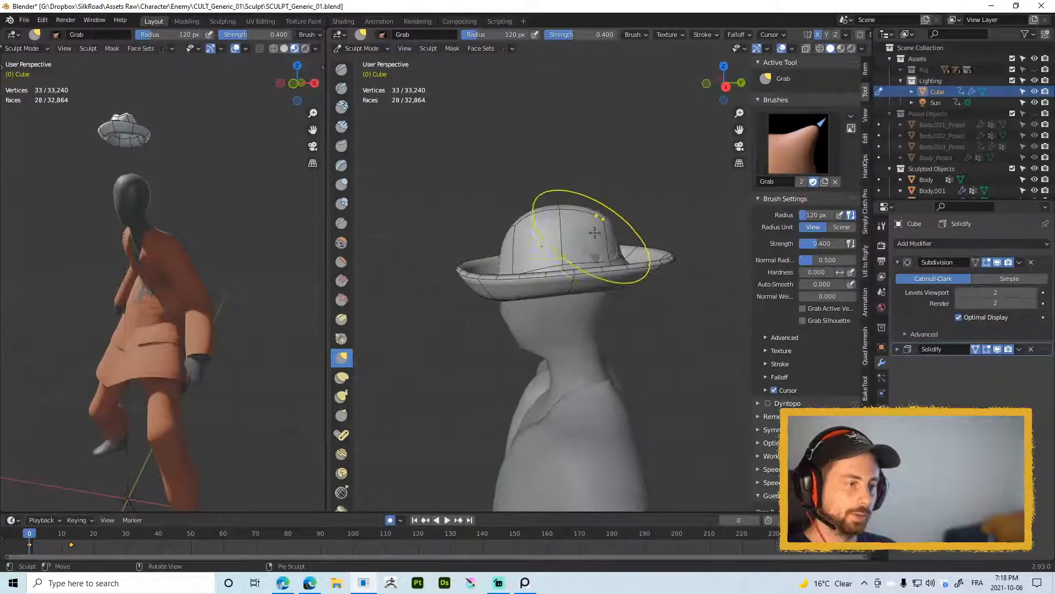
drag(540, 209, 537, 217)
middle_drag(531, 301, 544, 285)
middle_drag(584, 246, 576, 267)
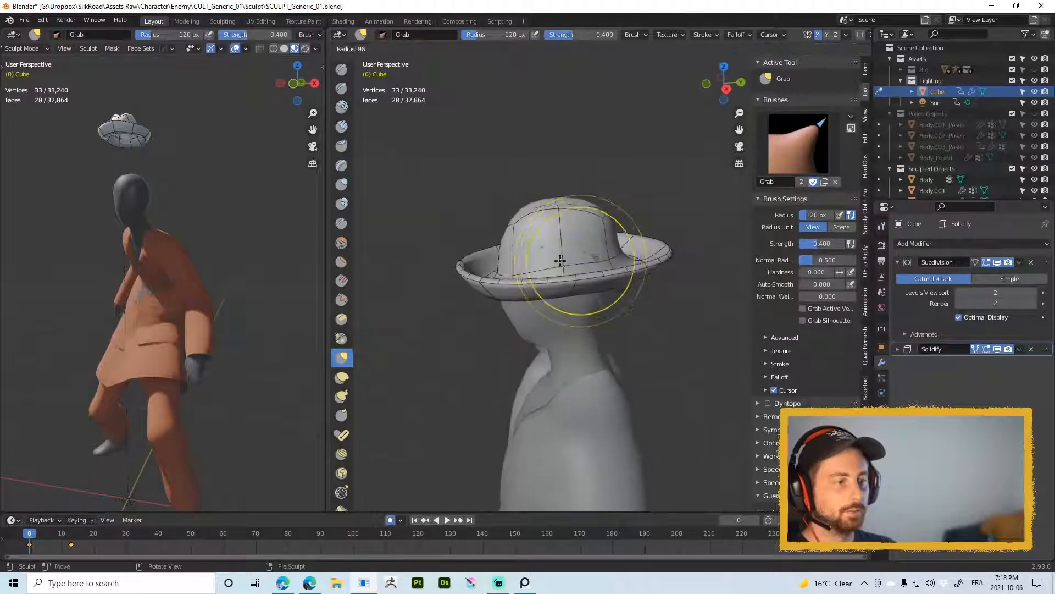
drag(565, 259, 568, 265)
Step: In Object Mode from the right orthographic view, rotate the hat -2.53° and shift it about 0.22 cm in Y and 0.33 cm in Z
key(ctrl+Tab)
click(519, 273)
middle_drag(519, 272, 605, 264)
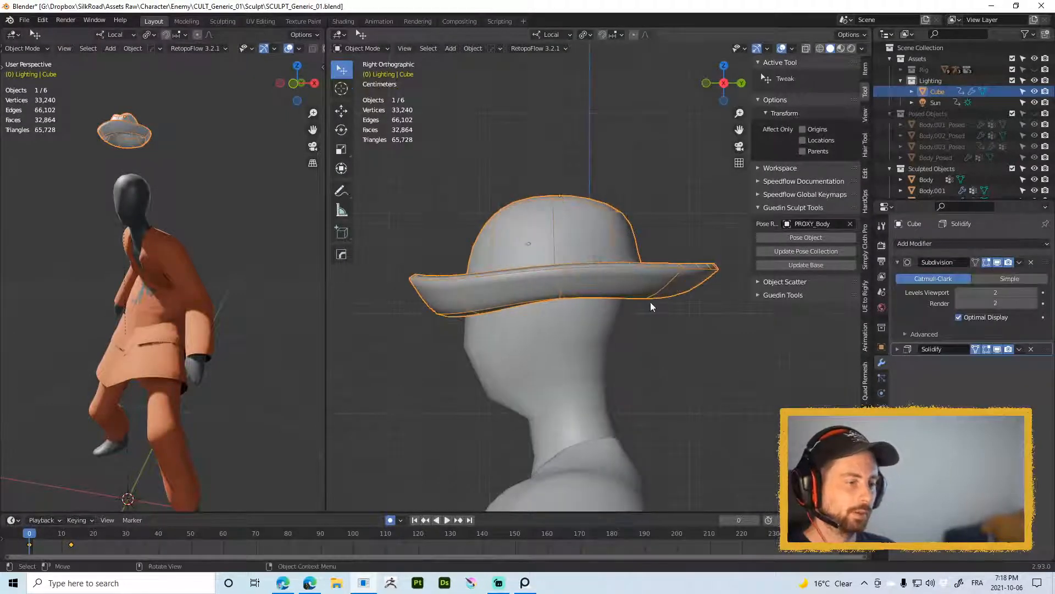
key(g)
click(677, 309)
key(r)
click(676, 290)
key(g)
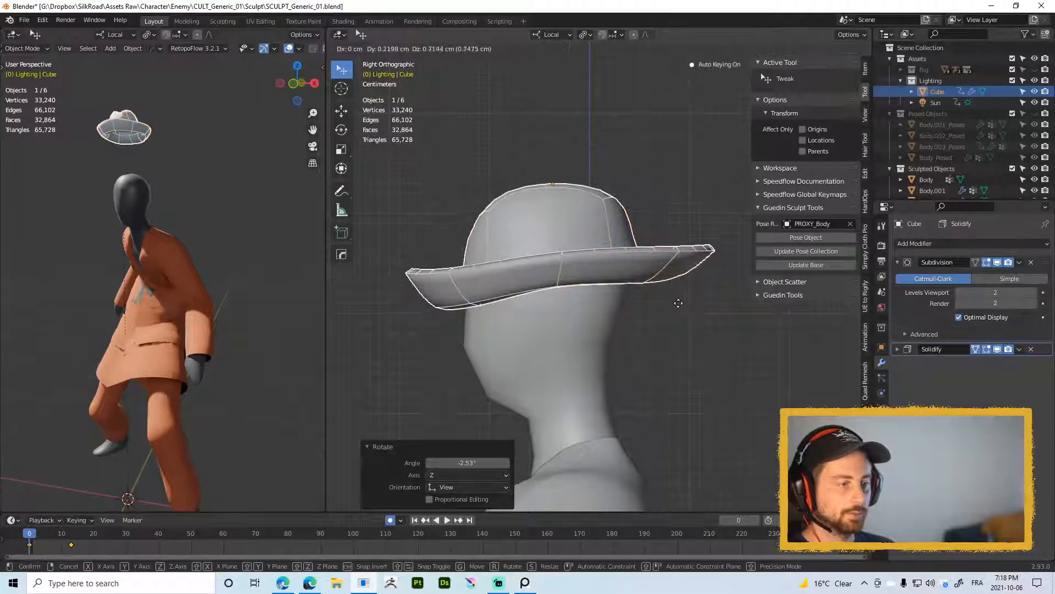
click(680, 306)
key(g)
click(674, 304)
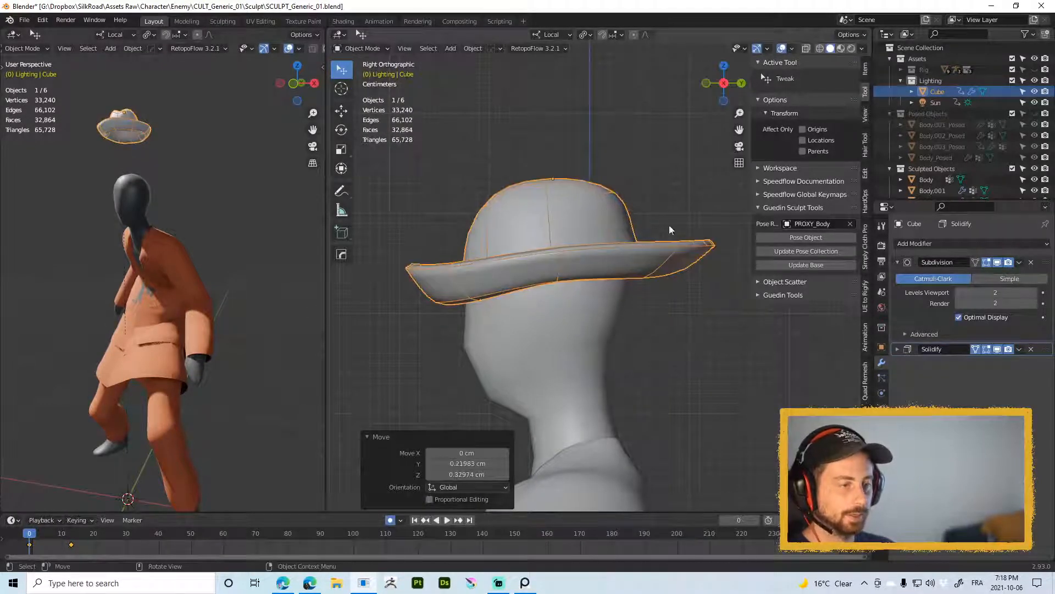
Step: Make transforms affect only origins and reselect the hat
click(669, 225)
key(alt+space)
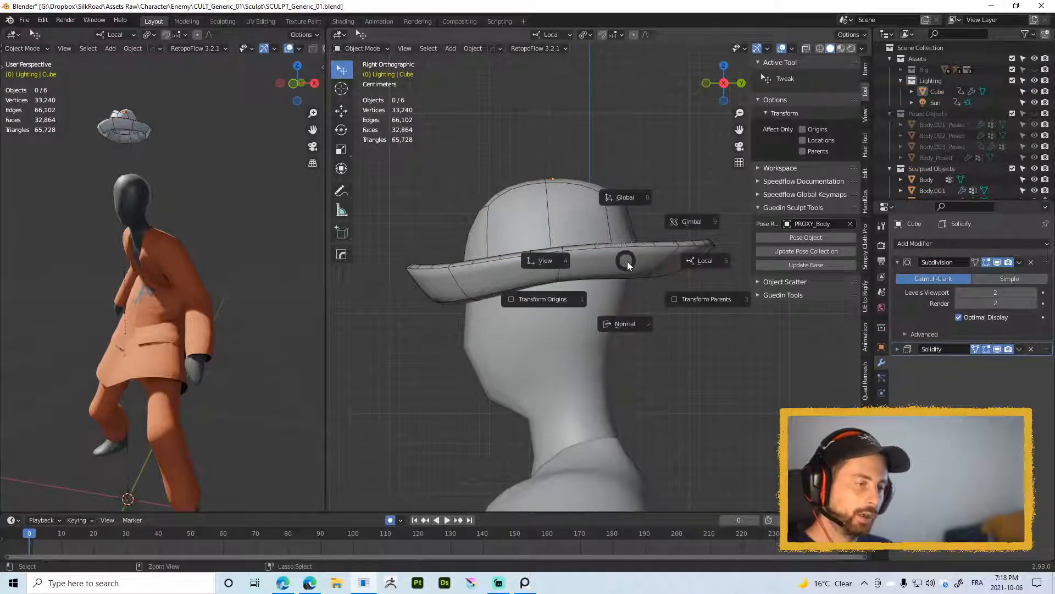
click(574, 289)
key(alt+space)
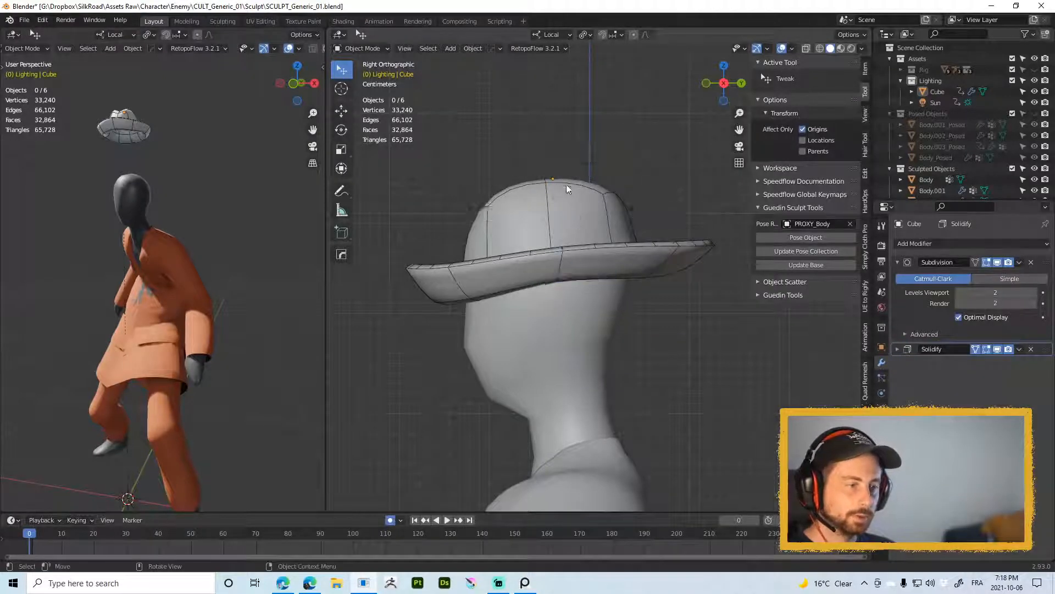
click(561, 190)
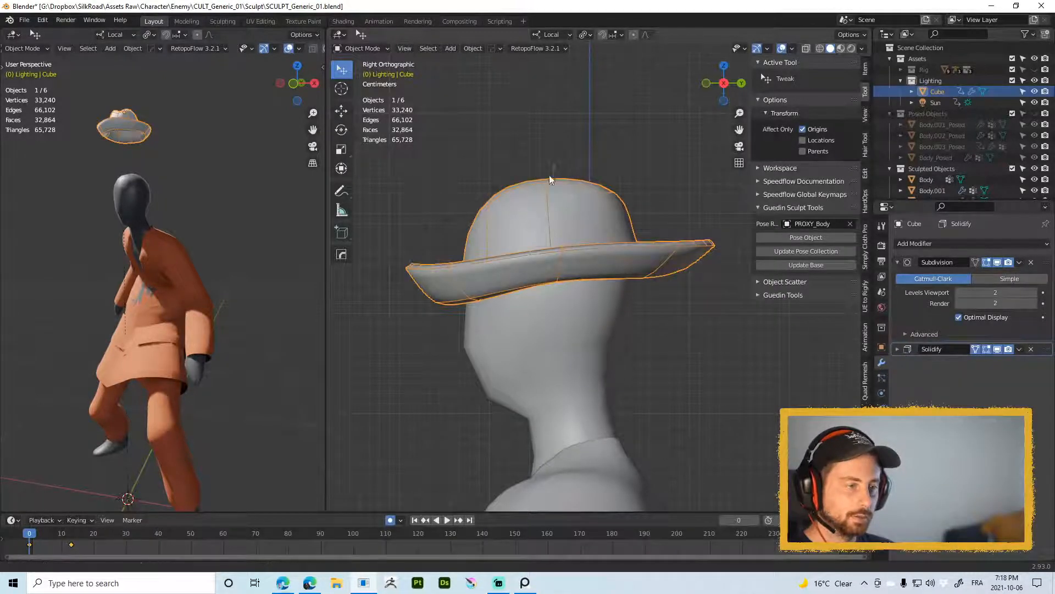
Step: Show the move gizmo and lower the hat's origin about 10.96 cm along local Z to the base of the brim
scroll(551, 171, up, 1)
key(shift+space)
key(shift+space)
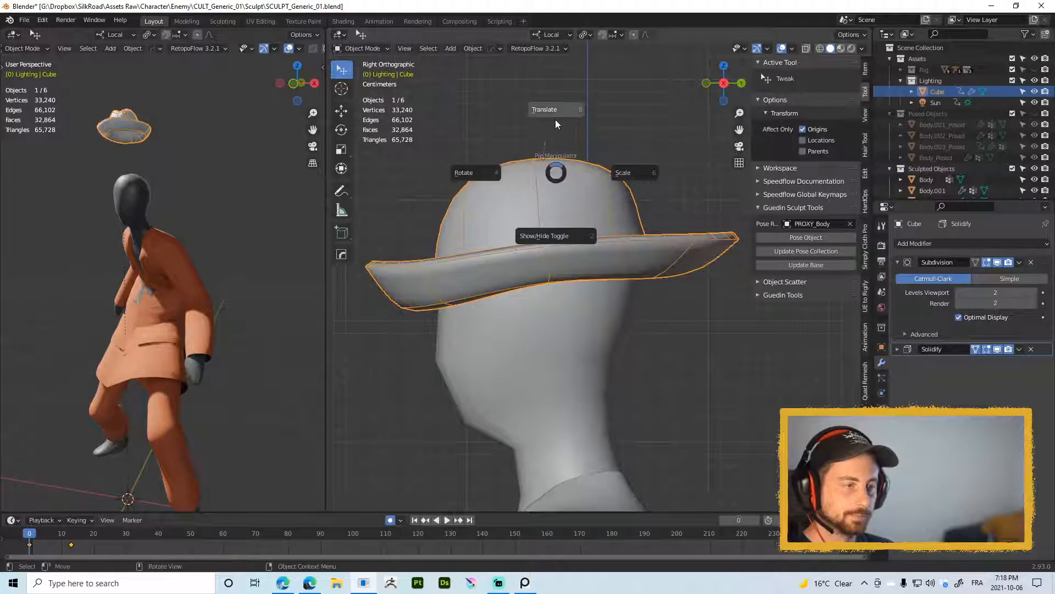
click(557, 118)
click(550, 127)
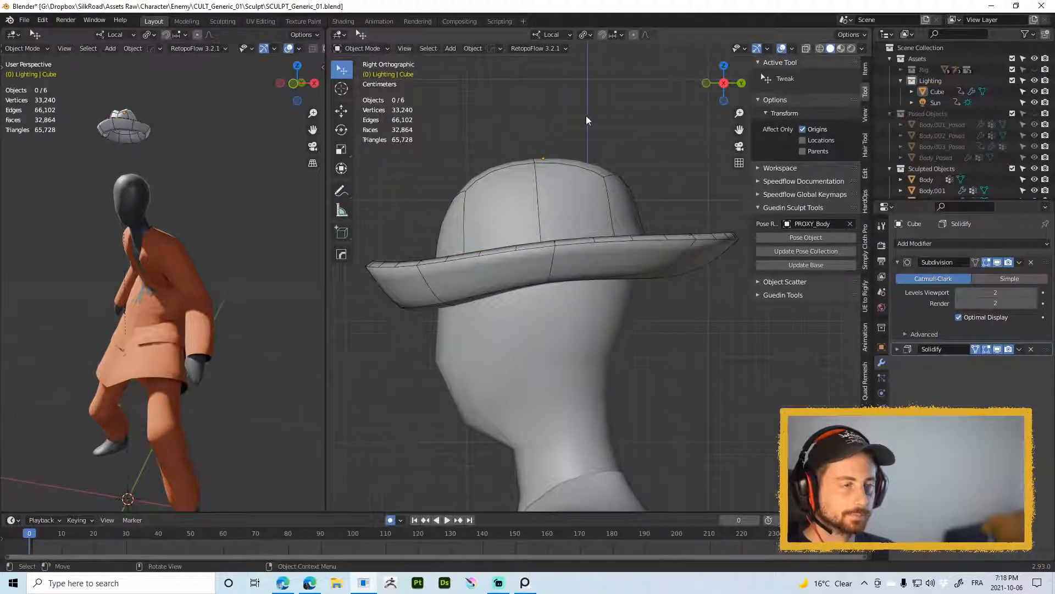
click(550, 156)
drag(548, 117, 512, 255)
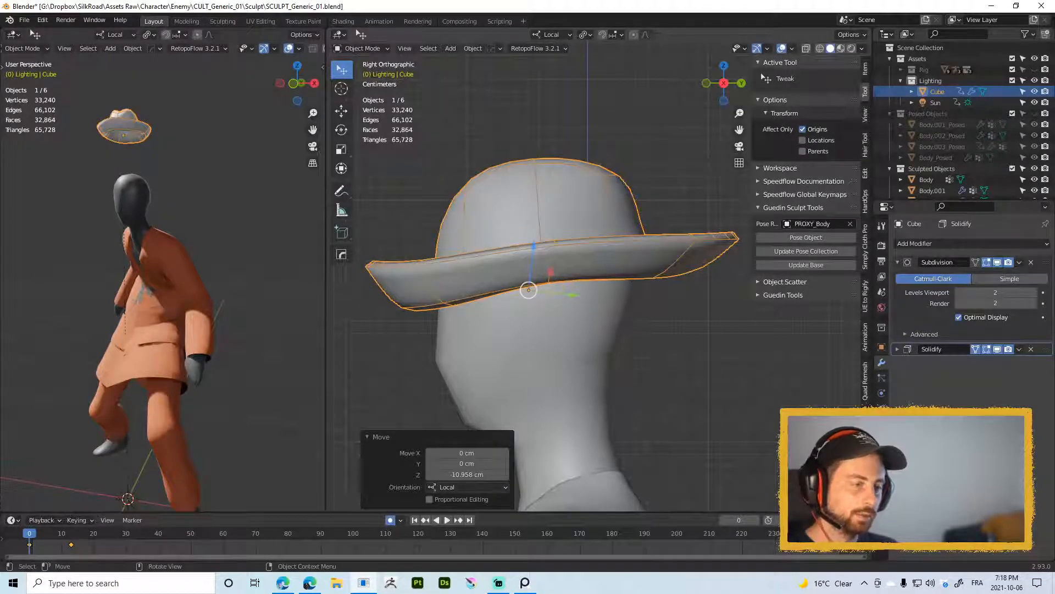
Step: Reorient the hat's origin with 6.7° and 4.14° rotations and shift it toward the back of the head
key(r)
click(641, 247)
key(r)
click(633, 283)
key(g)
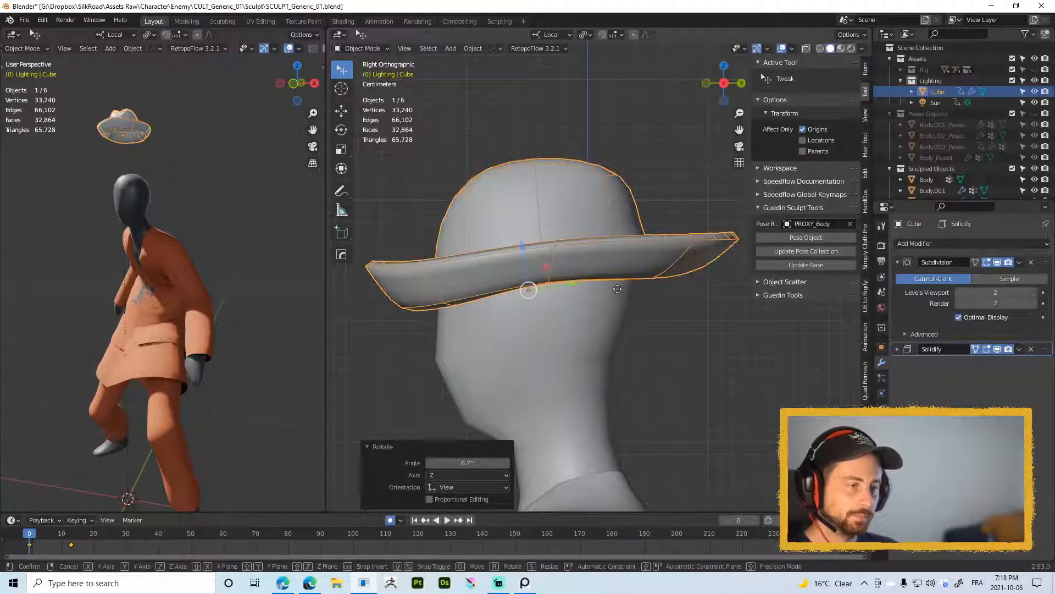
click(642, 288)
key(r)
click(642, 273)
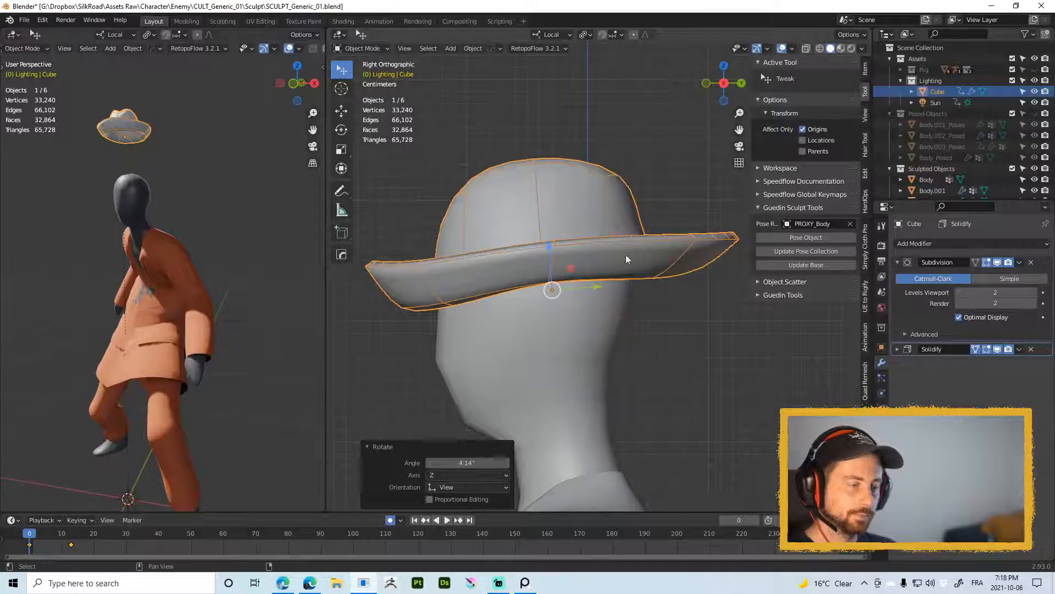
Step: Turn off origin-only transforms and save the file
scroll(626, 255, down, 4)
middle_drag(636, 226, 677, 219)
key(comma)
click(616, 241)
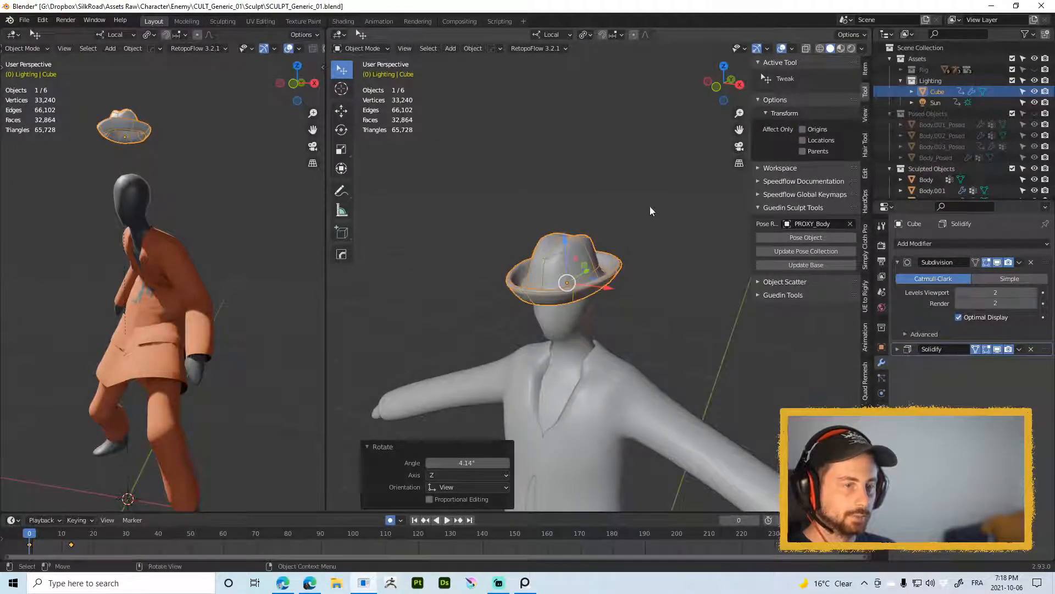
key(ctrl+s)
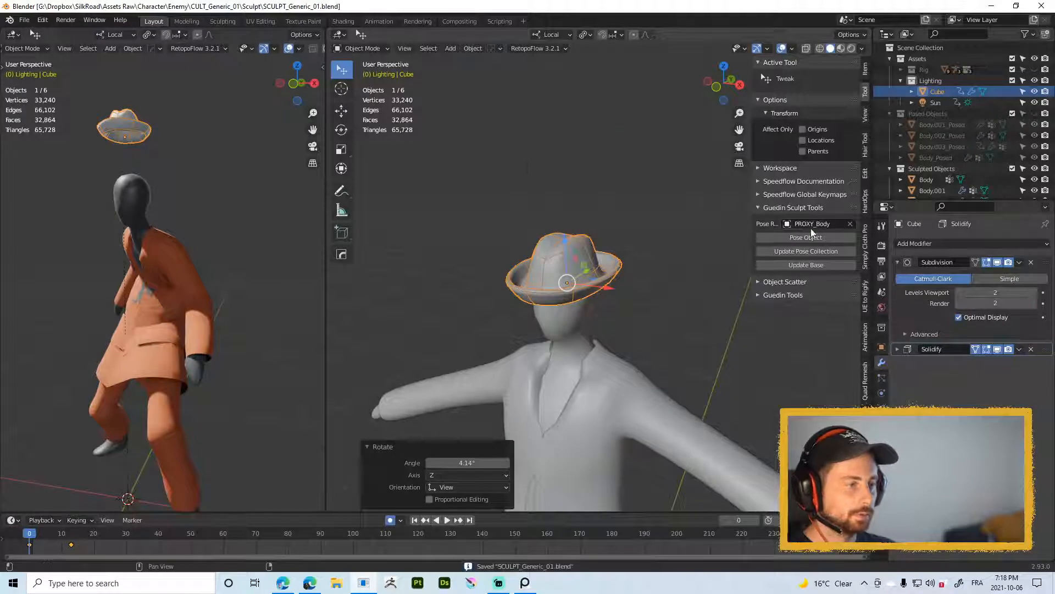
Step: Generate the posed version of the hat from the PROXY_Body reference and select the posed hat on the character
click(806, 241)
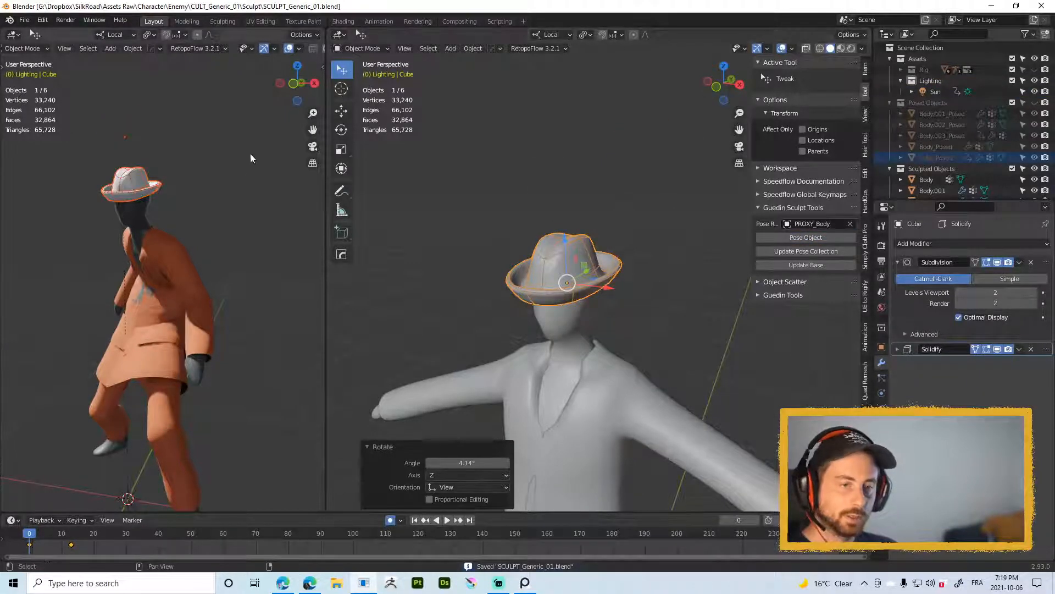
middle_drag(252, 157, 212, 201)
scroll(211, 197, up, 3)
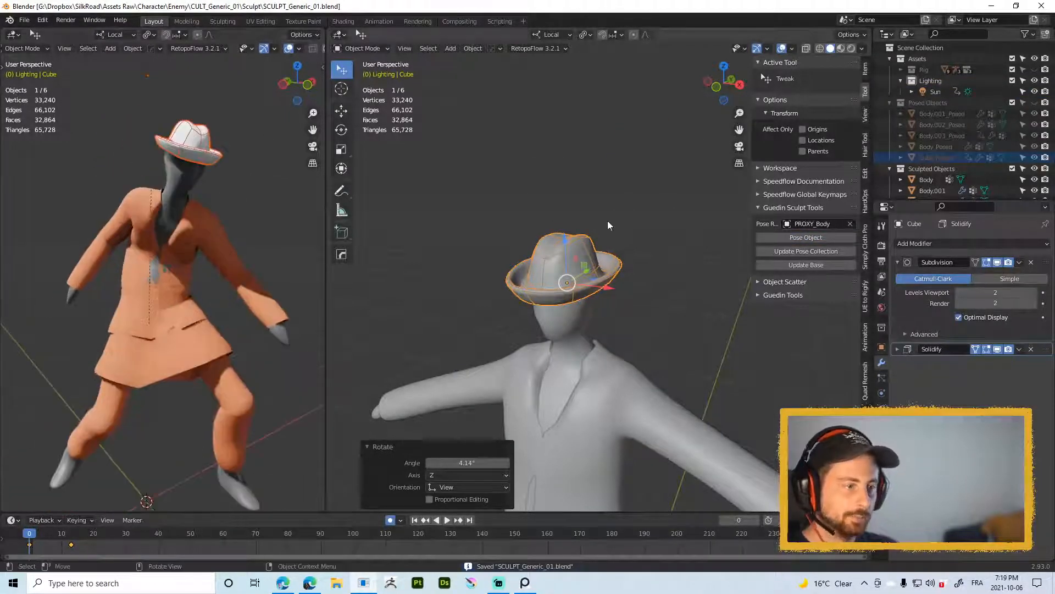
click(576, 322)
shift+click(549, 251)
shift+click(550, 251)
click(216, 135)
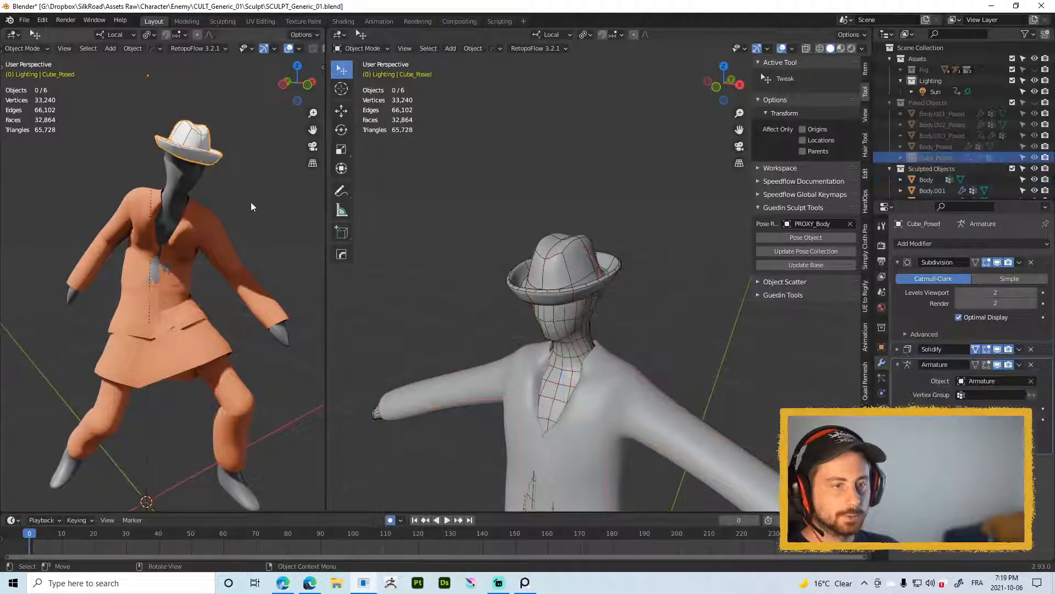
click(540, 259)
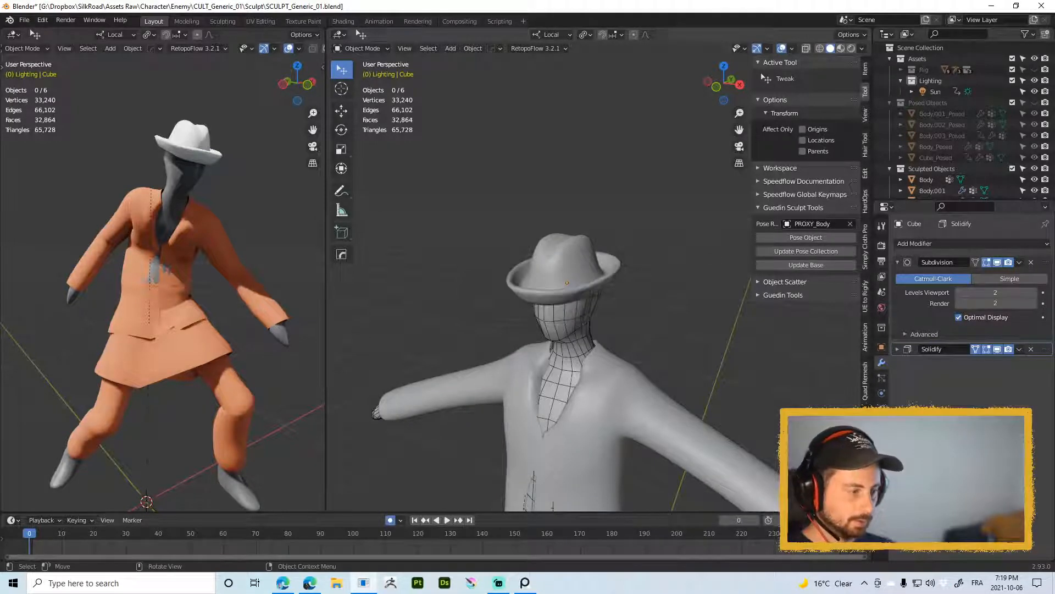
click(869, 583)
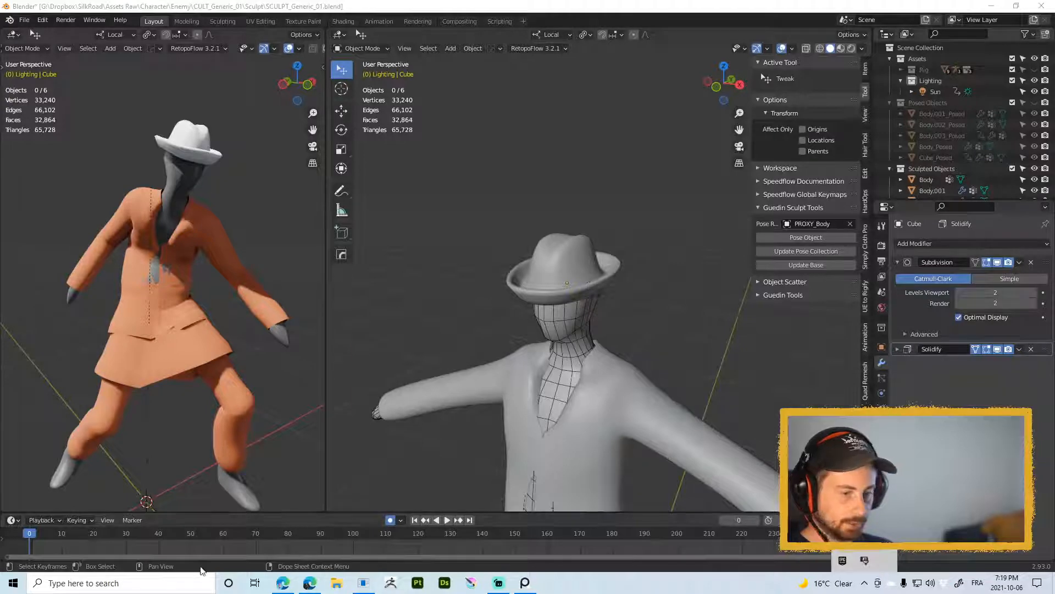
middle_drag(695, 321, 684, 273)
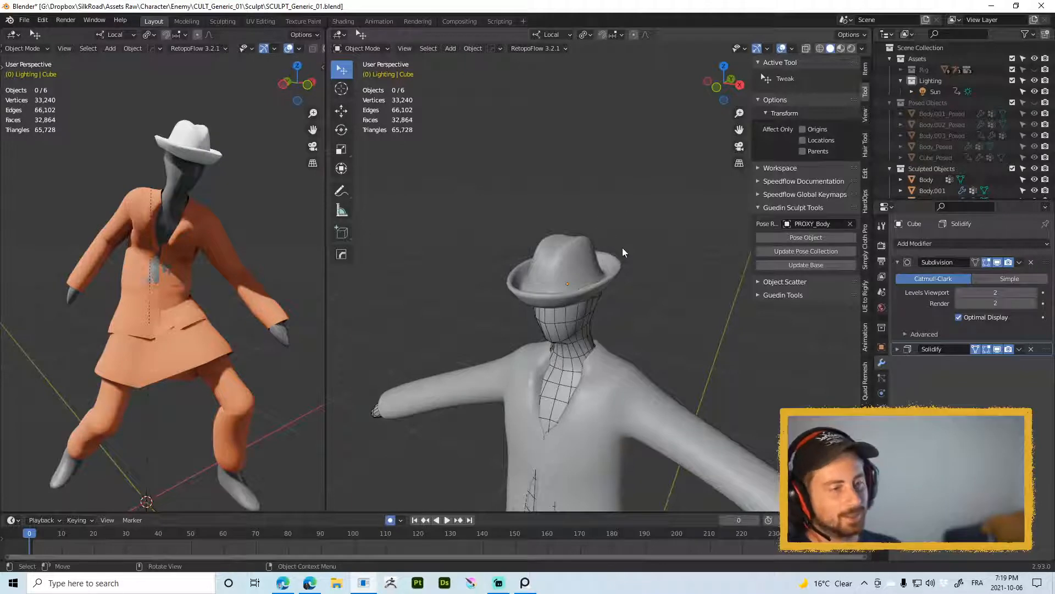
middle_drag(604, 275, 622, 241)
scroll(623, 236, down, 3)
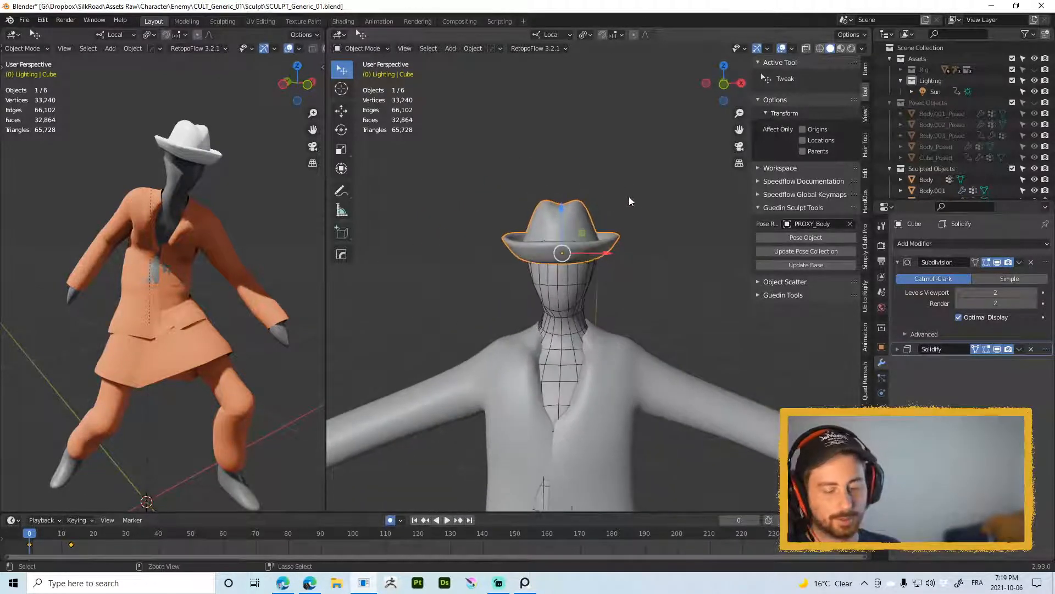
key(ctrl+Tab)
click(622, 245)
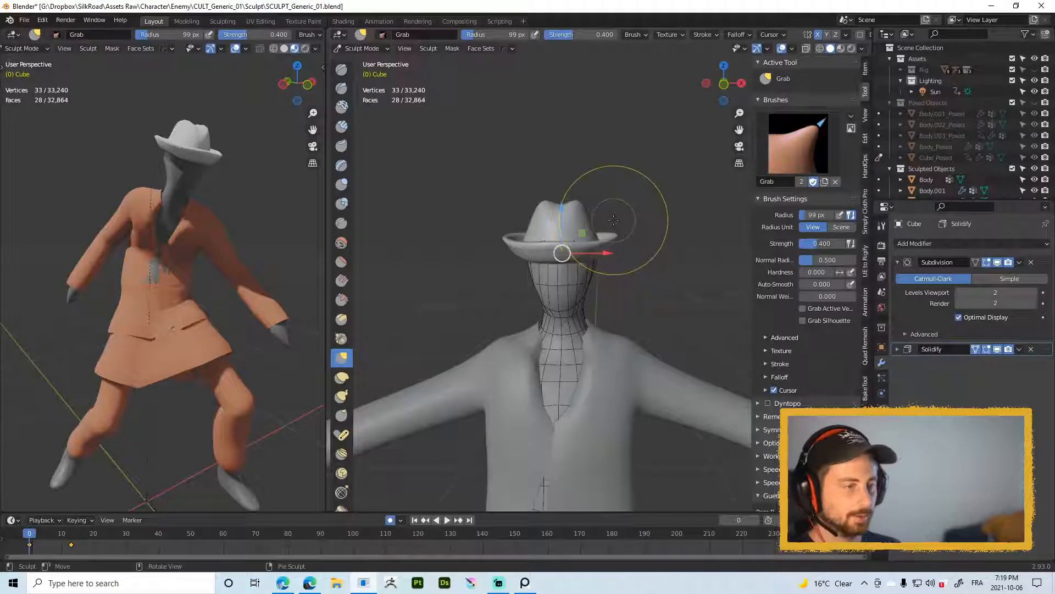
key(super)
key(super)
key(ctrl+Tab)
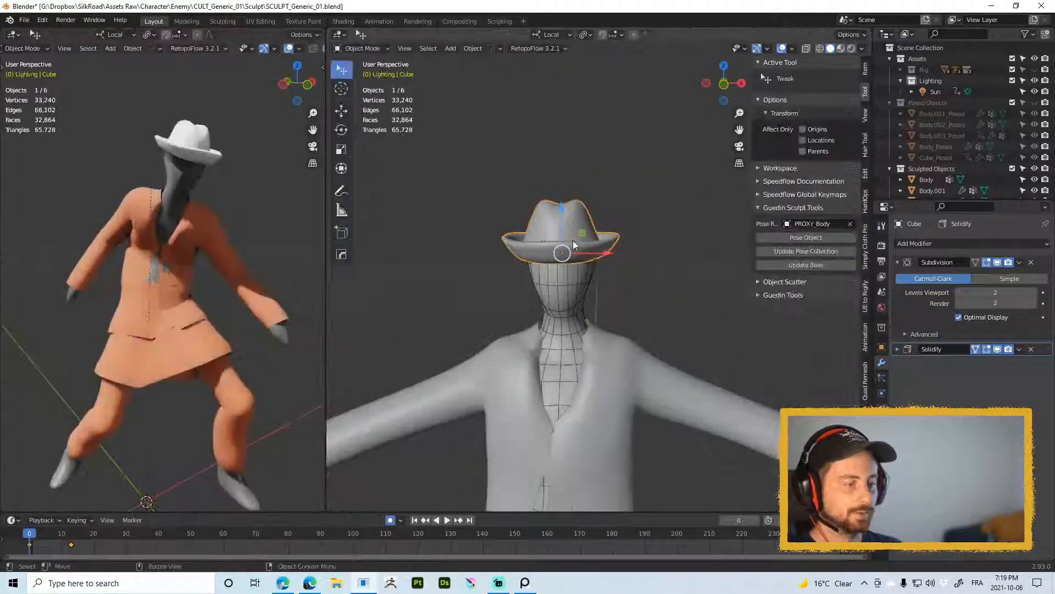
Step: Hide the transform gizmo on the hat
mouse_move(632, 232)
middle_down()
mouse_move(615, 238)
mouse_move(617, 248)
mouse_move(615, 212)
mouse_move(575, 216)
middle_up()
key(alt+space)
click(624, 286)
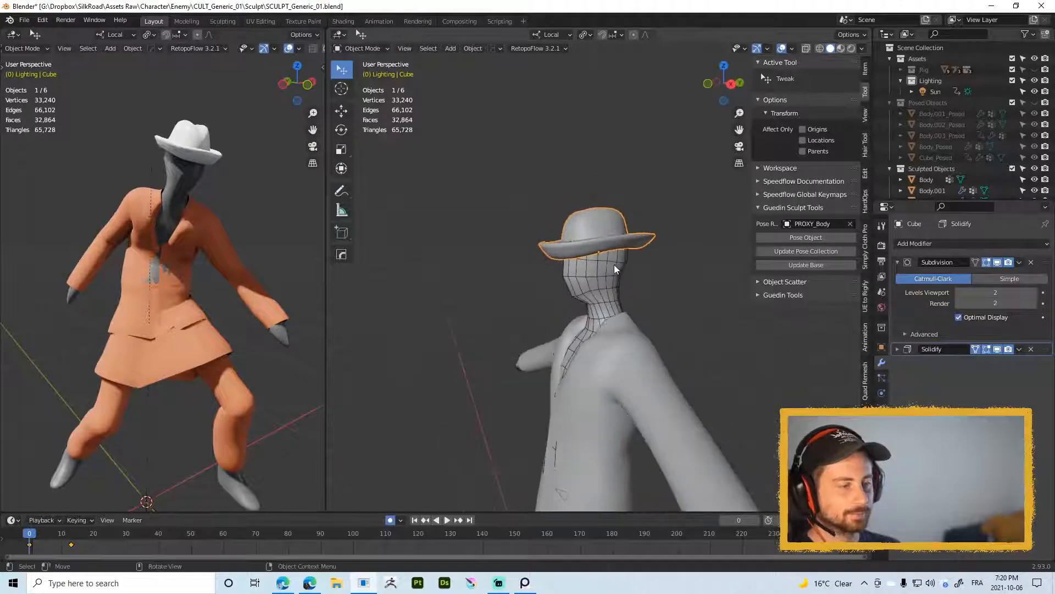
Step: Select the jacket instead of the hat, enter edit mode on it and isolate it in local view
click(603, 268)
key(alt+a)
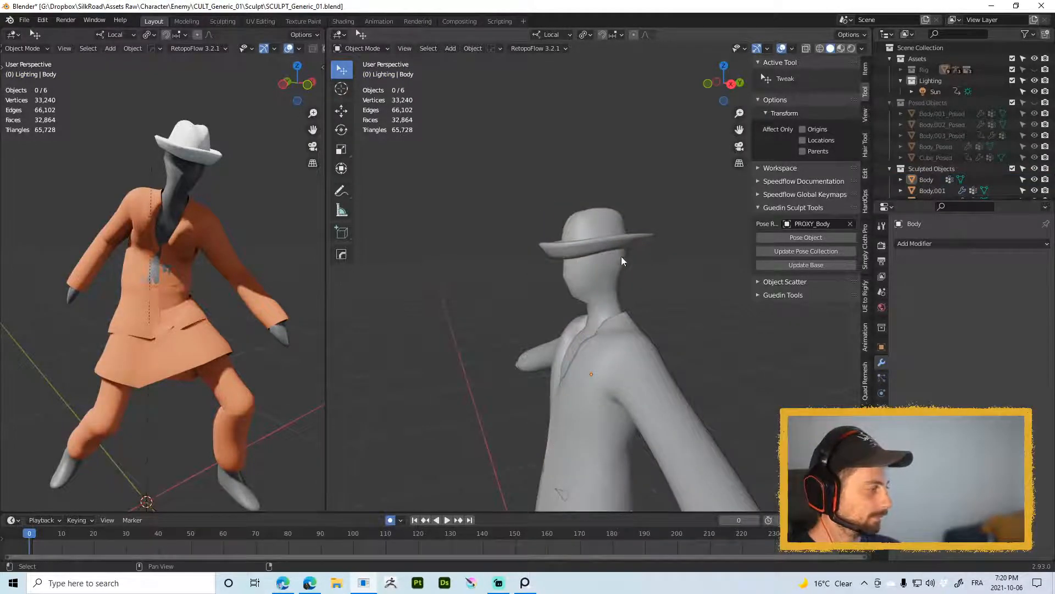
mouse_move(622, 256)
middle_down()
mouse_move(633, 210)
mouse_move(571, 150)
mouse_move(584, 191)
mouse_move(528, 226)
mouse_move(565, 271)
mouse_move(581, 238)
mouse_move(688, 215)
mouse_move(611, 238)
mouse_move(618, 223)
mouse_move(611, 253)
middle_up()
click(553, 114)
click(579, 217)
scroll(572, 222, up, 5)
key(Tab)
scroll(533, 255, up, 1)
scroll(533, 255, up, 2)
key(Tab)
key(Tab)
shift+middle_drag(611, 253, 604, 181)
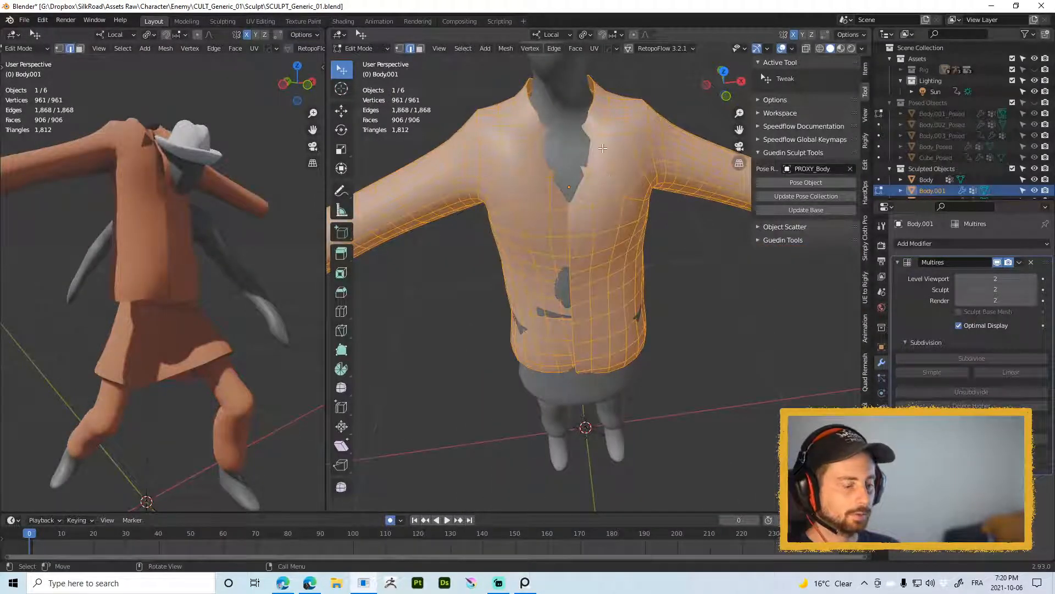
key(KP_Divide)
Step: Extrude the jacket's whole mesh in place without any offset
key(e)
right_click(584, 183)
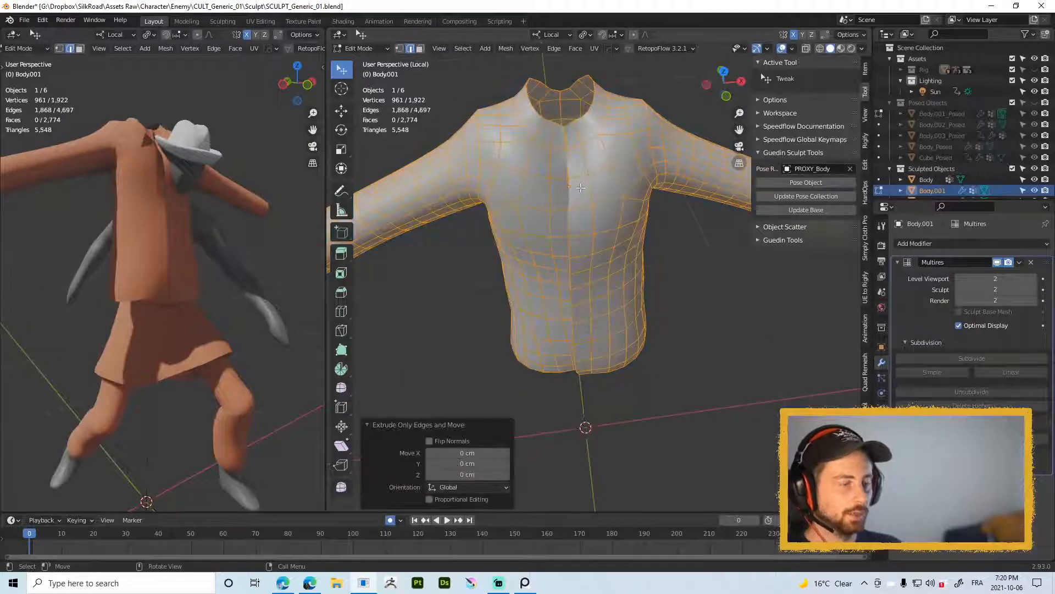
click(588, 215)
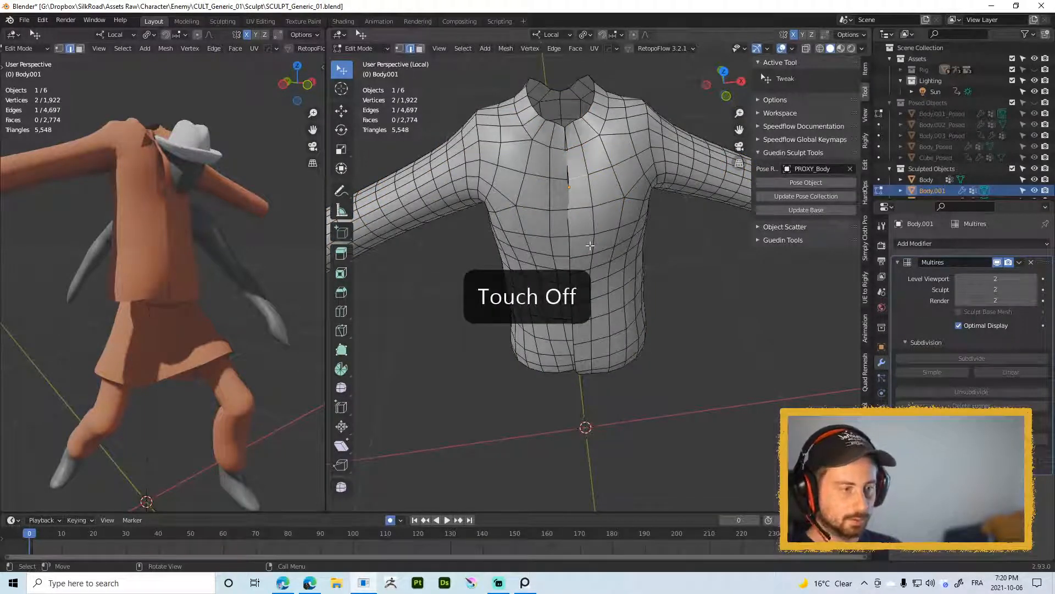
right_click(467, 192)
Step: Delete the four faces running down one side of the jacket's centre front from the collar
middle_drag(584, 216, 583, 193)
key(3)
click(581, 189)
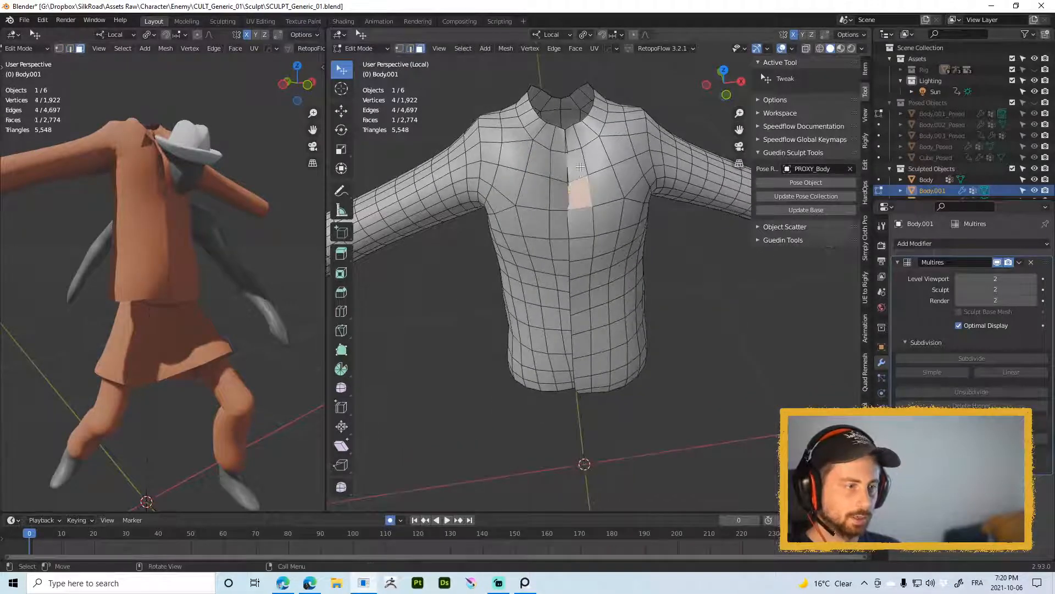
ctrl+click(584, 142)
shift+click(591, 161)
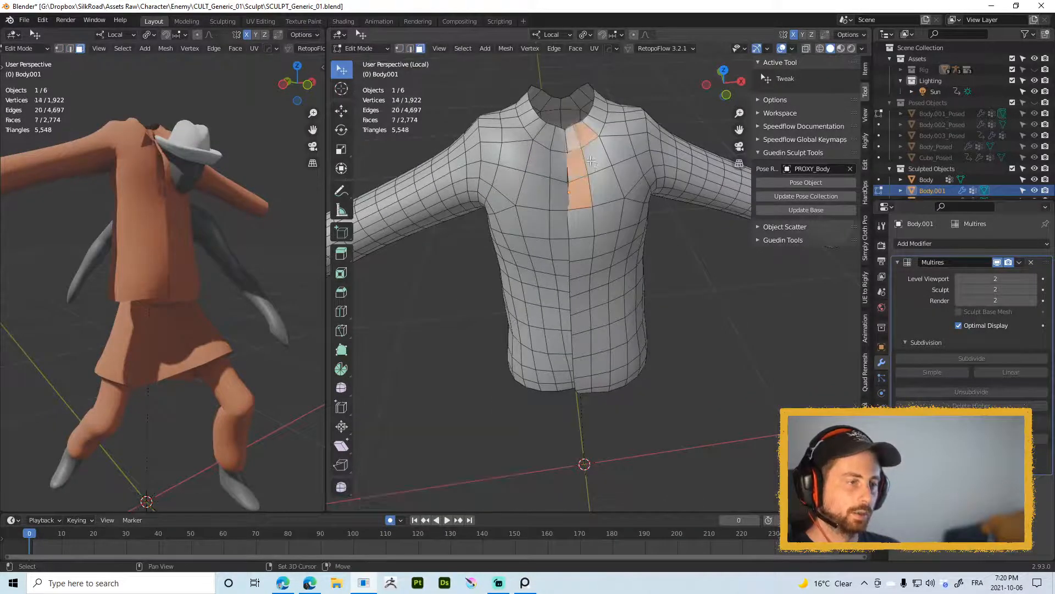
middle_drag(591, 160, 689, 391)
click(581, 191)
shift+click(578, 165)
shift+click(573, 142)
shift+click(584, 138)
key(x)
click(599, 139)
click(575, 136)
shift+click(583, 135)
key(alt+shift)
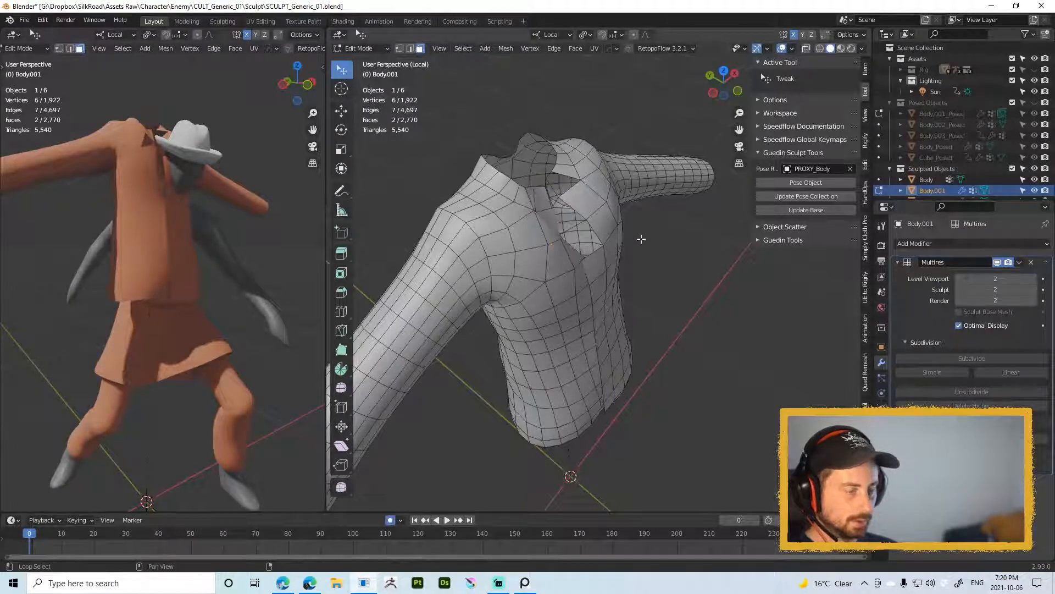
middle_drag(641, 236, 746, 477)
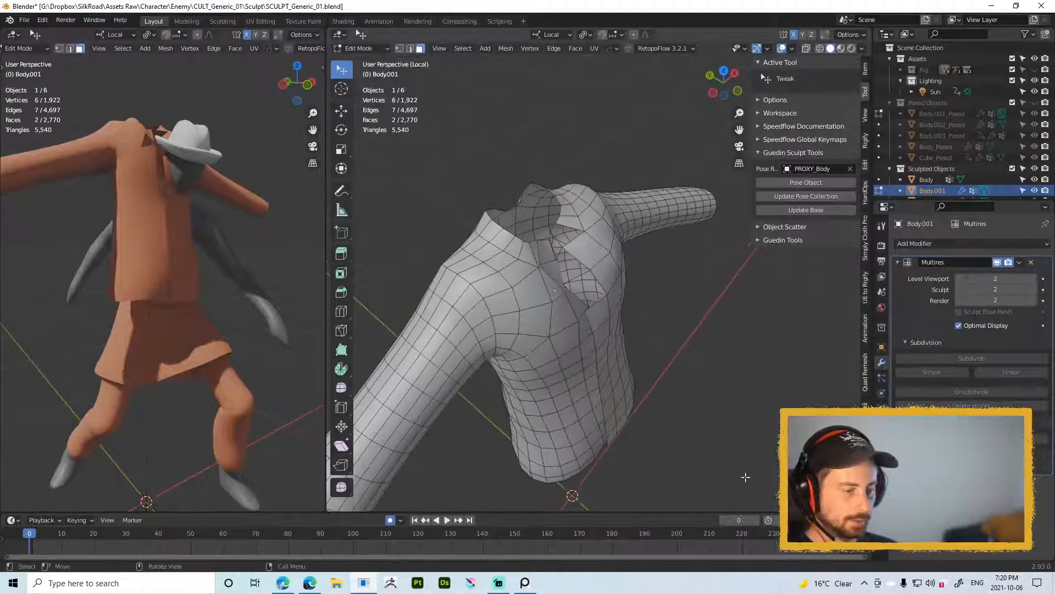
Step: Open Wacom Tablet Properties and examine the ExpressKey assignments of the tablet functions
click(121, 578)
text(wa)
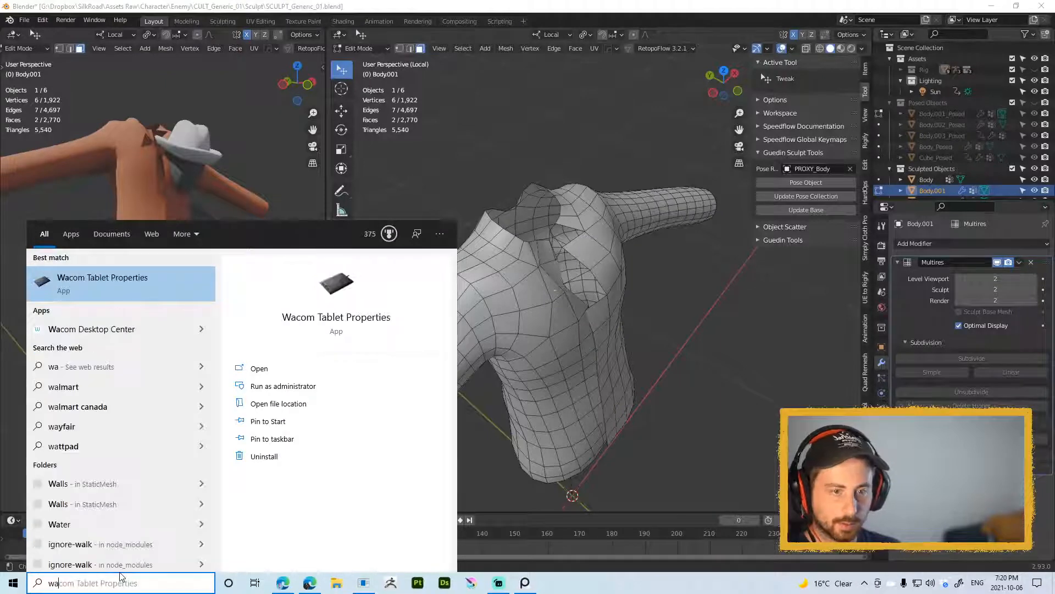
key(Return)
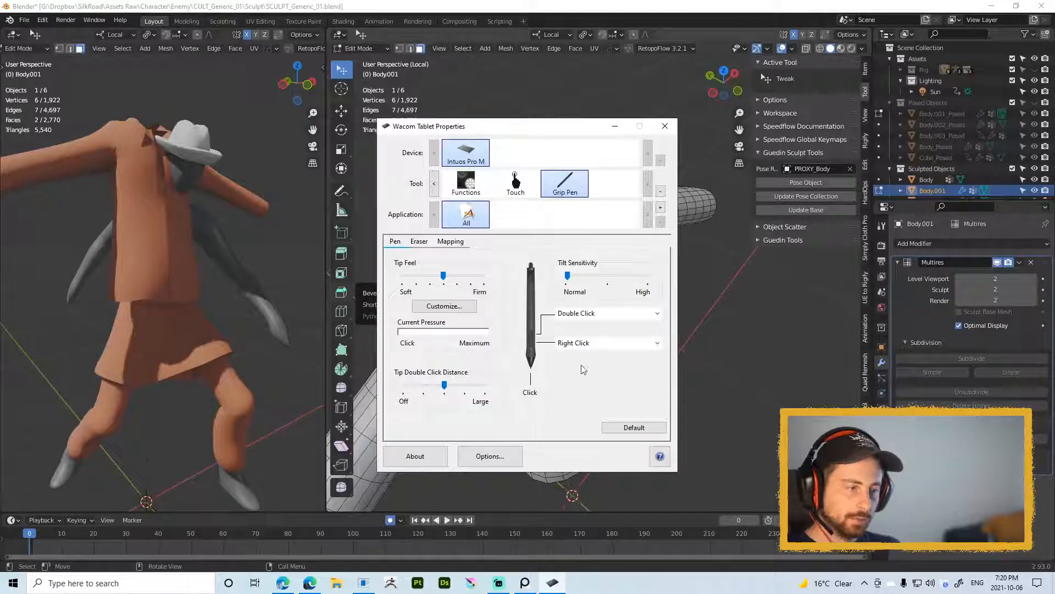
click(467, 190)
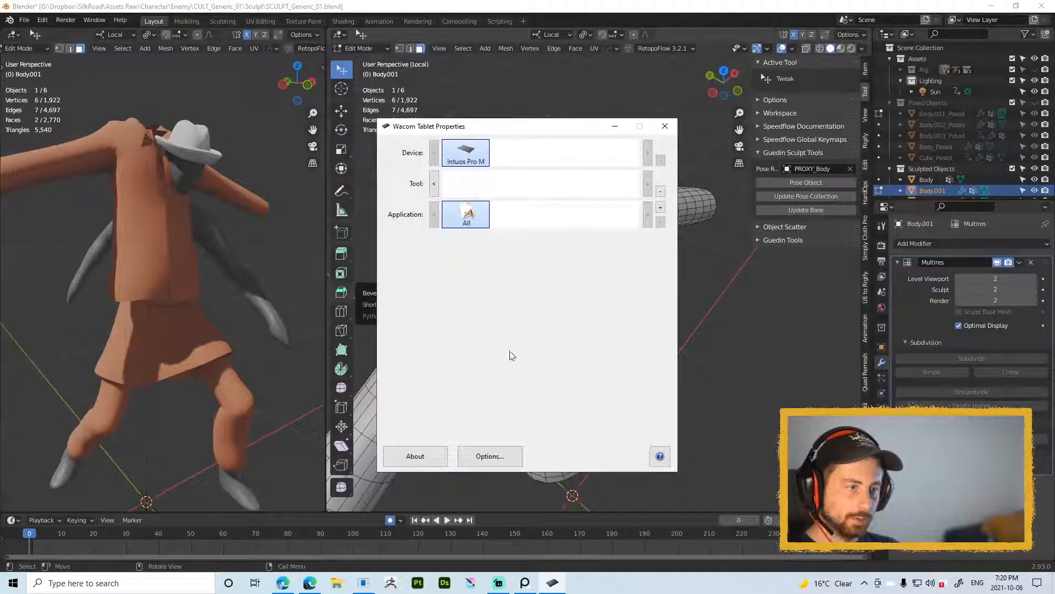
click(455, 267)
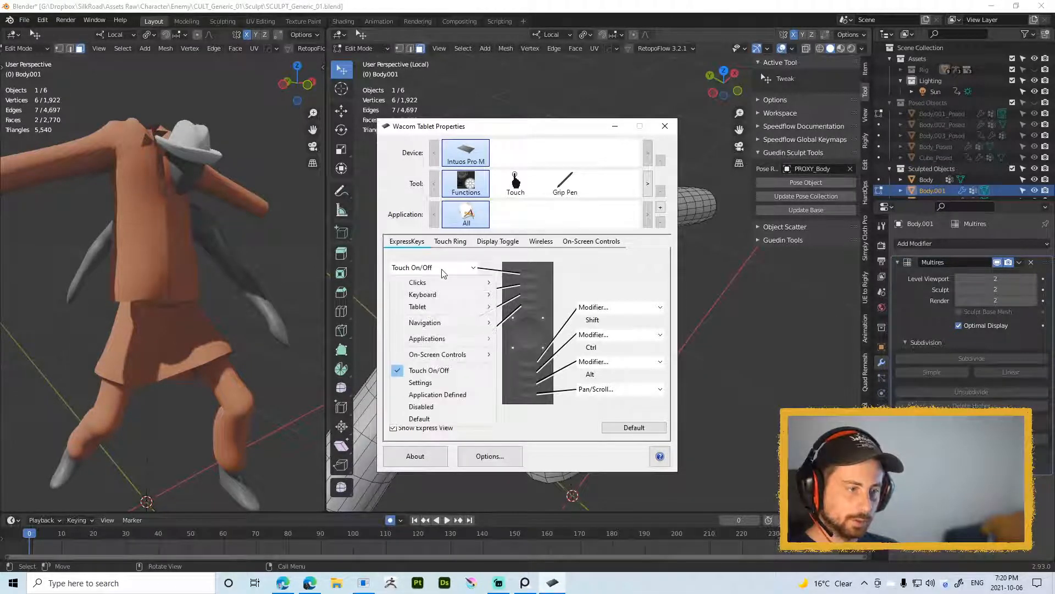
click(461, 243)
click(409, 244)
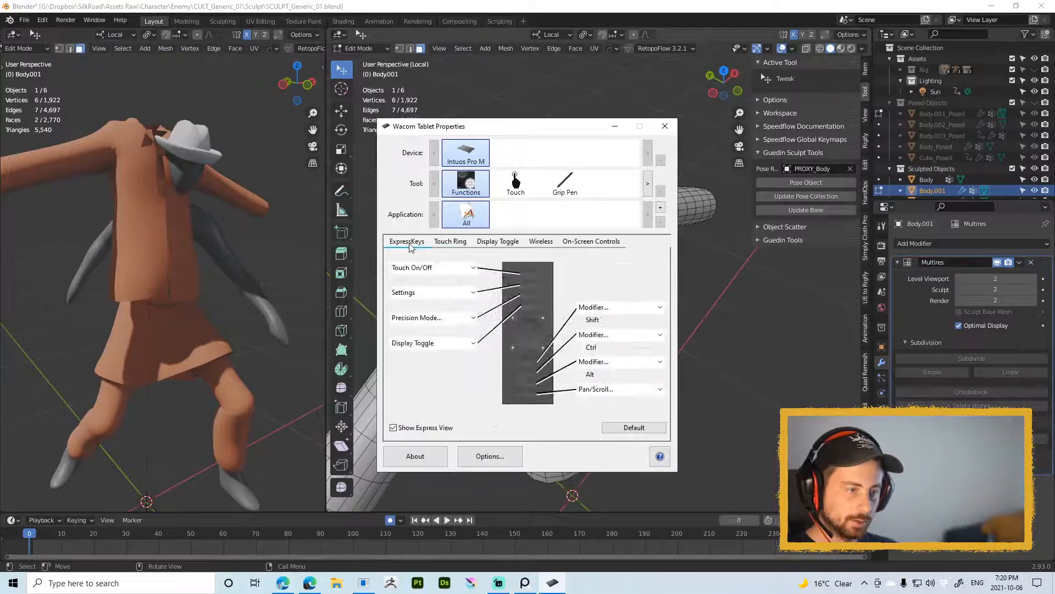
Step: Reassign the first ExpressKey to Settings and restore it to Touch On/Off
click(446, 268)
click(435, 383)
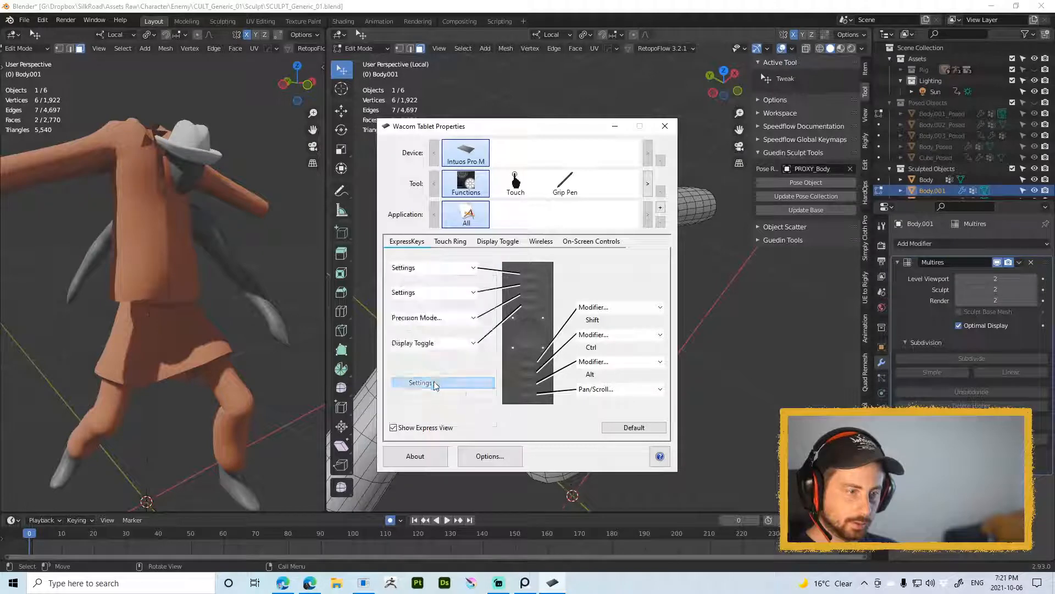
click(437, 269)
click(434, 371)
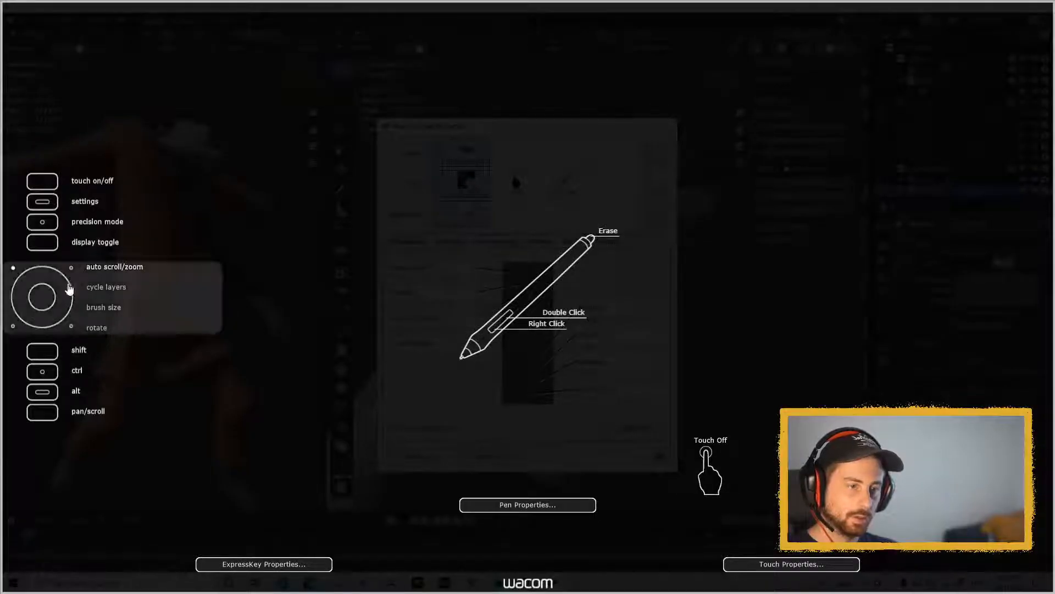
Step: Open the tablet's touch properties and toggle touch input on and off
click(810, 570)
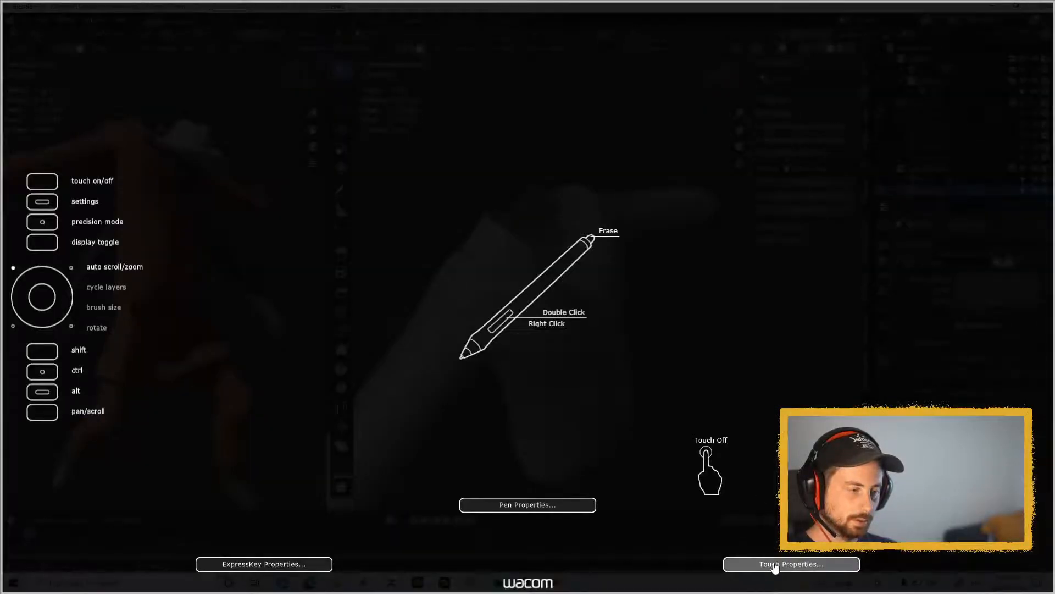
click(774, 568)
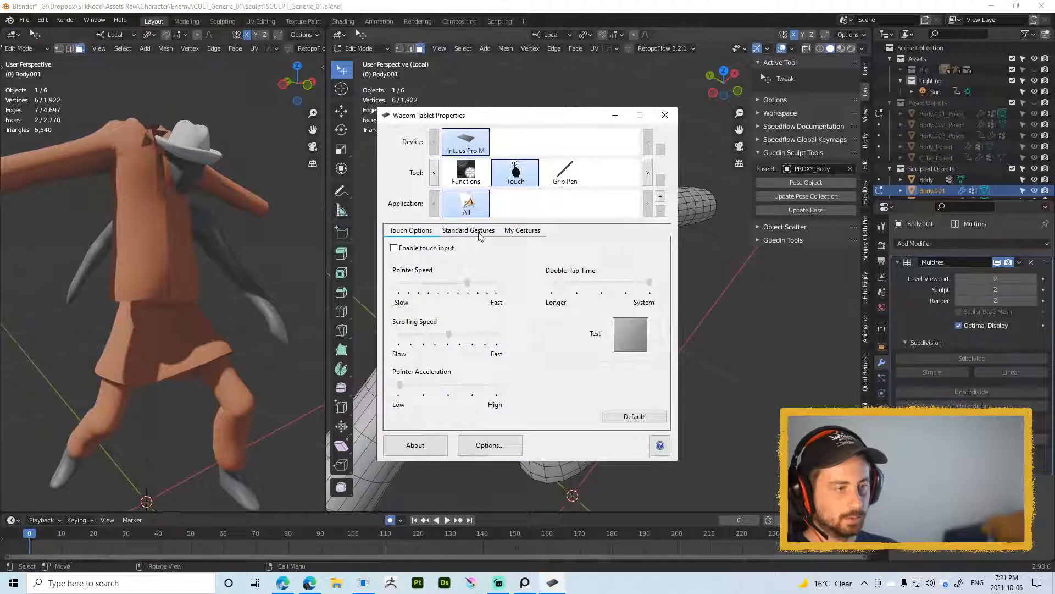
click(394, 251)
click(394, 252)
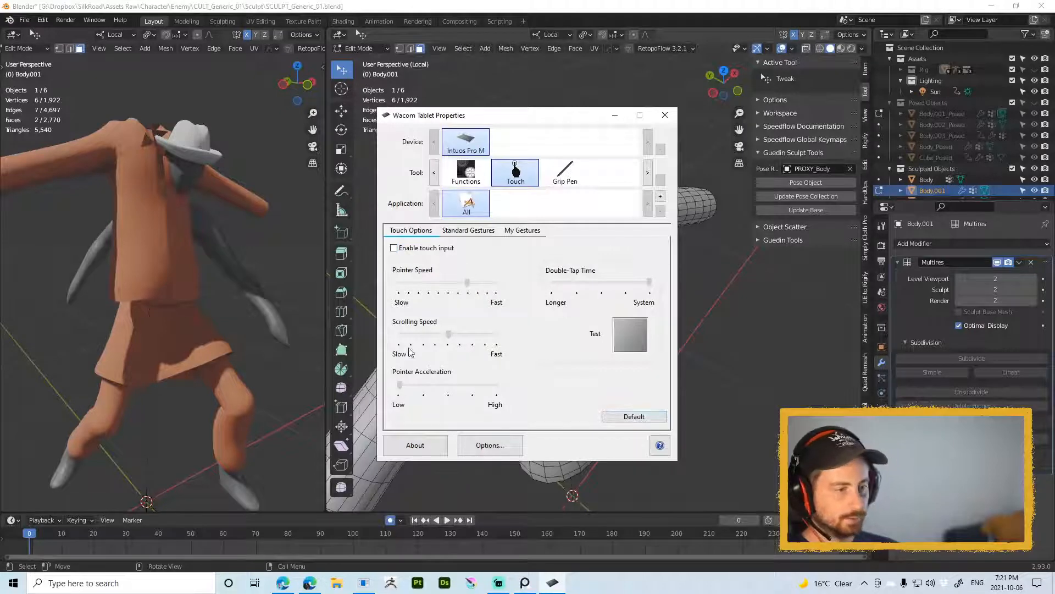
Step: Review the general tablet options, toggle touch input and close Wacom Tablet Properties
click(504, 448)
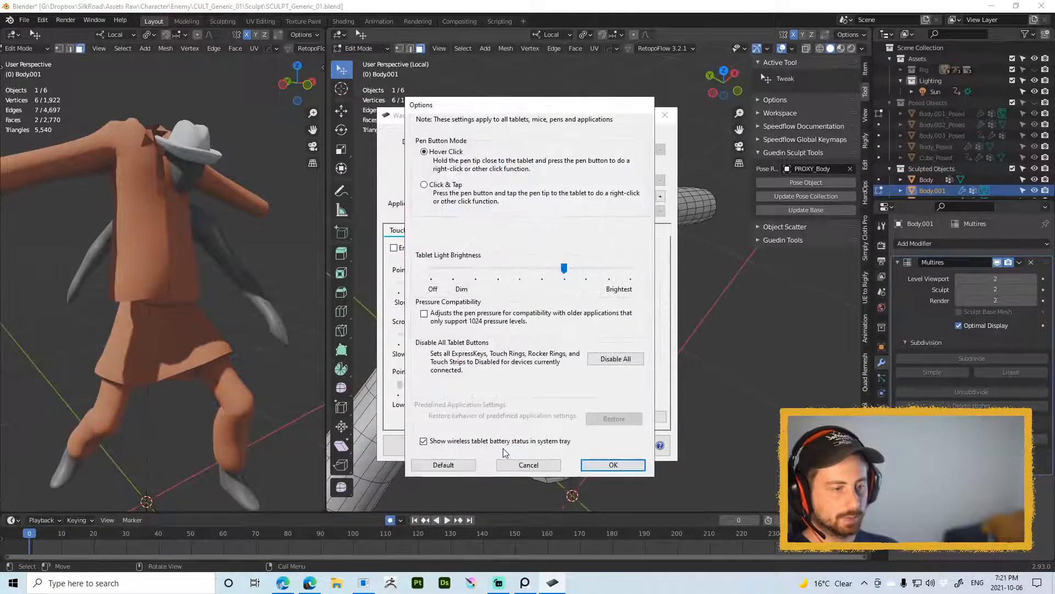
click(610, 465)
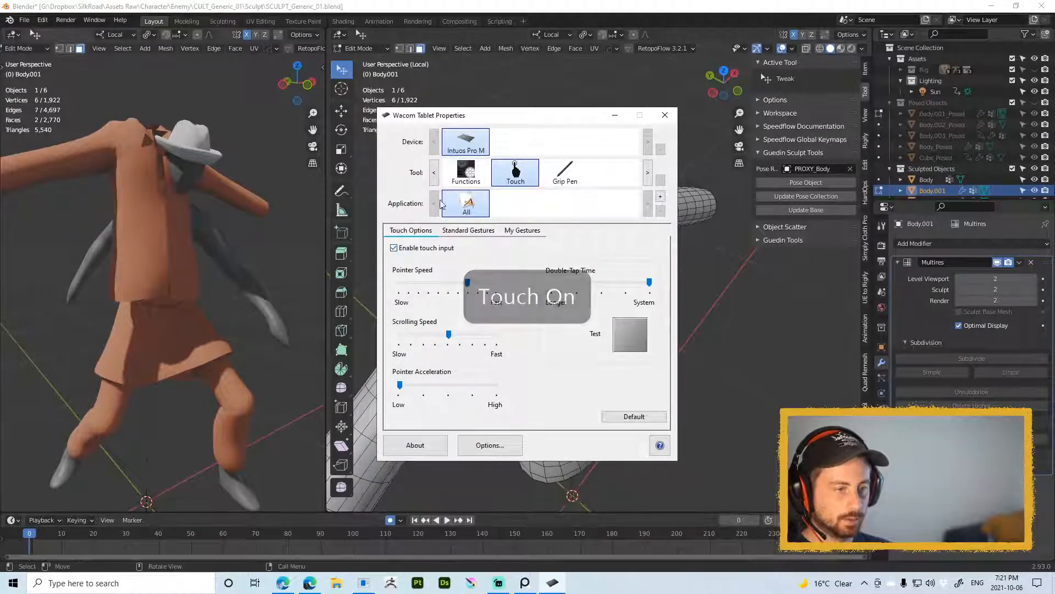
click(394, 248)
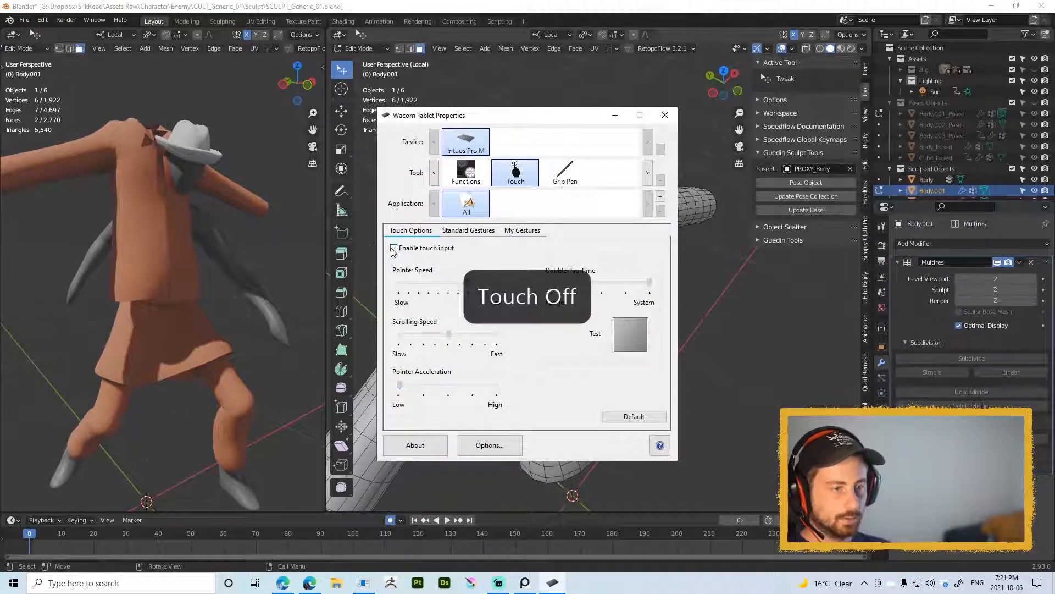
click(394, 248)
click(665, 116)
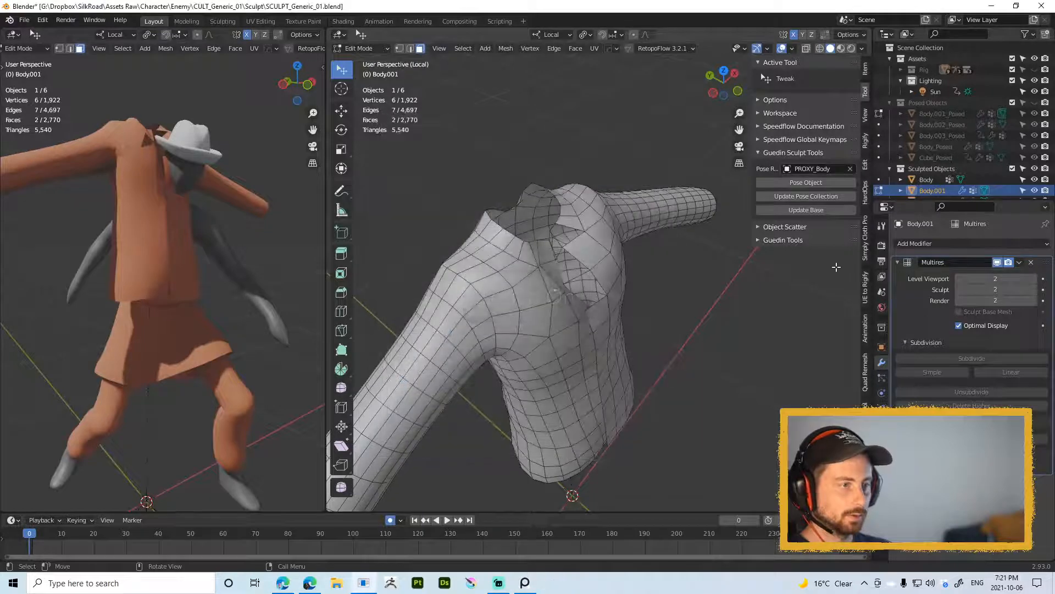
Step: Clear the face selection and delete the protruding vertex at the gap in the jacket's front neckline
right_click(577, 189)
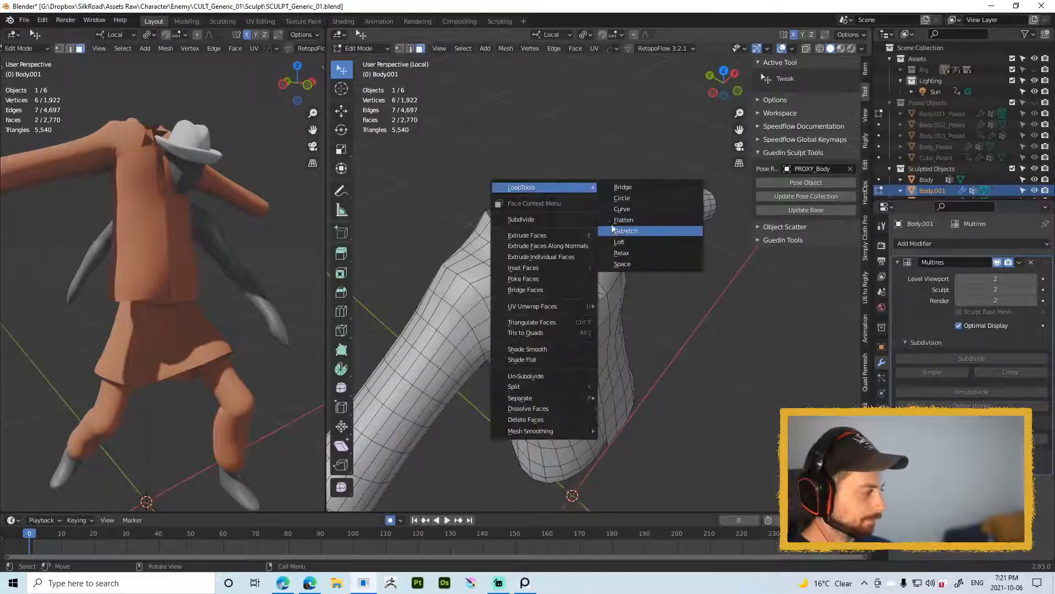
click(643, 132)
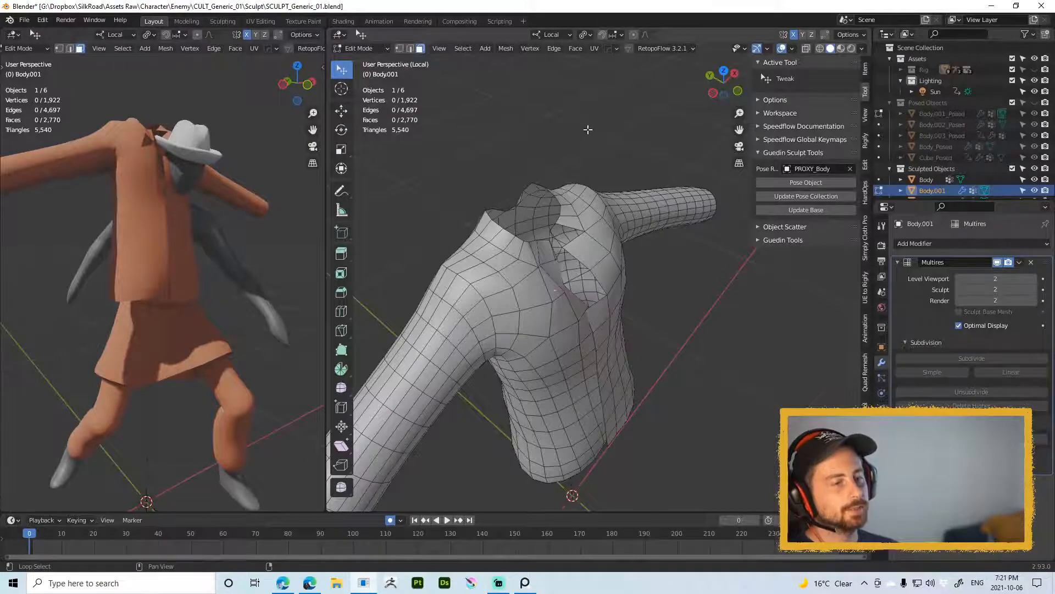
middle_drag(588, 129, 607, 157)
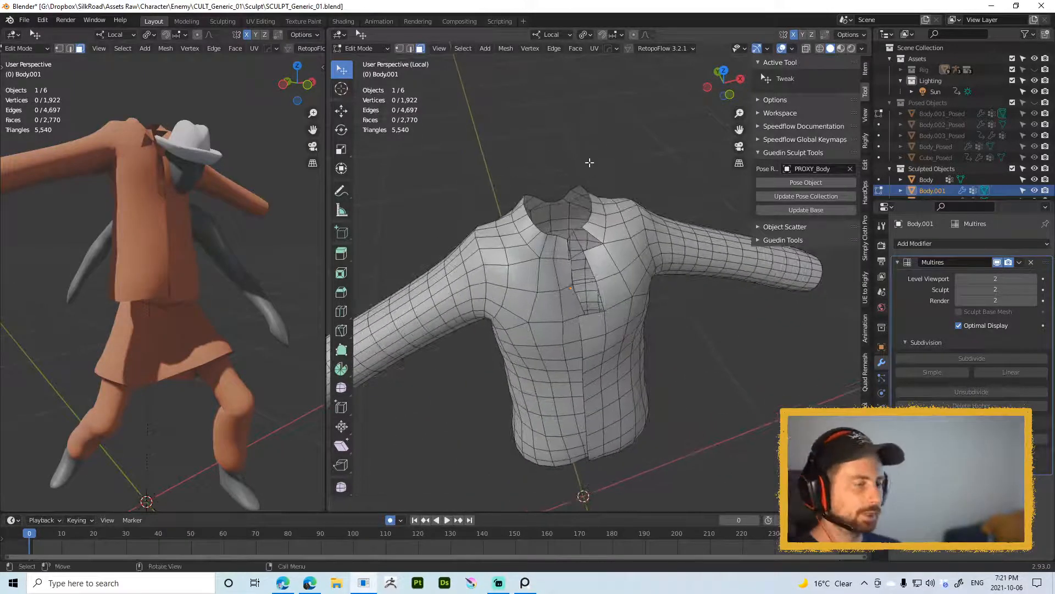
scroll(582, 236, up, 5)
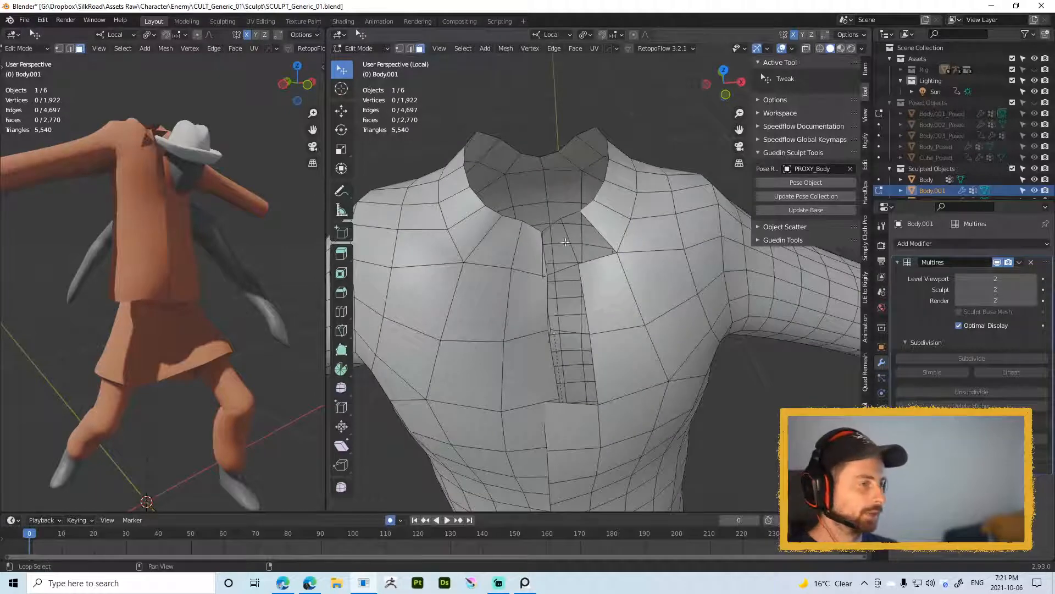
middle_drag(603, 238, 614, 273)
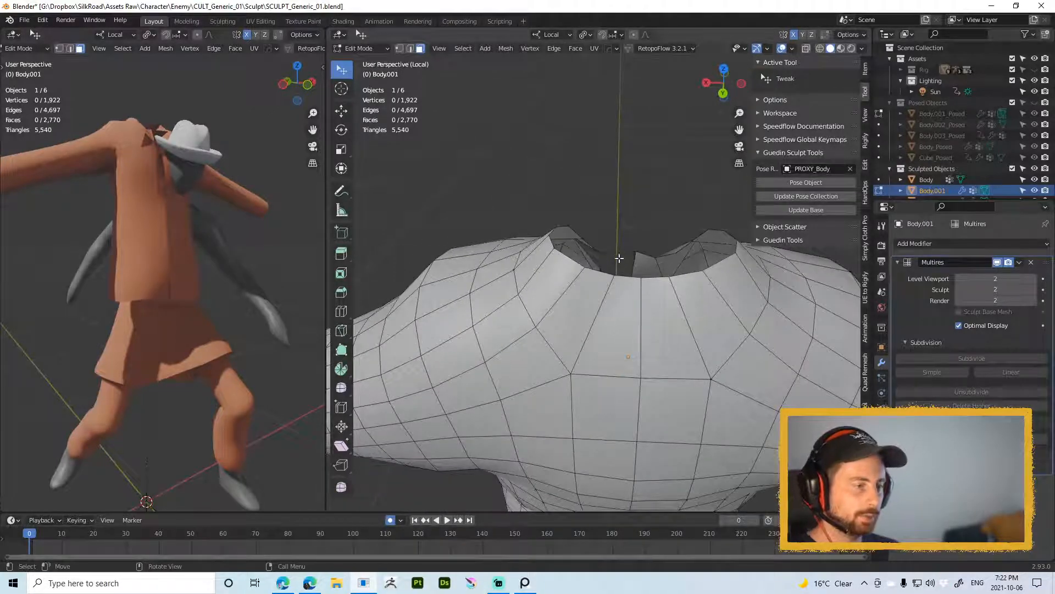
middle_drag(616, 234, 533, 300)
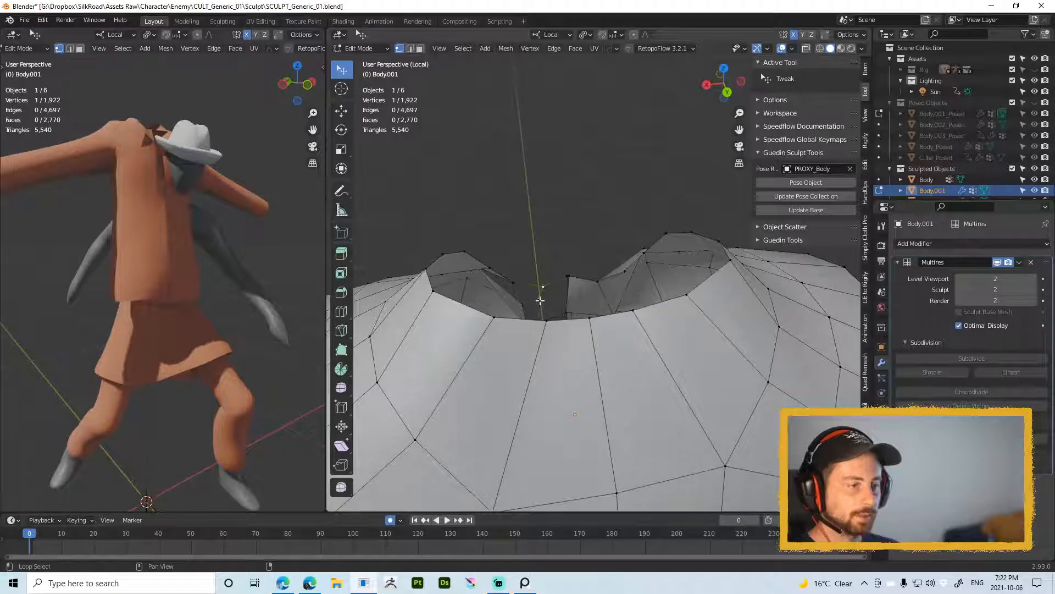
key(x)
click(539, 255)
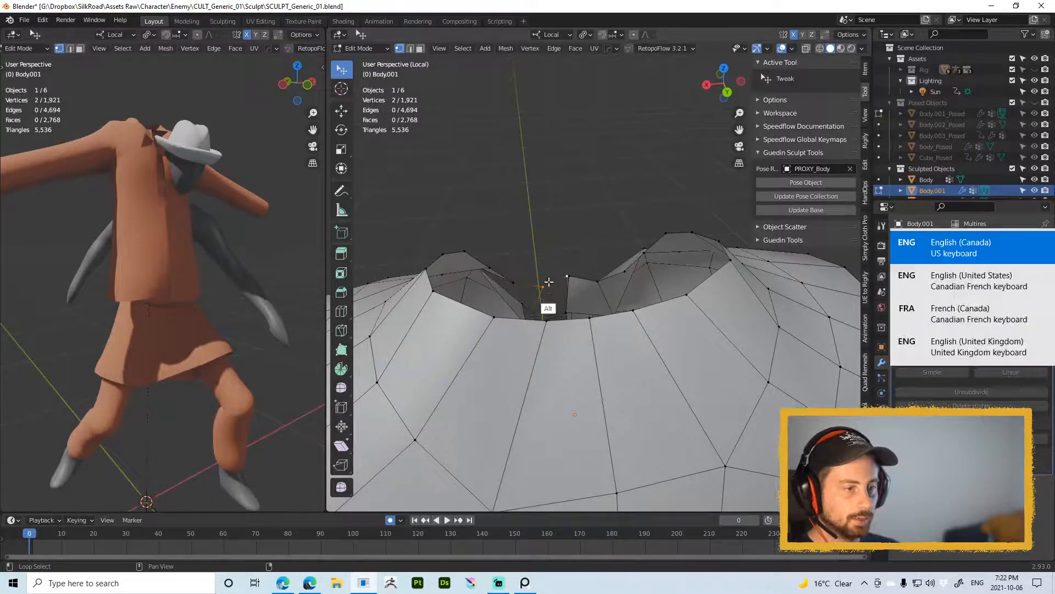
Step: Delete the leftover edges and their faces around the gap in the jacket's front neckline
middle_drag(560, 236, 560, 273)
scroll(579, 221, up, 3)
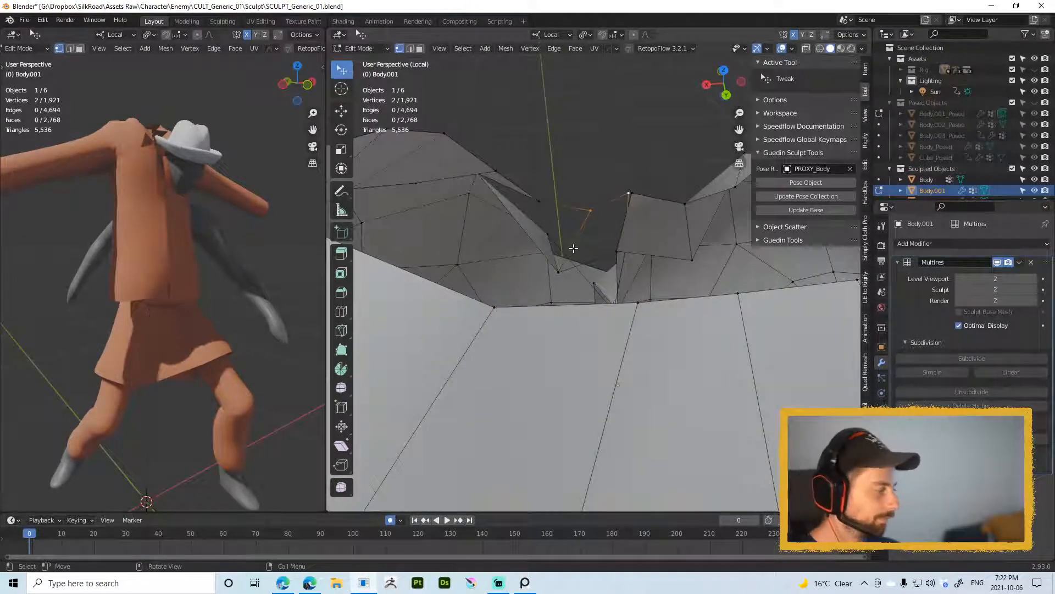
key(2)
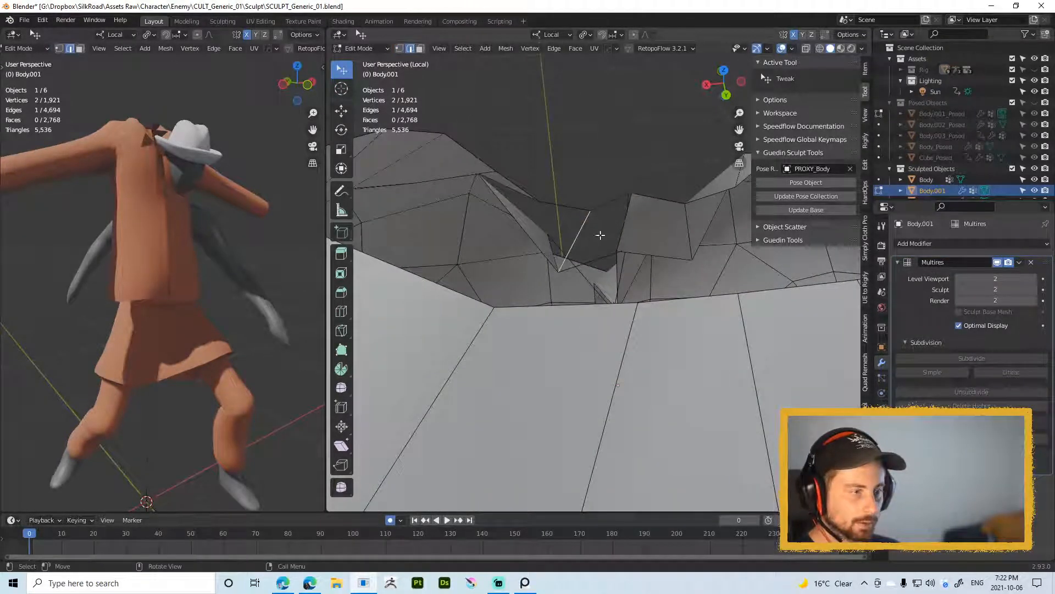
key(x)
click(620, 208)
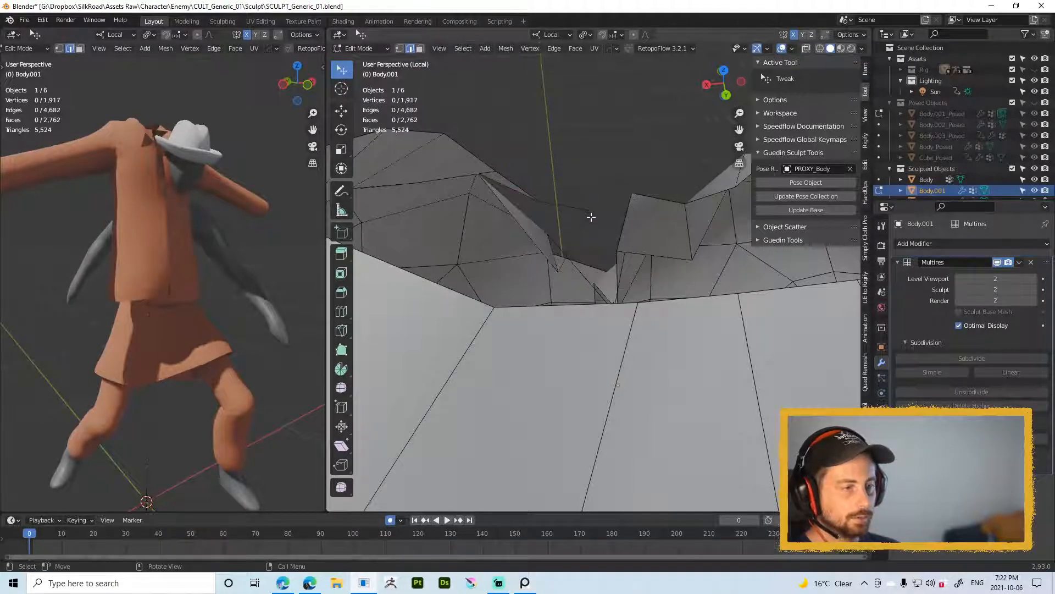
key(x)
click(546, 182)
Step: Delete two remaining edges crossing the opening on the jacket's upper chest
scroll(582, 221, down, 3)
mouse_move(581, 222)
middle_down()
mouse_move(406, 196)
mouse_move(584, 229)
mouse_move(573, 236)
middle_up()
key(x)
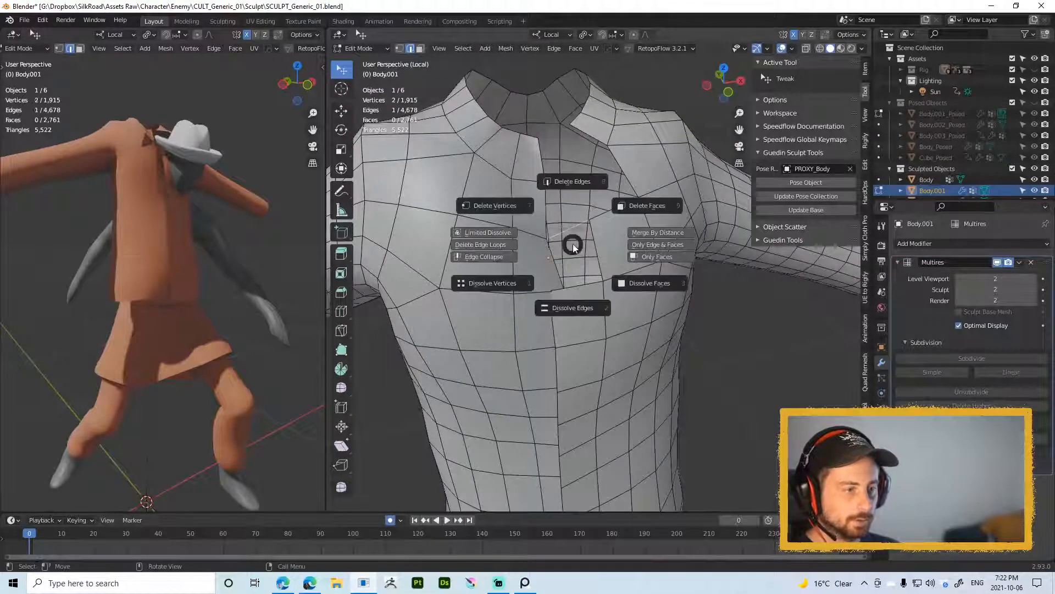
click(577, 198)
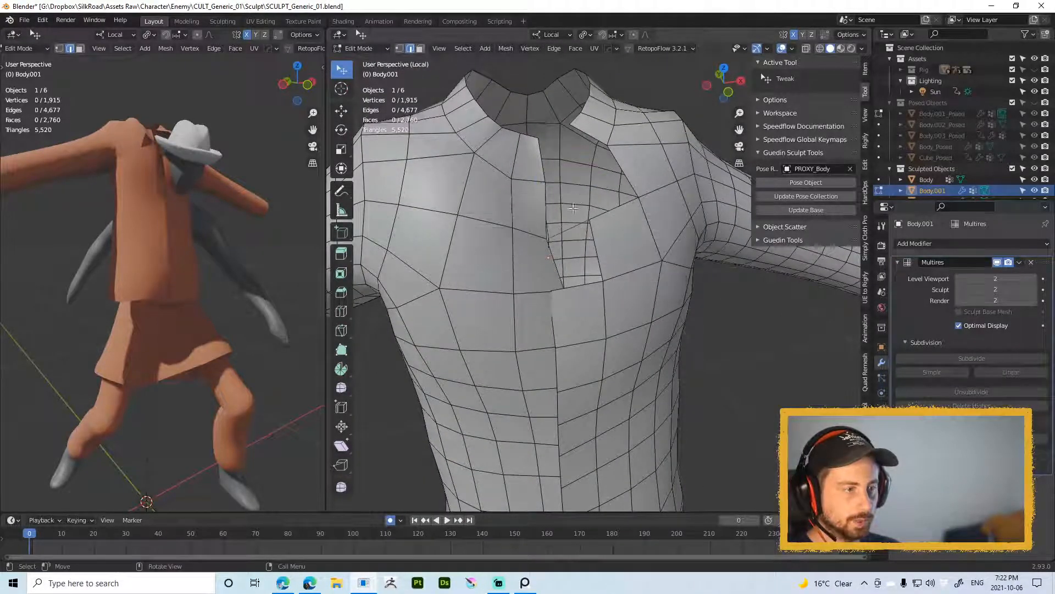
key(x)
click(580, 213)
middle_drag(579, 215, 525, 260)
click(499, 268)
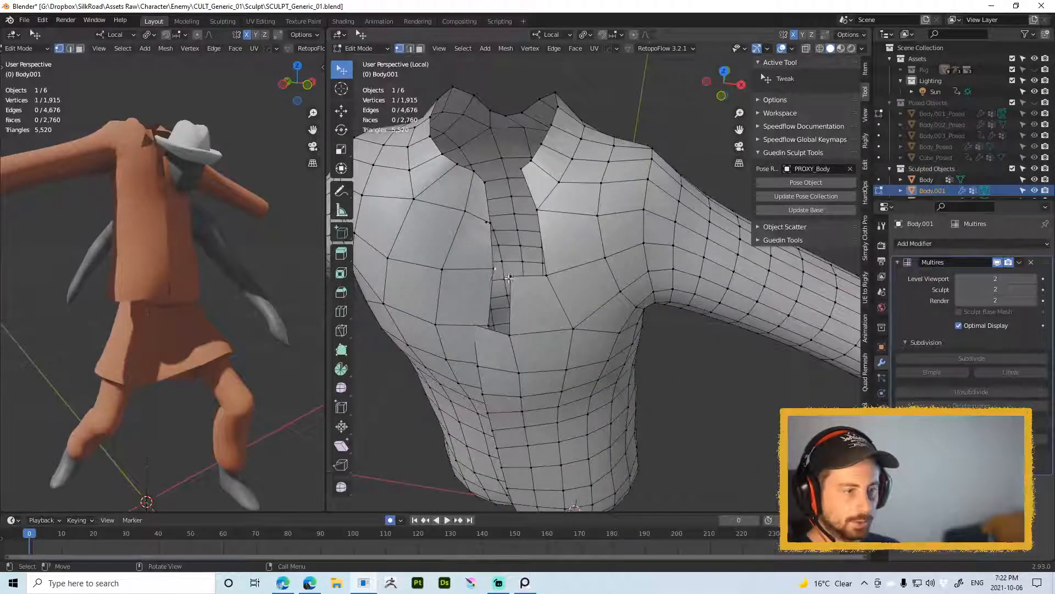
key(g)
right_click(517, 269)
Step: Try to dissolve the stray edge beside the lower end of the jacket's front neckline gap
middle_drag(515, 268, 536, 288)
key(3)
click(525, 293)
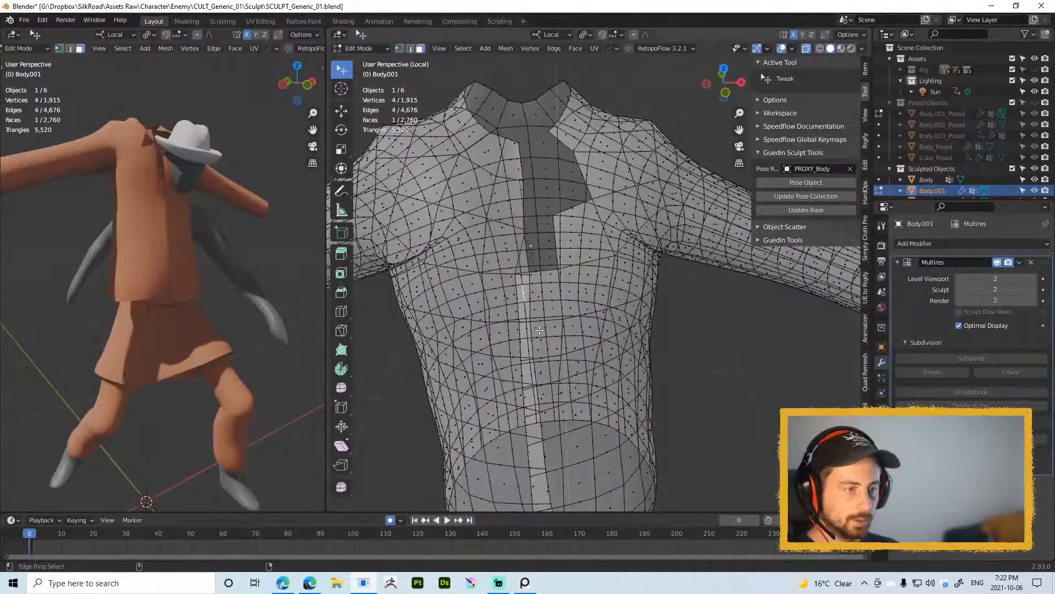
middle_drag(540, 330, 571, 239)
key(2)
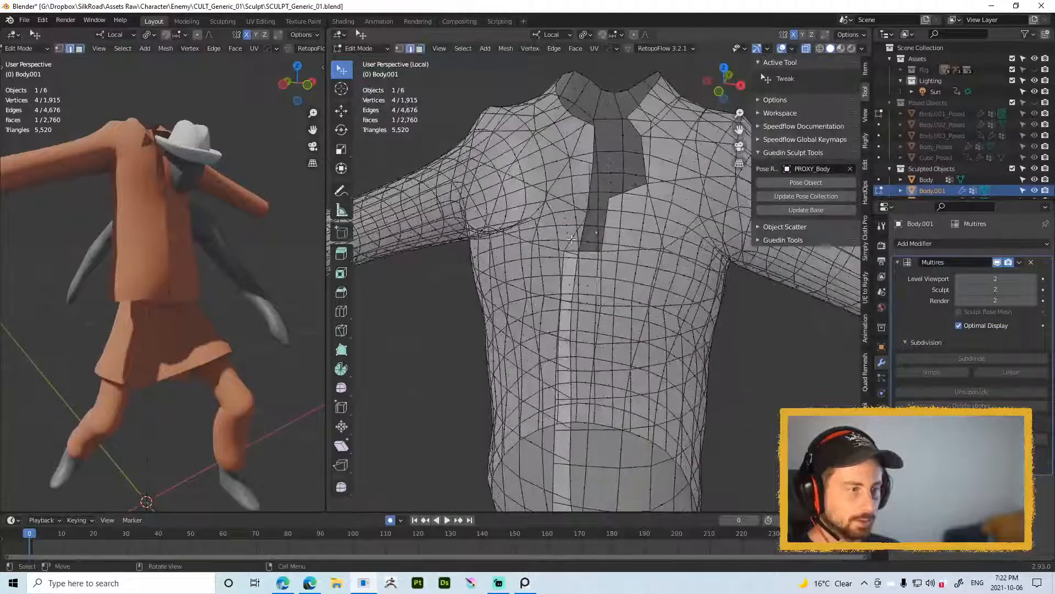
key(x)
click(572, 283)
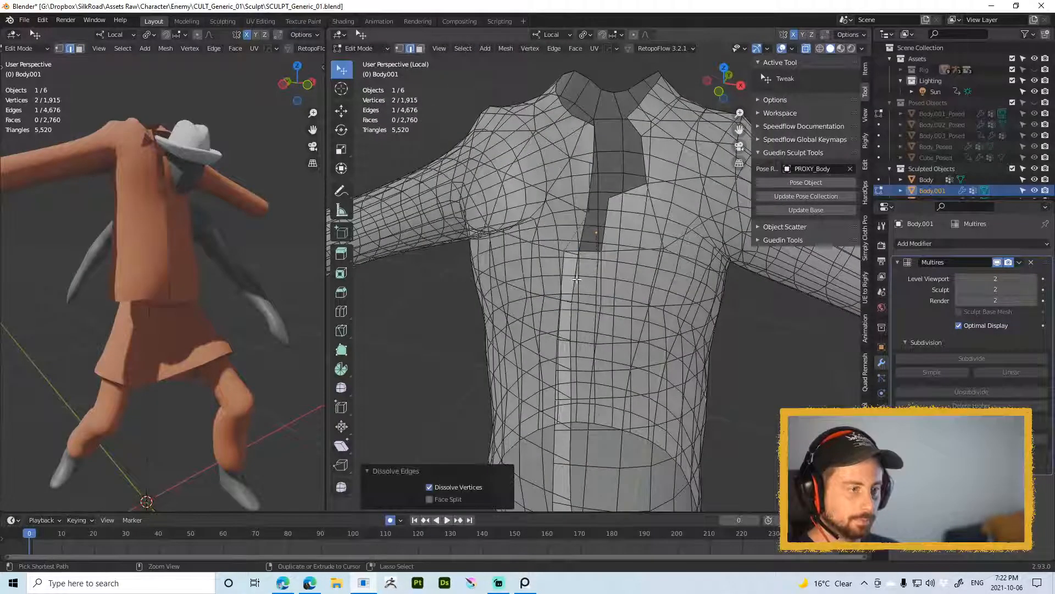
key(ctrl+x)
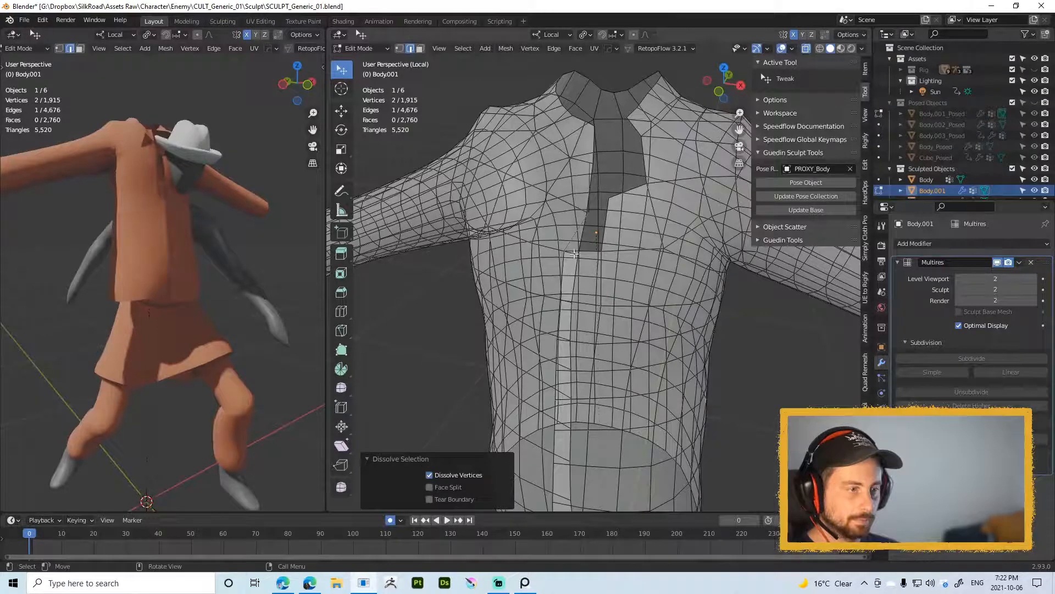
Step: Delete three stray edges along the left side of the jacket's front neckline gap
scroll(573, 254, up, 3)
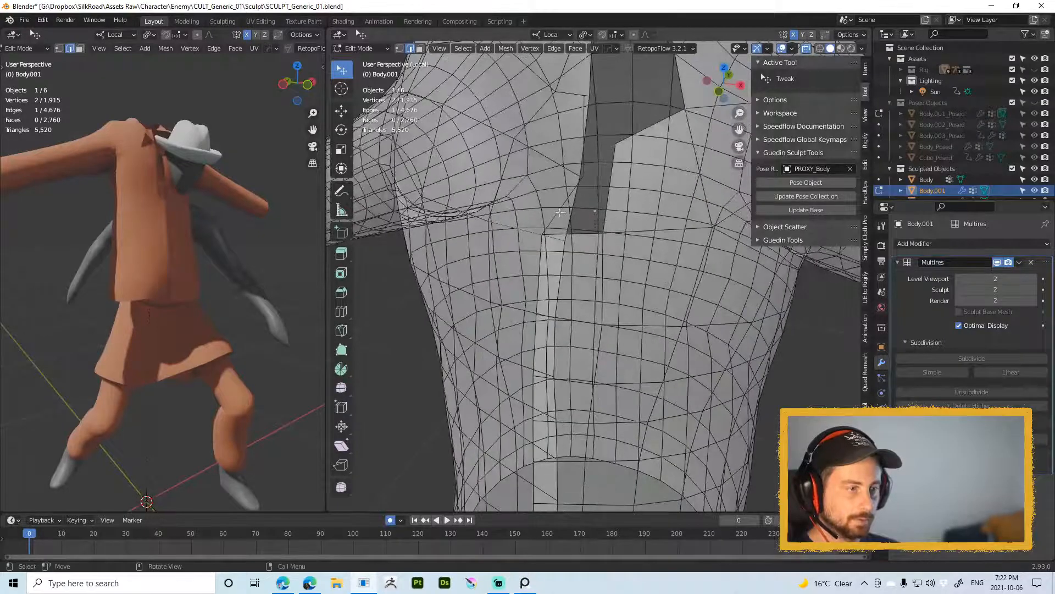
key(x)
click(563, 160)
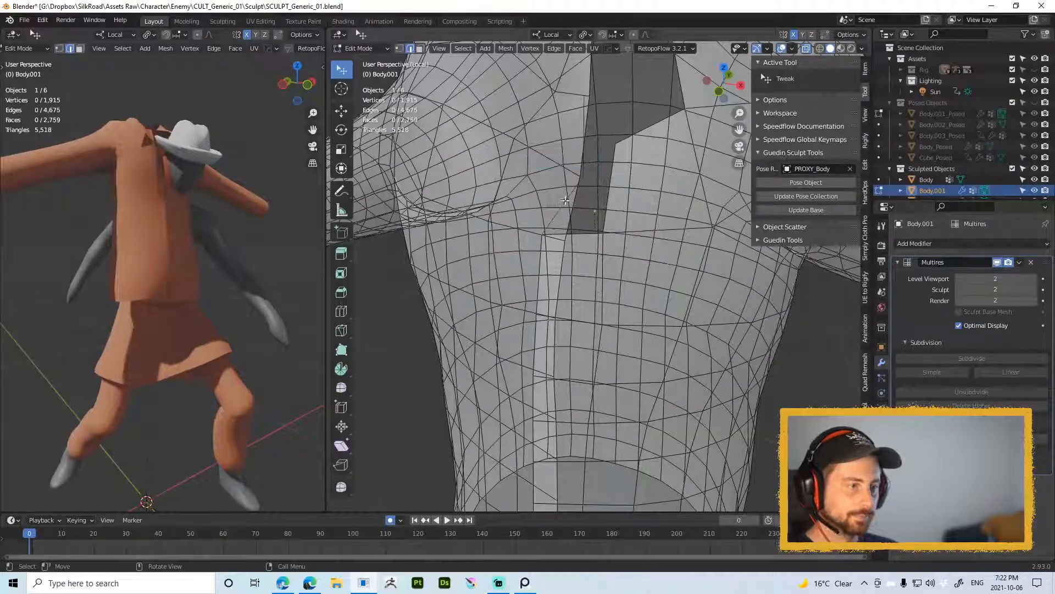
key(x)
click(572, 186)
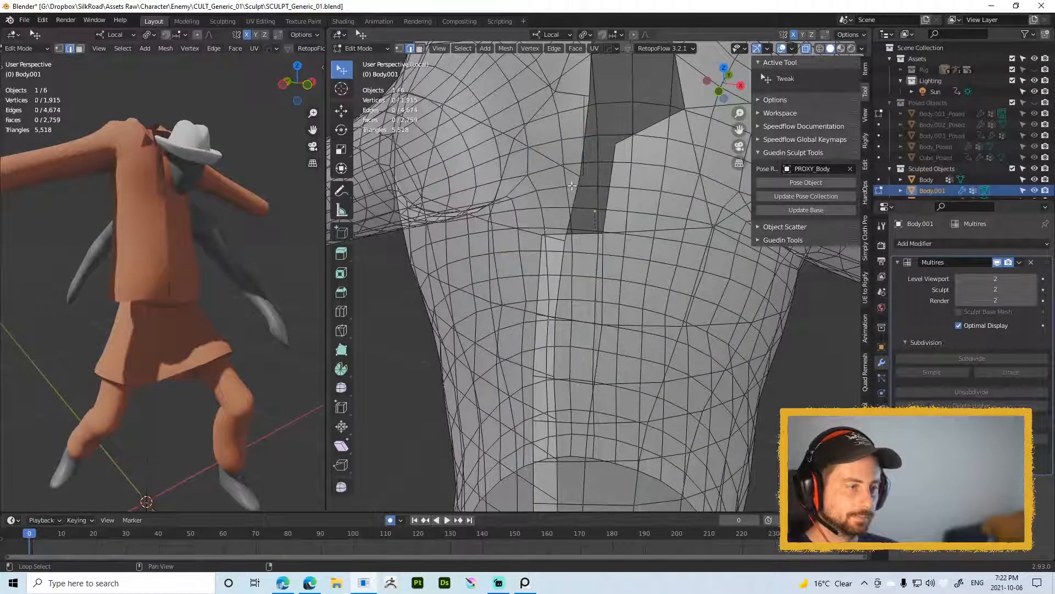
key(x)
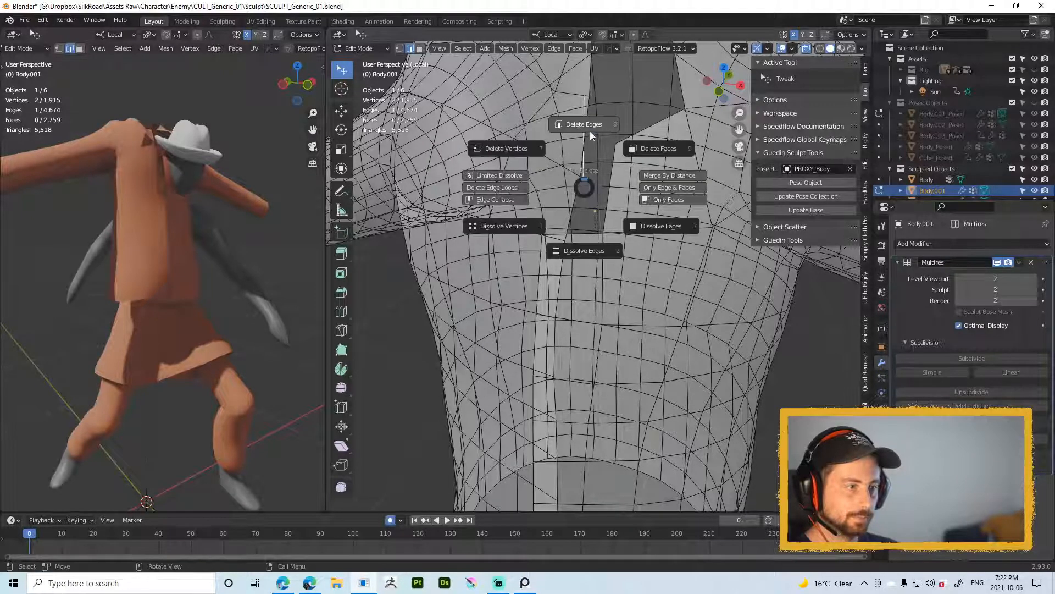
click(590, 131)
scroll(545, 272, down, 3)
scroll(551, 242, down, 2)
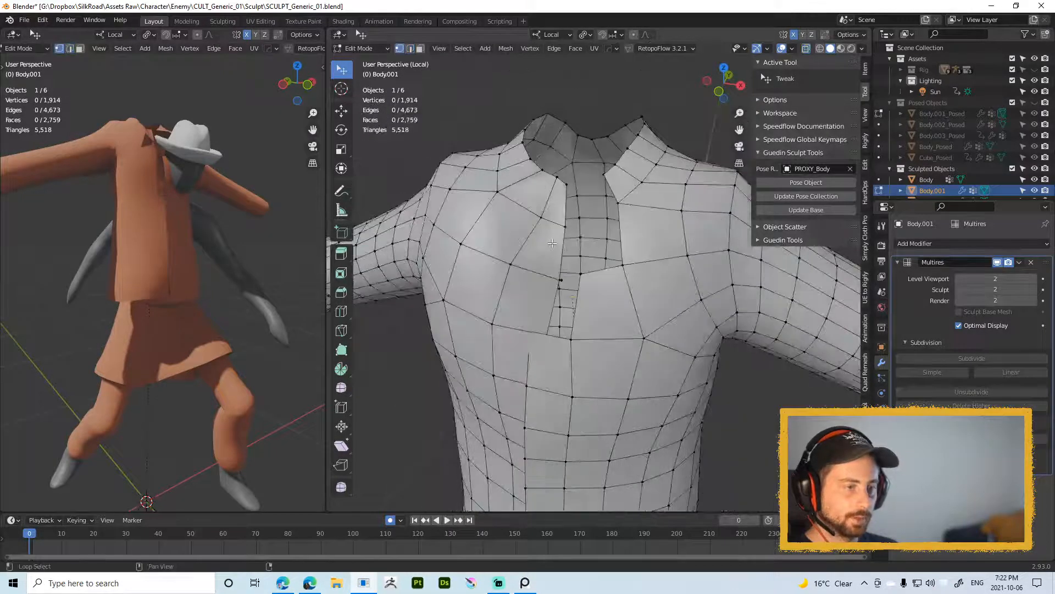
Step: Delete two leftover vertices on the left border of the jacket's neckline gap
key(x)
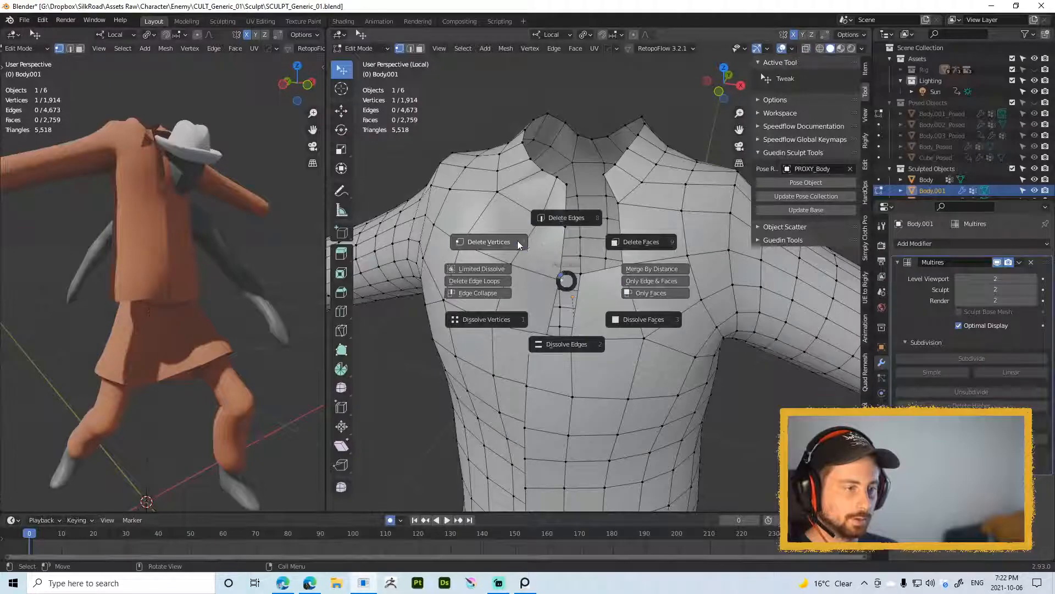
click(518, 244)
scroll(550, 279, up, 2)
key(x)
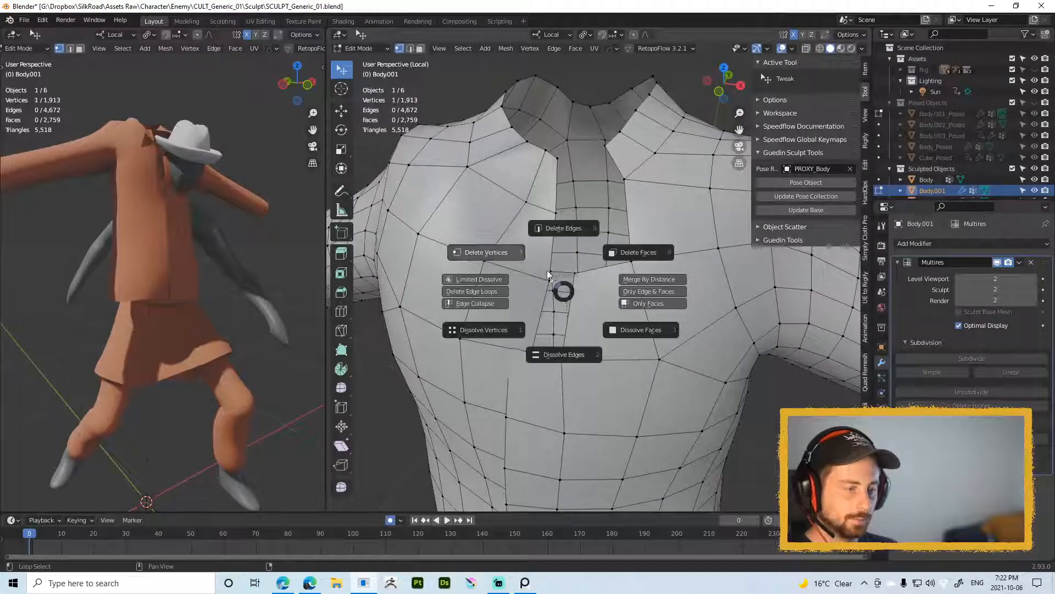
click(556, 274)
Step: Delete the leftover vertex near the upper left corner of the neckline gap and undo the last vertex adjustment
middle_drag(575, 274, 559, 140)
alt+click(558, 140)
drag(553, 138, 557, 145)
key(x)
click(555, 145)
mouse_move(560, 184)
mouse_down()
mouse_move(545, 196)
mouse_move(555, 189)
mouse_up()
key(ctrl+z)
Step: Merge all of the jacket's vertices by distance, with a merge distance of 0.0001 cm
key(a)
key(ctrl+Tab)
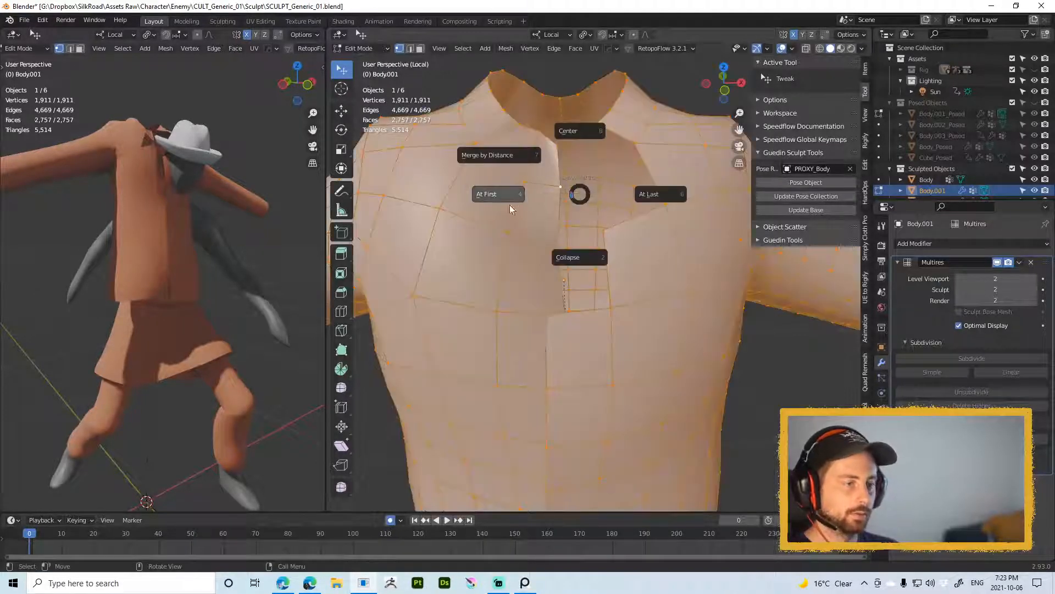
click(519, 161)
right_click(471, 403)
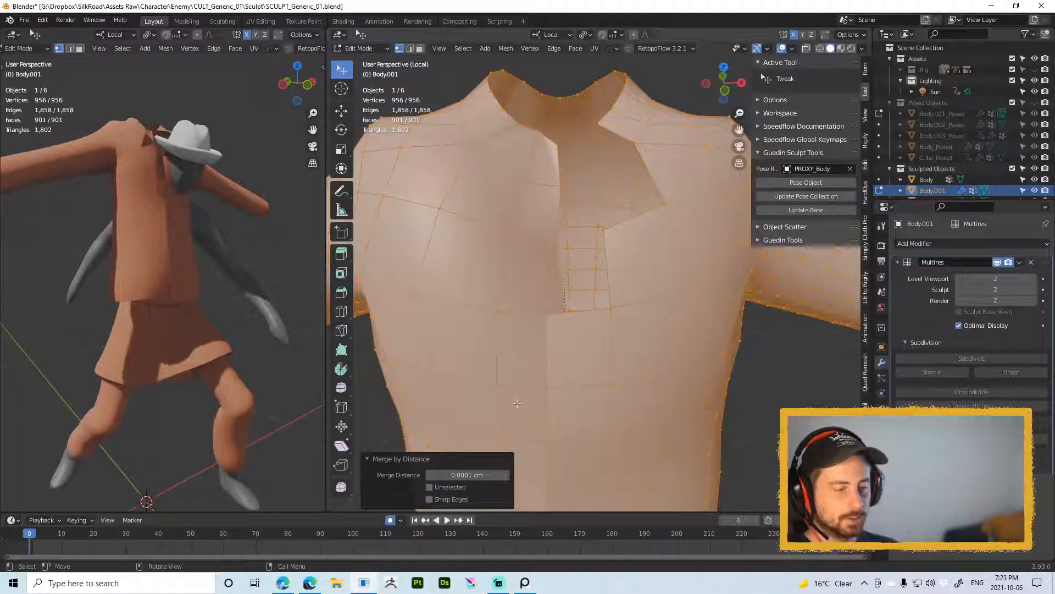
Step: Test-move a vertex on the jacket's left chest to check that the mesh is welded, and cancel the move
key(alt+a)
click(501, 315)
key(g)
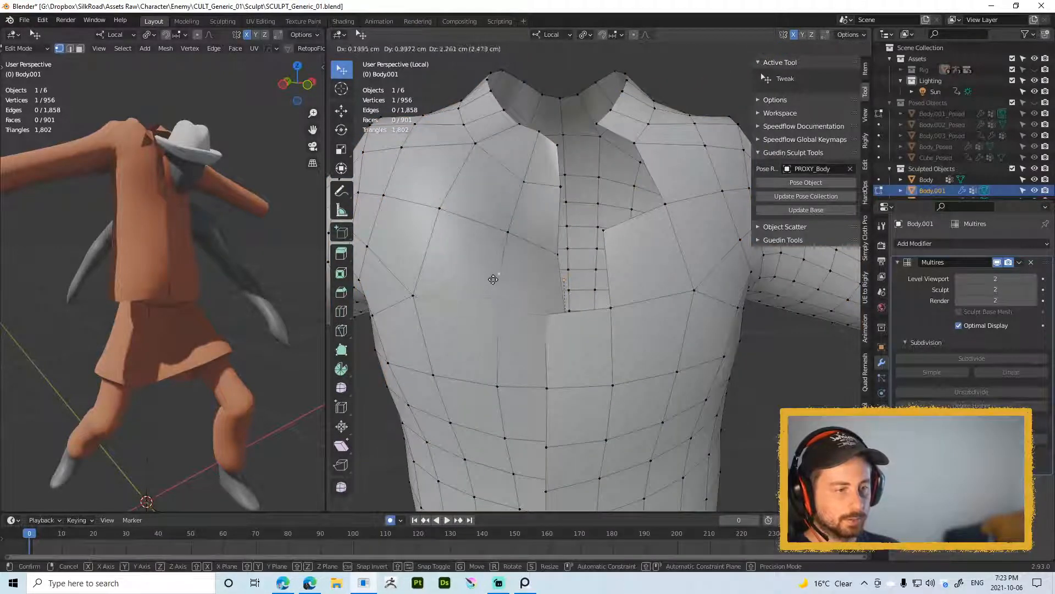
right_click(503, 314)
middle_drag(504, 313, 544, 294)
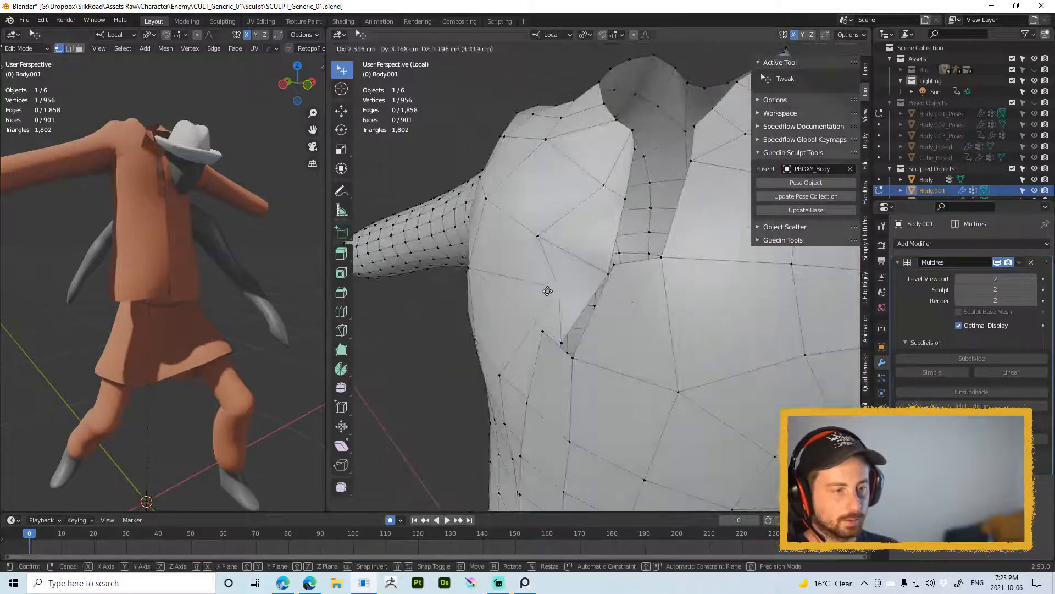
Step: Try merging all of the jacket's vertices once more and undo the merge
key(a)
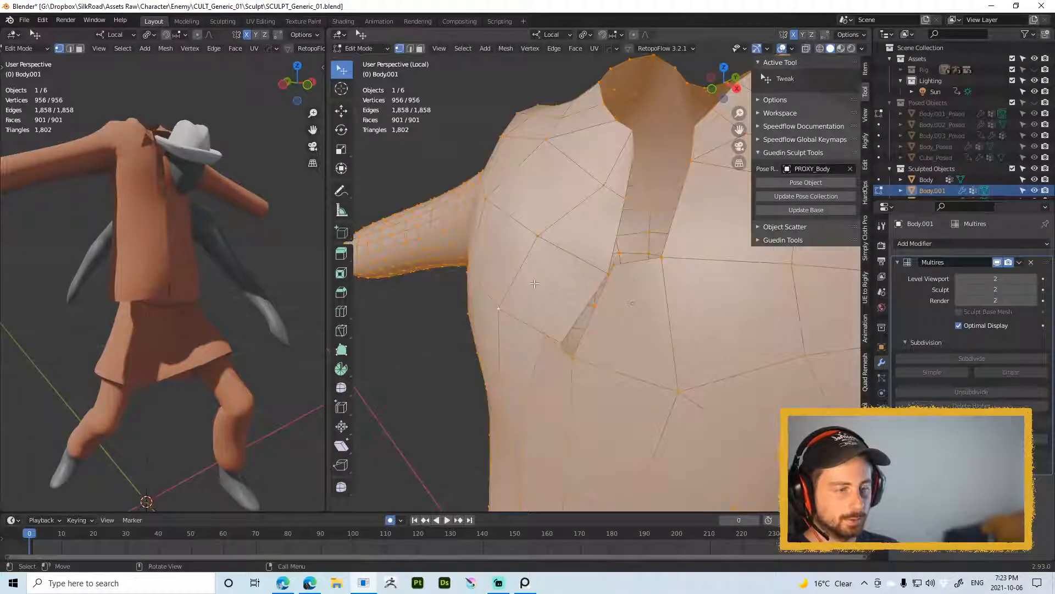
key(m)
click(506, 299)
right_click(523, 284)
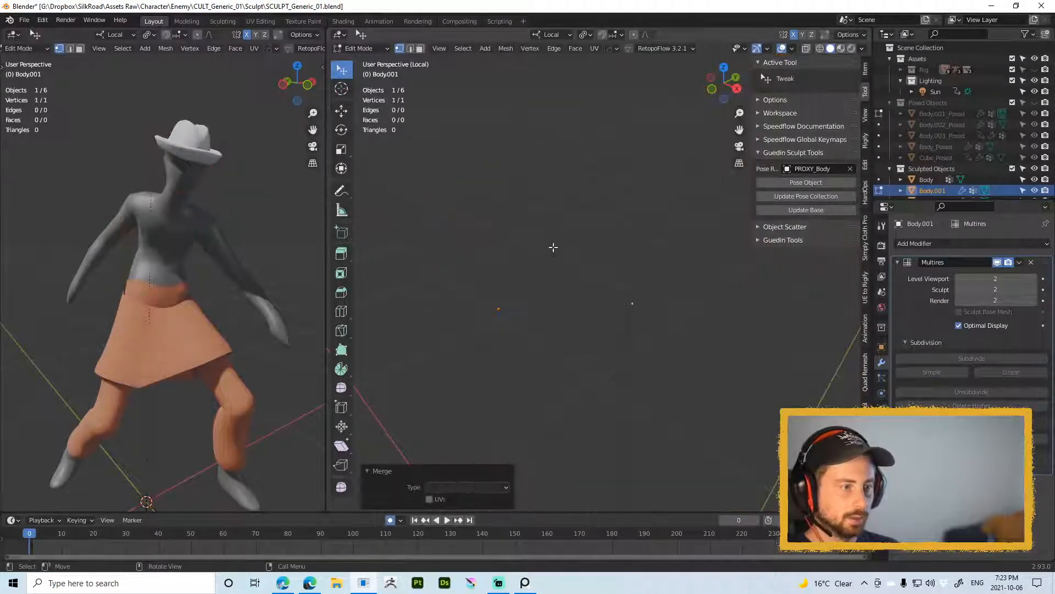
key(ctrl+z)
right_click(539, 268)
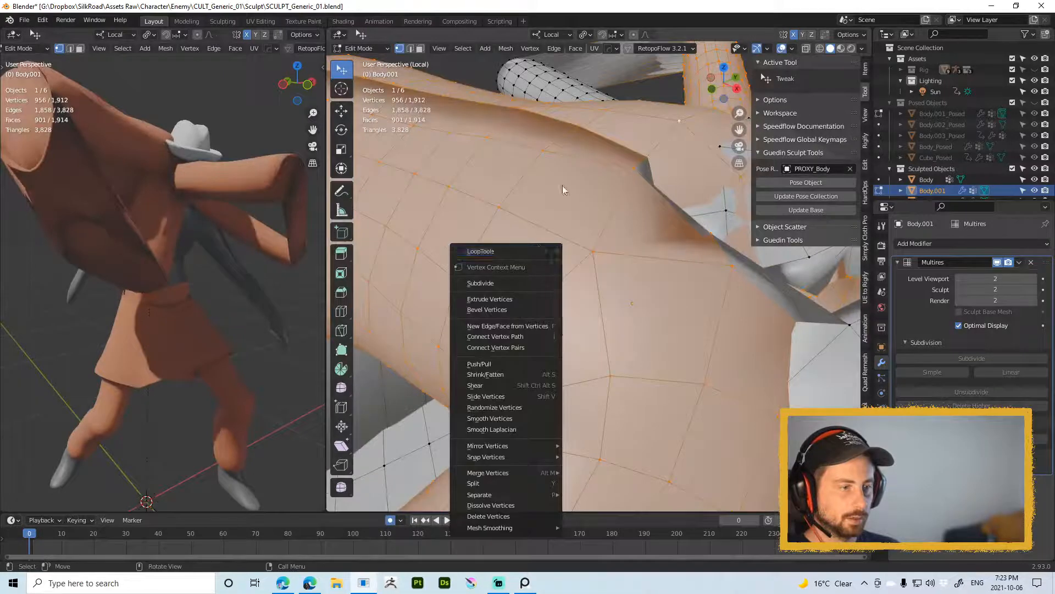
key(ctrl+z)
scroll(554, 218, down, 2)
middle_drag(546, 225, 589, 228)
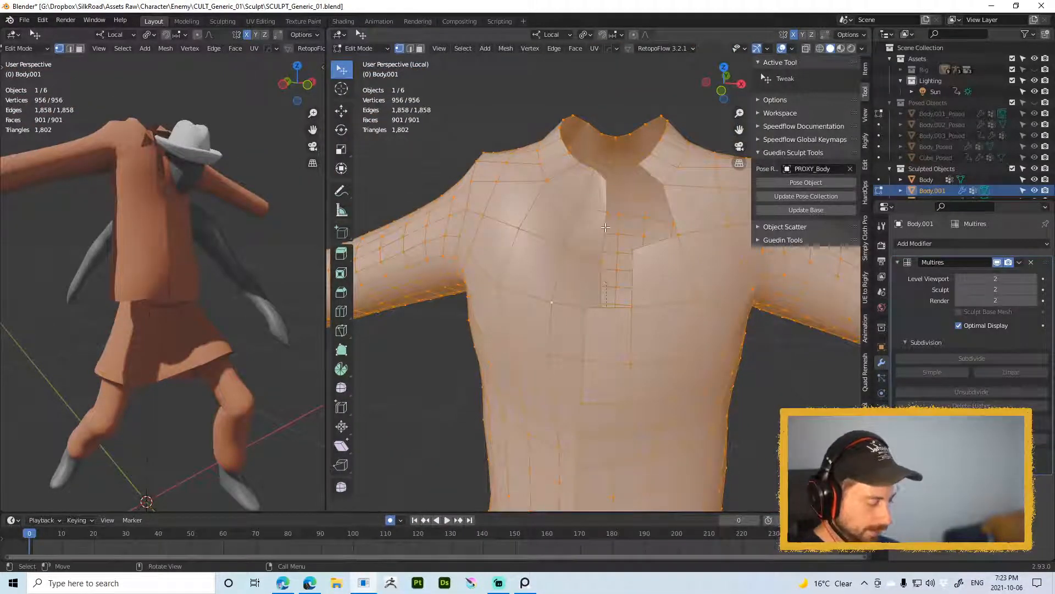
Step: Offset a single vertex near the left side of the jacket's collar by 3.66 cm with Shrink/Fatten
click(605, 227)
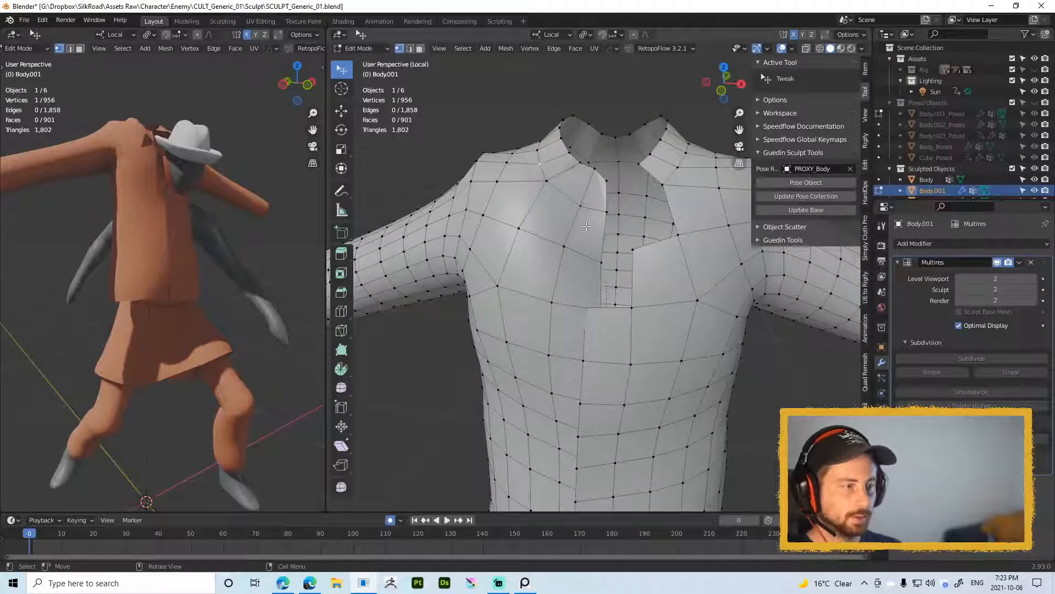
middle_drag(587, 226, 556, 255)
scroll(585, 185, up, 2)
key(alt+s)
click(592, 153)
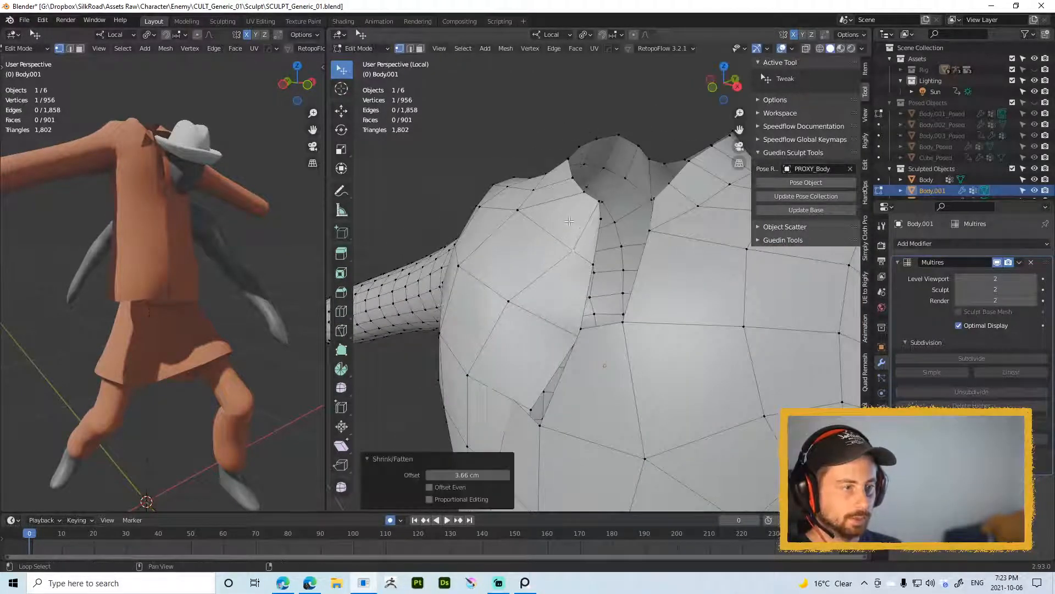
Step: Reposition vertices along the left side of the jacket's neckline to even out its border
middle_drag(591, 153, 576, 214)
key(g)
click(542, 246)
key(g)
click(576, 214)
click(588, 222)
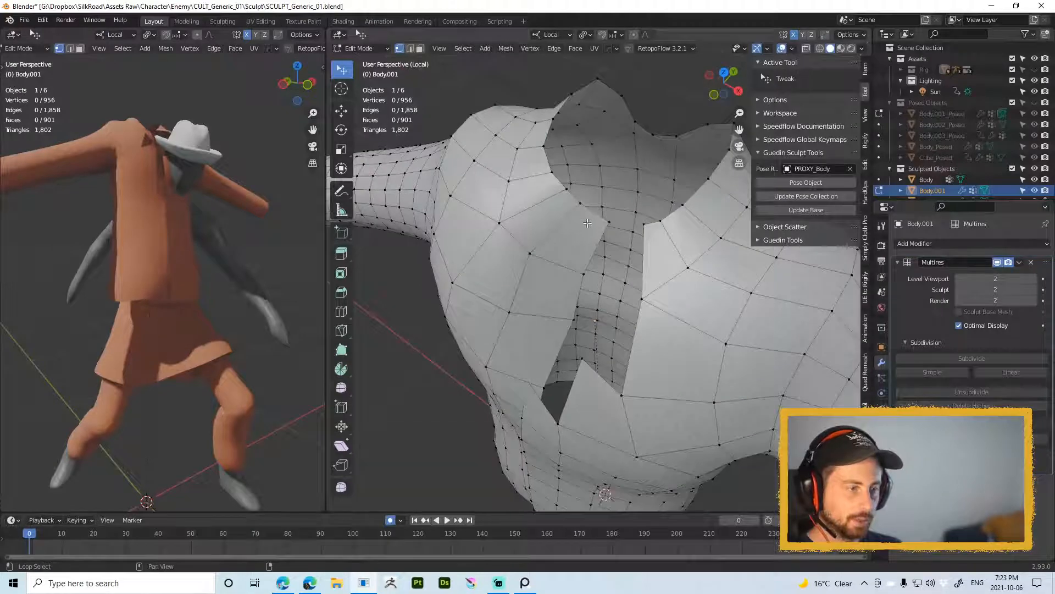
Step: Check the smoothed jacket in Object Mode from the front and return to editing its mesh
key(Tab)
middle_drag(545, 256, 594, 231)
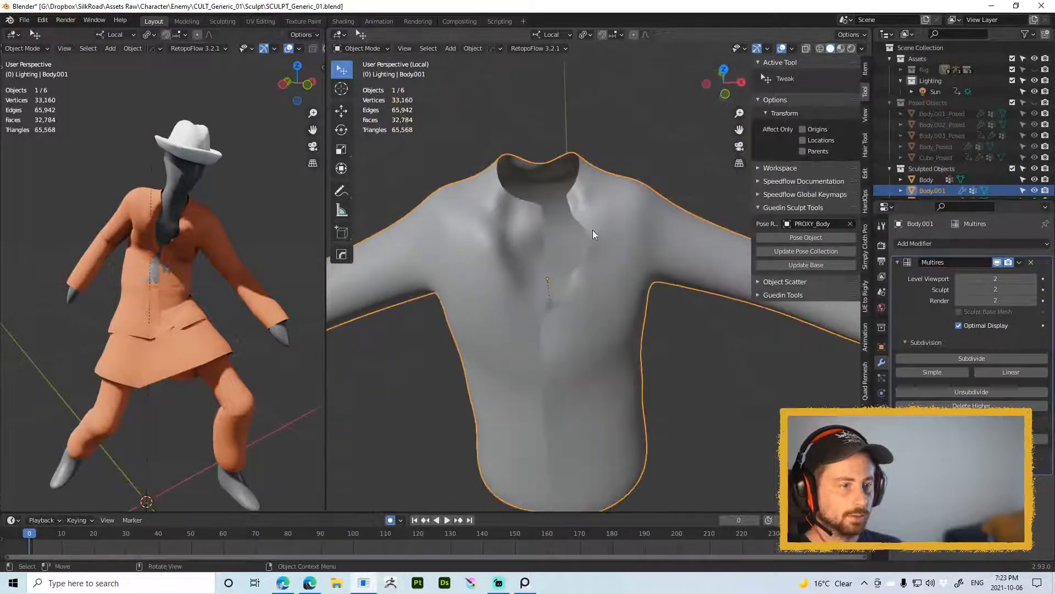
key(Tab)
scroll(576, 204, up, 8)
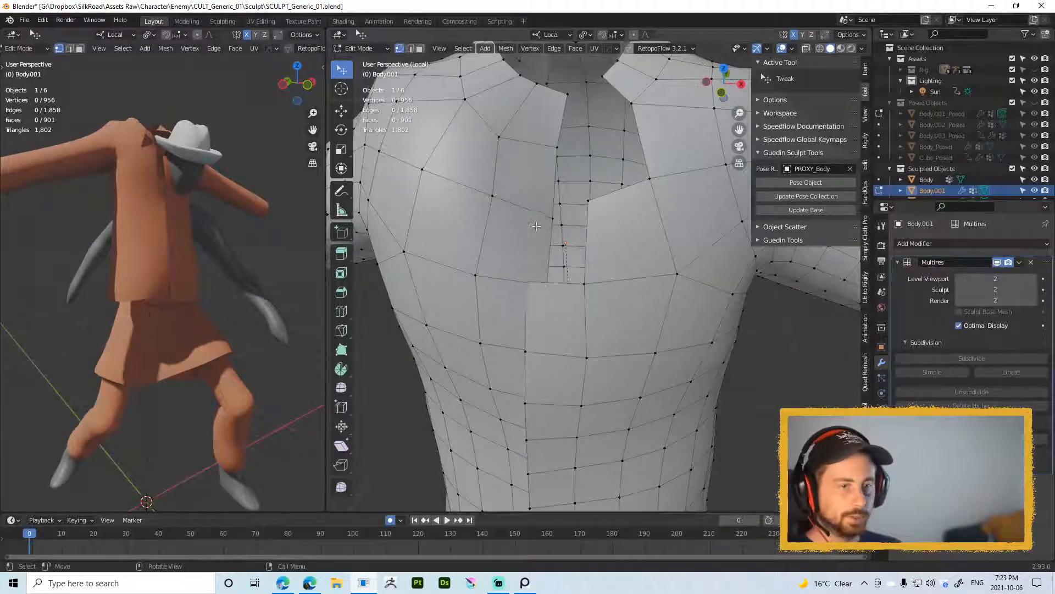
key(Tab)
key(Tab)
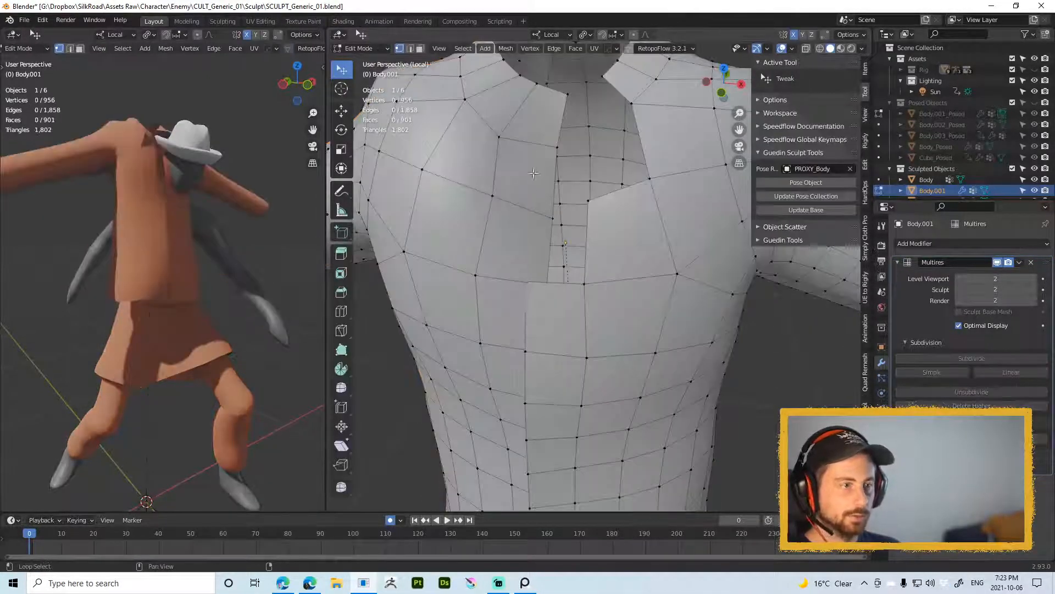
Step: Nudge a vertex on the left chest slightly and delete the column of four faces left of the neckline opening
middle_drag(523, 140, 528, 163)
drag(528, 163, 520, 149)
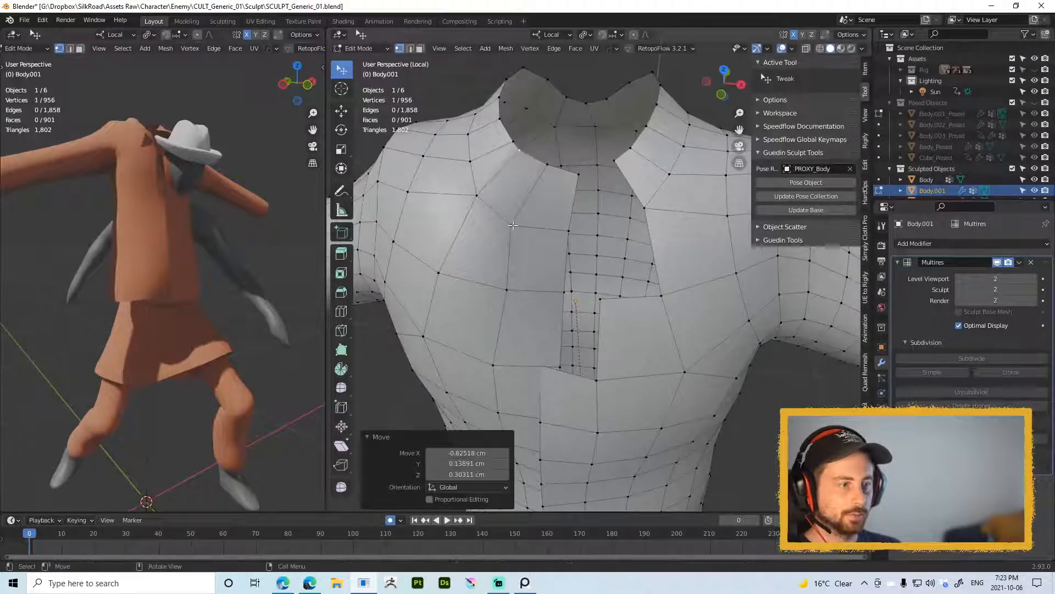
key(3)
click(514, 193)
ctrl+click(528, 330)
key(x)
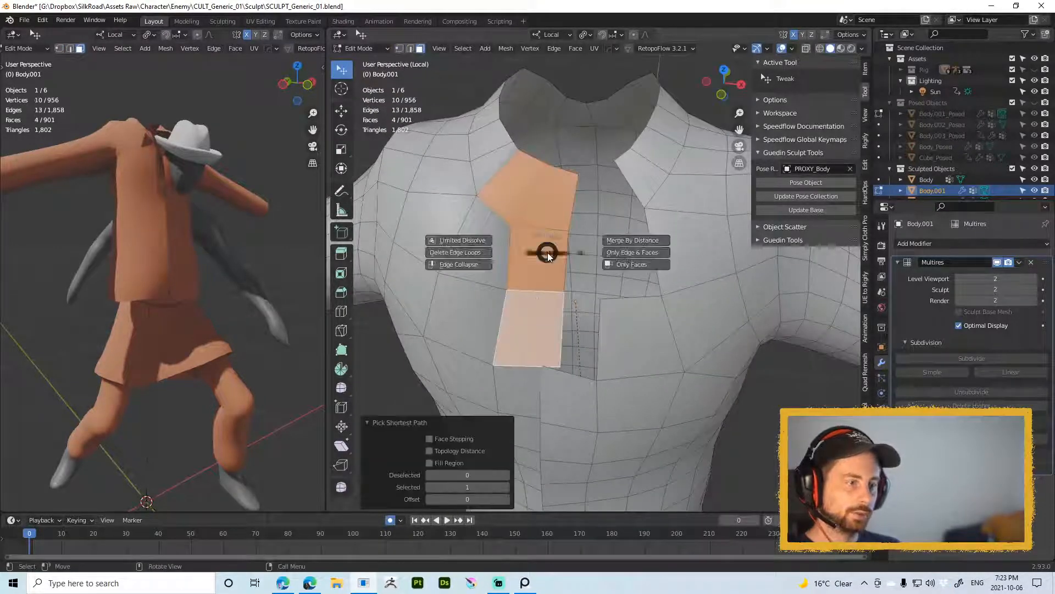
click(590, 228)
Step: Select the edge path along the left border of the neckline opening and smooth it with Relax
key(2)
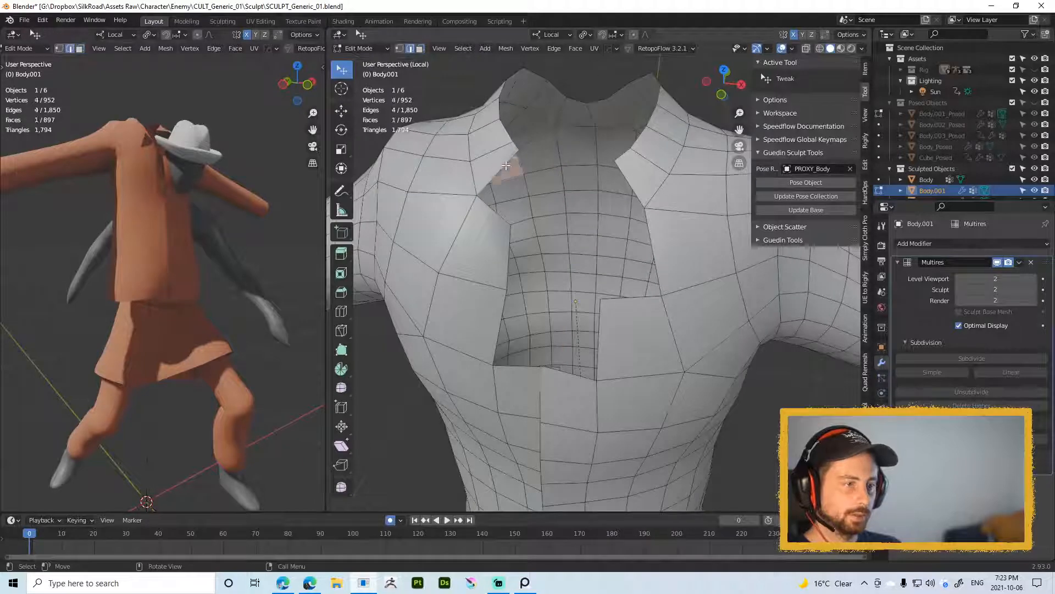
click(506, 202)
ctrl+click(525, 349)
shift+middle_drag(525, 348, 503, 222)
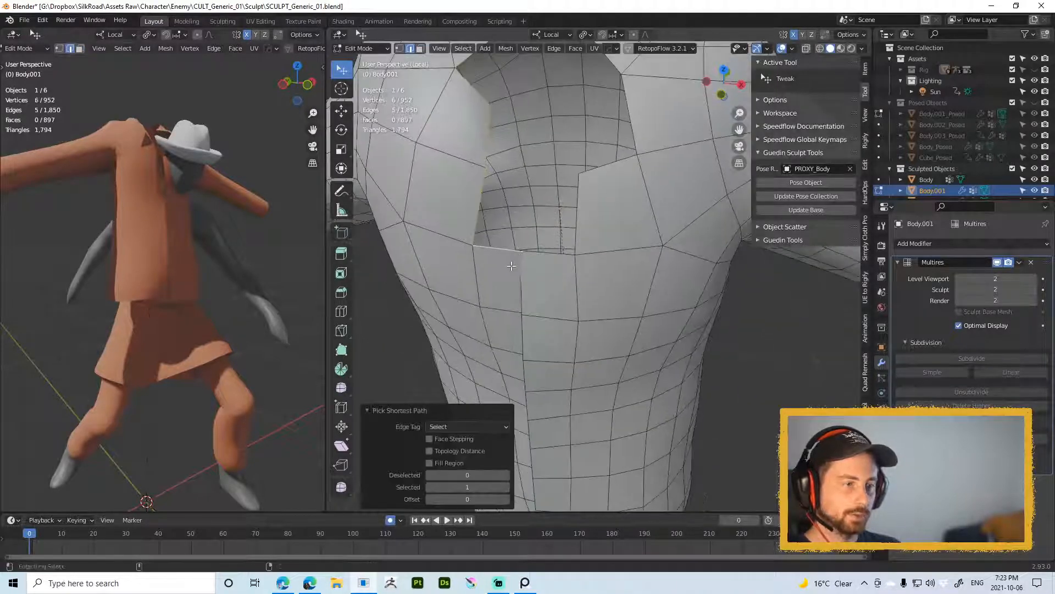
key(w)
click(592, 223)
scroll(557, 240, down, 3)
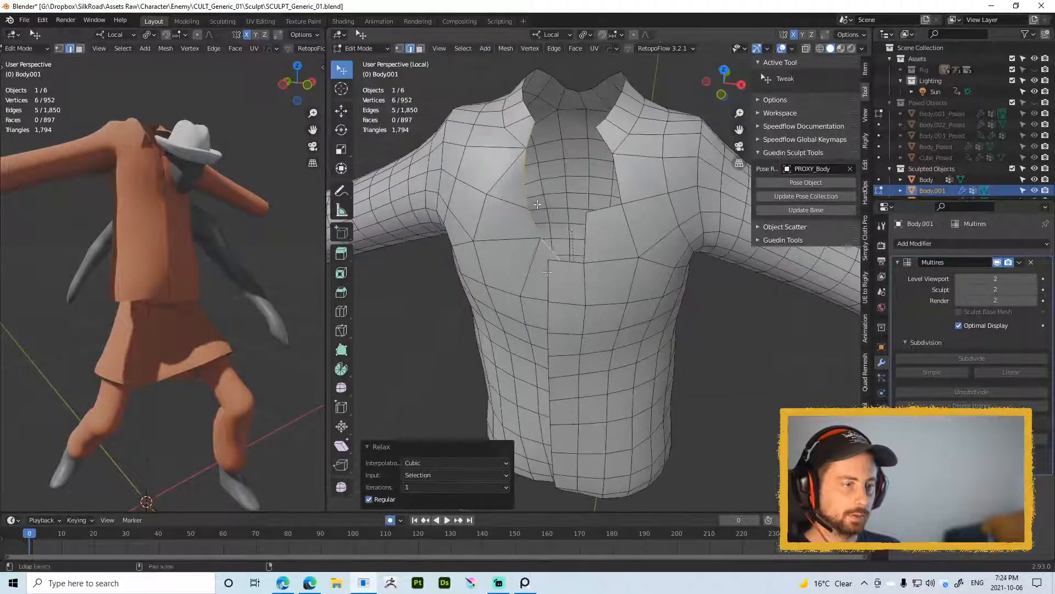
Step: Select the edge path along the right border of the neckline opening and relax it into a smooth curve
shift+middle_drag(557, 241, 541, 267)
click(547, 291)
ctrl+click(590, 170)
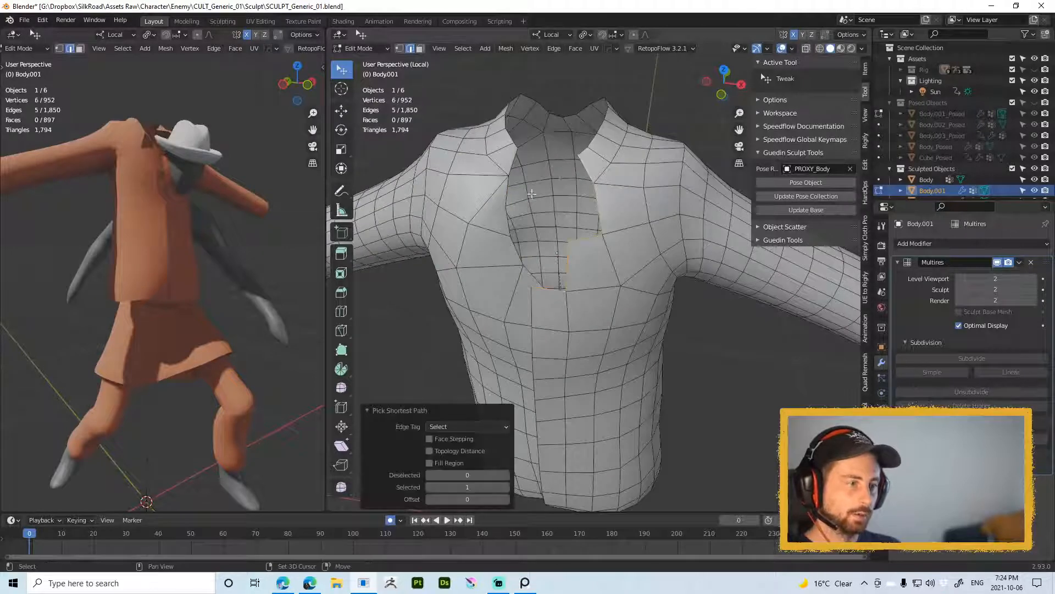
key(w)
click(590, 209)
scroll(570, 242, down, 2)
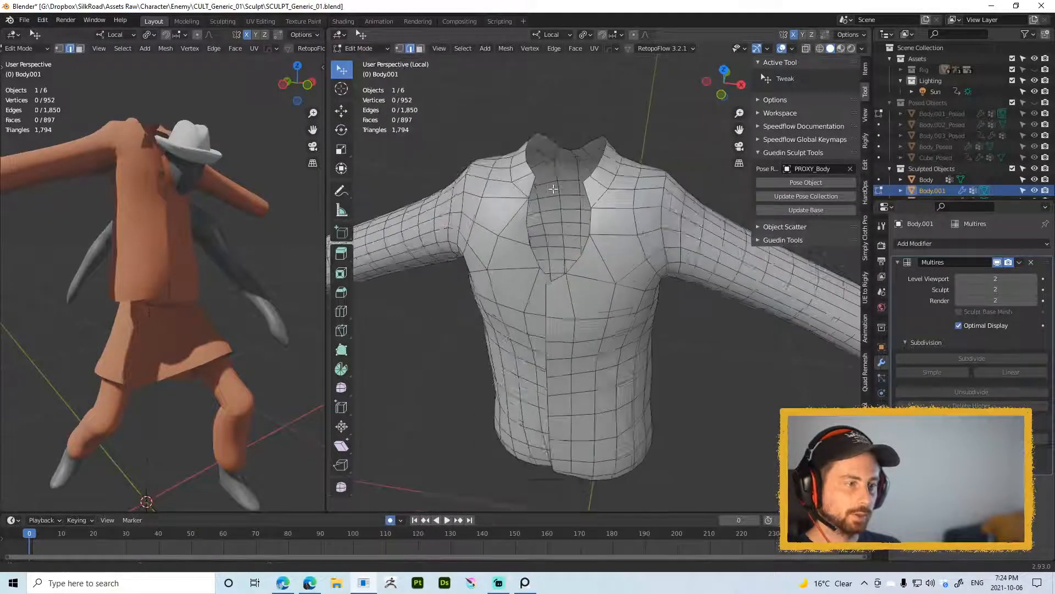
Step: Switch to Sculpt Mode, size the Grab brush to 57 px and pull the right edge of the lower neckline
key(Tab)
mouse_move(531, 235)
middle_down()
mouse_move(556, 210)
mouse_move(584, 237)
middle_up()
key(ctrl+Tab)
click(548, 244)
key(f)
click(542, 238)
drag(546, 258, 546, 241)
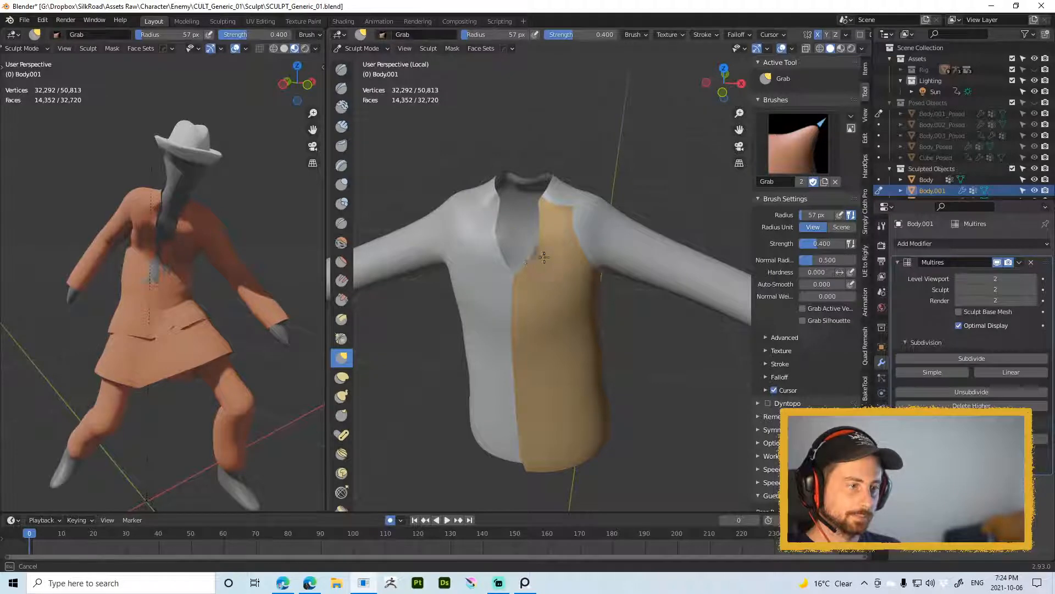
Step: Examine the neckline opening on the base mesh and the subdivided jacket, and compare it with the posed character
key(Tab)
scroll(443, 218, up, 5)
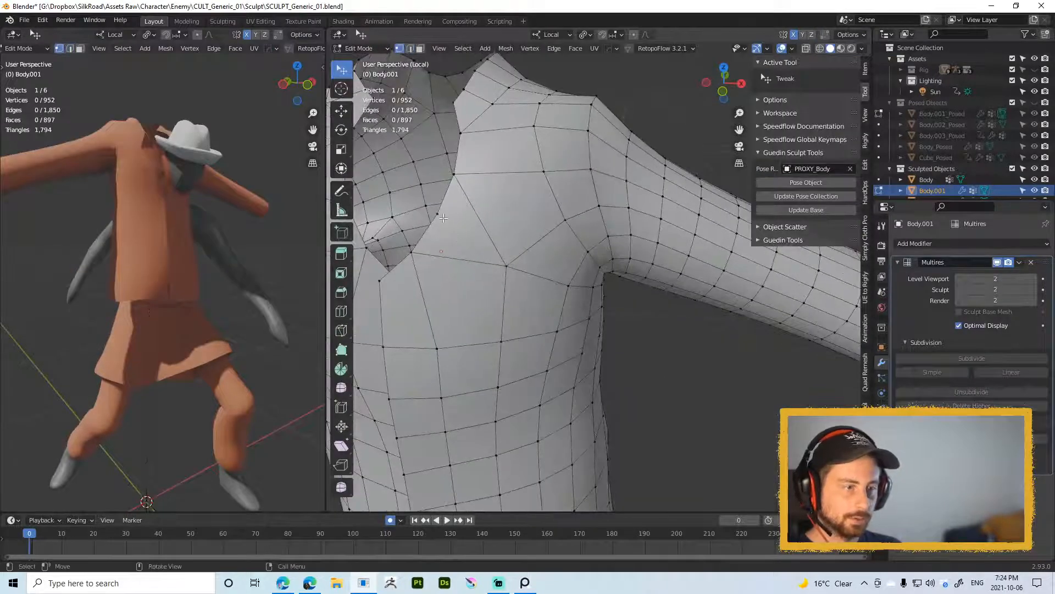
key(Tab)
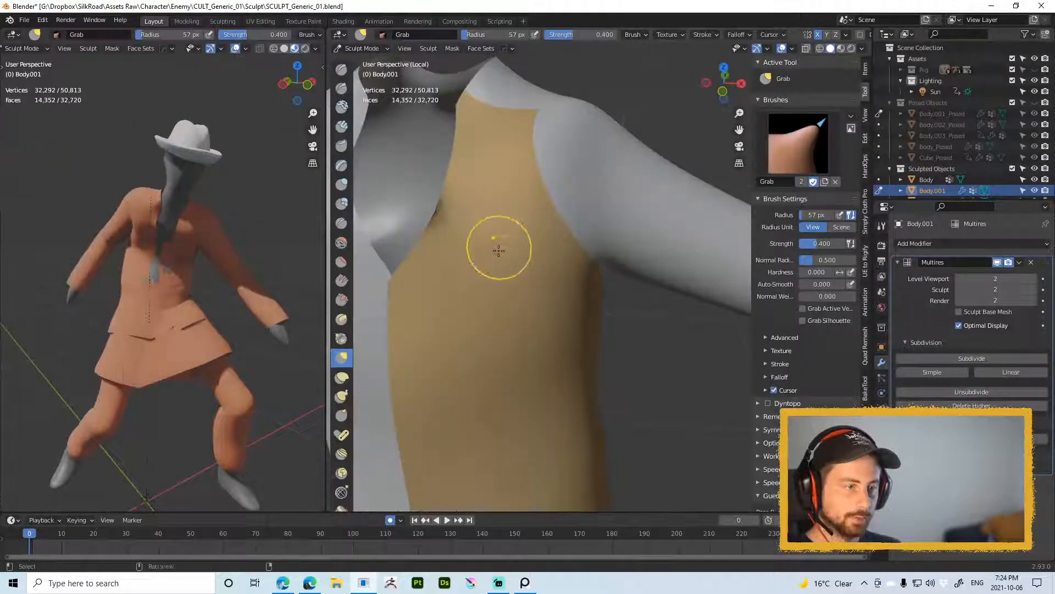
scroll(499, 251, down, 6)
mouse_move(484, 281)
middle_down()
mouse_move(602, 234)
mouse_move(596, 203)
middle_up()
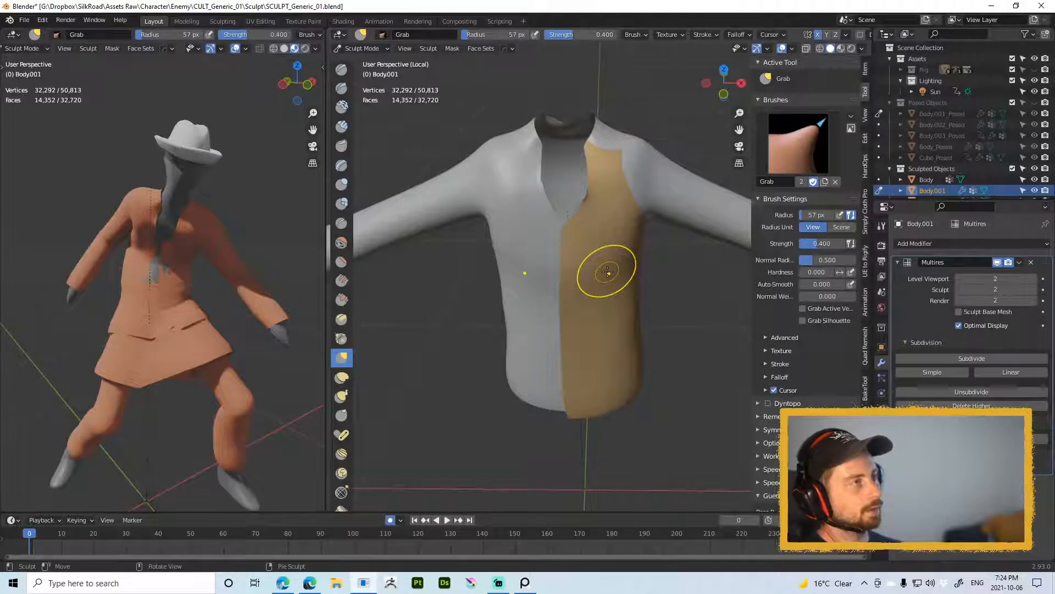
right_click(566, 214)
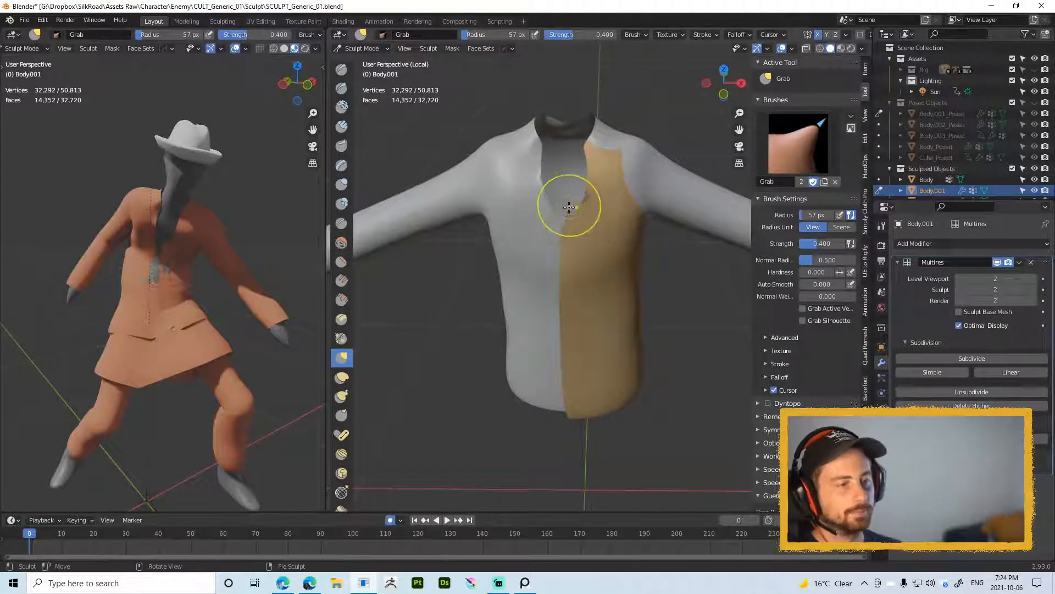
mouse_move(603, 204)
middle_down()
mouse_move(588, 230)
mouse_move(588, 213)
middle_up()
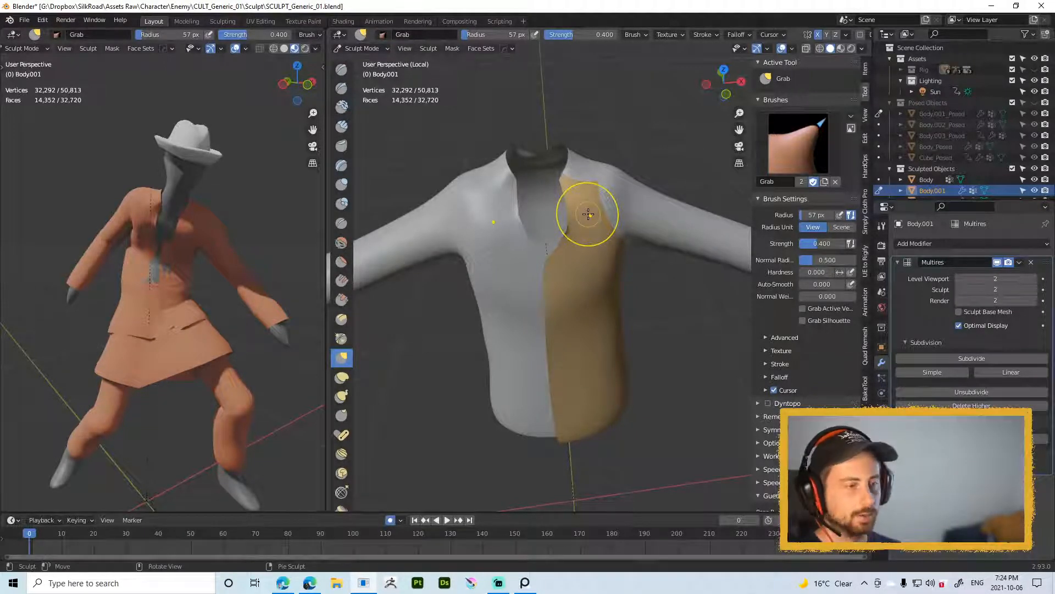
right_click(577, 166)
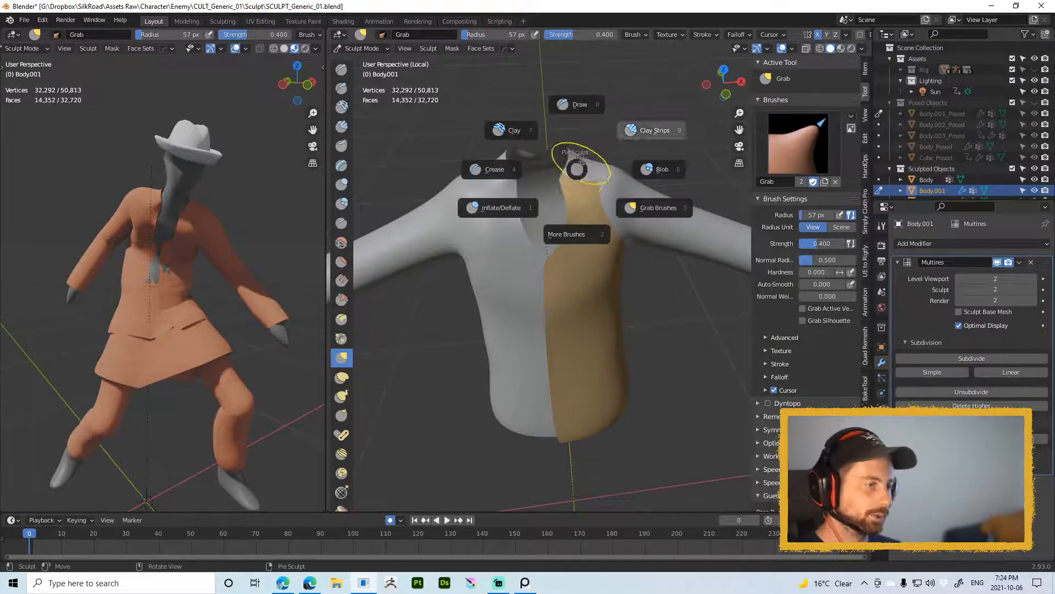
middle_drag(599, 186, 594, 198)
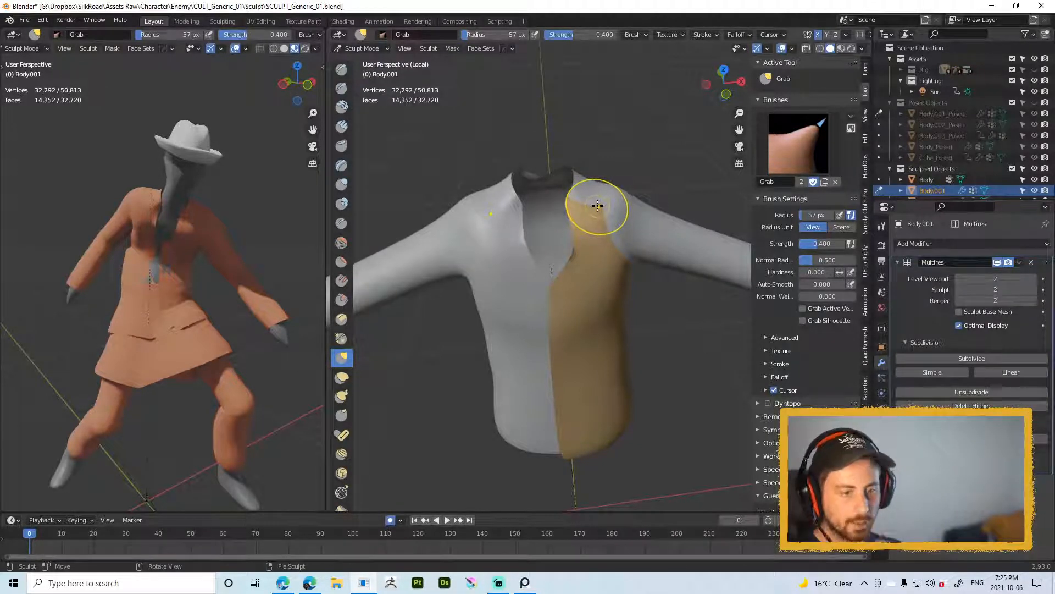
middle_drag(604, 220, 606, 202)
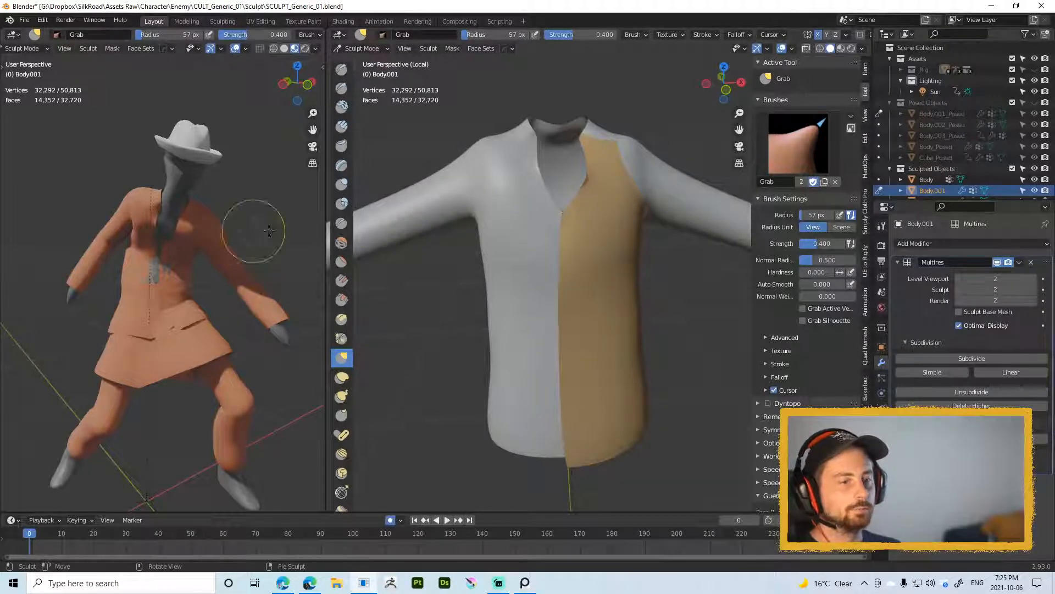
middle_drag(270, 237, 129, 183)
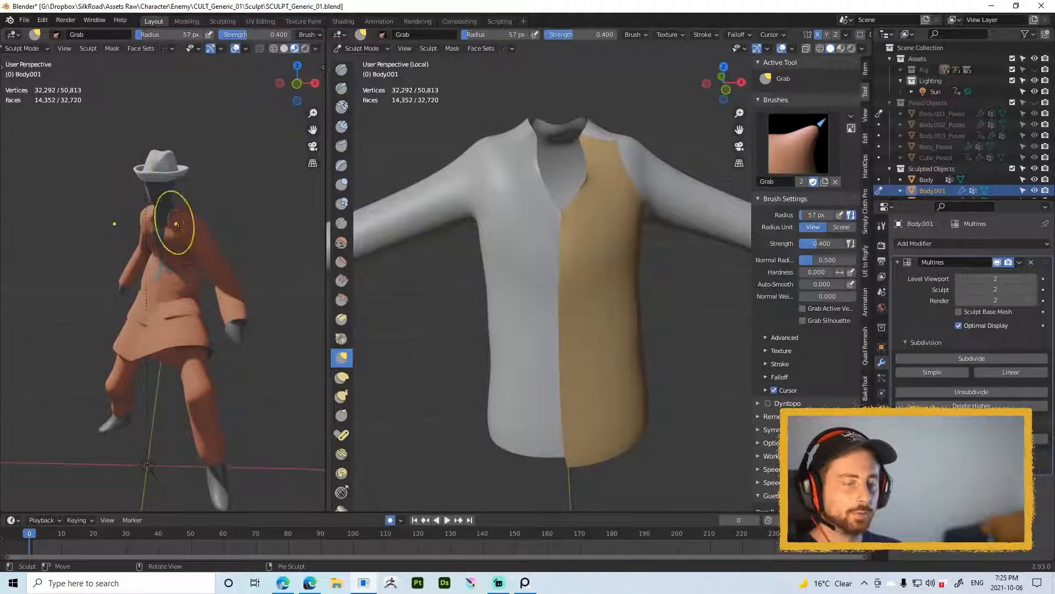
middle_drag(226, 225, 148, 207)
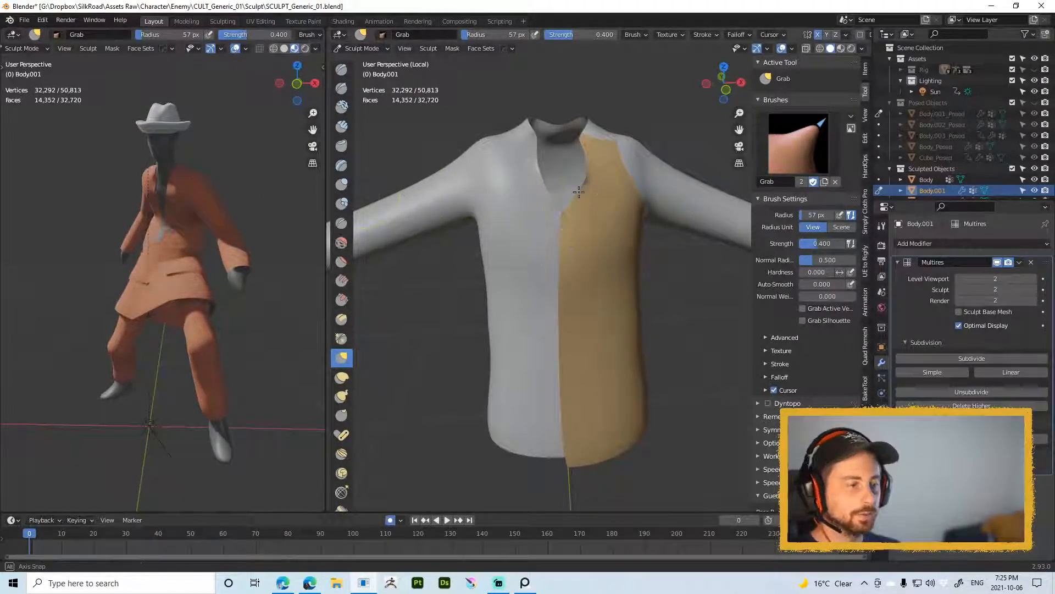
mouse_move(576, 209)
middle_down()
mouse_move(497, 204)
mouse_move(565, 176)
mouse_move(578, 217)
middle_up()
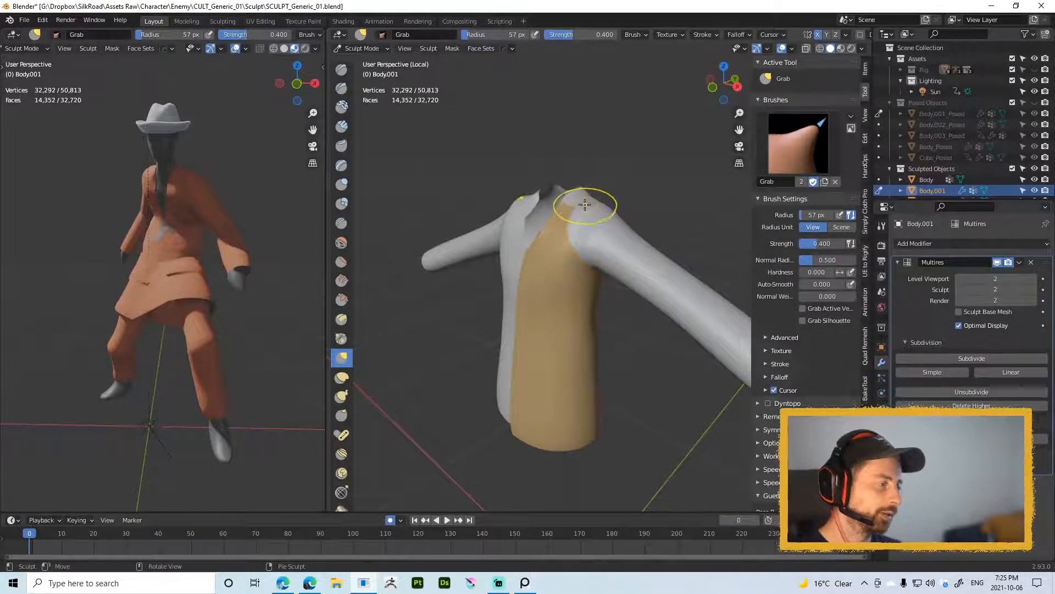
Step: Switch the jacket's sculpting brush to Inflate/Deflate
key(i)
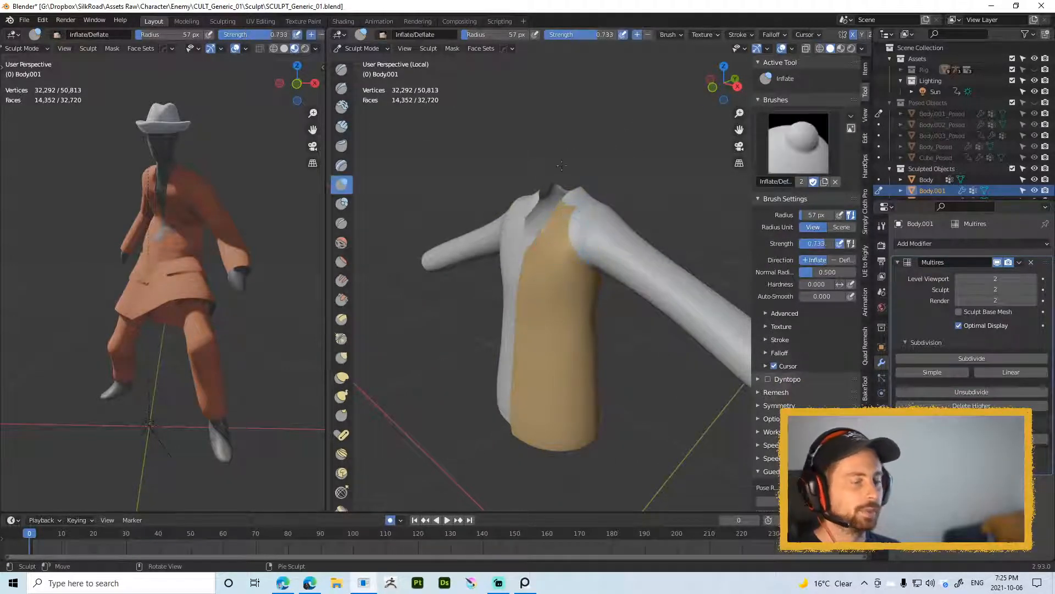
mouse_move(562, 165)
middle_down()
mouse_move(593, 193)
mouse_move(573, 208)
middle_up()
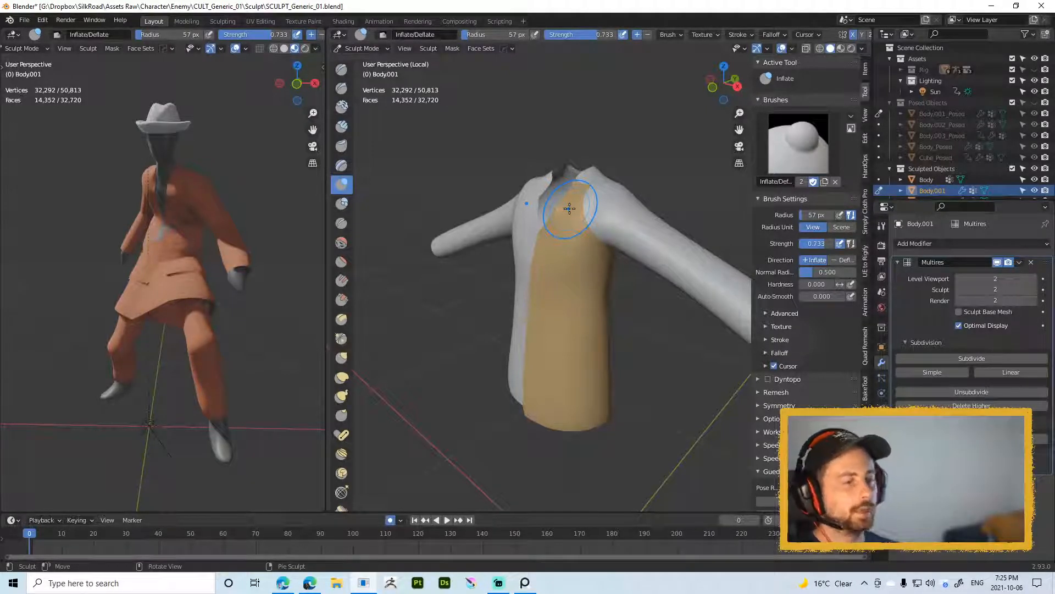
mouse_move(570, 207)
mouse_down()
mouse_move(591, 198)
mouse_move(577, 212)
mouse_move(582, 224)
mouse_up()
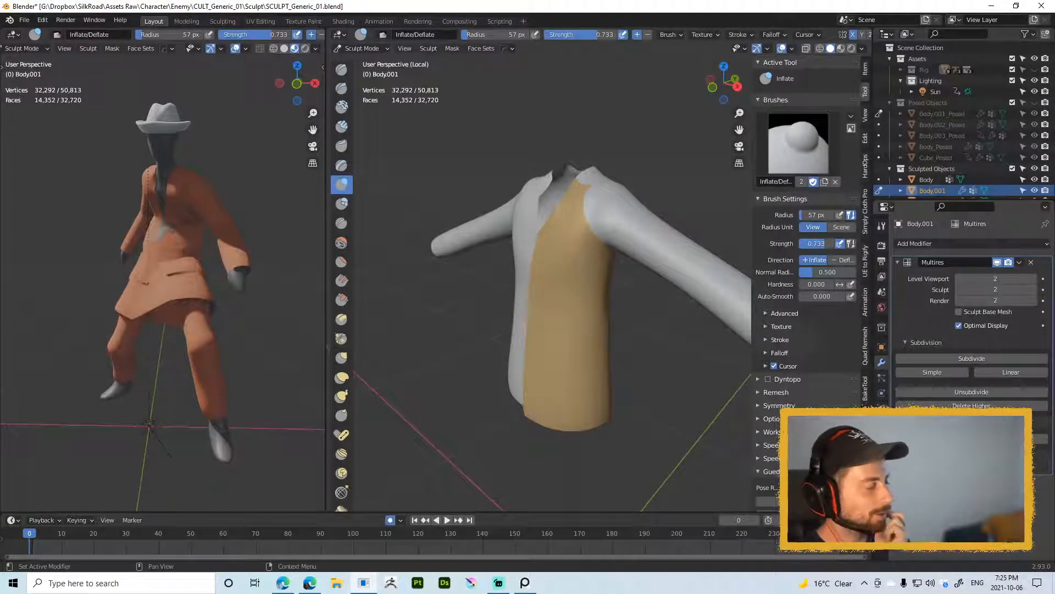
middle_drag(543, 129, 594, 135)
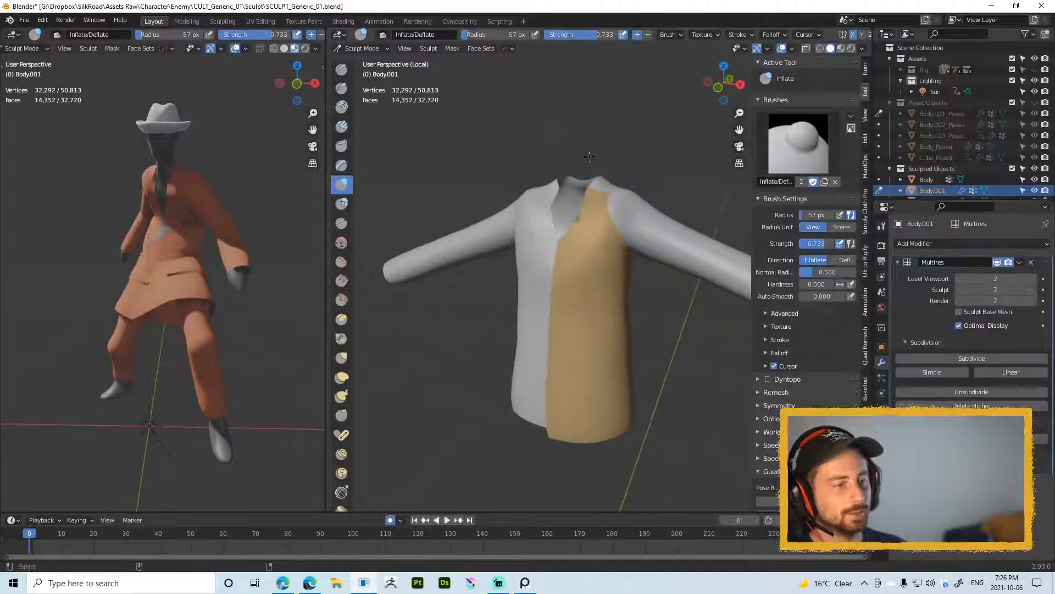
Step: Dissolve the stray vertex on the right border of the neckline opening in Edit Mode
scroll(566, 228, up, 5)
mouse_move(563, 229)
middle_down()
mouse_move(588, 190)
mouse_move(571, 217)
middle_up()
key(Tab)
key(Tab)
scroll(580, 231, down, 3)
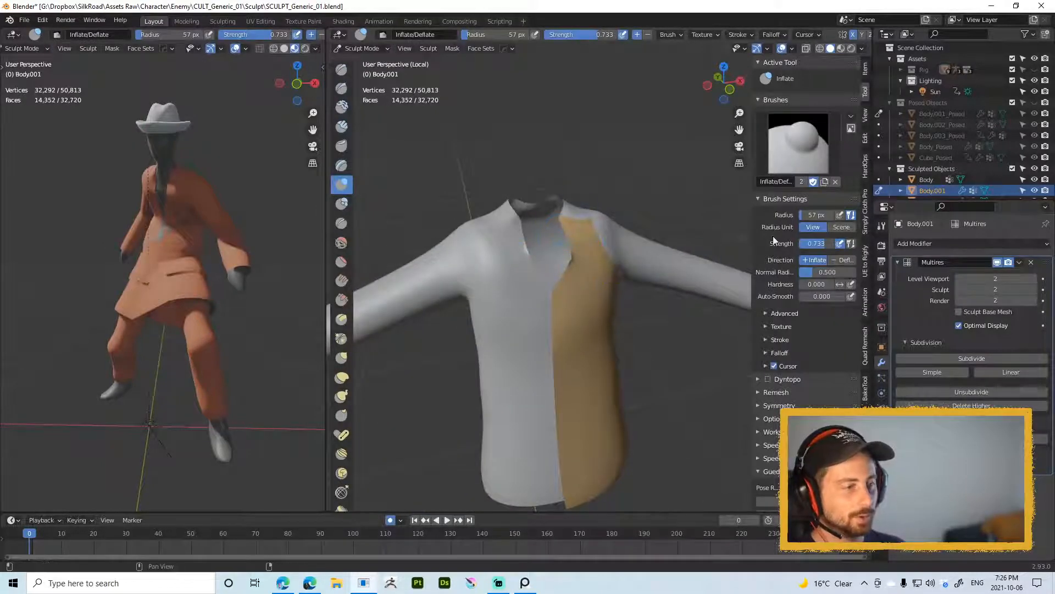
key(Tab)
scroll(558, 273, up, 3)
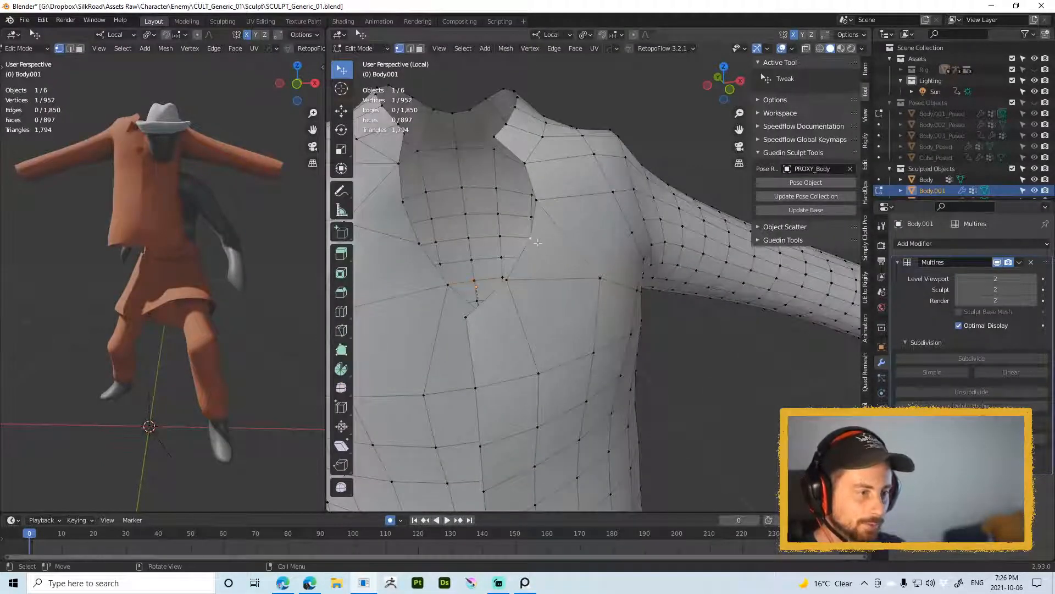
middle_drag(561, 270, 568, 266)
key(x)
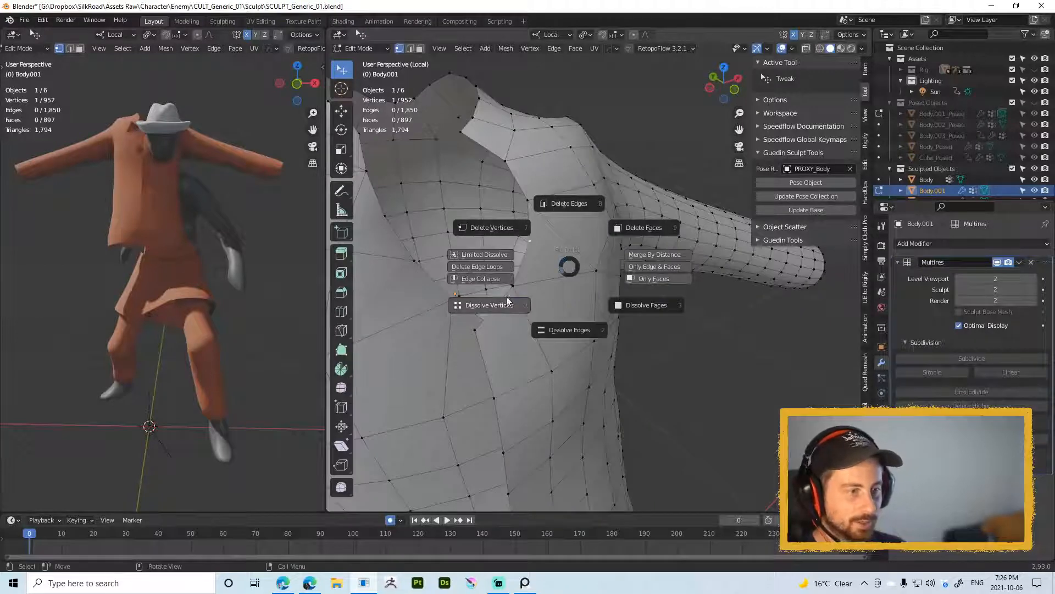
click(561, 272)
Step: Return to Sculpt Mode, set the brush radius to 42 cm and smooth the neckline's right edge with the Smooth brush at strength 0.800
key(Tab)
middle_drag(561, 267, 576, 242)
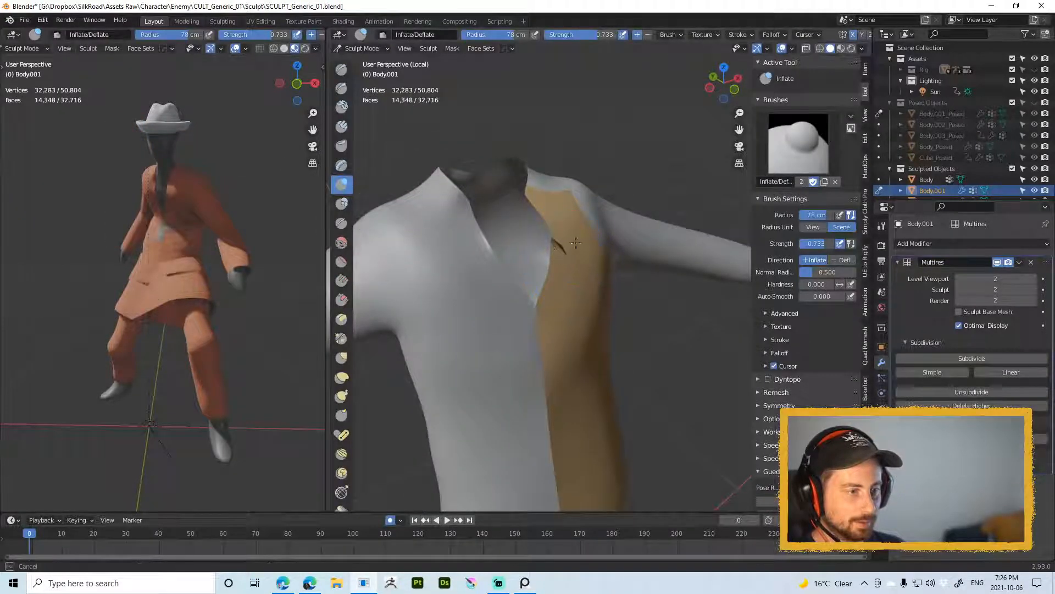
key(f)
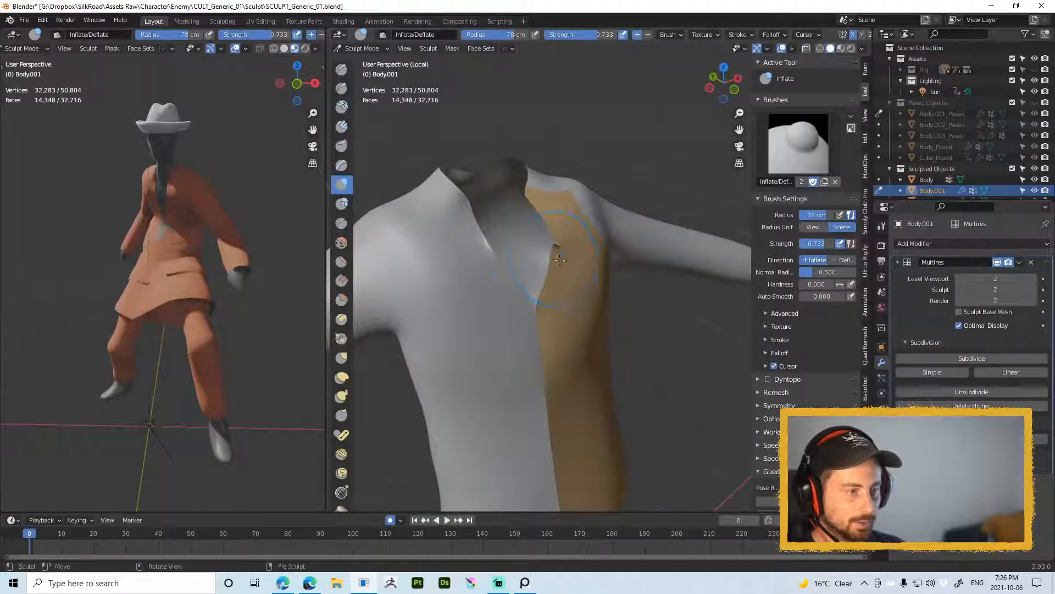
click(478, 254)
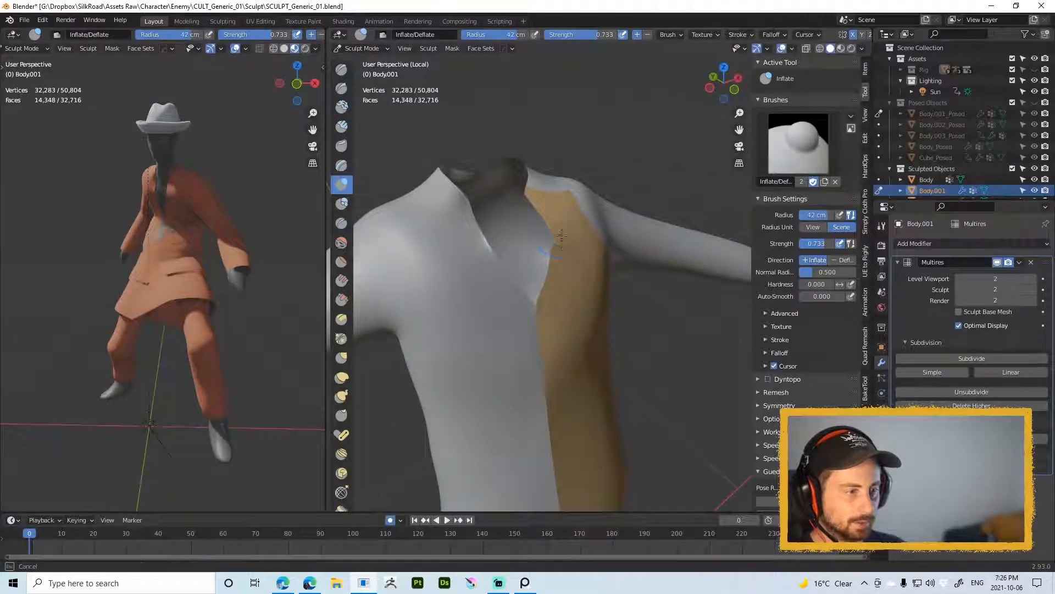
key(s)
key(shift+f)
click(553, 232)
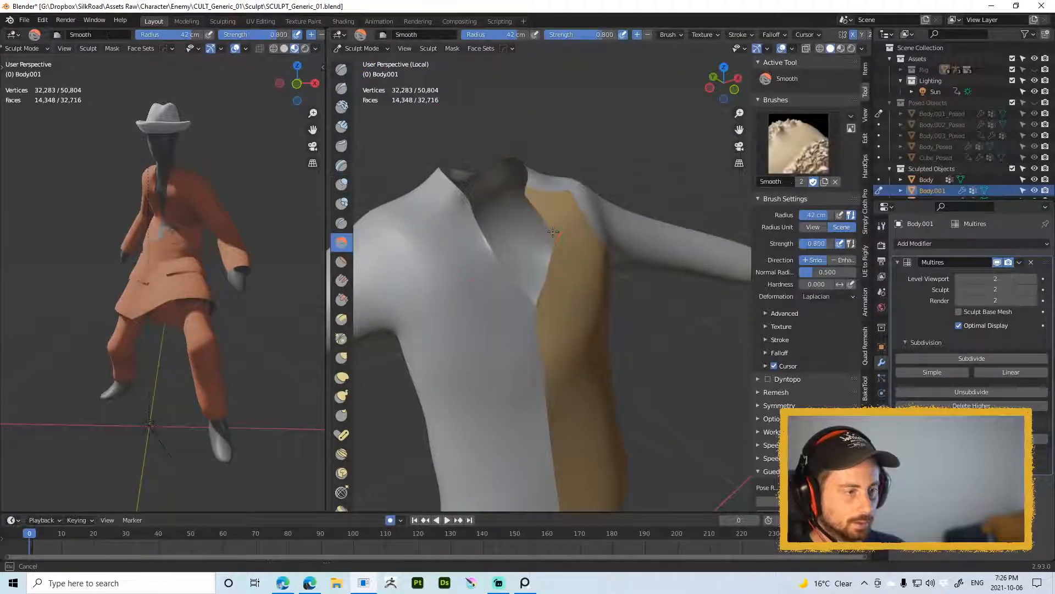
middle_drag(548, 270, 552, 253)
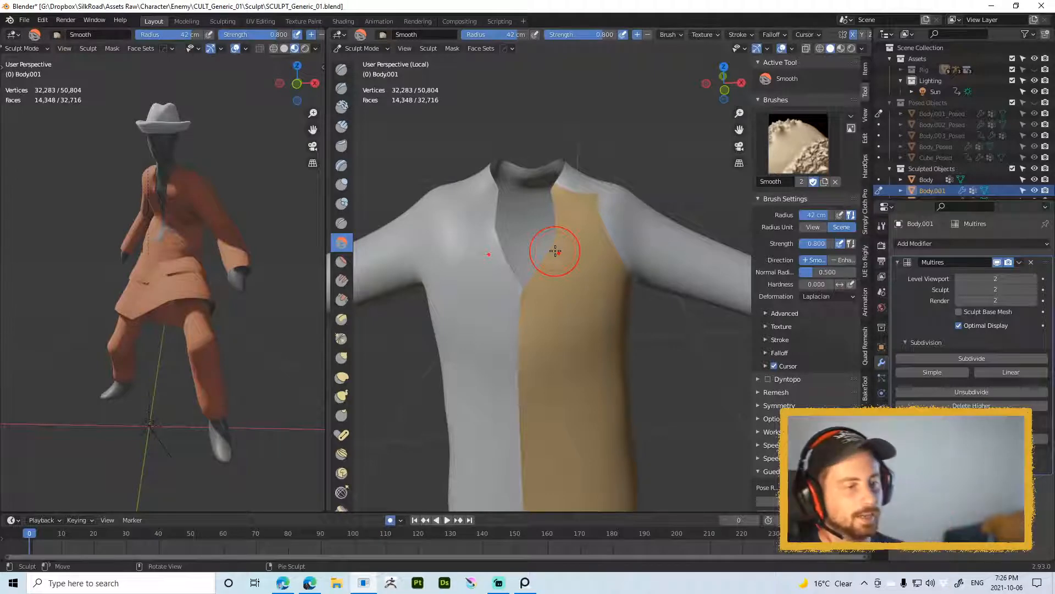
right_click(492, 240)
right_click(494, 244)
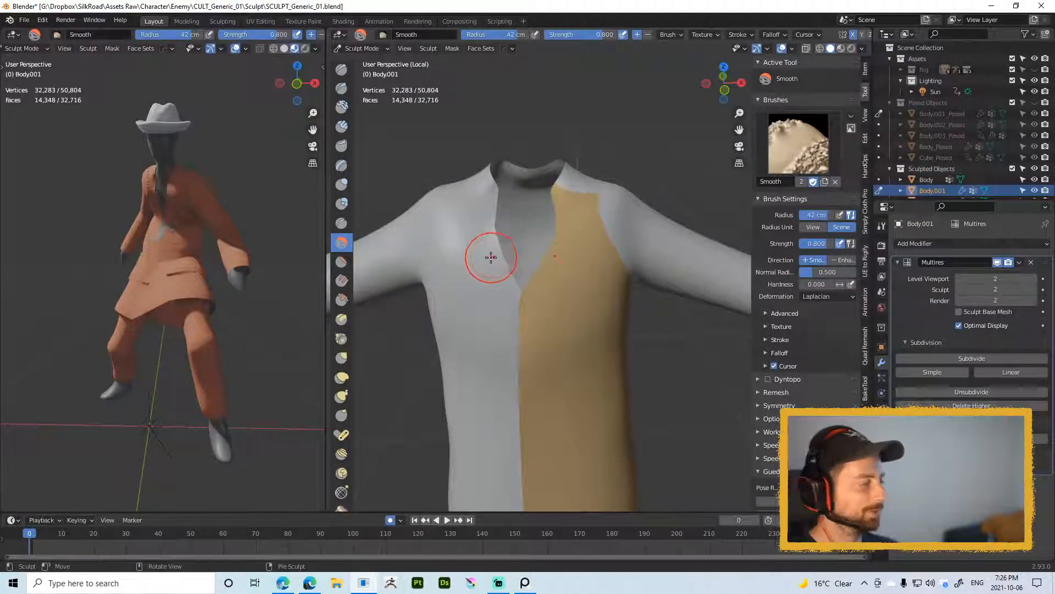
middle_drag(482, 258, 534, 188)
right_click(588, 269)
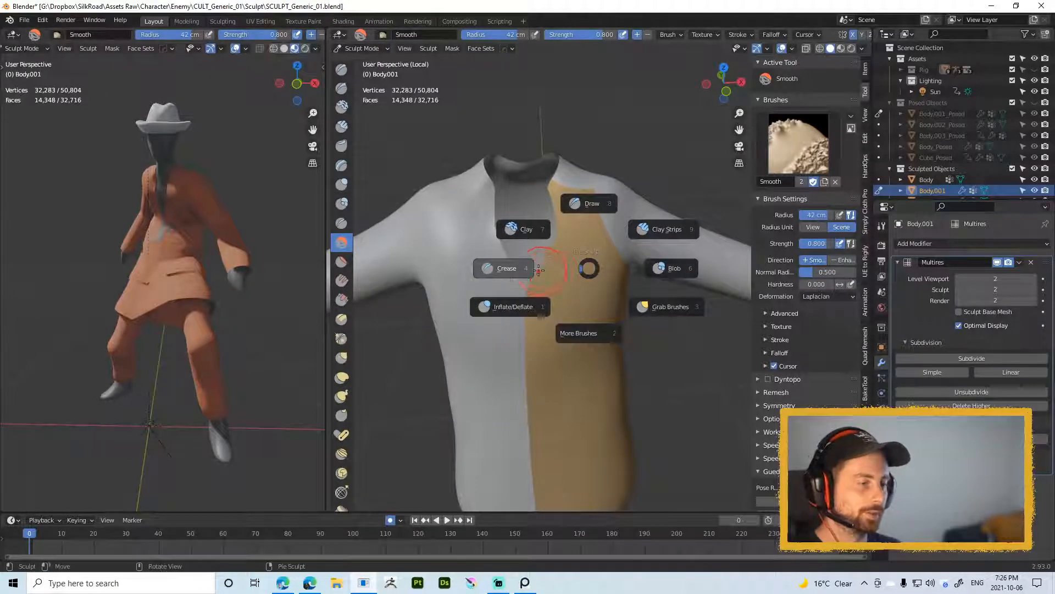
click(584, 269)
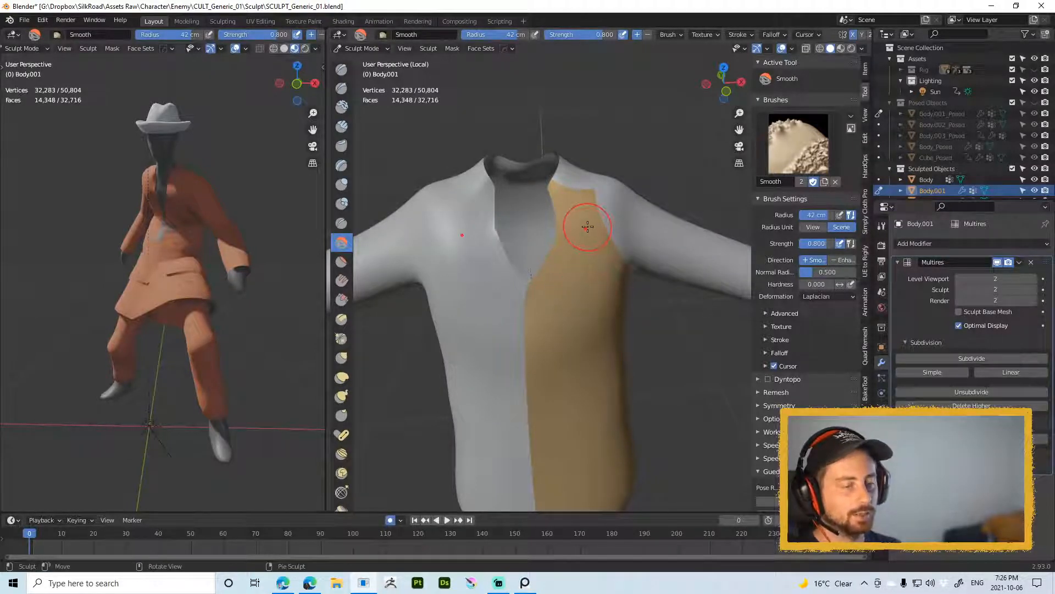
Step: Switch the jacket from Sculpt Mode to Object Mode
key(ctrl+Tab)
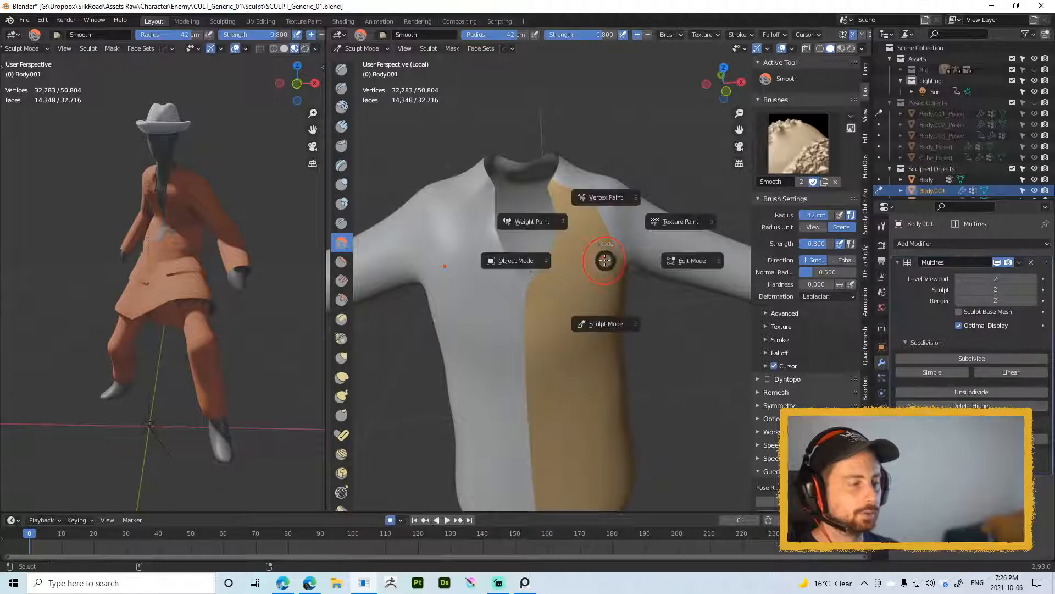
click(576, 267)
mouse_move(603, 253)
middle_down()
mouse_move(592, 268)
mouse_move(604, 257)
middle_up()
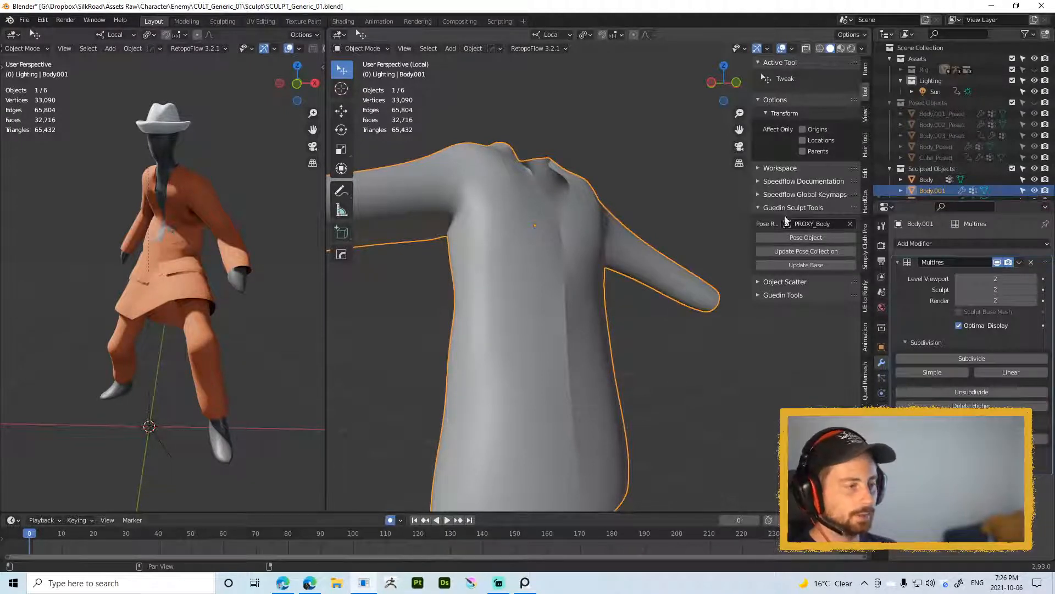
right_click(649, 187)
middle_drag(636, 175, 613, 177)
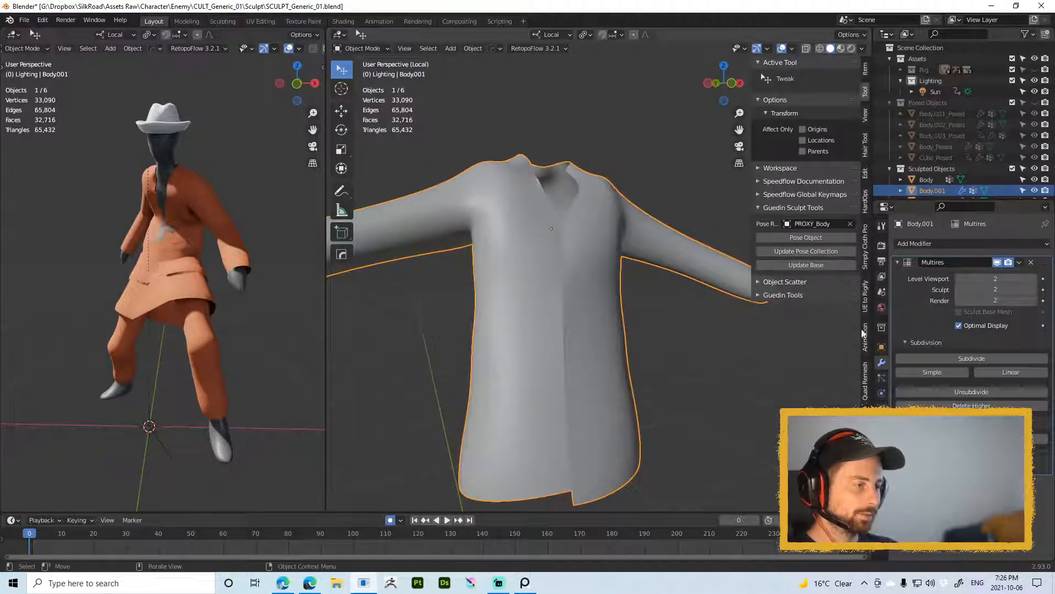
Step: Try to remesh the jacket with Quad Remesher at a quad count of 100
click(866, 393)
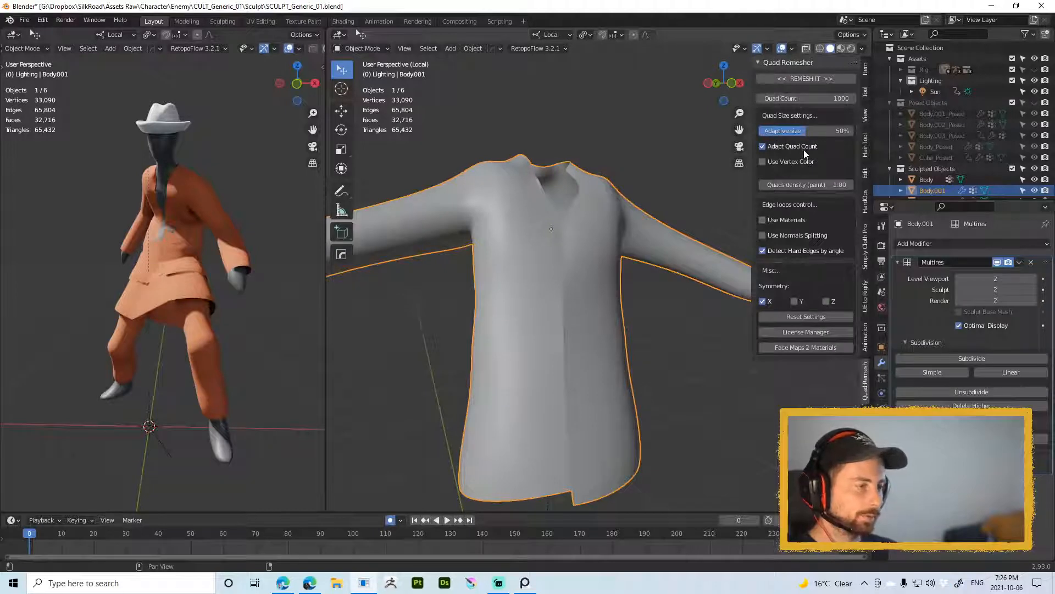
middle_drag(637, 333, 635, 353)
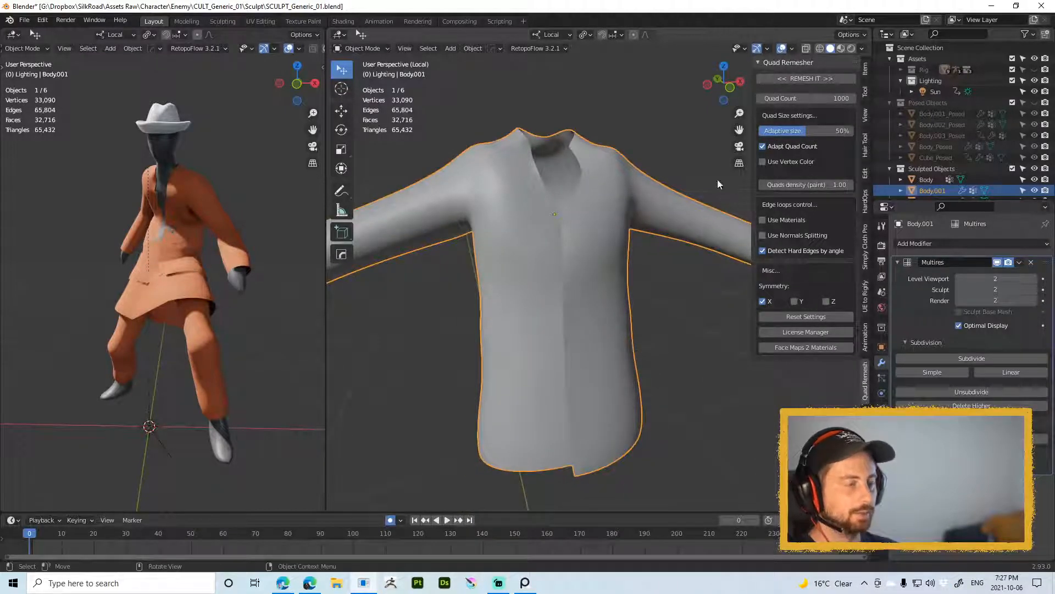
click(808, 98)
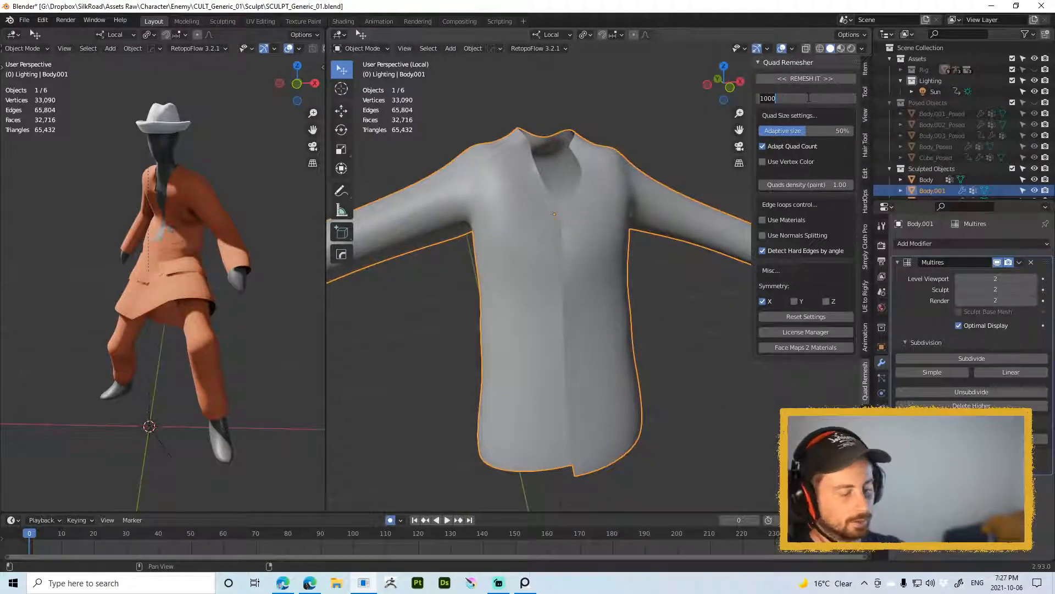
key(BackSpace)
key(Return)
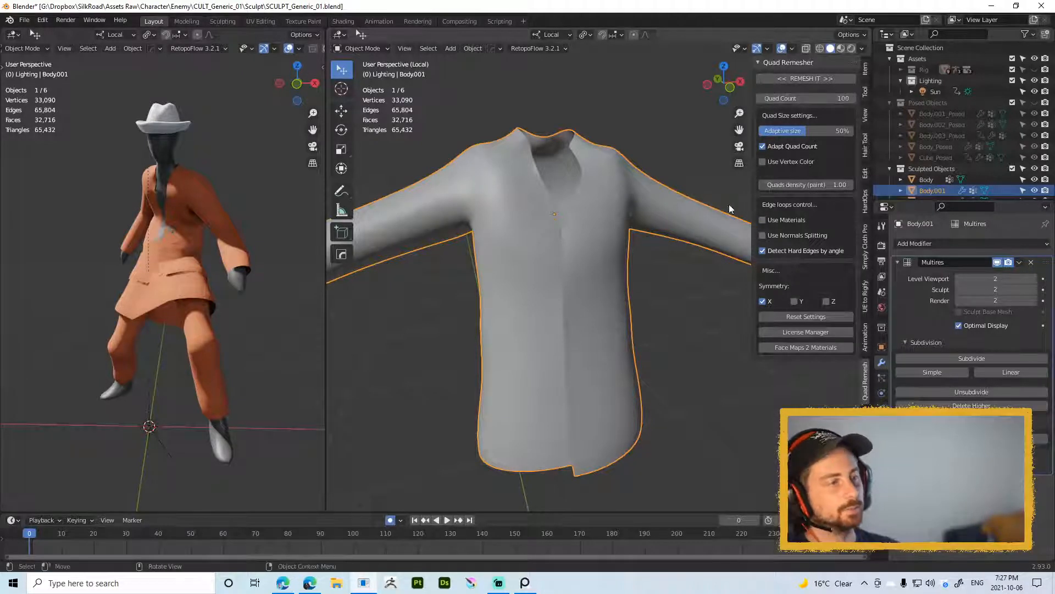
click(802, 78)
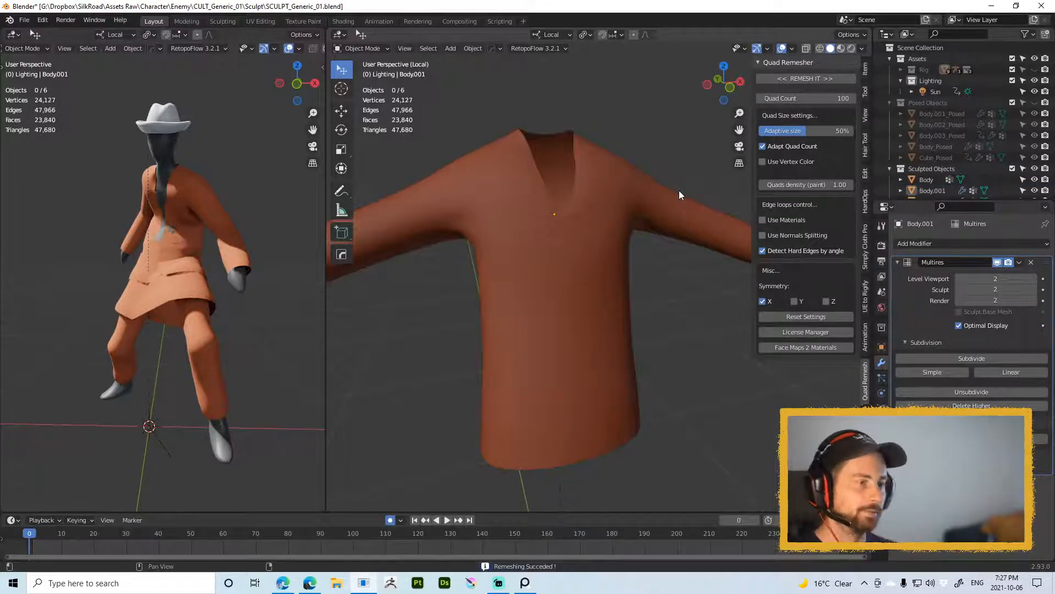
click(634, 197)
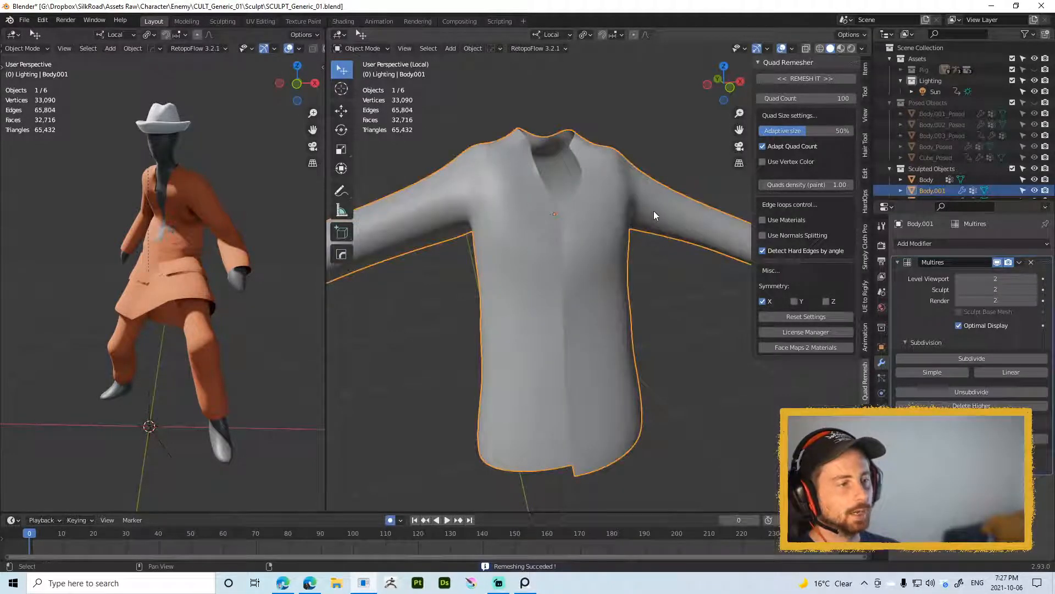
Step: Remesh the jacket with Quad Remesher at a quad count of 200 with X symmetry off, and select the new jacket mesh
middle_drag(655, 210, 643, 193)
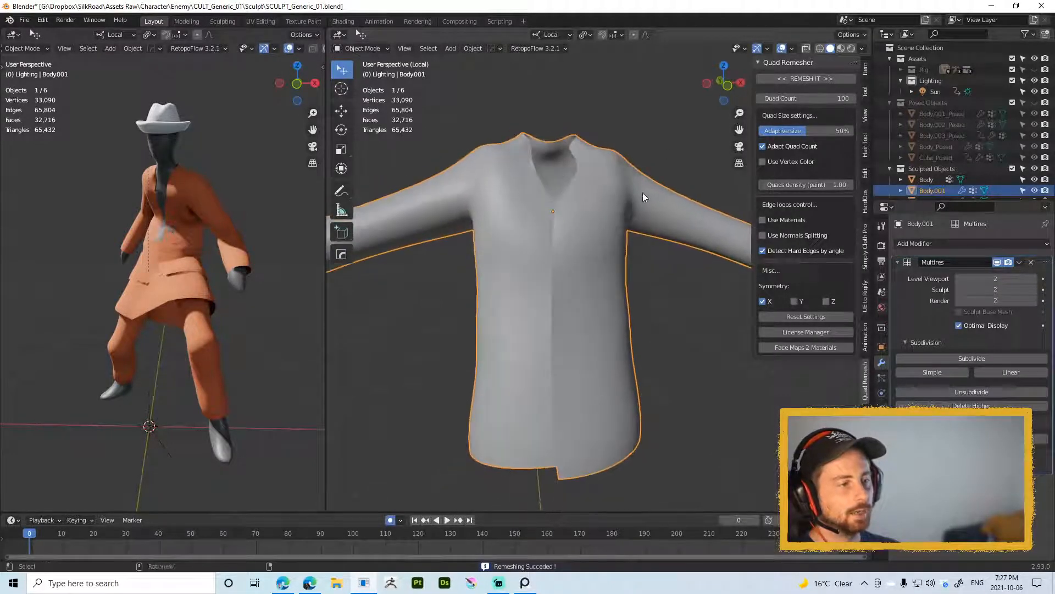
click(762, 301)
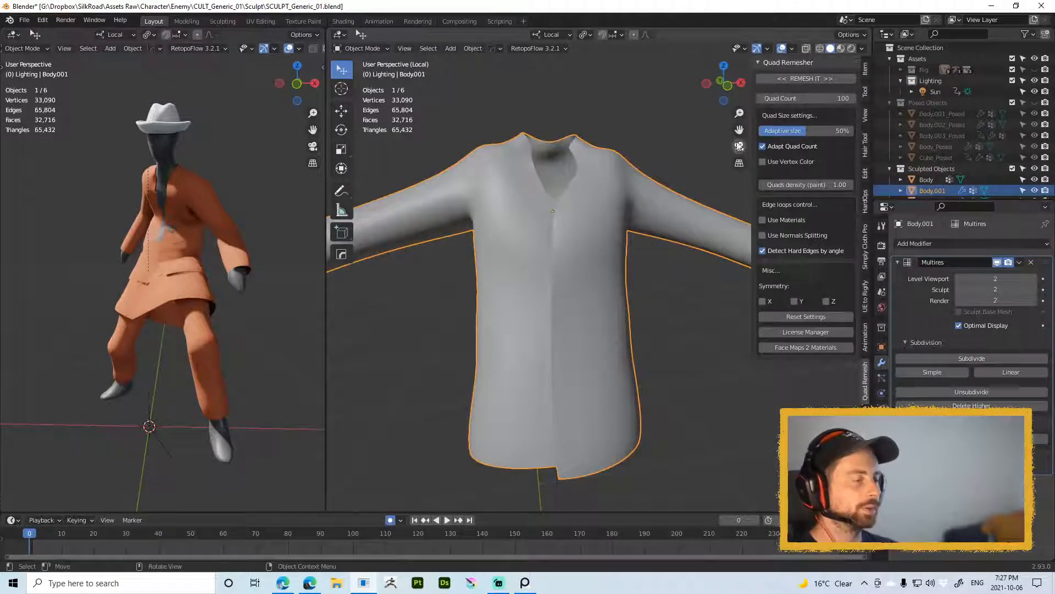
click(799, 97)
text(200)
key(Return)
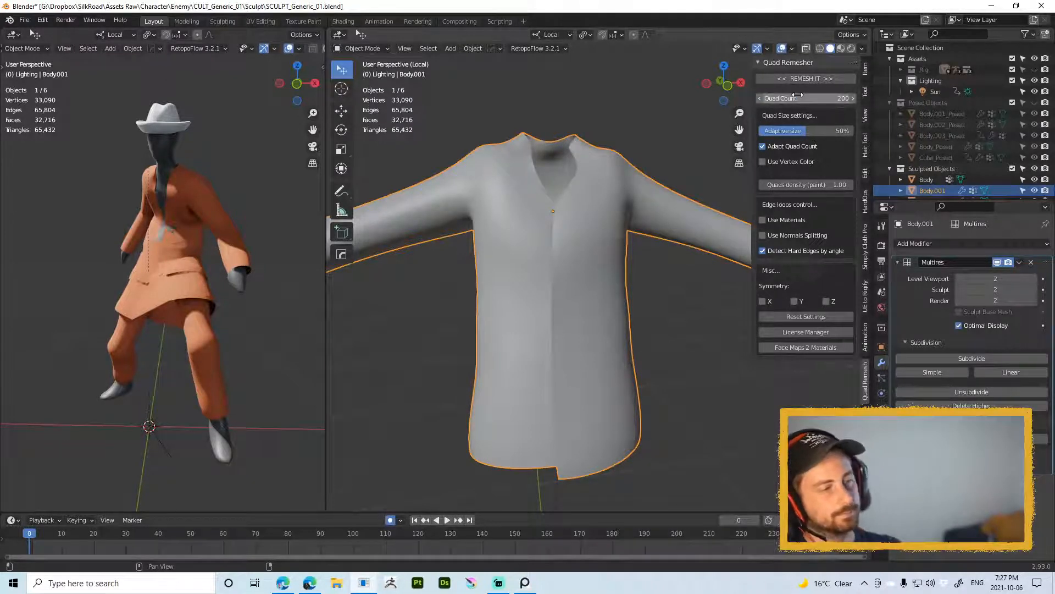
right_click(793, 98)
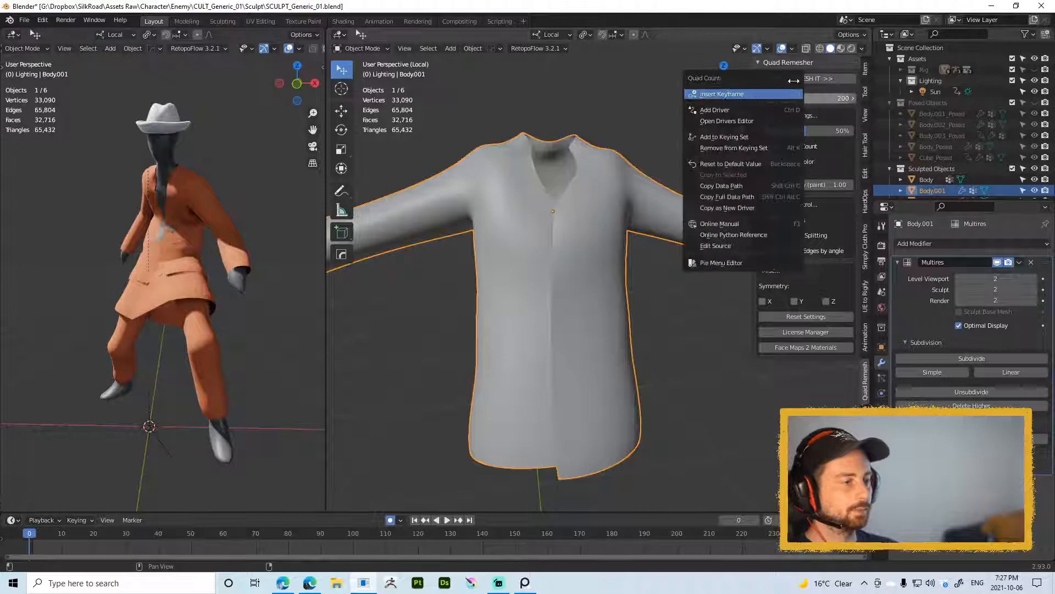
click(821, 78)
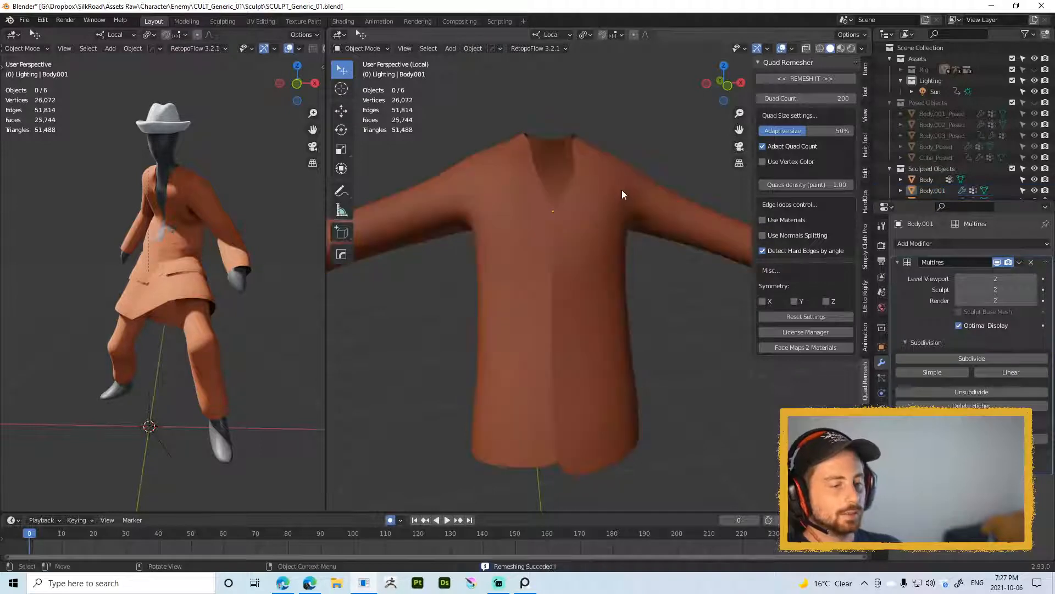
click(596, 238)
middle_drag(595, 238, 585, 260)
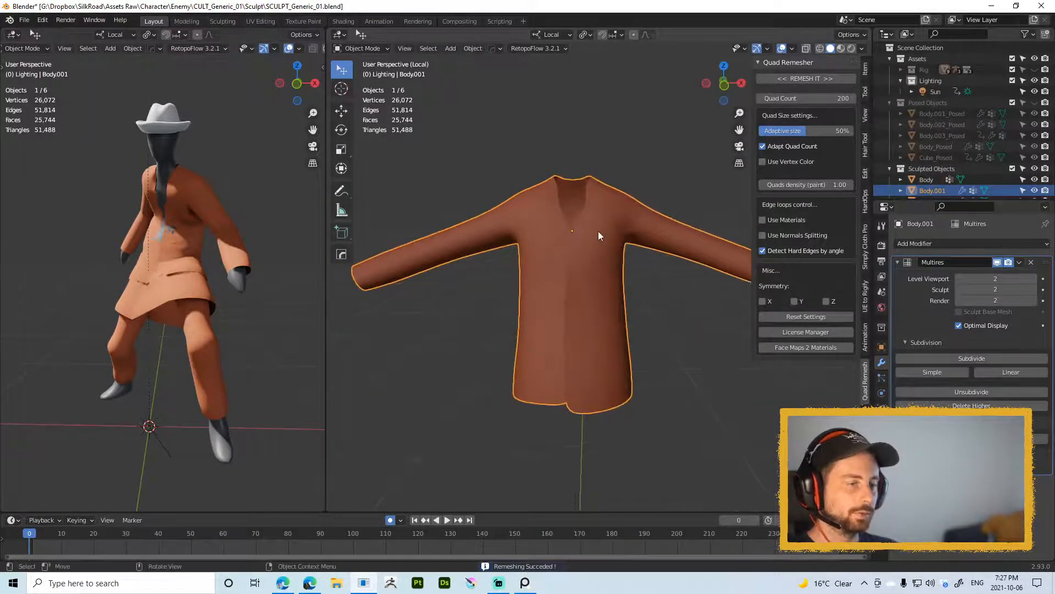
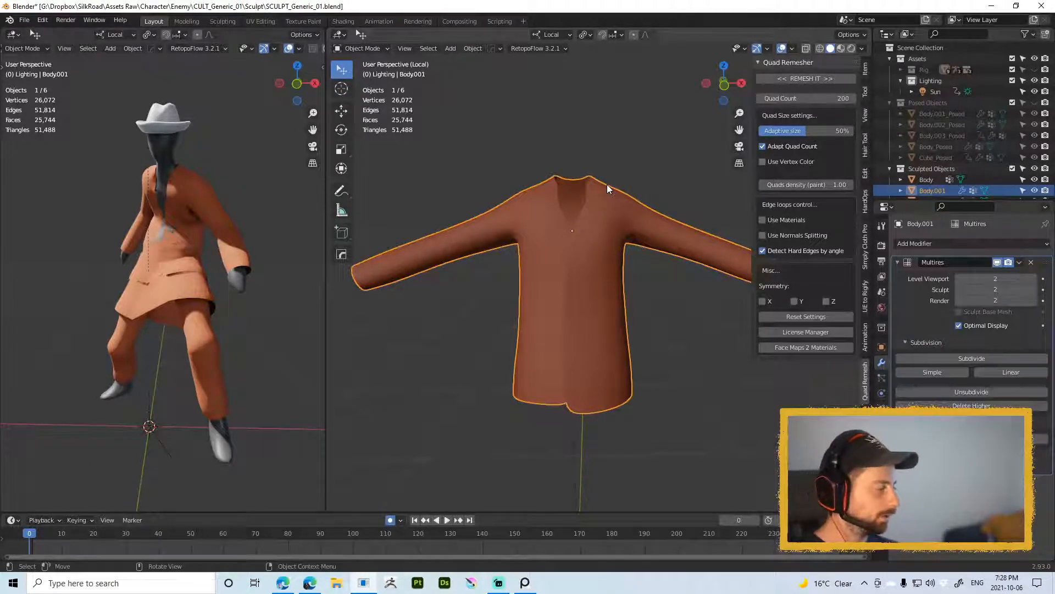
Step: Switch the remeshed jacket to Sculpt Mode and set the Smooth brush radius to 21 cm
middle_drag(598, 147, 589, 179)
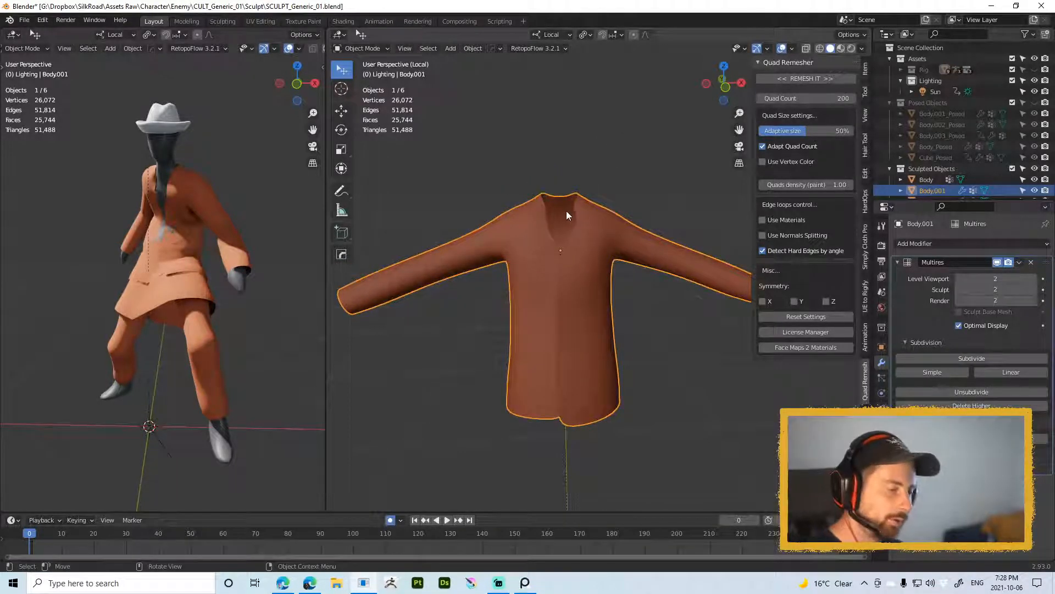
mouse_move(558, 246)
middle_down()
mouse_move(575, 218)
mouse_move(585, 238)
middle_up()
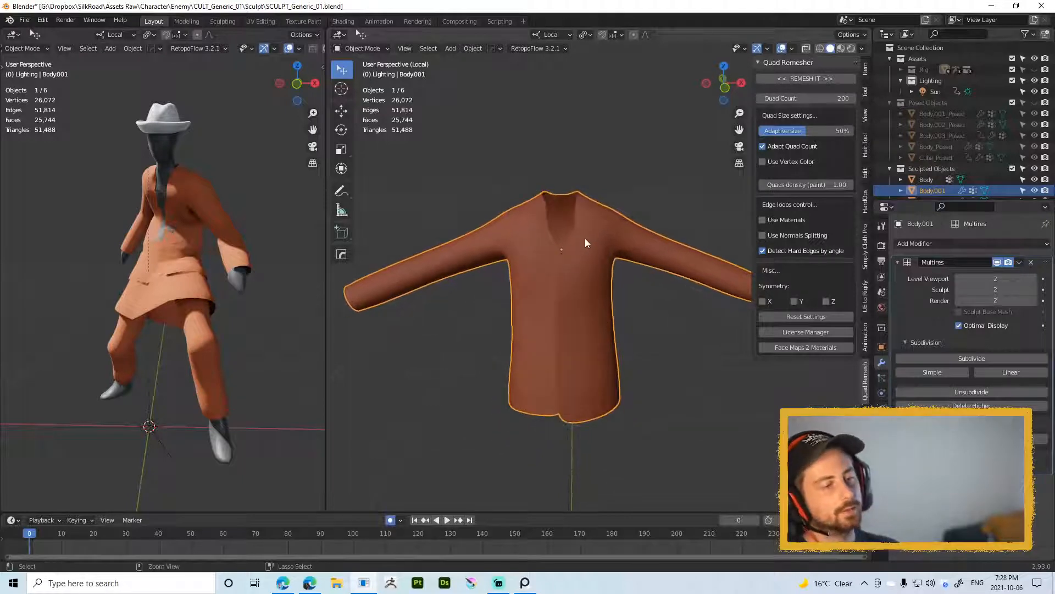
key(ctrl+Tab)
click(586, 297)
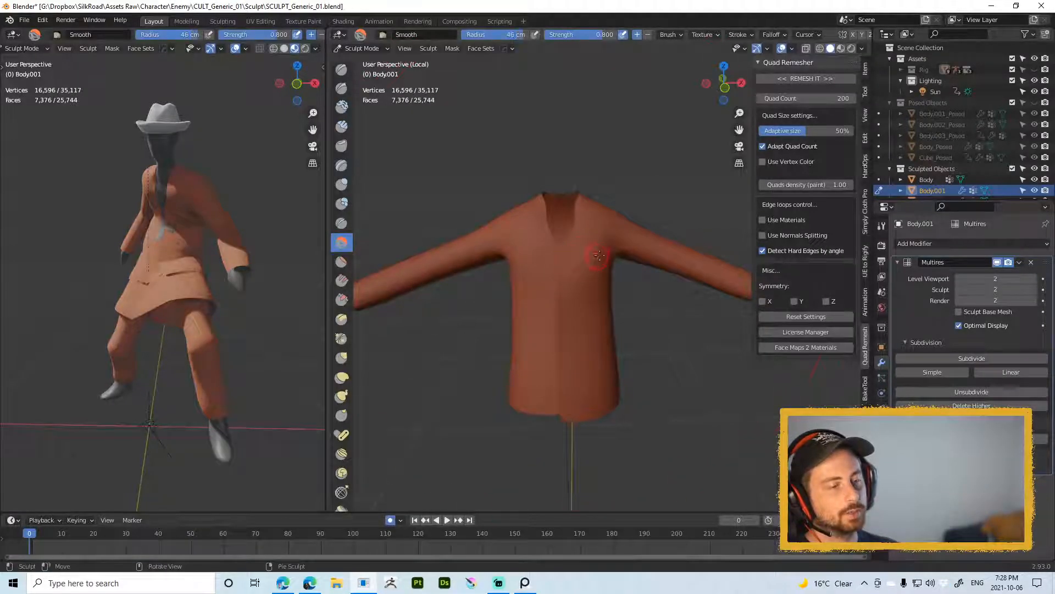
key(f)
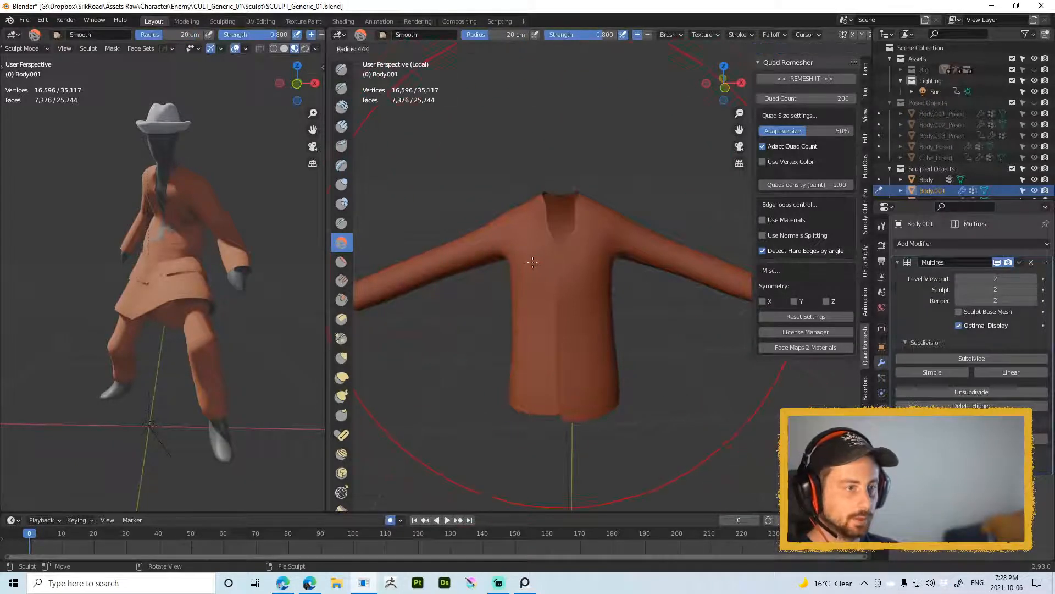
click(441, 261)
mouse_move(610, 227)
shift+middle_down()
mouse_move(629, 185)
mouse_move(624, 220)
shift+middle_up()
key(f)
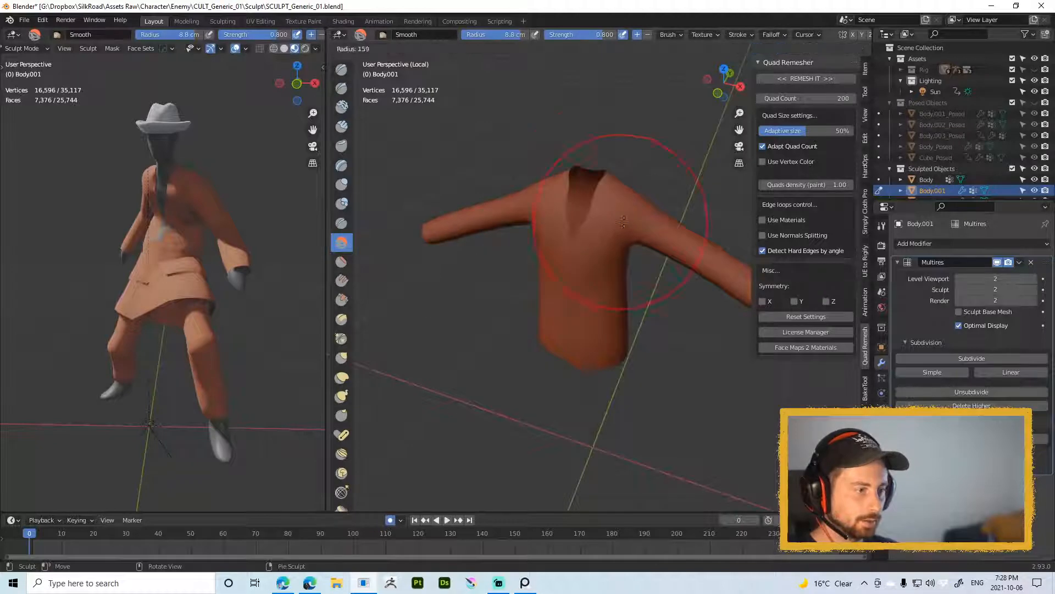
click(655, 238)
scroll(603, 258, up, 3)
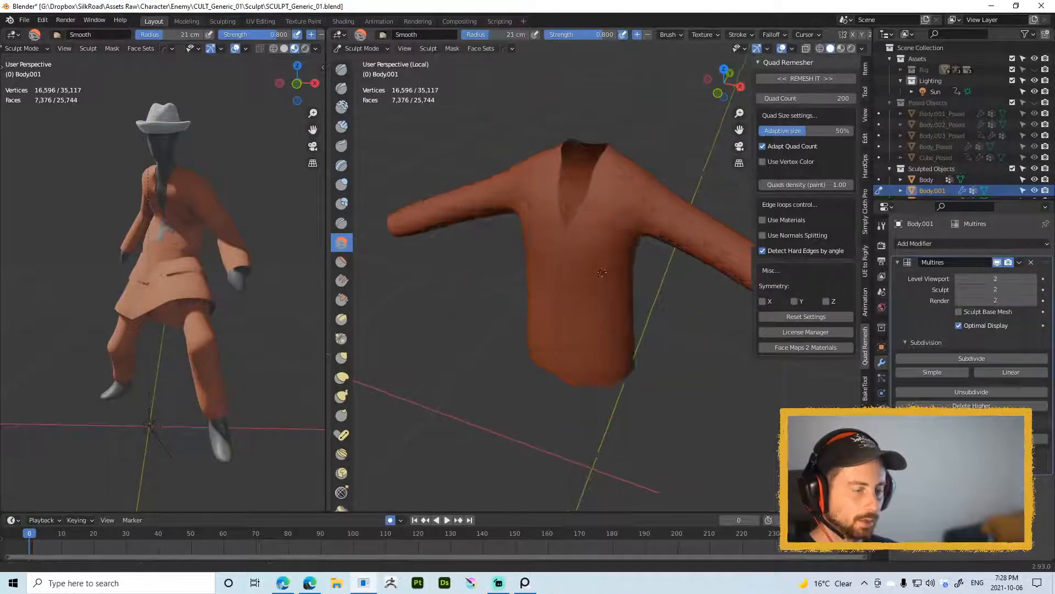
shift+middle_drag(603, 258, 622, 174)
scroll(623, 173, down, 2)
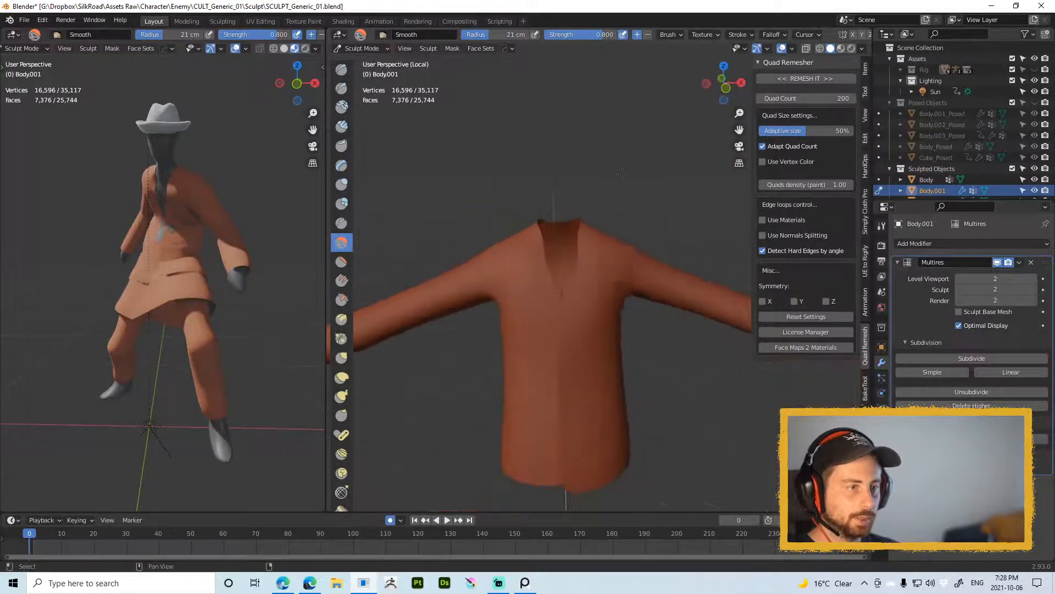
middle_drag(632, 274, 602, 277)
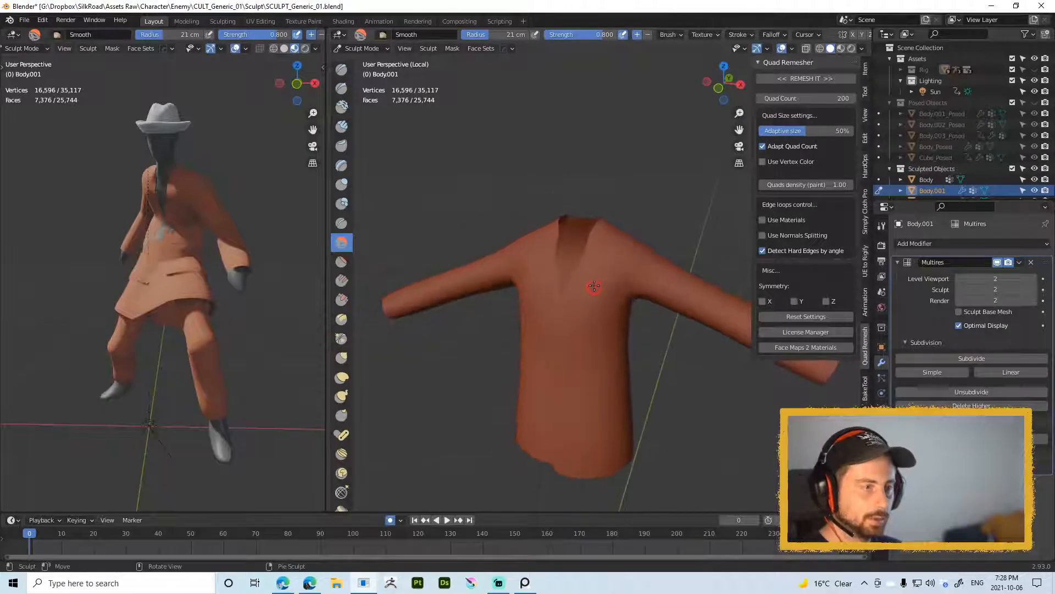
Step: Leave the jacket's local view to show the whole character, and switch to the Grab brush with a radius of 24 cm
key(KP_Divide)
scroll(595, 301, down, 3)
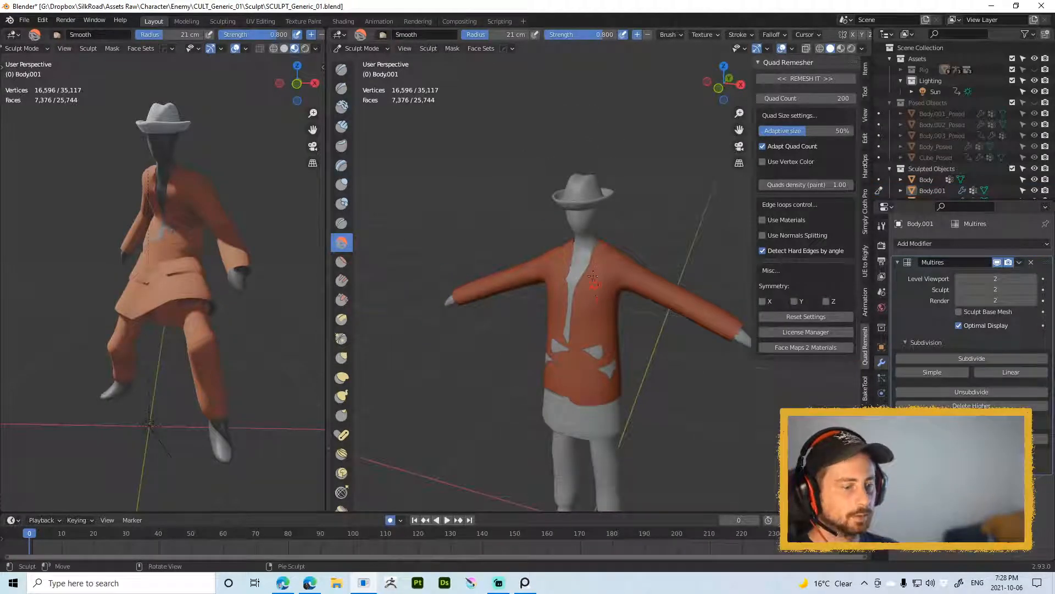
key(g)
key(f)
click(609, 287)
mouse_move(572, 282)
middle_down()
mouse_move(598, 283)
mouse_move(560, 378)
middle_up()
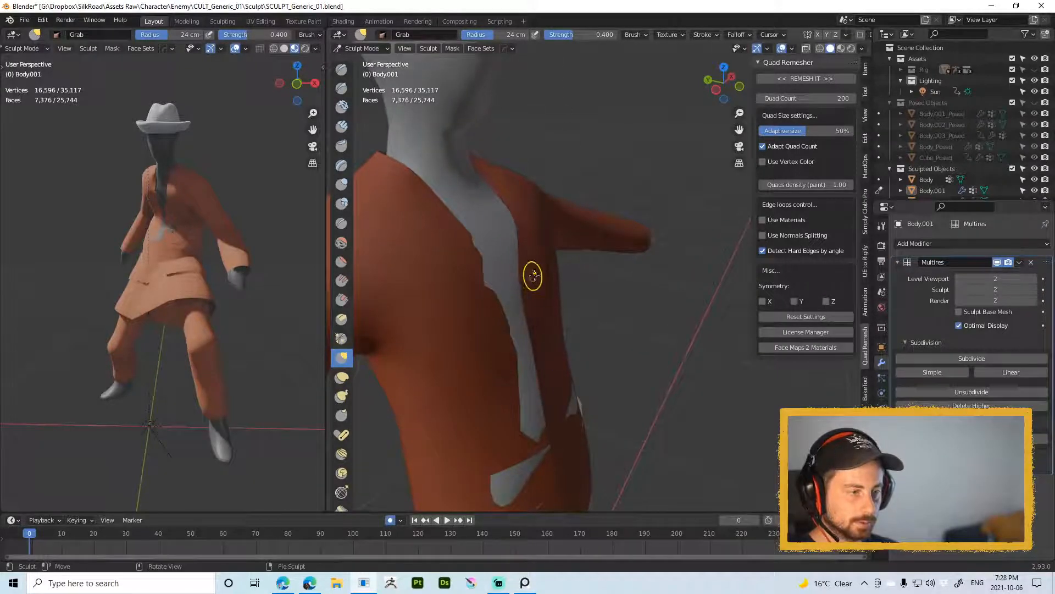
right_click(682, 254)
key(Escape)
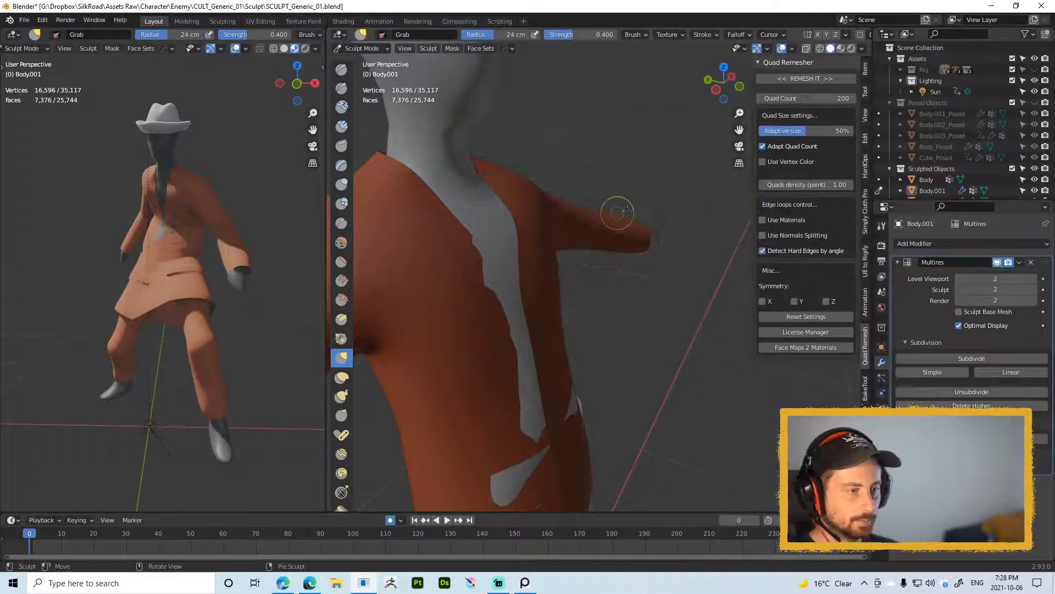
Step: Enlarge the Grab brush radius to 42 cm over the jacket's front opening
mouse_move(530, 269)
middle_down()
mouse_move(562, 283)
mouse_move(552, 207)
middle_up()
key(f)
click(555, 272)
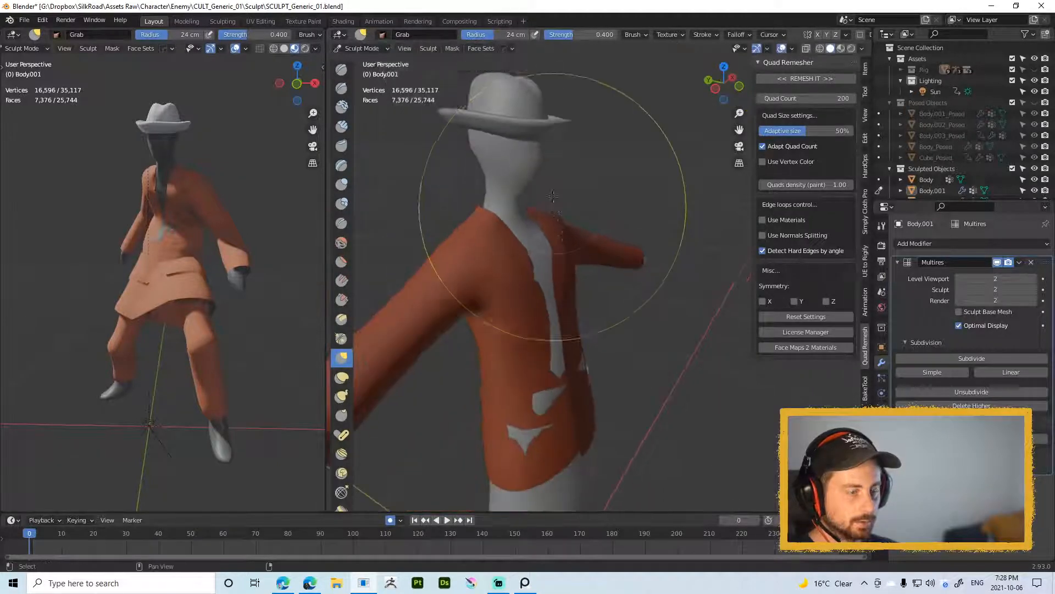
key(f)
click(550, 275)
drag(549, 275, 563, 266)
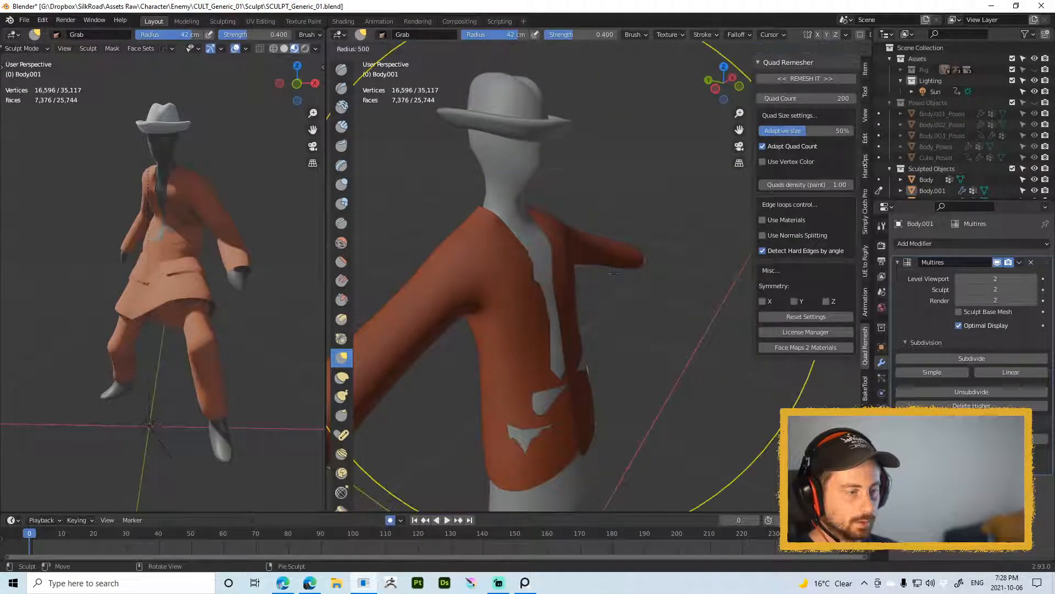
Step: Examine the Grab brush settings and the sculpt tool options in the active tool properties
click(882, 226)
click(956, 345)
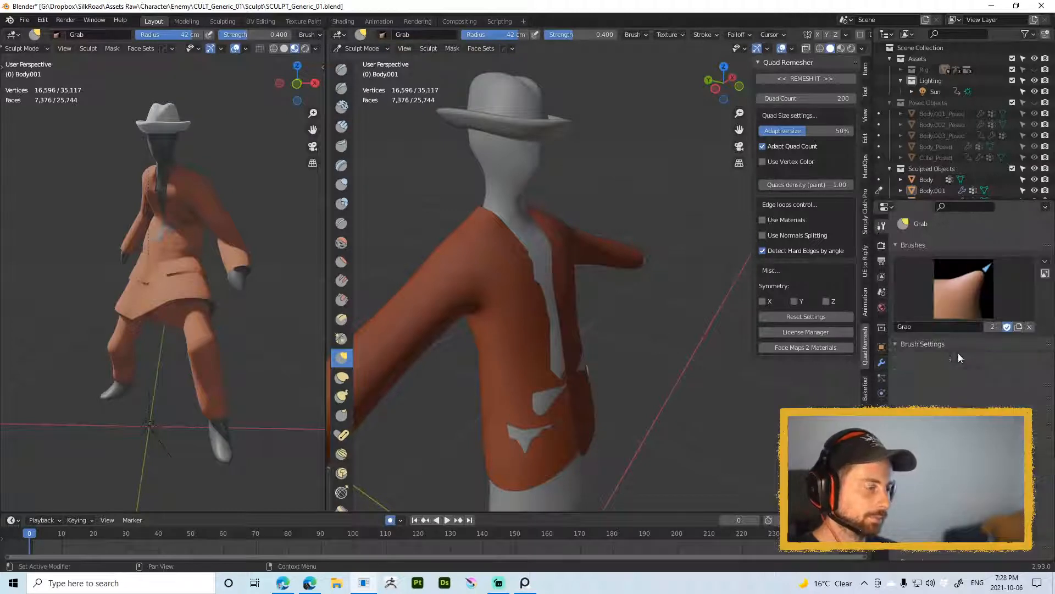
click(925, 344)
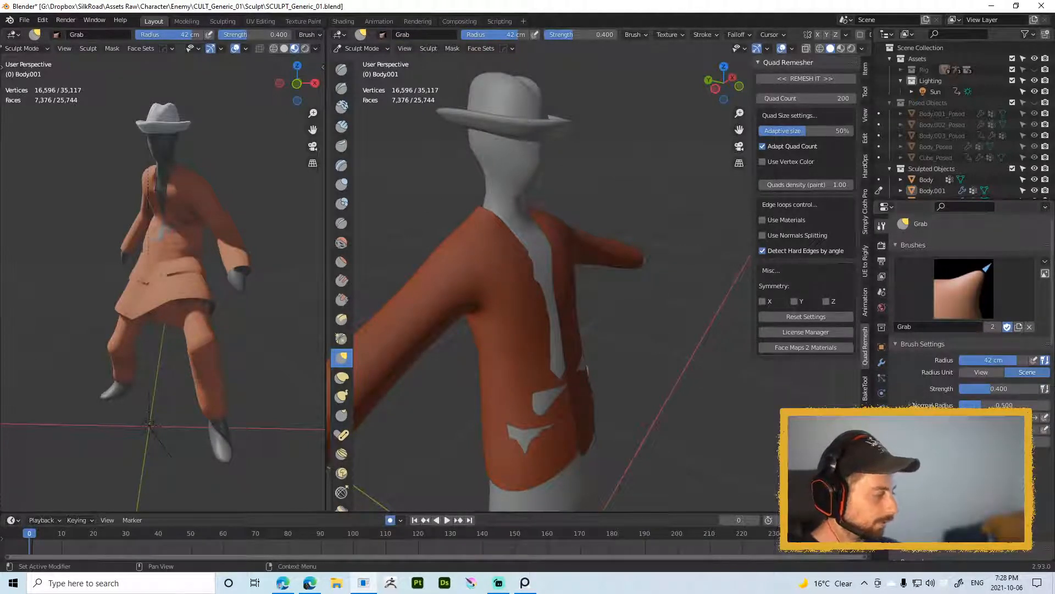
scroll(1042, 486, down, 10)
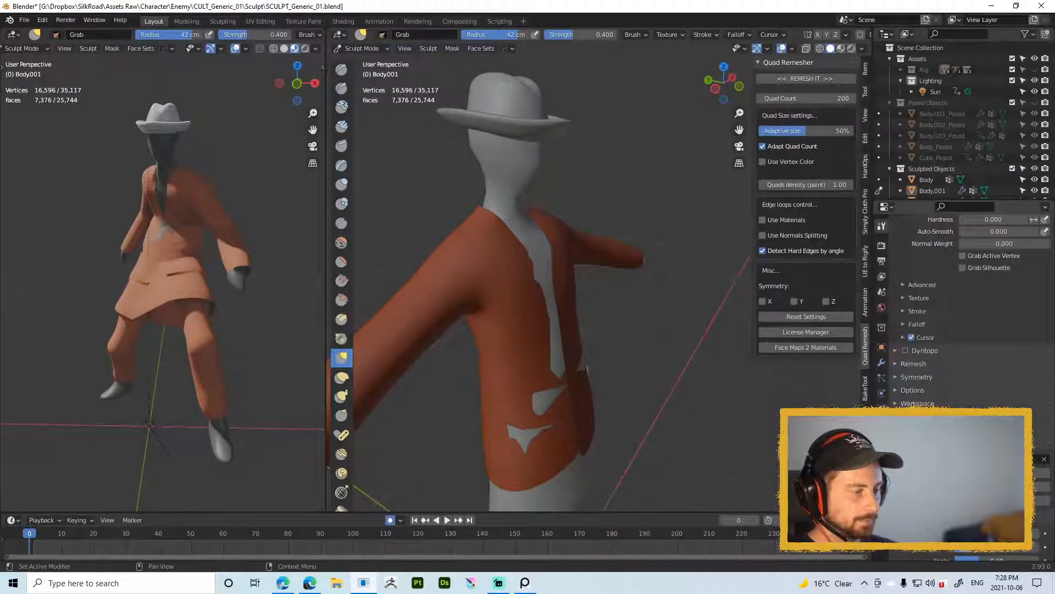
scroll(970, 307, down, 6)
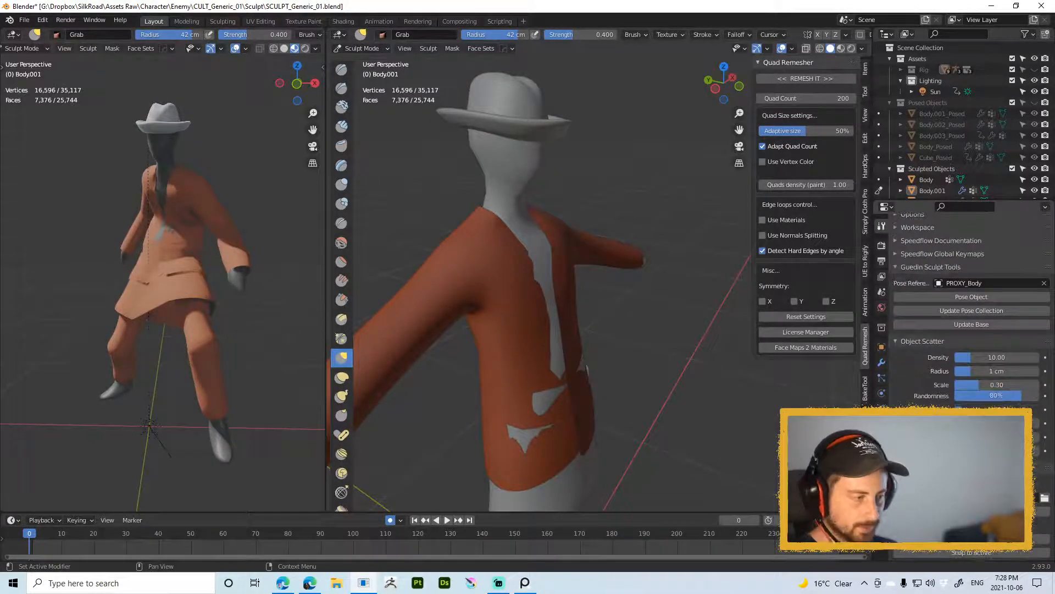
scroll(971, 308, up, 2)
scroll(901, 330, up, 4)
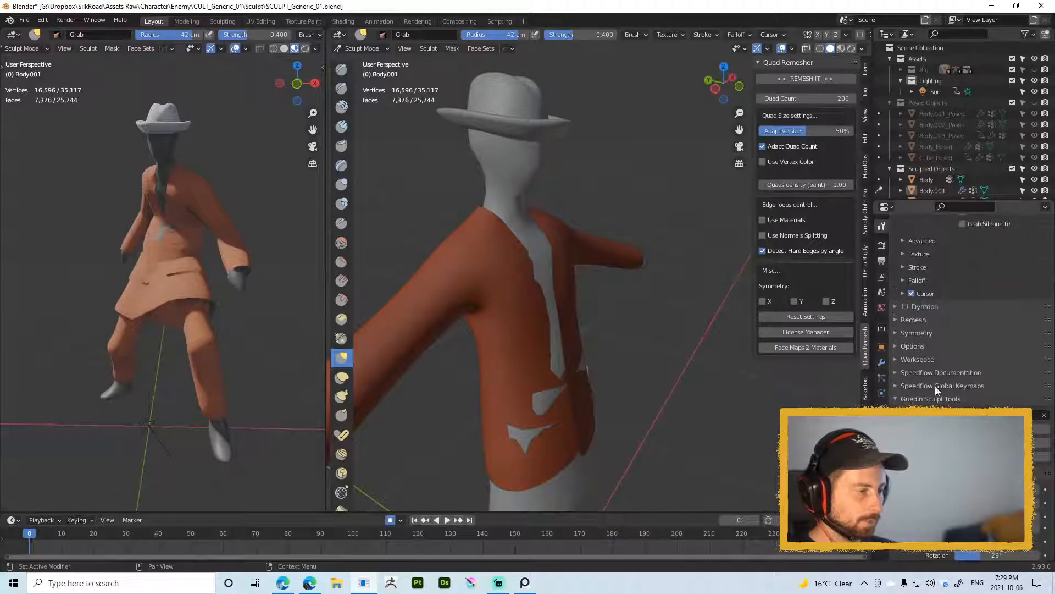
click(898, 344)
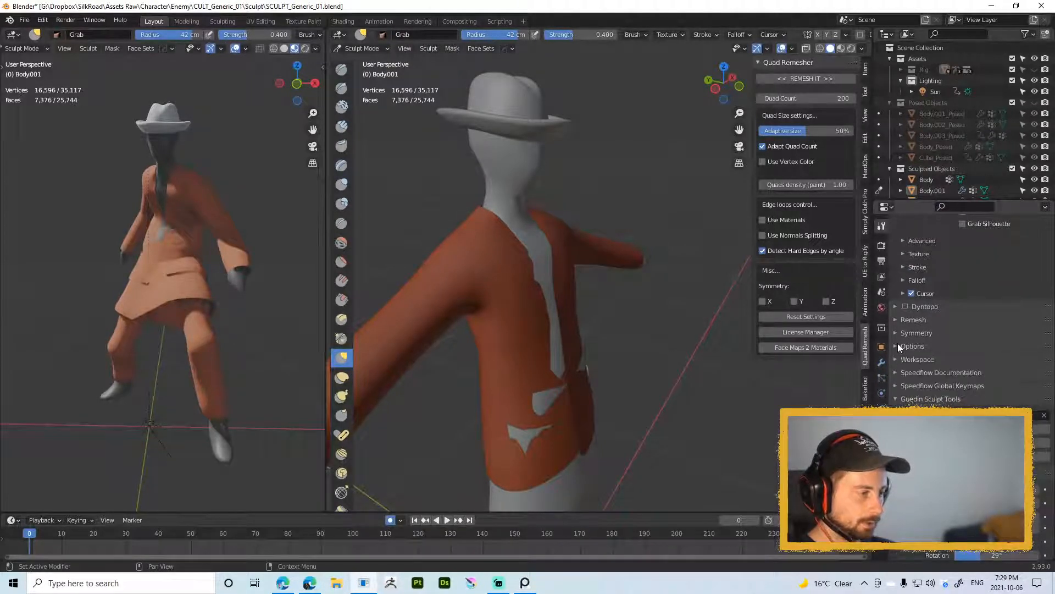
scroll(898, 343, down, 14)
scroll(898, 343, up, 4)
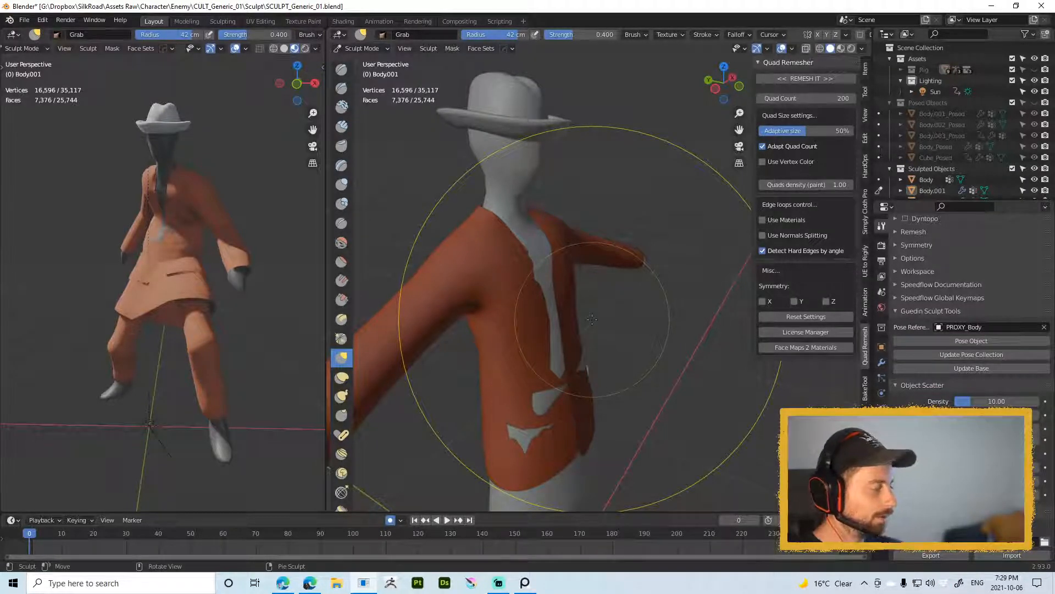
right_click(587, 220)
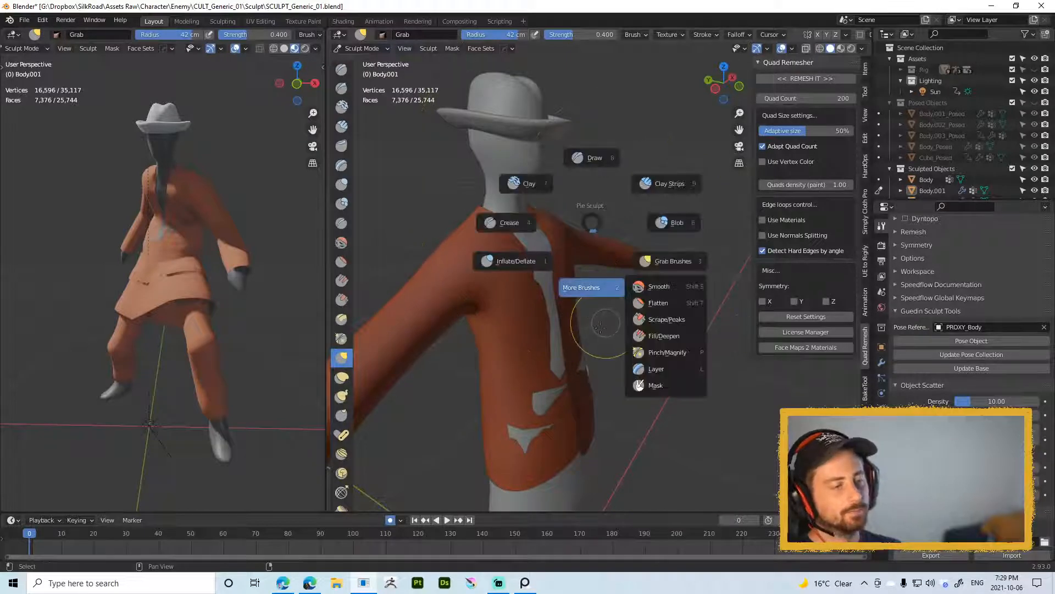
key(Escape)
shift+middle_drag(580, 316, 581, 216)
key(f)
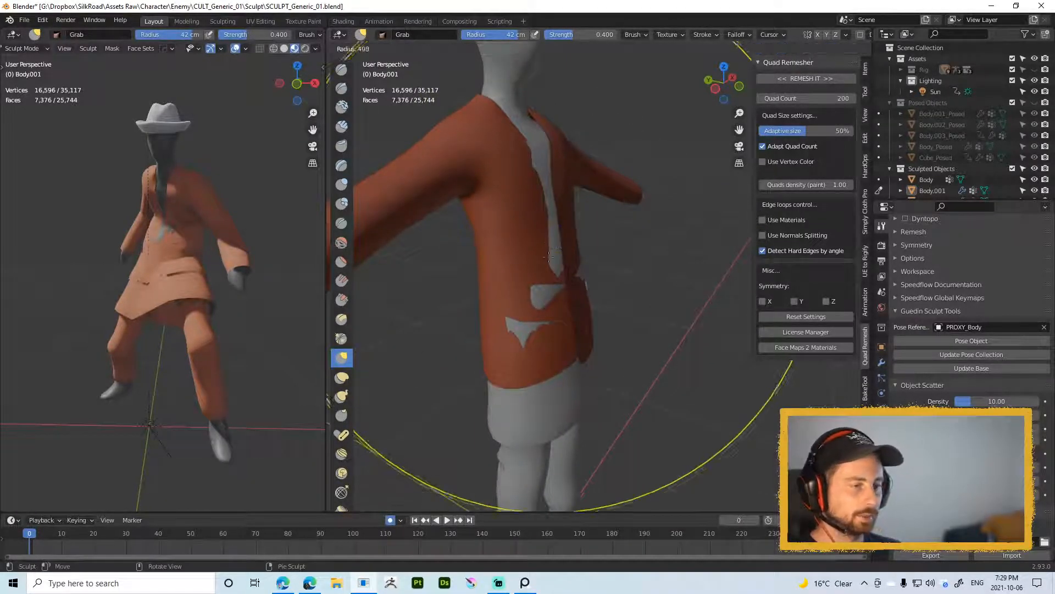
click(539, 266)
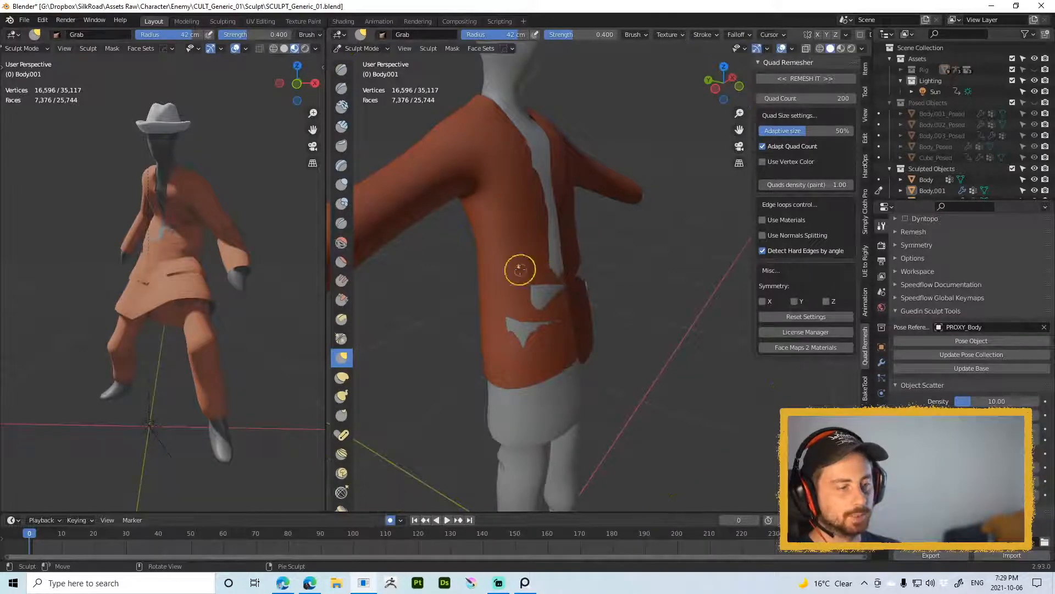
mouse_move(517, 266)
middle_down()
mouse_move(573, 258)
mouse_move(500, 285)
middle_up()
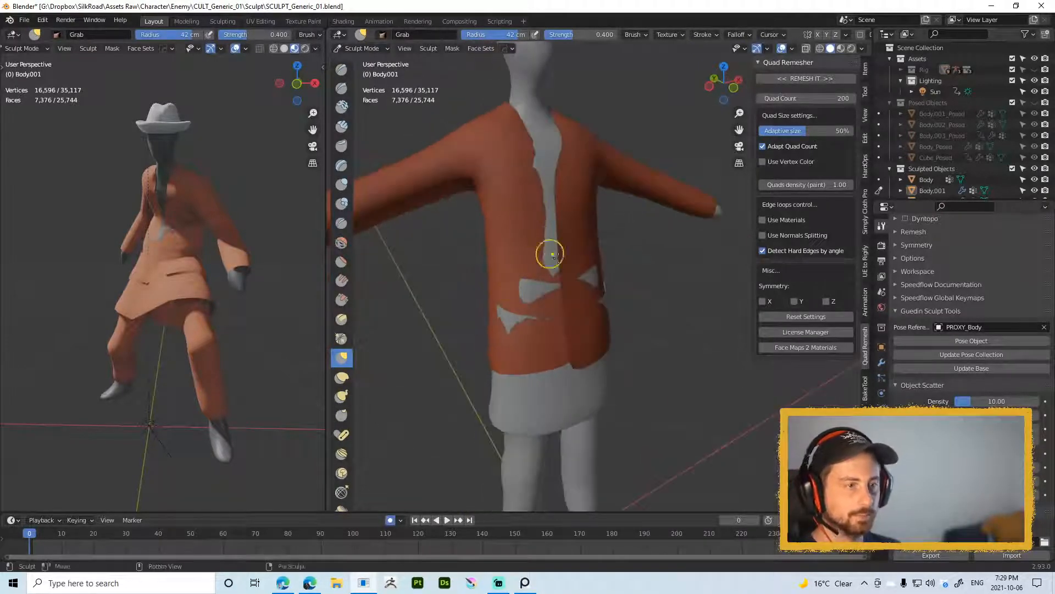
Step: Switch the jacket to Object Mode and back to Sculpt Mode
key(ctrl+Tab)
click(539, 241)
key(ctrl+Tab)
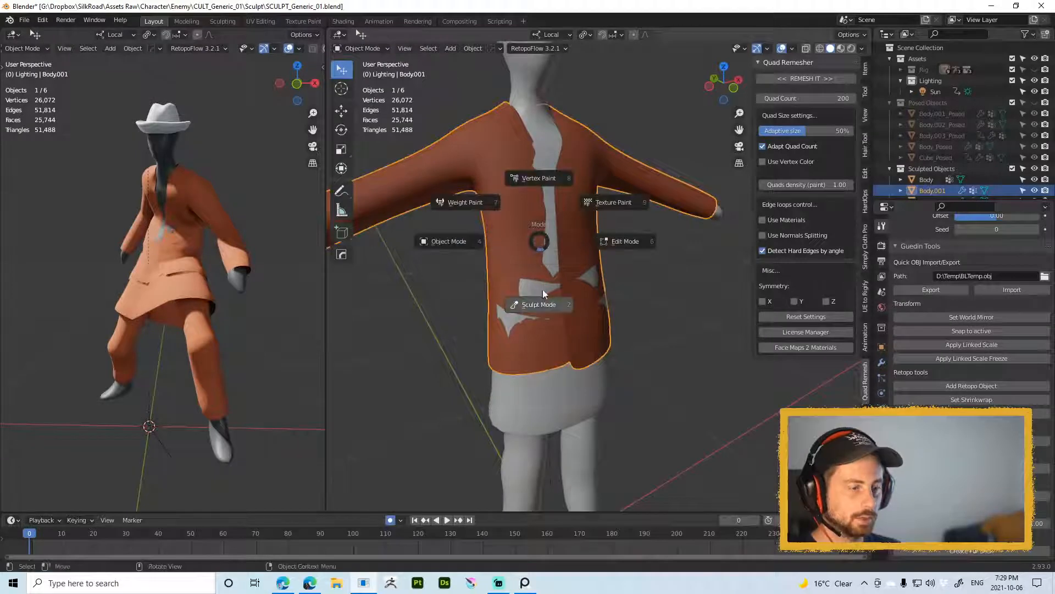
click(536, 266)
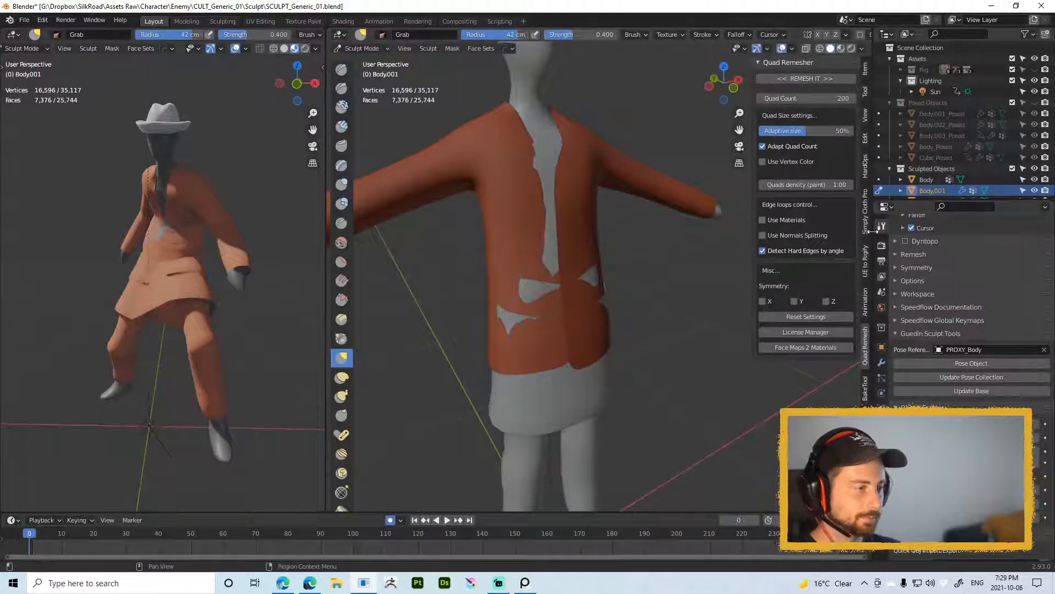
Step: Turn off Fast Navigate and turn on Delay Viewport Updates and Use Deform Only in the sculpting display options
click(902, 280)
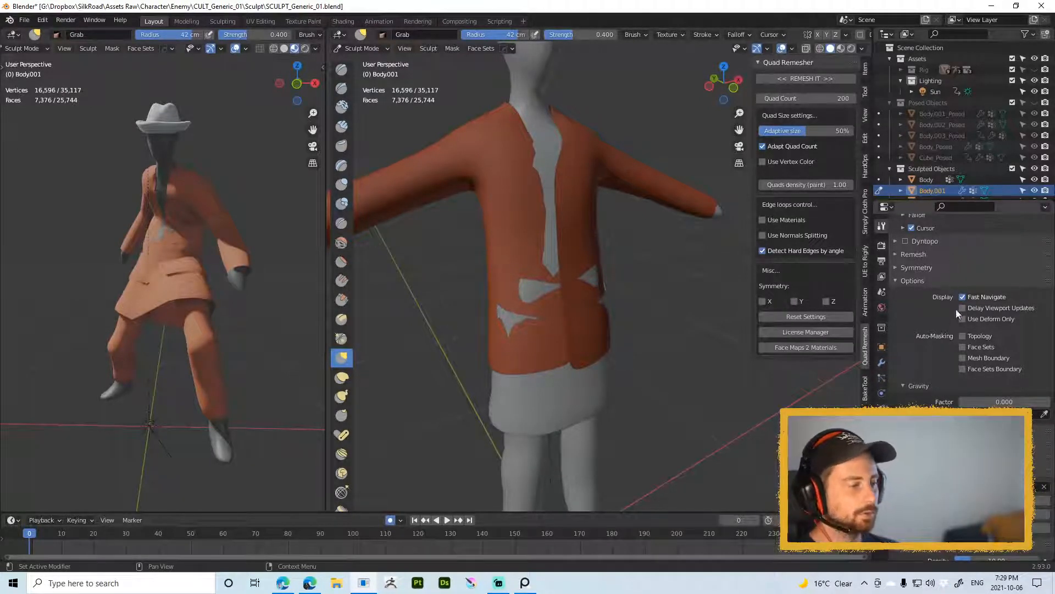
click(973, 308)
click(970, 319)
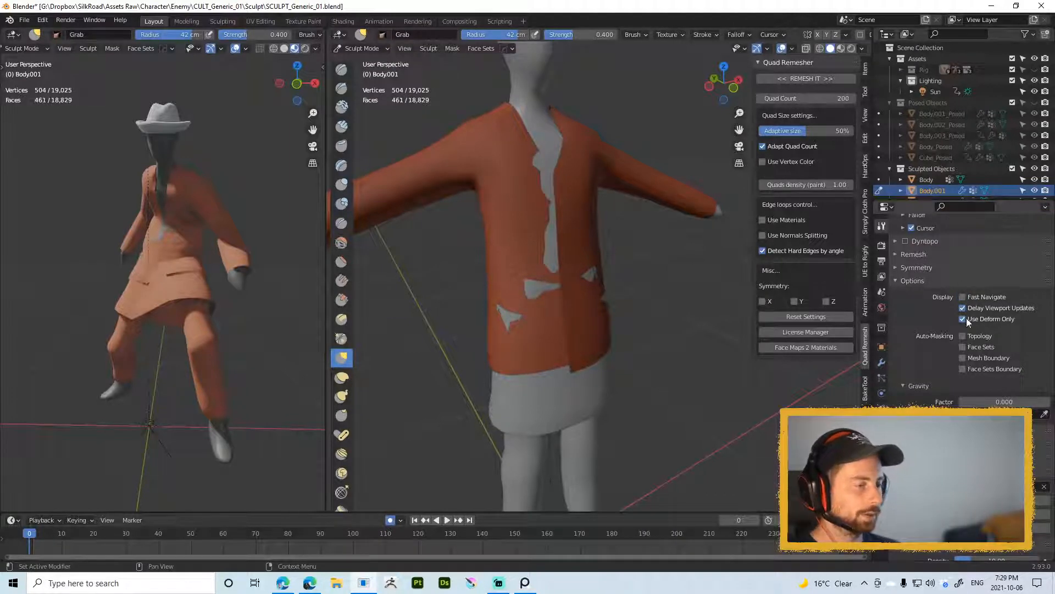
middle_drag(586, 248, 573, 233)
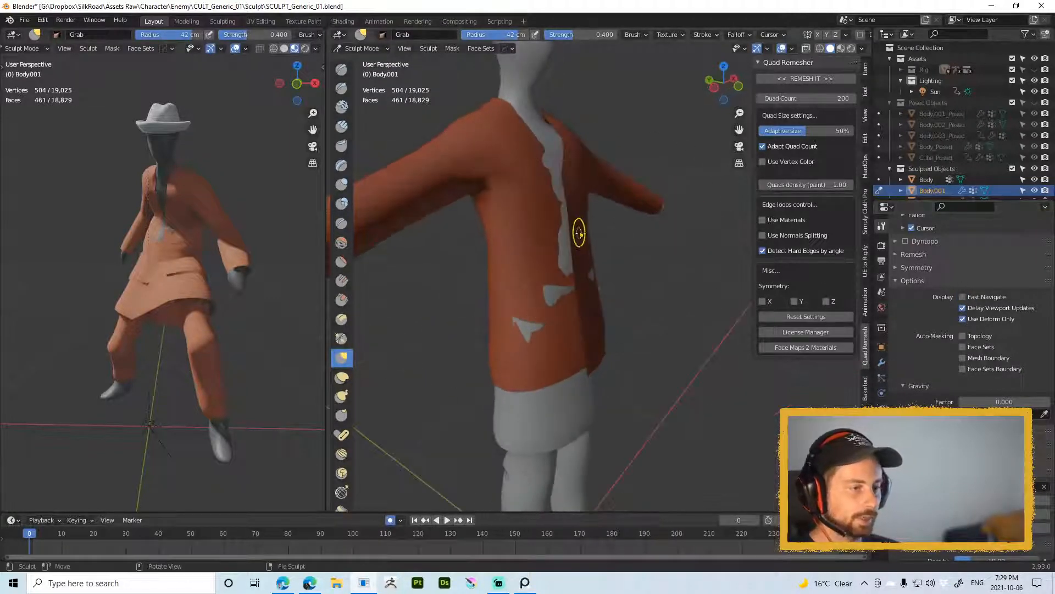
right_click(701, 220)
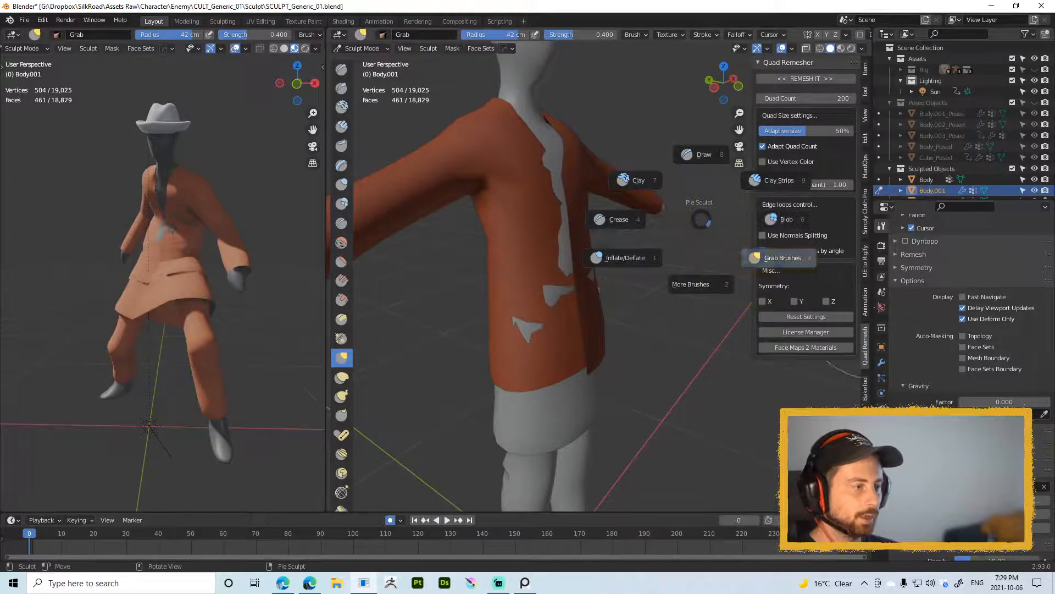
mouse_move(780, 258)
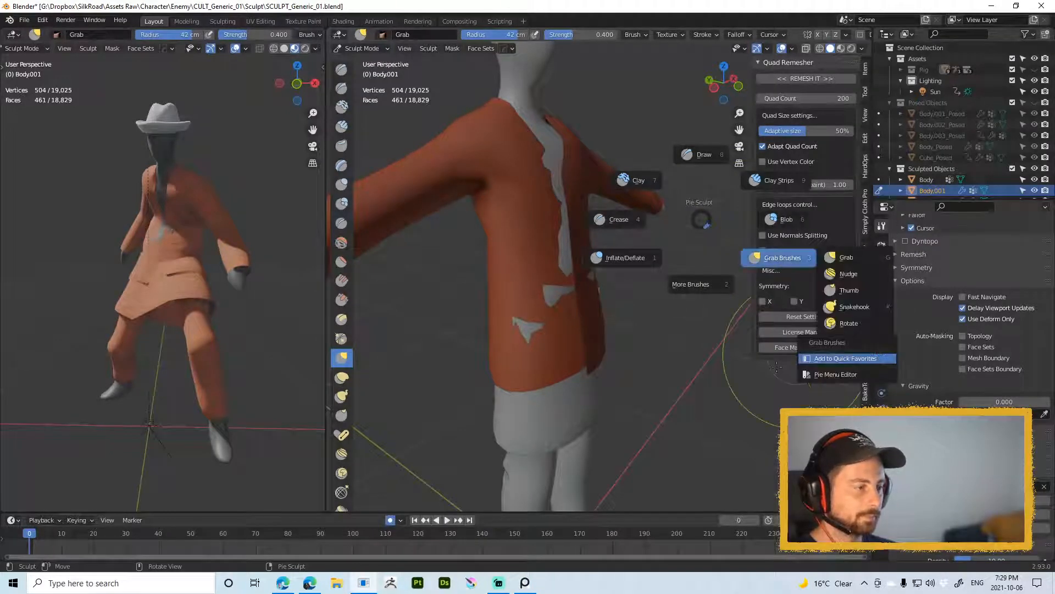
mouse_move(731, 280)
key(Escape)
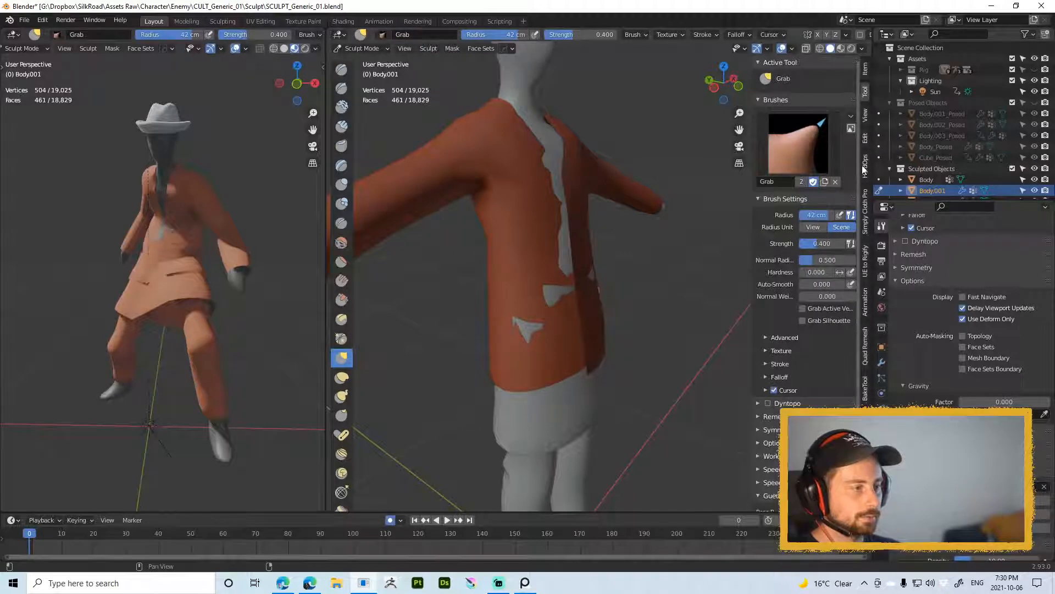
Step: Switch the jacket to Object Mode and remove its Multires modifier
click(882, 362)
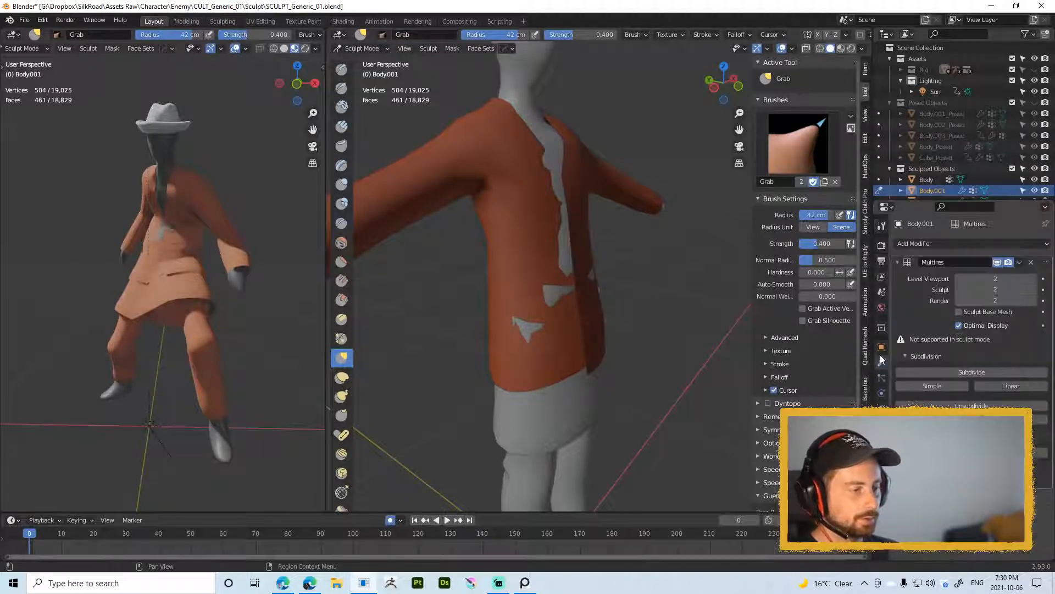
click(828, 296)
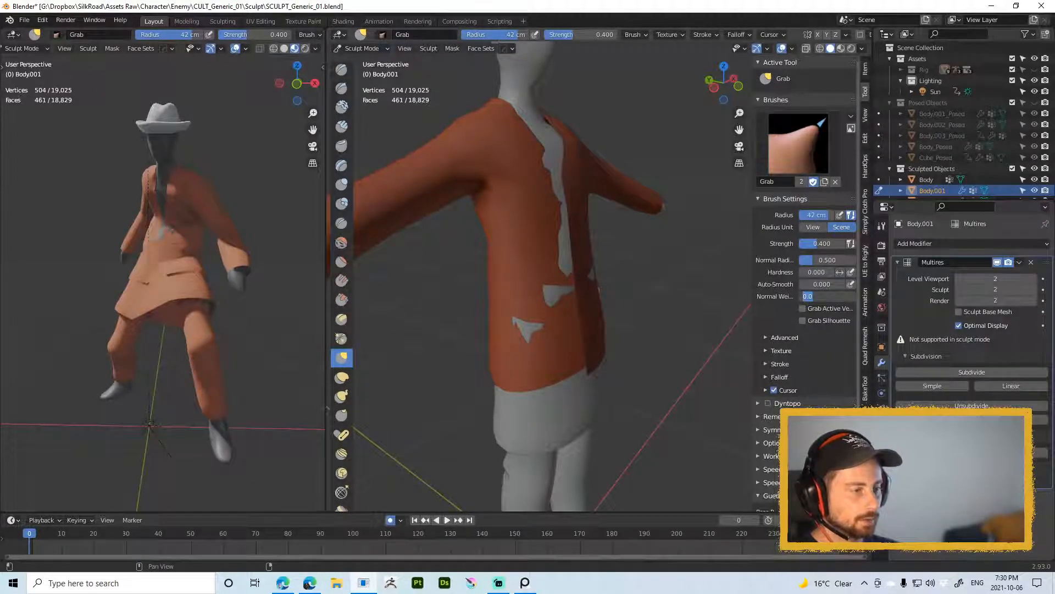
key(Return)
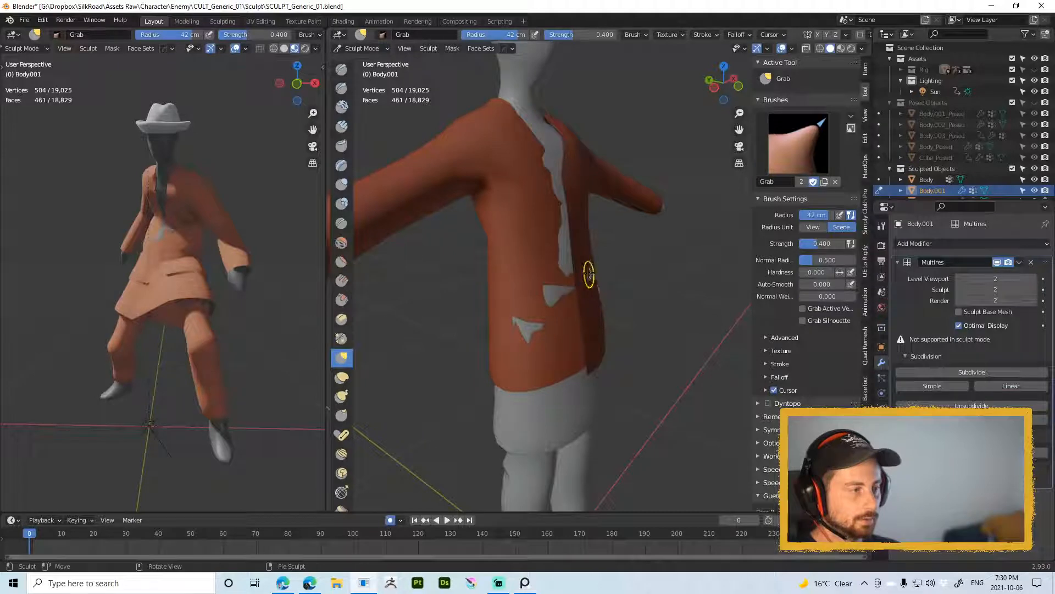
middle_drag(558, 250, 516, 252)
key(ctrl+Tab)
click(551, 249)
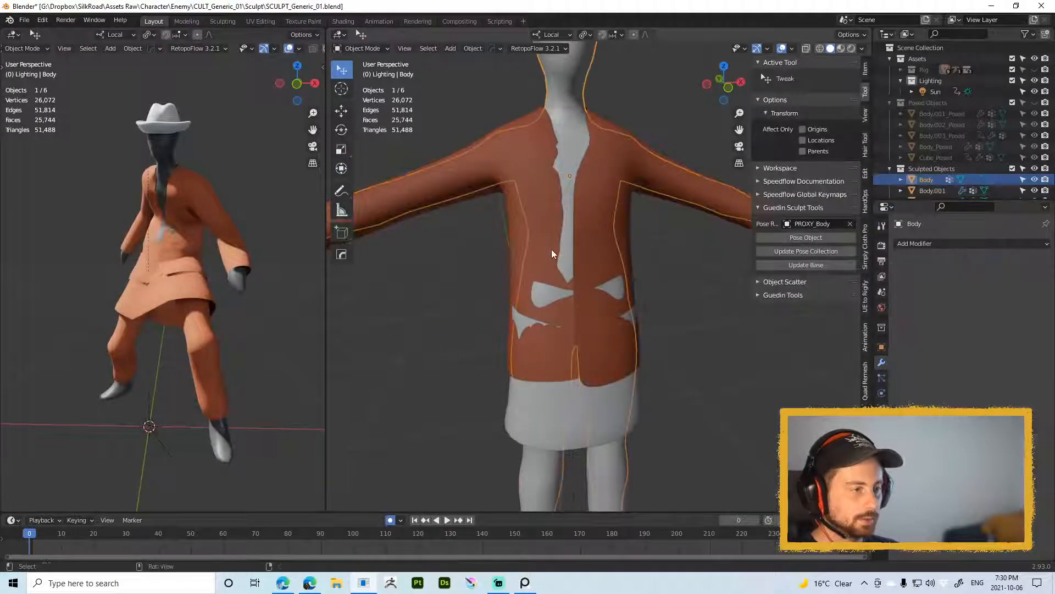
click(542, 245)
double_click(935, 262)
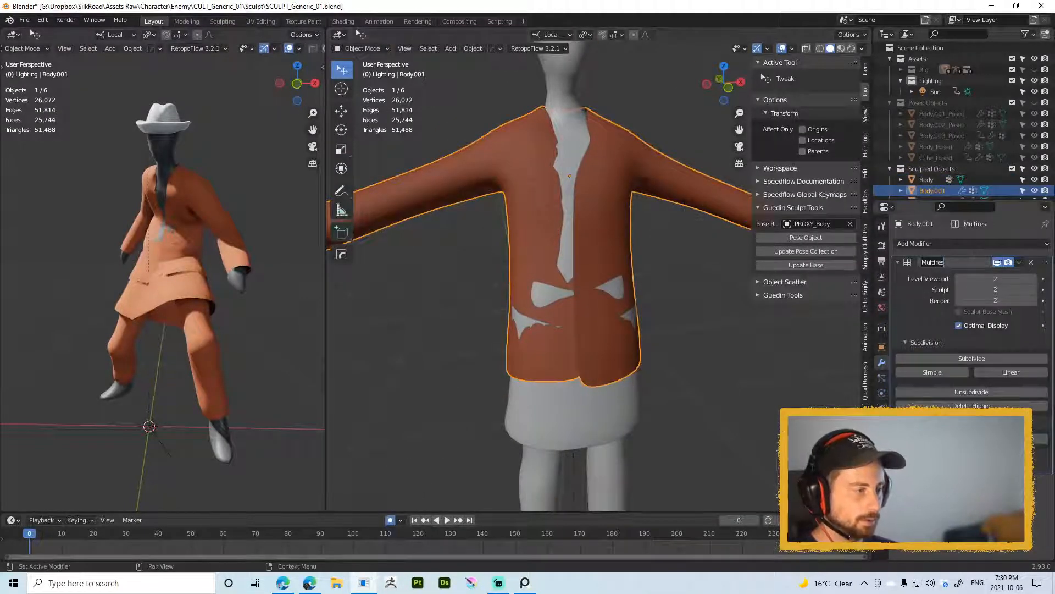
key(Return)
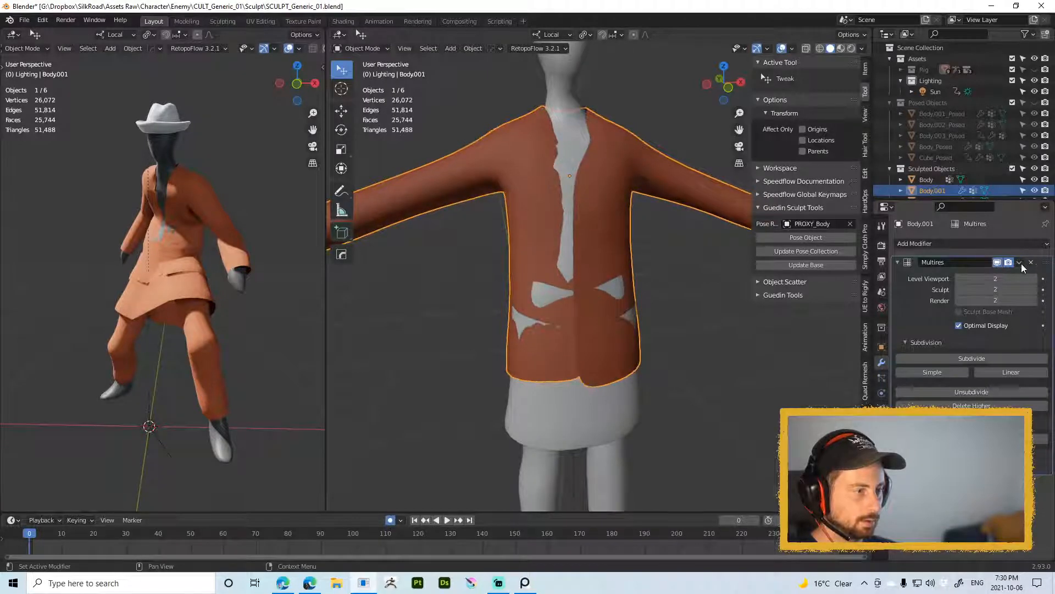
click(1031, 262)
Step: Return the jacket to Sculpt Mode and set the Grab brush radius unit to View with a radius of 193 px
key(ctrl+Tab)
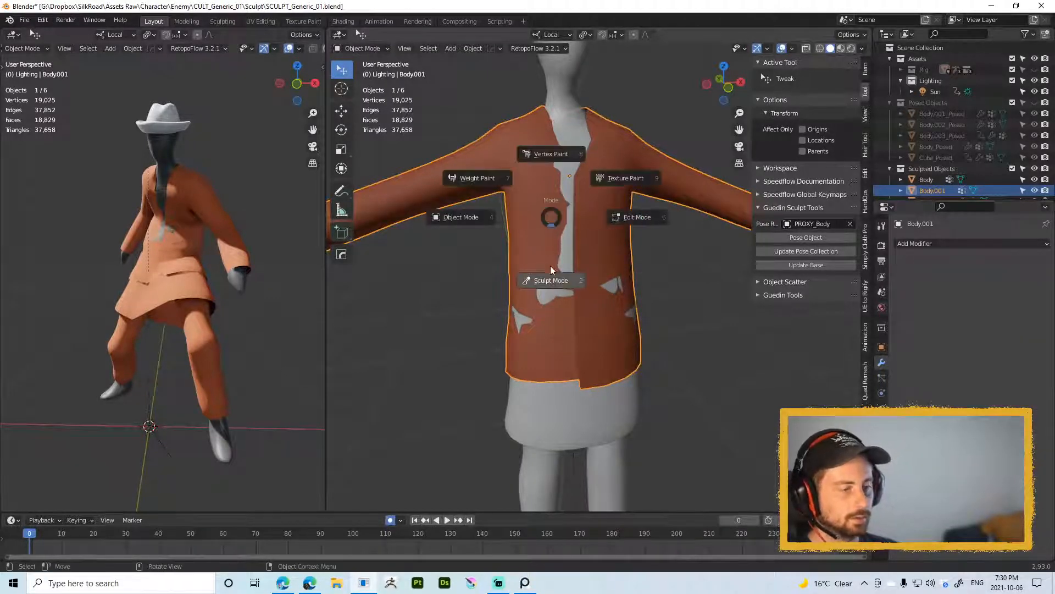
click(553, 270)
click(549, 249)
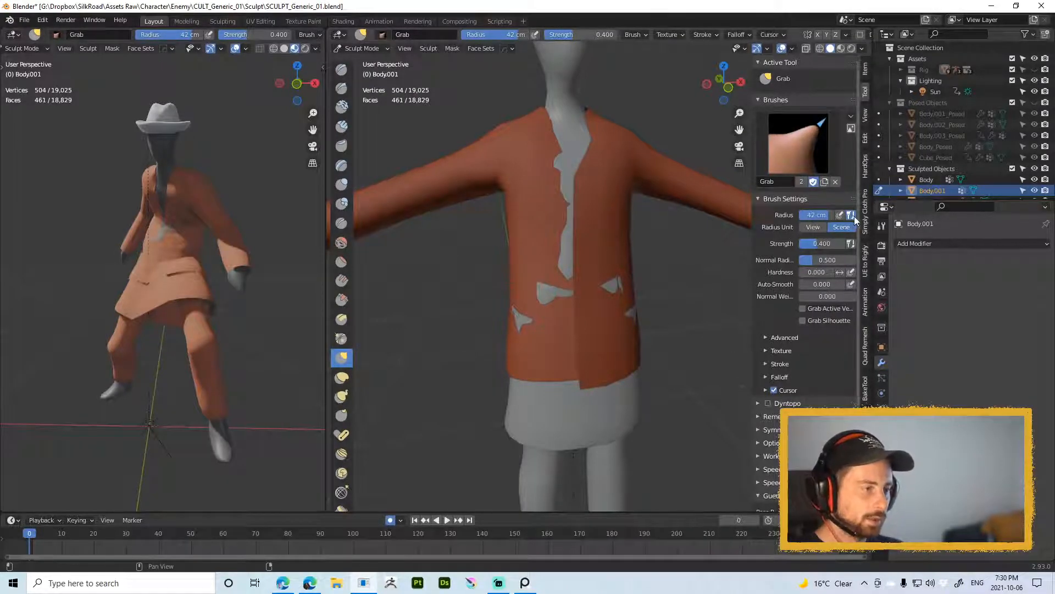
click(815, 227)
key(f)
click(618, 248)
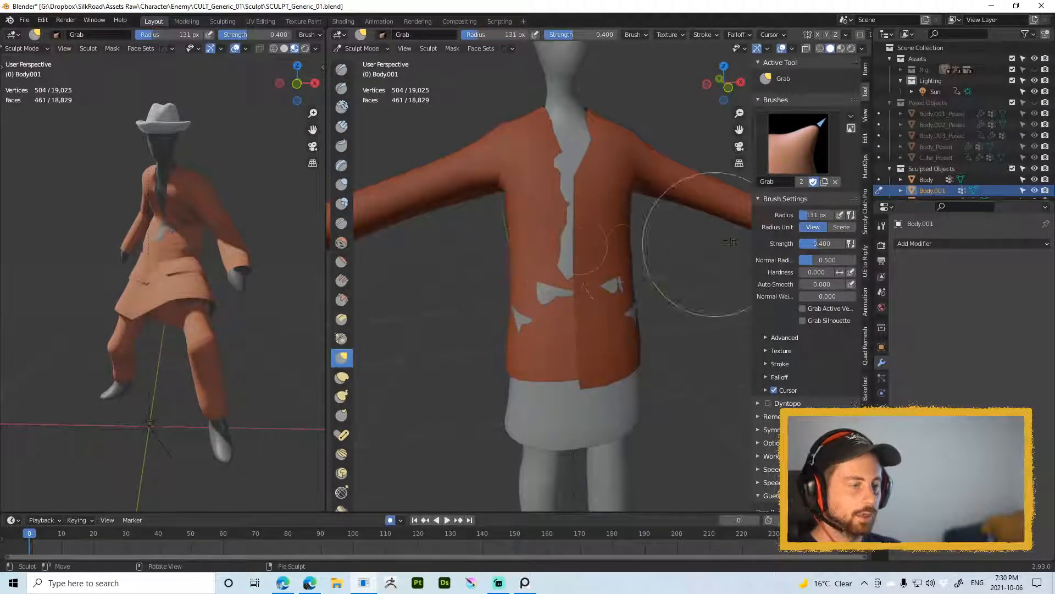
mouse_move(566, 238)
middle_down()
mouse_move(565, 224)
mouse_move(582, 263)
mouse_move(572, 245)
middle_up()
key(f)
click(675, 264)
Step: Pull the jacket's front opening and waist outward with the Grab brush to cover the body poking through
drag(570, 247, 574, 237)
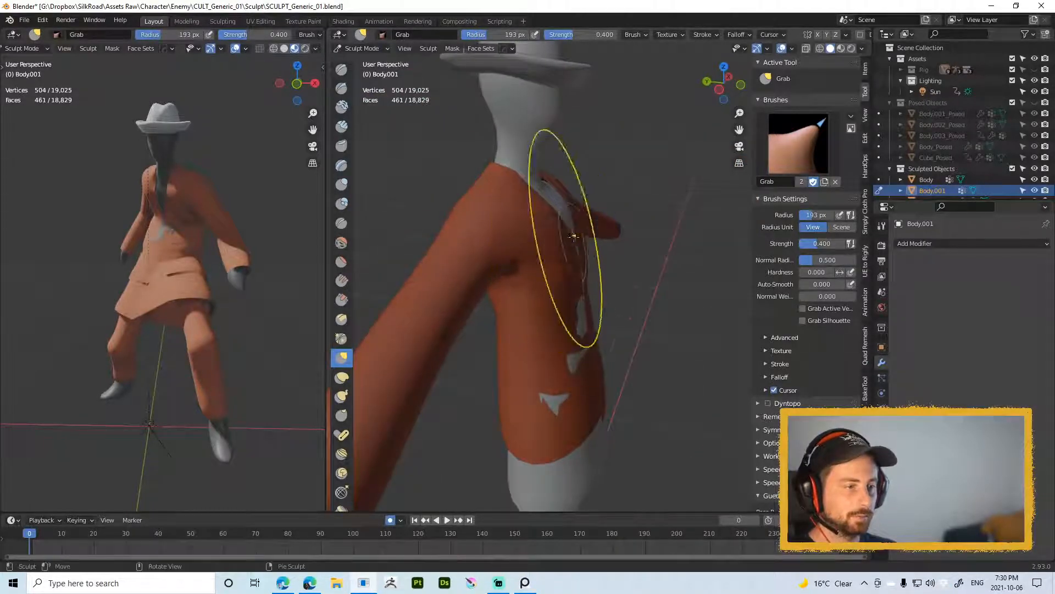
drag(575, 289, 585, 286)
drag(578, 331, 590, 330)
middle_drag(596, 365, 555, 385)
drag(566, 392, 557, 395)
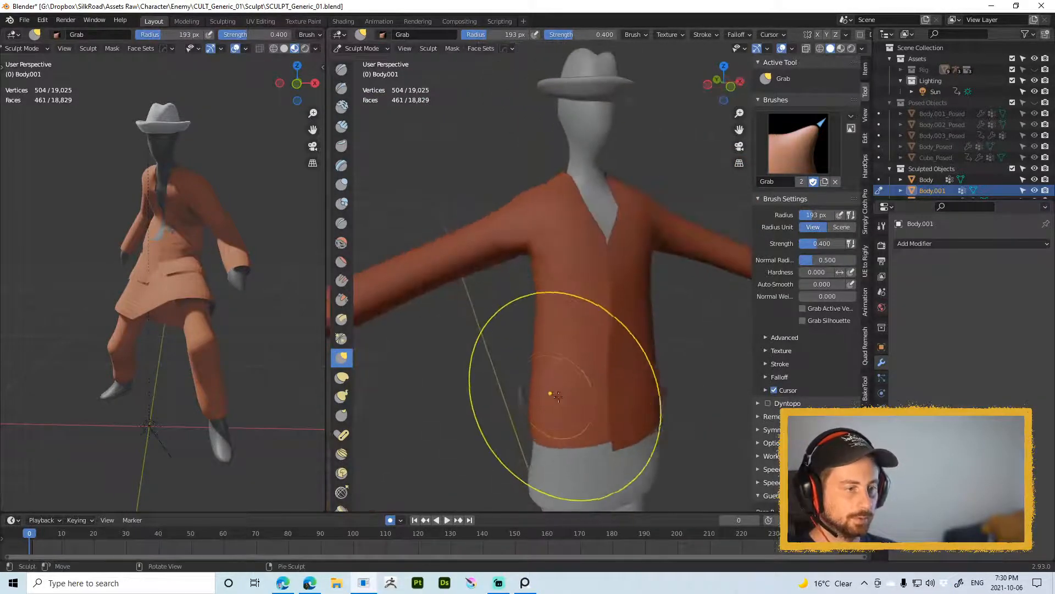
Step: Set the Grab brush radius to 143 px and pull the jacket's lower front and hip sides over the body
mouse_move(577, 392)
shift+middle_down()
mouse_move(550, 304)
mouse_move(522, 306)
shift+middle_up()
drag(602, 329, 612, 304)
key(f)
click(599, 314)
drag(491, 324, 502, 321)
drag(625, 298, 621, 293)
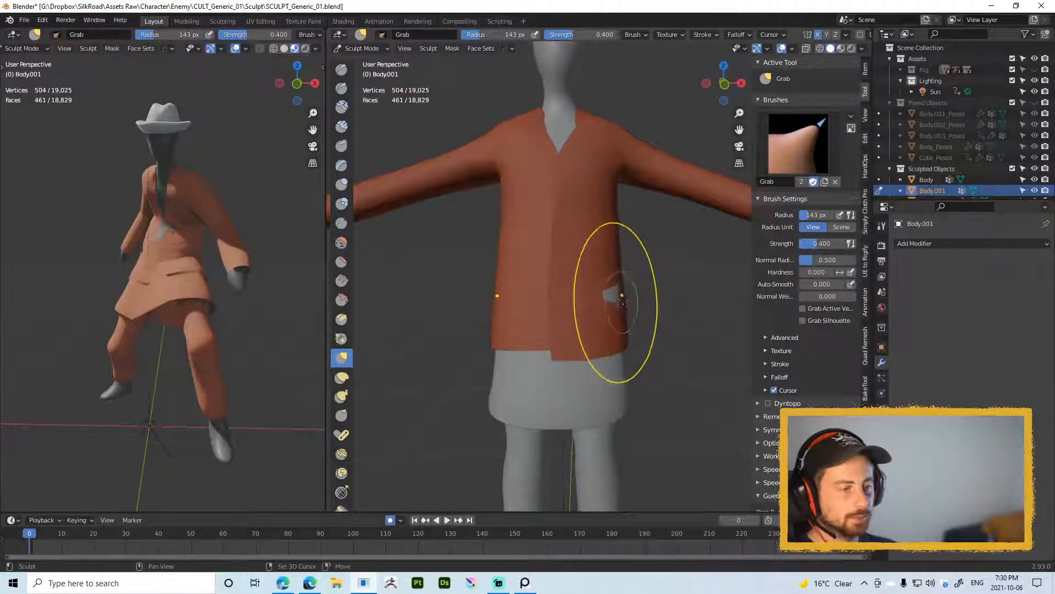
Step: Smooth the jacket's hip sides with the Smooth brush at strength 0.291 and a 177 px radius
key(shift+s)
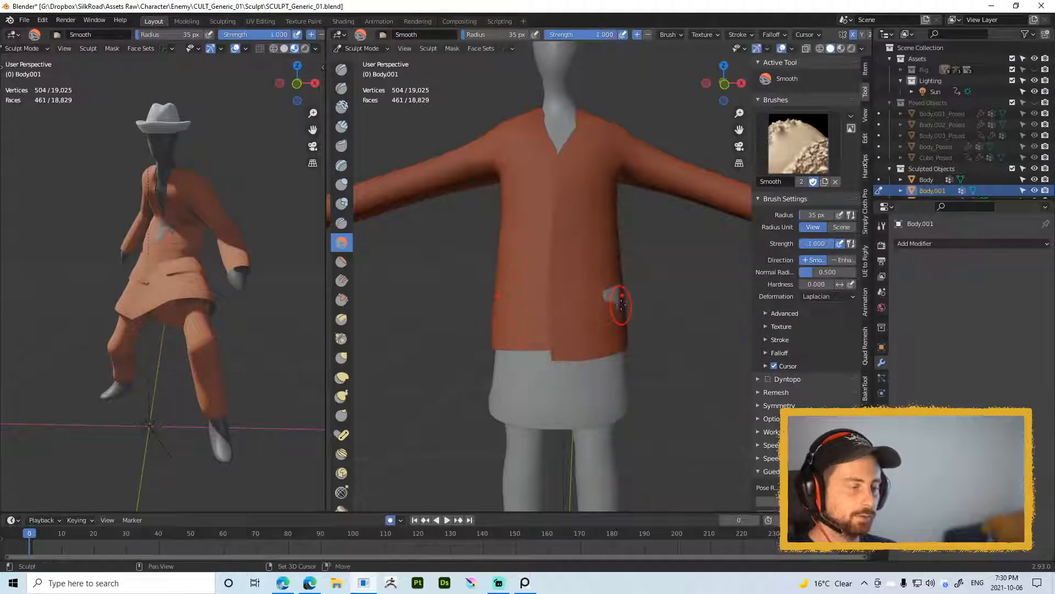
key(shift+f)
click(557, 312)
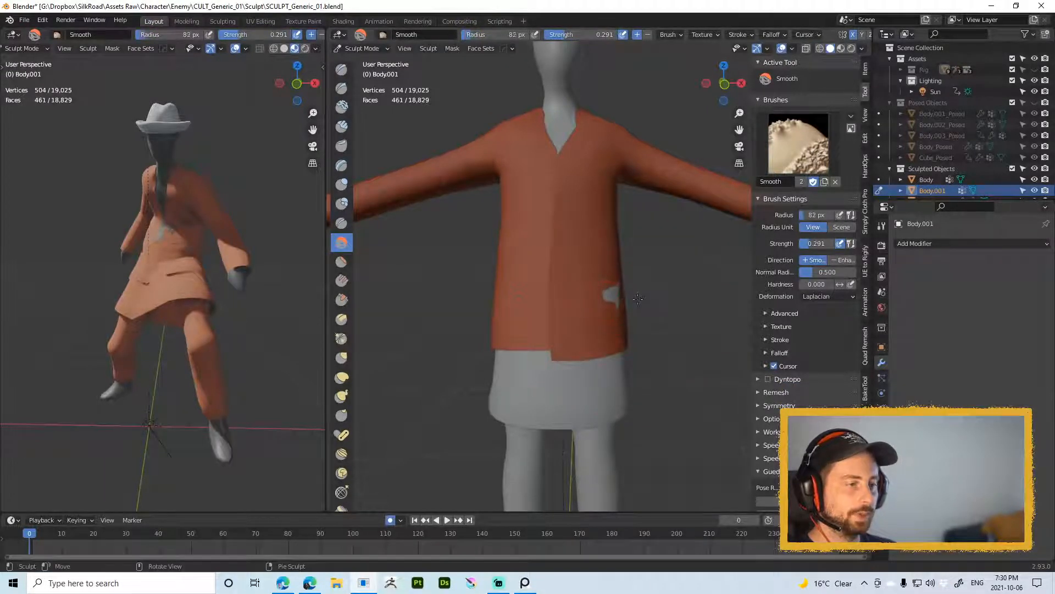
key(f)
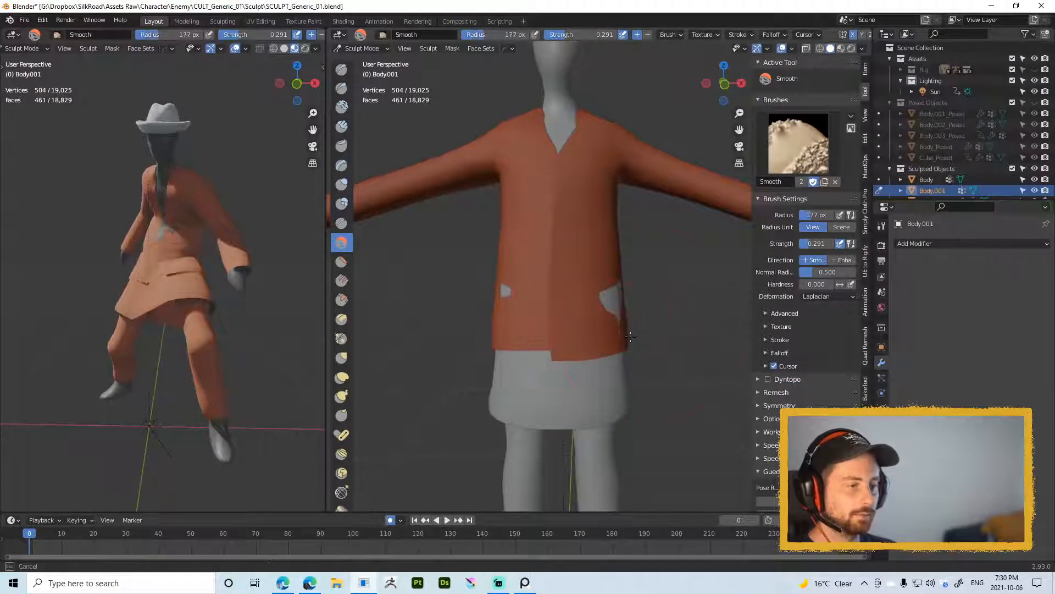
Step: Pull the jacket's hip sides outward over the body with the Grab brush at 190 px, then reduce its radius to 164 px
key(g)
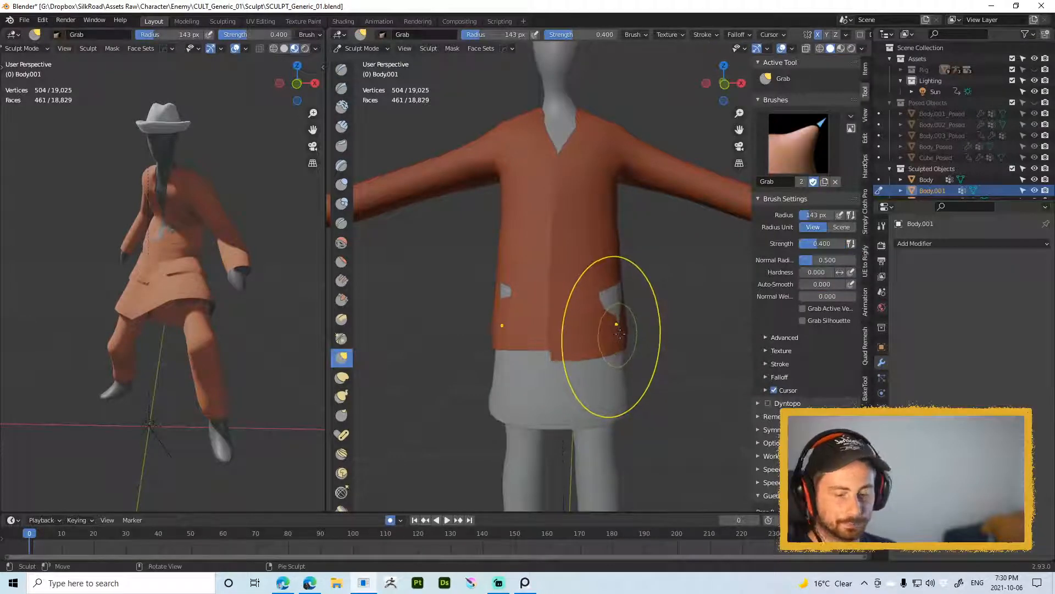
key(f)
click(646, 337)
mouse_move(618, 352)
mouse_down()
mouse_move(630, 340)
mouse_move(623, 302)
mouse_up()
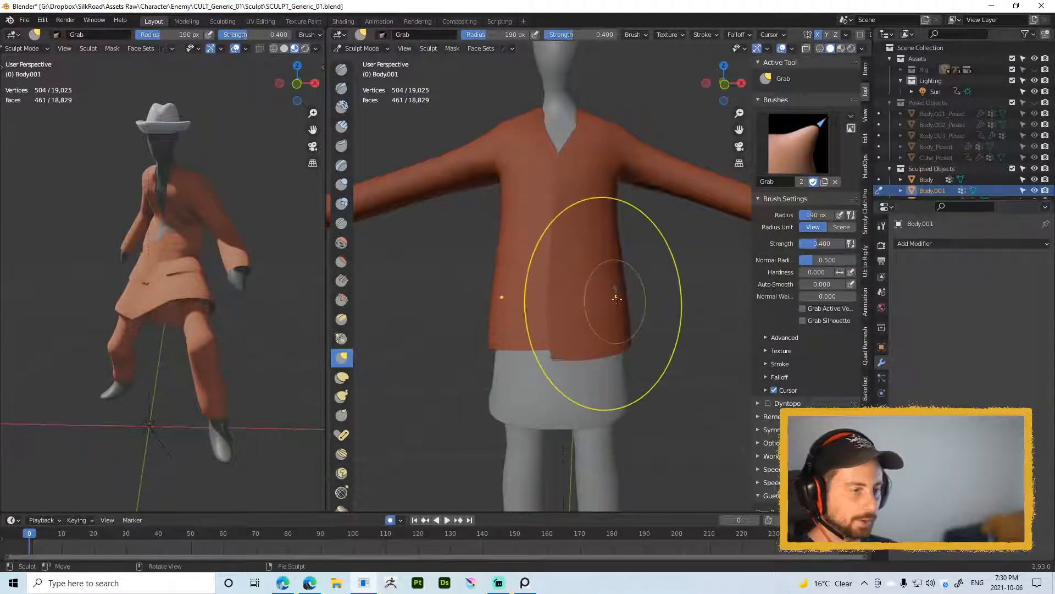
mouse_move(616, 298)
middle_down()
mouse_move(592, 298)
mouse_move(689, 294)
middle_up()
middle_drag(599, 267, 651, 269)
key(f)
click(677, 269)
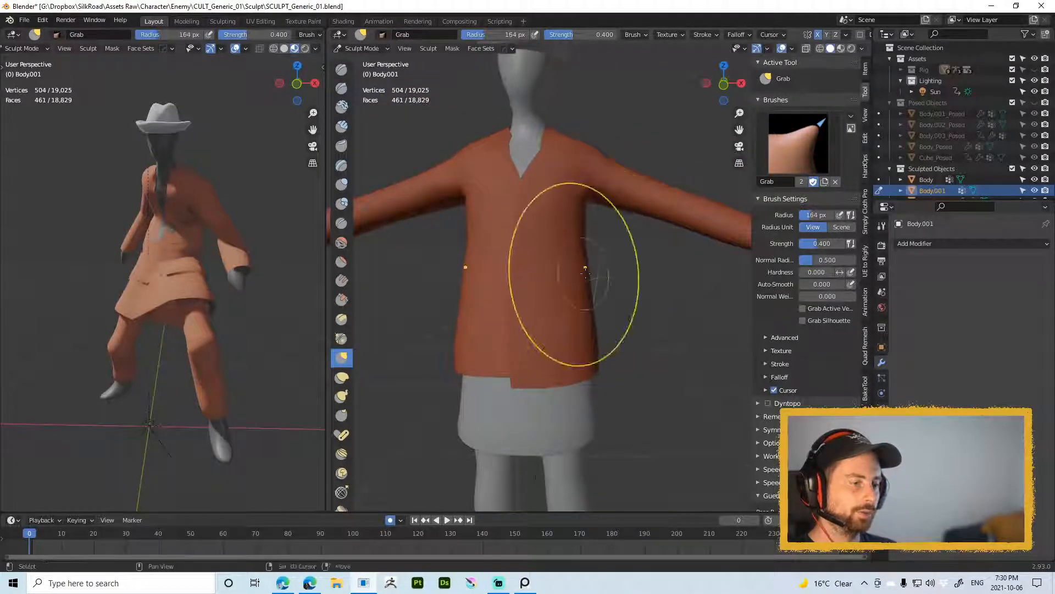
Step: Reduce the Grab brush radius to 110 px over the jacket's neckline
scroll(591, 231, down, 2)
mouse_move(592, 208)
middle_down()
mouse_move(583, 212)
mouse_move(596, 360)
middle_up()
scroll(584, 213, up, 4)
key(f)
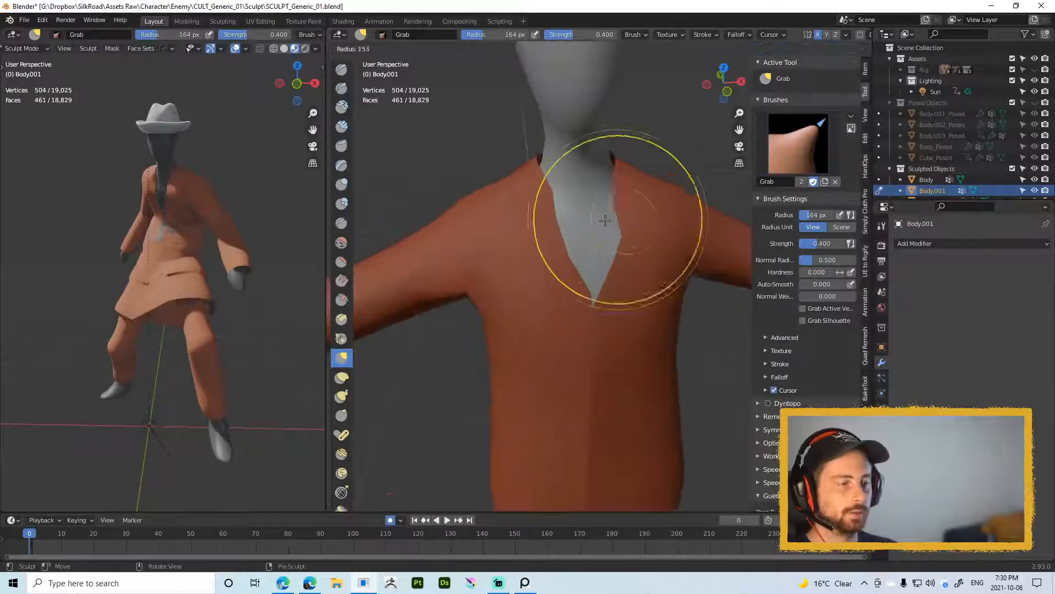
click(591, 217)
mouse_move(588, 209)
shift+middle_down()
mouse_move(592, 276)
mouse_move(575, 271)
mouse_move(604, 242)
mouse_move(665, 255)
mouse_move(668, 267)
shift+middle_up()
Step: Select the jacket's neckline edge path around the back of the neck in Edit Mode and relax it
key(Tab)
click(586, 246)
ctrl+click(512, 286)
middle_drag(531, 280, 641, 300)
key(shift+alt+r)
Step: Extrude the selected neckline edge about 3 cm up along local Z to form a standing collar
key(e)
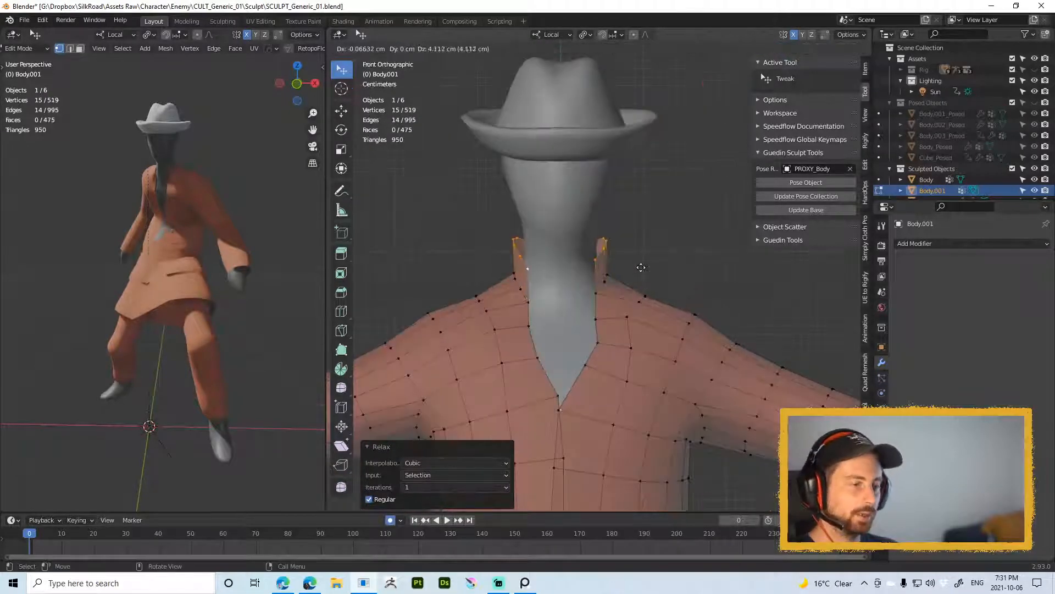
key(z)
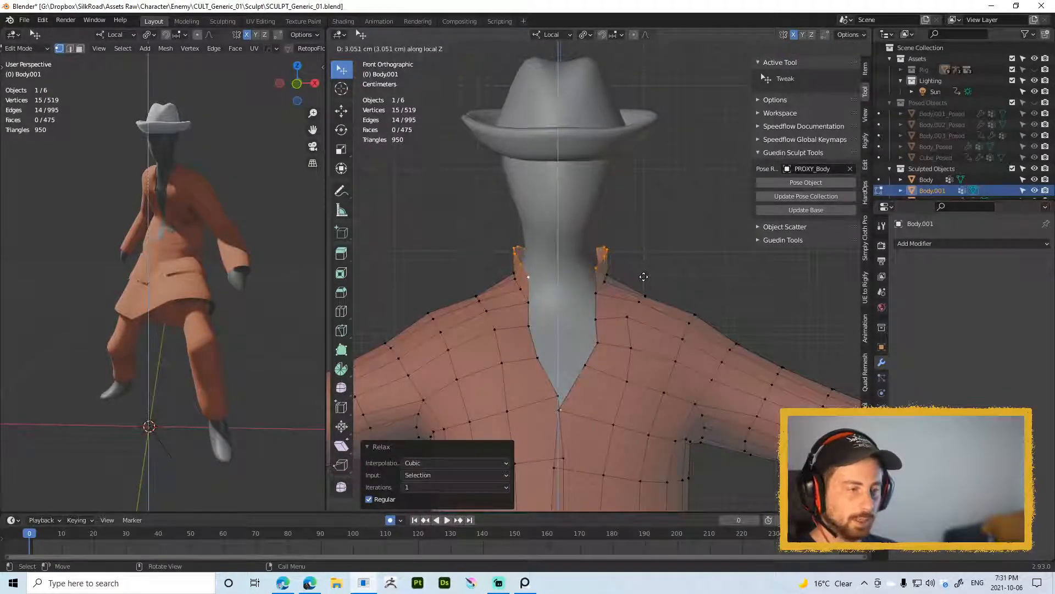
click(645, 275)
Step: Return the jacket to Sculpt Mode and inspect the new collar around the neck
key(ctrl+Tab)
scroll(596, 217, down, 3)
middle_drag(596, 216, 605, 281)
shift+middle_drag(616, 339, 607, 257)
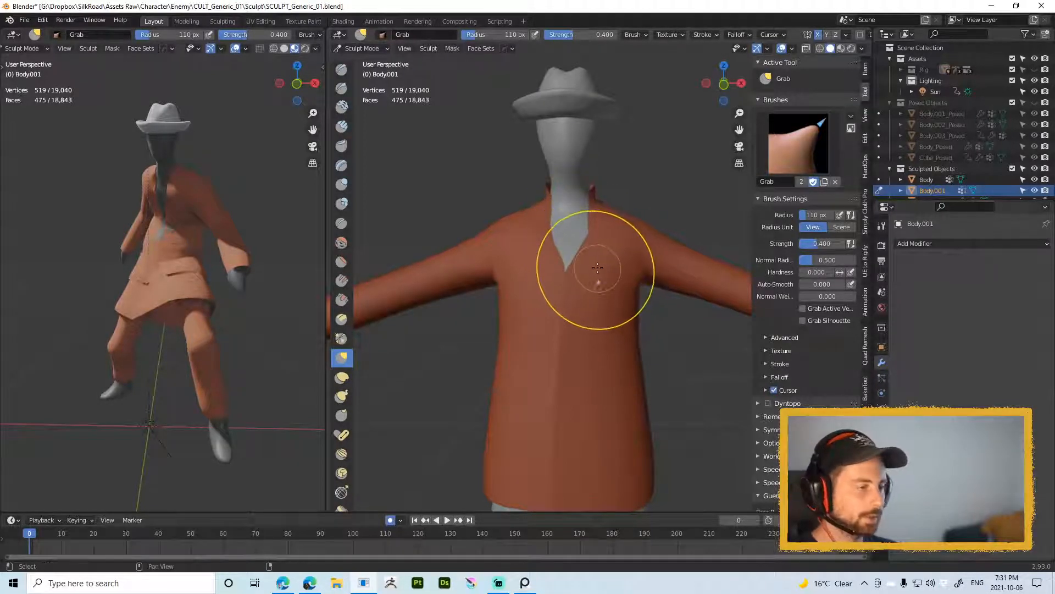
shift+middle_drag(609, 257, 523, 330)
key(Tab)
key(Tab)
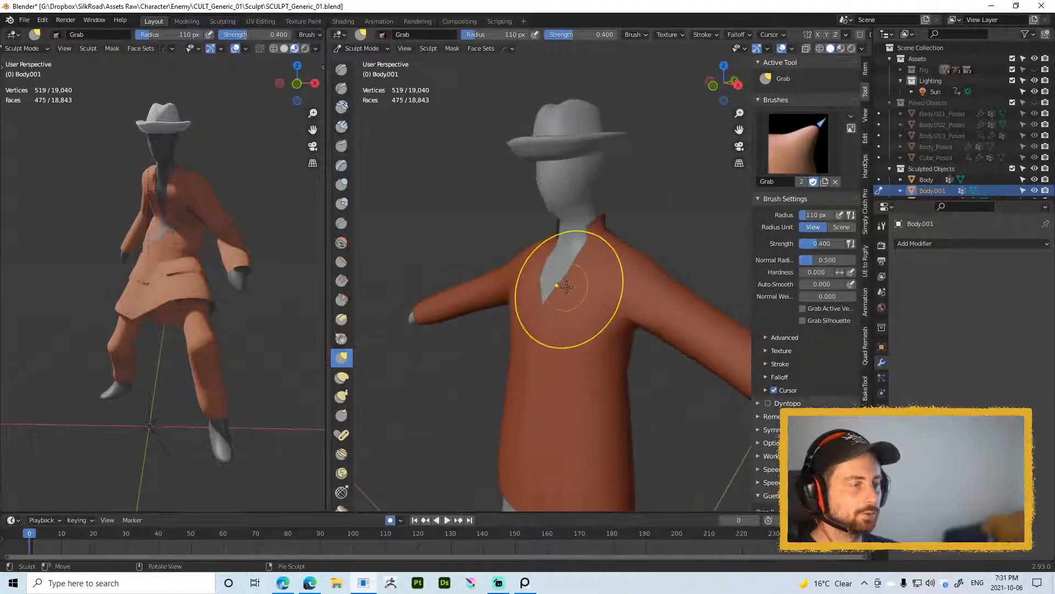
Step: Choose the Inflate/Deflate brush and switch the jacket back to Object Mode
right_click(605, 223)
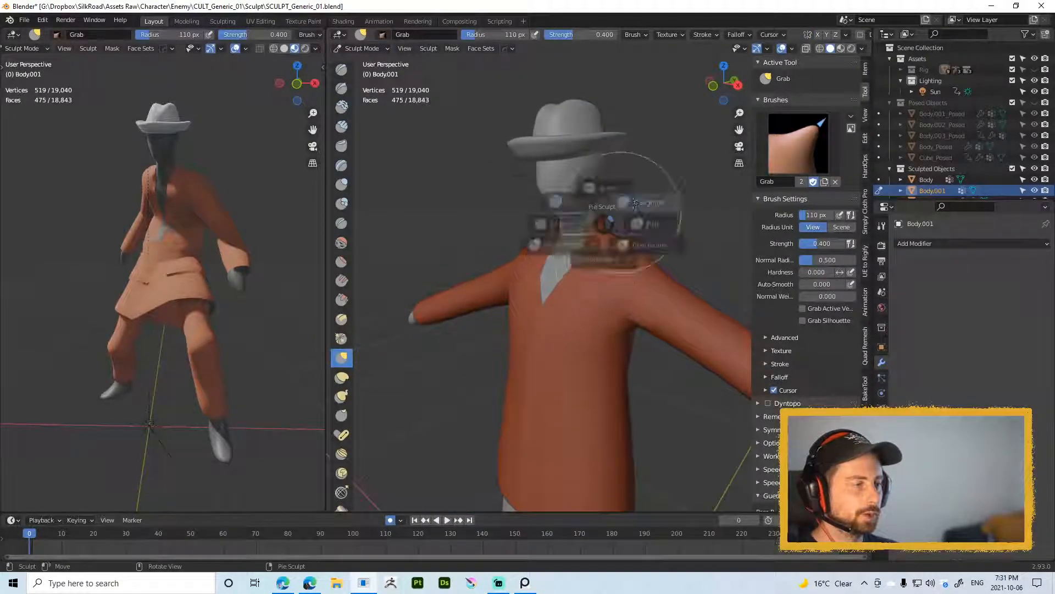
right_click(607, 220)
right_drag(658, 149, 649, 160)
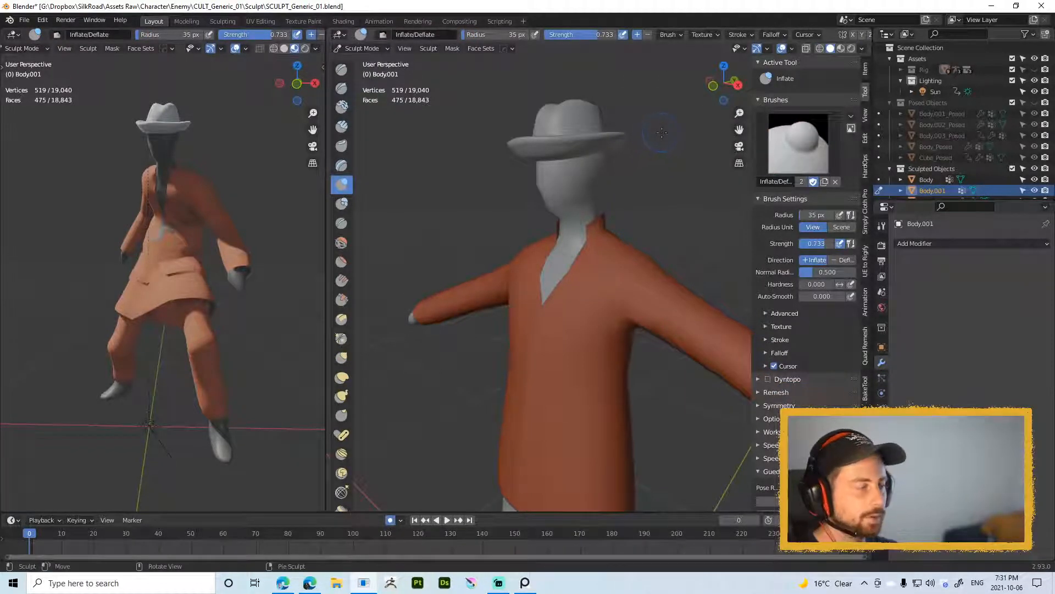
click(740, 35)
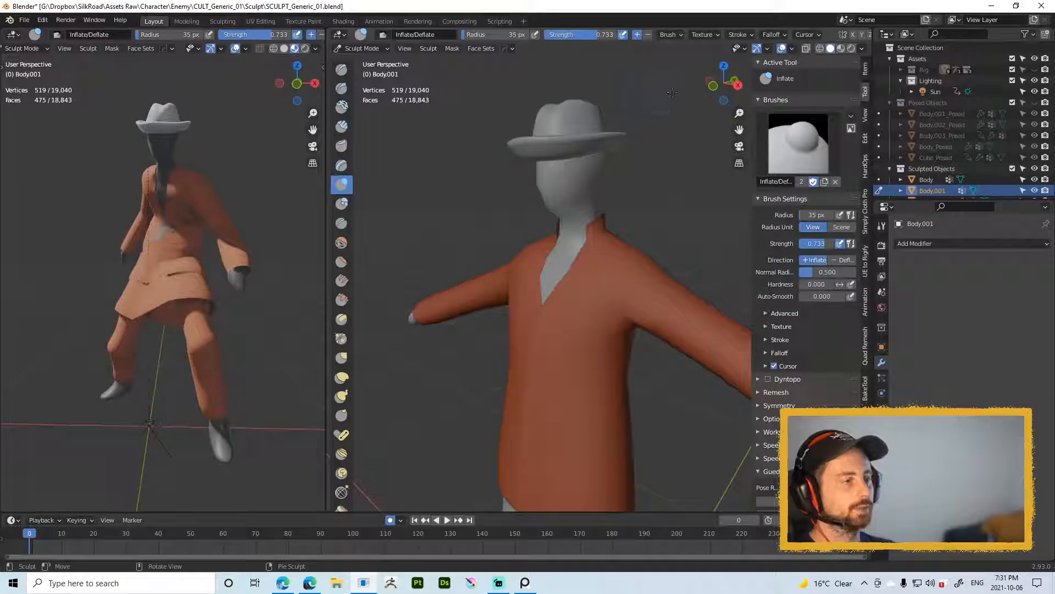
key(ctrl+Tab)
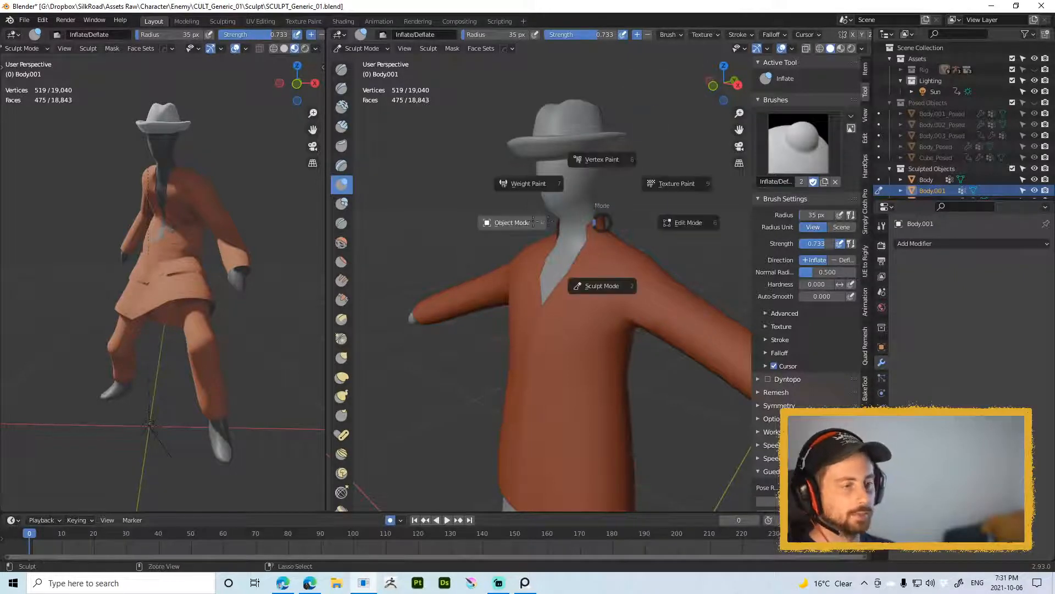
click(514, 223)
Step: Examine the jacket's collar and shoulder up close from the side
mouse_move(621, 255)
shift+middle_down()
mouse_move(608, 205)
mouse_move(566, 209)
mouse_move(599, 240)
shift+middle_up()
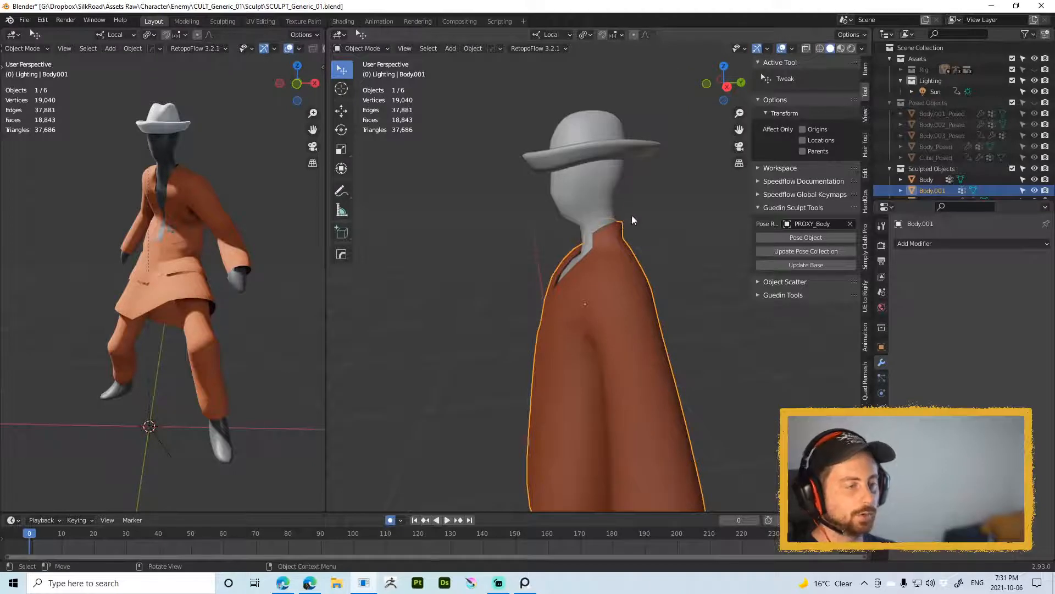
middle_drag(632, 212, 667, 203)
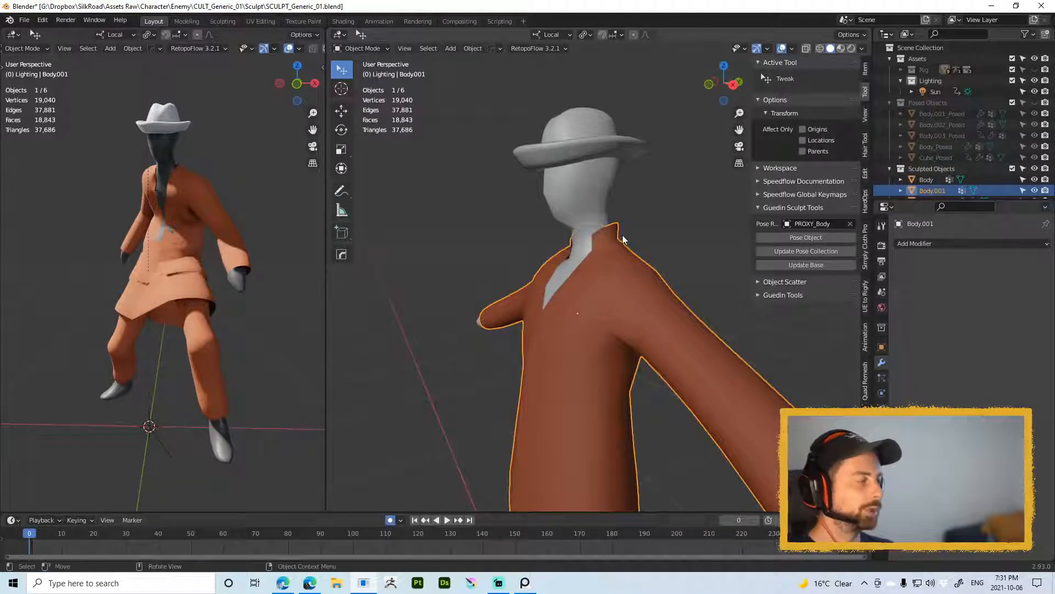
click(648, 191)
click(632, 250)
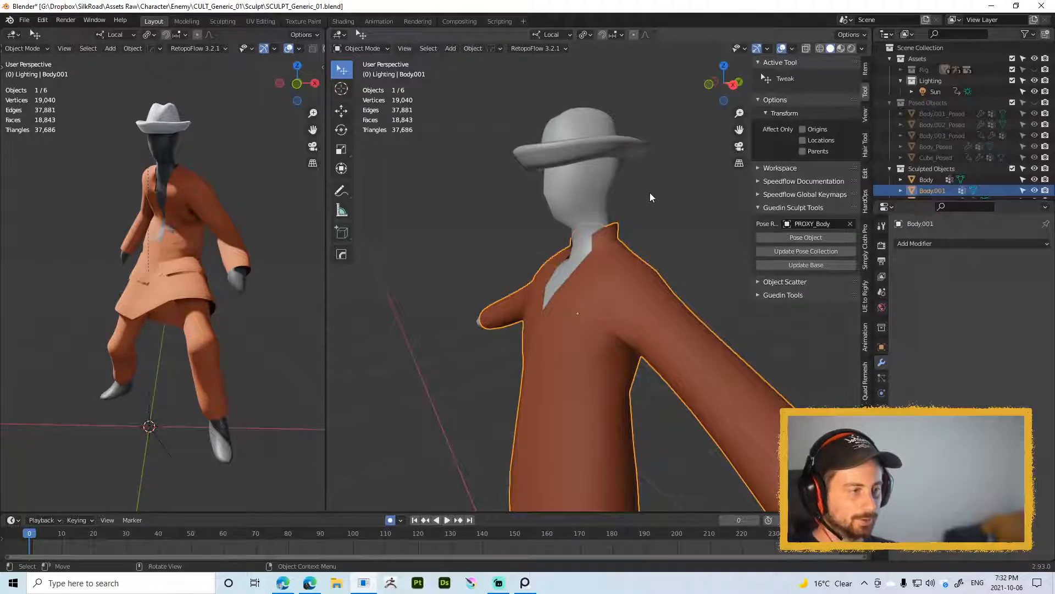
ctrl+middle_drag(639, 192, 640, 294)
shift+middle_drag(559, 282, 627, 253)
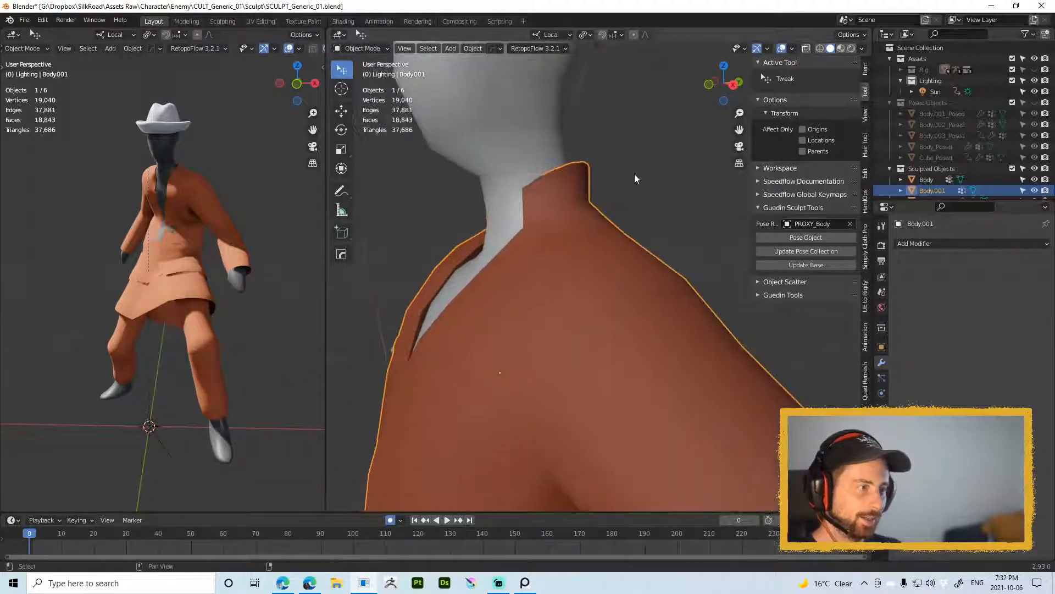
Step: Return the jacket to Sculpt Mode and set the Inflate/Deflate brush radius to 100 px
ctrl+middle_drag(635, 174, 609, 250)
middle_drag(596, 252, 662, 262)
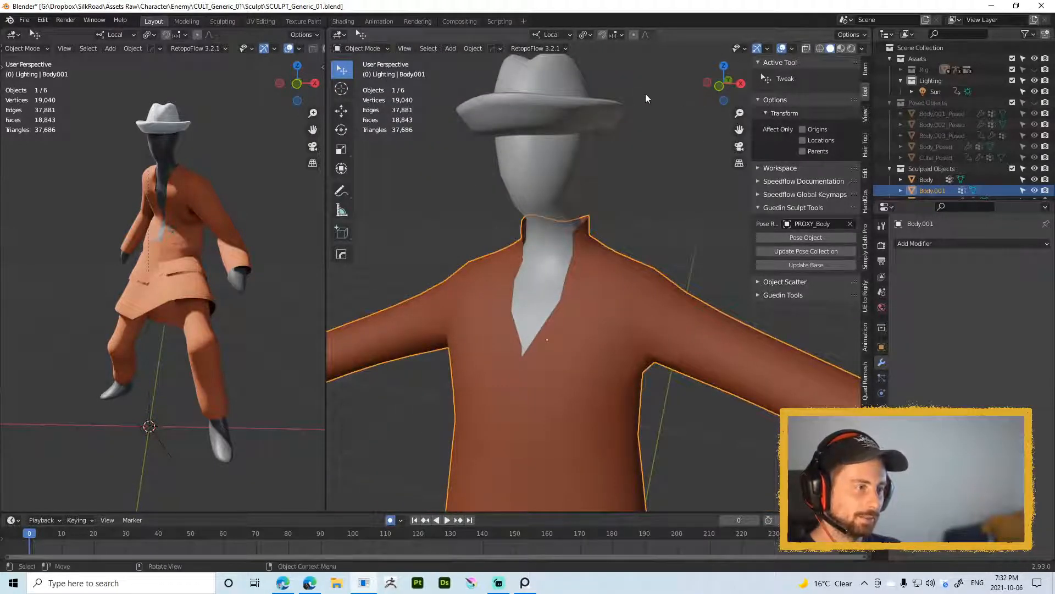
key(ctrl+Tab)
click(639, 219)
shift+middle_drag(589, 291, 604, 217)
key(f)
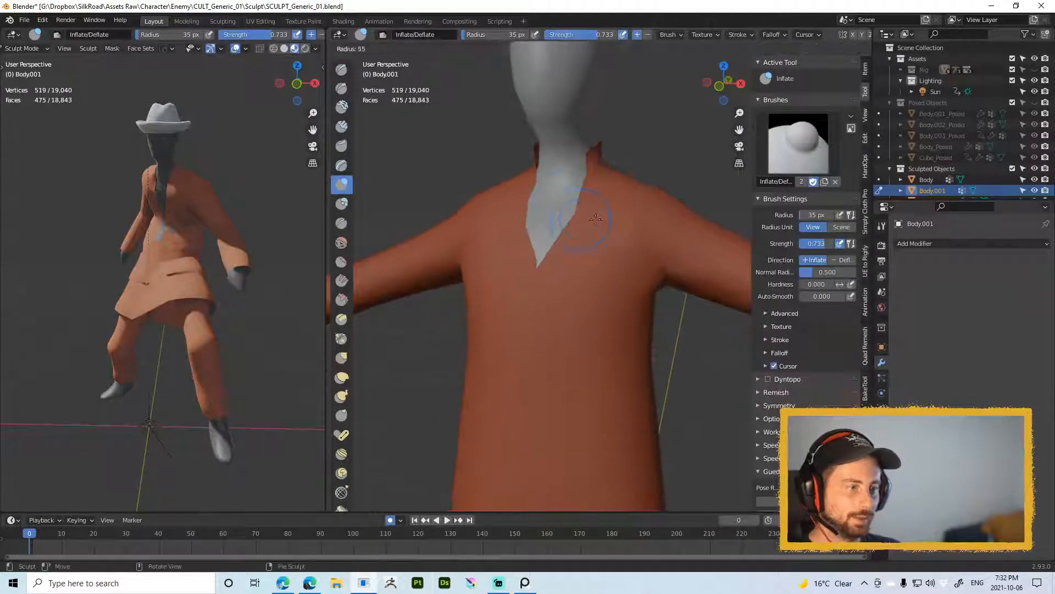
click(636, 216)
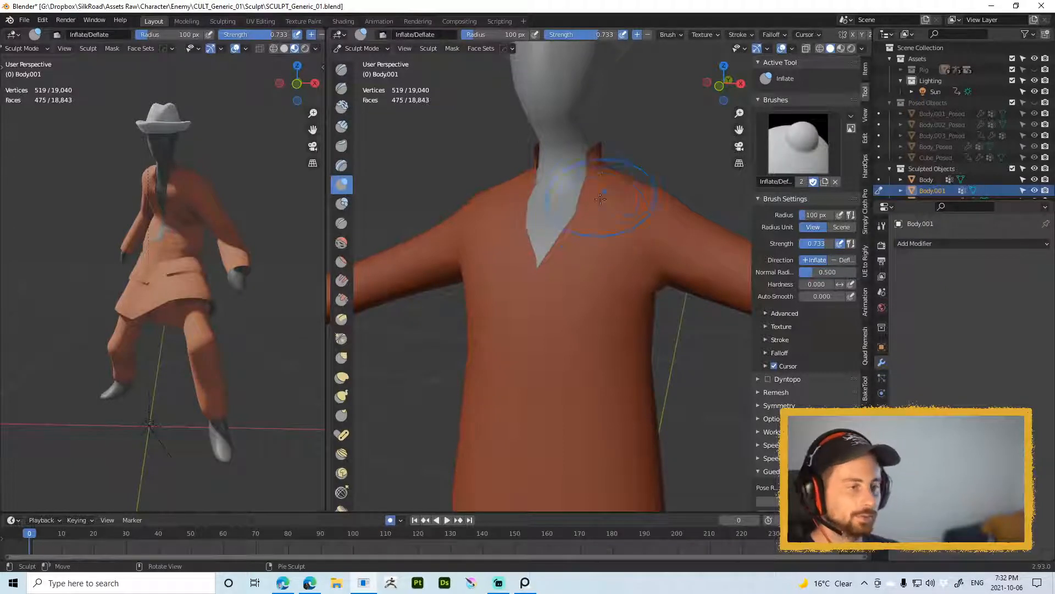
middle_drag(595, 216, 571, 230)
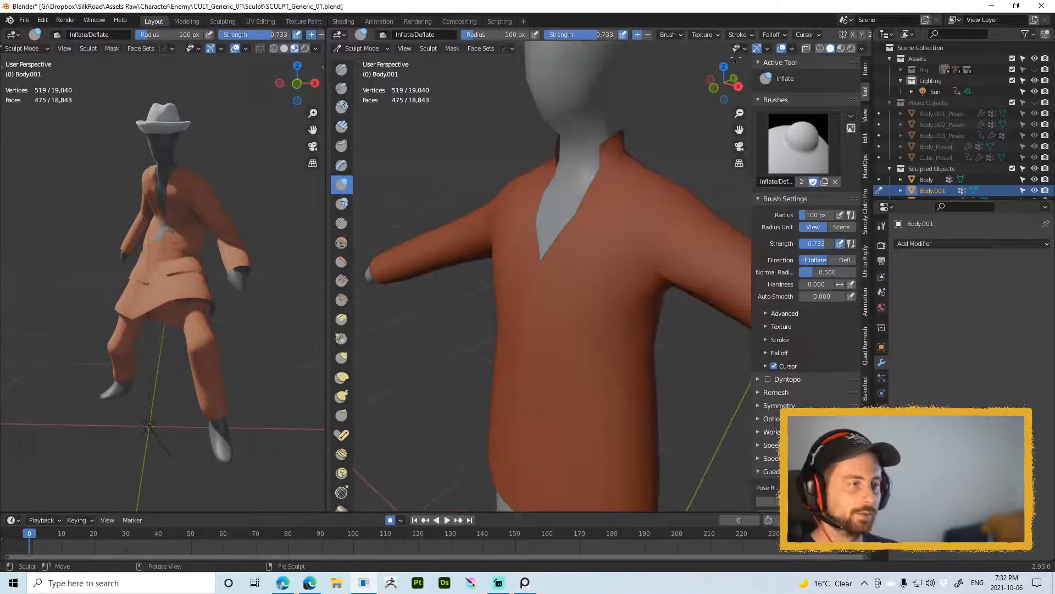
Step: Look through the Inflate/Deflate brush's stroke, brush, remesh and auto-masking options
click(755, 35)
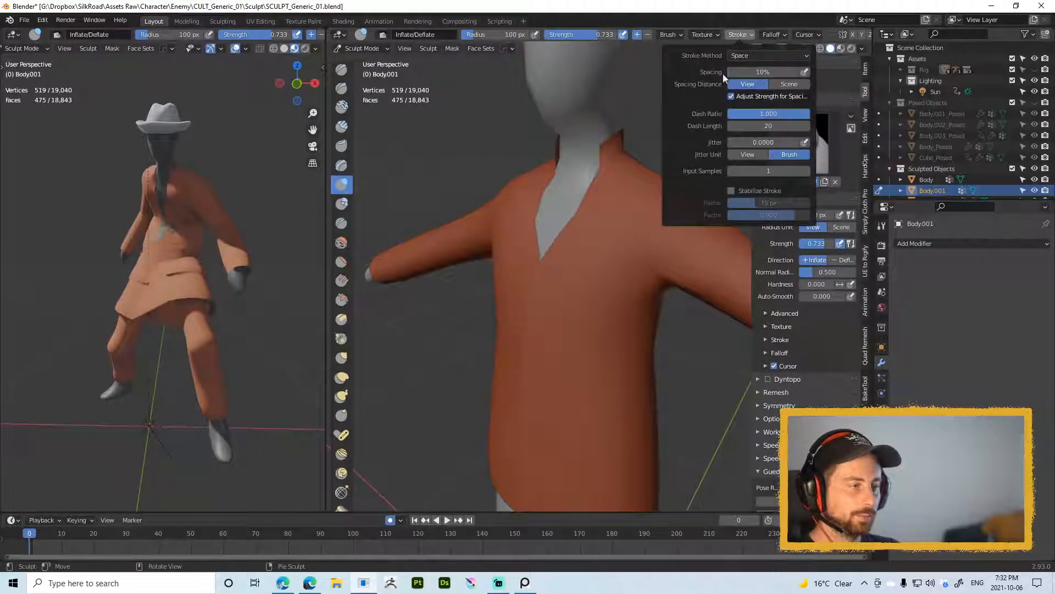
mouse_move(677, 33)
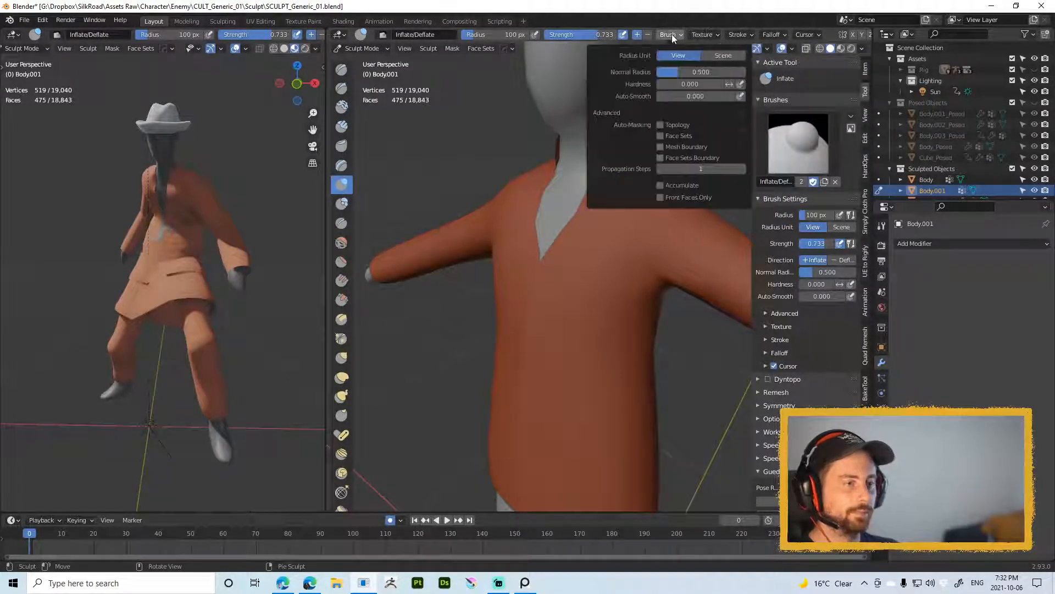
mouse_move(754, 37)
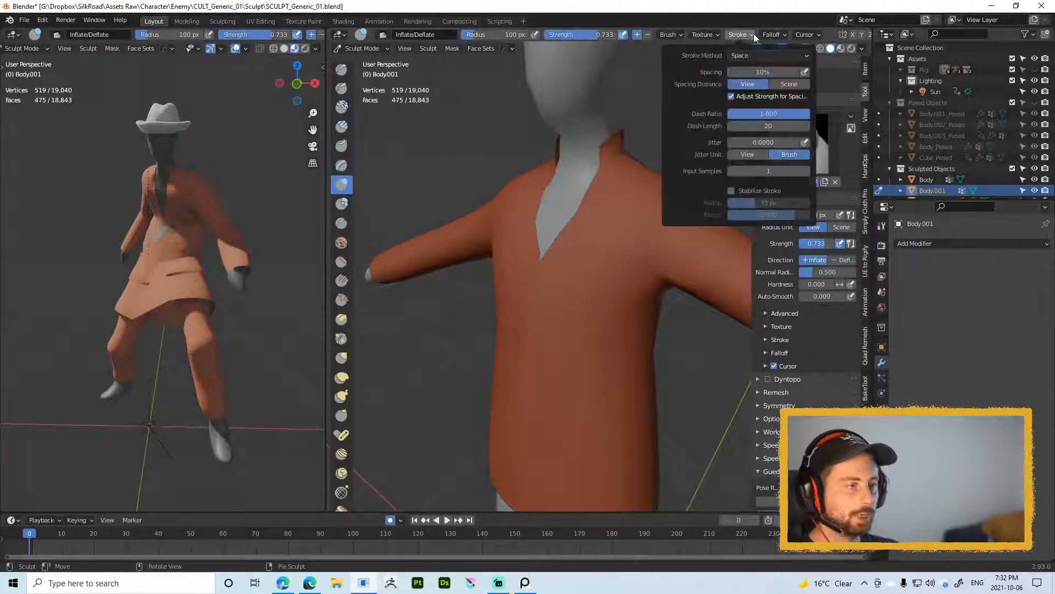
click(882, 227)
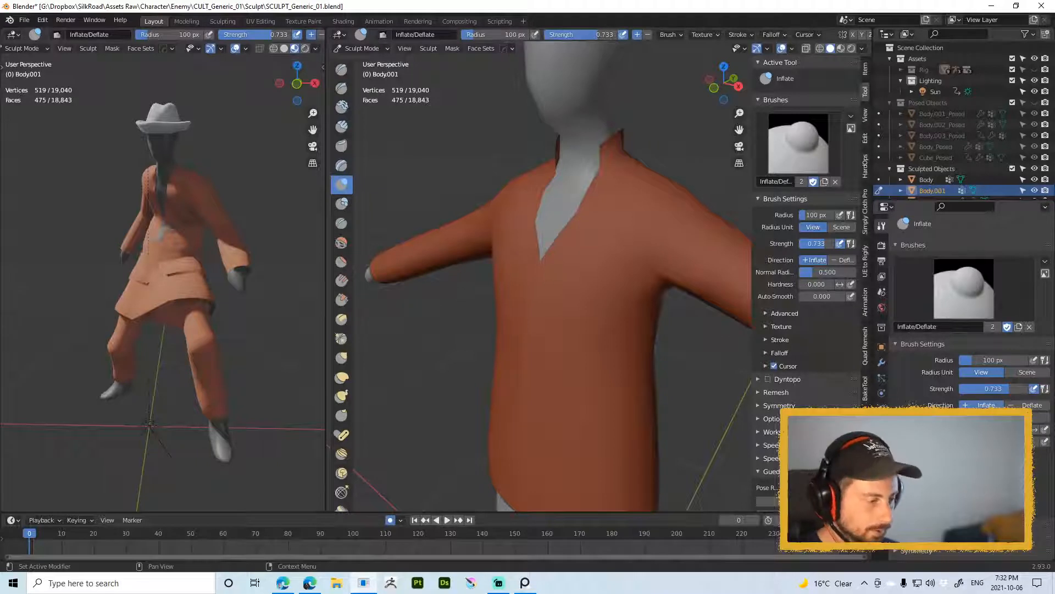
scroll(970, 307, down, 10)
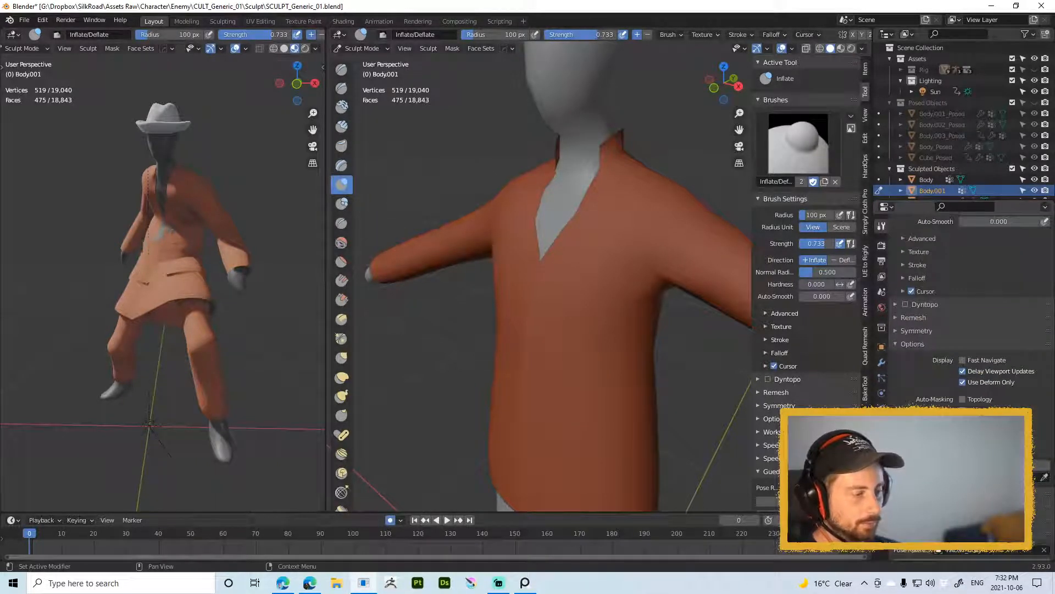
scroll(970, 308, down, 6)
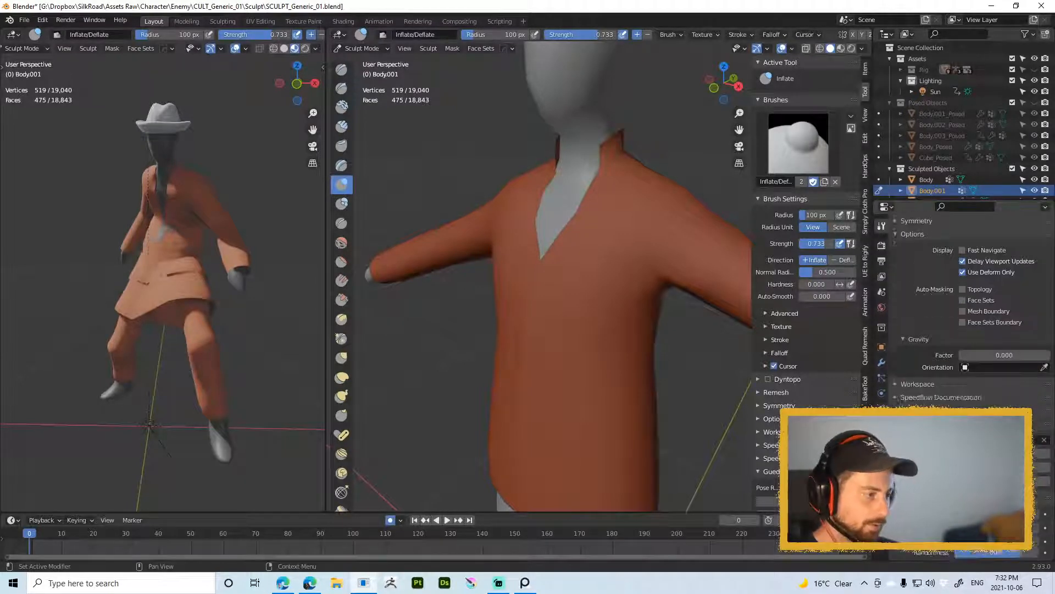
scroll(964, 369, up, 5)
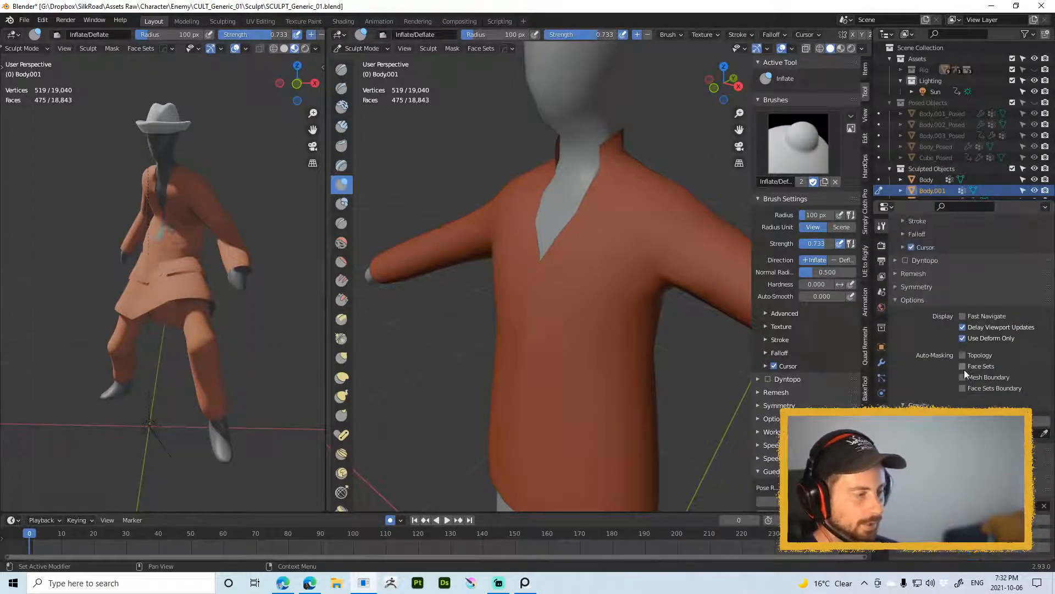
scroll(973, 357, up, 4)
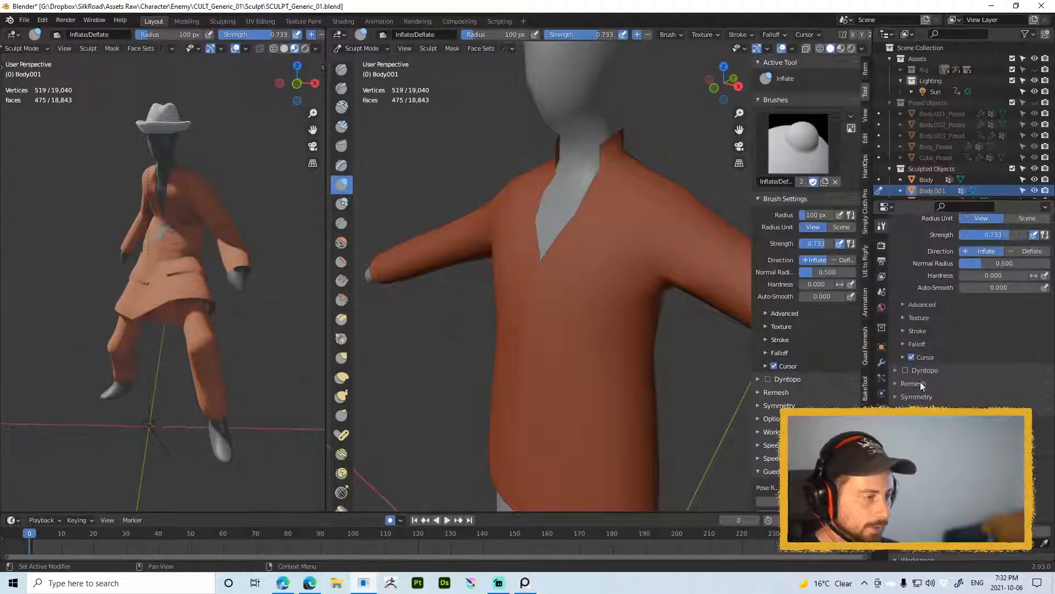
click(917, 385)
scroll(921, 385, down, 6)
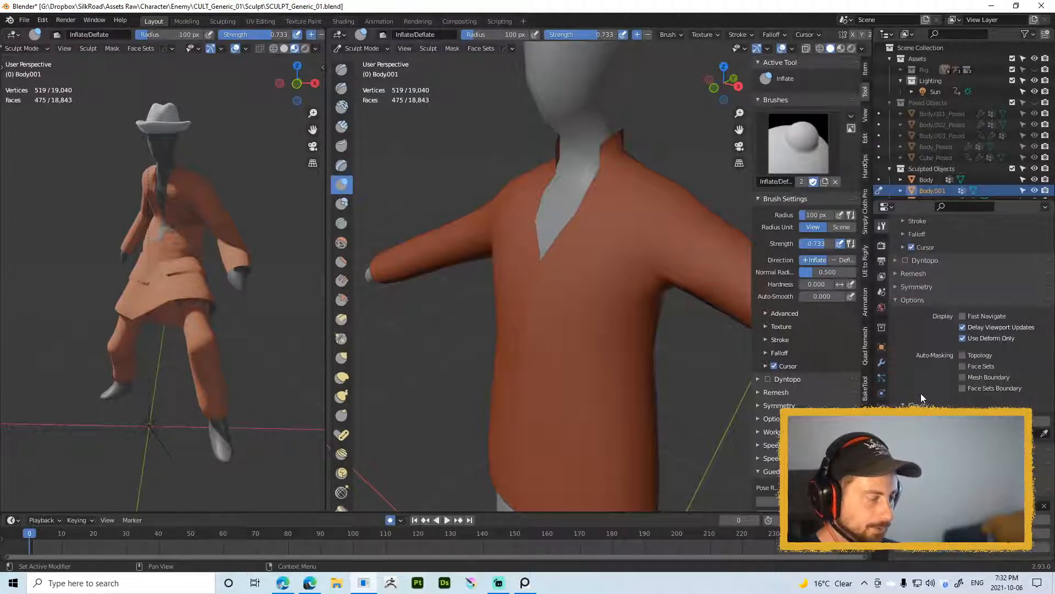
scroll(922, 394, down, 8)
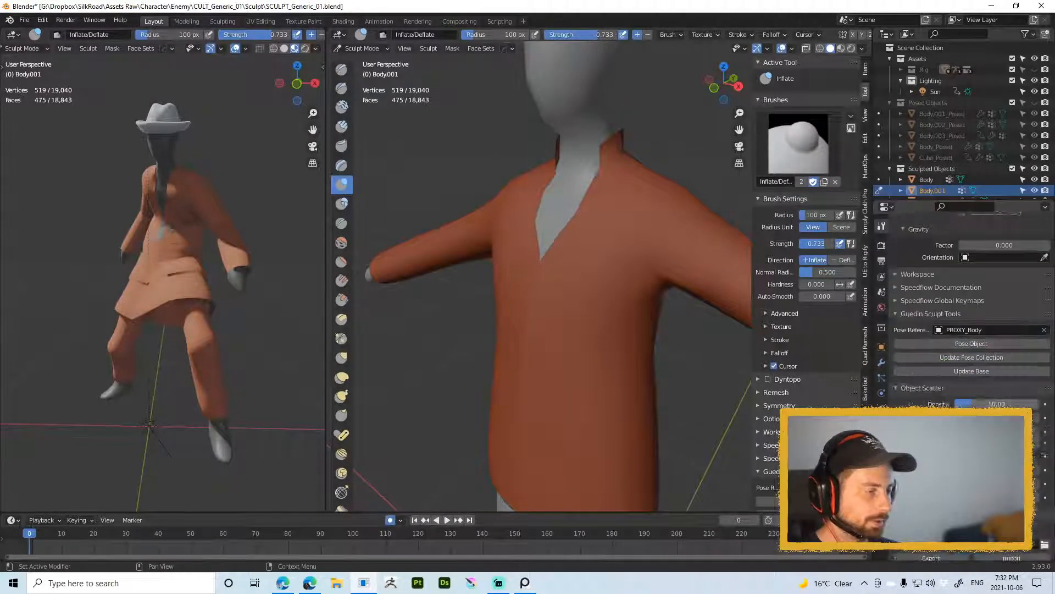
scroll(934, 385, up, 14)
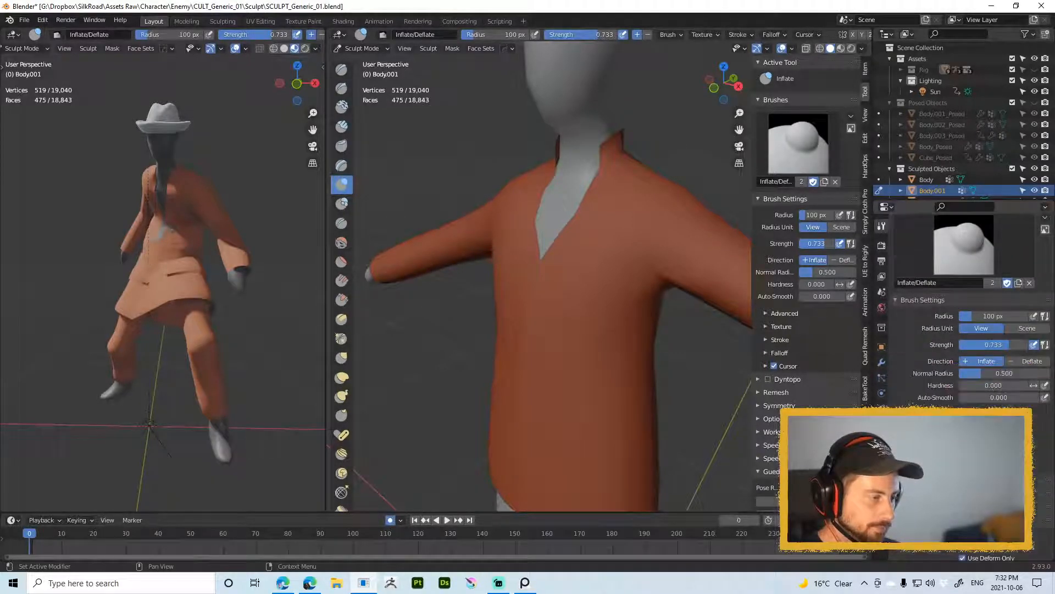
scroll(973, 303, down, 5)
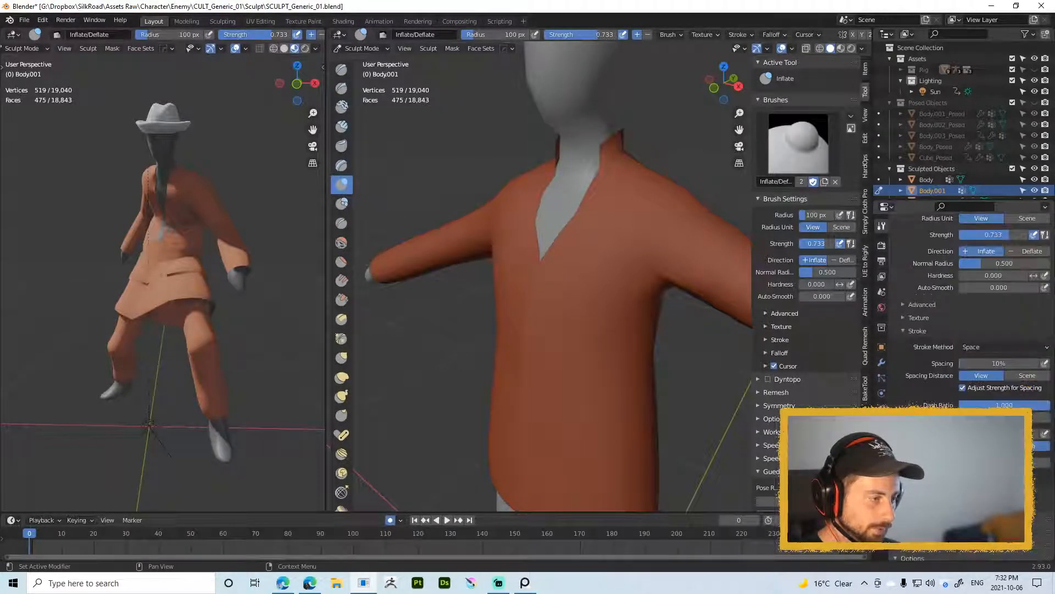
click(915, 329)
Step: Switch to the Grab brush and enable Face Sets Boundary auto-masking in its advanced settings
key(g)
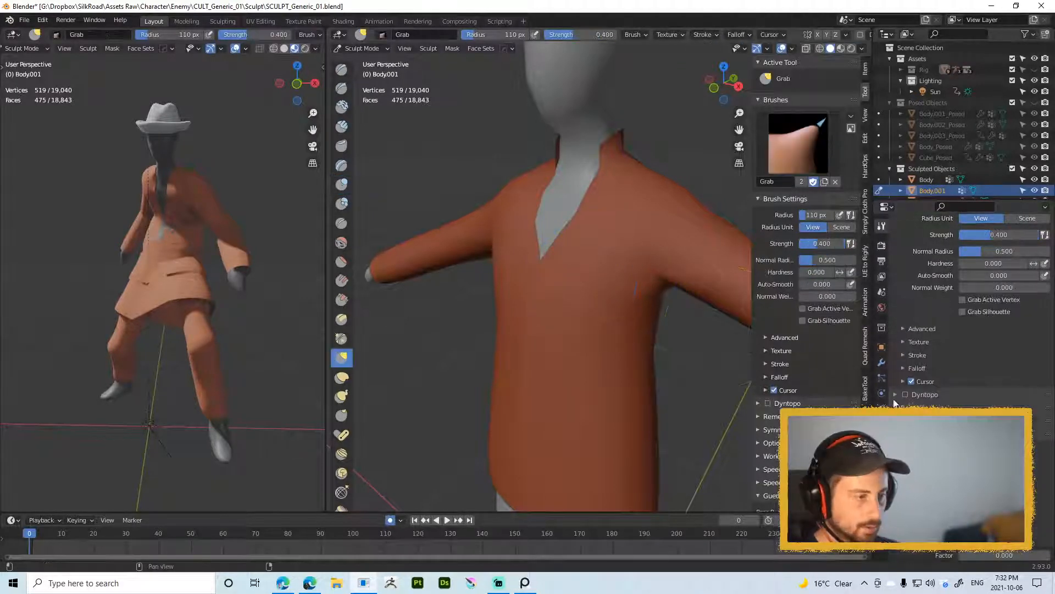
click(917, 367)
click(919, 367)
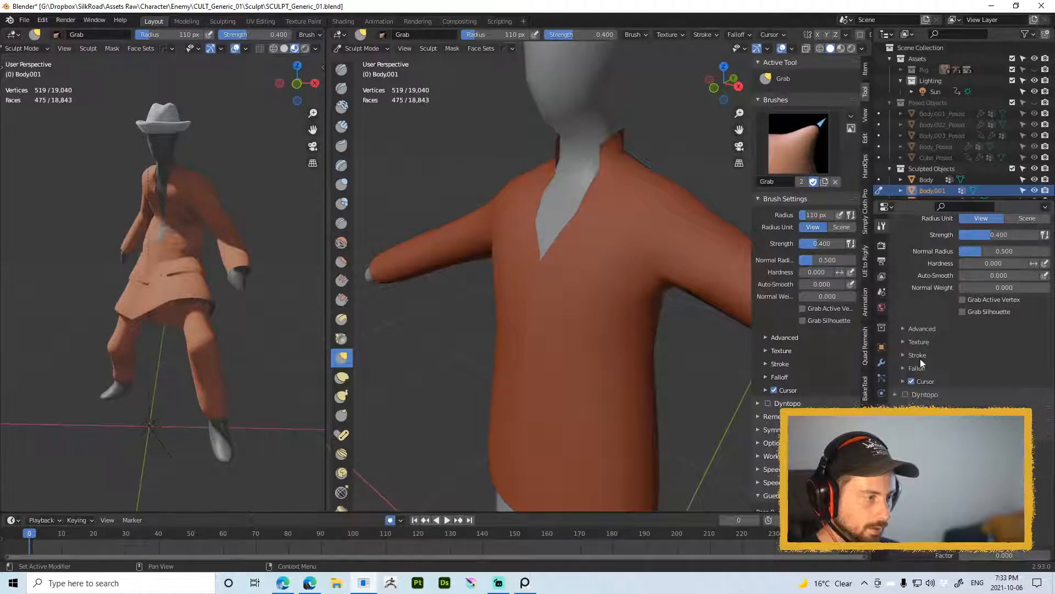
click(921, 329)
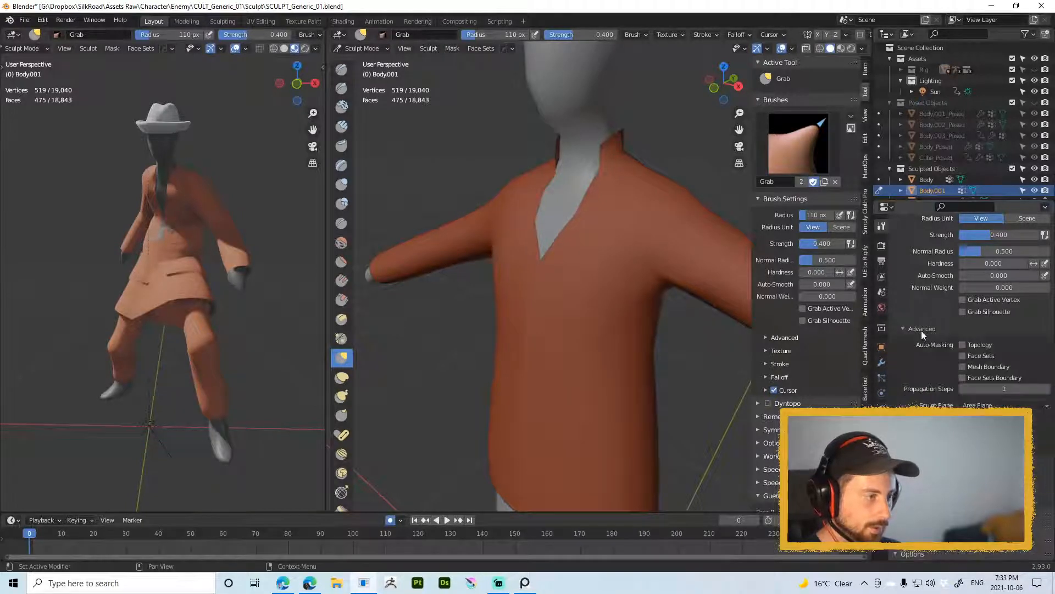
click(962, 344)
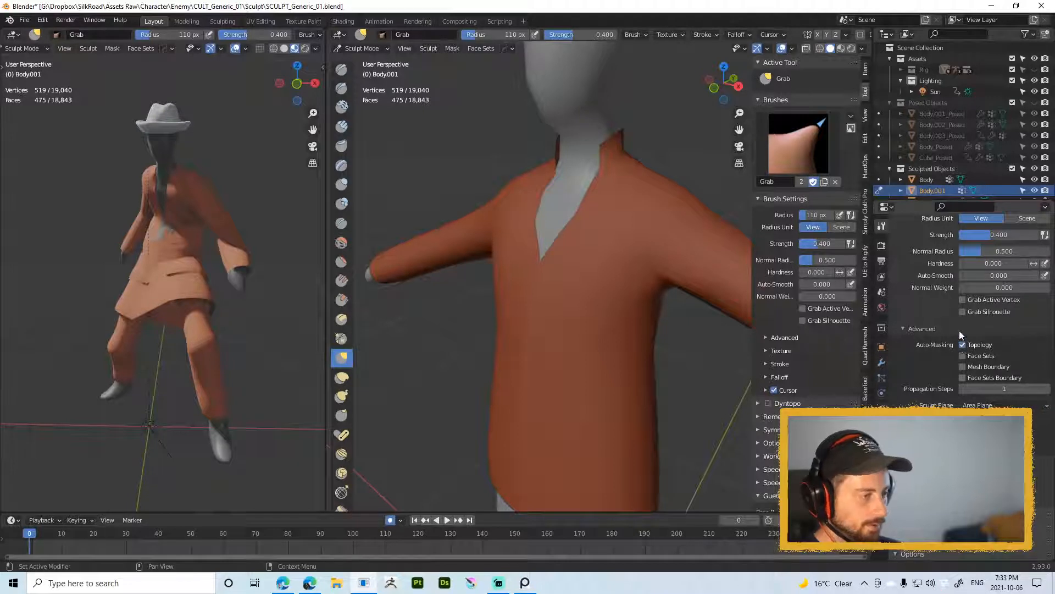
click(962, 345)
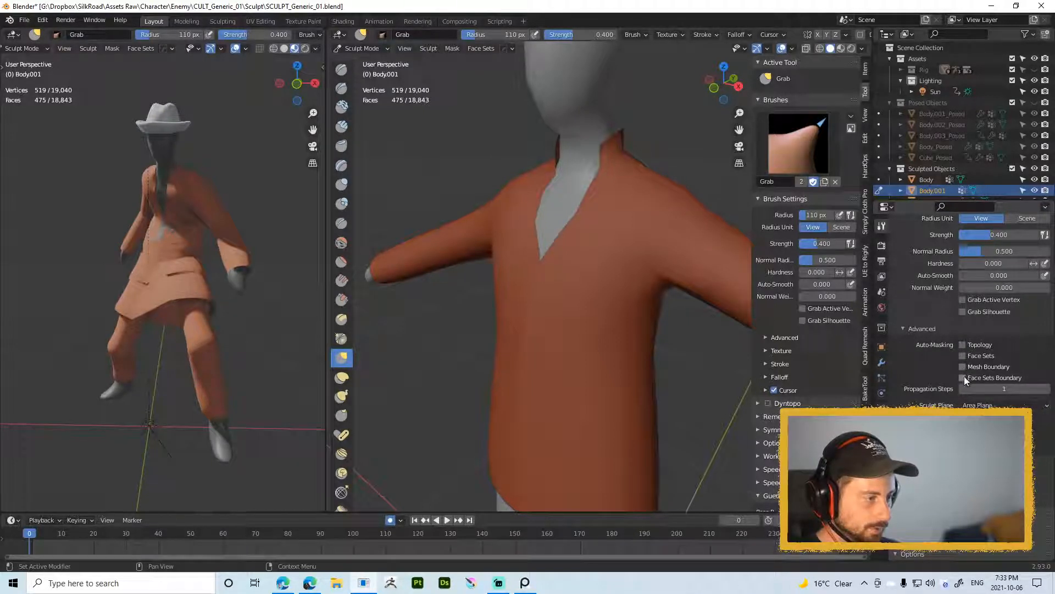
click(963, 377)
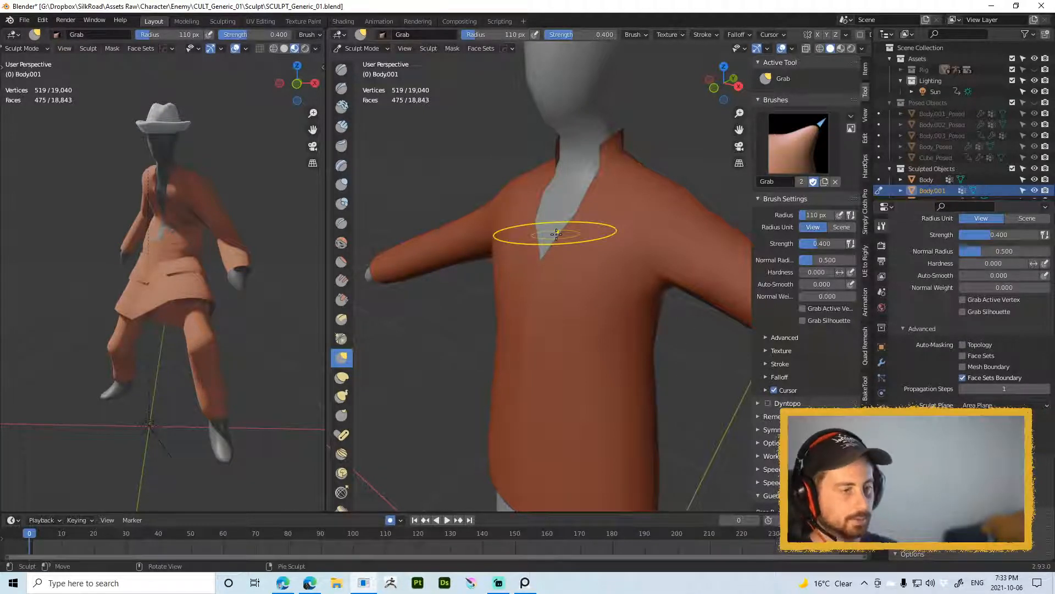
Step: Try pulling the jacket's chest with the Grab brush at a 190 px radius and undo the pull
middle_drag(553, 285, 575, 284)
key(f)
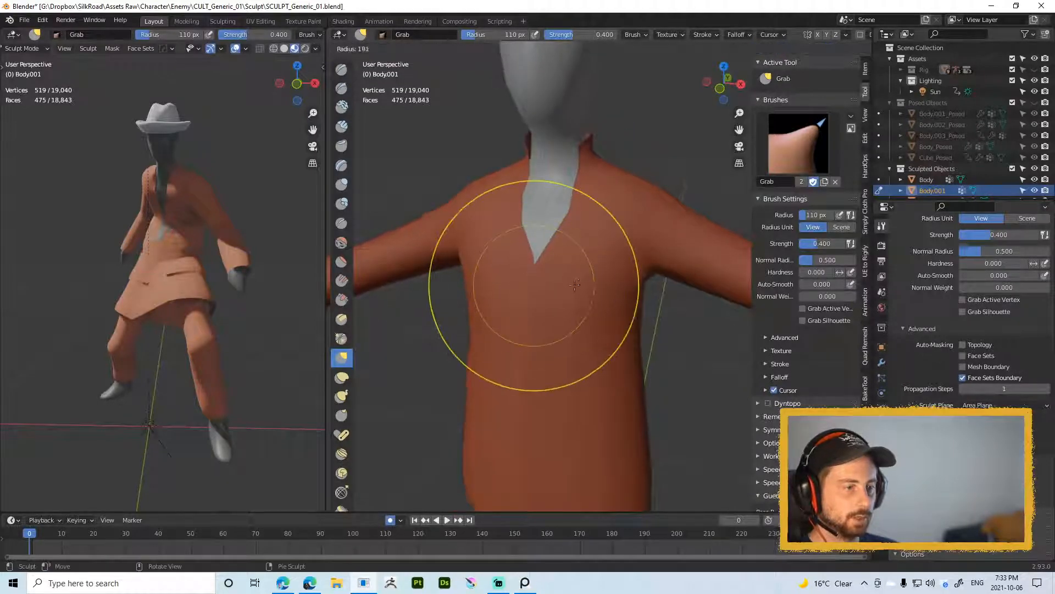
click(575, 284)
drag(539, 288, 521, 264)
key(ctrl+z)
key(ctrl+z)
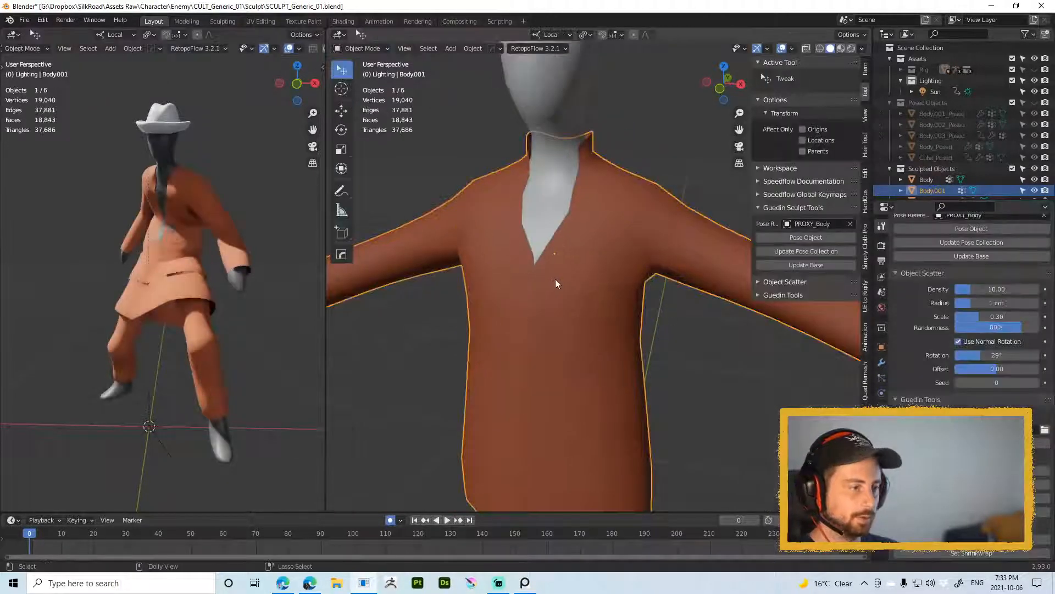
Step: Change the Grab brush's auto-masking from Face Sets Boundary to Topology and set its radius to 85 px
key(ctrl+shift+z)
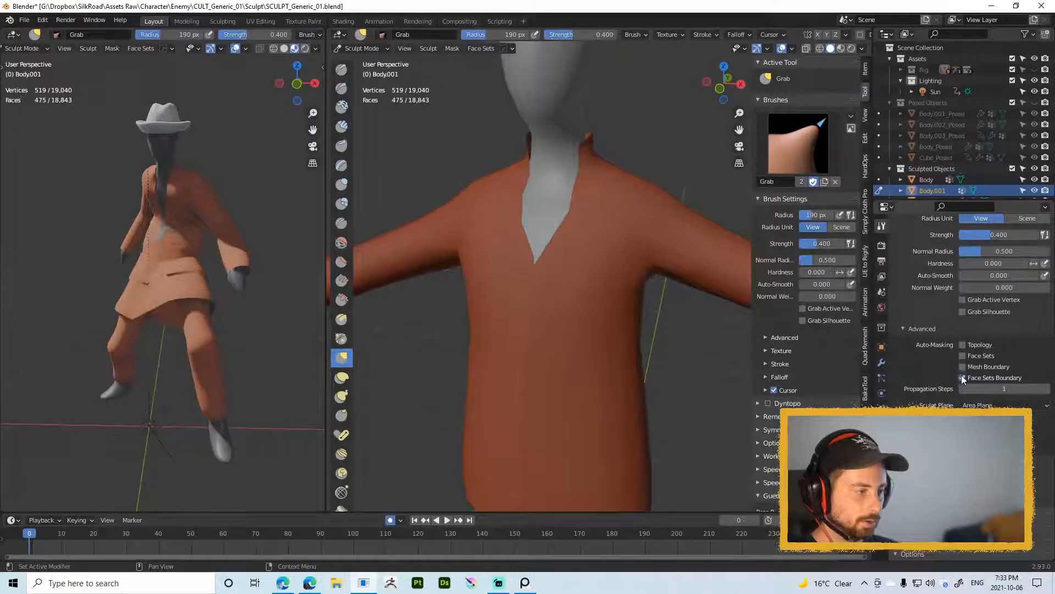
drag(548, 296, 543, 285)
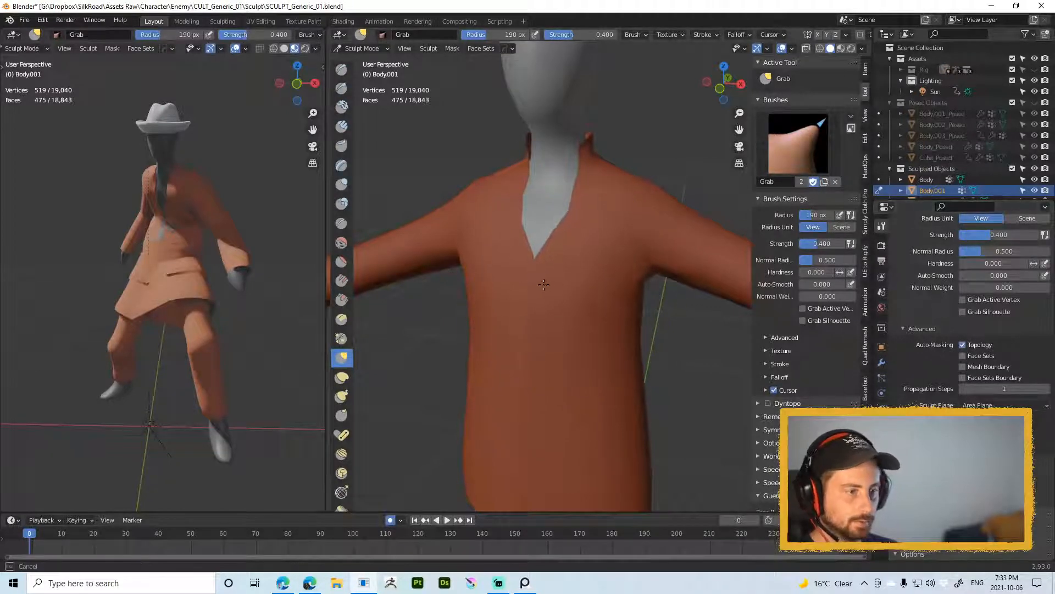
key(f)
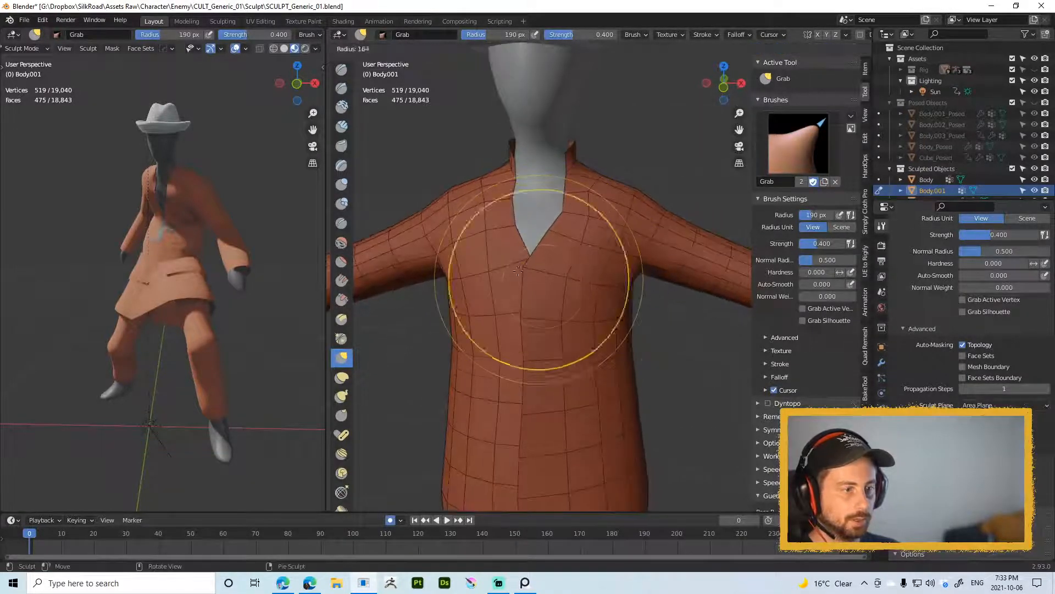
click(517, 271)
Step: Pull the front overlap below the neckline downward with a 95 px Grab brush to deepen the V opening
middle_drag(530, 278, 553, 289)
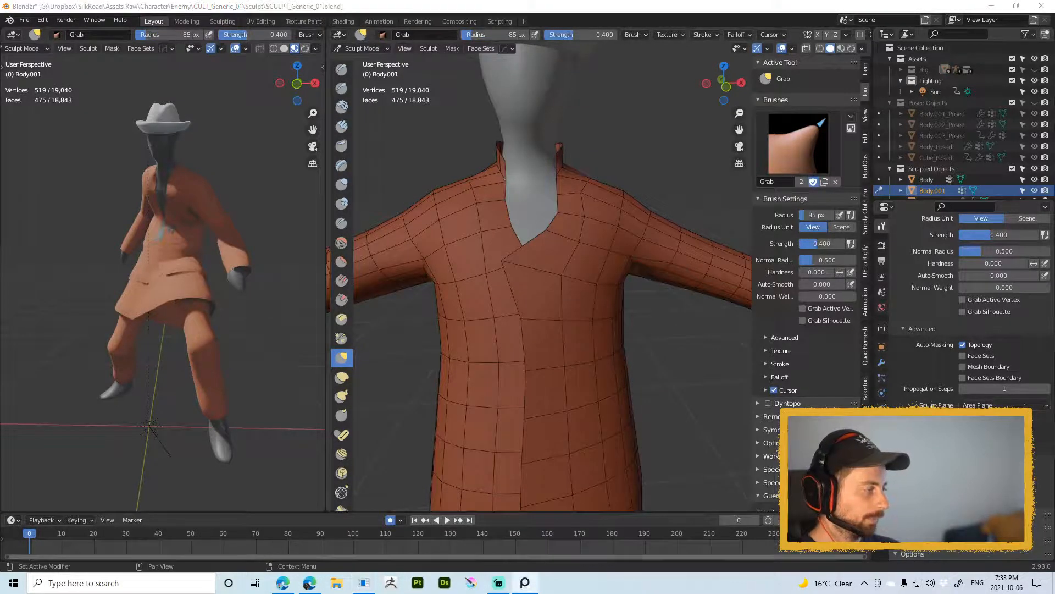
click(566, 108)
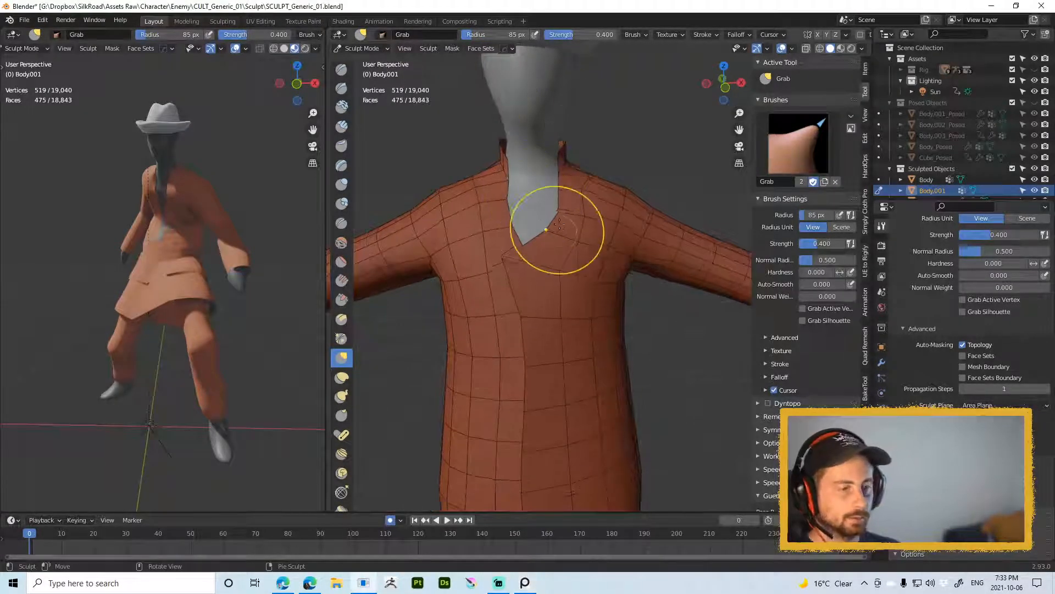
mouse_move(526, 285)
middle_down()
mouse_move(533, 265)
mouse_move(530, 273)
middle_up()
drag(512, 266, 514, 305)
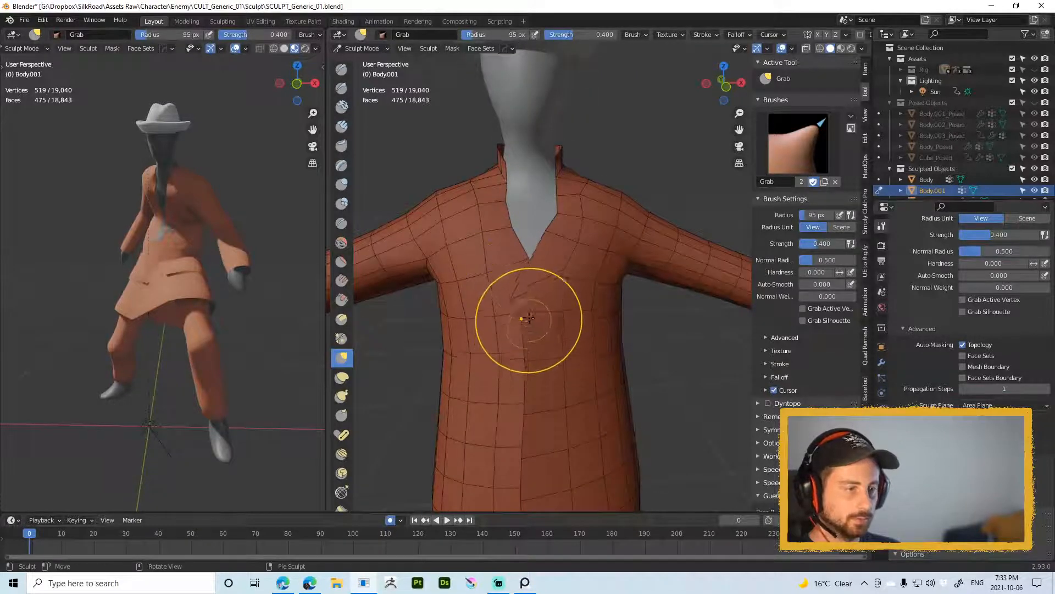
Step: Pull the jacket's lower front overlap edge and its hem corner sideways to widen the overlap, using a 138 px Grab brush
mouse_move(532, 419)
shift+middle_down()
mouse_move(529, 305)
mouse_move(553, 223)
shift+middle_up()
key(f)
click(616, 265)
drag(546, 218, 531, 217)
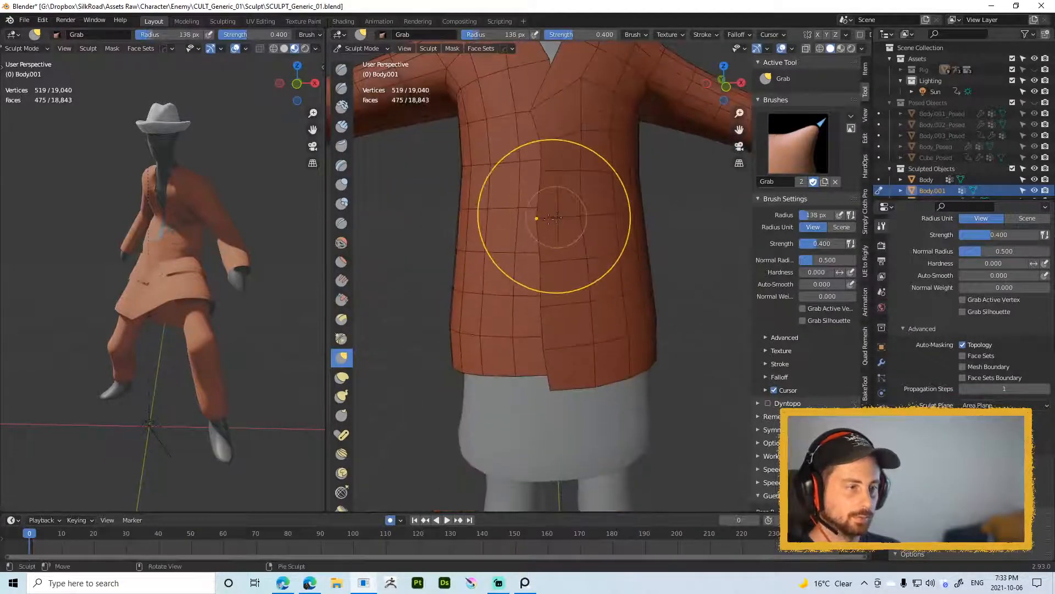
drag(550, 326, 537, 342)
drag(564, 363, 537, 371)
Step: Straighten the front overlap edge from the hem up to the chest with the Grab brush at 109 px
key(f)
click(536, 384)
drag(528, 330, 539, 341)
drag(532, 223, 536, 222)
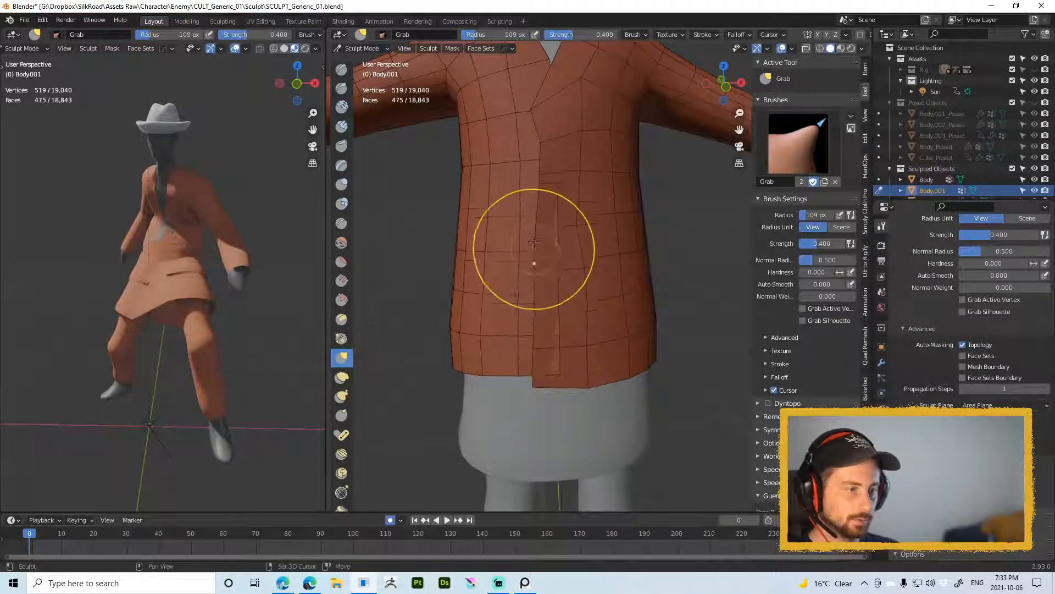
drag(541, 165, 537, 164)
drag(531, 113, 545, 112)
Step: Reduce the Grab brush radius to 45 px and refine the point of the V neckline
shift+middle_drag(557, 107, 557, 208)
key(bracketleft)
key(bracketleft)
key(bracketleft)
key(bracketleft)
key(bracketleft)
key(bracketleft)
key(bracketleft)
key(bracketleft)
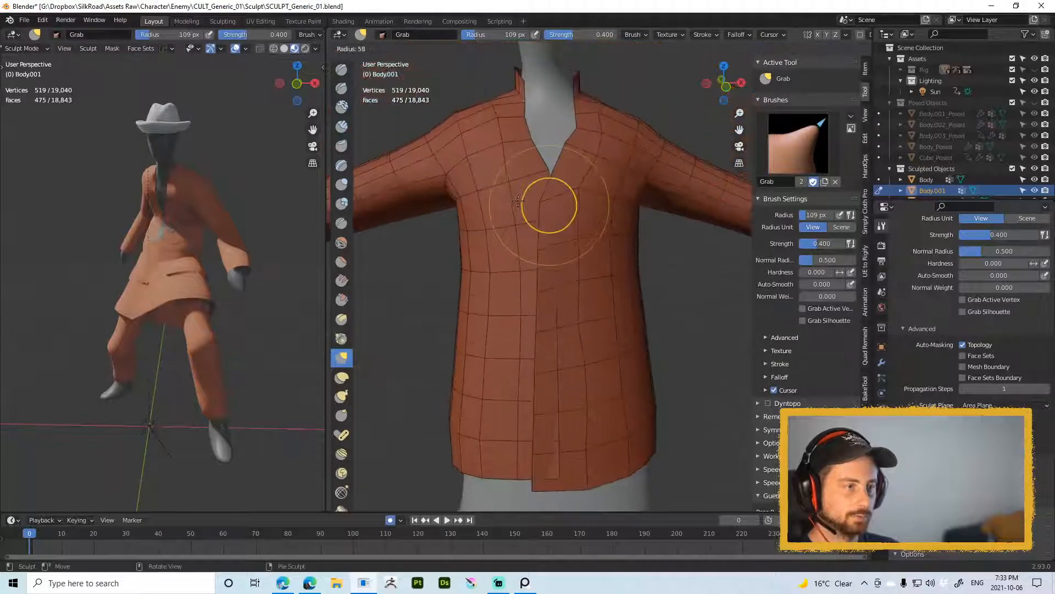
drag(545, 181, 551, 171)
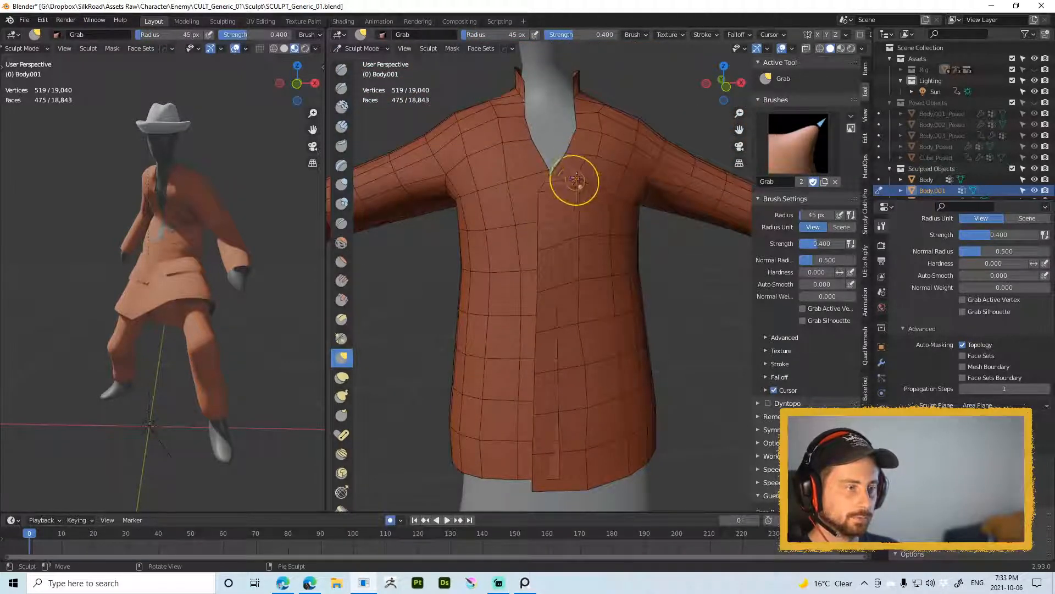
Step: Select the edge path along one side of the jacket's V neckline, from its lower point up to the collar, and relax it
key(Tab)
key(2)
click(559, 175)
middle_drag(579, 117, 541, 132)
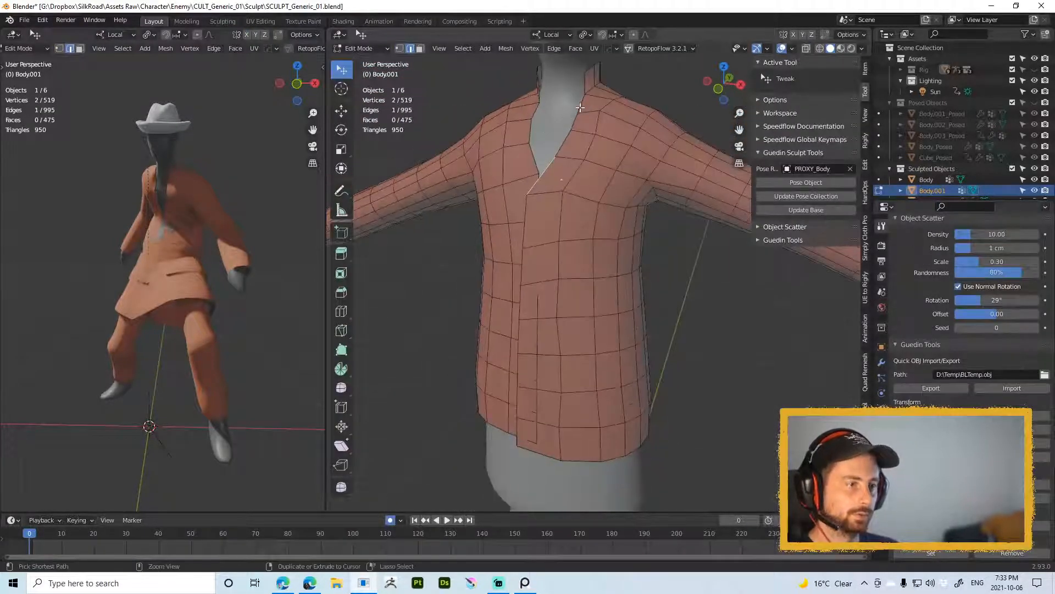
ctrl+click(583, 106)
key(alt+r)
middle_drag(538, 220, 564, 204)
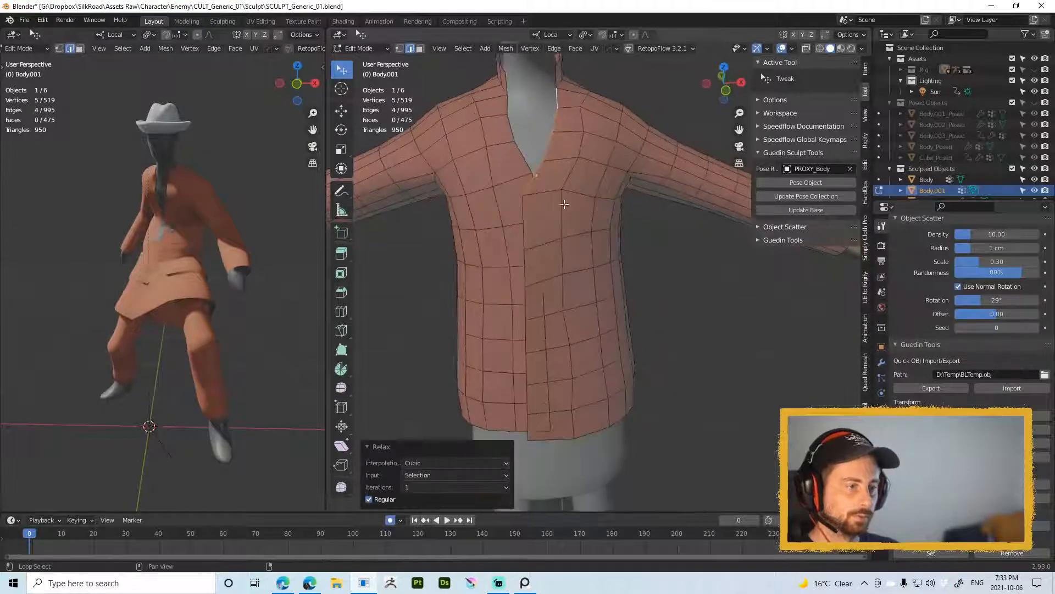
Step: Crease the edges that meet at the overlap's upper corner, just below the point of the V neckline
click(529, 186)
shift+click(538, 194)
shift+click(523, 208)
key(shift+e)
click(709, 340)
click(653, 320)
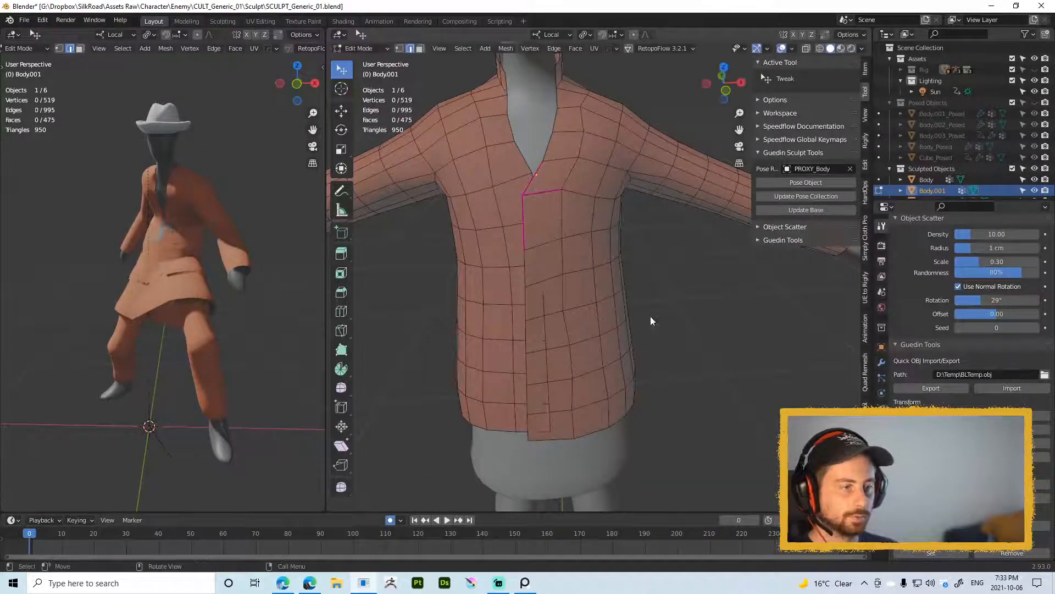
Step: Add subdivision at level 2 to the jacket in Object Mode and inspect the smoothed front down to the hem
key(Tab)
key(ctrl+Tab)
click(587, 237)
key(ctrl+2)
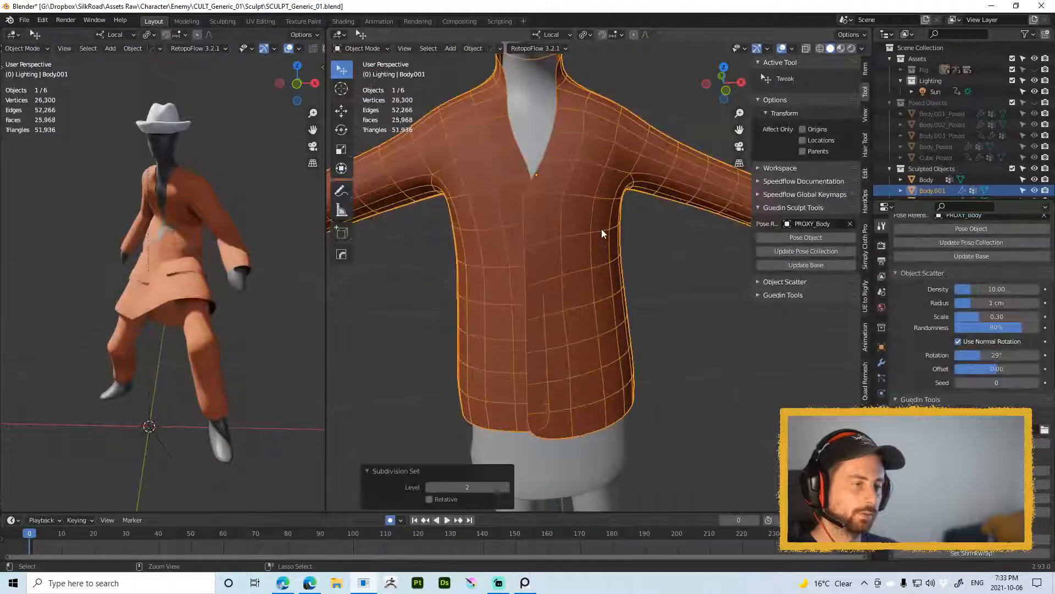
key(alt+a)
scroll(587, 230, down, 1)
shift+middle_drag(569, 196, 578, 249)
middle_drag(578, 250, 573, 238)
shift+middle_drag(581, 324, 586, 177)
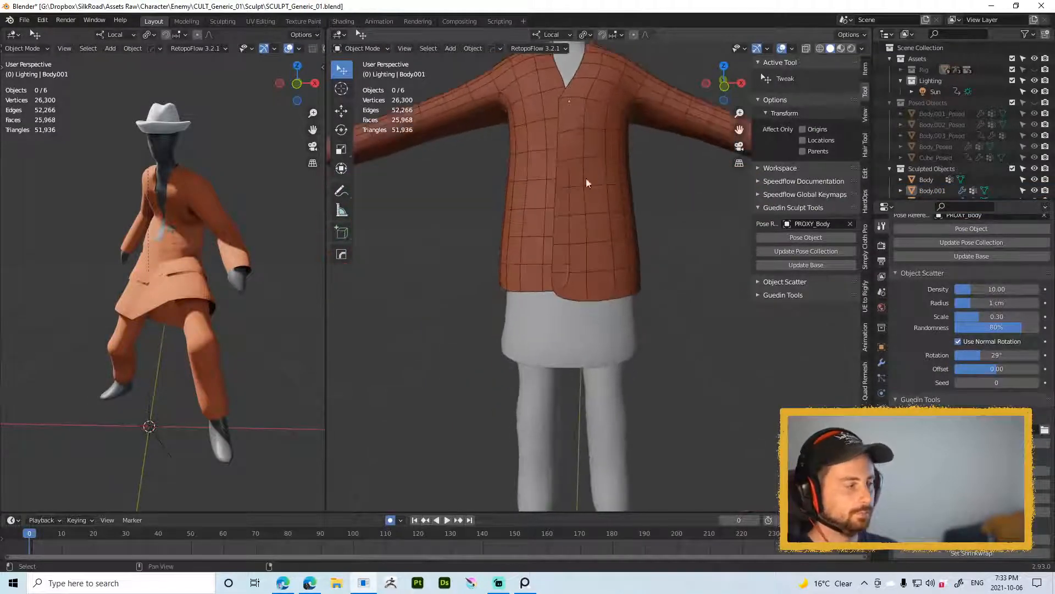
Step: Crease the two edges forming the outer front overlap's lower corner at the jacket hem
key(Tab)
scroll(577, 236, up, 3)
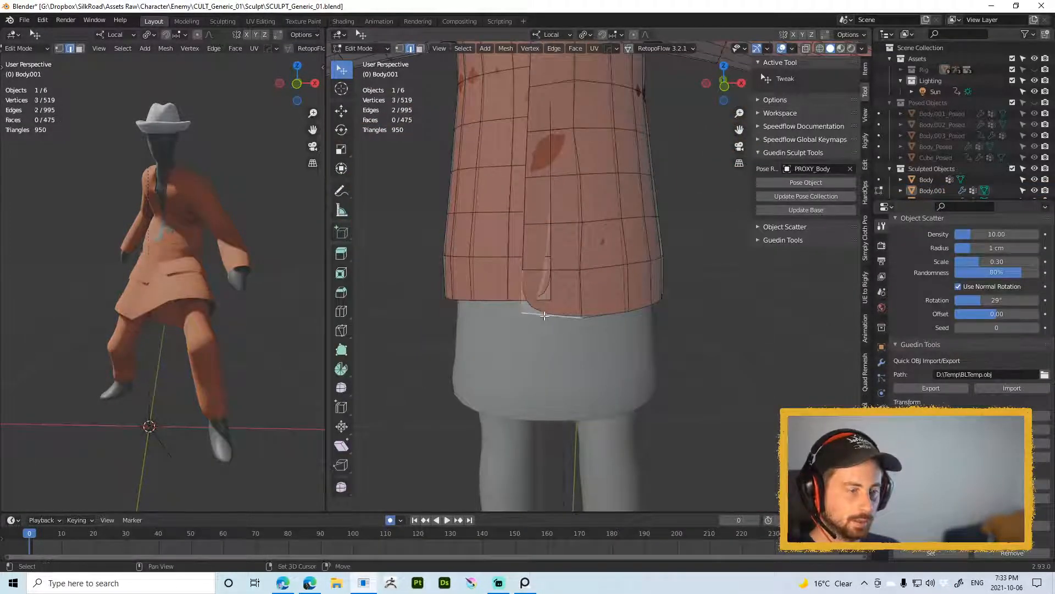
key(shift+e)
click(704, 349)
key(alt+a)
scroll(555, 287, up, 2)
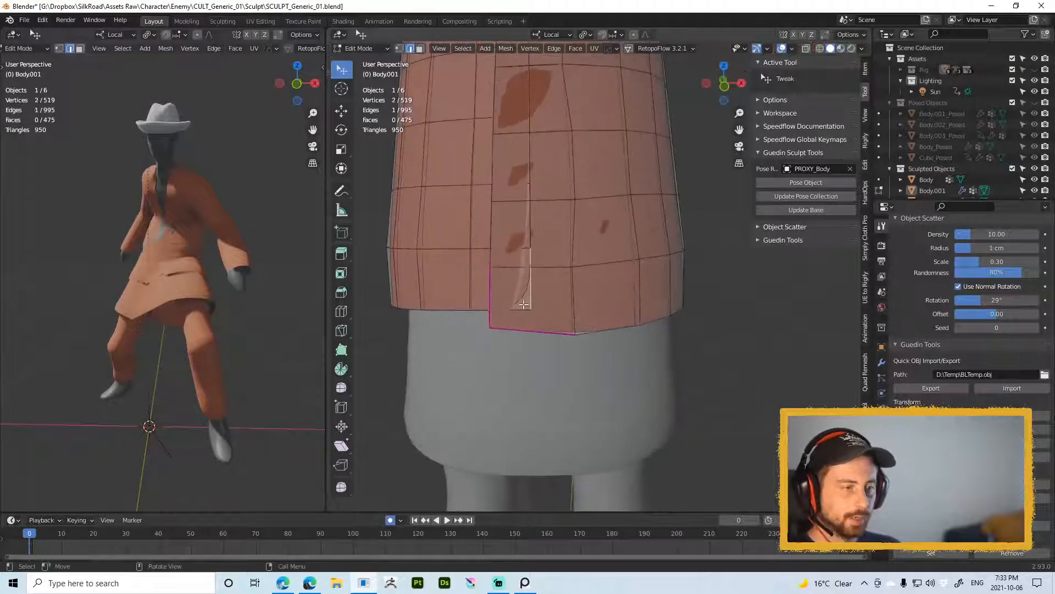
Step: Crease the vertical and hem edges at the lower corner of the hidden inner front panel by 1.000
click(640, 291)
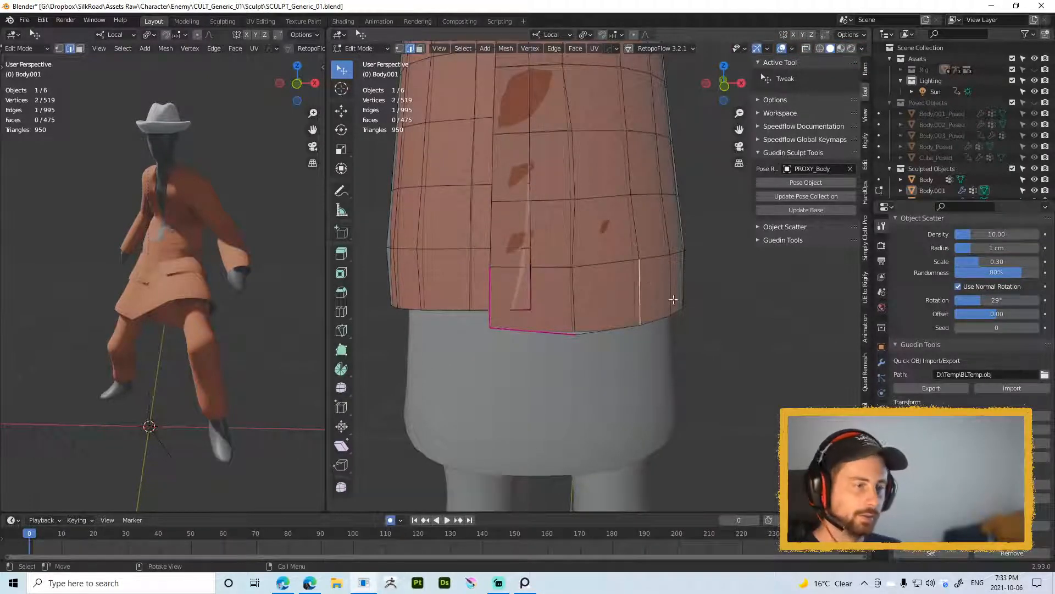
shift+click(520, 304)
key(shift+e)
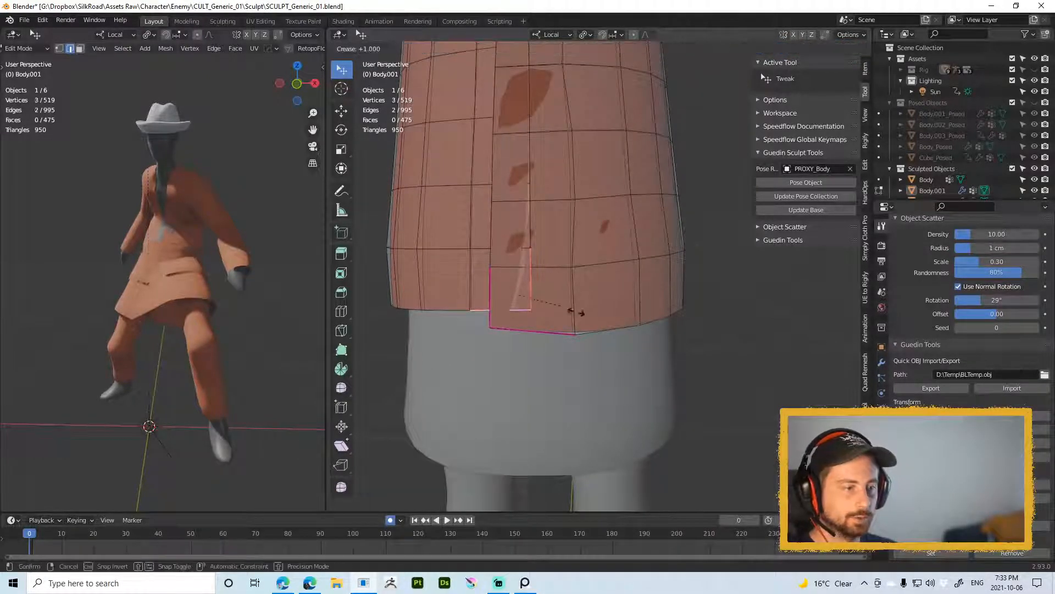
click(638, 328)
key(alt+a)
Step: Fill a new corner face on one side of the collar's front opening and move its new vertex to shape the collar tip
scroll(621, 295, down, 1)
shift+middle_drag(546, 99, 597, 277)
scroll(565, 264, down, 4)
scroll(604, 189, up, 3)
middle_drag(565, 178, 566, 281)
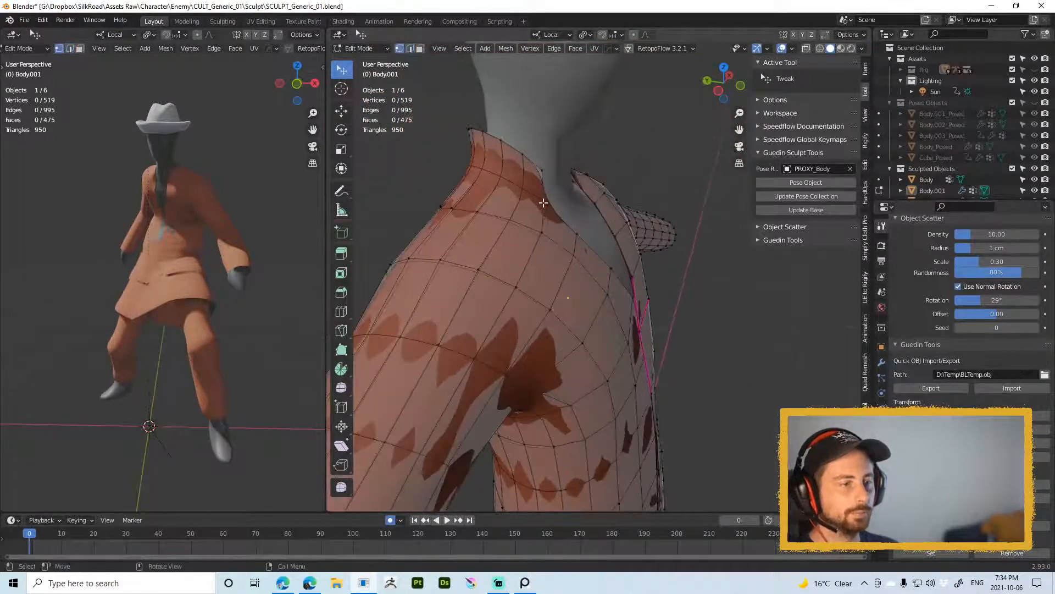
key(f)
click(579, 220)
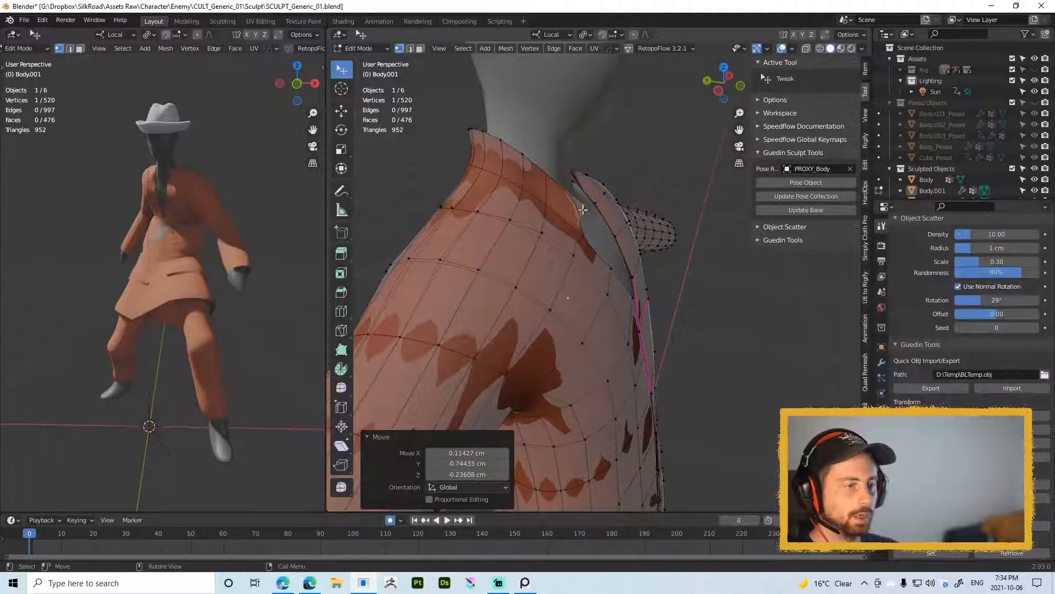
key(g)
click(593, 200)
Step: Fill a matching corner face on the opposite side of the collar opening and position its new vertex
middle_drag(596, 202, 498, 216)
shift+middle_drag(657, 184, 583, 231)
key(f)
click(576, 237)
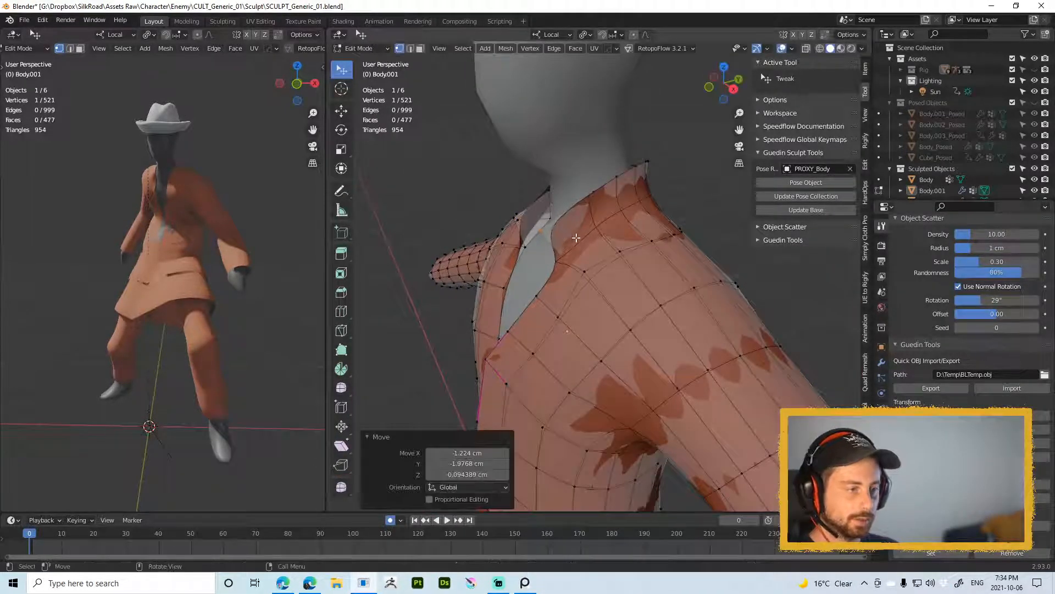
Step: Crease the two outer edges of the newly filled collar corner
key(2)
shift+click(548, 235)
key(shift+e)
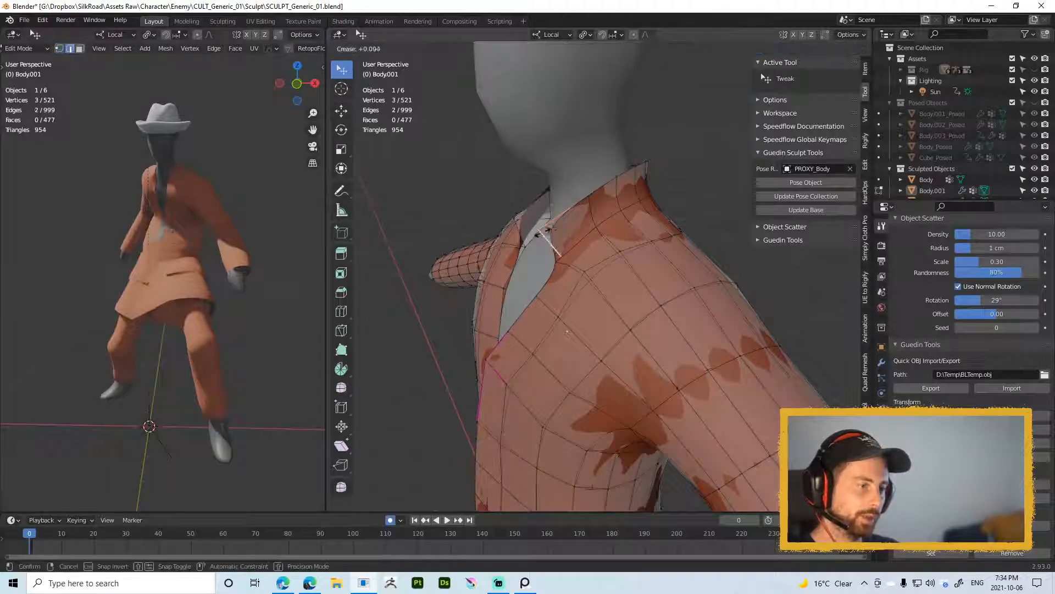
Step: Crease the front edges on one side of the jacket collar with a factor of 1
click(714, 286)
shift+click(719, 287)
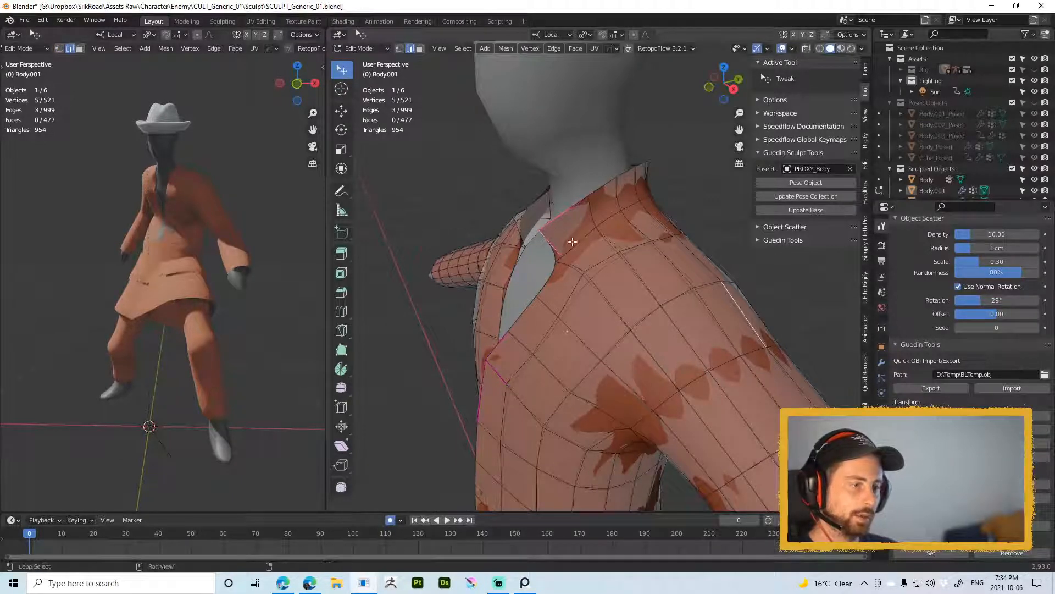
key(shift+e)
click(690, 267)
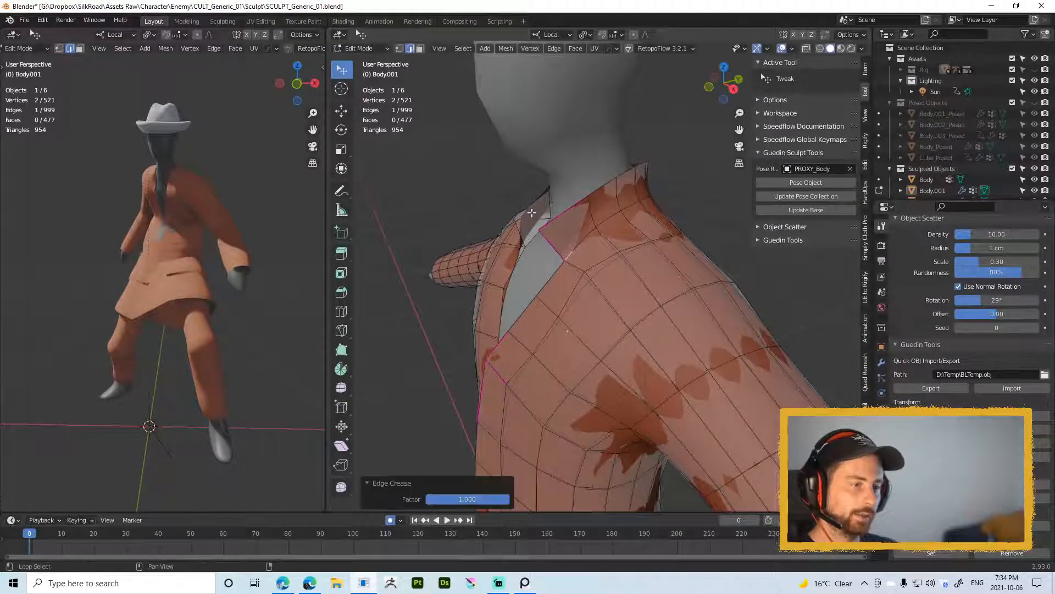
Step: Crease the collar edges on the opposite side of the jacket neckline with a factor of 1
middle_drag(690, 267, 668, 214)
click(550, 209)
shift+click(554, 234)
key(shift+e)
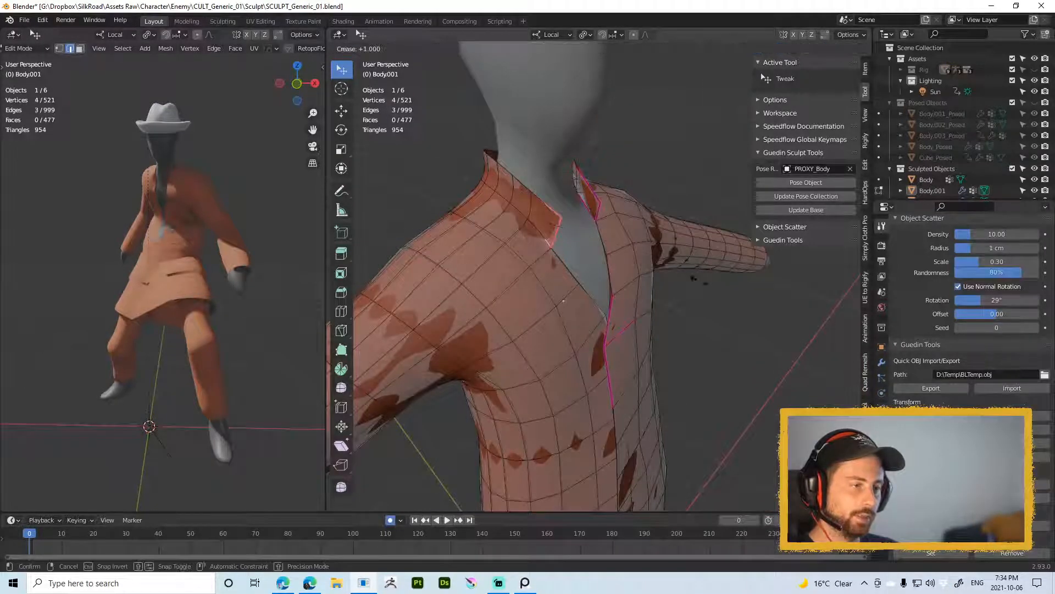
click(546, 227)
key(alt+a)
key(shift+e)
click(641, 269)
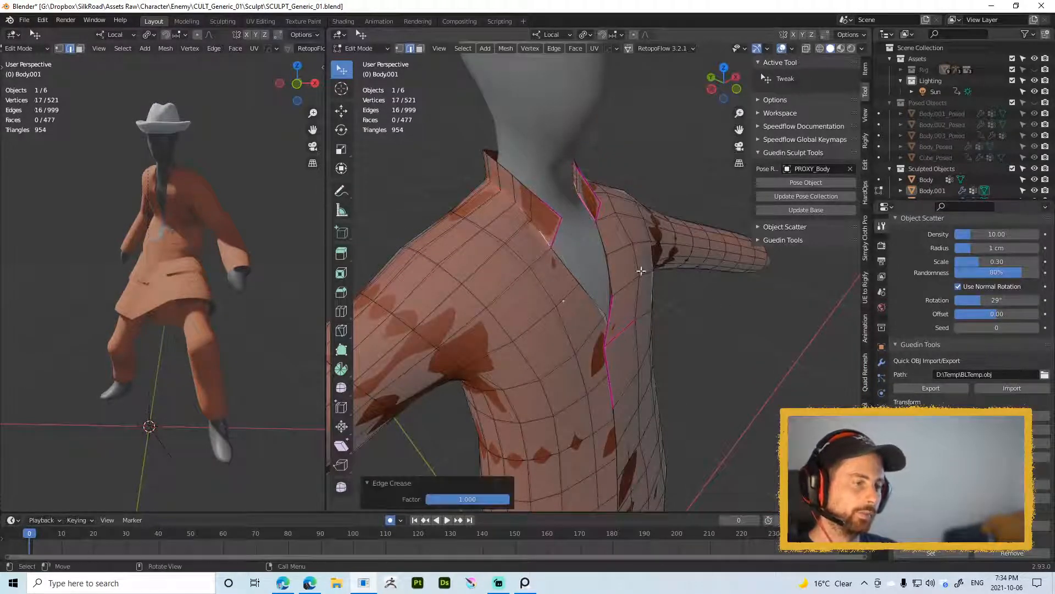
drag(641, 269, 624, 278)
key(alt+a)
middle_drag(573, 267, 542, 238)
key(ctrl+z)
key(ctrl+z)
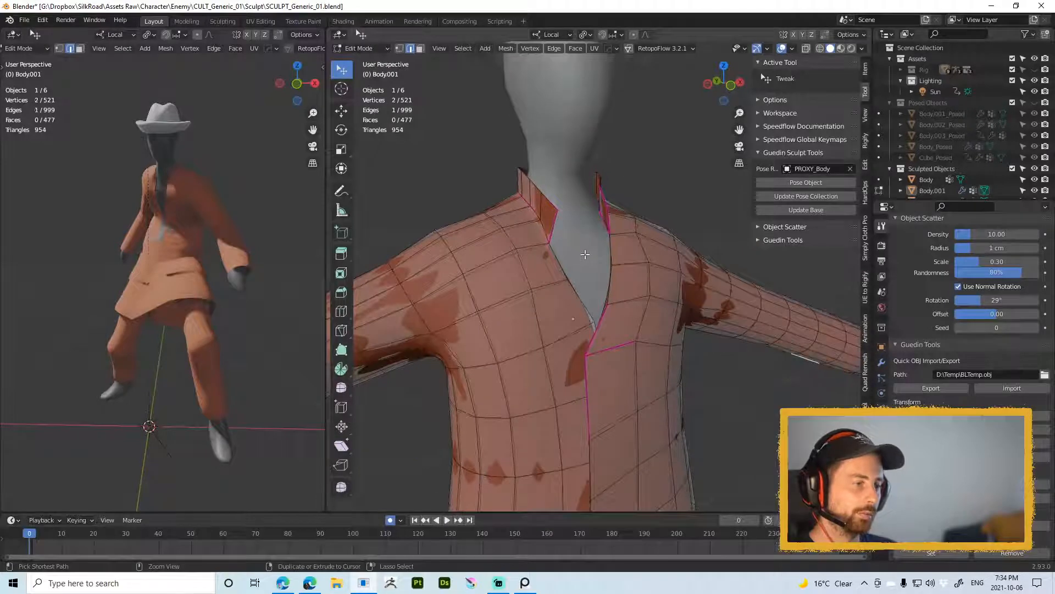
shift+middle_drag(513, 205, 563, 268)
key(alt+a)
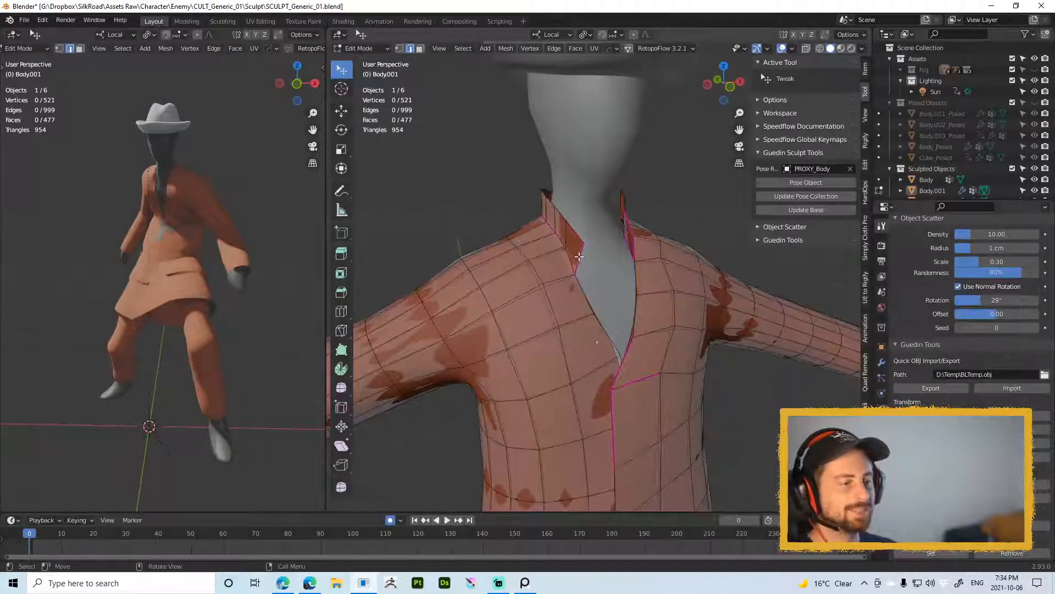
Step: Switch the jacket to Sculpt Mode, reduce the Grab brush radius to 56 px, and display the jacket's modifier settings
key(ctrl+Tab)
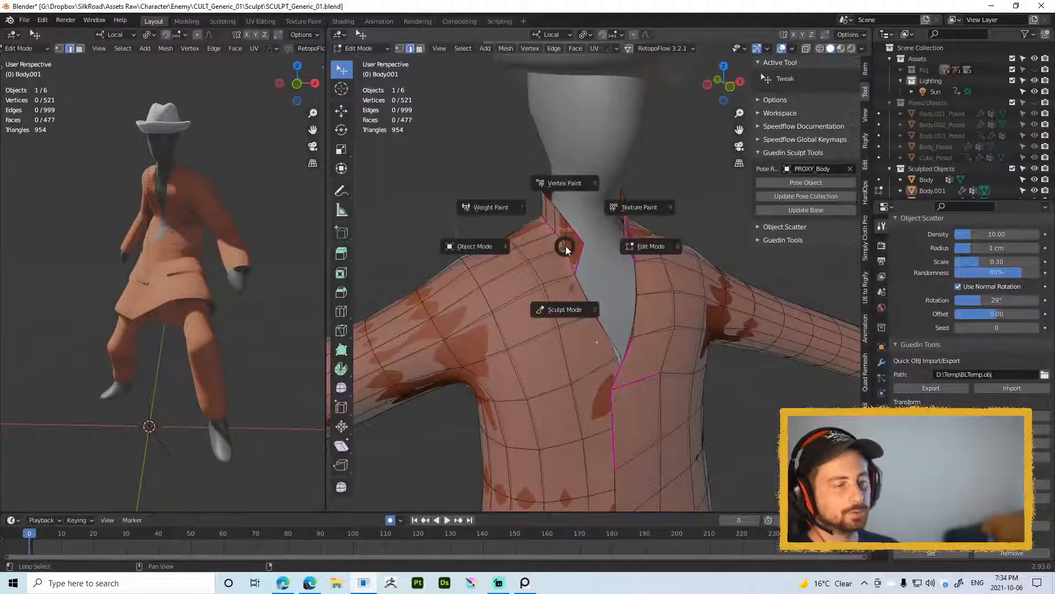
click(561, 304)
mouse_move(581, 251)
middle_down()
mouse_move(531, 242)
mouse_move(596, 256)
mouse_move(595, 244)
middle_up()
key(bracketleft)
key(bracketleft)
key(bracketleft)
key(bracketleft)
key(bracketleft)
key(bracketleft)
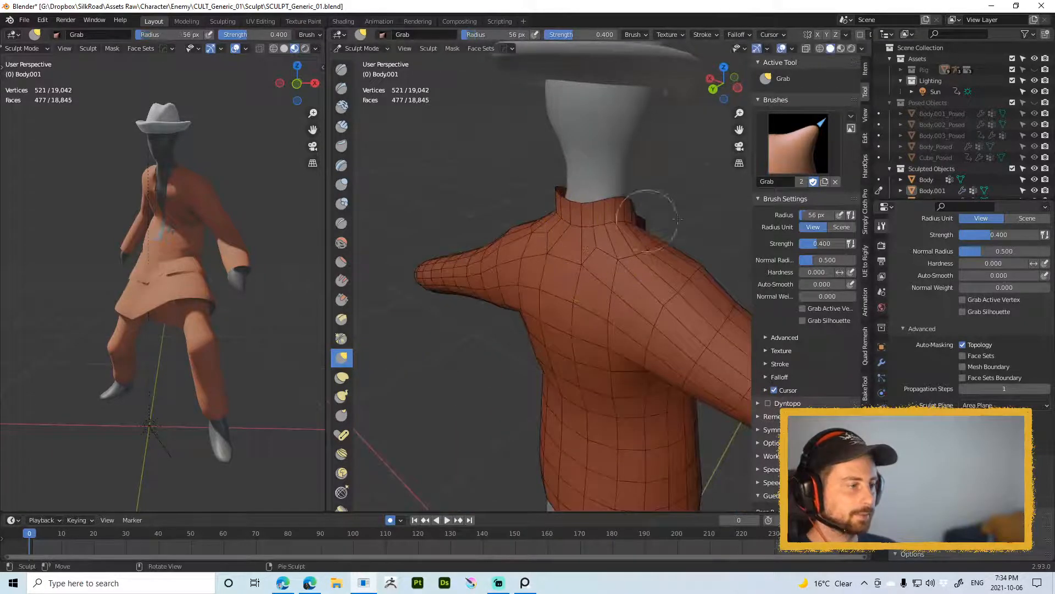
click(846, 352)
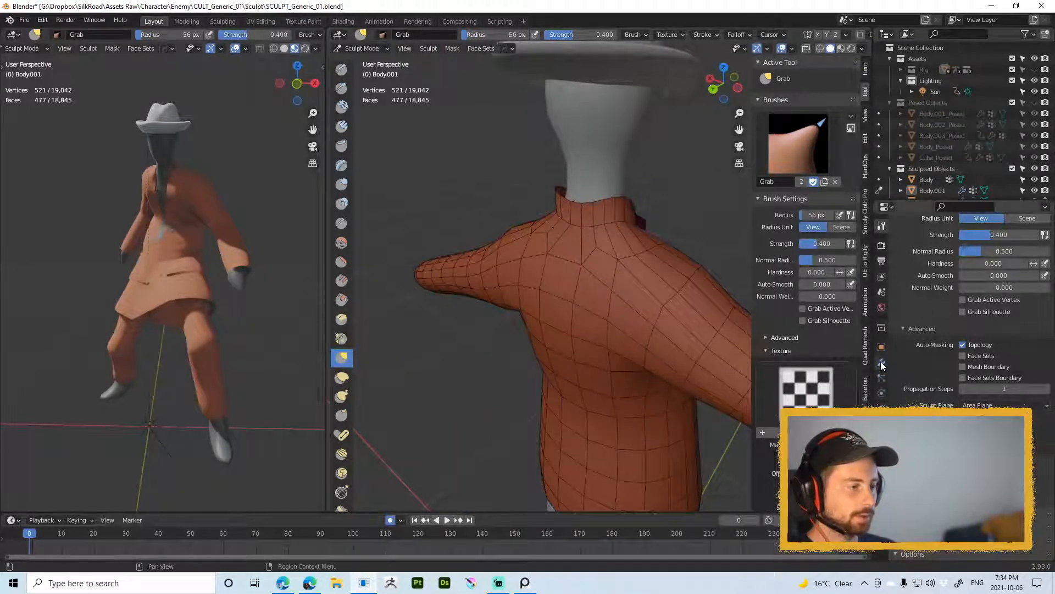
click(881, 364)
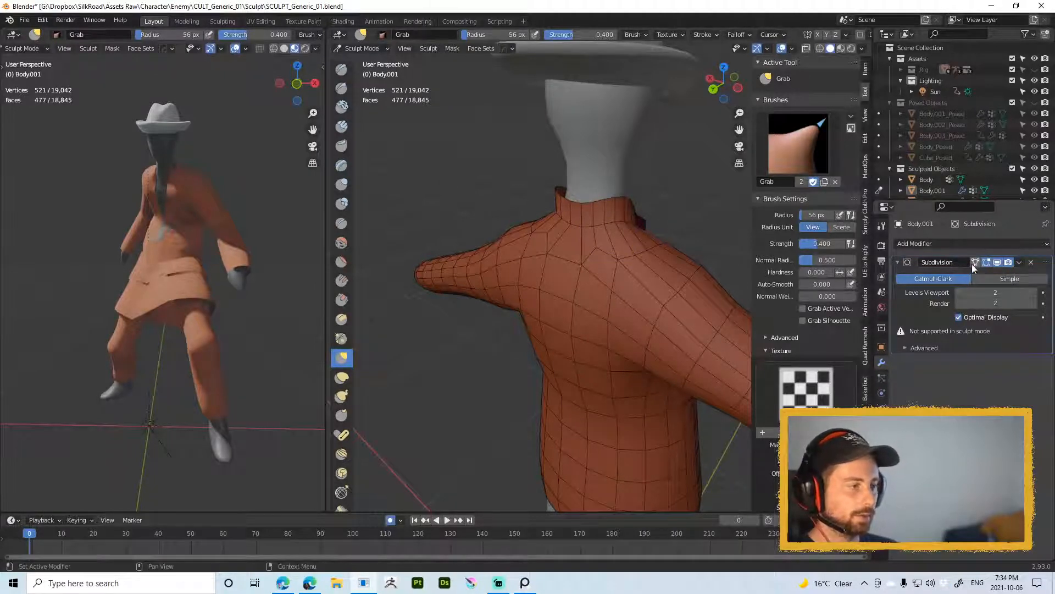
Step: Enable X-axis mirroring and reshape the back of the collar with the Grab brush, using radii of 80 and 67 px
mouse_move(601, 229)
shift+middle_down()
mouse_move(597, 275)
mouse_move(583, 269)
shift+middle_up()
key(f)
click(602, 272)
click(818, 34)
key(f)
click(598, 271)
key(f)
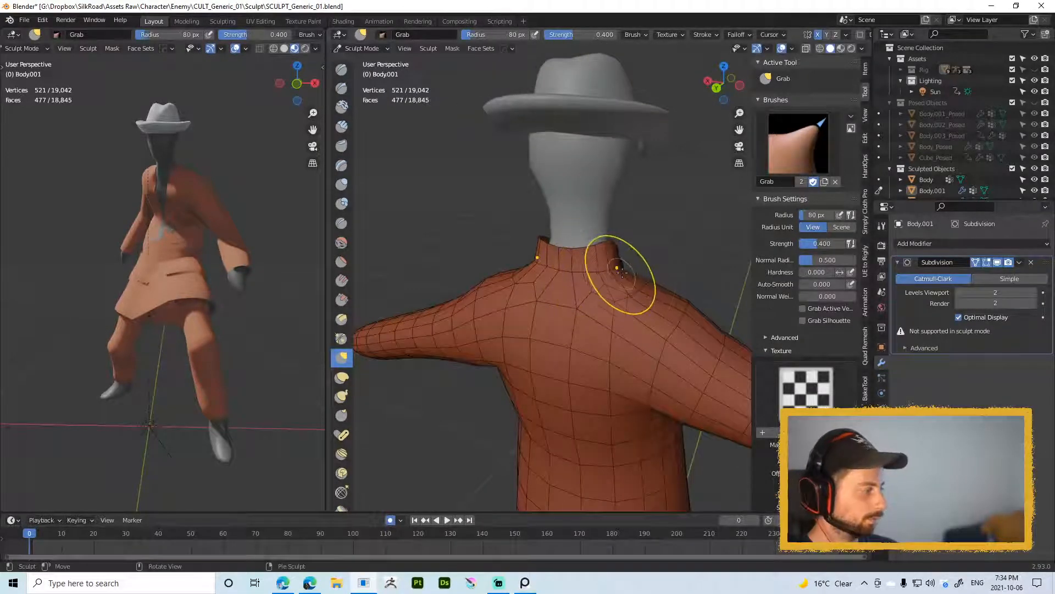
click(580, 268)
key(f)
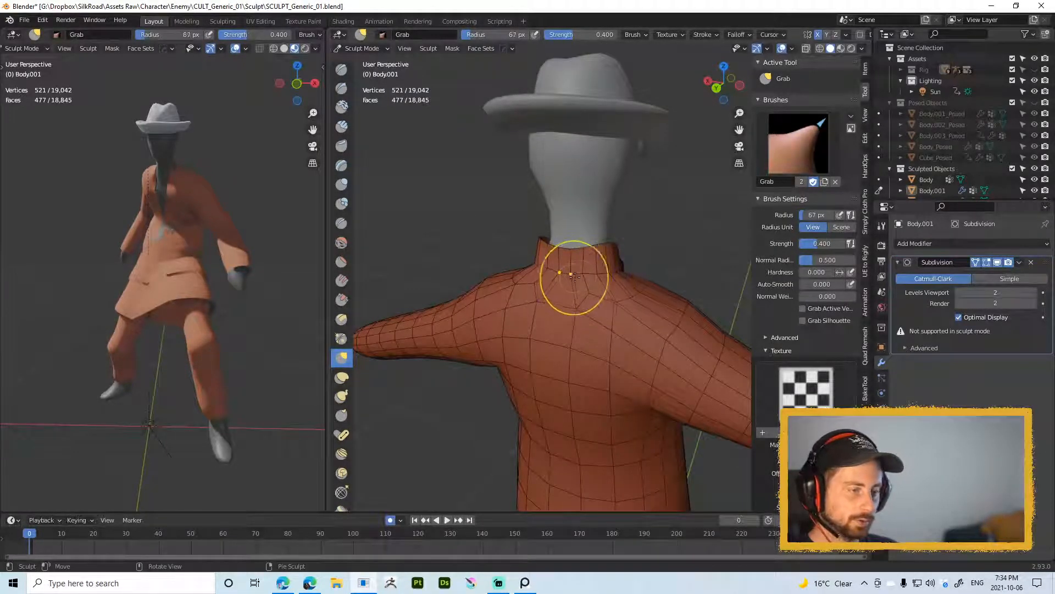
click(596, 275)
Step: Refine the collar's back and sides with the Grab brush, reducing its radius to 52 px, and return to Object Mode
middle_drag(586, 285, 544, 284)
key(f)
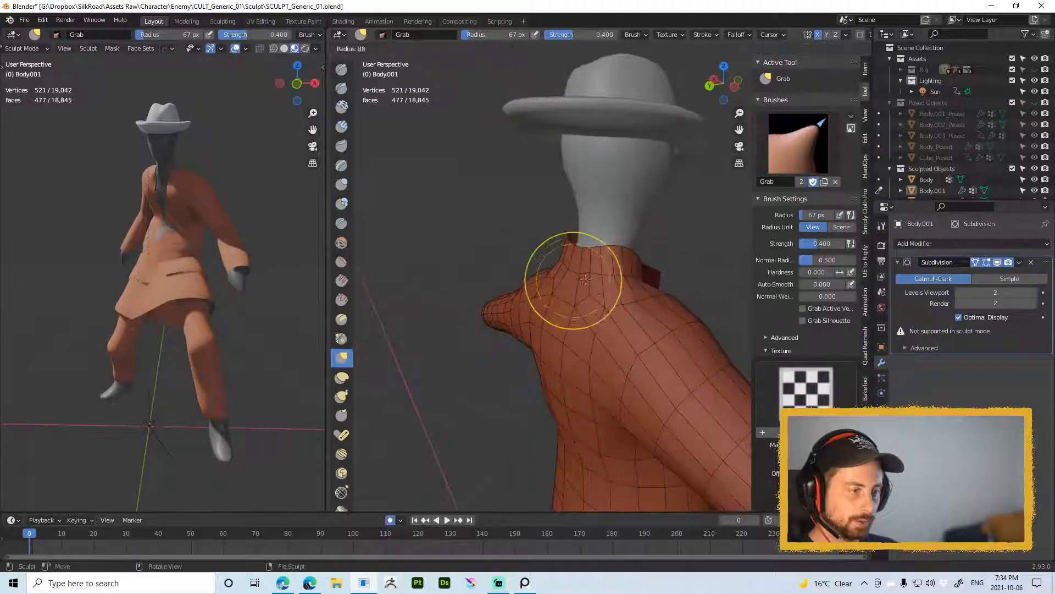
click(616, 280)
key(f)
click(630, 287)
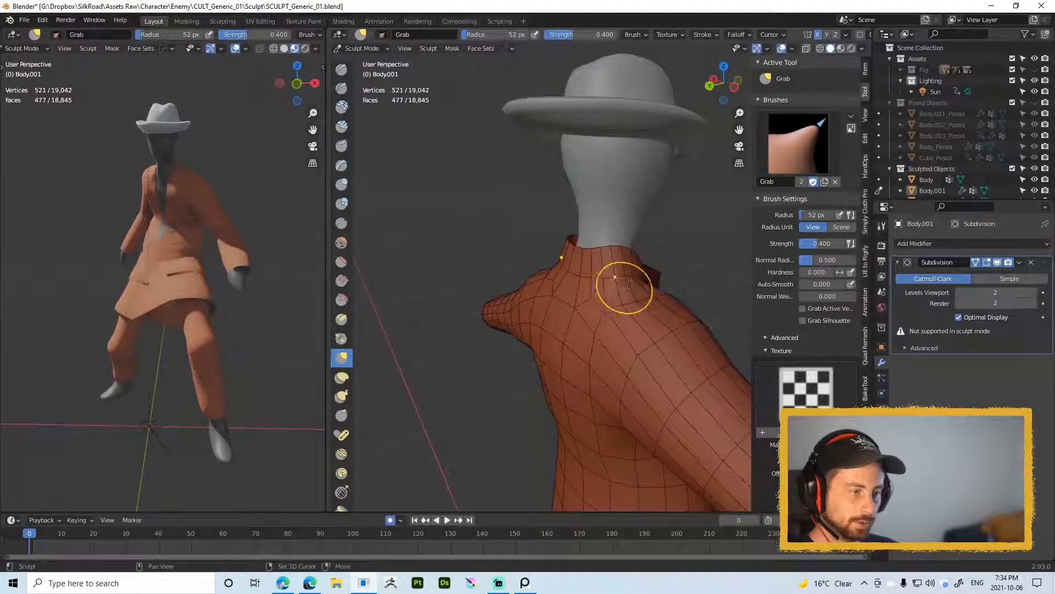
mouse_move(619, 286)
middle_down()
mouse_move(588, 278)
mouse_move(608, 260)
mouse_move(654, 273)
mouse_move(523, 275)
middle_up()
key(f)
click(610, 259)
key(Tab)
scroll(615, 286, down, 2)
key(Tab)
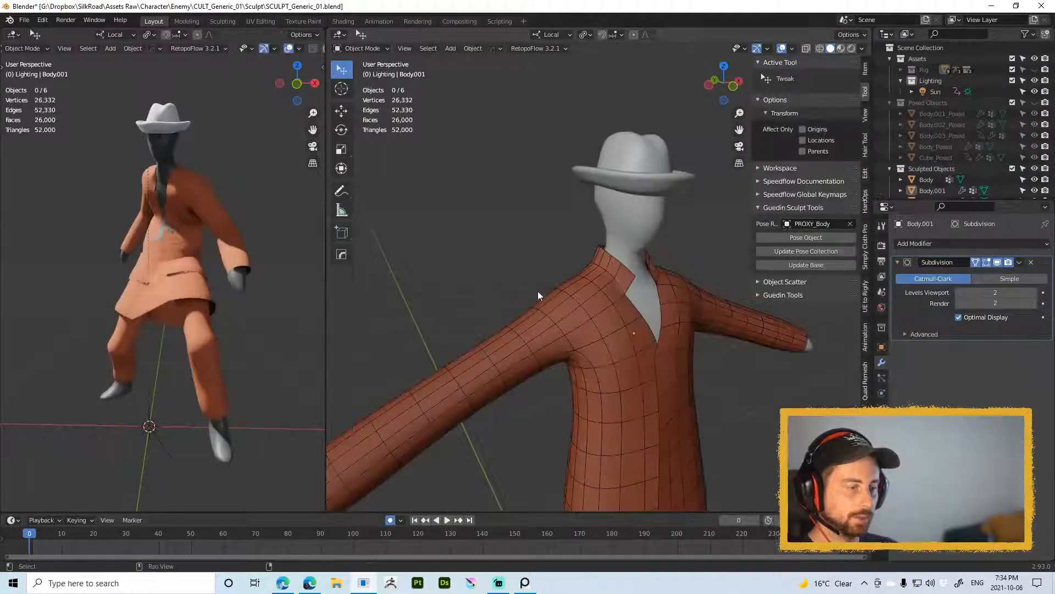
Step: Enter Edit Mode on the jacket and pull the collar points on the character's left side outward
middle_drag(615, 275, 631, 256)
key(Tab)
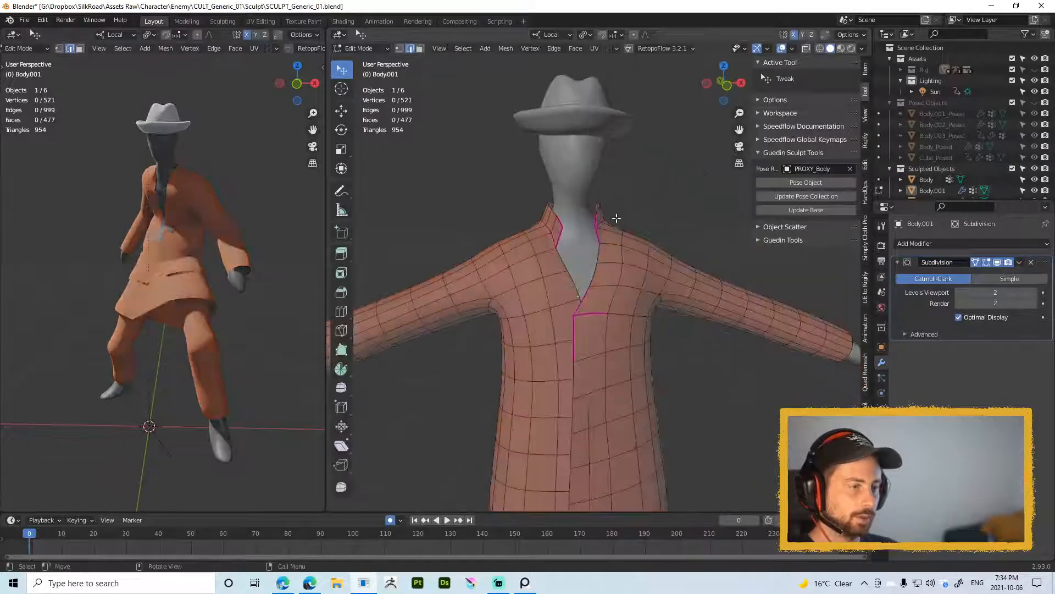
scroll(617, 310, up, 2)
drag(594, 200, 614, 203)
drag(596, 180, 607, 182)
middle_drag(607, 182, 613, 216)
drag(608, 152, 620, 176)
Step: Pull the collar vertices on the character's right side outward and down to open the collar
drag(551, 205, 517, 225)
drag(533, 185, 522, 183)
middle_drag(522, 184, 518, 159)
drag(526, 161, 515, 162)
drag(520, 152, 507, 182)
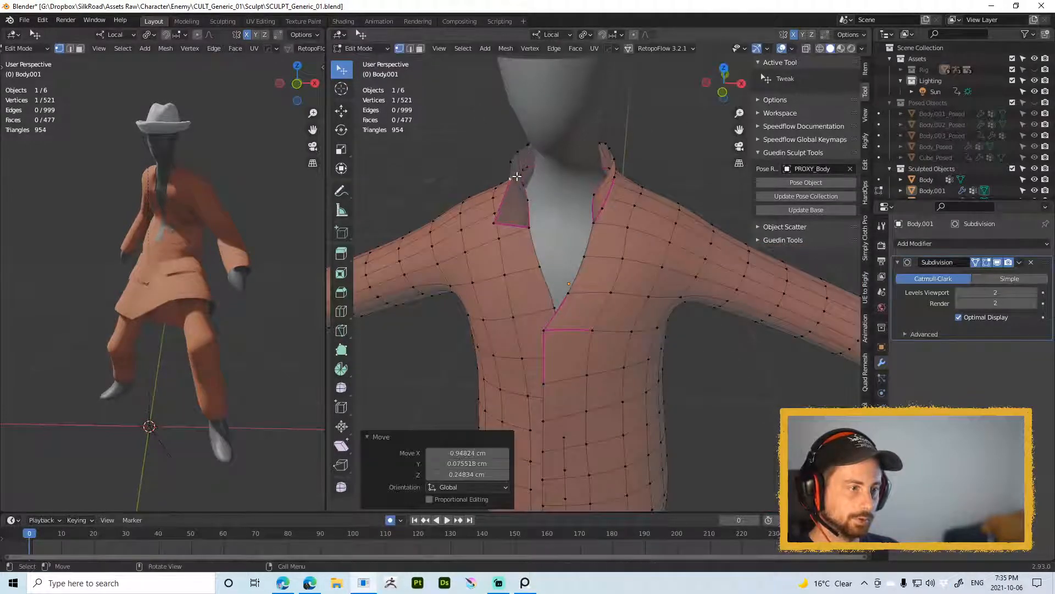
Step: Lower the collar's front corner vertex on the character's left side about 2.25 cm and adjust the neighbouring inner collar vertex
alt+click(511, 174)
key(ctrl+shift+r)
middle_drag(567, 192, 612, 195)
drag(614, 199, 623, 213)
middle_drag(620, 213, 595, 216)
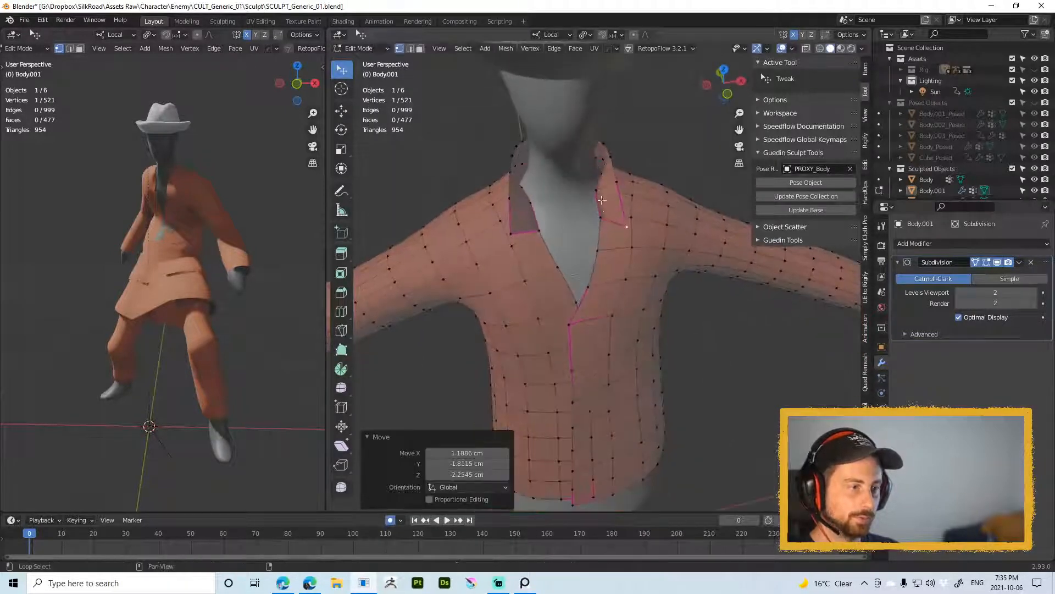
drag(601, 195, 610, 171)
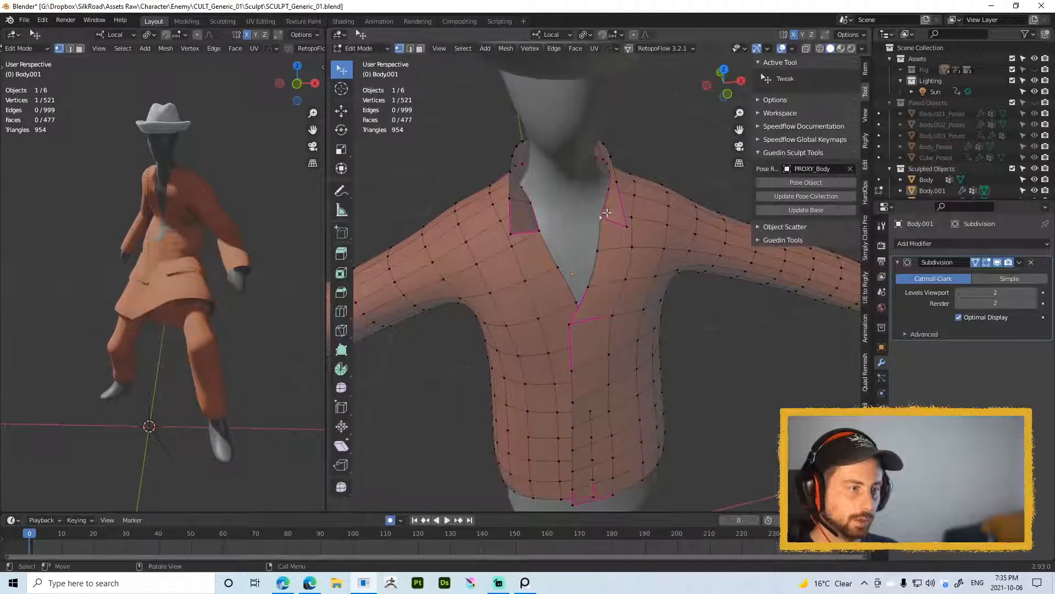
ctrl+click(604, 160)
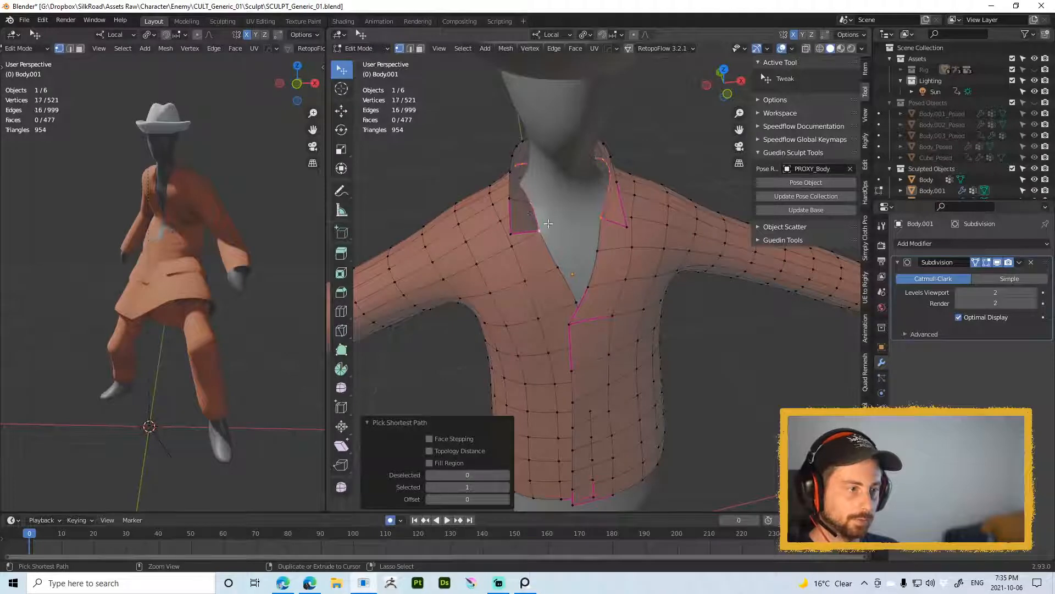
key(alt+r)
key(alt+a)
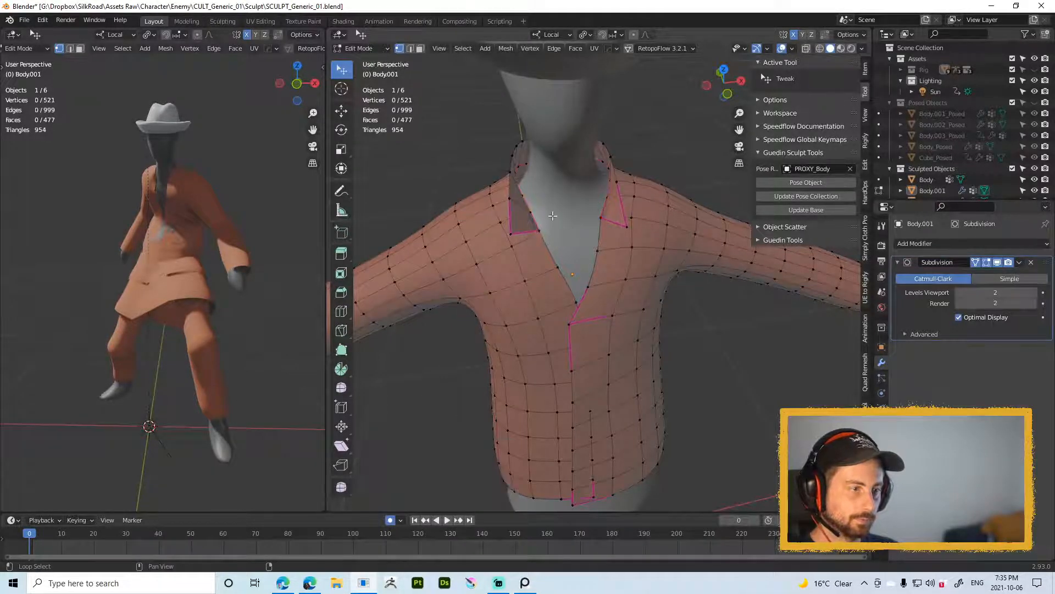
Step: Return to Object Mode and turn off the wireframe display on the jacket
middle_drag(554, 216, 580, 213)
key(Tab)
key(alt+a)
scroll(561, 222, down, 1)
scroll(581, 213, down, 2)
scroll(581, 213, down, 2)
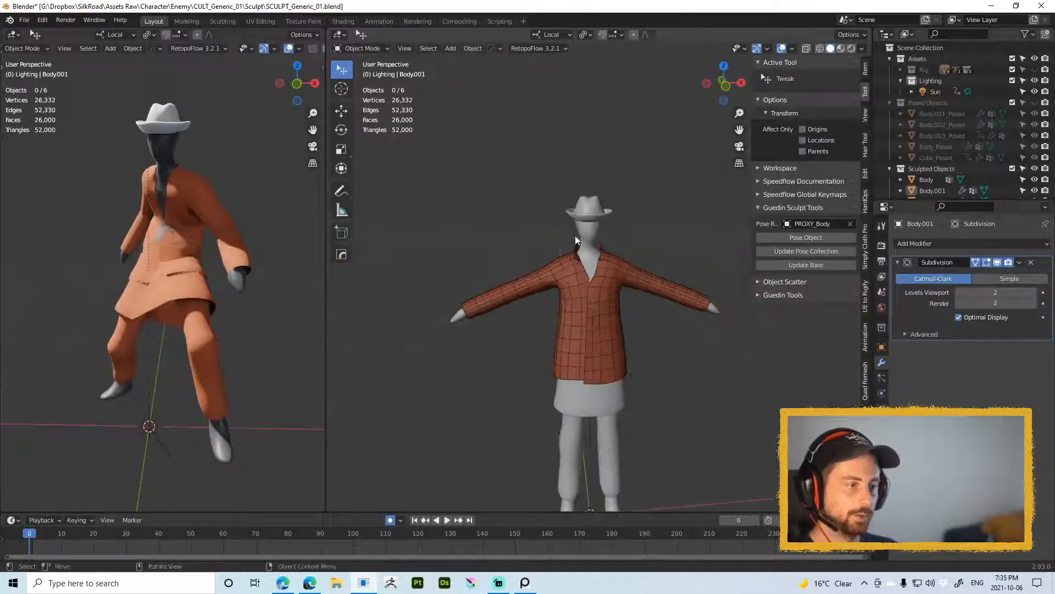
click(608, 269)
key(shift+w)
key(alt+a)
Step: Select the jacket and run Pose Object on it with PROXY_Body as the pose reference
click(613, 268)
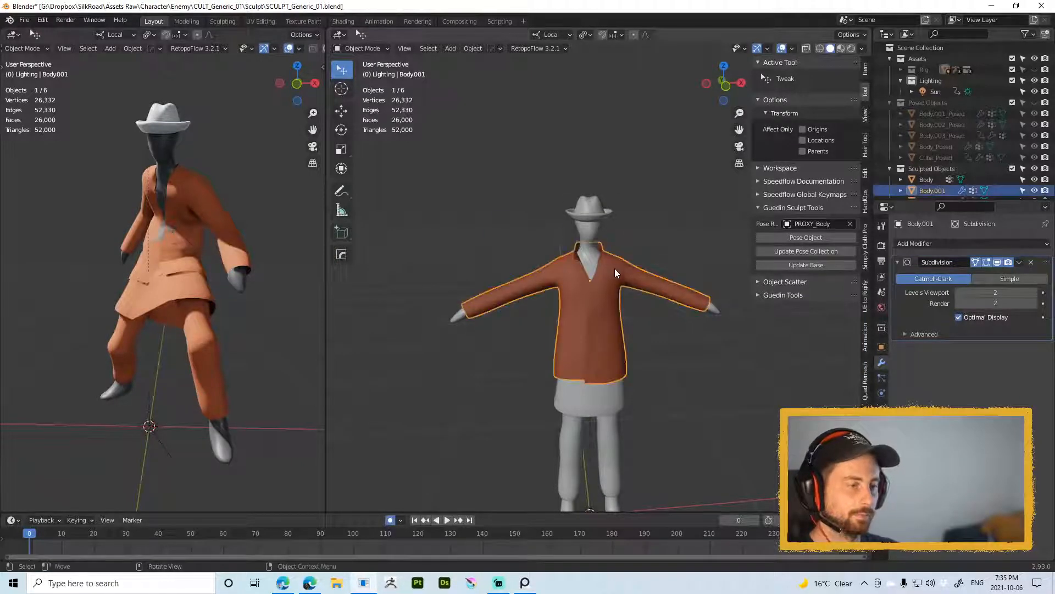
click(802, 237)
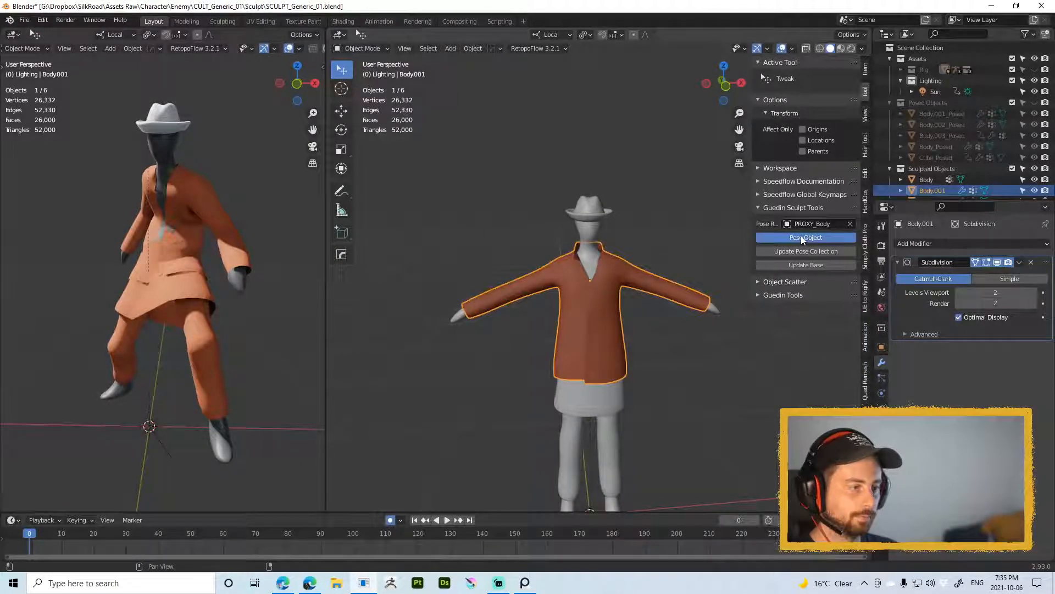
right_click(588, 200)
click(592, 200)
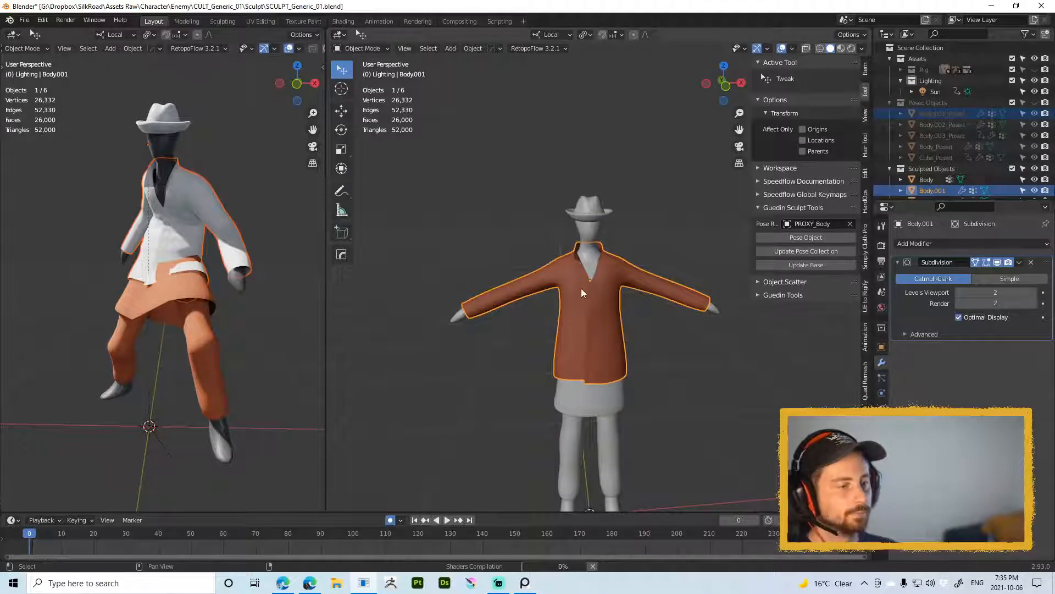
Step: Examine the collar and front of the jacket on both the posed and the unposed character
scroll(618, 216, up, 2)
shift+middle_drag(613, 209, 620, 159)
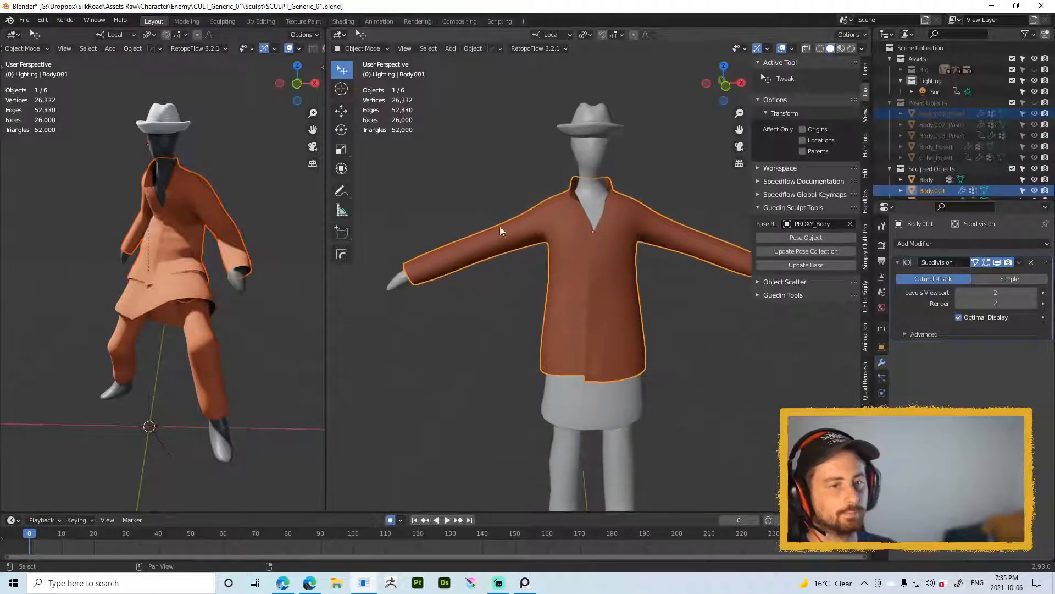
middle_drag(260, 244, 259, 267)
scroll(266, 231, down, 3)
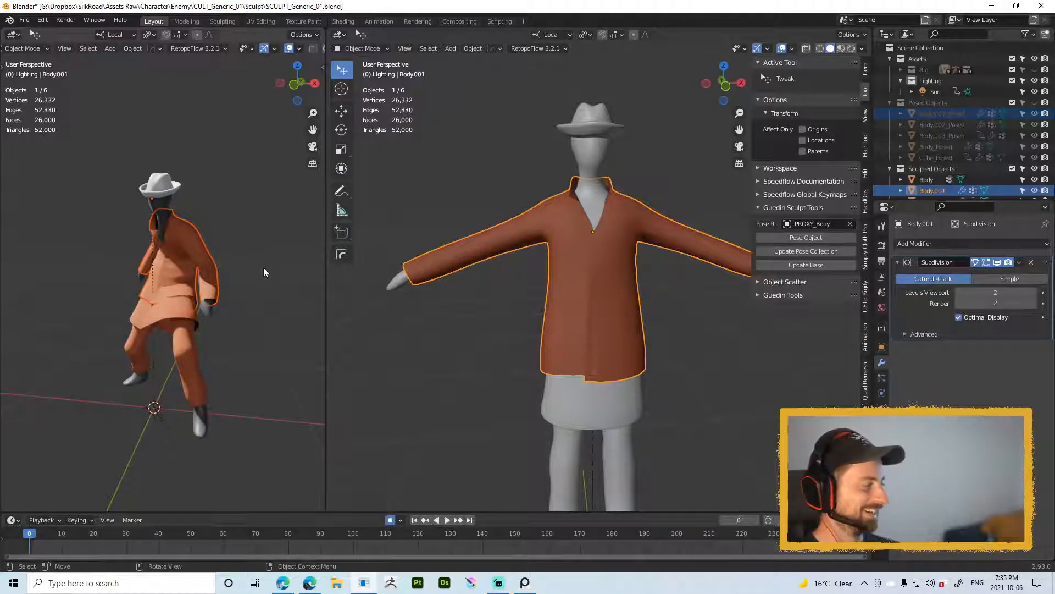
mouse_move(513, 186)
shift+middle_down()
mouse_move(494, 172)
mouse_move(530, 188)
mouse_move(523, 196)
shift+middle_up()
shift+middle_drag(556, 140, 527, 189)
scroll(525, 264, up, 2)
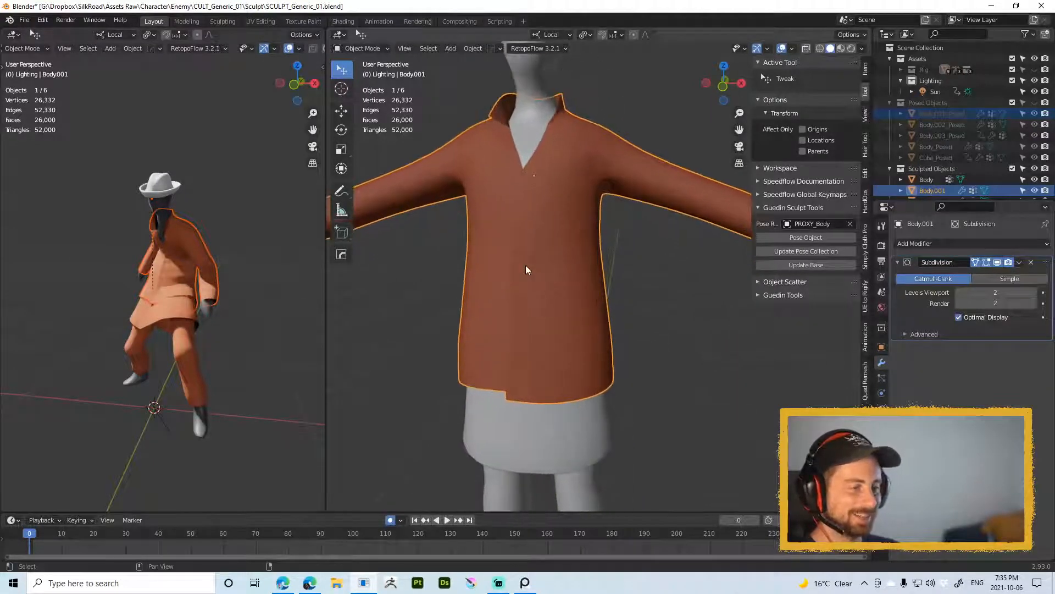
shift+middle_drag(525, 265, 569, 226)
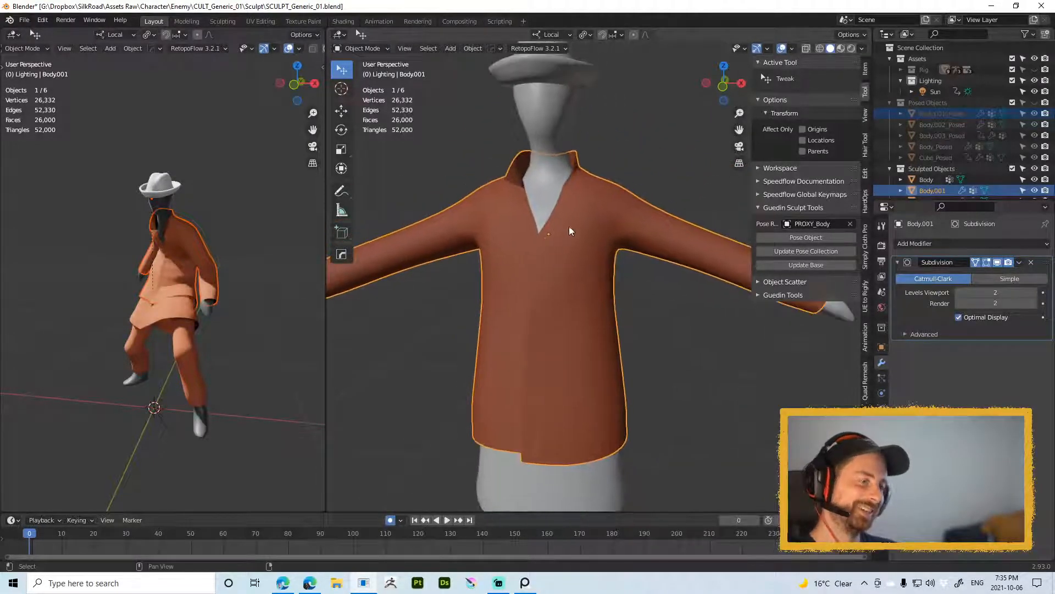
Step: Edit the jacket and push the column of vertices beneath the front overlap inward with Shrink/Fatten
click(583, 212)
click(585, 208)
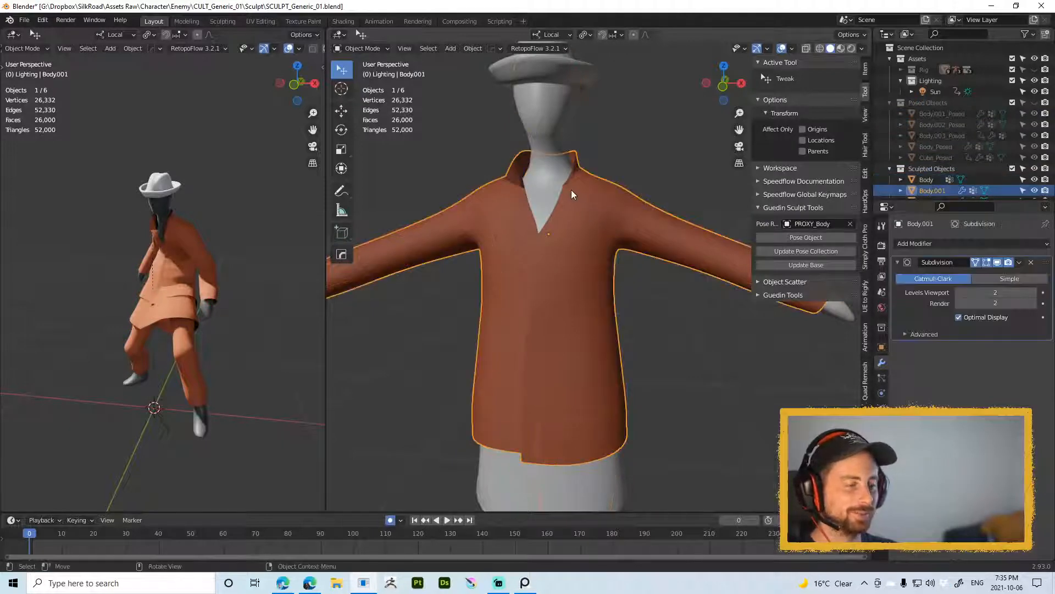
key(Tab)
ctrl+middle_drag(550, 380, 563, 237)
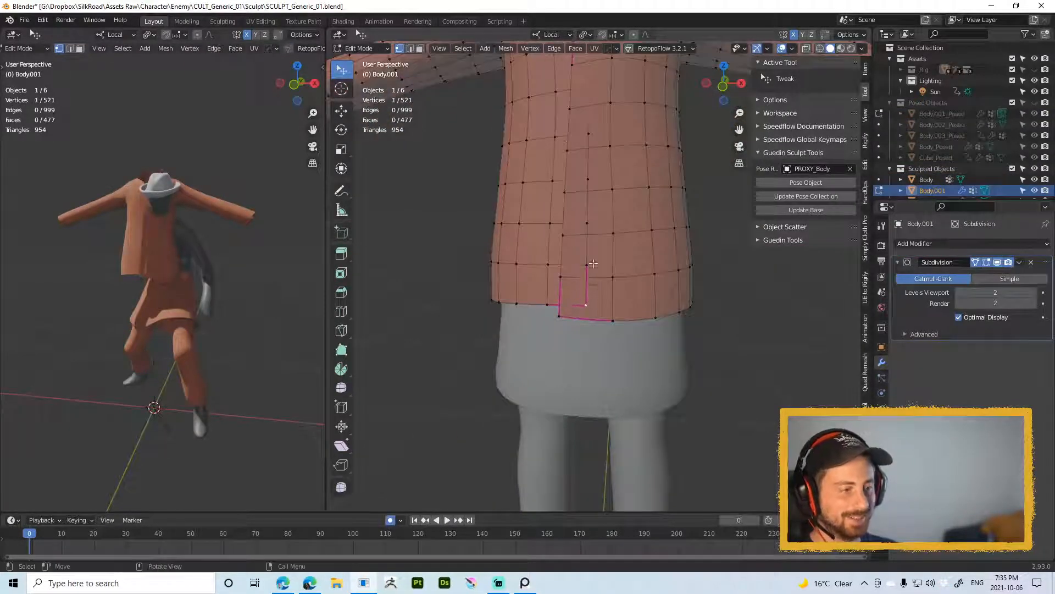
shift+middle_drag(595, 151, 568, 221)
ctrl+click(589, 197)
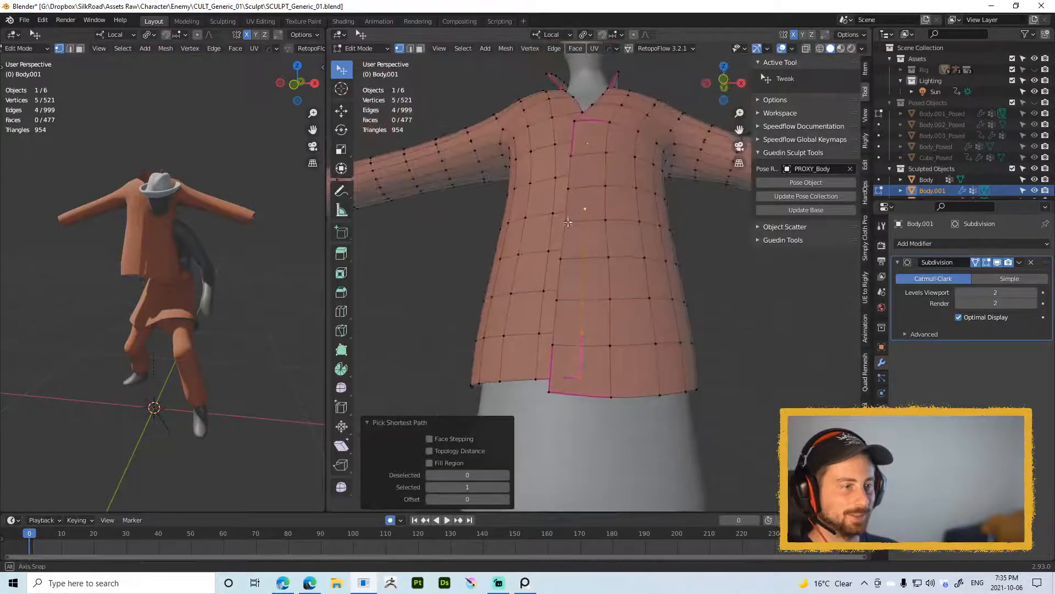
key(alt+s)
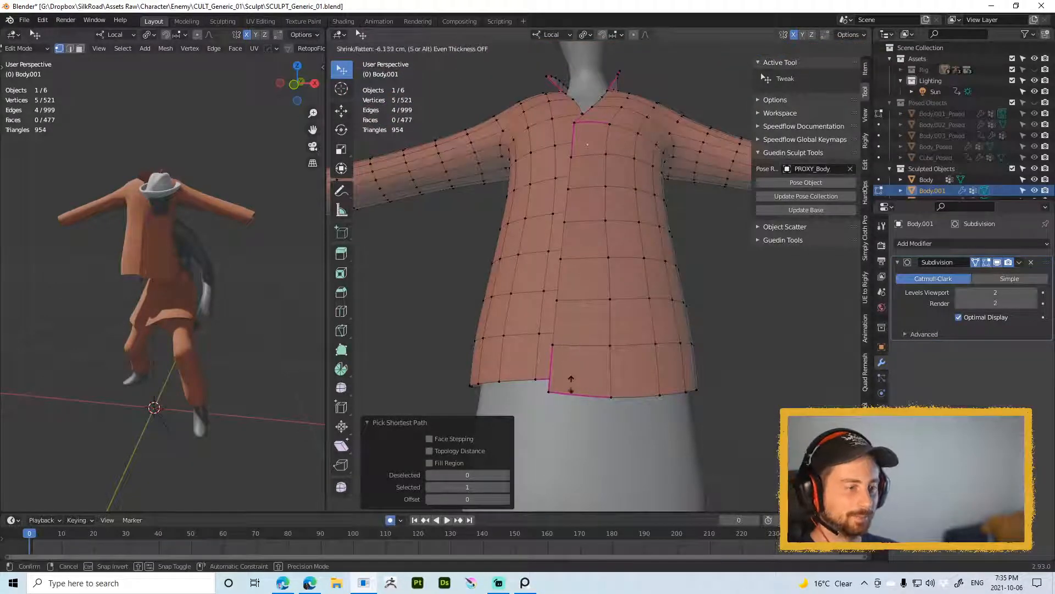
click(571, 391)
Step: Finish editing the front overlap and return to Object Mode with the jacket selected
shift+middle_drag(601, 310, 604, 236)
click(581, 238)
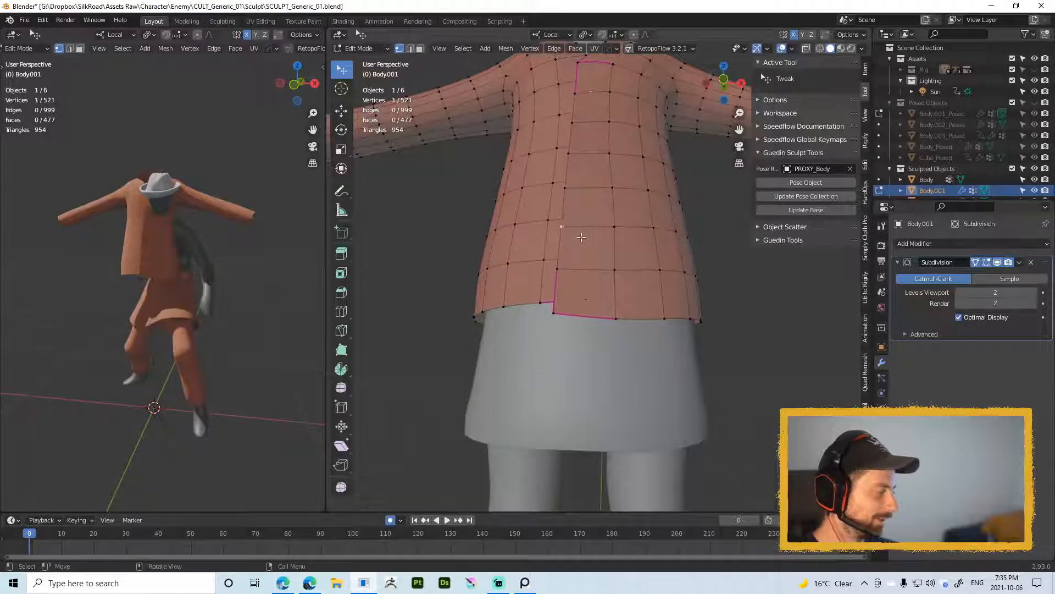
shift+middle_drag(596, 174, 592, 292)
scroll(580, 247, down, 3)
key(Tab)
click(582, 232)
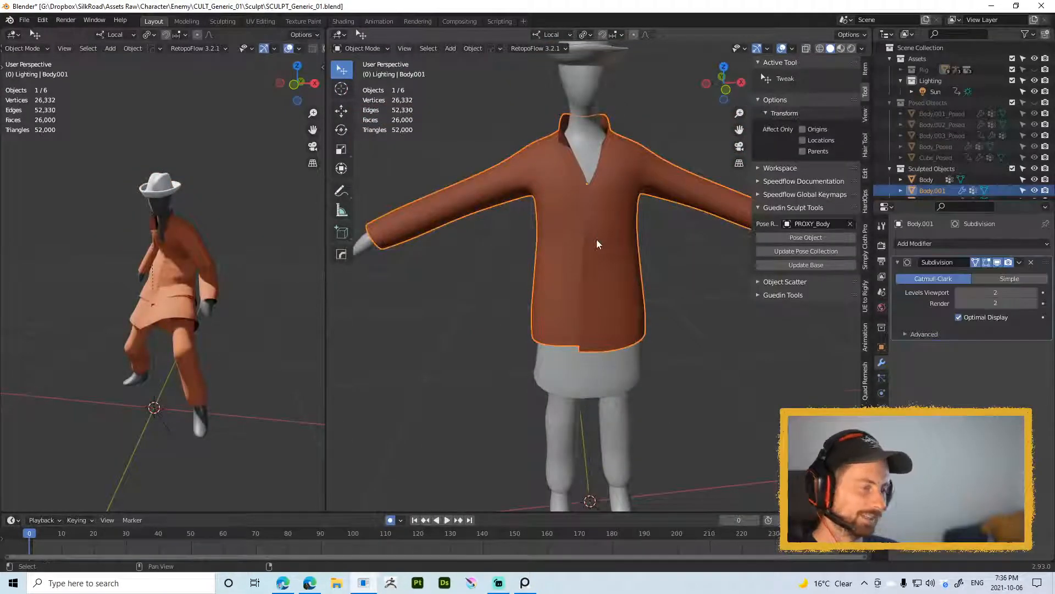
Step: Examine the jacket's mesh and the skirt piece beneath it on both the posed and unposed character
middle_drag(596, 239, 588, 167)
key(Tab)
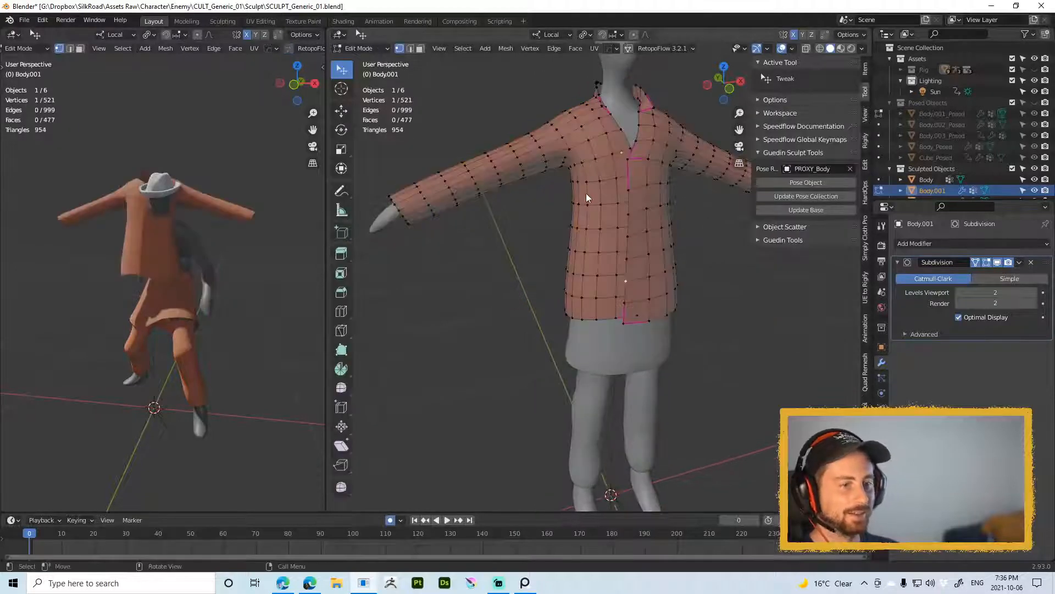
key(Tab)
middle_drag(236, 271, 566, 222)
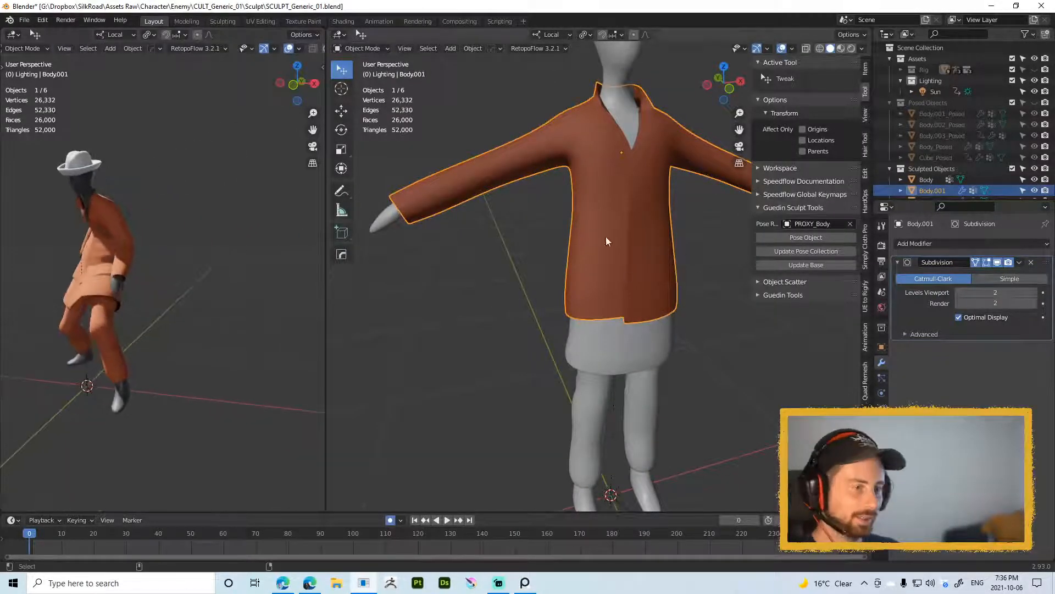
click(621, 335)
shift+middle_drag(621, 335, 538, 201)
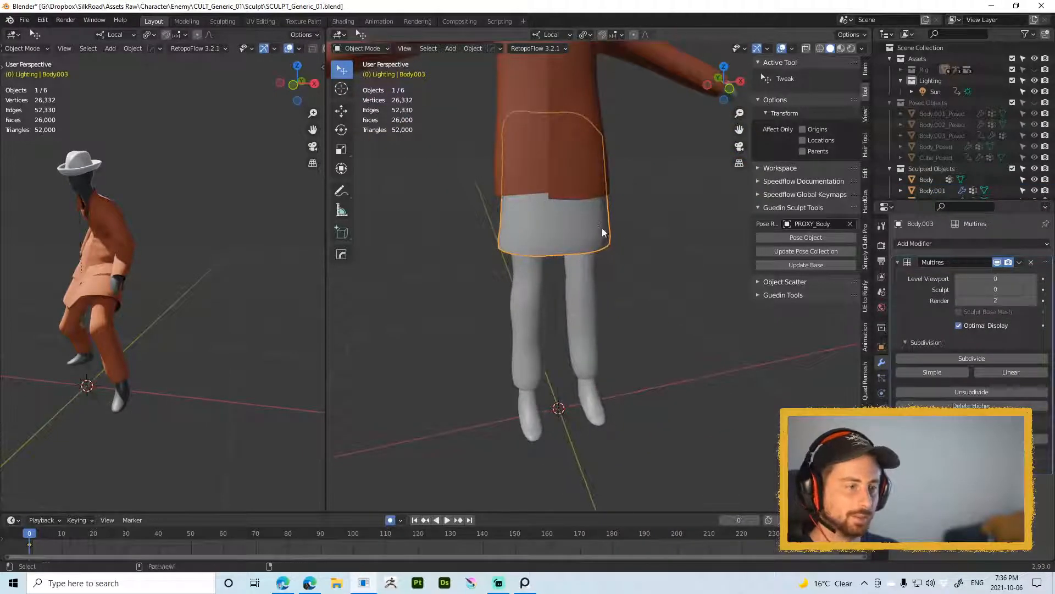
key(Tab)
key(Tab)
scroll(578, 259, up, 3)
middle_drag(579, 260, 584, 182)
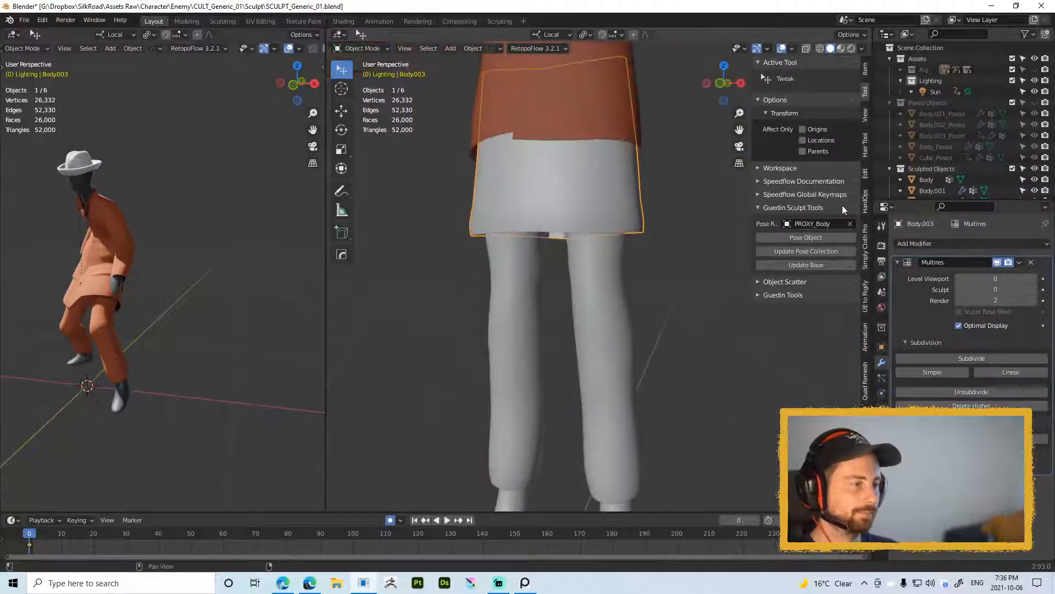
Step: Set the Quad Remesher quad count to 100 with the trousers selected, and try to remesh them
click(864, 375)
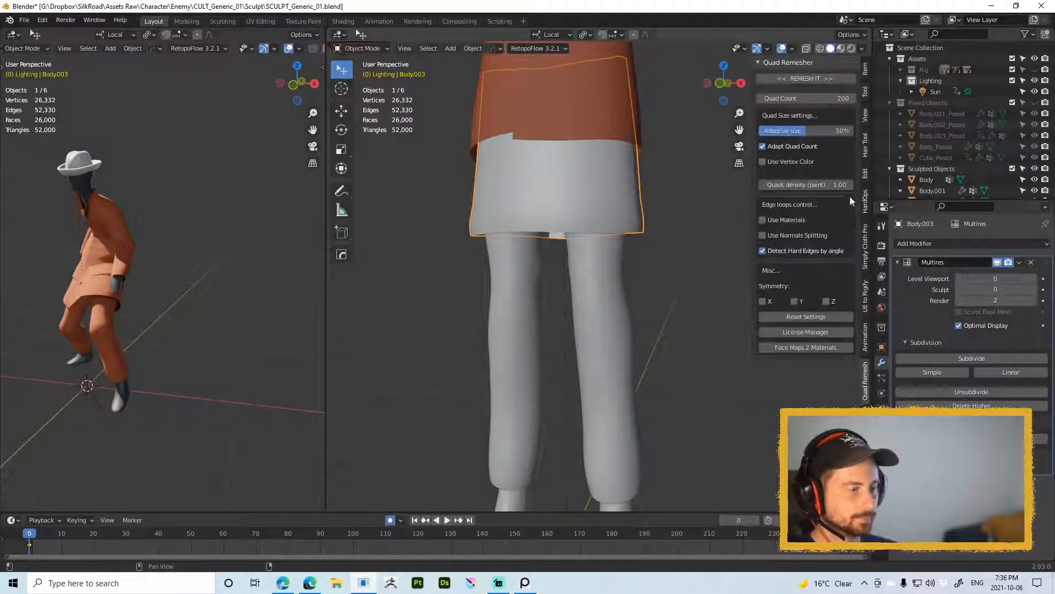
click(609, 247)
click(798, 184)
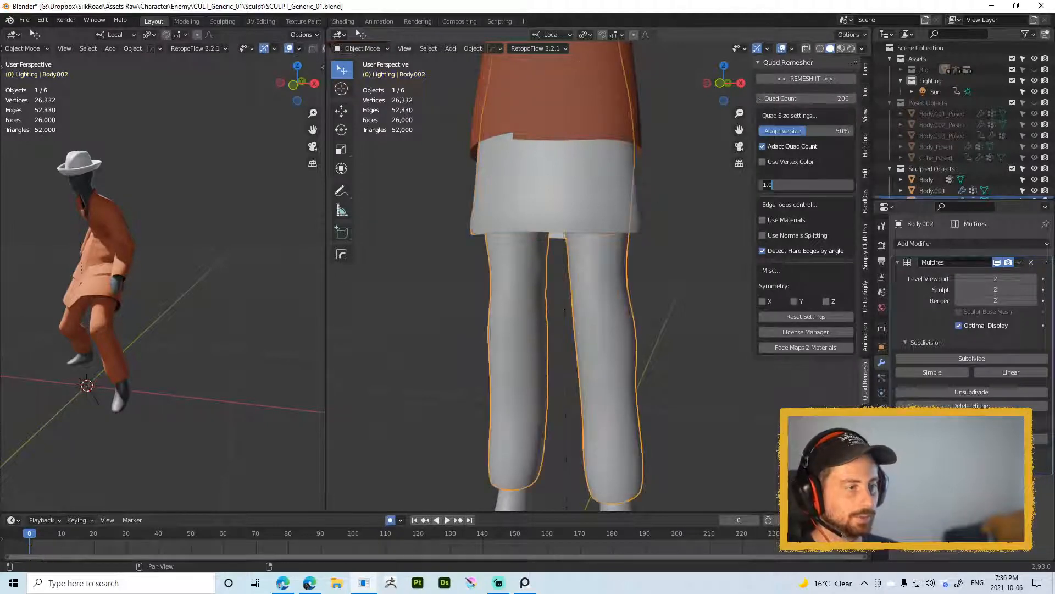
click(824, 99)
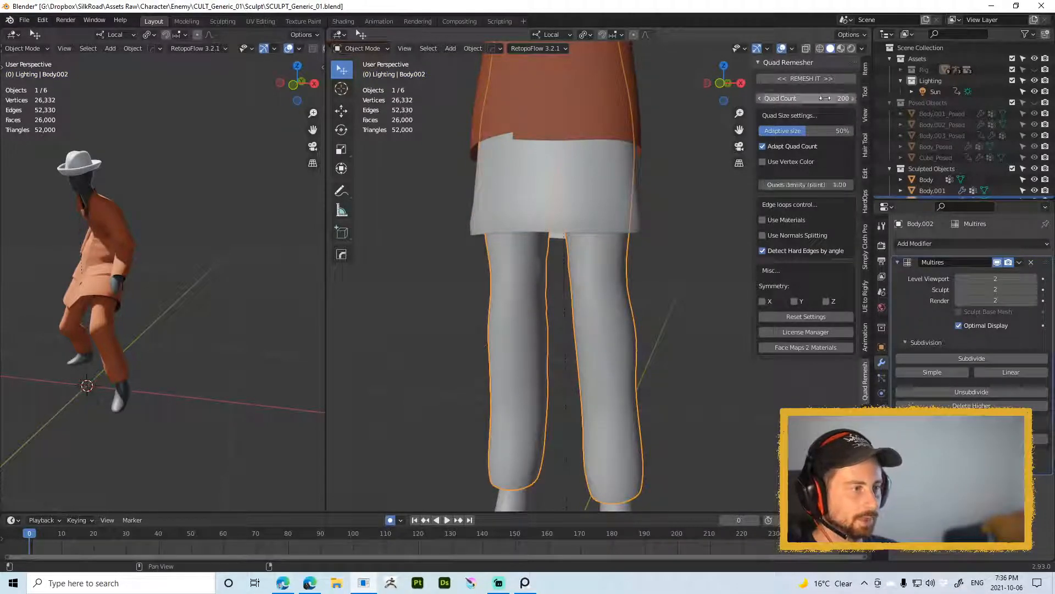
text(100)
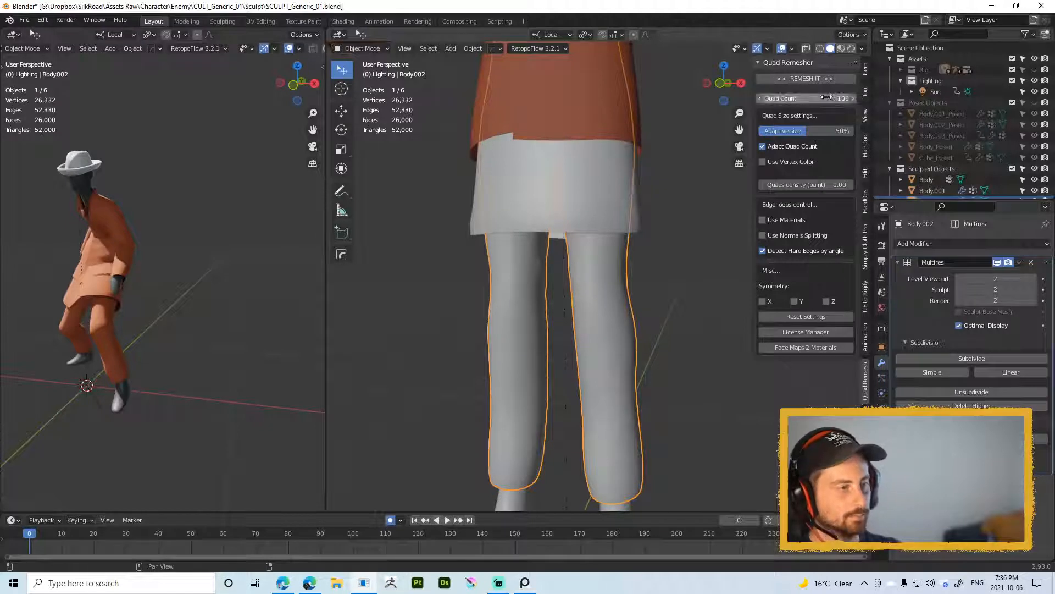
key(Return)
click(820, 81)
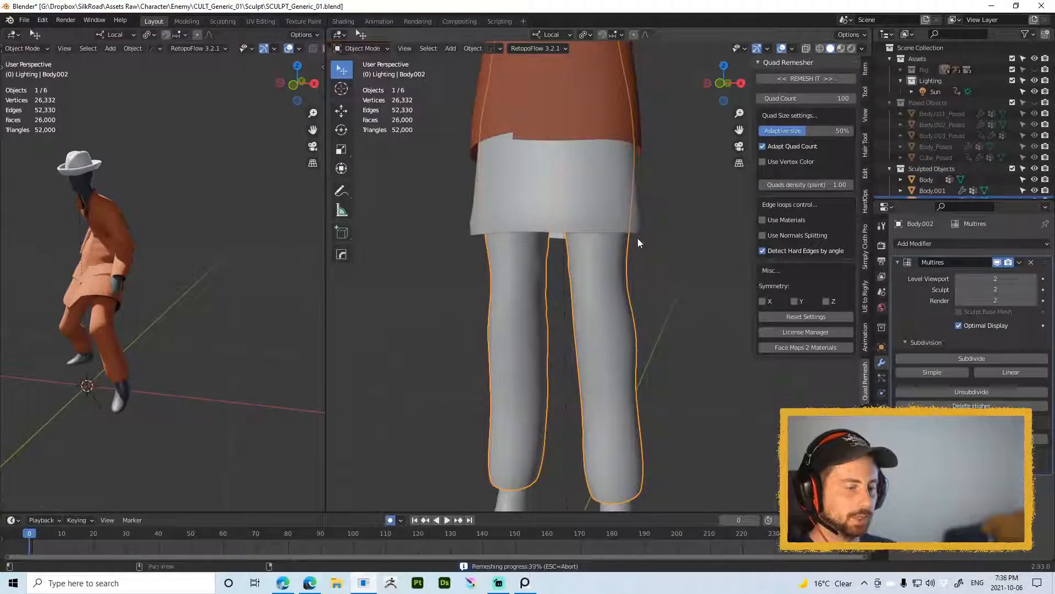
key(Escape)
click(605, 232)
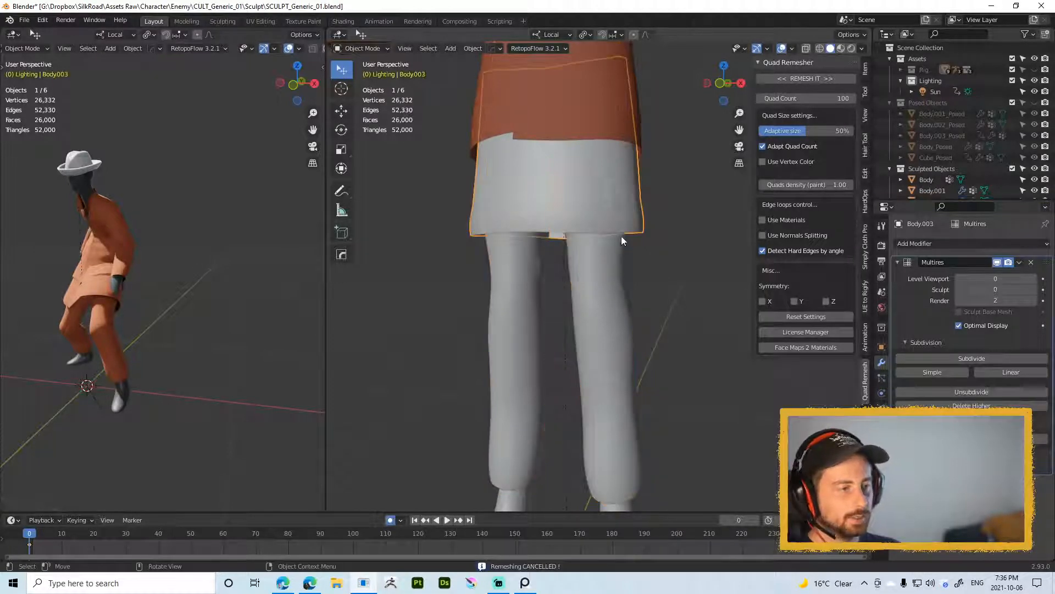
middle_drag(664, 249, 630, 238)
click(806, 79)
click(620, 138)
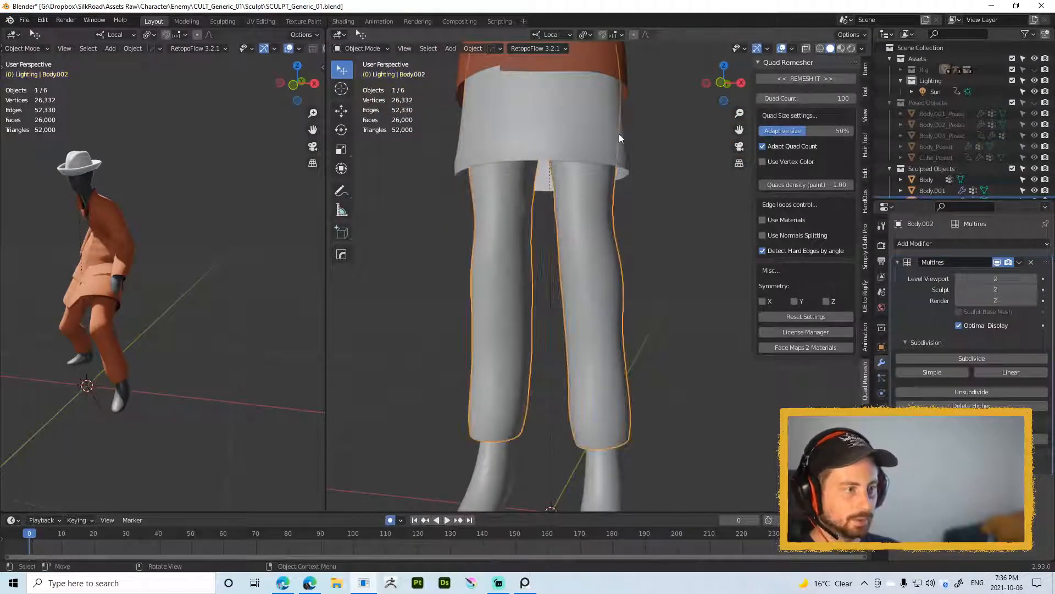
click(630, 146)
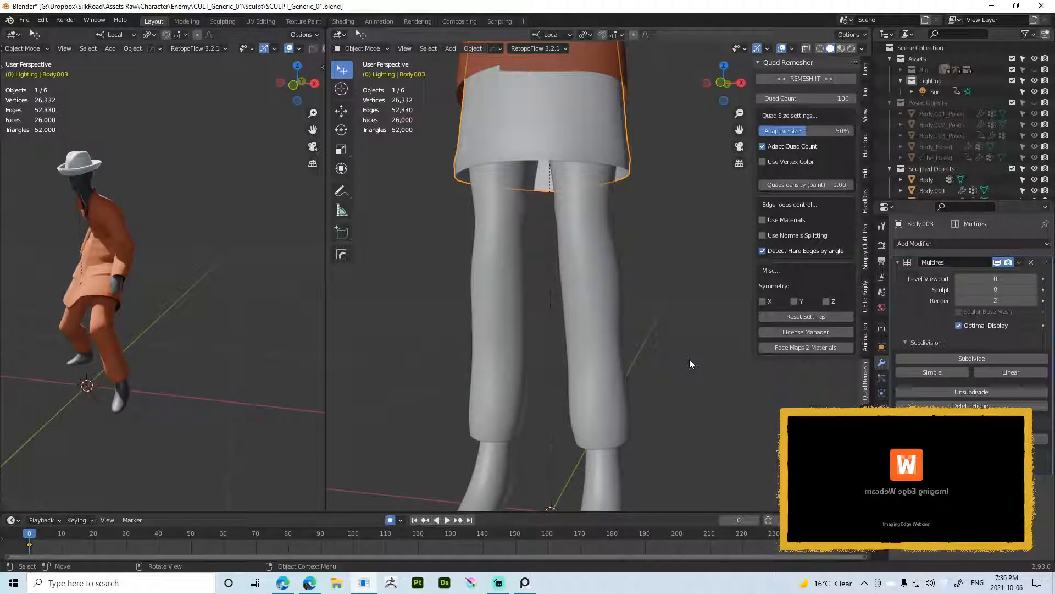
click(691, 364)
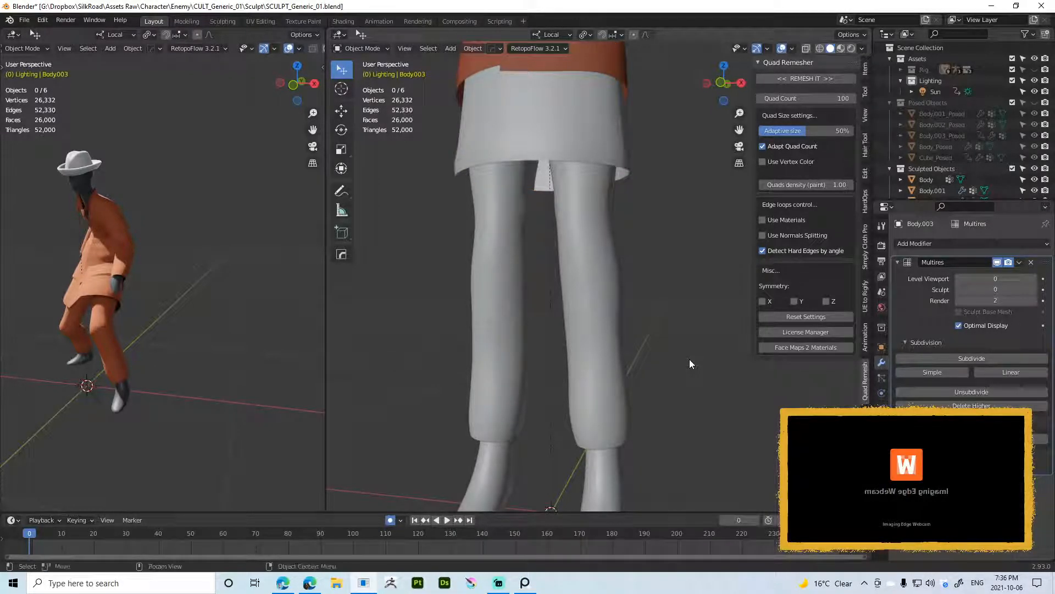
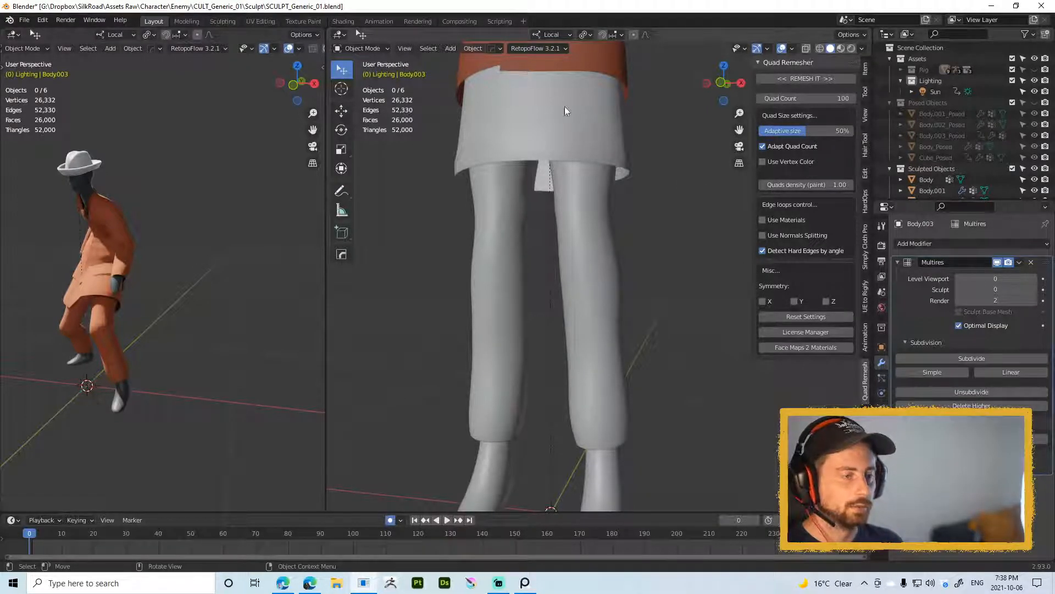
Step: Select the skirt piece beneath the jacket, enter Sculpt Mode and reshape its side with an enlarged Grab brush
middle_drag(565, 106, 571, 206)
click(571, 205)
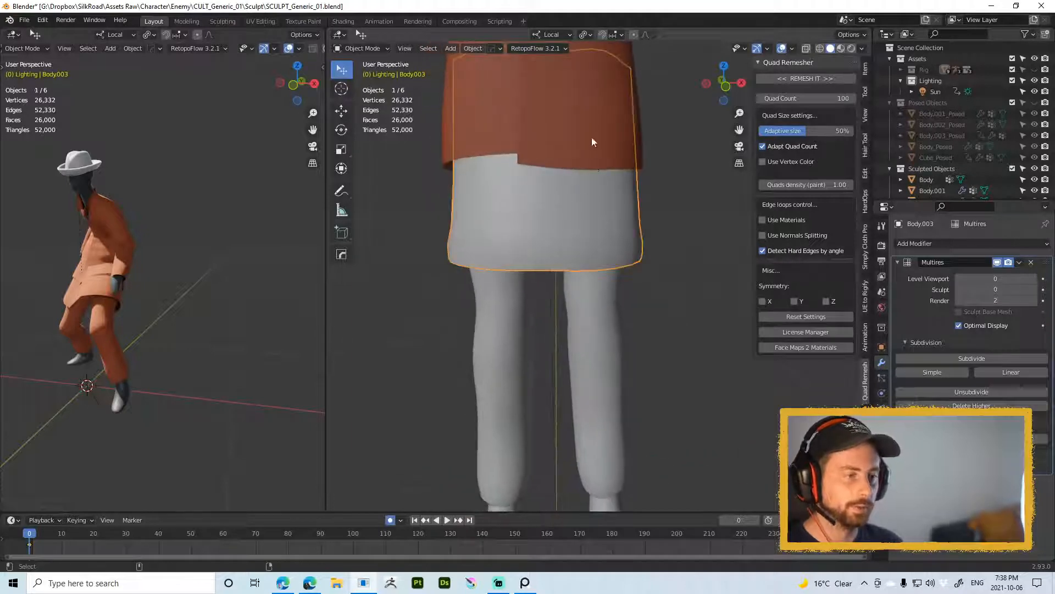
scroll(579, 203, down, 5)
middle_drag(587, 147, 448, 160)
middle_drag(641, 176, 606, 181)
key(ctrl+Tab)
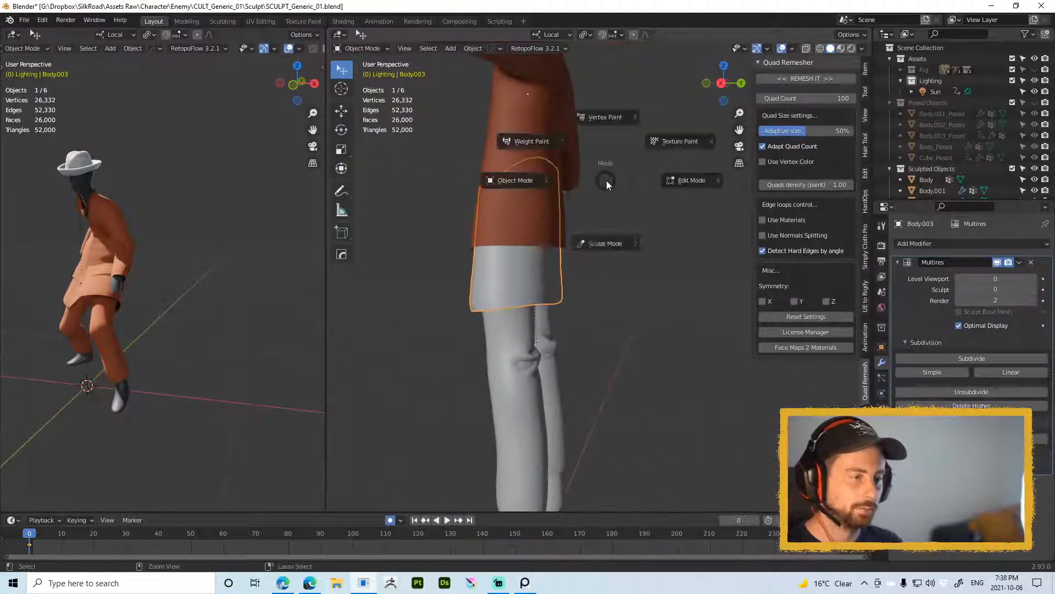
click(605, 242)
key(f)
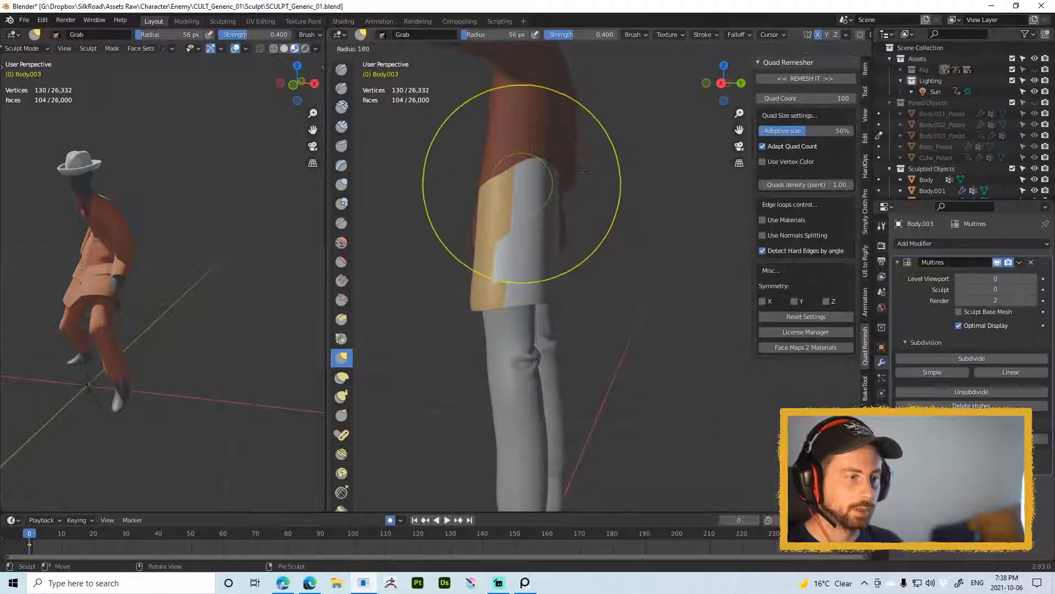
click(586, 172)
middle_drag(586, 171, 495, 179)
scroll(495, 180, down, 3)
mouse_move(431, 193)
mouse_down()
mouse_move(431, 245)
mouse_move(433, 221)
mouse_up()
Step: Adjust the skirt's upper part and sides with progressively smaller Grab brushes, down to 68 px, and check the posed character
key(f)
click(429, 222)
mouse_move(487, 207)
shift+middle_down()
mouse_move(533, 176)
mouse_move(635, 184)
shift+middle_up()
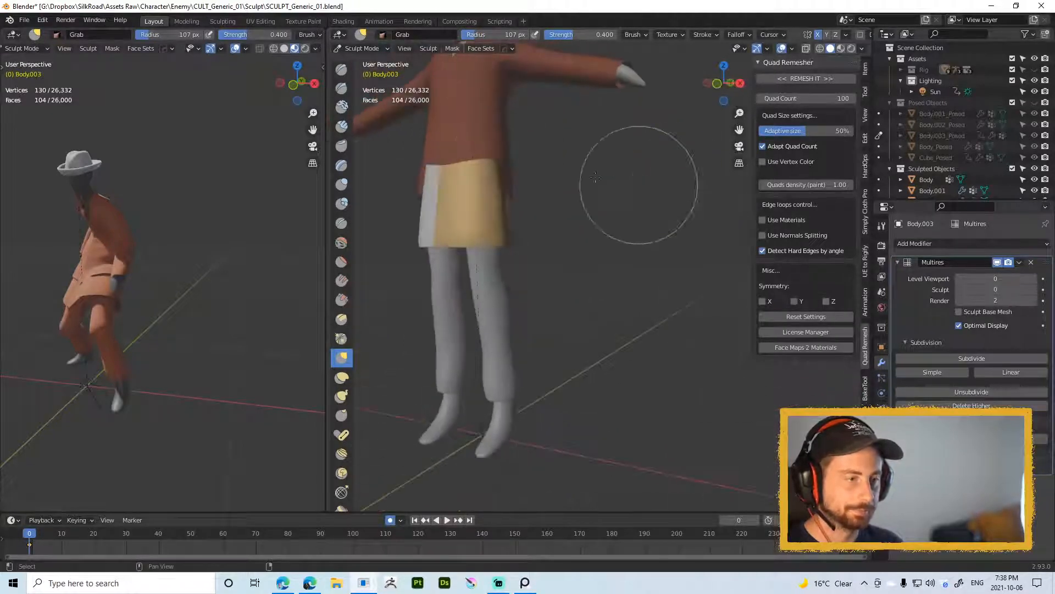
mouse_move(436, 177)
mouse_down()
mouse_move(447, 179)
mouse_move(440, 167)
mouse_up()
key(f)
click(434, 179)
shift+middle_drag(462, 207, 518, 196)
drag(554, 204, 549, 191)
shift+middle_drag(479, 156, 474, 196)
middle_drag(474, 197, 490, 197)
middle_drag(125, 262, 278, 252)
middle_drag(278, 252, 272, 270)
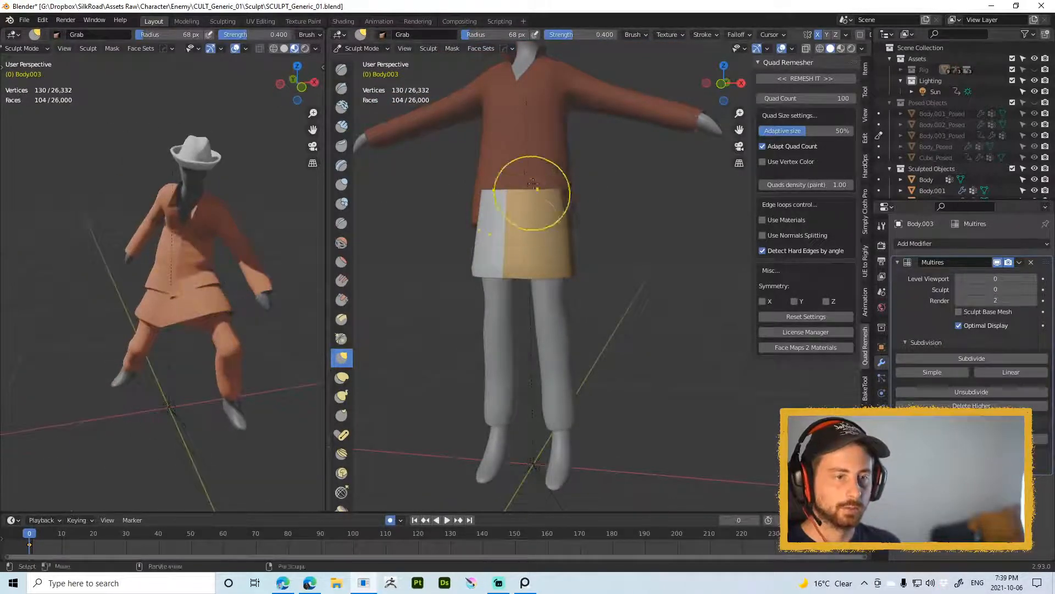
mouse_move(561, 220)
middle_down()
mouse_move(536, 220)
mouse_move(561, 218)
middle_up()
Step: Return to Object Mode and remesh the skirt piece with Quad Remesher at a quad count of 100
key(ctrl+Tab)
mouse_move(590, 369)
ctrl+middle_down()
mouse_move(592, 315)
mouse_move(572, 286)
ctrl+middle_up()
key(z)
click(632, 212)
scroll(603, 274, down, 4)
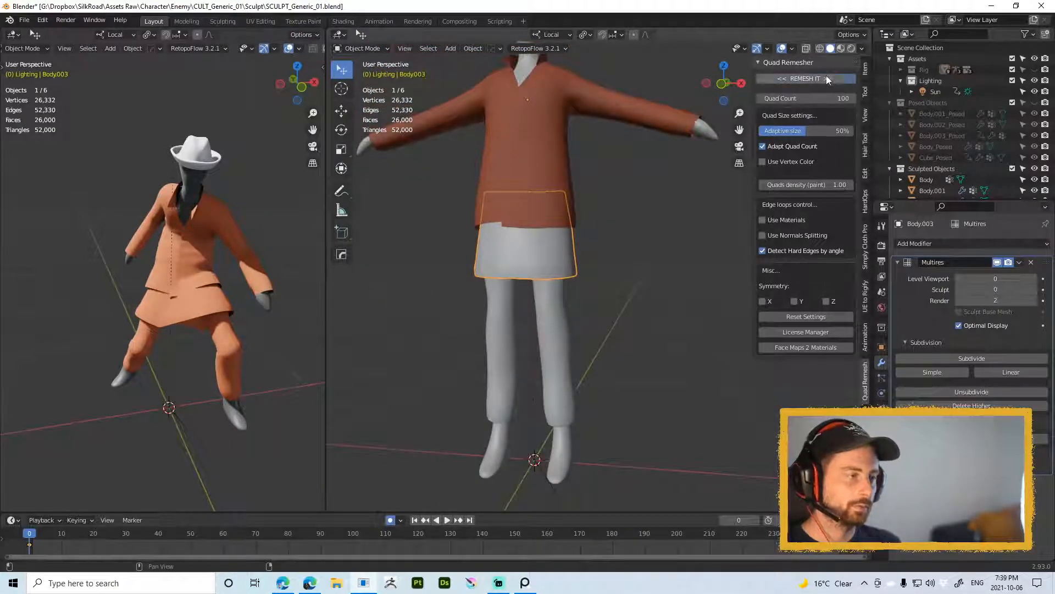
click(806, 78)
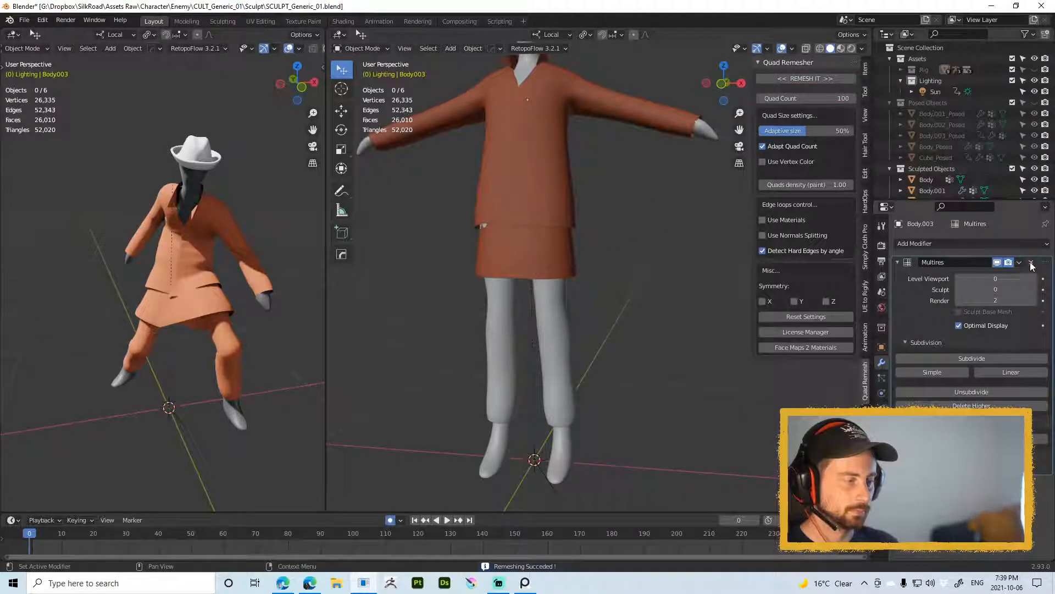
Step: Sculpt the remeshed skirt's sides below the jacket hem with Grab, using brush radii of 96 and 130 px
middle_drag(593, 227, 609, 230)
key(ctrl+Tab)
click(603, 274)
key(f)
click(567, 244)
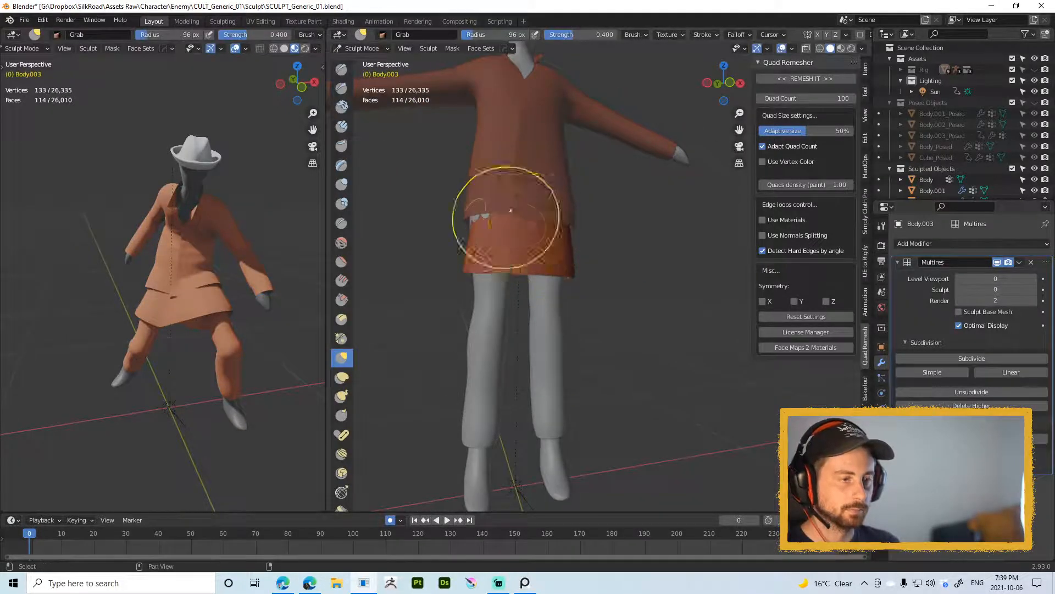
middle_drag(507, 217, 487, 217)
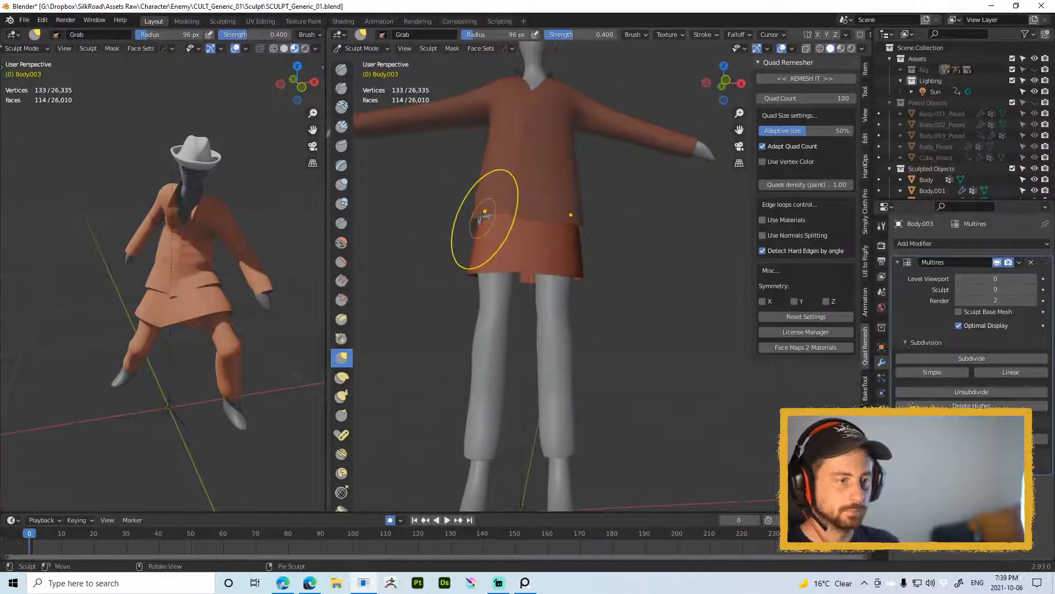
key(f)
click(481, 219)
drag(483, 219, 486, 221)
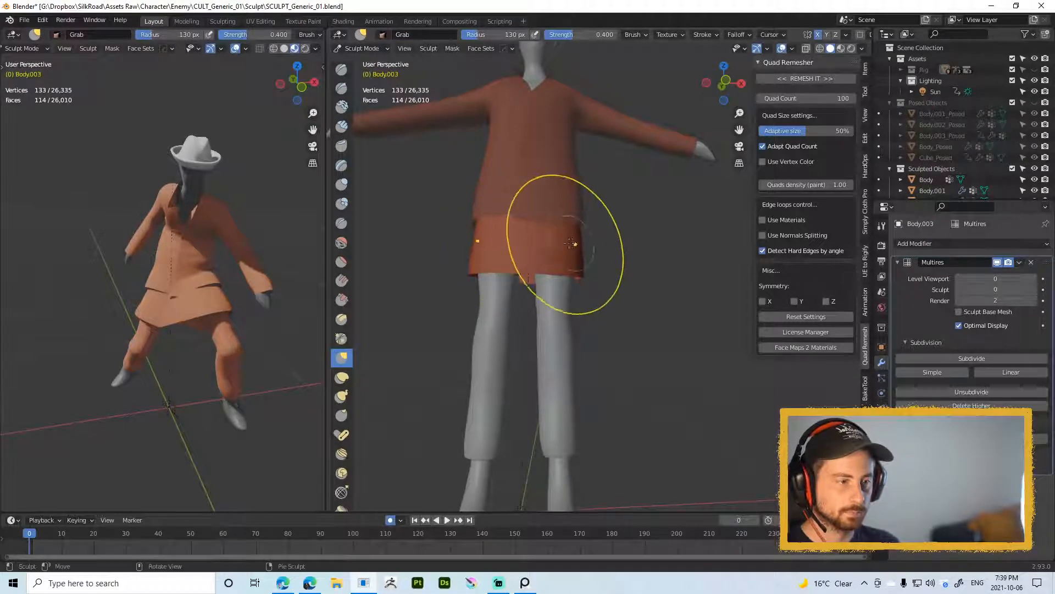
mouse_move(573, 243)
mouse_down()
mouse_move(585, 264)
mouse_move(575, 242)
mouse_up()
Step: Refine both sides of the skirt from an angled front view with a 109 px Grab brush
middle_drag(559, 243, 509, 243)
key(f)
click(509, 235)
drag(509, 234, 506, 233)
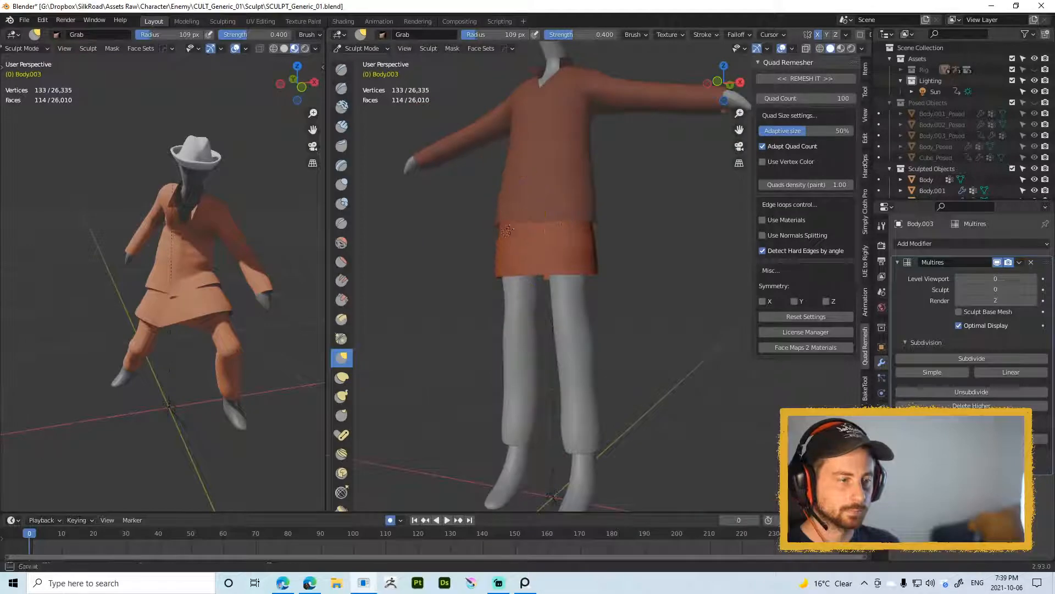
drag(581, 240, 579, 237)
middle_drag(581, 221, 556, 252)
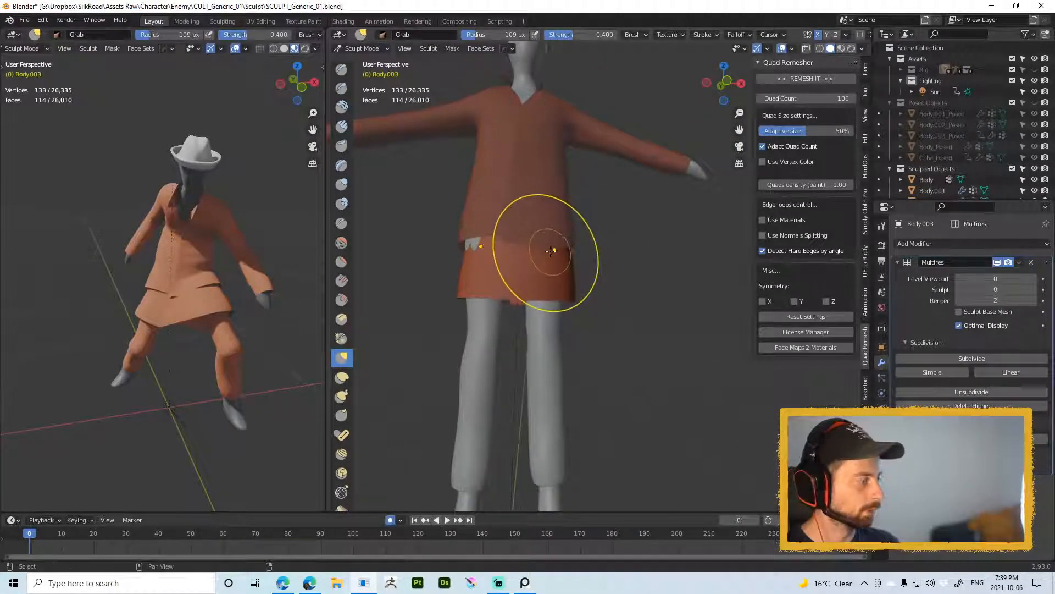
key(alt+Tab)
key(Escape)
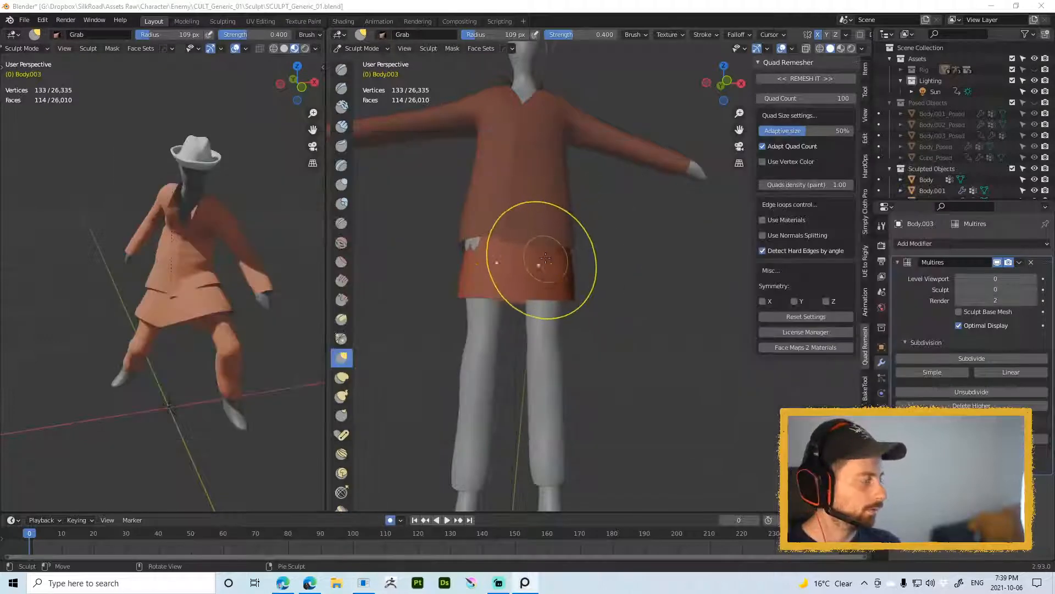
Step: Lengthen the skirt by pulling its front hem downward with a larger Grab brush, and reduce the brush to 76 px
middle_drag(574, 277, 562, 293)
key(f)
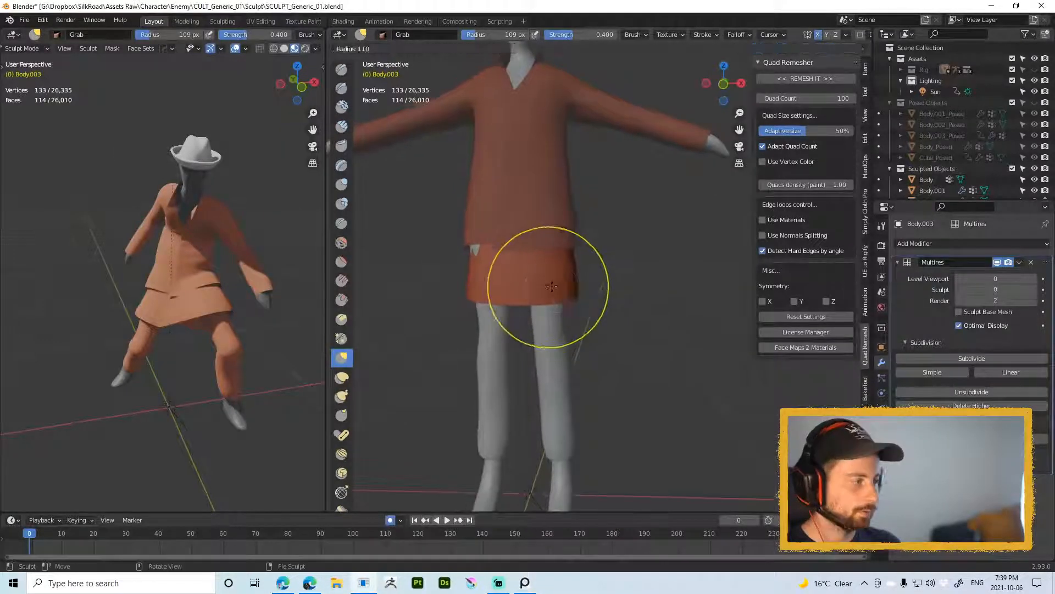
click(627, 288)
mouse_move(558, 297)
mouse_down()
mouse_move(559, 325)
mouse_move(520, 322)
mouse_up()
key(f)
click(572, 312)
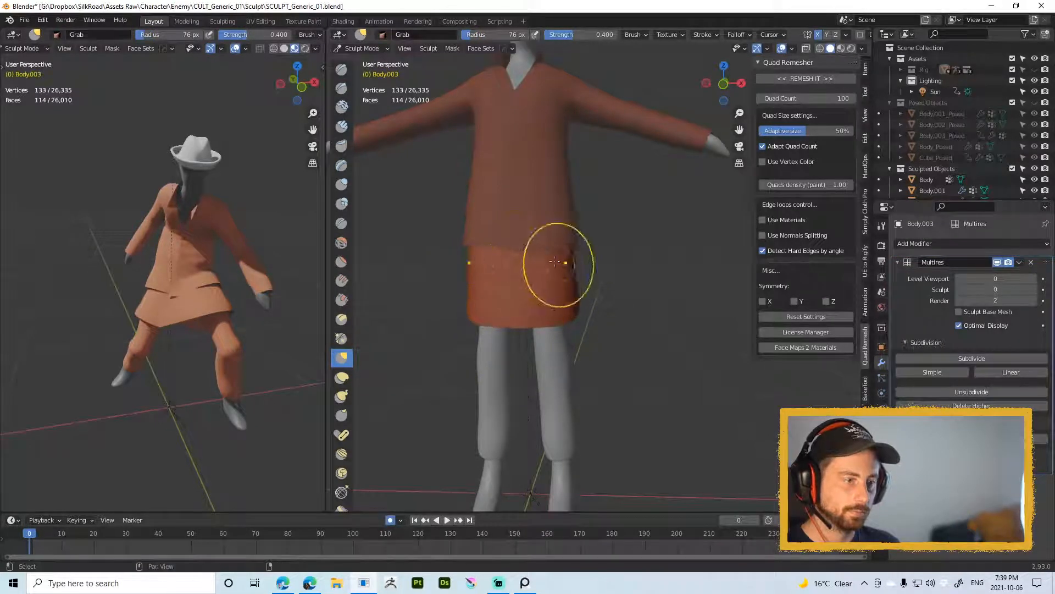
Step: Pull the skirt's back hem down into an even line with the Grab brush, starting at a 110 px radius
middle_drag(556, 262, 387, 266)
shift+middle_drag(601, 297, 531, 226)
key(f)
click(584, 248)
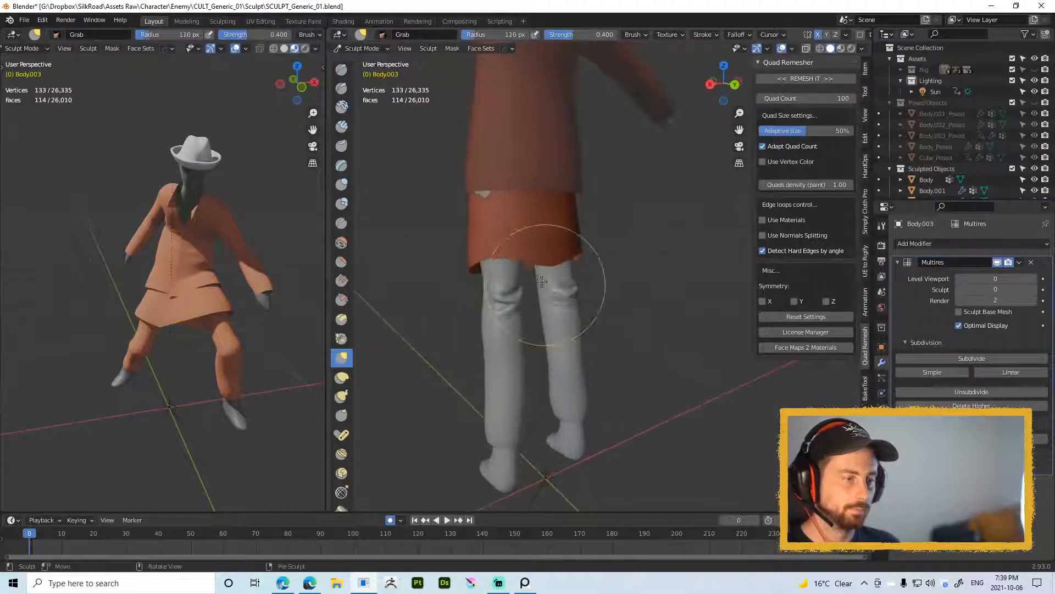
drag(494, 280, 494, 279)
key(f)
click(481, 273)
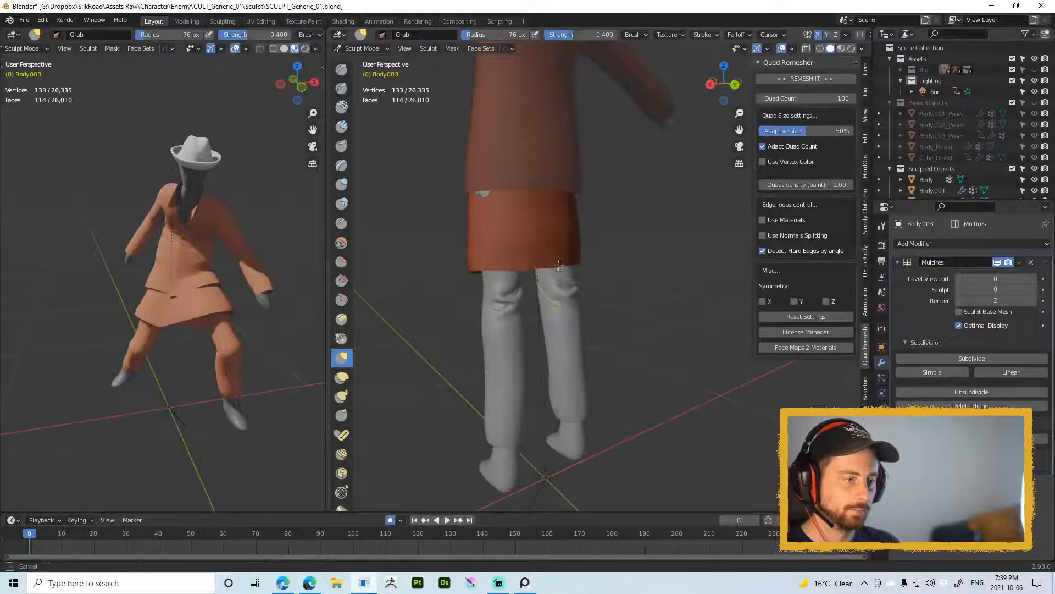
Step: Reshape the back and side of the skirt around the hips and hem with Grab strokes at varying brush sizes
mouse_move(536, 233)
middle_down()
mouse_move(565, 245)
mouse_move(524, 256)
middle_up()
key(f)
click(542, 259)
key(f)
click(518, 267)
mouse_move(500, 277)
mouse_down()
mouse_move(493, 269)
mouse_move(527, 259)
mouse_move(492, 241)
mouse_up()
middle_drag(557, 227, 476, 227)
drag(502, 227, 489, 228)
drag(517, 267, 503, 263)
drag(511, 249, 500, 241)
key(f)
click(493, 255)
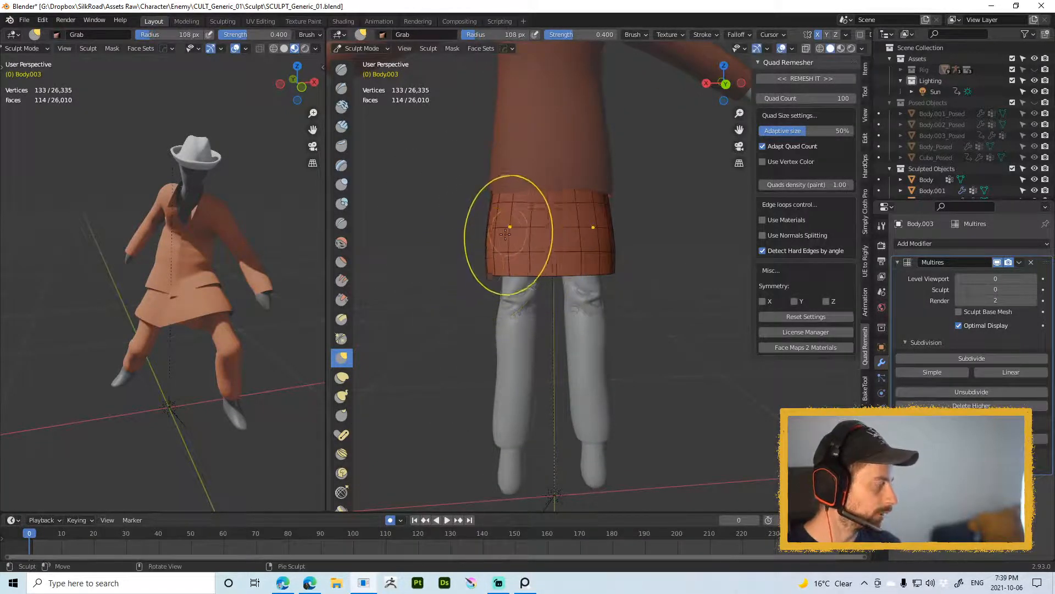
drag(505, 234, 487, 246)
Step: Adjust the back of the skirt around the thigh with Grab brushes of 62, 167 and 84 px radius
middle_drag(612, 267, 607, 275)
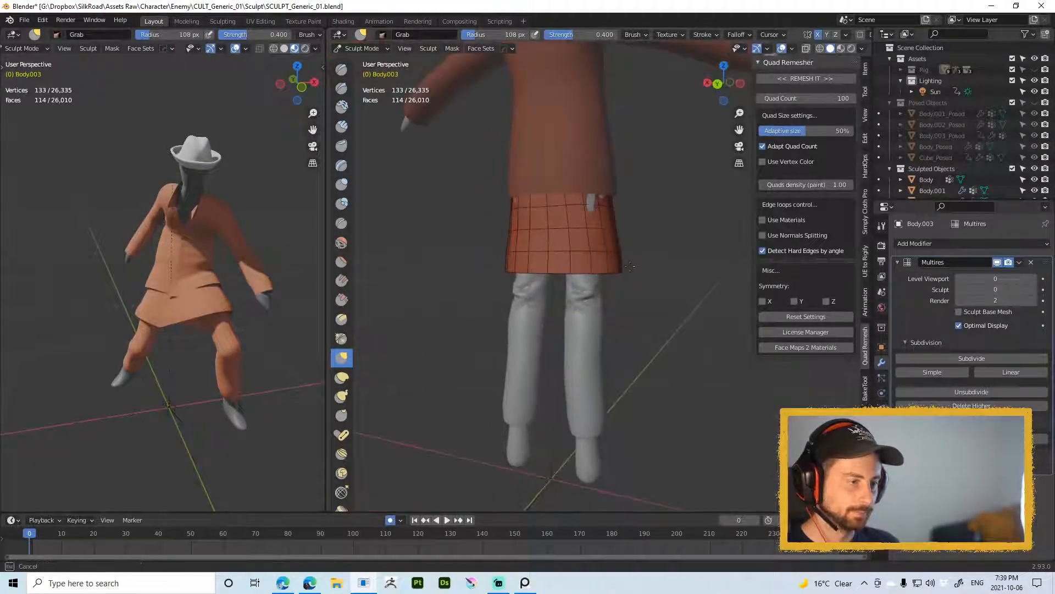
key(f)
click(585, 251)
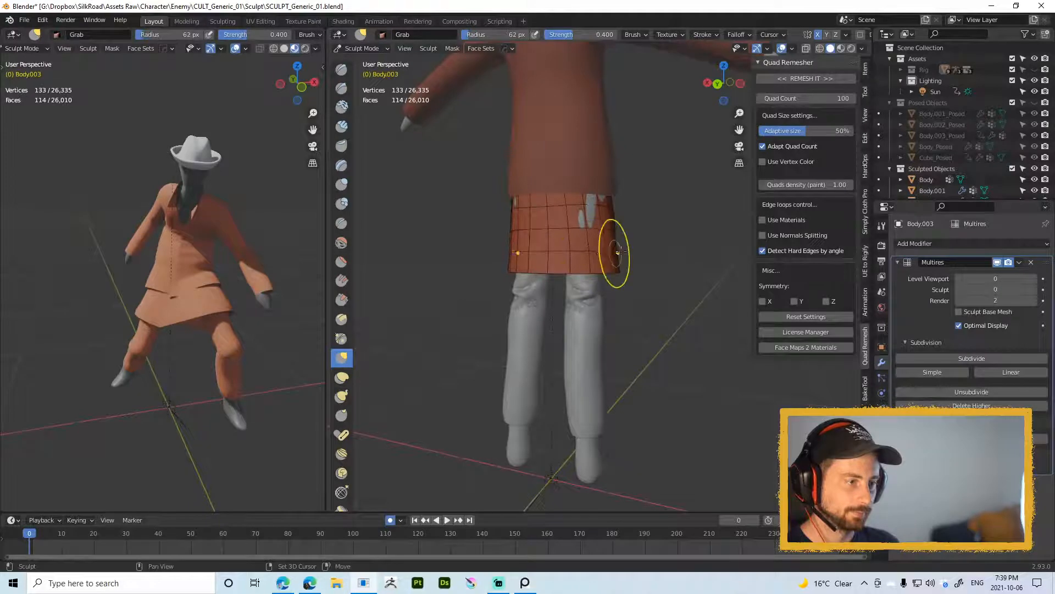
key(f)
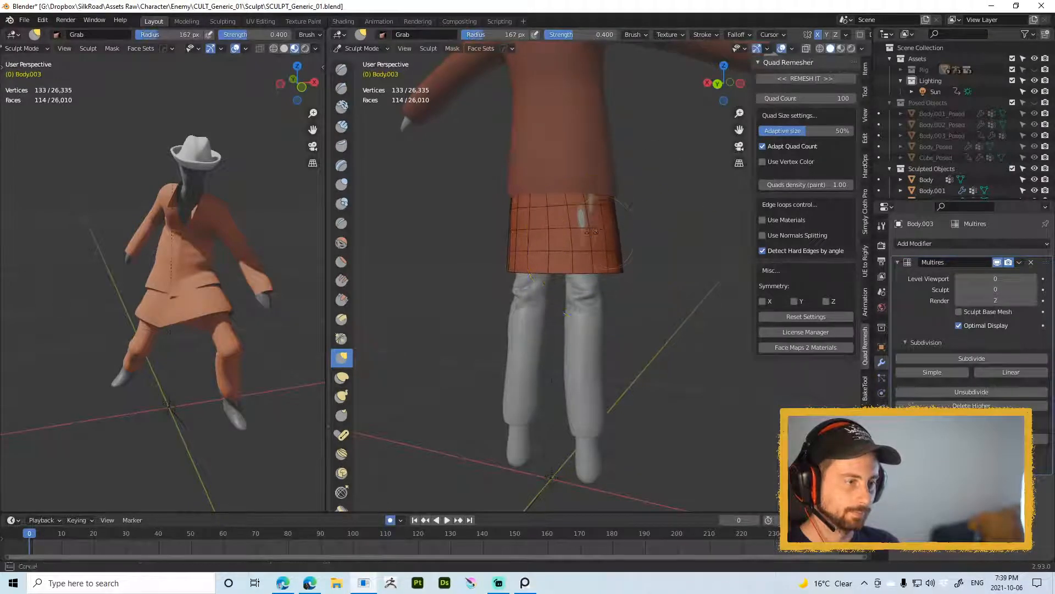
click(613, 227)
middle_drag(582, 227, 561, 238)
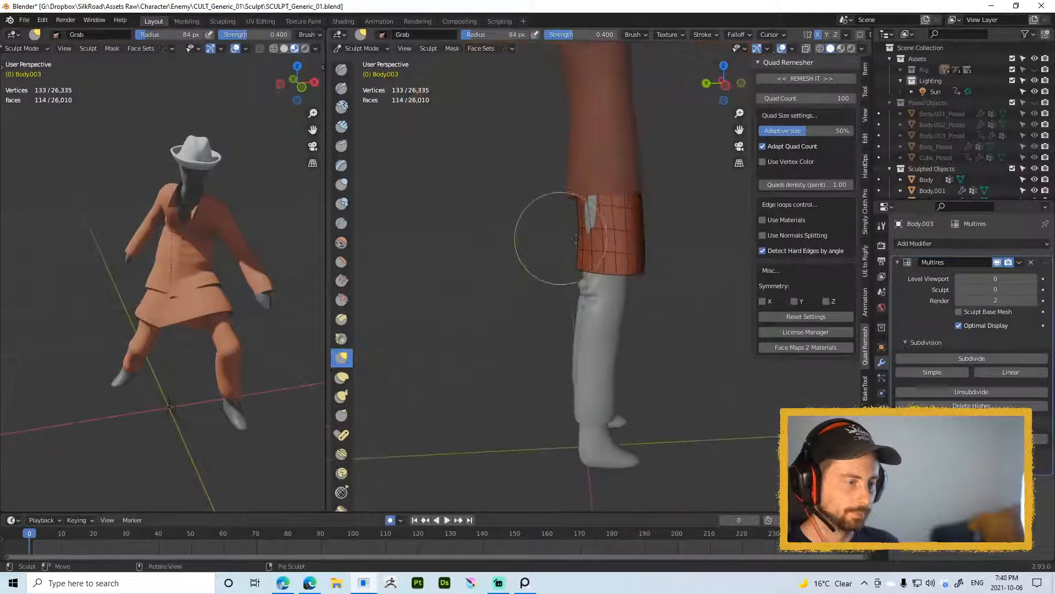
Step: Pull the rear of the skirt outward over the exposed leg using a 190 px Grab brush, and reduce the brush to 148 px
key(f)
click(595, 247)
key(f)
click(605, 253)
drag(594, 252, 553, 253)
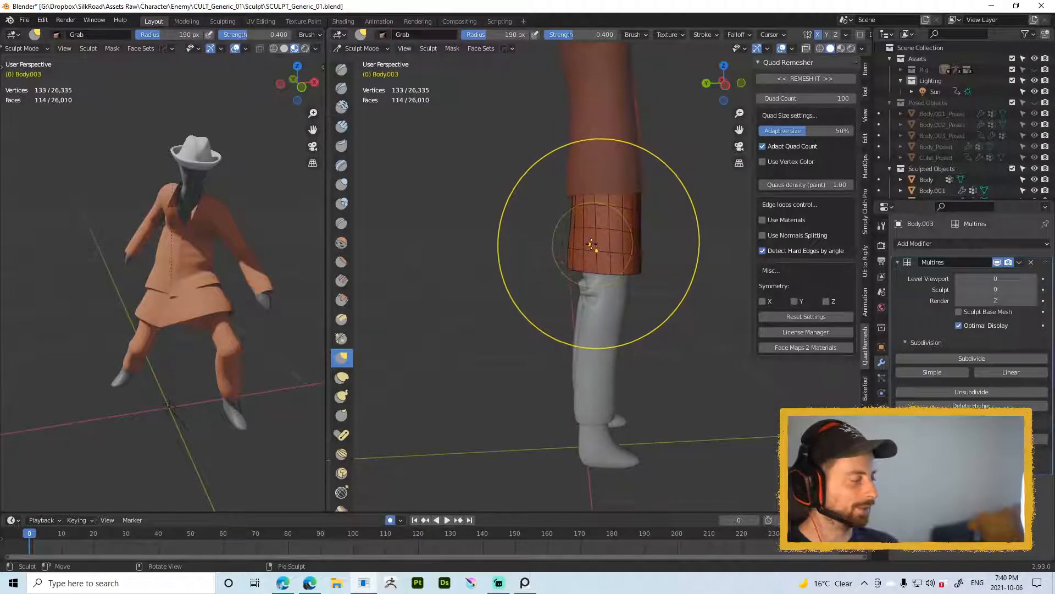
shift+middle_drag(601, 219, 580, 226)
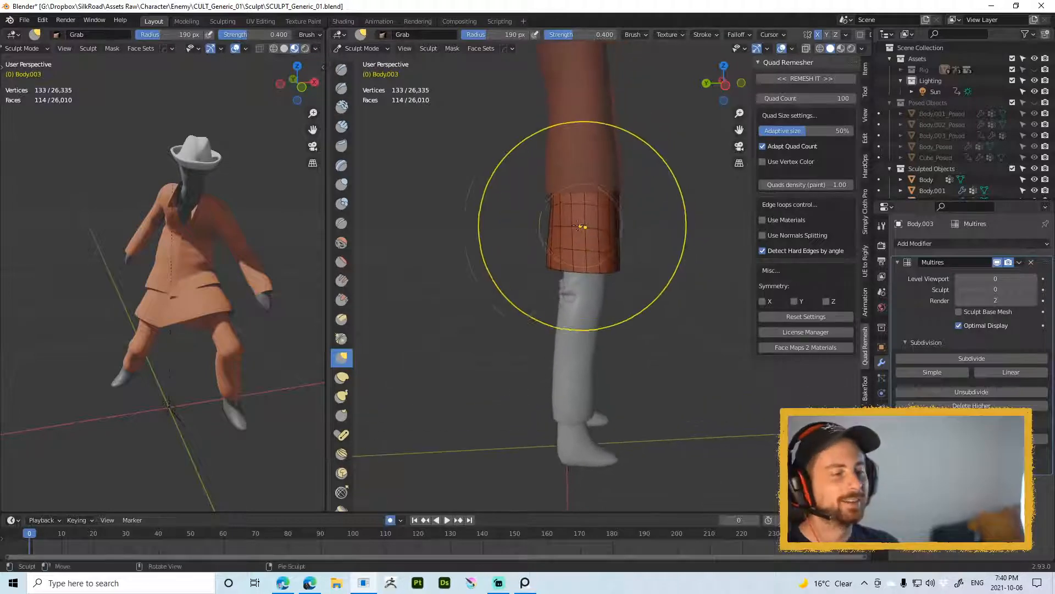
key(f)
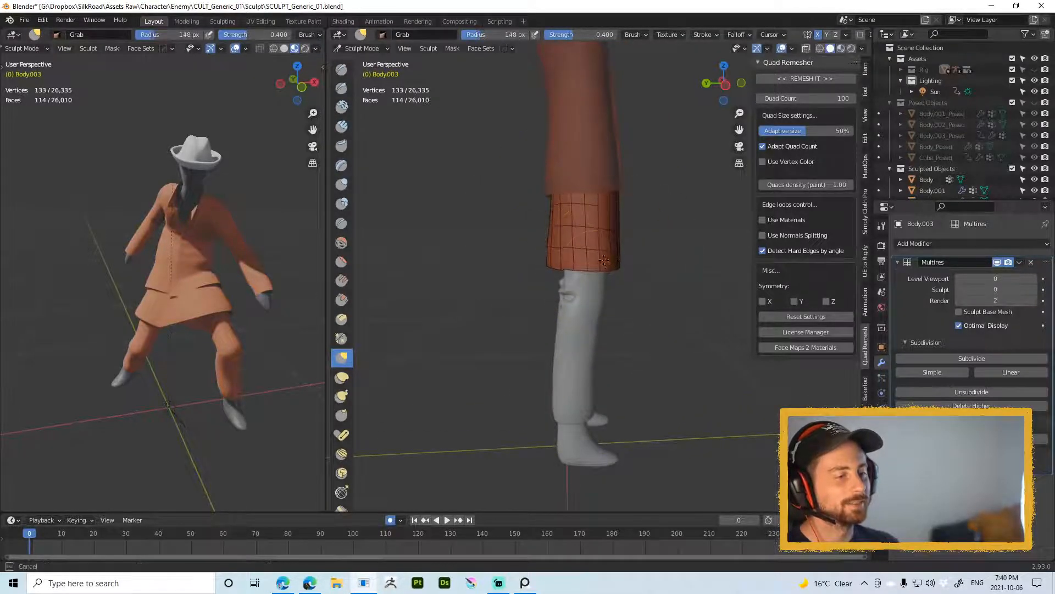
shift+middle_drag(565, 231, 601, 231)
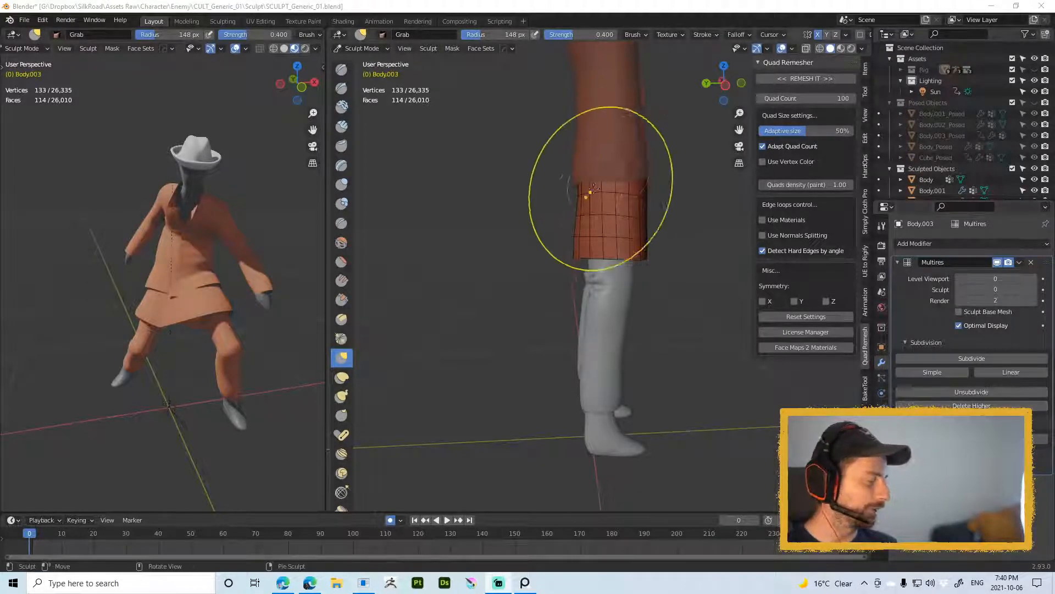
click(584, 208)
right_click(523, 291)
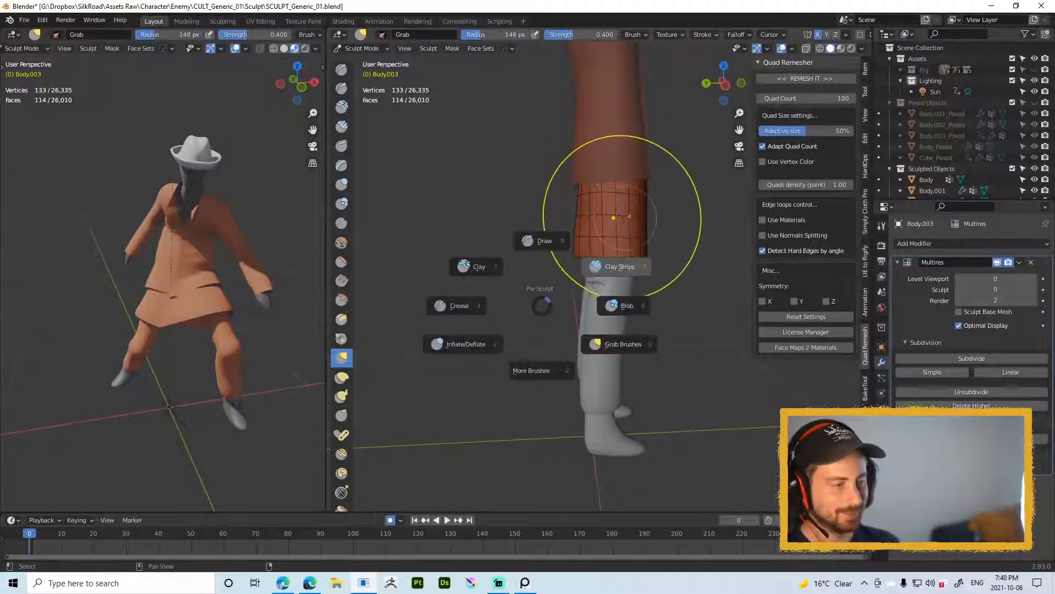
click(618, 211)
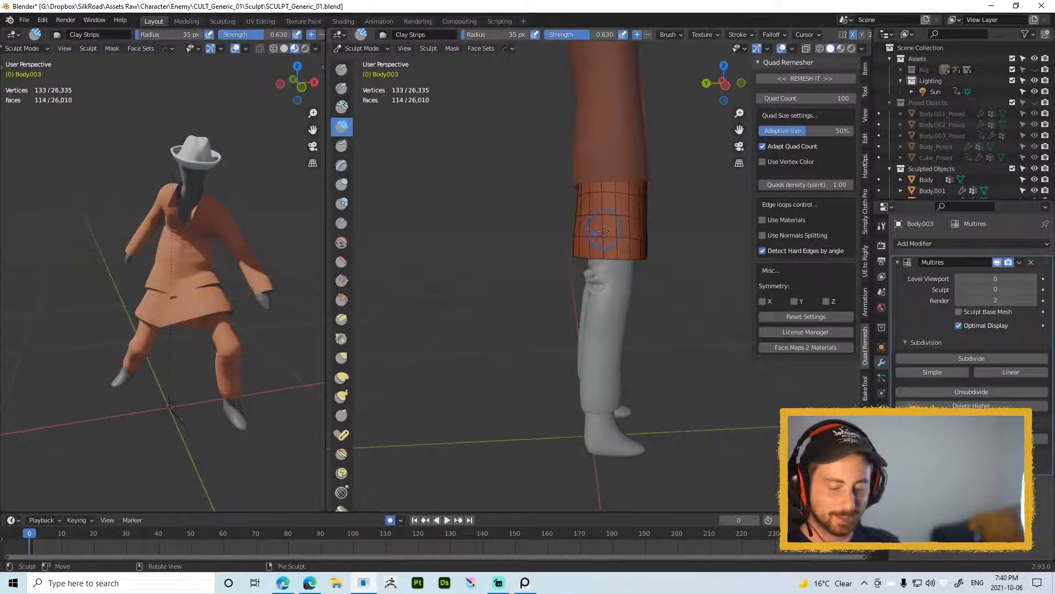
right_click(585, 262)
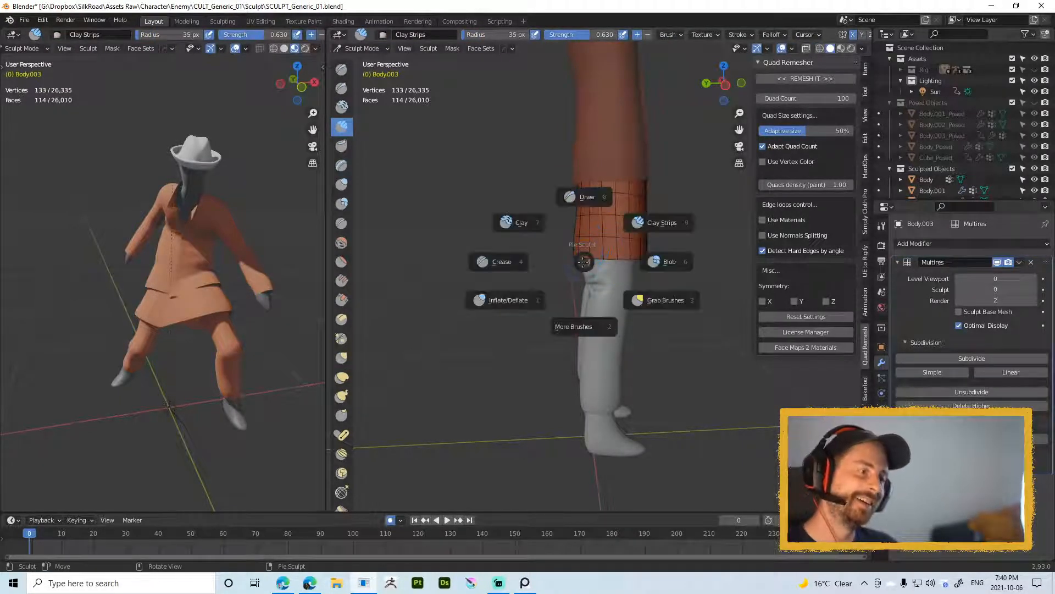
key(Escape)
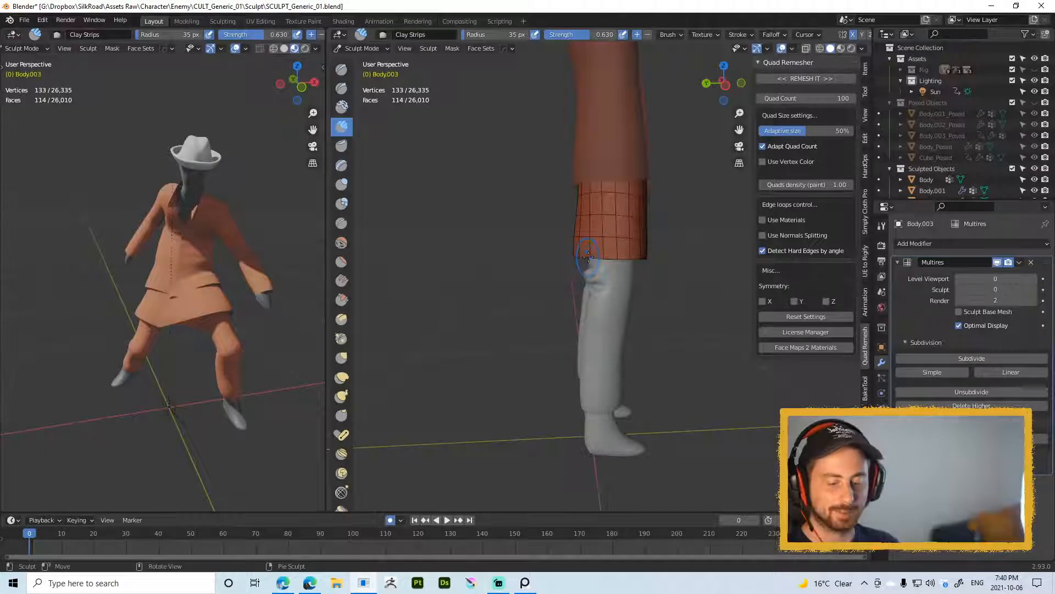
Step: Reshape the skirt's rear edge from the side with the Grab brush, setting its radius to 102 px
key(g)
drag(589, 217, 580, 230)
key(f)
mouse_move(587, 233)
middle_down()
mouse_move(629, 234)
mouse_move(577, 235)
middle_up()
click(644, 234)
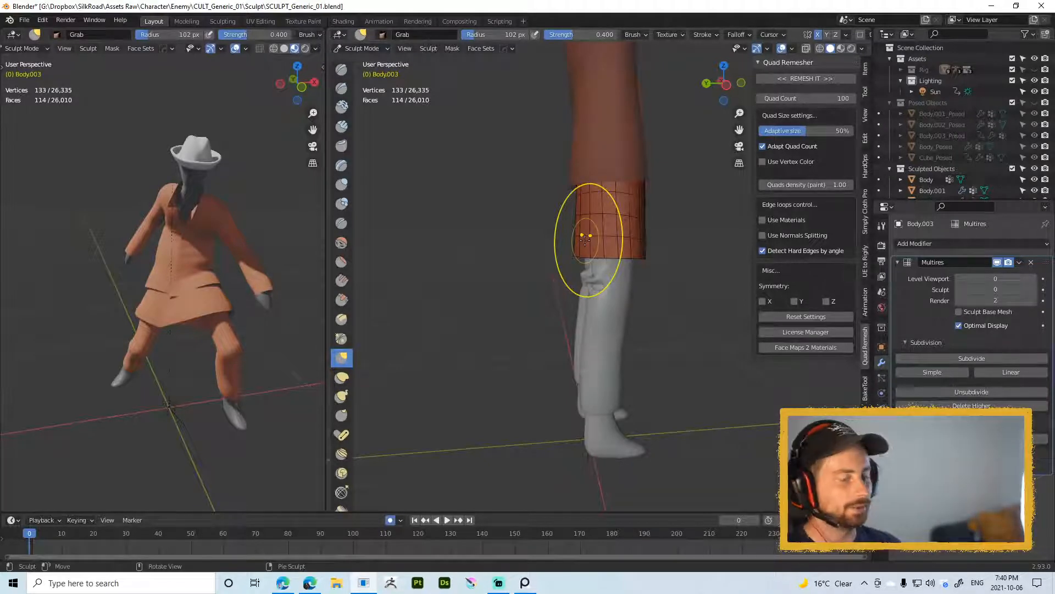
right_click(542, 212)
click(626, 215)
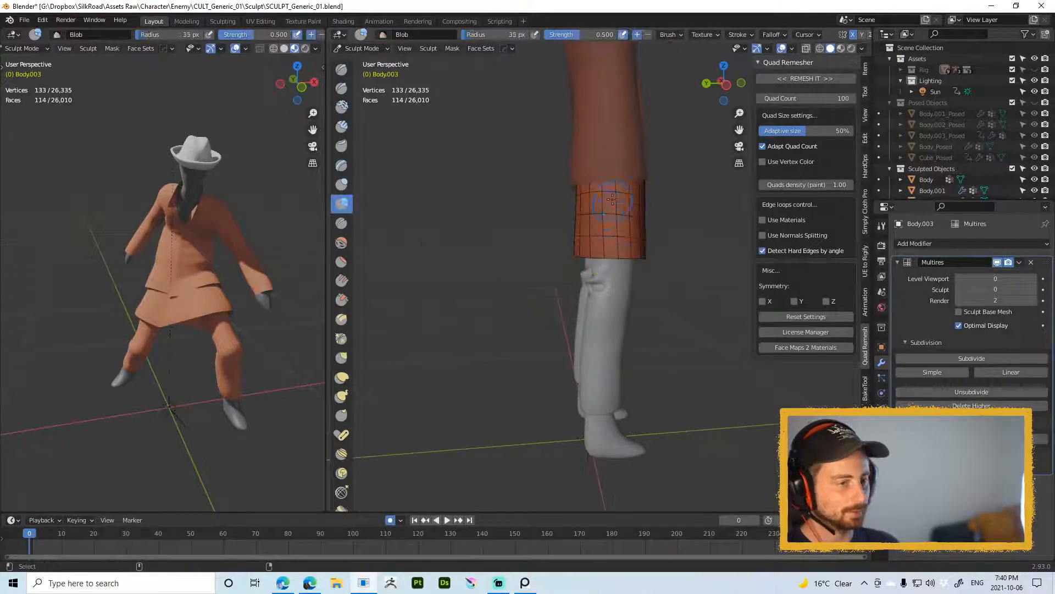
shift+middle_drag(613, 200, 597, 235)
right_click(581, 249)
click(579, 249)
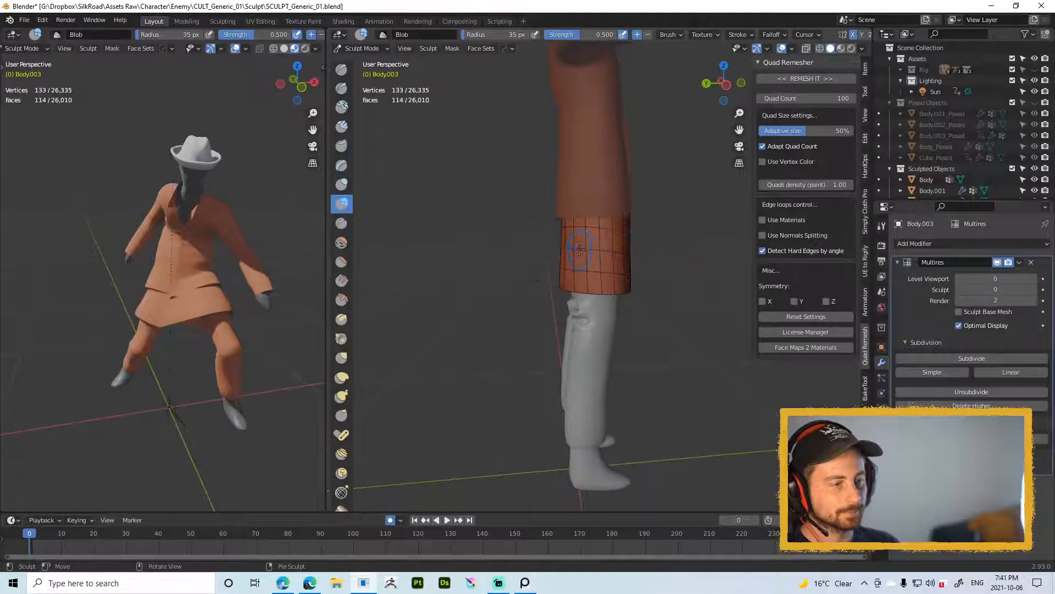
Step: Refine the skirt's back and side edges down to the hem with the Grab brush, setting its radius to 90 px
key(g)
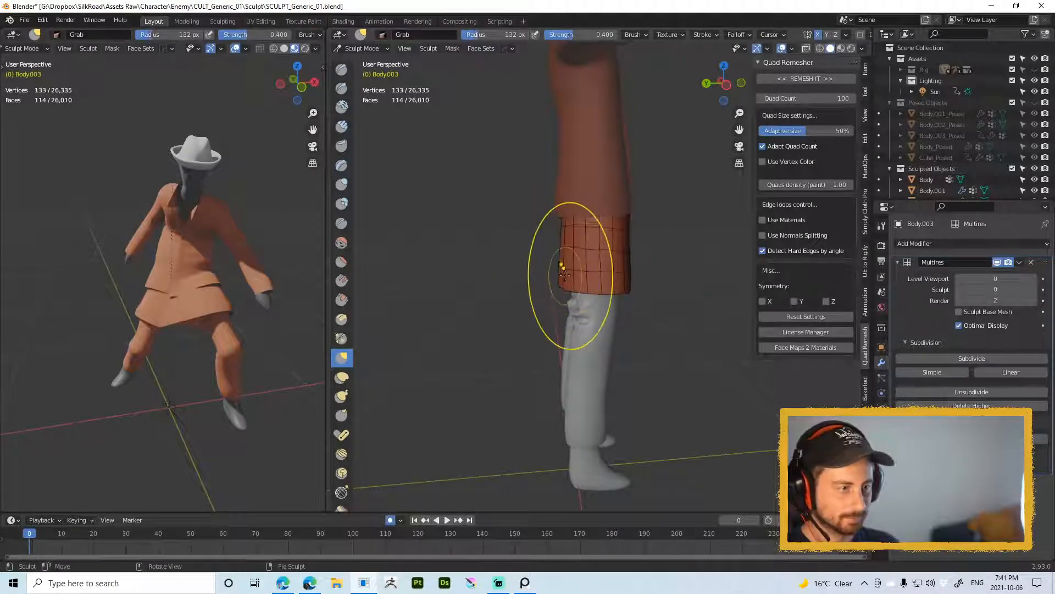
mouse_move(587, 254)
middle_down()
mouse_move(566, 258)
mouse_move(644, 248)
mouse_move(577, 280)
middle_up()
key(f)
click(620, 267)
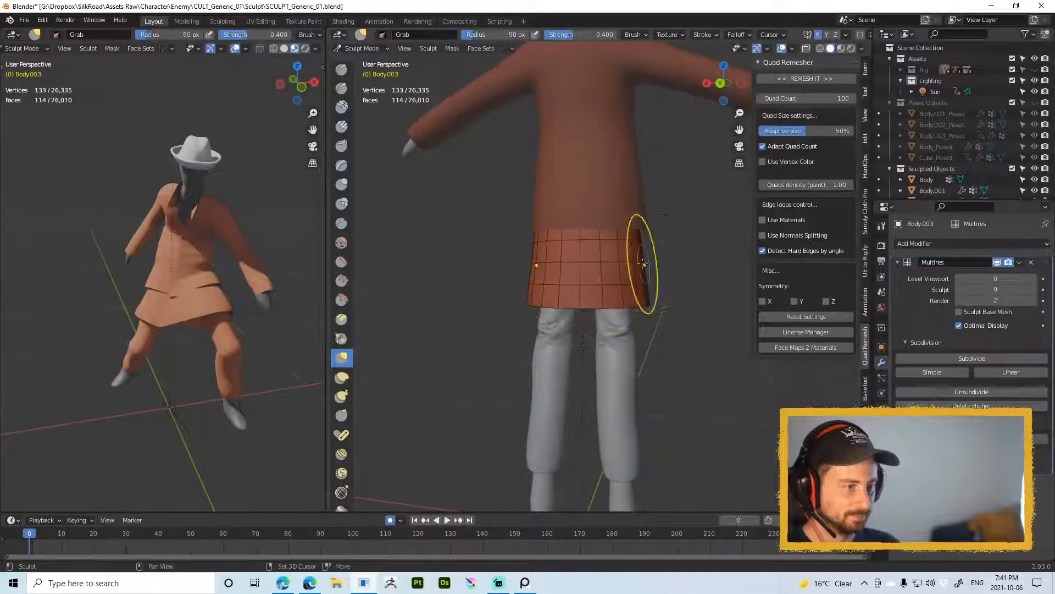
middle_drag(644, 264, 654, 282)
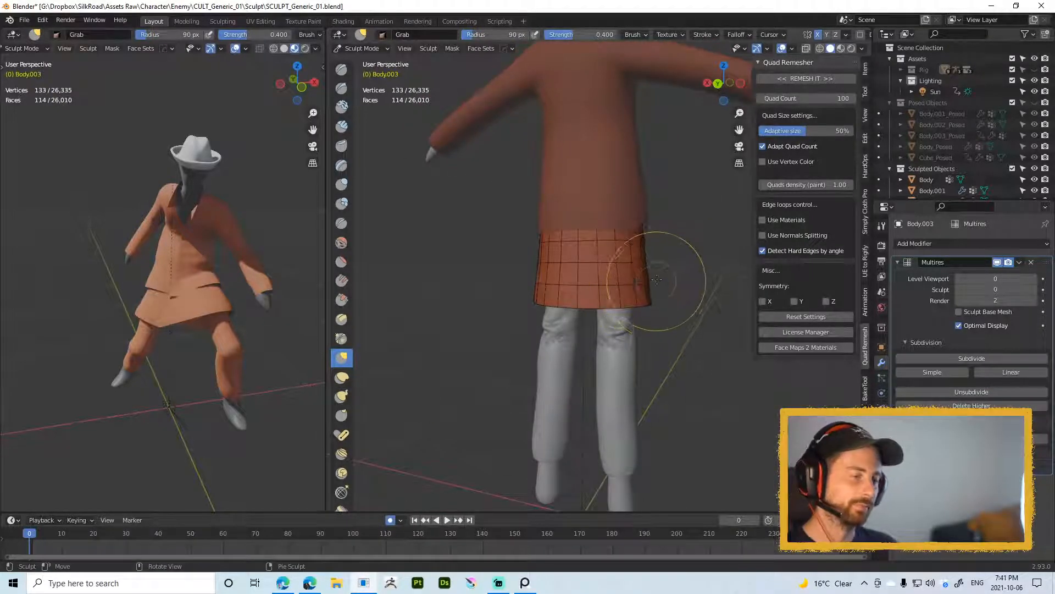
Step: Leave Sculpt Mode, select only the skirt piece, and open its mesh in Edit Mode
key(ctrl+Tab)
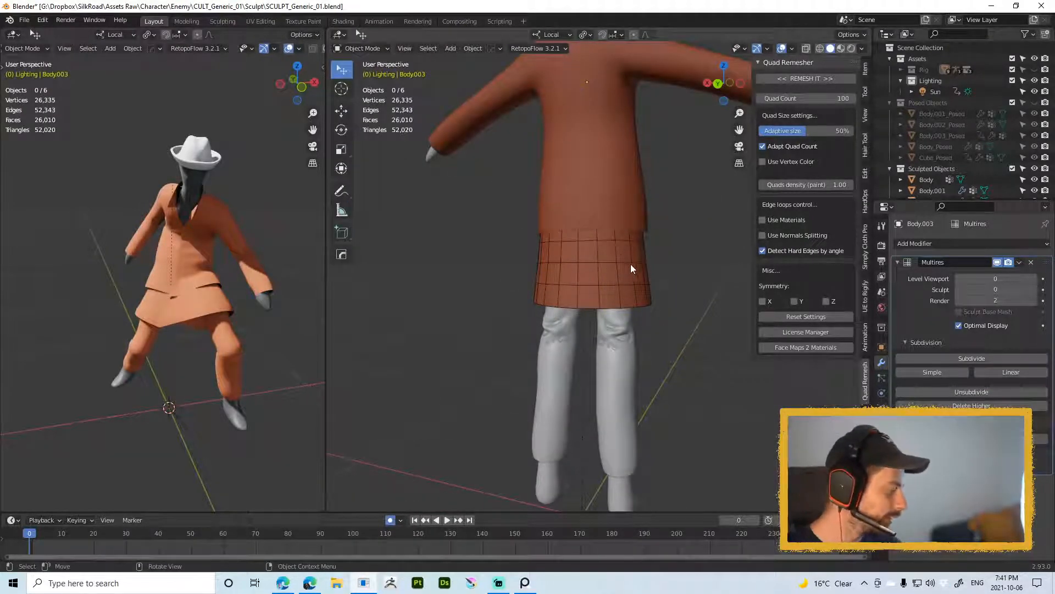
click(637, 286)
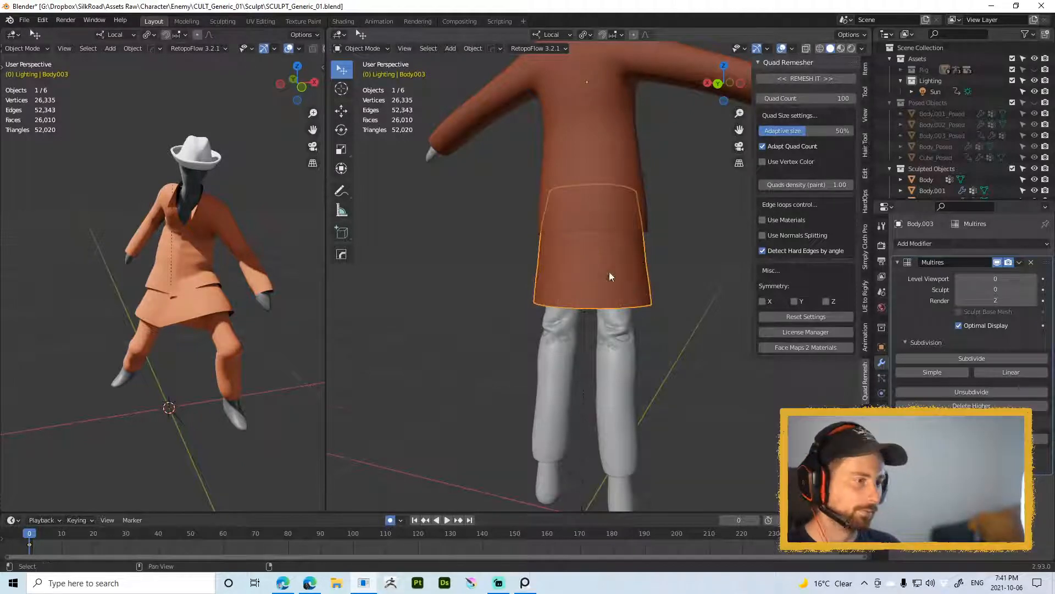
middle_drag(609, 272, 519, 278)
key(Tab)
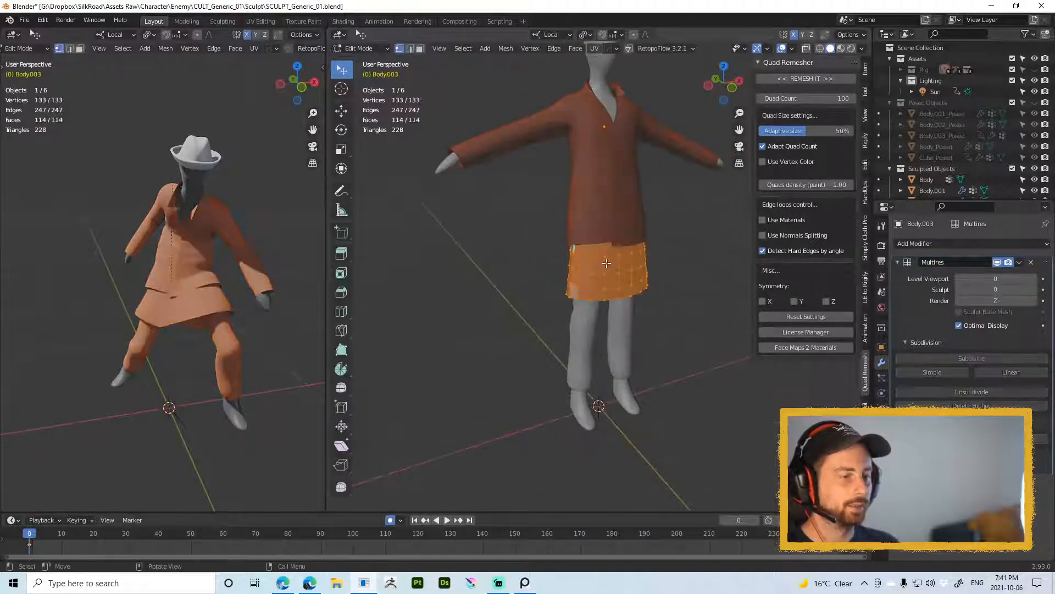
key(KP_Decimal)
key(Tab)
click(596, 253)
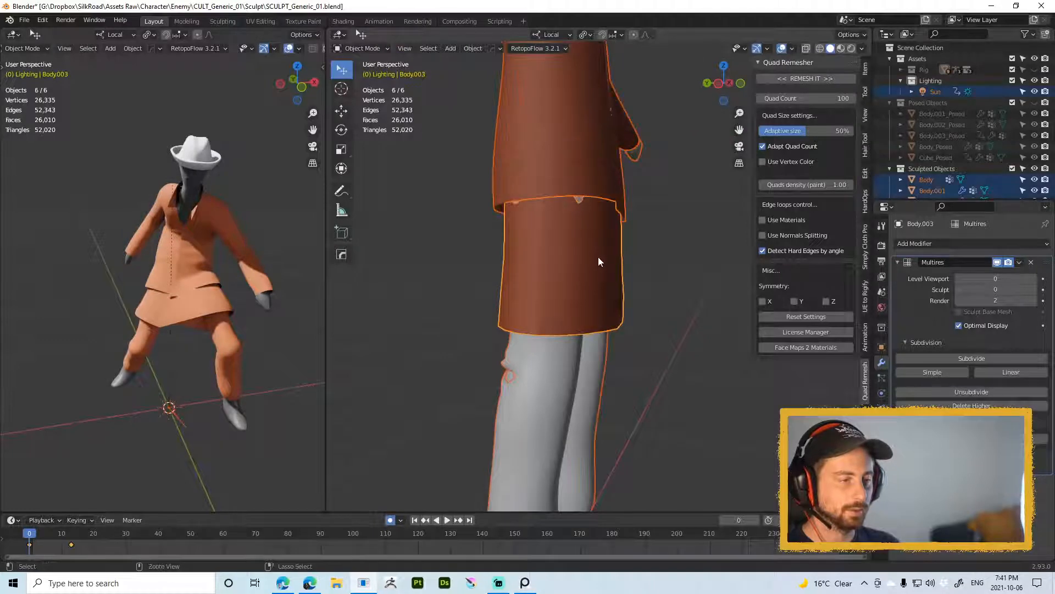
key(Tab)
key(Tab)
click(602, 279)
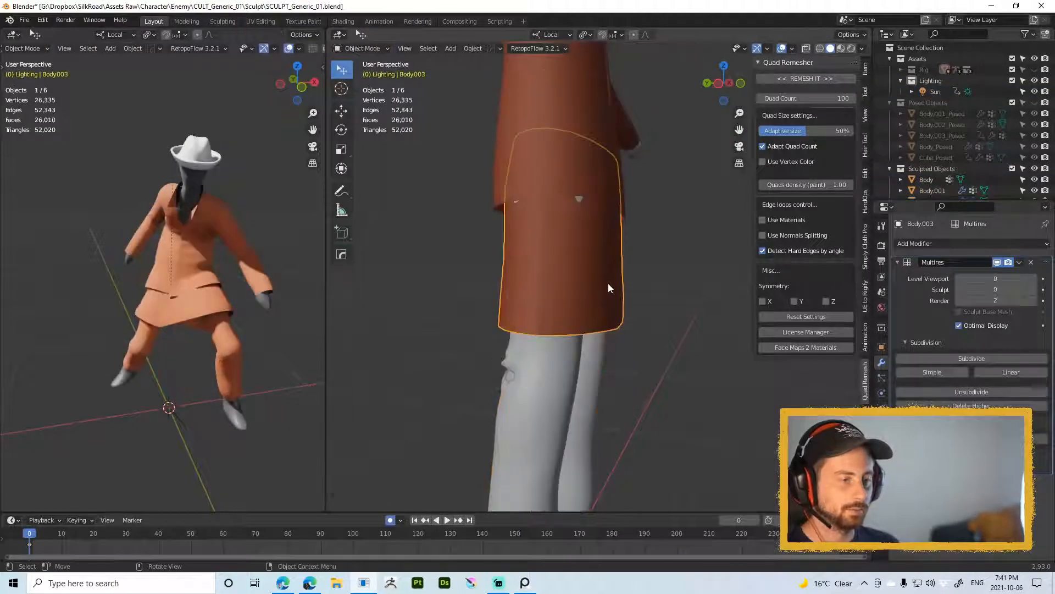
key(Tab)
key(ctrl+e)
click(600, 352)
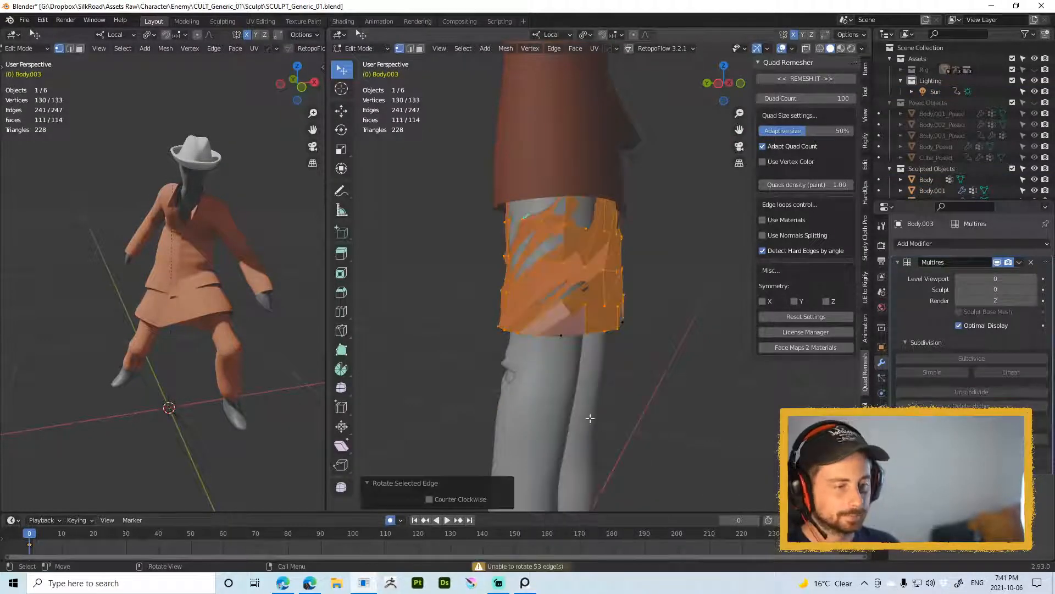
key(ctrl+z)
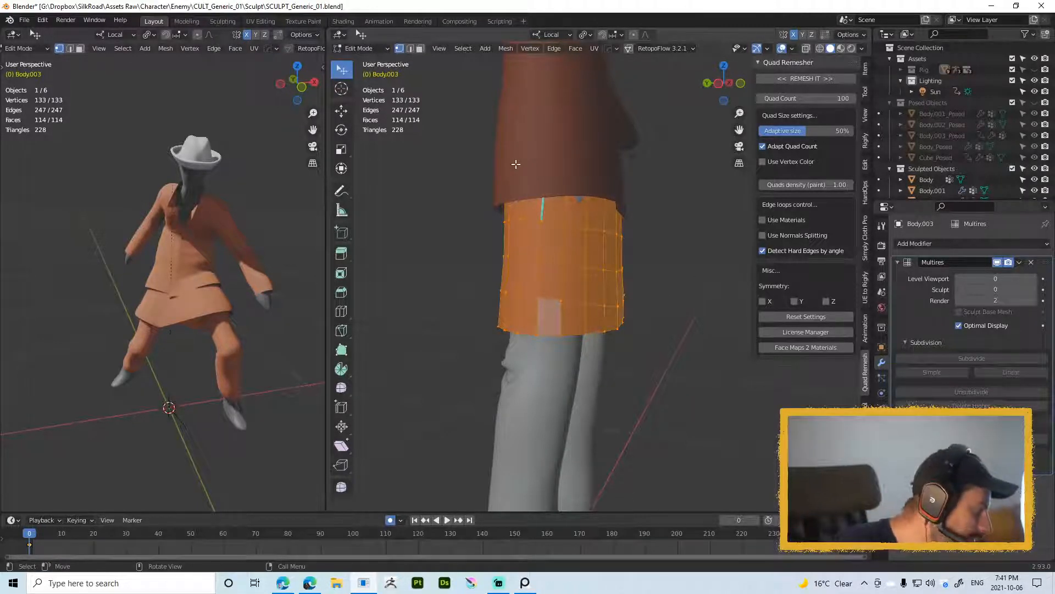
Step: Save the scene to SCULPT_Generic_01.blend, repeating the save after dismissing the error report
scroll(630, 181, down, 8)
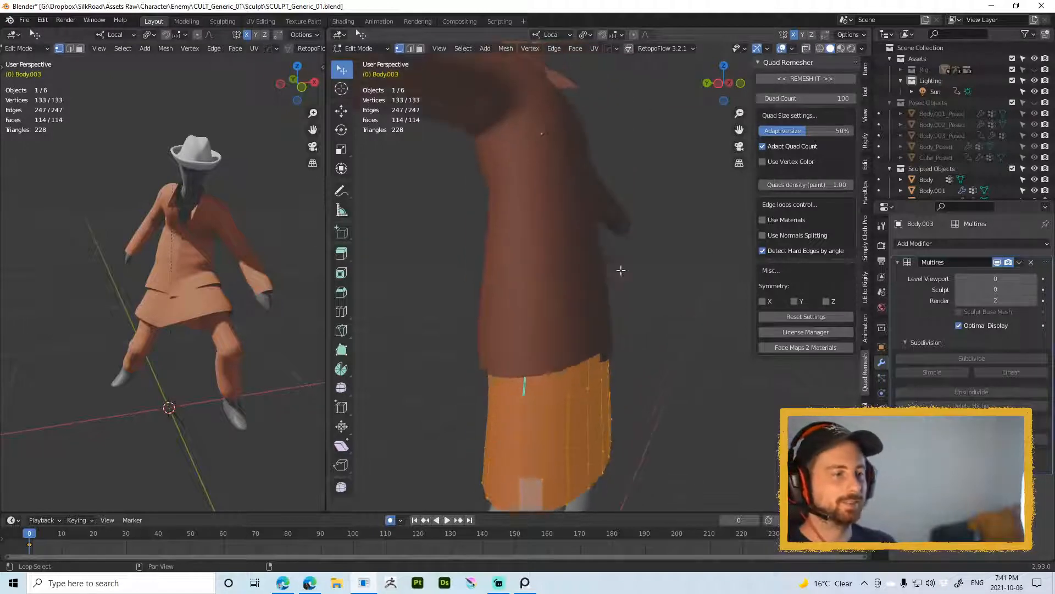
scroll(628, 258, up, 2)
scroll(628, 259, up, 6)
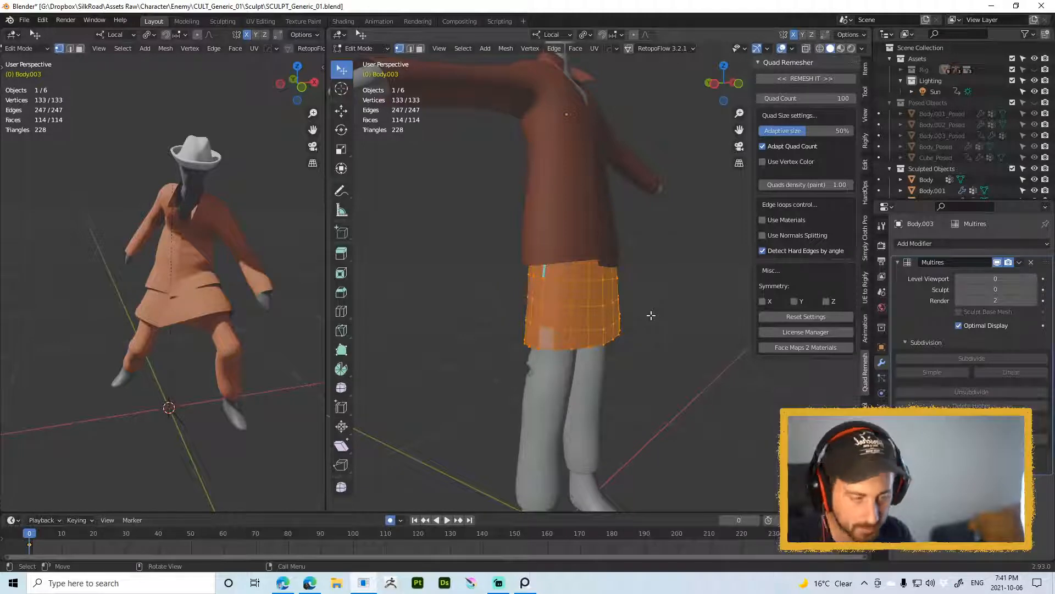
key(ctrl+s)
click(629, 147)
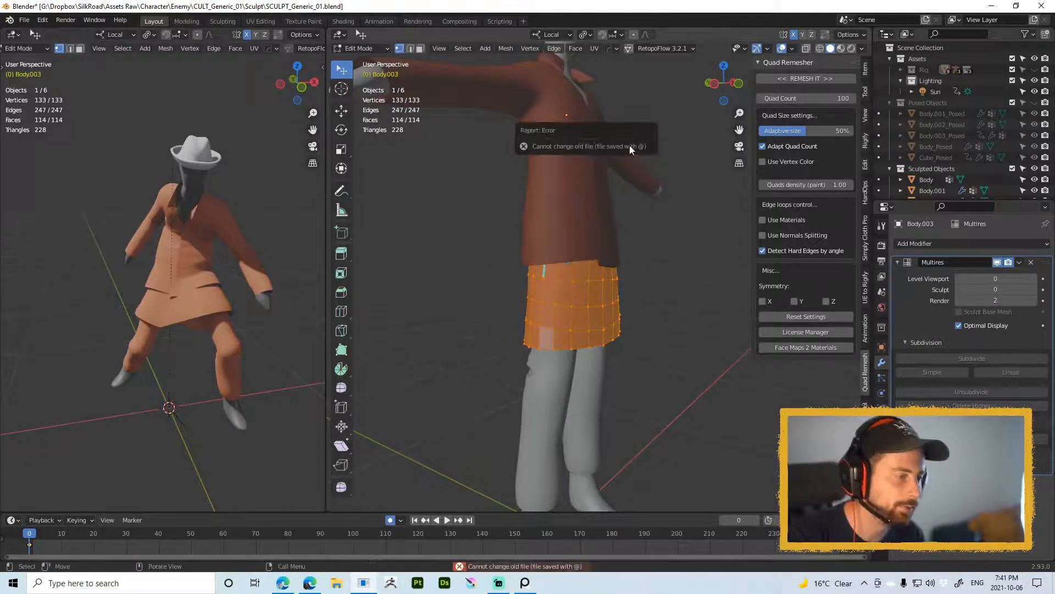
key(ctrl+s)
click(644, 213)
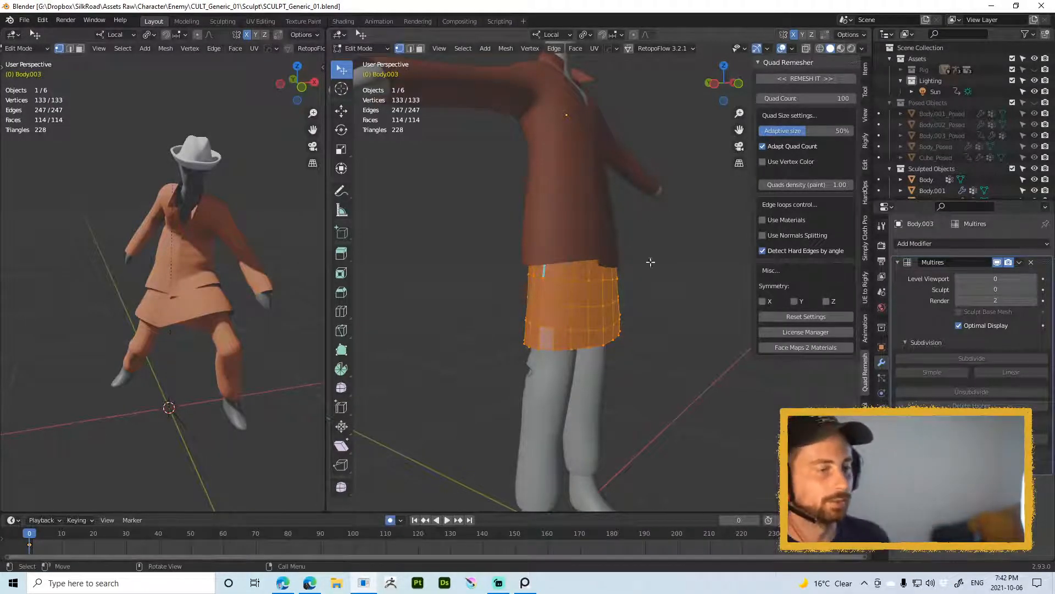
Step: Return the skirt to Object Mode, display its vertex groups in the mesh data properties, and keep the skirt selected
middle_drag(692, 226, 596, 222)
key(Tab)
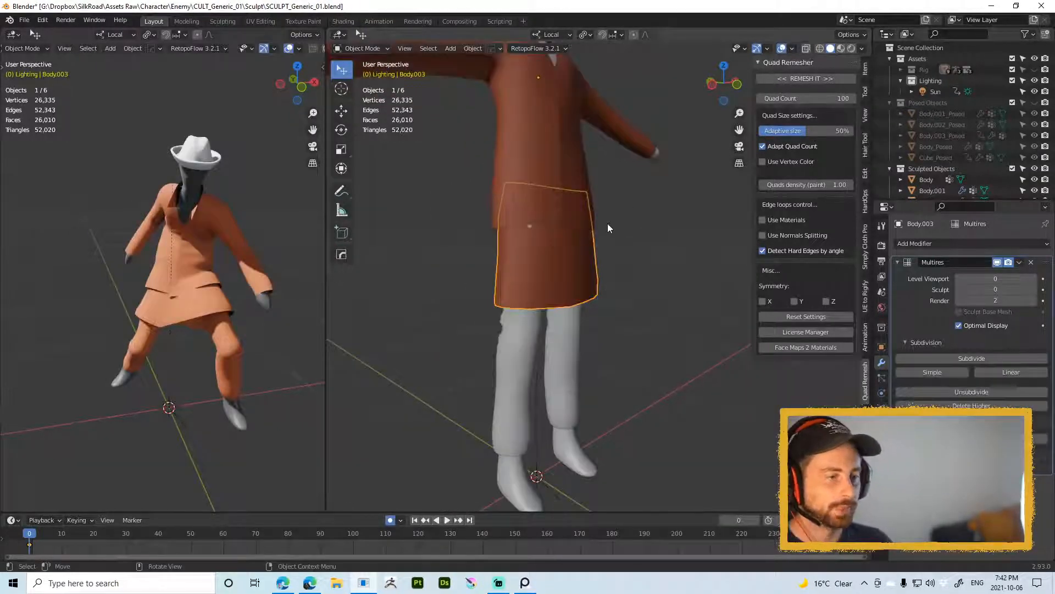
key(Tab)
key(Tab)
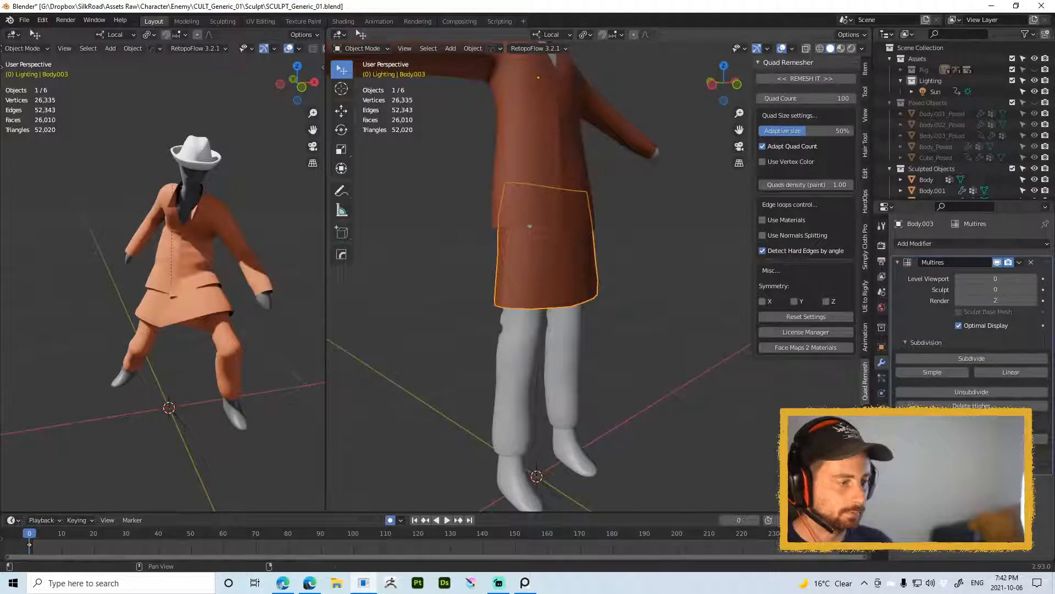
click(882, 378)
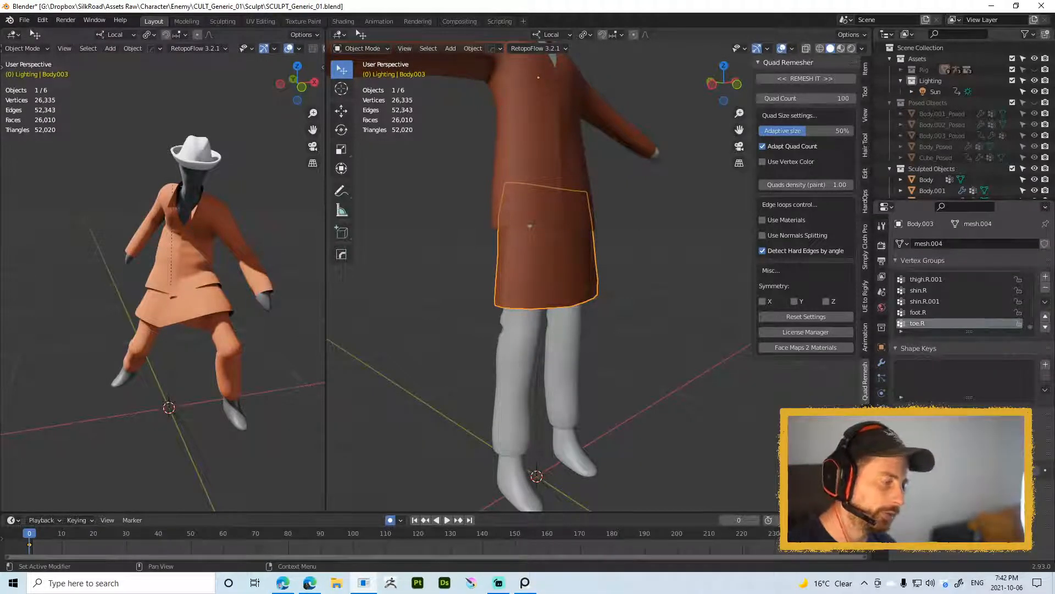
mouse_move(670, 255)
middle_down()
mouse_move(668, 213)
mouse_move(623, 241)
mouse_move(658, 262)
middle_up()
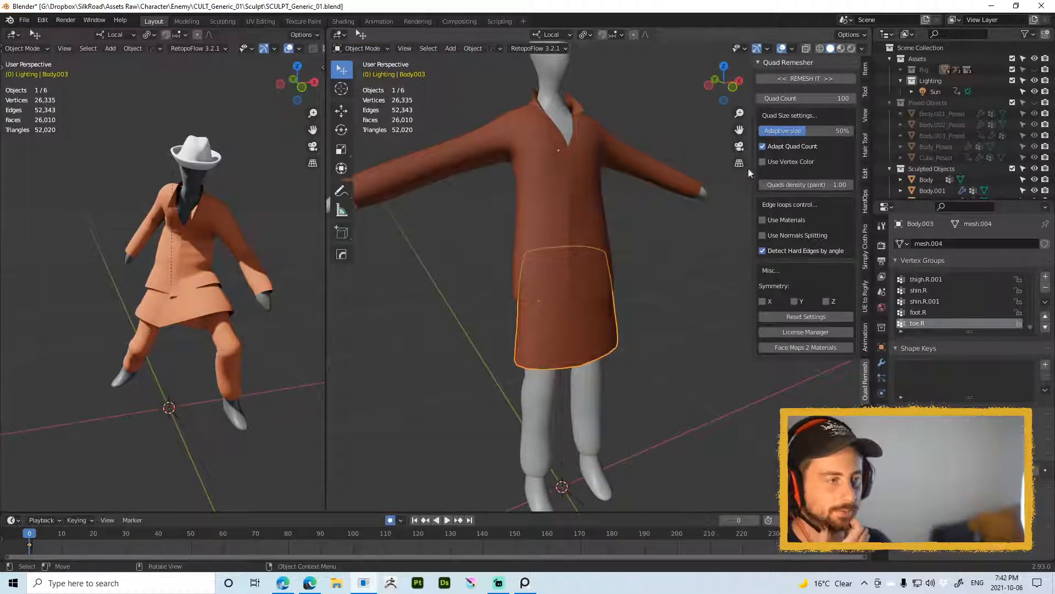
click(634, 262)
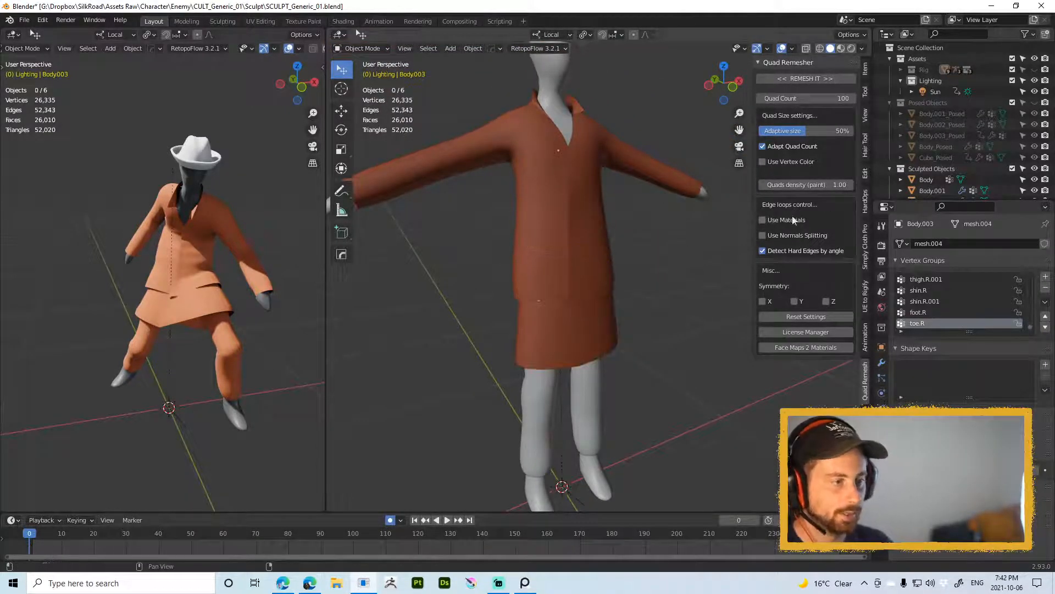
click(604, 309)
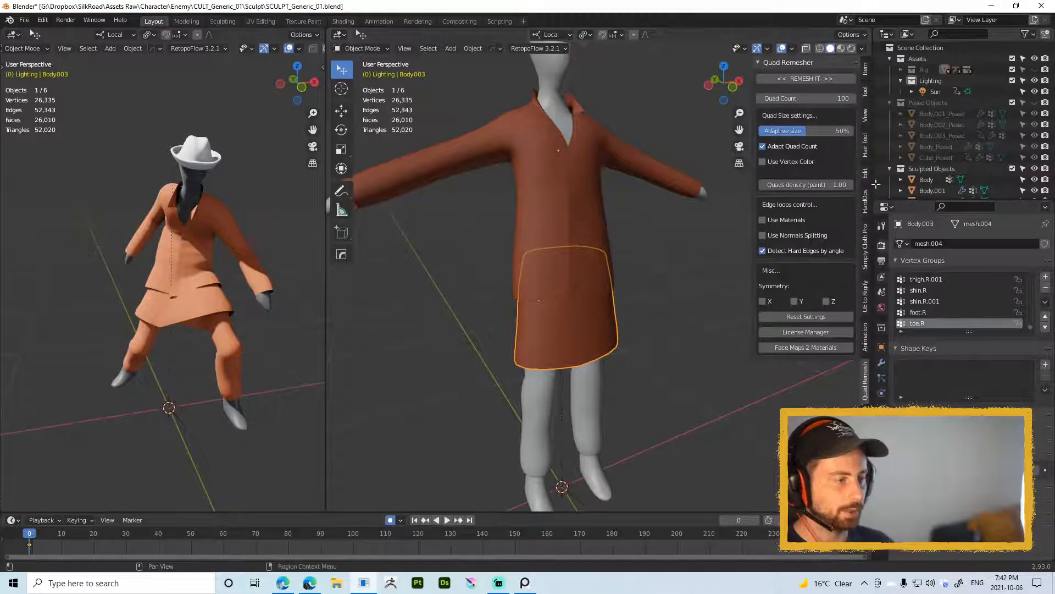
Step: Generate the skirt's posed version with Pose Object using PROXY_Body, and check it on the posed figure at frame 0
click(866, 92)
click(800, 237)
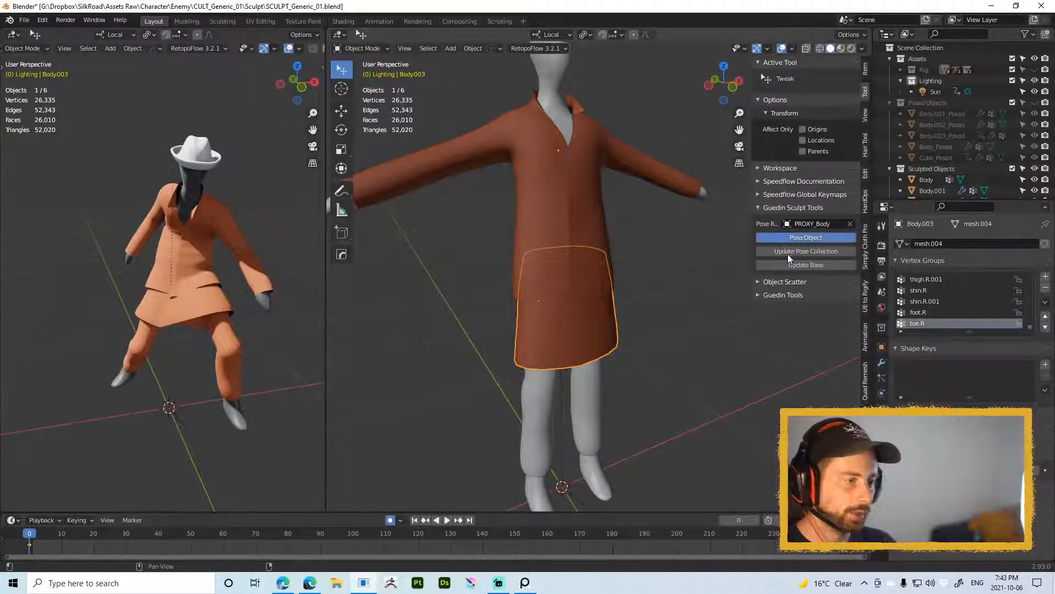
middle_drag(259, 248, 215, 236)
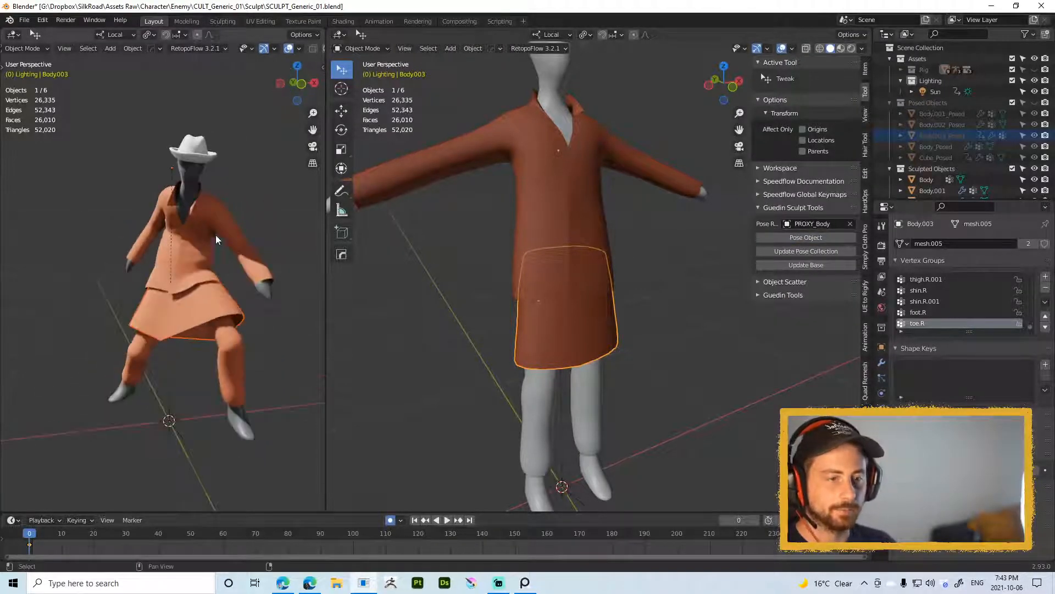
scroll(216, 235, down, 4)
mouse_move(29, 536)
mouse_down()
mouse_move(110, 547)
mouse_move(10, 533)
mouse_up()
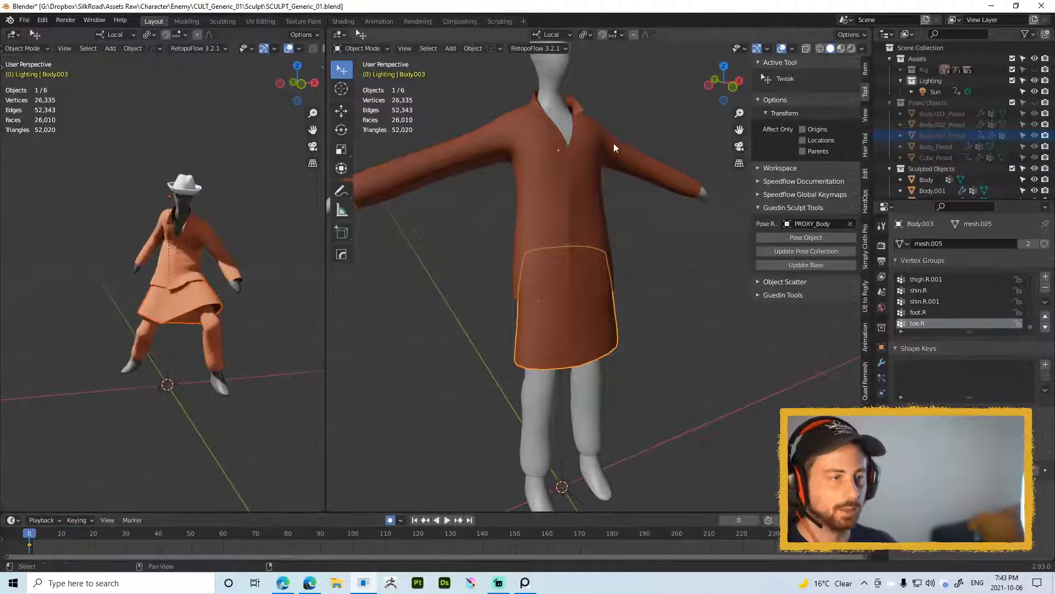
Step: Select the hat, try to apply its transform, and make its object and object data single-user
middle_drag(598, 99, 602, 239)
click(563, 199)
mouse_move(600, 175)
middle_down()
mouse_move(609, 158)
mouse_move(611, 173)
middle_up()
key(ctrl+a)
click(662, 137)
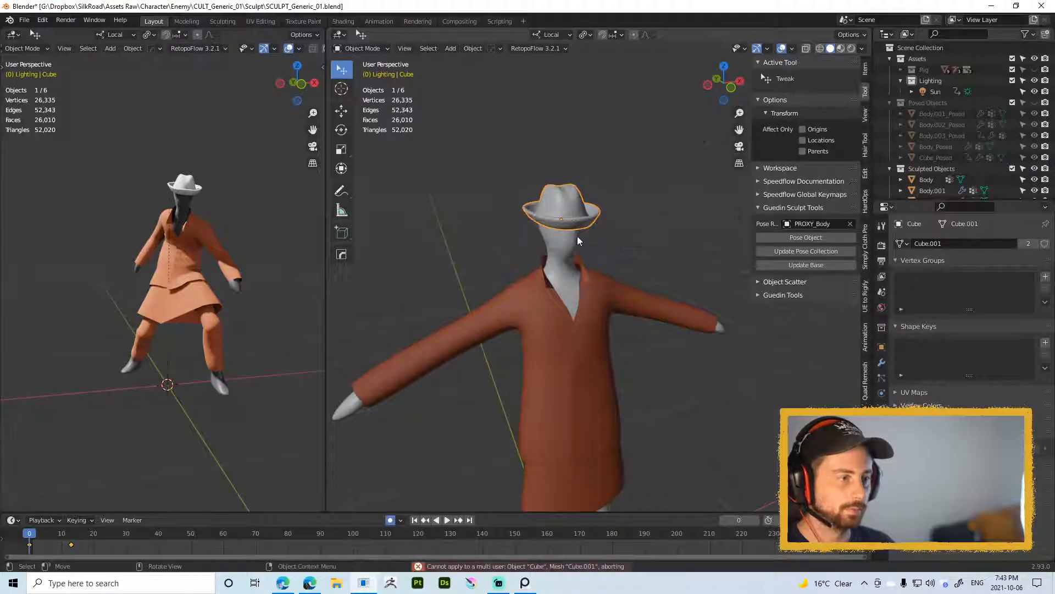
key(ctrl+l)
click(681, 193)
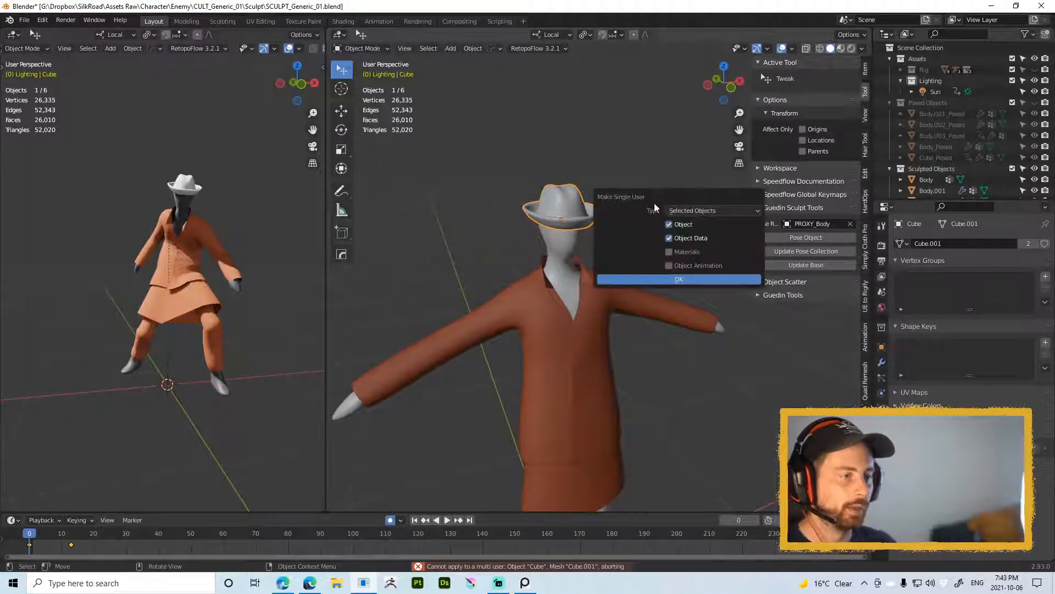
click(645, 278)
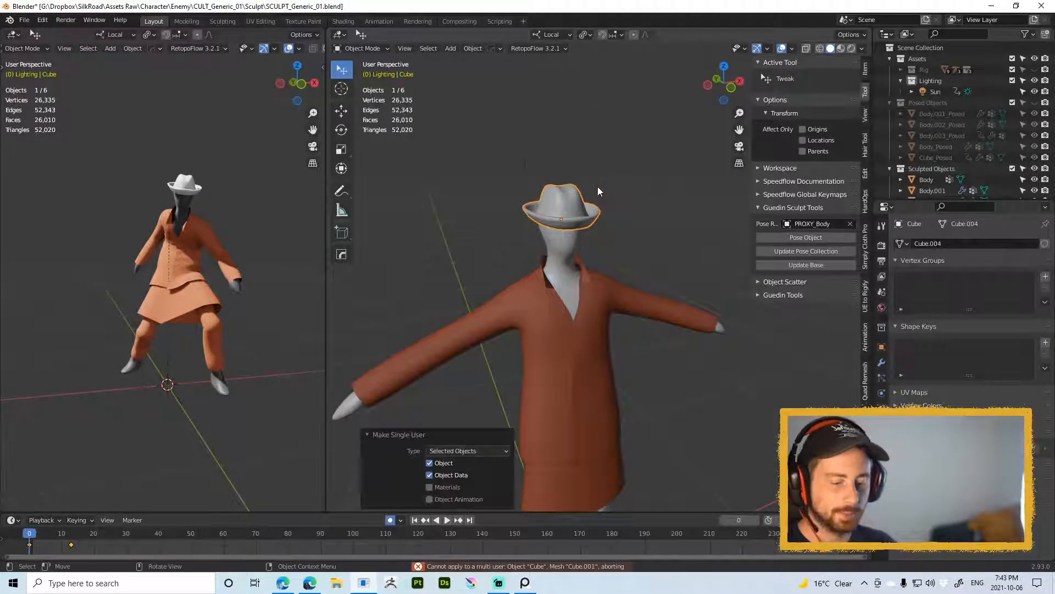
Step: Repeat Make Single User for the hat's object and object data, and apply the hat's scale
key(ctrl+l)
click(667, 184)
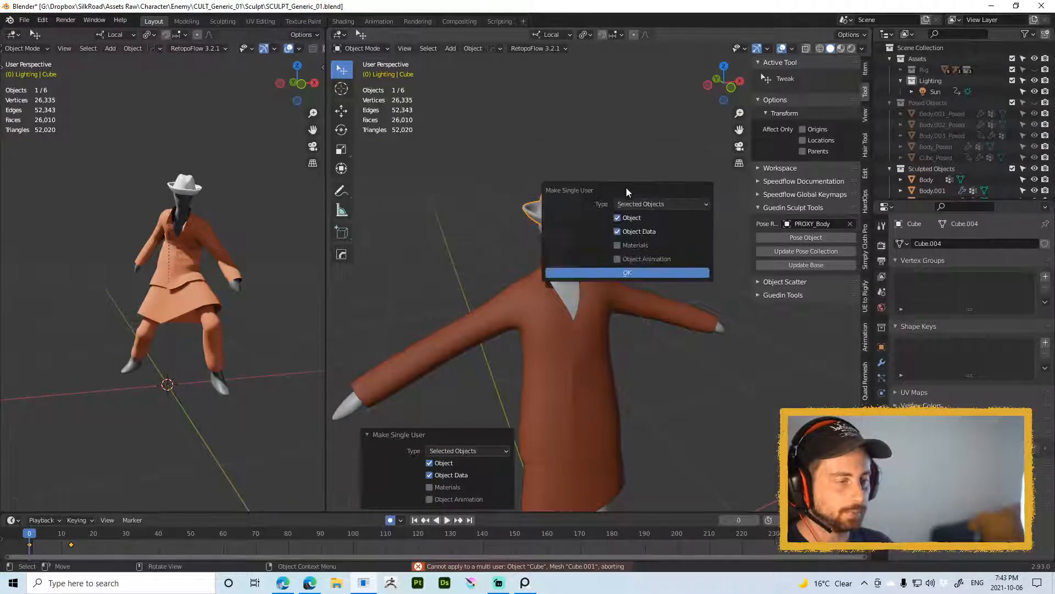
click(593, 271)
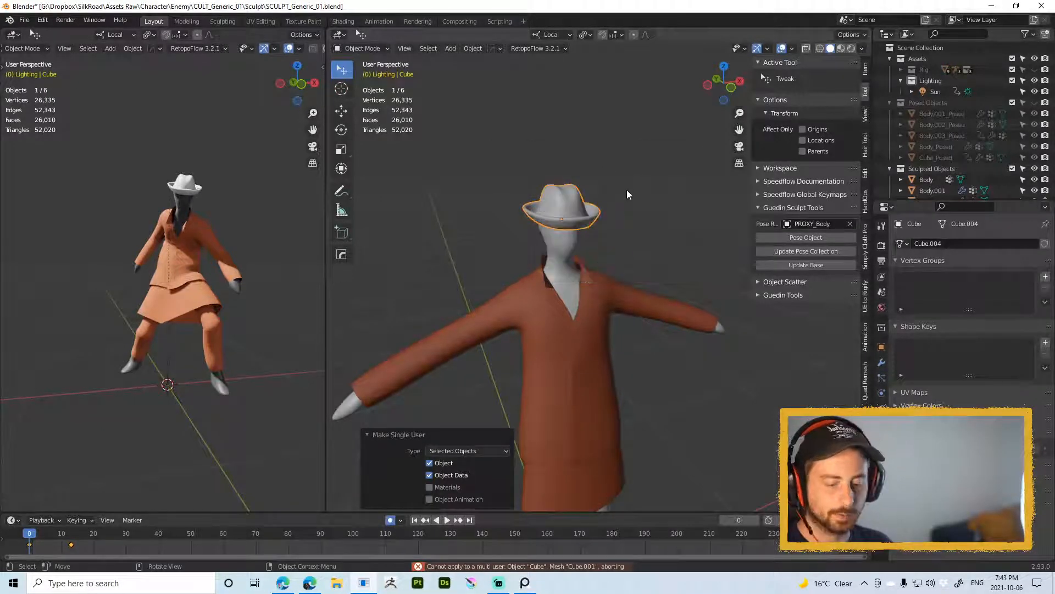
key(ctrl+l)
click(690, 190)
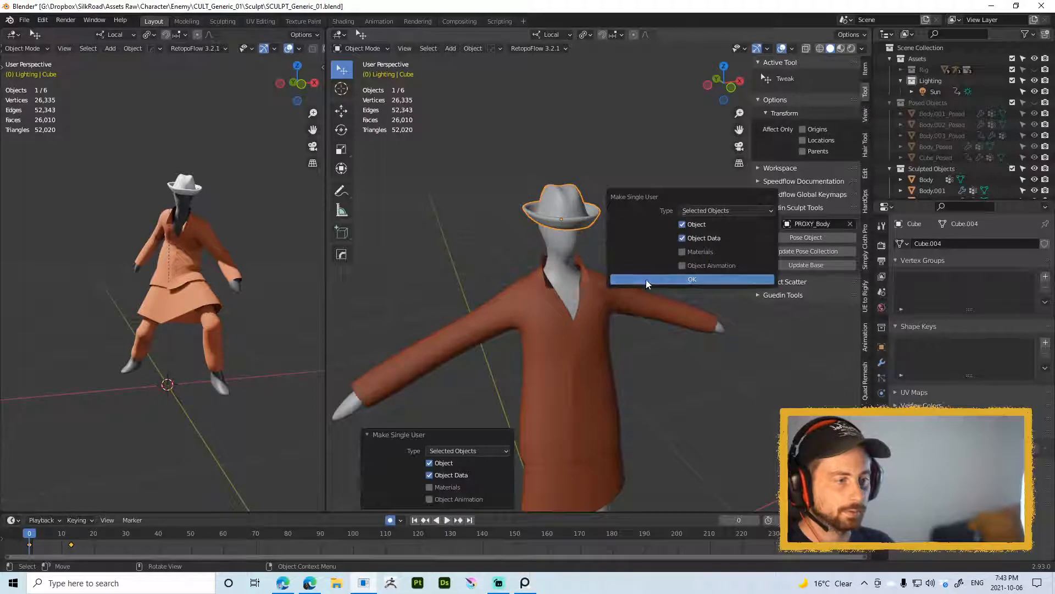
click(646, 279)
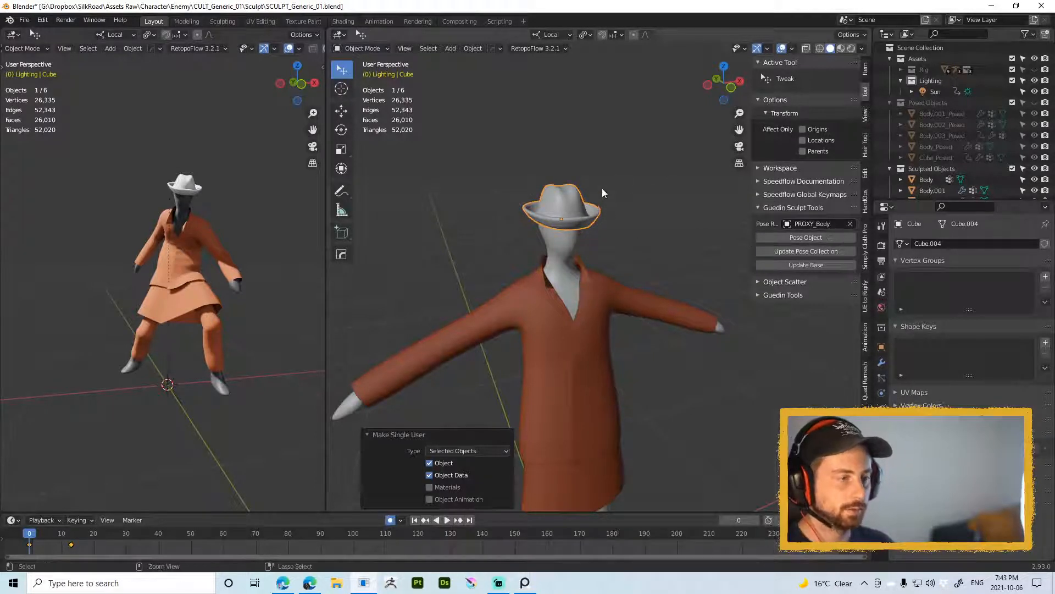
key(ctrl+a)
click(666, 152)
Step: Generate the hat's posed version with Pose Object and scrub the timeline to frame 12 to check it
click(798, 238)
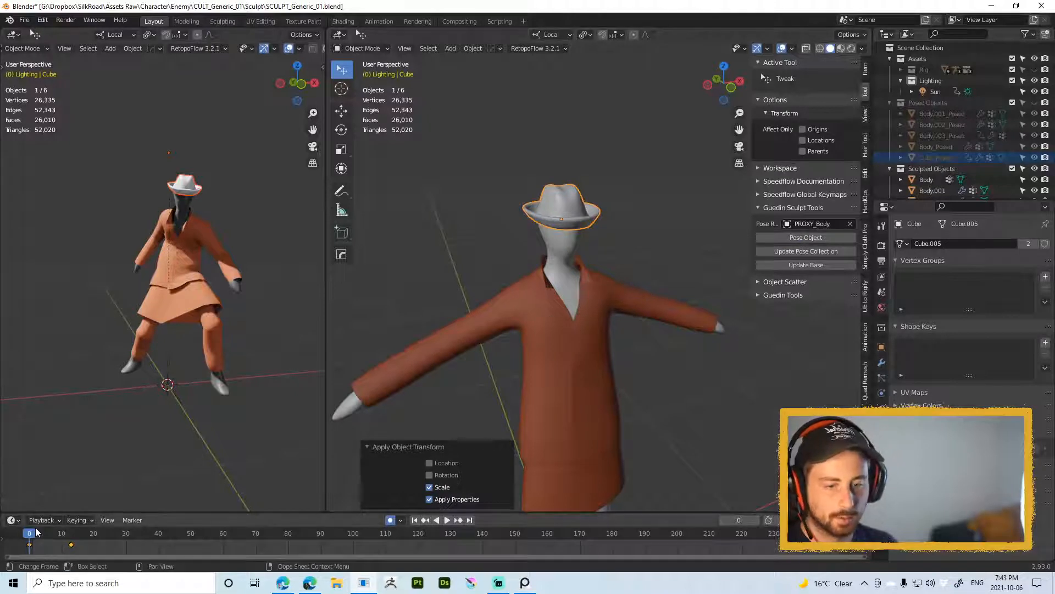
key(space)
mouse_move(75, 532)
mouse_down()
mouse_move(41, 526)
mouse_move(68, 522)
mouse_up()
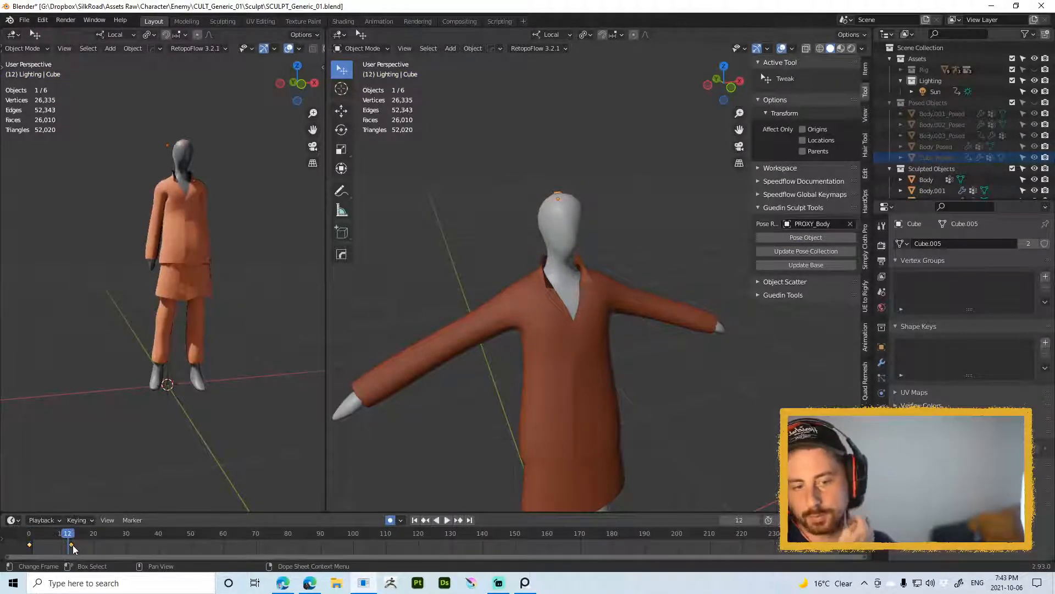
Step: Turn off auto keying and delete the hat's keyframes from both the original and the posed version
click(73, 546)
click(390, 520)
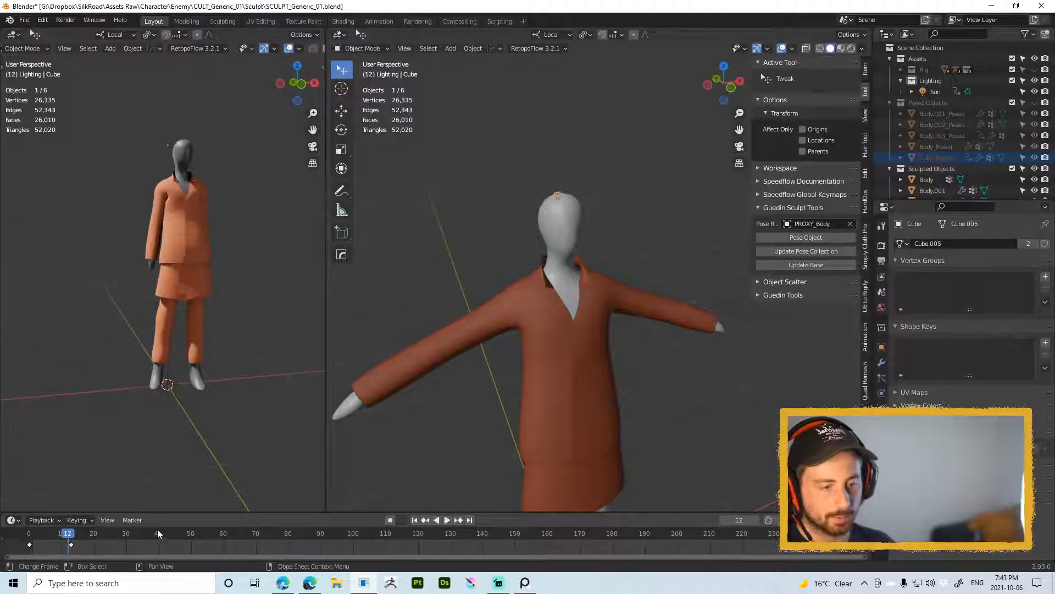
drag(87, 551, 12, 539)
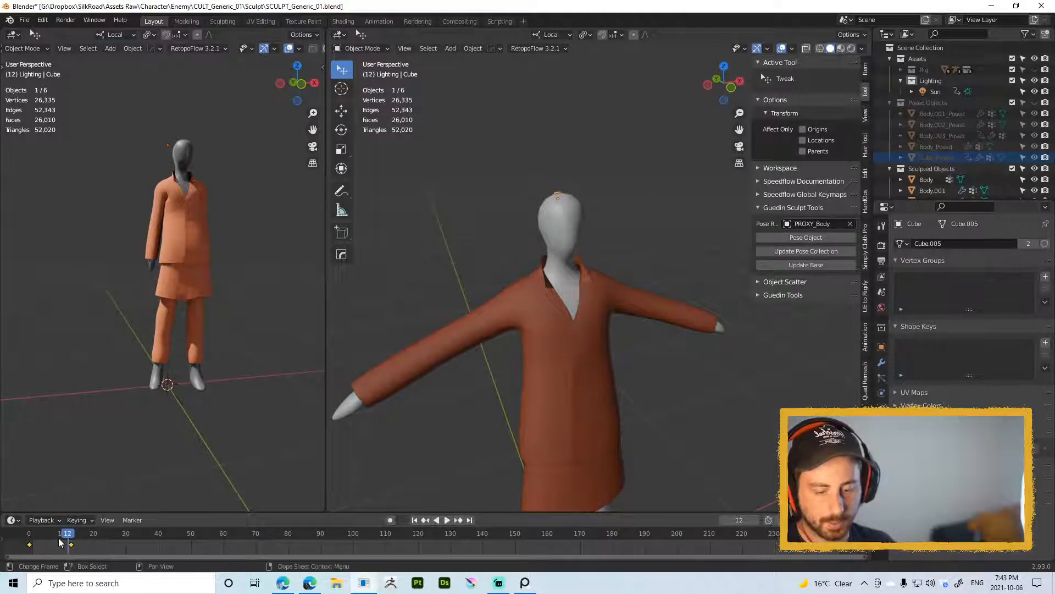
key(x)
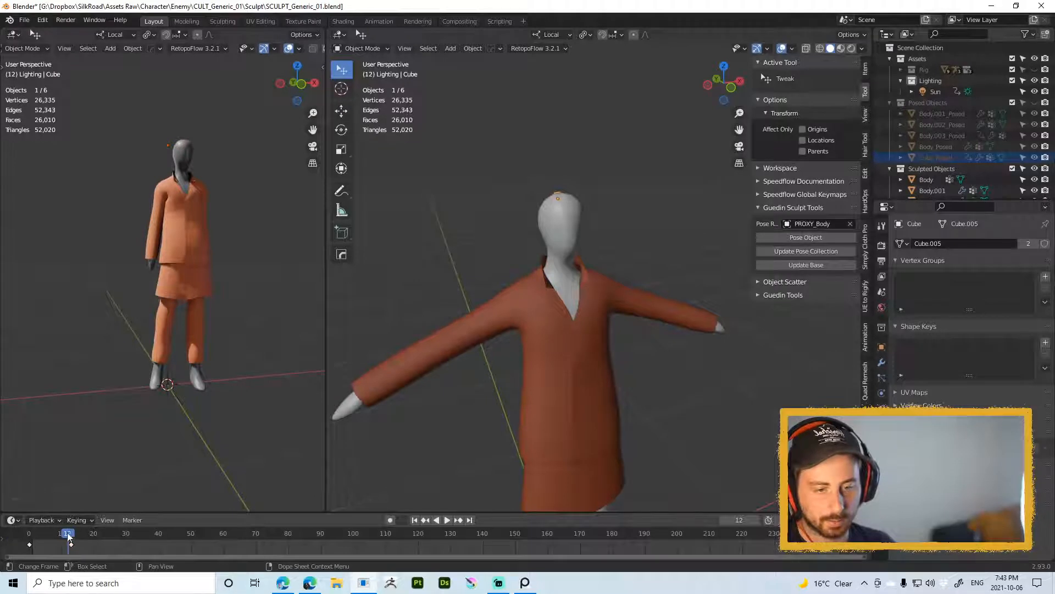
drag(68, 535, 20, 533)
drag(84, 548, 16, 544)
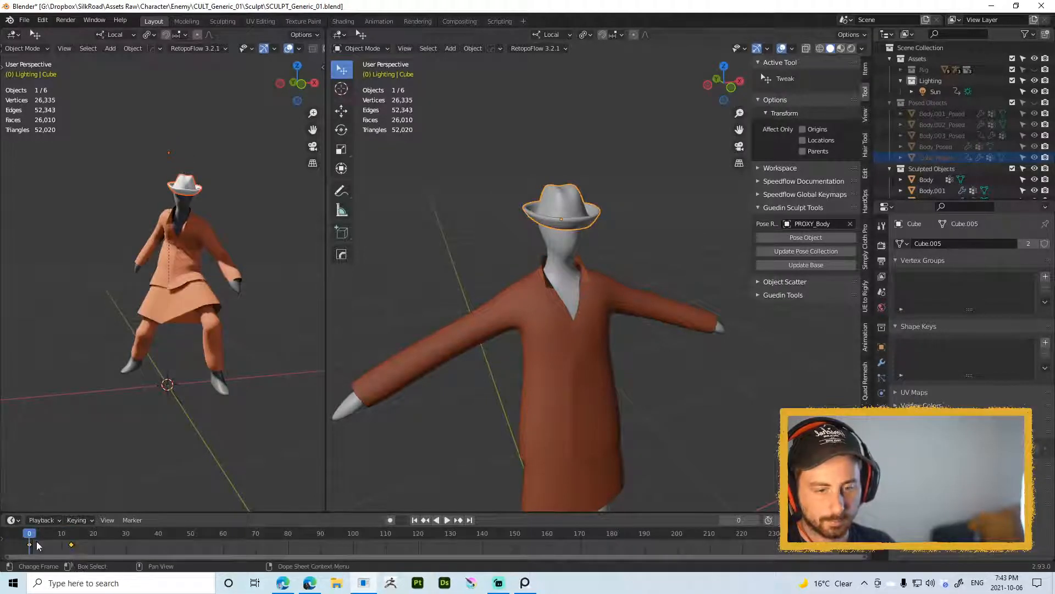
key(x)
Step: Play the animation to check the hat without keyframes, and return to frame 0
click(36, 534)
key(space)
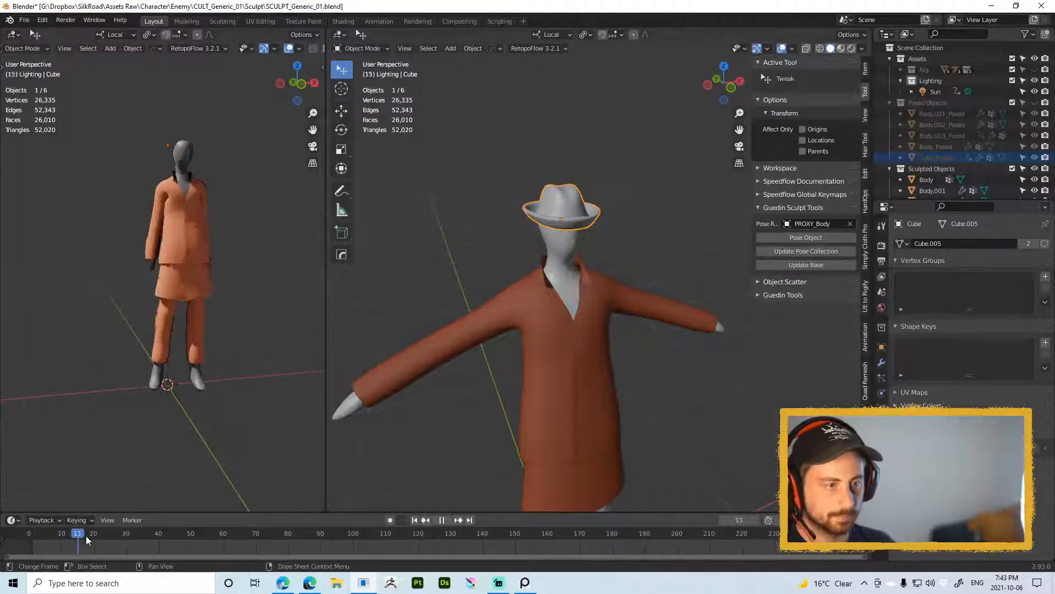
key(space)
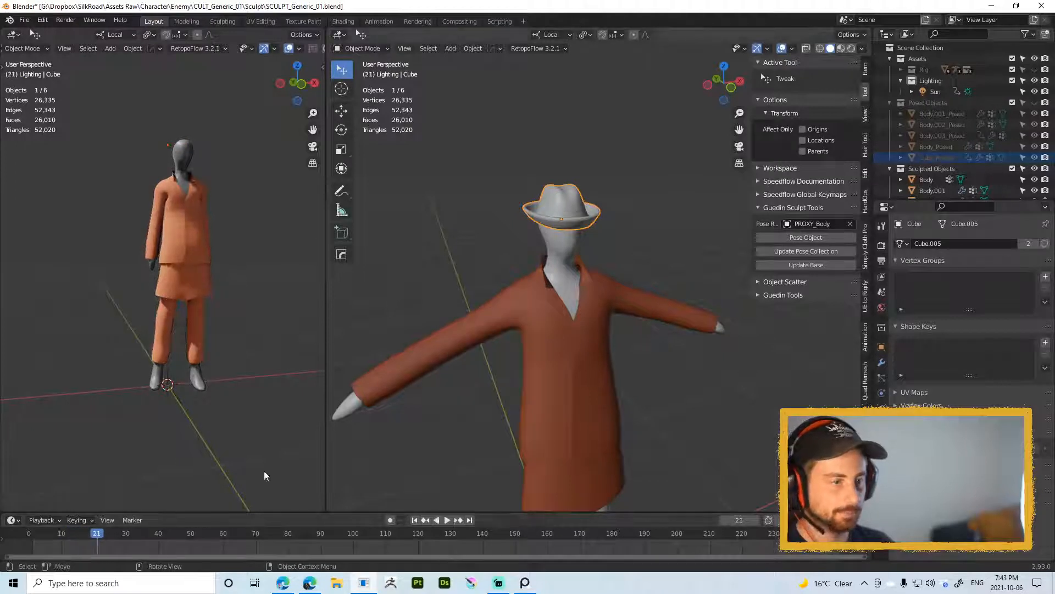
click(25, 532)
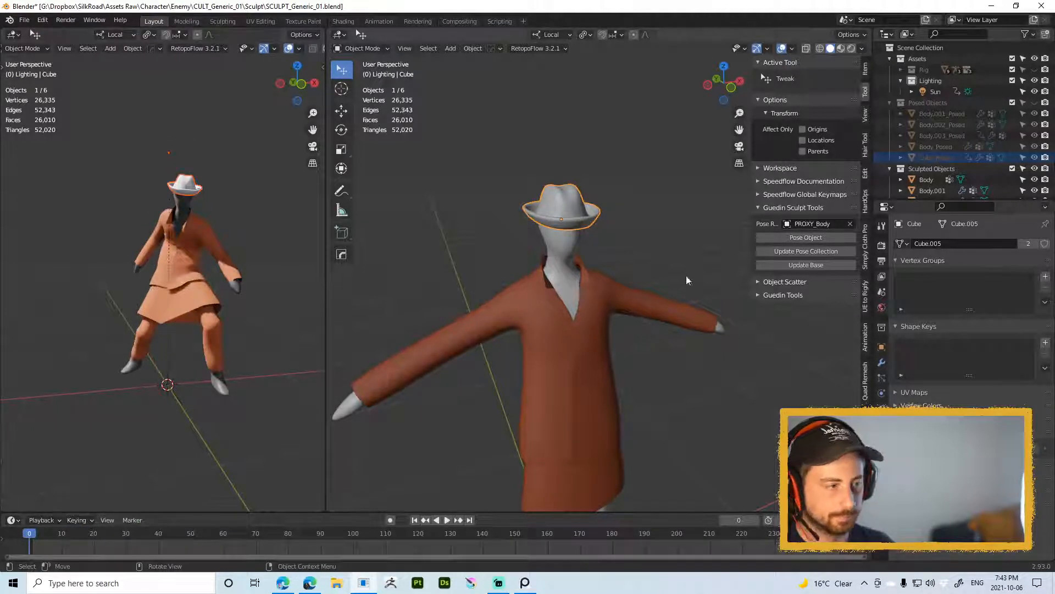
Step: Regenerate the hat's posed version with Pose Object and scrub to frame 15 to check that it follows the head
right_click(790, 240)
click(808, 238)
click(807, 238)
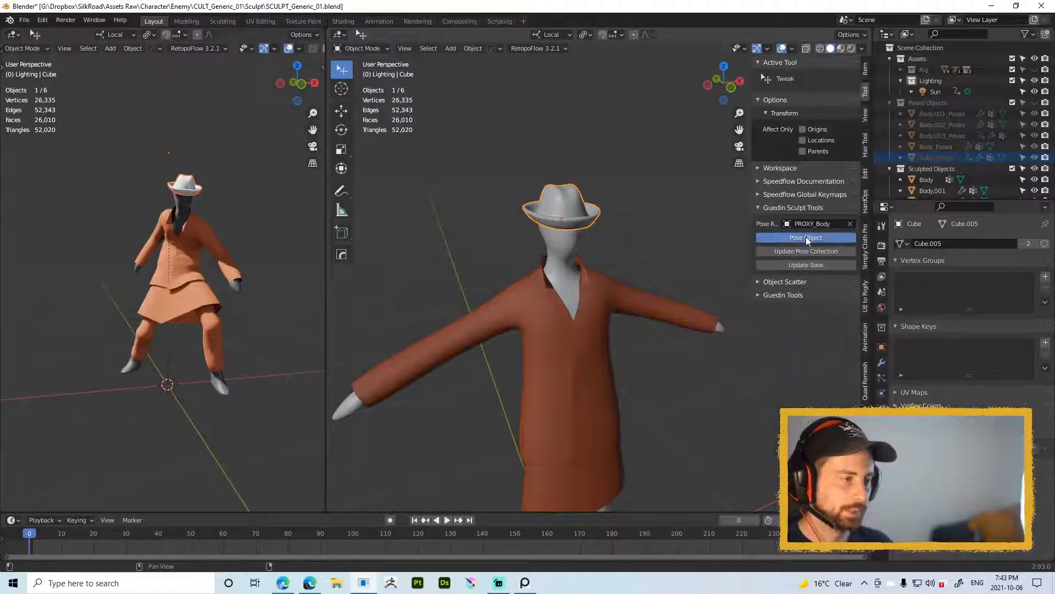
right_click(670, 257)
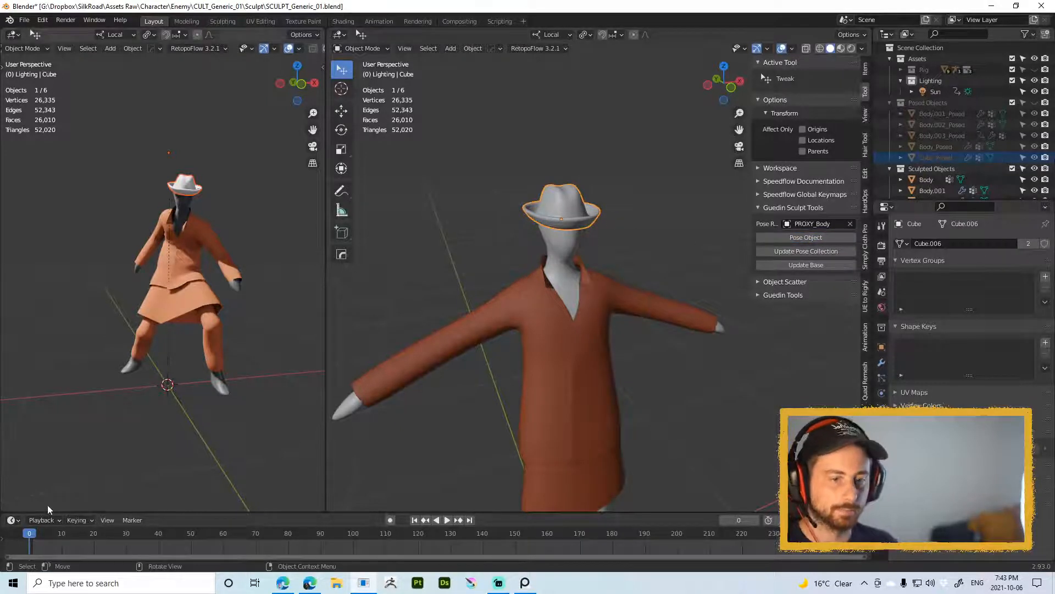
drag(33, 533, 78, 536)
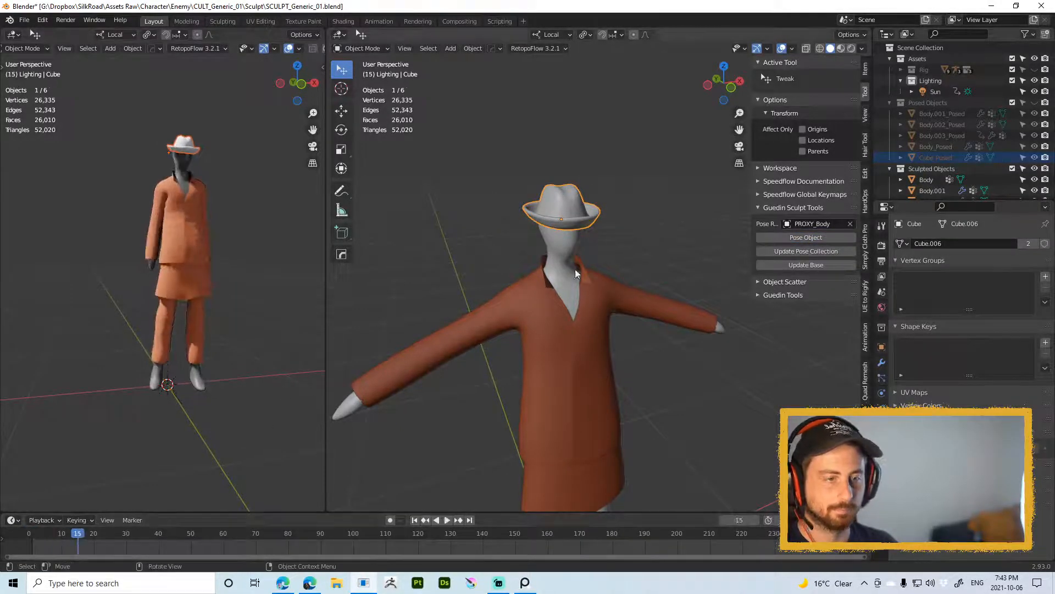
Step: Link the materials of the hat and the coat with both selected and the coat active, and deselect everything
click(644, 216)
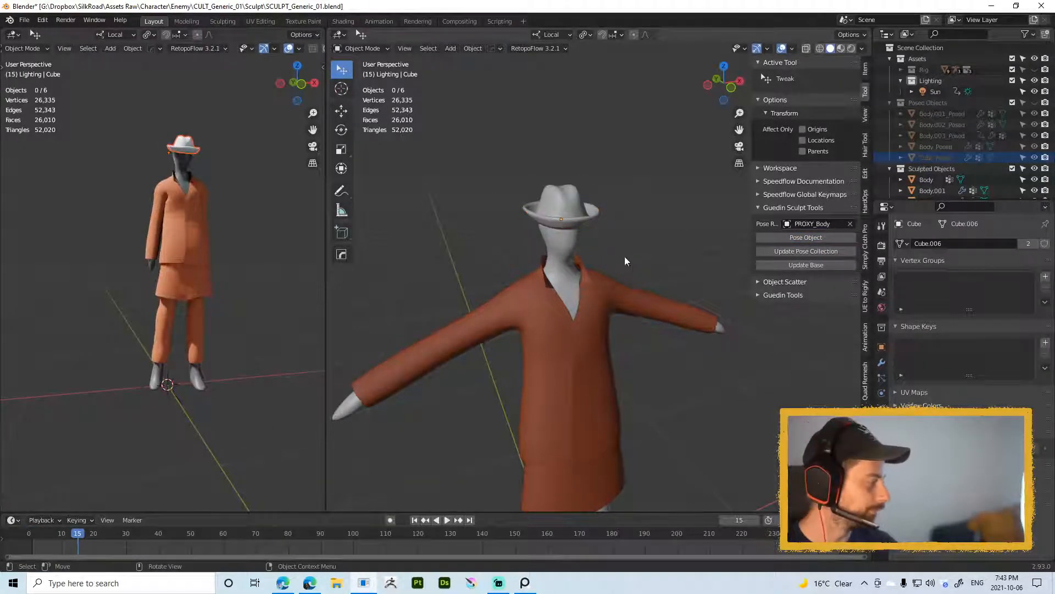
click(557, 222)
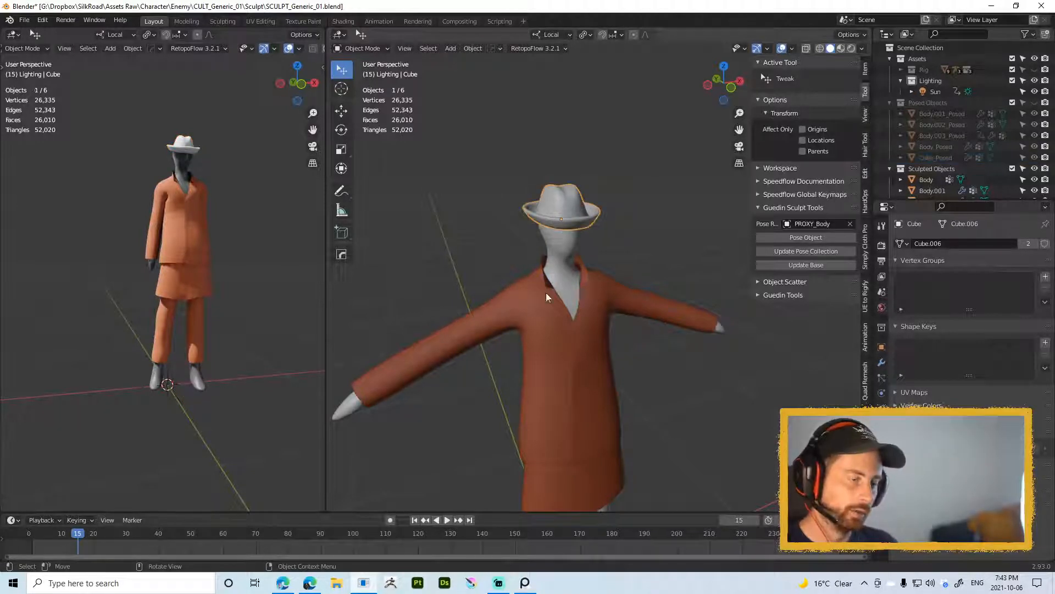
shift+click(534, 295)
key(ctrl+l)
click(525, 346)
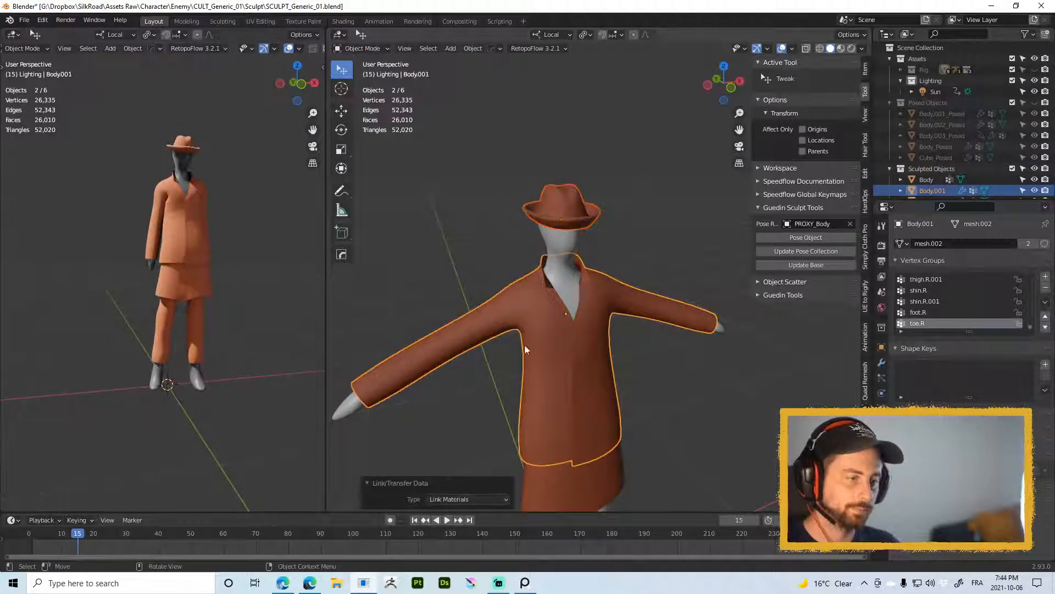
key(alt+a)
Step: Examine the full outfit on the T-posed figure from above and from the front, hat to feet
middle_drag(608, 235, 593, 199)
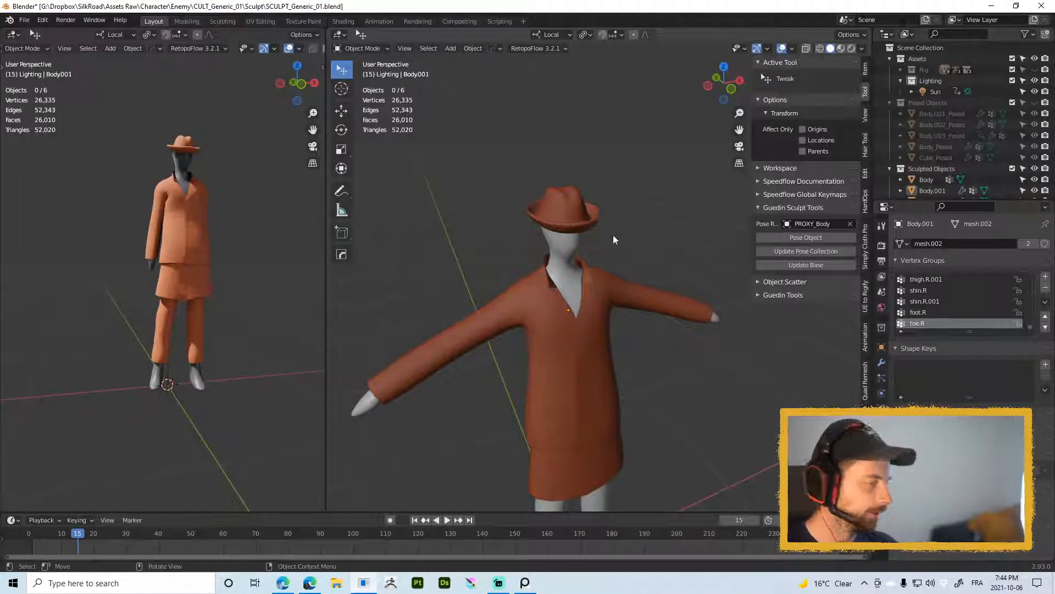
alt+drag(635, 325, 634, 344)
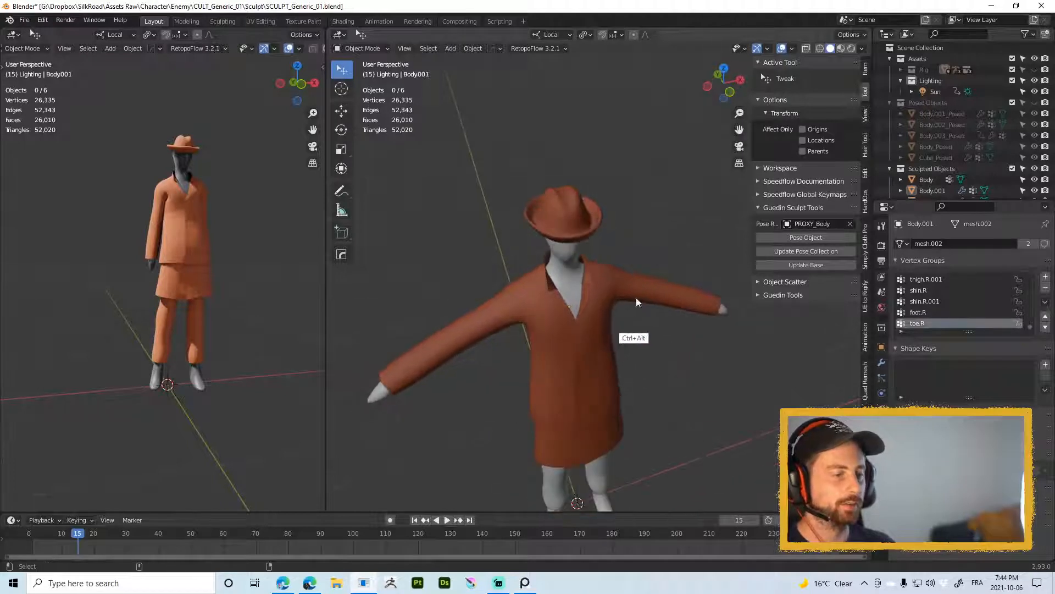
alt+shift+drag(635, 297, 629, 165)
alt+middle_drag(607, 298, 613, 230)
shift+middle_drag(608, 179, 604, 248)
shift+middle_drag(604, 211, 611, 238)
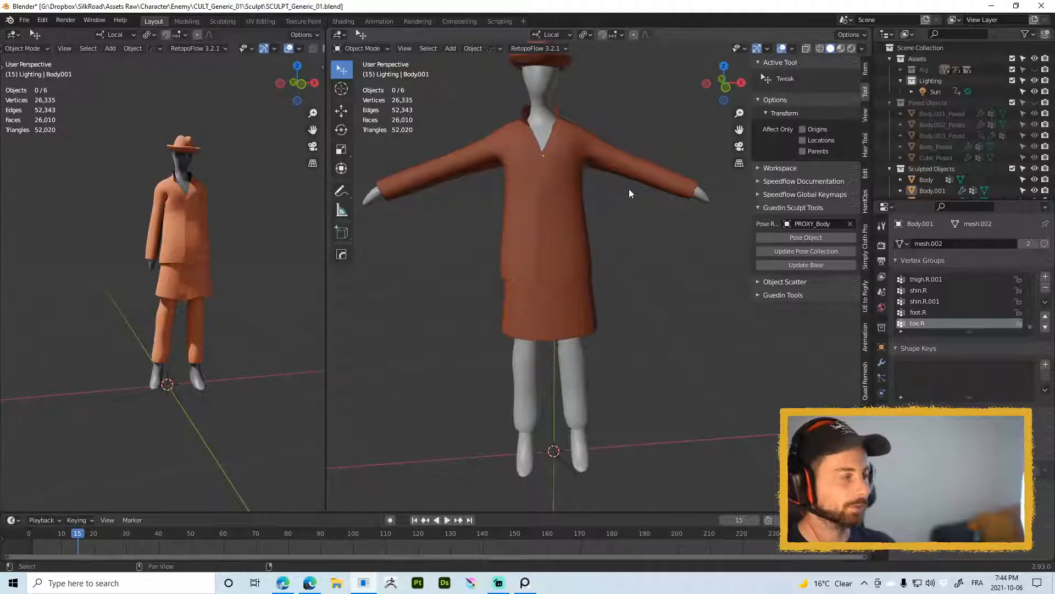
key(alt+Tab)
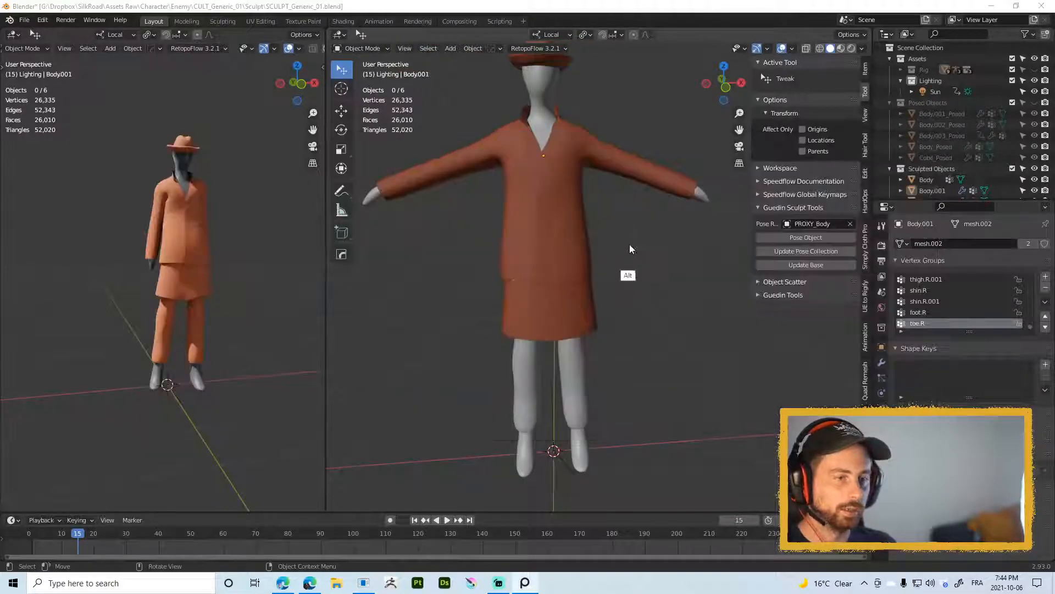
shift+middle_drag(662, 256, 649, 223)
shift+middle_drag(620, 270, 623, 166)
ctrl+middle_drag(616, 206, 628, 294)
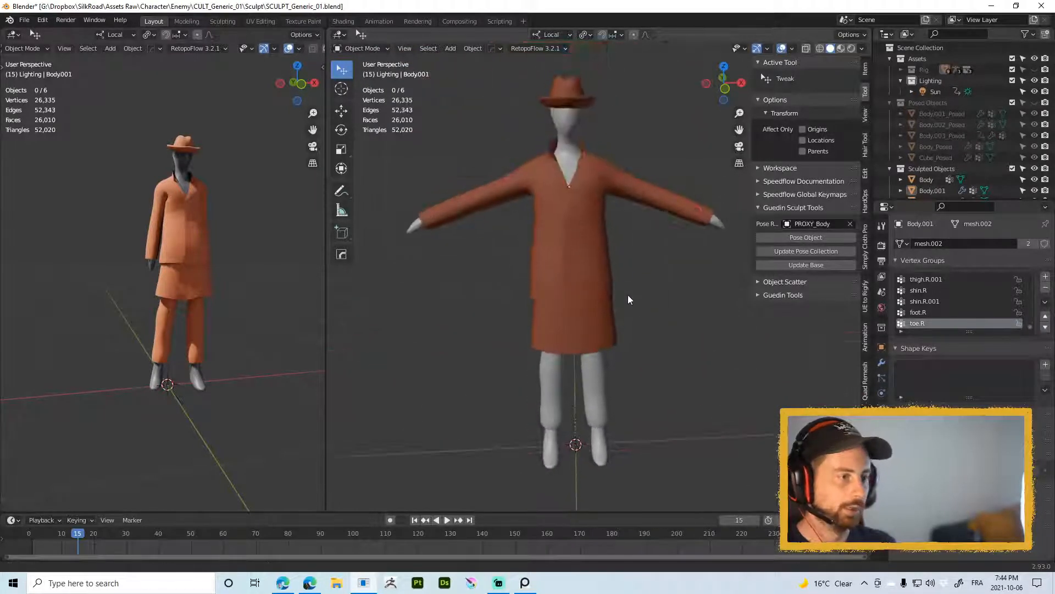
Step: Open the coat in Sculpt Mode, set the Grab brush radius to 71 px, and undo a trial pull on its side
click(602, 236)
mouse_move(602, 258)
middle_down()
mouse_move(624, 222)
mouse_move(620, 249)
middle_up()
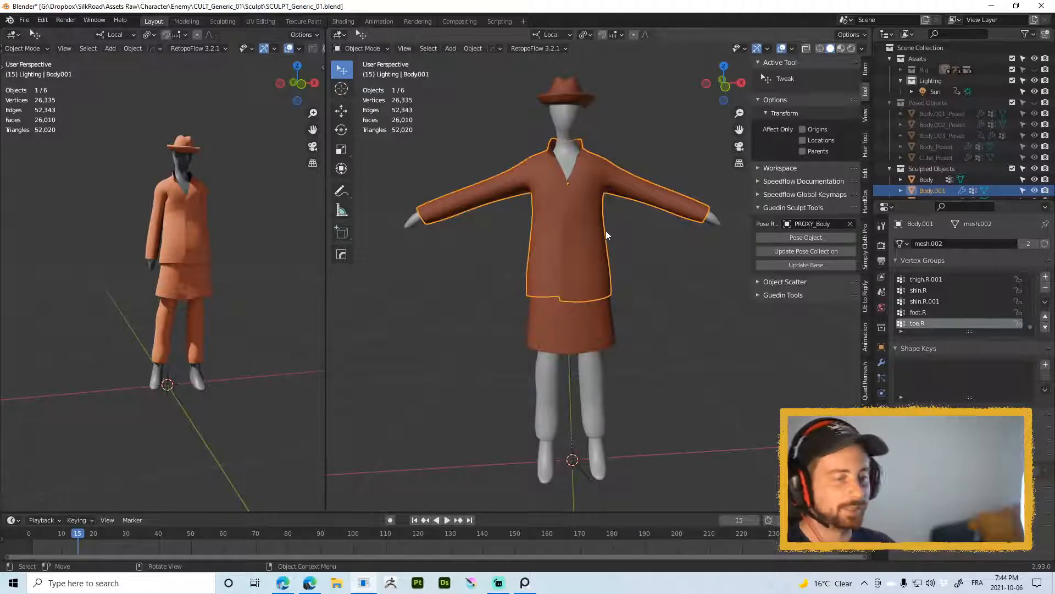
key(ctrl+Tab)
click(622, 287)
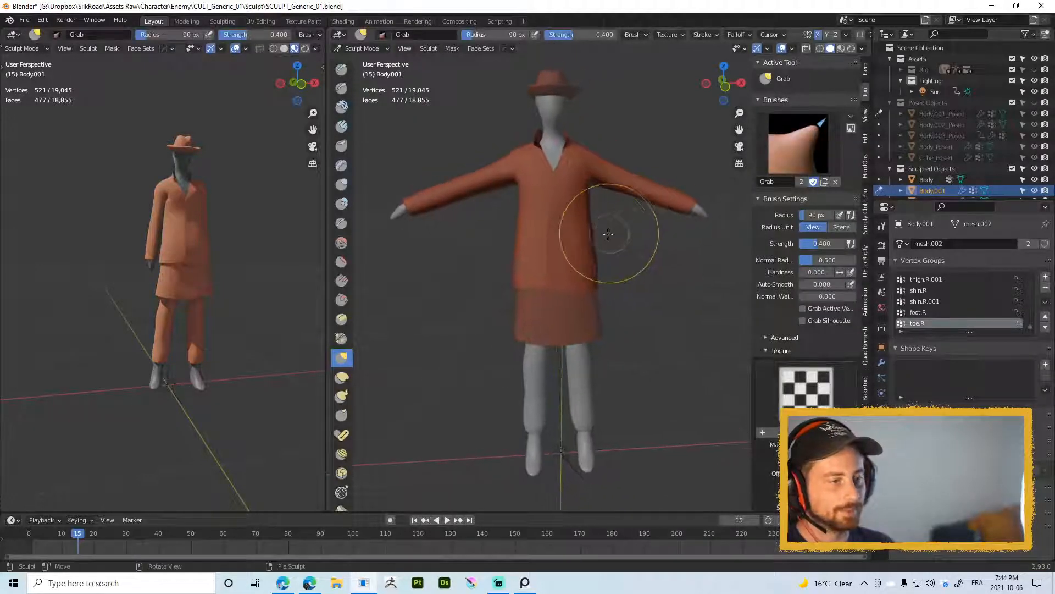
key(f)
drag(593, 263, 579, 247)
click(627, 258)
mouse_move(612, 247)
middle_down()
mouse_move(571, 243)
mouse_move(644, 228)
middle_up()
key(ctrl+z)
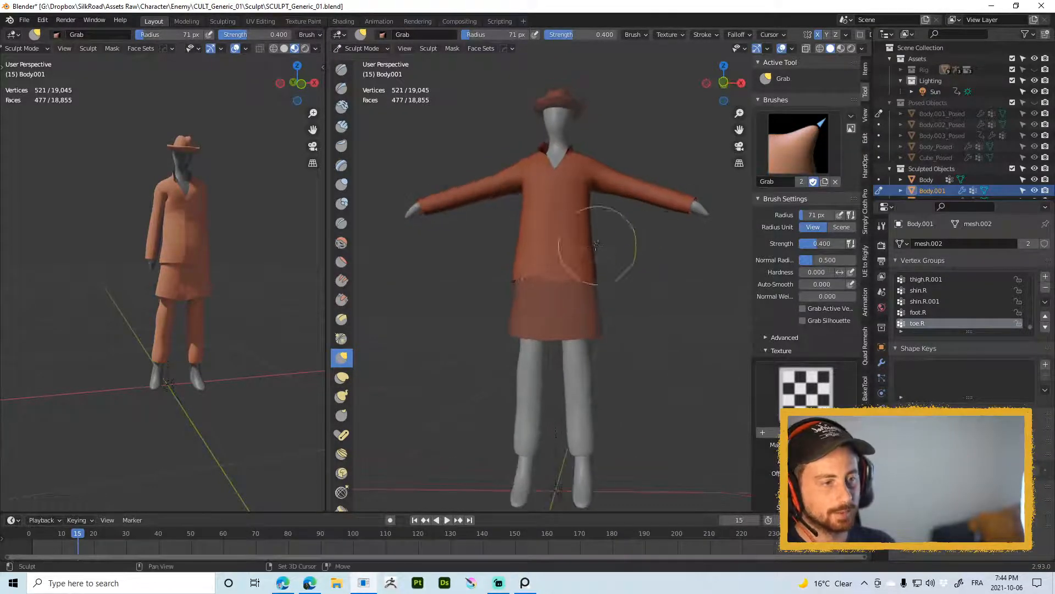
Step: Switch the sculpting brush to Draw and open the coat's modifier settings
key(super+space)
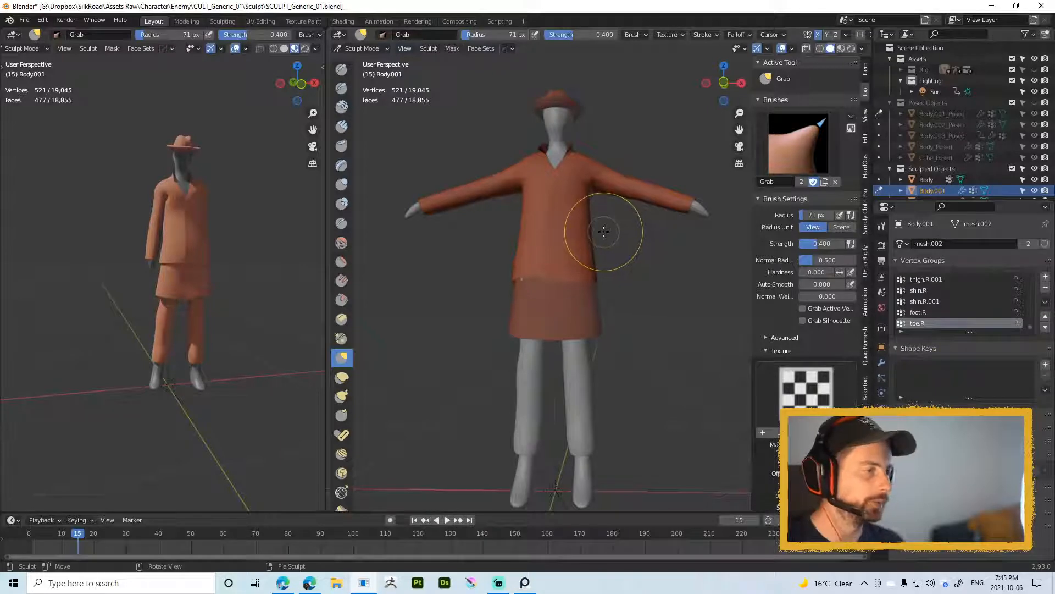
right_click(605, 246)
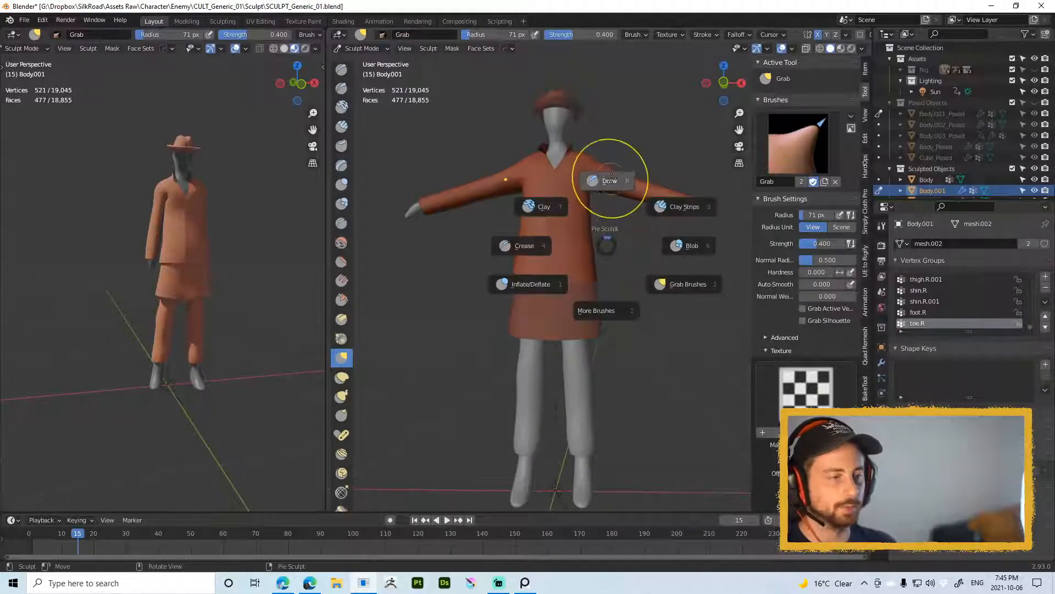
click(608, 176)
middle_drag(608, 177, 663, 240)
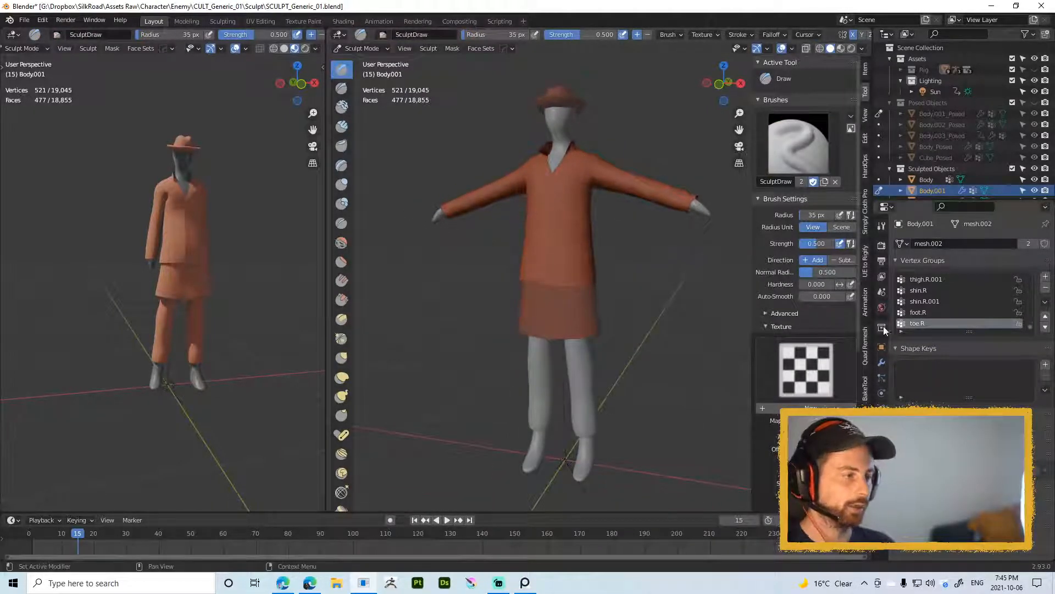
click(882, 362)
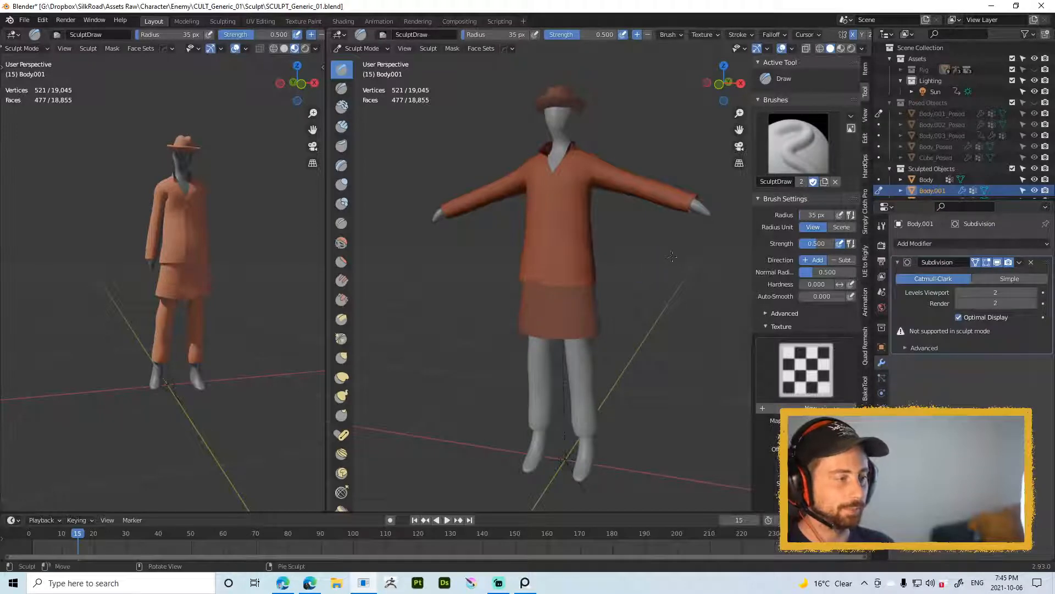
Step: Make the selected coat single-user for Object and Object Data in Object Mode, and apply its Subdivision modifier
key(ctrl+Tab)
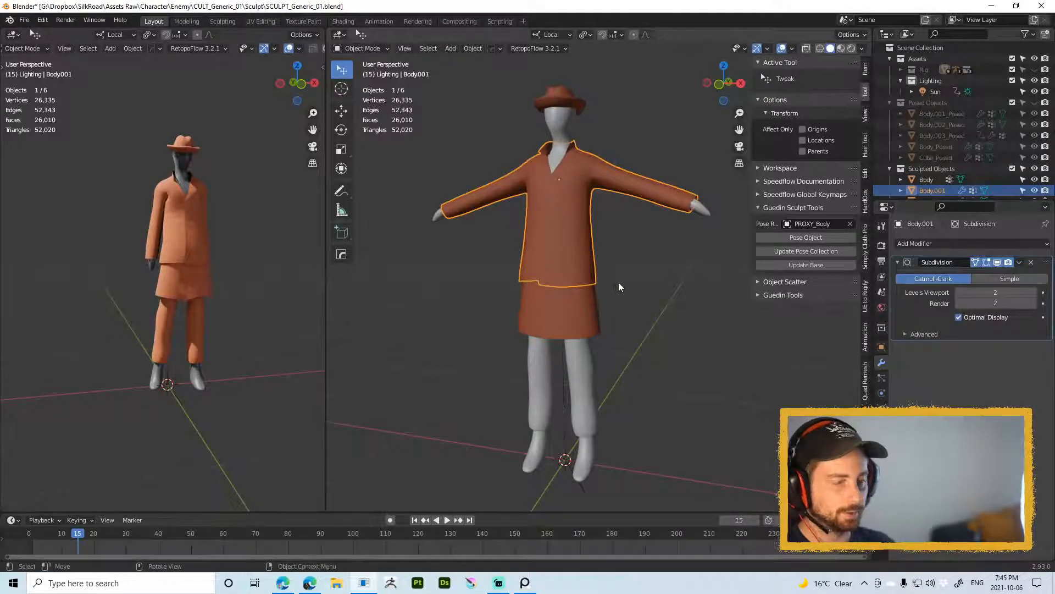
key(ctrl+l)
click(707, 281)
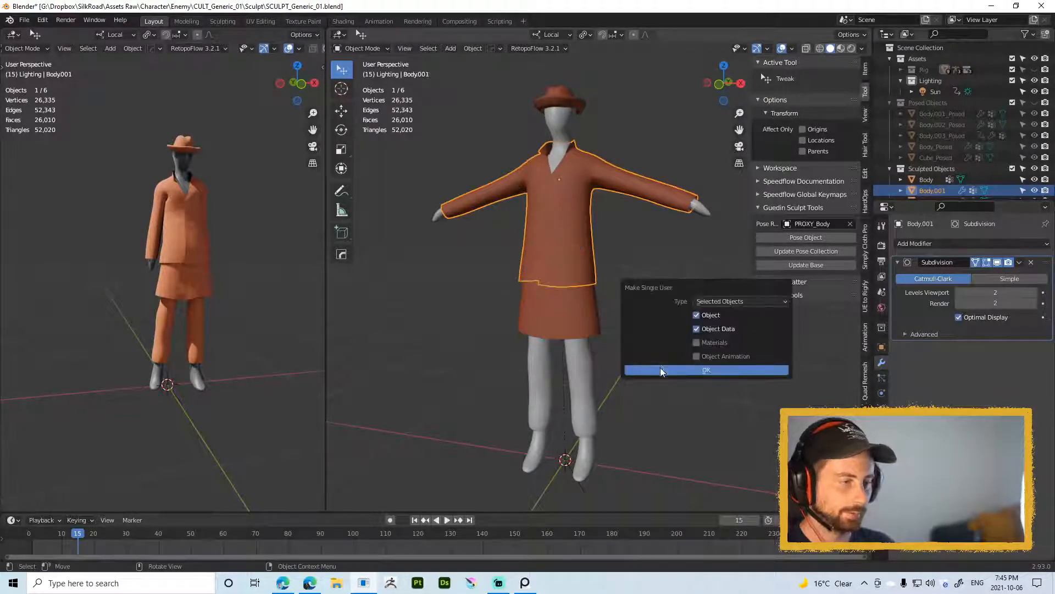
click(661, 369)
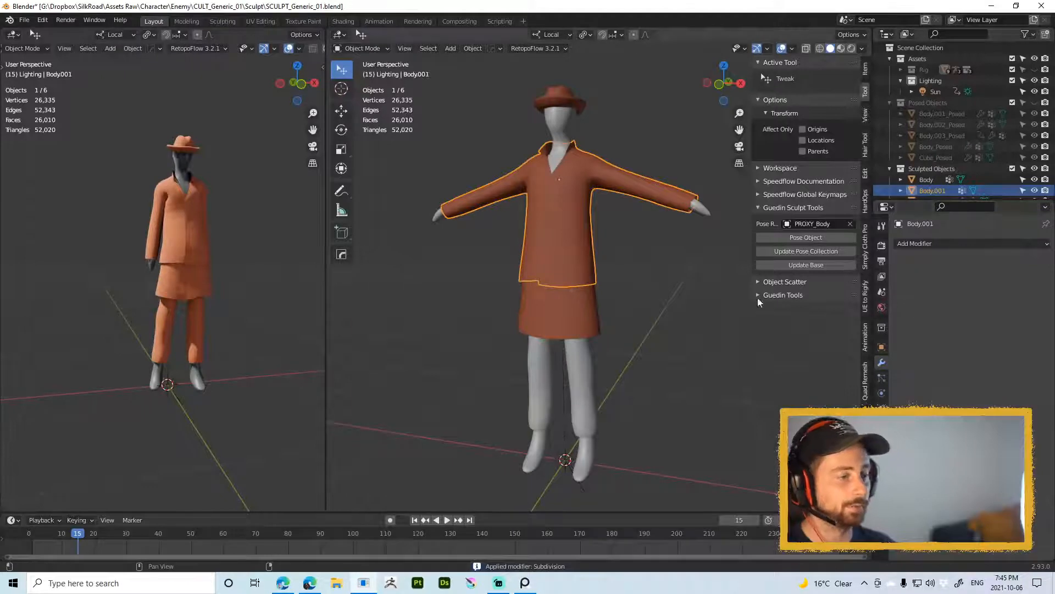
middle_drag(676, 220, 608, 183)
scroll(619, 288, up, 3)
scroll(607, 183, down, 2)
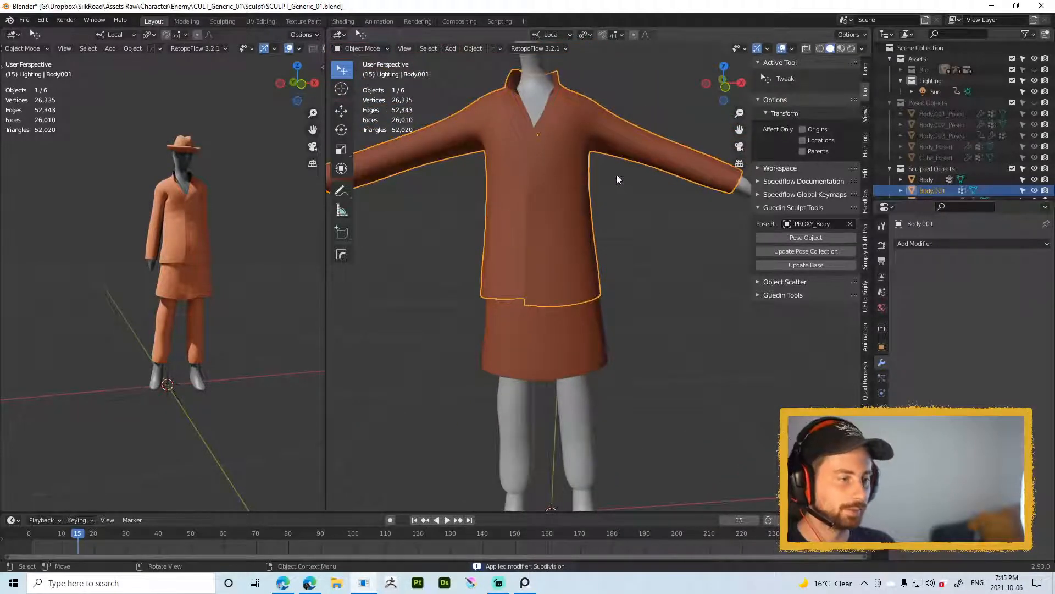
Step: Return the coat to Sculpt Mode and add a Multires modifier at subdivision level 0
key(ctrl+Tab)
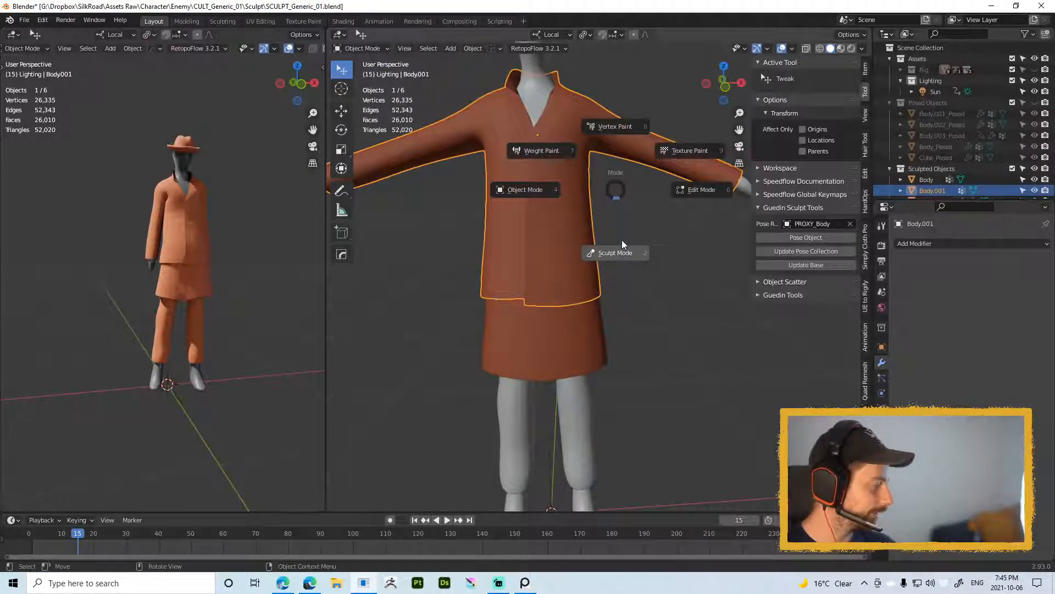
click(616, 253)
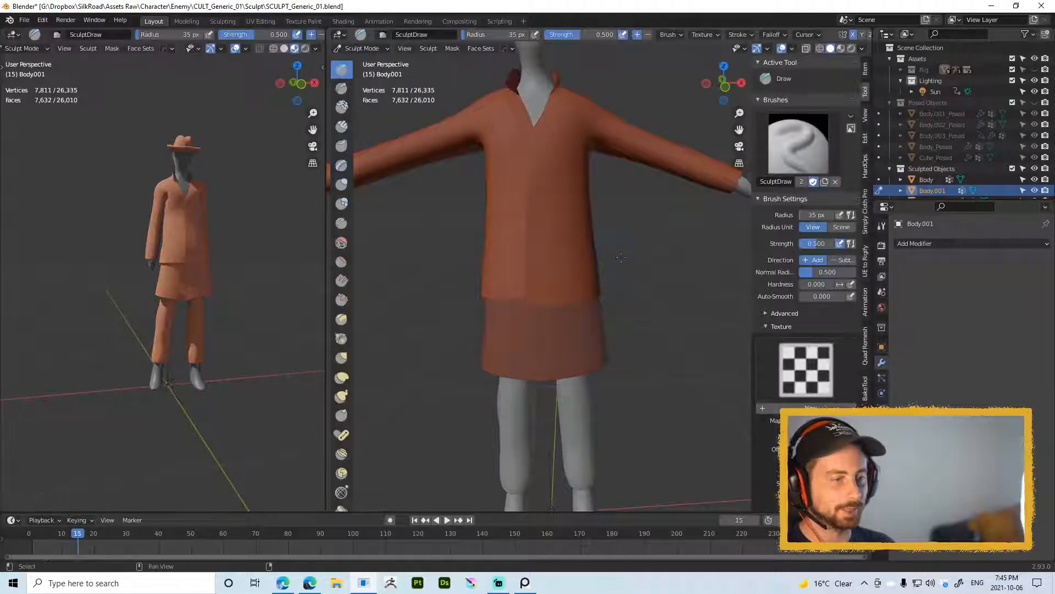
scroll(621, 241, up, 2)
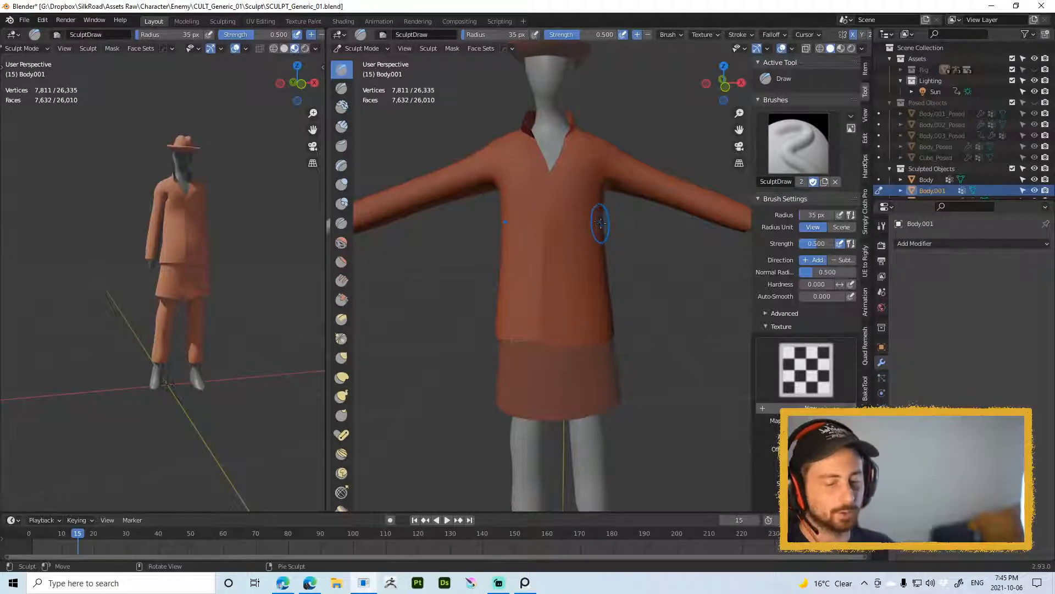
middle_drag(602, 242, 612, 246)
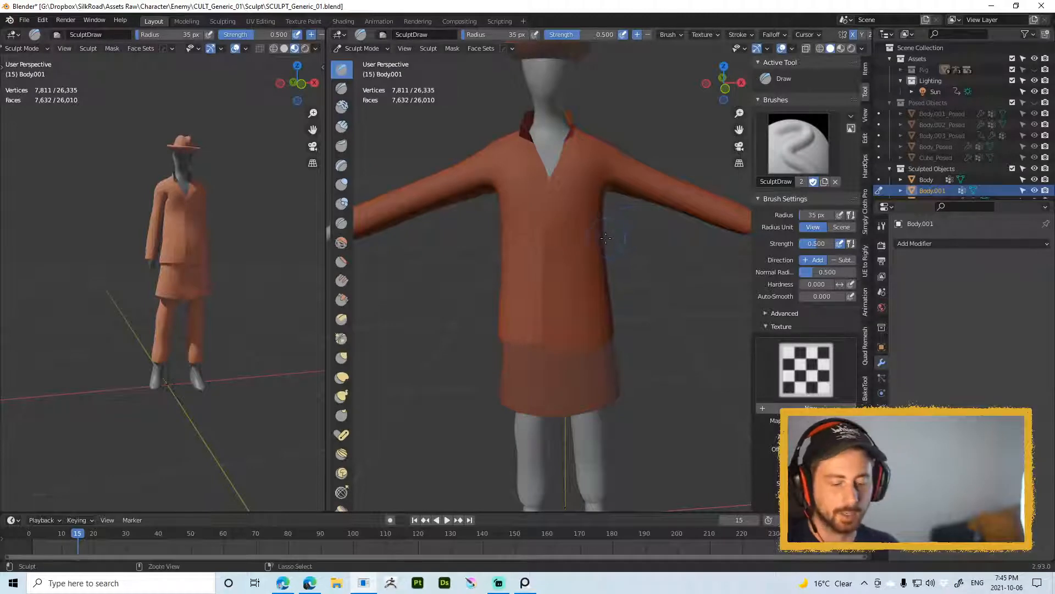
key(ctrl+0)
middle_drag(623, 242, 629, 239)
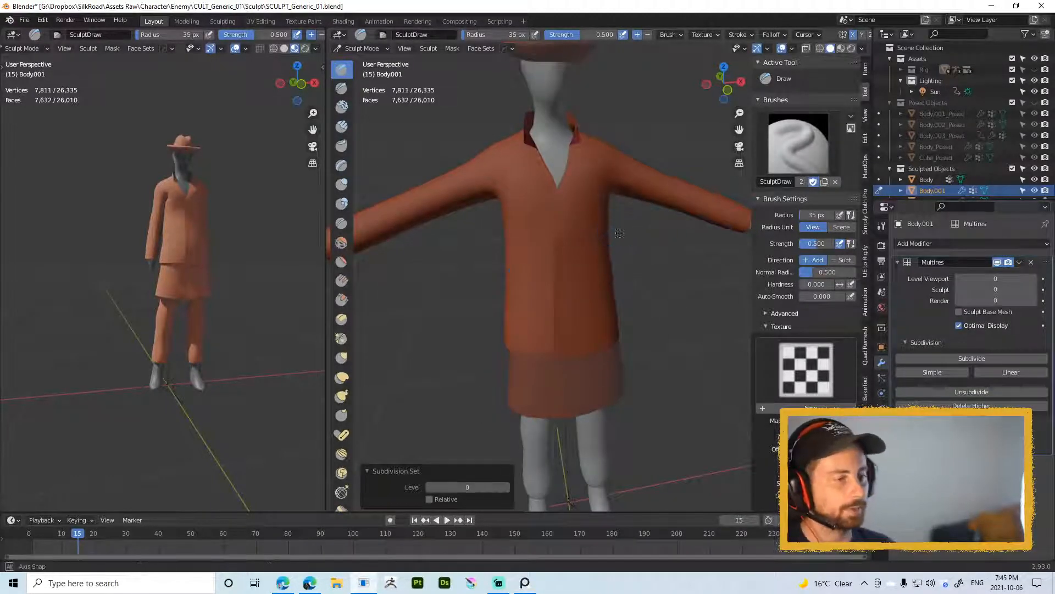
scroll(614, 235, down, 3)
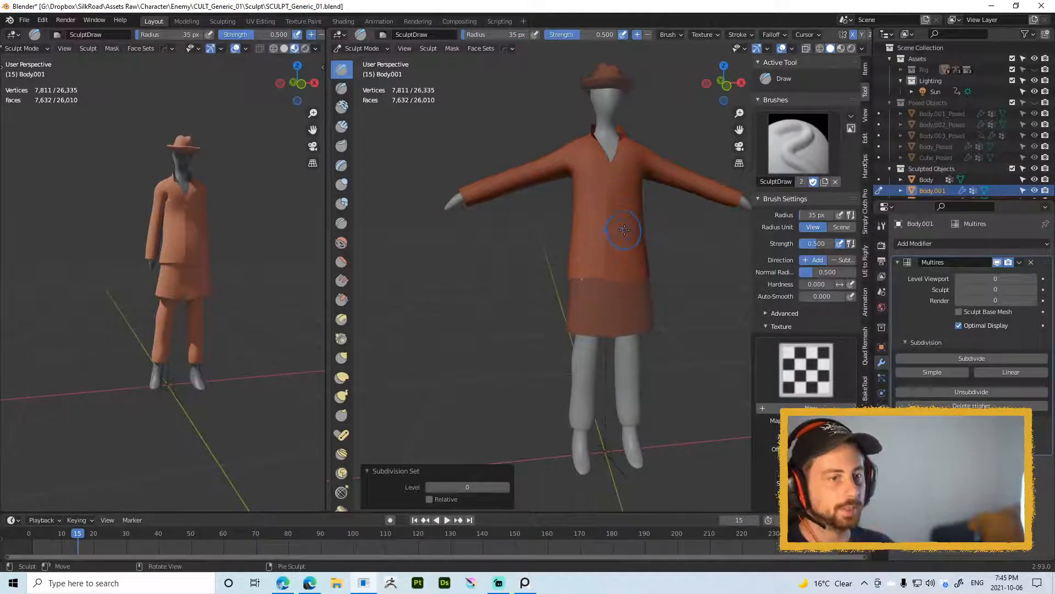
mouse_move(632, 226)
middle_down()
mouse_move(617, 224)
mouse_move(624, 234)
middle_up()
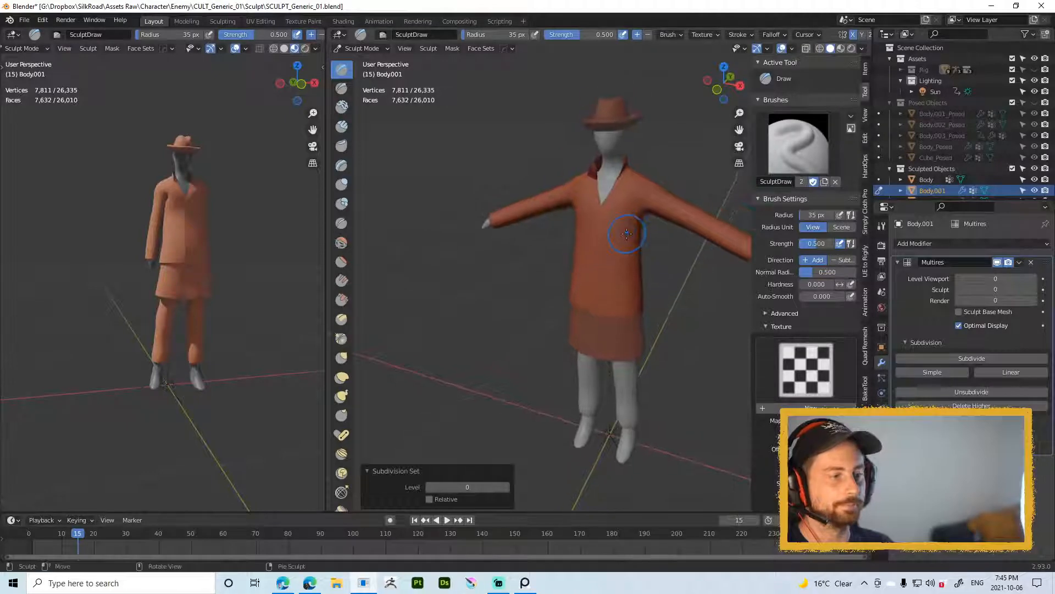
Step: Choose the Draw brush and set its radius to 20 px
right_click(626, 235)
click(631, 178)
key(f)
middle_drag(655, 170, 613, 205)
click(639, 188)
Step: Sculpt the seam where the sleeve meets the front of the coat's shoulder, setting the Draw brush radius to 21 px
scroll(611, 204, up, 3)
key(f)
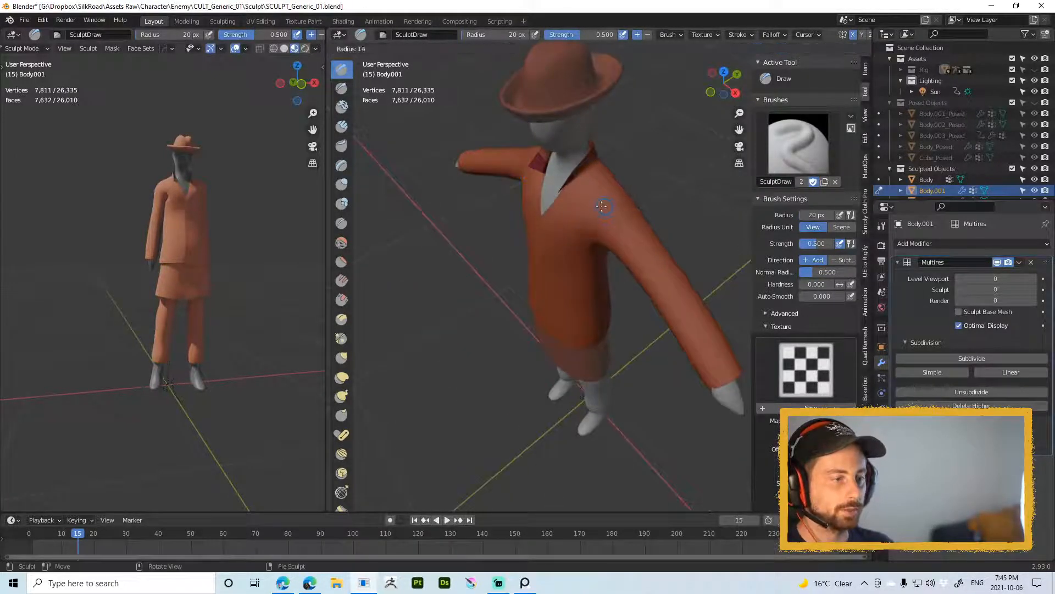
click(610, 206)
mouse_move(605, 208)
mouse_down()
mouse_move(590, 217)
mouse_move(618, 192)
mouse_move(605, 207)
mouse_up()
key(f)
click(618, 200)
mouse_move(594, 216)
middle_down()
mouse_move(600, 202)
mouse_move(590, 225)
mouse_move(588, 212)
middle_up()
key(f)
key(alt+shift)
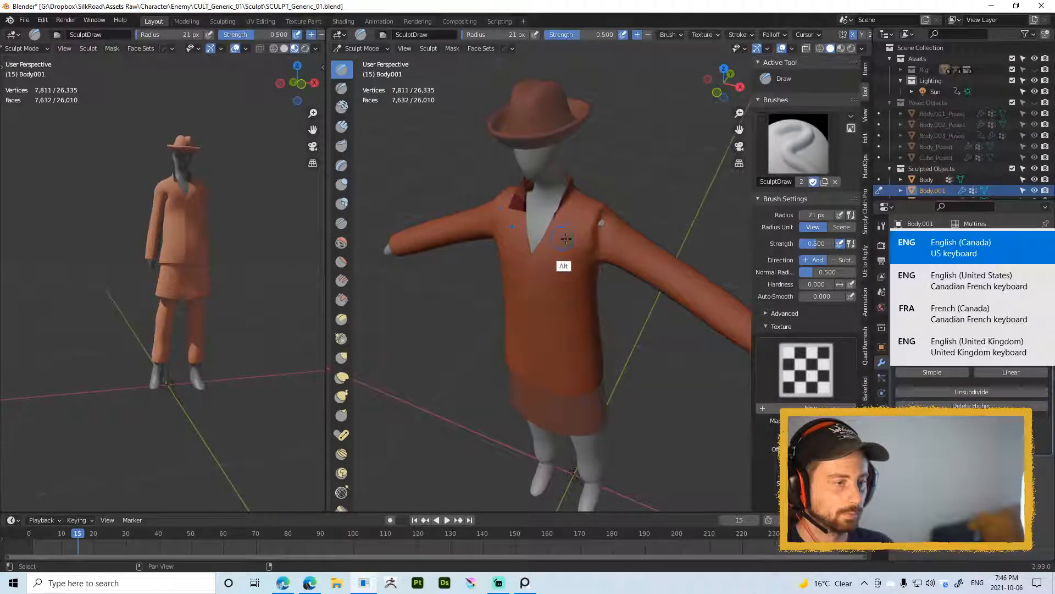
Step: Continue the sleeve seam around the back of the coat's shoulder with the Draw brush at 20 px
mouse_move(629, 209)
alt+mouse_down()
mouse_move(595, 212)
mouse_move(626, 217)
mouse_move(649, 238)
mouse_move(628, 215)
alt+mouse_up()
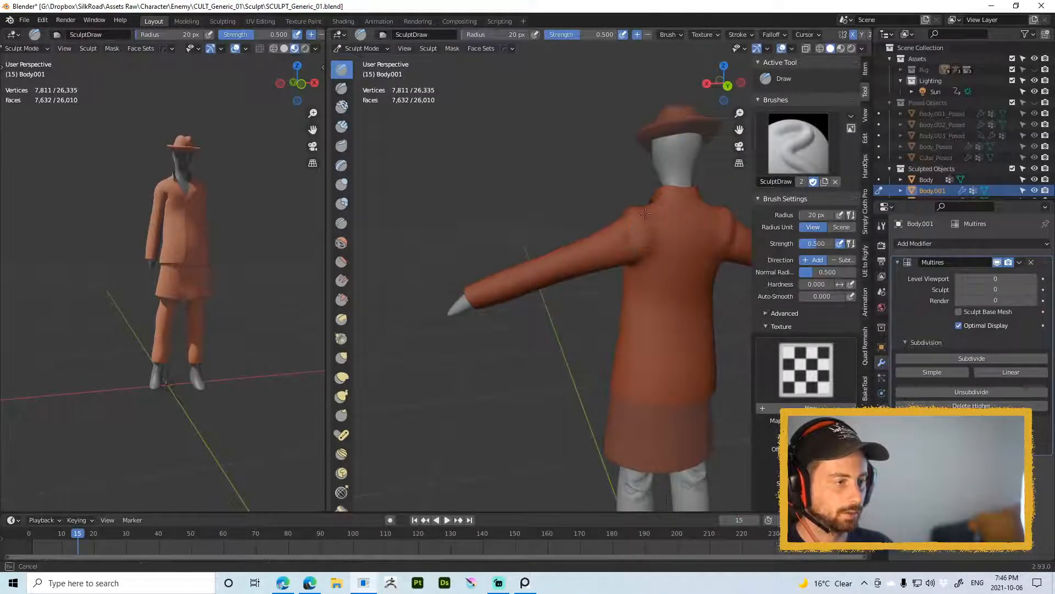
key(alt+shift)
key(alt+shift)
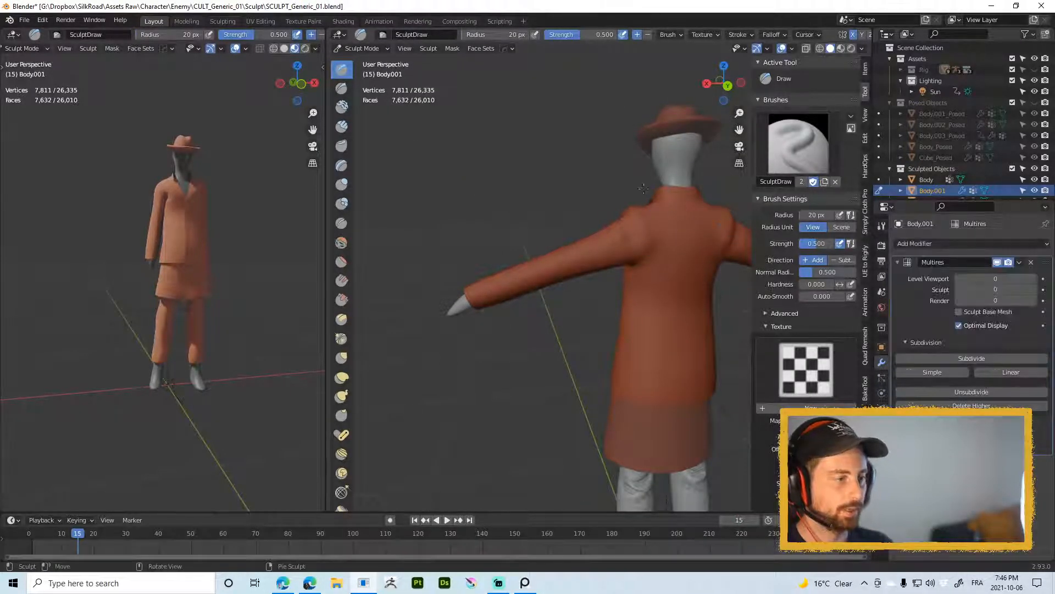
mouse_move(662, 229)
alt+mouse_down()
mouse_move(627, 288)
mouse_move(639, 190)
alt+mouse_up()
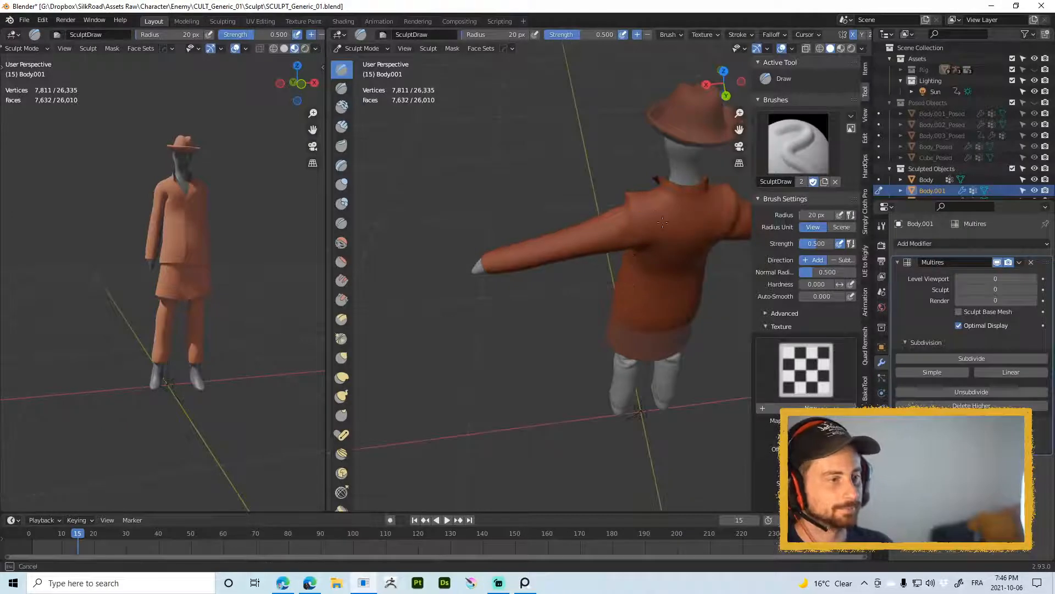
key(alt+shift)
mouse_move(655, 245)
alt+mouse_down()
mouse_move(652, 231)
mouse_move(643, 269)
mouse_move(647, 231)
alt+mouse_up()
Step: Sculpt cloth folds across the coat's mid back with the Draw brush, setting its radius to 33 px and then 40 px
key(f)
click(645, 241)
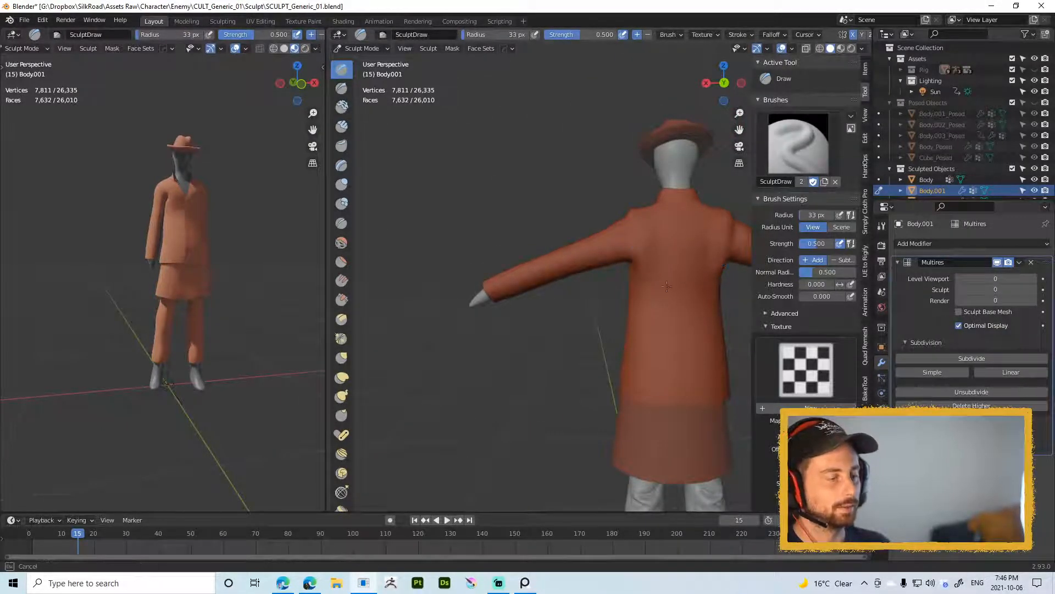
mouse_move(647, 273)
alt+shift+mouse_down()
mouse_move(663, 186)
mouse_move(661, 220)
mouse_move(609, 217)
mouse_move(616, 201)
mouse_move(583, 253)
mouse_move(622, 248)
alt+shift+mouse_up()
key(f)
click(652, 207)
key(f)
click(608, 243)
key(f)
click(560, 235)
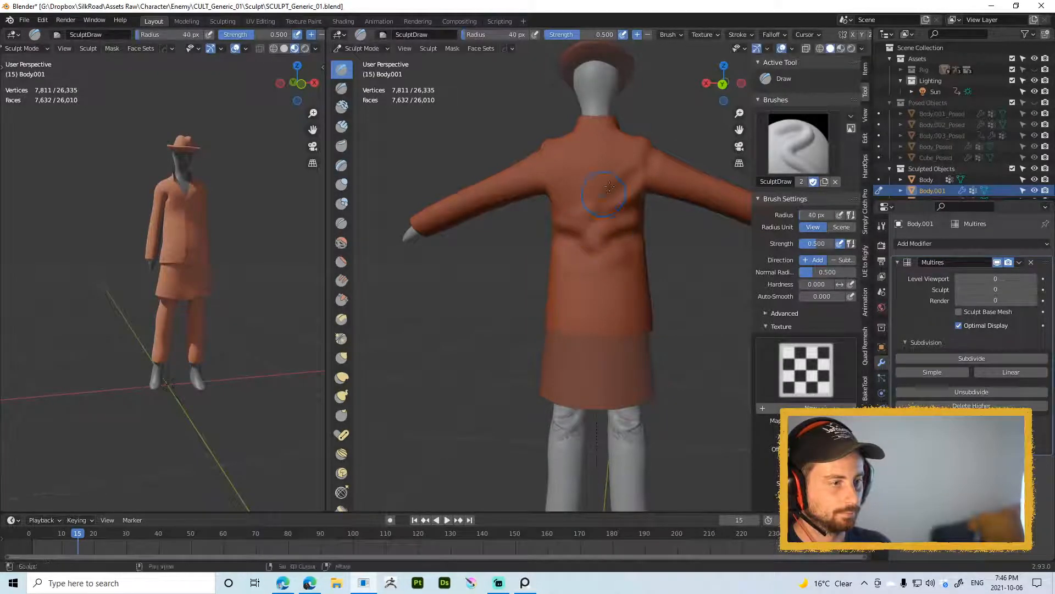
key(f)
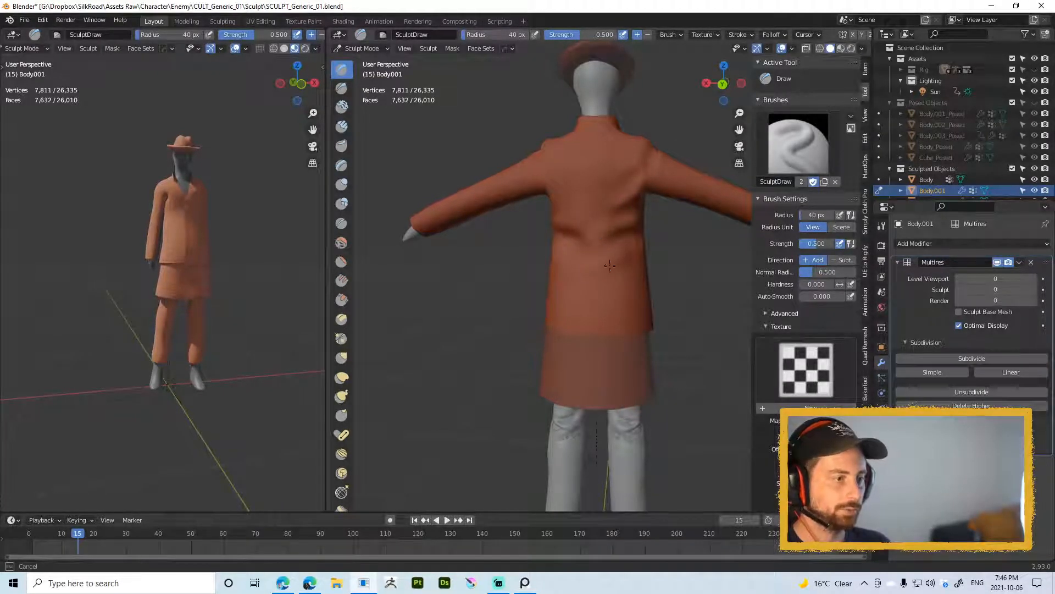
mouse_move(615, 237)
middle_down()
mouse_move(632, 228)
mouse_move(591, 240)
middle_up()
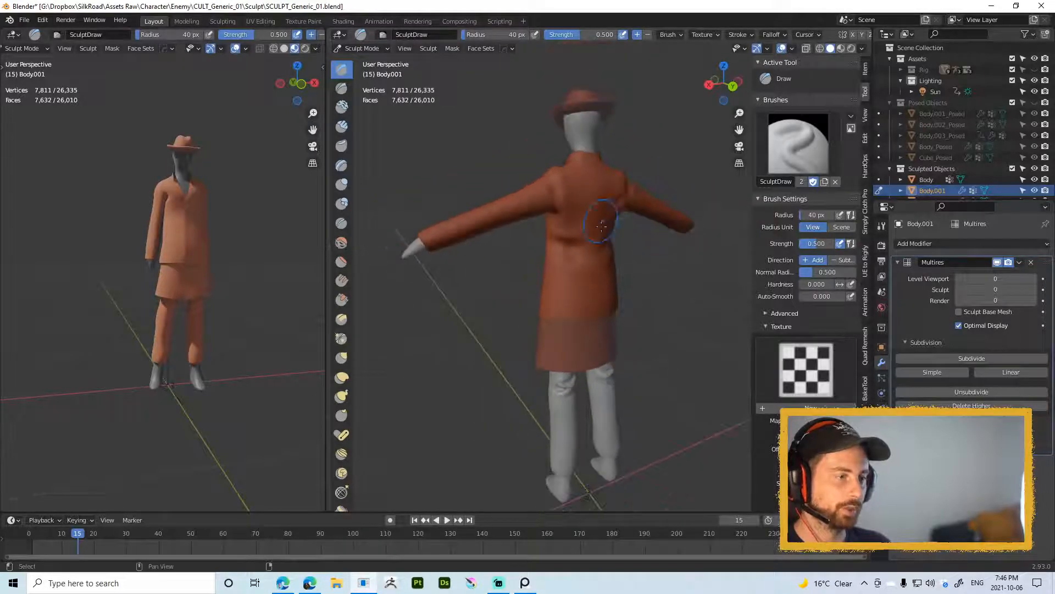
Step: Regenerate the coat's posed version with Pose Object in Object Mode and check its folds from behind
key(ctrl+Tab)
click(477, 253)
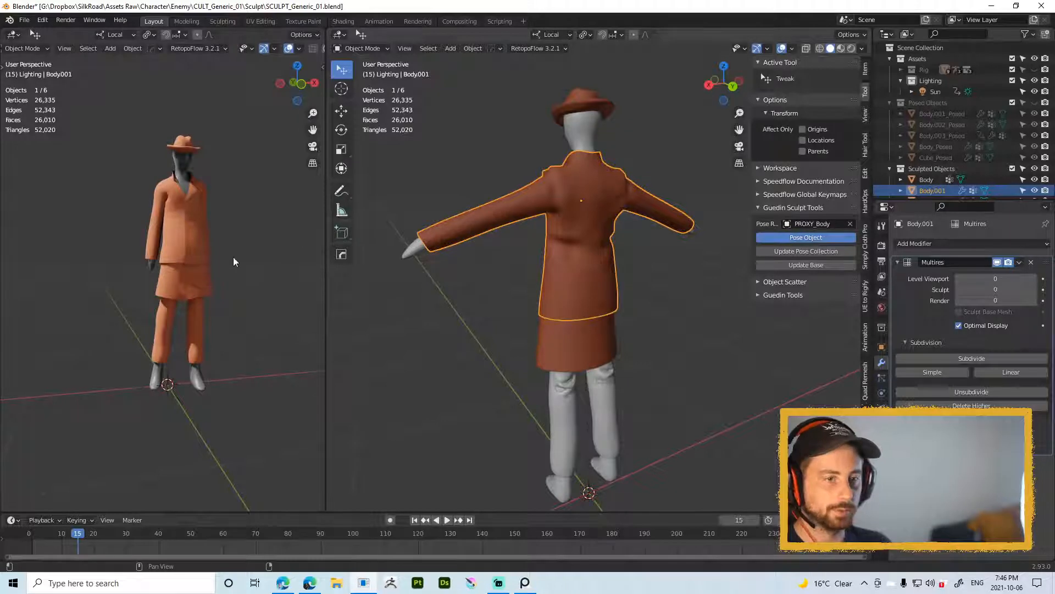
middle_drag(206, 224, 235, 282)
scroll(192, 237, up, 3)
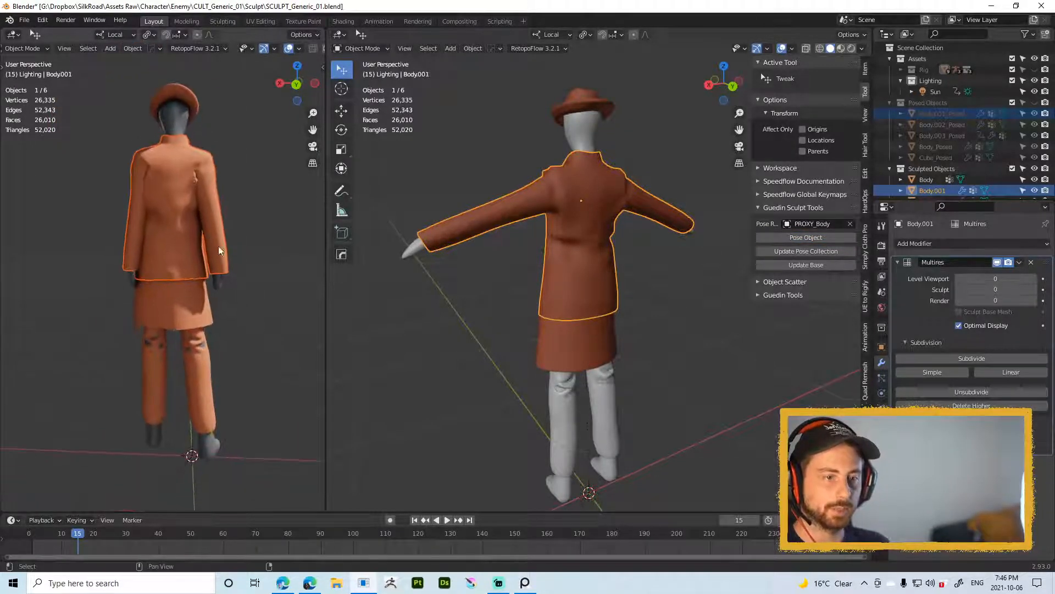
Step: Put the coat back into Sculpt Mode and hide the overlays in the posed figure's viewport
key(ctrl+Tab)
click(626, 297)
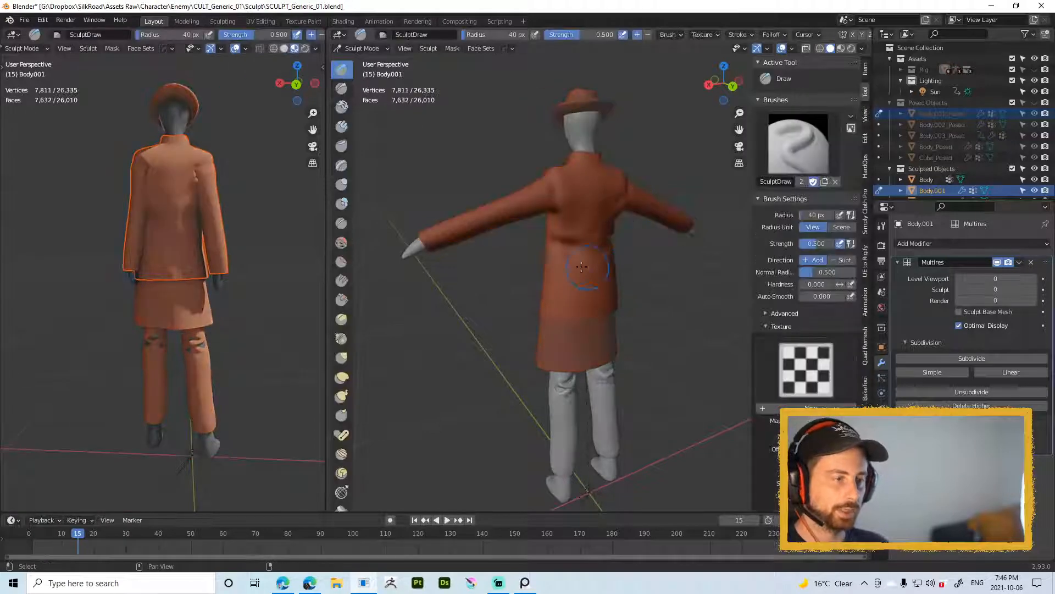
middle_drag(582, 266, 419, 224)
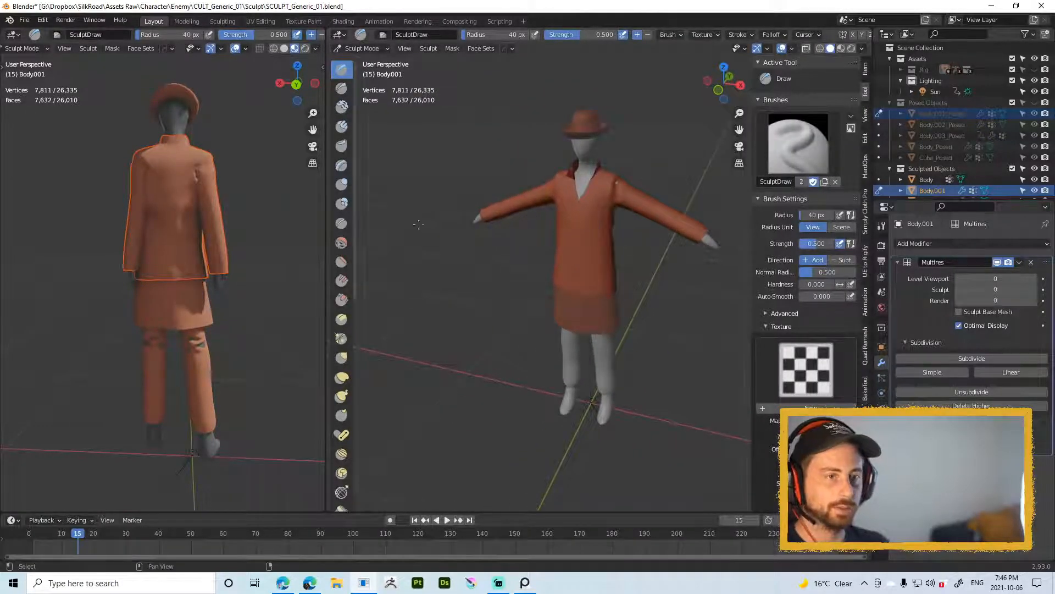
key(shift+alt+z)
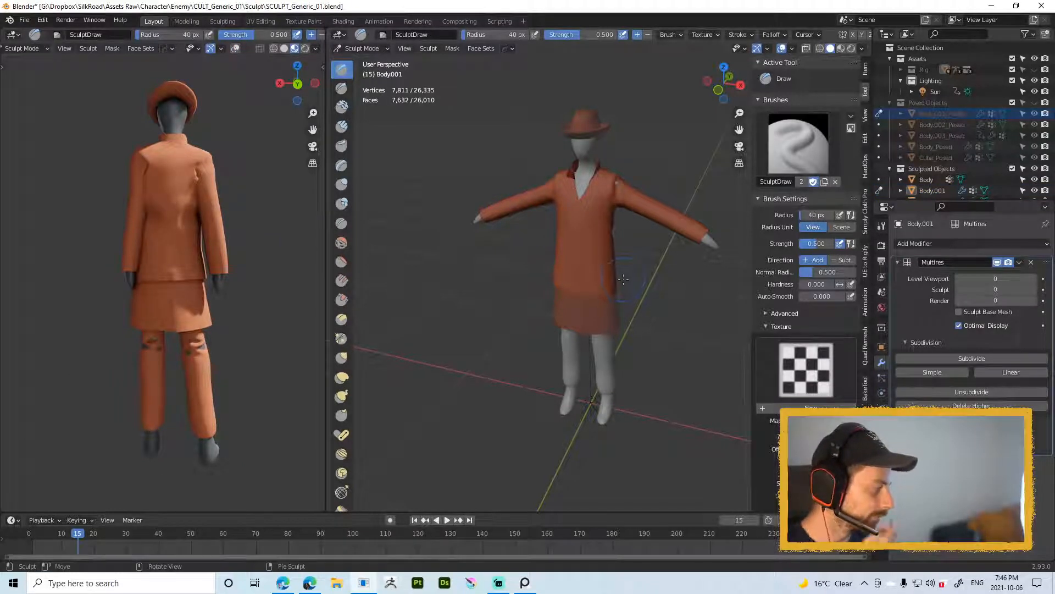
Step: Carve inward folds into the side of the coat at the waist with the Draw brush, setting its radius to 29 px
scroll(620, 256, up, 5)
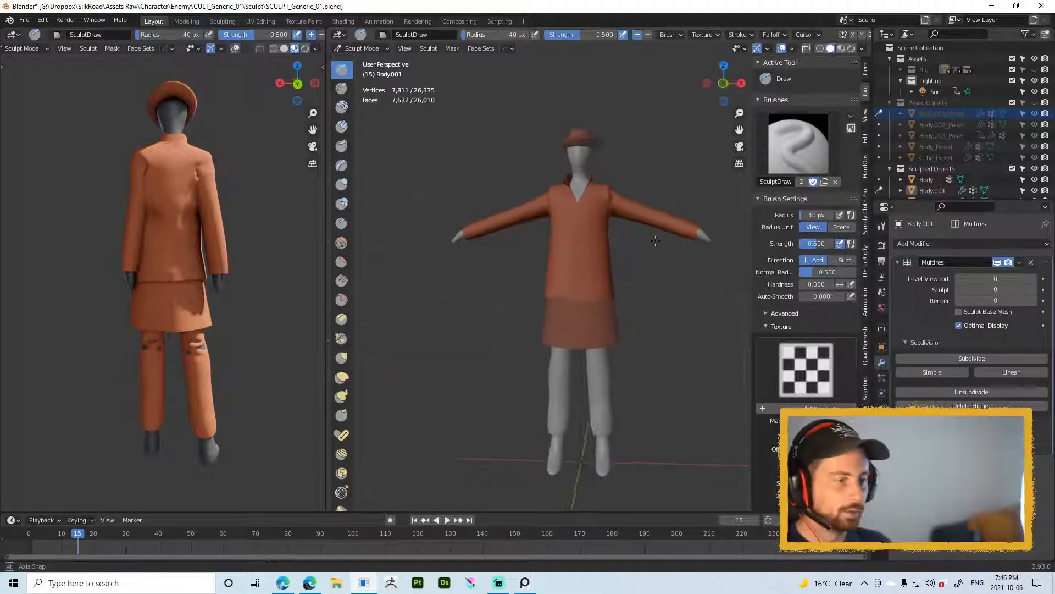
middle_drag(624, 241, 593, 204)
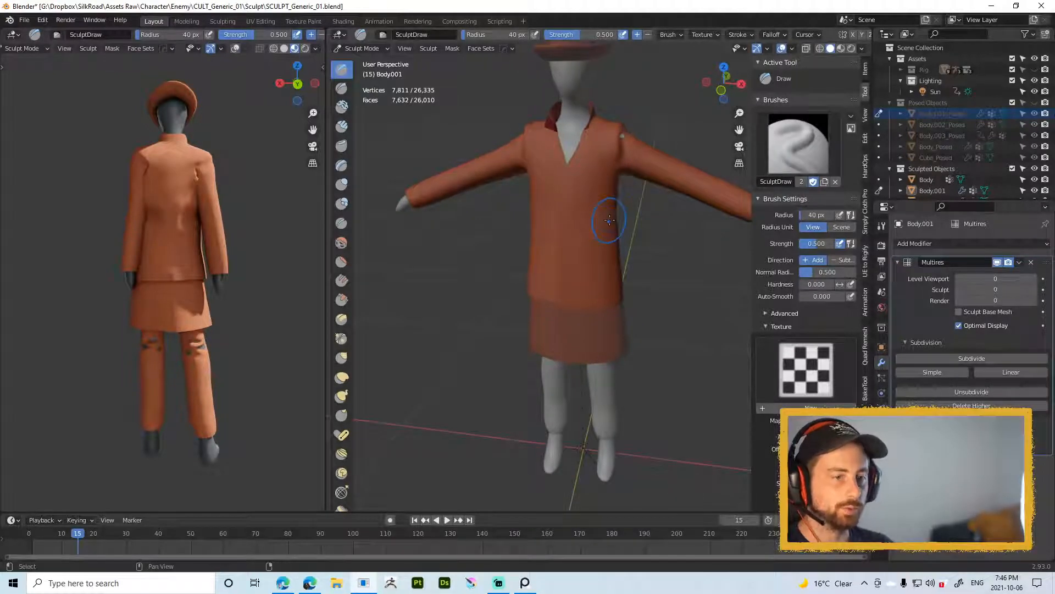
mouse_move(607, 208)
middle_down()
mouse_move(565, 206)
mouse_move(588, 217)
middle_up()
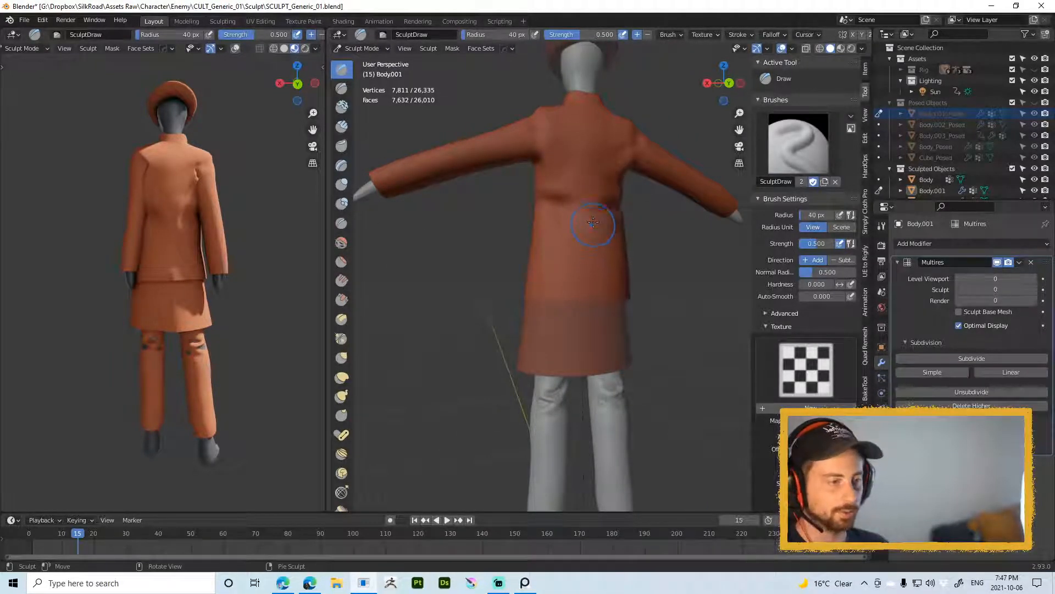
mouse_move(594, 222)
middle_down()
mouse_move(603, 222)
mouse_move(600, 214)
middle_up()
key(f)
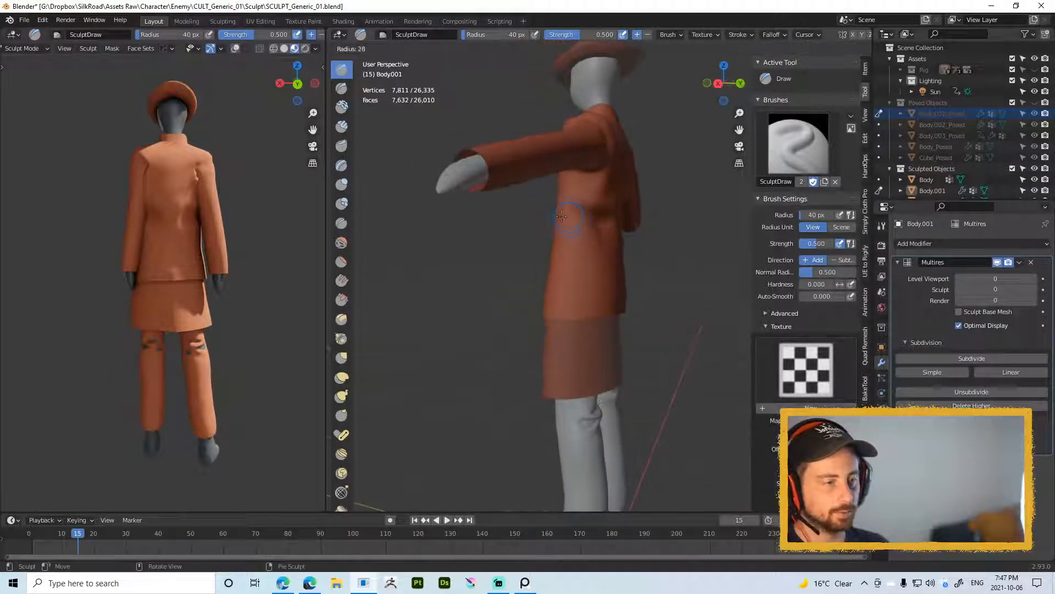
click(579, 218)
ctrl+drag(600, 214, 574, 218)
middle_drag(574, 217, 591, 218)
key(f)
click(593, 216)
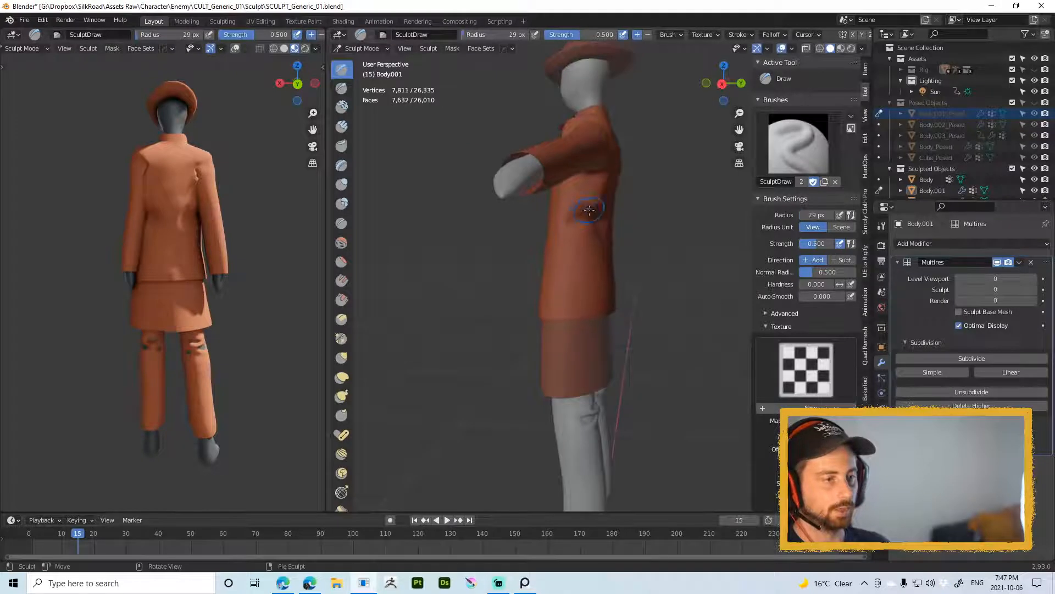
mouse_move(594, 215)
ctrl+mouse_down()
mouse_move(565, 218)
mouse_move(577, 214)
ctrl+mouse_up()
middle_drag(584, 213, 561, 211)
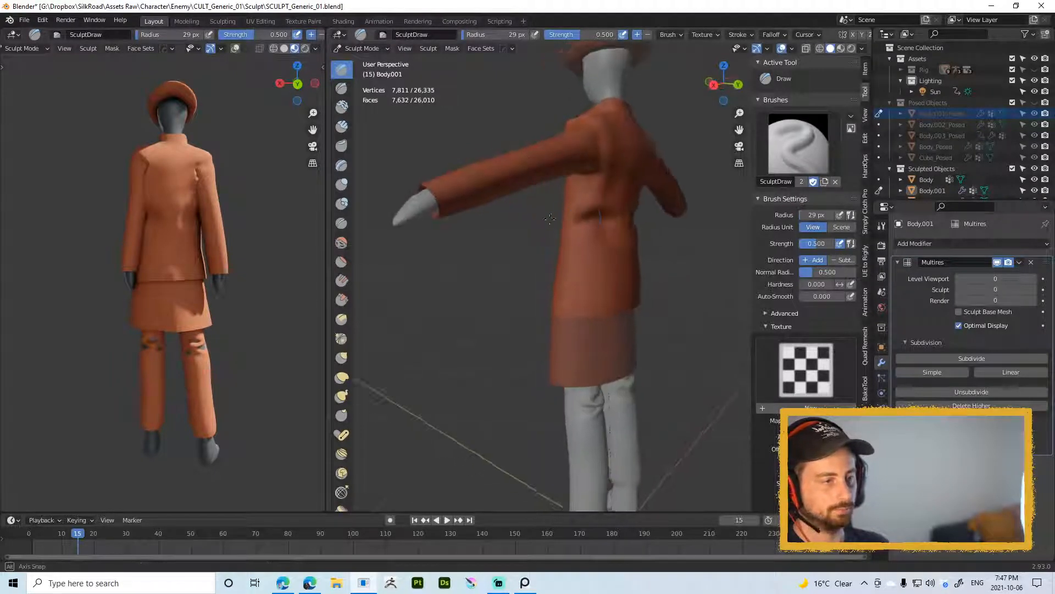
Step: Carve more inward folds around the side and back of the coat's waist with the Draw brush, setting its radius to 21 px
ctrl+drag(587, 214, 605, 222)
middle_drag(582, 211, 593, 214)
key(f)
click(595, 214)
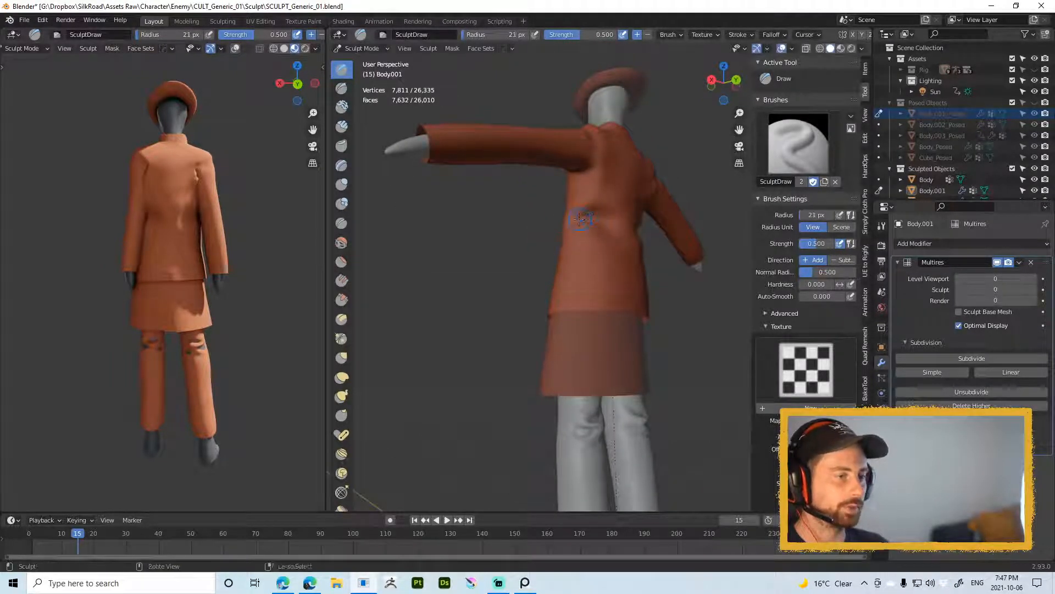
ctrl+drag(596, 216, 601, 220)
middle_drag(608, 212, 621, 223)
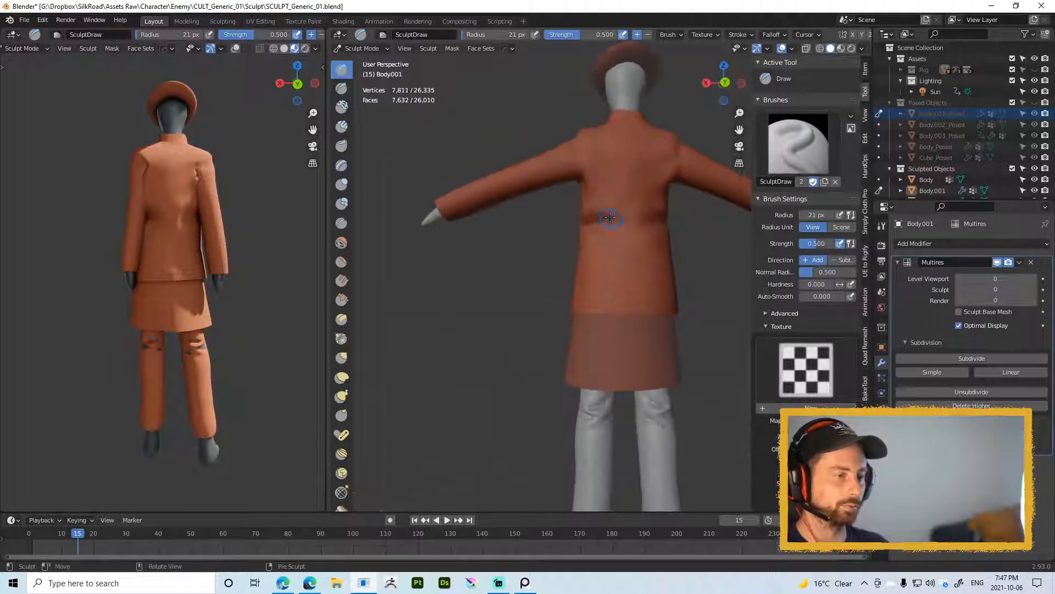
Step: Undo the inward stroke carved below the waist and build up raised folds on the coat's back with the Draw brush at 34 px
ctrl+drag(659, 256, 617, 252)
key(f)
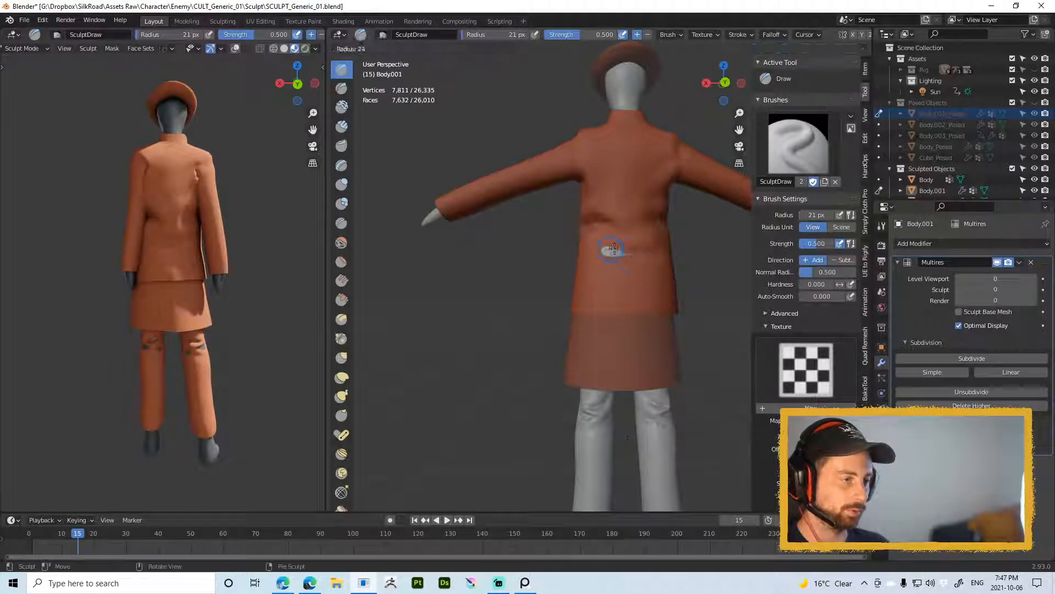
click(626, 250)
middle_drag(641, 247, 617, 258)
key(ctrl+z)
key(ctrl+z)
drag(636, 257, 638, 240)
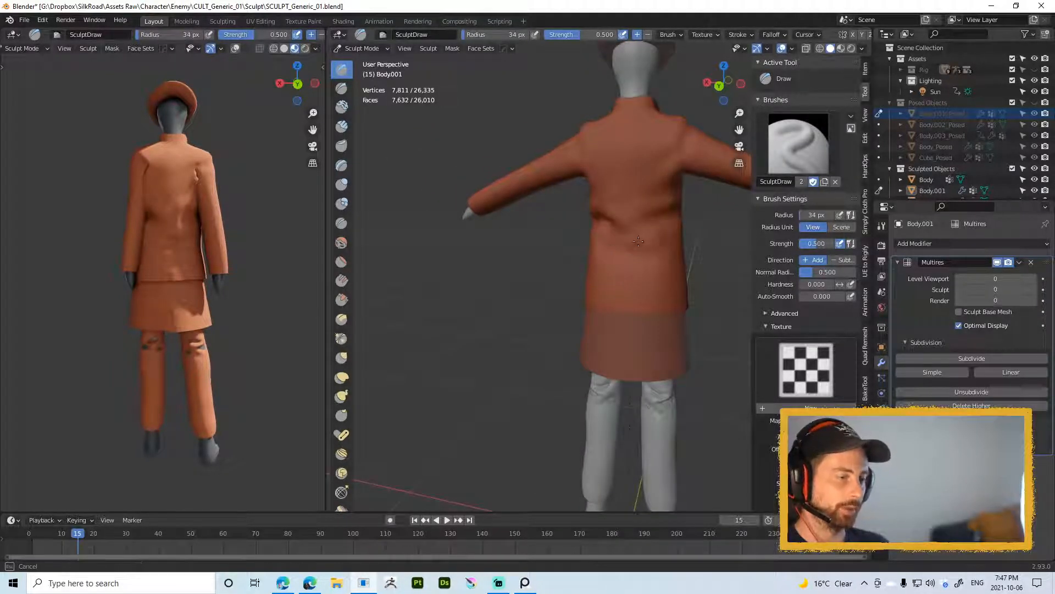
drag(676, 199, 663, 199)
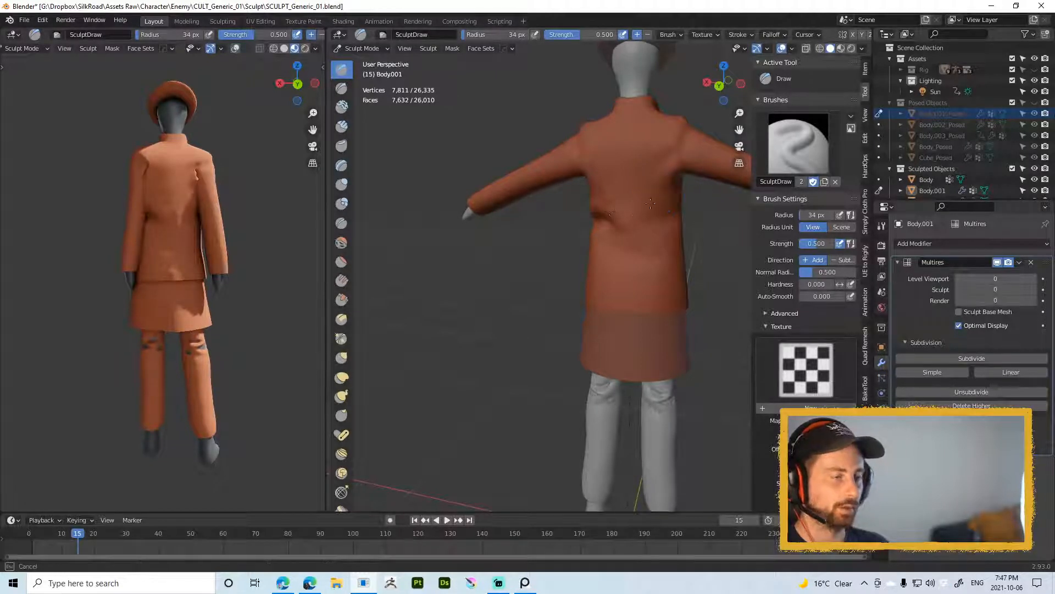
middle_drag(626, 196, 592, 206)
Step: Carve another inward fold across the coat's waist with a resized Draw brush
middle_drag(535, 234, 615, 233)
scroll(577, 225, down, 2)
key(f)
click(608, 233)
ctrl+drag(600, 241, 641, 227)
mouse_move(624, 223)
middle_down()
mouse_move(638, 231)
mouse_move(603, 242)
mouse_move(643, 253)
mouse_move(688, 221)
mouse_move(584, 231)
mouse_move(572, 208)
middle_up()
Step: Pull the edge of the coat's waist into shape with the Grab brush, setting its radius to 81 px
key(g)
key(ctrl+z)
key(f)
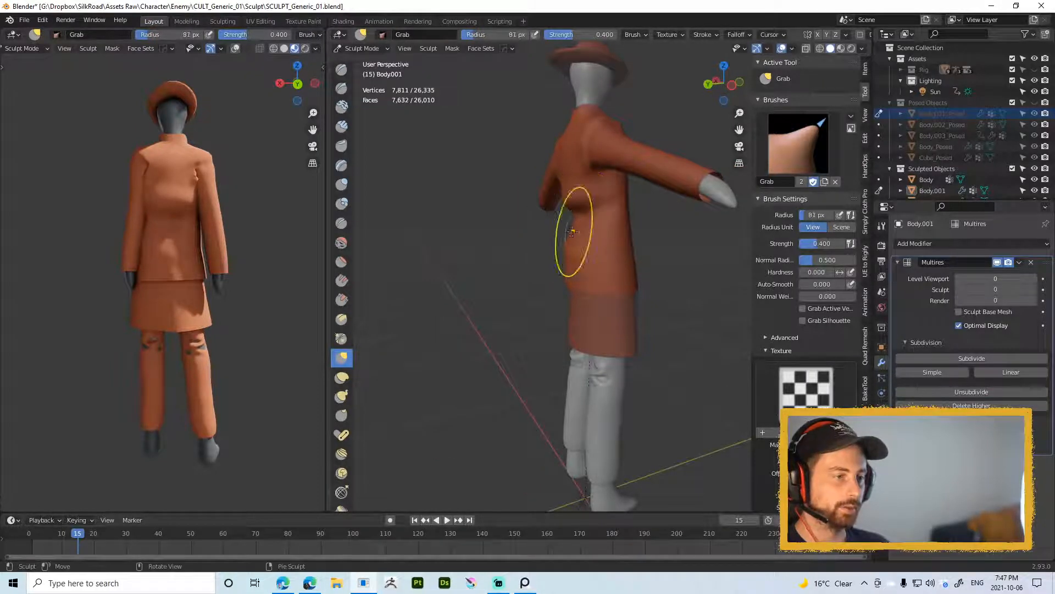
click(567, 275)
mouse_move(567, 275)
mouse_down()
mouse_move(559, 271)
mouse_move(578, 251)
mouse_up()
key(s)
key(Escape)
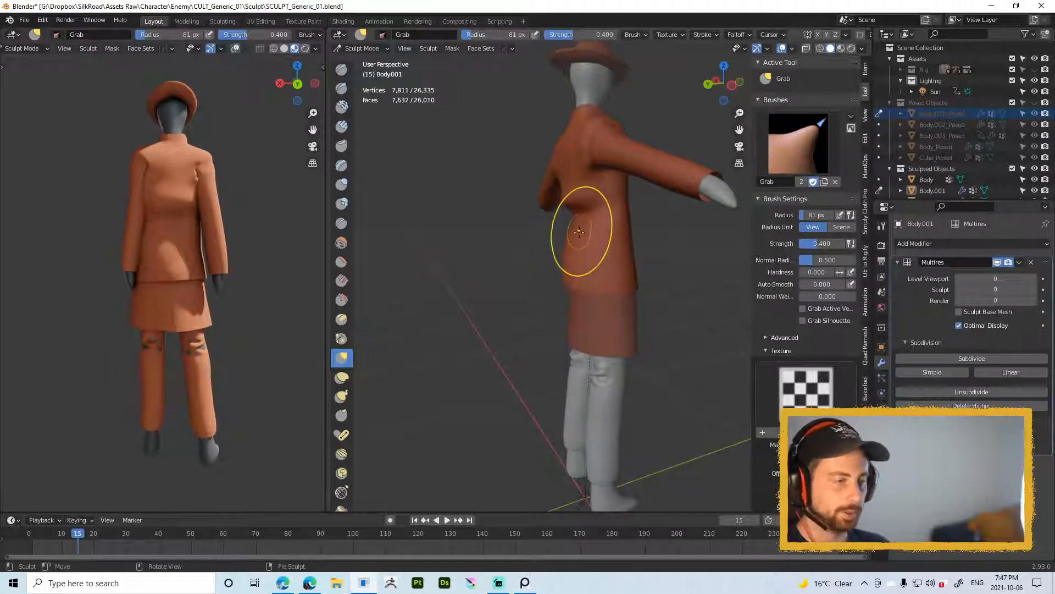
Step: Reshape the coat between waist and hem in several small pulls with the Grab brush, raising its radius to 101 px and beyond
key(f)
click(581, 256)
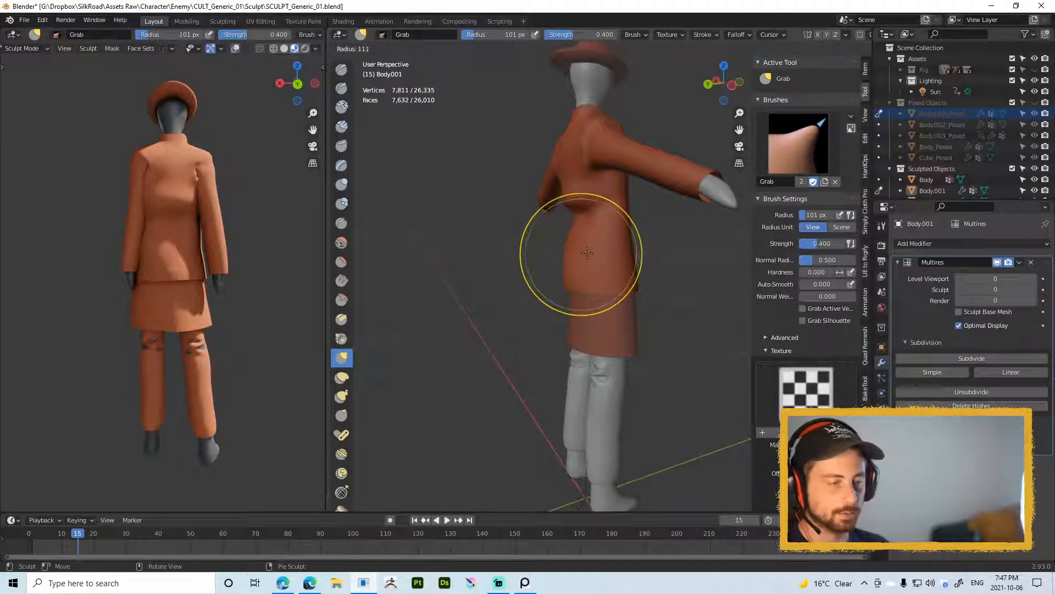
key(f)
drag(579, 242, 581, 243)
drag(576, 280, 580, 275)
drag(570, 259, 573, 261)
mouse_move(600, 259)
middle_down()
mouse_move(625, 219)
mouse_move(659, 270)
mouse_move(582, 271)
middle_up()
key(f)
click(562, 275)
Step: Smooth the coat's waist and back with the Smooth brush at 0.861 strength, setting its radius to 93 px and then 65 px
key(shift+s)
key(shift+f)
click(667, 242)
key(f)
click(611, 268)
drag(581, 248, 582, 220)
middle_drag(579, 224, 649, 220)
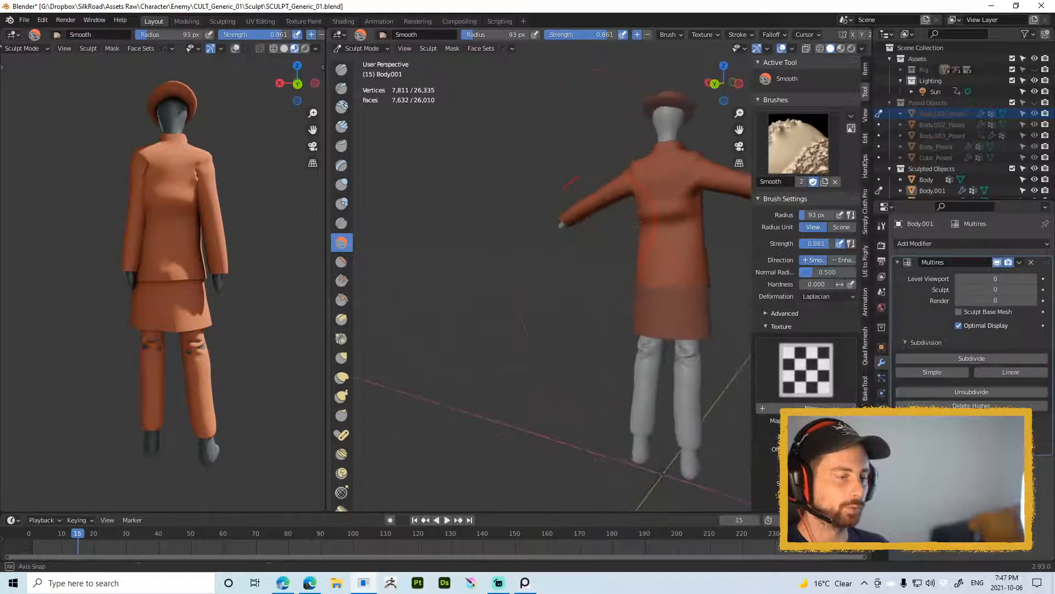
key(f)
click(634, 220)
drag(658, 215, 664, 217)
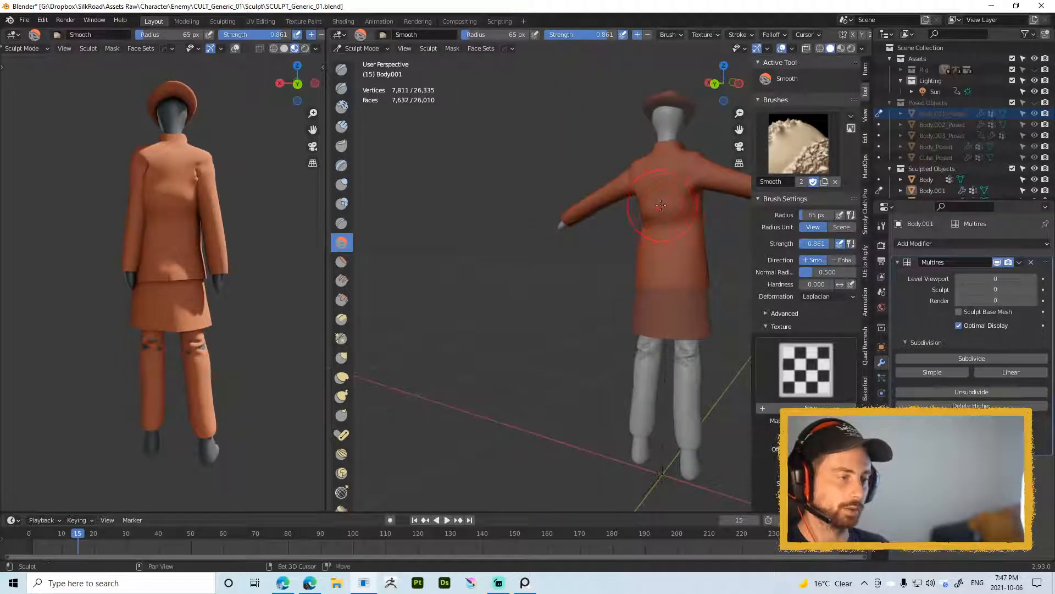
Step: Return to the Grab brush over the coat's back and set its radius to 110 px and then 68 px
key(g)
key(f)
click(669, 208)
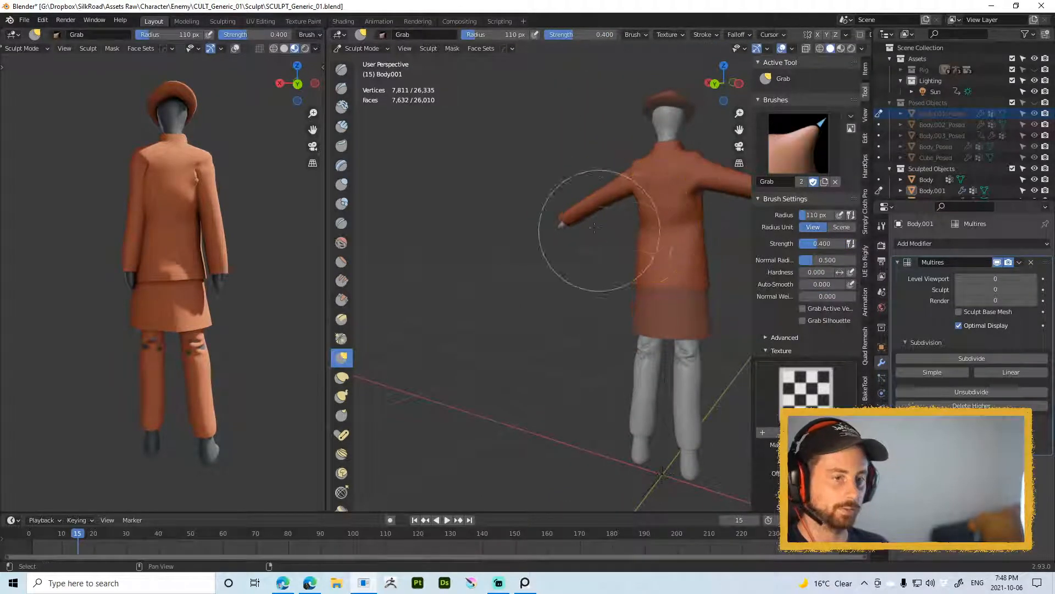
middle_drag(646, 220, 737, 216)
key(f)
click(660, 217)
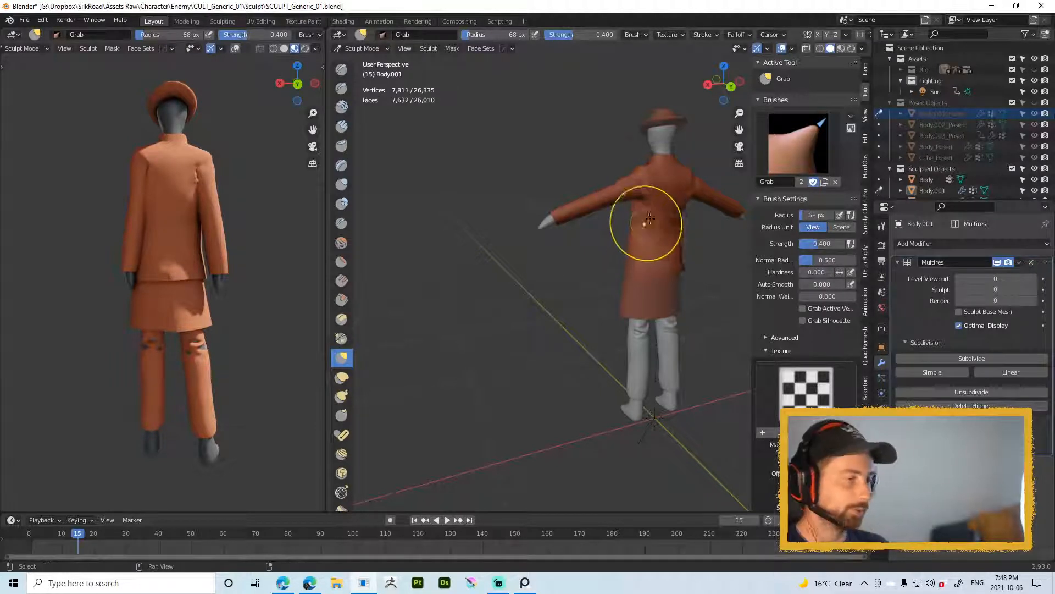
middle_drag(649, 219, 709, 228)
Step: Pull the coat's lower front outward with the Grab brush at 93 px and then 142 px, and view the posed figure's front
scroll(660, 247, up, 3)
middle_drag(527, 253, 561, 234)
scroll(591, 230, down, 1)
shift+middle_drag(561, 234, 584, 265)
key(f)
click(624, 253)
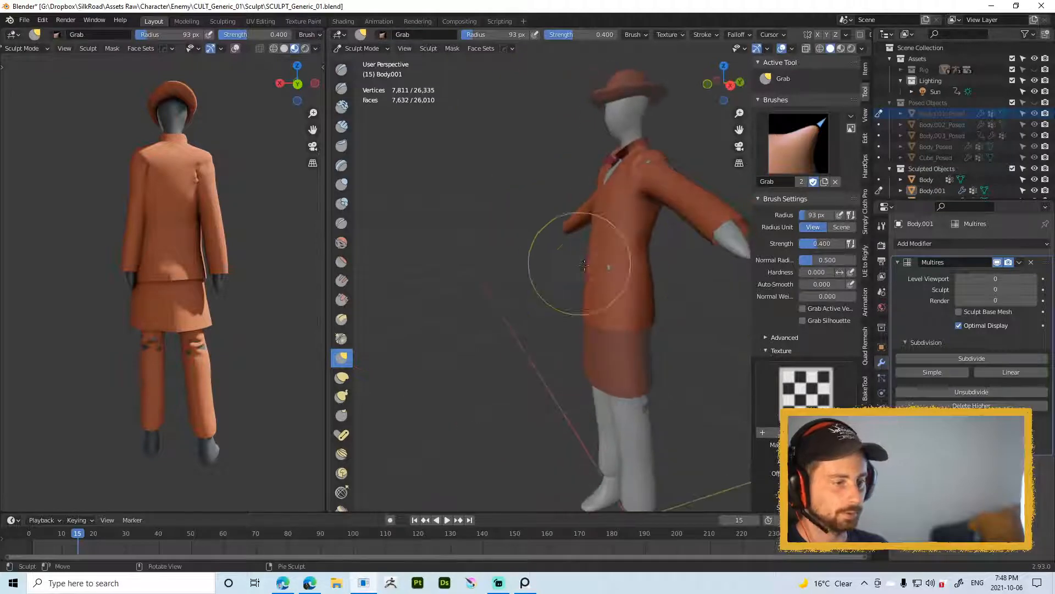
key(f)
click(632, 271)
mouse_move(606, 294)
mouse_down()
mouse_move(617, 280)
mouse_move(577, 263)
mouse_up()
middle_drag(189, 271, 231, 248)
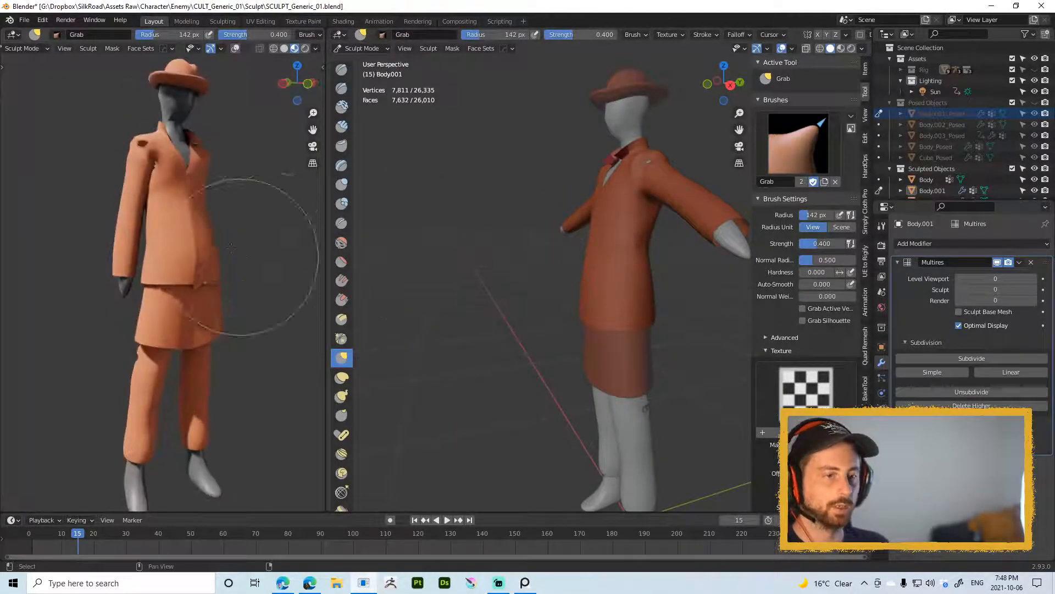
scroll(232, 248, down, 1)
Step: Adjust the coat's front profile from the side with the Grab brush, setting its radius to 150 px and then 112 px
key(f)
click(663, 276)
middle_drag(649, 277, 616, 268)
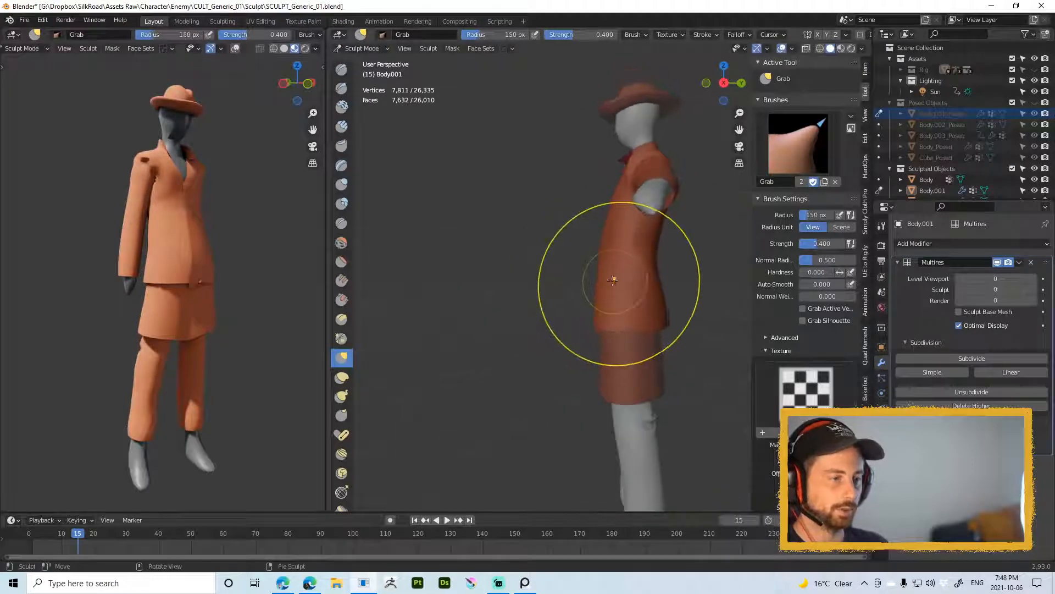
drag(603, 278, 610, 264)
key(f)
click(616, 261)
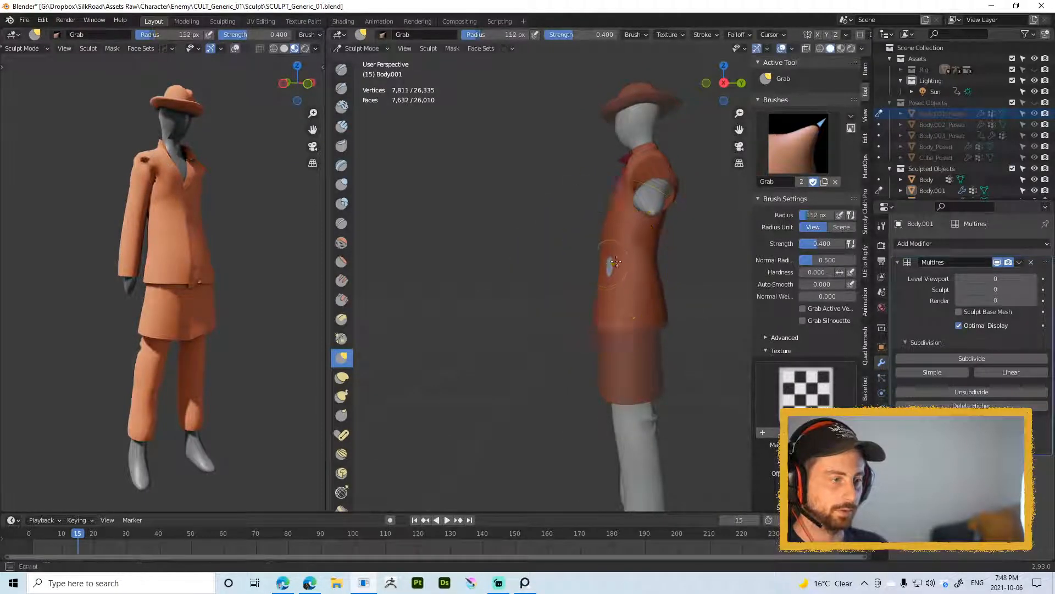
key(f)
click(626, 292)
drag(597, 287, 605, 288)
mouse_move(618, 278)
middle_down()
mouse_move(608, 306)
mouse_move(584, 304)
mouse_move(638, 248)
mouse_move(624, 257)
middle_up()
Step: Sculpt folds around the side and front of the coat's waist with the Draw brush, setting its radius to 23 px and then 40 px
key(f)
right_drag(615, 241, 621, 192)
key(f)
mouse_move(651, 237)
middle_down()
mouse_move(619, 251)
mouse_move(570, 244)
middle_up()
click(618, 254)
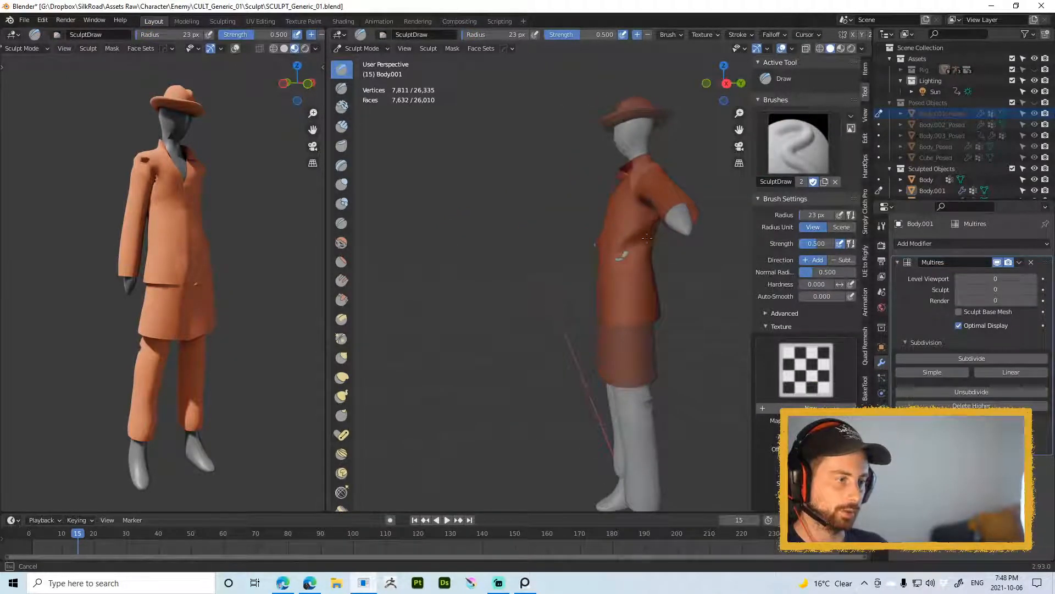
mouse_move(647, 237)
middle_down()
mouse_move(631, 203)
mouse_move(635, 234)
middle_up()
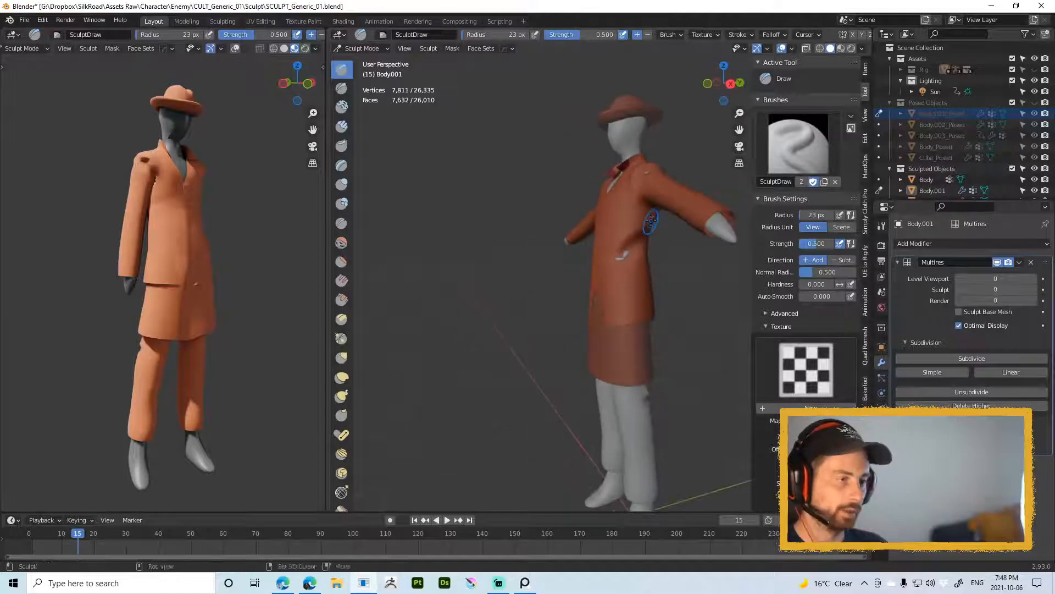
mouse_move(621, 246)
middle_down()
mouse_move(639, 250)
mouse_move(645, 270)
middle_up()
middle_drag(577, 252, 629, 257)
middle_drag(550, 243, 596, 245)
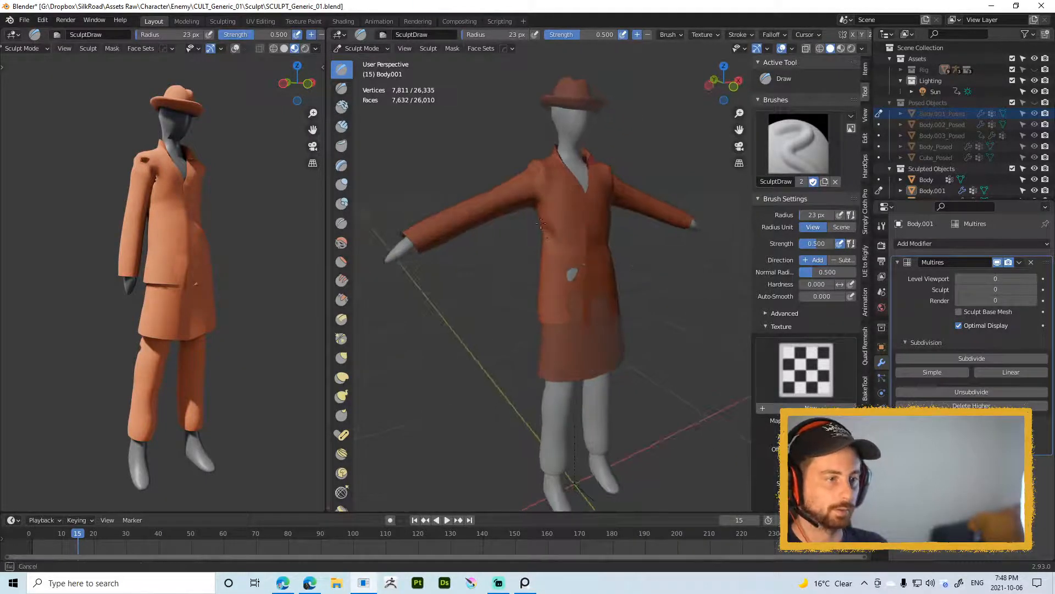
middle_drag(541, 223, 566, 260)
key(f)
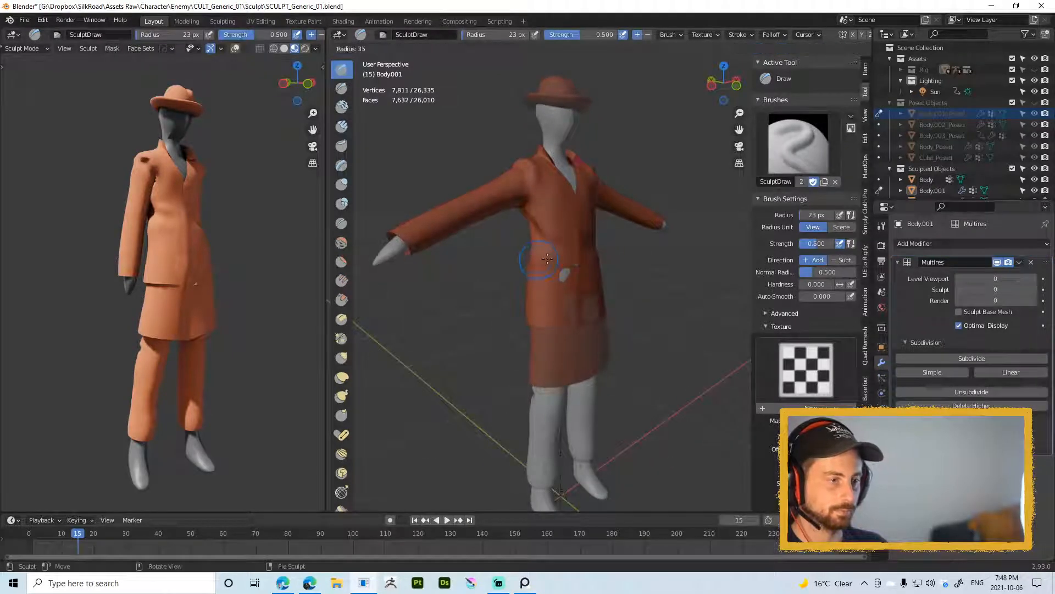
click(533, 257)
middle_drag(559, 286, 582, 249)
Step: In Object Mode, raise the coat's Multires viewport and sculpt levels to 1 and regenerate its posed version with Pose Object
key(ctrl+Tab)
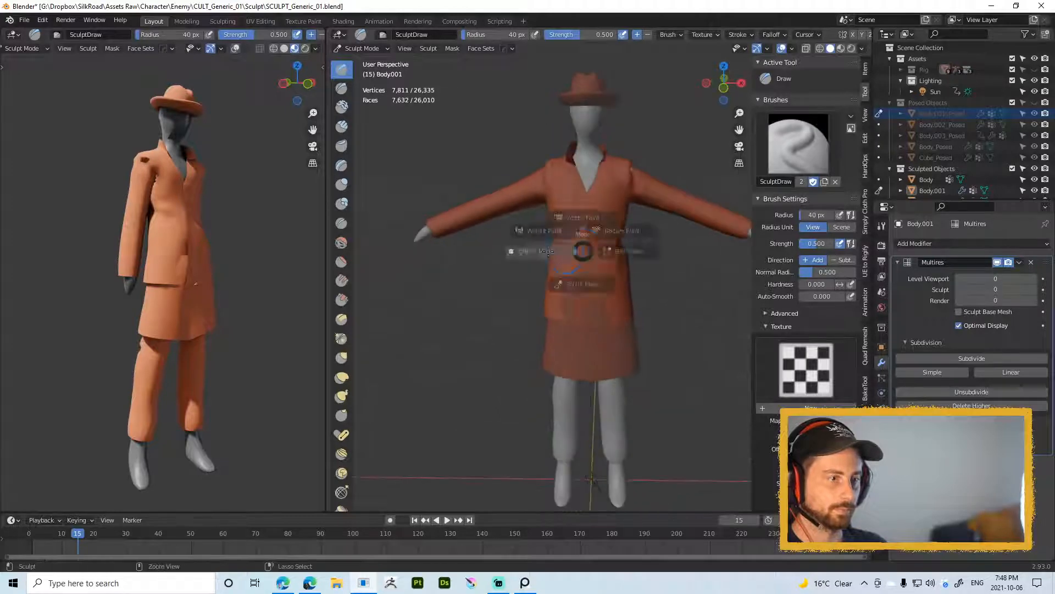
click(591, 221)
click(596, 221)
click(801, 237)
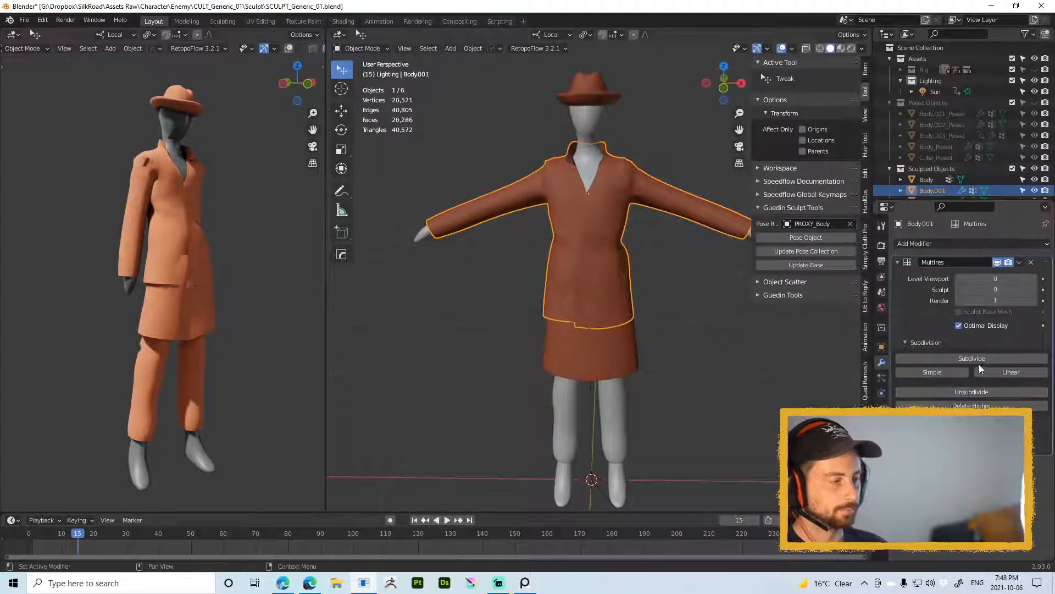
mouse_move(1001, 291)
mouse_down()
mouse_move(1030, 291)
mouse_move(1007, 279)
mouse_move(1021, 282)
mouse_up()
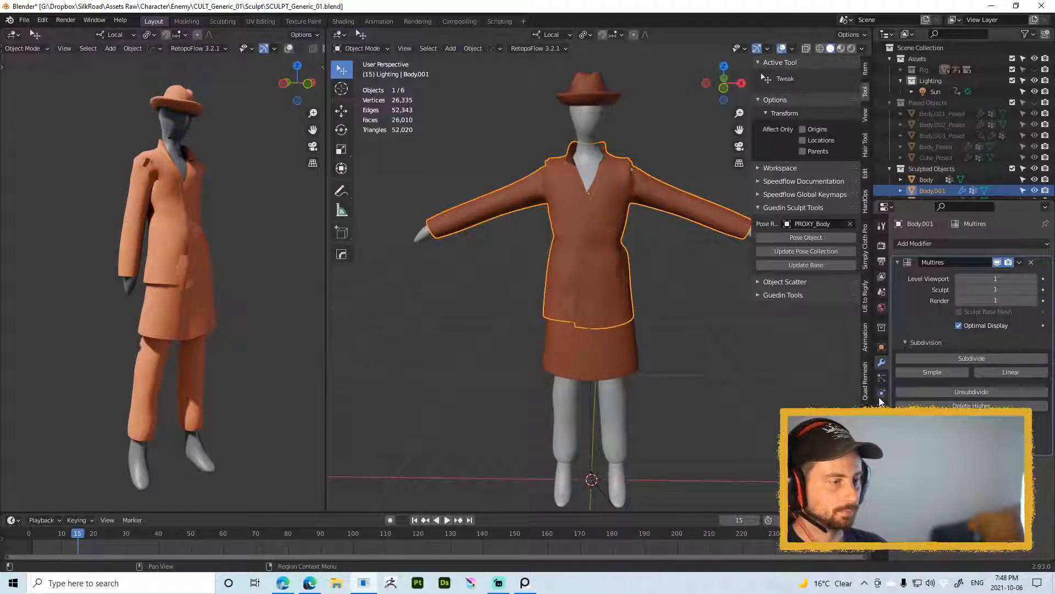
middle_drag(583, 258, 750, 270)
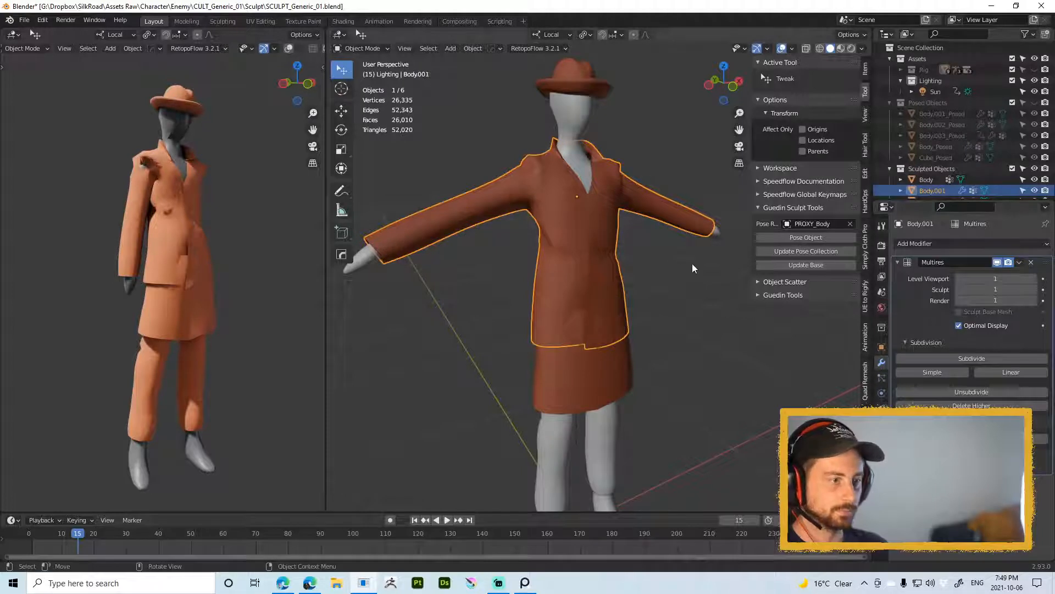
click(786, 238)
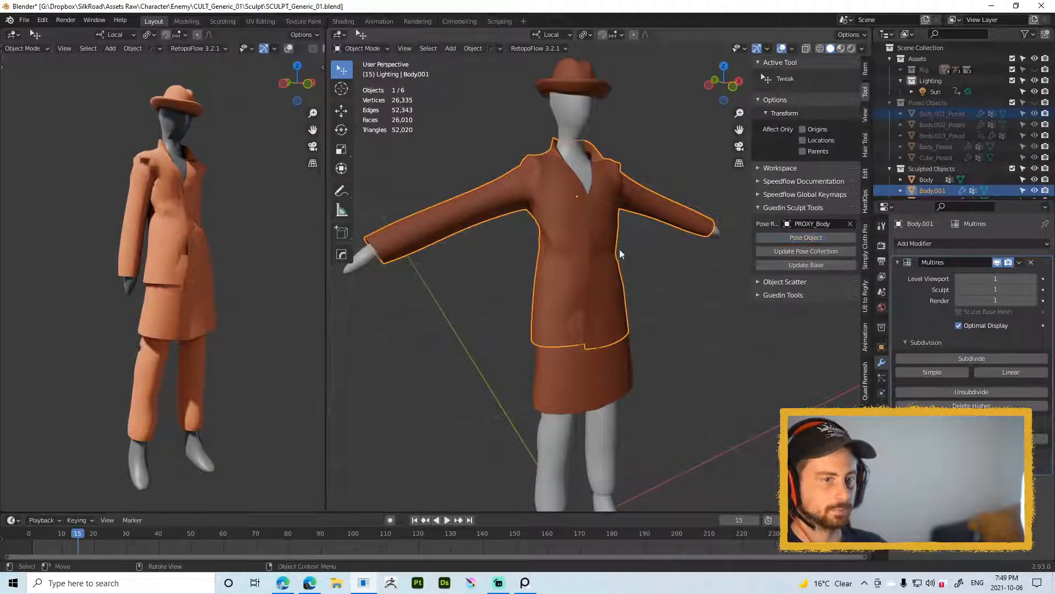
mouse_move(259, 240)
middle_down()
mouse_move(200, 216)
mouse_move(229, 264)
mouse_move(268, 254)
mouse_move(255, 229)
mouse_move(232, 248)
mouse_move(267, 241)
middle_up()
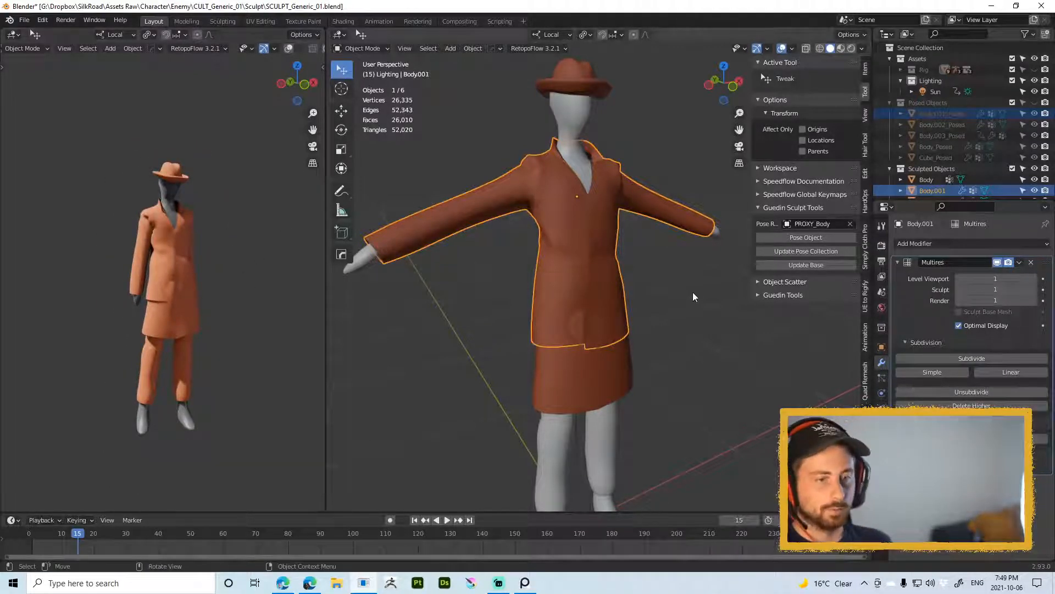
Step: Raise the skirt's Multires viewport and sculpt levels to 2 and regenerate its posed version
click(609, 352)
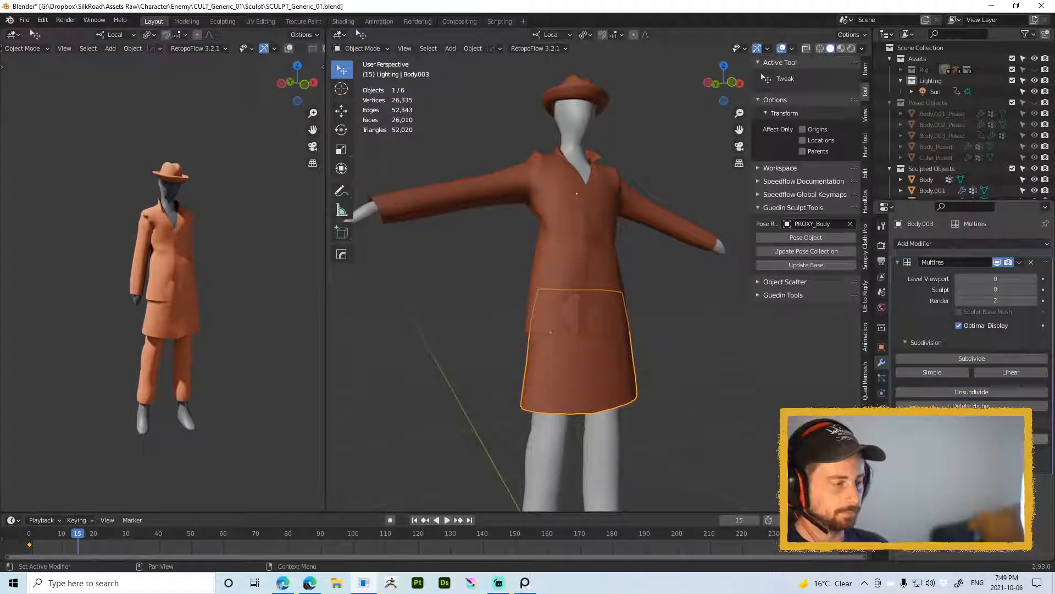
mouse_move(995, 290)
mouse_down()
mouse_move(1025, 289)
mouse_move(1026, 279)
mouse_up()
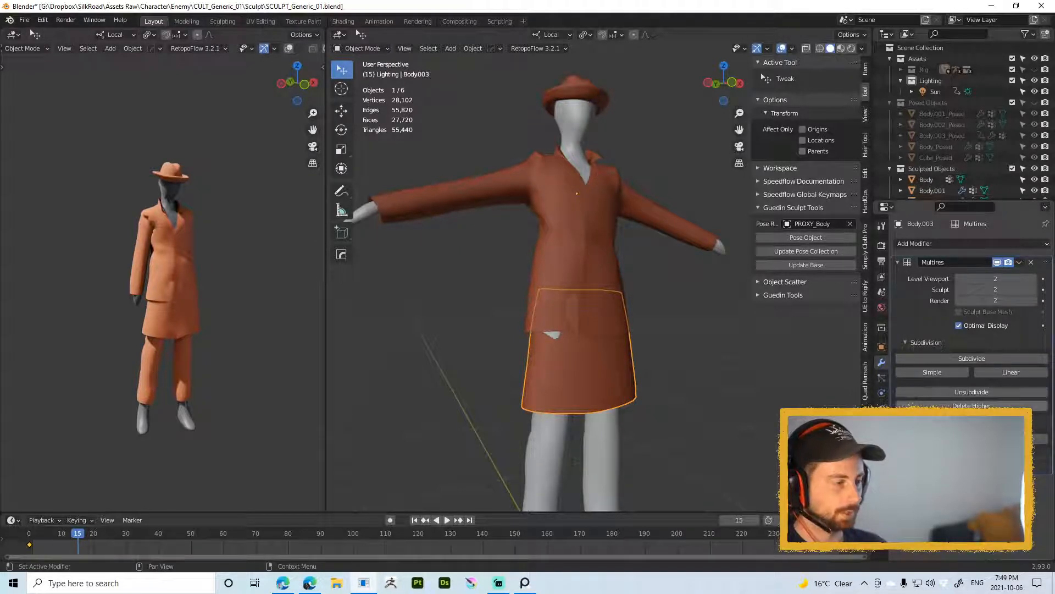
click(812, 251)
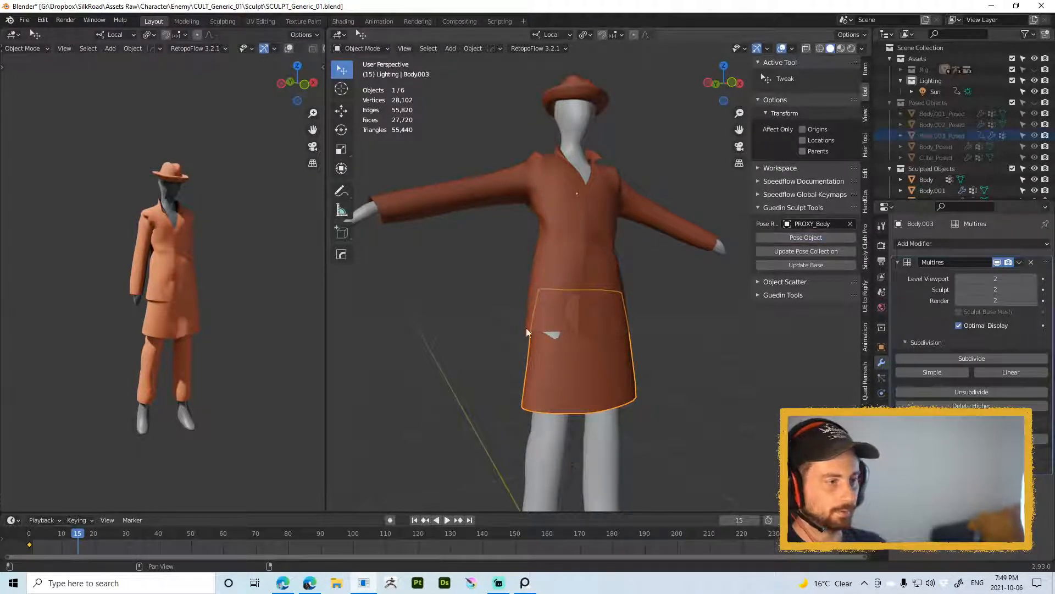
Step: Go to frame 0 and play the animation to examine how the posed coat and skirt deform
right_click(247, 305)
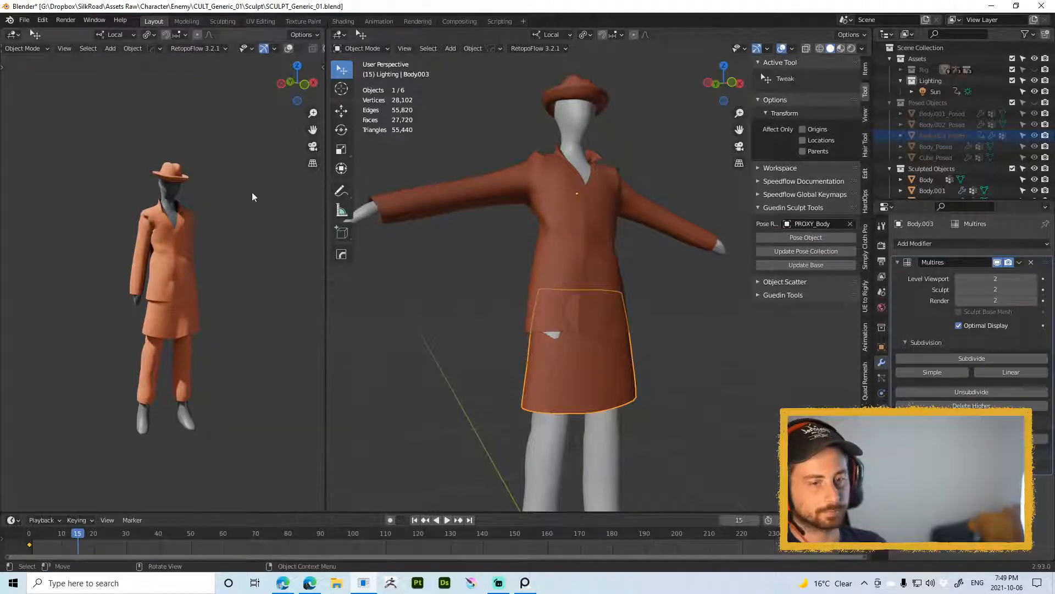
middle_drag(250, 264, 163, 385)
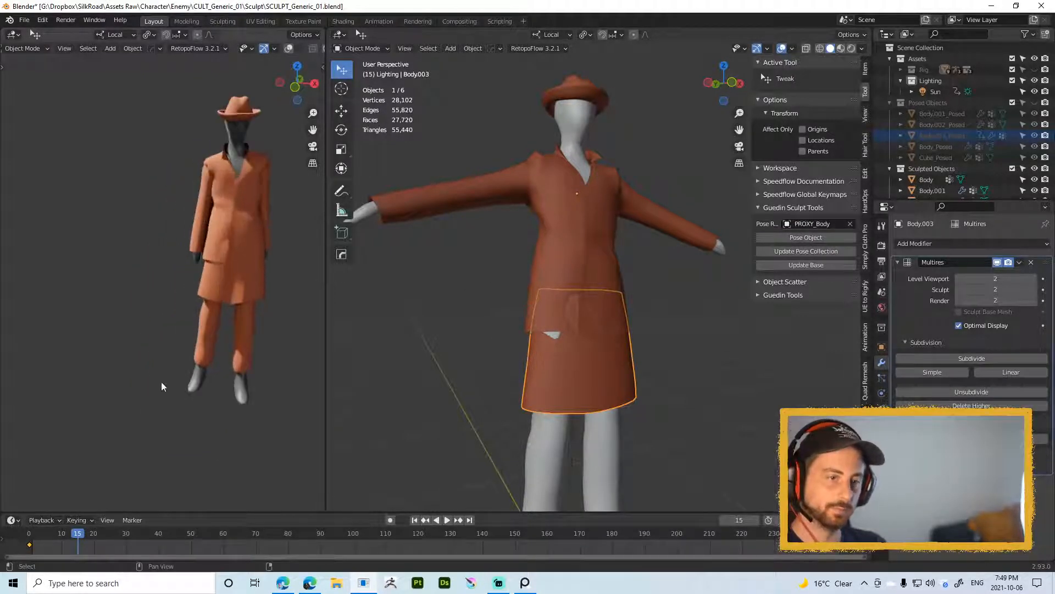
drag(78, 533, 3, 522)
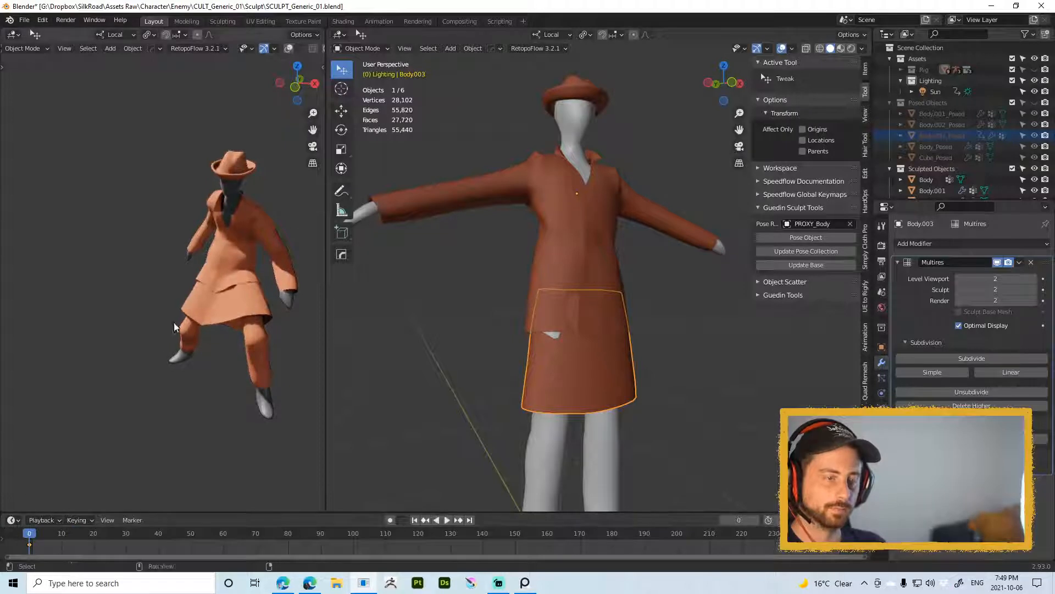
middle_drag(242, 302, 303, 289)
key(space)
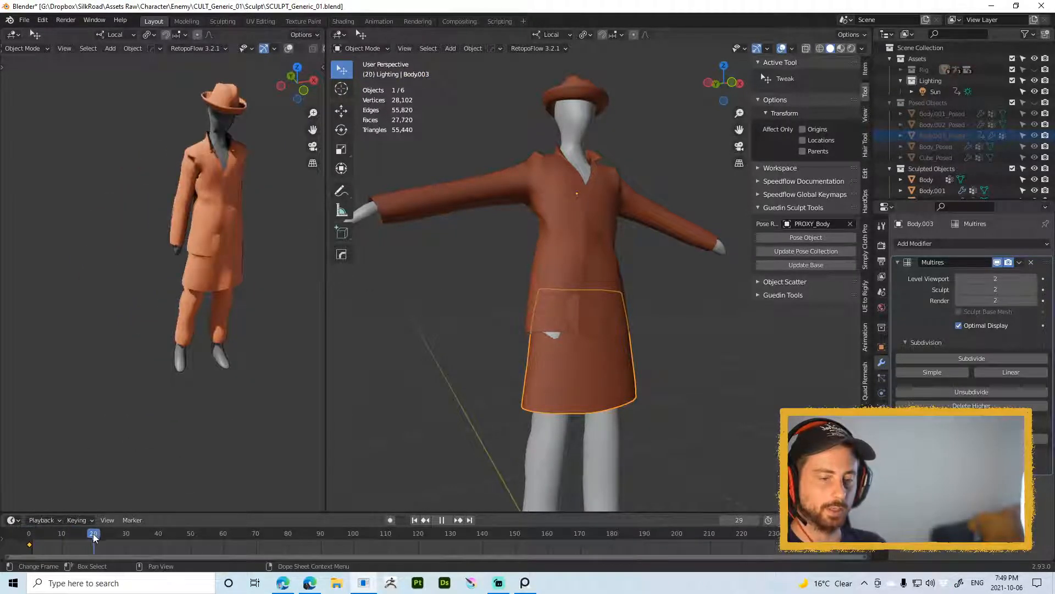
key(space)
middle_drag(175, 330, 236, 272)
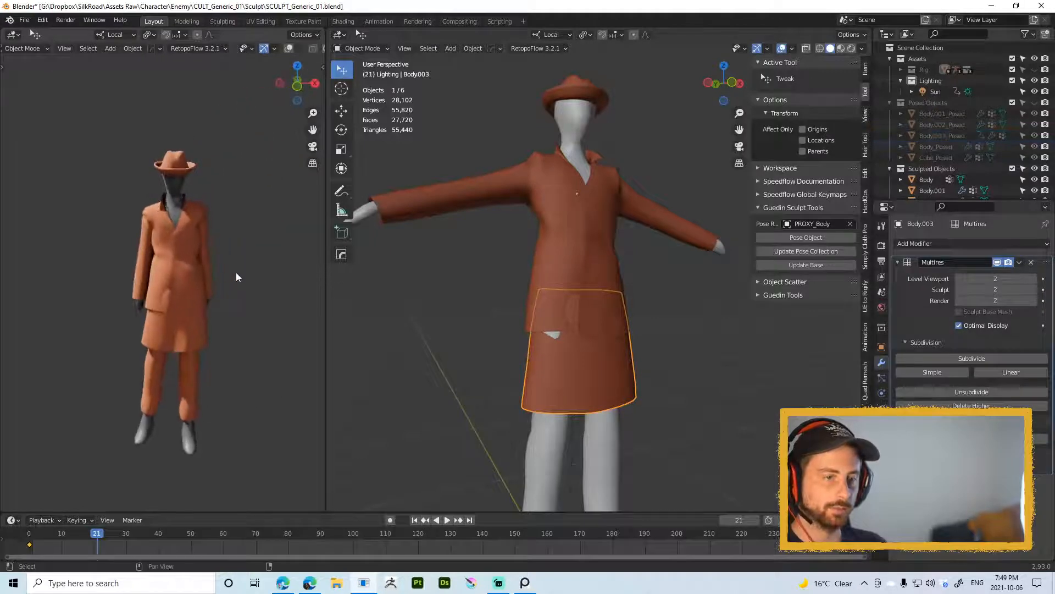
Step: Select the coat and switch it to Sculpt Mode
shift+middle_drag(611, 140, 480, 196)
scroll(561, 239, up, 4)
scroll(479, 197, down, 5)
shift+middle_drag(569, 172, 608, 301)
scroll(582, 283, up, 2)
scroll(603, 250, up, 2)
click(612, 273)
key(ctrl+Tab)
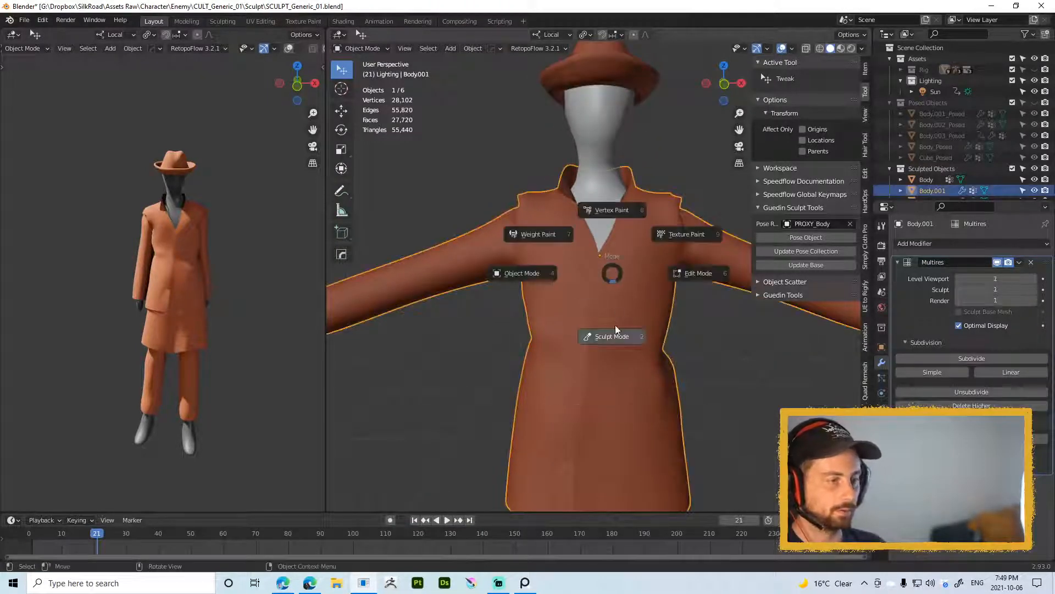
click(615, 328)
Step: Reshape the coat's chest and neckline opening with the Grab brush, setting its radius to 94 px
scroll(599, 266, down, 2)
key(g)
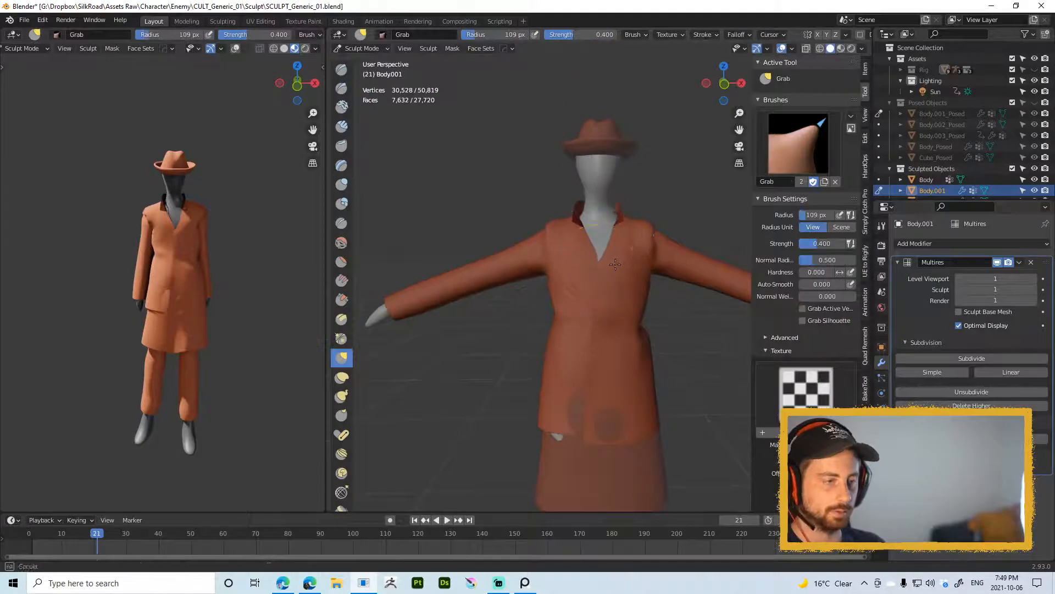
middle_drag(597, 254, 601, 264)
drag(603, 264, 602, 286)
middle_drag(637, 265, 609, 278)
key(f)
click(602, 277)
drag(620, 259, 617, 255)
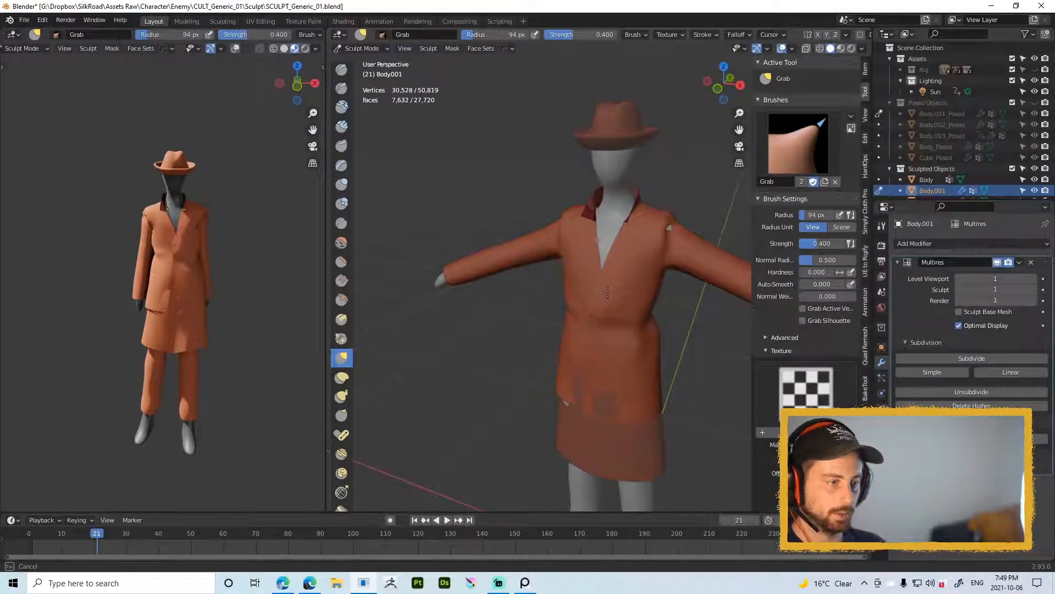
mouse_move(607, 292)
middle_down()
mouse_move(589, 278)
mouse_move(697, 299)
middle_up()
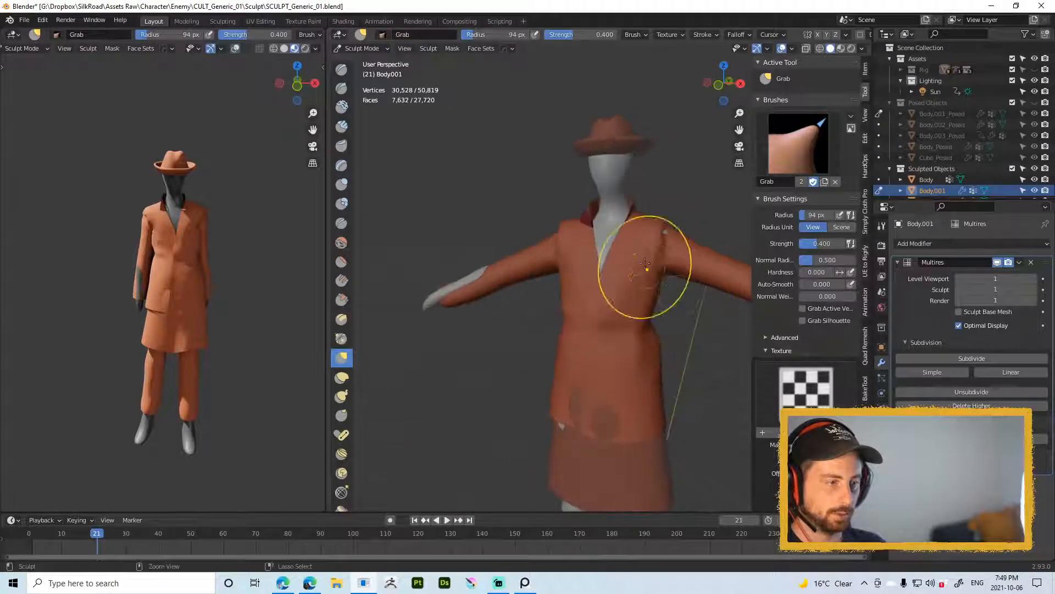
drag(638, 263, 616, 273)
Step: Refine the coat's front opening with the Grab brush, setting its radius to 72 px and then 97 px
key(f)
mouse_move(583, 272)
middle_down()
mouse_move(618, 297)
mouse_move(638, 288)
mouse_move(609, 280)
mouse_move(603, 292)
middle_up()
click(582, 272)
key(Tab)
key(Tab)
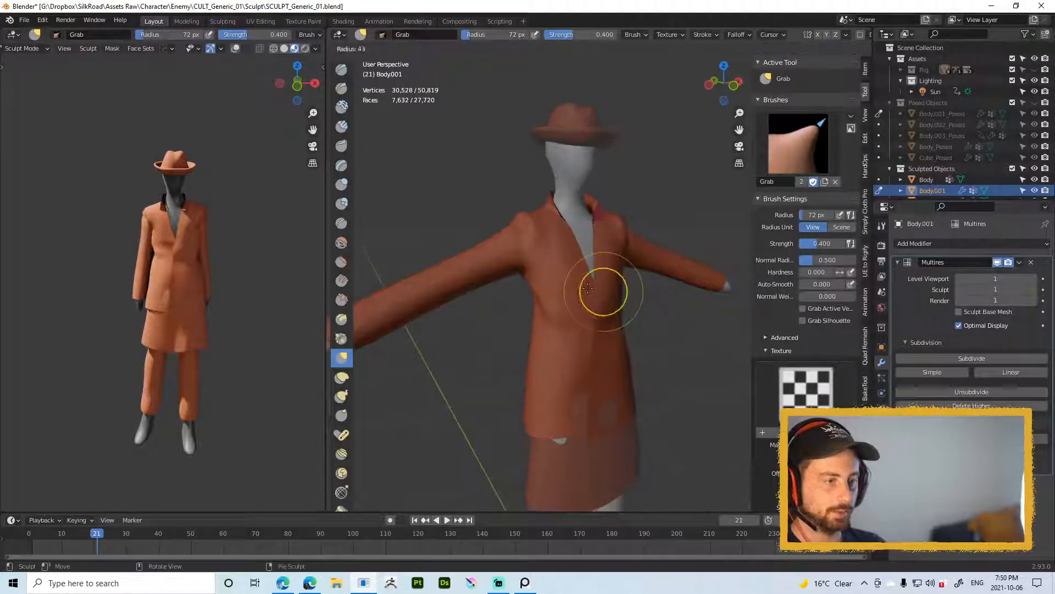
key(f)
click(588, 251)
mouse_move(589, 252)
middle_down()
mouse_move(593, 288)
mouse_move(625, 275)
mouse_move(569, 255)
middle_up()
key(f)
click(625, 261)
key(f)
click(609, 266)
Step: In Edit Mode, select the horizontal edge loop running around the coat's collar and dissolve it
key(Tab)
scroll(621, 226, up, 6)
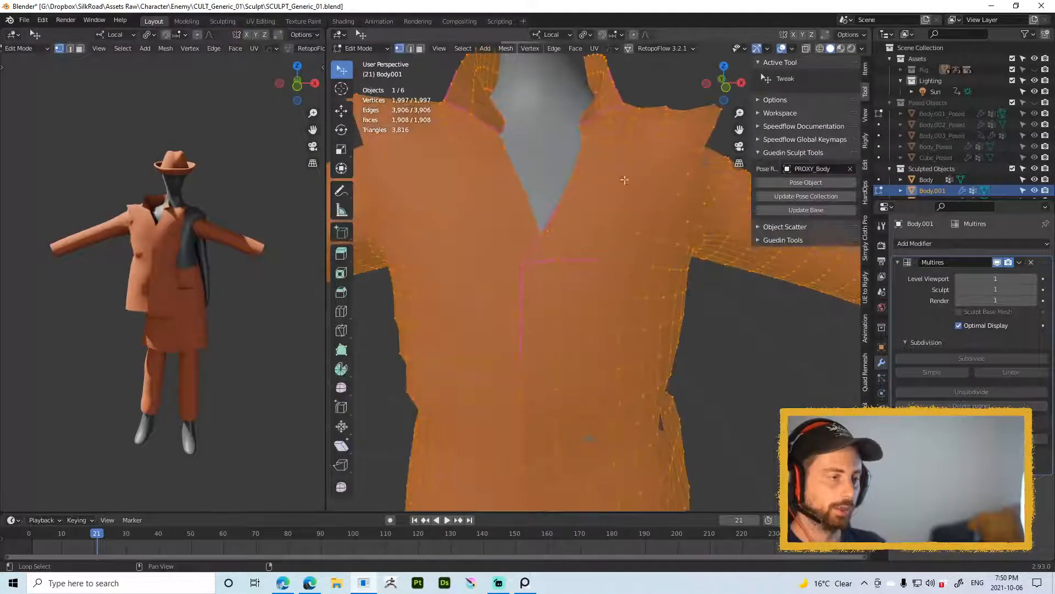
alt+click(620, 227)
key(x)
click(621, 231)
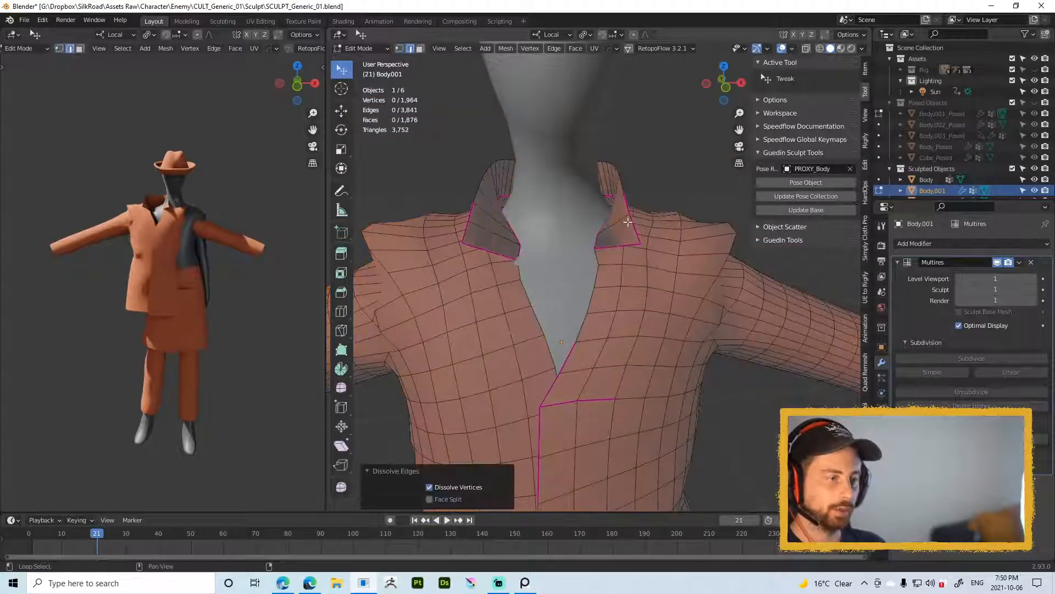
Step: Move the front corner vertices of the coat's collar to reshape its points
middle_drag(623, 233, 627, 220)
key(1)
drag(637, 239, 583, 206)
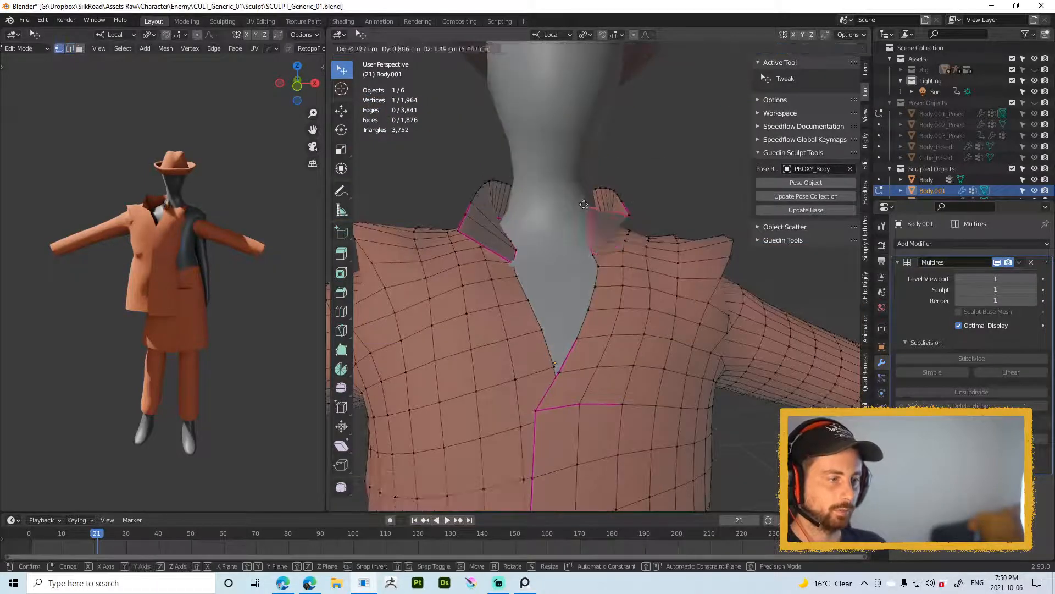
drag(461, 226, 577, 214)
middle_drag(577, 213, 550, 221)
middle_drag(640, 195, 587, 207)
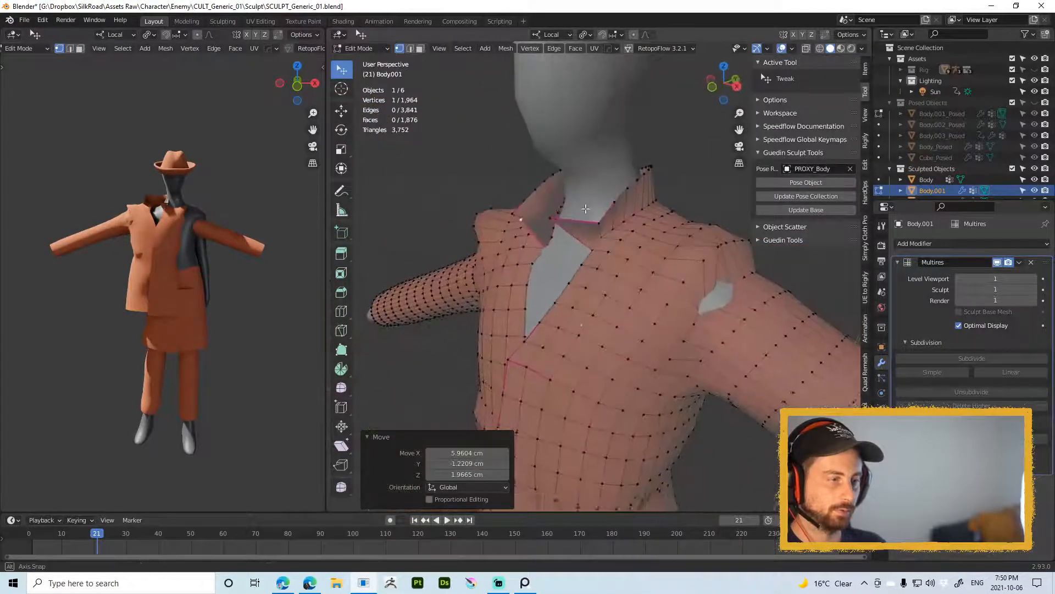
Step: Select the vertex loop along the collar's upper edge and delete it to remove the old collar
alt+click(653, 181)
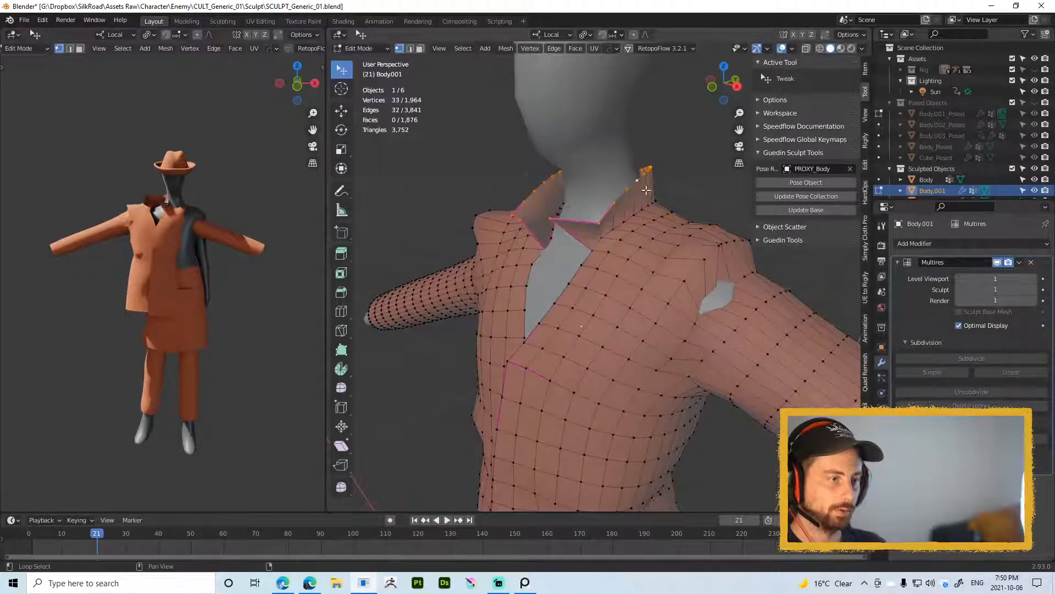
key(x)
click(578, 154)
Step: Select the neckline edge around the back of the neck and extrude it about 5.08 cm along local Z as a new collar
alt+click(649, 207)
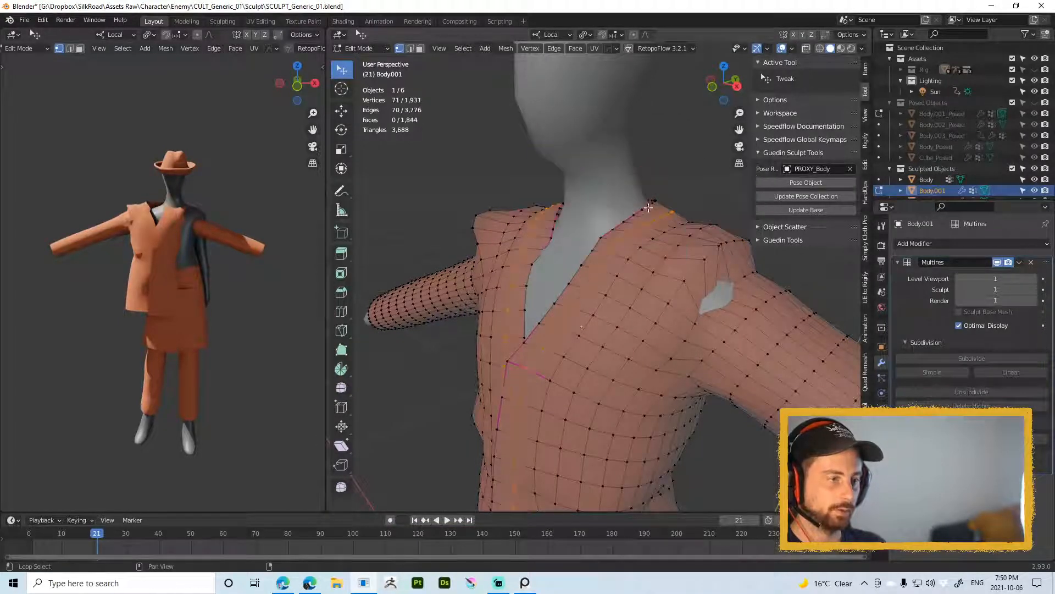
click(649, 205)
ctrl+click(560, 213)
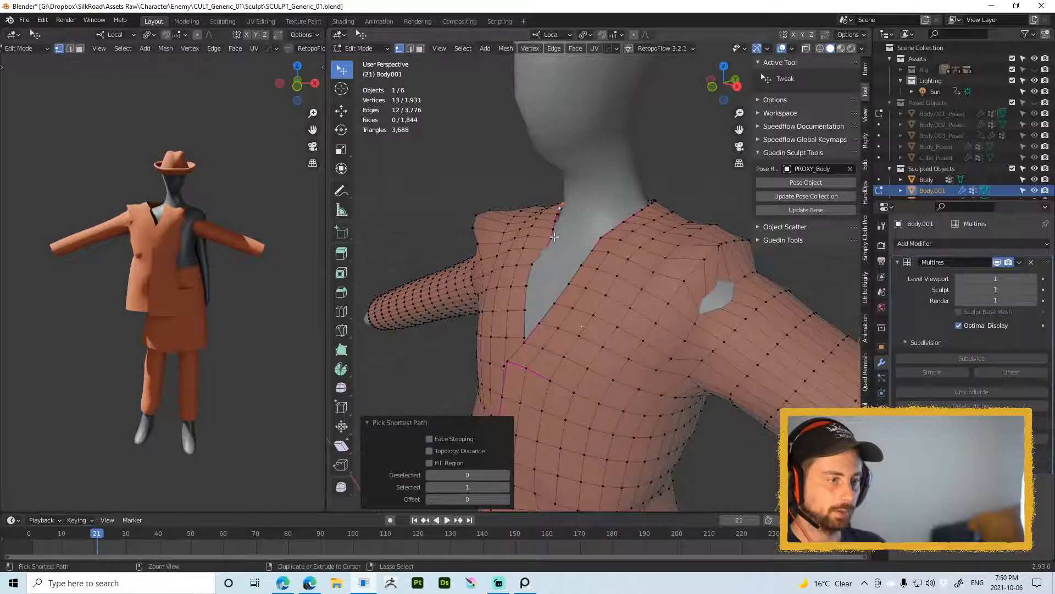
ctrl+click(554, 236)
alt+middle_drag(554, 237, 627, 231)
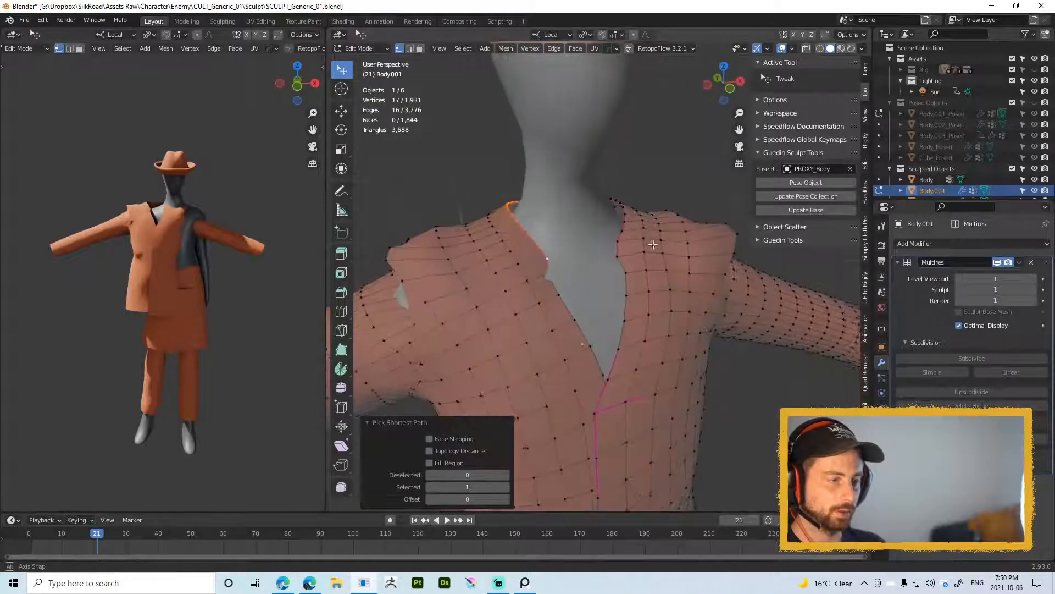
middle_drag(627, 188, 602, 226)
click(601, 223)
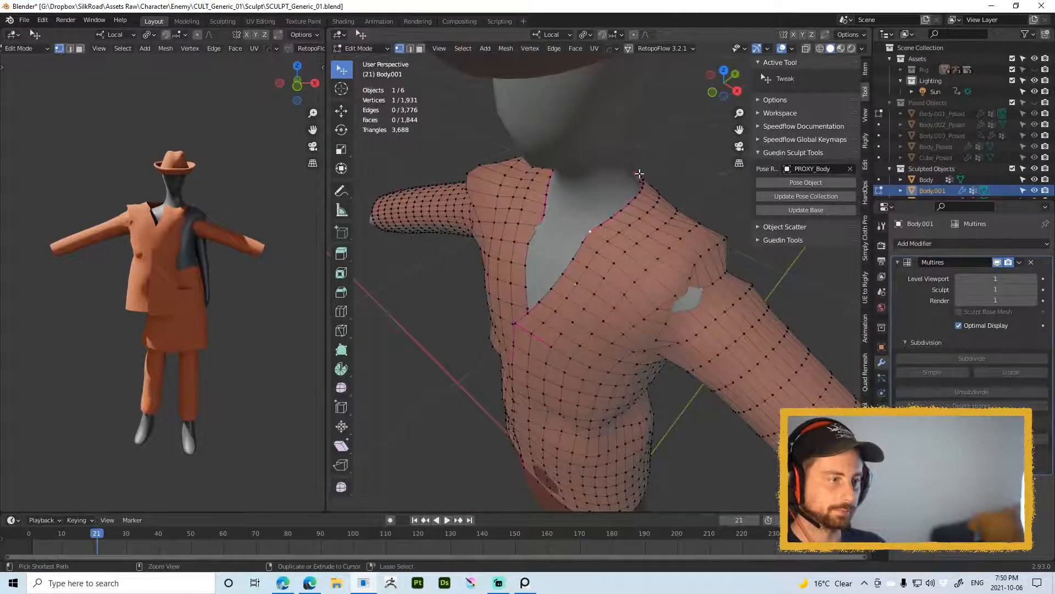
ctrl+click(640, 174)
middle_drag(639, 173, 628, 208)
ctrl+click(546, 241)
key(e)
key(z)
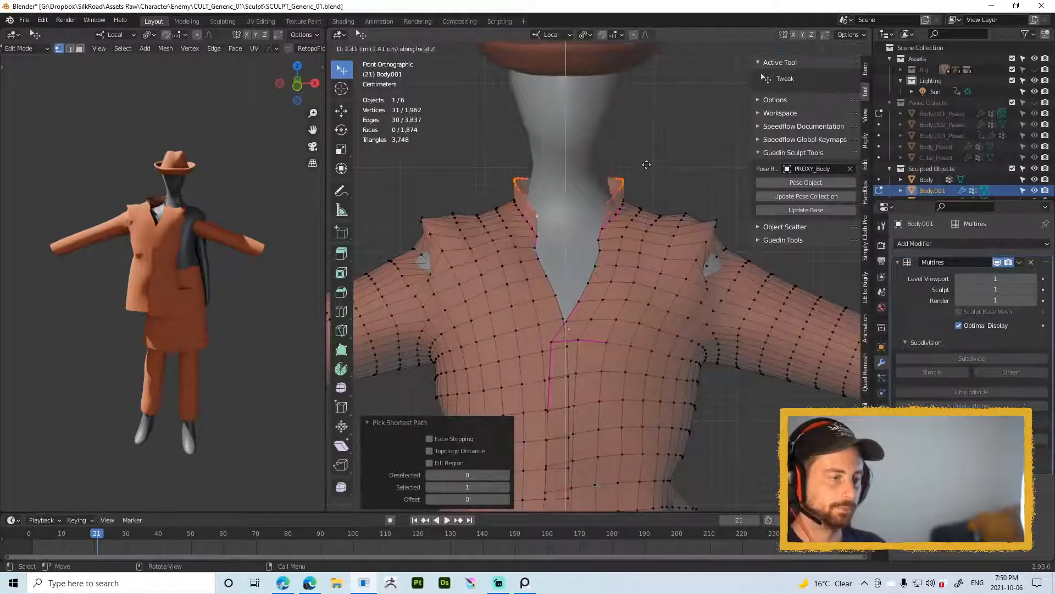
click(647, 170)
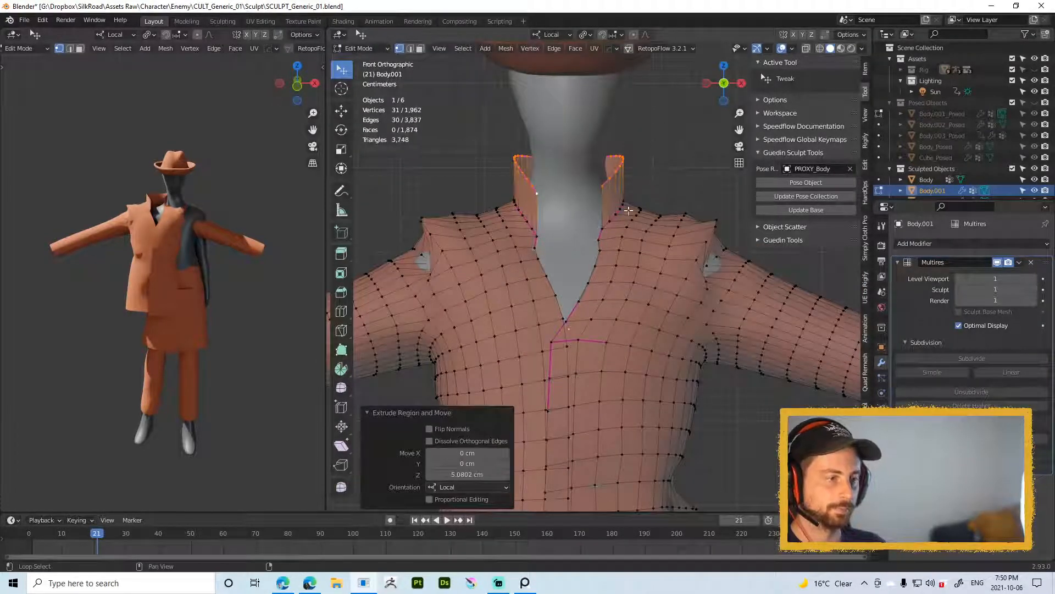
Step: Move the new collar's front upper corner vertices to slope its front ends
middle_drag(629, 210, 527, 215)
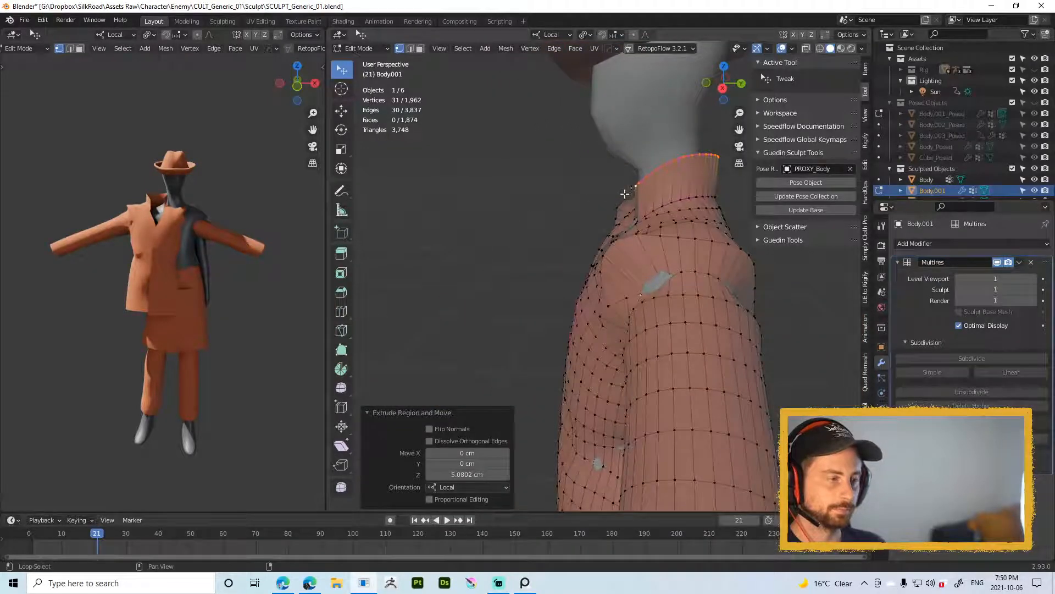
mouse_move(625, 193)
mouse_down()
mouse_move(611, 209)
mouse_move(621, 198)
mouse_up()
middle_drag(550, 184, 633, 180)
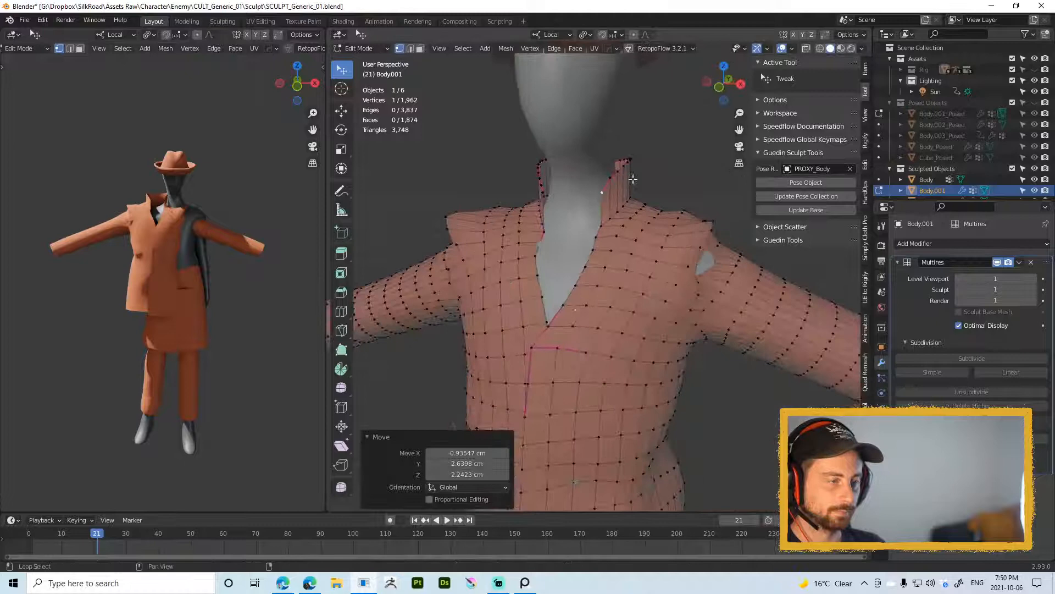
middle_drag(531, 189, 622, 183)
drag(578, 196, 575, 194)
drag(574, 195, 578, 196)
Step: Relax the collar's upper edge loop with 5 iterations and clear the selection
alt+click(575, 193)
key(q)
click(590, 202)
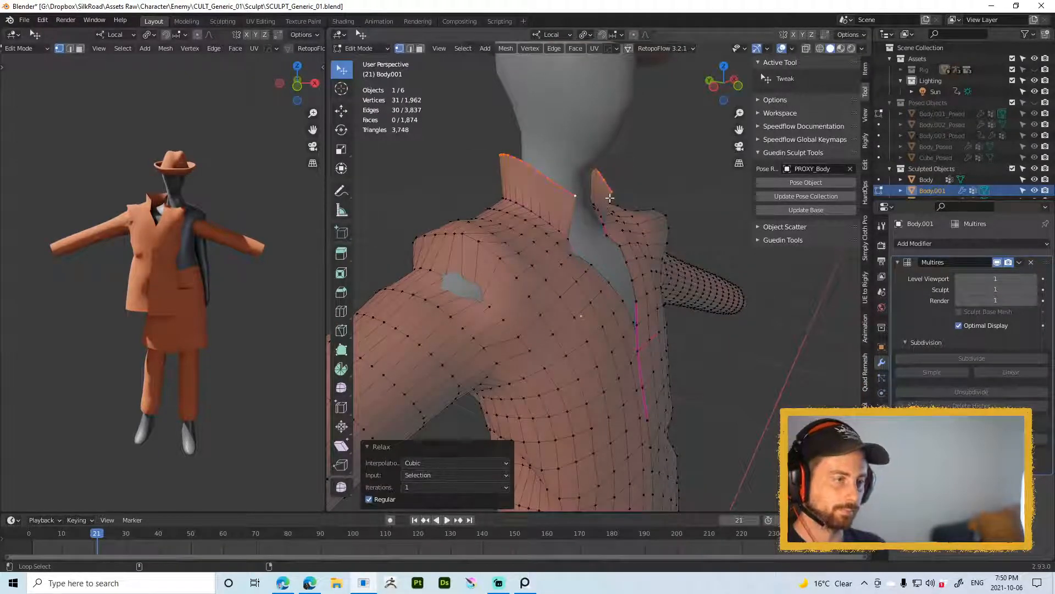
click(455, 487)
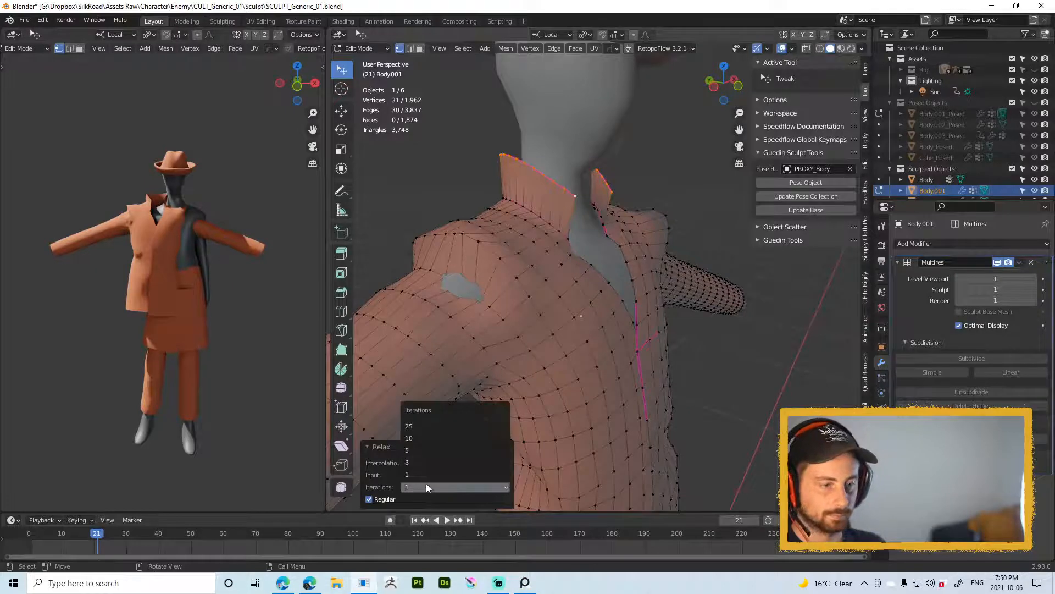
click(424, 451)
right_click(582, 236)
click(692, 153)
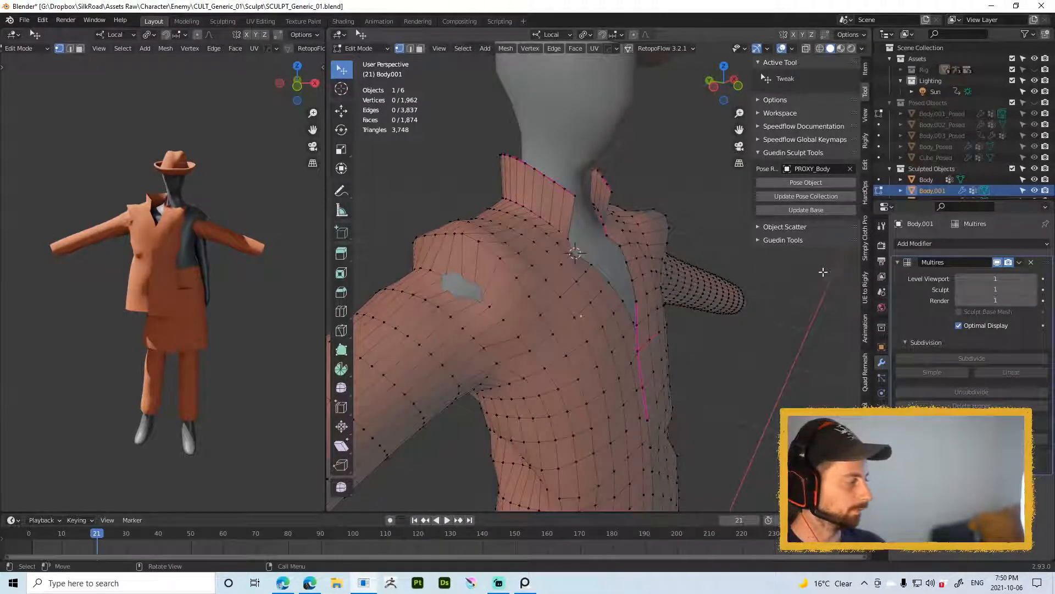
Step: Return to Sculpt Mode and reshape the coat's collar and shoulder with the Grab brush, setting its radius to 46 px and then 53 px
key(Tab)
scroll(611, 255, down, 6)
middle_drag(611, 255, 528, 269)
scroll(626, 282, up, 2)
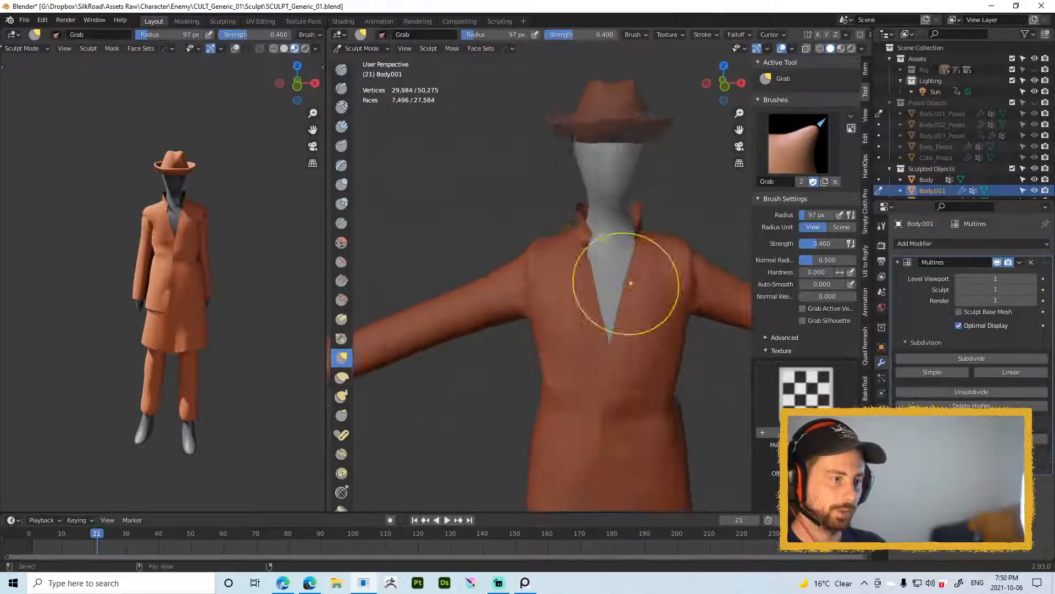
middle_drag(627, 282, 633, 247)
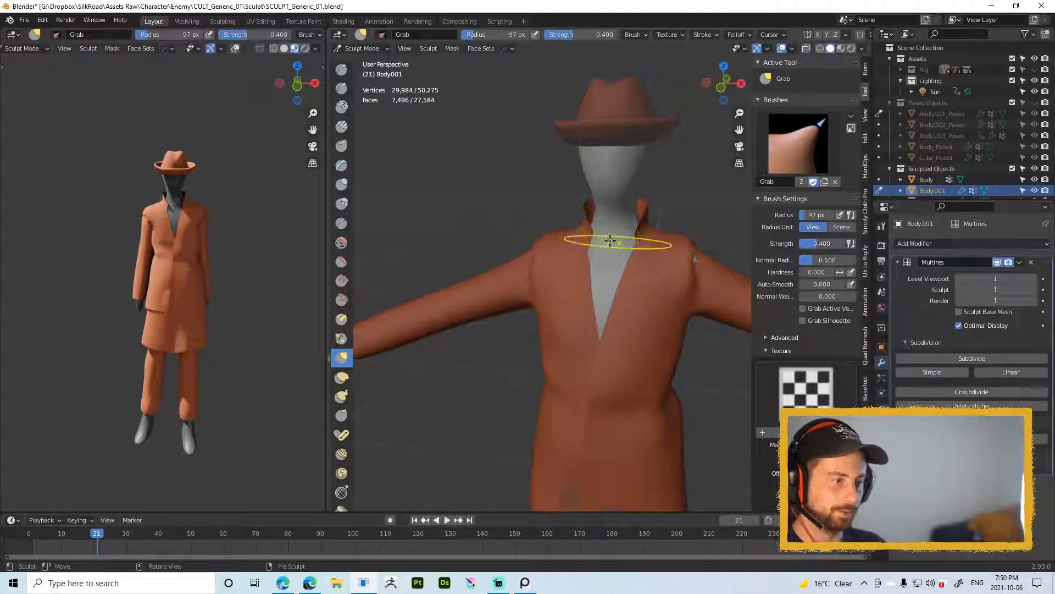
key(f)
click(555, 235)
middle_drag(555, 235, 595, 247)
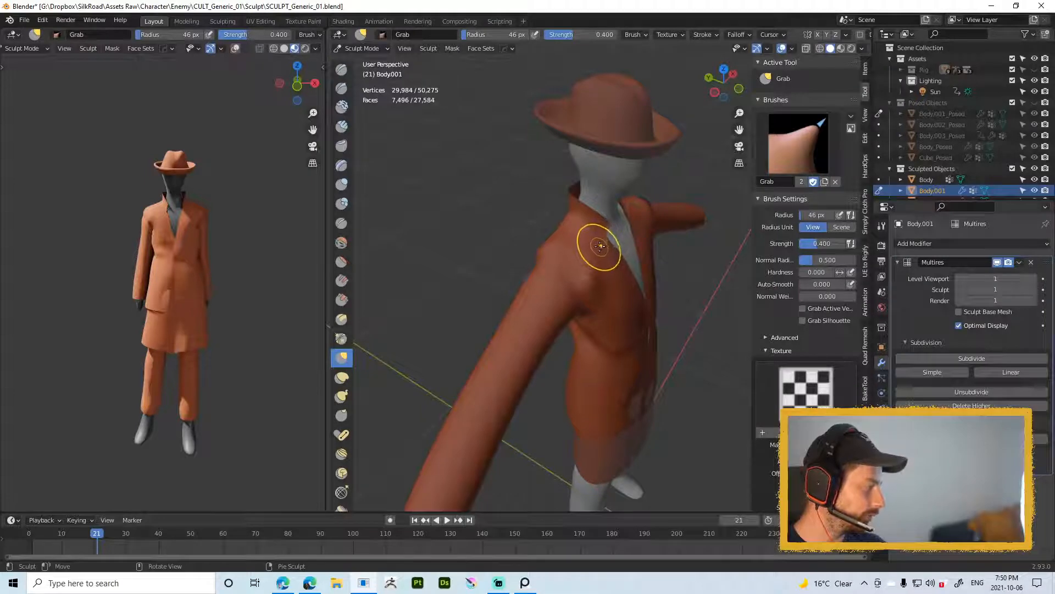
middle_drag(601, 243, 578, 252)
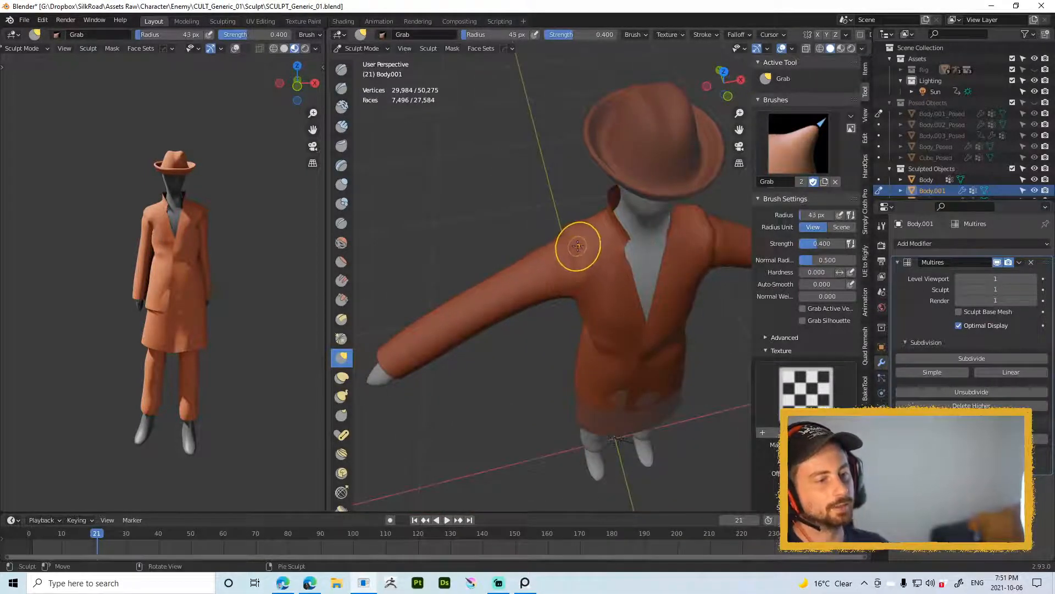
key(f)
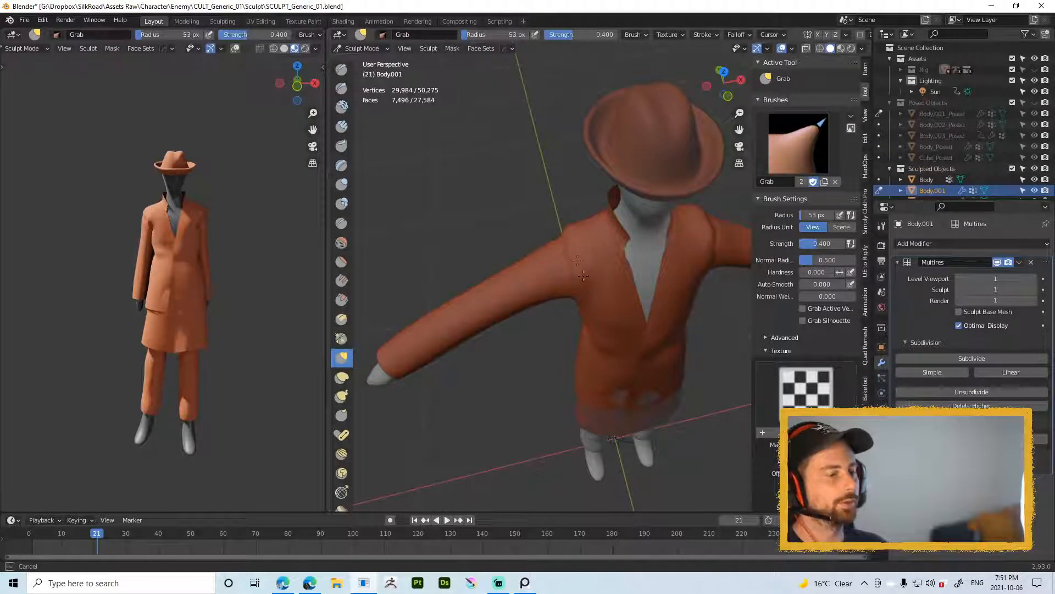
middle_drag(584, 276, 585, 272)
Step: Smooth the coat's shoulders with the Smooth brush at strength 0.273, setting its radius to 40 px and then 46 px
key(shift+s)
key(shift+f)
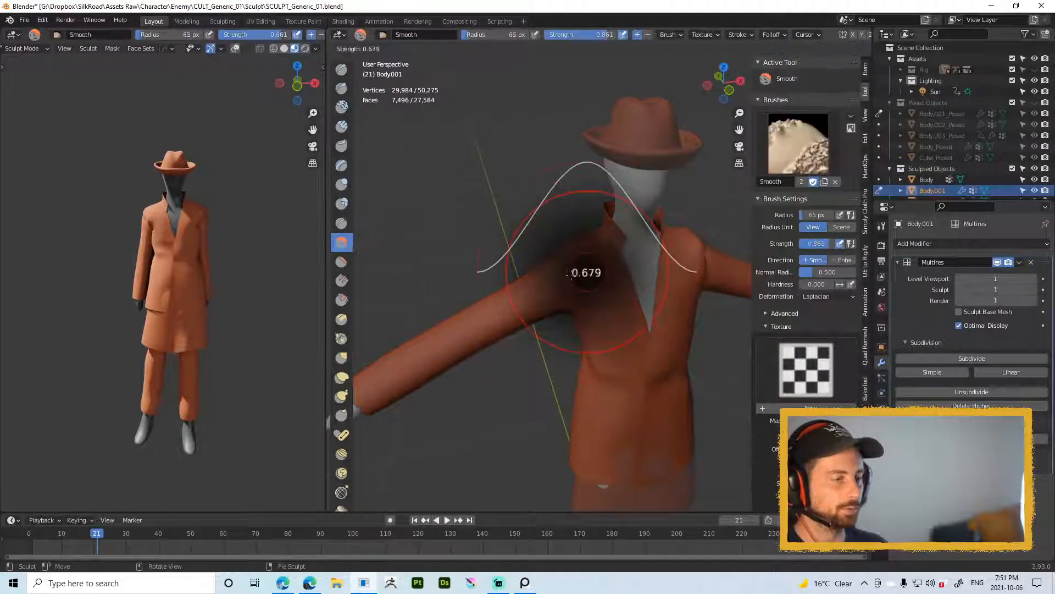
click(531, 290)
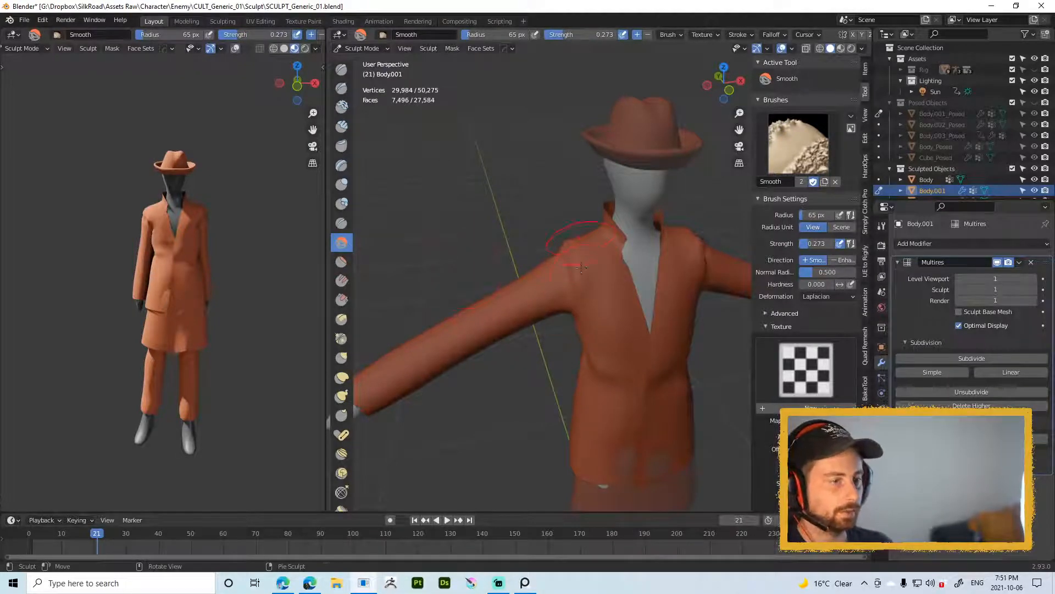
key(f)
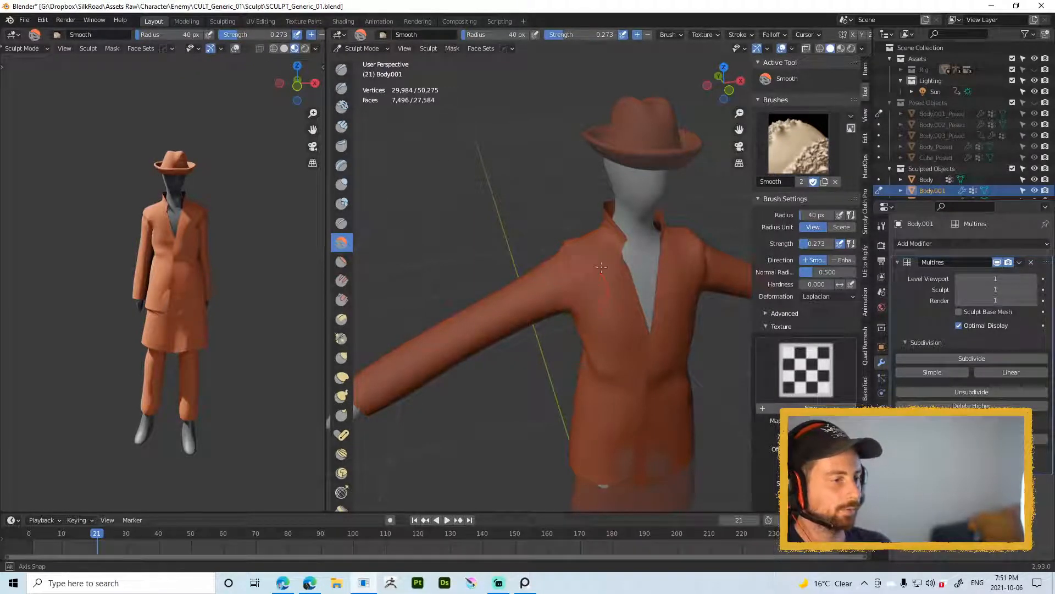
middle_drag(601, 268, 636, 238)
drag(588, 248, 583, 250)
shift+middle_drag(550, 251, 641, 250)
drag(577, 239, 568, 240)
middle_drag(569, 239, 598, 241)
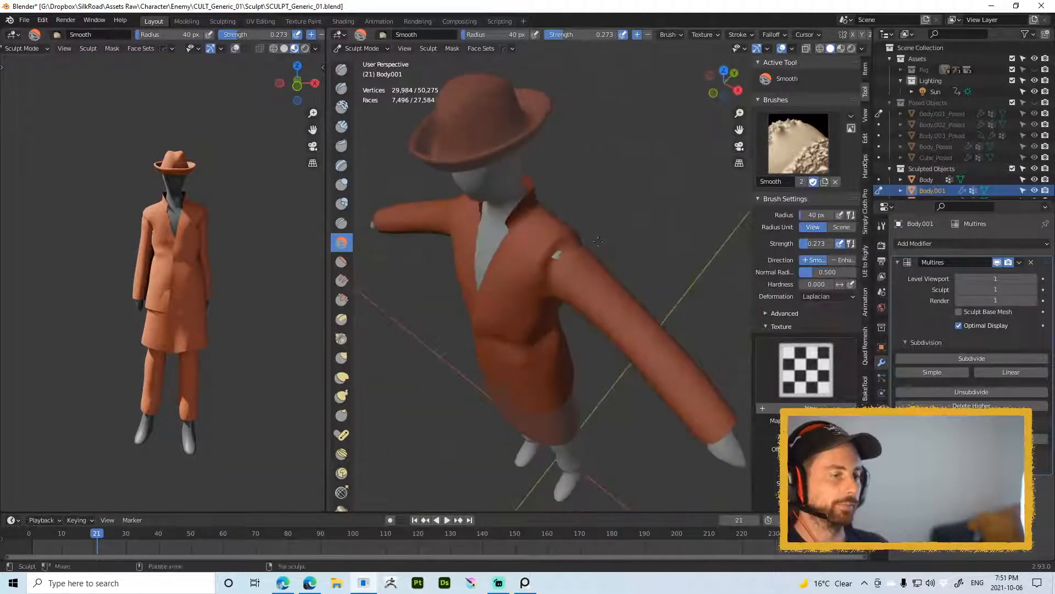
key(f)
click(541, 264)
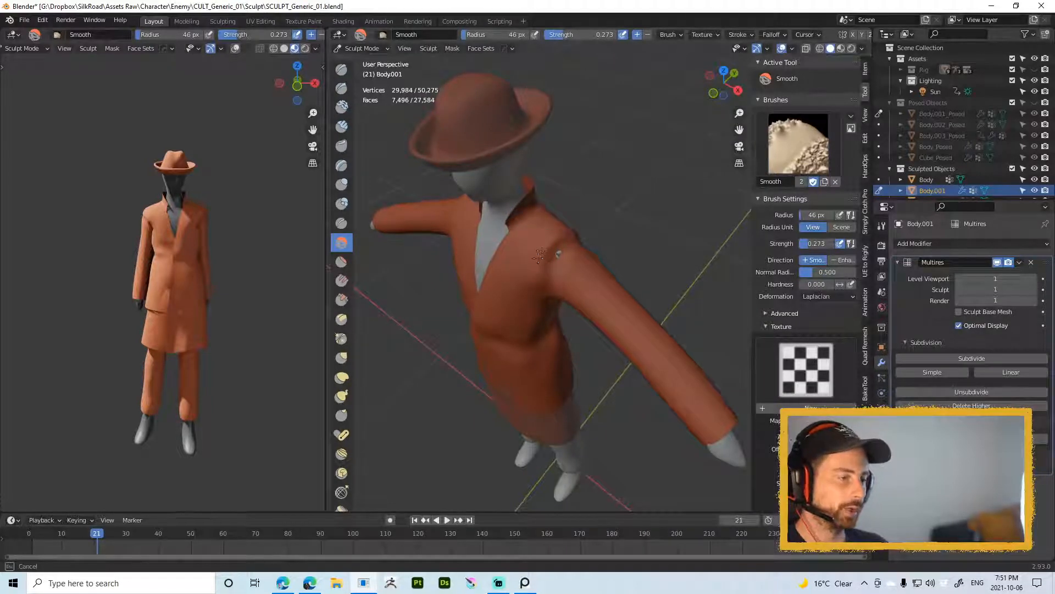
Step: Adjust the coat's shoulder seam over the body with the Grab brush at a 30 px radius
key(g)
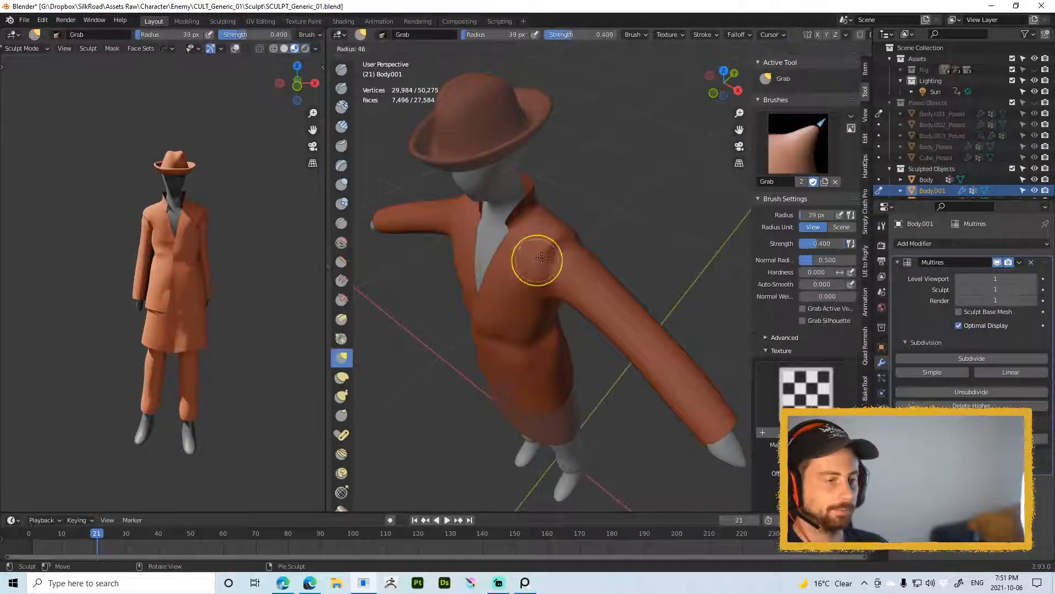
click(559, 243)
middle_drag(559, 244, 541, 274)
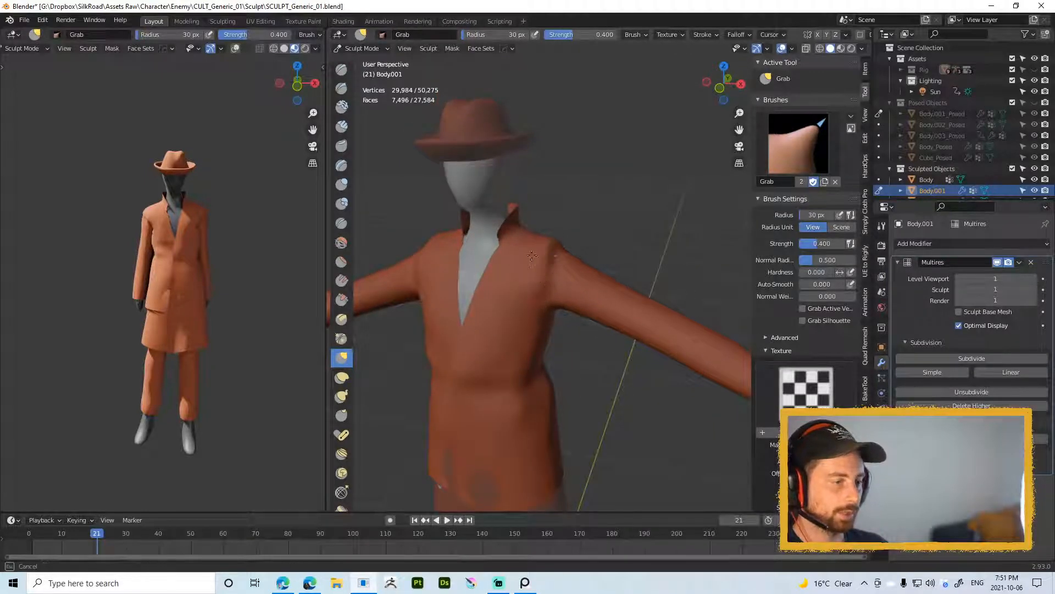
scroll(544, 268, down, 3)
middle_drag(545, 268, 613, 248)
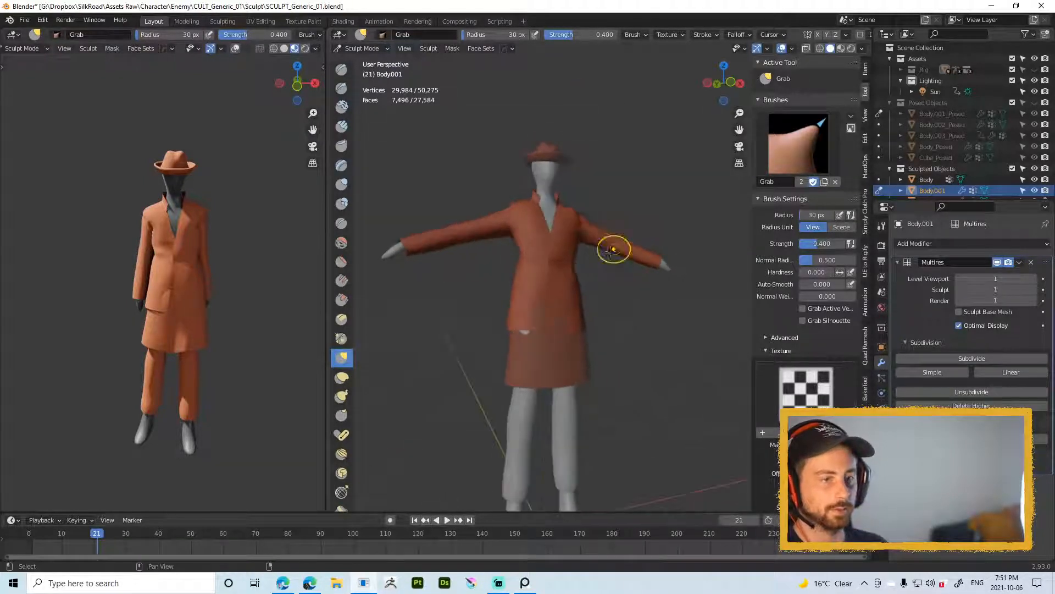
Step: Enter Edit Mode on the coat and extrude both front edges of the collar inward across the neck, about 3.5 cm
shift+middle_drag(561, 213, 620, 243)
mouse_move(620, 243)
ctrl+middle_down()
mouse_move(600, 310)
mouse_move(583, 182)
mouse_move(584, 315)
mouse_move(550, 261)
mouse_move(606, 283)
ctrl+middle_up()
key(Tab)
key(2)
click(585, 275)
key(e)
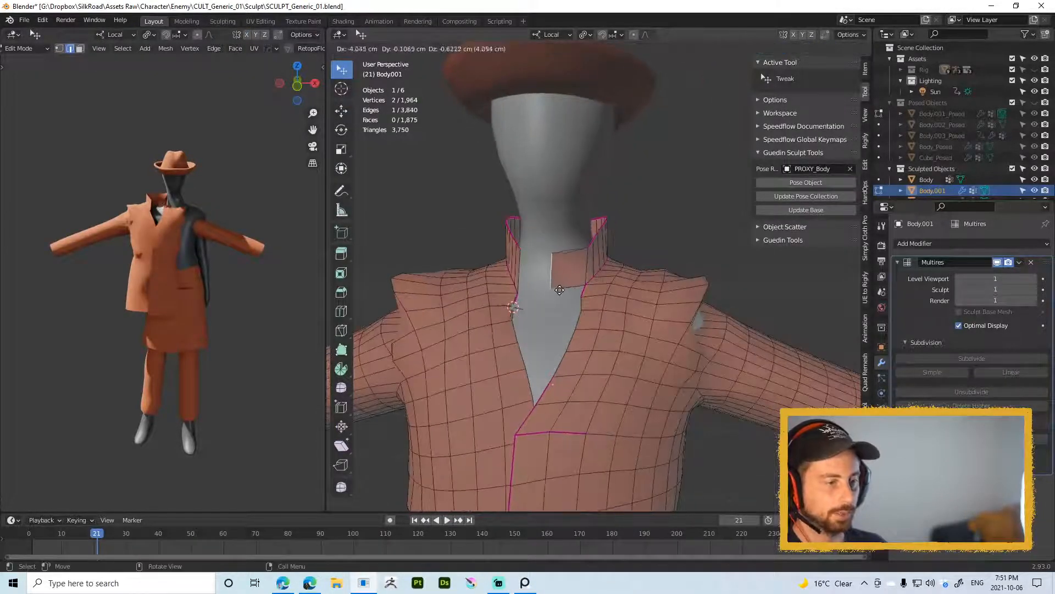
click(566, 285)
click(523, 269)
key(e)
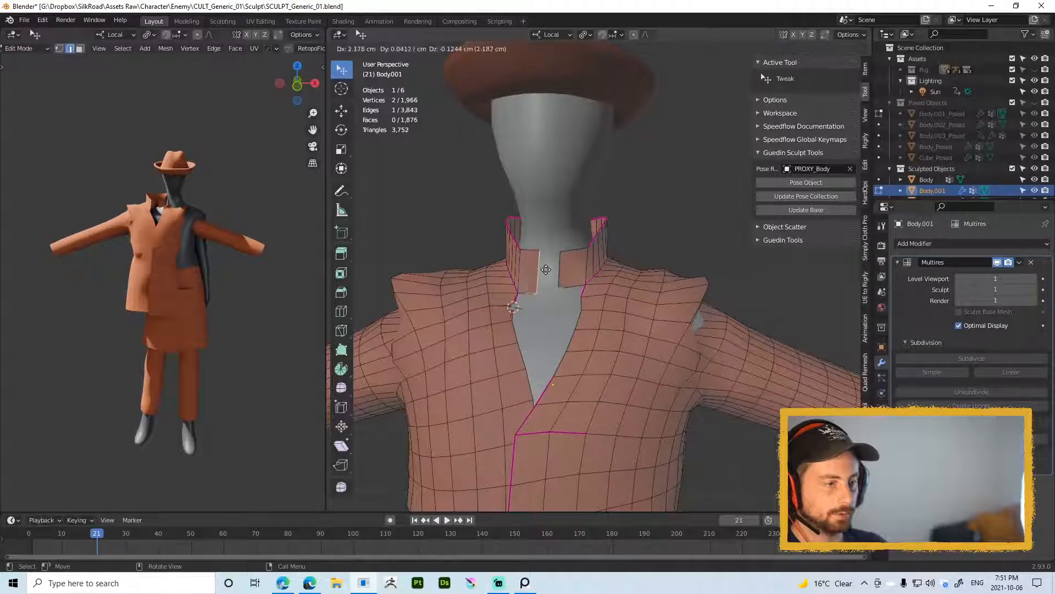
click(549, 273)
Step: Reposition the two extruded collar edges so both front tabs sit evenly at the neck opening
middle_drag(549, 273, 552, 275)
key(g)
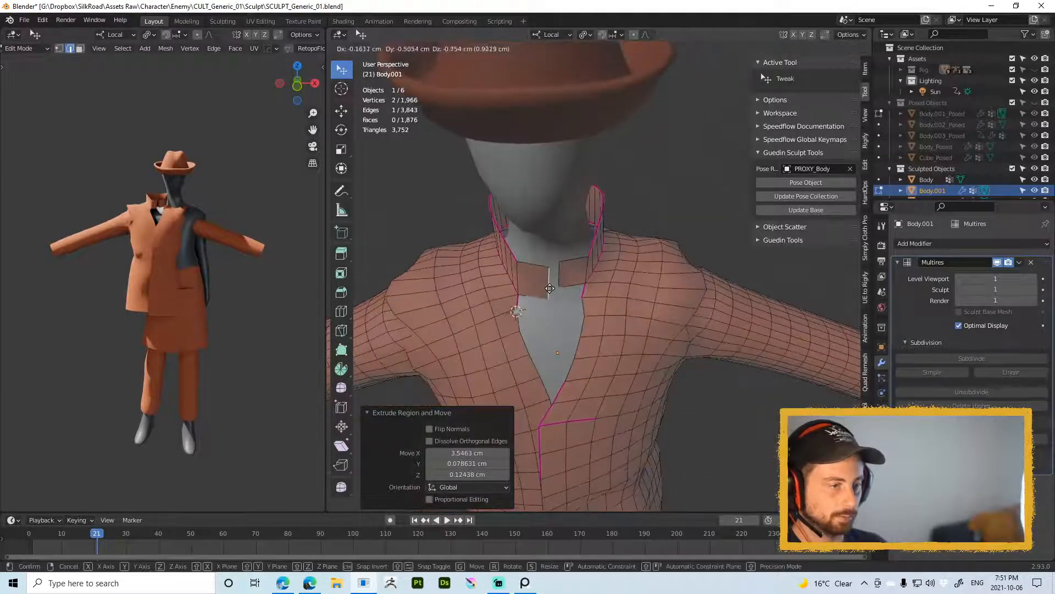
click(567, 279)
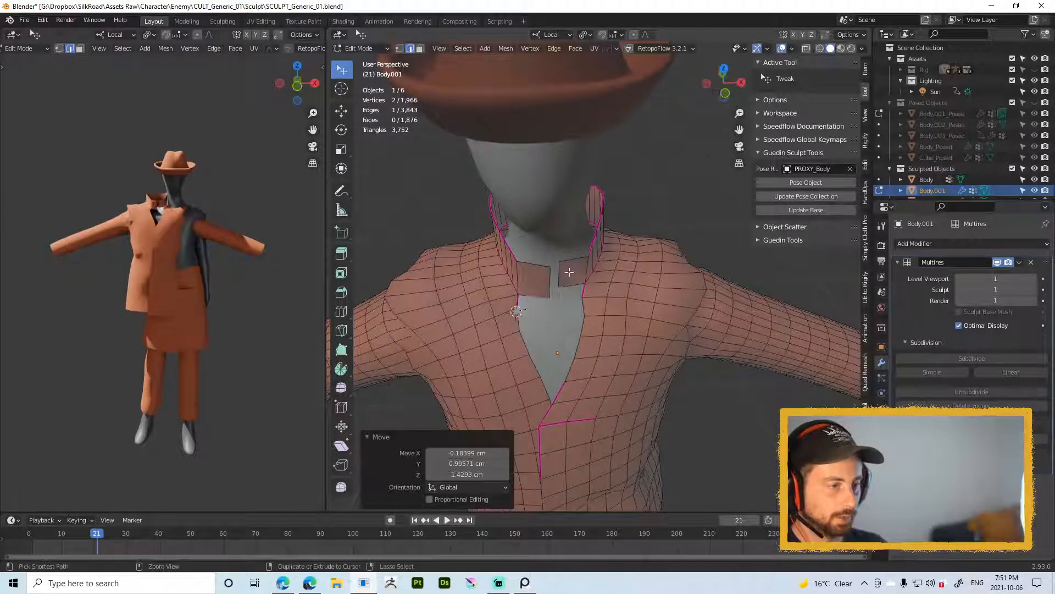
ctrl+click(569, 271)
key(ctrl+z)
ctrl+click(566, 273)
click(559, 275)
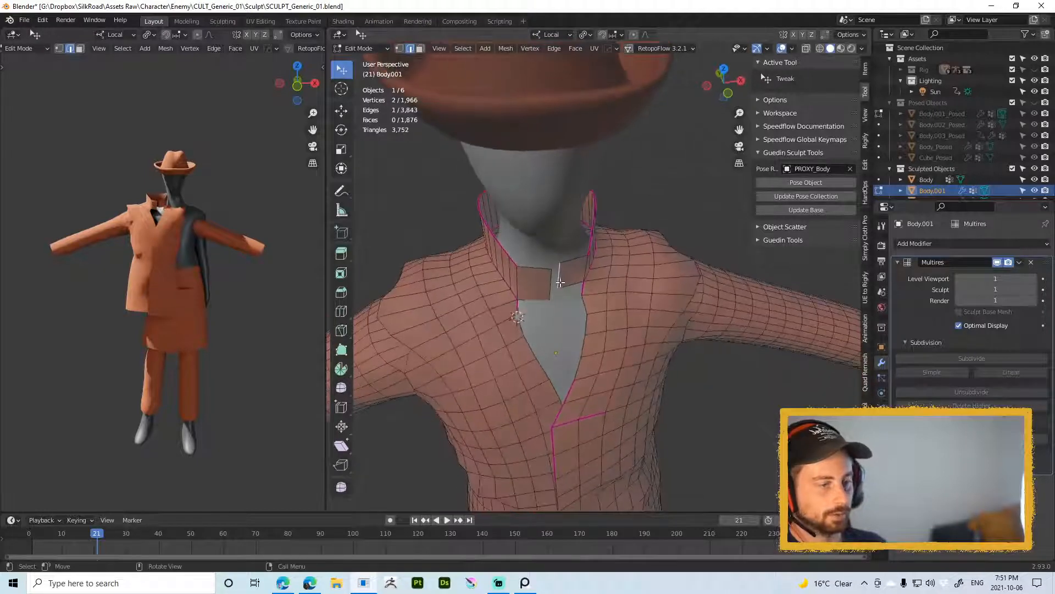
key(g)
click(569, 295)
Step: From the side, rotate the collar's front edge by about -14° and move it to follow the collar's slope
middle_drag(569, 296, 660, 252)
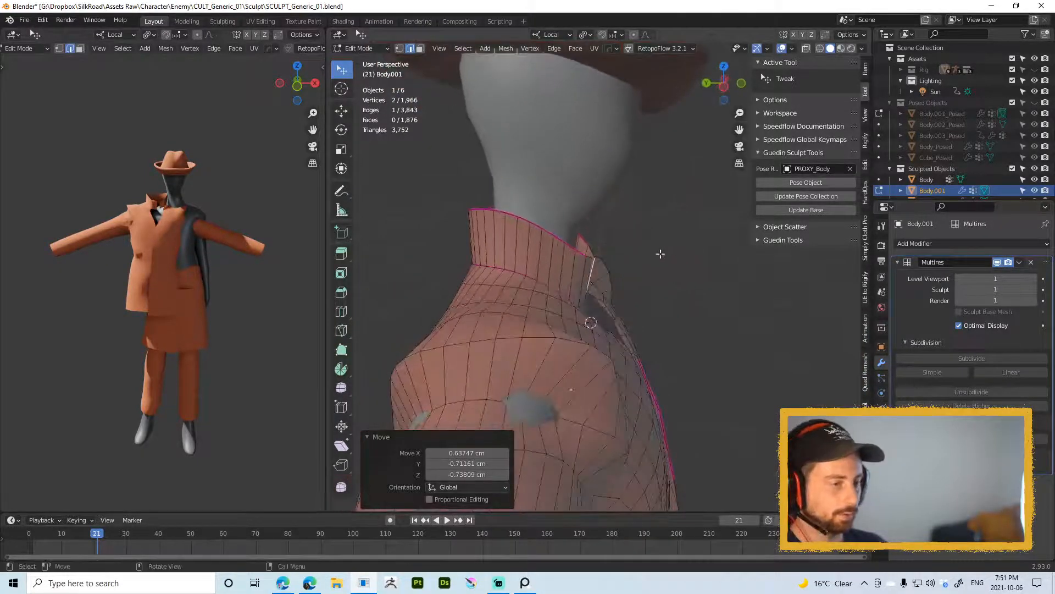
key(r)
click(646, 245)
key(g)
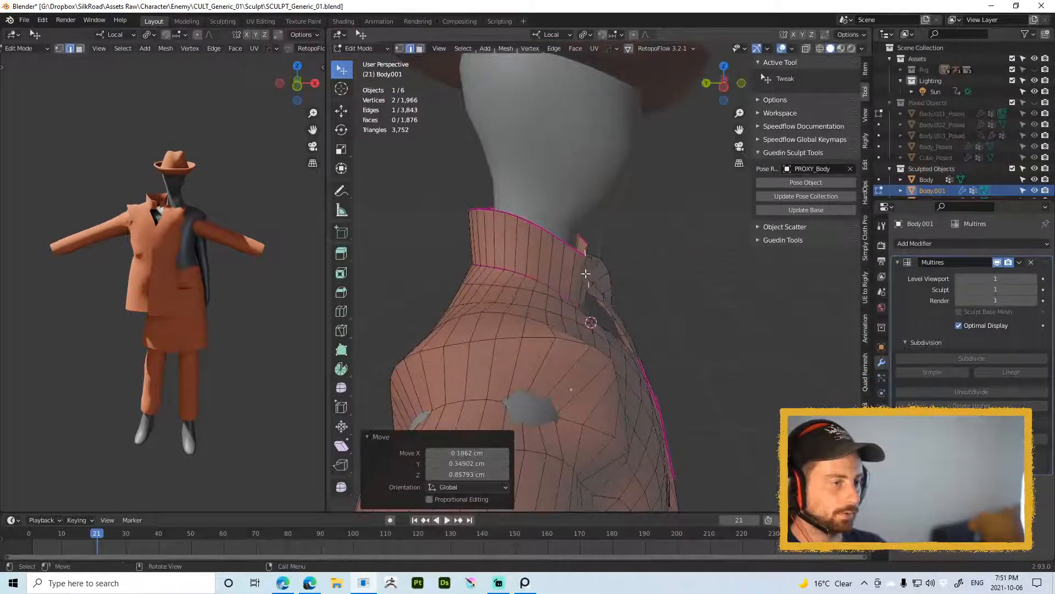
key(r)
click(623, 256)
key(g)
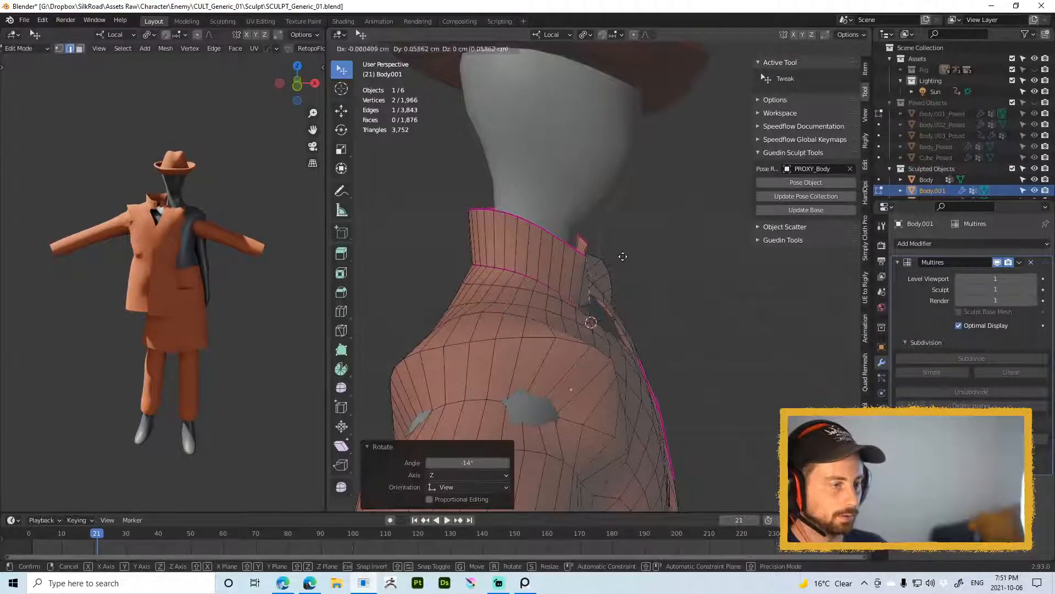
click(612, 253)
Step: Move both collar end edges from the front and scale one to balance the two collar tips
middle_drag(607, 253, 619, 276)
click(606, 272)
key(r)
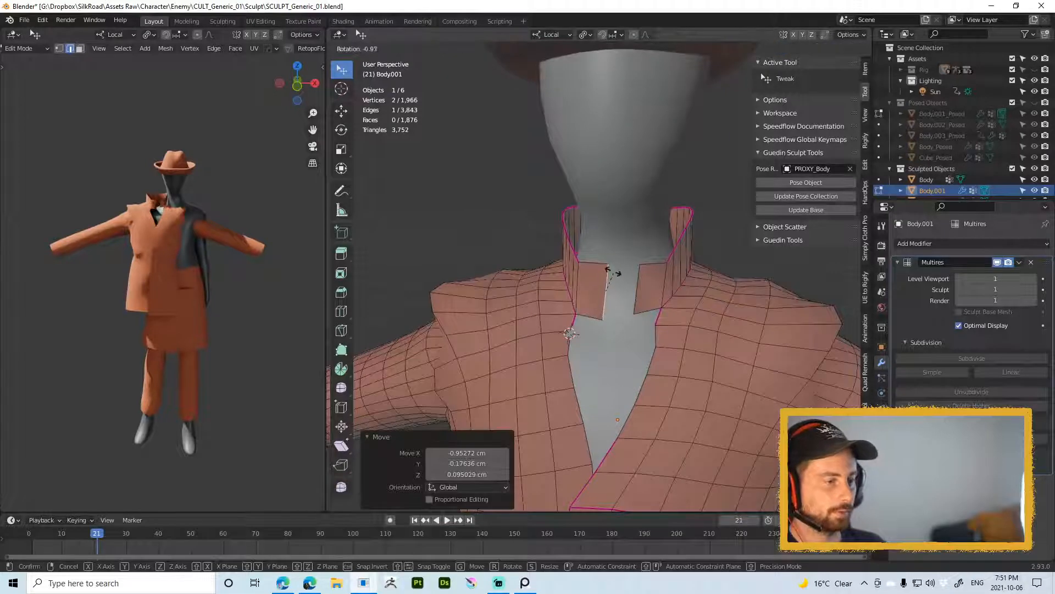
key(Escape)
key(g)
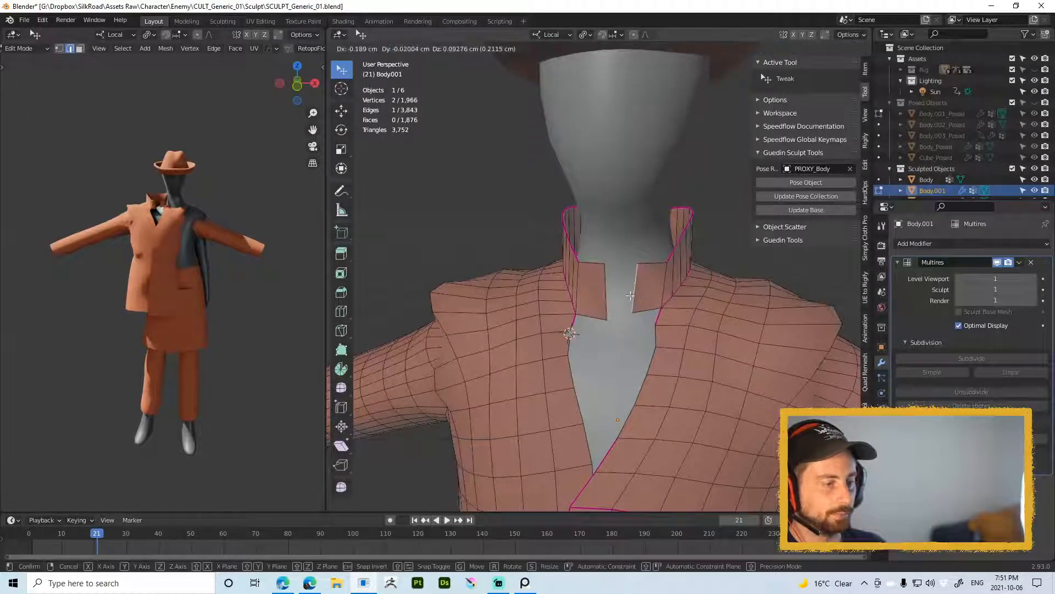
click(638, 293)
click(618, 295)
key(g)
click(615, 290)
key(s)
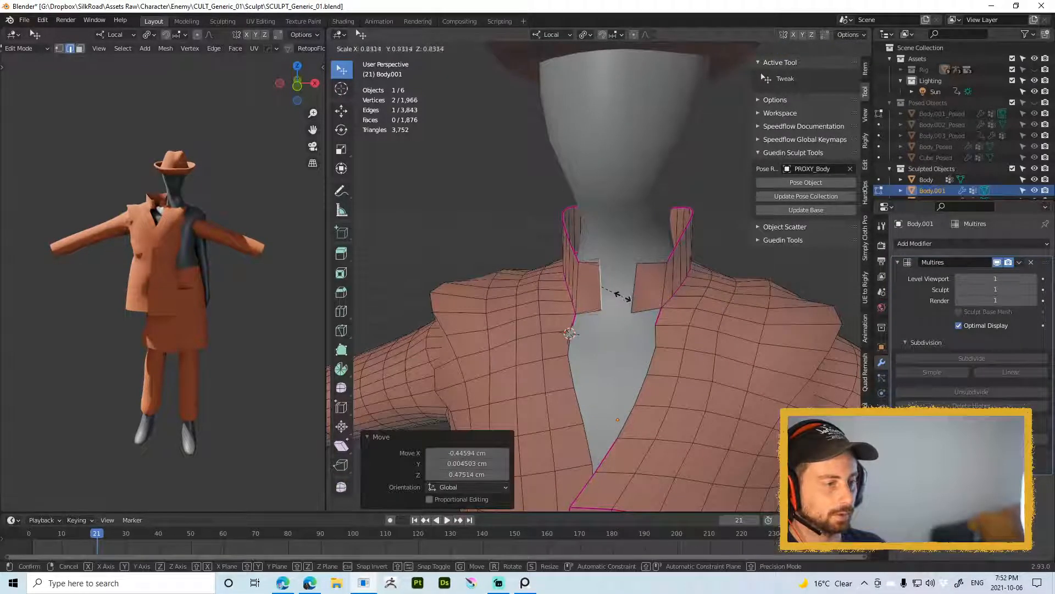
click(620, 295)
Step: Relax the collar's upper edge loop with 5 iterations and lower the opposite collar tip's bottom corner vertex
alt+click(597, 274)
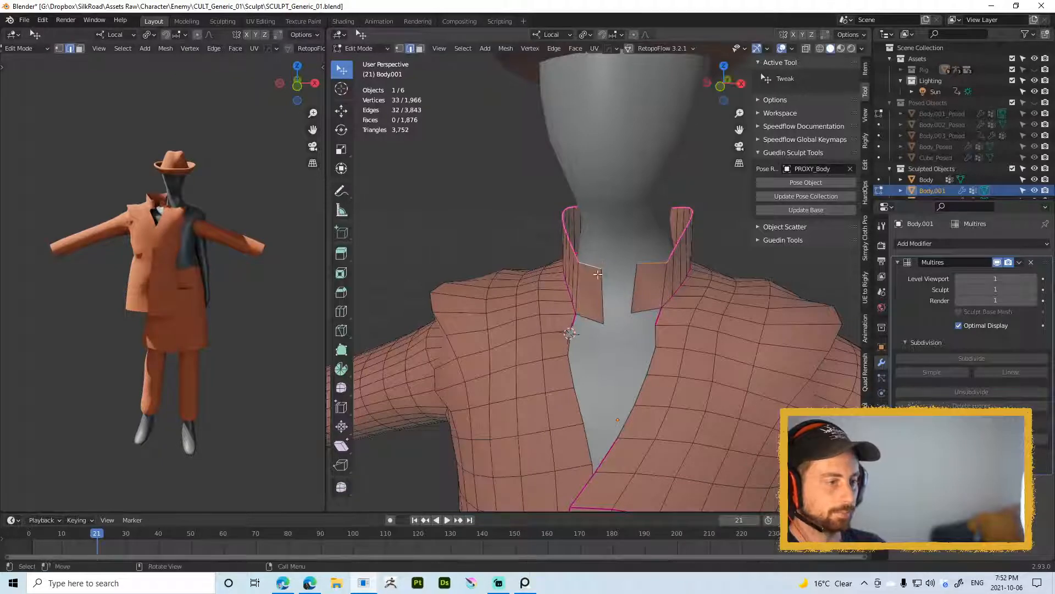
key(alt+r)
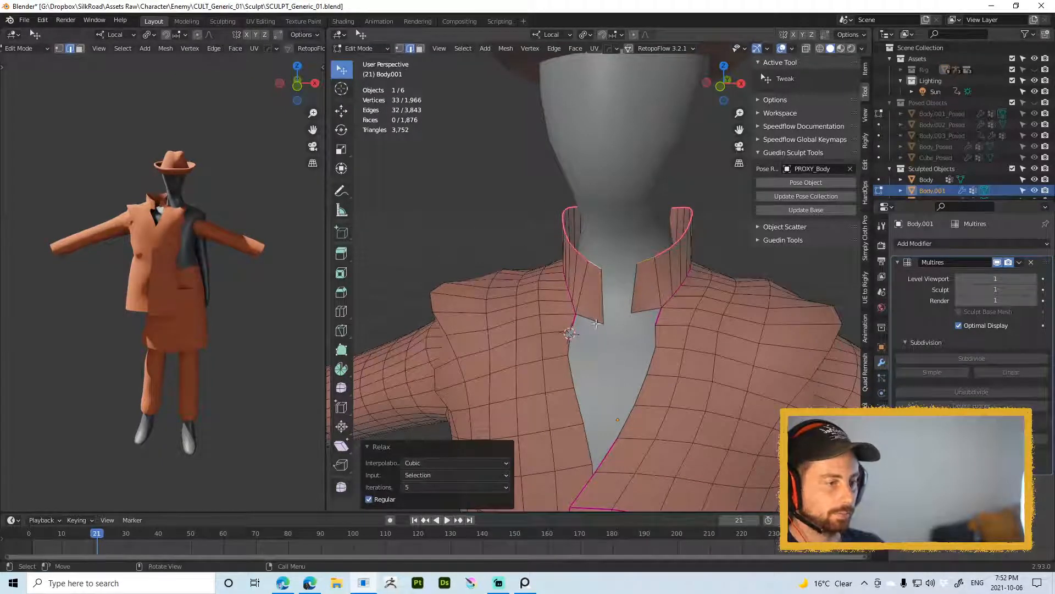
key(1)
click(634, 309)
key(g)
click(639, 317)
Step: Return to Sculpt Mode and shape the collar tips with the Grab brush, setting its radius to 49 px and then 32 px
key(ctrl+Tab)
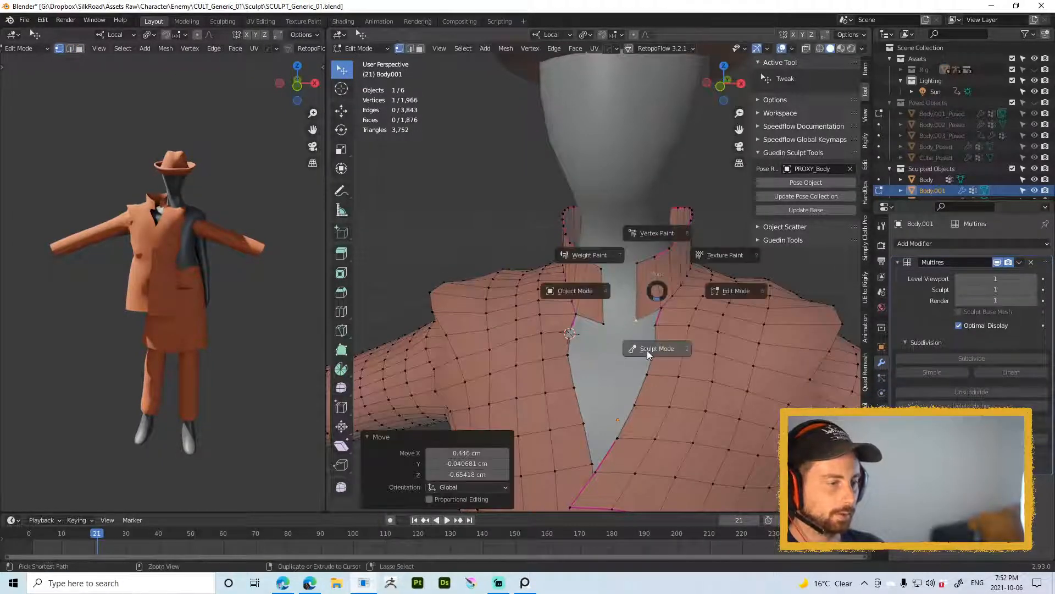
click(648, 352)
key(Tab)
key(Tab)
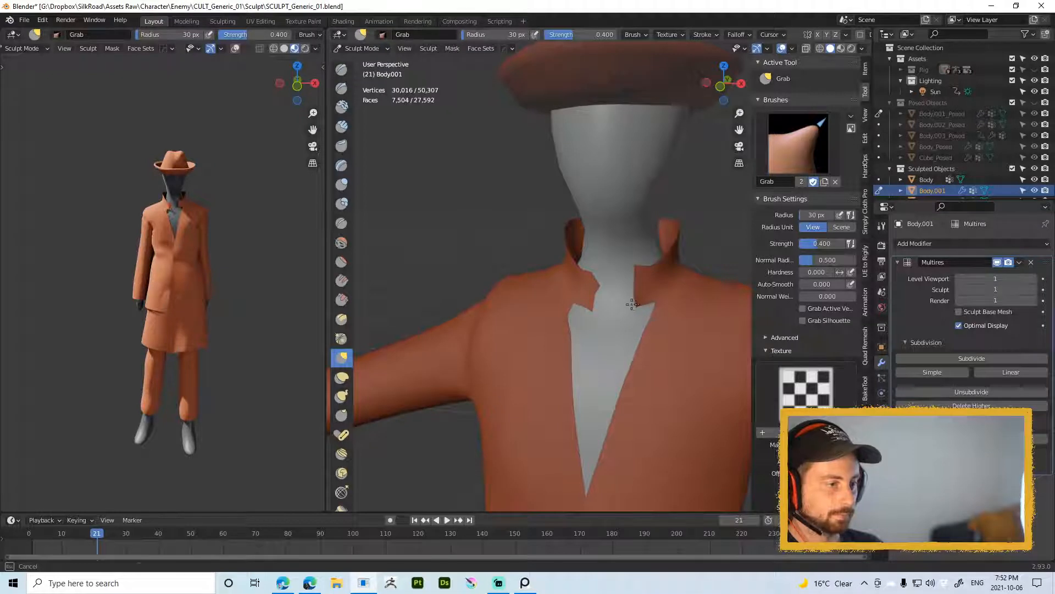
key(f)
drag(632, 304, 649, 310)
click(663, 304)
key(f)
click(662, 302)
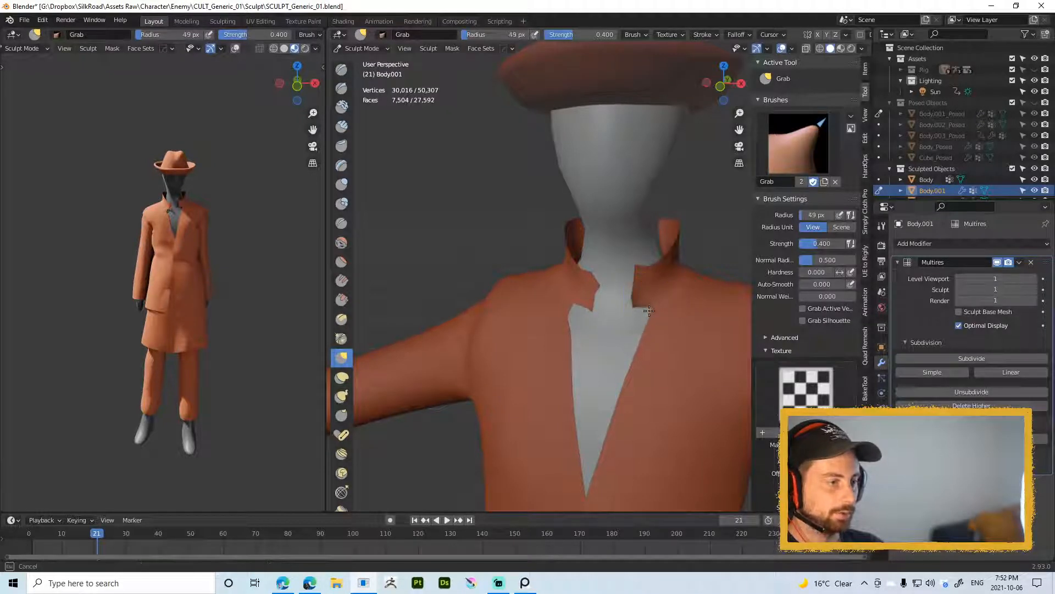
middle_drag(636, 294, 648, 302)
key(f)
click(656, 297)
drag(630, 297, 593, 282)
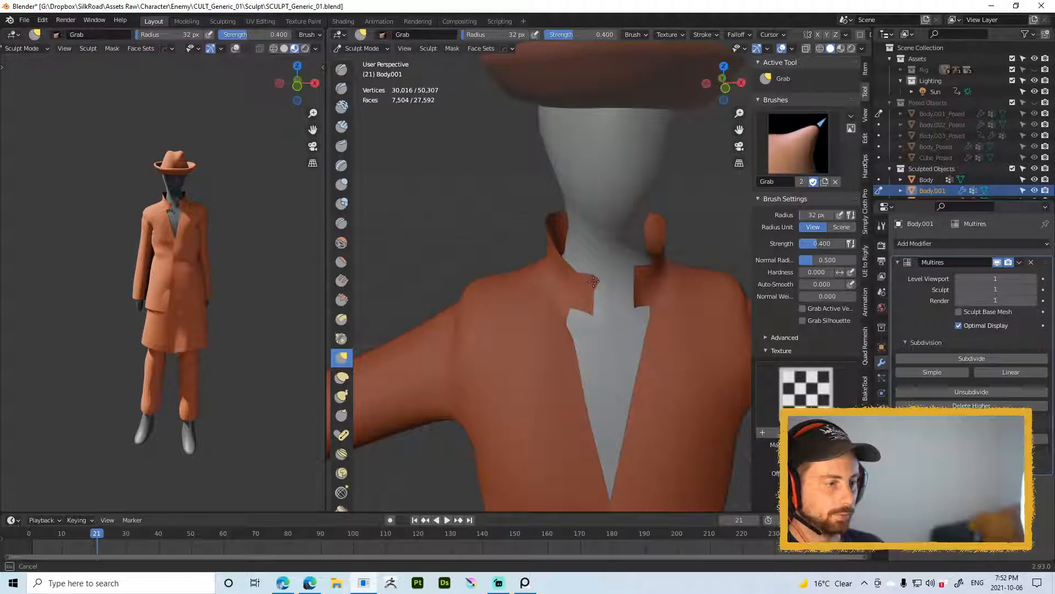
Step: Refine the collar tip and adjoining lapel corner with the Grab brush, varying its radius between 28 px and 66 px
key(f)
click(587, 278)
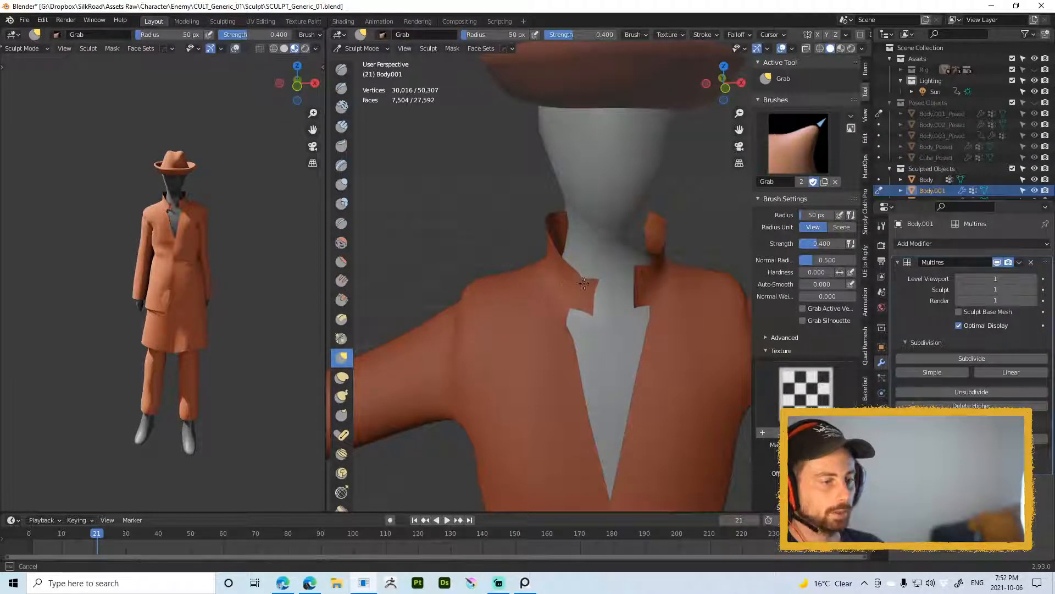
key(f)
click(580, 281)
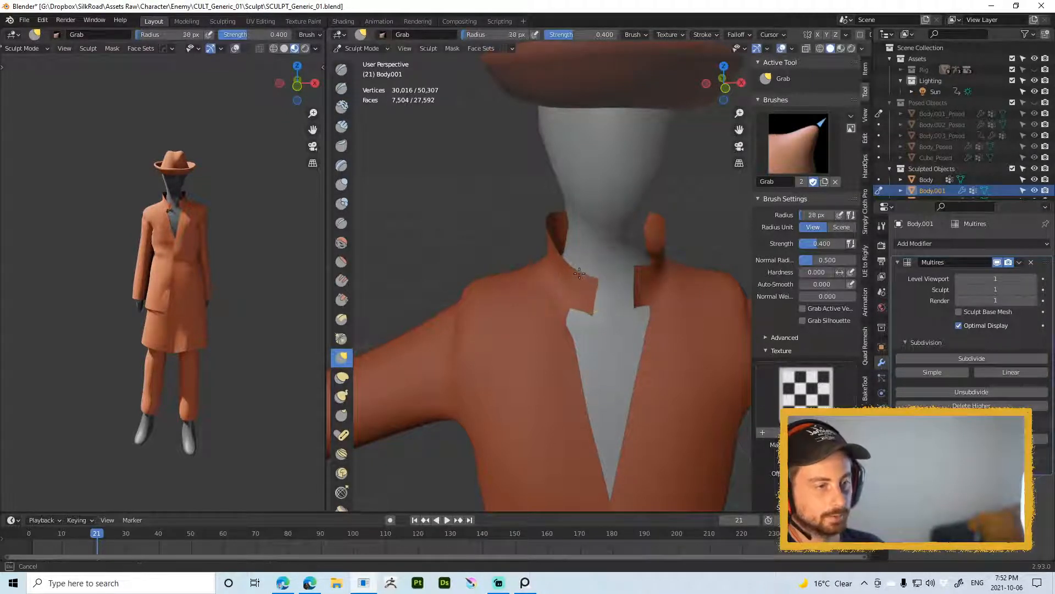
key(f)
click(598, 288)
key(f)
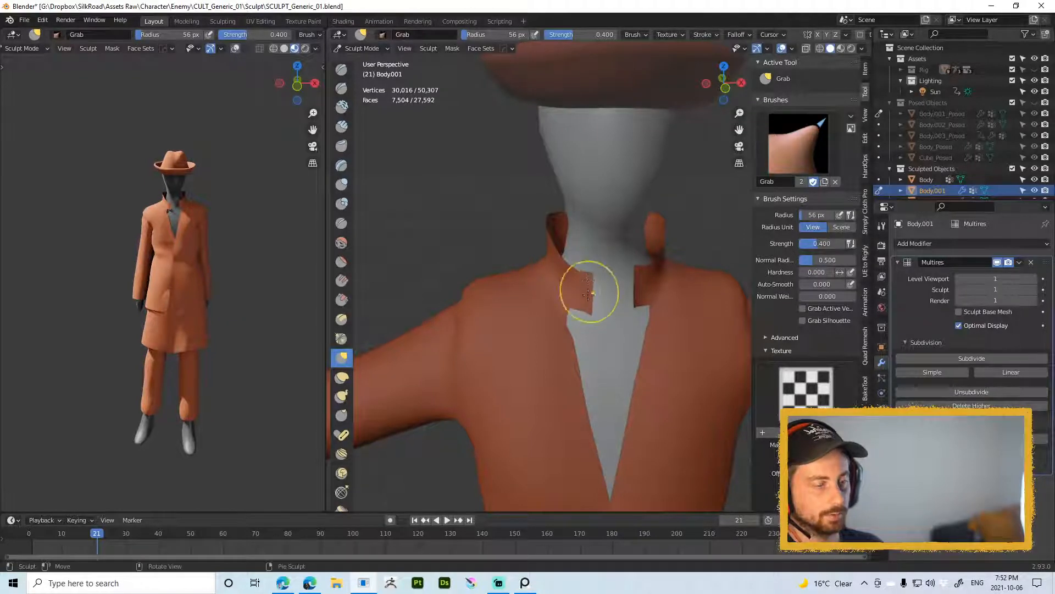
click(569, 301)
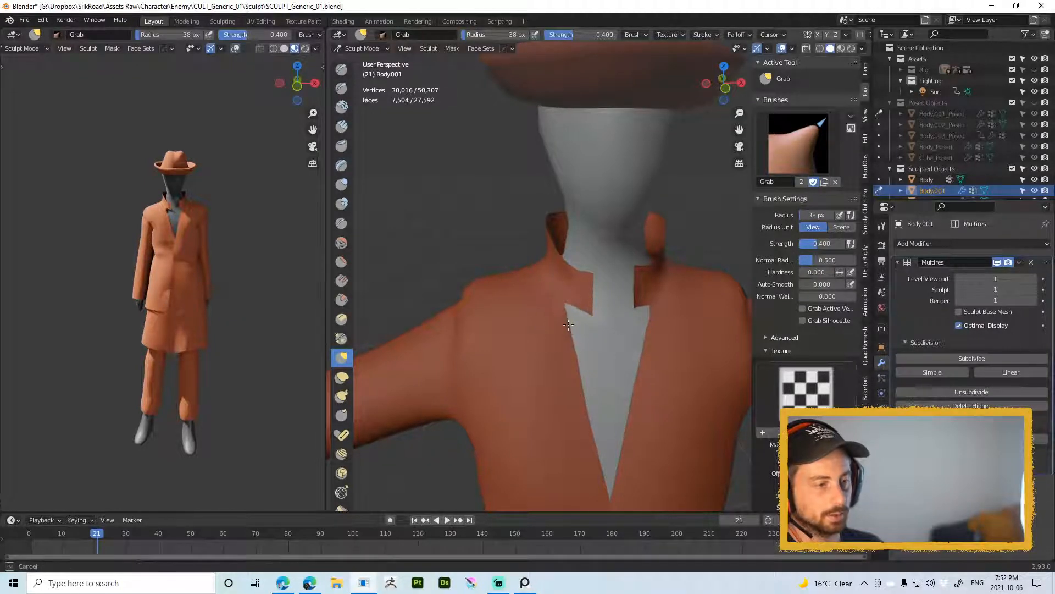
key(f)
click(585, 283)
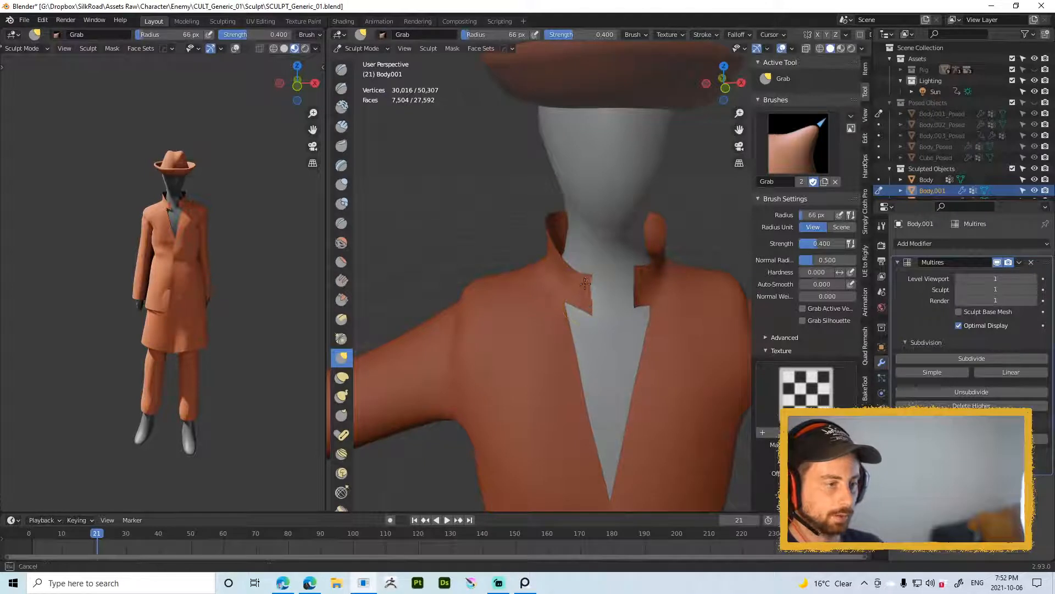
drag(585, 284, 584, 281)
Step: Pull both upright sides of the collar closer to the neck with the Grab brush at a 94 px radius
key(f)
click(575, 276)
key(f)
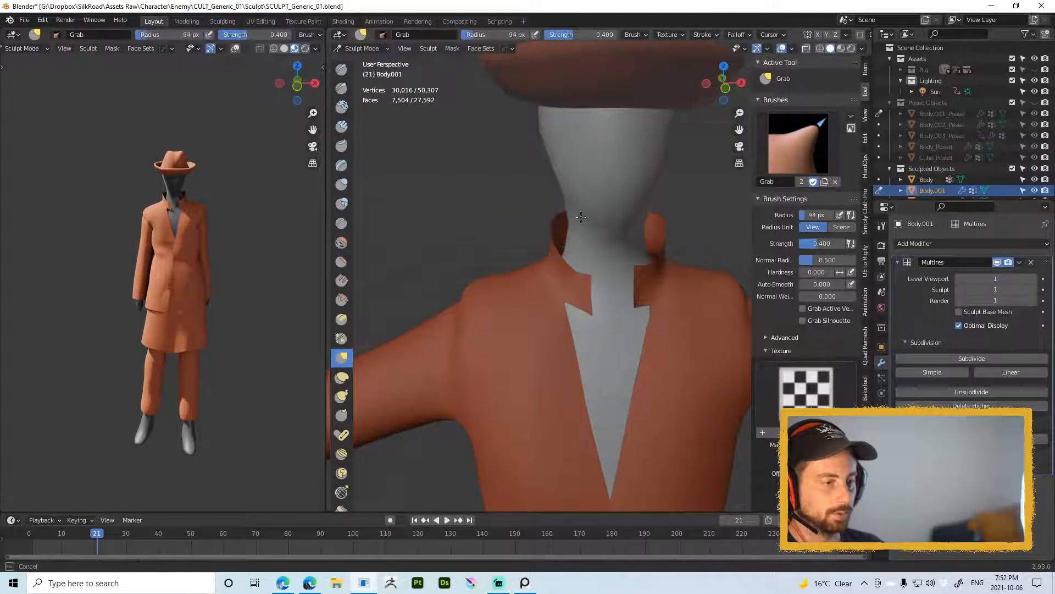
drag(564, 251, 561, 253)
middle_drag(567, 268, 538, 258)
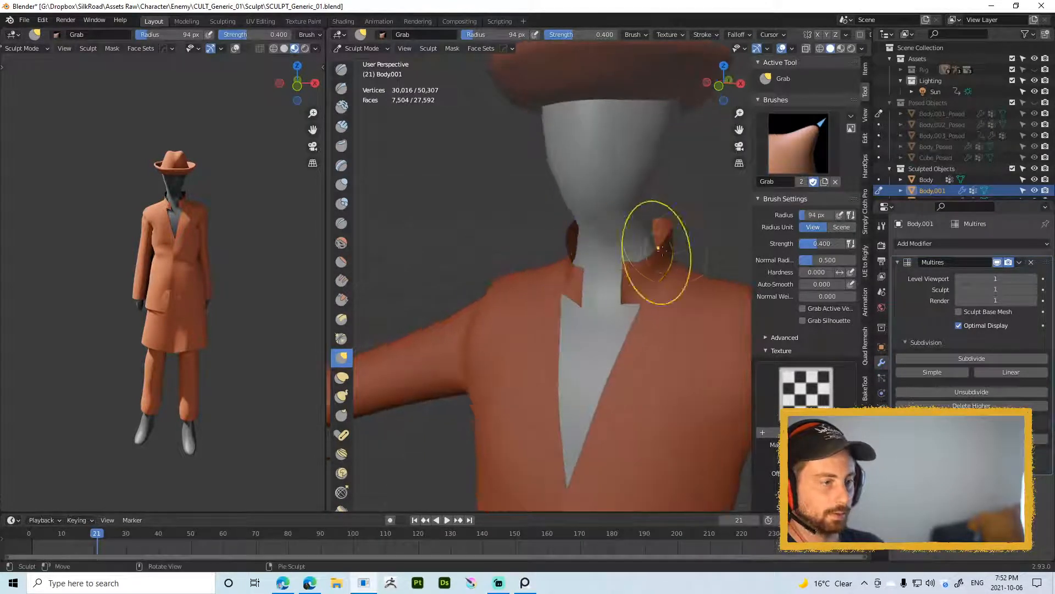
drag(668, 236, 653, 232)
Step: Select the collar's strip of faces from tip to tip in Edit Mode and separate the selection into its own object
mouse_move(652, 232)
middle_down()
mouse_move(596, 244)
mouse_move(629, 267)
middle_up()
key(Tab)
key(3)
click(624, 268)
middle_drag(516, 261, 623, 248)
ctrl+click(623, 243)
key(p)
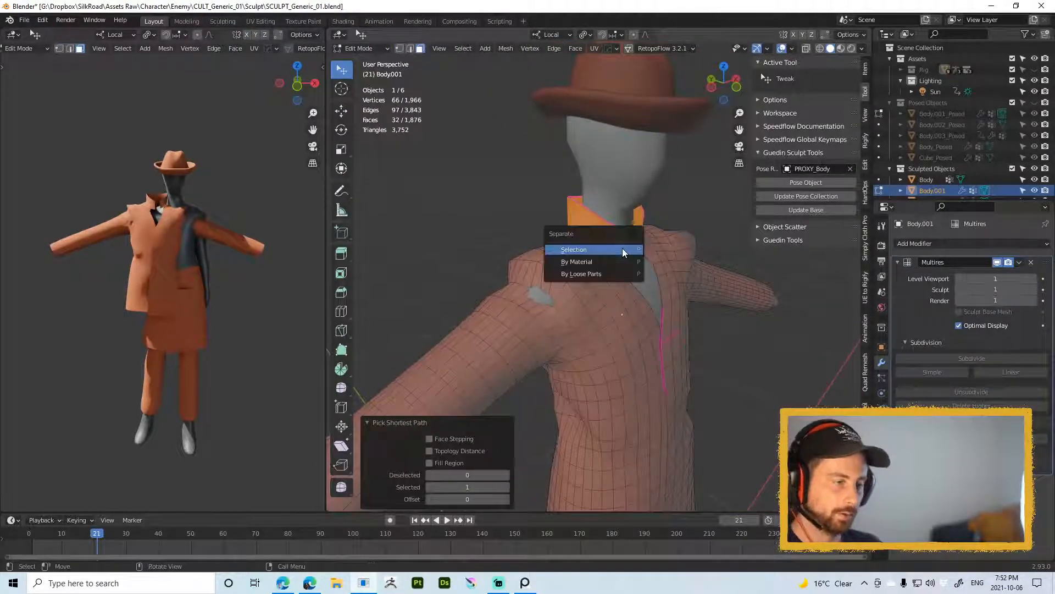
click(622, 248)
Step: Select the separated collar in Object Mode, remove its Multires modifier and open its mesh in Edit Mode
key(Tab)
key(ctrl+Tab)
click(598, 233)
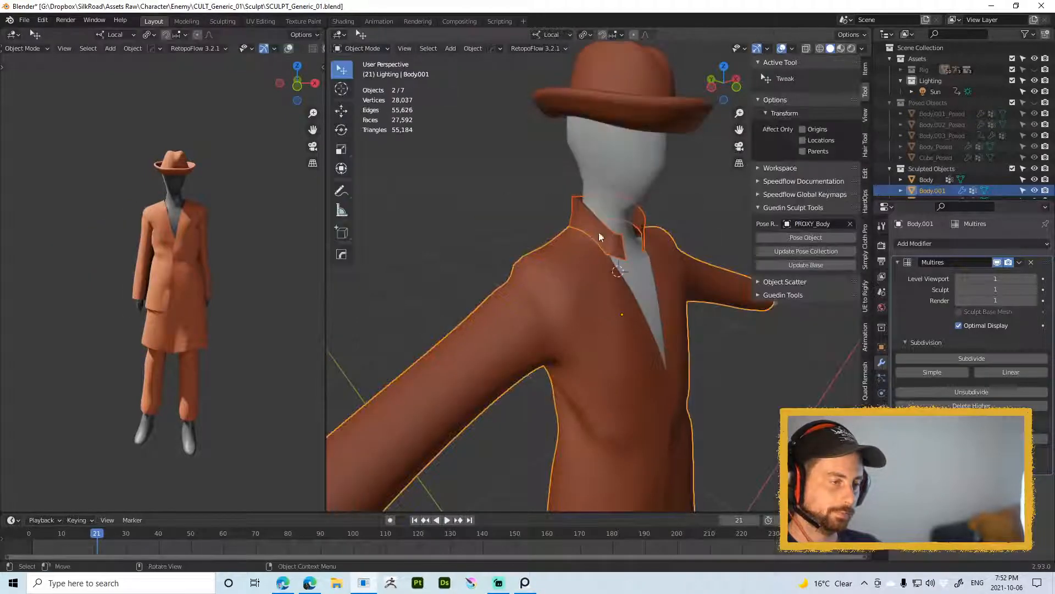
click(599, 232)
click(1031, 262)
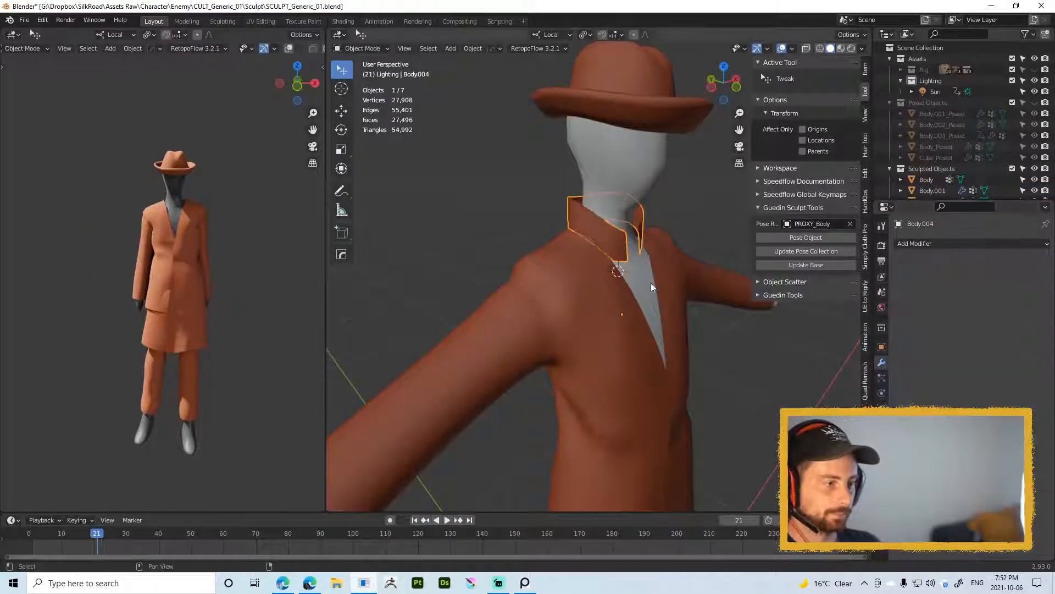
middle_drag(651, 282, 556, 244)
key(Tab)
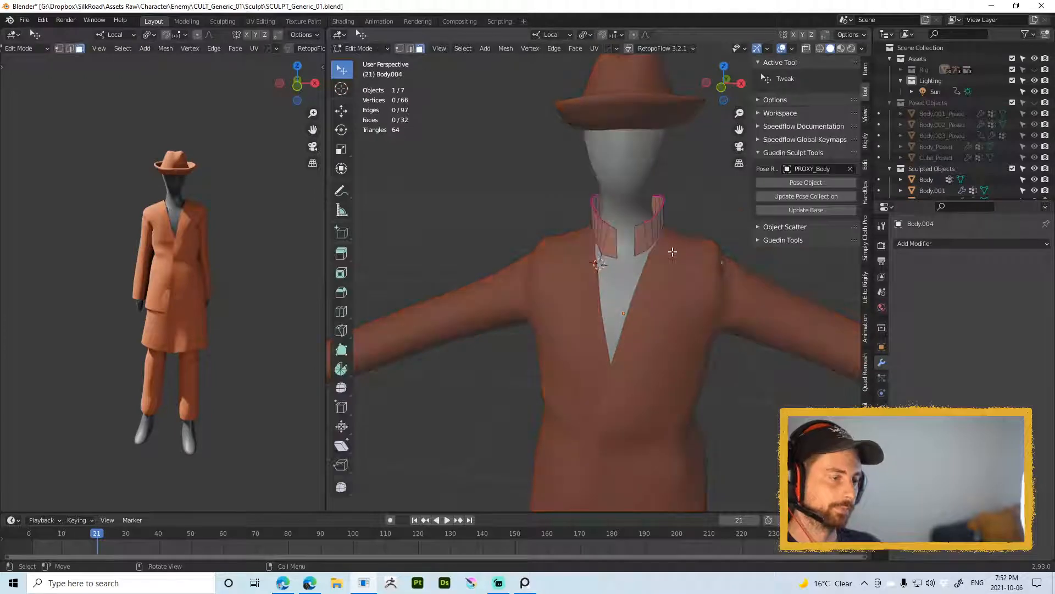
shift+click(641, 222)
key(shift+e)
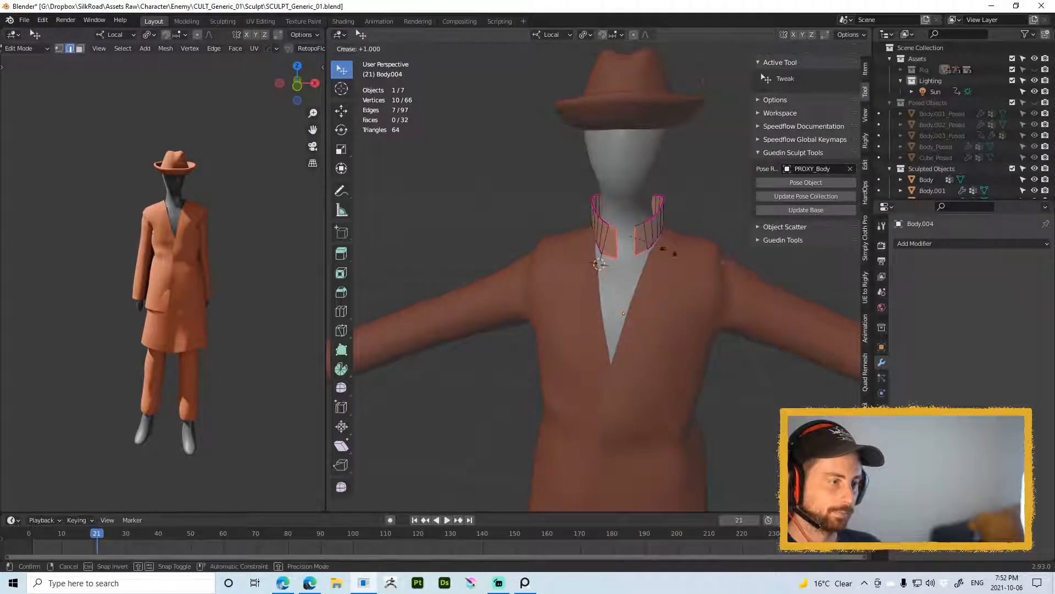
right_click(720, 274)
key(alt+f)
key(alt+a)
Step: Set the crease of the end edges on both collar tips to 1 and clear the selection
scroll(625, 295, up, 4)
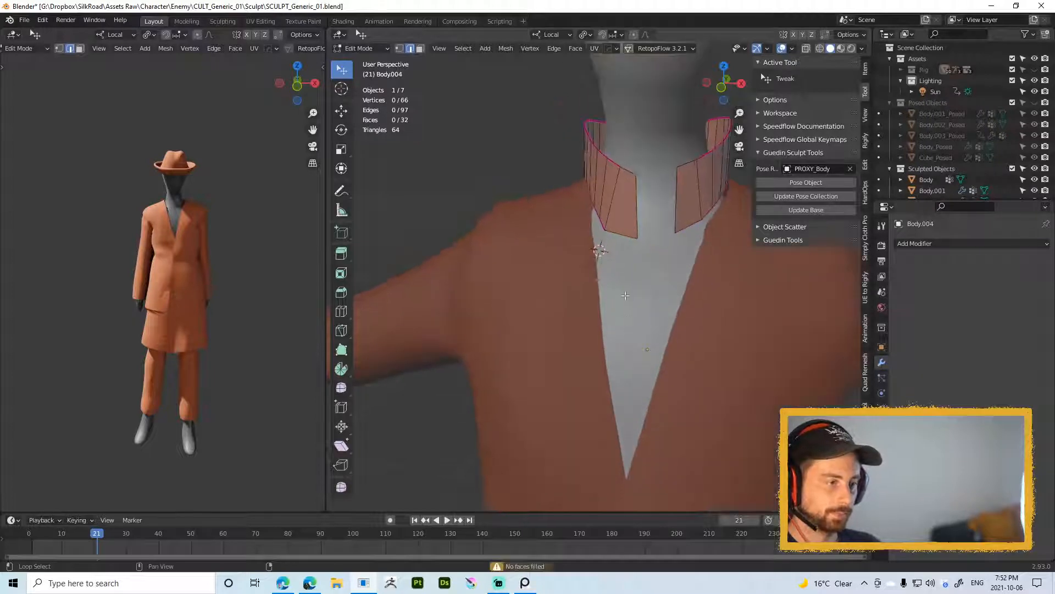
click(624, 233)
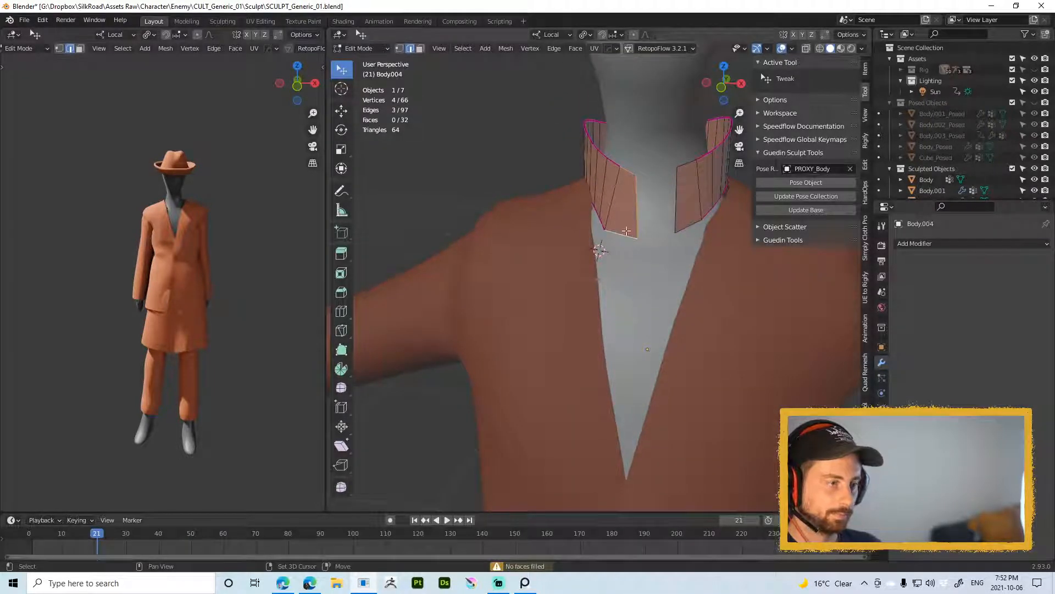
key(shift+e)
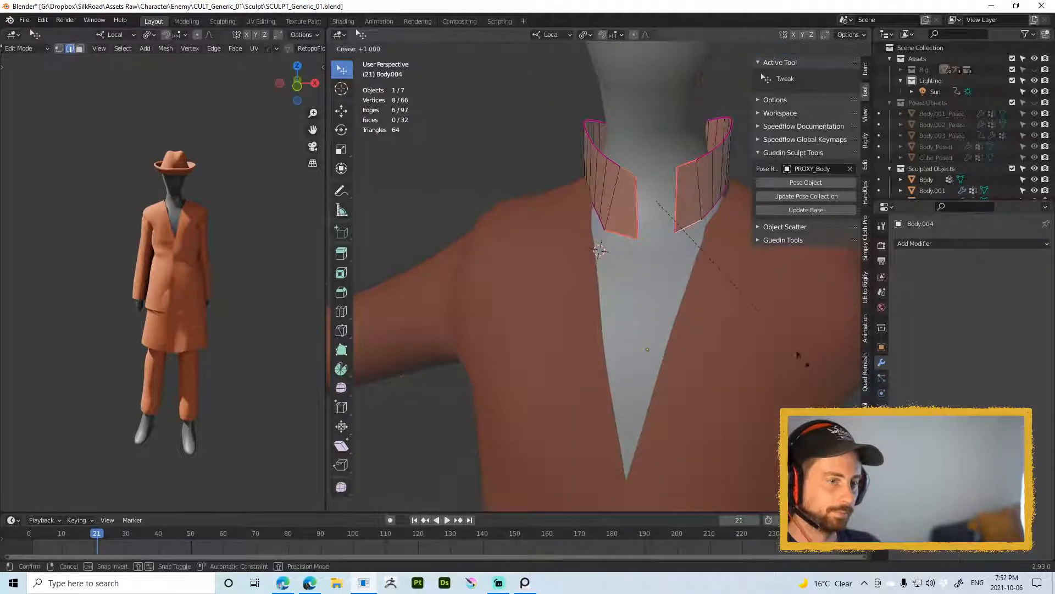
click(801, 358)
key(alt+a)
scroll(673, 235, down, 2)
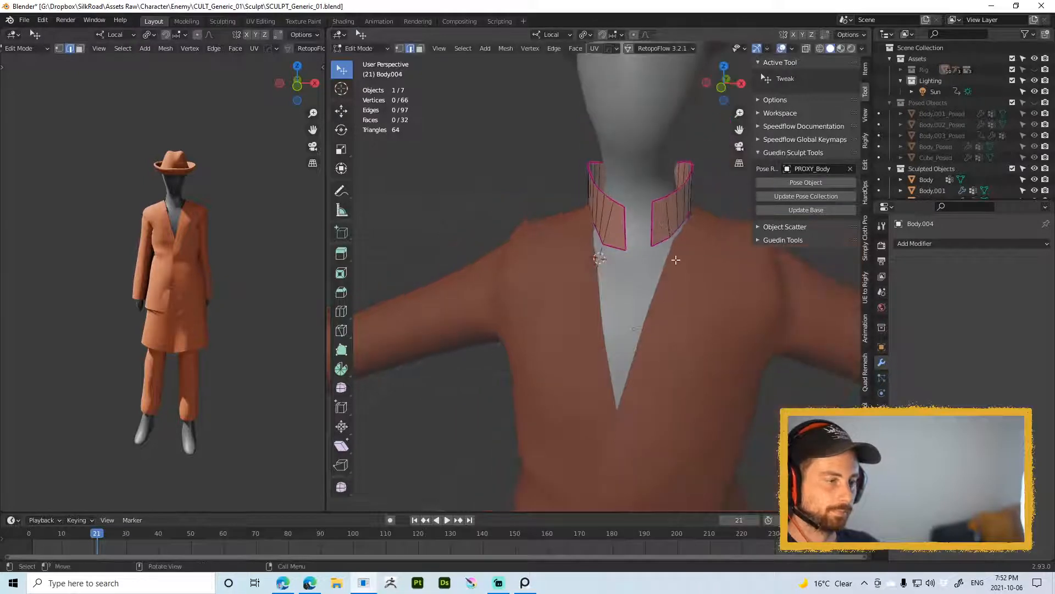
Step: Select the collar's upper and lower edge loops and return the collar to Sculpt Mode
alt+click(662, 198)
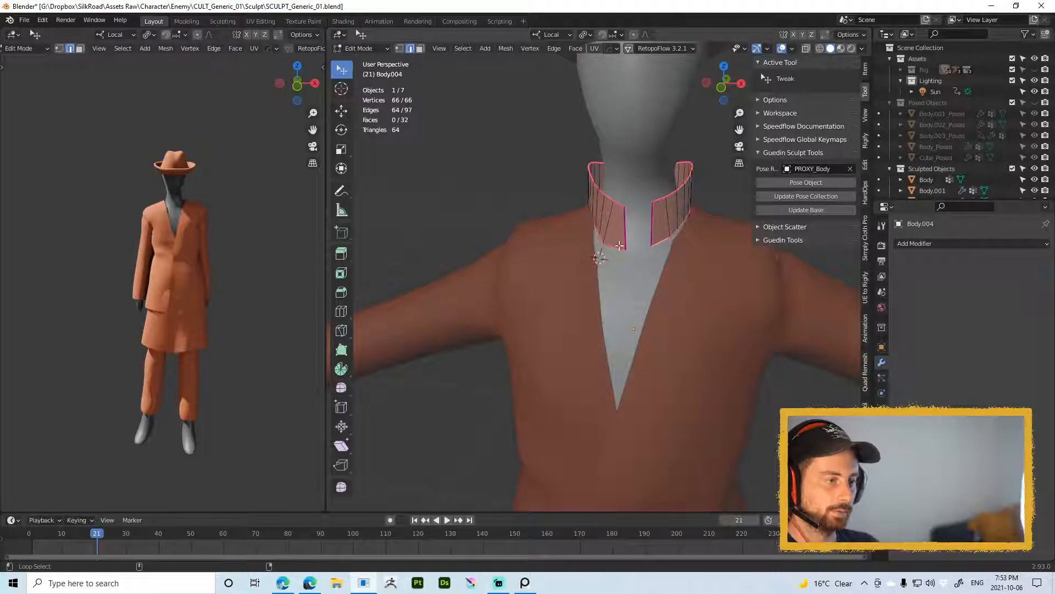
key(q)
key(ctrl+Tab)
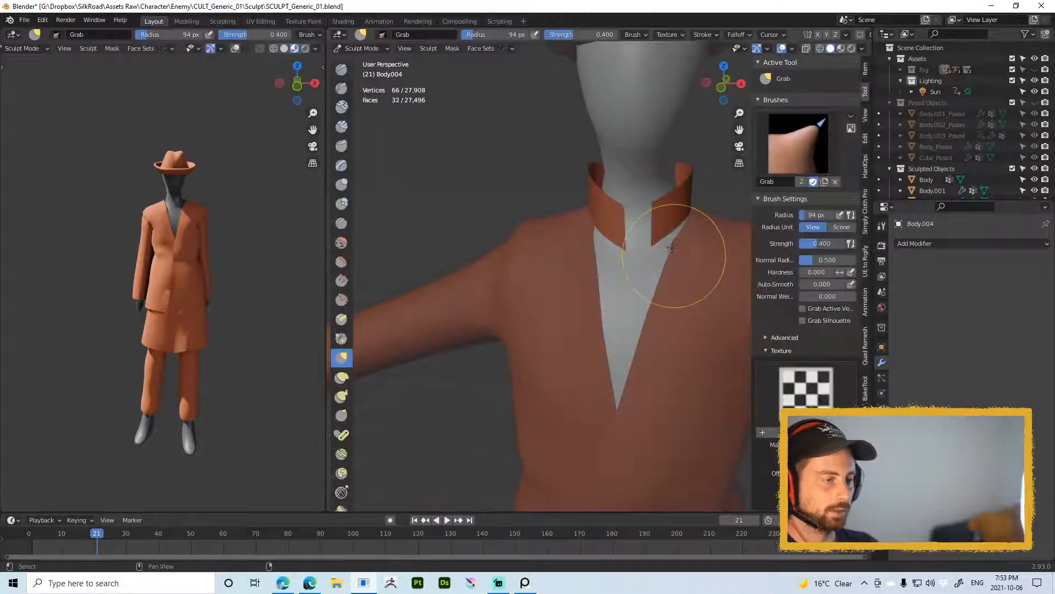
Step: Pull the side of the collar into shape around the neck using the Grab brush at a 125 px radius
middle_drag(672, 247, 674, 222)
key(f)
click(729, 210)
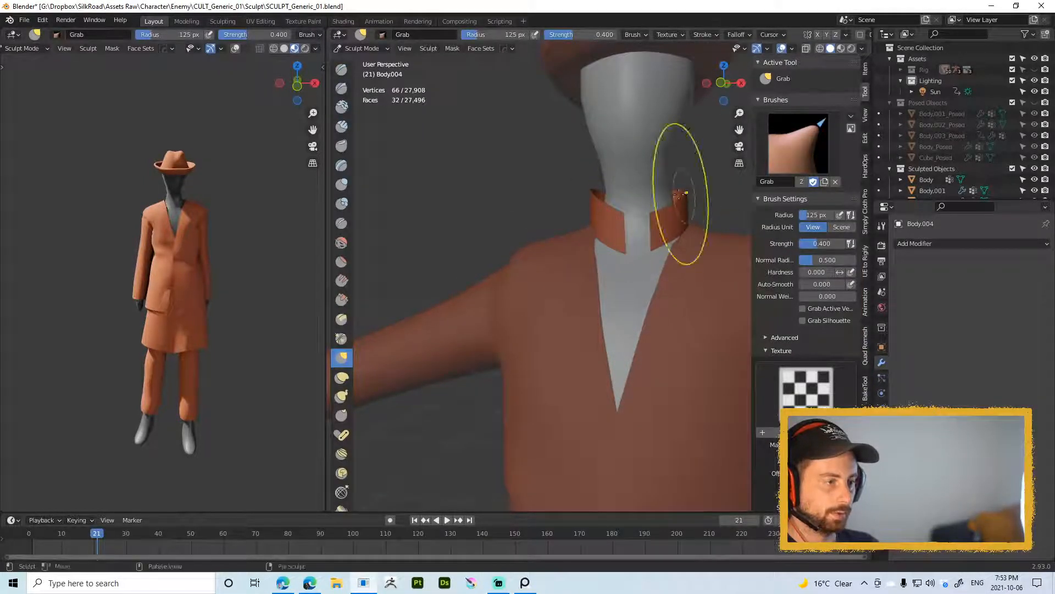
middle_drag(572, 193, 613, 194)
drag(546, 183, 551, 195)
middle_drag(551, 196, 632, 192)
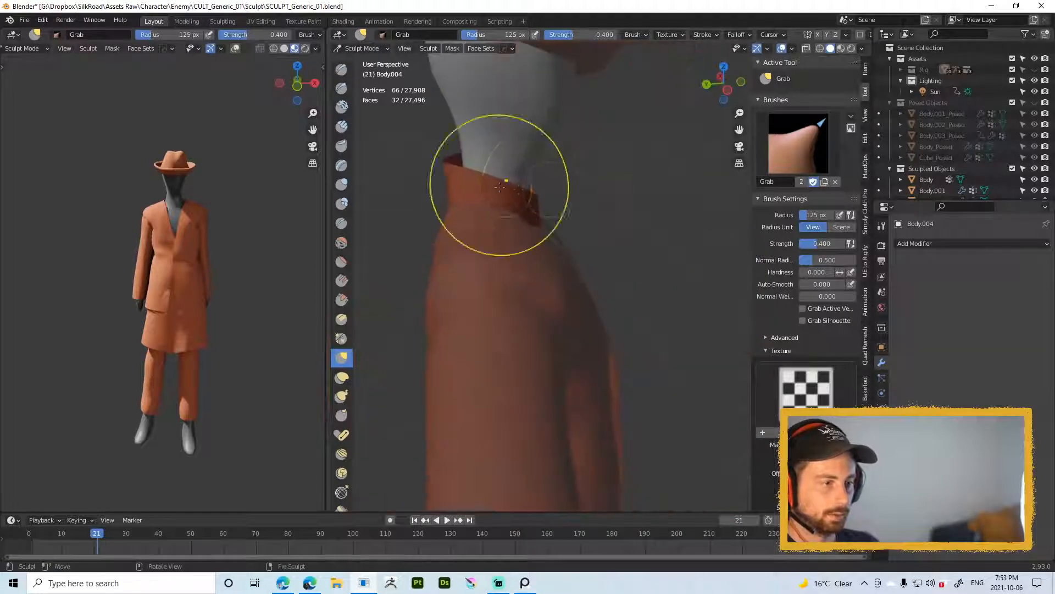
Step: Pull the collar's rear upper edge closer to the neck from the side using the Grab brush at 86 and 115 px
middle_drag(474, 168, 499, 164)
key(f)
click(437, 166)
drag(458, 165, 458, 169)
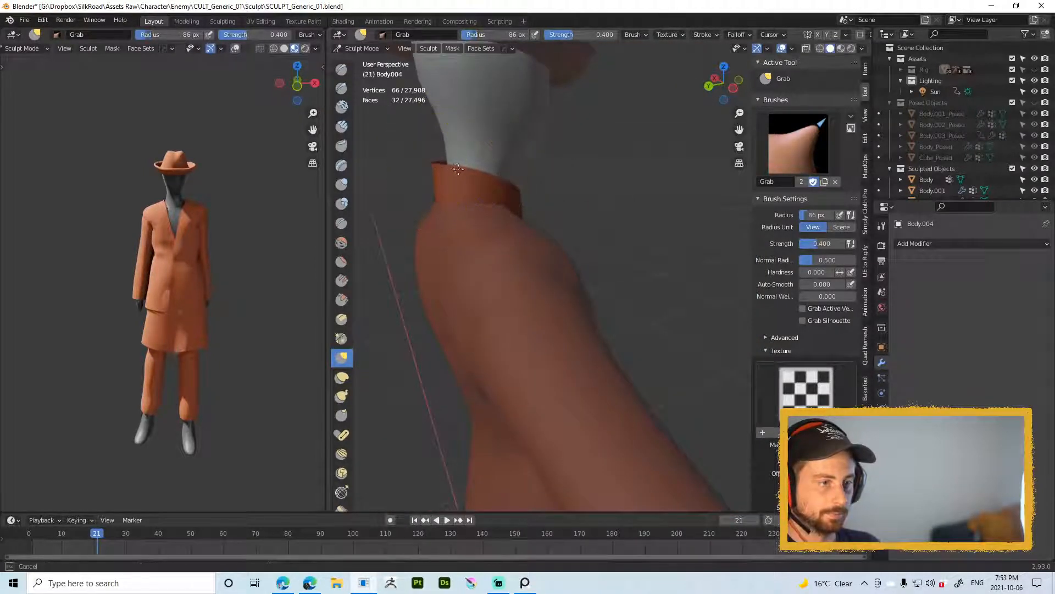
key(f)
click(455, 177)
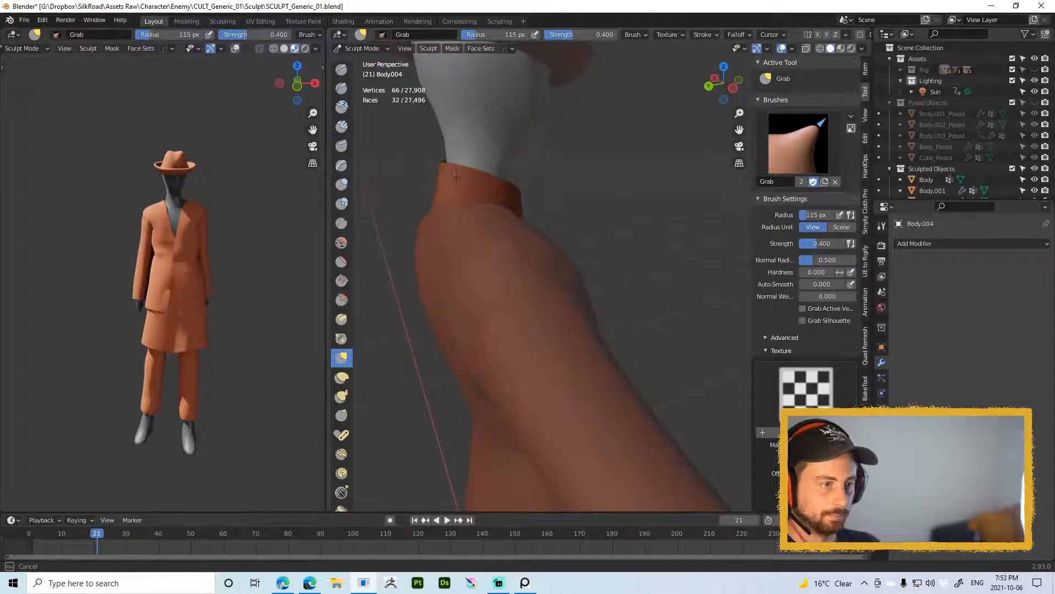
Step: Undo the last grab and reshape the back of the collar with the Grab brush reduced to 79 px
mouse_move(448, 168)
middle_down()
mouse_move(412, 182)
mouse_move(506, 165)
middle_up()
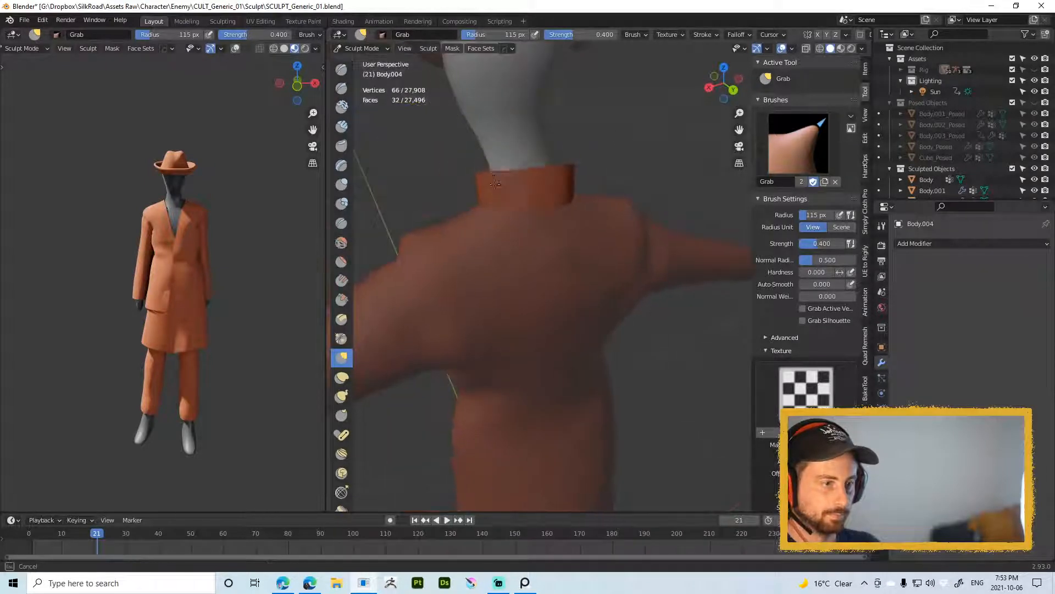
key(ctrl+z)
key(f)
click(502, 188)
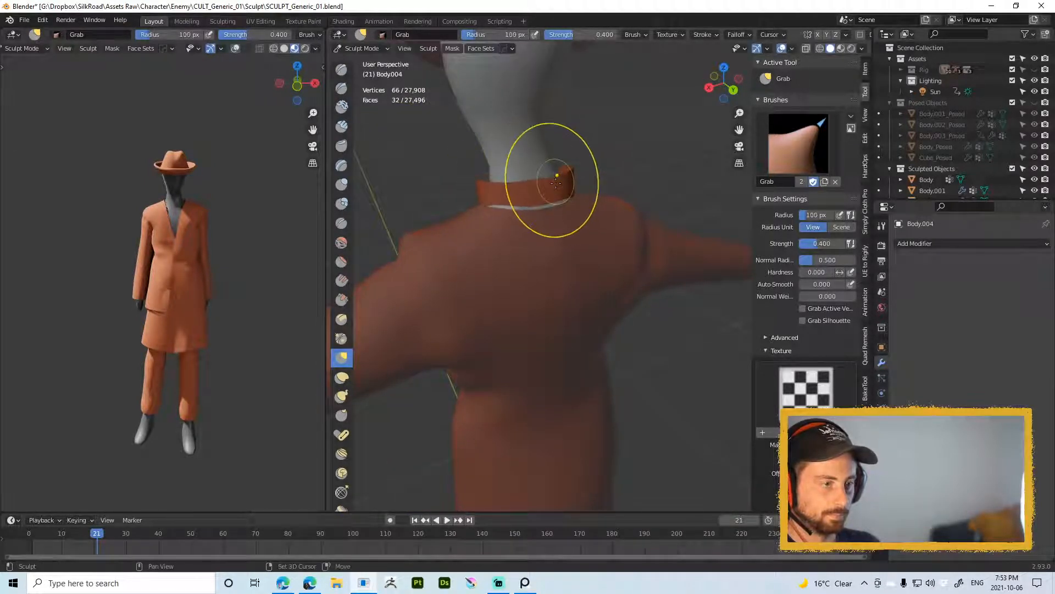
key(f)
click(549, 206)
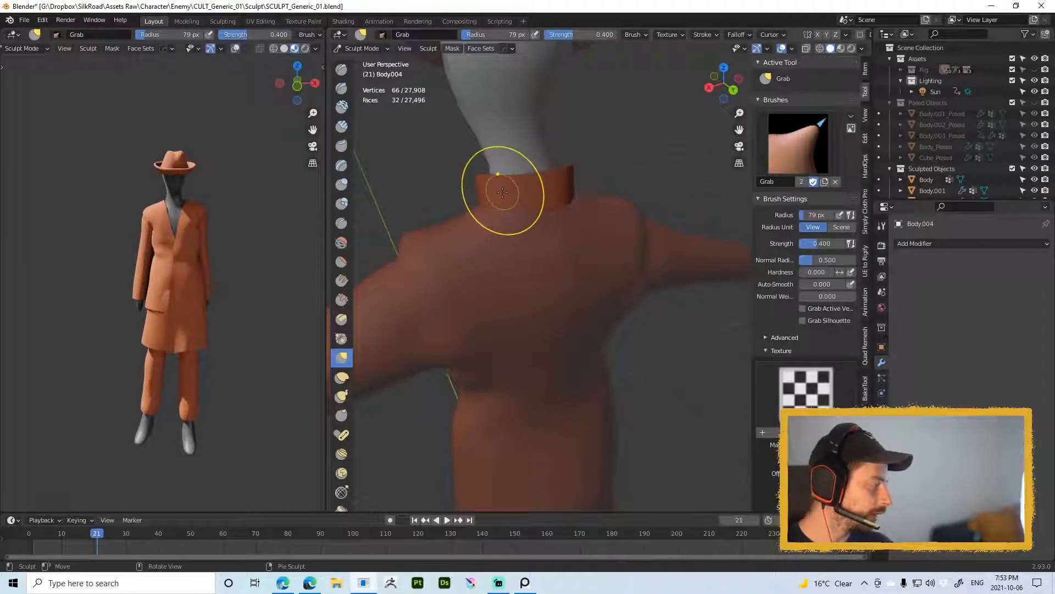
Step: Adjust the collar's front ends around the neck opening with the Grab brush at a radius of about 62 px
mouse_move(509, 218)
middle_down()
mouse_move(526, 197)
mouse_move(505, 204)
middle_up()
key(f)
click(575, 191)
mouse_move(605, 187)
middle_down()
mouse_move(535, 200)
mouse_move(599, 198)
mouse_move(557, 199)
mouse_move(572, 205)
mouse_move(542, 302)
middle_up()
key(f)
click(535, 200)
key(f)
click(608, 204)
key(f)
click(544, 228)
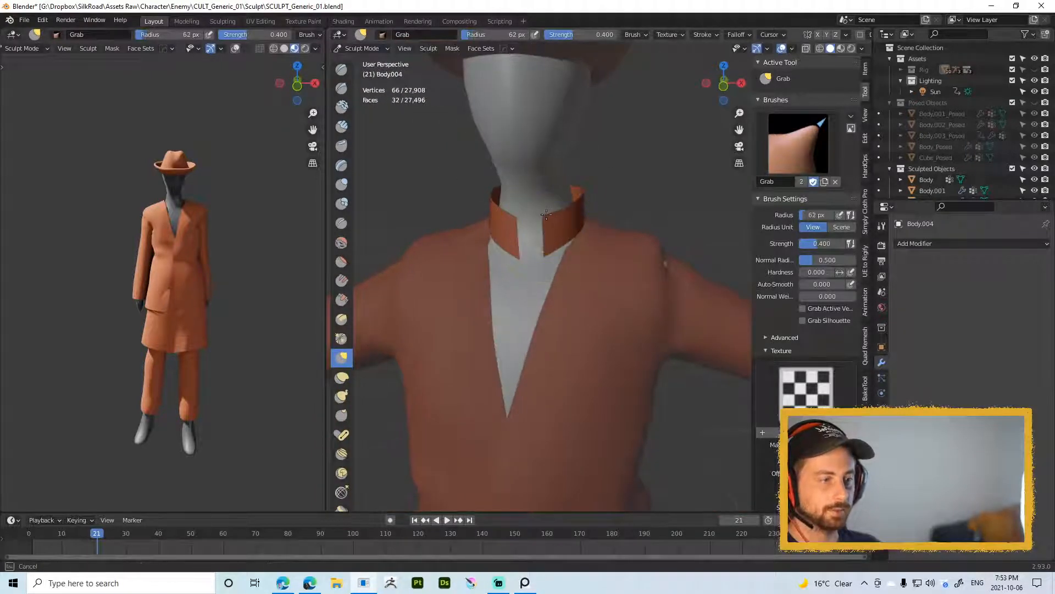
mouse_move(578, 240)
mouse_down()
mouse_move(548, 220)
mouse_move(544, 250)
mouse_move(501, 222)
mouse_up()
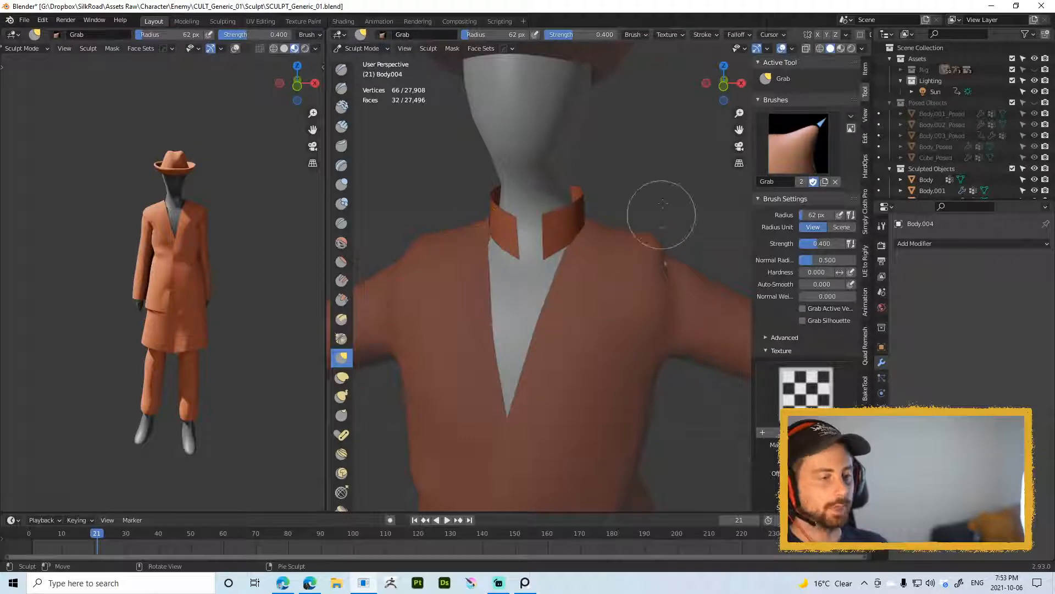
Step: Refine the collar's upper side edge beside the neck with the Grab brush at a 103 px radius
middle_drag(600, 158, 565, 190)
key(f)
click(622, 192)
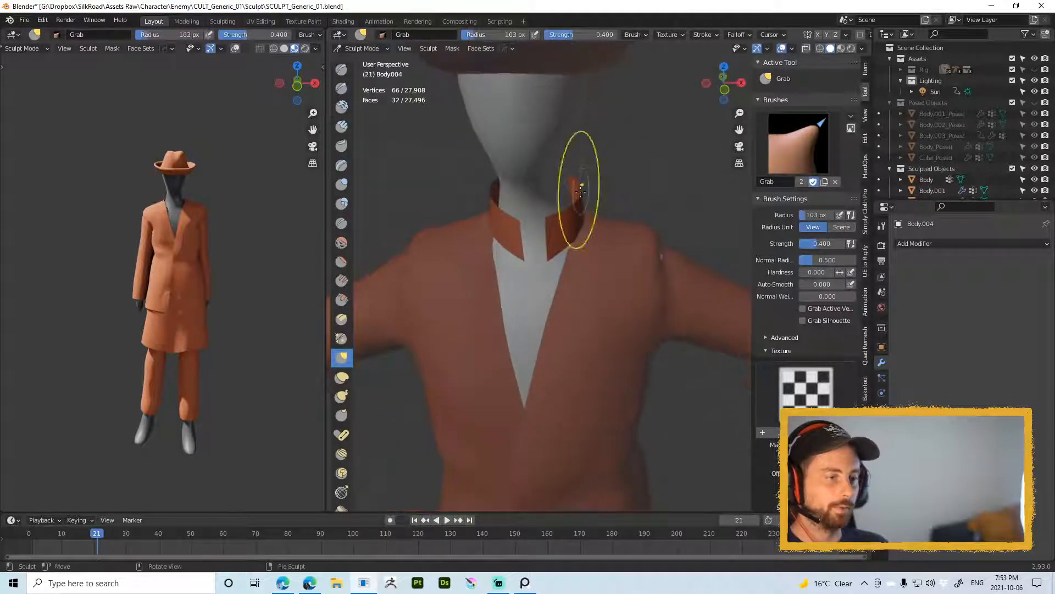
drag(578, 189, 583, 195)
Step: Add a Solidify modifier to the collar in Object Mode and apply the object's scale
key(ctrl+Tab)
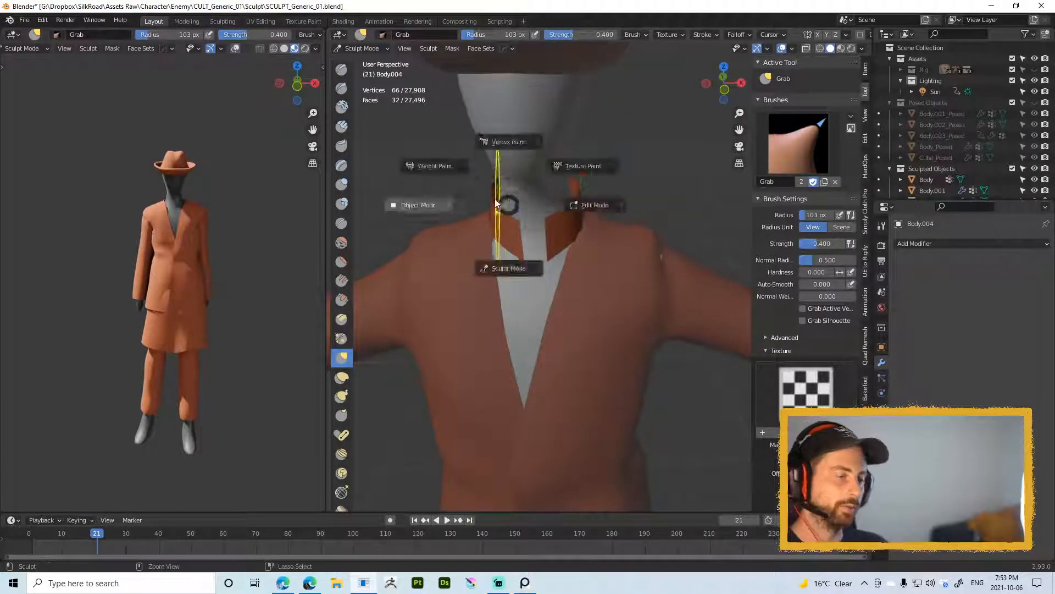
click(498, 205)
key(space)
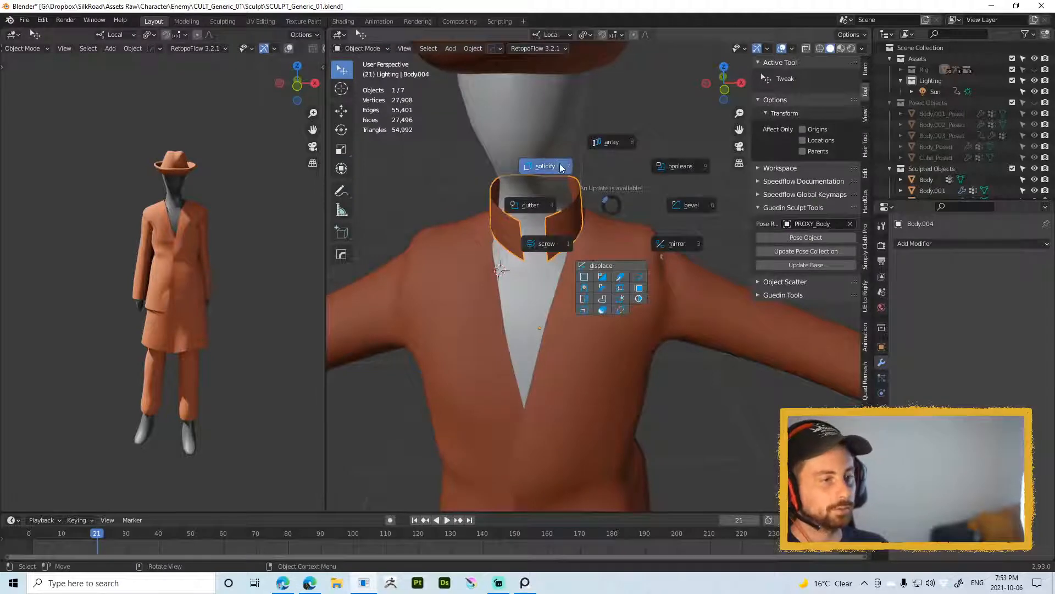
click(573, 185)
key(Escape)
key(ctrl+a)
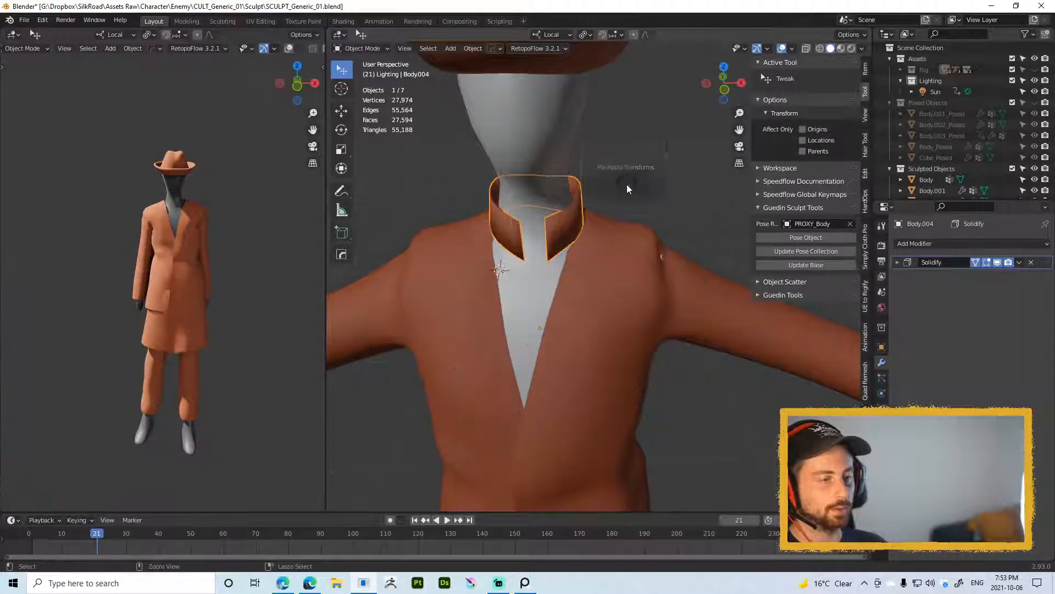
click(690, 139)
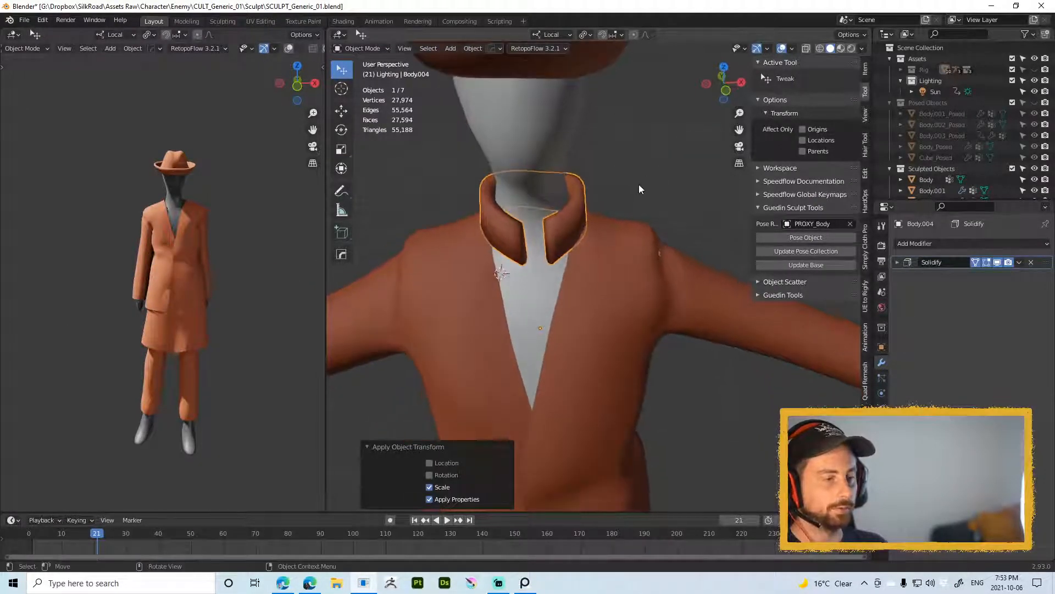
Step: Set the collar's Solidify thickness to about 1.271 and its offset to about -0.336
key(space)
click(611, 199)
click(555, 220)
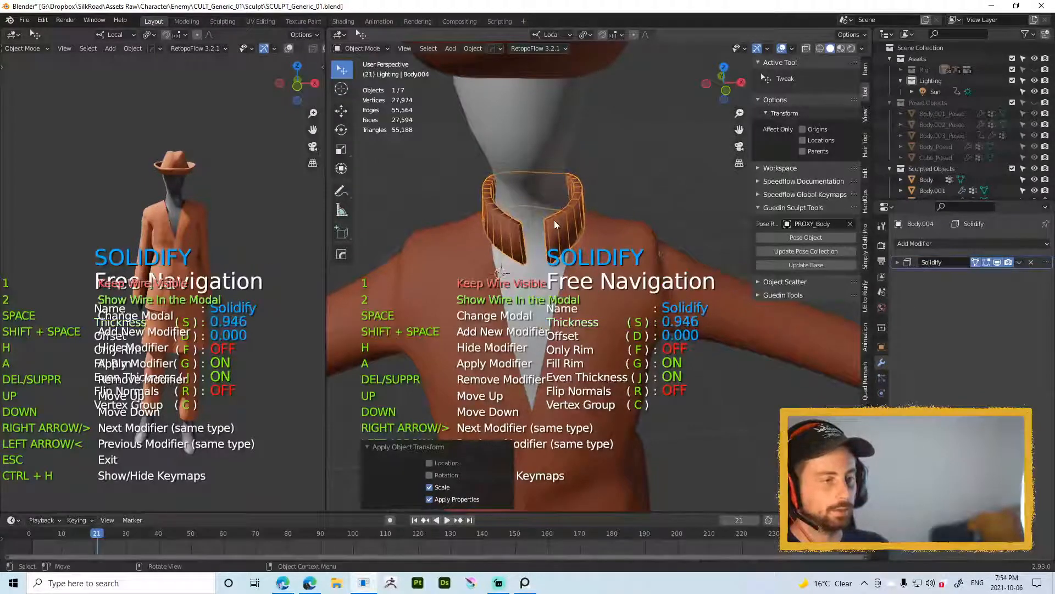
key(d)
click(481, 244)
key(s)
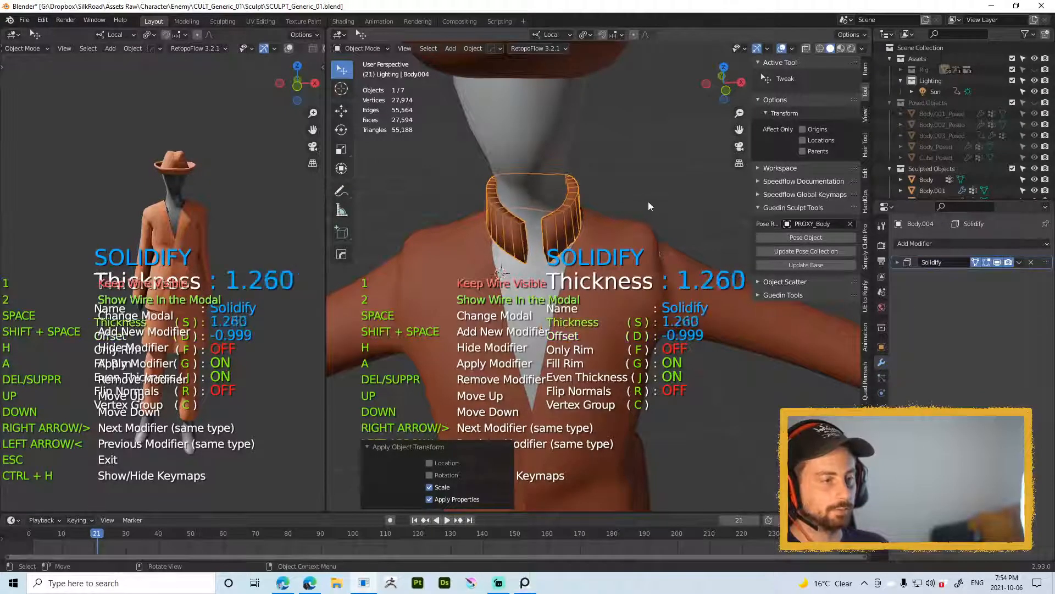
click(649, 201)
key(d)
click(630, 208)
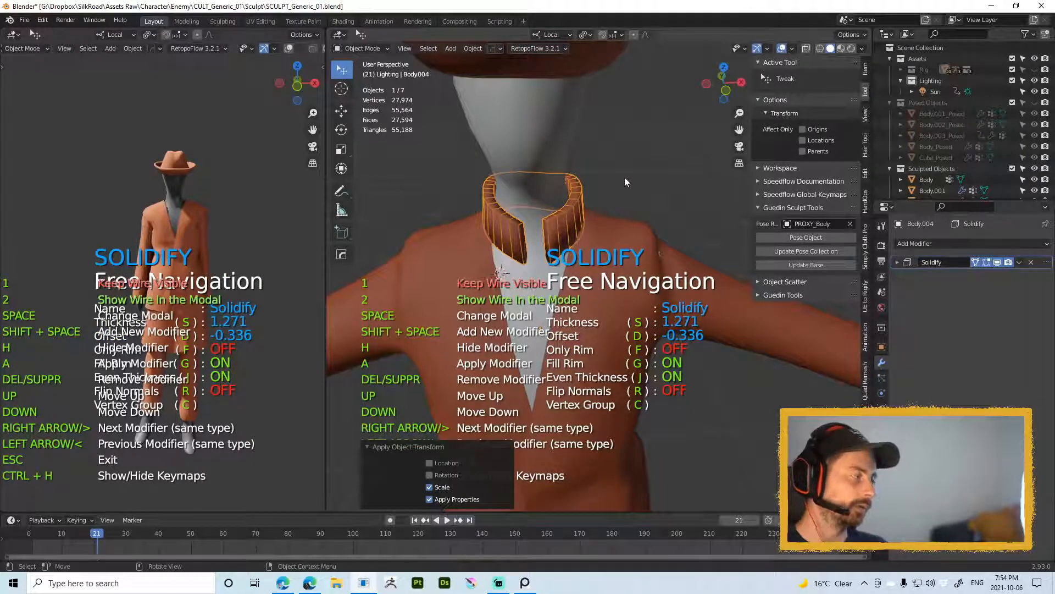
key(Escape)
middle_drag(579, 231, 598, 204)
Step: Add a Bevel modifier to the collar with a width of about 0.270 and 2 segments
key(space)
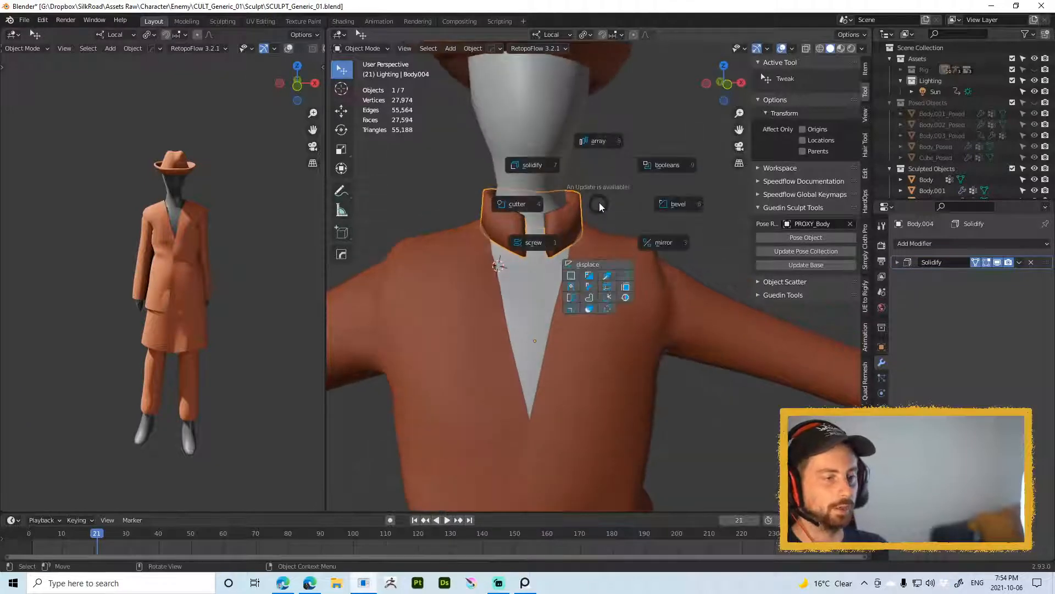
click(678, 203)
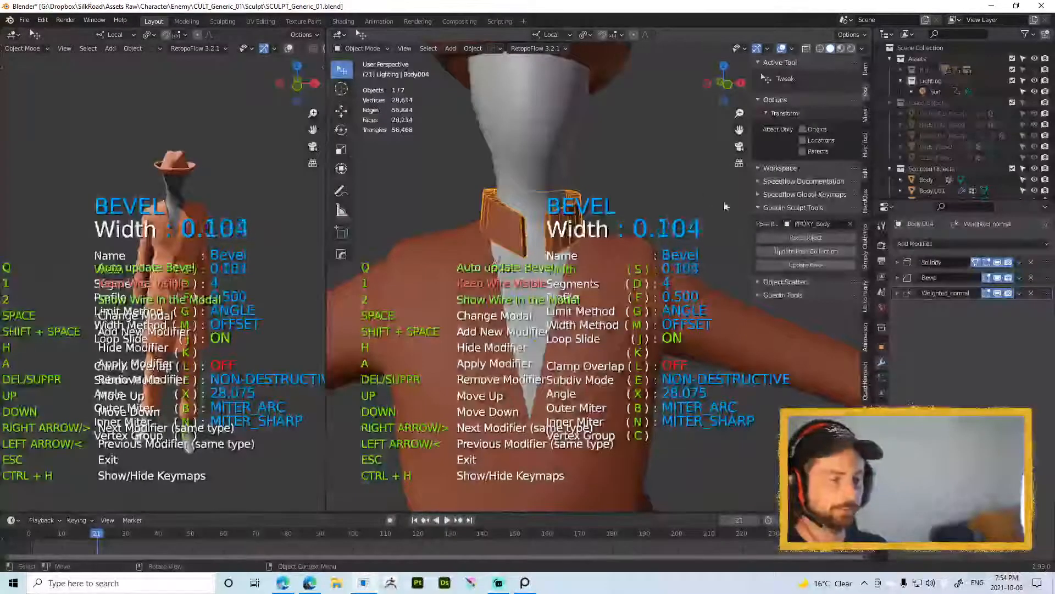
click(786, 278)
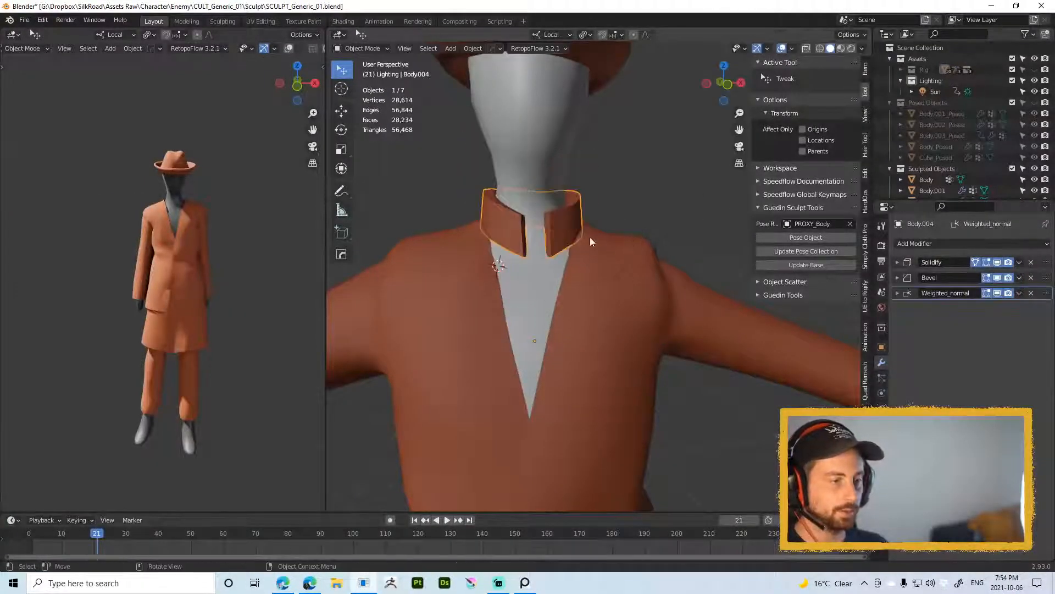
key(space)
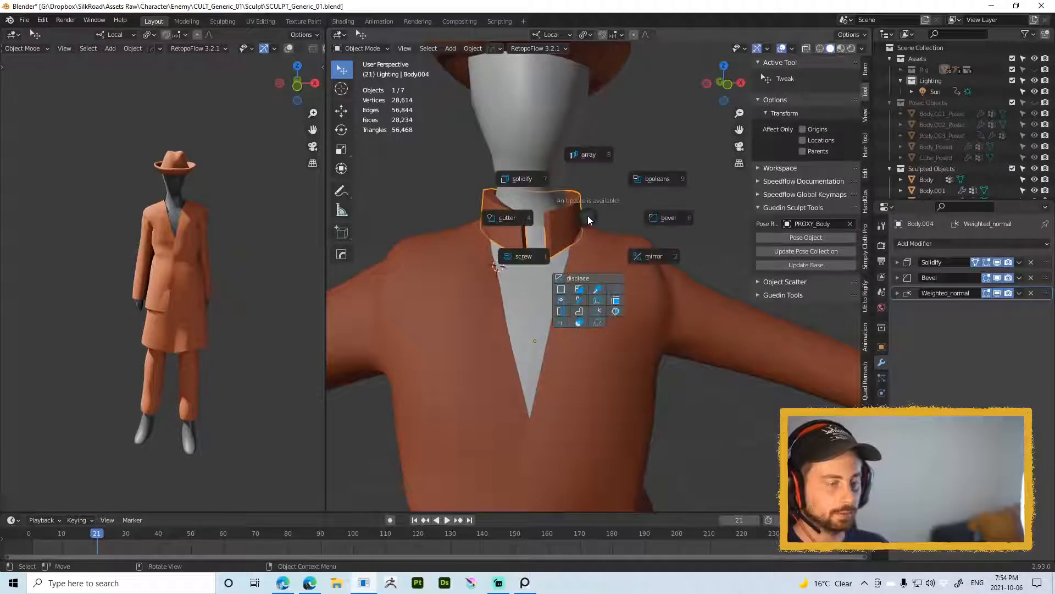
click(639, 216)
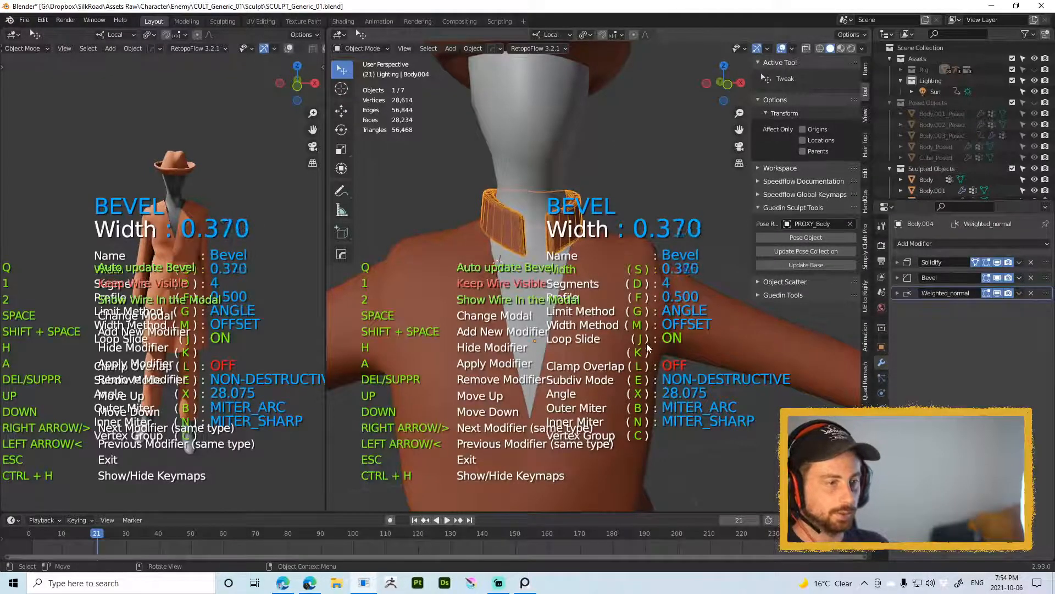
click(615, 325)
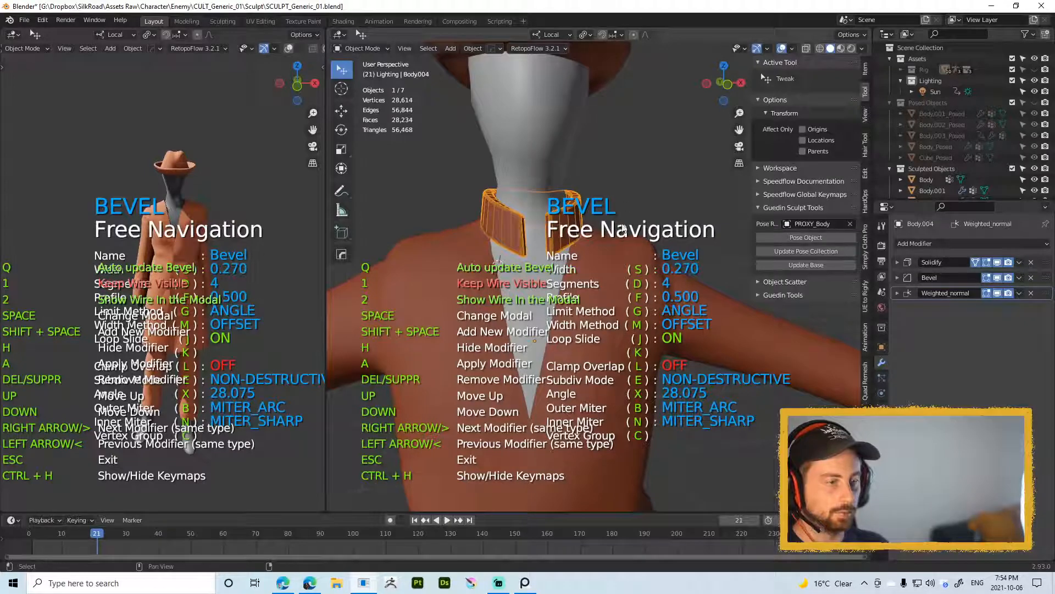
key(d)
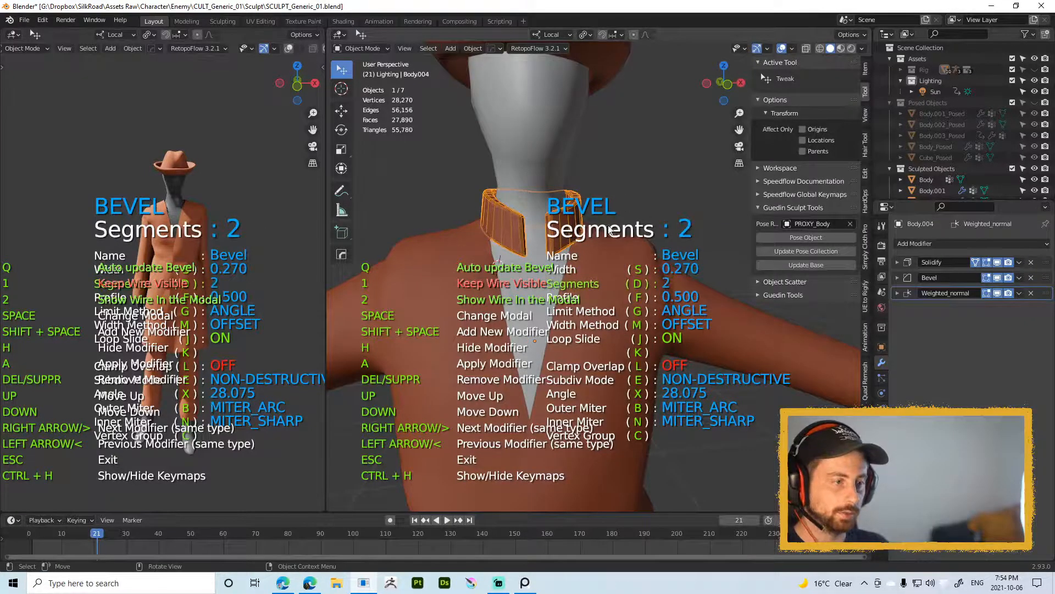
click(607, 227)
ctrl+middle_drag(603, 225, 612, 255)
key(Escape)
Step: Add a Subdivision modifier at level 2 to the collar
key(ctrl+2)
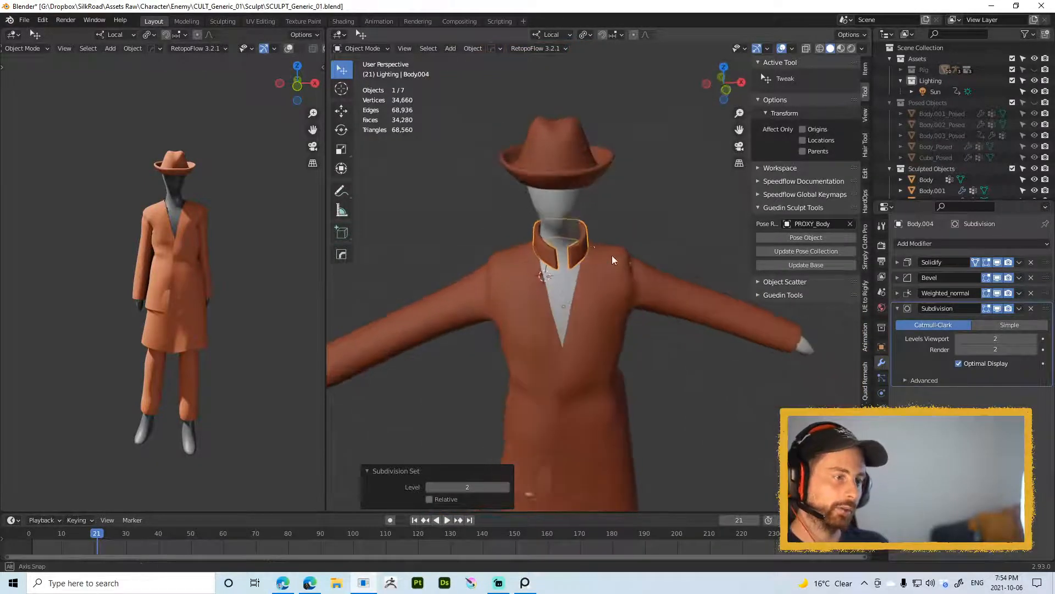
key(Tab)
key(Tab)
scroll(561, 231, up, 3)
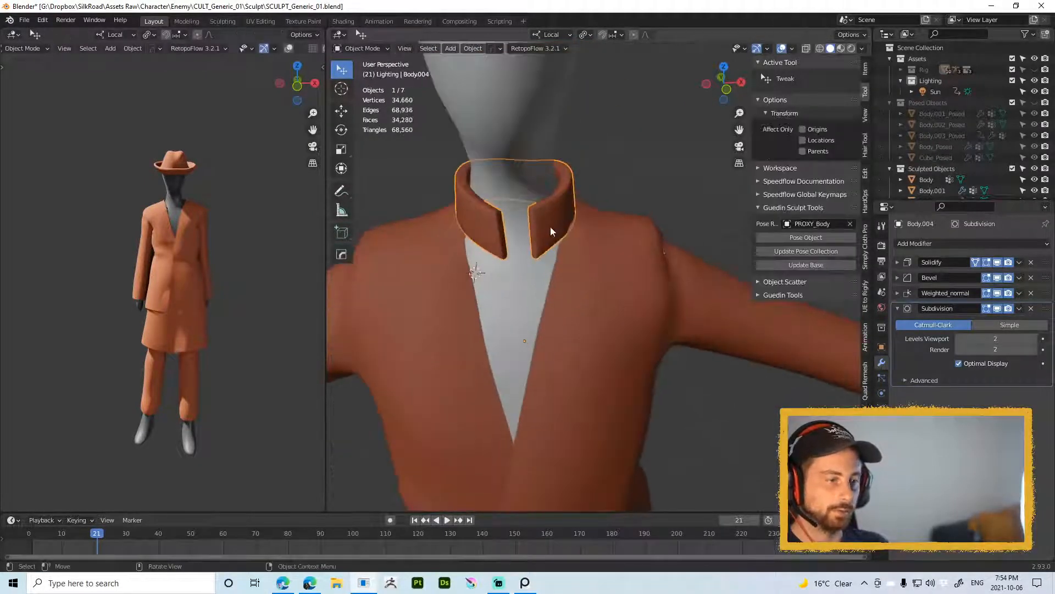
Step: In Sculpt Mode, pull the collar's front tips farther apart with the Grab brush at a 70 px radius
key(ctrl+Tab)
click(563, 304)
mouse_move(505, 259)
mouse_down()
mouse_move(485, 248)
mouse_move(543, 243)
mouse_up()
key(f)
click(538, 242)
drag(496, 214, 488, 211)
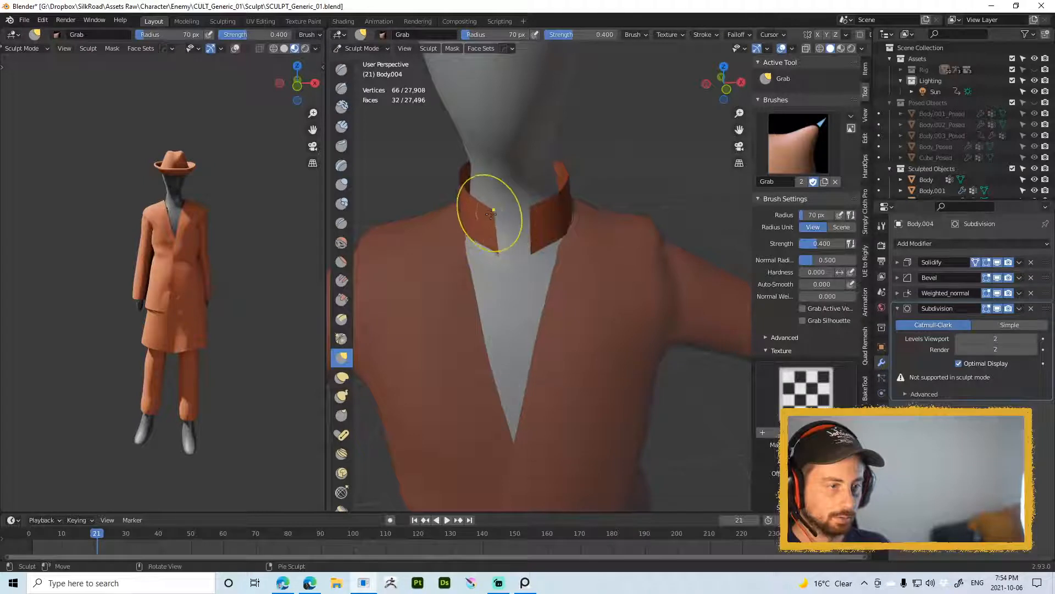
drag(499, 249, 490, 246)
drag(542, 212, 540, 211)
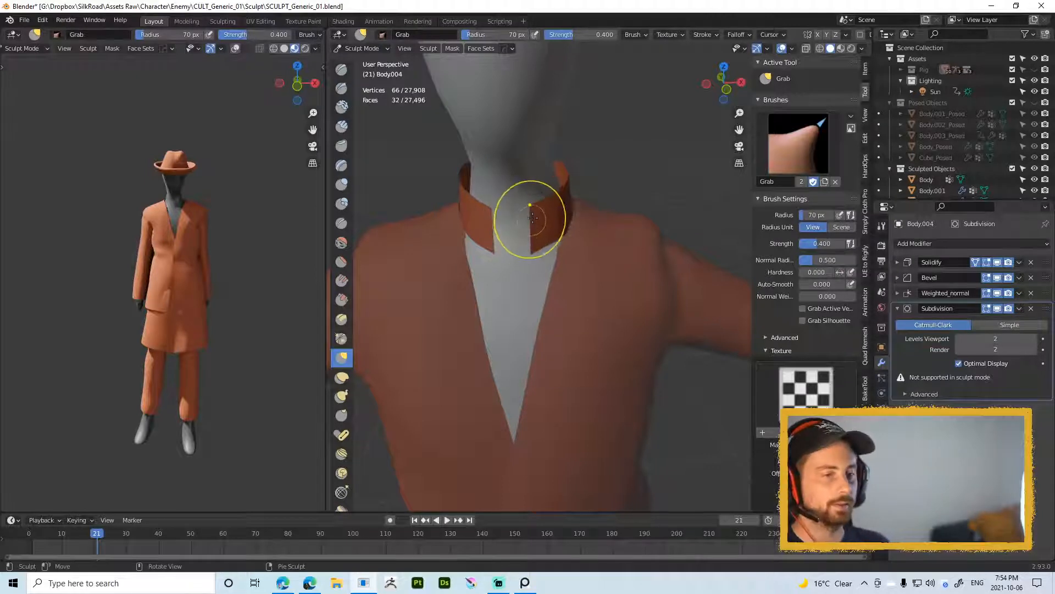
Step: Shift the side of the collar slightly outward with the Grab brush enlarged to 144 px
key(f)
click(620, 178)
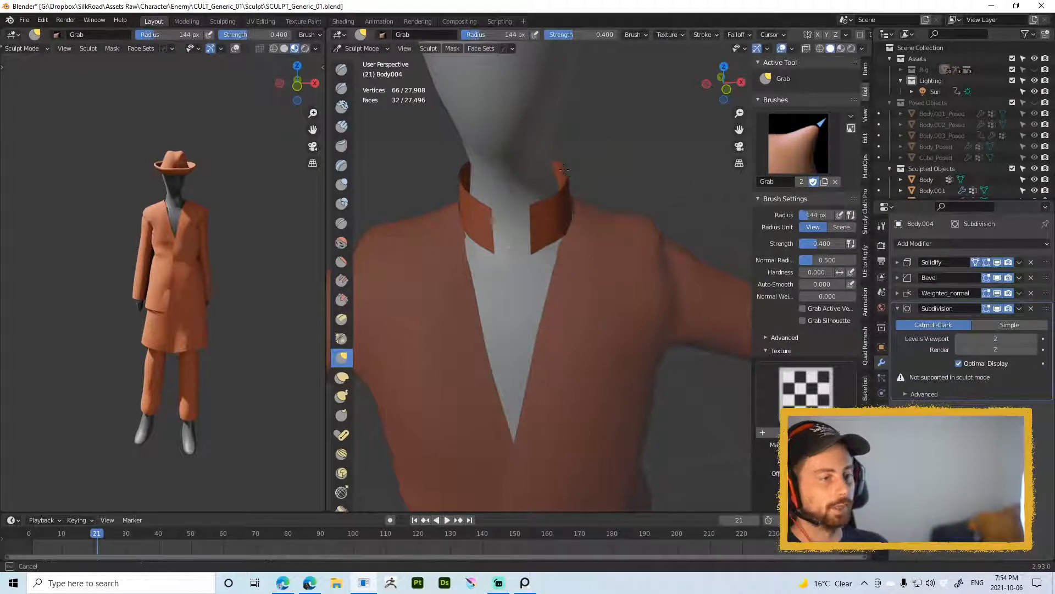
drag(469, 209, 463, 207)
drag(465, 186, 463, 183)
Step: Select the collar in Object Mode, enable affecting only parents and create the collar's posed version with PROXY_Body as pose reference
key(ctrl+Tab)
scroll(561, 206, down, 8)
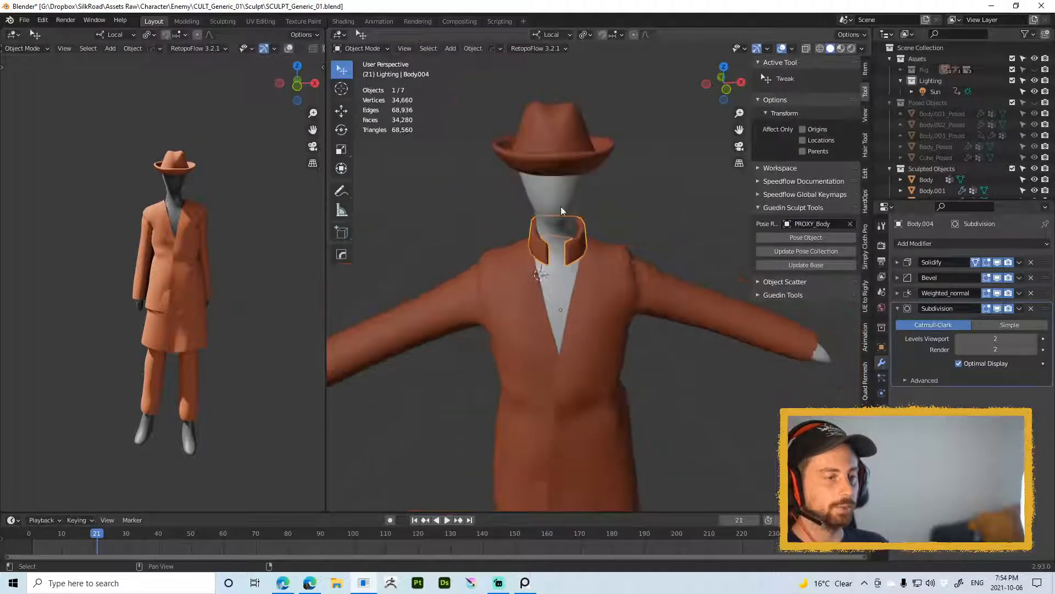
click(570, 93)
mouse_move(570, 333)
middle_down()
mouse_move(589, 311)
mouse_move(568, 199)
middle_up()
click(569, 151)
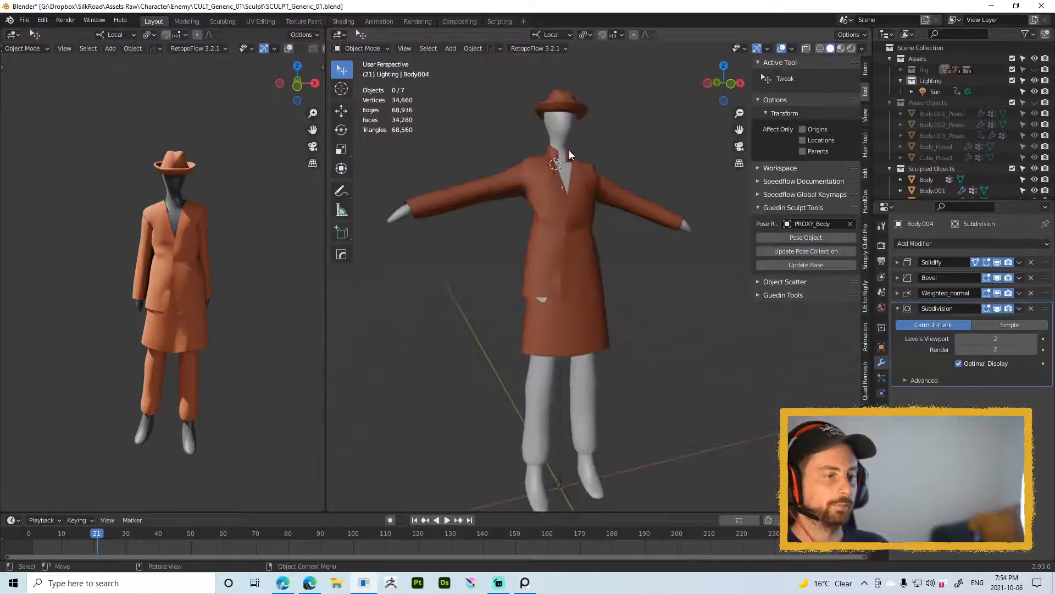
shift+middle_drag(580, 137, 575, 179)
scroll(576, 162, up, 5)
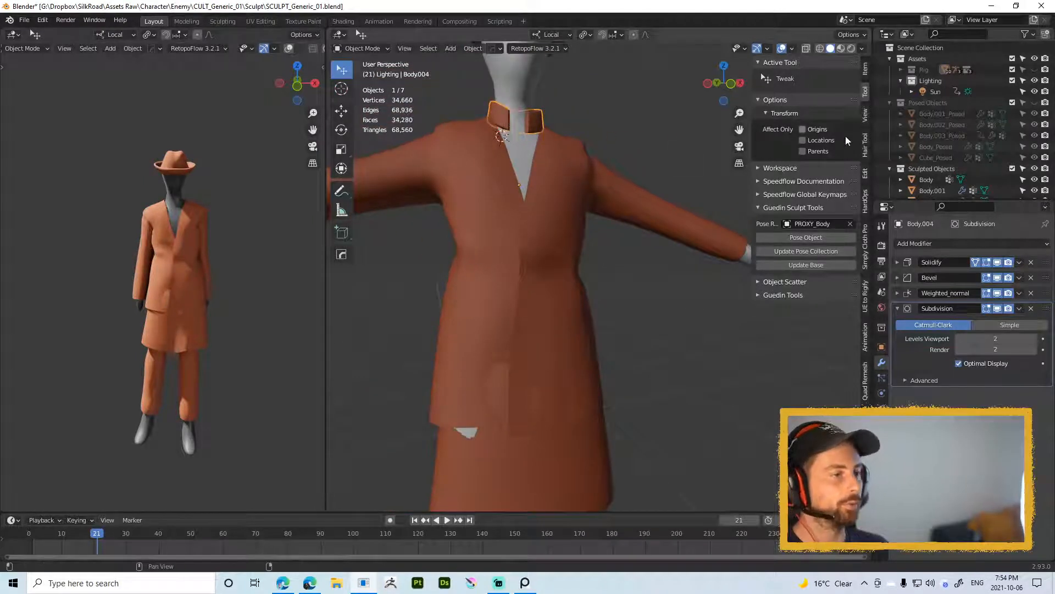
click(849, 151)
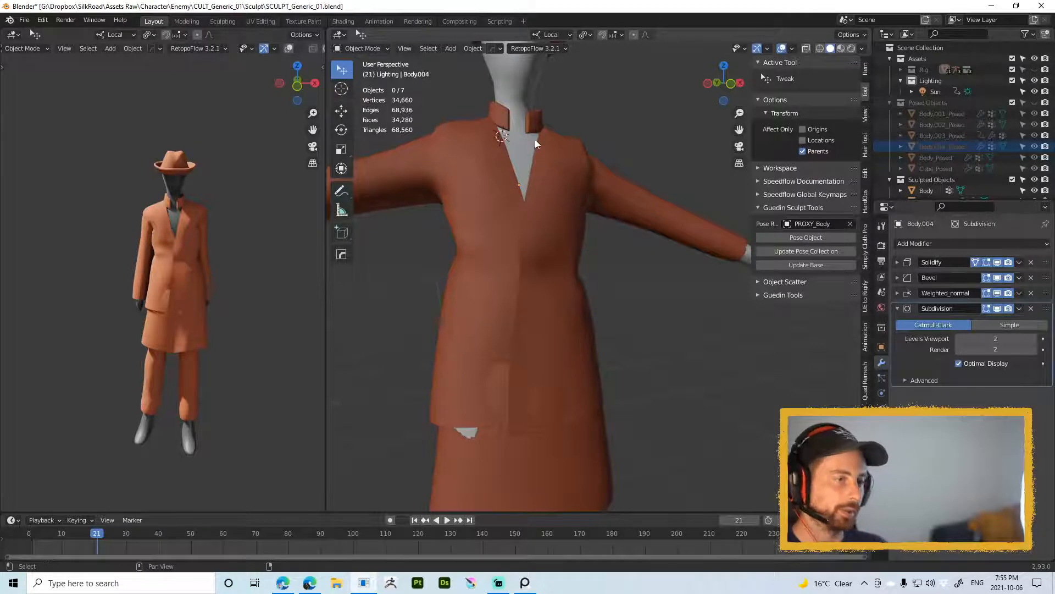
Step: In Sculpt Mode, nudge the collar's front corner with the Grab brush at a 77 px radius, return to Object Mode and deselect
middle_drag(536, 139, 533, 190)
scroll(537, 171, down, 3)
scroll(577, 189, up, 5)
click(533, 190)
key(ctrl+Tab)
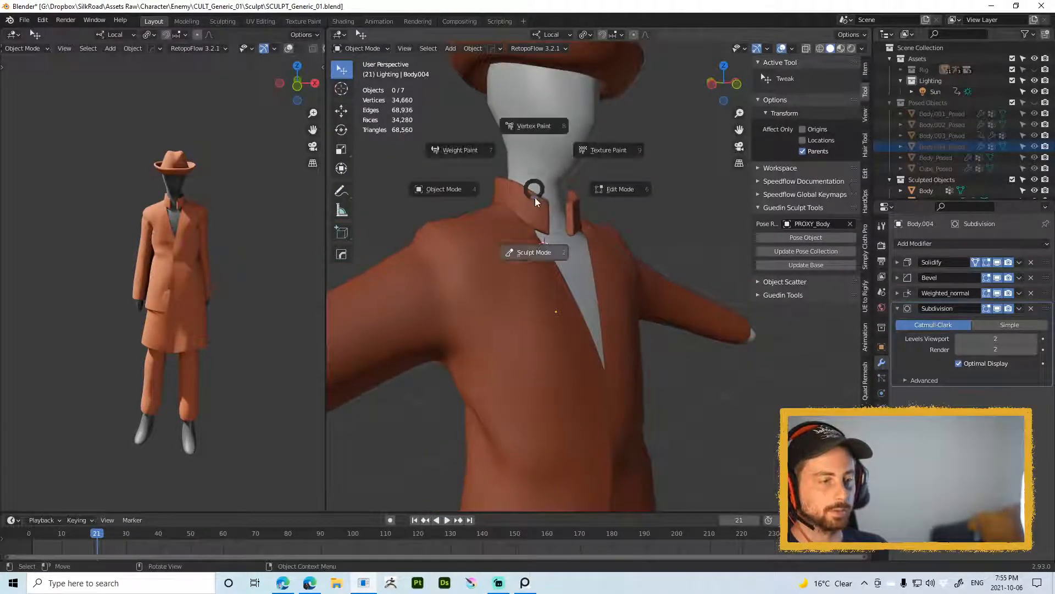
key(ctrl+Tab)
click(529, 262)
key(f)
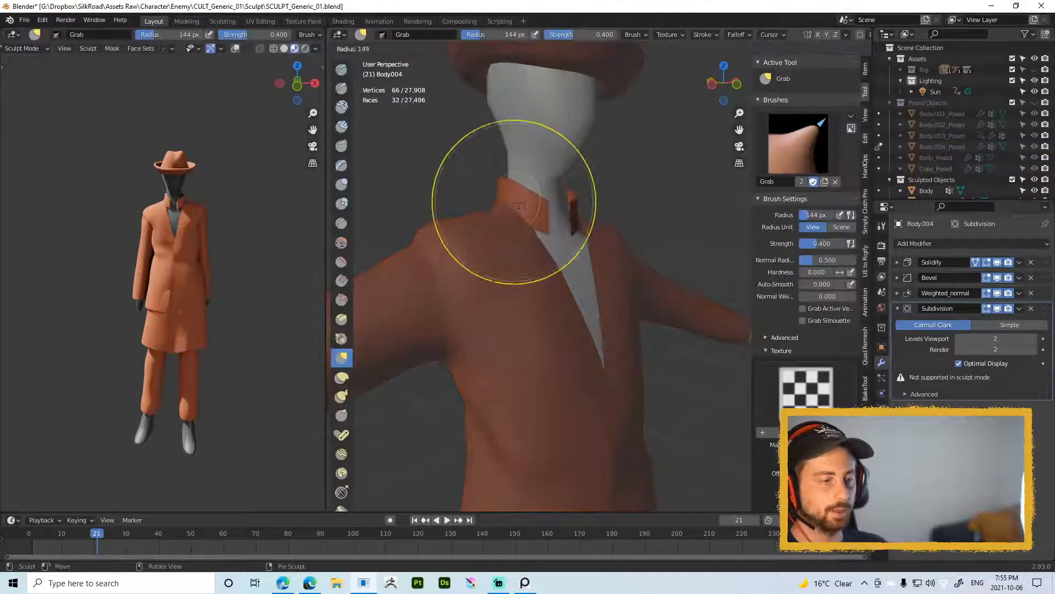
key(f)
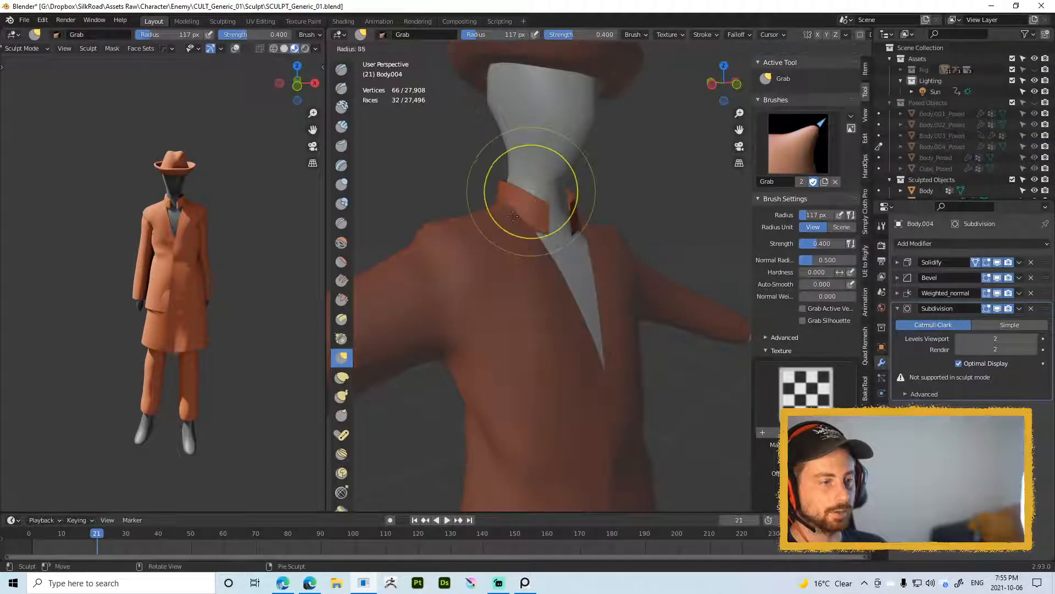
click(510, 192)
drag(547, 215, 542, 202)
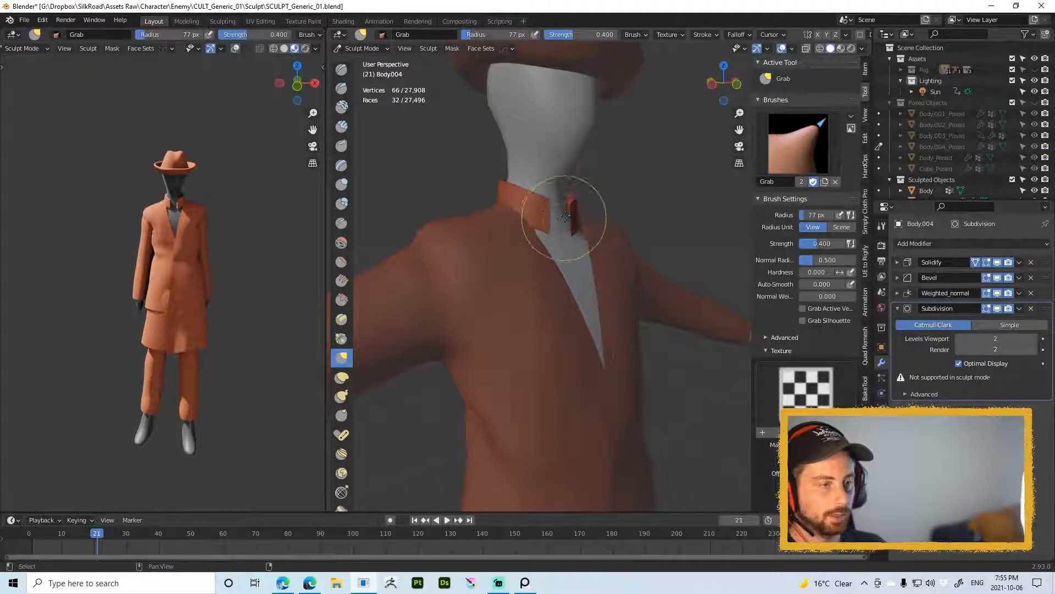
middle_drag(567, 213, 522, 212)
key(ctrl+Tab)
scroll(549, 247, down, 4)
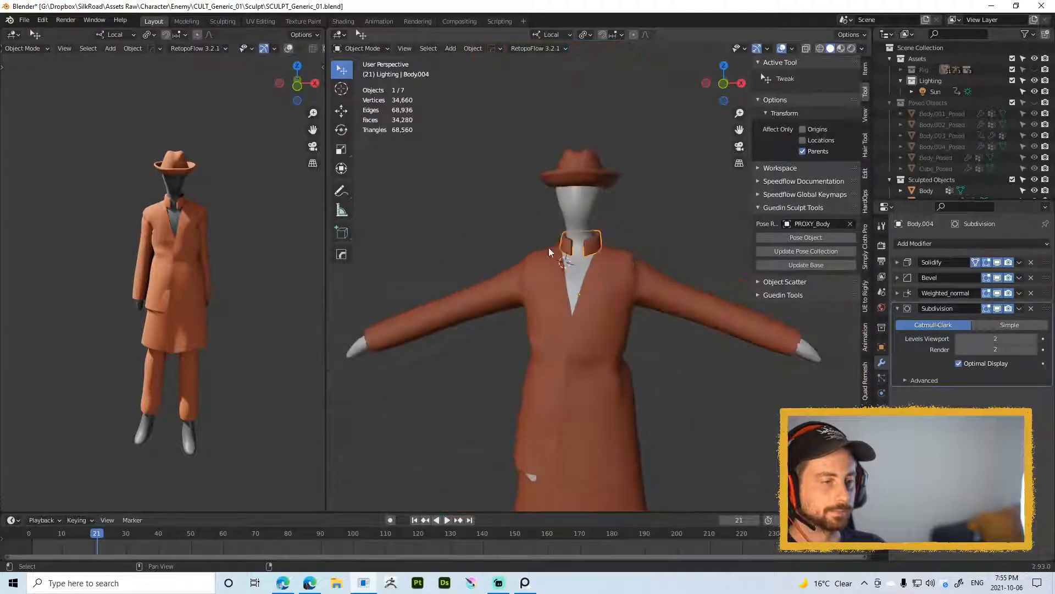
shift+middle_drag(548, 247, 552, 192)
middle_drag(554, 211, 539, 250)
key(alt+a)
scroll(540, 250, down, 2)
middle_drag(217, 318, 266, 270)
right_click(267, 270)
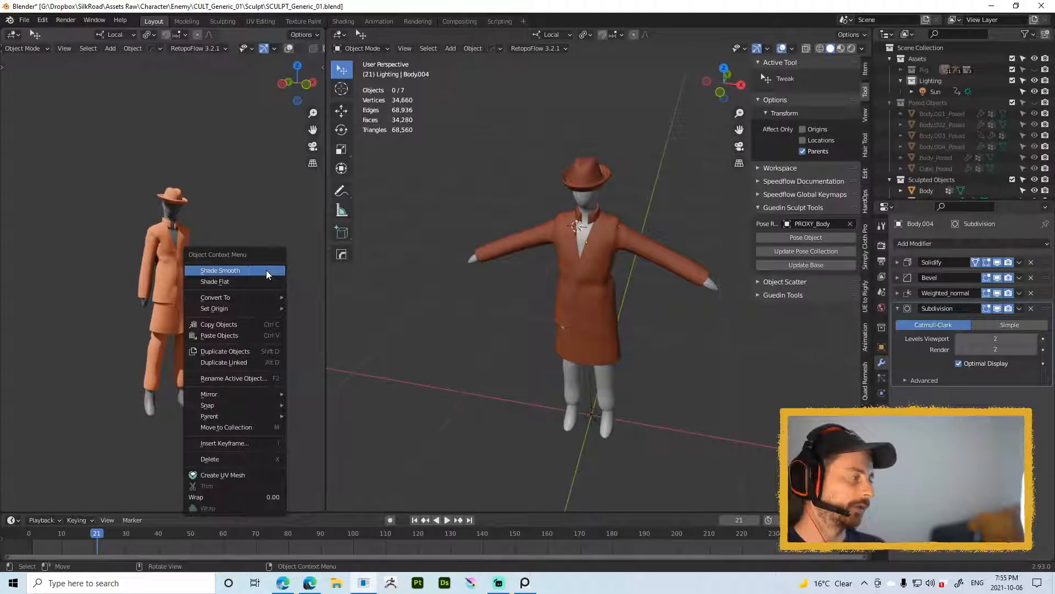
click(266, 269)
scroll(567, 176, up, 5)
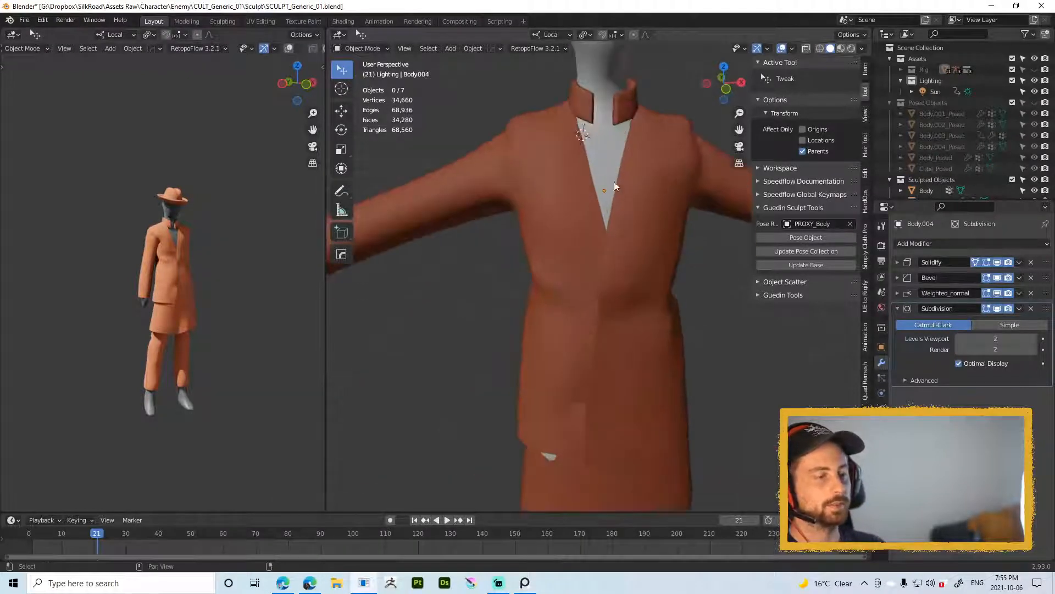
scroll(615, 181, down, 4)
Step: Select the unposed character's hat and delete it
click(601, 156)
mouse_move(601, 156)
middle_down()
mouse_move(561, 205)
mouse_move(604, 150)
mouse_move(588, 200)
mouse_move(613, 190)
mouse_move(623, 142)
mouse_move(590, 171)
middle_up()
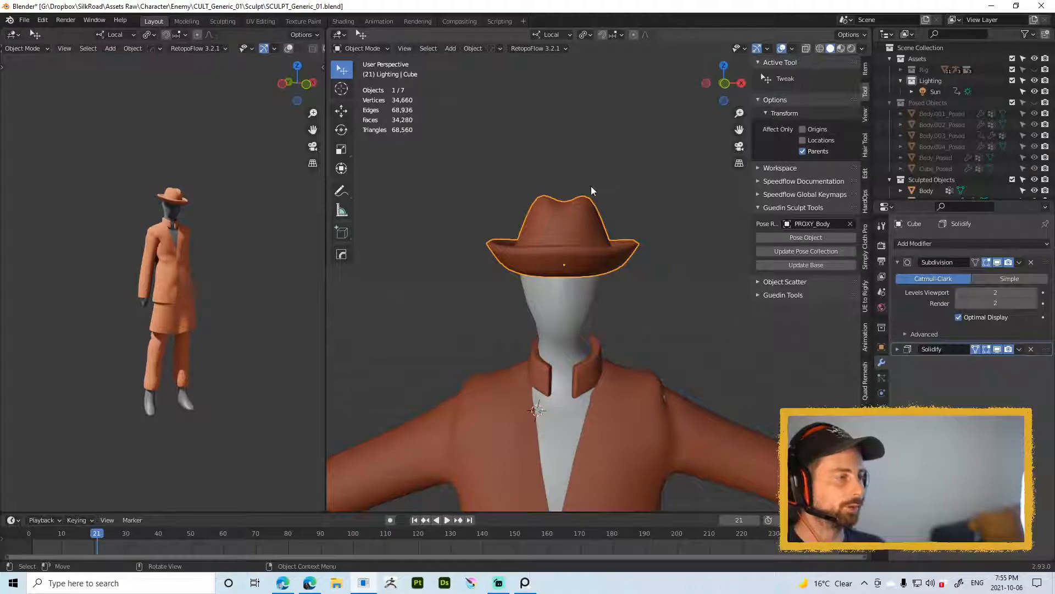
middle_drag(588, 216, 614, 225)
key(Delete)
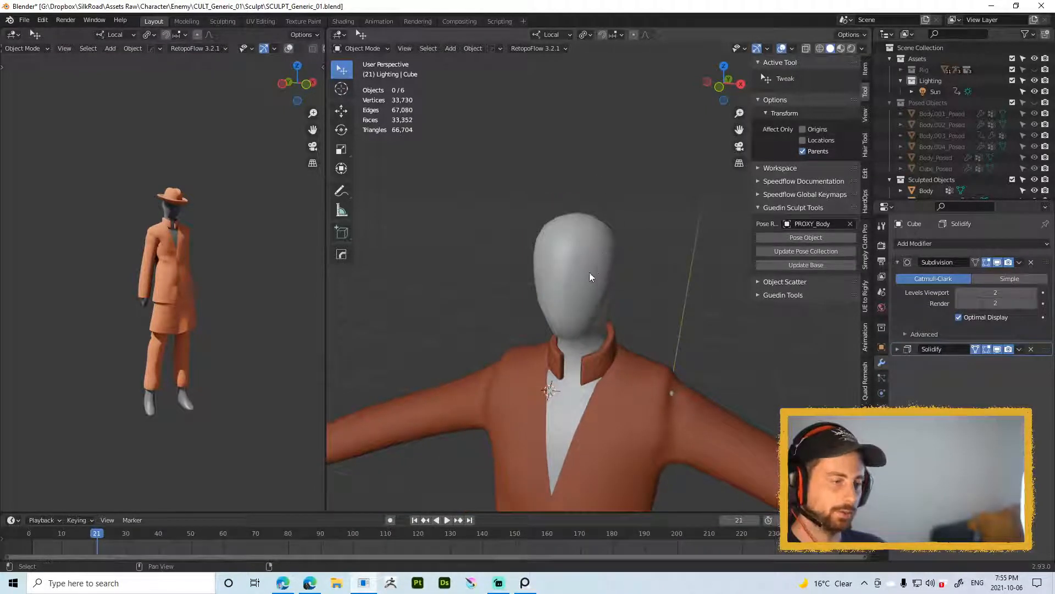
Step: Examine the trousers' mesh and the leg's hem loop in Edit Mode
middle_drag(589, 272, 571, 282)
scroll(608, 213, down, 4)
scroll(588, 287, up, 4)
shift+middle_drag(588, 407, 604, 213)
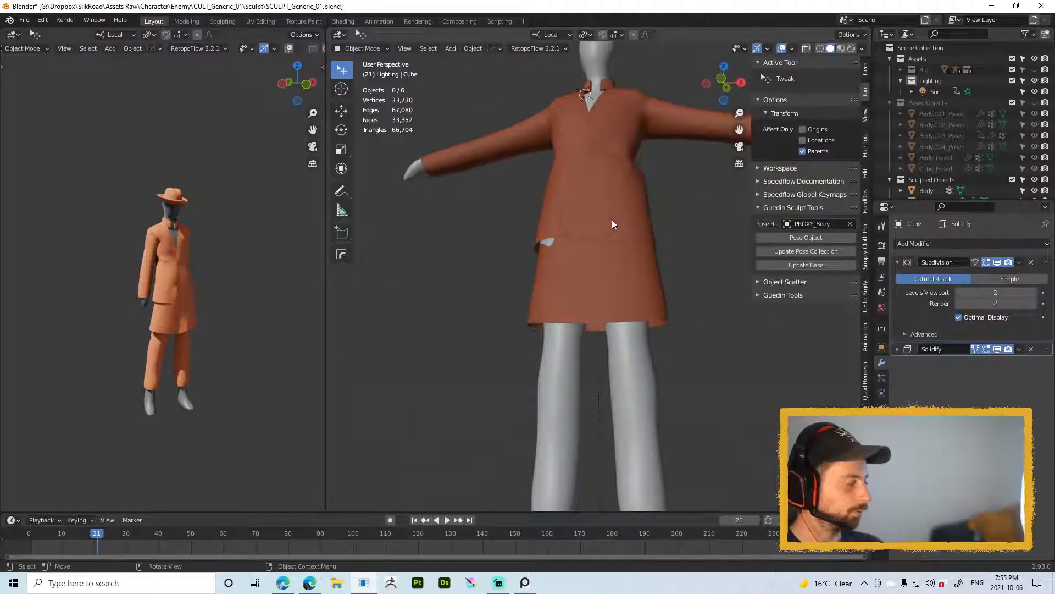
middle_drag(613, 220, 585, 169)
click(625, 259)
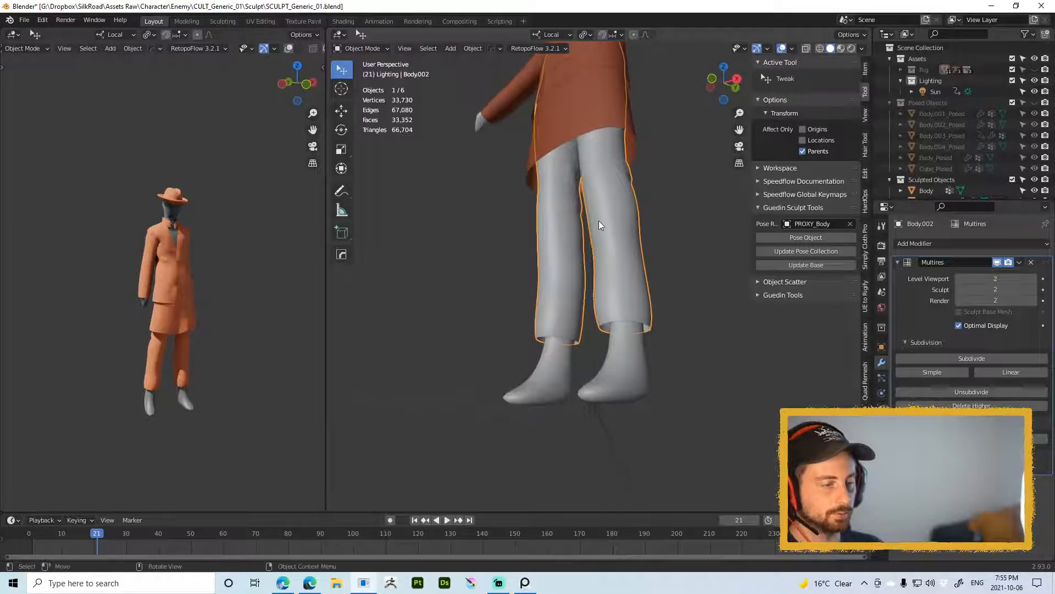
key(Tab)
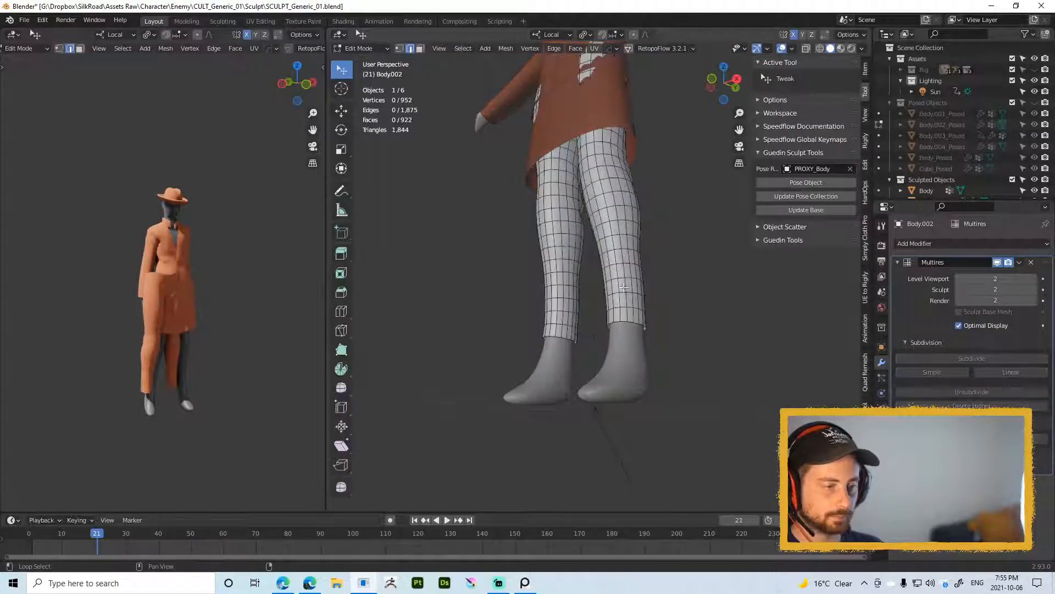
key(Tab)
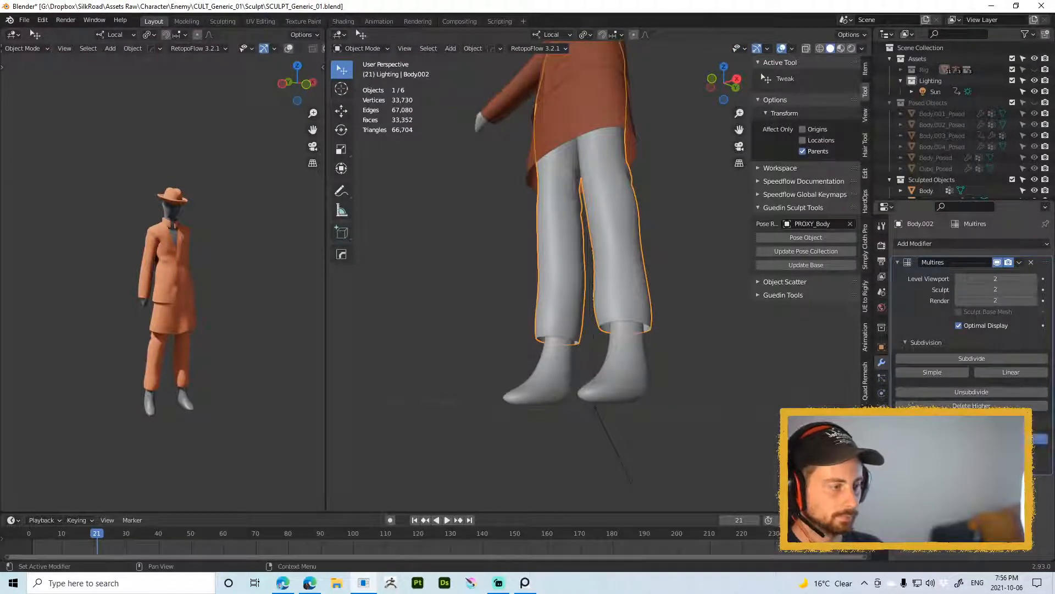
key(Tab)
key(Tab)
scroll(638, 297, up, 3)
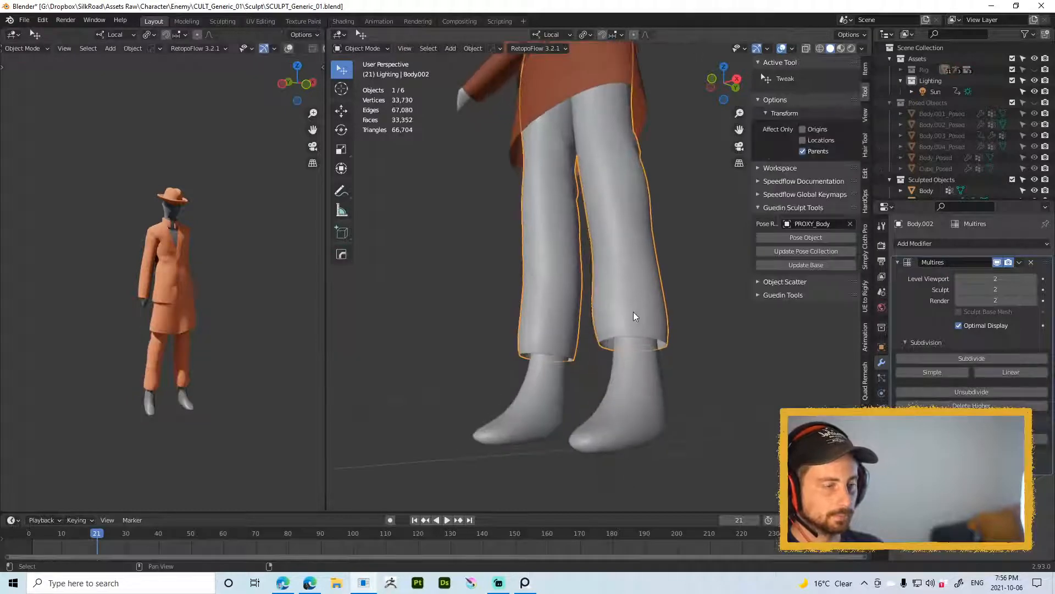
key(Tab)
alt+click(646, 336)
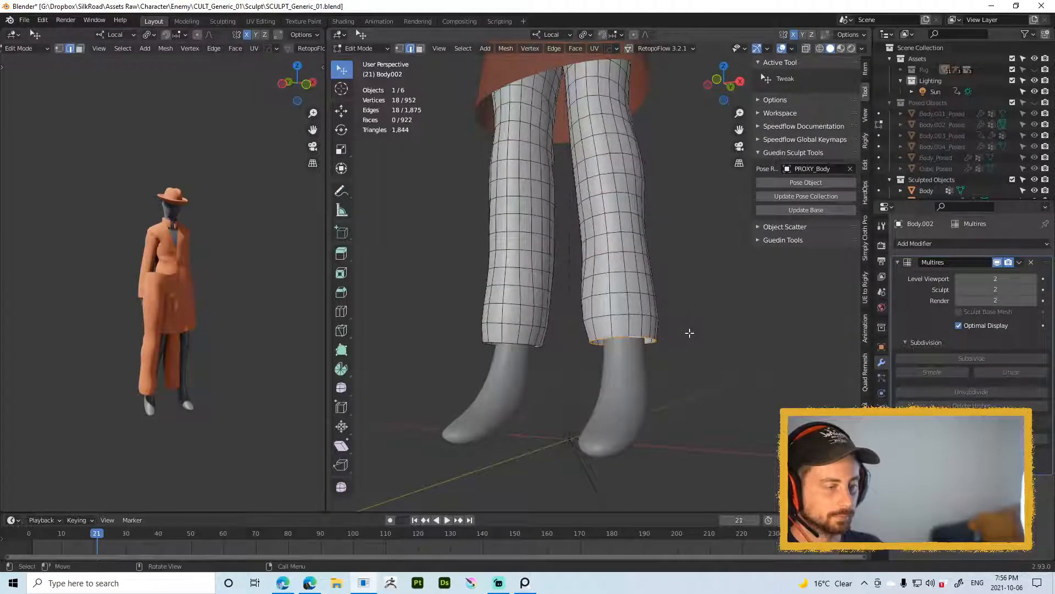
key(Tab)
scroll(587, 180, down, 2)
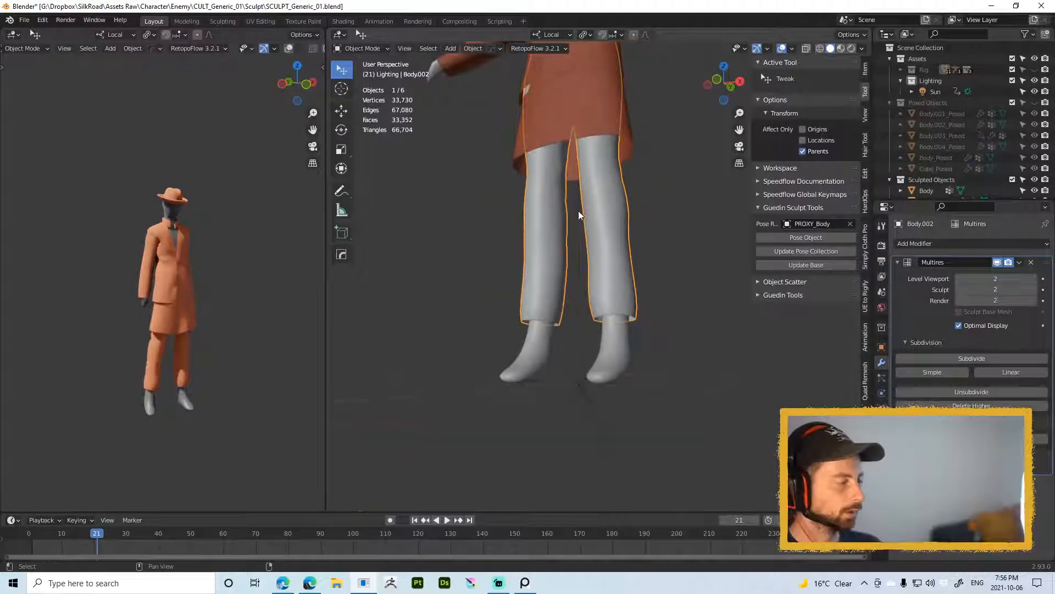
Step: Link the material of the skirt piece to the trousers and clear the selection
middle_drag(594, 189, 599, 223)
scroll(604, 203, down, 4)
middle_drag(616, 166, 617, 238)
click(618, 240)
click(592, 286)
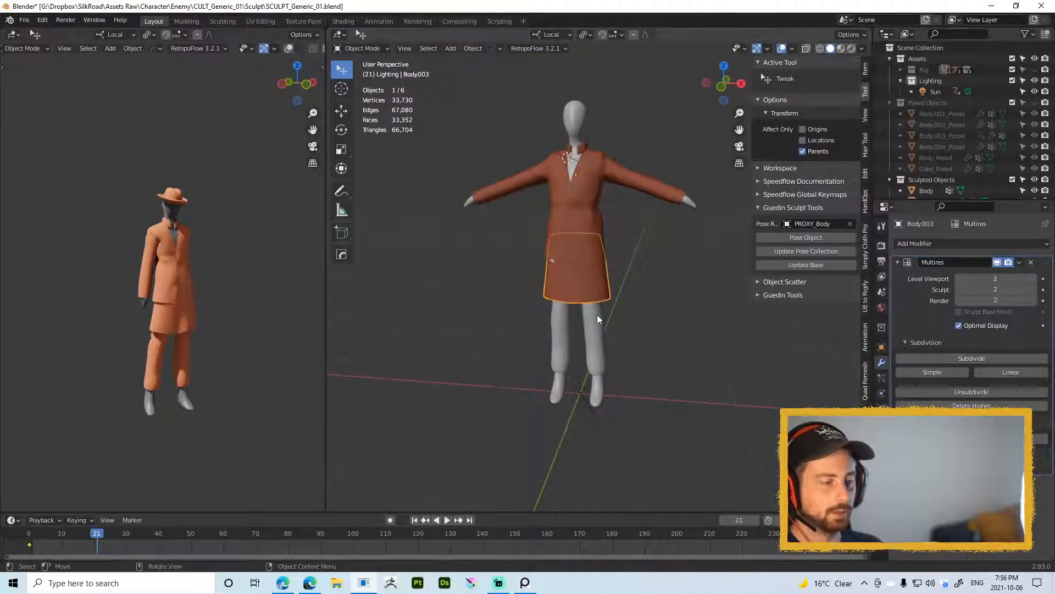
click(597, 314)
shift+click(596, 286)
key(ctrl+l)
click(589, 292)
key(alt+a)
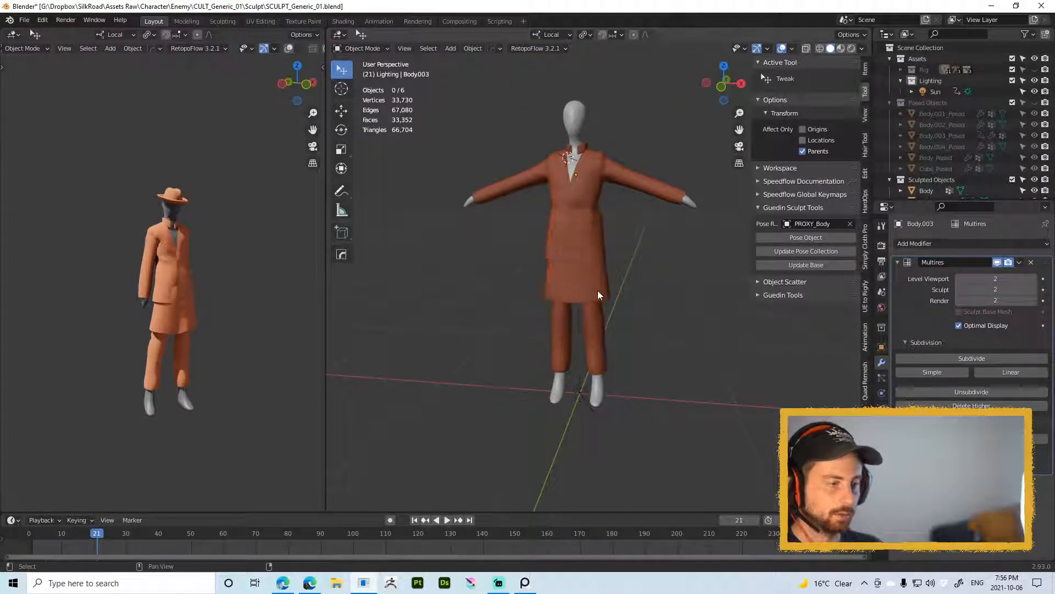
Step: Examine the unposed character's outfit and bare head from the front and slightly above
scroll(616, 225, down, 2)
mouse_move(618, 218)
middle_down()
mouse_move(614, 265)
mouse_move(615, 211)
mouse_move(392, 231)
mouse_move(618, 241)
mouse_move(611, 206)
middle_up()
scroll(613, 259, up, 2)
shift+middle_drag(610, 205, 603, 259)
scroll(601, 294, up, 1)
scroll(603, 256, down, 1)
shift+middle_drag(603, 255, 609, 213)
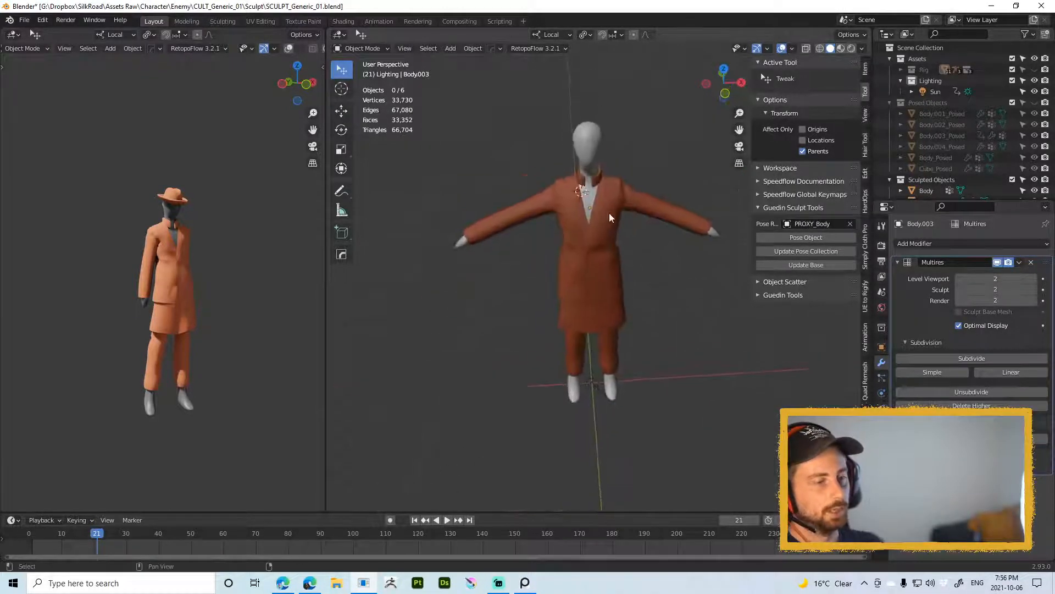
scroll(608, 204, up, 3)
shift+middle_drag(604, 156, 586, 195)
scroll(586, 196, down, 1)
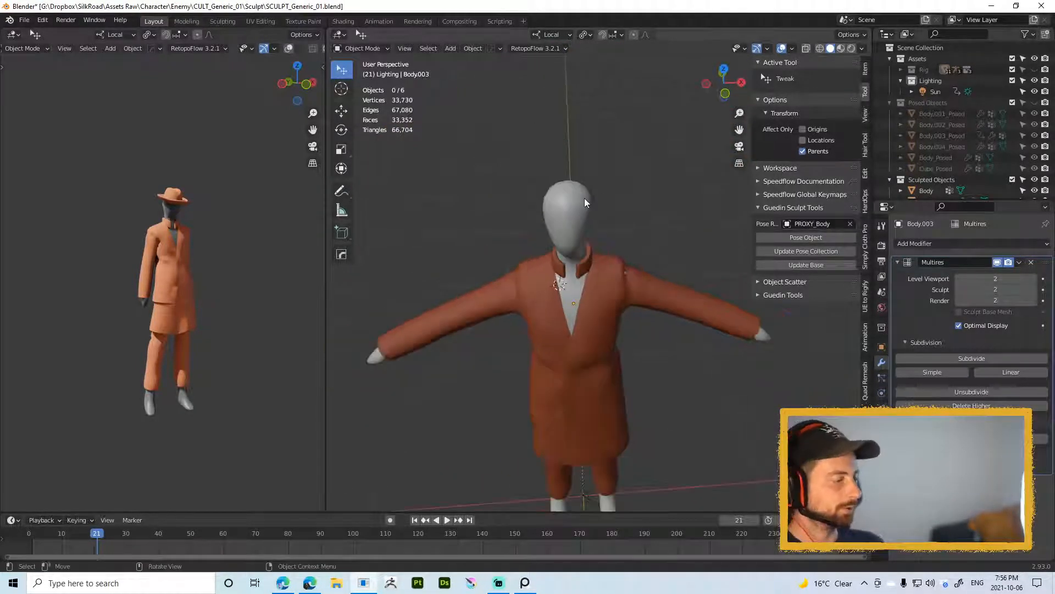
Step: Switch to the PureRef board, enlarge it over the screen and look through the Chinese Gangster, Street wear and Random reference groups
right_drag(312, 0, 260, 34)
drag(521, 34, 1053, 34)
scroll(584, 164, down, 3)
scroll(584, 164, down, 3)
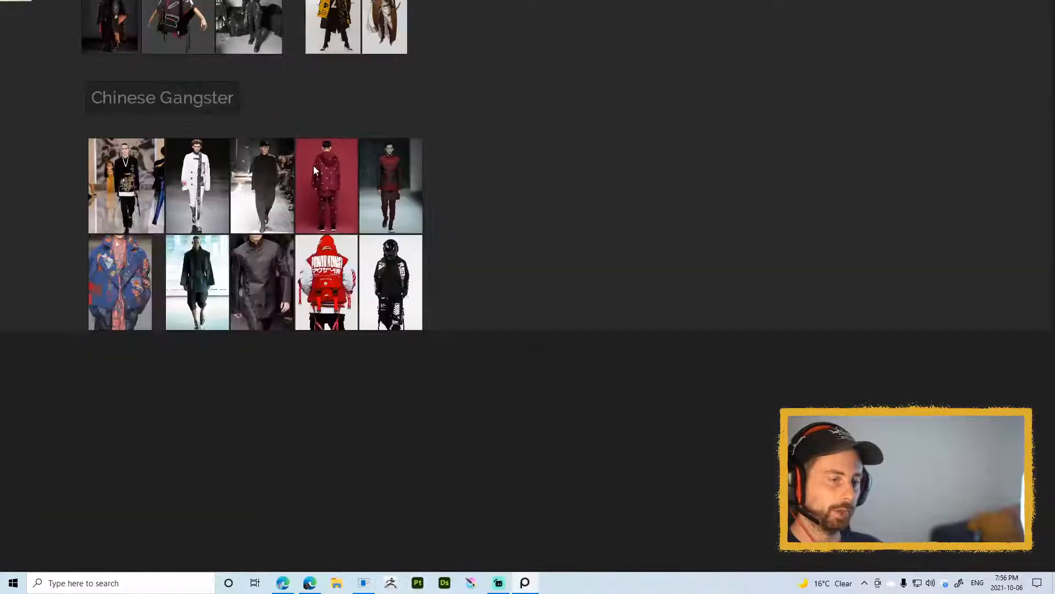
scroll(792, 230, up, 3)
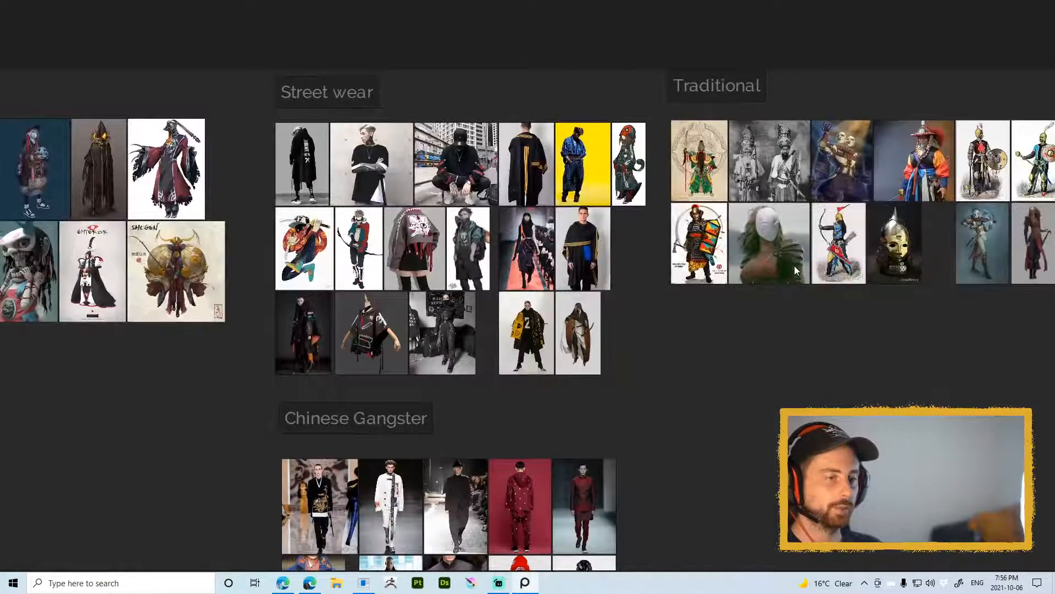
scroll(165, 232, up, 3)
middle_drag(354, 382, 606, 438)
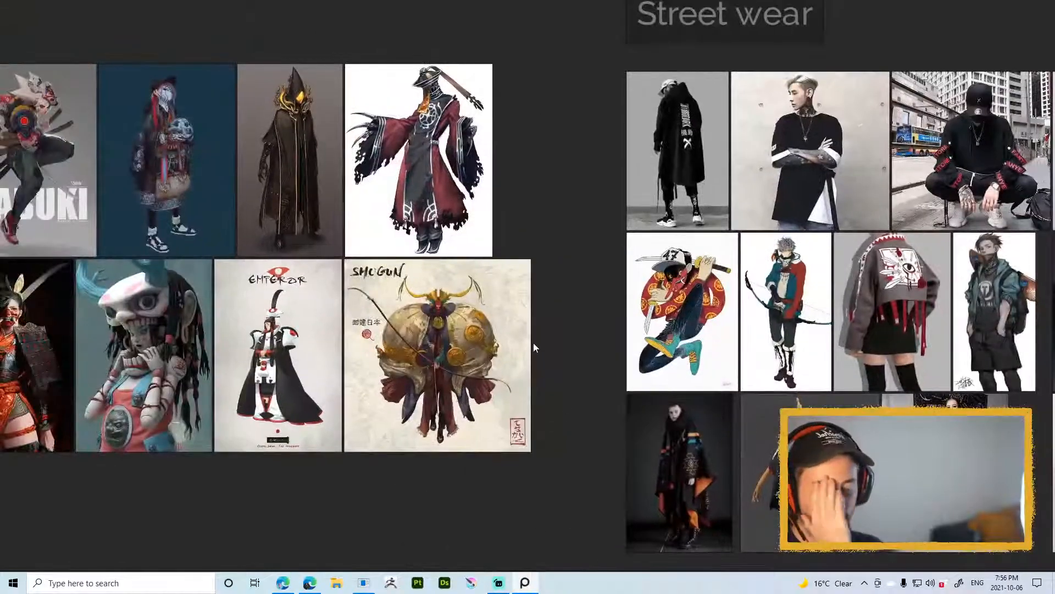
scroll(572, 227, down, 2)
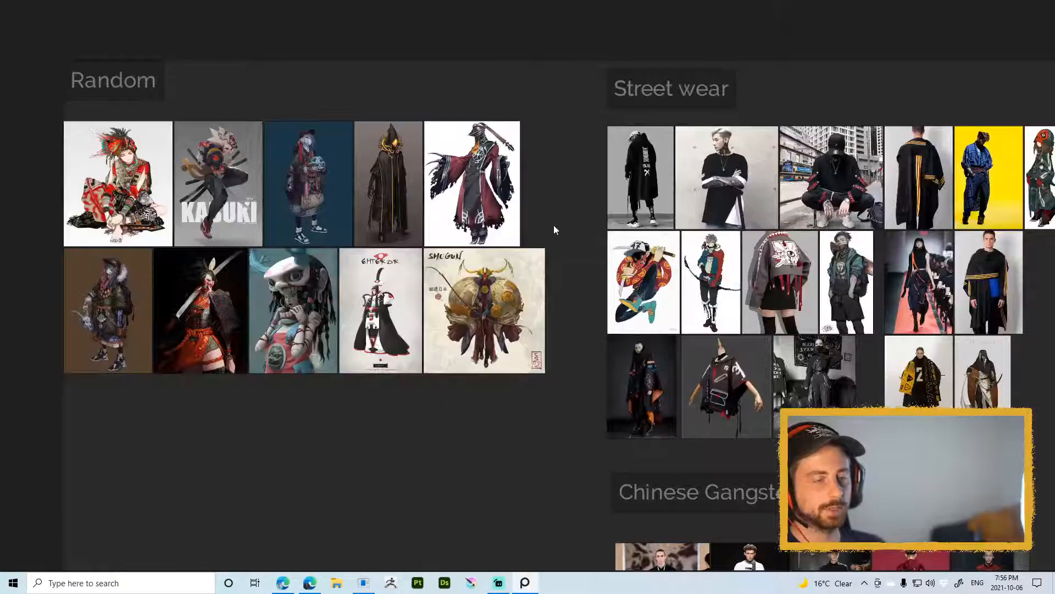
scroll(246, 374, up, 4)
Step: Move the reference board aside and back over the screen, and compare the Random and Street wear images
right_drag(588, 482, 146, 453)
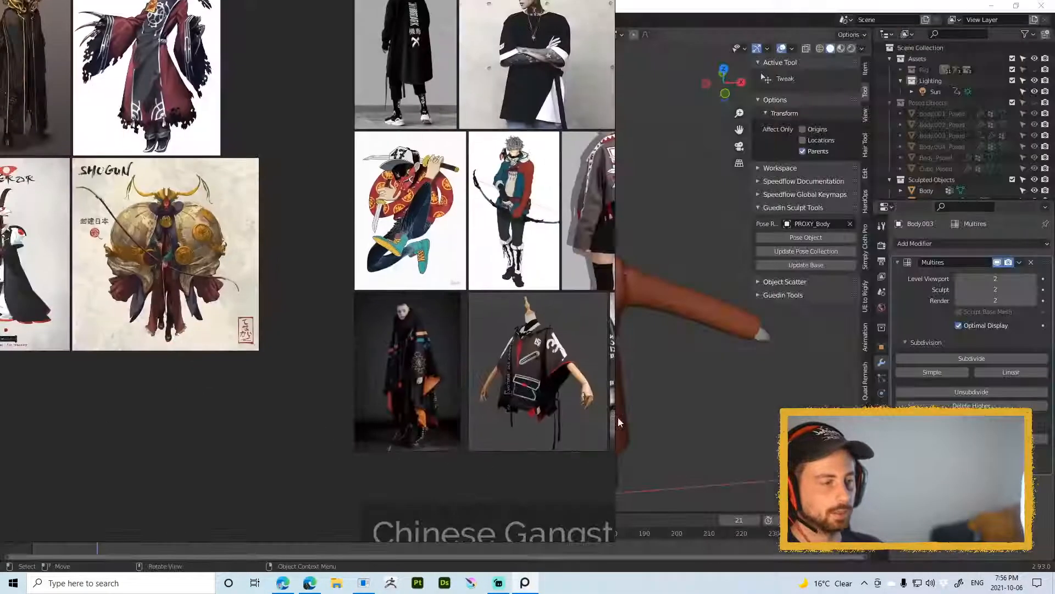
right_drag(296, 103, 731, 130)
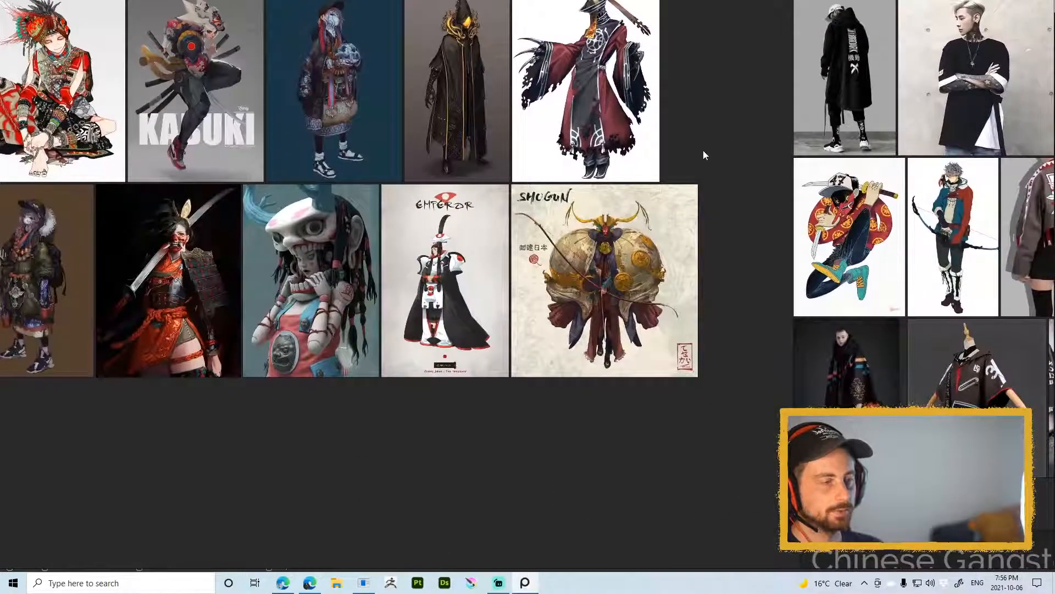
scroll(754, 185, down, 2)
middle_drag(714, 137, 320, 137)
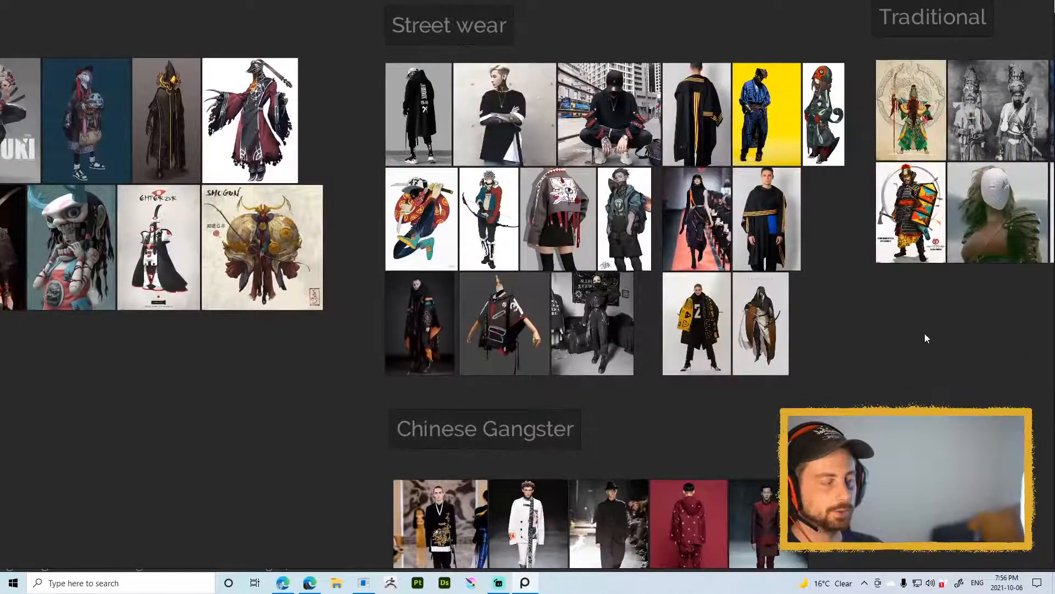
middle_drag(892, 334, 754, 334)
Step: Examine the Tang Cavalryman and the neighbouring warrior and mask images in the Traditional reference group
scroll(772, 326, up, 2)
middle_drag(822, 135, 776, 225)
scroll(776, 224, up, 5)
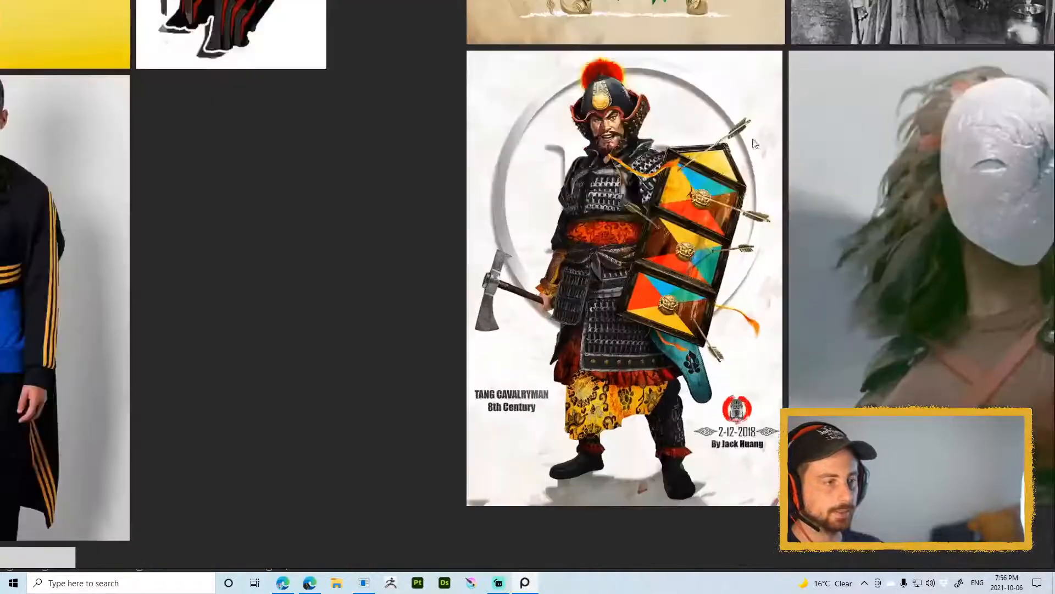
middle_drag(754, 139, 560, 359)
scroll(513, 312, down, 1)
middle_drag(677, 303, 639, 386)
scroll(668, 291, down, 1)
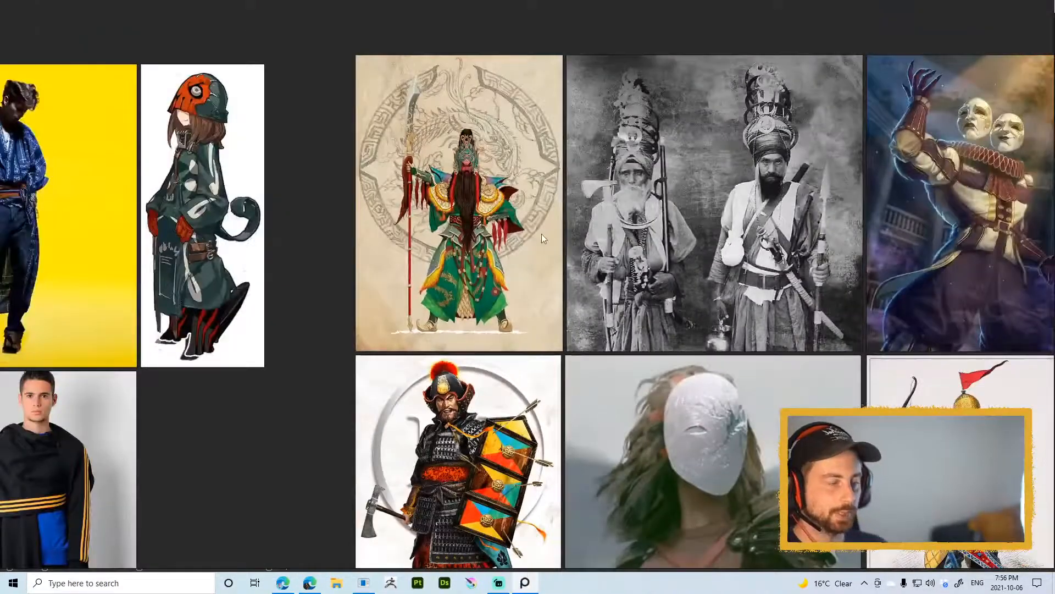
middle_drag(896, 405, 543, 232)
Step: Examine the Traditional group's helmets and the red-plumed brimmed hat up close, and move the board away to return to Blender
scroll(637, 265, up, 3)
middle_drag(708, 256, 379, 389)
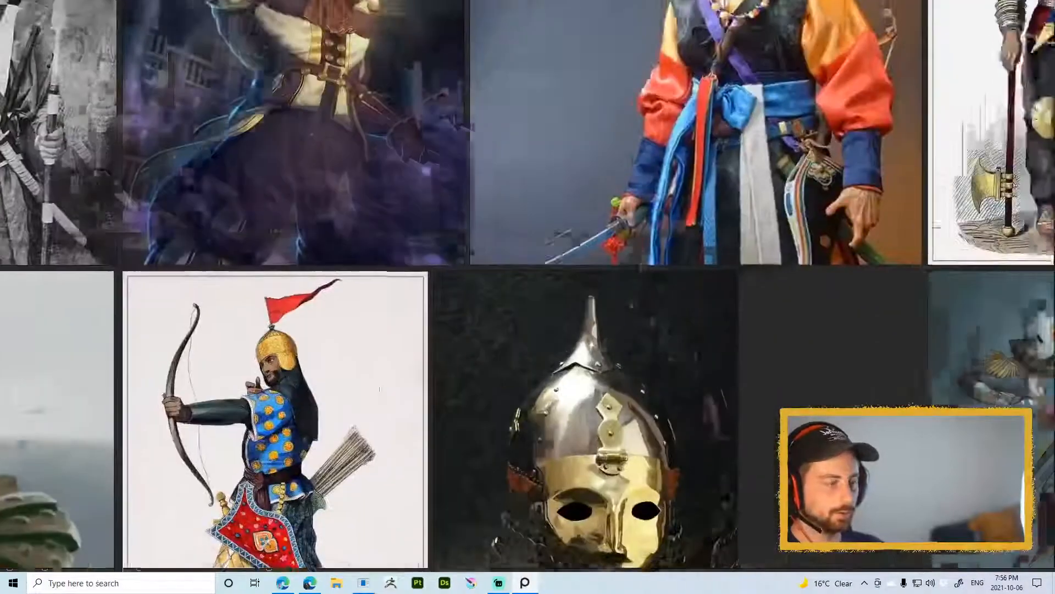
middle_drag(574, 311, 358, 464)
scroll(717, 262, down, 1)
middle_drag(716, 262, 565, 371)
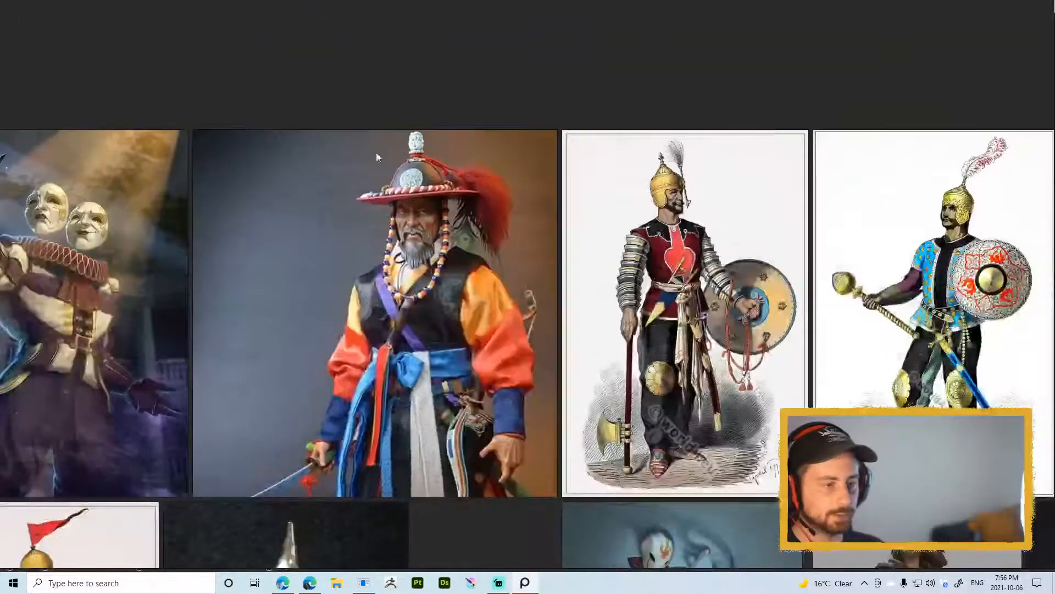
scroll(376, 153, up, 5)
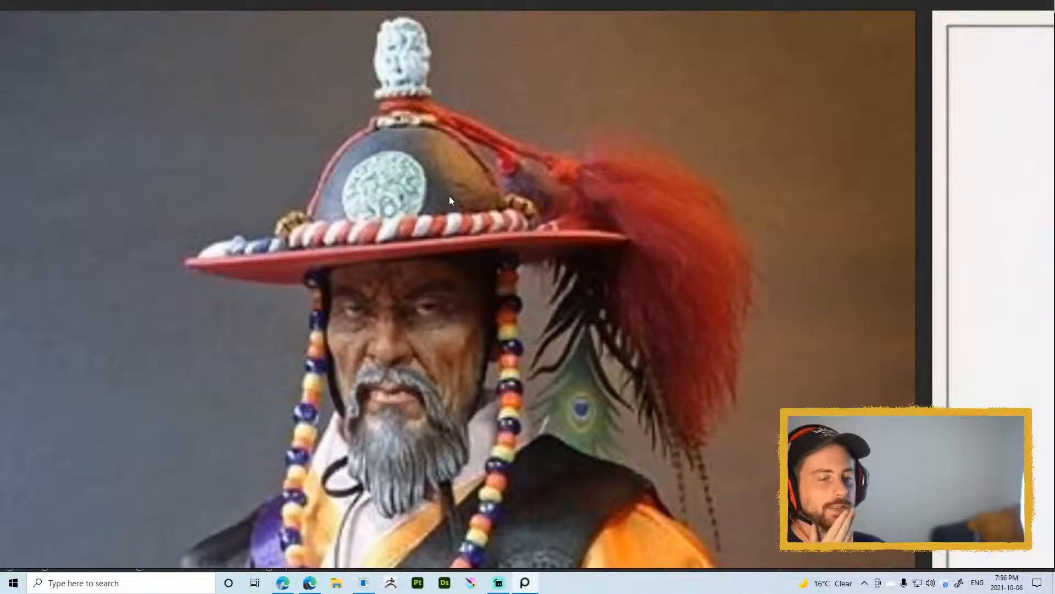
scroll(432, 191, down, 3)
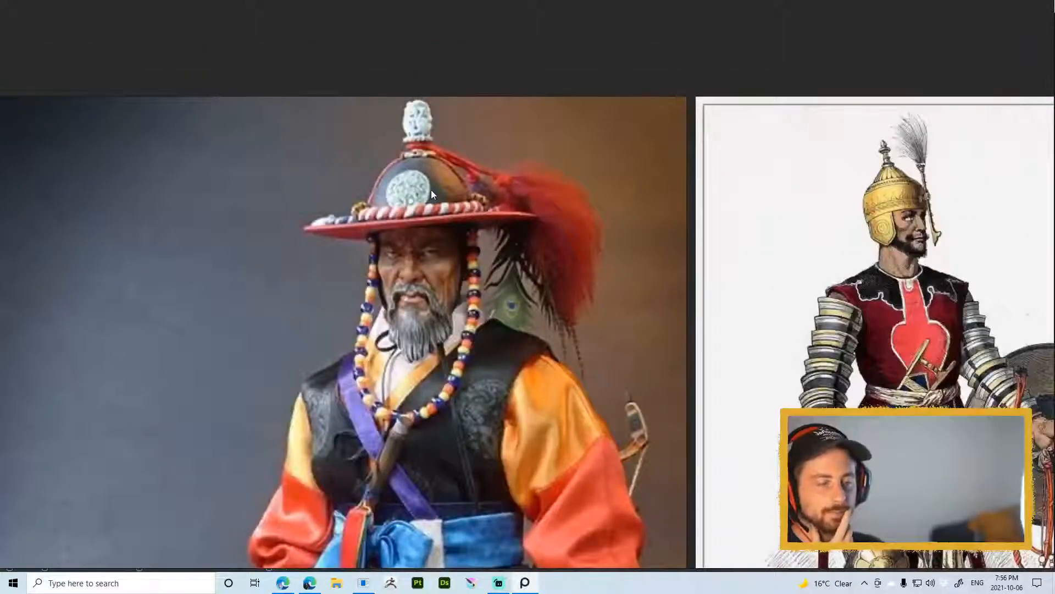
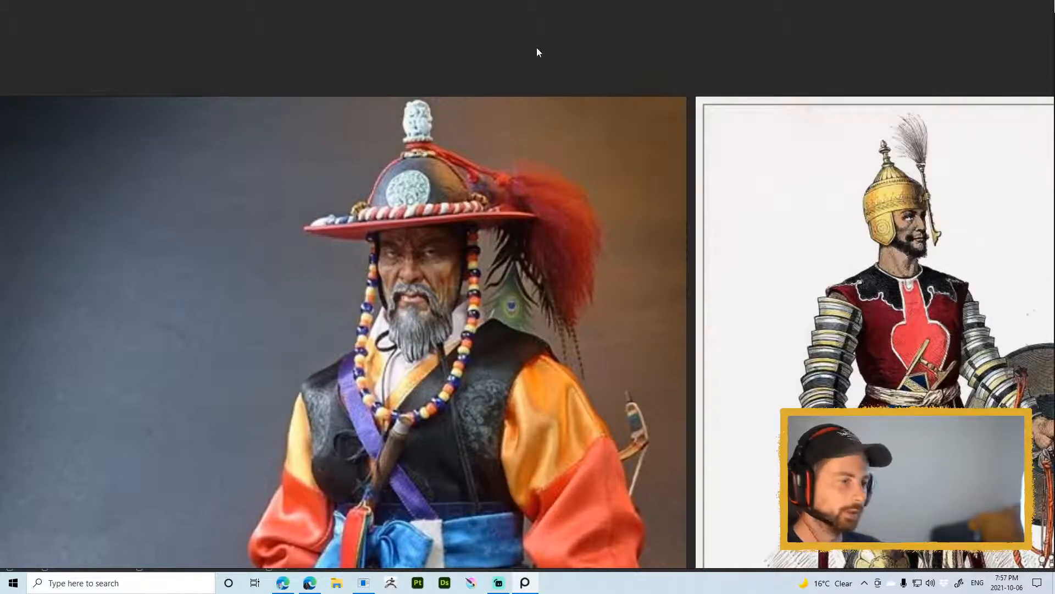
right_drag(199, 40, 1054, 143)
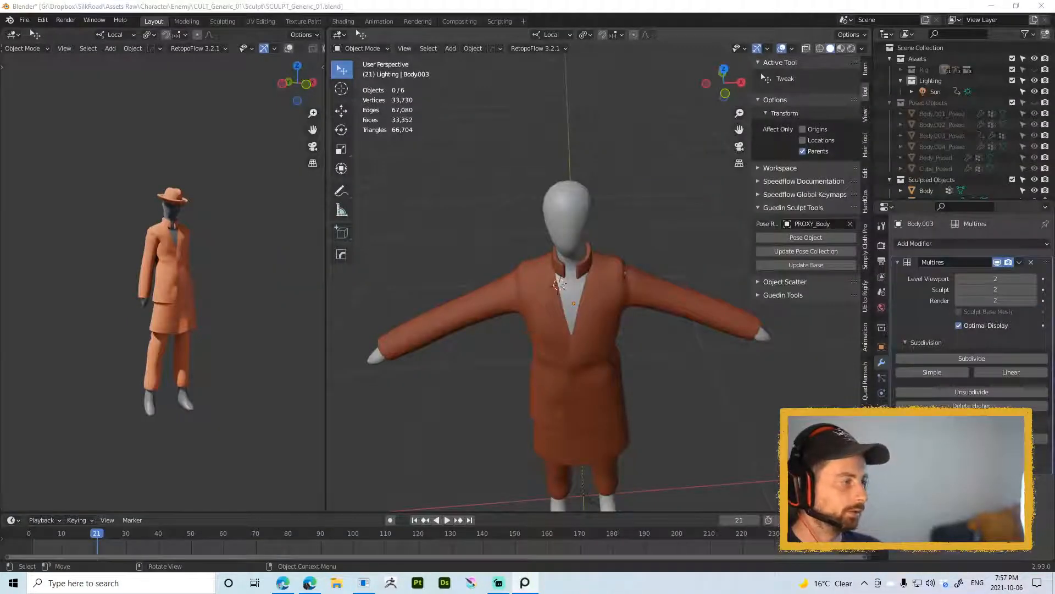
scroll(467, 180, down, 1)
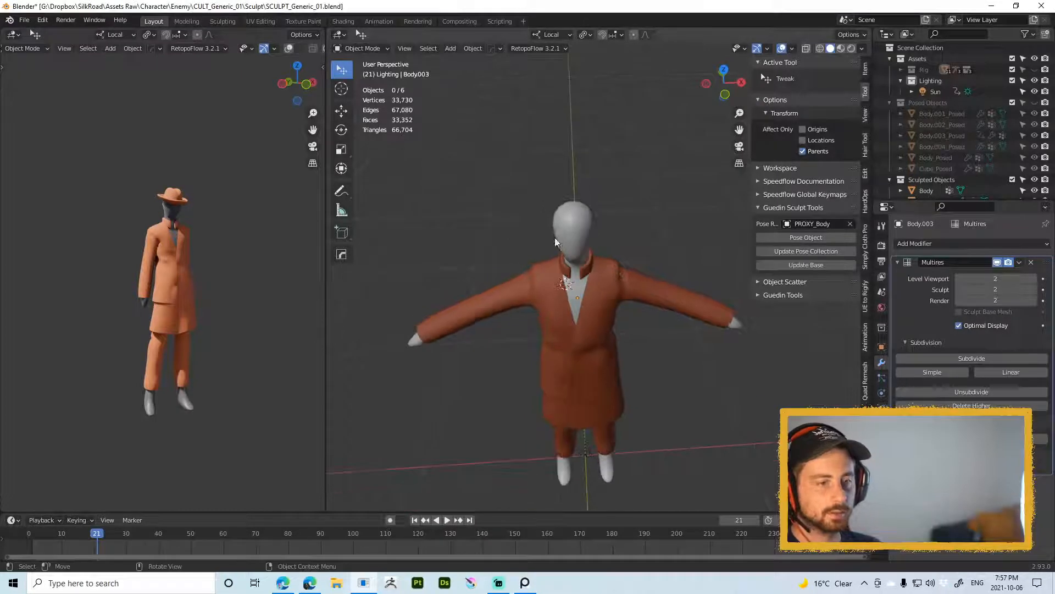
middle_drag(575, 257, 583, 273)
scroll(583, 272, up, 5)
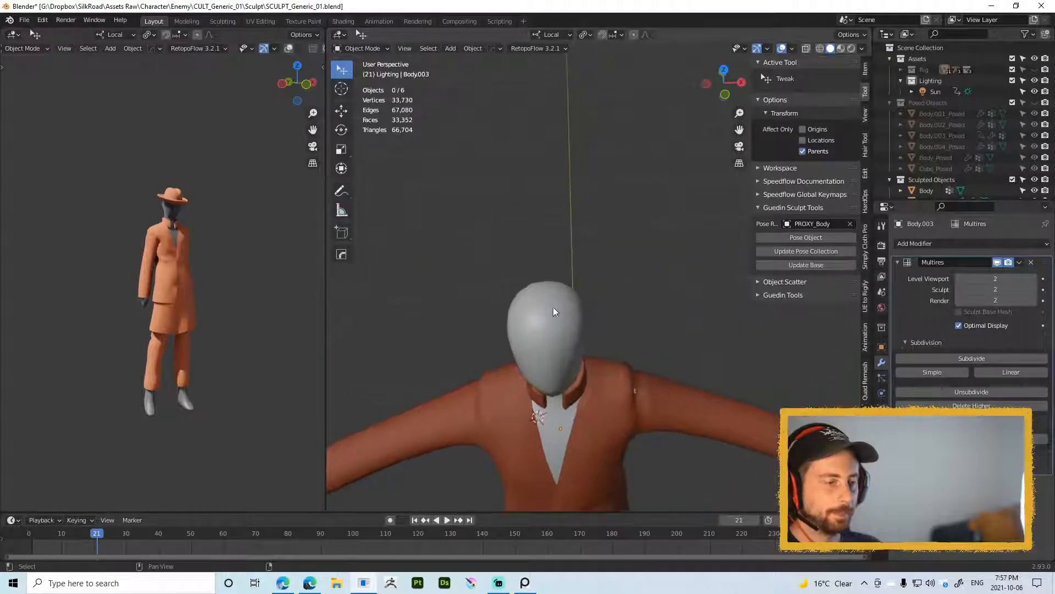
scroll(597, 341, down, 6)
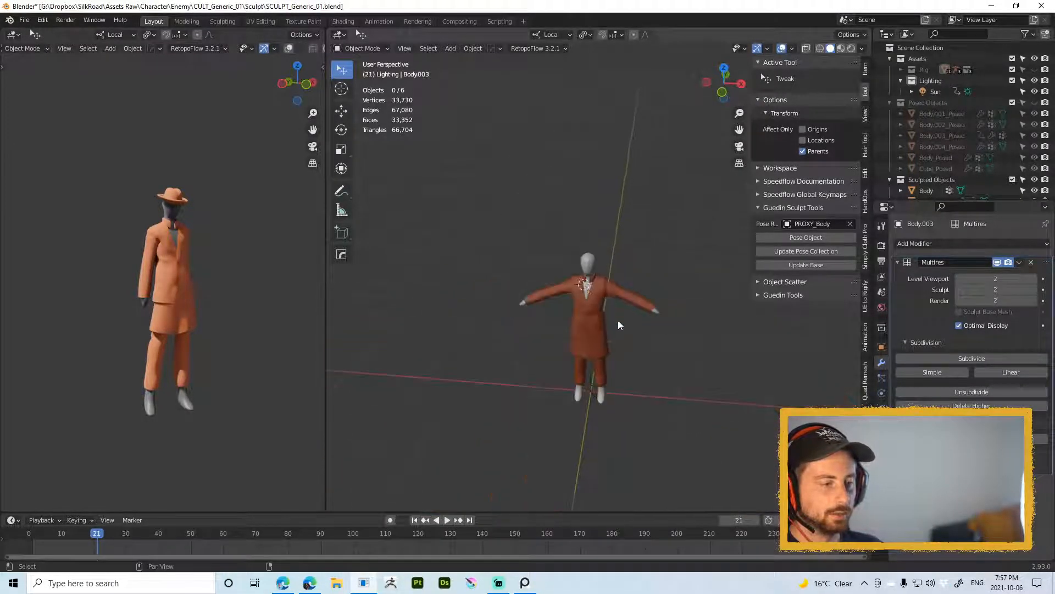
middle_drag(618, 320, 622, 242)
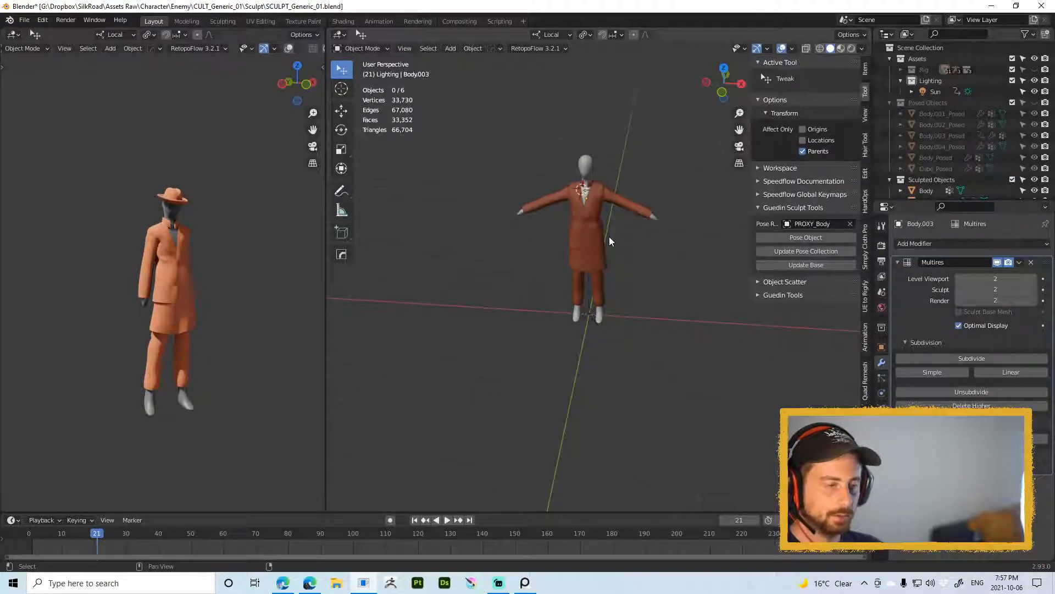
Step: Reveal the hidden brimmed hat on the character's head and hide it again
key(alt+h)
shift+middle_drag(602, 182, 602, 213)
scroll(605, 242, up, 6)
shift+click(608, 339)
key(Tab)
shift+middle_drag(621, 165, 621, 274)
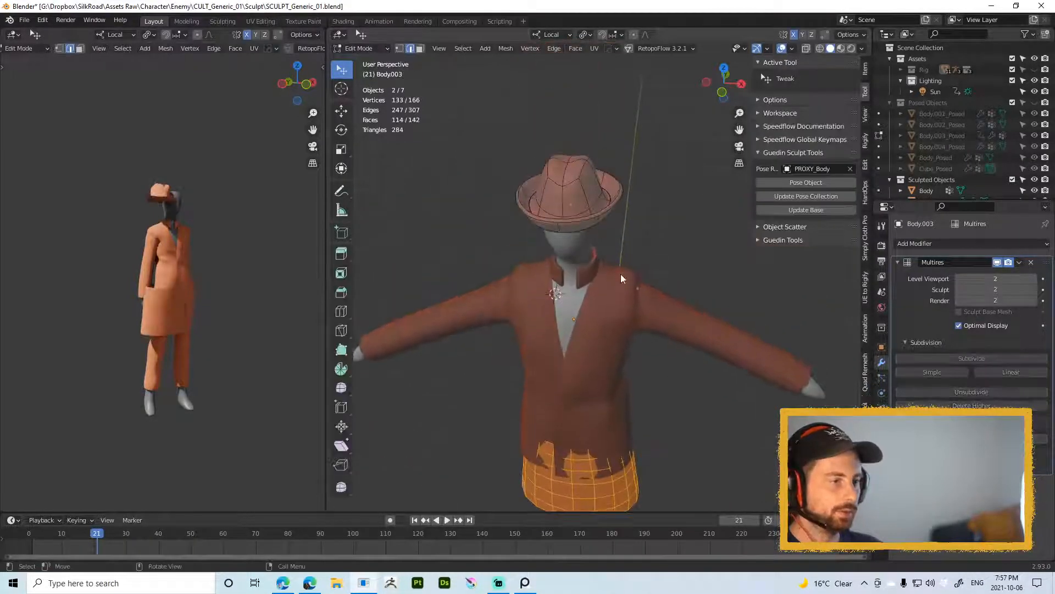
key(Tab)
click(609, 202)
key(h)
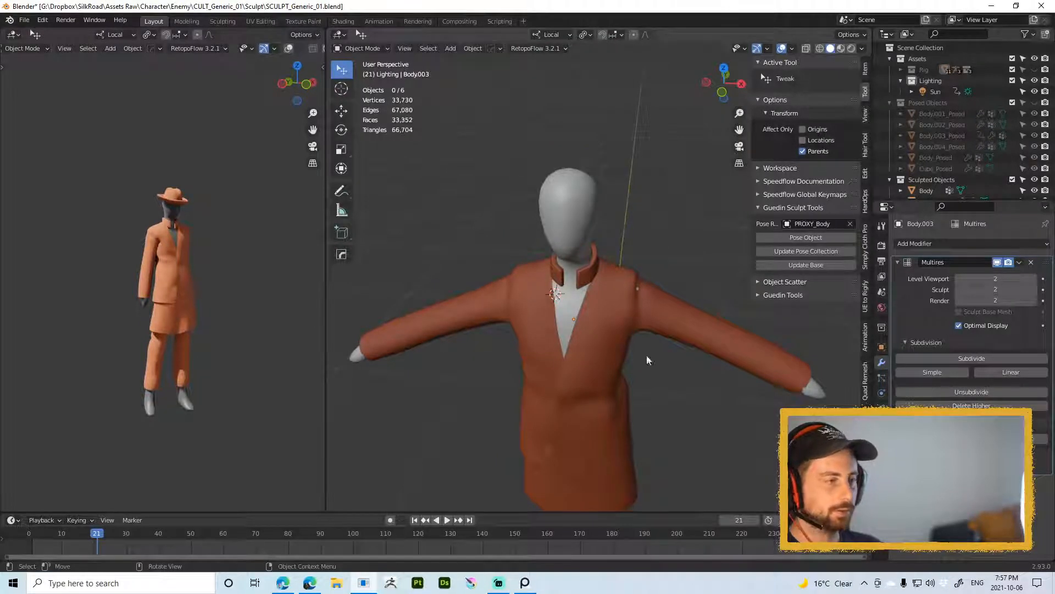
Step: Add a cube at the world origin and scale it uniformly to 0.167
scroll(646, 355, down, 6)
shift+middle_drag(645, 334, 638, 203)
scroll(611, 211, up, 3)
shift+middle_drag(616, 250, 621, 316)
shift+middle_drag(630, 266, 641, 291)
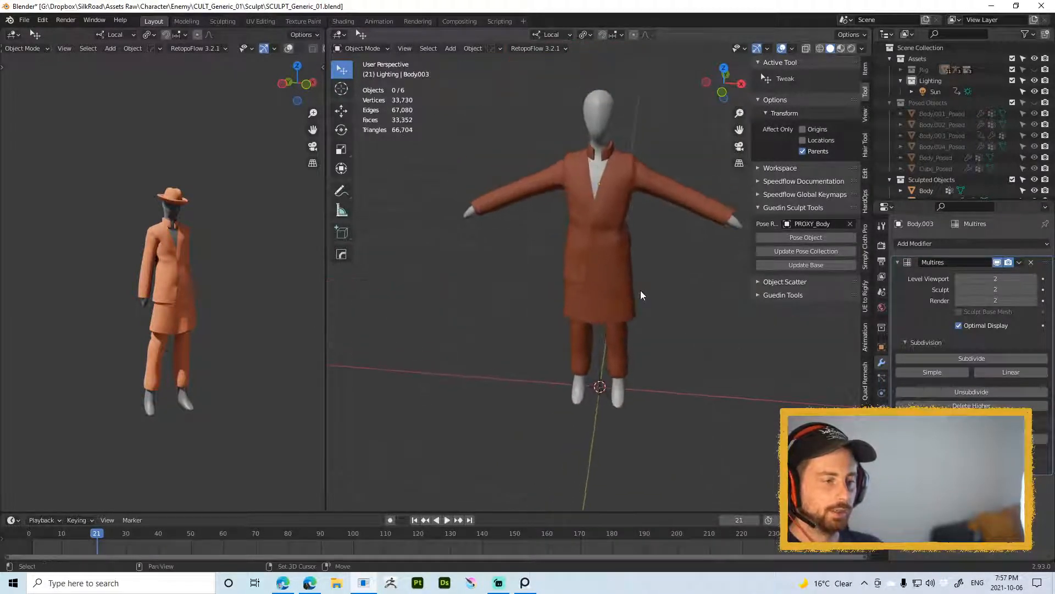
key(shift+a)
mouse_move(641, 290)
click(695, 300)
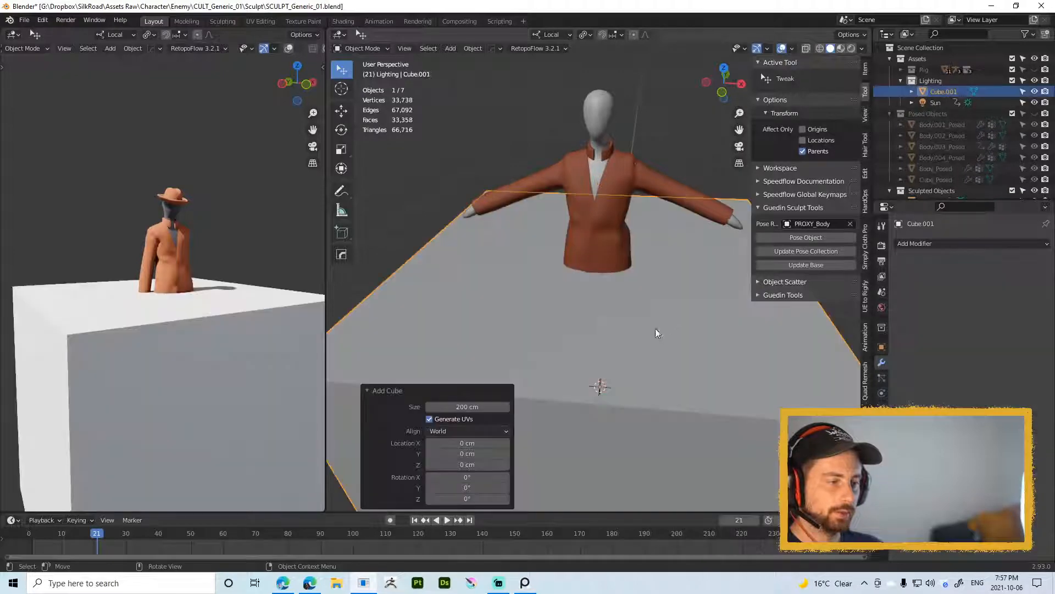
key(s)
click(637, 399)
Step: Move the cube up 182.42 cm along Z to the character's head and scale it down to about the skull's width
key(g)
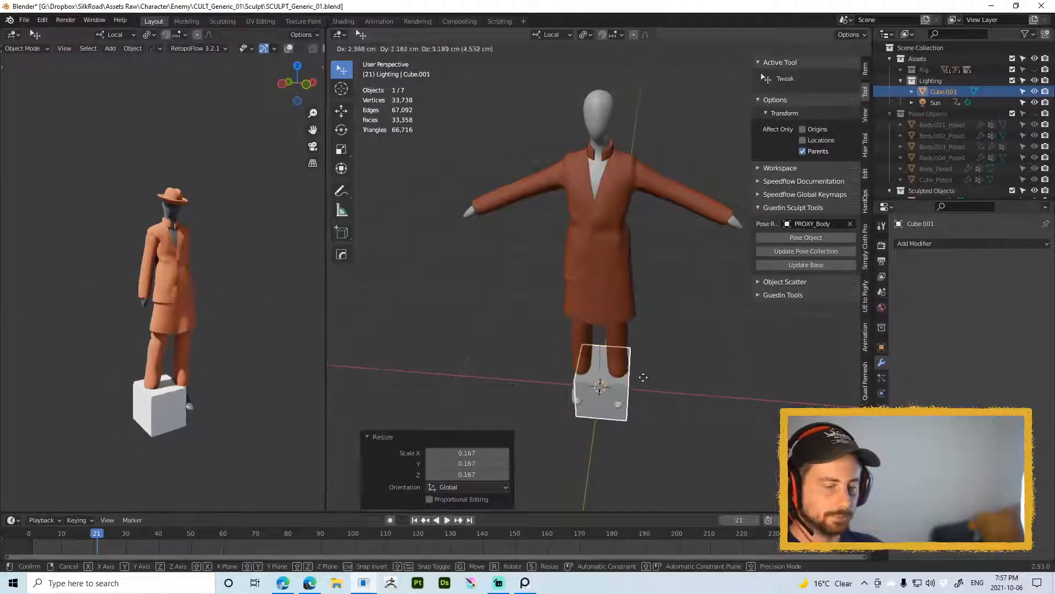
key(z)
click(622, 100)
shift+middle_drag(622, 105, 593, 277)
scroll(610, 206, up, 3)
middle_drag(697, 437, 649, 407)
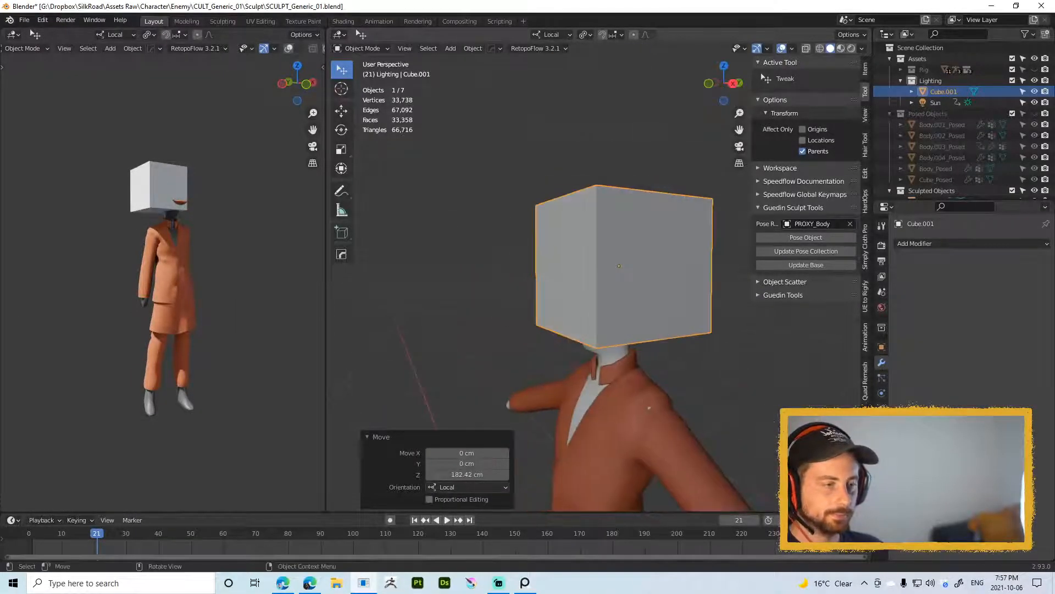
key(s)
click(698, 306)
Step: Delete the bottom face of the cube on the head so that it is open underneath
middle_drag(641, 305, 677, 282)
key(Tab)
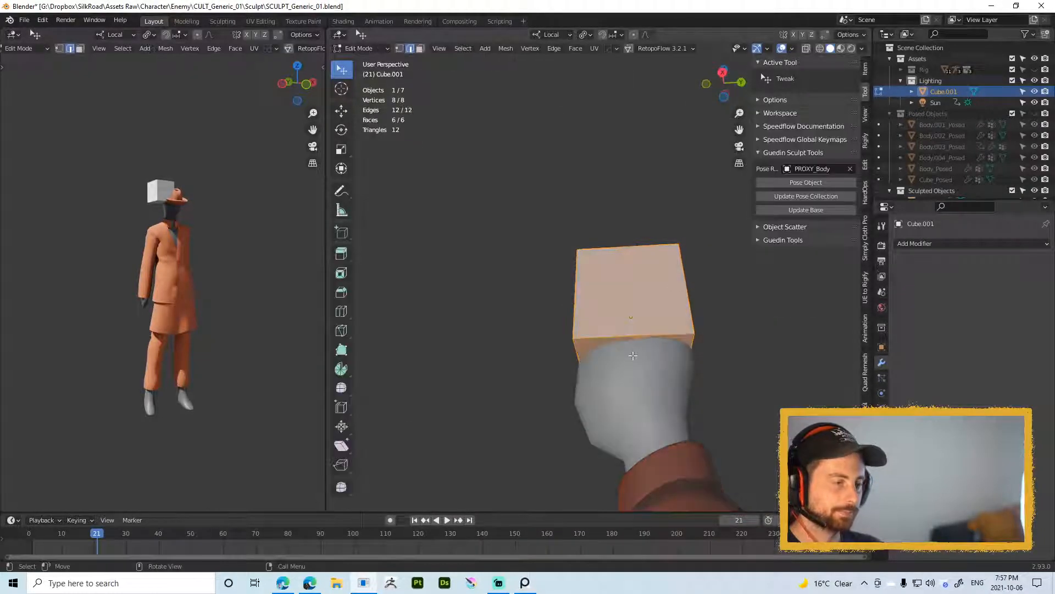
key(3)
click(633, 353)
key(x)
click(712, 314)
key(alt+Tab)
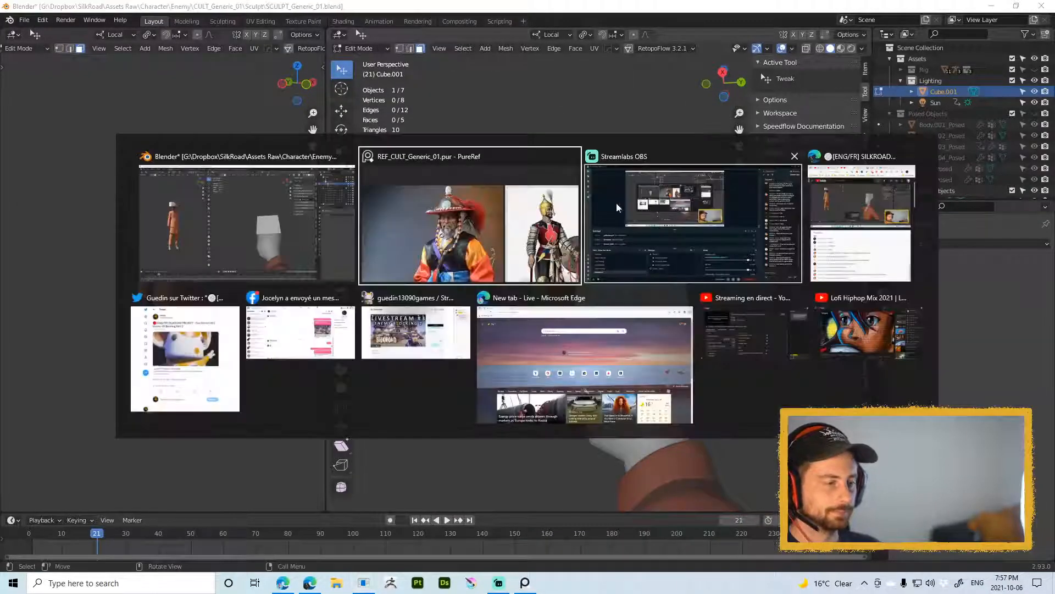
click(852, 256)
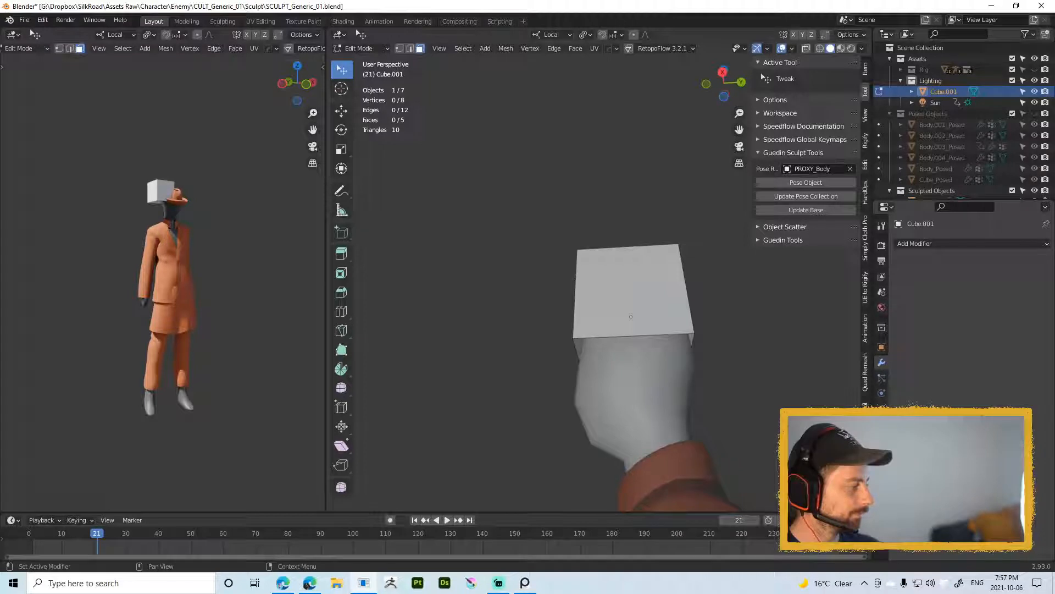
Step: Return to Object Mode and give the open cube a level 2 Subdivision modifier to round it into a cap
key(Tab)
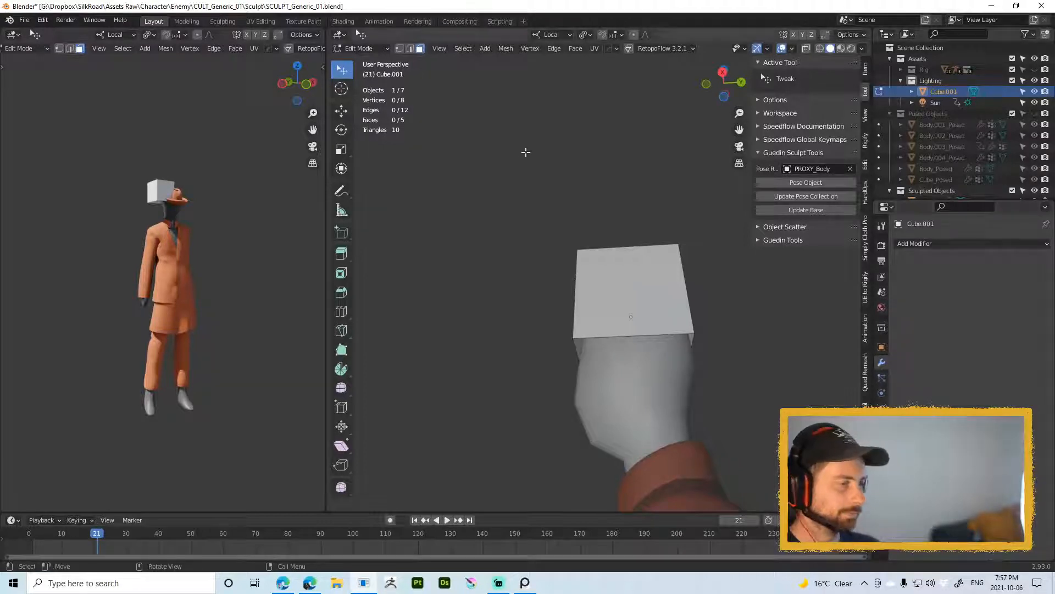
middle_drag(523, 151, 676, 296)
key(ctrl+2)
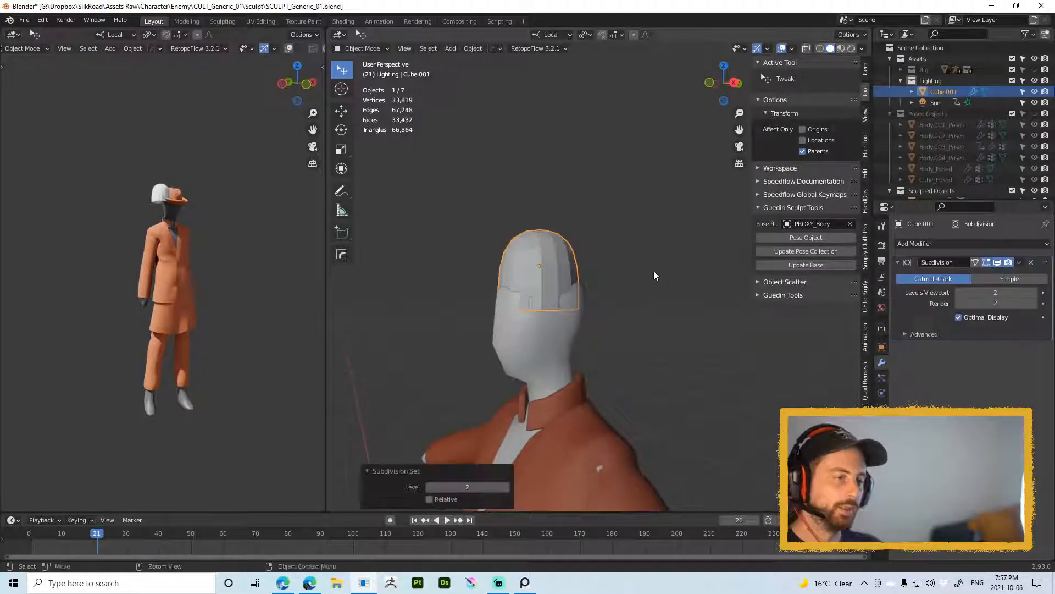
Step: Flatten the head cap to about 0.68 along its local Z axis and scale it up uniformly by about 1.10
key(s)
key(z)
key(z)
click(631, 298)
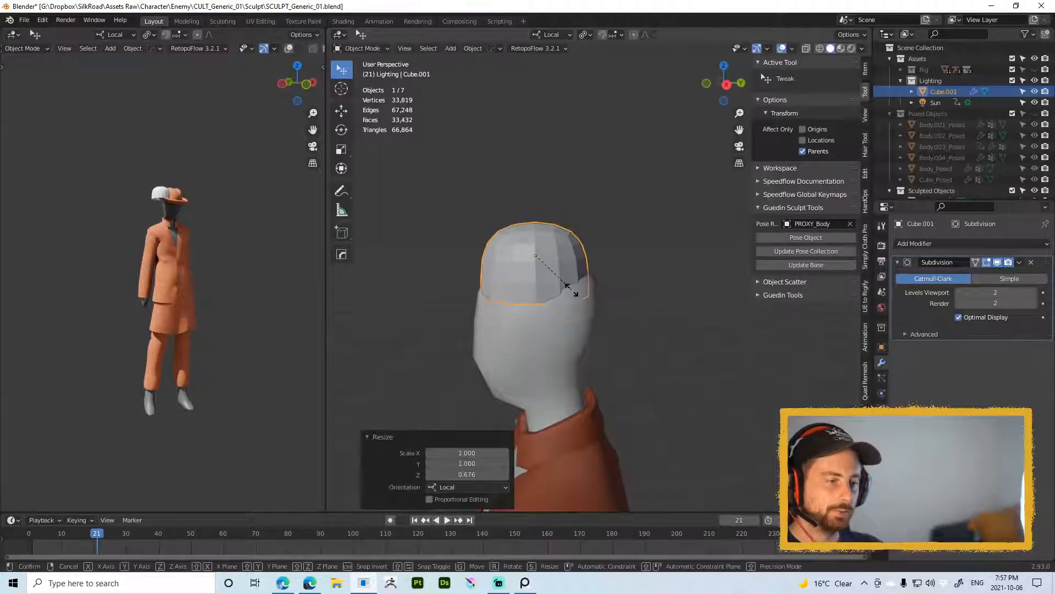
key(s)
click(659, 317)
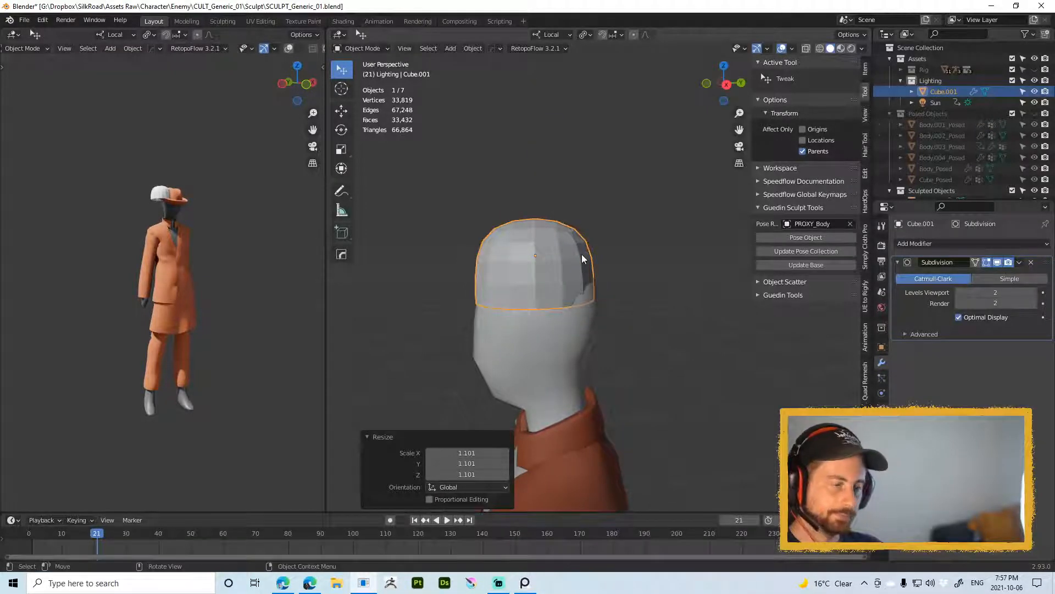
Step: Scale the cap's top face to about 0.62 and lower it along its local Z axis
key(Tab)
click(534, 251)
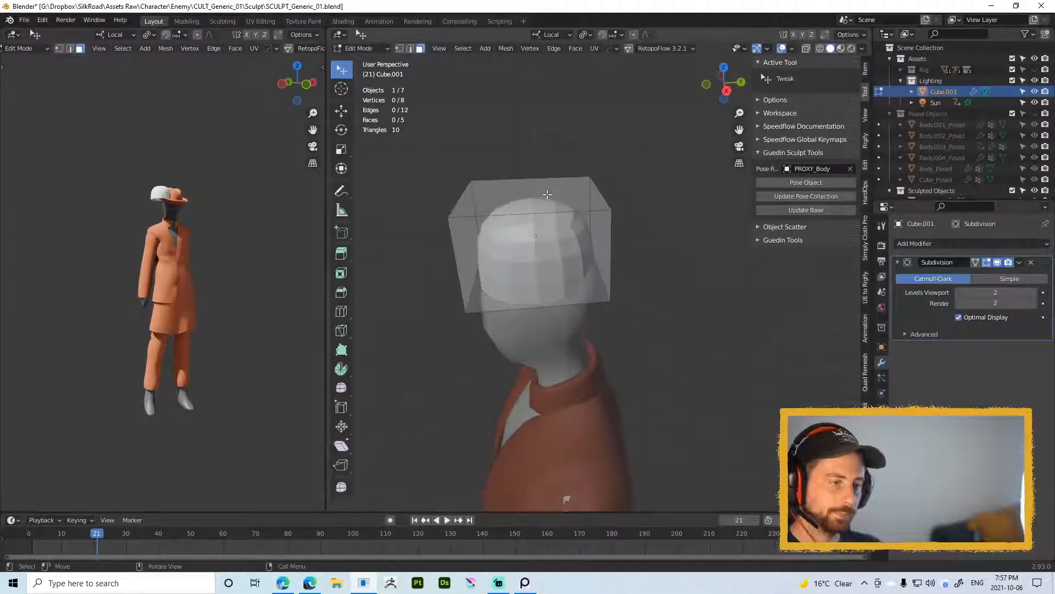
key(s)
click(652, 269)
key(g)
key(z)
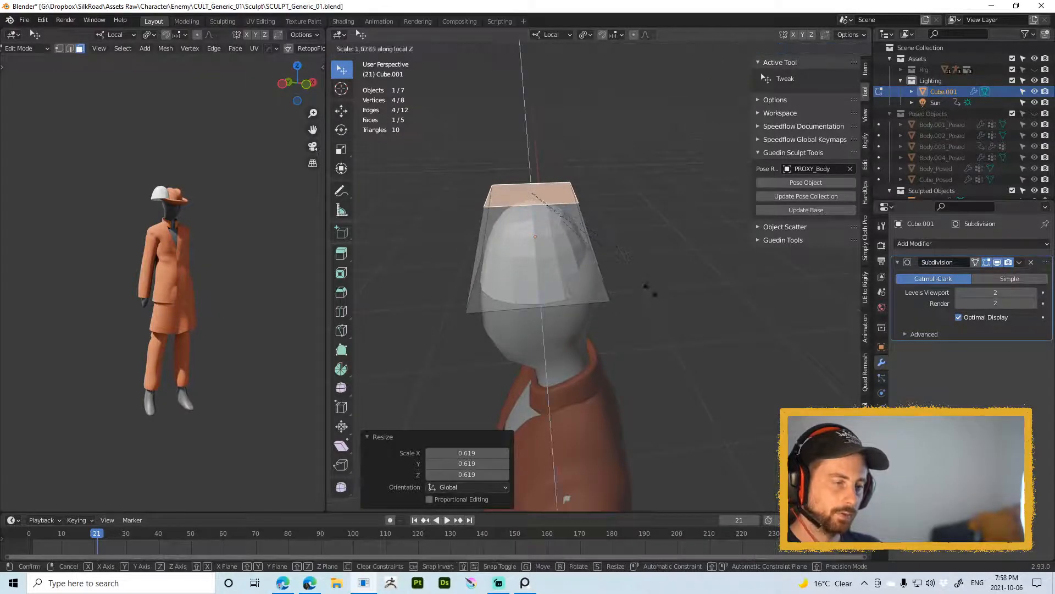
key(z)
click(641, 266)
key(Tab)
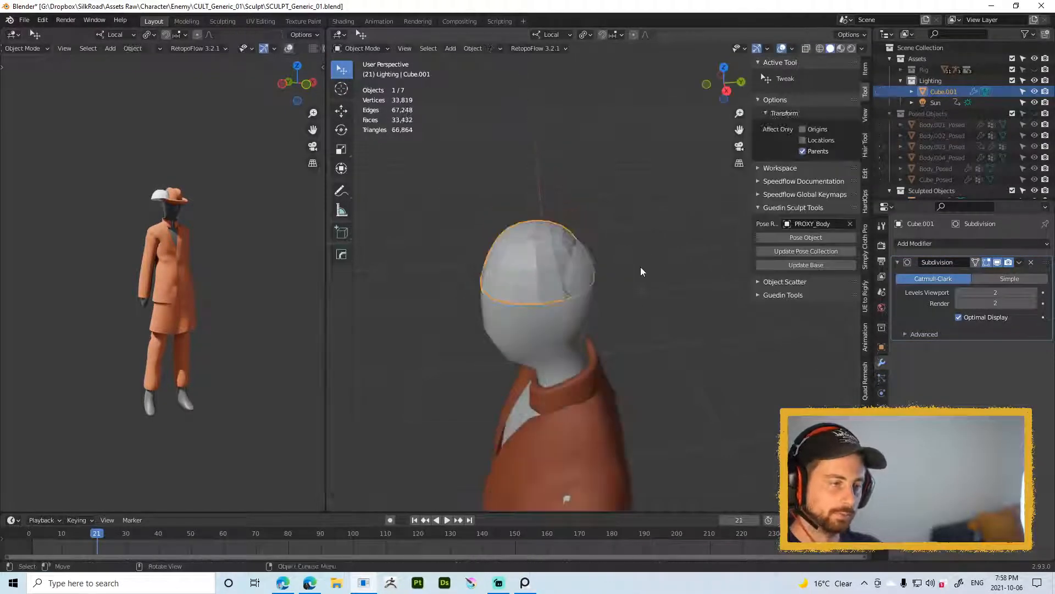
Step: Apply the cap's scale and shade it smooth
key(ctrl+a)
key(s)
right_click(531, 238)
click(531, 238)
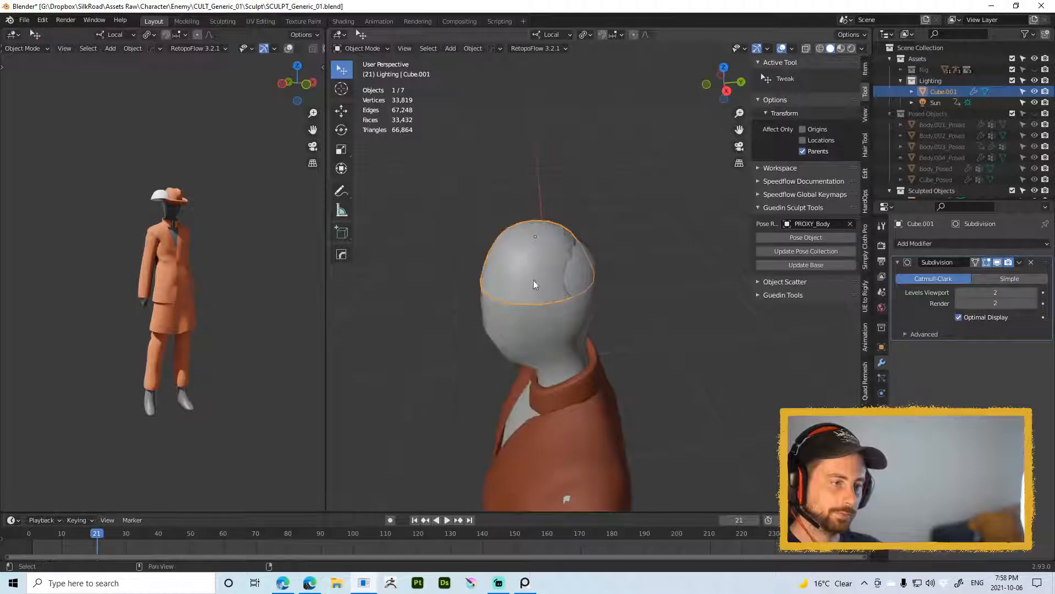
Step: Enlarge the whole cap uniformly by about 1.14 so it sits around the head
key(s)
click(611, 278)
middle_drag(612, 278, 644, 246)
key(KP_3)
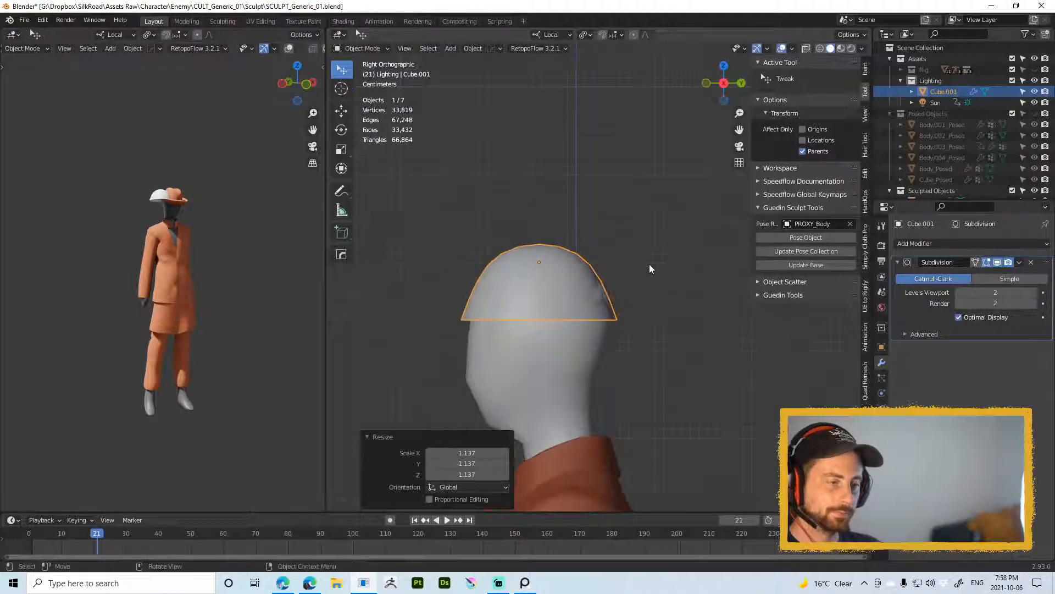
Step: Extrude the cap's open bottom edge loop in place and scale it outward into a wide, flat hat brim
key(Tab)
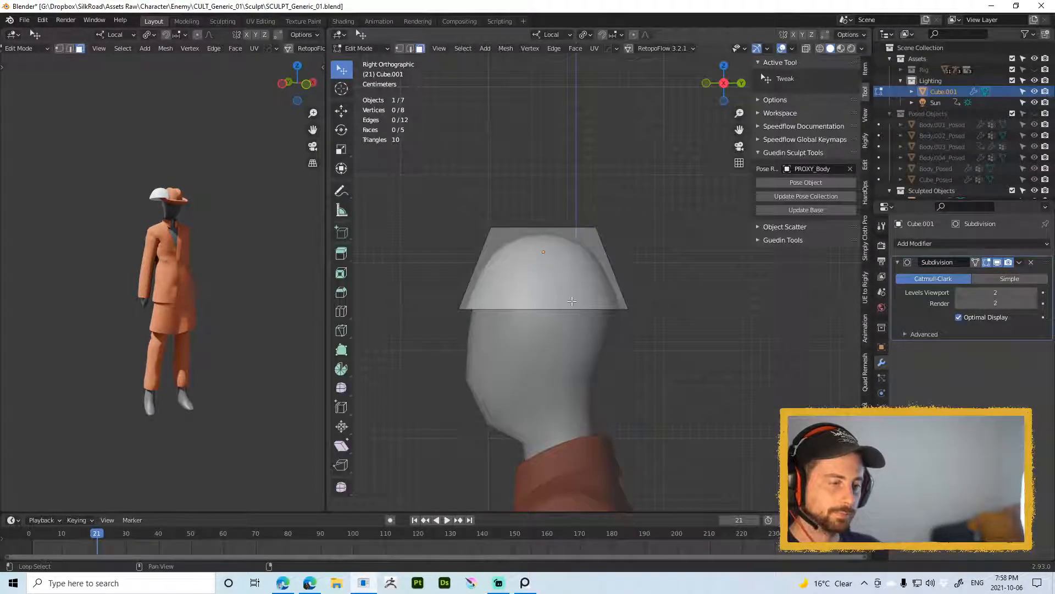
mouse_move(675, 286)
middle_down()
mouse_move(671, 321)
mouse_move(667, 291)
middle_up()
key(2)
alt+click(667, 290)
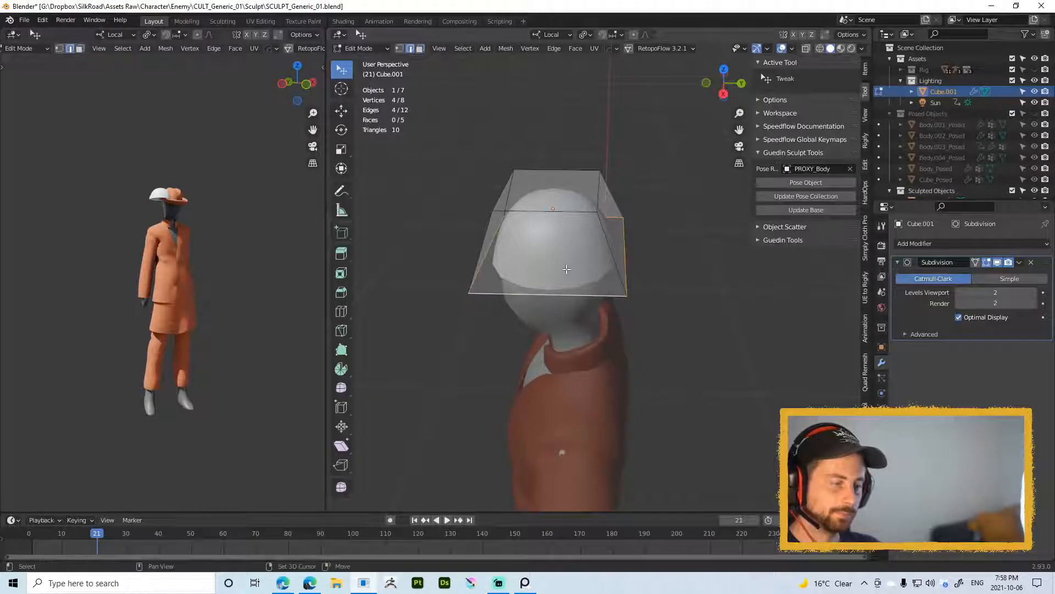
key(e)
key(Escape)
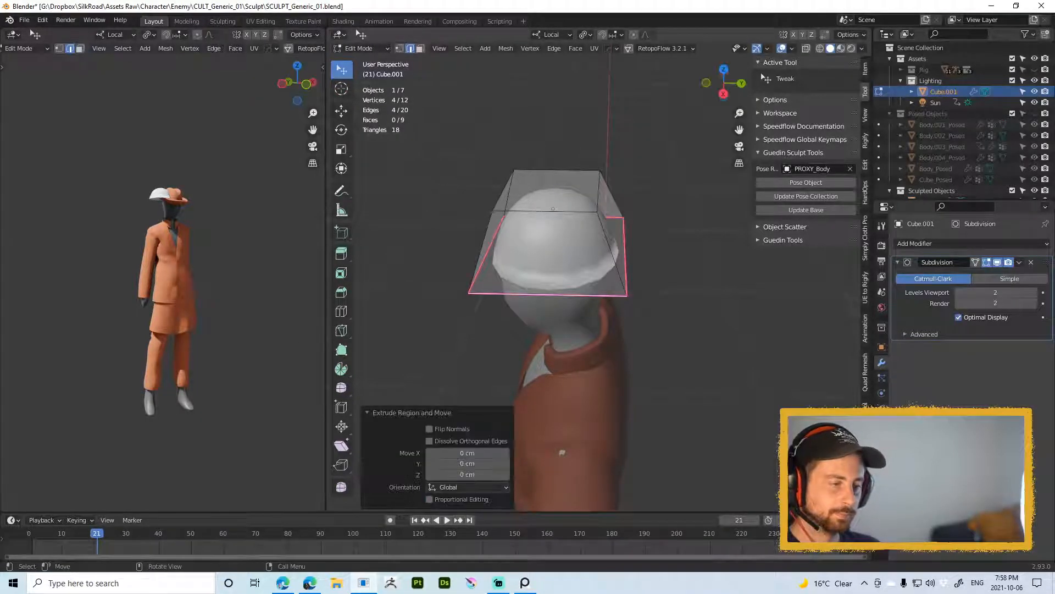
key(s)
click(688, 382)
key(s)
click(690, 378)
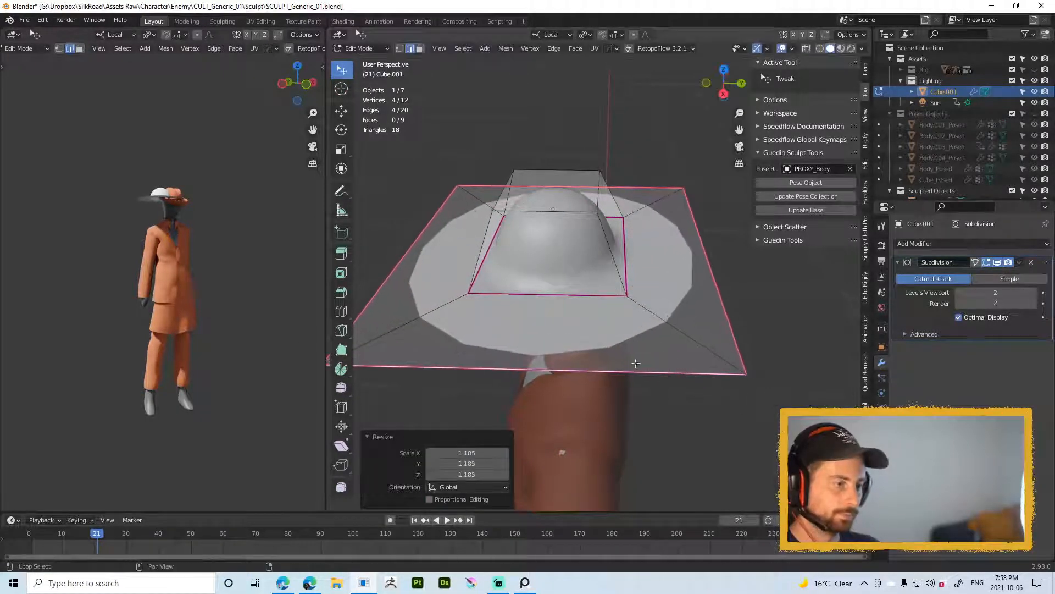
scroll(504, 216, down, 3)
middle_drag(636, 364, 646, 261)
key(Tab)
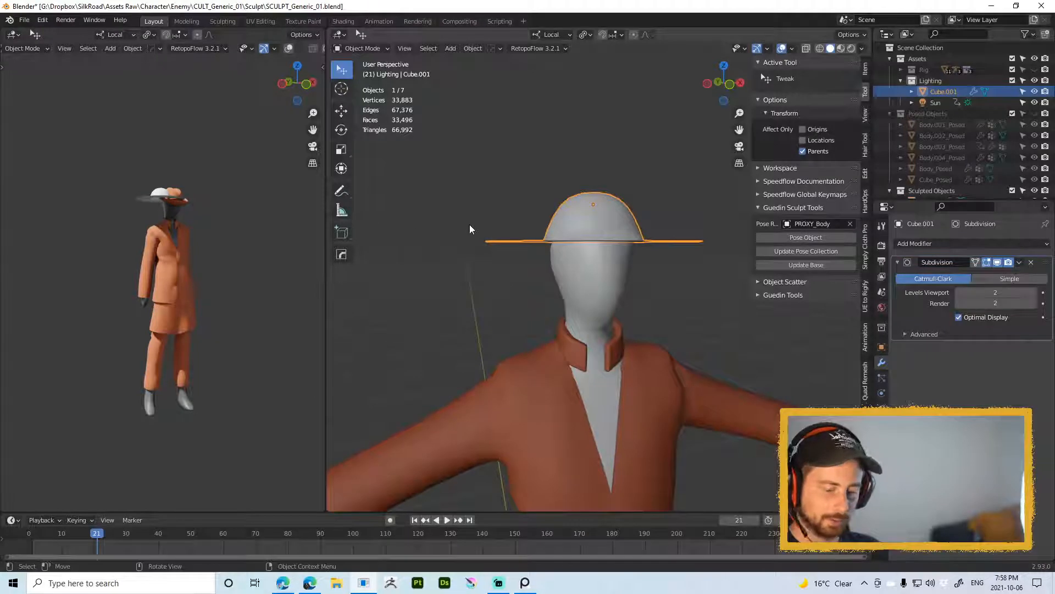
Step: Lower the hat on the head by about 0.96 cm along its local Z axis
key(g)
key(z)
click(652, 254)
key(alt+shift)
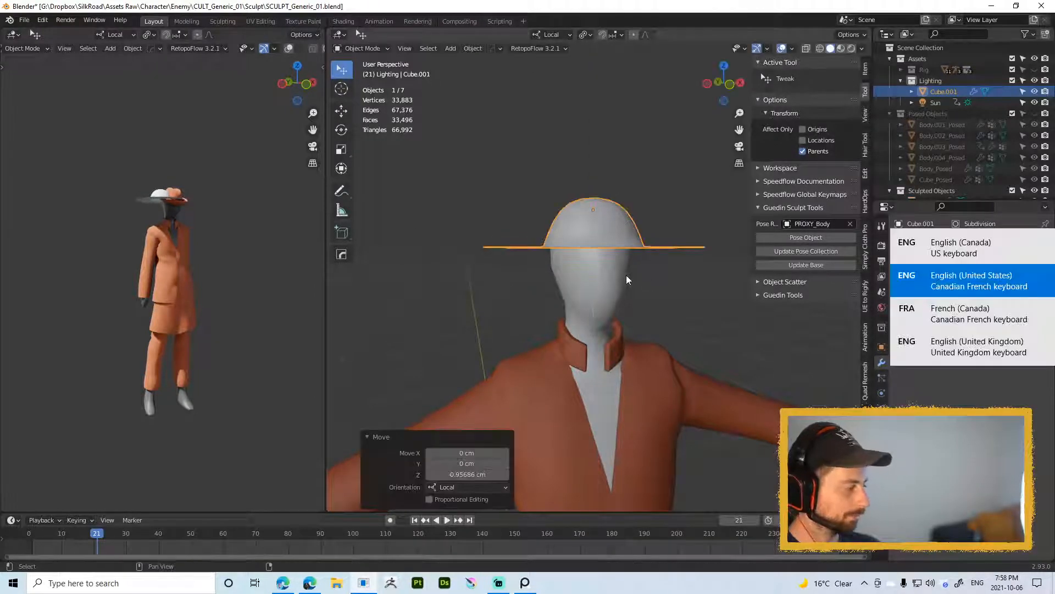
middle_drag(590, 232, 548, 182)
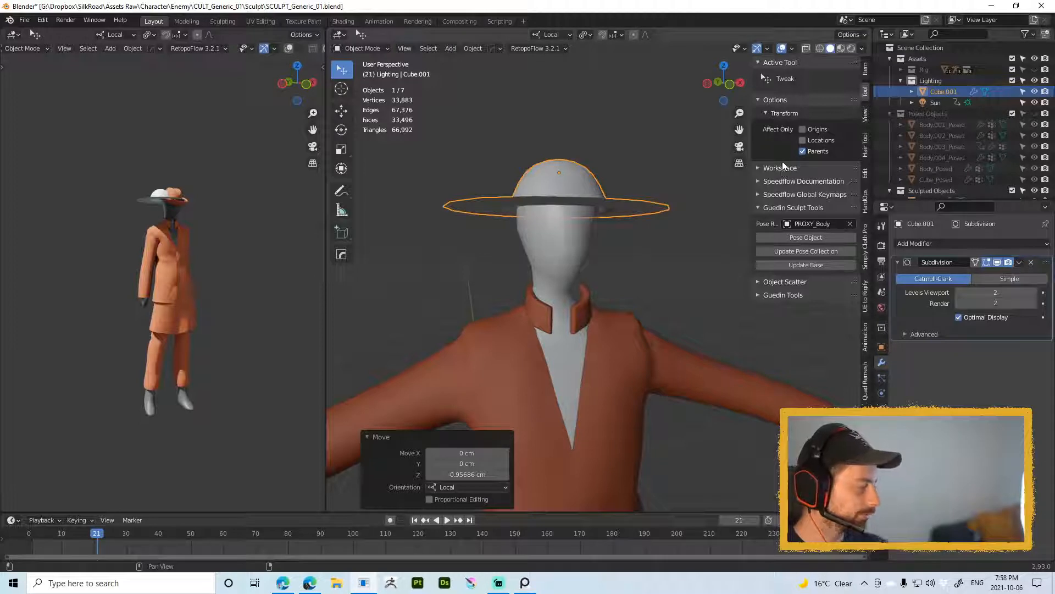
middle_drag(691, 187, 604, 150)
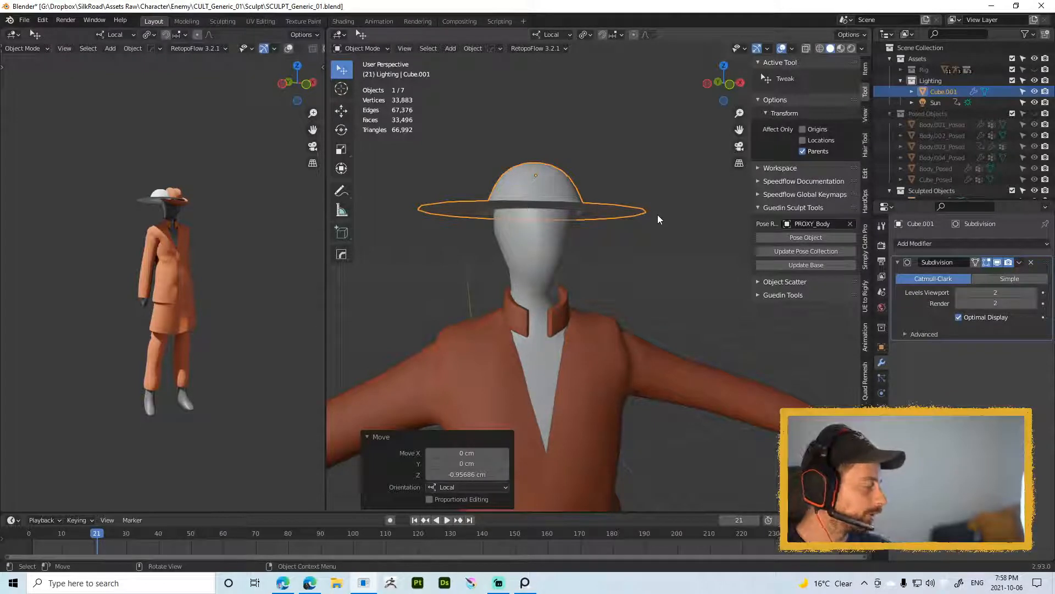
middle_drag(631, 249, 612, 190)
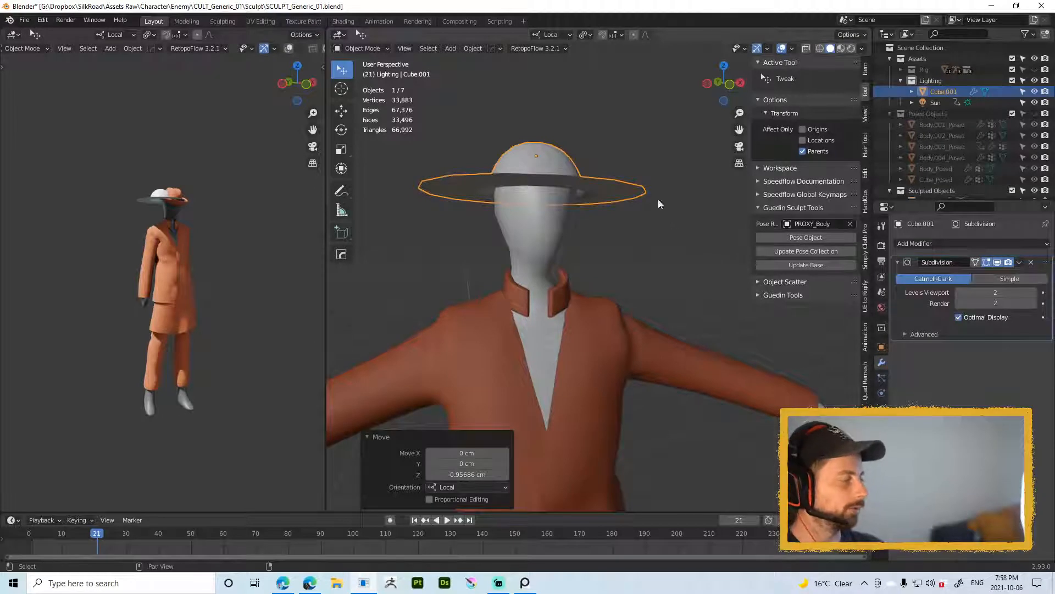
Step: Scale the brim's outer edge loop to about 0.93 to make the brim narrower
middle_drag(660, 203, 591, 276)
scroll(561, 272, up, 3)
key(Tab)
key(Tab)
key(Tab)
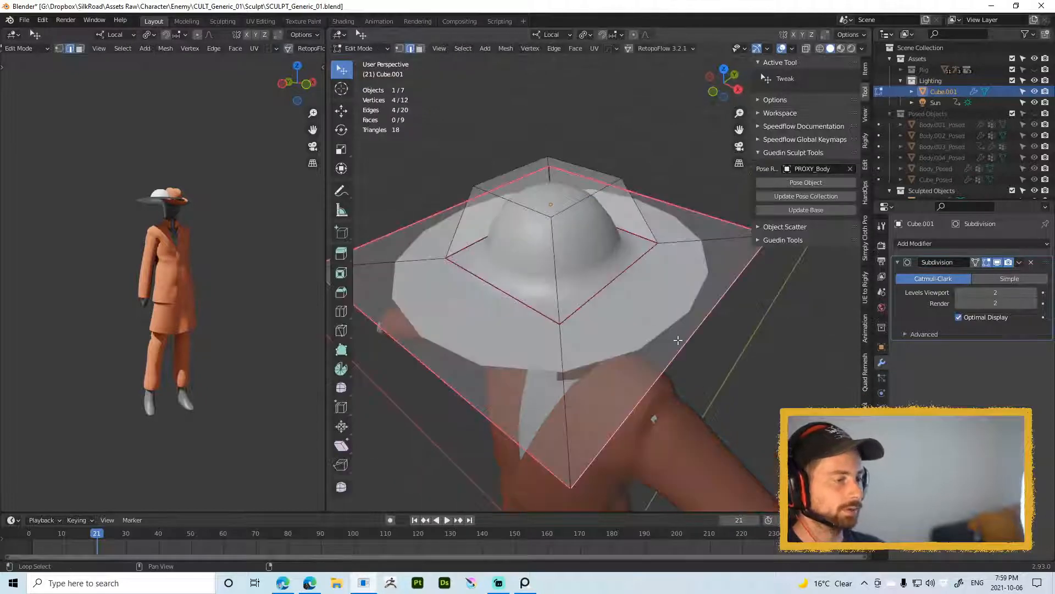
key(s)
click(721, 355)
middle_drag(652, 346, 645, 240)
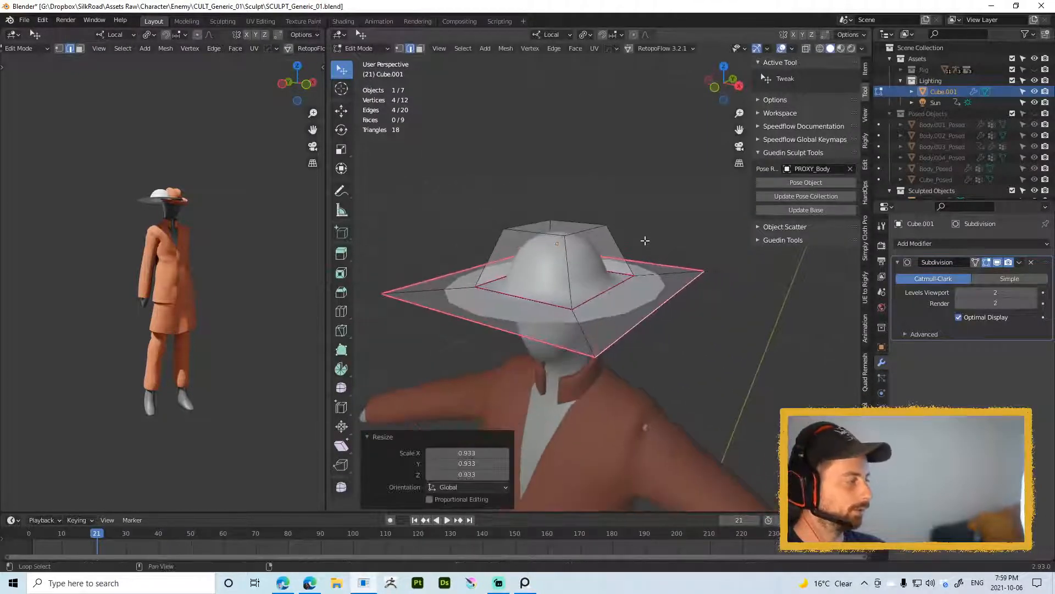
middle_drag(649, 311, 631, 204)
Step: Add one edge loop around the brim close to the crown and offset it with Shrink/Fatten
key(Tab)
key(Tab)
click(596, 163)
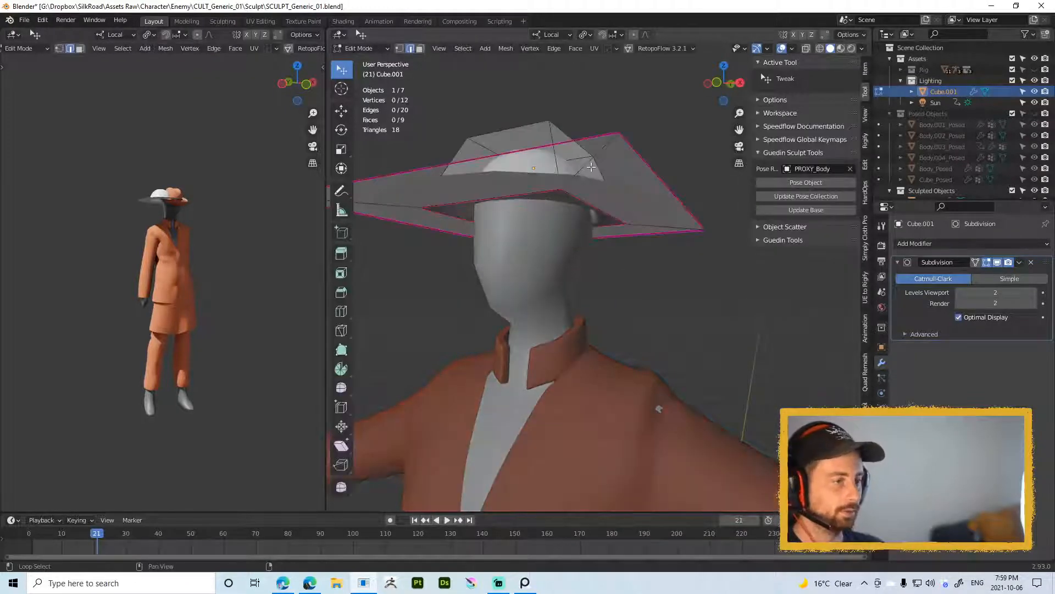
key(ctrl+r)
click(595, 165)
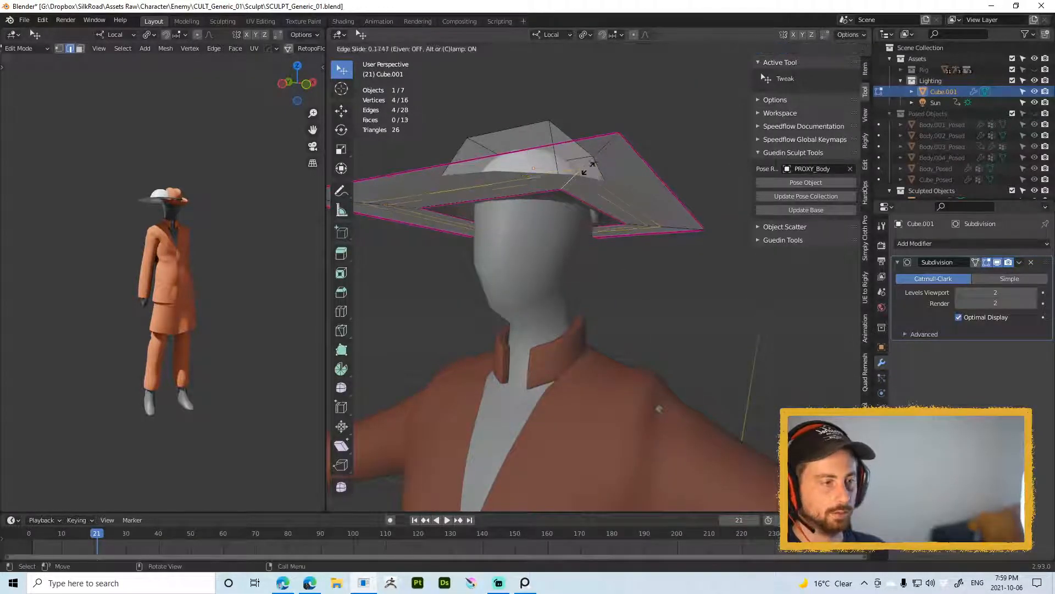
click(580, 177)
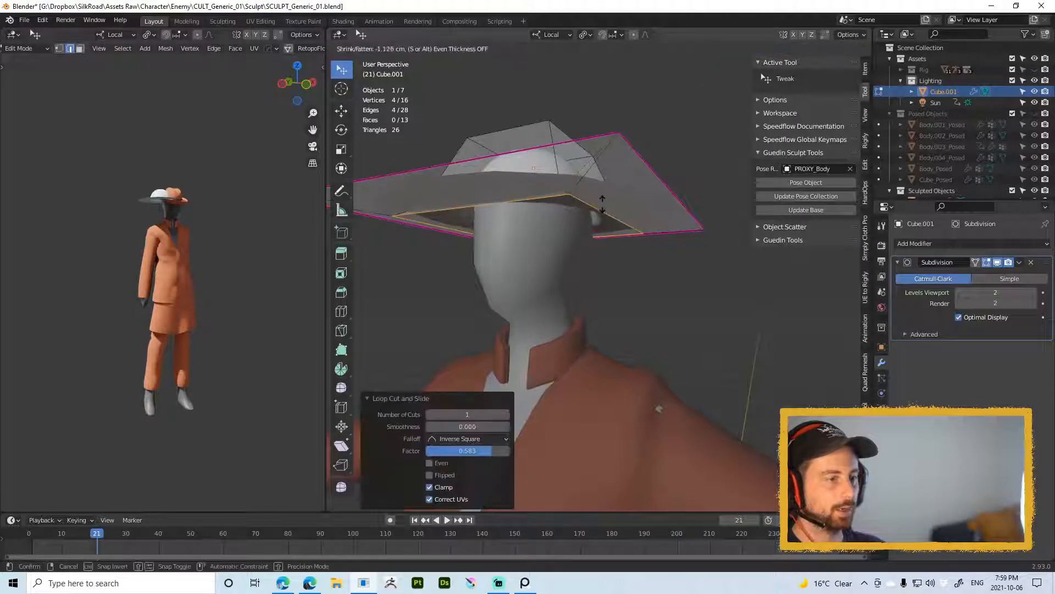
key(Tab)
middle_drag(645, 252, 636, 205)
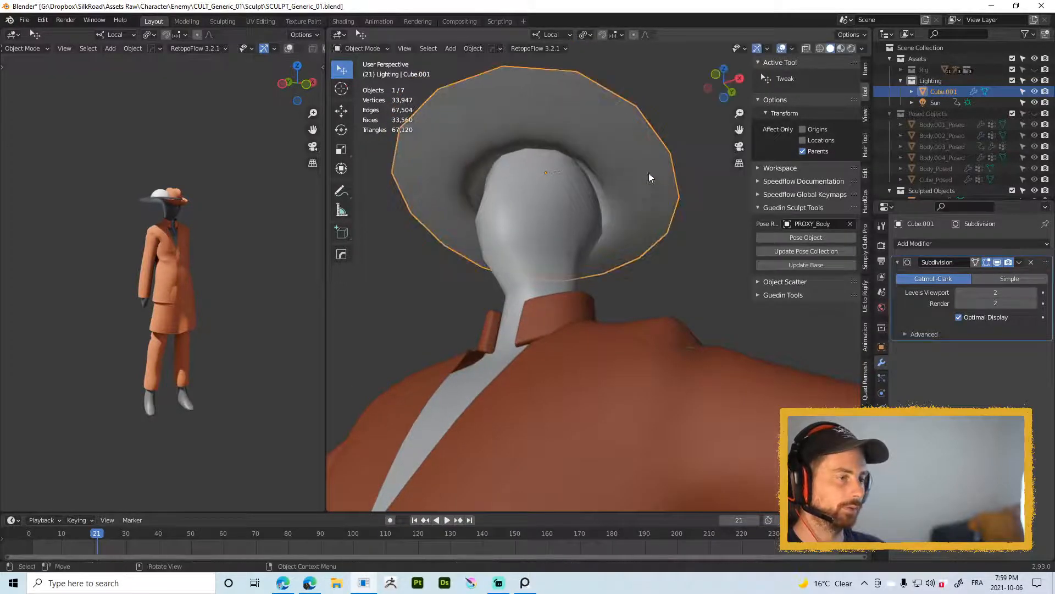
Step: Select the entire hat mesh and narrow it to about 0.90 along its local X axis
key(Tab)
scroll(647, 170, up, 3)
key(a)
scroll(648, 160, down, 3)
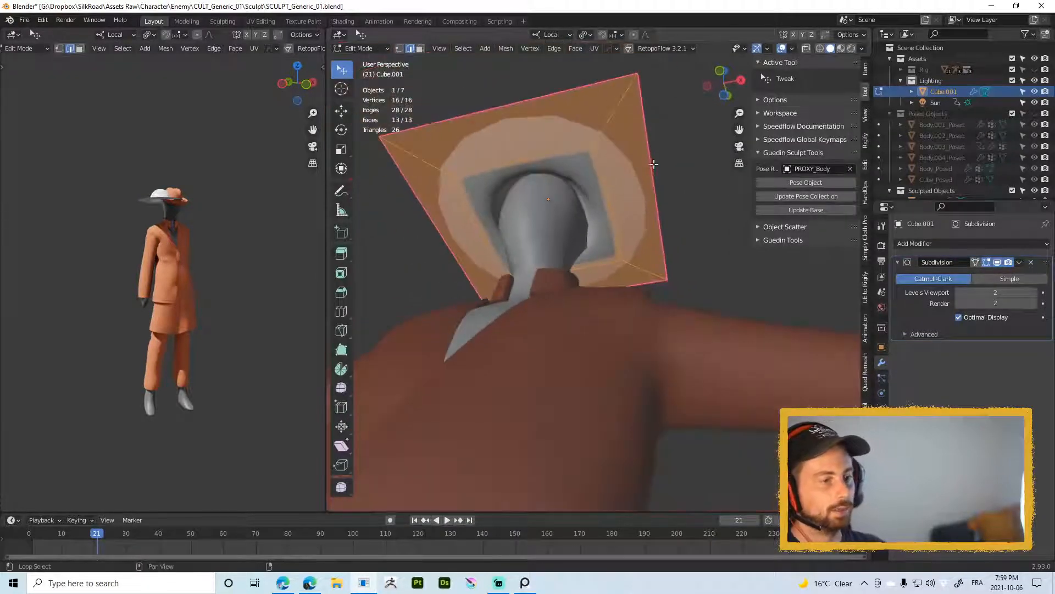
key(s)
key(x)
key(x)
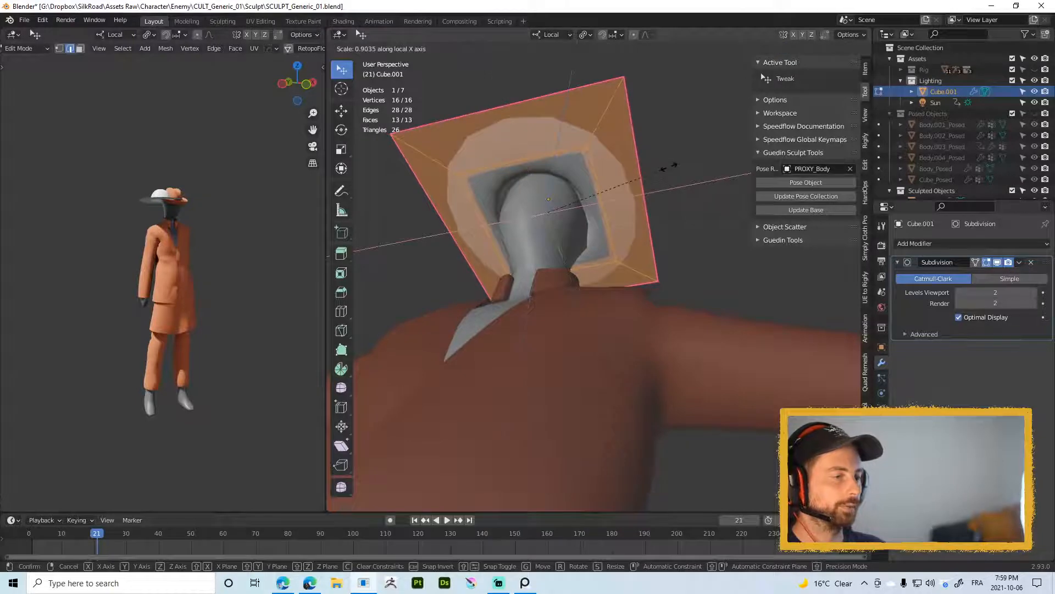
click(669, 167)
middle_drag(669, 166, 592, 288)
key(Tab)
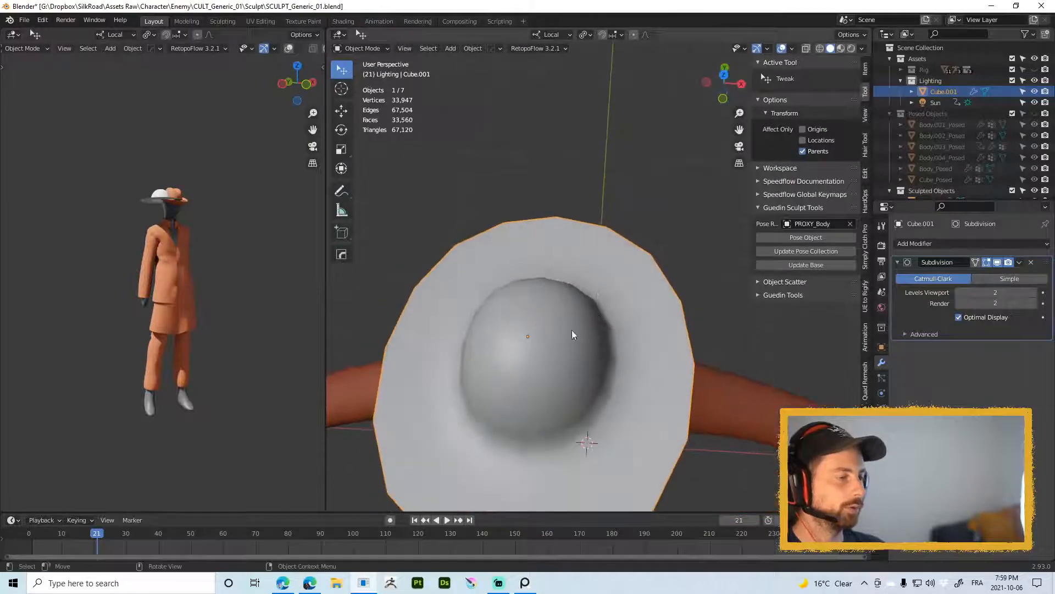
click(528, 335)
click(555, 308)
key(Tab)
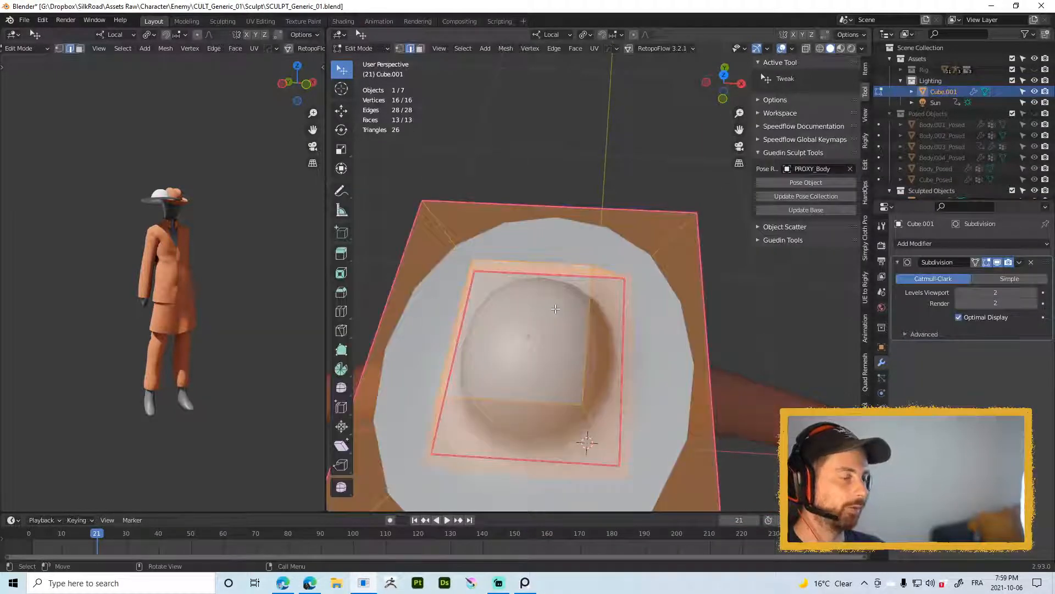
key(Tab)
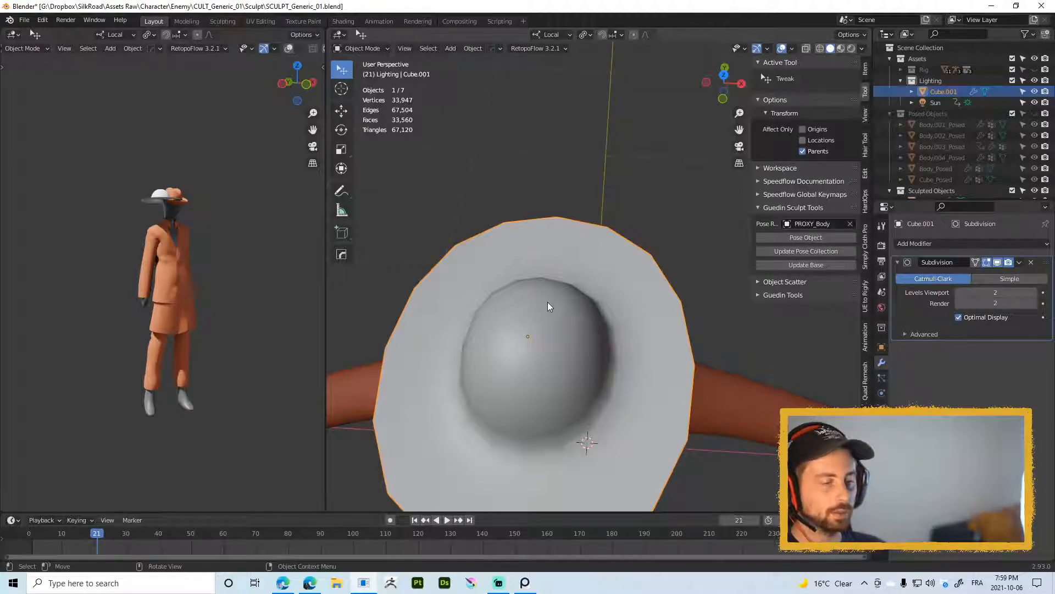
Step: Snap the 3D cursor to the selected hat's origin
middle_drag(559, 355, 560, 294)
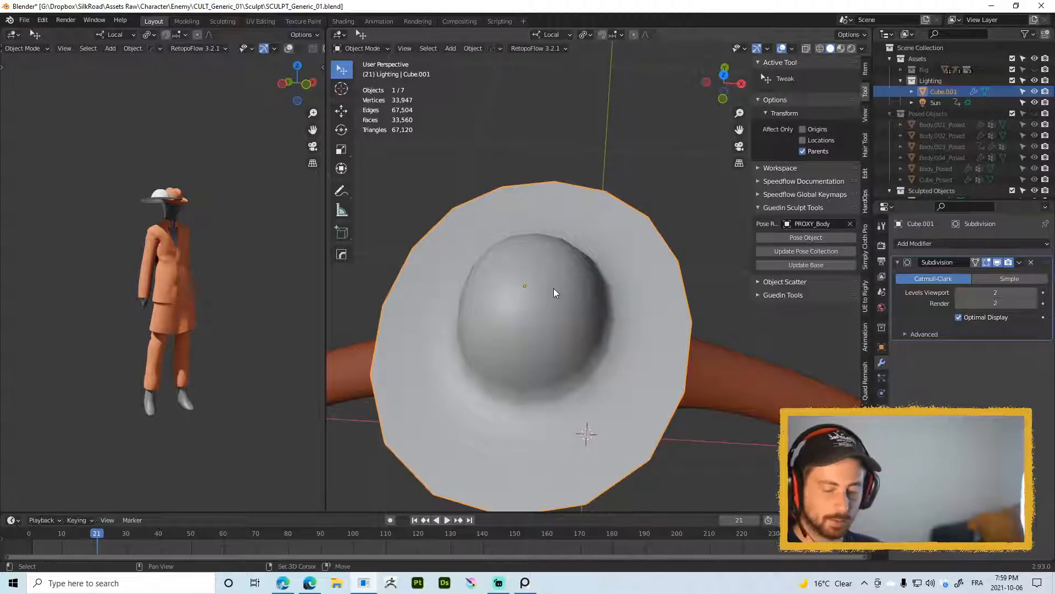
key(shift+s)
click(555, 339)
middle_drag(544, 327, 556, 304)
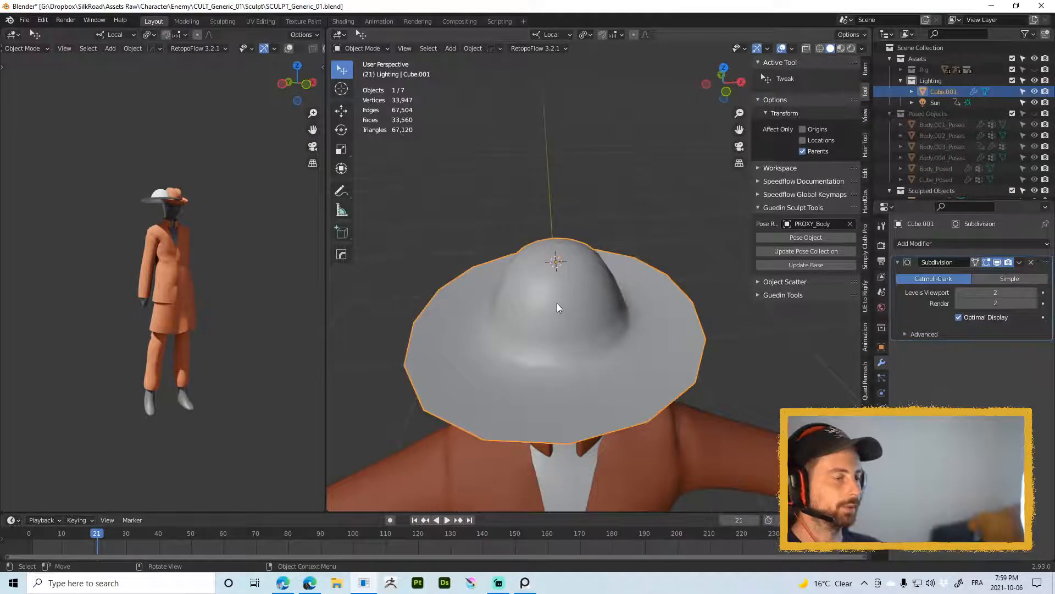
Step: Add a 32-vertex cylinder at the 3D cursor and scale it down to a small peg inside the hat's crown
mouse_move(608, 285)
middle_down()
mouse_move(669, 259)
mouse_move(586, 253)
mouse_move(610, 296)
middle_up()
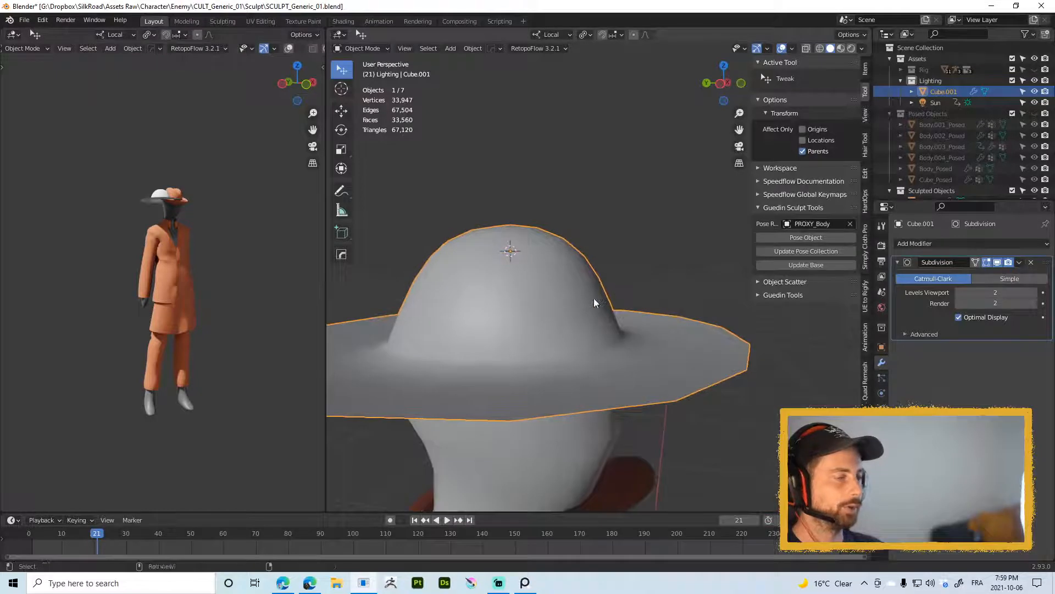
key(shift+a)
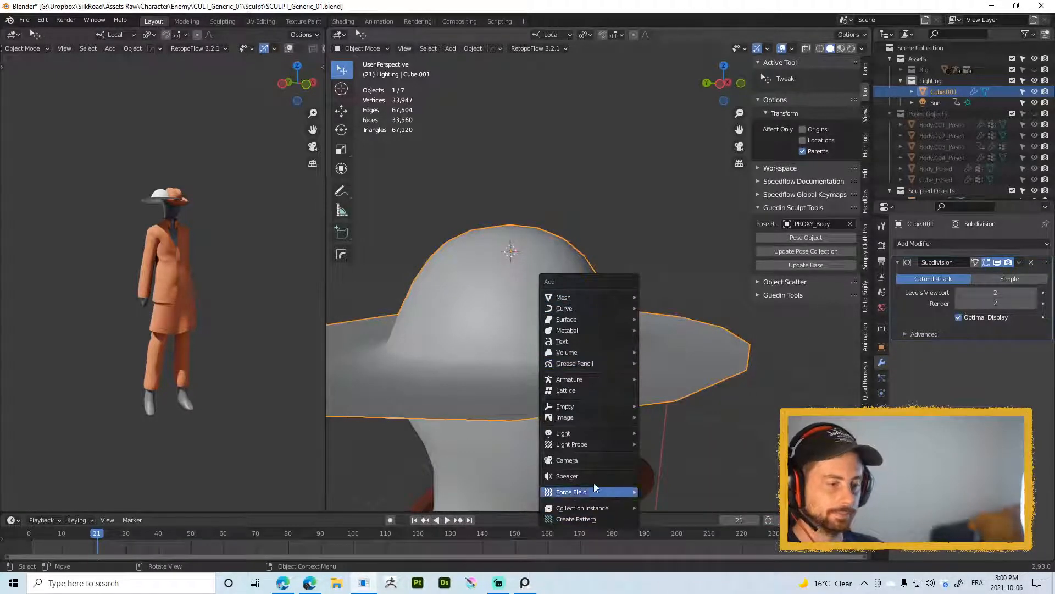
mouse_move(583, 294)
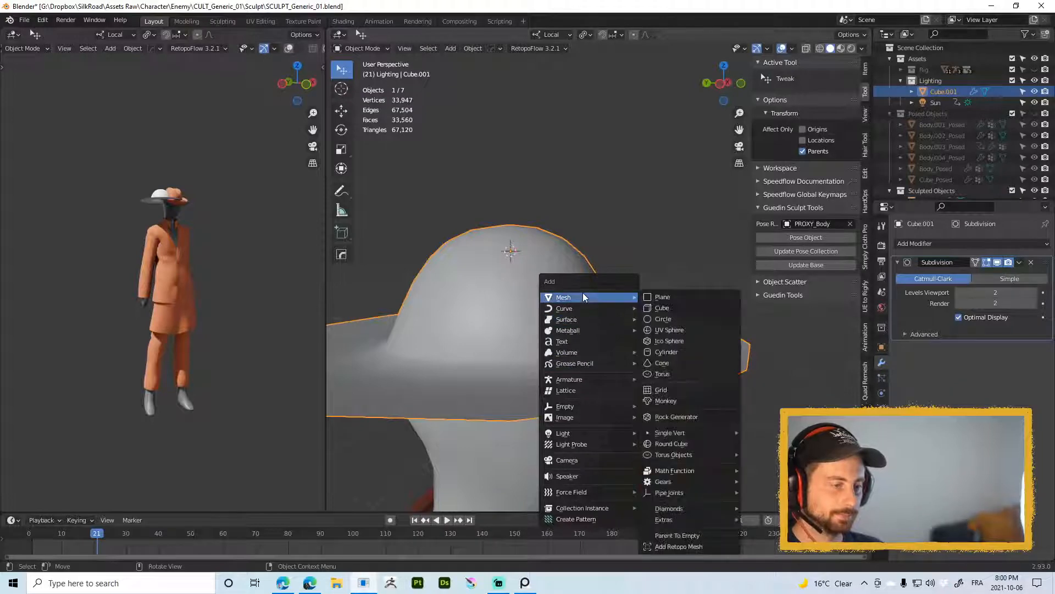
click(674, 352)
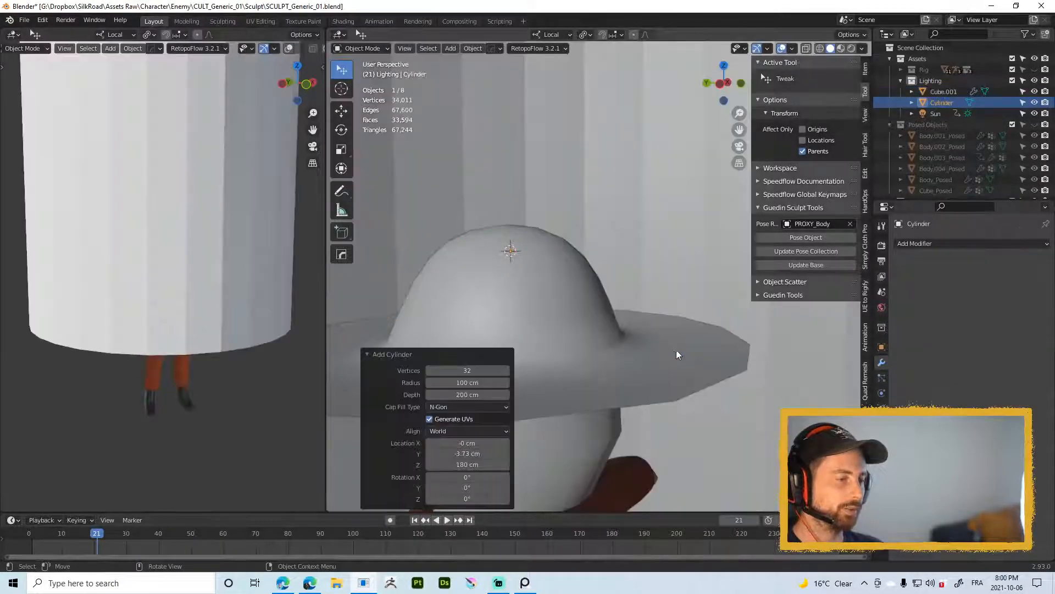
key(s)
click(570, 278)
key(s)
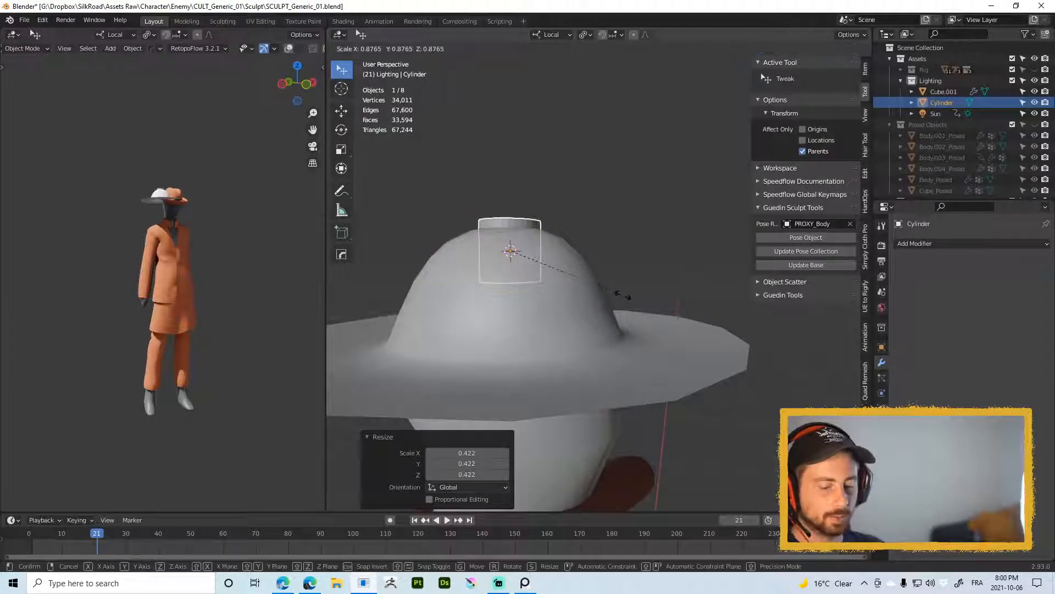
click(546, 219)
Step: Raise the small cylinder about 3.09 cm along its local Z axis so it protrudes from the crown
key(g)
key(z)
click(544, 170)
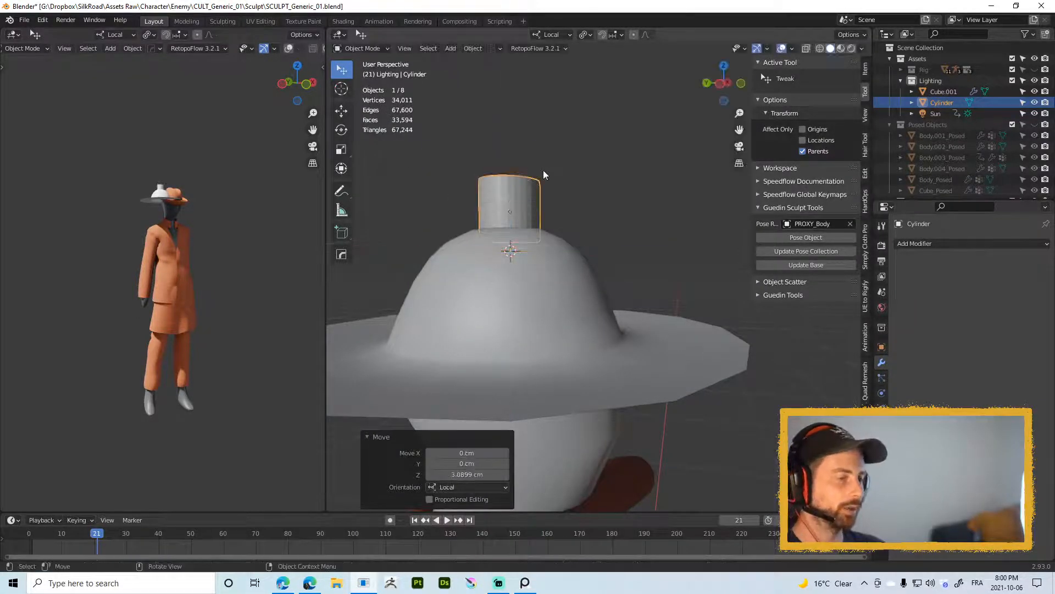
Step: Add a Solidify modifier to the hat with thickness about 0.92 and offset about -1
scroll(560, 173, down, 3)
middle_drag(561, 173, 635, 317)
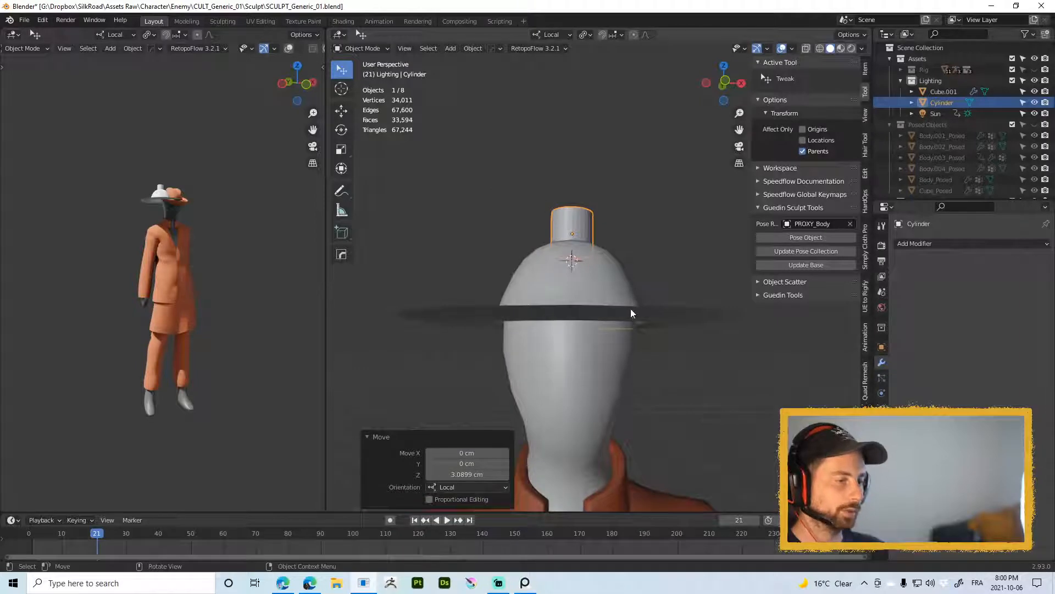
click(632, 309)
key(space)
click(570, 266)
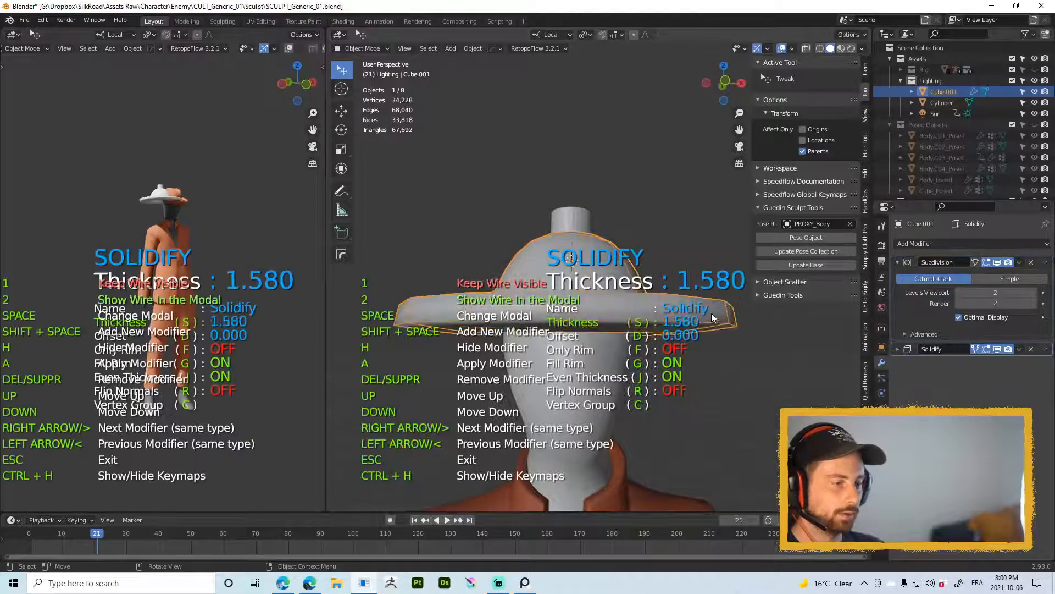
key(d)
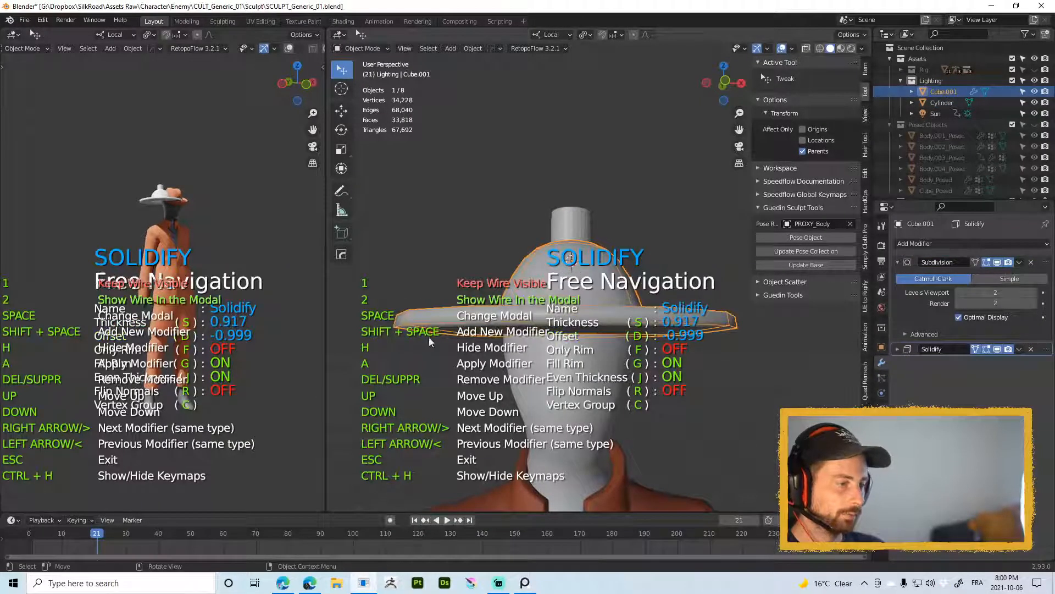
key(s)
click(556, 336)
key(Escape)
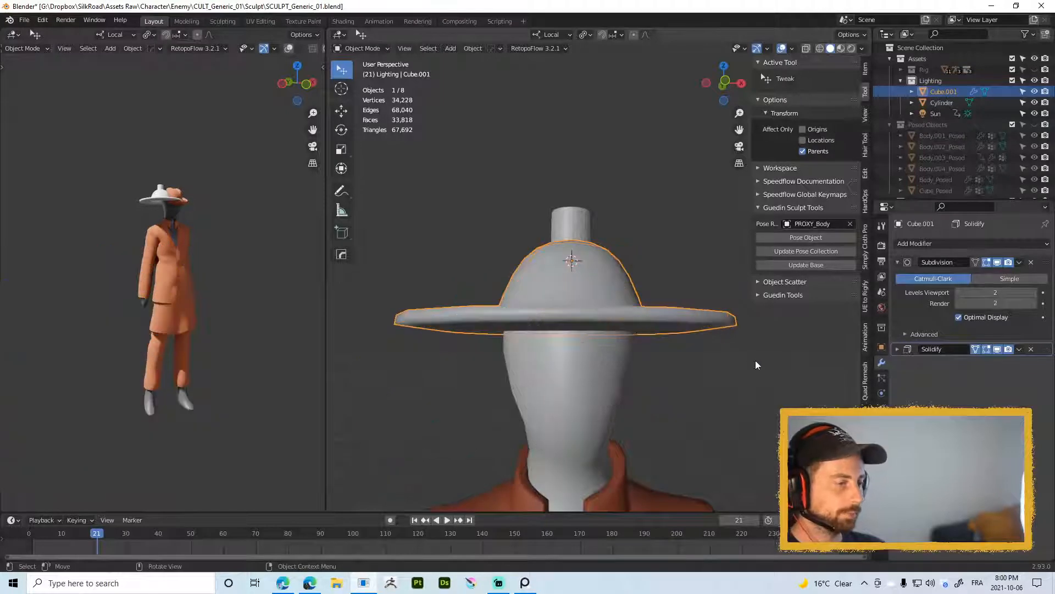
Step: Set the hat's viewport subdivision level to 3
middle_drag(755, 361, 589, 292)
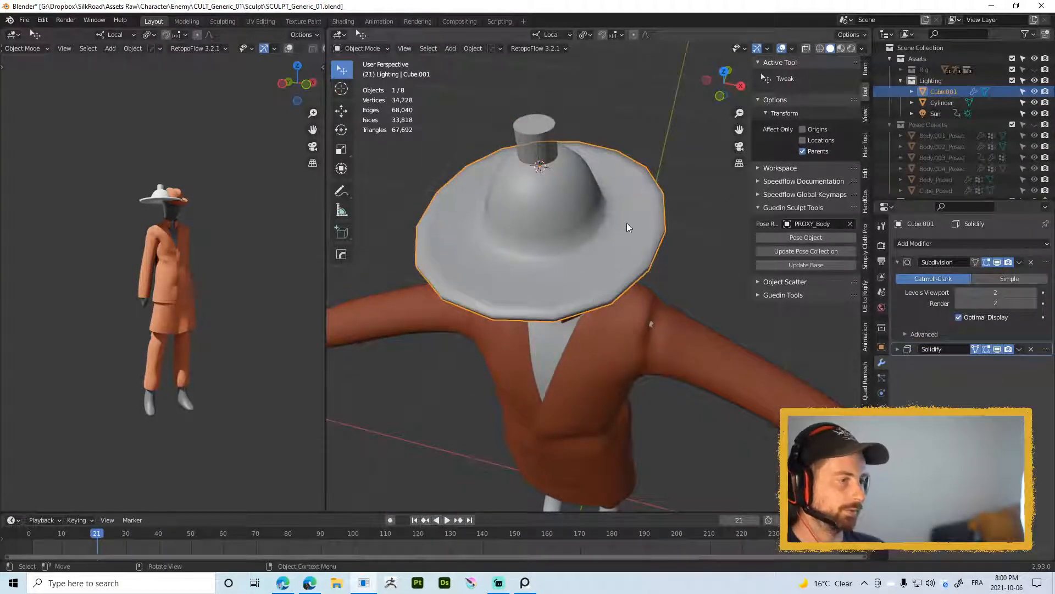
key(ctrl+3)
middle_drag(622, 225, 543, 163)
scroll(645, 196, down, 3)
scroll(645, 196, up, 7)
scroll(638, 275, down, 3)
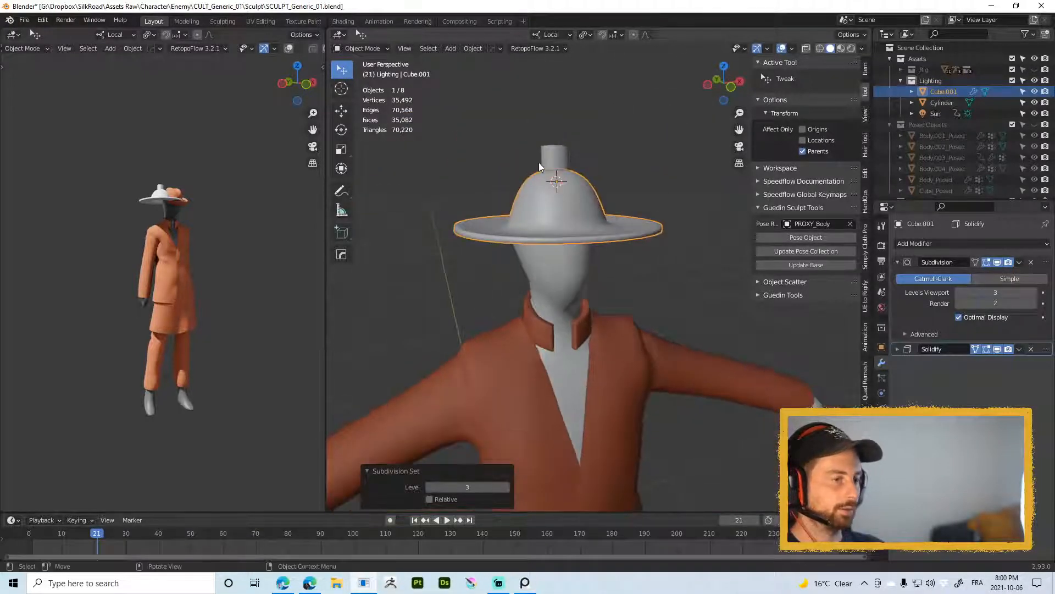
Step: Scale the small cylinder on the crown uniformly to 0.960
click(554, 159)
key(s)
click(647, 199)
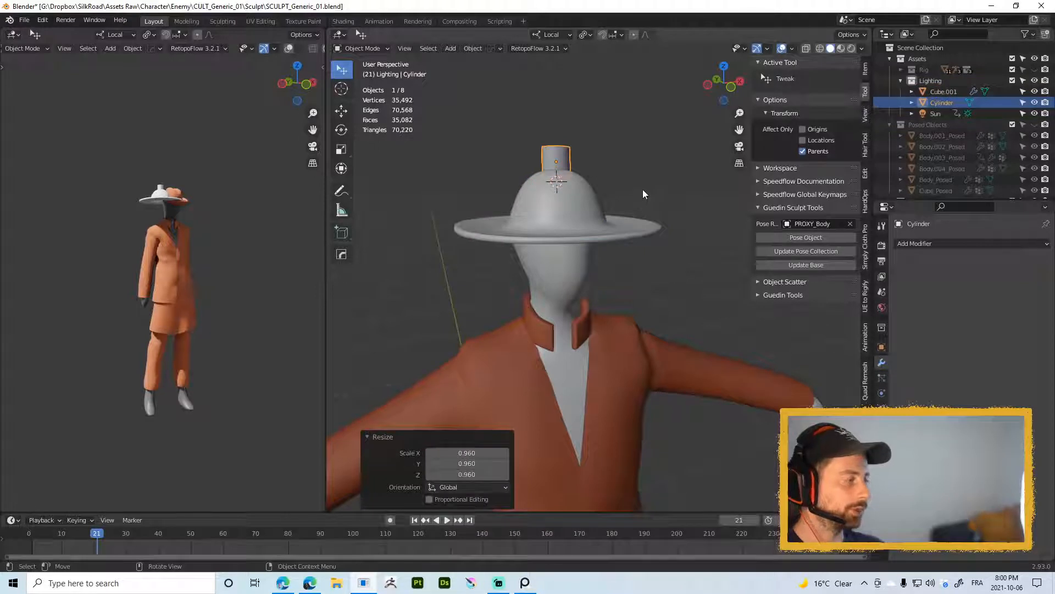
scroll(571, 162, up, 2)
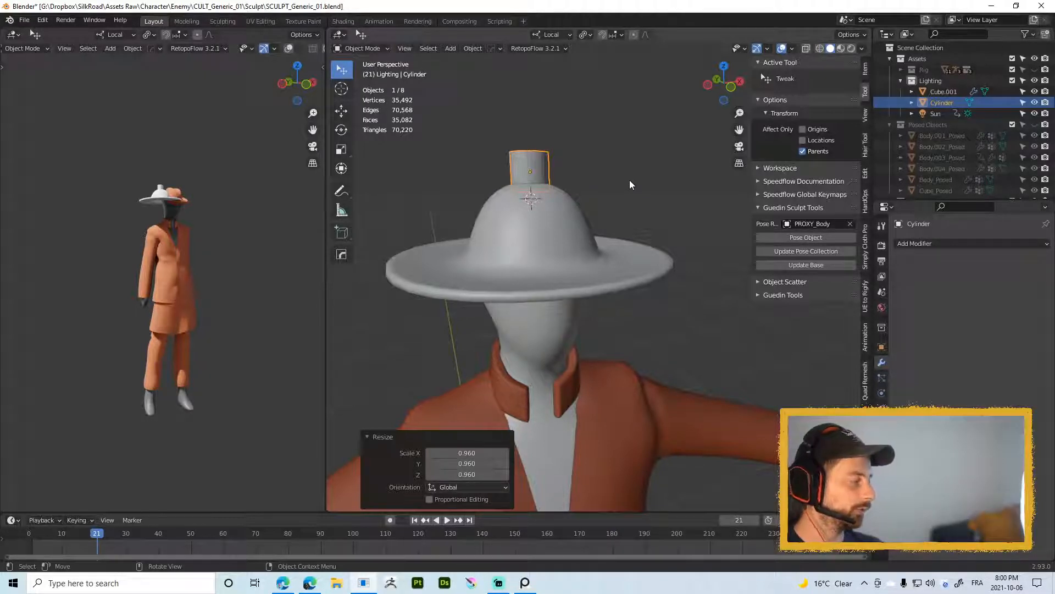
Step: Examine the hat's underside and its fit around the head from below and from the front
middle_drag(618, 187, 552, 282)
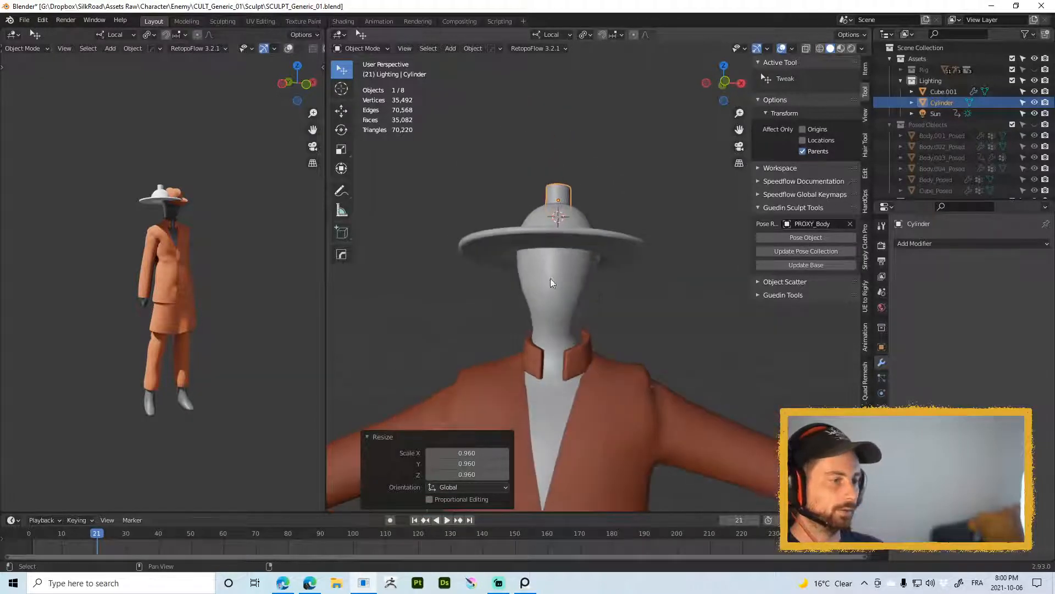
click(616, 256)
key(Tab)
scroll(627, 256, up, 4)
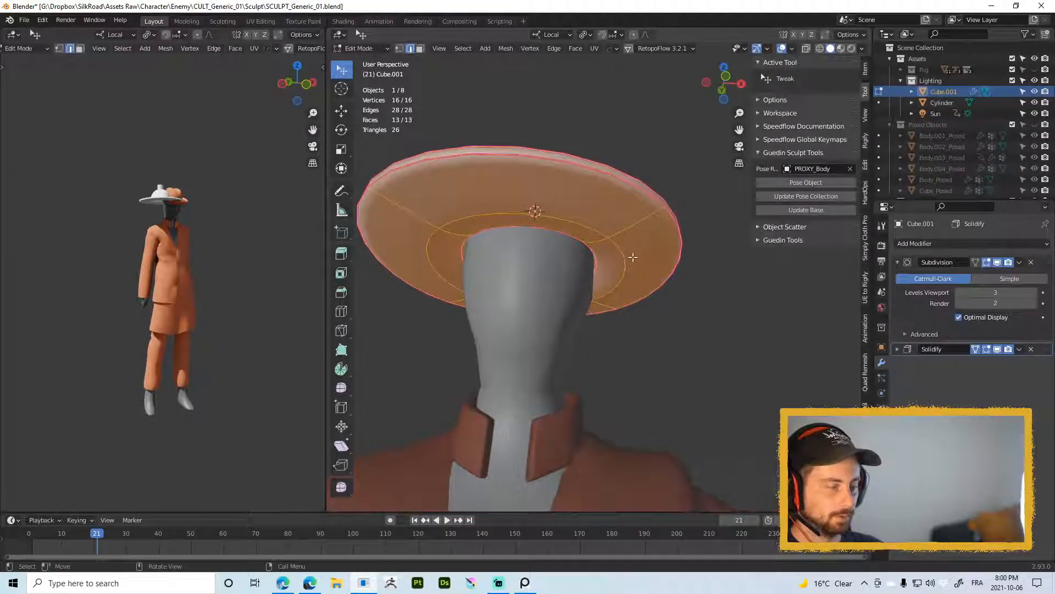
middle_drag(632, 256, 613, 305)
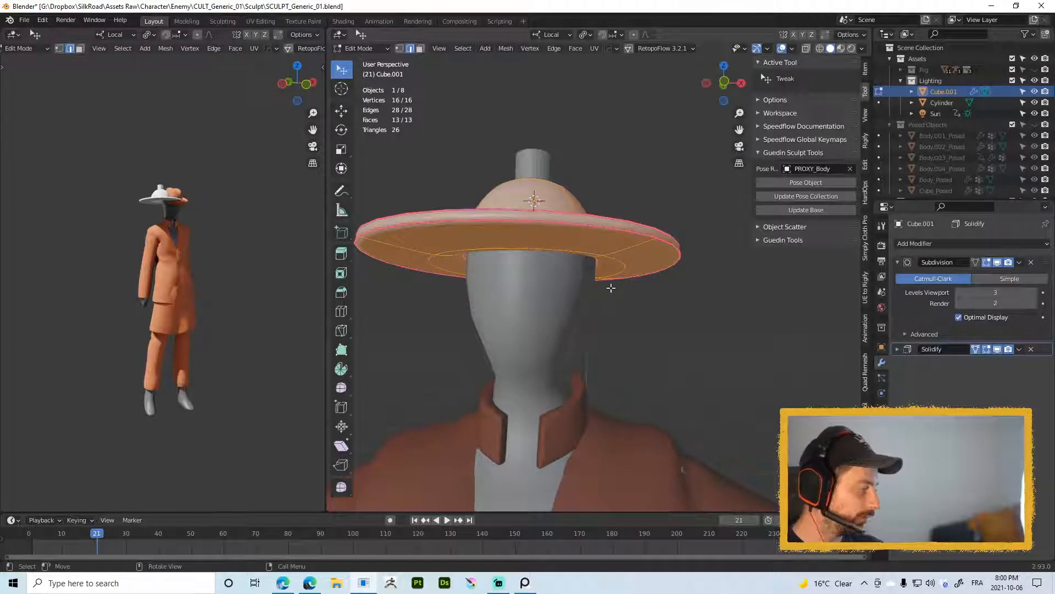
middle_drag(617, 313, 613, 241)
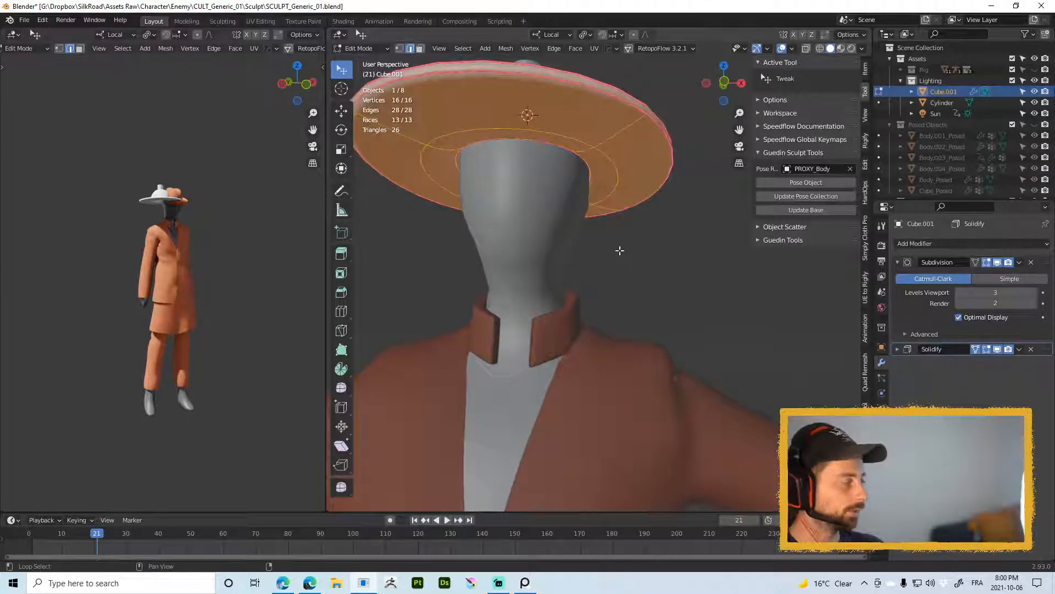
middle_drag(684, 246, 663, 264)
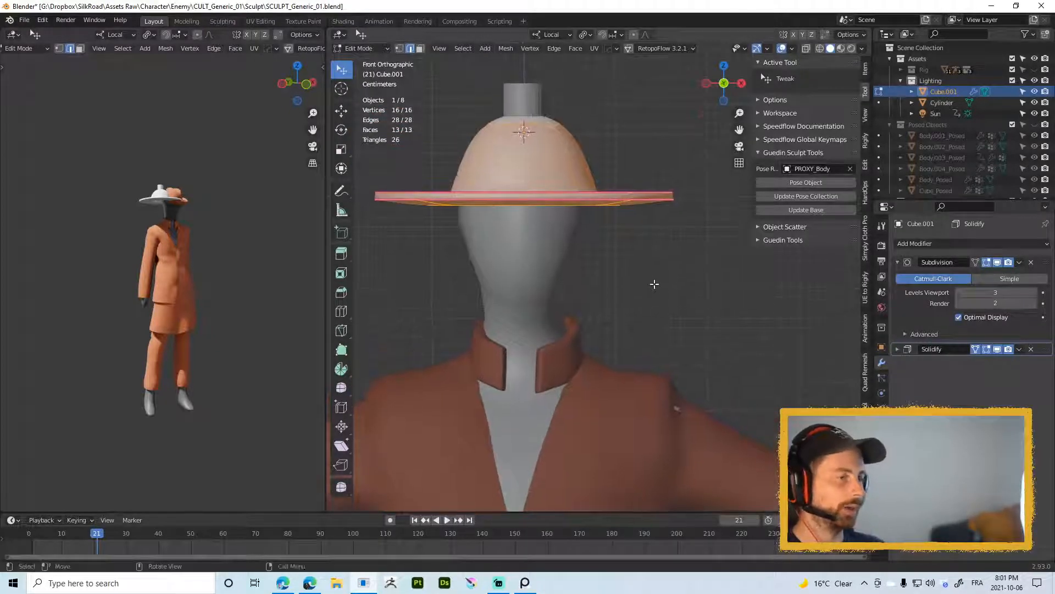
key(Tab)
scroll(618, 263, up, 2)
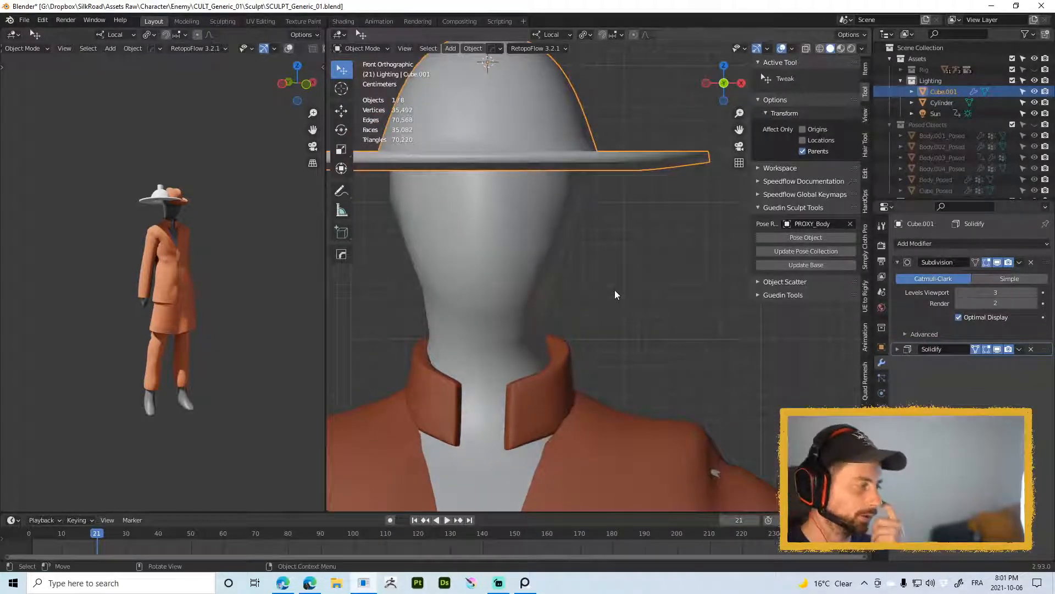
scroll(560, 156, down, 2)
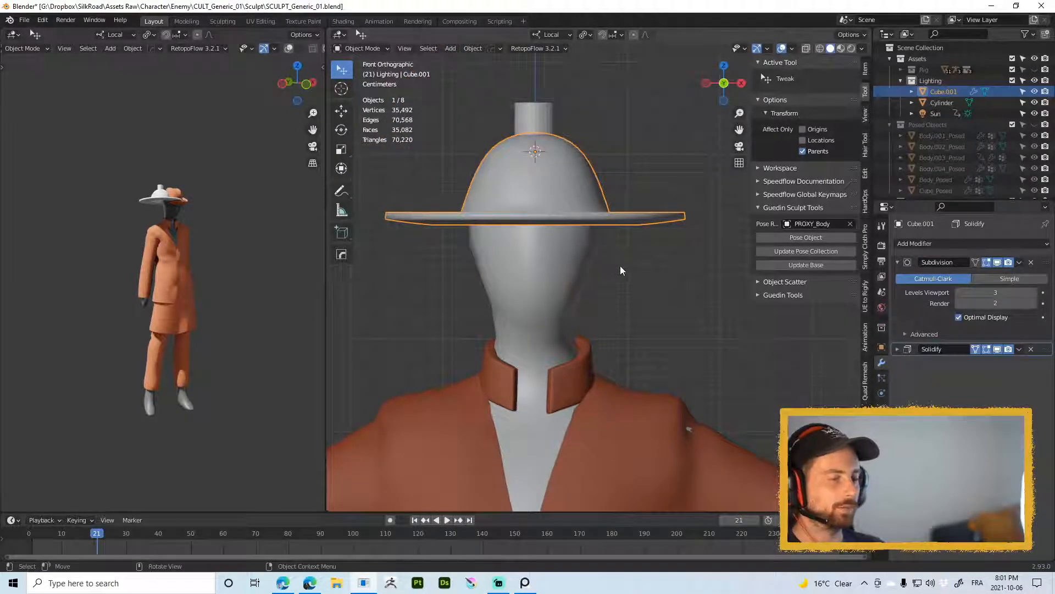
scroll(614, 232, up, 2)
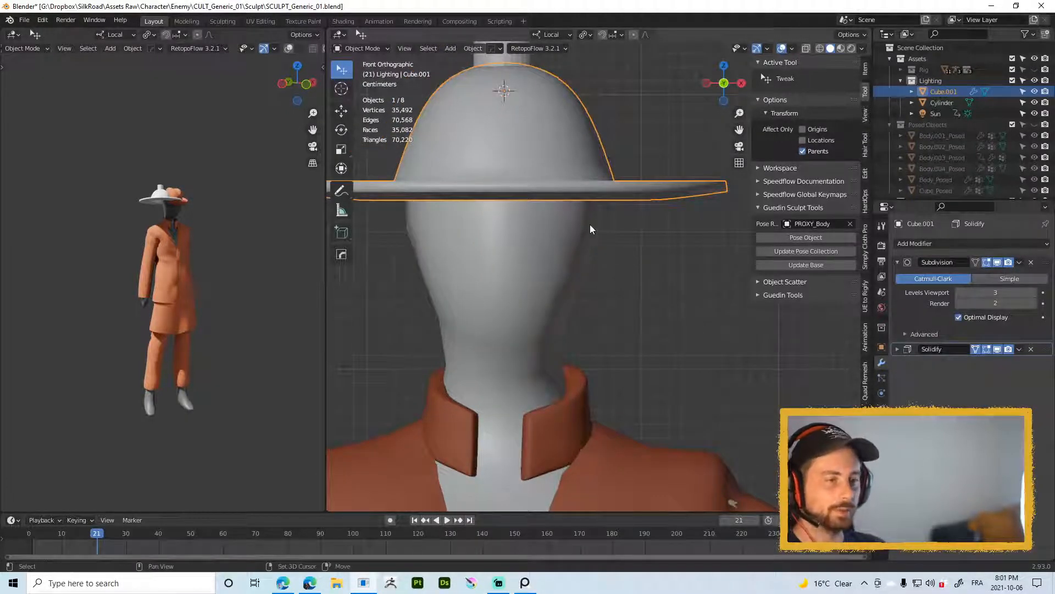
Step: Add a single-vertex mesh at the 3D cursor and move it about 8.41 cm along X and -7.73 cm along Z, beneath the brim
key(shift+a)
mouse_move(590, 224)
mouse_move(644, 363)
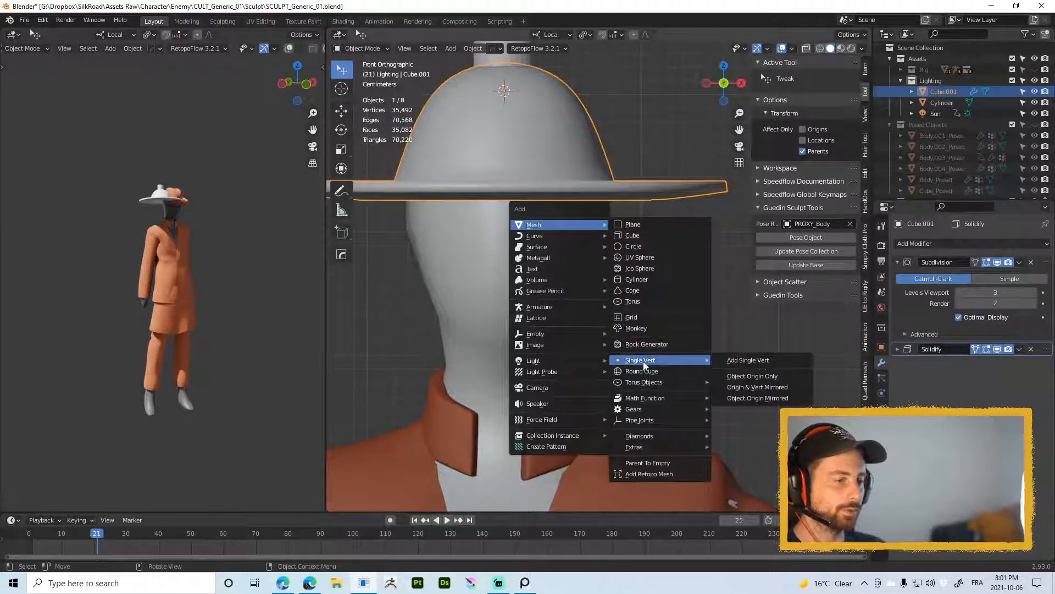
click(766, 359)
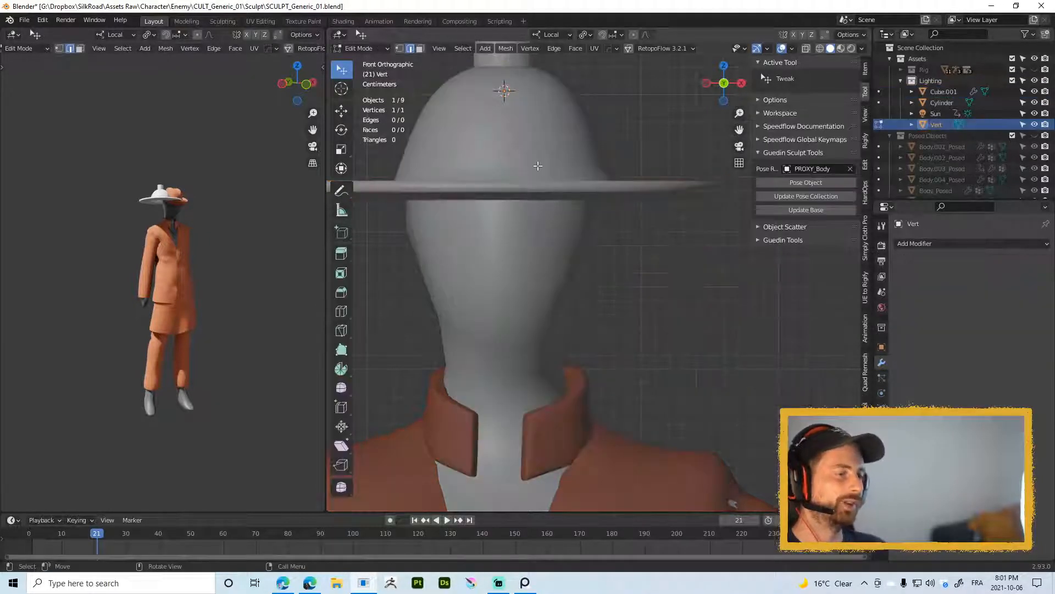
key(1)
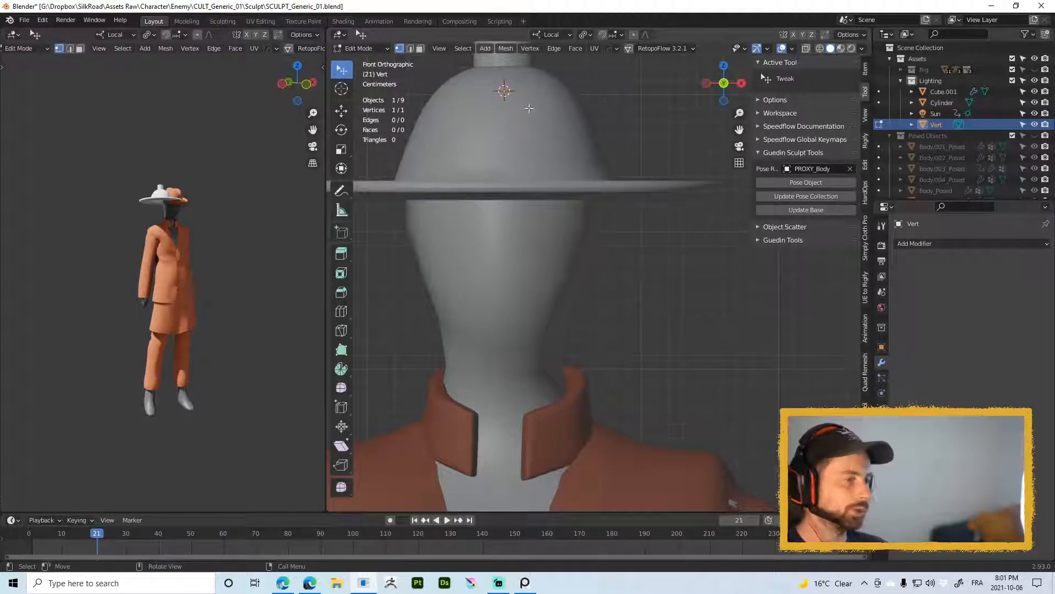
key(g)
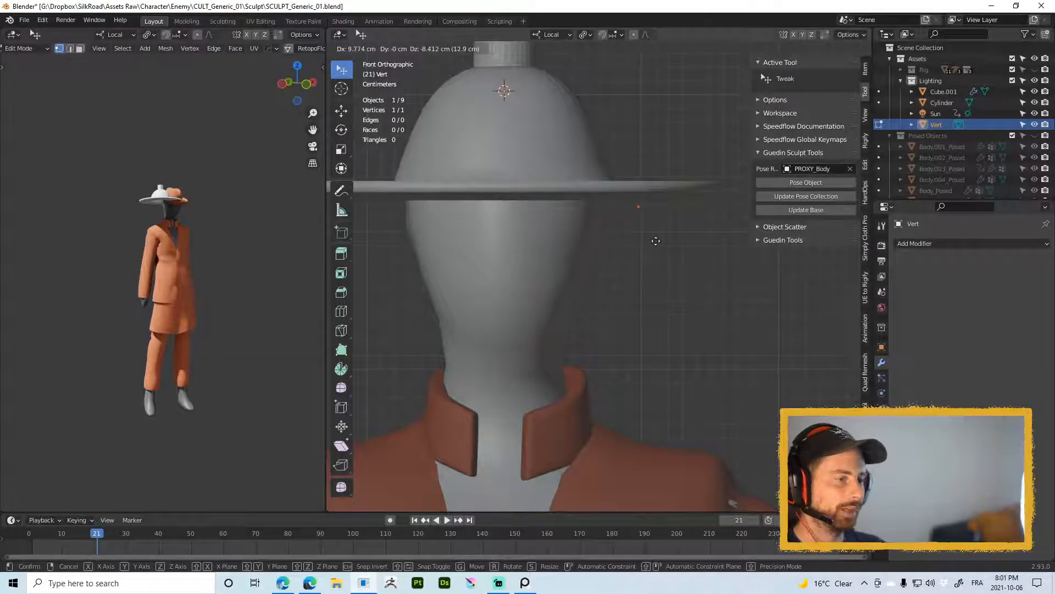
click(639, 233)
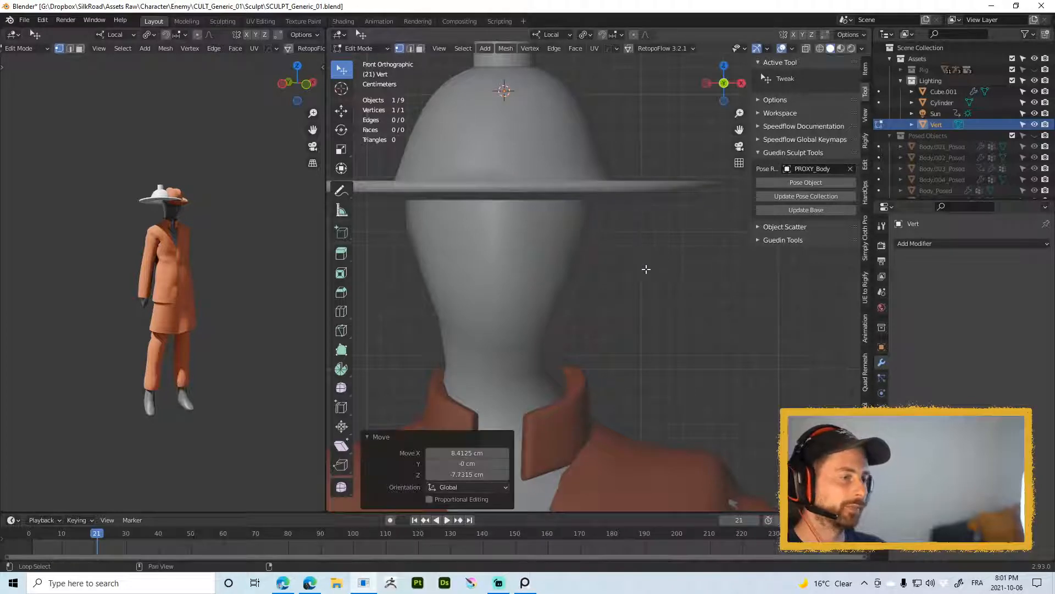
Step: Extrude the vertex about 13.18 cm down beside the head to form the side of a chin strap
shift+middle_drag(646, 267, 637, 206)
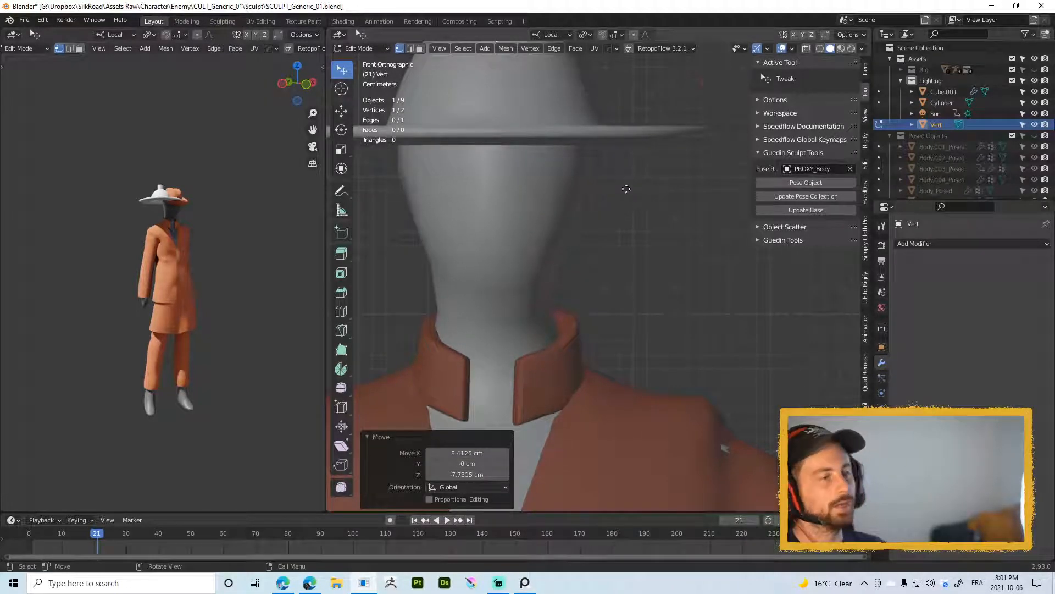
key(e)
click(613, 356)
scroll(614, 356, down, 4)
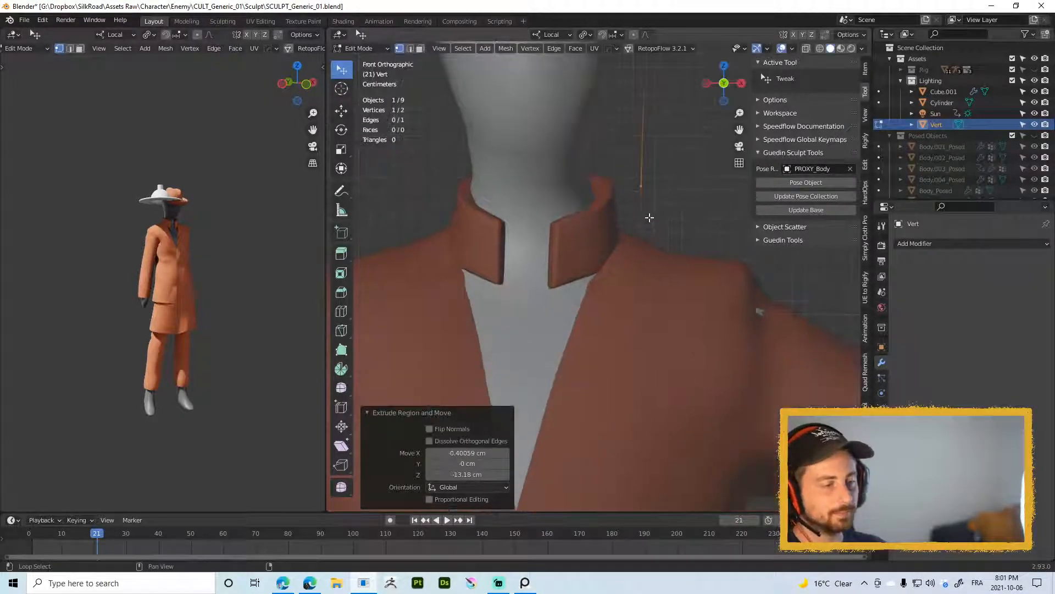
Step: Extrude the strap's lower vertex diagonally inward and down to the middle of the upper chest, and fine-tune its position in X-ray view
key(e)
click(610, 319)
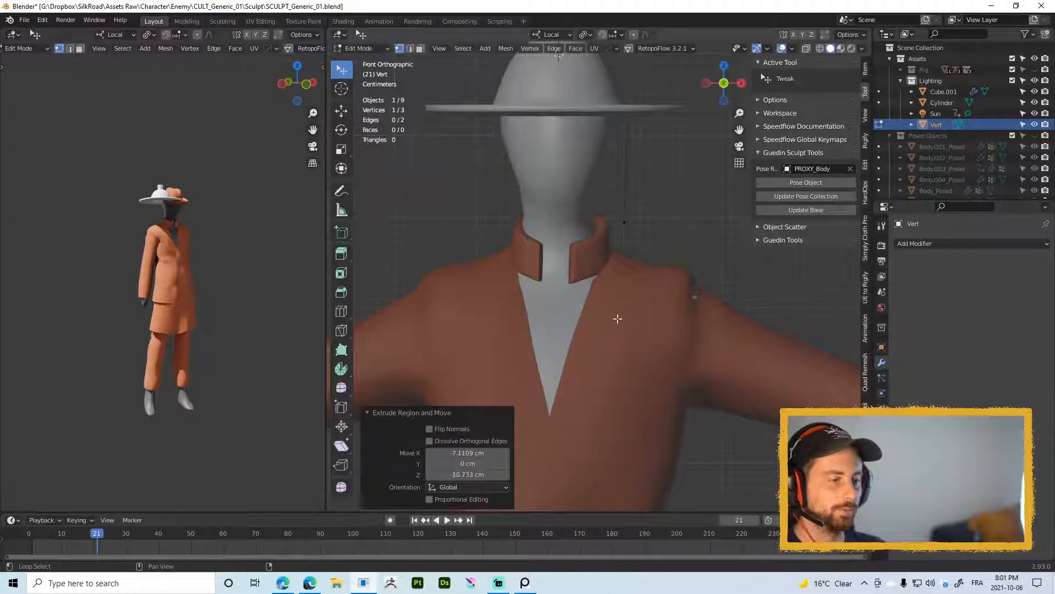
key(alt+z)
key(g)
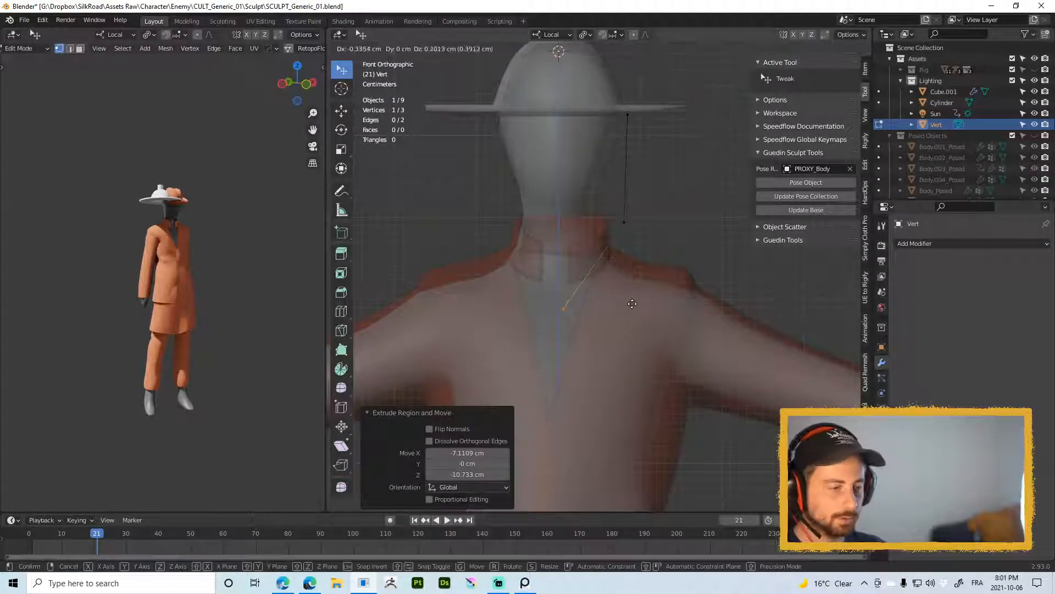
click(631, 300)
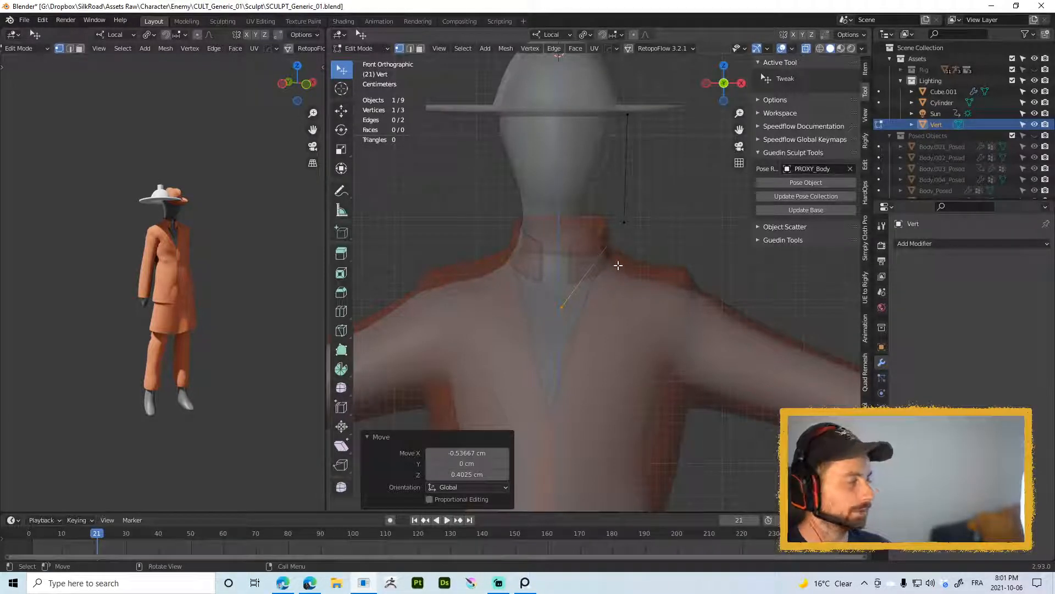
Step: From the side view, move the strap's end vertex forward to the front of the chest and its middle vertex about 1.99 cm forward
ctrl+middle_drag(629, 278, 485, 236)
key(g)
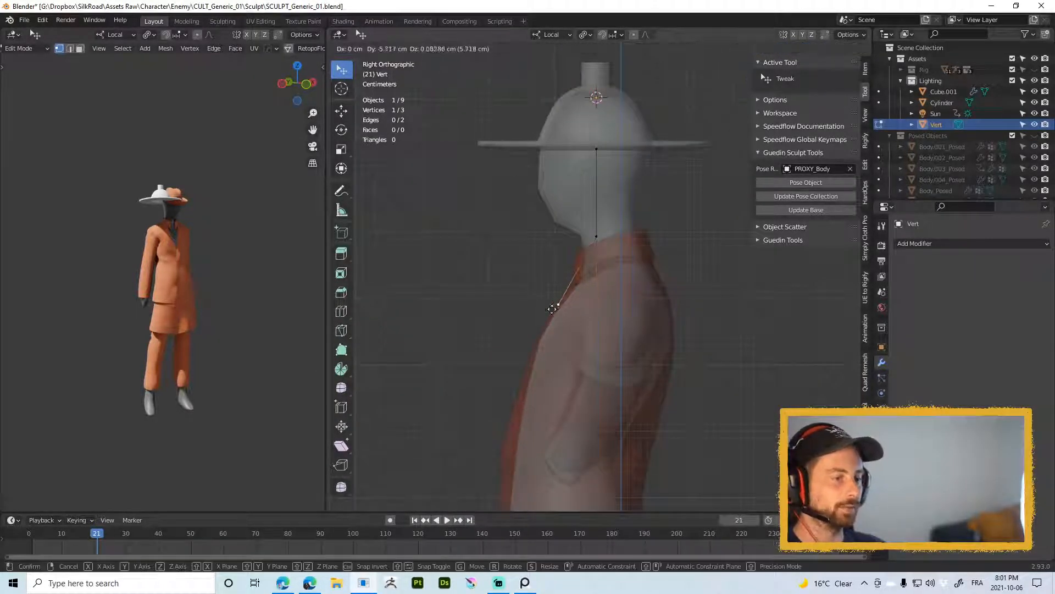
click(598, 237)
key(g)
click(584, 238)
middle_drag(584, 238, 660, 303)
key(alt+z)
scroll(591, 286, up, 4)
mouse_move(551, 308)
shift+middle_down()
mouse_move(592, 285)
mouse_move(633, 327)
shift+middle_up()
middle_drag(633, 327, 651, 363)
scroll(627, 403, down, 5)
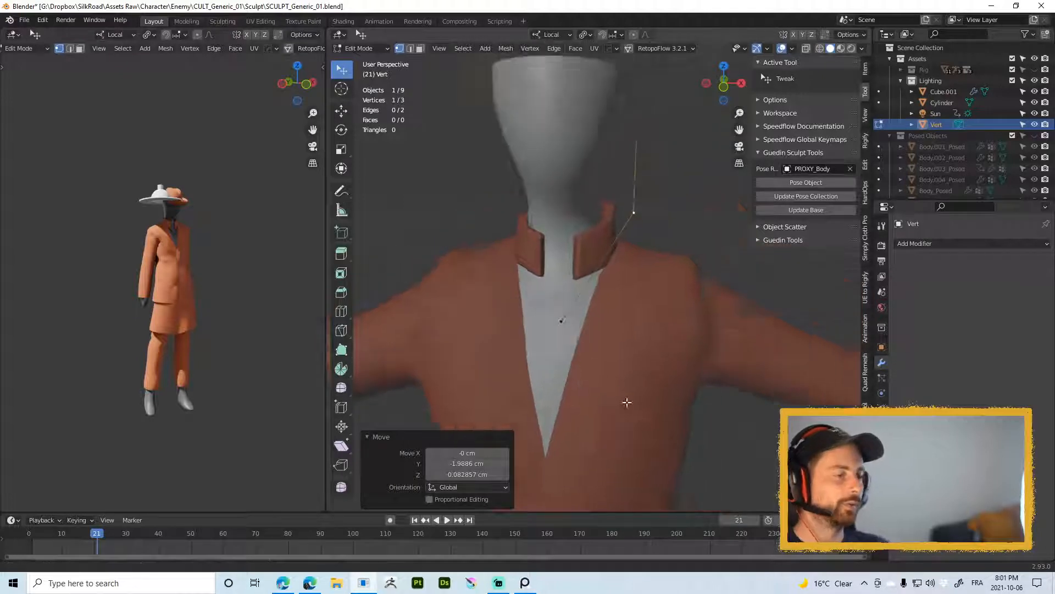
Step: Align the strap's lower end vertex to X = 0
scroll(612, 347, up, 4)
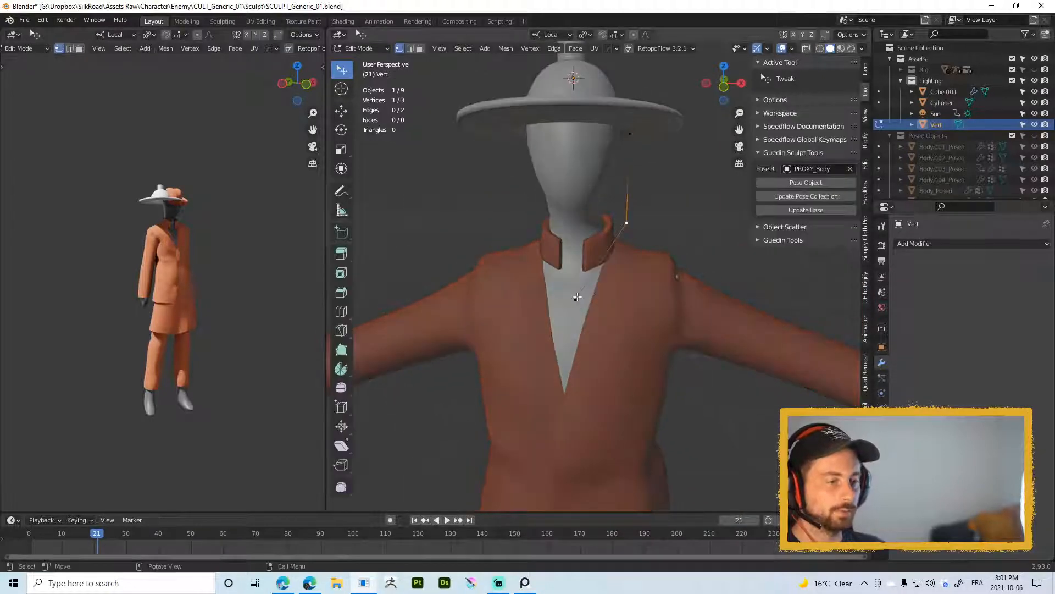
key(alt+x)
click(512, 333)
scroll(632, 360, up, 2)
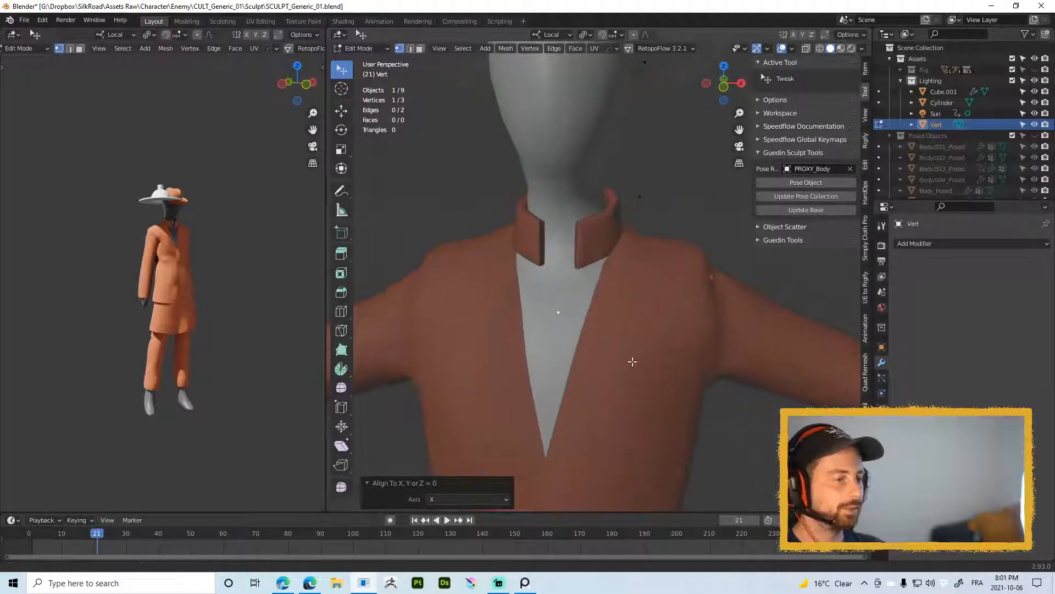
Step: Mirror the strap across its local X axis with bisect and clipping so it runs down both sides of the head
key(Tab)
scroll(633, 329, down, 3)
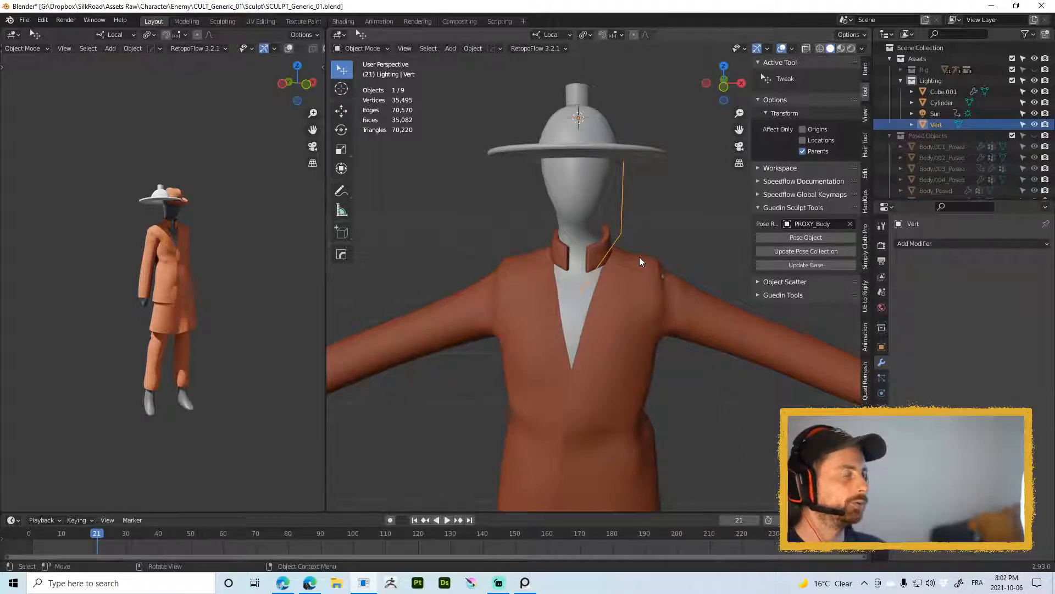
key(alt+x)
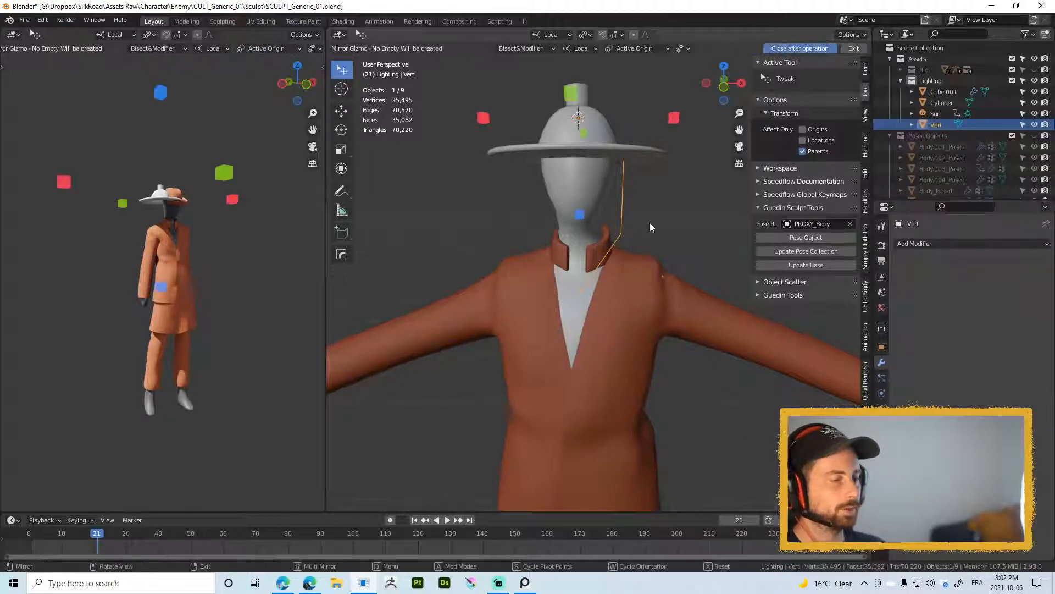
click(675, 119)
scroll(656, 272, down, 2)
scroll(654, 277, up, 1)
scroll(654, 280, down, 1)
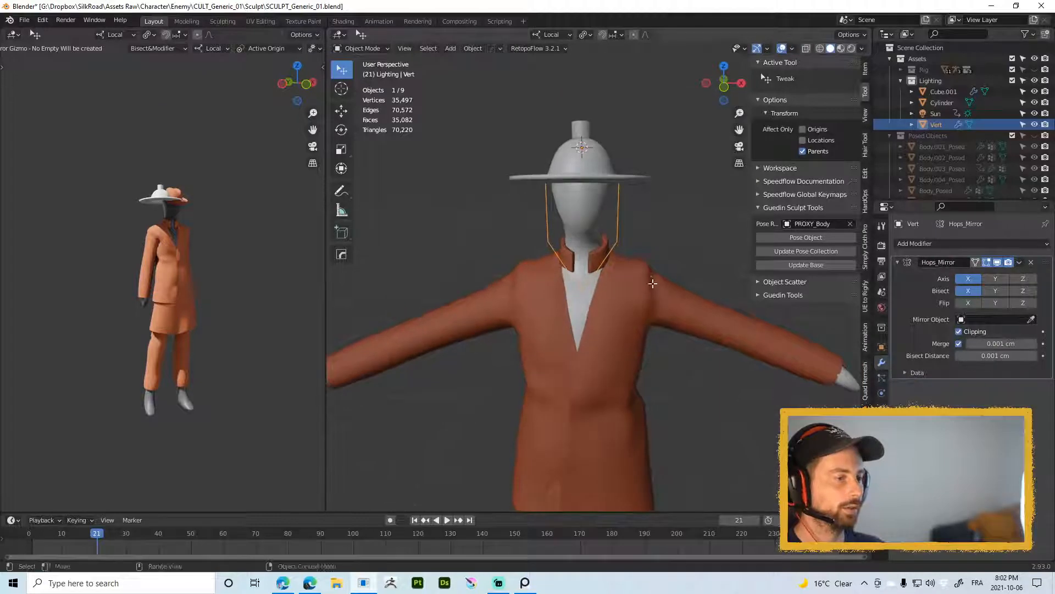
Step: Subdivide the strap's lower segment and move the new vertex about 2.13 cm outward, 0.56 cm forward and 2.35 cm down
key(Tab)
scroll(626, 308, up, 5)
click(563, 310)
shift+click(637, 204)
right_click(603, 245)
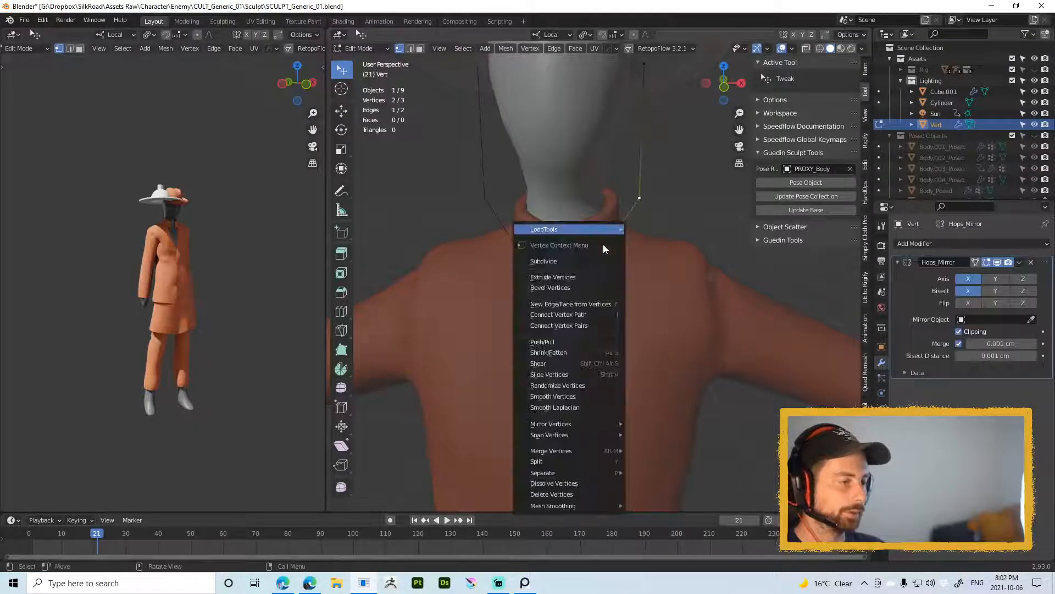
click(573, 260)
click(601, 254)
key(g)
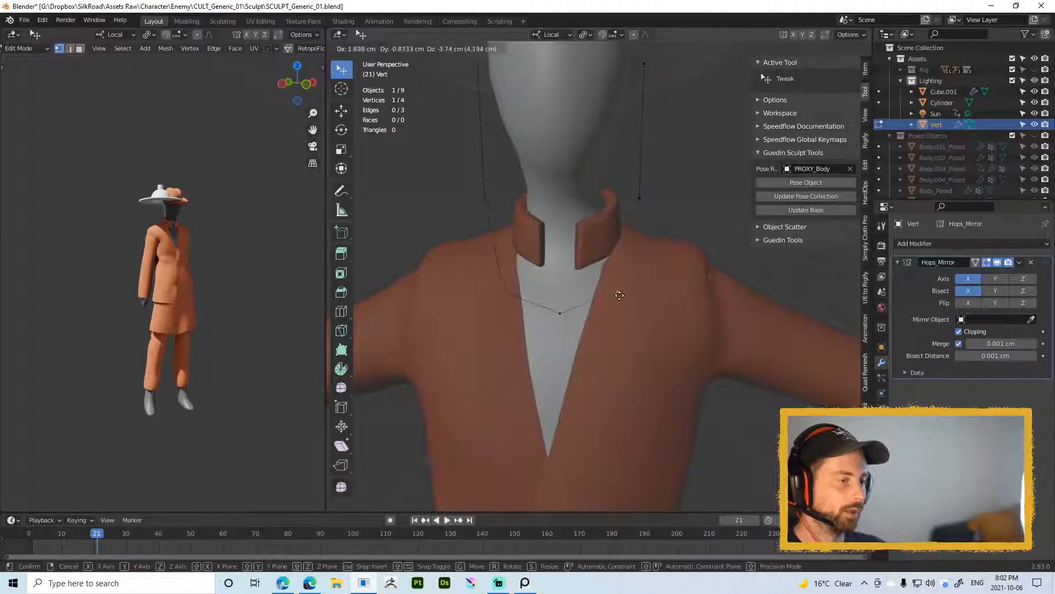
click(624, 283)
middle_drag(627, 285, 834, 365)
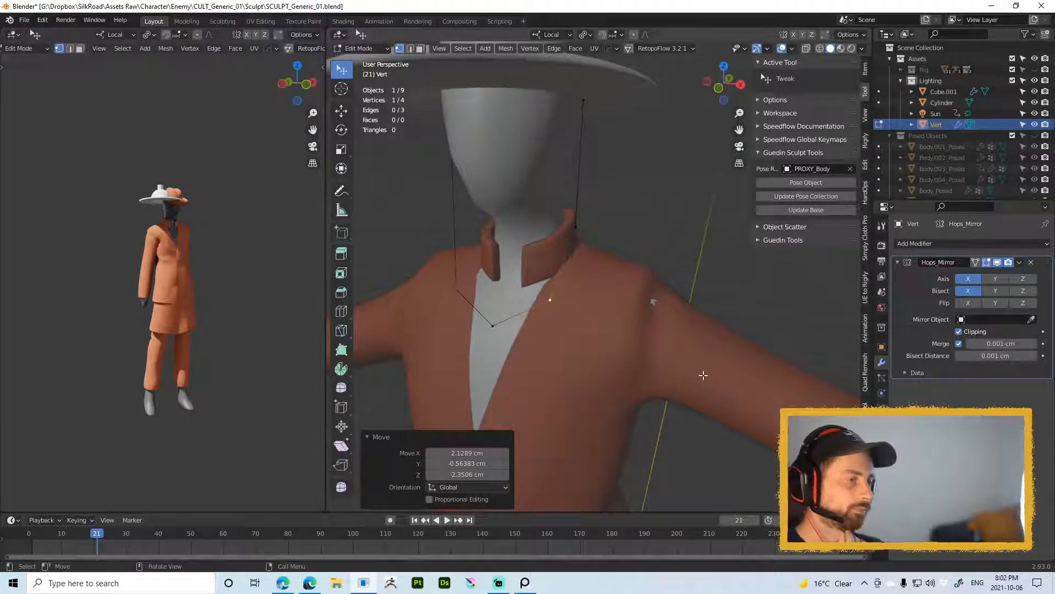
Step: Subdivide the strap's upper segment beside the head and shift its new midpoint about 0.59 cm along Y and 0.30 cm up
click(582, 228)
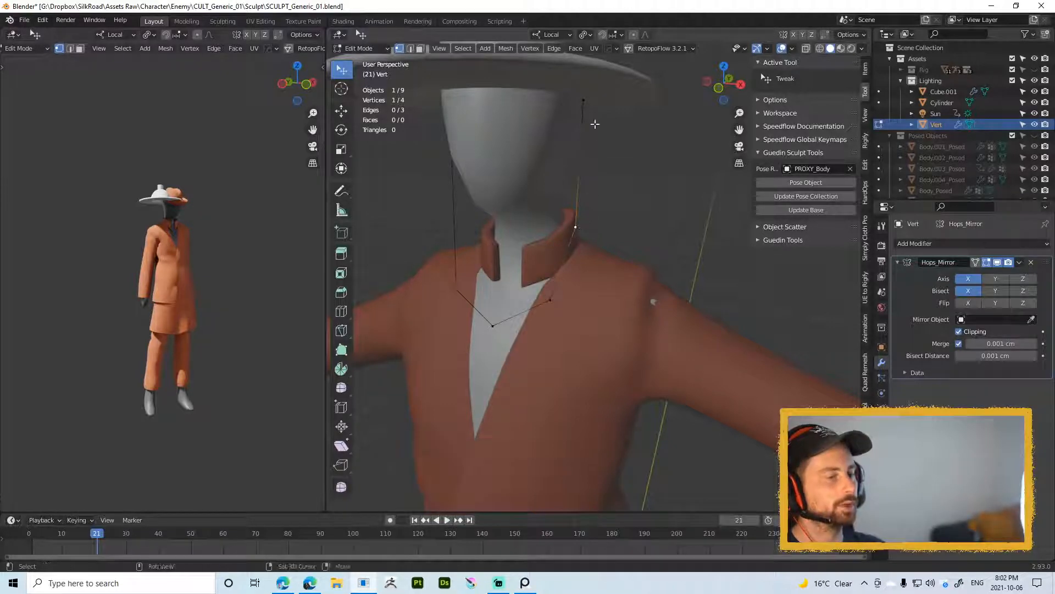
right_click(582, 146)
click(570, 147)
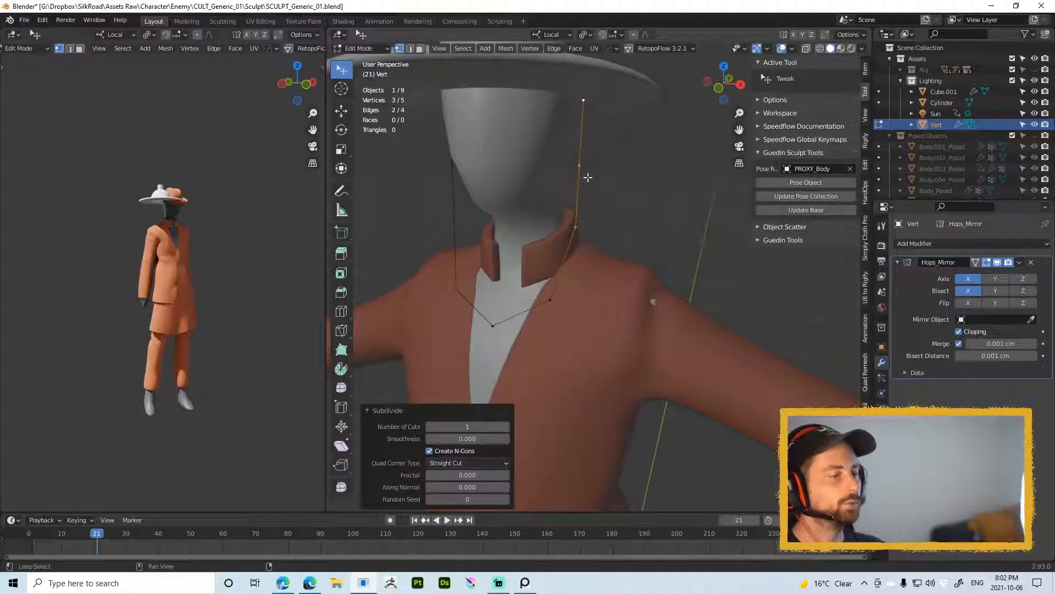
middle_drag(570, 146, 518, 167)
drag(578, 166, 584, 165)
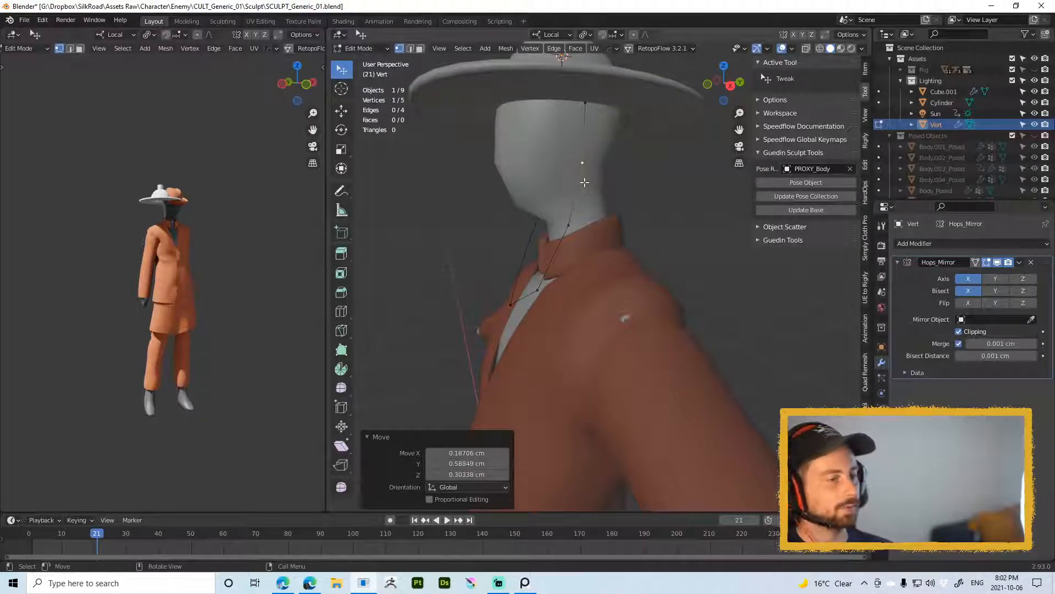
Step: Raise the strap's top vertex towards the hat brim and nudge the vertex below it slightly outward from the head
middle_drag(585, 182, 682, 237)
scroll(560, 255, up, 2)
middle_drag(561, 255, 629, 305)
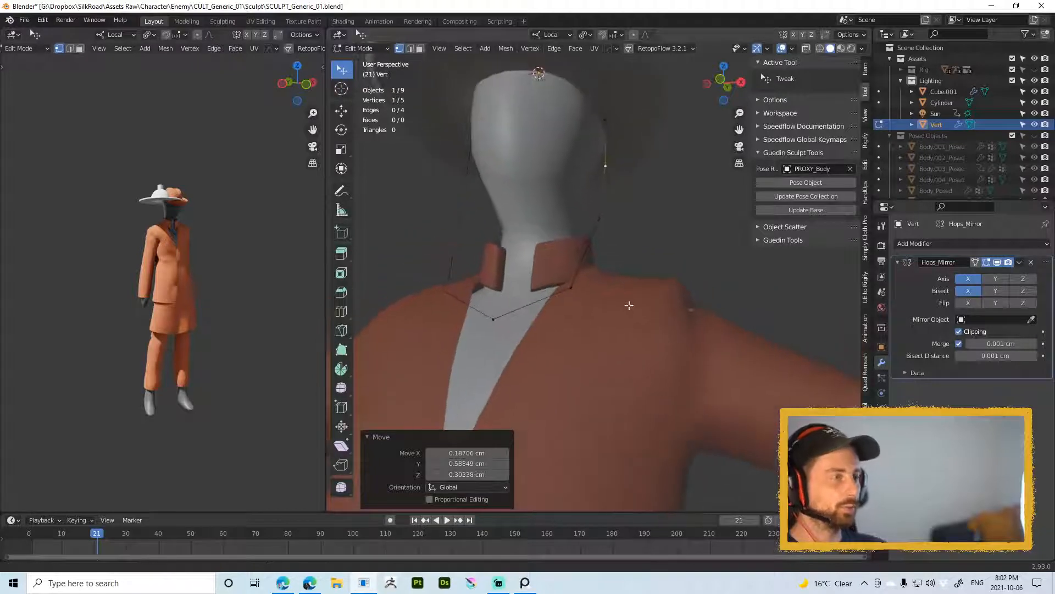
middle_drag(611, 237, 629, 252)
scroll(629, 252, down, 1)
click(587, 116)
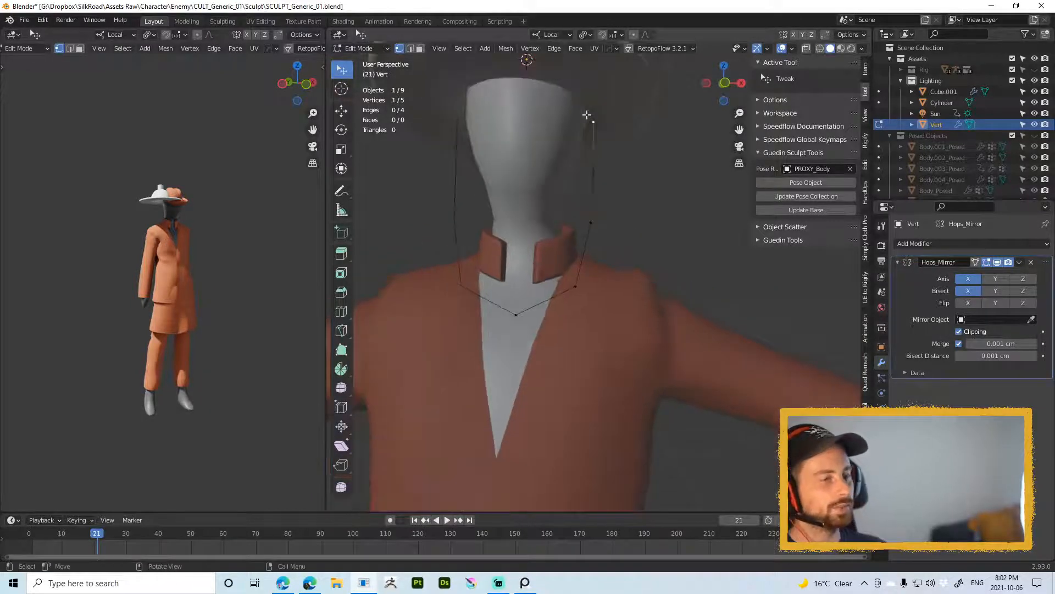
shift+middle_drag(587, 115, 577, 223)
key(g)
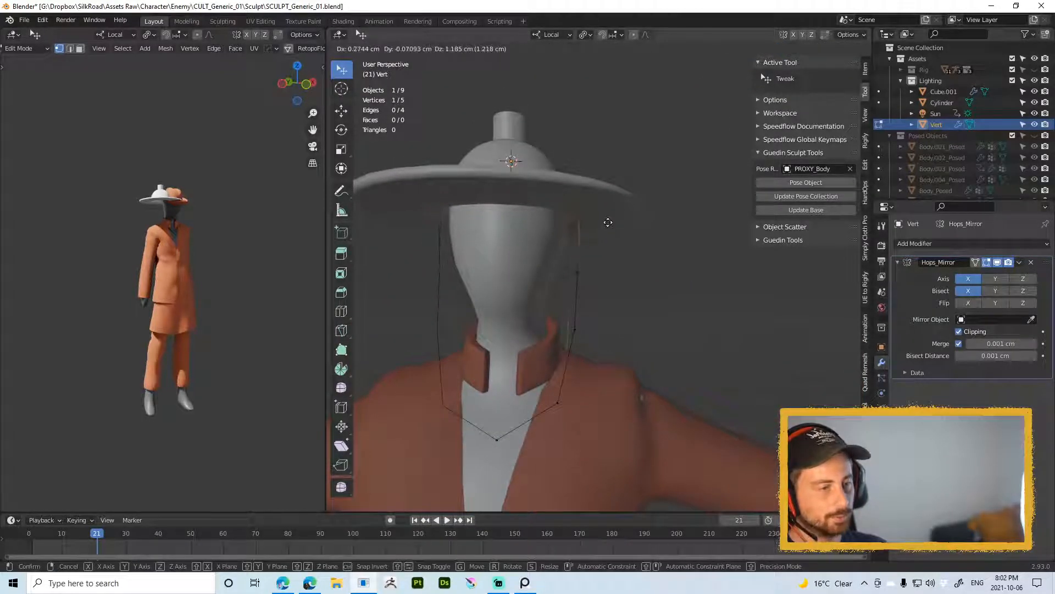
click(608, 222)
click(579, 271)
key(g)
click(584, 273)
click(580, 330)
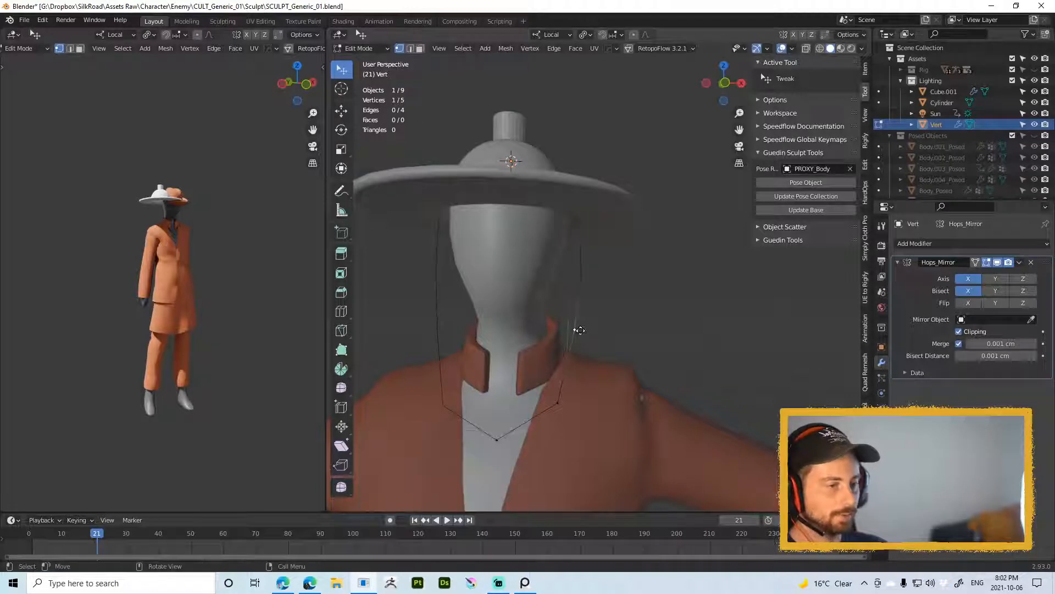
Step: Return to Object Mode and add a level 2 Subdivision modifier to the strap
scroll(605, 275, down, 3)
key(Tab)
key(ctrl+2)
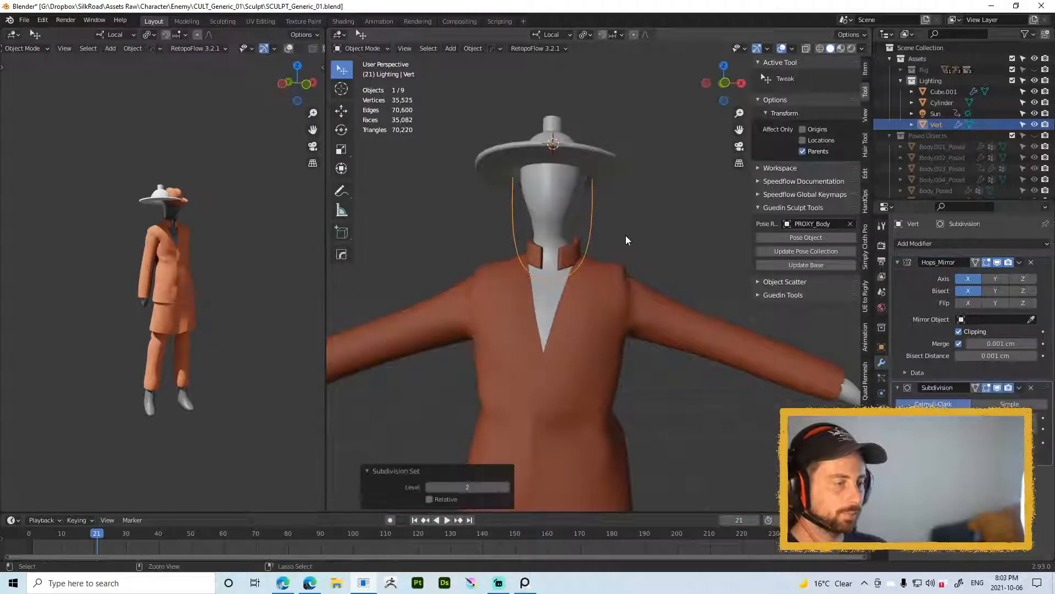
Step: Examine how the smoothed strap hangs from the brim around the head and collar from the front and sides
ctrl+middle_drag(625, 236, 572, 231)
middle_drag(572, 231, 594, 228)
ctrl+middle_drag(594, 228, 610, 263)
mouse_move(610, 263)
middle_down()
mouse_move(631, 276)
mouse_move(596, 276)
middle_up()
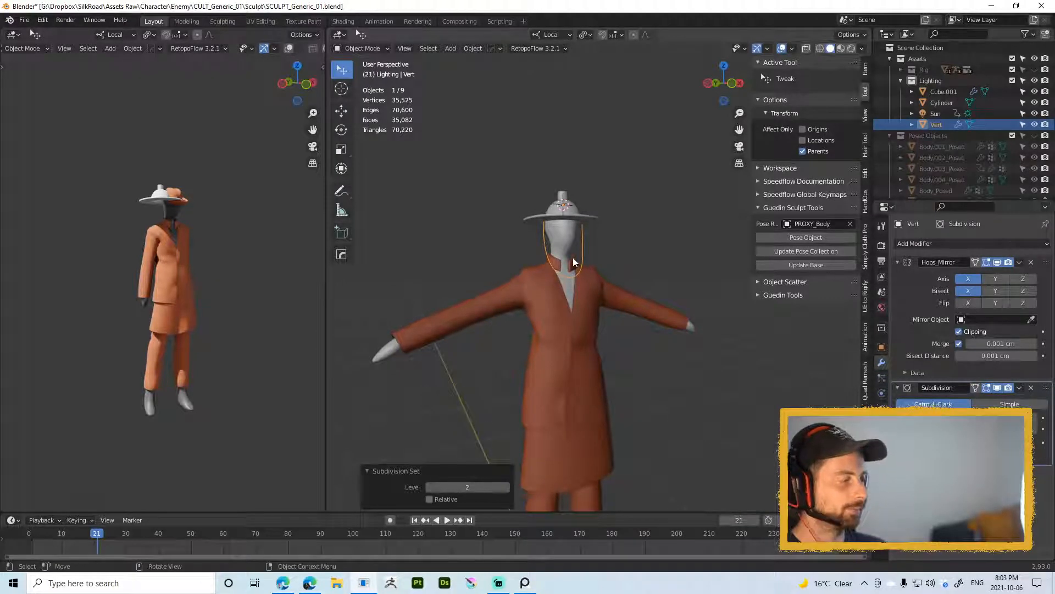
shift+middle_drag(604, 177, 633, 173)
ctrl+middle_drag(633, 174, 616, 278)
middle_drag(624, 237, 610, 258)
mouse_move(610, 258)
ctrl+middle_down()
mouse_move(606, 213)
mouse_move(598, 270)
ctrl+middle_up()
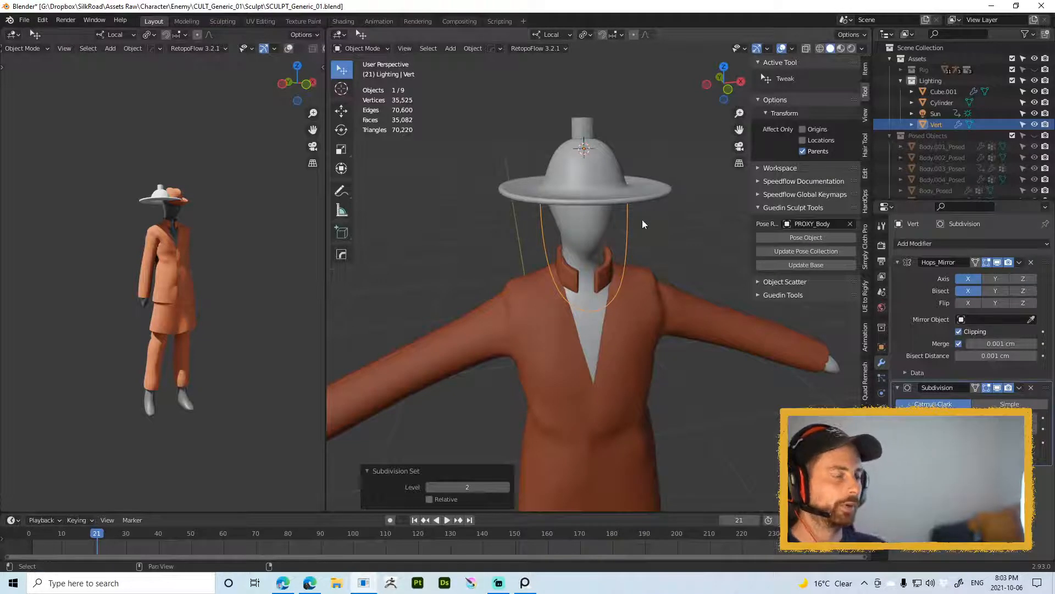
mouse_move(647, 200)
ctrl+middle_down()
mouse_move(647, 239)
mouse_move(641, 181)
ctrl+middle_up()
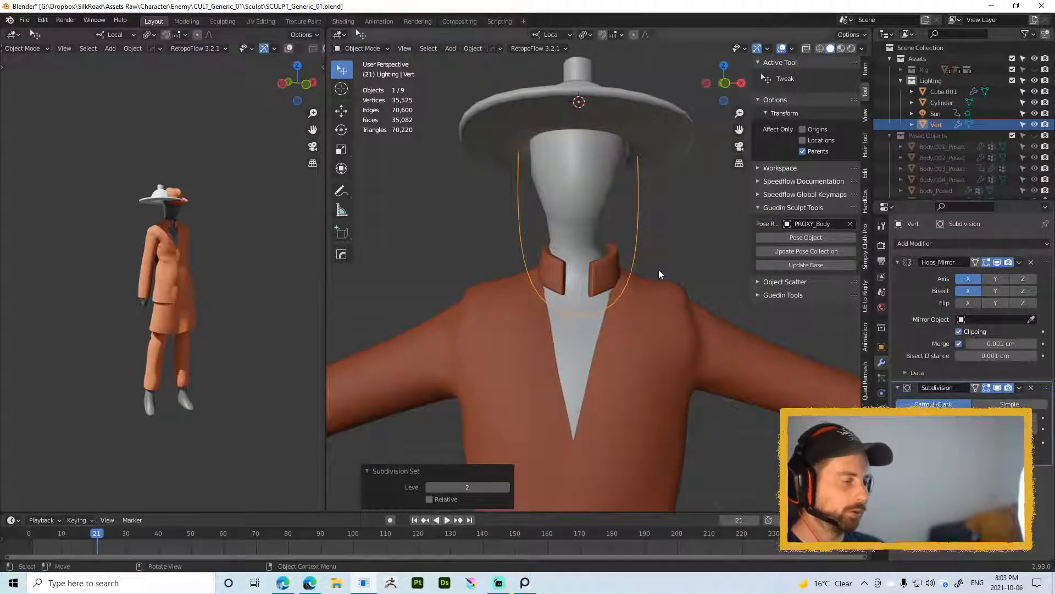
shift+middle_drag(679, 315, 639, 251)
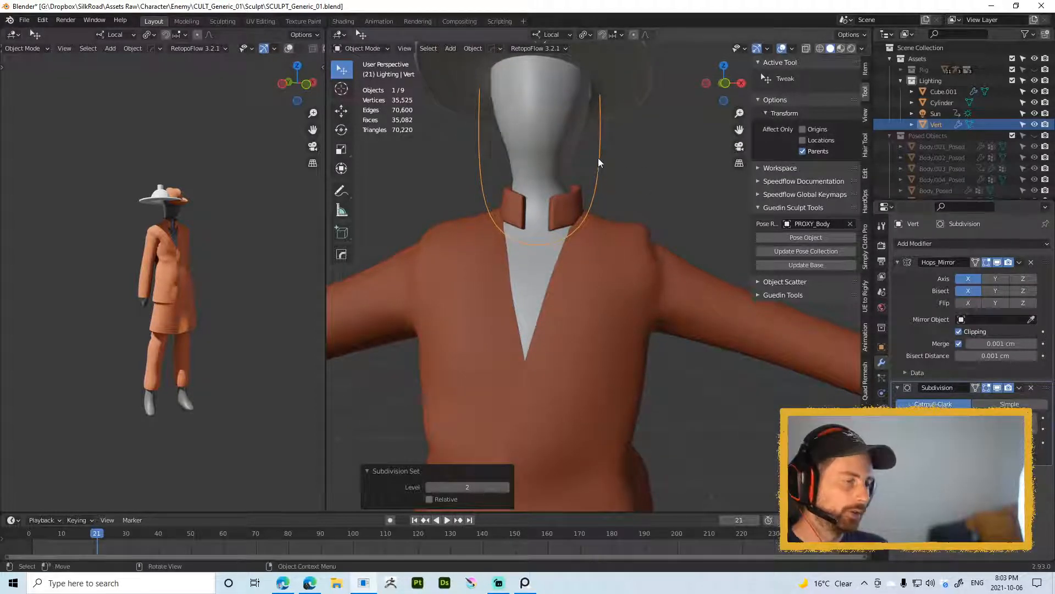
shift+middle_drag(662, 109, 661, 245)
scroll(682, 235, down, 2)
scroll(665, 256, up, 1)
middle_drag(662, 295, 651, 292)
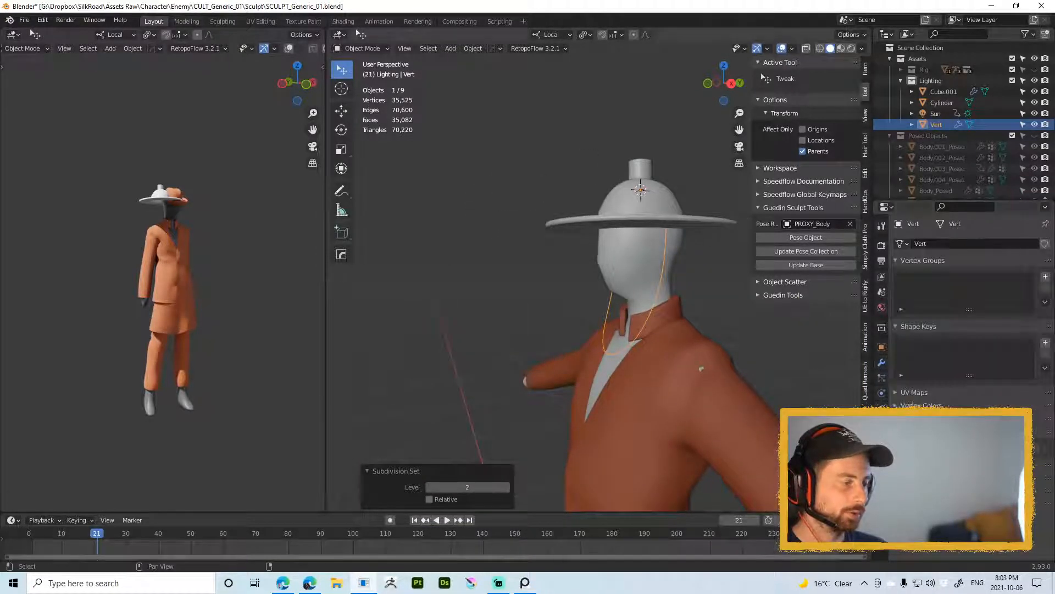
shift+middle_drag(682, 313, 634, 237)
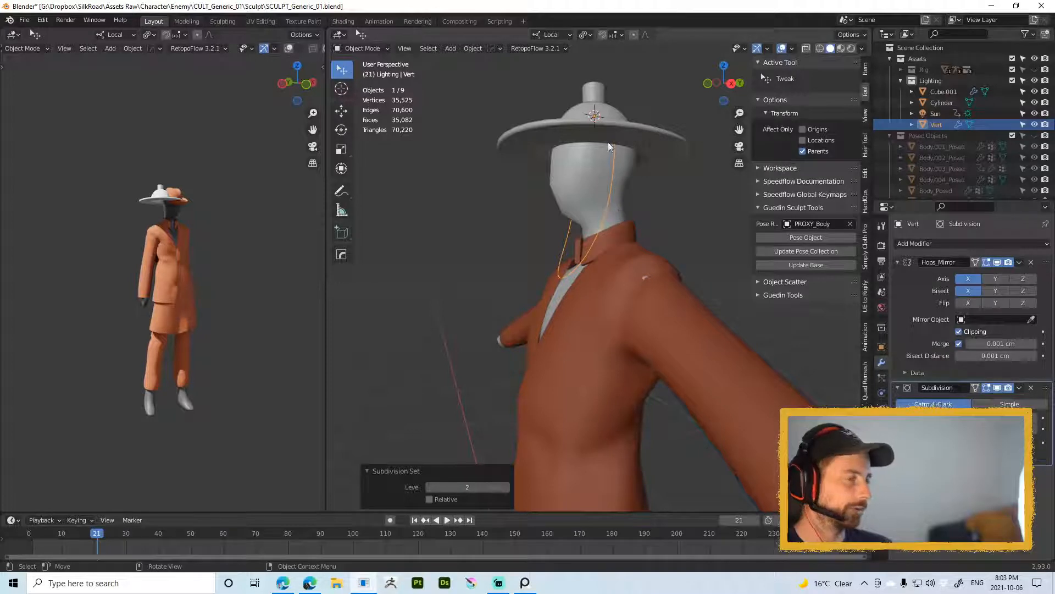
shift+middle_drag(618, 153, 587, 328)
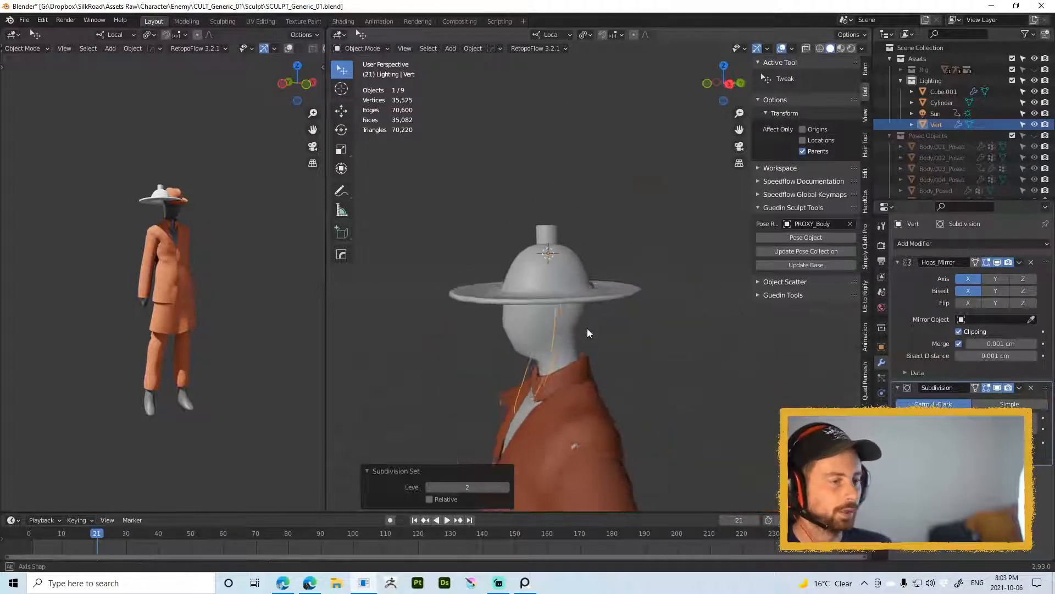
Step: From the side view, extrude the strap's top vertex about 1.20 cm up through the brim, then about 7.79 cm forward along the crown
key(KP_3)
key(Tab)
scroll(560, 325, up, 2)
key(e)
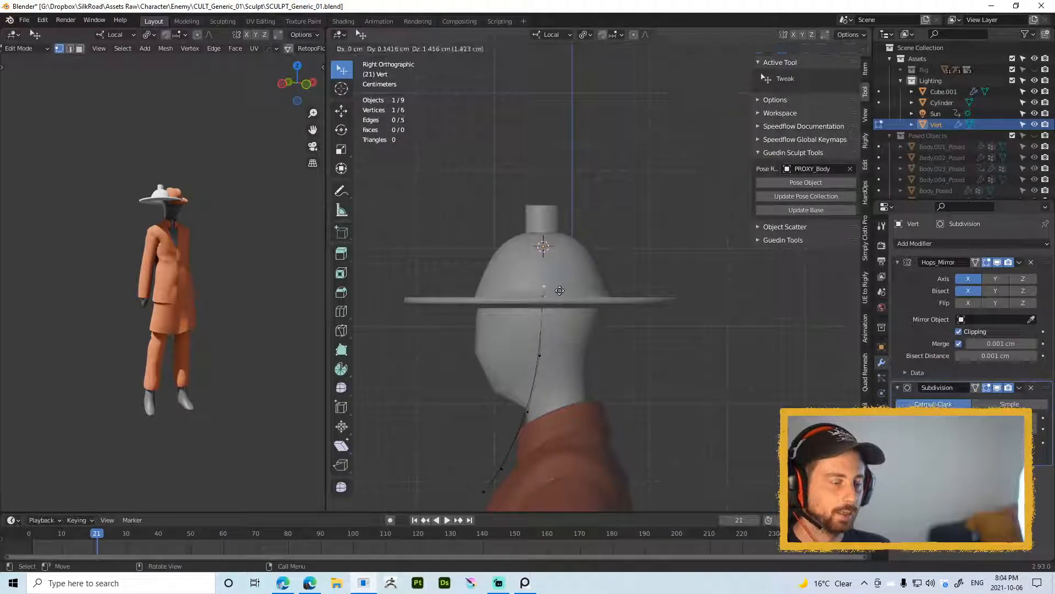
click(550, 292)
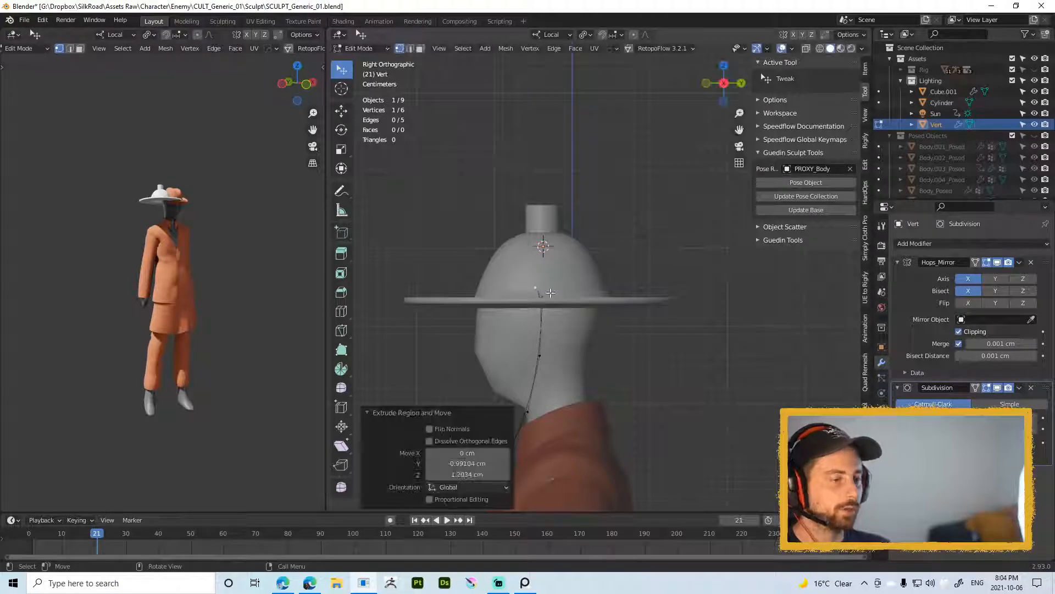
key(e)
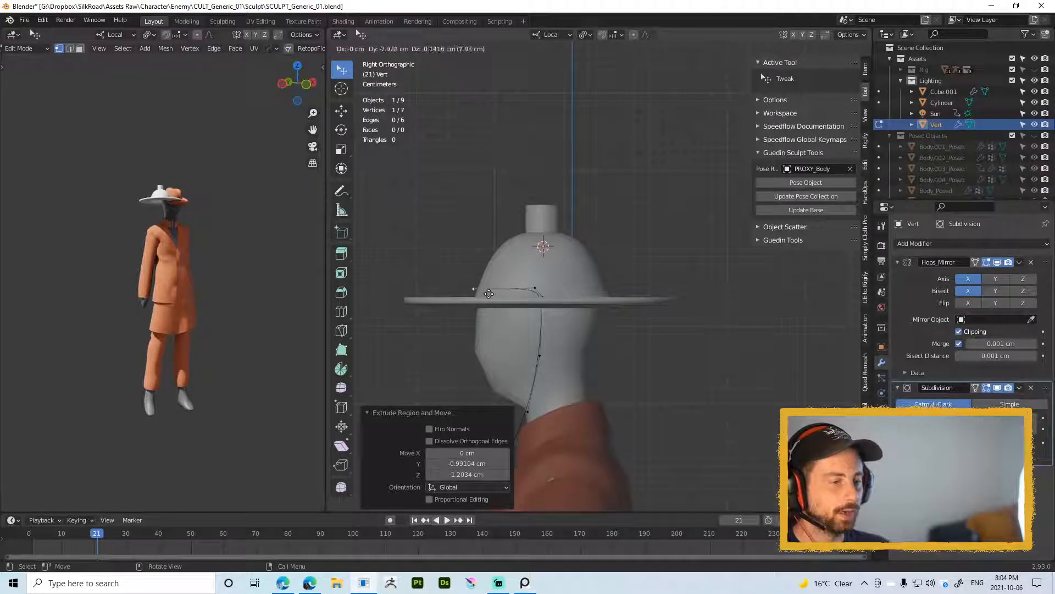
click(489, 295)
Step: Extrude the strap's end along X to the front centre of the crown and pull the corner vertex closer to the crown
middle_drag(490, 295, 601, 334)
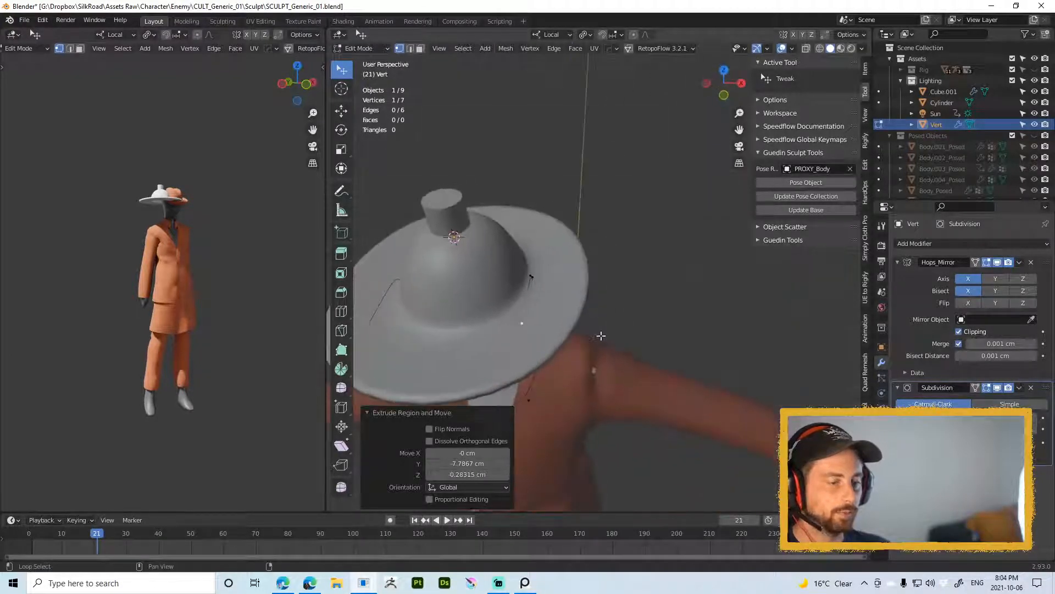
key(e)
key(x)
click(454, 343)
middle_drag(453, 343, 448, 391)
click(518, 326)
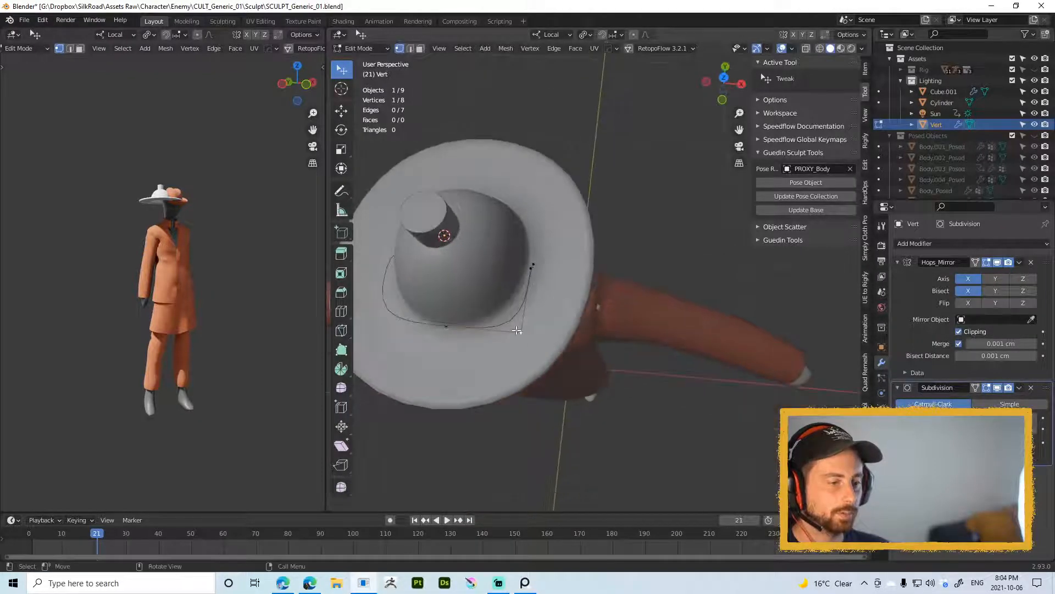
key(g)
click(510, 312)
Step: Move the strap's front centre vertex forward in small horizontal adjustments so the band rounds the front of the crown
middle_drag(510, 312, 634, 291)
key(g)
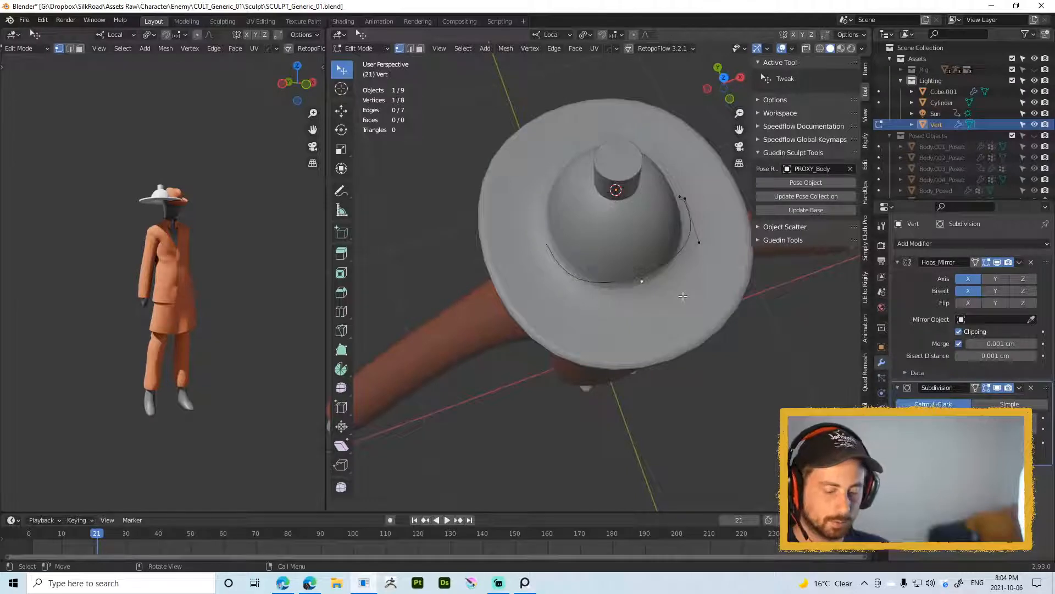
key(shift+z)
key(shift+z)
click(683, 303)
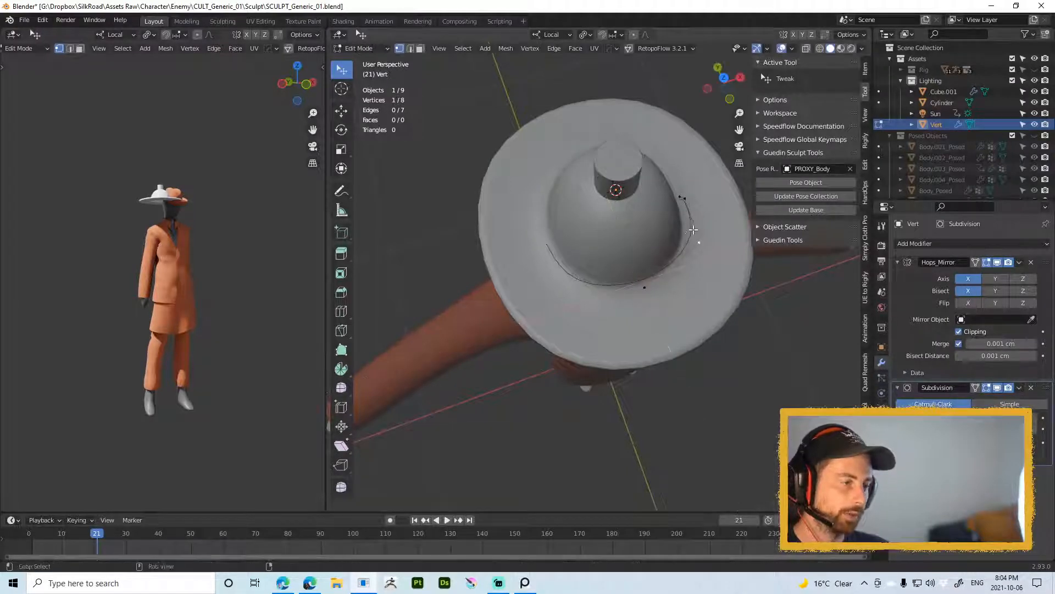
middle_drag(684, 303, 606, 320)
key(g)
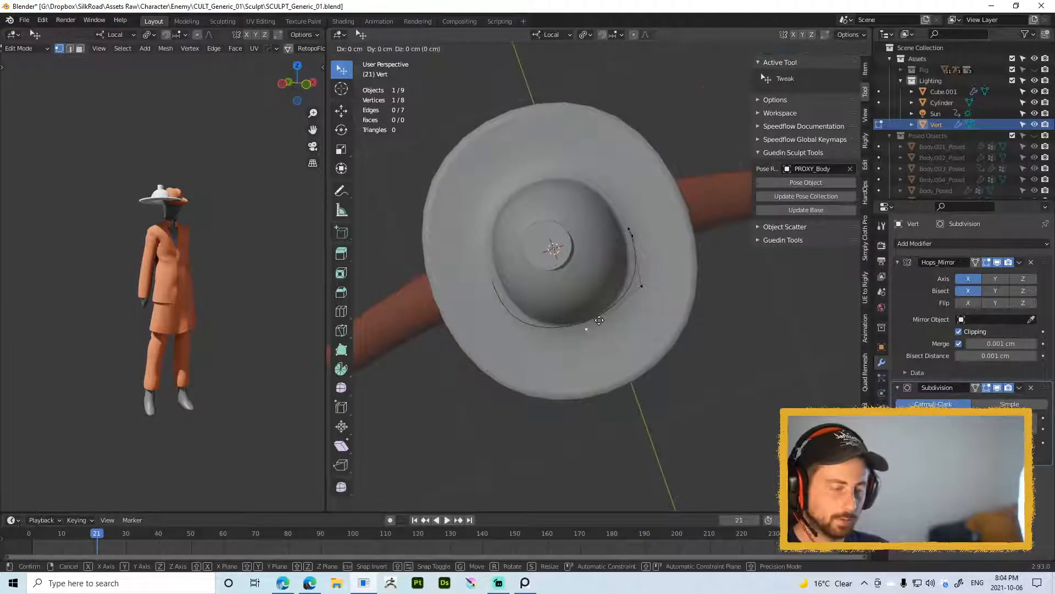
key(shift+z)
click(604, 332)
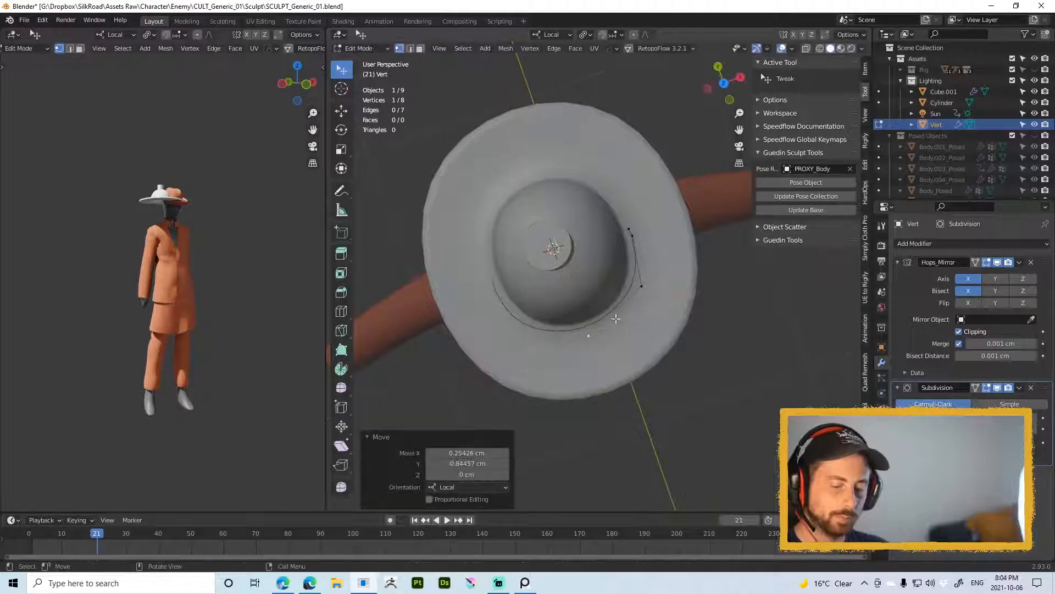
key(g)
key(shift+z)
click(656, 290)
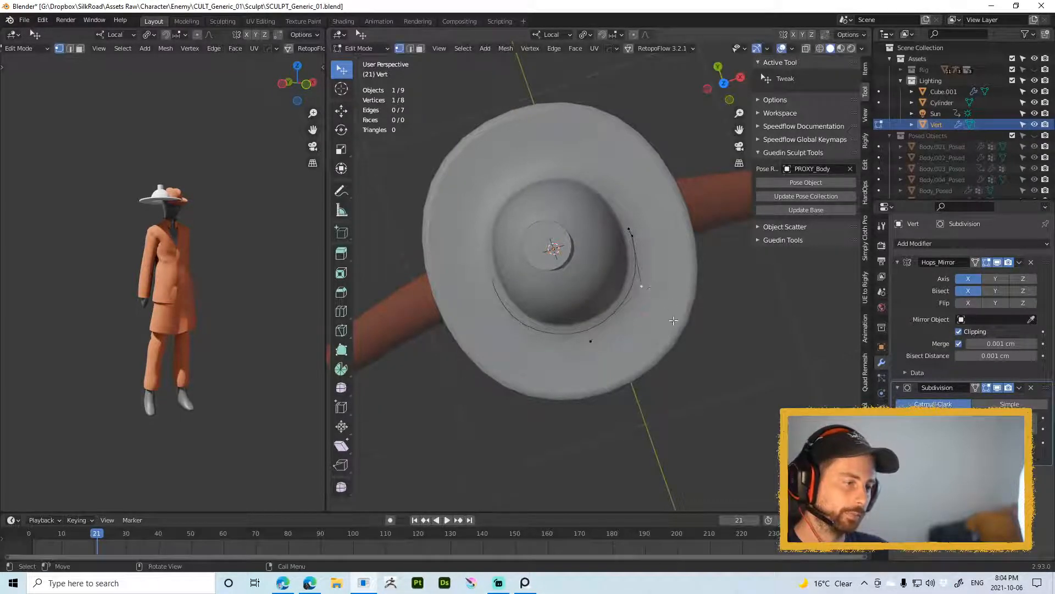
middle_drag(655, 290, 641, 215)
Step: In Object Mode, remove the strap's Subdivision modifier and convert the strap mesh to a curve
key(Tab)
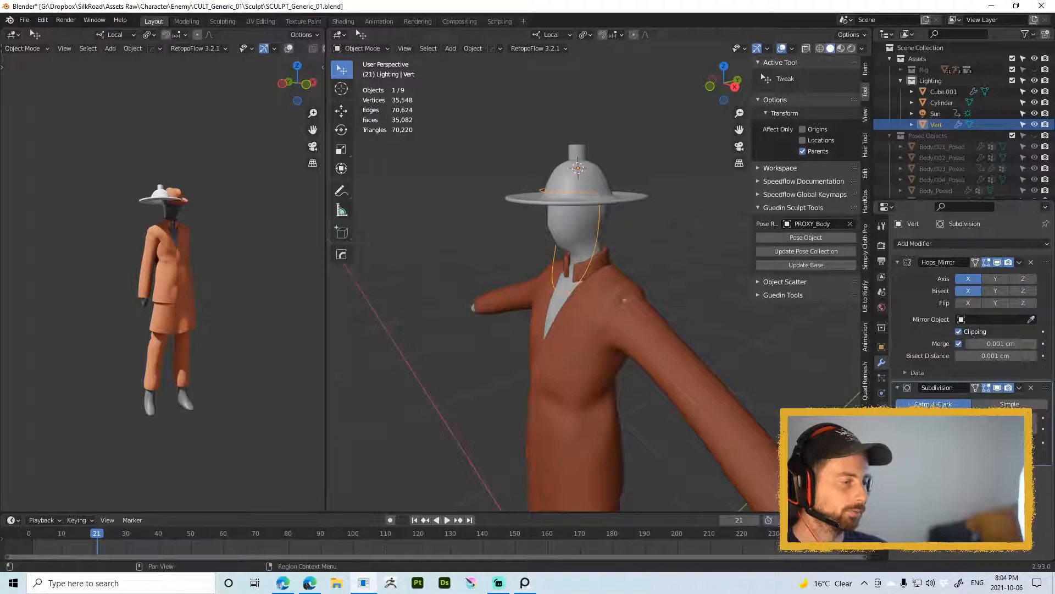
click(1031, 388)
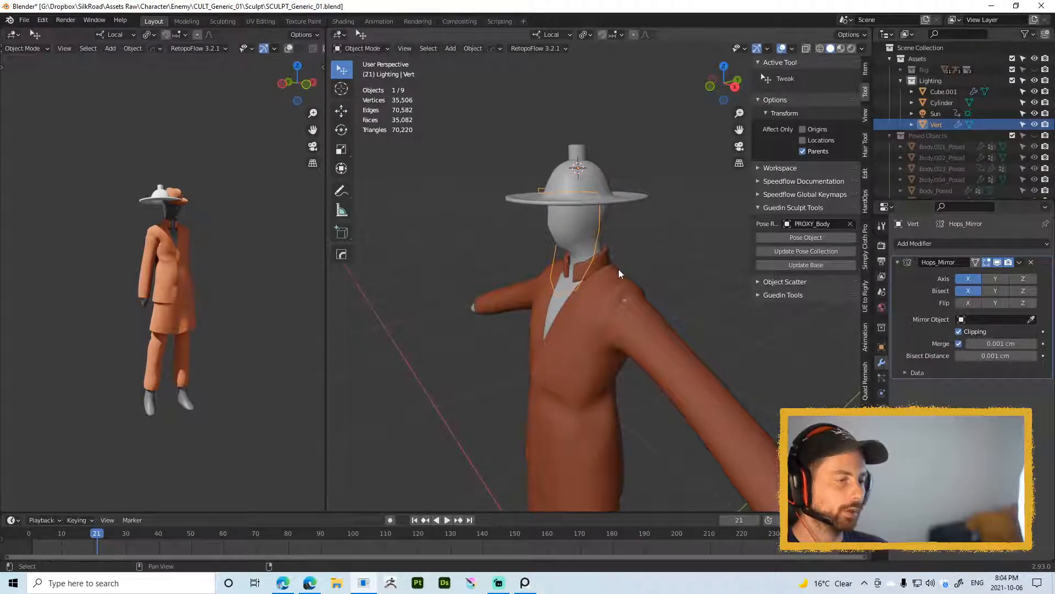
key(alt+c)
click(534, 270)
scroll(644, 302, up, 2)
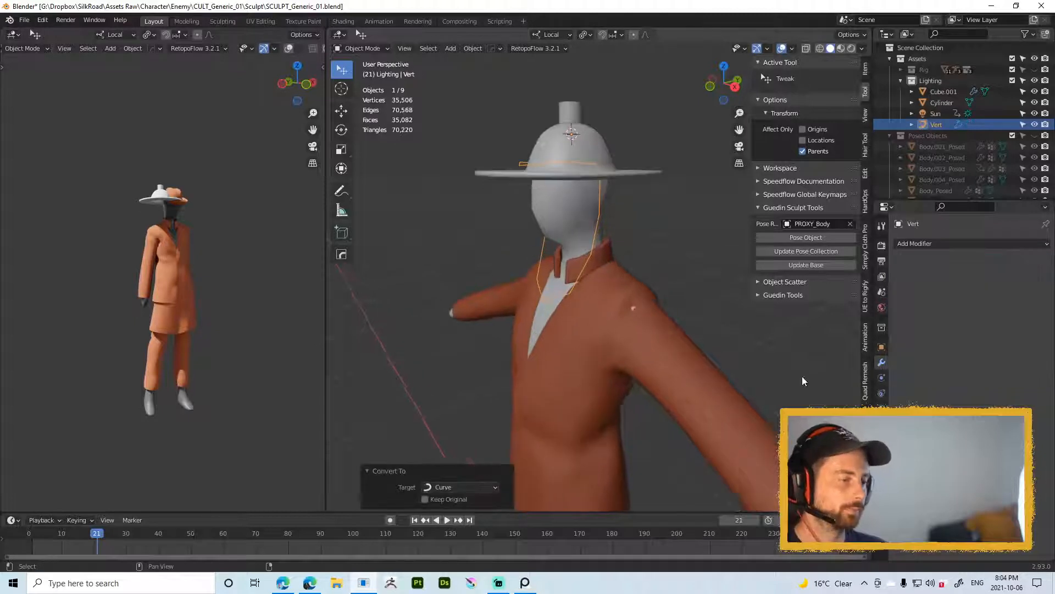
Step: Increase the chin strap curve's round bevel depth so the strap becomes a thick tube
click(882, 408)
scroll(635, 312, down, 1)
shift+middle_drag(695, 280, 660, 321)
scroll(662, 333, up, 1)
scroll(596, 304, up, 3)
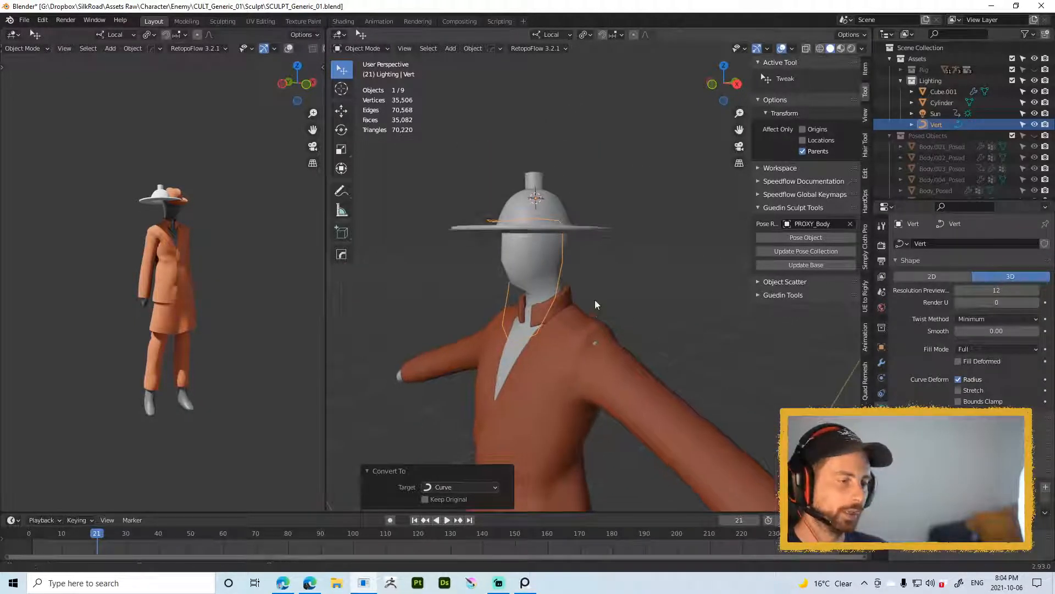
middle_drag(631, 394, 630, 300)
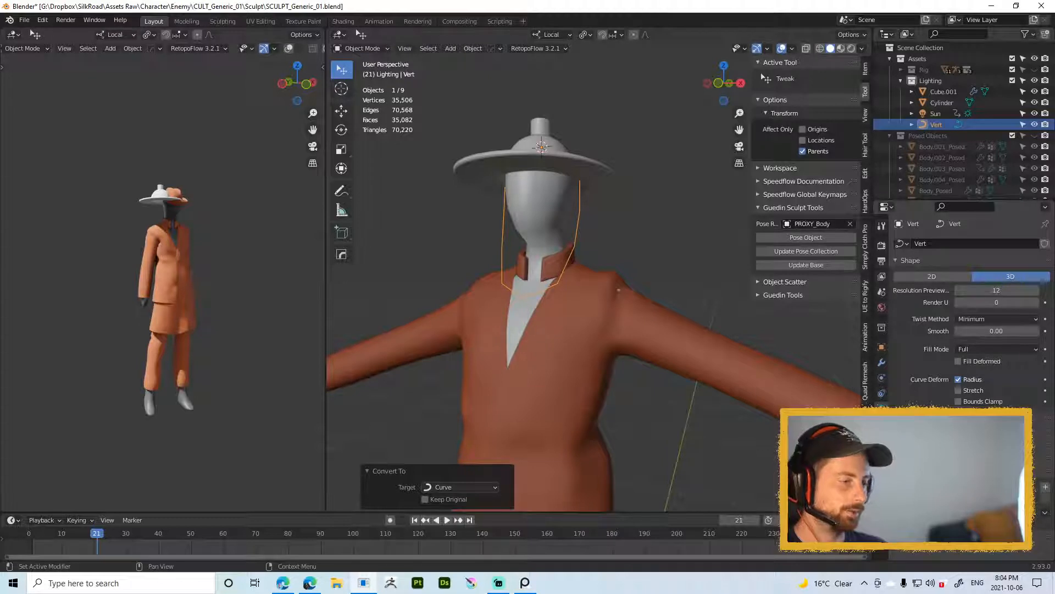
shift+middle_drag(605, 341, 607, 397)
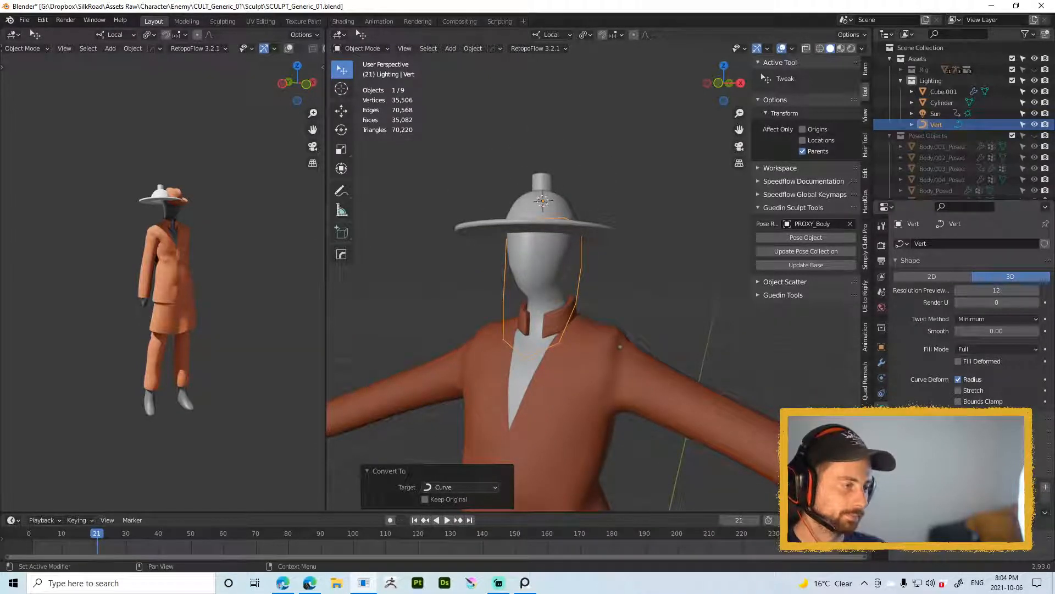
scroll(970, 307, down, 1)
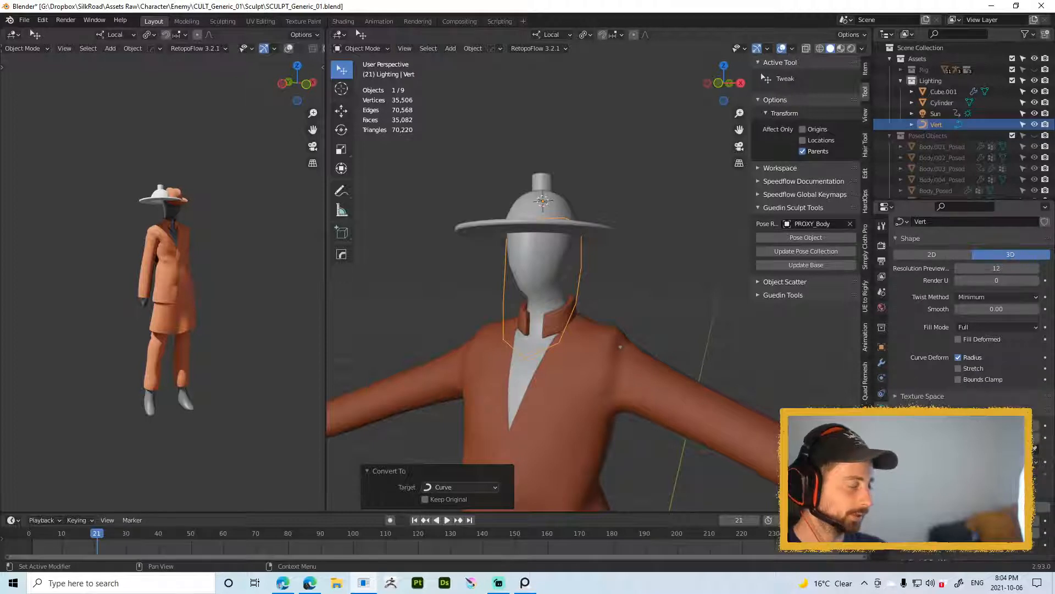
scroll(978, 385, down, 2)
scroll(980, 405, down, 3)
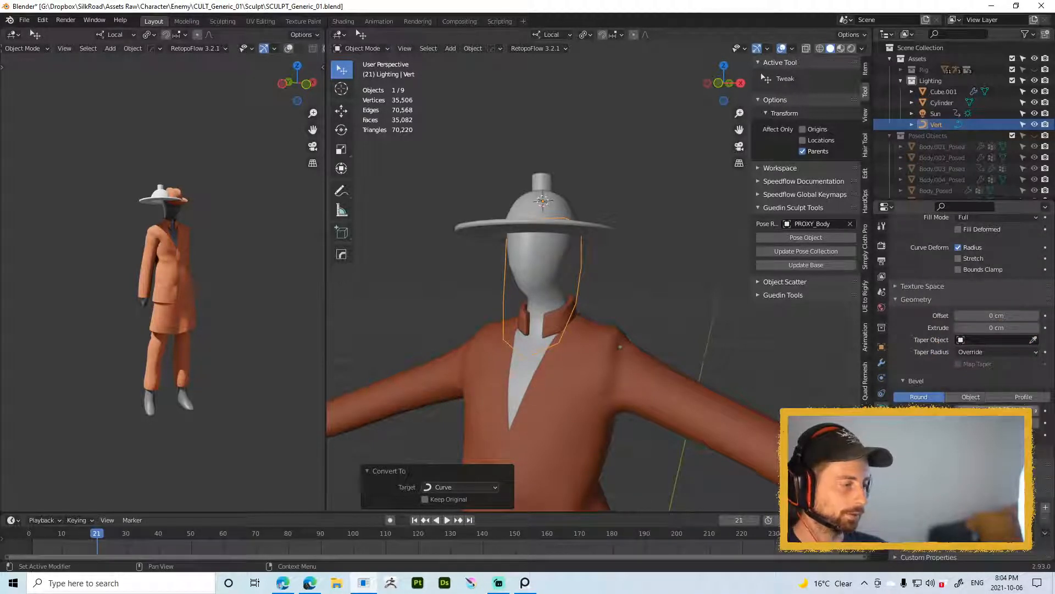
drag(996, 412, 1021, 411)
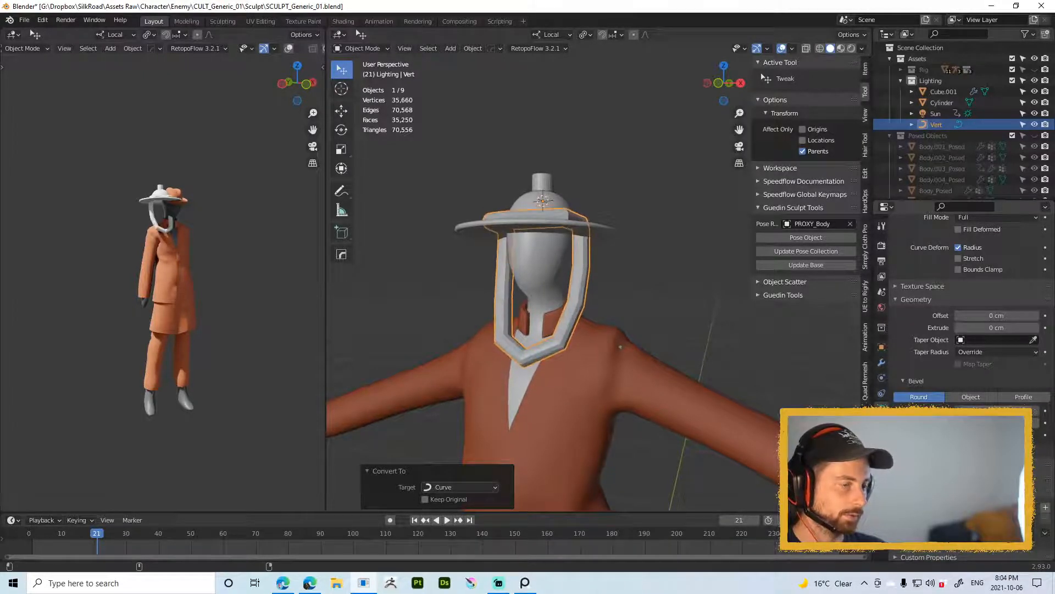
Step: Add a level 2 subdivision to the chin strap, shade it smooth and deselect it
middle_drag(654, 352, 626, 336)
key(ctrl+2)
middle_drag(648, 300, 561, 253)
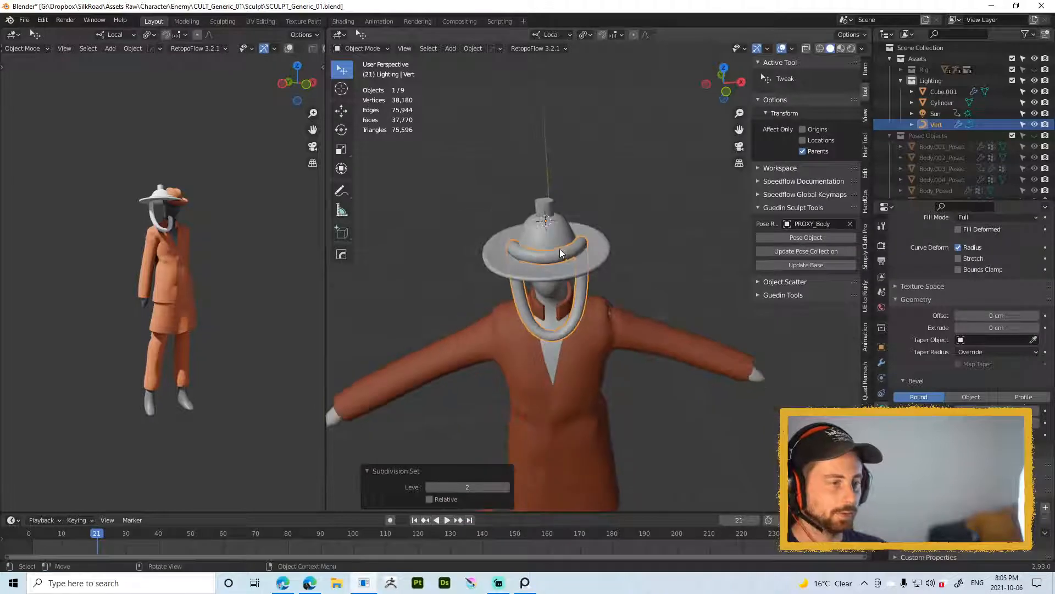
click(560, 253)
right_click(561, 253)
click(581, 247)
click(580, 246)
right_click(580, 245)
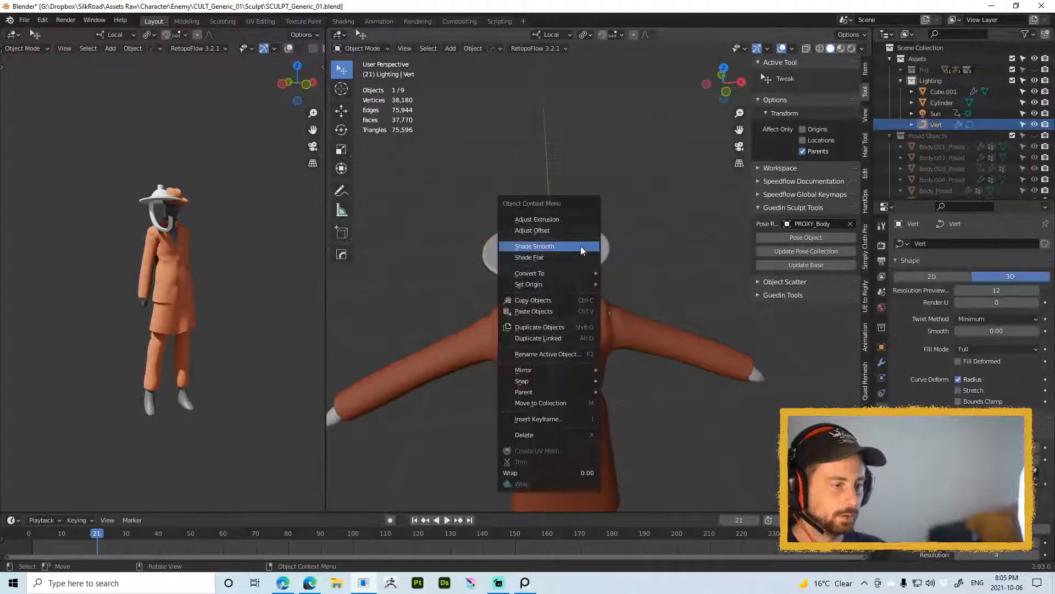
click(580, 246)
key(alt+a)
Step: Adjust the thickness of the brimmed hat's Solidify modifier to about 1.03
middle_drag(604, 325, 616, 294)
scroll(616, 294, up, 3)
click(632, 318)
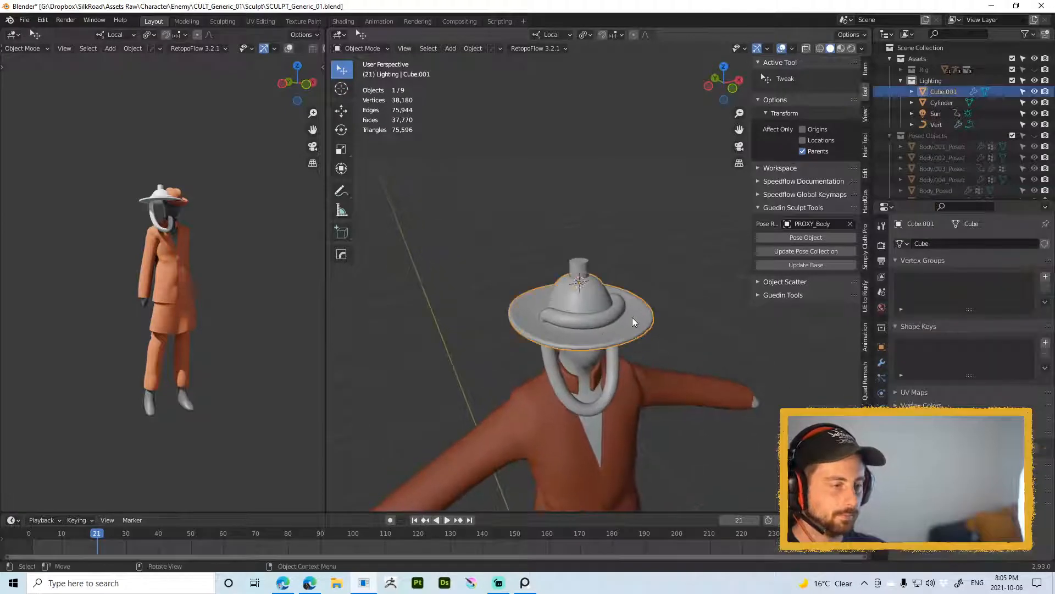
key(space)
click(533, 269)
key(s)
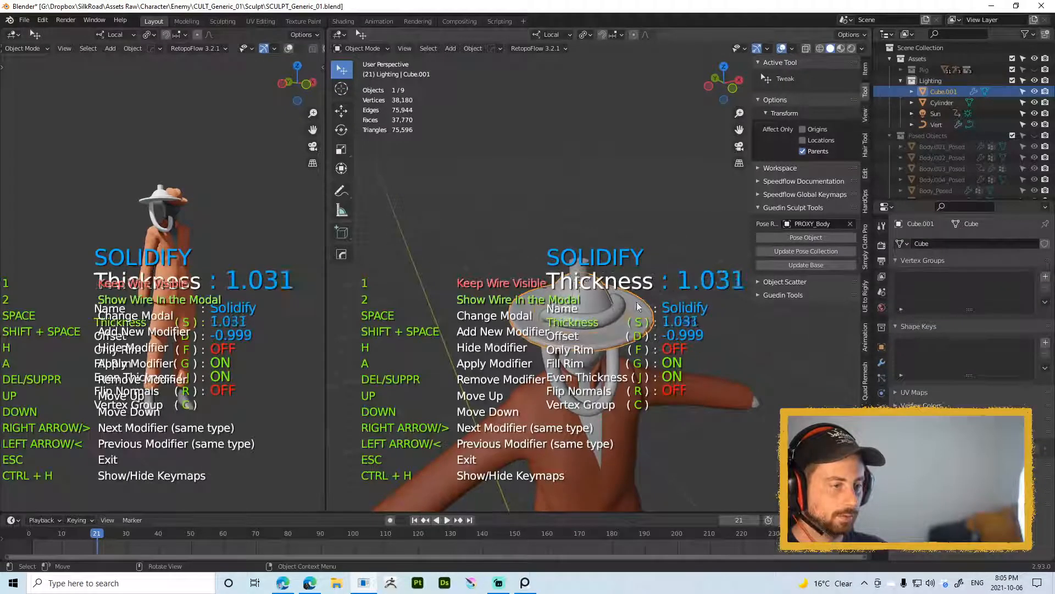
click(637, 302)
key(Escape)
Step: Create a new material on the brimmed hat and name it Metal01
click(882, 438)
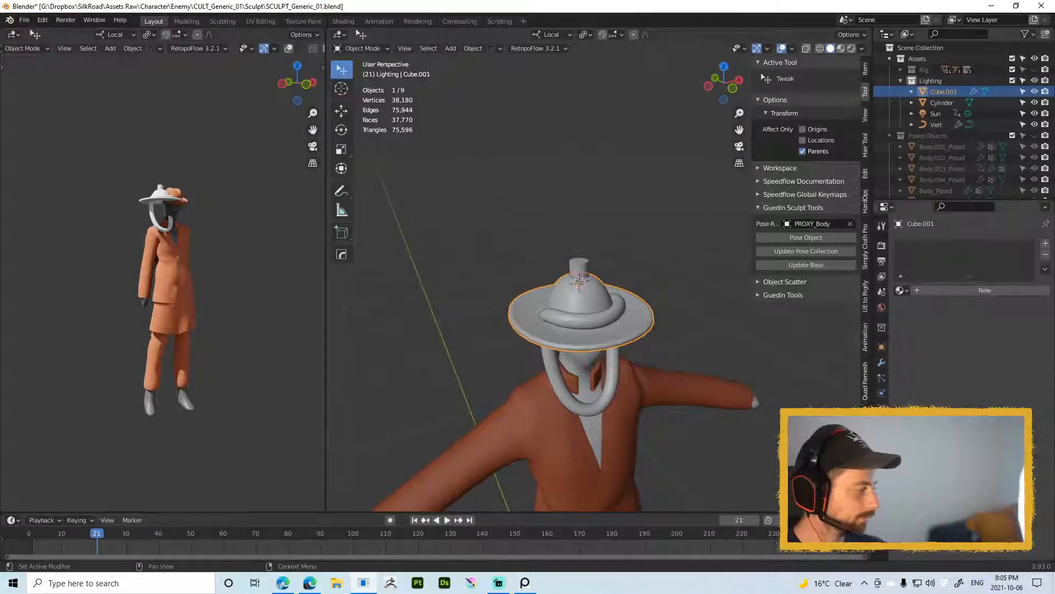
click(978, 291)
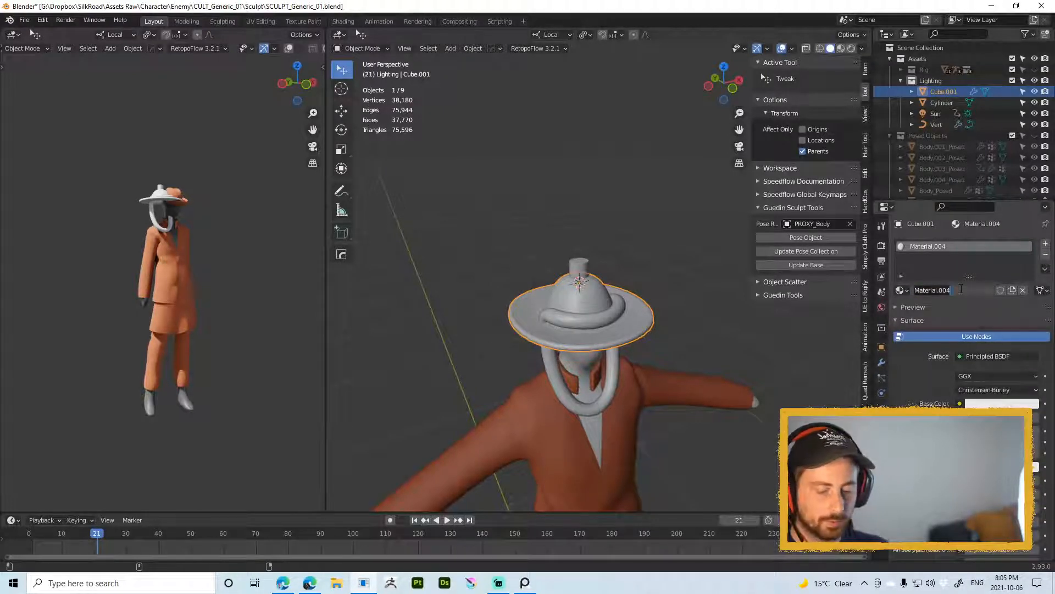
text(Metal01)
key(Return)
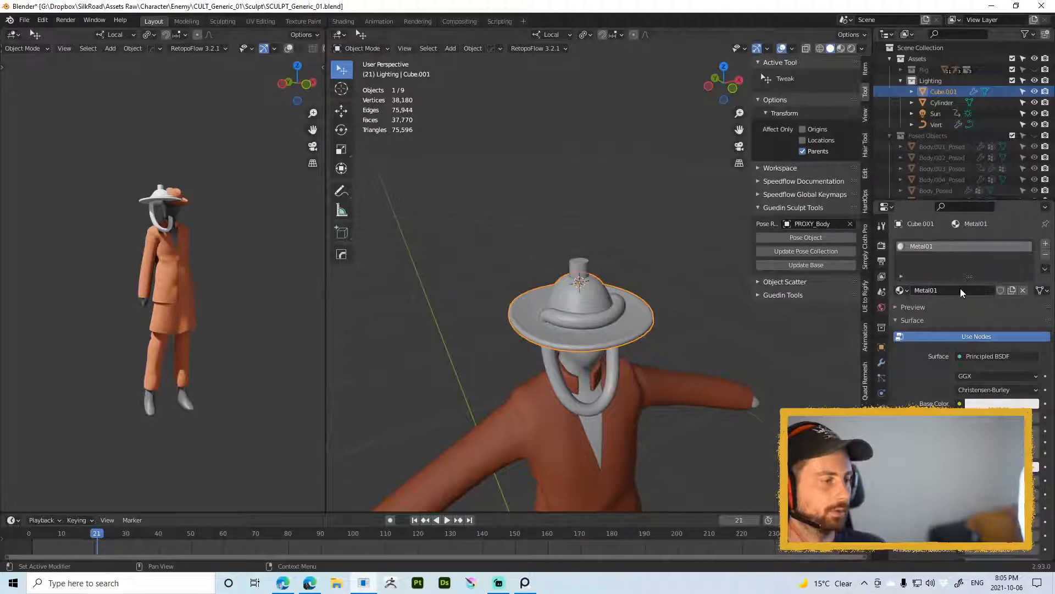
Step: Set the Metal01 material's Metallic to 1.000 and switch the viewport shading to Material Preview
scroll(961, 288, down, 4)
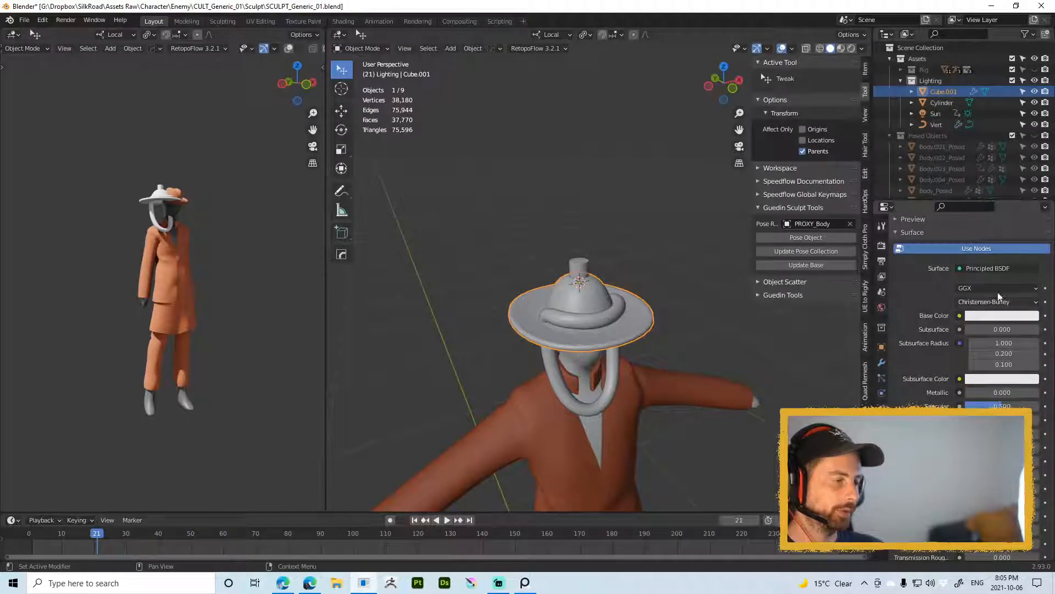
click(1001, 394)
text(1)
key(Return)
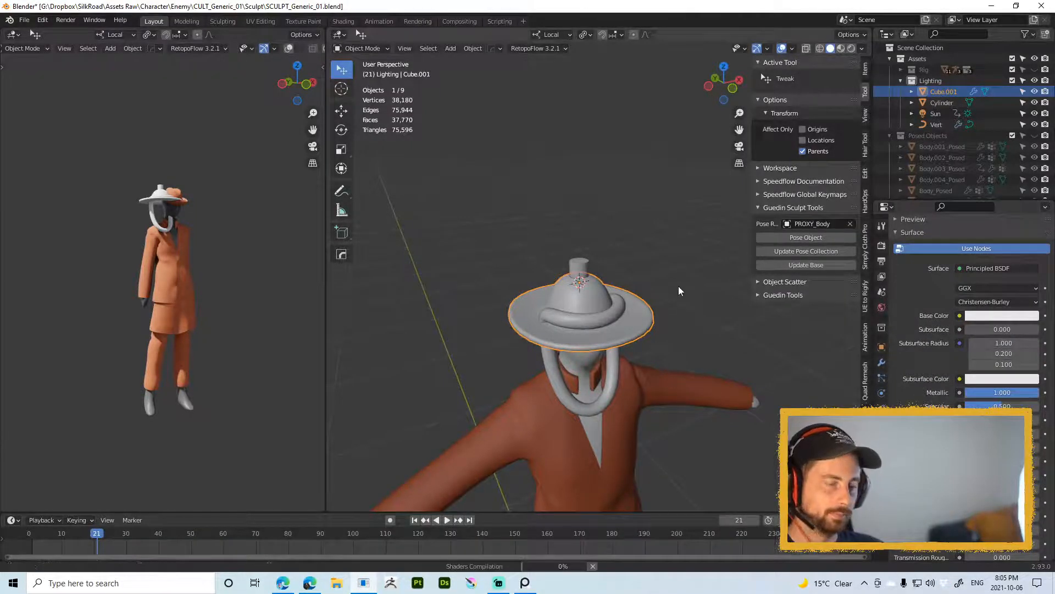
scroll(678, 296, up, 1)
key(z)
click(699, 431)
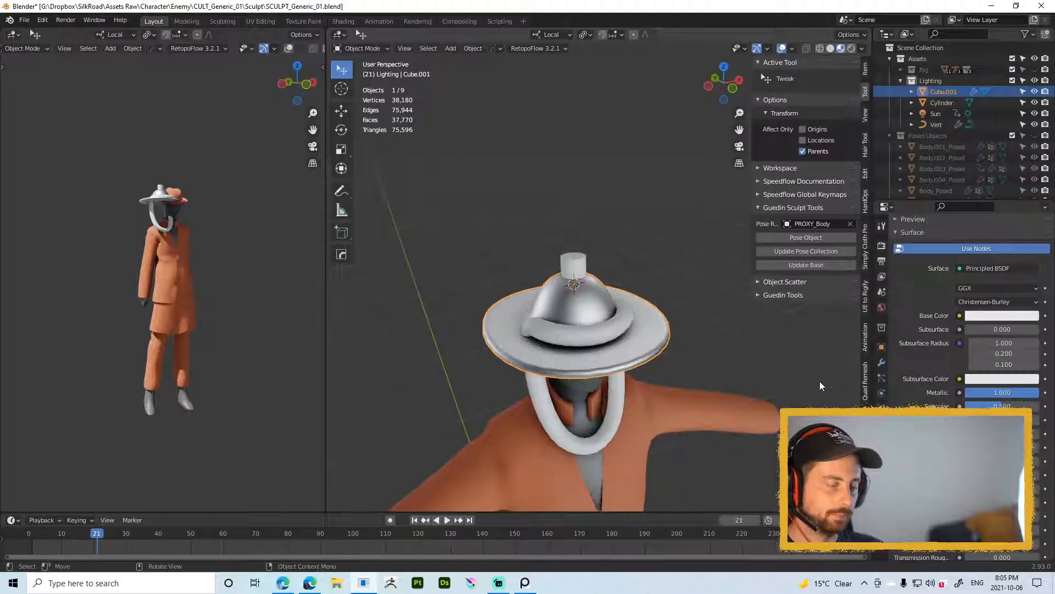
mouse_move(820, 381)
middle_down()
mouse_move(608, 309)
mouse_move(490, 249)
mouse_move(539, 302)
mouse_move(687, 300)
middle_up()
middle_drag(608, 302, 617, 341)
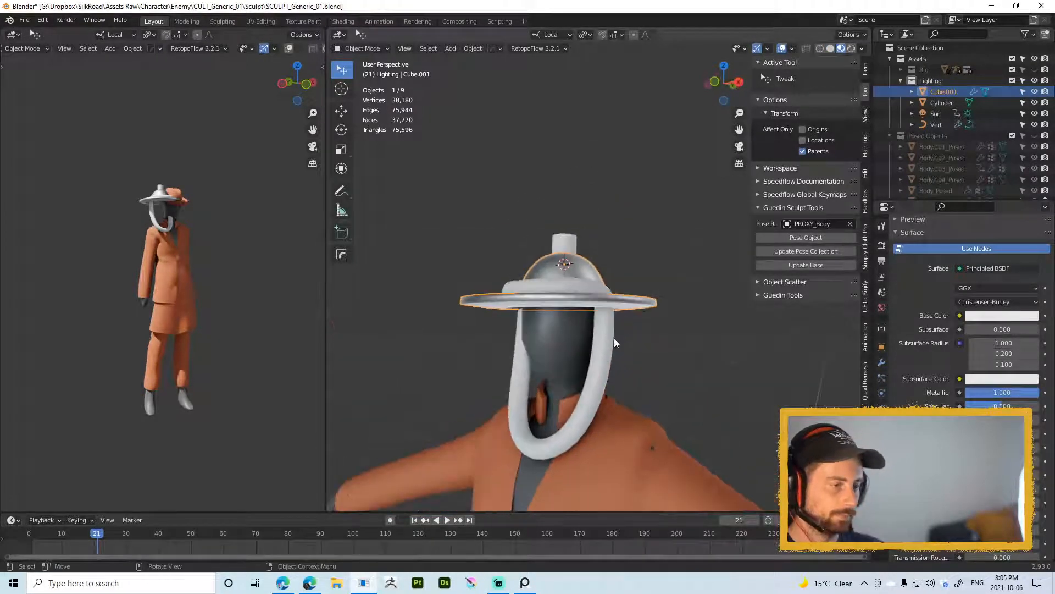
Step: Assign the existing dark Material to the chin strap and make it a separate copy
click(615, 338)
key(KP_Decimal)
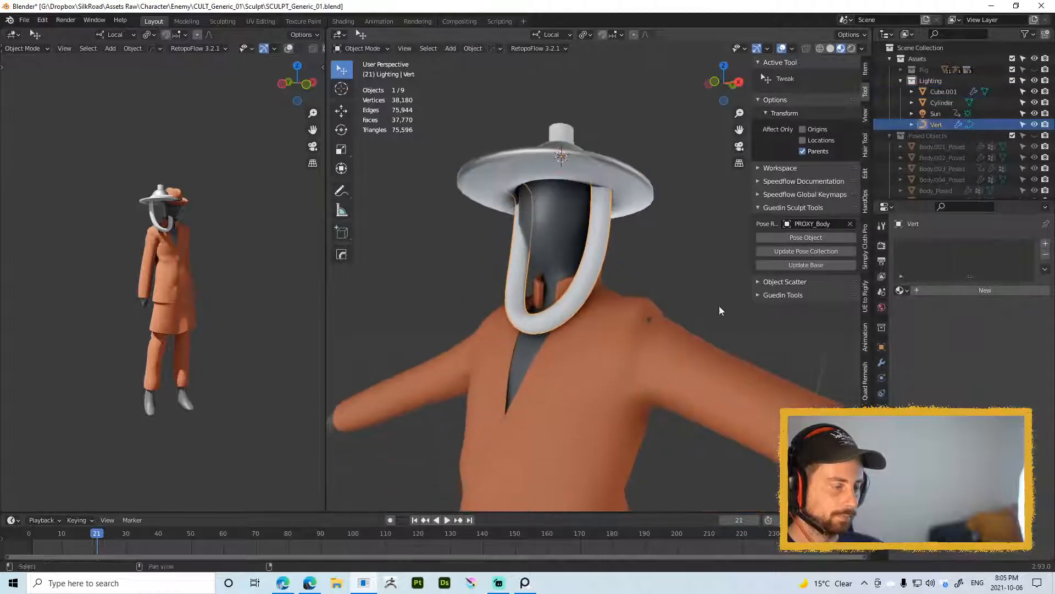
click(901, 290)
click(901, 289)
click(901, 289)
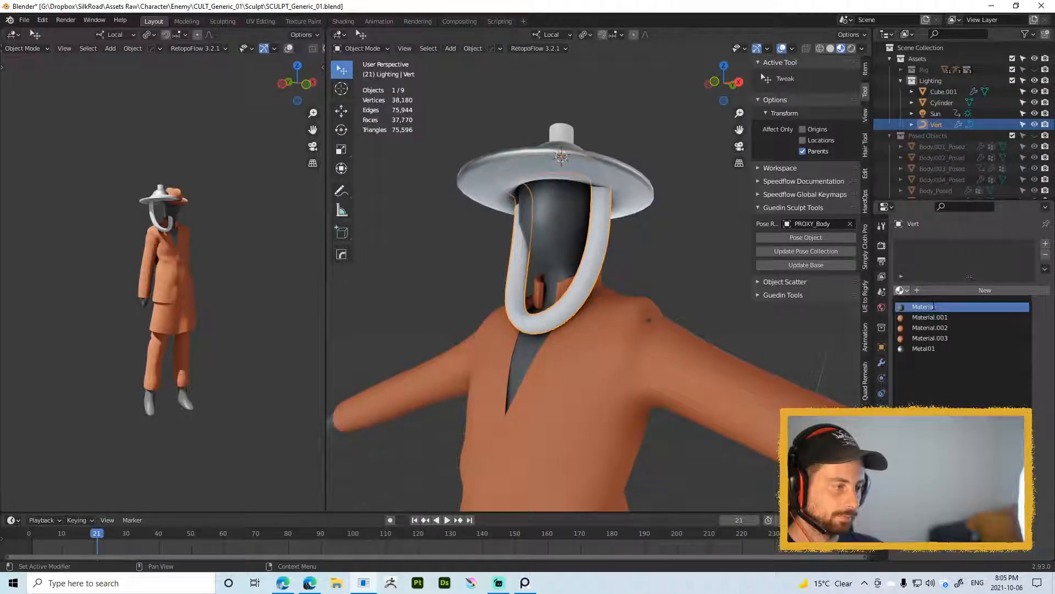
click(935, 306)
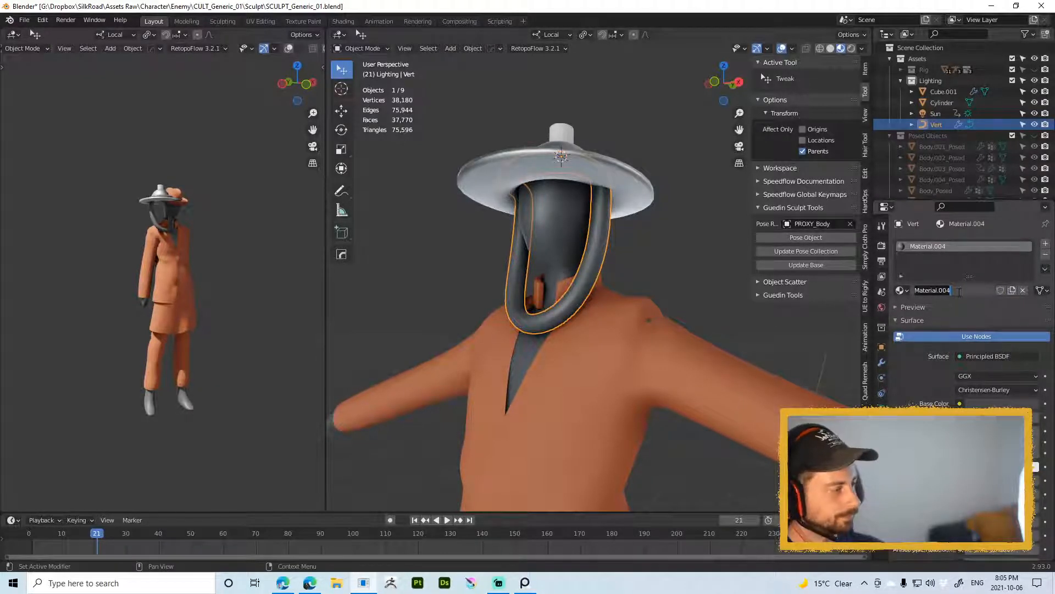
Step: Rename the chin strap's copied material to Material 02
key(BackSpace)
key(BackSpace)
key(BackSpace)
key(BackSpace)
key(BackSpace)
key(BackSpace)
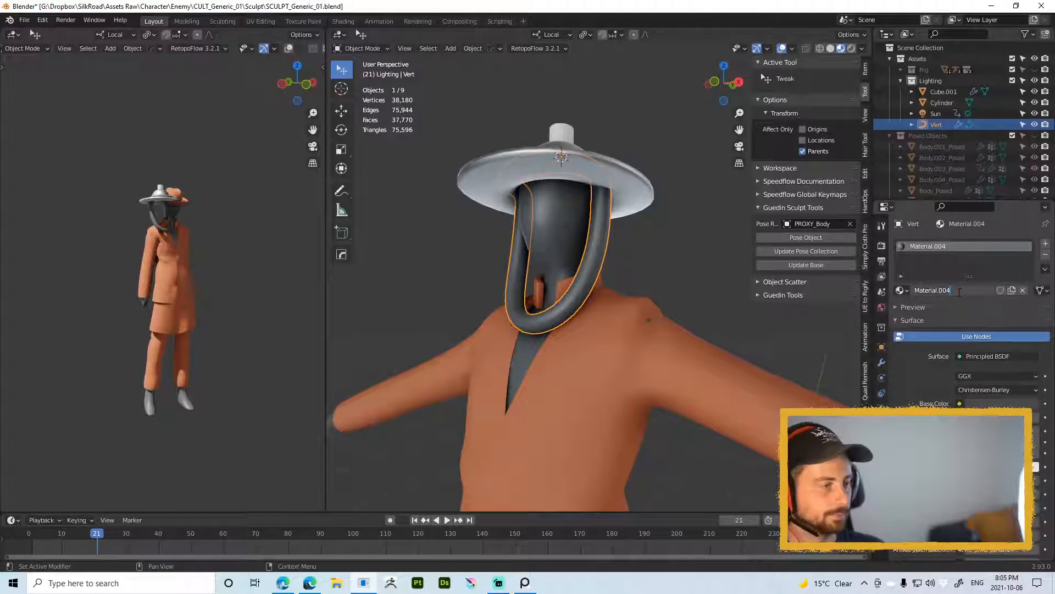
text(al 02)
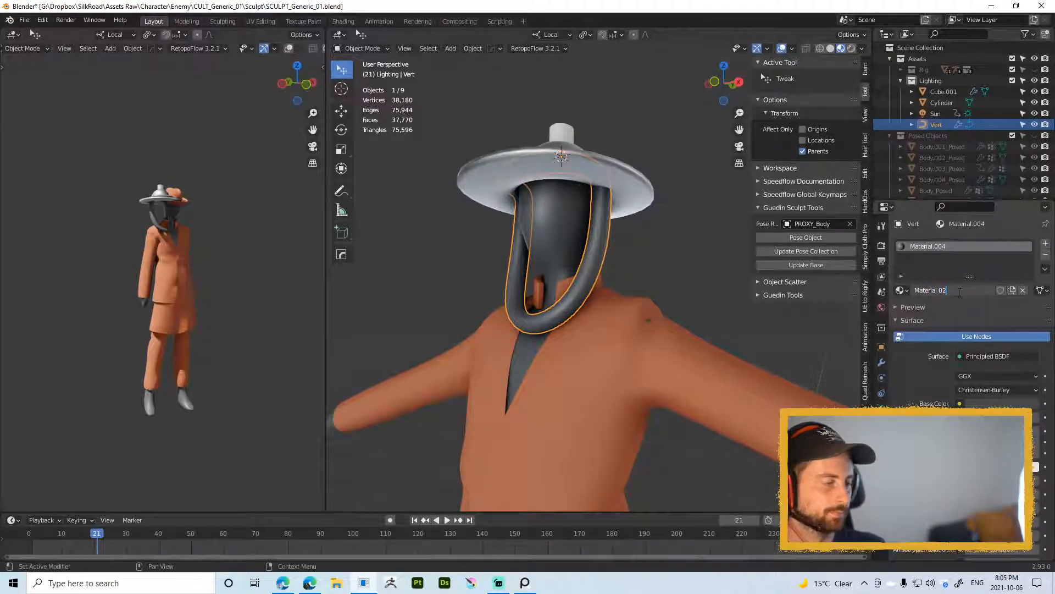
key(Return)
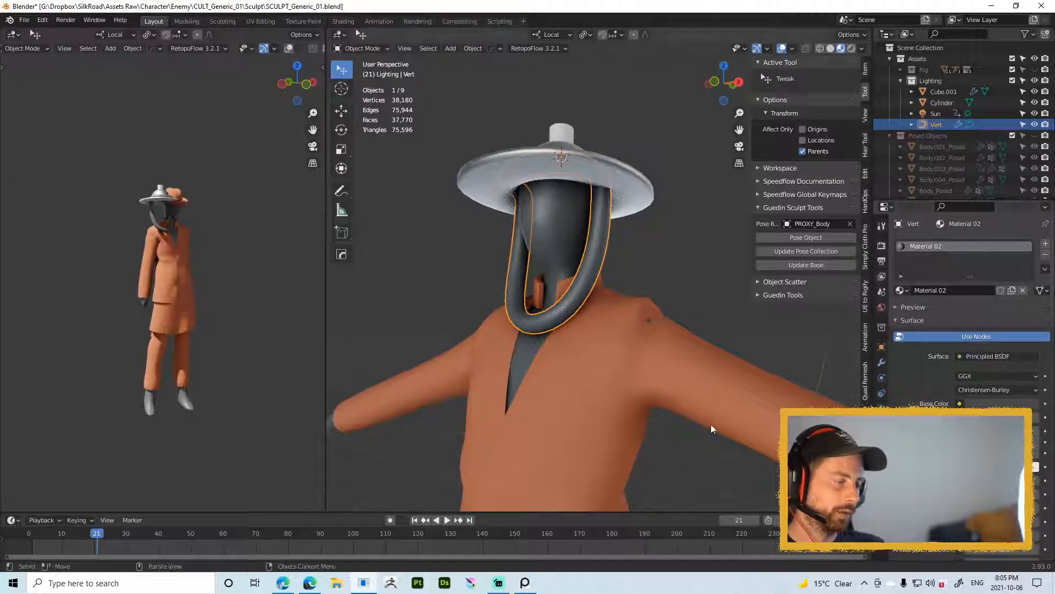
Step: Change the base color of the jacket's material from the color picker to a dark purple
click(670, 343)
click(1009, 404)
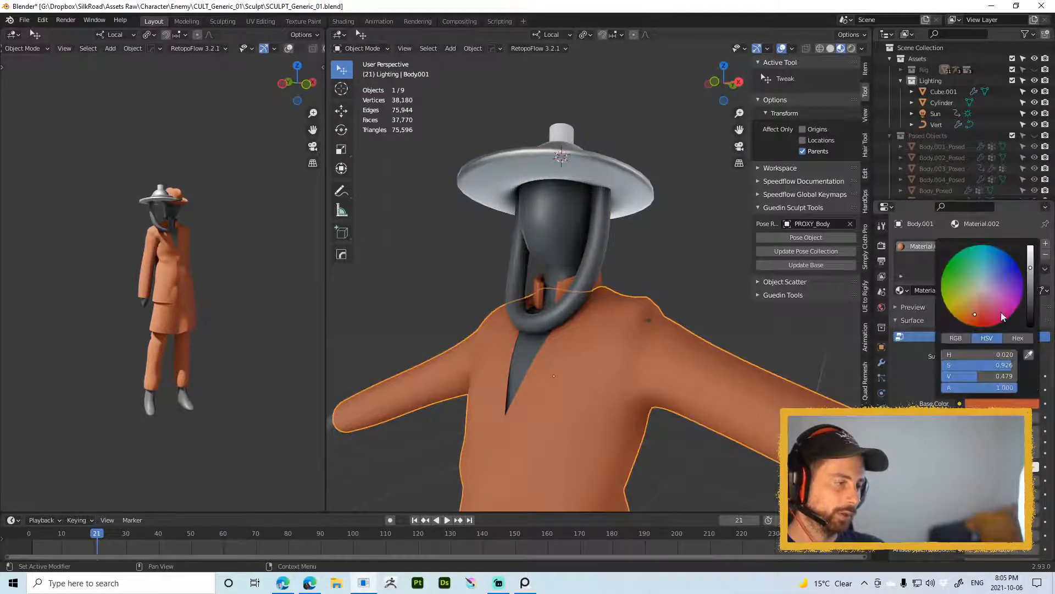
mouse_move(1001, 317)
mouse_down()
mouse_move(1001, 308)
mouse_move(994, 315)
mouse_up()
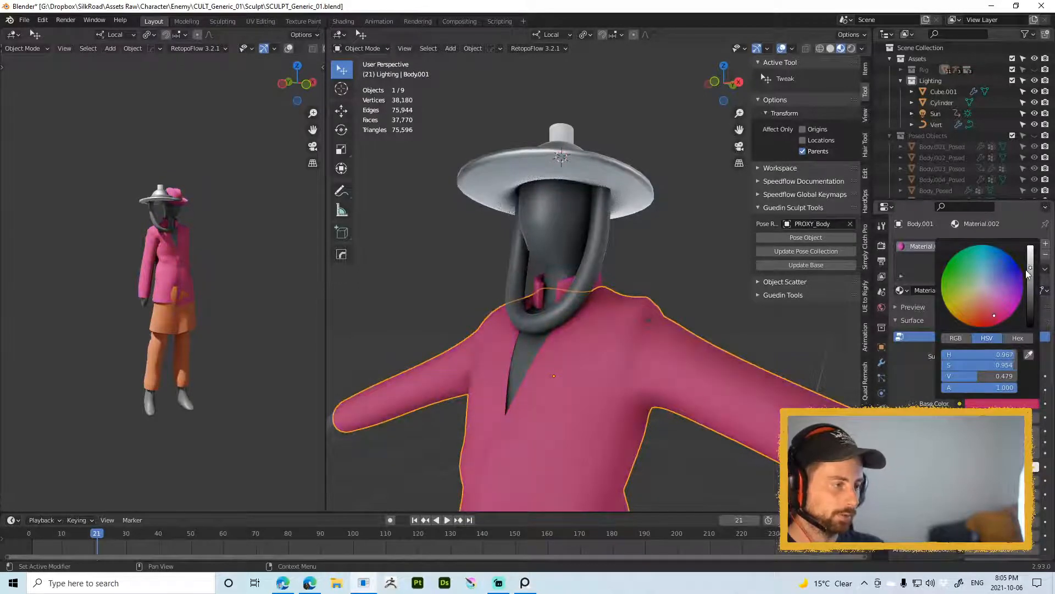
drag(1030, 267, 1000, 291)
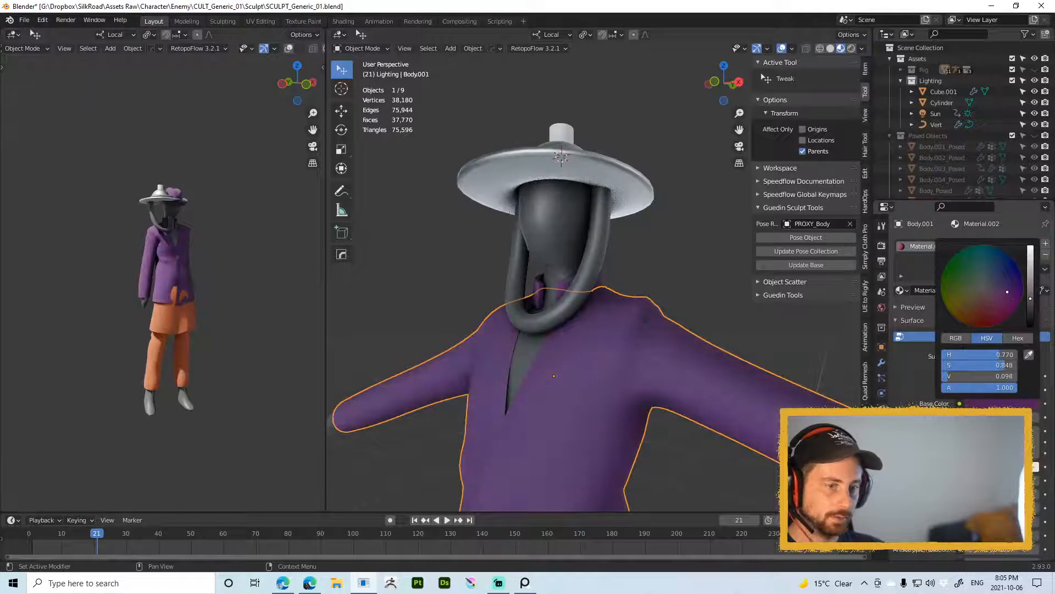
mouse_move(1034, 300)
mouse_down()
mouse_move(1031, 292)
mouse_move(1031, 302)
mouse_up()
Step: Link the jacket's purple material to the trousers and the skirt section, then clear the selection
scroll(709, 410, down, 5)
shift+middle_drag(592, 410, 596, 298)
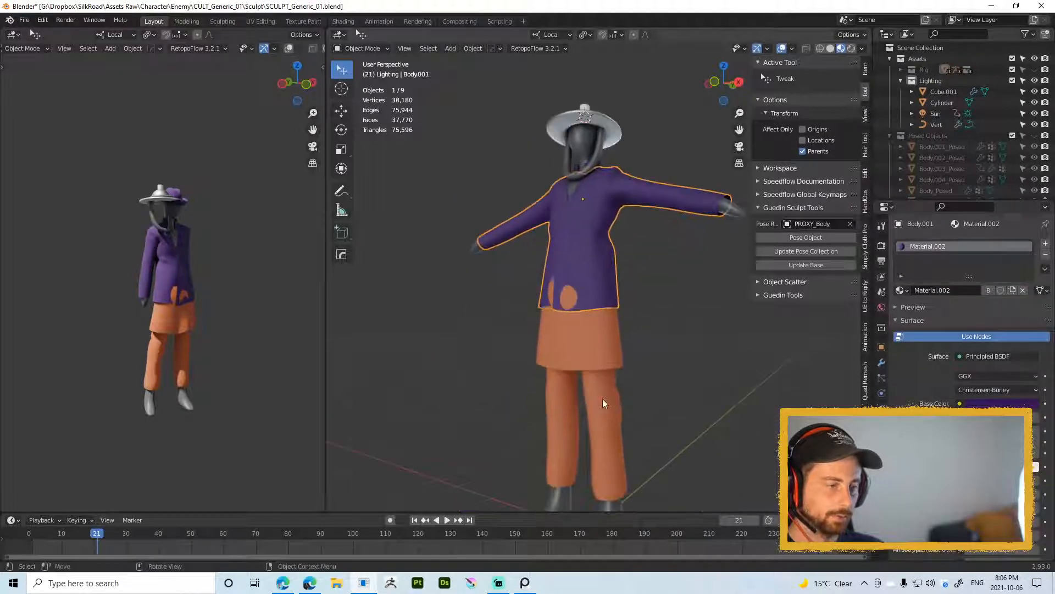
click(603, 398)
shift+click(599, 354)
shift+click(591, 199)
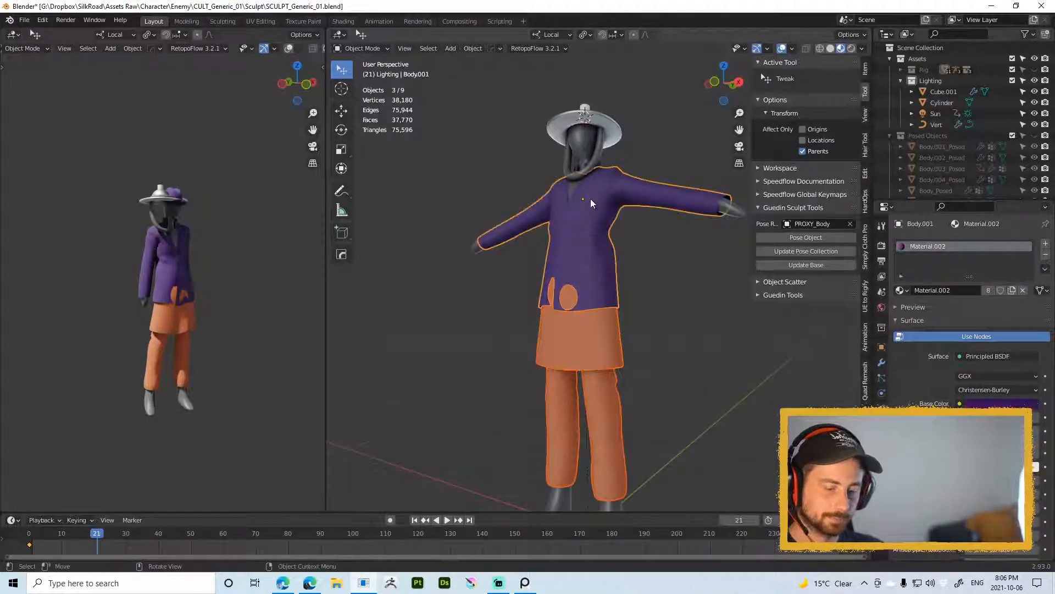
key(ctrl+l)
click(607, 271)
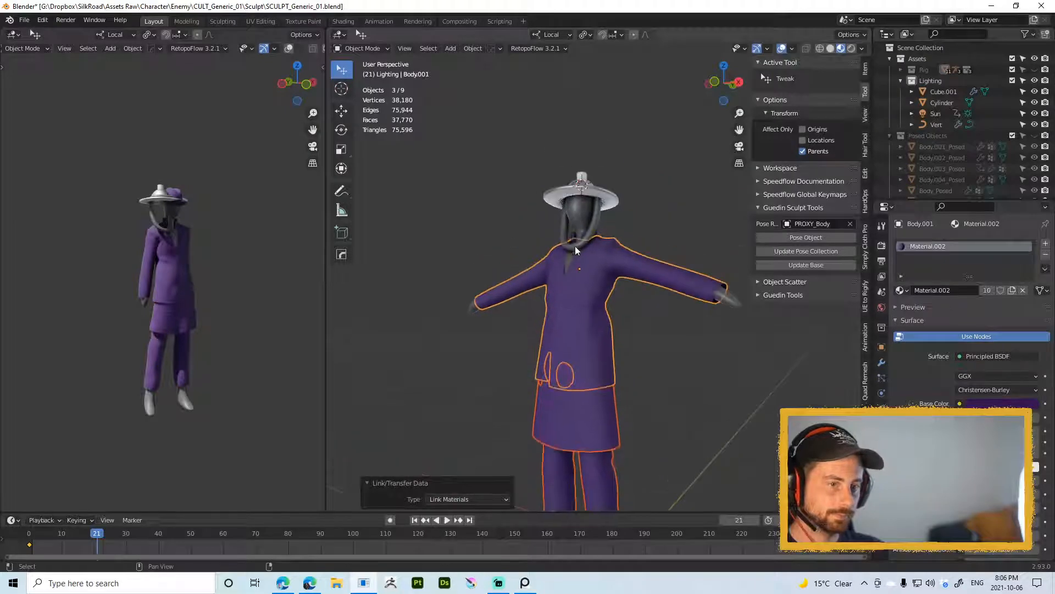
scroll(575, 246, up, 3)
click(279, 335)
middle_drag(279, 335, 183, 281)
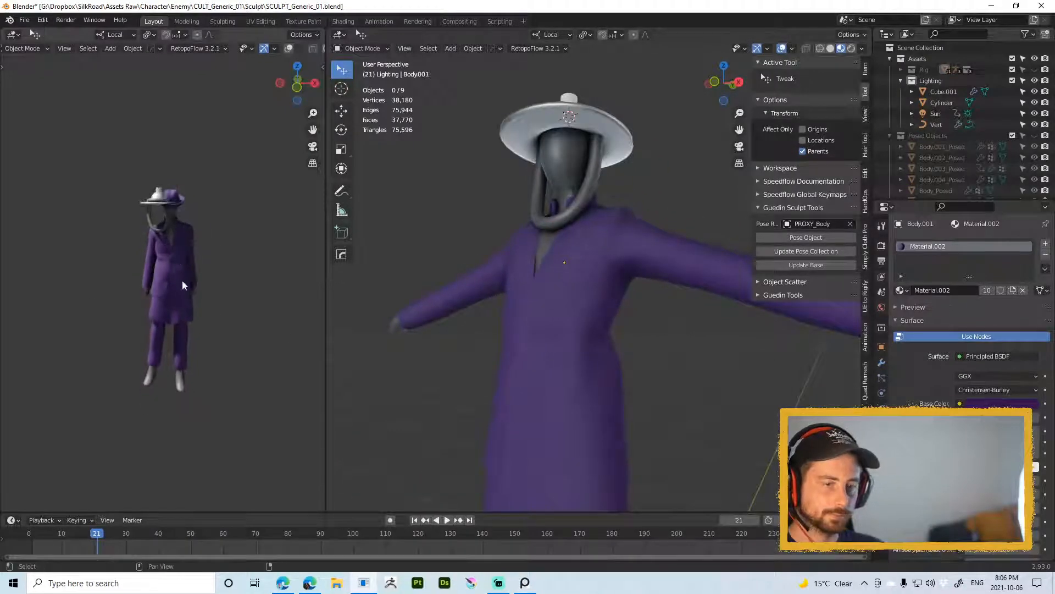
Step: Set the base color of the chin strap's Material 02 to a bright yellow-orange with value 1.000
scroll(183, 280, up, 2)
shift+middle_drag(591, 186, 563, 262)
click(563, 262)
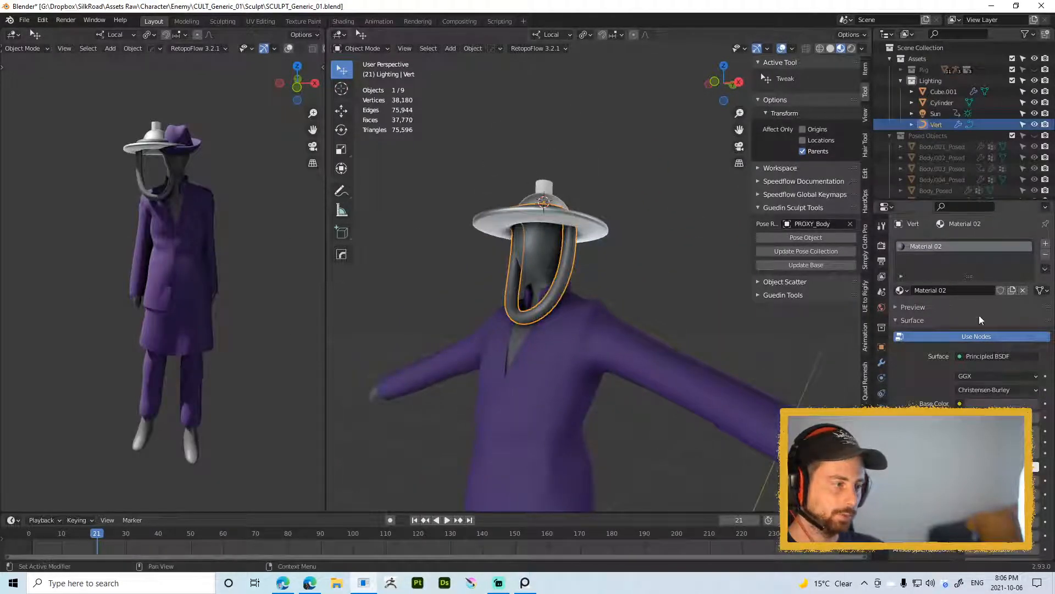
click(996, 404)
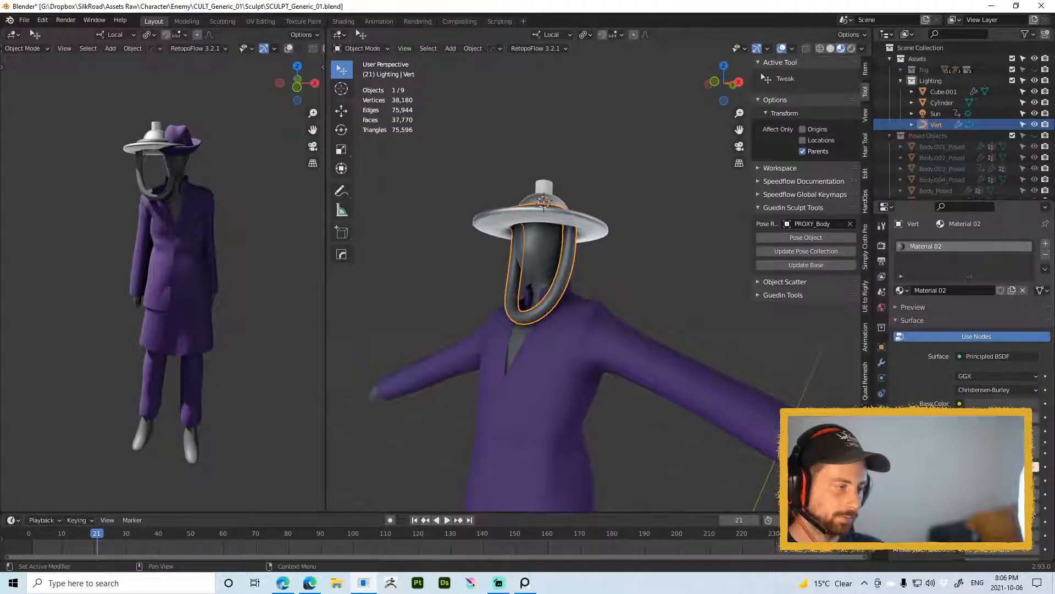
click(996, 403)
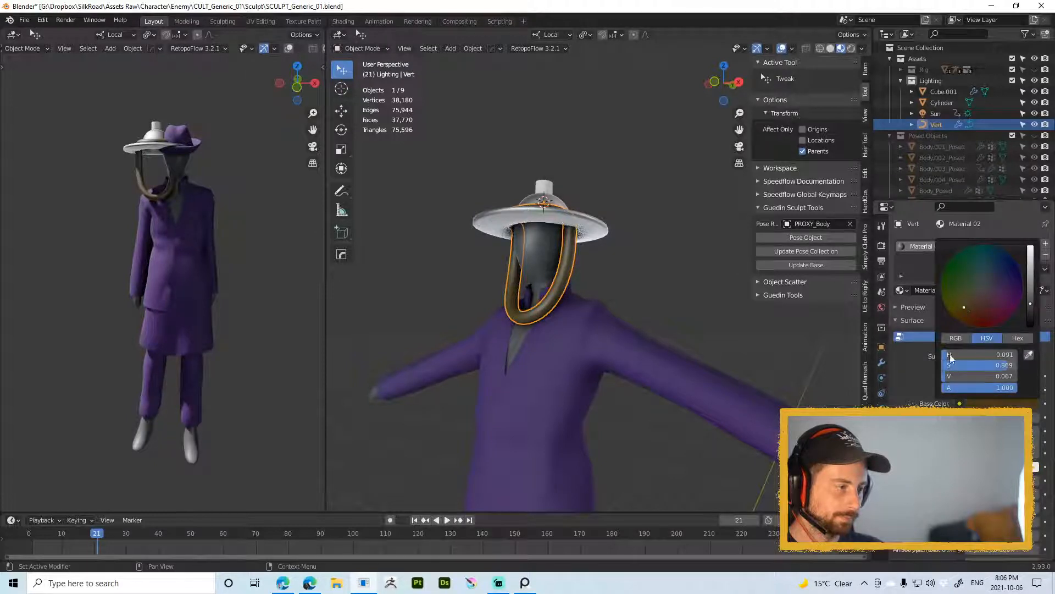
drag(1030, 293, 1031, 247)
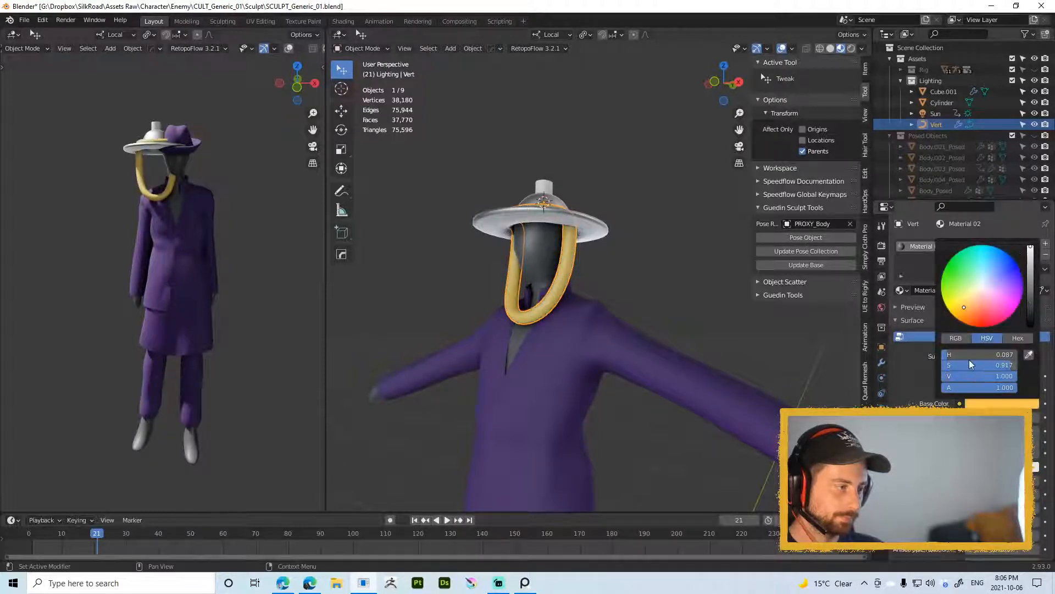
mouse_move(955, 358)
mouse_down()
mouse_move(968, 355)
mouse_move(955, 355)
mouse_up()
click(690, 354)
middle_drag(694, 357, 718, 367)
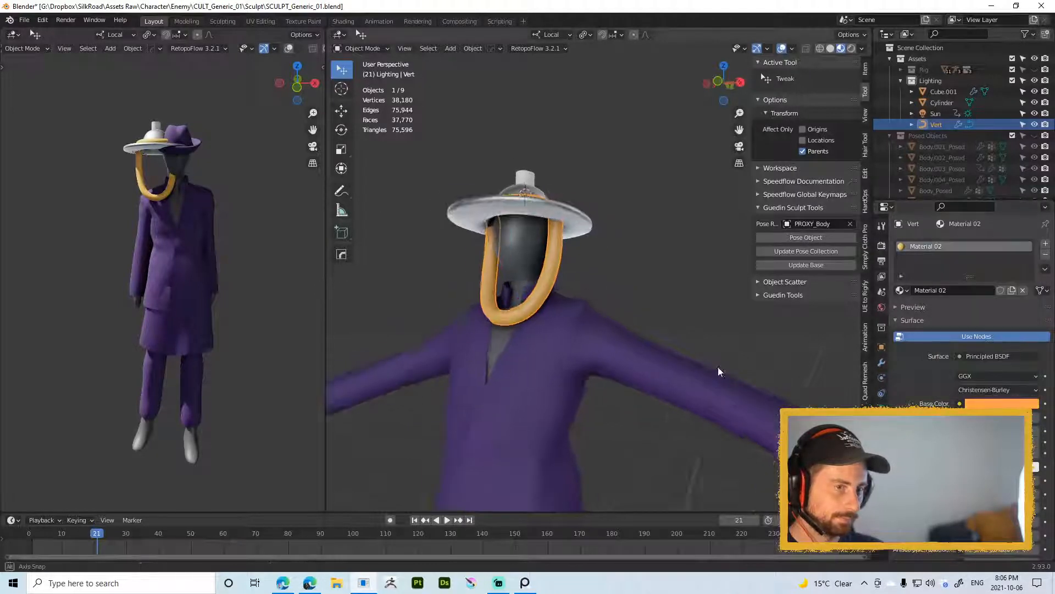
Step: Link the chin strap's Material 02 to the small cylinder on top of the hat, then clear the selection
scroll(660, 335, down, 3)
scroll(564, 374, up, 5)
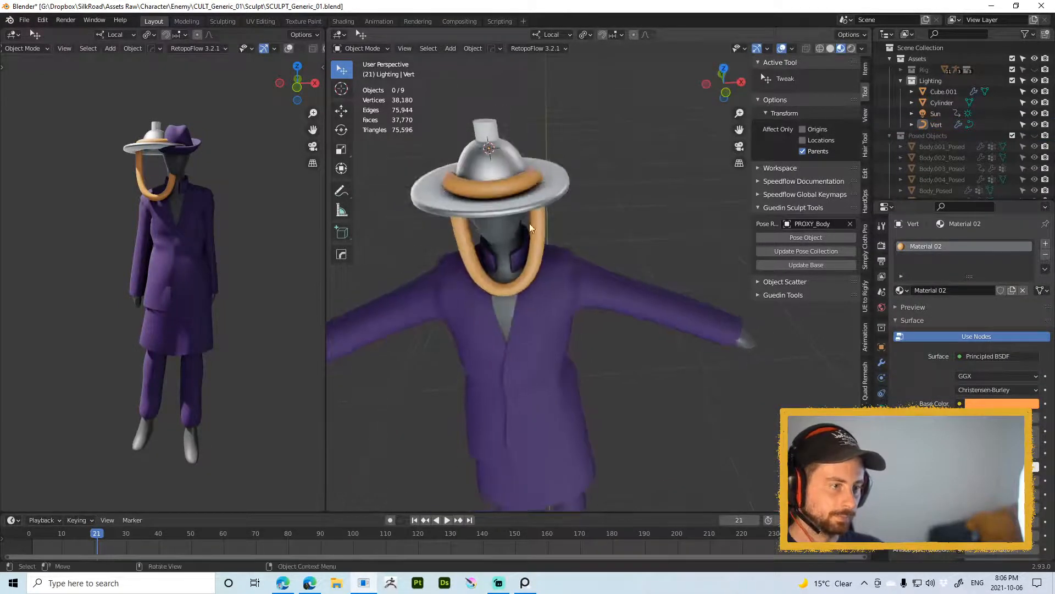
click(533, 215)
shift+click(486, 132)
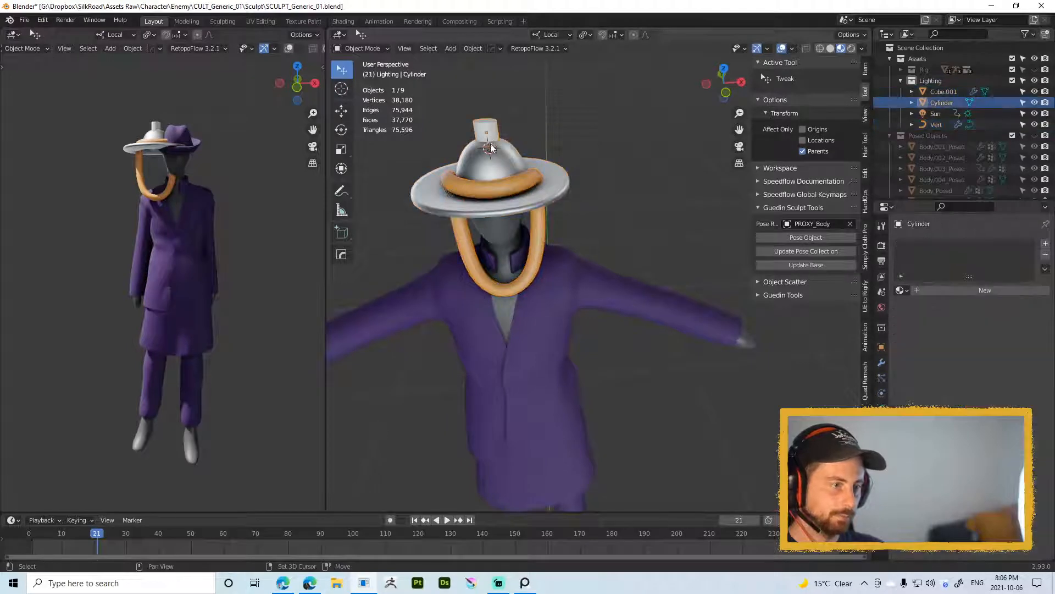
key(ctrl+l)
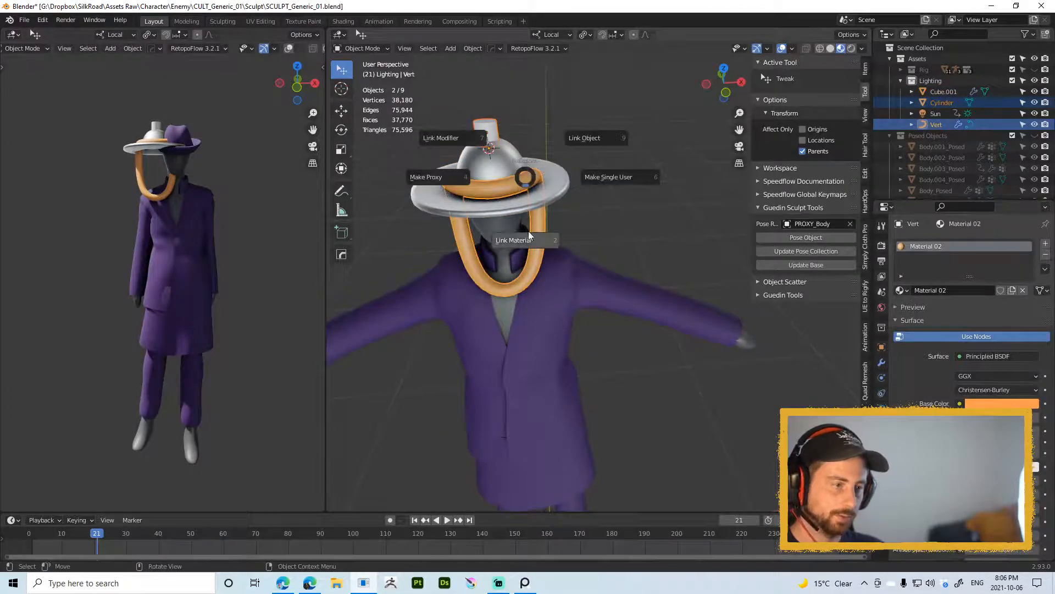
click(527, 236)
key(alt+a)
shift+middle_drag(532, 196, 503, 323)
key(shift+a)
mouse_move(556, 297)
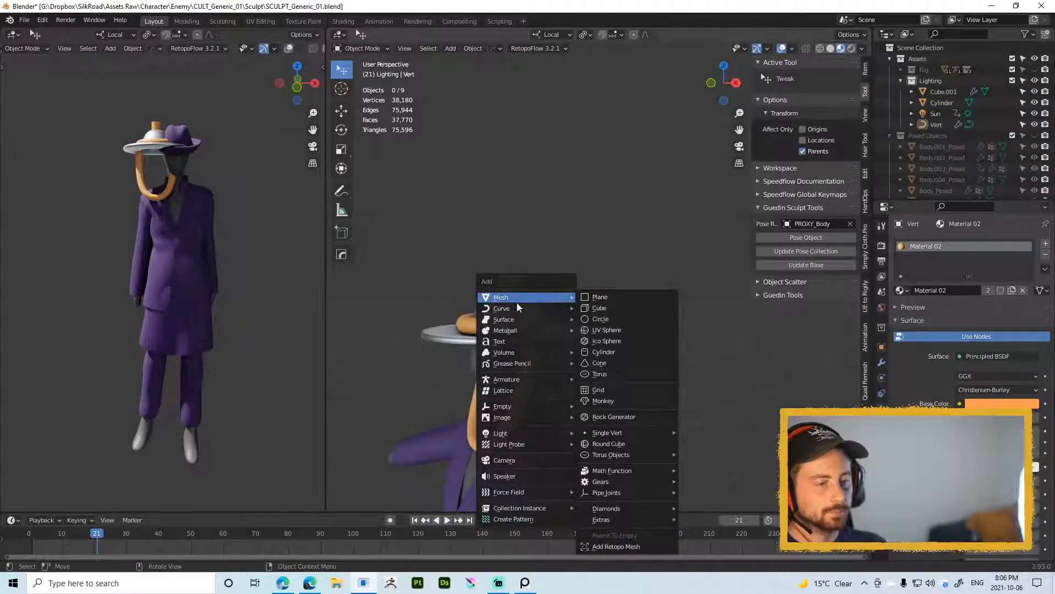
Step: Select the chin strap, the top cylinder and the brimmed hat together, and save the file
middle_drag(489, 276, 589, 292)
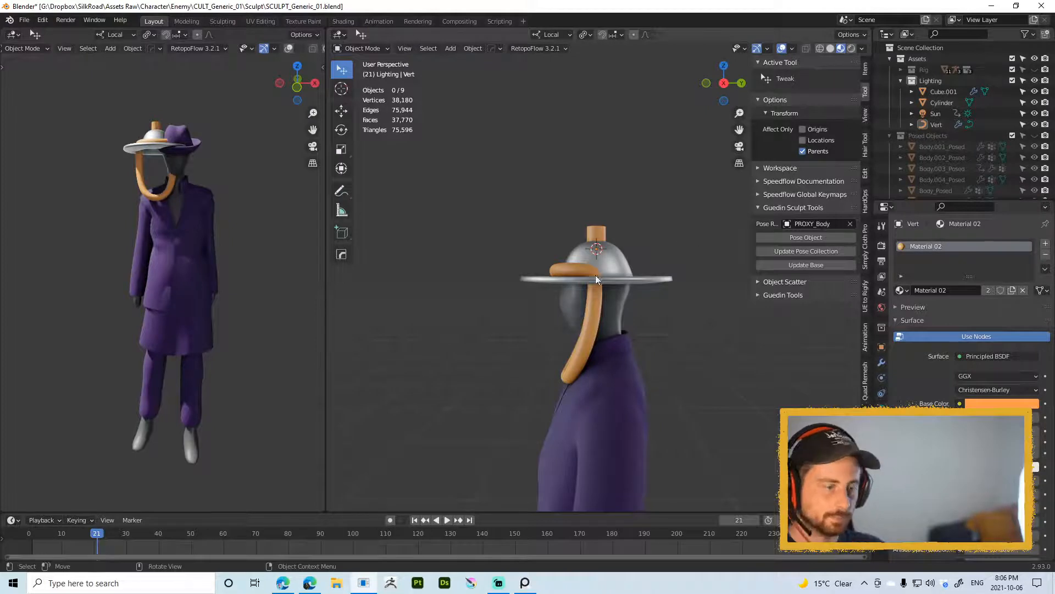
click(552, 270)
shift+click(589, 231)
shift+click(645, 281)
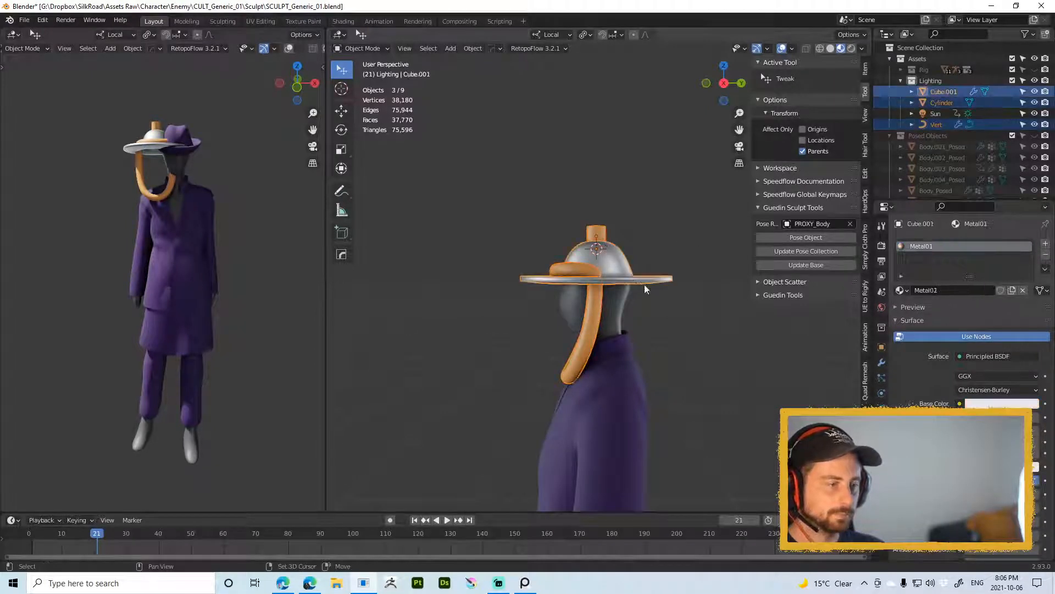
key(ctrl+s)
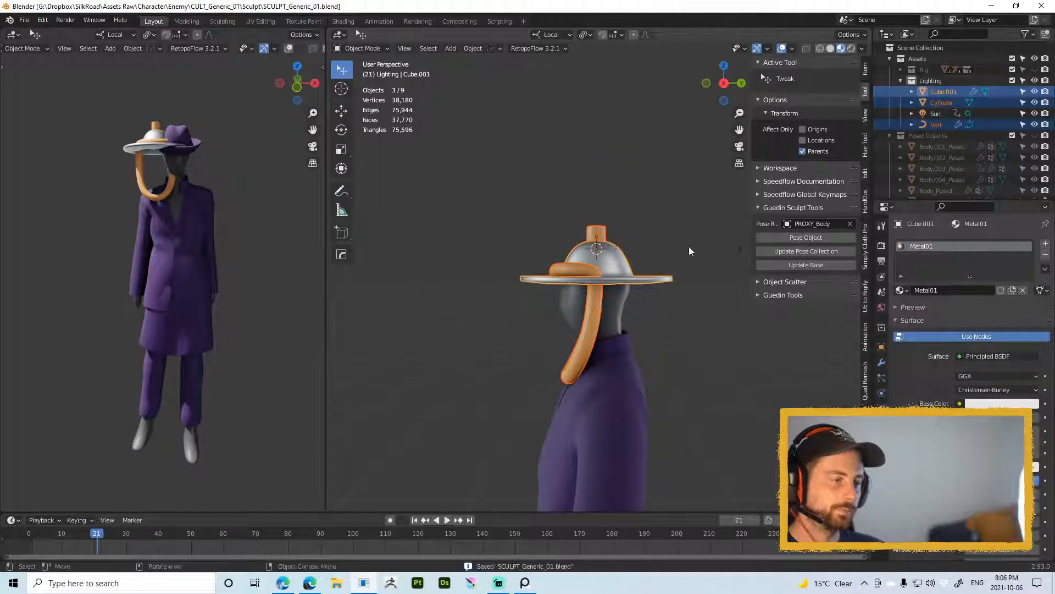
Step: Pose the new hat parts with Pose Object using PROXY_Body, and try the same on the chin strap
click(602, 257)
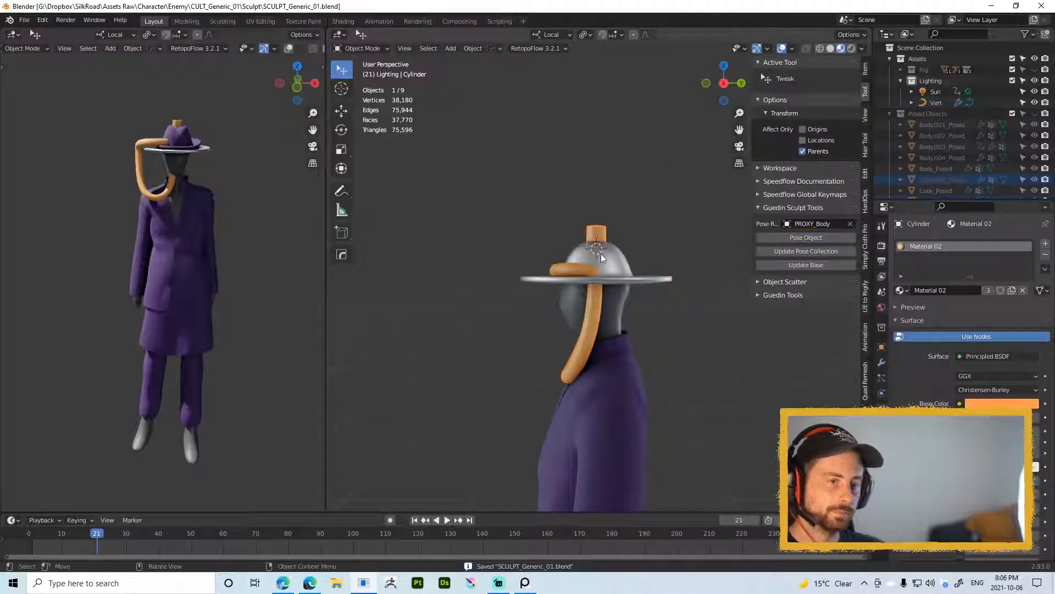
click(573, 269)
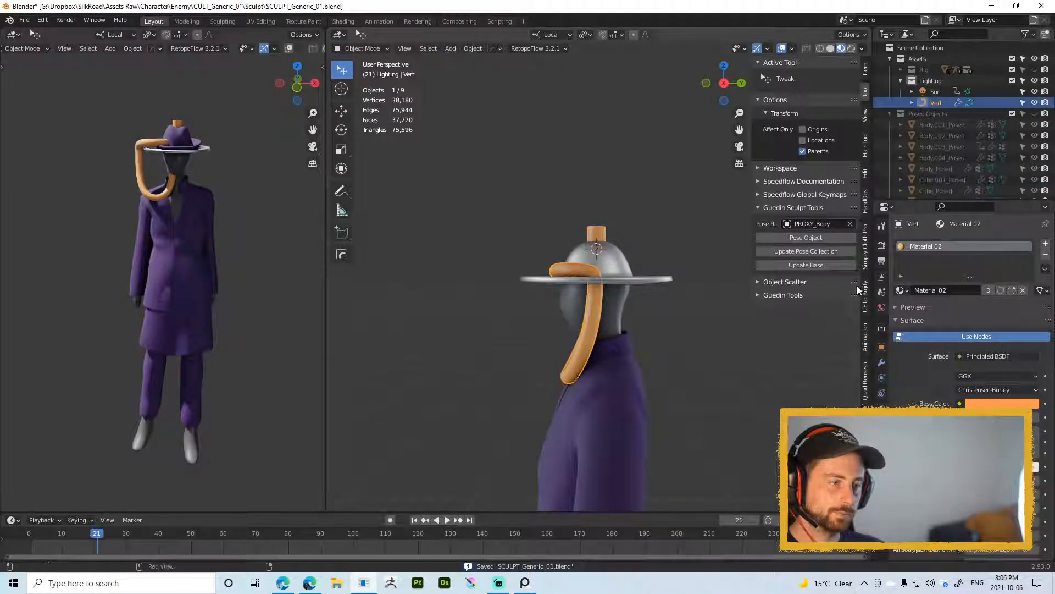
click(815, 238)
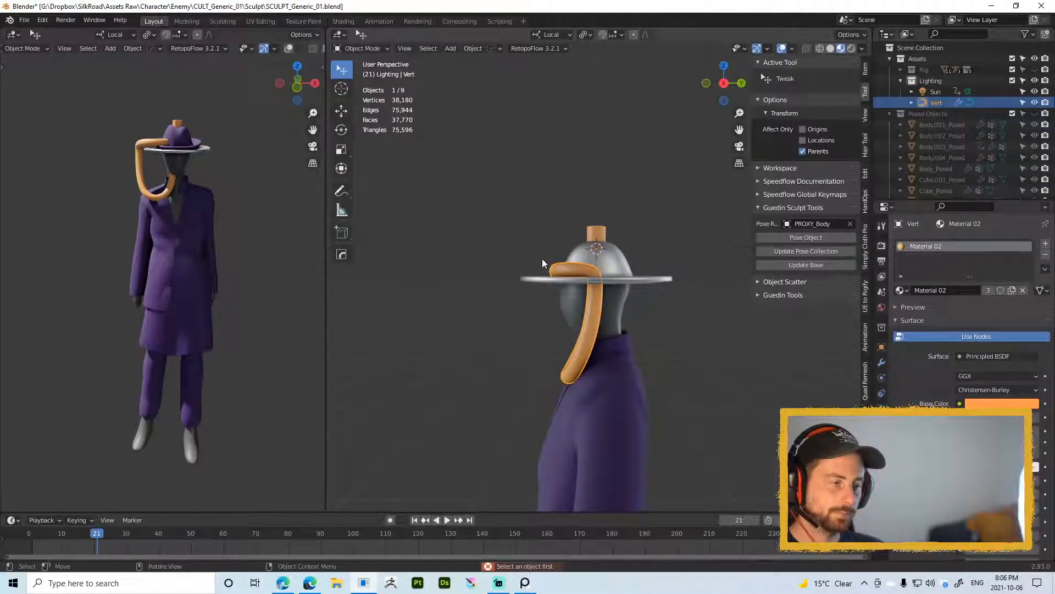
click(607, 214)
click(581, 264)
scroll(644, 285, up, 3)
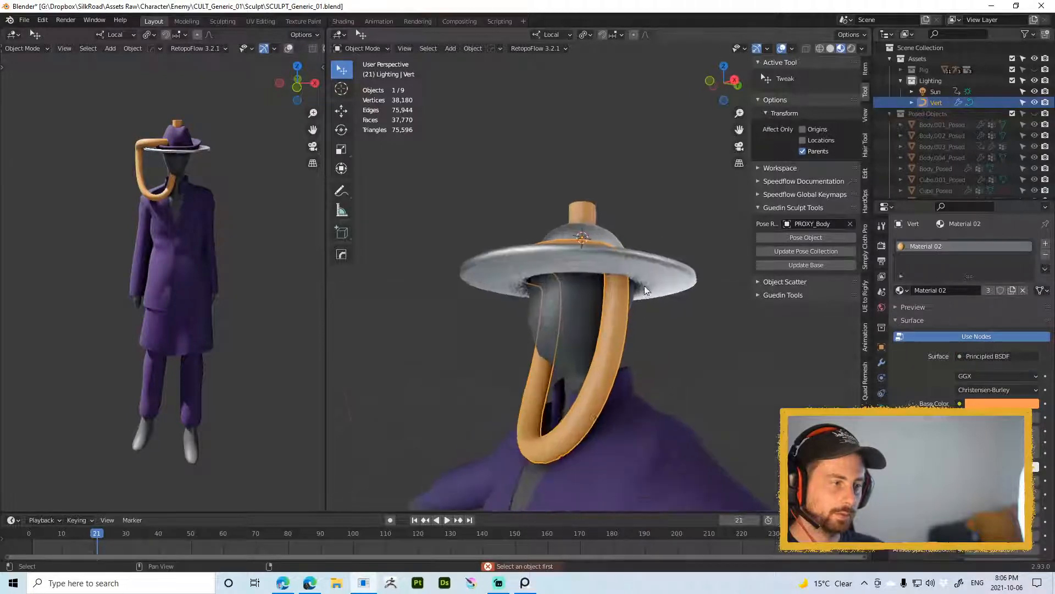
Step: Delete the old purple hat from the posed character
click(570, 221)
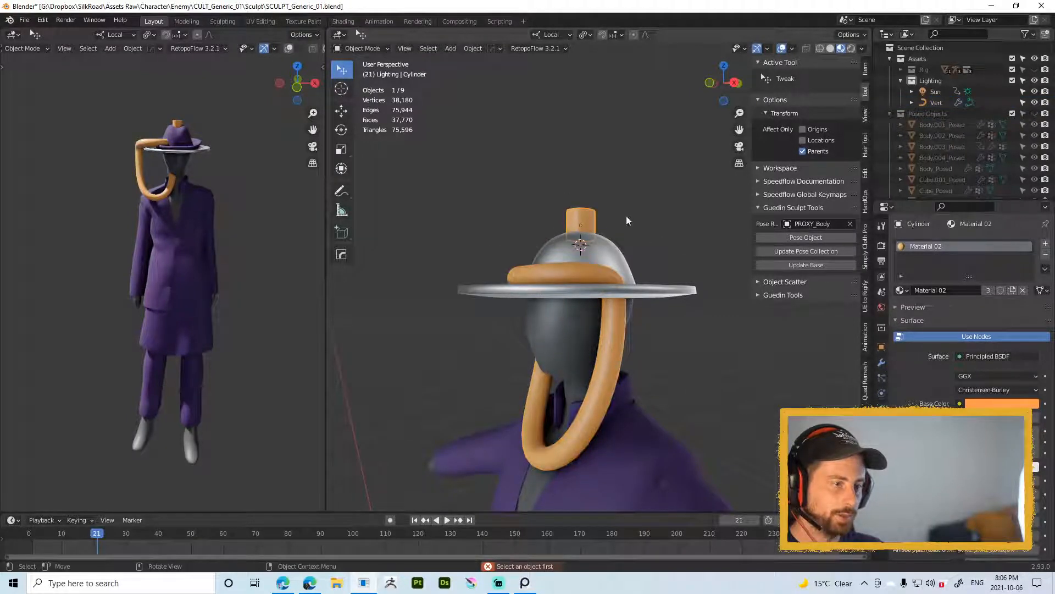
key(x)
click(187, 127)
Step: Move the timeline to frame 0 and inspect the posed character with its new hat
scroll(231, 196, down, 2)
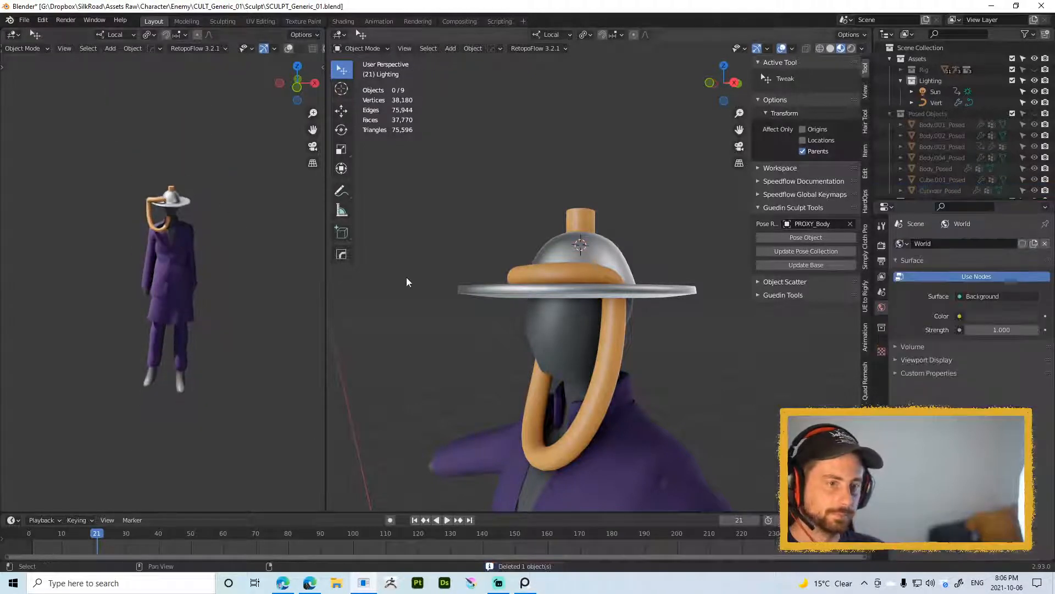
middle_drag(221, 266, 265, 262)
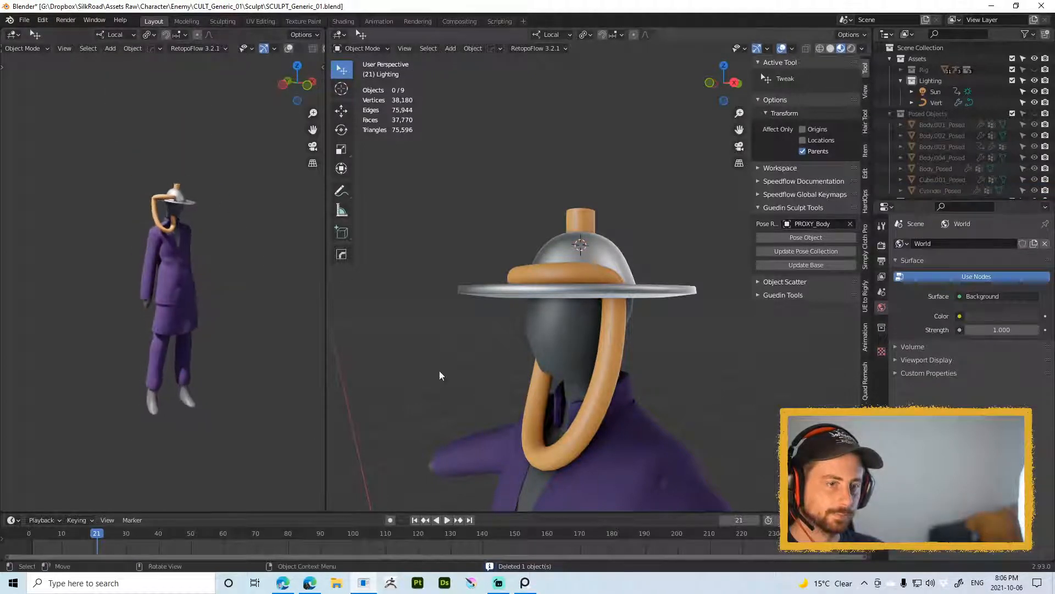
click(43, 535)
key(space)
drag(43, 536, 0, 245)
middle_drag(213, 239, 96, 209)
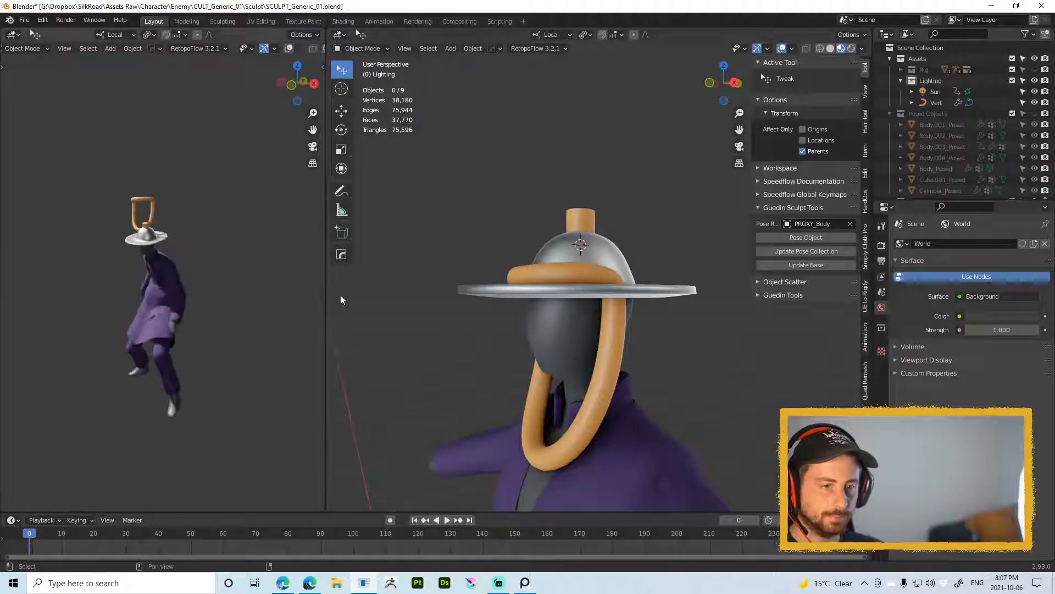
Step: Change the body material's base color to a light skin tone with hue 0.050 and value 0.724
click(547, 322)
key(KP_Decimal)
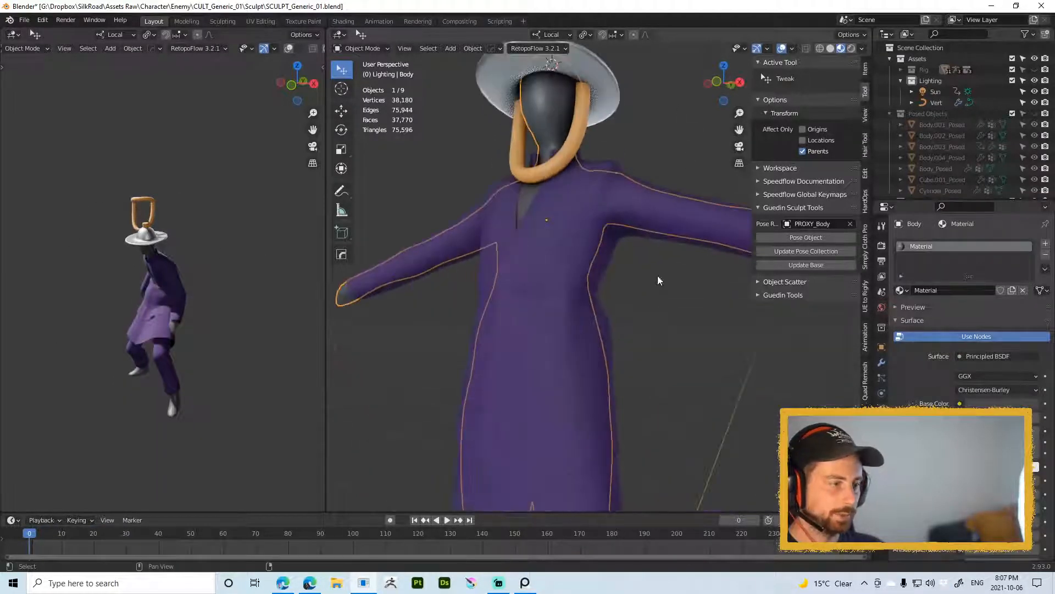
click(1000, 405)
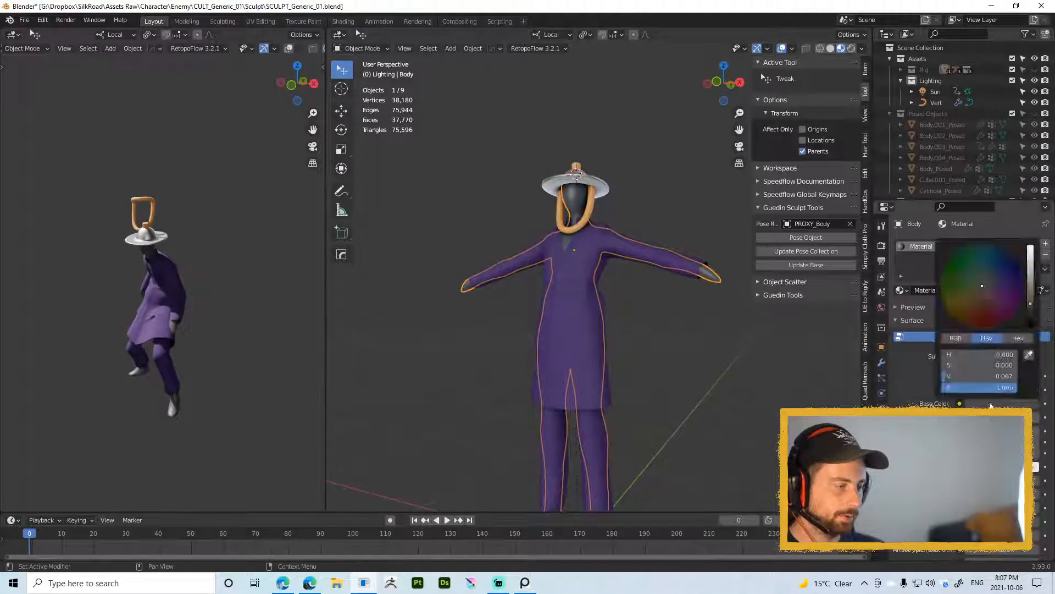
click(994, 406)
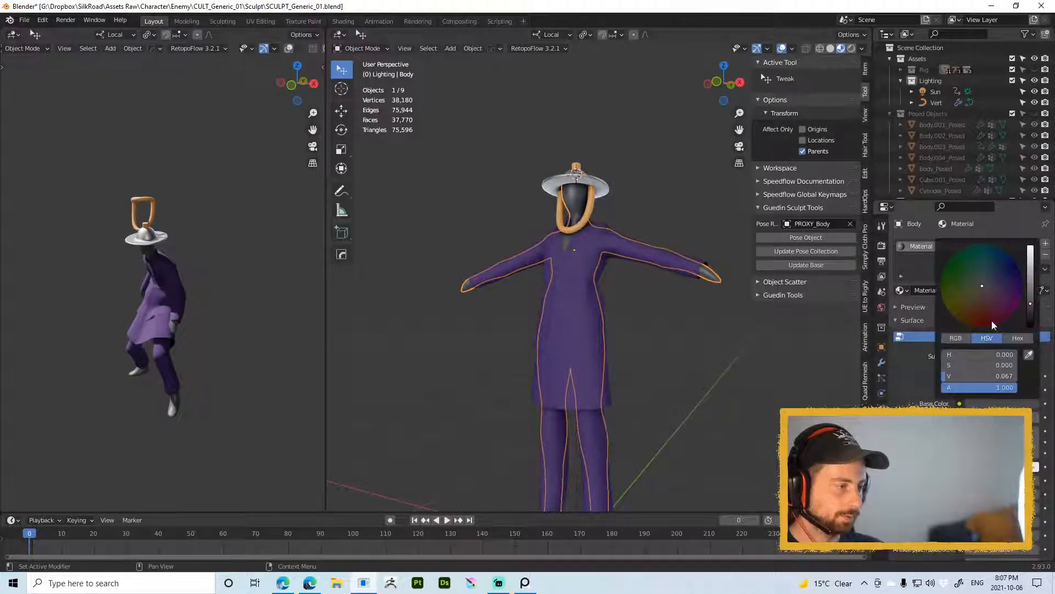
drag(993, 325, 969, 307)
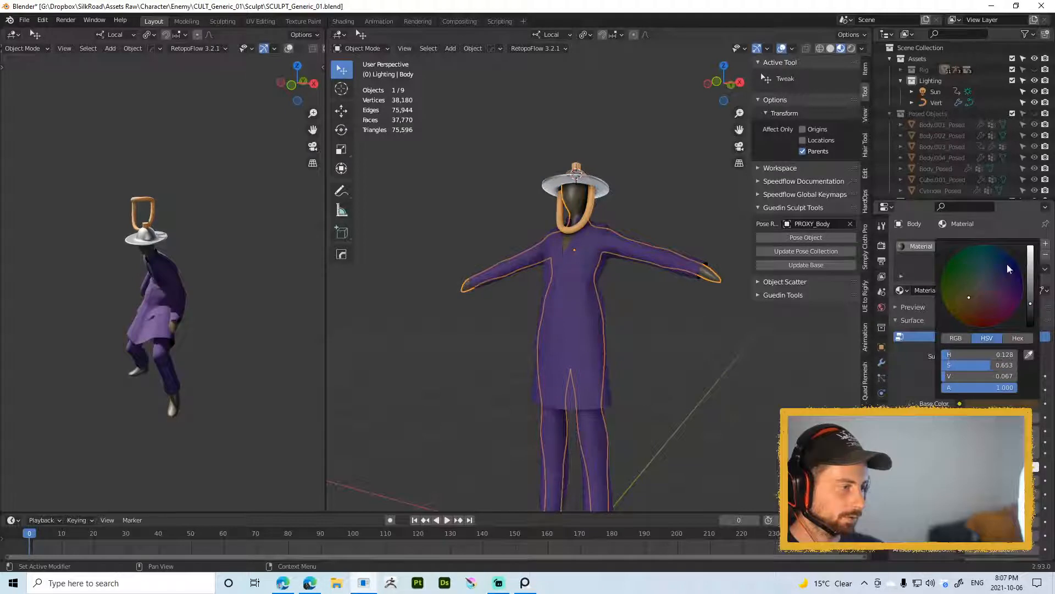
mouse_move(1030, 280)
mouse_down()
mouse_move(1030, 254)
mouse_move(1030, 266)
mouse_up()
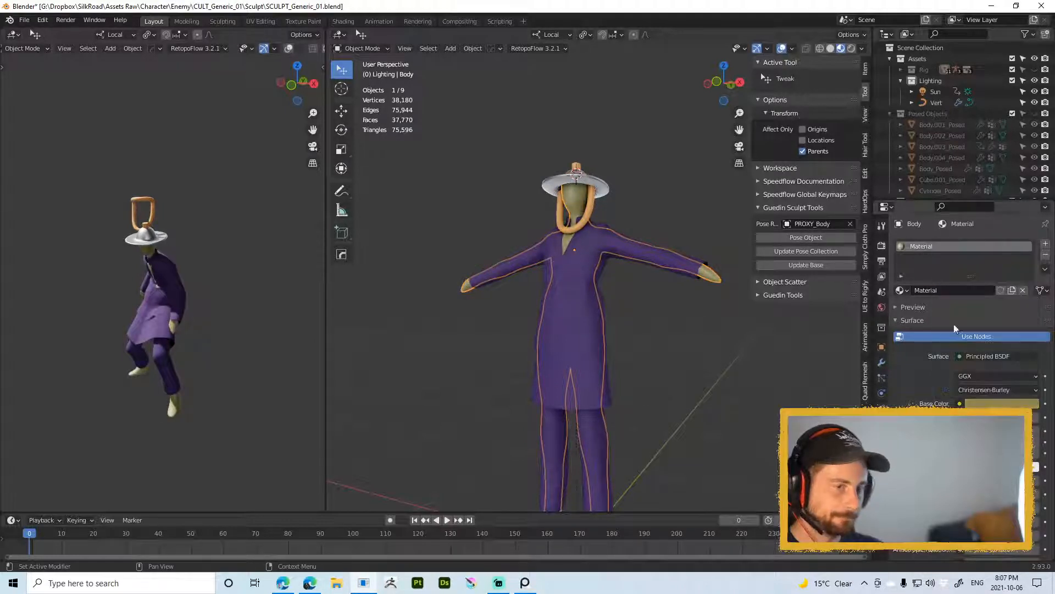
click(984, 407)
drag(951, 354, 944, 353)
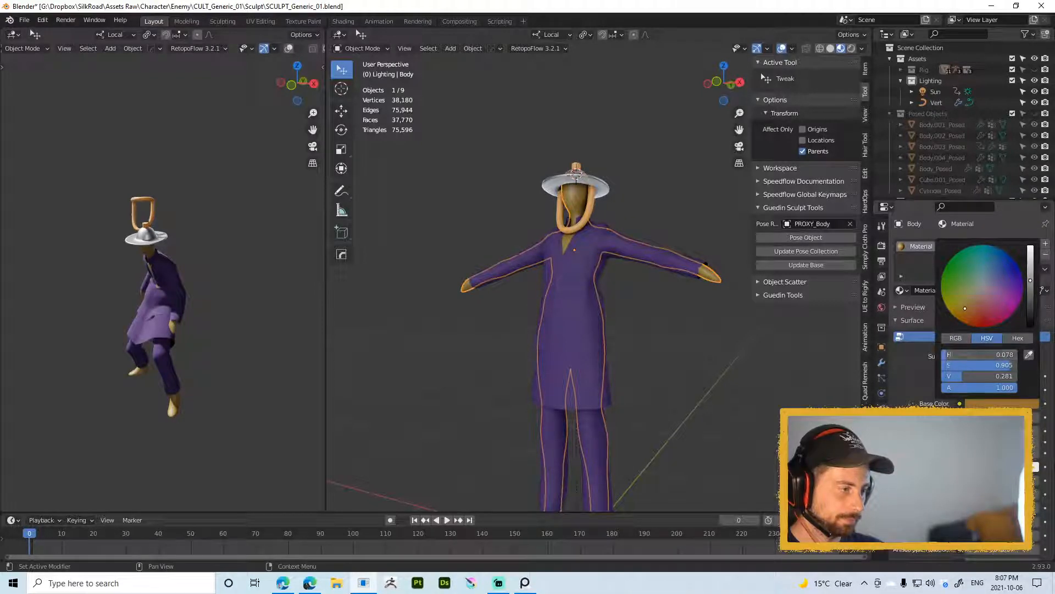
drag(979, 376, 1008, 376)
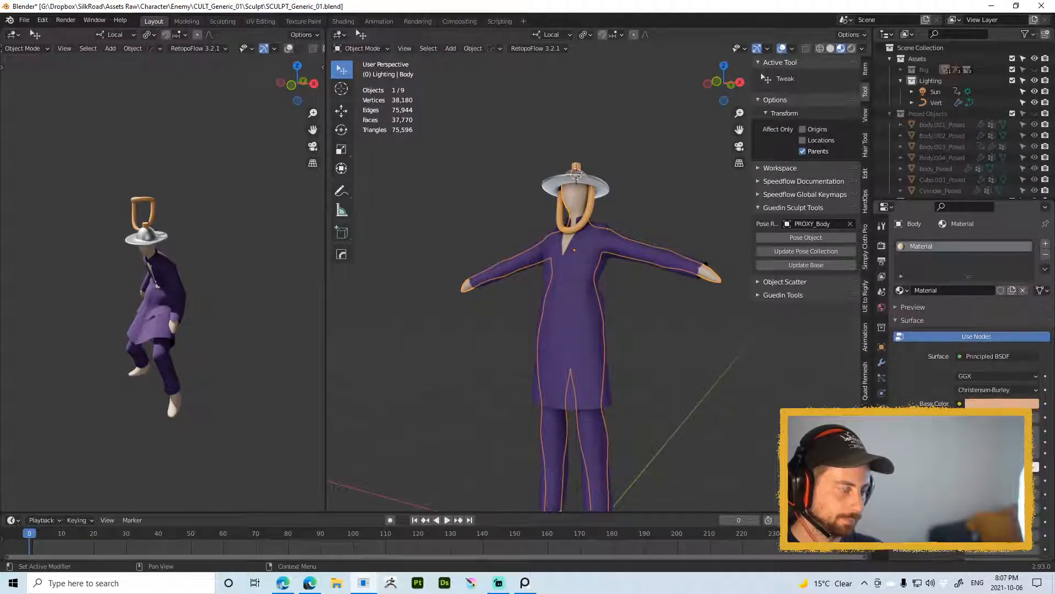
Step: Fine-tune the body's skin color to saturation 0.755 and a slightly redder hue
click(1000, 404)
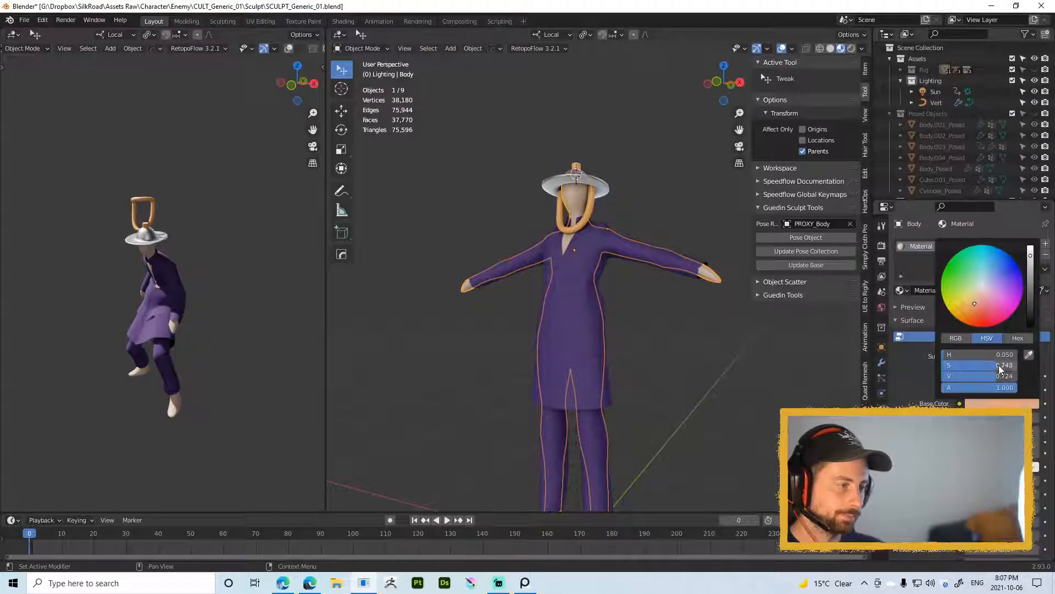
middle_drag(121, 294, 176, 281)
shift+middle_drag(176, 282, 198, 262)
scroll(198, 262, up, 5)
middle_drag(621, 317, 633, 404)
scroll(607, 313, up, 5)
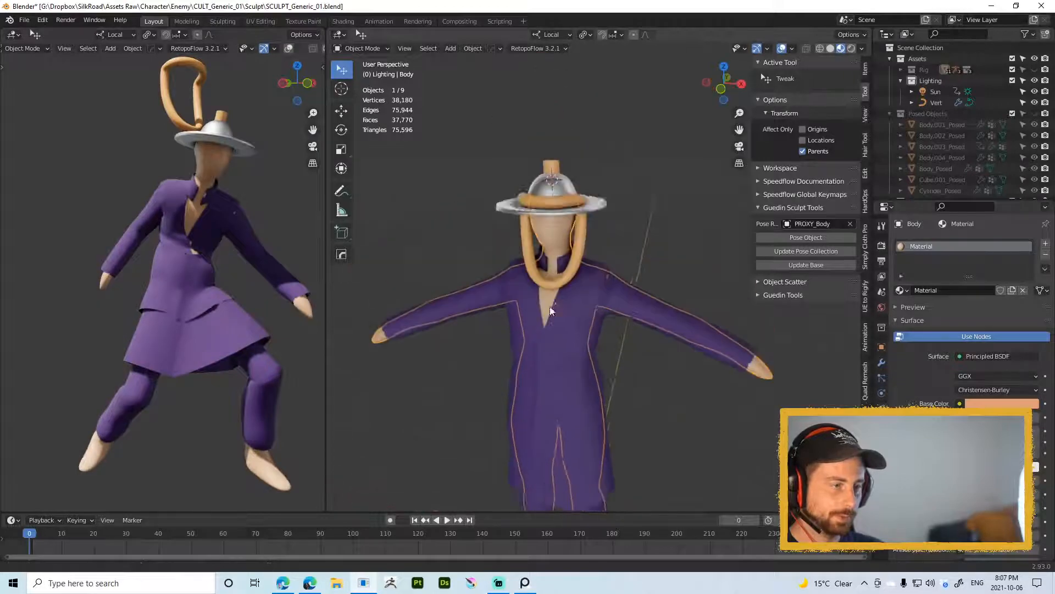
click(977, 404)
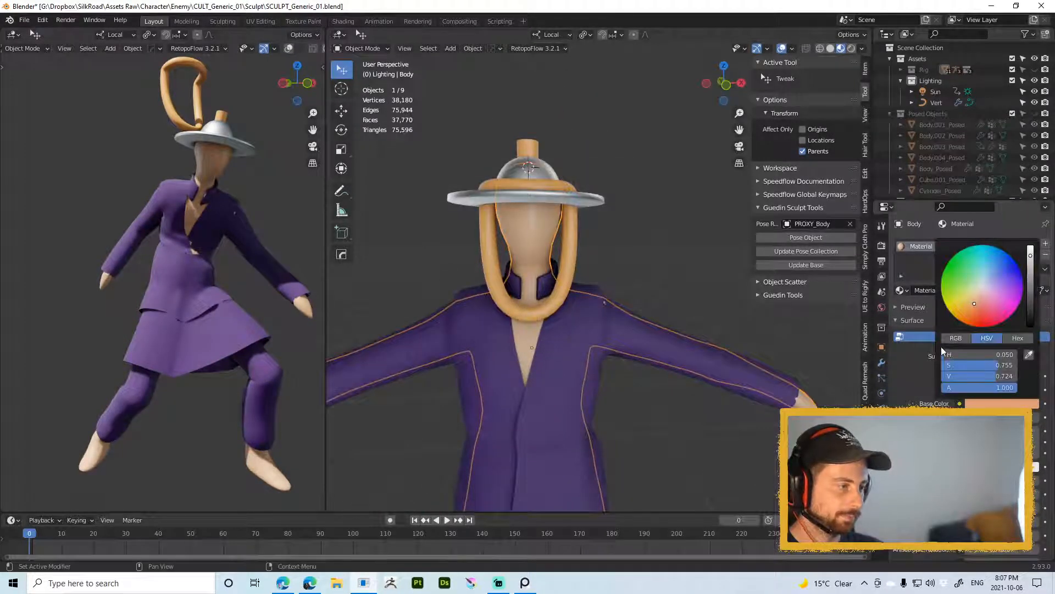
mouse_move(943, 352)
mouse_down()
mouse_move(923, 352)
mouse_move(935, 353)
mouse_up()
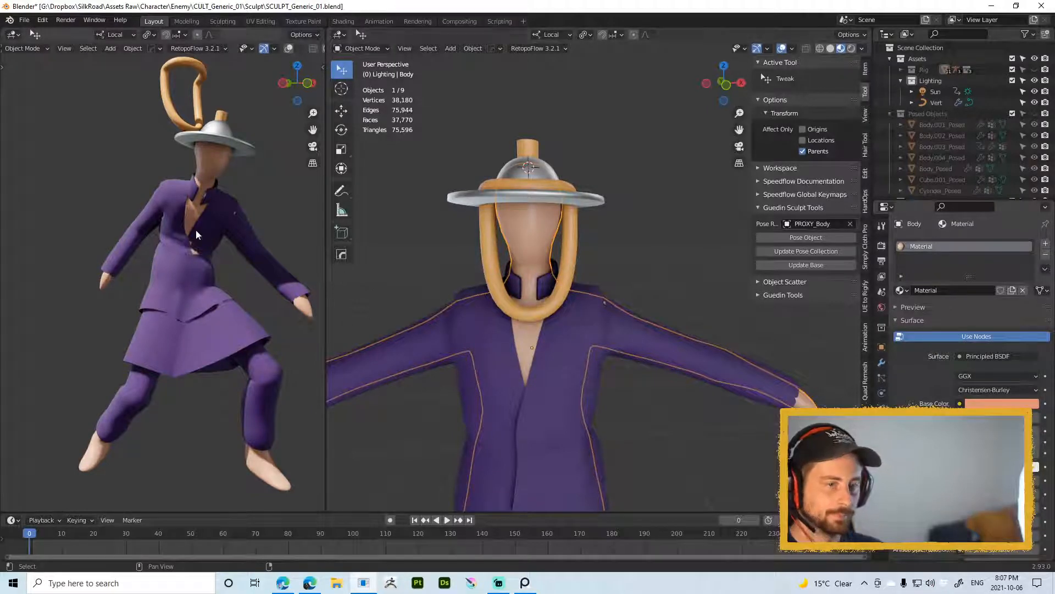
Step: Raise the saturation and hue of the chin strap's Material 02 base color to get a strong golden yellow
mouse_move(196, 230)
middle_down()
mouse_move(142, 240)
mouse_move(194, 229)
mouse_move(207, 214)
middle_up()
scroll(207, 214, up, 3)
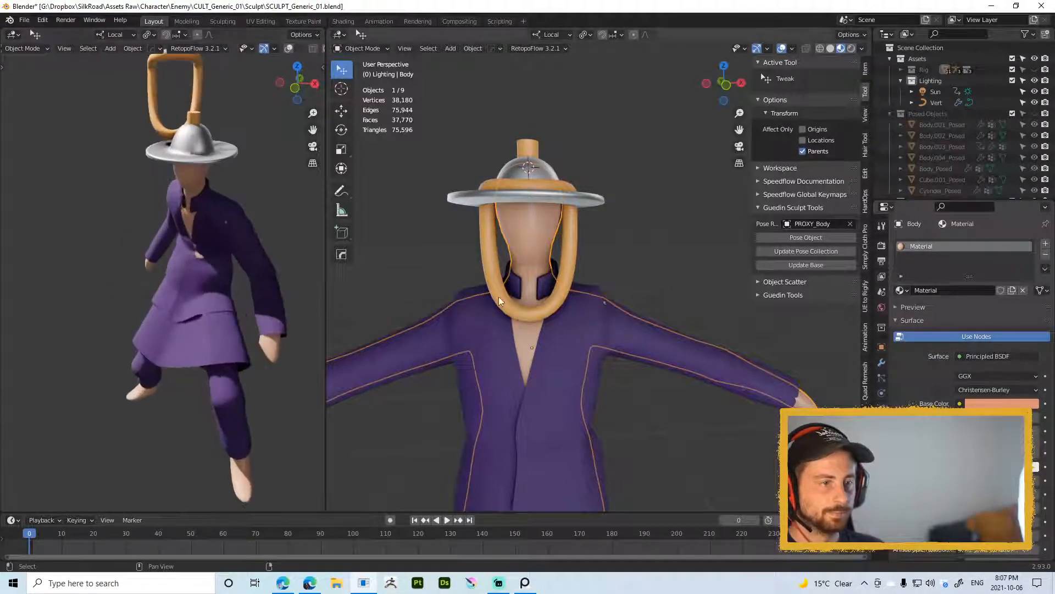
click(572, 226)
click(1019, 403)
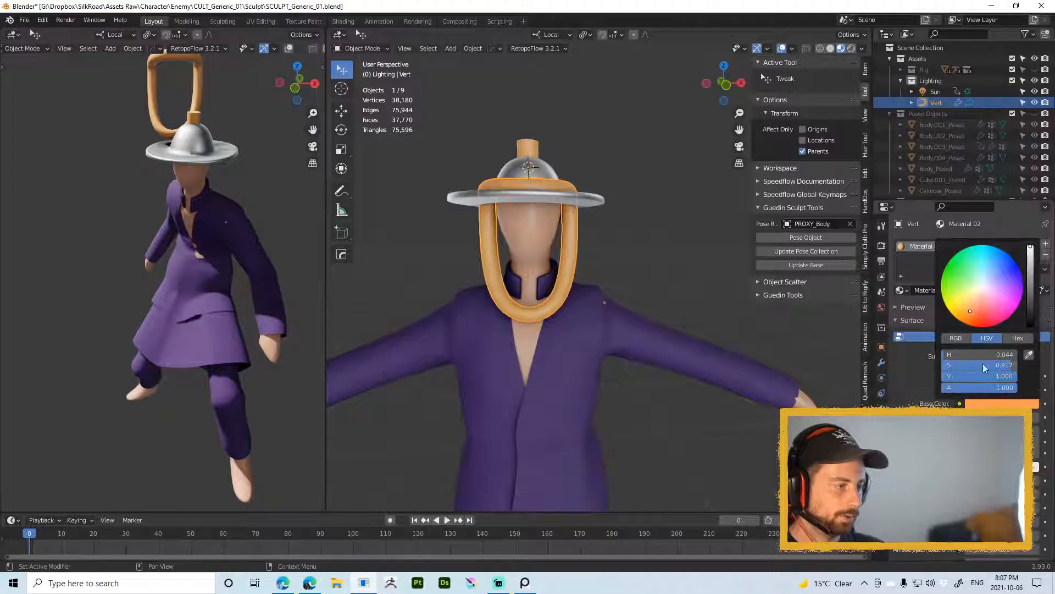
drag(1000, 365, 1013, 366)
drag(948, 356, 969, 356)
scroll(609, 250, down, 4)
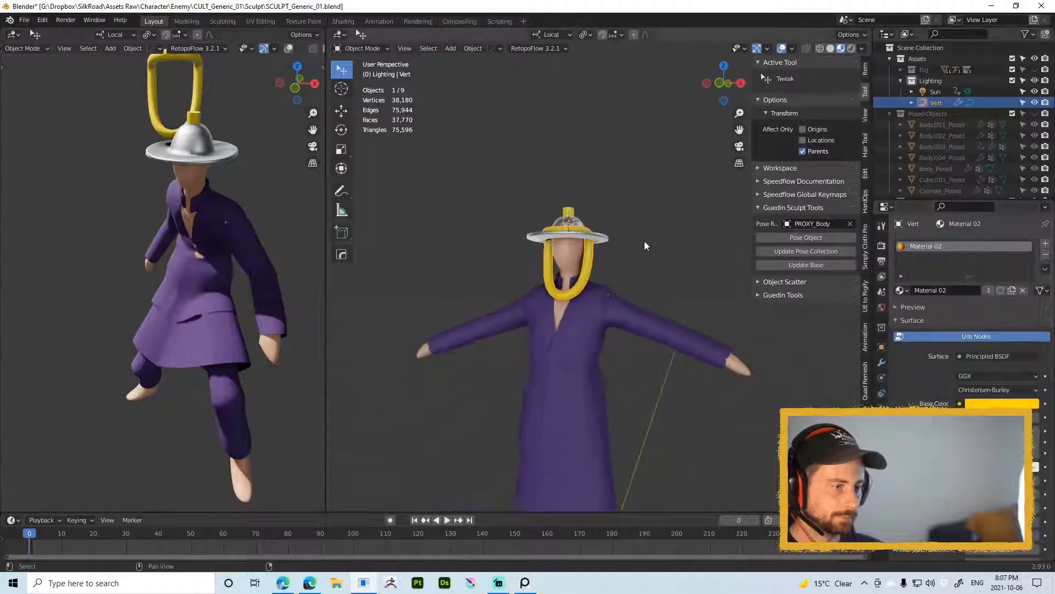
Step: Transfer the yellow chin strap to the posed character with Pose Object, using PROXY_Body as the pose reference
click(637, 226)
click(589, 259)
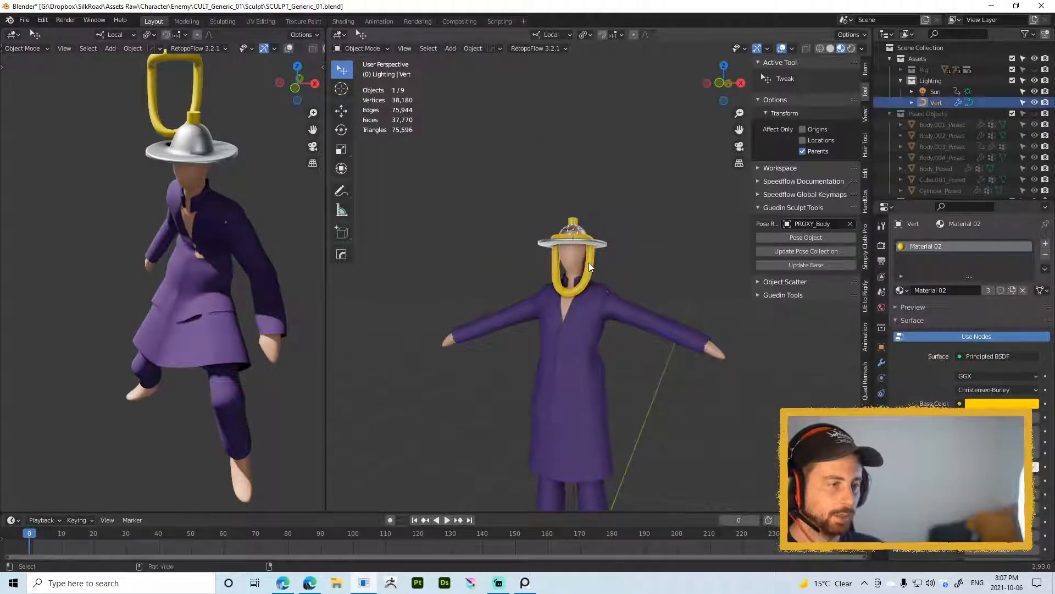
key(KP_Decimal)
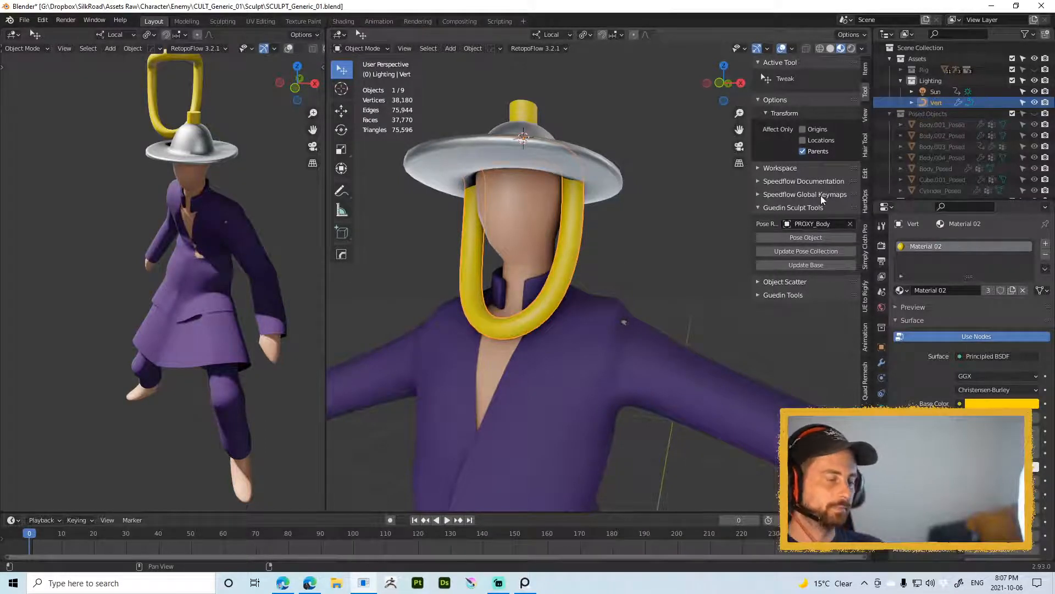
click(791, 295)
scroll(803, 316, down, 3)
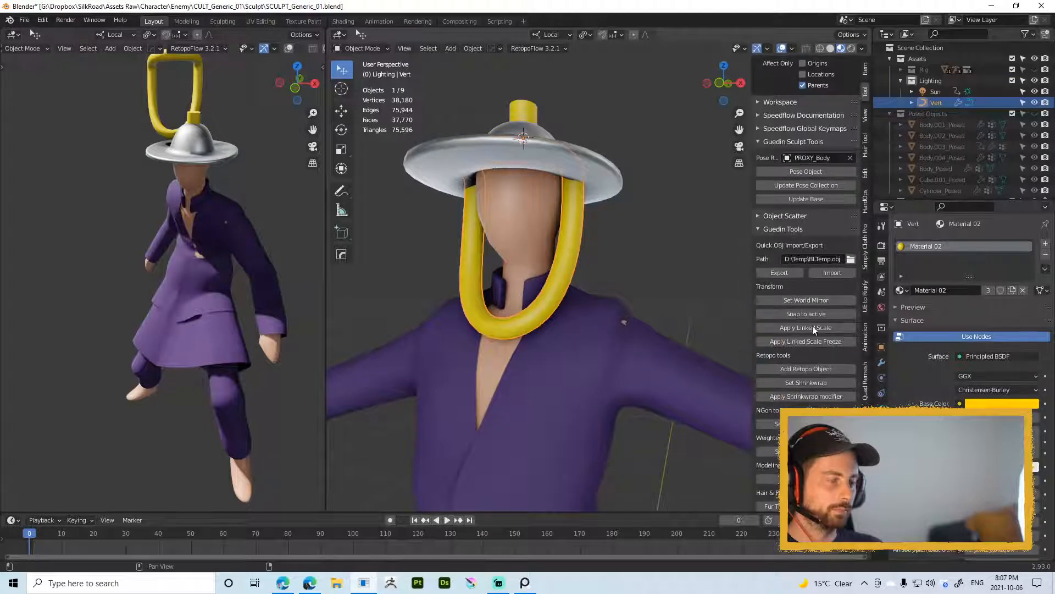
scroll(844, 395, down, 2)
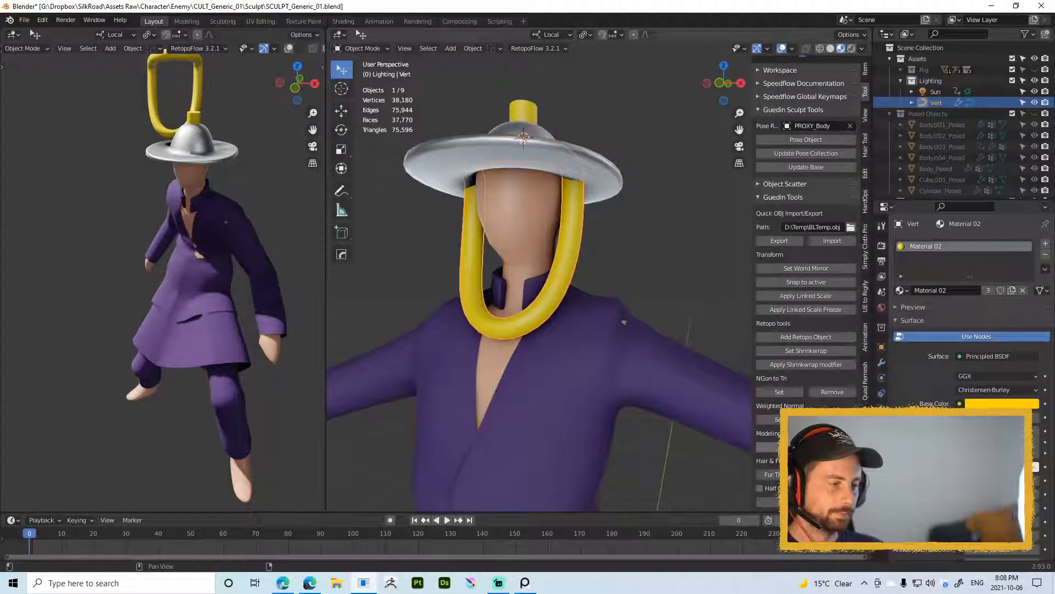
click(645, 447)
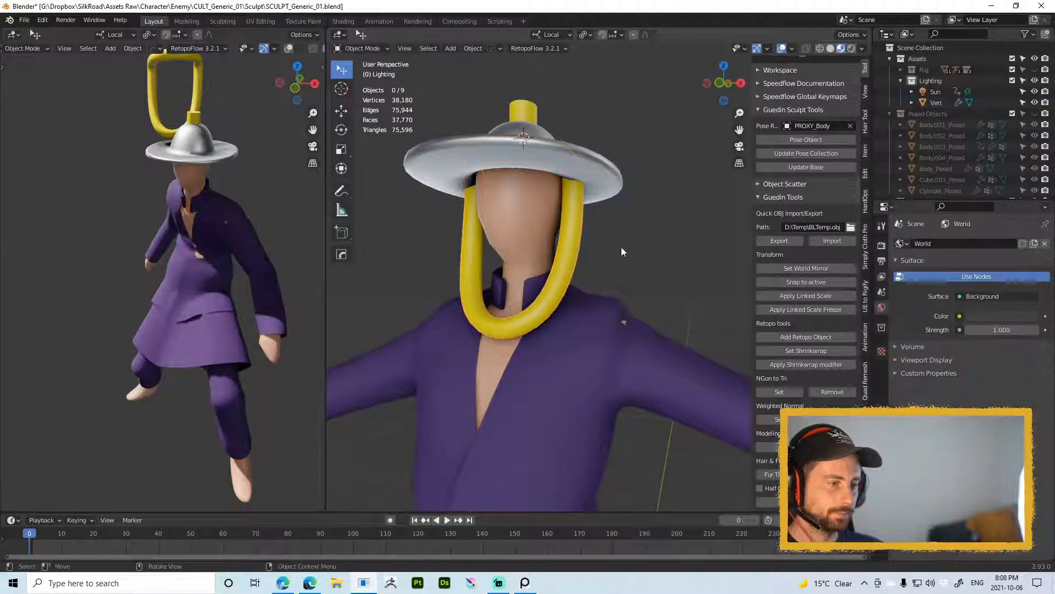
click(566, 222)
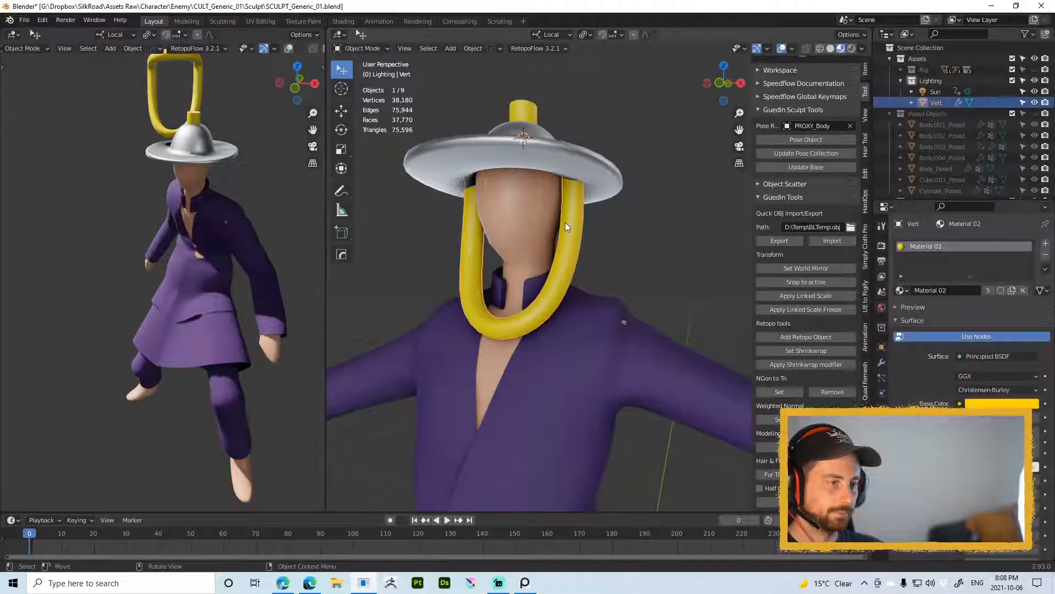
click(865, 69)
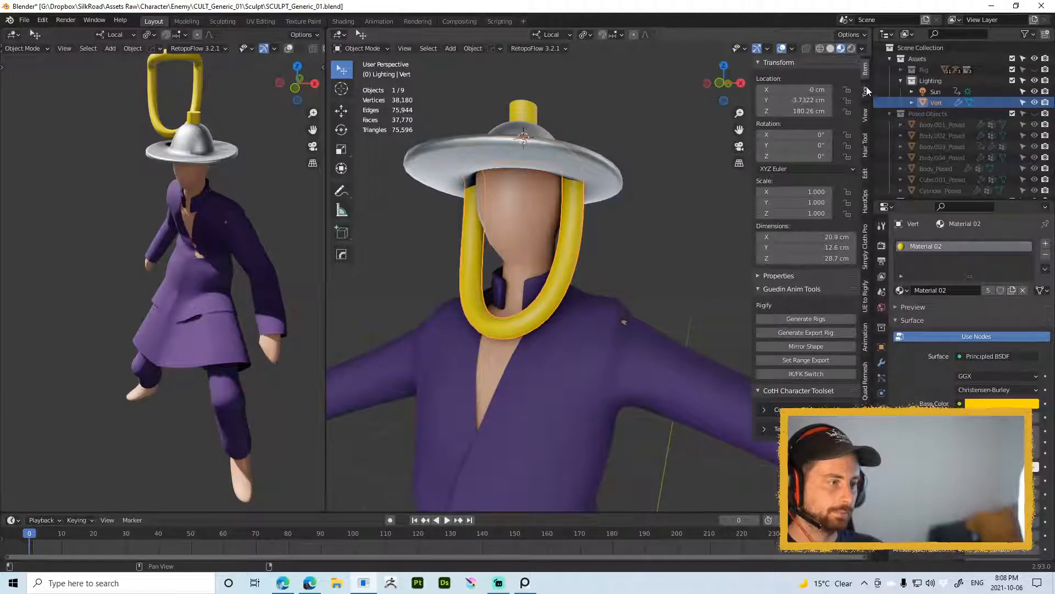
click(866, 91)
click(804, 239)
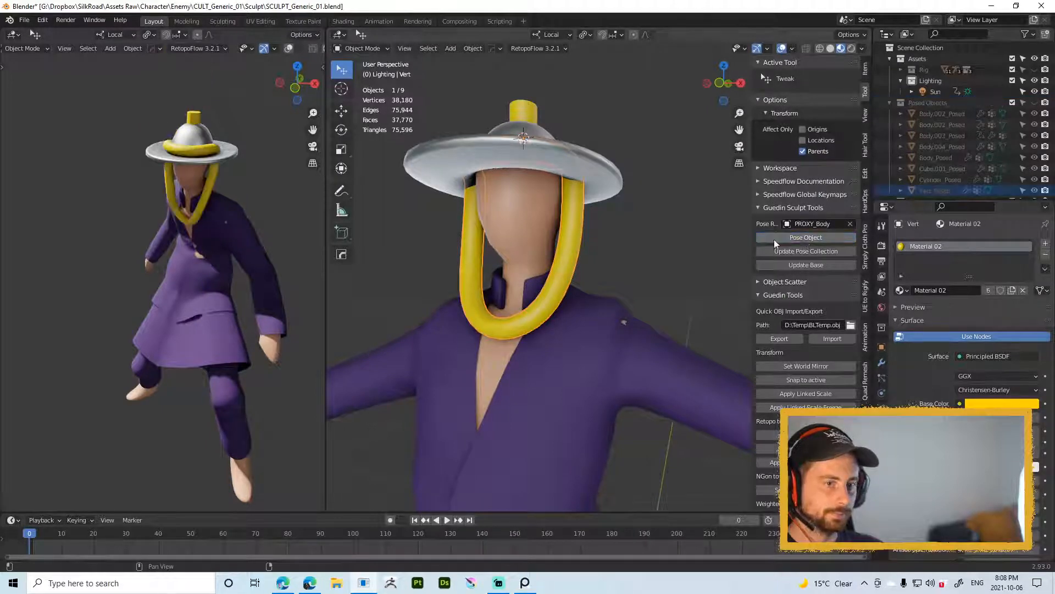
Step: Inspect the posed character from several angles to check how the chin strap fits
middle_drag(262, 202, 277, 205)
scroll(277, 206, up, 2)
scroll(276, 209, down, 6)
scroll(215, 235, up, 3)
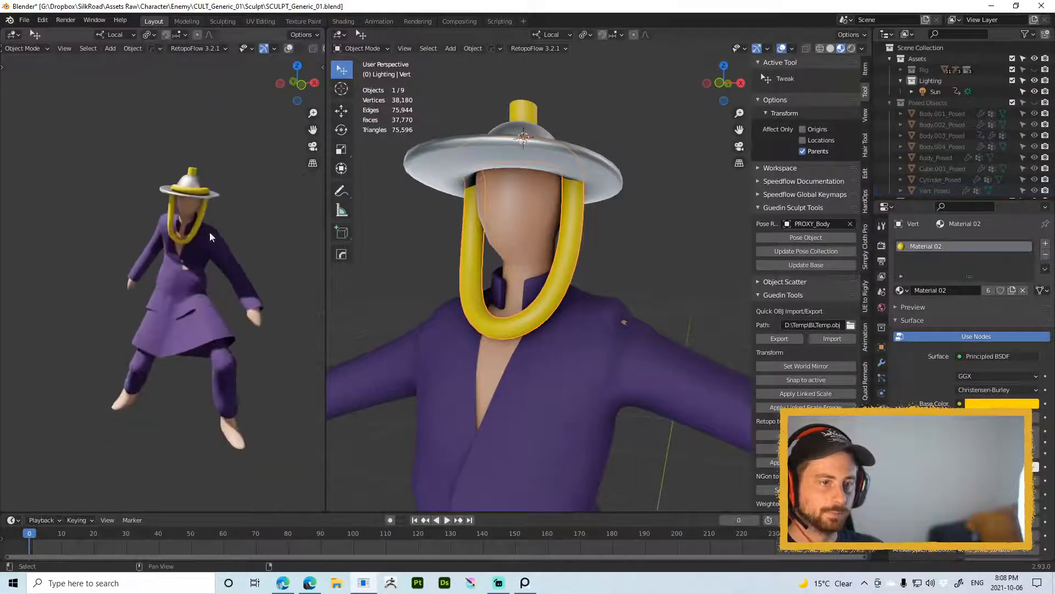
middle_drag(210, 231, 245, 242)
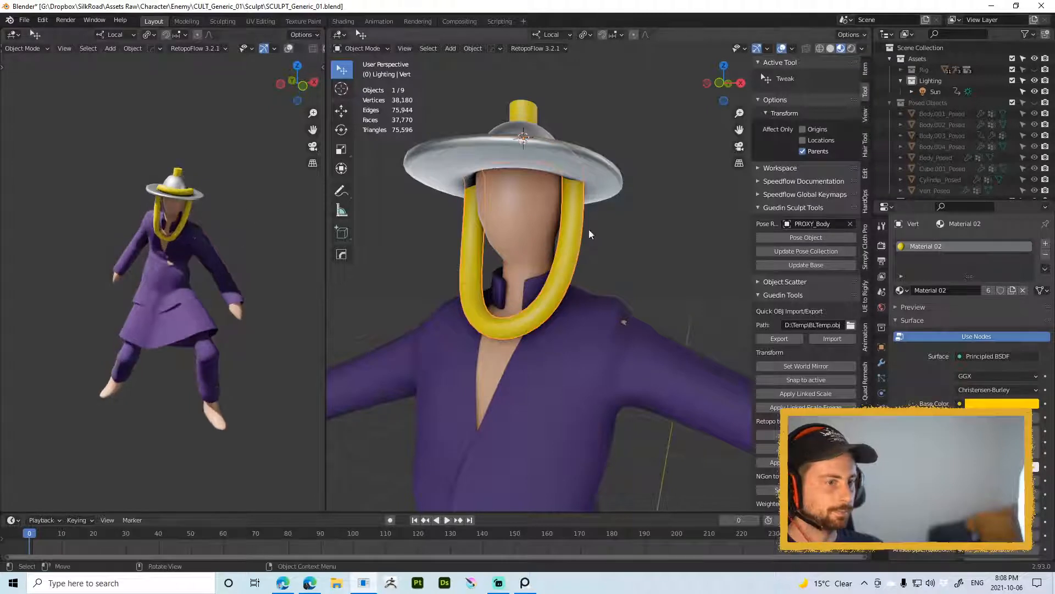
middle_drag(176, 242, 160, 266)
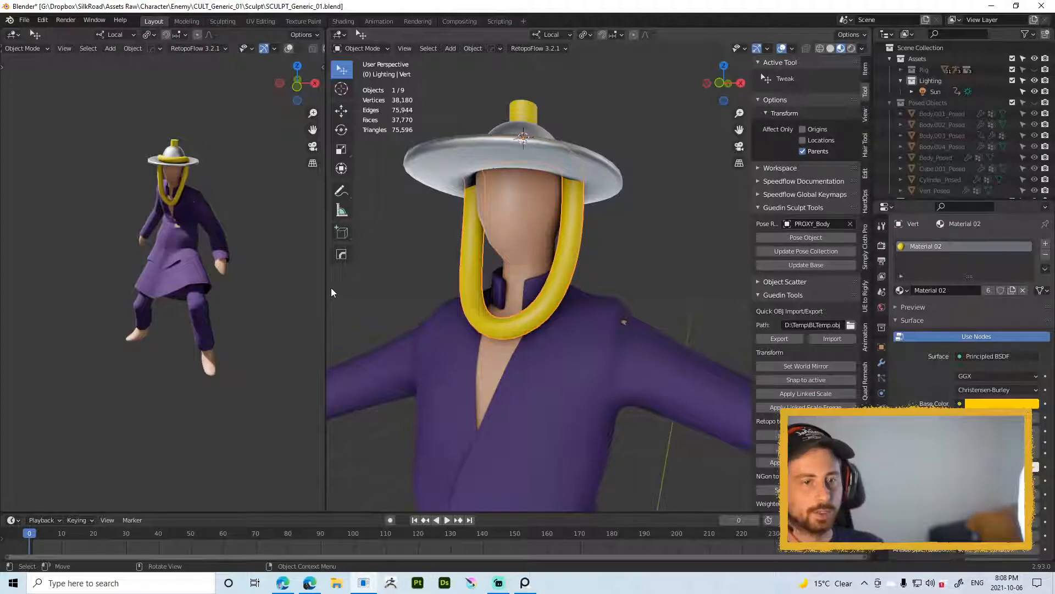
middle_drag(223, 291, 241, 443)
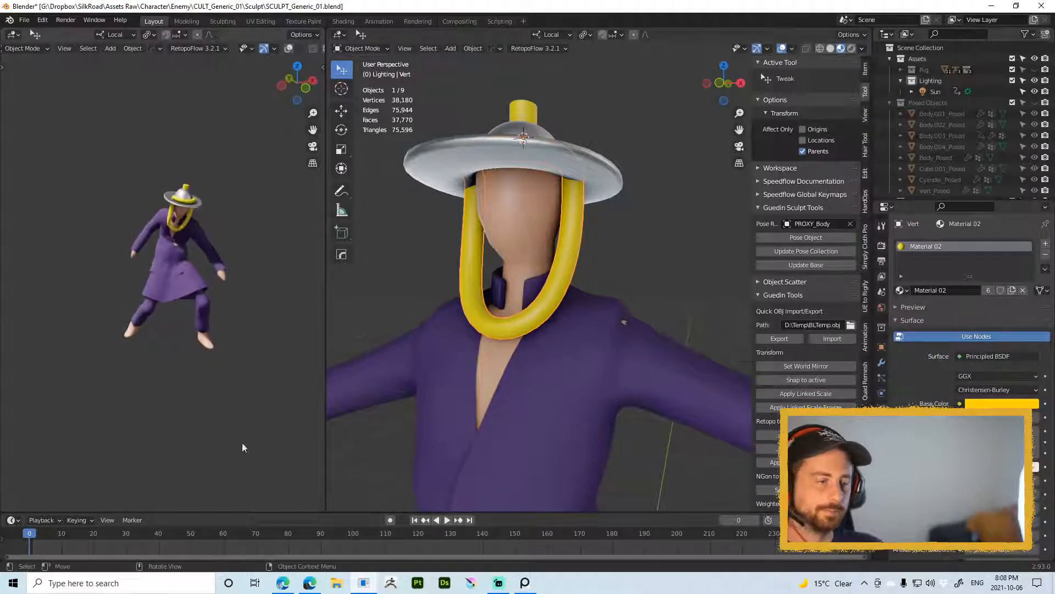
Step: Play the pose animation and stop it at frame 28 to see the character standing
key(space)
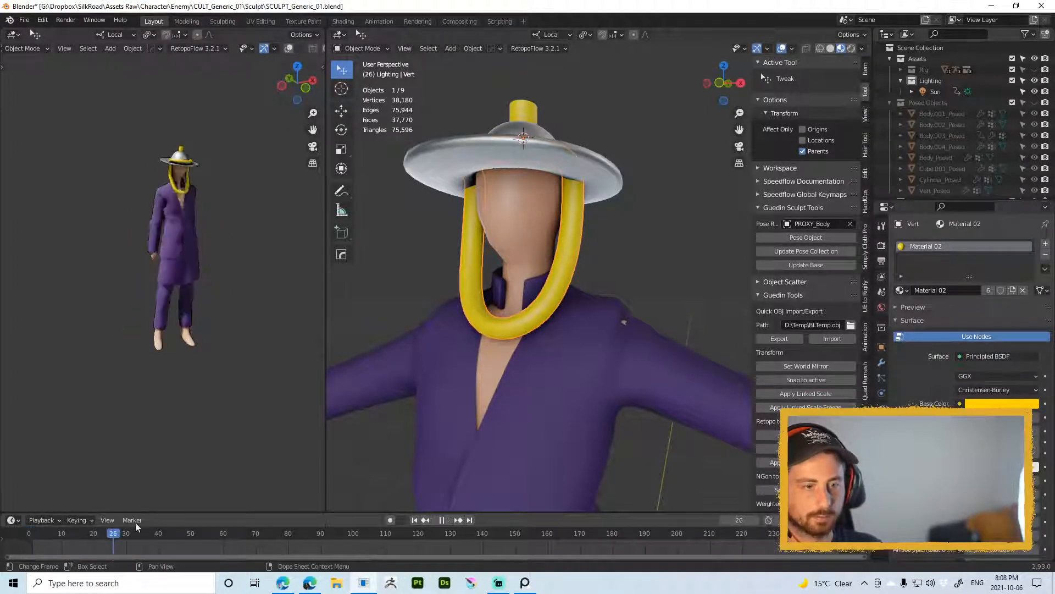
key(space)
middle_drag(144, 404, 297, 214)
scroll(201, 303, up, 2)
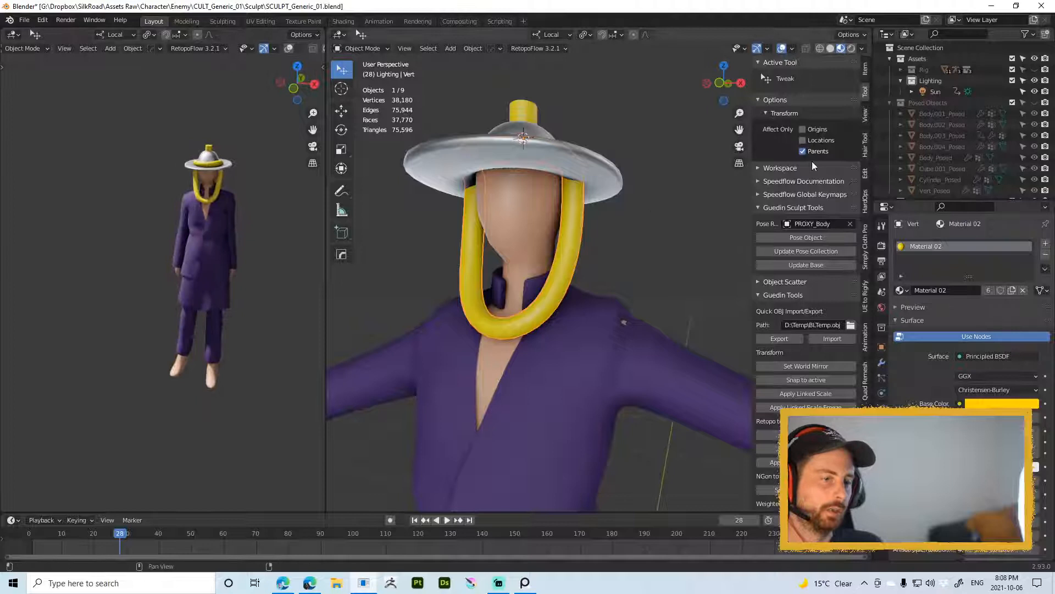
Step: Collapse the Posed Objects collection and rotate the Sun light 67.2° about the global Z axis
click(890, 102)
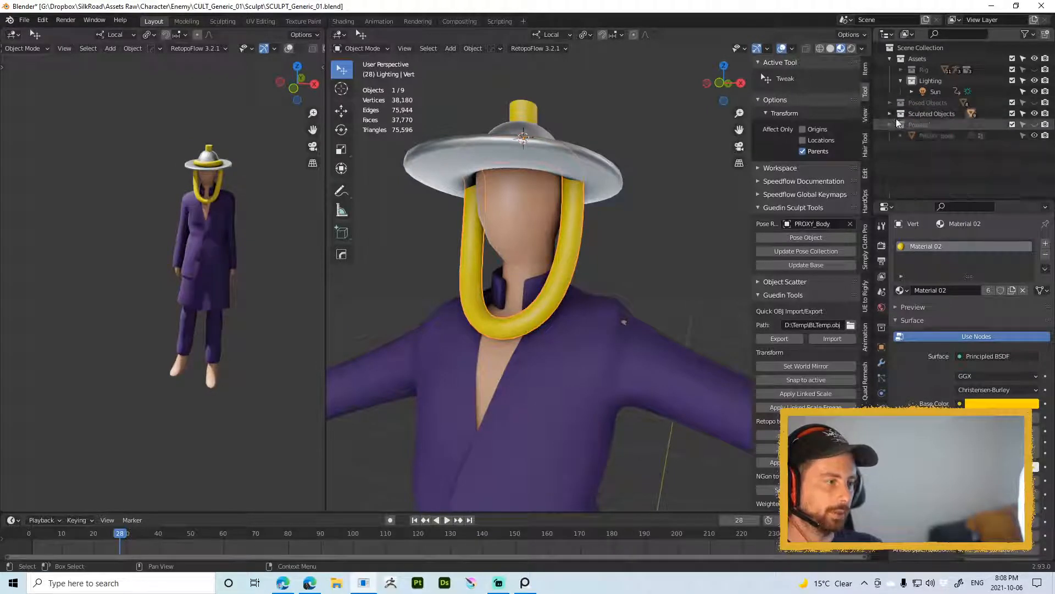
click(935, 91)
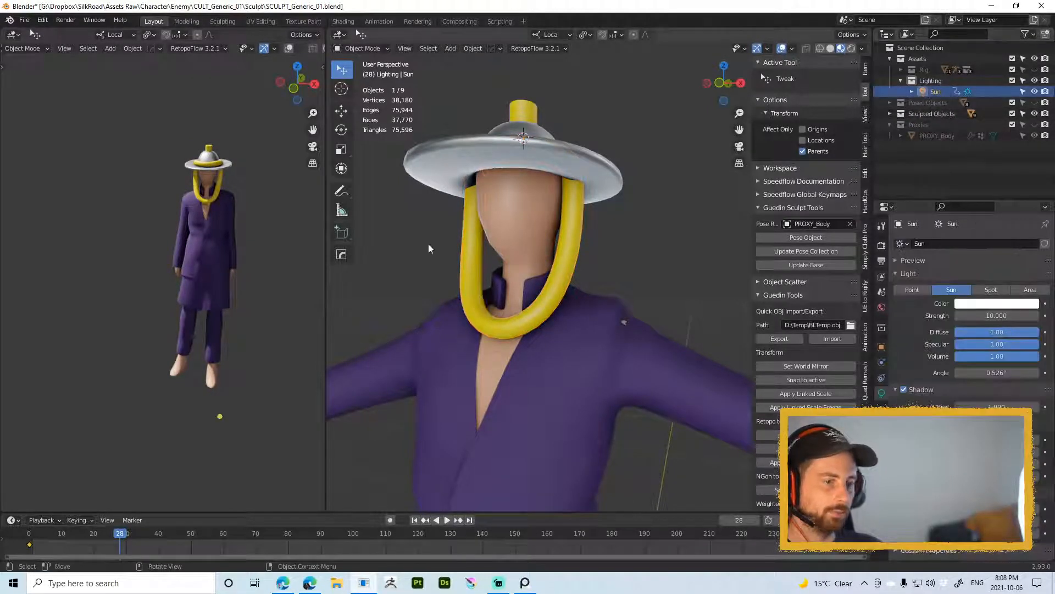
right_click(308, 313)
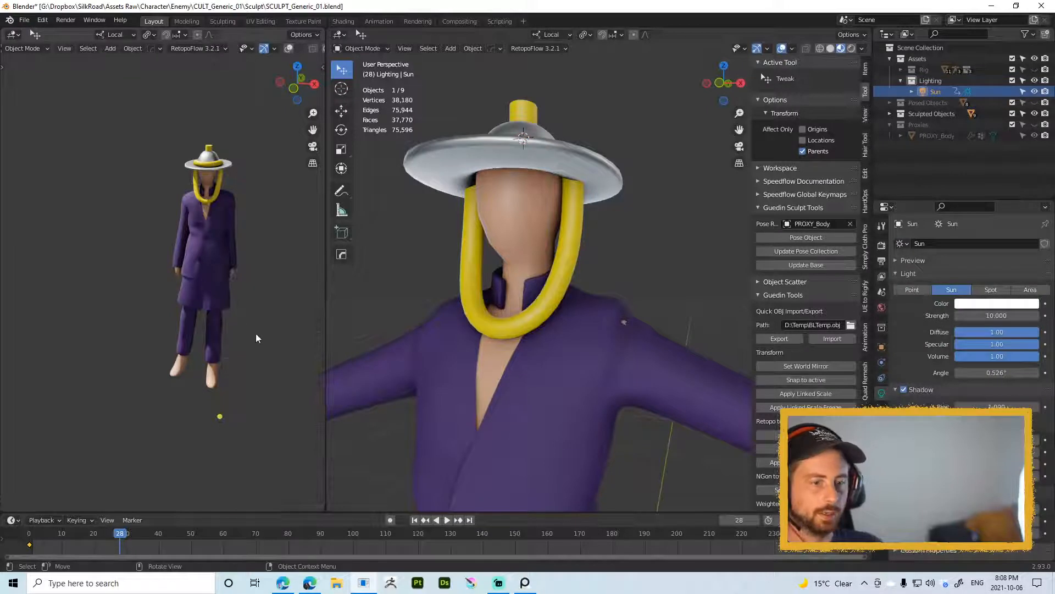
key(r)
key(z)
key(z)
key(z)
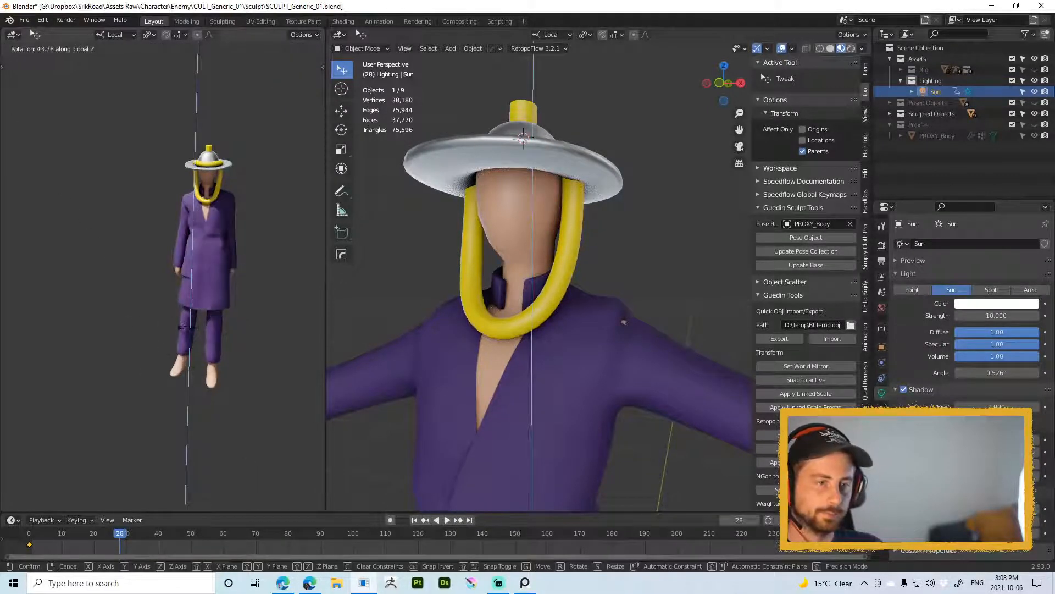
click(136, 250)
Step: Rotate the Sun light a further 24.9° about the global Z axis
key(r)
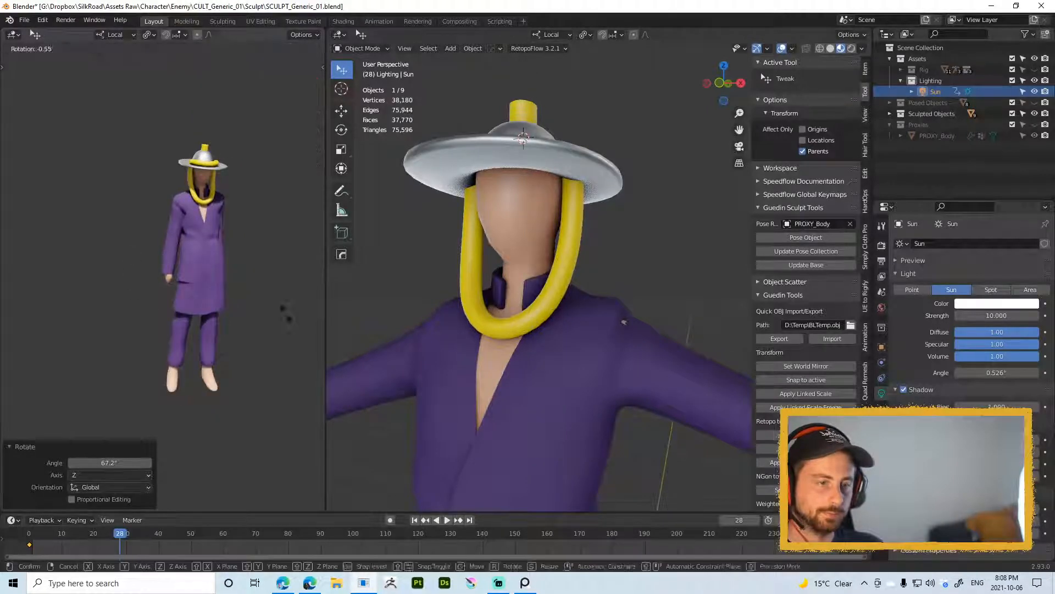
key(z)
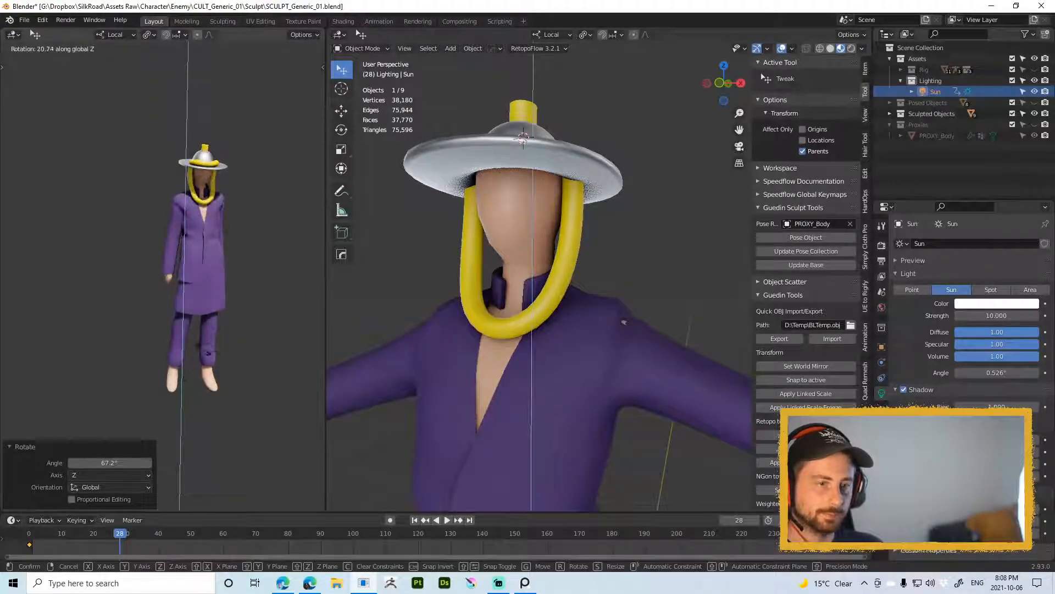
click(271, 310)
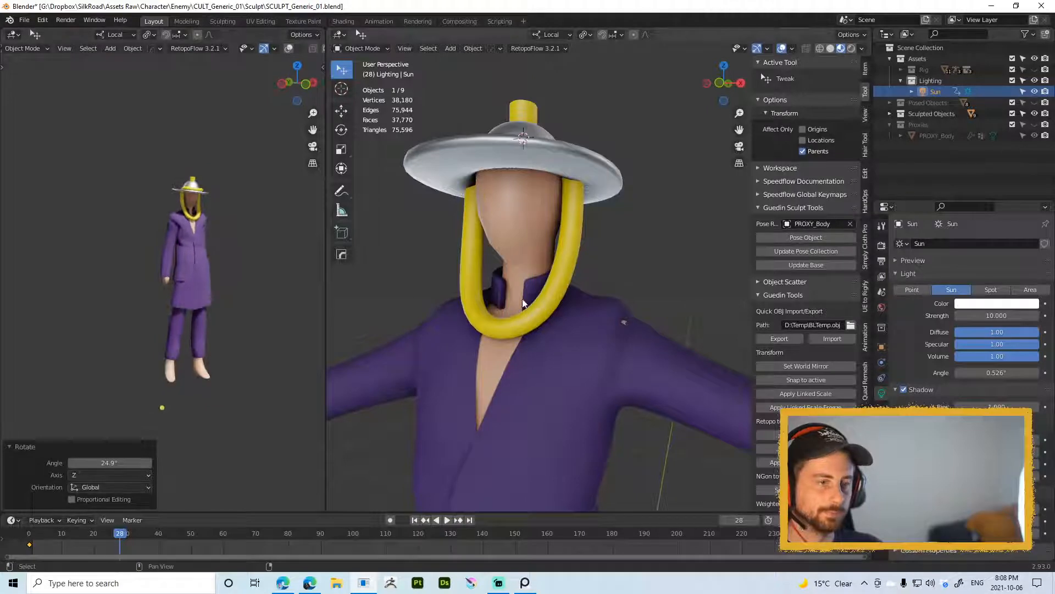
Step: Widen the viewport of the posed character to more than half the window and frame the whole figure in it
scroll(582, 288, down, 7)
scroll(539, 209, up, 3)
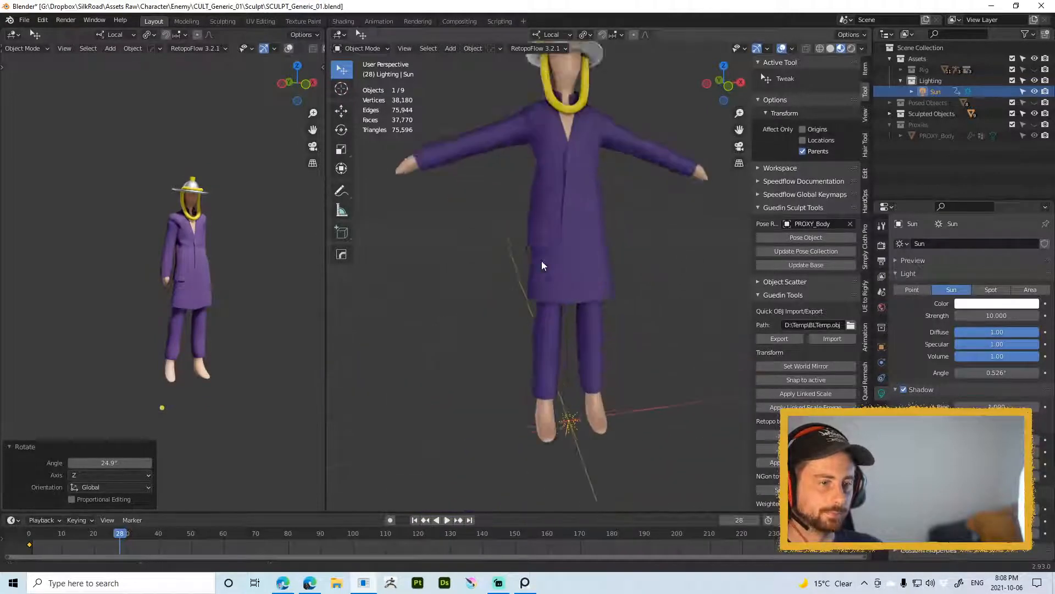
scroll(250, 303, up, 2)
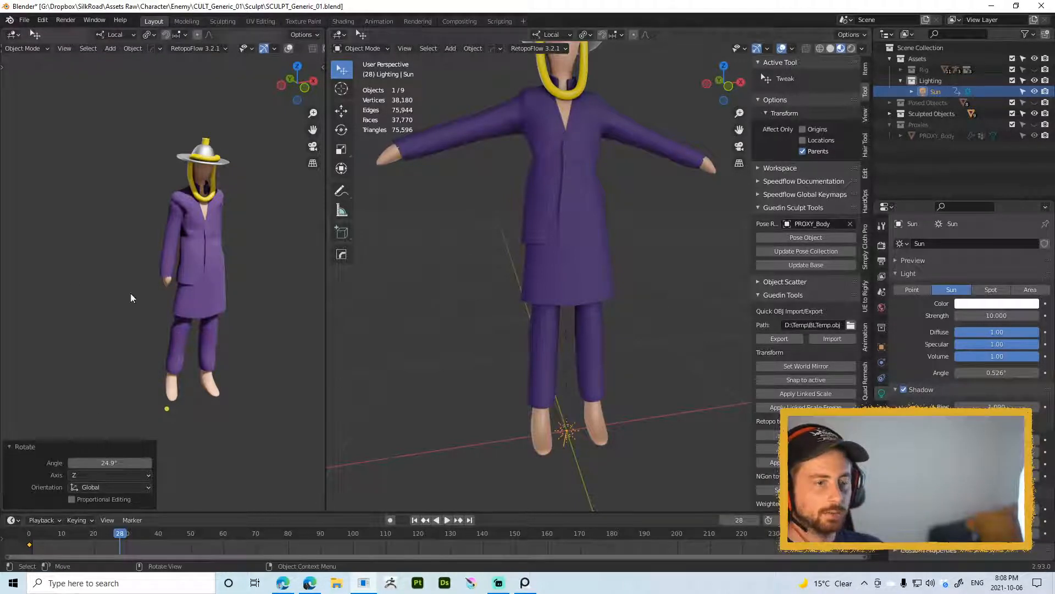
middle_drag(561, 198, 614, 306)
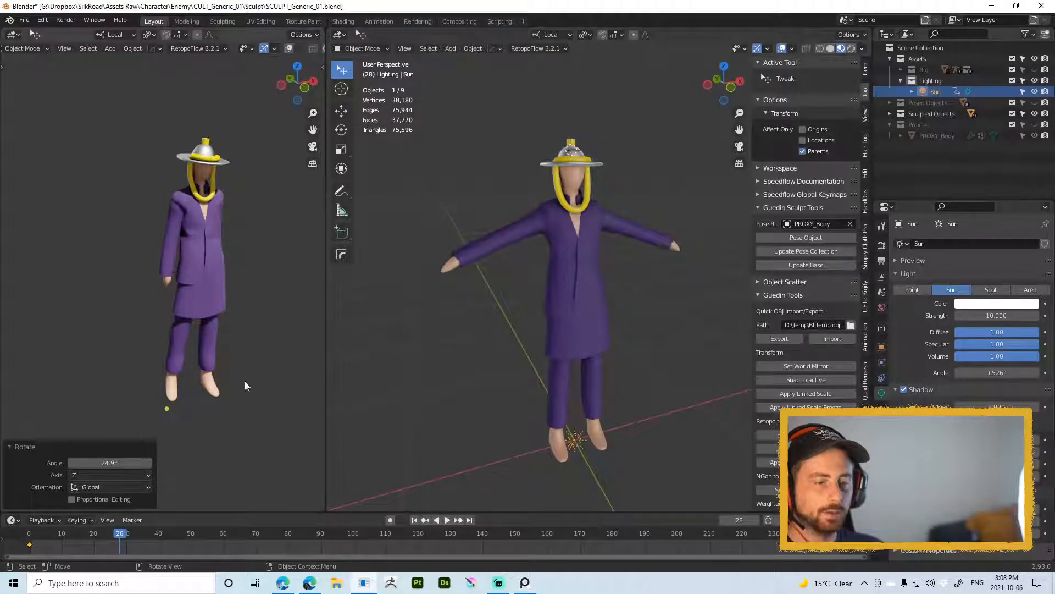
drag(328, 346, 608, 346)
scroll(393, 282, up, 2)
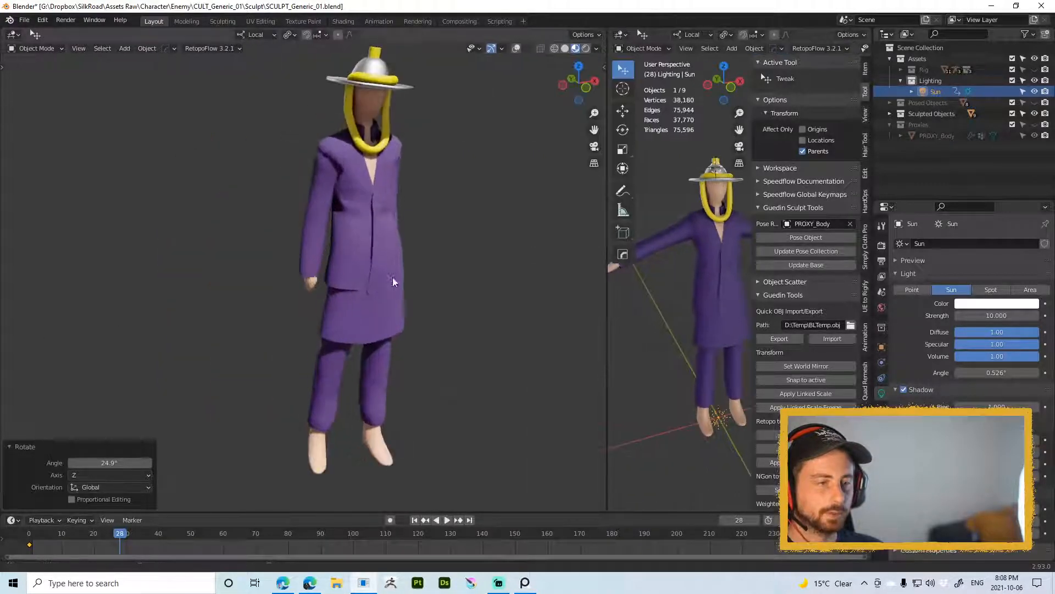
middle_drag(393, 282, 434, 273)
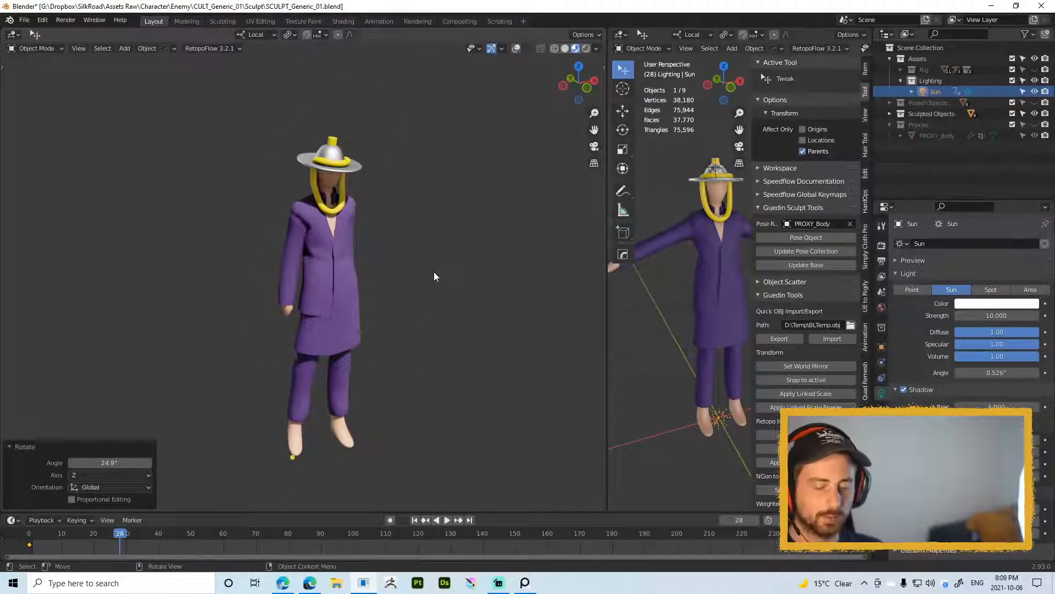
Step: Show the view settings in the posed-character viewport, reset the 3D cursor to the world origin and turn on overlays
key(n)
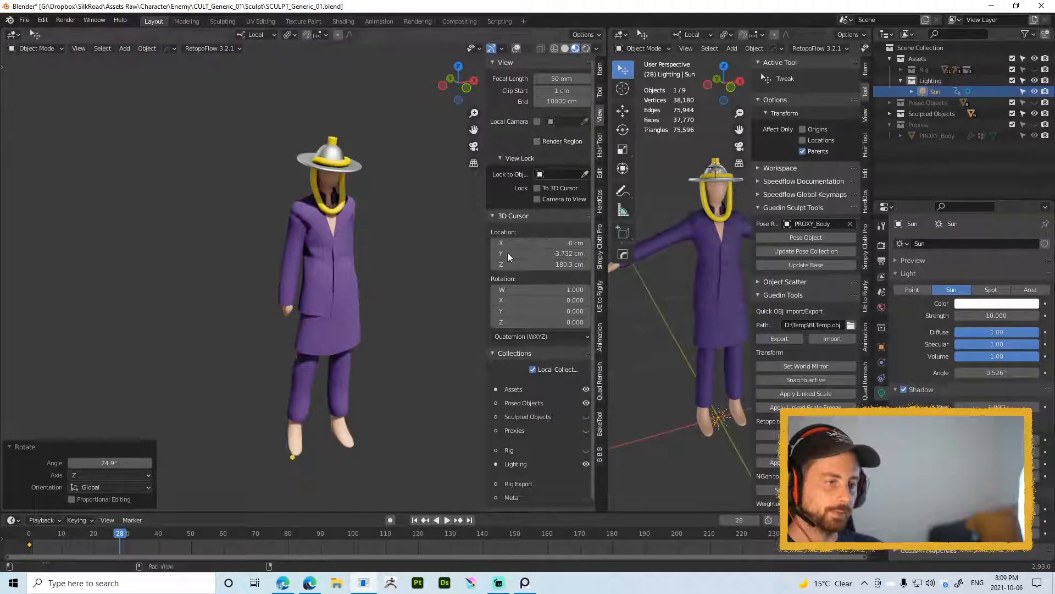
key(shift+c)
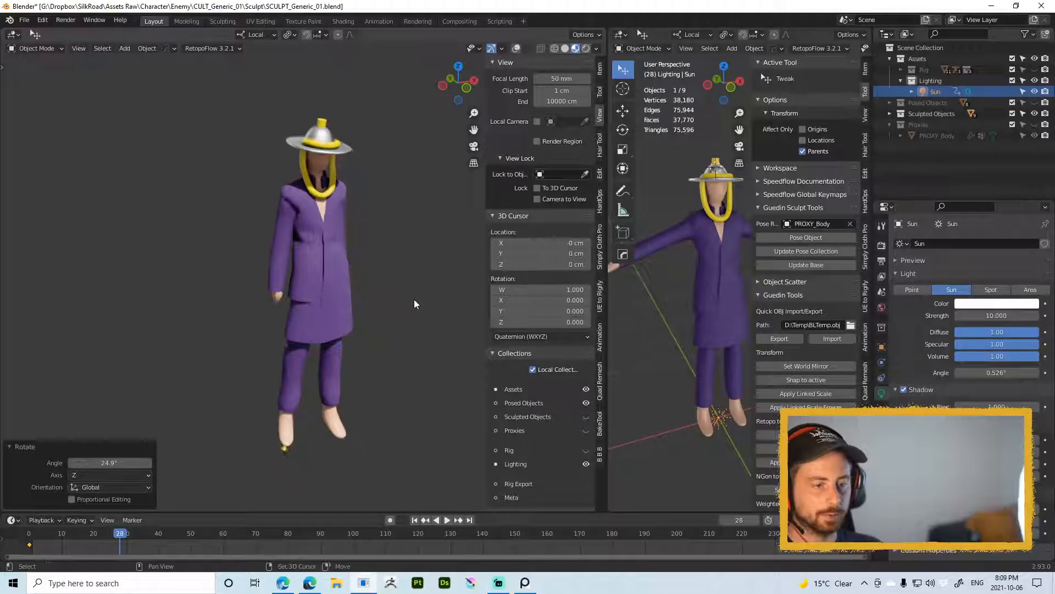
key(shift+alt+z)
Step: Add a camera at the world origin and look through it in the posed-character viewport
key(shift+a)
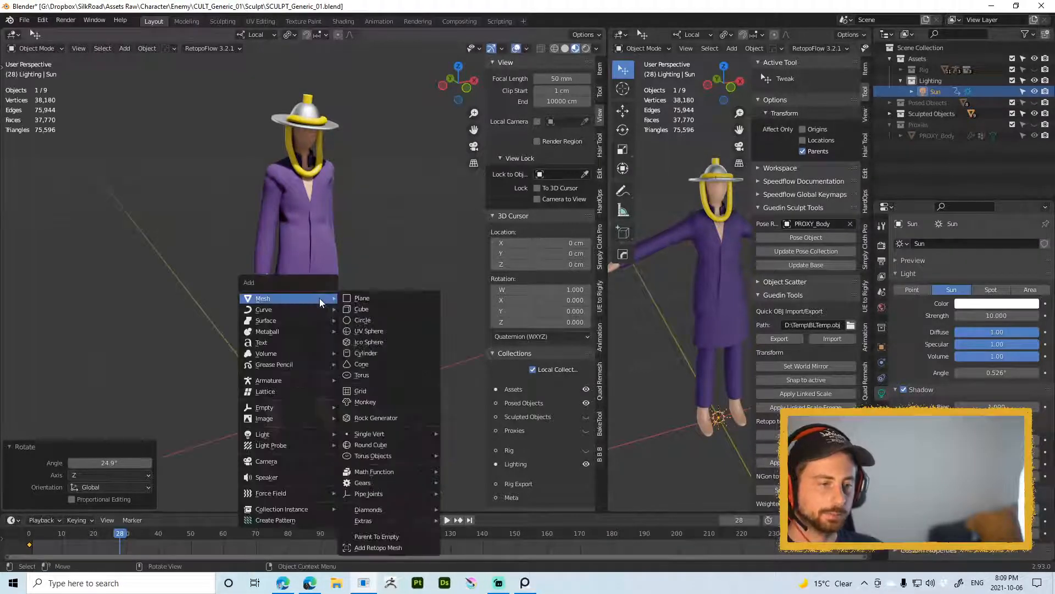
click(273, 462)
click(363, 284)
key(KP_0)
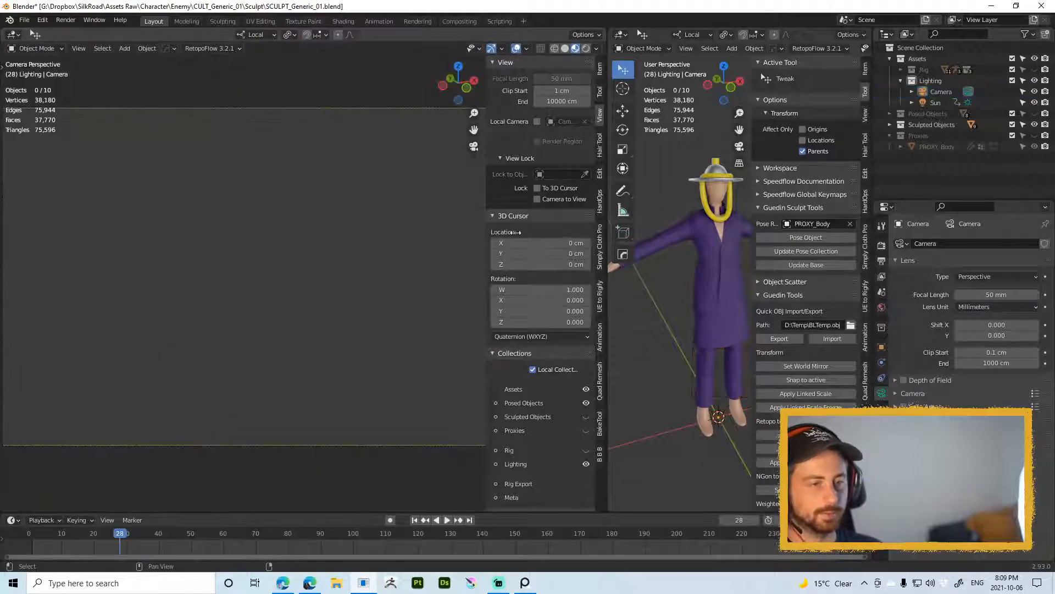
Step: Lock the camera to the view and frame the full standing character in the camera view
click(537, 199)
middle_drag(321, 315, 253, 278)
scroll(249, 239, down, 5)
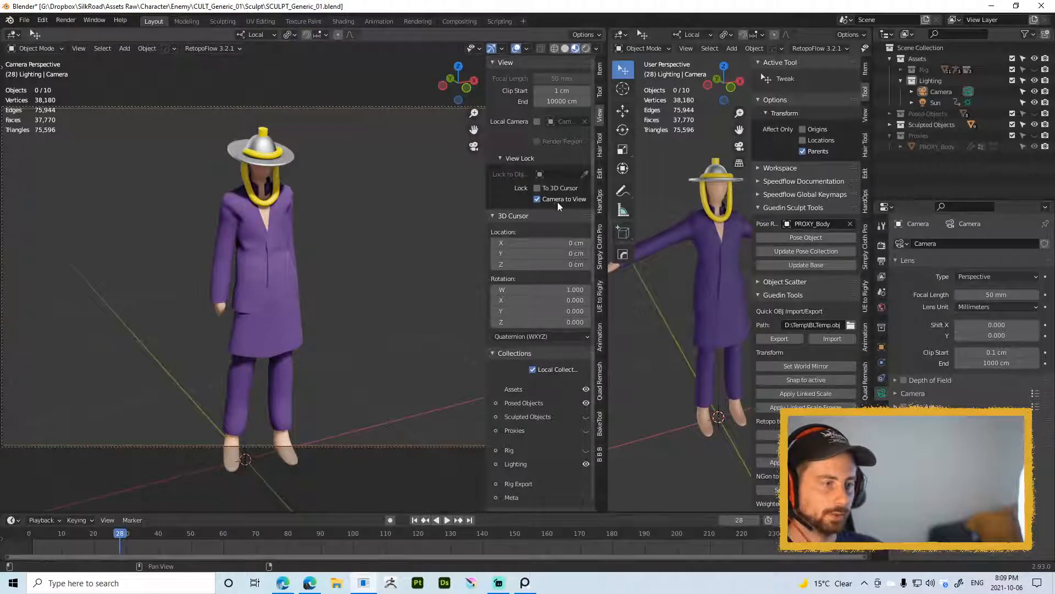
click(537, 199)
scroll(258, 294, up, 5)
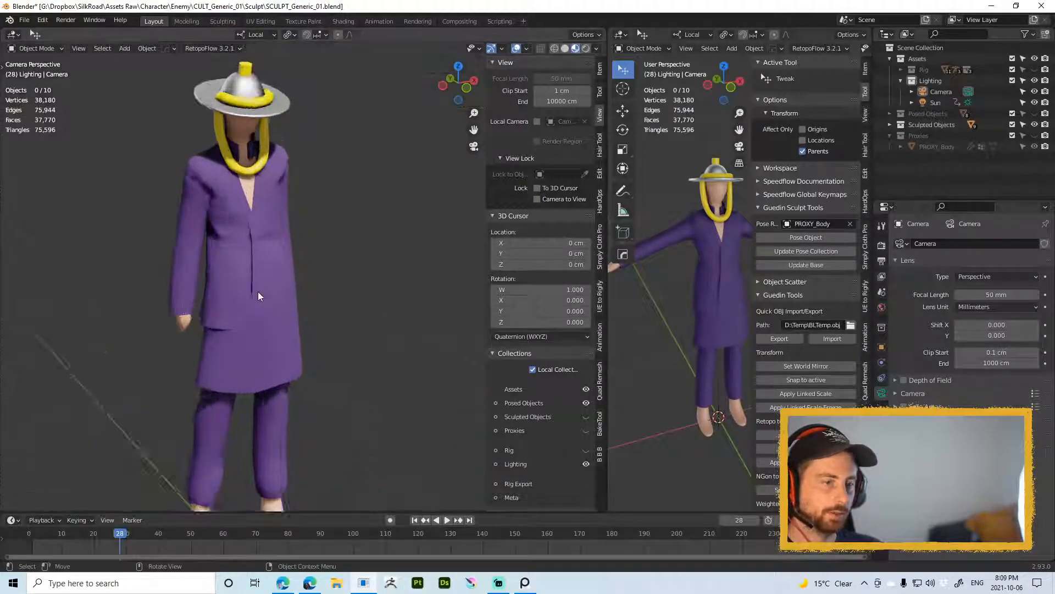
scroll(297, 219, down, 6)
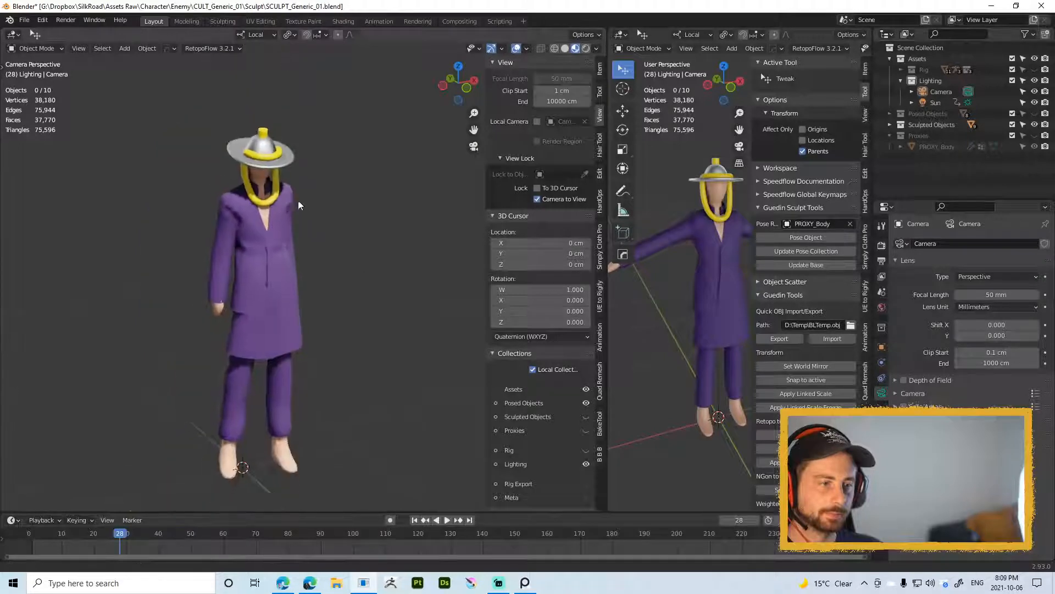
middle_drag(296, 211, 295, 203)
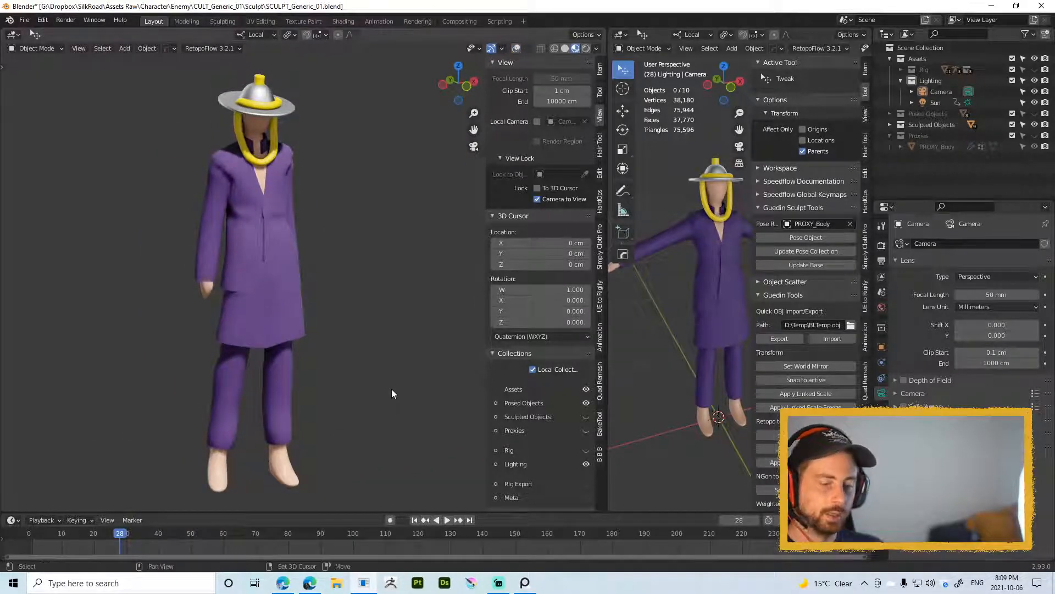
shift+middle_drag(391, 388, 438, 379)
Step: Hide the view settings in the camera viewport and turn its overlays on
right_click(387, 316)
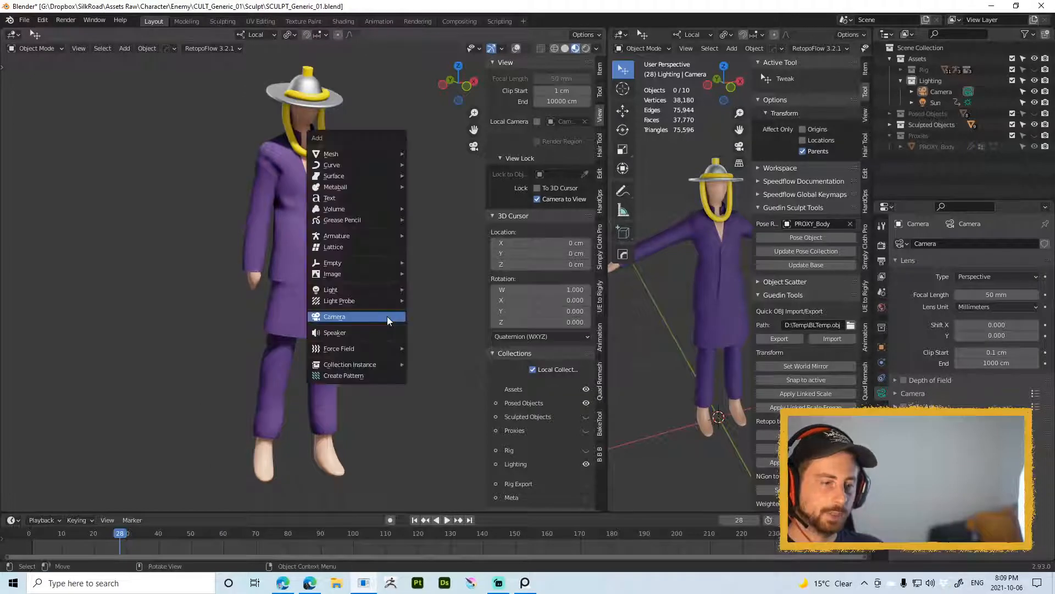
key(Escape)
key(n)
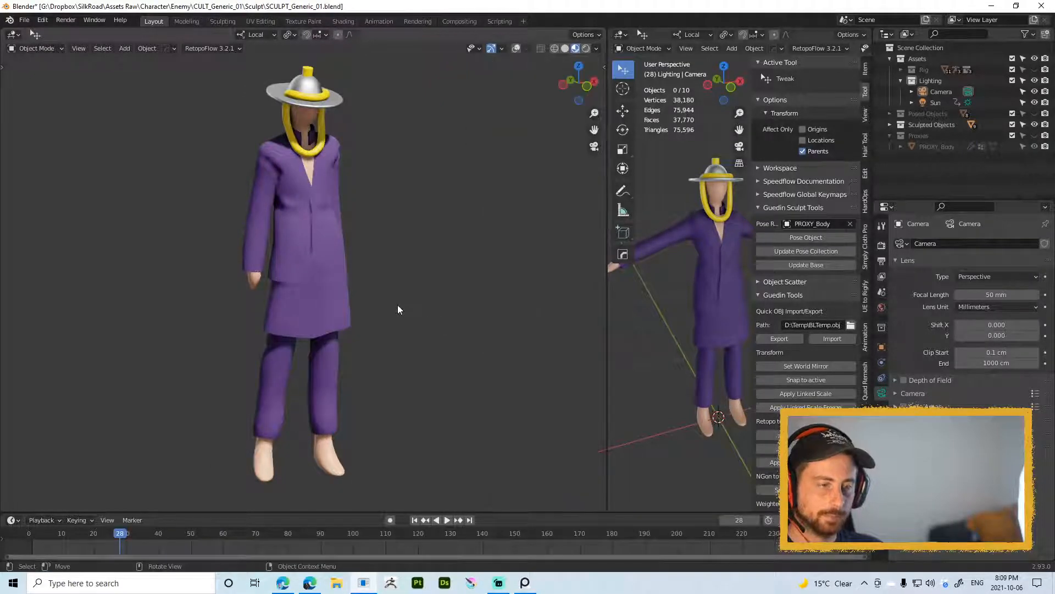
key(shift+alt+z)
Step: Add a Blank Grease Pencil object at the world origin and switch it to Draw mode
key(shift+a)
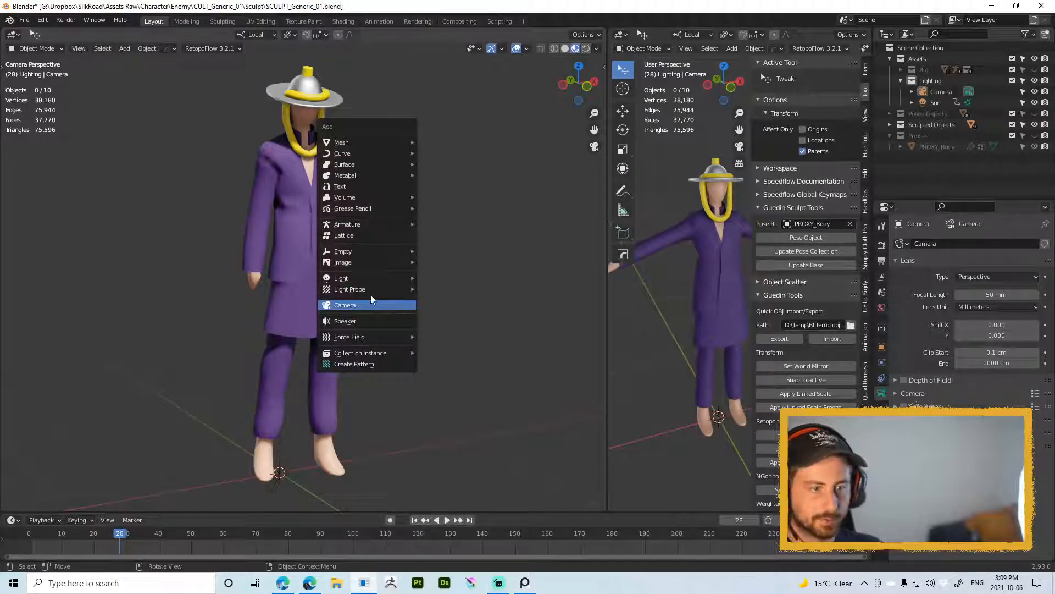
mouse_move(368, 211)
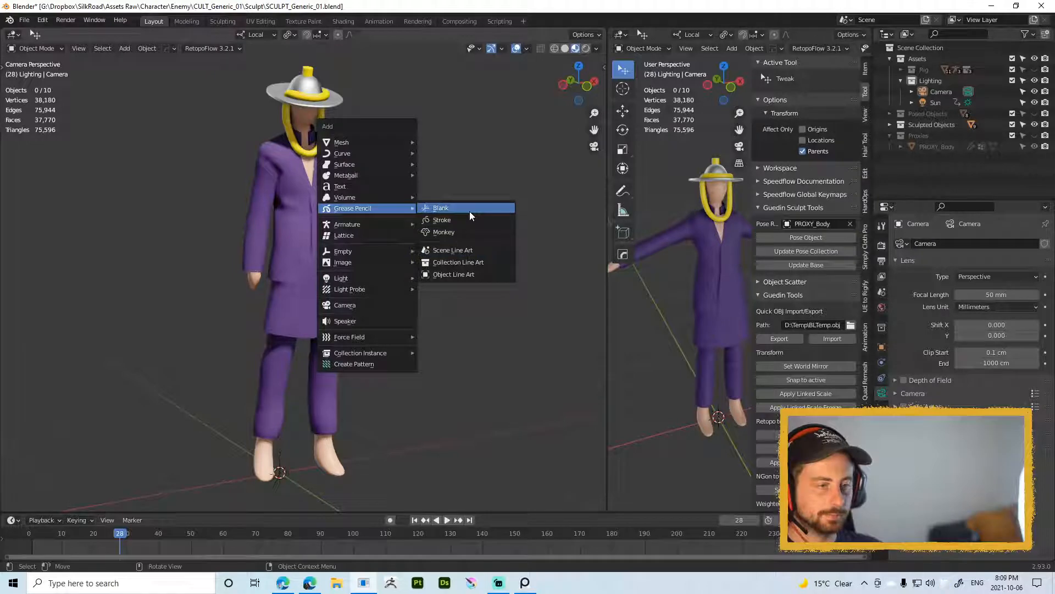
click(470, 211)
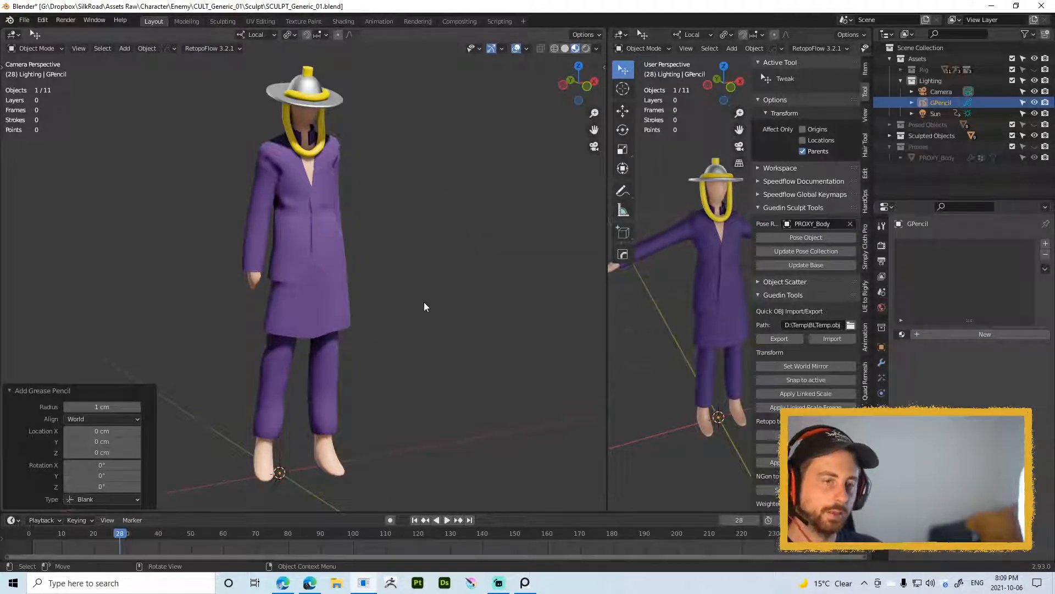
key(ctrl+Tab)
click(424, 240)
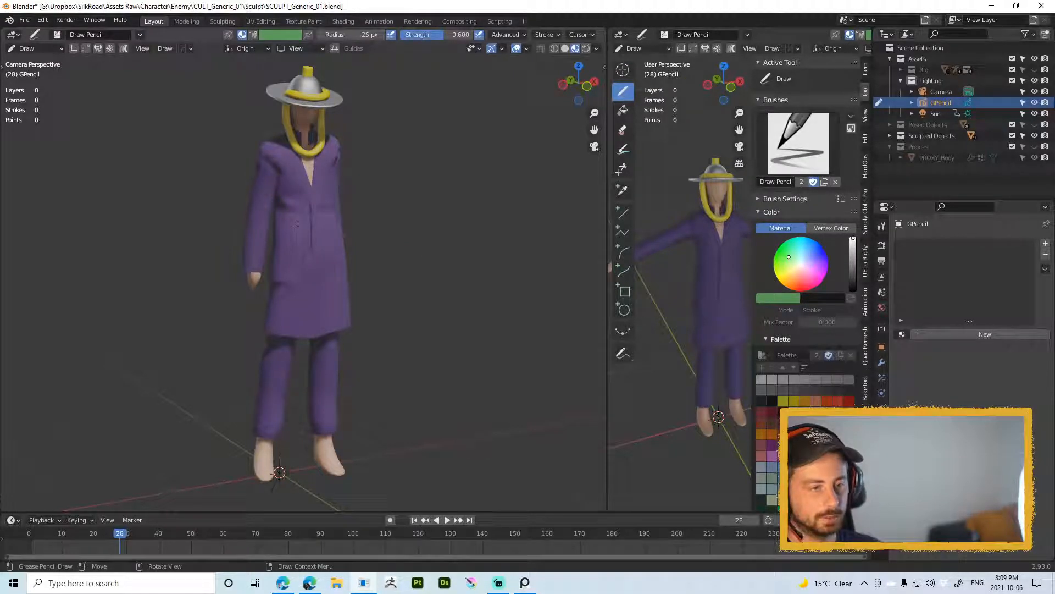
Step: Try drawing strokes over the character with the Draw Pencil brush, raising its radius to 89 px and 308 px
click(297, 224)
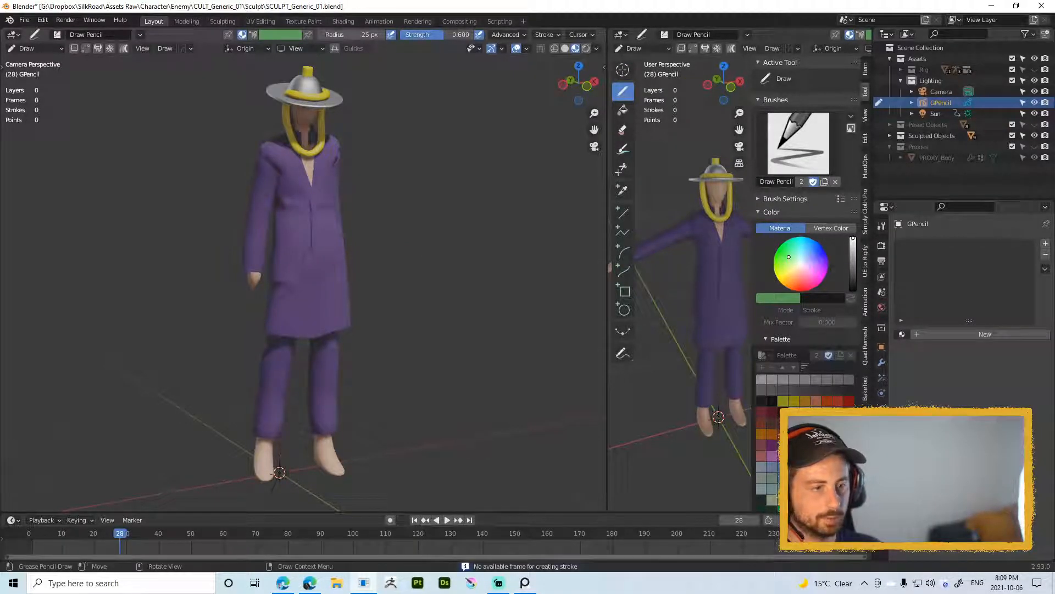
key(f)
click(394, 242)
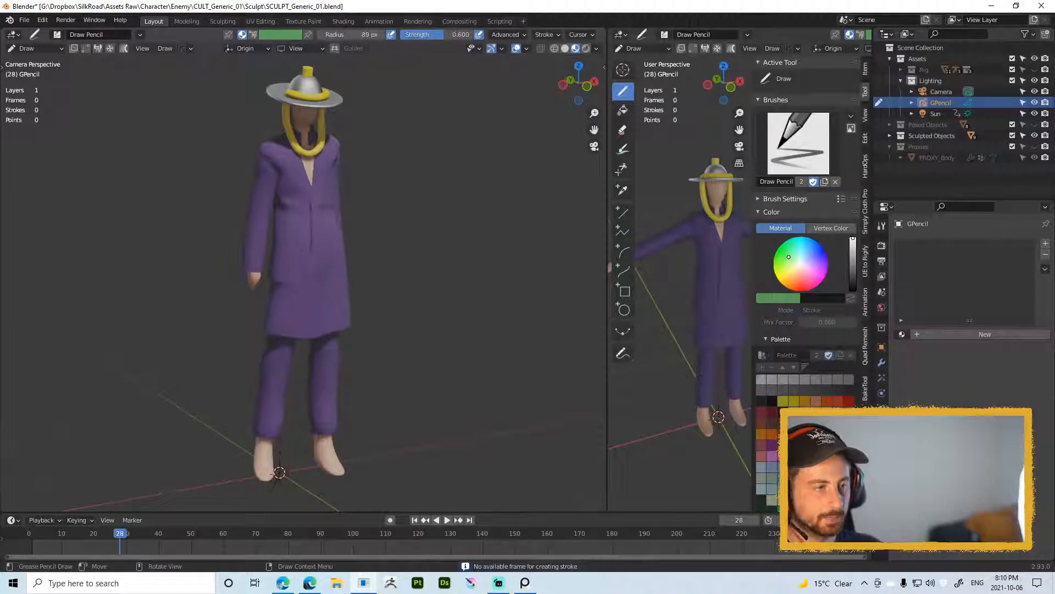
key(f)
click(522, 243)
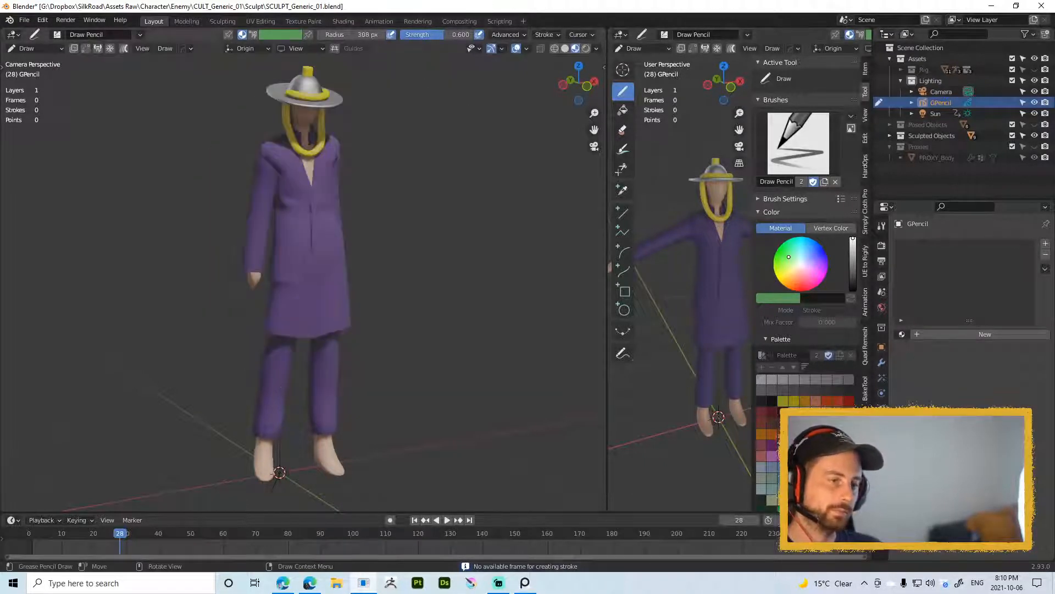
key(shift+alt+z)
key(shift+alt+z)
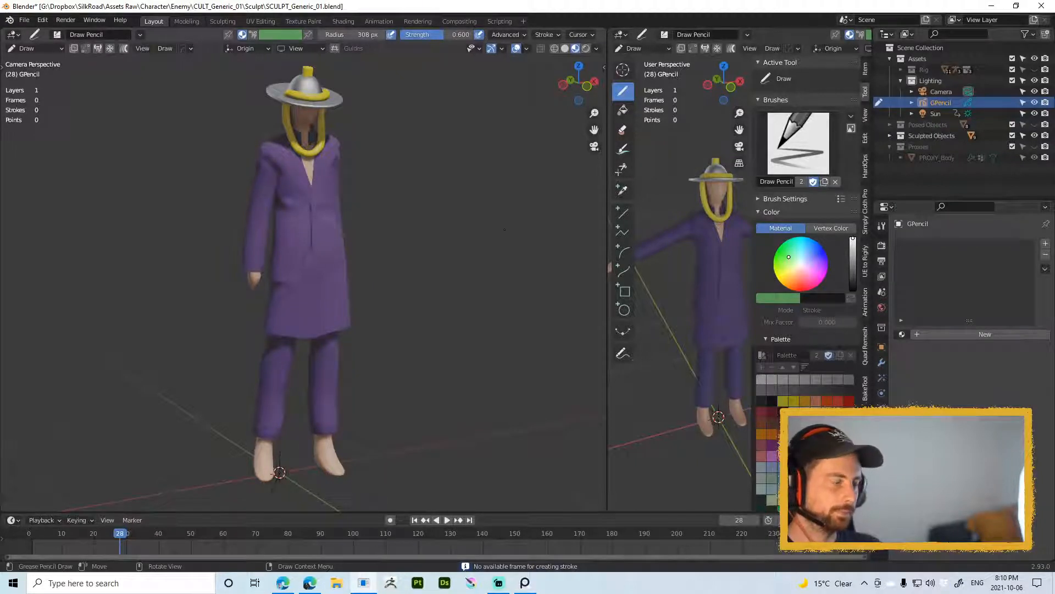
key(n)
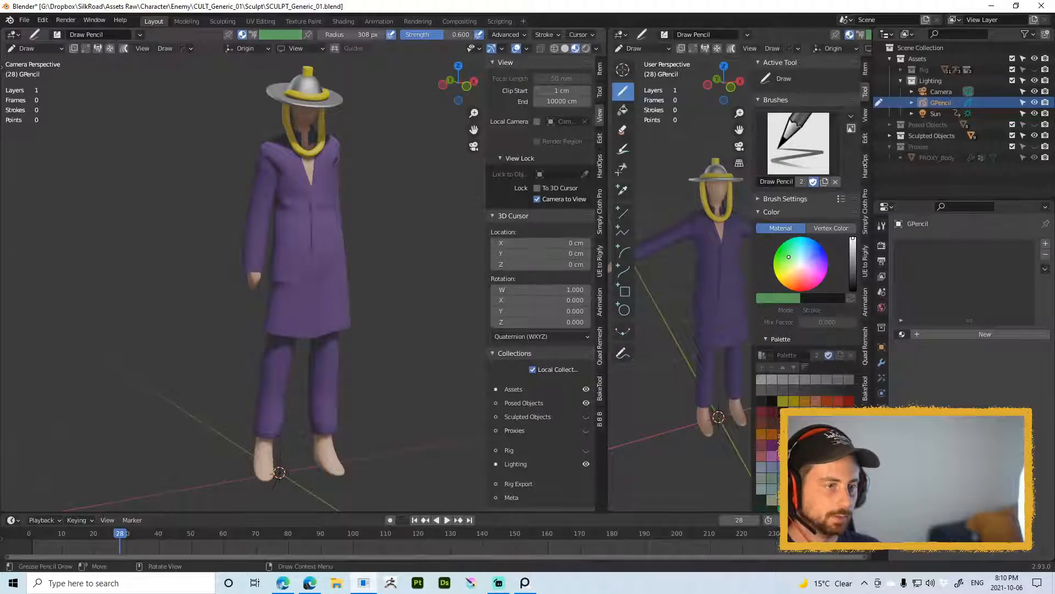
click(279, 452)
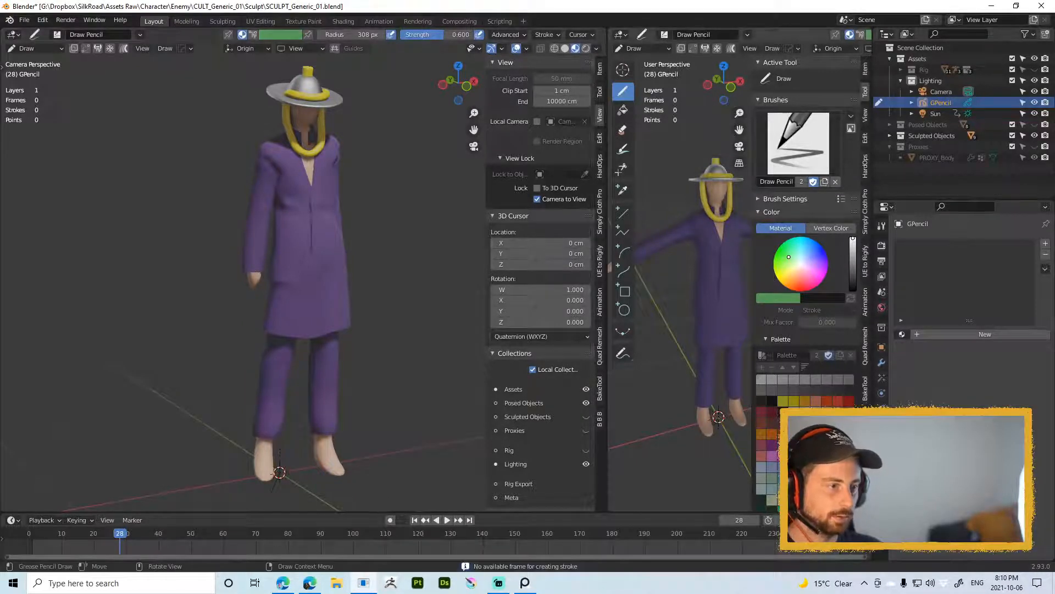
Step: Choose the Draw Noise brush for the Grease Pencil and expand its brush settings
click(783, 153)
click(684, 206)
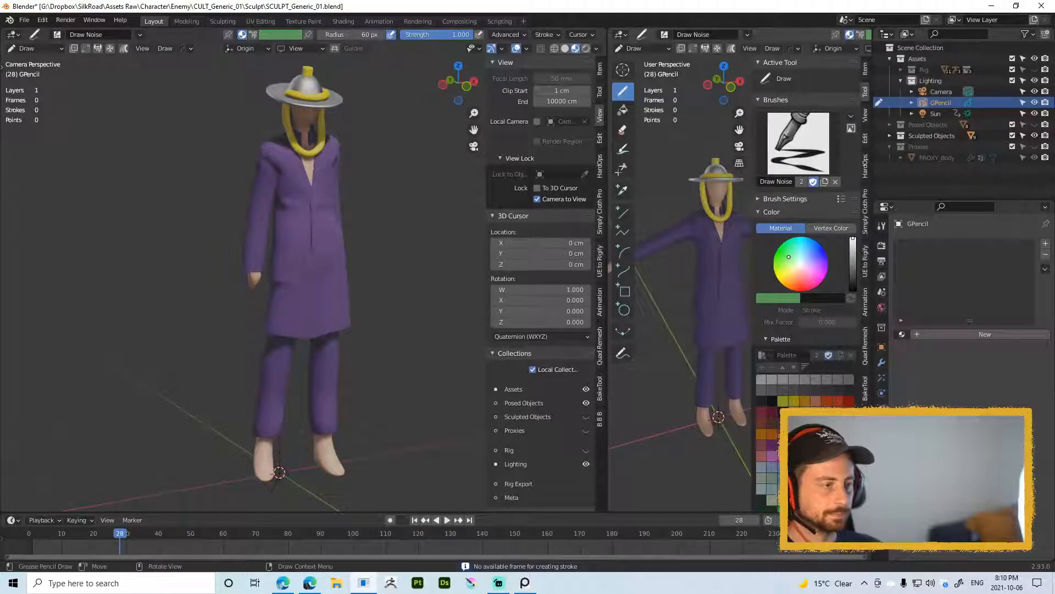
click(760, 199)
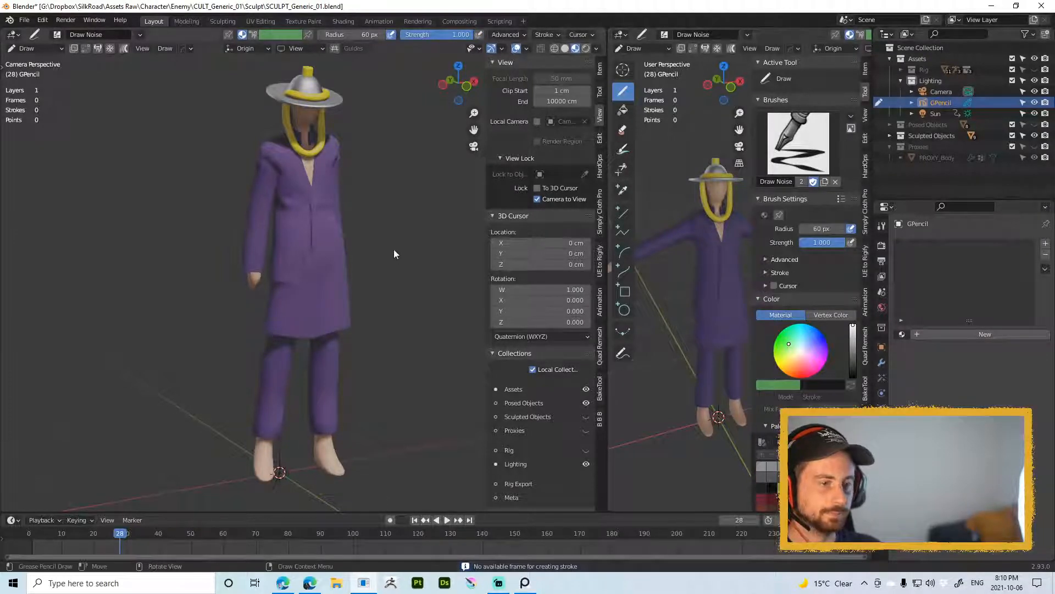
Step: Return the Grease Pencil object to Object Mode and delete it
key(Tab)
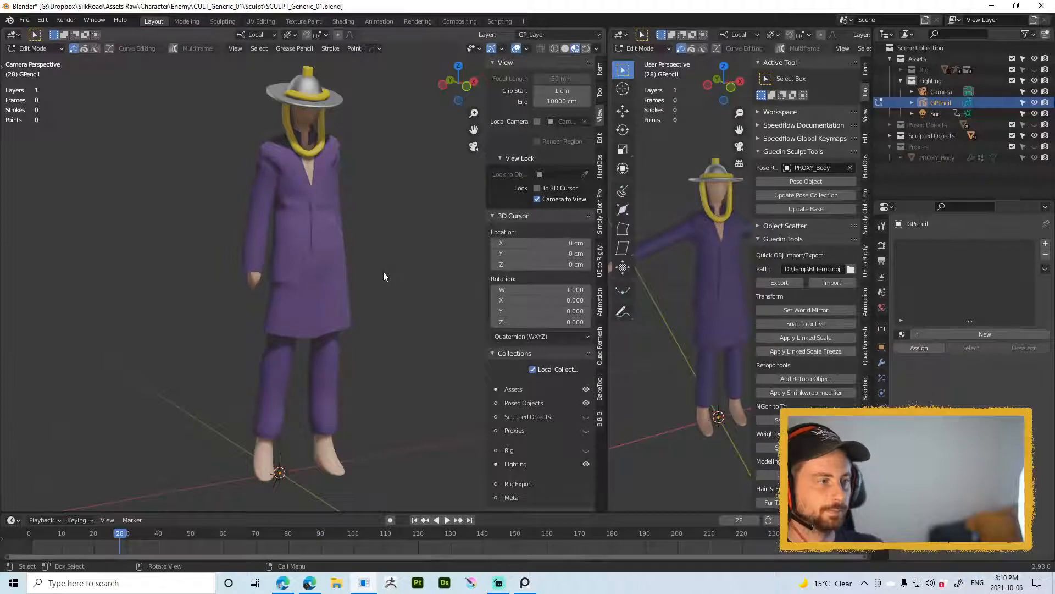
key(Tab)
key(ctrl+Tab)
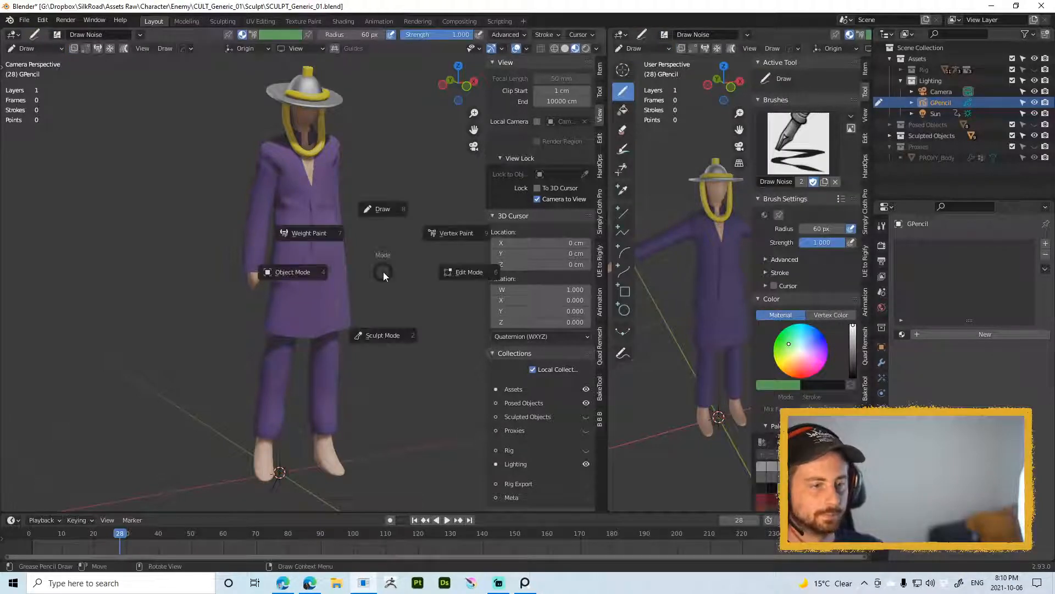
click(385, 209)
key(ctrl+Tab)
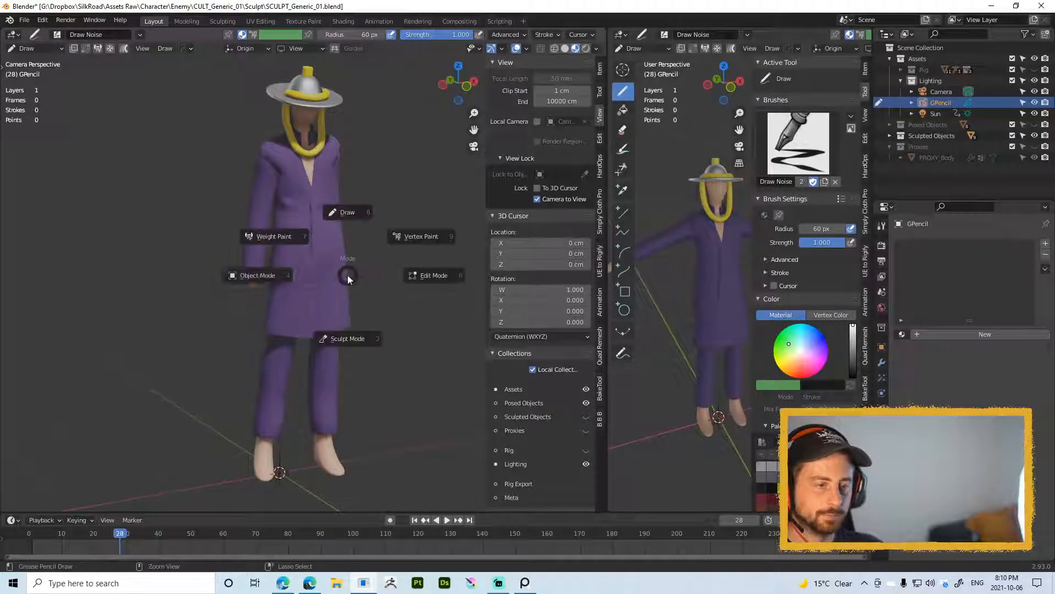
click(286, 273)
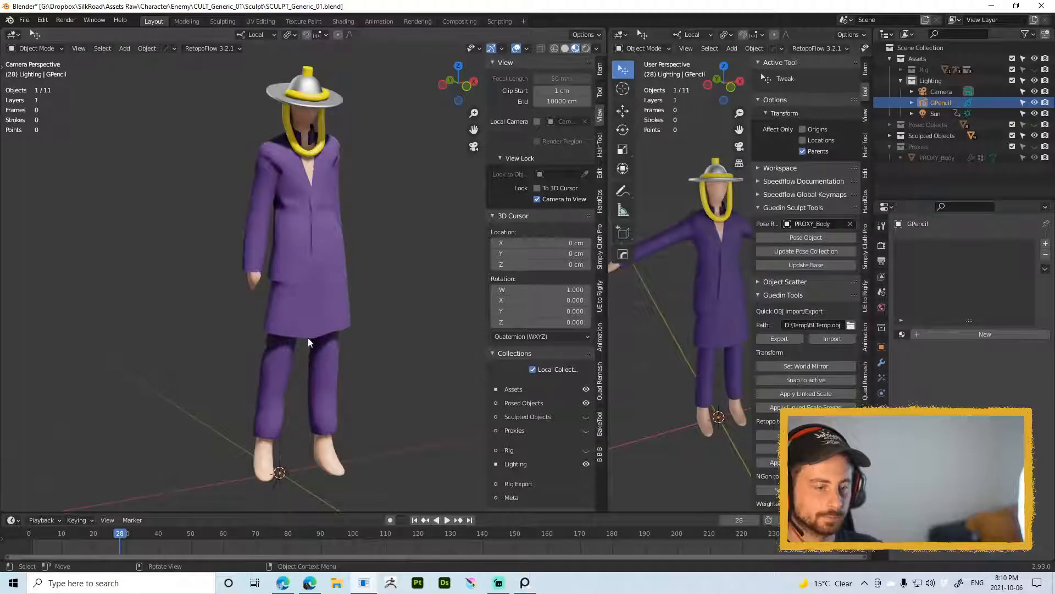
key(x)
click(368, 283)
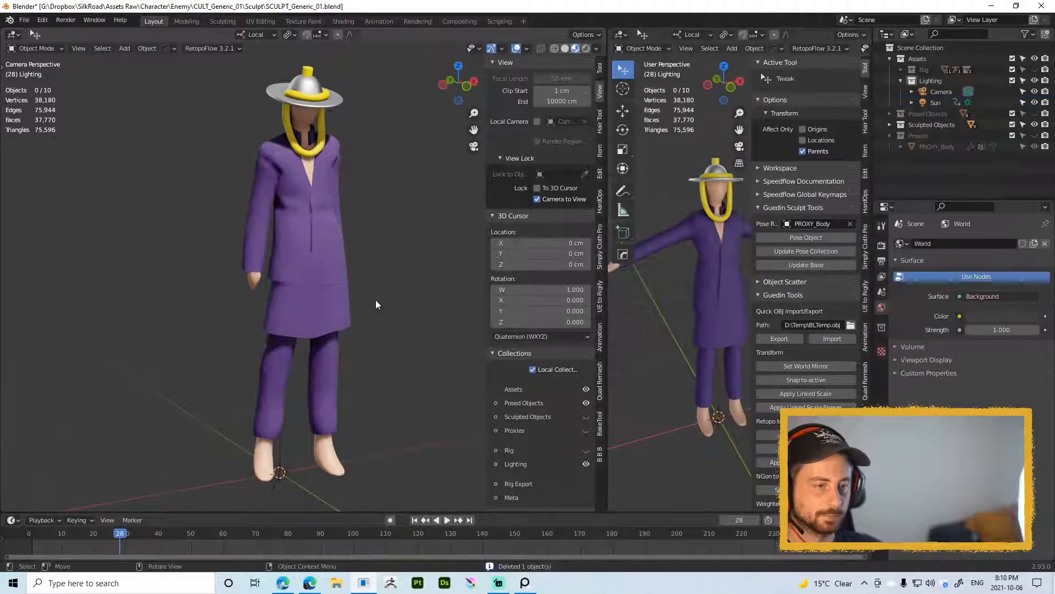
Step: Try adding a Monkey and a Blank Grease Pencil object, undoing each addition
key(shift+a)
mouse_move(372, 292)
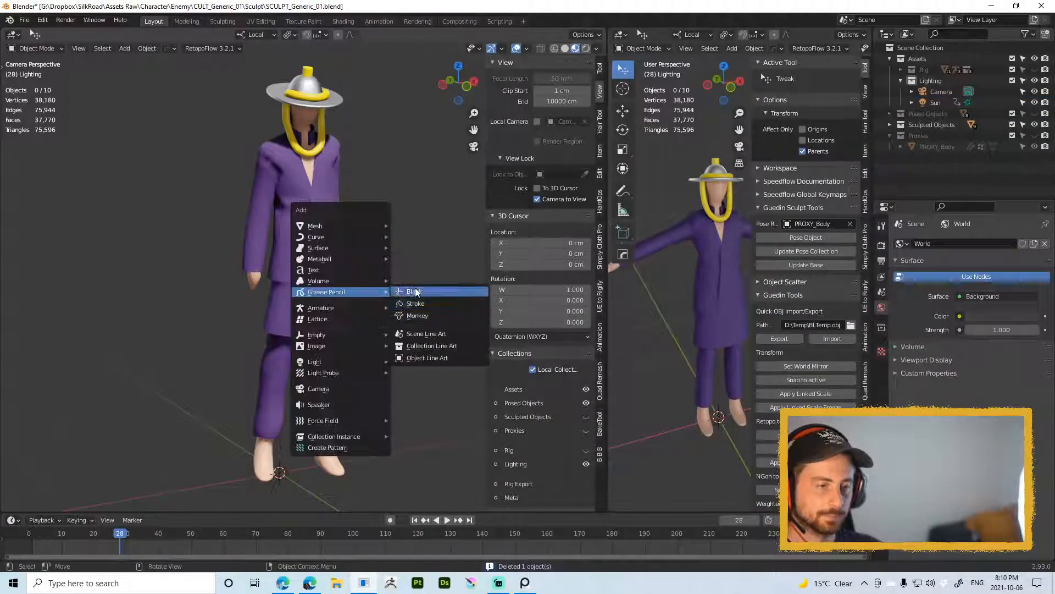
key(Return)
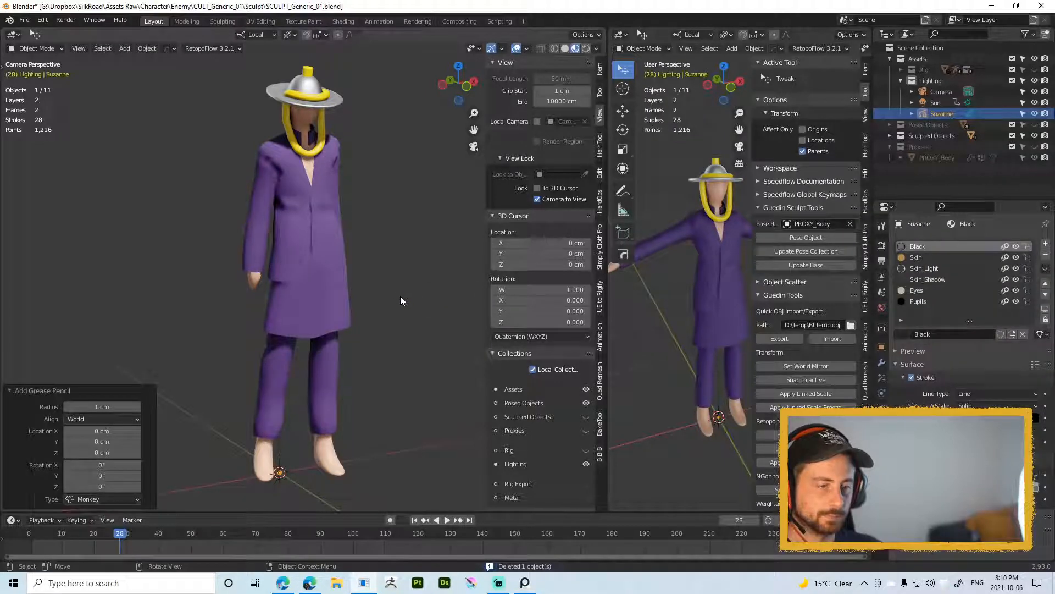
key(ctrl+z)
key(shift+a)
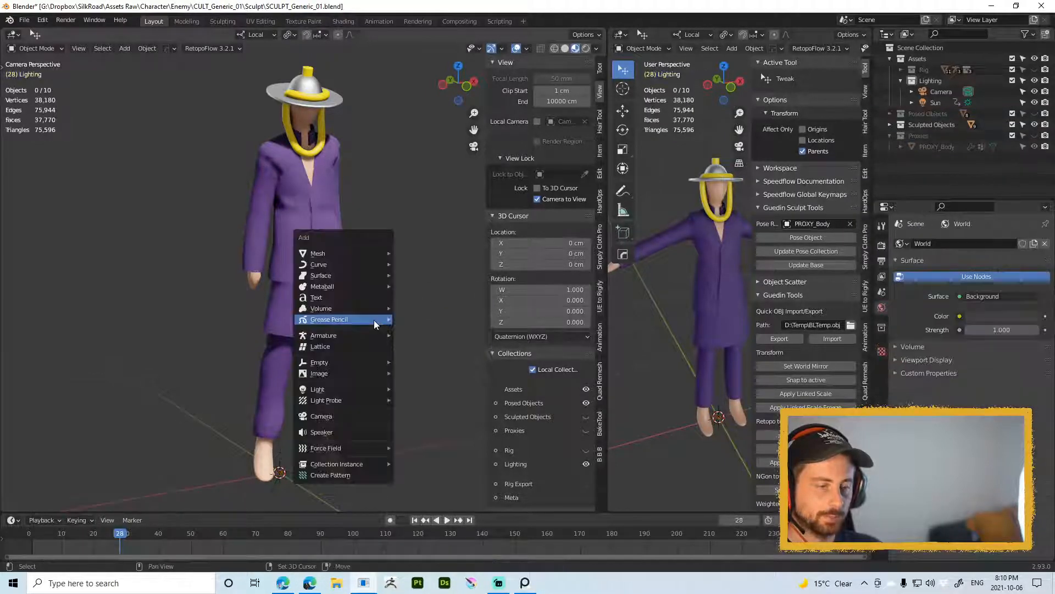
mouse_move(374, 320)
click(413, 324)
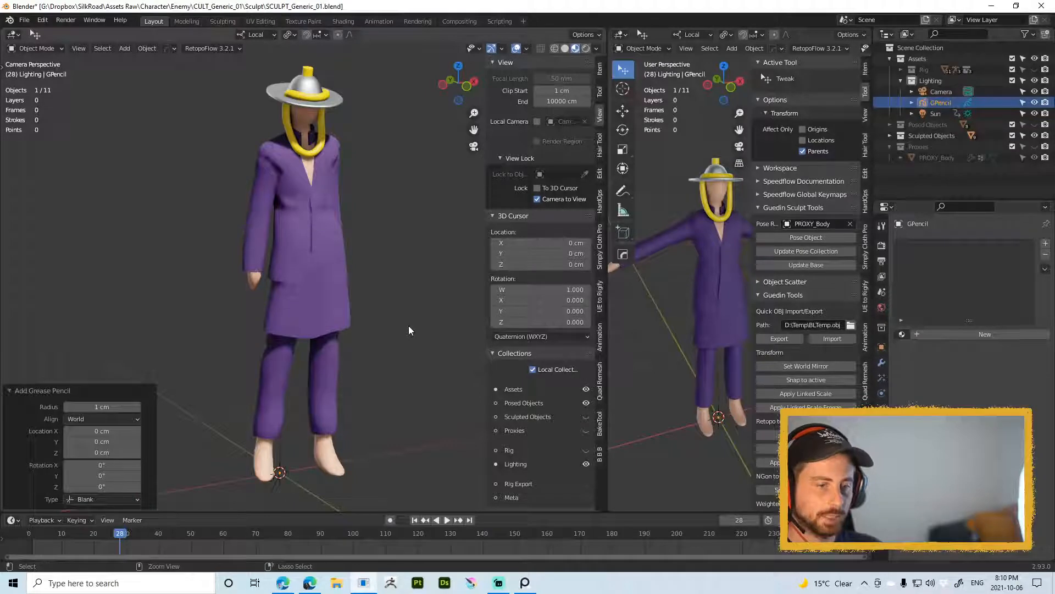
key(ctrl+z)
Step: Add a Blank Grease Pencil object at the world origin and scale it by 100
key(shift+a)
mouse_move(386, 361)
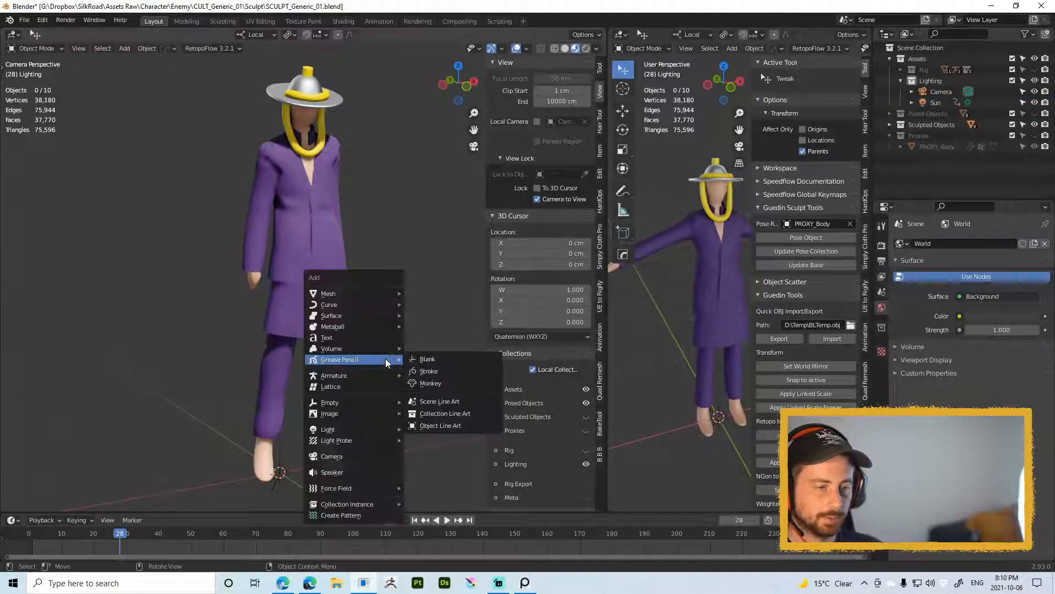
click(424, 360)
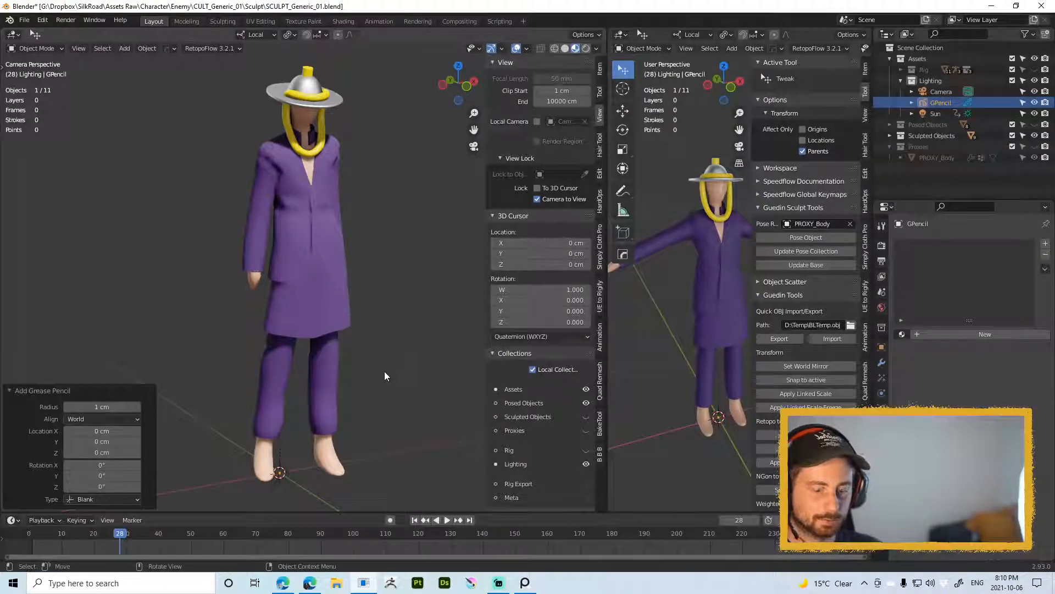
text(s100)
key(Return)
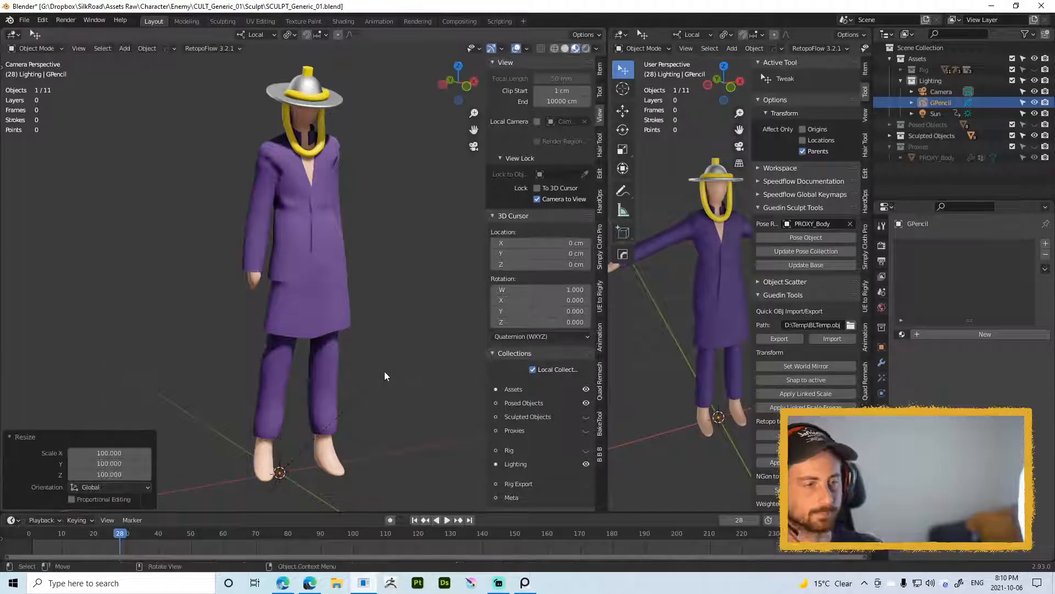
Step: Switch the scaled Grease Pencil object to Draw mode, set the brush radius to 76 px and try drawing a stroke
click(372, 251)
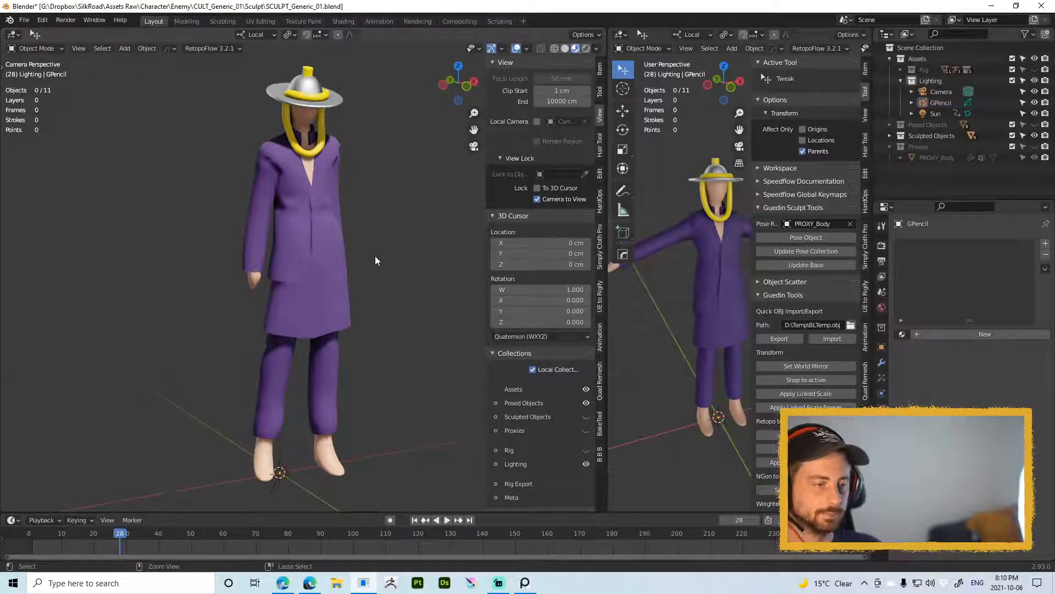
key(ctrl+Tab)
click(375, 194)
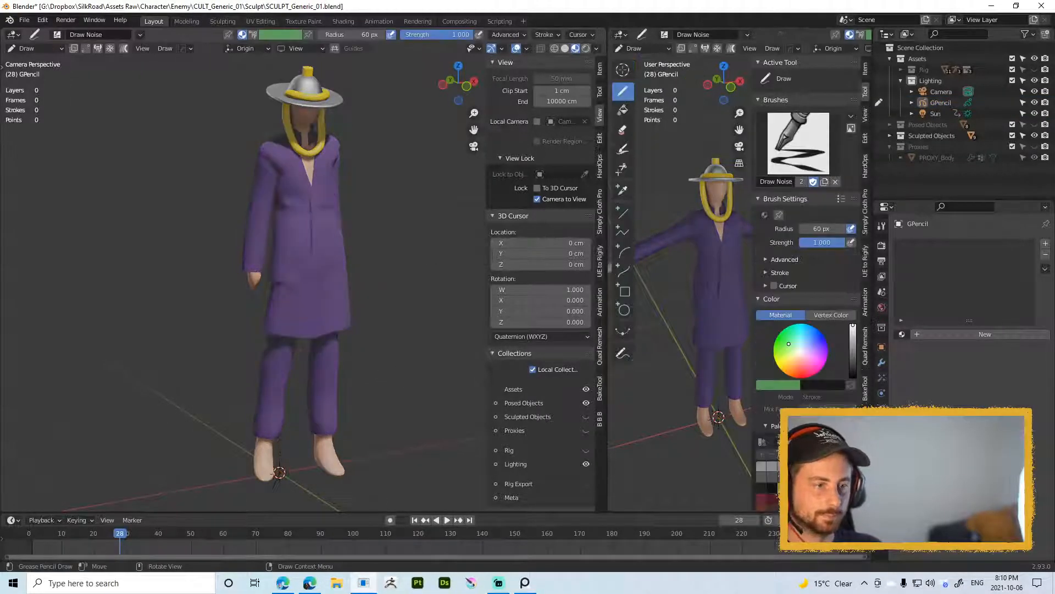
key(f)
click(372, 221)
click(372, 221)
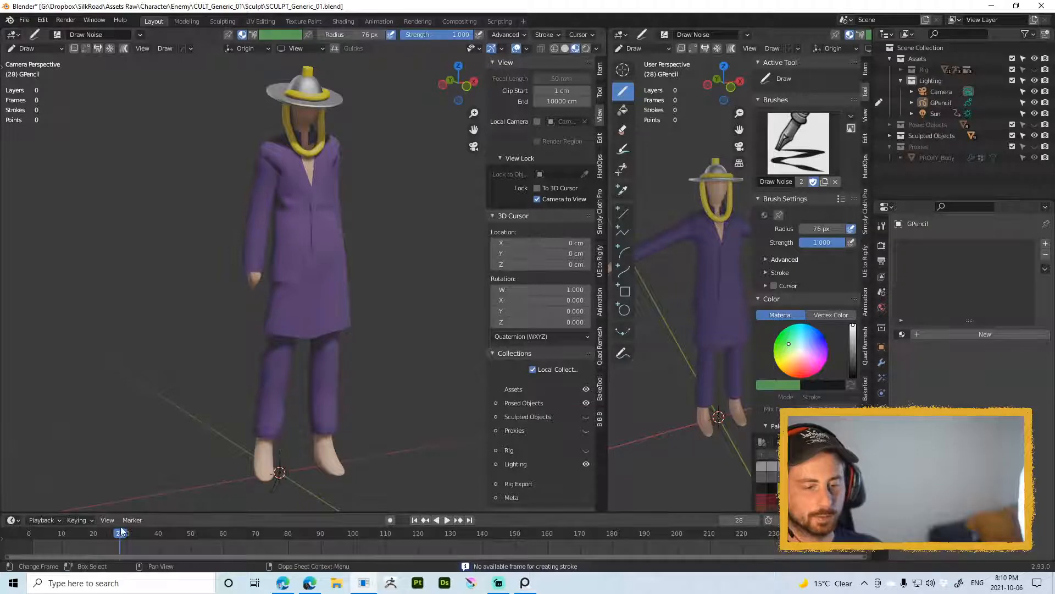
Step: Move the timeline to frame 21 and create two drawing layers on the Grease Pencil object
click(7, 536)
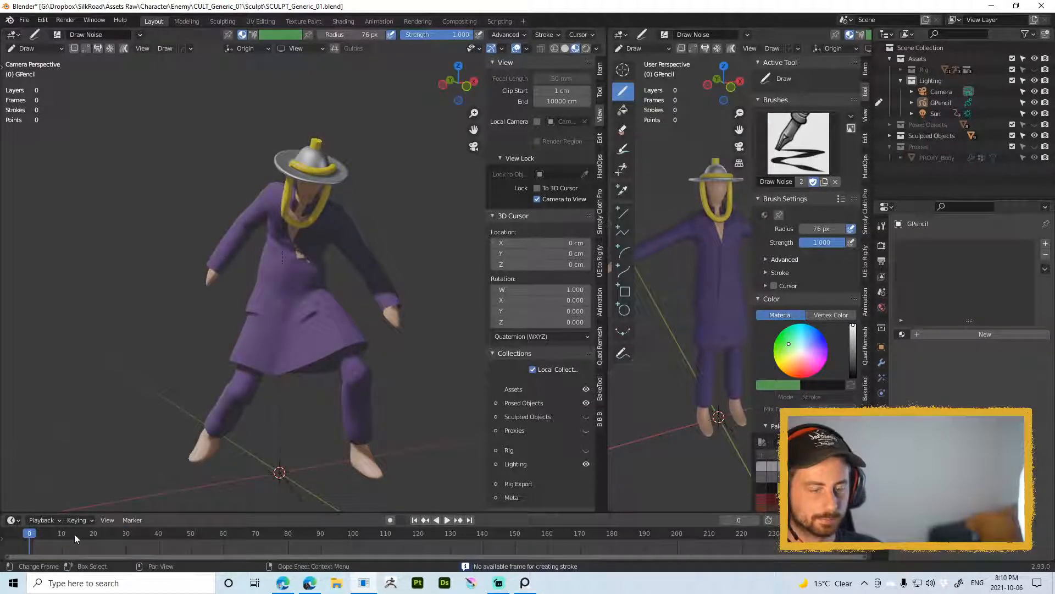
drag(74, 534, 97, 533)
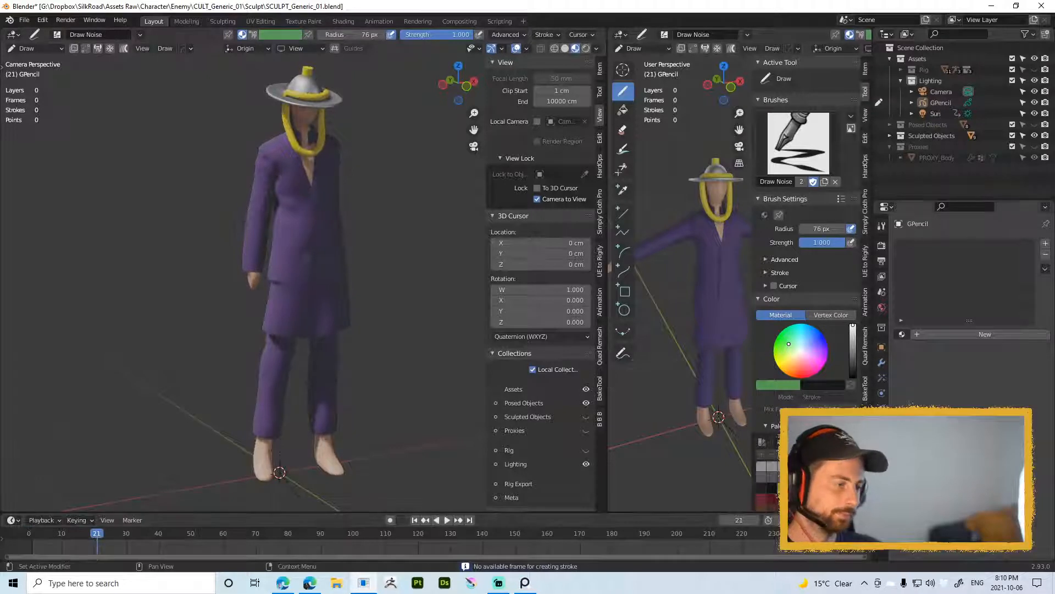
click(984, 334)
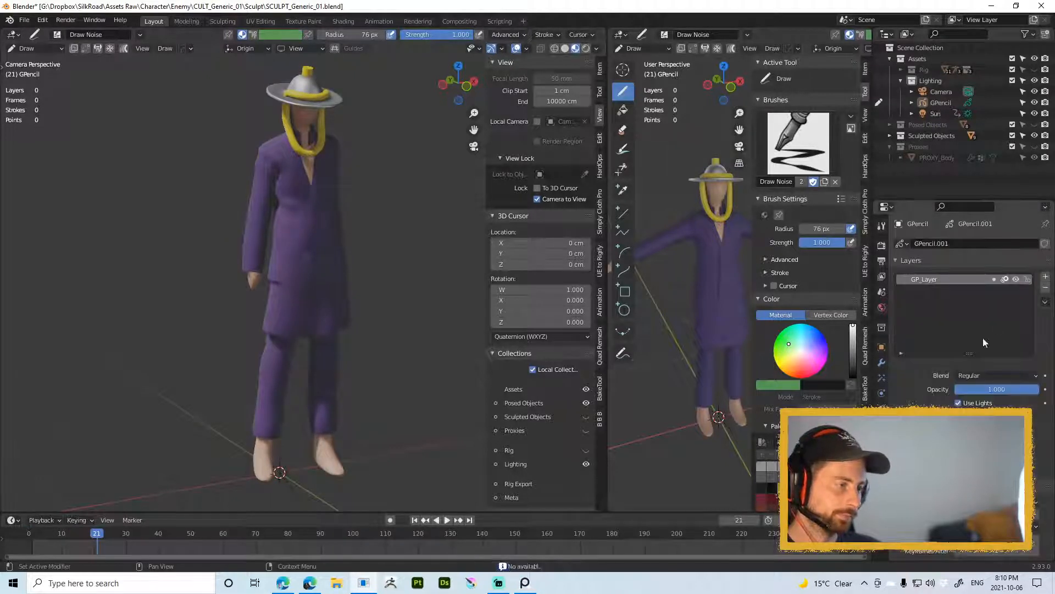
click(1046, 276)
Step: Draw a test question mark beside the character's coat and undo its strokes
mouse_move(354, 279)
mouse_down()
mouse_move(392, 306)
mouse_move(403, 334)
mouse_up()
click(405, 349)
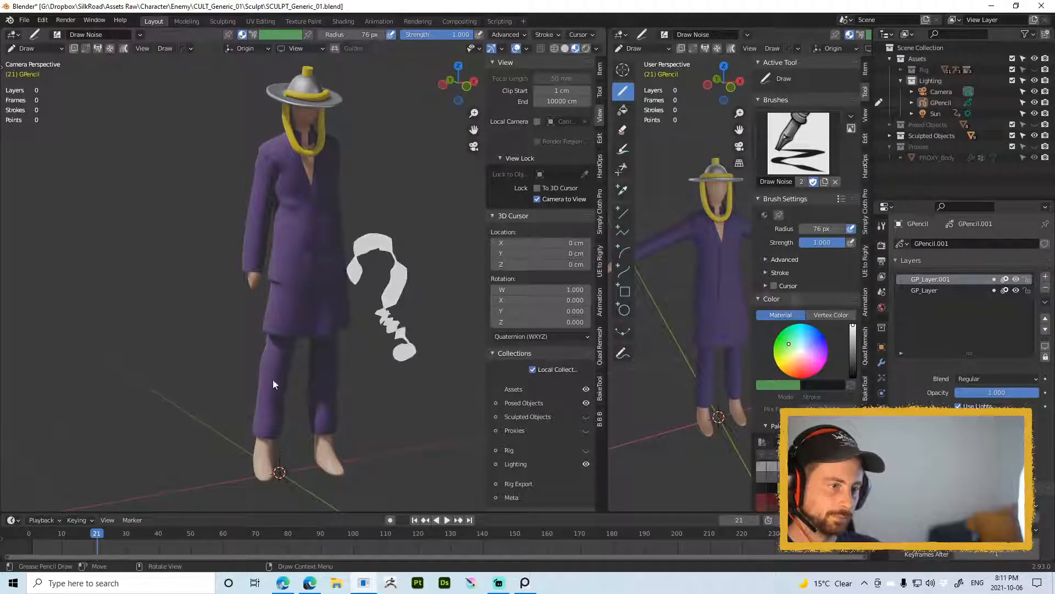
key(ctrl+z)
key(ctrl+z)
key(ctrl+z)
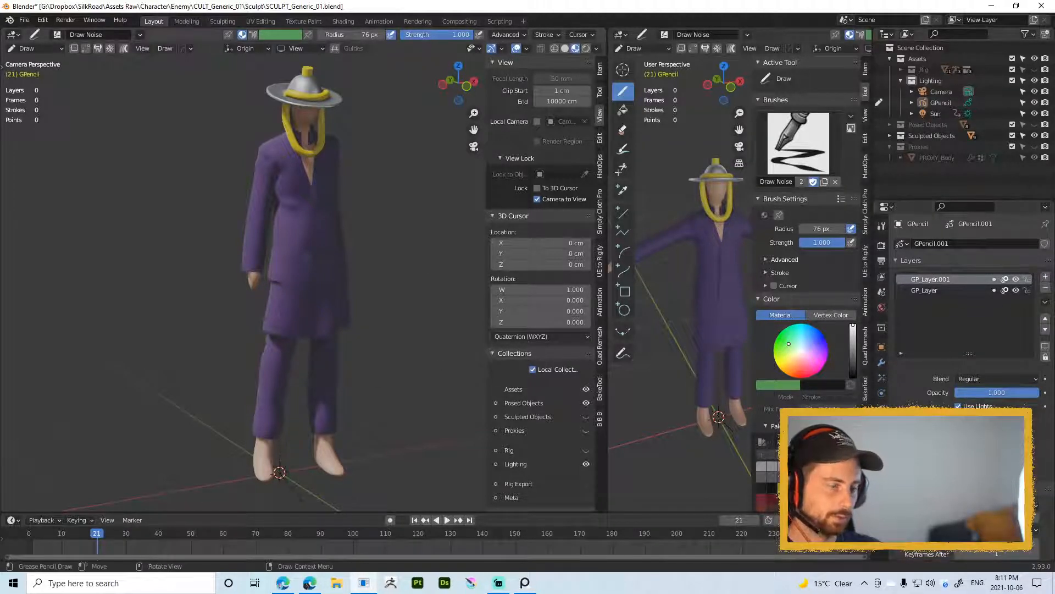
Step: Set the Draw Noise brush radius to 25 px
key(f)
click(395, 238)
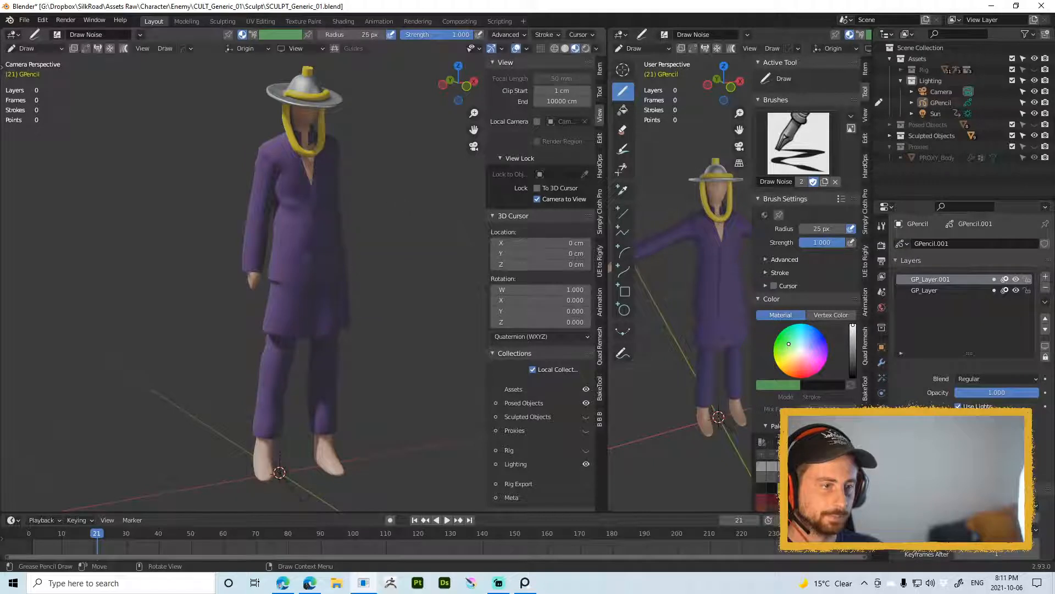
Step: Set the Draw Noise brush radius to 9 px and undo the test strokes drawn beside the coat
drag(358, 269, 435, 271)
key(ctrl+z)
key(f)
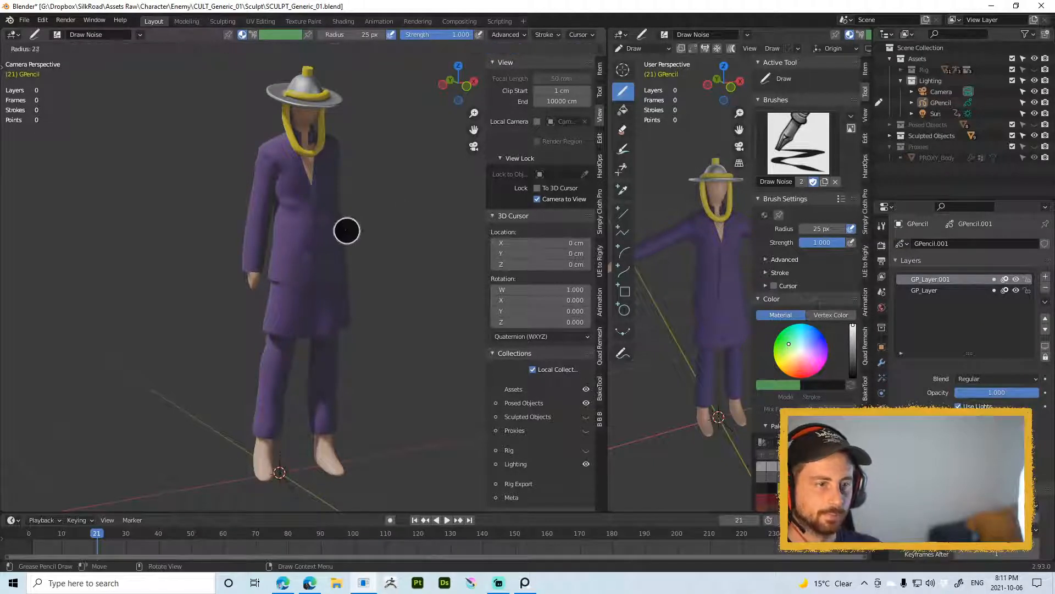
click(347, 230)
drag(342, 221, 379, 240)
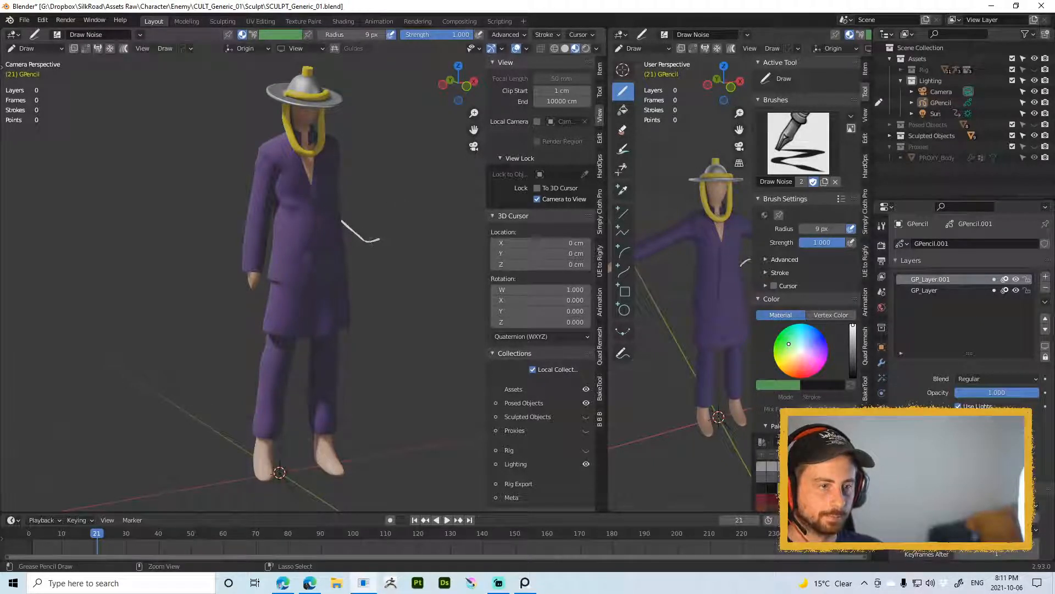
key(ctrl+z)
Step: Return the Grease Pencil object to Object Mode and reframe the character from the front through the locked camera
key(ctrl+Tab)
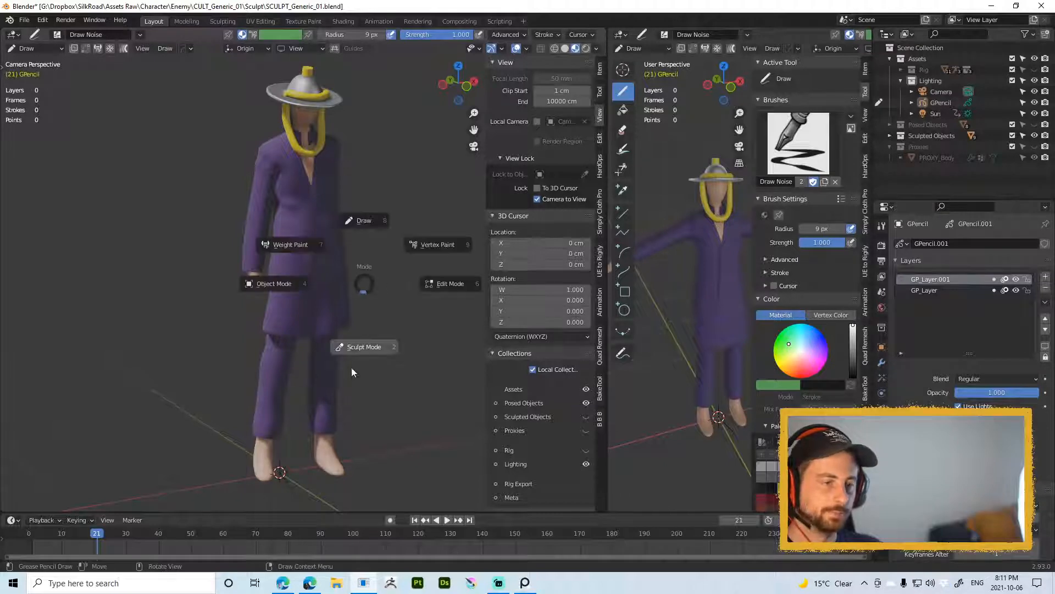
click(273, 284)
middle_drag(334, 410, 415, 392)
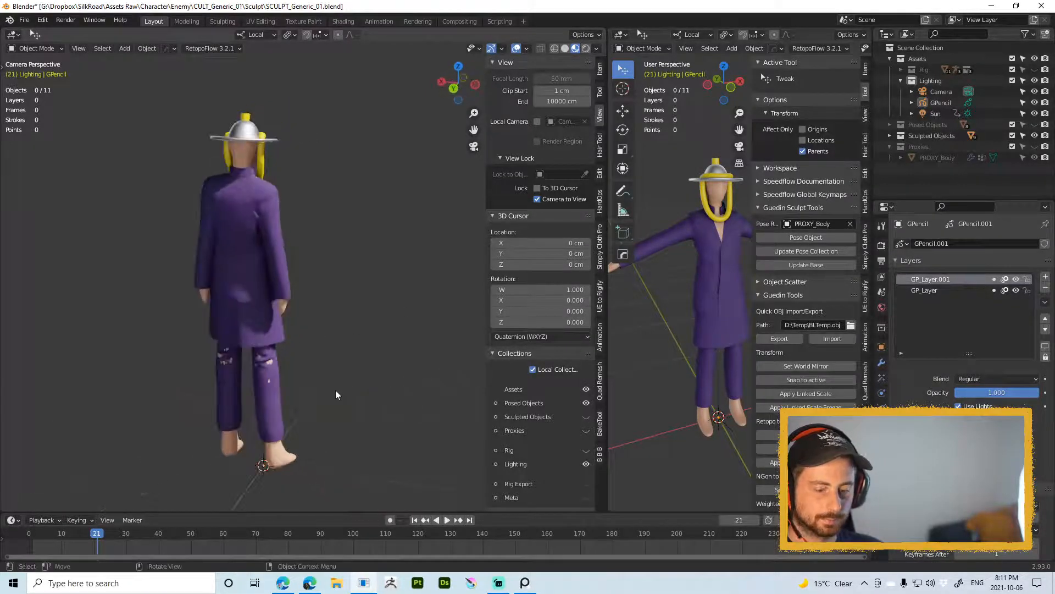
middle_drag(274, 345, 314, 307)
key(ctrl+Tab)
click(232, 311)
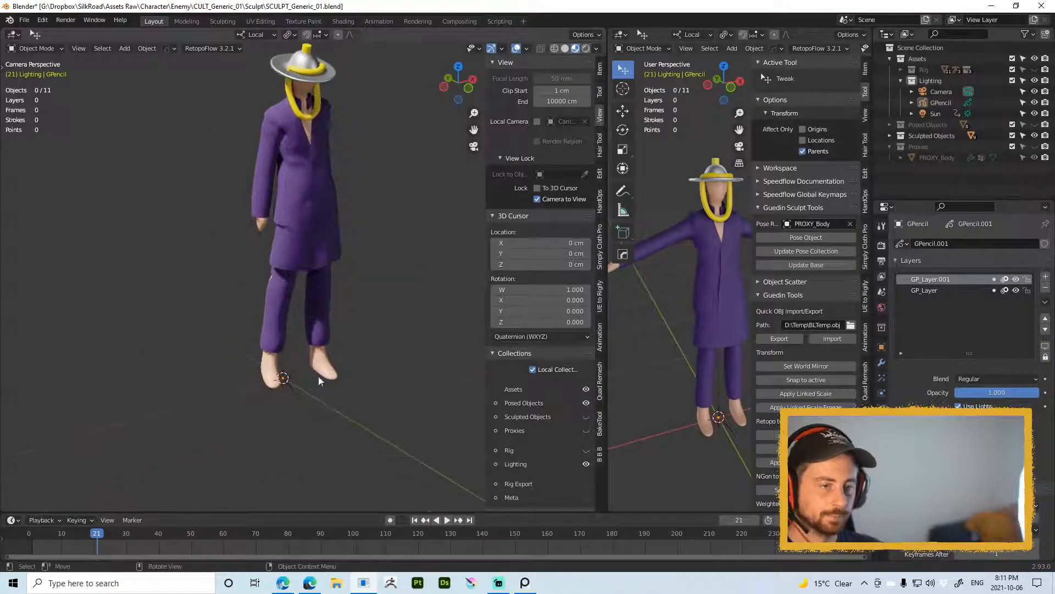
click(333, 379)
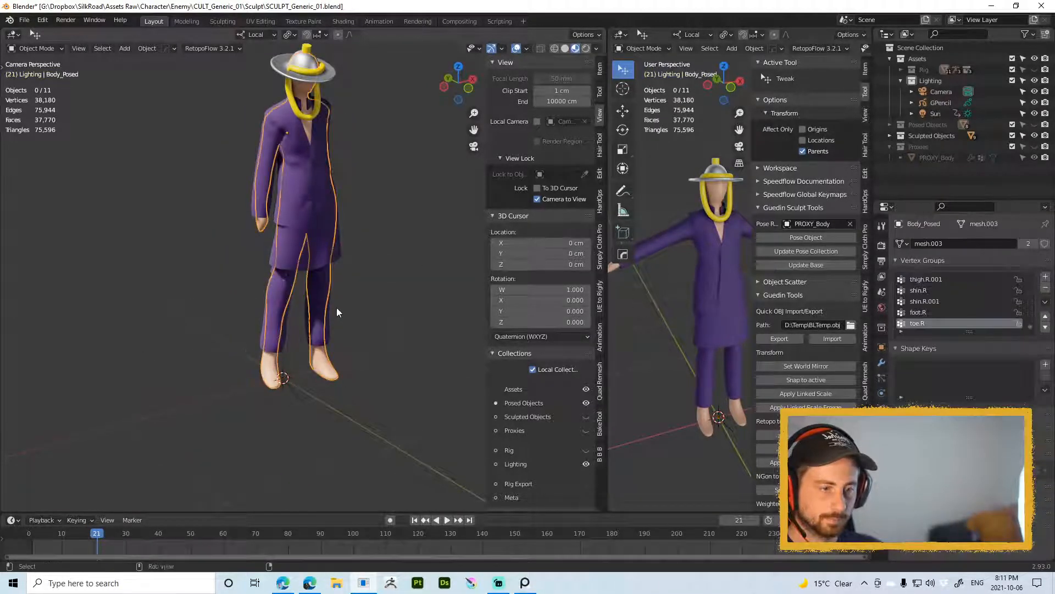
scroll(309, 377, up, 3)
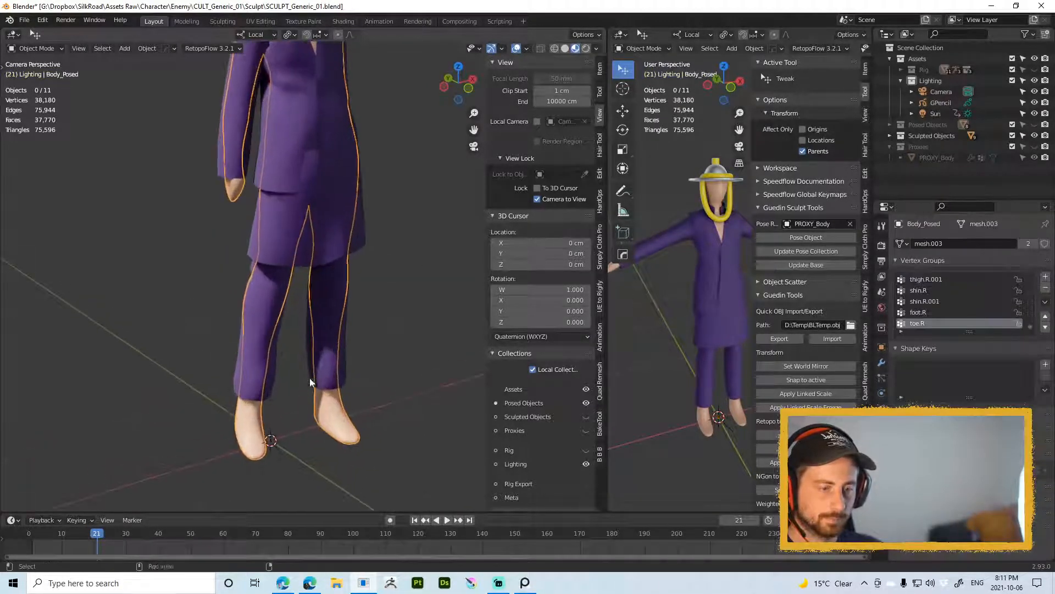
Step: Move the Grease Pencil object about -95.45 cm along its local Y axis, in front of the character
click(941, 104)
scroll(366, 242, down, 4)
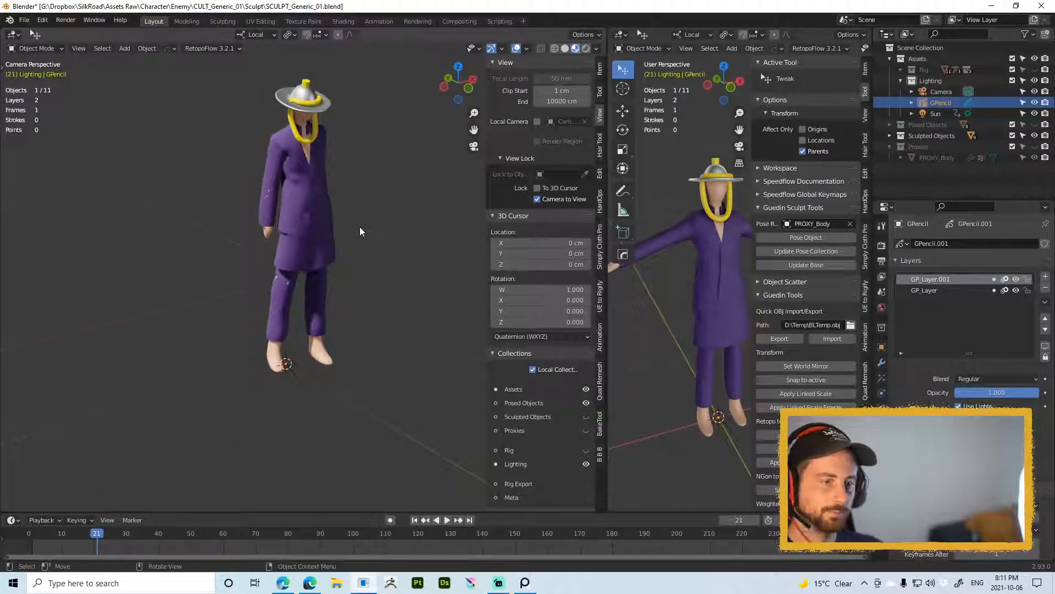
scroll(359, 227, up, 2)
key(g)
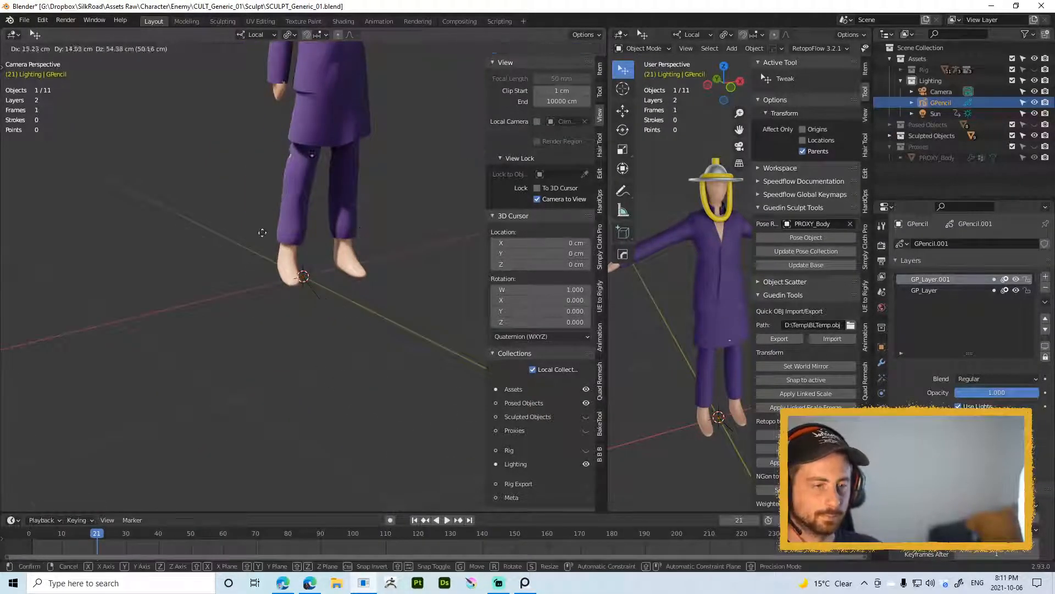
key(y)
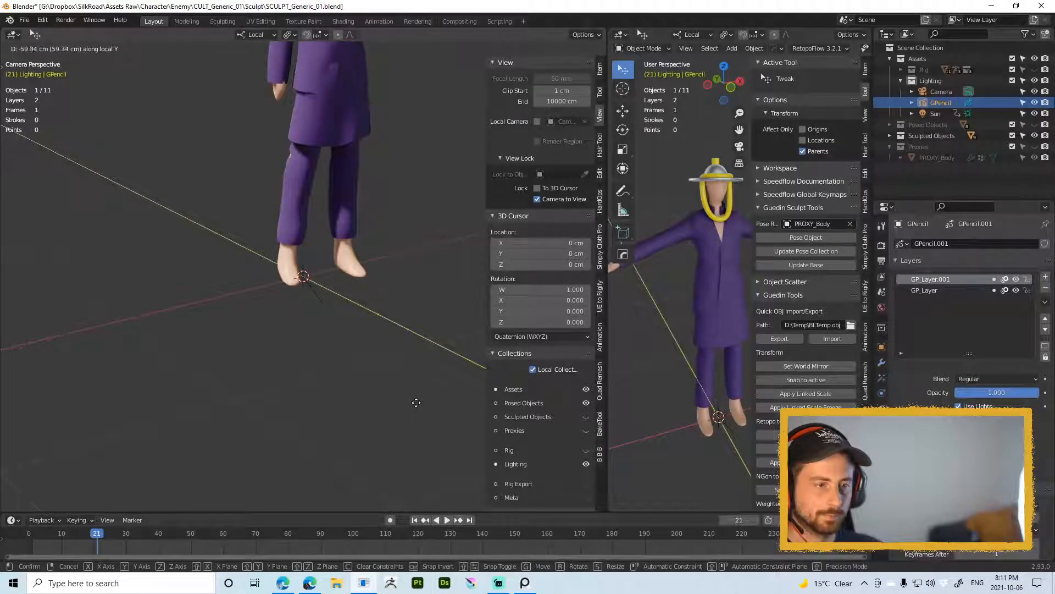
click(448, 464)
scroll(339, 233, down, 3)
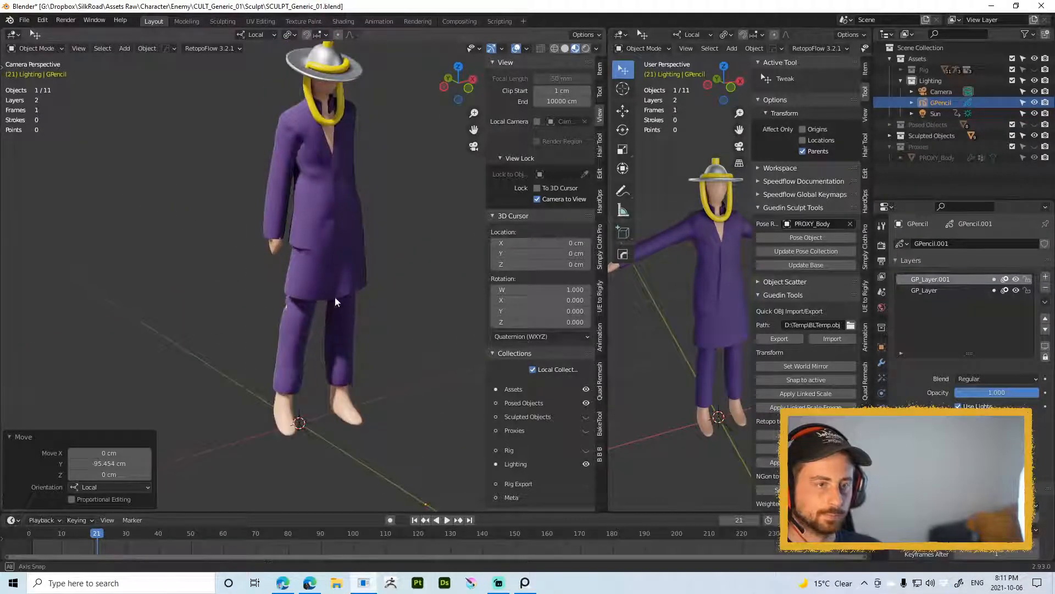
Step: Frame the full character in the camera view and turn off the Camera to View lock
middle_drag(335, 296, 356, 276)
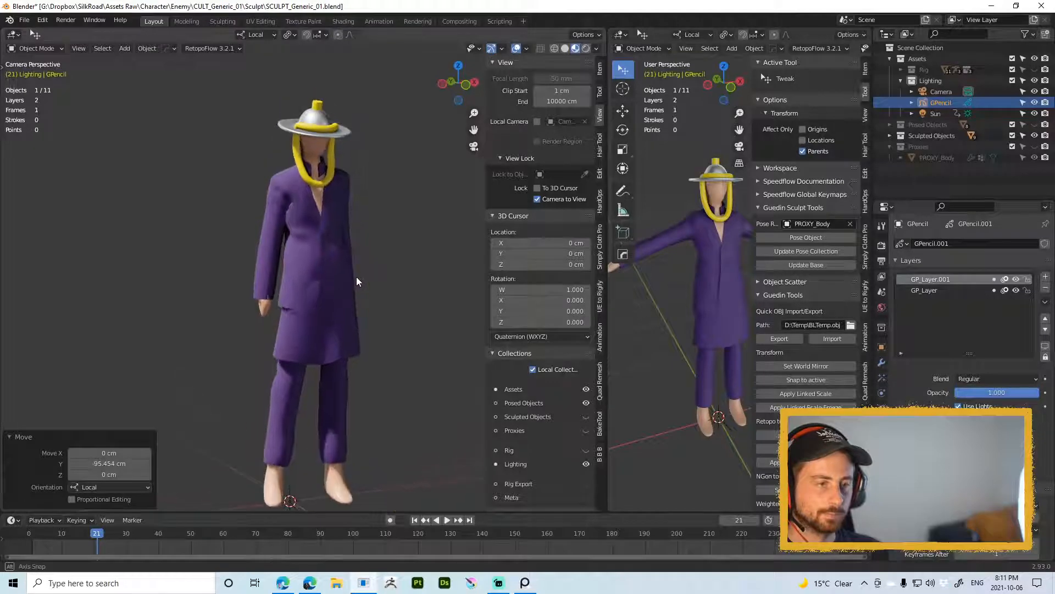
click(432, 306)
shift+middle_drag(428, 302, 432, 272)
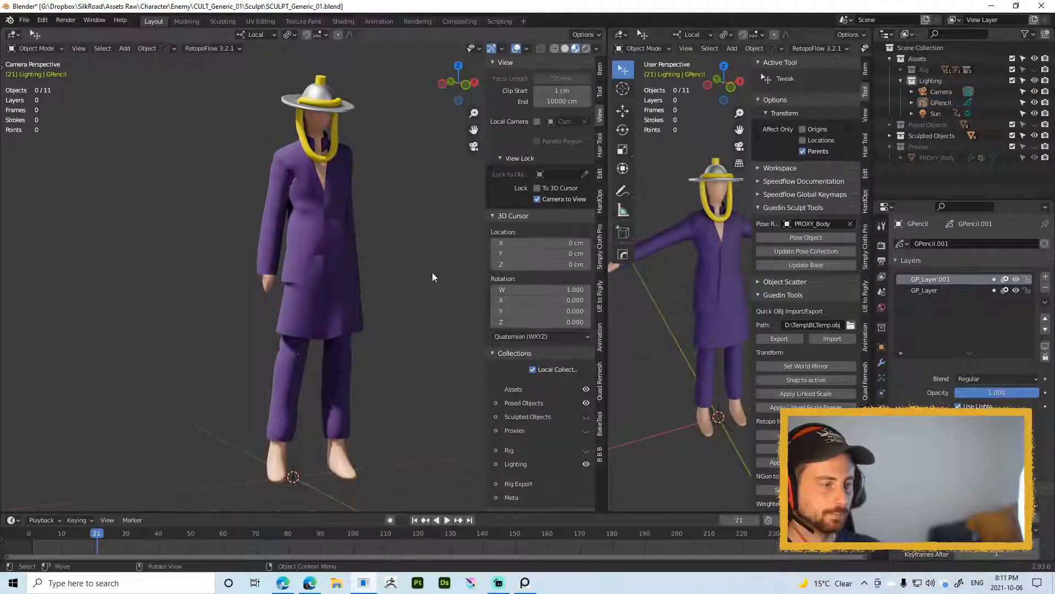
right_click(497, 168)
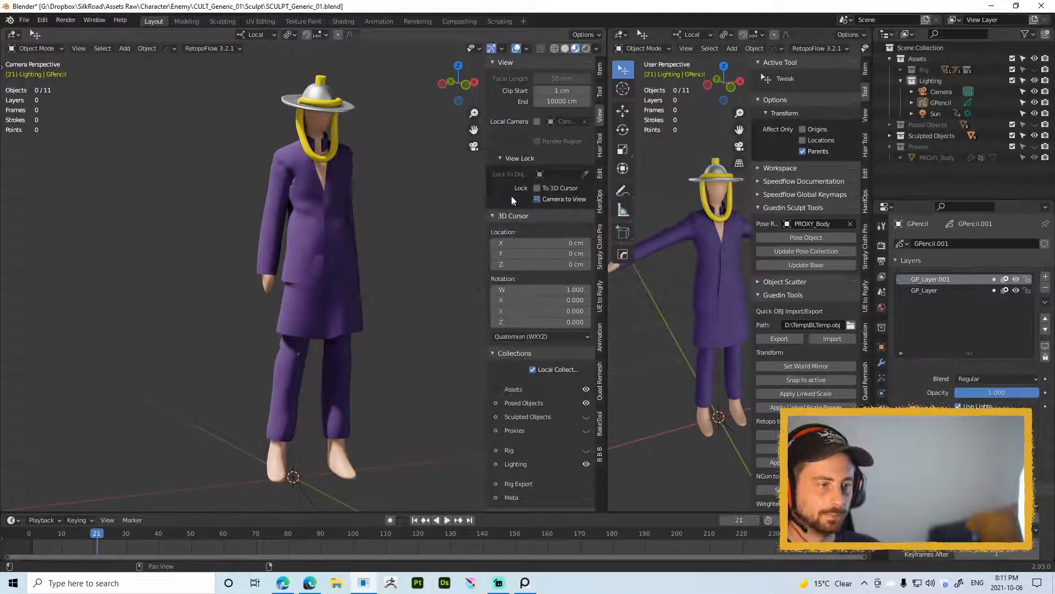
click(536, 199)
Step: Switch the Grease Pencil object back to Draw mode, draw a test stroke across the coat and undo it
key(ctrl+Tab)
click(380, 165)
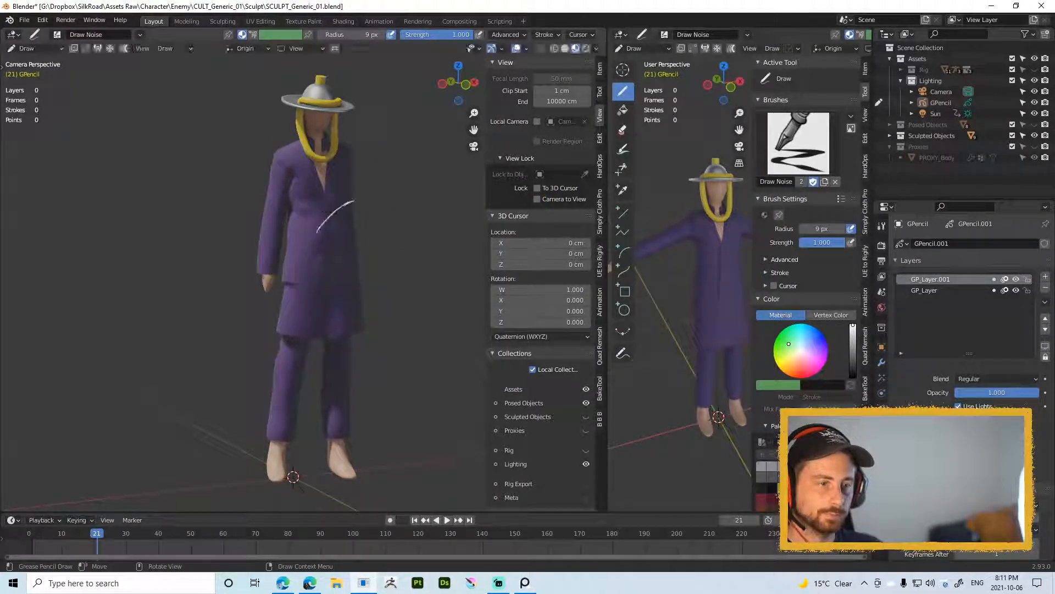
drag(355, 200, 378, 260)
key(ctrl+z)
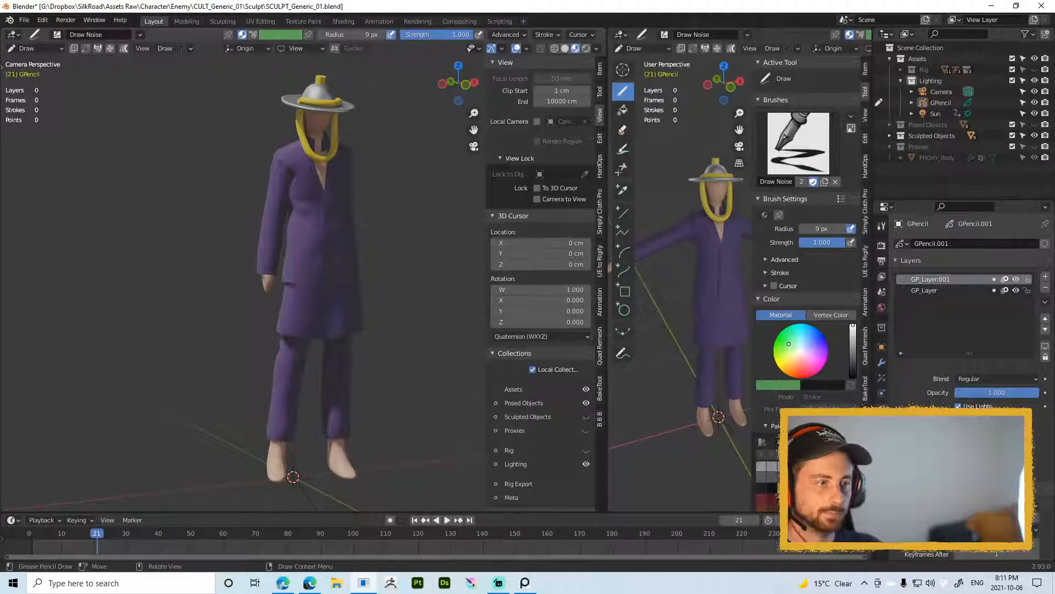
Step: Change the drawing brush to Pencil Soft and replace it with Marker Bold
click(798, 143)
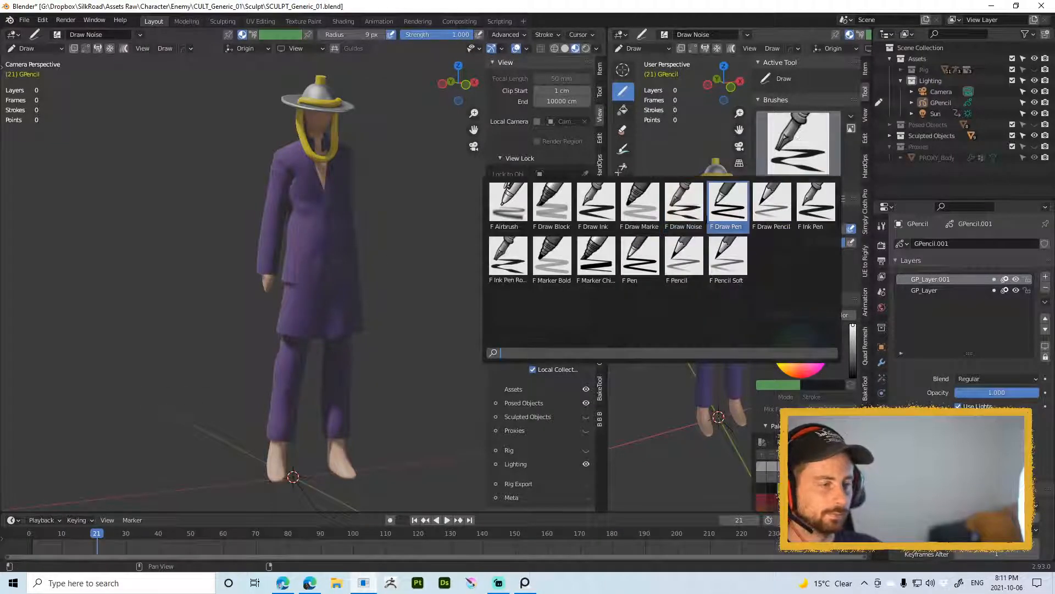
click(724, 258)
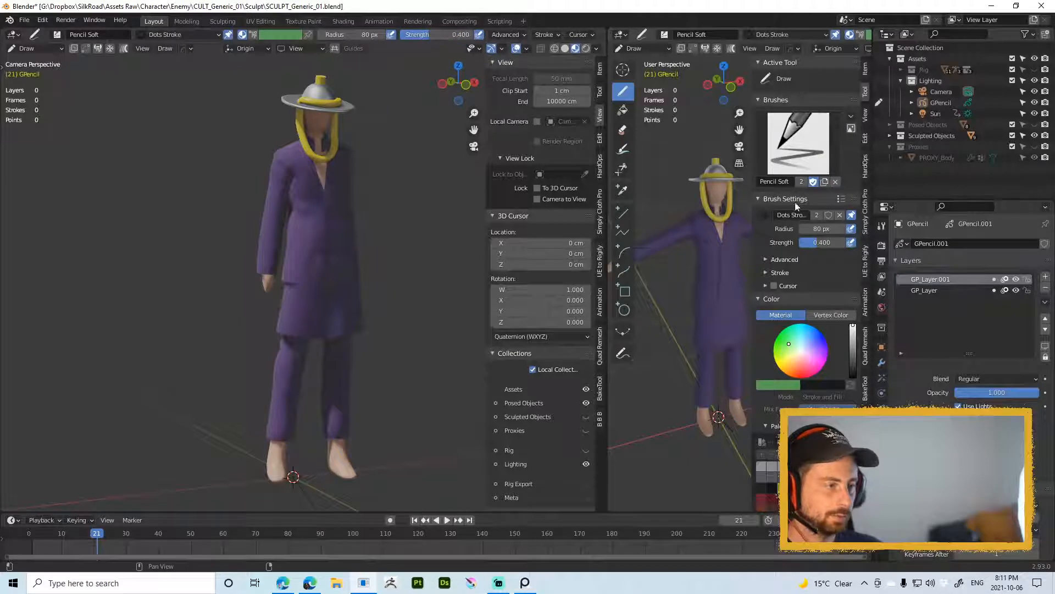
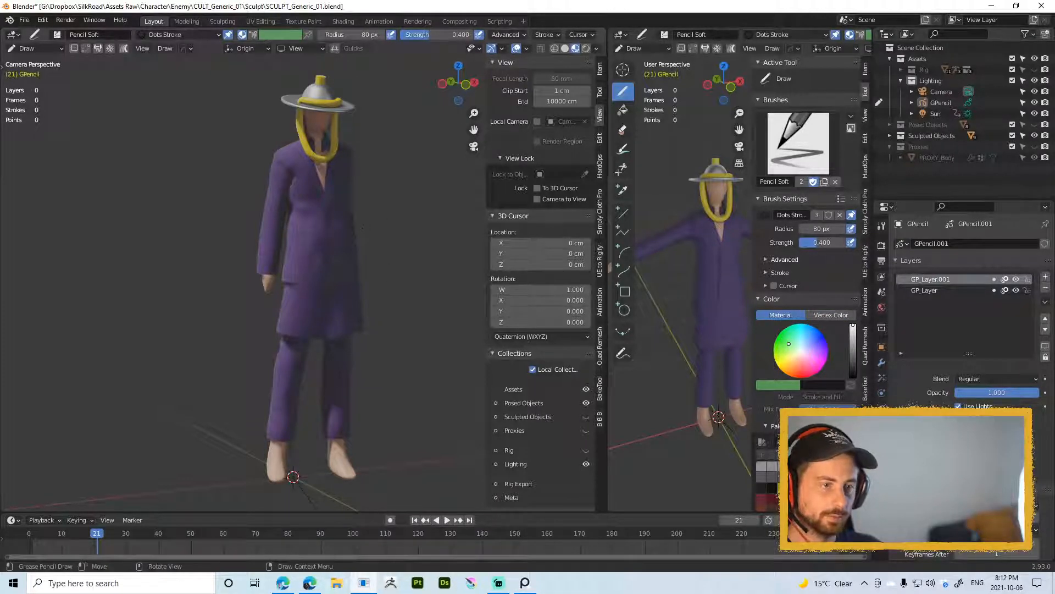
click(792, 140)
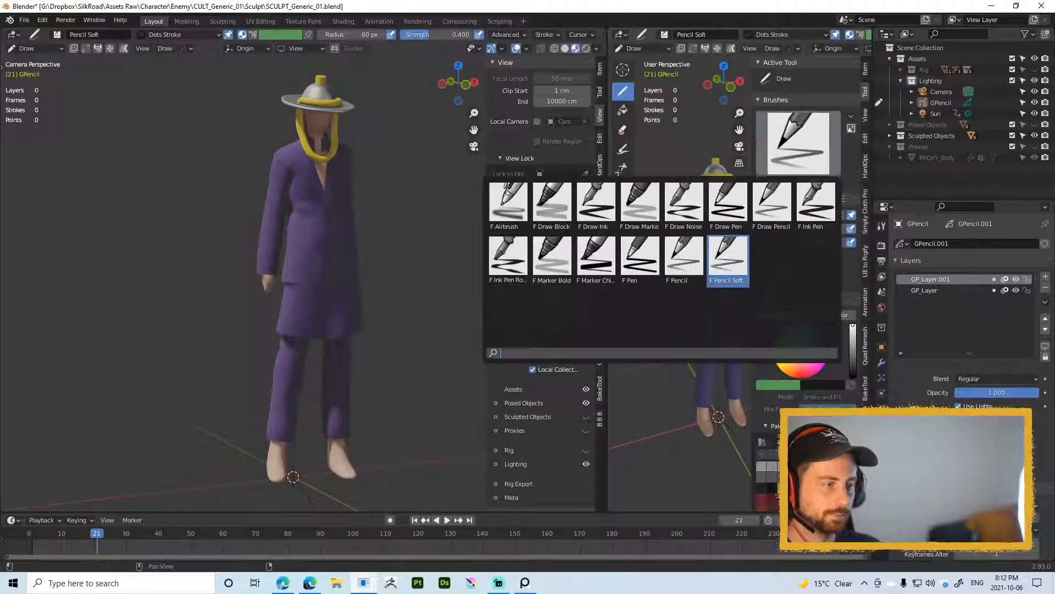
click(552, 256)
Step: Choose the Draw Pen brush, undo a test stroke beside the coat and set the brush radius to 12 px
click(790, 166)
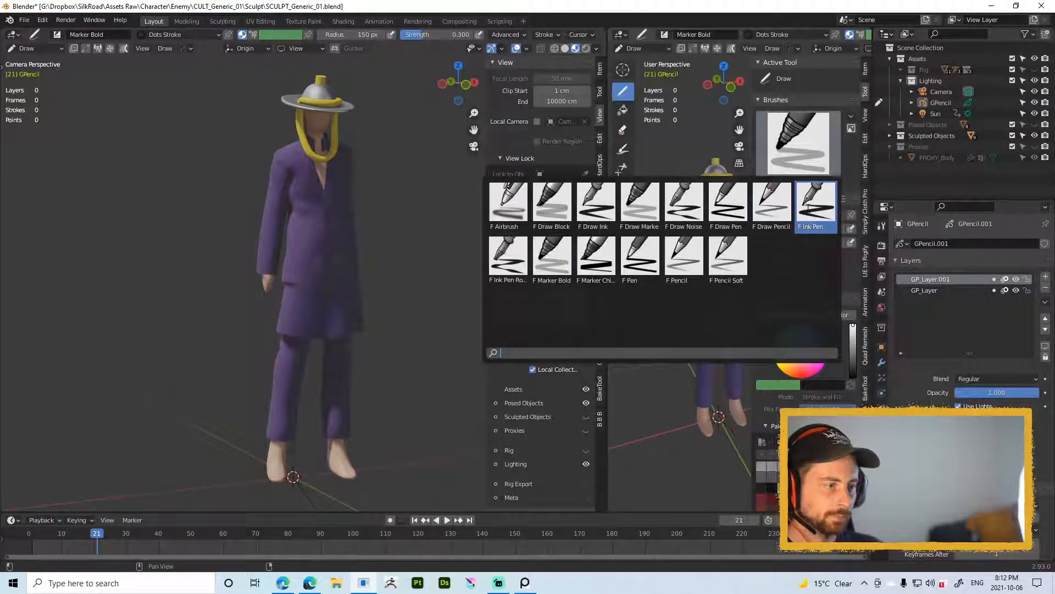
click(729, 208)
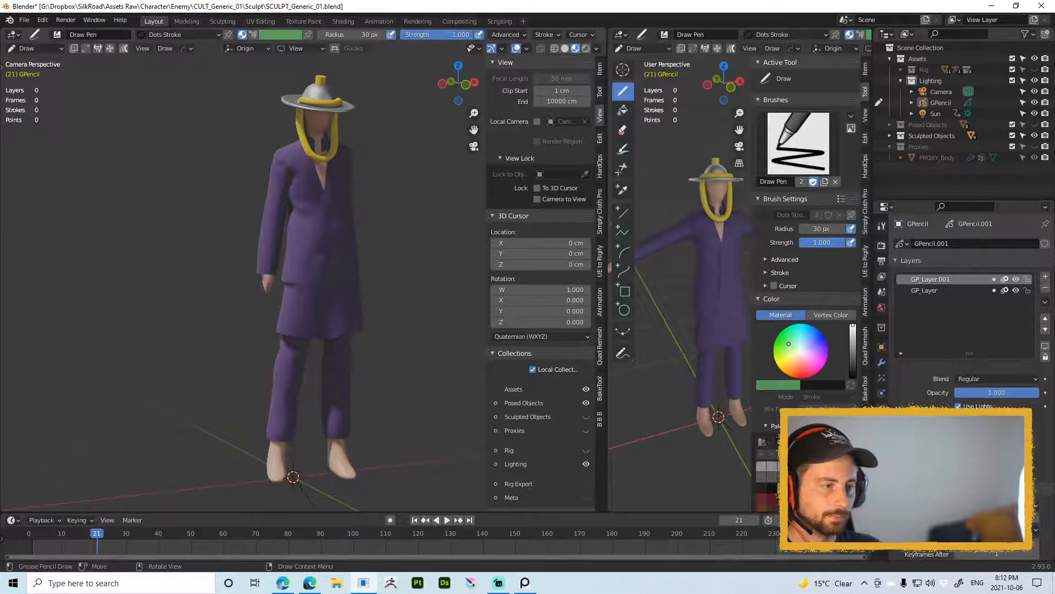
drag(357, 253, 400, 281)
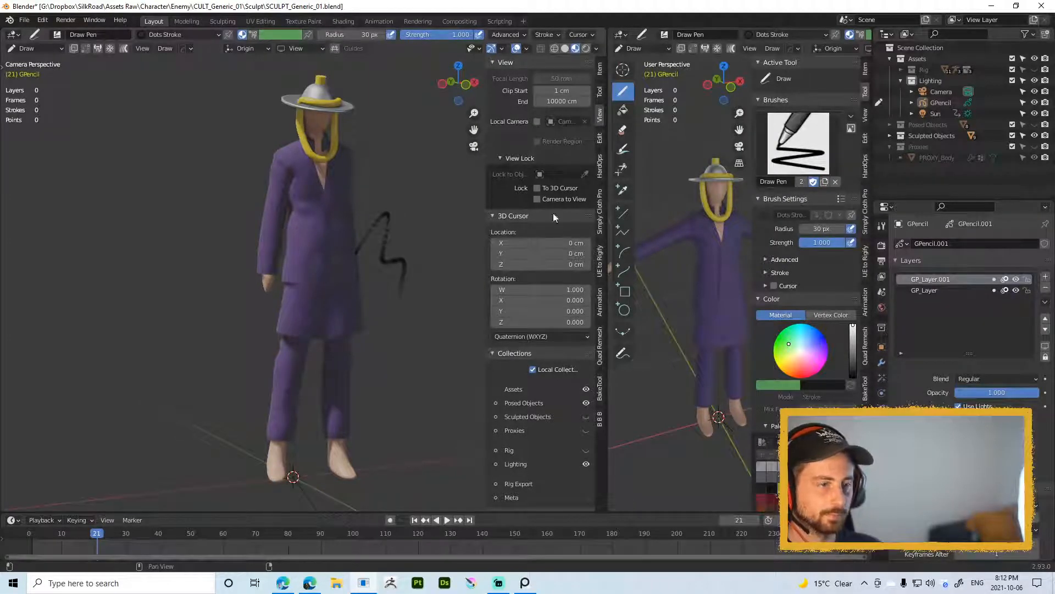
key(ctrl+z)
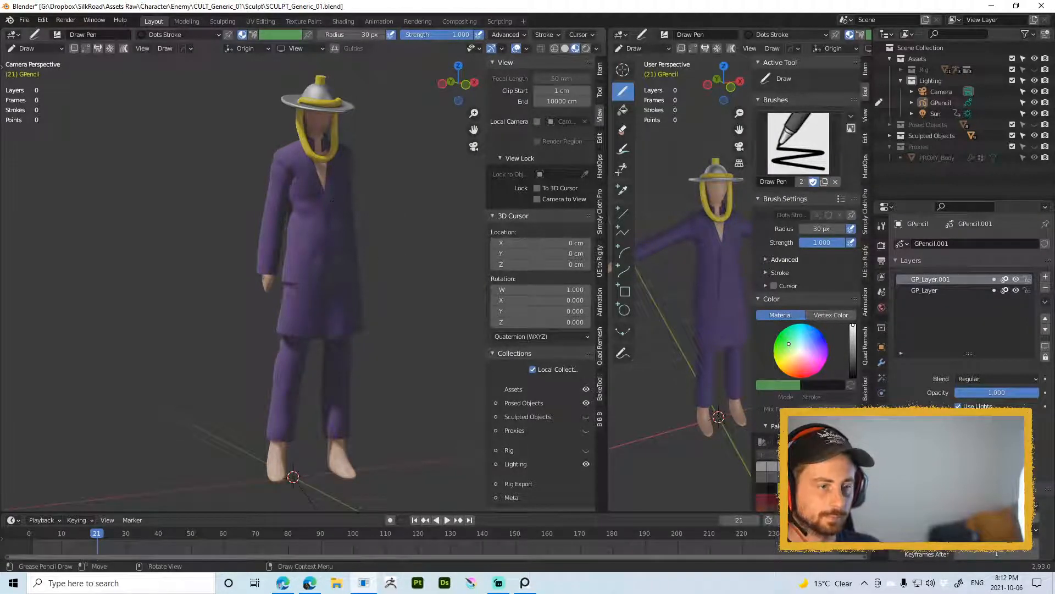
key(f)
click(313, 215)
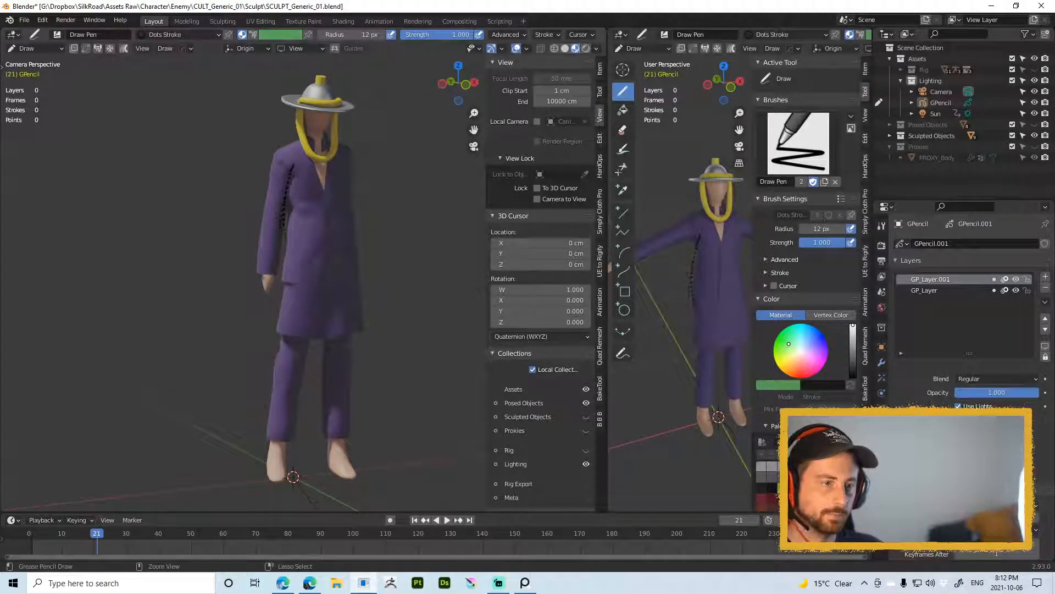
right_click(789, 152)
click(789, 151)
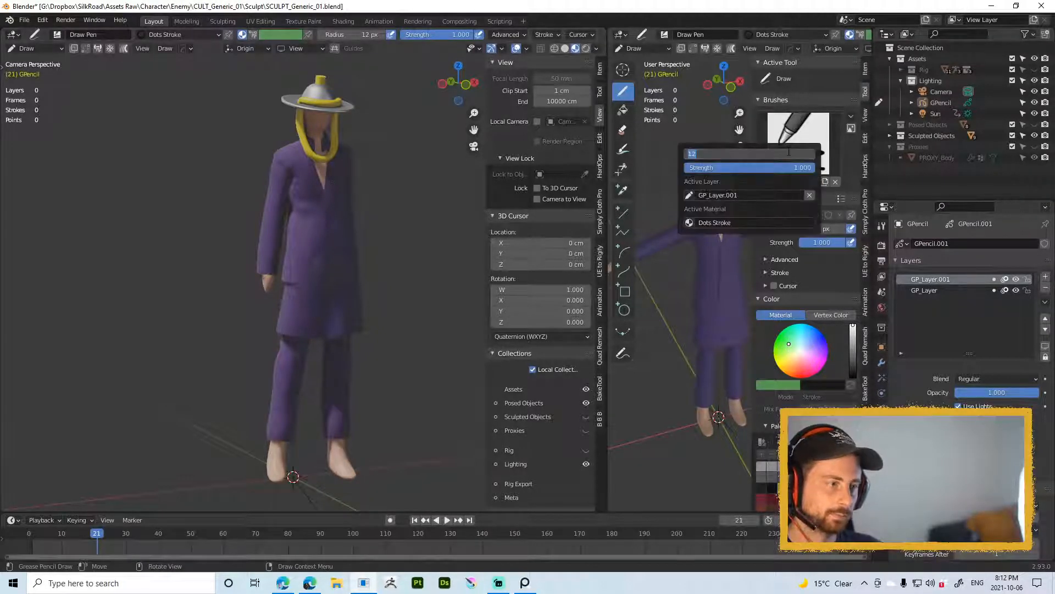
click(804, 126)
Step: Choose the Draw Ink brush, undo a test stroke across the coat and set the brush radius to 13 px
click(805, 128)
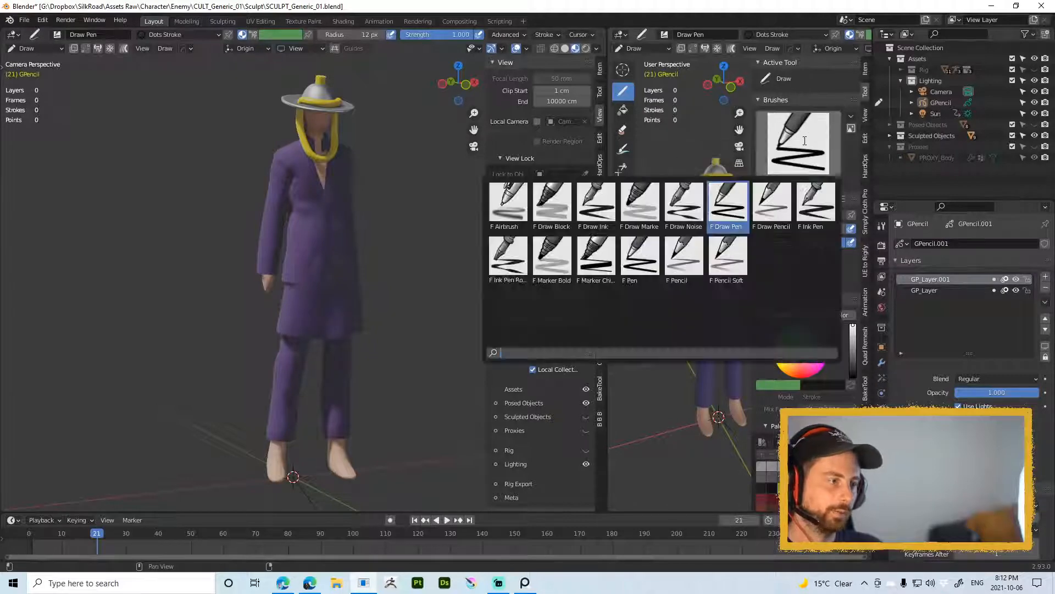
click(596, 204)
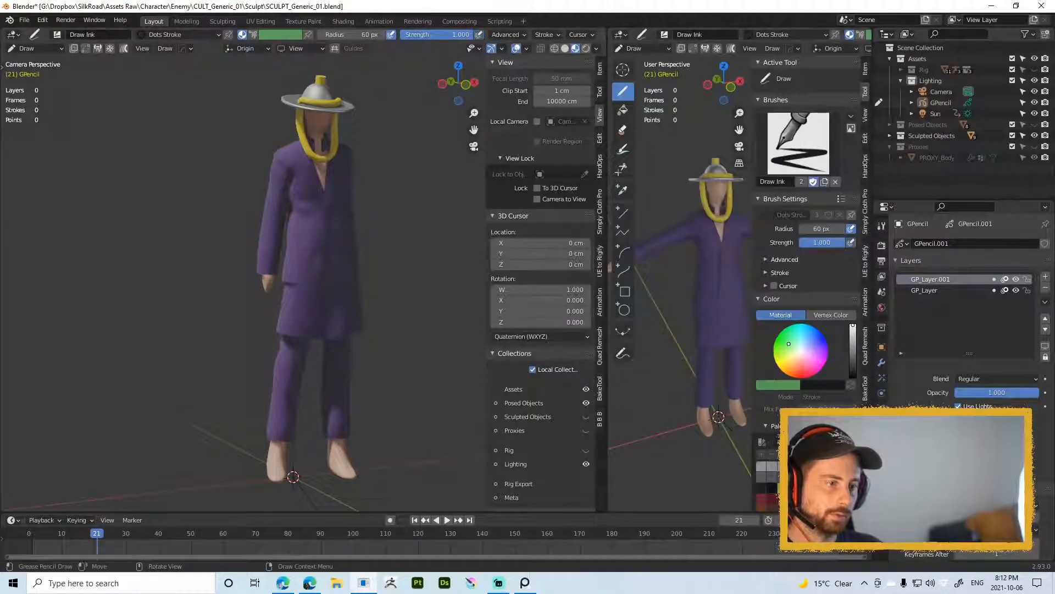
drag(297, 236, 400, 260)
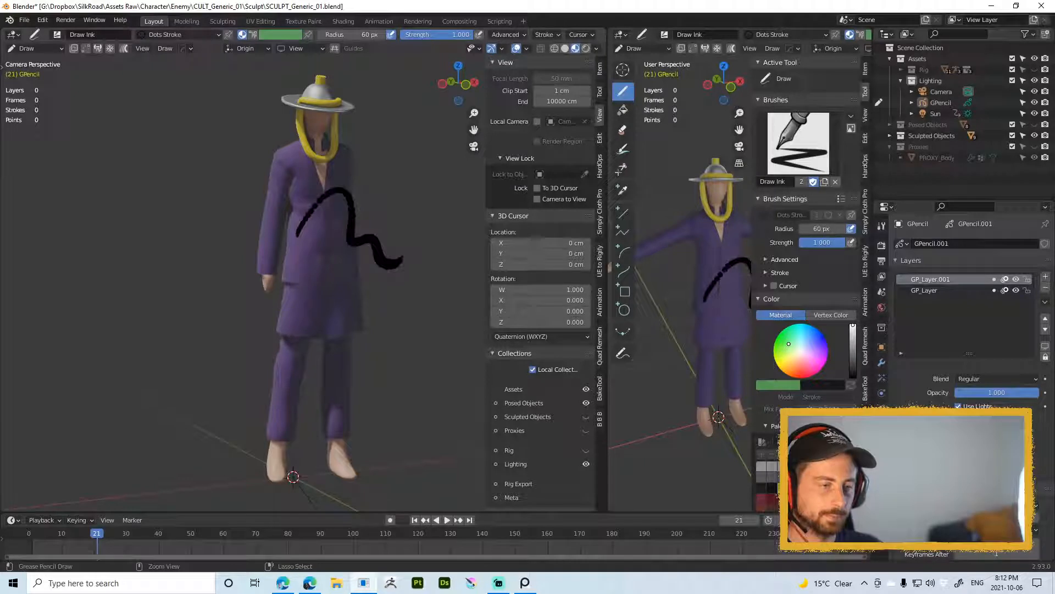
key(ctrl+z)
key(f)
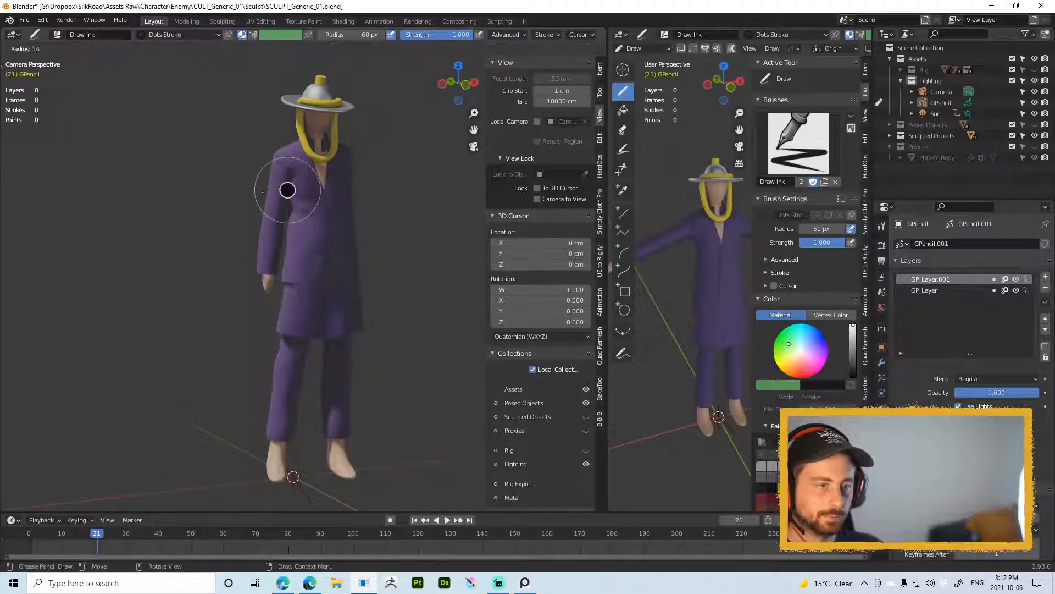
click(262, 191)
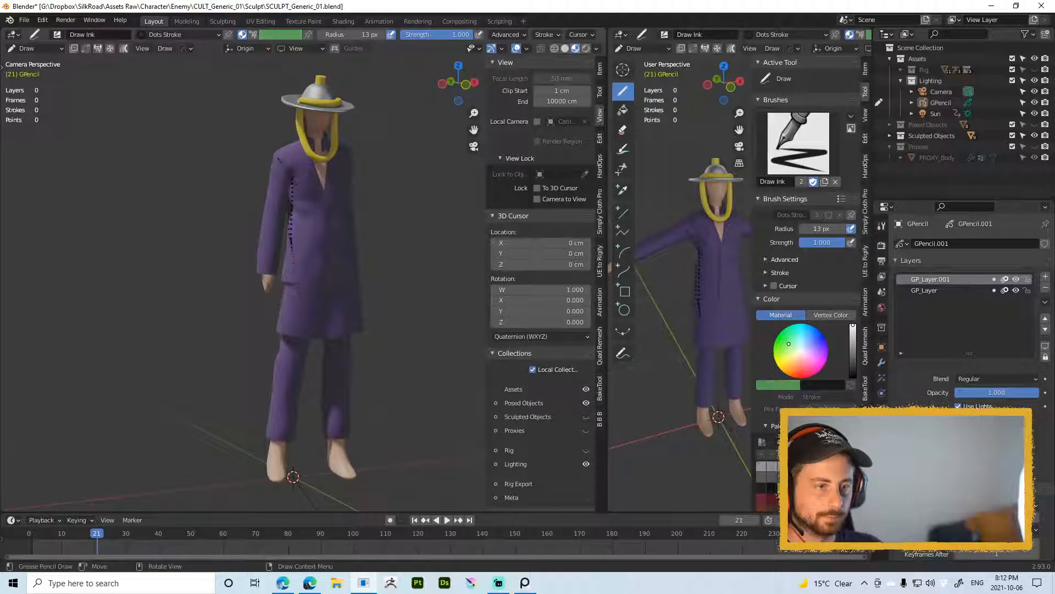
Step: Return to Object Mode and delete the Grease Pencil object from the Lighting collection
key(ctrl+Tab)
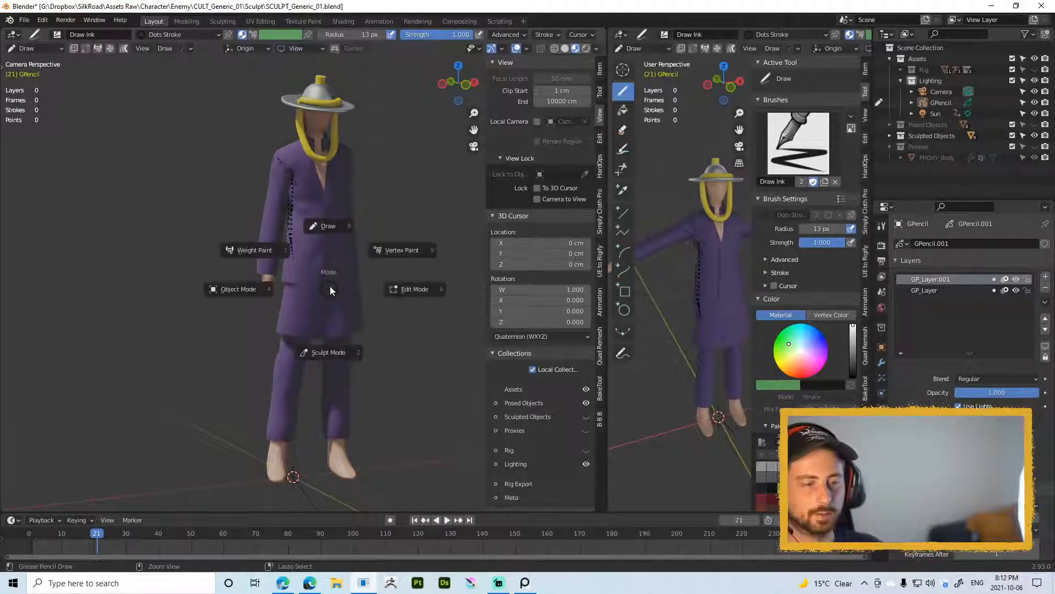
click(266, 288)
scroll(364, 273, down, 3)
middle_drag(364, 274, 377, 298)
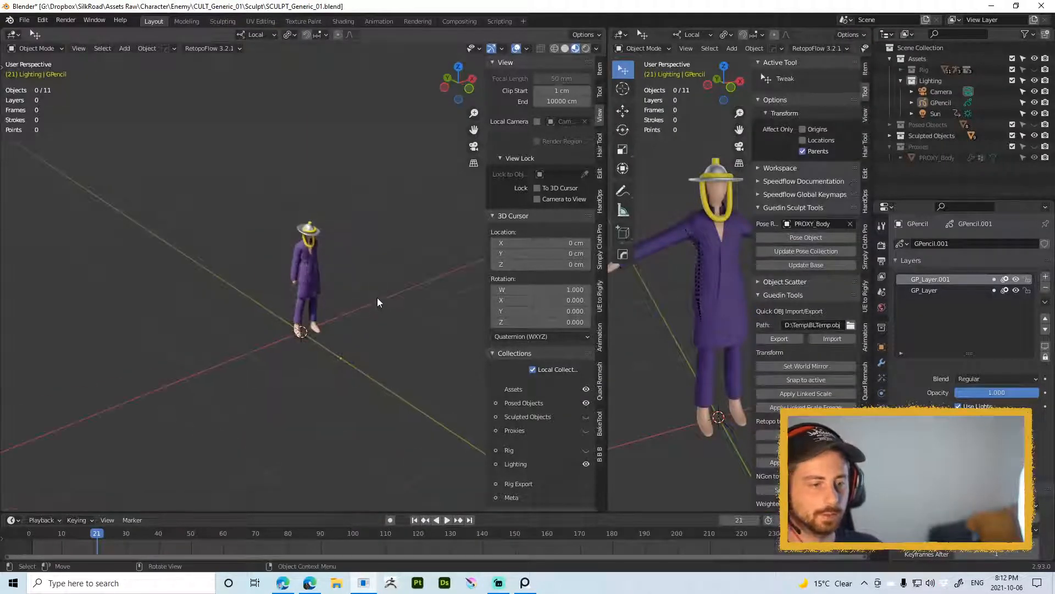
scroll(357, 340, up, 2)
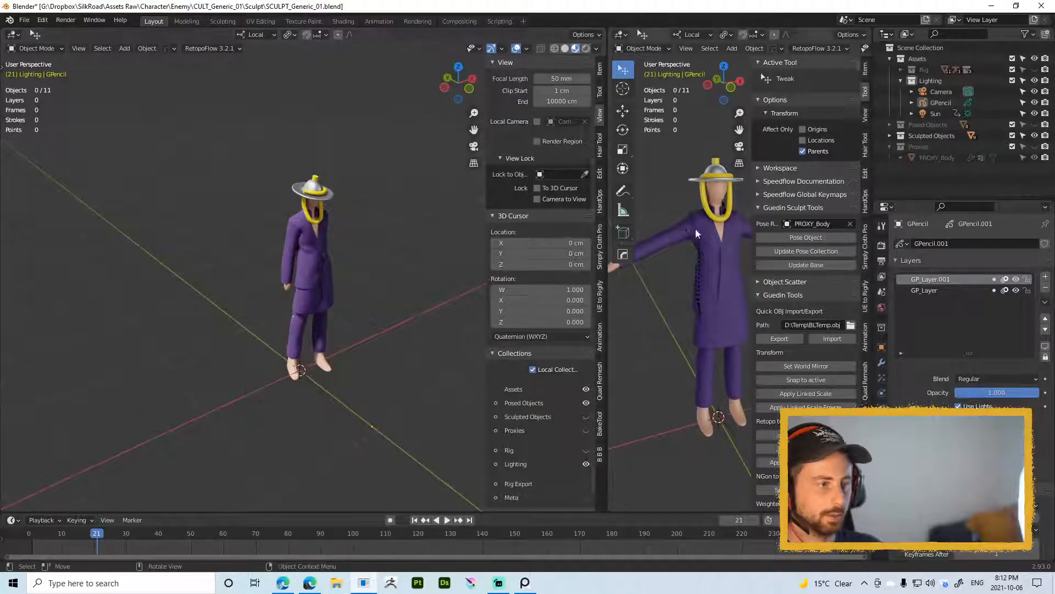
click(939, 102)
key(x)
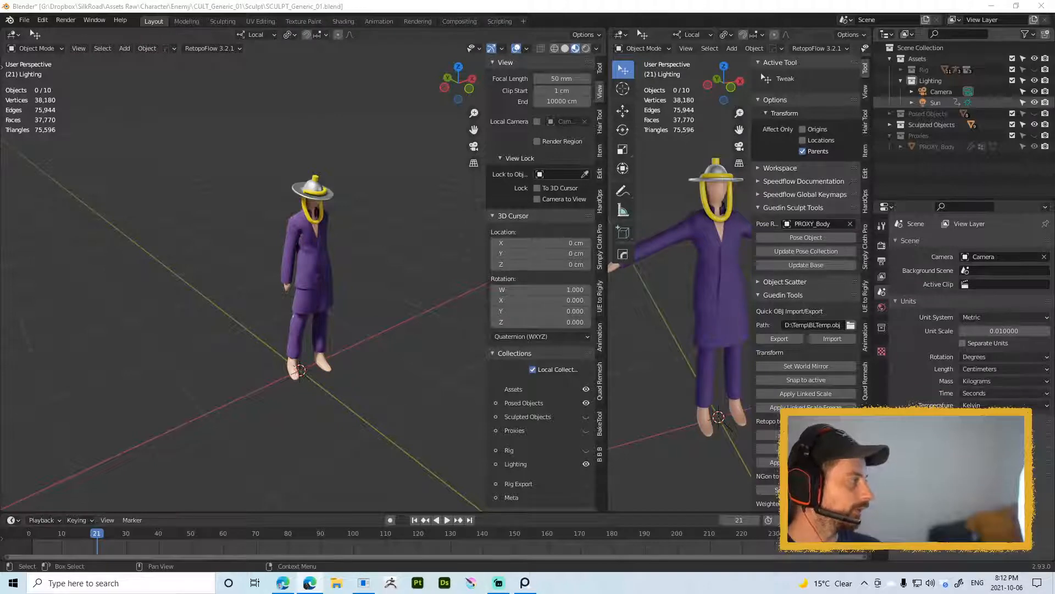
Step: Rotate the sun light 35.3° about the global Z axis to relight the posed character
click(365, 165)
shift+middle_drag(385, 211, 379, 162)
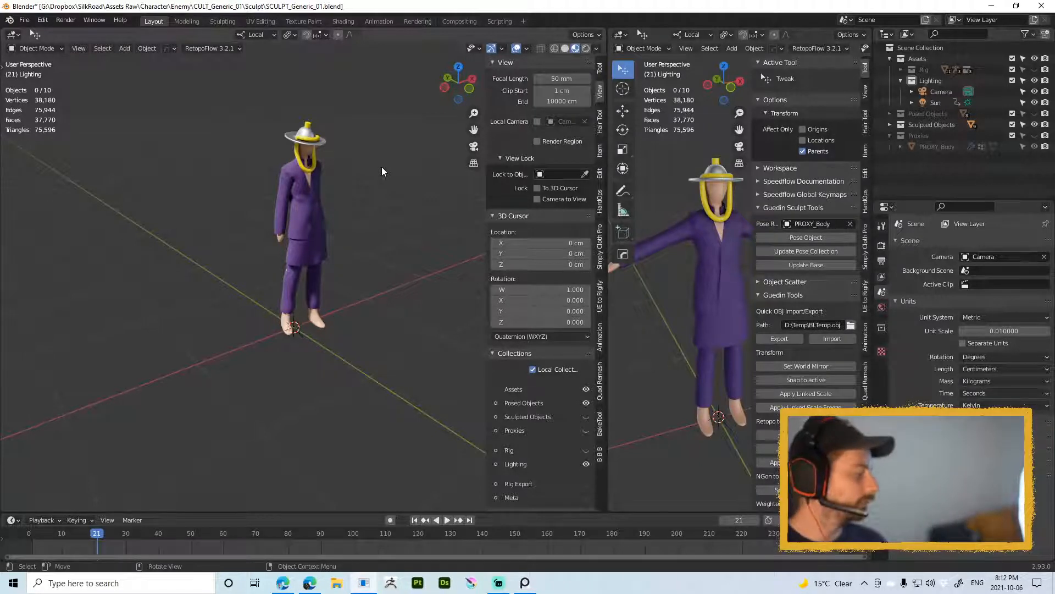
middle_drag(344, 183, 356, 250)
scroll(336, 220, up, 3)
click(333, 221)
middle_drag(354, 153, 375, 135)
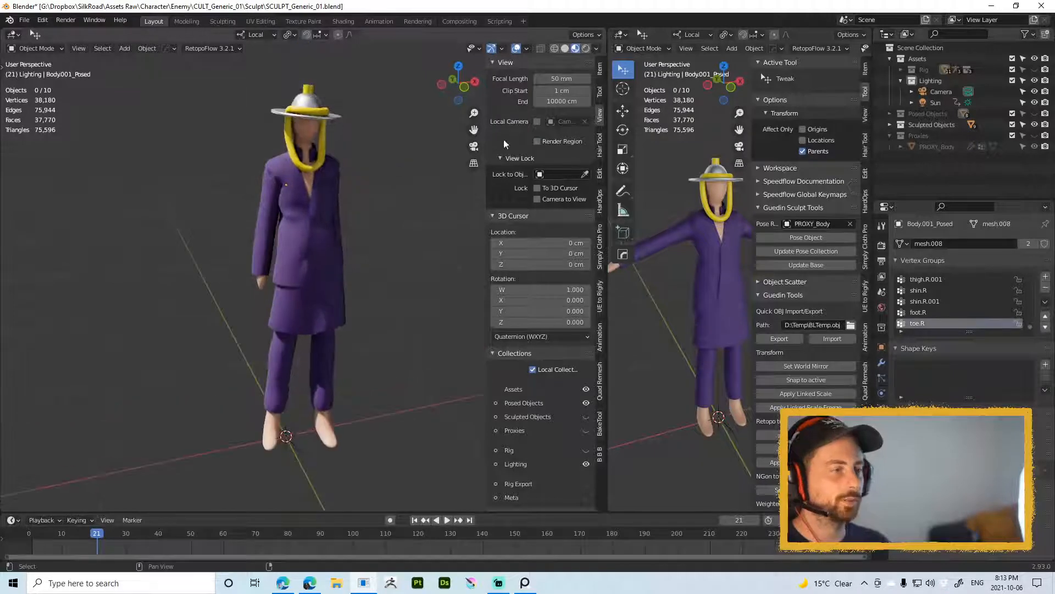
click(925, 104)
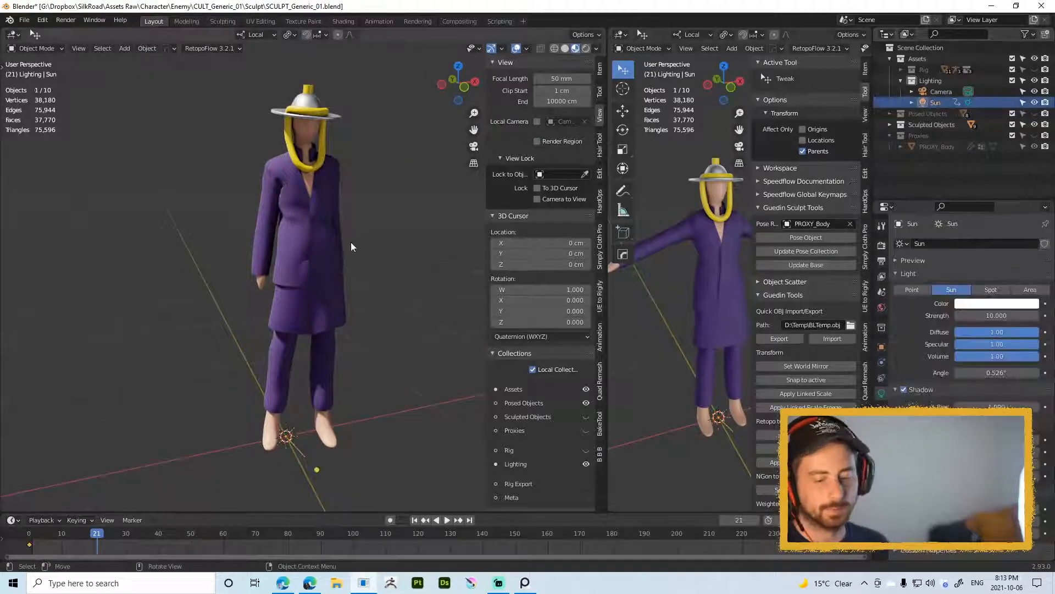
key(r)
key(z)
key(z)
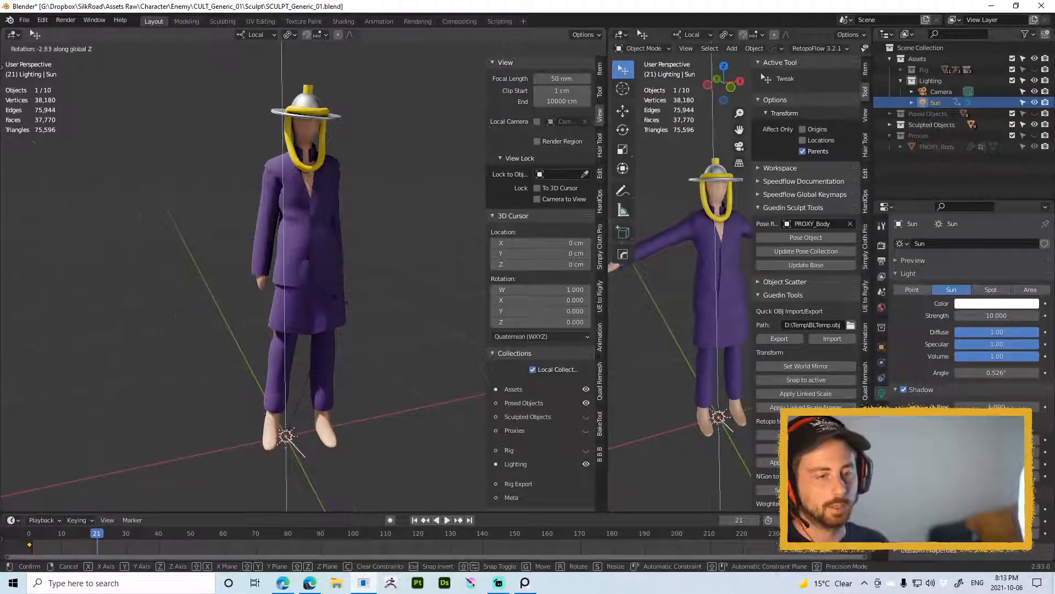
click(223, 321)
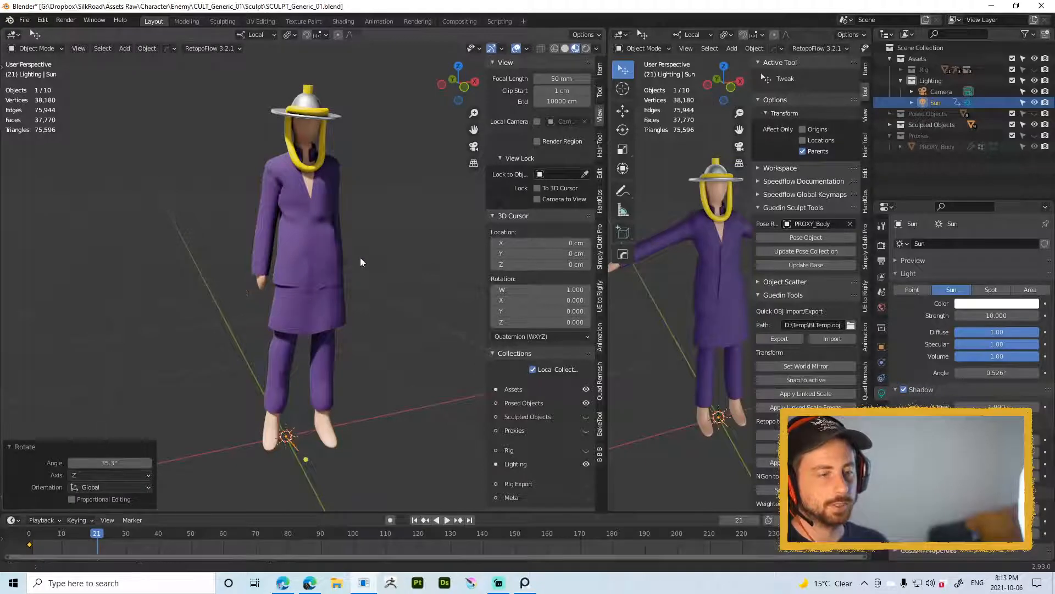
Step: Give the T-pose viewport more width and hide the overlays in the posed character's viewport
middle_drag(361, 257, 444, 205)
drag(606, 237, 420, 273)
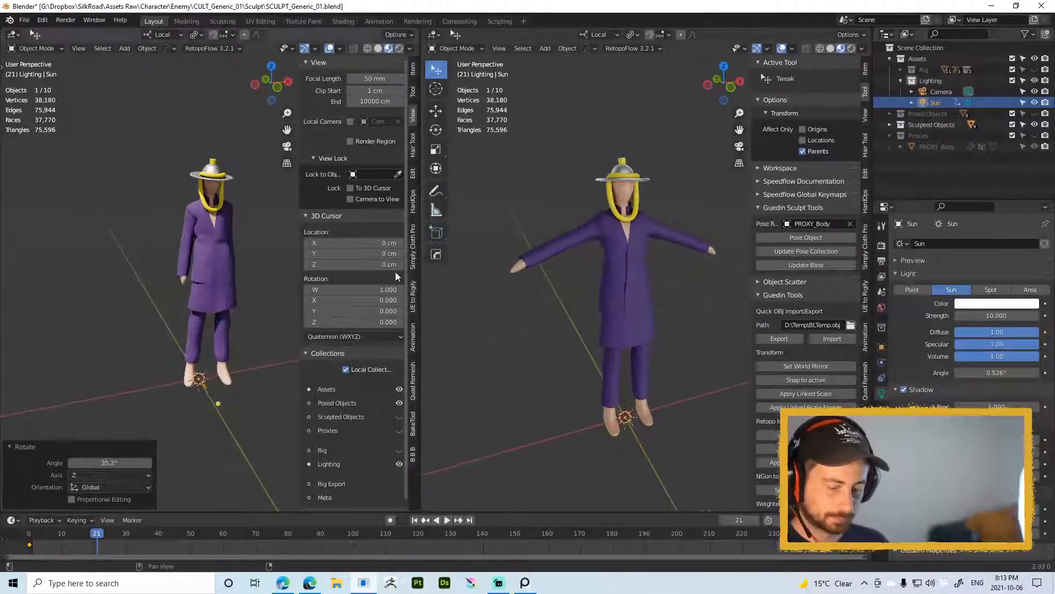
scroll(292, 336, up, 2)
key(shift+alt+z)
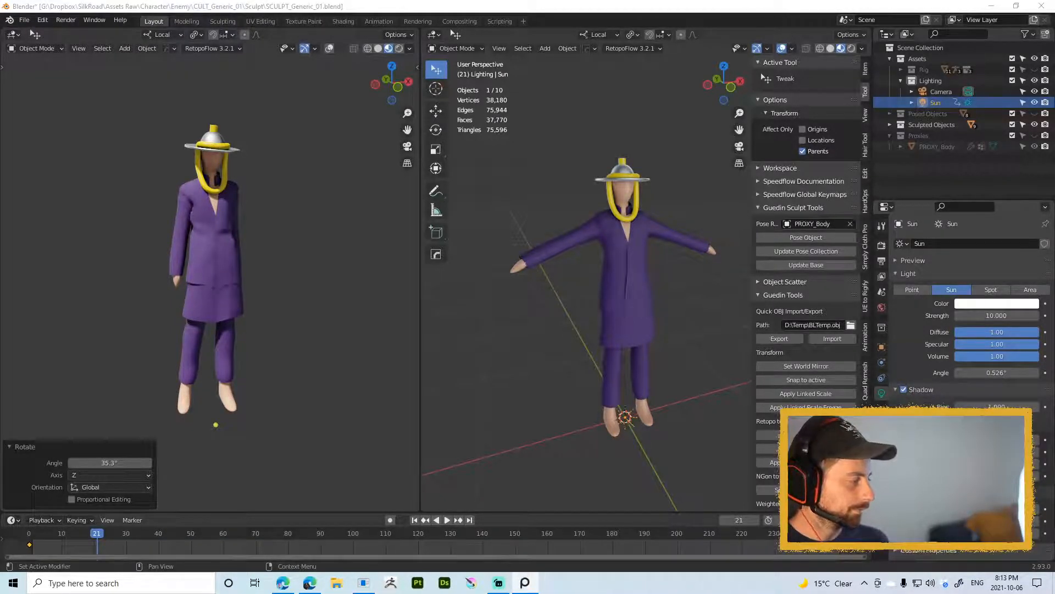
key(alt+Tab)
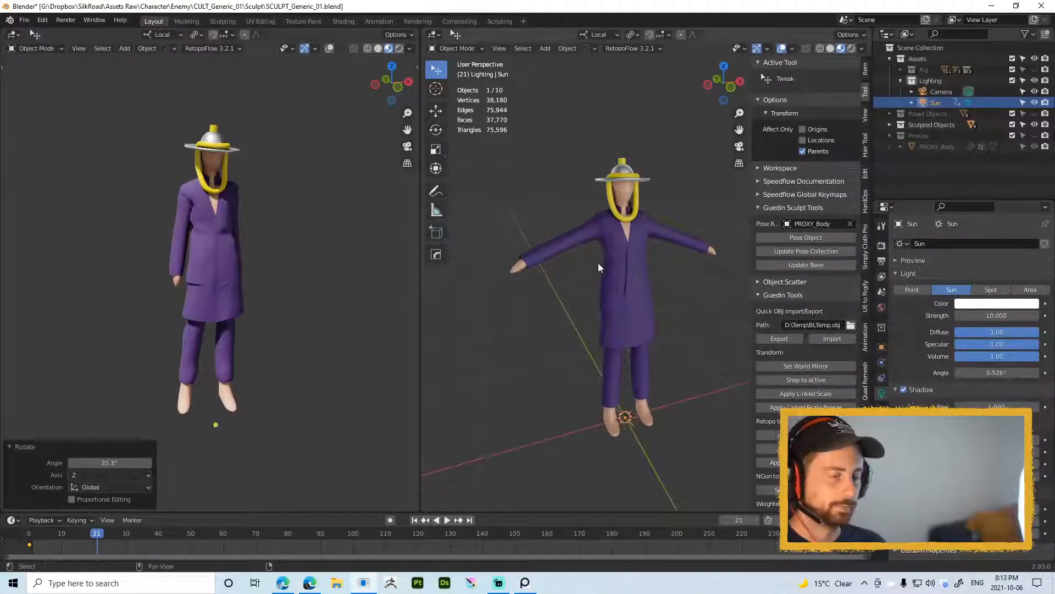
Step: Display the T-pose viewport in solid shading and put the upper coat mesh into Sculpt Mode
mouse_move(599, 268)
shift+middle_down()
mouse_move(598, 223)
mouse_move(645, 209)
mouse_move(649, 231)
mouse_move(578, 223)
mouse_move(562, 190)
mouse_move(622, 233)
shift+middle_up()
scroll(580, 203, up, 3)
click(582, 168)
key(z)
click(613, 202)
key(ctrl+Tab)
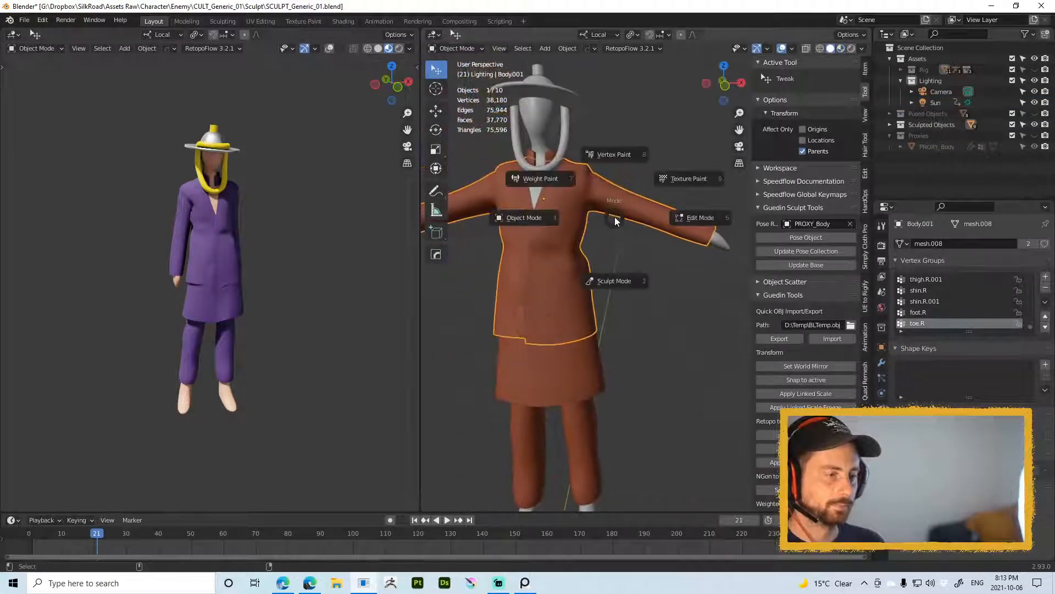
click(615, 278)
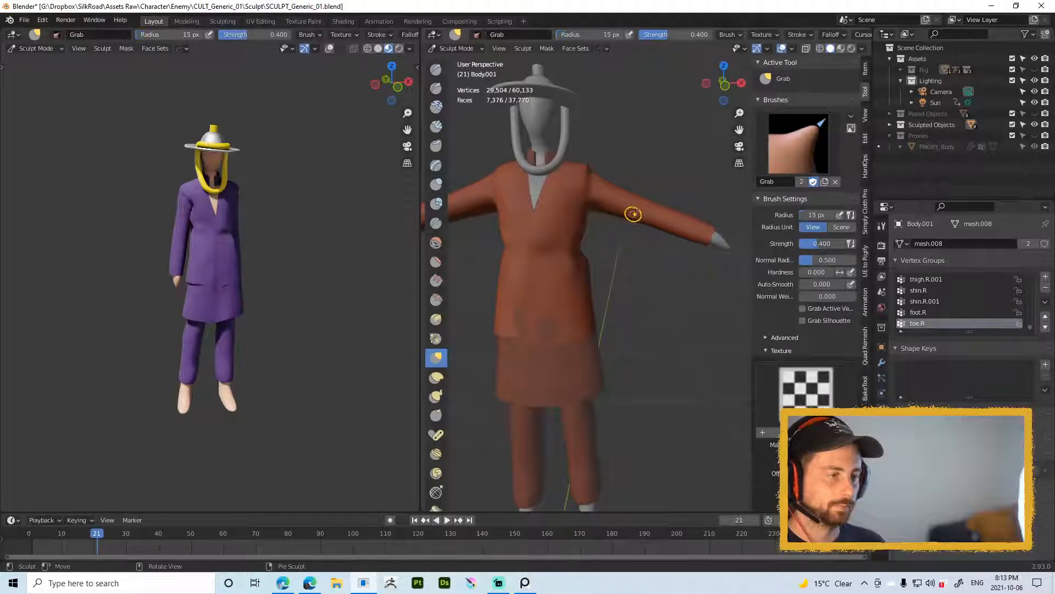
Step: Sculpt a fold on the sleeve's elbow with the Draw brush at 7 px and add a Multires subdivision level
key(x)
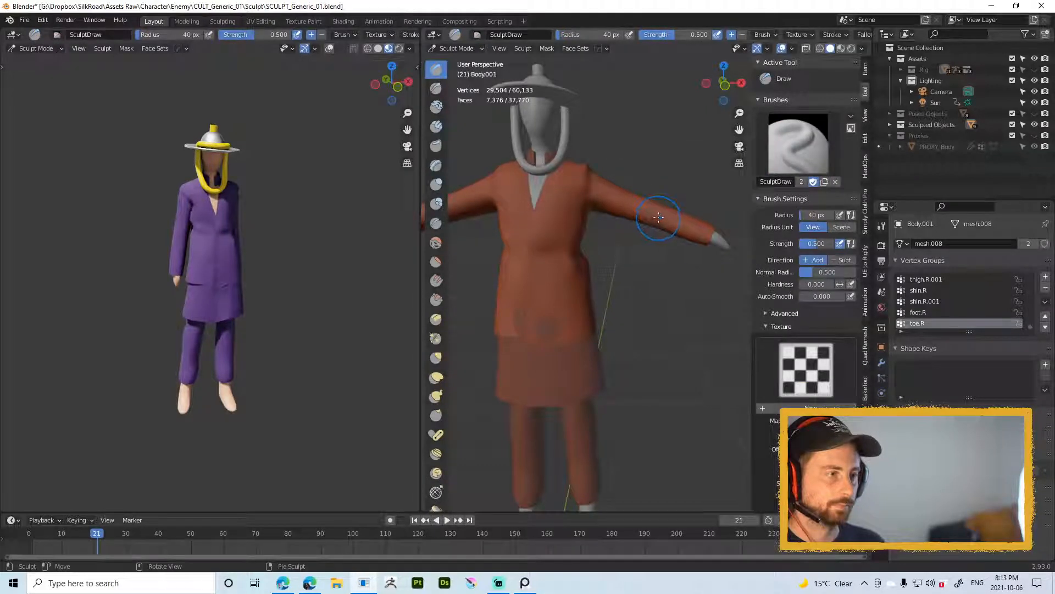
key(f)
click(627, 211)
scroll(638, 182, up, 5)
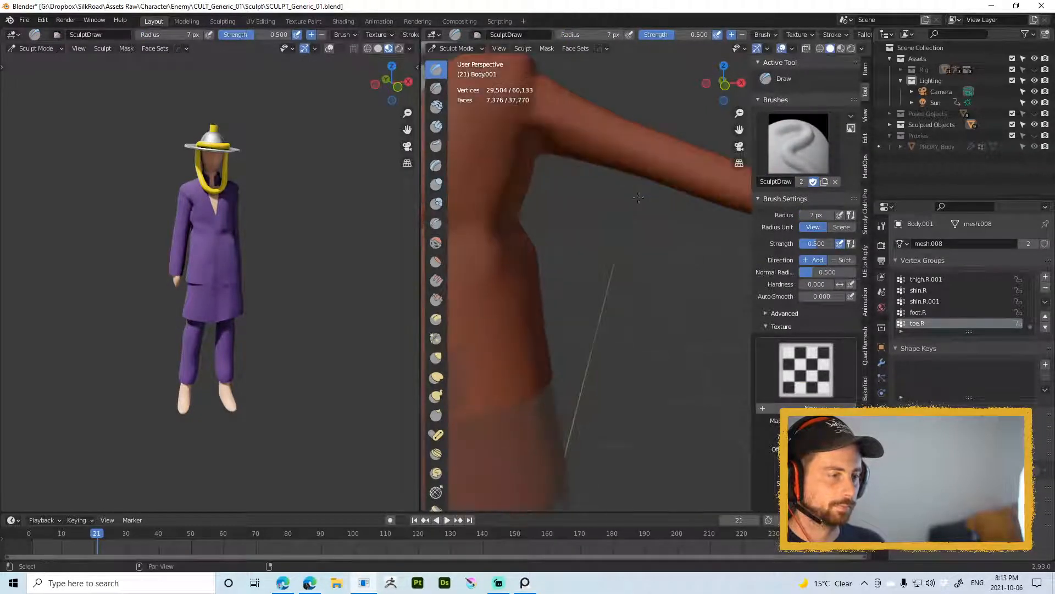
mouse_move(649, 144)
mouse_down()
mouse_move(652, 152)
mouse_move(650, 130)
mouse_up()
key(ctrl+d)
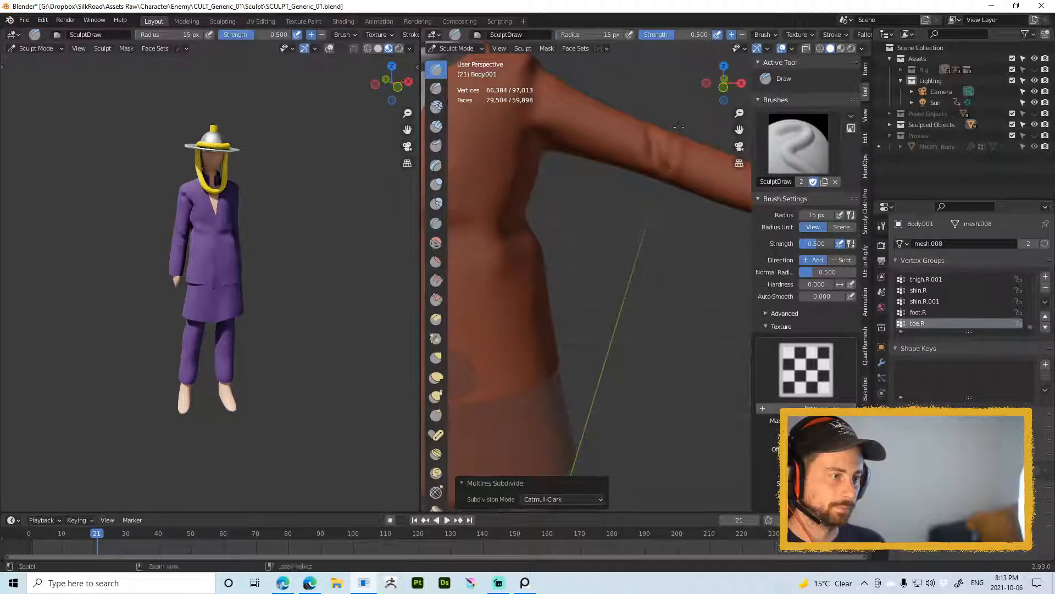
Step: Undo the last change and build up the elbow folds around the sleeve, enlarging the Draw brush to 34 px
key(ctrl+z)
middle_drag(666, 169, 657, 167)
drag(664, 174, 664, 171)
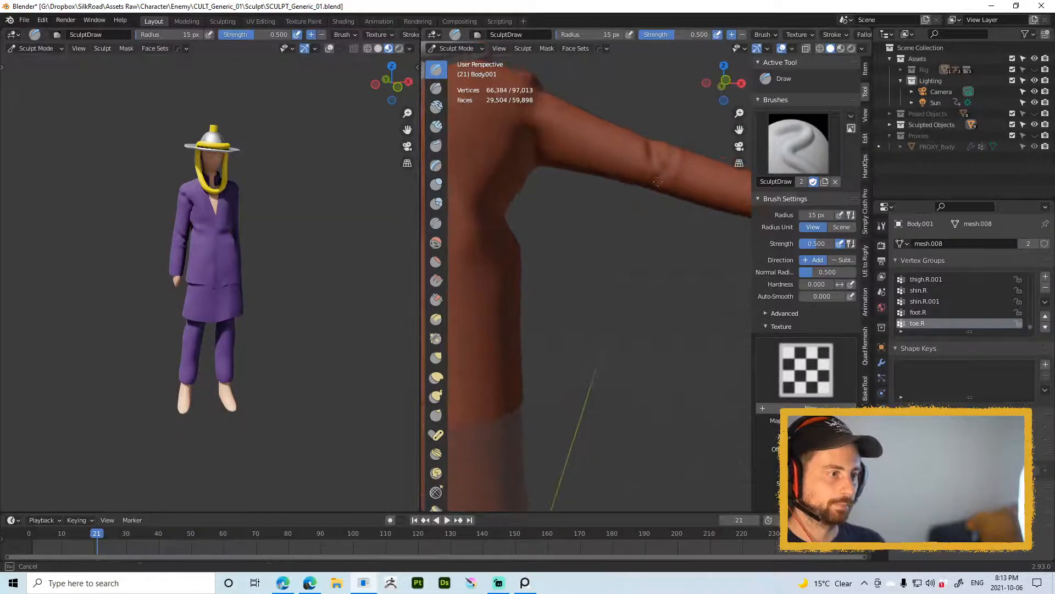
middle_drag(681, 144, 668, 146)
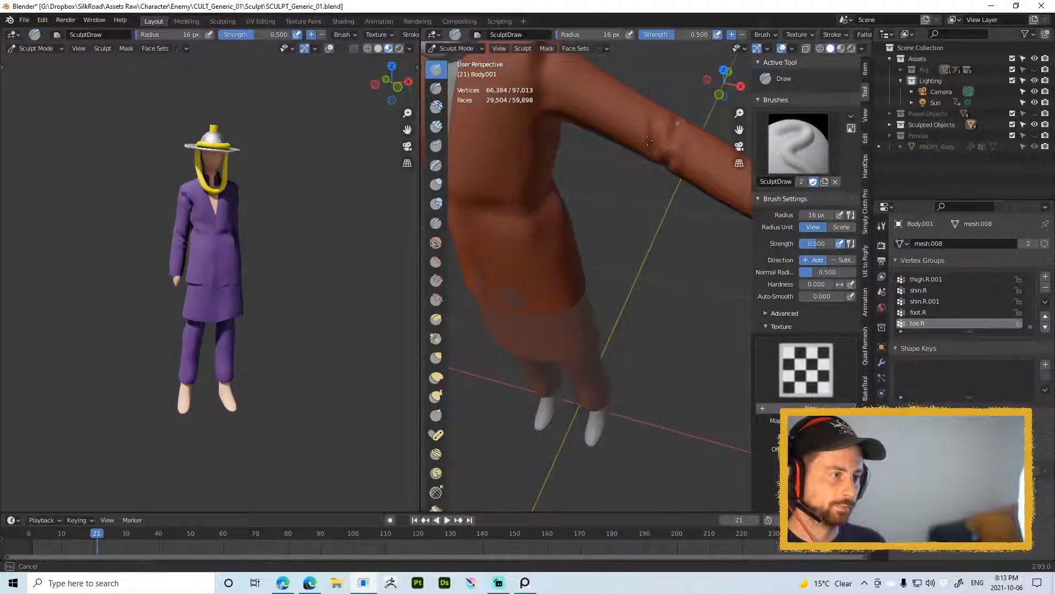
key(f)
drag(647, 140, 666, 164)
click(654, 154)
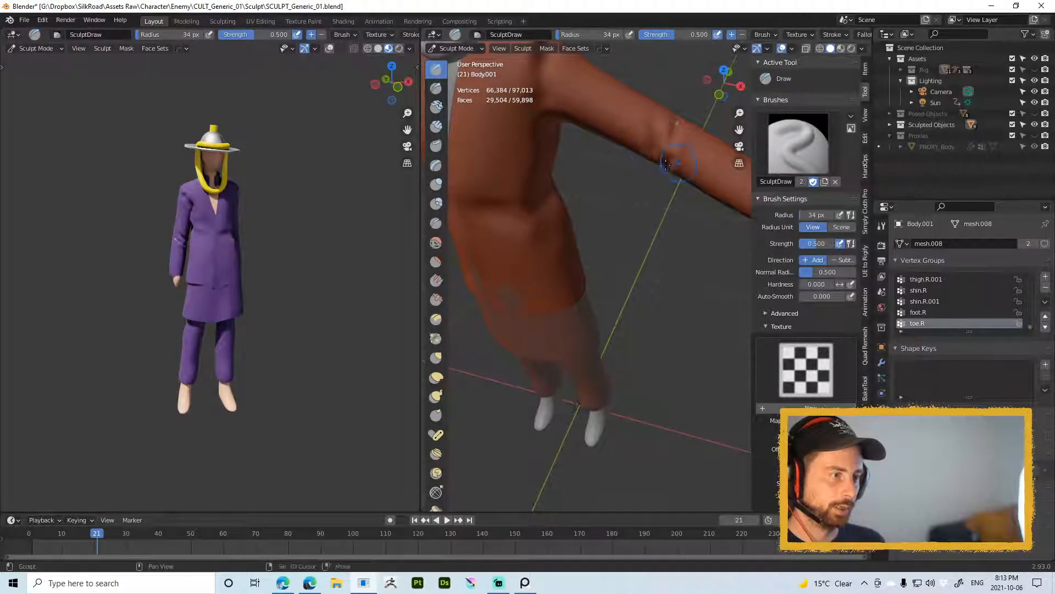
middle_drag(666, 163, 680, 114)
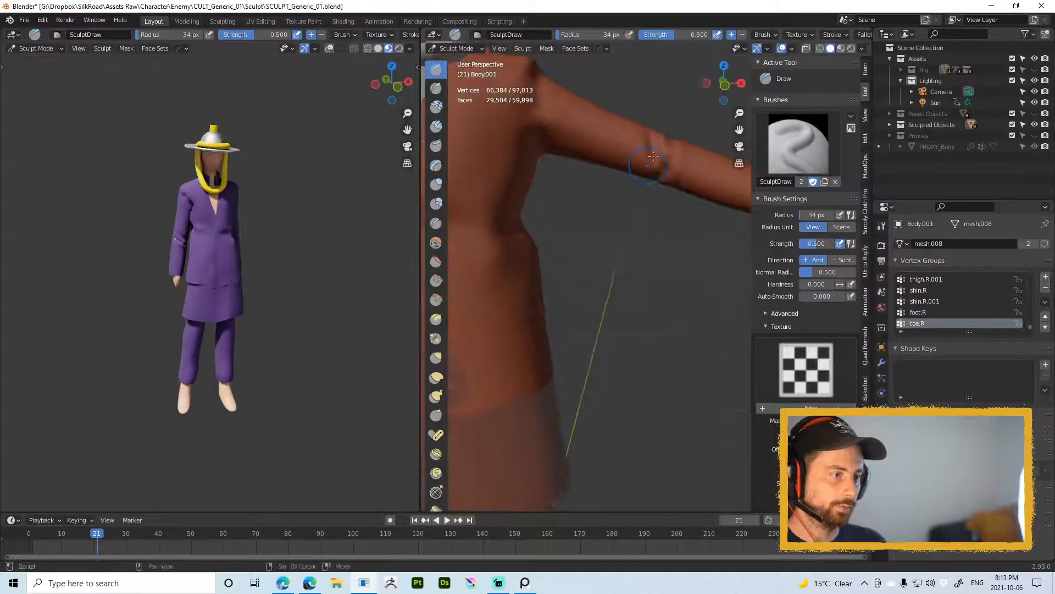
Step: Soften the elbow folds with the Smooth brush at strength 0.358 and return to Object Mode
key(s)
key(shift+f)
click(645, 137)
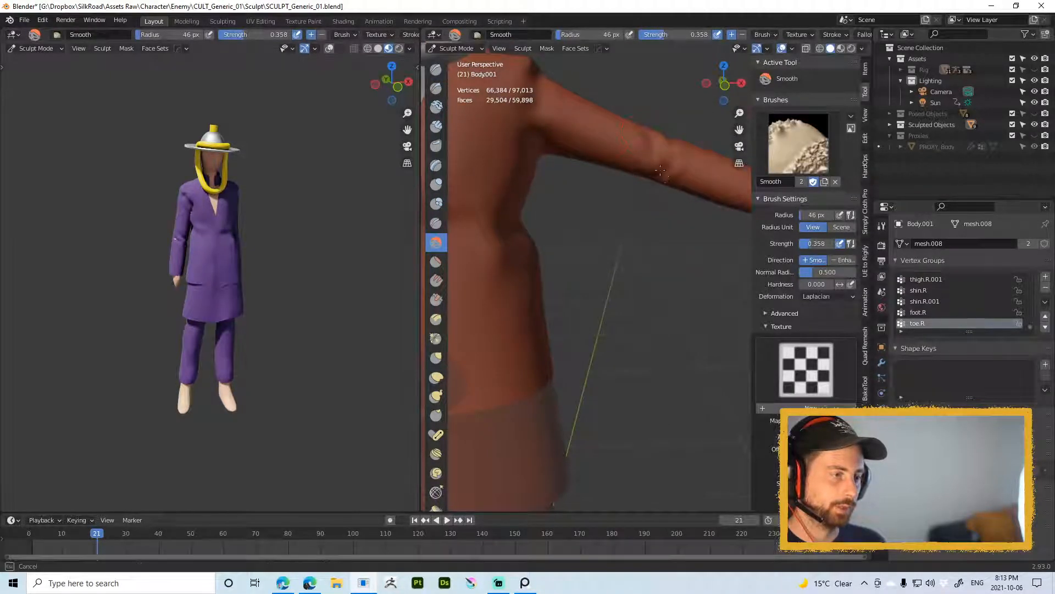
ctrl+middle_drag(645, 137, 632, 212)
middle_drag(541, 217, 639, 222)
key(ctrl+Tab)
click(539, 219)
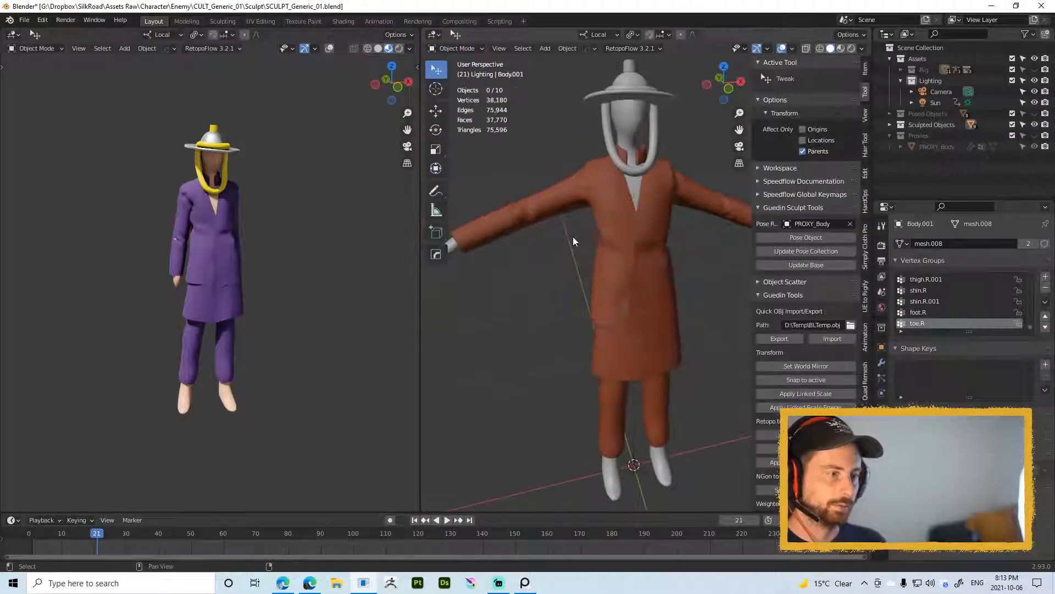
Step: Set the viewport level of the upper coat's Multires modifier to 0
scroll(593, 193, down, 3)
scroll(615, 190, up, 5)
click(641, 190)
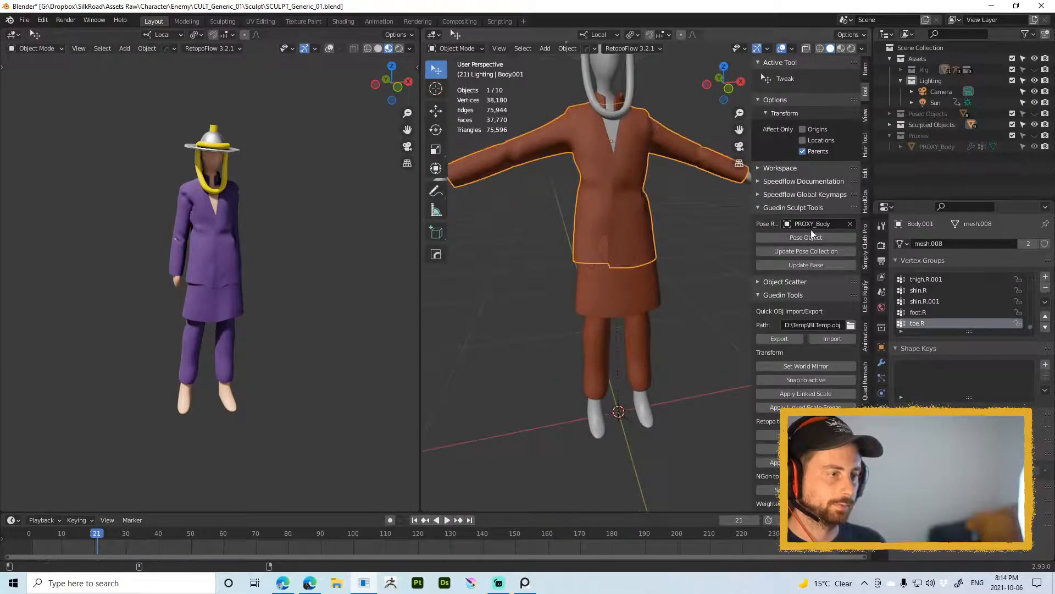
click(882, 362)
drag(993, 278, 967, 278)
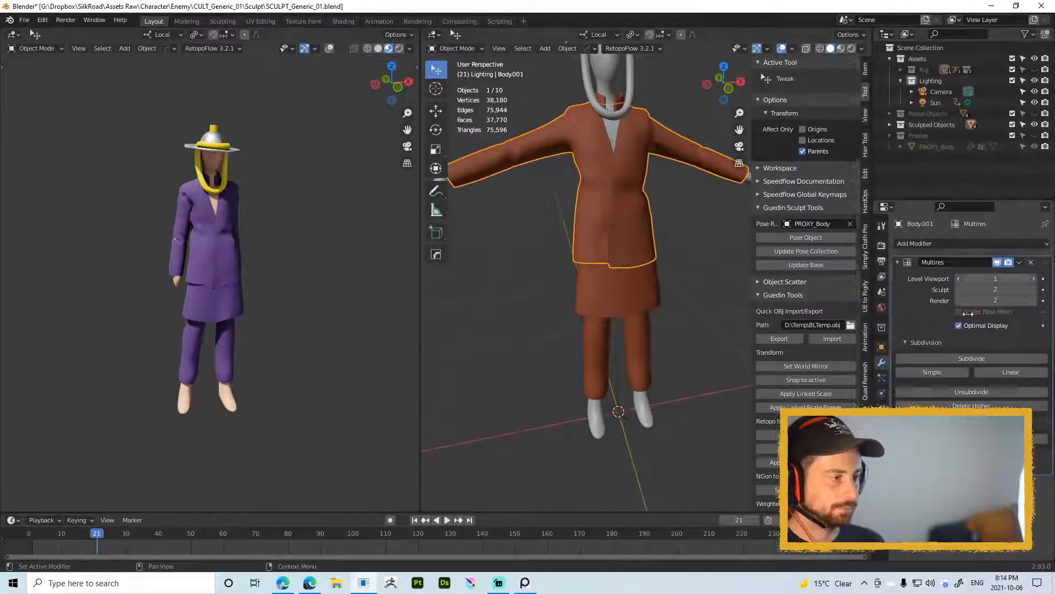
click(707, 236)
scroll(606, 243, down, 3)
middle_drag(606, 243, 585, 245)
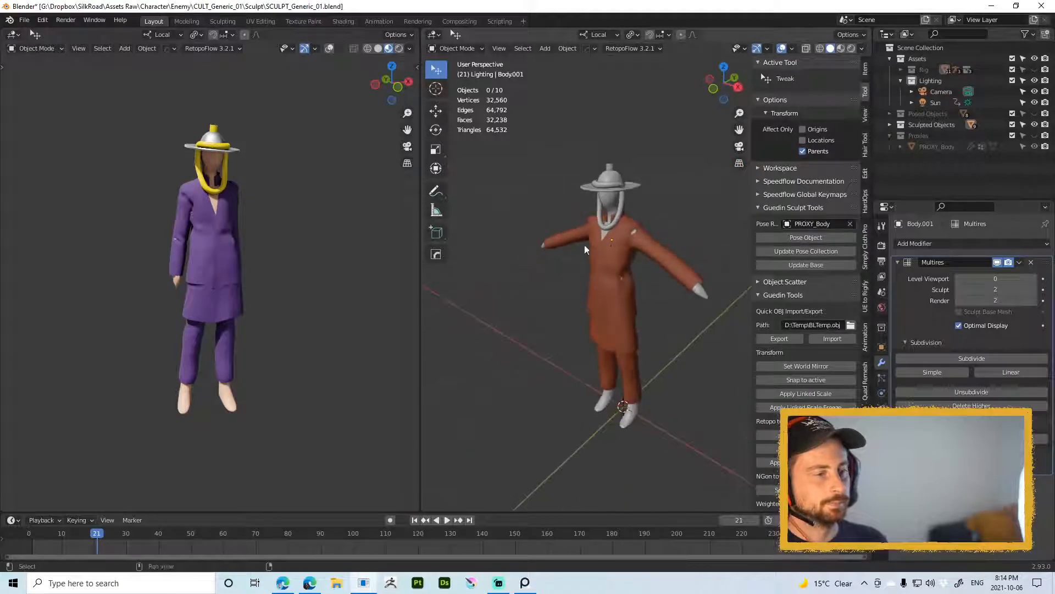
Step: Sculpt the upper coat again, smoothing the shoulder with the Smooth brush at a 26 px radius
click(625, 246)
key(ctrl+Tab)
click(619, 249)
scroll(621, 233, up, 5)
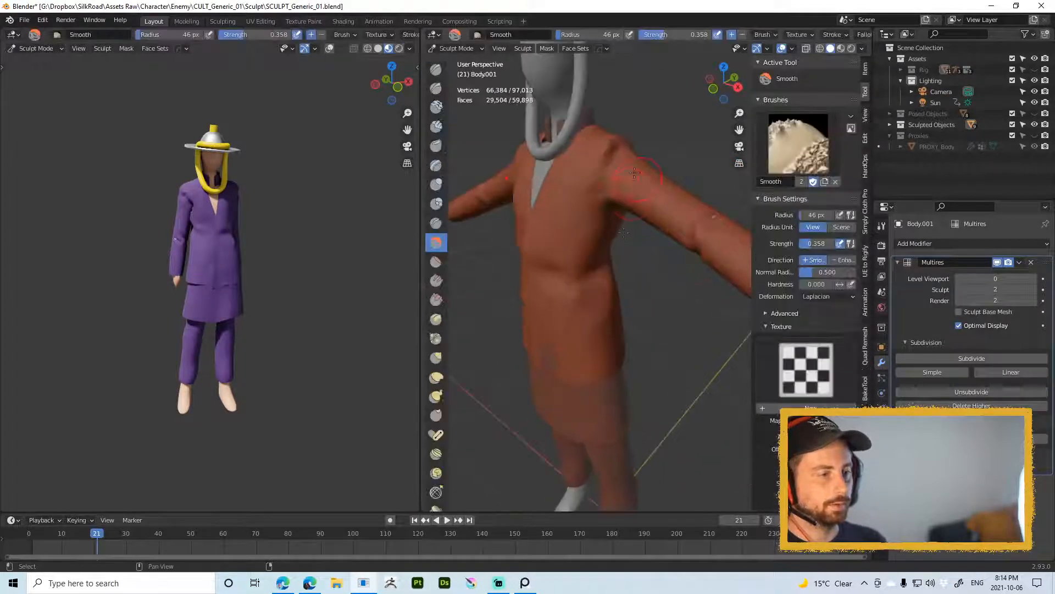
middle_drag(616, 105, 614, 139)
key(f)
click(603, 139)
drag(603, 137, 615, 119)
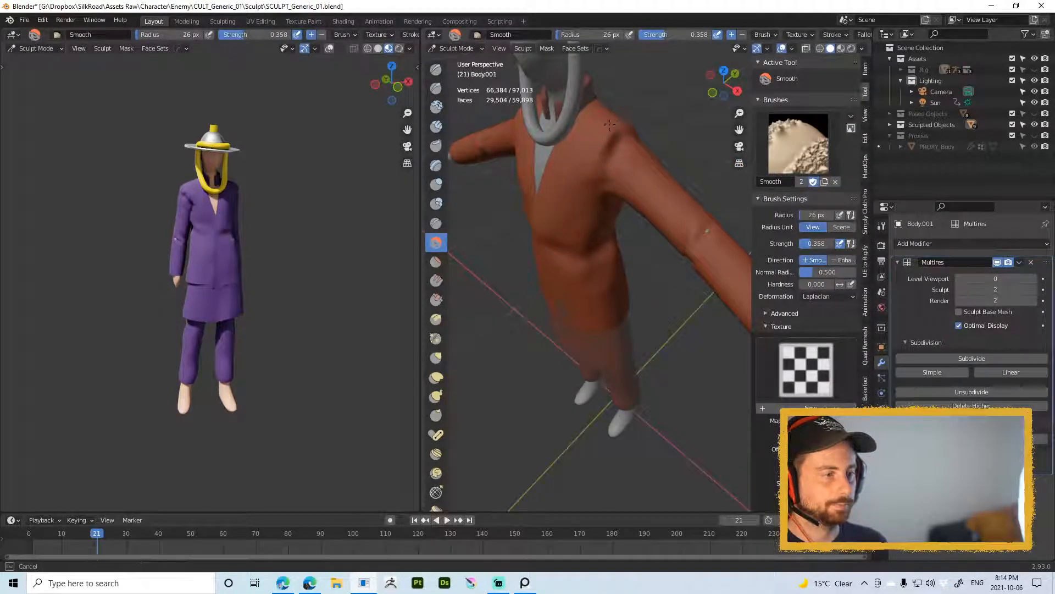
middle_drag(610, 125, 627, 165)
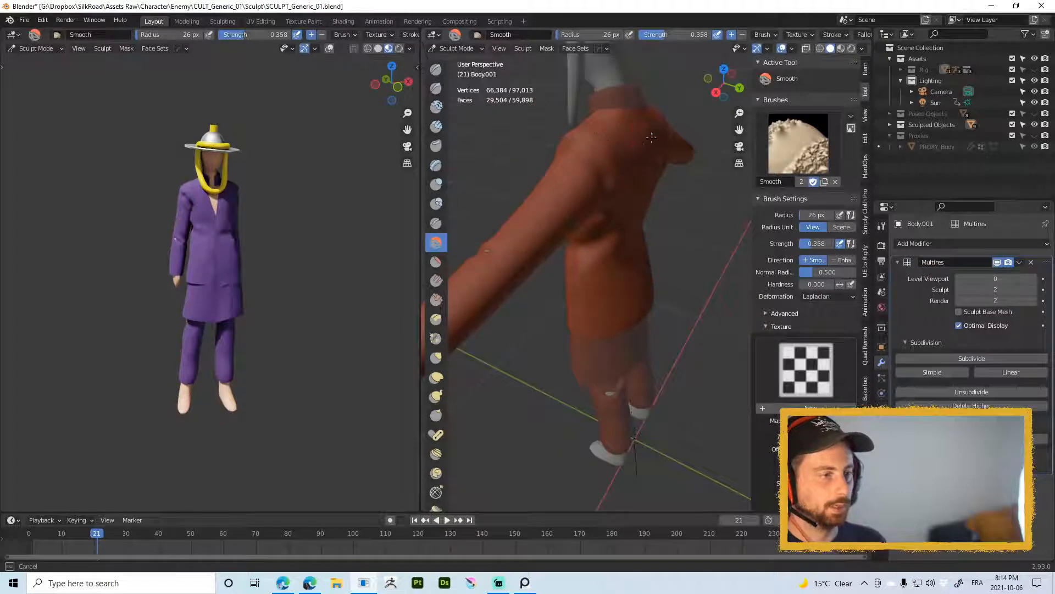
Step: Return to Object Mode and set the viewport level of the upper coat's Multires modifier to 2
scroll(620, 223, down, 5)
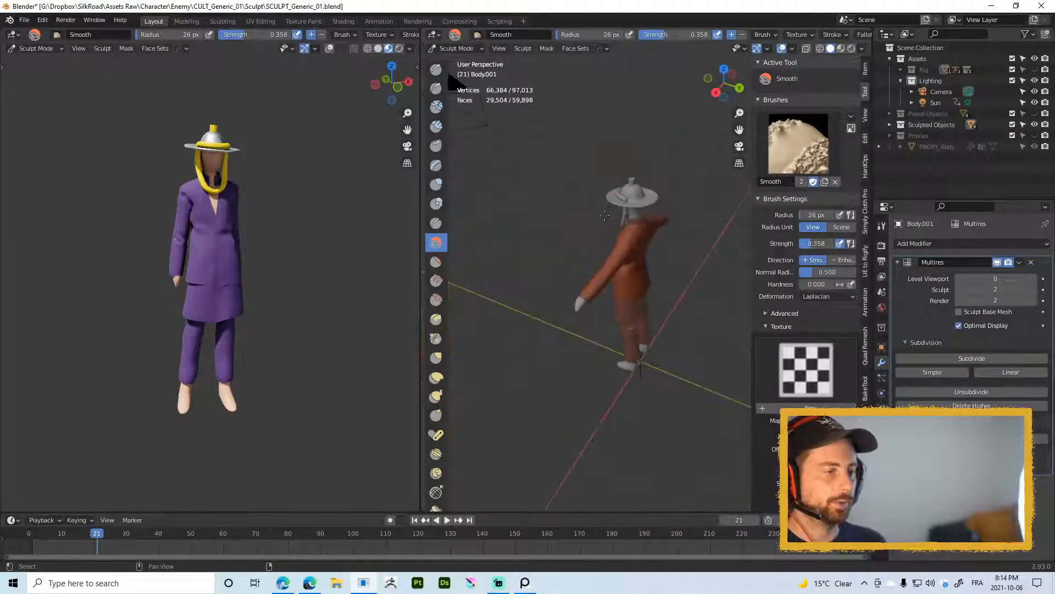
middle_drag(620, 224, 593, 219)
key(ctrl+Tab)
click(503, 213)
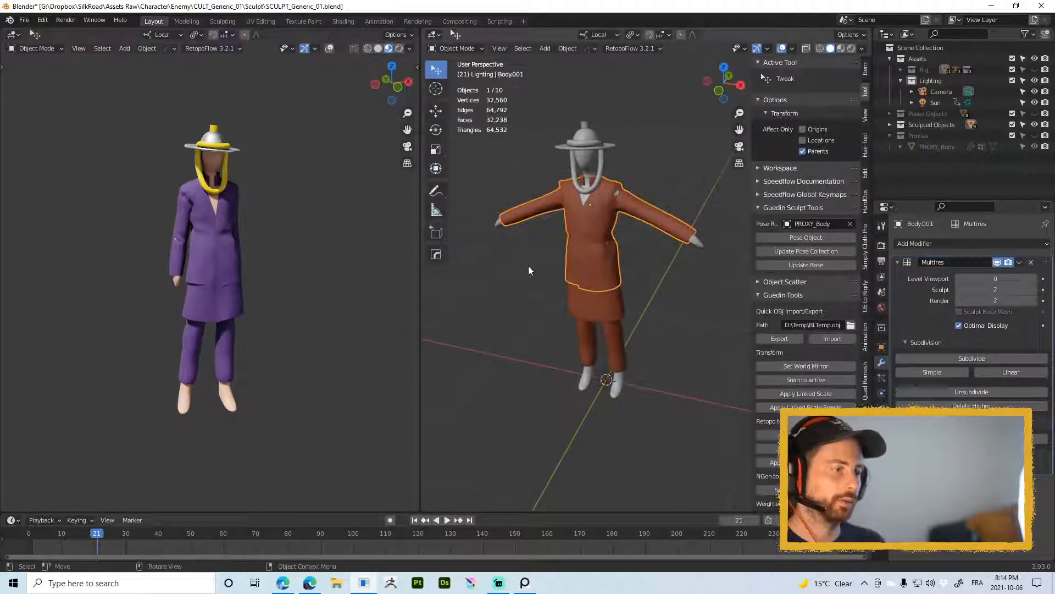
drag(982, 275, 1008, 281)
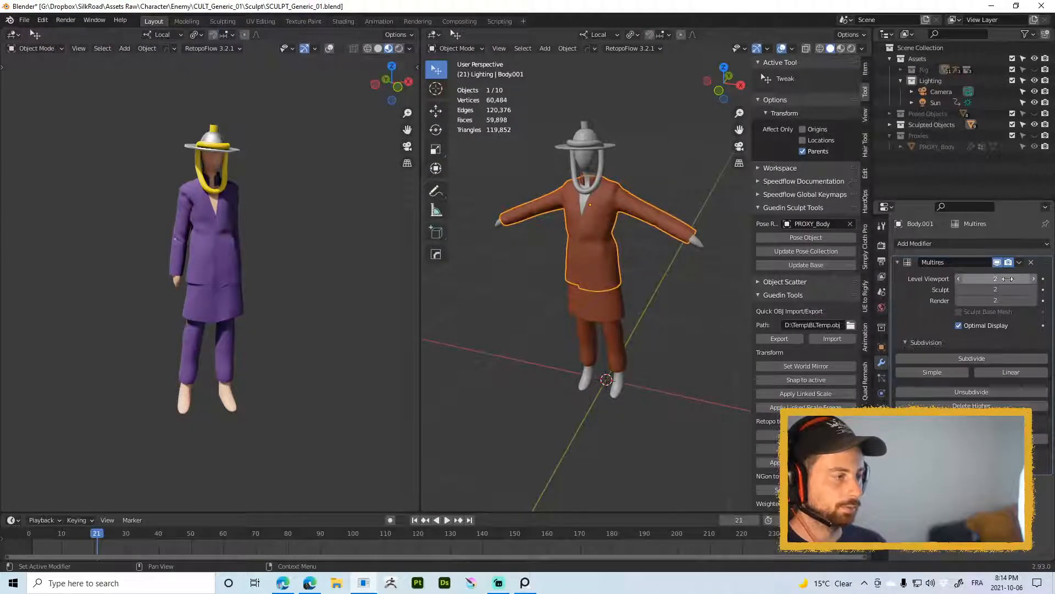
scroll(624, 183, up, 3)
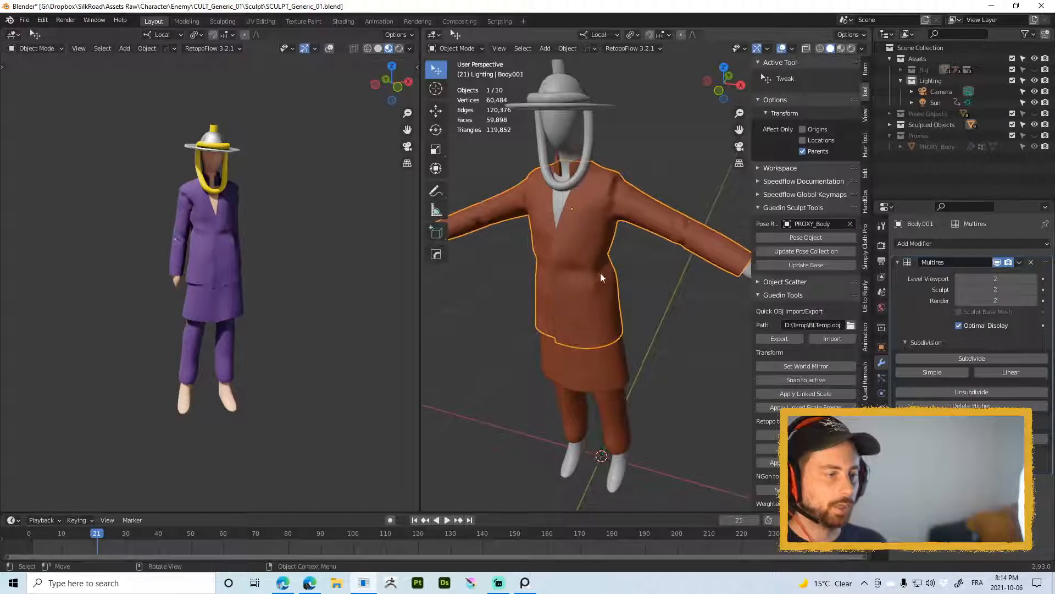
Step: Select all four clothing pieces of the T-pose character together: upper coat, coat skirt, trousers and collar
scroll(629, 200, up, 2)
drag(629, 202, 629, 201)
shift+click(618, 243)
shift+middle_drag(629, 202, 681, 302)
shift+click(641, 318)
key(alt+shift)
scroll(681, 301, down, 2)
middle_drag(679, 242, 699, 222)
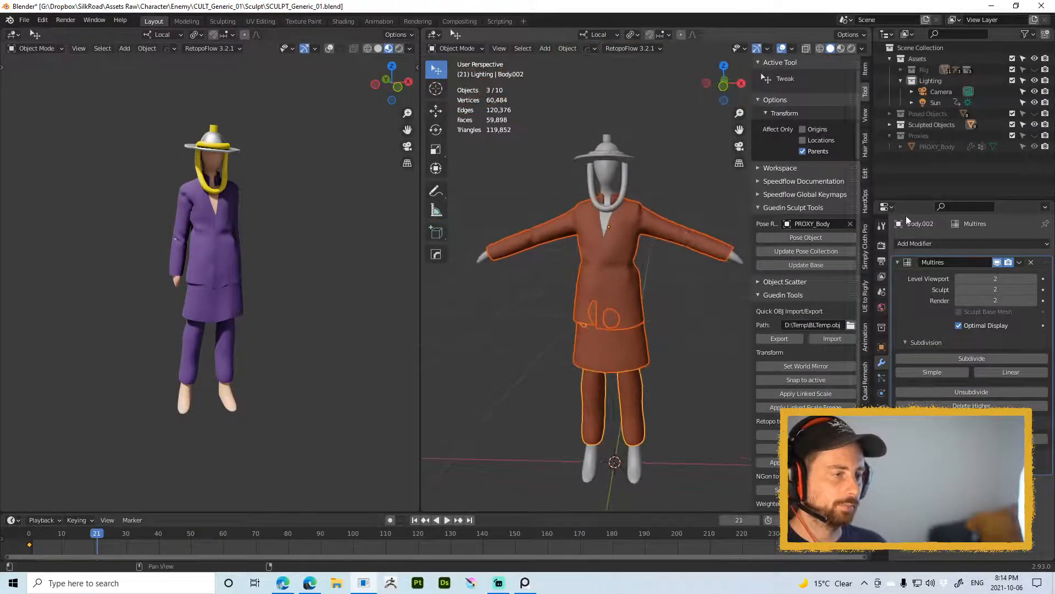
scroll(618, 248, up, 5)
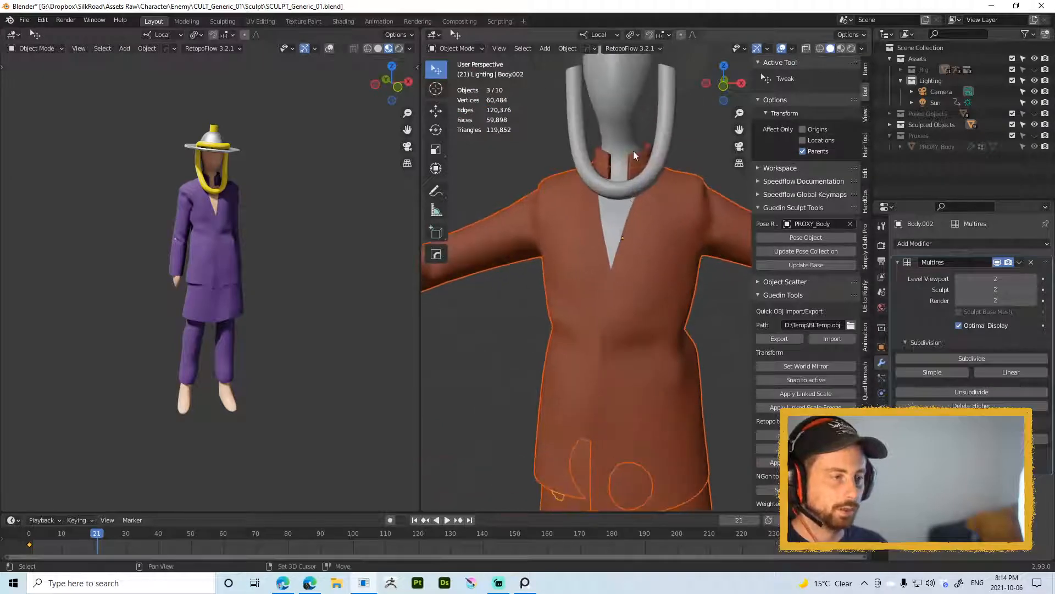
shift+click(634, 153)
key(alt+shift)
shift+middle_drag(709, 473, 658, 337)
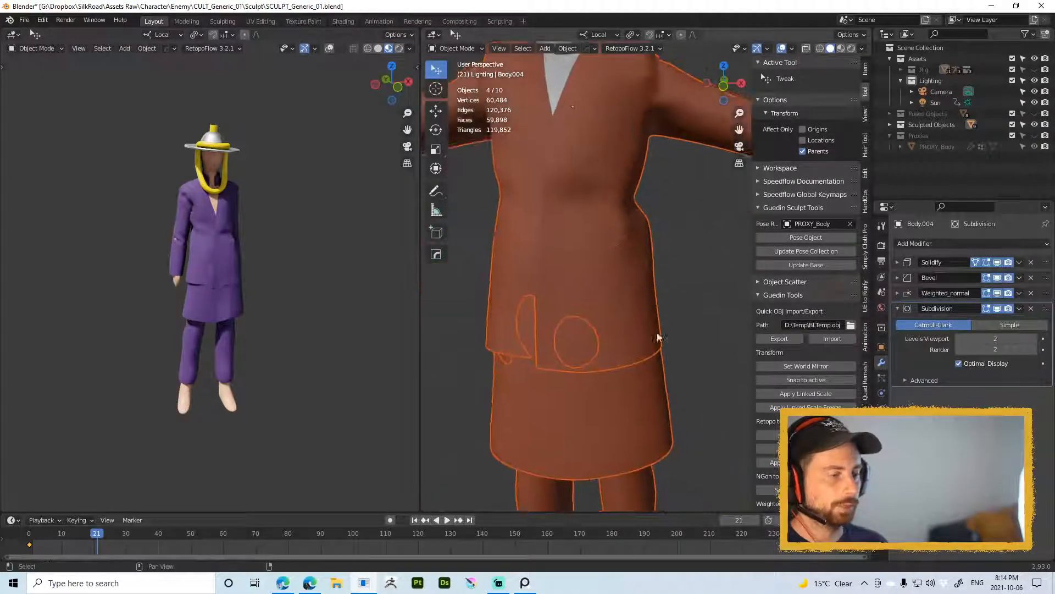
scroll(611, 272, down, 5)
Step: Create a collection named Sleek inside Sculpted Objects and move the four selected clothing pieces into it
key(m)
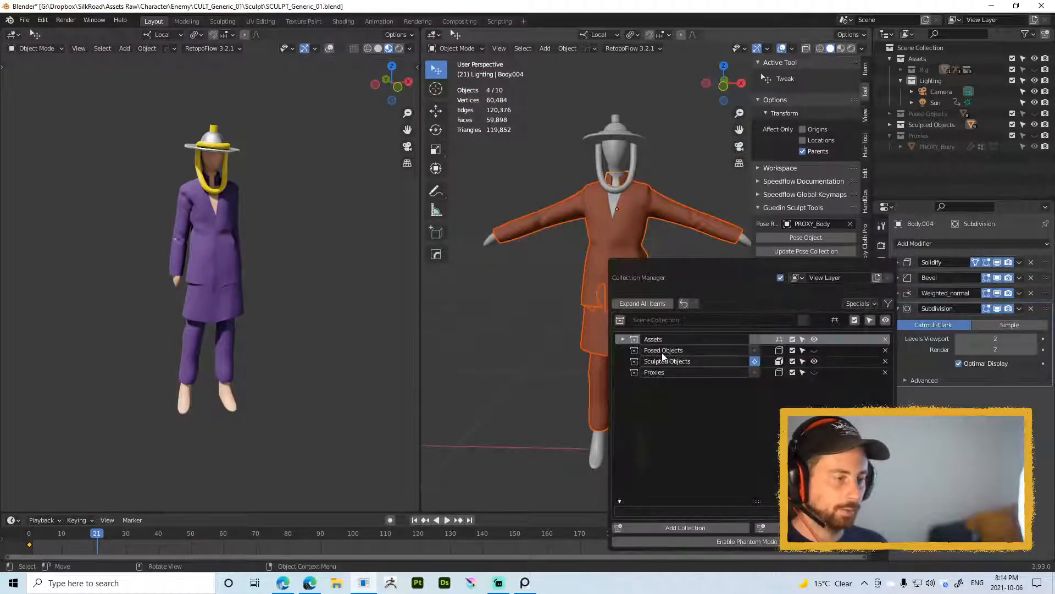
click(634, 362)
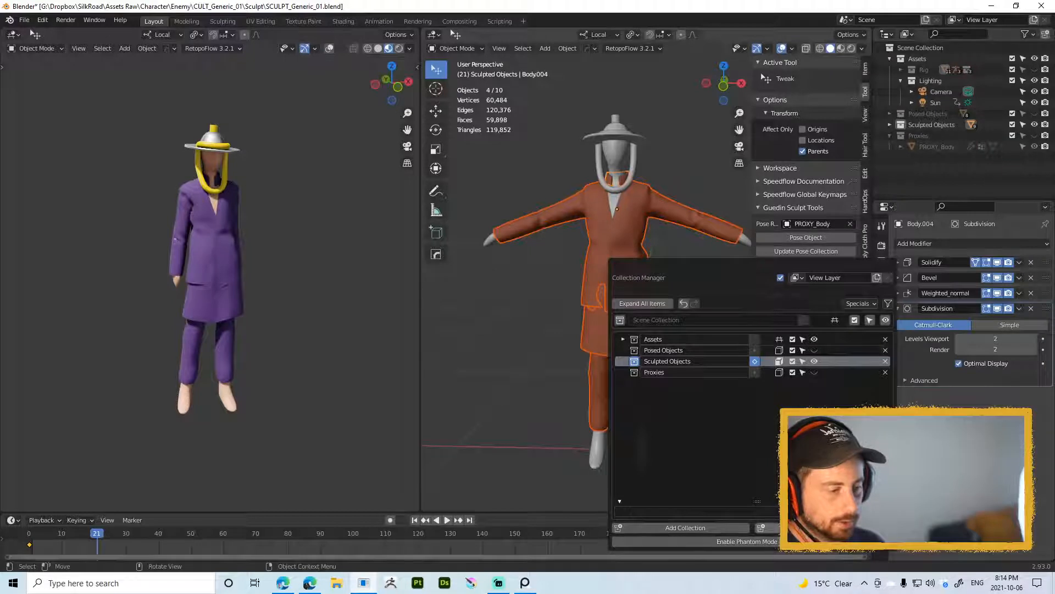
click(769, 528)
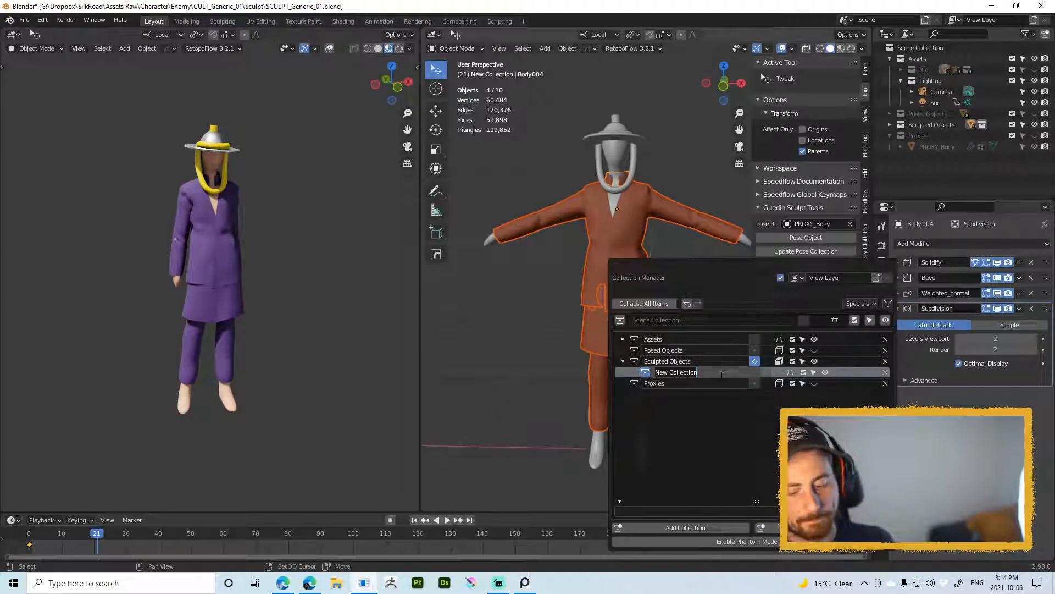
text(Sleek)
key(Return)
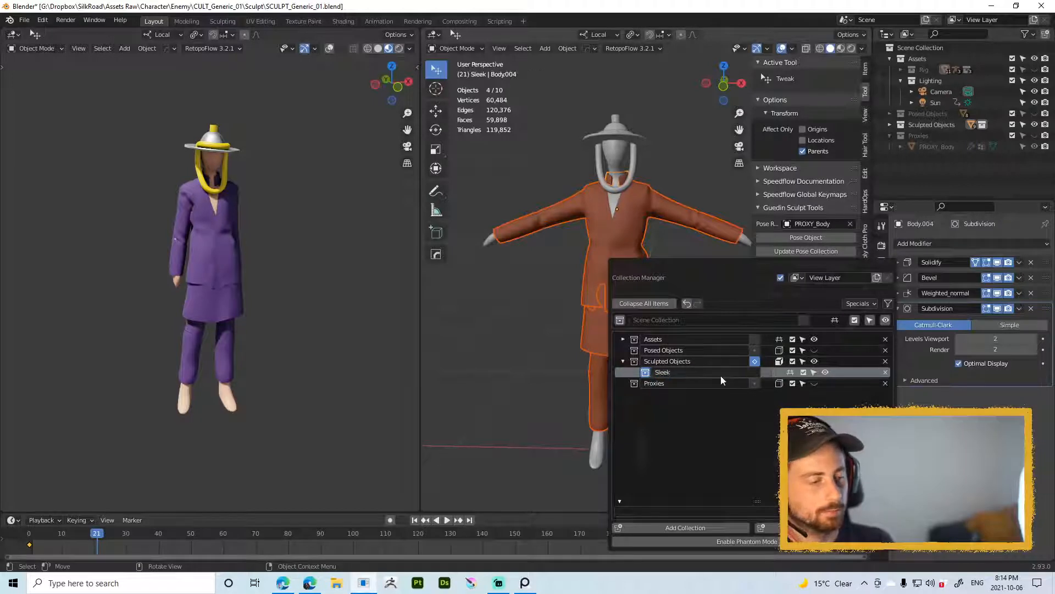
click(790, 372)
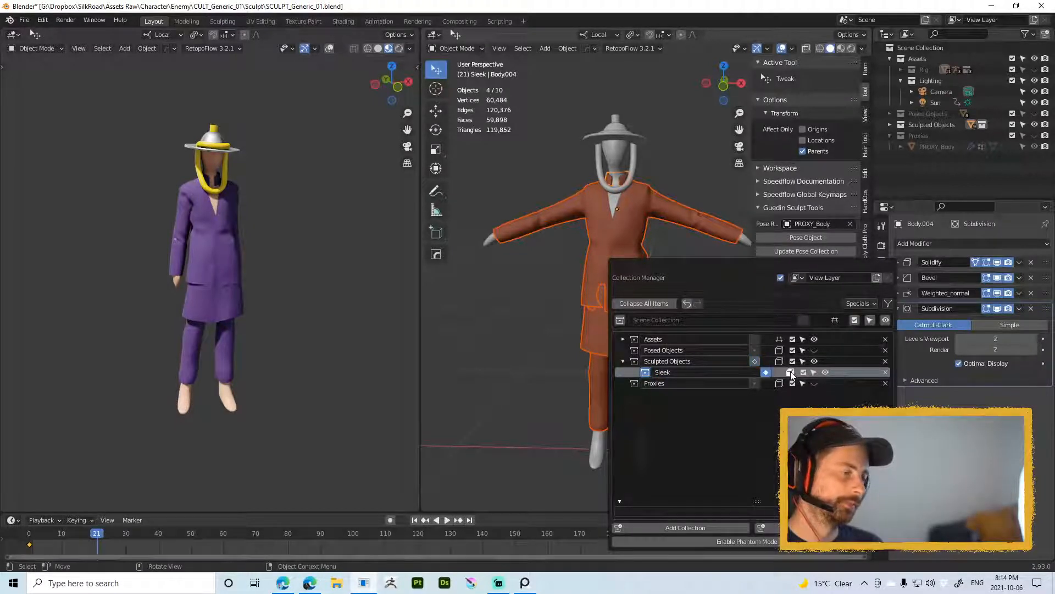
Step: Hide the Sleek collection and update the pose collection from the Guedin Sculpt Tools
click(825, 372)
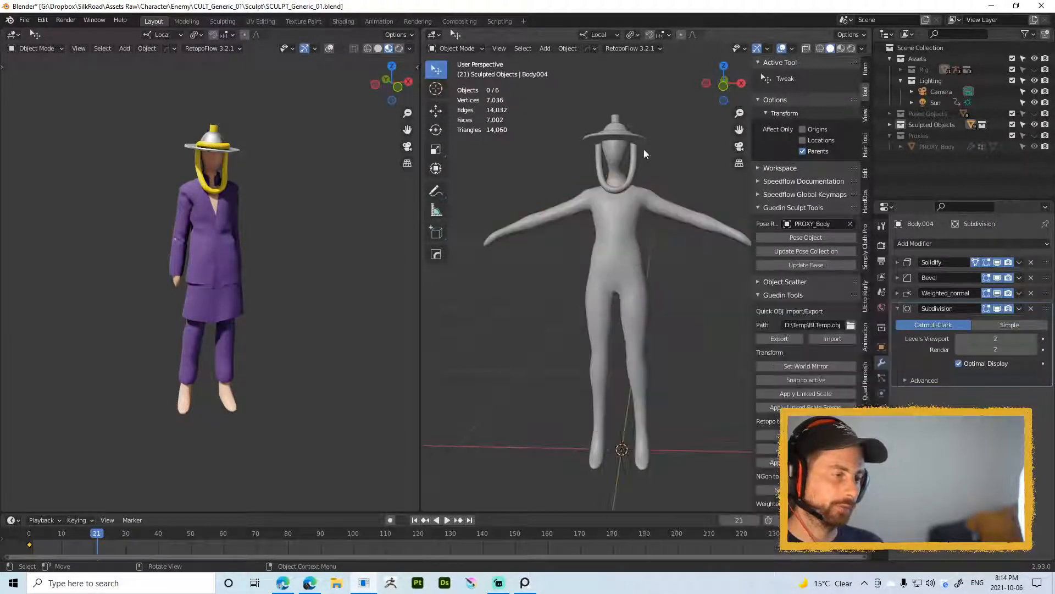
shift+middle_drag(664, 131, 648, 234)
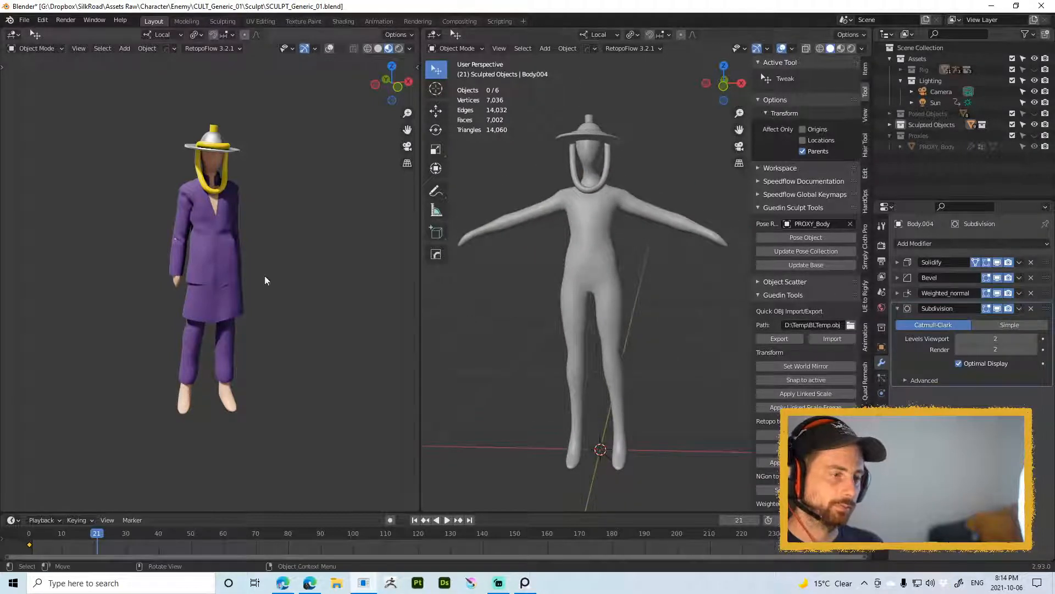
click(809, 253)
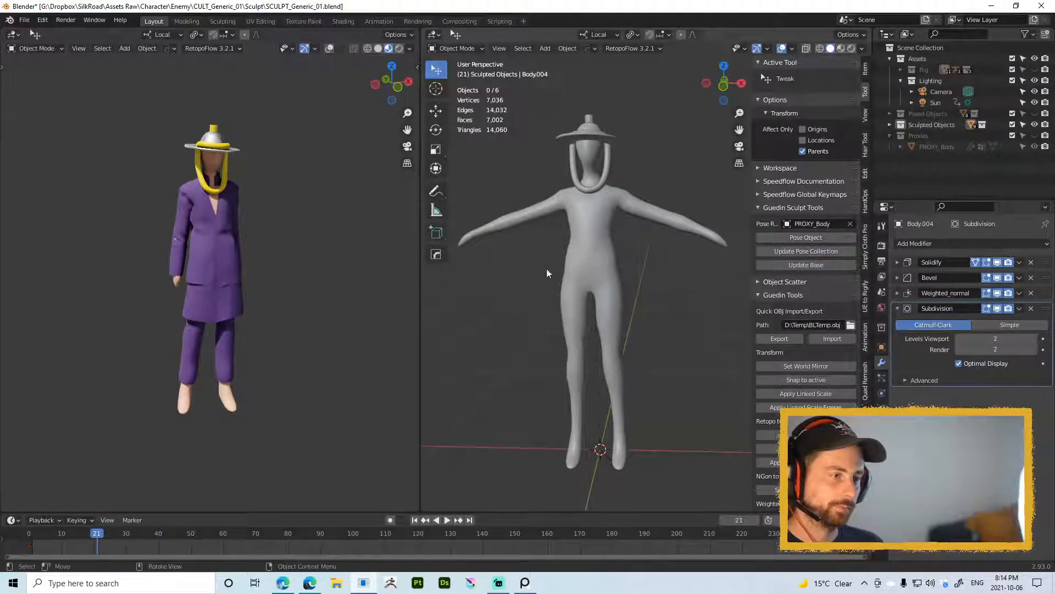
Step: Expand the Posed Objects and Sculpted Objects collections in the outliner to examine the objects they contain
click(890, 113)
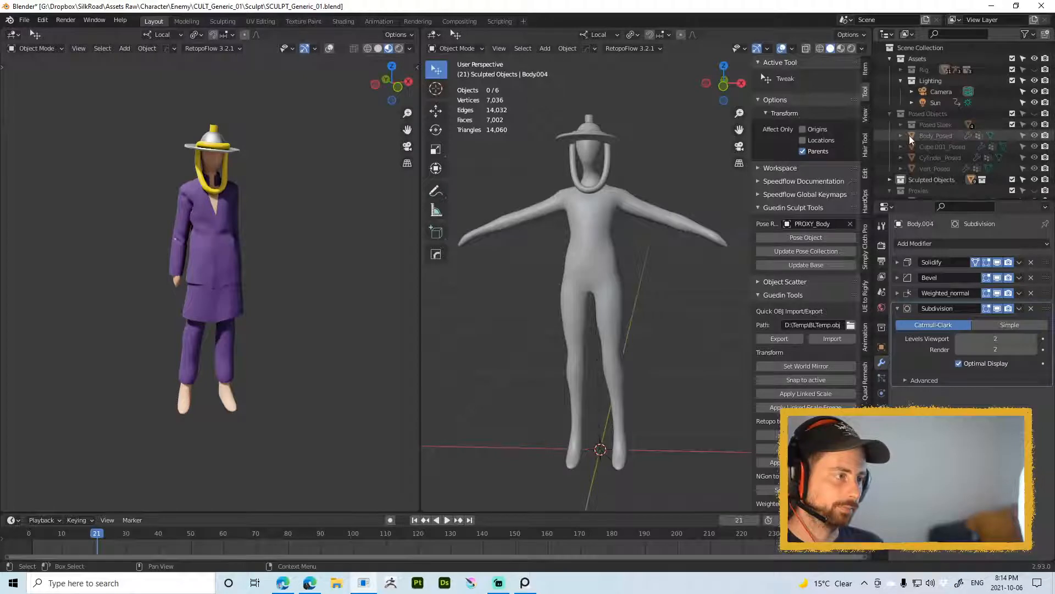
click(923, 136)
scroll(951, 175, down, 1)
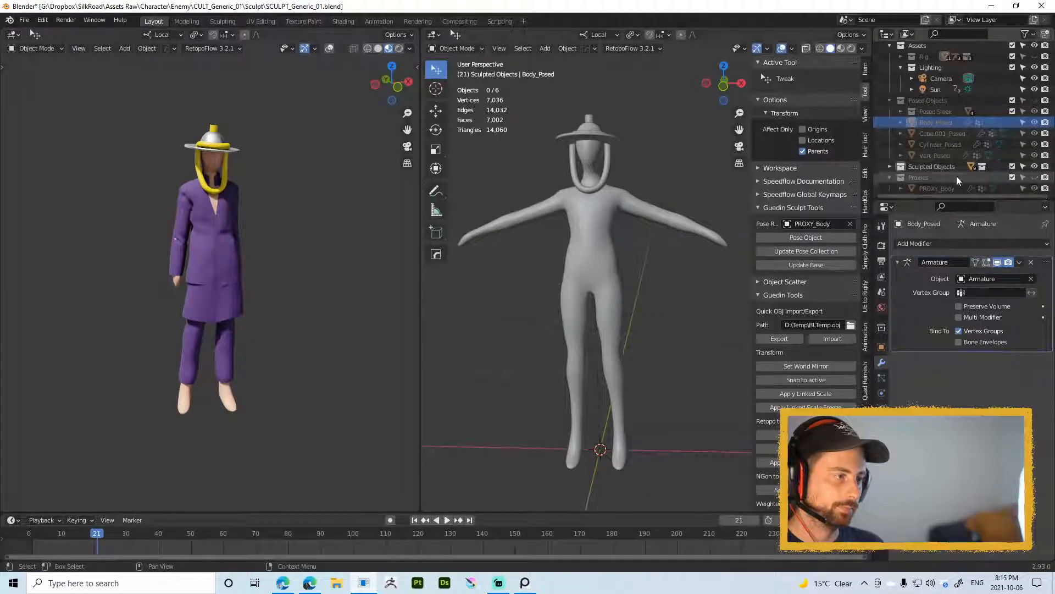
click(889, 167)
scroll(909, 179, down, 2)
scroll(910, 181, down, 1)
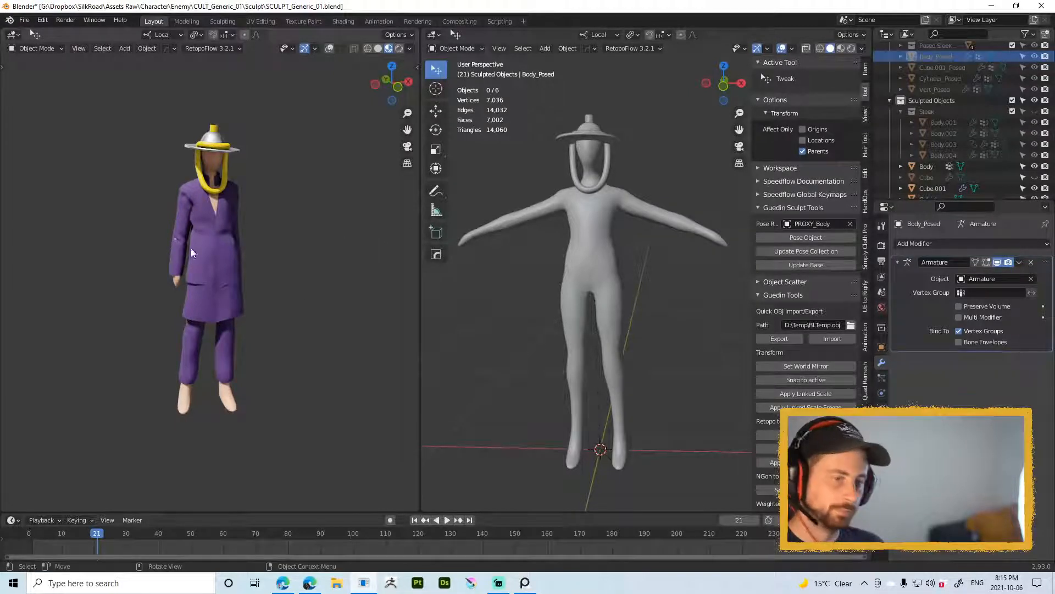
Step: Show overlays on the posed character and check its clothing and body against the entries in the Sleek and Posed Sleek collections
click(211, 249)
click(196, 329)
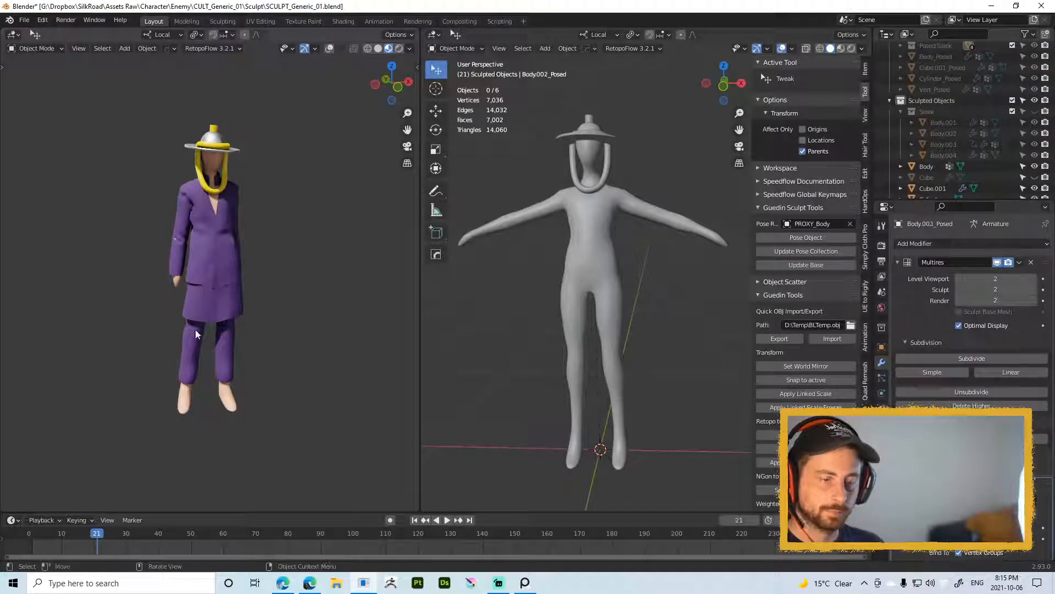
key(shift+alt+z)
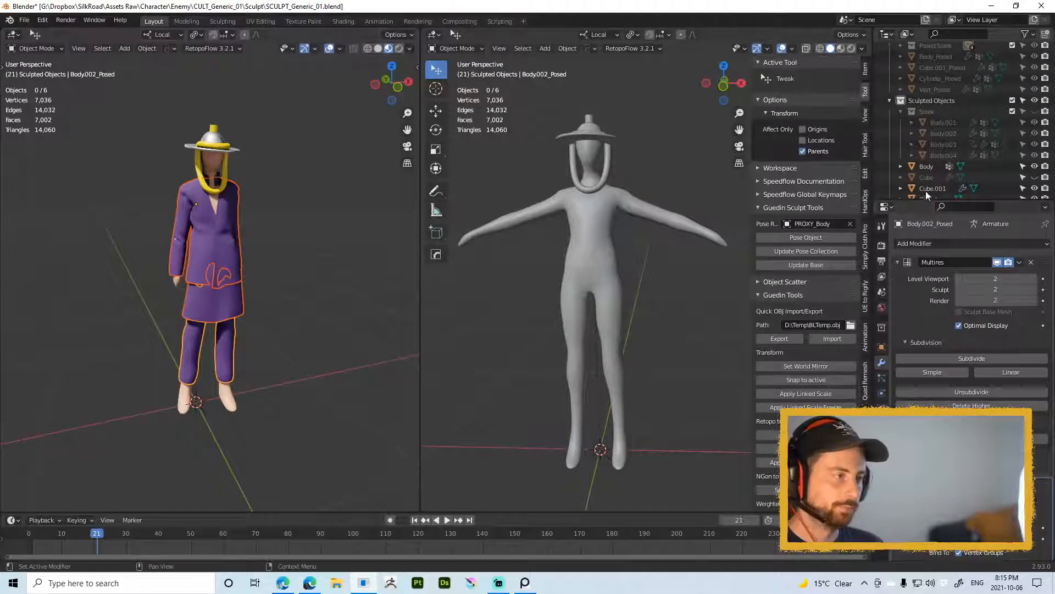
click(942, 133)
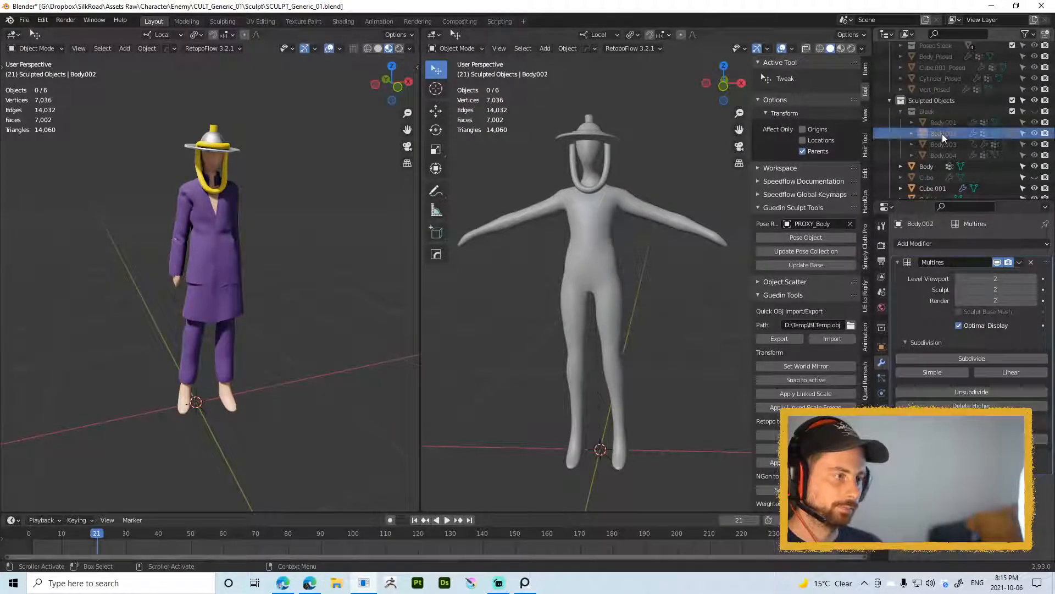
click(1036, 112)
scroll(948, 116, up, 4)
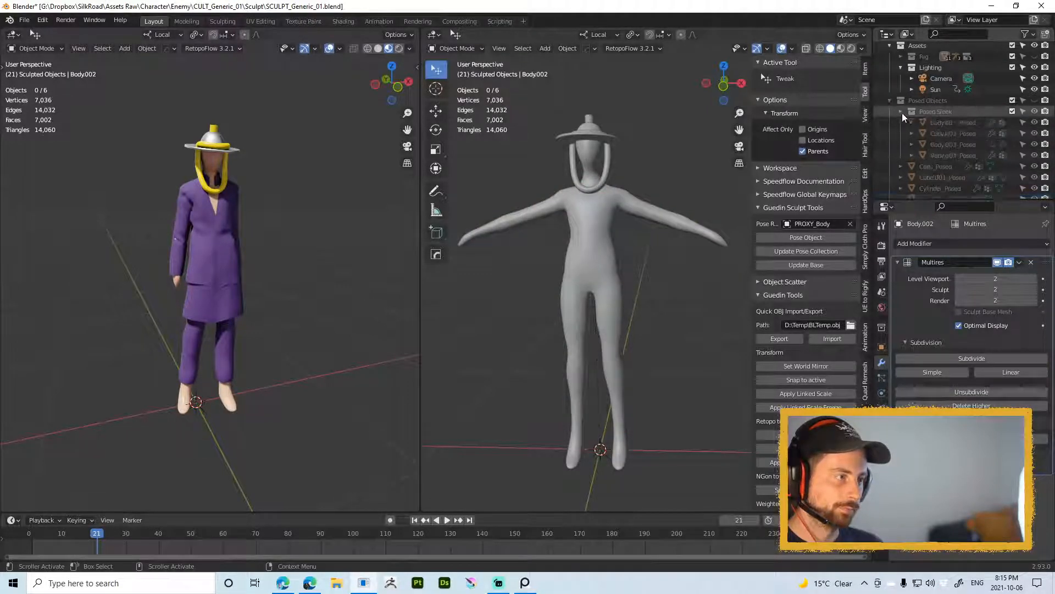
scroll(932, 155, down, 3)
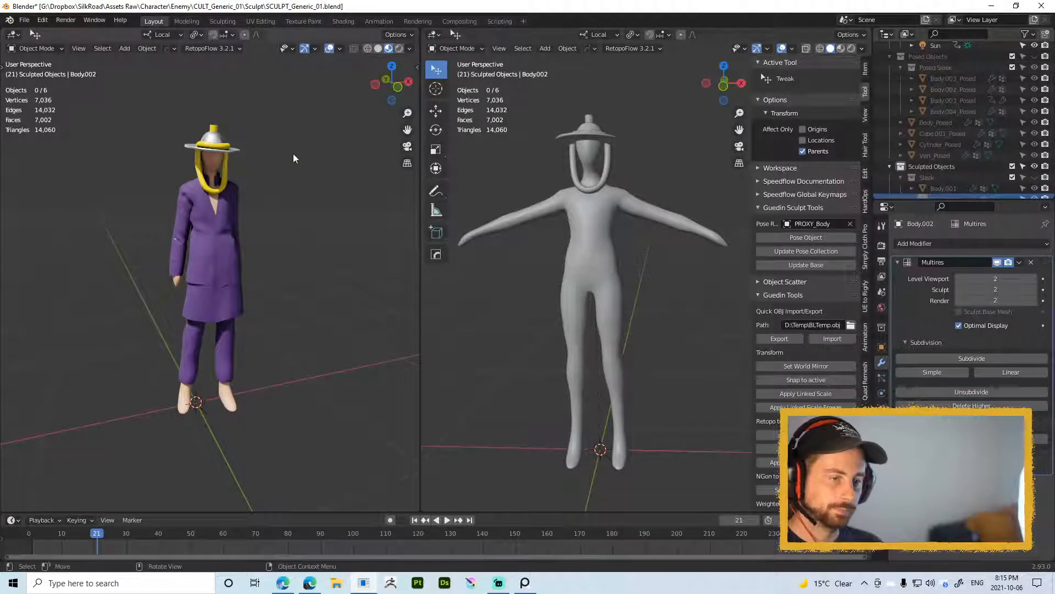
click(958, 123)
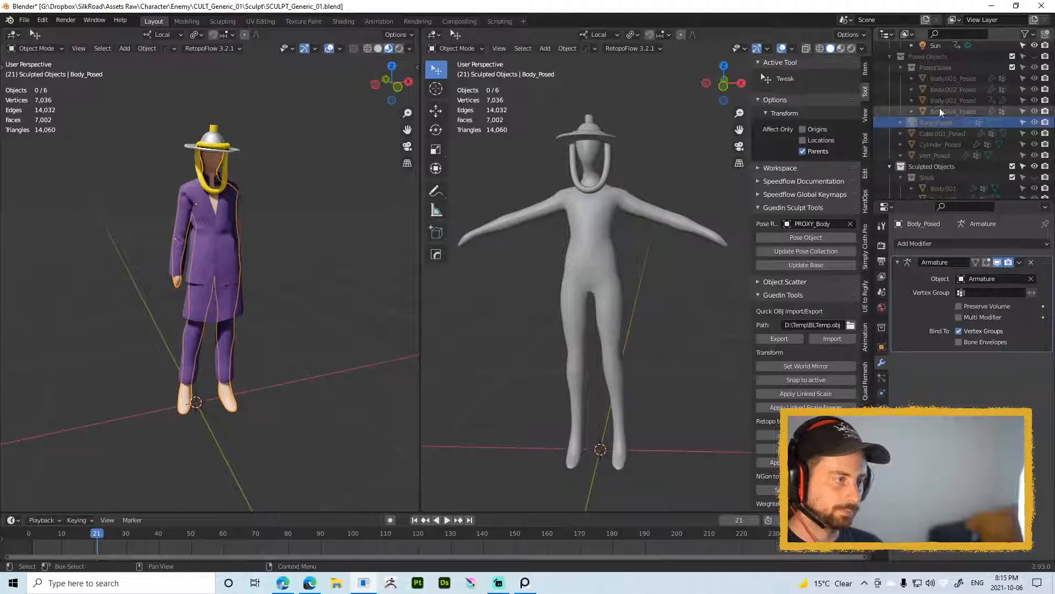
Step: Hide the Posed Sleek collection locally in the posed character's viewport and turn that viewport's overlays off
key(n)
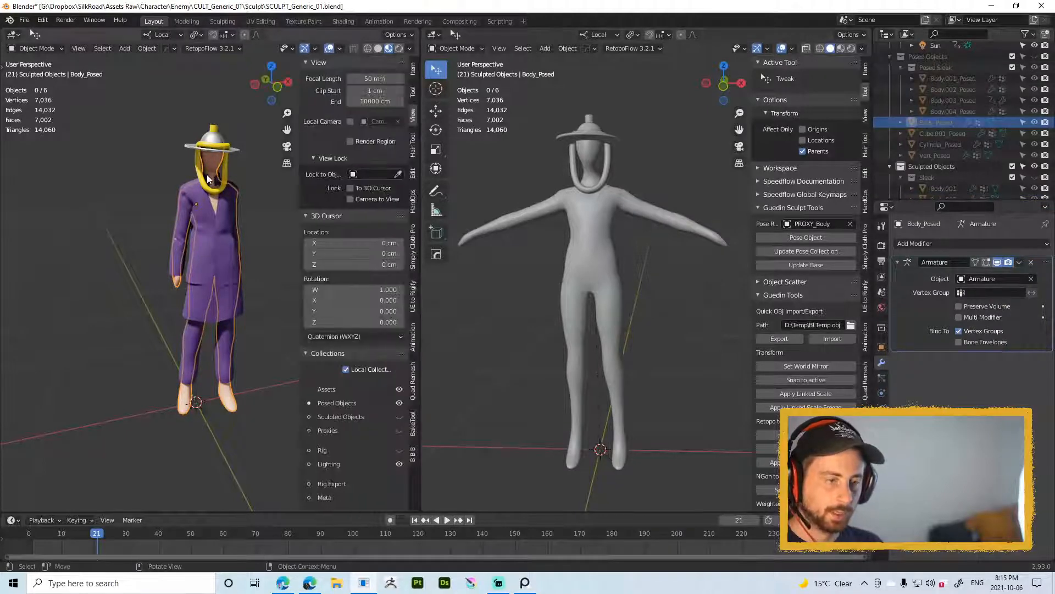
scroll(365, 430, down, 3)
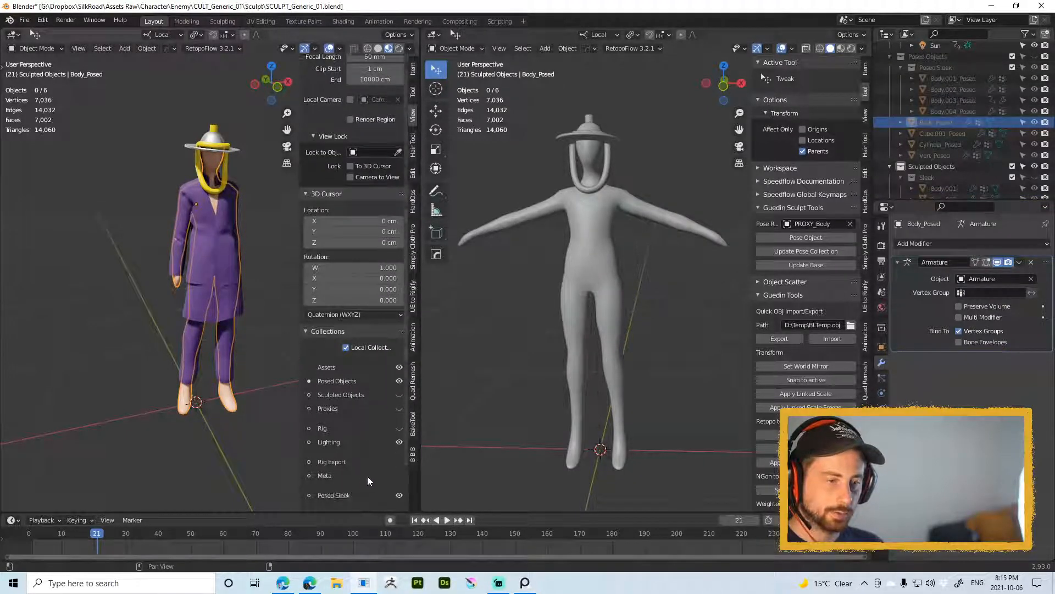
click(399, 468)
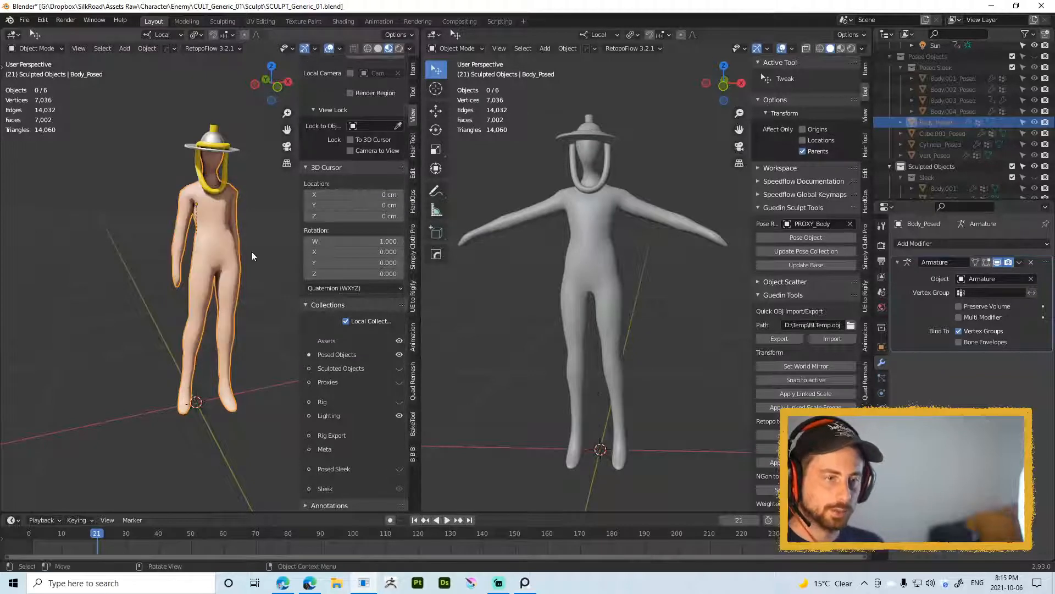
key(n)
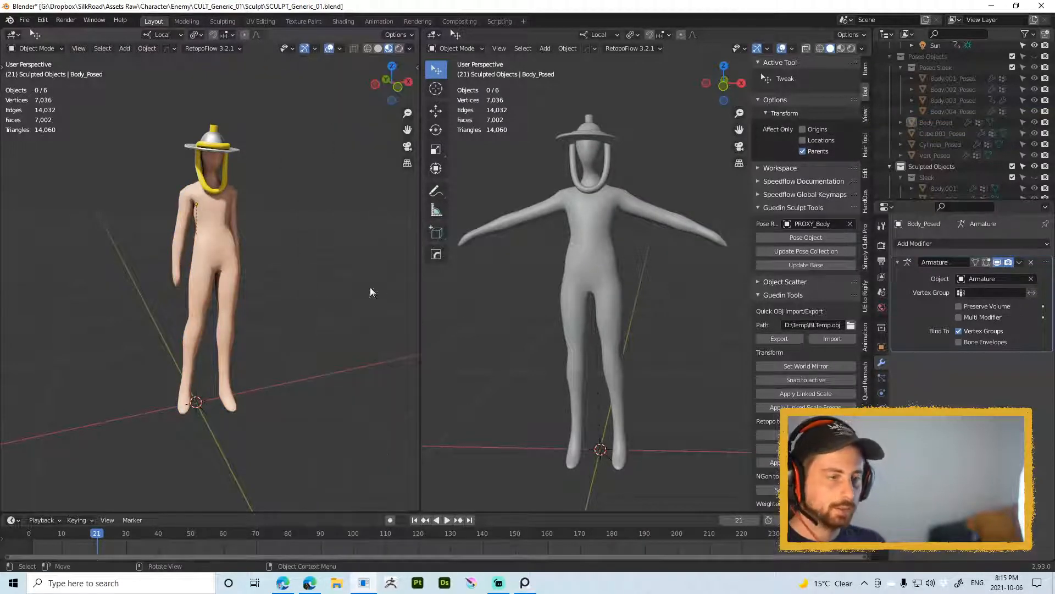
scroll(207, 206, up, 2)
scroll(207, 207, up, 2)
scroll(312, 225, down, 3)
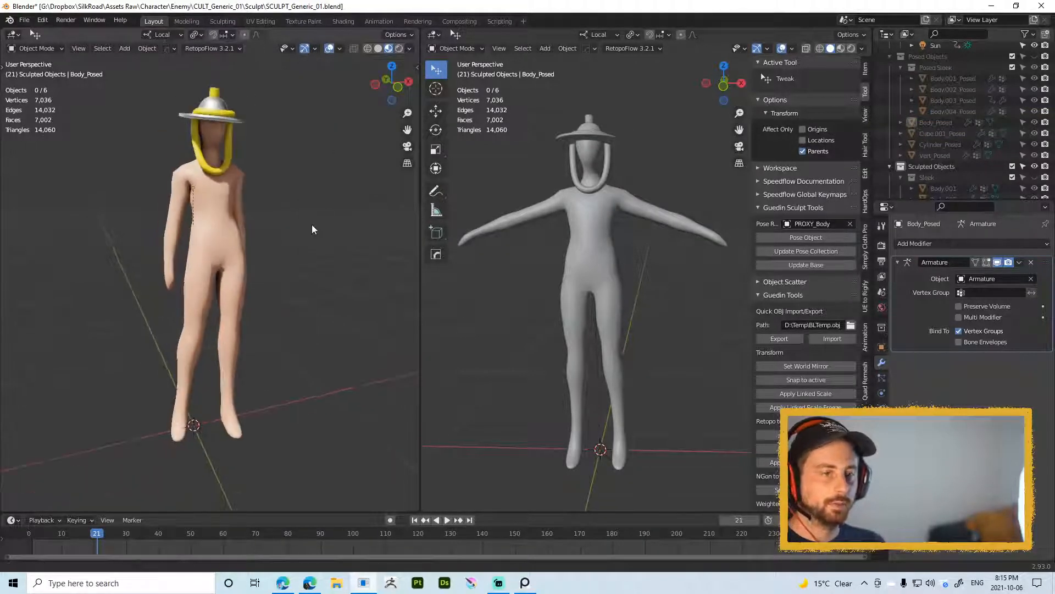
key(alt+shift+z)
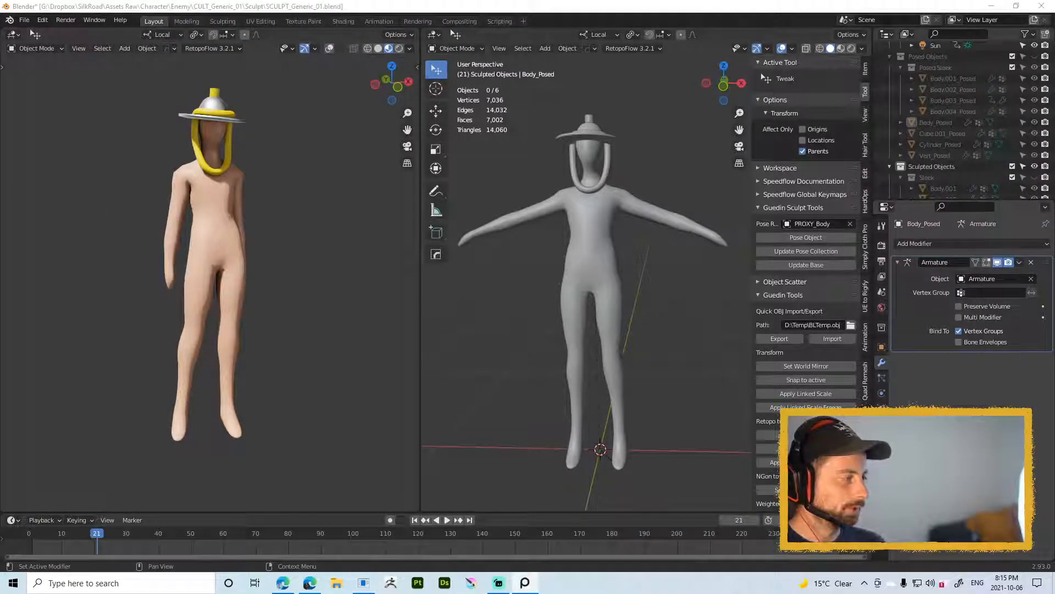
click(687, 243)
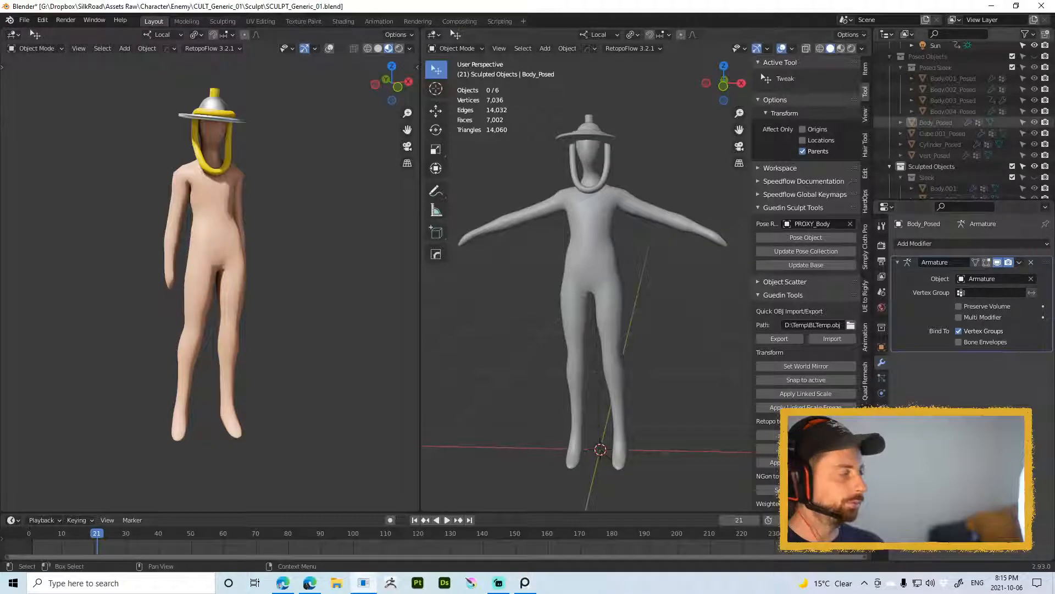
key(alt+Tab)
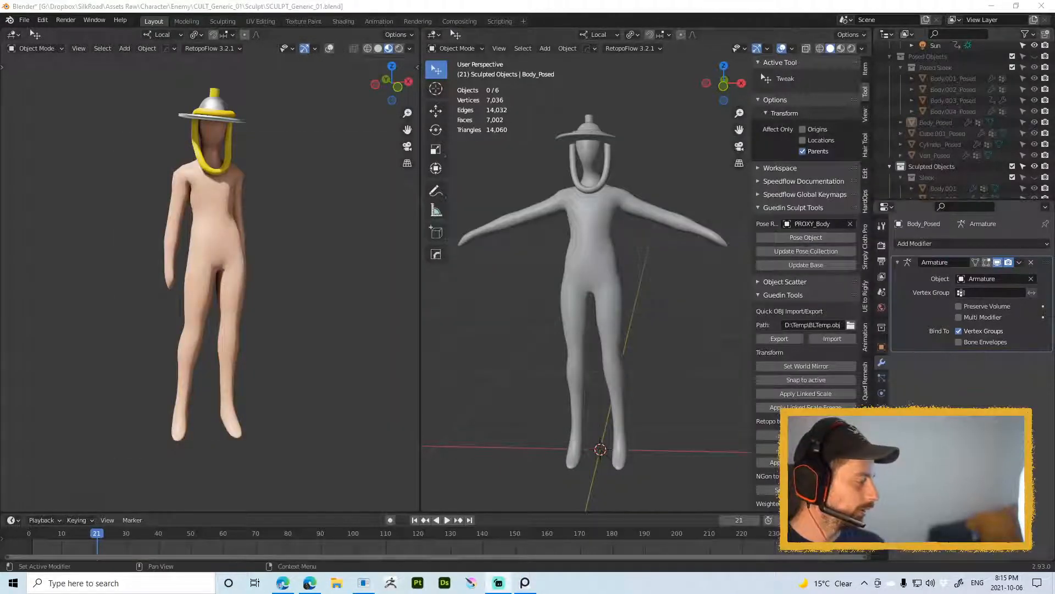
key(alt+Tab)
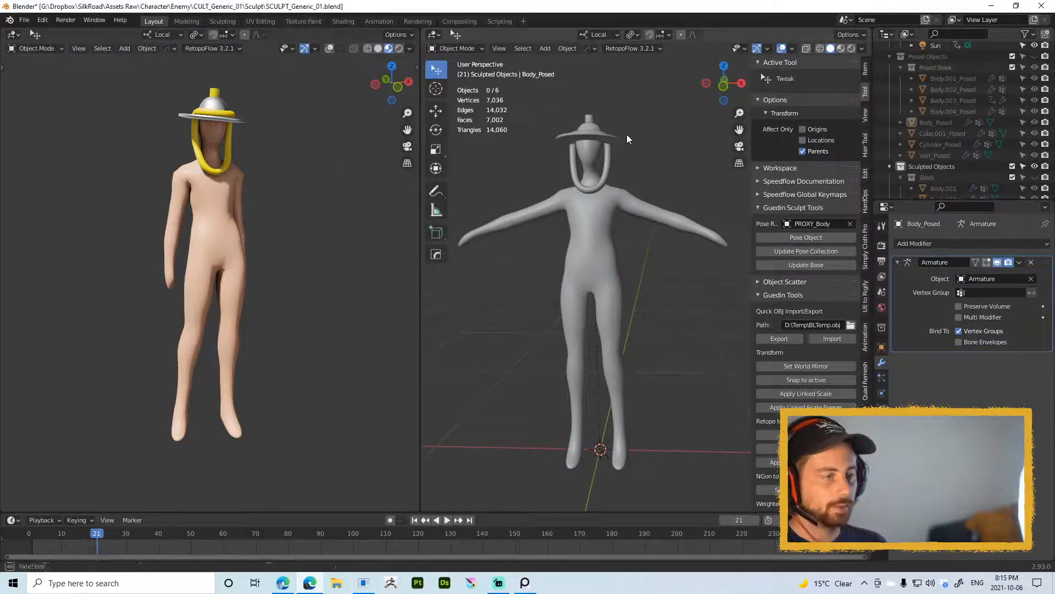
Step: Widen the T-pose viewport by narrowing the posed character's viewport, and hide the T-pose viewport's sidebar
drag(422, 292, 346, 292)
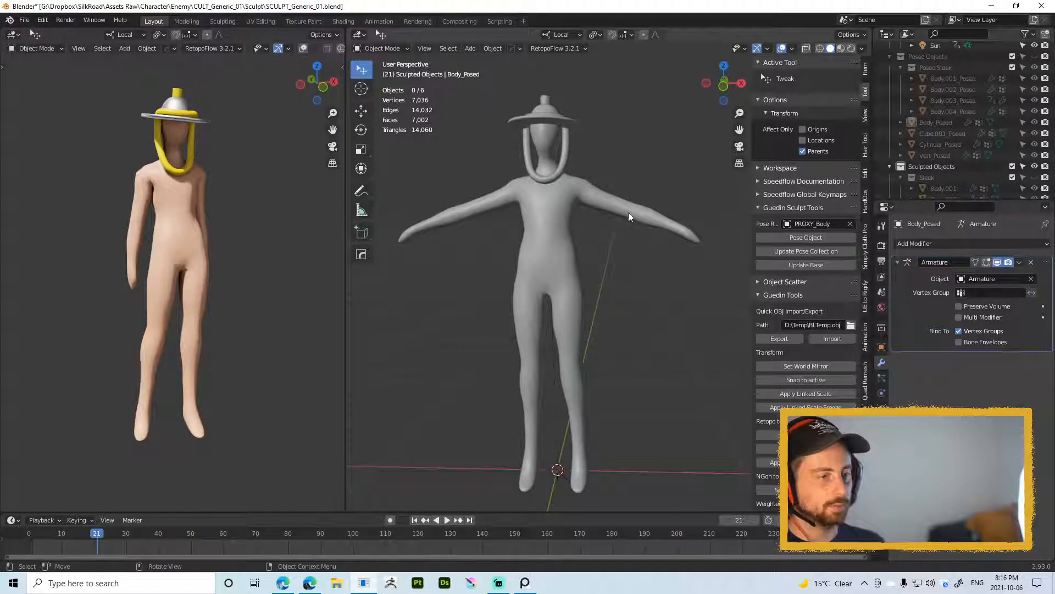
middle_drag(628, 290, 612, 283)
shift+middle_drag(555, 235, 632, 223)
scroll(616, 248, up, 2)
key(n)
scroll(641, 266, up, 2)
shift+middle_drag(629, 296, 617, 229)
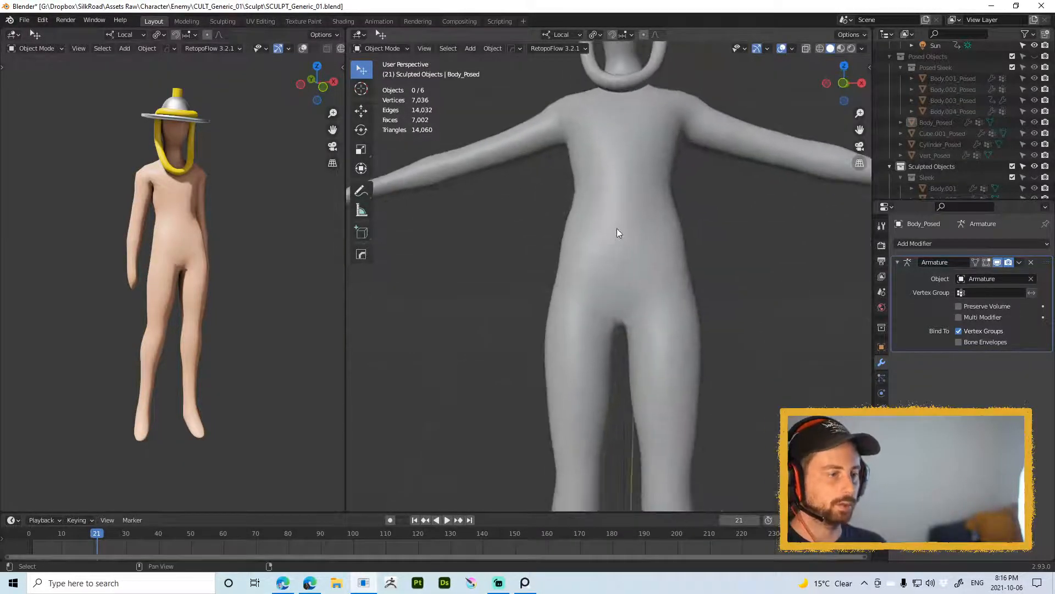
Step: Select the T-pose body mesh and enter Edit Mode with face selection active
click(625, 238)
key(ctrl+Tab)
click(618, 298)
scroll(629, 287, down, 2)
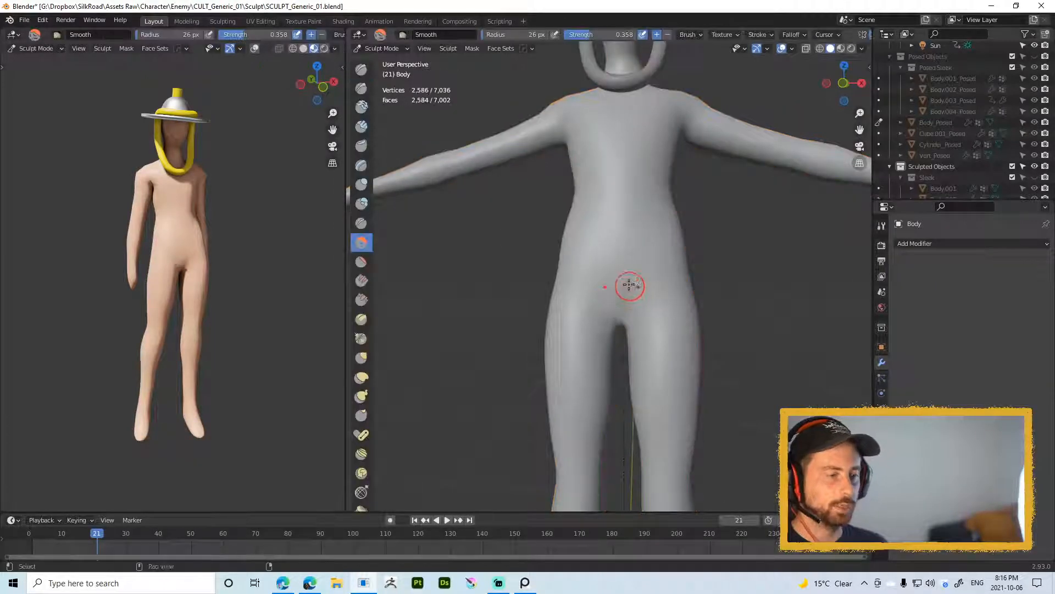
key(Tab)
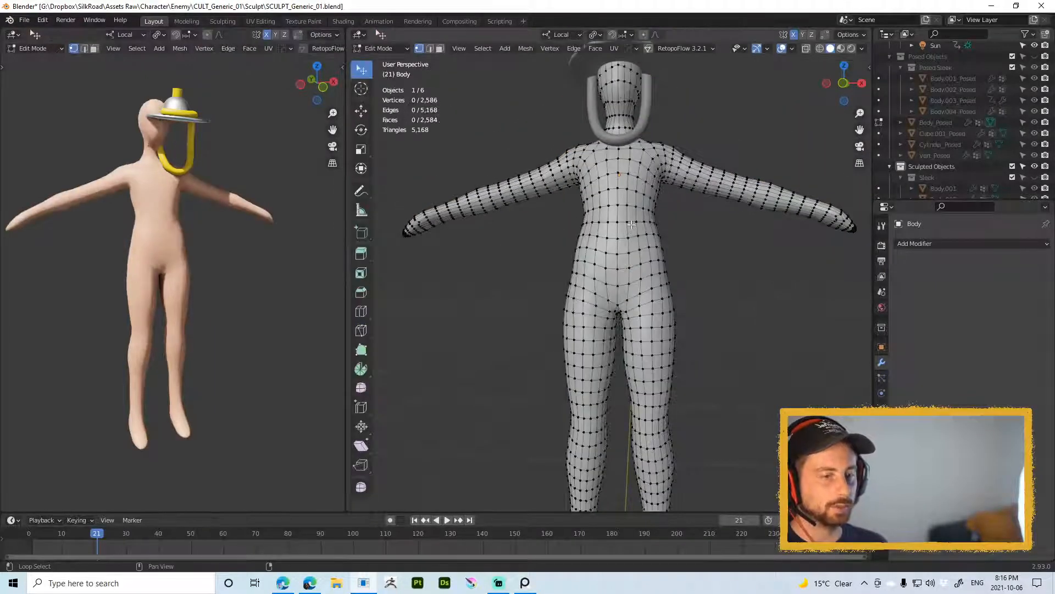
key(Tab)
key(Tab)
key(3)
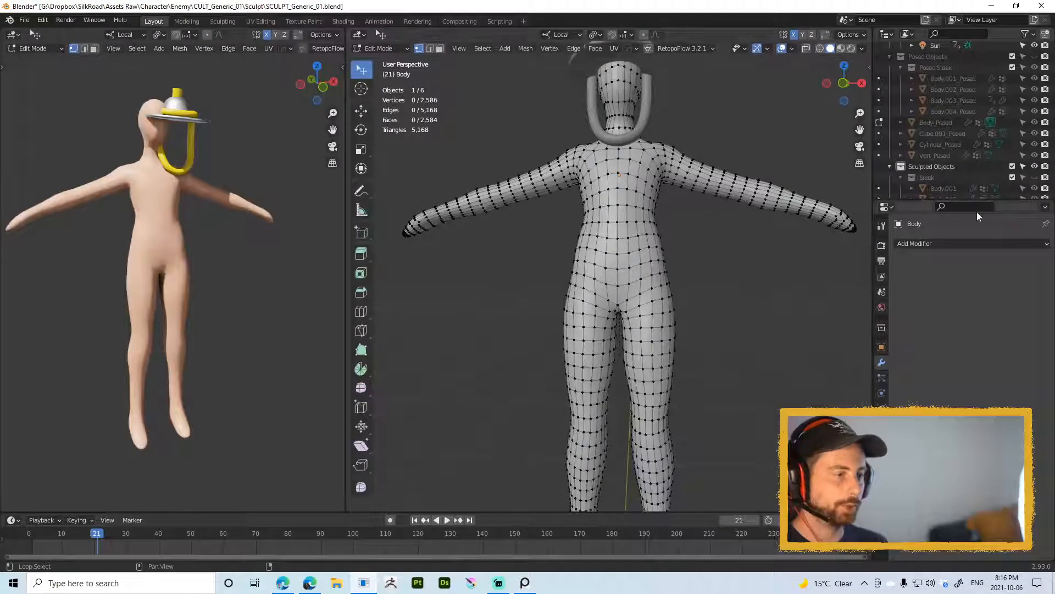
Step: Select the face loops around the body's torso from the hips up to the upper chest
scroll(622, 240, down, 2)
scroll(612, 254, up, 2)
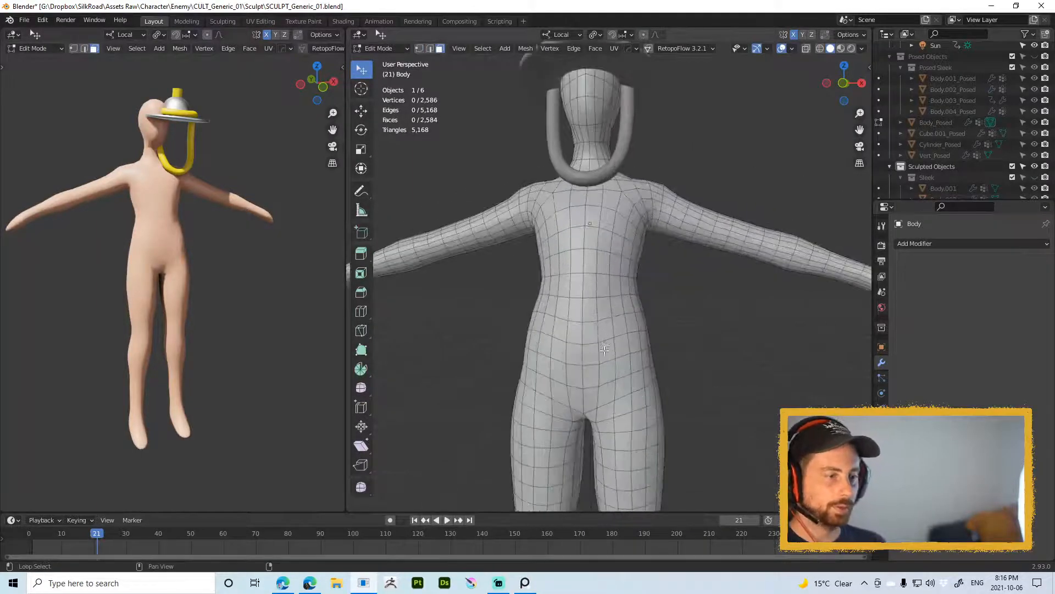
shift+middle_drag(615, 308, 619, 177)
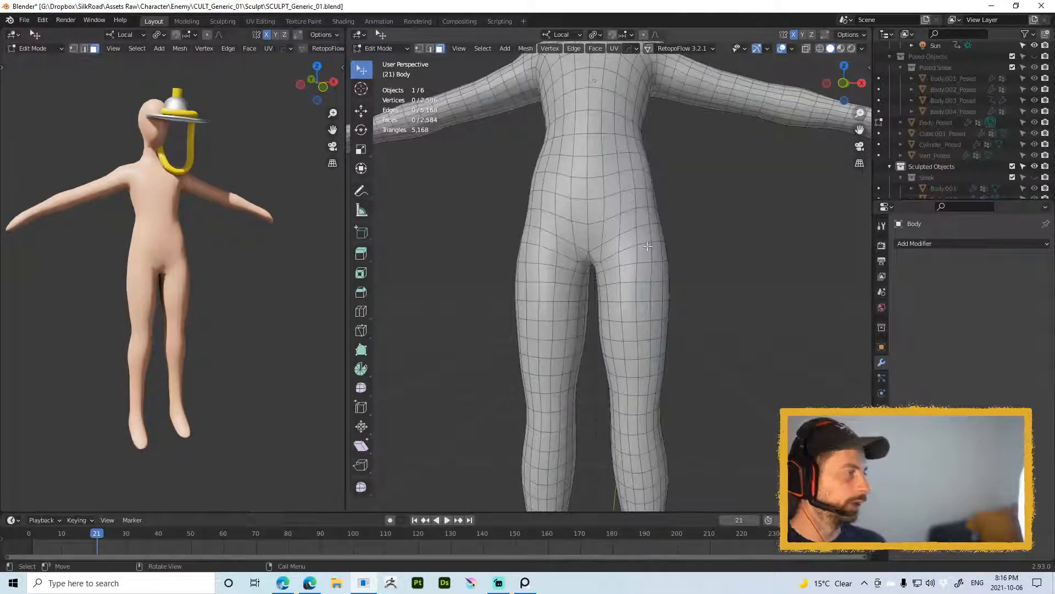
middle_drag(580, 235, 582, 308)
ctrl+alt+click(612, 251)
ctrl+alt+shift+click(580, 392)
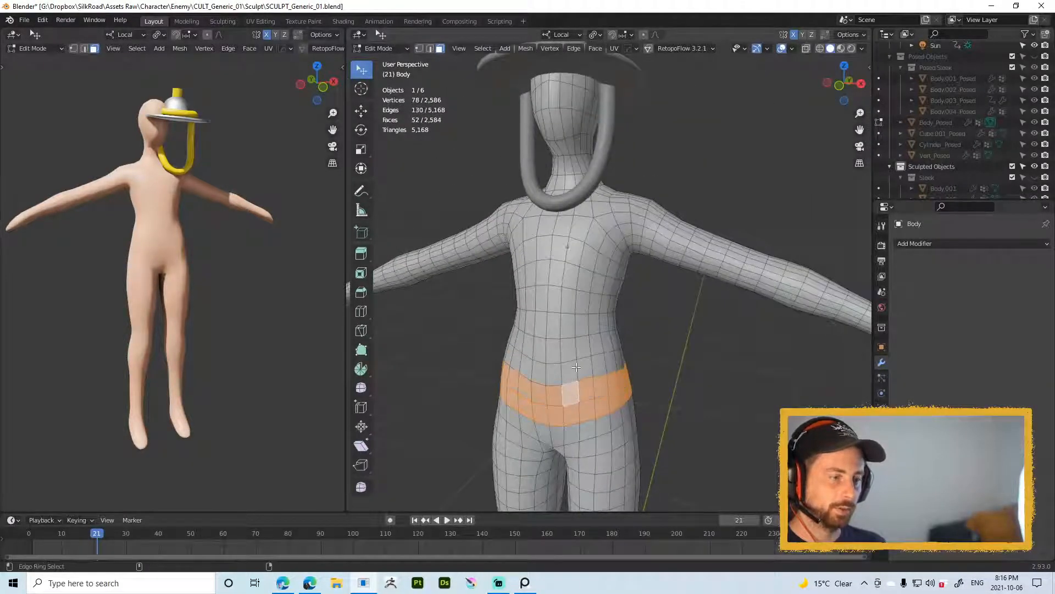
ctrl+alt+shift+click(577, 369)
ctrl+alt+shift+click(574, 347)
ctrl+alt+shift+click(573, 325)
ctrl+alt+shift+click(572, 304)
ctrl+alt+shift+click(576, 275)
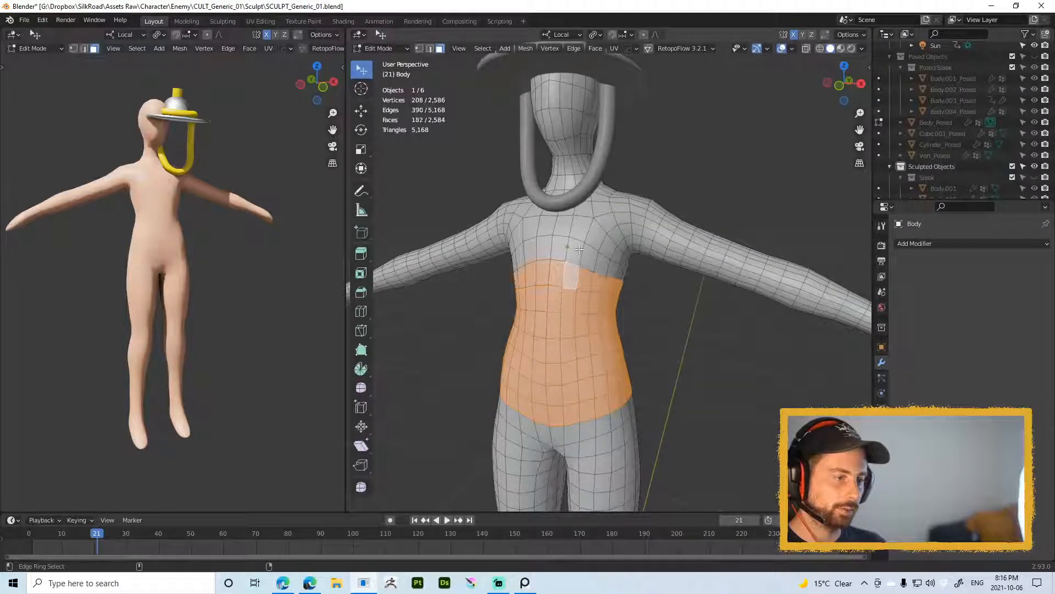
ctrl+alt+shift+click(580, 250)
ctrl+alt+shift+click(590, 233)
Step: Add all faces of the character's left arm, from the shoulder down to the wrist, to the selection using X-ray
ctrl+alt+shift+click(614, 223)
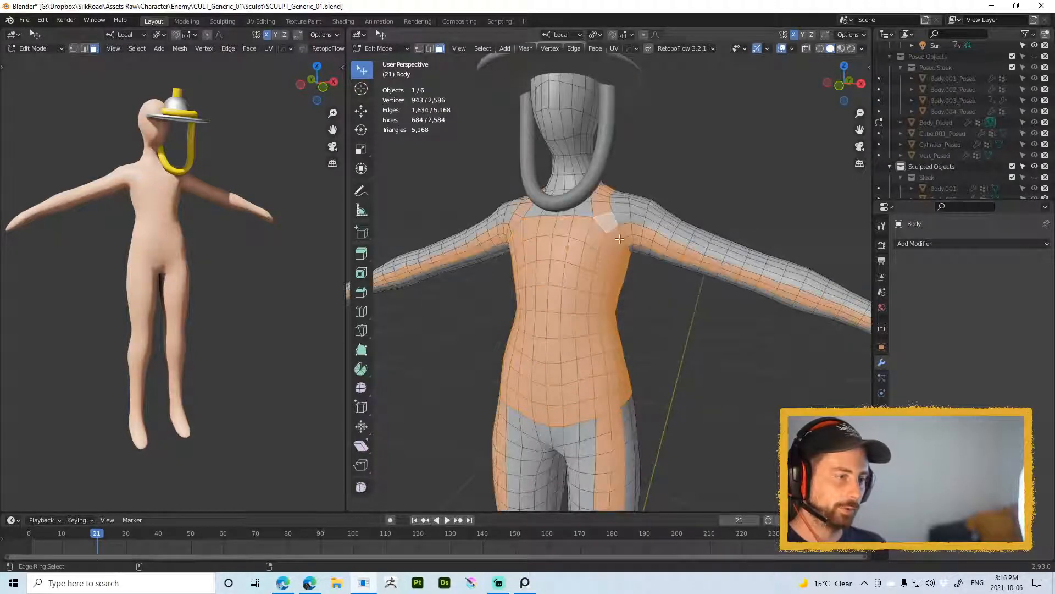
ctrl+alt+shift+click(638, 243)
ctrl+alt+shift+click(640, 227)
scroll(589, 217, up, 3)
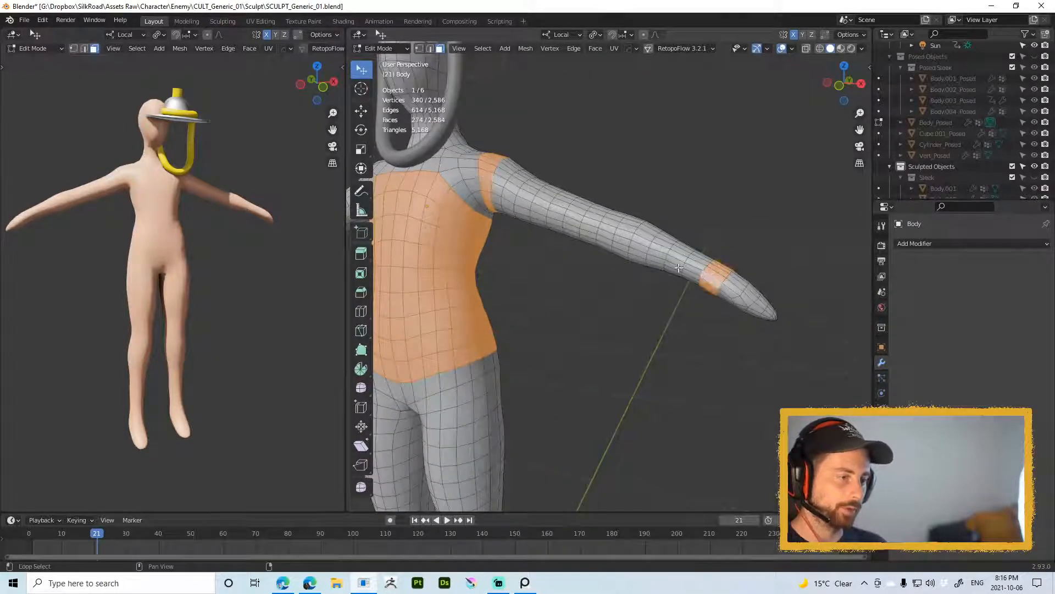
middle_drag(653, 265, 669, 266)
key(alt+z)
shift+middle_drag(540, 264, 582, 224)
scroll(636, 226, down, 2)
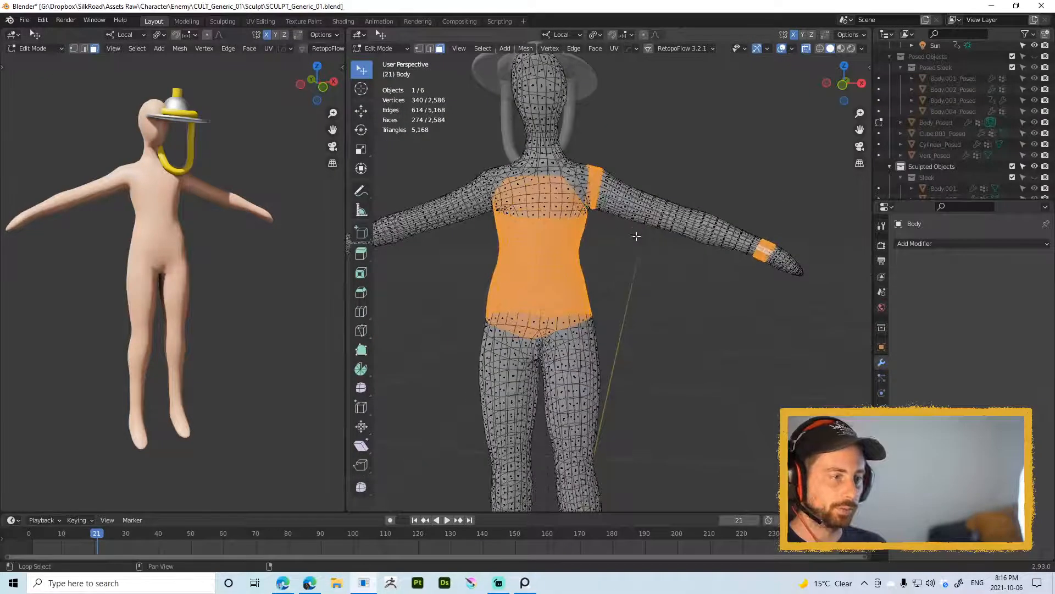
ctrl+right_drag(598, 148, 597, 162)
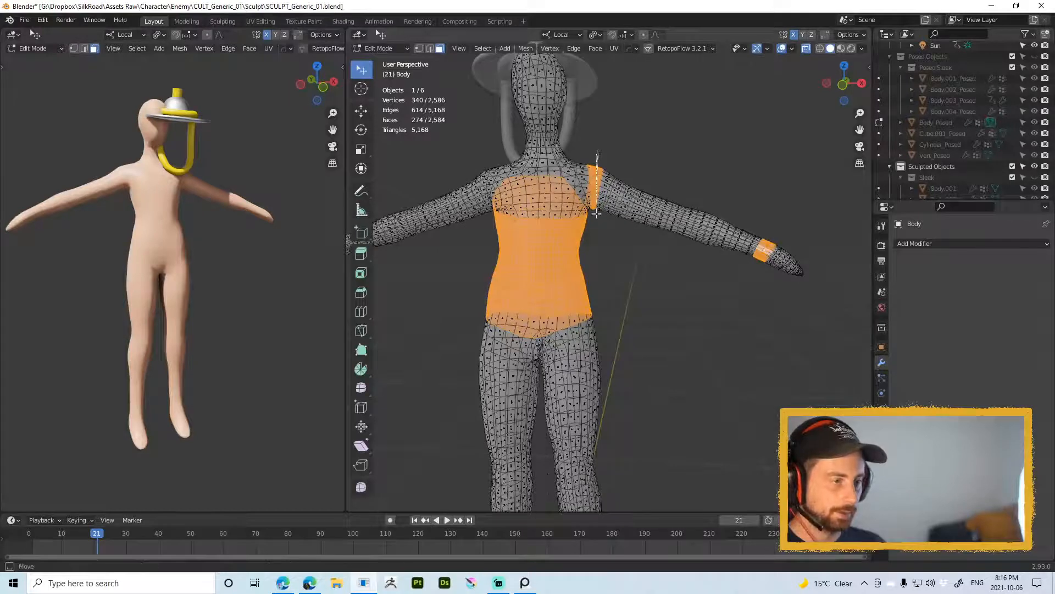
mouse_move(597, 213)
ctrl+right_down()
mouse_move(698, 281)
mouse_move(766, 262)
mouse_move(710, 203)
mouse_move(598, 151)
ctrl+right_up()
scroll(625, 233, up, 3)
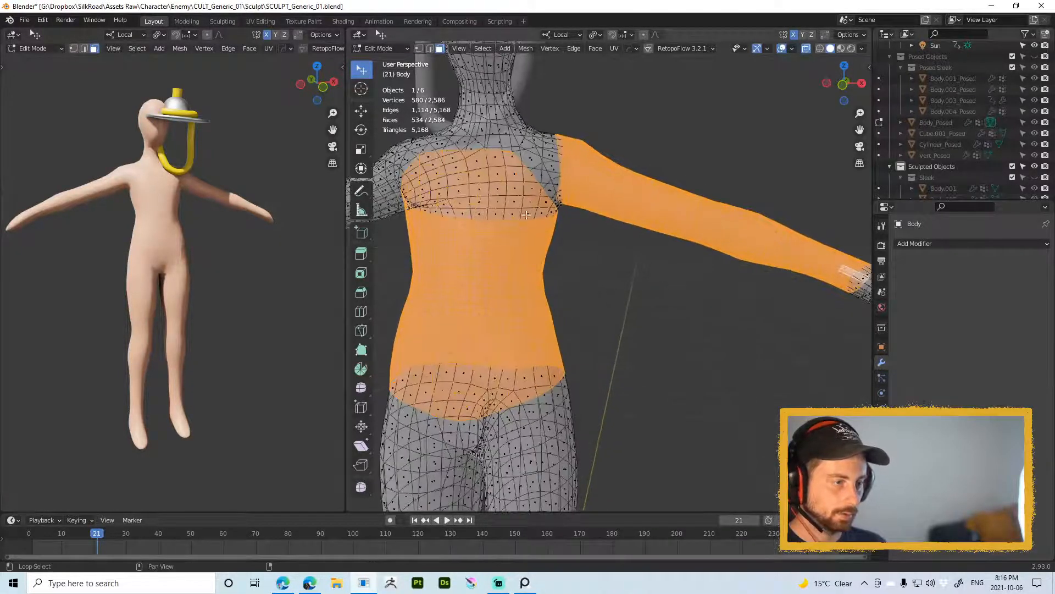
shift+middle_drag(526, 215, 665, 295)
scroll(611, 258, down, 2)
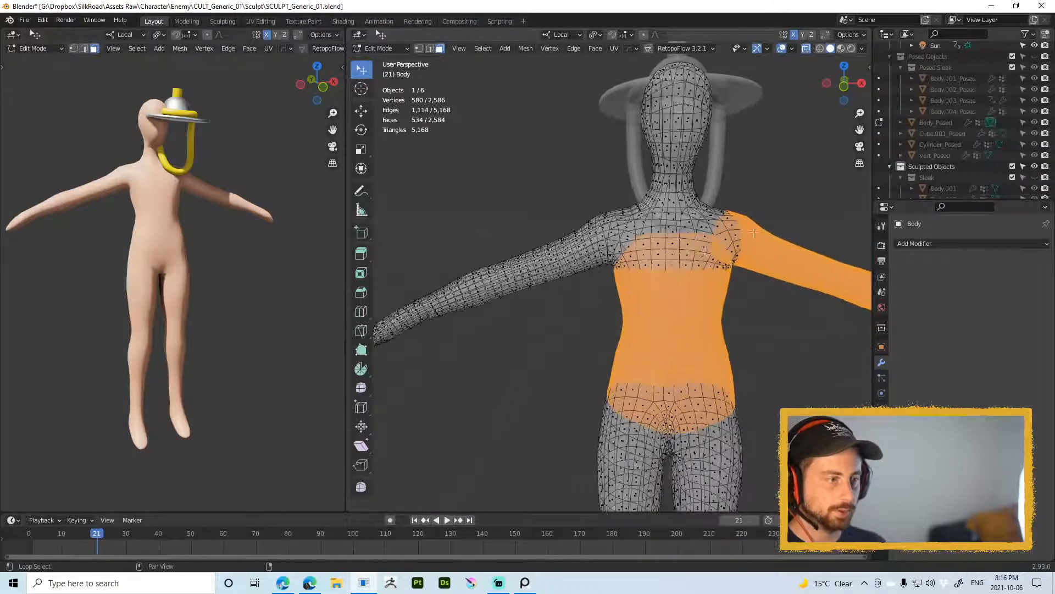
Step: Turn X-ray off and add the faces along the left neckline and down the centre of the upper back
key(alt+z)
scroll(611, 242, up, 3)
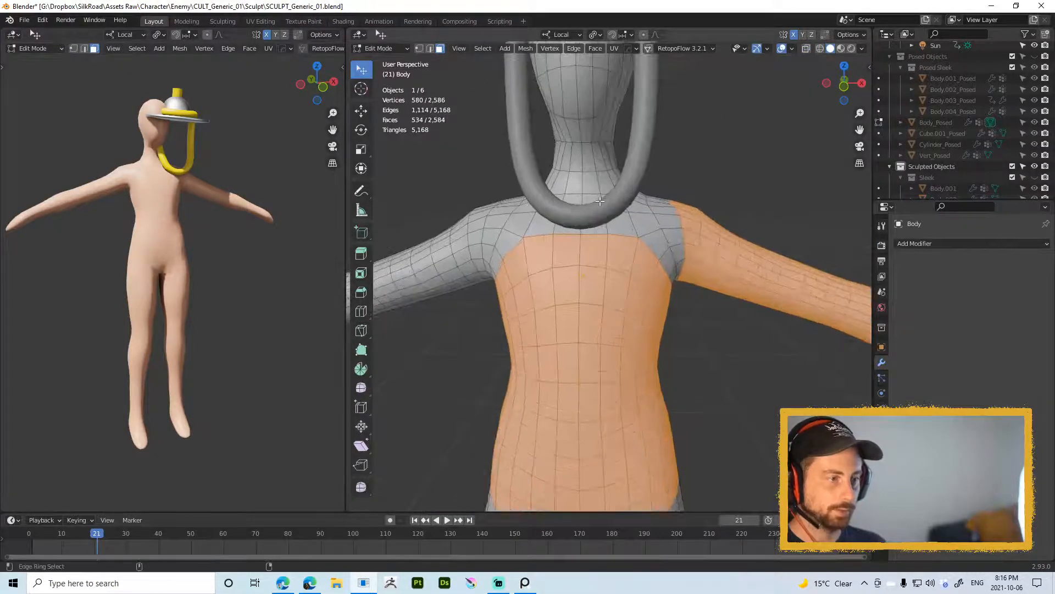
key(ctrl+z)
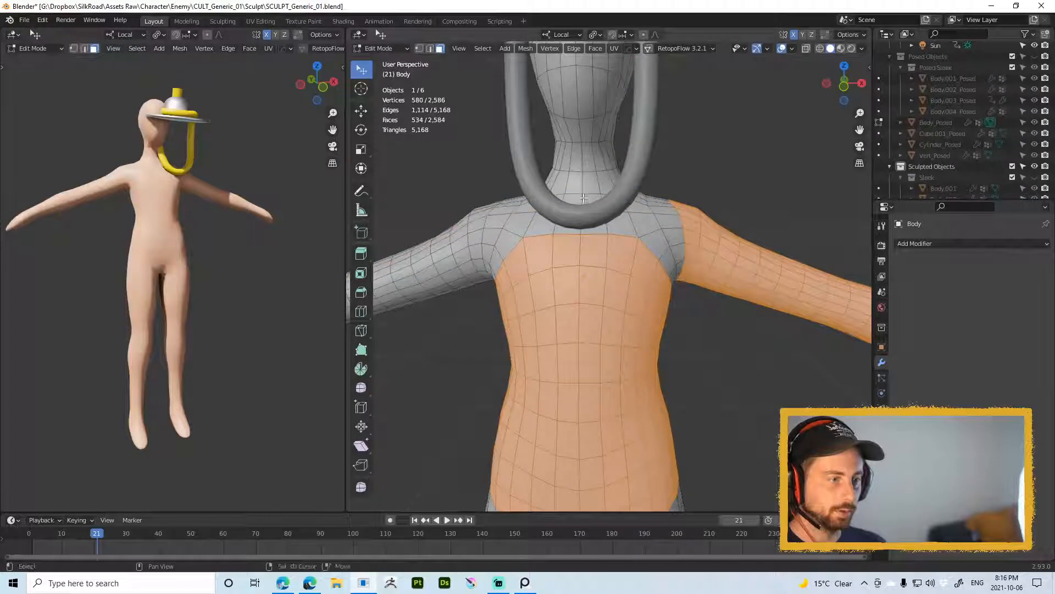
key(super+space)
middle_drag(586, 196, 626, 205)
ctrl+click(707, 204)
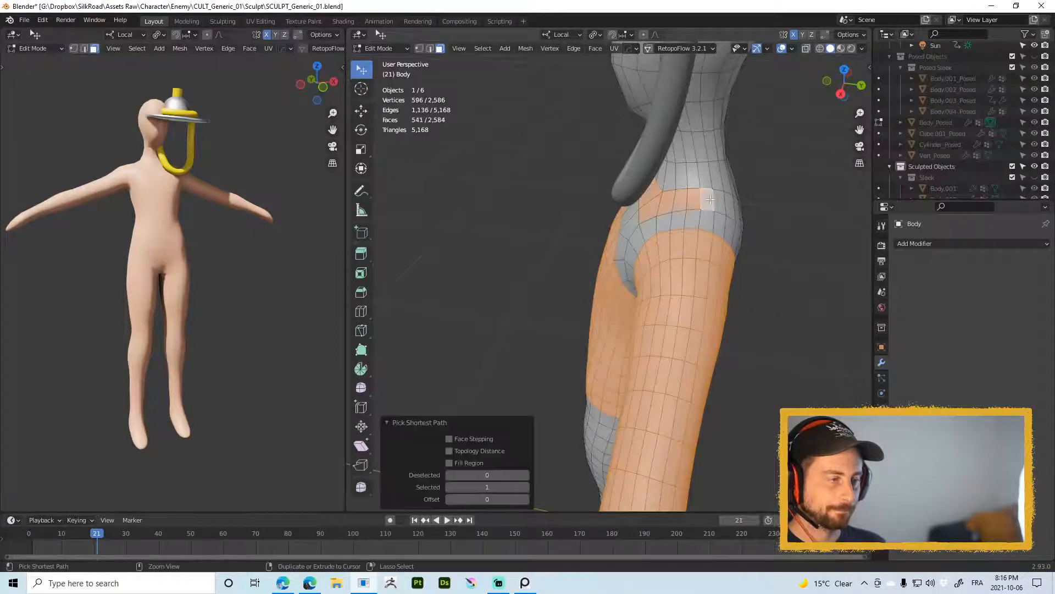
mouse_move(709, 204)
middle_down()
mouse_move(737, 200)
mouse_move(725, 228)
mouse_move(715, 208)
middle_up()
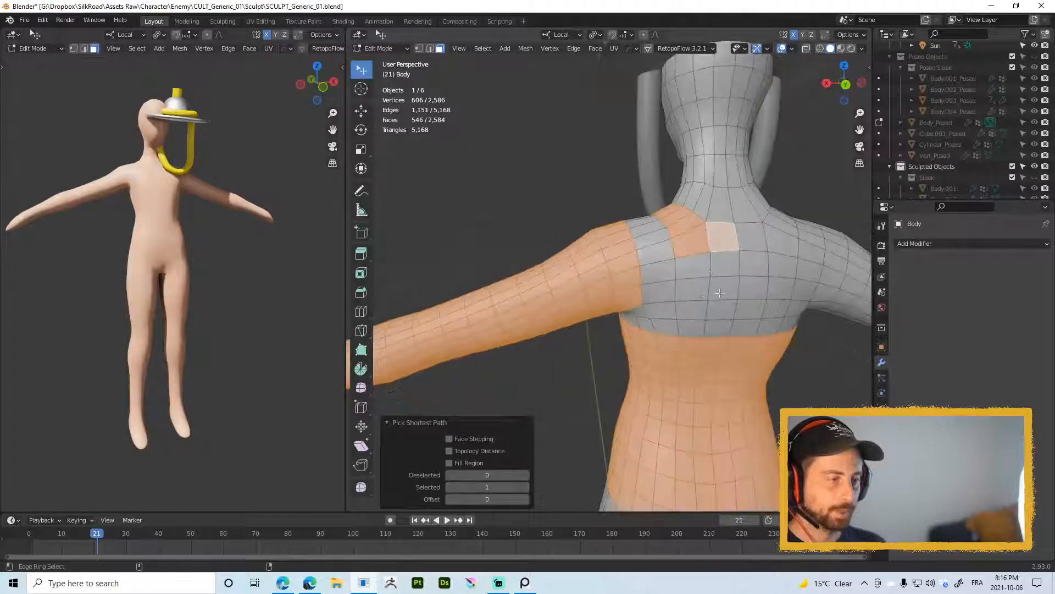
ctrl+click(725, 333)
middle_drag(725, 330, 688, 359)
key(alt+z)
shift+click(655, 197)
key(super+space)
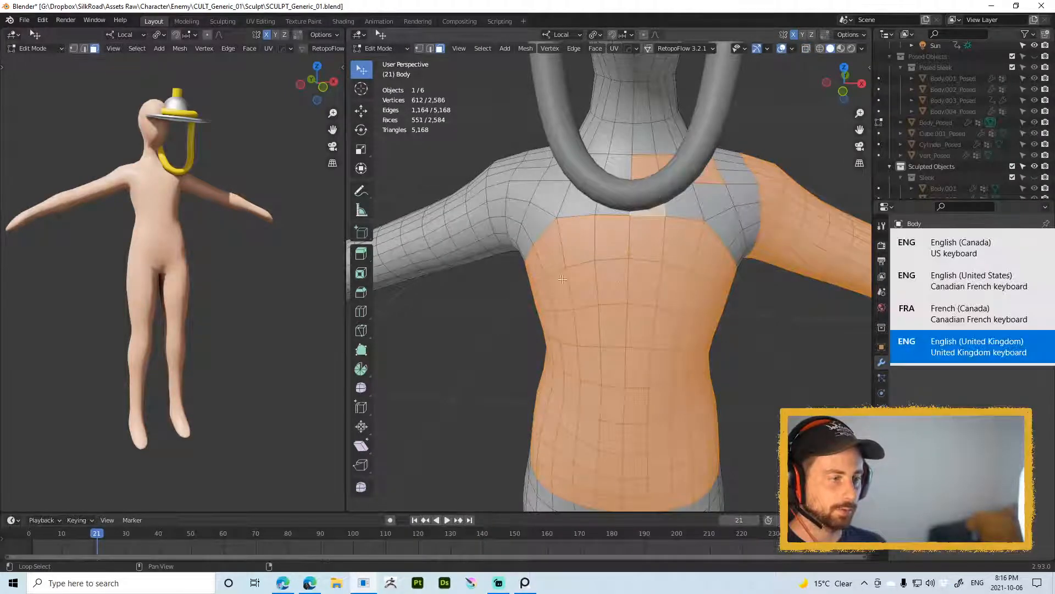
Step: Fill in the unselected faces between the chest and the front of the left shoulder
middle_drag(655, 197, 536, 199)
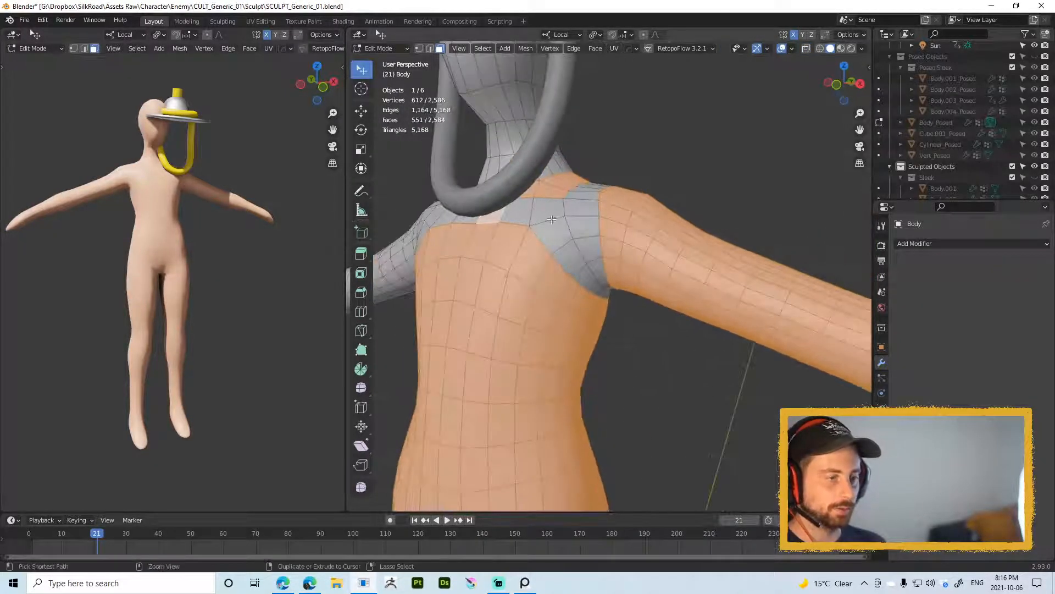
ctrl+right_click(547, 213)
key(ctrl+z)
ctrl+click(550, 215)
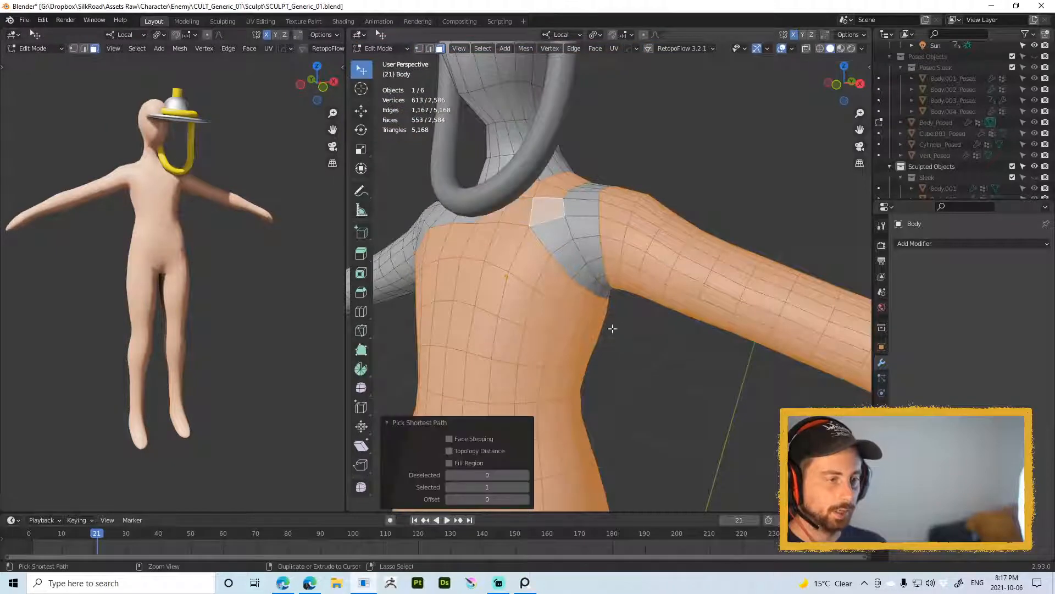
middle_drag(613, 329, 699, 344)
key(c)
mouse_move(584, 234)
mouse_down()
mouse_move(574, 176)
mouse_move(597, 267)
mouse_up()
right_click(670, 334)
Step: Fill in the remaining faces across the left upper back and the top of the left shoulder
mouse_move(670, 333)
middle_down()
mouse_move(512, 217)
mouse_move(635, 281)
middle_up()
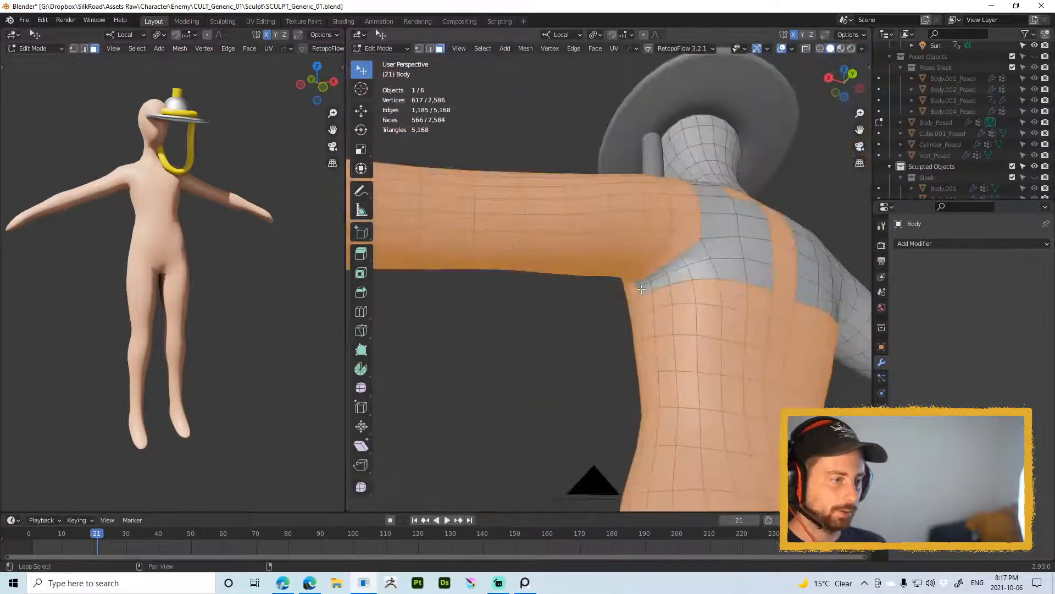
key(c)
drag(727, 262, 726, 218)
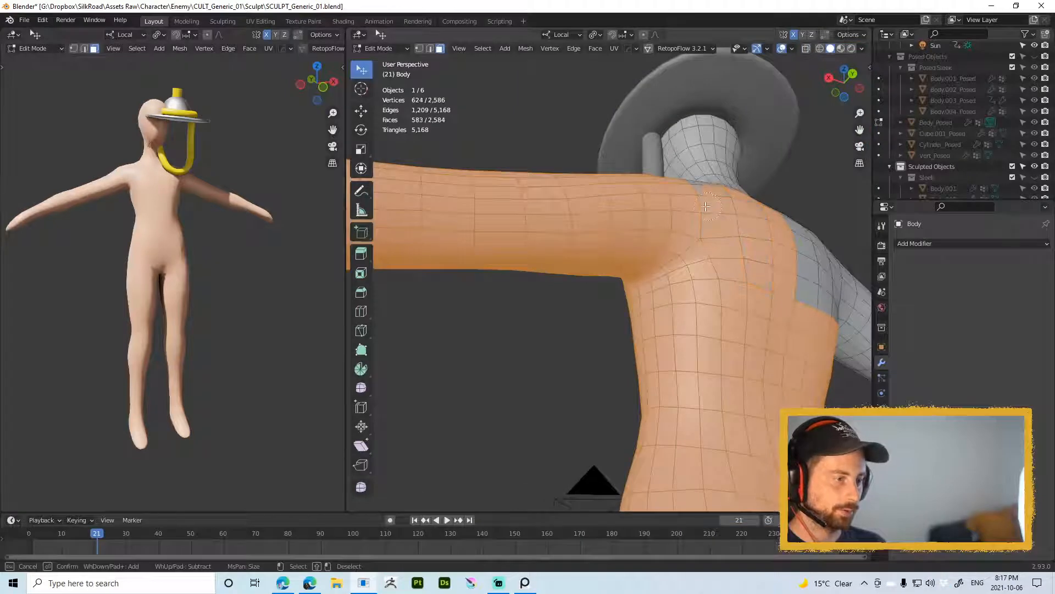
middle_drag(706, 207, 737, 164)
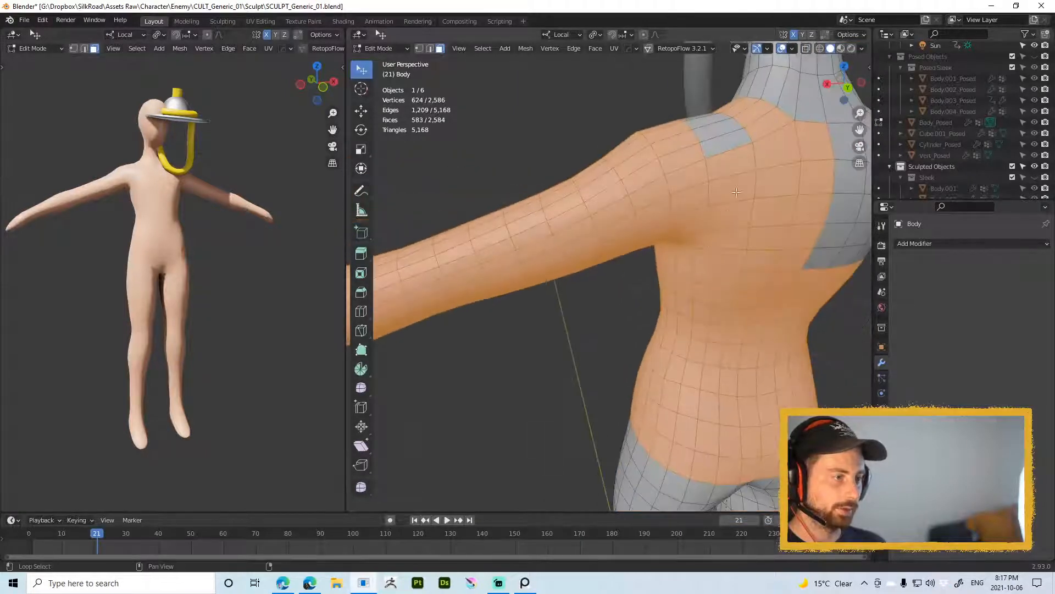
right_click(701, 116)
middle_drag(702, 118, 857, 165)
middle_drag(599, 155, 681, 214)
scroll(660, 220, down, 5)
middle_drag(550, 258, 567, 254)
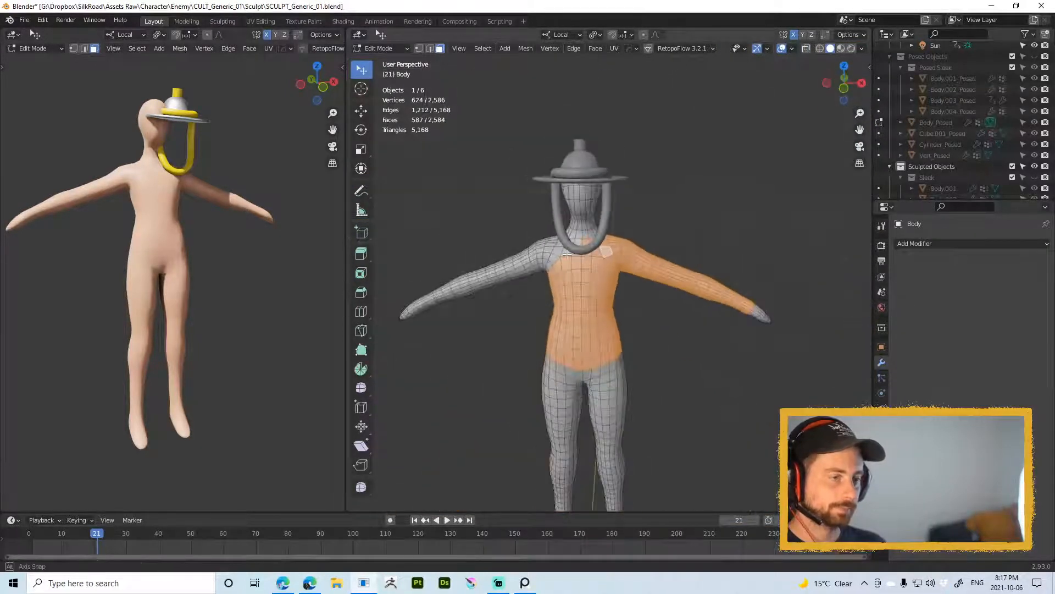
Step: Duplicate the selected torso and arm faces in place and separate them into their own object
key(shift+d)
right_click(694, 264)
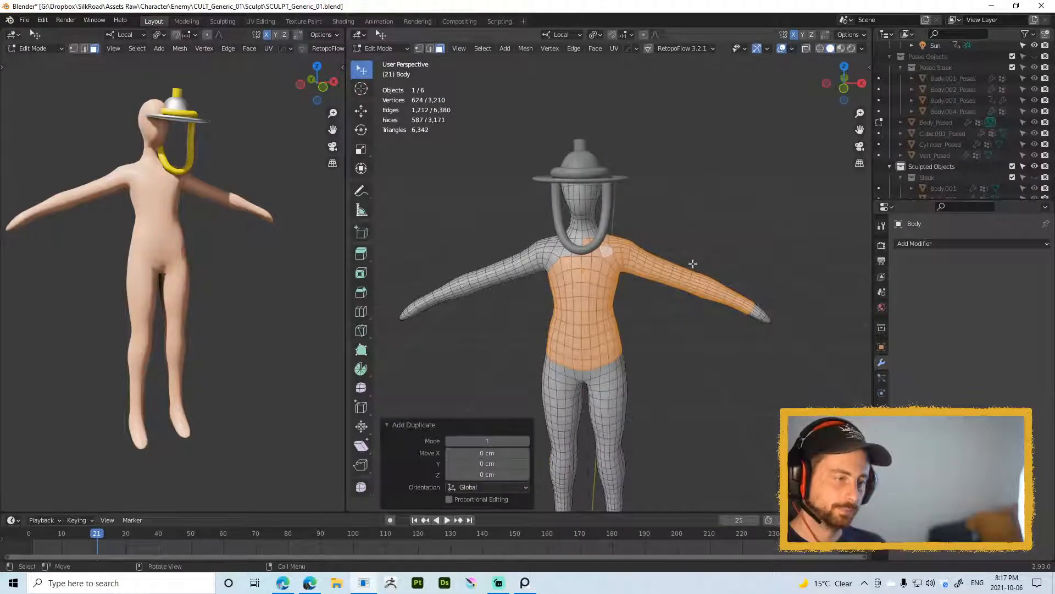
key(p)
click(691, 263)
Step: In Object Mode, select the separated shirt piece and mirror it across the X axis with the HOps Mirror, using bisect and clipping
key(ctrl+Tab)
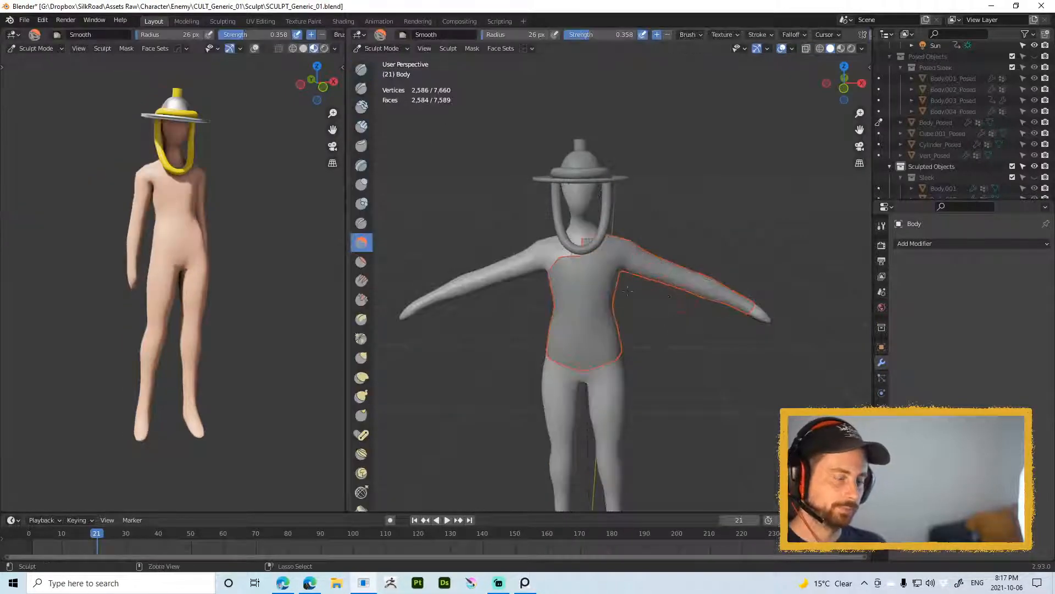
key(ctrl+Tab)
click(655, 277)
mouse_move(656, 277)
ctrl+middle_down()
mouse_move(642, 242)
mouse_move(648, 280)
ctrl+middle_up()
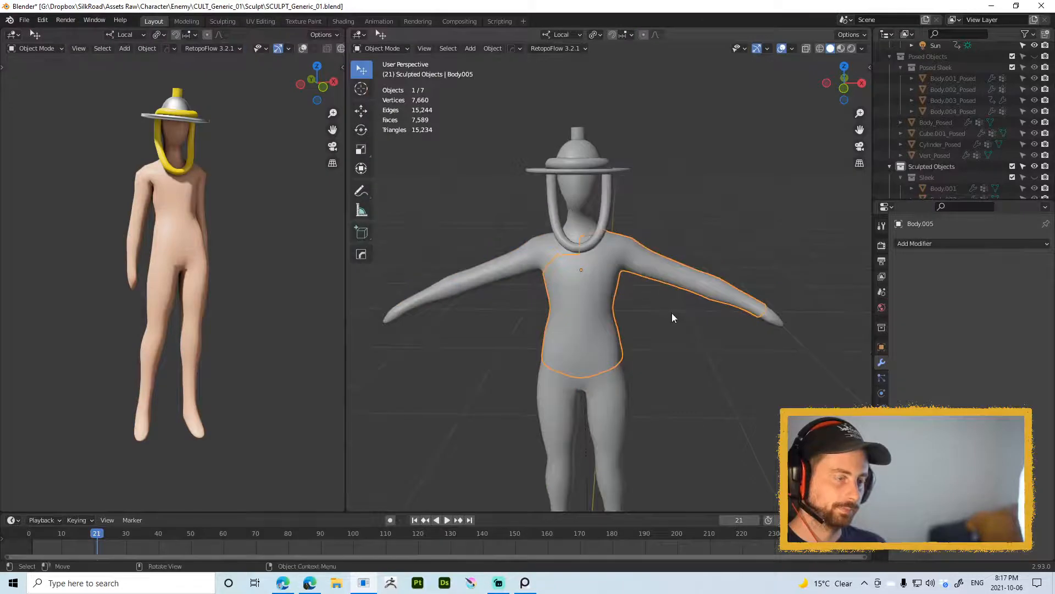
key(alt+x)
click(675, 274)
scroll(599, 366, up, 4)
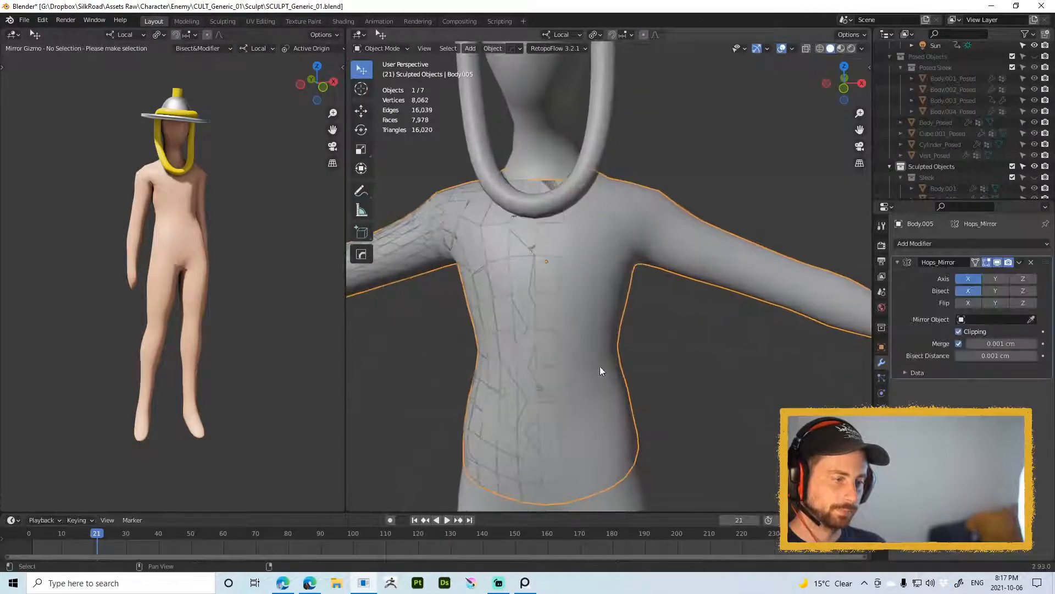
Step: Try to fatten the whole mirrored shirt mesh outward along its normals
key(Tab)
scroll(631, 311, down, 3)
key(a)
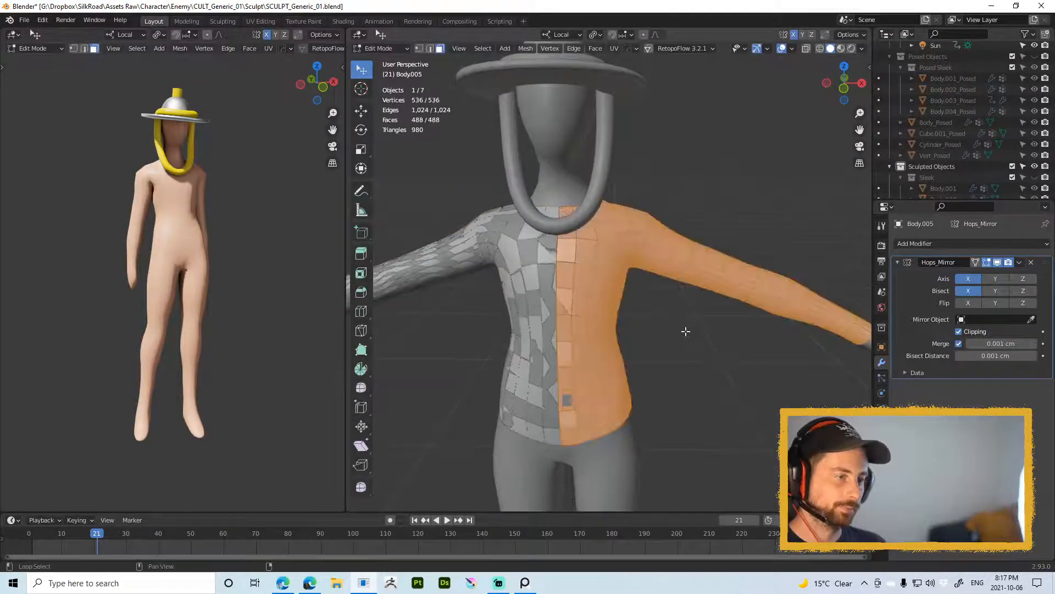
key(alt+s)
click(725, 153)
key(Tab)
ctrl+middle_drag(660, 151, 632, 273)
Step: Examine the edges and vertices along the shirt's front centre line up close
key(Tab)
click(564, 251)
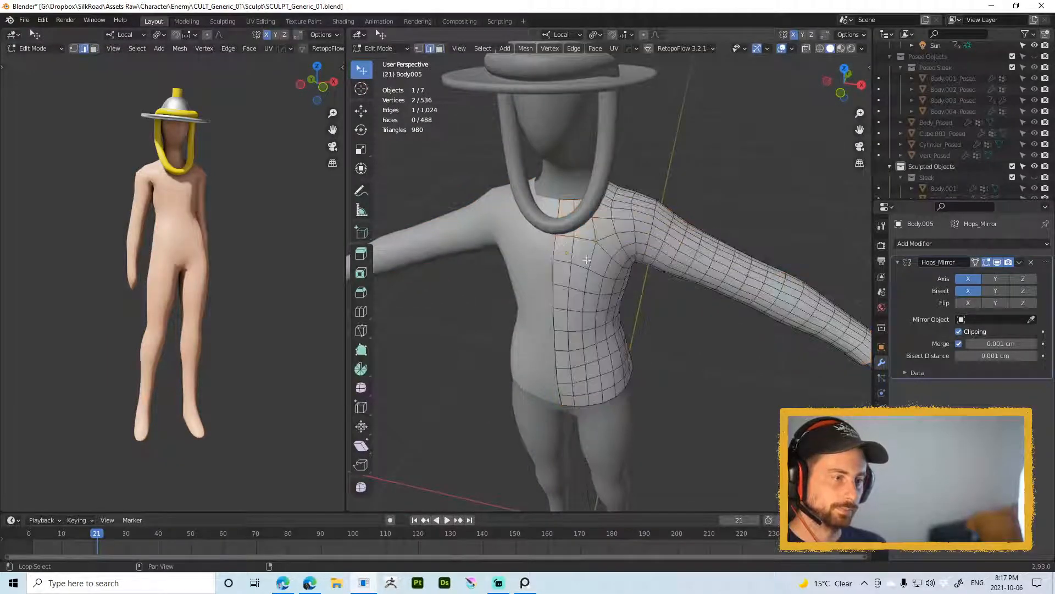
key(alt+a)
key(Escape)
key(1)
ctrl+middle_drag(570, 341, 565, 280)
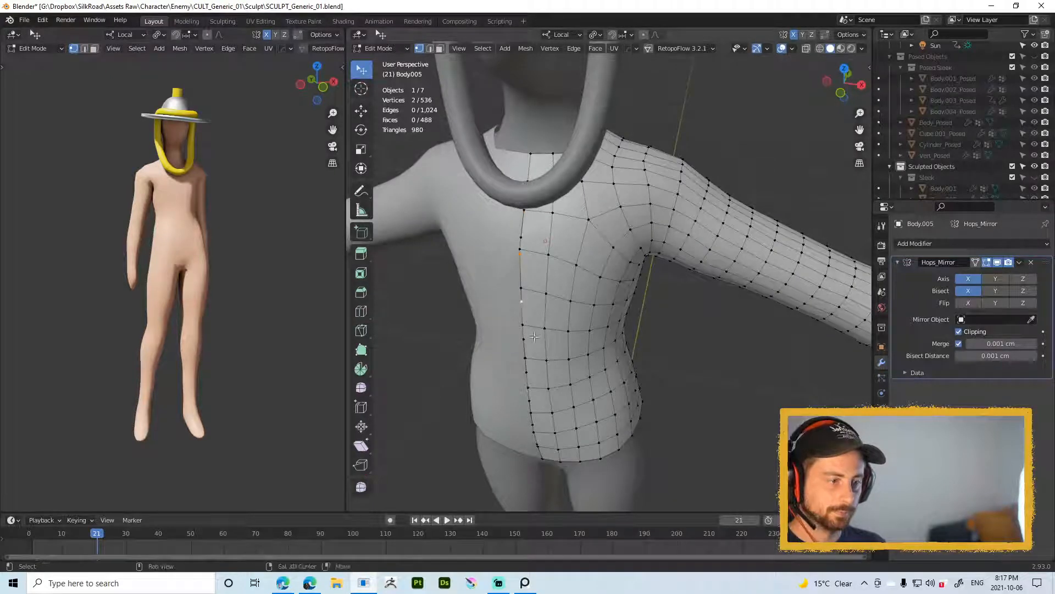
Step: Undo the shirt's fattening and the mirror applied before it
key(ctrl+z)
key(ctrl+z)
key(ctrl+z)
key(ctrl+z)
key(ctrl+z)
key(ctrl+z)
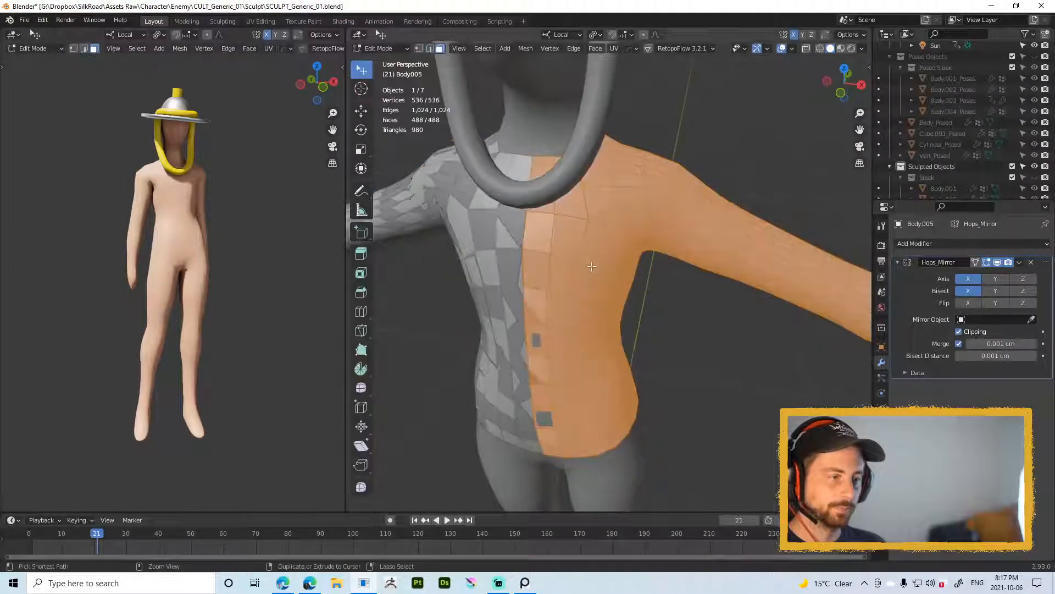
key(Tab)
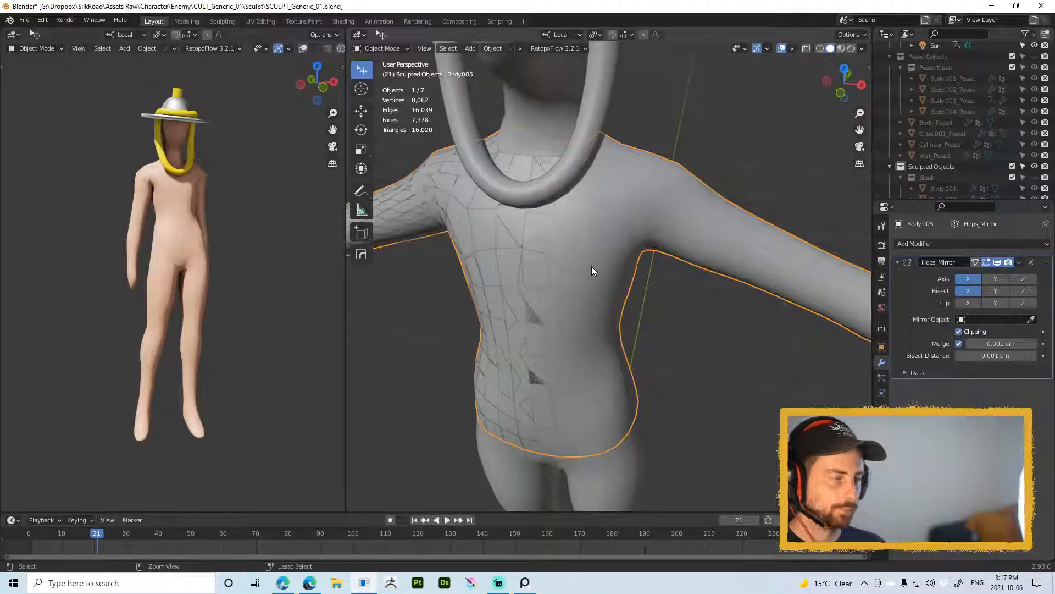
key(ctrl+z)
Step: Select the shirt's front centre edge path from chest to hem and align it to zero on the X axis
key(Tab)
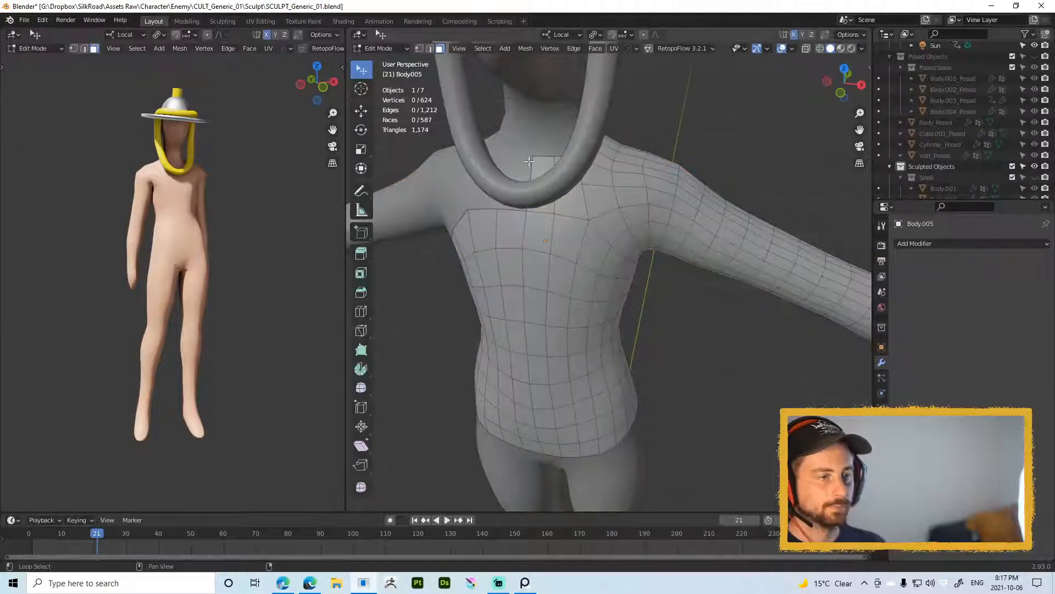
key(2)
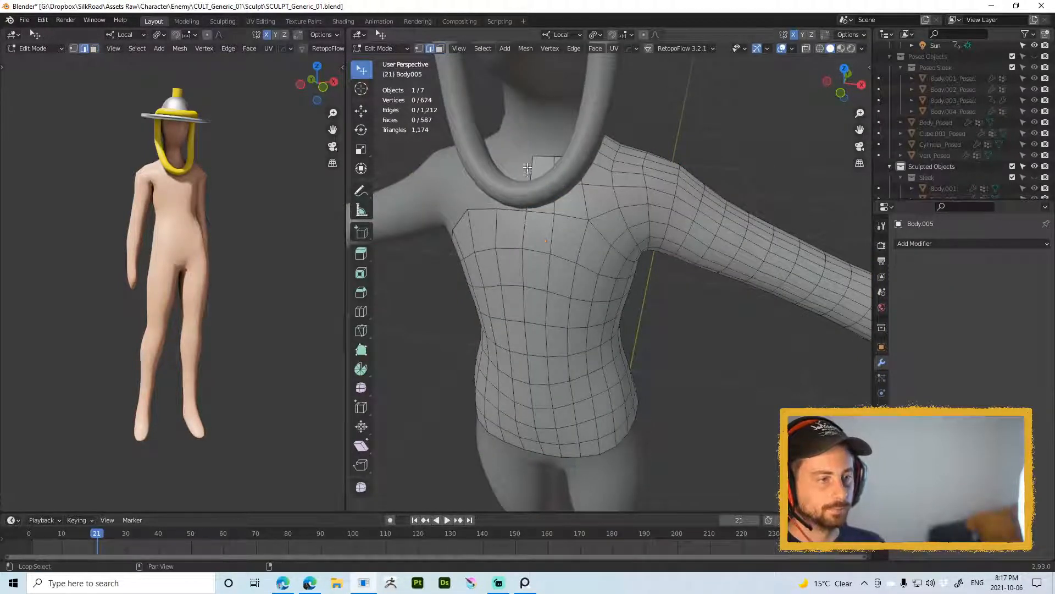
ctrl+click(525, 273)
middle_drag(575, 367, 572, 275)
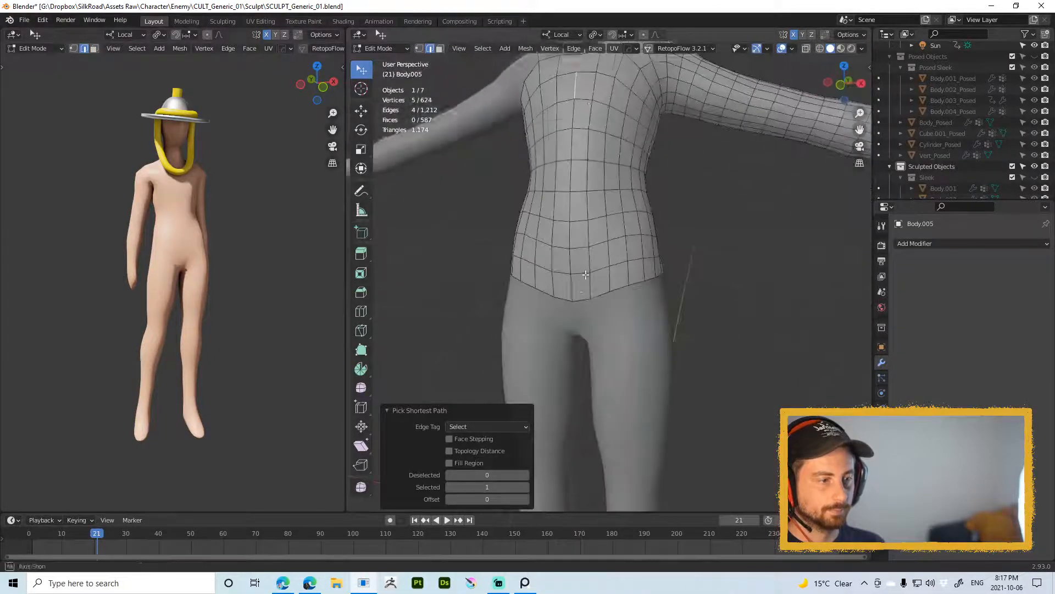
ctrl+click(570, 289)
key(alt+x)
click(539, 301)
scroll(541, 296, down, 1)
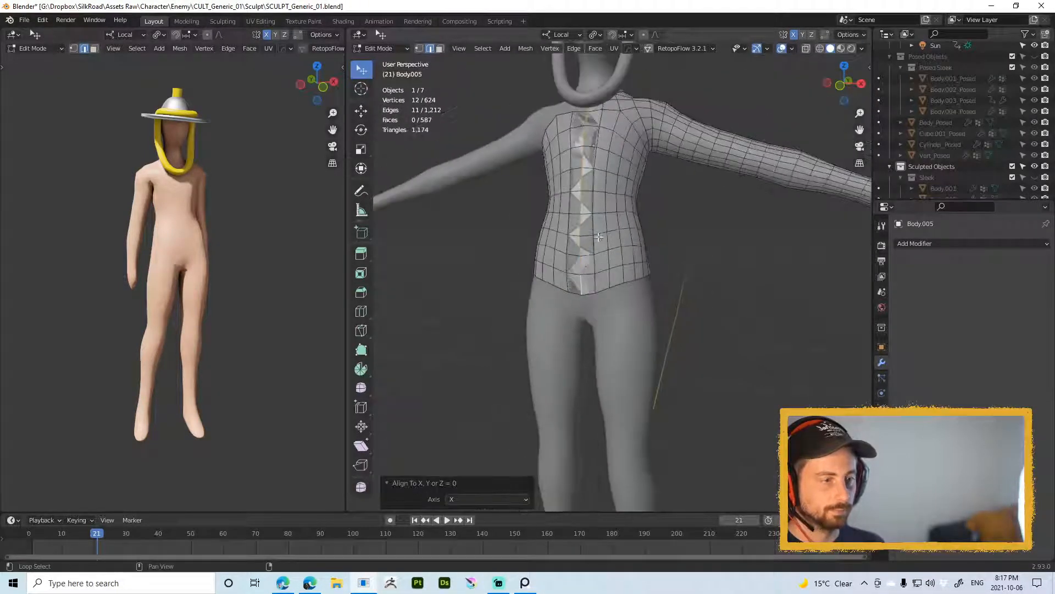
Step: Select the centre edge path down the shirt's back to the hem and align it to zero on X
middle_drag(583, 217, 357, 247)
key(alt+a)
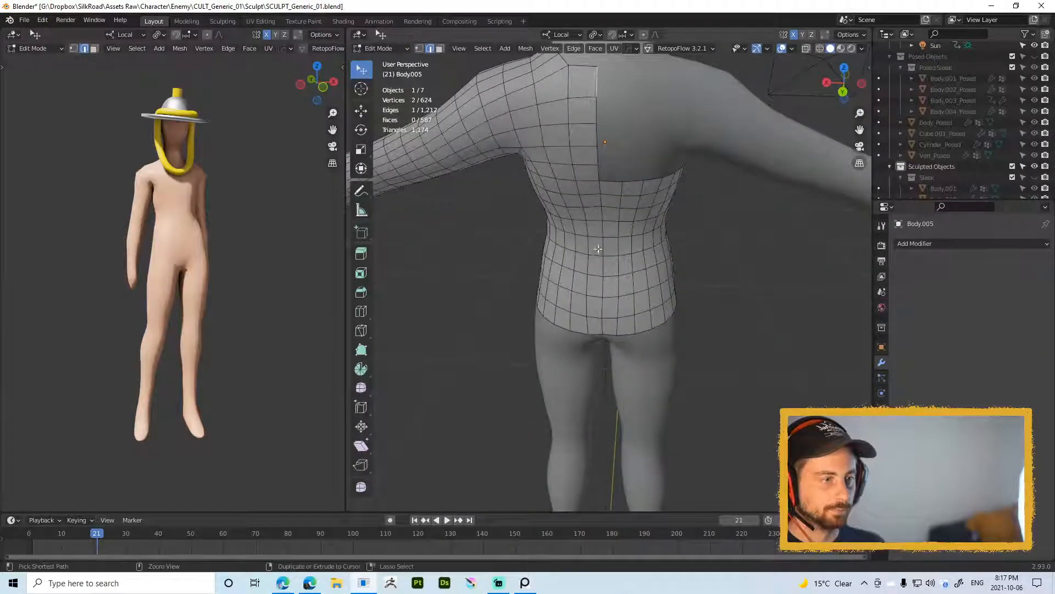
ctrl+click(599, 185)
ctrl+click(599, 327)
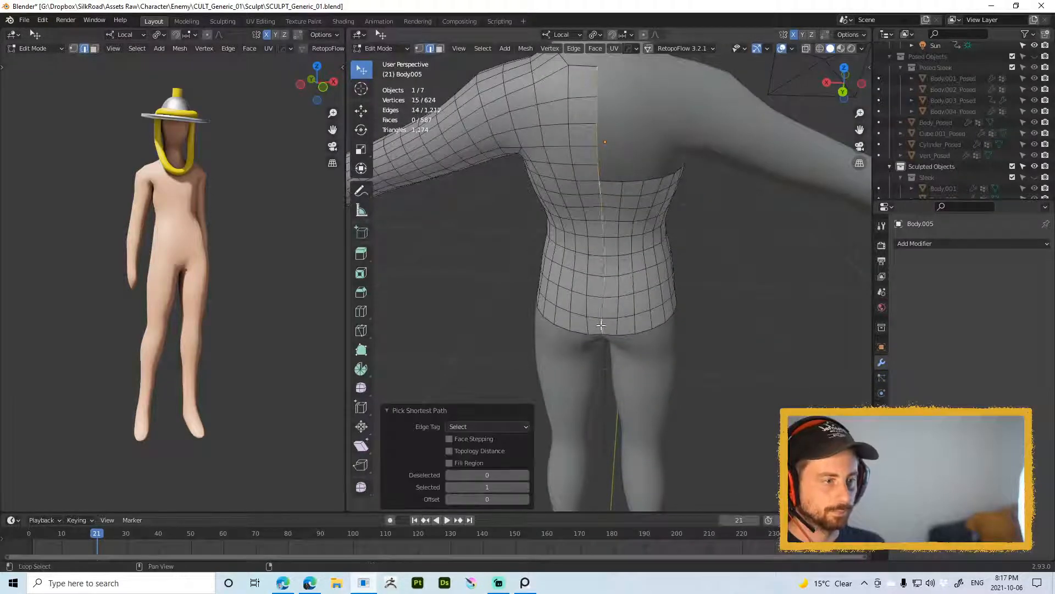
key(alt+x)
click(533, 360)
middle_drag(576, 328, 645, 199)
key(alt+a)
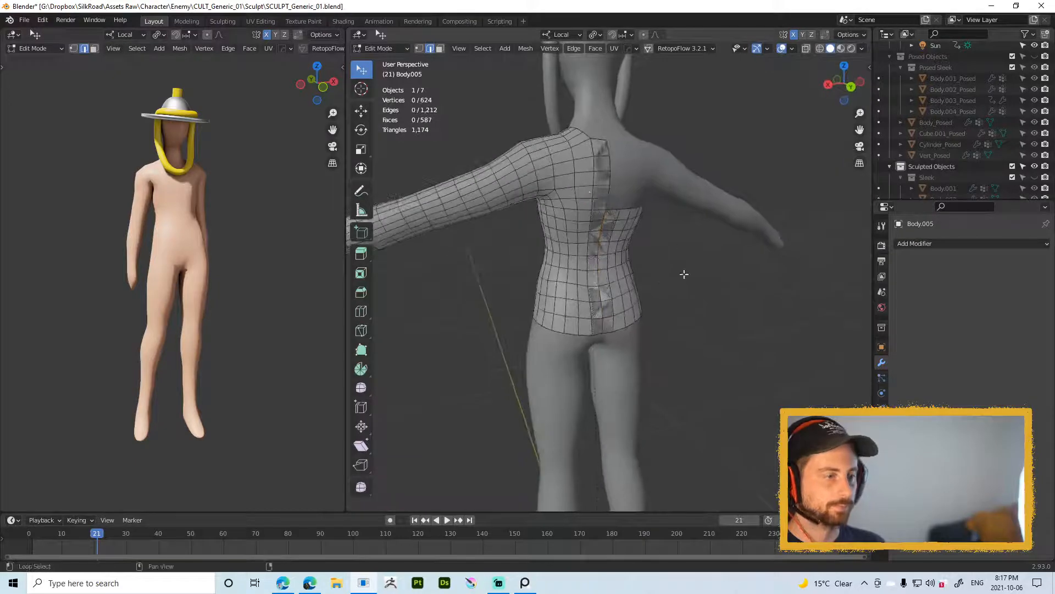
Step: Mirror the shirt object across the X axis with Bisect so it has both sleeves
scroll(659, 272, down, 3)
key(alt+x)
key(Tab)
middle_drag(592, 265, 768, 290)
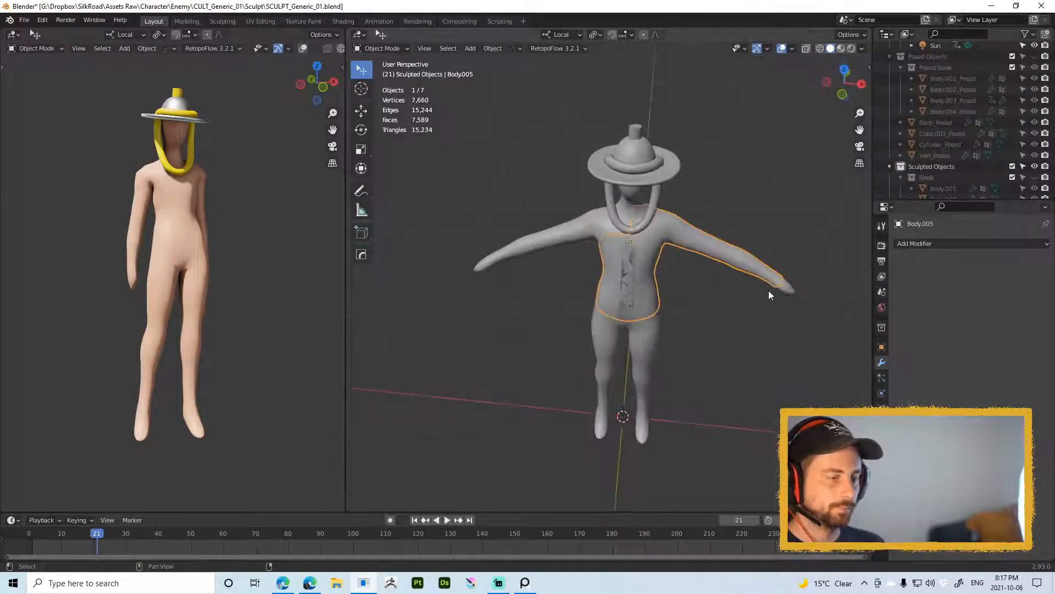
key(alt+x)
click(691, 277)
scroll(655, 283, up, 2)
scroll(655, 283, up, 2)
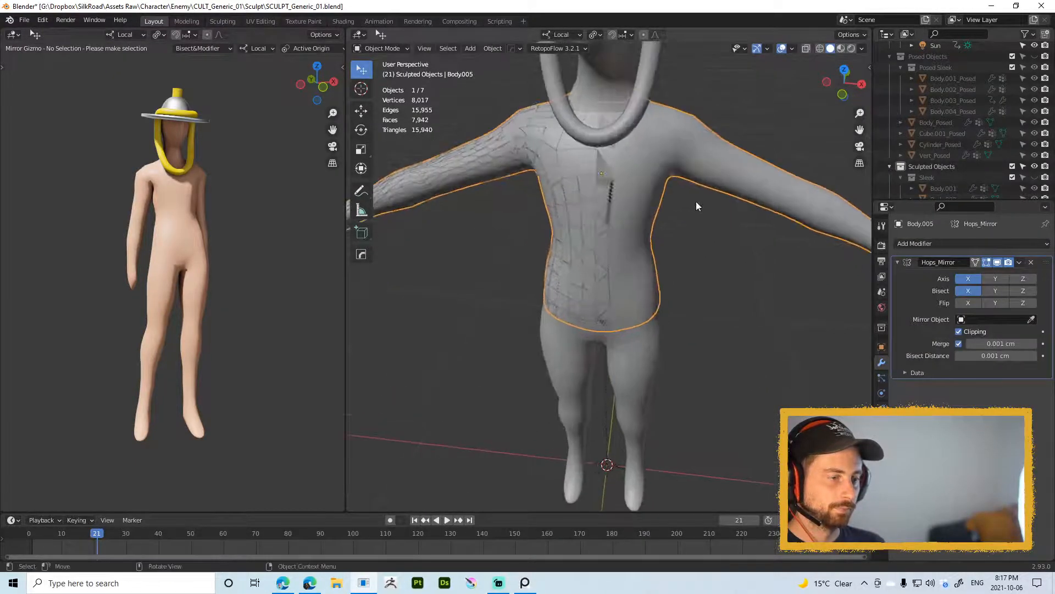
Step: Fatten the entire shirt mesh outward along its normals so it sits above the body surface
key(Tab)
scroll(684, 266, down, 2)
key(a)
key(alt+s)
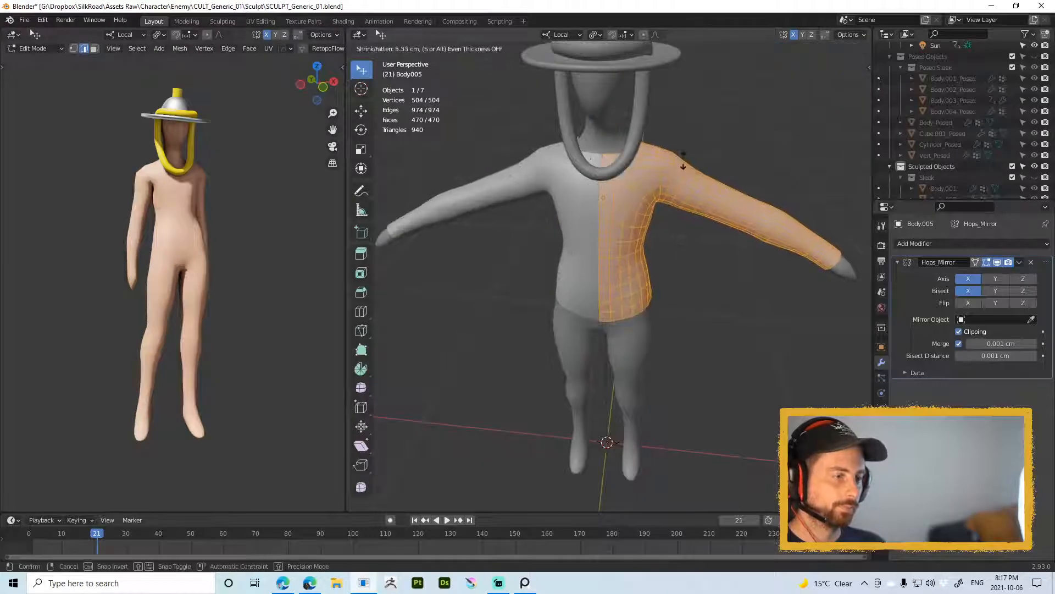
click(681, 229)
key(Tab)
scroll(681, 229, down, 3)
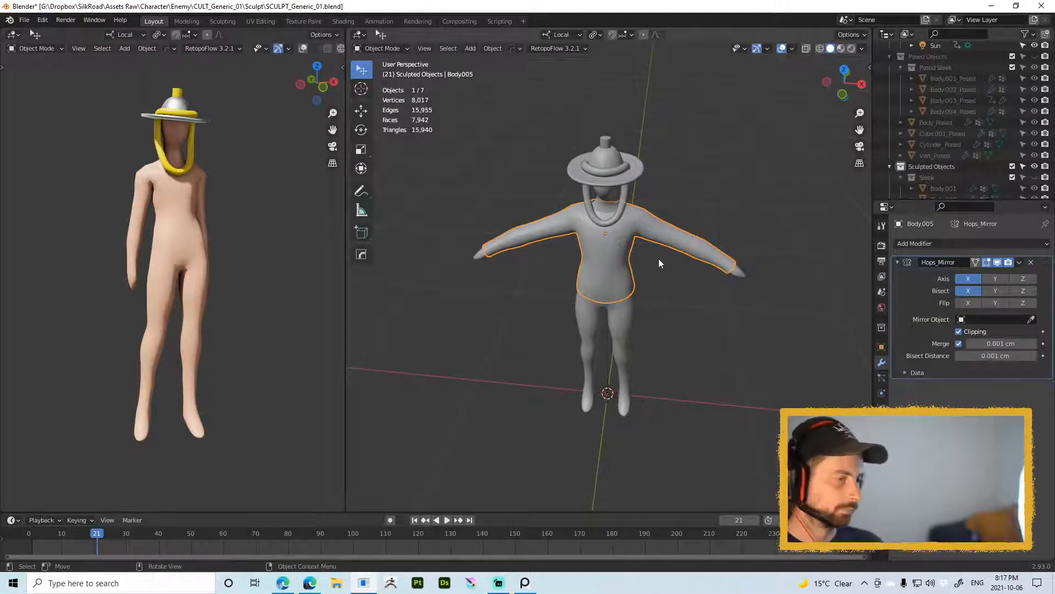
Step: Assign the existing purple Material.002 to the shirt in place of the skin material
middle_drag(605, 236, 631, 234)
key(grave)
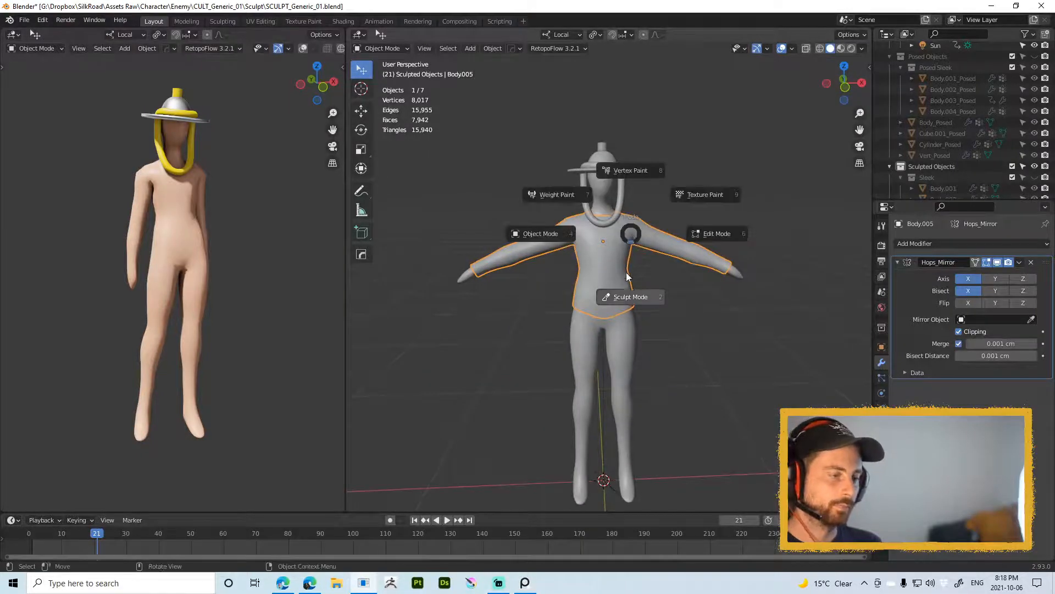
click(882, 393)
click(882, 439)
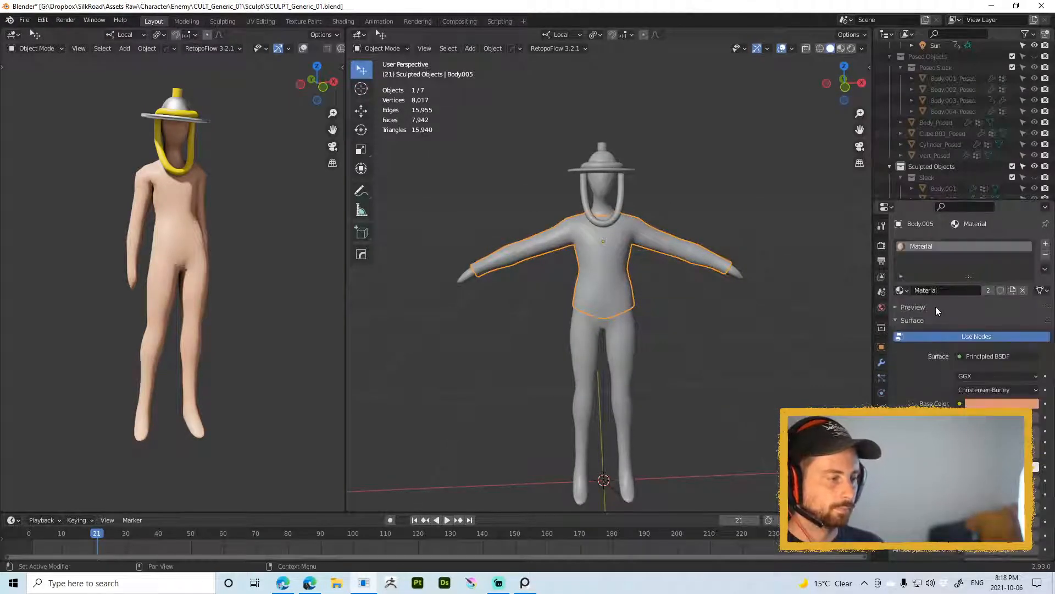
click(899, 290)
click(935, 337)
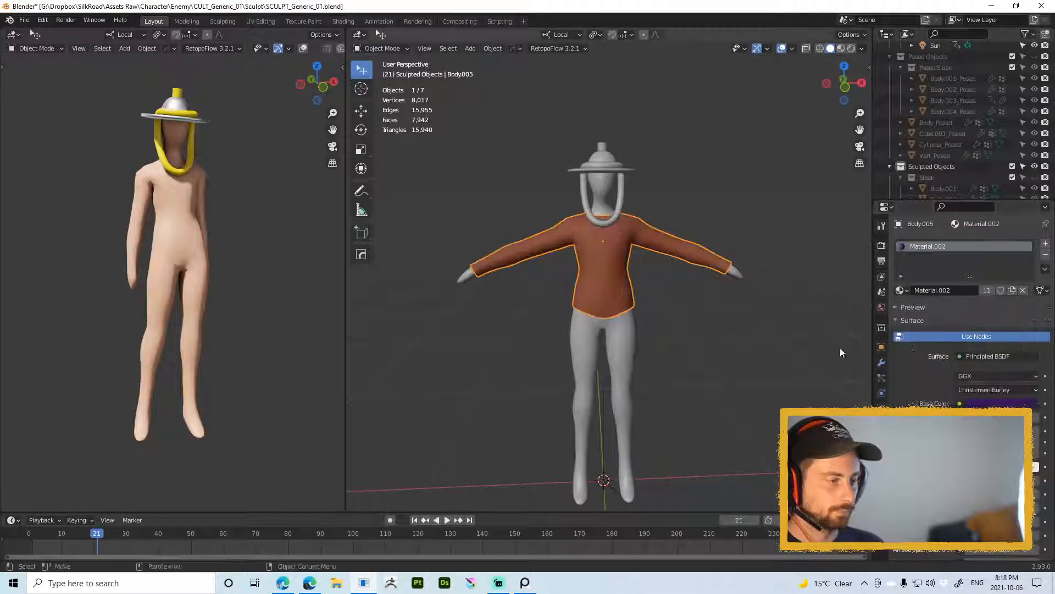
scroll(693, 305, up, 2)
scroll(693, 301, up, 2)
middle_drag(695, 299, 704, 303)
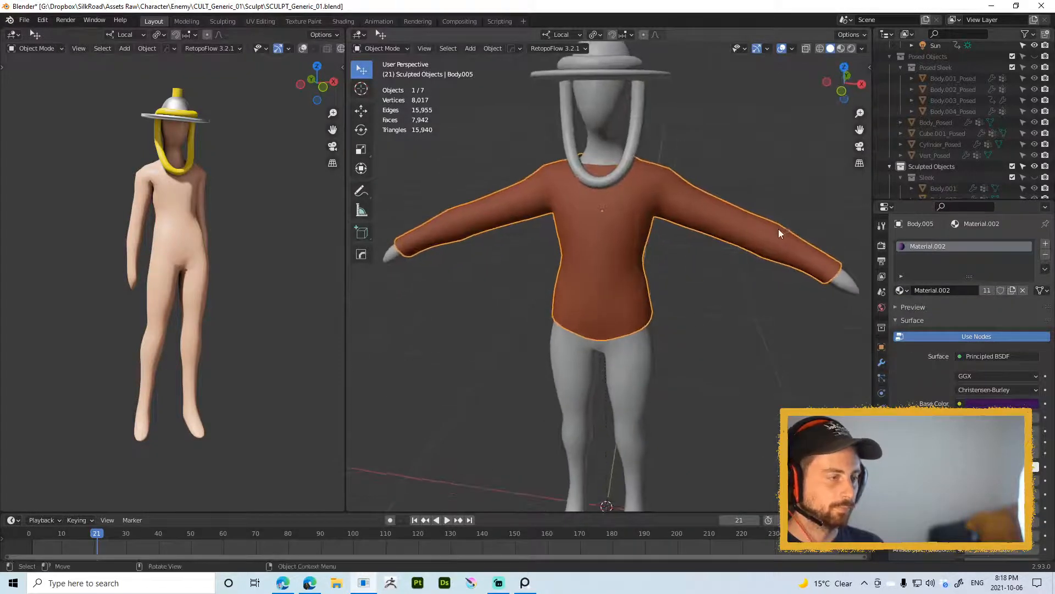
Step: Create a posed version of the shirt using the Guedin Sculpt Tools with PROXY_Body as the pose reference
key(n)
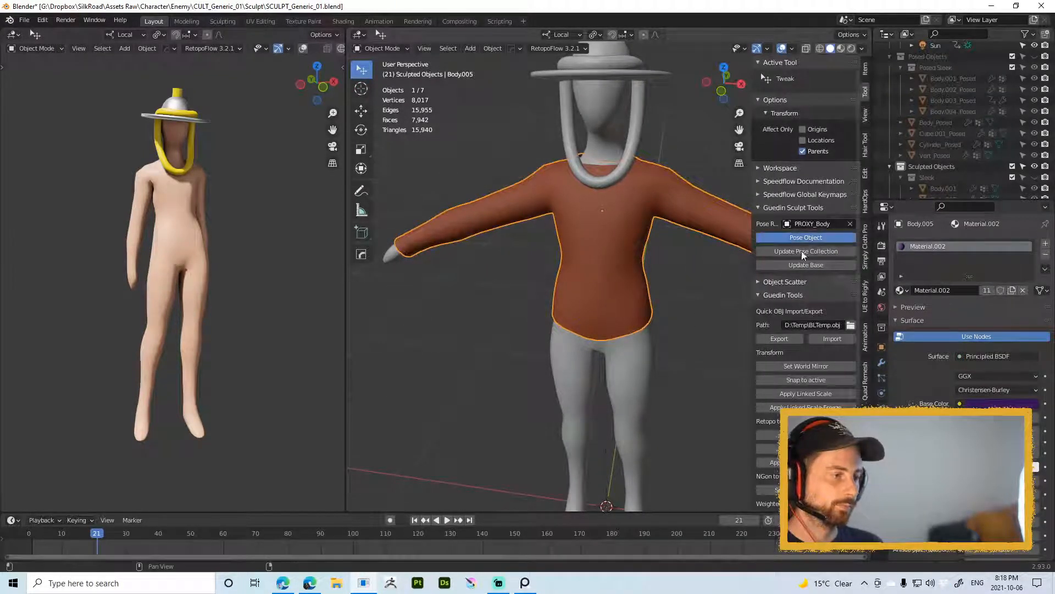
click(804, 251)
scroll(654, 248, down, 4)
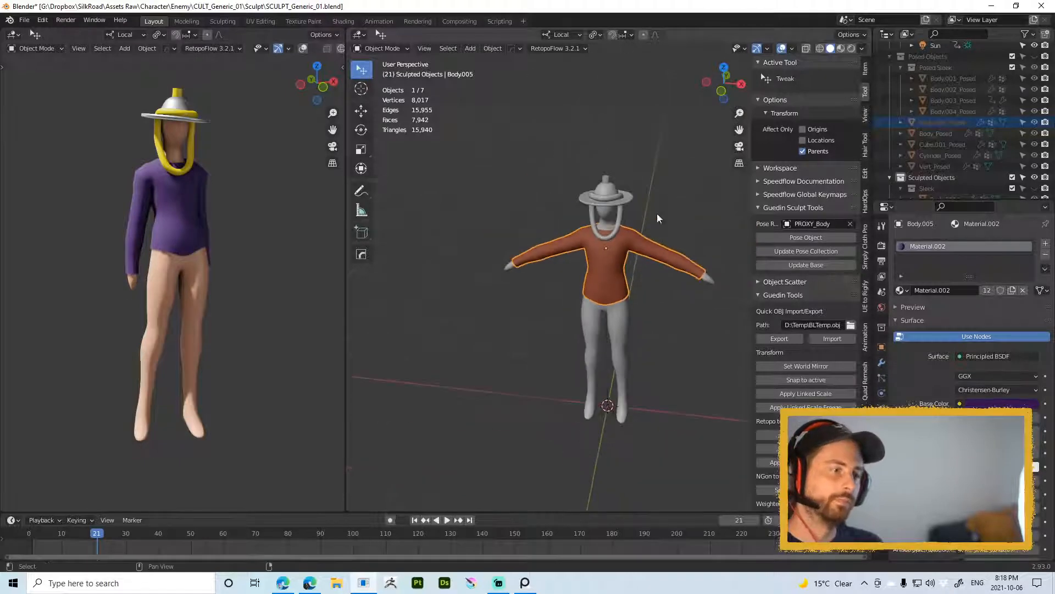
key(ctrl+Tab)
click(644, 305)
key(f)
click(650, 256)
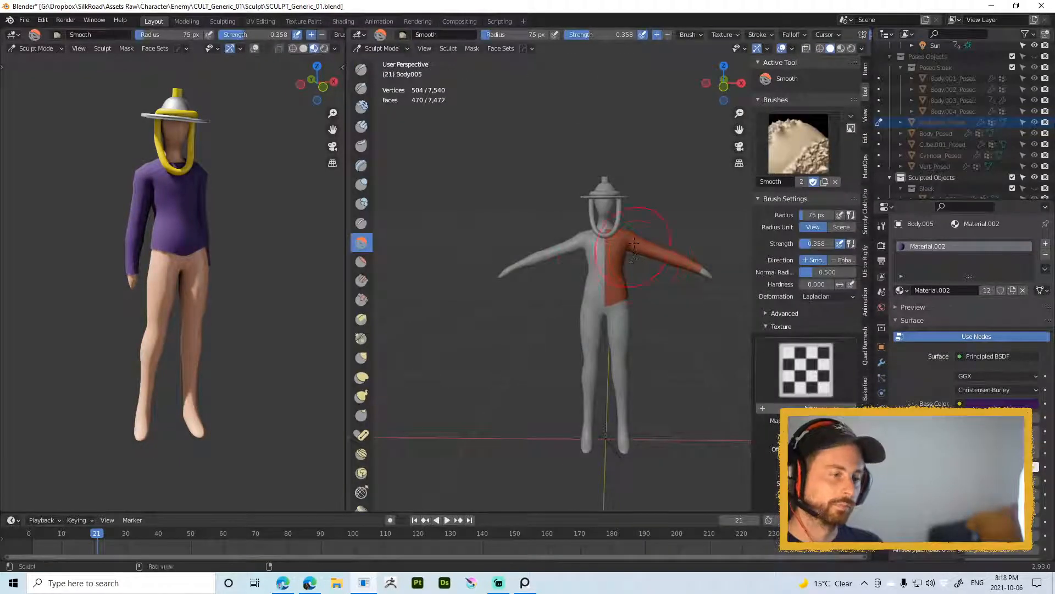
scroll(635, 242, up, 5)
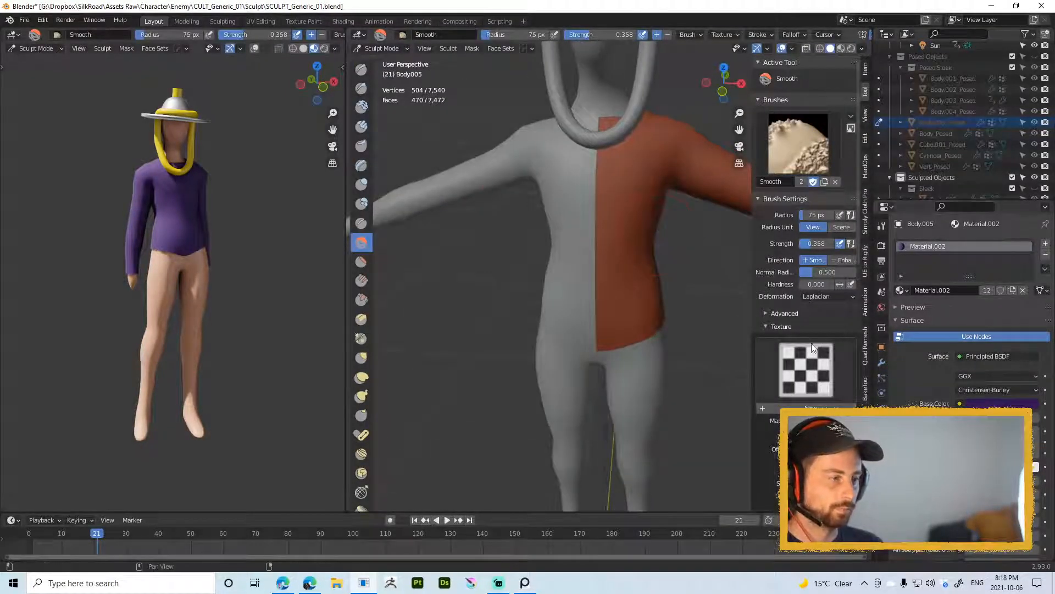
key(ctrl+Tab)
Step: Make the shirt's object and object data single-user and apply its Hops_Mirror modifier
mouse_move(519, 268)
middle_down()
mouse_move(506, 351)
mouse_move(716, 283)
mouse_move(616, 245)
middle_up()
click(616, 244)
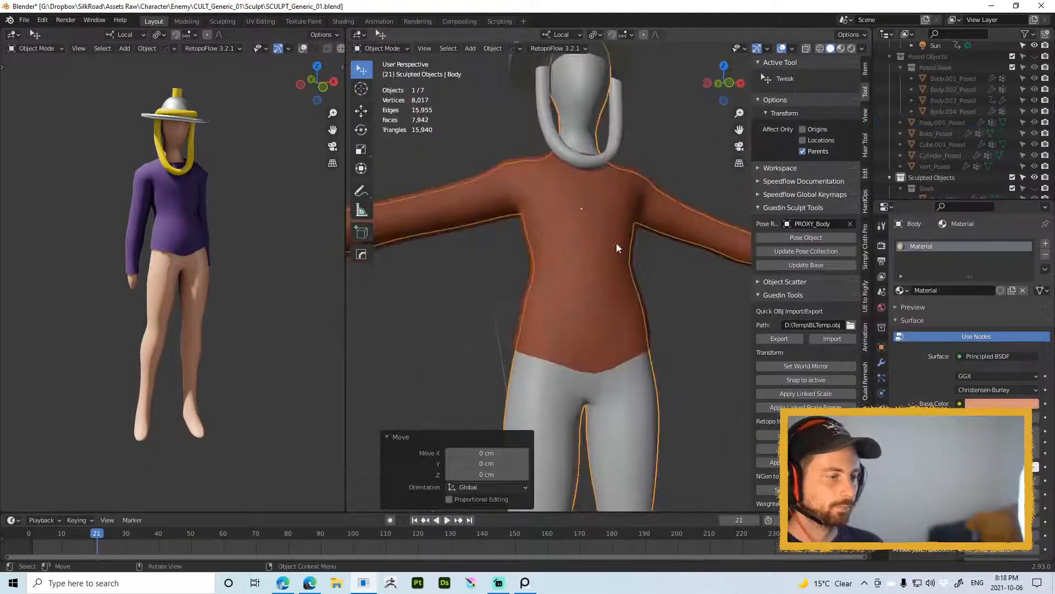
click(612, 253)
key(u)
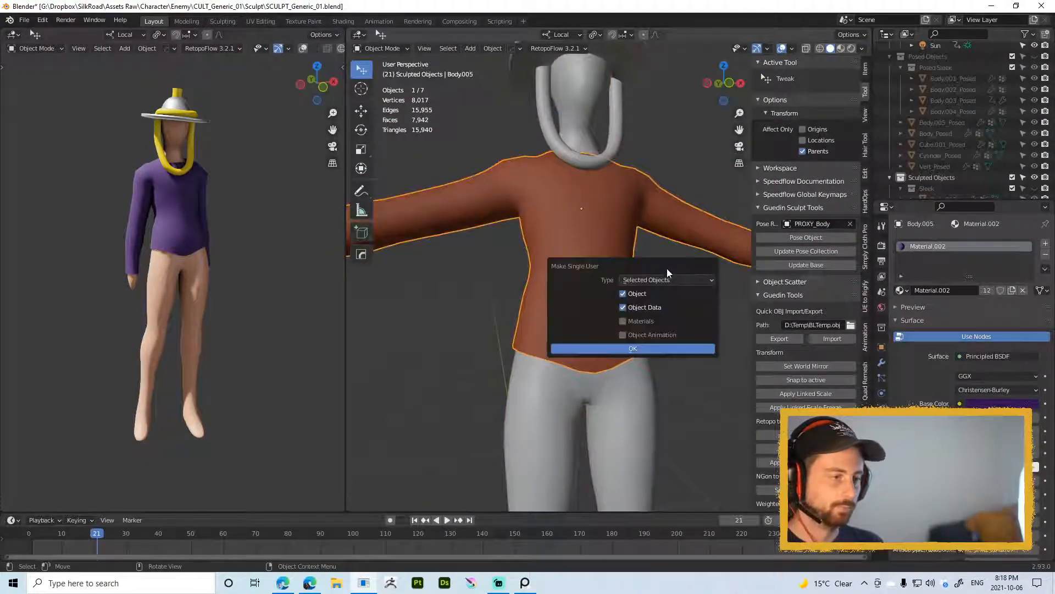
click(628, 348)
click(882, 362)
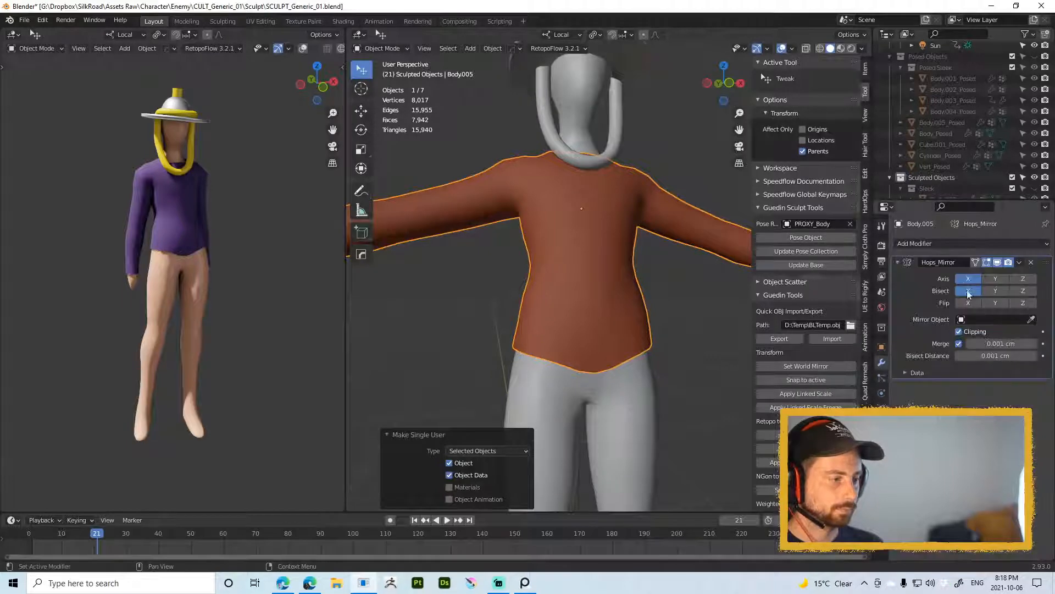
key(ctrl+a)
middle_drag(731, 282, 648, 256)
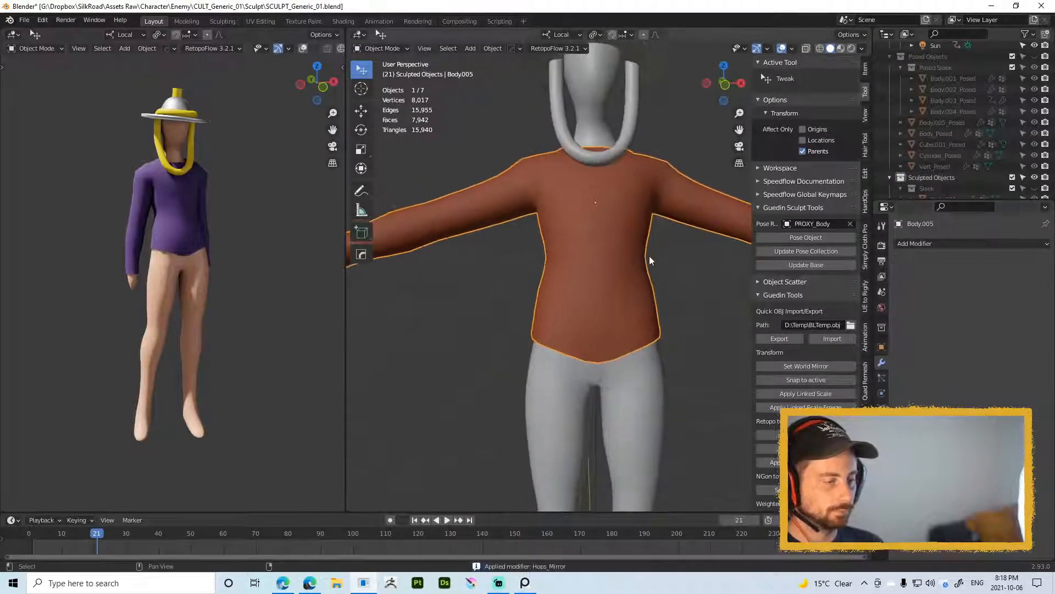
Step: Put the shirt in Sculpt Mode with the Grab brush and add Multires subdivision at level 2
key(ctrl+Tab)
click(653, 312)
key(g)
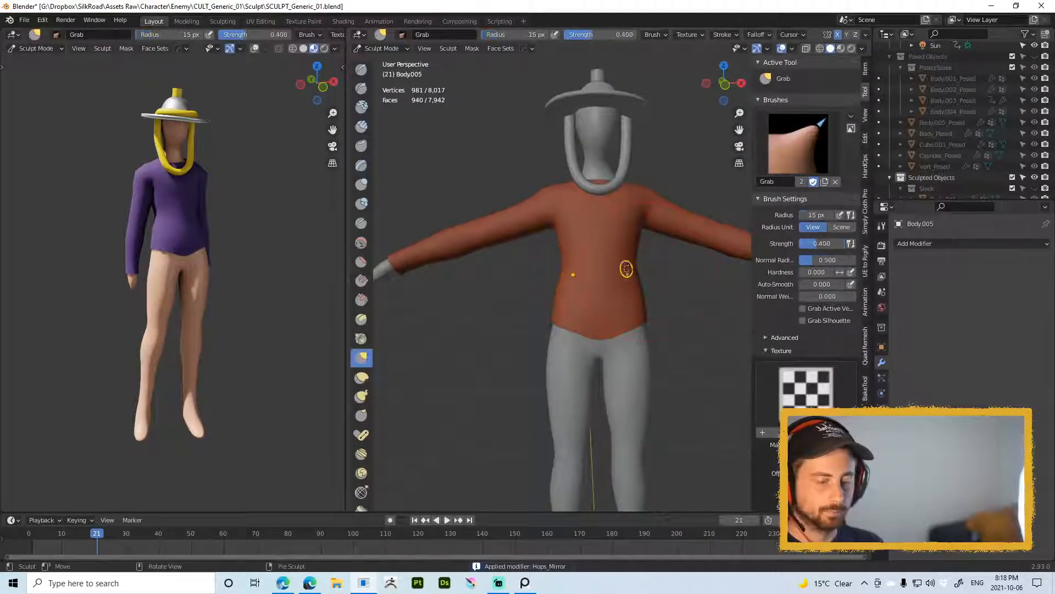
middle_drag(644, 276, 630, 272)
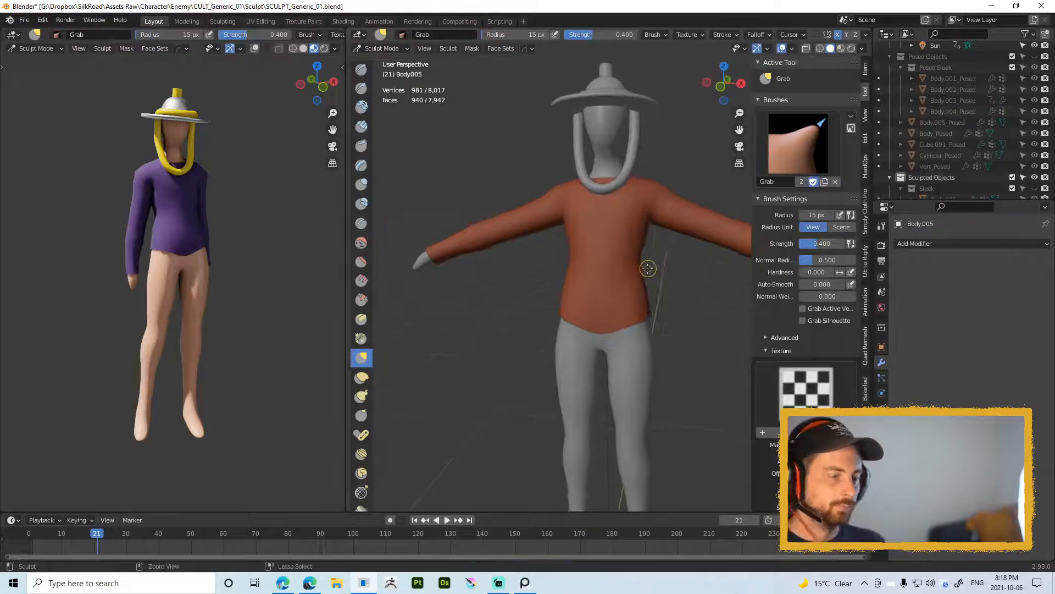
key(ctrl+2)
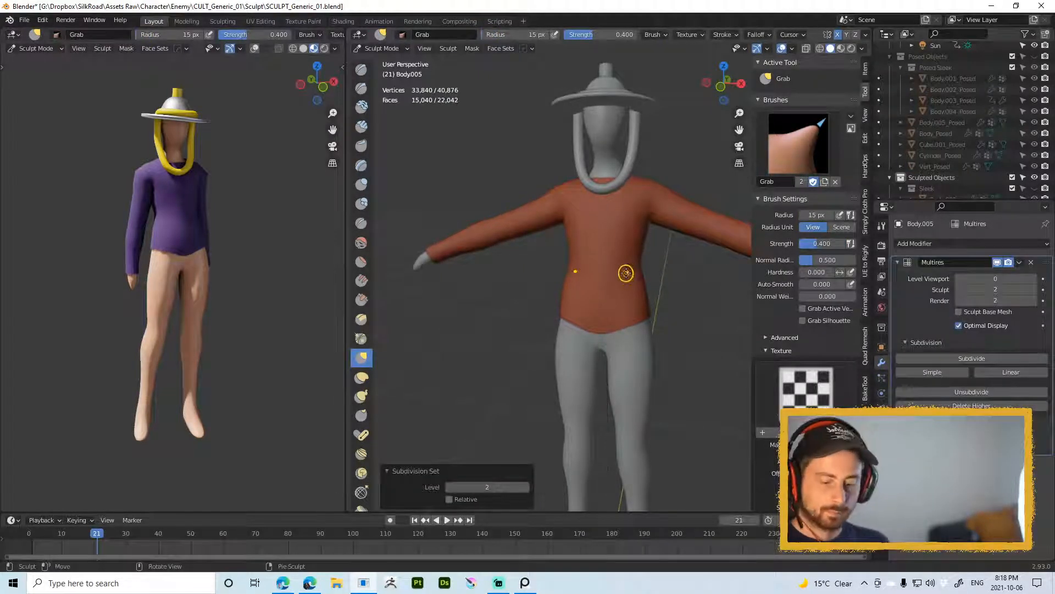
Step: Try the Draw and Blob brushes on the shirt in place of Grab, with the Blob radius at about 143 px
key(f)
click(631, 266)
right_click(649, 264)
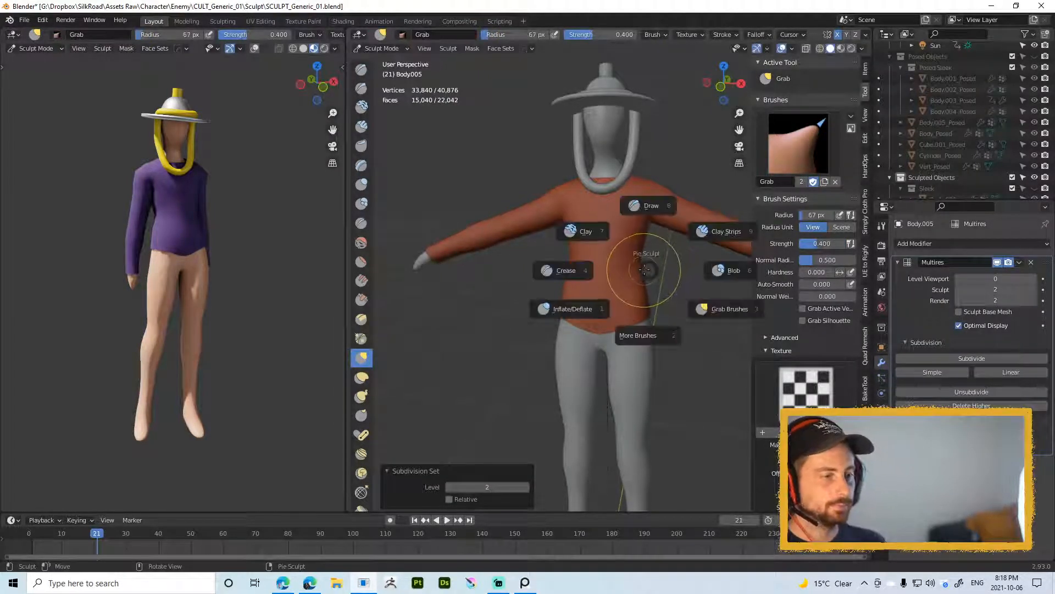
click(650, 208)
right_click(654, 234)
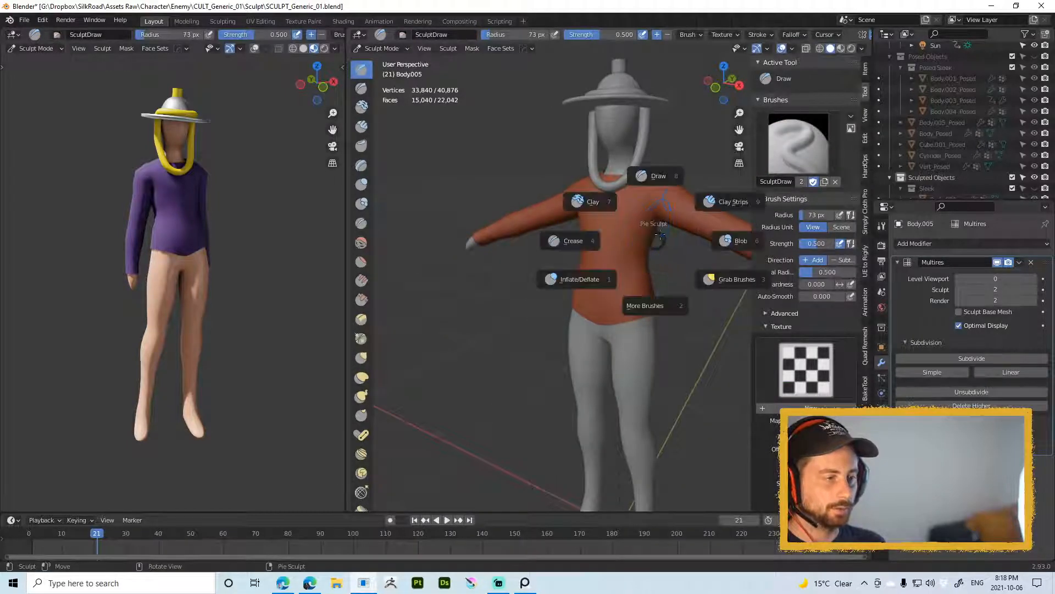
click(737, 240)
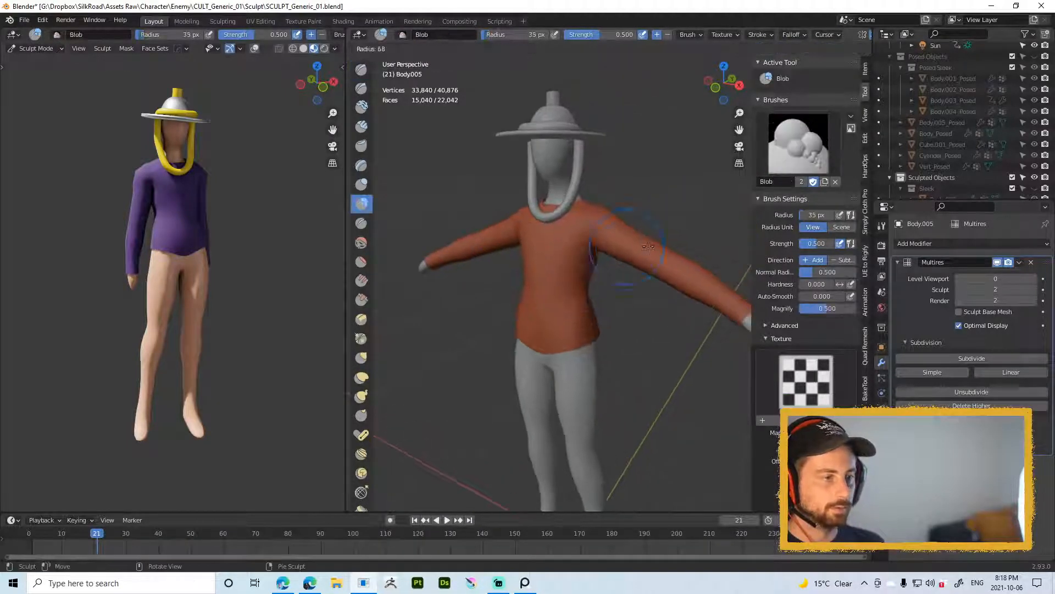
middle_drag(646, 266, 628, 276)
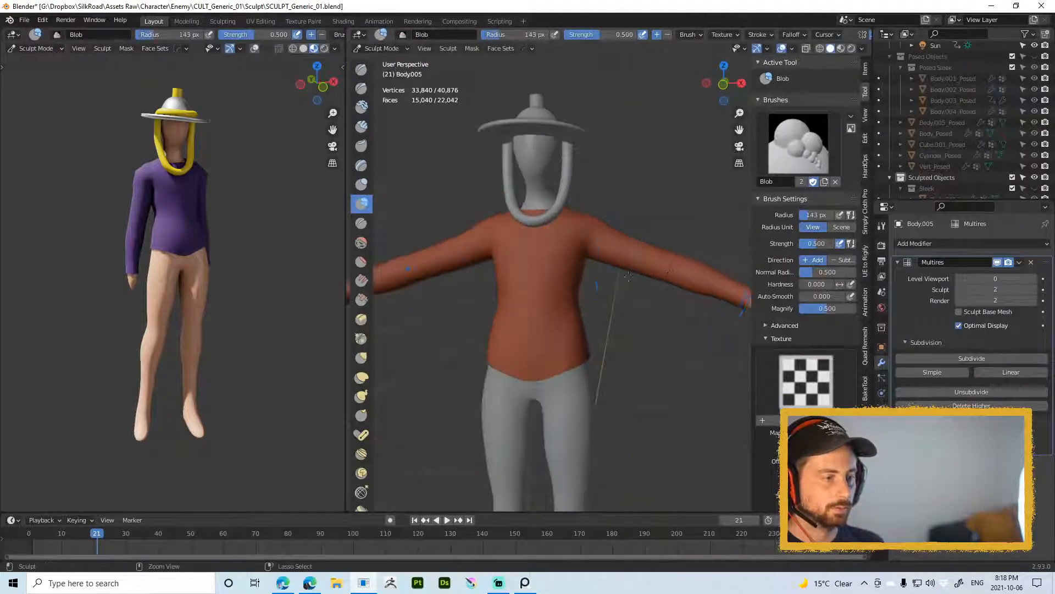
click(676, 258)
Step: Pose the shirt again with the Guedin Sculpt Tools at Multires viewport level 2 and return it to Sculpt Mode
click(793, 239)
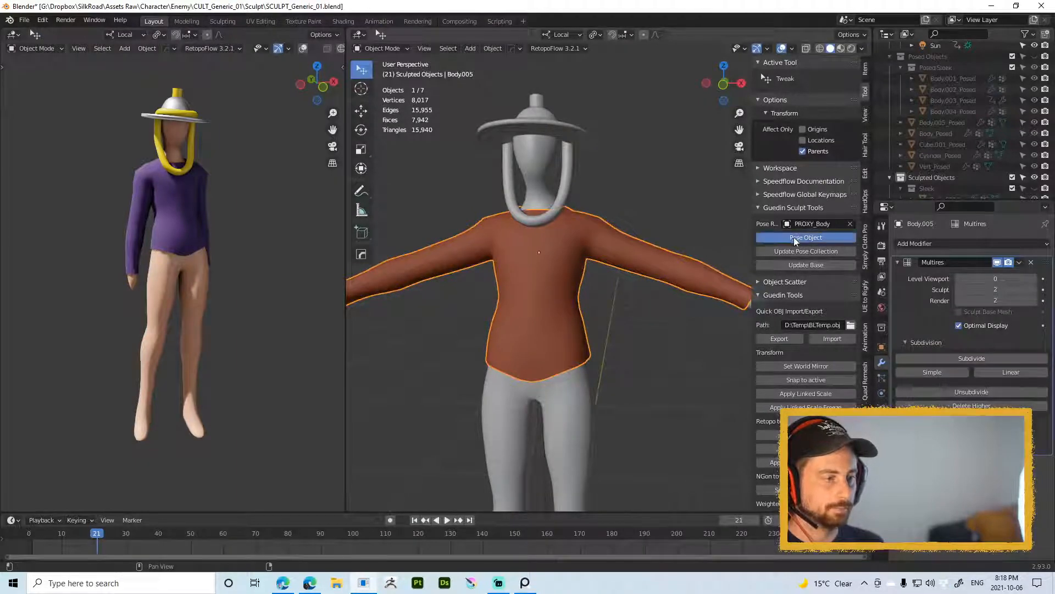
key(ctrl+Tab)
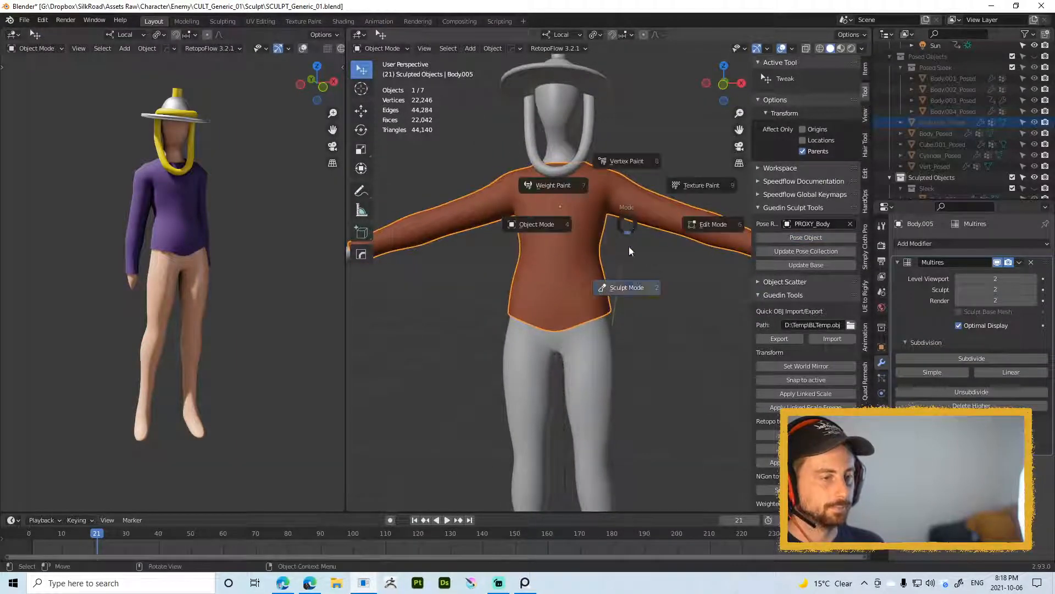
click(624, 287)
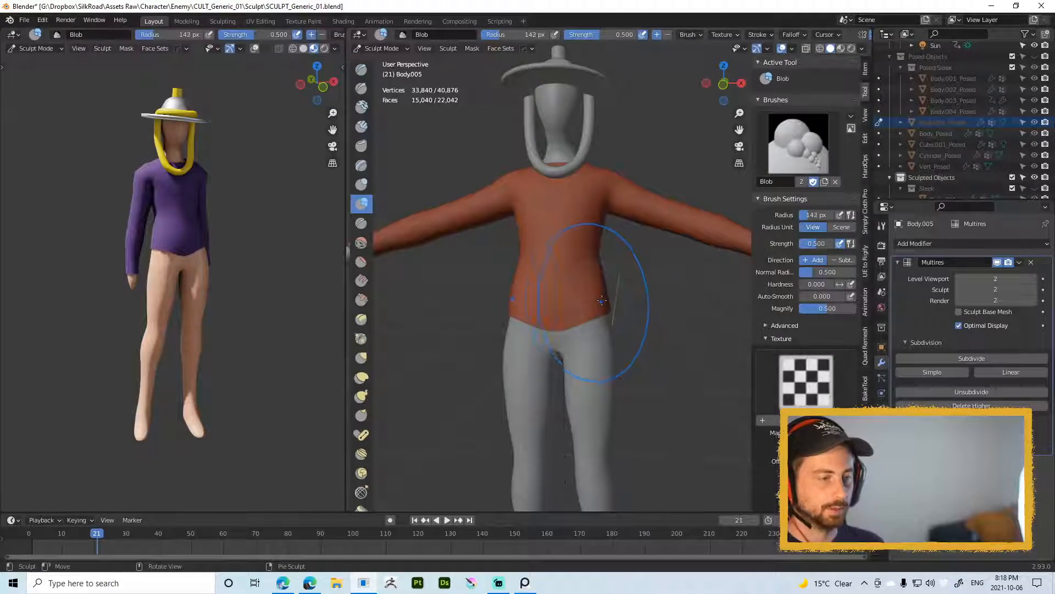
Step: Raise the shirt's front hem to the waist using the Grab brush at about 99 to 108 px radius
key(g)
key(f)
click(636, 301)
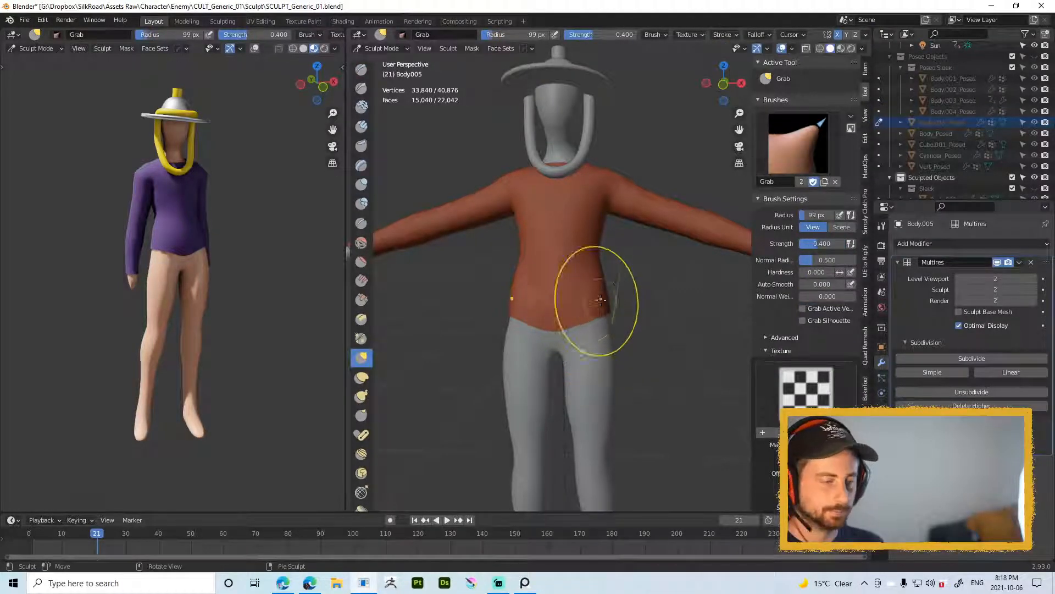
drag(598, 303, 596, 318)
mouse_move(561, 325)
mouse_down()
mouse_move(557, 316)
mouse_move(605, 301)
mouse_move(605, 264)
mouse_up()
key(f)
click(604, 316)
key(f)
click(569, 281)
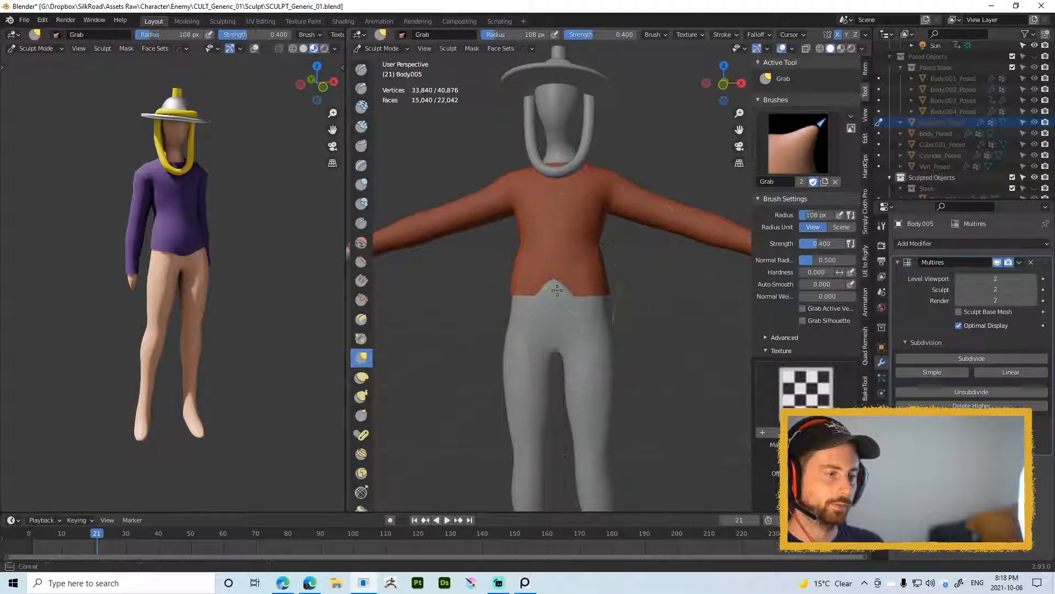
Step: Pull the shirt's back hem upward into a straight waistline with the Grab brush
middle_drag(569, 282, 511, 287)
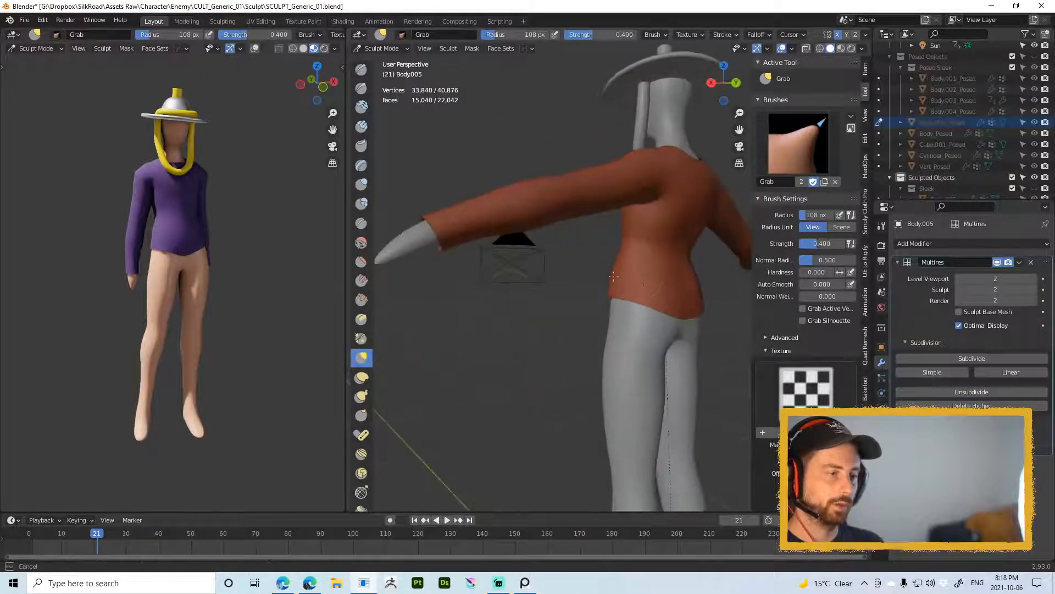
key(alt+shift)
mouse_move(684, 315)
mouse_down()
mouse_move(691, 281)
mouse_move(654, 293)
mouse_move(678, 293)
mouse_move(669, 281)
mouse_up()
Step: Smooth the shirt's hem and lower torso with the Smooth brush, ending at a 93 px radius
key(shift+s)
key(shift+f)
click(715, 289)
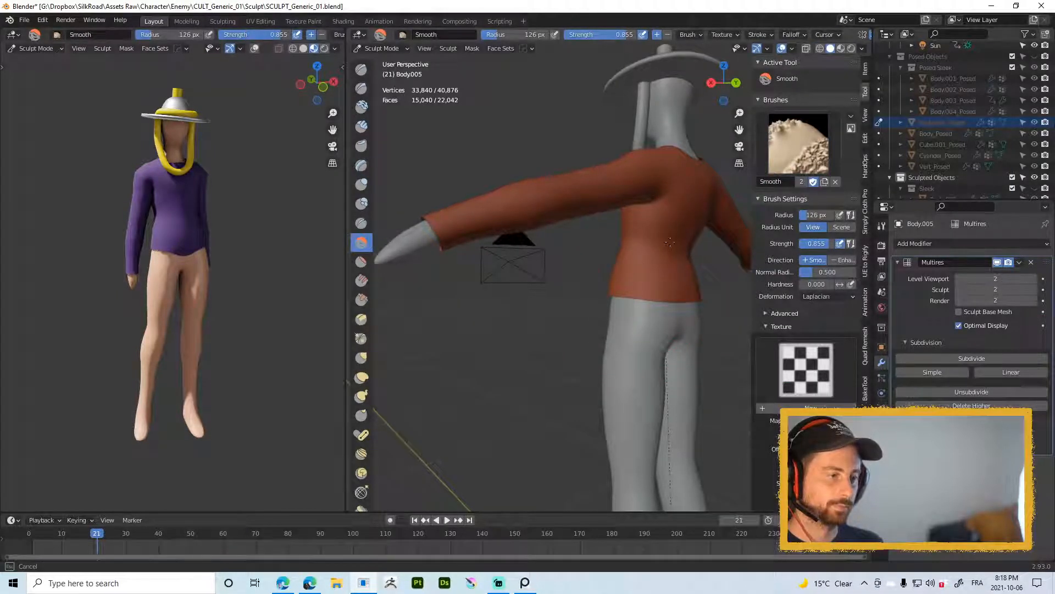
mouse_move(626, 236)
middle_down()
mouse_move(557, 280)
mouse_move(613, 278)
middle_up()
scroll(611, 265, up, 2)
scroll(610, 265, down, 2)
key(f)
click(597, 279)
drag(617, 285, 588, 286)
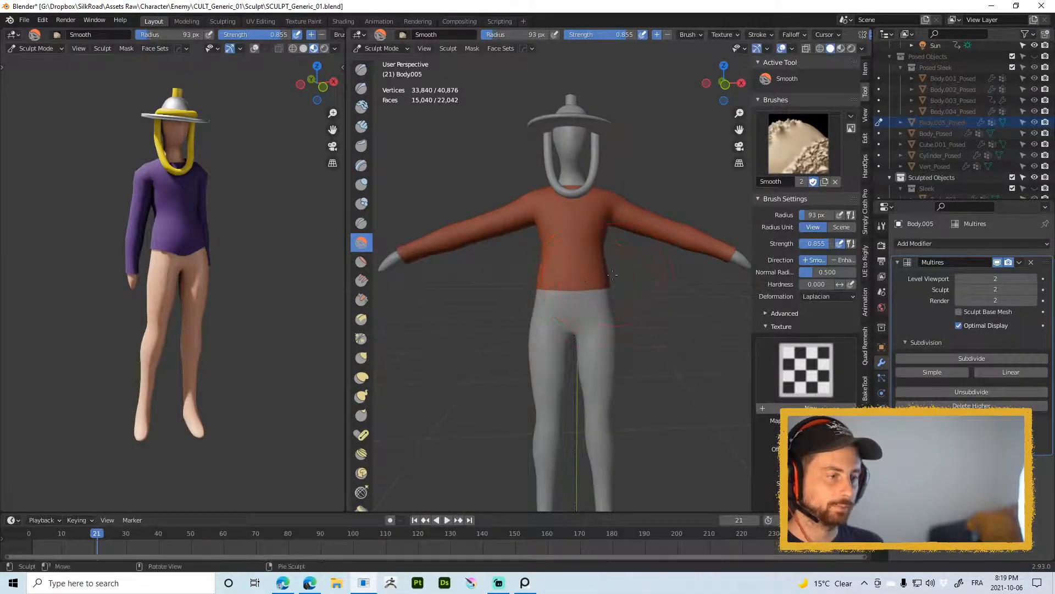
Step: Switch to the Clay Strips brush, test it on the shirt's back, and bring up its Auto-Masking settings
key(w)
click(580, 269)
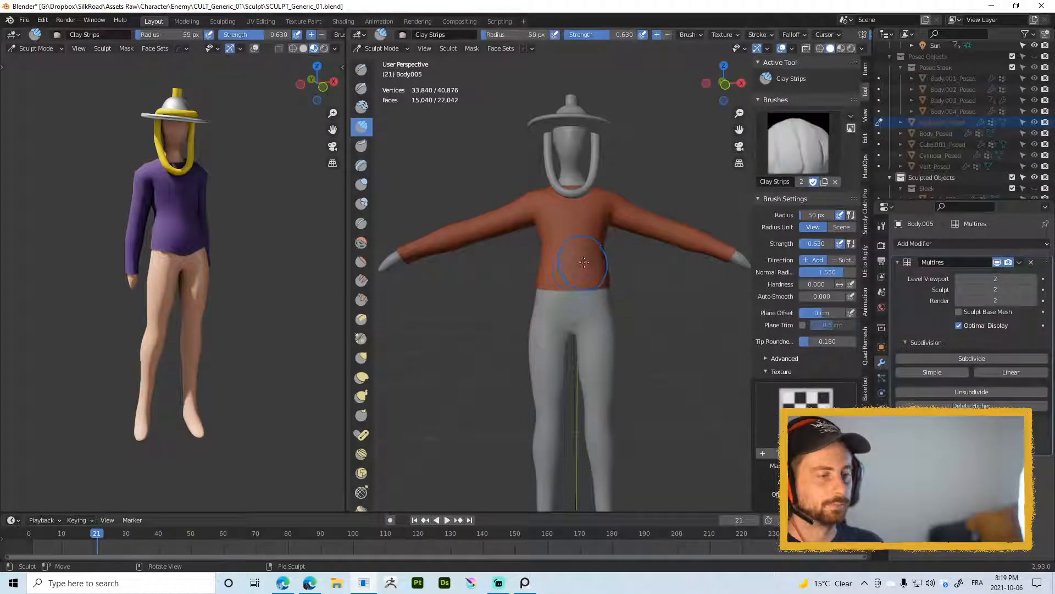
mouse_move(582, 269)
middle_down()
mouse_move(584, 258)
mouse_move(632, 248)
mouse_move(643, 256)
middle_up()
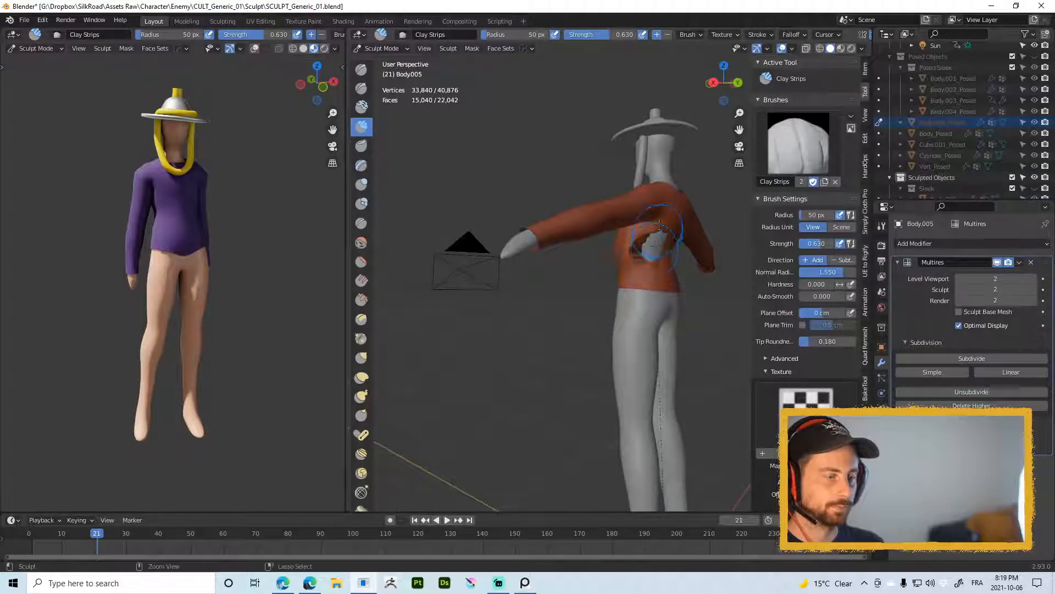
click(882, 226)
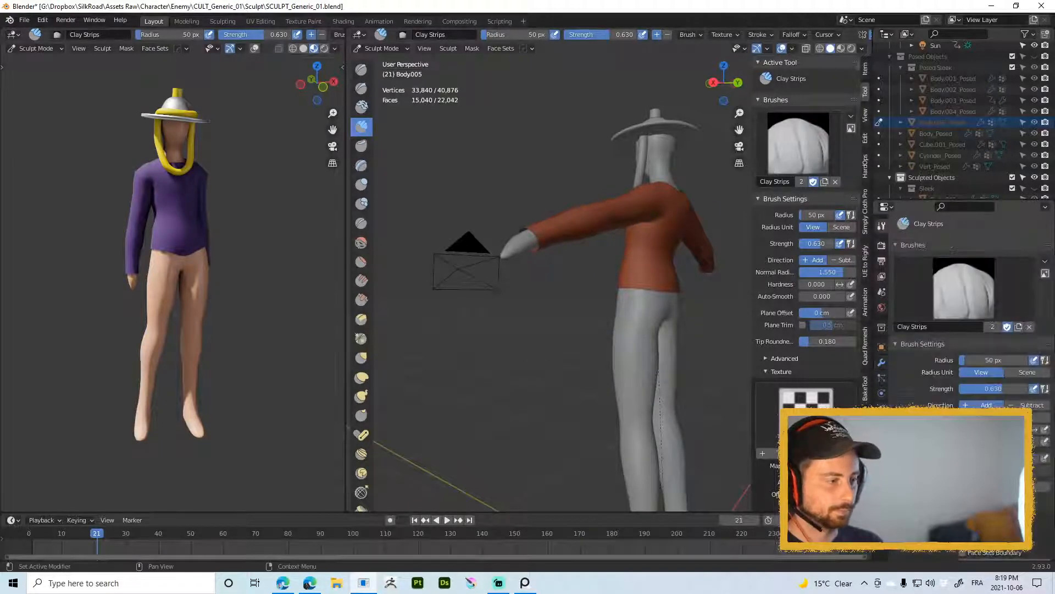
scroll(970, 307, down, 5)
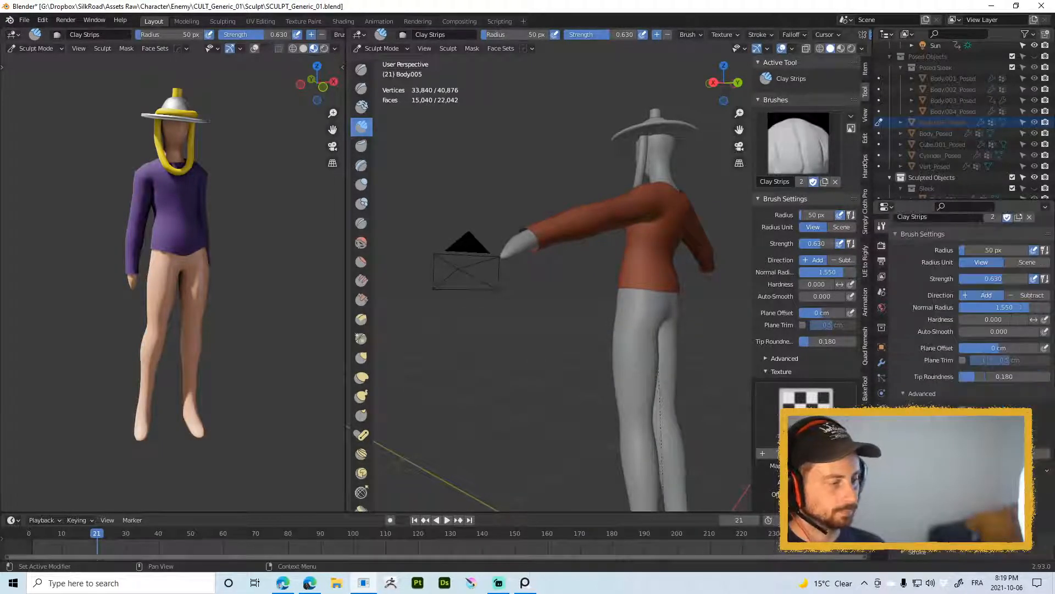
scroll(971, 308, down, 2)
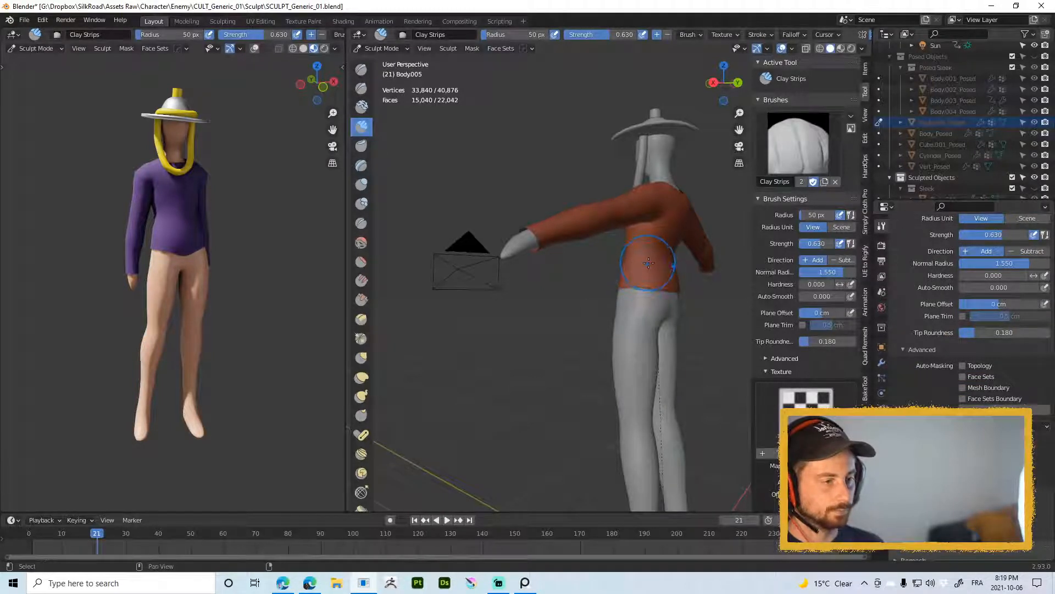
Step: Build up volume around the shirt's lower back, sides and belly with Clay Strips at a 44 px radius
middle_drag(660, 258, 653, 250)
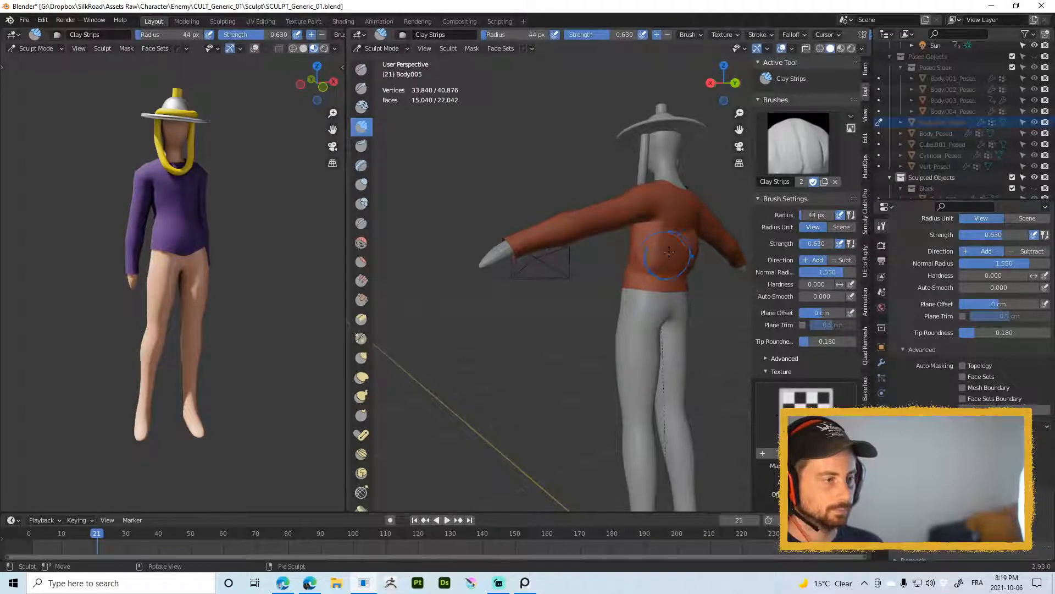
middle_drag(674, 257, 615, 254)
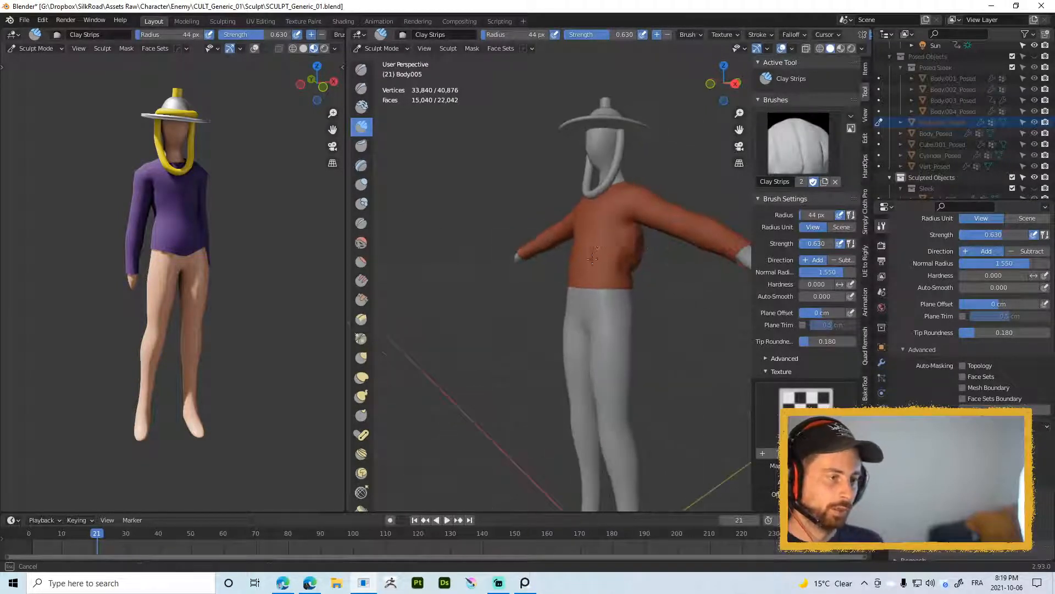
drag(592, 259, 581, 234)
middle_drag(580, 241, 603, 240)
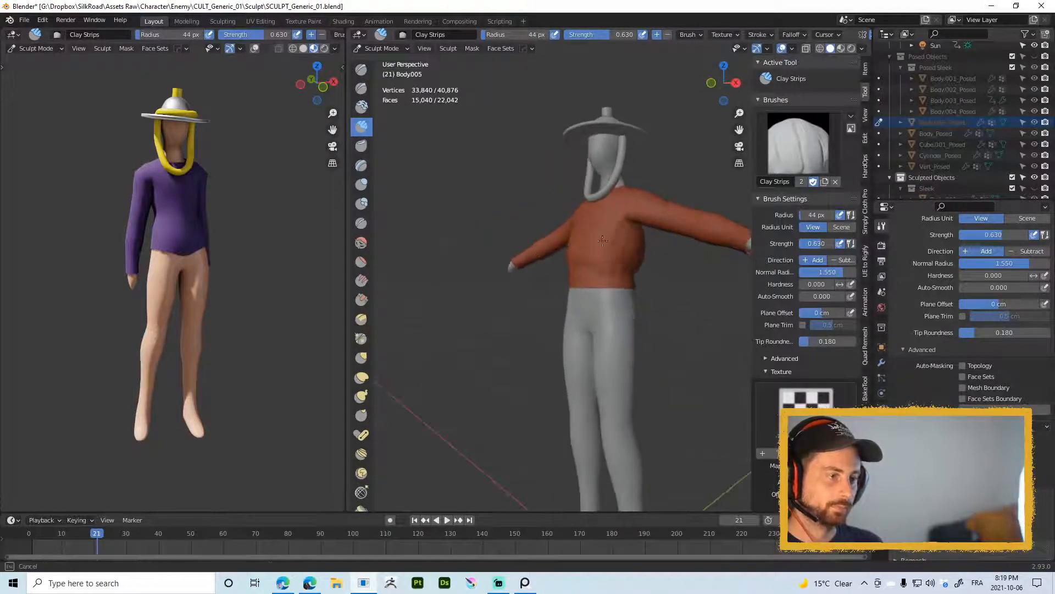
drag(613, 255, 624, 252)
drag(624, 250, 593, 226)
Step: Puff out the front and sides of the shirt's torso above the hem with Clay Strips at 61 to 71 px radius
key(f)
click(604, 230)
key(f)
click(614, 222)
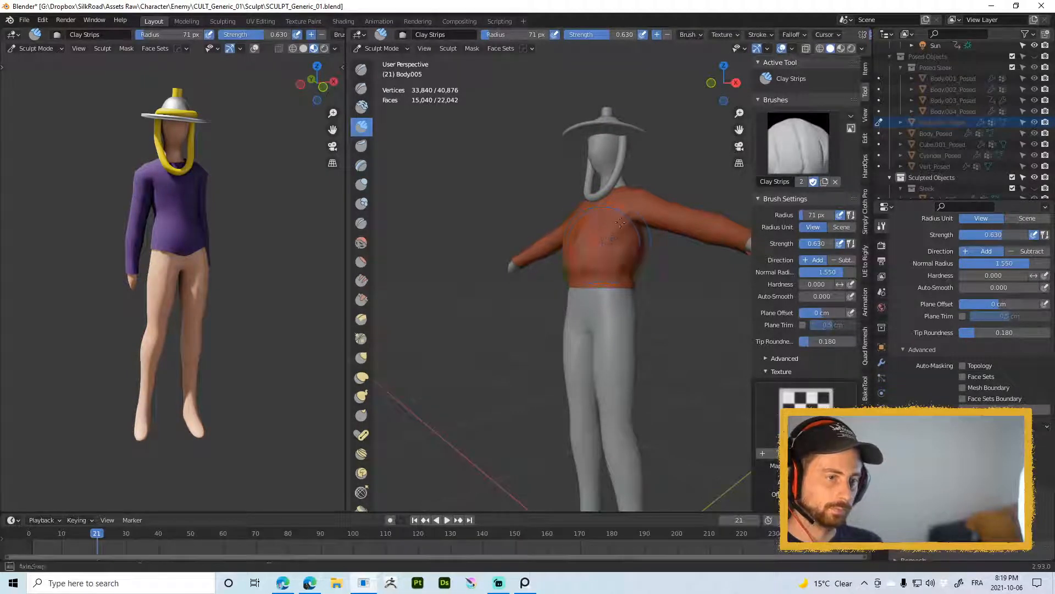
middle_drag(591, 236, 611, 247)
key(f)
click(608, 248)
drag(609, 242, 616, 264)
middle_drag(616, 265, 648, 277)
drag(612, 241, 615, 222)
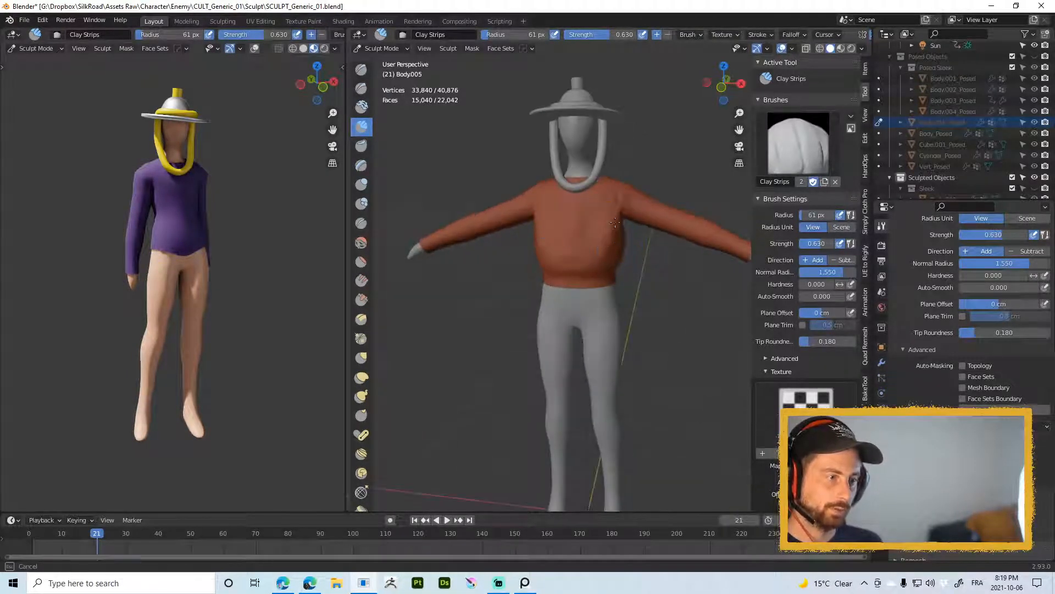
Step: Try extra Clay Strips strokes on the shirt's side below the armpit at about 52 px radius
middle_drag(617, 253, 618, 248)
key(f)
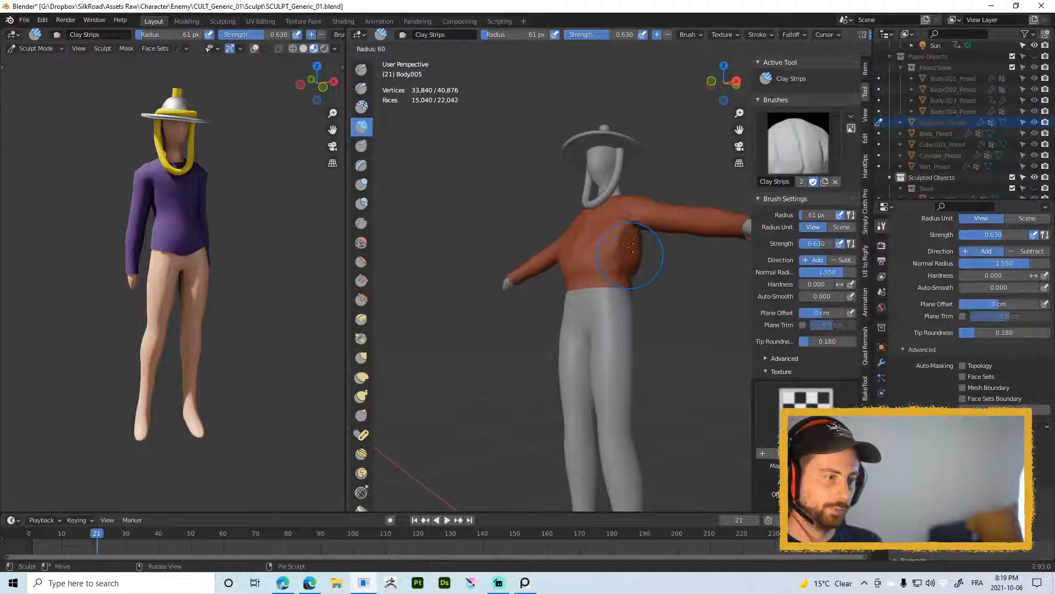
click(628, 242)
key(ctrl+z)
middle_drag(680, 234, 611, 245)
key(f)
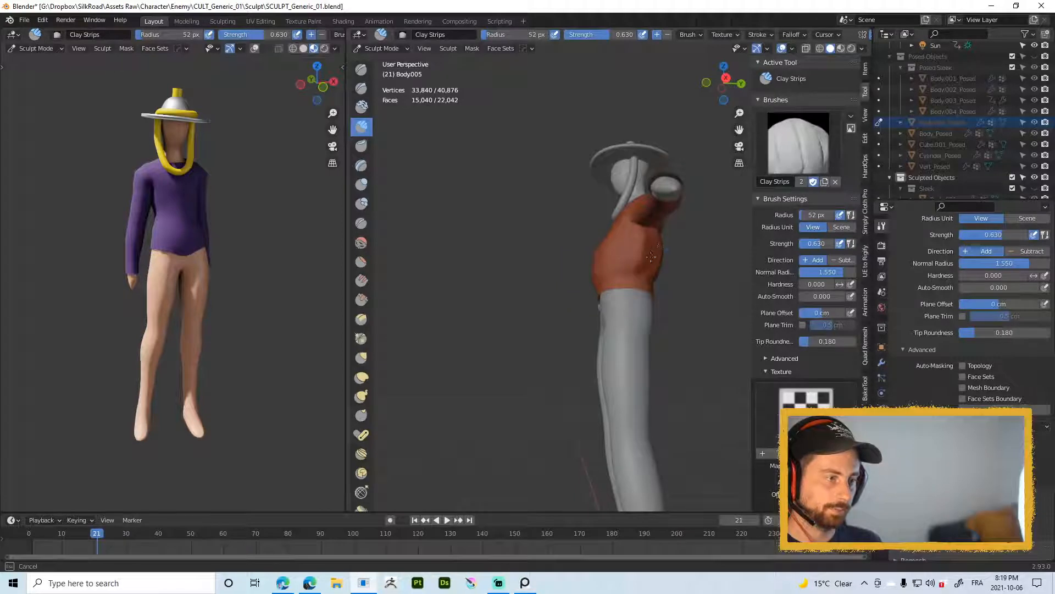
click(643, 247)
mouse_move(643, 246)
mouse_down()
mouse_move(646, 237)
mouse_move(632, 233)
mouse_up()
key(ctrl+z)
Step: Carve into the shirt's upper back between the shoulder blades with Clay Strips at a 67 px radius
key(f)
click(639, 243)
mouse_move(621, 240)
middle_down()
mouse_move(643, 245)
mouse_move(575, 256)
middle_up()
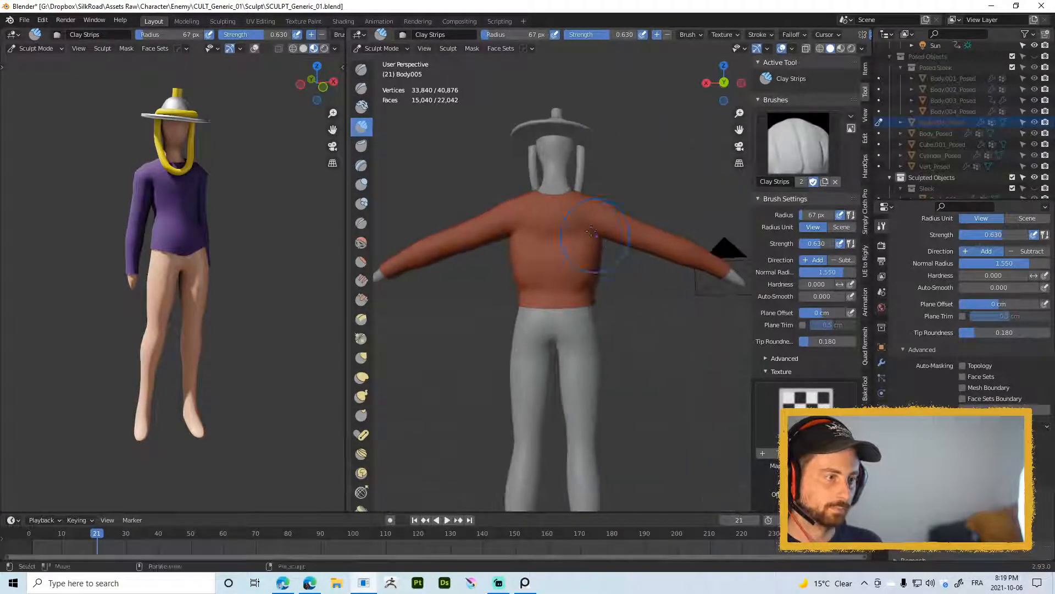
ctrl+drag(580, 236, 554, 225)
Step: Inflate the shirt's upper back and sleeves into a puffy shape with the Inflate/Deflate brush
right_click(592, 252)
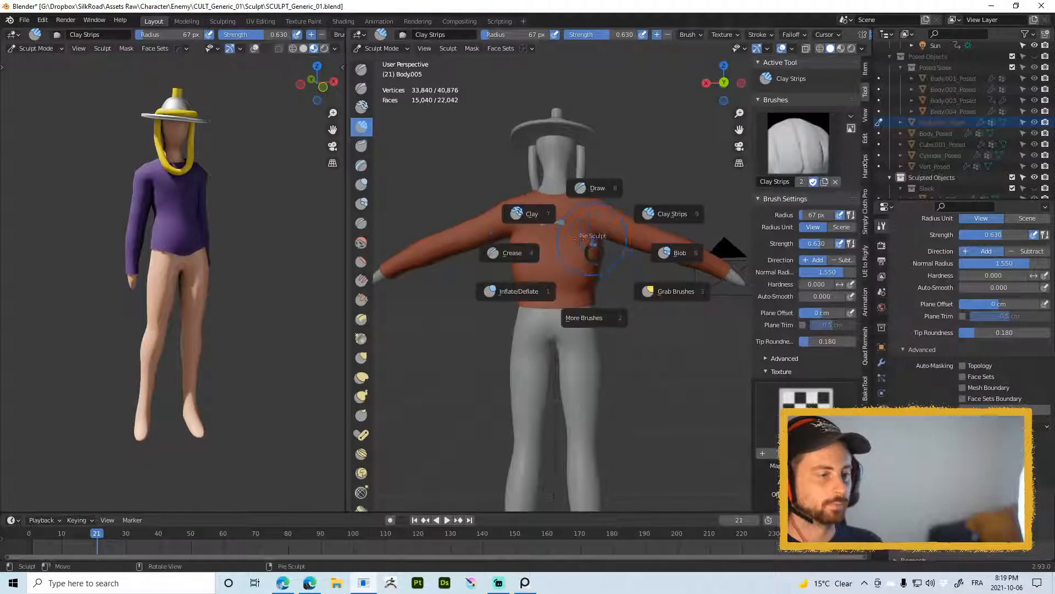
click(518, 292)
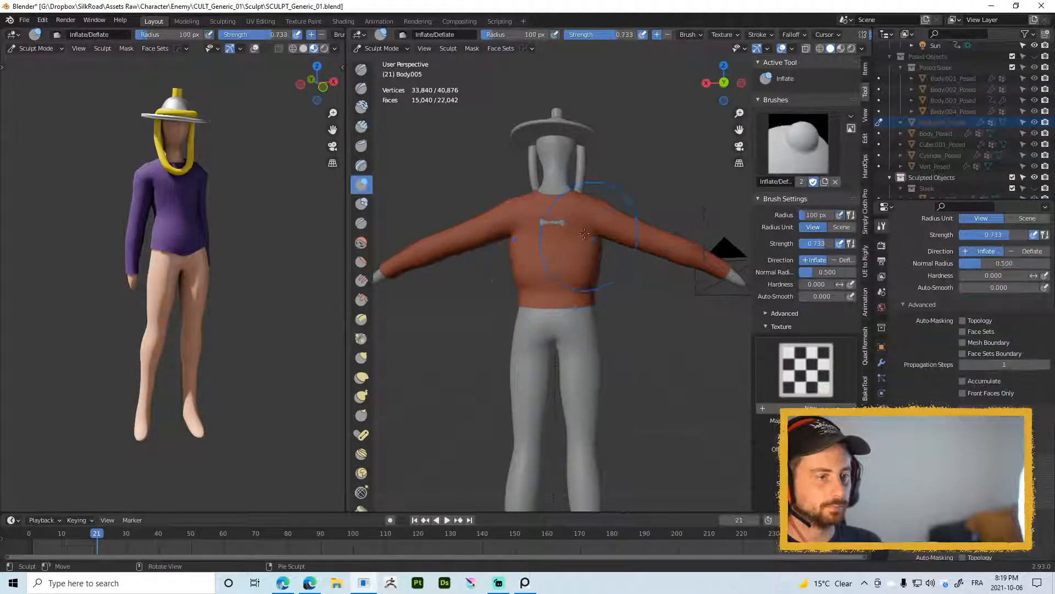
key(f)
click(621, 231)
mouse_move(600, 224)
mouse_down()
mouse_move(673, 253)
mouse_move(635, 250)
mouse_up()
key(f)
click(723, 255)
mouse_move(624, 297)
middle_down()
mouse_move(619, 248)
mouse_move(625, 330)
middle_up()
Step: Reshape the puffed sleeves with the Grab brush at 108 px and inflate them further at a 96 px radius
key(g)
drag(616, 261, 642, 270)
right_click(639, 254)
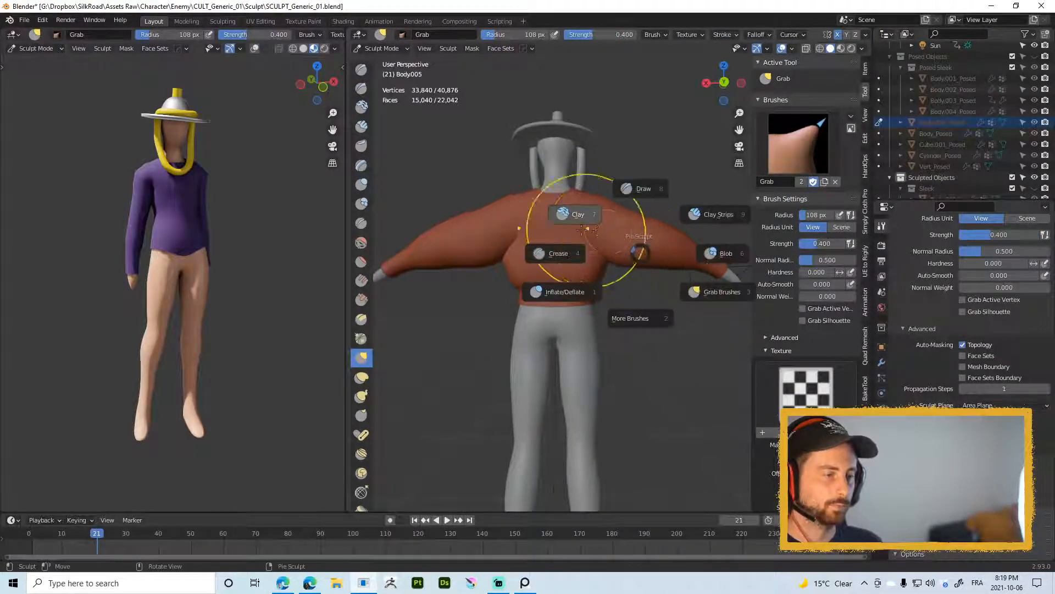
click(583, 287)
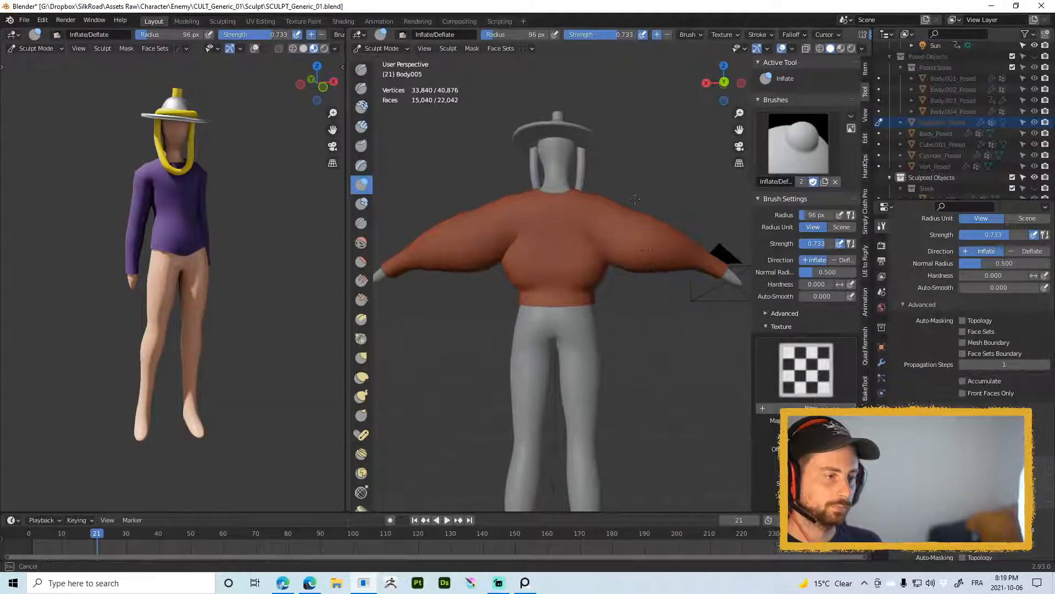
middle_drag(634, 199, 570, 218)
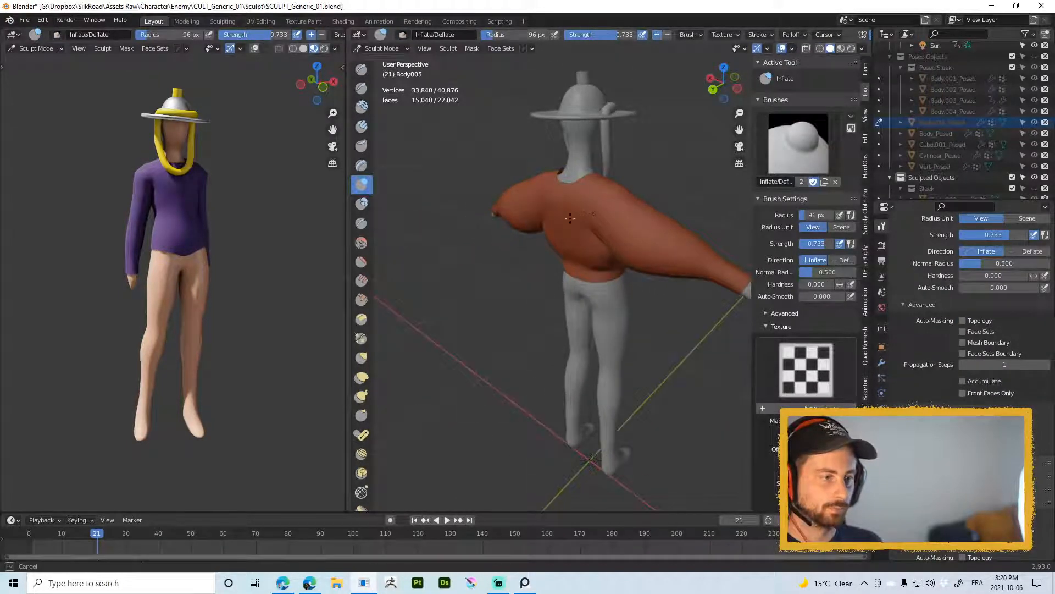
middle_drag(624, 251, 608, 255)
Step: Switch to the Grab brush with a 41 px radius
key(g)
key(f)
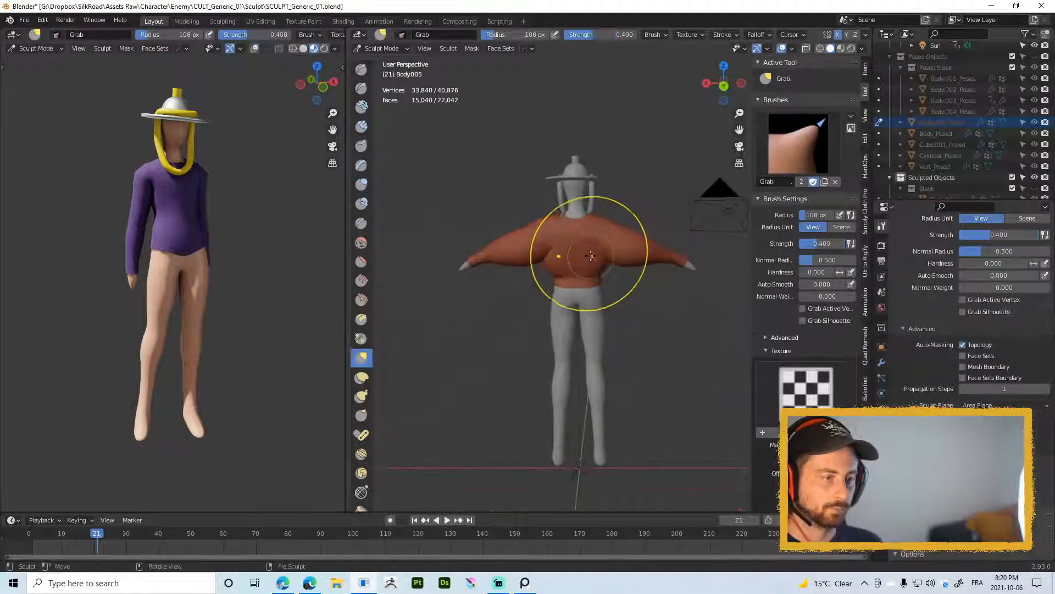
click(604, 247)
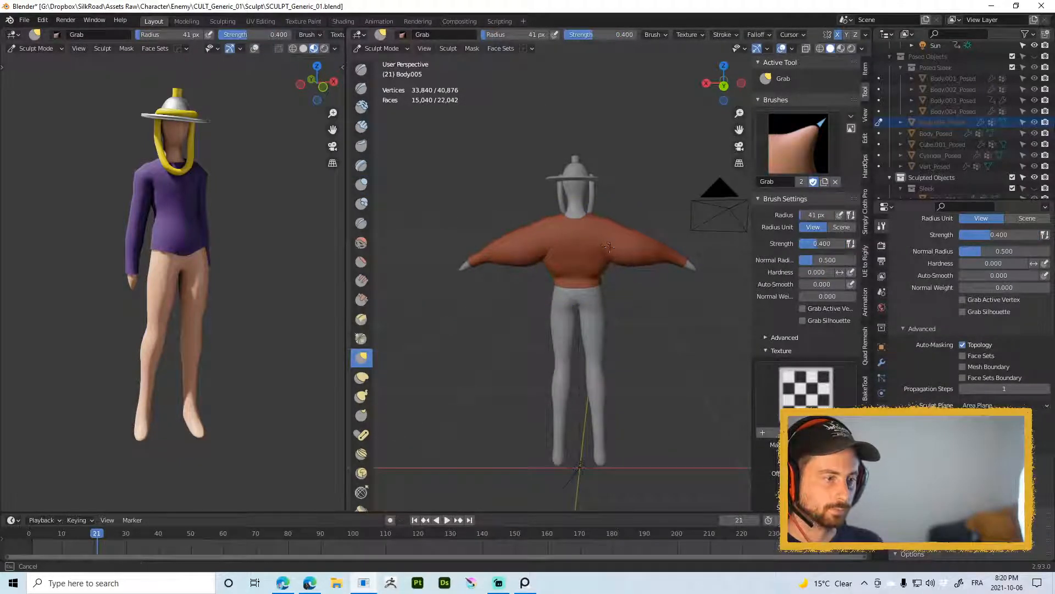
mouse_move(609, 246)
middle_down()
mouse_move(609, 263)
mouse_move(669, 278)
mouse_move(484, 258)
middle_up()
Step: Bulk up the lower sleeves toward the cuffs with the Clay Strips brush at about 46 px radius
key(c)
scroll(669, 278, up, 3)
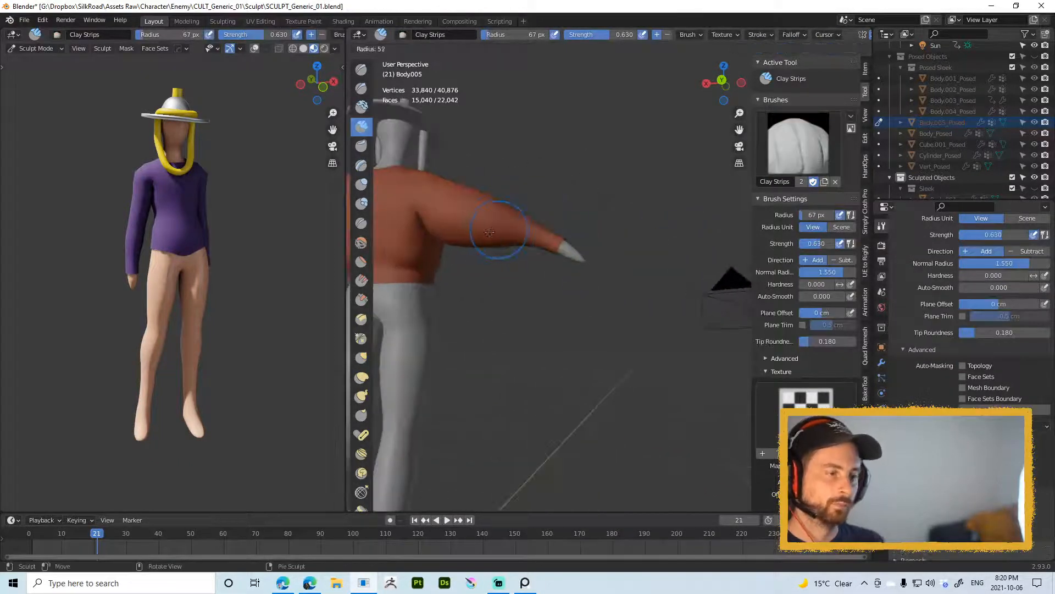
drag(509, 208, 503, 230)
mouse_move(491, 205)
middle_down()
mouse_move(482, 278)
mouse_move(512, 225)
mouse_move(518, 250)
mouse_move(475, 215)
mouse_move(501, 246)
mouse_move(504, 280)
middle_up()
mouse_move(526, 216)
middle_down()
mouse_move(484, 209)
mouse_move(548, 215)
mouse_move(572, 261)
middle_up()
scroll(576, 268, down, 3)
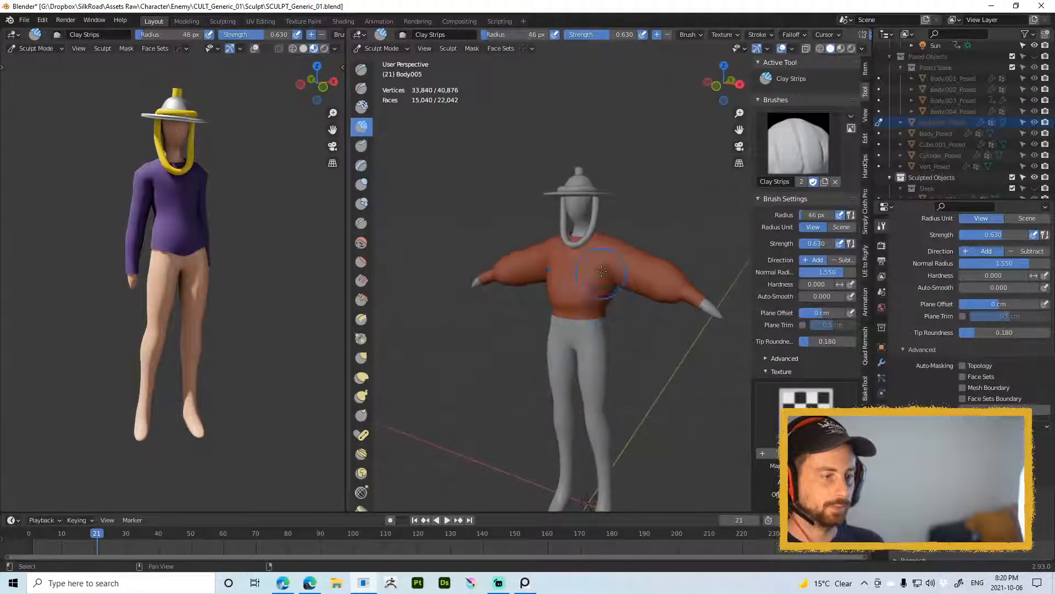
Step: Pull the shirt's torso and underarm areas into shape with the Grab brush at 62, 53 and 75 px radius
key(g)
key(f)
click(602, 246)
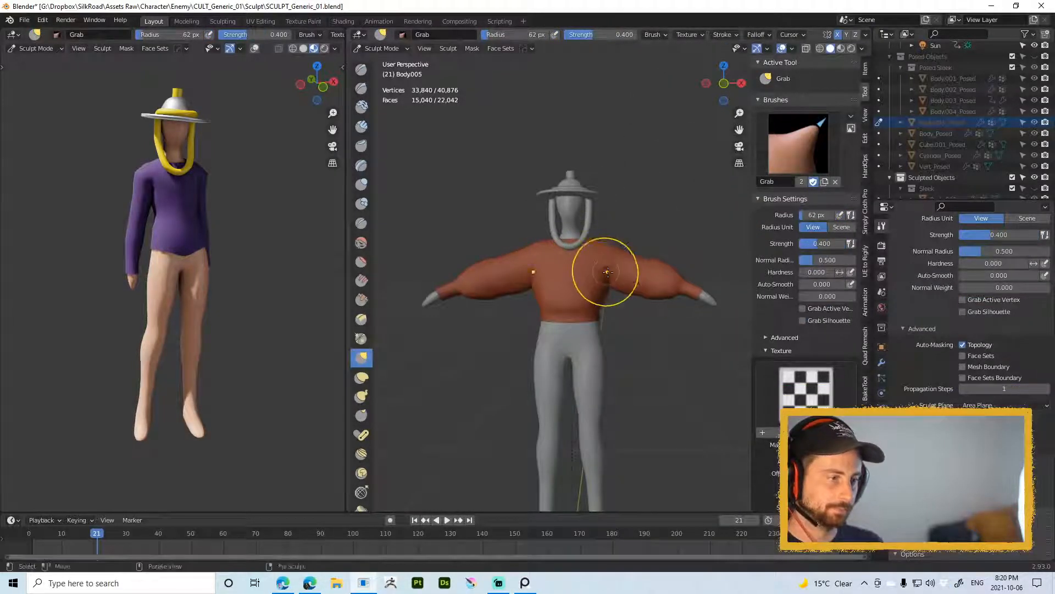
mouse_move(608, 272)
middle_down()
mouse_move(621, 287)
mouse_move(601, 277)
mouse_move(632, 275)
middle_up()
key(f)
click(610, 275)
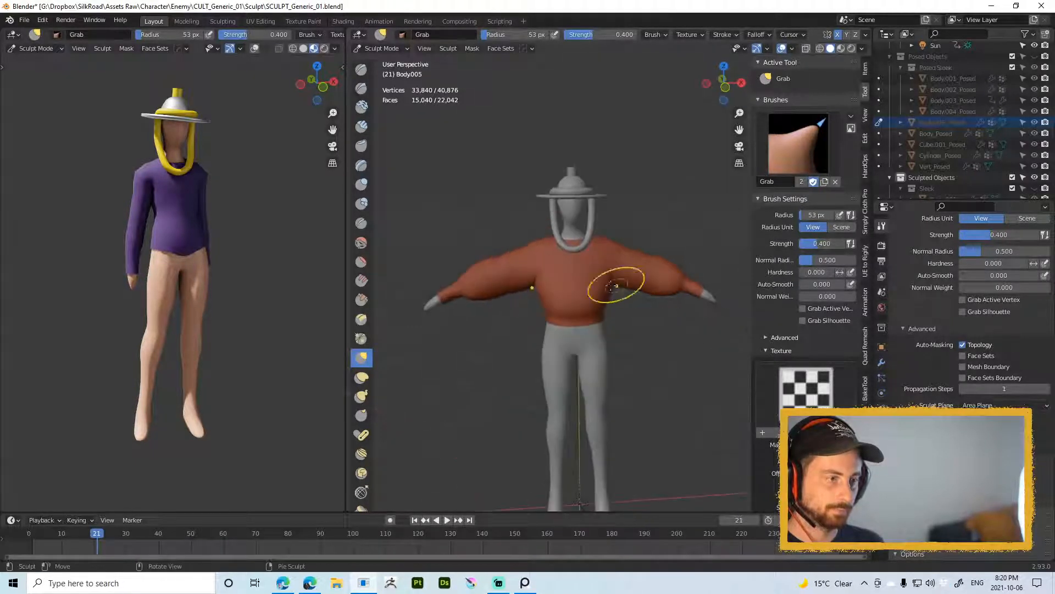
key(f)
mouse_move(587, 242)
middle_down()
mouse_move(602, 264)
mouse_move(641, 242)
middle_up()
click(615, 253)
scroll(641, 242, up, 2)
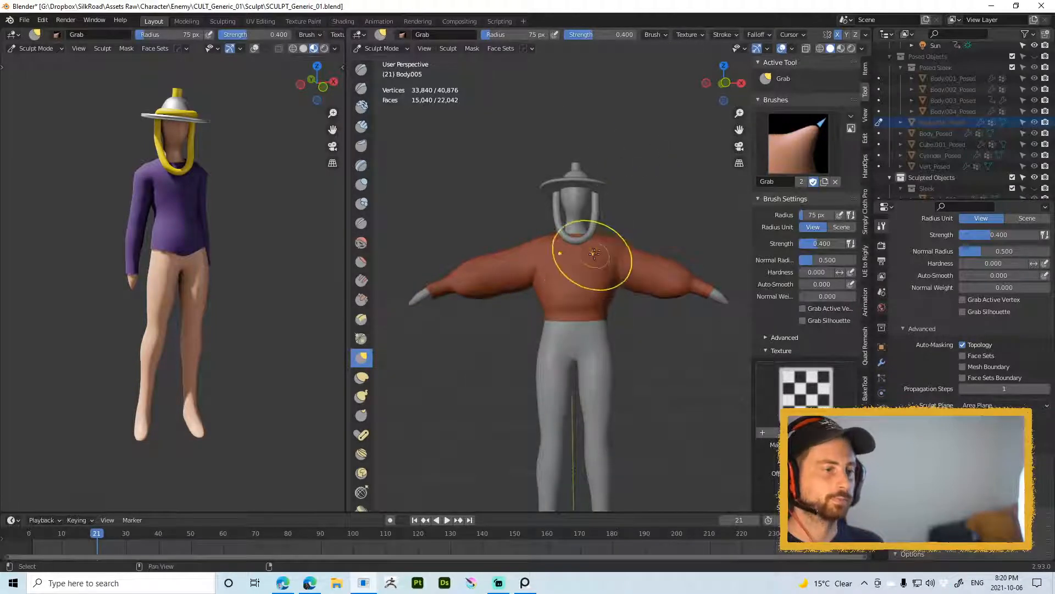
Step: Sculpt a cinched waistband crease around the shirt's hem with the Draw brush at about 22 to 23 px radius
key(w)
click(613, 179)
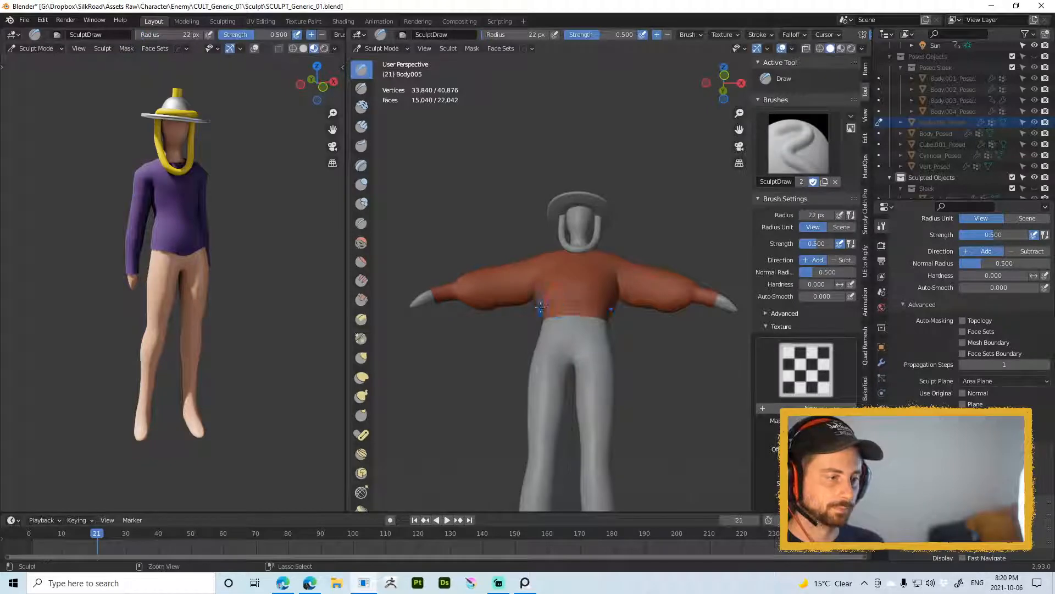
middle_drag(565, 308, 586, 310)
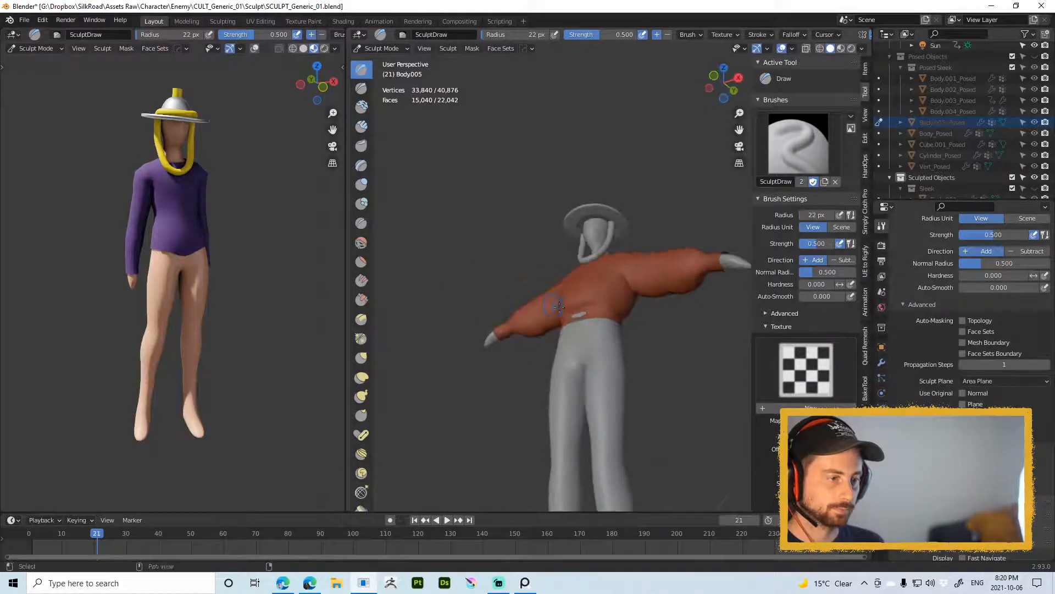
key(f)
click(601, 310)
key(f)
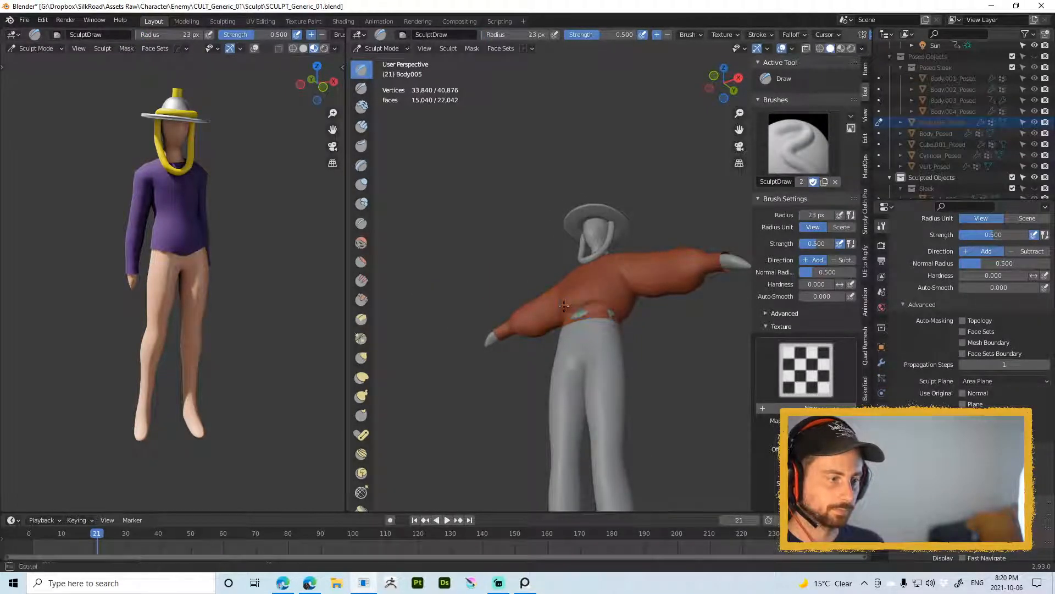
middle_drag(621, 302, 482, 302)
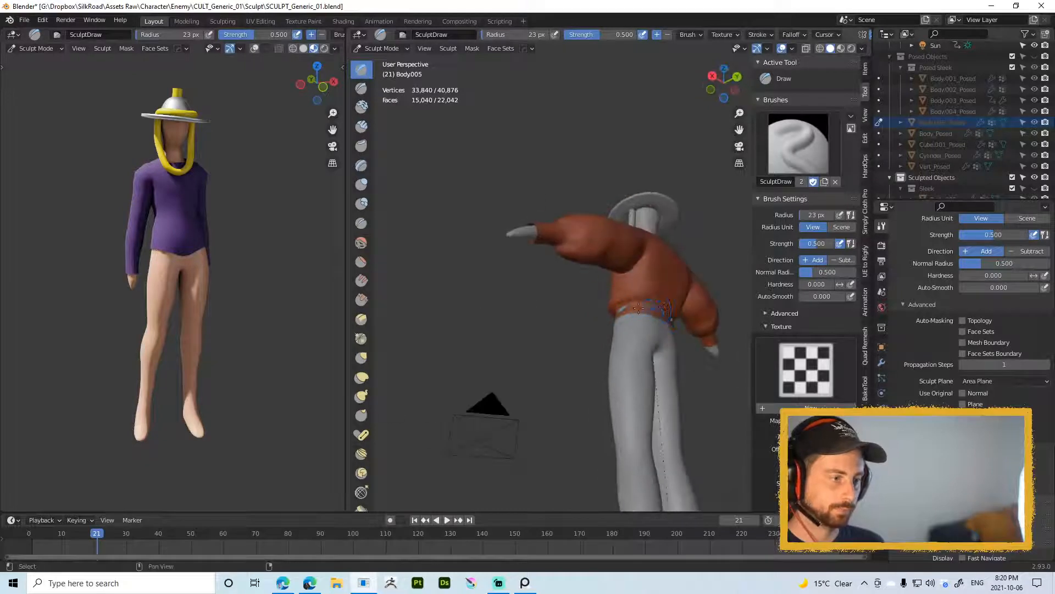
mouse_move(639, 307)
middle_down()
mouse_move(663, 300)
mouse_move(522, 278)
mouse_move(385, 274)
mouse_move(620, 262)
mouse_move(599, 300)
middle_up()
key(f)
click(675, 299)
key(f)
click(493, 307)
Step: Start a cuff crease near the wrist of the sleeve with the Draw brush at 32 and 23 px radius
key(f)
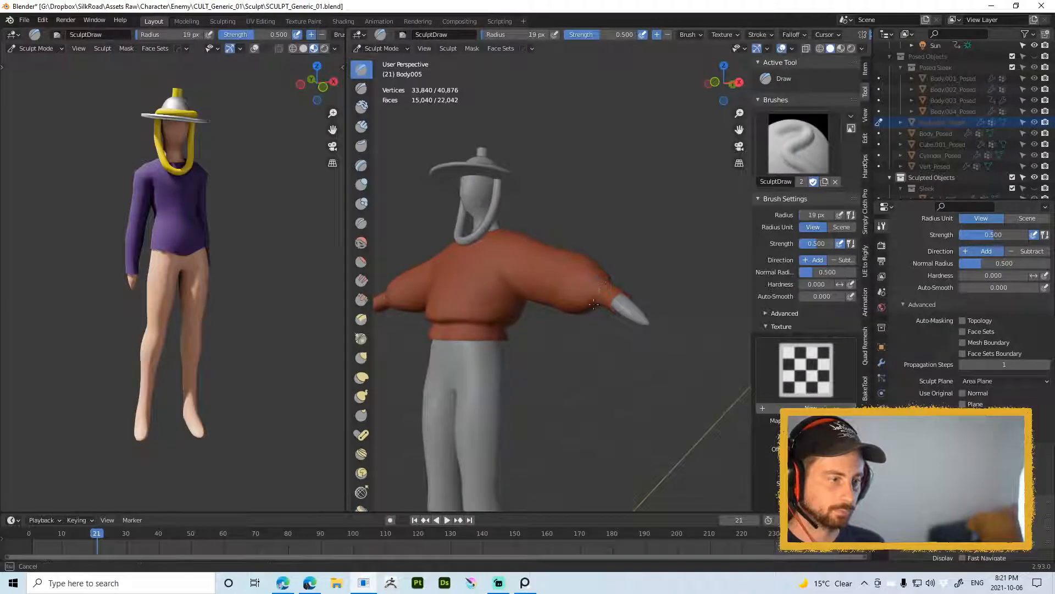
key(f)
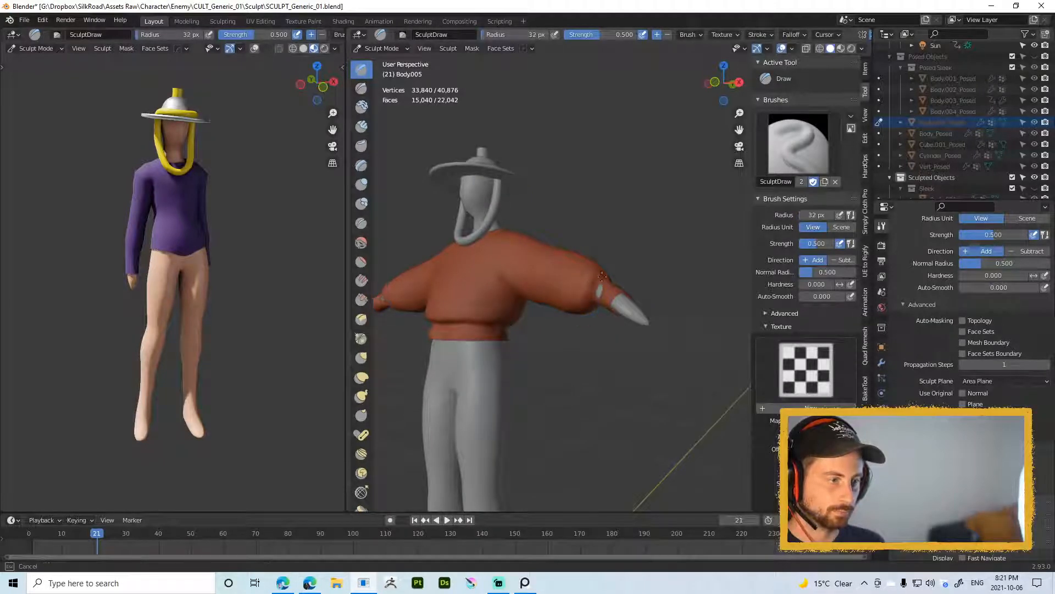
middle_drag(595, 284, 468, 287)
key(f)
click(620, 283)
middle_drag(620, 284, 605, 275)
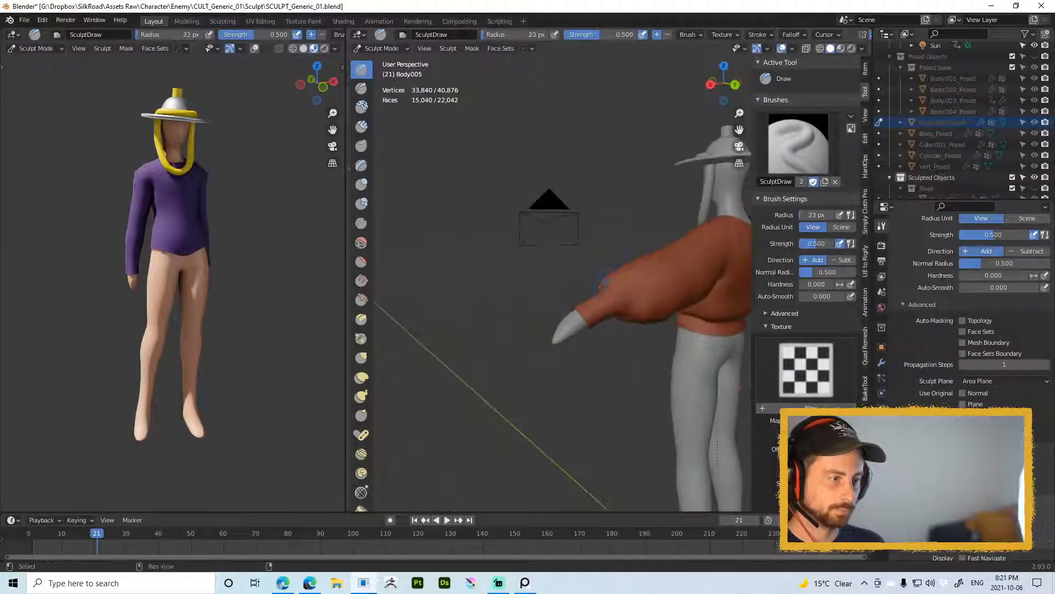
Step: Continue the cuff crease around the other side of the sleeve using the Draw brush at 20 px and 51 px radius
key(f)
click(607, 291)
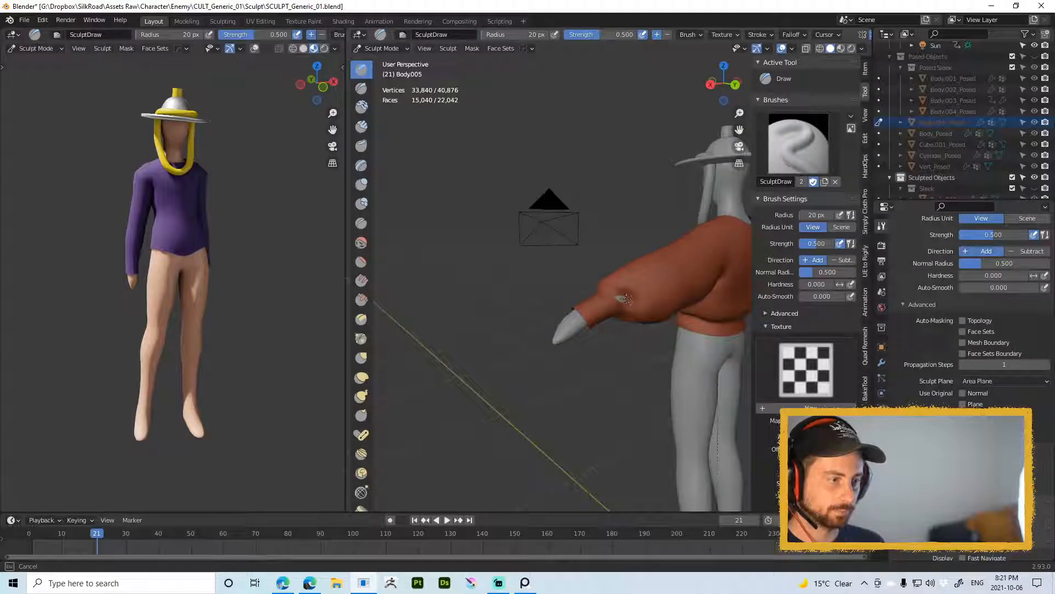
click(627, 299)
mouse_move(626, 298)
middle_down()
mouse_move(610, 293)
mouse_move(634, 284)
mouse_move(637, 311)
middle_up()
key(f)
click(633, 284)
key(f)
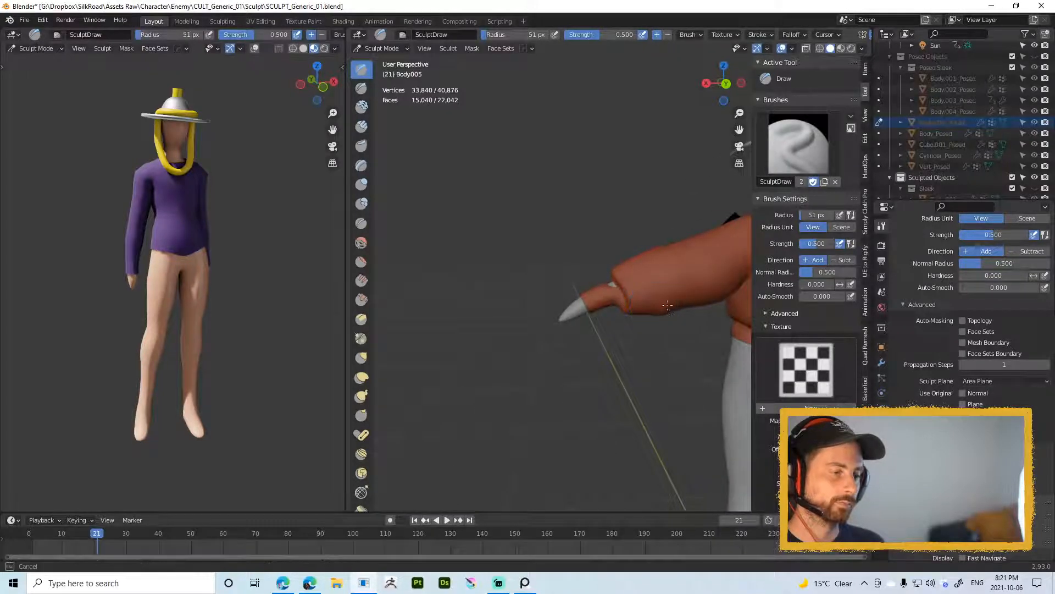
Step: Return to Object Mode and apply Pose Object to the sculpted shirt to update the posed character
scroll(631, 270, down, 6)
middle_drag(630, 270, 495, 297)
mouse_move(495, 297)
shift+middle_down()
mouse_move(539, 308)
mouse_move(601, 231)
shift+middle_up()
key(ctrl+Tab)
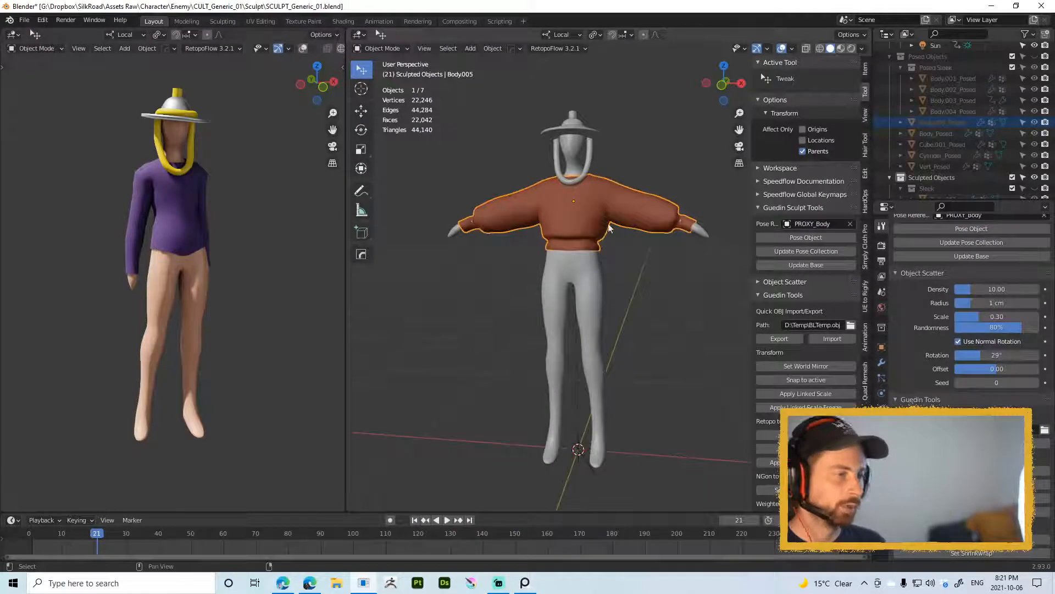
click(806, 237)
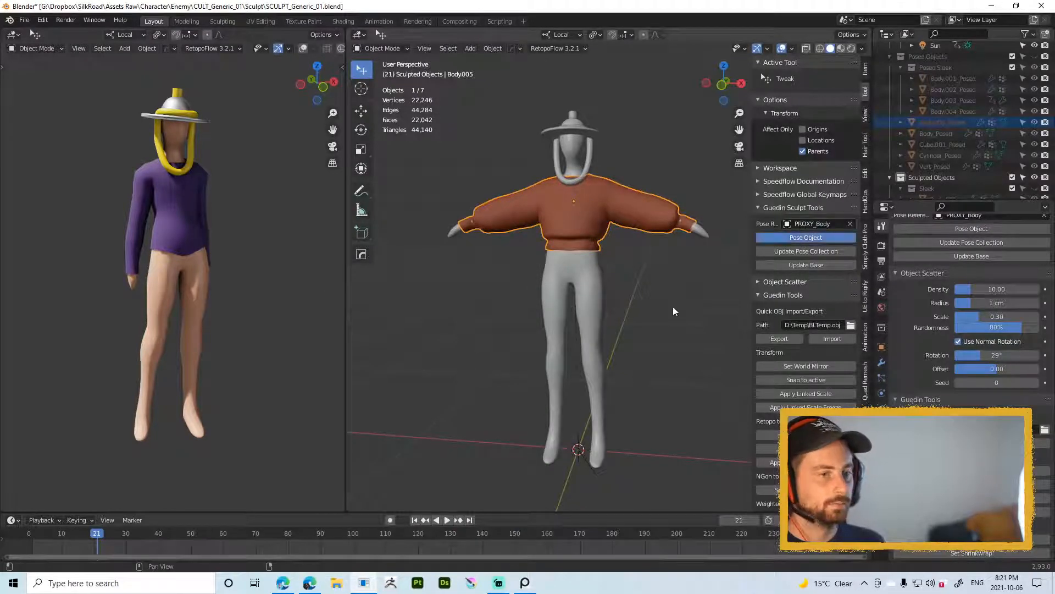
right_click(641, 265)
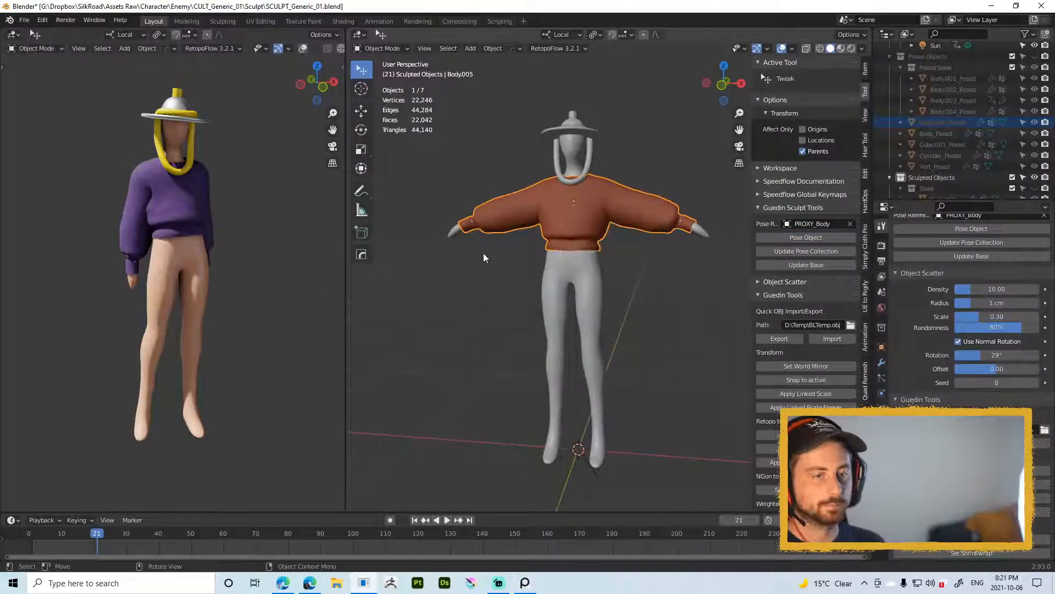
scroll(440, 231, down, 2)
middle_drag(222, 242, 220, 283)
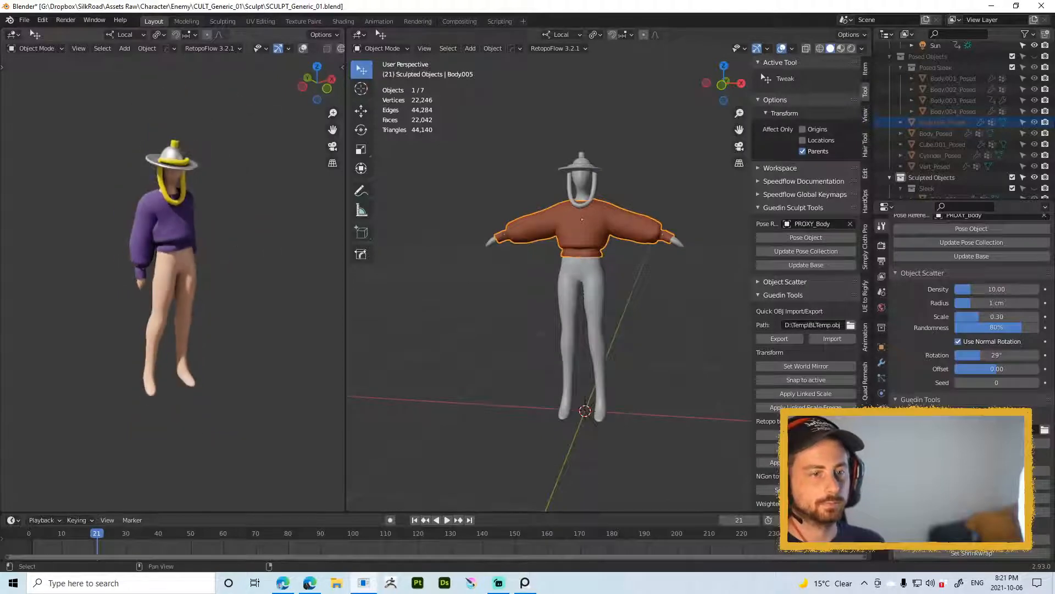
Step: Examine the character's shirt, waist and legs from the front
key(alt+Tab)
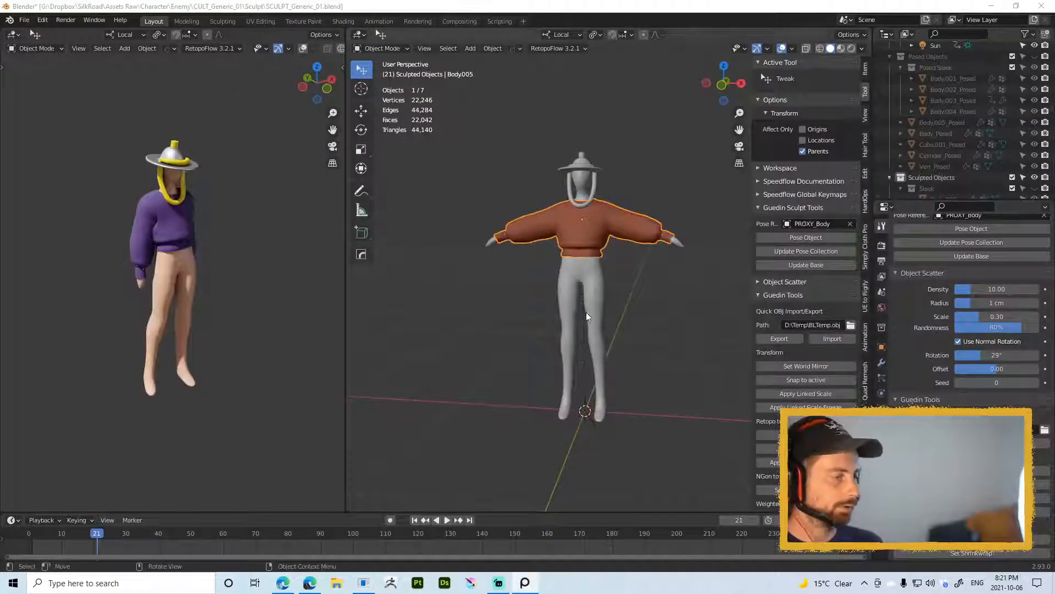
key(KP_1)
scroll(638, 237, up, 6)
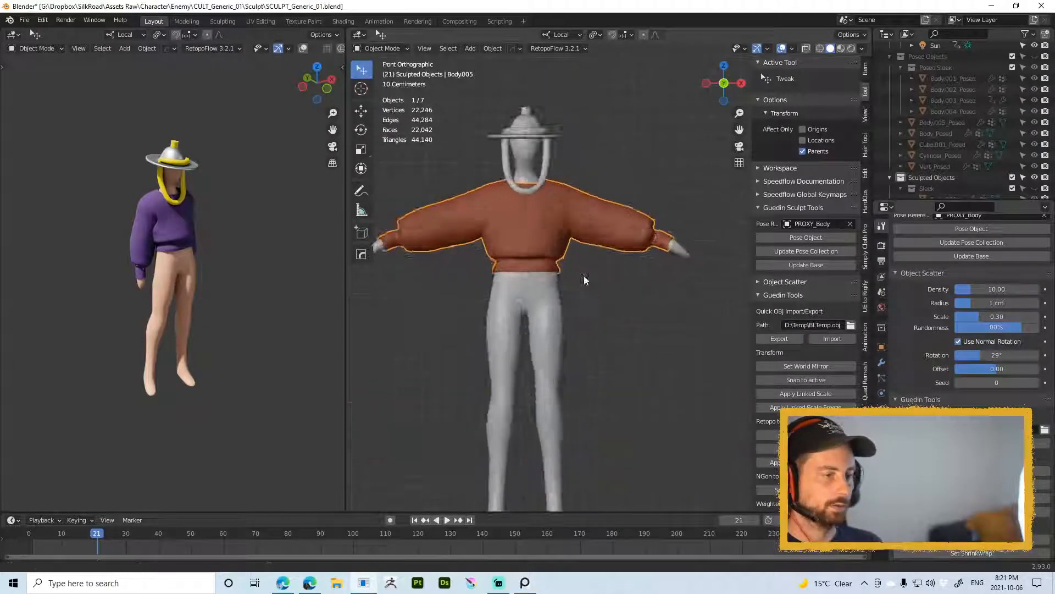
click(563, 299)
middle_drag(563, 299, 620, 289)
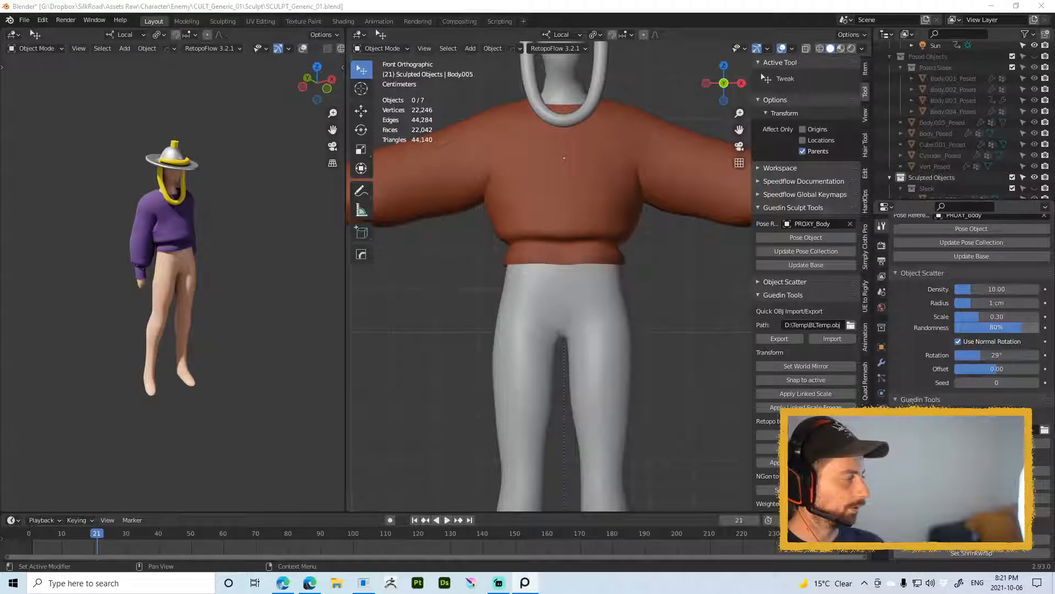
scroll(460, 204, down, 1)
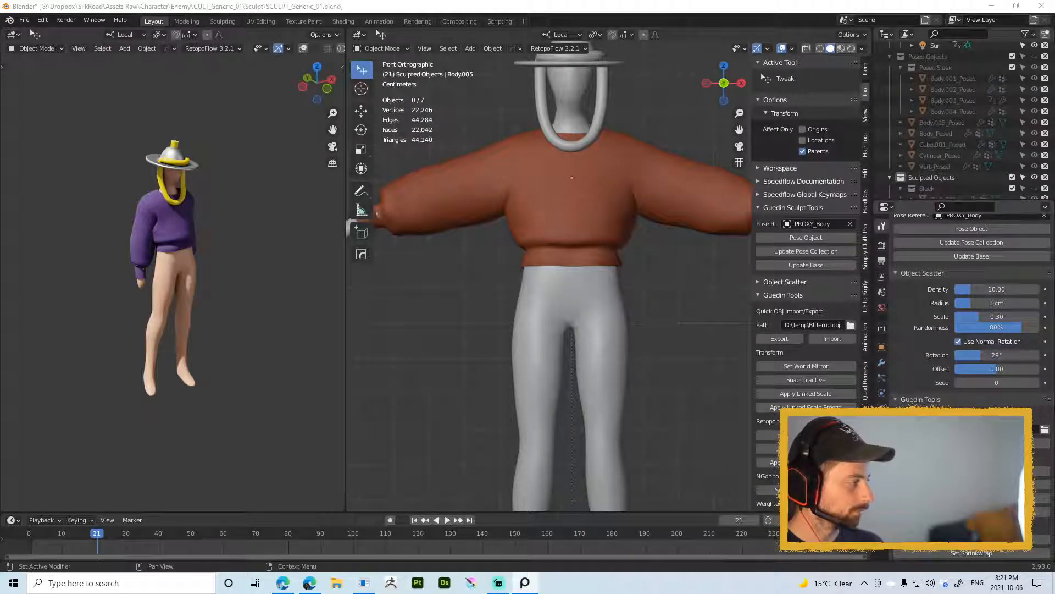
middle_drag(611, 324, 597, 331)
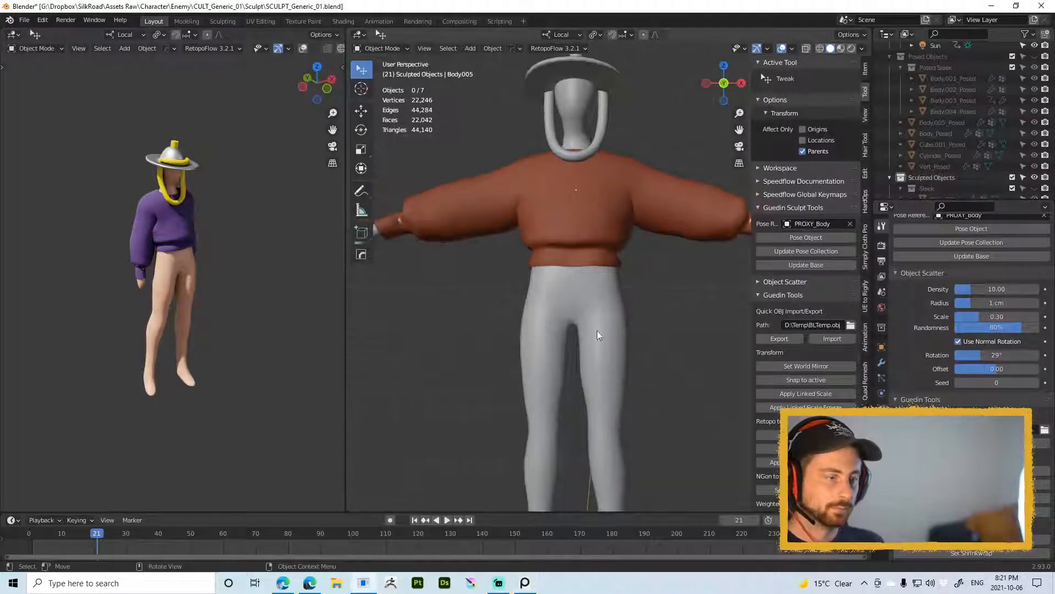
scroll(605, 324, down, 2)
alt+scroll(616, 314, up, 1)
scroll(632, 296, up, 3)
Step: Duplicate the body mesh in place
click(606, 354)
key(Tab)
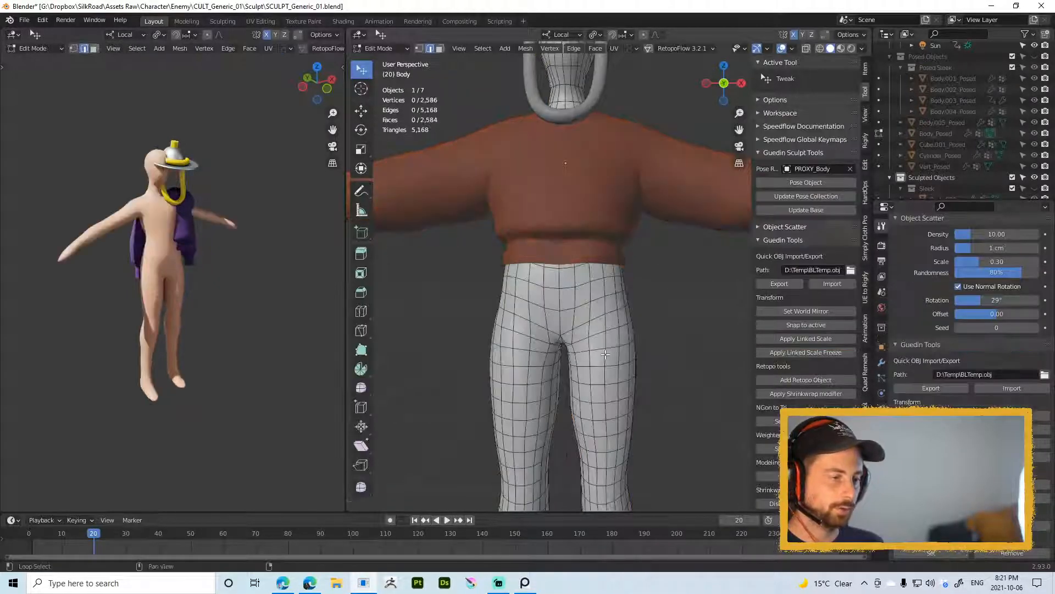
scroll(557, 291, up, 1)
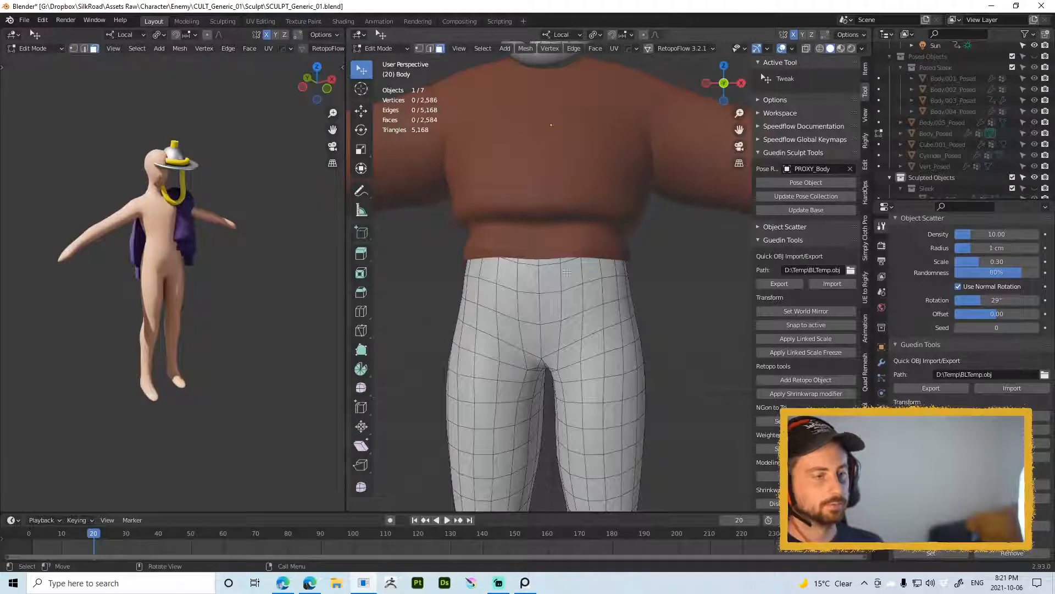
key(Tab)
key(shift+d)
right_click(610, 332)
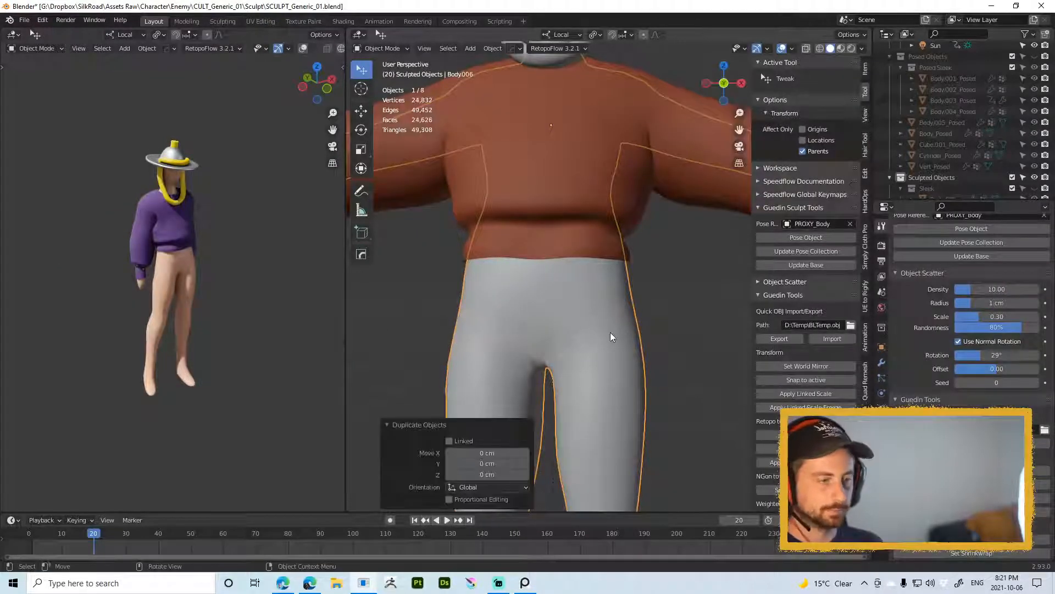
Step: Select the edge loops around the duplicate's hips and both thighs in Edit Mode
key(Tab)
key(2)
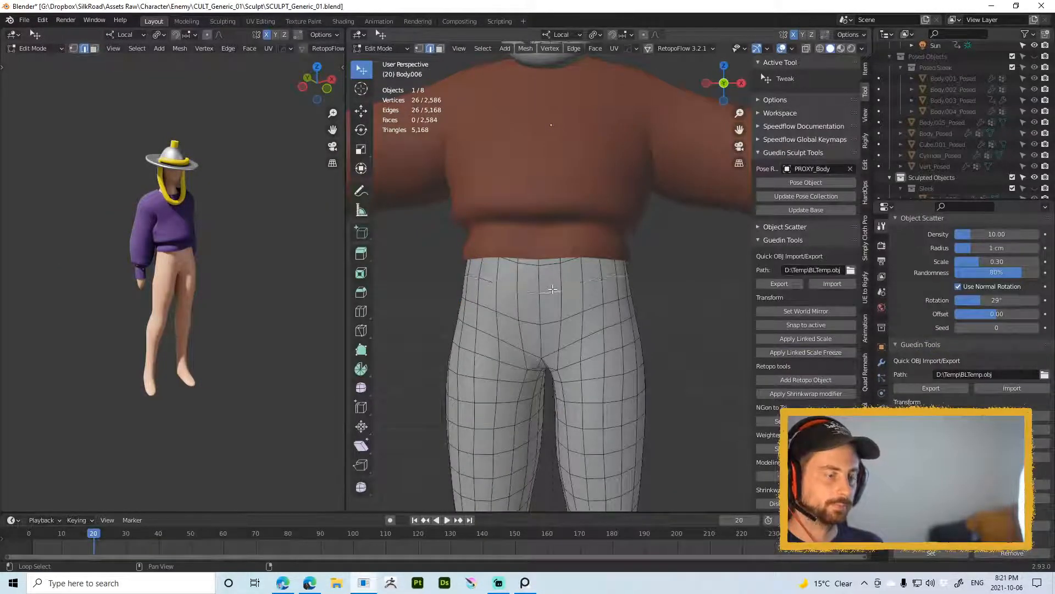
shift+middle_drag(552, 290, 602, 189)
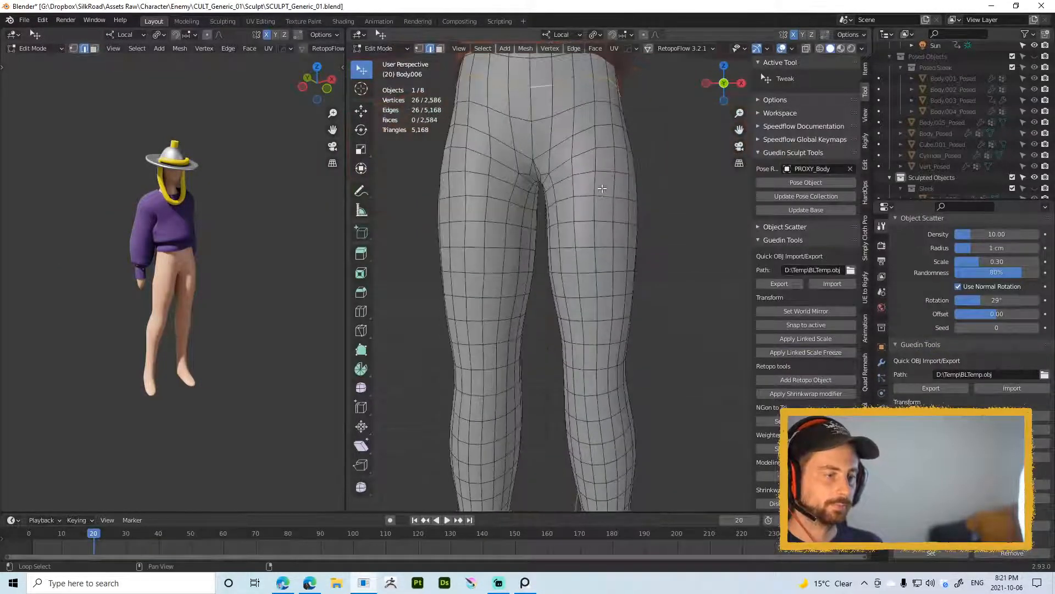
alt+shift+click(607, 295)
scroll(640, 252, down, 3)
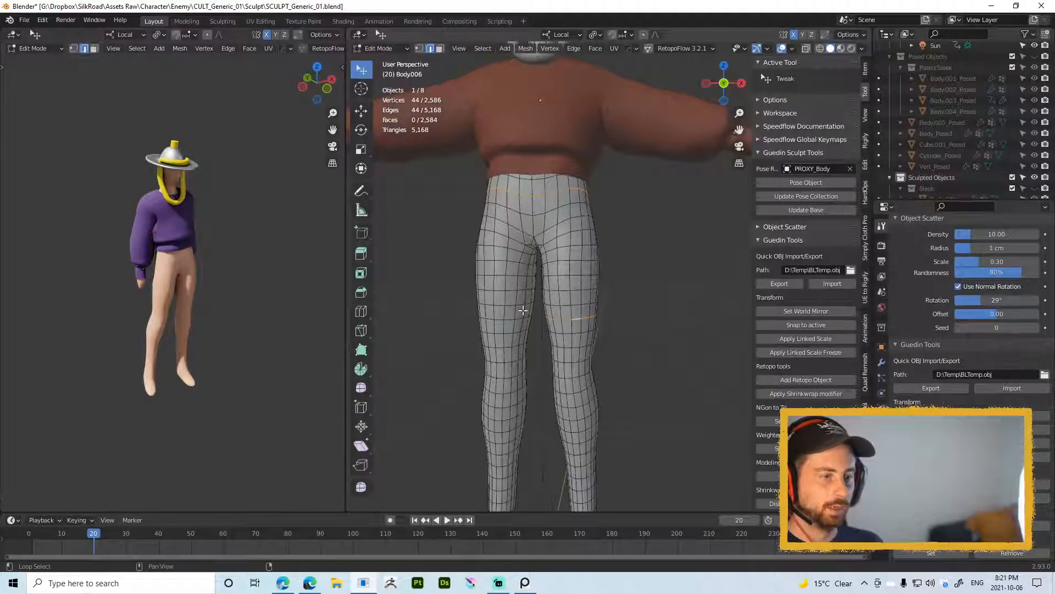
scroll(479, 310, up, 2)
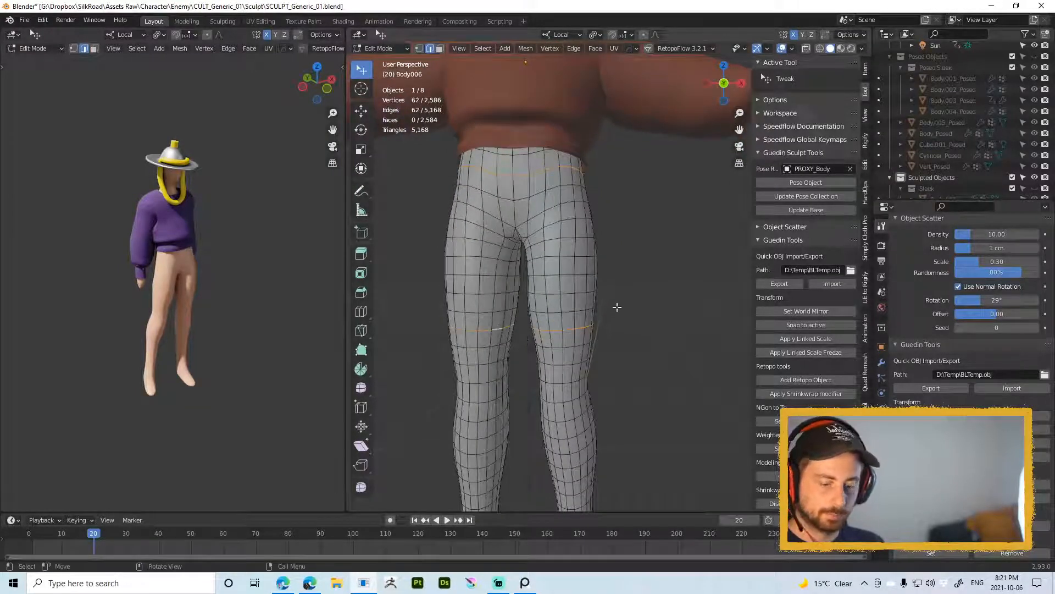
Step: Rip the mesh along the selected loops and delete all faces except the shorts section between hips and thighs
key(v)
key(l)
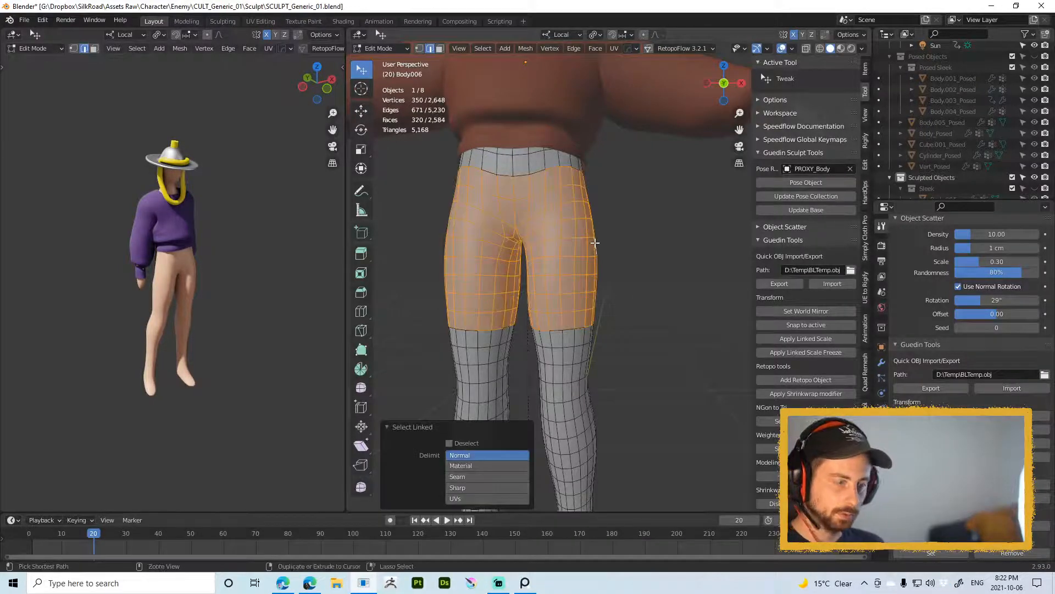
key(ctrl+i)
key(x)
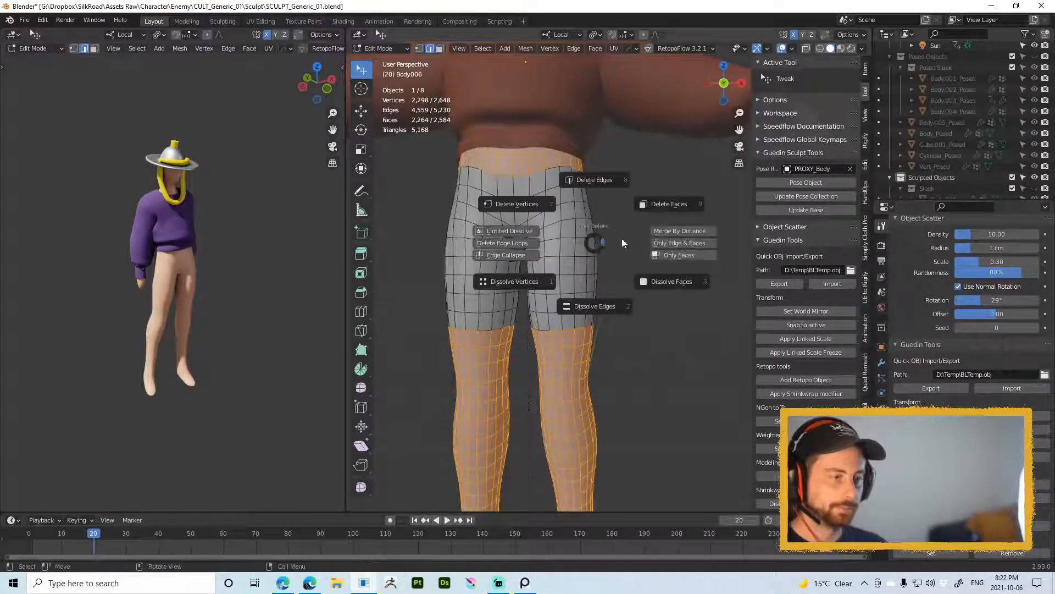
click(666, 203)
key(Tab)
key(a)
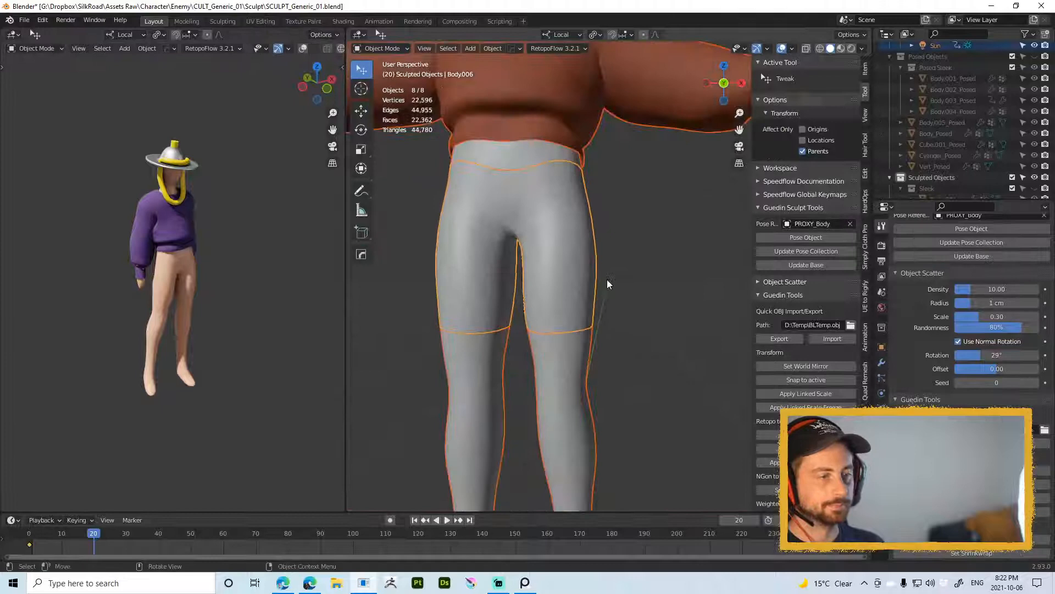
Step: Thicken the whole shorts mesh outward with a Shrink/Fatten offset of 5.26 cm
click(572, 225)
key(Tab)
key(a)
key(alt+s)
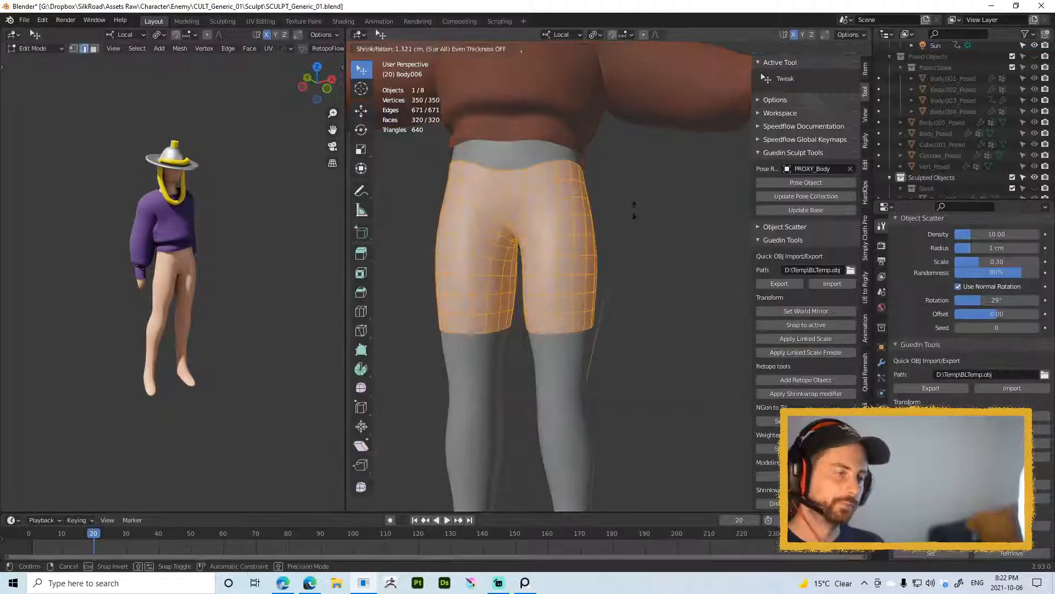
click(616, 217)
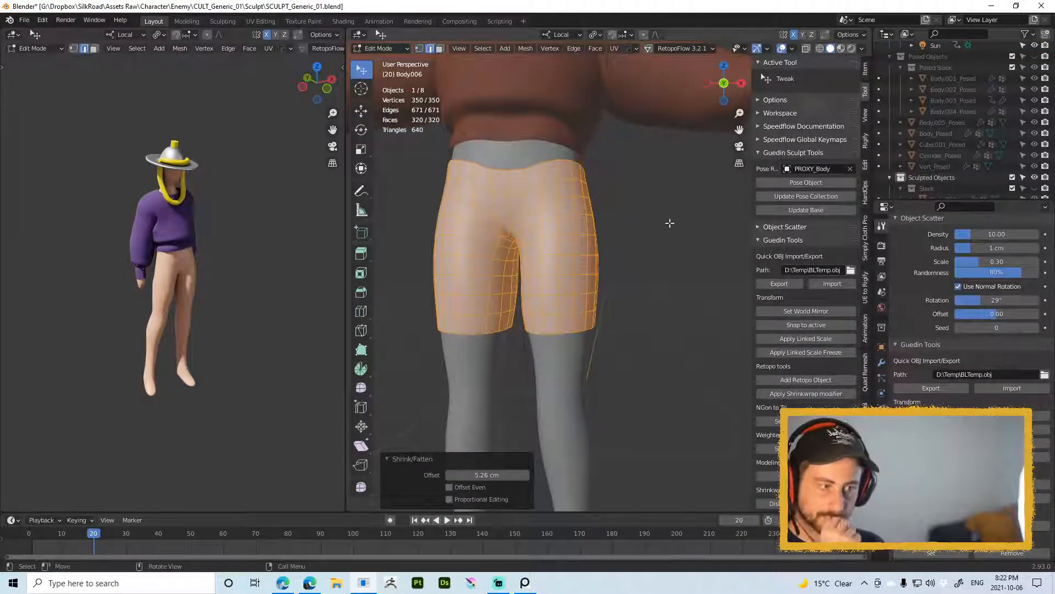
key(Tab)
middle_drag(519, 226, 545, 205)
Step: Select the edge loop running along the shorts' centre line and align it to zero on the X axis
key(Tab)
key(1)
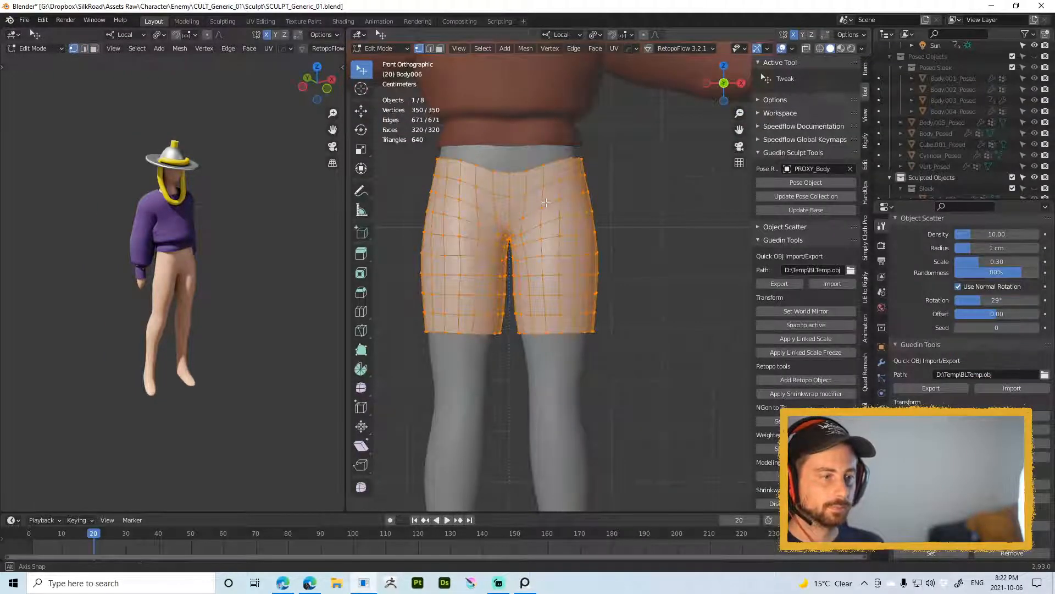
key(alt+z)
key(alt+a)
scroll(495, 209, up, 6)
shift+middle_drag(478, 209, 787, 318)
shift+middle_drag(589, 178, 567, 231)
alt+click(563, 128)
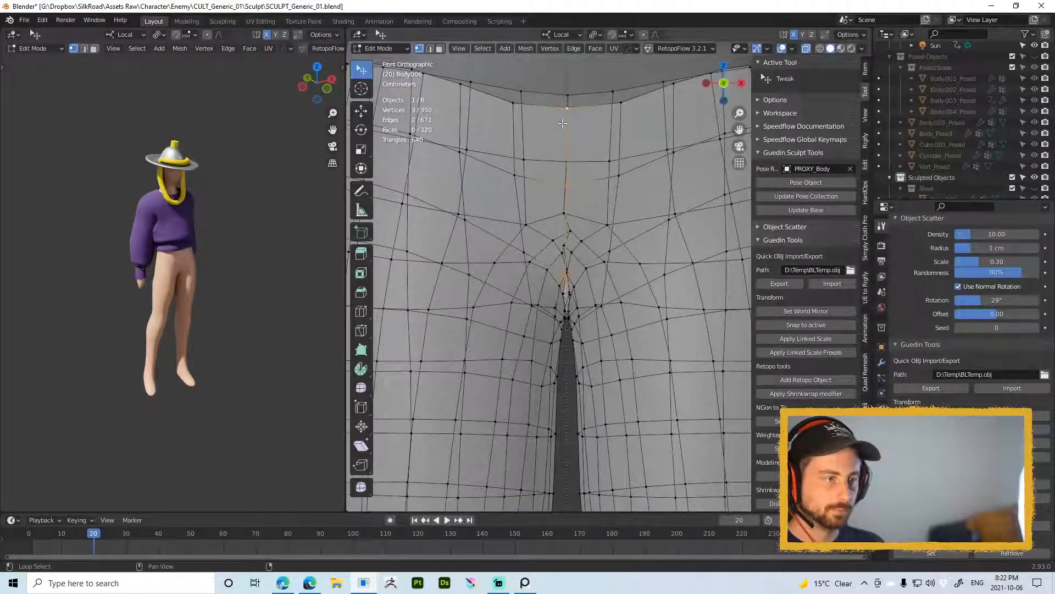
scroll(583, 236, down, 4)
key(alt+z)
middle_drag(597, 284, 586, 209)
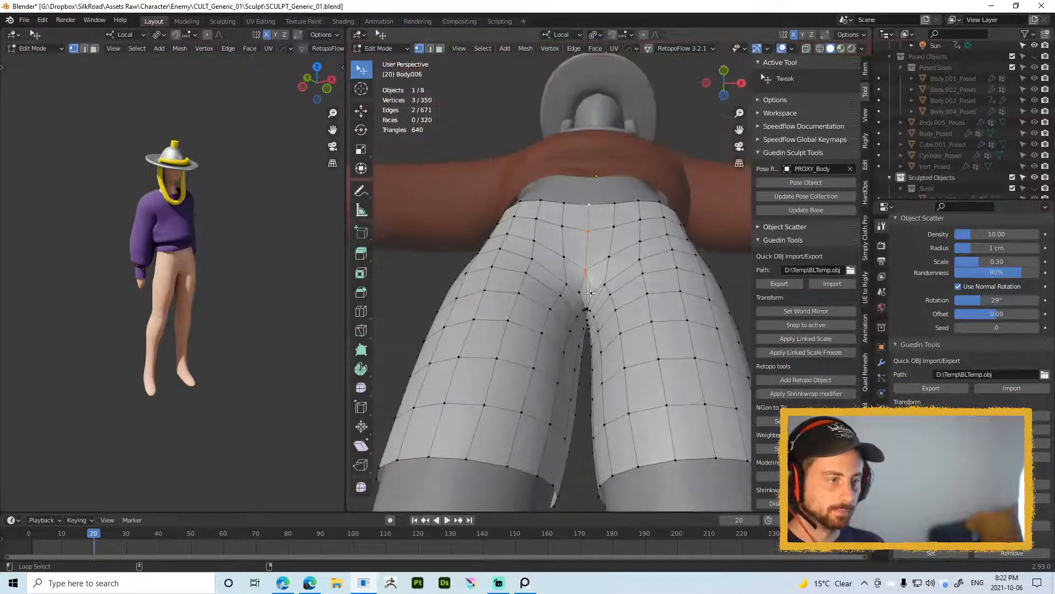
middle_drag(586, 292, 770, 275)
middle_drag(472, 225, 570, 237)
key(alt+x)
click(599, 299)
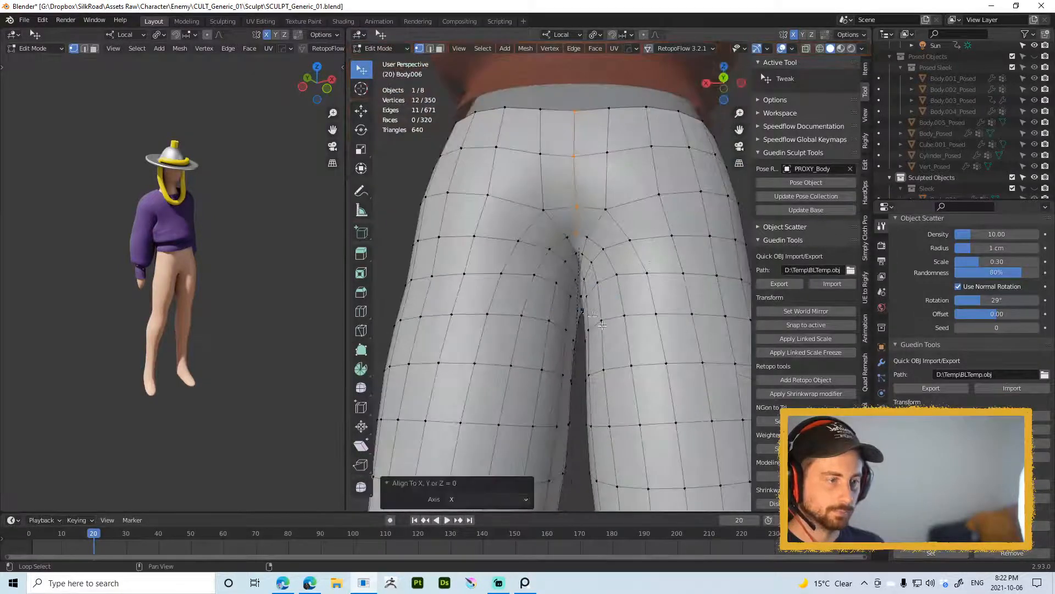
scroll(632, 234, down, 3)
middle_drag(634, 231, 645, 288)
key(Tab)
scroll(599, 352, down, 5)
middle_drag(598, 352, 599, 365)
key(alt+x)
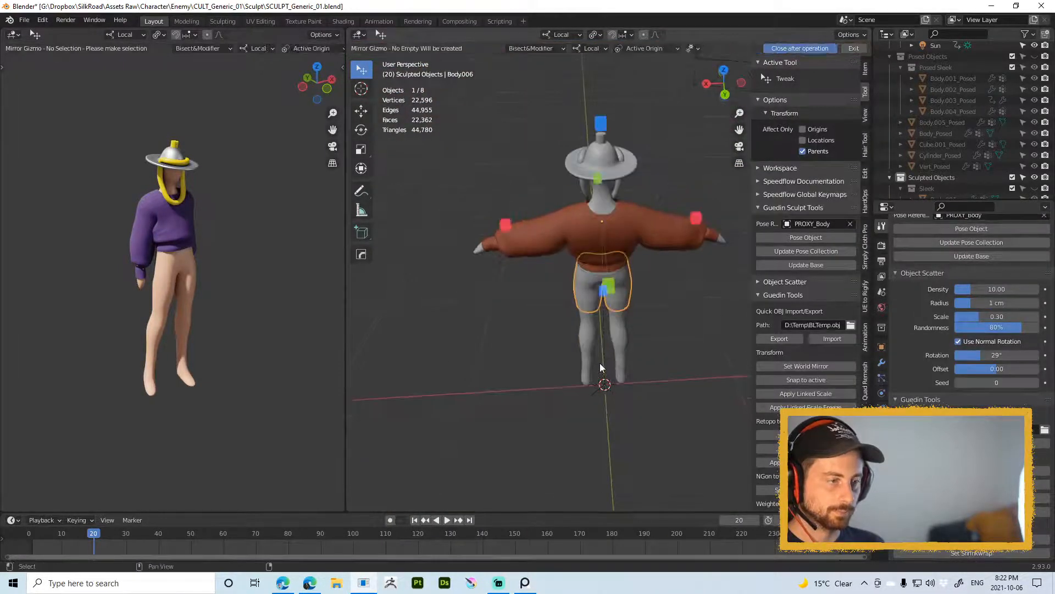
right_click(566, 277)
middle_drag(621, 249, 740, 302)
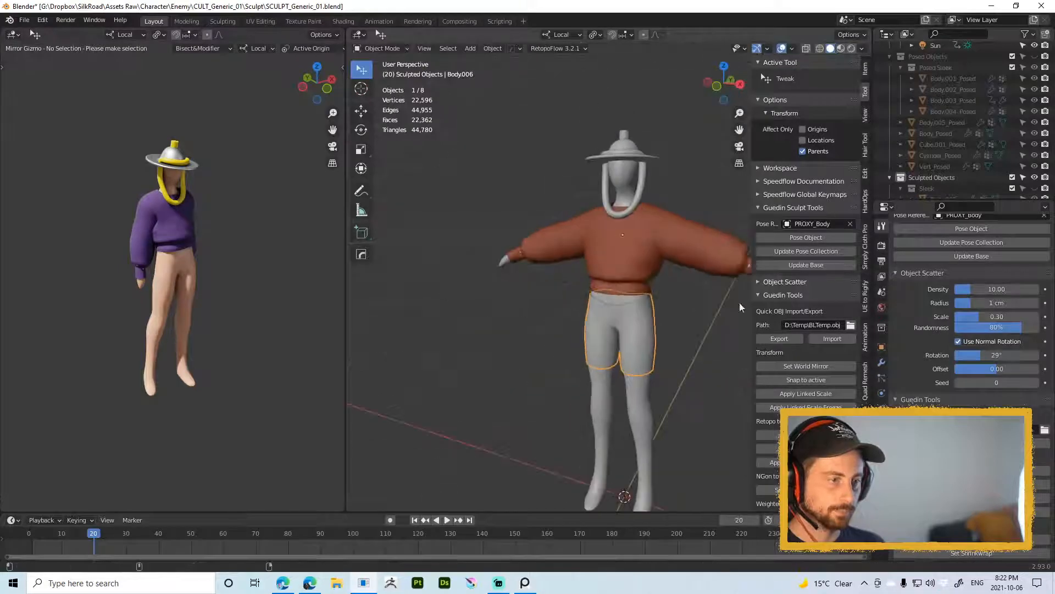
shift+middle_drag(645, 283, 615, 206)
right_click(615, 207)
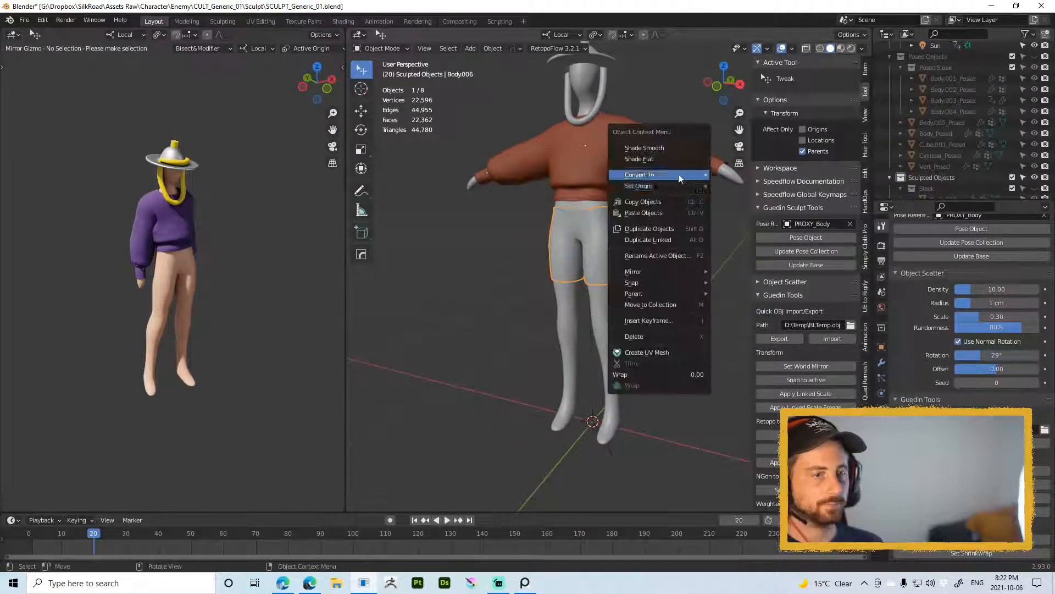
click(816, 224)
key(Escape)
Step: Try linking the selected shorts with the shirt and assigning the existing "Material" to the shirt, and undo the material change
scroll(637, 196, up, 1)
shift+click(613, 163)
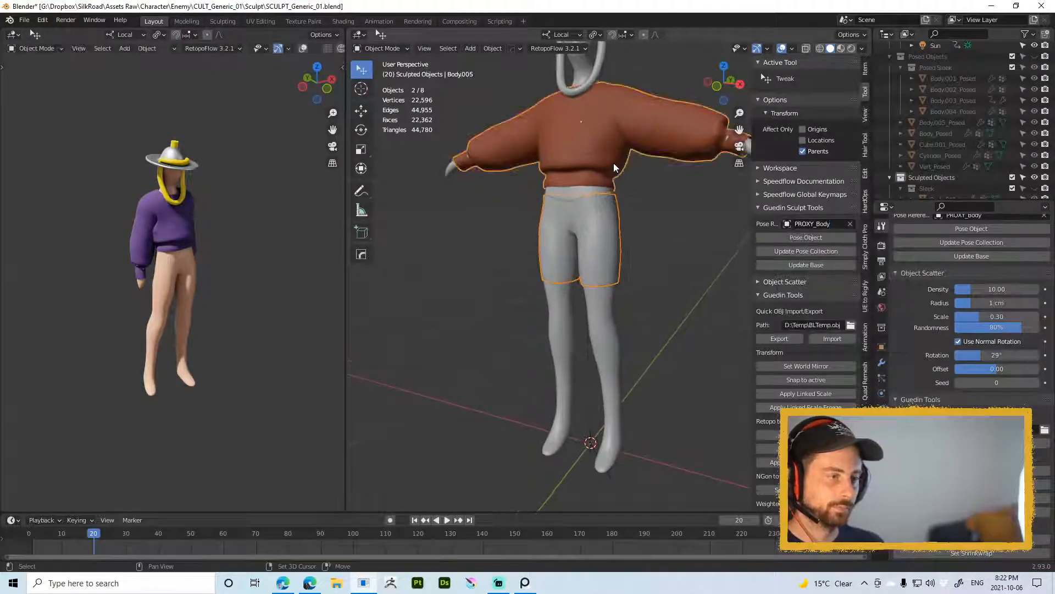
key(ctrl+l)
click(625, 183)
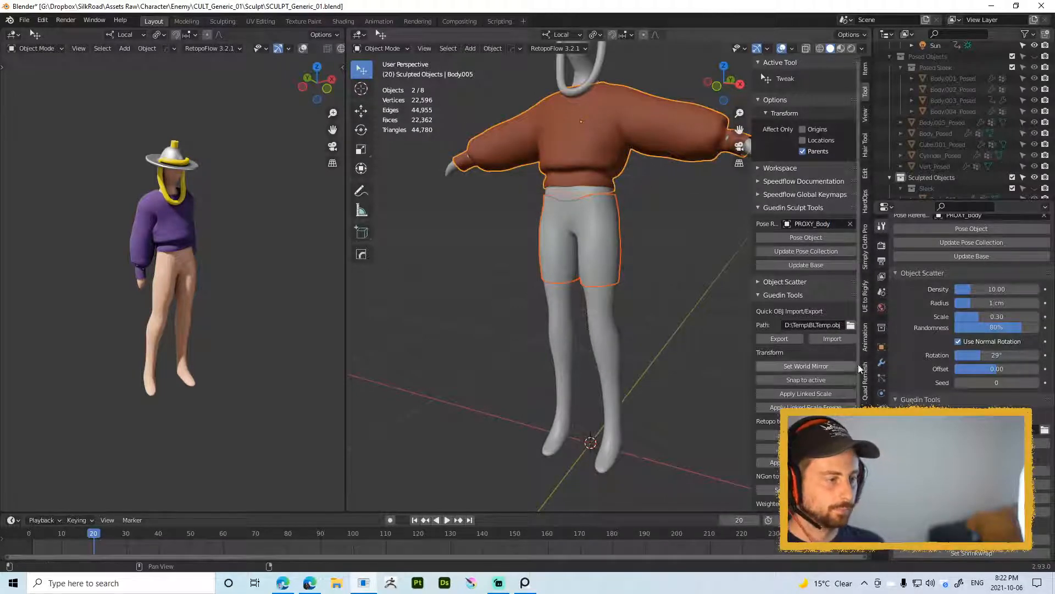
click(882, 439)
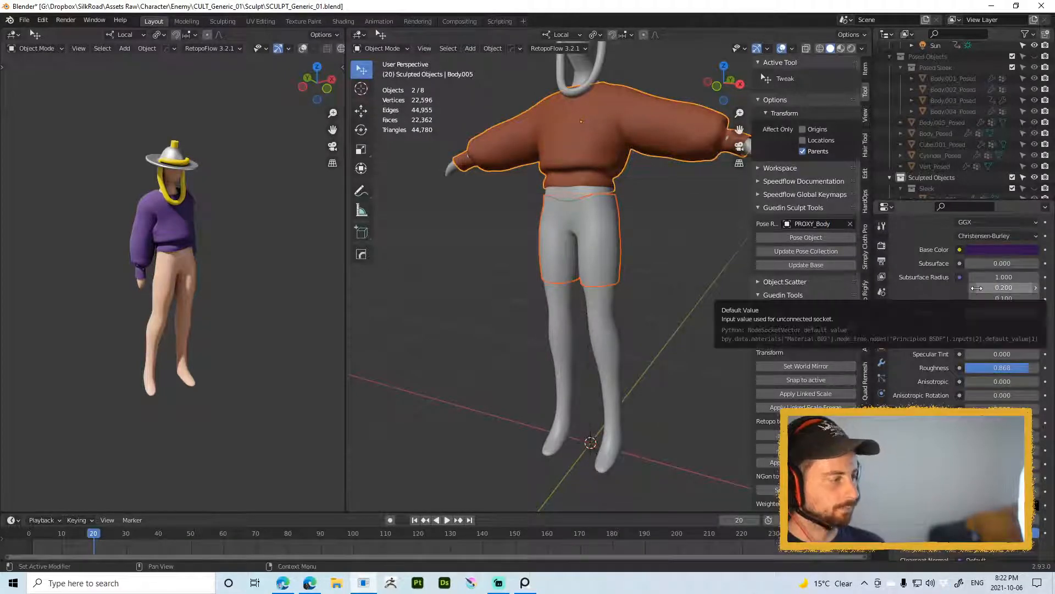
scroll(951, 353, up, 6)
scroll(951, 355, up, 1)
click(902, 290)
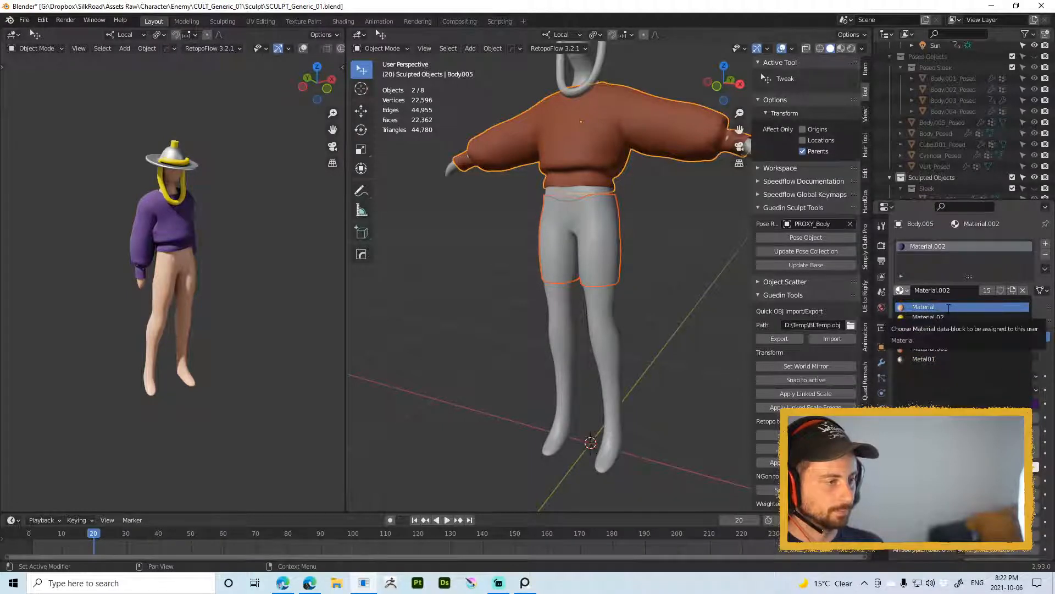
click(937, 306)
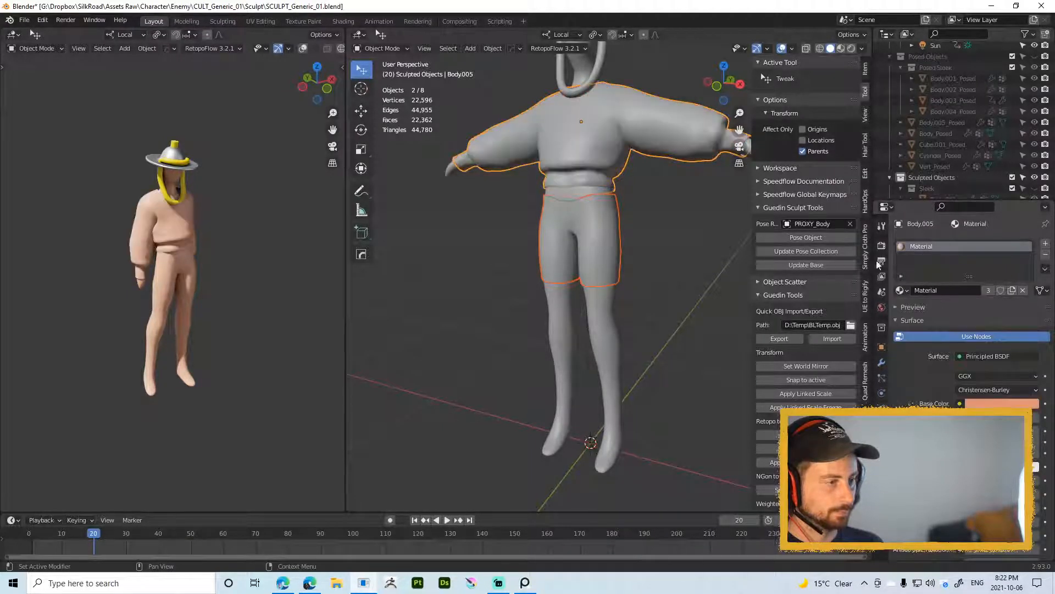
key(ctrl+z)
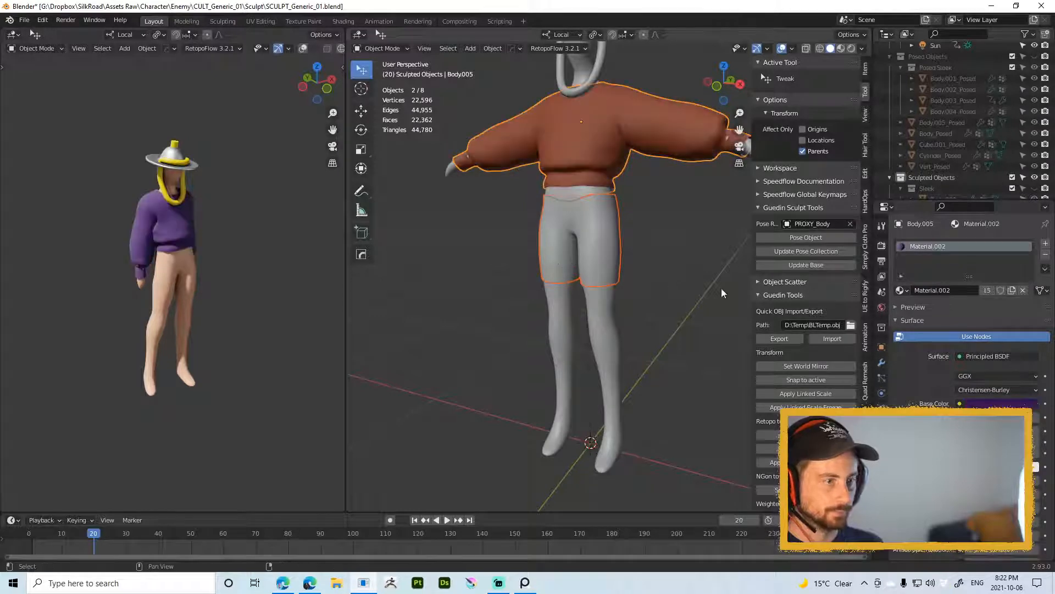
Step: Give the shorts their own copy of the material with a near-black base color, using Material Preview shading
click(608, 235)
click(900, 290)
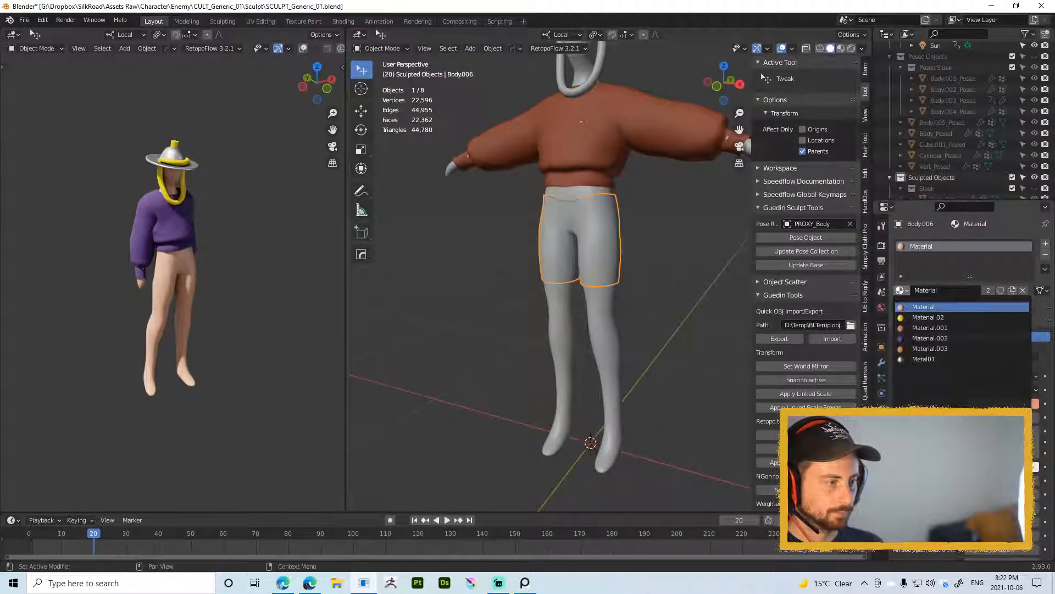
click(952, 306)
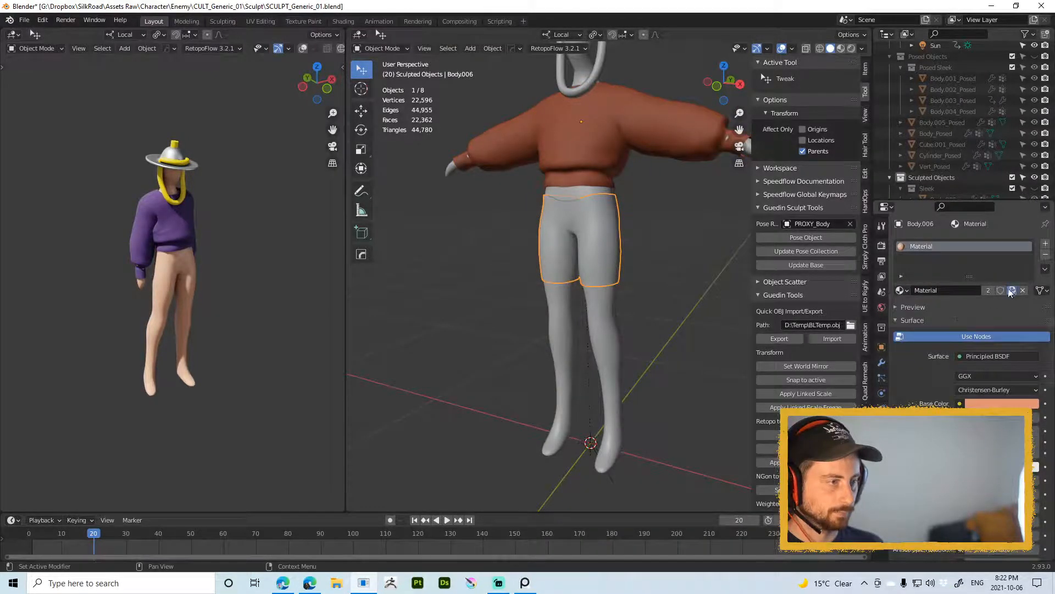
click(997, 402)
key(BackSpace)
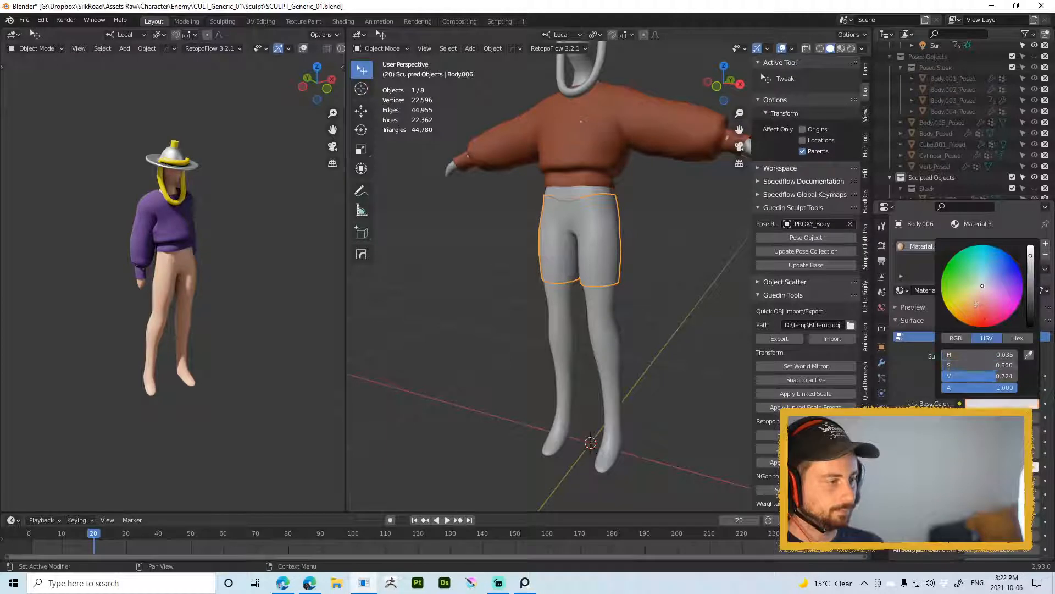
key(z)
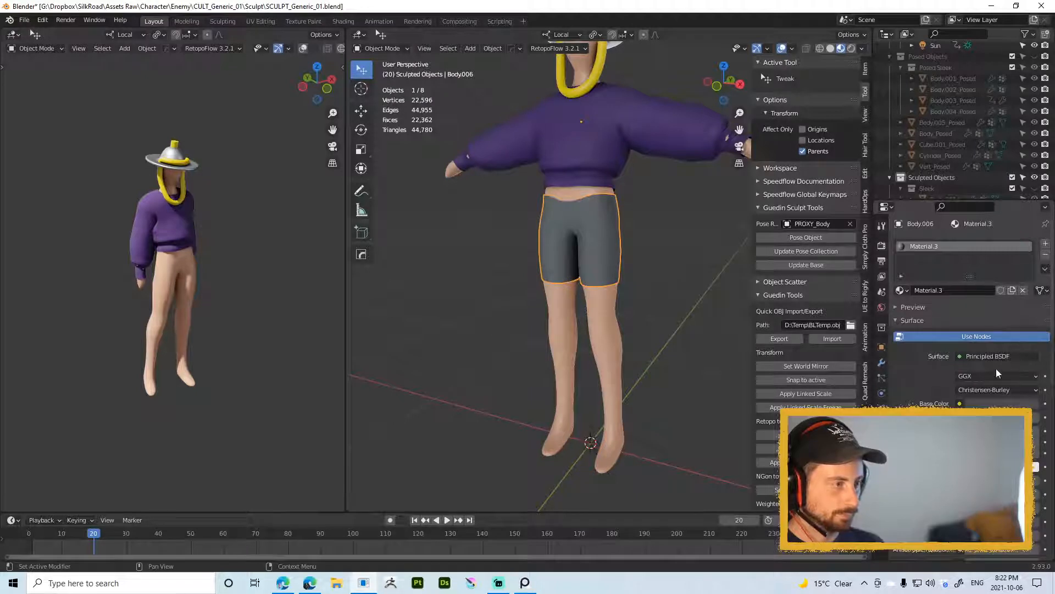
click(984, 403)
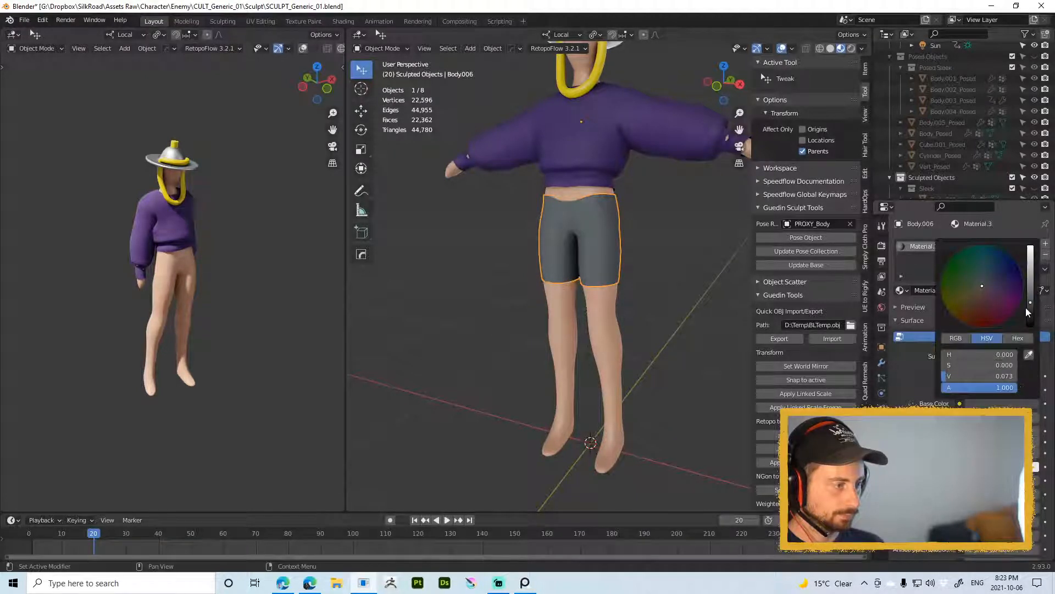
drag(1026, 306, 1029, 325)
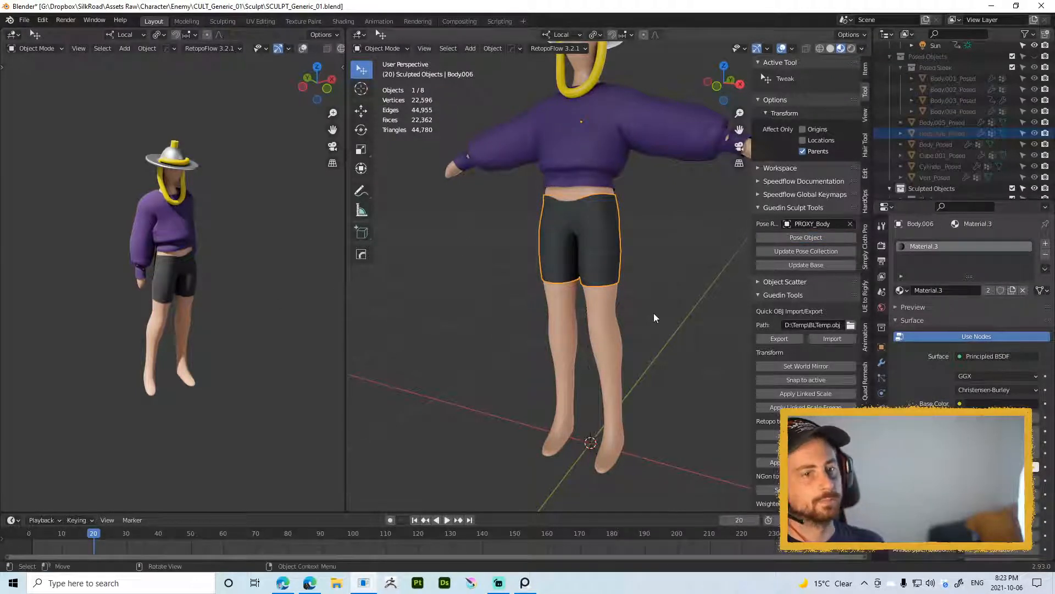
Step: Select a single vertex at the outer edge of the shorts' leg hem in Edit Mode
middle_drag(596, 221, 610, 240)
key(Tab)
scroll(613, 263, up, 3)
click(638, 297)
middle_drag(637, 297, 639, 277)
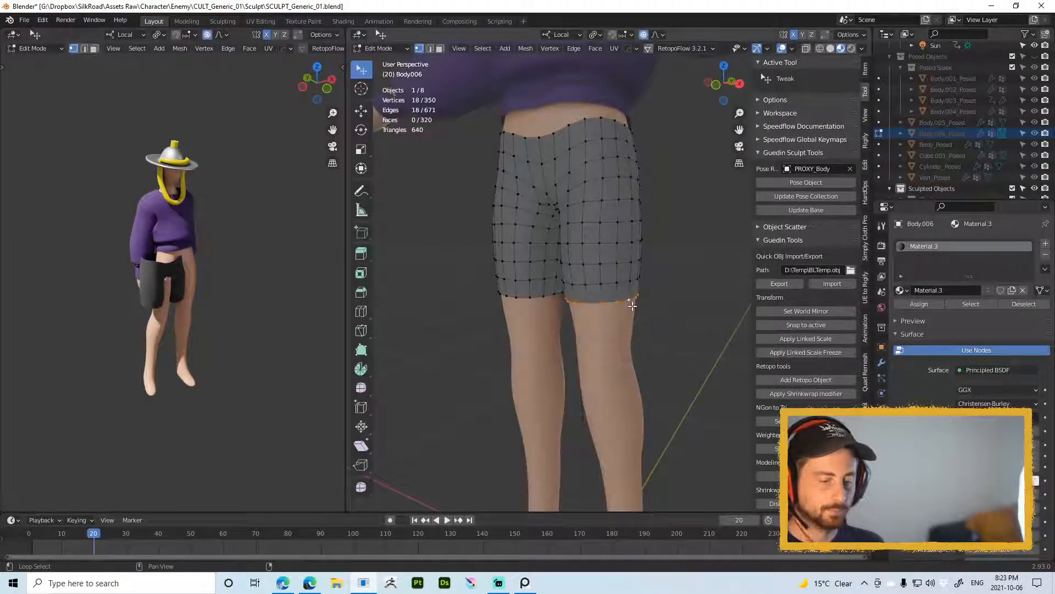
click(637, 299)
scroll(678, 337, down, 4)
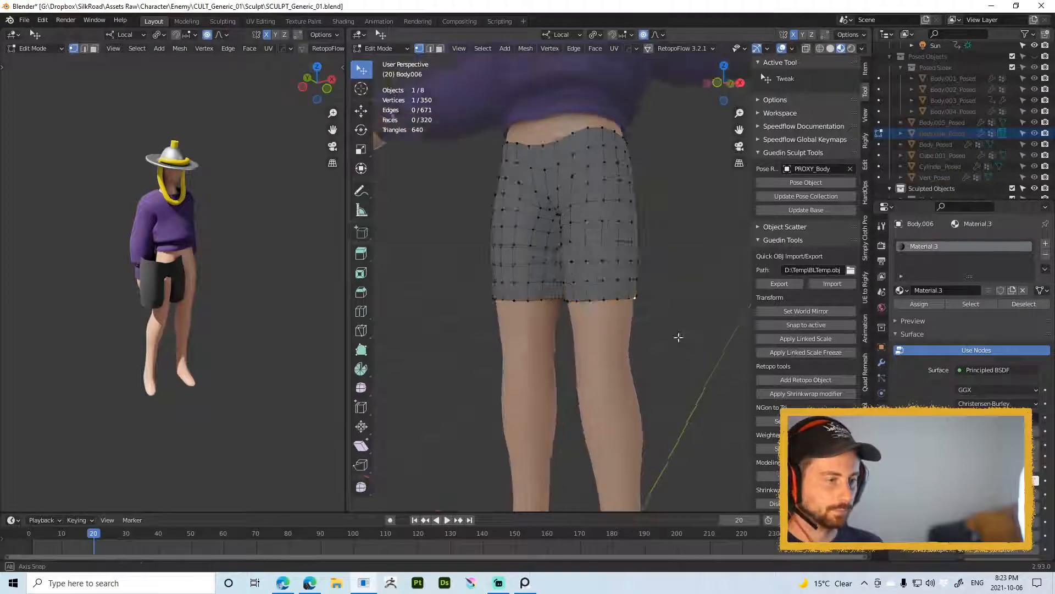
Step: Mirror the shorts across the X axis with a bisecting Mirror modifier and resume editing the mesh
middle_drag(572, 276, 659, 390)
key(Tab)
scroll(632, 331, down, 2)
scroll(658, 390, up, 1)
key(alt+x)
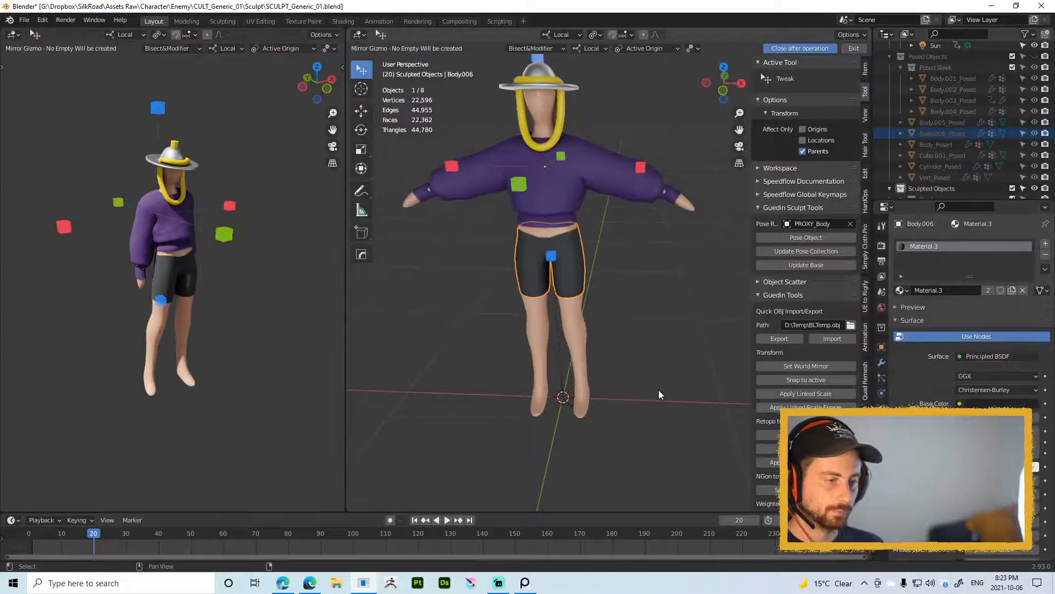
click(641, 167)
scroll(545, 265, up, 5)
key(Tab)
Step: Move the outer hem vertex about 10.3 cm outward and 6.2 cm up with smooth proportional editing at a size of about 15.86
middle_drag(558, 309, 646, 308)
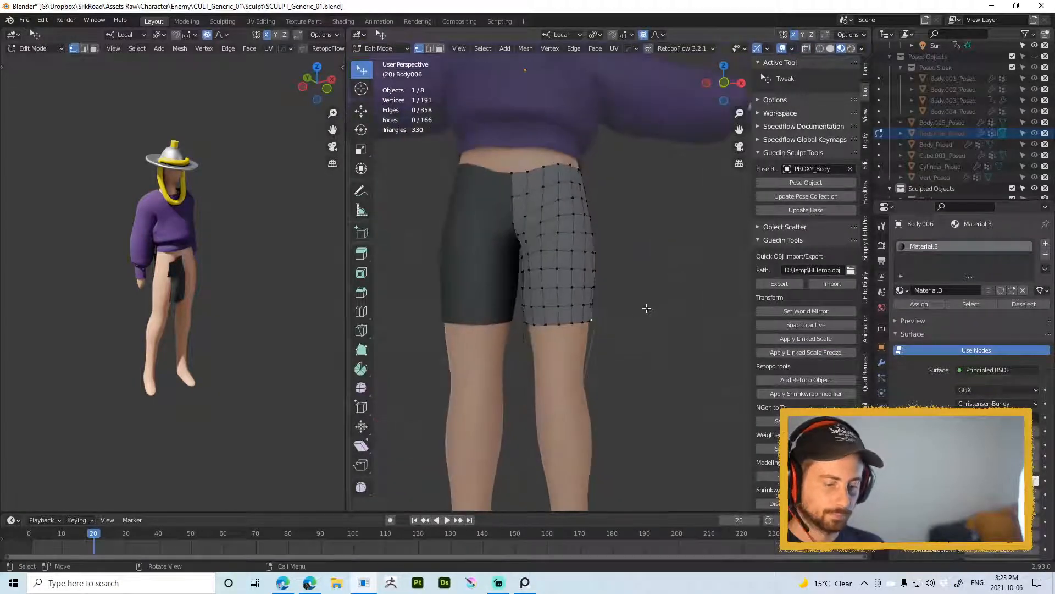
key(g)
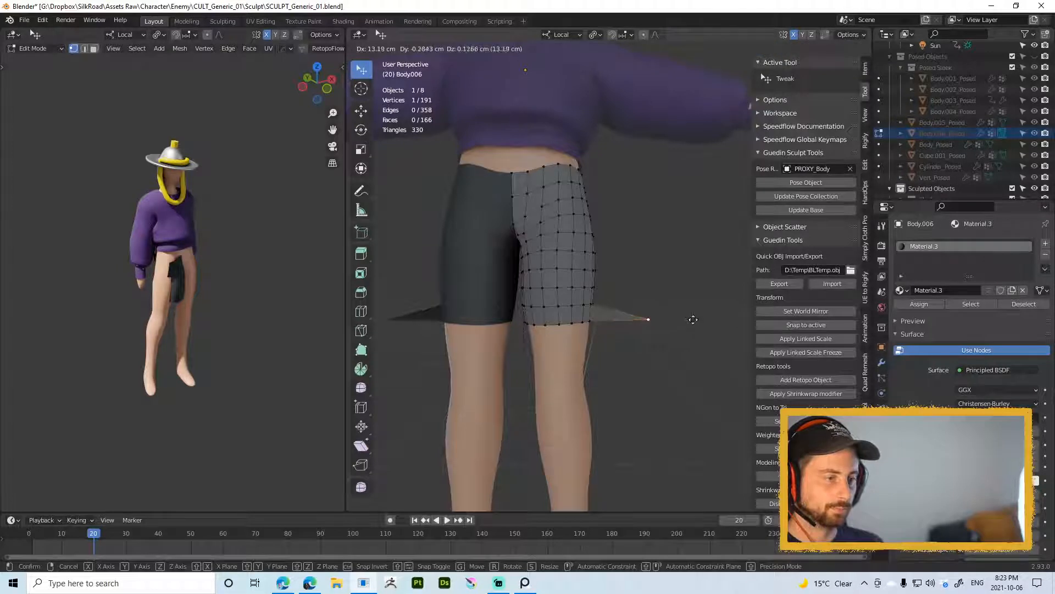
right_click(694, 317)
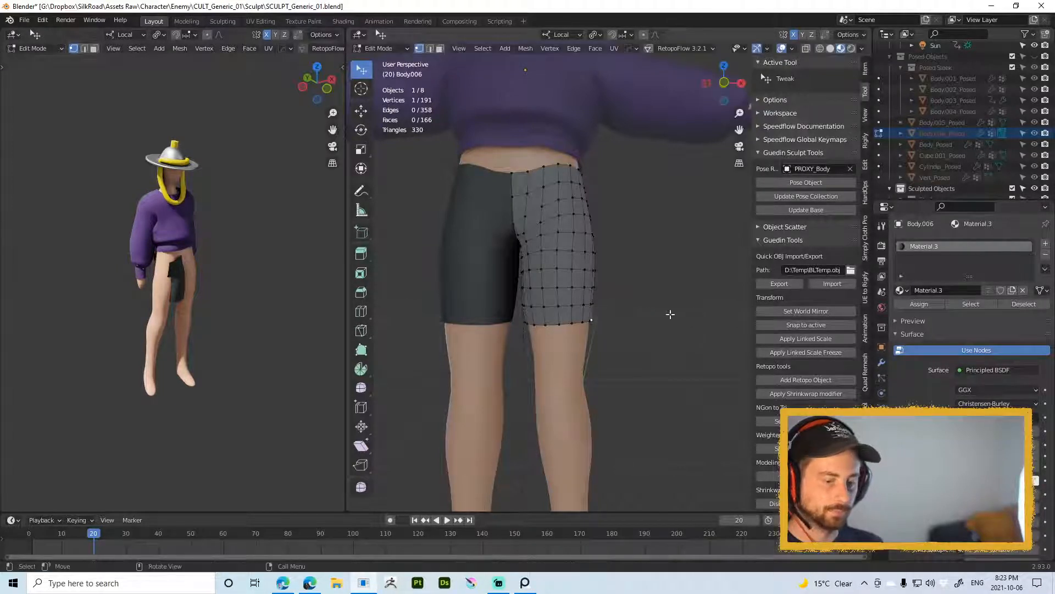
key(g)
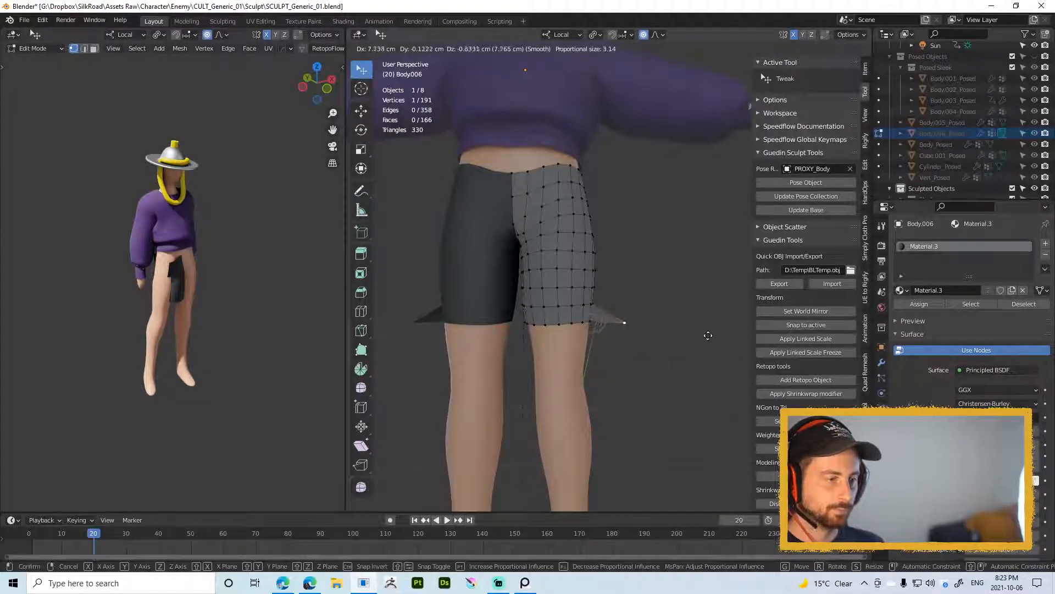
scroll(703, 322, down, 6)
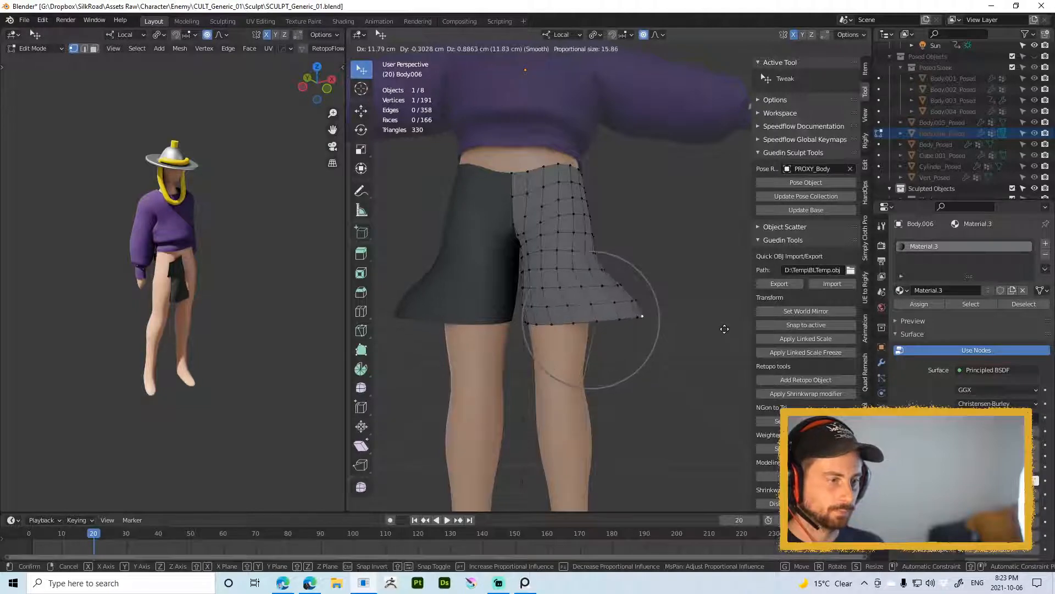
click(718, 306)
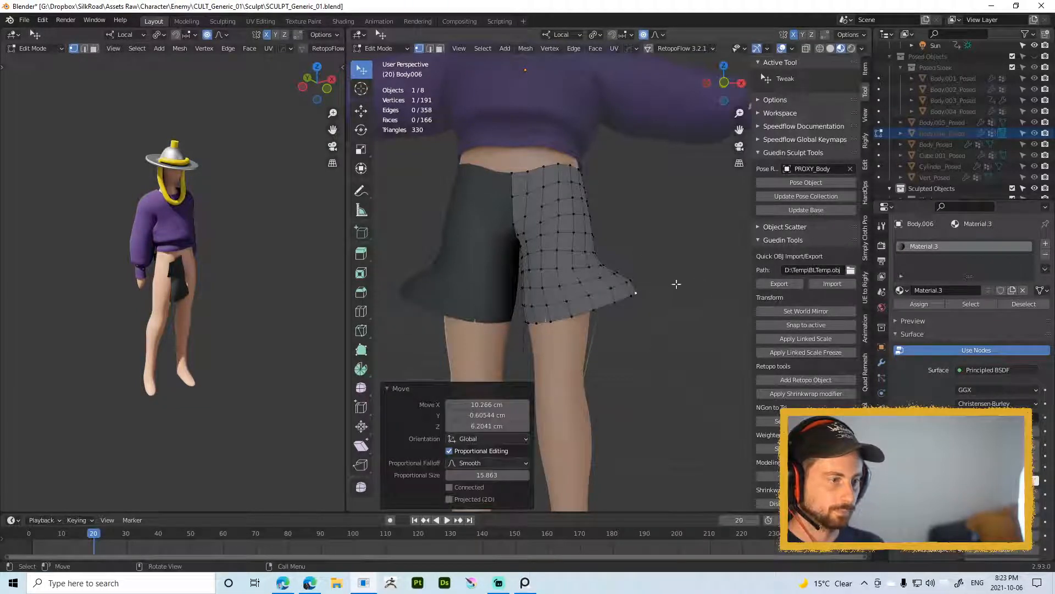
Step: Switch the shorts to Sculpt Mode, set the Draw brush radius to 104 px, and open the shorts' modifier settings
key(Tab)
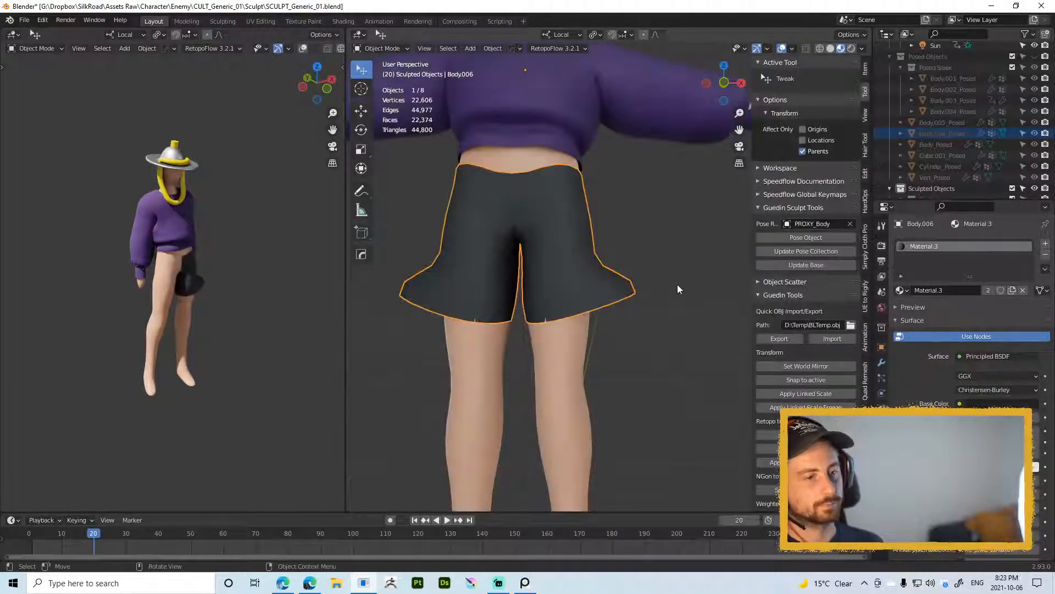
middle_drag(620, 243, 621, 251)
key(ctrl+Tab)
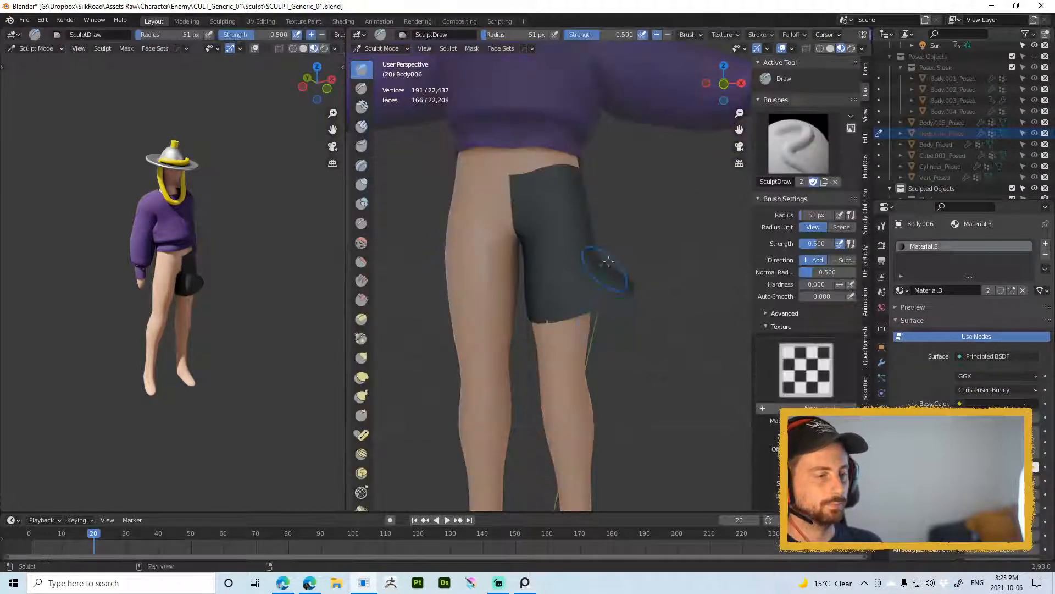
key(f)
click(652, 244)
click(882, 362)
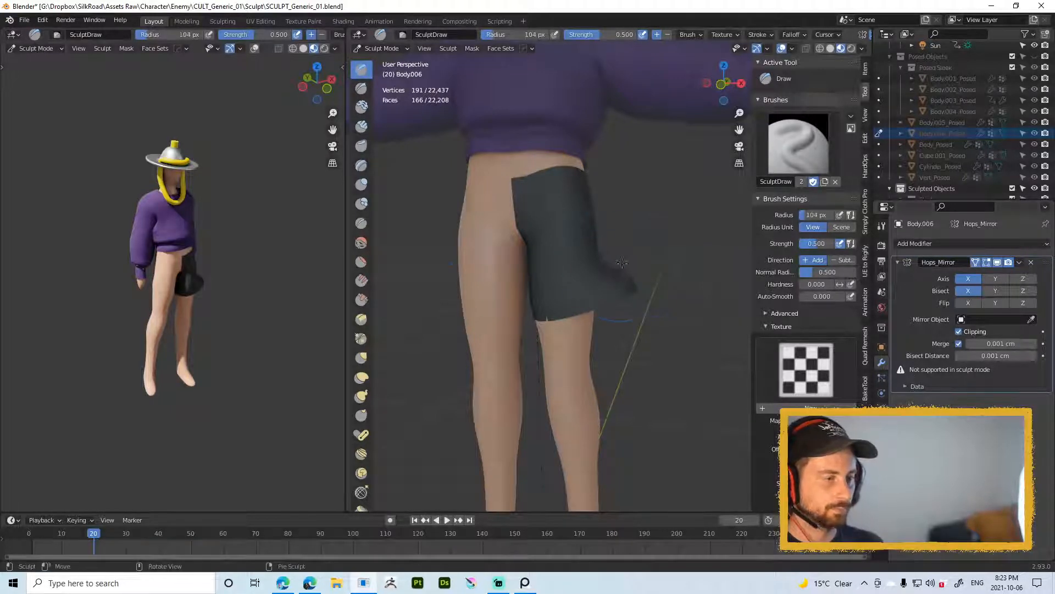
Step: Pull the outer thigh of the shorts outward using the Grab brush with a radius of 145 px
key(g)
key(f)
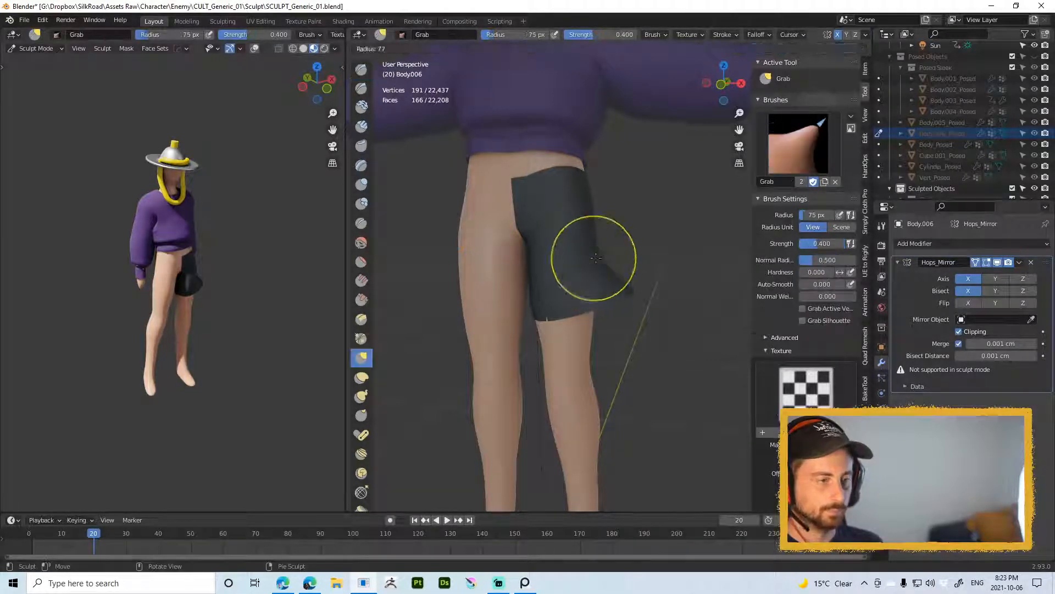
click(597, 260)
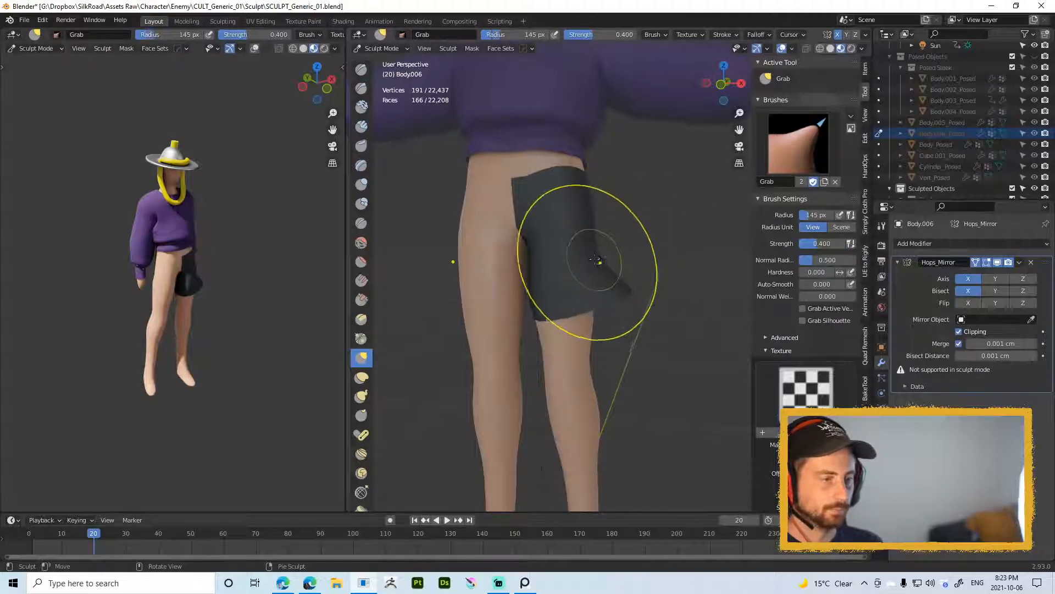
drag(597, 259, 620, 260)
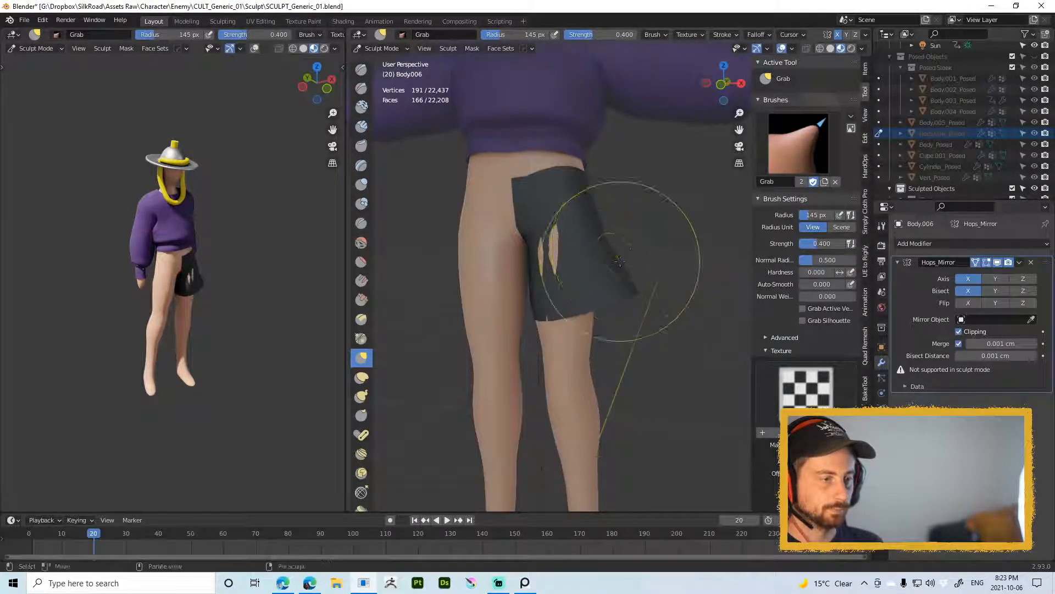
Step: Smooth the outer side and hem of the shorts' leg with the Smooth brush at radius 93 px and strength 0.194
key(s)
key(shift+f)
click(613, 290)
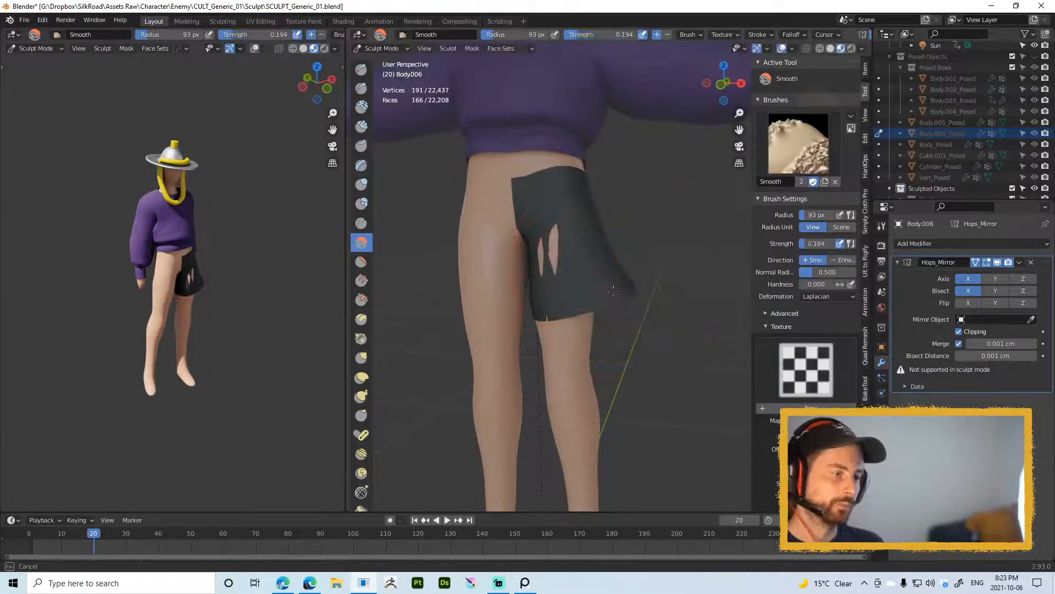
drag(608, 234, 586, 283)
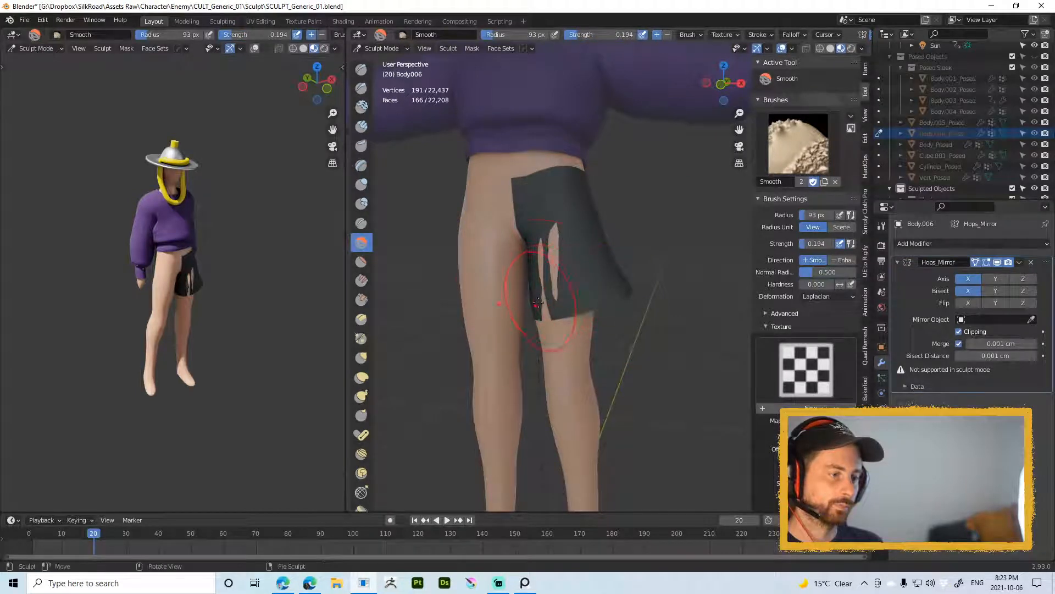
key(f)
Step: Pull the inner hem of the shorts around the thigh using the Grab brush with a radius of 67 px
key(g)
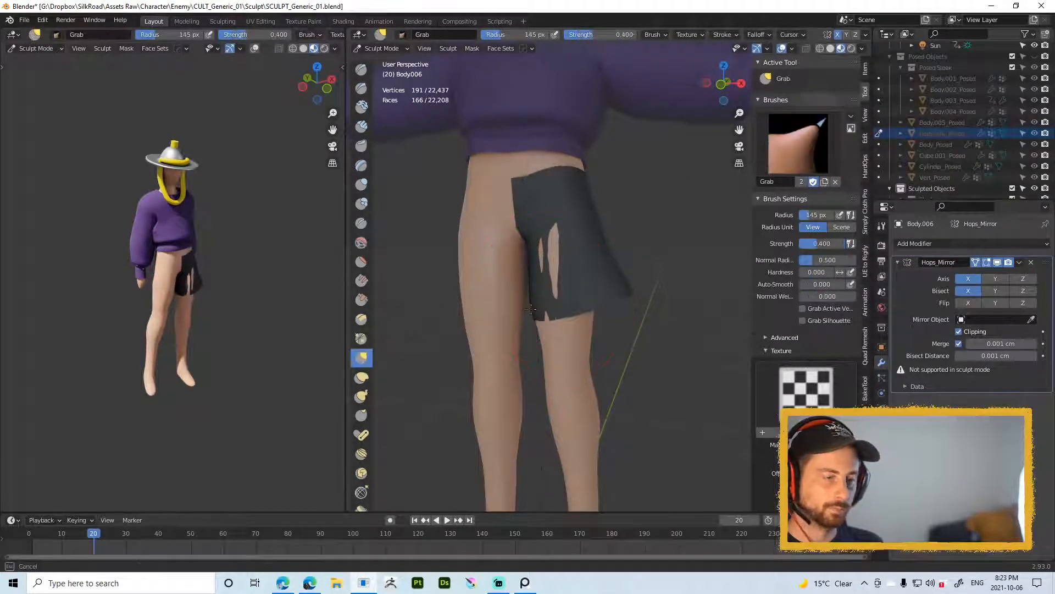
key(f)
click(506, 320)
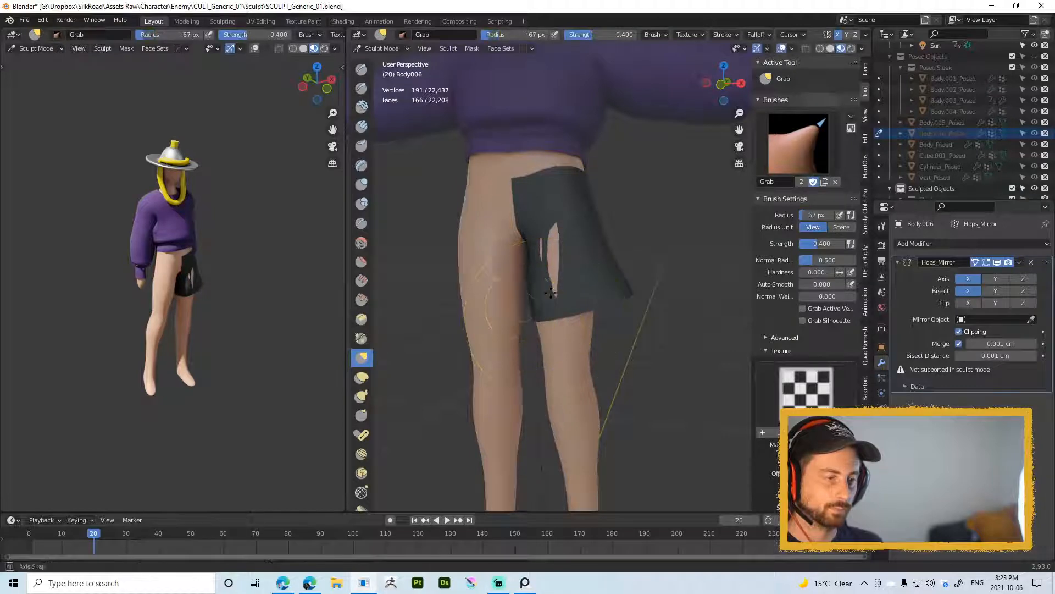
middle_drag(507, 320, 541, 303)
drag(541, 302, 545, 288)
middle_drag(534, 285, 441, 341)
Step: Pull the front of the leg inward over the exposed inner thigh using the Grab brush at 131 px
key(f)
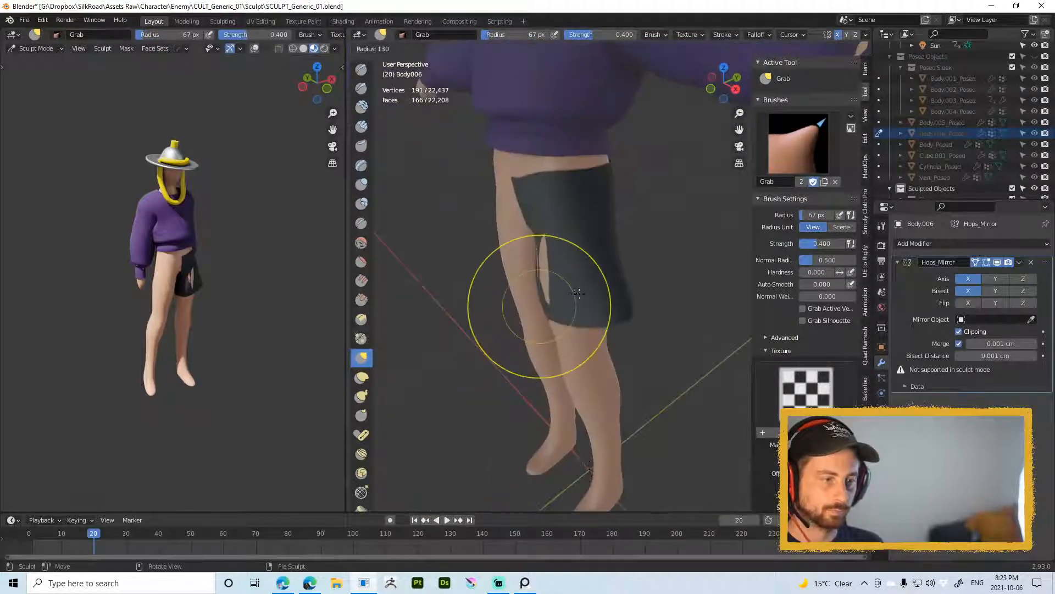
click(611, 306)
drag(552, 267, 509, 257)
middle_drag(615, 281, 552, 255)
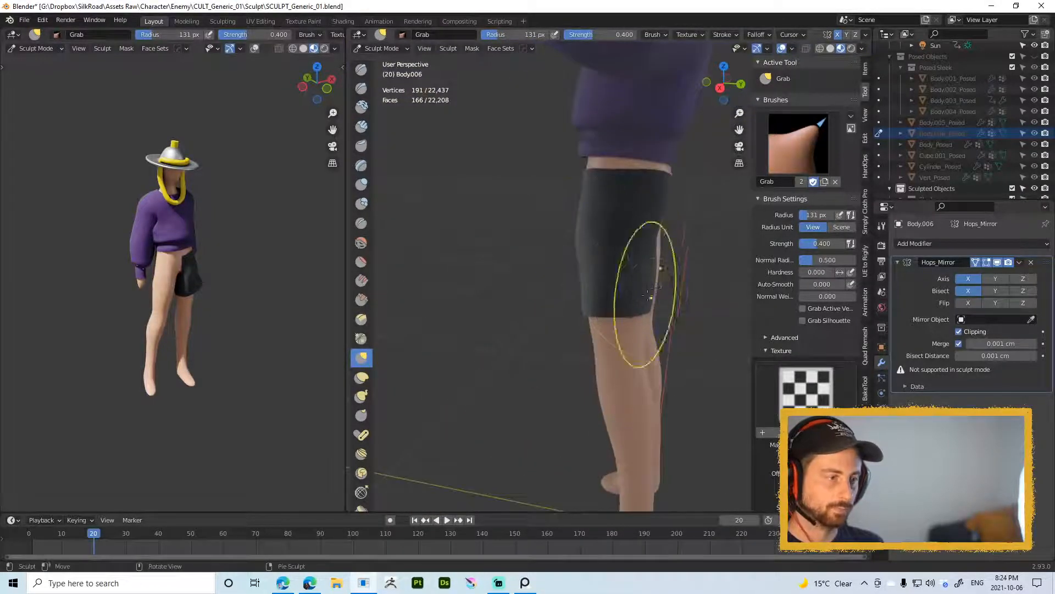
Step: Pull the rear of the shorts' leg backward to clear the body using several Grab strokes from the side
drag(649, 286, 664, 279)
drag(659, 239, 671, 226)
drag(657, 270, 674, 278)
Step: Pull the inner back of the shorts downward using the Grab brush with a radius of 103 px
middle_drag(668, 274, 615, 236)
key(f)
click(654, 264)
mouse_move(604, 274)
mouse_down()
mouse_move(617, 277)
mouse_move(608, 297)
mouse_up()
Step: In Object Mode, make the shorts' object and object data single-user and apply the Mirror modifier
key(ctrl+Tab)
click(603, 220)
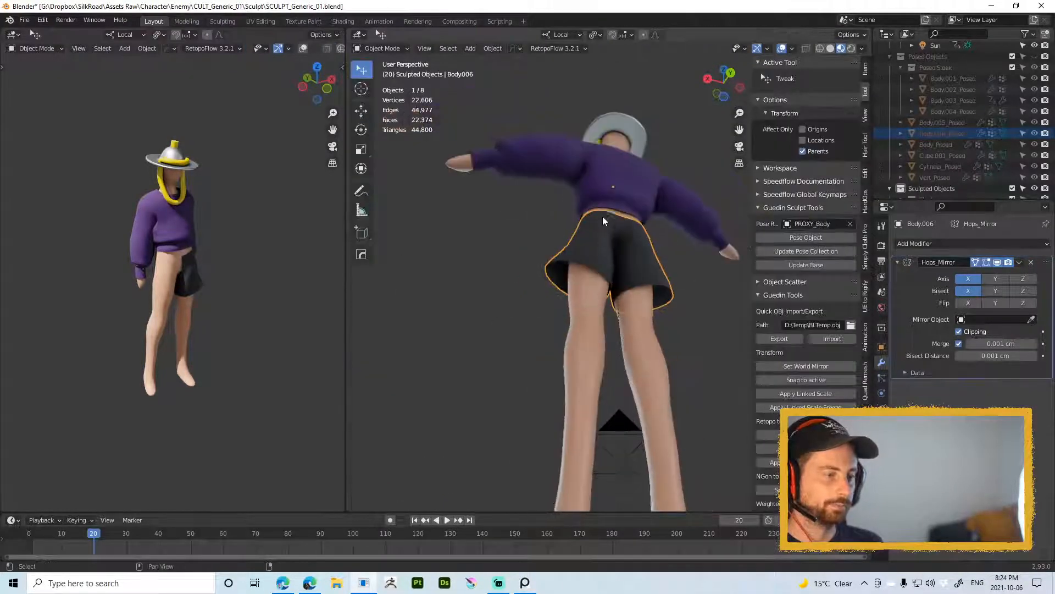
middle_drag(603, 221, 627, 276)
key(u)
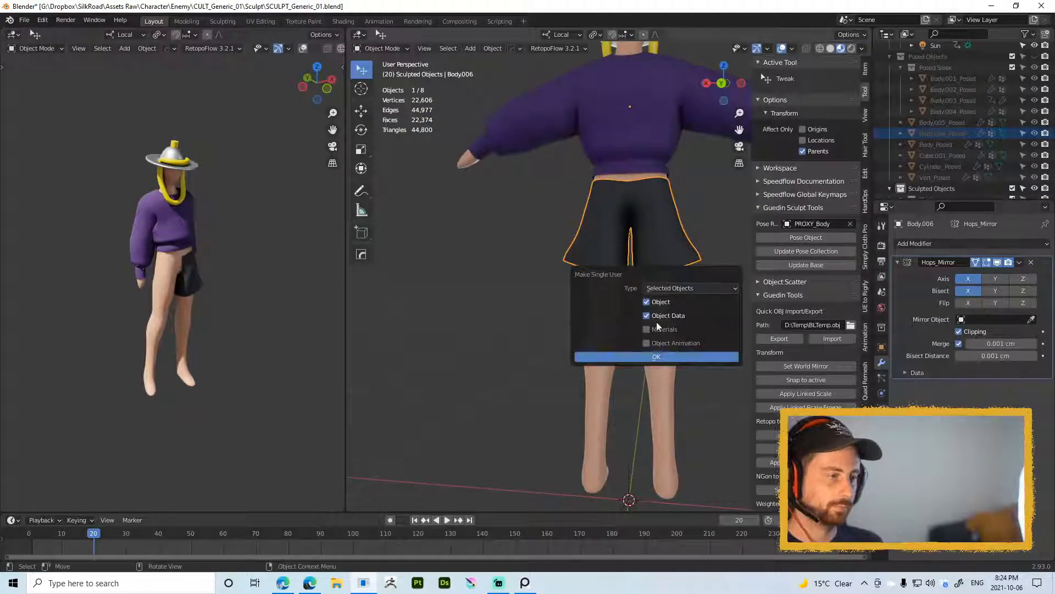
click(658, 355)
key(ctrl+a)
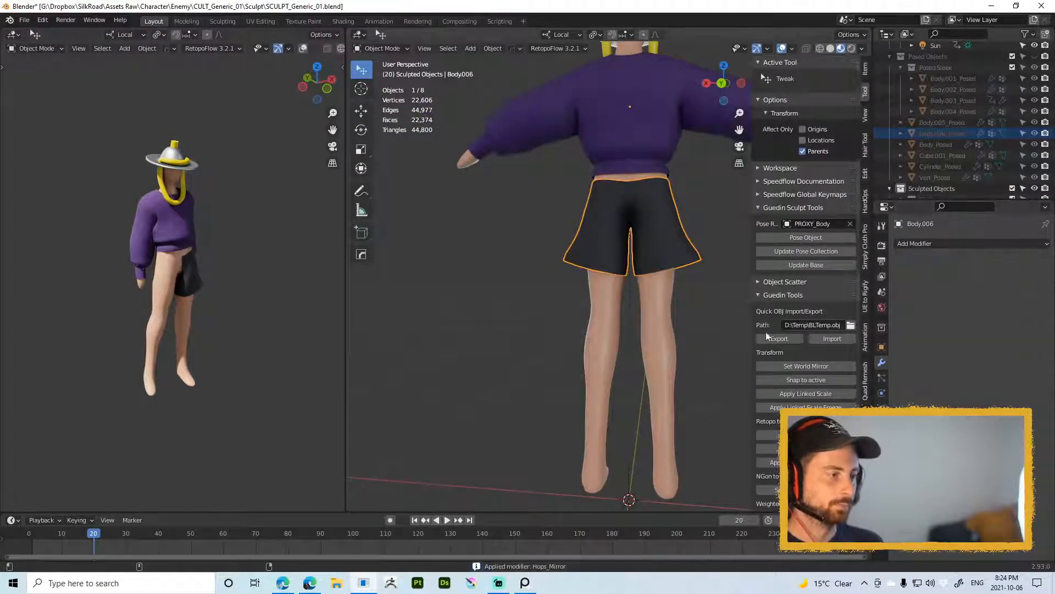
Step: Run Pose Object on the mirrored shorts with PROXY_Body as the pose reference
scroll(709, 286, down, 2)
middle_drag(635, 250, 667, 257)
key(ctrl+Tab)
click(578, 292)
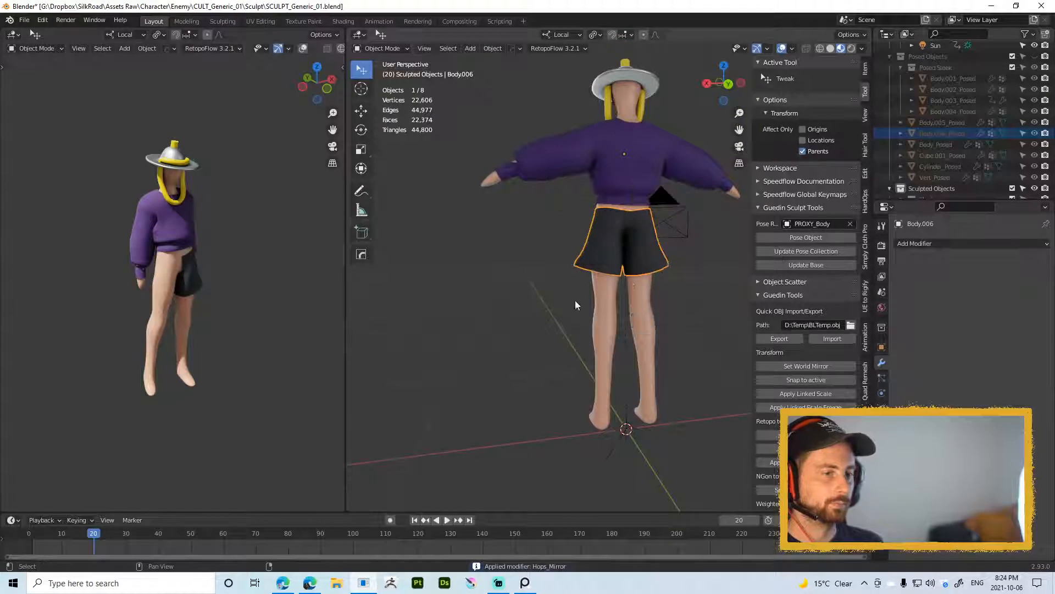
click(803, 237)
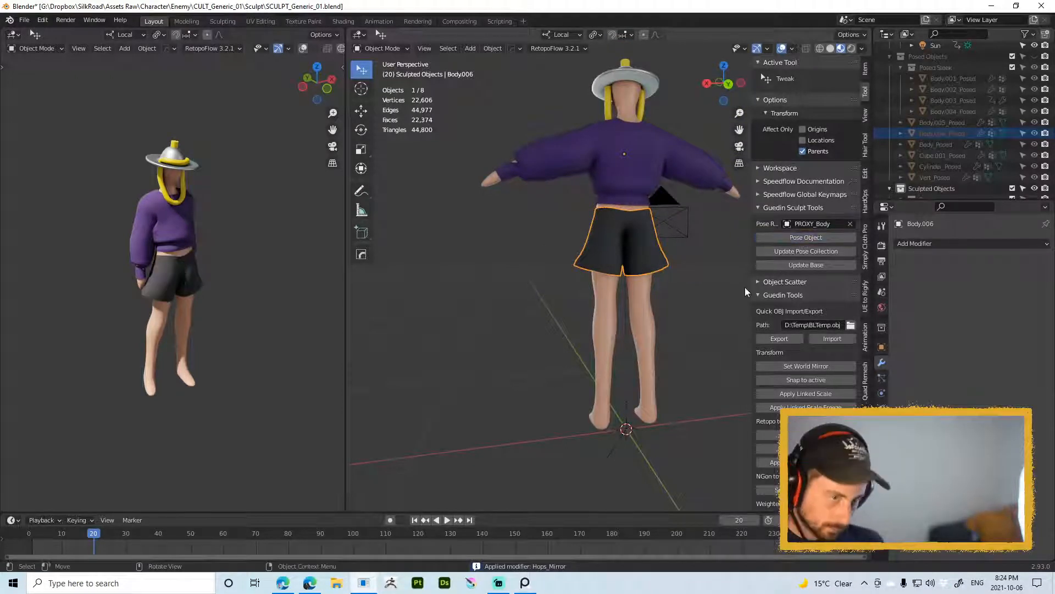
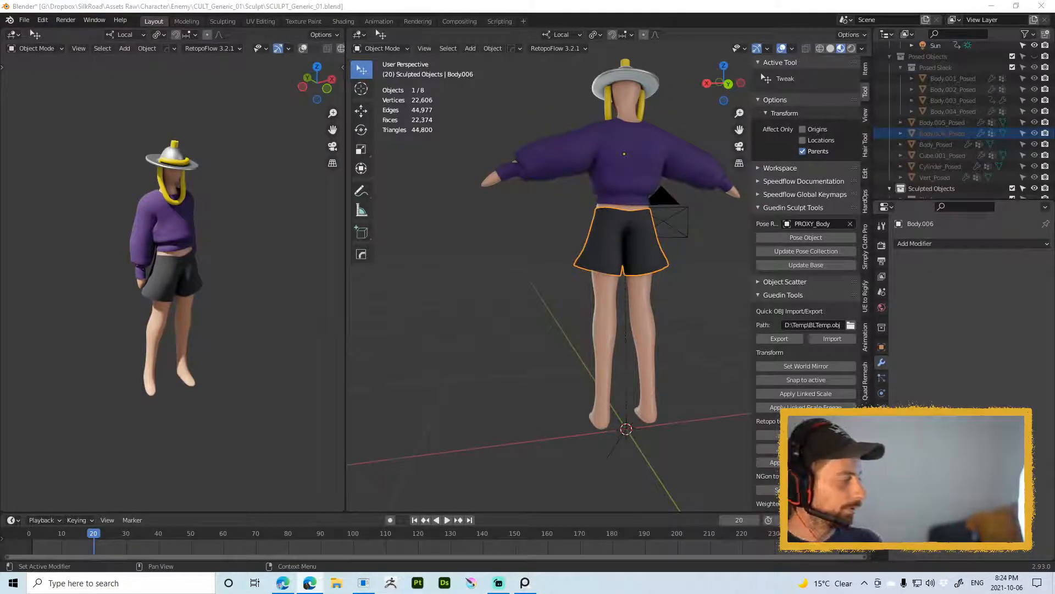
Step: Return the shorts to Sculpt Mode and pull the rear crotch area down, with the Grab brush radius set to 79 px
middle_drag(506, 206, 507, 194)
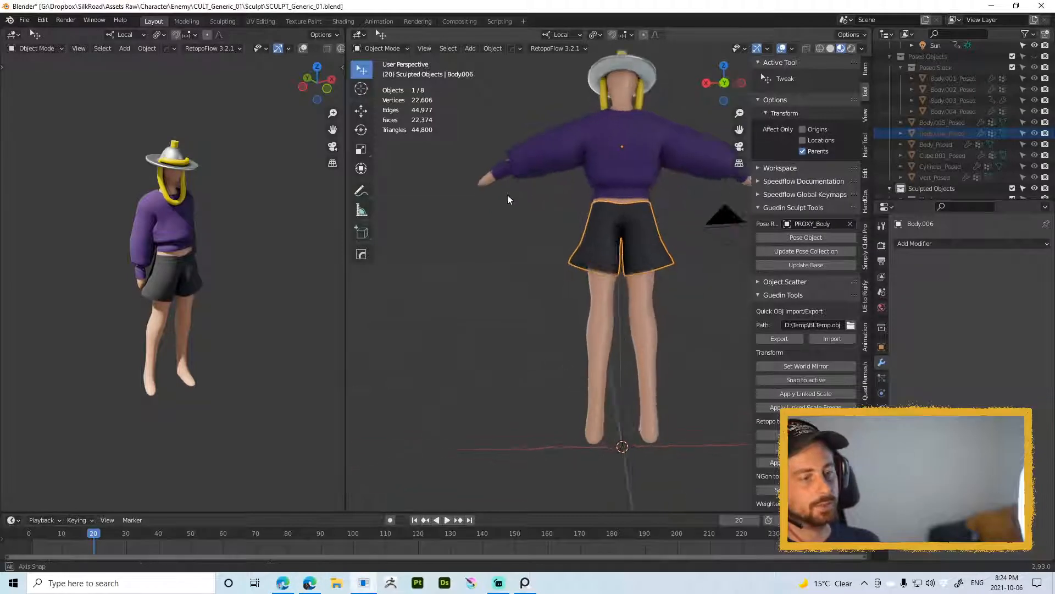
scroll(561, 255, up, 2)
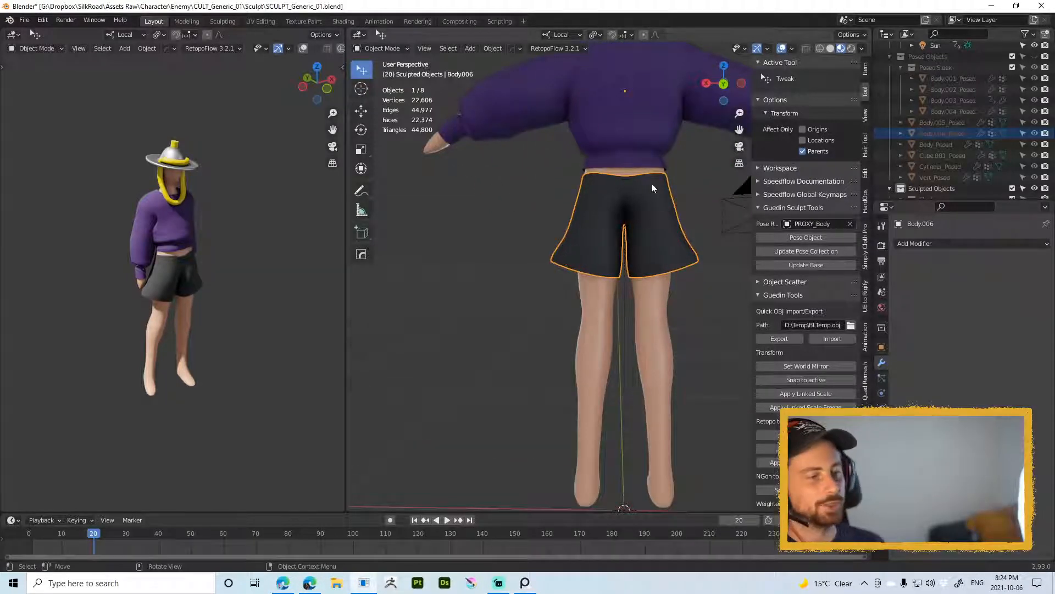
middle_drag(637, 201, 639, 218)
key(ctrl+Tab)
click(638, 251)
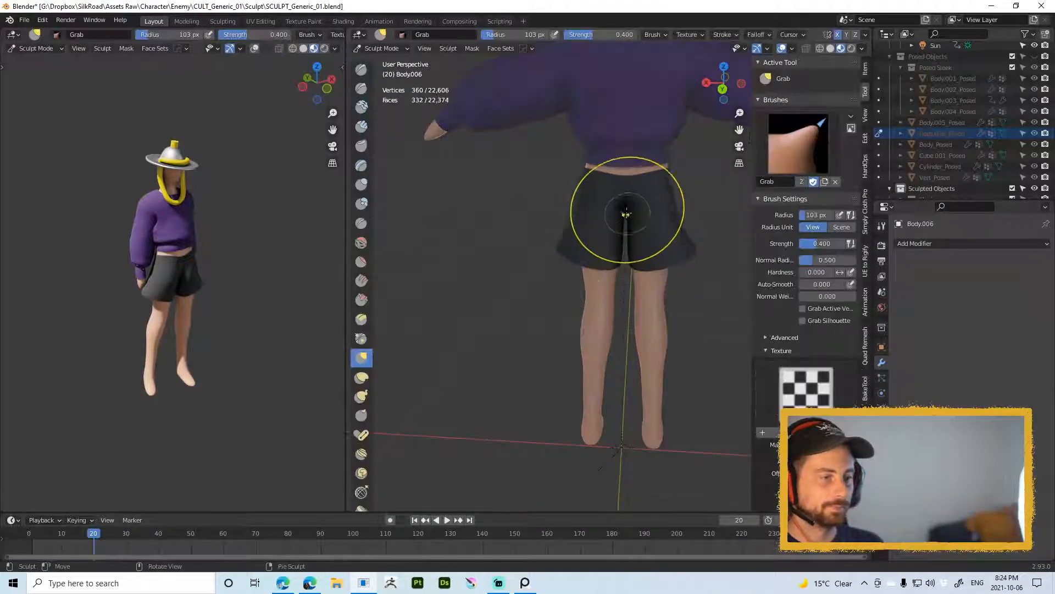
key(f)
click(609, 219)
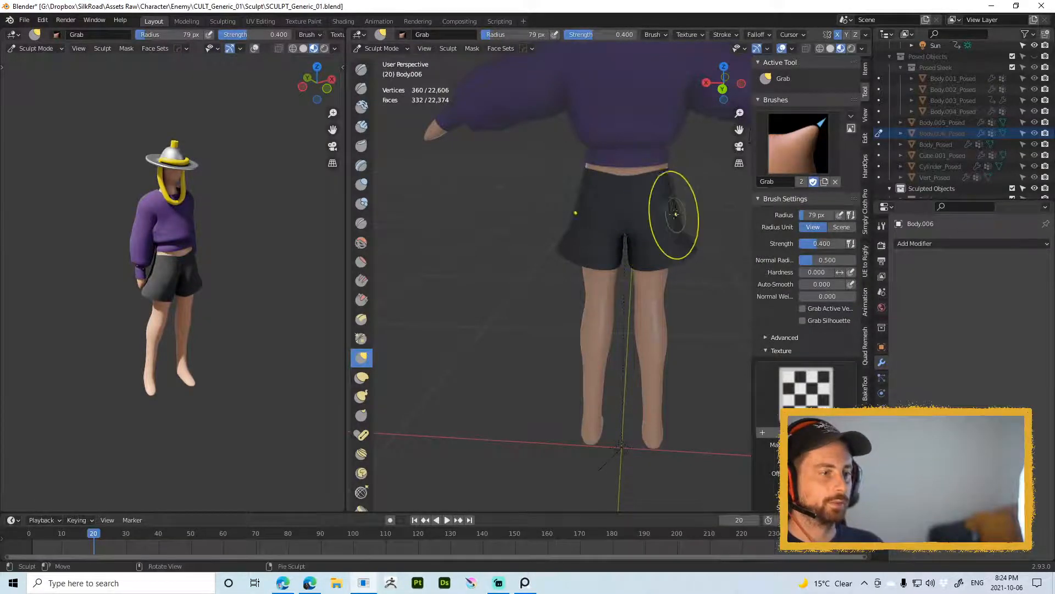
Step: Raise the front center of the shorts using the Grab brush with a radius of 61 px
mouse_move(440, 213)
middle_down()
mouse_move(596, 221)
mouse_move(547, 233)
mouse_move(574, 254)
middle_up()
scroll(565, 220, down, 2)
key(f)
click(582, 222)
key(f)
click(579, 255)
drag(553, 252, 557, 242)
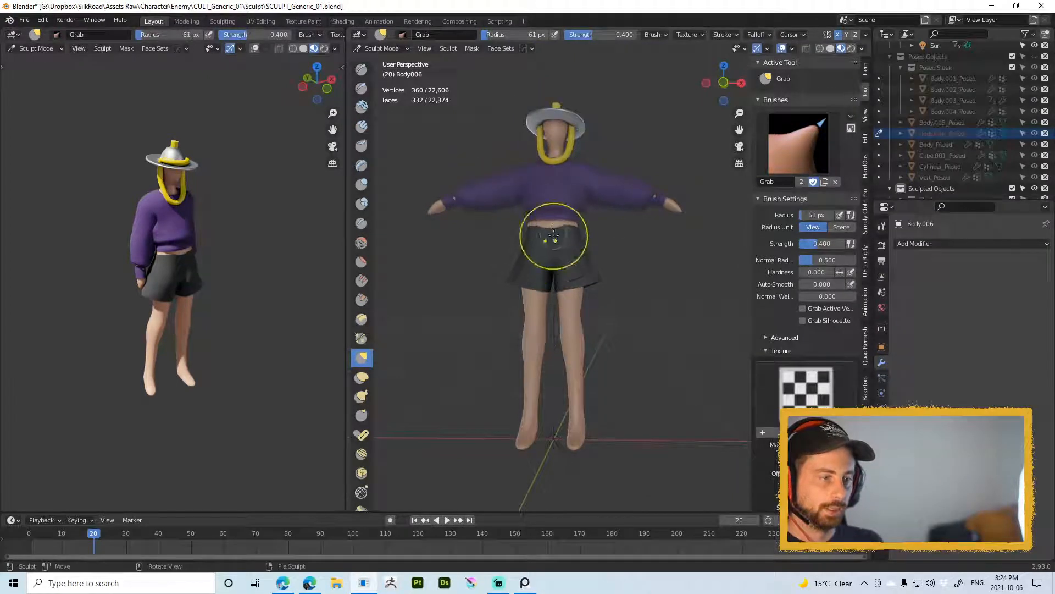
Step: Lift the waistband at the side of the shorts using the Grab brush with a radius of 91 px
middle_drag(557, 233, 513, 252)
key(f)
click(606, 233)
drag(588, 232, 587, 227)
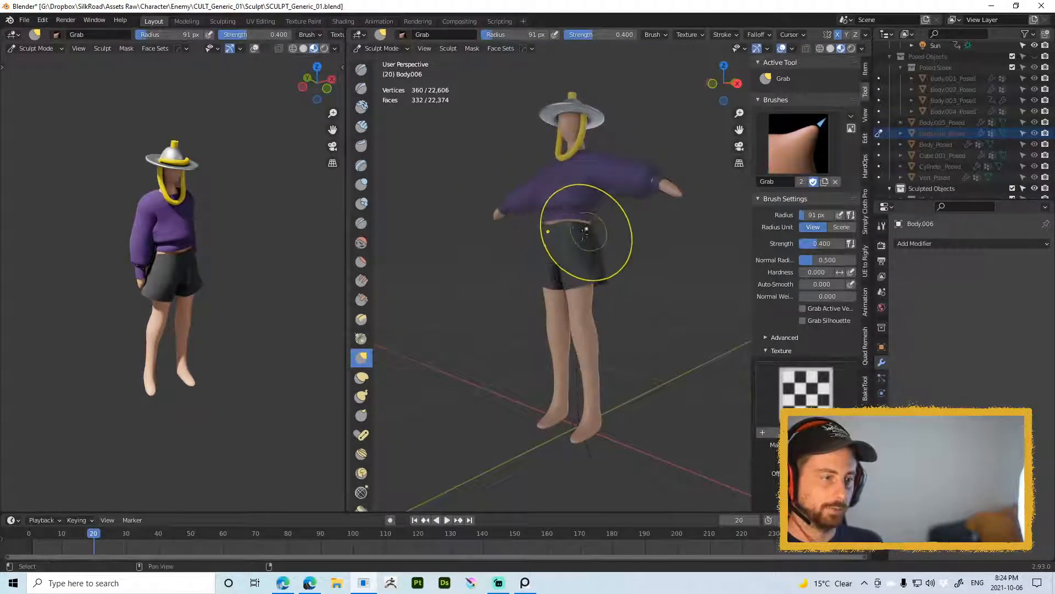
middle_drag(586, 232, 528, 234)
drag(577, 234, 574, 220)
Step: Switch to the Smooth brush, adjust its strength, and smooth the side of the shorts
mouse_move(573, 220)
middle_down()
mouse_move(560, 255)
mouse_move(618, 258)
mouse_move(596, 283)
middle_up()
key(f)
click(567, 255)
key(shift+s)
key(shift+f)
click(640, 257)
Step: Pull the rear hem of the shorts backward in side view with the Grab brush after resizing it
key(g)
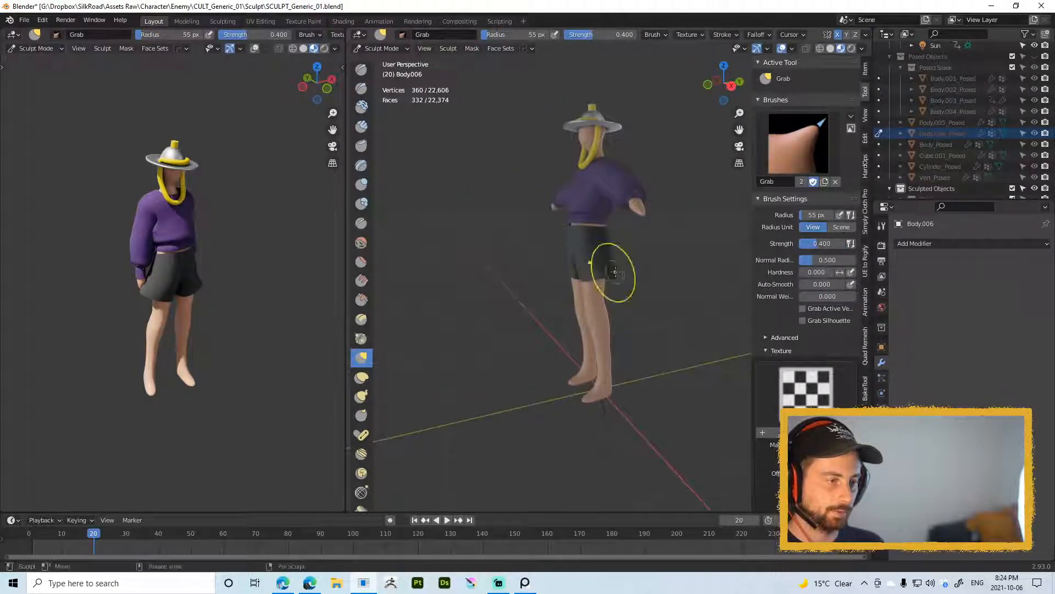
key(alt+shift)
mouse_move(547, 258)
middle_down()
mouse_move(583, 260)
mouse_move(589, 274)
mouse_move(613, 266)
middle_up()
key(f)
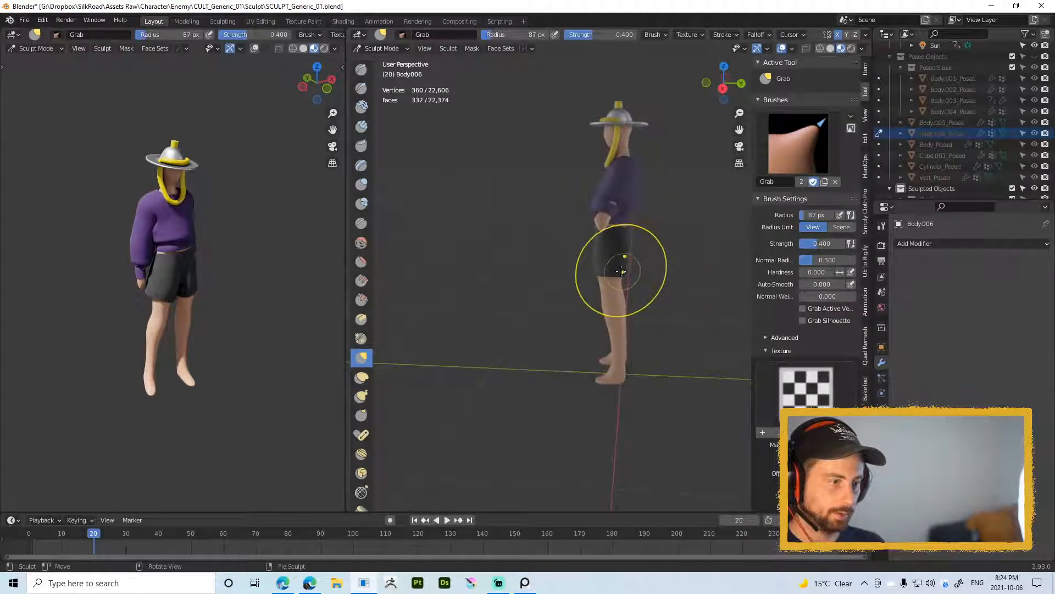
key(f)
click(637, 275)
drag(631, 275, 645, 274)
Step: Reshape the outer sides of the shorts from the front using the Grab brush at radii of 76 and 53 px
mouse_move(645, 273)
middle_down()
mouse_move(639, 257)
mouse_move(627, 260)
mouse_move(630, 247)
mouse_move(636, 264)
middle_up()
key(f)
click(626, 261)
key(f)
click(640, 270)
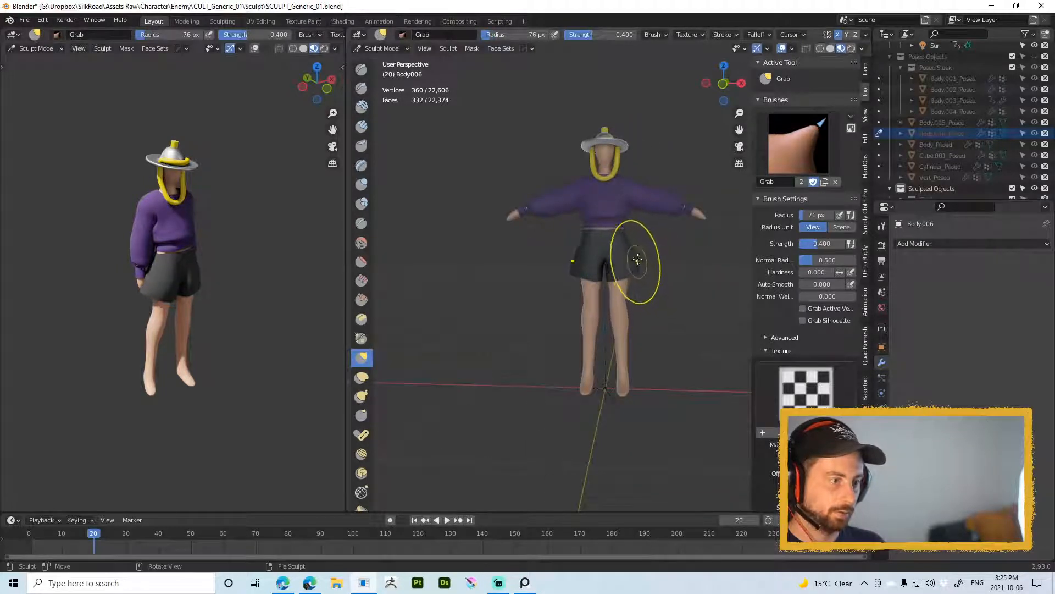
key(f)
click(627, 261)
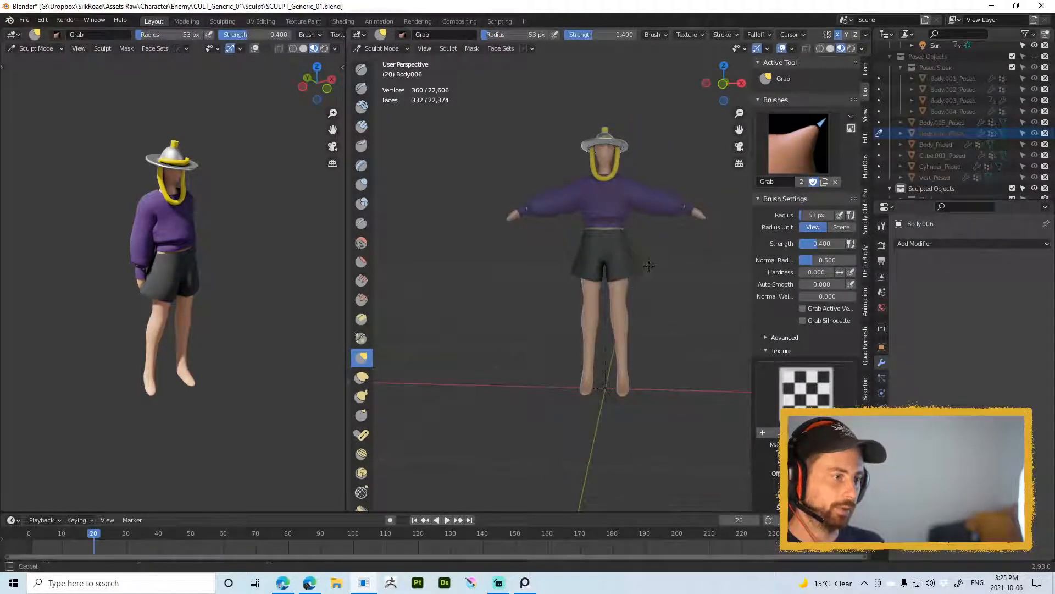
key(f)
click(604, 260)
Step: Adjust the inner leg openings below the crotch using the Grab brush with a radius of 66 px
scroll(601, 289, up, 3)
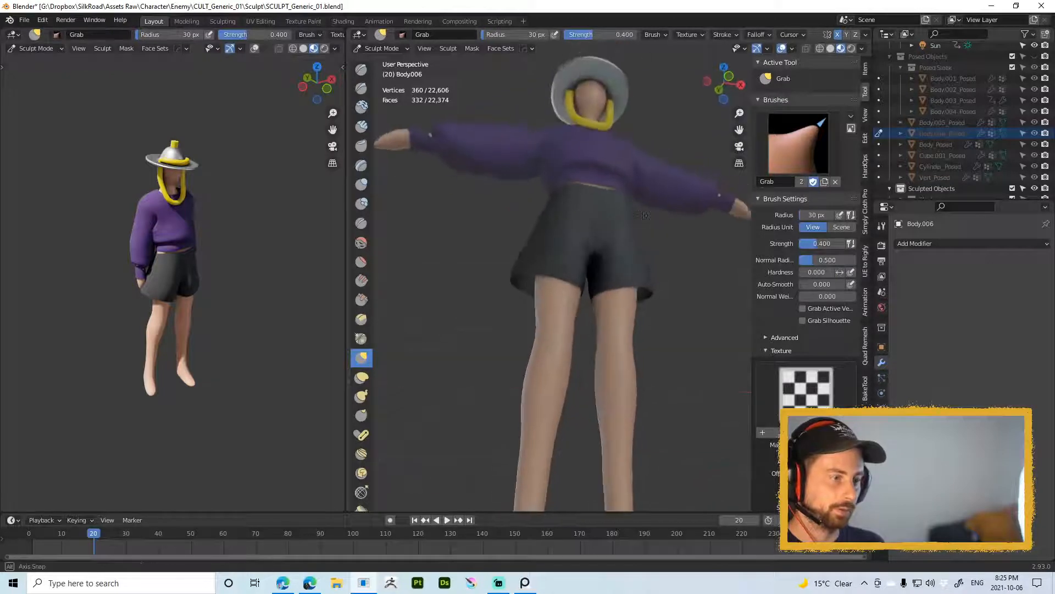
key(f)
click(606, 268)
scroll(609, 264, up, 2)
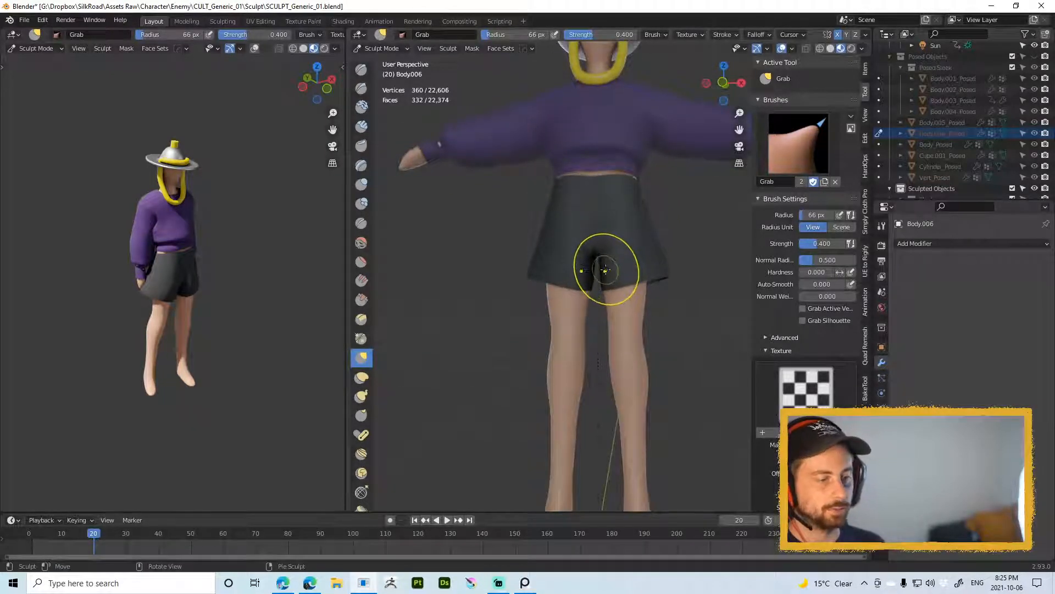
Step: Choose the Inflate/Deflate brush for the shorts
right_click(614, 260)
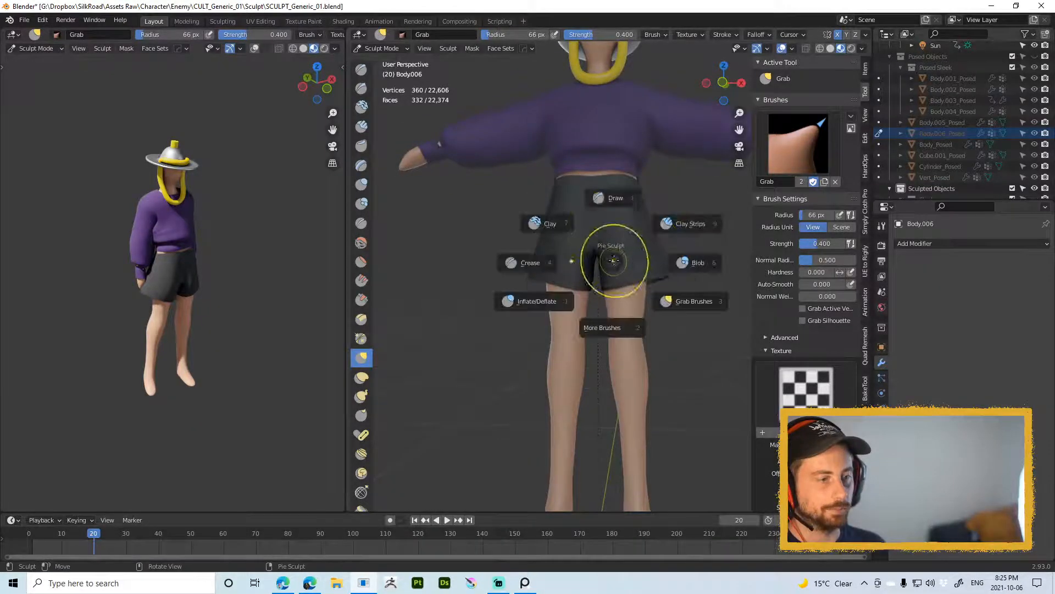
click(541, 296)
key(f)
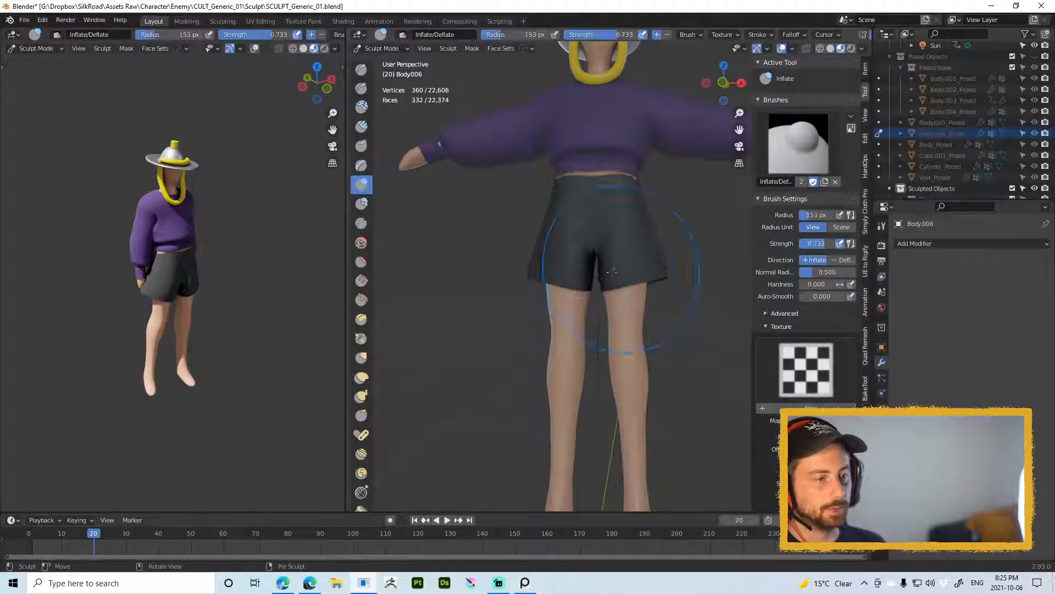
scroll(631, 262, down, 3)
middle_drag(632, 262, 654, 257)
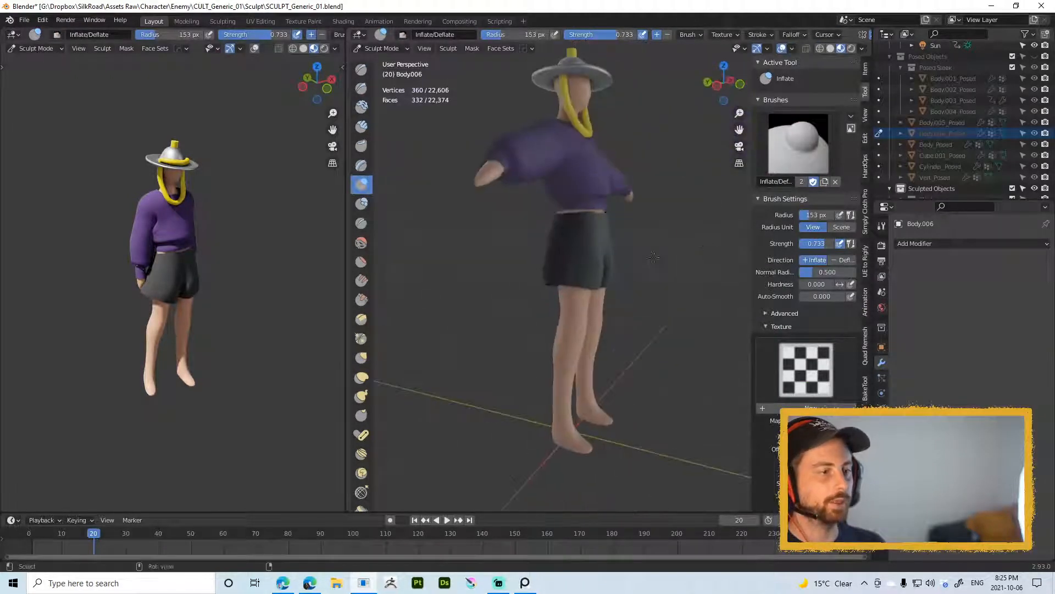
mouse_move(584, 274)
right_down()
mouse_move(567, 277)
mouse_move(595, 271)
right_up()
key(ctrl+2)
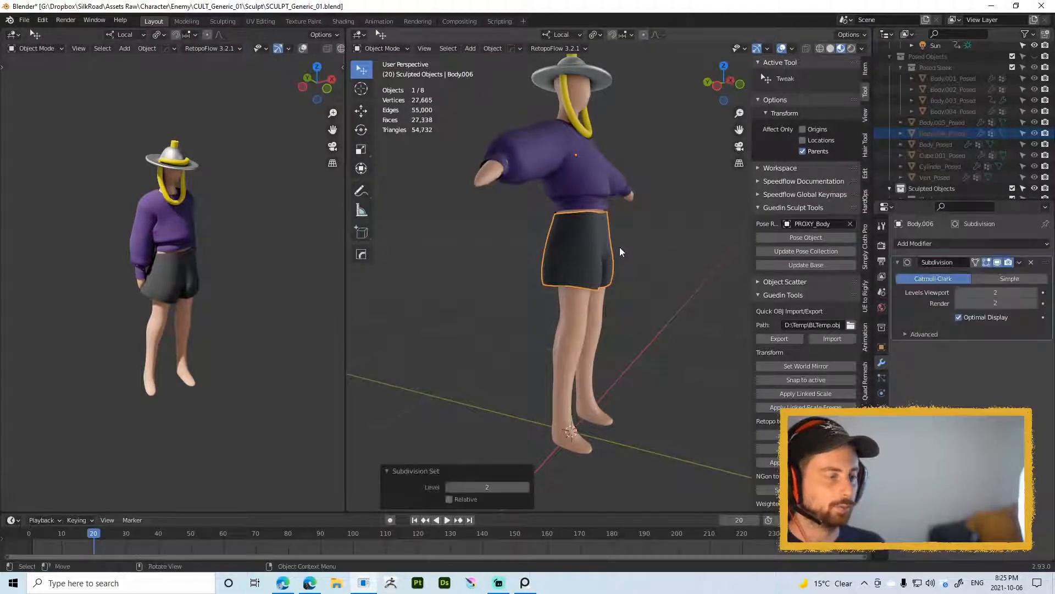
key(ctrl+z)
middle_drag(616, 247, 603, 244)
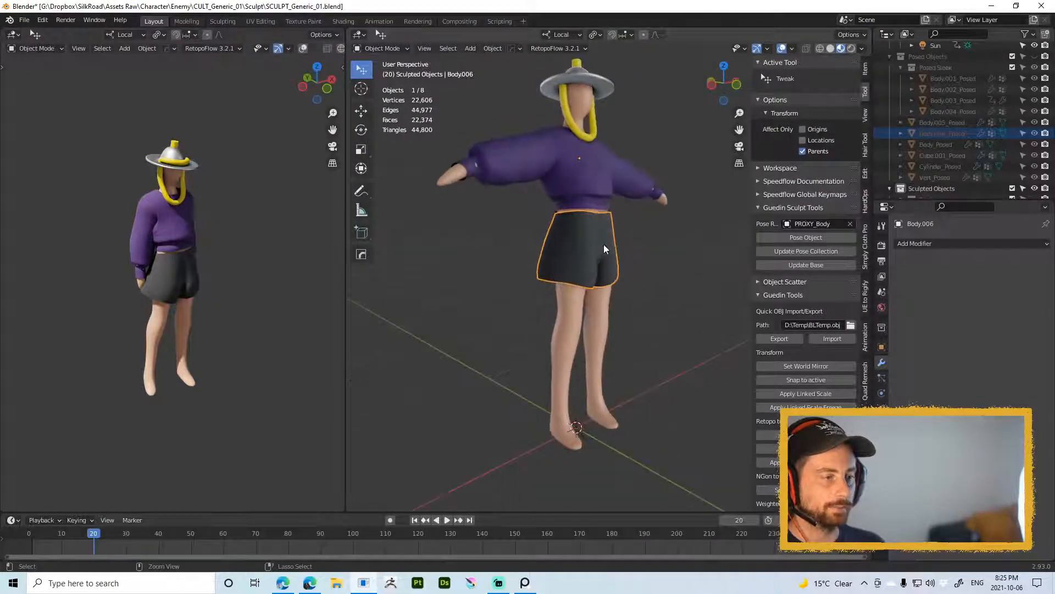
right_drag(604, 244, 603, 299)
Step: Subdivide the shorts with a level 2 Multires modifier in Sculpt Mode
scroll(567, 230, up, 3)
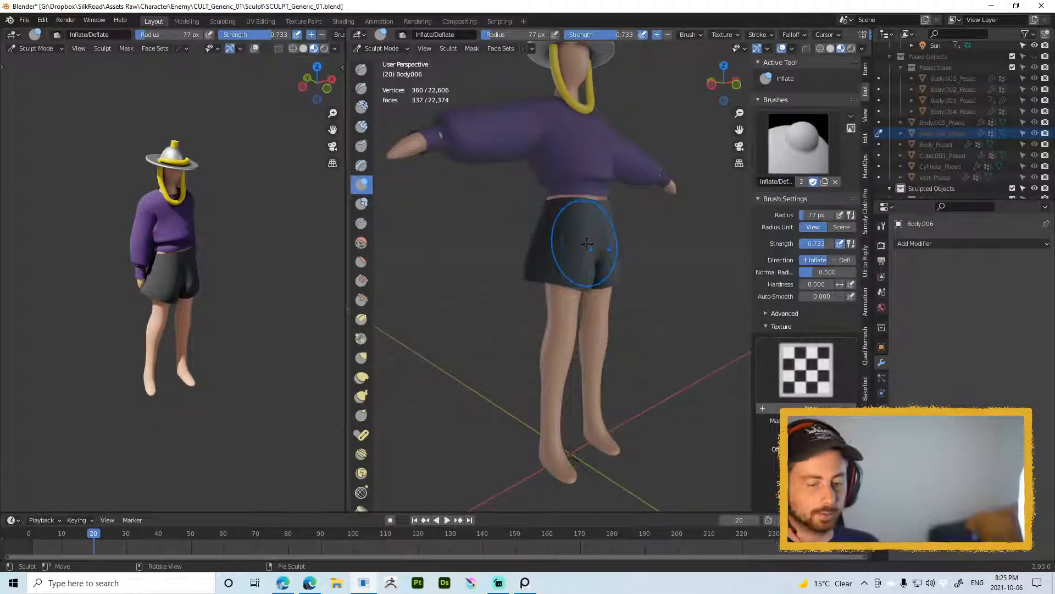
key(ctrl+2)
middle_drag(587, 242, 577, 258)
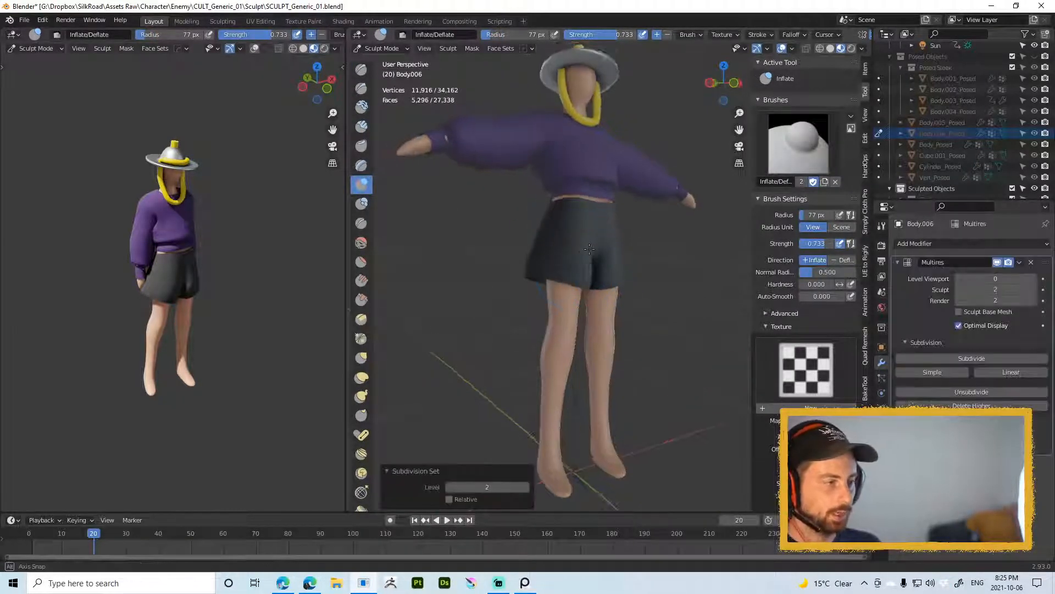
Step: Raise the Smooth brush strength at a radius of 155 px and smooth the subdivided shorts
key(f)
click(573, 268)
key(shift+s)
key(shift+f)
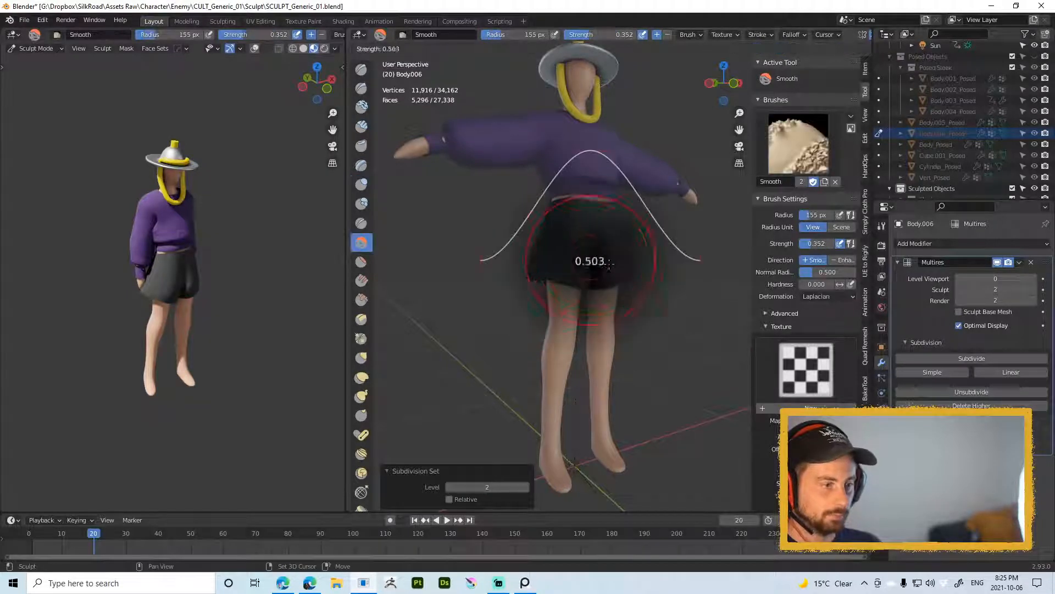
click(574, 265)
middle_drag(592, 275, 622, 262)
Step: Switch to the Draw brush and reduce its radius to 20 px
right_click(616, 259)
click(618, 197)
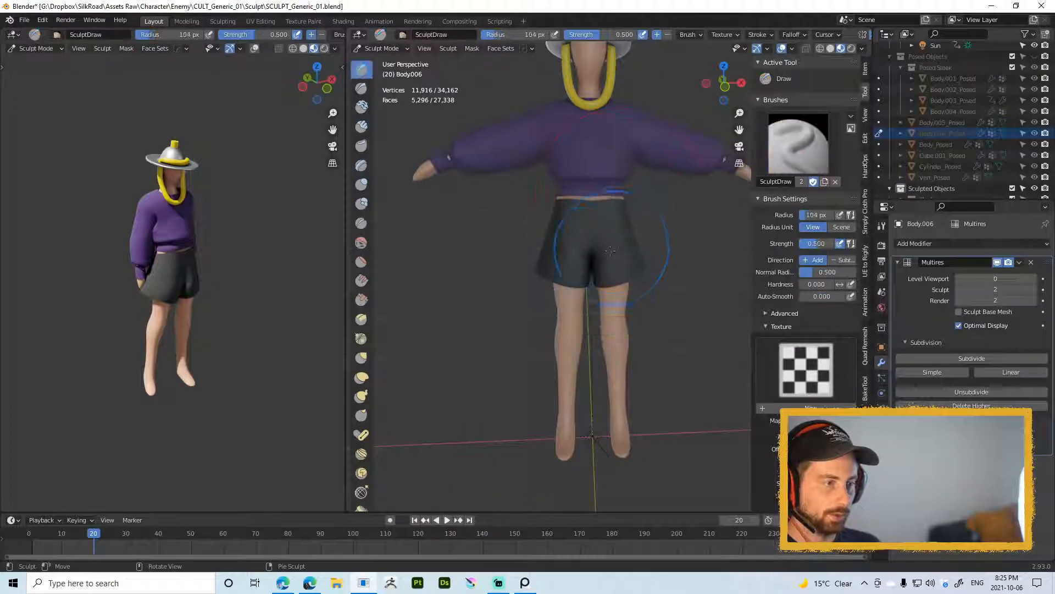
key(f)
click(597, 253)
mouse_move(649, 252)
middle_down()
mouse_move(617, 249)
mouse_move(625, 248)
middle_up()
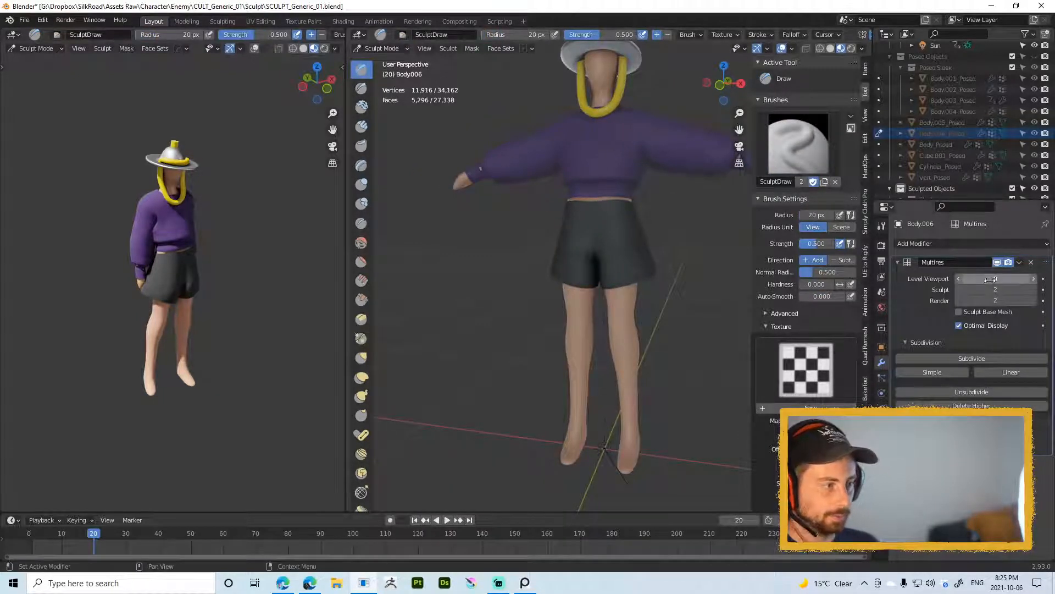
Step: Set the Multires viewport level to 2 and the Draw brush radius to 27 px for detailing the crotch area
drag(990, 279, 1022, 279)
mouse_move(611, 255)
middle_down()
mouse_move(637, 249)
mouse_move(632, 236)
middle_up()
key(f)
click(640, 235)
key(f)
click(609, 237)
scroll(590, 258, up, 7)
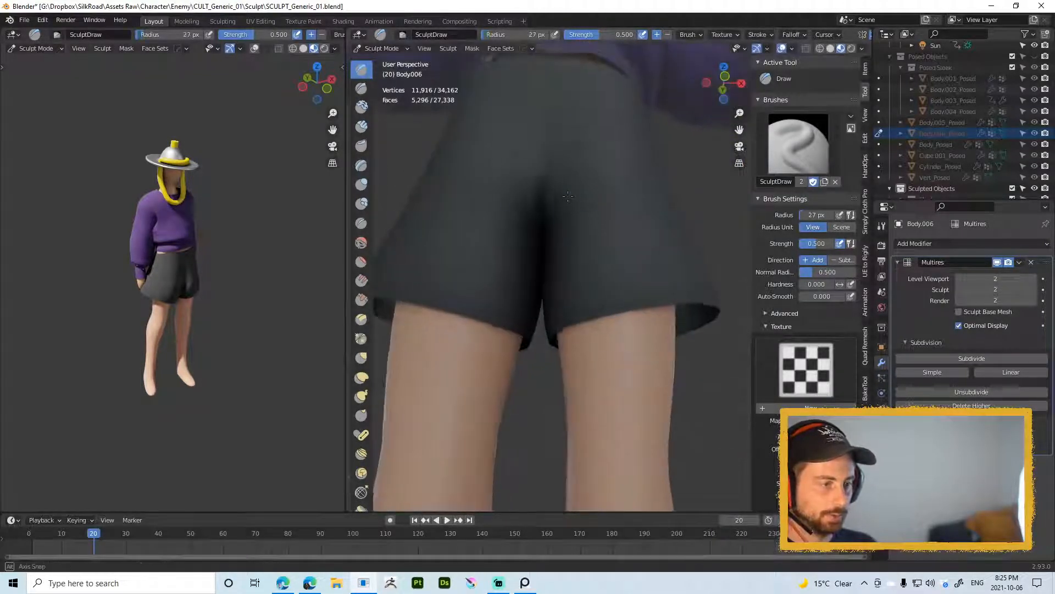
Step: Display the wireframe over the shorts and try the Clay Strips brush at 121 px and the Clay brush at 35 px
mouse_move(584, 261)
middle_down()
mouse_move(582, 225)
mouse_move(614, 262)
mouse_move(610, 206)
mouse_move(598, 236)
middle_up()
key(z)
click(501, 189)
key(c)
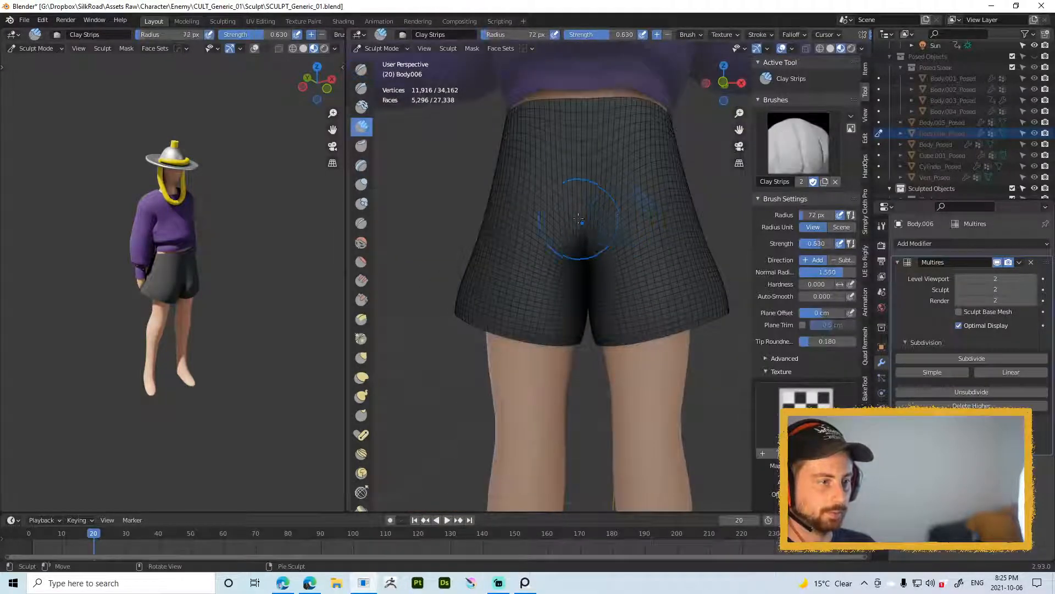
key(f)
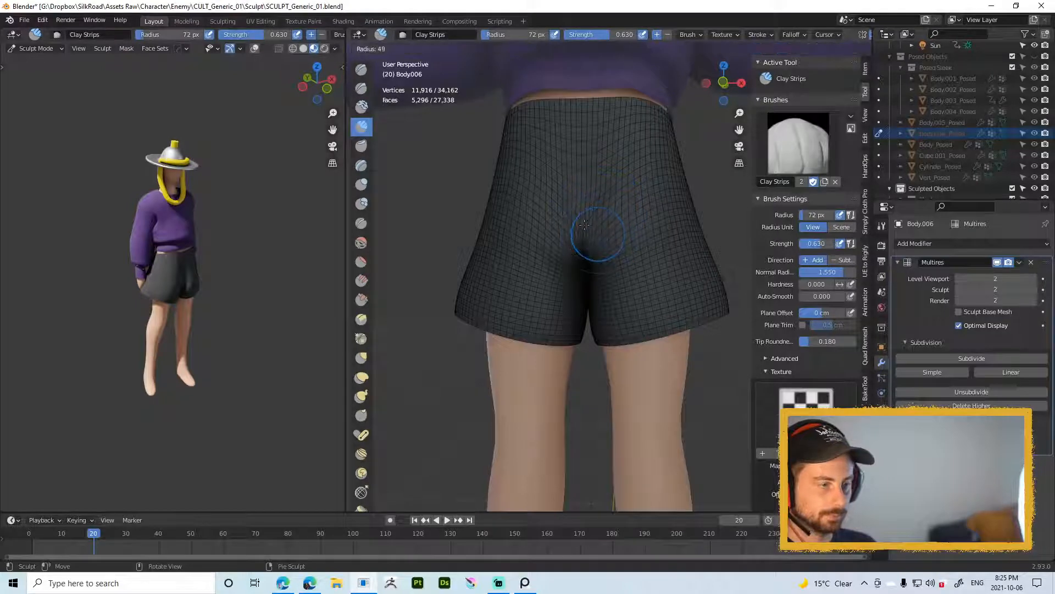
key(f)
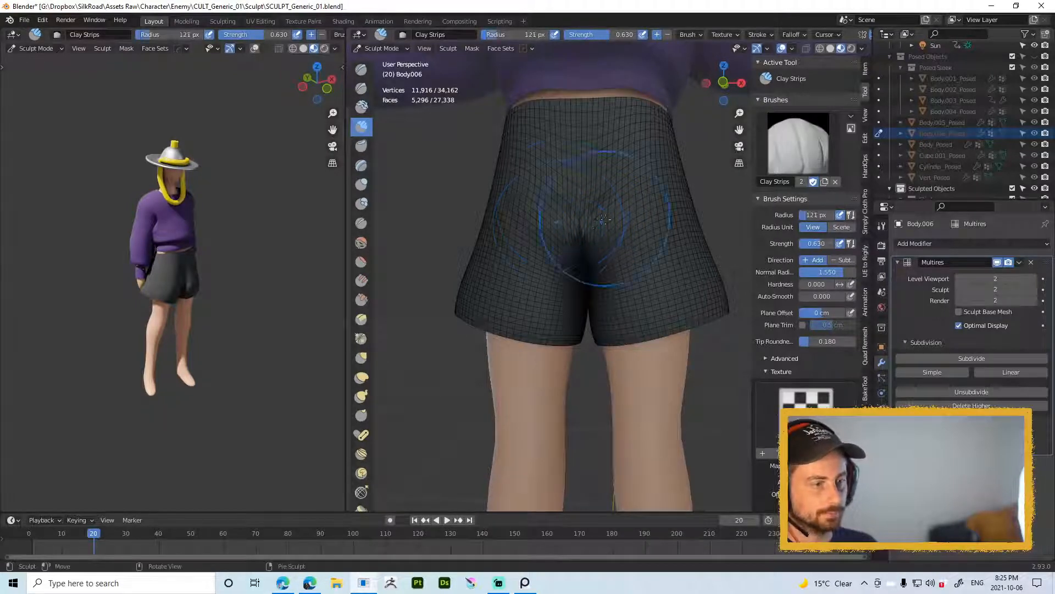
middle_drag(589, 237, 606, 243)
key(c)
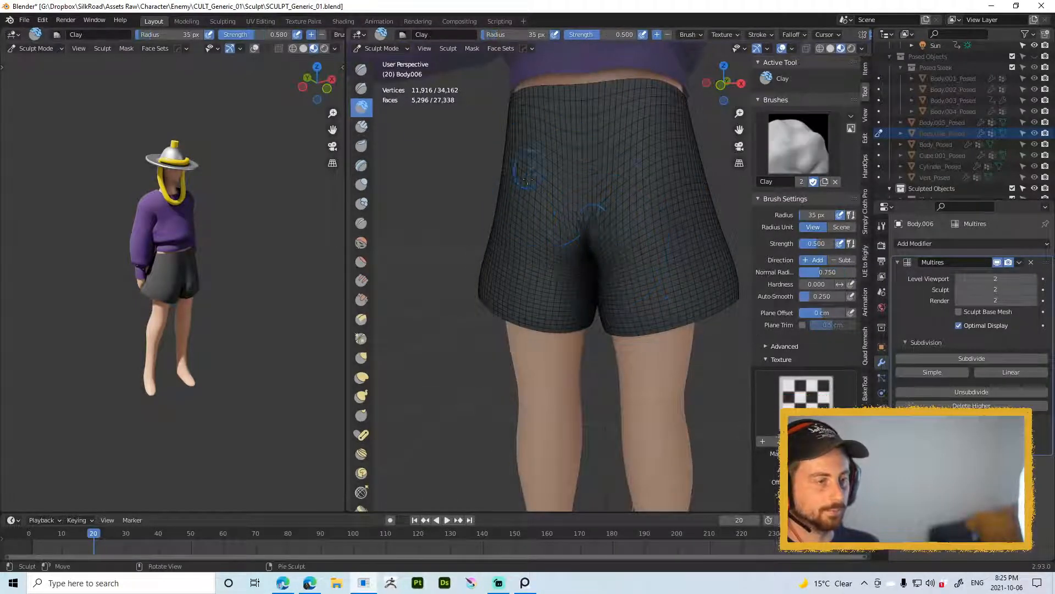
scroll(591, 231, down, 3)
mouse_move(627, 194)
middle_down()
mouse_move(605, 198)
mouse_move(614, 216)
mouse_move(764, 243)
mouse_move(665, 266)
middle_up()
scroll(577, 269, down, 3)
Step: Re-enter Sculpt Mode on the shorts and pull the outer leg hems outward with the Grab brush at 78 px
key(alt+shift)
key(ctrl+Tab)
key(ctrl+Tab)
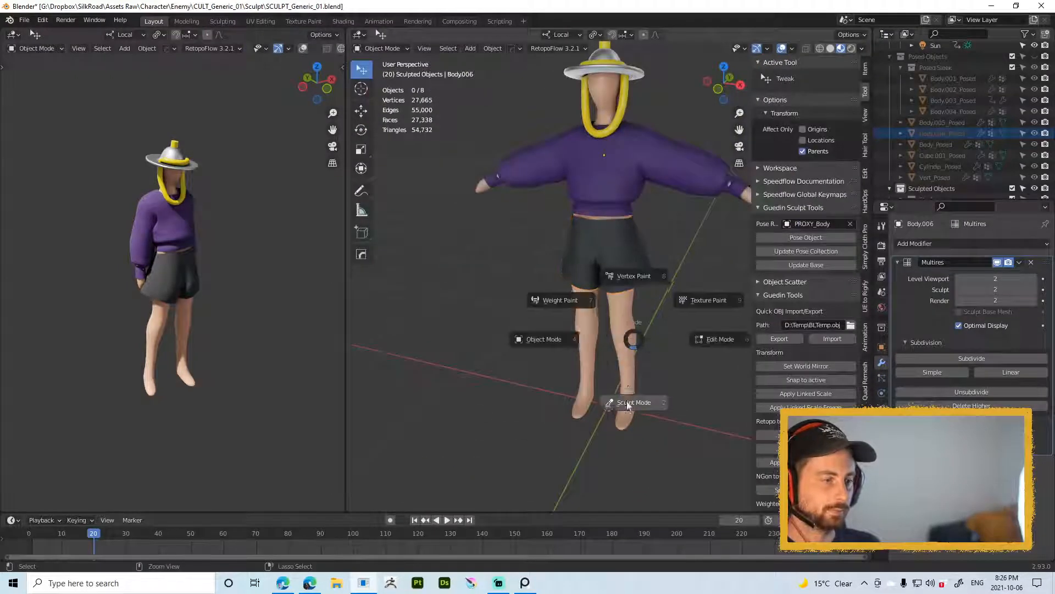
click(636, 401)
shift+middle_drag(635, 393, 618, 331)
key(g)
key(f)
click(641, 244)
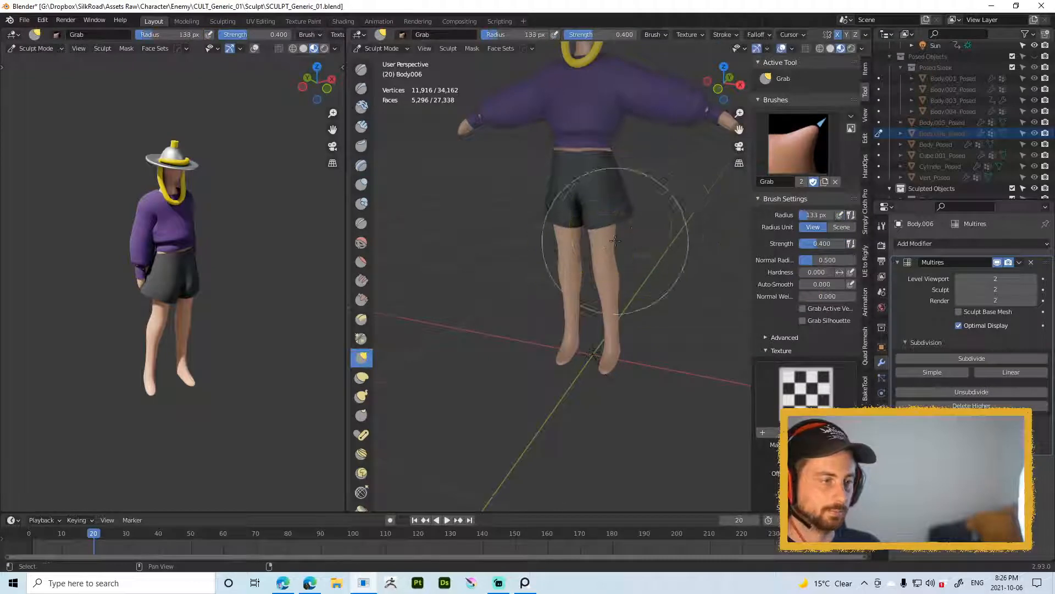
middle_drag(614, 242, 627, 226)
key(f)
click(567, 229)
drag(593, 223, 605, 251)
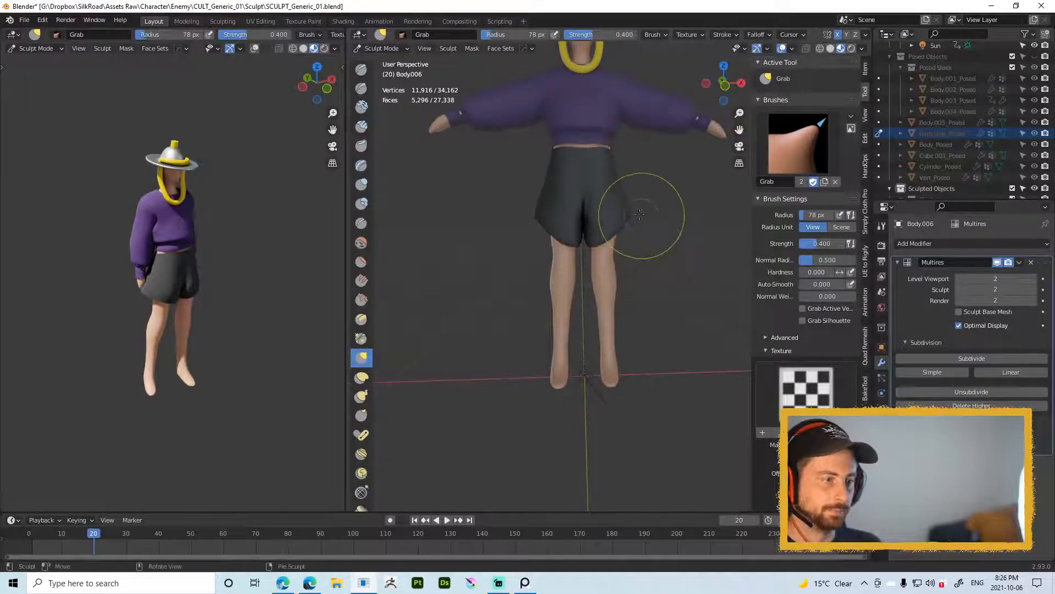
drag(625, 213, 641, 214)
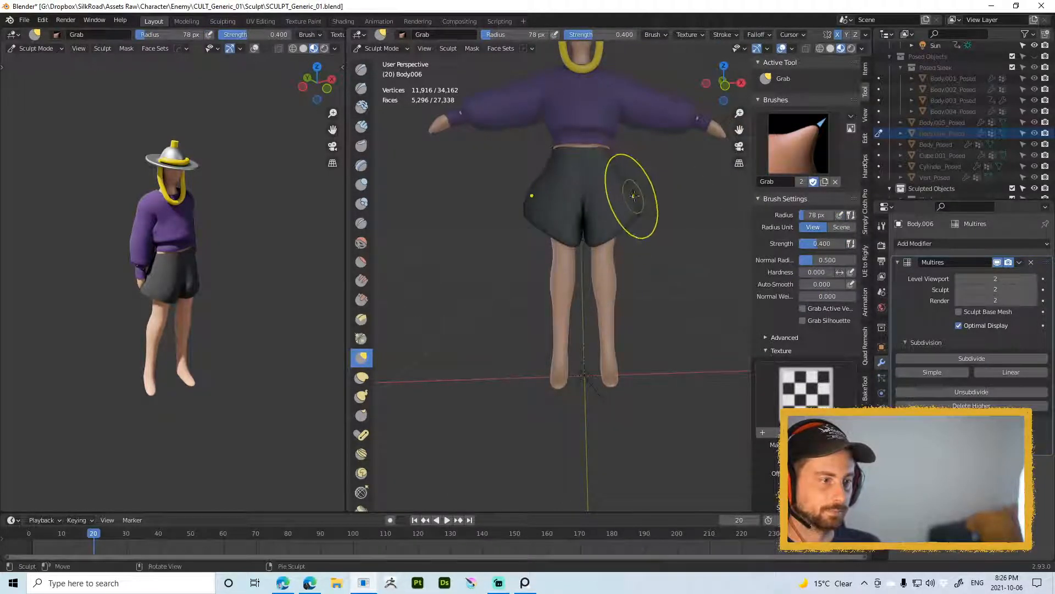
Step: Smooth the flared sides of the shorts with the Smooth brush at strength 1.000, using radii of 49 and 79 px
key(shift+s)
key(shift+f)
click(644, 212)
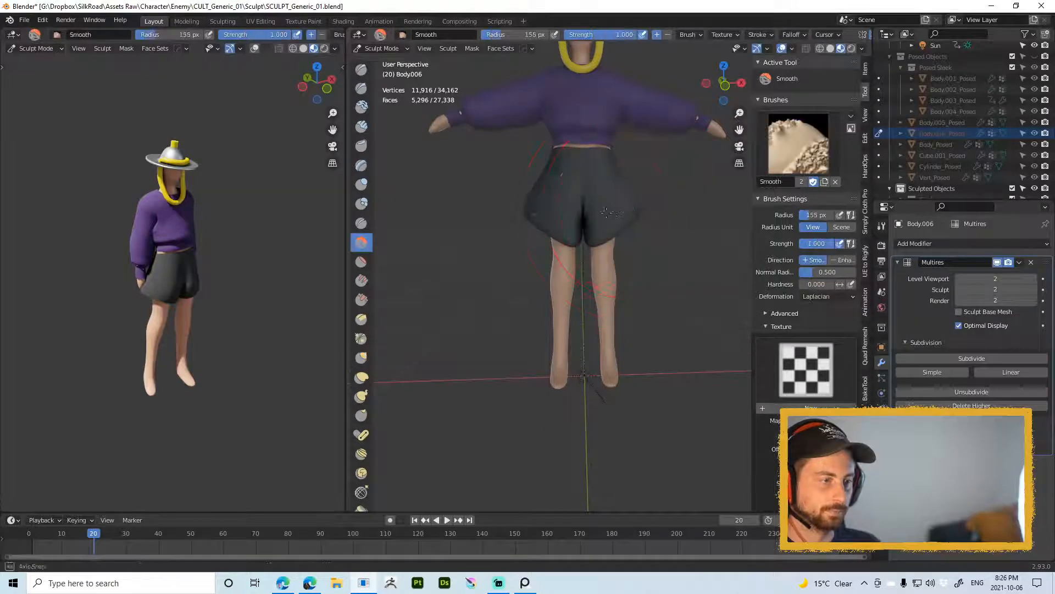
middle_drag(725, 212, 702, 212)
key(f)
click(661, 211)
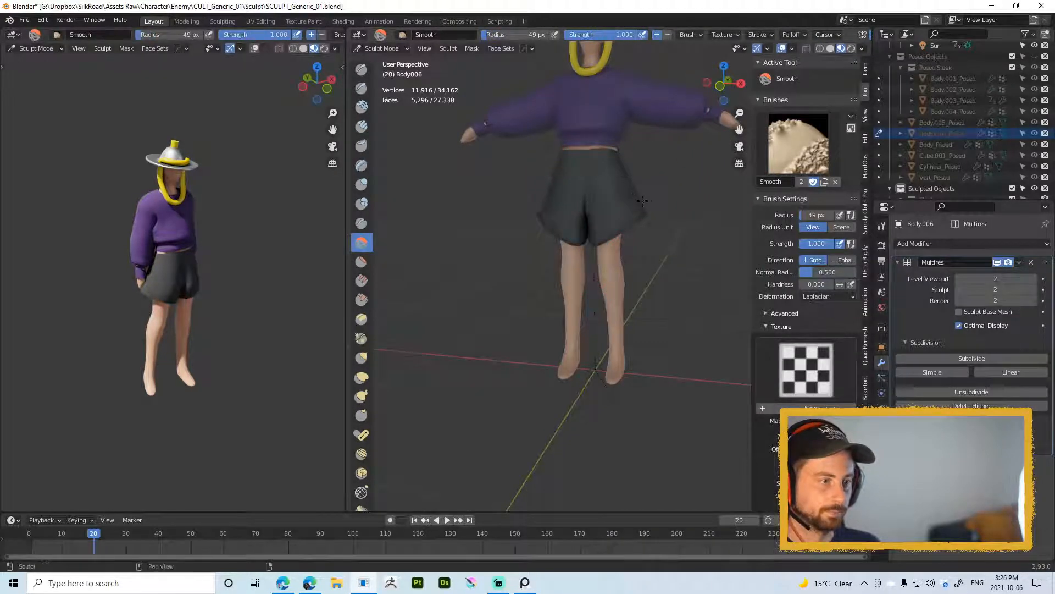
key(f)
click(650, 199)
mouse_move(642, 200)
middle_down()
mouse_move(659, 201)
mouse_move(649, 187)
mouse_move(610, 198)
mouse_move(627, 209)
mouse_move(624, 237)
middle_up()
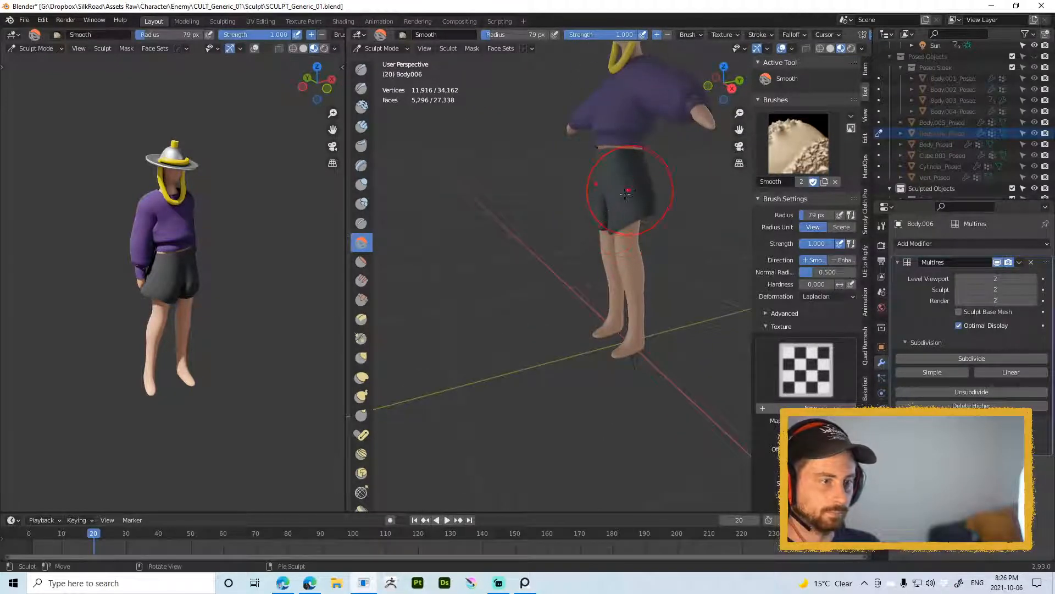
Step: Reshape the sides and back of the shorts with the Grab brush, reducing its radius from 130 to 67 px
key(g)
key(f)
click(615, 220)
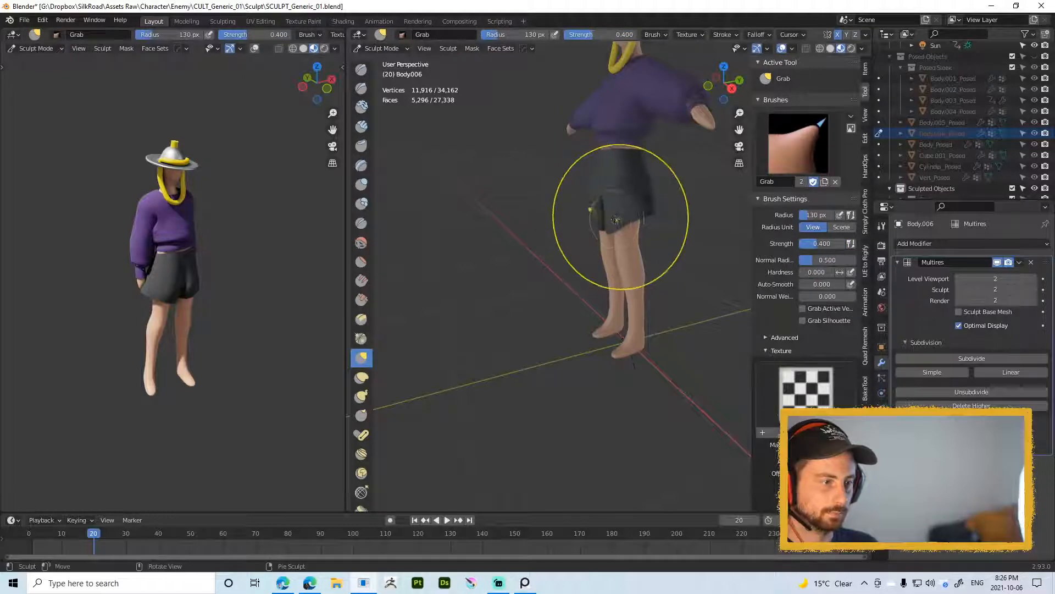
key(f)
click(623, 191)
middle_drag(606, 182, 660, 213)
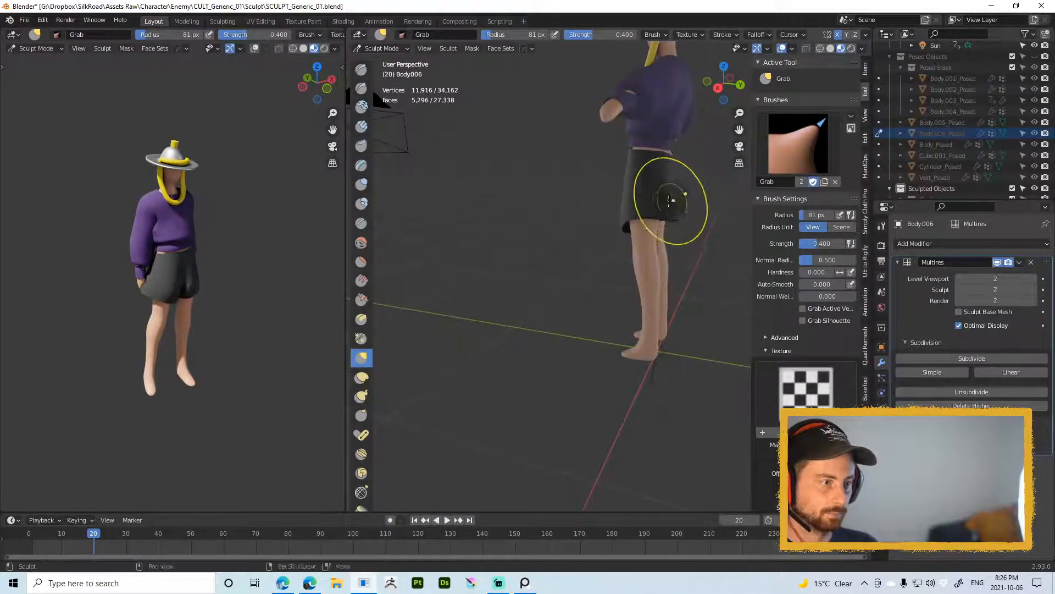
middle_drag(610, 206, 522, 214)
key(f)
click(714, 223)
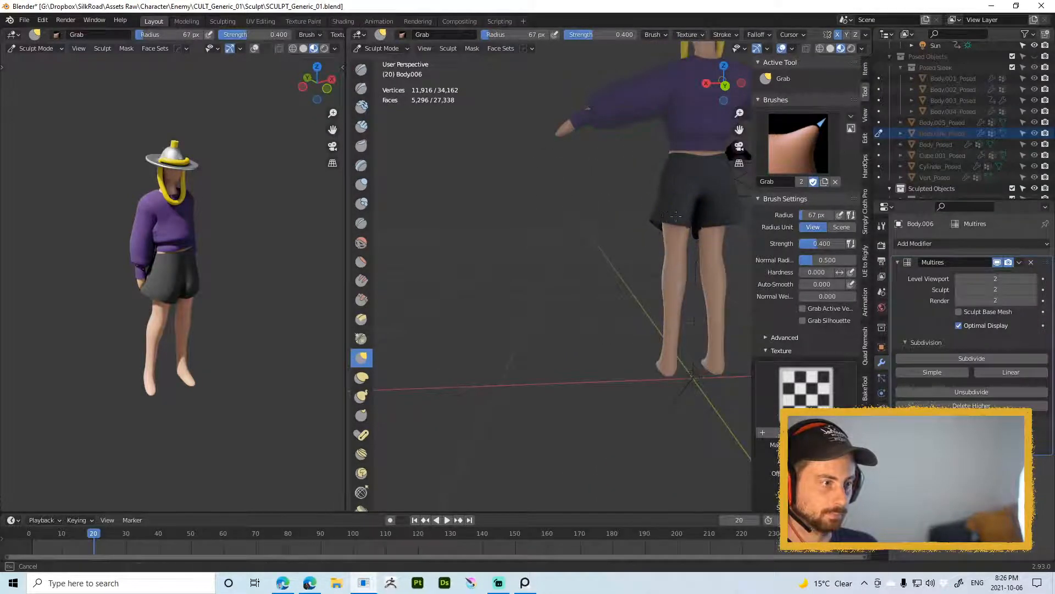
Step: Compare the shorts from behind with the Multires modifier's viewport display off and on
key(alt+shift)
middle_drag(627, 222, 623, 221)
middle_drag(689, 222, 704, 205)
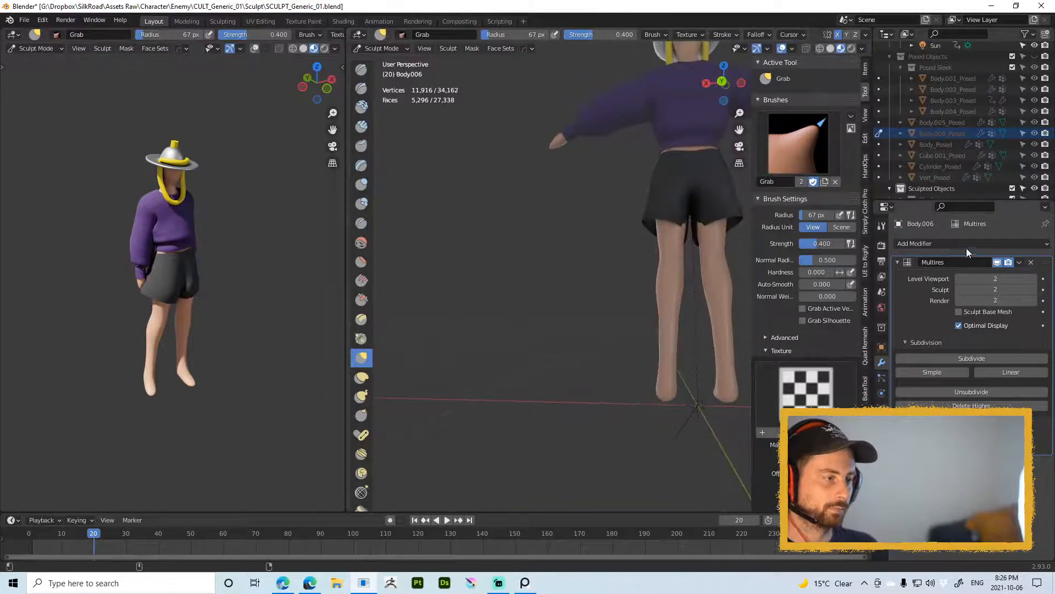
click(997, 263)
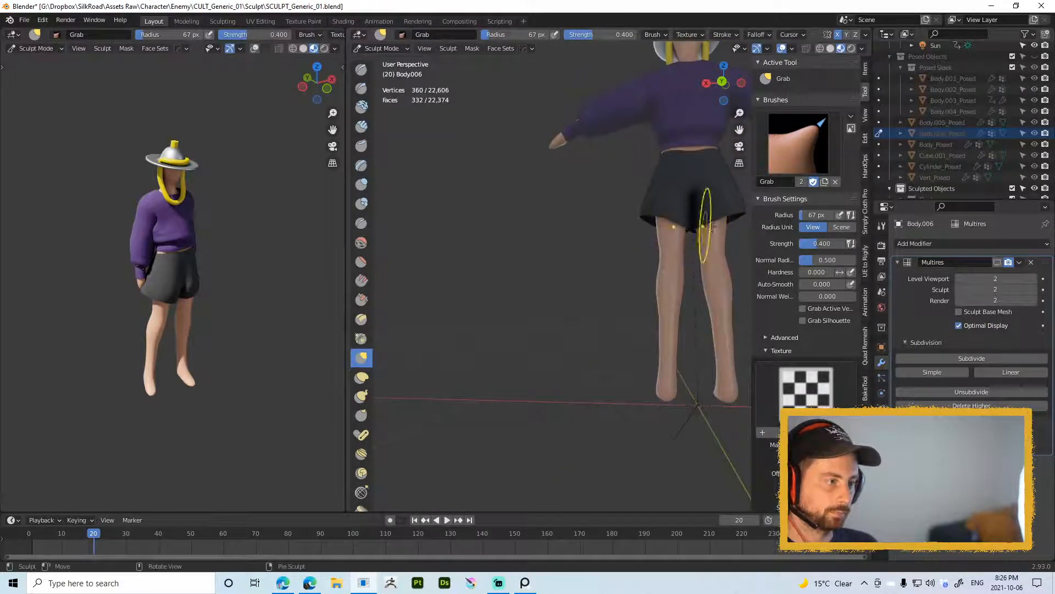
click(997, 262)
mouse_move(695, 223)
middle_down()
mouse_move(680, 223)
mouse_move(707, 236)
middle_up()
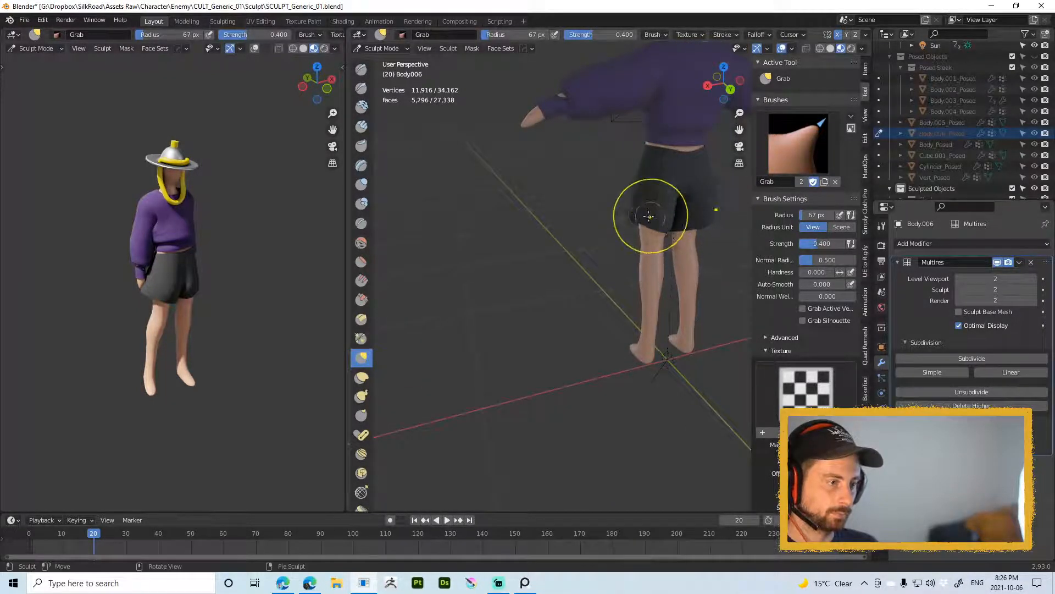
Step: Pull the outer hem of the shorts outward with the Grab brush, setting its radius to 45 px and 70 px
middle_drag(629, 204, 770, 208)
key(f)
click(632, 215)
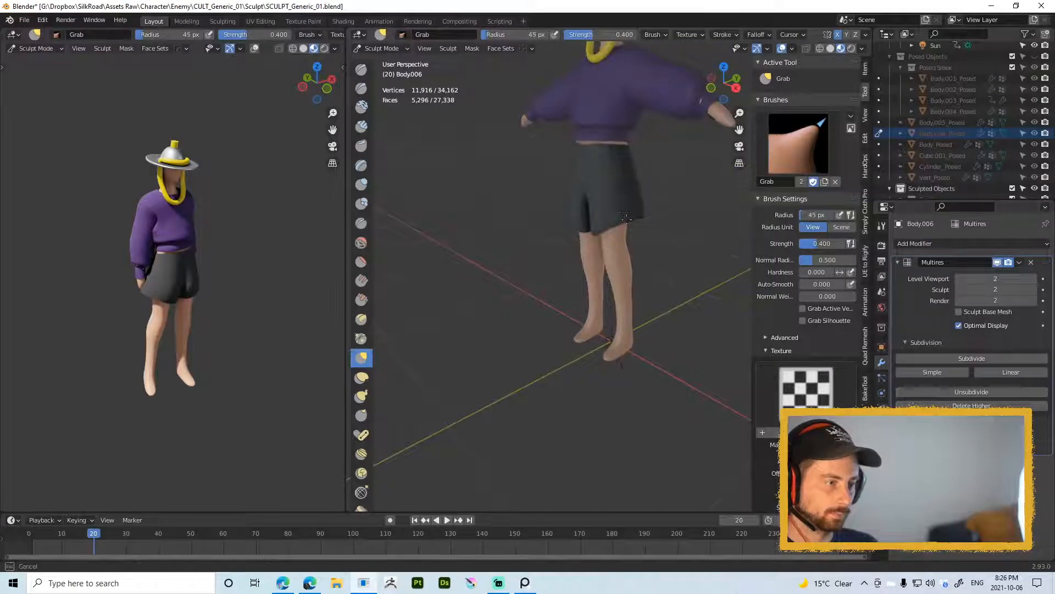
middle_drag(643, 216, 710, 212)
key(f)
click(638, 219)
drag(643, 217, 650, 216)
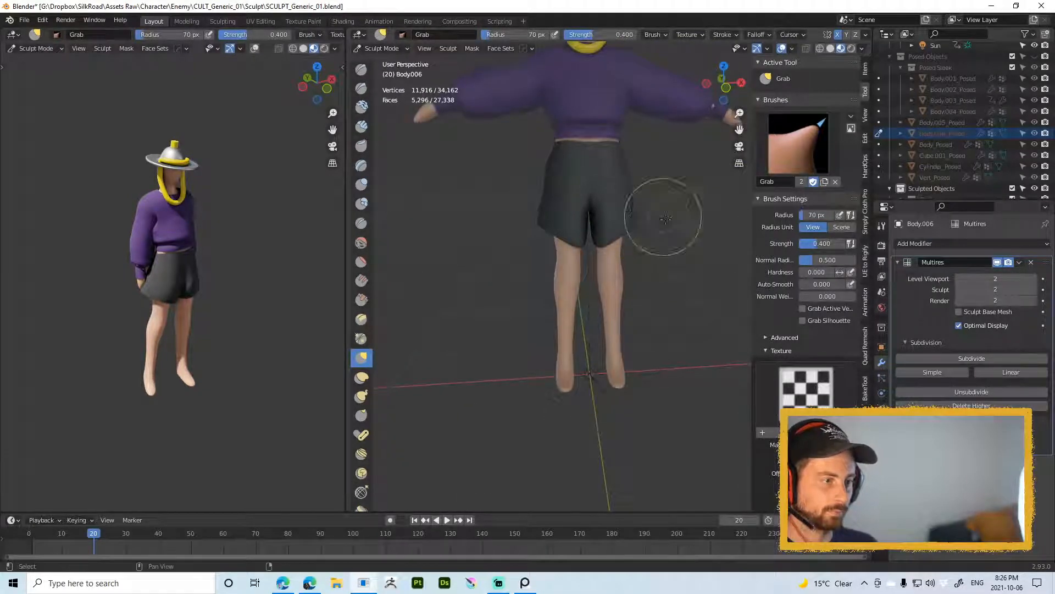
Step: Refine the flare along the lower legs of the shorts with Grab strokes and set the radius to 63 px
middle_drag(706, 221, 663, 223)
key(f)
click(681, 221)
mouse_move(631, 216)
mouse_down()
mouse_move(652, 211)
mouse_move(637, 202)
mouse_up()
middle_drag(652, 201, 687, 200)
key(f)
click(668, 215)
drag(614, 215, 619, 210)
mouse_move(613, 218)
middle_down()
mouse_move(610, 232)
mouse_move(604, 226)
middle_up()
key(f)
click(598, 220)
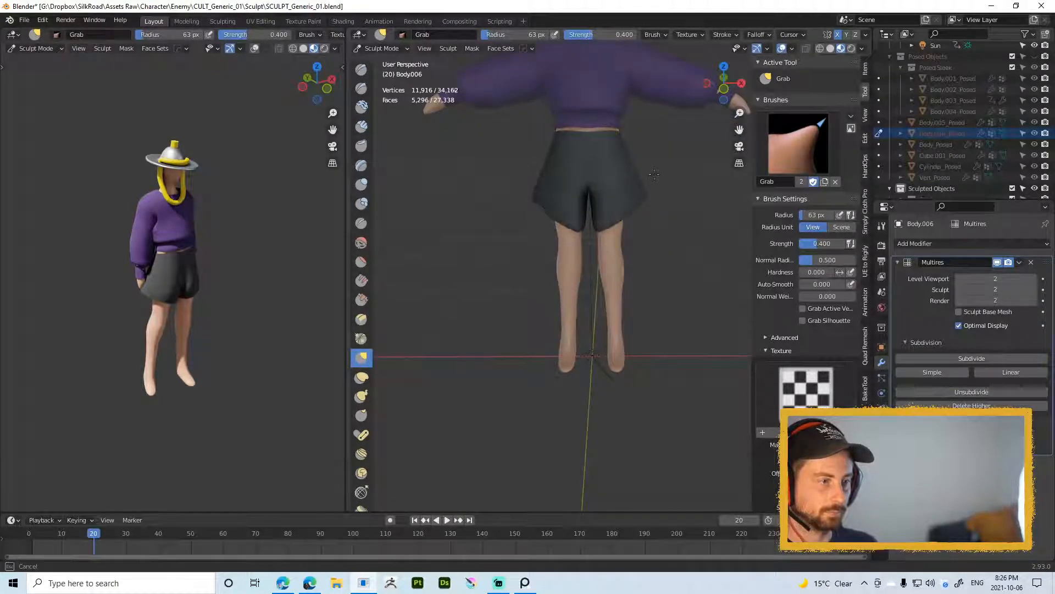
Step: Leave Sculpt Mode, reselect the shorts and return to sculpting them
key(Page_Down)
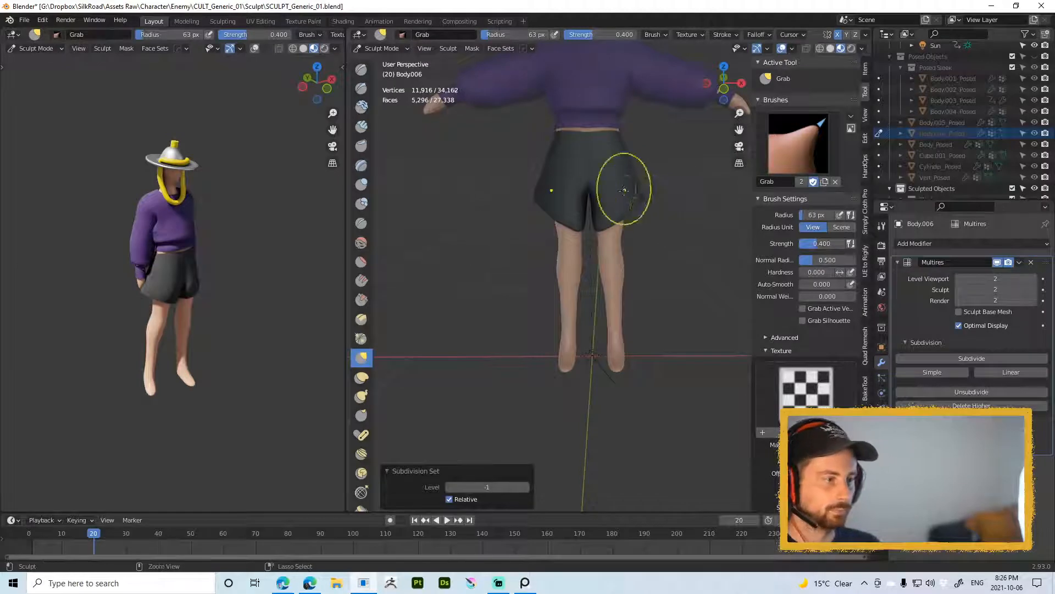
key(ctrl+Tab)
click(550, 190)
click(638, 192)
key(ctrl+Tab)
click(634, 256)
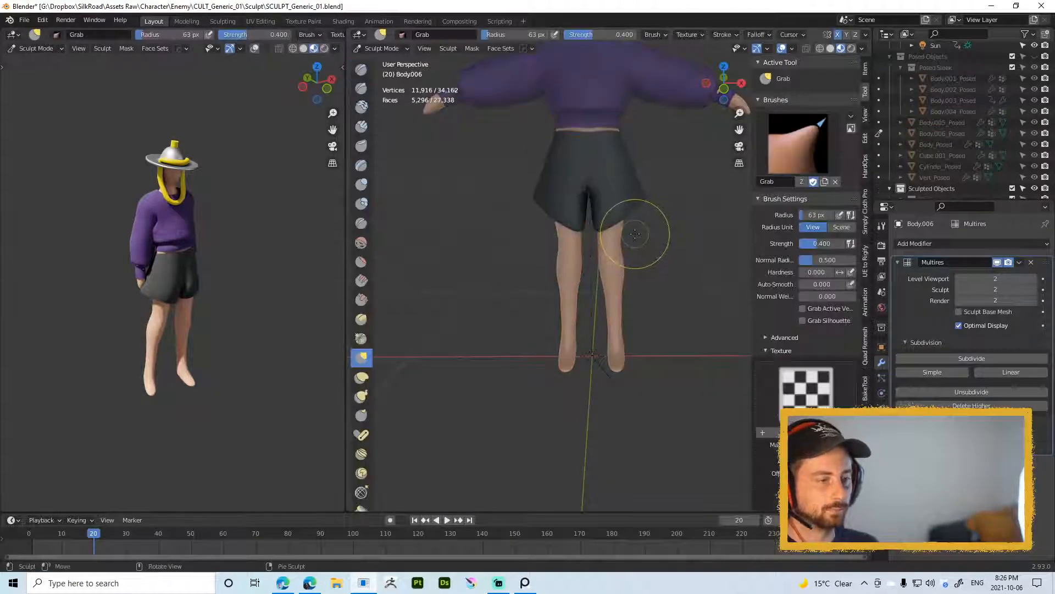
Step: Compare the shorts at Multires sculpt level 0 and level 2
key(Page_Down)
key(Page_Down)
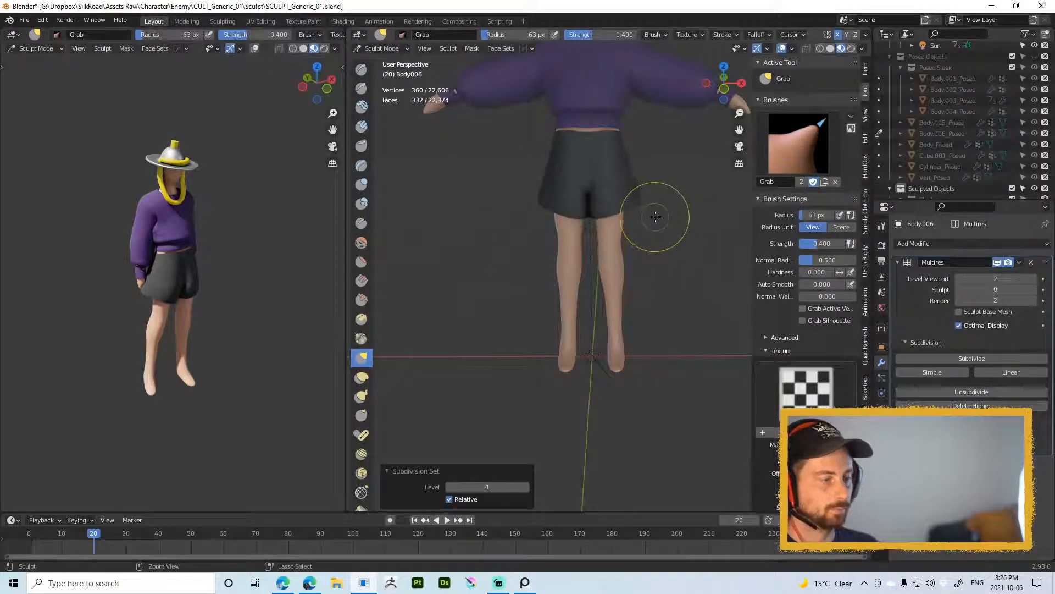
key(Page_Up)
key(Page_Up)
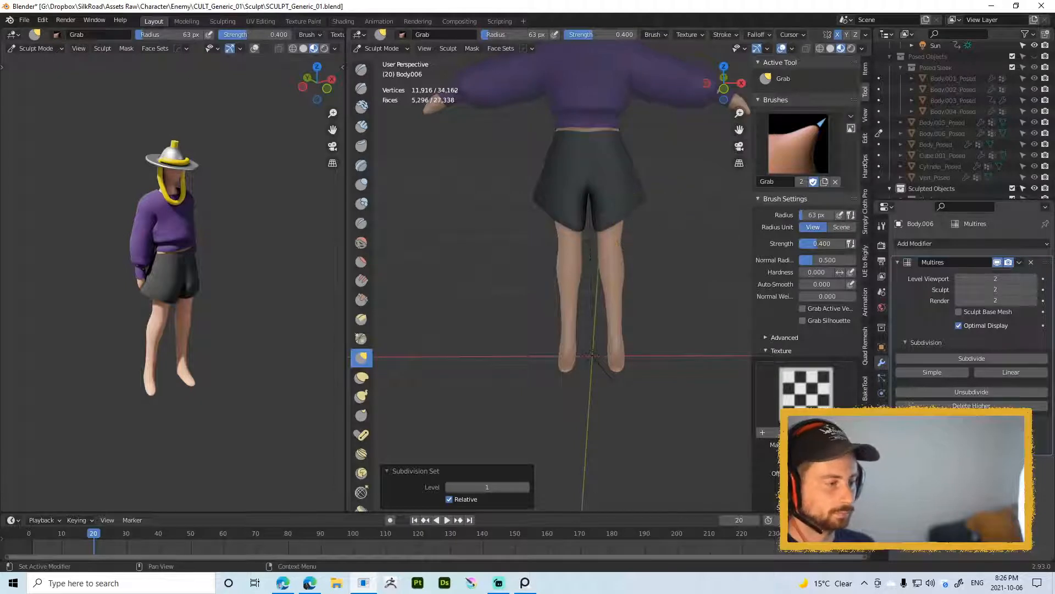
Step: Reshape the front and back profile of the shorts from the side with the Grab brush at 144 px
middle_drag(653, 238, 636, 214)
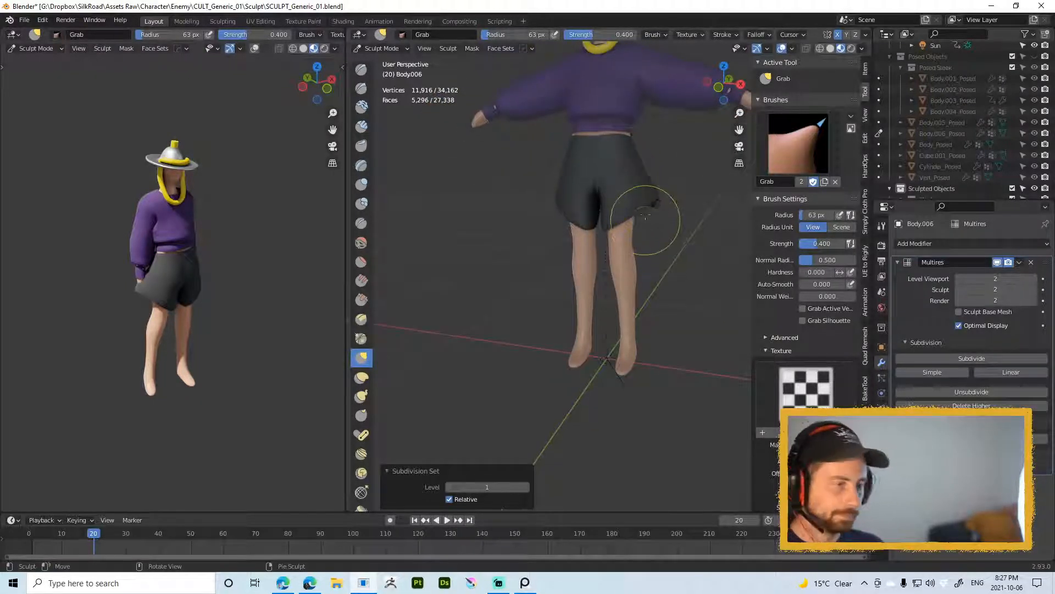
mouse_move(652, 193)
middle_down()
mouse_move(603, 185)
mouse_move(676, 203)
middle_up()
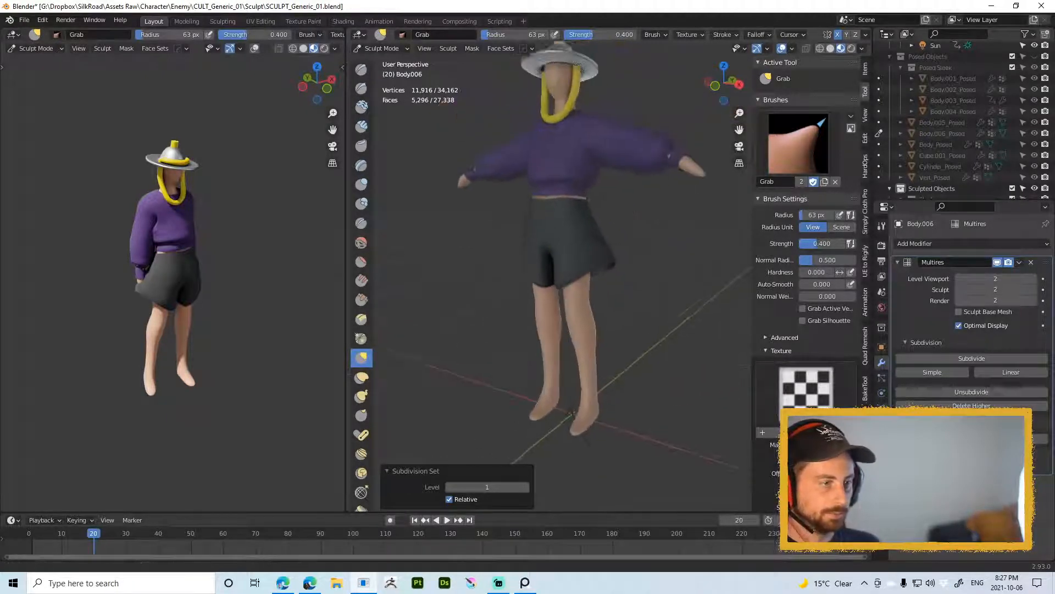
scroll(601, 223, up, 4)
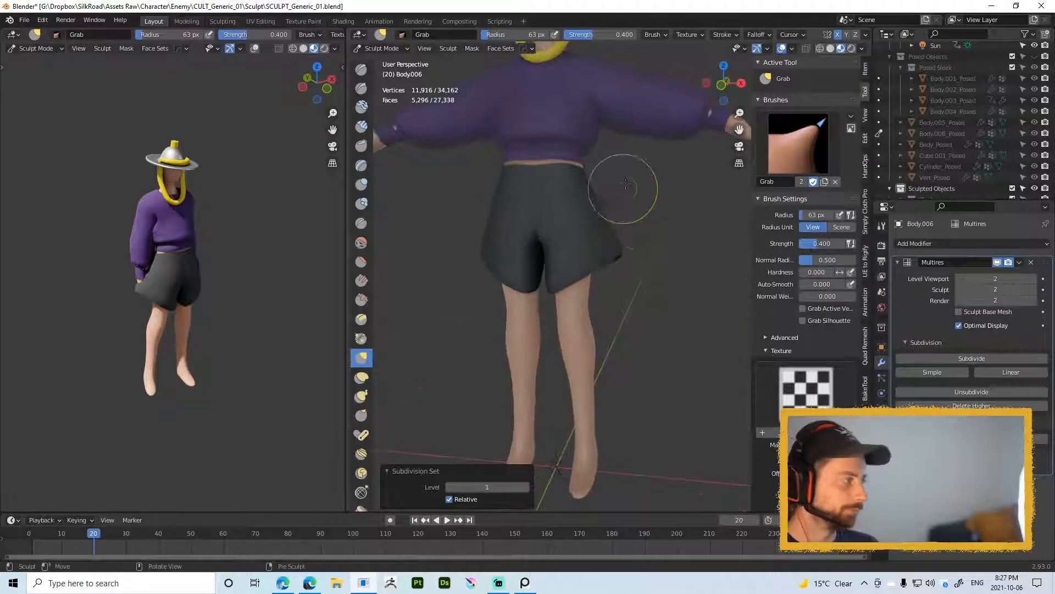
middle_drag(619, 193, 612, 231)
key(f)
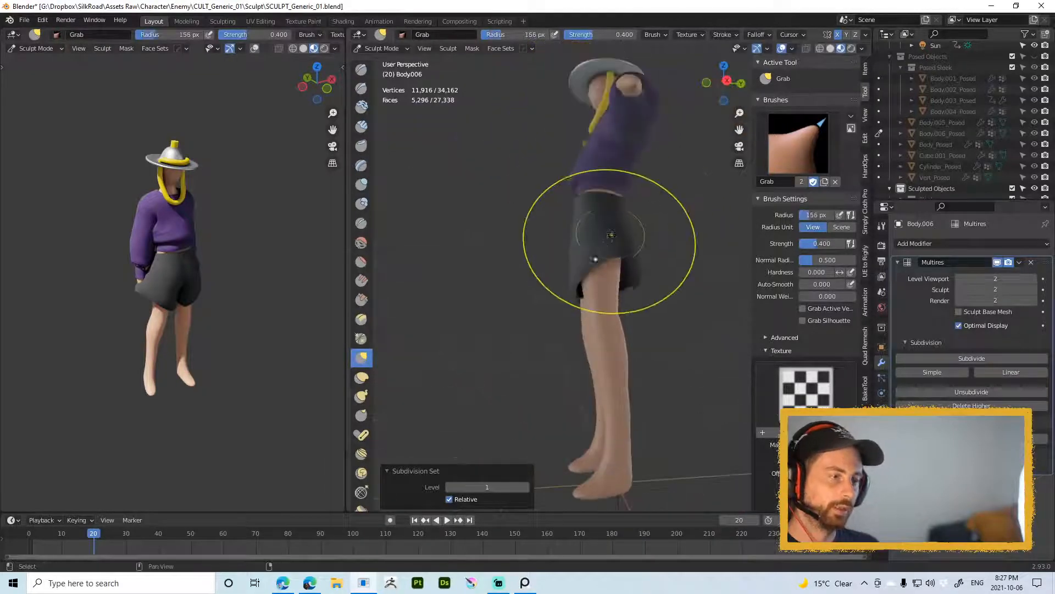
click(696, 238)
drag(643, 236, 589, 239)
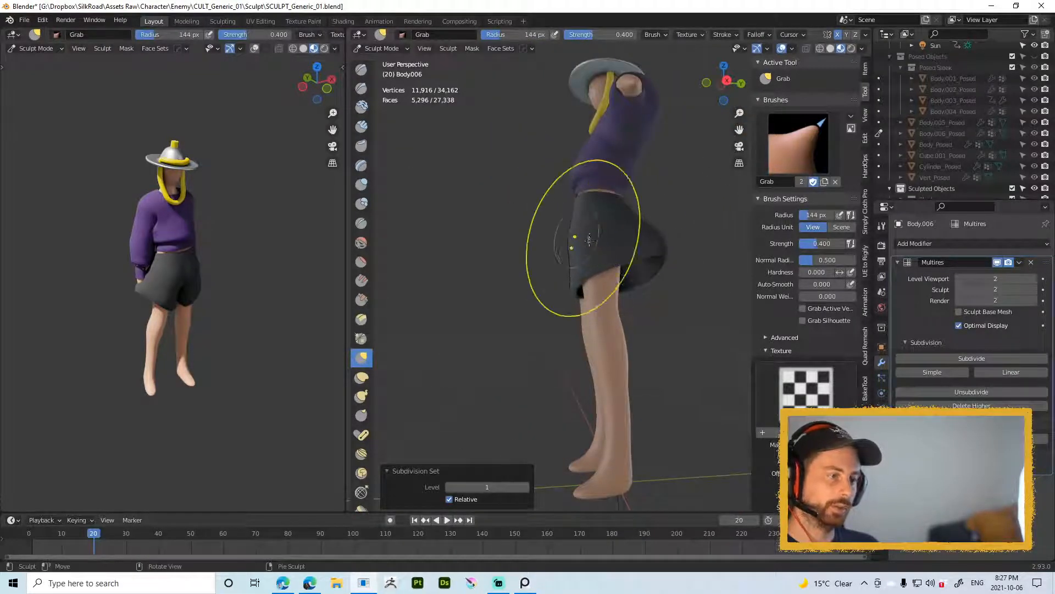
middle_drag(638, 230, 680, 268)
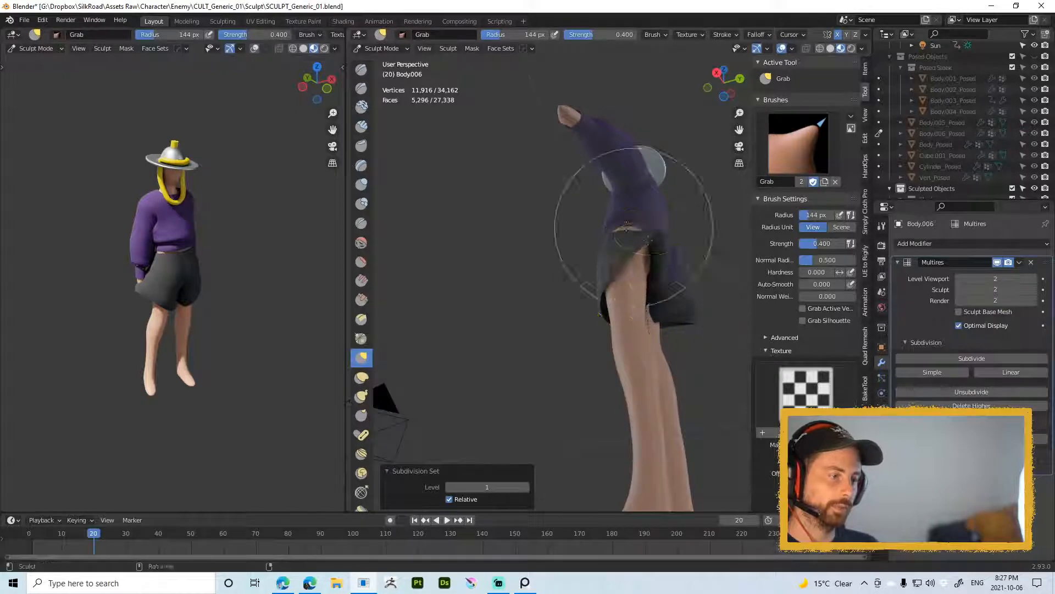
Step: Adjust the flared leg opening of the shorts with the Grab brush at radii of 126 and 77 px
middle_drag(626, 226, 714, 245)
key(f)
click(692, 245)
mouse_move(631, 216)
middle_down()
mouse_move(622, 238)
mouse_move(658, 255)
middle_up()
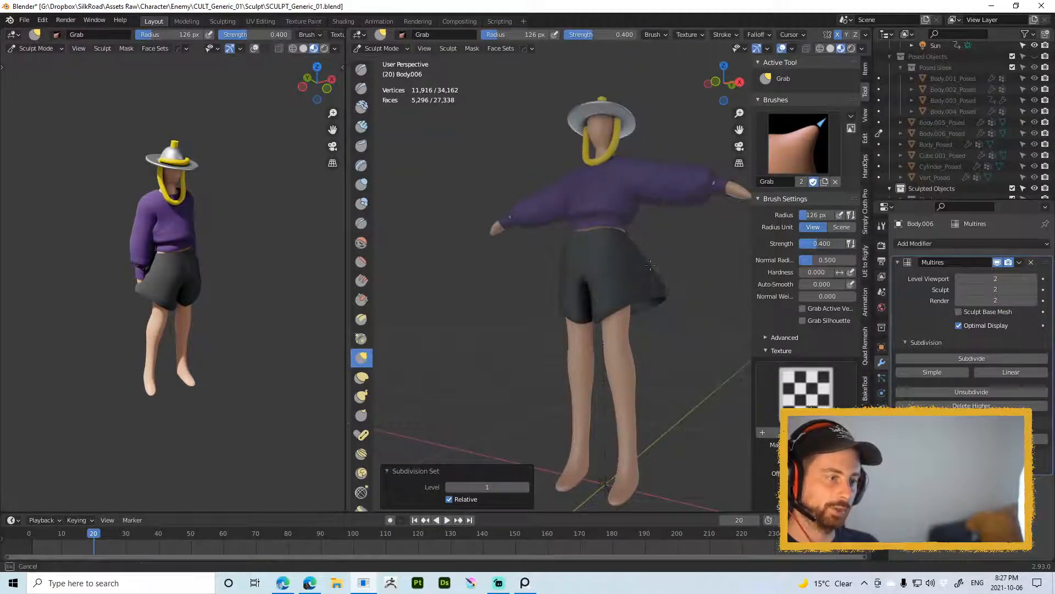
key(f)
click(649, 301)
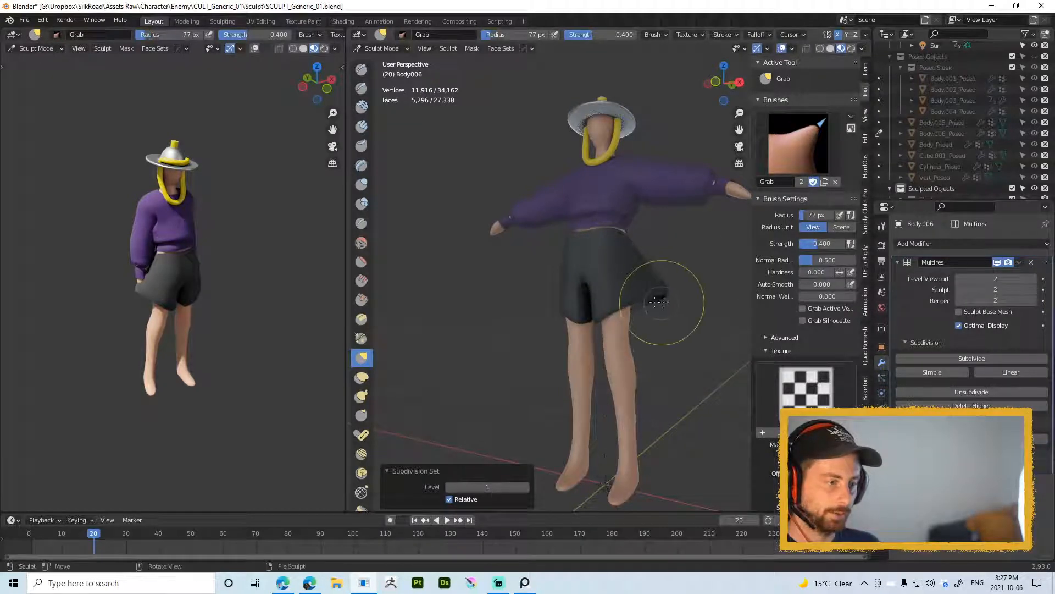
Step: Pull the outer side of the shorts away from the hip with the Grab brush at Multires sculpt level 0
mouse_move(672, 285)
middle_down()
mouse_move(658, 278)
mouse_move(684, 280)
middle_up()
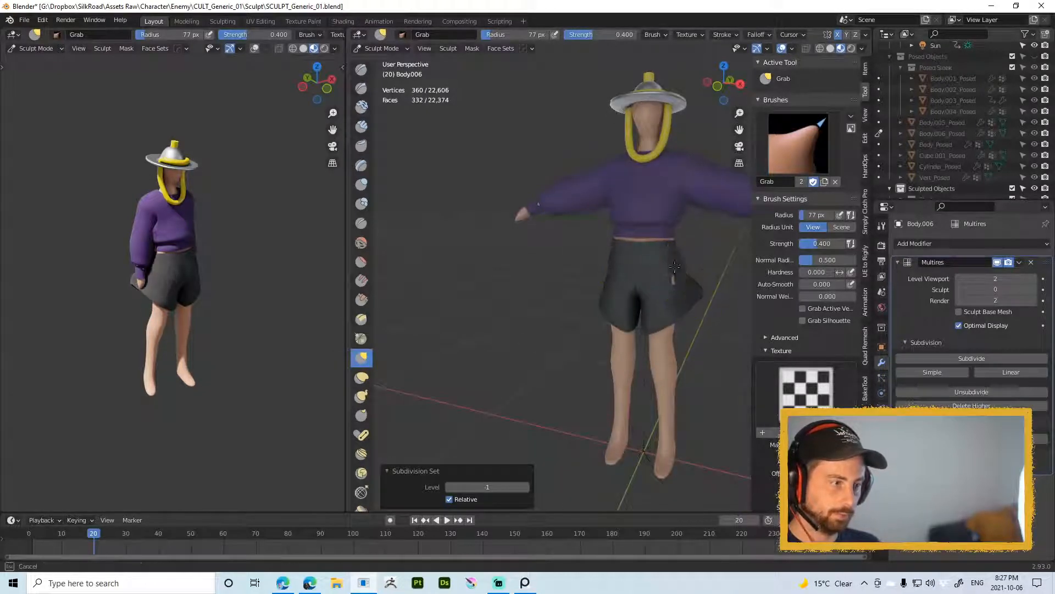
mouse_move(675, 266)
mouse_down()
mouse_move(707, 276)
mouse_move(688, 272)
mouse_up()
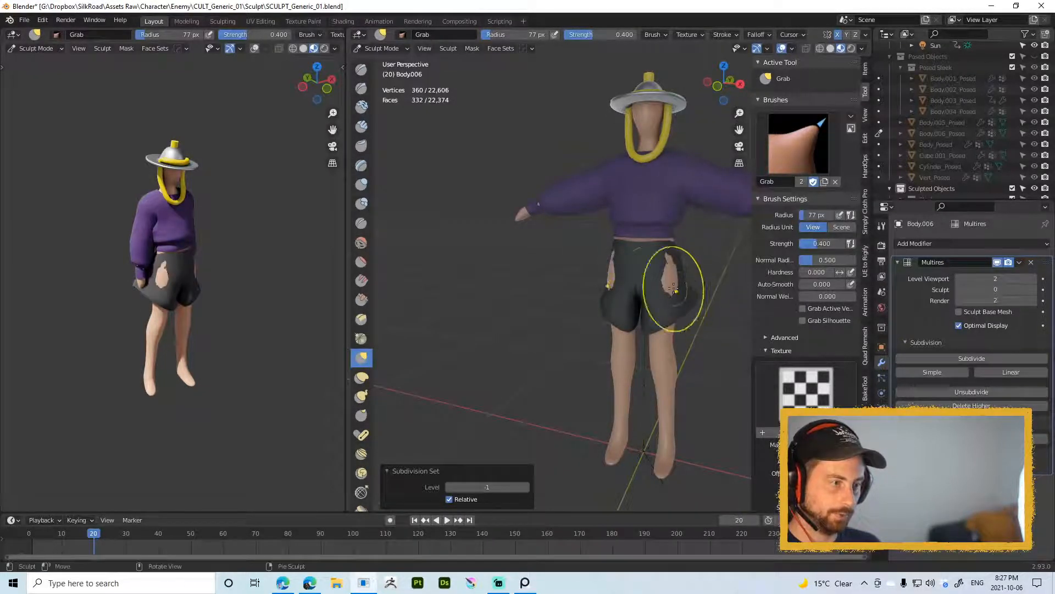
key(f)
click(708, 289)
middle_drag(684, 292, 699, 297)
drag(690, 290, 700, 292)
Step: Pull a vertex on the side of the shorts about 8.4 cm along Y in Edit Mode with smooth proportional editing
mouse_move(698, 289)
middle_down()
mouse_move(596, 264)
mouse_move(566, 269)
middle_up()
key(Tab)
scroll(553, 281, up, 2)
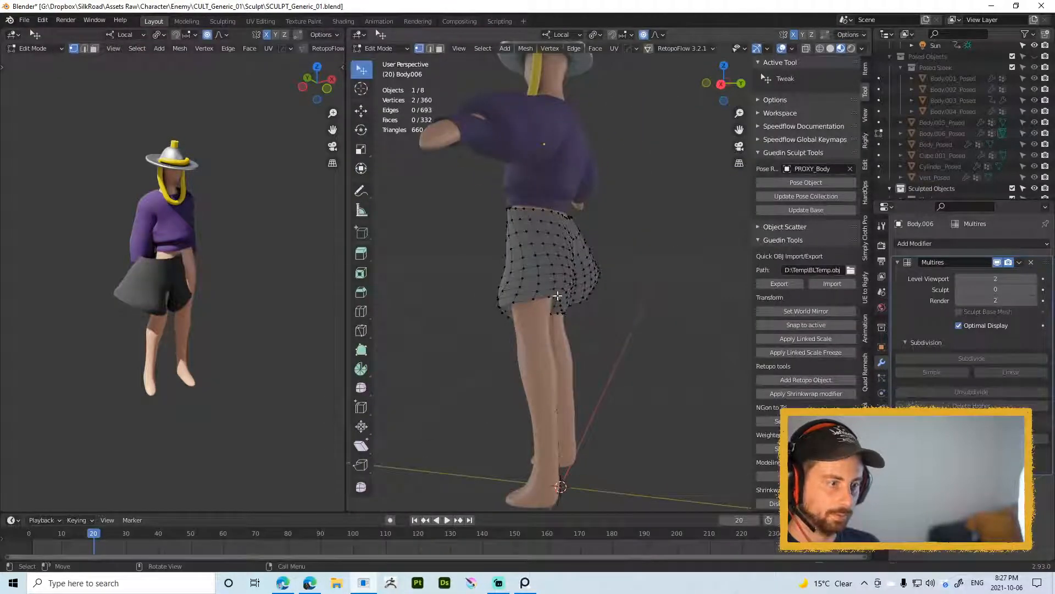
drag(558, 295, 588, 293)
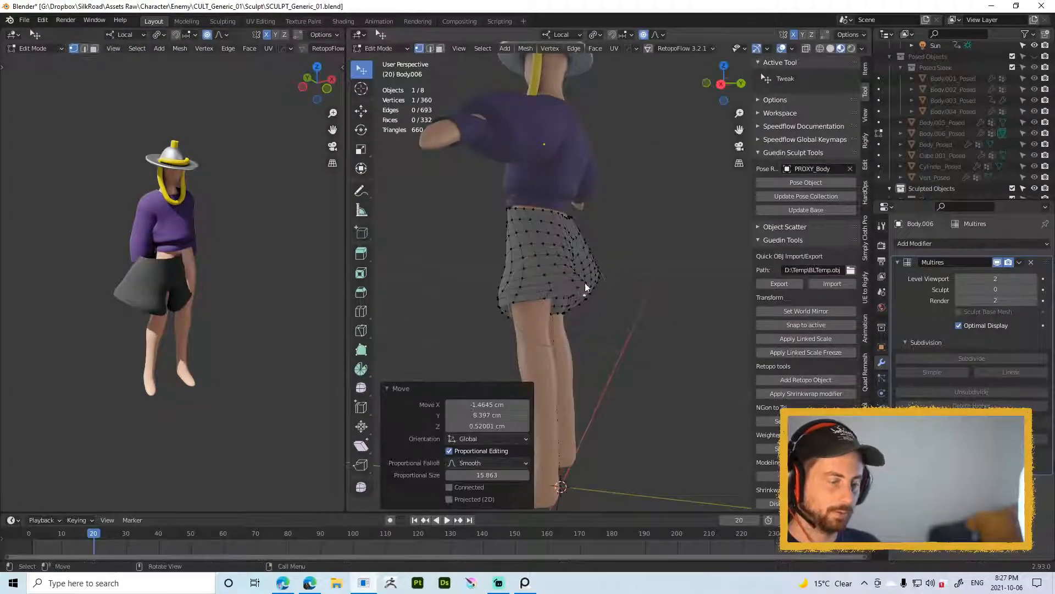
key(Tab)
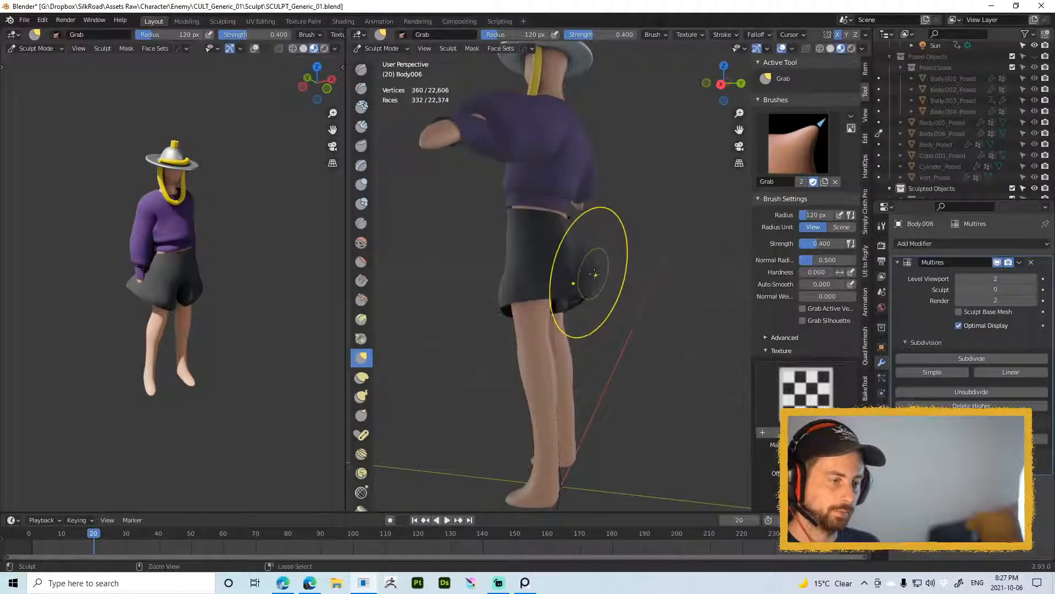
Step: Reshape the outer side of the shorts with the Grab brush at radii of 35 and 106 px
key(f)
click(579, 287)
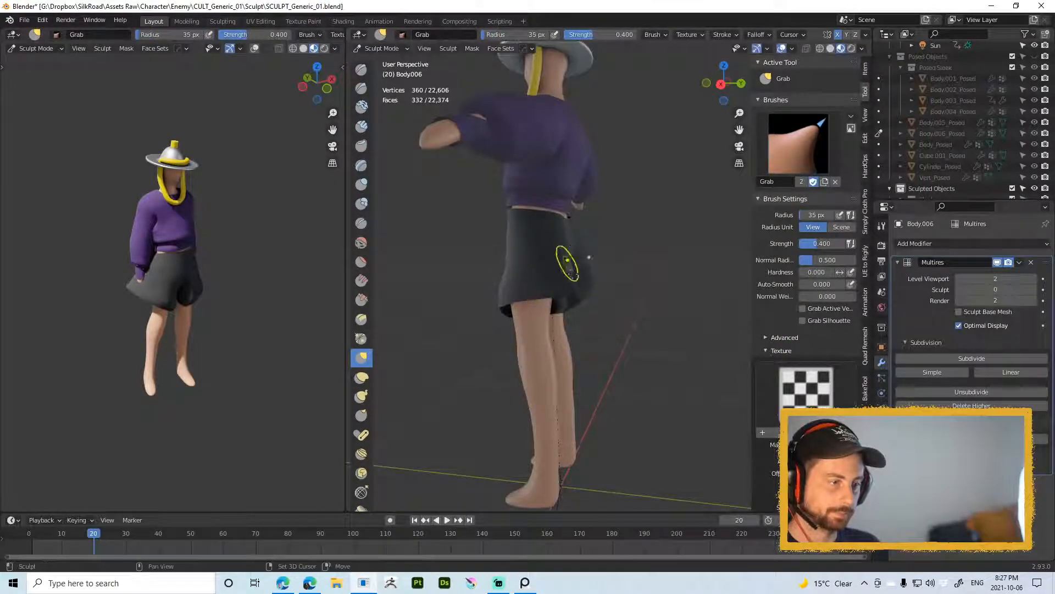
middle_drag(571, 269, 452, 266)
key(f)
drag(583, 273, 590, 274)
middle_drag(654, 279, 630, 282)
Step: Reshape the back and leg opening of the shorts with the Grab brush at radii of 172 and 131 px
key(f)
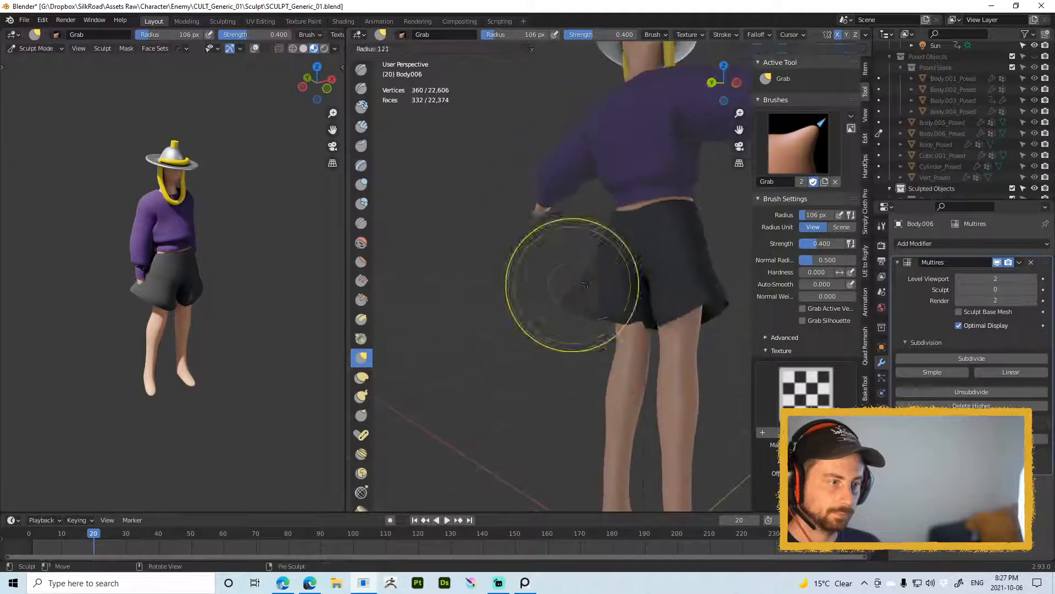
click(666, 282)
mouse_move(582, 290)
mouse_down()
mouse_move(587, 275)
mouse_move(600, 278)
mouse_up()
key(f)
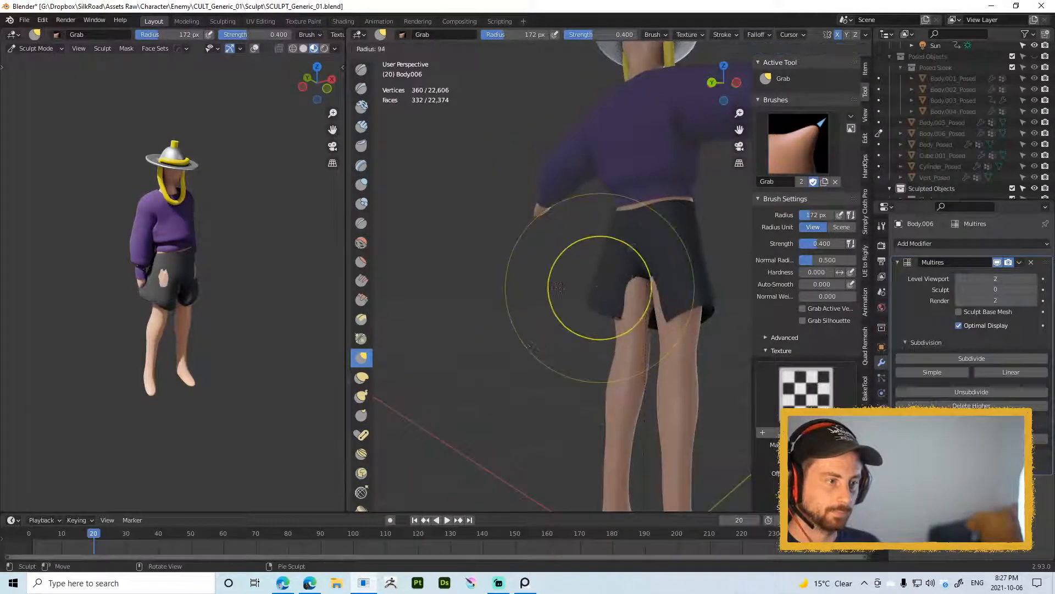
click(639, 288)
middle_drag(599, 279, 629, 282)
key(f)
click(661, 277)
Step: Smooth the back of the shorts with the 79 px Smooth brush at strength 0.345
key(s)
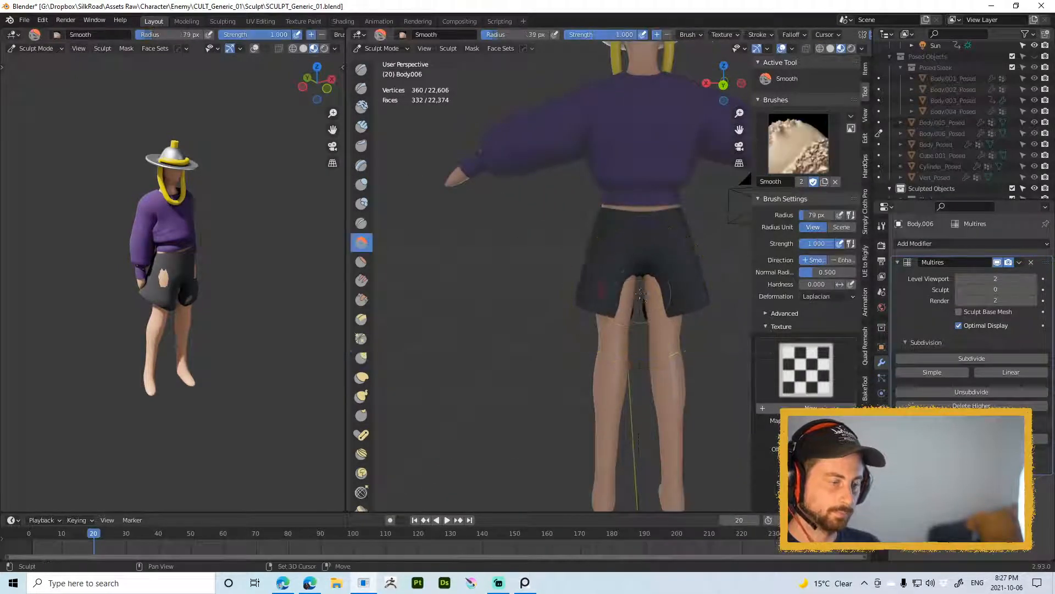
key(shift+f)
click(625, 300)
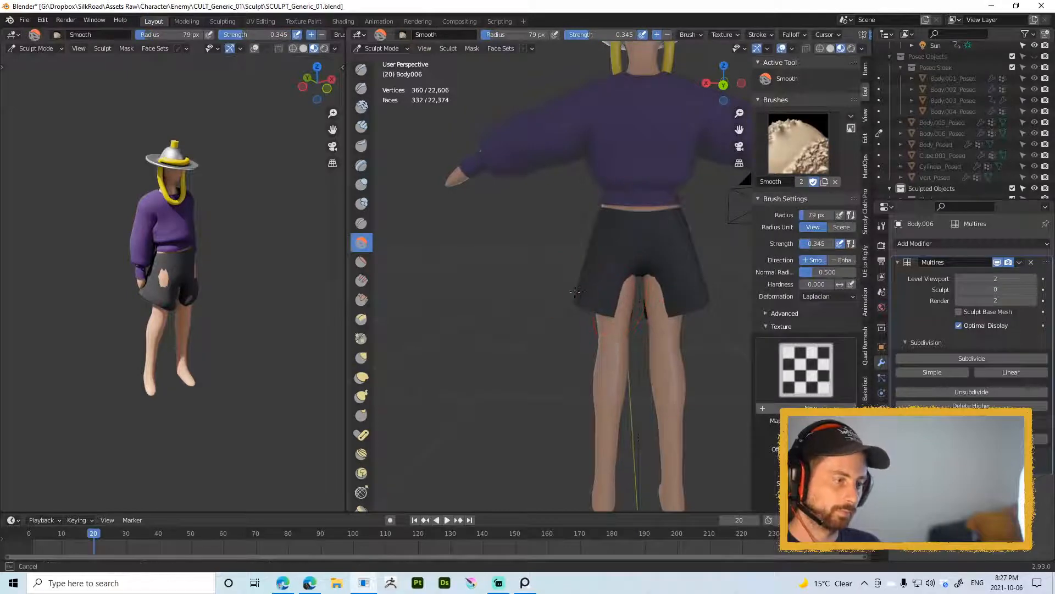
Step: Adjust the legs of the shorts from back and front with the Grab brush at radii of 131 and 103 px
key(g)
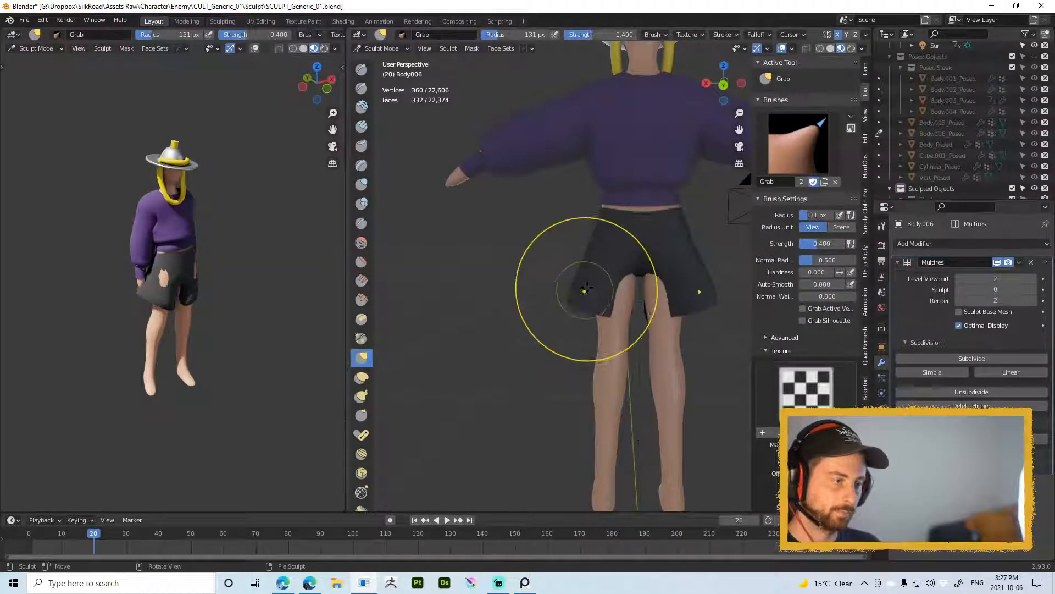
mouse_move(580, 287)
middle_down()
mouse_move(688, 275)
mouse_move(537, 288)
mouse_move(657, 283)
middle_up()
key(f)
click(598, 309)
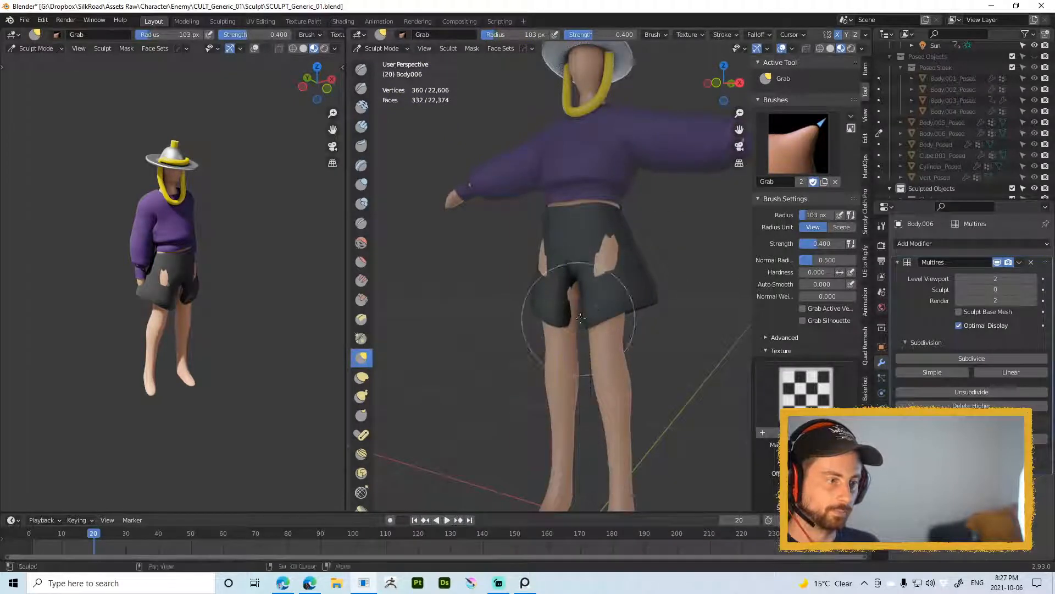
mouse_move(605, 310)
middle_down()
mouse_move(584, 308)
mouse_move(582, 322)
mouse_move(584, 209)
middle_up()
Step: Subdivide the shorts' Multires to level 3 and set the Draw brush radius to 101 px
key(shift+c)
key(x)
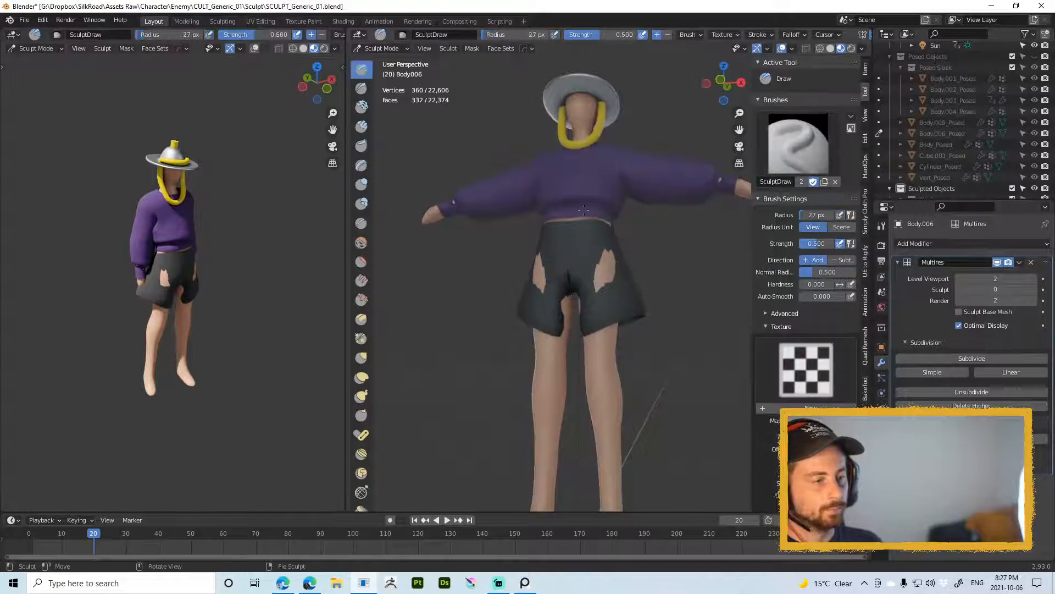
key(ctrl+3)
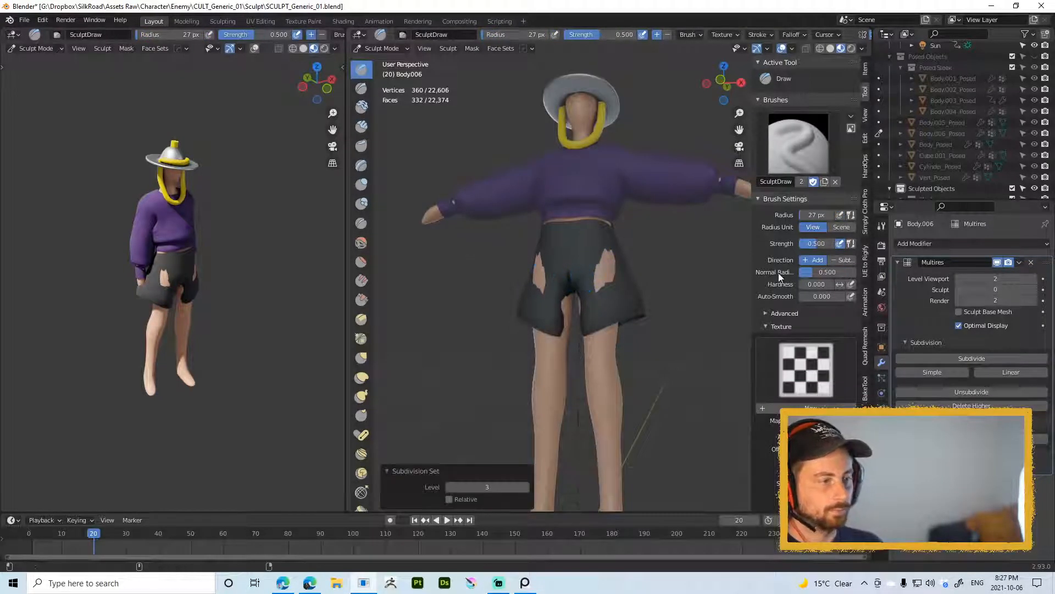
key(f)
click(614, 275)
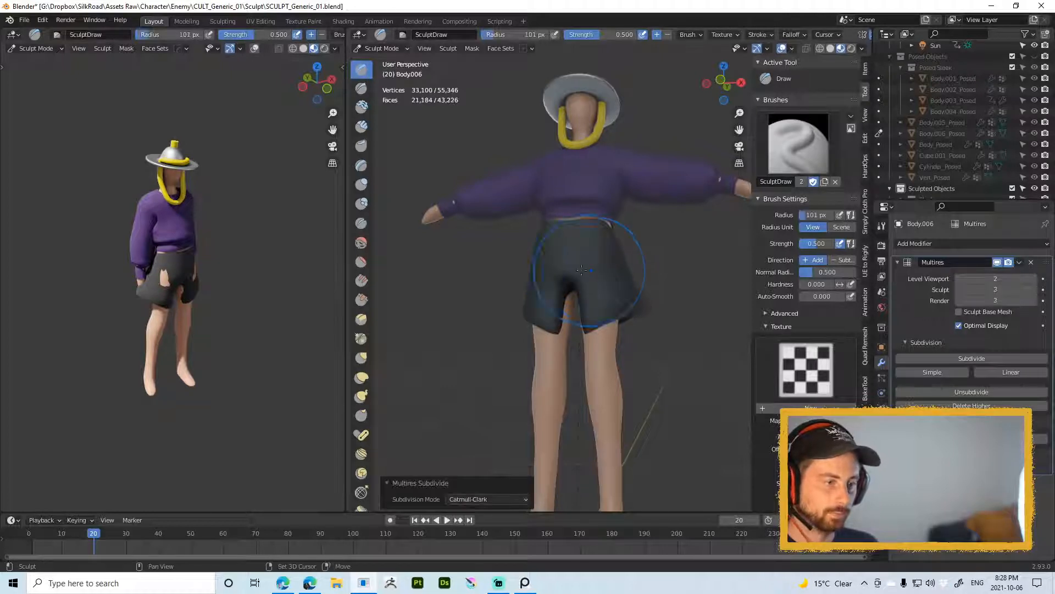
Step: Smooth the front of the shorts with the Smooth brush at a strength of about 0.94
key(s)
key(shift+f)
click(553, 272)
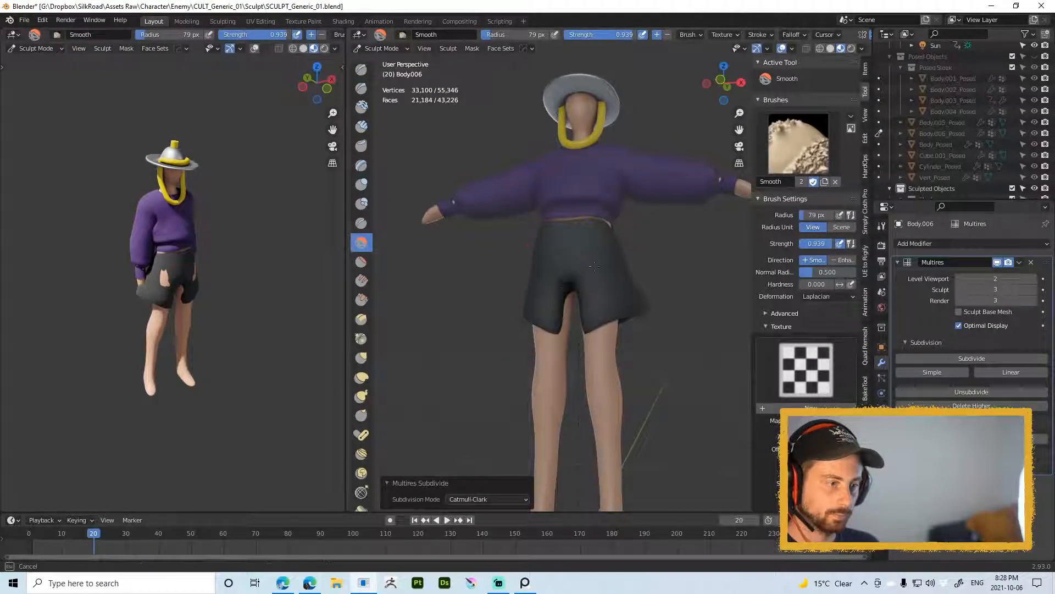
drag(593, 262, 567, 268)
middle_drag(549, 270, 573, 269)
key(f)
click(549, 271)
Step: Sculpt the crotch and upper thighs of the shorts with the Draw brush at radii of 24 and 33 px
key(x)
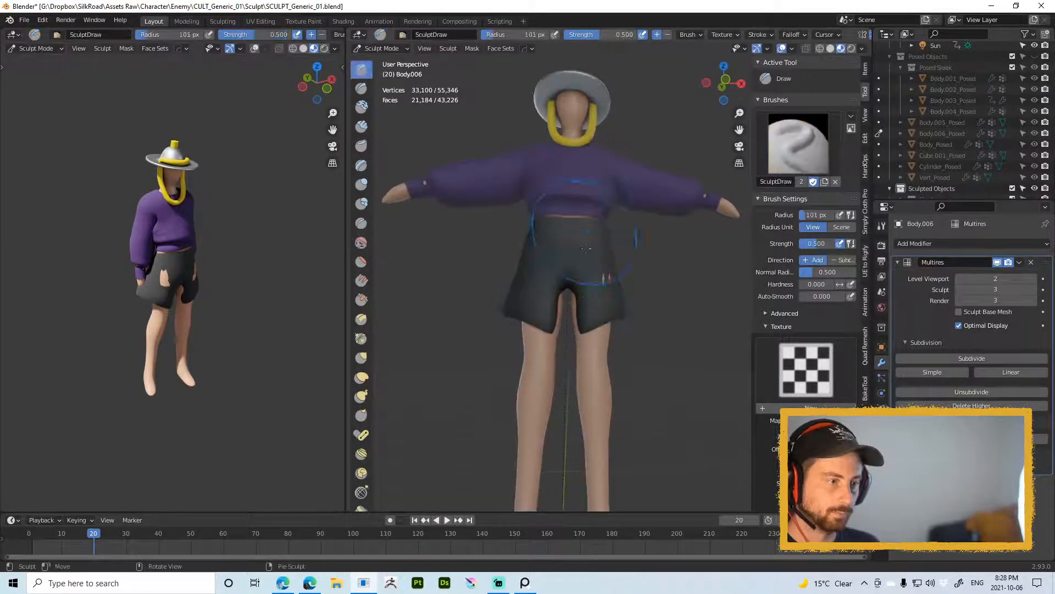
key(f)
click(585, 277)
middle_drag(580, 275, 600, 282)
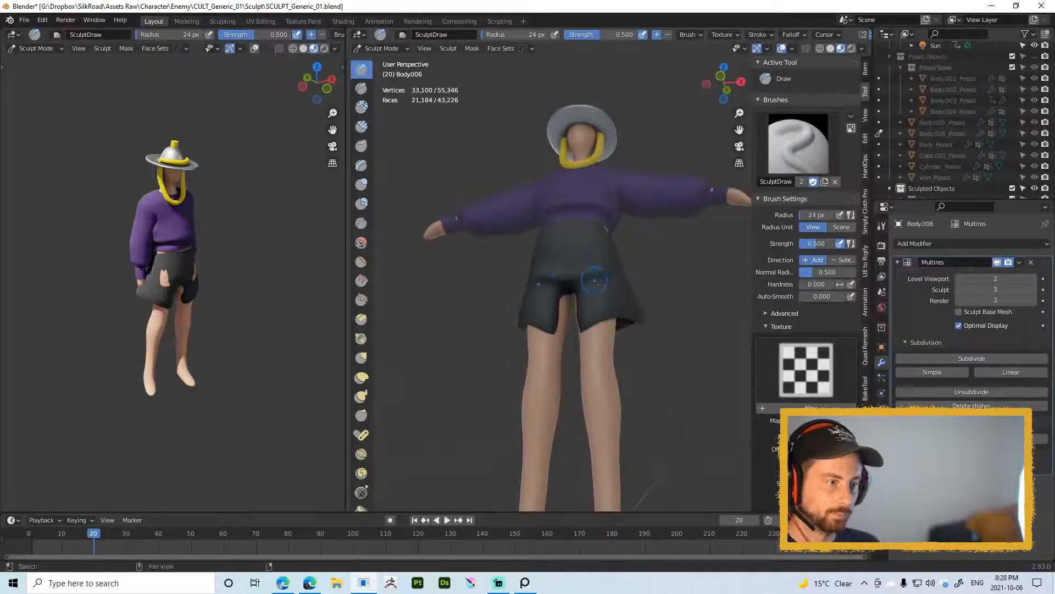
key(f)
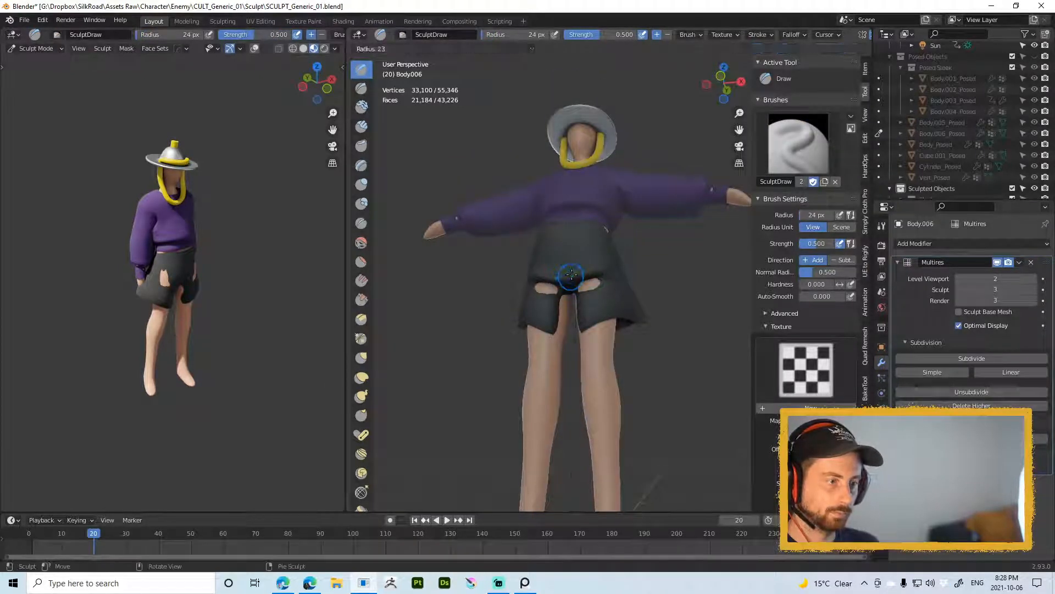
click(599, 260)
middle_drag(566, 291, 578, 295)
key(f)
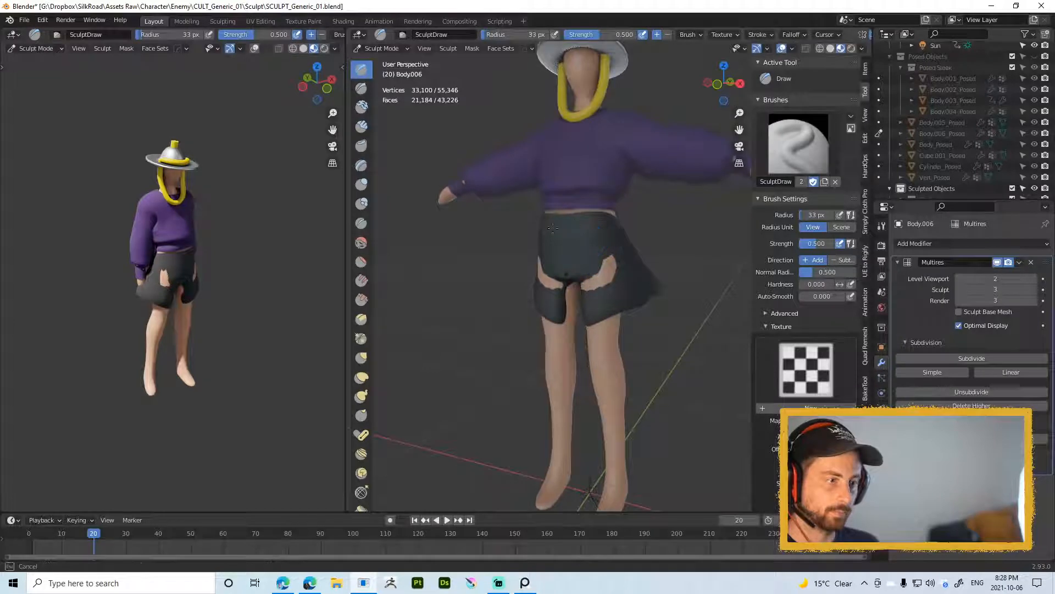
mouse_move(587, 223)
middle_down()
mouse_move(575, 225)
mouse_move(648, 245)
mouse_move(617, 276)
middle_up()
key(w)
key(Escape)
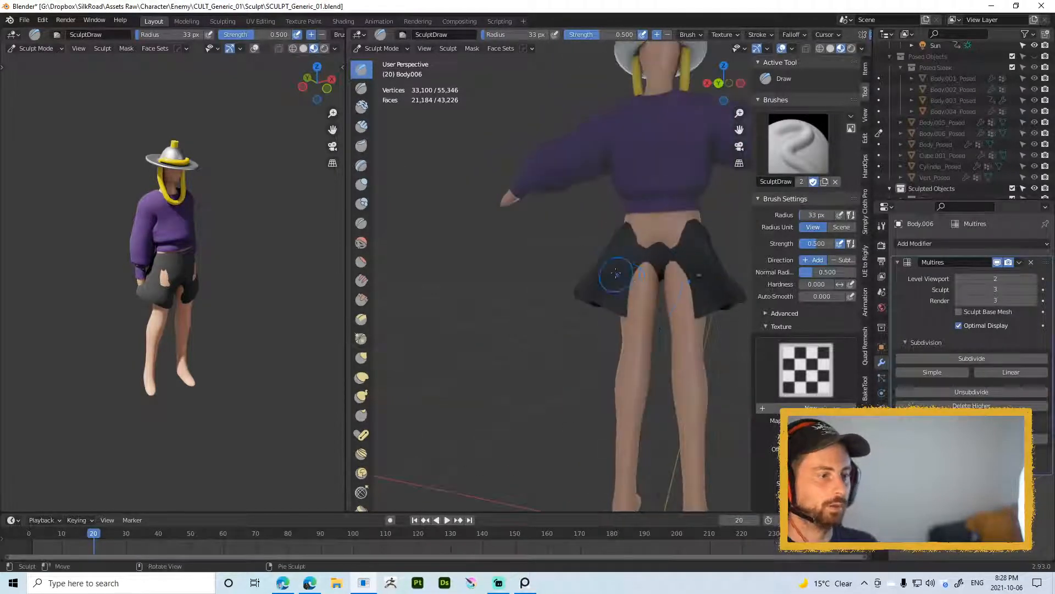
Step: Build up the back of the shorts between the legs with the Clay Strips brush at 65 px and strength 0.630
key(f)
click(665, 277)
right_click(618, 298)
click(666, 252)
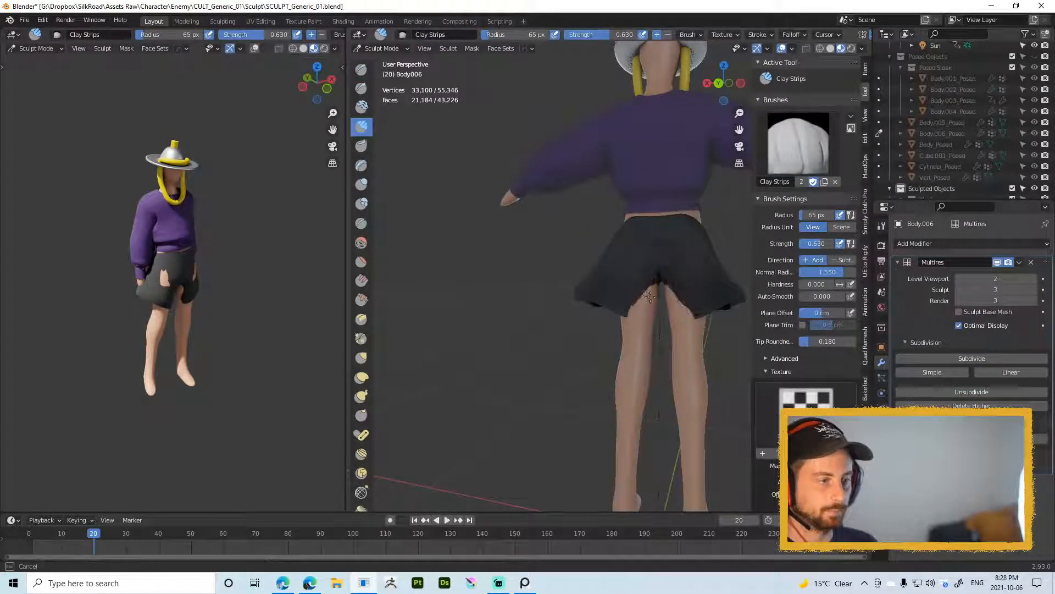
drag(649, 297, 643, 325)
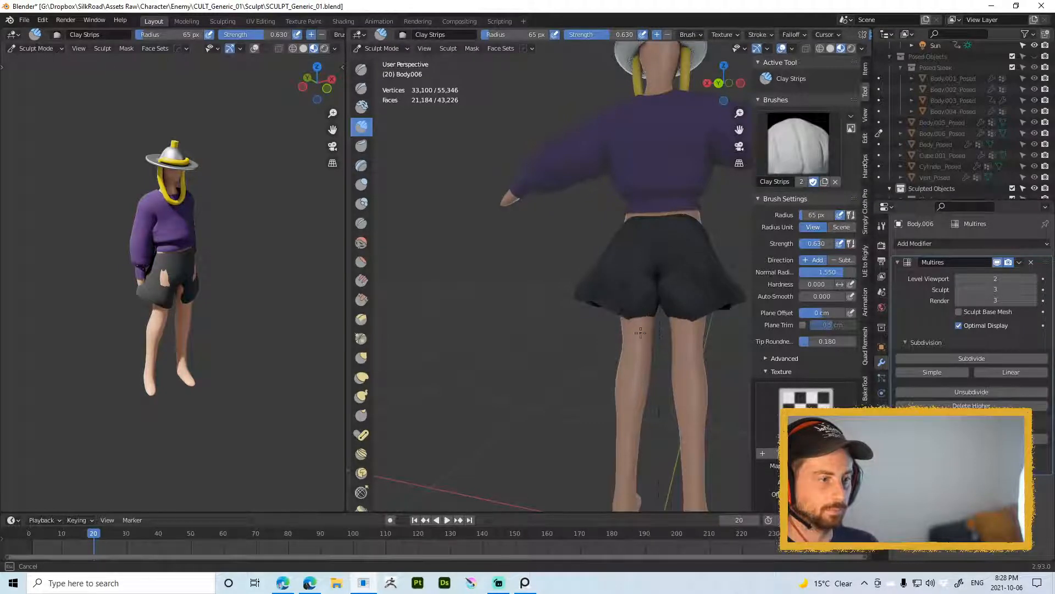
middle_drag(643, 334, 650, 352)
drag(651, 294, 654, 301)
middle_drag(652, 300, 633, 255)
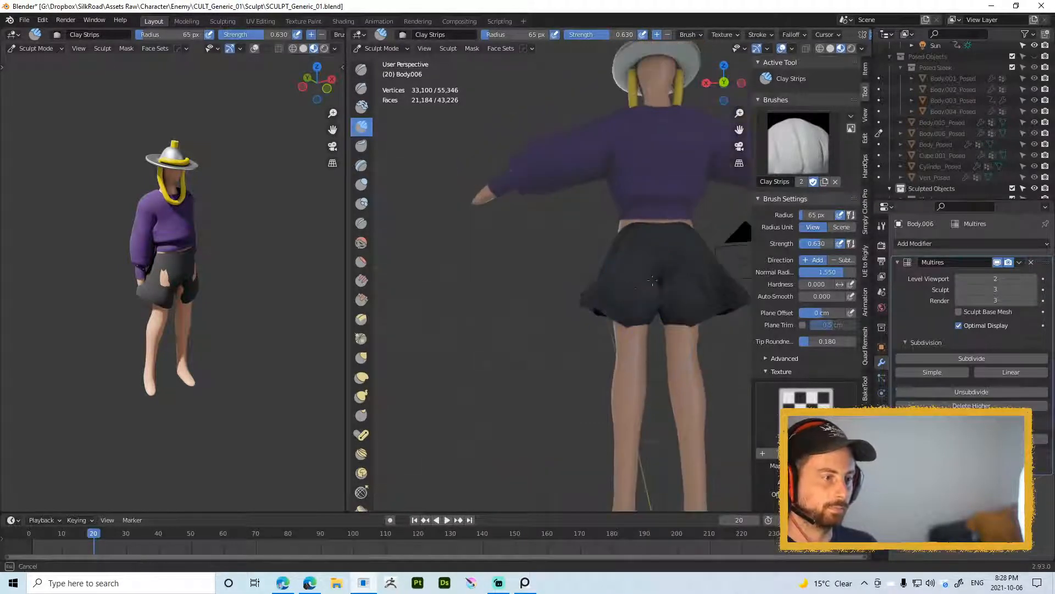
key(alt+shift)
alt+drag(657, 269, 761, 260)
mouse_move(595, 266)
mouse_down()
mouse_move(647, 282)
mouse_move(600, 279)
mouse_up()
Step: Reshape the hip and flared side of the shorts with the Grab brush at 129 px
key(g)
key(f)
click(713, 302)
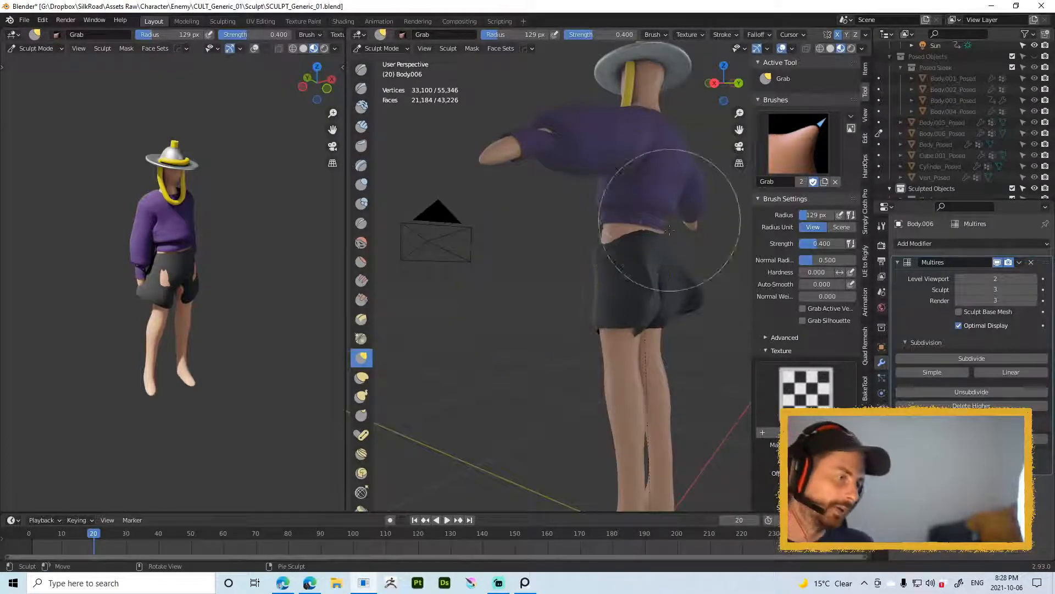
middle_drag(687, 220, 624, 279)
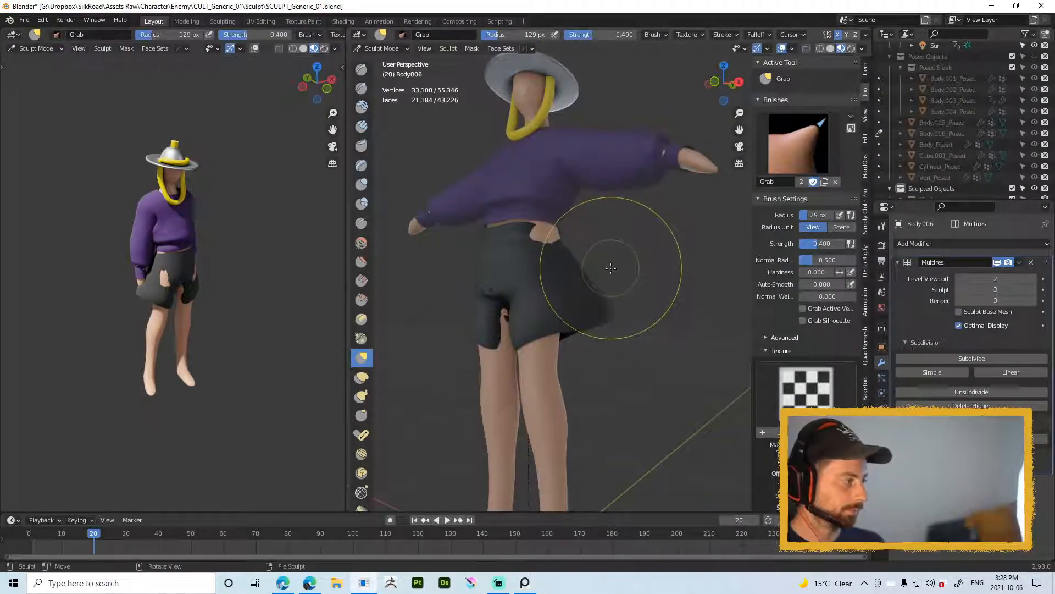
right_drag(647, 283, 596, 315)
Step: Return to Object Mode and delete the Body.006 shorts from the sculpted character
middle_drag(490, 292, 514, 288)
scroll(516, 290, down, 1)
key(ctrl+Tab)
scroll(550, 297, up, 2)
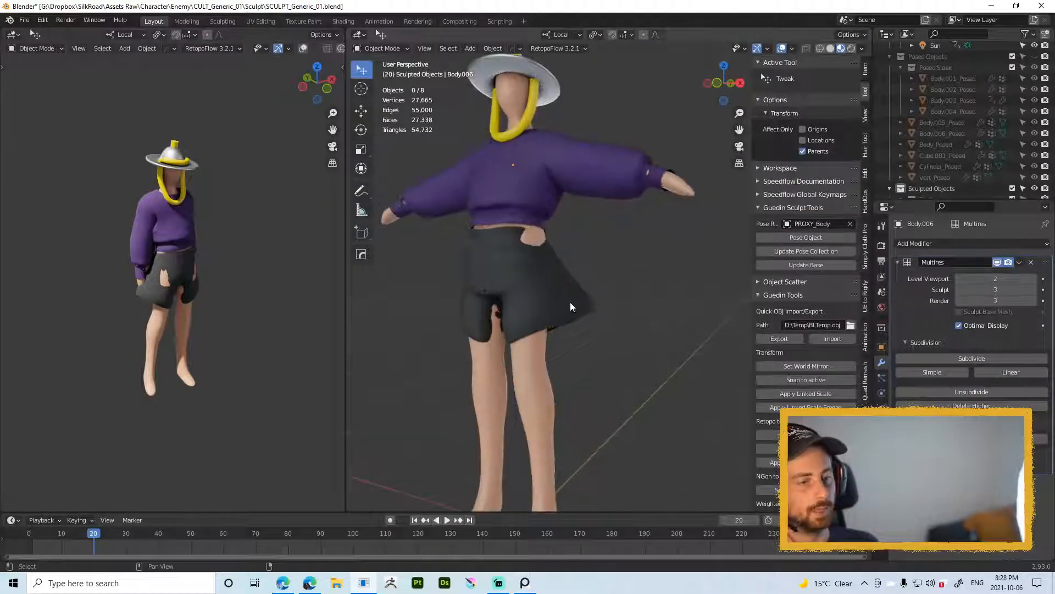
scroll(601, 254, down, 1)
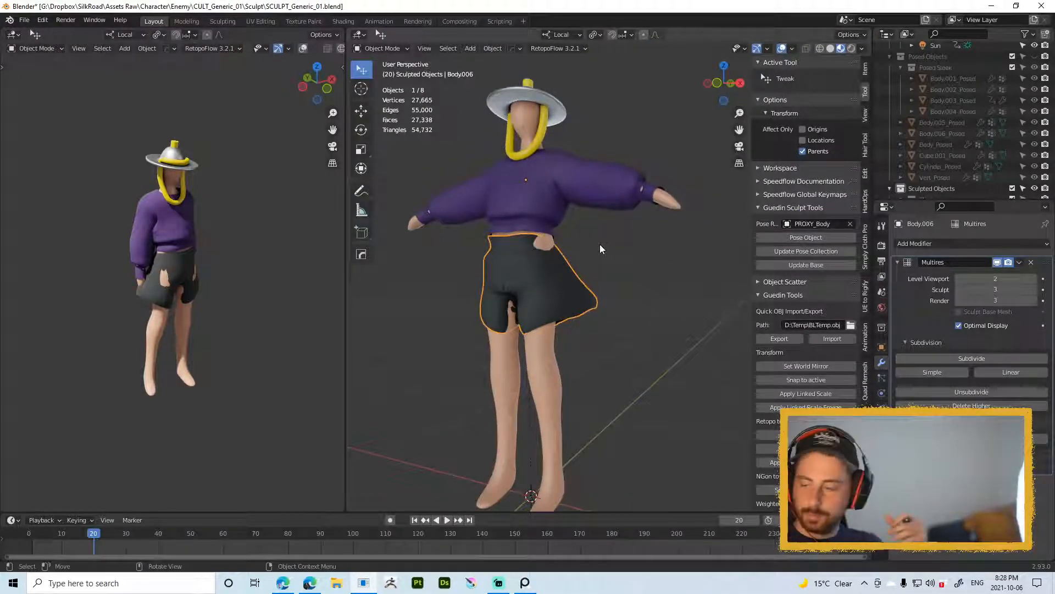
mouse_move(551, 275)
middle_down()
mouse_move(552, 317)
mouse_move(547, 276)
middle_up()
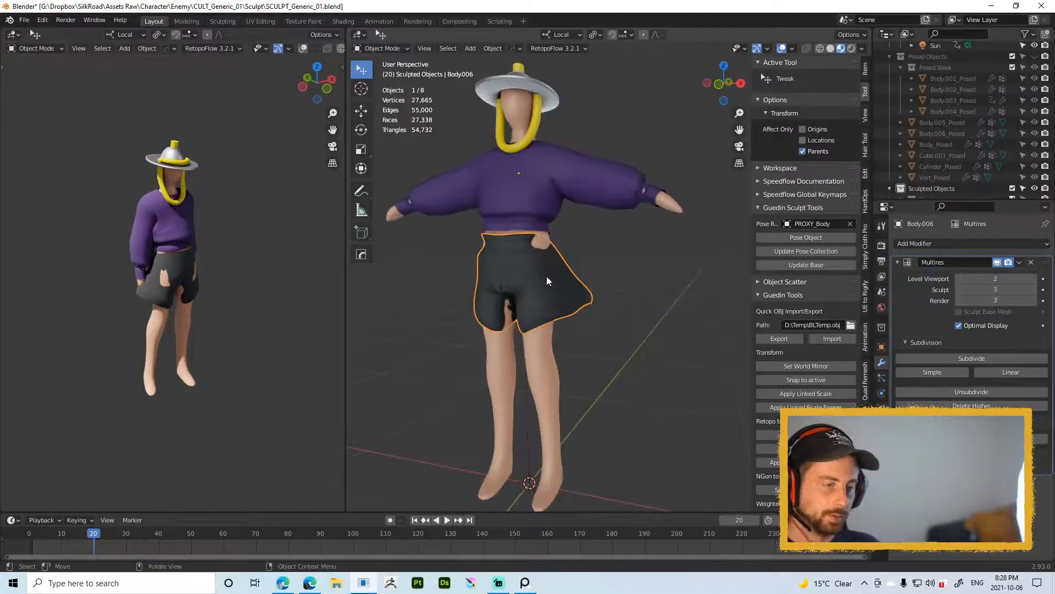
scroll(552, 294, up, 3)
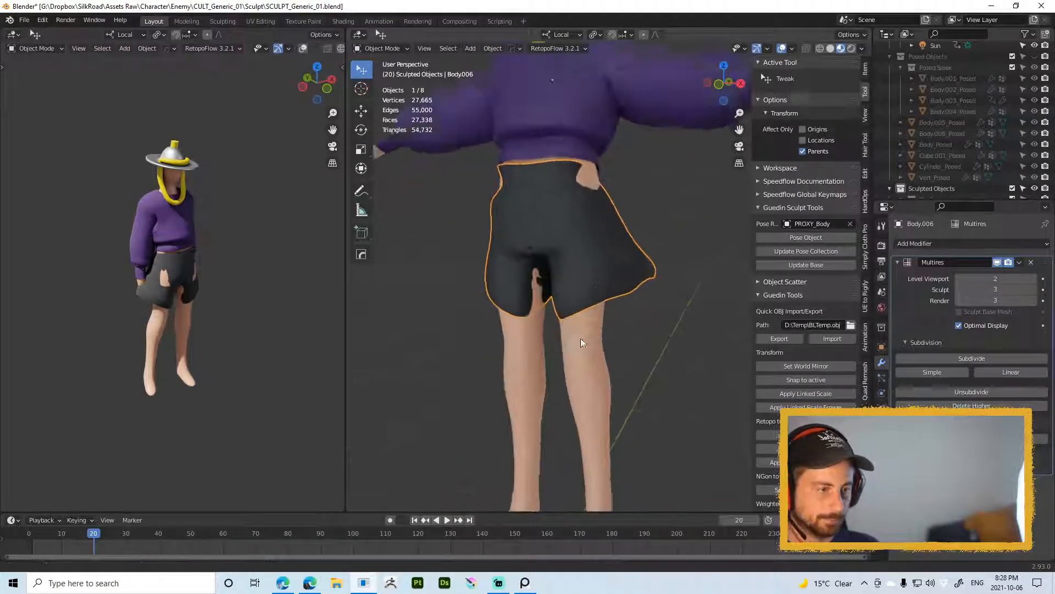
key(x)
click(593, 263)
scroll(632, 280, down, 2)
scroll(593, 273, up, 1)
click(593, 272)
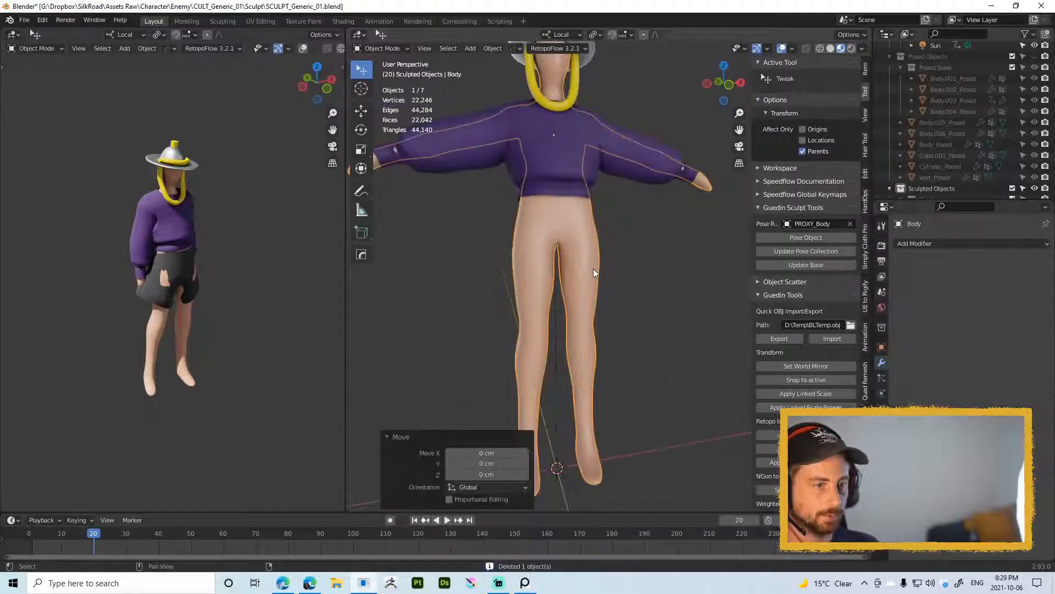
Step: Try to delete the posed copy of the shorts and undo that deletion
click(138, 282)
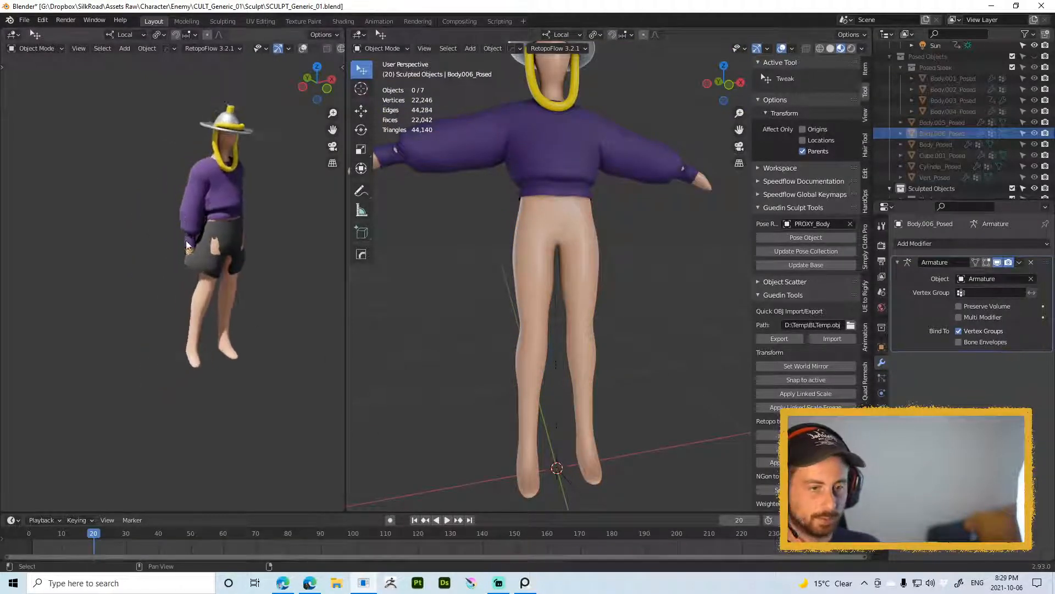
scroll(219, 231, up, 4)
click(246, 252)
key(x)
click(246, 252)
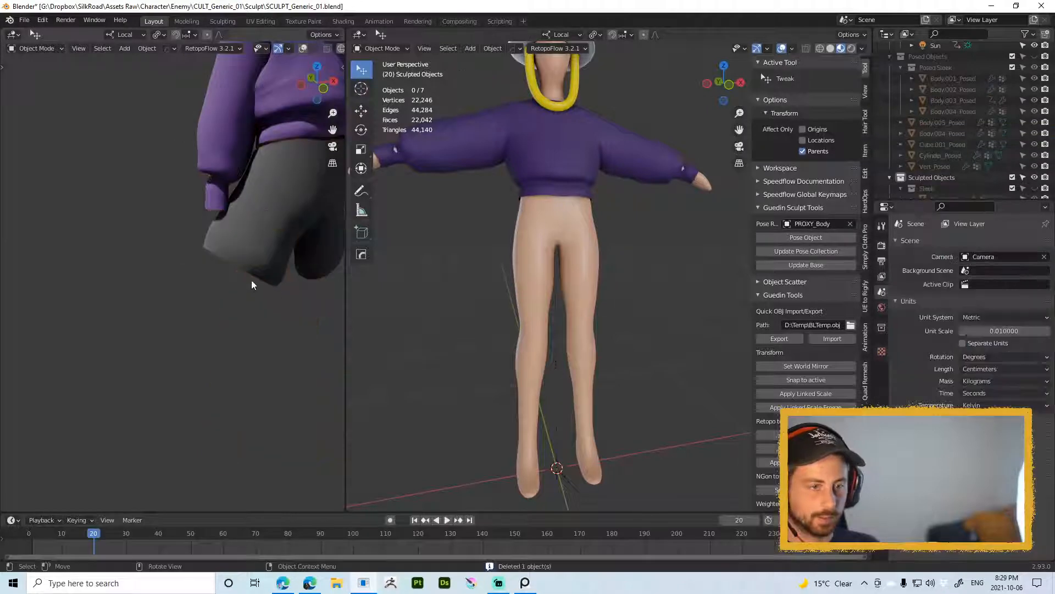
scroll(256, 259, down, 4)
key(ctrl+z)
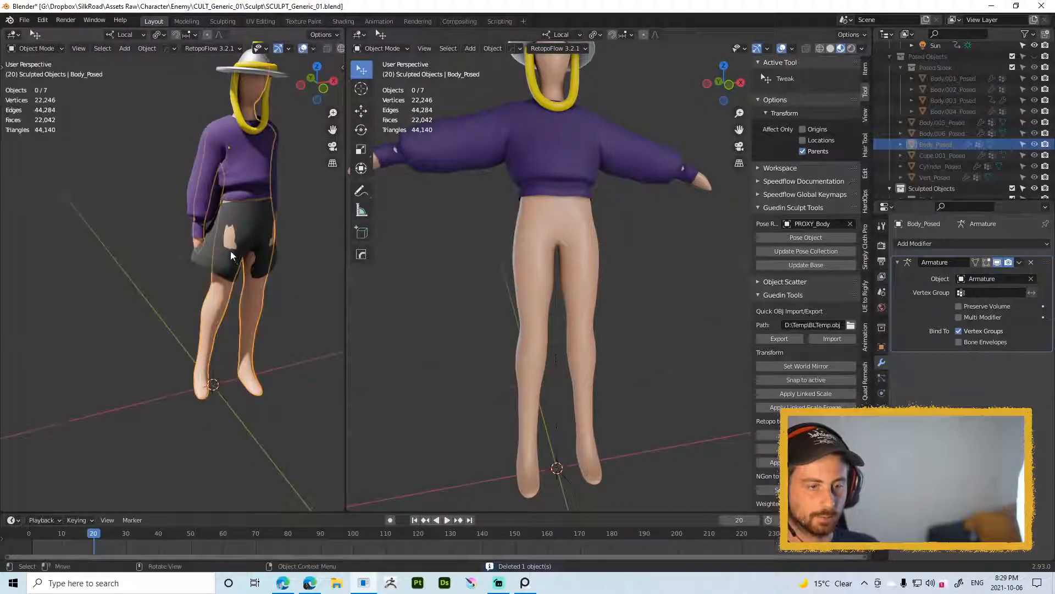
Step: Delete the Body.006_Posed shorts from the posed character
click(230, 250)
key(x)
click(220, 255)
shift+middle_drag(230, 281, 179, 347)
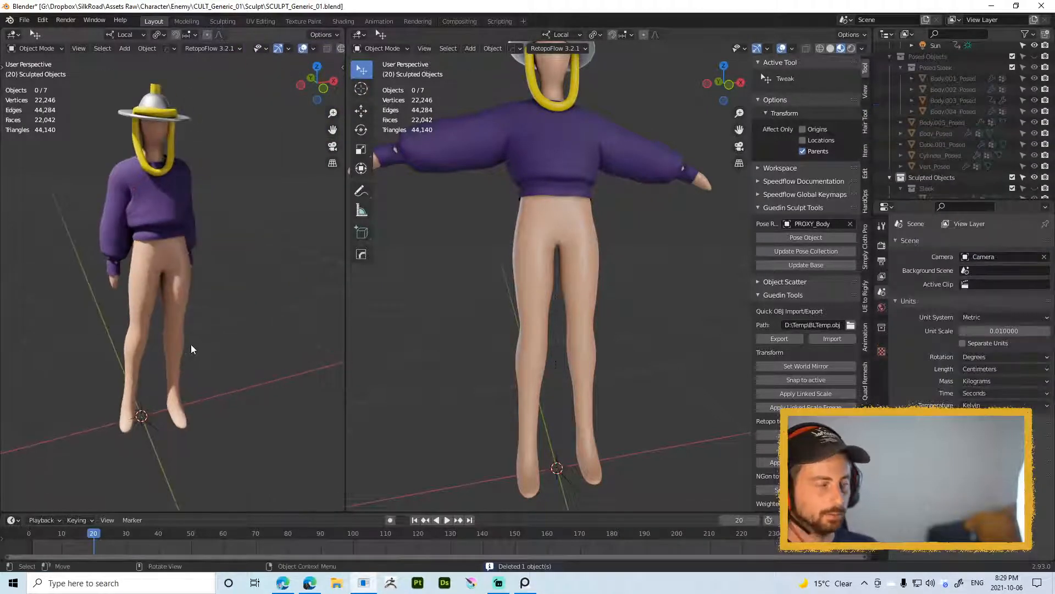
Step: Select the purple shirt on the sculpted character and run Pose Object on it with PROXY_Body
shift+middle_drag(619, 274, 568, 297)
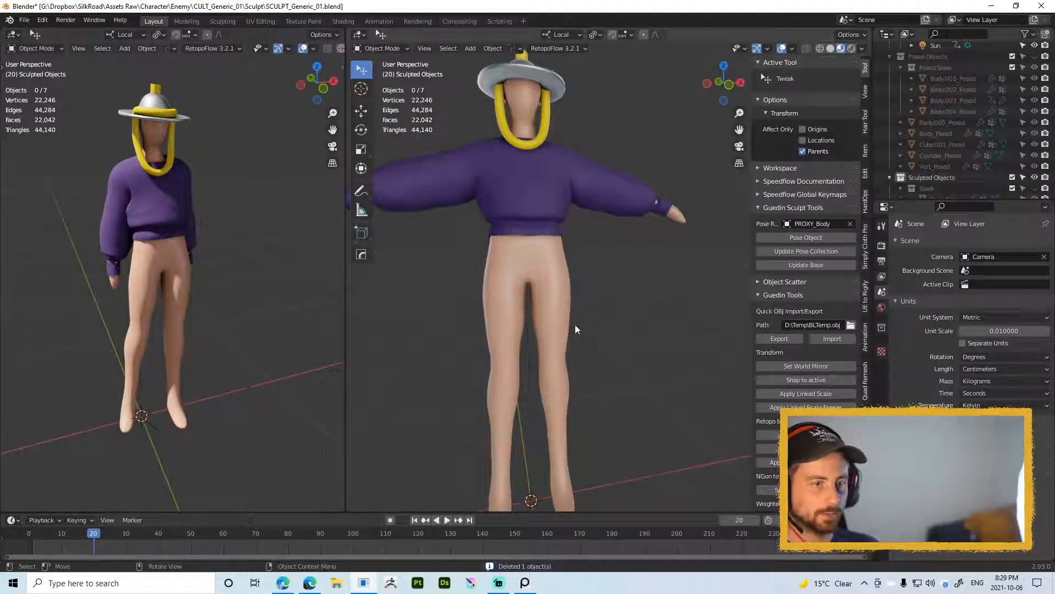
click(546, 219)
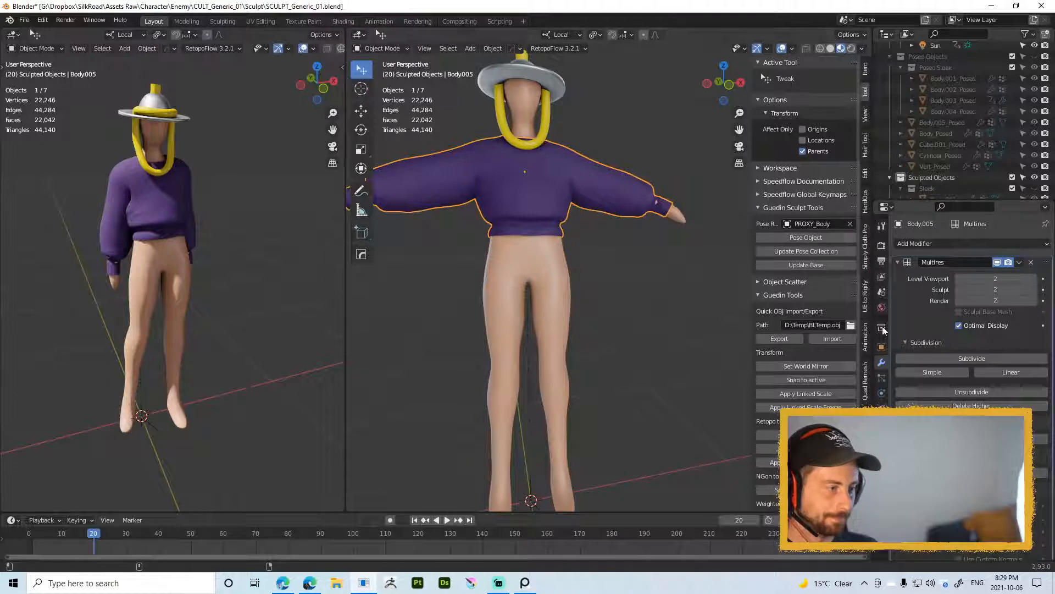
click(819, 240)
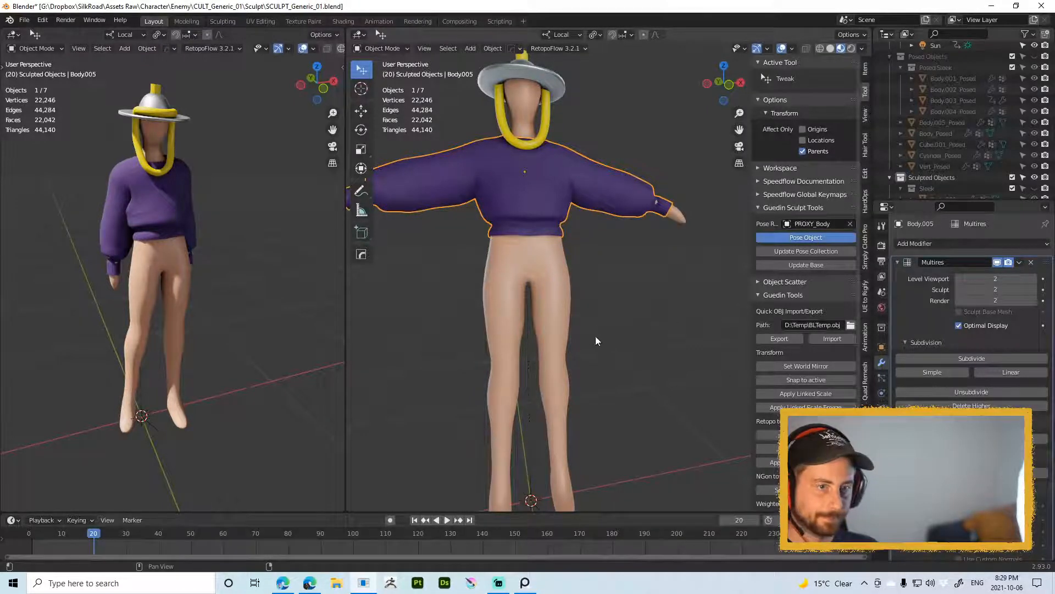
Step: Duplicate the sculpted body in place and open the copy in Edit Mode
shift+middle_drag(596, 359, 615, 303)
middle_drag(210, 237, 172, 242)
scroll(215, 251, down, 2)
alt+drag(216, 251, 272, 247)
scroll(272, 247, up, 1)
click(569, 207)
key(Tab)
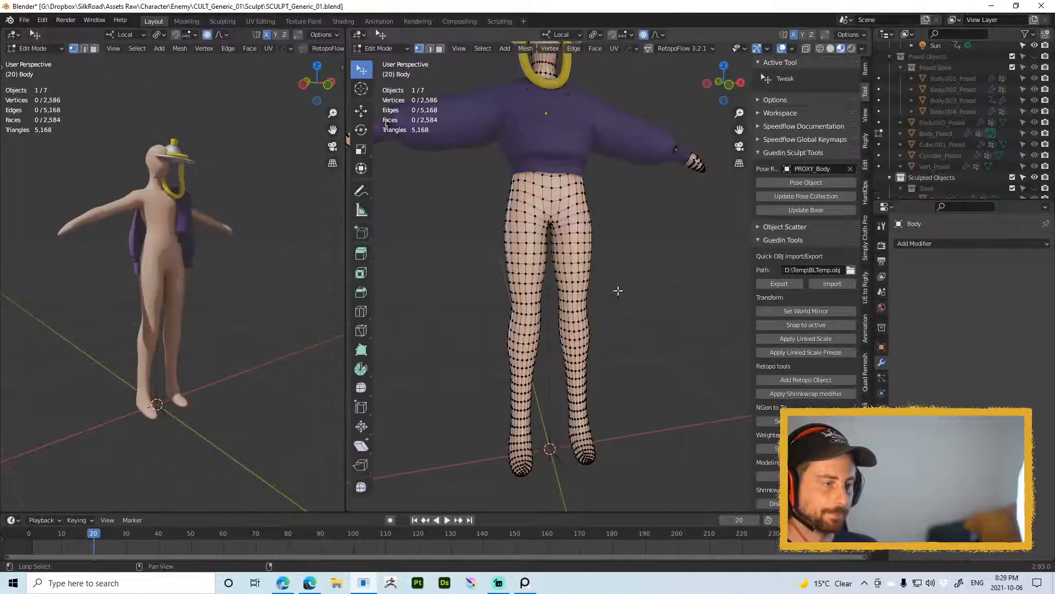
alt+drag(617, 289, 586, 294)
scroll(560, 227, up, 1)
key(3)
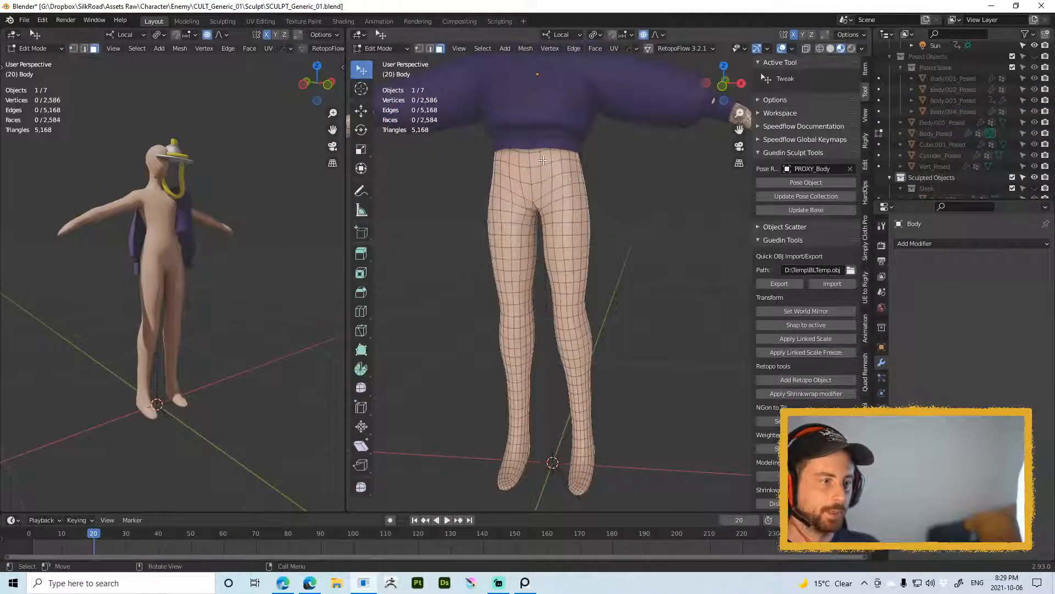
key(Tab)
key(shift+d)
right_click(594, 211)
key(Tab)
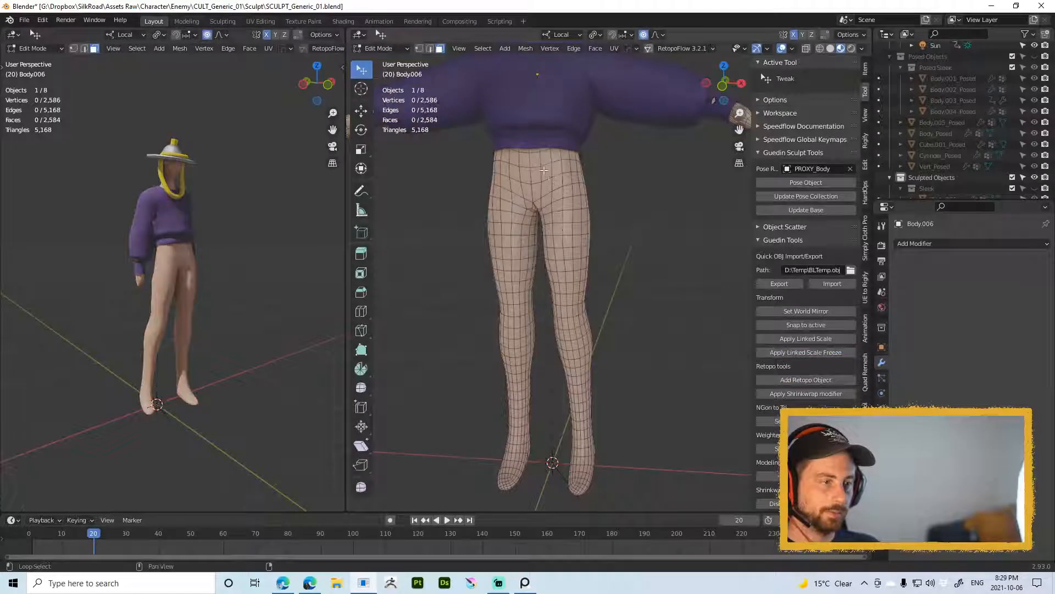
Step: Rip the duplicated body mesh along the edge loops around the waist and below both knees
key(2)
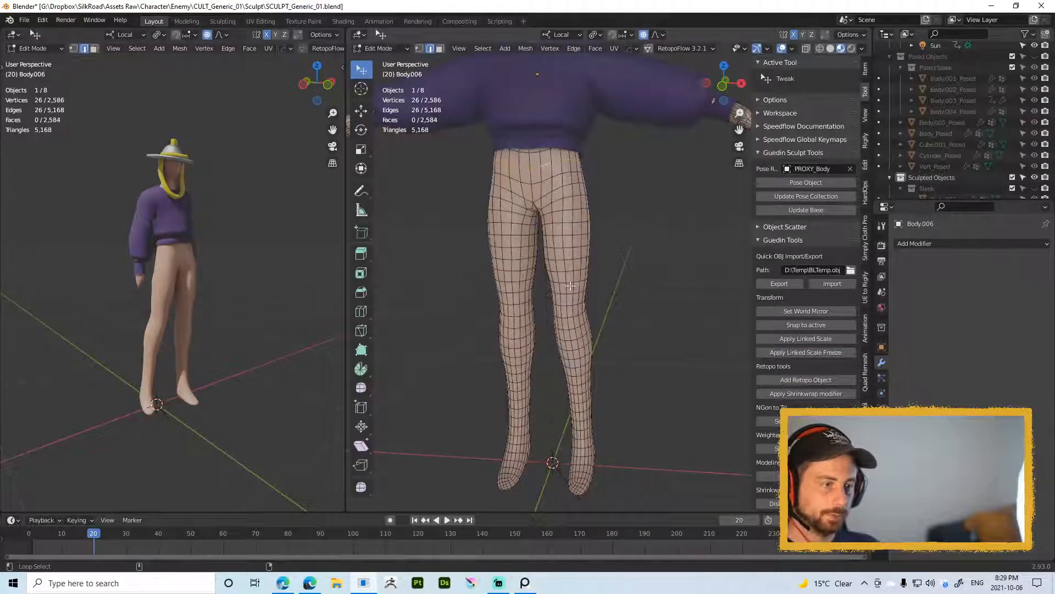
key(super+space)
shift+middle_drag(584, 270, 594, 280)
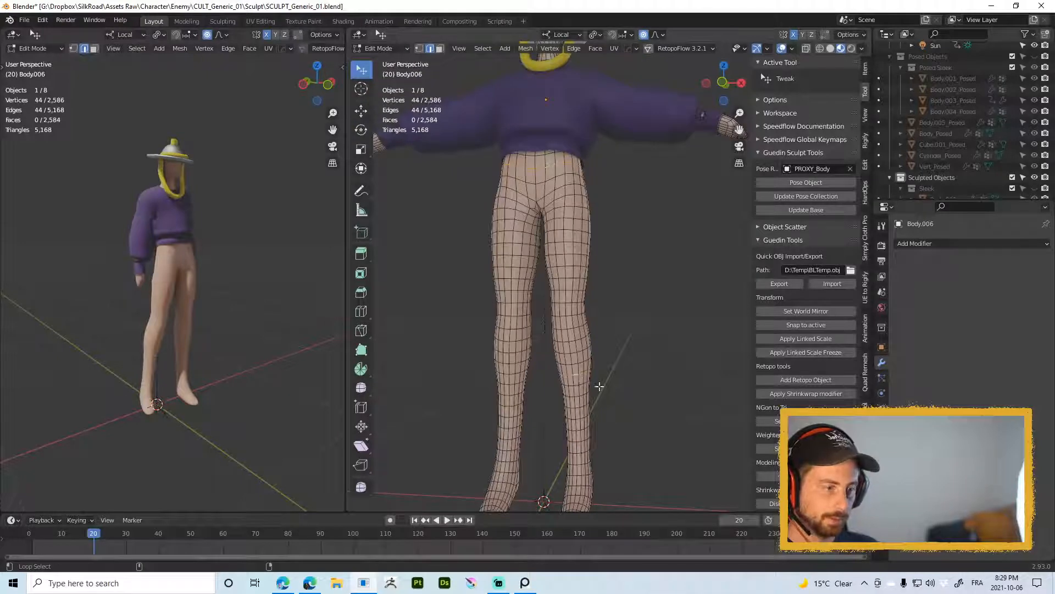
middle_drag(671, 381, 685, 386)
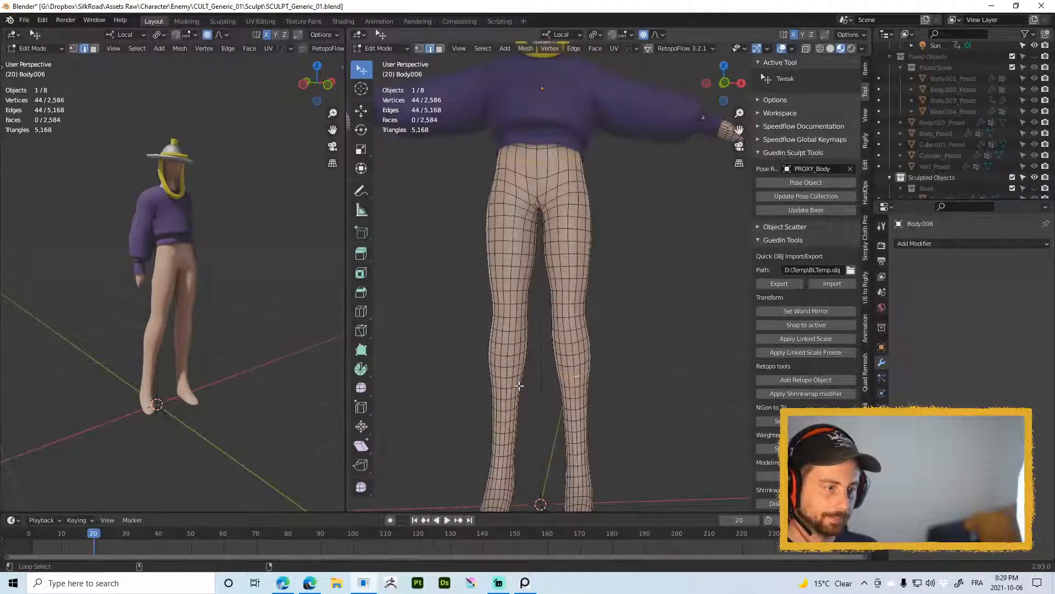
scroll(591, 356, down, 1)
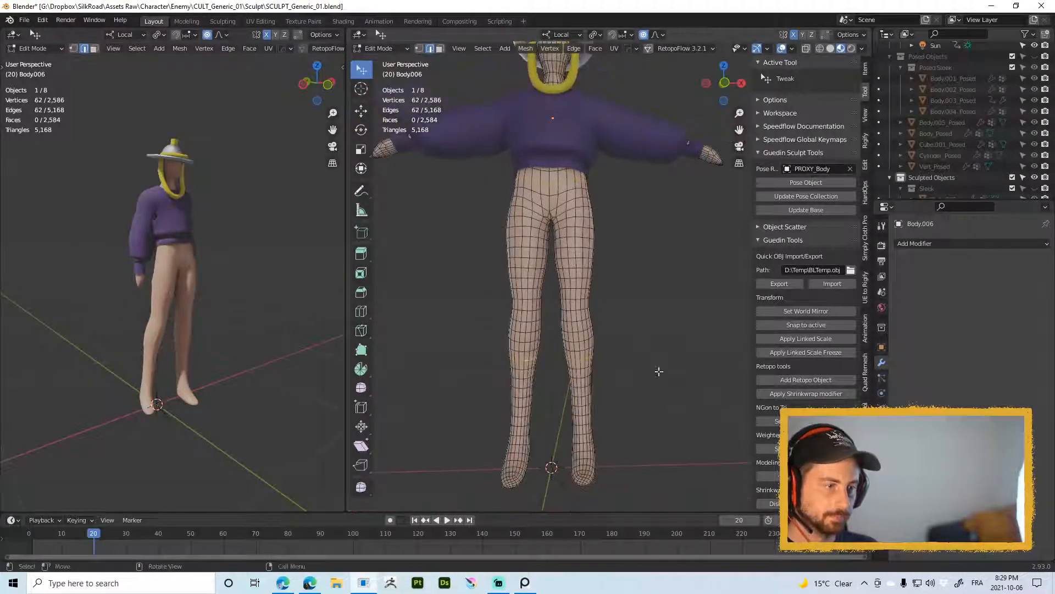
shift+middle_drag(603, 333, 623, 293)
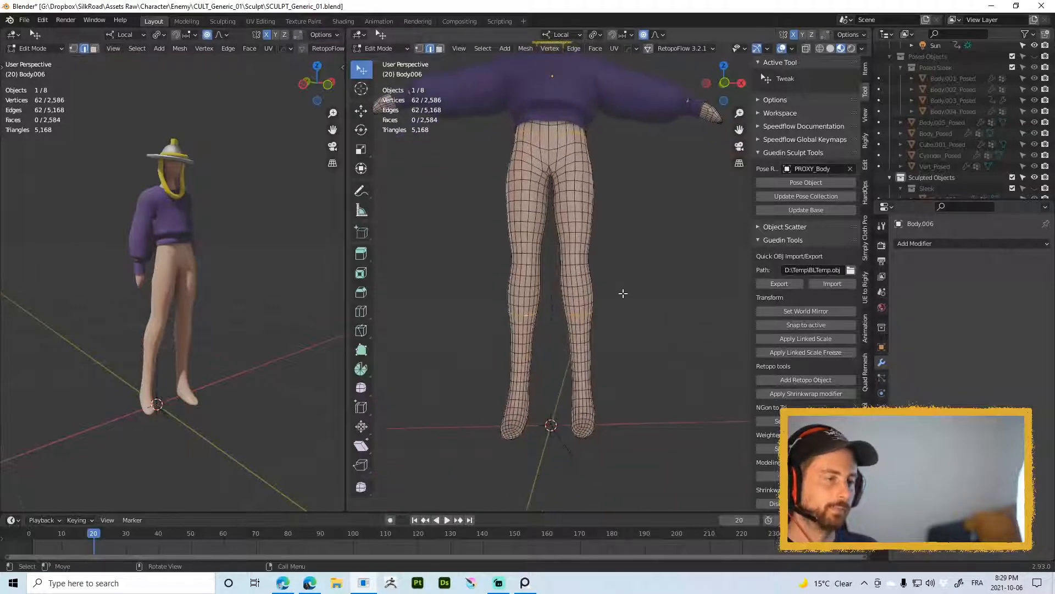
key(v)
right_click(613, 322)
Step: Delete all geometry of the body copy except the pants section between the waist and lower-leg cuts
key(alt+a)
key(l)
key(ctrl+i)
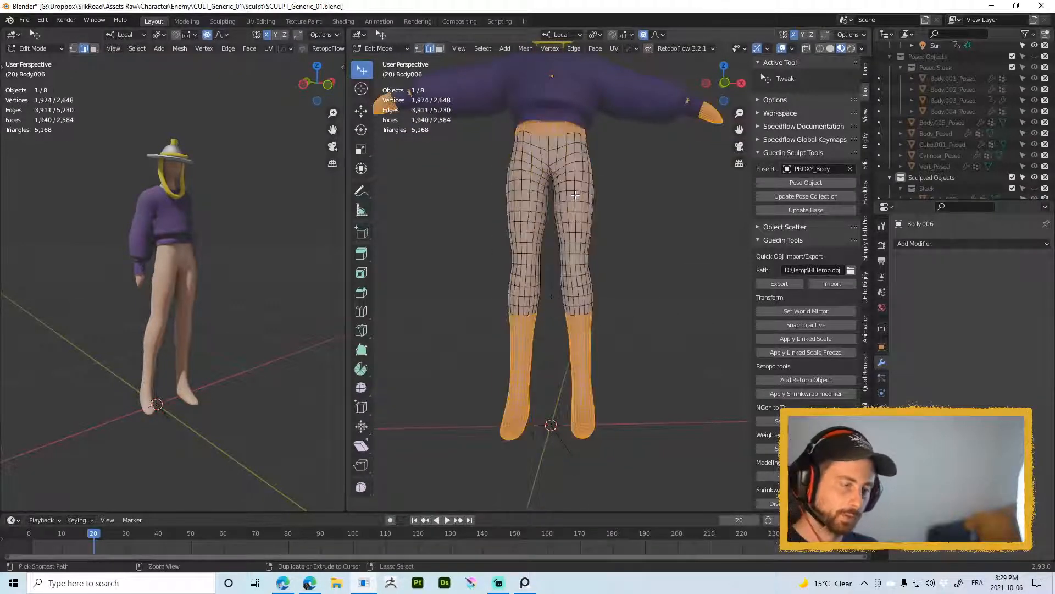
key(x)
click(650, 263)
Step: Align the front and crotch centre-line edges of the pants mesh to X = 0
scroll(632, 278, down, 3)
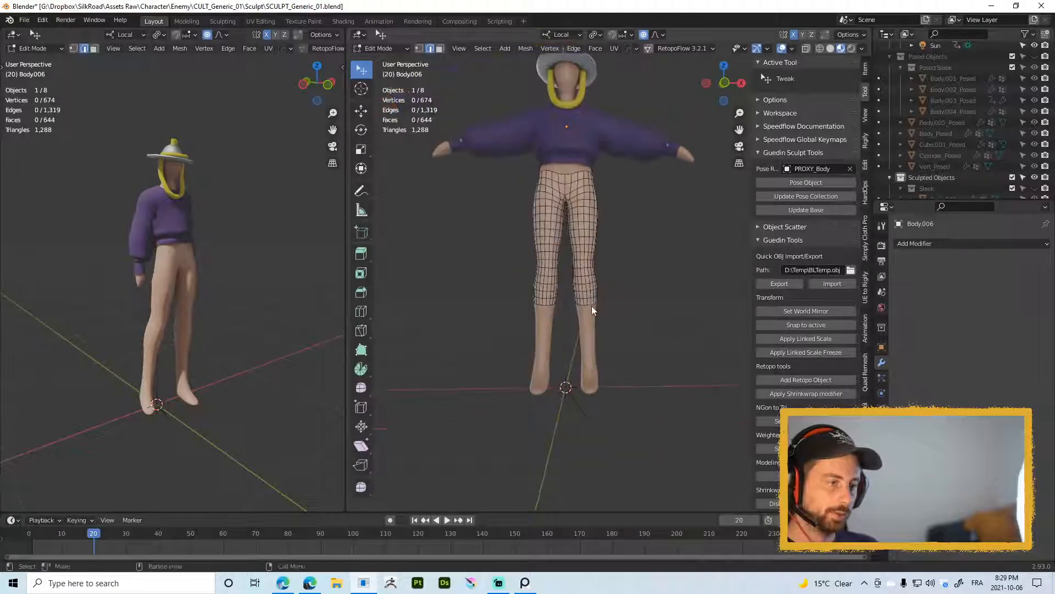
key(Tab)
scroll(608, 264, up, 2)
key(Tab)
scroll(580, 233, up, 4)
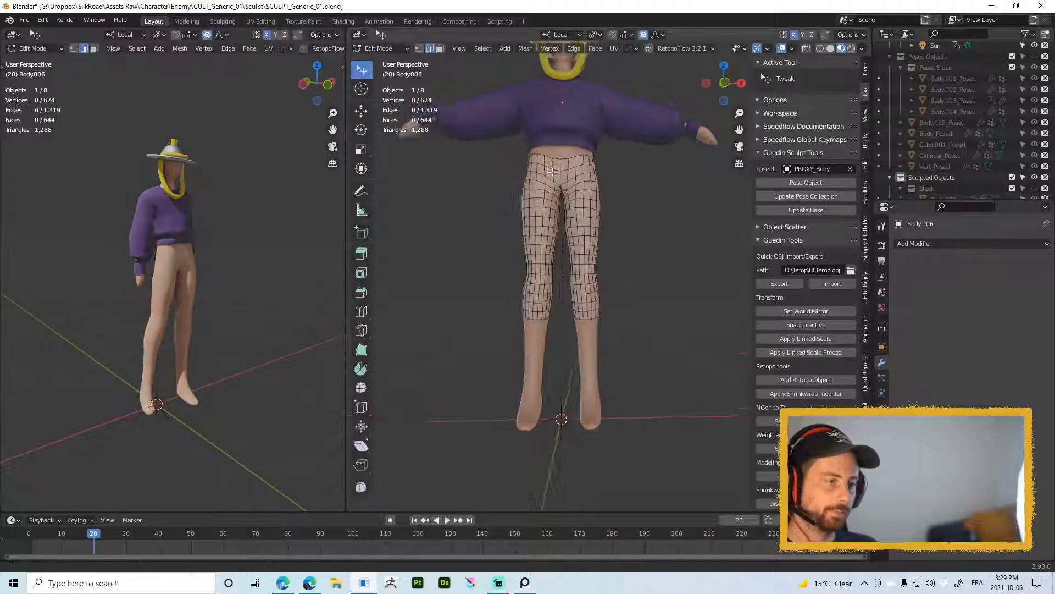
key(alt+x)
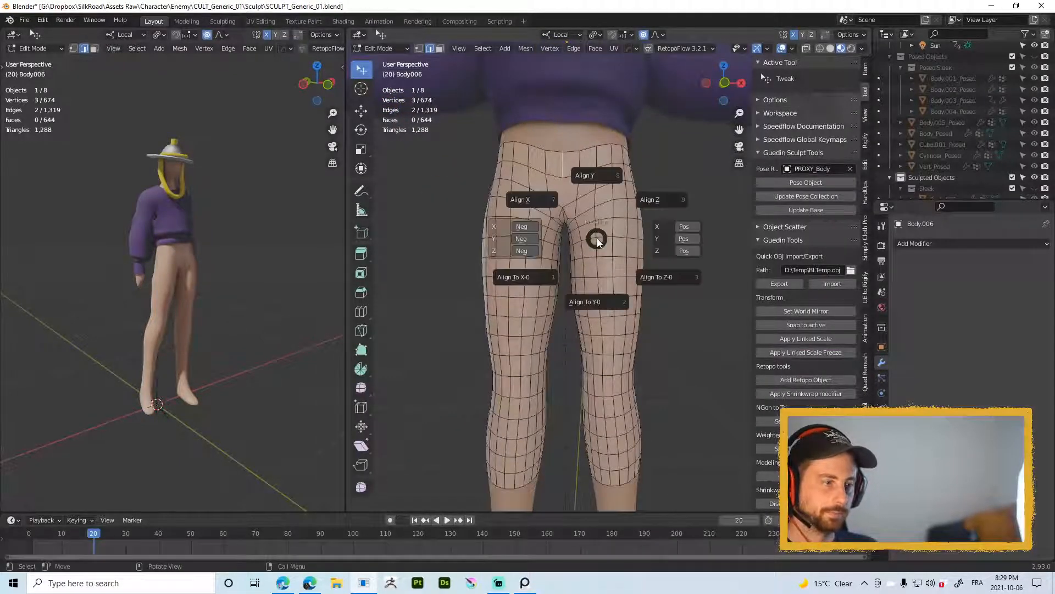
click(557, 219)
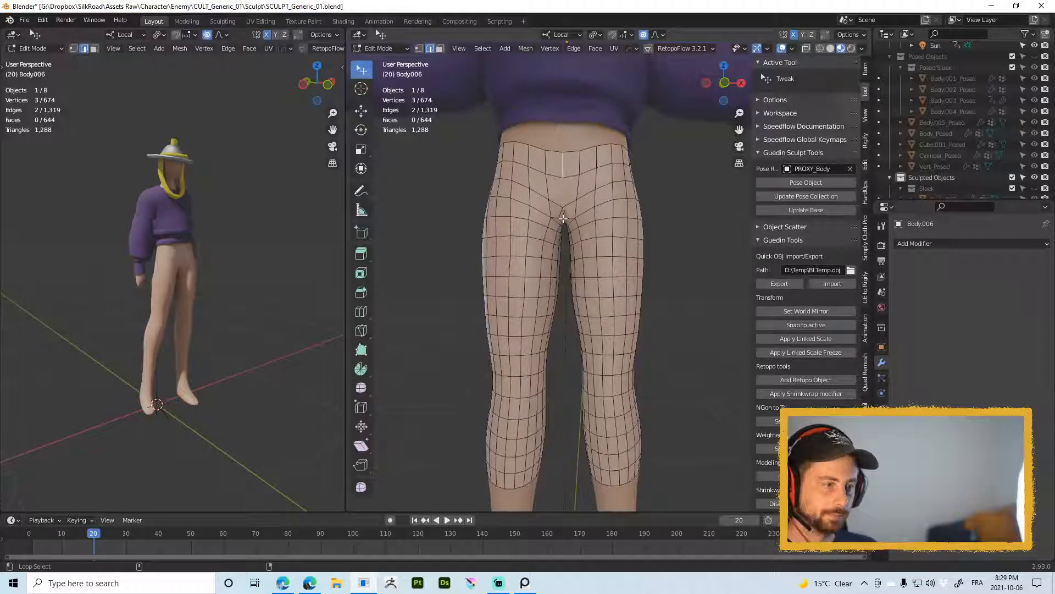
alt+shift+click(563, 218)
middle_drag(563, 219, 725, 250)
key(alt+x)
click(588, 290)
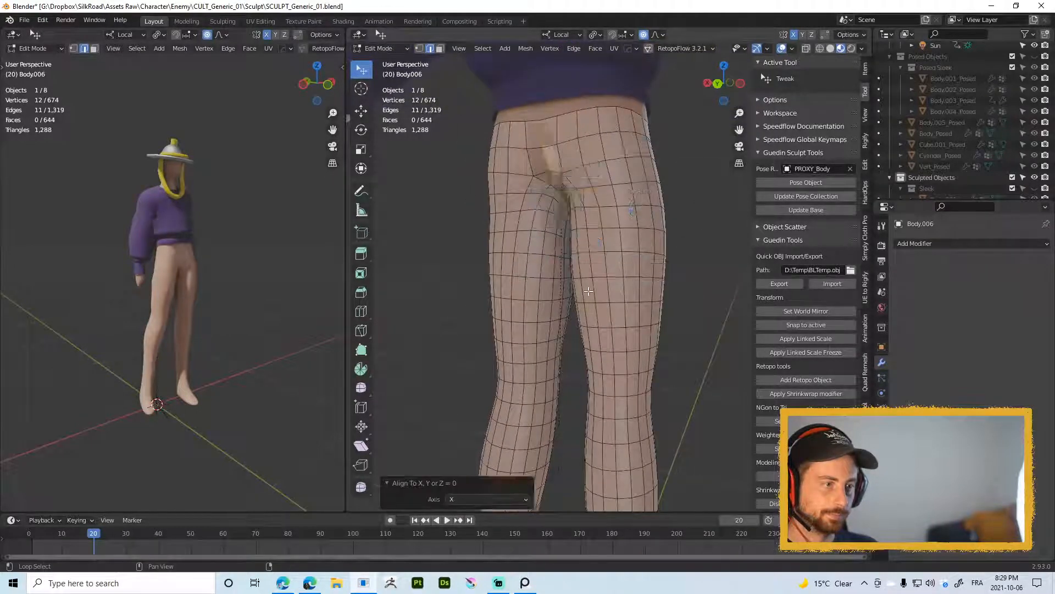
Step: Mirror the pants across X with a bisecting Hops_Mirror modifier and select the entire mesh for editing
scroll(588, 291, down, 3)
middle_drag(594, 291, 625, 352)
key(Tab)
scroll(621, 357, down, 2)
key(alt+x)
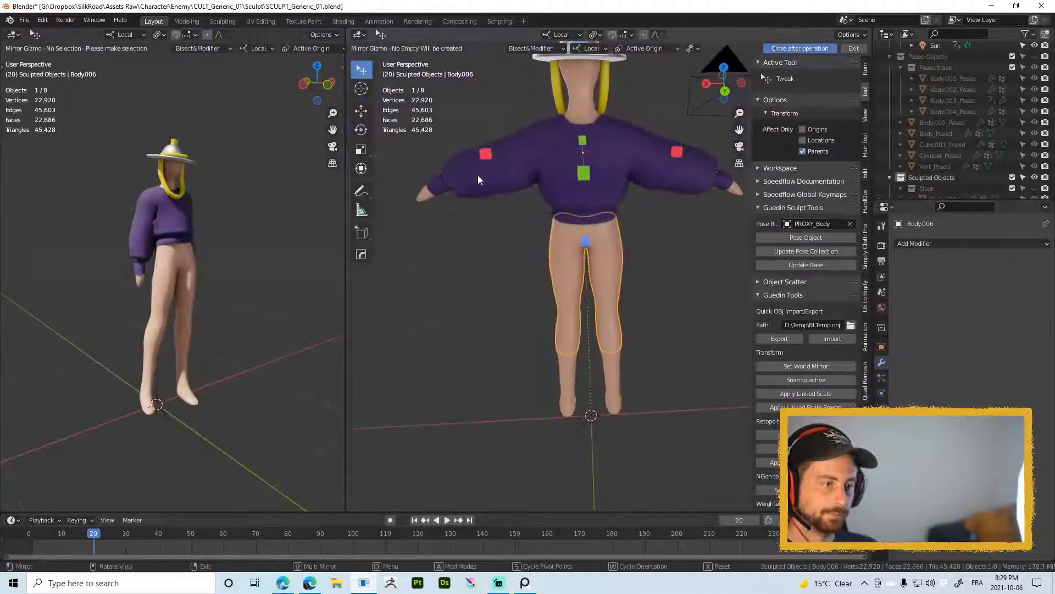
click(485, 154)
key(Tab)
key(a)
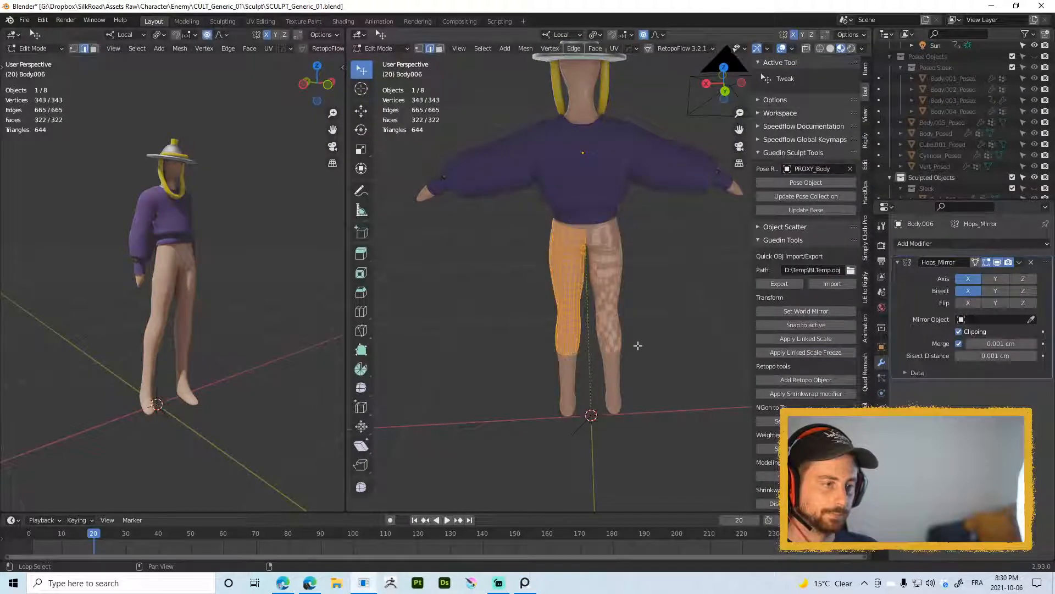
Step: Try fattening the mirrored pants away from the body, with proportional editing turned off
key(alt+s)
click(642, 101)
key(o)
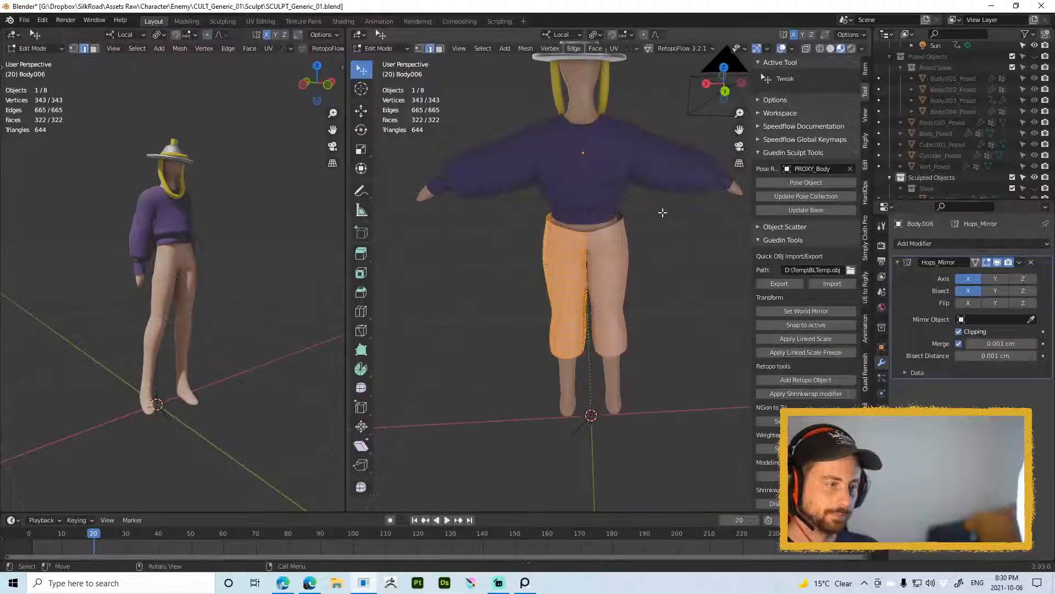
key(alt+s)
click(628, 89)
middle_drag(628, 90, 660, 179)
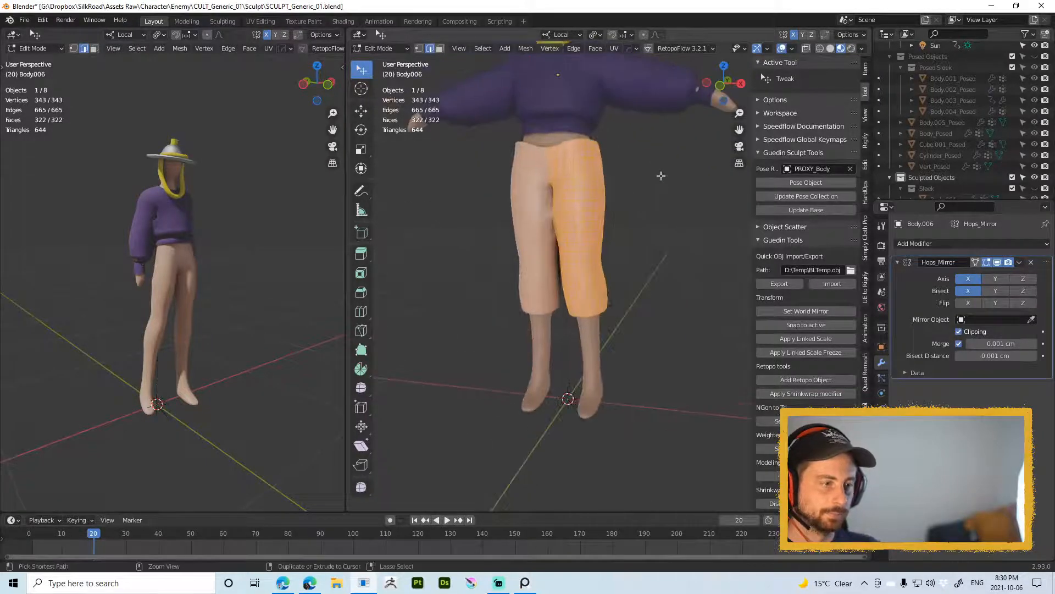
Step: Fatten the pants half with a Shrink/Fatten offset of 11 cm and return to Object Mode
key(alt+s)
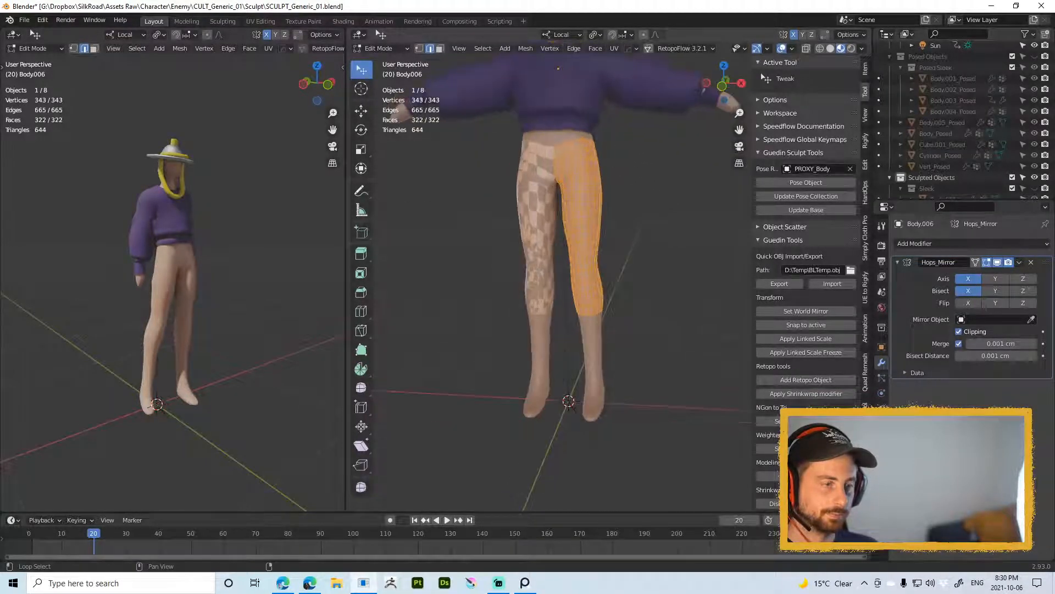
click(660, 194)
key(alt+s)
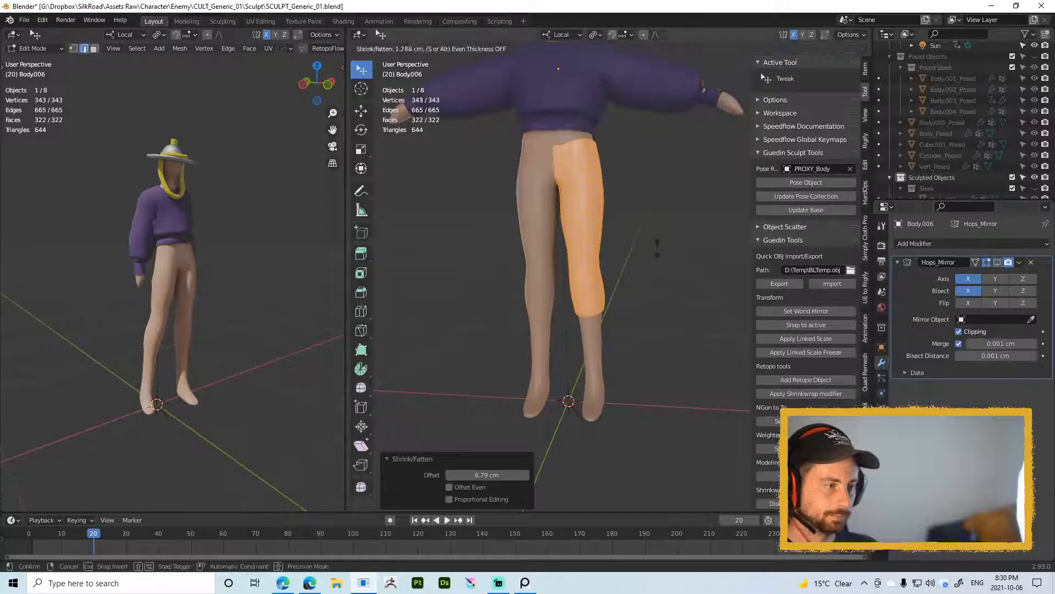
click(658, 198)
scroll(648, 220, up, 2)
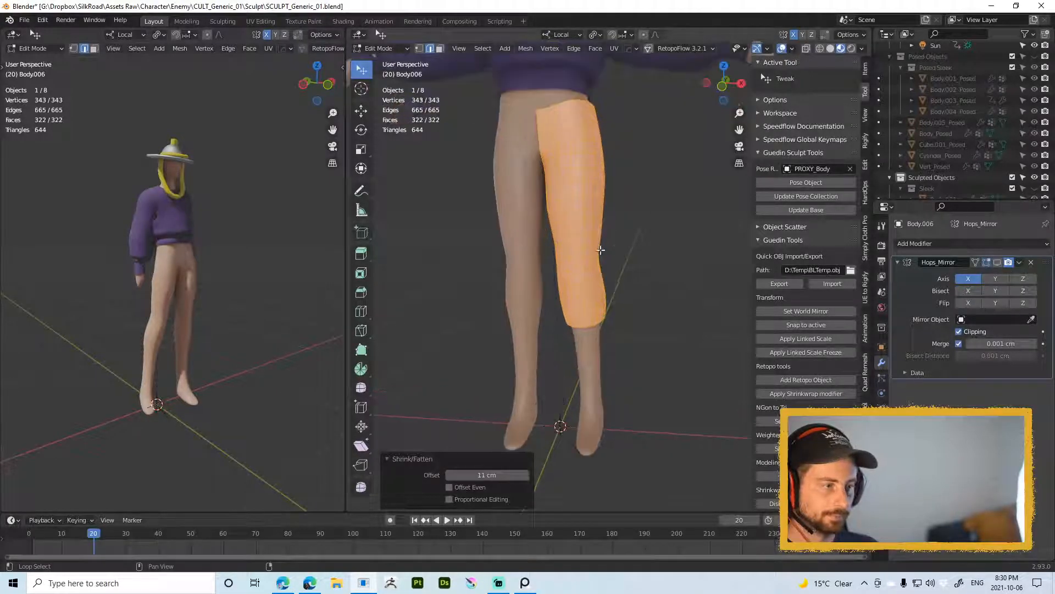
middle_drag(644, 227, 672, 236)
scroll(661, 247, down, 2)
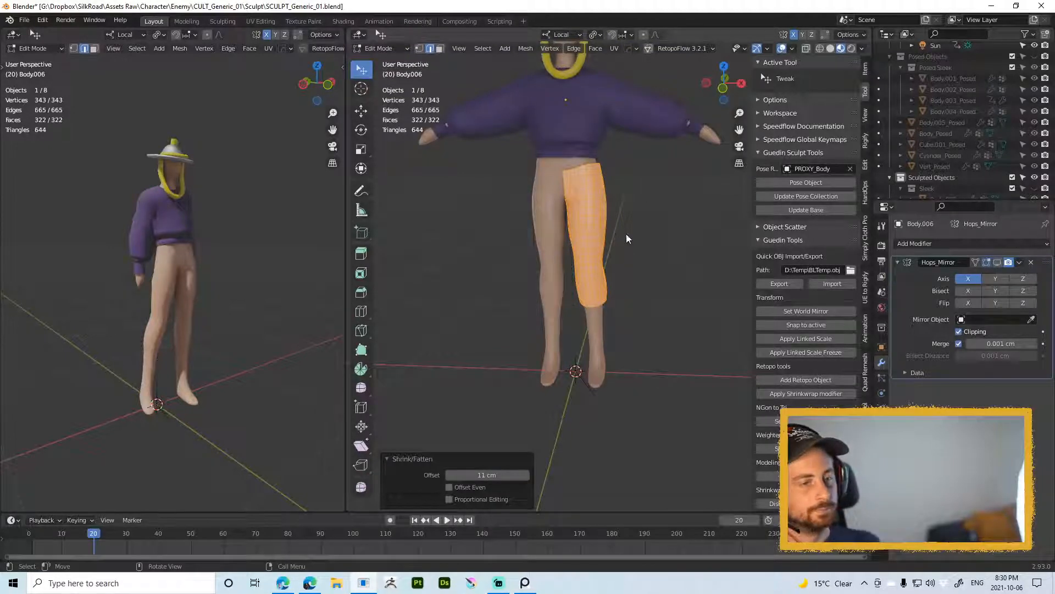
key(Tab)
Step: Try showing the pants' mirrored half in the viewport and undo that change
click(999, 262)
scroll(599, 216, up, 3)
middle_drag(599, 216, 648, 250)
key(ctrl+z)
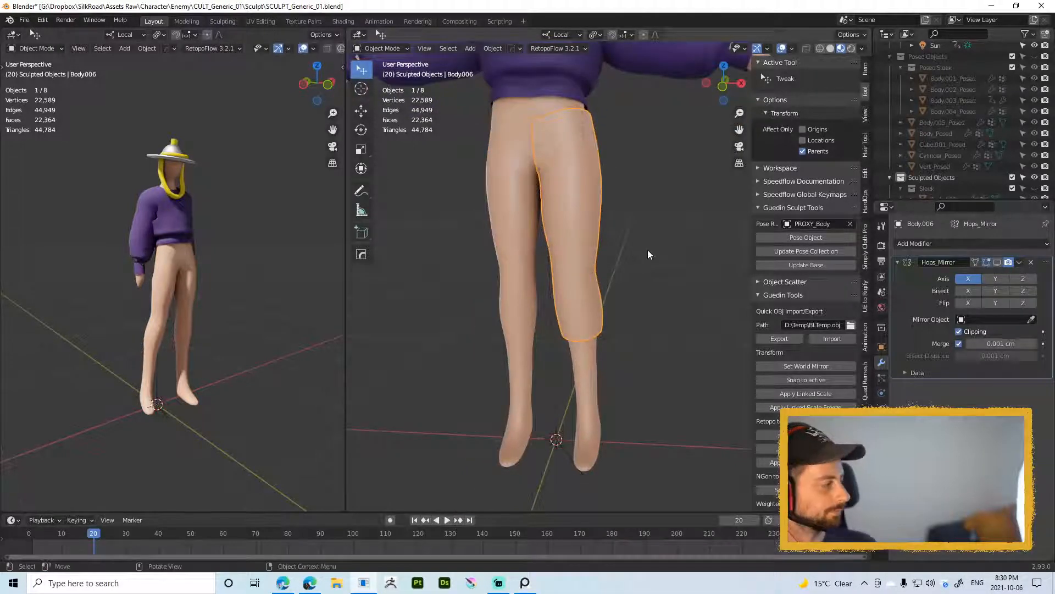
Step: Assign the dark Material.3 to the pants in place of the skin material
click(881, 440)
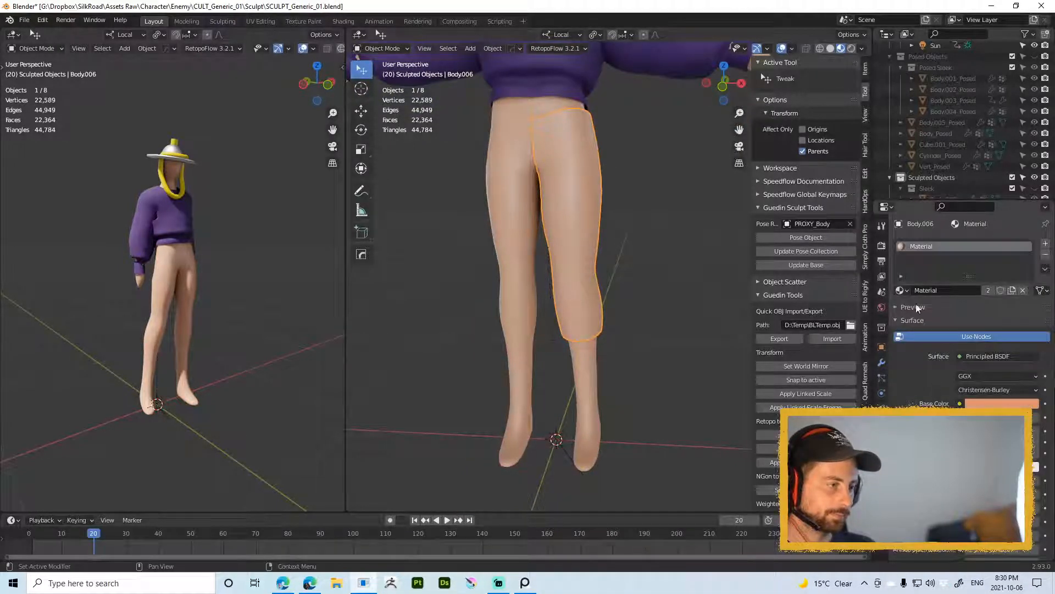
click(902, 290)
click(926, 359)
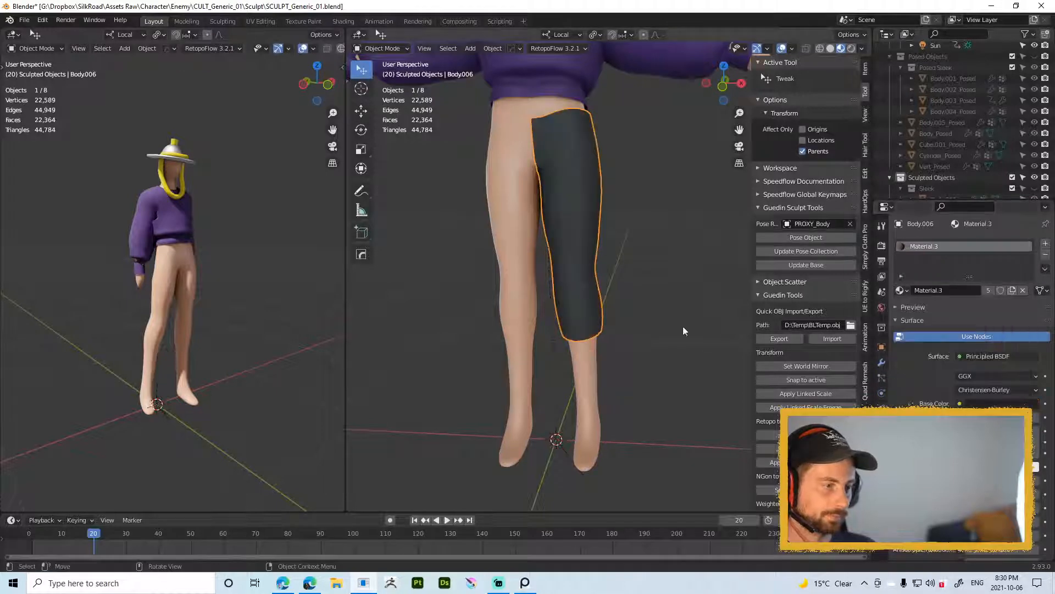
Step: Enable viewport display of the Hops_Mirror modifier on the pants
scroll(633, 207, down, 3)
scroll(653, 241, down, 1)
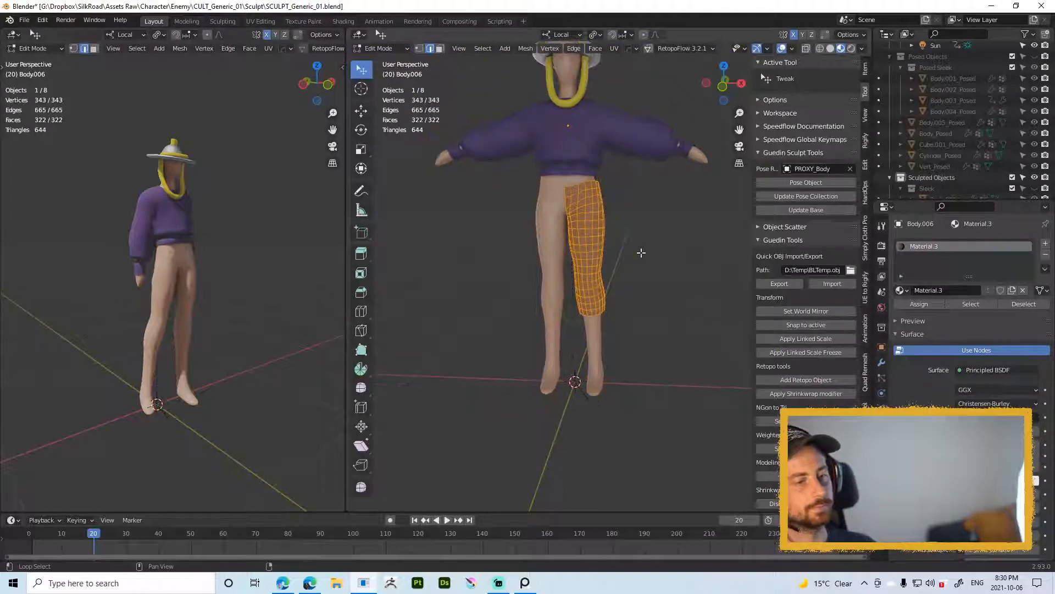
click(882, 362)
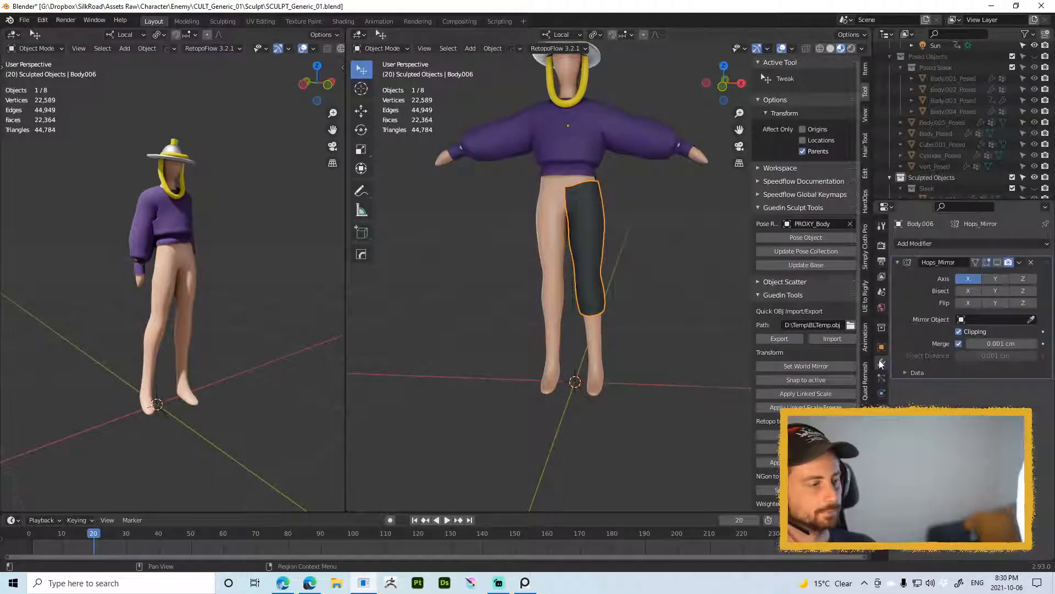
click(997, 263)
click(680, 254)
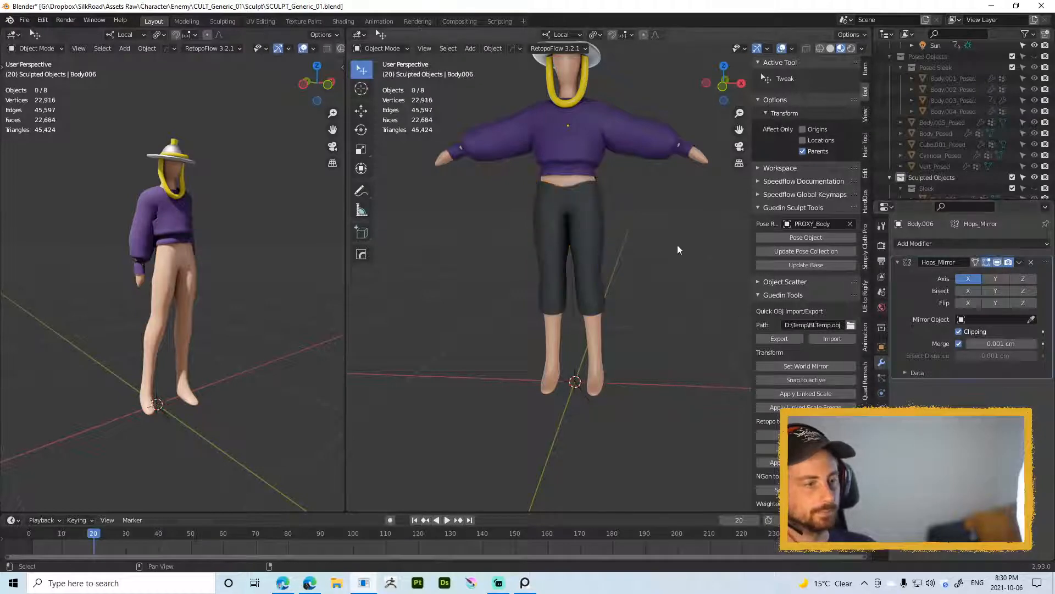
Step: Apply the Hops_Mirror modifier to make both legs of the dark pants real geometry
click(601, 199)
key(ctrl+Tab)
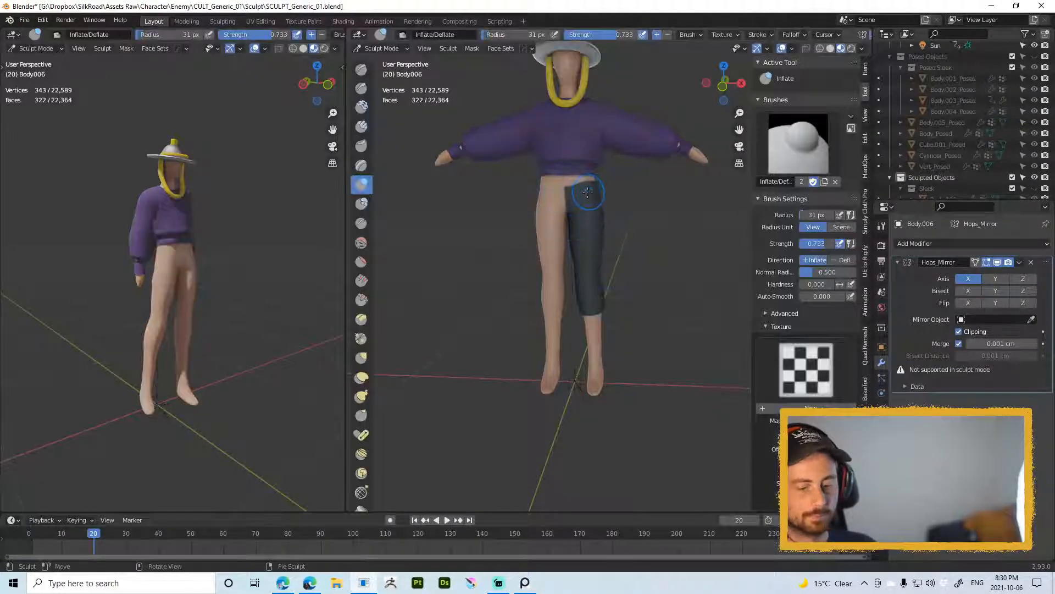
key(ctrl+Tab)
key(ctrl+a)
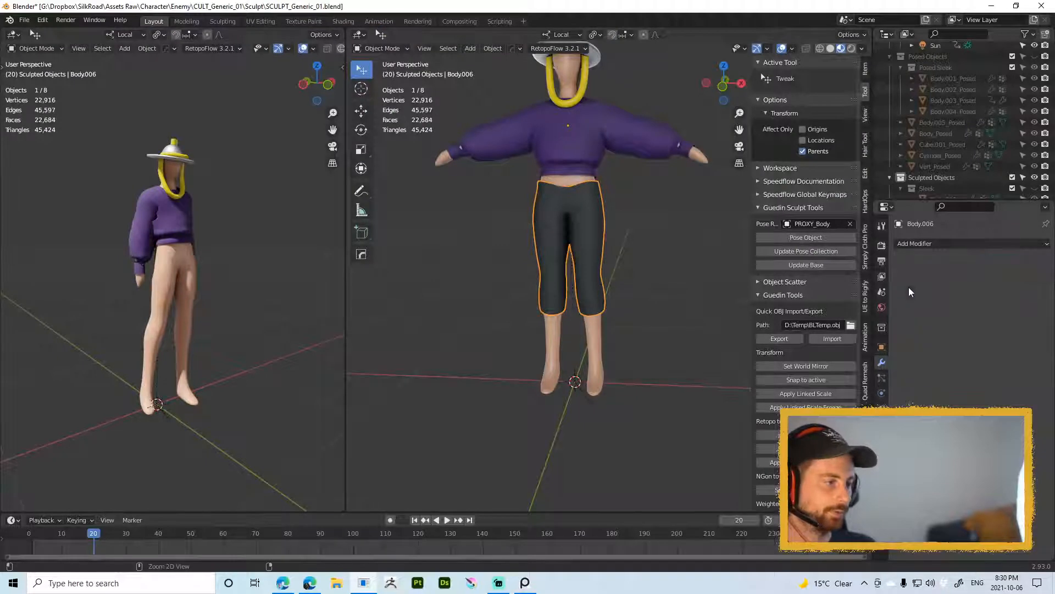
Step: Enter Sculpt Mode on the dark pants and choose the Crease brush
key(ctrl+Tab)
right_click(599, 221)
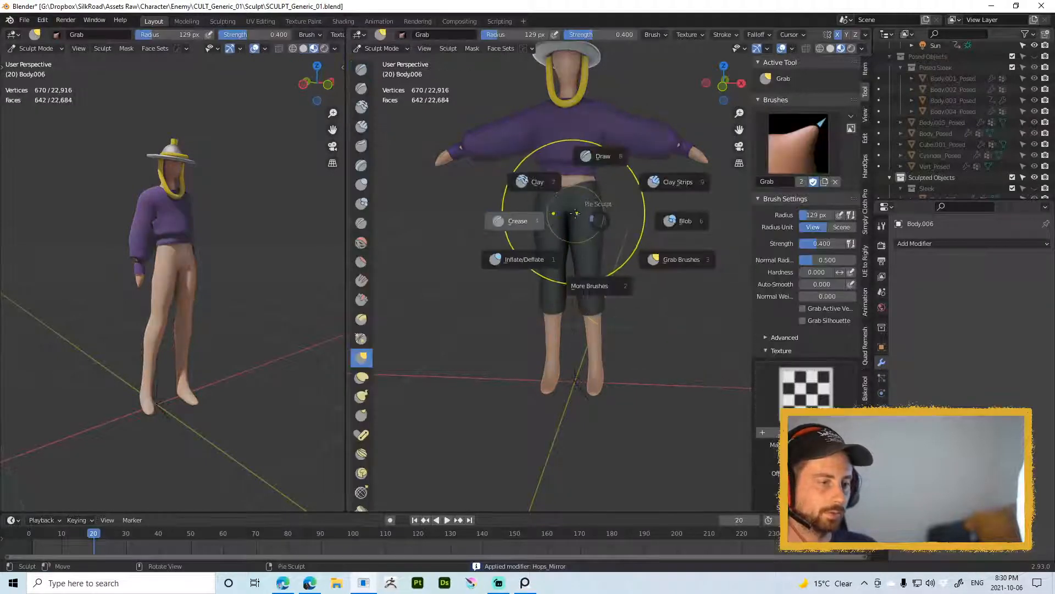
click(575, 213)
key(ctrl+Tab)
click(575, 241)
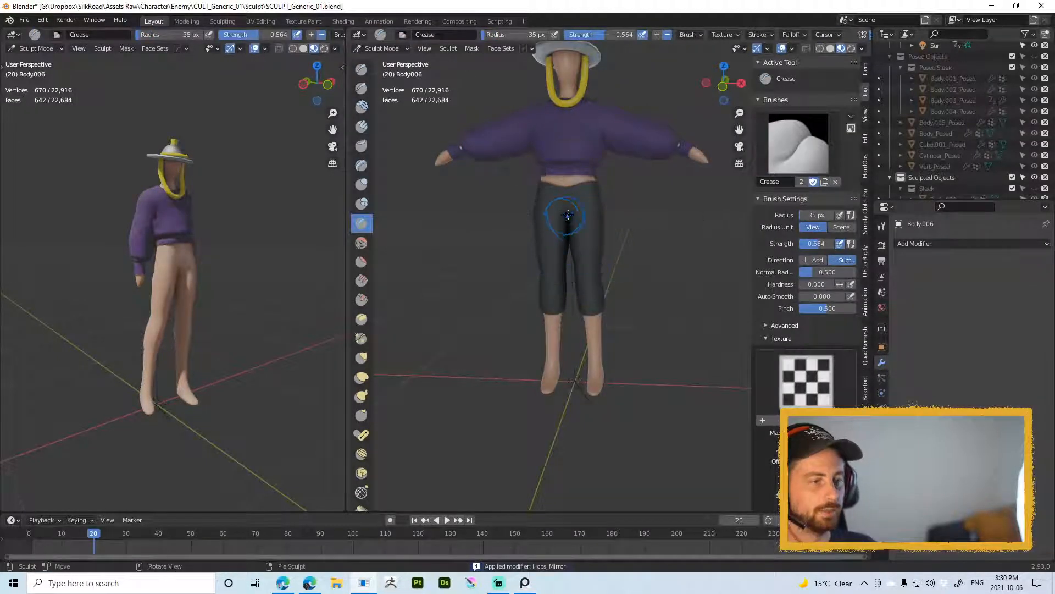
Step: Pull the waist of the dark pants up to the shirt hem with the Grab brush, shaping it from front and side
key(g)
key(f)
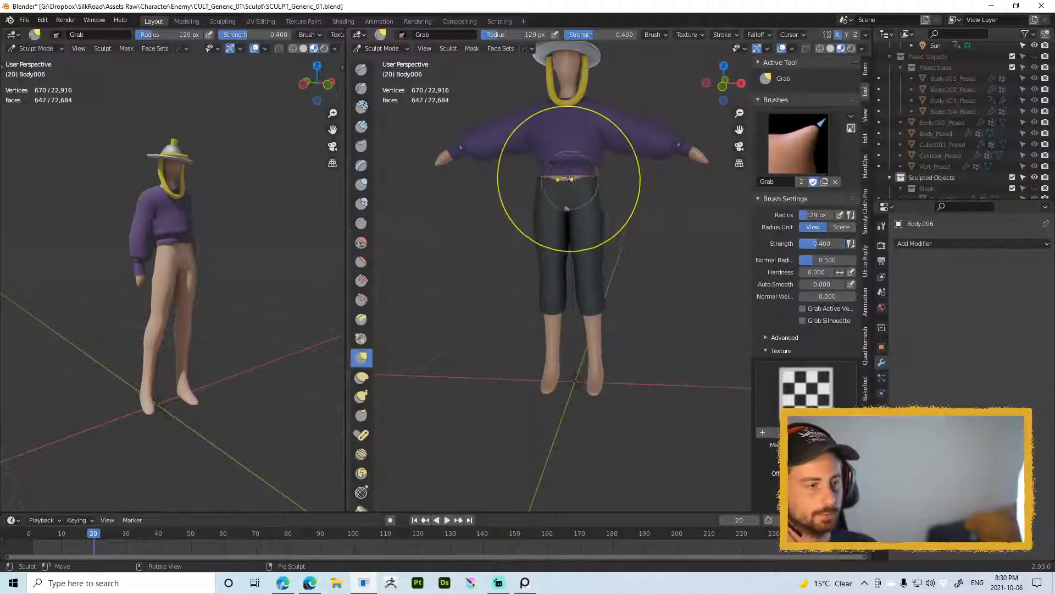
click(558, 193)
drag(572, 165, 570, 183)
middle_drag(588, 190, 531, 191)
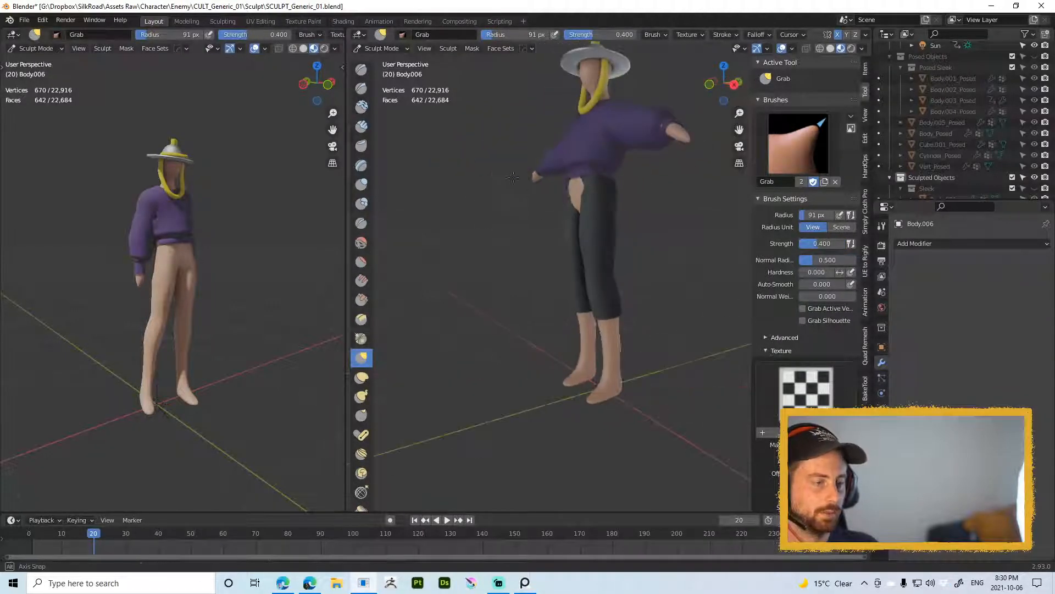
drag(579, 196, 573, 192)
middle_drag(574, 192, 634, 209)
Step: Lower the crotch of the pants with the Grab brush and reshape the upper legs from the side
key(f)
click(562, 213)
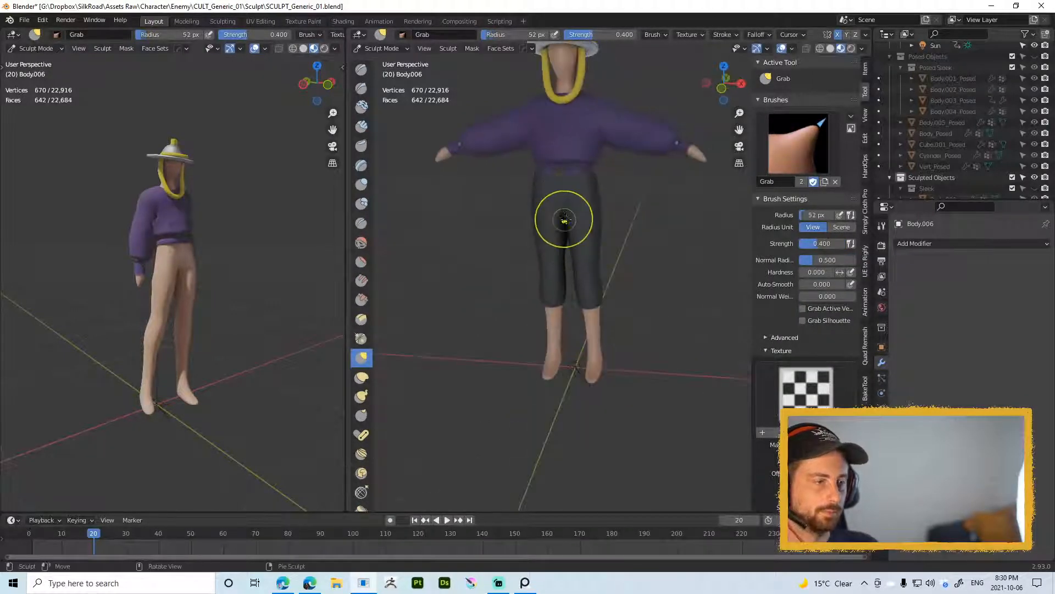
key(f)
middle_drag(579, 249, 601, 242)
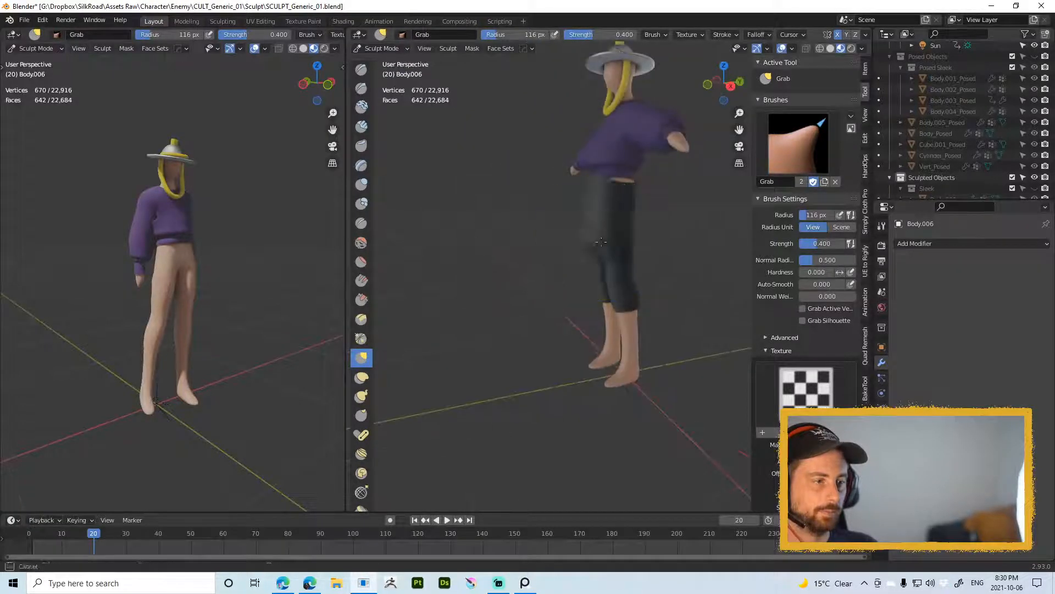
drag(603, 248, 626, 245)
middle_drag(626, 245, 659, 217)
Step: Pull the thighs of the pants outward with the Grab brush to form baggy, ballooned legs above the knees
key(f)
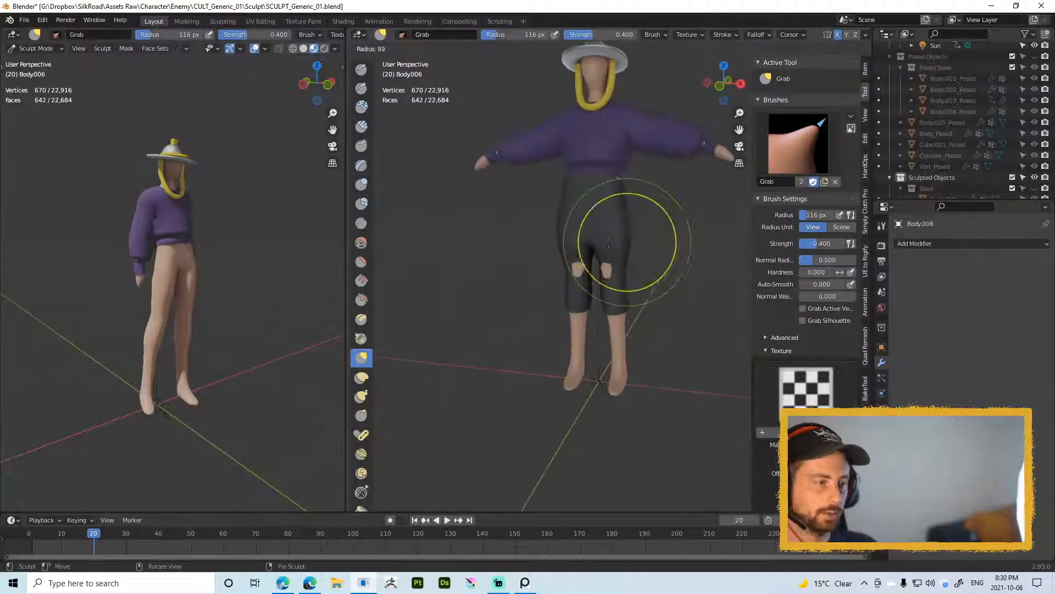
click(674, 242)
mouse_move(617, 241)
mouse_down()
mouse_move(652, 243)
mouse_move(641, 217)
mouse_up()
drag(628, 271, 637, 279)
middle_drag(607, 251, 609, 210)
key(f)
click(642, 279)
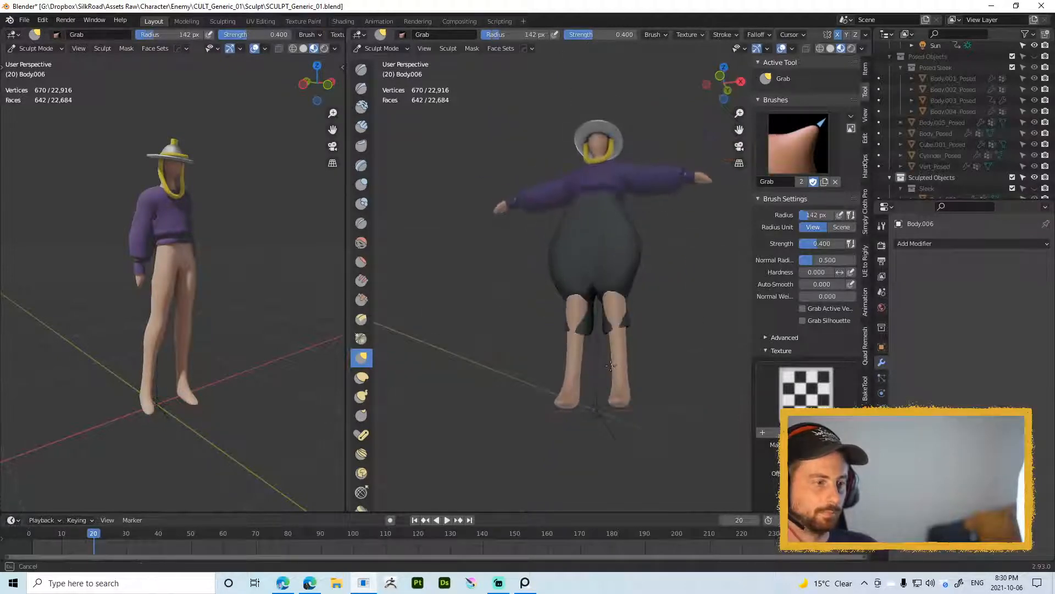
middle_drag(623, 329, 614, 388)
key(f)
click(701, 297)
drag(608, 296, 601, 292)
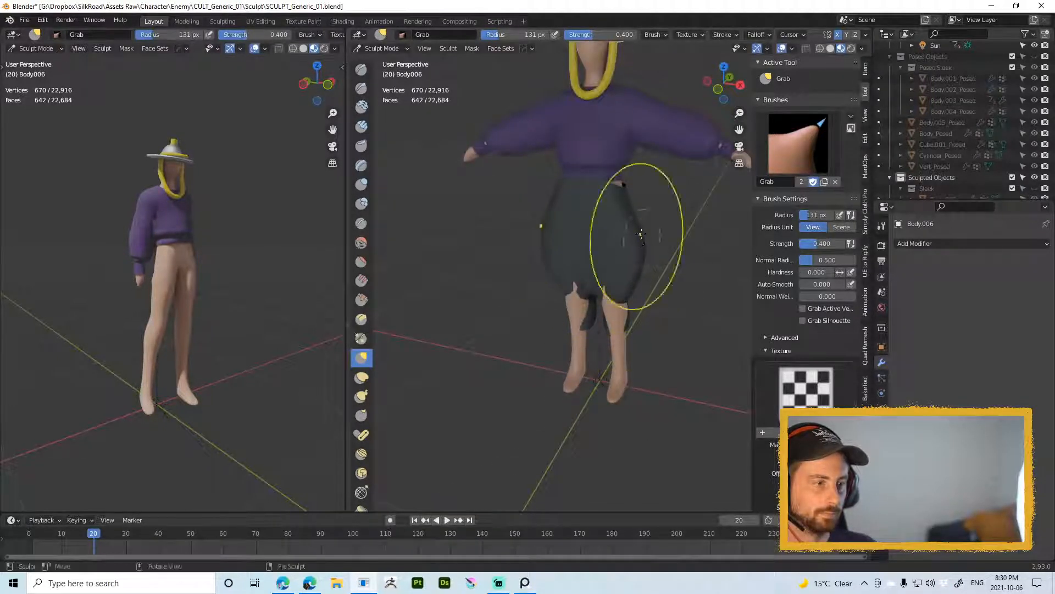
Step: Shape the back waist and seat of the pants with the Grab brush and display the model in solid shading
mouse_move(634, 200)
middle_down()
mouse_move(687, 213)
mouse_move(584, 221)
mouse_move(594, 232)
middle_up()
key(f)
key(f)
click(576, 232)
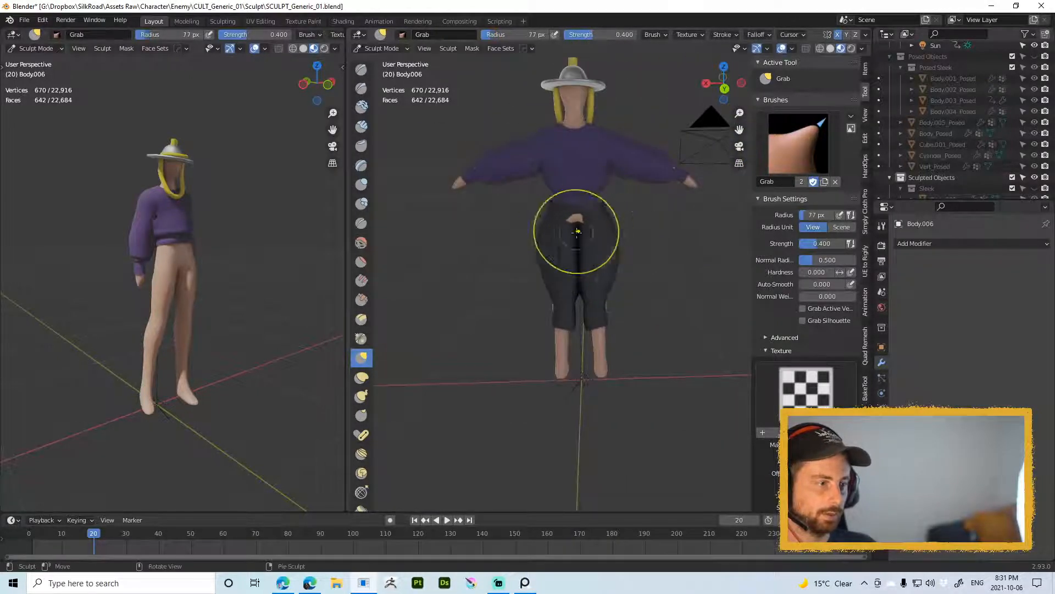
mouse_move(592, 283)
middle_down()
mouse_move(607, 275)
mouse_move(621, 285)
middle_up()
key(z)
key(f)
click(596, 281)
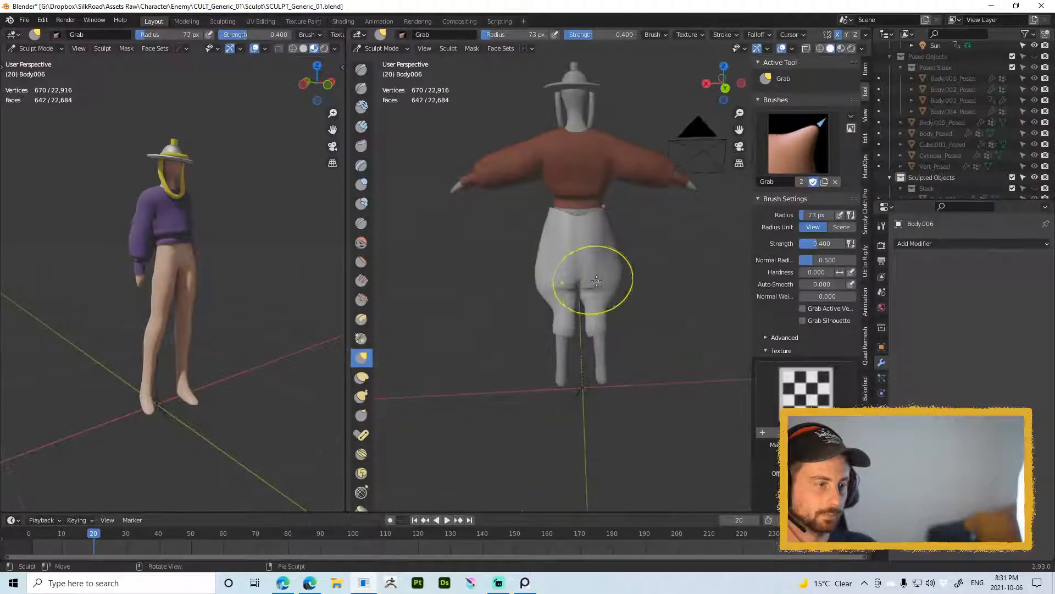
Step: Refine the pants' thigh and inner-leg silhouette with the Grab brush from the side and back
middle_drag(583, 207, 648, 236)
middle_drag(617, 271, 676, 277)
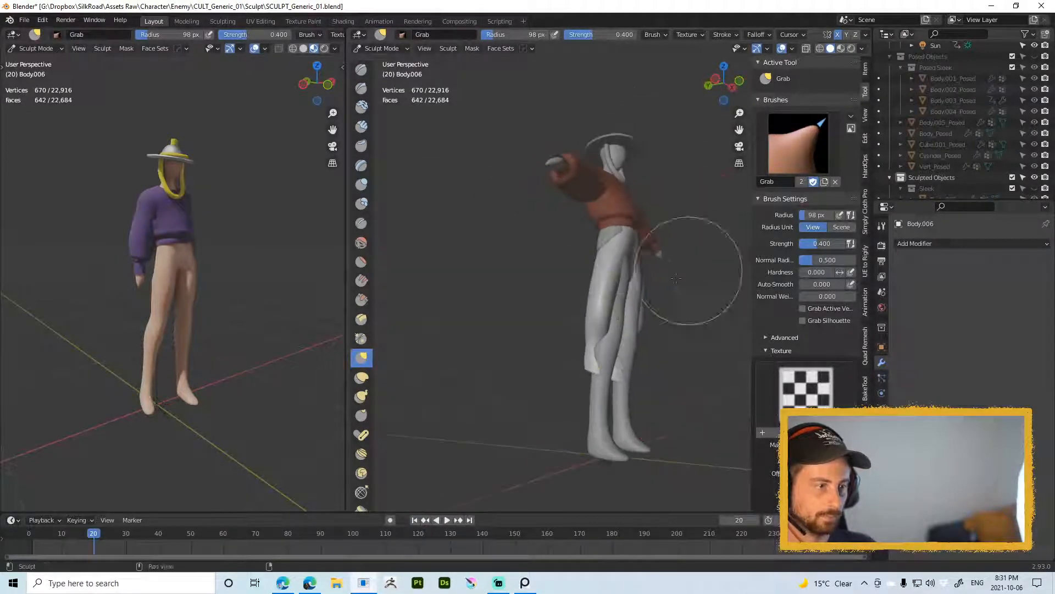
drag(620, 315, 631, 315)
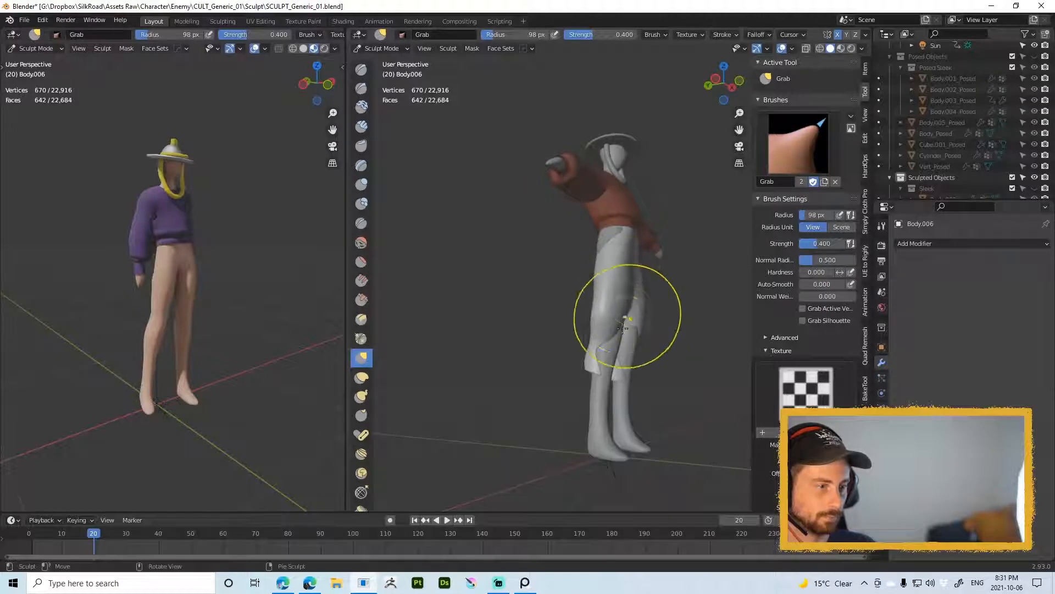
mouse_move(615, 365)
middle_down()
mouse_move(589, 354)
mouse_move(657, 318)
middle_up()
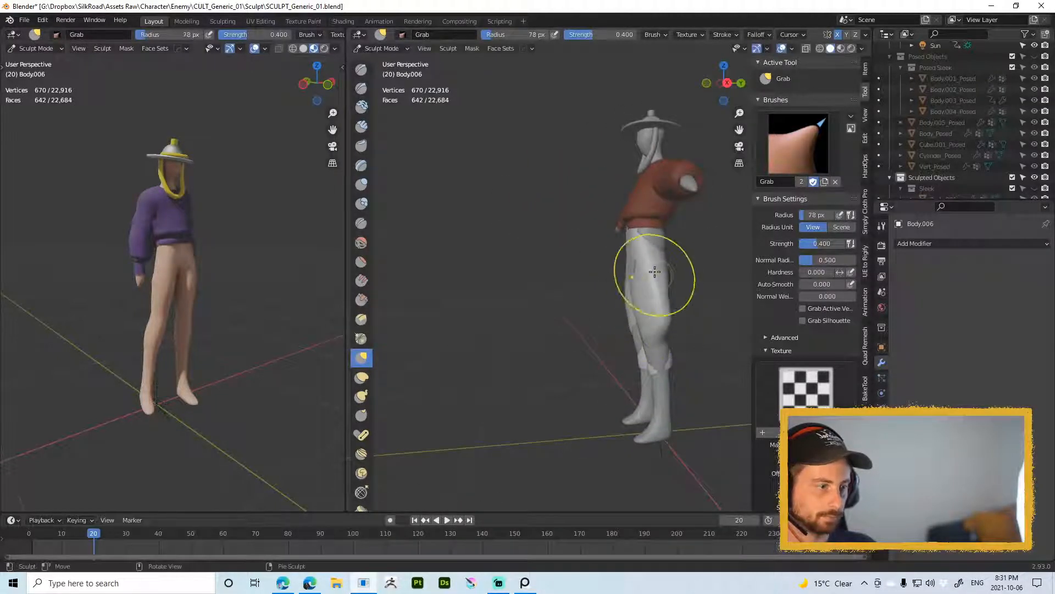
middle_drag(654, 271, 660, 264)
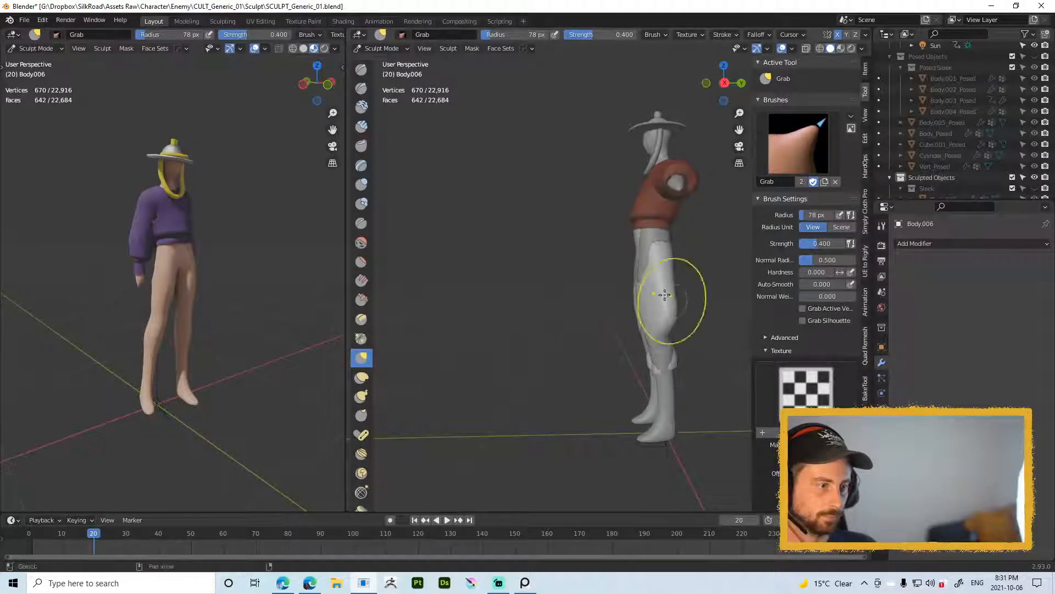
mouse_move(672, 302)
middle_down()
mouse_move(634, 256)
mouse_move(670, 297)
mouse_move(611, 283)
middle_up()
mouse_move(611, 283)
ctrl+middle_down()
mouse_move(605, 230)
mouse_move(622, 238)
ctrl+middle_up()
Step: Return to Object Mode and run Pose Object on the pants with PROXY_Body as the pose reference
key(ctrl+Tab)
scroll(599, 292, down, 3)
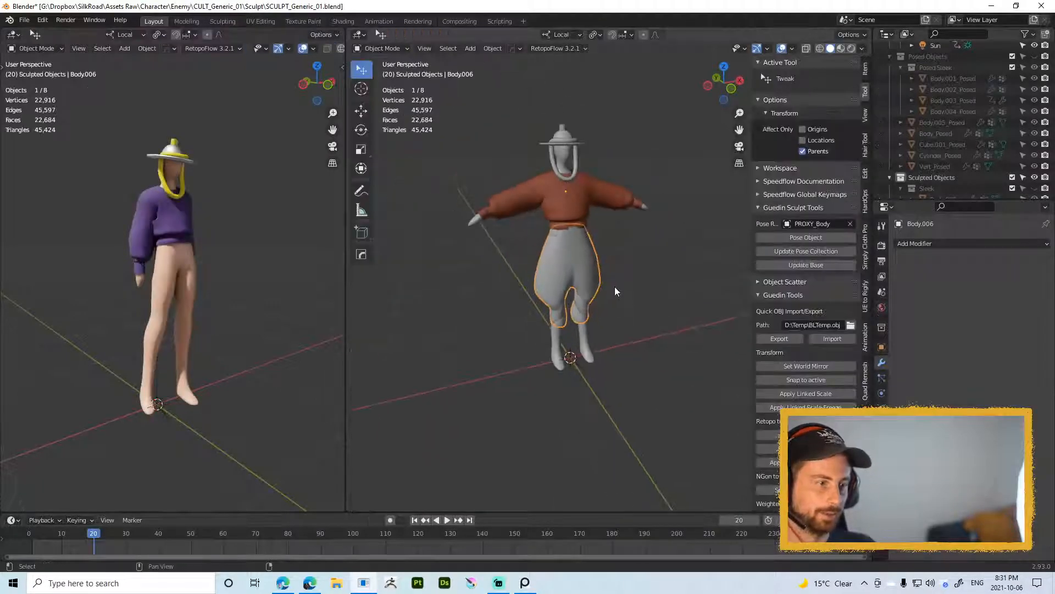
click(805, 237)
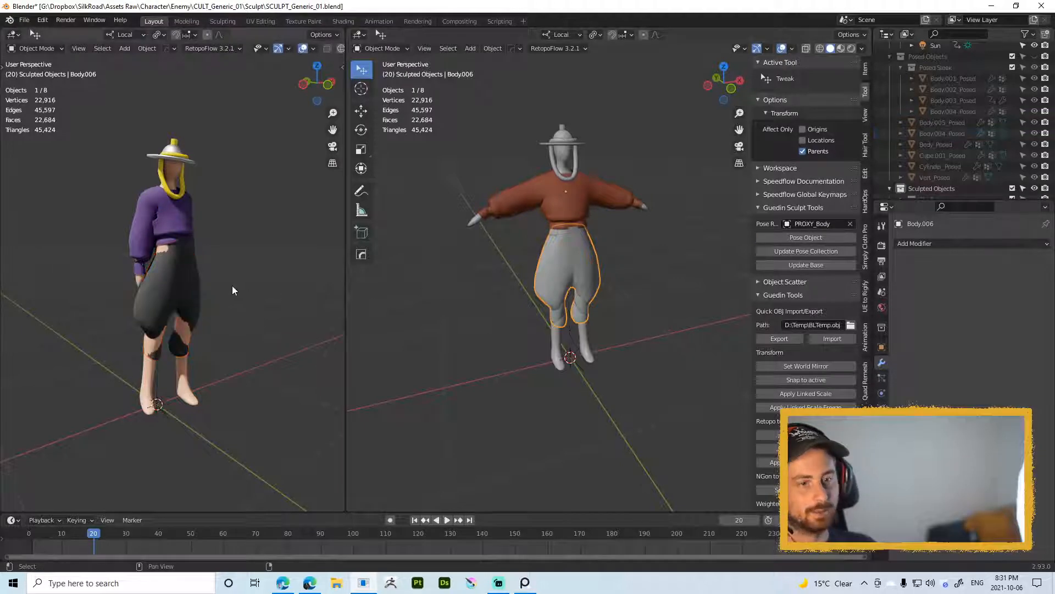
Step: Play and scrub the animation to examine how the posed baggy pants deform on the character
middle_drag(231, 287, 202, 314)
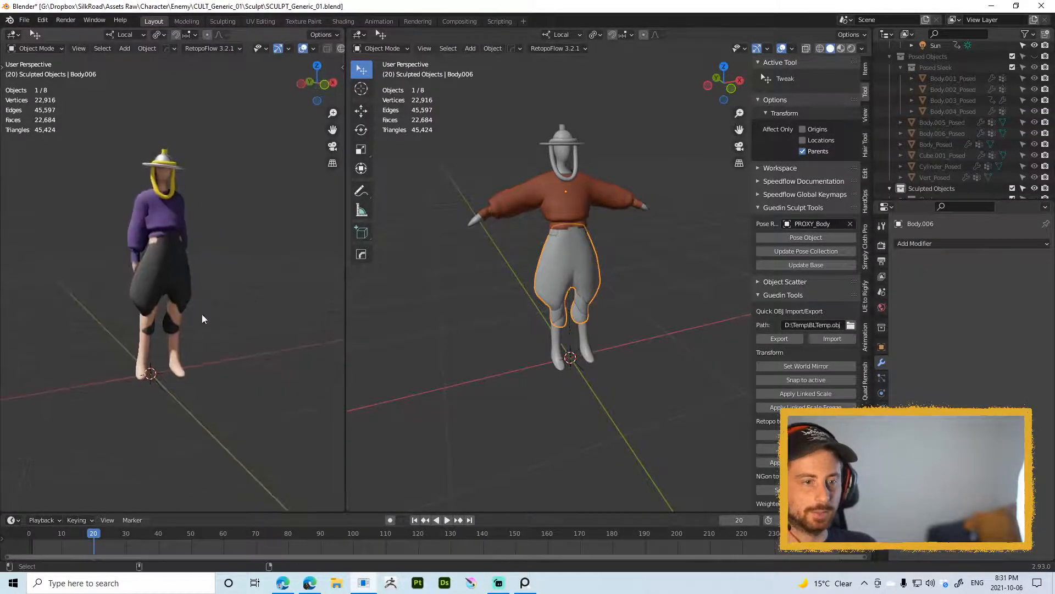
key(space)
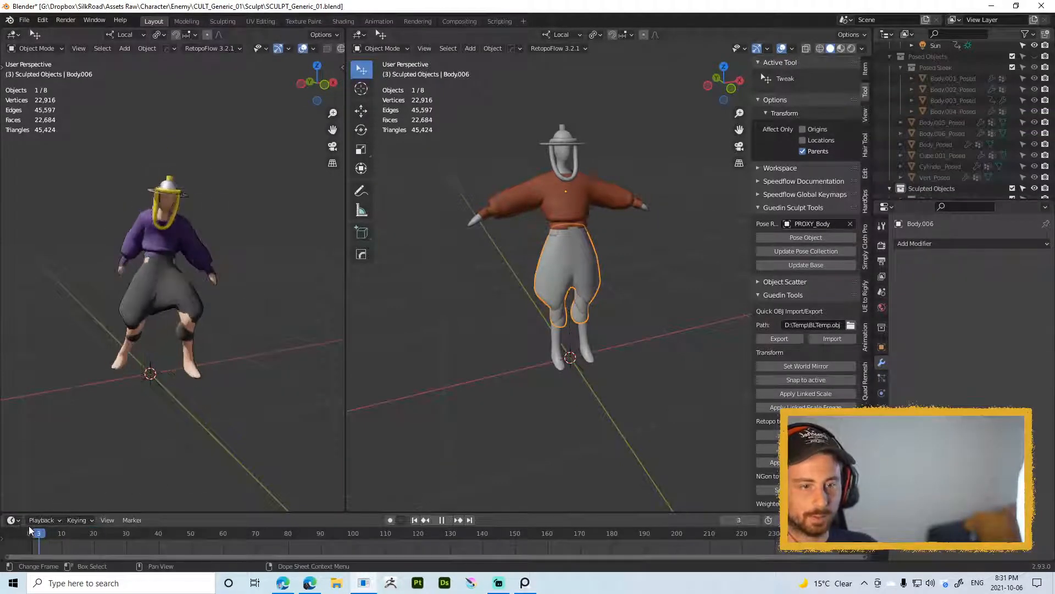
click(27, 531)
middle_drag(192, 370, 116, 375)
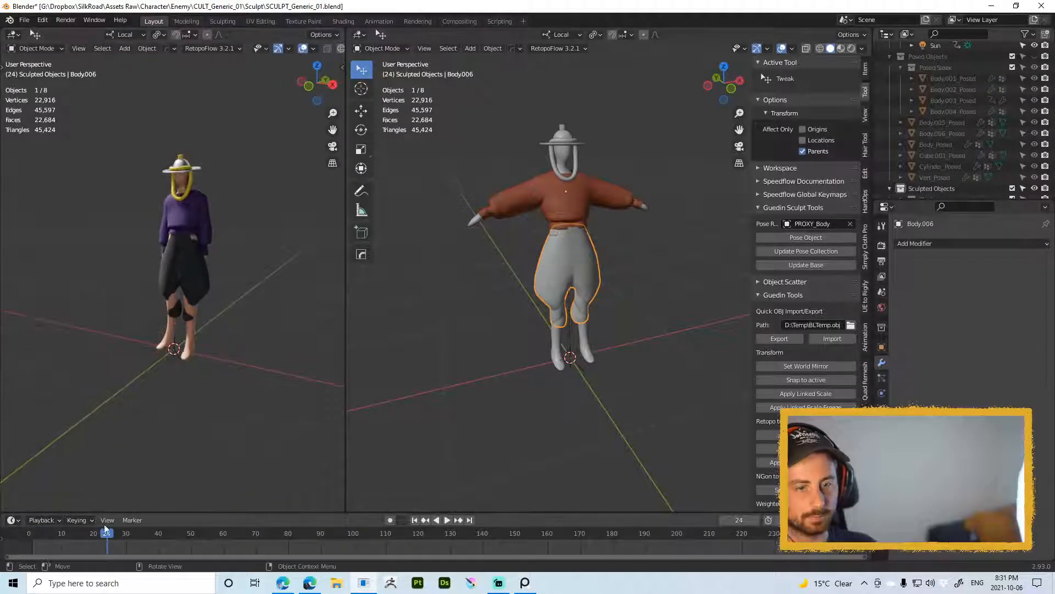
drag(91, 535, 171, 488)
key(space)
middle_drag(166, 464, 231, 429)
drag(194, 532, 243, 532)
middle_drag(253, 320, 273, 287)
scroll(214, 303, up, 3)
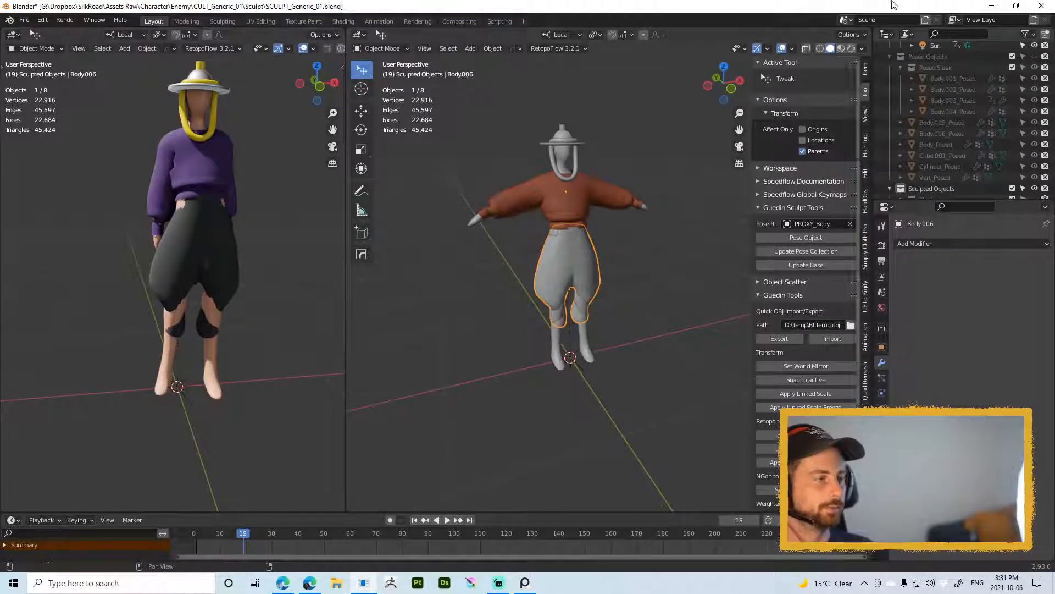
Step: Select the Sun light and rotate it 62.7° about the global Z axis
scroll(946, 105, up, 3)
click(943, 94)
click(943, 102)
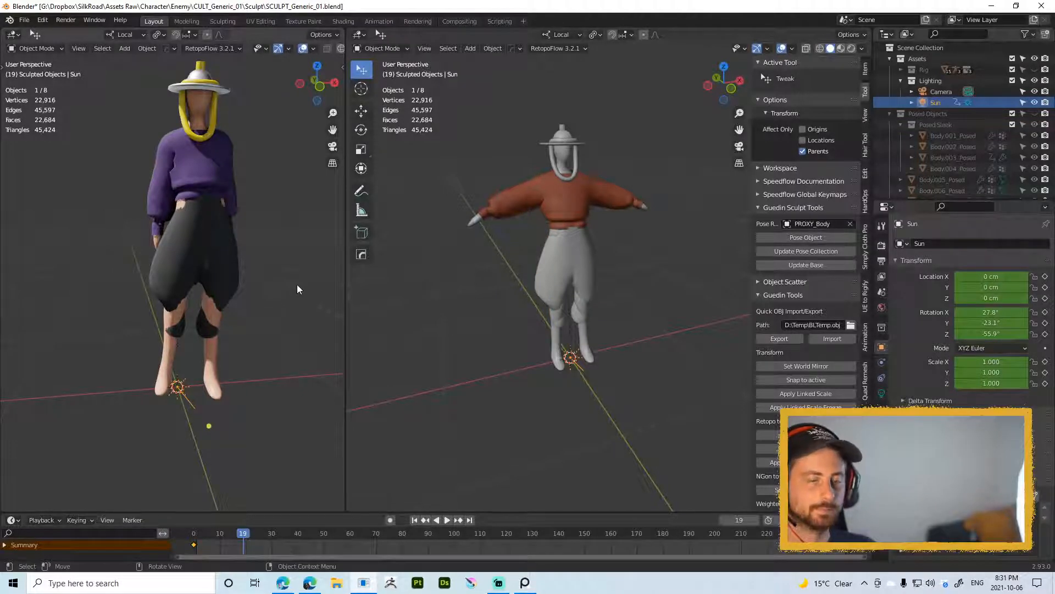
key(r)
key(z)
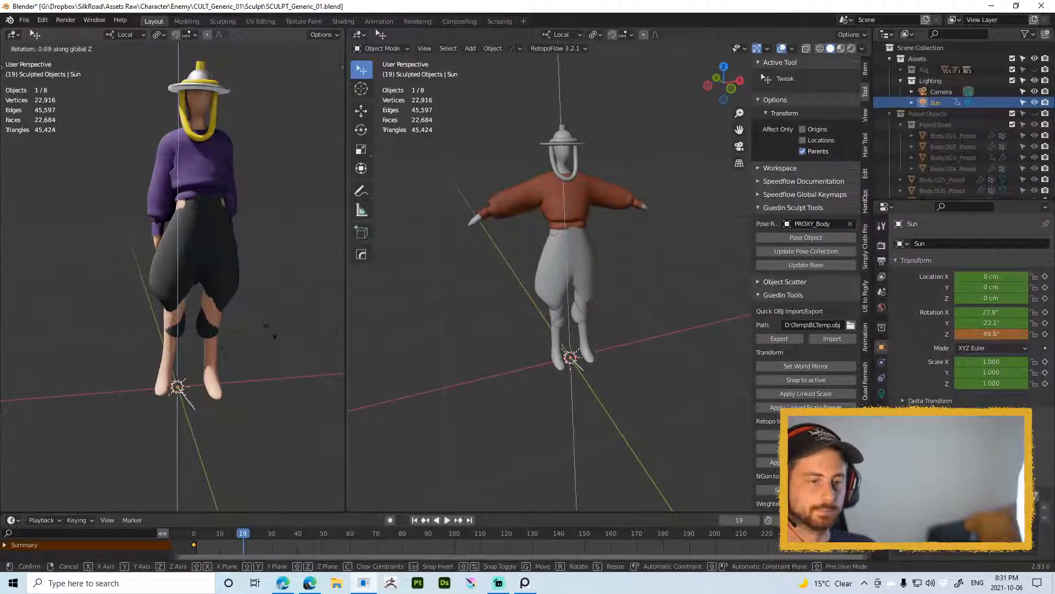
click(119, 140)
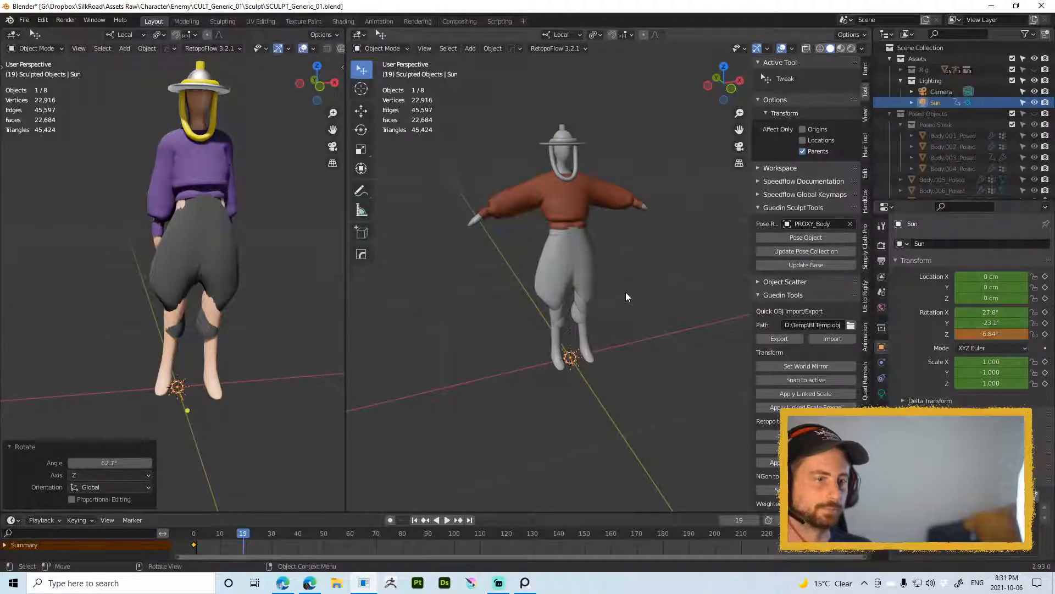
click(662, 234)
middle_drag(662, 234, 591, 226)
click(588, 262)
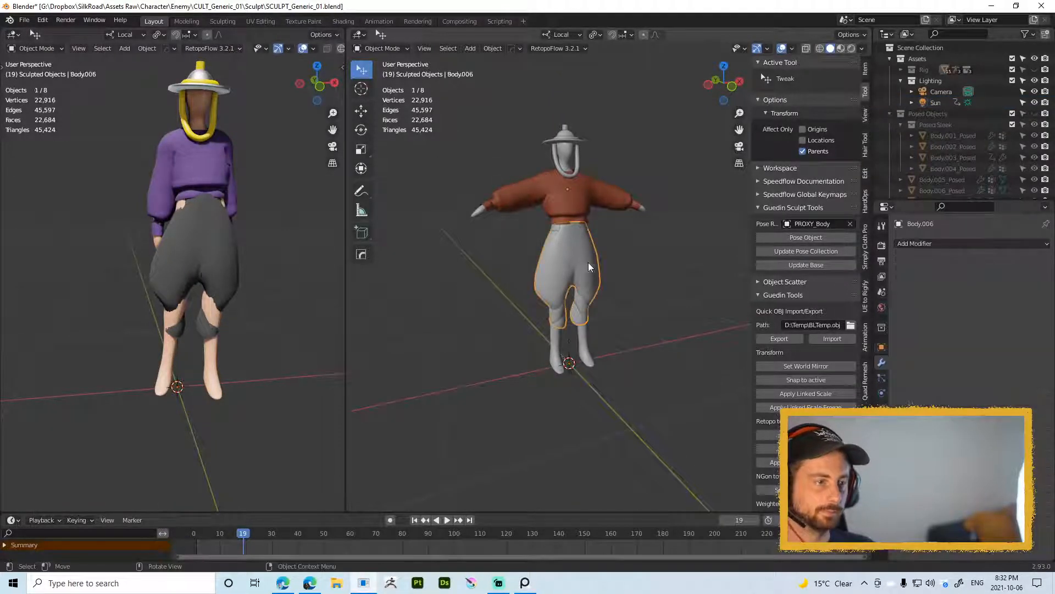
ctrl+middle_drag(588, 263, 560, 233)
key(Tab)
middle_drag(561, 233, 528, 222)
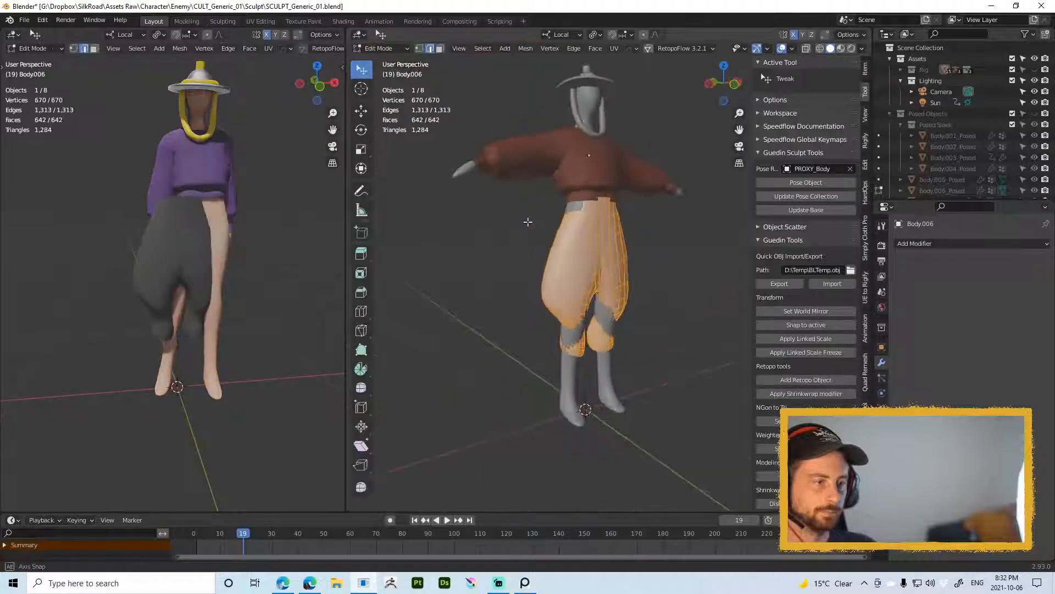
key(Tab)
key(ctrl+Tab)
click(614, 292)
middle_drag(618, 266, 571, 242)
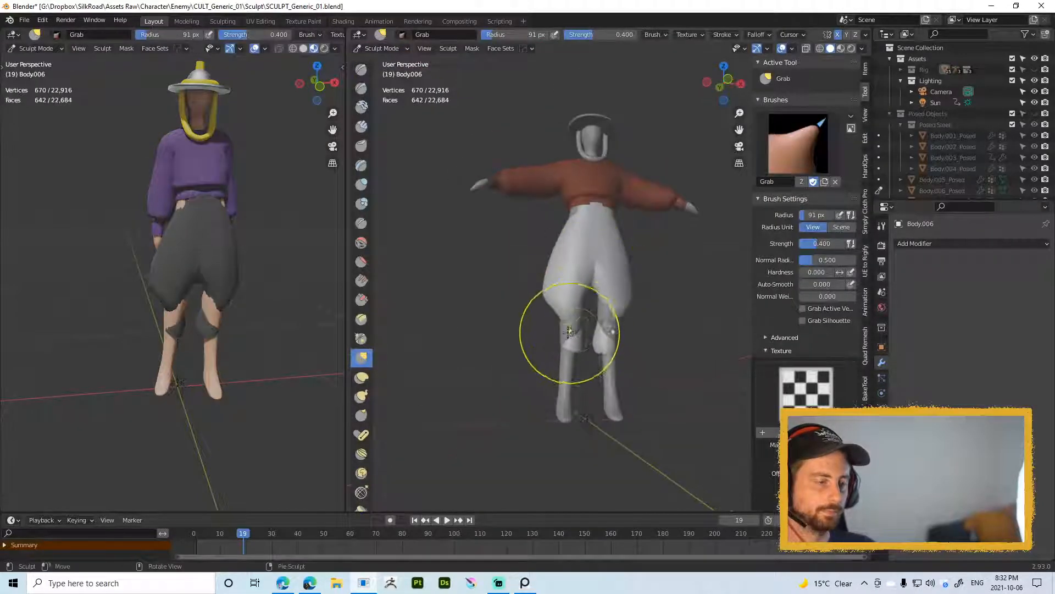
right_click(563, 323)
click(562, 308)
key(f)
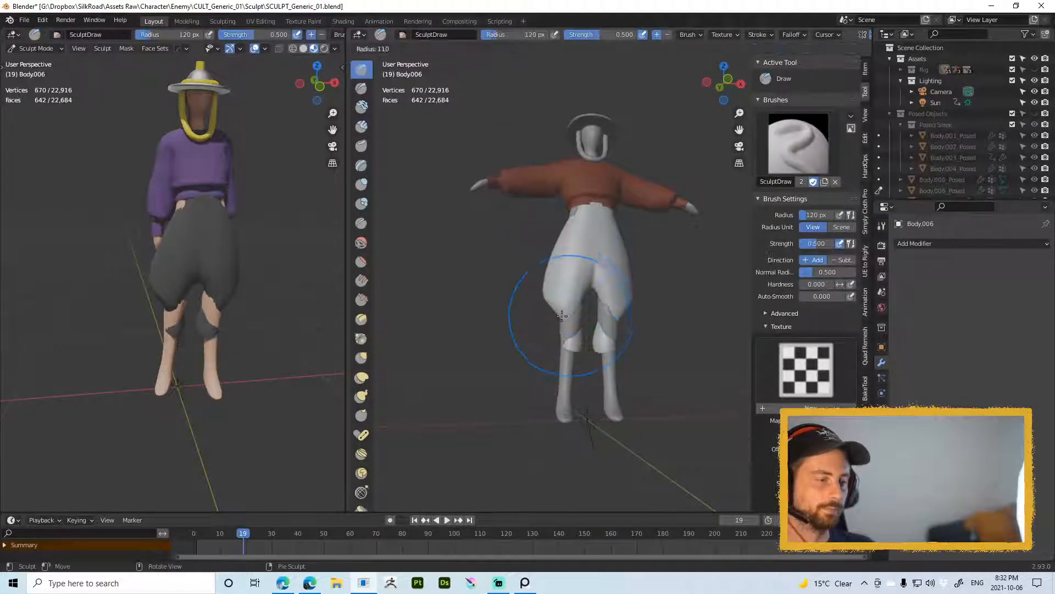
click(550, 316)
middle_drag(616, 313, 629, 321)
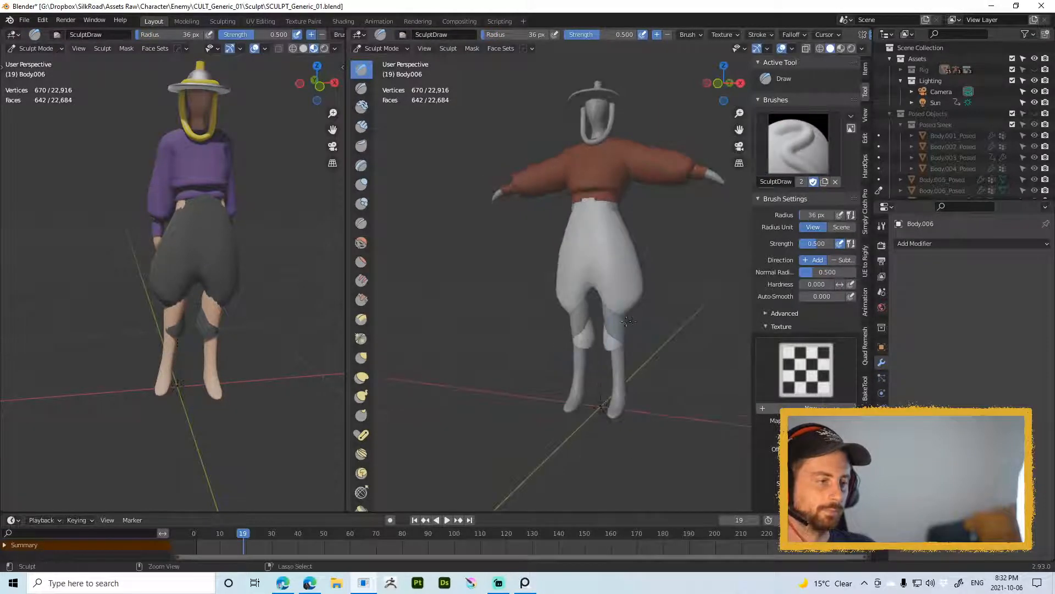
key(ctrl+Tab)
click(653, 270)
shift+middle_drag(653, 270, 608, 278)
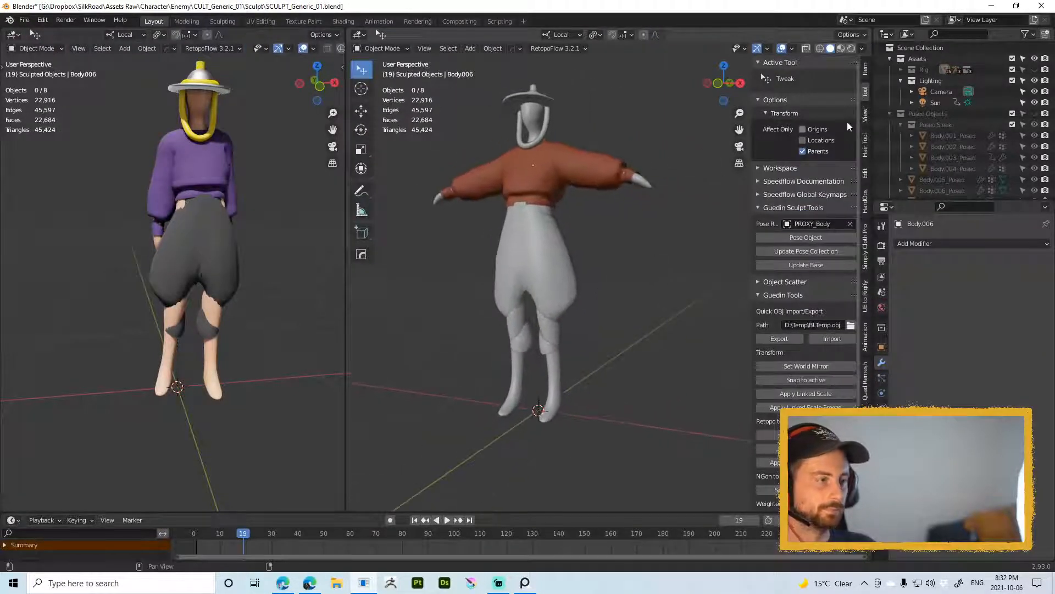
Step: Remesh the sculpted pants with Quad Remesher at a quad count of 100 with X symmetry
click(866, 391)
click(803, 98)
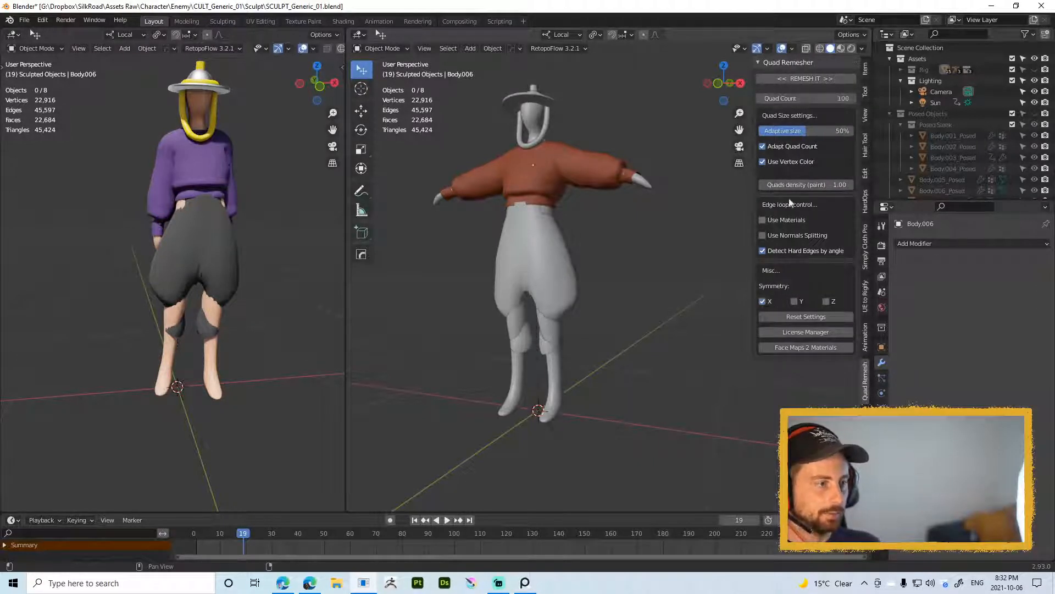
click(819, 79)
click(565, 262)
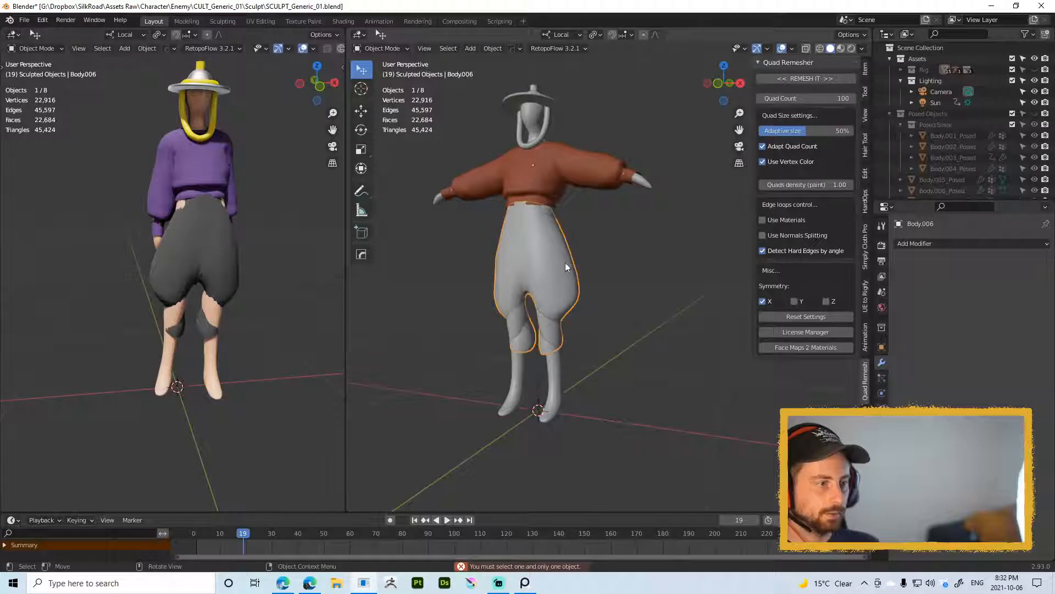
click(805, 78)
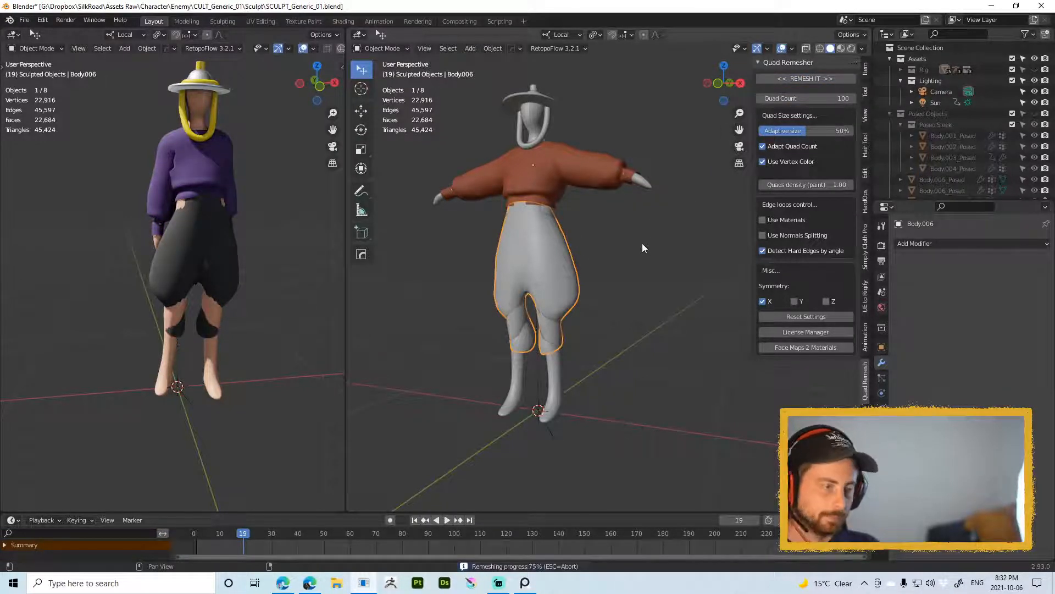
Step: Show the wireframe on the remeshed pants and inspect the new topology around the crotch
middle_drag(642, 245, 632, 269)
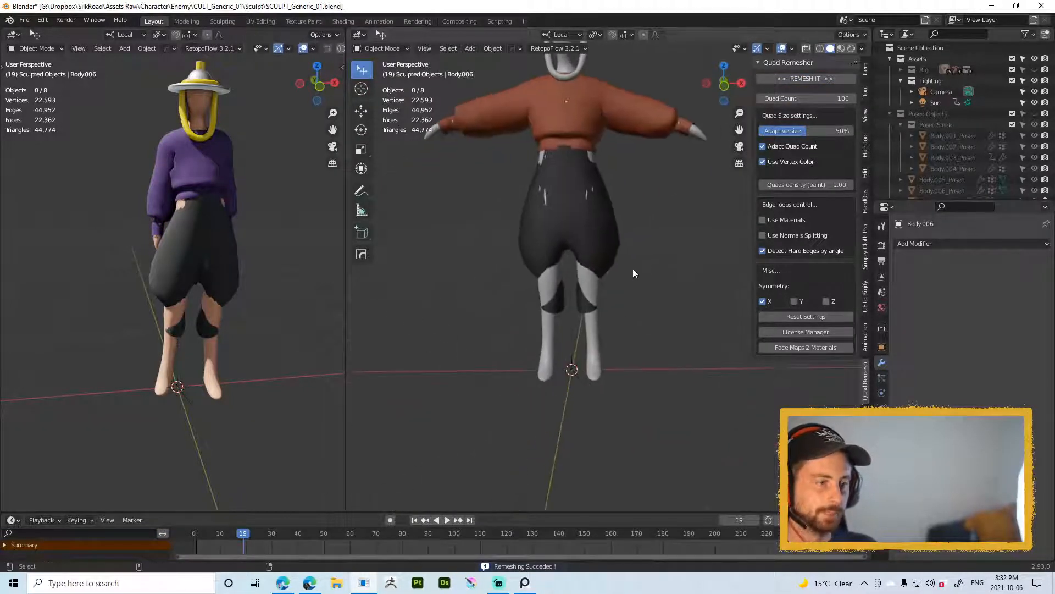
click(616, 245)
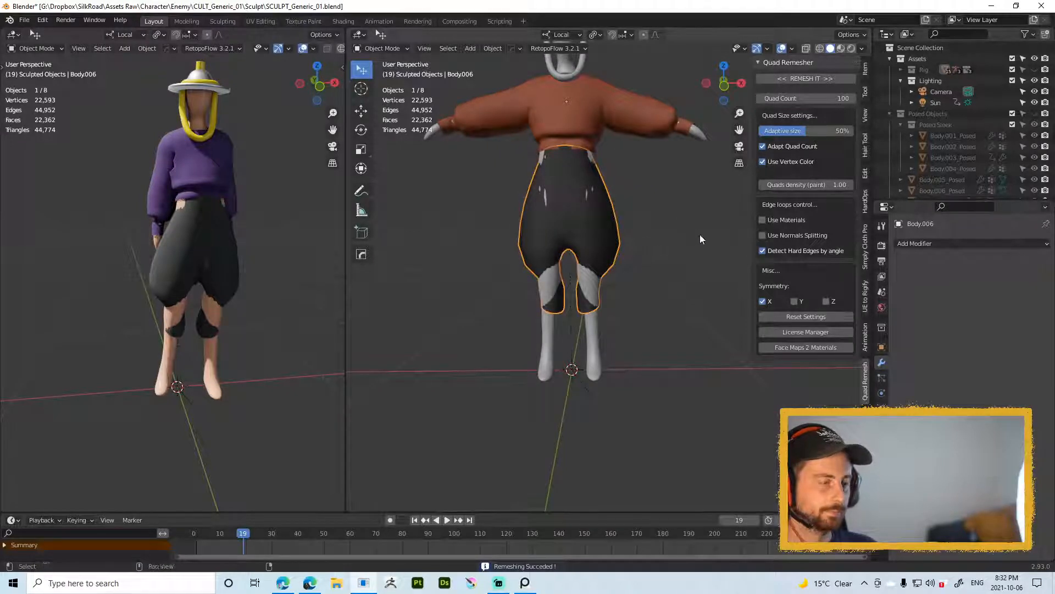
key(shift+w)
key(alt+a)
scroll(605, 286, up, 2)
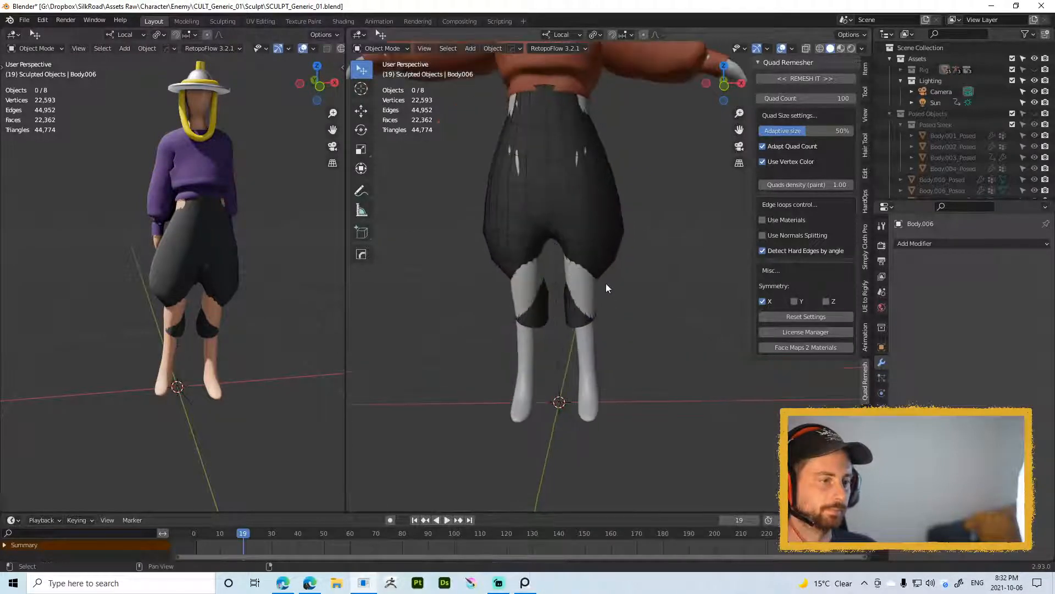
click(592, 252)
middle_drag(592, 251, 627, 198)
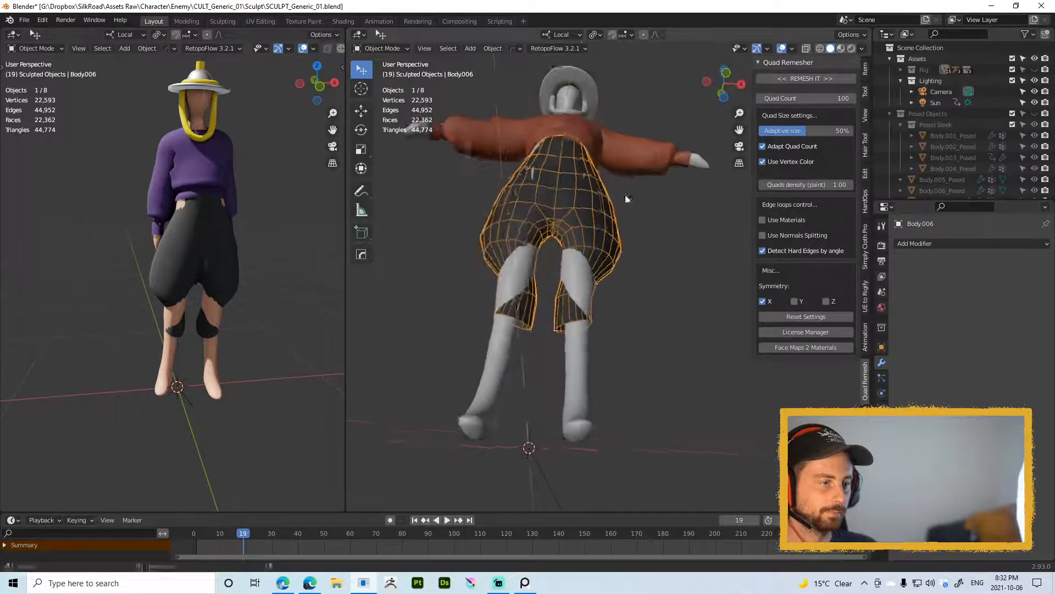
Step: Merge the stray vertex beside the front crotch centre line into the centre vertex using At Last
scroll(567, 250, up, 2)
shift+middle_drag(567, 176, 619, 206)
scroll(570, 234, up, 5)
key(Tab)
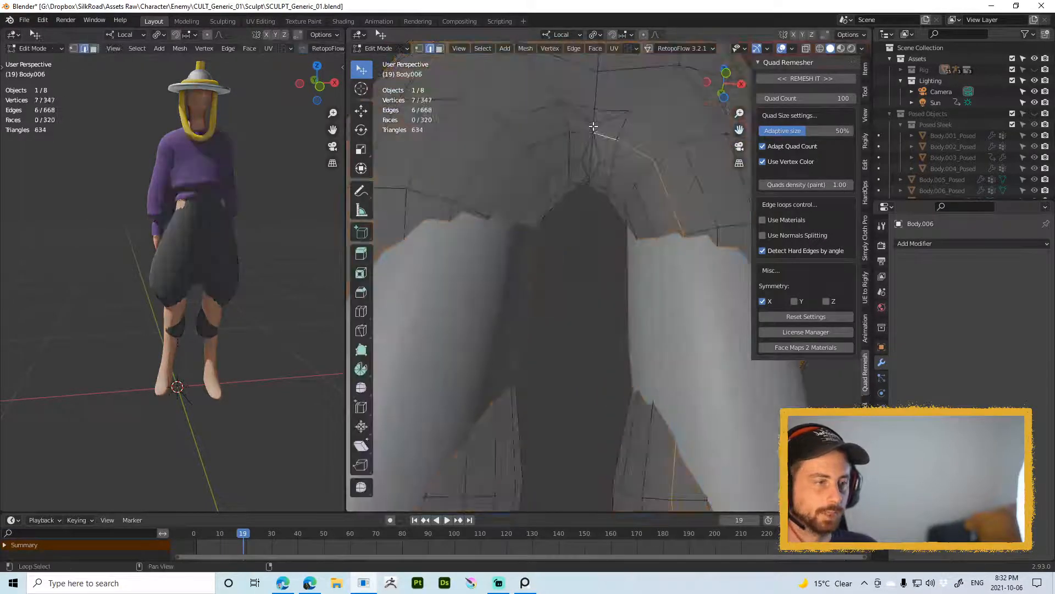
key(Tab)
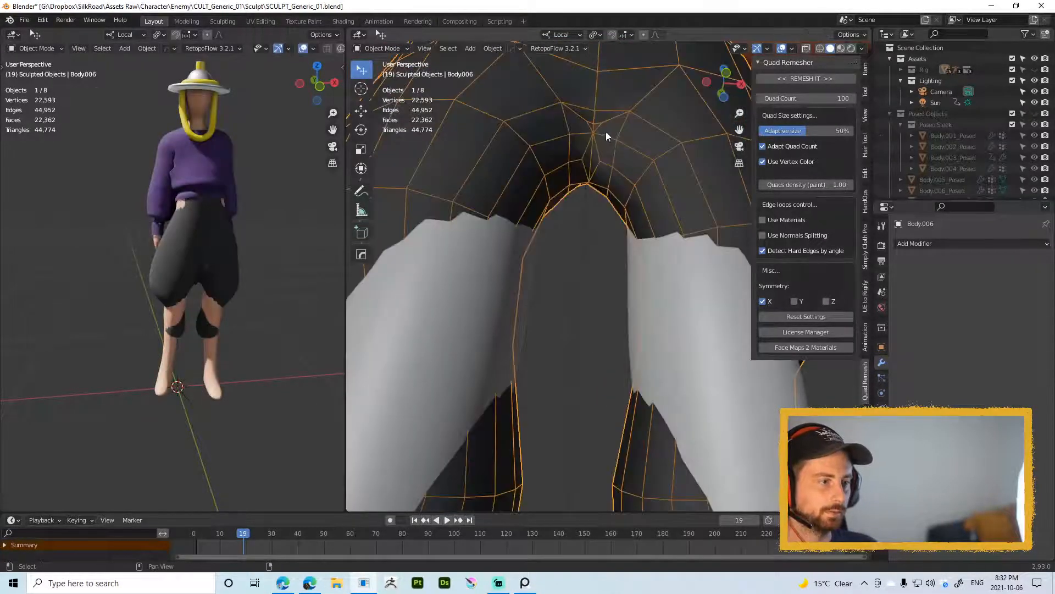
scroll(594, 171, up, 3)
key(Tab)
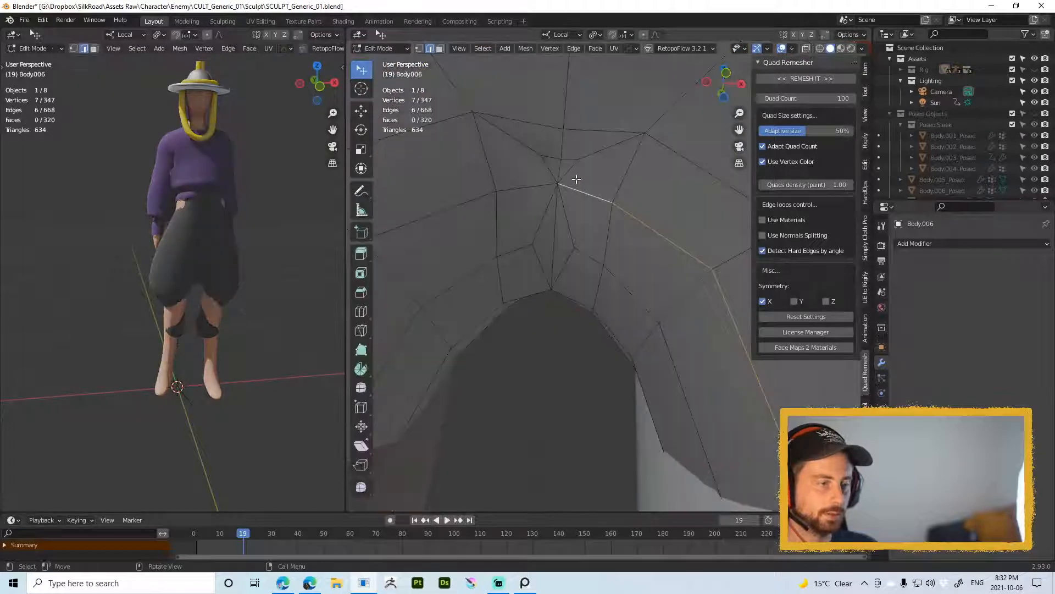
click(578, 159)
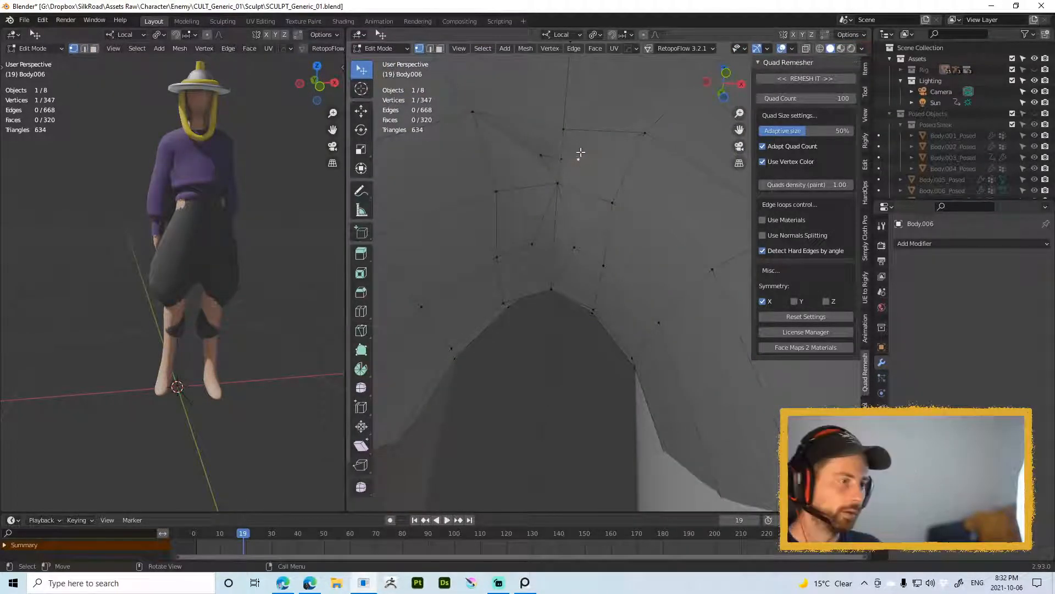
shift+click(571, 160)
mouse_move(572, 163)
middle_down()
mouse_move(572, 188)
mouse_move(574, 158)
middle_up()
key(m)
key(l)
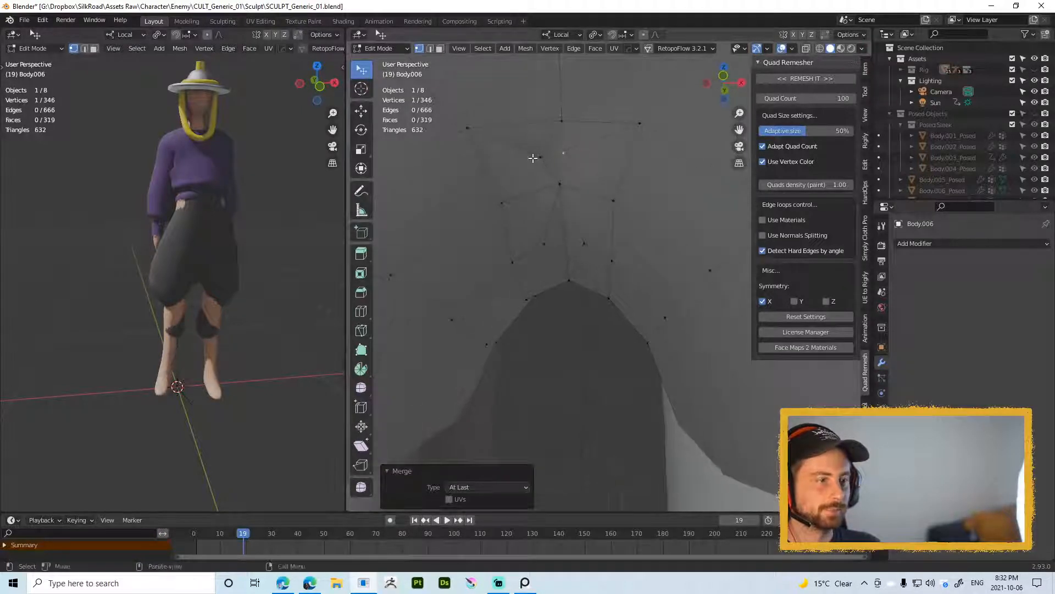
Step: Merge the matching stray vertex on the opposite side of the front crotch into the same centre vertex
shift+click(572, 160)
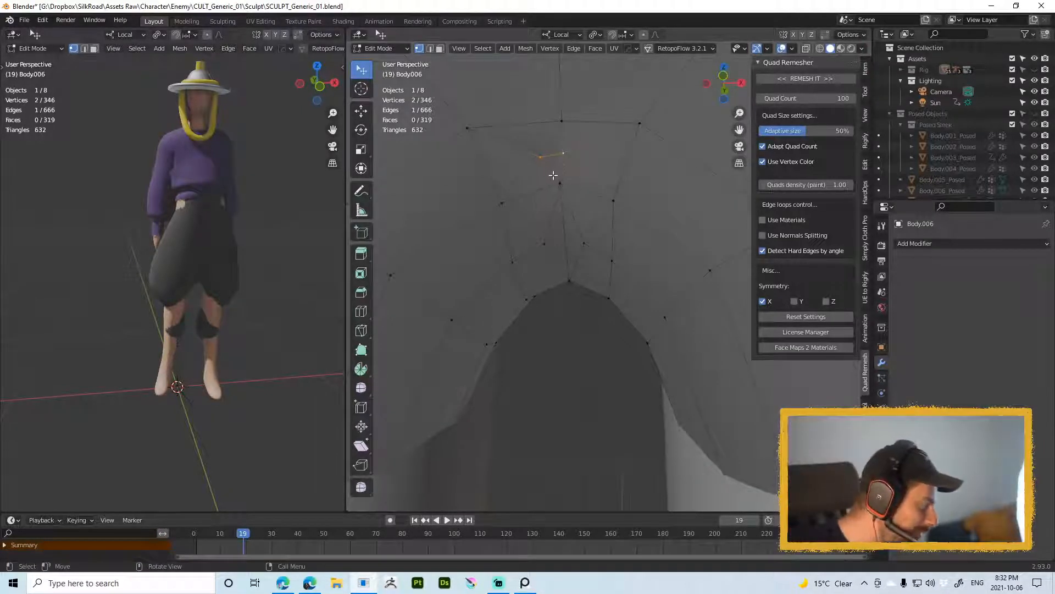
key(m)
key(l)
Step: Knife-cut a centre point between the stray vertices beneath the crotch and merge both into it with At Last
click(547, 243)
middle_drag(547, 242, 585, 246)
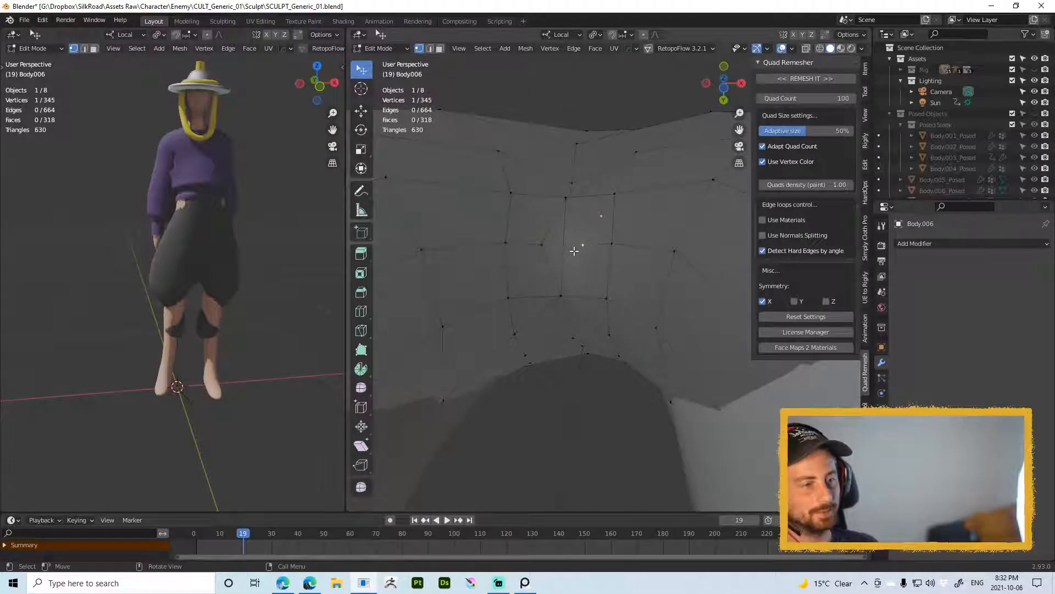
key(k)
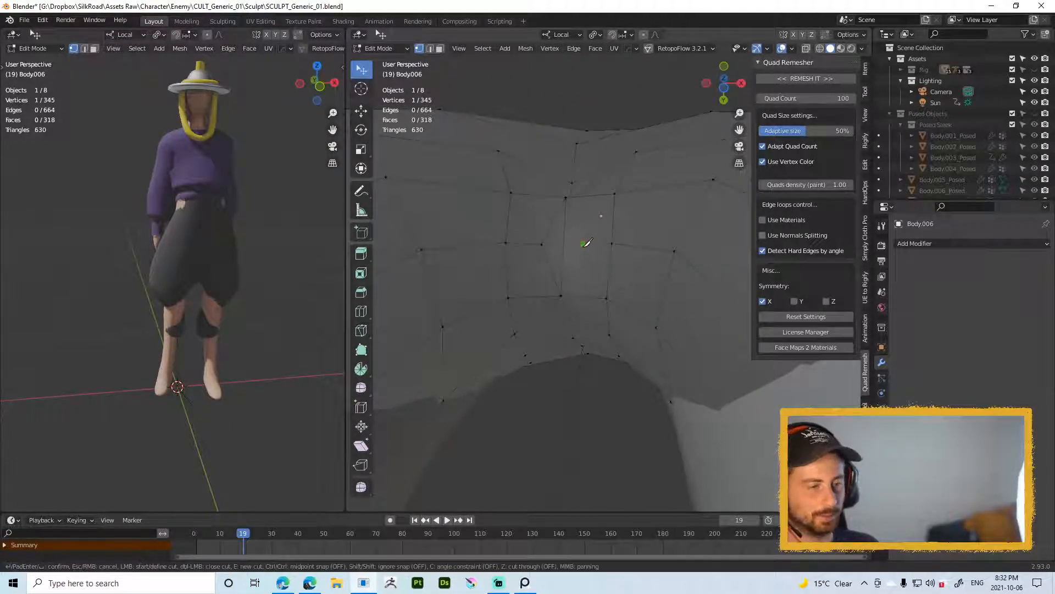
click(554, 245)
key(Return)
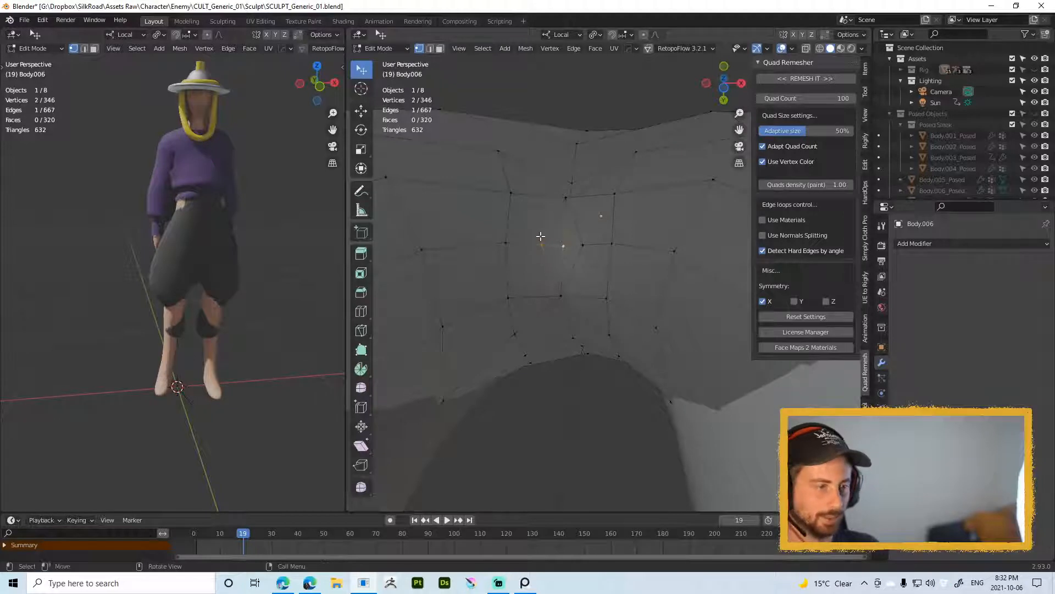
shift+click(583, 243)
shift+click(563, 246)
key(m)
click(568, 250)
Step: Adjust a vertex on the crotch's centre line and merge the extra centre-line pair with At Center
middle_drag(585, 272, 575, 229)
shift+middle_drag(564, 290, 576, 240)
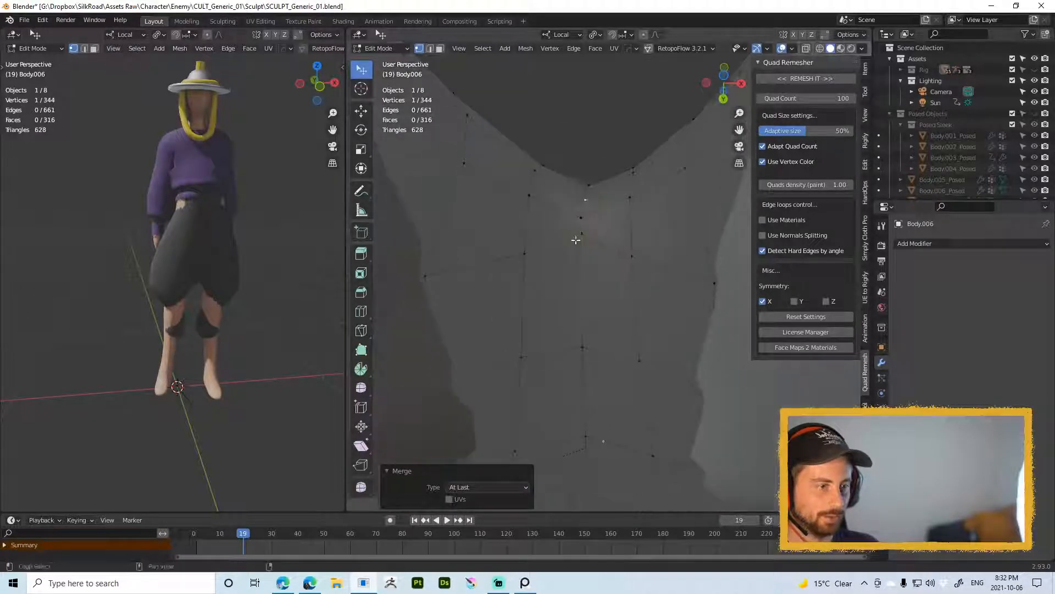
drag(580, 237, 586, 243)
key(g)
click(576, 345)
ctrl+middle_drag(568, 304, 601, 207)
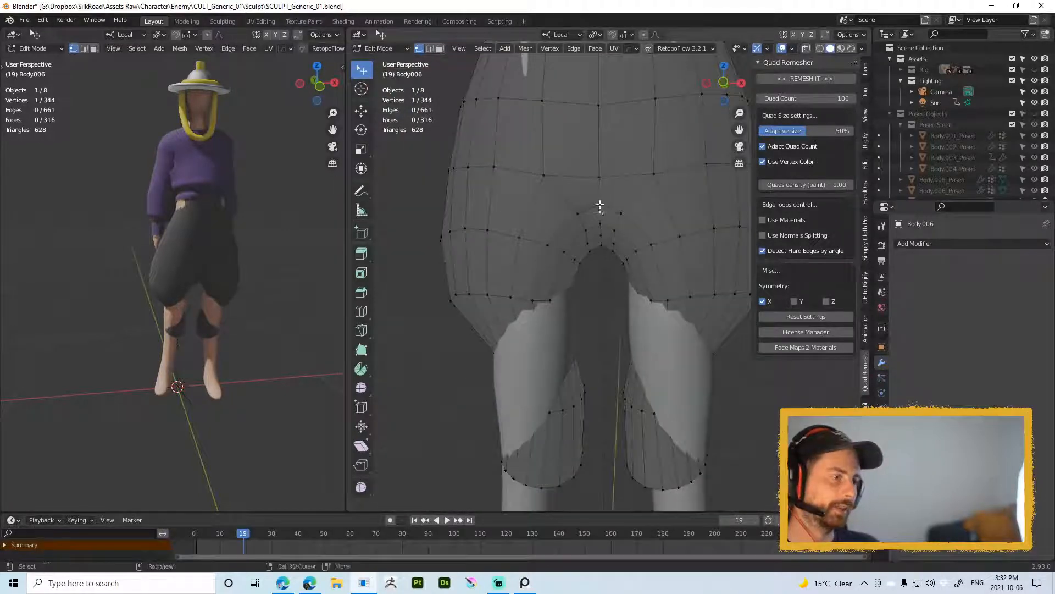
key(m)
click(583, 148)
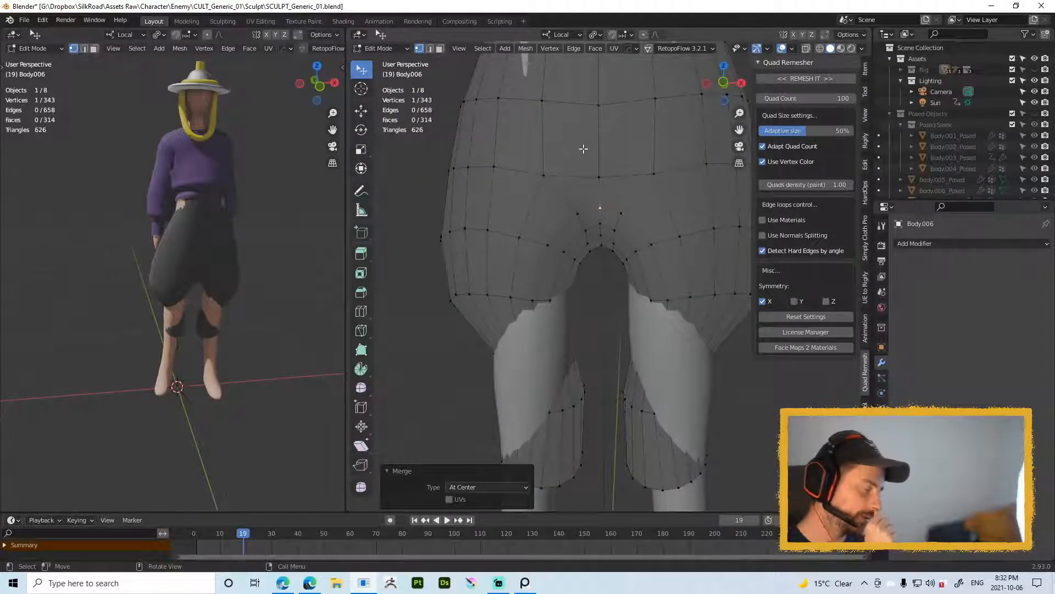
Step: Cut a connecting edge across the centre line between the two side vertices at the back of the pants
mouse_move(598, 225)
middle_down()
mouse_move(608, 198)
mouse_move(558, 196)
mouse_move(681, 269)
mouse_move(608, 219)
mouse_move(603, 238)
middle_up()
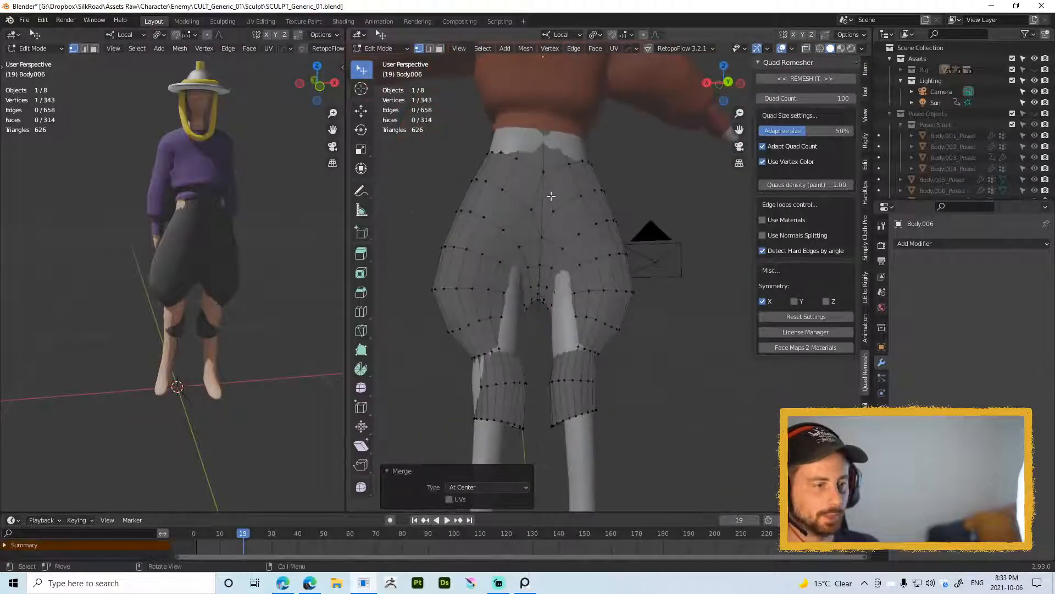
scroll(546, 192, up, 4)
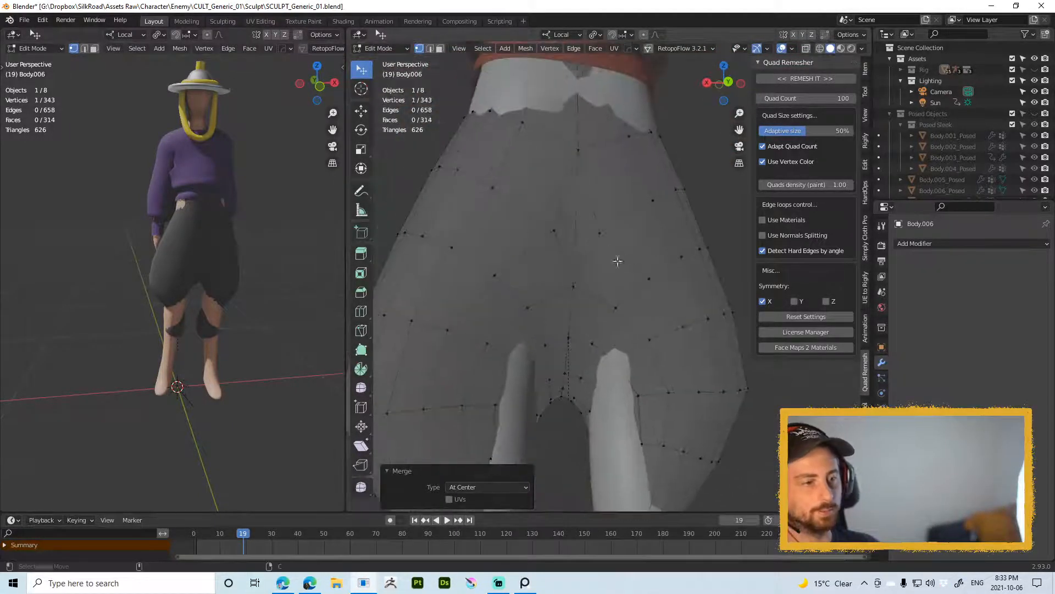
key(k)
click(599, 233)
key(Return)
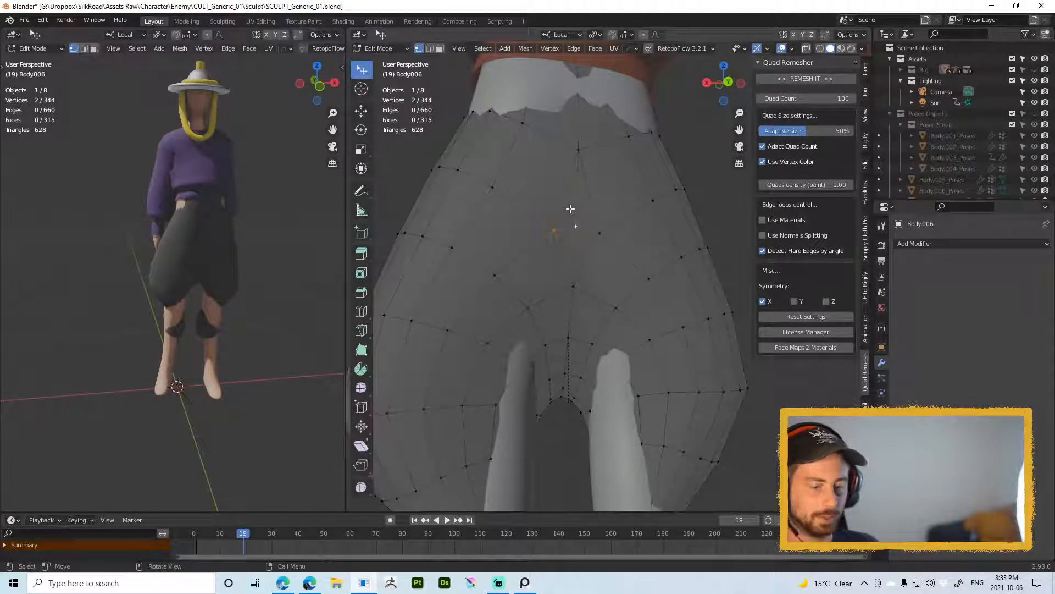
middle_drag(570, 227, 551, 230)
drag(554, 229, 535, 204)
drag(599, 229, 605, 221)
key(Tab)
scroll(600, 237, down, 2)
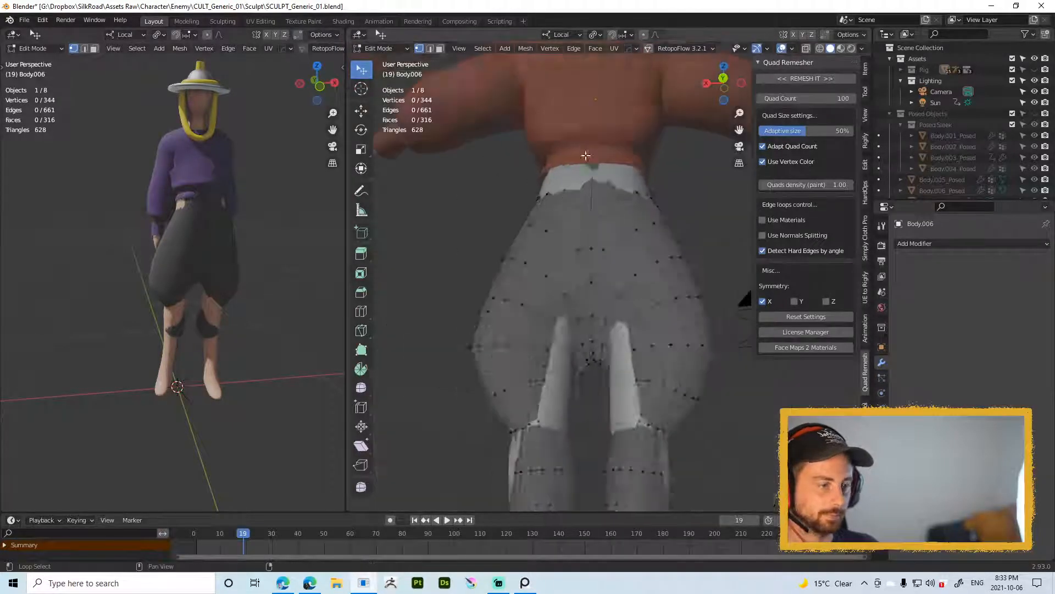
ctrl+middle_drag(592, 257, 586, 227)
Step: Merge the two side vertices at the back of the pants into the centre-line vertex between them
key(ctrl+Tab)
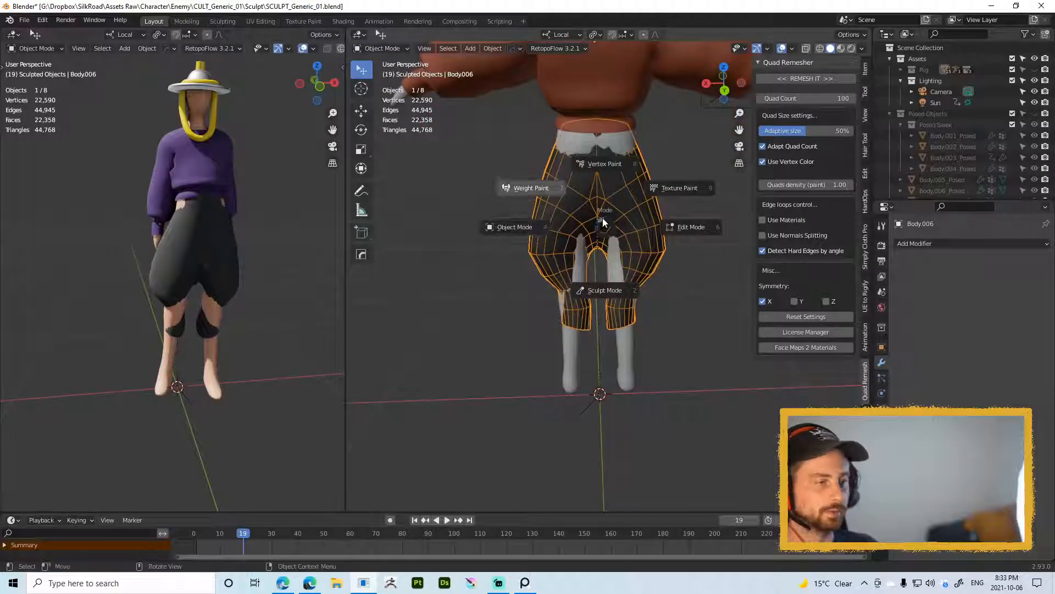
click(597, 180)
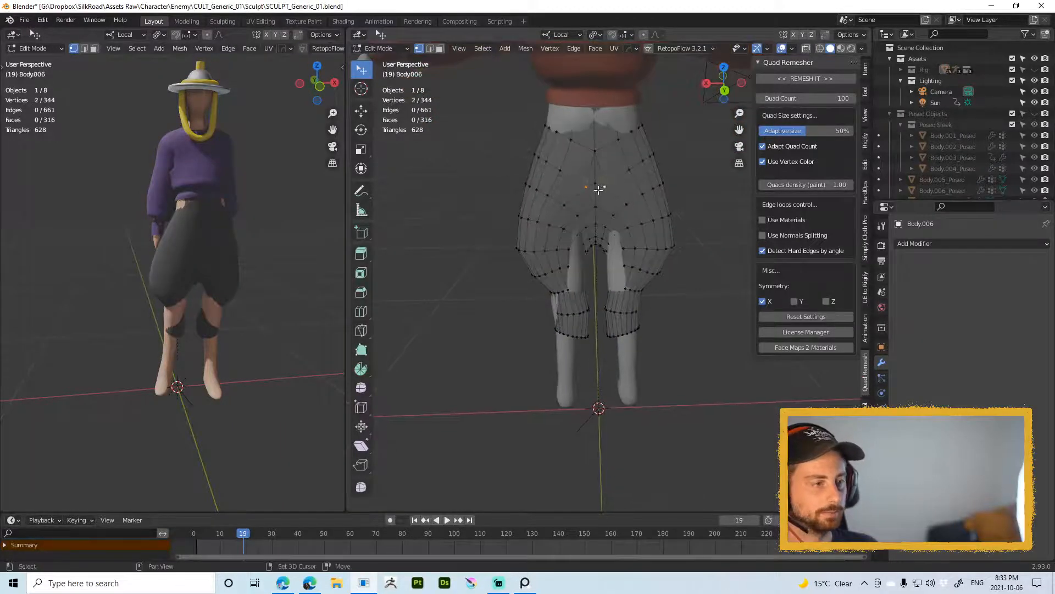
key(ctrl+x)
alt+click(631, 207)
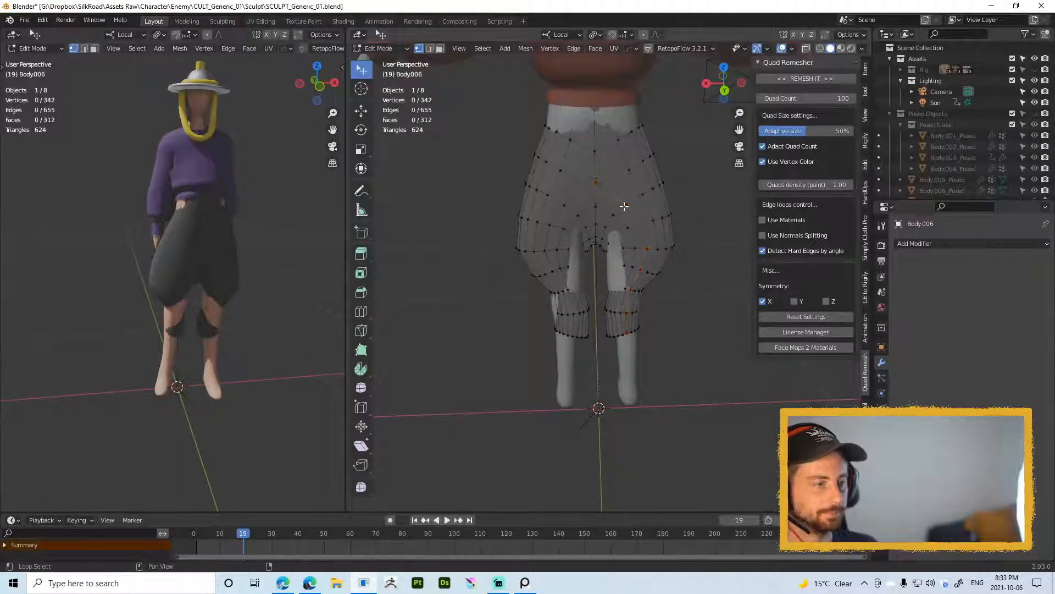
key(Tab)
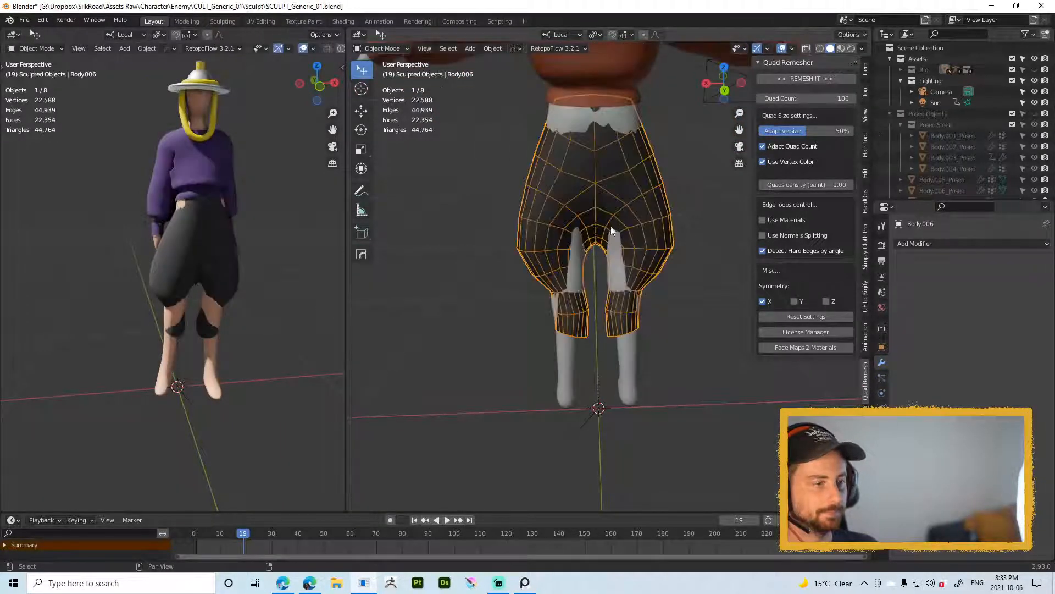
scroll(605, 215, down, 2)
key(ctrl+Tab)
click(614, 291)
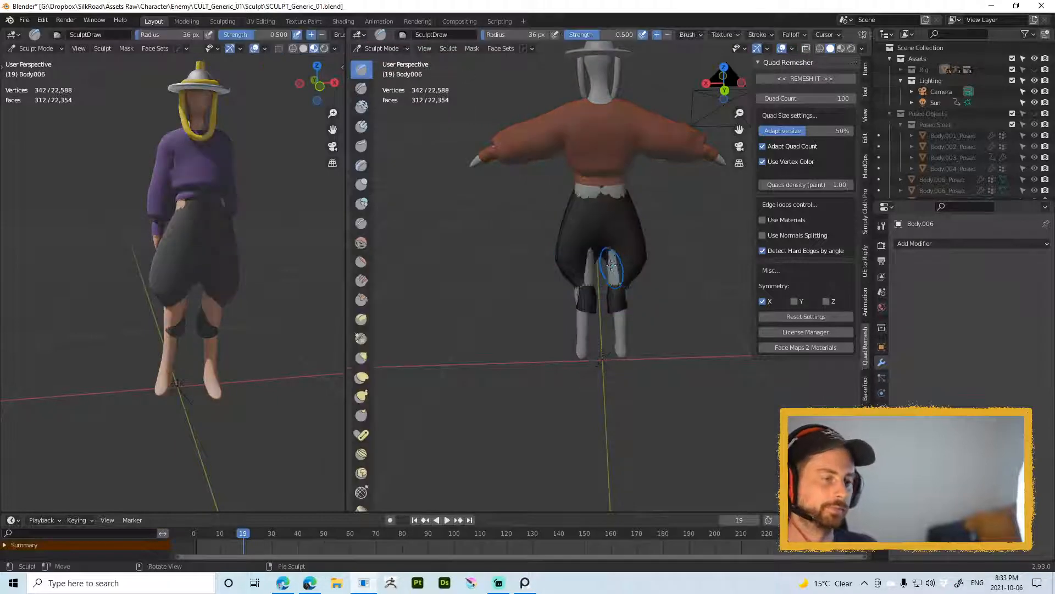
middle_drag(606, 242, 638, 254)
key(ctrl+Tab)
click(594, 232)
scroll(593, 229, up, 2)
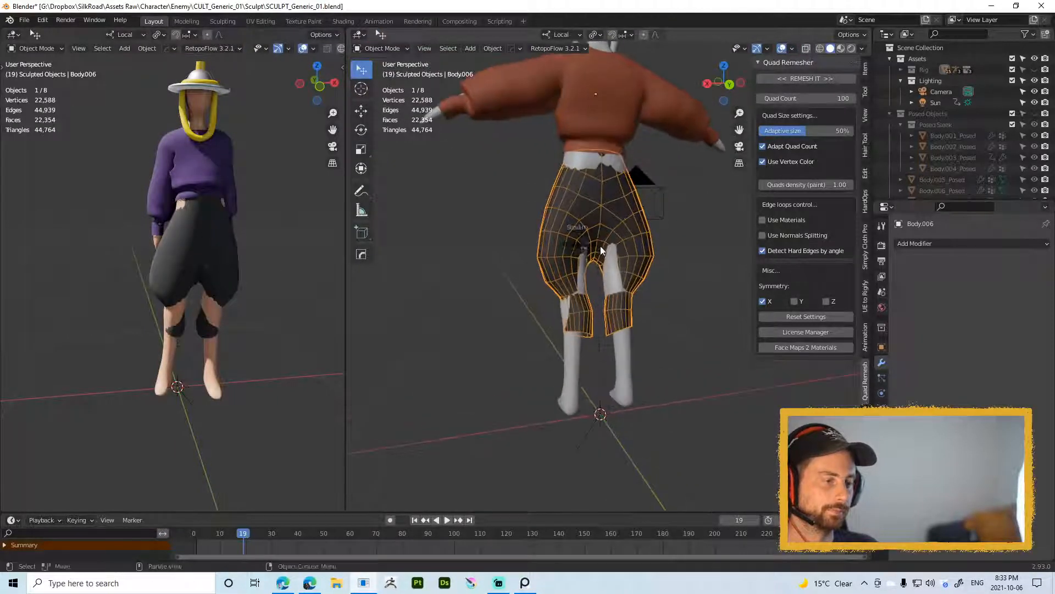
Step: Apply the location, rotation and scale transforms of the remeshed pants
click(612, 228)
click(609, 215)
key(ctrl+a)
click(677, 233)
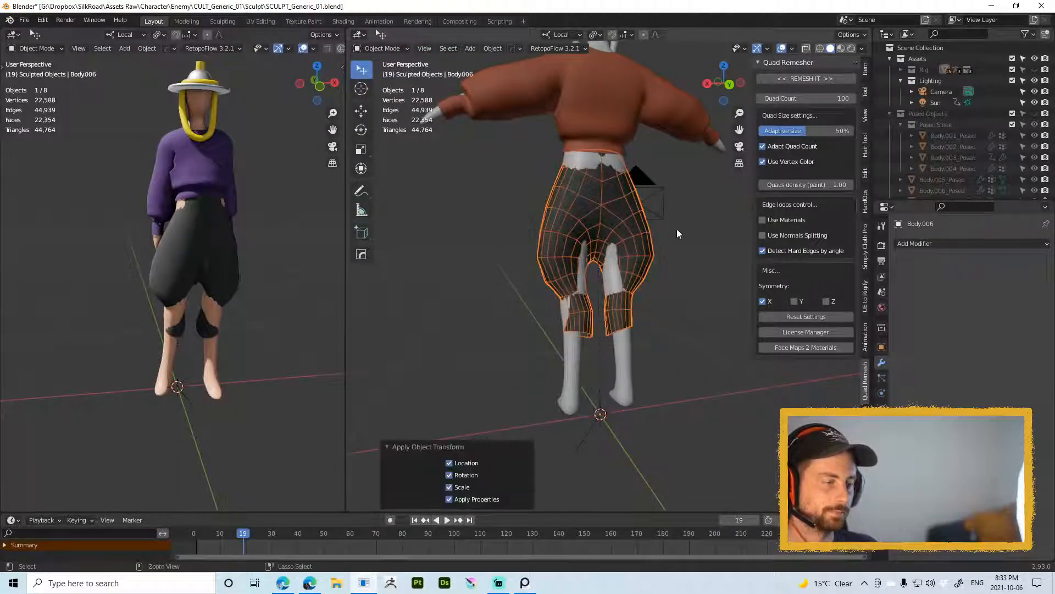
click(626, 216)
click(632, 226)
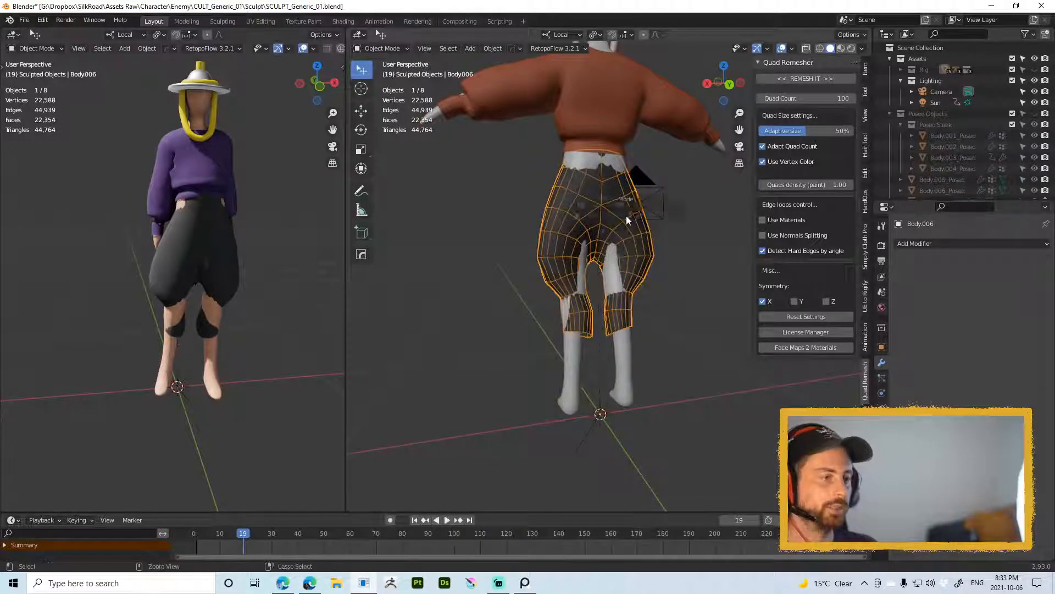
key(ctrl+Tab)
click(632, 269)
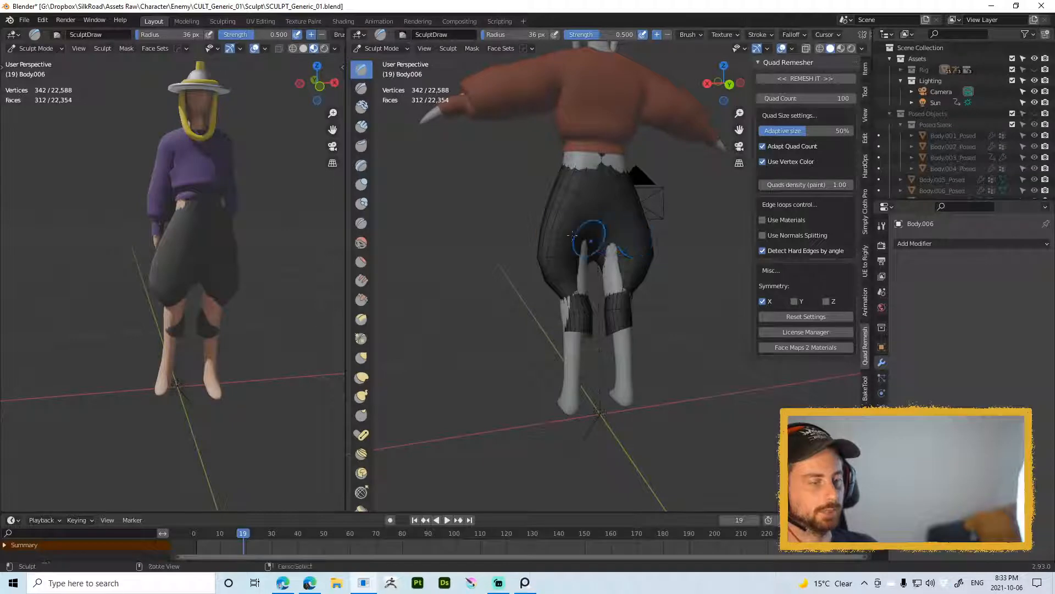
key(ctrl+Tab)
click(589, 246)
key(ctrl+Tab)
click(632, 248)
key(ctrl+Tab)
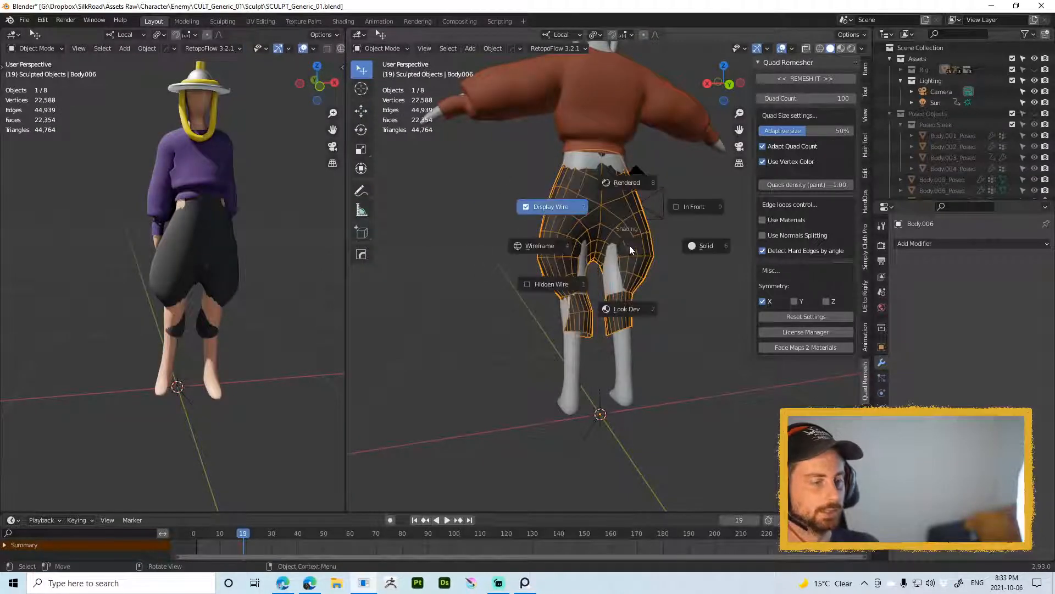
click(699, 246)
Step: Examine the pants' material settings down to the viewport display options
middle_drag(656, 241, 610, 245)
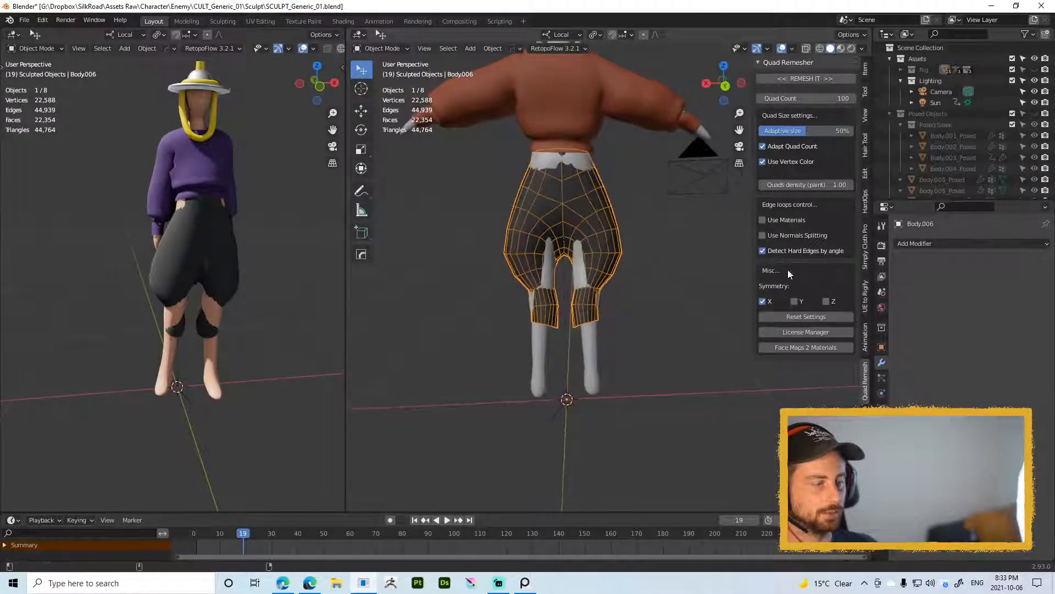
click(881, 439)
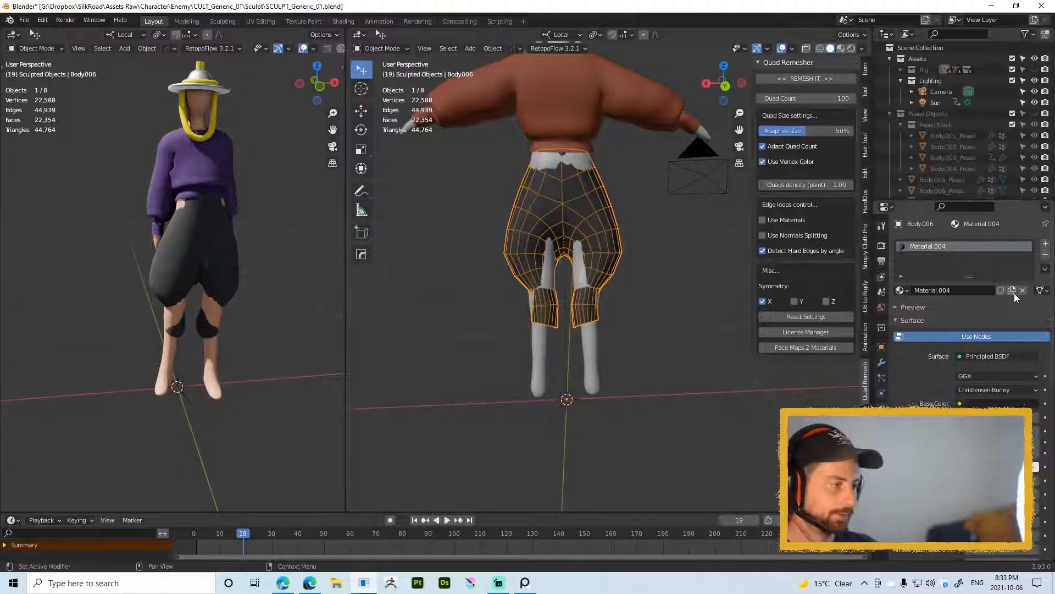
scroll(1052, 320, down, 12)
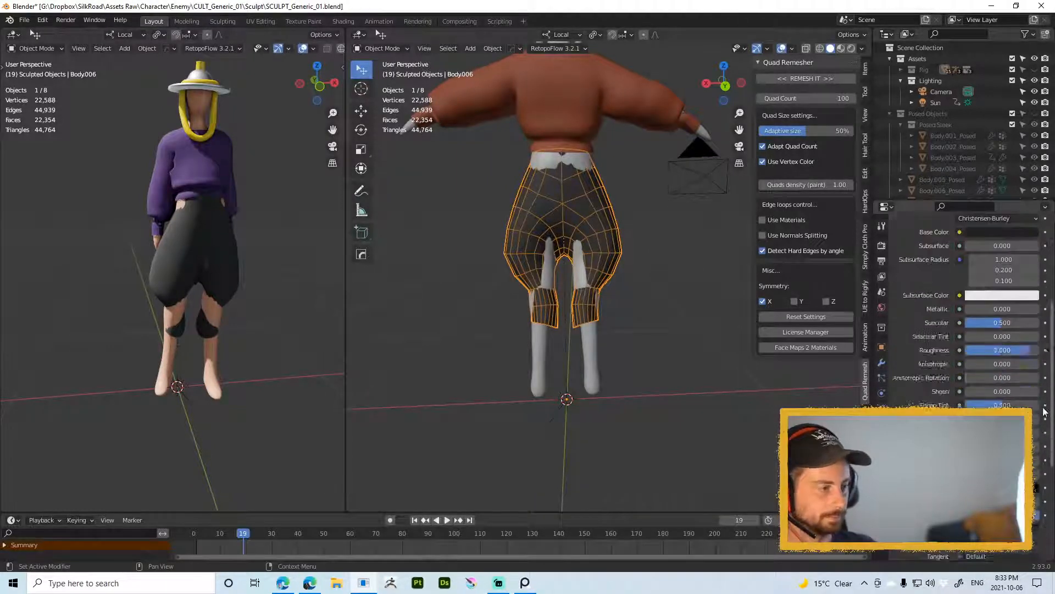
scroll(1052, 455, down, 2)
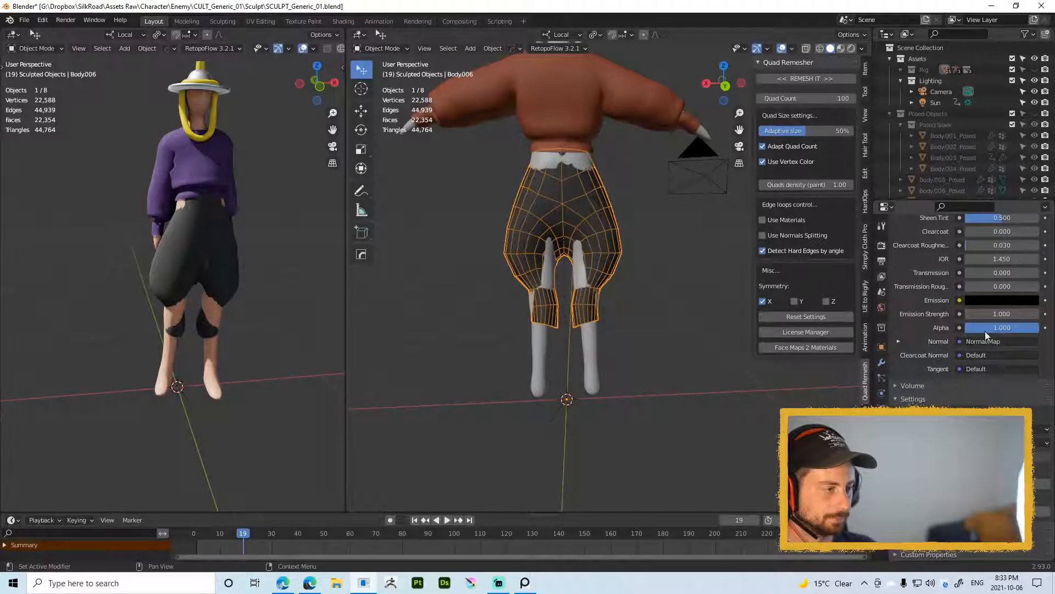
click(929, 528)
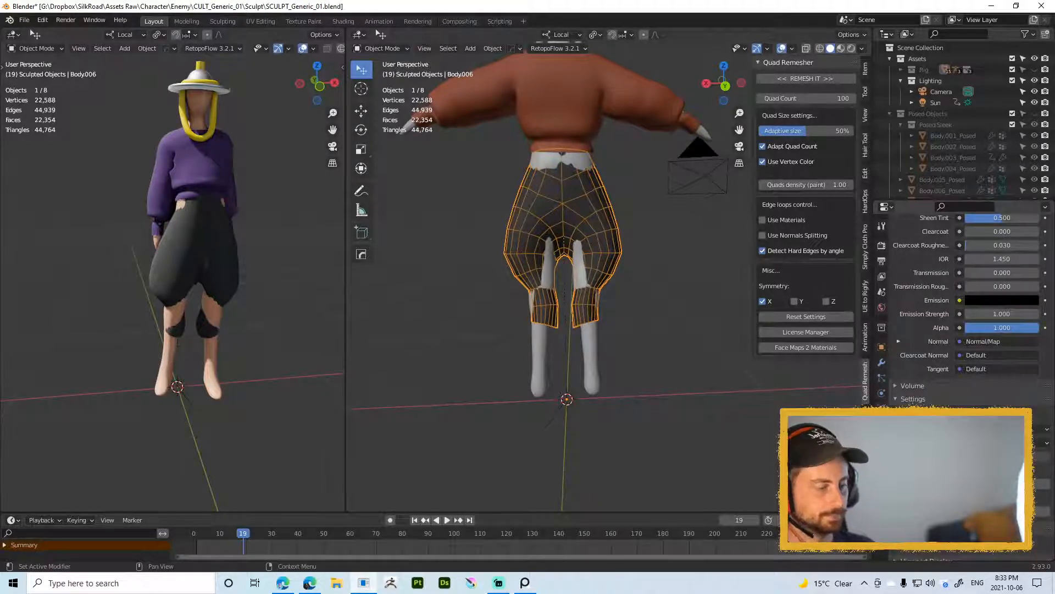
Step: Set the solid viewport shading colour to Object so the dark pants are easier to inspect
click(862, 49)
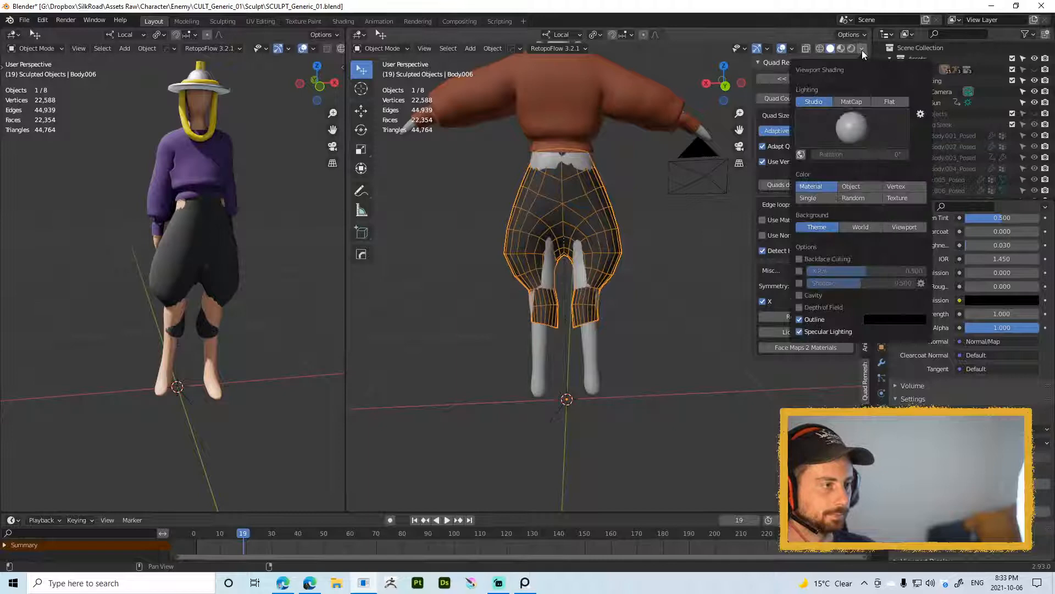
click(873, 186)
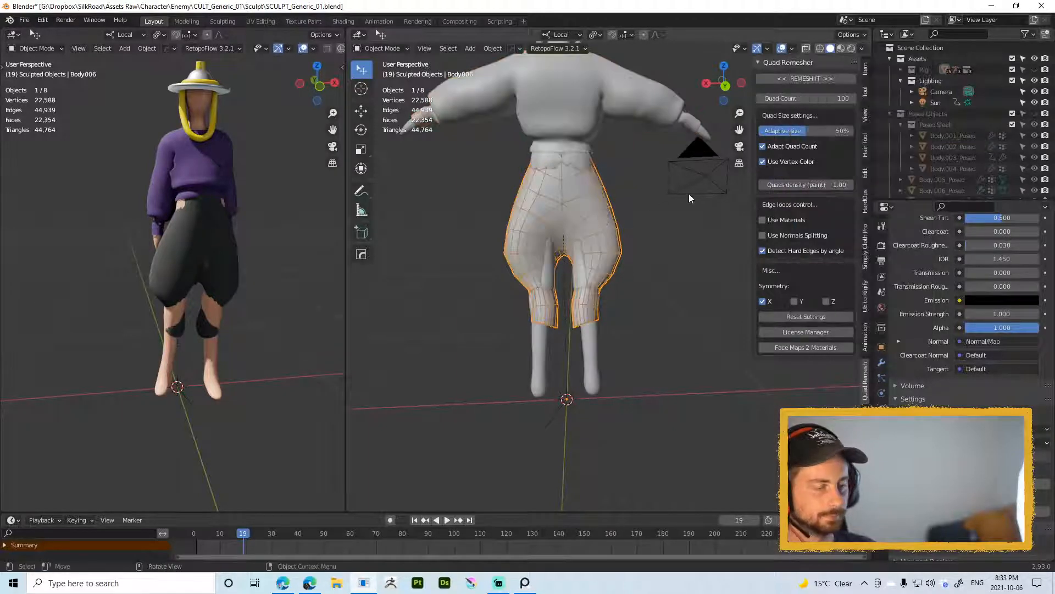
middle_drag(618, 238, 624, 248)
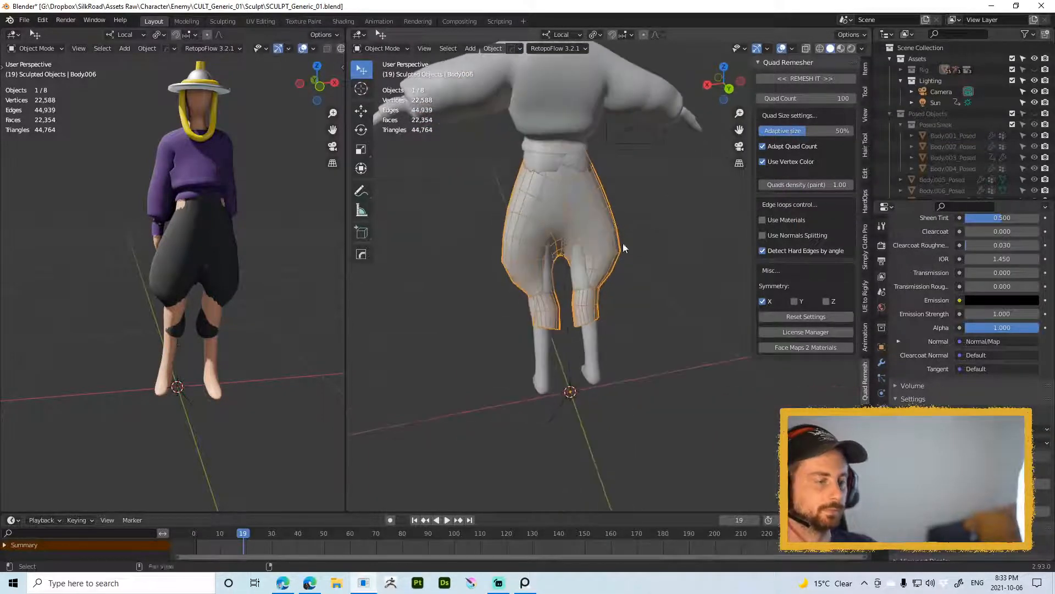
Step: Switch the pants to Sculpt mode and set their subdivision level to 2
key(ctrl+Tab)
click(592, 274)
key(ctrl+2)
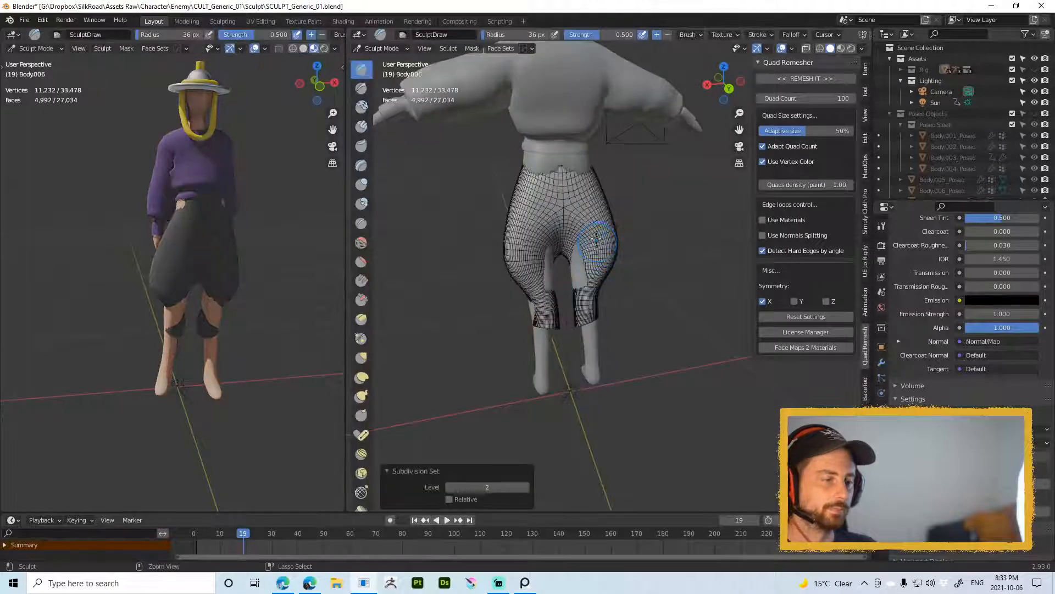
Step: Switch from the Draw brush to the Clay Strips brush for sculpting the back of the pants
middle_drag(573, 221, 573, 230)
key(f)
click(580, 238)
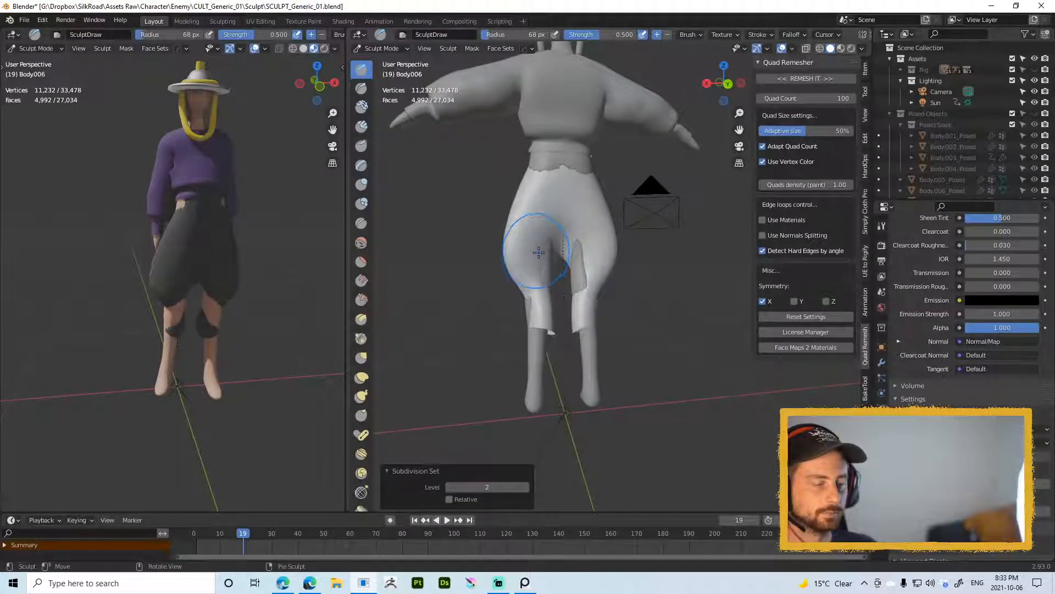
right_click(537, 247)
click(599, 210)
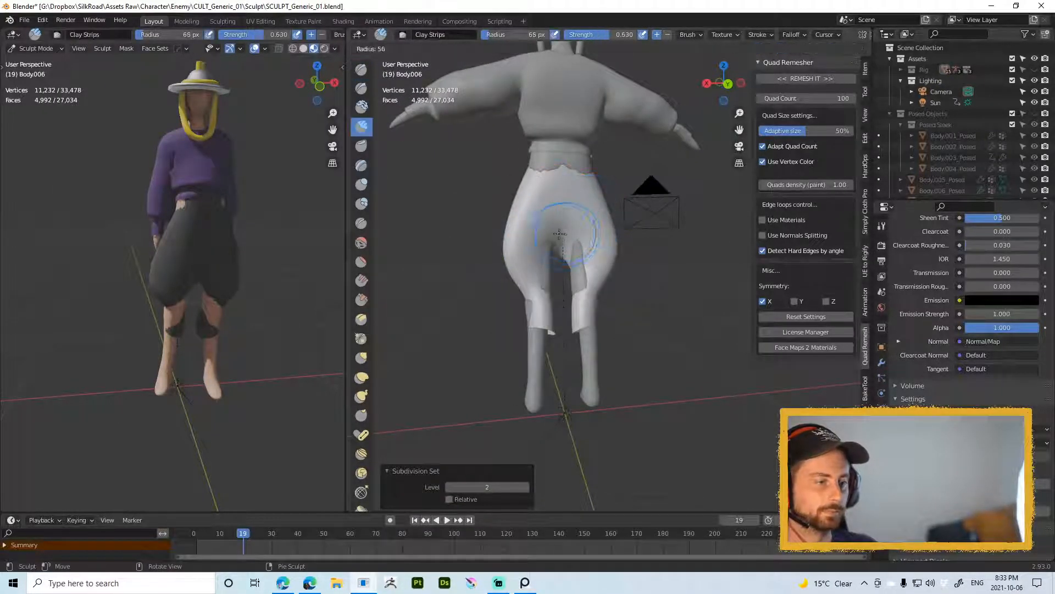
Step: Try a Clay Strips stroke at 50 px radius on the back of the thigh and undo it
drag(571, 226, 588, 224)
key(ctrl+z)
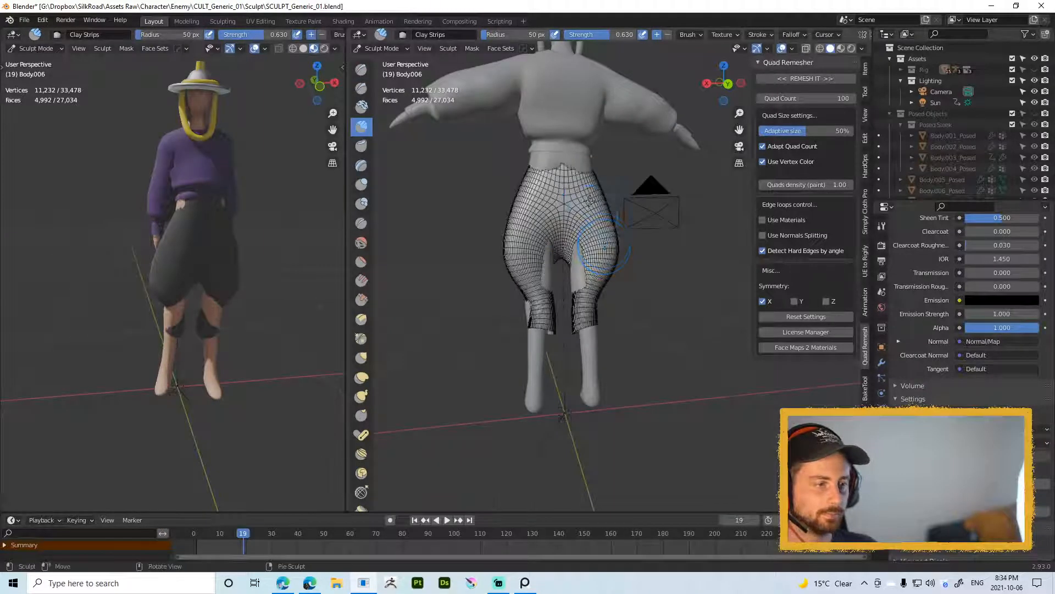
key(ctrl+z)
Step: Build up the back of the inner thighs below the crotch with Clay Strips at 43 px radius
right_click(605, 245)
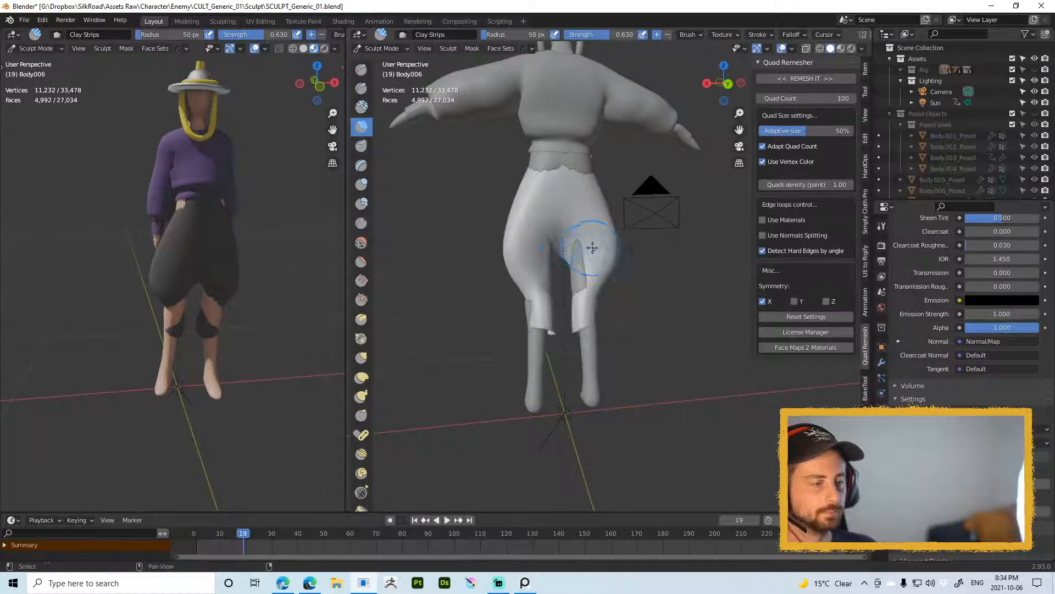
key(f)
click(572, 238)
mouse_move(573, 237)
mouse_down()
mouse_move(581, 235)
mouse_move(575, 259)
mouse_move(589, 266)
mouse_move(576, 256)
mouse_move(602, 252)
mouse_up()
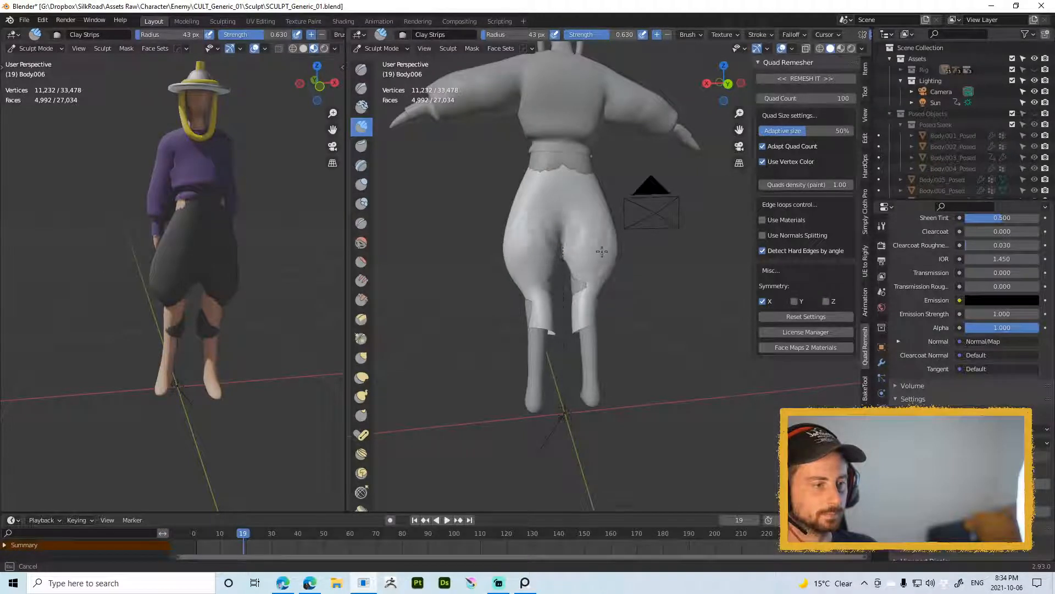
Step: Add volume to the back of the lower pant legs near the hems with Clay Strips at 33 to 38 px radius
mouse_move(588, 256)
middle_down()
mouse_move(614, 311)
mouse_move(641, 285)
middle_up()
key(f)
click(588, 277)
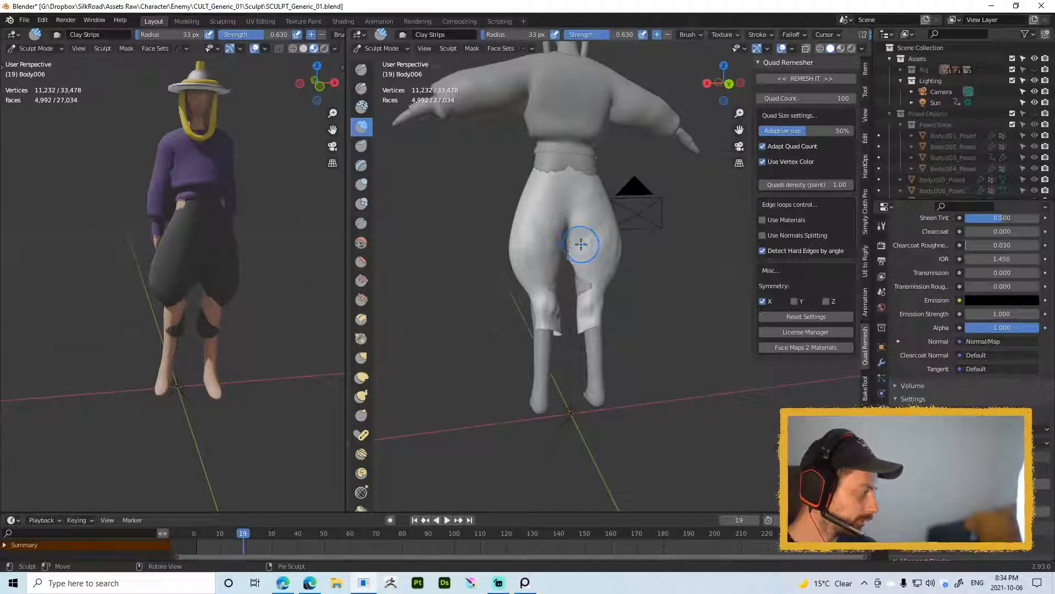
middle_drag(590, 279, 606, 287)
key(f)
click(591, 300)
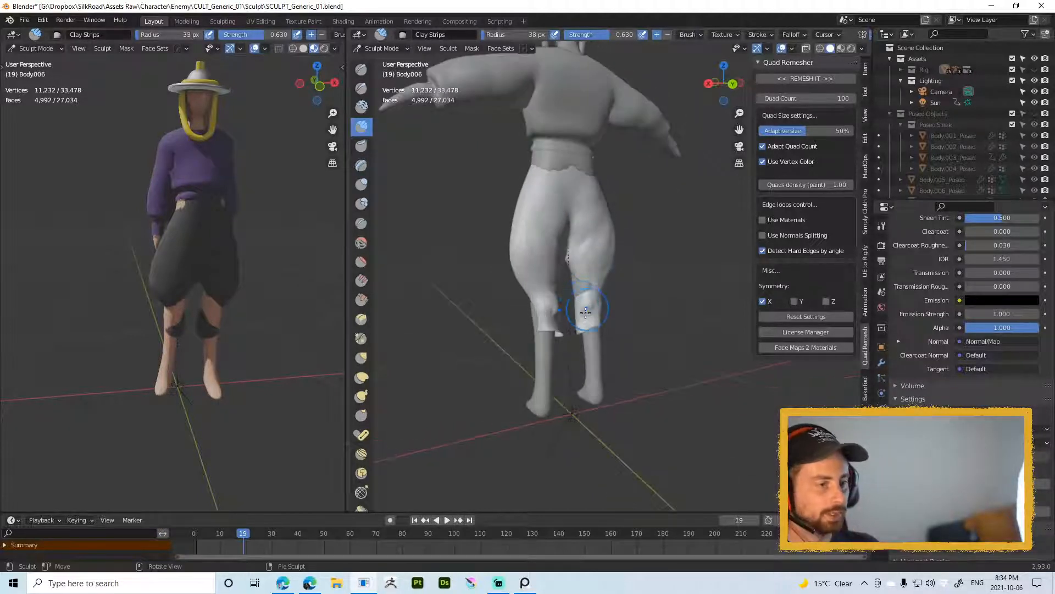
drag(587, 309, 585, 325)
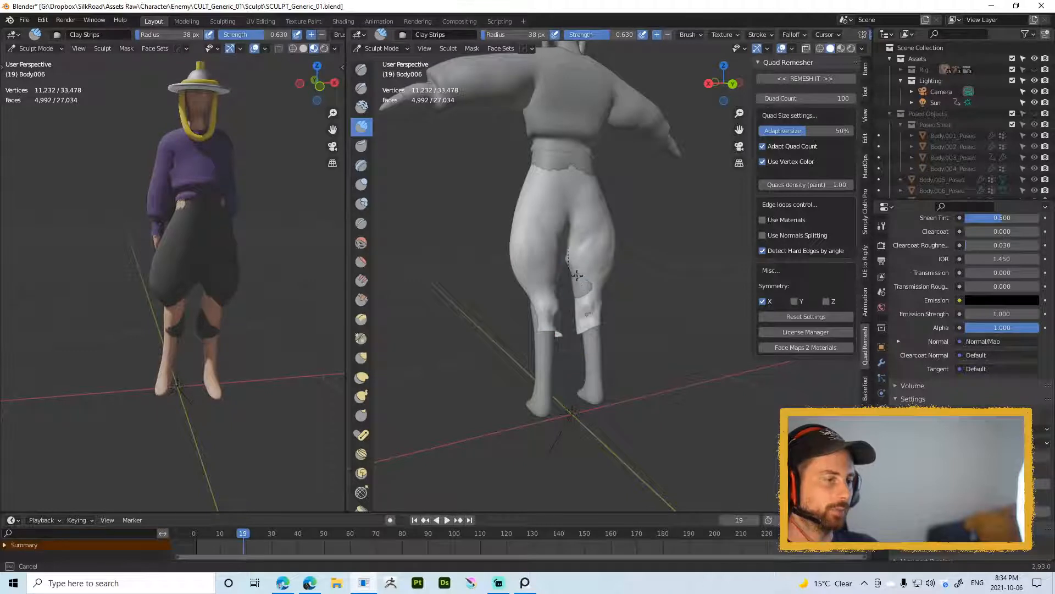
Step: Even out the back of the pant leg hems with the Grab brush at 56 px radius
mouse_move(577, 278)
middle_down()
mouse_move(543, 286)
mouse_move(539, 314)
mouse_move(575, 307)
mouse_move(520, 321)
mouse_move(484, 297)
mouse_move(538, 269)
middle_up()
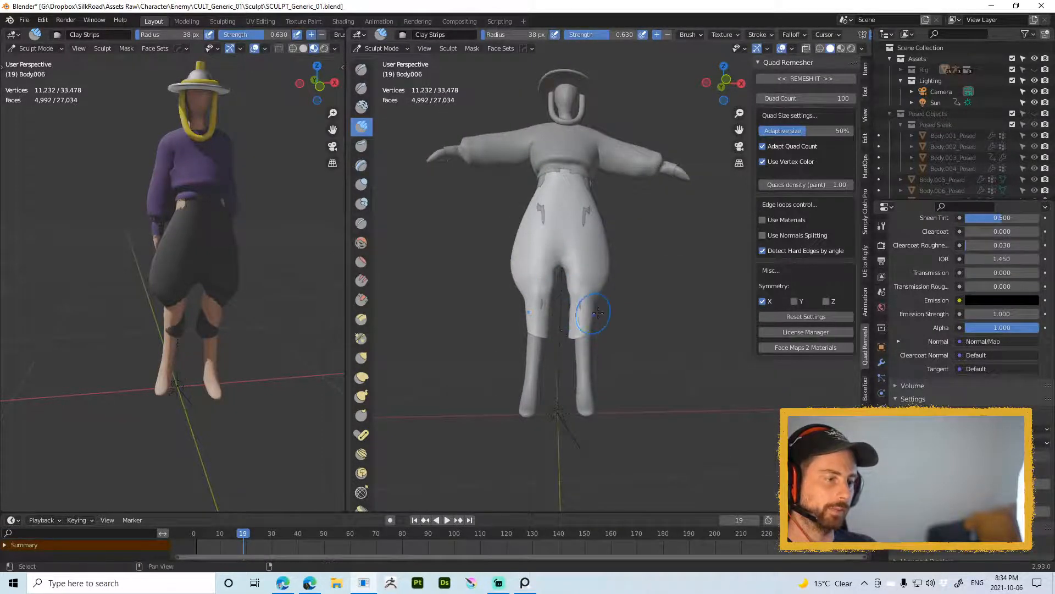
middle_drag(598, 312, 562, 283)
key(g)
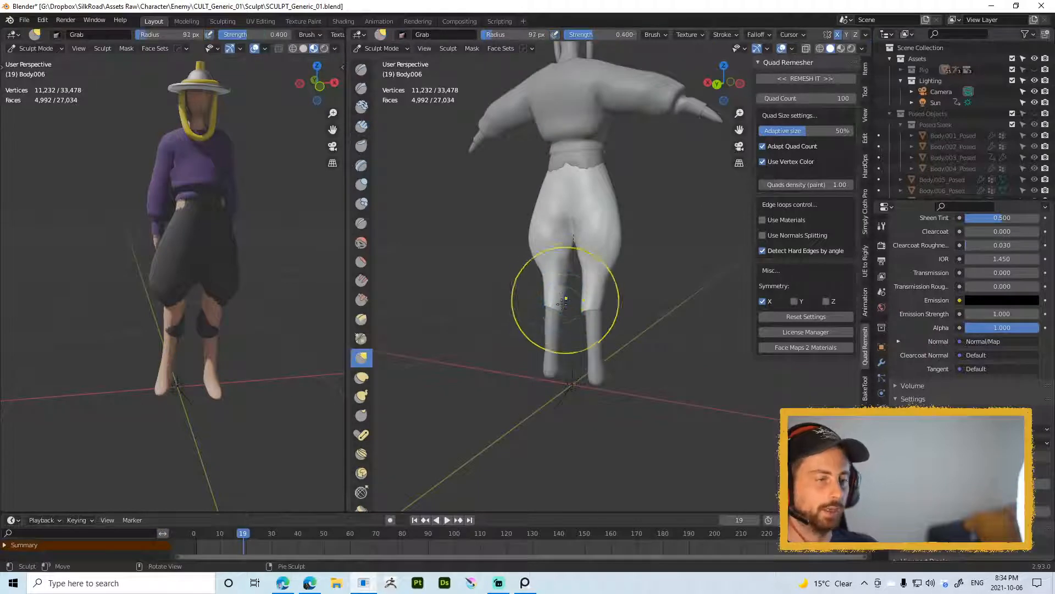
drag(556, 313, 561, 300)
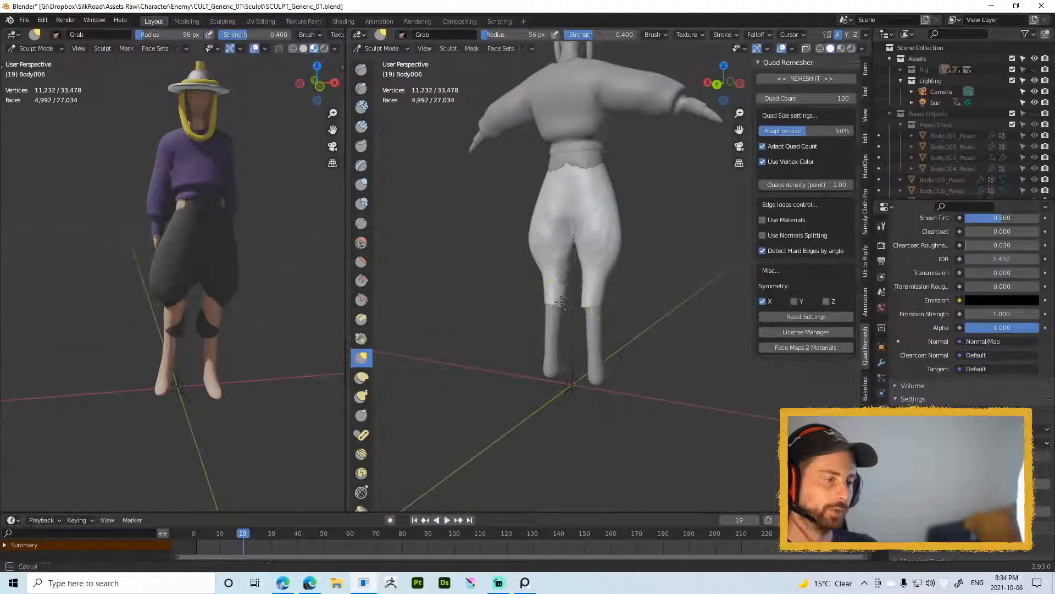
Step: Reshape the back of the baggy thighs with the Grab brush at 77 px radius, reducing it to 68 px
mouse_move(577, 289)
middle_down()
mouse_move(566, 261)
mouse_move(576, 249)
mouse_move(567, 265)
middle_up()
key(f)
click(587, 263)
key(f)
click(583, 252)
drag(538, 241, 545, 238)
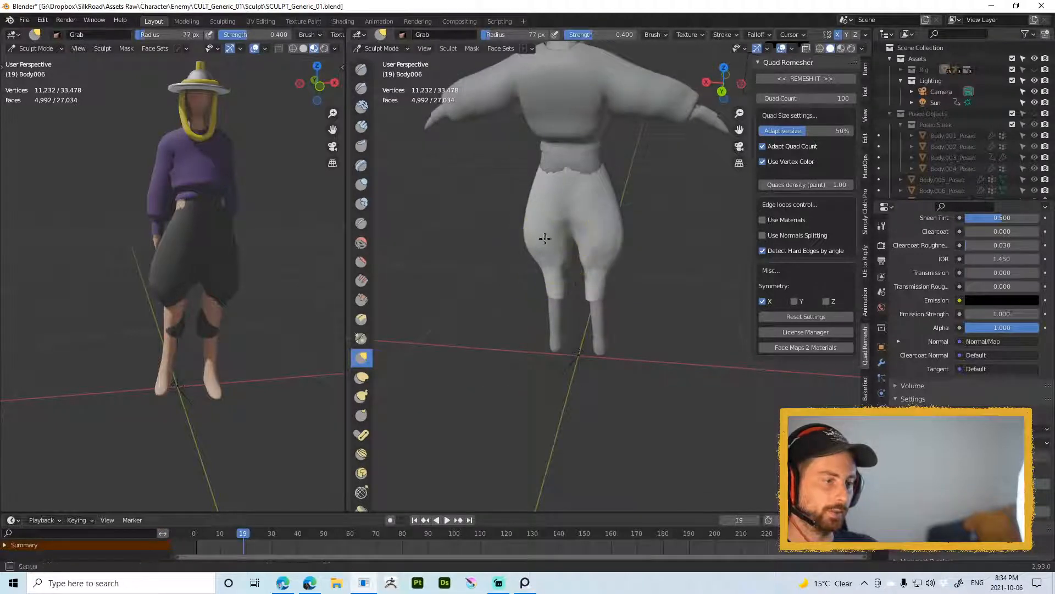
key(f)
click(546, 256)
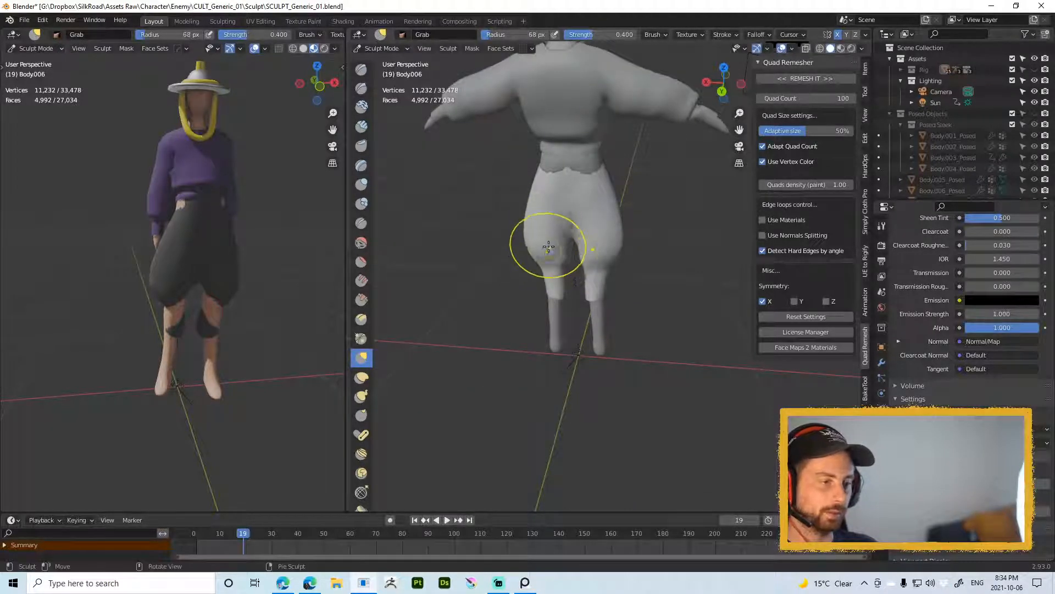
Step: Adjust the pants' side profile with the Grab brush at 122 px radius and size it to 87 px for the front
mouse_move(549, 247)
middle_down()
mouse_move(582, 216)
mouse_move(605, 226)
mouse_move(558, 229)
mouse_move(594, 218)
middle_up()
key(f)
click(598, 234)
key(f)
click(591, 218)
drag(527, 212, 532, 210)
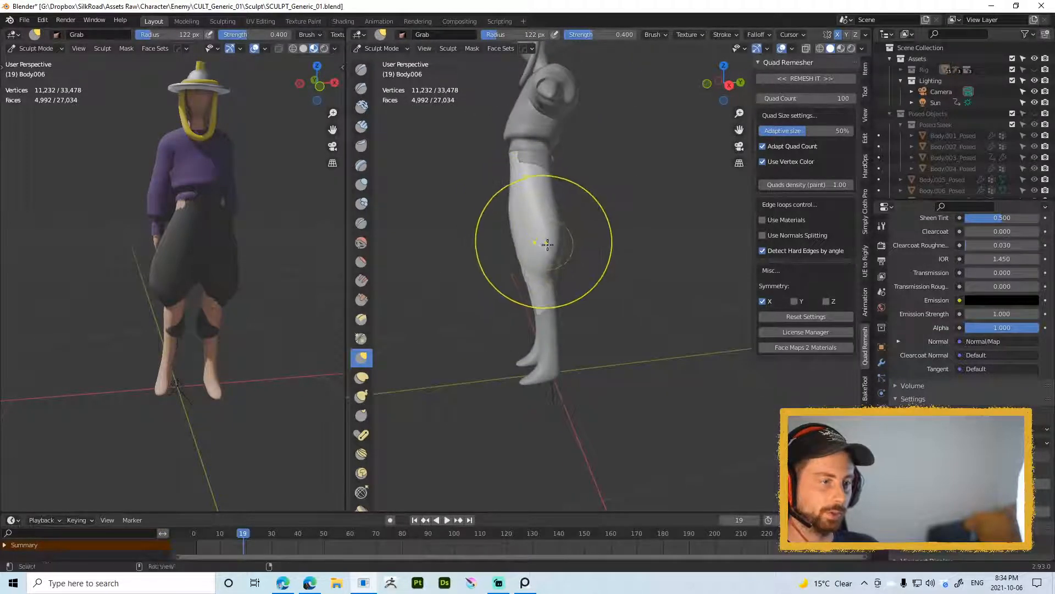
key(f)
mouse_move(553, 242)
middle_down()
mouse_move(533, 237)
mouse_move(596, 236)
middle_up()
click(603, 238)
key(f)
click(595, 229)
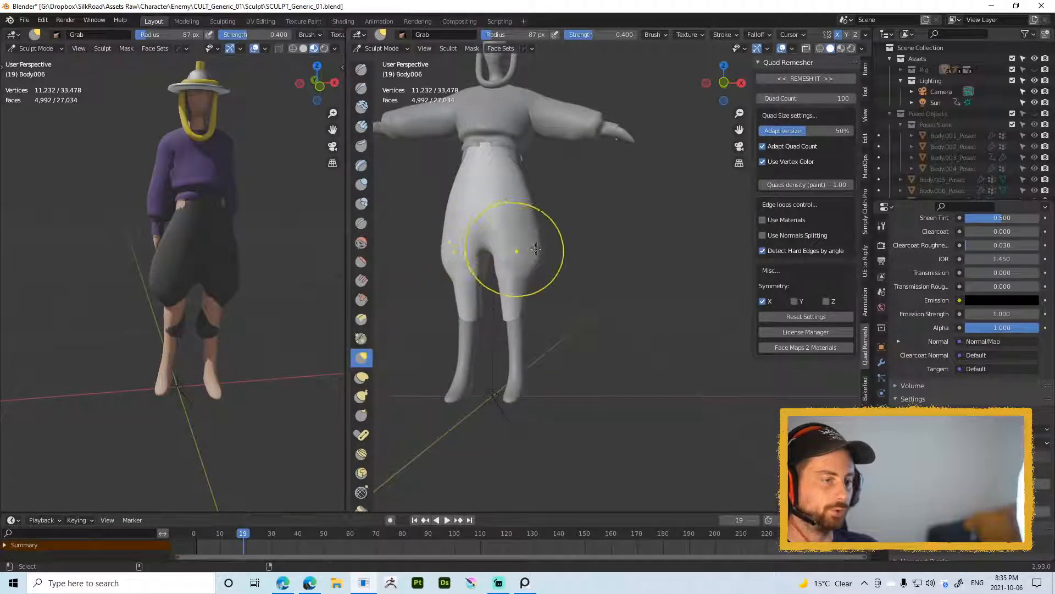
middle_drag(502, 254, 547, 247)
Step: Switch to Clay Strips at 51 px radius and start building up the front of the pants beside the crotch
right_click(580, 254)
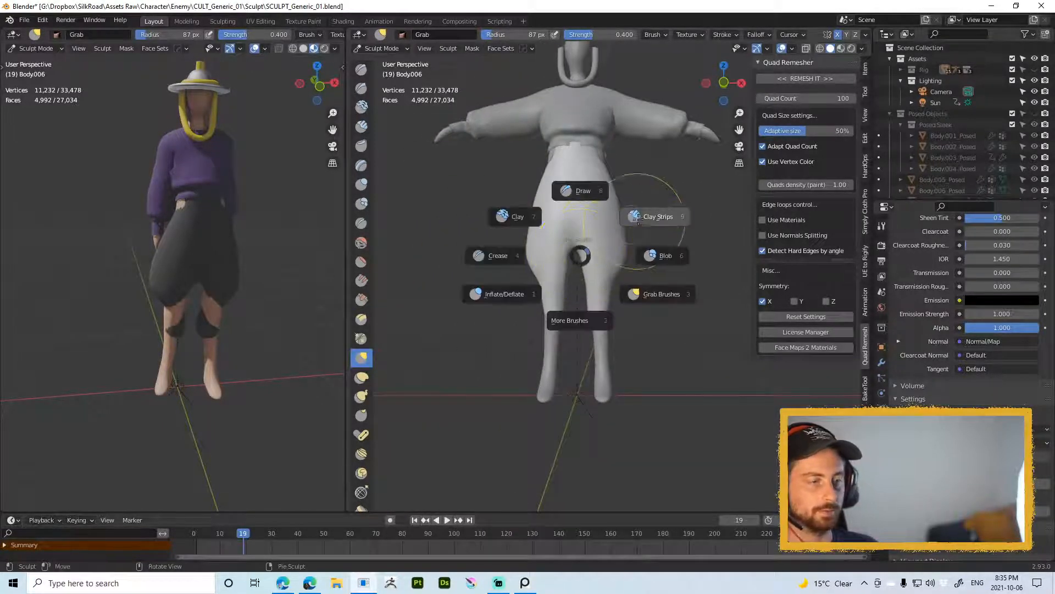
click(650, 208)
key(f)
click(568, 260)
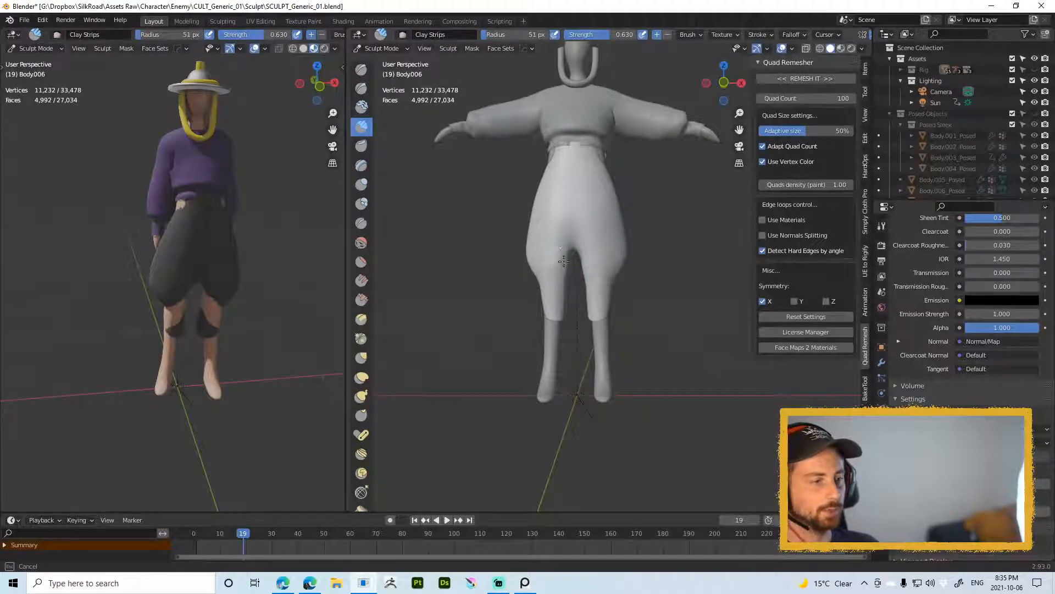
Step: Build up the crotch and inner legs of the pants with the Clay Strips brush, reducing its radius to 39 px
drag(563, 261, 555, 249)
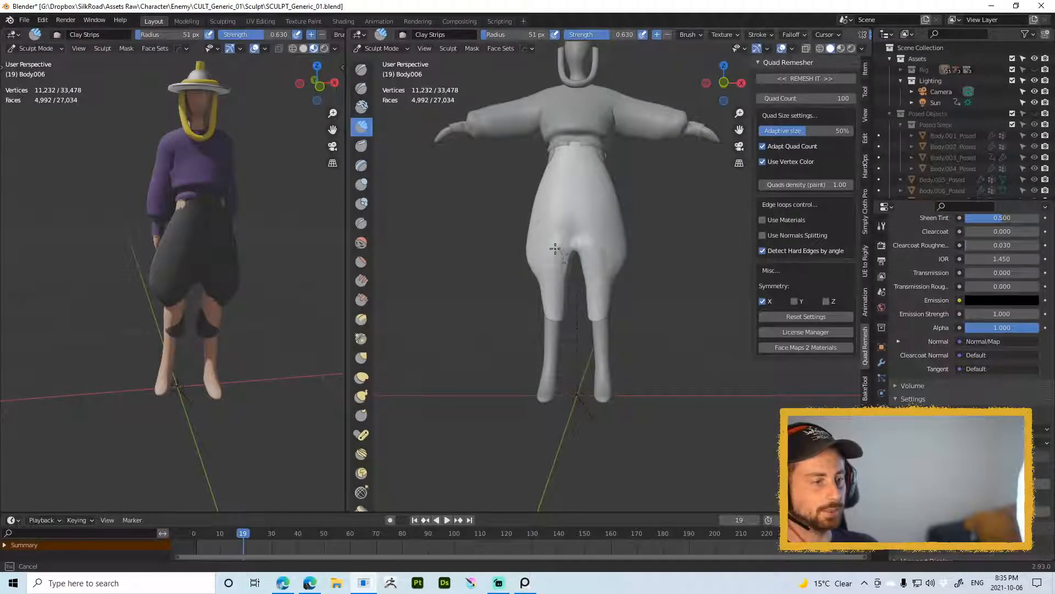
key(f)
click(552, 286)
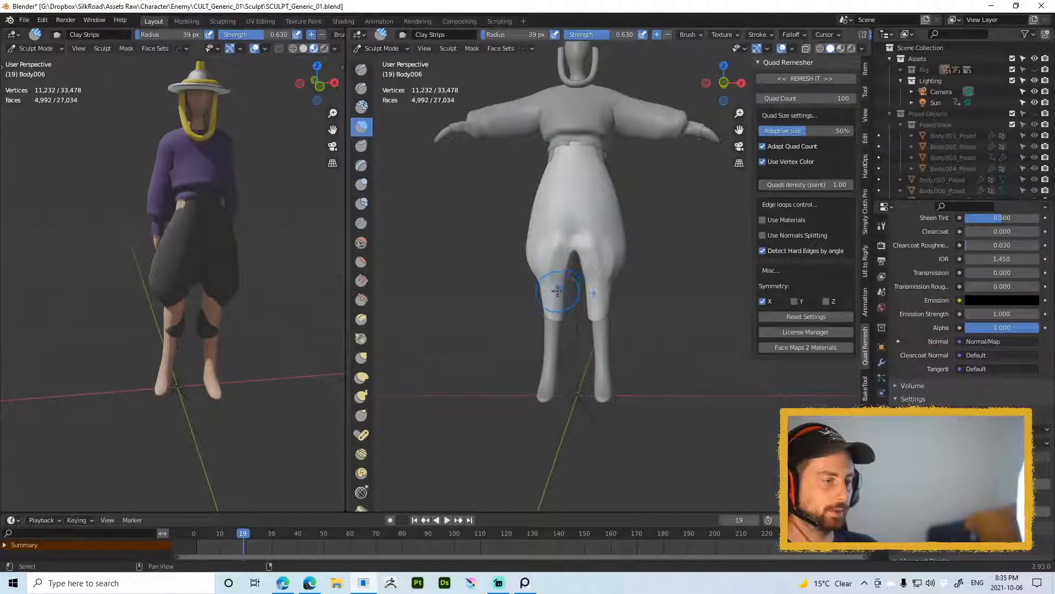
mouse_move(565, 288)
middle_down()
mouse_move(610, 256)
mouse_move(638, 255)
mouse_move(536, 217)
middle_up()
key(f)
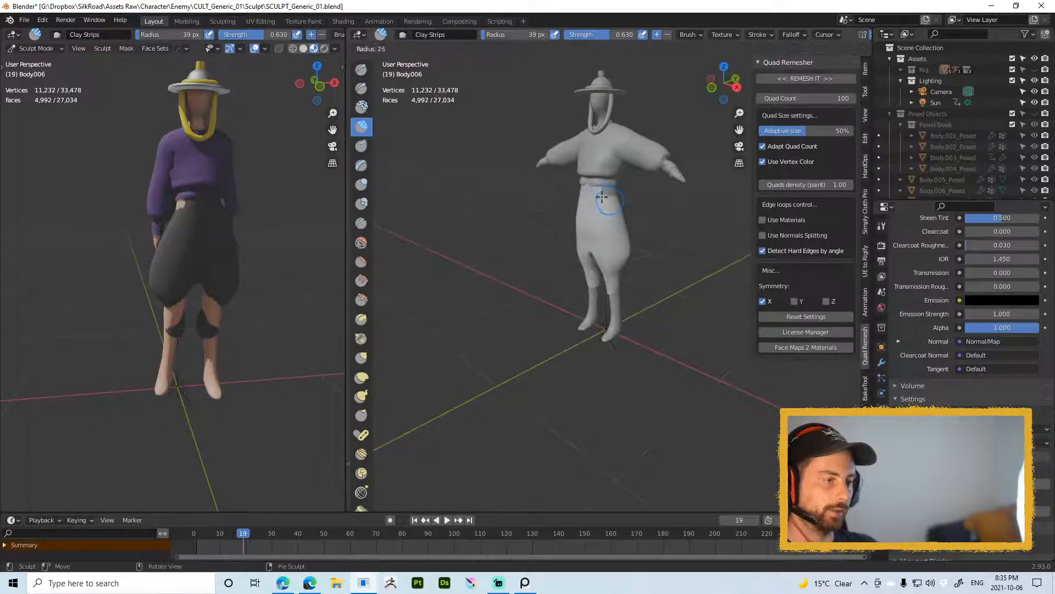
click(601, 200)
Step: Sculpt the waistband area around the side and back of the pants with the Draw brush, reducing its radius to 16 px
key(x)
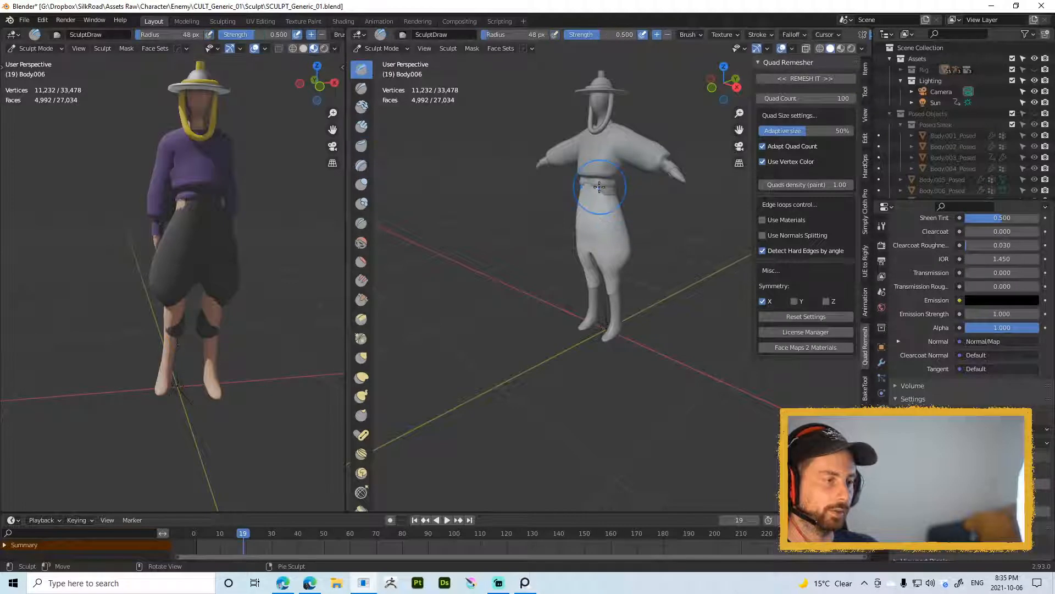
mouse_move(625, 196)
middle_down()
mouse_move(599, 197)
mouse_move(632, 203)
mouse_move(522, 202)
middle_up()
key(f)
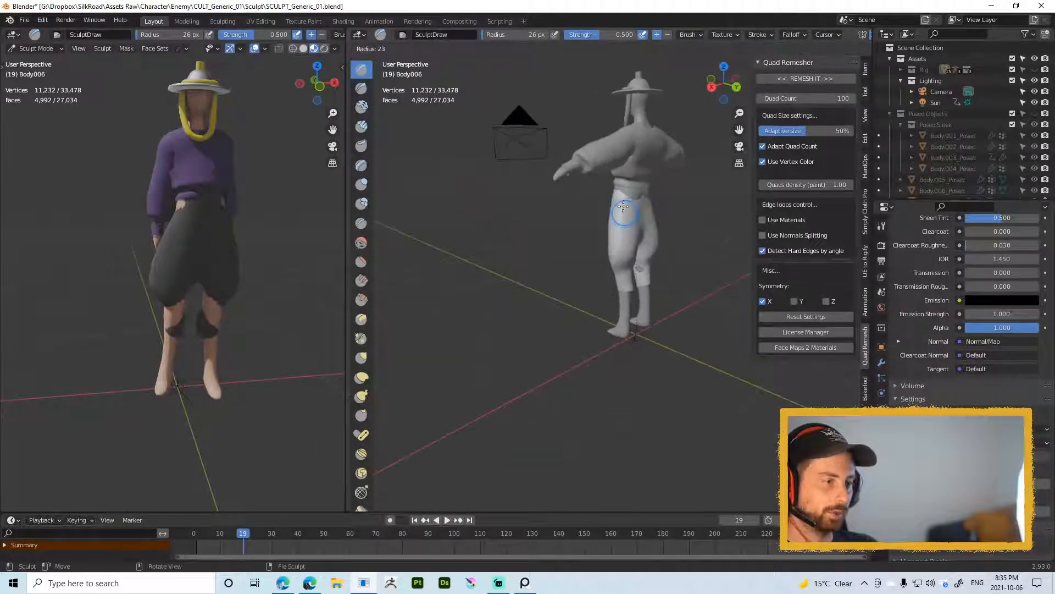
click(624, 204)
key(f)
click(627, 194)
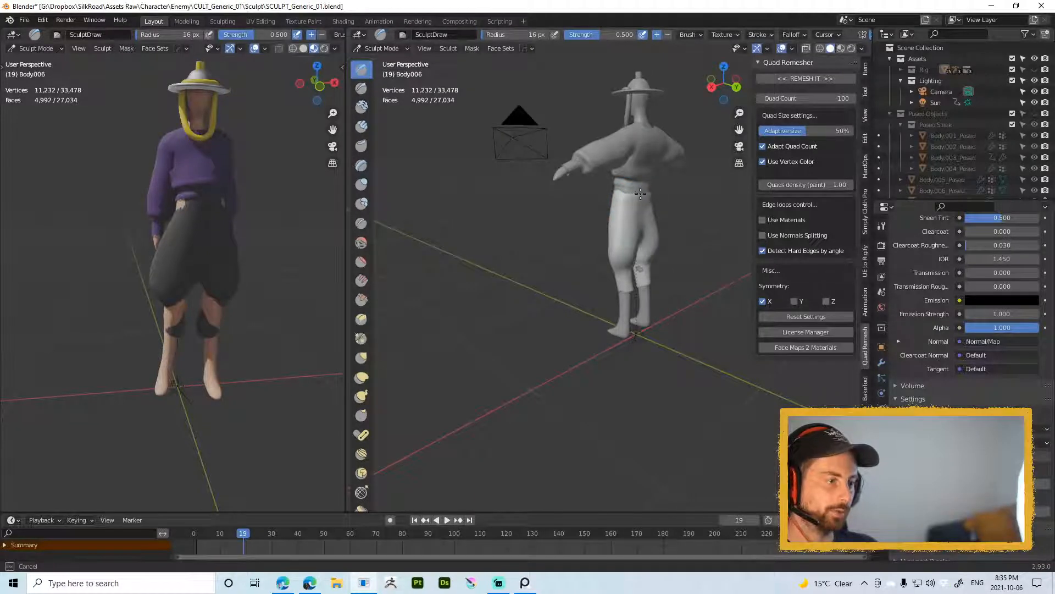
middle_drag(623, 191, 622, 197)
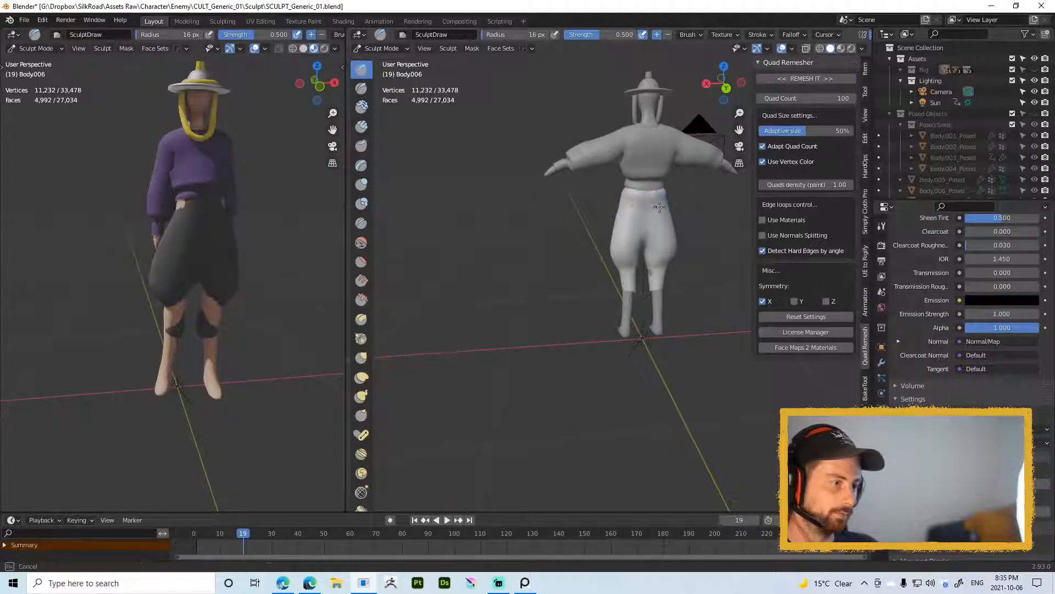
Step: Build up volume on the back of the pants below the waist with the Clay Strips brush at 46 px
key(f)
click(639, 213)
right_drag(659, 222, 678, 208)
key(f)
mouse_move(648, 208)
shift+middle_down()
mouse_move(603, 225)
mouse_move(617, 206)
shift+middle_up()
click(605, 223)
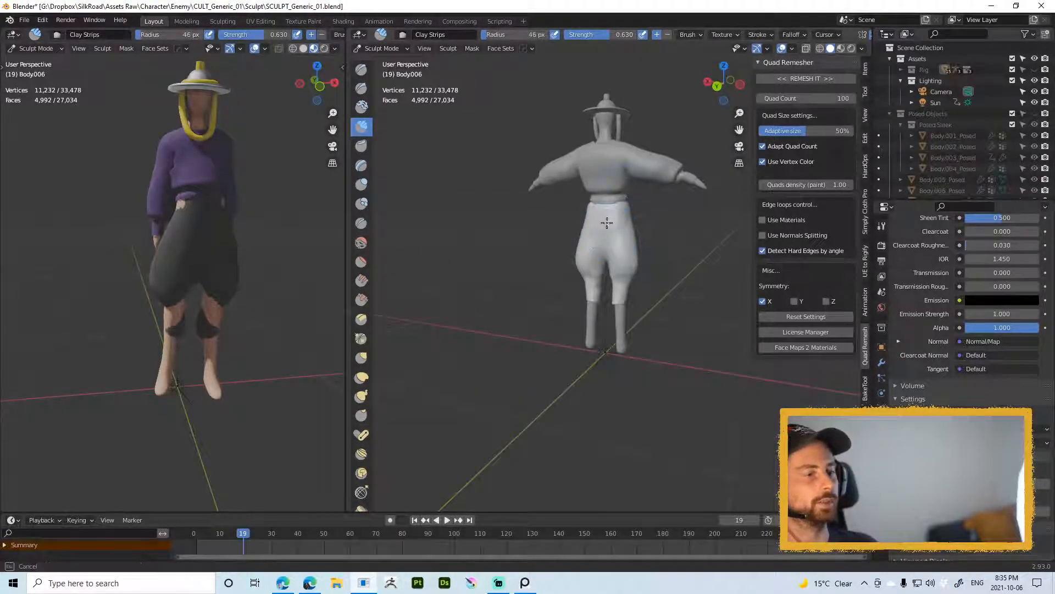
Step: Return the pants to Object Mode and set their Multires viewport level to 2
key(ctrl+Tab)
scroll(609, 253, down, 3)
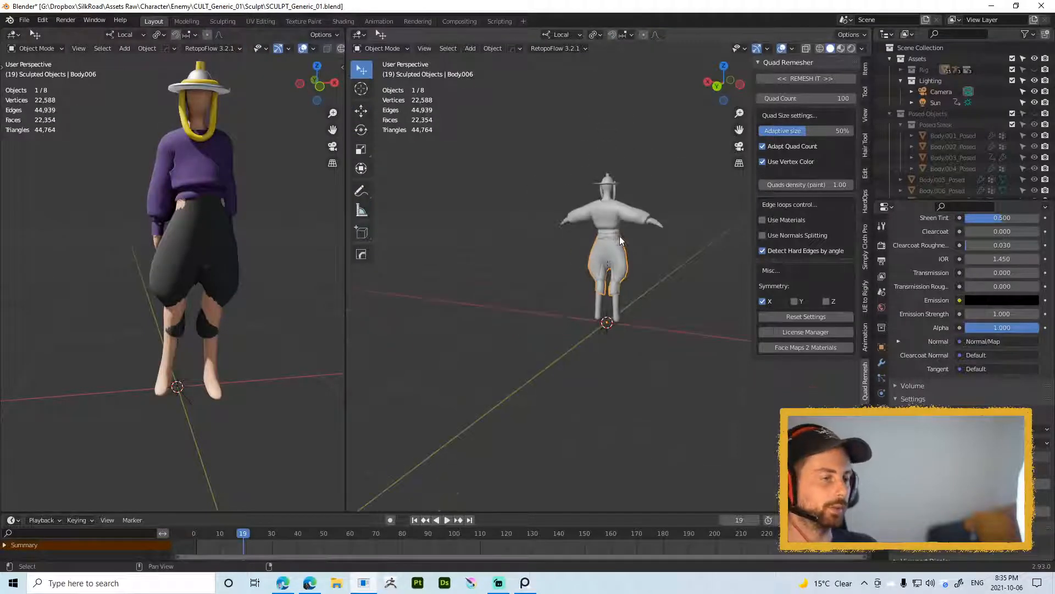
key(alt+a)
scroll(611, 269, up, 3)
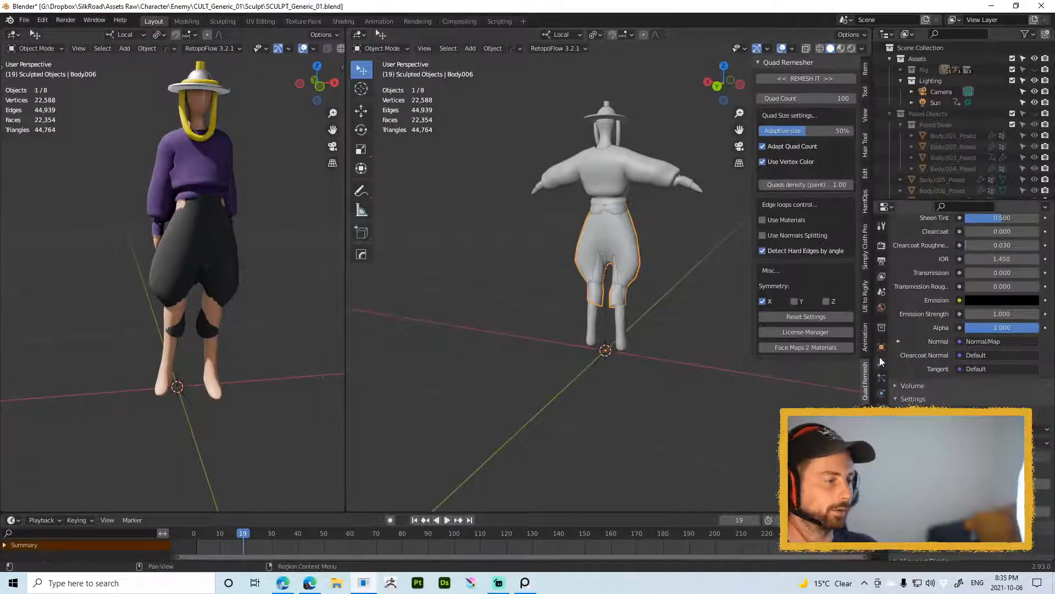
click(882, 362)
drag(1001, 281, 1017, 281)
click(656, 232)
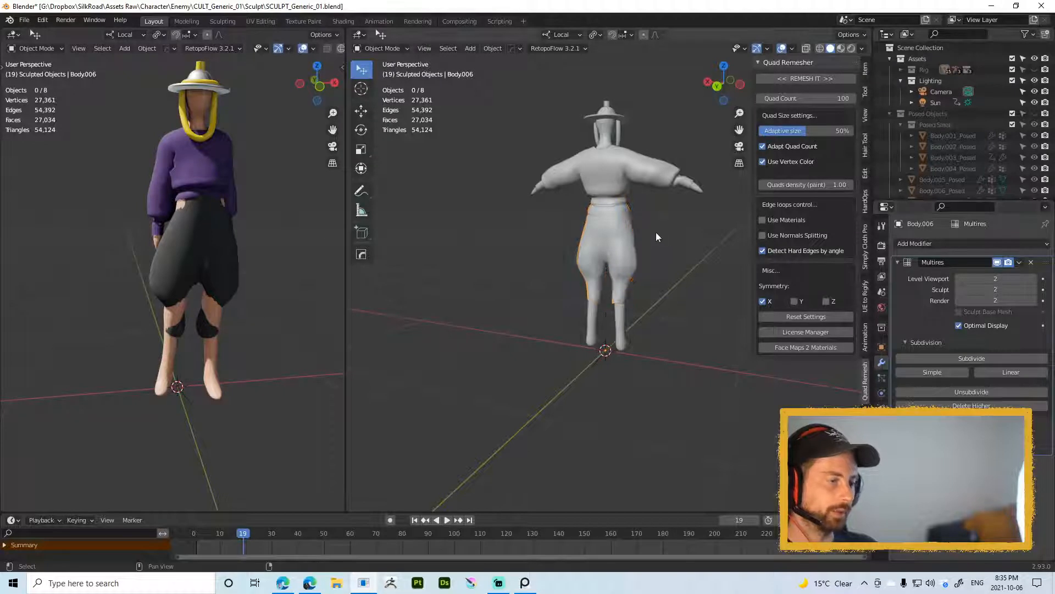
Step: Run Pose Object from the Guedin Sculpt Tools on the pants, using PROXY_Body as the pose reference
scroll(657, 233, down, 2)
middle_drag(658, 235, 802, 253)
scroll(598, 305, up, 2)
middle_drag(597, 305, 609, 251)
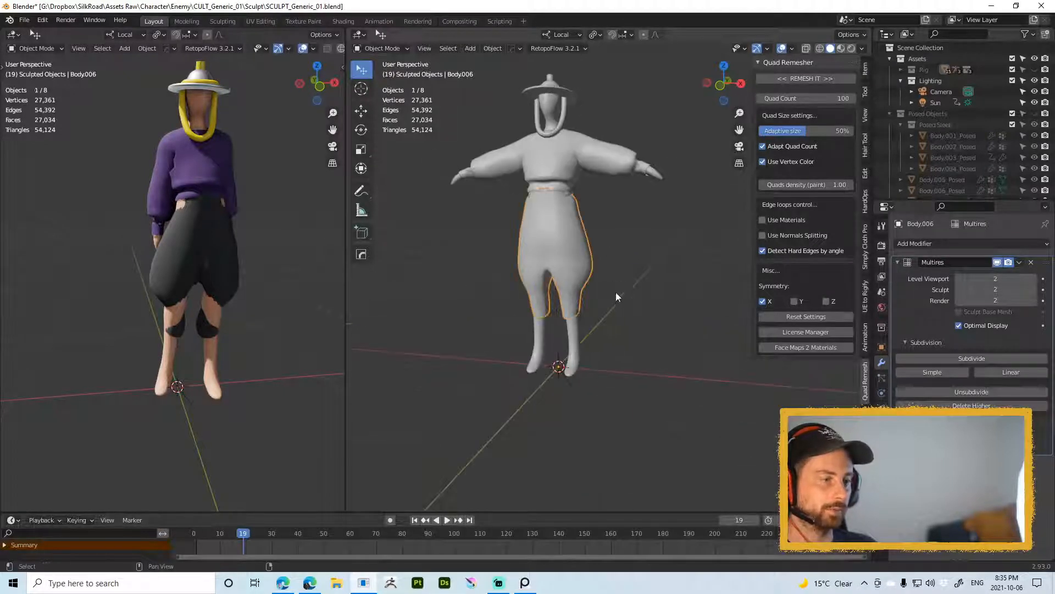
scroll(681, 235, down, 2)
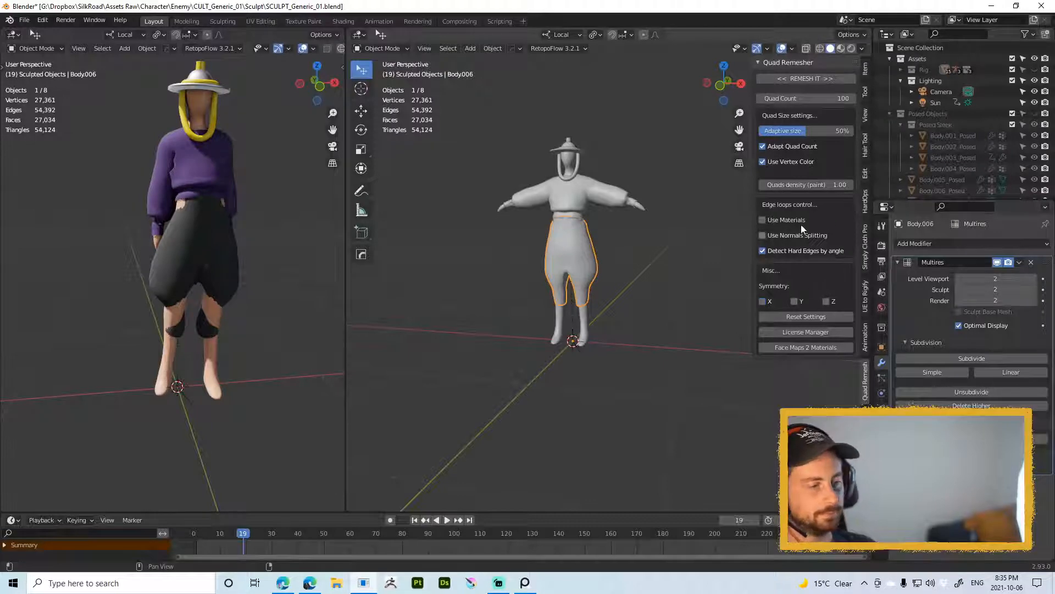
click(864, 116)
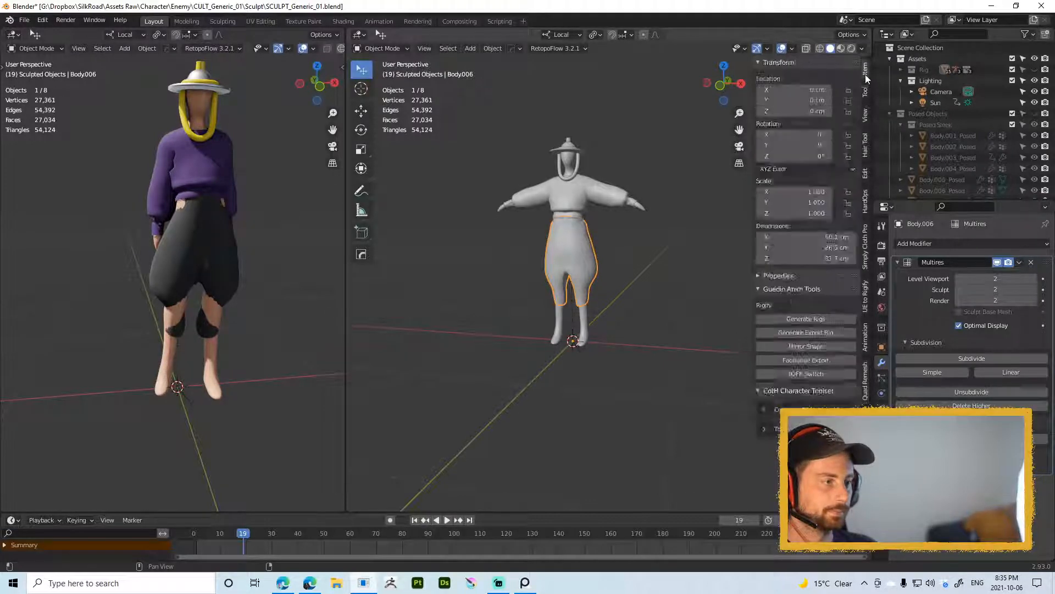
click(865, 91)
click(803, 238)
click(814, 237)
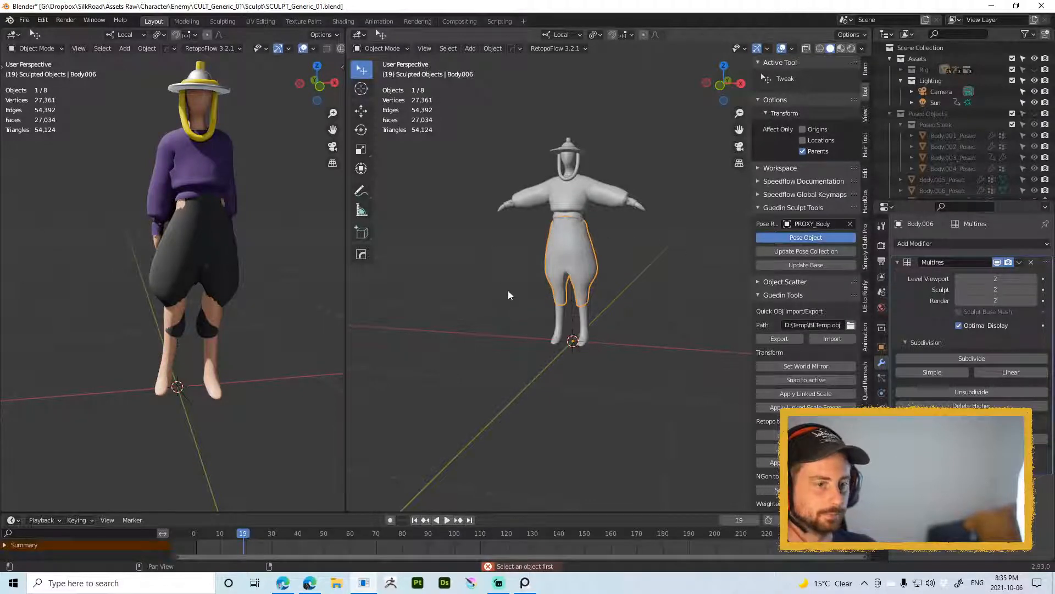
Step: Examine the pants and waist on both the posed character and the T-pose sculpt from front and back
click(252, 272)
scroll(252, 272, down, 3)
middle_drag(230, 271, 236, 342)
scroll(244, 309, up, 1)
scroll(257, 247, up, 2)
scroll(258, 231, down, 2)
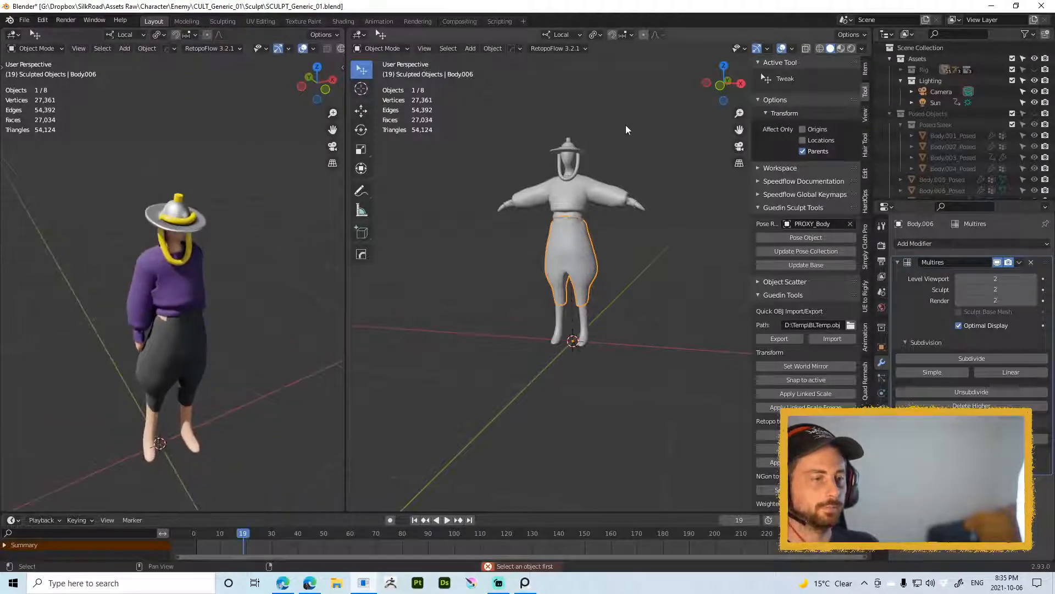
middle_drag(626, 126, 588, 140)
scroll(598, 176, up, 5)
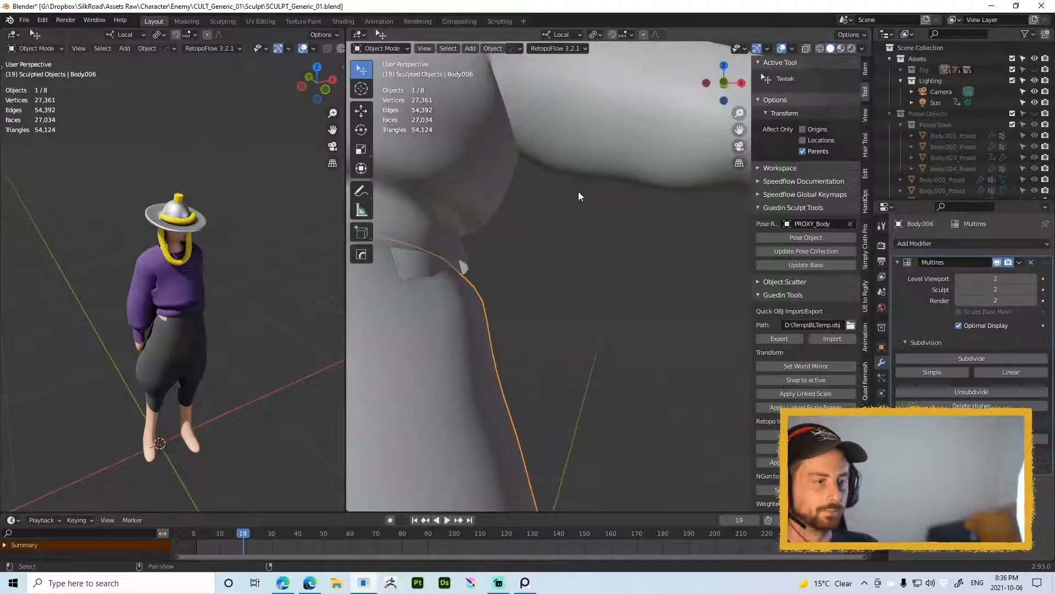
scroll(579, 191, down, 3)
scroll(579, 157, up, 2)
middle_drag(544, 230, 717, 236)
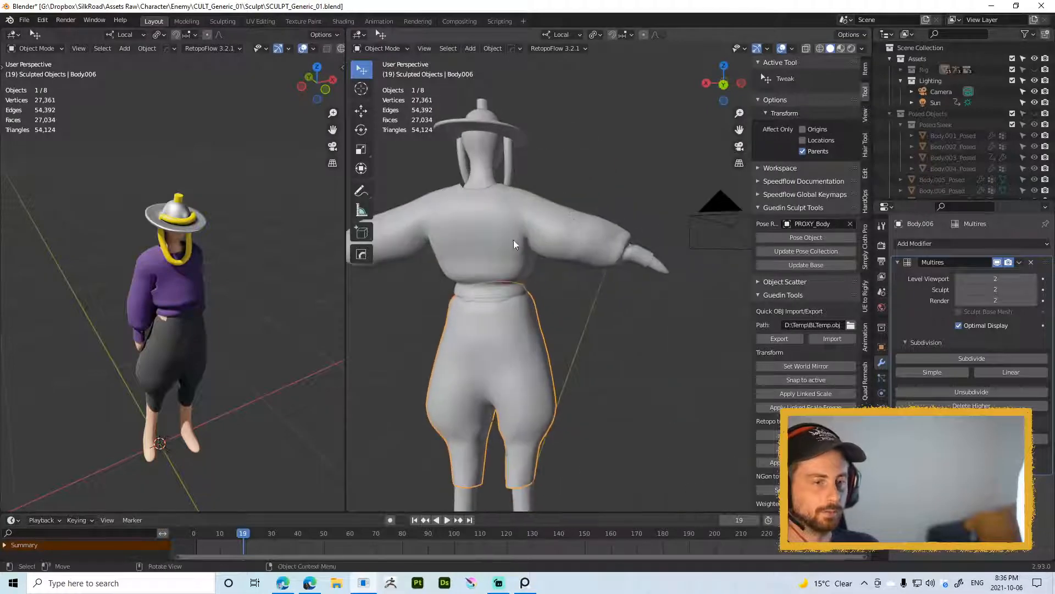
middle_drag(249, 312, 275, 258)
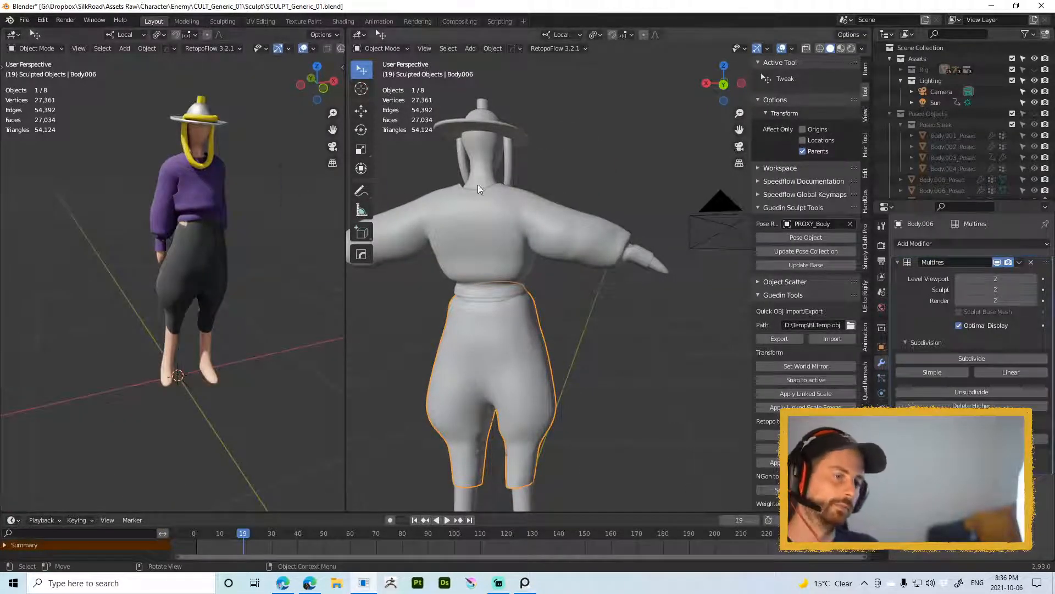
middle_drag(477, 183, 549, 184)
scroll(531, 237, up, 3)
middle_drag(531, 238, 546, 184)
Step: Select the sweater on the T-pose figure and switch it to Sculpt Mode
scroll(546, 184, down, 3)
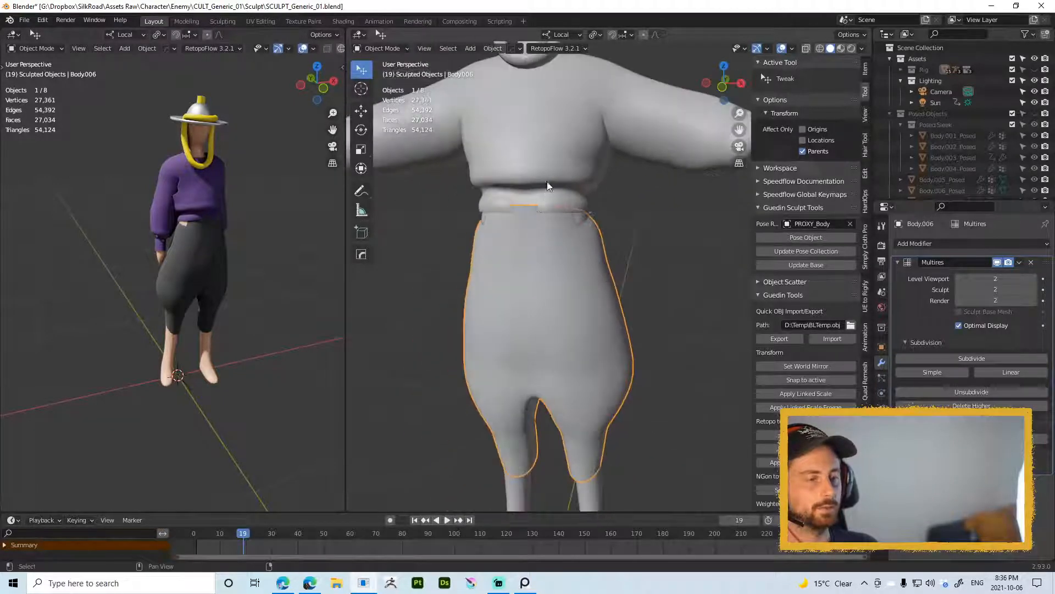
click(561, 192)
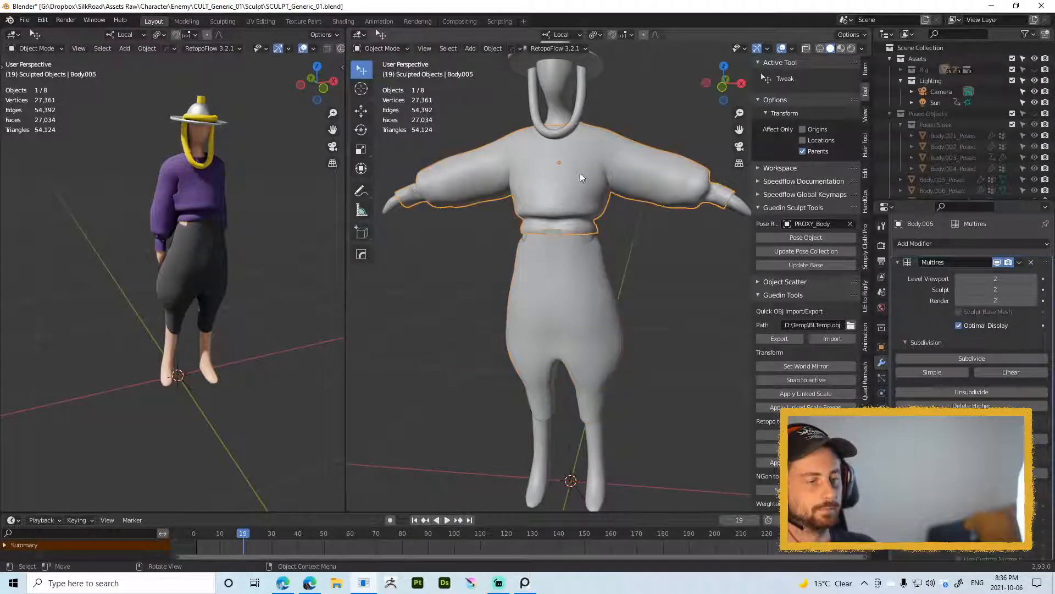
right_click(579, 173)
key(Escape)
key(ctrl+Tab)
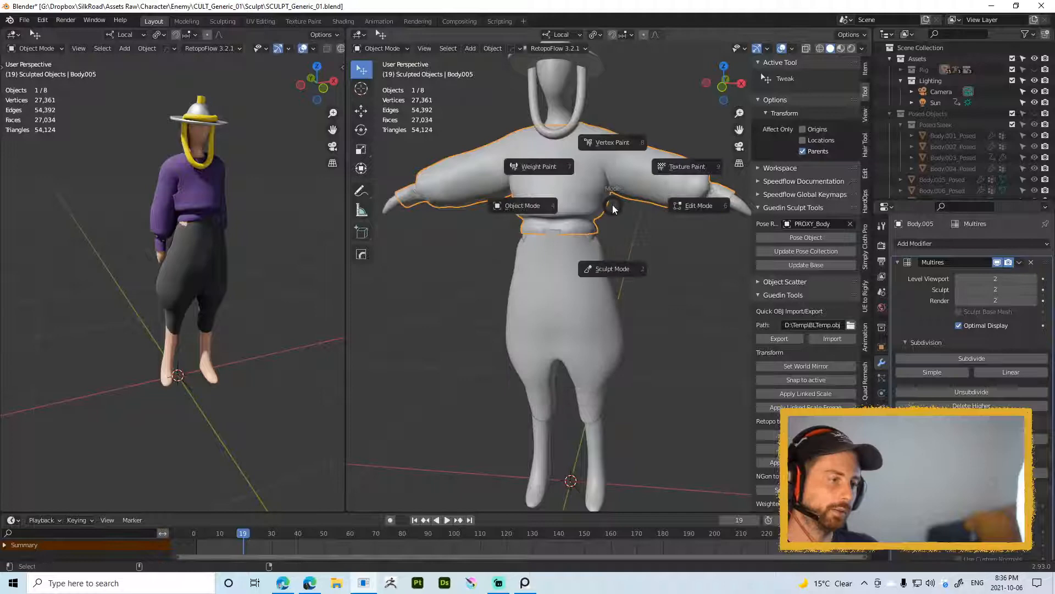
click(612, 264)
Step: Pull the front of the sweater's hem down over the pants to crotch level with the Grab brush at 160 px
key(g)
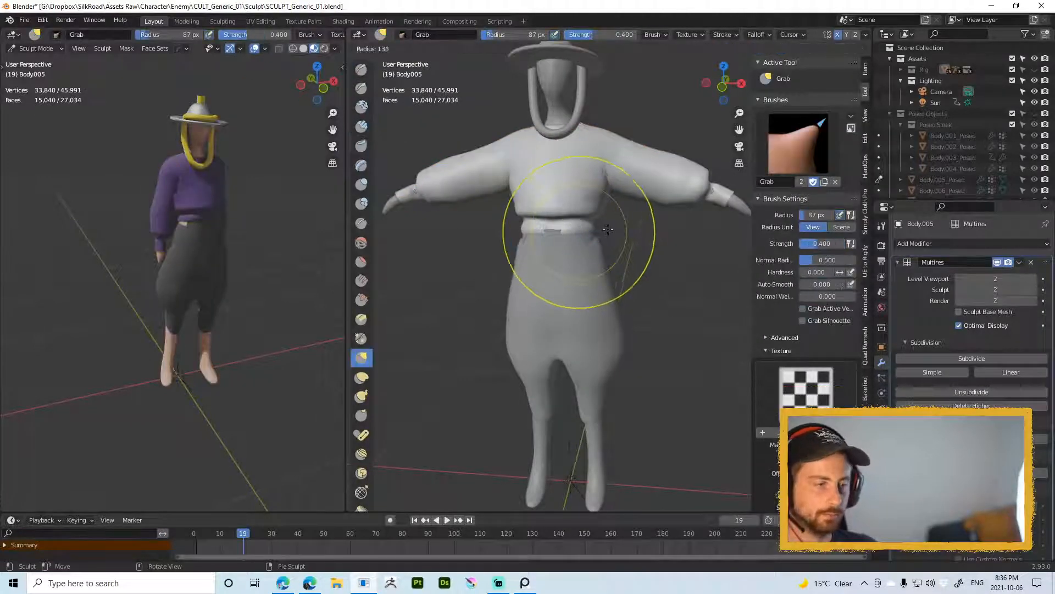
drag(602, 232, 610, 310)
middle_drag(610, 310, 649, 336)
drag(649, 336, 648, 329)
middle_drag(647, 304, 721, 300)
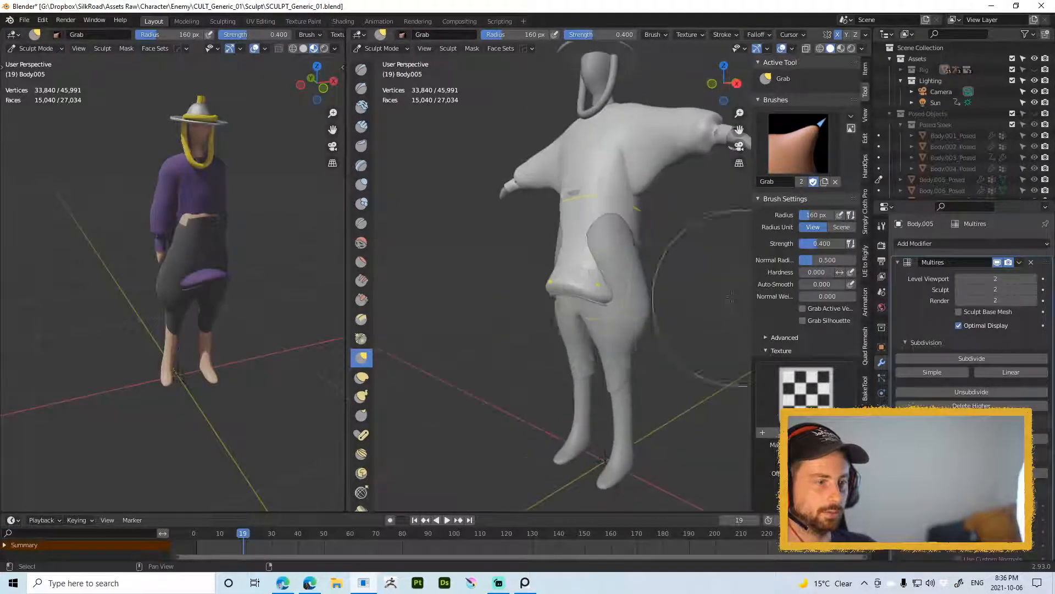
Step: Draw the sides of the sweater's hem down and out around the hips with the Grab brush at 143 px
mouse_move(592, 289)
middle_down()
mouse_move(589, 278)
mouse_move(543, 281)
middle_up()
key(bracketleft)
drag(592, 245, 611, 244)
middle_drag(612, 245, 684, 264)
drag(627, 277, 615, 279)
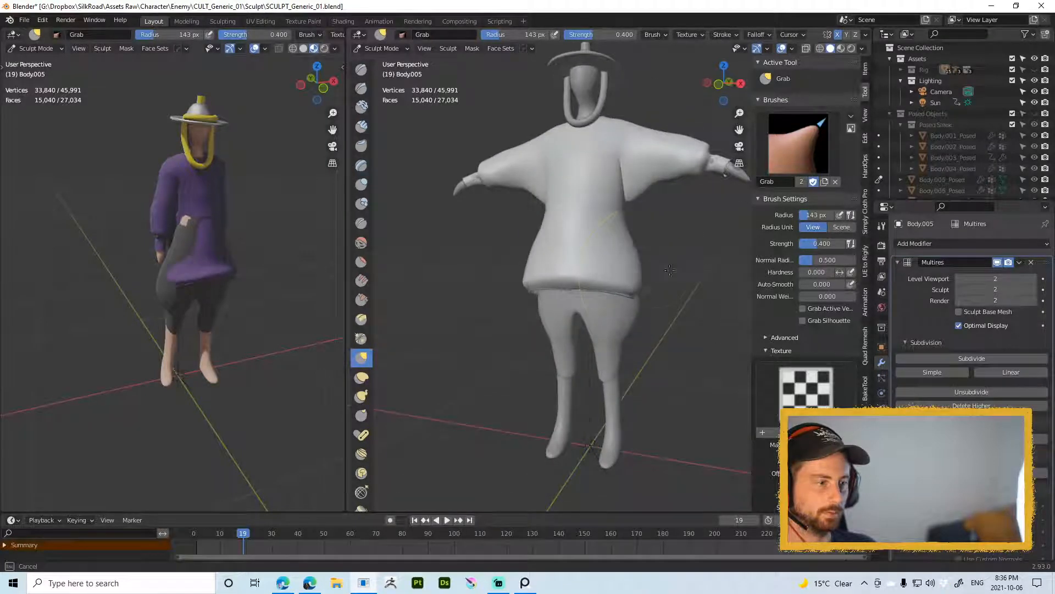
Step: Even out the lengthened sweater's side and lower hem in profile with the Grab brush at 112 px
mouse_move(614, 279)
middle_down()
mouse_move(632, 259)
mouse_move(630, 231)
middle_up()
drag(627, 228, 642, 232)
key(f)
click(659, 296)
drag(664, 287, 676, 278)
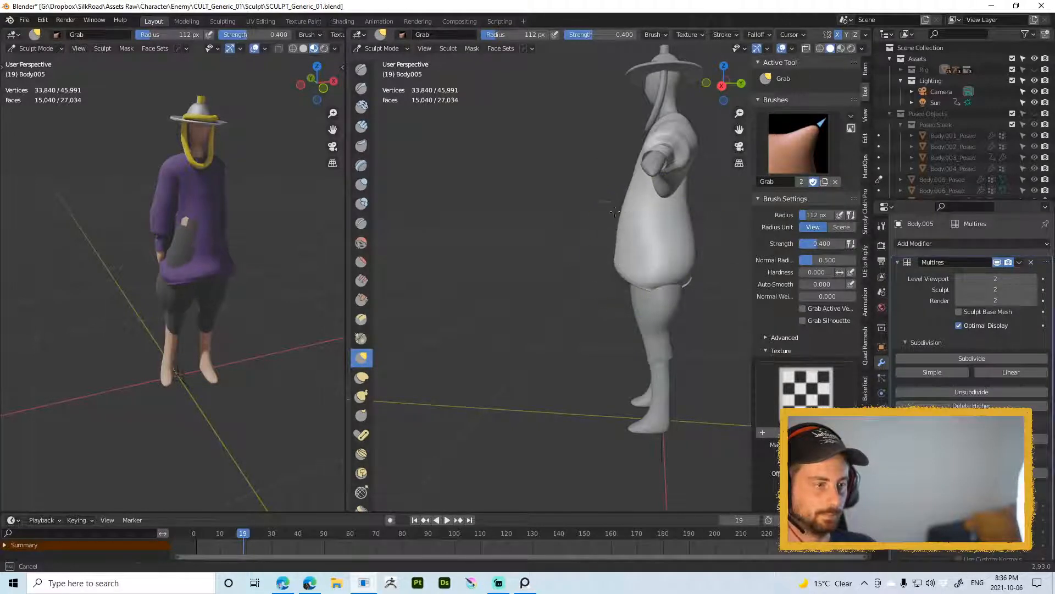
Step: Refine the sweater's front and side silhouette with the Grab brush at 68 px and 111 px
mouse_move(615, 211)
middle_down()
mouse_move(583, 210)
mouse_move(651, 231)
middle_up()
key(f)
click(606, 188)
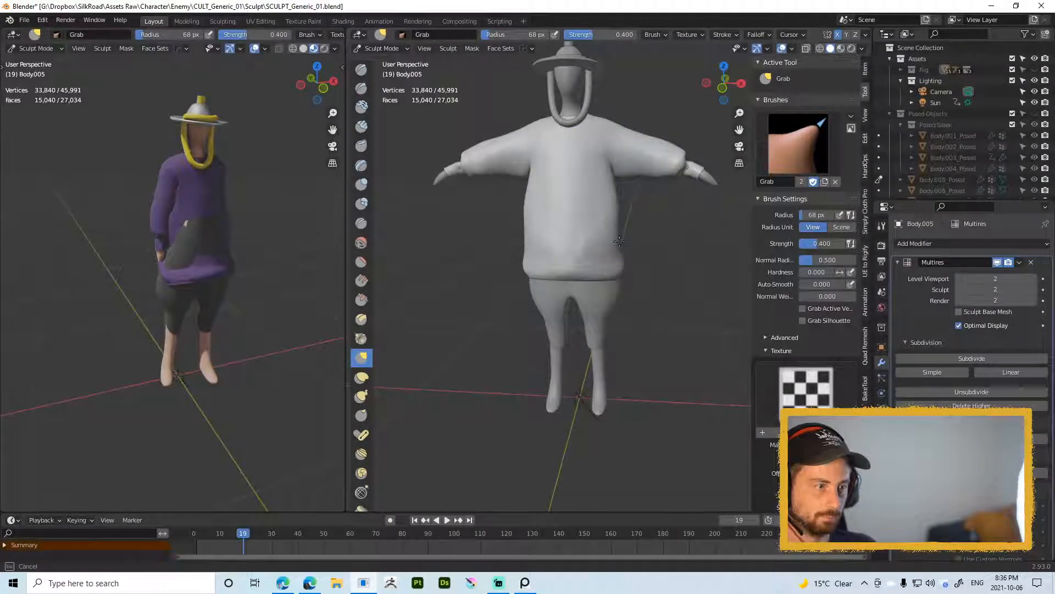
middle_drag(609, 258, 591, 223)
key(f)
click(617, 211)
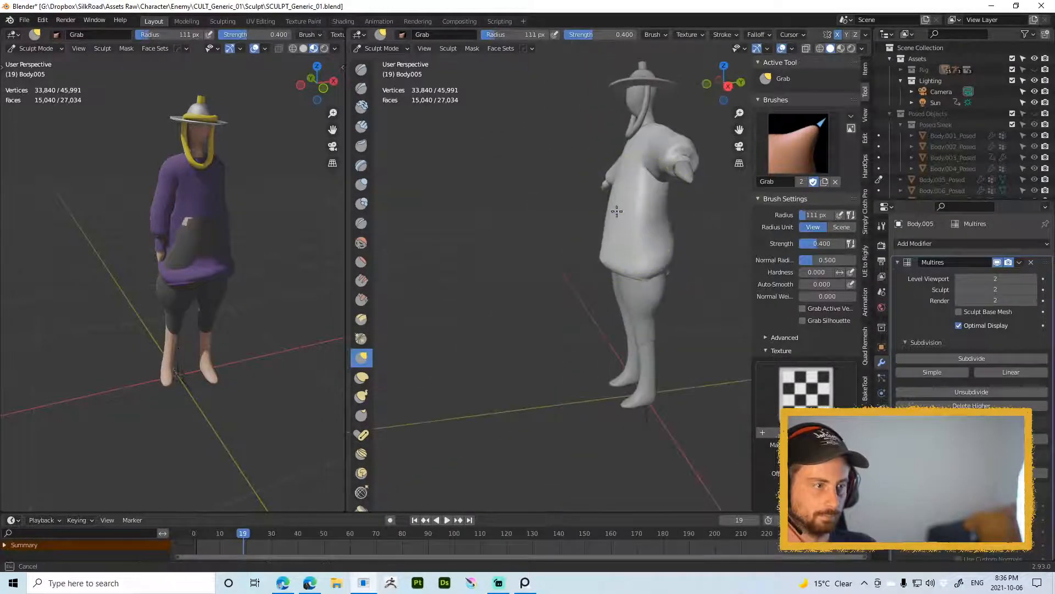
Step: Adjust the sweater's back and rear hem with the Grab brush, reducing its radius to 68 px
mouse_move(672, 251)
middle_down()
mouse_move(577, 238)
mouse_move(595, 225)
mouse_move(545, 239)
middle_up()
middle_drag(627, 241, 580, 242)
key(f)
click(639, 260)
key(f)
click(618, 267)
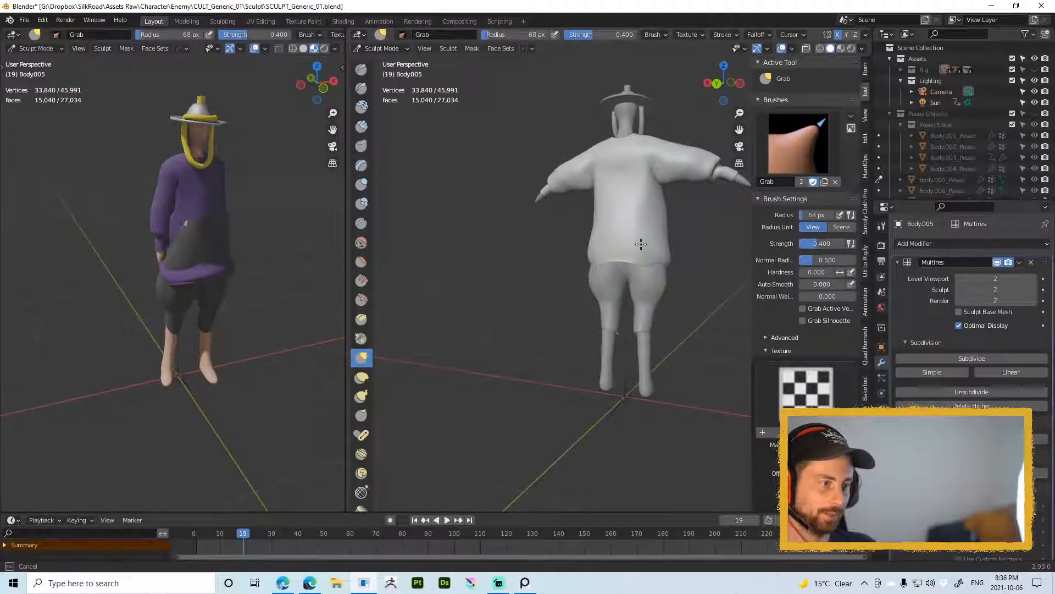
Step: Round out the sweater's lower back and side above the hem with the Grab brush at 77 px and 105 px
middle_drag(624, 242, 610, 266)
key(f)
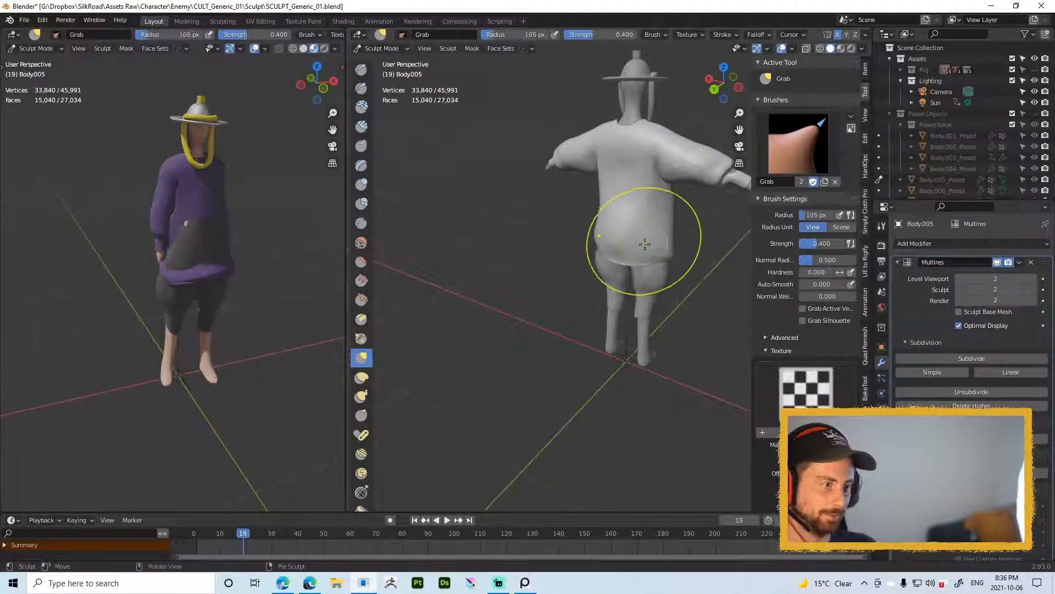
click(646, 262)
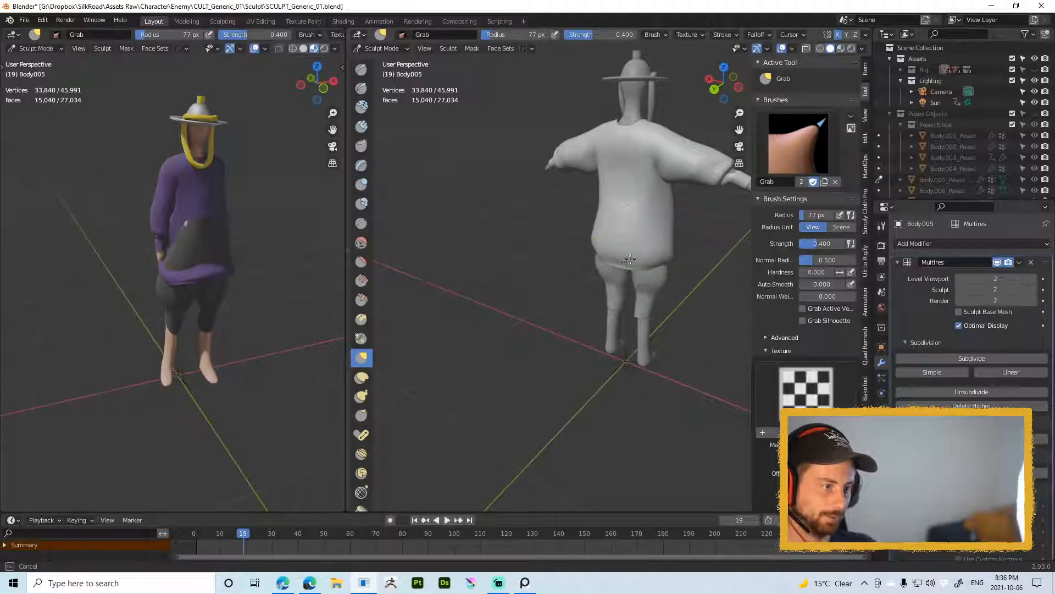
drag(625, 224, 635, 196)
middle_drag(639, 236, 575, 215)
key(f)
click(643, 239)
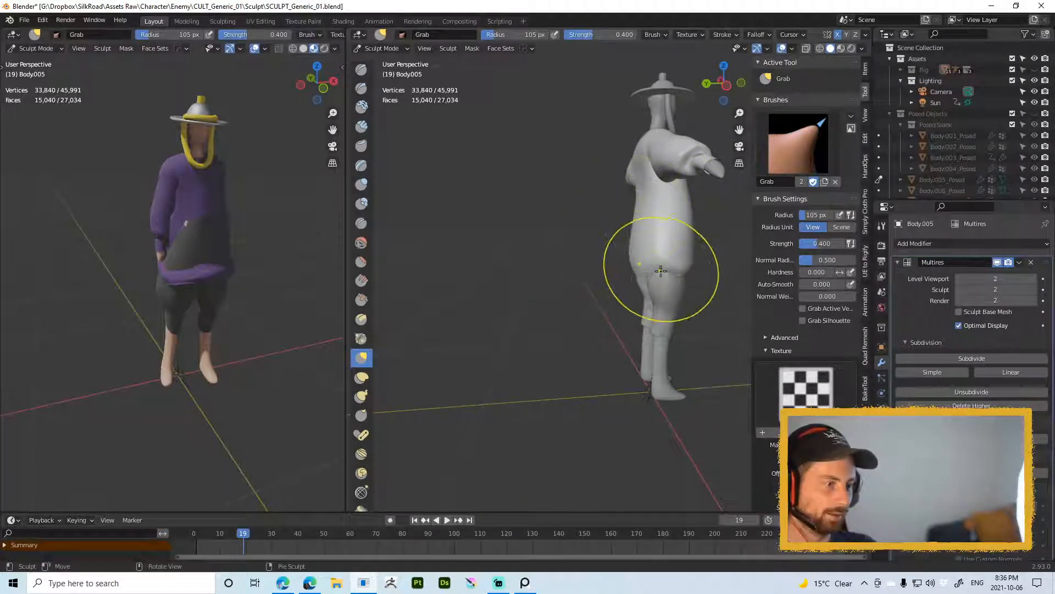
Step: Reshape the sweater below the armpits and along the upper back with the Grab brush at 63 px and 89 px
mouse_move(652, 271)
middle_down()
mouse_move(661, 241)
mouse_move(632, 267)
mouse_move(630, 287)
mouse_move(615, 259)
mouse_move(633, 220)
middle_up()
key(f)
click(561, 197)
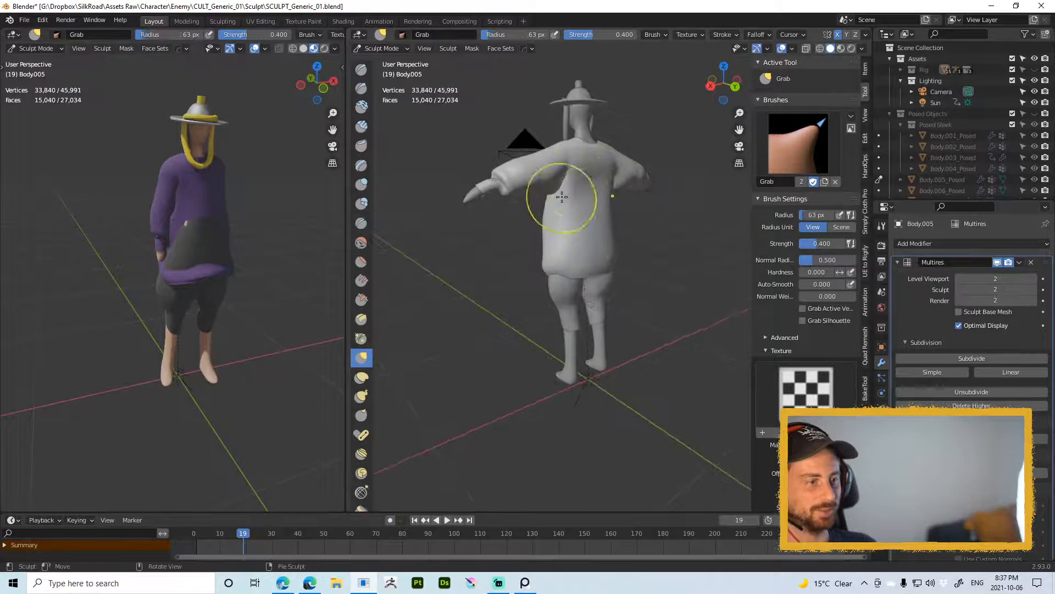
drag(564, 178, 563, 185)
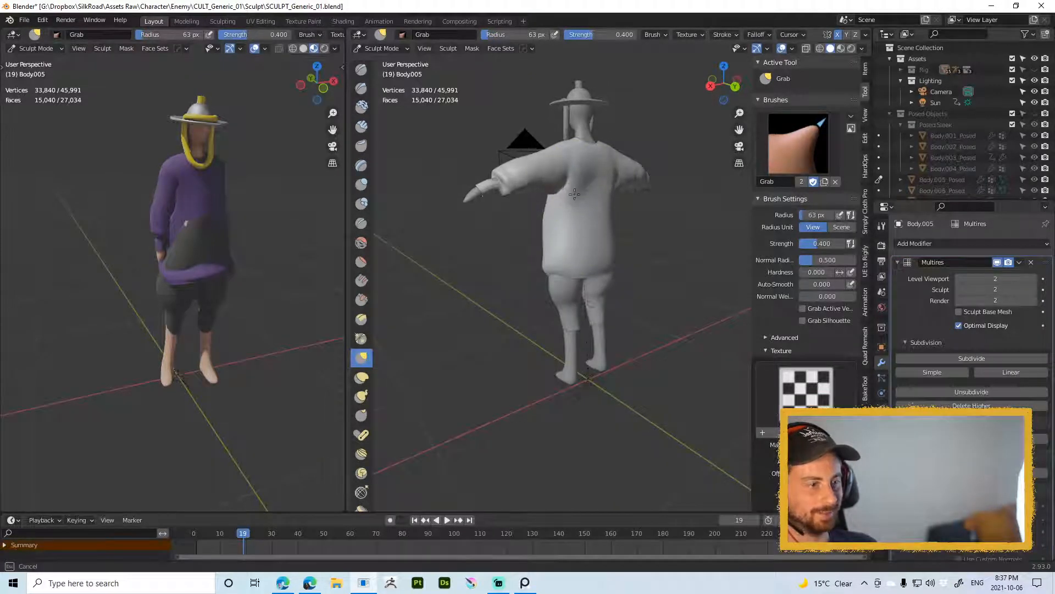
middle_drag(584, 191, 551, 197)
key(f)
click(573, 182)
drag(573, 186, 608, 187)
middle_drag(630, 202, 619, 200)
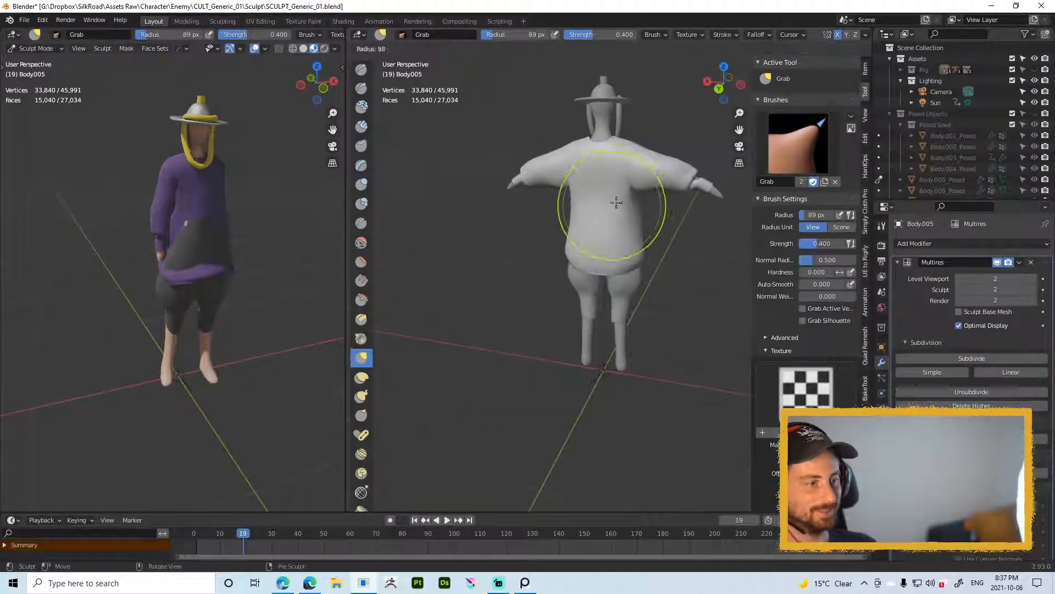
Step: Reshape the sweater's back beside the waist with the Grab brush at 114 px, and return to Object Mode
key(f)
click(663, 188)
drag(663, 188, 666, 193)
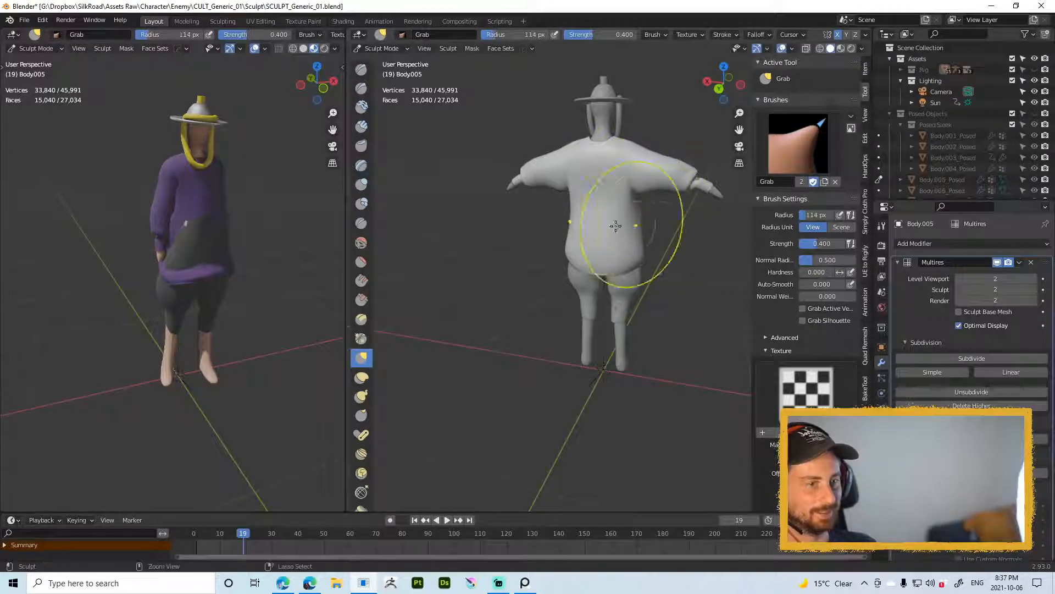
key(ctrl+Tab)
right_click(736, 258)
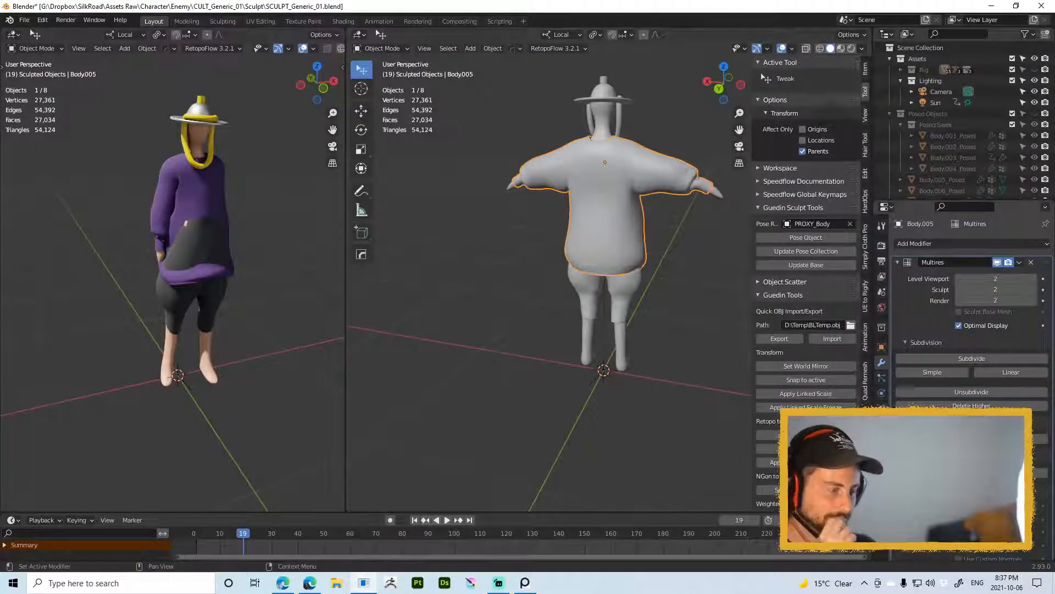
Step: Make the pants the active sculpting object and reduce the Grab brush radius to 102 px
middle_drag(620, 235, 645, 258)
shift+middle_drag(638, 308, 630, 234)
click(625, 226)
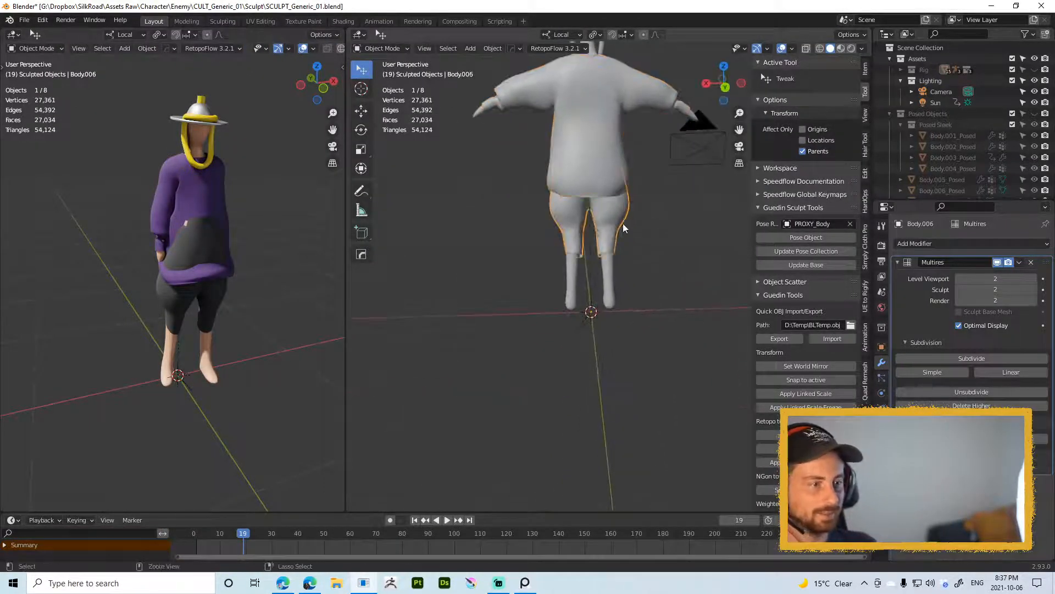
key(ctrl+Tab)
click(624, 286)
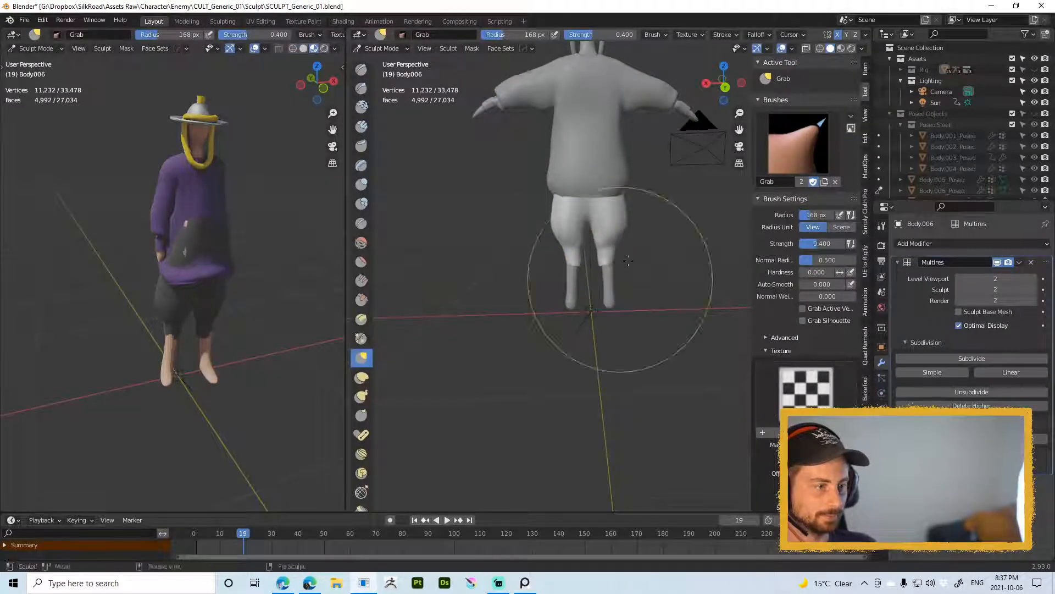
middle_drag(648, 237, 808, 222)
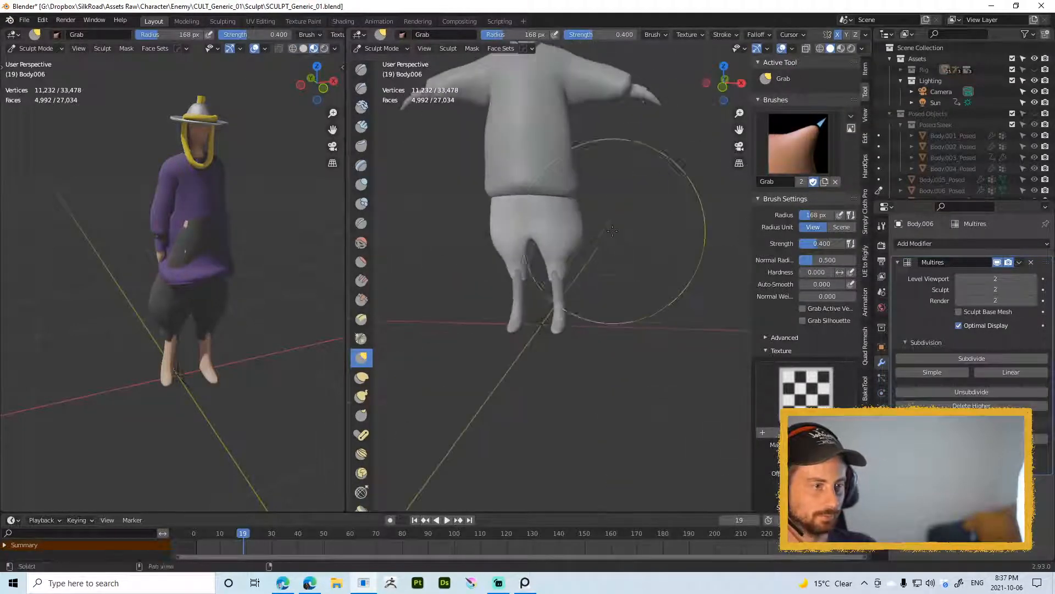
key(f)
click(561, 229)
scroll(602, 187, down, 3)
shift+middle_drag(608, 259, 611, 295)
middle_drag(619, 297, 583, 309)
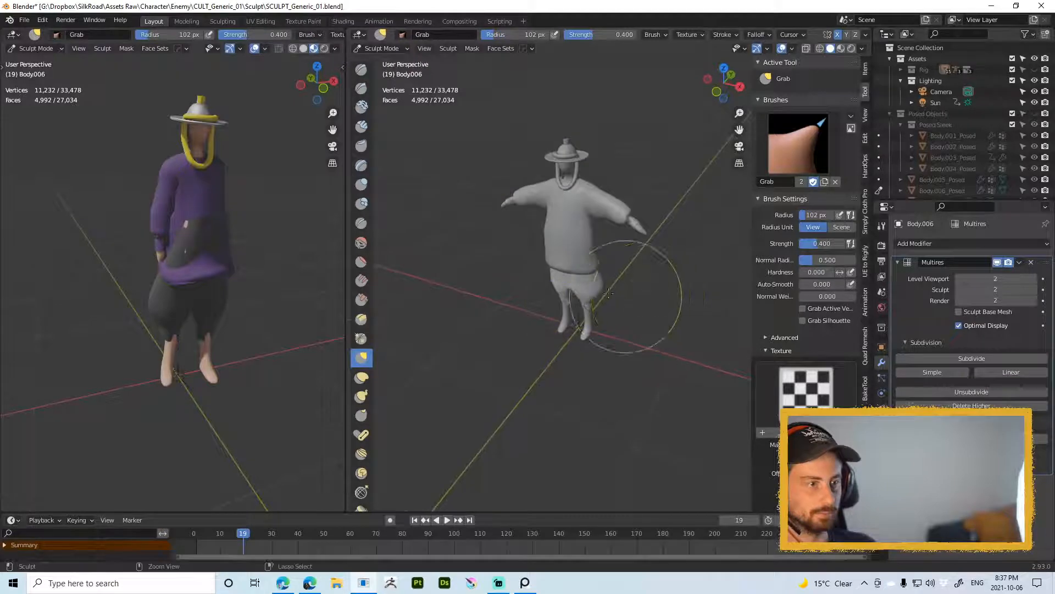
Step: Select the sweater in Object Mode and refresh its posed version with Pose Object
key(ctrl+Tab)
click(587, 250)
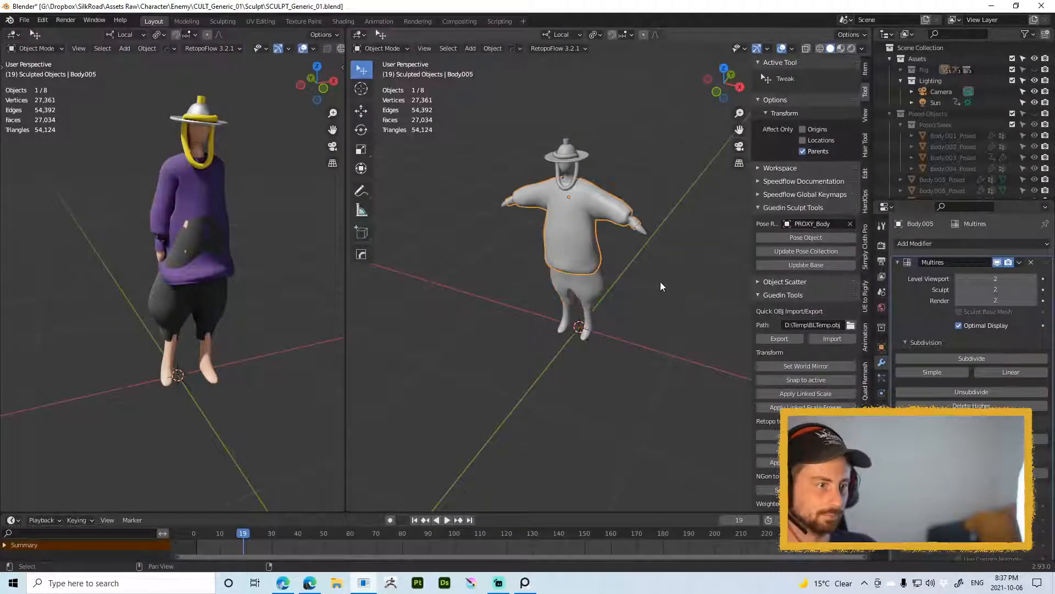
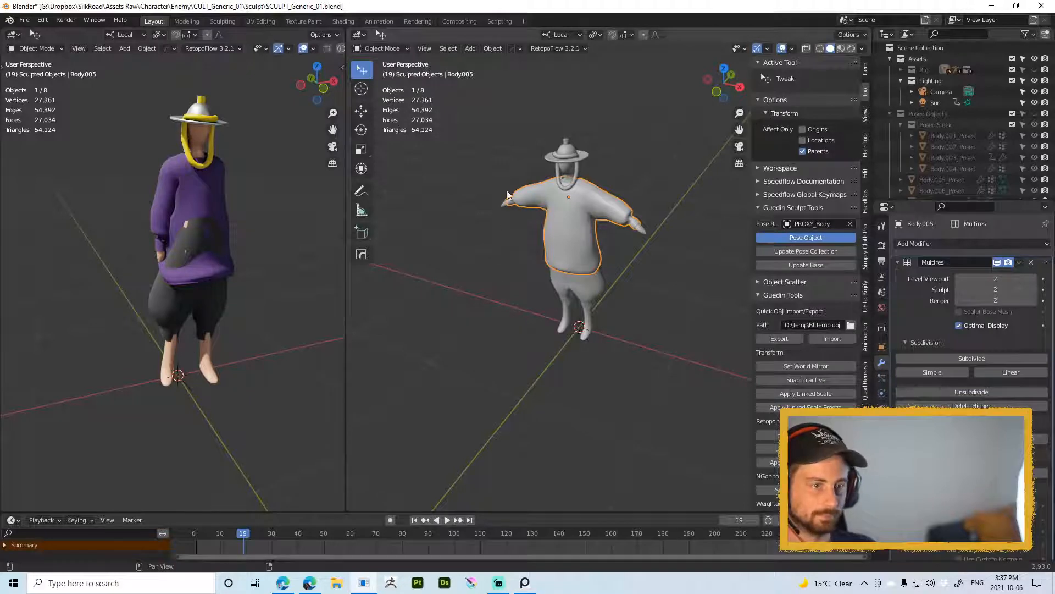
middle_drag(562, 240, 490, 209)
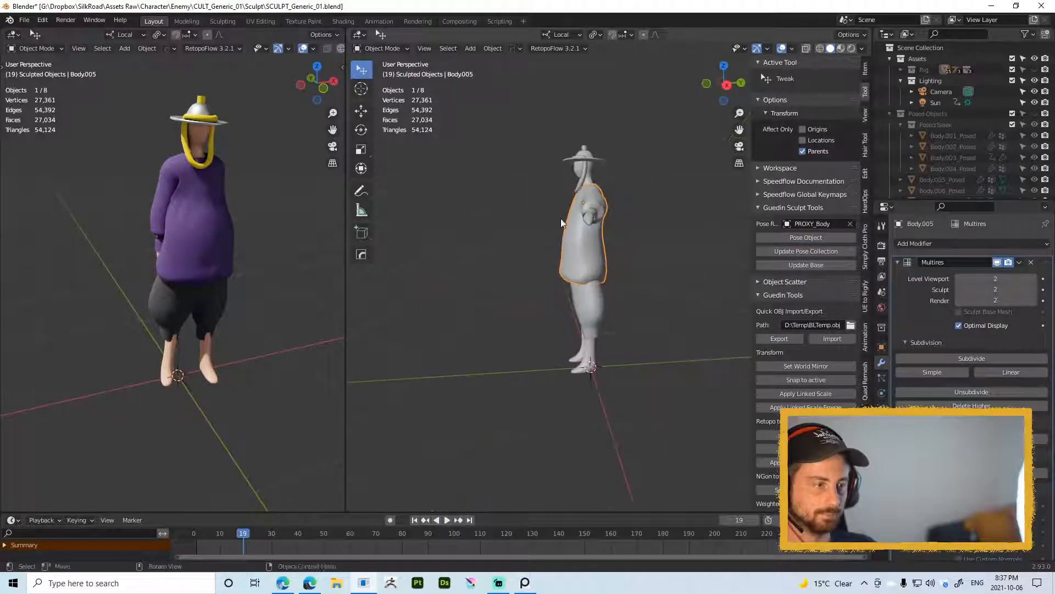
Step: Push the sweater's lower front inward in side view with the Grab brush at 272 px in Sculpt Mode
key(ctrl+Tab)
scroll(549, 245, up, 3)
key(f)
click(637, 259)
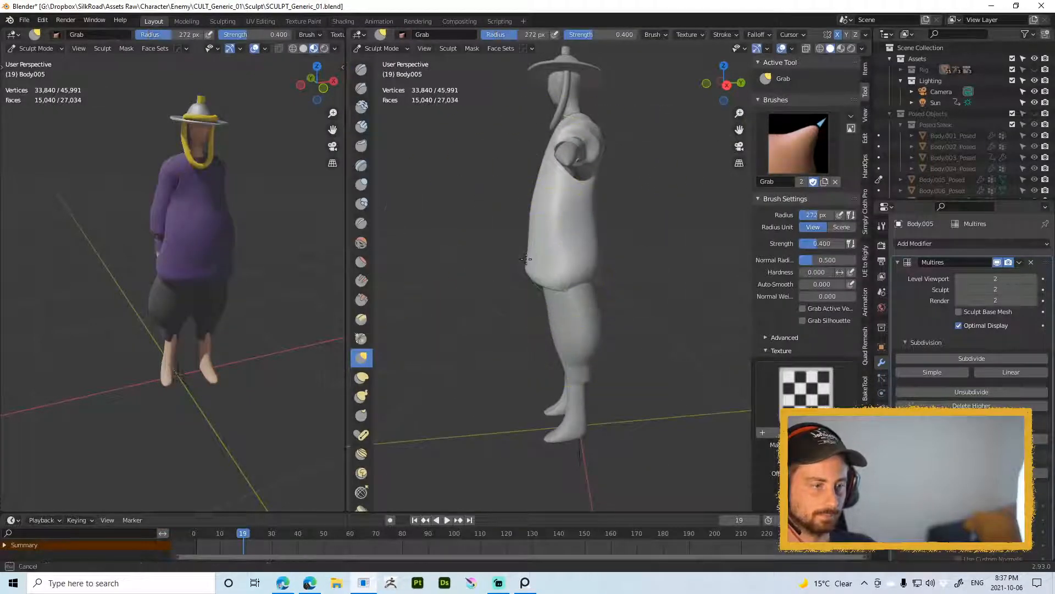
drag(528, 261, 553, 264)
Step: Reduce the Grab brush from 203 px to a smaller radius and pull the sweater's upper chest slightly forward
key(f)
click(514, 258)
middle_drag(574, 206, 616, 201)
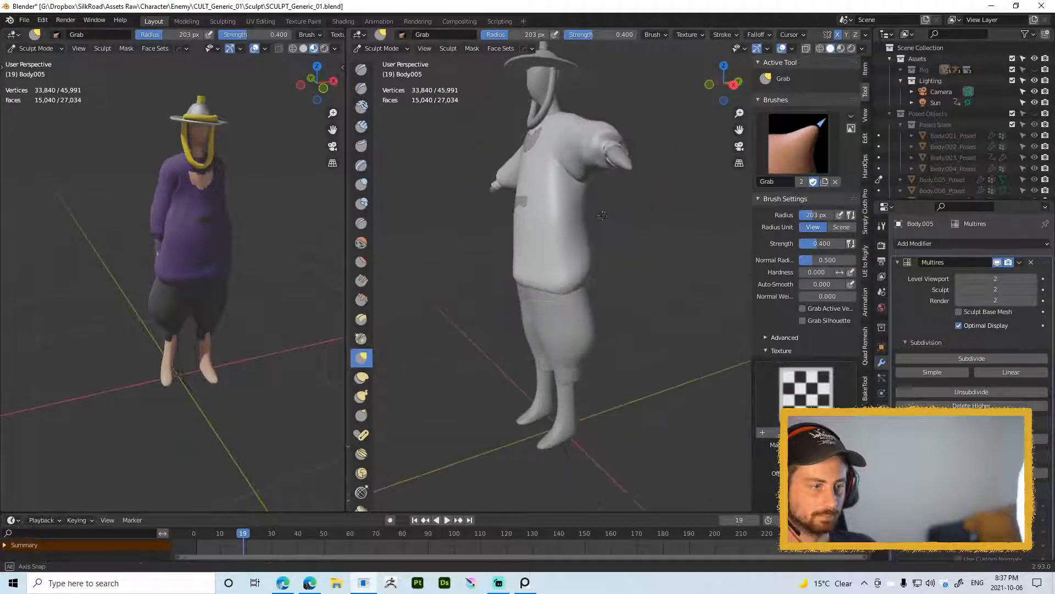
key(f)
click(599, 189)
drag(537, 139, 527, 141)
Step: Set up the Smooth brush with strength 1.000 and a 109 px radius for the sweater's side below the armpit
middle_drag(532, 190, 586, 237)
key(shift+s)
key(shift+f)
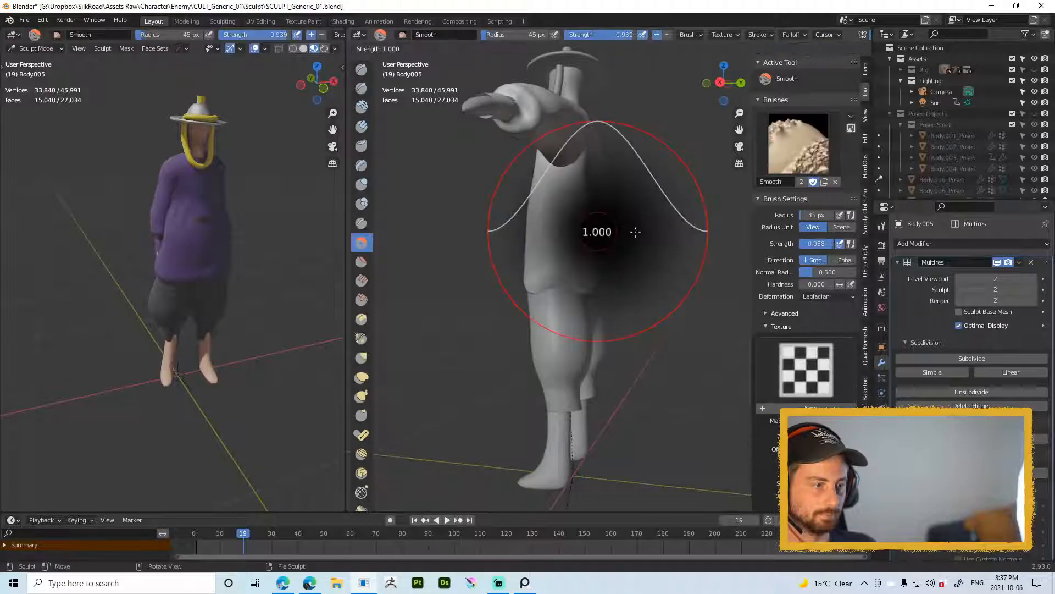
click(588, 230)
key(f)
click(660, 245)
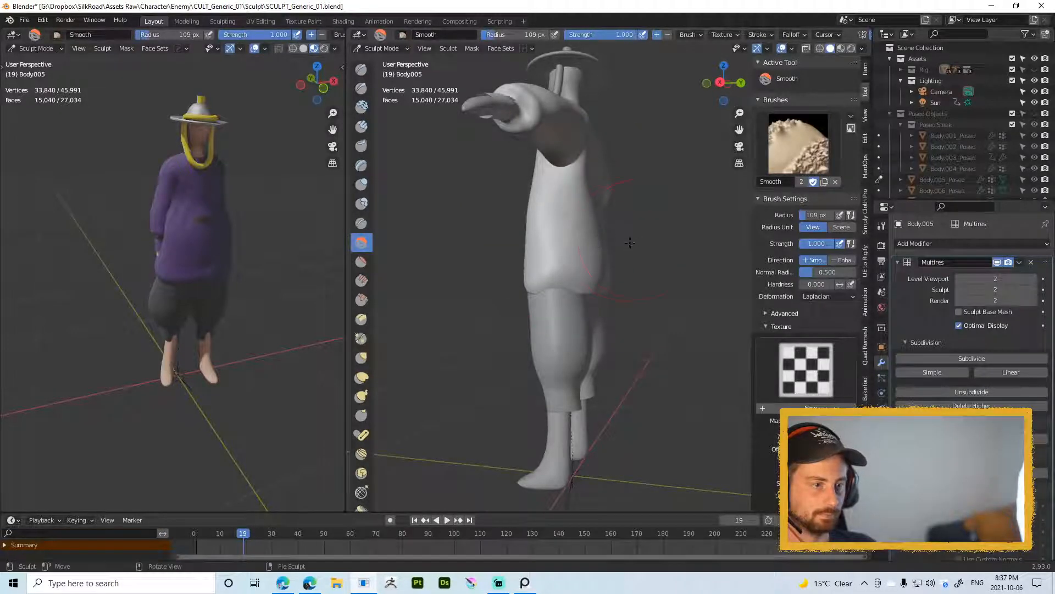
middle_drag(609, 236, 554, 233)
Step: Adjust the sweater's lower side with the Grab brush at 92 px and 127 px, undoing the last stroke on the front
key(g)
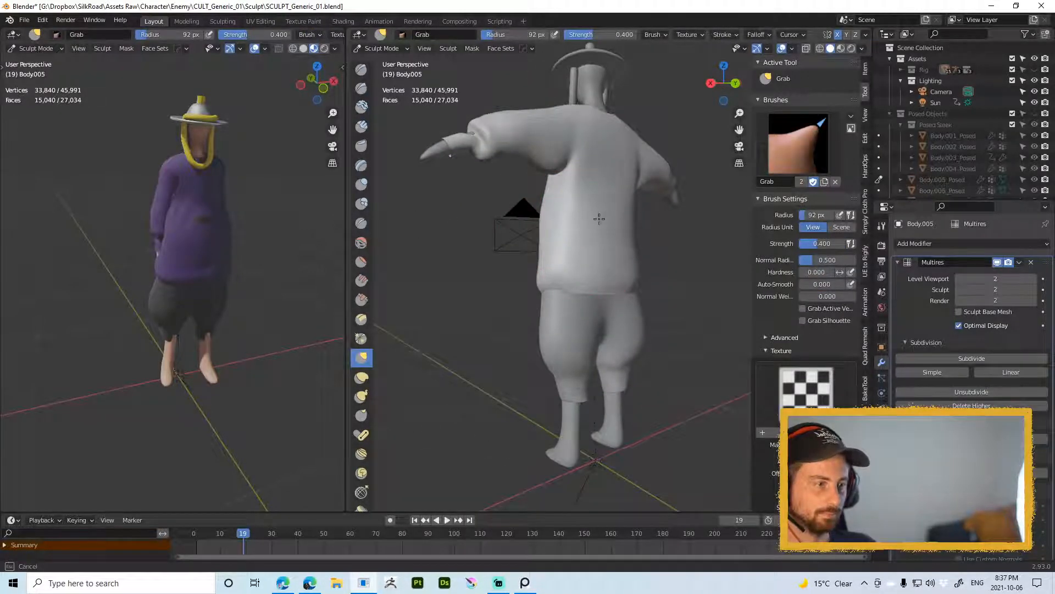
middle_drag(566, 220, 528, 223)
key(f)
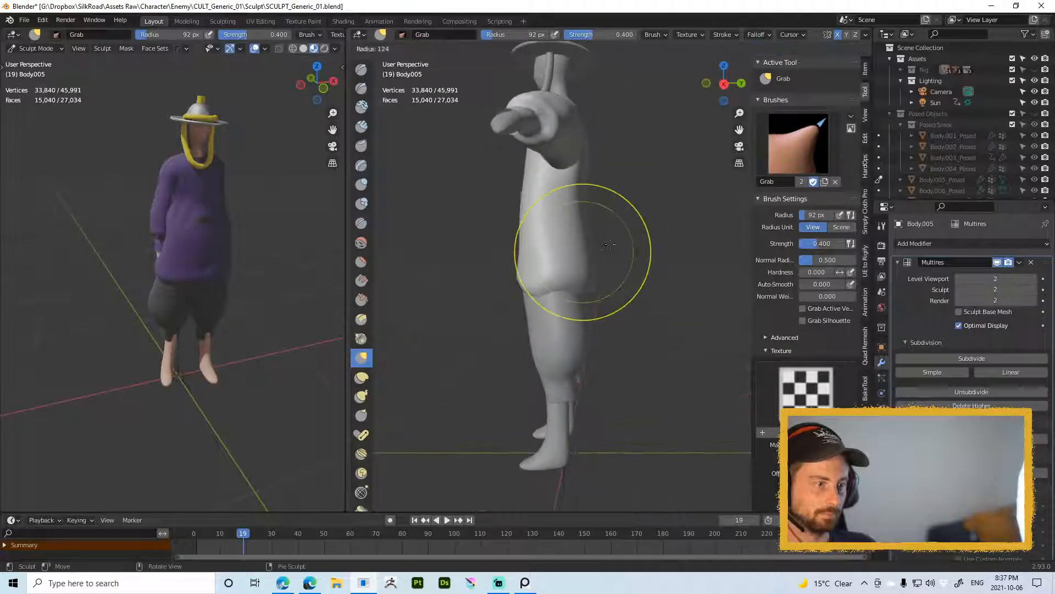
click(557, 262)
drag(557, 262, 559, 256)
middle_drag(570, 254, 657, 247)
scroll(654, 248, down, 2)
middle_drag(514, 258, 568, 263)
drag(553, 258, 518, 233)
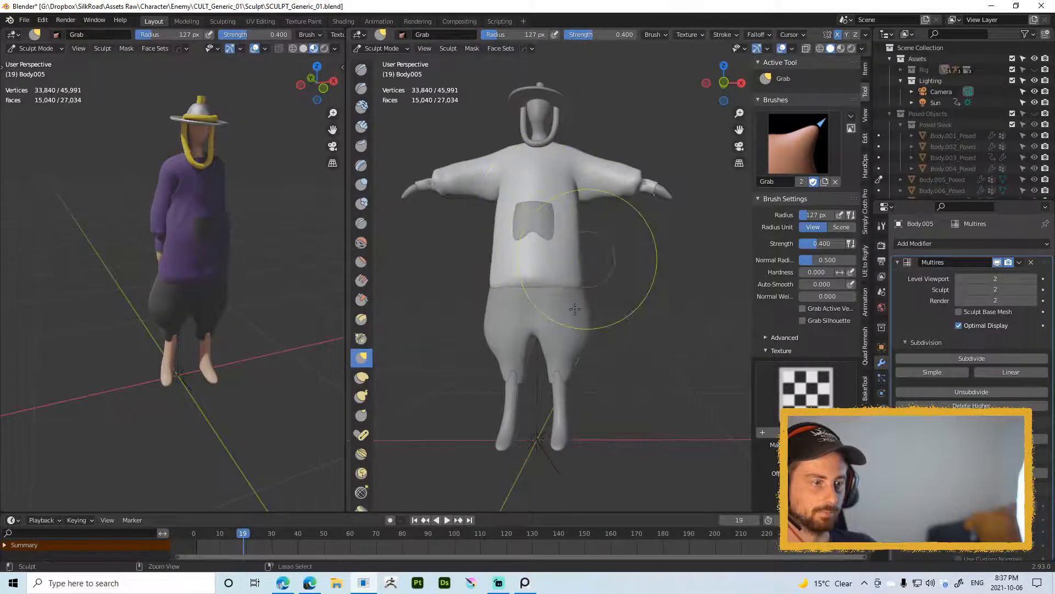
key(ctrl+z)
Step: Switch sculpting to the pants and use a smaller Grab brush on their geometry poking through the sweater's front
key(ctrl+Tab)
click(501, 313)
click(565, 261)
key(ctrl+Tab)
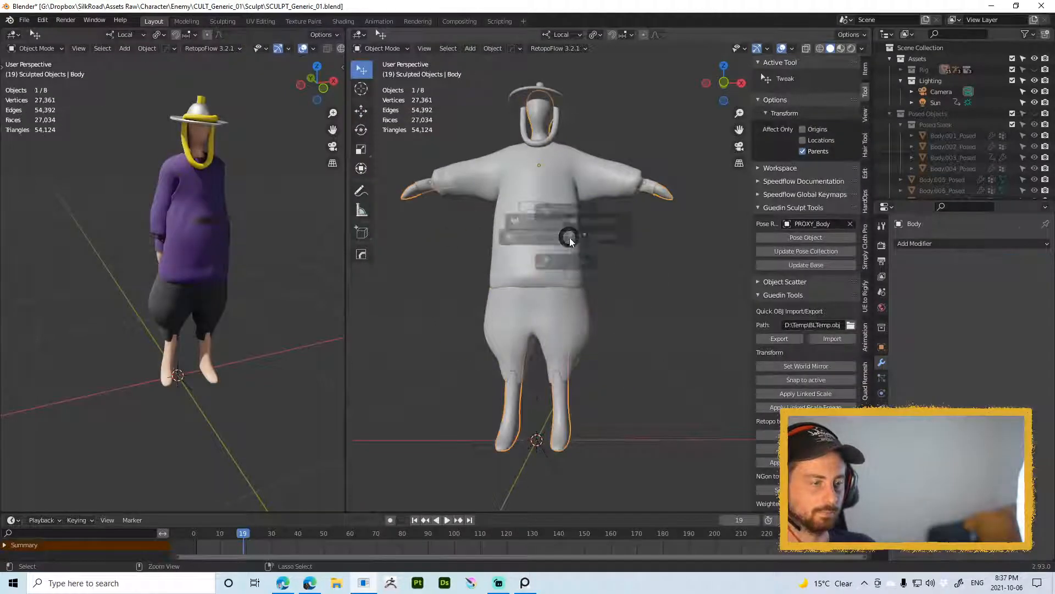
key(Escape)
key(ctrl+Tab)
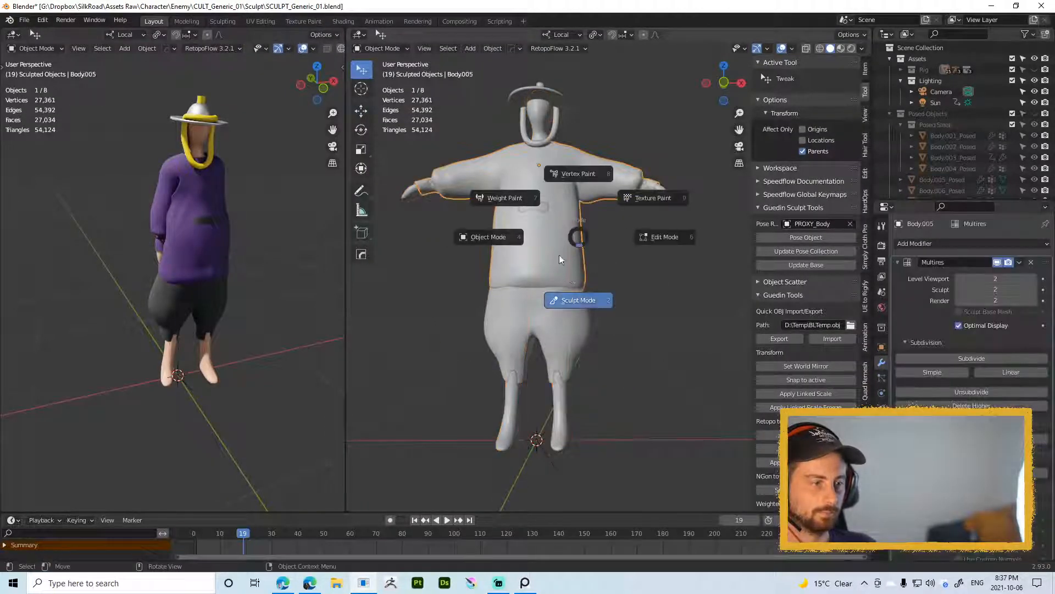
click(573, 299)
key(d)
key(f)
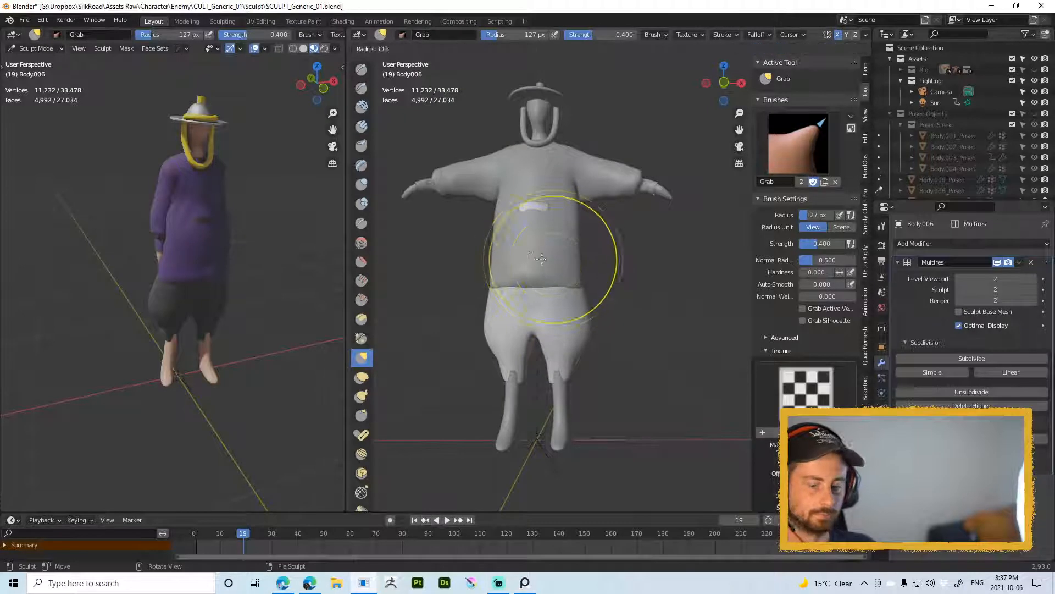
click(532, 258)
drag(539, 225, 530, 217)
Step: Refine the pants around the crotch and inner thigh with the Grab brush at 68 px
middle_drag(529, 217, 562, 323)
key(f)
click(550, 326)
drag(556, 330, 553, 330)
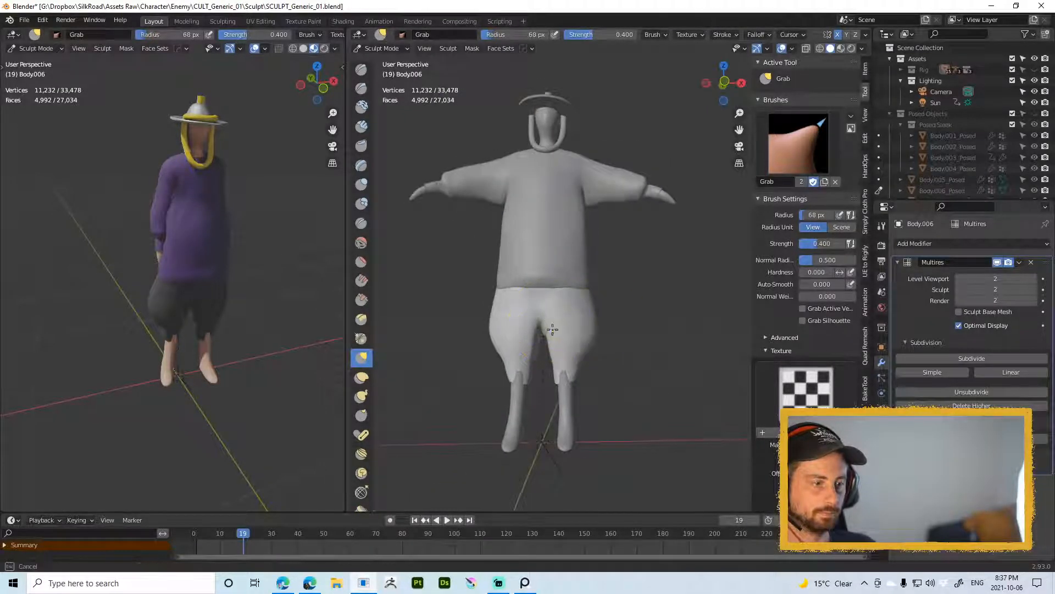
Step: Play the animation on the posed character and examine the clothing from another angle
middle_drag(217, 255, 211, 292)
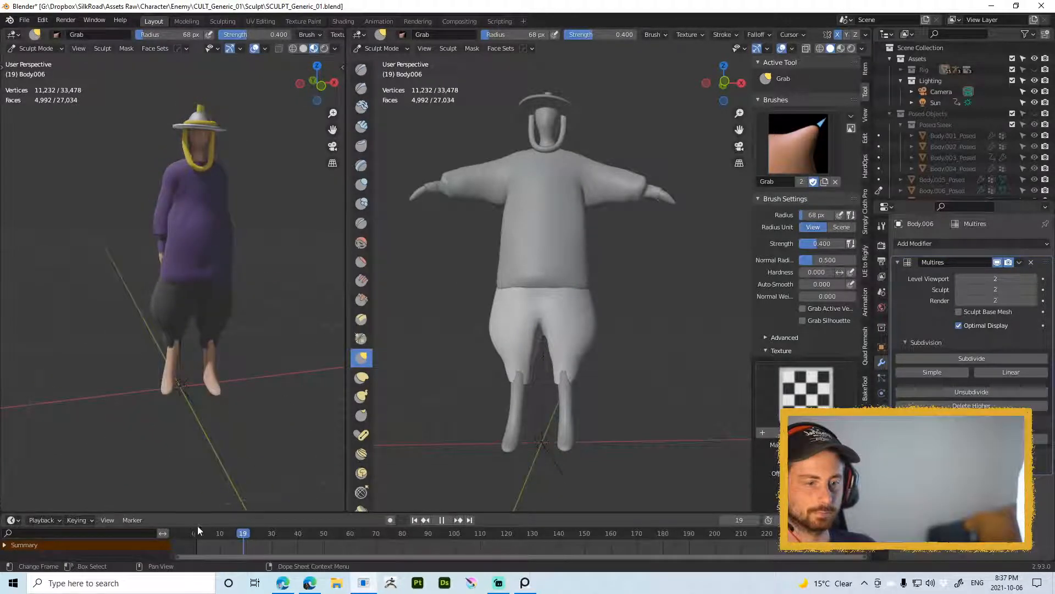
key(Escape)
mouse_move(235, 393)
middle_down()
mouse_move(129, 383)
mouse_move(275, 372)
mouse_move(278, 429)
mouse_move(217, 428)
middle_up()
Step: Switch sculpting from the pants to the sweater and undo the last three changes
key(ctrl+Tab)
click(477, 304)
click(567, 303)
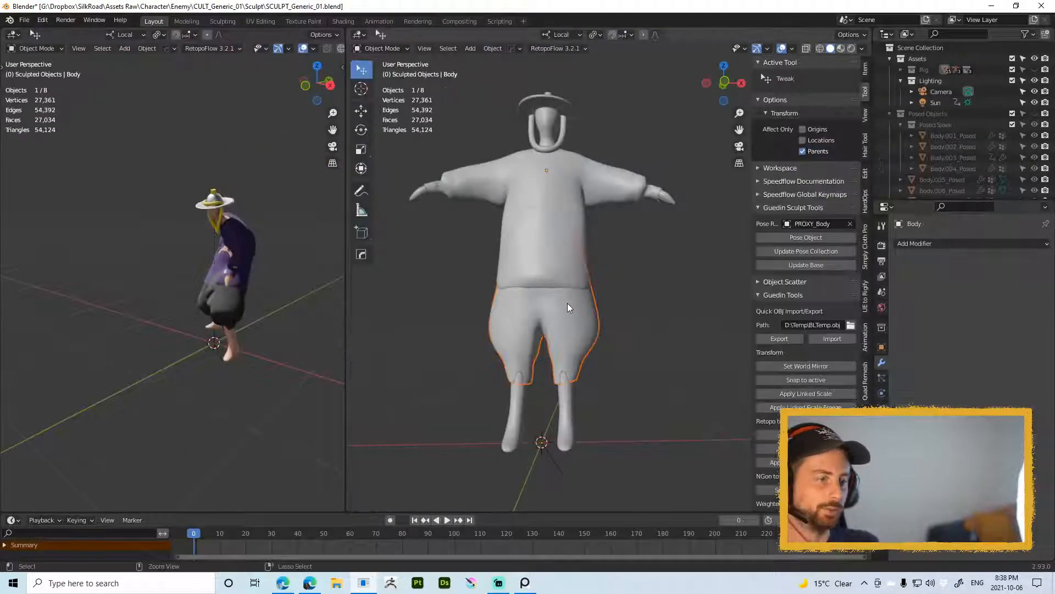
key(ctrl+Tab)
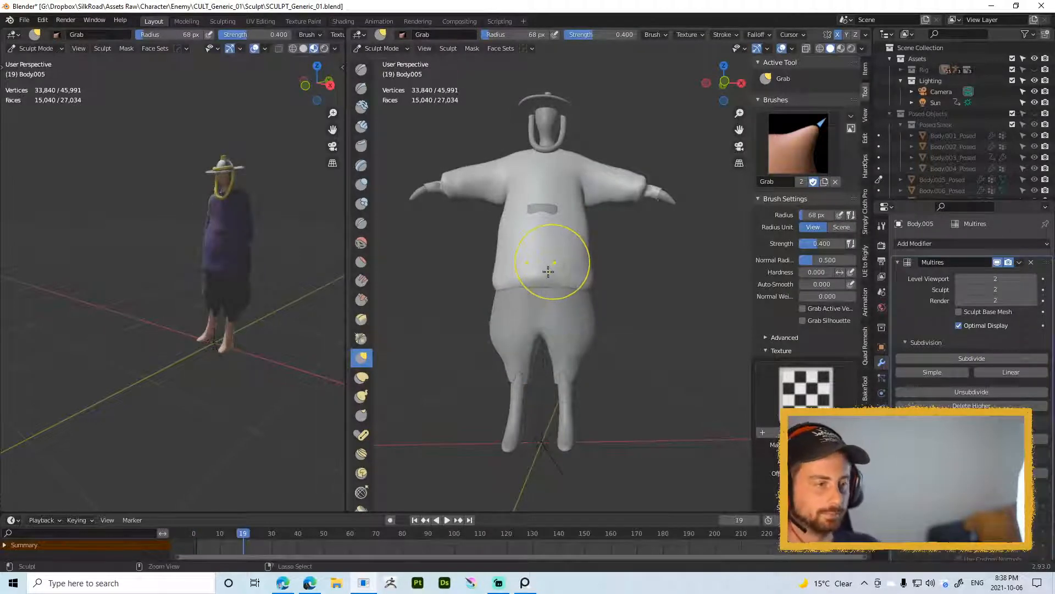
key(ctrl+z)
key(ctrl+z)
key(ctrl+z)
Step: Check the pants and sweater in Object Mode, and resume sculpting the sweater with a 130 px Grab brush
key(ctrl+Tab)
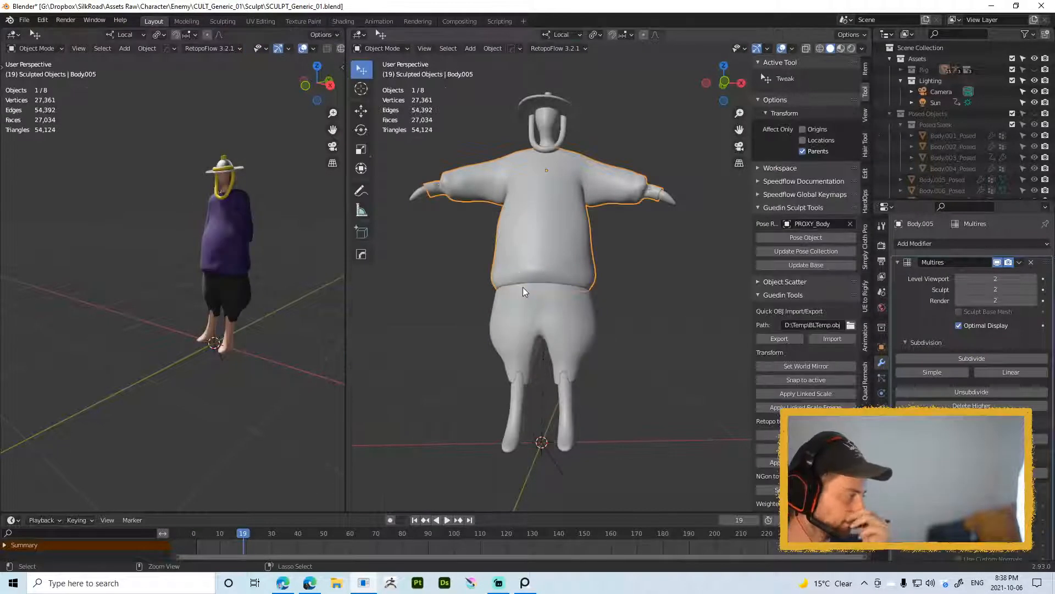
click(523, 288)
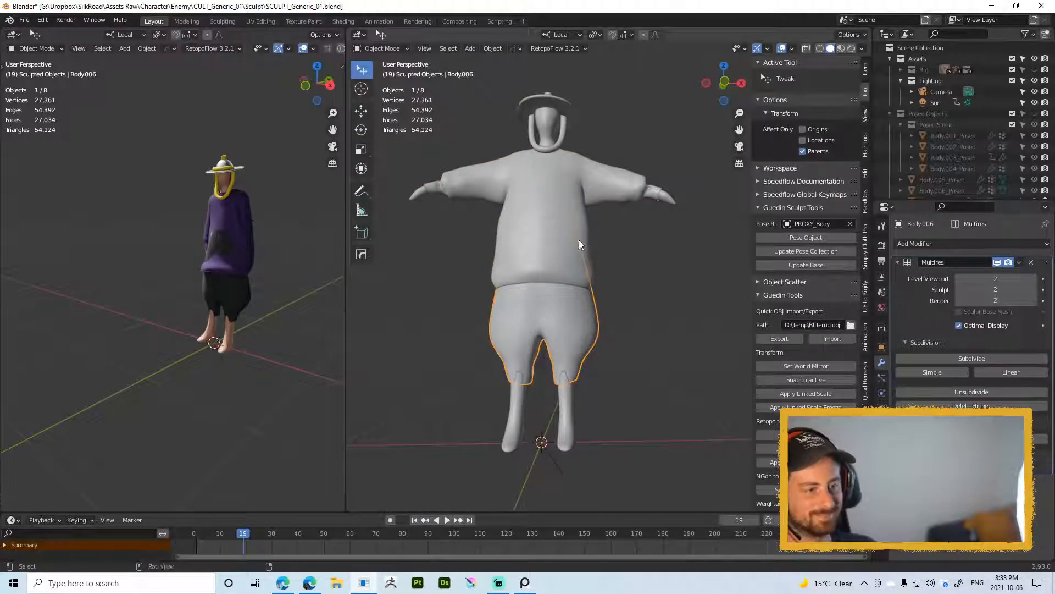
mouse_move(579, 240)
middle_down()
mouse_move(582, 273)
mouse_move(582, 244)
middle_up()
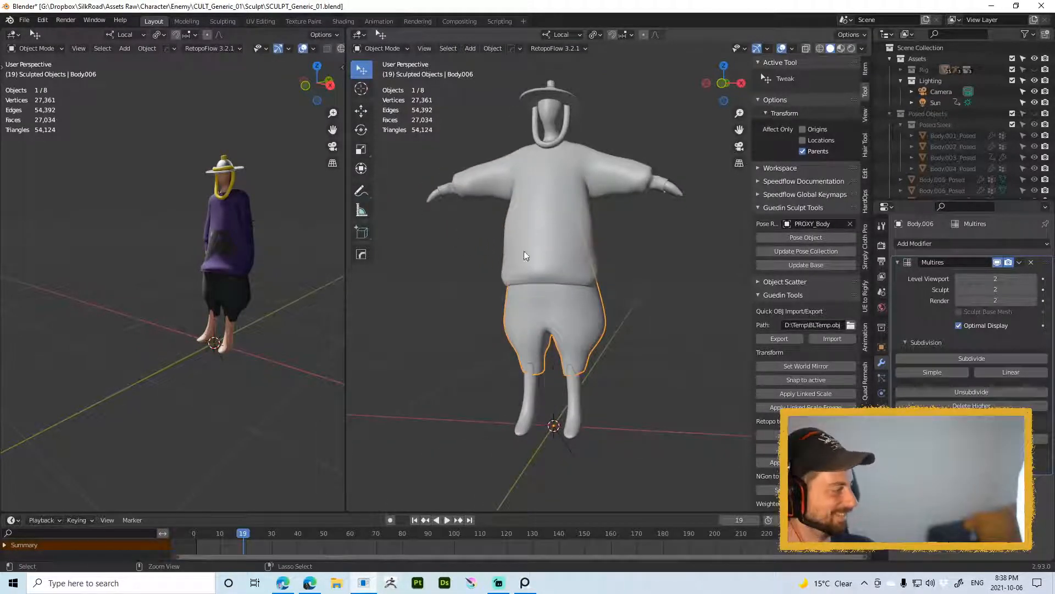
click(581, 254)
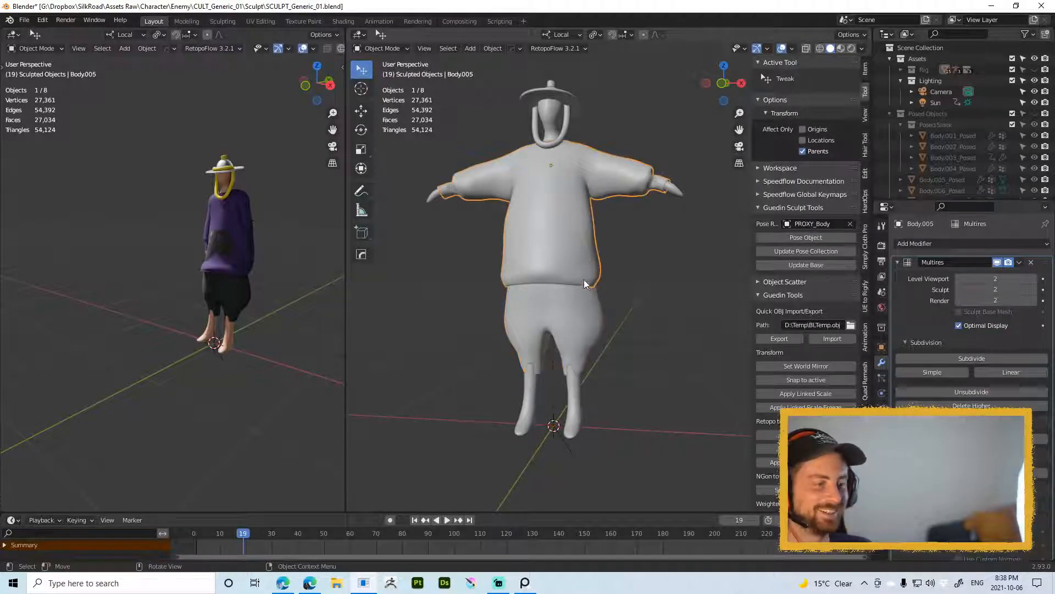
key(ctrl+Tab)
key(f)
click(632, 262)
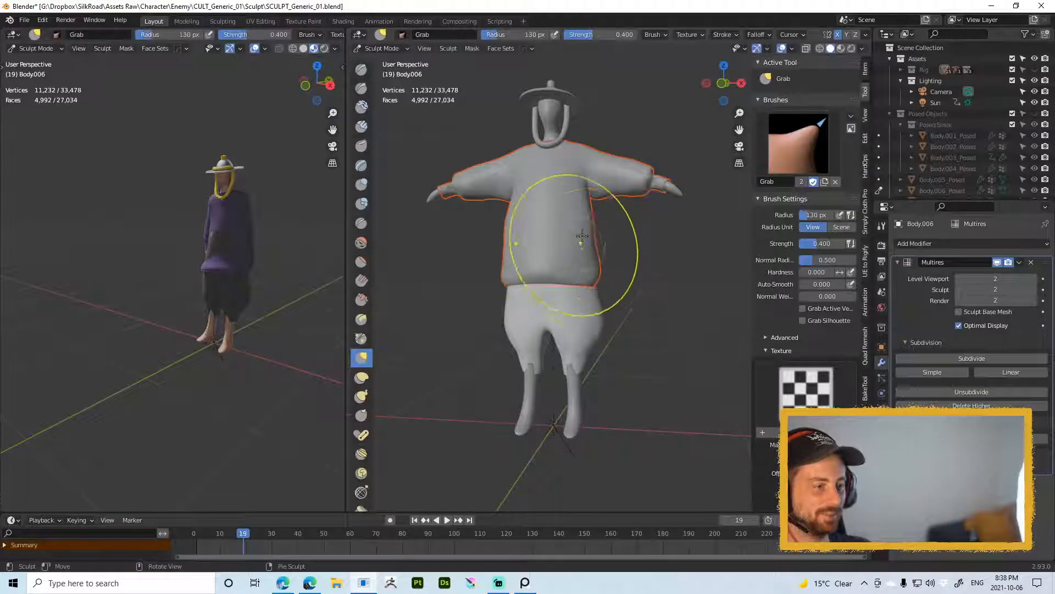
key(alt+q)
Step: Raise the sweater's front and side hem toward the waist with the Grab brush, starting at 166 px
key(f)
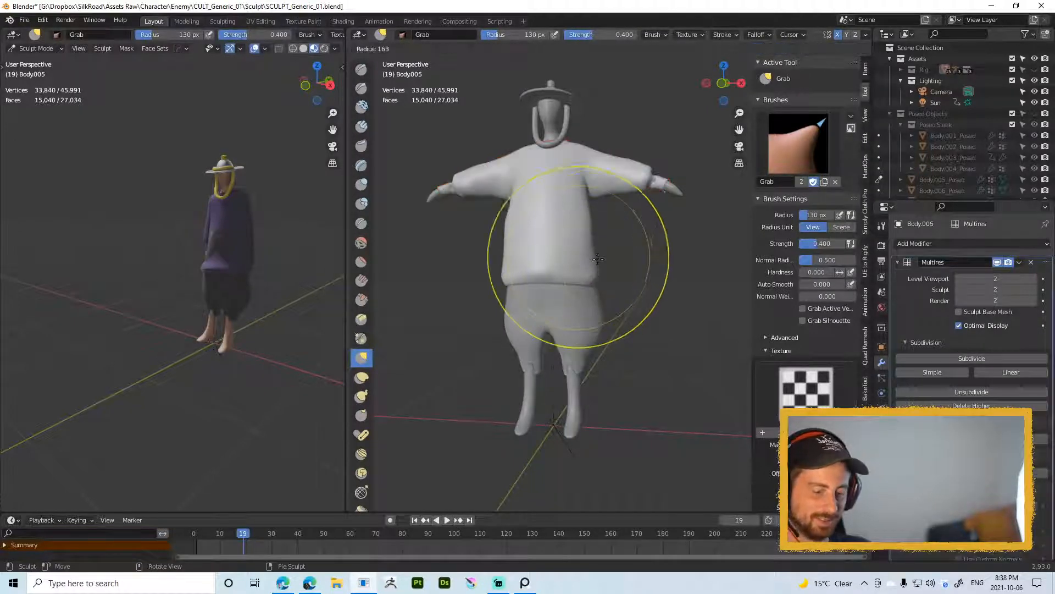
click(670, 269)
drag(591, 275, 588, 233)
middle_drag(660, 258, 605, 262)
key(f)
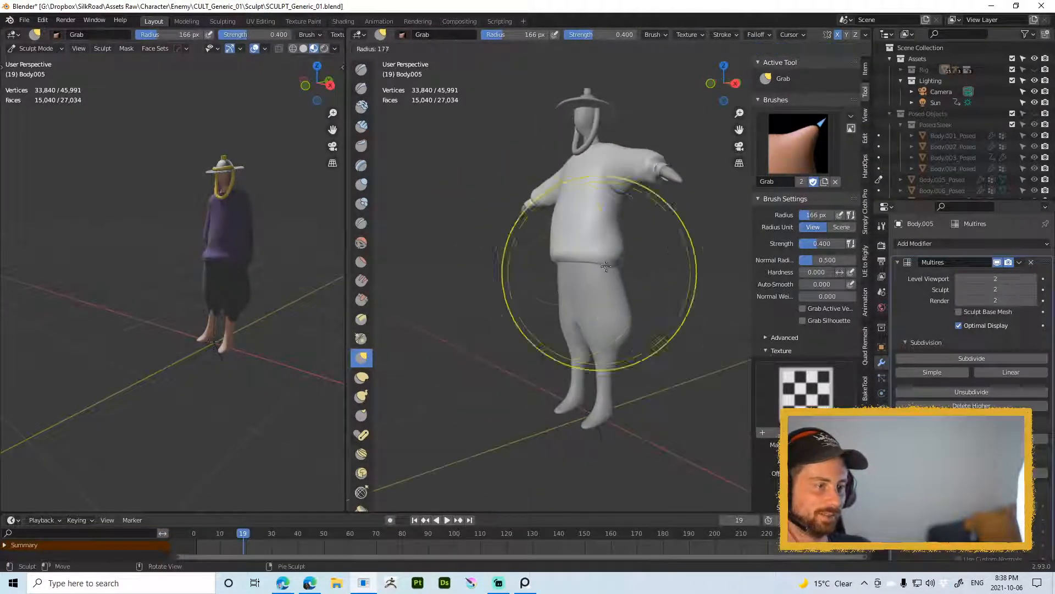
click(682, 273)
drag(616, 271, 614, 257)
Step: Shorten the sweater's front hem further and even out its side with the Grab brush at 121 px
middle_drag(610, 245, 632, 248)
key(f)
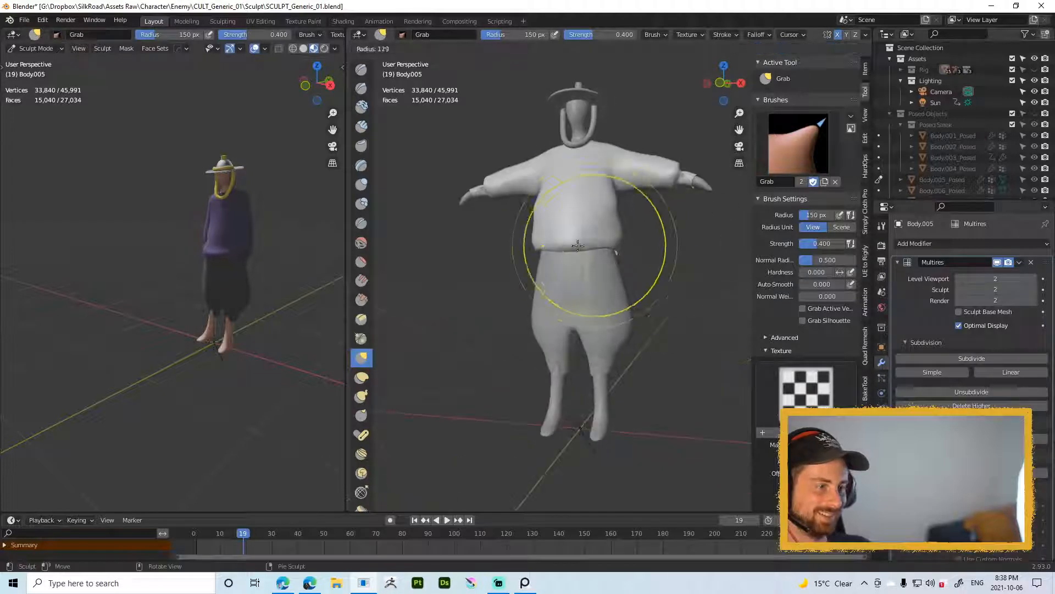
click(576, 198)
drag(575, 224, 575, 222)
drag(554, 236, 555, 225)
middle_drag(654, 228, 603, 235)
drag(622, 244, 619, 239)
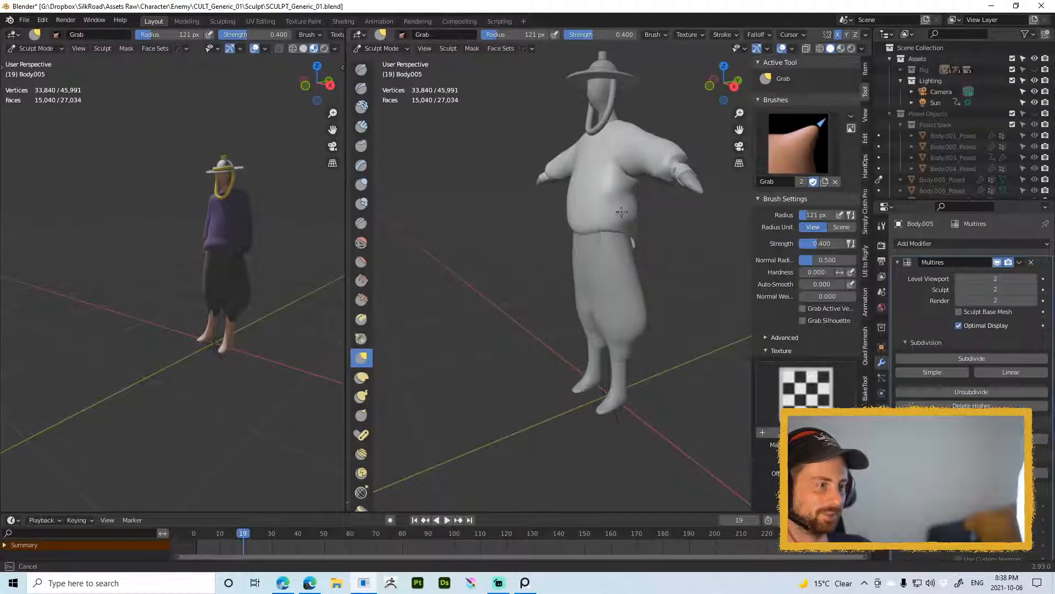
Step: Raise and tidy the sweater's rear hem with the Grab brush at 95 px and 76 px, and set its radius to 83 px
mouse_move(622, 213)
middle_down()
mouse_move(680, 219)
mouse_move(648, 264)
middle_up()
key(f)
click(658, 274)
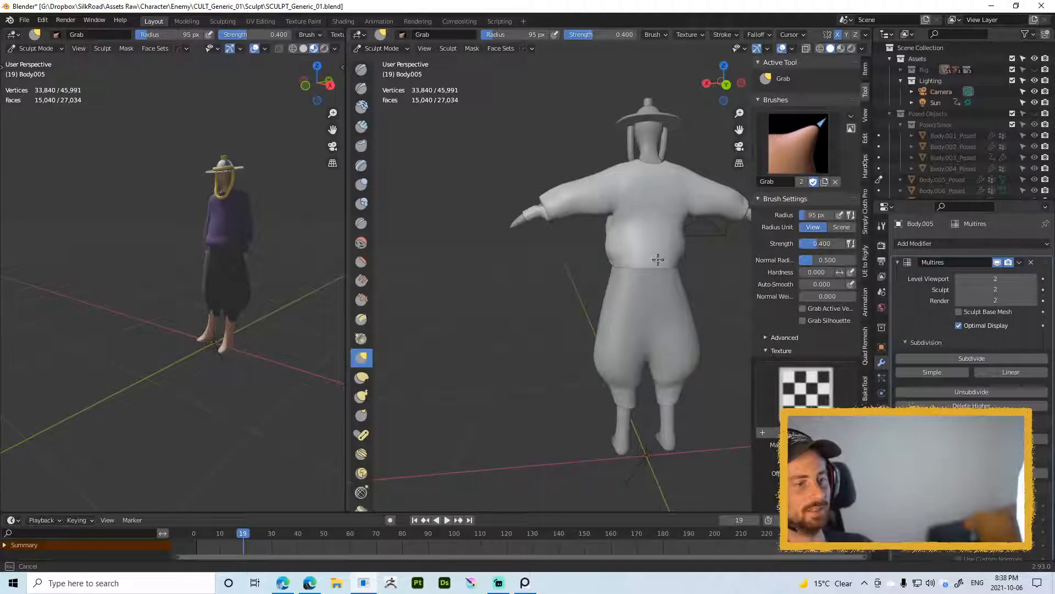
click(660, 263)
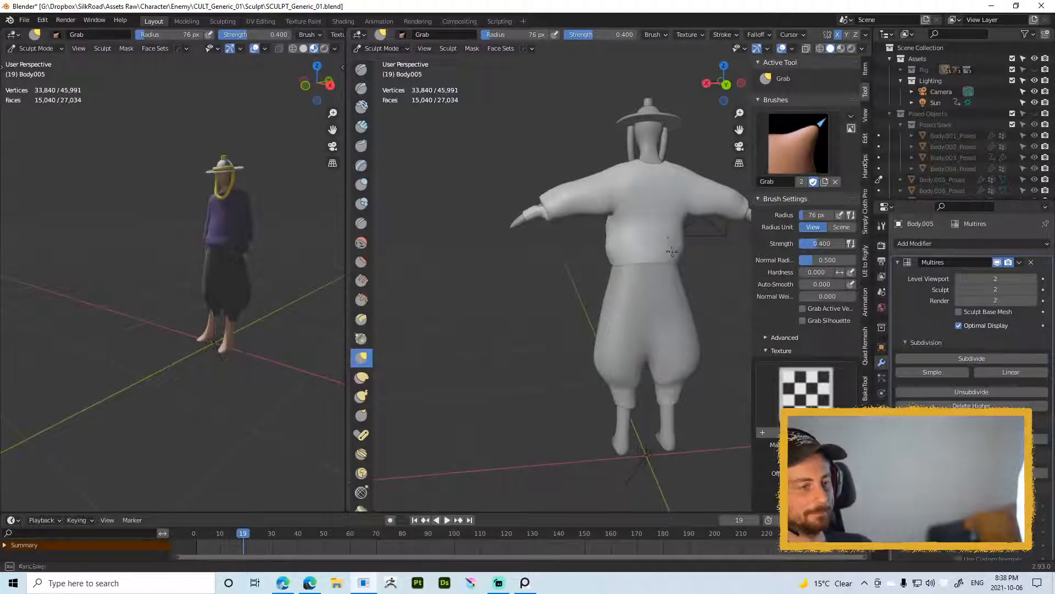
middle_drag(673, 252, 728, 252)
key(f)
click(654, 251)
middle_drag(572, 242, 652, 232)
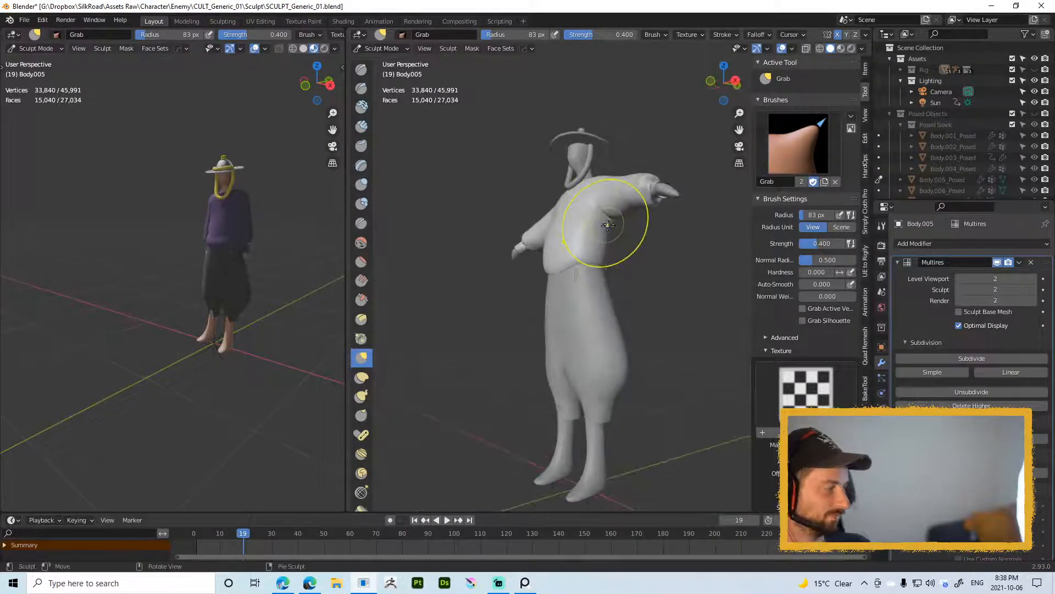
Step: Set the Grab brush radius to 70 px, and reframe the character without overlays in the coloured preview viewport
middle_drag(594, 260, 589, 270)
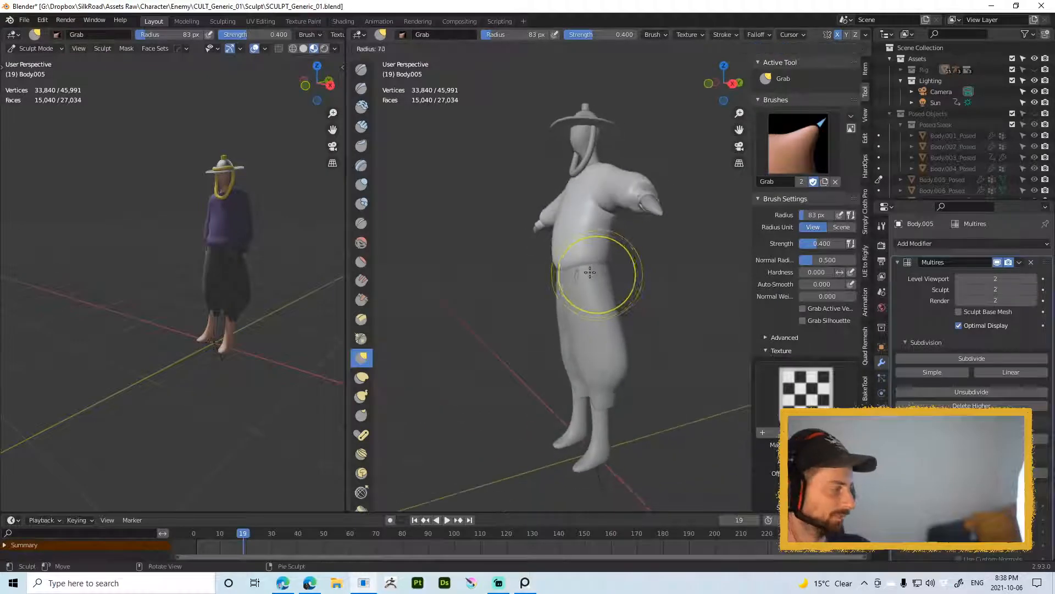
key(f)
click(580, 237)
mouse_move(582, 232)
middle_down()
mouse_move(564, 256)
mouse_move(597, 263)
mouse_move(579, 279)
middle_up()
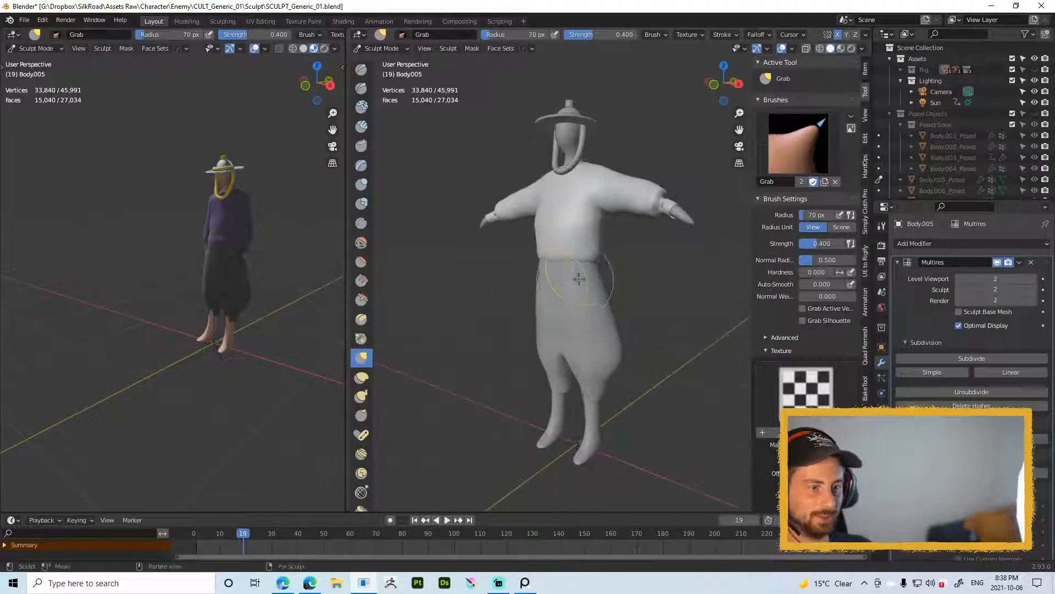
middle_drag(275, 304, 200, 298)
key(shift+alt+z)
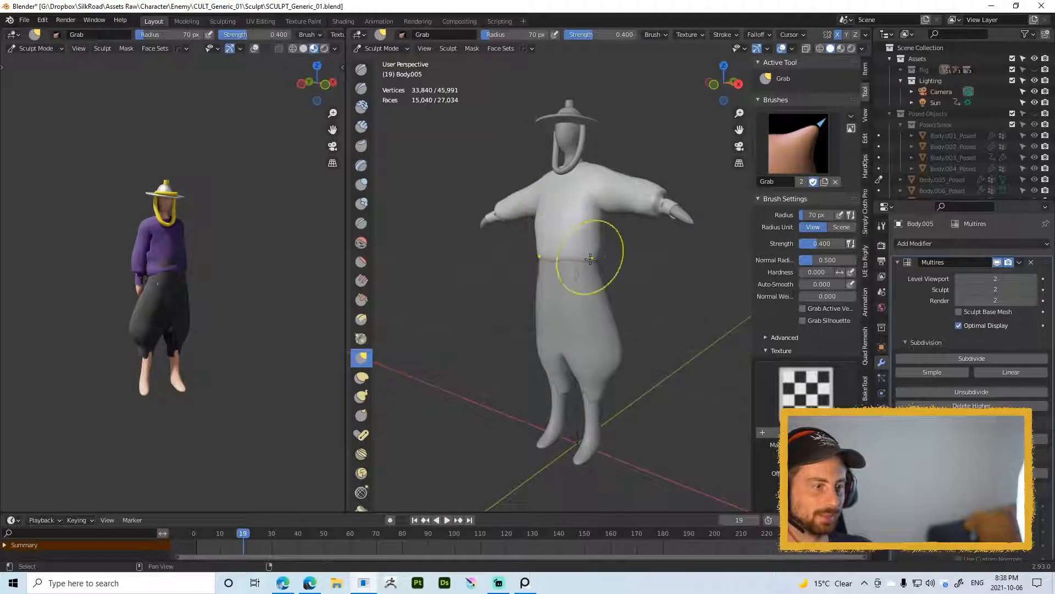
Step: Build up volume on the sweater's lower front with a 40 px Clay Strips brush
middle_drag(588, 259, 604, 278)
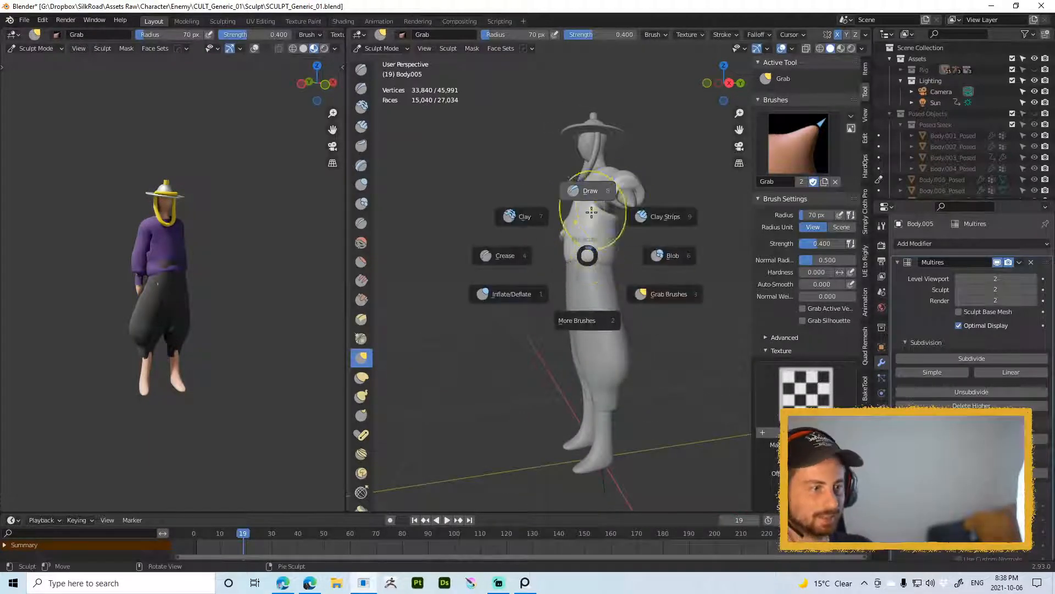
click(599, 192)
click(575, 242)
right_click(576, 242)
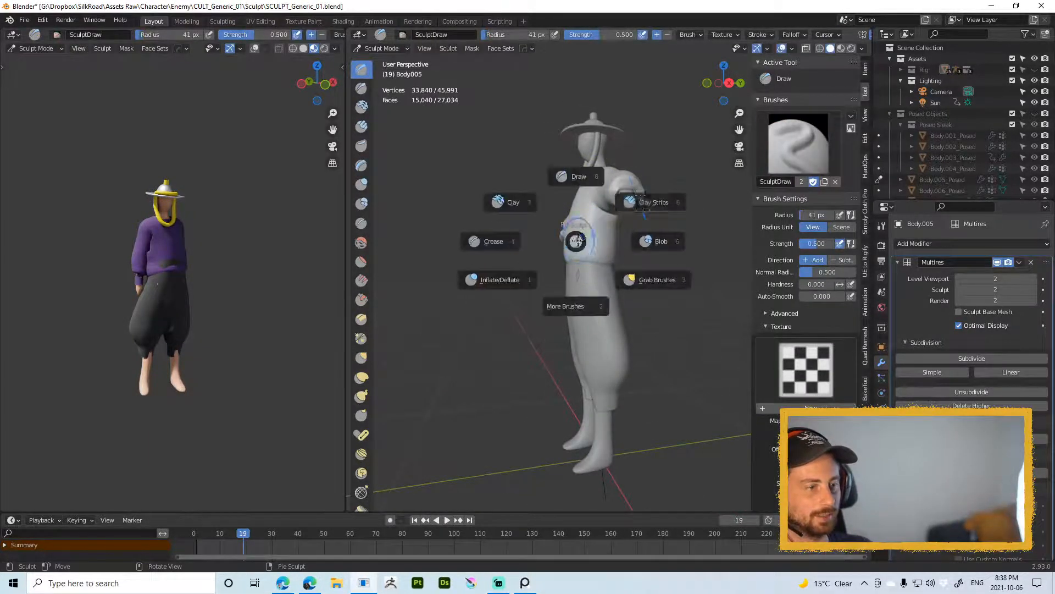
click(653, 202)
middle_drag(591, 231, 649, 239)
key(f)
click(554, 223)
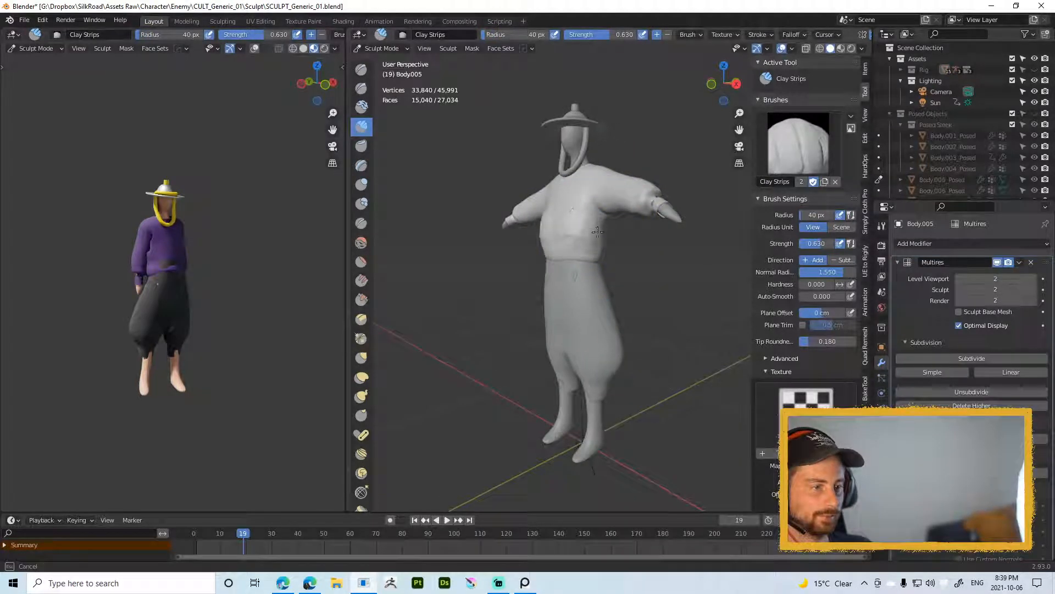
mouse_move(598, 231)
mouse_down()
mouse_move(551, 222)
mouse_move(553, 236)
mouse_up()
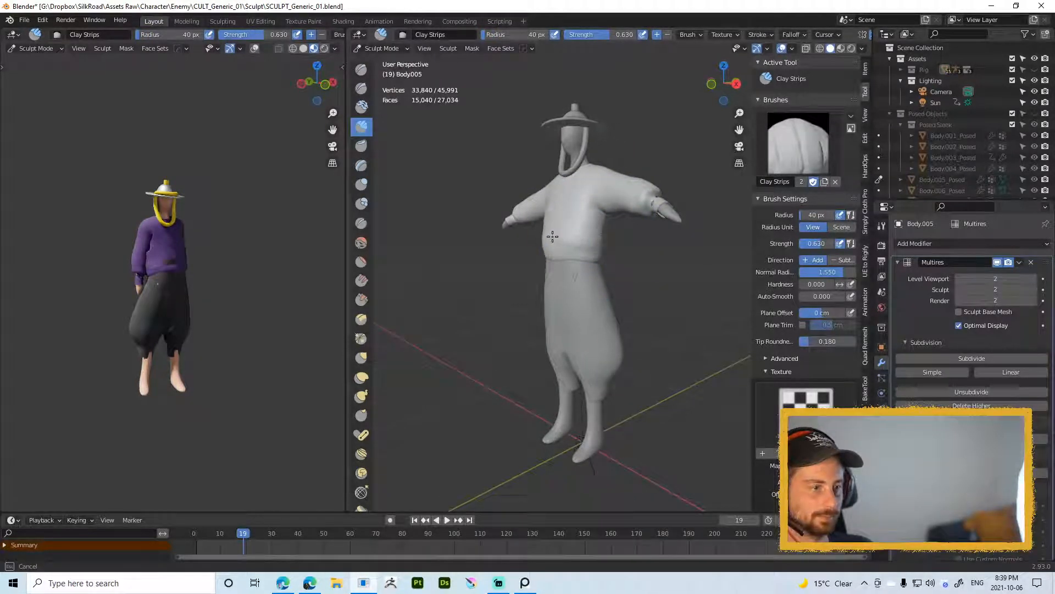
Step: Build up the sweater's back above the hem with the Clay Strips brush at 40 px, 33 px and 52 px
middle_drag(579, 236, 630, 230)
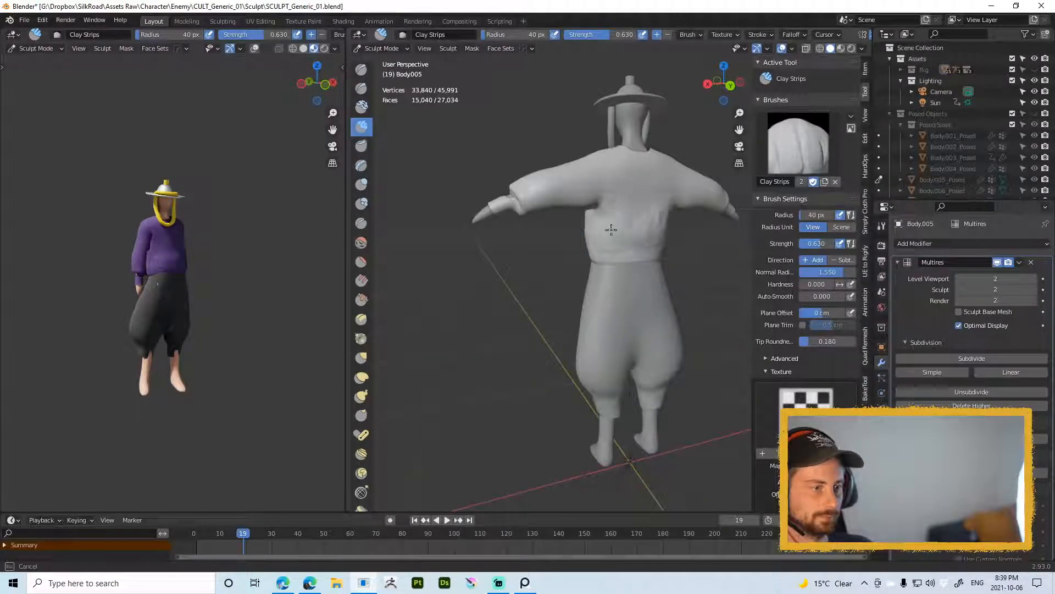
drag(640, 201, 649, 235)
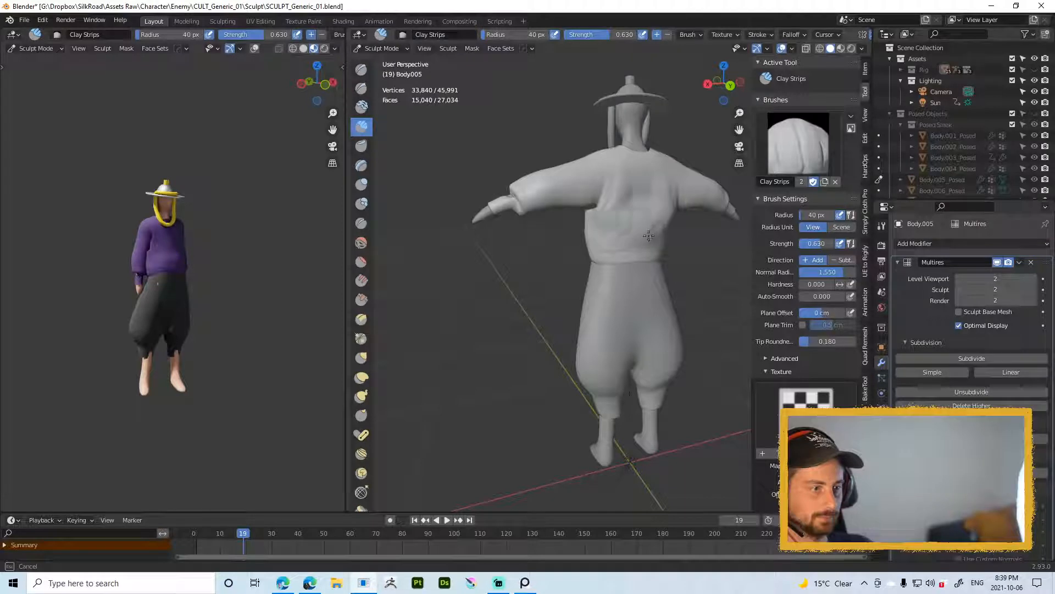
middle_drag(632, 242, 611, 239)
key(f)
click(646, 241)
drag(631, 239, 612, 228)
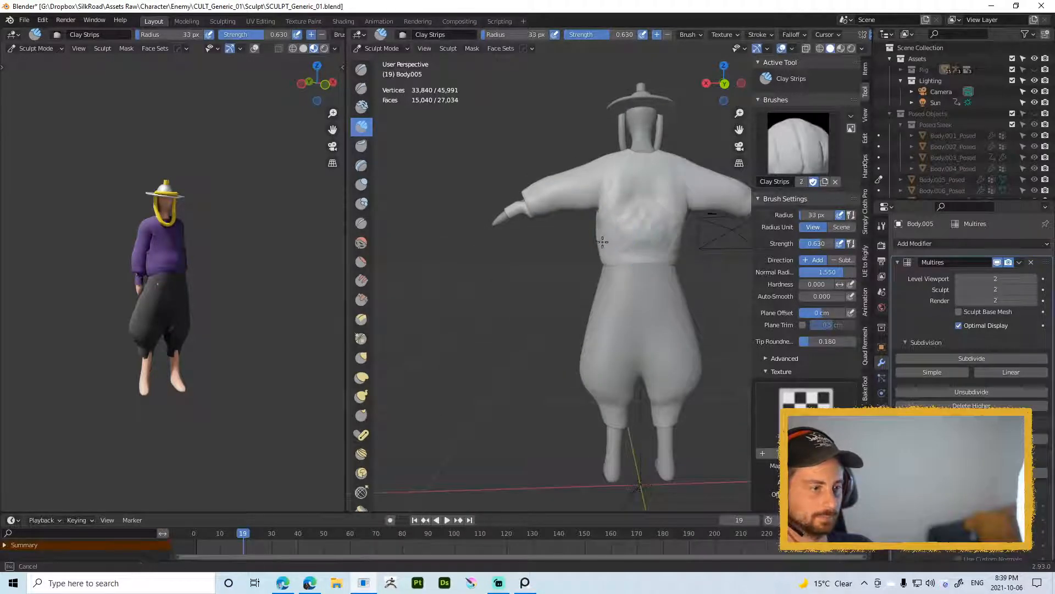
middle_drag(660, 241, 632, 224)
key(f)
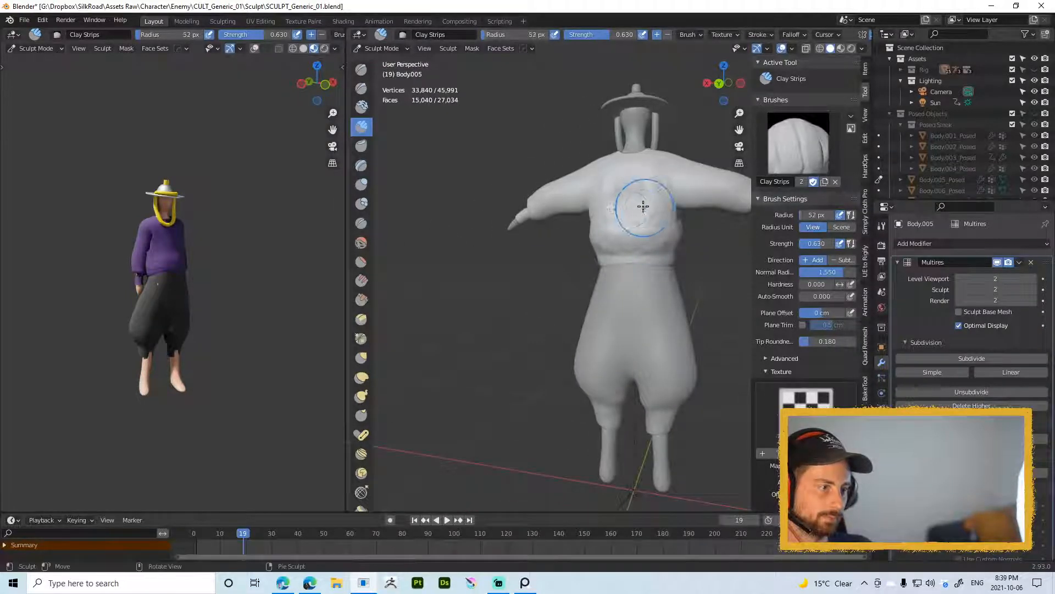
click(650, 207)
Step: Check the sweater's overall shape in Object Mode, and reselect the sweater to resume sculpting it
middle_drag(667, 225, 645, 247)
scroll(590, 240, down, 3)
scroll(590, 240, up, 2)
key(ctrl+Tab)
click(591, 247)
scroll(616, 243, down, 3)
click(636, 240)
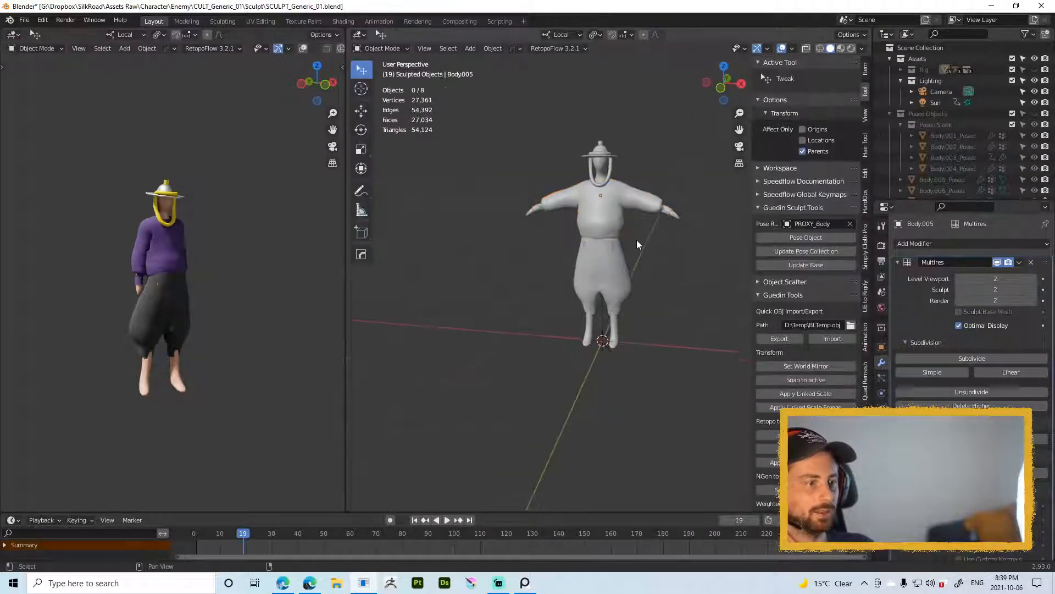
mouse_move(627, 204)
middle_down()
mouse_move(605, 192)
mouse_move(614, 192)
middle_up()
scroll(615, 192, up, 4)
click(624, 167)
key(ctrl+Tab)
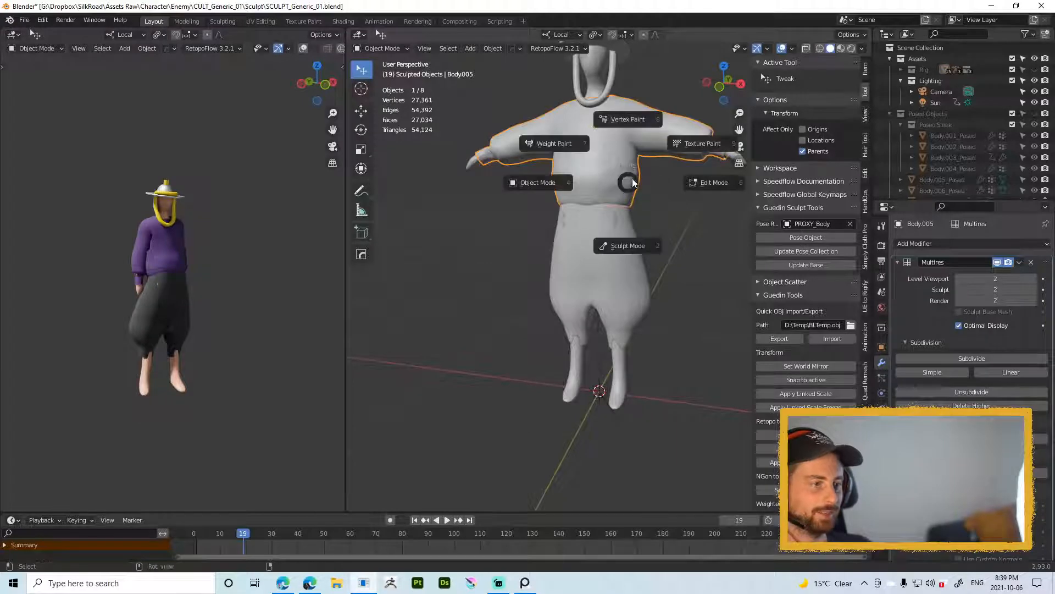
click(632, 230)
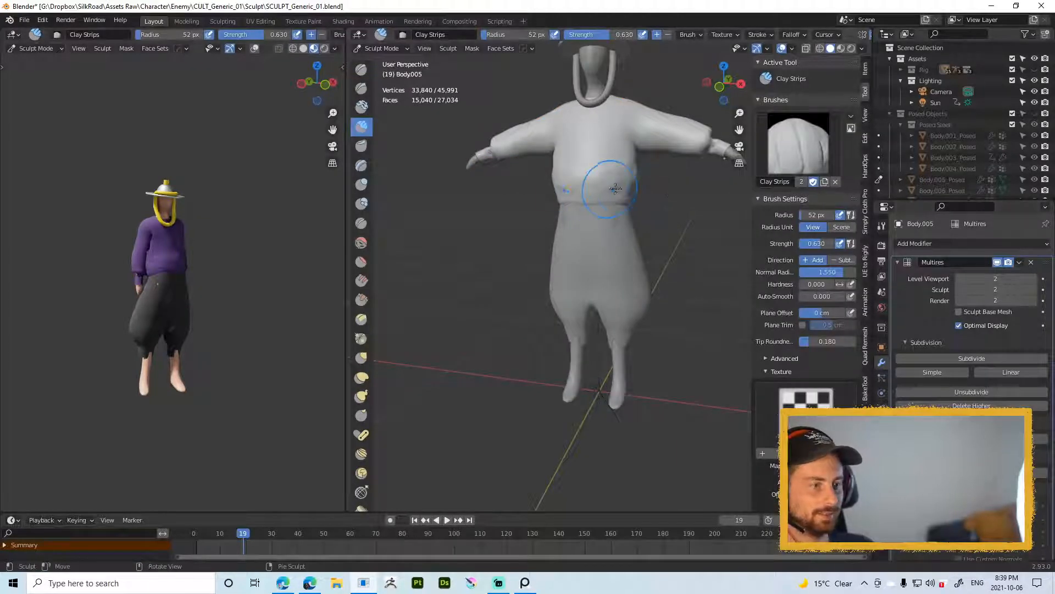
Step: Reshape the sweater's side and underarm with a 60 px Grab brush
middle_drag(608, 184, 627, 177)
key(g)
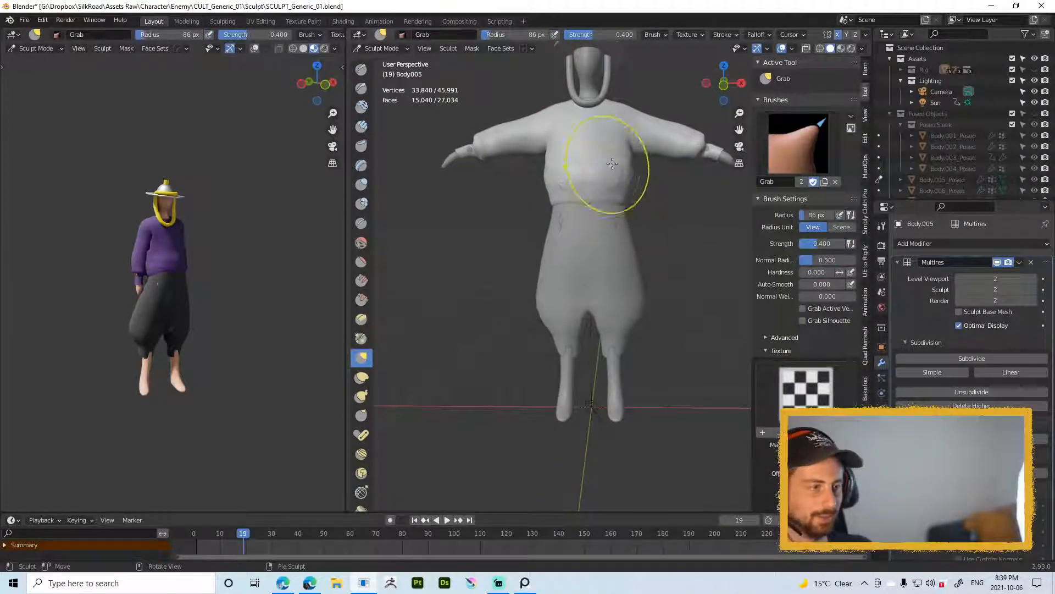
key(f)
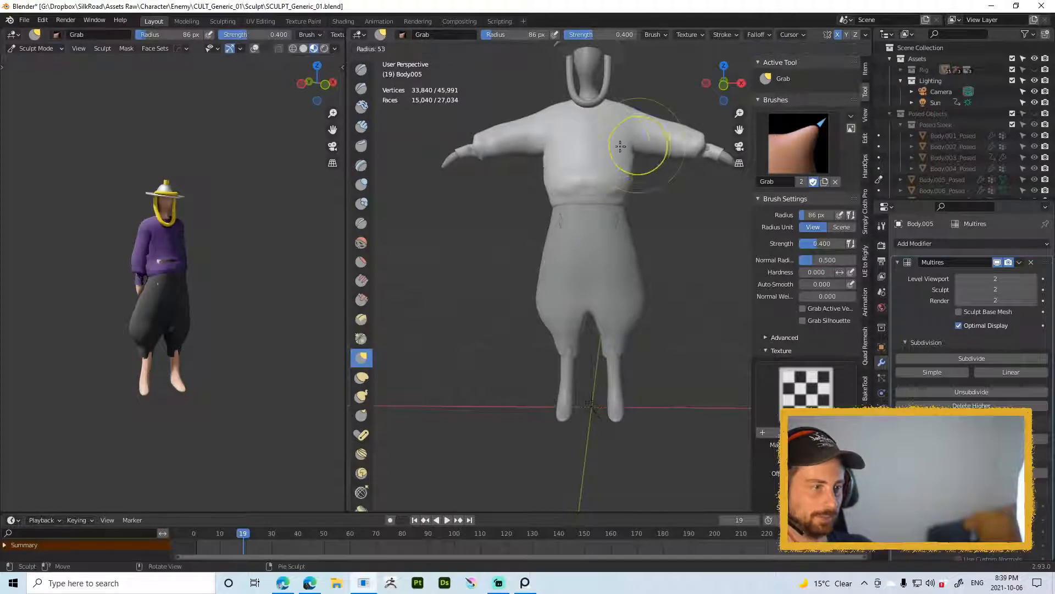
click(634, 144)
drag(633, 160, 667, 159)
drag(666, 158, 664, 156)
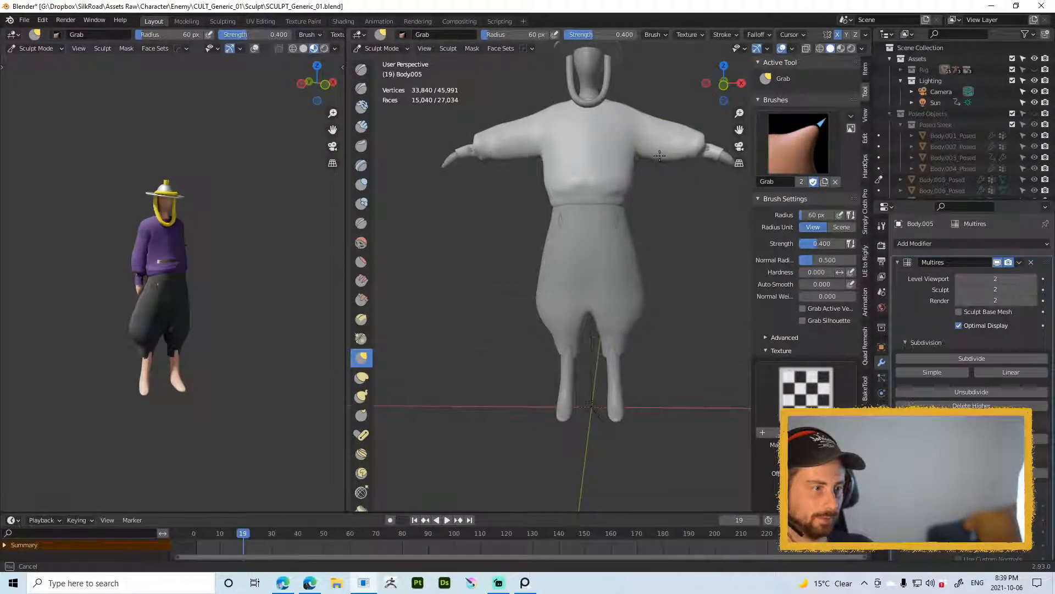
Step: Adjust the sweater's lower front bulge with the Grab brush at 65 px, and set its radius to 47 px
mouse_move(660, 156)
middle_down()
mouse_move(630, 160)
mouse_move(599, 142)
middle_up()
key(f)
click(646, 144)
key(f)
click(640, 147)
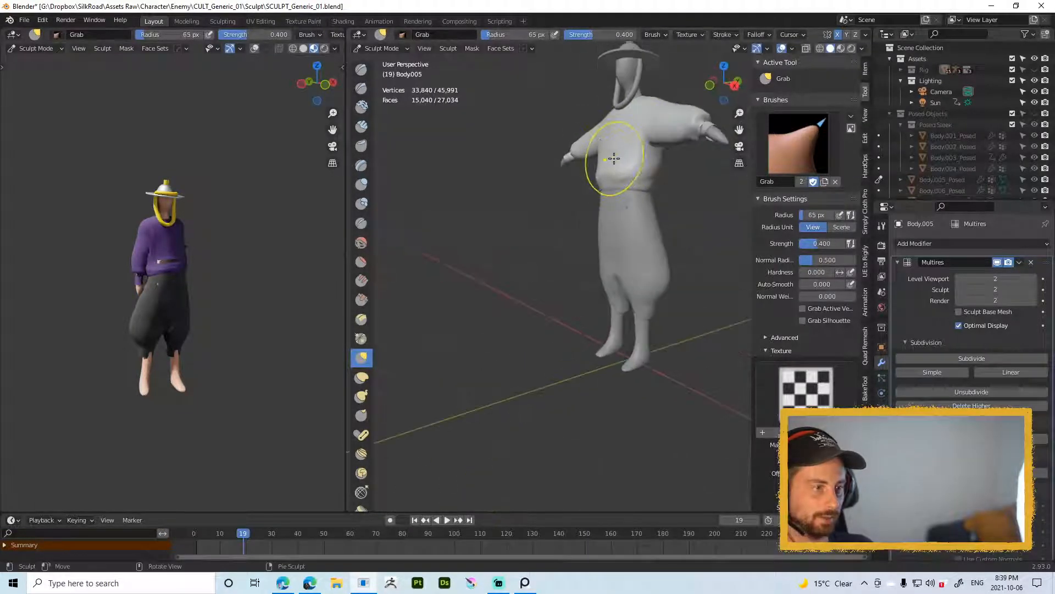
drag(614, 158, 615, 166)
middle_drag(647, 165, 636, 167)
drag(635, 167, 629, 160)
middle_drag(626, 159, 653, 160)
key(f)
click(645, 161)
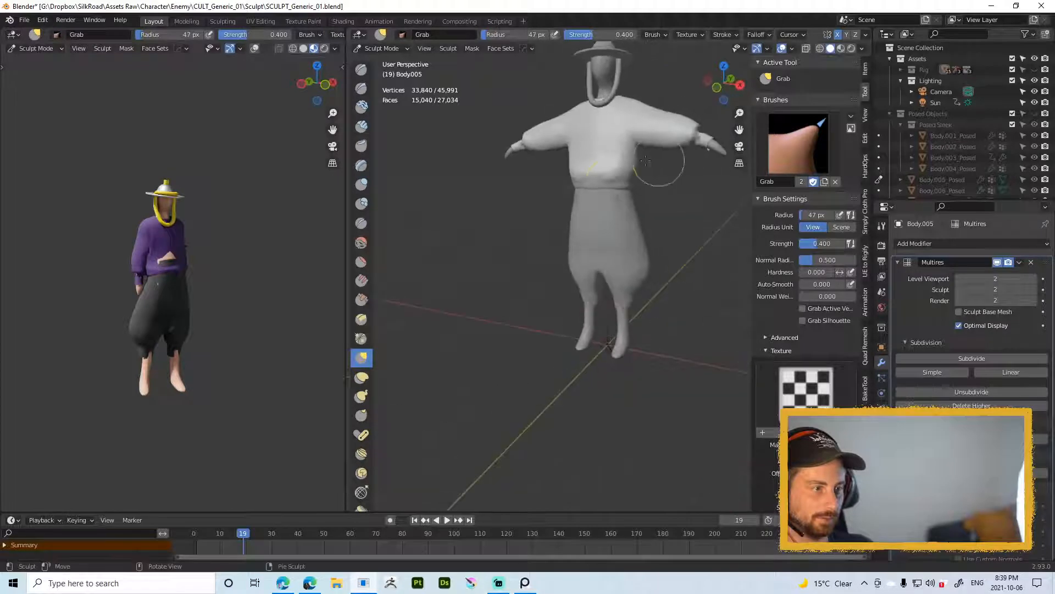
Step: Sculpt a rough fold from the sweater's chest toward the underarm with the Draw brush, using 31 px and 37 px radii
right_click(621, 175)
click(623, 121)
key(f)
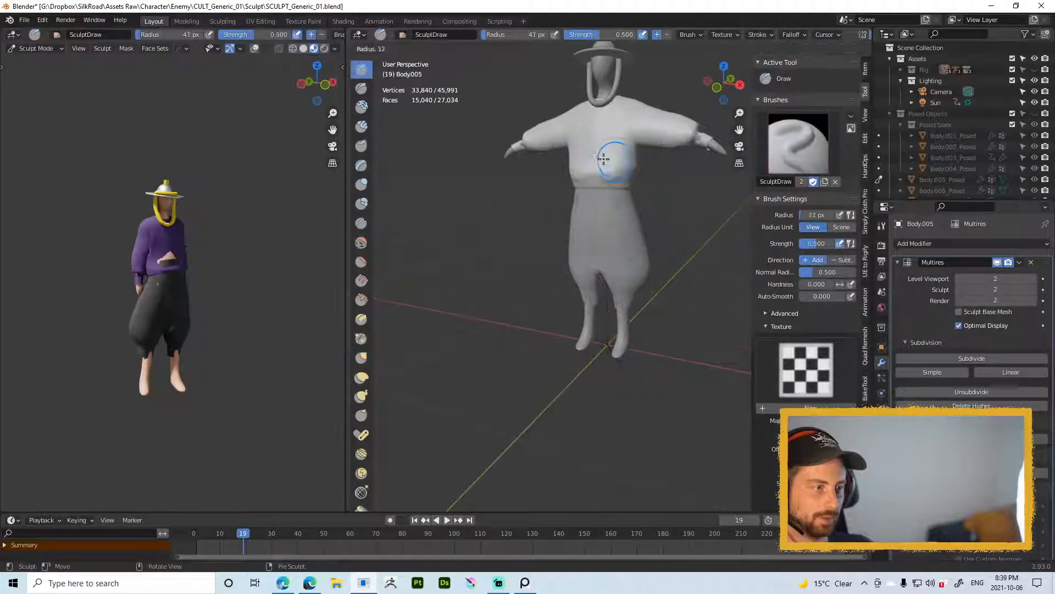
click(610, 166)
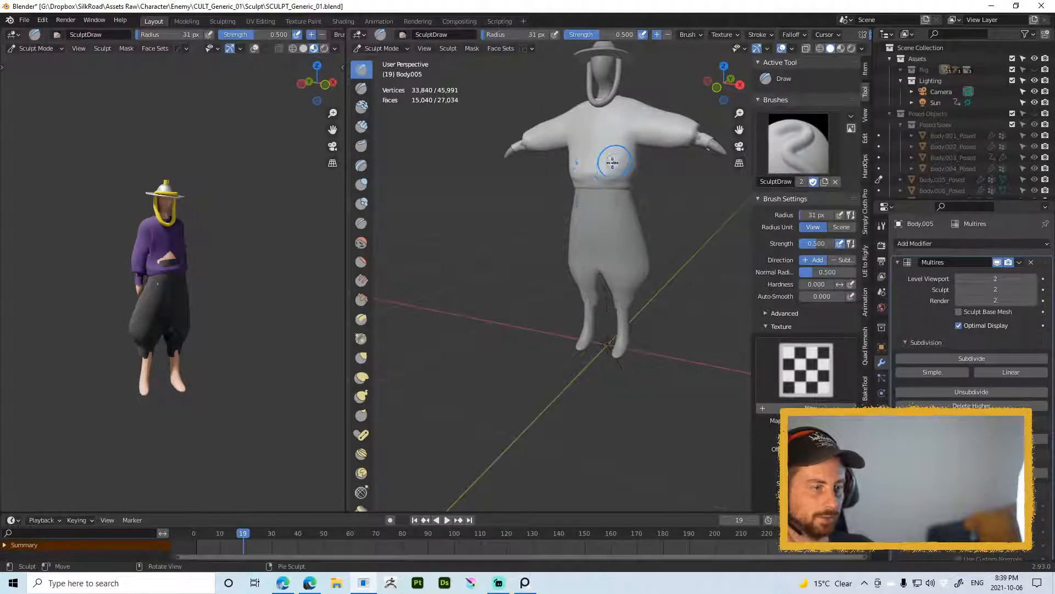
key(f)
click(593, 162)
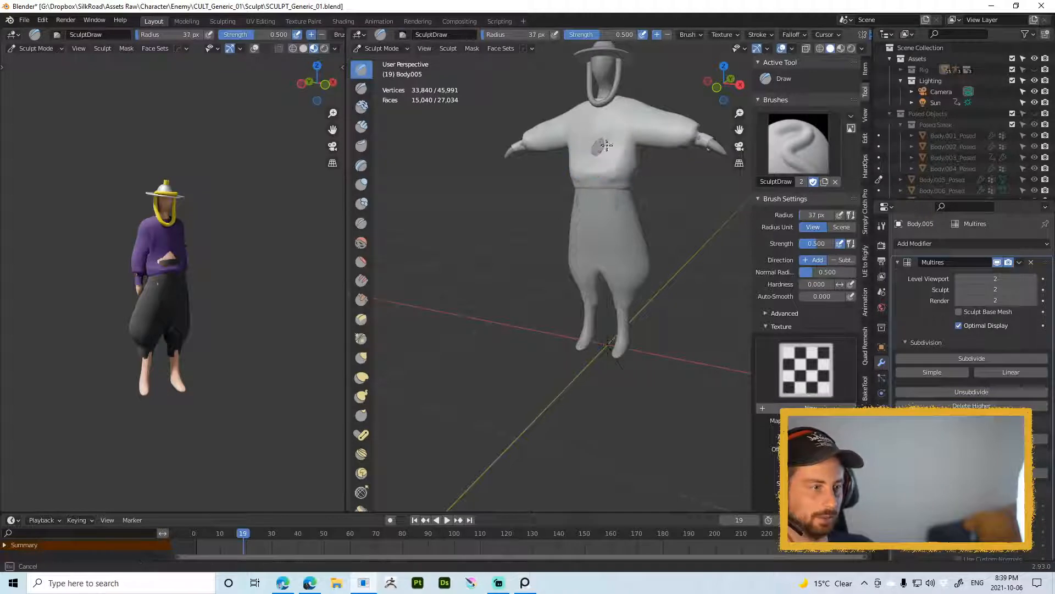
drag(606, 132, 621, 131)
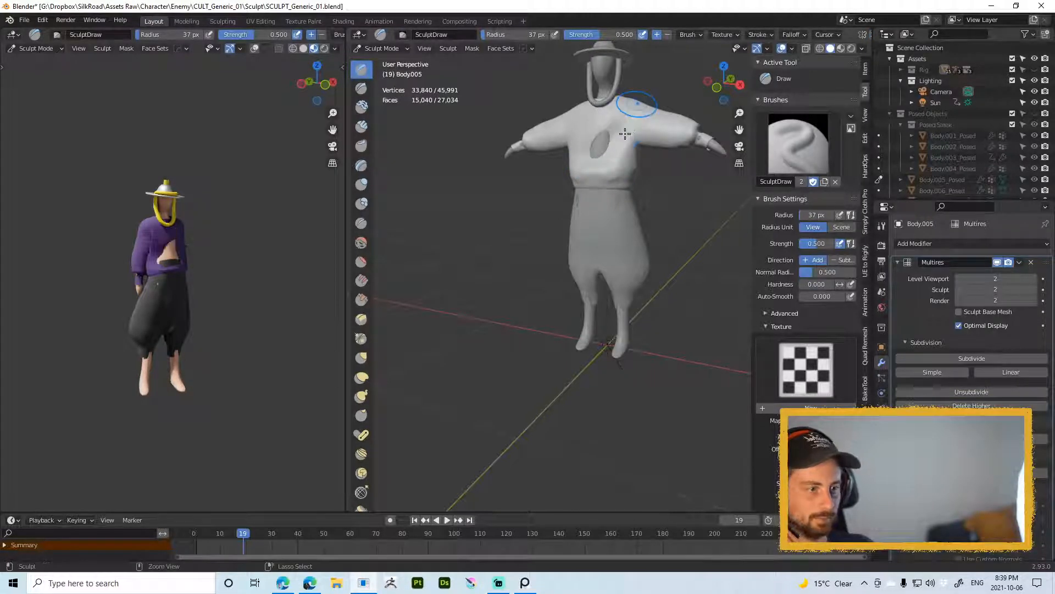
Step: Refine the sweater's diagonal front fold with a 26 px Draw brush, and set the Smooth brush strength to 0.418
key(f)
click(595, 166)
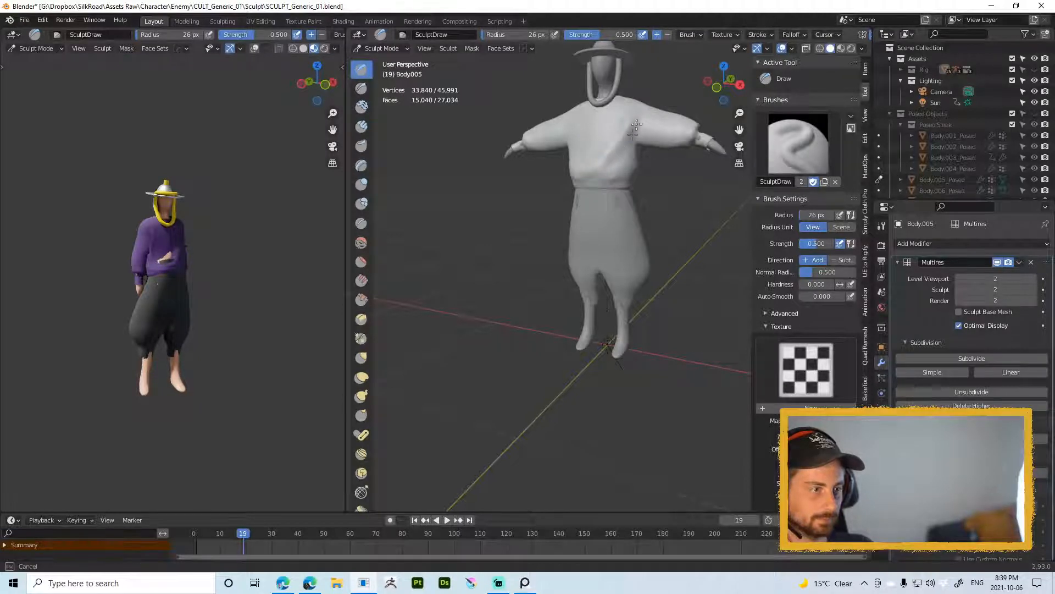
middle_drag(630, 132, 609, 142)
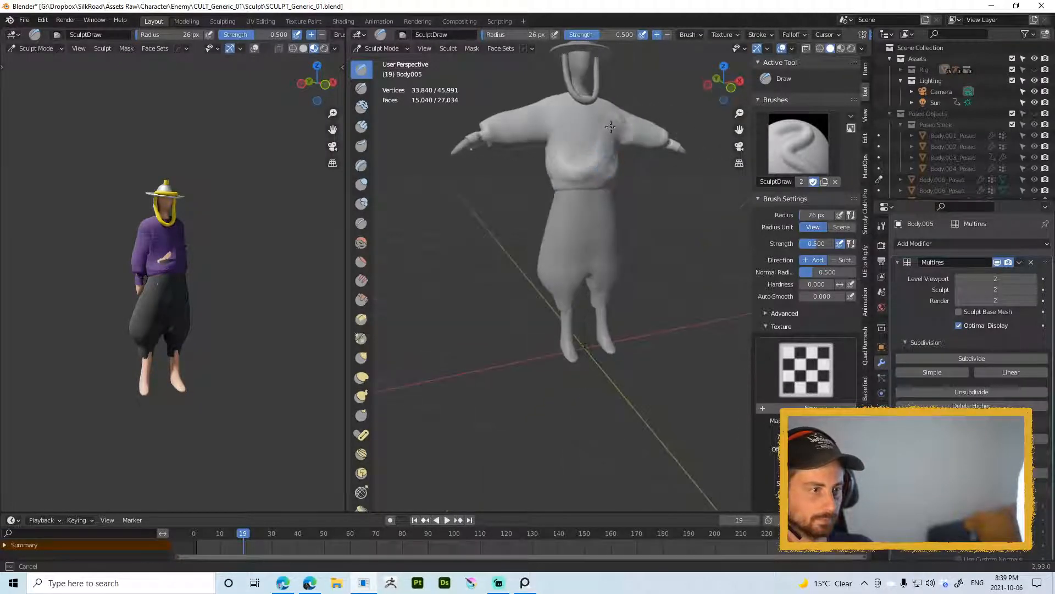
key(shift+s)
key(shift+f)
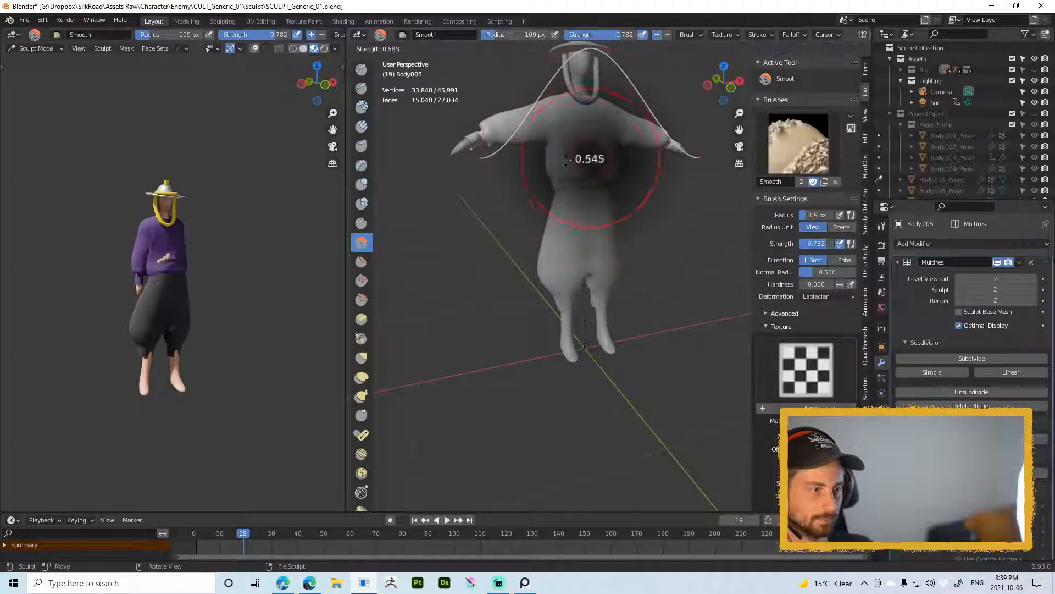
click(612, 155)
Step: Sculpt folds running down from the armpit on the sweater's front with the Draw brush at 26 px, and set its radius to 33 px
right_click(601, 149)
click(603, 94)
middle_drag(599, 157, 577, 159)
key(f)
click(566, 148)
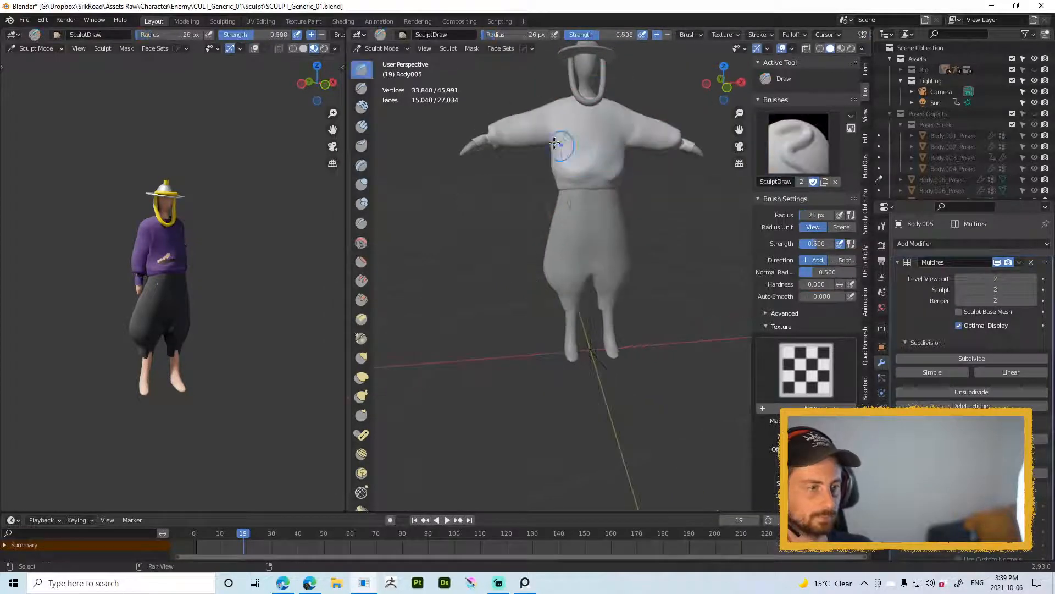
drag(552, 115, 561, 160)
middle_drag(533, 128, 570, 136)
key(f)
click(553, 135)
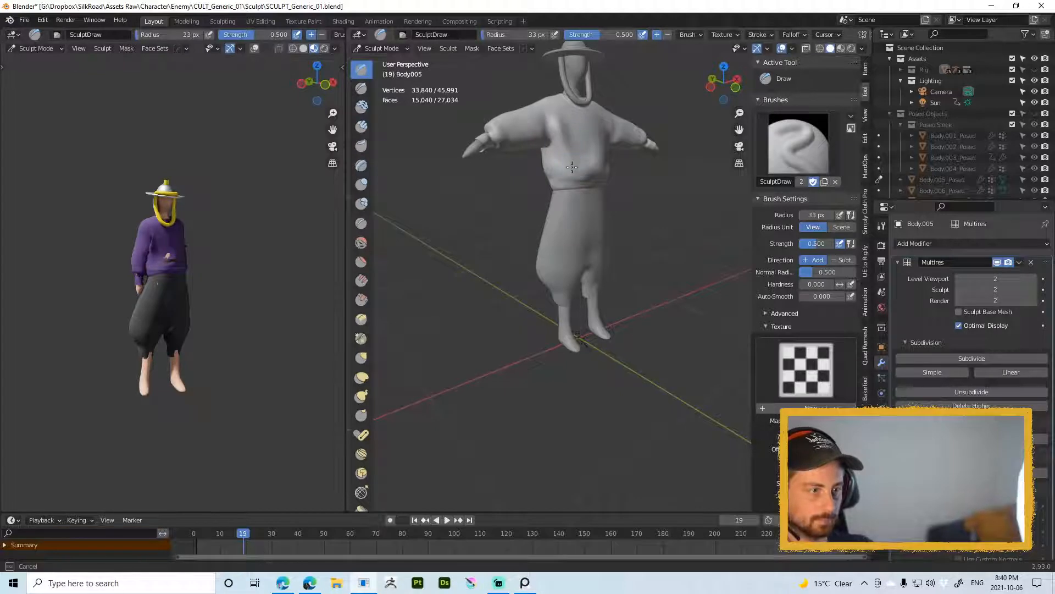
Step: Sculpt a horizontal fold across the sweater's lower back with a 19 px Draw brush
mouse_move(571, 167)
middle_down()
mouse_move(556, 165)
mouse_move(593, 175)
mouse_move(587, 185)
mouse_move(605, 178)
mouse_move(539, 178)
mouse_move(555, 192)
mouse_move(534, 204)
middle_up()
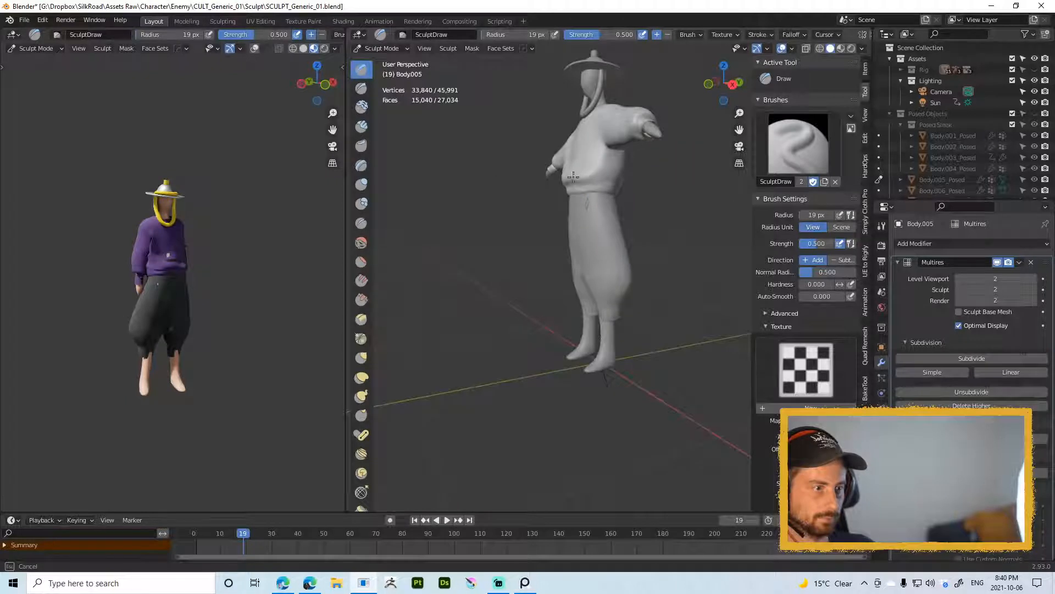
key(super+space)
mouse_move(653, 183)
middle_down()
mouse_move(648, 173)
mouse_move(669, 173)
middle_up()
drag(633, 176, 677, 160)
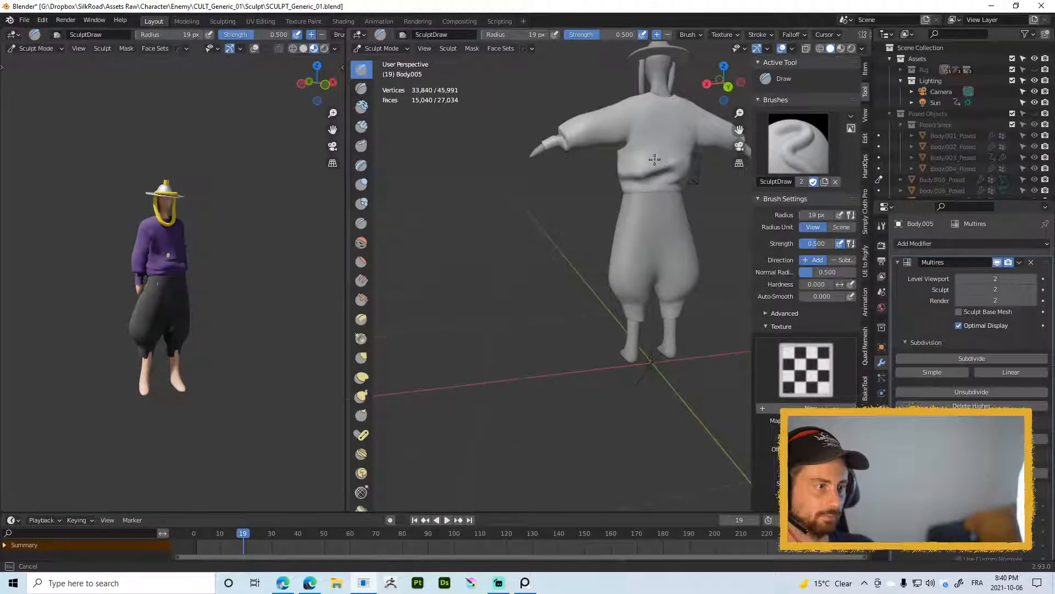
Step: Fill out the fold above the sweater's rear hem with the Draw brush at 42 px, 52 px and 33 px
key(f)
mouse_move(679, 159)
middle_down()
mouse_move(587, 160)
mouse_move(615, 165)
middle_up()
middle_drag(589, 221, 572, 223)
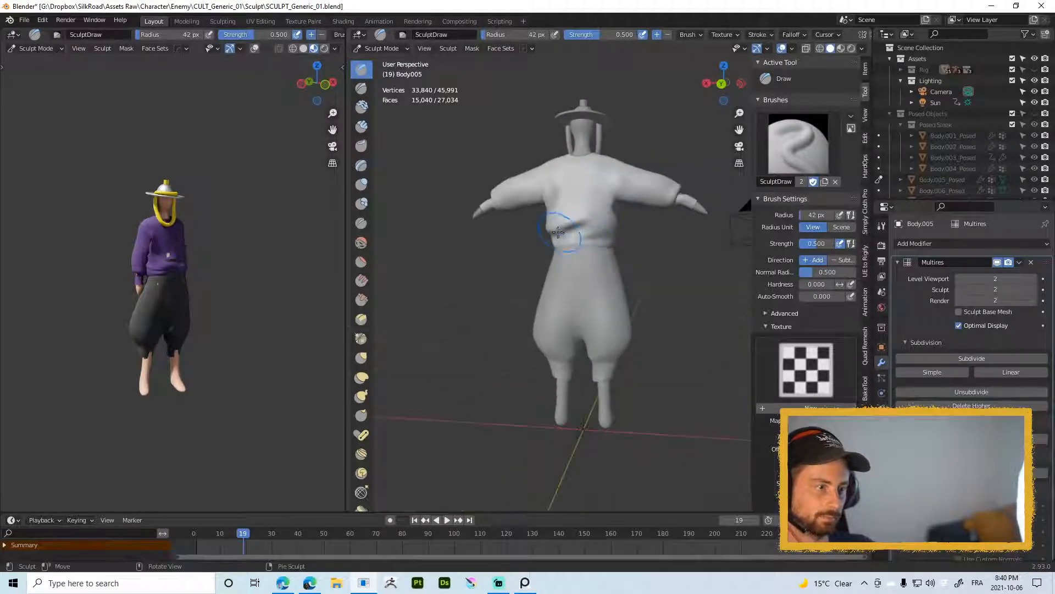
key(f)
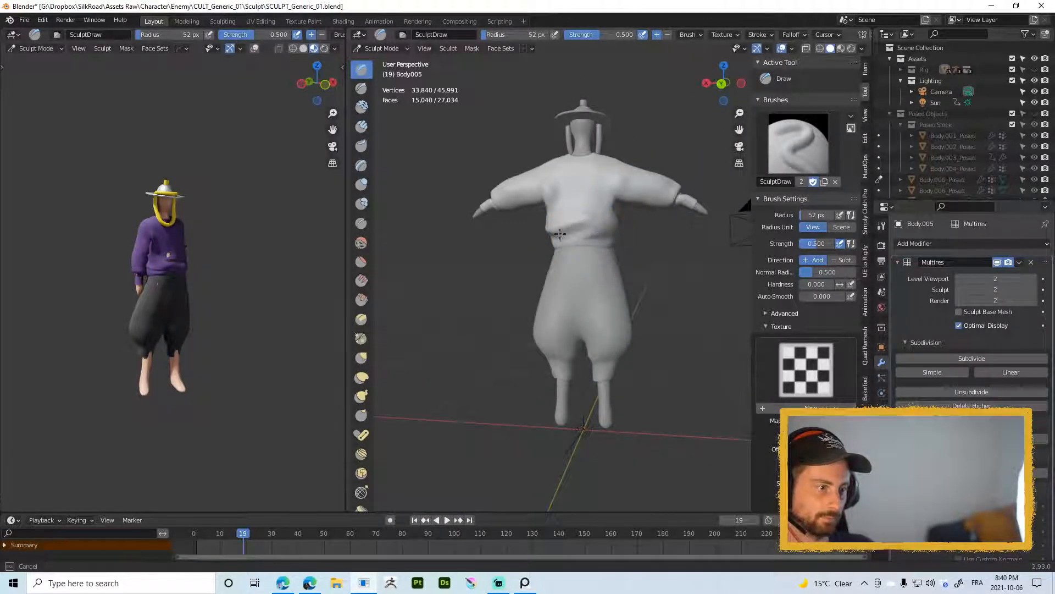
key(f)
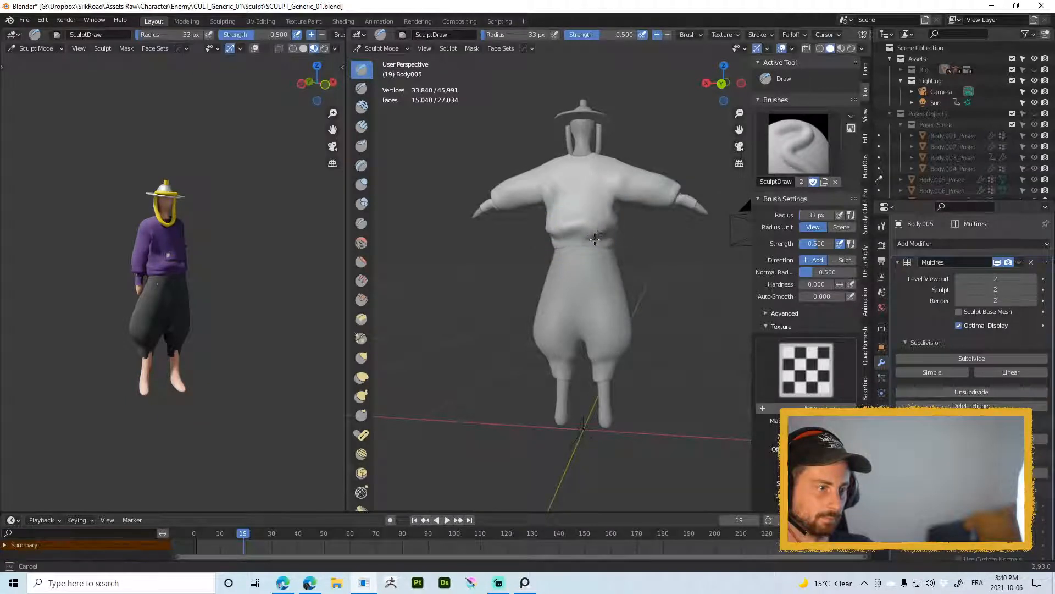
mouse_move(580, 233)
mouse_down()
mouse_move(561, 234)
mouse_move(610, 234)
mouse_move(572, 224)
mouse_up()
Step: Switch to the Smooth brush for the sweater's back and set its strength to about 0.63
key(shift+s)
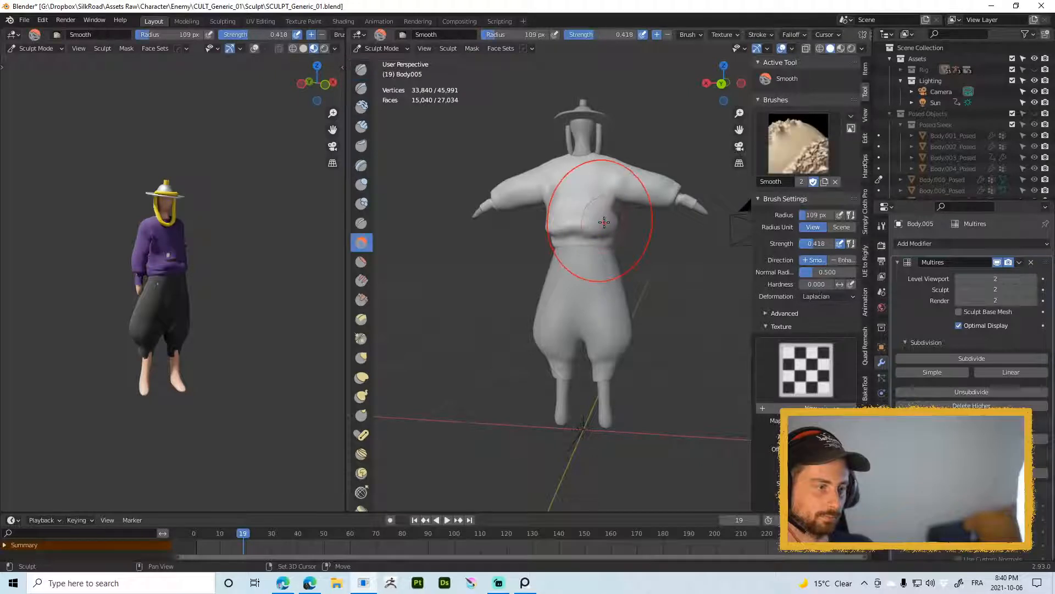
key(shift+f)
click(626, 220)
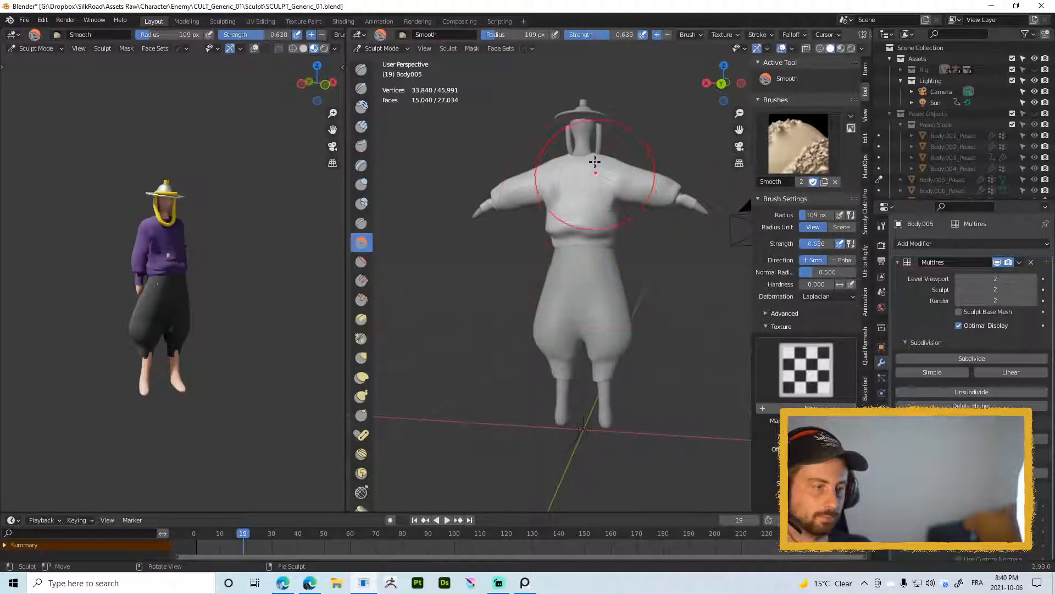
Step: Switch to the Draw brush at 64 px, review the sweater from the back and front, and return to Object Mode
key(x)
middle_drag(592, 210, 579, 227)
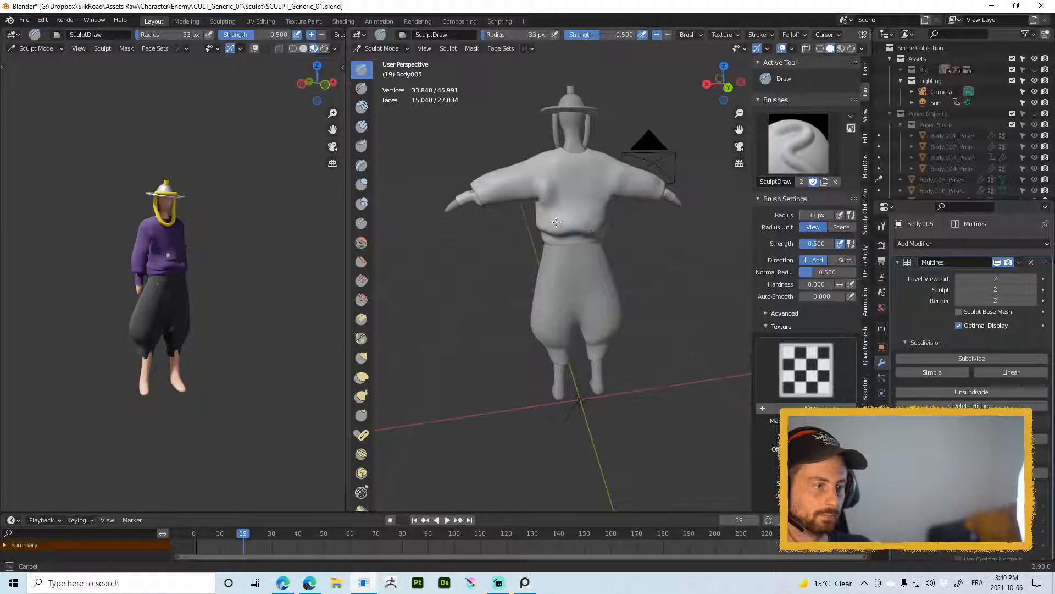
scroll(557, 222, down, 3)
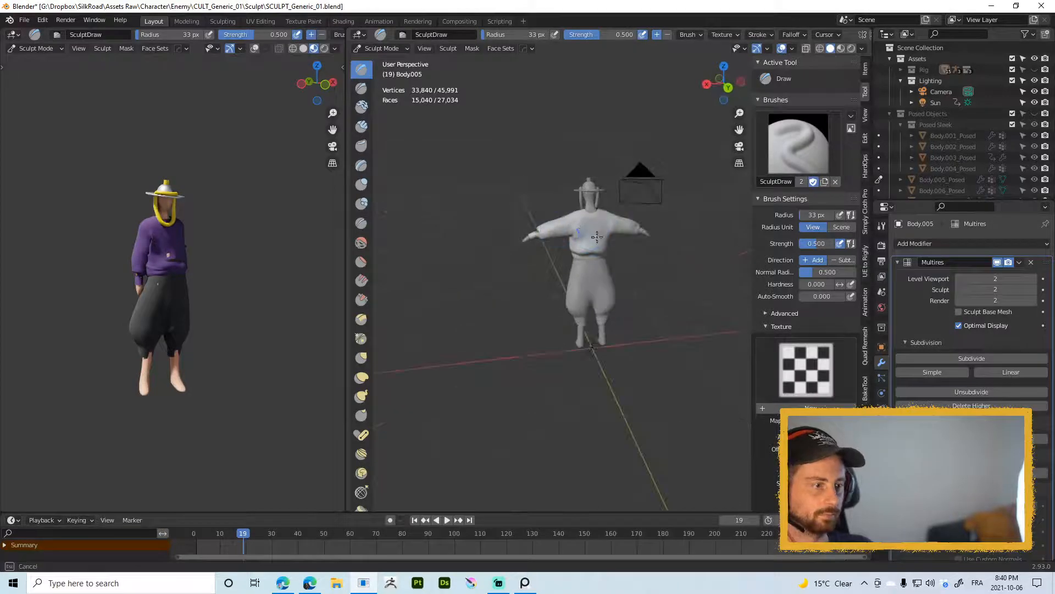
middle_drag(597, 237, 583, 237)
scroll(573, 240, up, 3)
mouse_move(594, 196)
middle_down()
mouse_move(571, 189)
mouse_move(600, 181)
mouse_move(569, 171)
middle_up()
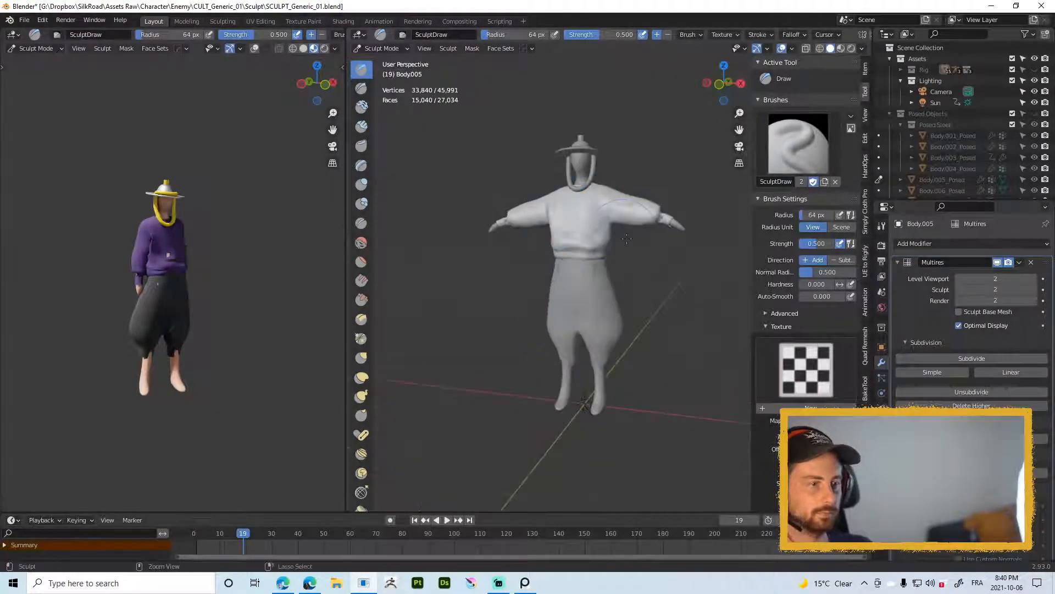
key(ctrl+Tab)
scroll(209, 286, up, 5)
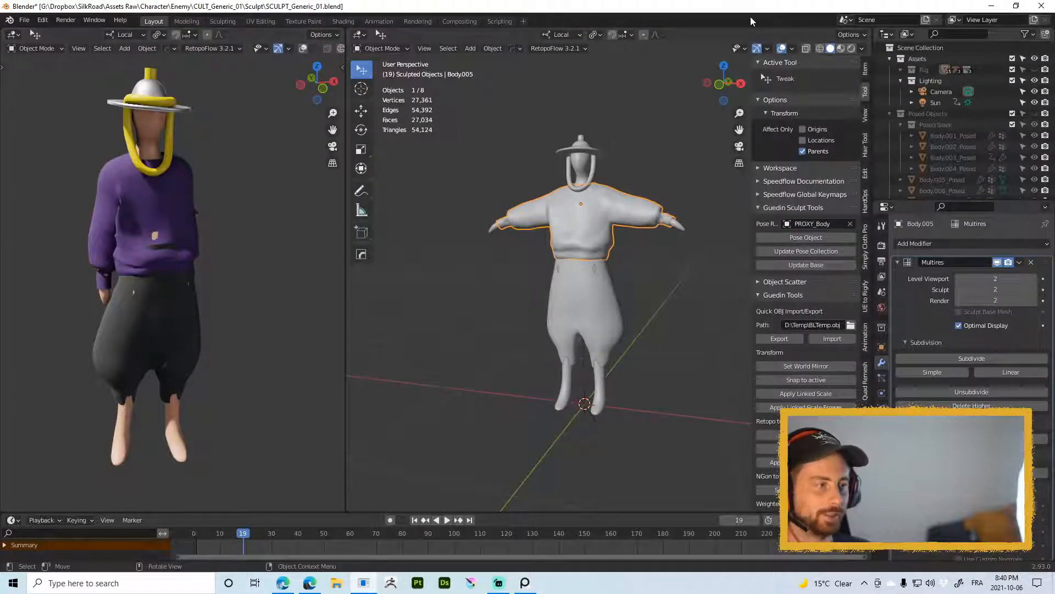
Step: Select the Sun light in the Lighting collection and delete its keyframe at frame 0
scroll(935, 117, down, 8)
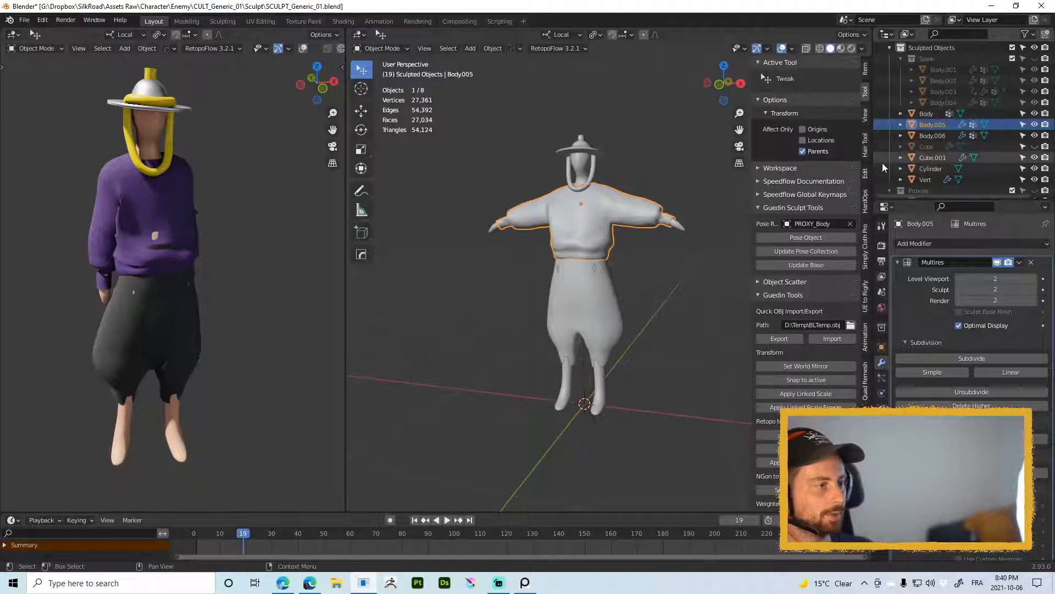
scroll(977, 183, up, 4)
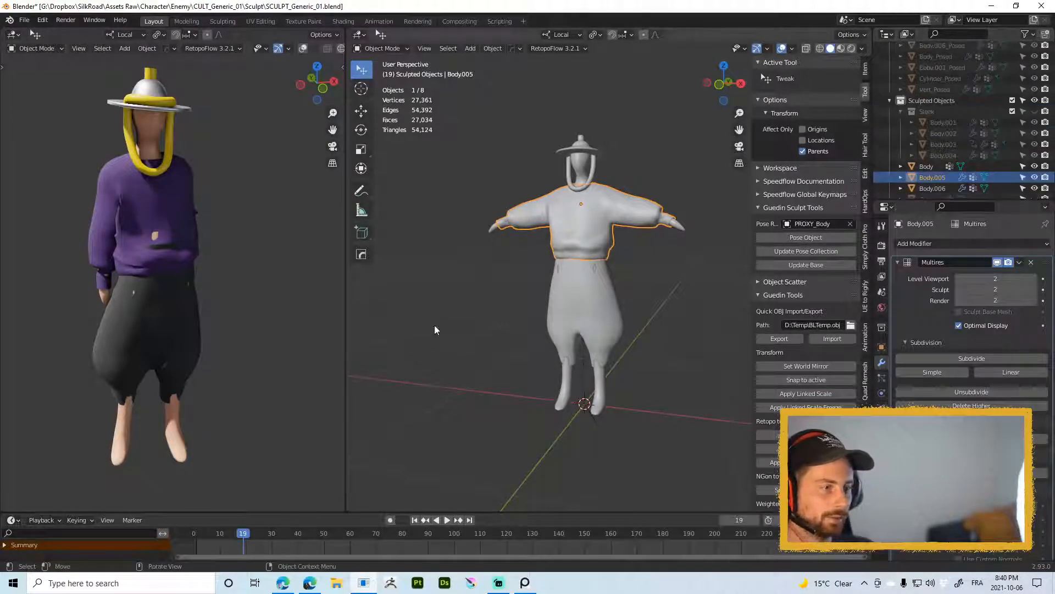
scroll(629, 286, up, 4)
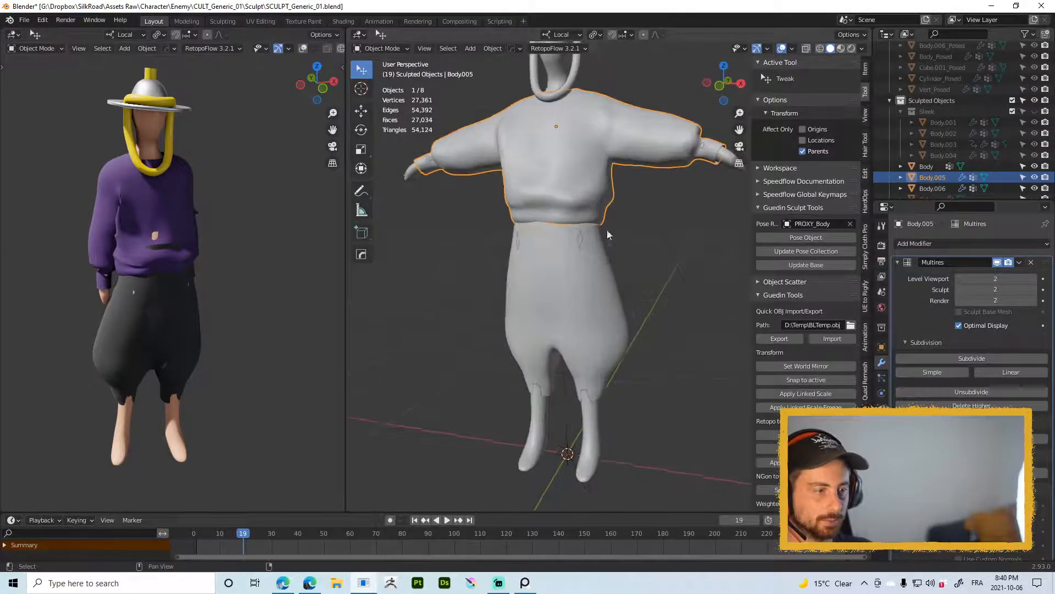
scroll(607, 230, down, 3)
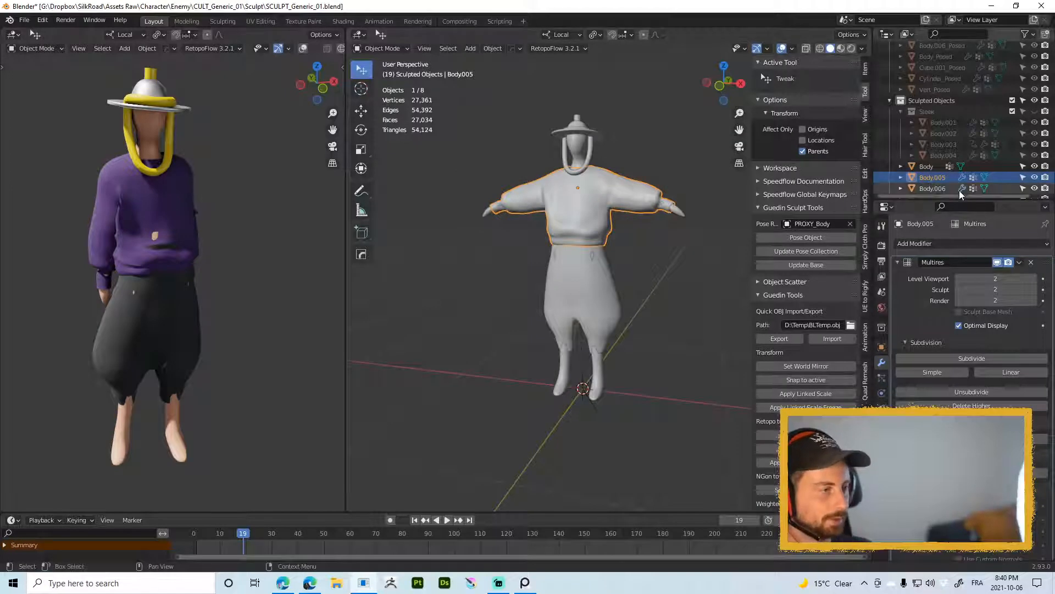
scroll(906, 131, up, 6)
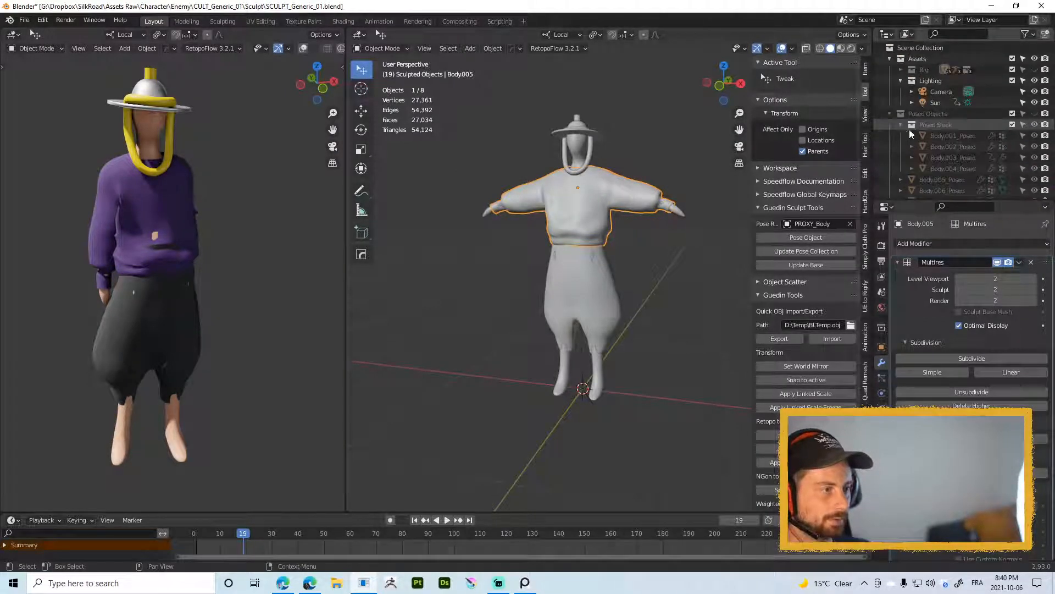
click(938, 103)
shift+middle_drag(216, 329, 216, 245)
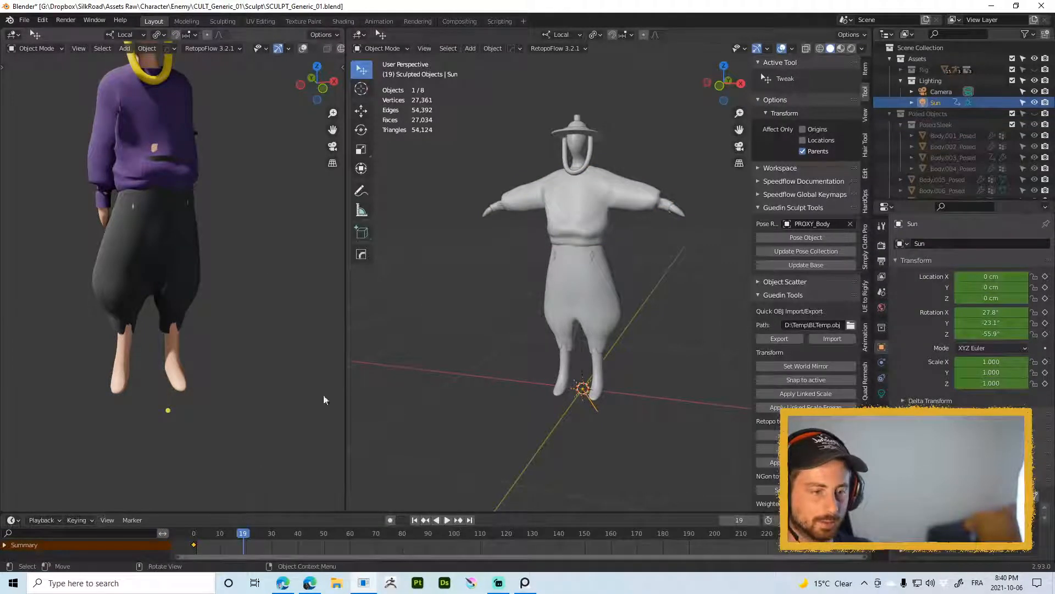
key(x)
click(197, 545)
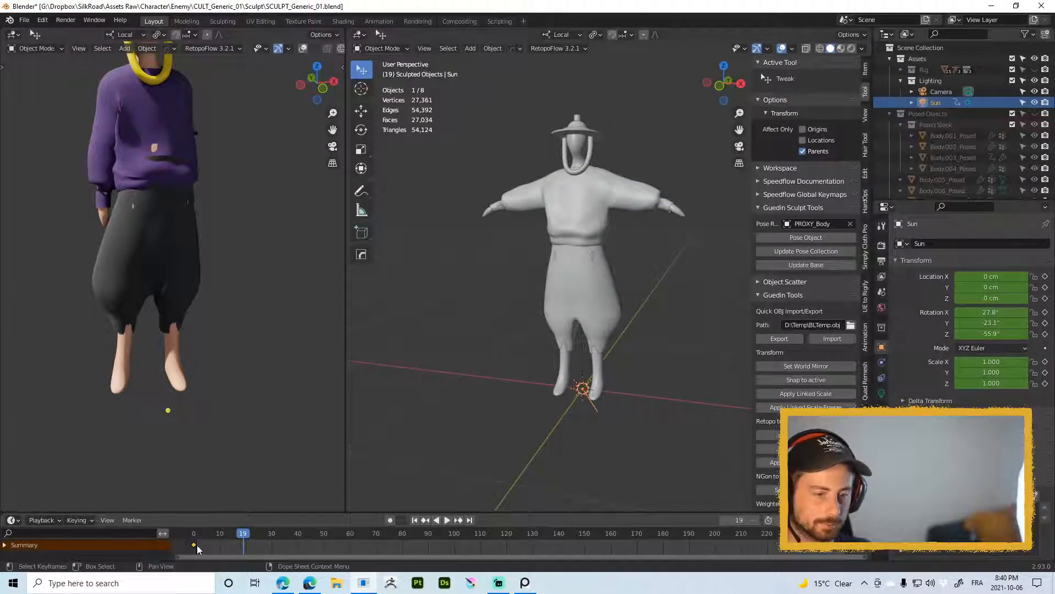
key(x)
click(188, 535)
Step: Rotate the Sun light 68.3° about the global Z axis to light the posed character from the front
scroll(218, 333, down, 2)
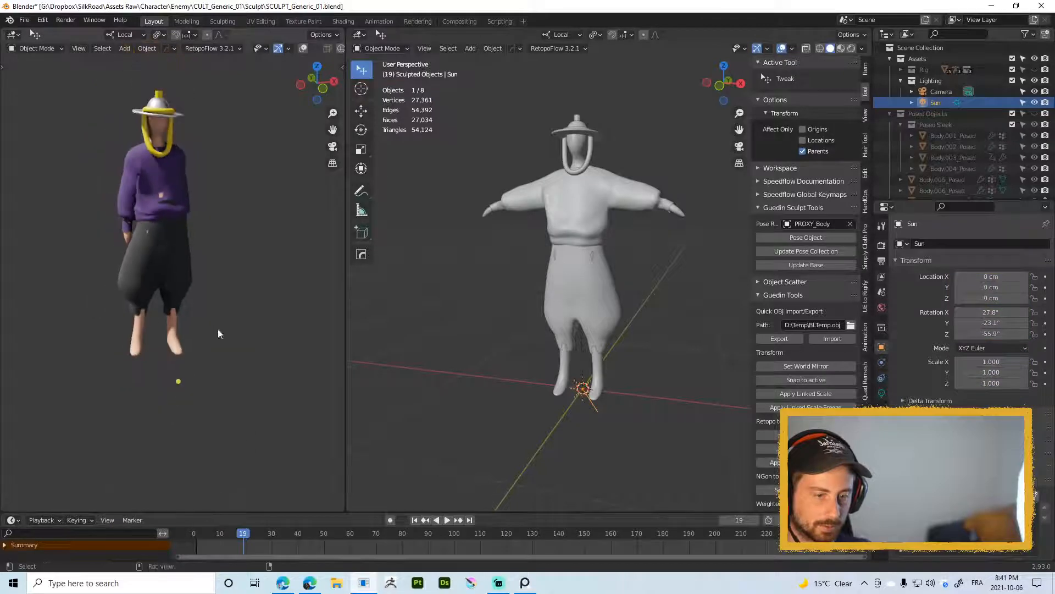
key(r)
key(z)
key(z)
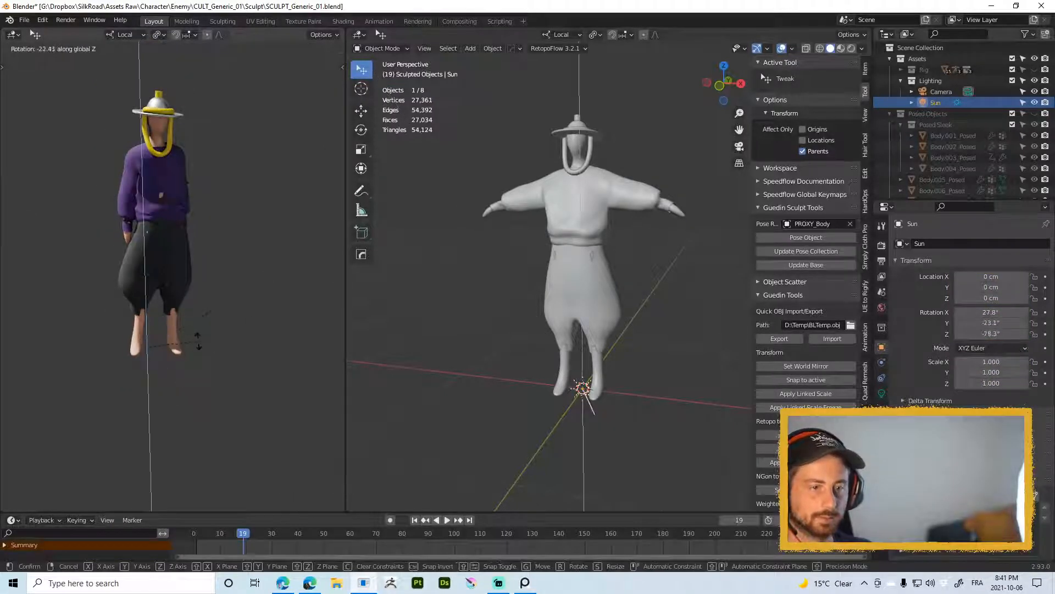
click(113, 121)
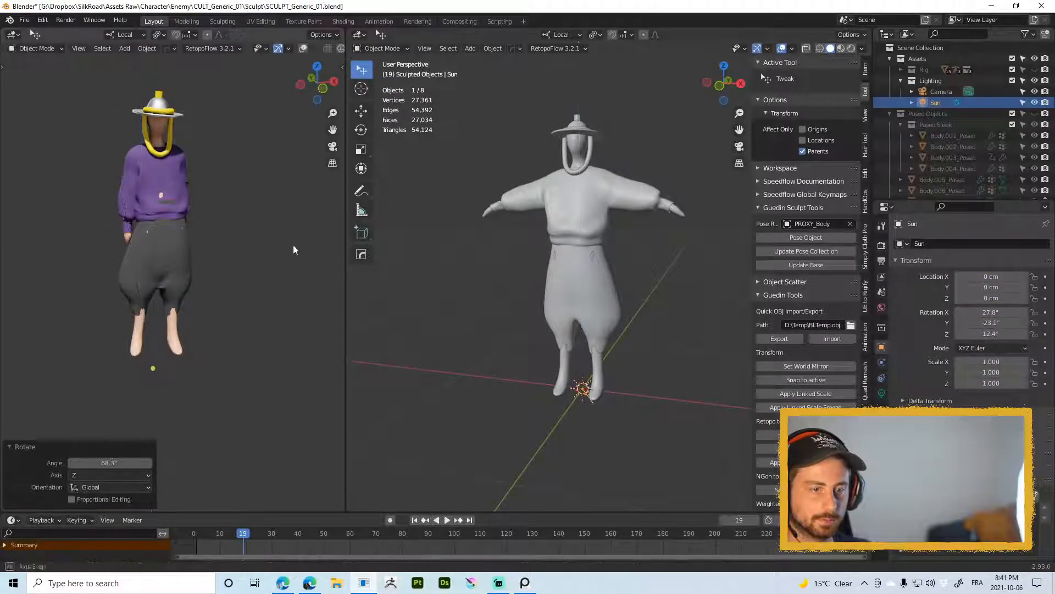
middle_drag(292, 245, 228, 286)
Step: Go to frame 0 and examine how the pants and sweater deform in the wide-legged pose
drag(232, 536, 186, 540)
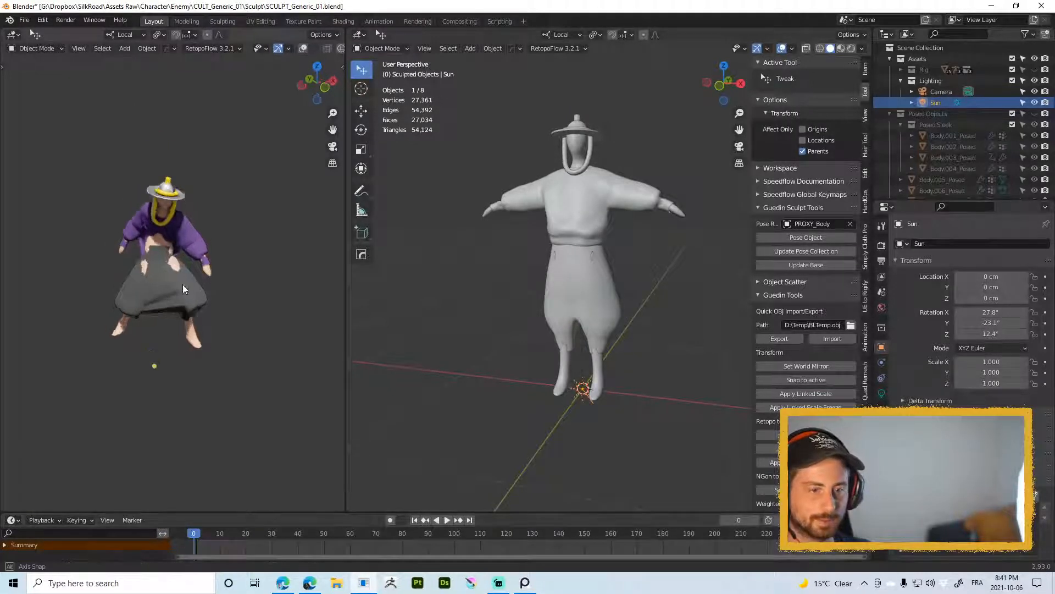
middle_drag(182, 284, 189, 326)
scroll(213, 300, up, 4)
click(602, 286)
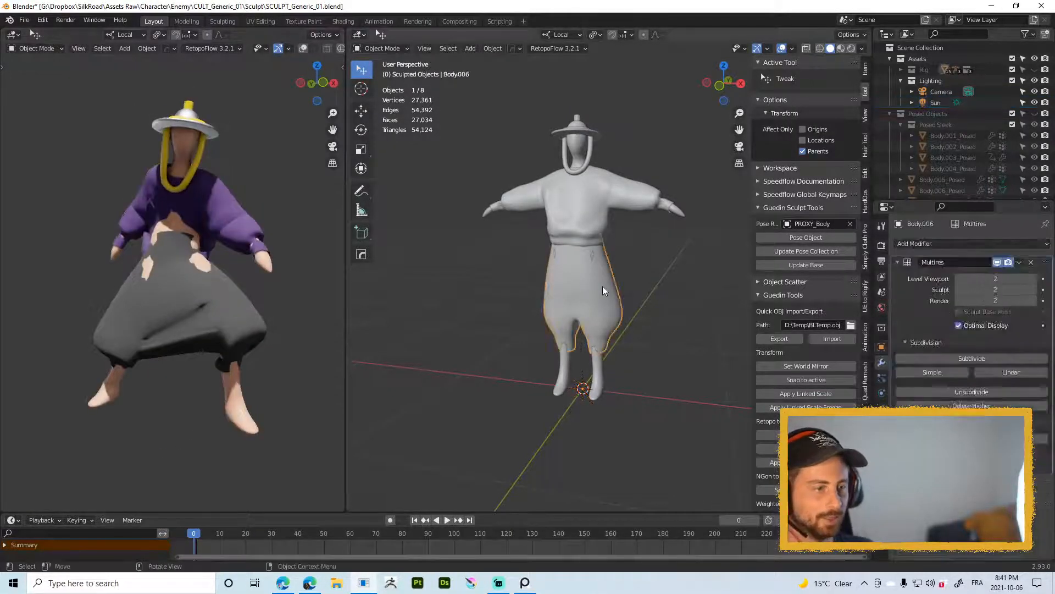
key(KP_Decimal)
shift+middle_drag(217, 197, 227, 172)
middle_drag(223, 289, 230, 330)
click(202, 260)
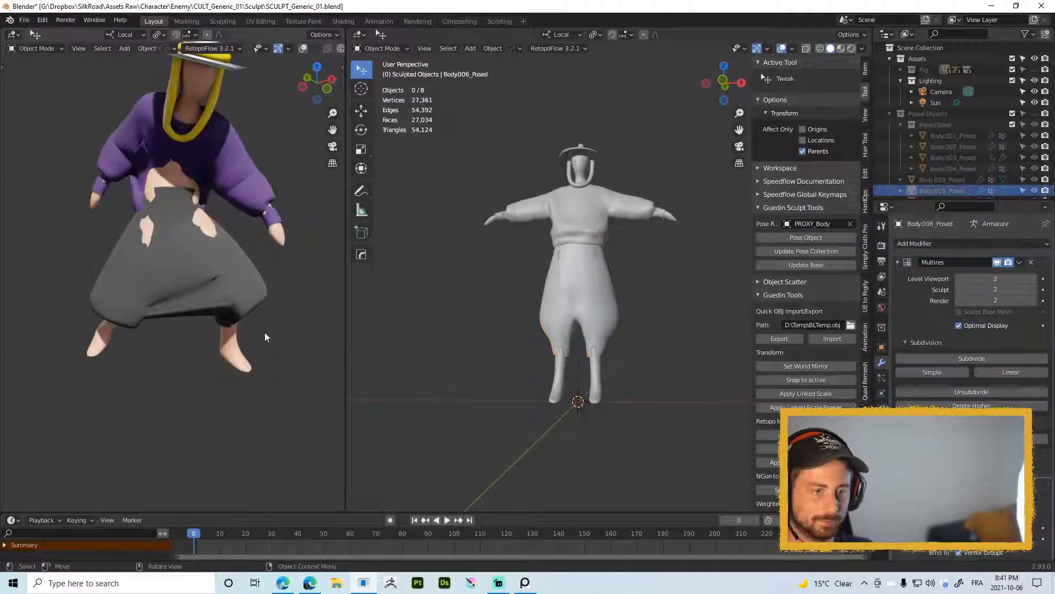
Step: Turn on the overlays in the posed viewport, update the sweater's posed version with Pose Object, and check it from several angles
key(shift+alt+z)
key(shift+w)
scroll(215, 246, down, 2)
middle_drag(214, 247, 212, 329)
click(564, 206)
middle_drag(242, 310, 253, 292)
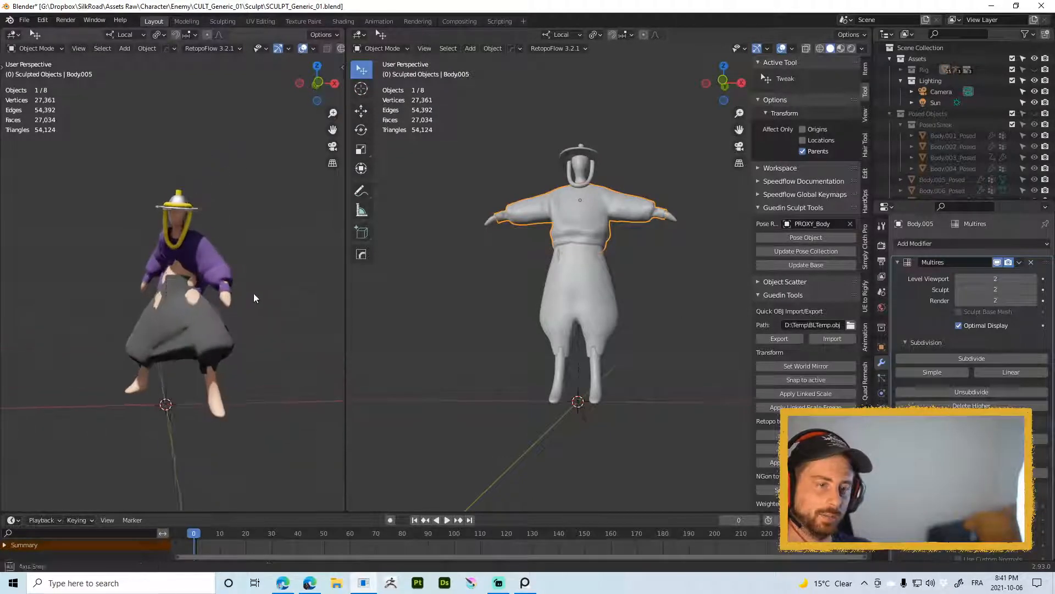
shift+middle_drag(619, 262, 596, 259)
scroll(596, 258, up, 2)
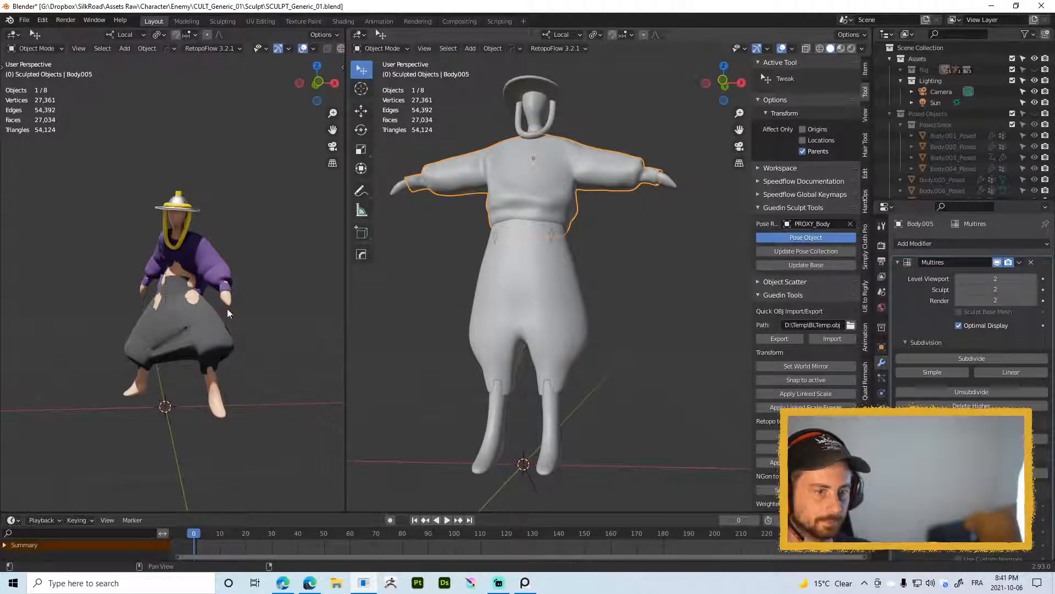
middle_drag(186, 496, 156, 370)
middle_drag(212, 431, 225, 261)
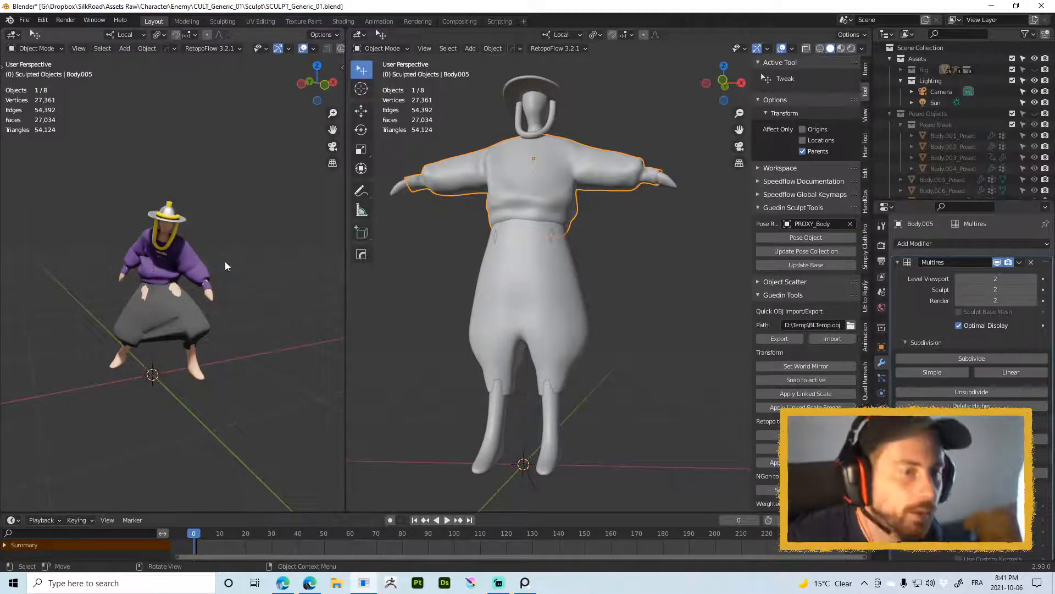
middle_drag(225, 262, 220, 226)
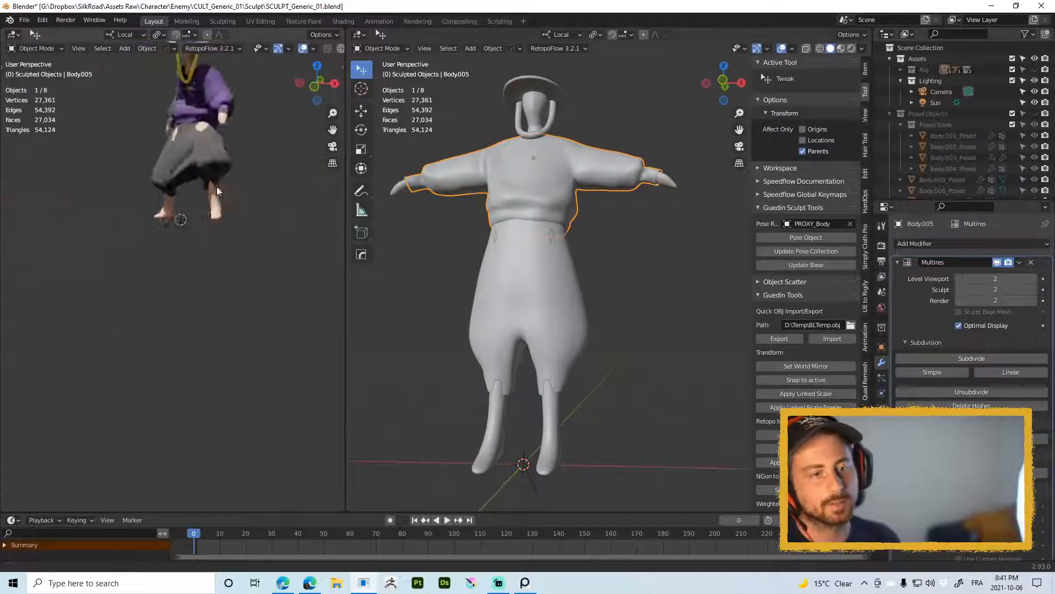
shift+middle_drag(216, 187, 233, 275)
Step: Enter Edit Mode on the pants and try selecting the faces around the waist and crotch
middle_drag(623, 291, 628, 321)
click(523, 257)
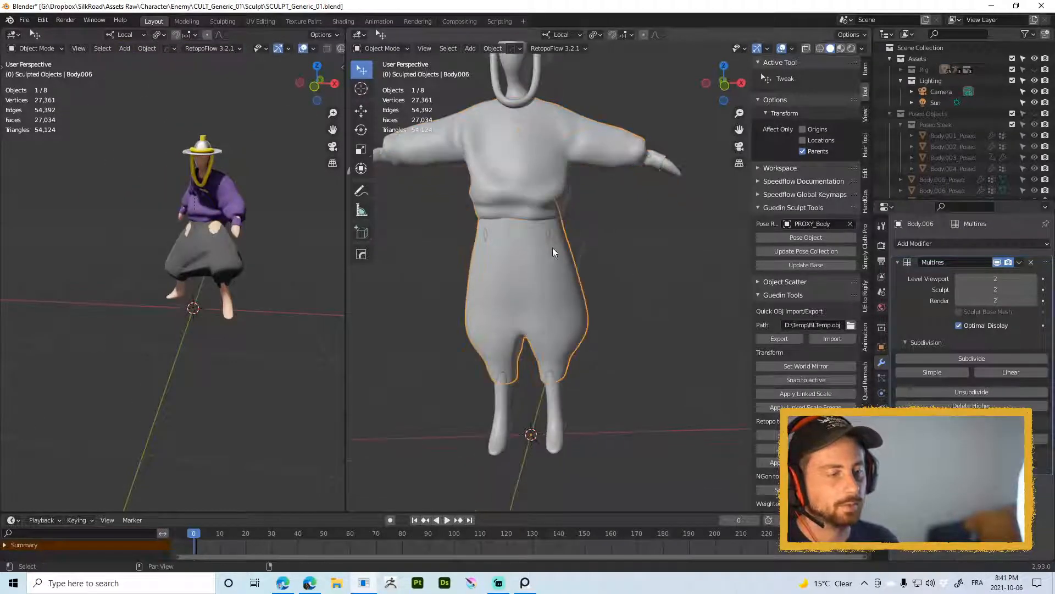
key(KP_Decimal)
middle_drag(470, 296, 575, 258)
scroll(575, 254, down, 4)
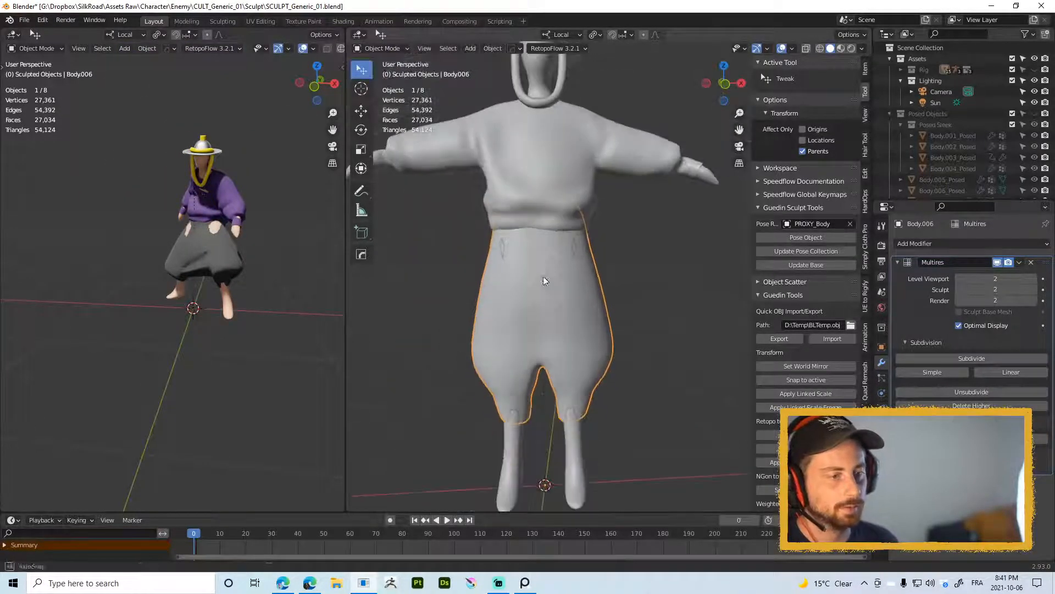
key(Tab)
key(Tab)
key(Tab)
scroll(518, 234, up, 2)
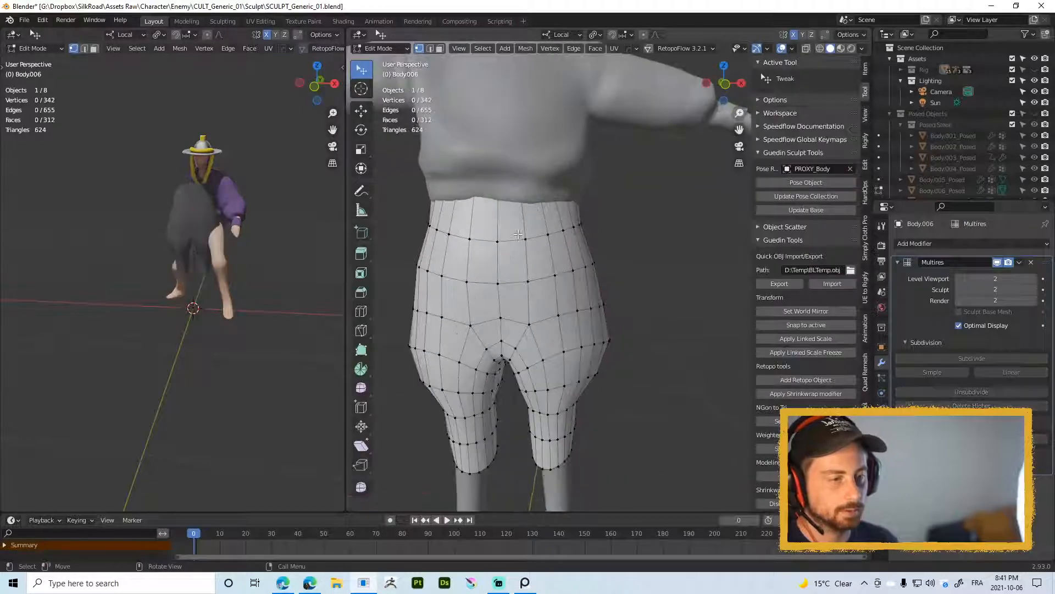
alt+click(515, 215)
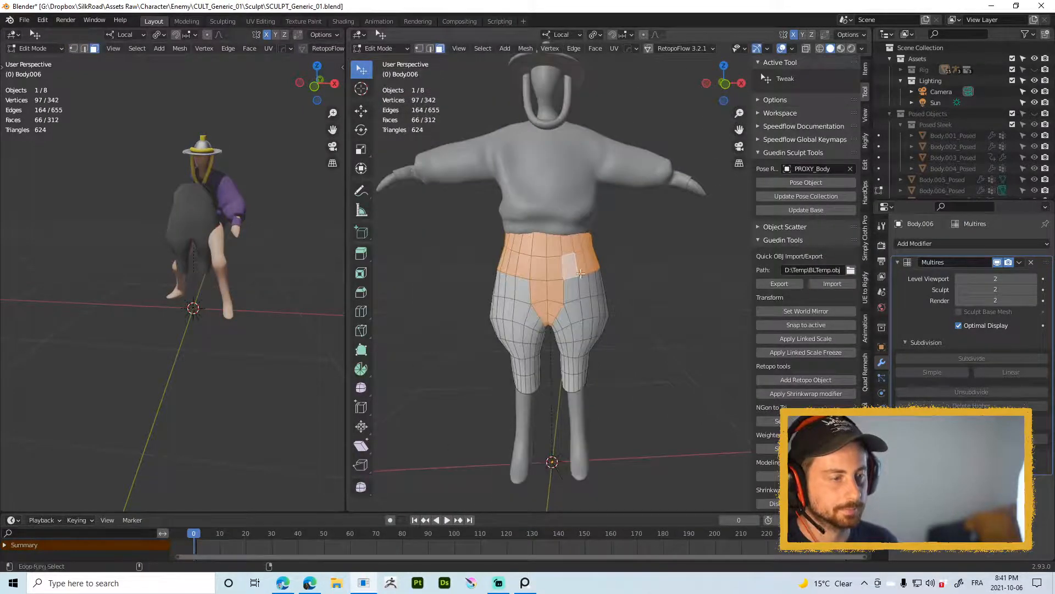
key(alt+a)
Step: Switch editing to the body, select its hip faces, duplicate them in place, and separate the copy into a new object
key(alt+q)
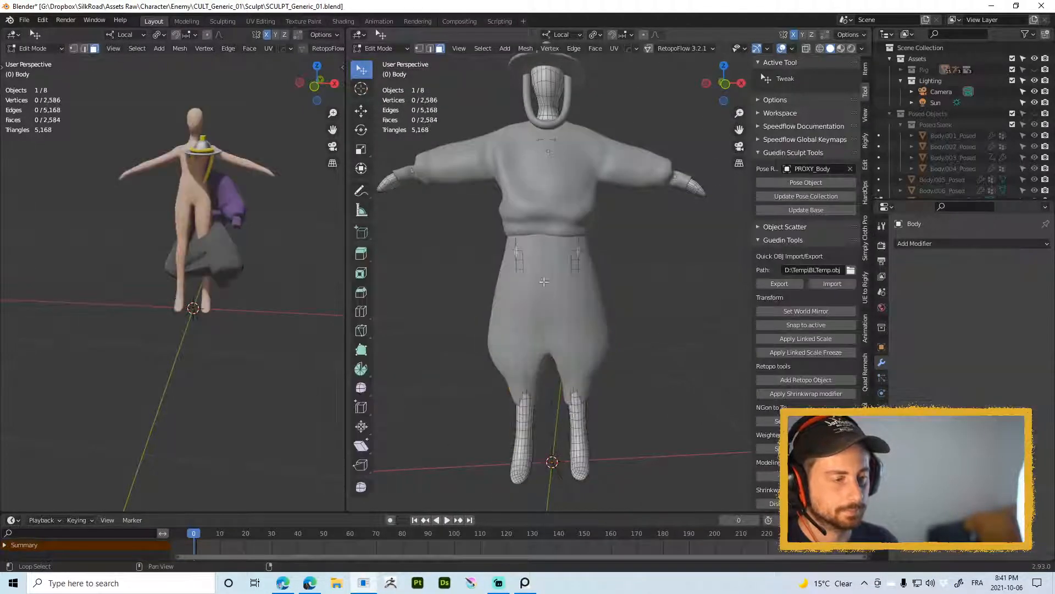
key(alt+z)
scroll(532, 264, up, 2)
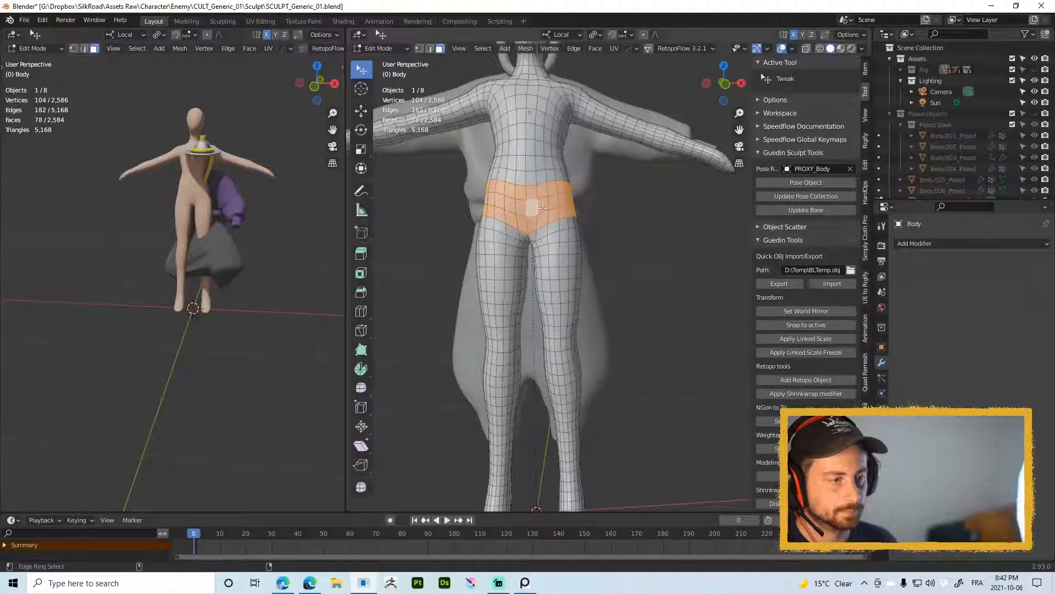
key(shift+d)
right_click(621, 275)
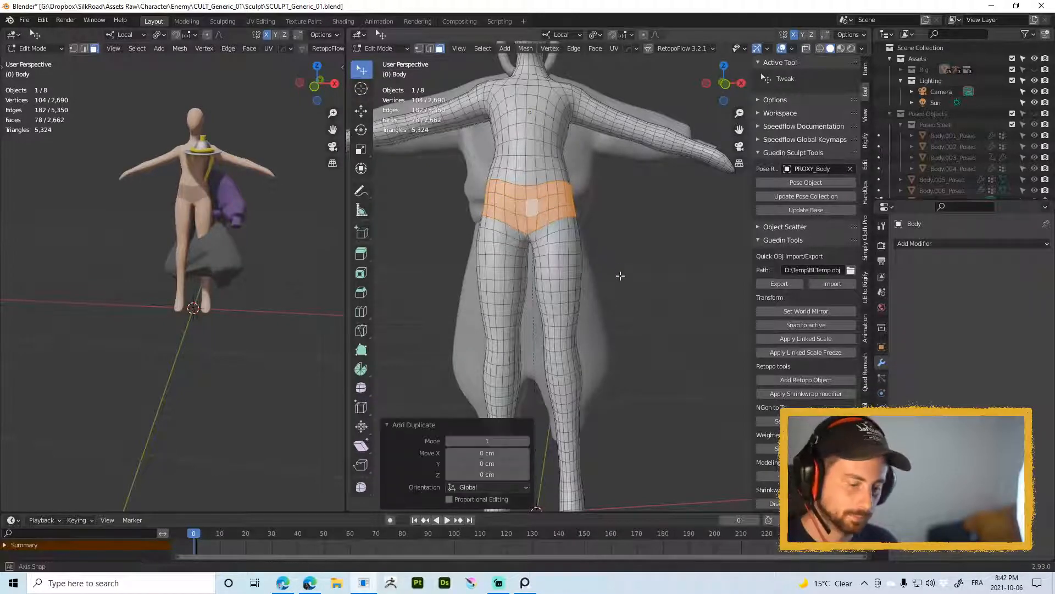
key(p)
click(620, 275)
key(Tab)
Step: Open the separated hip piece for editing and relax its lower edge loop with Cubic interpolation and 5 iterations
click(551, 203)
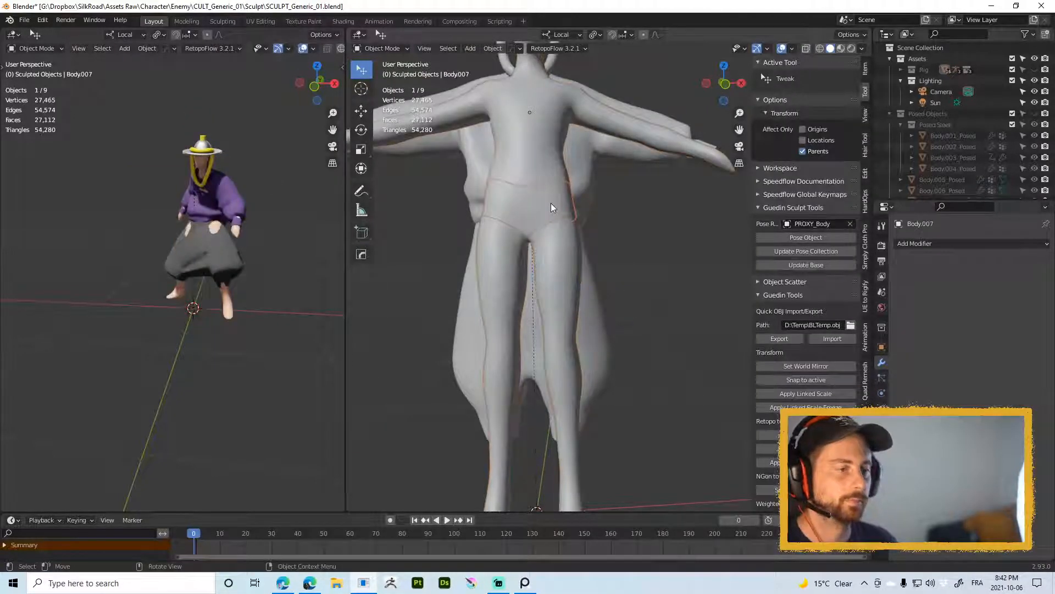
key(Tab)
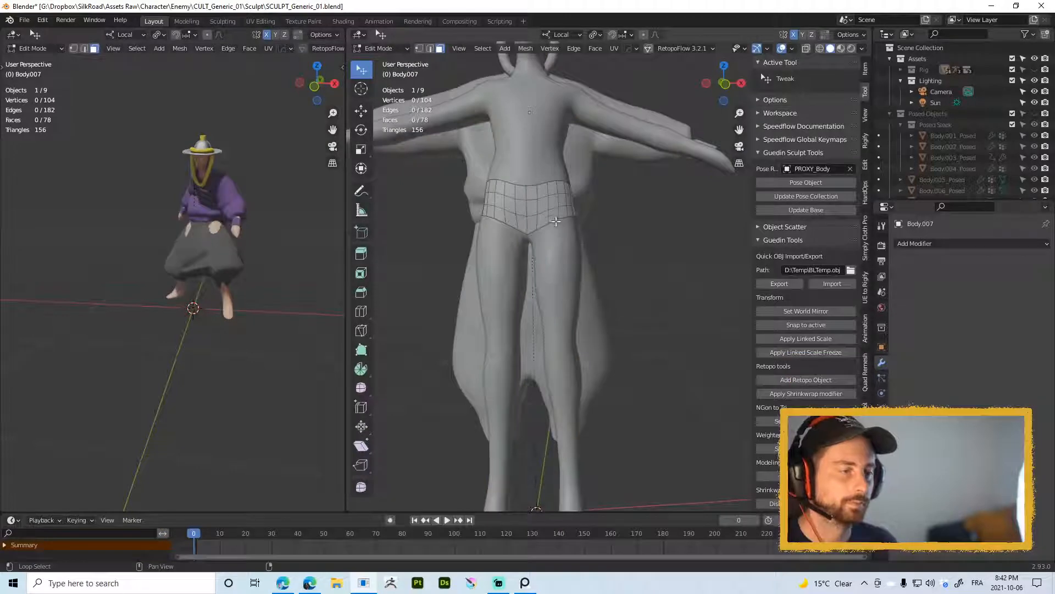
key(shift+r)
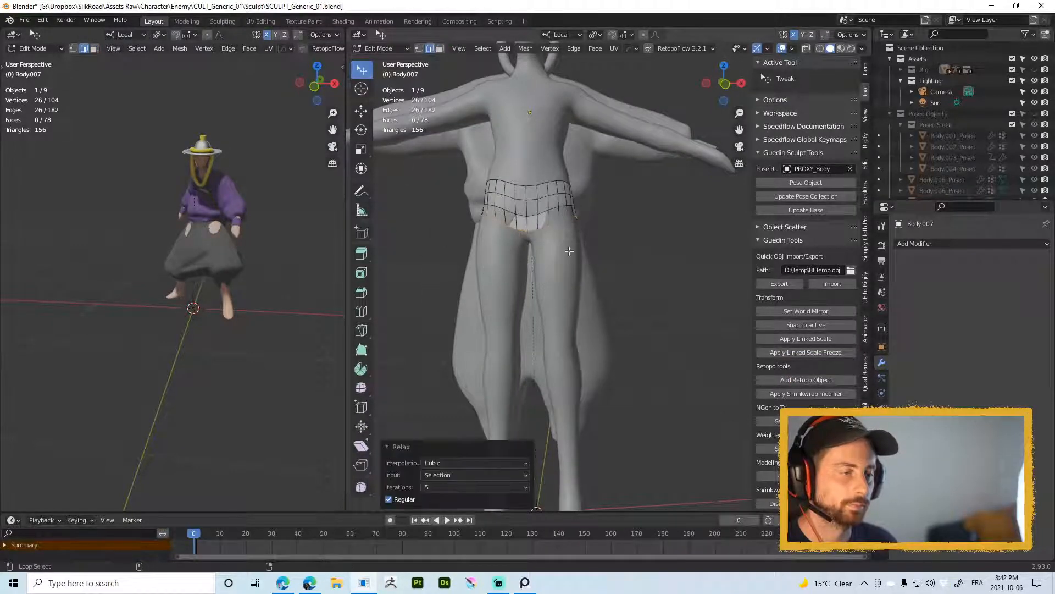
alt+middle_drag(569, 251, 565, 269)
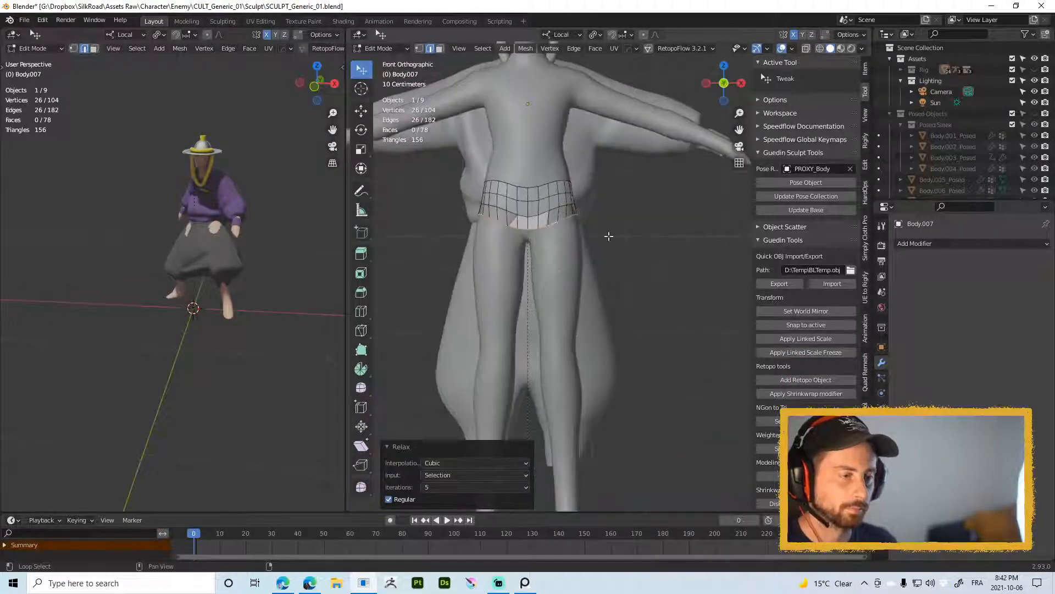
Step: Extrude the hip piece's lower edge down to just above the knees and scale it by 1.329 to form a flared skirt
key(e)
click(628, 338)
key(s)
click(681, 360)
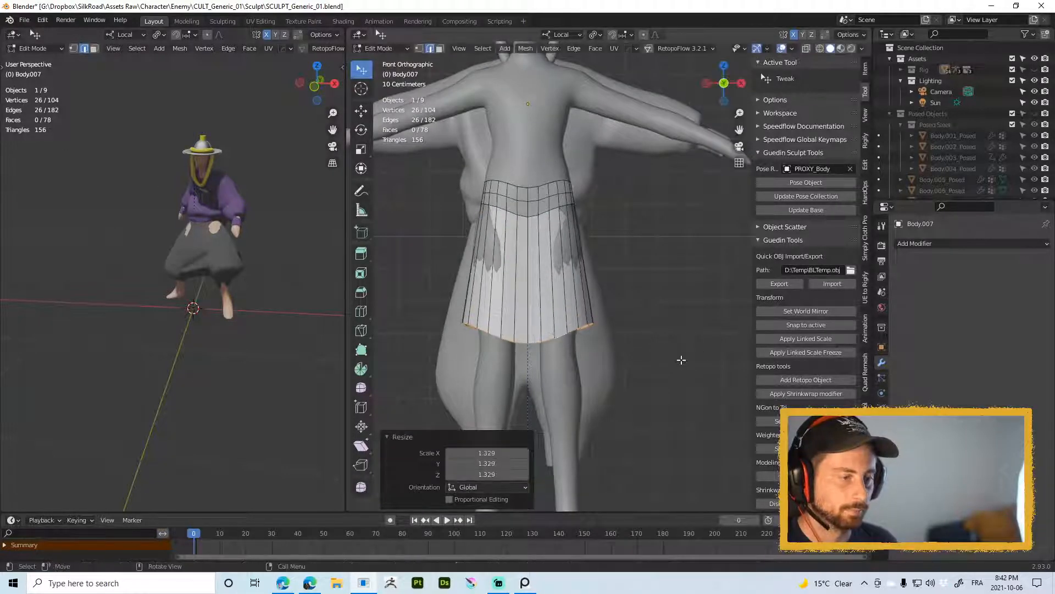
key(alt+a)
Step: Add three centered horizontal loop cuts to the skirt's long extruded section and return to Object Mode
ctrl+middle_drag(643, 302, 608, 312)
key(ctrl+r)
scroll(583, 267, up, 2)
click(582, 266)
right_click(582, 267)
key(alt+a)
scroll(638, 327, up, 3)
key(Tab)
Step: Turn off the In Front display for both the body and the skirt
click(587, 338)
key(z)
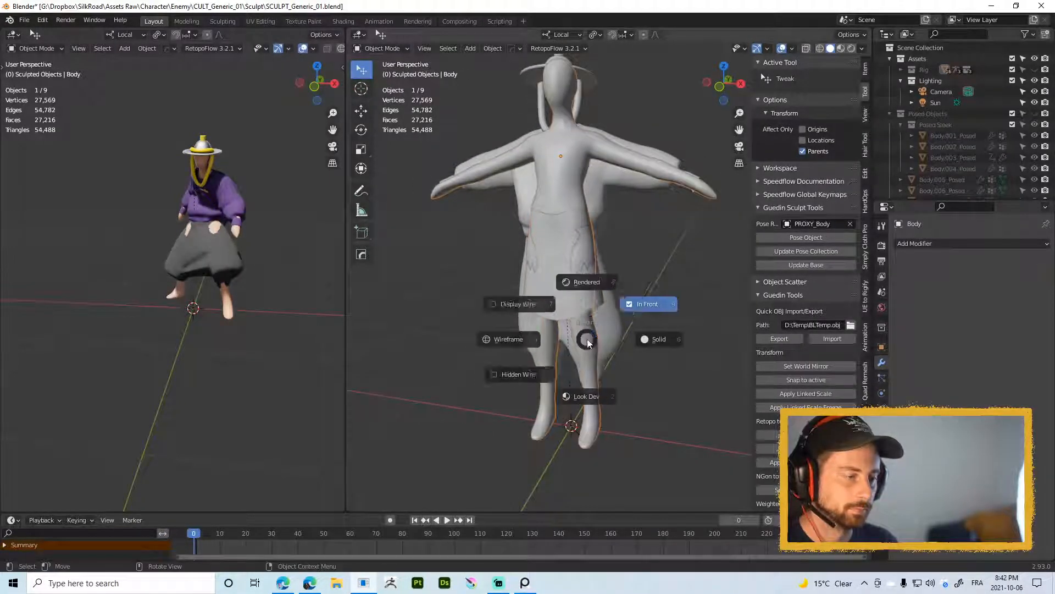
click(635, 306)
click(573, 286)
key(z)
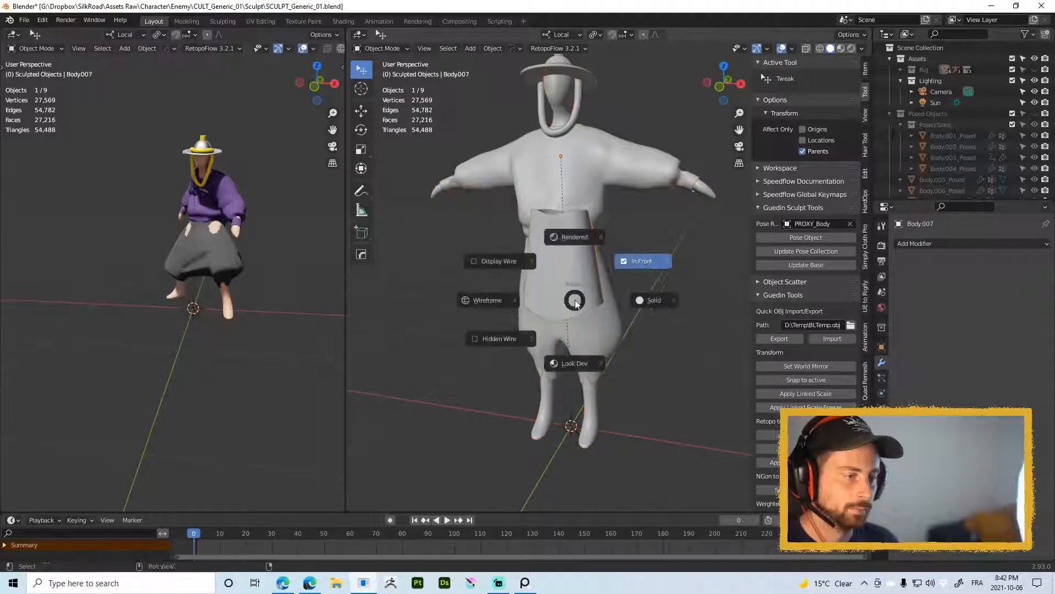
click(619, 254)
Step: In Edit Mode, reposition the skirt's bottom edge loop from the side, rotate it by -5.16° and scale it by 1.050
mouse_move(607, 287)
ctrl+middle_down()
mouse_move(599, 319)
mouse_move(512, 281)
ctrl+middle_up()
key(Tab)
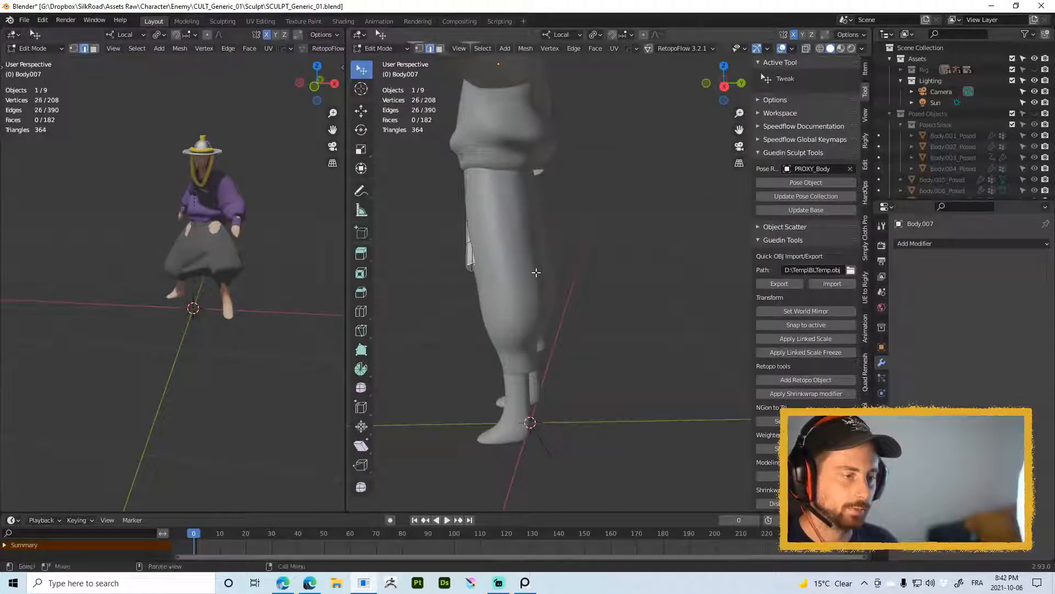
key(s)
right_click(561, 283)
alt+middle_drag(561, 274, 615, 251)
key(r)
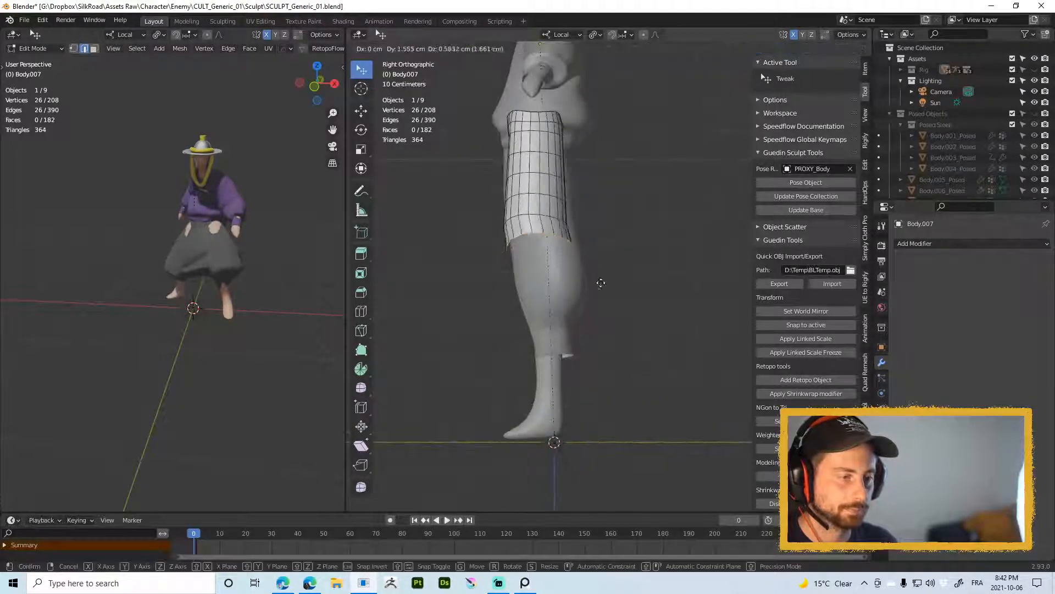
click(611, 279)
key(s)
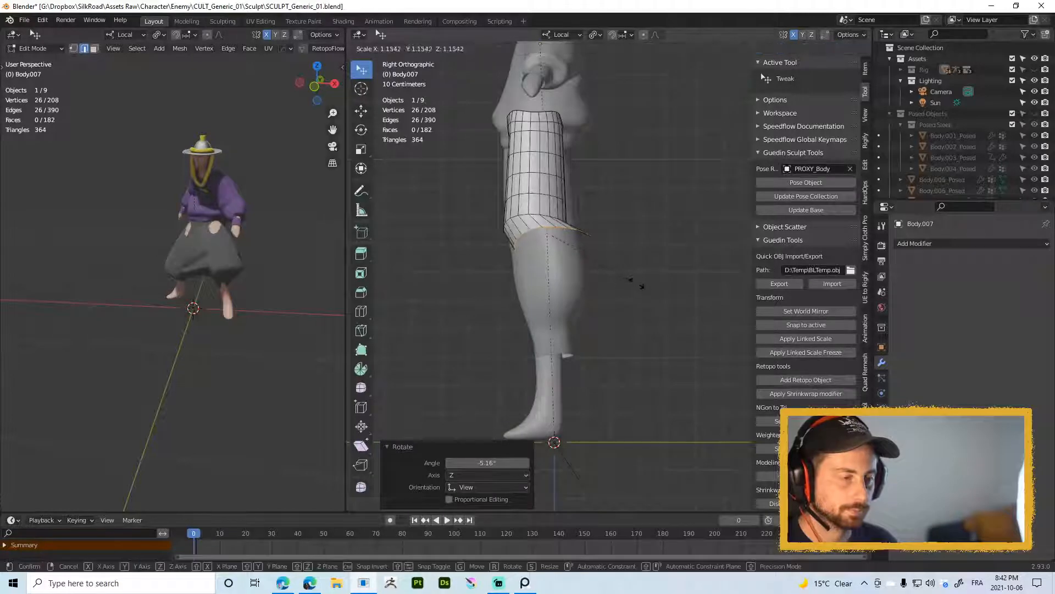
click(657, 280)
middle_drag(664, 284, 655, 304)
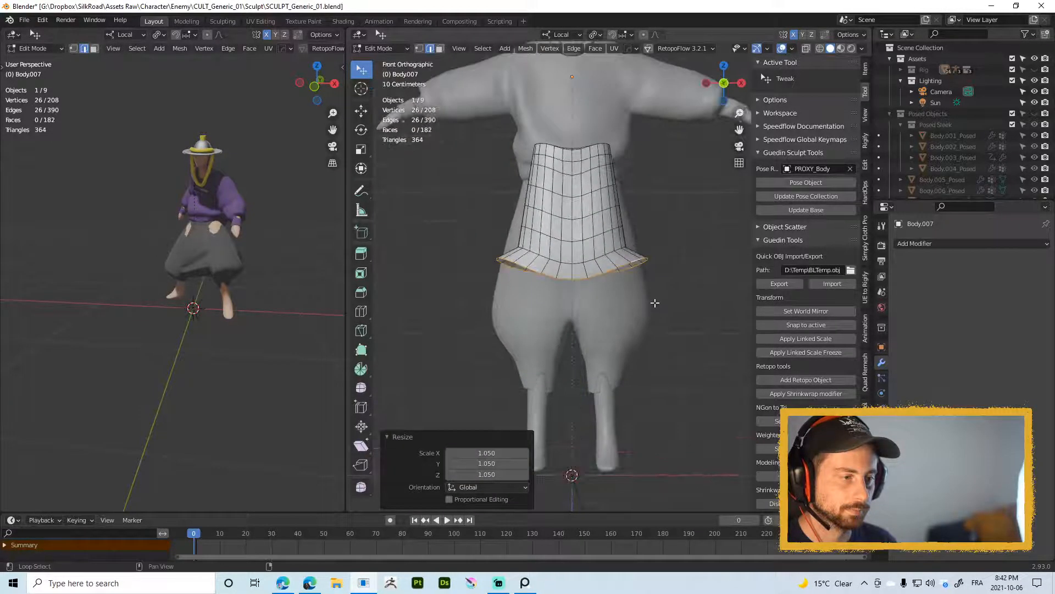
Step: Apply Volume Smoothing to the entire skirt mesh with smooth amount 1.00 and 5 iterations, leaving nothing selected
key(a)
key(shift+w)
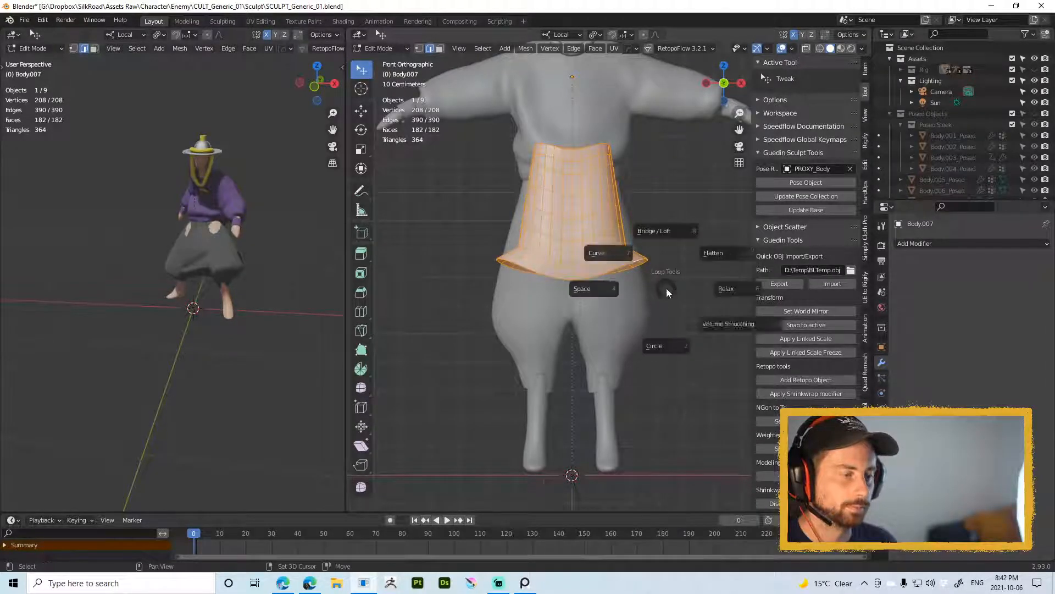
key(shift+w)
click(730, 320)
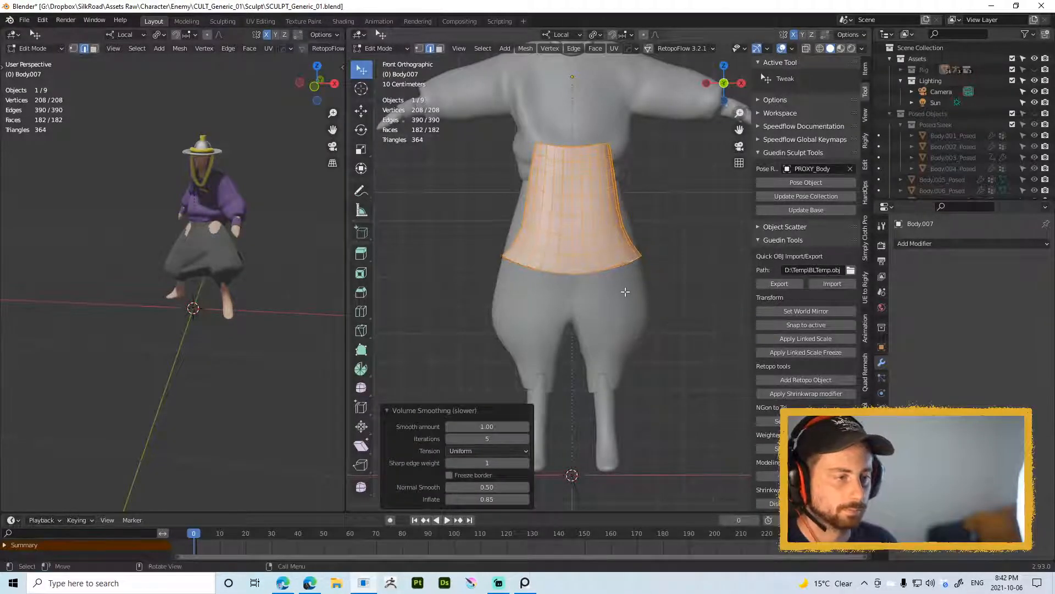
key(alt+a)
Step: Switch the skirt to Sculpt Mode and activate the Grab brush
key(ctrl+Tab)
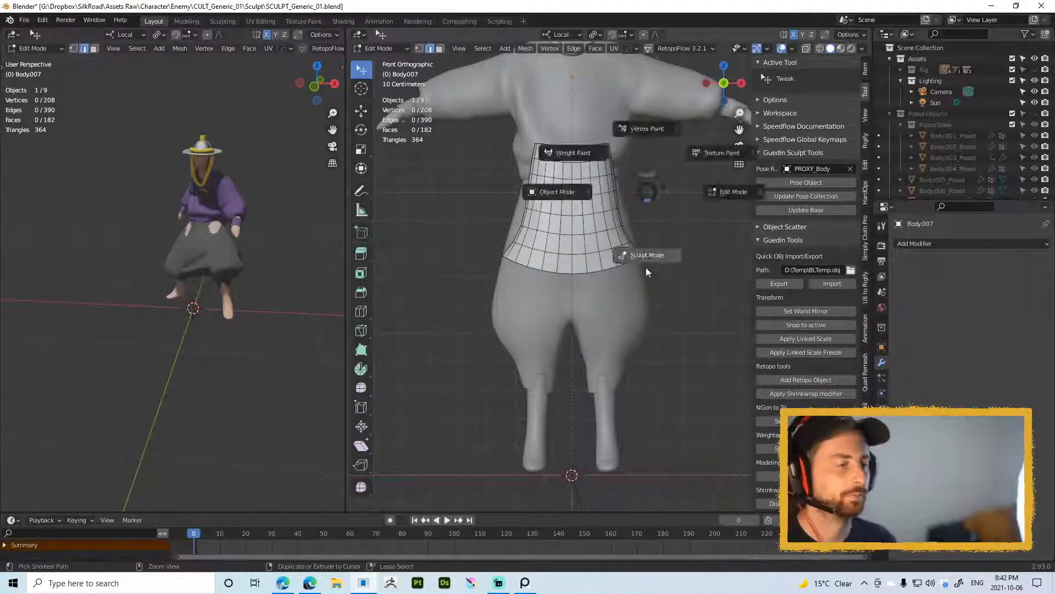
click(647, 267)
key(z)
click(671, 186)
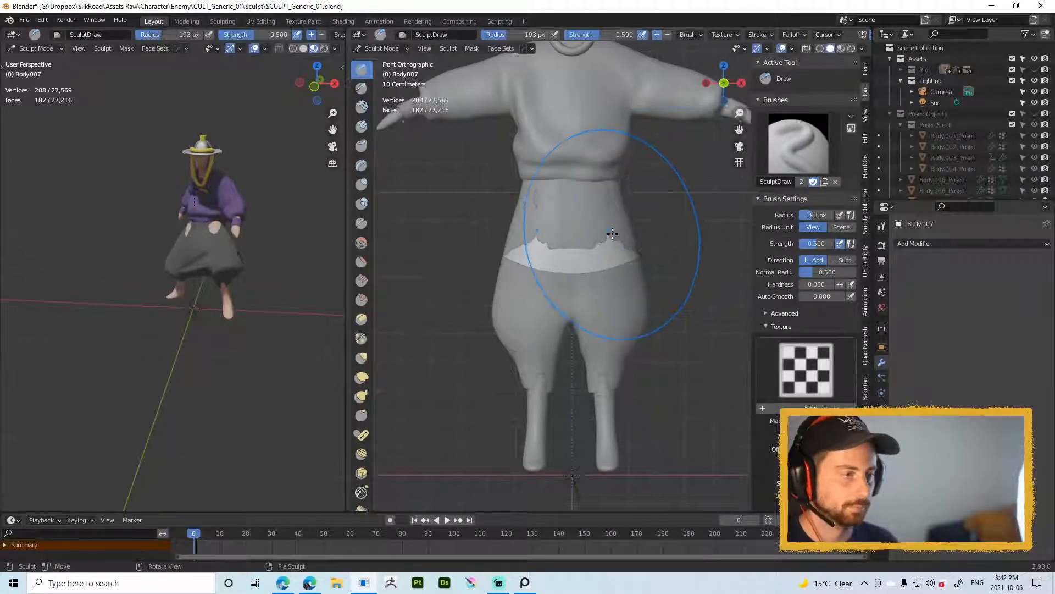
key(f)
click(644, 225)
key(g)
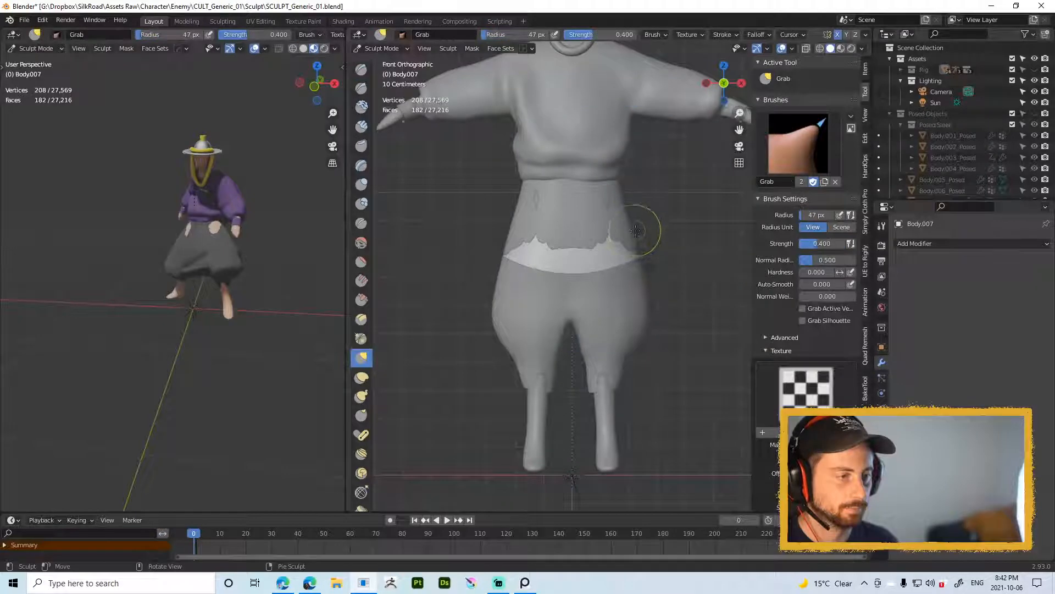
Step: Undo the one-sided grab stroke and pull both sides of the skirt outward symmetrically with a 211 px Grab brush
key(f)
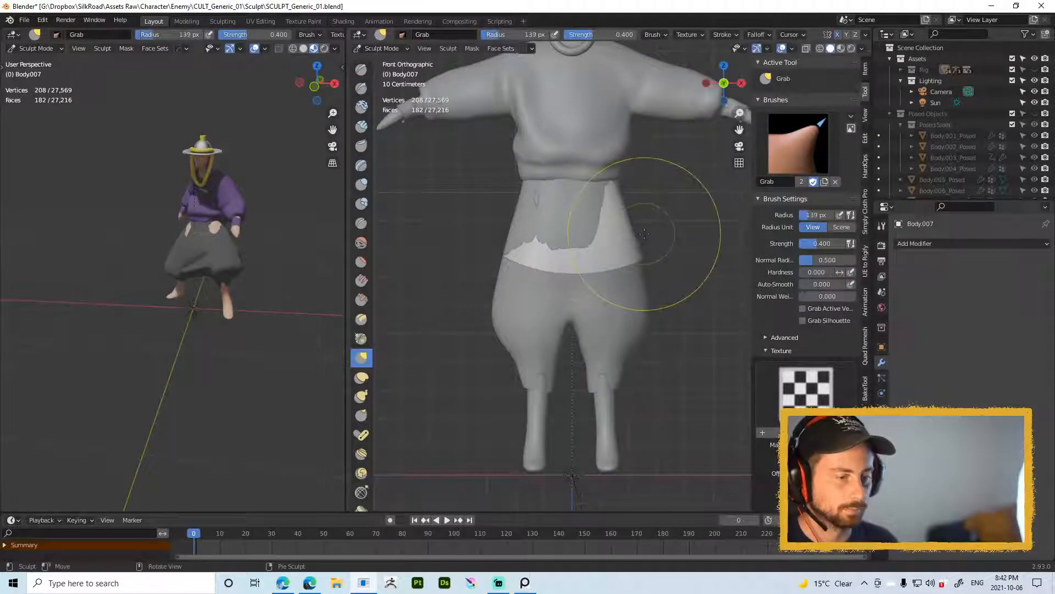
key(ctrl+z)
key(f)
click(653, 234)
drag(620, 230, 624, 229)
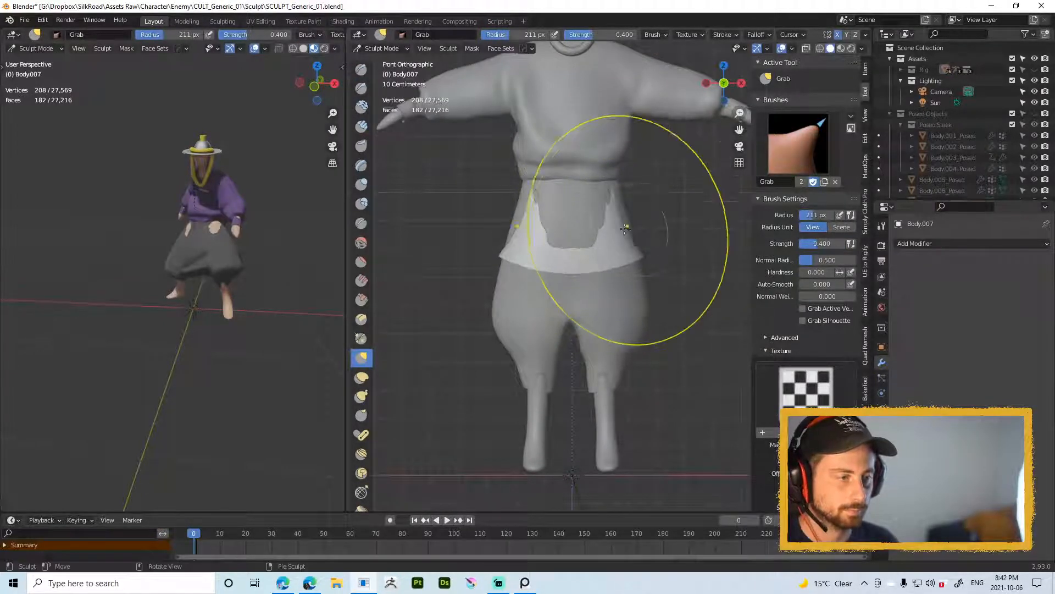
Step: Pull the lower sides of the skirt out over the pants with the Grab brush at a 170 px radius
mouse_move(625, 228)
middle_down()
mouse_move(649, 240)
mouse_move(655, 220)
mouse_move(630, 228)
middle_up()
key(bracketleft)
key(bracketleft)
drag(626, 231, 644, 230)
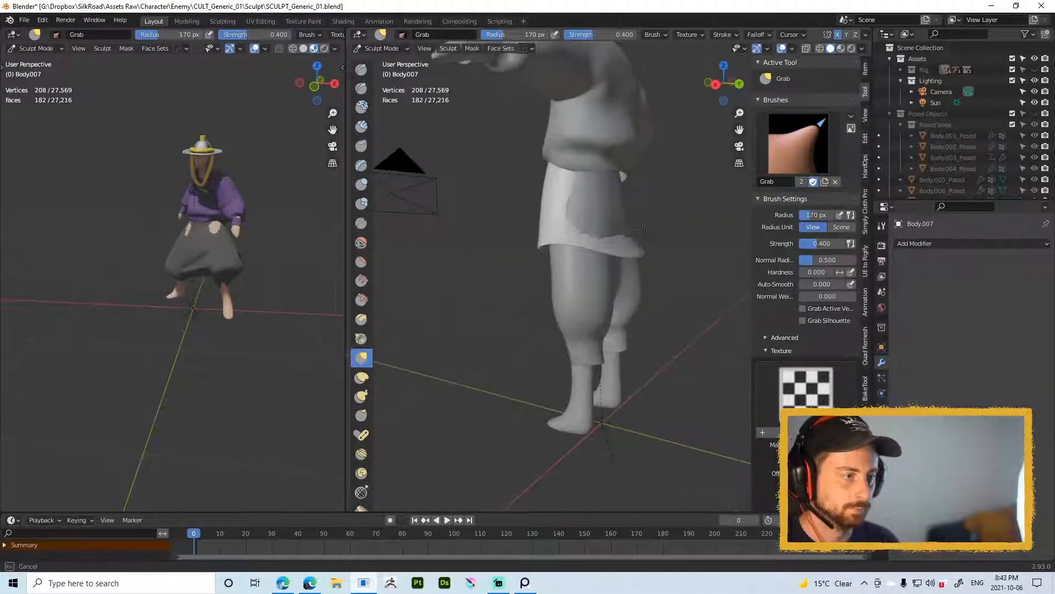
mouse_move(632, 219)
middle_down()
mouse_move(641, 238)
mouse_move(630, 231)
middle_up()
Step: Reduce the Grab brush to 98 px and refine the skirt's hem at the back and sides
key(bracketleft)
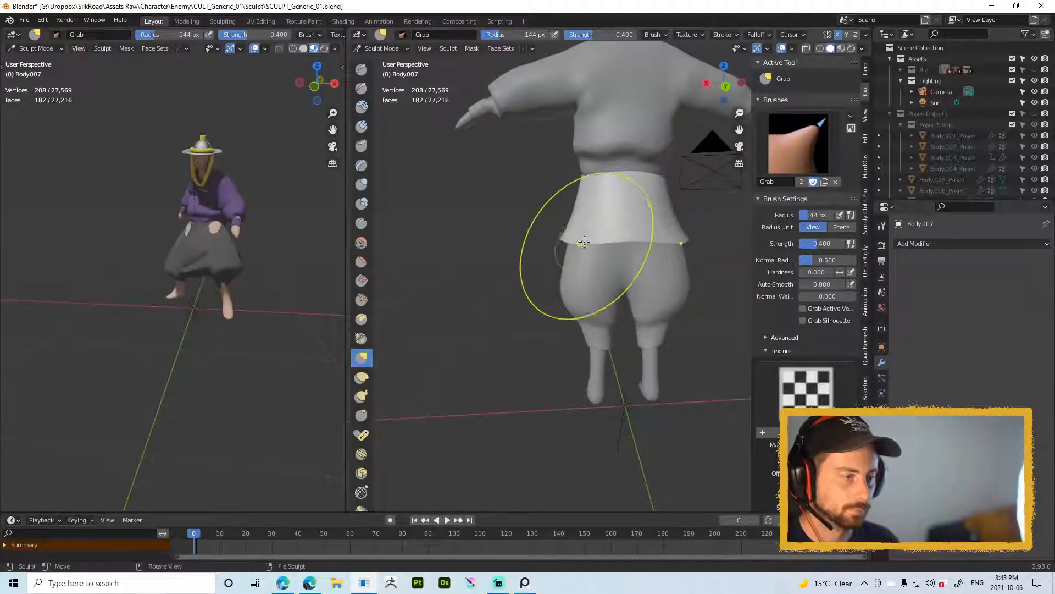
key(bracketleft)
key(bracketleft)
key(bracketleft)
key(bracketleft)
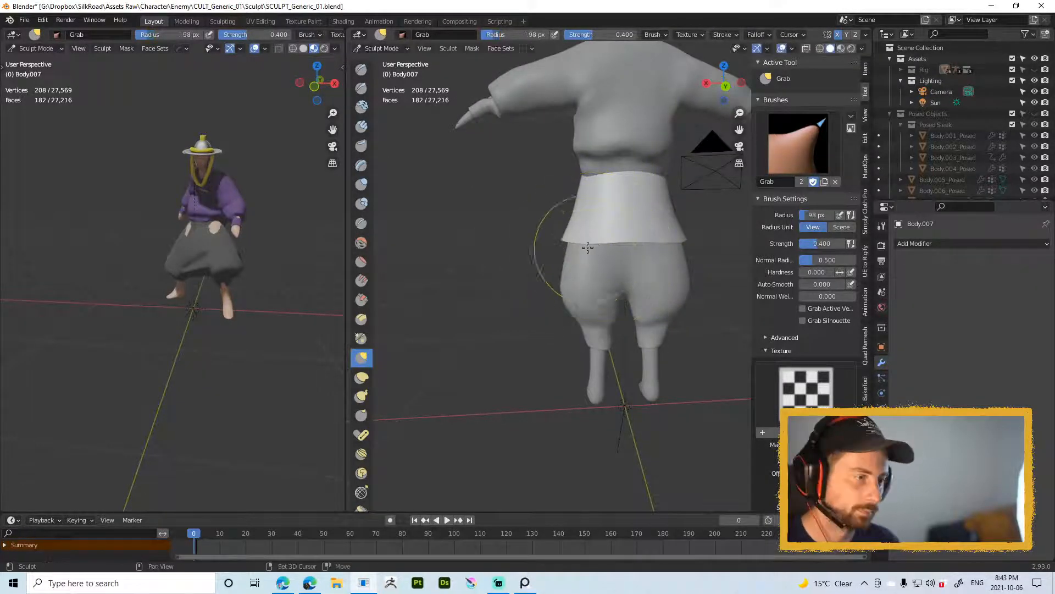
middle_drag(635, 208, 613, 204)
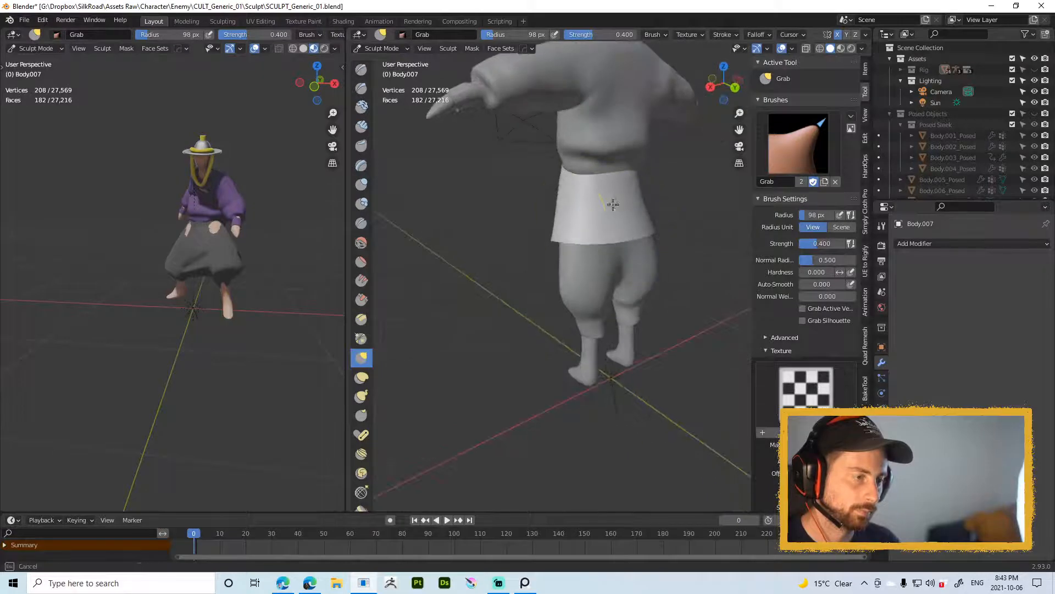
middle_drag(551, 238, 589, 221)
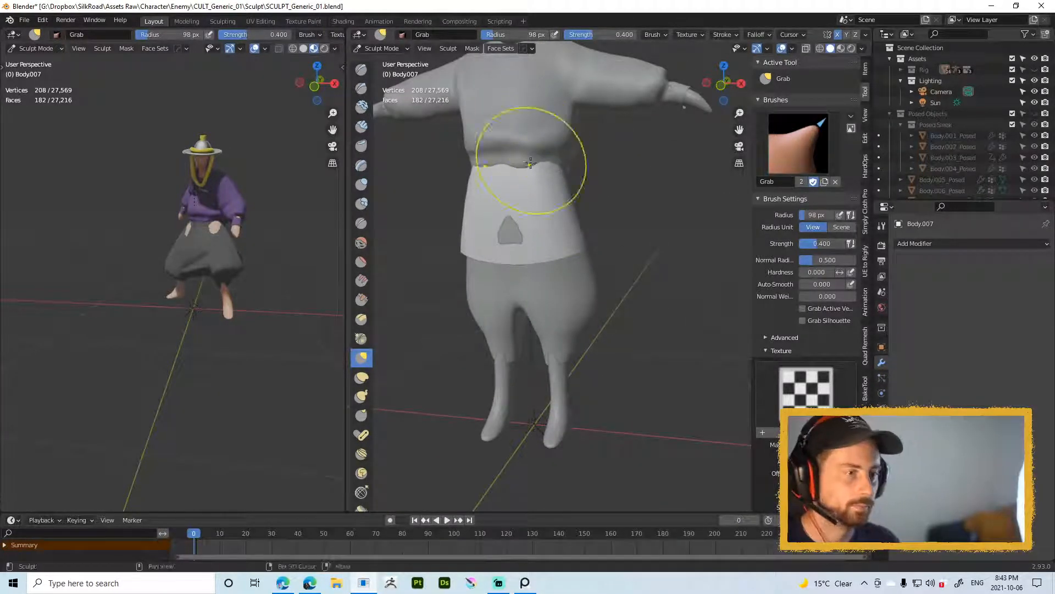
Step: Pull the skirt's front panel forward with the Grab brush at a 163 px radius until it covers the pants
middle_drag(520, 232, 474, 241)
key(f)
click(521, 243)
key(f)
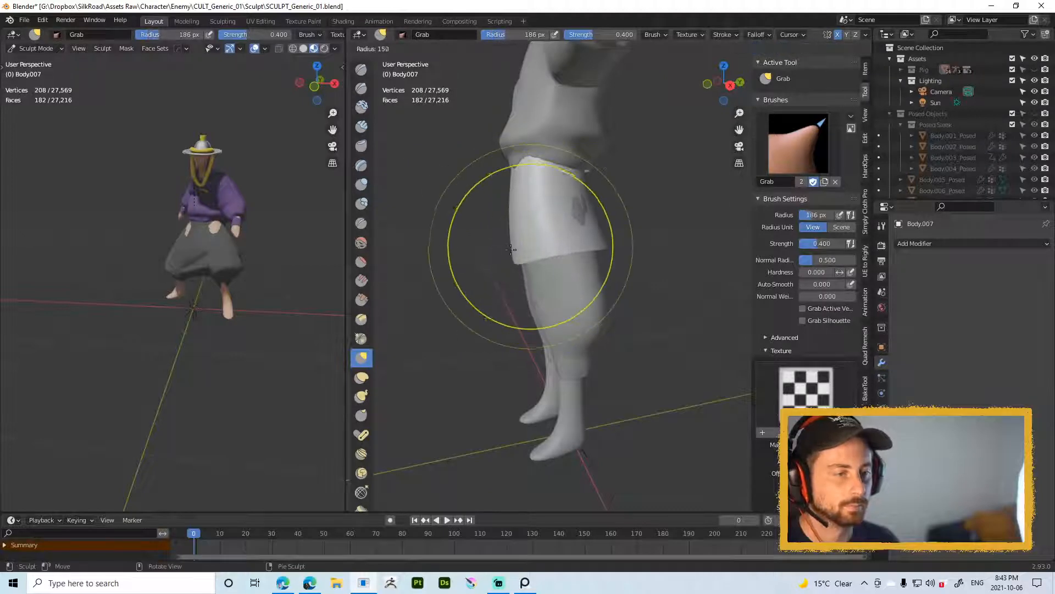
click(514, 242)
middle_drag(511, 264, 517, 258)
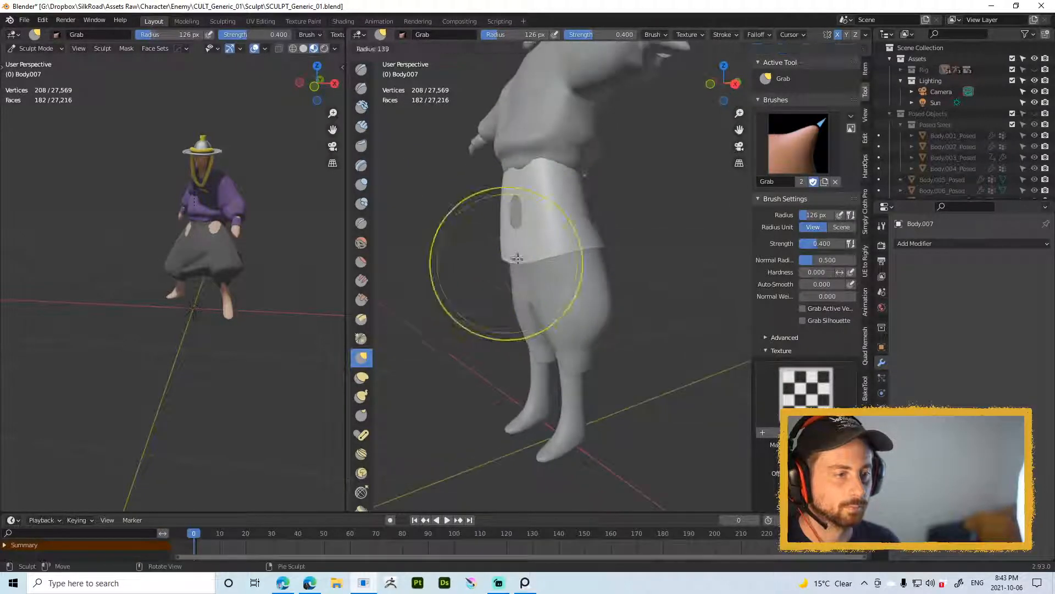
click(517, 258)
mouse_move(520, 255)
mouse_down()
mouse_move(508, 250)
mouse_move(518, 242)
mouse_up()
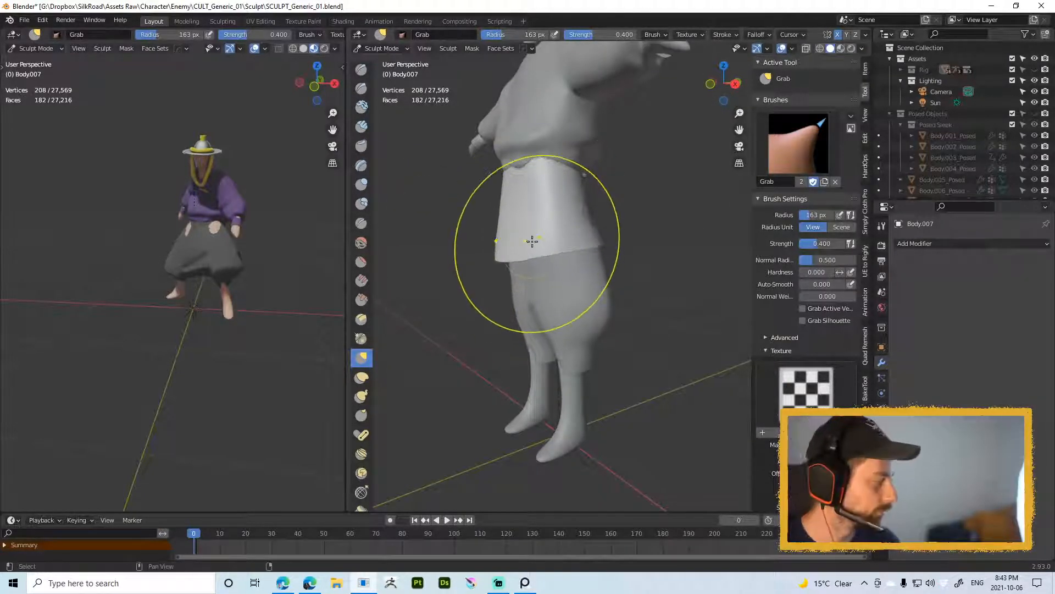
middle_drag(559, 240, 585, 198)
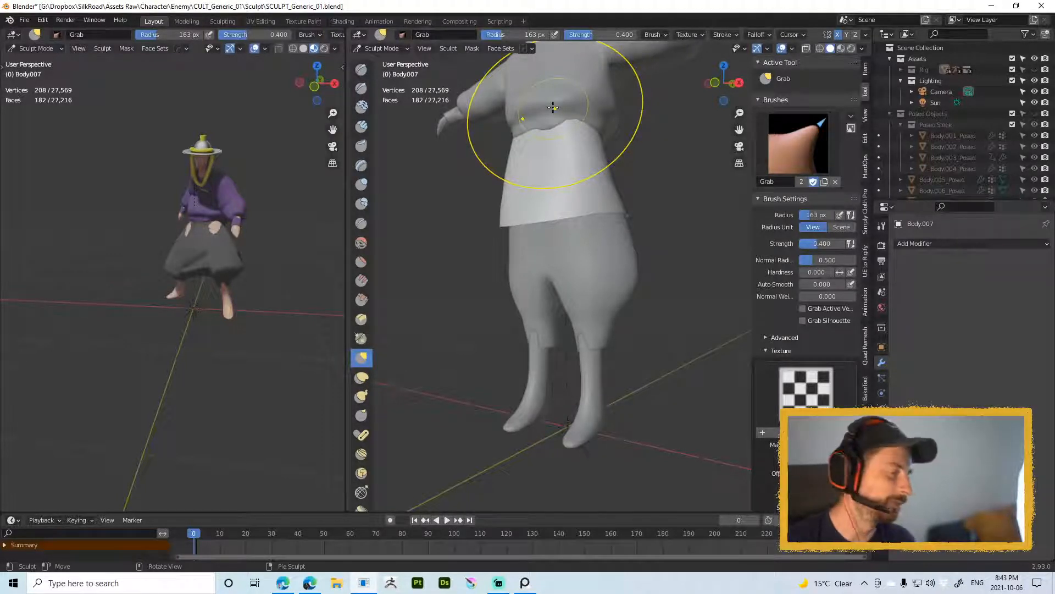
Step: Adjust the front of the skirt with the Grab brush reduced to a 91 px radius
middle_drag(650, 117, 571, 219)
key(bracketleft)
key(bracketleft)
key(bracketleft)
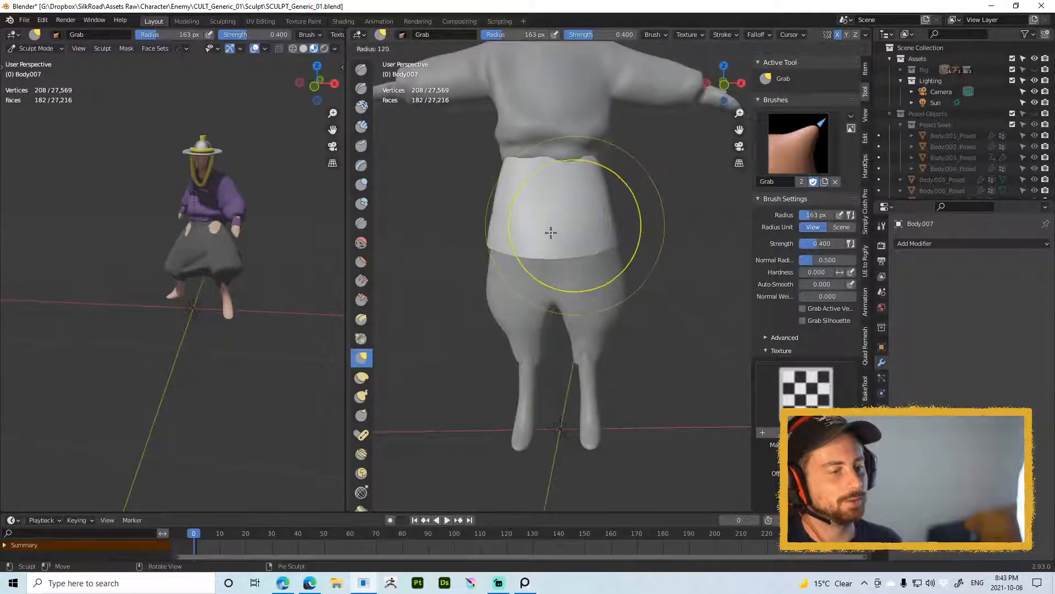
key(f)
click(519, 228)
drag(521, 227, 522, 223)
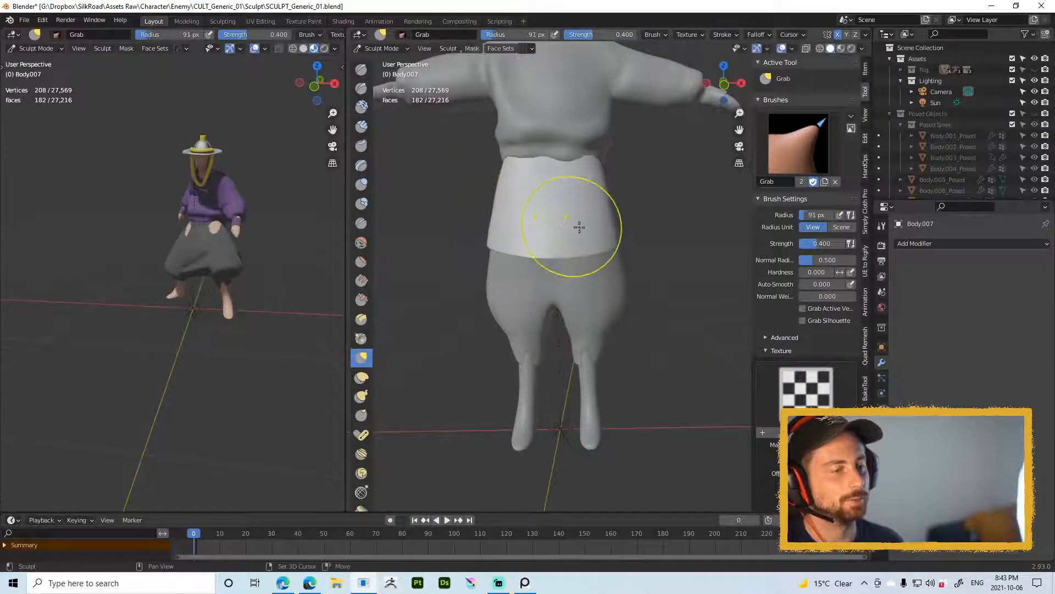
Step: Shape the skirt's front profile from the side with the Grab brush at a 123 px radius
middle_drag(580, 227, 621, 237)
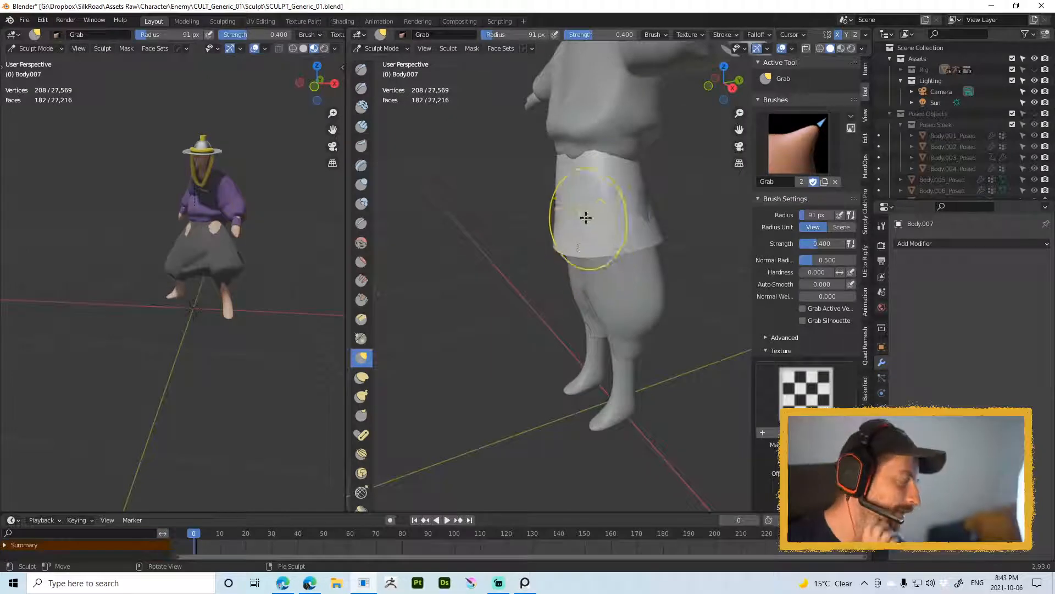
mouse_move(597, 236)
middle_down()
mouse_move(638, 233)
mouse_move(586, 224)
mouse_move(585, 237)
middle_up()
key(f)
click(641, 231)
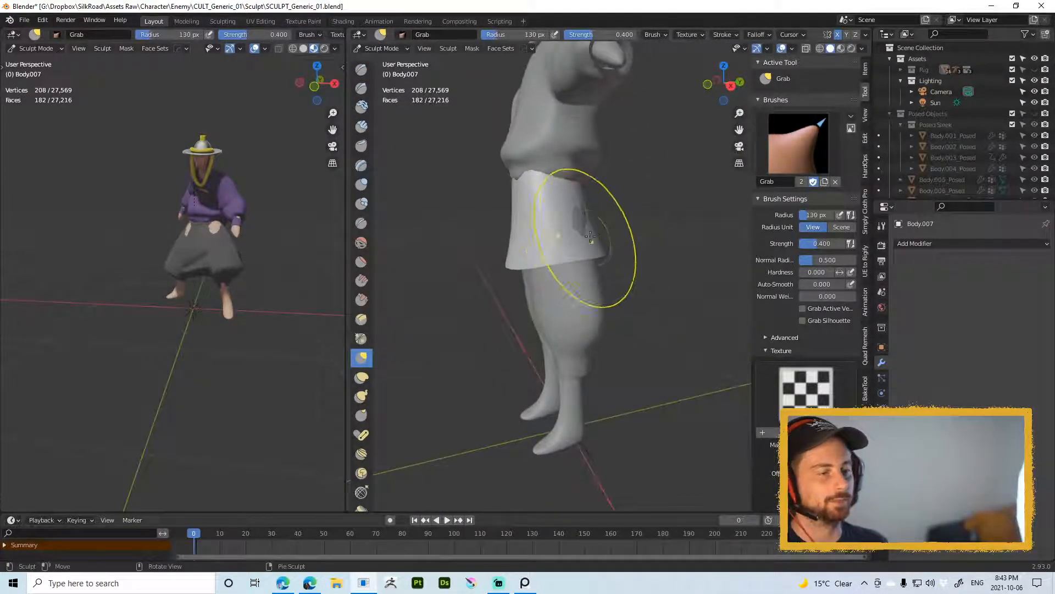
key(f)
click(583, 236)
drag(514, 230, 506, 228)
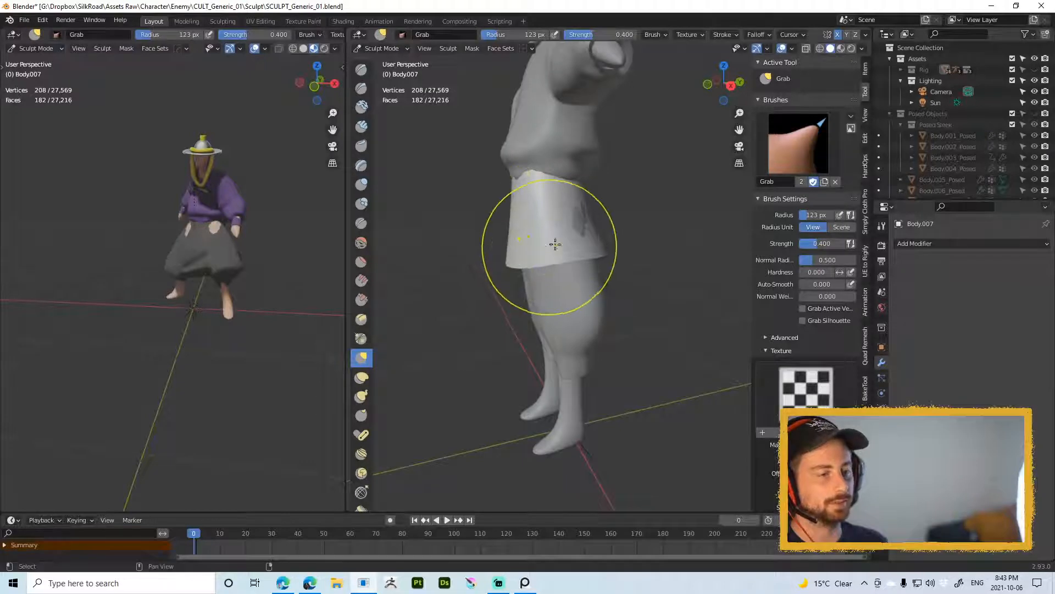
Step: Enlarge the Grab brush to 211 px and raise the skirt's hem around the back to shorten it
mouse_move(556, 244)
middle_down()
mouse_move(597, 236)
mouse_move(594, 220)
middle_up()
key(f)
click(558, 268)
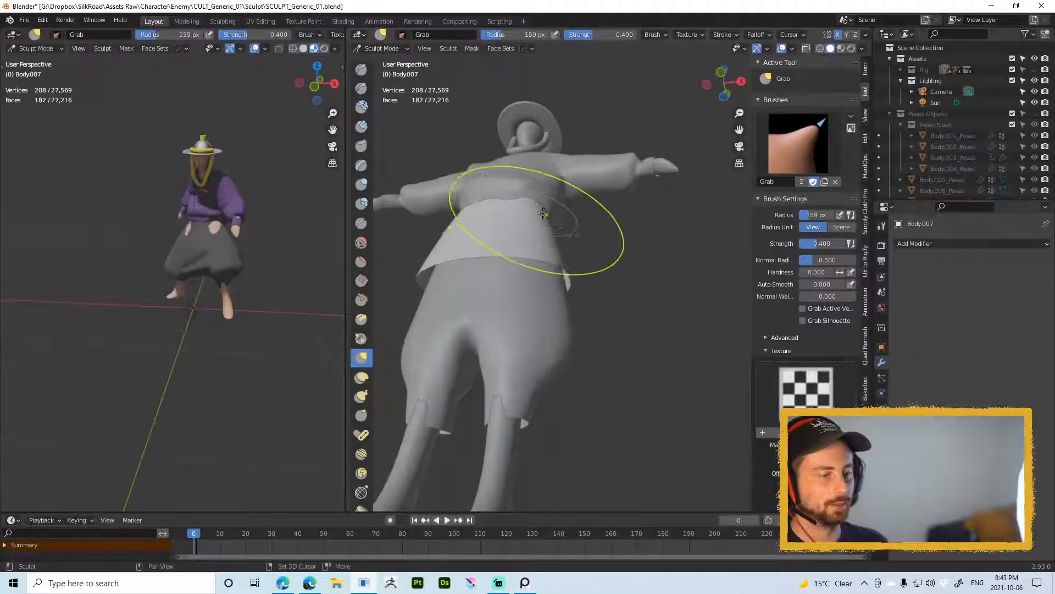
mouse_move(526, 201)
middle_down()
mouse_move(533, 222)
mouse_move(594, 228)
mouse_move(572, 243)
middle_up()
key(f)
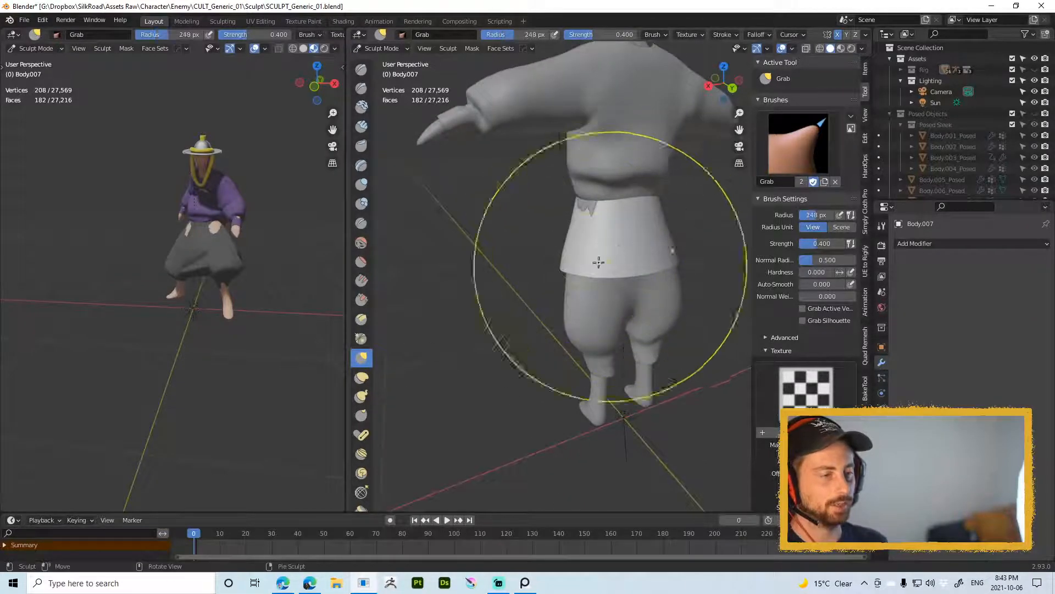
click(569, 231)
key(f)
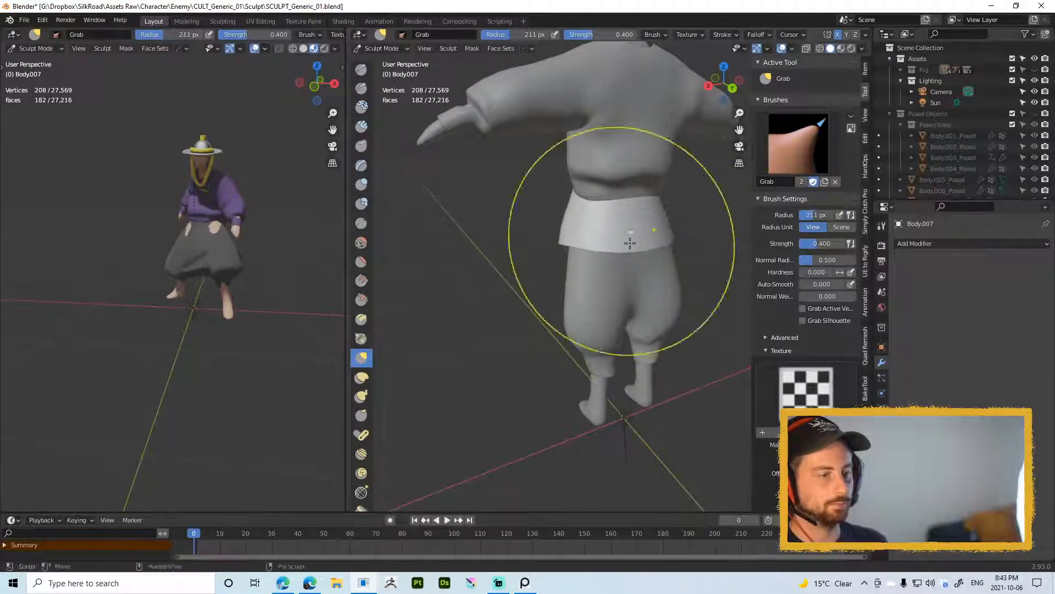
click(629, 242)
mouse_move(629, 242)
middle_down()
mouse_move(550, 242)
mouse_move(572, 198)
mouse_move(584, 207)
mouse_move(621, 195)
mouse_move(580, 220)
mouse_move(575, 235)
middle_up()
Step: Refine the shortened skirt's waist and hem outline with the Grab brush, ending at an 86 px radius
key(f)
click(568, 231)
key(f)
click(573, 192)
key(f)
click(589, 203)
key(f)
click(613, 258)
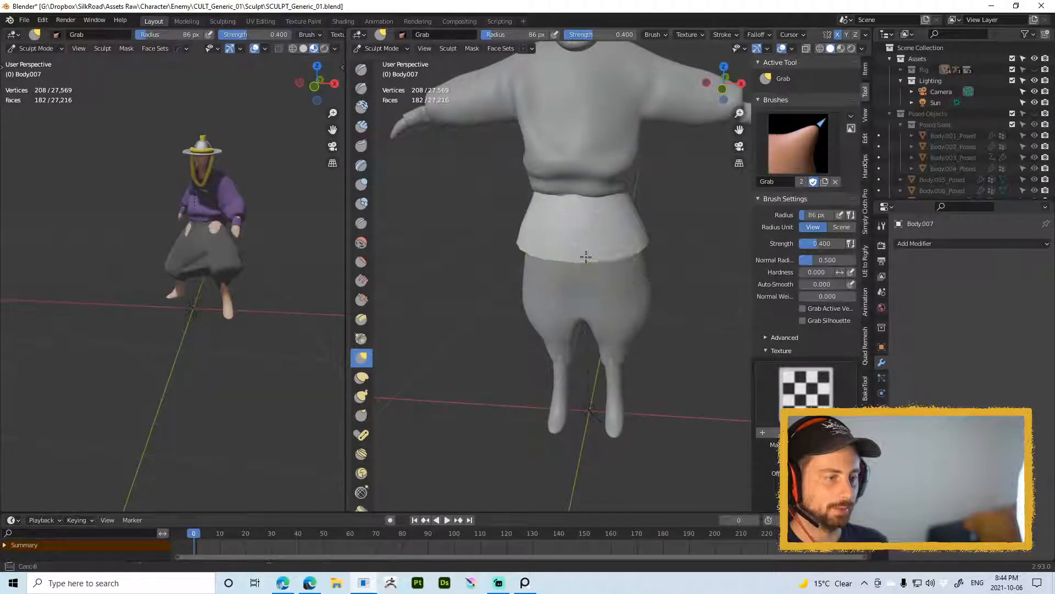
Step: Apply Volume Smoothing to the entire skirt mesh in Edit Mode and return to Sculpt Mode
key(Tab)
key(a)
key(shift+s)
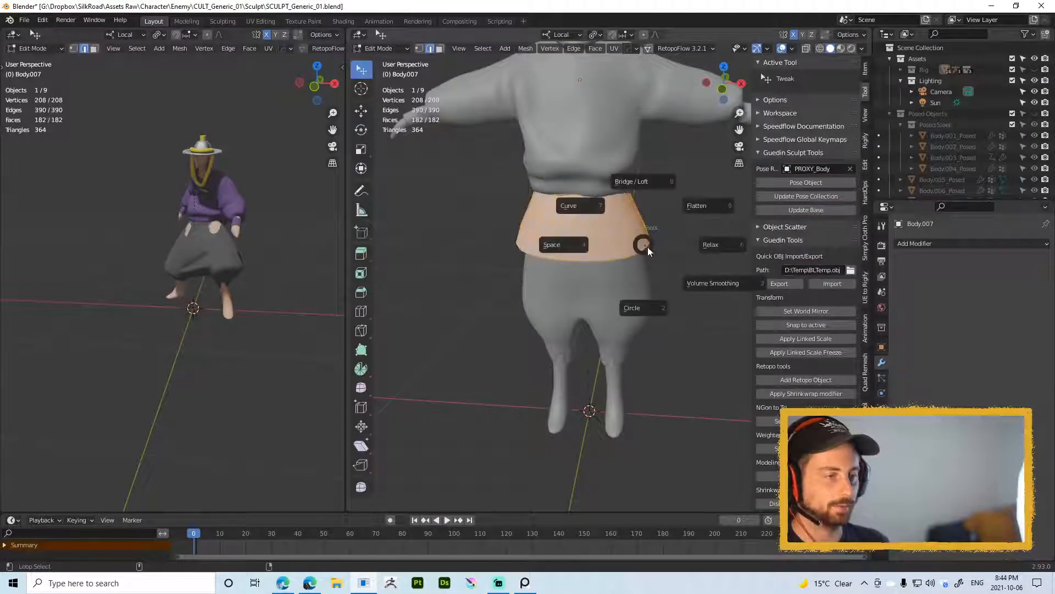
click(690, 280)
key(Tab)
Step: Return to Object Mode, select the skirt, and generate its posed version on the posed character
mouse_move(633, 247)
middle_down()
mouse_move(659, 242)
mouse_move(649, 264)
middle_up()
scroll(617, 307, up, 2)
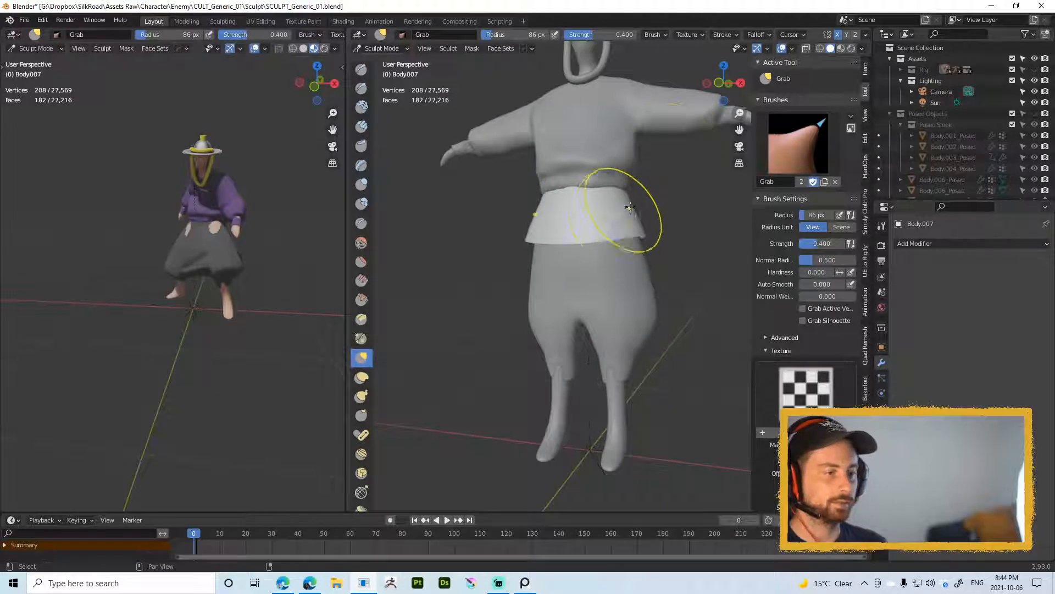
mouse_move(624, 207)
middle_down()
mouse_move(644, 210)
mouse_move(599, 213)
mouse_move(645, 233)
middle_up()
key(ctrl+Tab)
click(576, 243)
click(608, 210)
scroll(610, 204, down, 4)
click(601, 249)
scroll(613, 232, up, 4)
click(644, 232)
scroll(632, 233, down, 3)
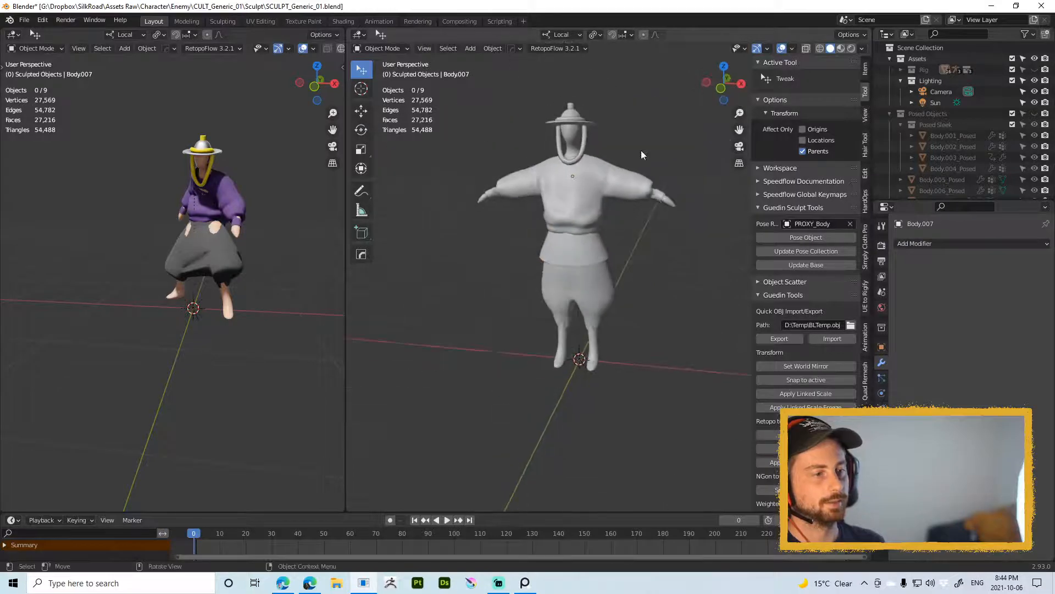
click(636, 207)
click(597, 253)
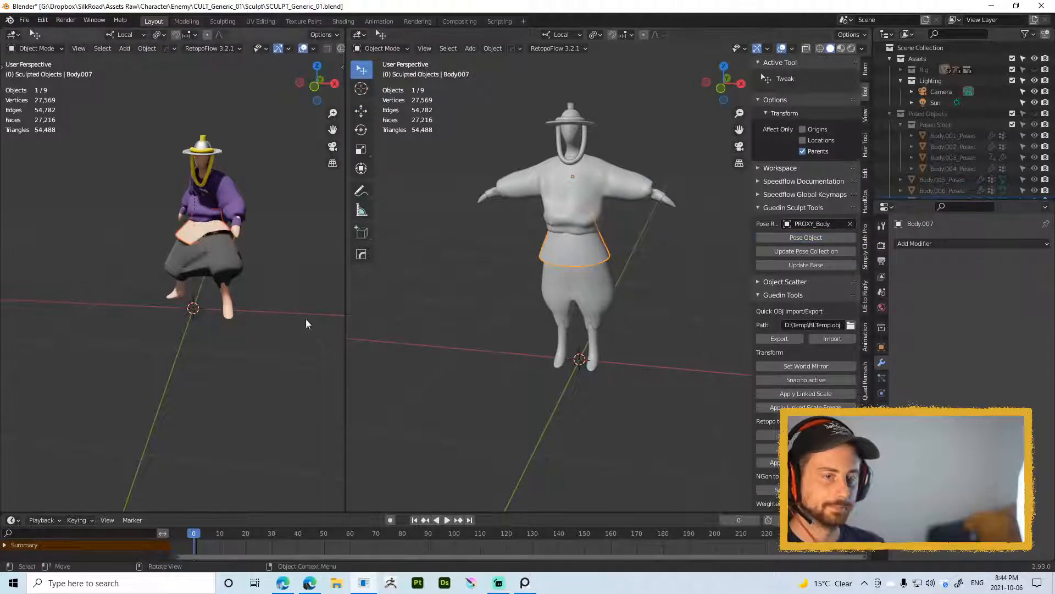
Step: Scrub the animation from the crouched start pose to frame 32 and examine how the posed skirt sits over the pants
middle_drag(306, 323, 194, 272)
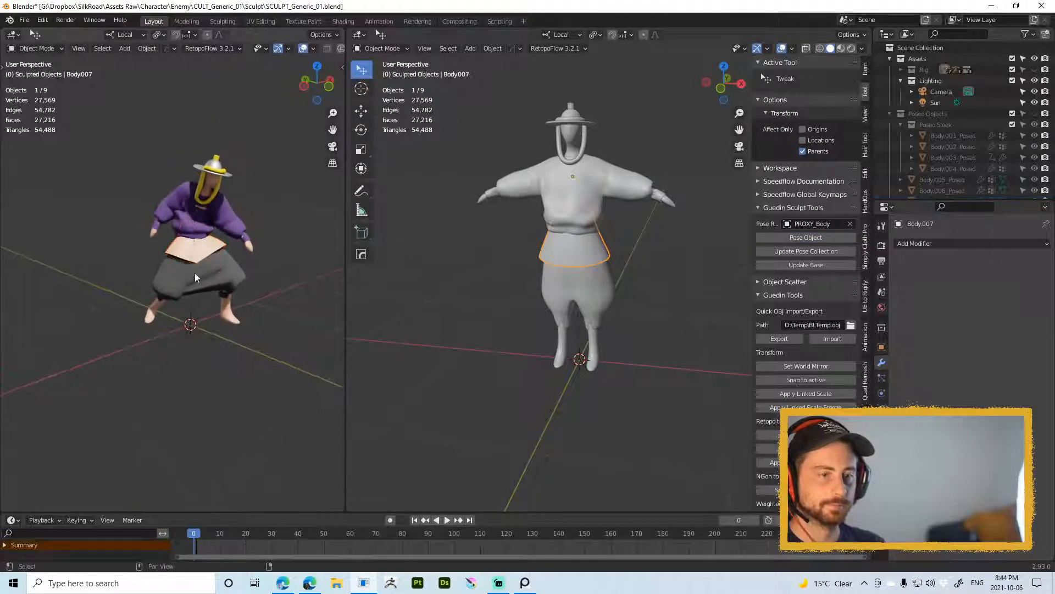
click(556, 243)
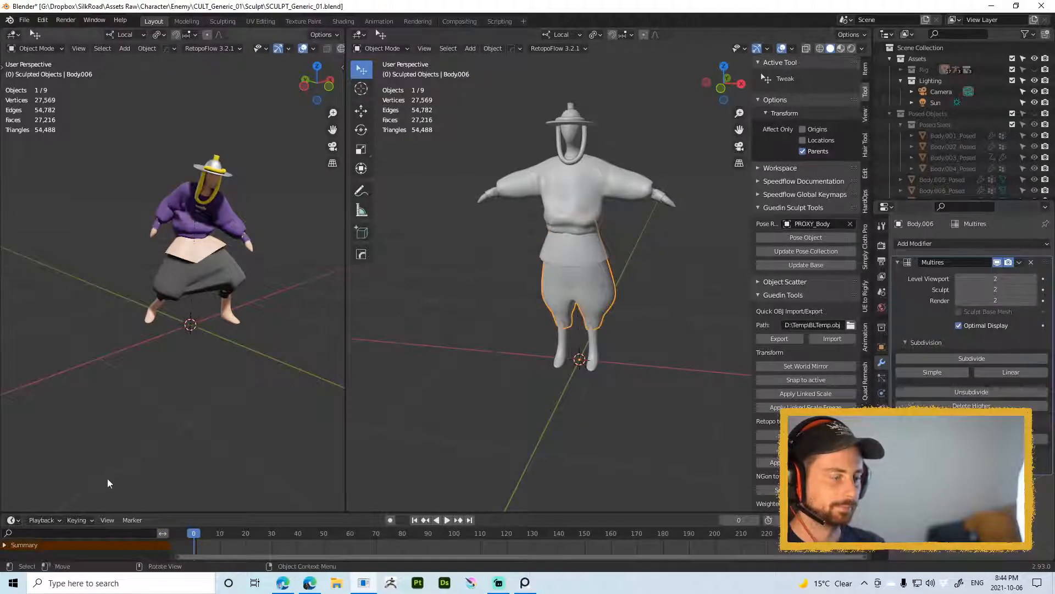
drag(216, 533, 275, 536)
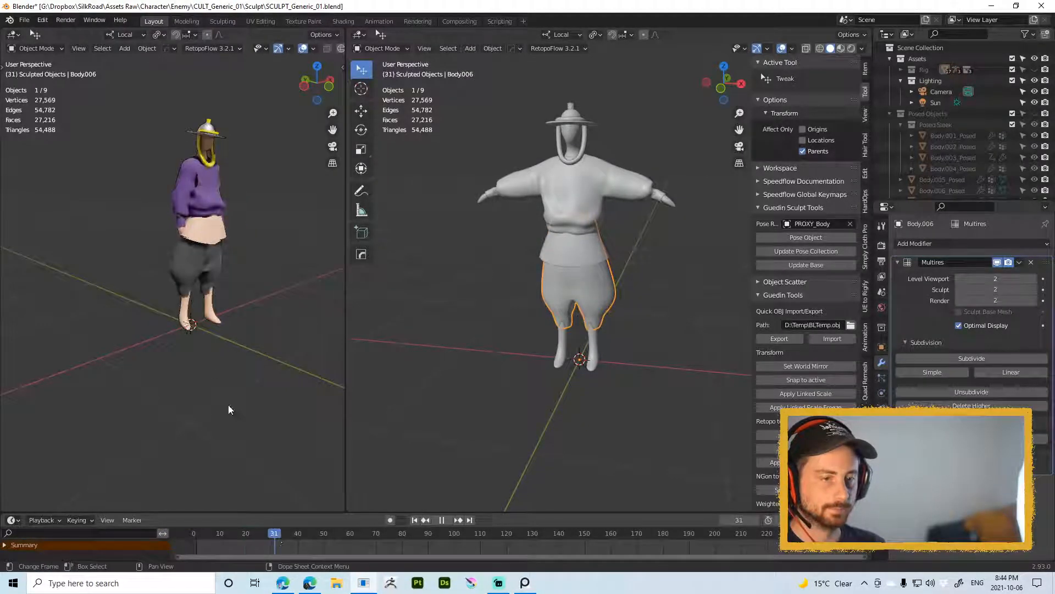
middle_drag(229, 406, 131, 391)
shift+middle_drag(186, 280, 308, 286)
scroll(191, 341, down, 3)
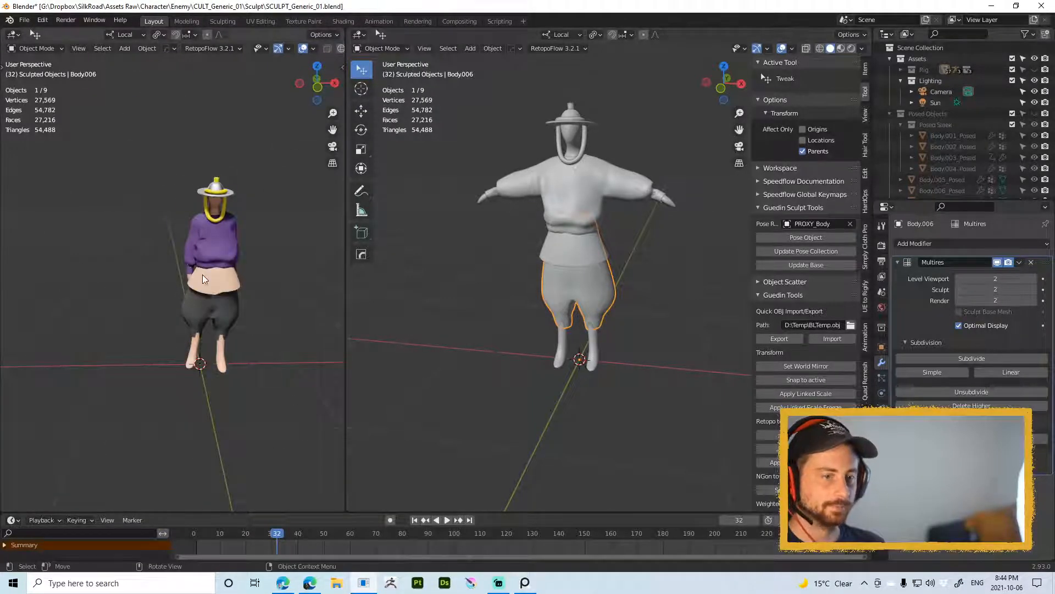
Step: Select the posed skirt and replace its material with the yellow Material 02
click(202, 274)
click(882, 439)
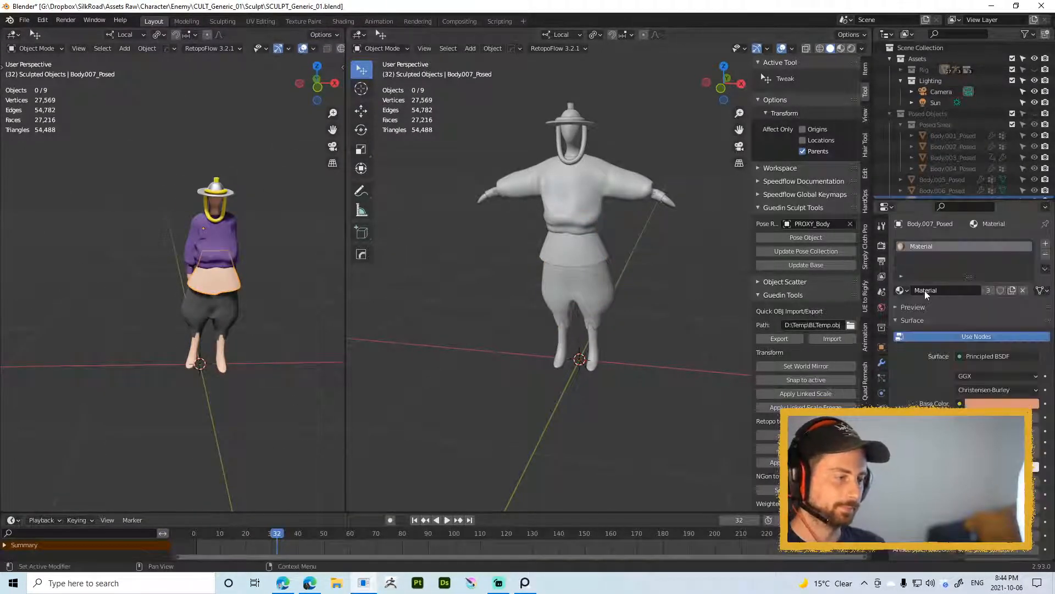
click(900, 290)
click(923, 315)
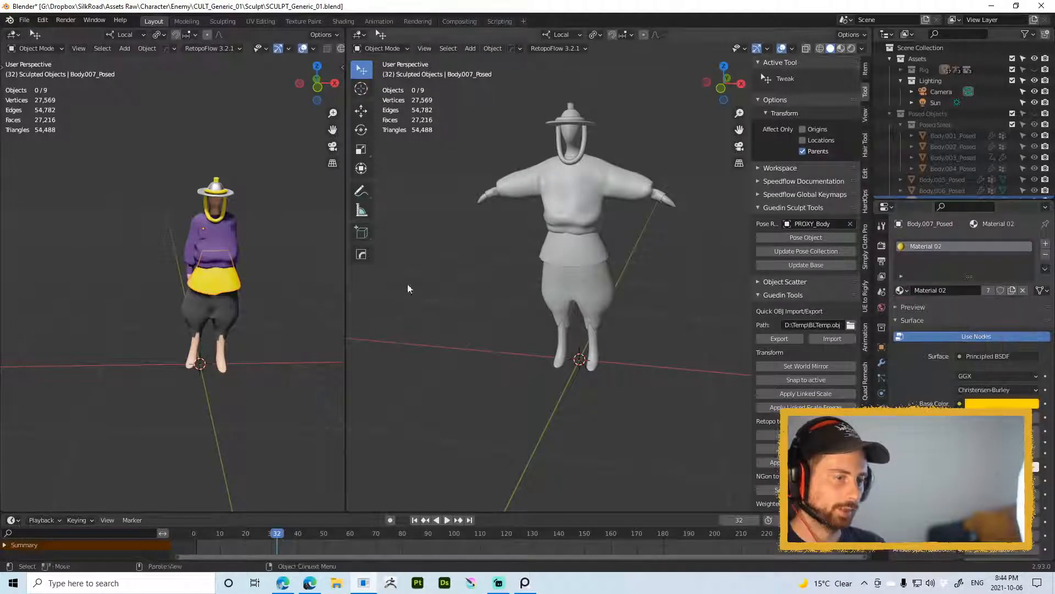
Step: Run through the animation from near its start, ending at frame 25, to examine the recolored skirt as the pose changes
mouse_move(235, 297)
middle_down()
mouse_move(232, 246)
mouse_move(147, 250)
mouse_move(240, 300)
middle_up()
scroll(970, 308, down, 2)
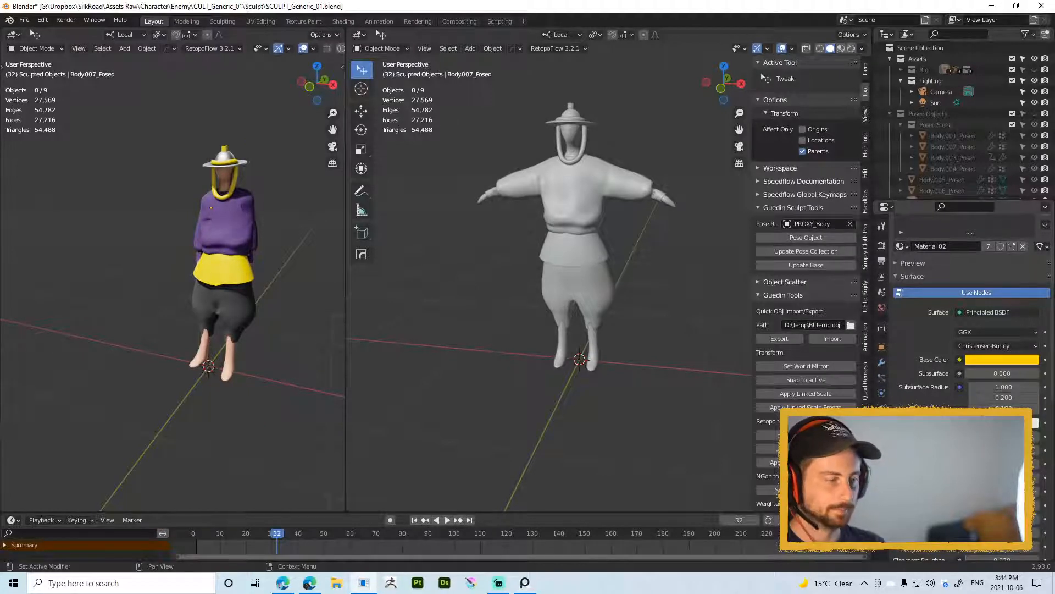
middle_drag(200, 288, 213, 229)
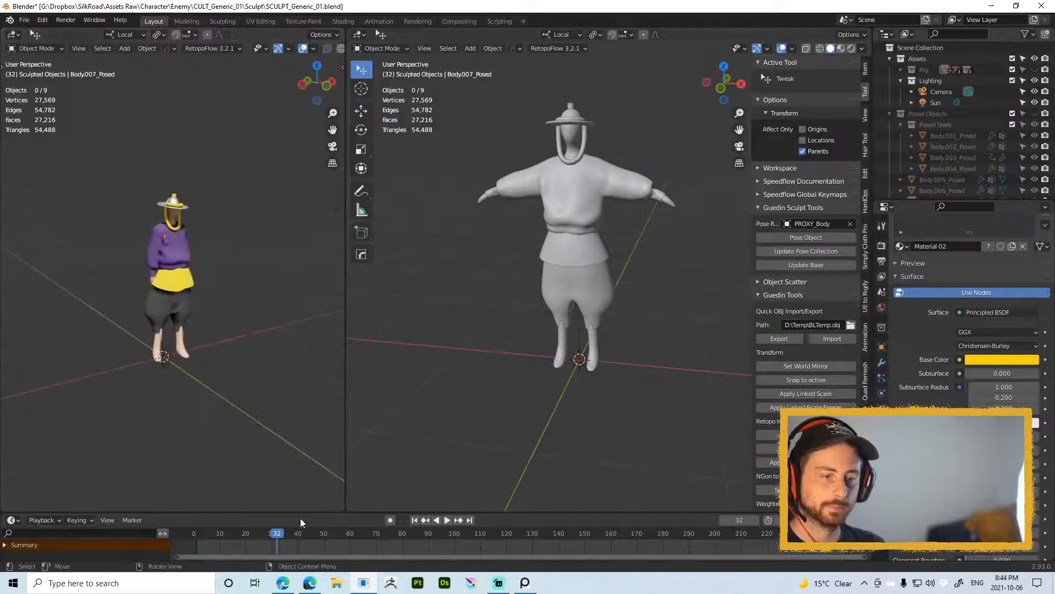
drag(218, 543, 175, 543)
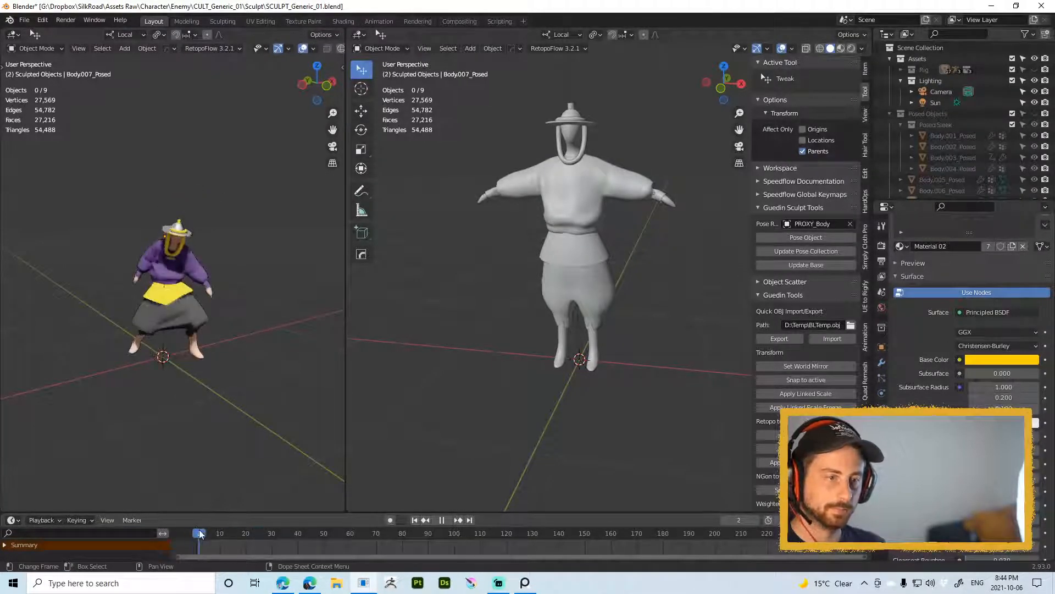
key(space)
middle_drag(179, 200, 212, 234)
scroll(93, 192, up, 4)
scroll(599, 181, up, 6)
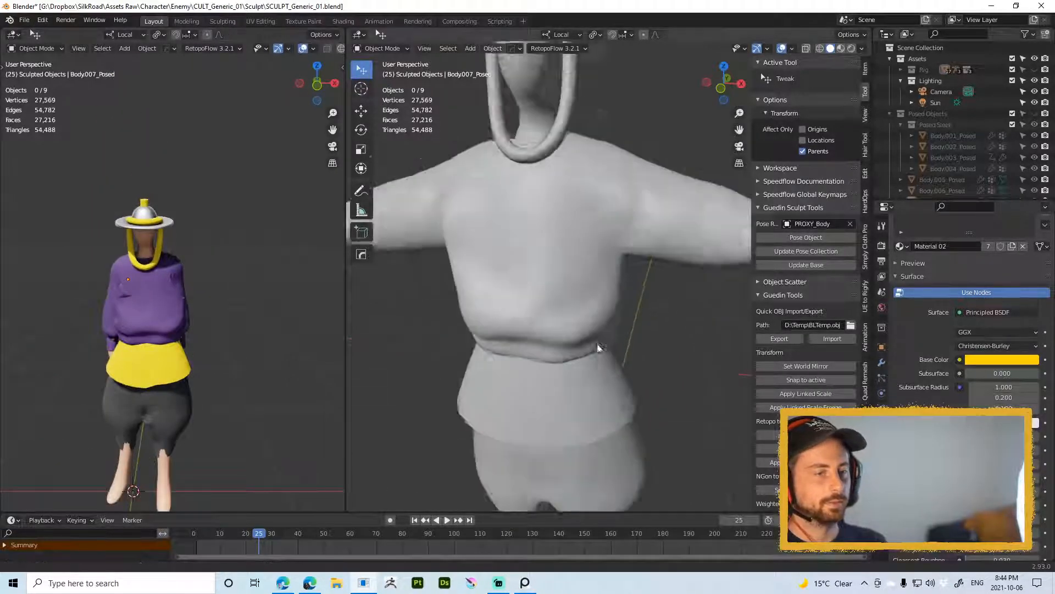
Step: Widen the hat brim in Edit Mode by scaling its outer edge loop up about 1.71 times, then slightly more
middle_drag(599, 347, 530, 247)
shift+middle_drag(549, 83, 608, 244)
click(583, 175)
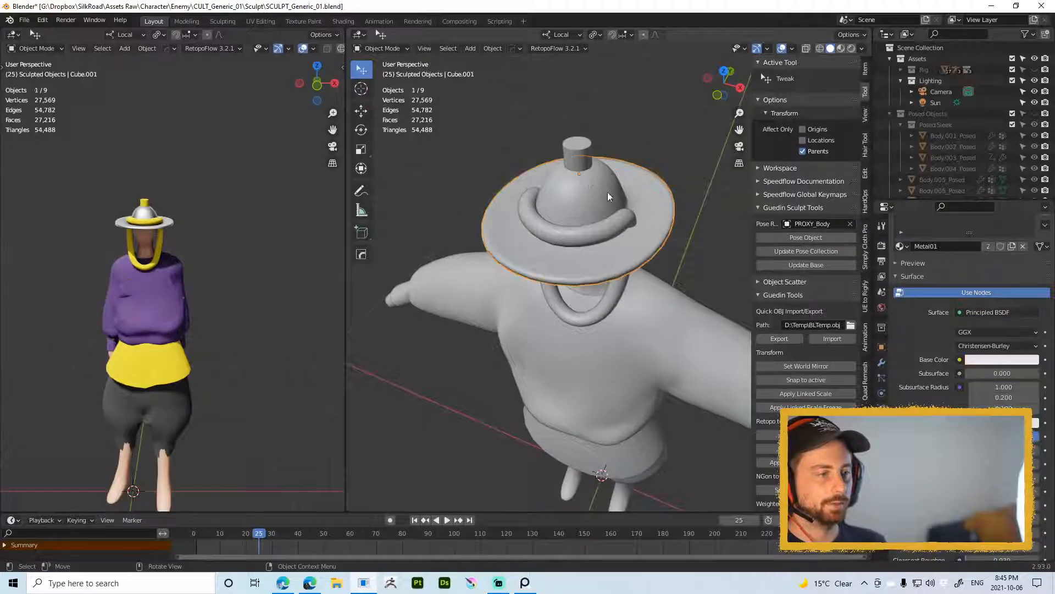
key(Tab)
alt+click(653, 254)
scroll(648, 267, down, 2)
key(s)
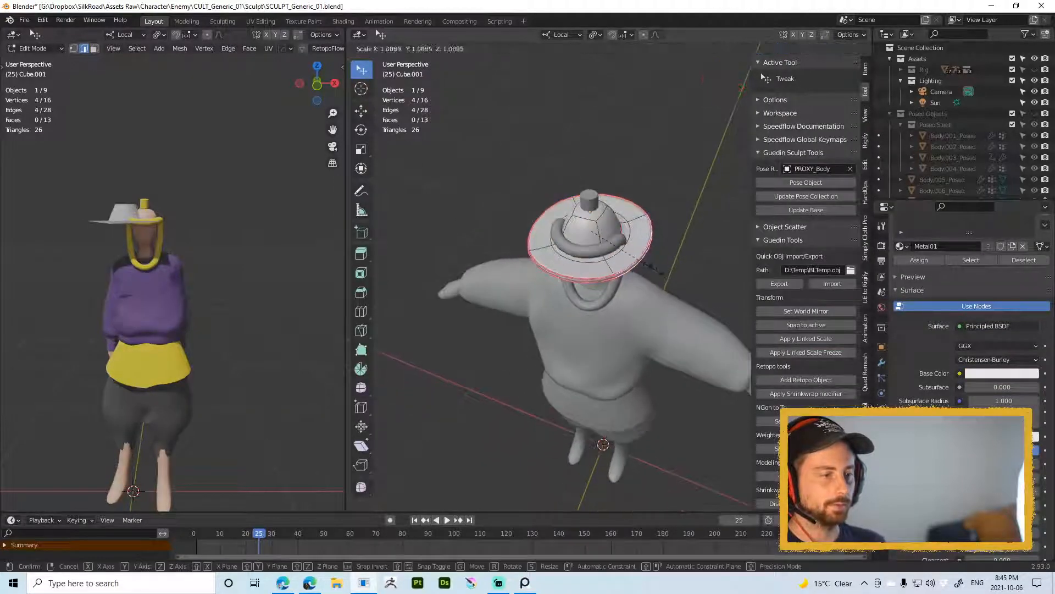
click(693, 296)
middle_drag(633, 319, 647, 258)
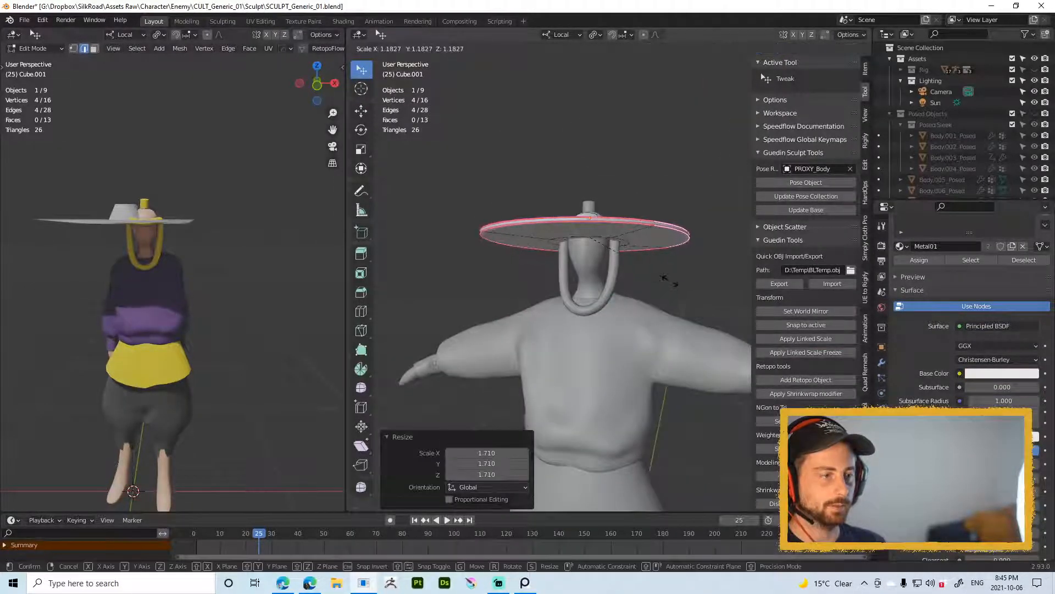
key(Tab)
Step: Scale the brim's outer edge loop down to narrow the brim, then enlarge the whole hat slightly in Object Mode
middle_drag(236, 328, 299, 262)
shift+middle_drag(592, 213, 523, 420)
key(Tab)
scroll(528, 327, up, 2)
shift+middle_drag(528, 327, 621, 329)
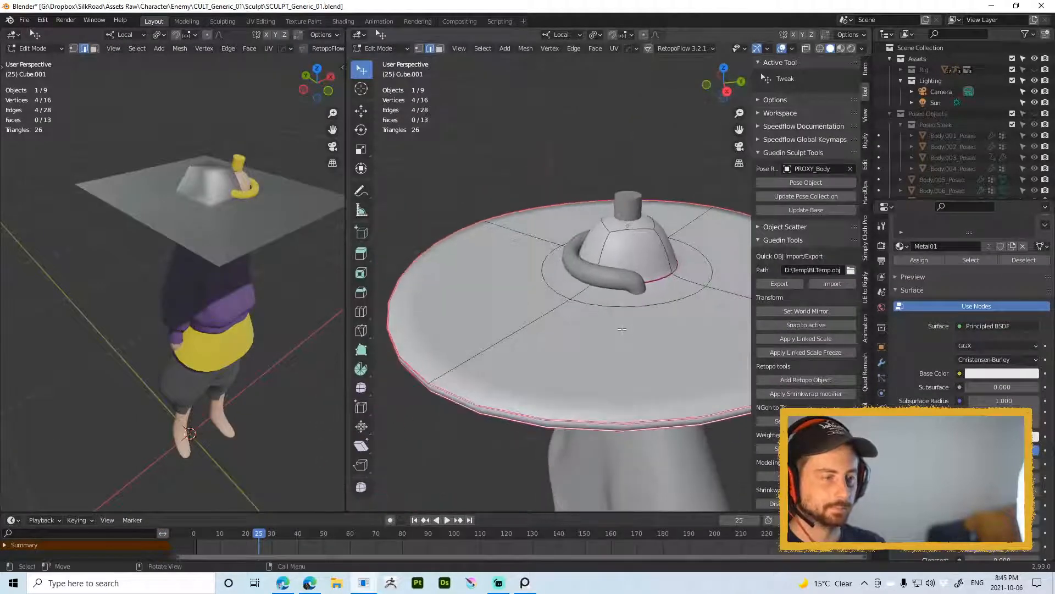
key(s)
click(627, 412)
key(Tab)
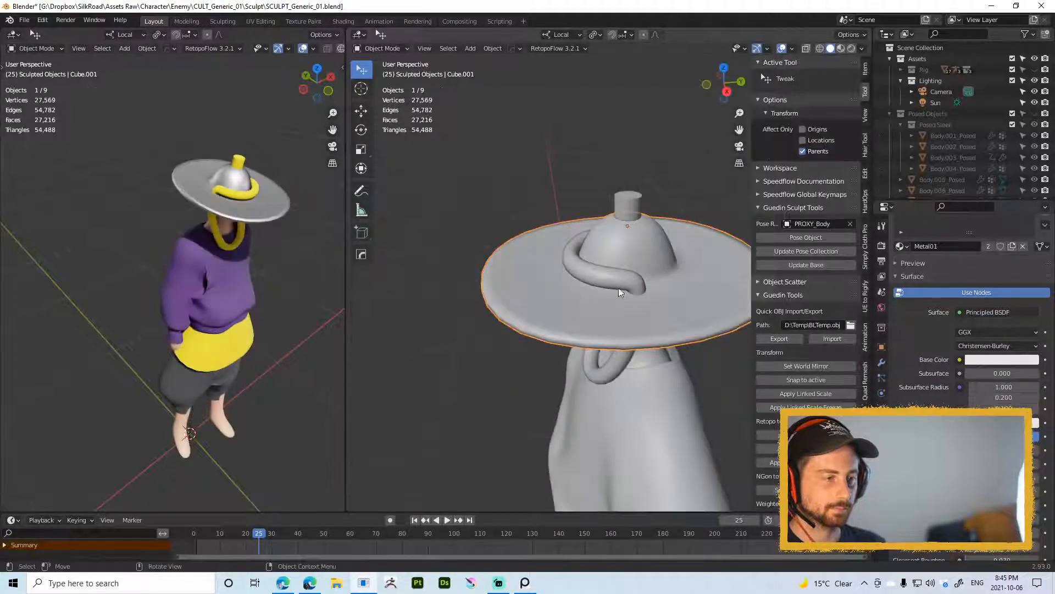
key(s)
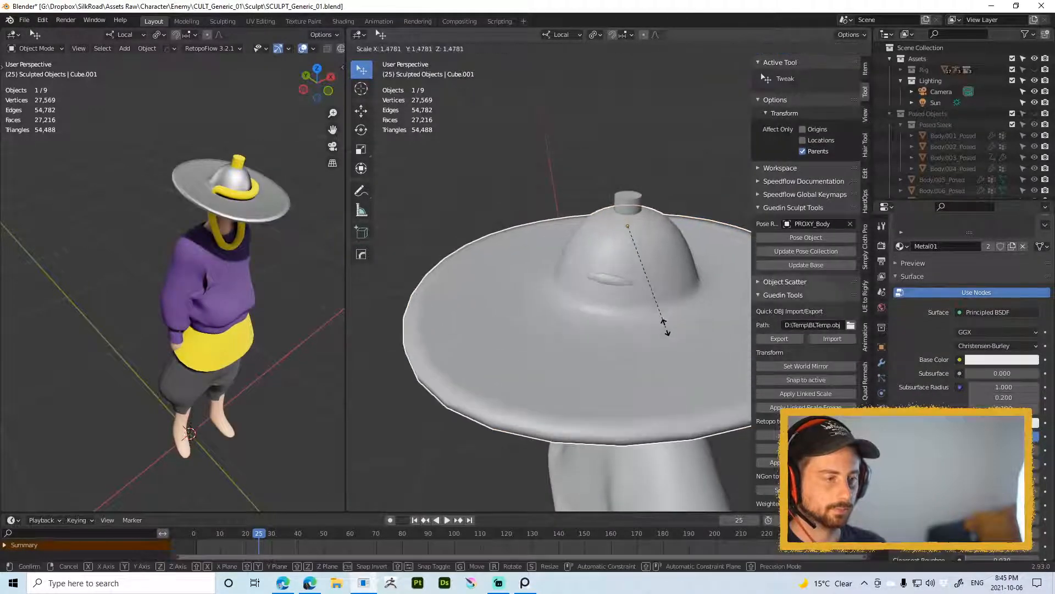
click(635, 306)
Step: Enlarge the Grab brush to 291 px and pull the coiled band outward so it wraps around the hat's crown
middle_drag(635, 306, 609, 281)
key(Tab)
middle_drag(611, 281, 617, 307)
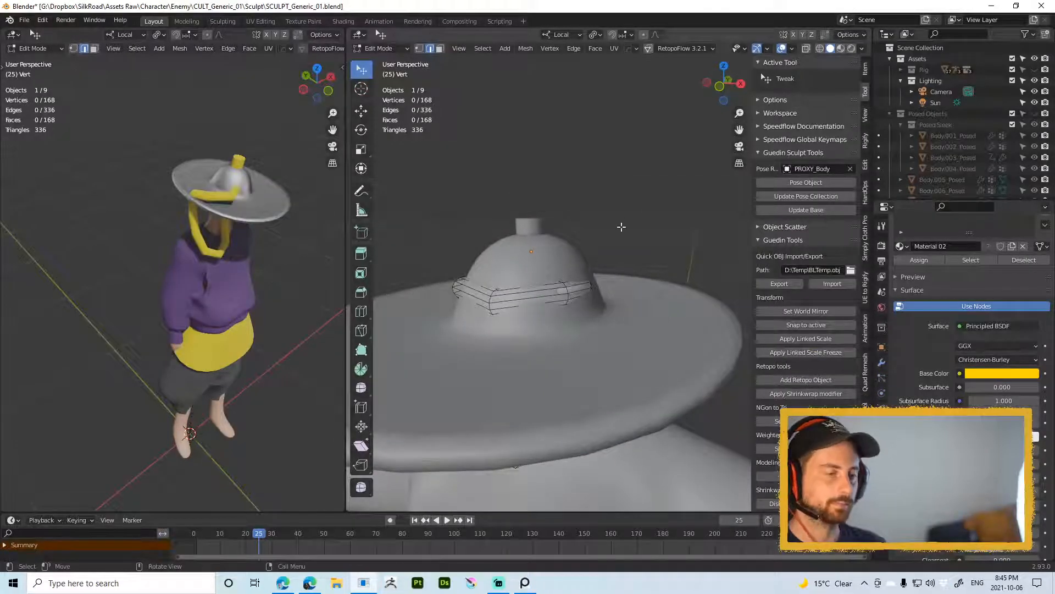
key(ctrl+Tab)
click(619, 282)
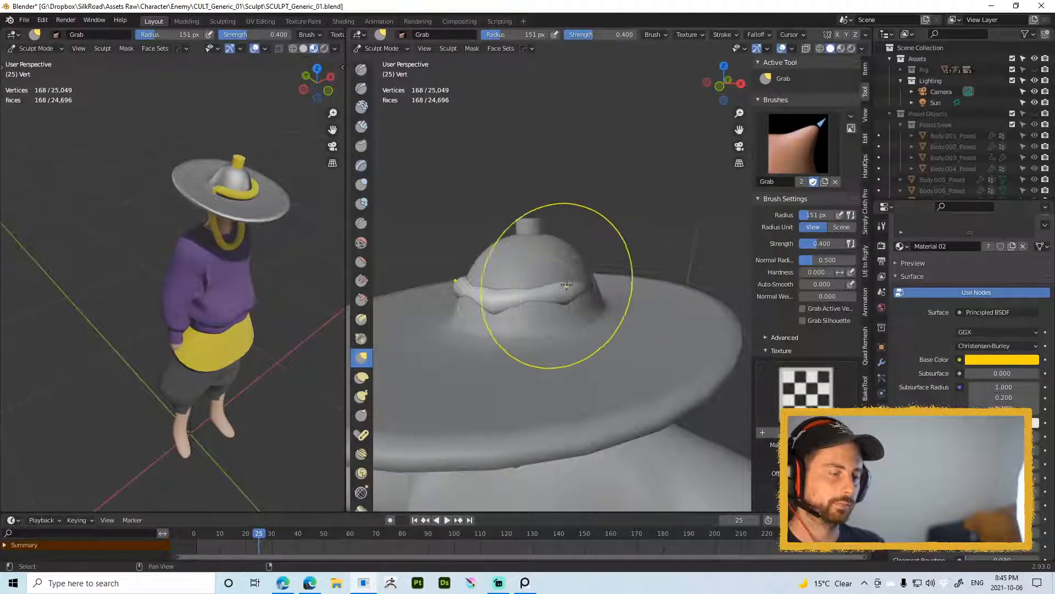
key(f)
click(648, 284)
drag(578, 295, 638, 309)
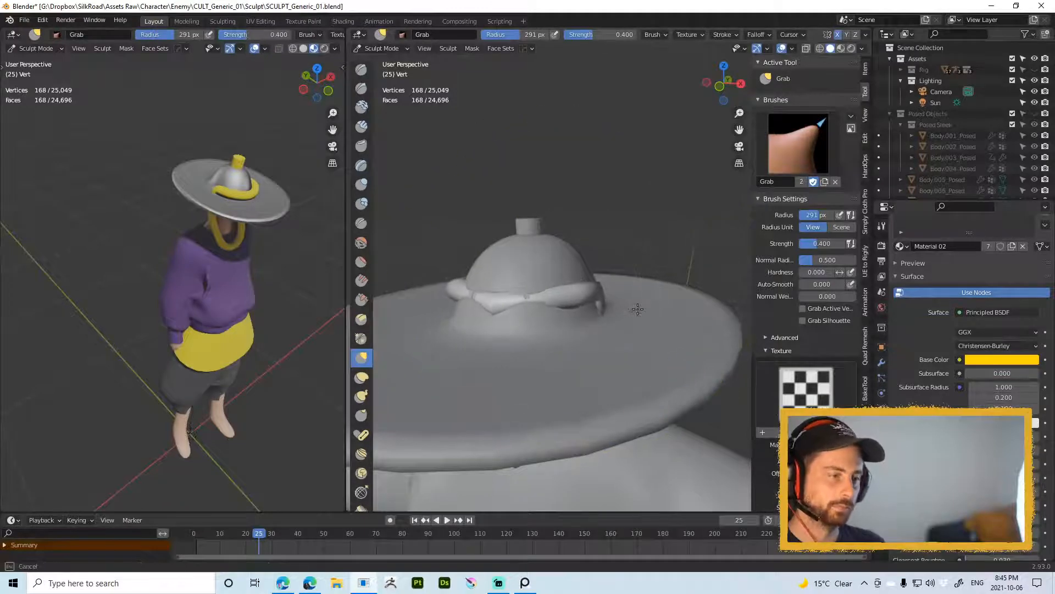
middle_drag(600, 295, 538, 323)
drag(552, 301, 487, 315)
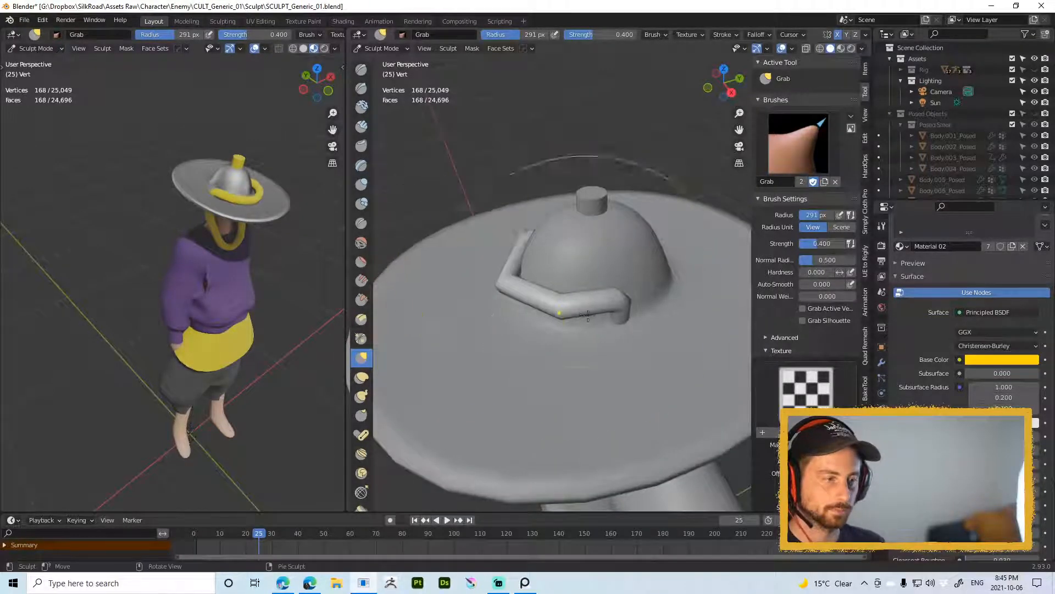
Step: Return the coiled band to Object Mode and set its subdivision to level 2
key(Tab)
scroll(583, 316, down, 2)
middle_drag(550, 323, 620, 297)
key(Tab)
key(ctrl+2)
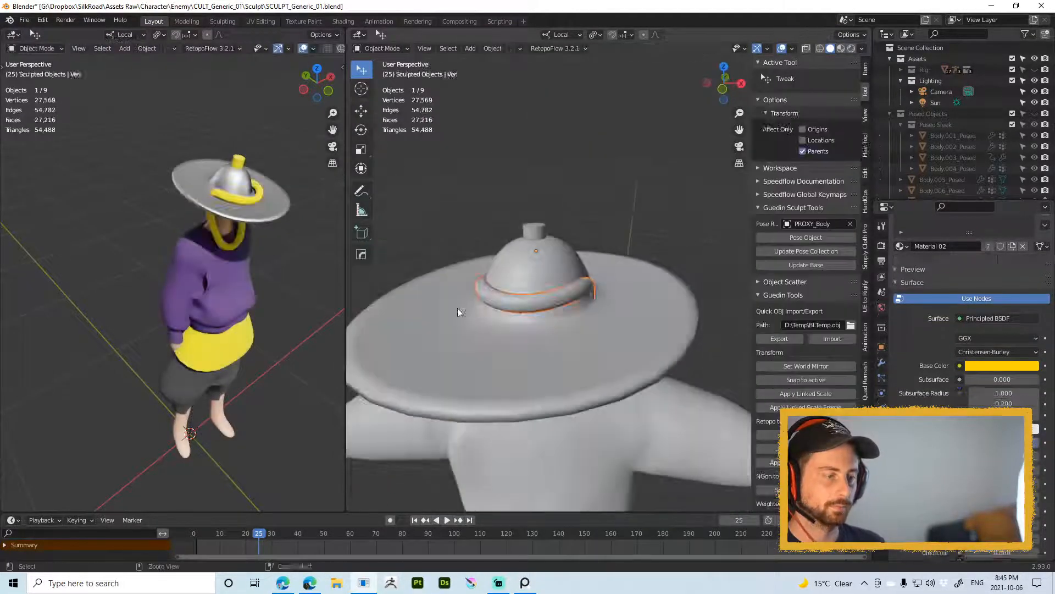
Step: Examine the widened hat, its band and the top knob from several angles on both the sculpted and posed characters
click(458, 309)
shift+click(557, 289)
click(535, 228)
scroll(565, 269, down, 2)
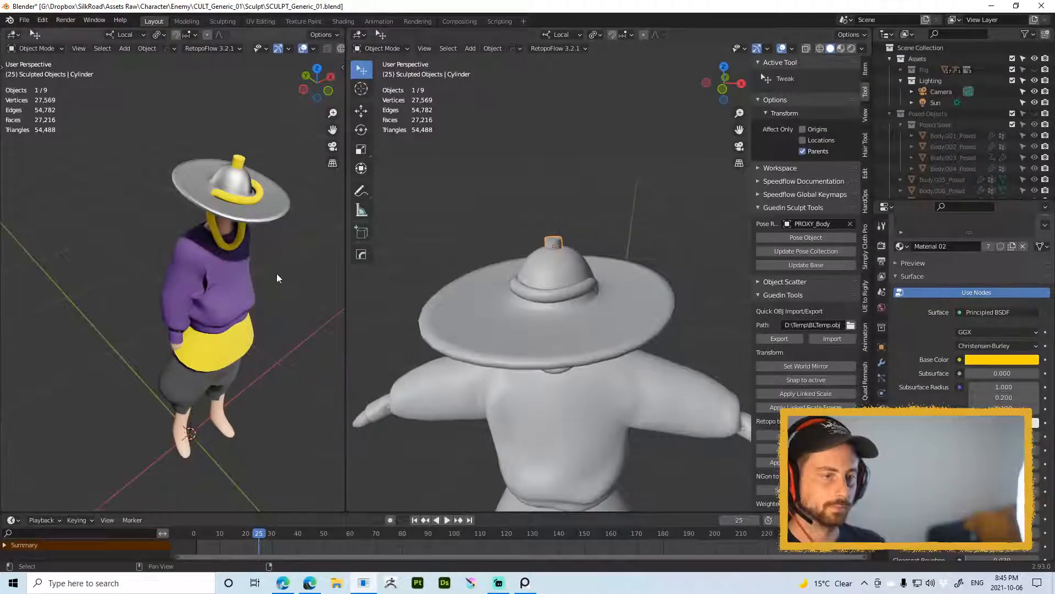
mouse_move(276, 273)
middle_down()
mouse_move(273, 240)
mouse_move(249, 224)
mouse_move(233, 277)
mouse_move(332, 279)
mouse_move(279, 264)
mouse_move(291, 268)
middle_up()
middle_drag(590, 309, 556, 225)
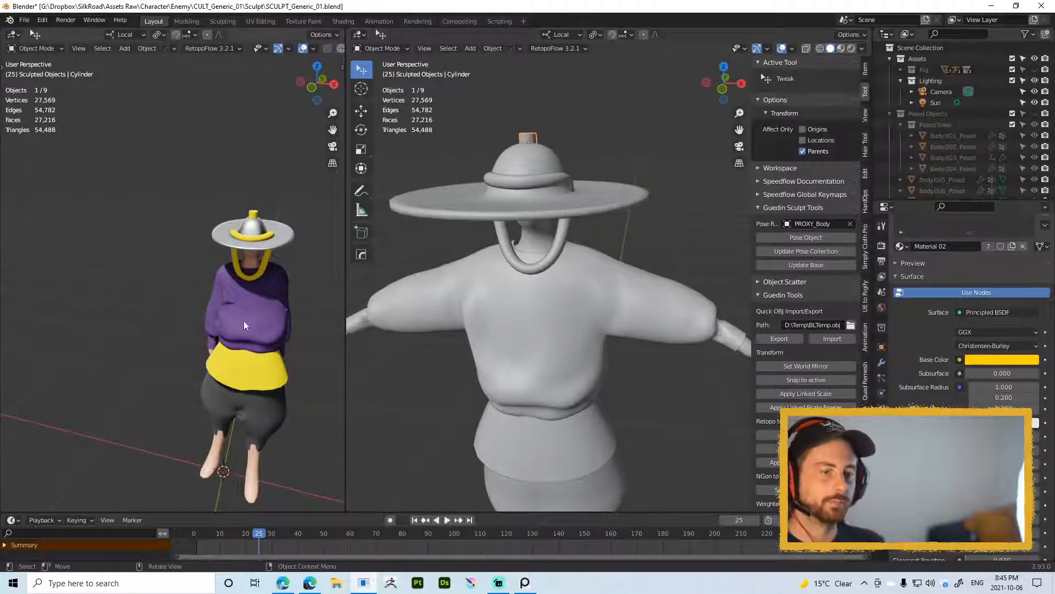
middle_drag(243, 321, 258, 181)
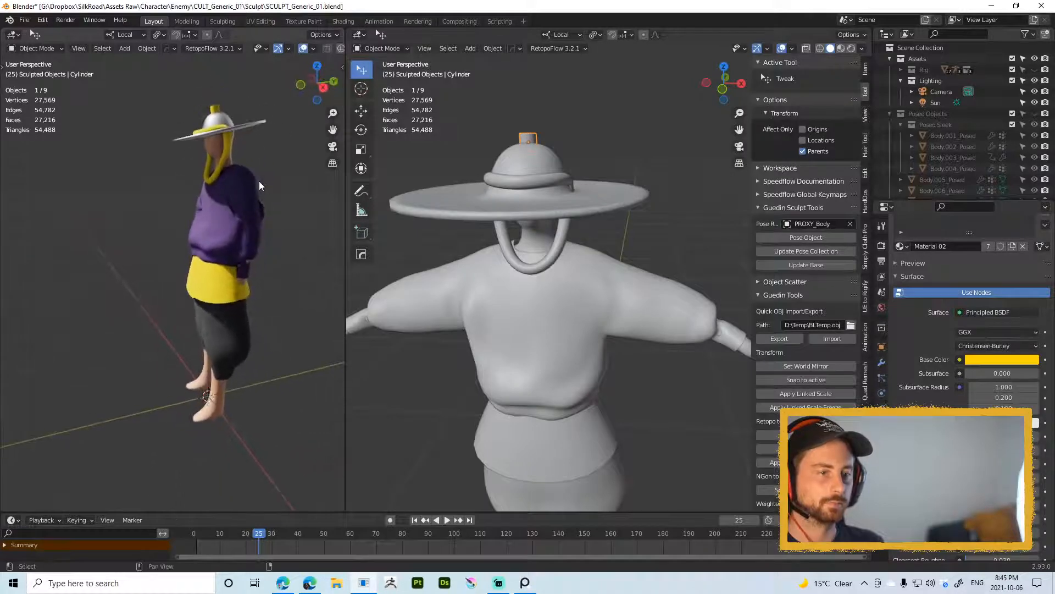
key(Tab)
middle_drag(552, 203, 610, 248)
key(Tab)
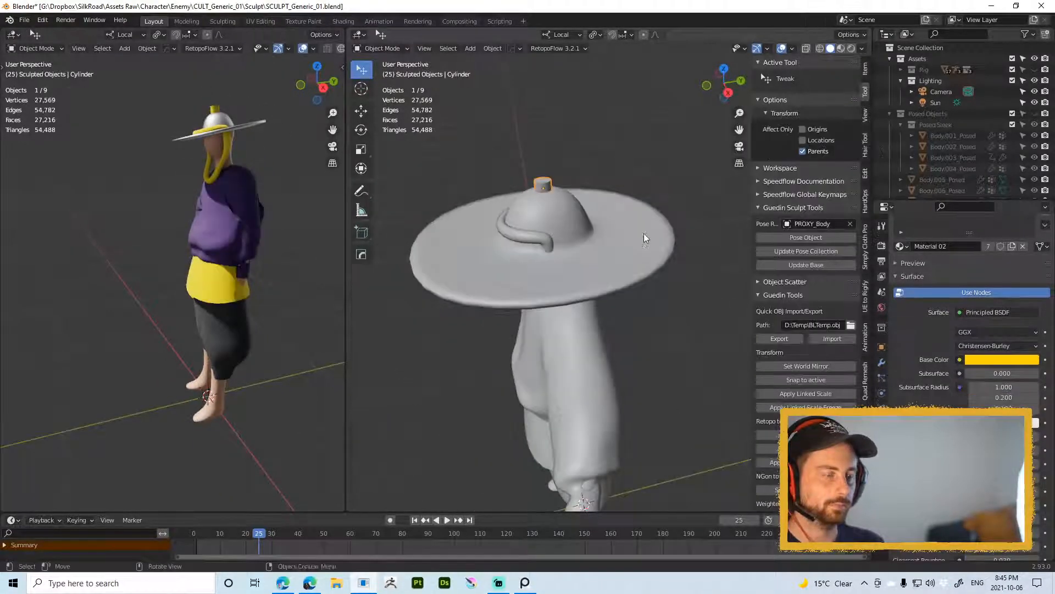
Step: Raise the rear edge of the hat brim about 20.2 cm along Z in Edit Mode
click(645, 234)
key(Tab)
shift+middle_drag(674, 215, 657, 251)
click(636, 252)
key(g)
key(z)
click(636, 206)
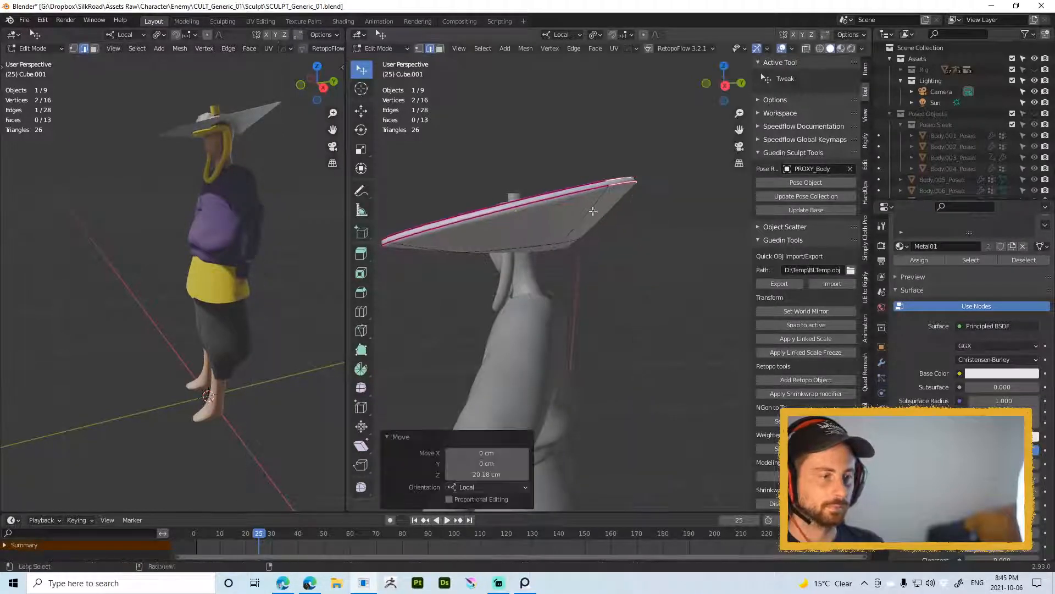
middle_drag(636, 206, 607, 245)
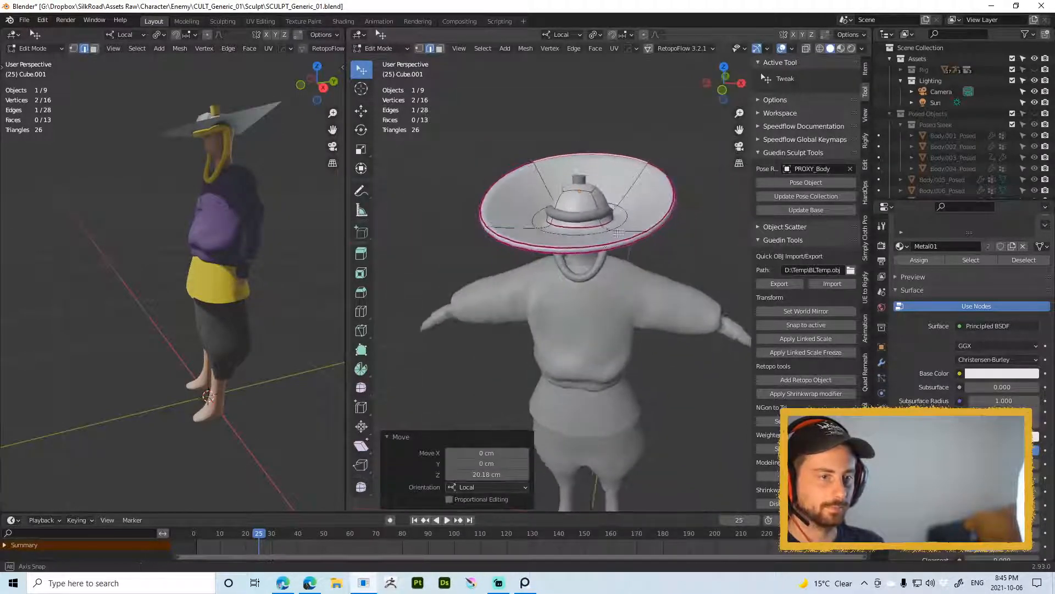
Step: Select the brim's full outer edge loop and scale it to about 0.731
key(Tab)
scroll(583, 226, down, 2)
middle_drag(209, 221, 258, 357)
key(Tab)
scroll(604, 229, up, 4)
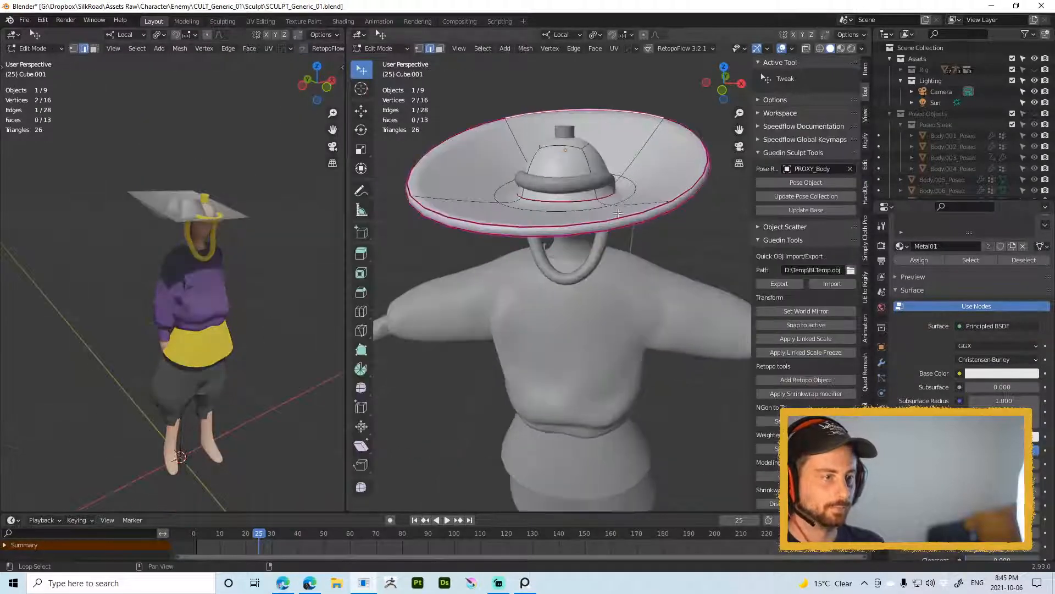
middle_drag(610, 214, 585, 242)
alt+click(657, 215)
key(s)
click(656, 235)
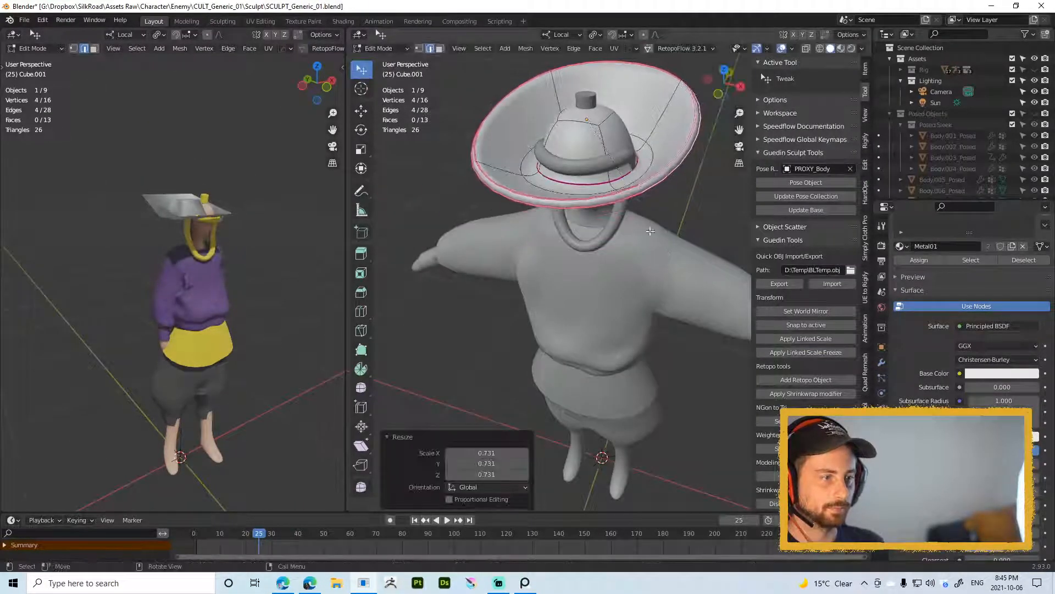
Step: Adjust the height of the brim's outer edge loop along Z and return to Object Mode
middle_drag(656, 236, 655, 261)
key(g)
key(z)
click(649, 218)
key(Tab)
Step: Examine the reshaped hat and overall clothing silhouette from several angles on the posed and sculpted characters
scroll(278, 228, down, 1)
middle_drag(278, 227, 163, 268)
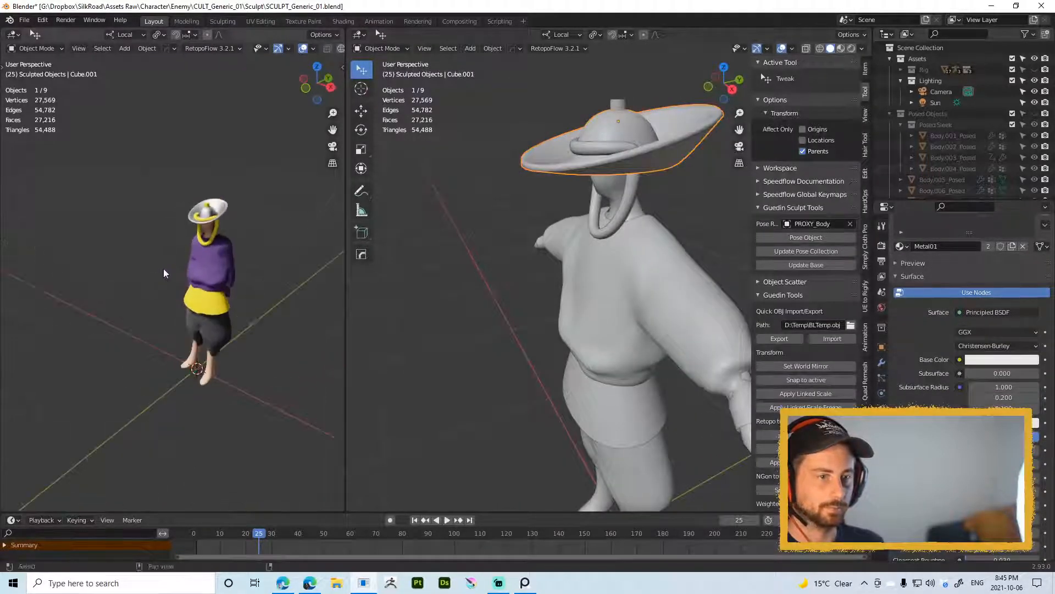
scroll(235, 245, up, 3)
middle_drag(236, 244, 260, 270)
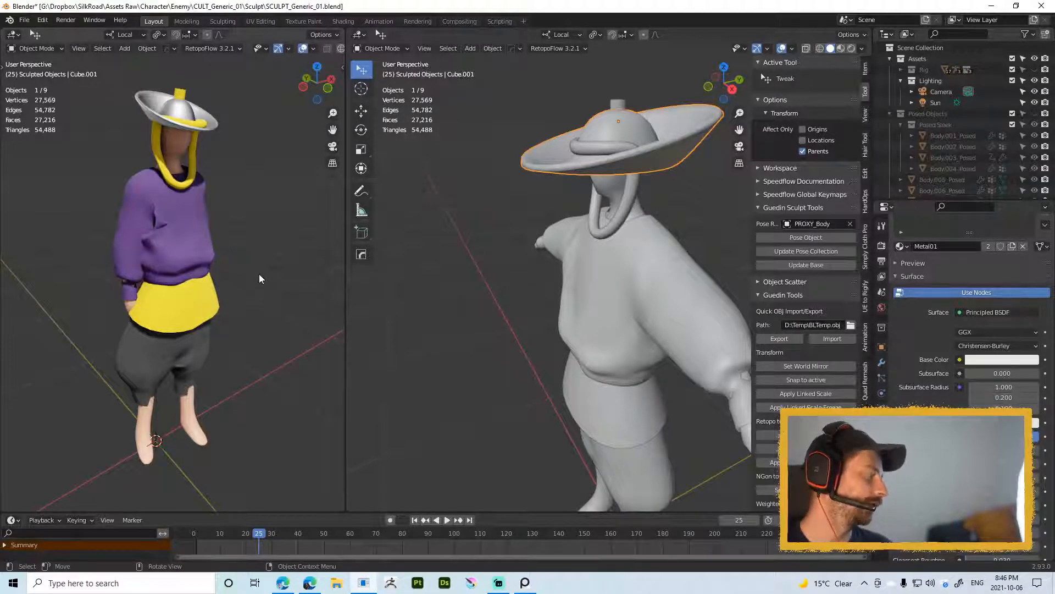
middle_drag(259, 274, 231, 258)
middle_drag(410, 272, 553, 177)
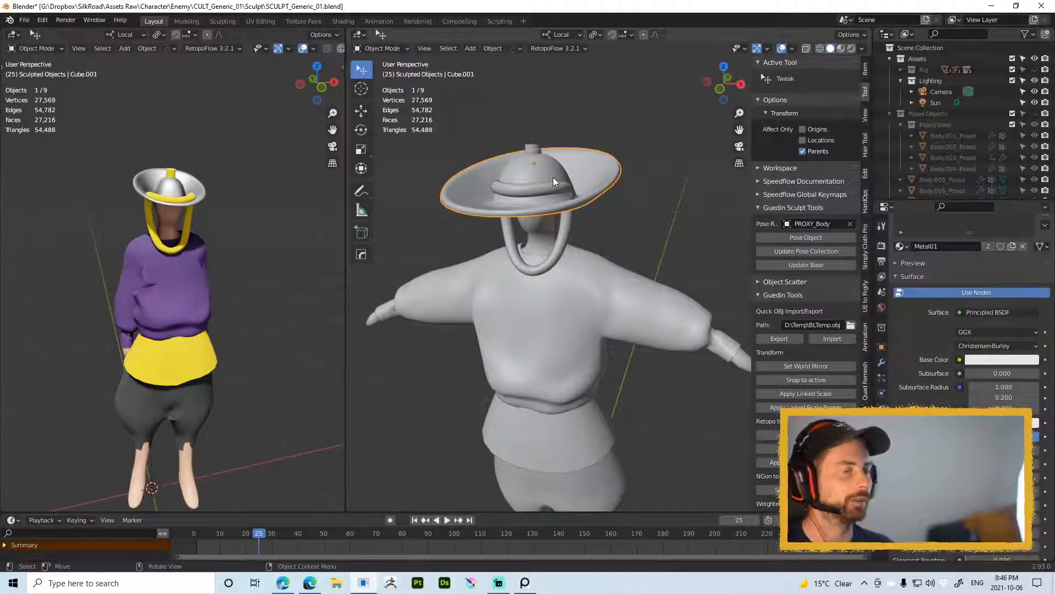
middle_drag(248, 222, 242, 200)
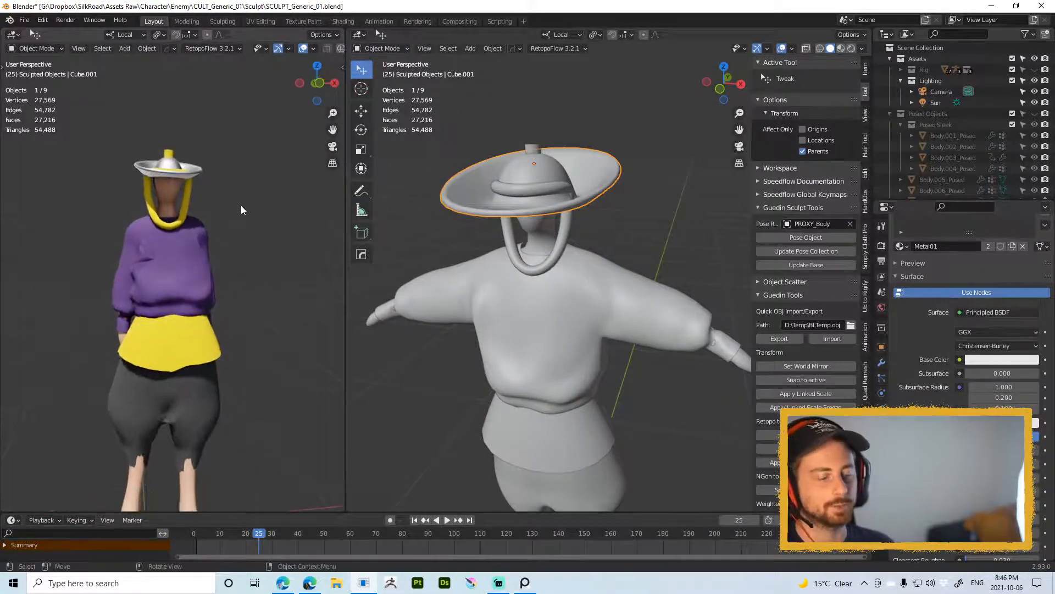
right_click(240, 205)
mouse_move(241, 205)
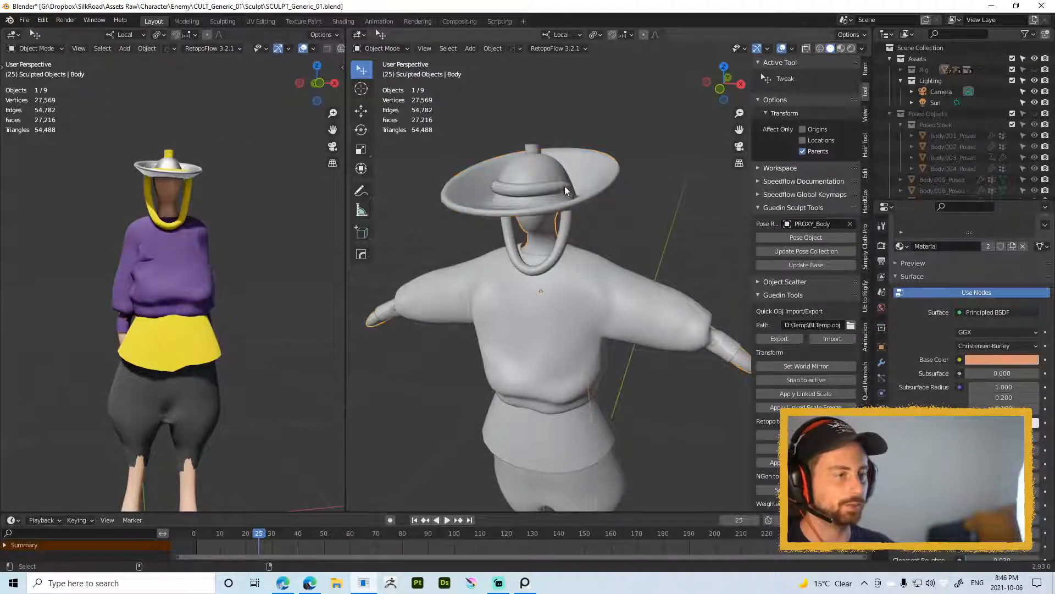
scroll(565, 186, down, 2)
scroll(568, 202, down, 2)
click(539, 180)
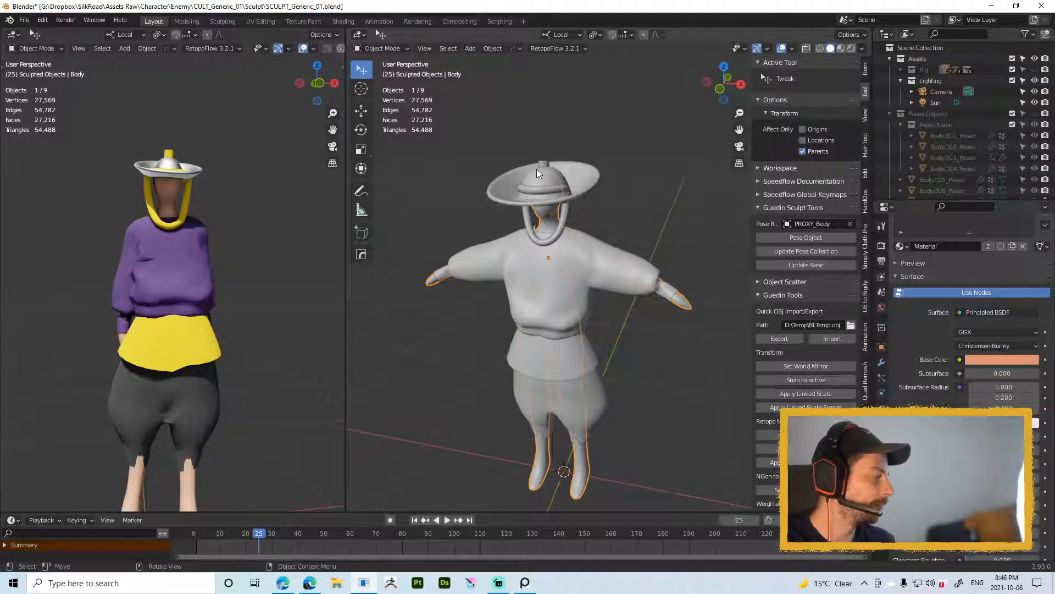
Step: Select the faces of the hat's crown in Edit Mode, scale them to about 1.106 and return to Object Mode
click(575, 173)
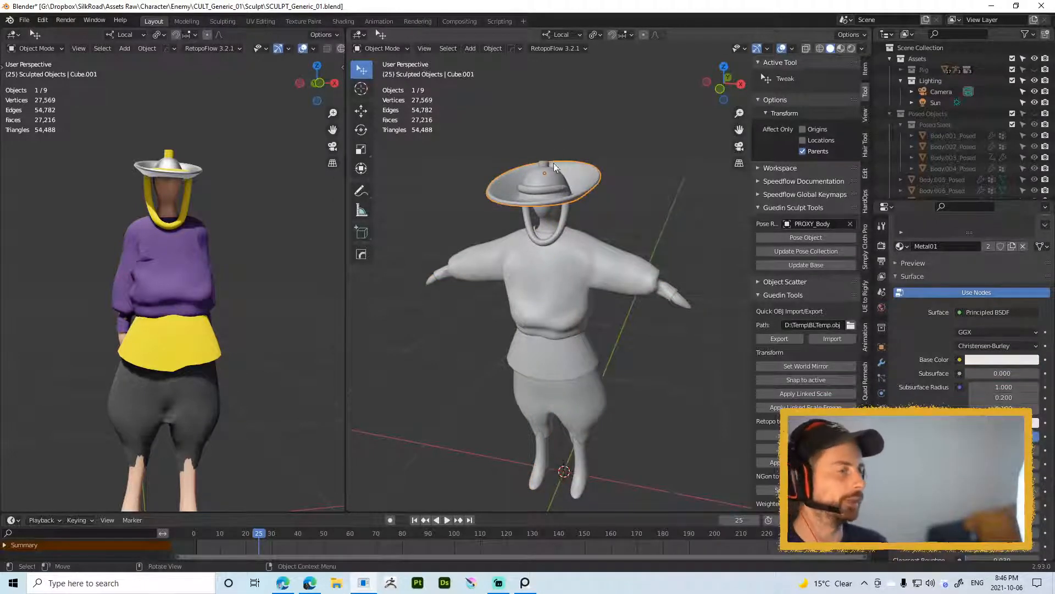
scroll(233, 227, down, 2)
shift+middle_drag(208, 311, 259, 256)
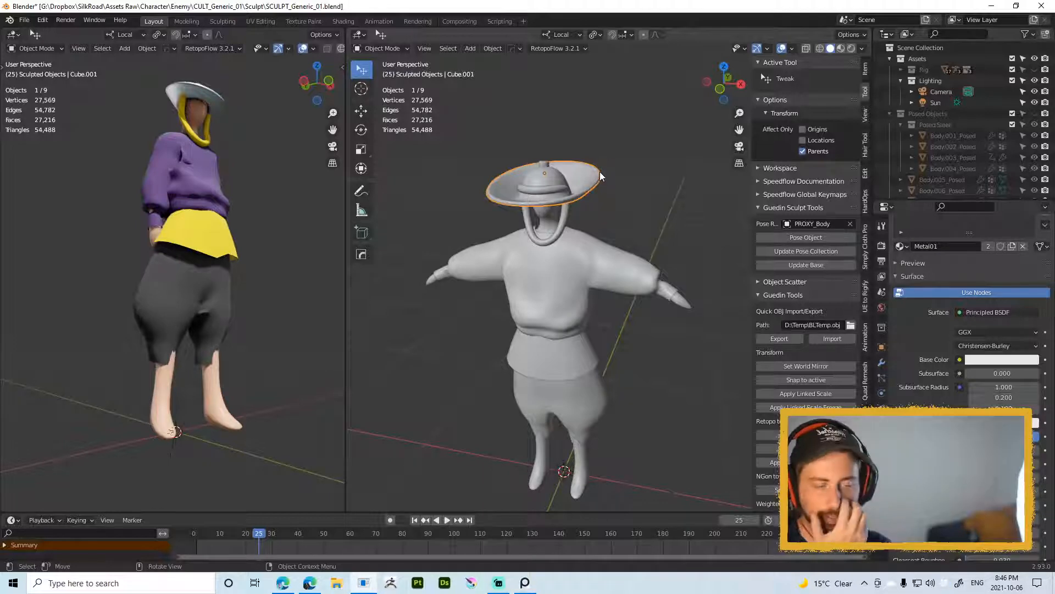
mouse_move(605, 173)
middle_down()
mouse_move(589, 159)
mouse_move(589, 184)
mouse_move(615, 189)
mouse_move(585, 167)
middle_up()
scroll(586, 186, up, 3)
scroll(602, 193, up, 2)
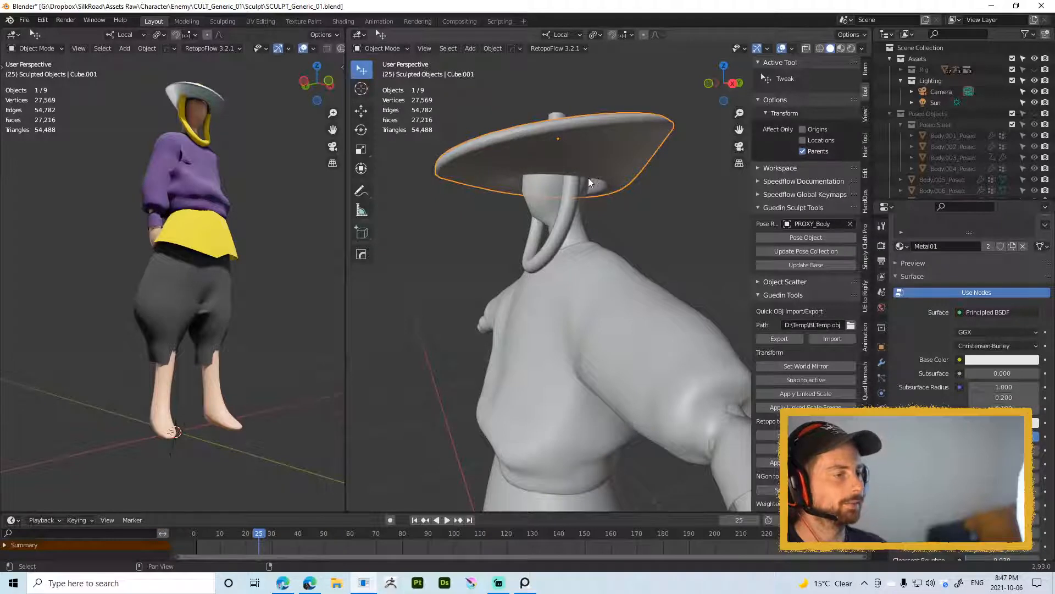
scroll(596, 151, down, 1)
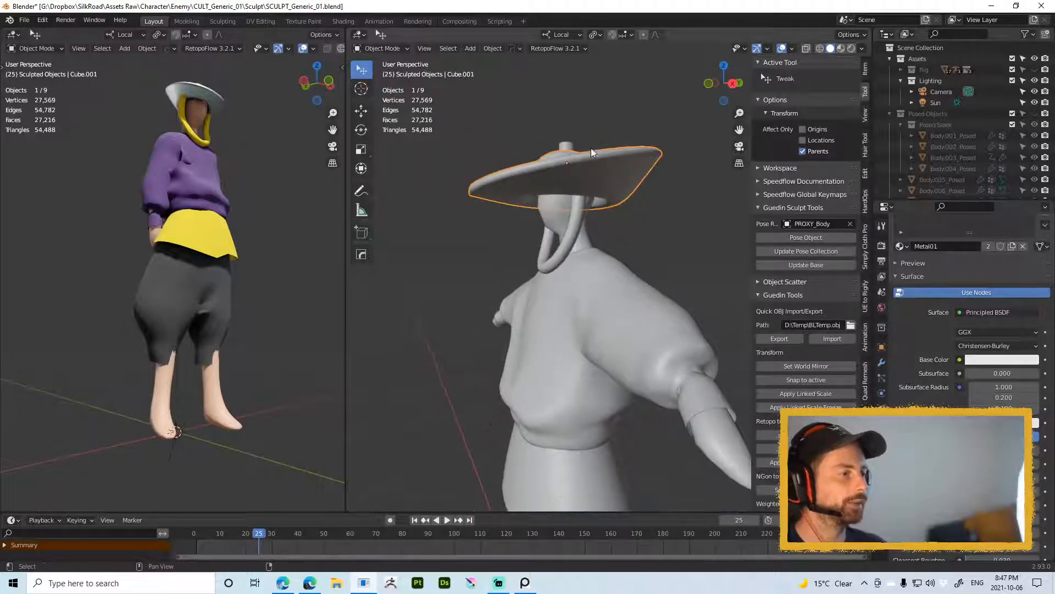
ctrl+middle_drag(583, 226, 573, 246)
key(Tab)
scroll(573, 246, up, 1)
key(3)
click(580, 239)
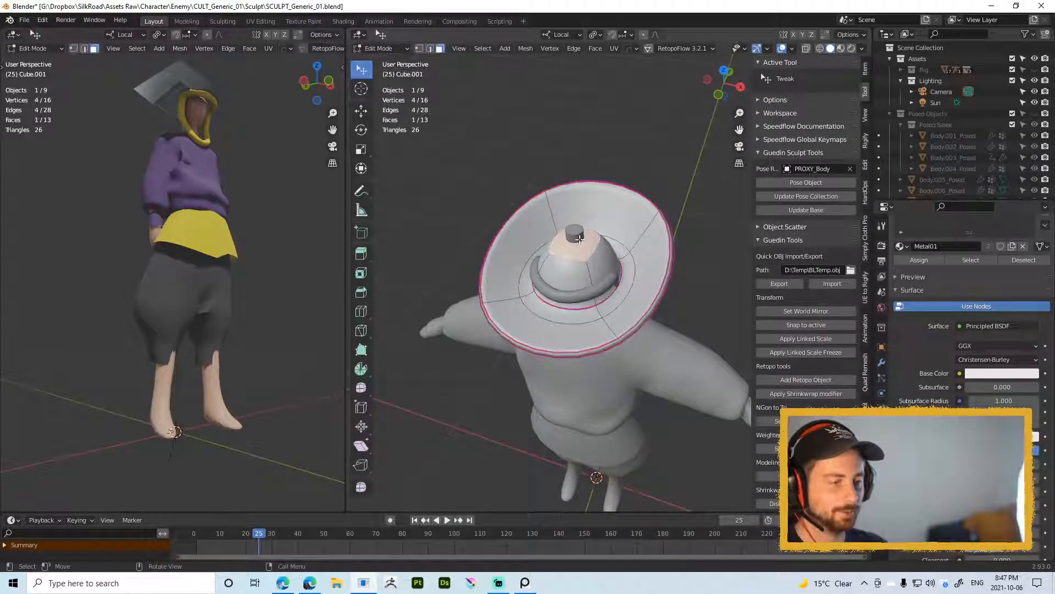
key(ctrl+KP_Add)
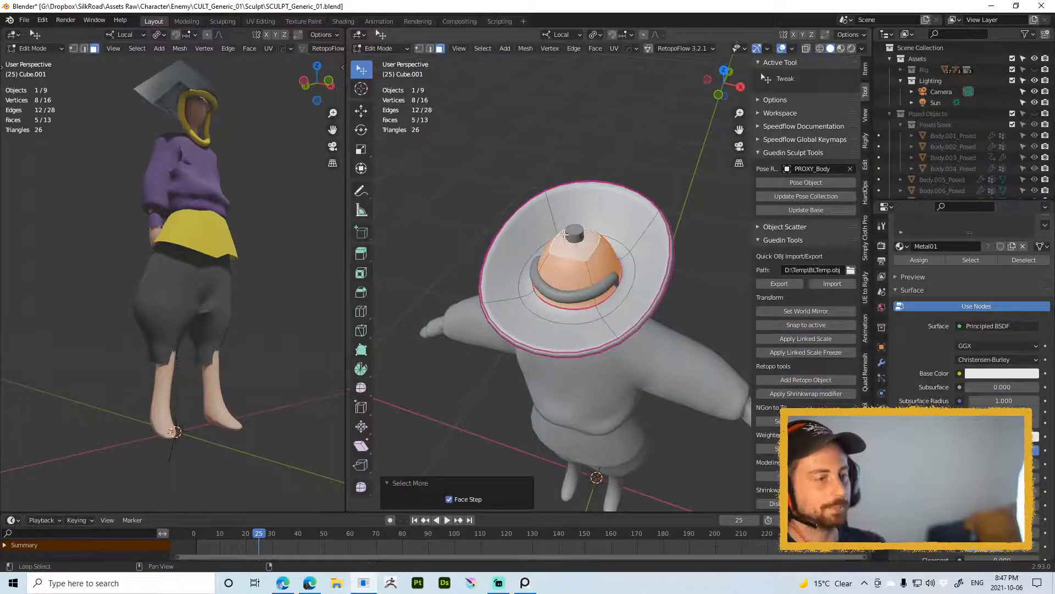
middle_drag(579, 238, 631, 255)
key(s)
click(633, 257)
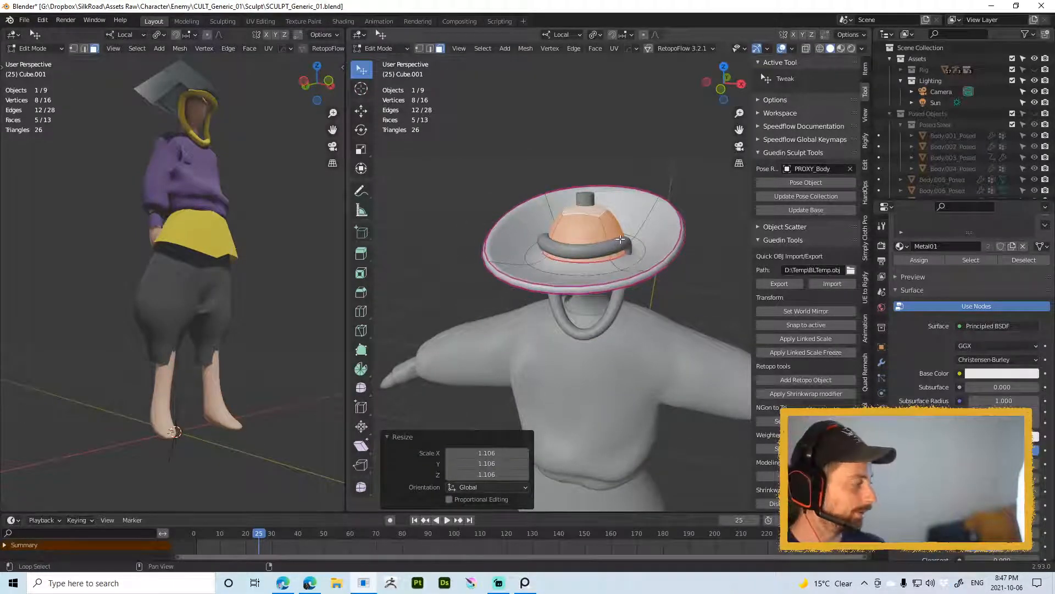
scroll(606, 236, down, 1)
key(Tab)
Step: Examine the hat with its enlarged crown on the posed and sculpted characters from several angles
middle_drag(611, 291, 530, 266)
scroll(608, 259, down, 3)
middle_drag(281, 268, 219, 298)
scroll(220, 296, down, 2)
shift+middle_drag(303, 227, 268, 265)
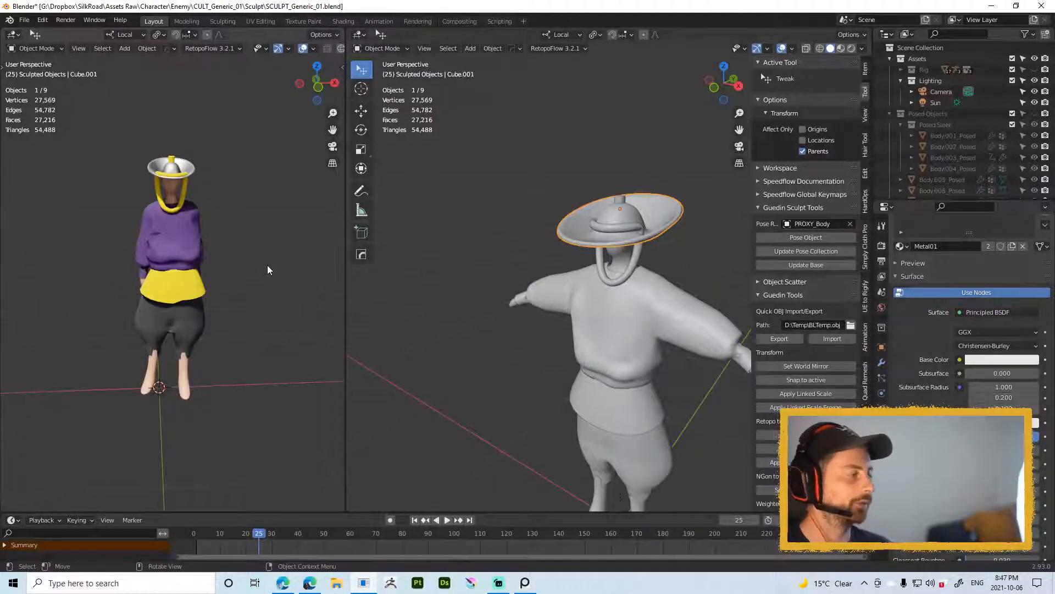
middle_drag(600, 245, 592, 211)
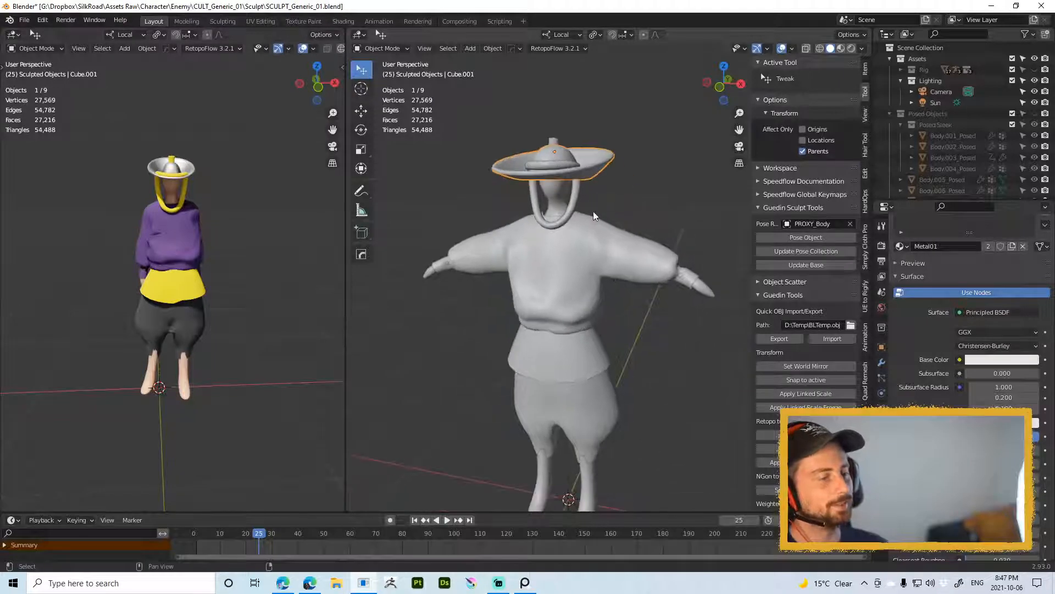
scroll(599, 188, up, 2)
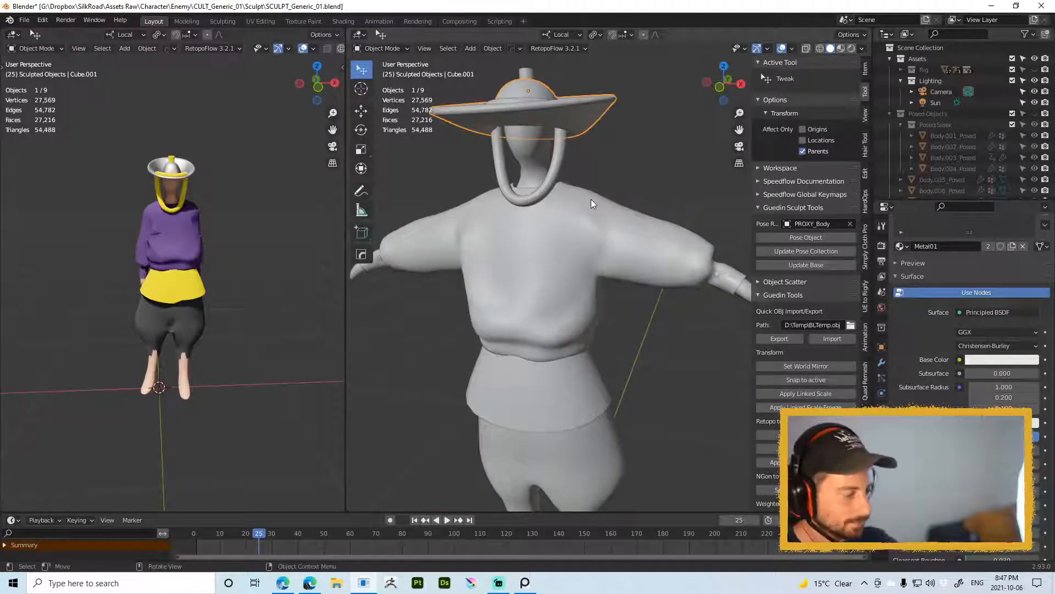
middle_drag(560, 169, 570, 206)
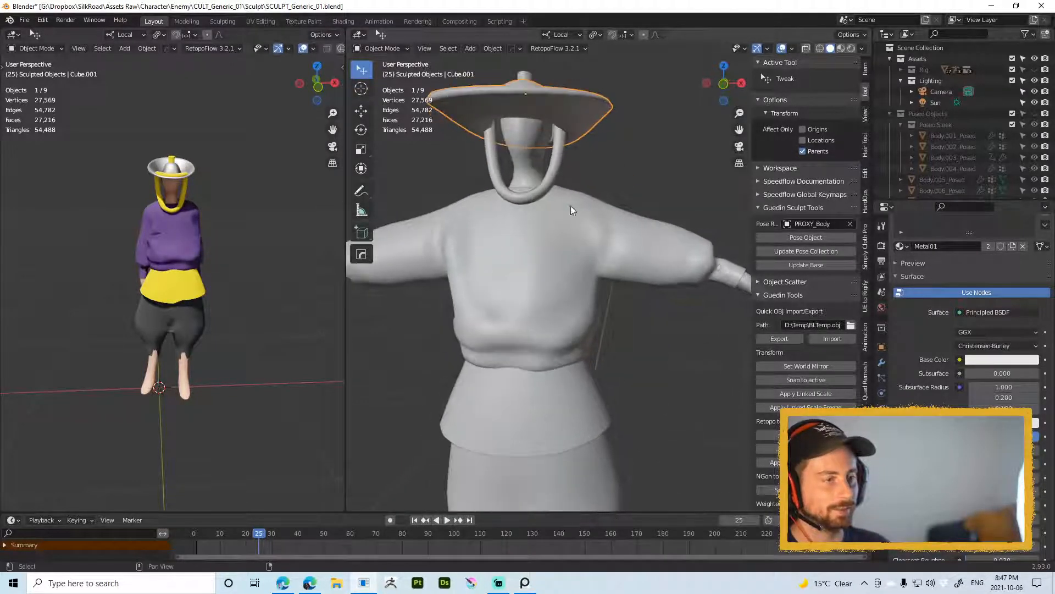
middle_drag(546, 133, 572, 179)
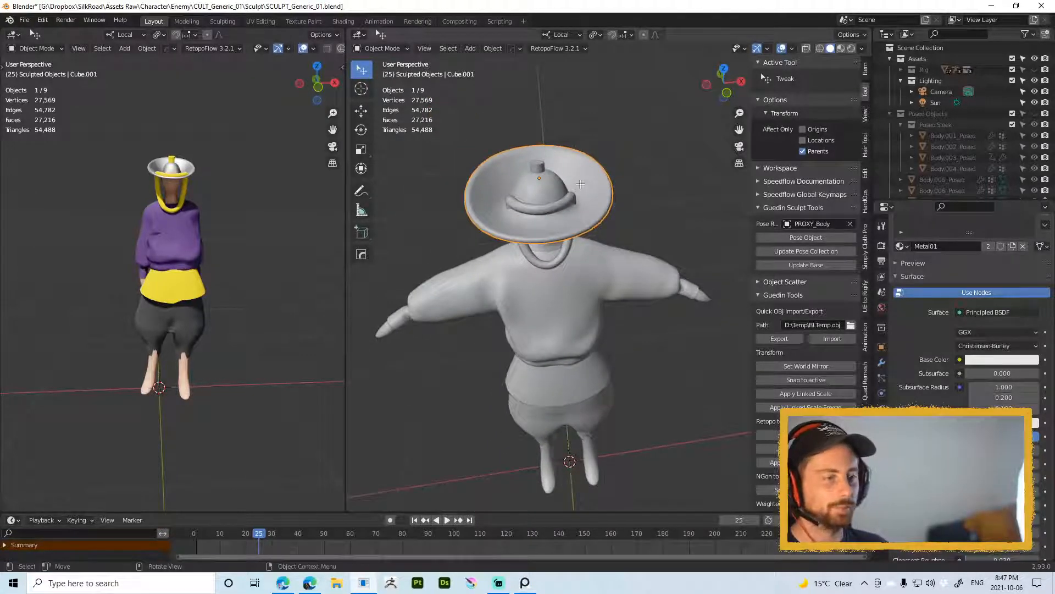
Step: Select the hat brim's outer edge loop in Edit Mode, scale it to about 0.89 and return to Object Mode
key(Tab)
key(2)
key(alt+a)
alt+click(565, 144)
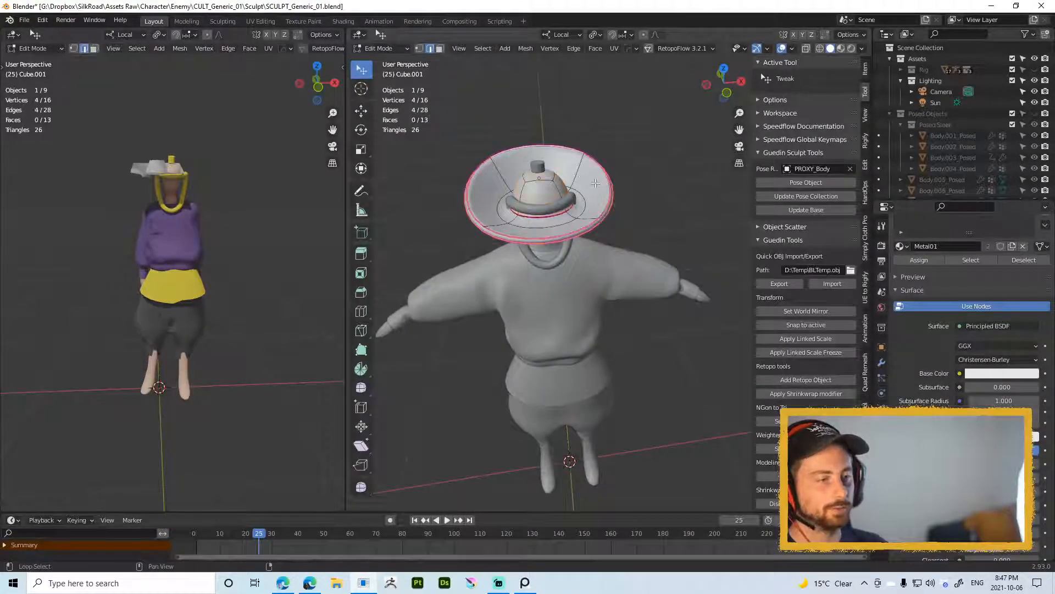
middle_drag(595, 183, 570, 178)
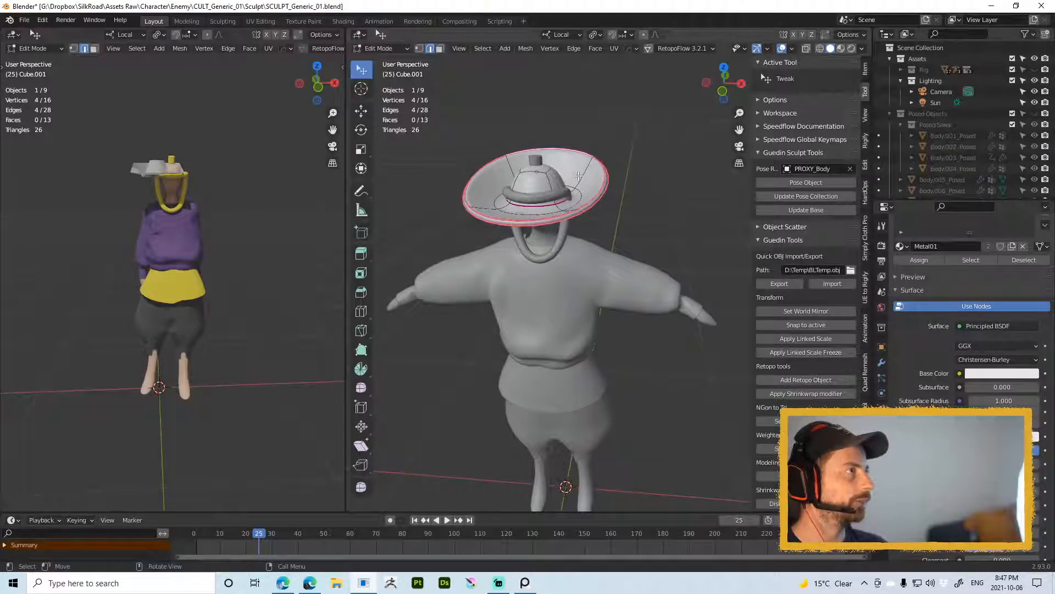
key(s)
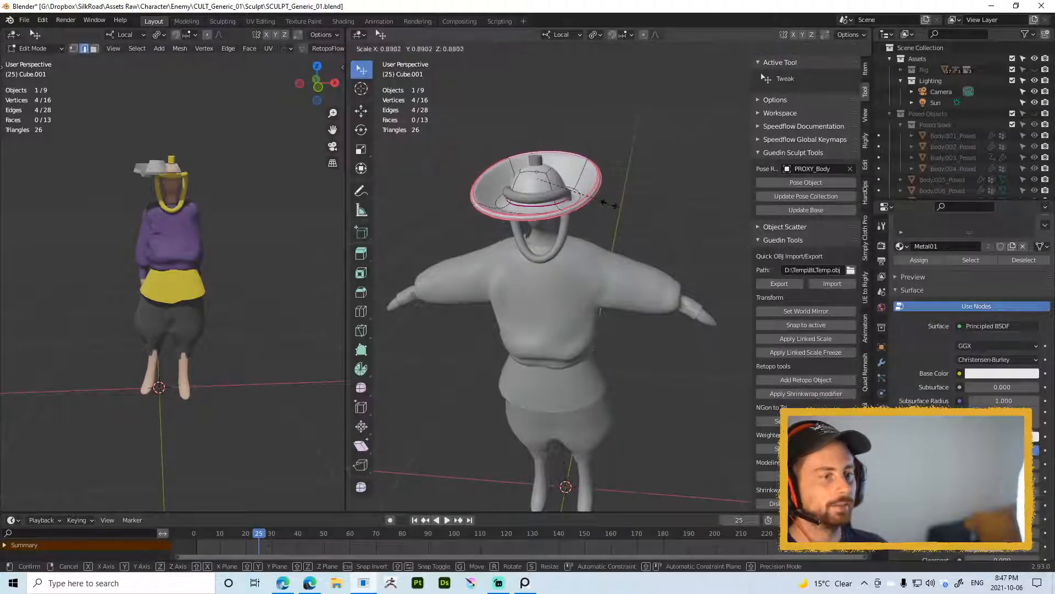
click(612, 203)
key(Tab)
Step: Enter Sculpt Mode on the sweater and choose the Draw brush with a reduced radius
middle_drag(586, 204, 567, 147)
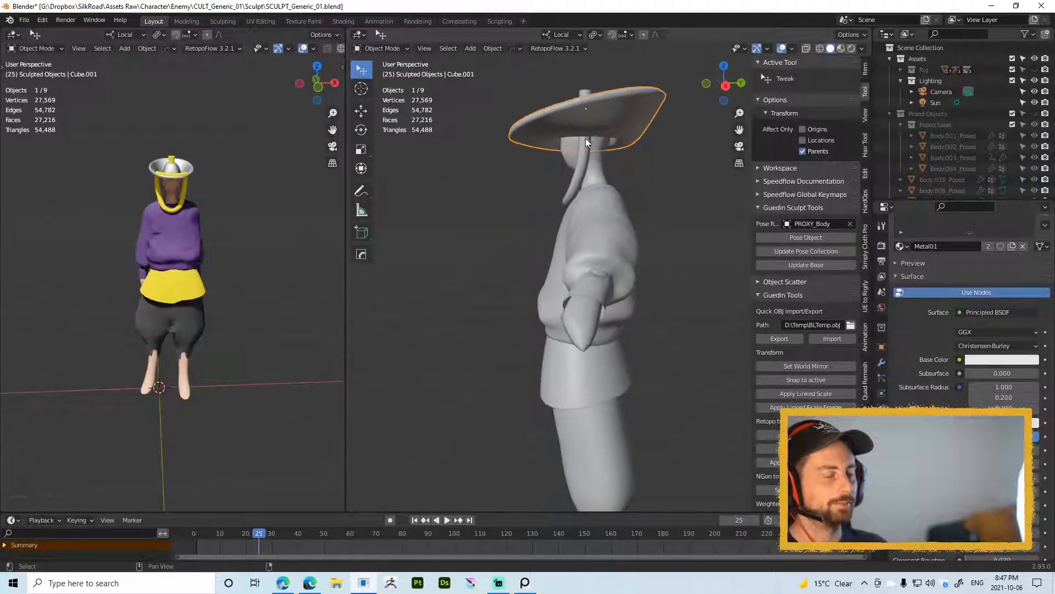
mouse_move(591, 192)
middle_down()
mouse_move(568, 150)
mouse_move(574, 242)
mouse_move(607, 197)
middle_up()
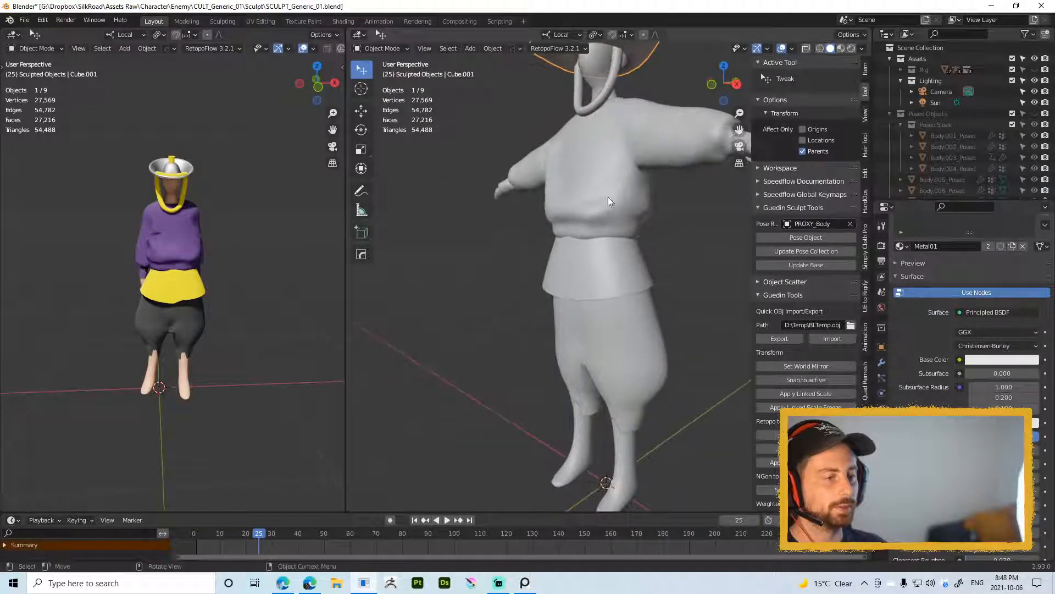
click(614, 199)
key(ctrl+Tab)
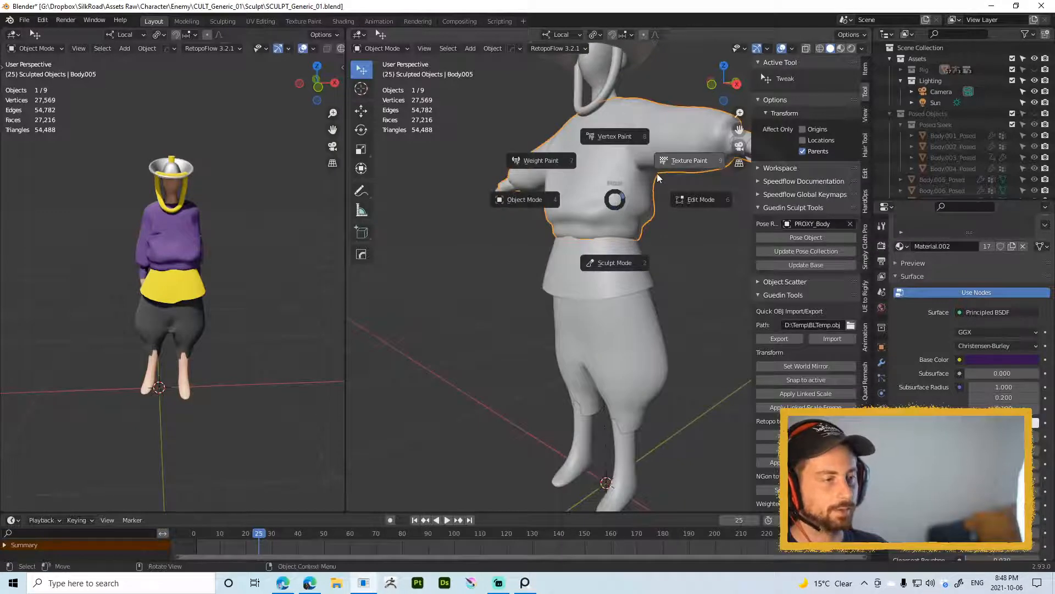
click(607, 242)
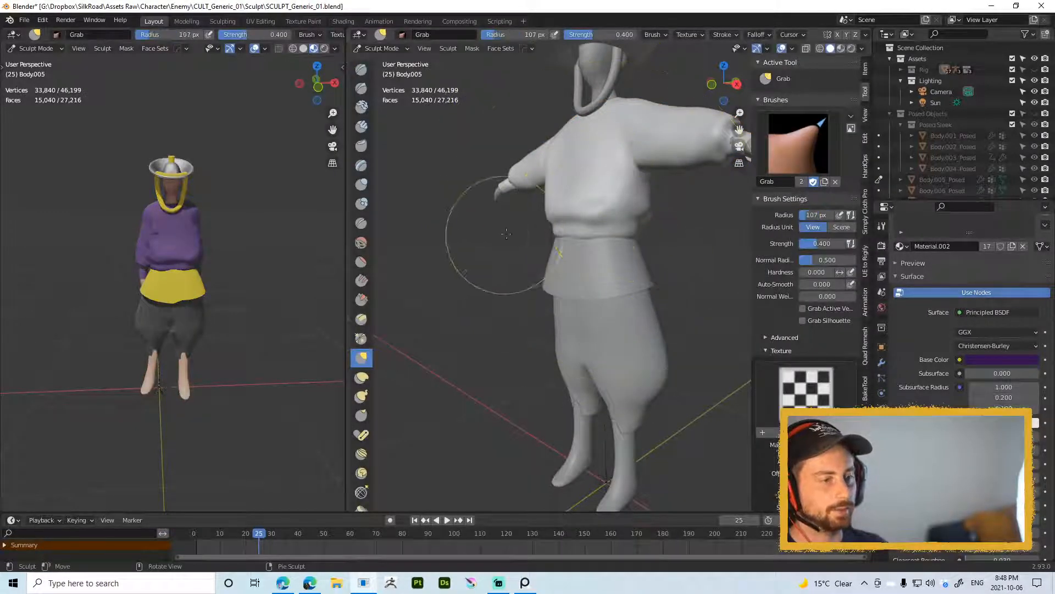
right_click(594, 236)
click(627, 236)
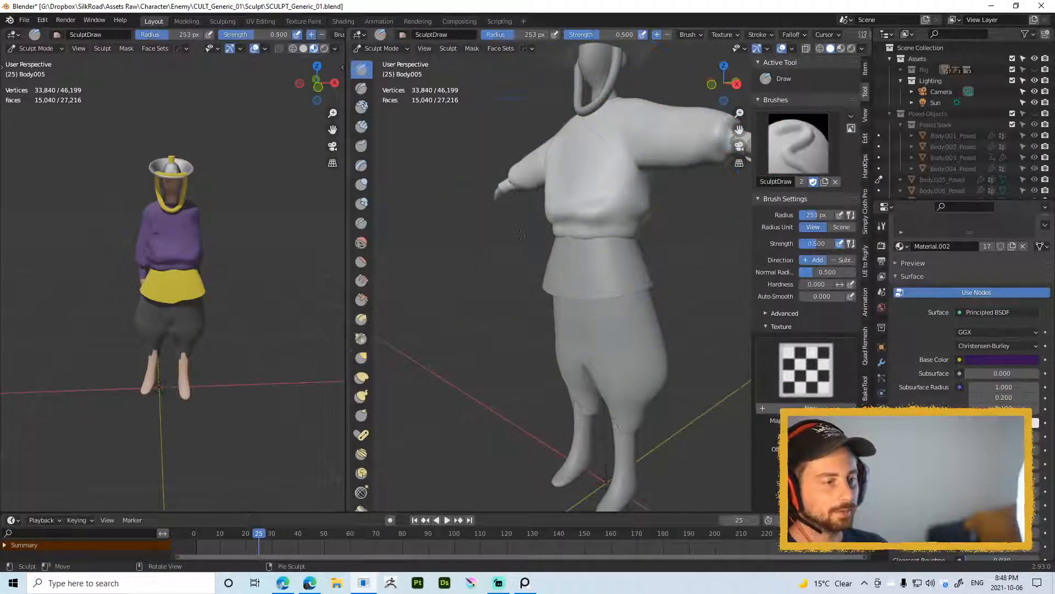
key(f)
click(621, 234)
middle_drag(559, 219, 568, 213)
key(f)
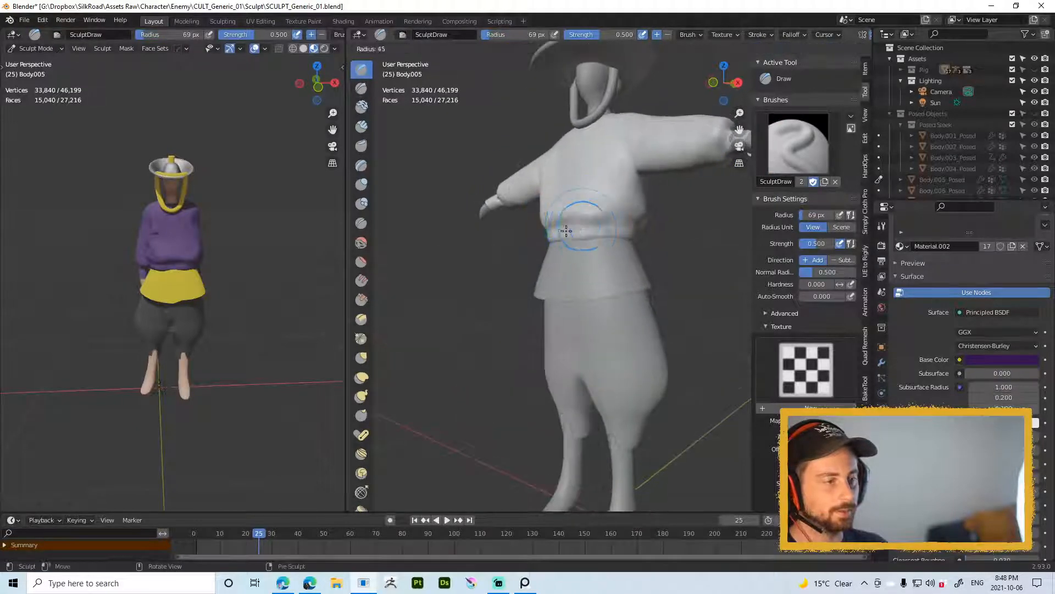
click(566, 231)
Step: Carve a crease above the sweater's waistband across the front and side using the Crease brush with a 28 px radius
right_click(586, 221)
click(533, 221)
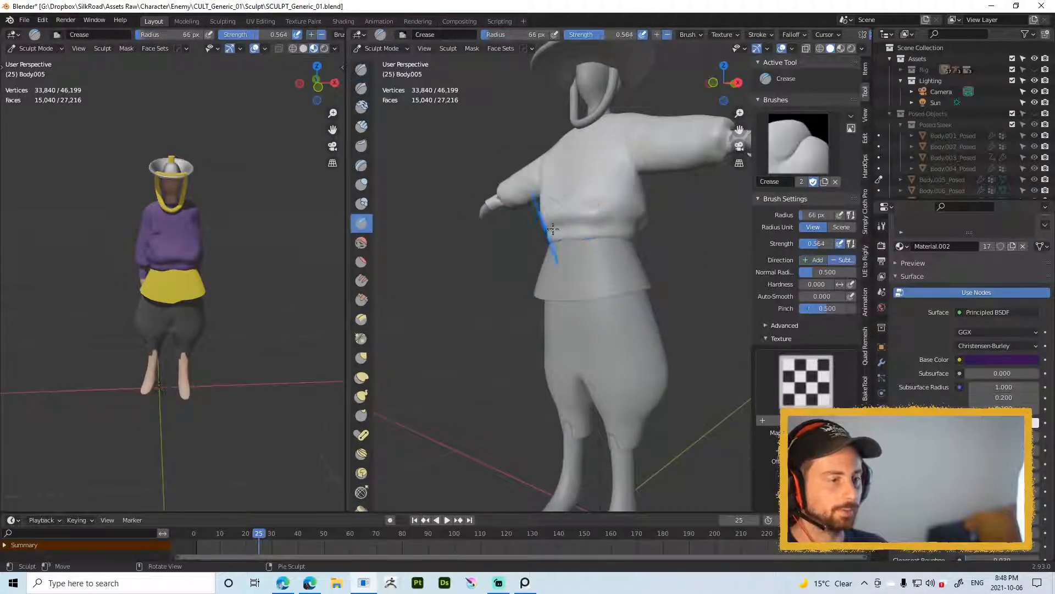
key(f)
click(572, 223)
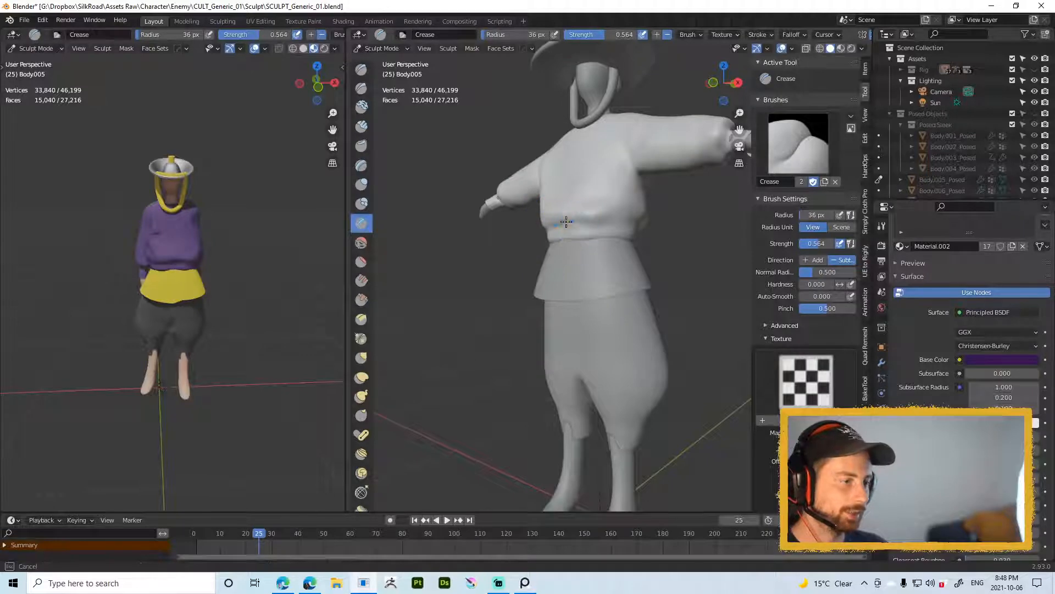
key(f)
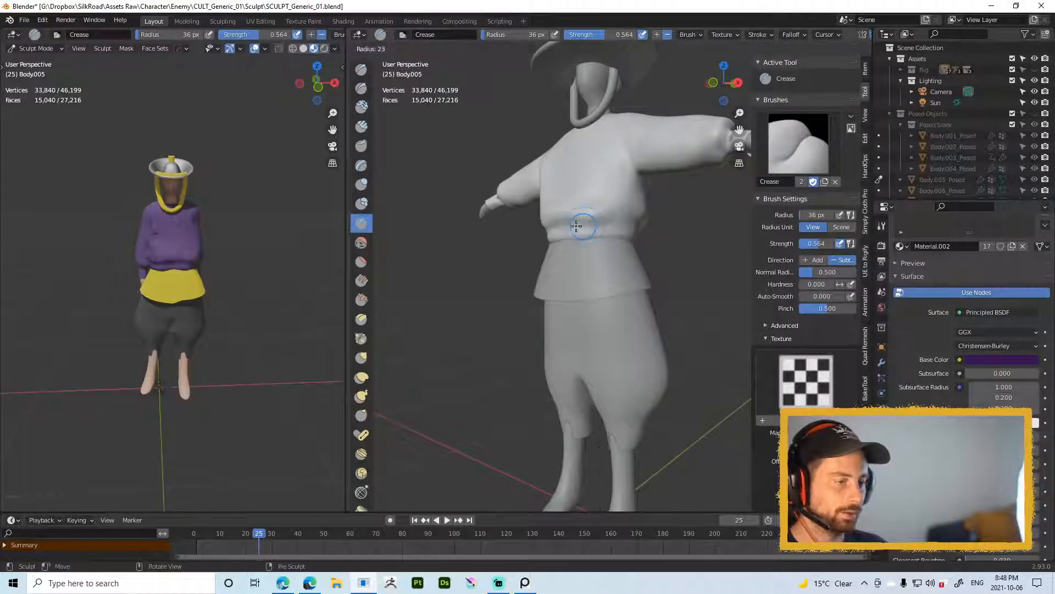
click(579, 224)
drag(572, 223, 610, 215)
mouse_move(573, 223)
middle_down()
mouse_move(520, 228)
mouse_move(549, 220)
middle_up()
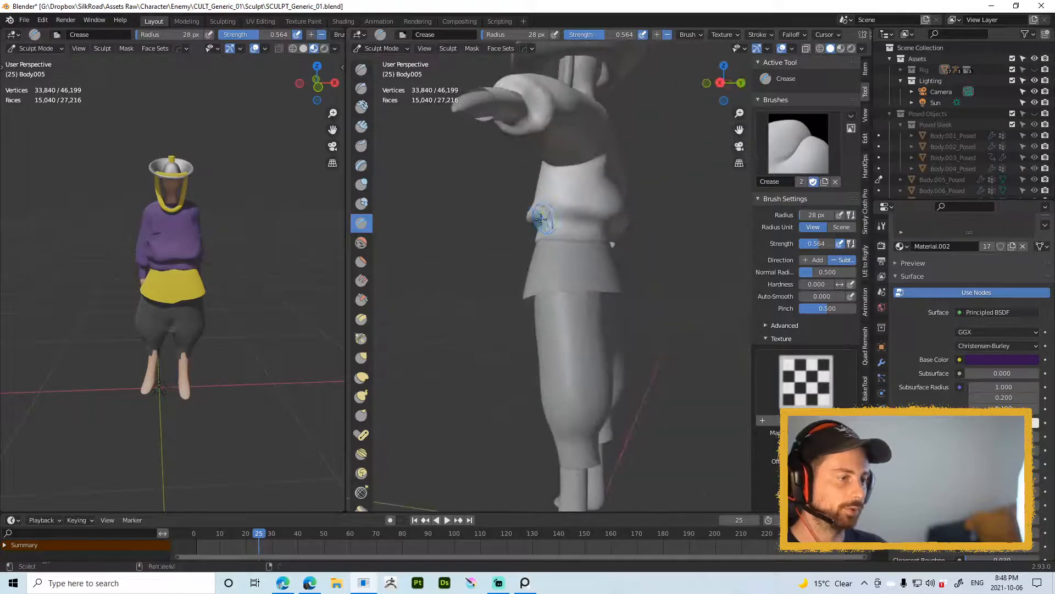
drag(581, 222, 605, 227)
Step: Continue the waistband crease across the sweater's back and around to the opposite side
middle_drag(637, 230, 595, 234)
drag(603, 232, 632, 223)
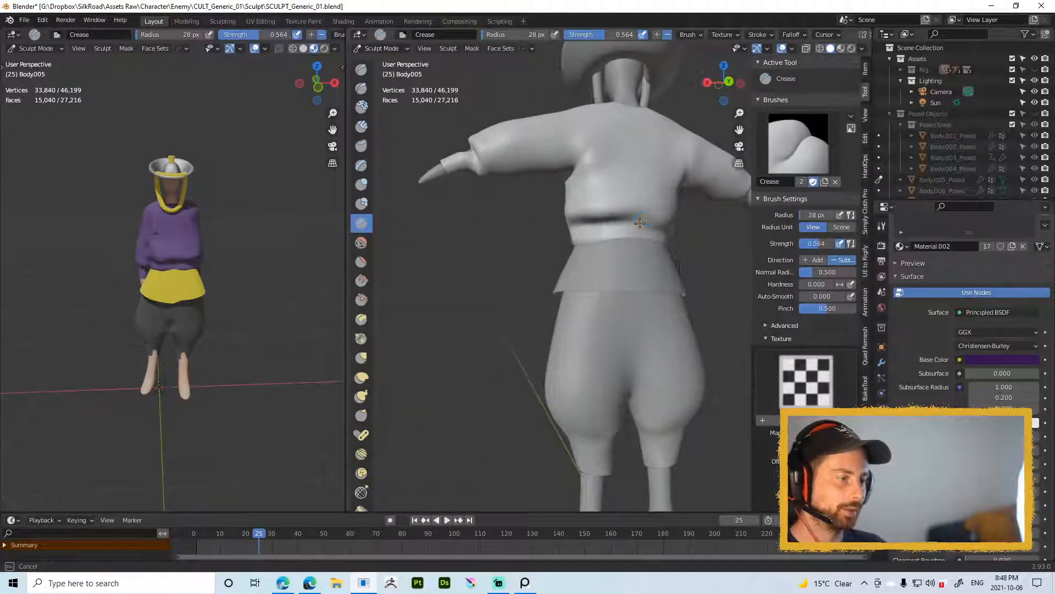
mouse_move(645, 224)
middle_down()
mouse_move(566, 228)
mouse_move(596, 225)
middle_up()
drag(596, 225, 630, 227)
middle_drag(669, 221, 592, 232)
drag(604, 232, 610, 231)
middle_drag(608, 232, 606, 212)
Step: Build up the sweater's waistband with the Draw brush, reducing its radius to 20 px, and return to Object Mode
right_click(606, 236)
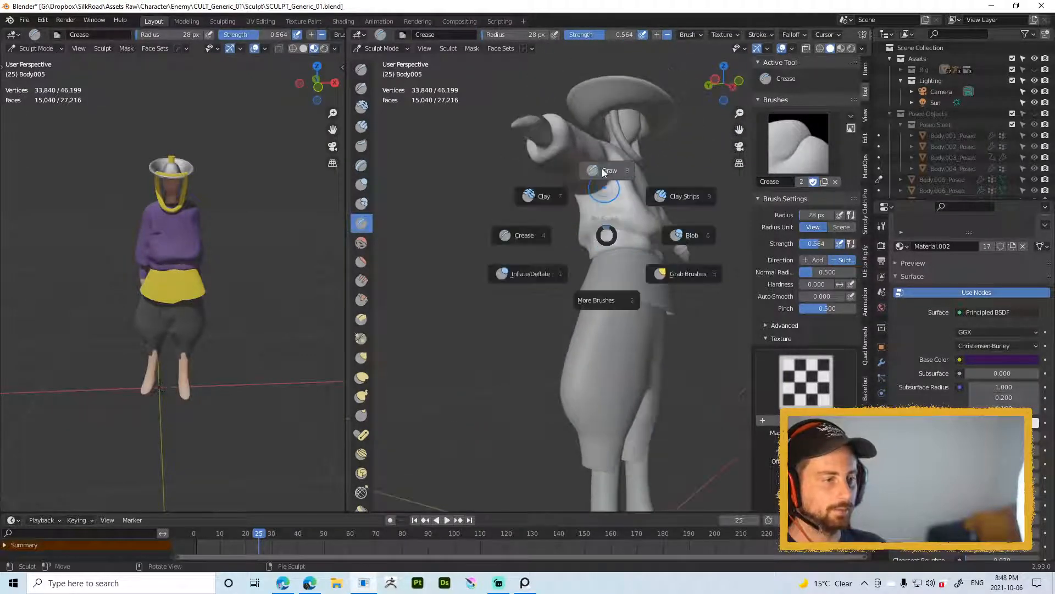
click(606, 170)
key(f)
click(614, 232)
key(f)
click(629, 230)
mouse_move(627, 228)
mouse_down()
mouse_move(586, 235)
mouse_move(616, 222)
mouse_up()
key(f)
click(627, 228)
mouse_move(576, 234)
middle_down()
mouse_move(545, 237)
mouse_move(573, 252)
mouse_move(512, 230)
mouse_move(528, 252)
middle_up()
key(f)
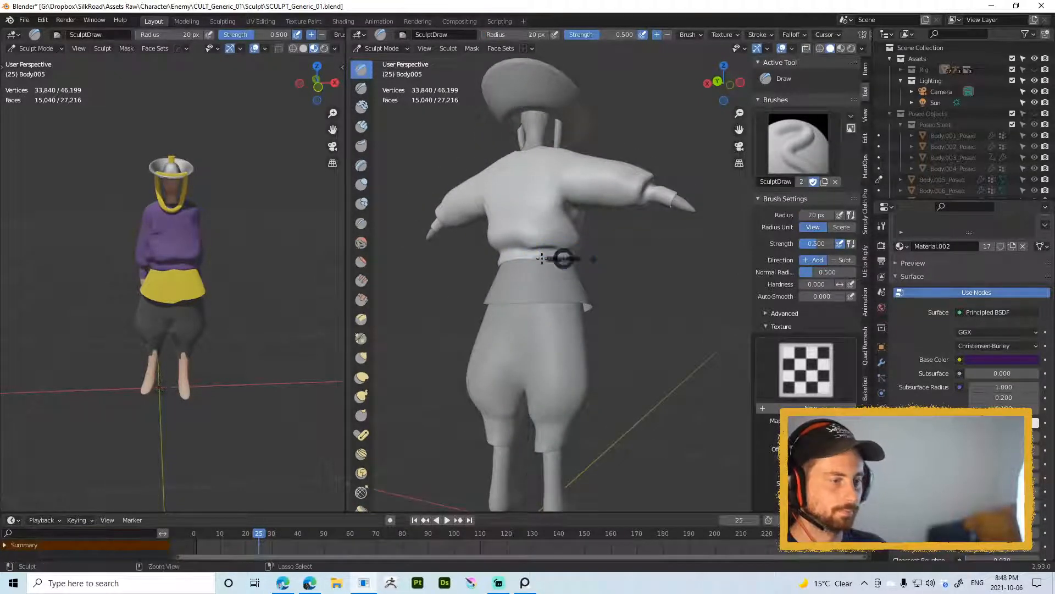
key(ctrl+Tab)
Step: Scrub the timeline to frame 30 and examine the creased sweater on both characters from several angles
scroll(530, 284, down, 3)
mouse_move(530, 284)
middle_down()
mouse_move(489, 245)
mouse_move(521, 276)
mouse_move(465, 249)
mouse_move(595, 223)
mouse_move(561, 232)
middle_up()
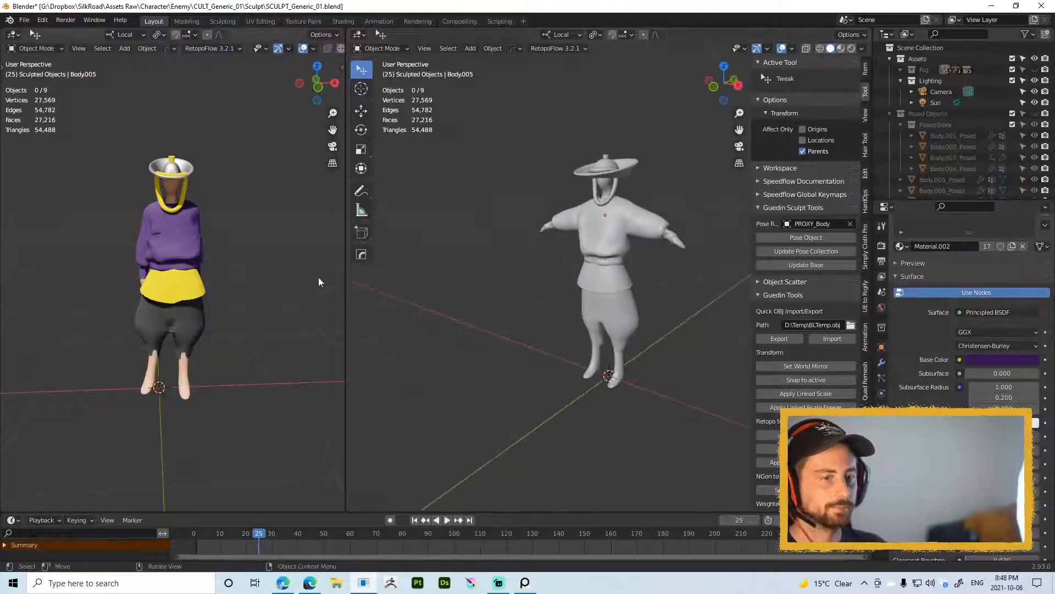
middle_drag(319, 277, 262, 357)
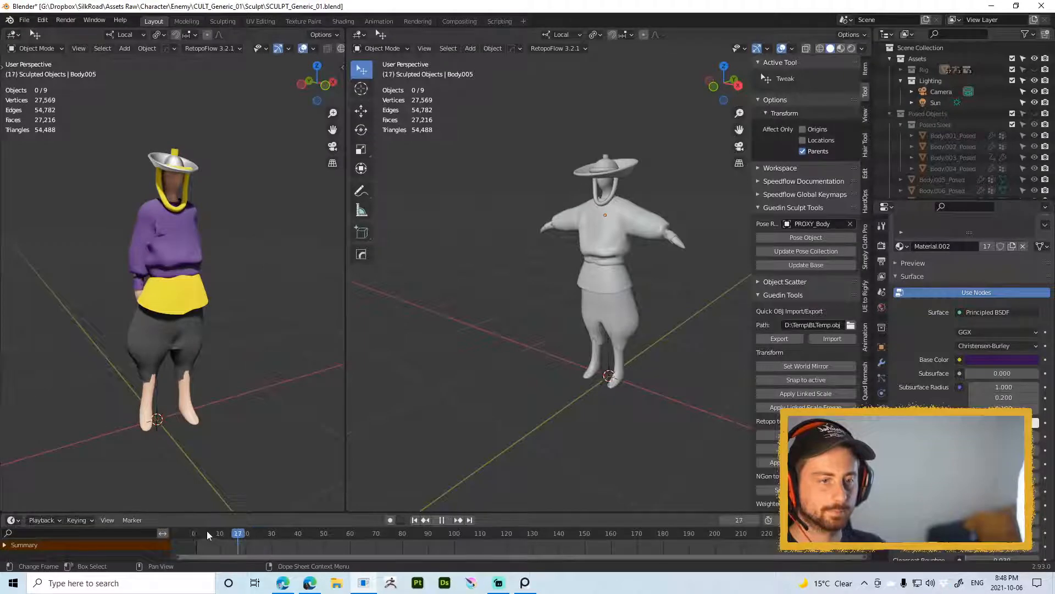
click(186, 529)
click(272, 534)
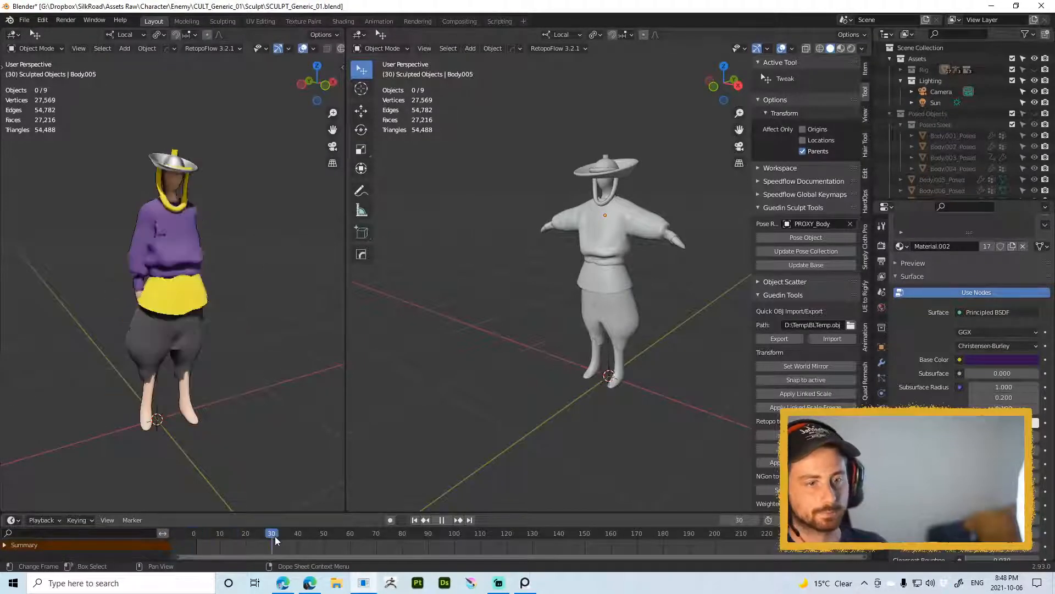
middle_drag(250, 269, 164, 196)
middle_drag(635, 211, 589, 195)
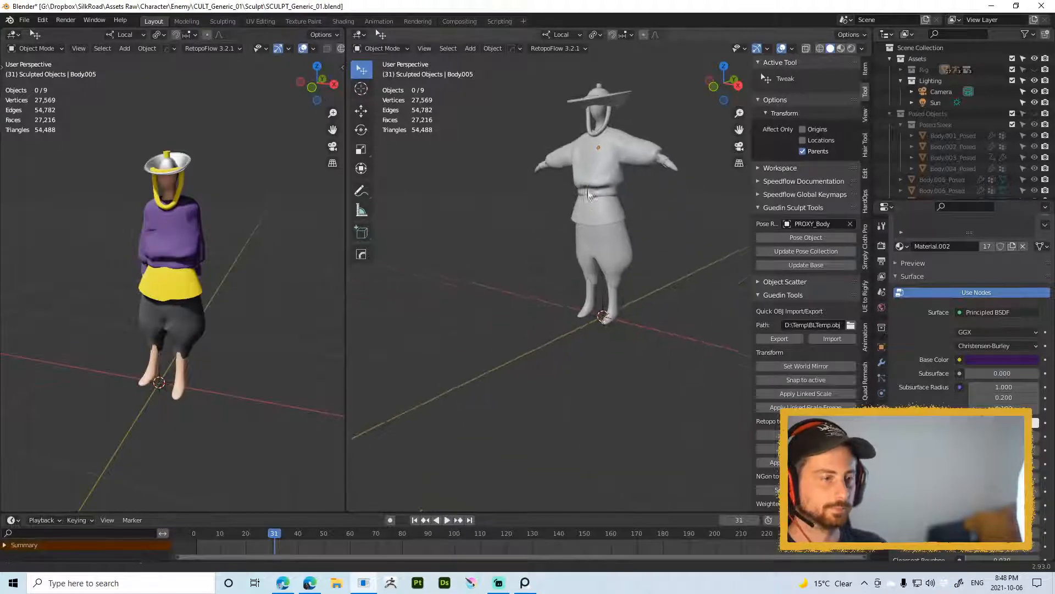
middle_drag(297, 292, 245, 324)
middle_drag(604, 187, 616, 177)
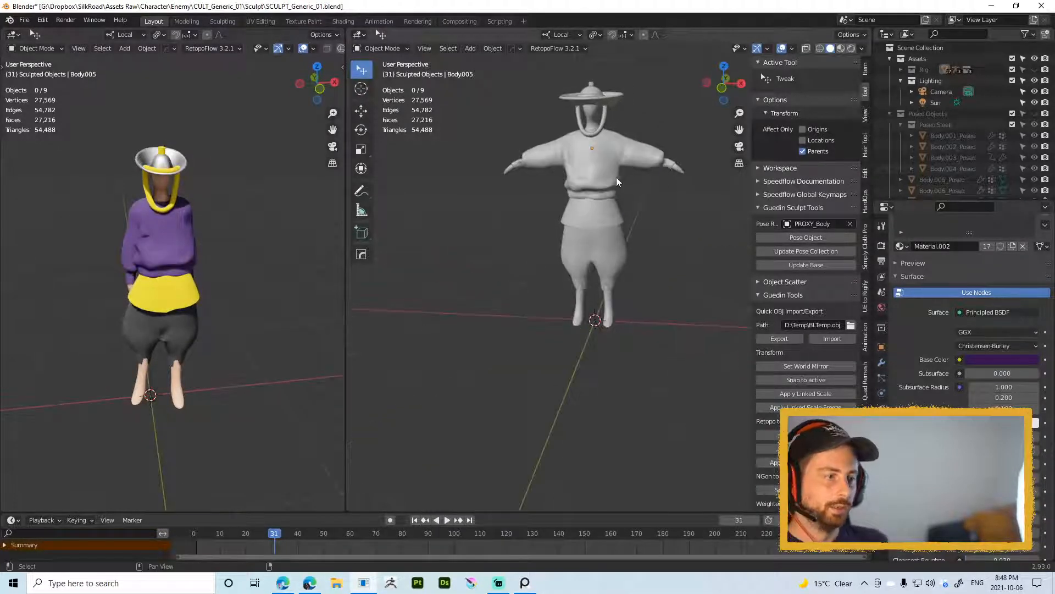
Step: In Sculpt Mode, lower the sweater's subdivision by one level and reshape its front waist with the Grab brush at 108 px radius
ctrl+middle_drag(611, 286, 609, 223)
click(605, 98)
mouse_move(607, 157)
shift+middle_down()
mouse_move(608, 276)
mouse_move(592, 247)
shift+middle_up()
key(ctrl+Tab)
click(596, 275)
key(g)
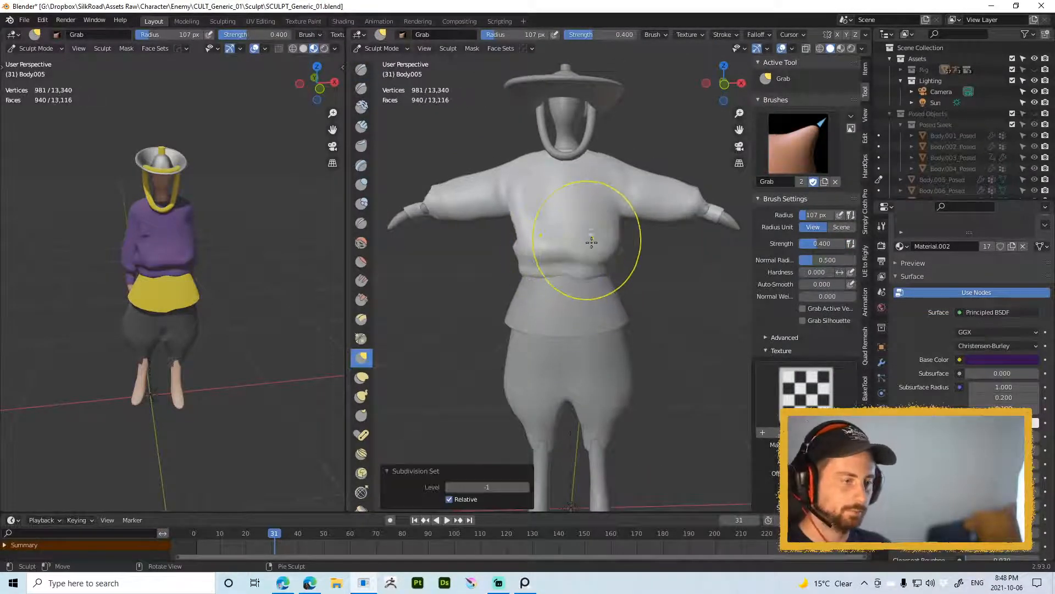
middle_drag(586, 262, 590, 249)
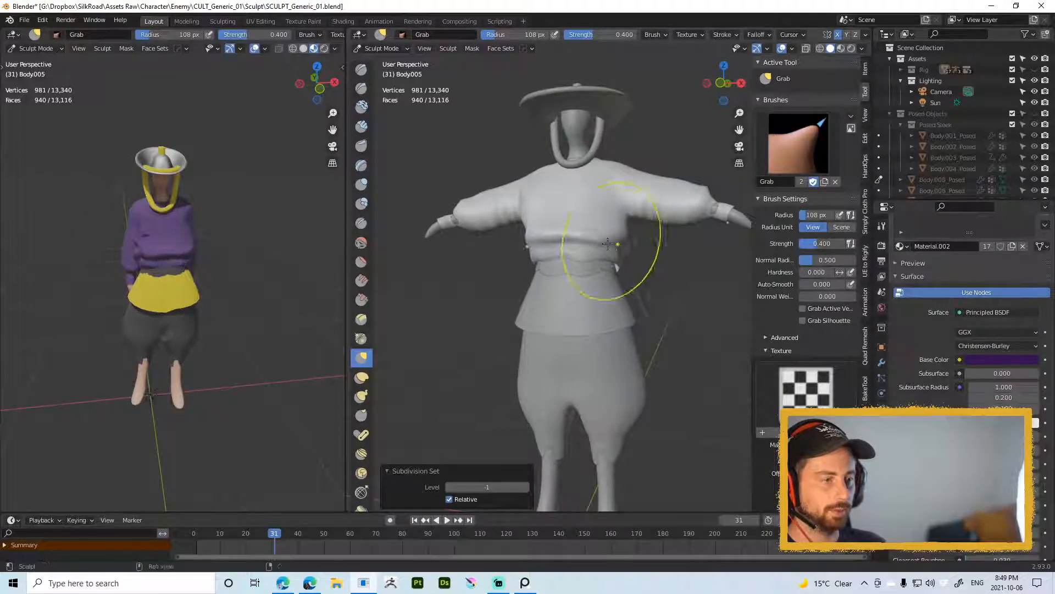
mouse_move(609, 244)
middle_down()
mouse_move(643, 262)
mouse_move(681, 257)
middle_up()
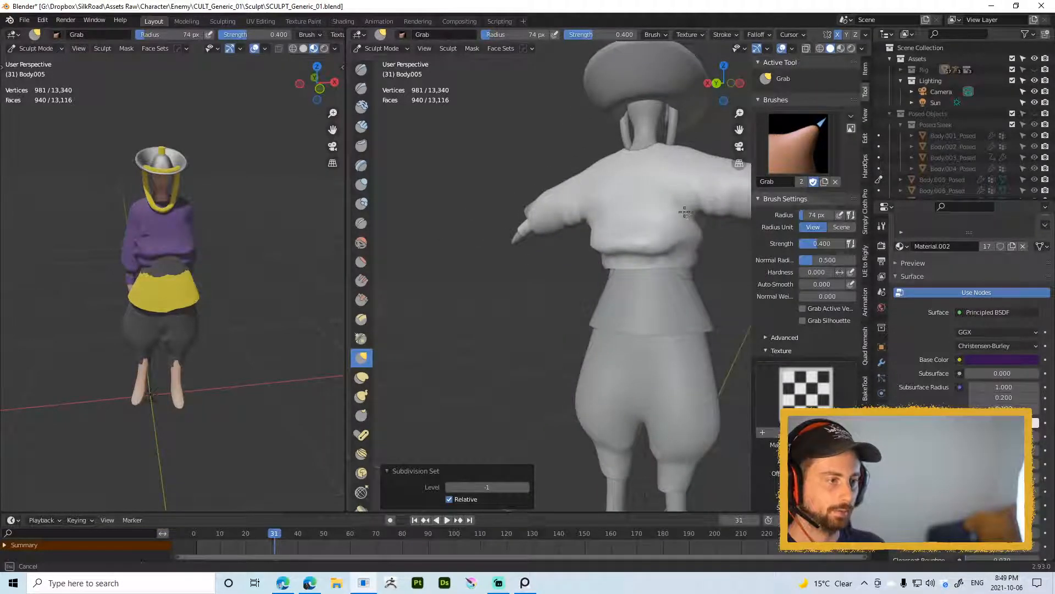
Step: Reshape the back and side of the sweater's waist with the Grab brush, using radii of 70, 64 and 82 px
mouse_move(684, 213)
middle_down()
mouse_move(693, 248)
mouse_move(668, 265)
middle_up()
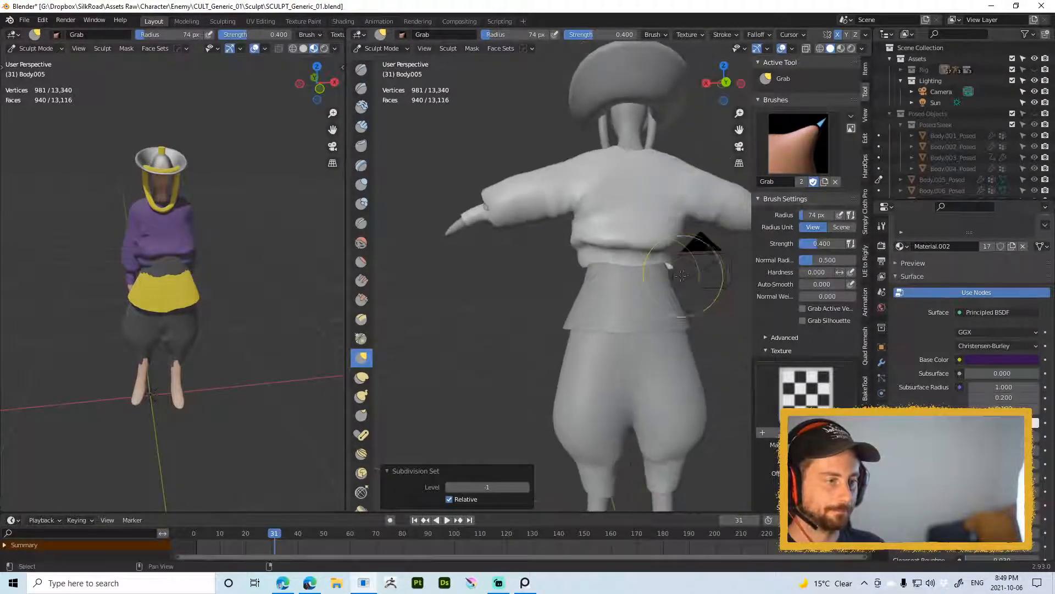
scroll(632, 265, down, 3)
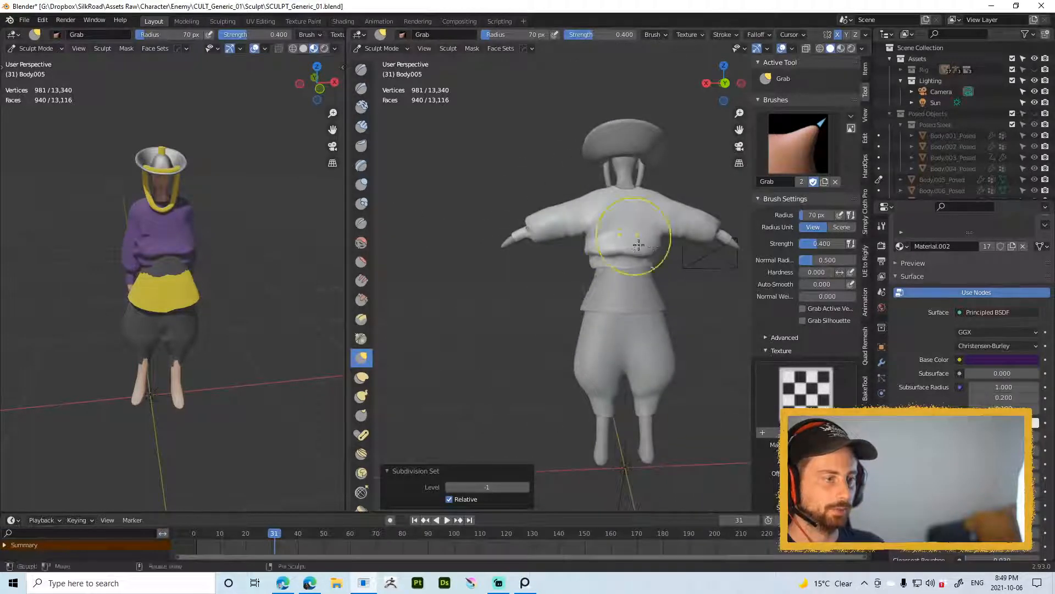
middle_drag(655, 243, 694, 272)
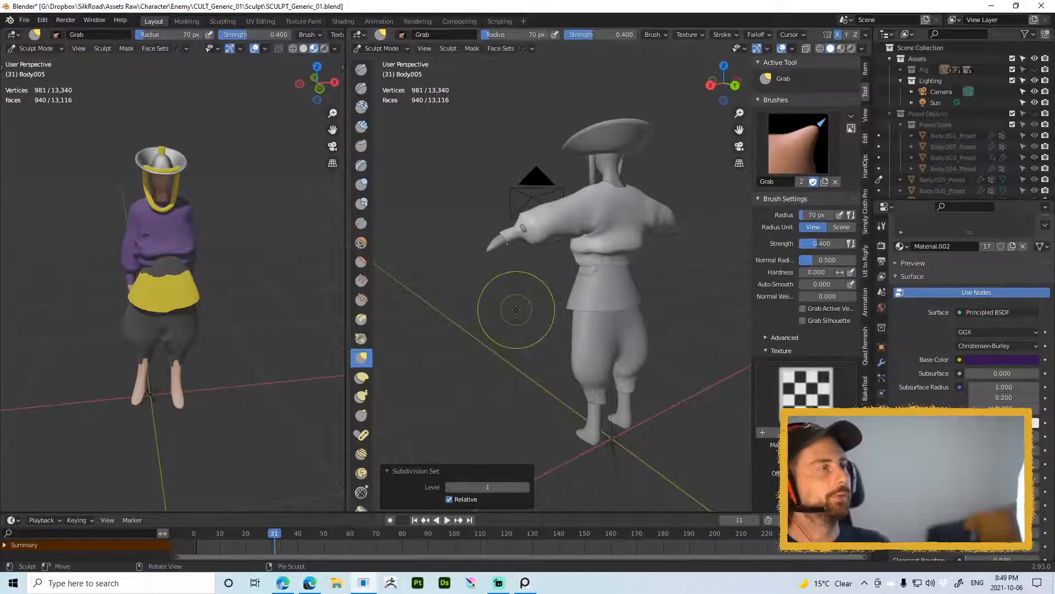
scroll(616, 225, up, 2)
middle_drag(618, 234, 683, 259)
key(f)
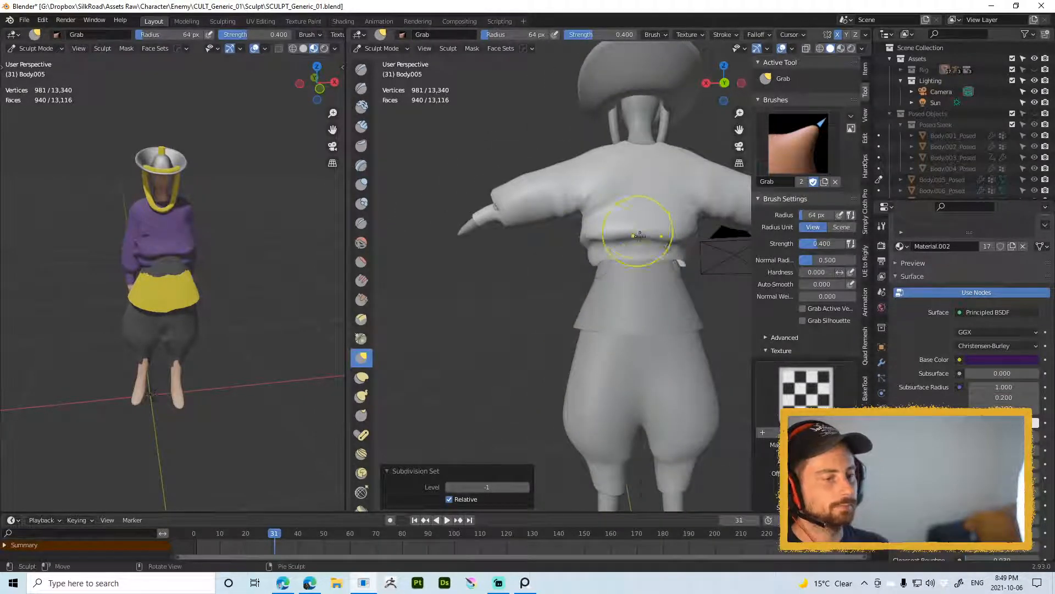
click(674, 239)
mouse_move(674, 239)
middle_down()
mouse_move(596, 219)
mouse_move(614, 230)
middle_up()
key(f)
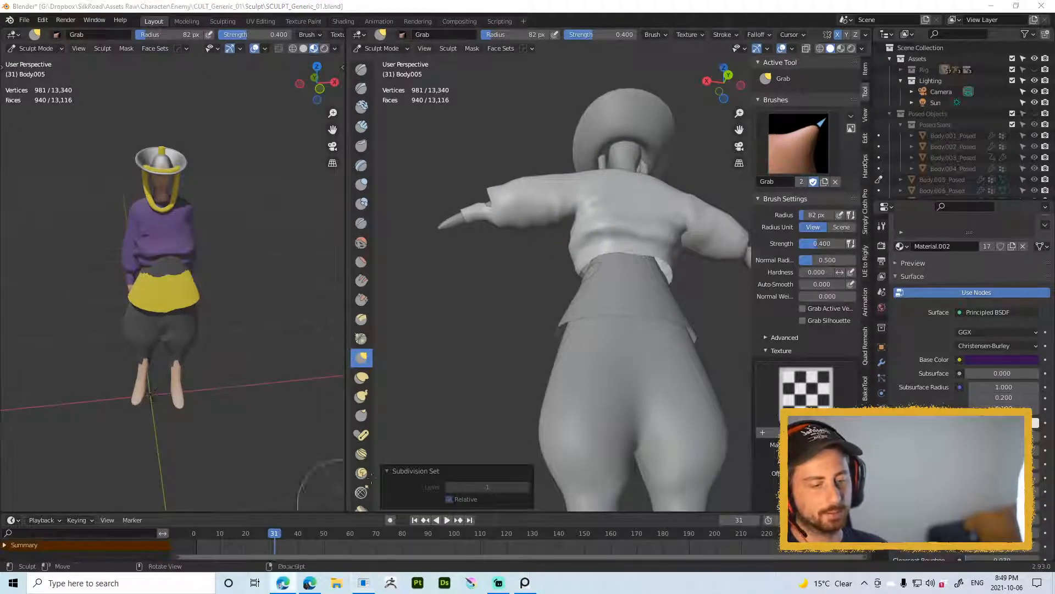
Step: Switch to Microsoft Edge, search the web for youtube and open the YouTube site
drag(1054, 16, 400, 34)
double_click(400, 34)
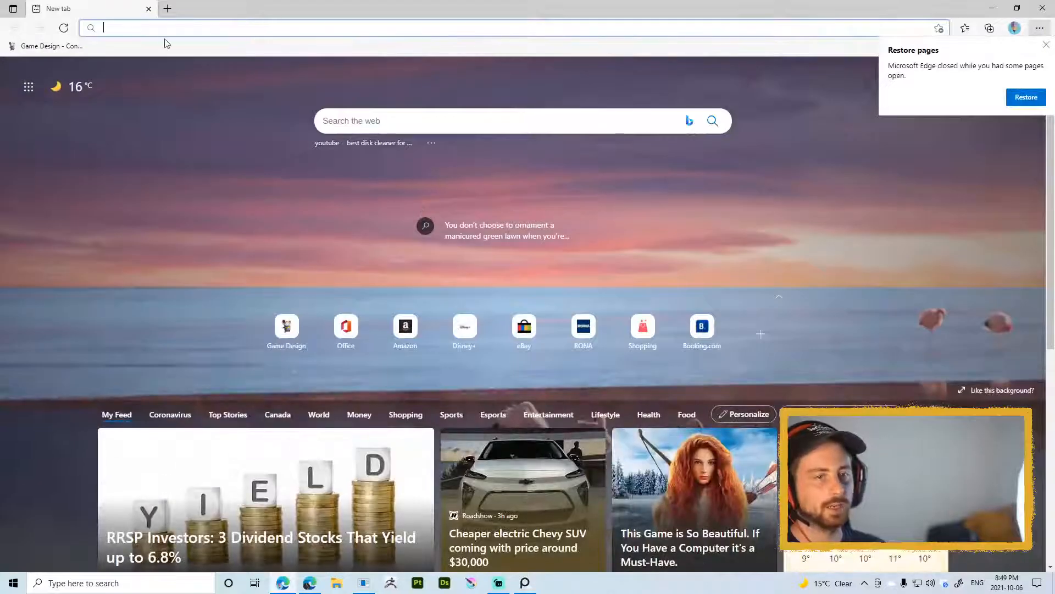
text(youtu)
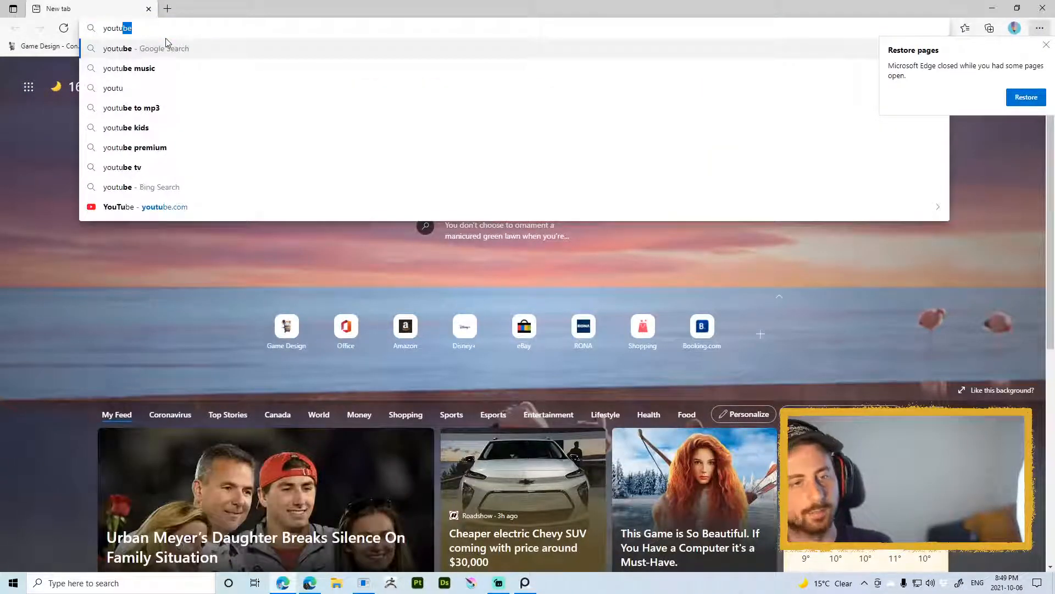
text(be)
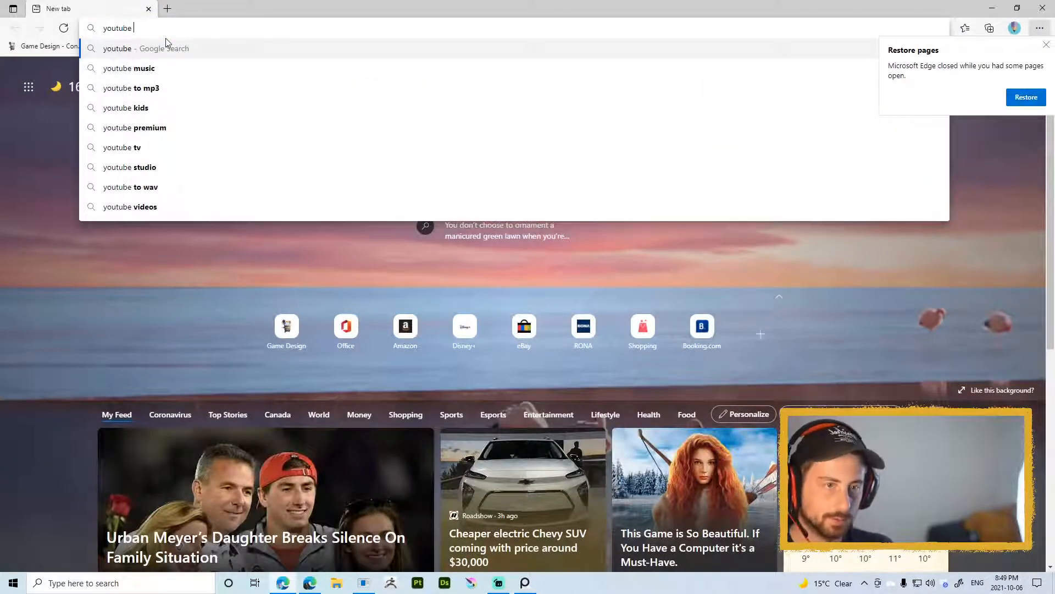
key(Return)
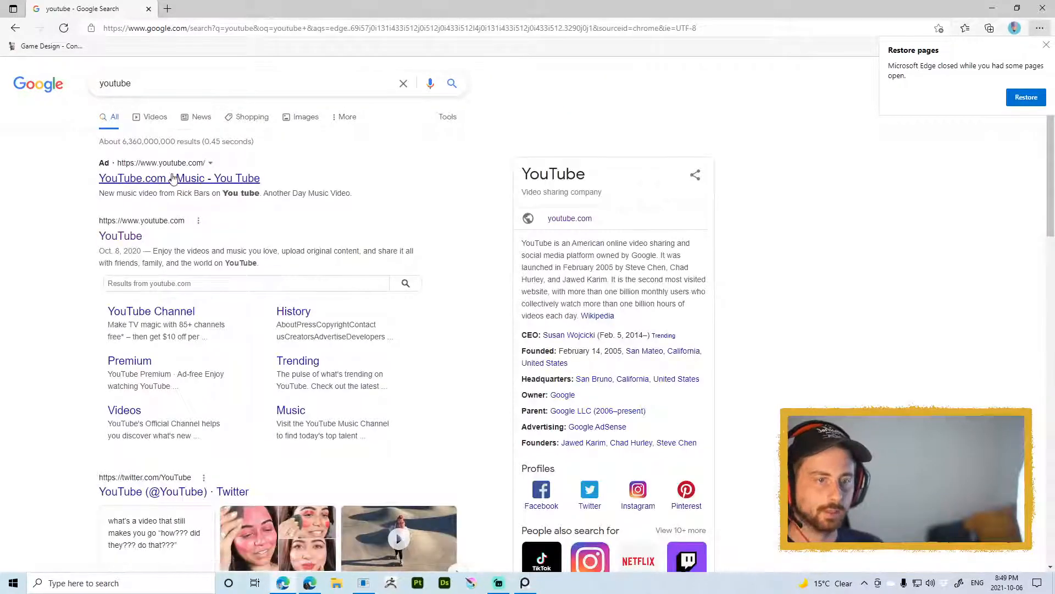
click(173, 178)
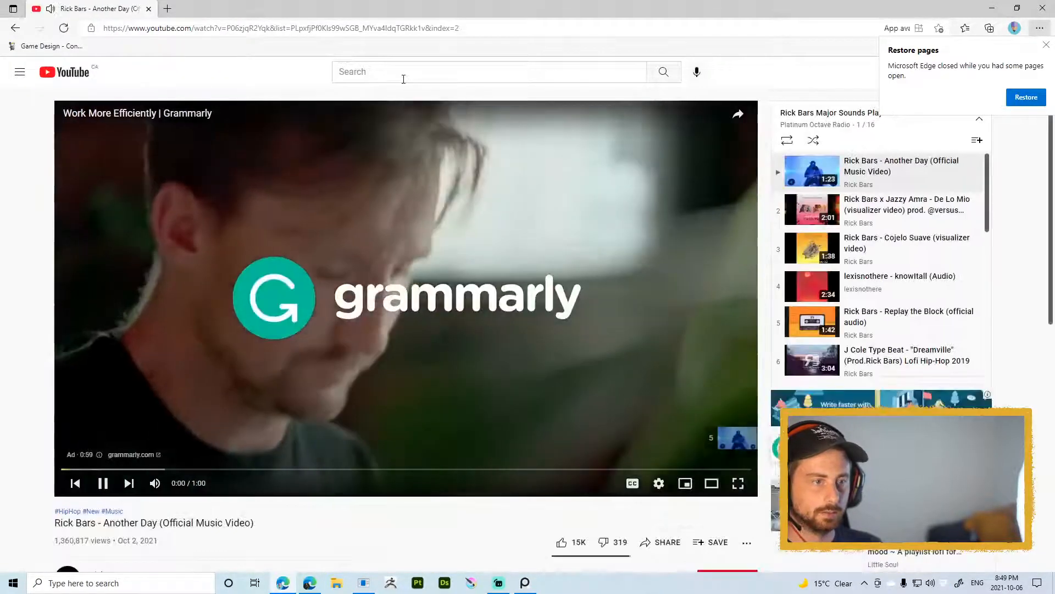
Step: Search YouTube for sakuna and open the "Sakuna: Of Rice and Ruin Nintendo Switch Review" video
click(403, 76)
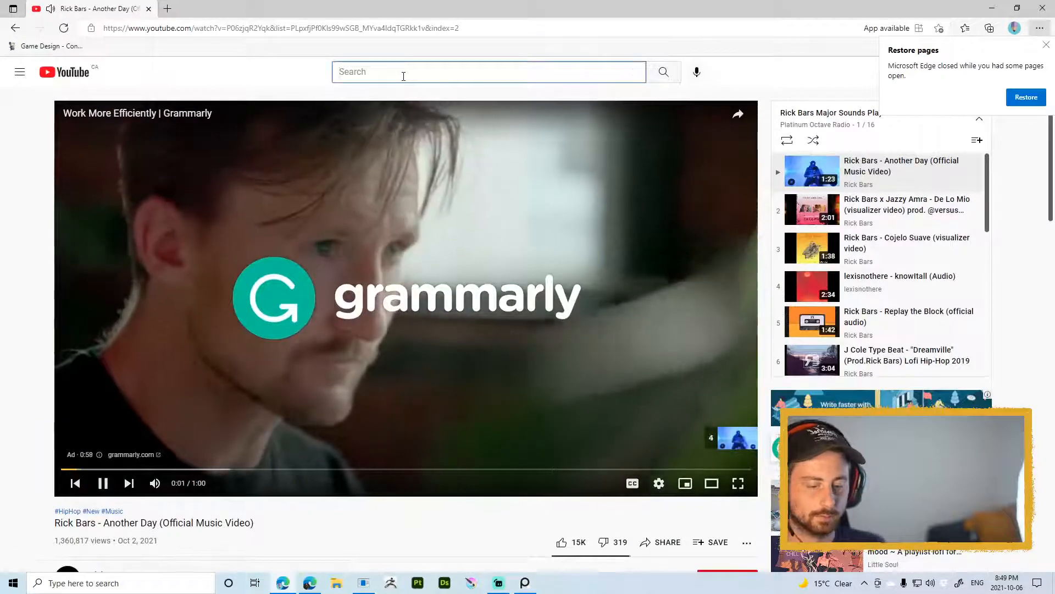
text(sakuna)
key(Return)
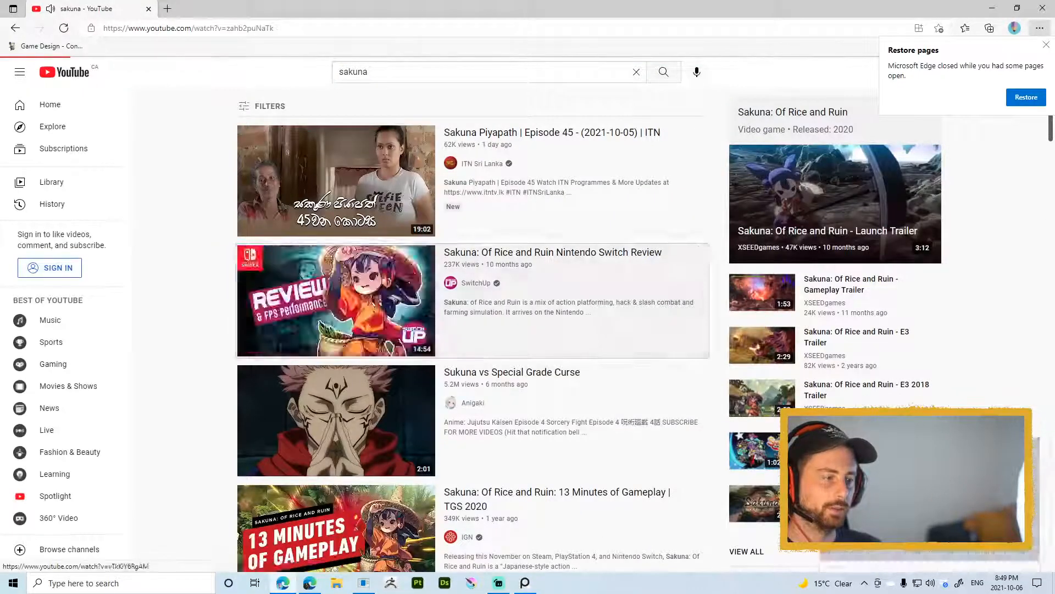
click(577, 254)
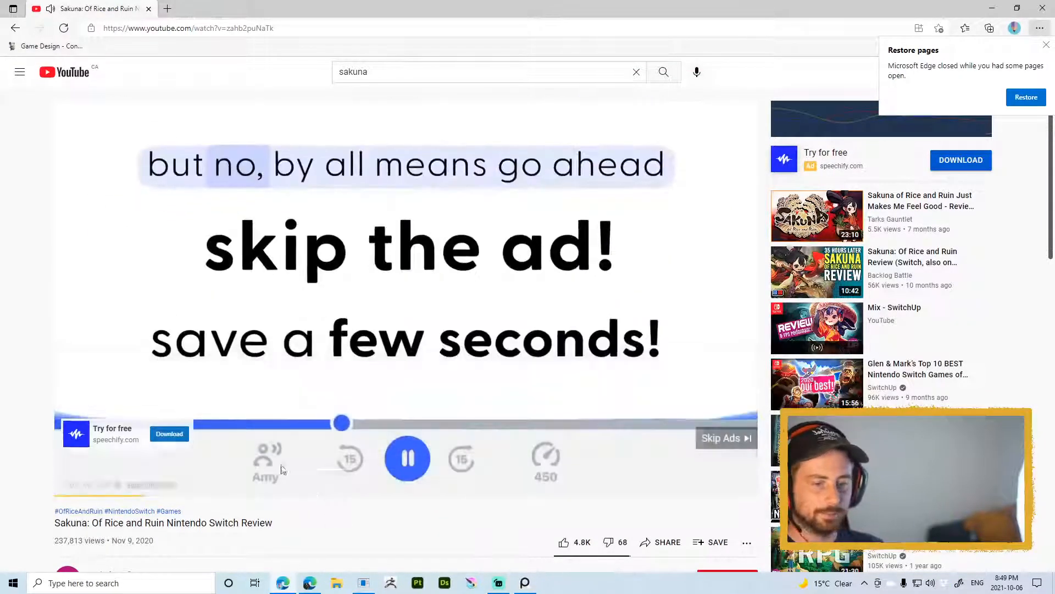
Step: Skip the advertisement on the Sakuna review video and play the review unmuted at a low volume
scroll(405, 292, down, 7)
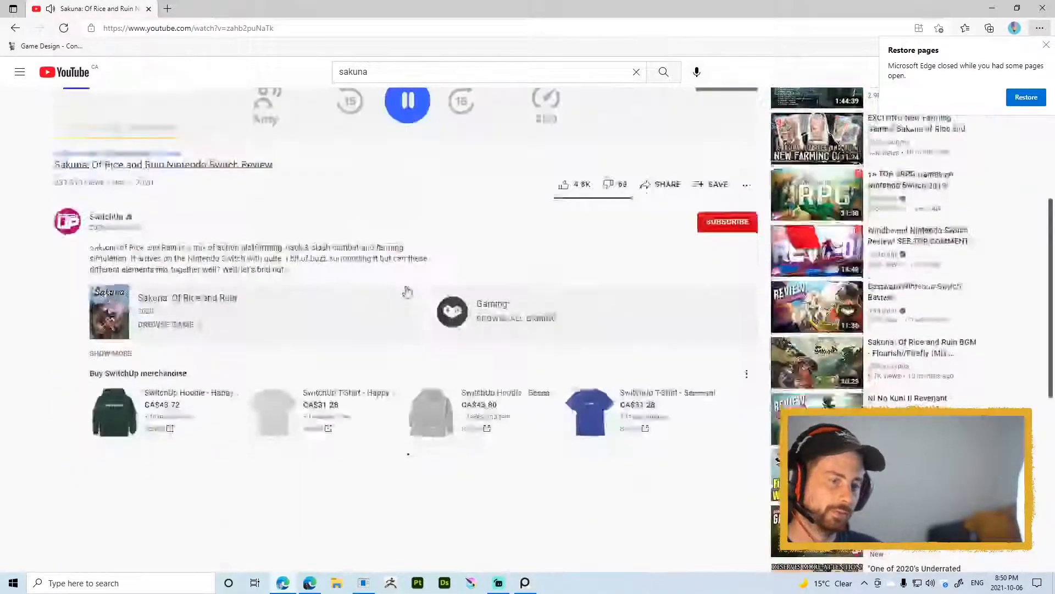
scroll(102, 333, up, 4)
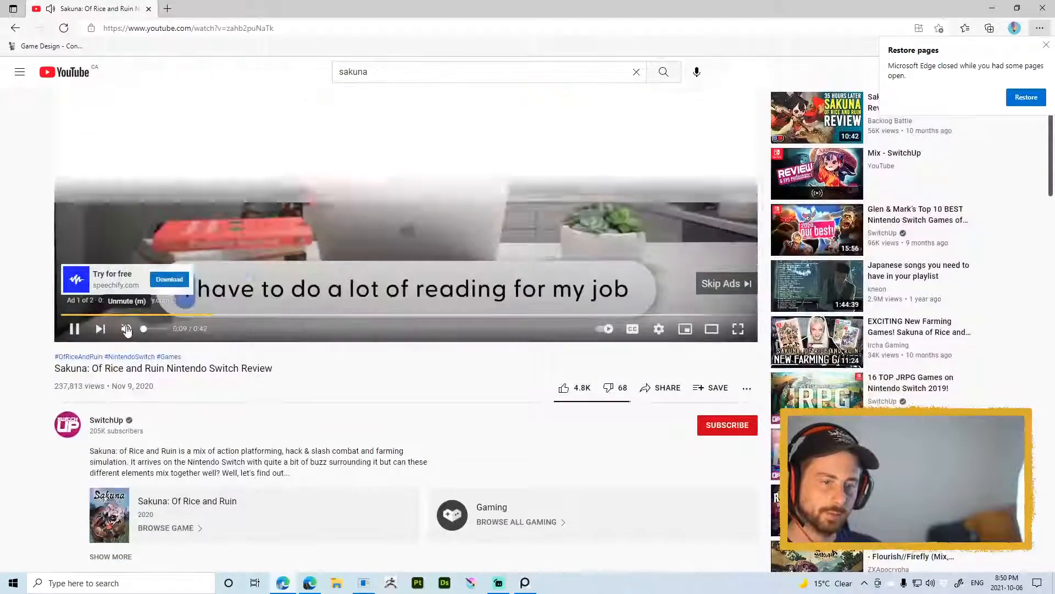
scroll(423, 566, up, 3)
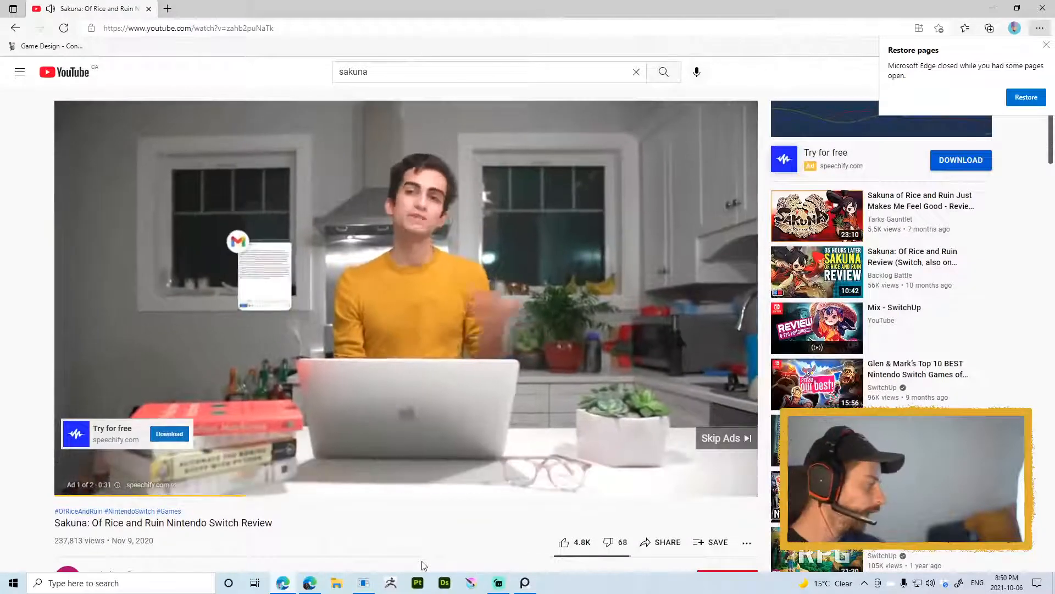
click(727, 440)
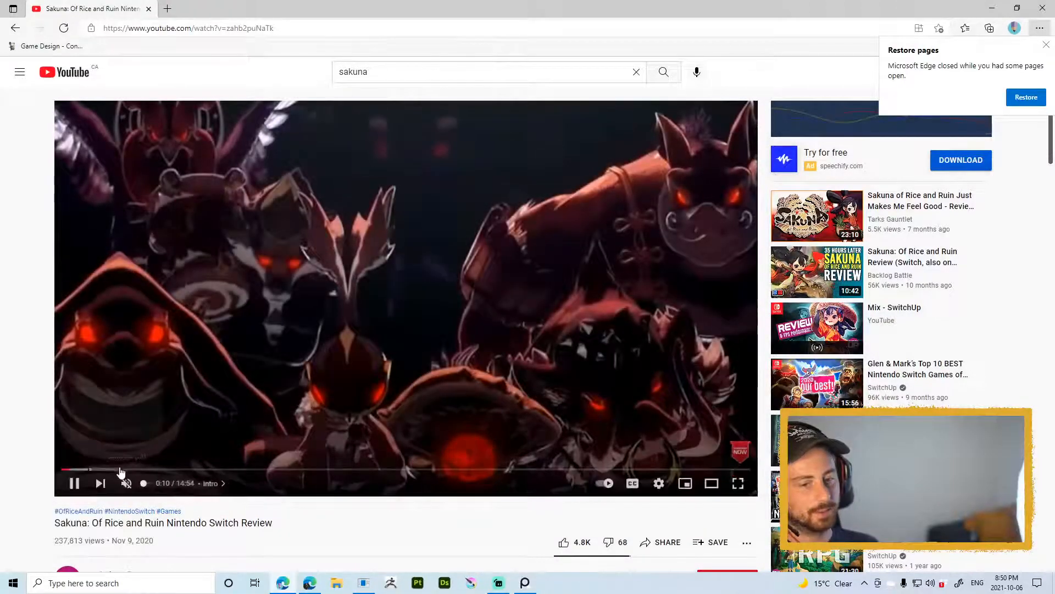
click(126, 483)
scroll(178, 375, down, 4)
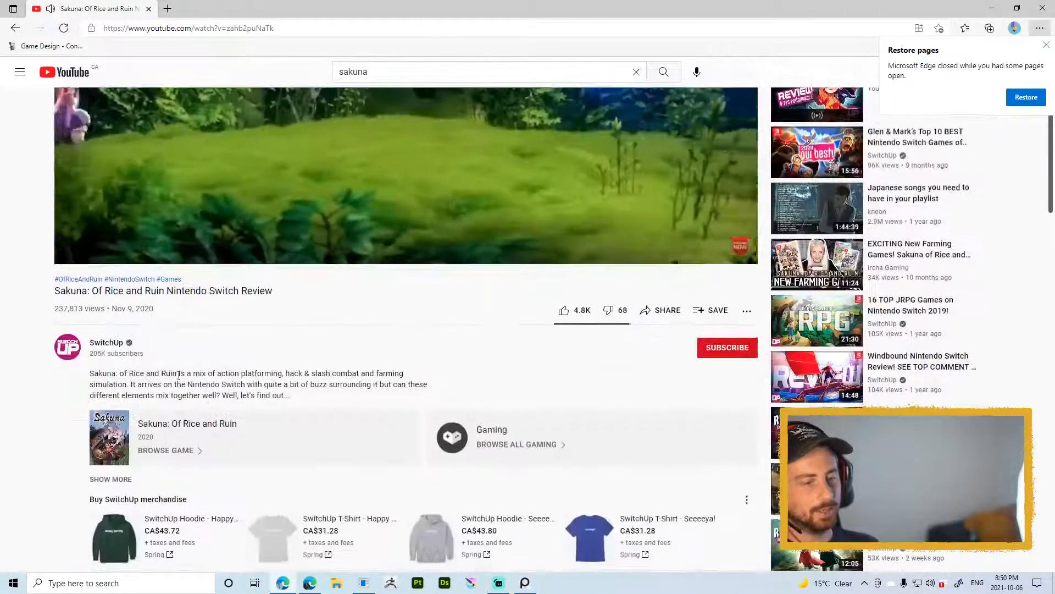
scroll(178, 375, up, 3)
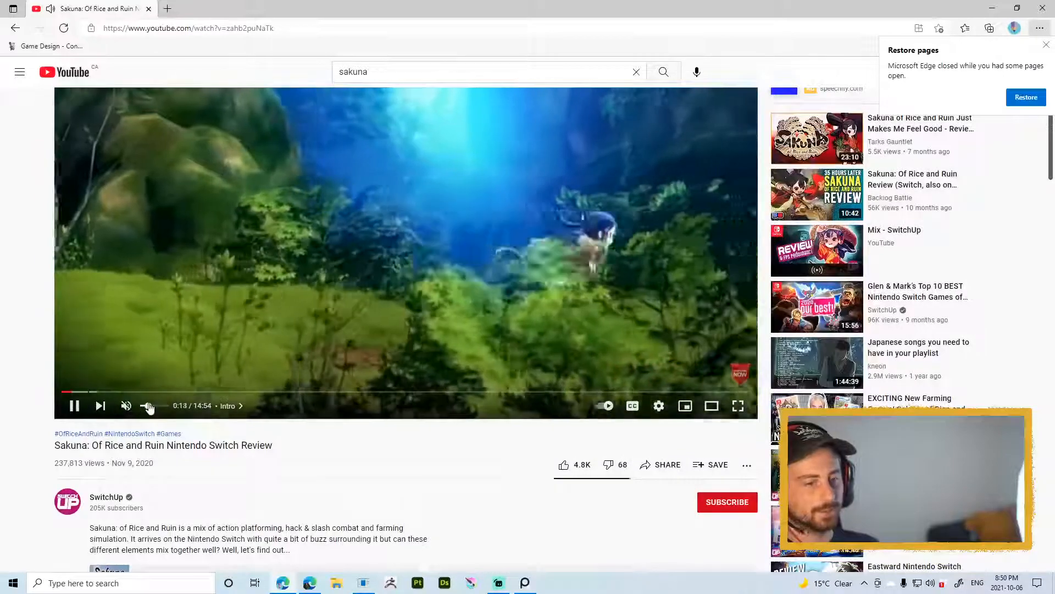
drag(148, 406, 151, 405)
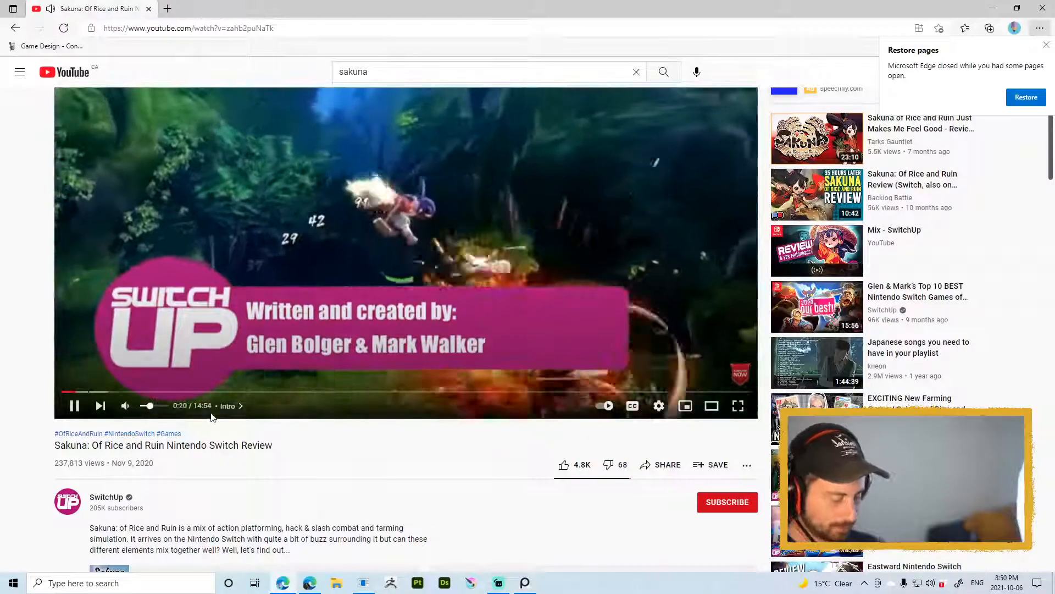
scroll(363, 558, up, 1)
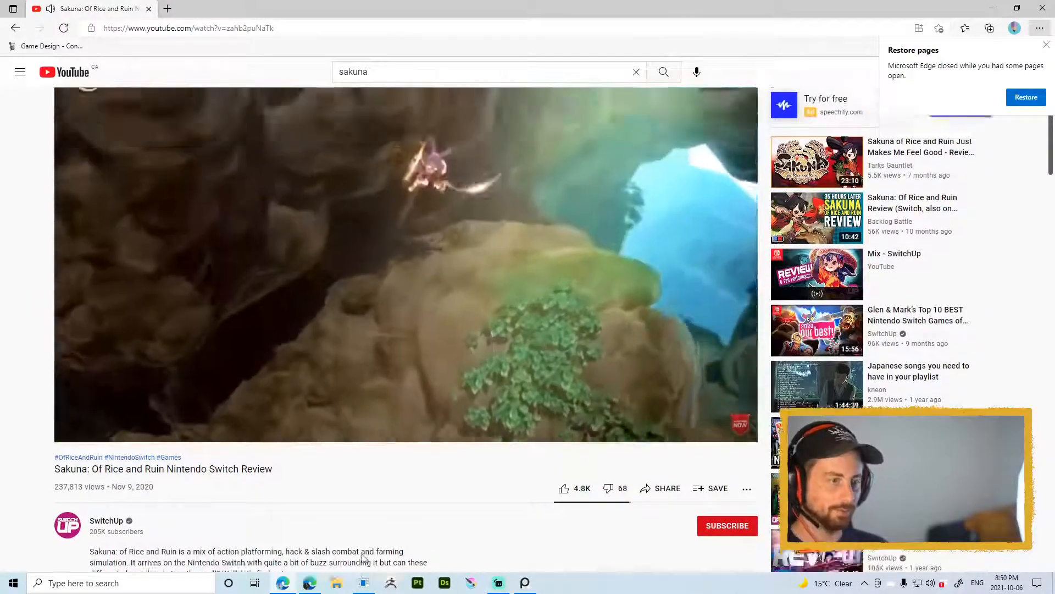
scroll(363, 558, up, 1)
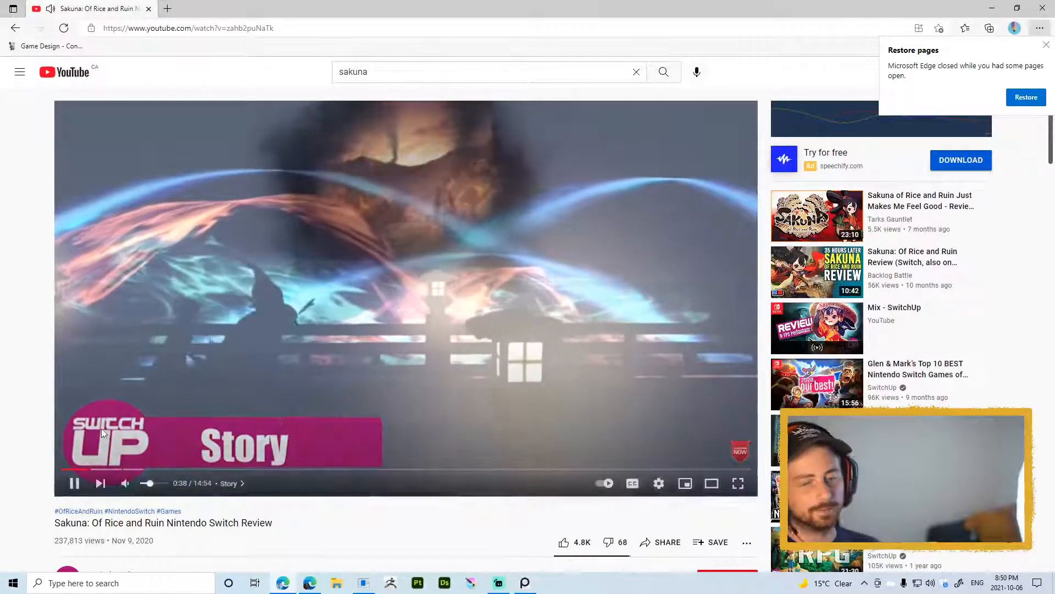
Step: Skim the Sakuna review for character and gameplay footage, jumping ahead to 2:42, 8:43, 9:48 and the Value section
click(138, 470)
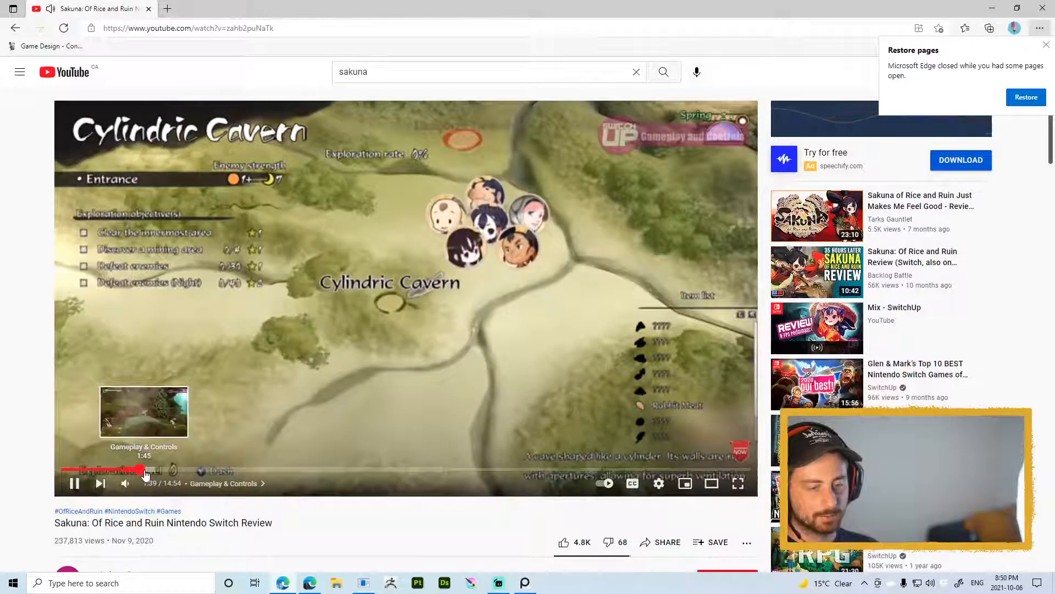
click(145, 471)
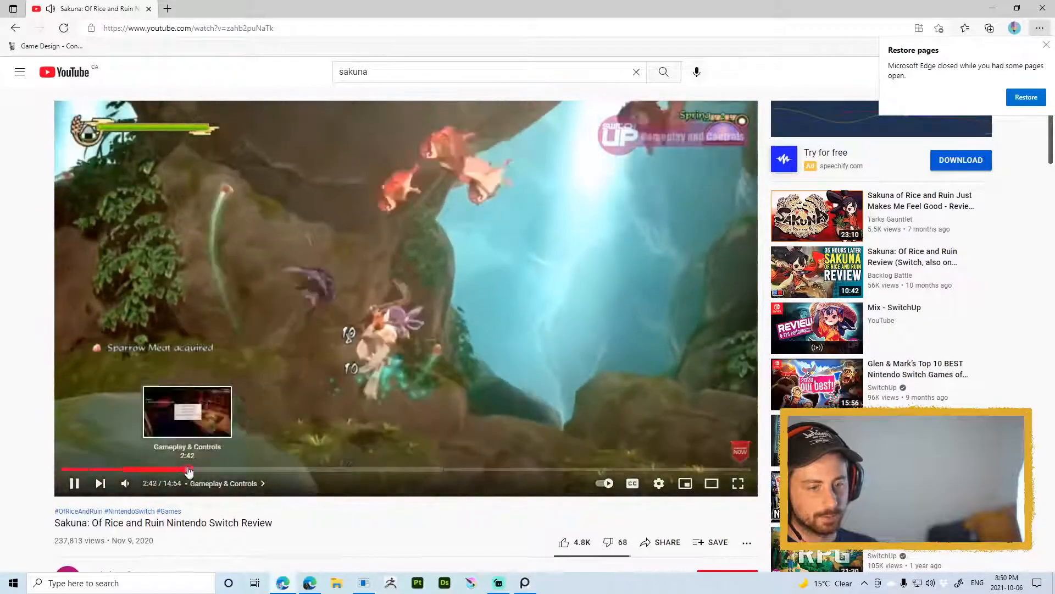
click(189, 470)
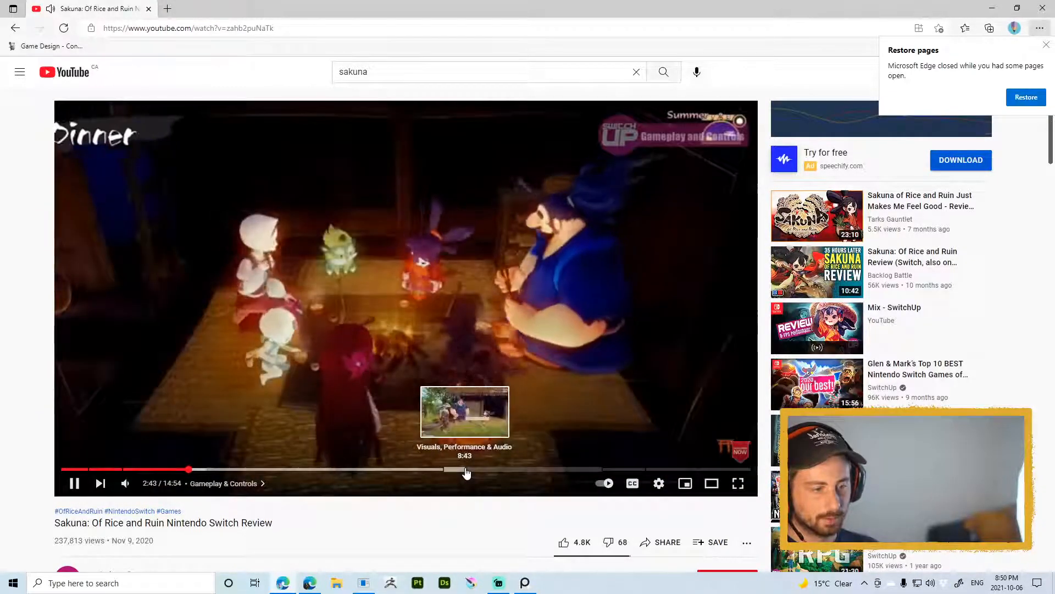
click(466, 470)
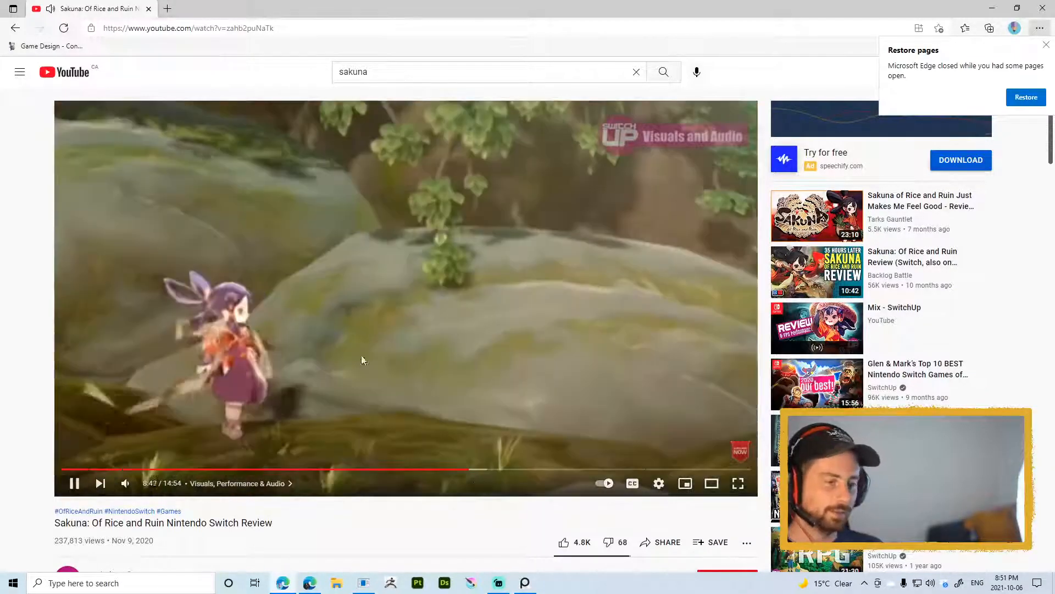
click(515, 470)
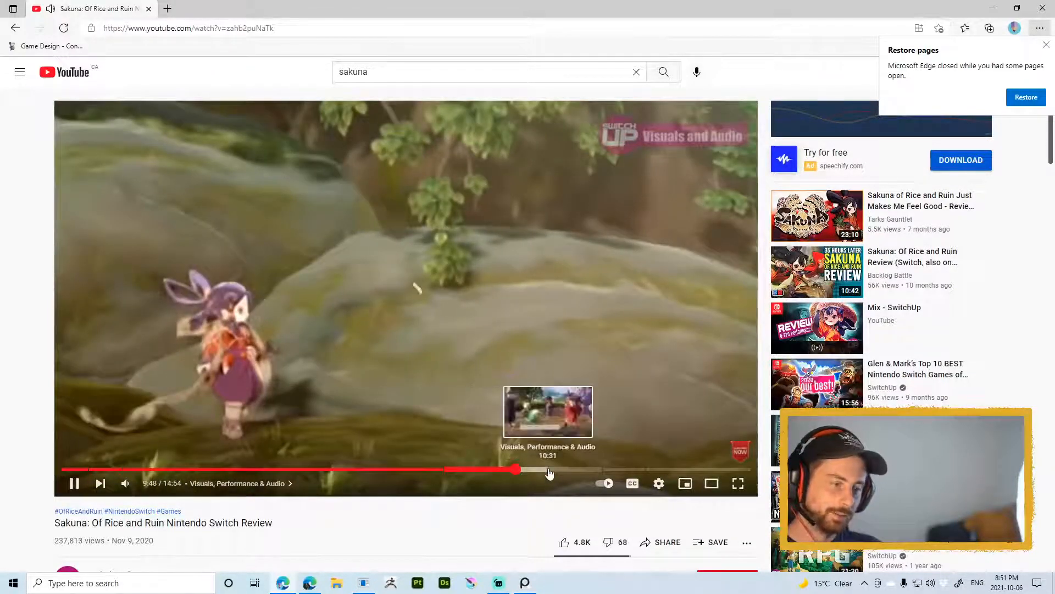
click(549, 471)
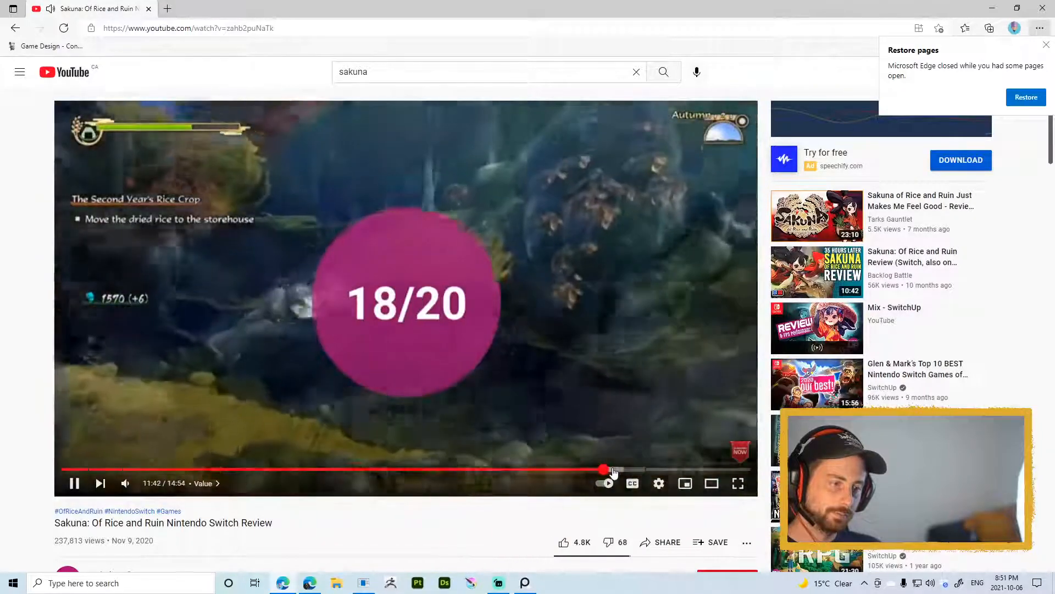
Step: Return to the search results, open "Sakuna: Of Rice and Ruin: 13 Minutes of Gameplay | TGS 2020", skip the advertisement and jump to about 1:30
key(alt+Left)
scroll(473, 398, down, 4)
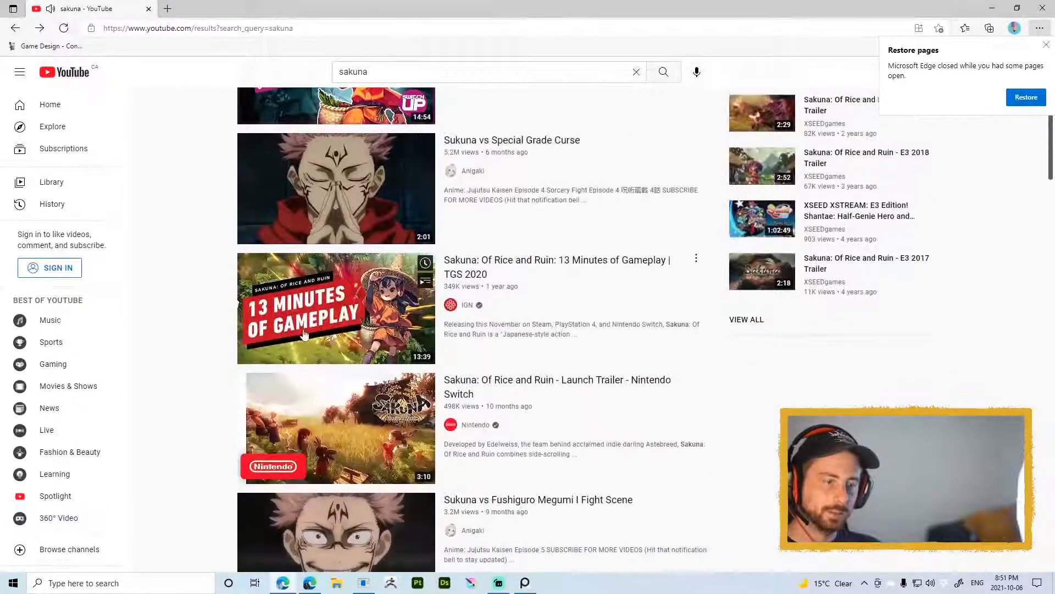
click(297, 341)
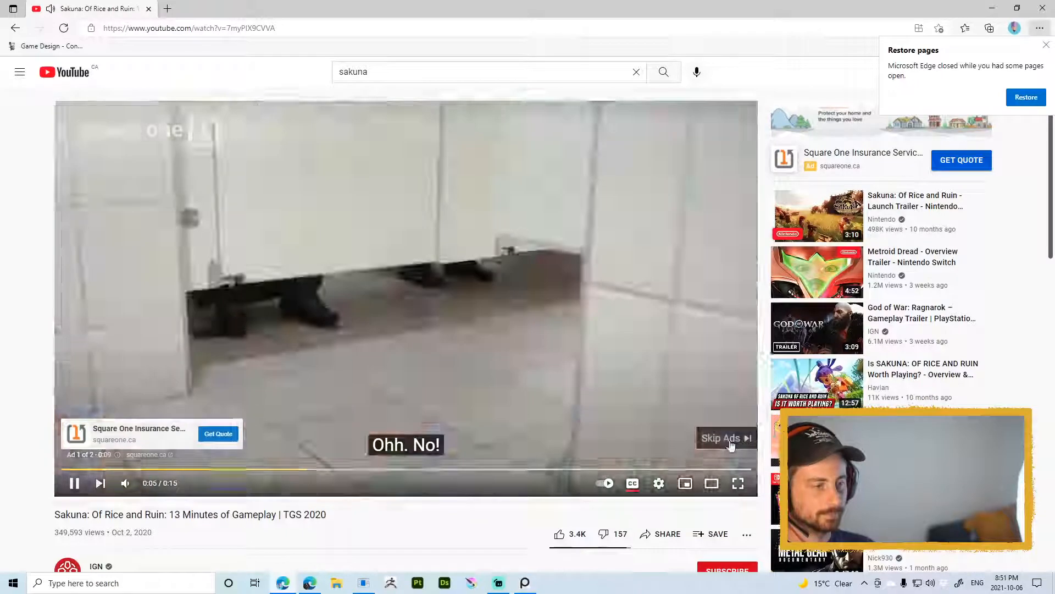
click(726, 439)
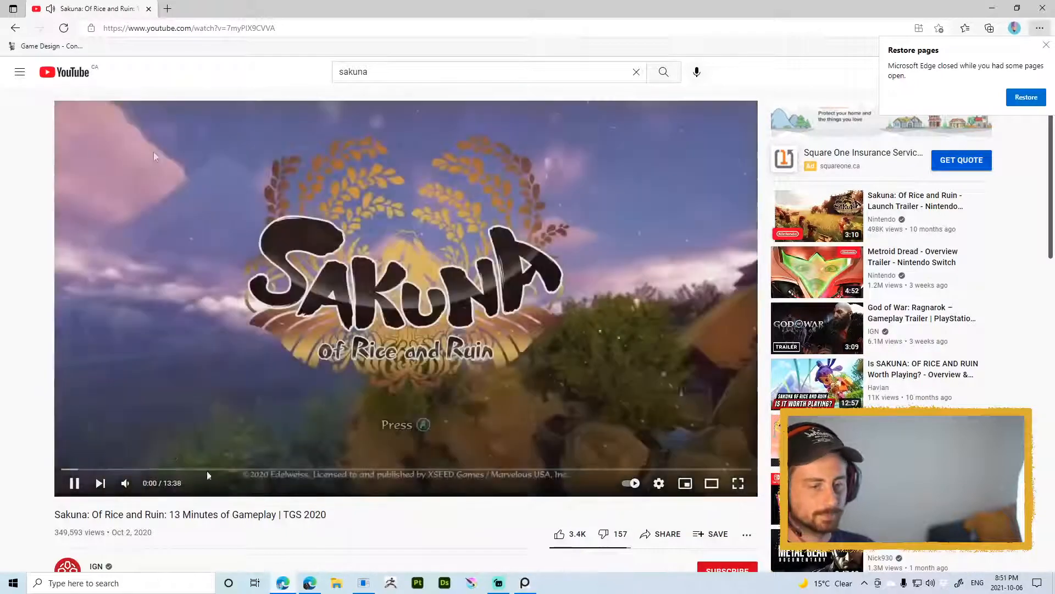
click(138, 468)
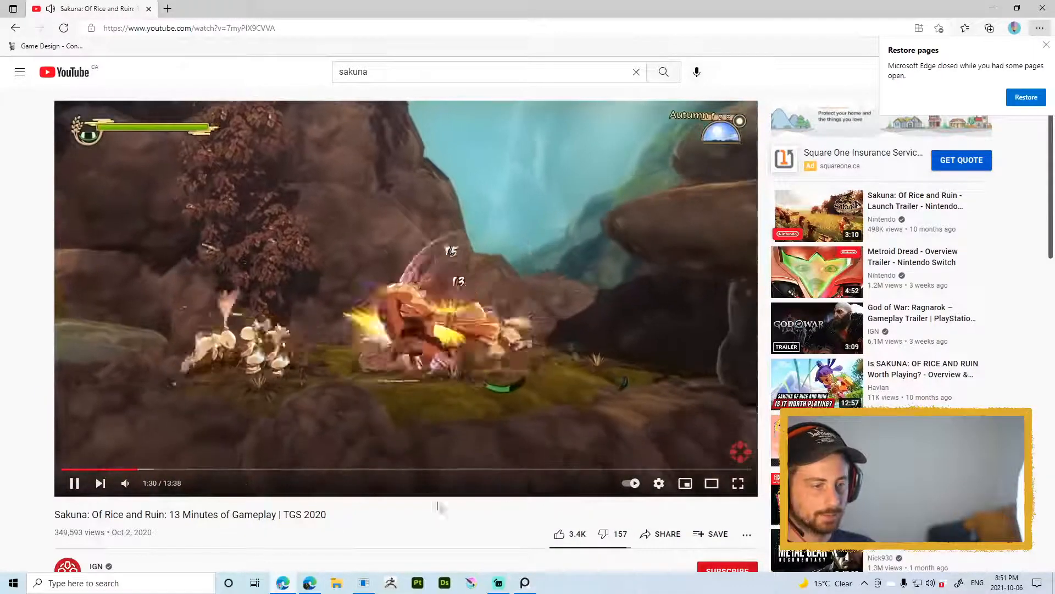
Step: Enlarge the Sakuna gameplay video to theater mode, skim it from about 1:50 to 5:15 and pause on the rice harvesting scene
click(712, 484)
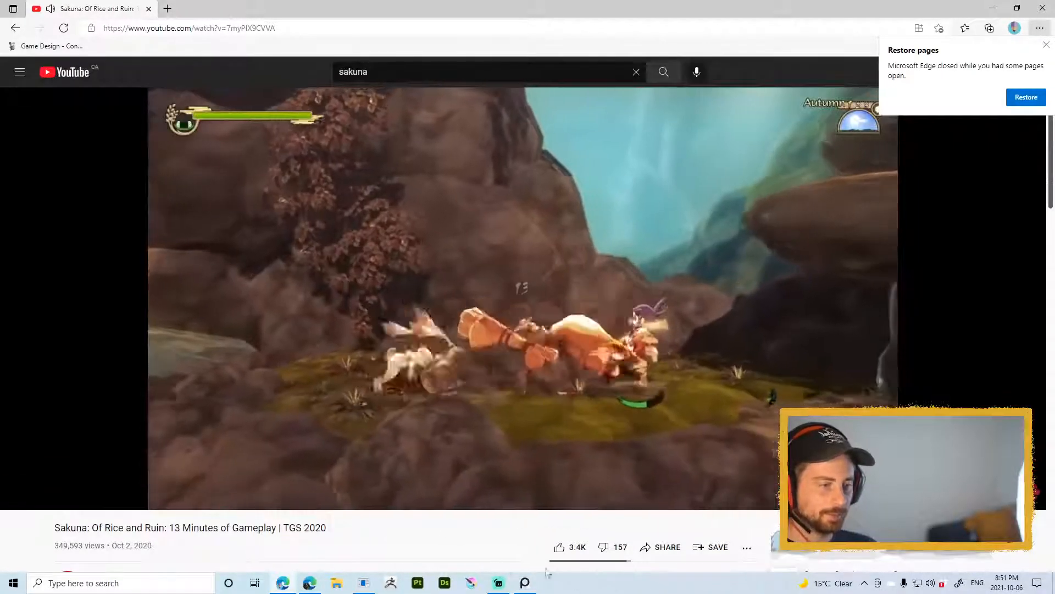
click(147, 482)
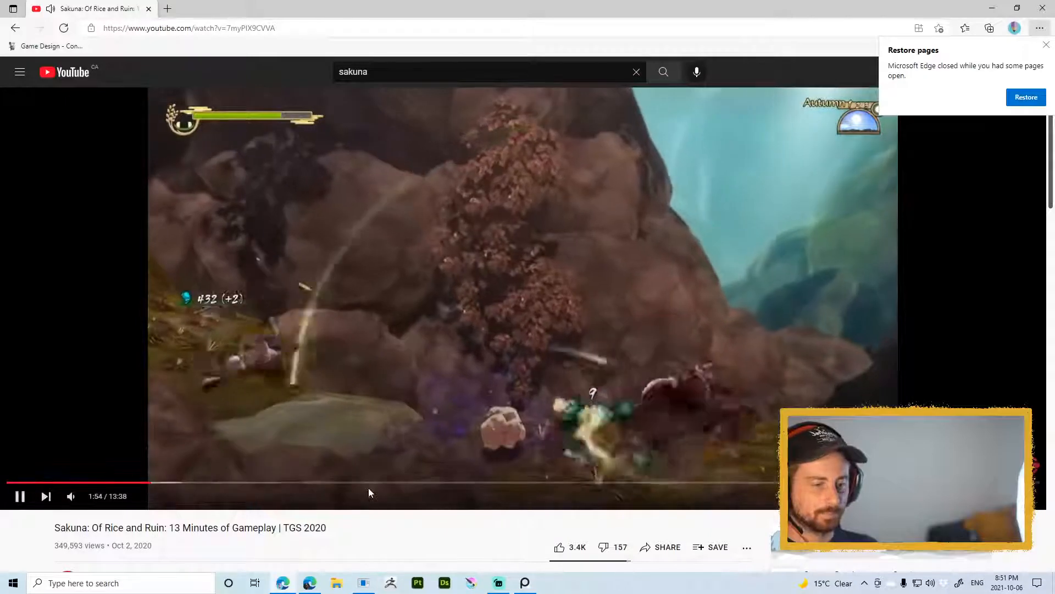
click(372, 483)
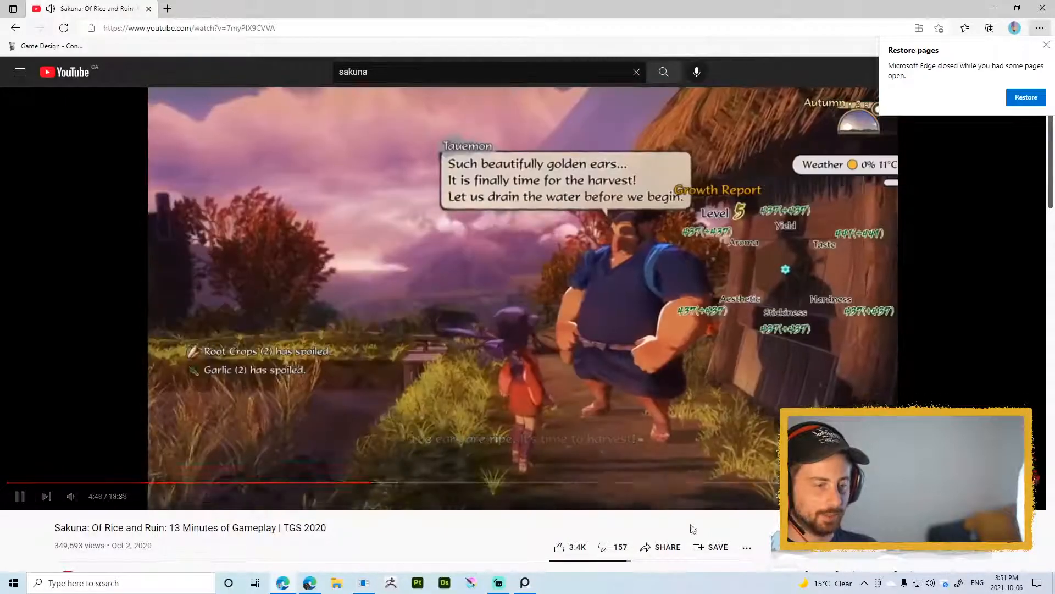
click(323, 482)
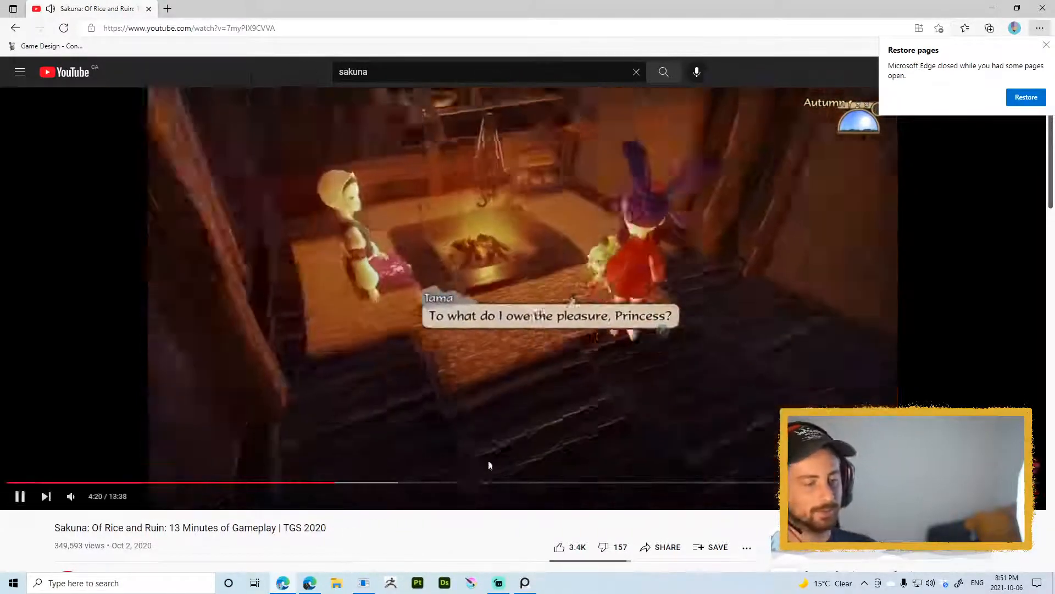
click(397, 482)
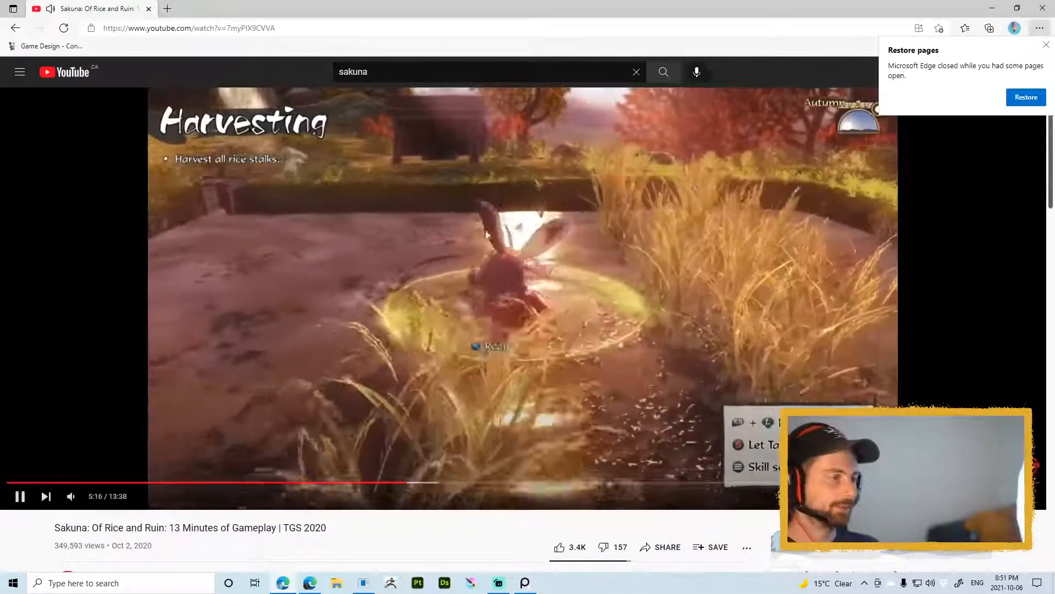
click(862, 102)
click(1002, 8)
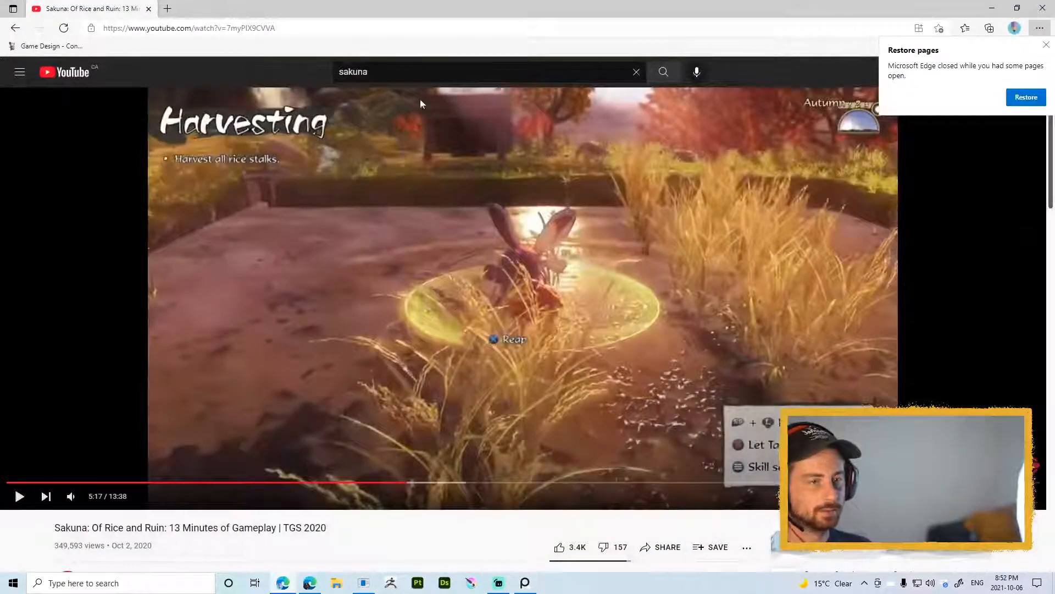
Step: Search YouTube for "sonic adventure chao garden" and open "Sonic Adventure DX %100 Walkthrough - Chao Garden - Part 1"
double_click(425, 74)
text(sonic ad)
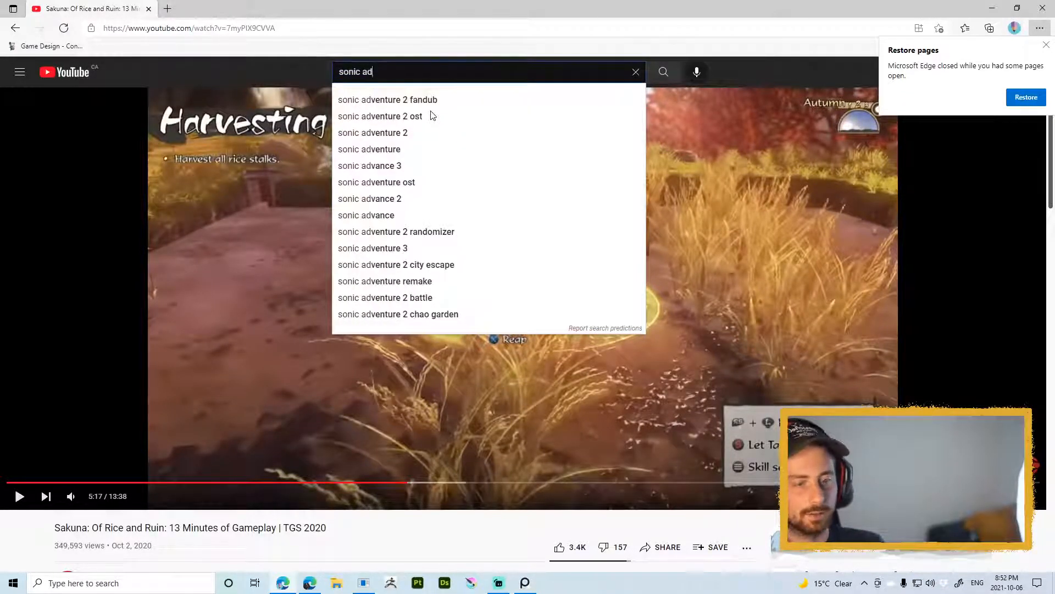
text(venture chow)
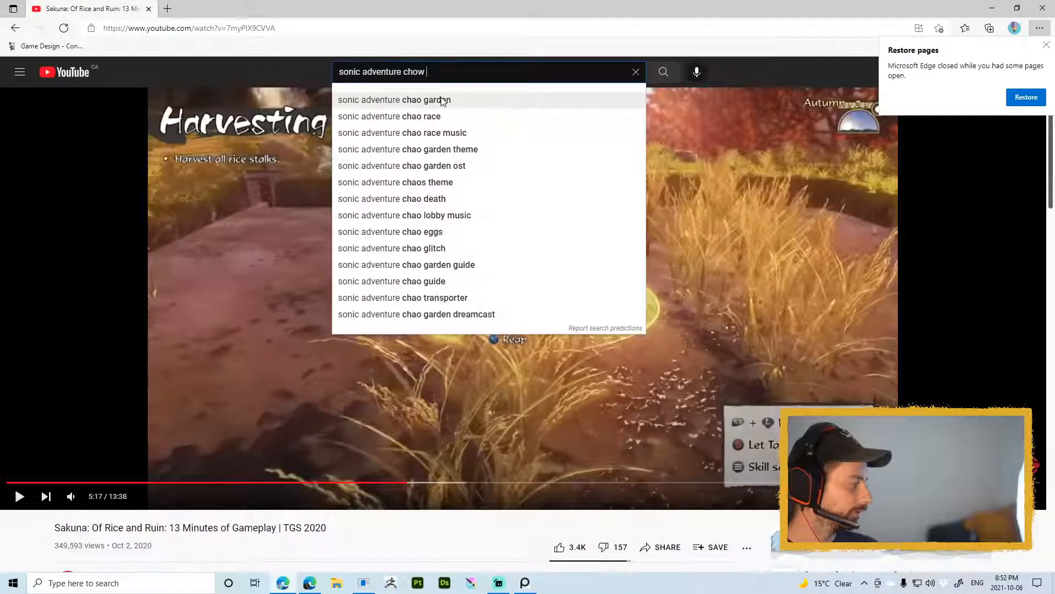
click(442, 101)
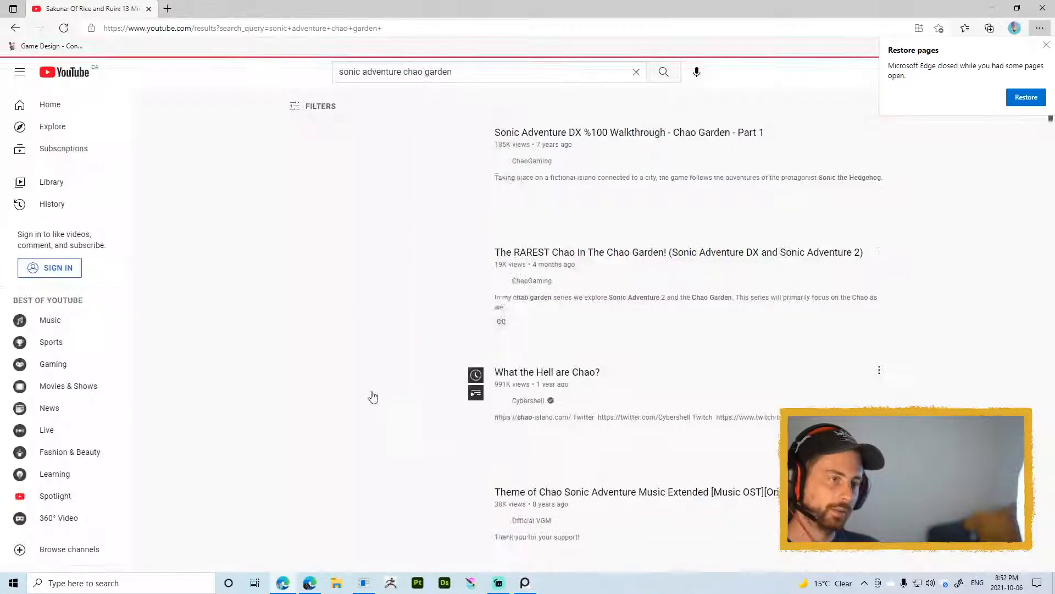
click(371, 199)
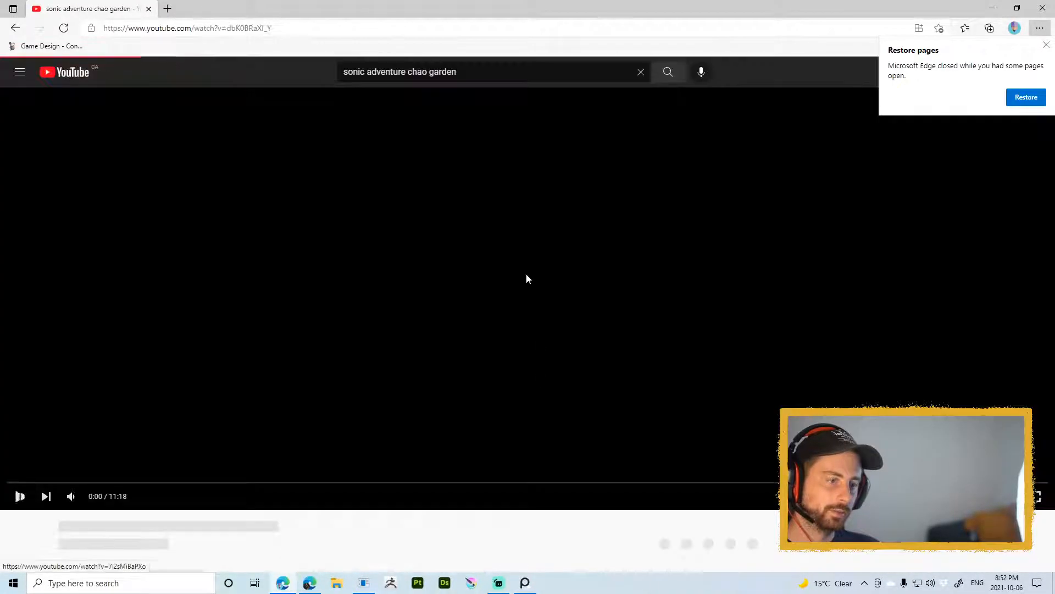
Step: Skim the muted walkthrough at 1:21, 3:17 and 4:05, dismiss the banner advertisement and restore the sound at about half volume
click(71, 496)
click(131, 483)
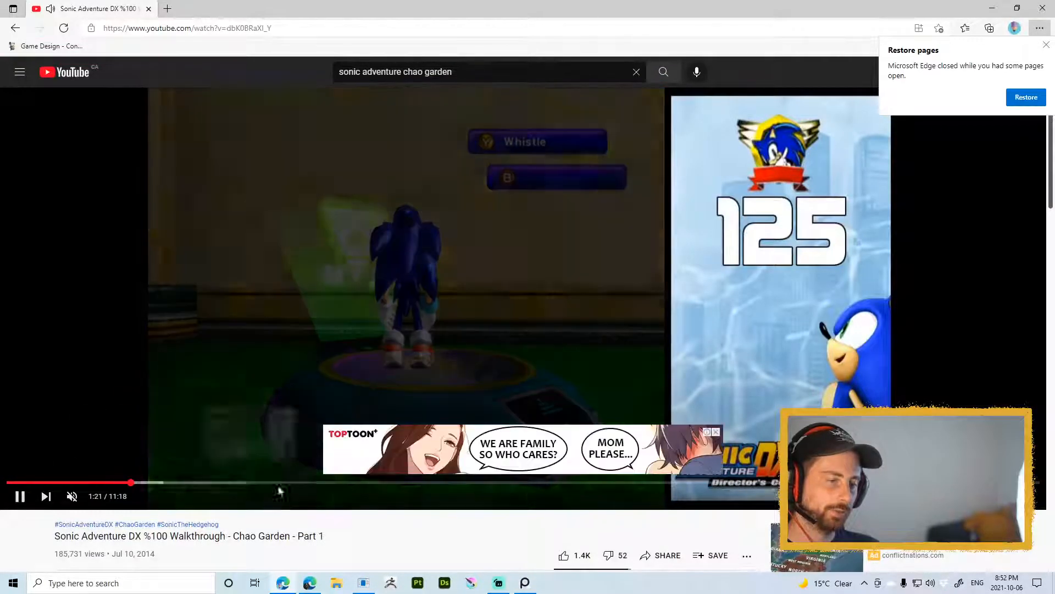
click(306, 482)
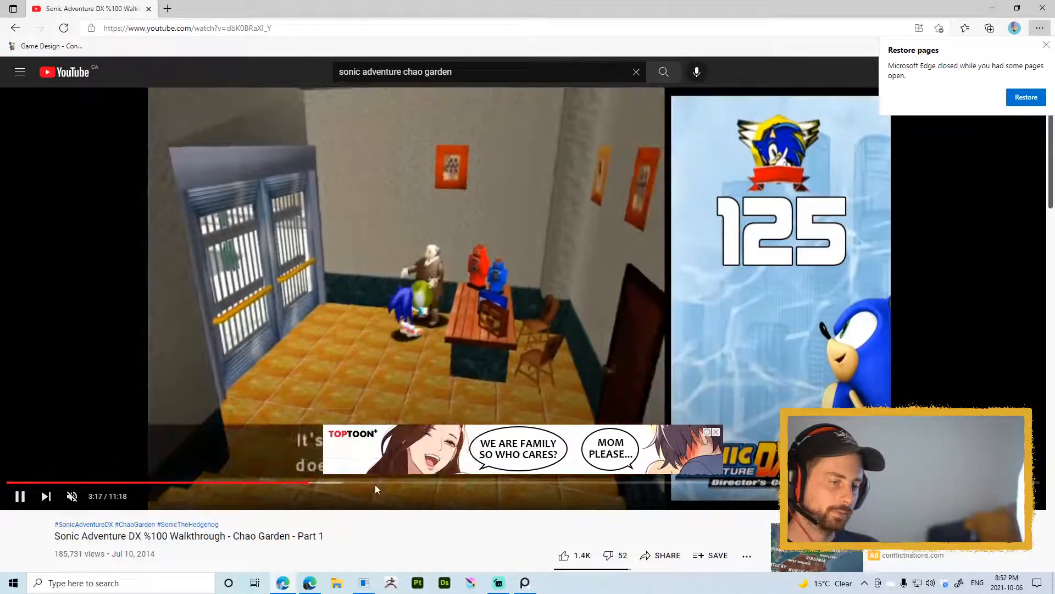
click(381, 484)
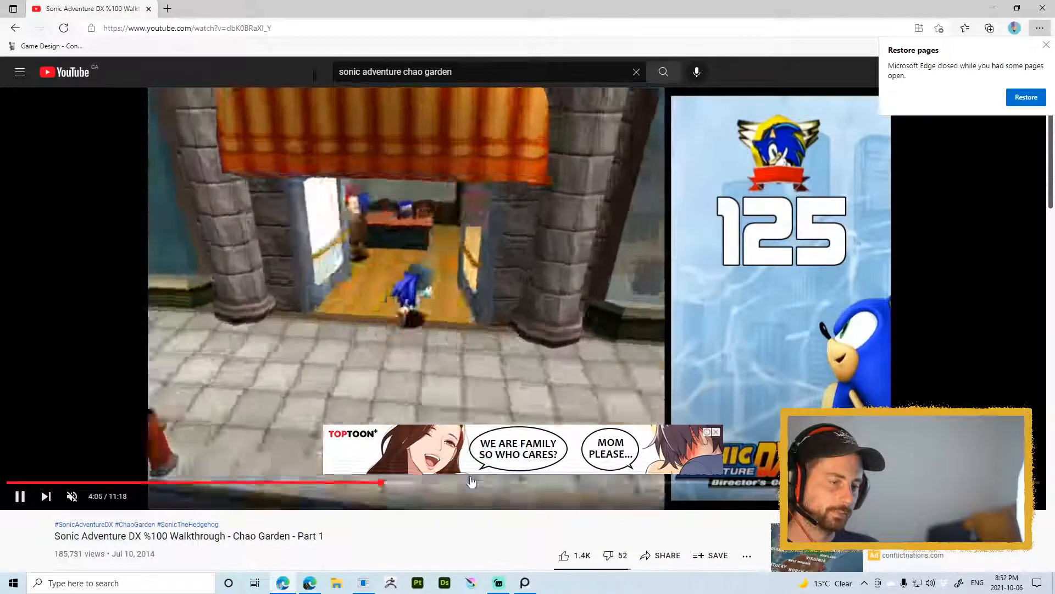
click(717, 433)
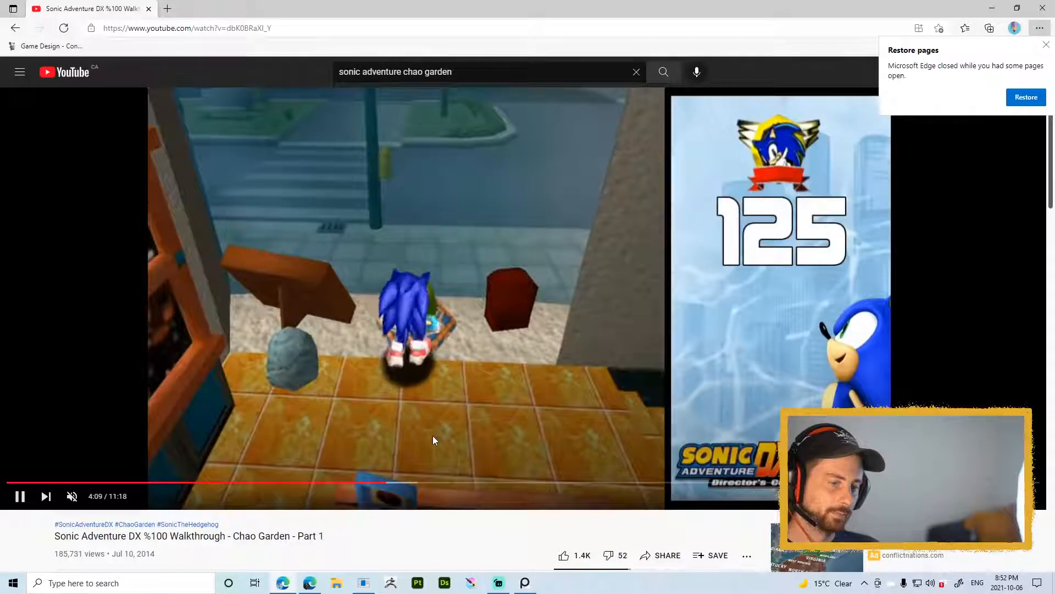
mouse_move(64, 494)
click(100, 497)
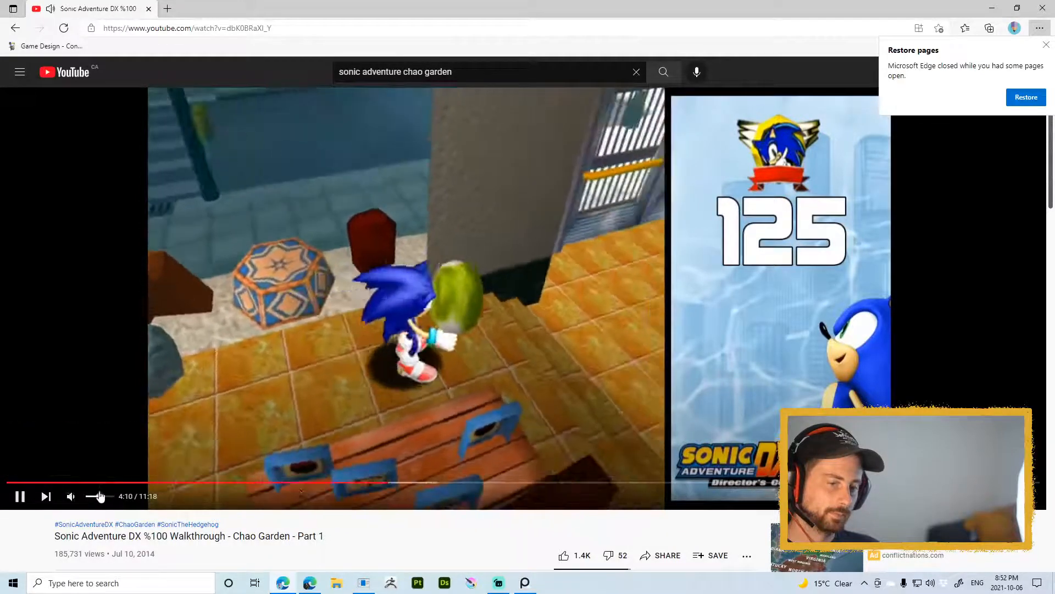
Step: Skim the Chao Garden walkthrough from 4:28 through 5:30, 6:02 and 6:41 to 7:31, and pause on the scene with the three eggs
click(416, 482)
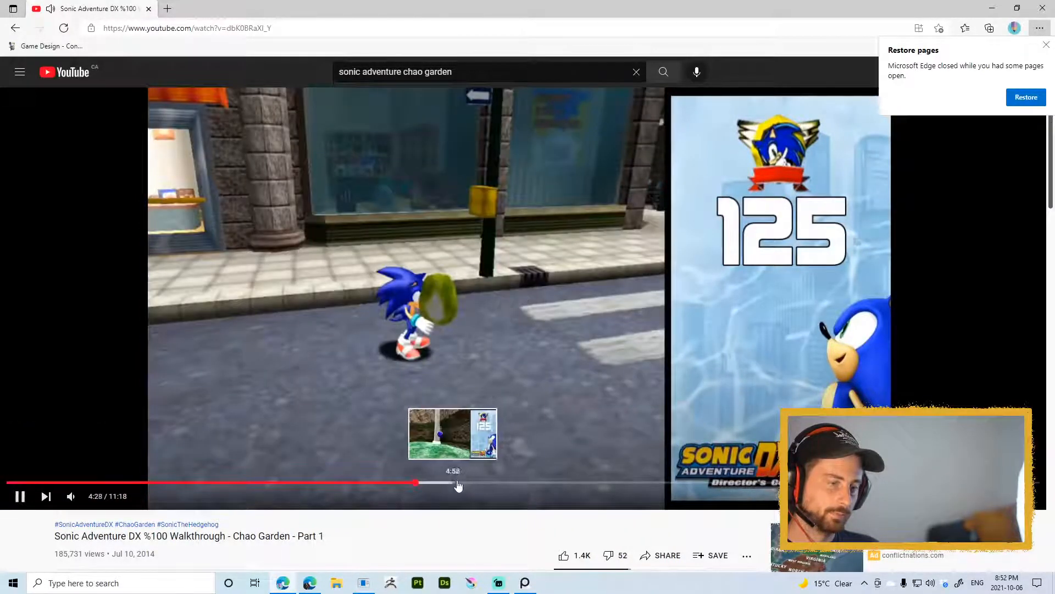
click(458, 482)
click(508, 483)
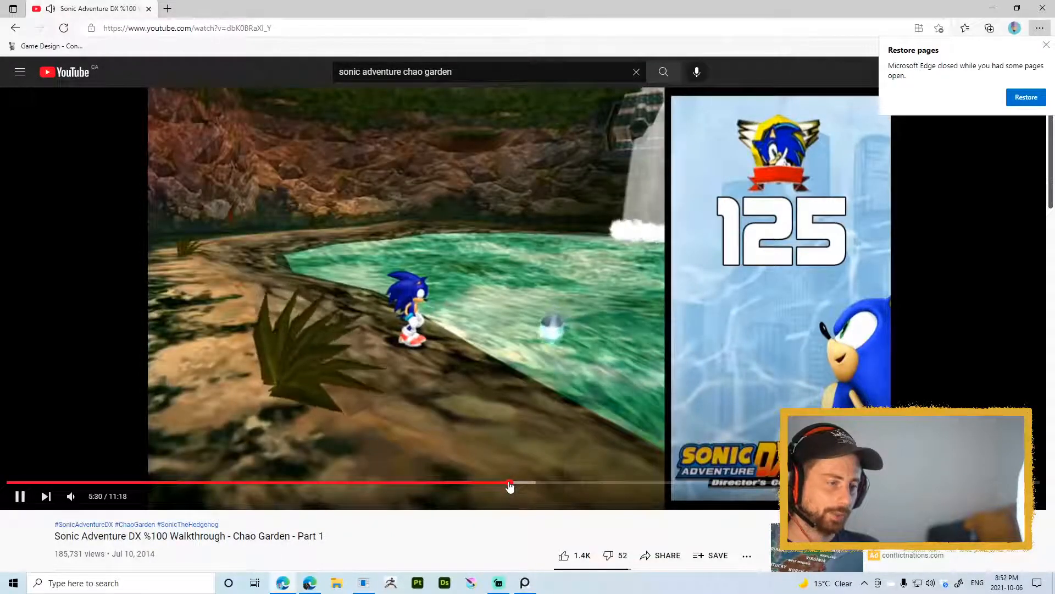
click(556, 483)
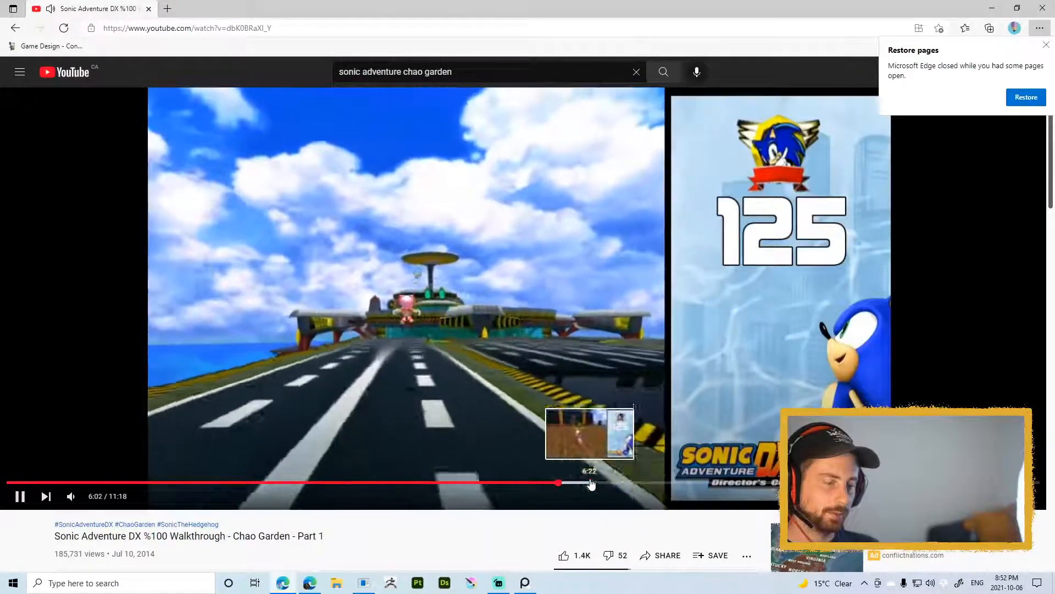
click(591, 483)
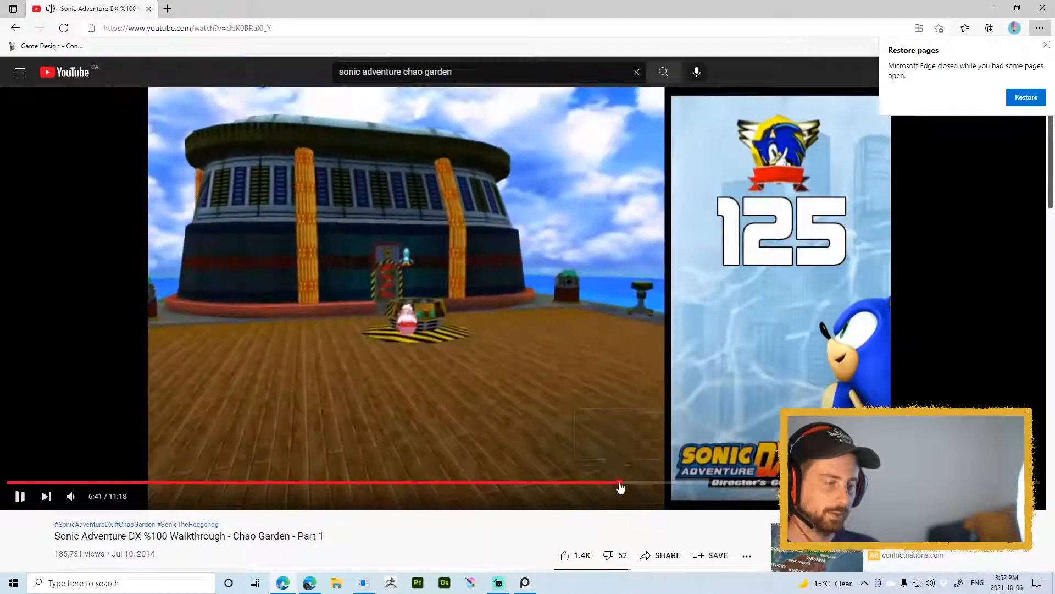
click(618, 483)
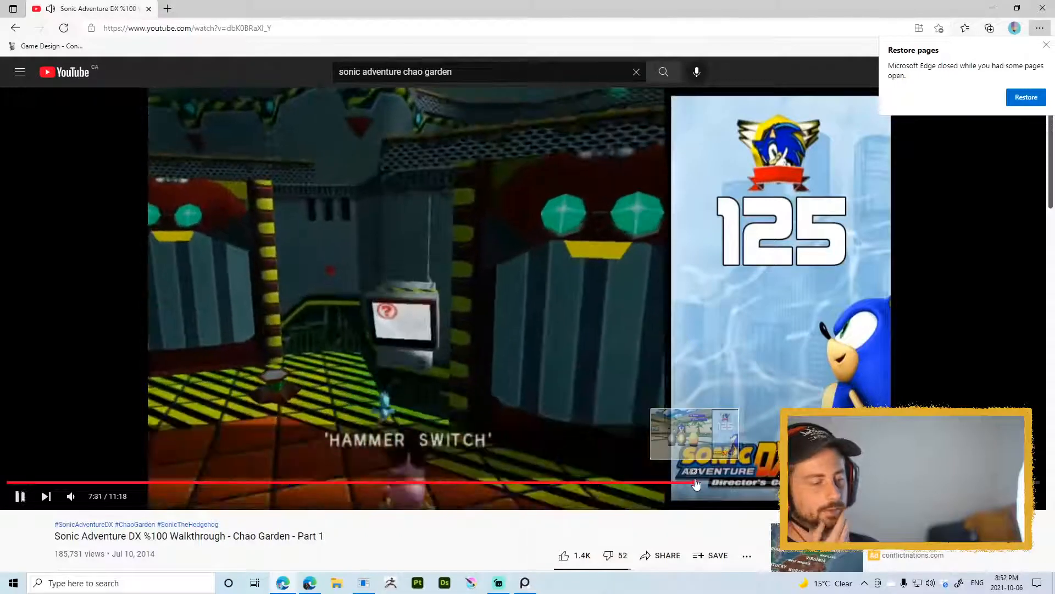
click(696, 483)
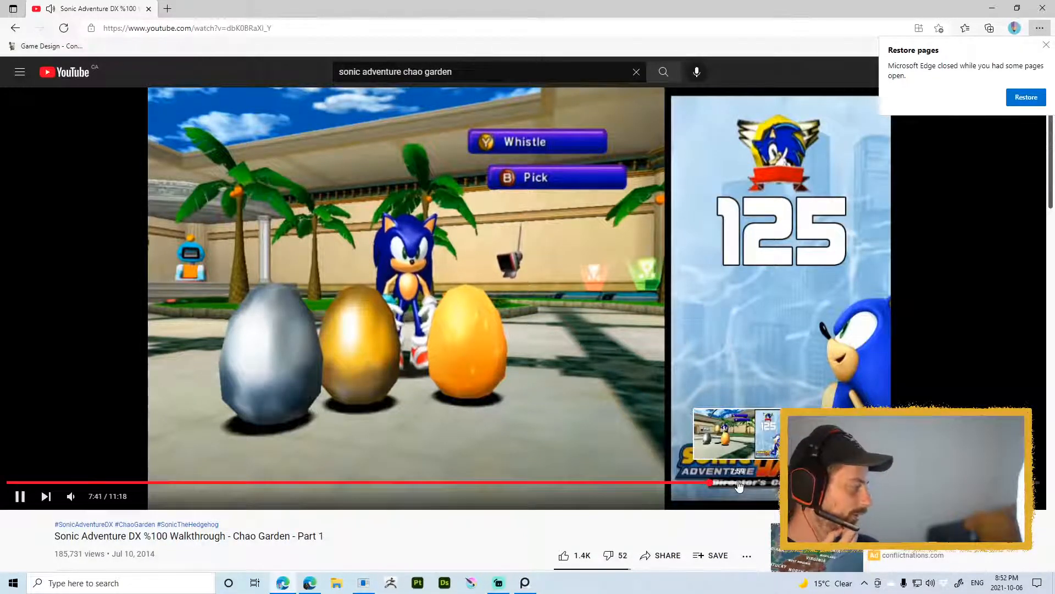
click(538, 352)
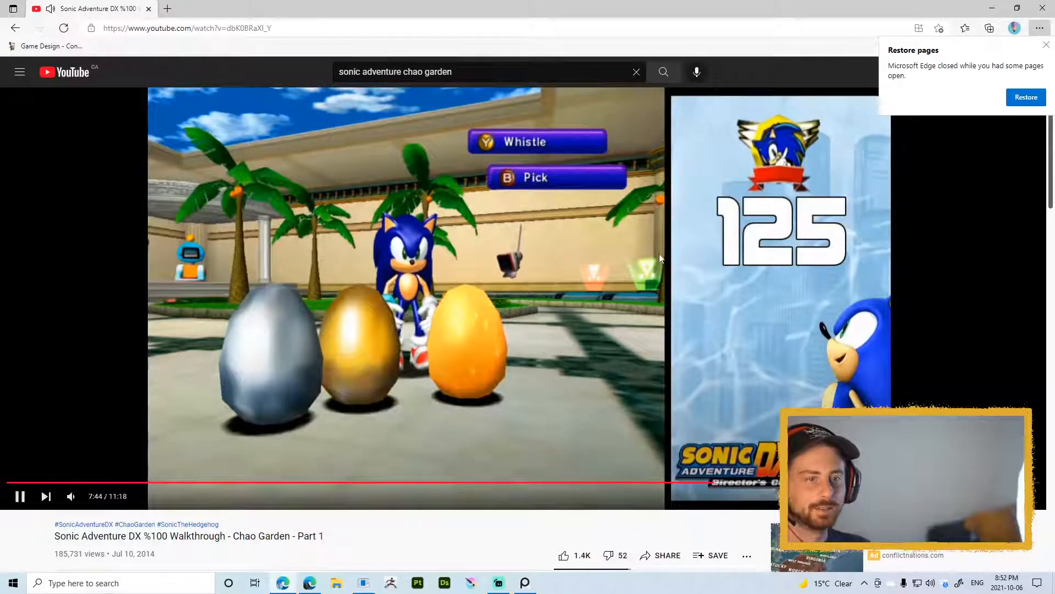
Step: Switch back to Blender and change the sweater from Sculpt Mode to Object Mode
click(993, 9)
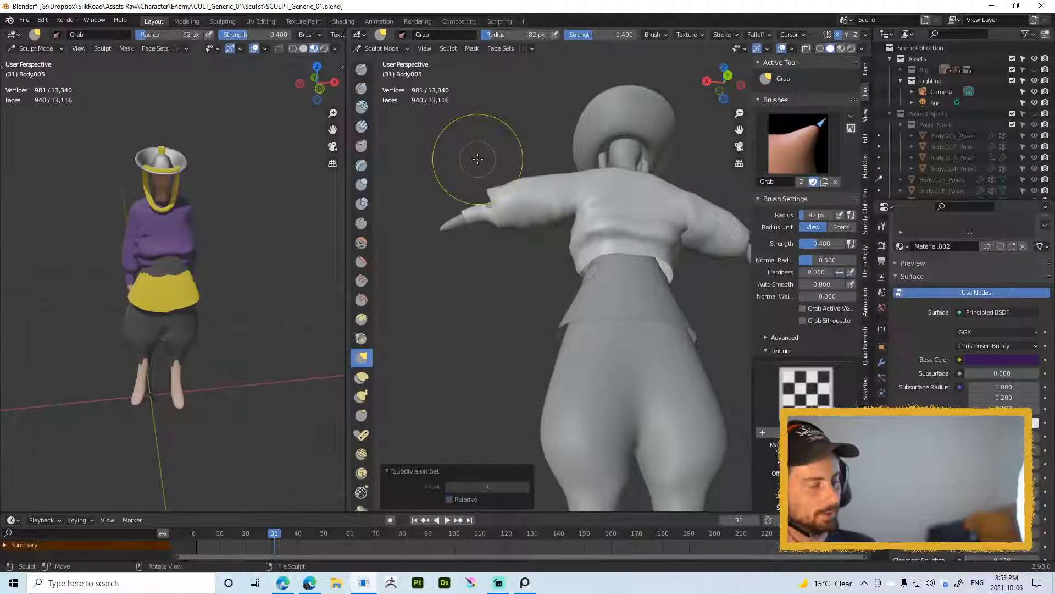
right_click(594, 164)
key(Escape)
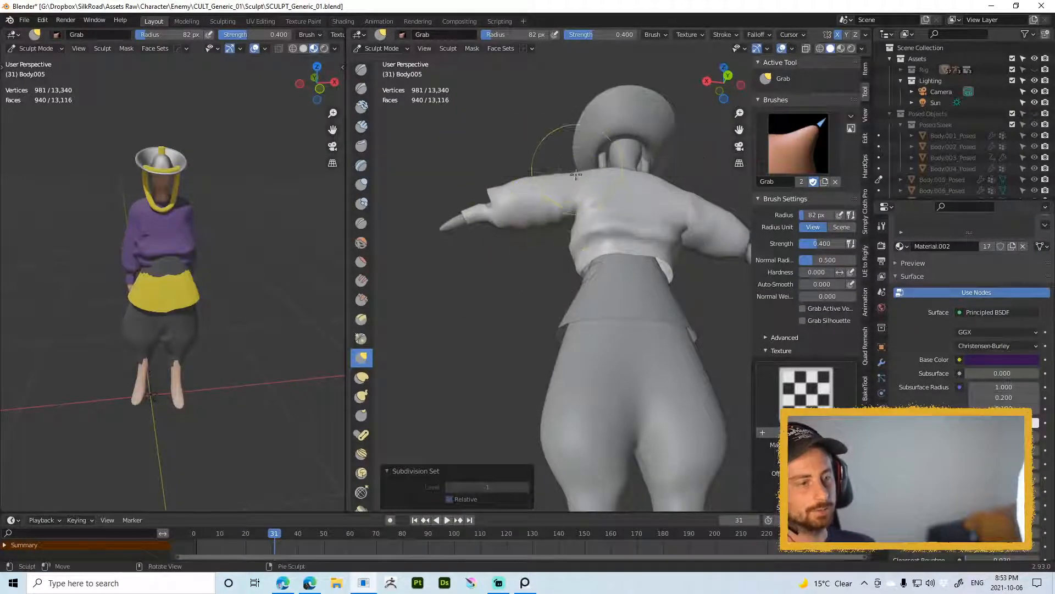
mouse_move(553, 286)
middle_down()
mouse_move(550, 247)
mouse_move(558, 294)
middle_up()
ctrl+middle_drag(556, 165, 549, 220)
middle_drag(209, 259, 263, 261)
shift+middle_drag(220, 223, 279, 312)
middle_drag(171, 246, 264, 280)
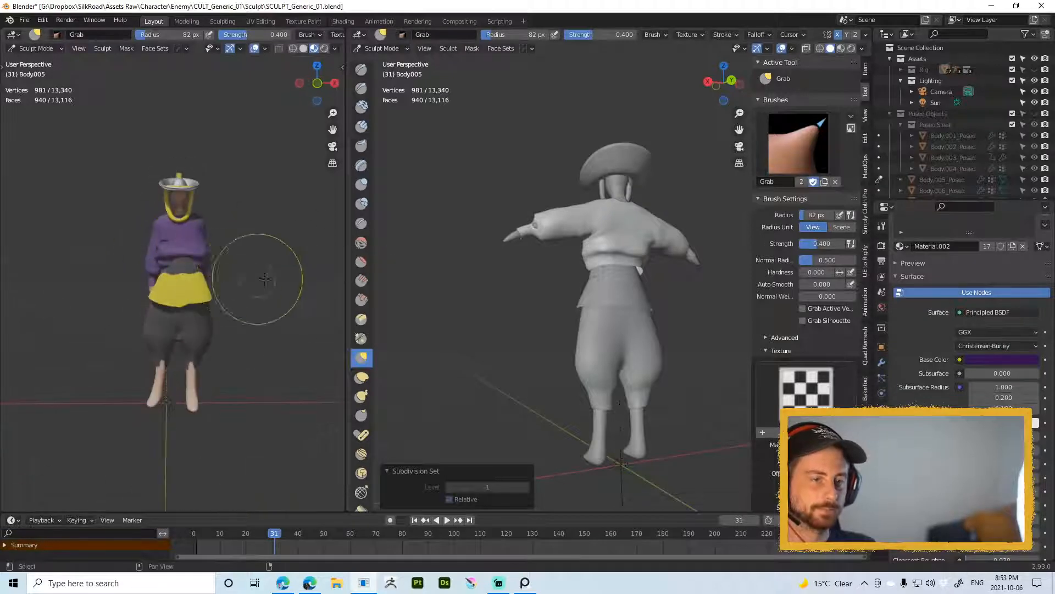
middle_drag(591, 283, 559, 278)
key(ctrl+Tab)
click(507, 275)
mouse_move(597, 193)
ctrl+middle_down()
mouse_move(599, 223)
mouse_move(495, 275)
mouse_move(429, 329)
ctrl+middle_up()
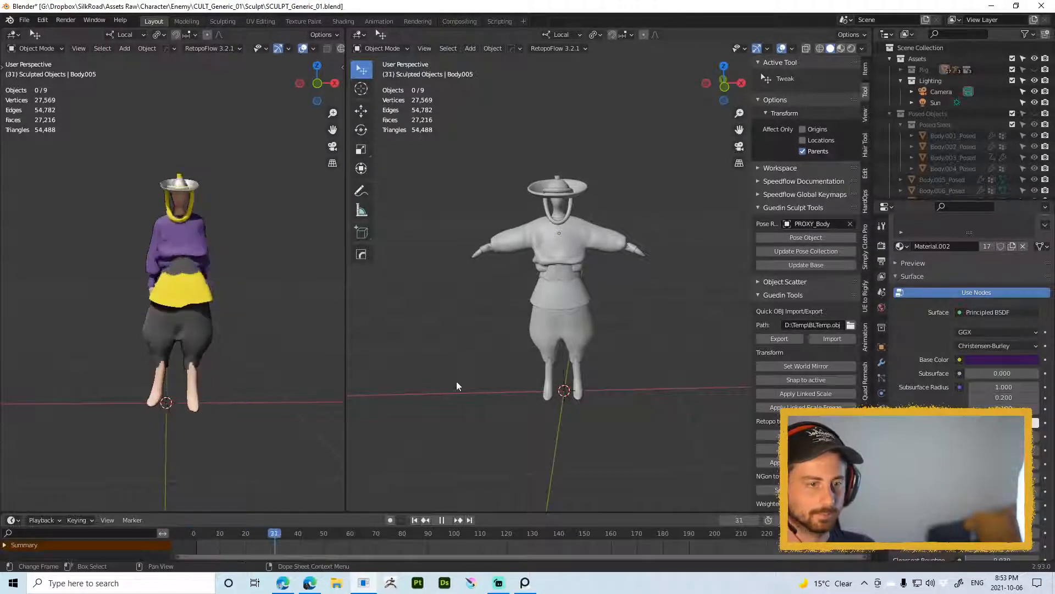
Step: Advance the animation to frame 84, set the sweater's Multires viewport level to 0 and regenerate its posed copy with Pose Object
key(space)
scroll(687, 239, up, 2)
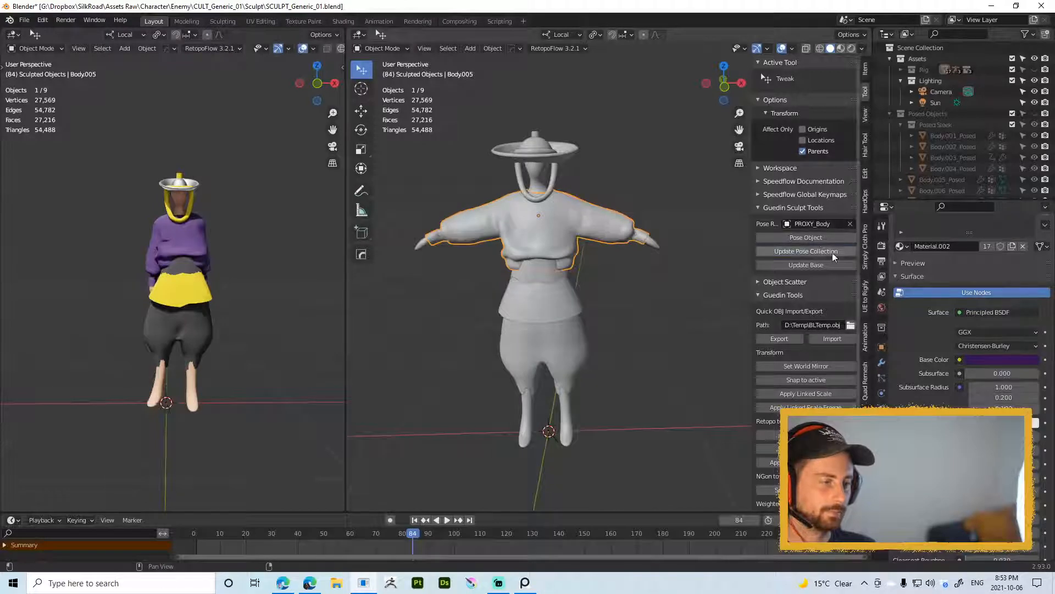
click(882, 362)
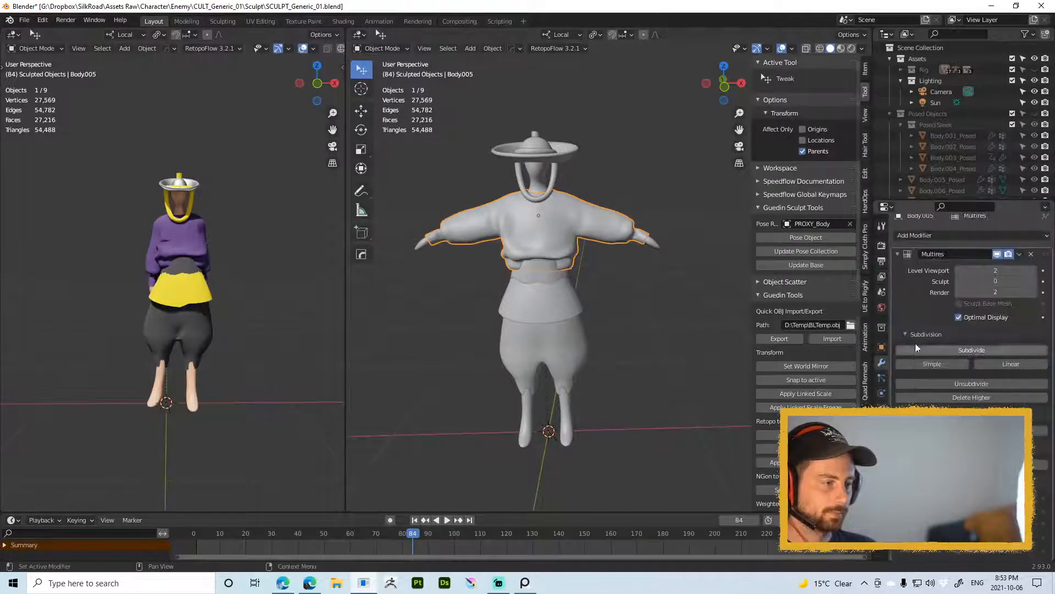
click(811, 239)
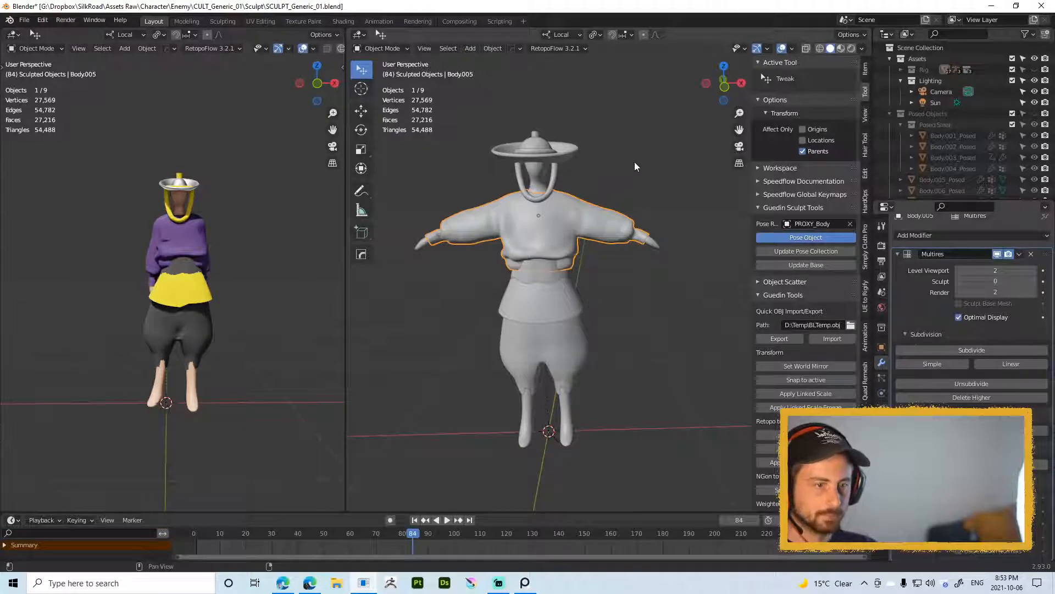
click(619, 231)
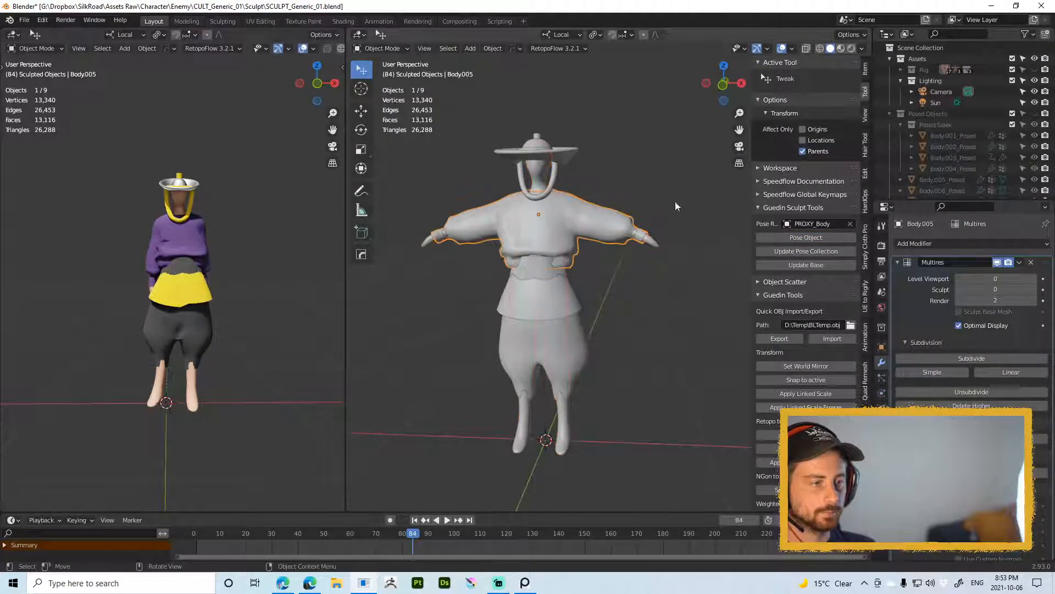
click(792, 238)
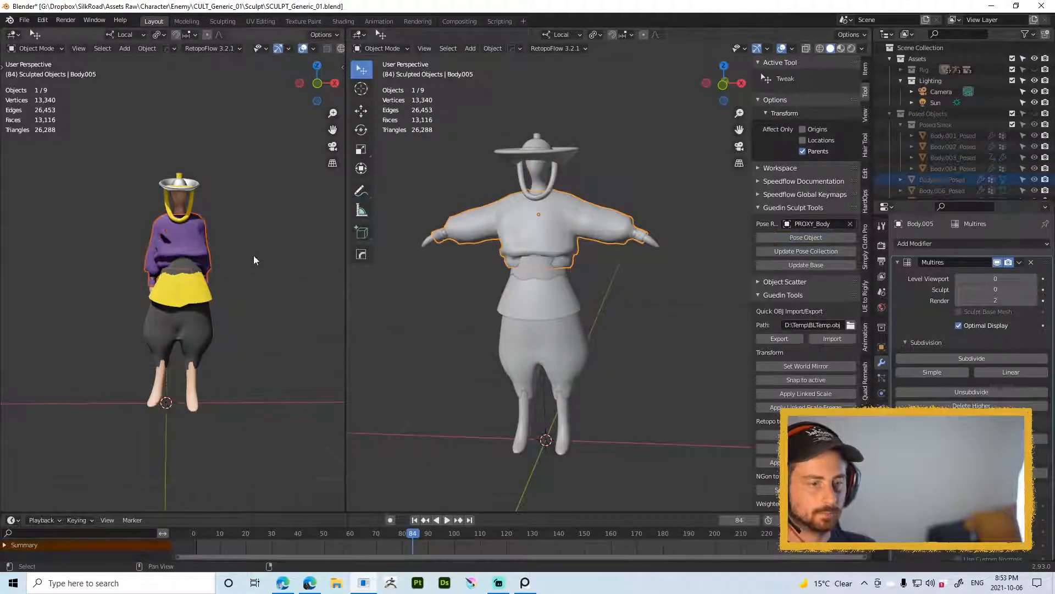
Step: Play and scrub the animation between frames 0 and 17, inspecting how the posed clothing deforms on the coloured character from several sides
middle_drag(253, 255, 148, 427)
key(alt+a)
key(space)
drag(236, 531, 183, 529)
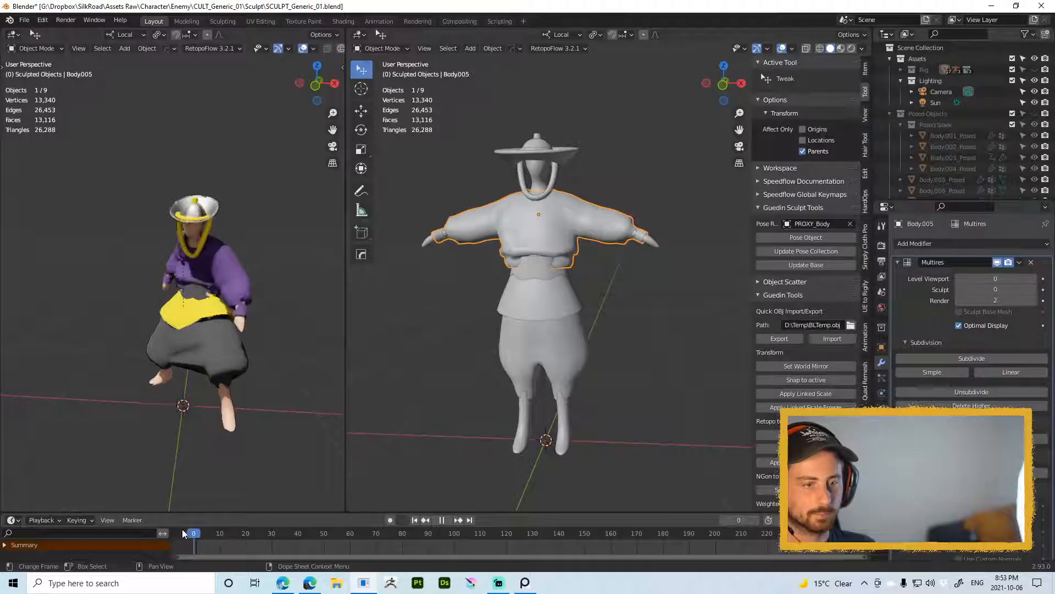
click(190, 344)
middle_drag(163, 269, 275, 254)
key(space)
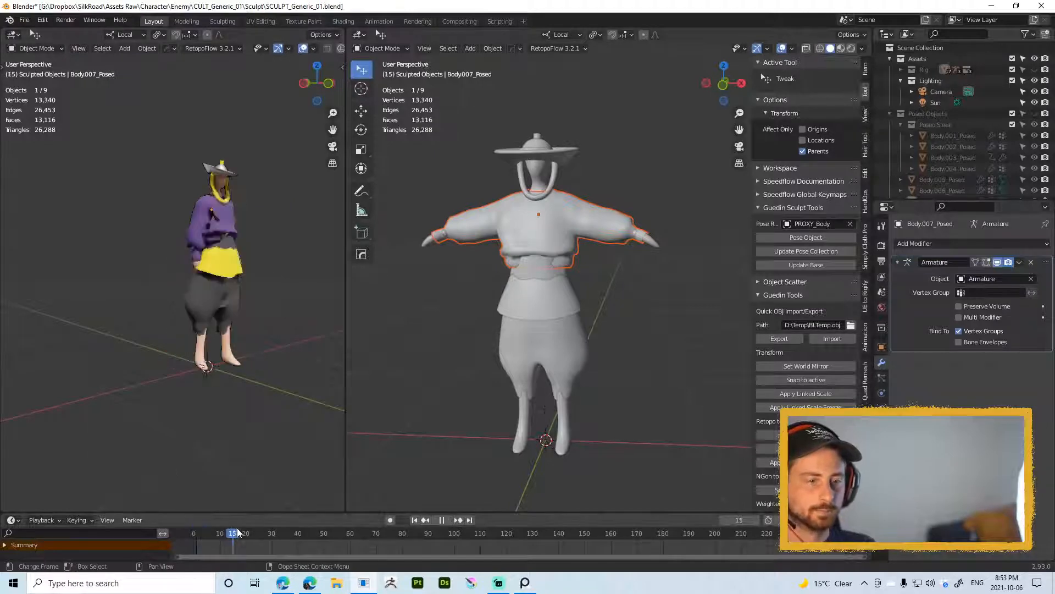
key(space)
middle_drag(242, 409, 183, 351)
middle_drag(255, 245, 253, 357)
ctrl+middle_drag(253, 357, 297, 242)
middle_drag(574, 215, 579, 238)
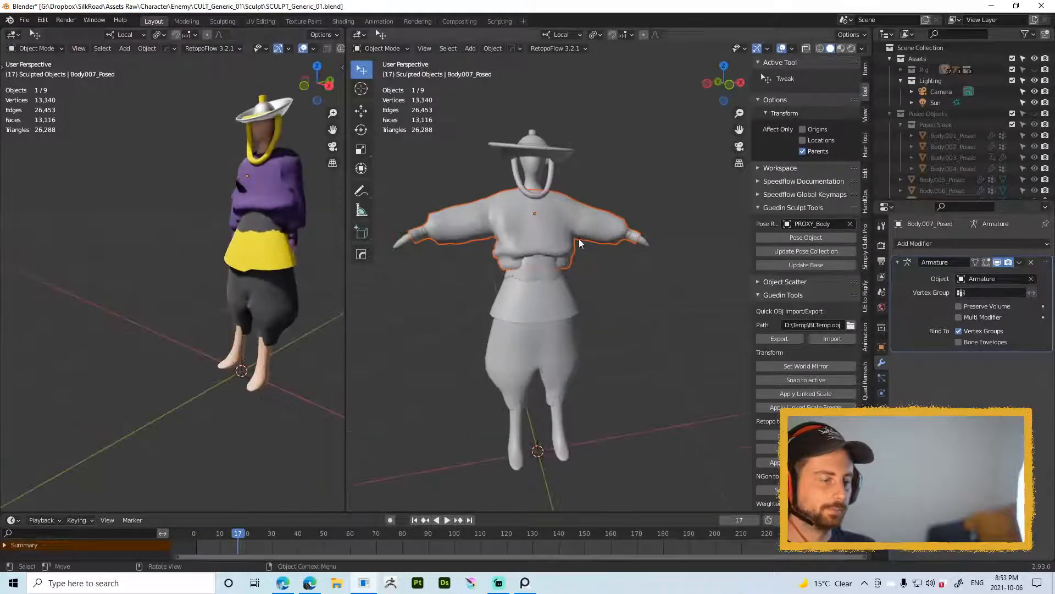
Step: Undo the last selection and timeline frame changes
key(ctrl+z)
key(ctrl+z)
key(ctrl+z)
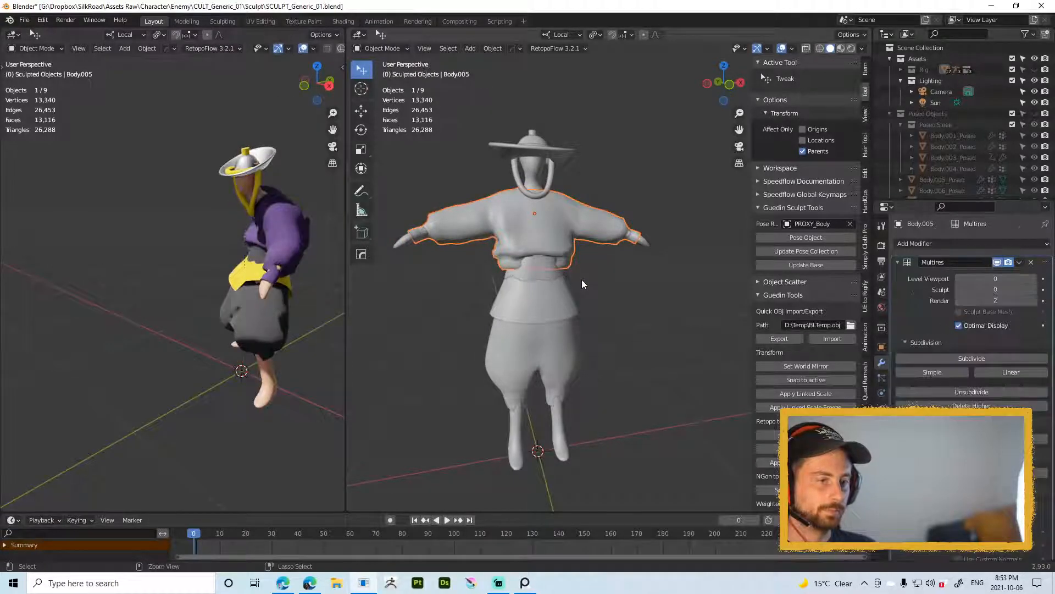
Step: Undo the Pose Object, Multires level, frame and mode changes, back to the sweater's Sculpt Mode state at frame 31
key(ctrl+z)
key(ctrl+z)
key(ctrl+z)
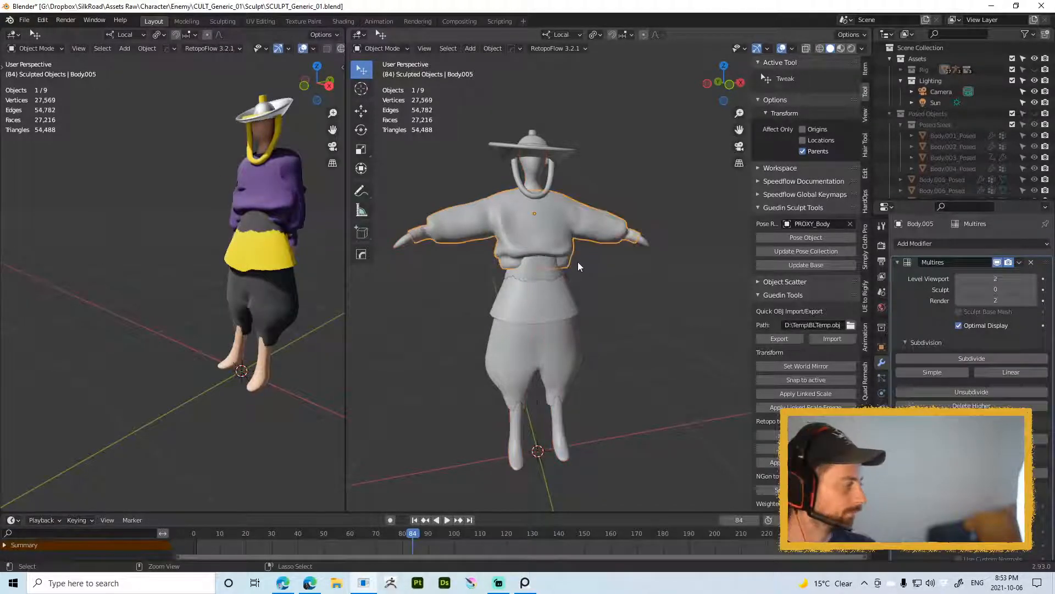
key(ctrl+z)
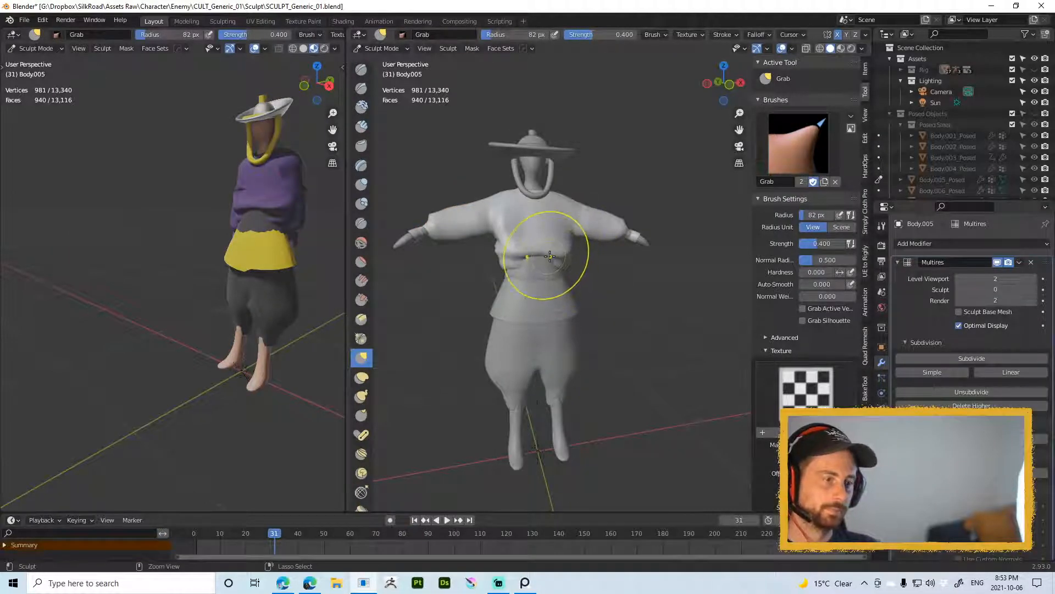
Step: Pull the sweater's front hem upward with the Grab brush and set the brush radius to 84 px
key(f)
click(557, 260)
mouse_move(545, 258)
mouse_down()
mouse_move(543, 276)
mouse_move(564, 266)
mouse_move(555, 228)
mouse_up()
key(f)
click(587, 237)
Step: Reshape the sweater's front and side with Grab, smooth above the waist, and refine it with a 59 px radius
middle_drag(581, 245, 525, 256)
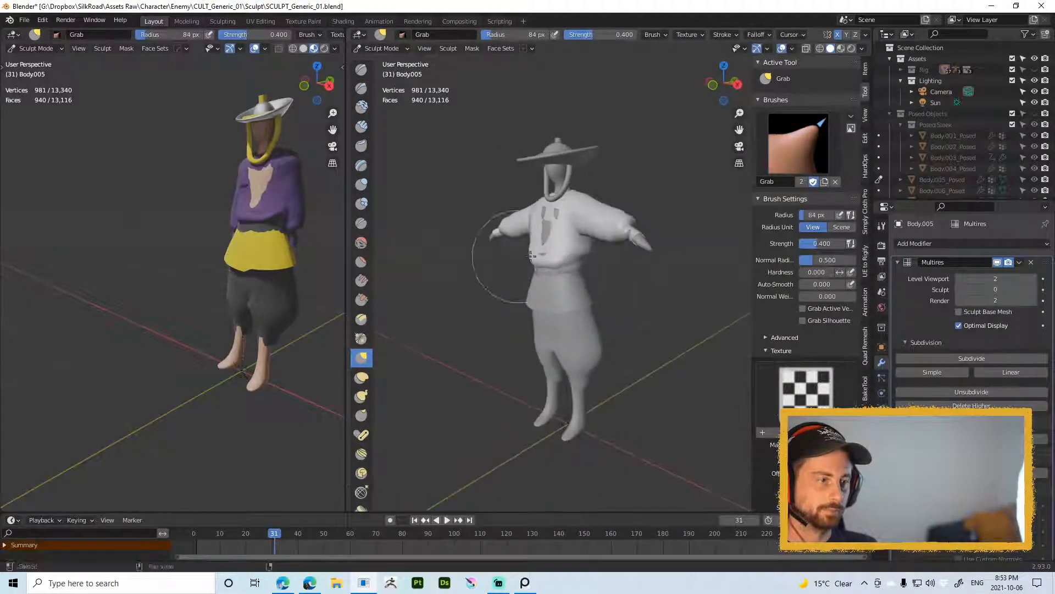
drag(554, 238, 542, 242)
middle_drag(529, 246, 463, 246)
shift+drag(587, 270, 604, 264)
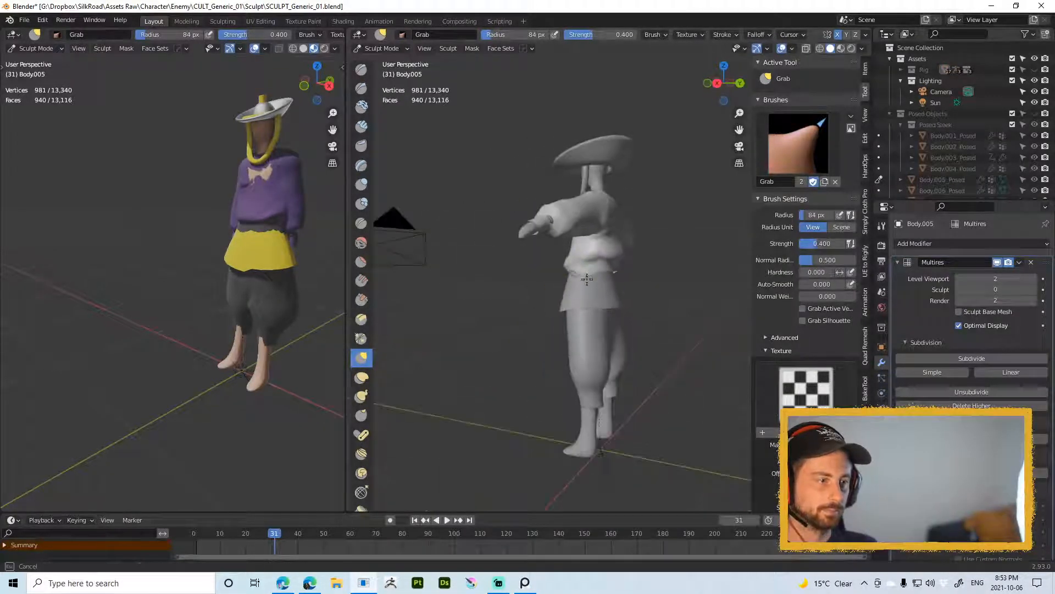
mouse_move(628, 275)
middle_down()
mouse_move(577, 272)
mouse_move(619, 261)
middle_up()
key(f)
click(649, 265)
drag(620, 260, 607, 252)
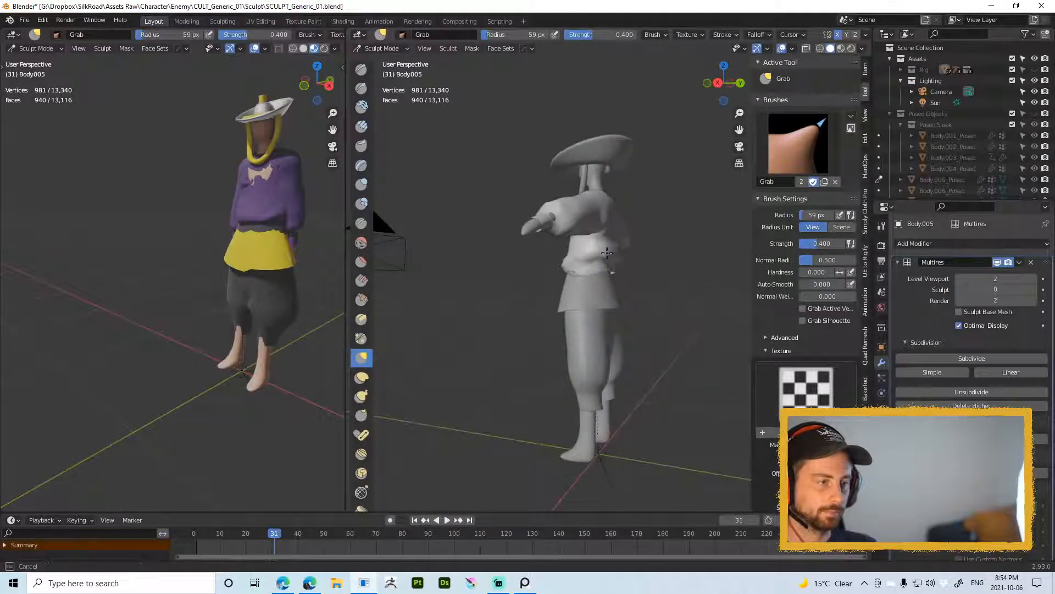
mouse_move(603, 253)
middle_down()
mouse_move(605, 242)
mouse_move(609, 253)
mouse_move(566, 246)
mouse_move(614, 256)
middle_up()
Step: Switch the sweater to Object Mode, regenerate its posed copy with Pose Object and check the result on the coloured character
key(ctrl+Tab)
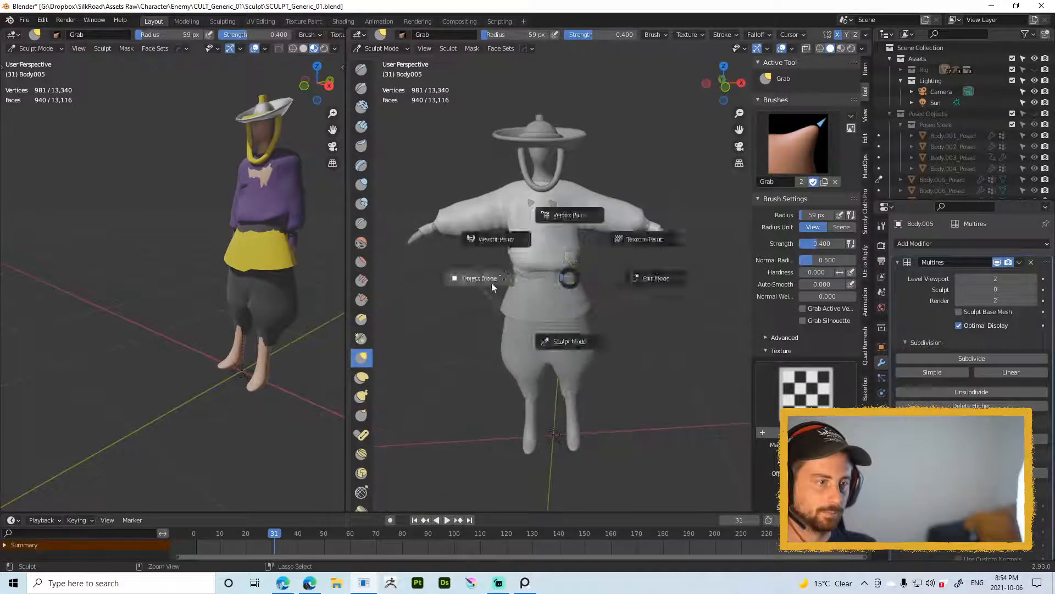
click(491, 282)
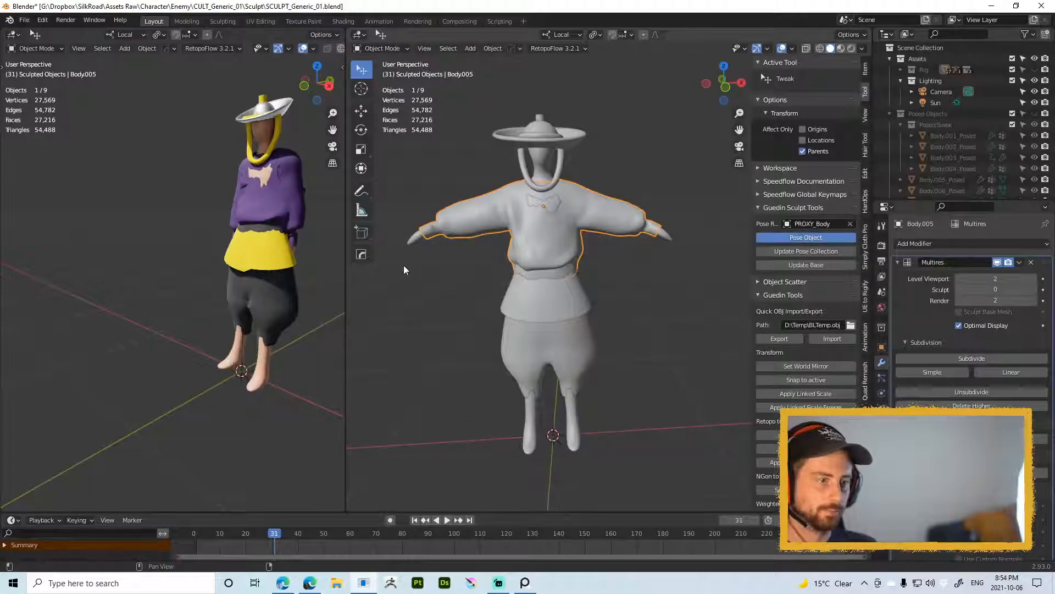
click(248, 299)
middle_drag(293, 255, 313, 261)
click(297, 291)
mouse_move(277, 314)
middle_down()
mouse_move(306, 316)
mouse_move(230, 312)
mouse_move(275, 307)
middle_up()
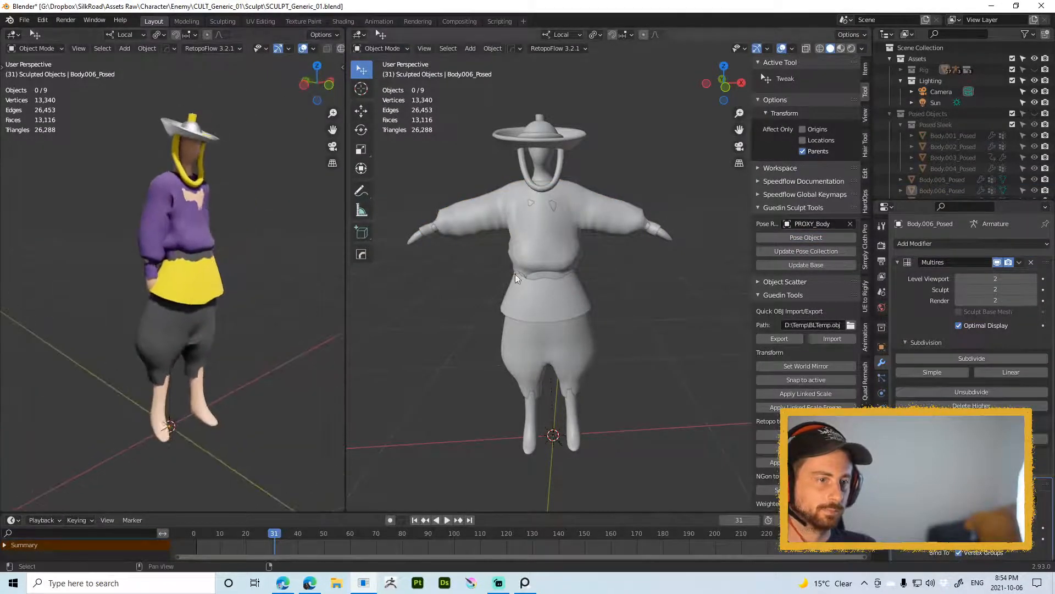
Step: Return the sweater to Sculpt Mode and set its Multires viewport and sculpt levels to 2
click(552, 257)
key(ctrl+Tab)
click(565, 324)
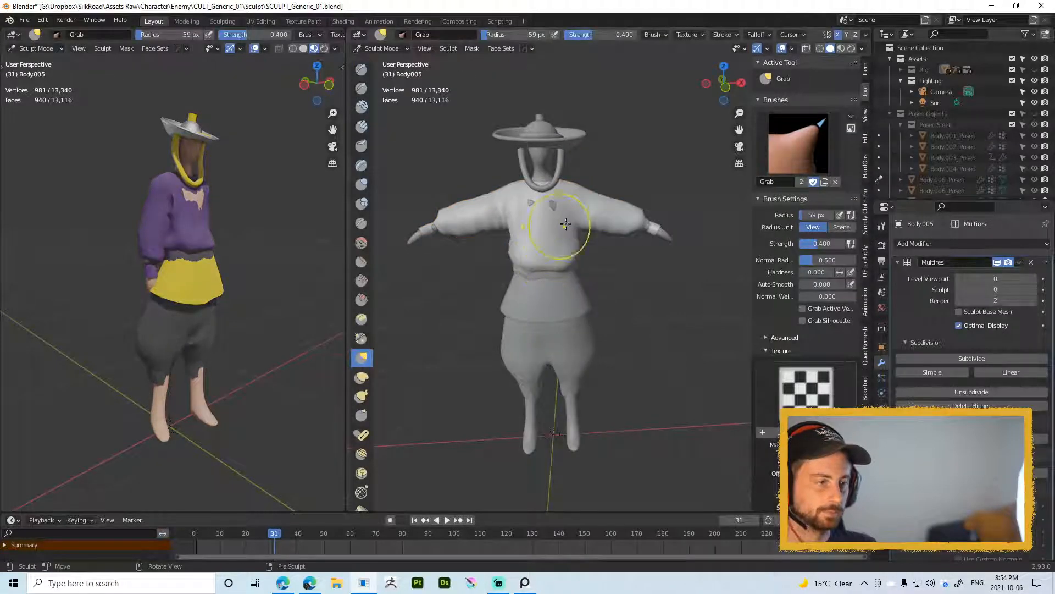
drag(974, 289, 1017, 288)
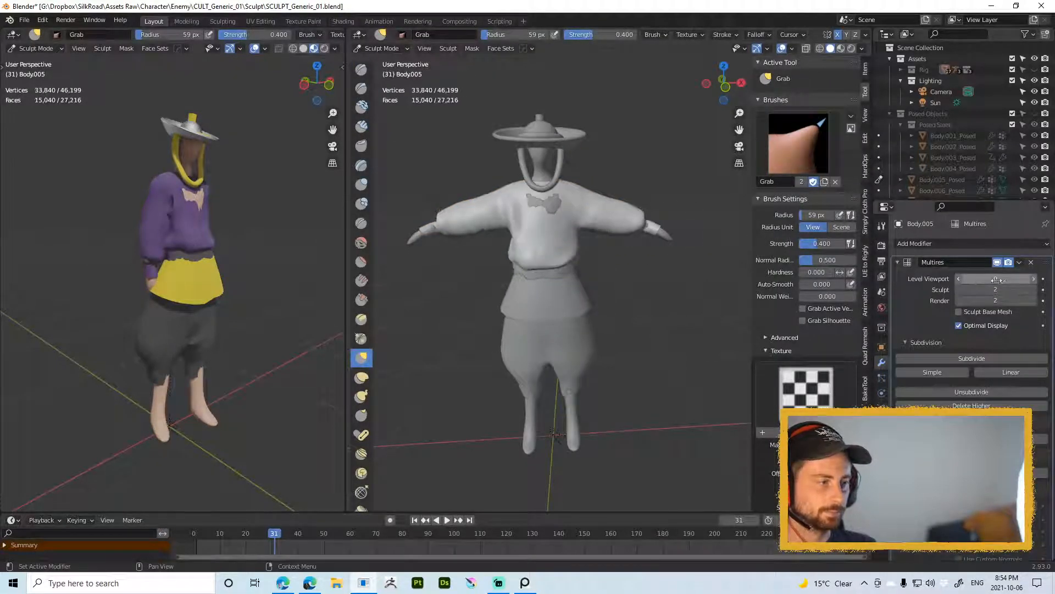
Step: Set the Grab brush radius to 41 px and nudge the lower front of the sweater slightly upward
click(563, 219)
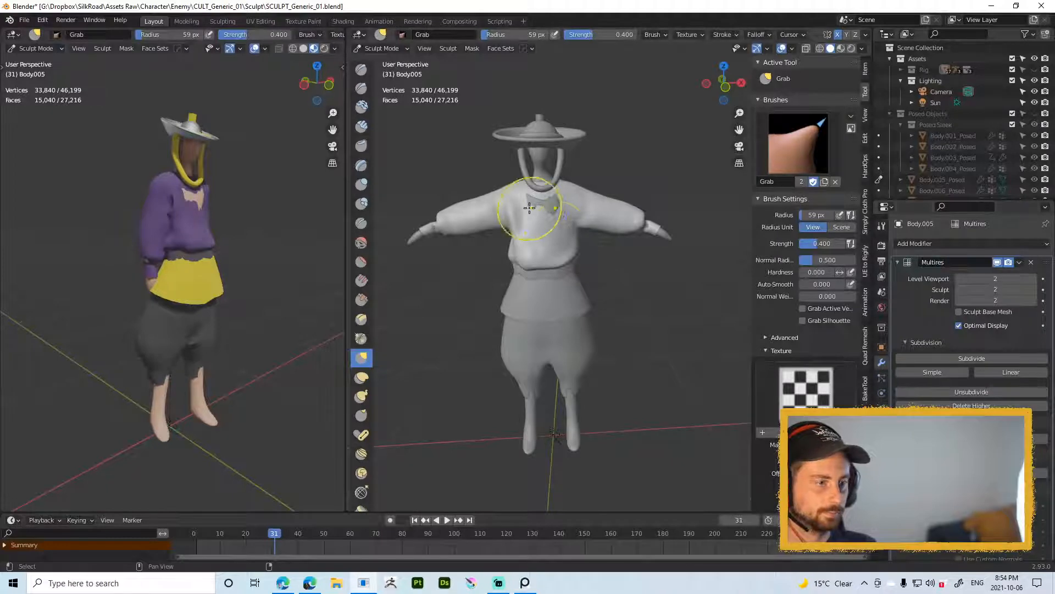
middle_drag(562, 236, 605, 221)
key(f)
click(542, 252)
drag(539, 252, 542, 242)
middle_drag(552, 243, 484, 245)
mouse_move(547, 216)
middle_down()
mouse_move(522, 223)
mouse_move(537, 226)
middle_up()
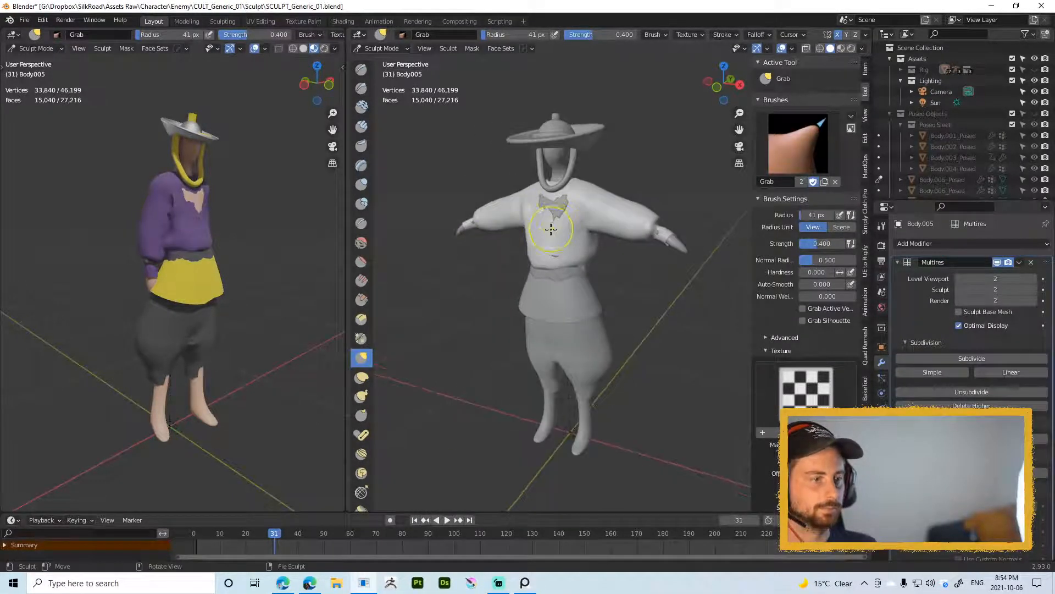
Step: Build up the sweater's upper chest below the neckline with Clay Strips and set the brush radius to 20 px
key(c)
drag(553, 217, 555, 199)
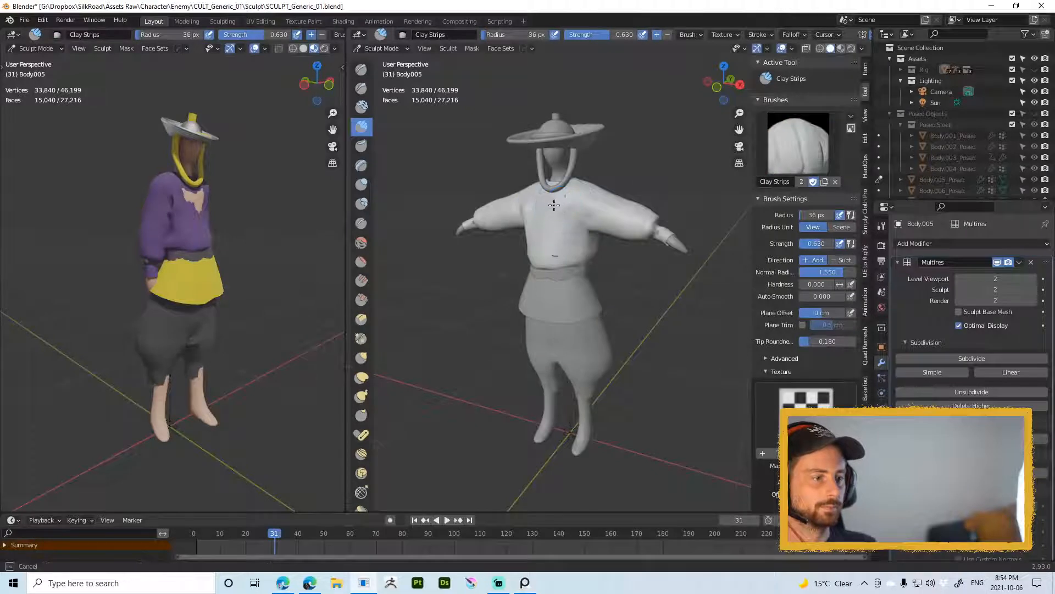
mouse_move(579, 228)
middle_down()
mouse_move(570, 229)
mouse_move(590, 222)
middle_up()
key(f)
click(580, 227)
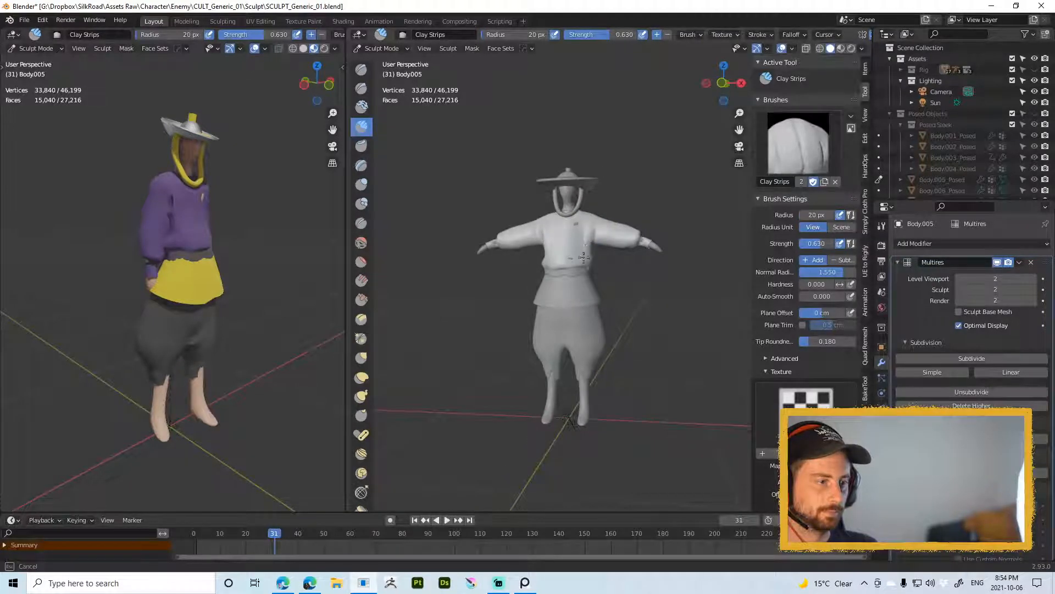
Step: Toggle the wireframe display and examine the sweater's front and side shapes
middle_drag(583, 233, 556, 227)
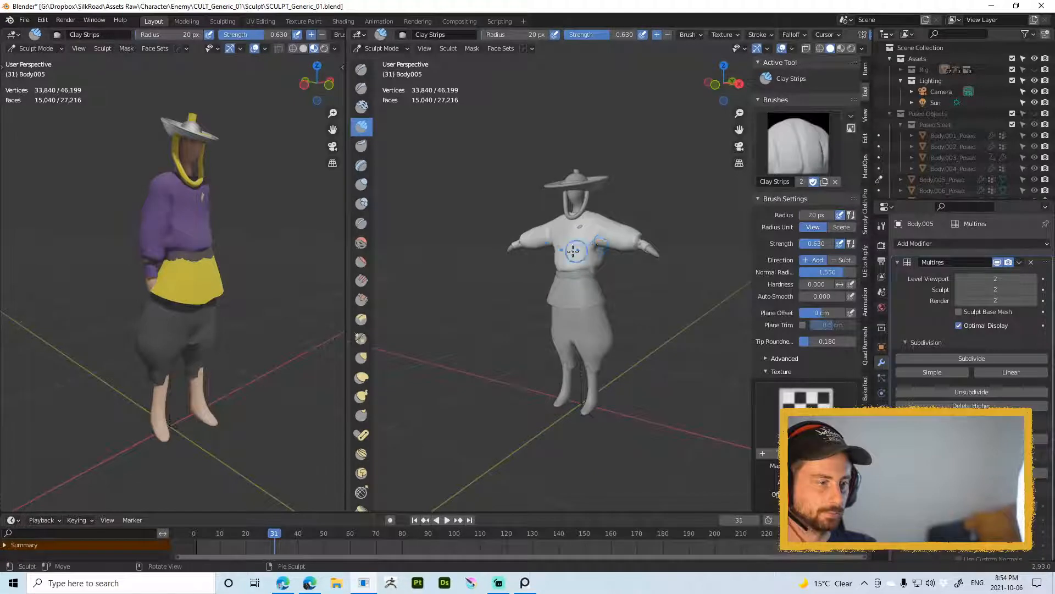
key(shift+z)
key(shift+z)
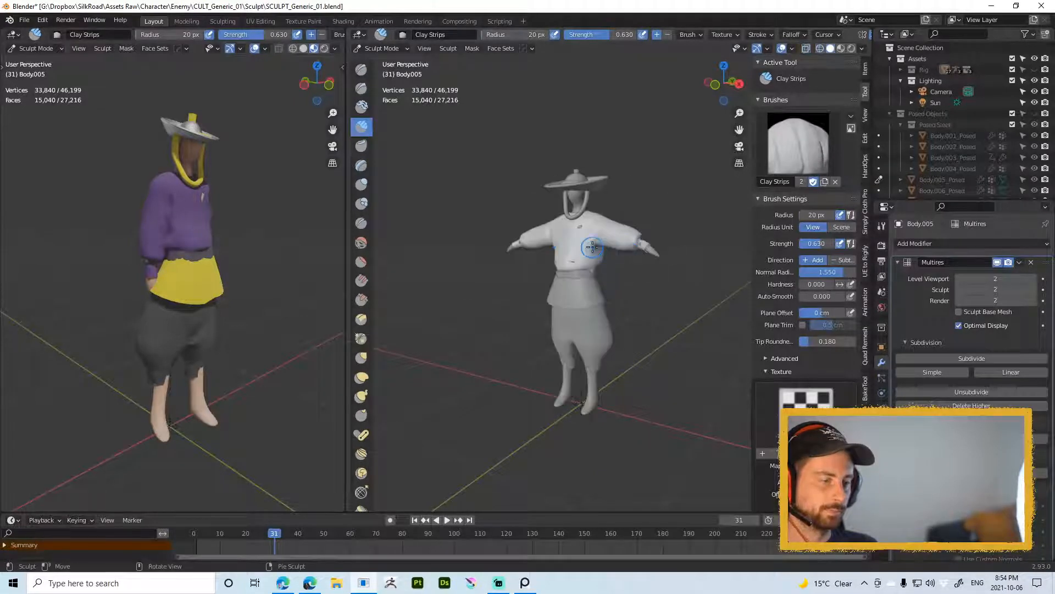
key(shift+z)
key(shift+z)
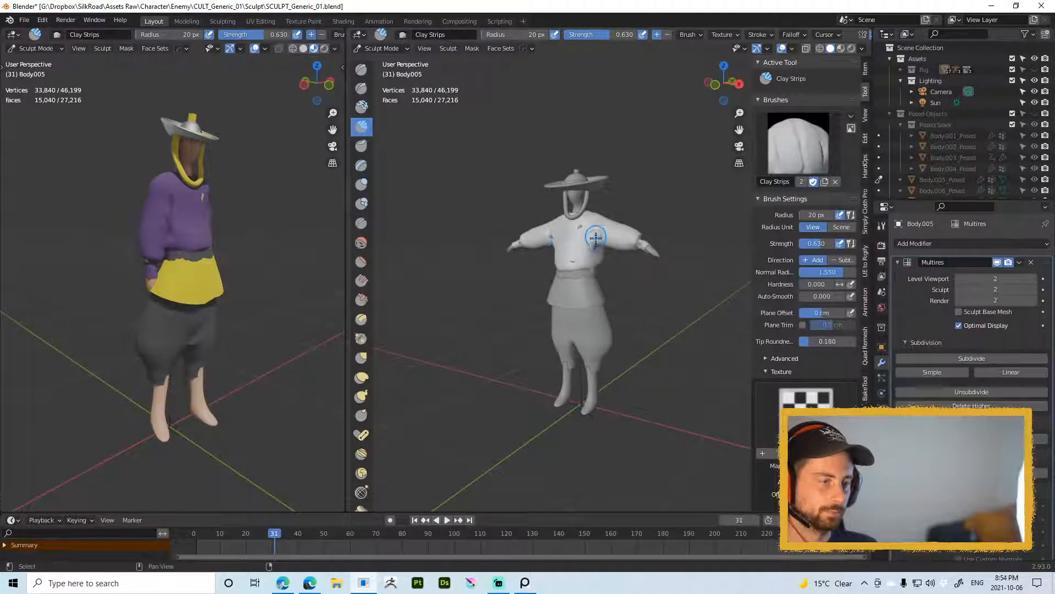
scroll(580, 250, up, 2)
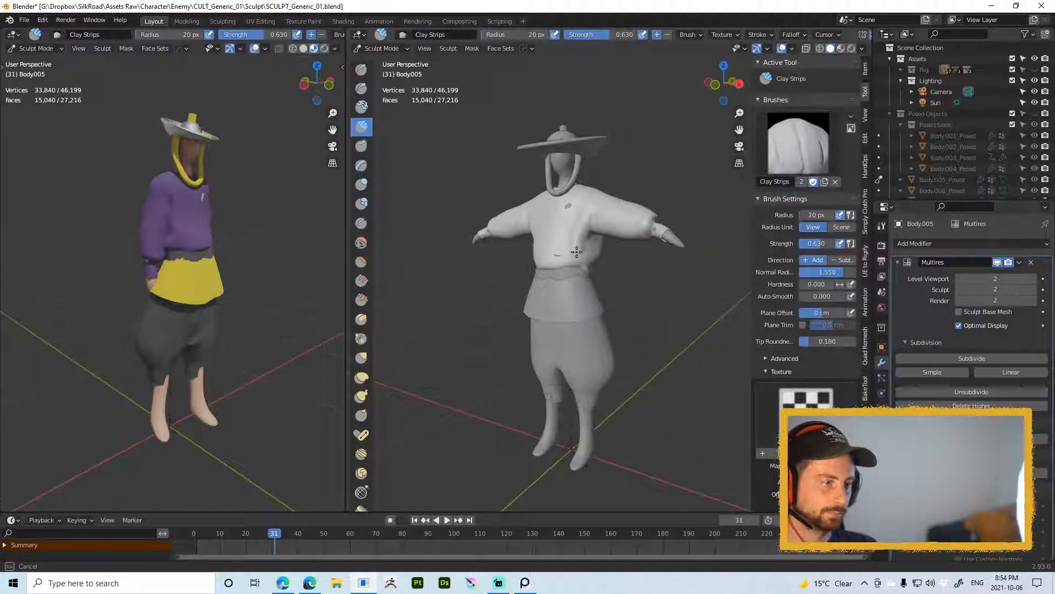
middle_drag(577, 252, 572, 238)
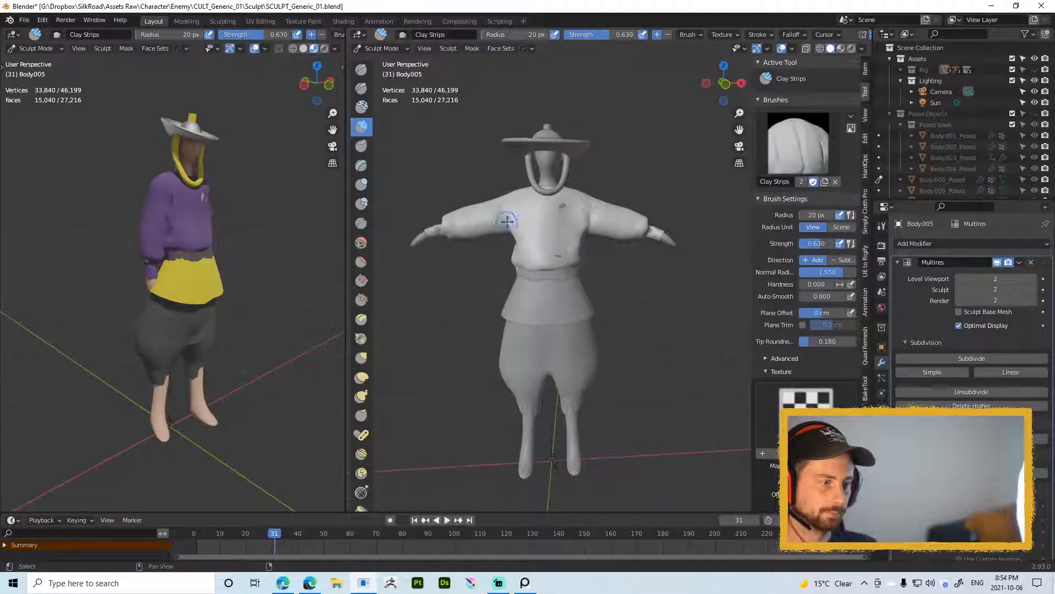
Step: Set the Clay Strips brush radius to 23 px and its strength to 0.600 for the sweater's front
key(alt+shift)
mouse_move(507, 222)
middle_down()
mouse_move(558, 224)
mouse_move(510, 219)
middle_up()
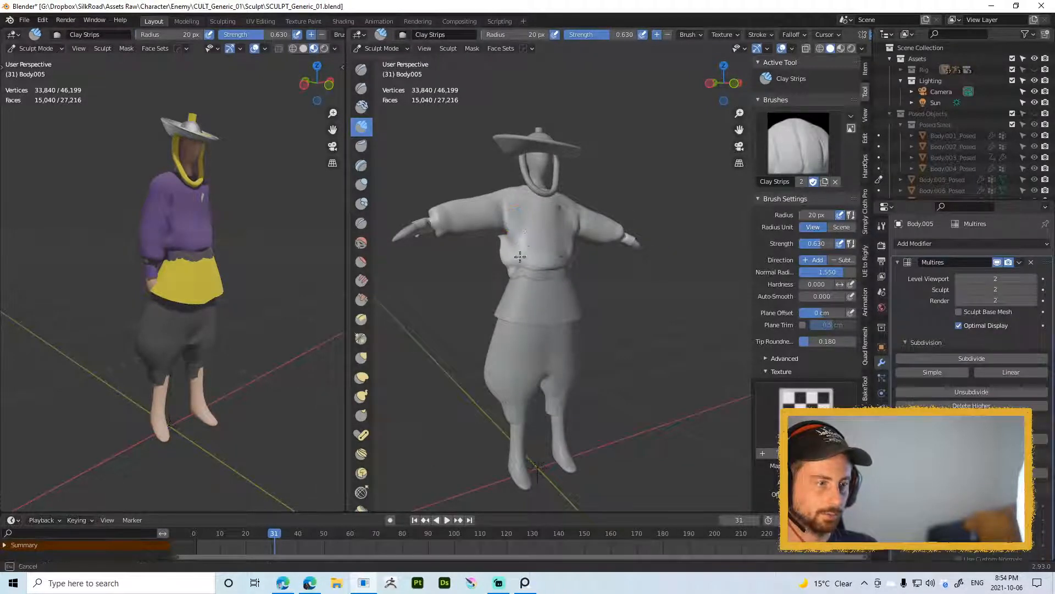
middle_drag(520, 256, 506, 251)
key(f)
click(532, 233)
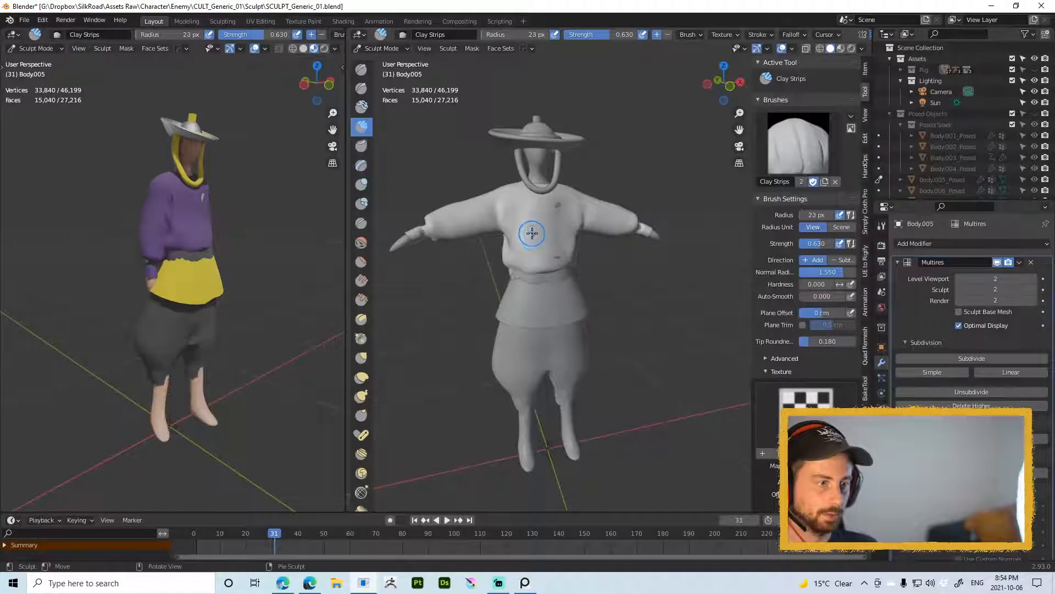
key(shift+f)
click(521, 234)
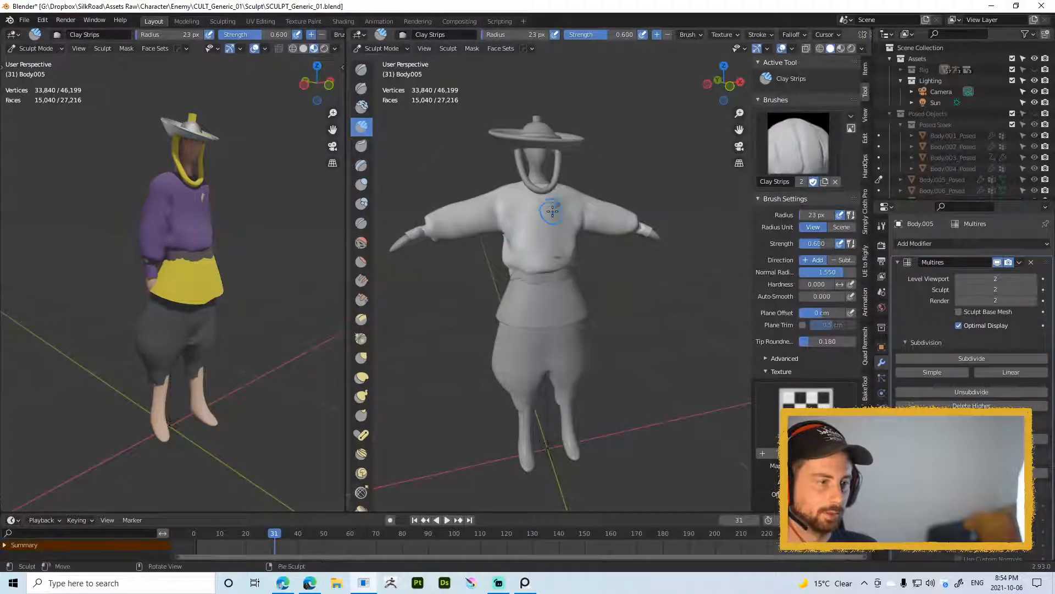
Step: Clear the sculpt mask on the sweater
key(a)
click(640, 226)
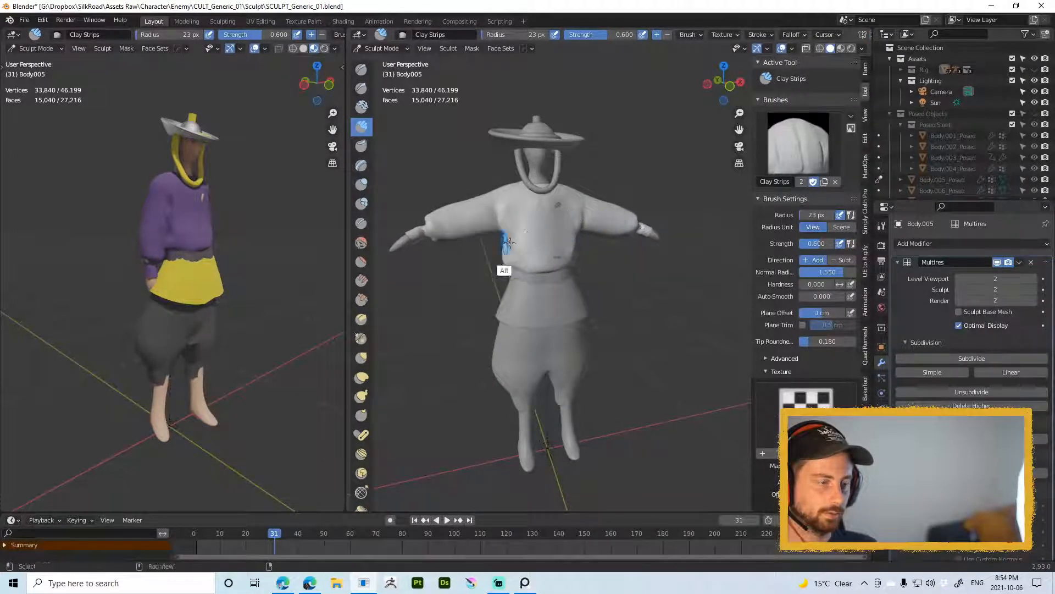
key(a)
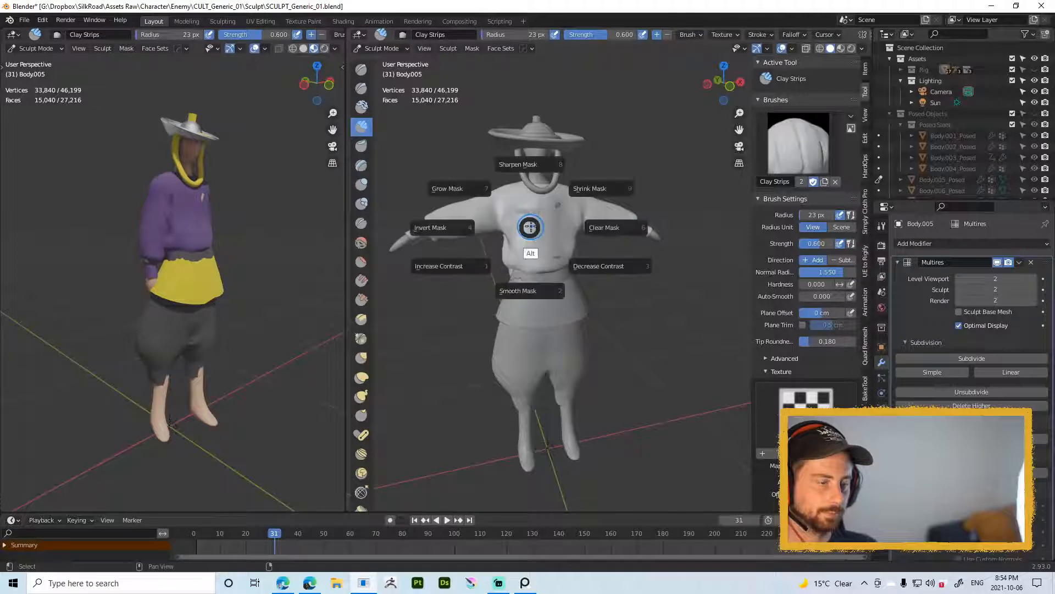
key(Escape)
Step: Switch the sweater to Object Mode and back to Sculpt Mode
key(ctrl+Tab)
click(428, 236)
middle_drag(548, 242, 542, 233)
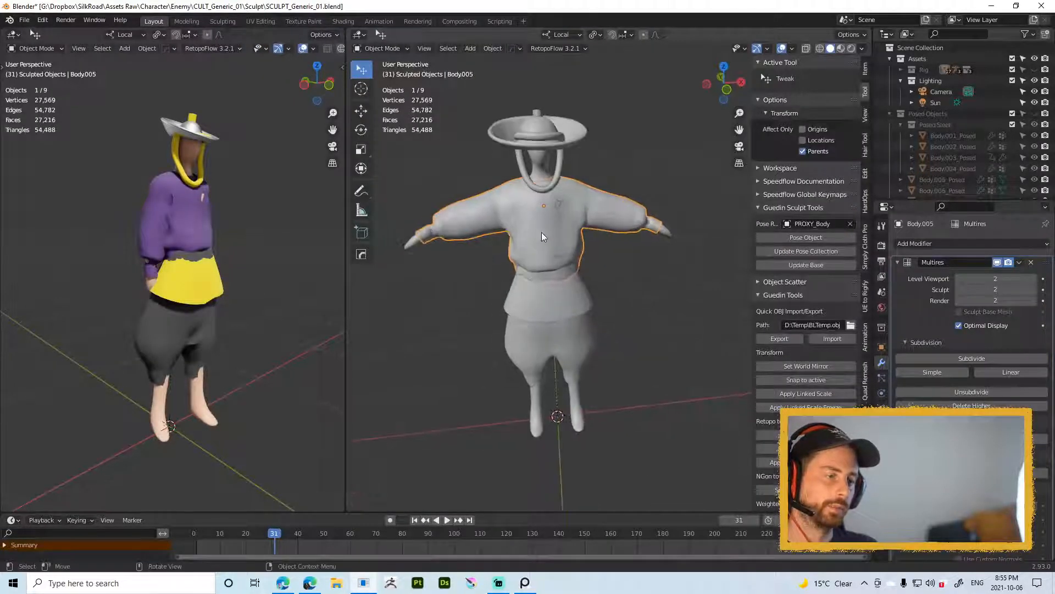
key(ctrl+Tab)
click(546, 243)
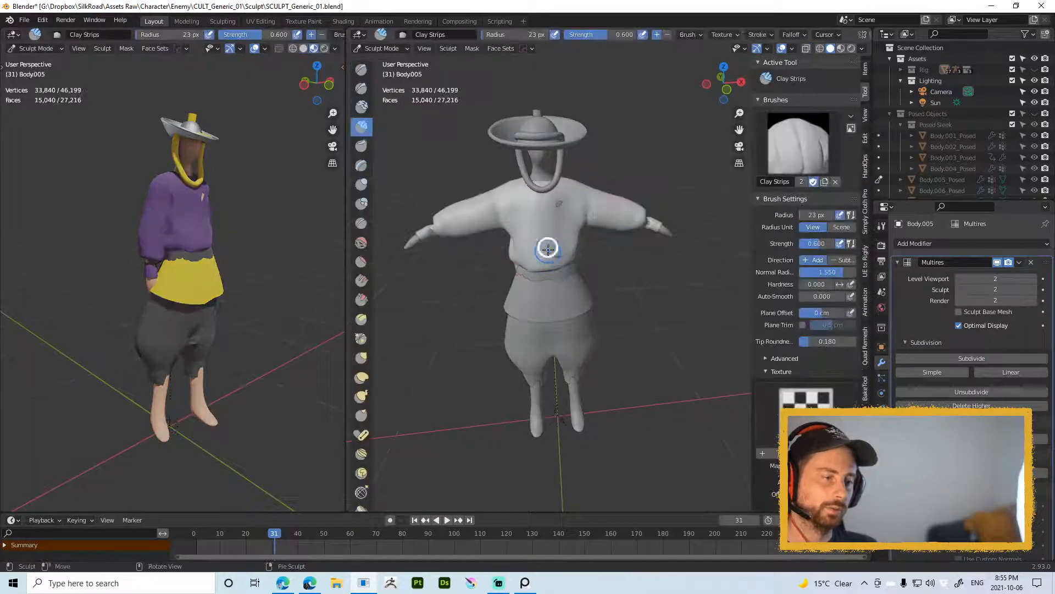
Step: Check the sweater's chest from the front and side, and set the Clay Strips brush radius to 30 px
alt+drag(546, 242, 526, 262)
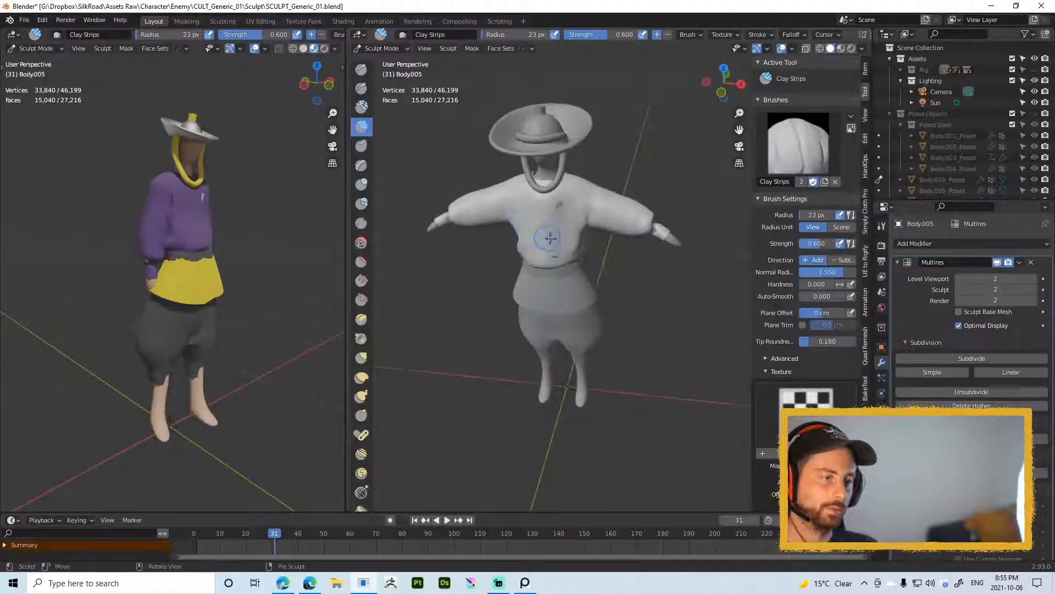
right_click(554, 231)
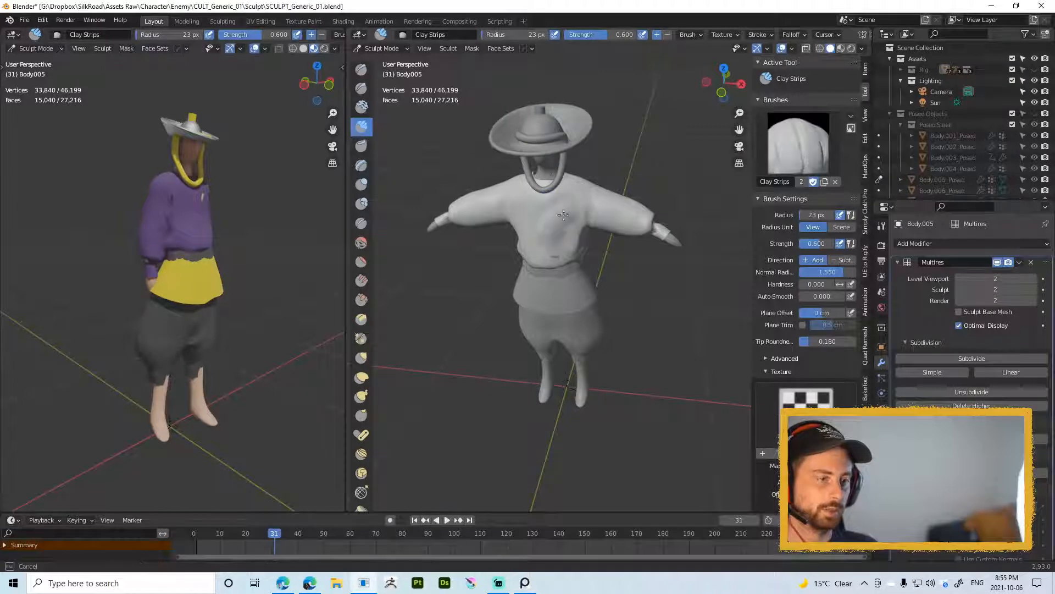
middle_drag(539, 241, 504, 227)
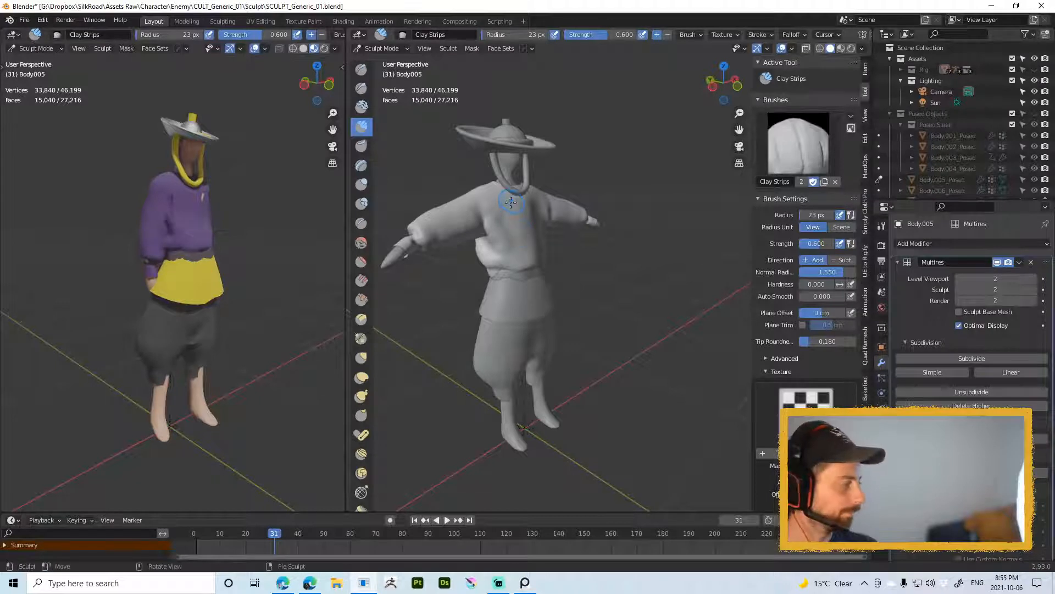
middle_drag(521, 223, 511, 230)
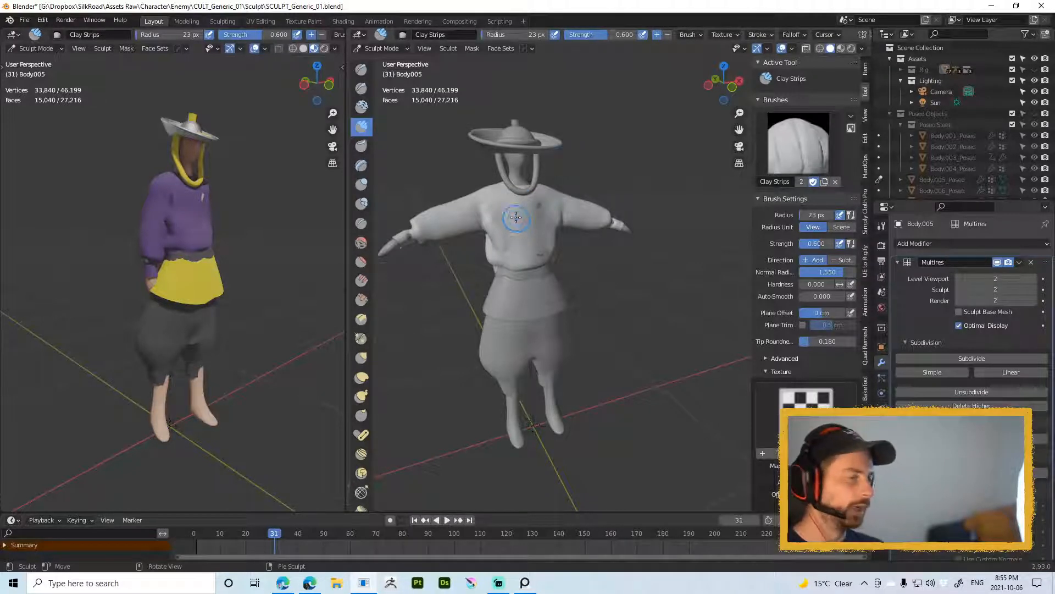
middle_drag(510, 234, 496, 220)
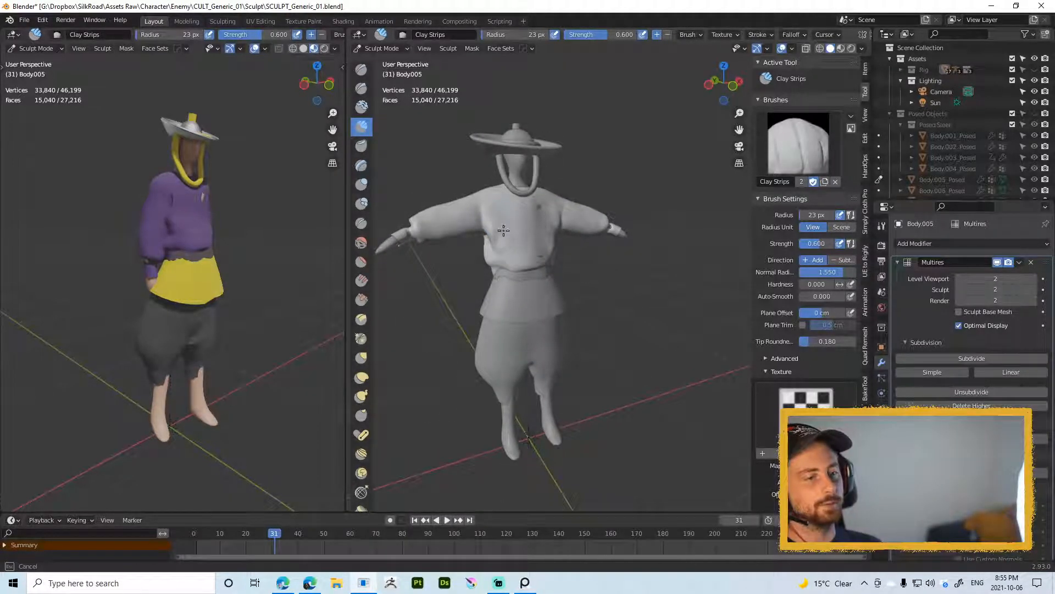
key(f)
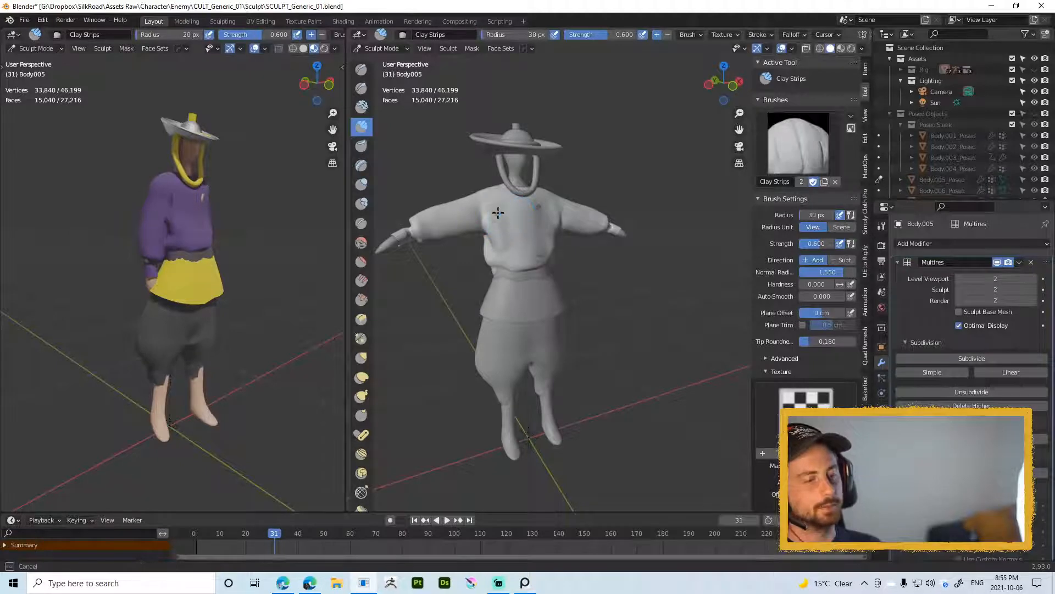
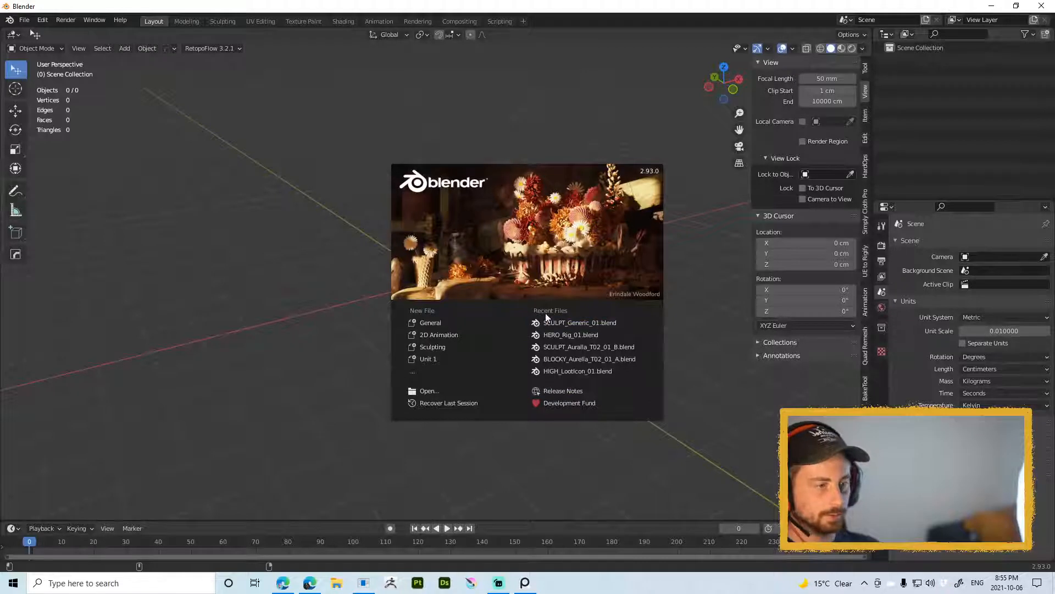
Step: Recover the latest auto-saved version of SCULPT_Generic_01.blend from the temporary folder
click(212, 193)
click(24, 21)
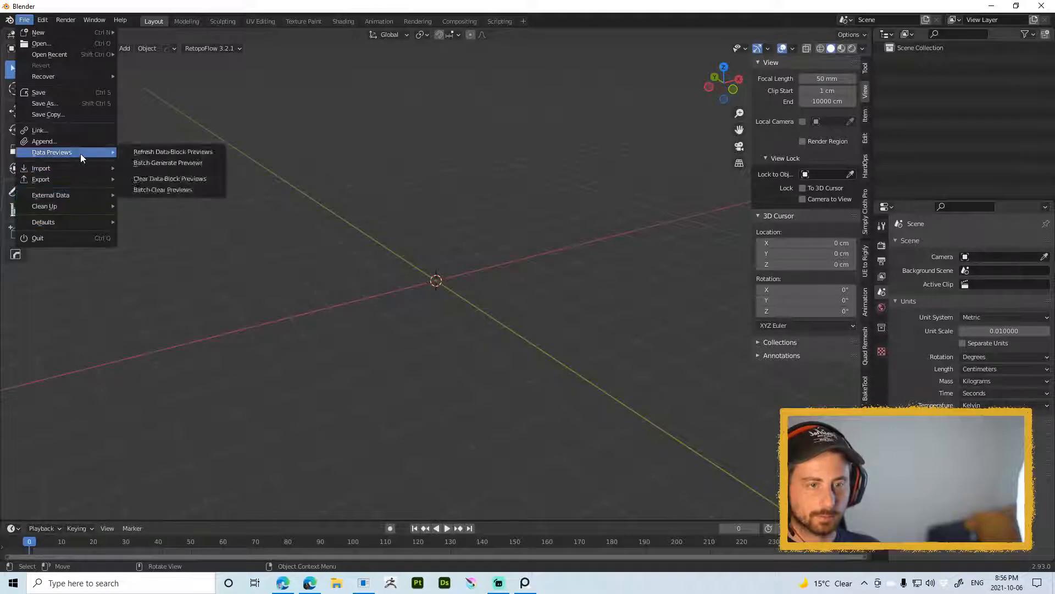
mouse_move(62, 209)
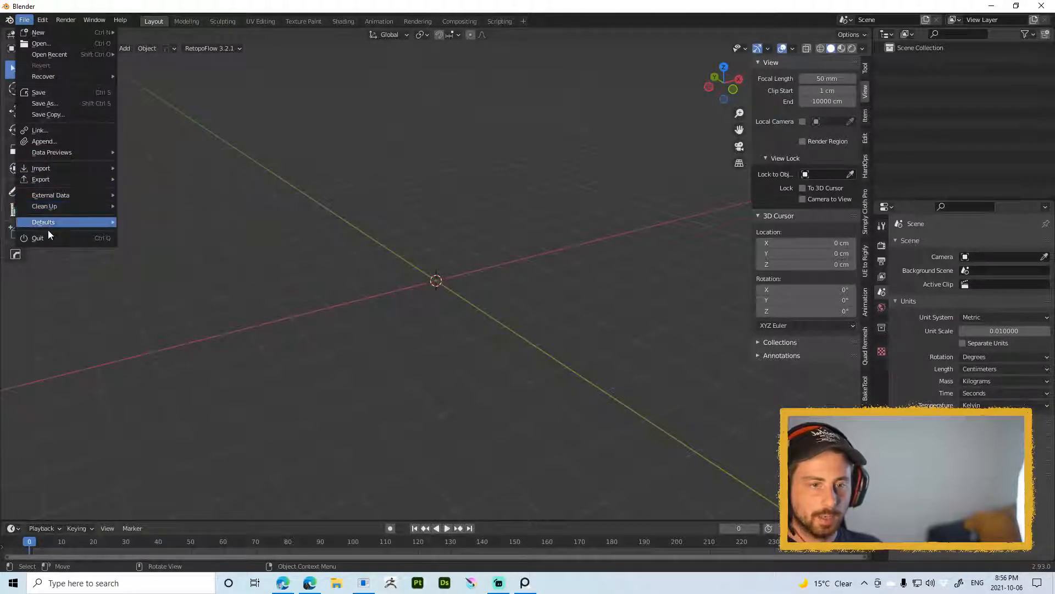
mouse_move(48, 228)
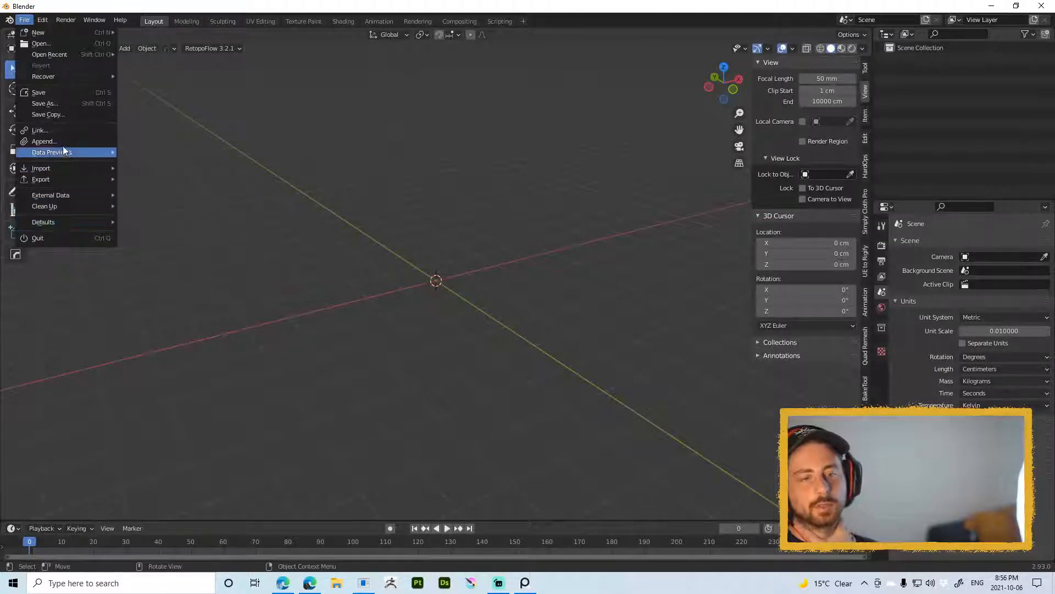
mouse_move(48, 77)
click(153, 84)
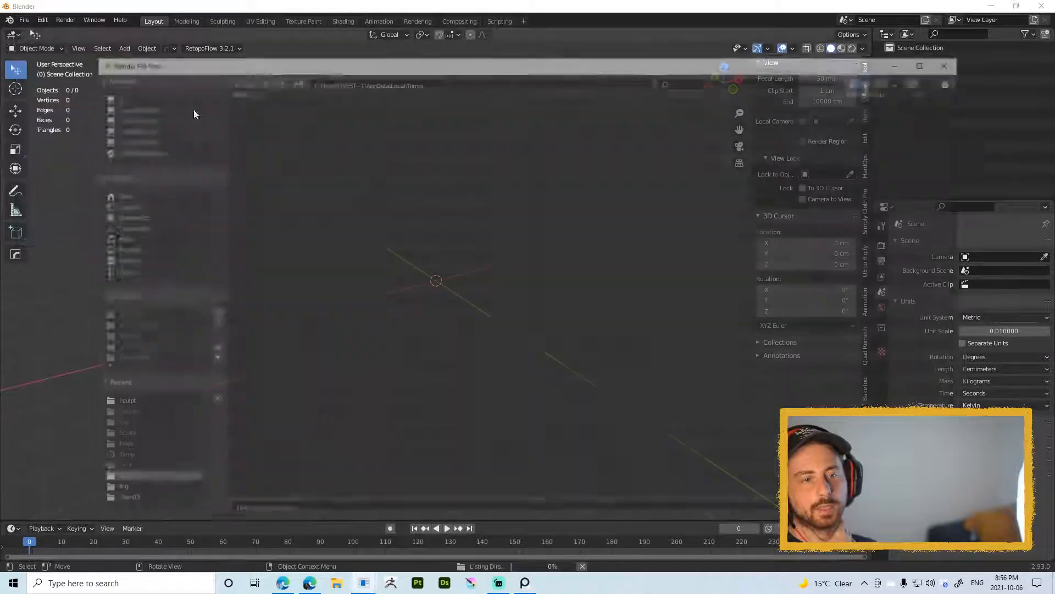
double_click(271, 113)
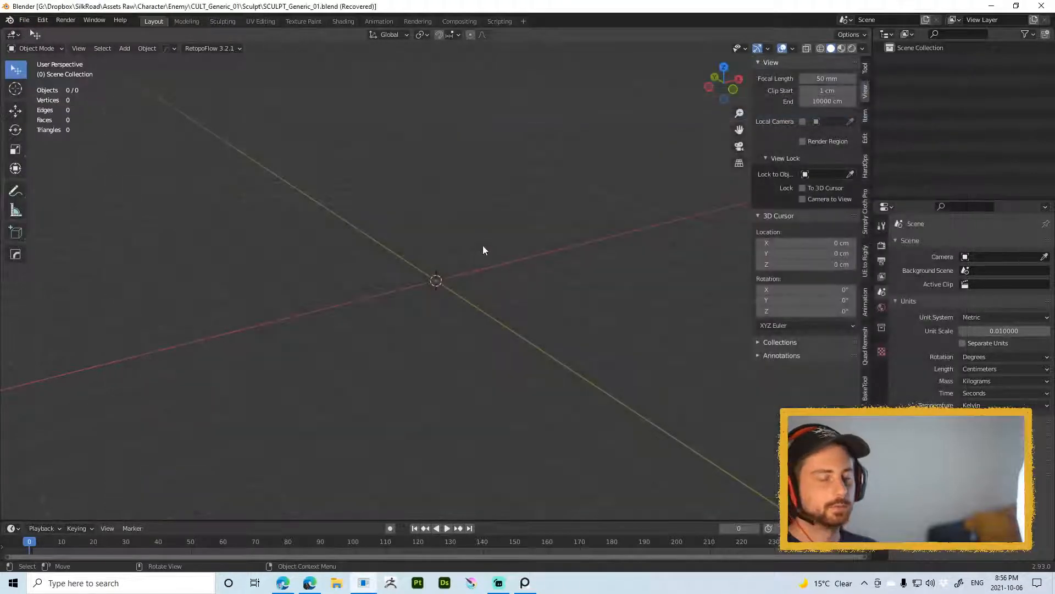
Step: Save the recovered character scene as the current SCULPT_Generic_01.blend file
mouse_move(546, 298)
middle_down()
mouse_move(531, 212)
mouse_move(549, 180)
mouse_move(584, 269)
mouse_move(646, 278)
middle_up()
key(ctrl+Tab)
click(543, 282)
scroll(633, 279, down, 2)
key(ctrl+s)
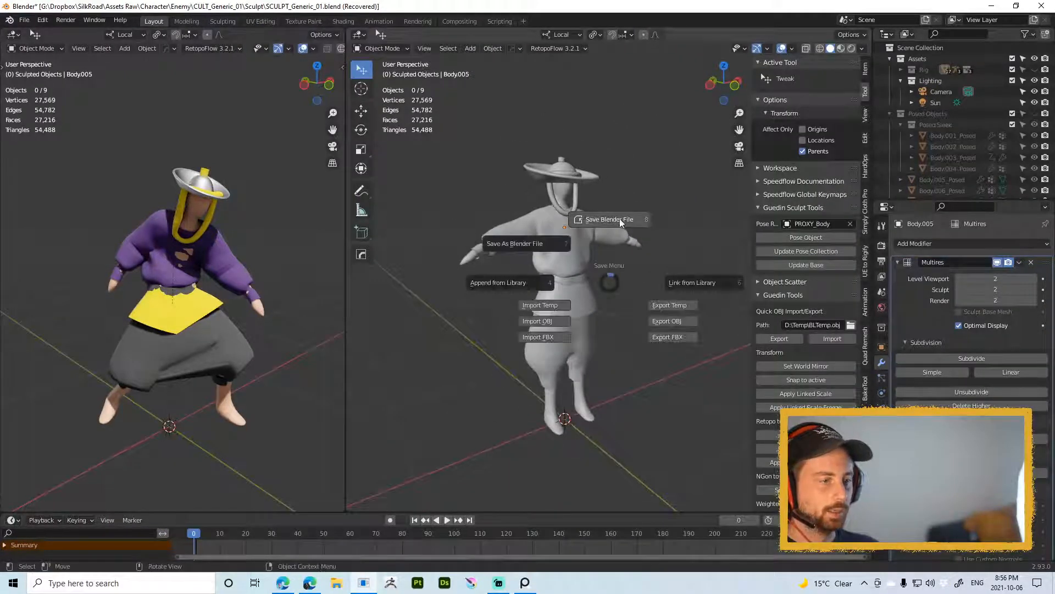
click(616, 221)
Step: Turn off the overlays in the posed character's viewport and widen that viewport
scroll(633, 269, down, 2)
middle_drag(634, 266, 612, 281)
middle_drag(244, 246, 304, 321)
key(shift+alt+z)
drag(344, 302, 379, 301)
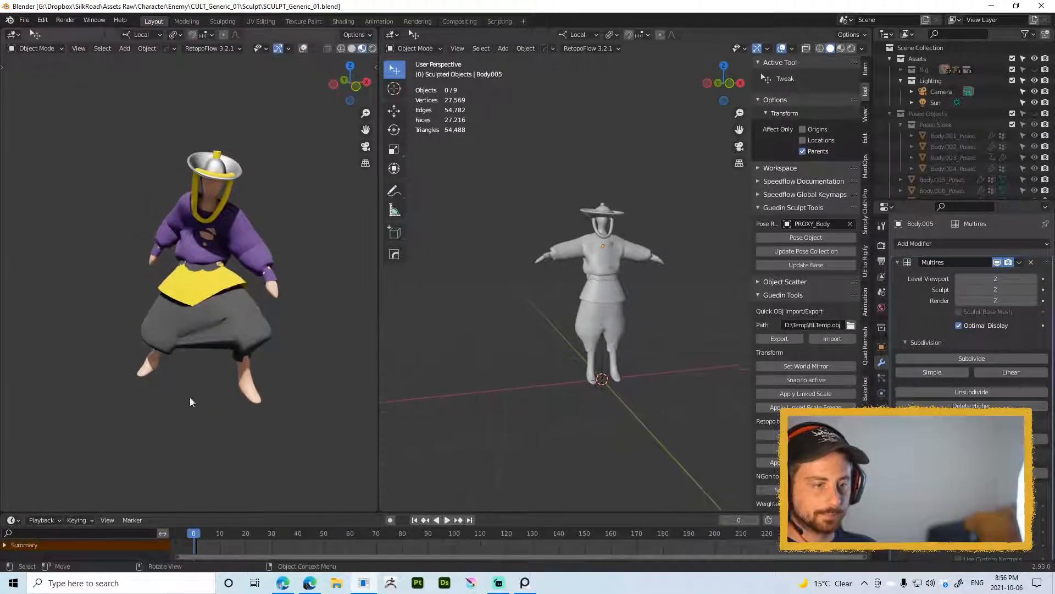
Step: Preview the character's motion by playing the timeline and scrubbing to frame 64, and return to frame 0
key(space)
drag(330, 536, 360, 535)
middle_drag(275, 329, 298, 267)
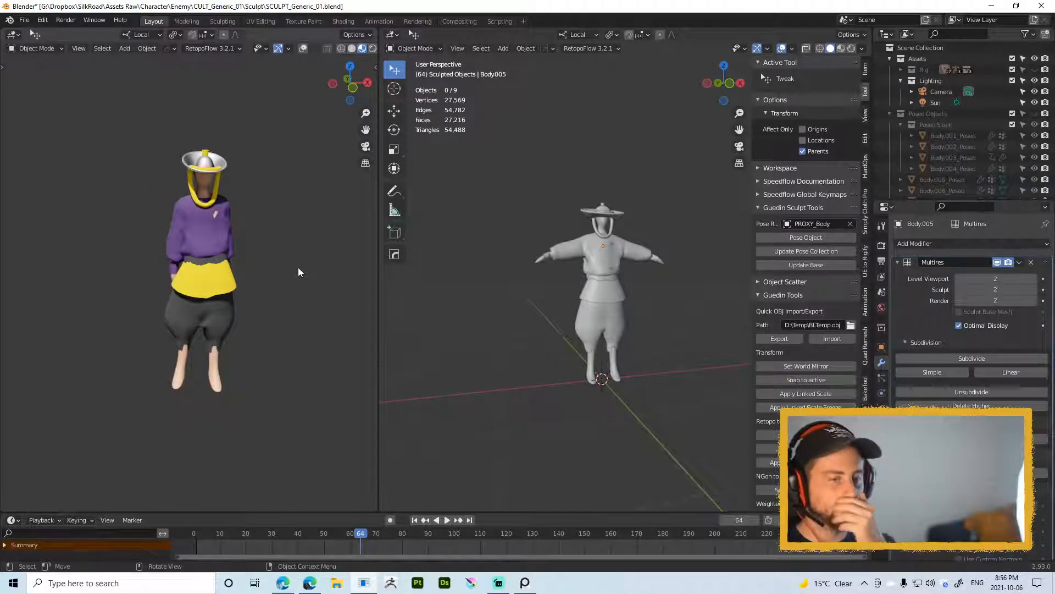
middle_drag(298, 268, 274, 308)
drag(361, 532, 193, 534)
key(space)
Step: Inspect the posed character's clothing from the front and back, and select the purple posed sweater
middle_drag(231, 299, 252, 334)
shift+middle_drag(83, 309, 110, 280)
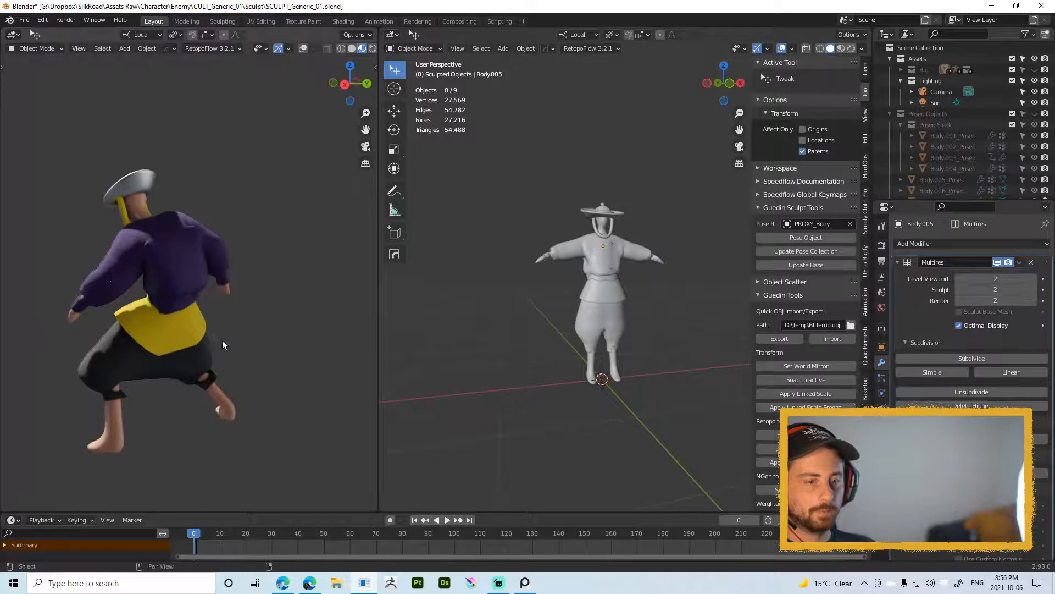
middle_drag(222, 340, 250, 247)
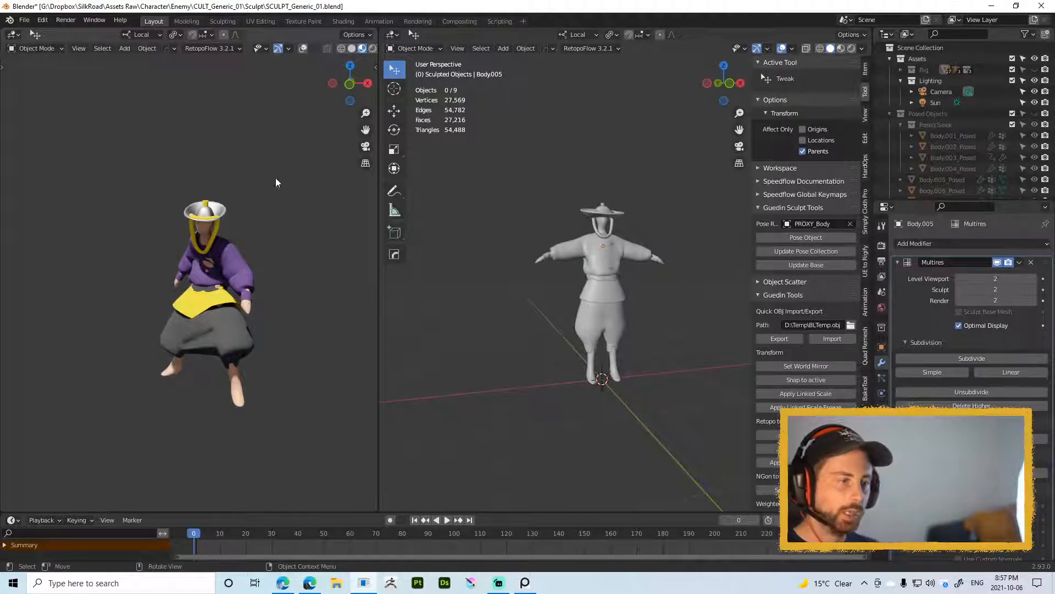
mouse_move(236, 241)
middle_down()
mouse_move(192, 276)
mouse_move(208, 365)
mouse_move(70, 309)
mouse_move(207, 308)
mouse_move(25, 240)
mouse_move(243, 258)
middle_up()
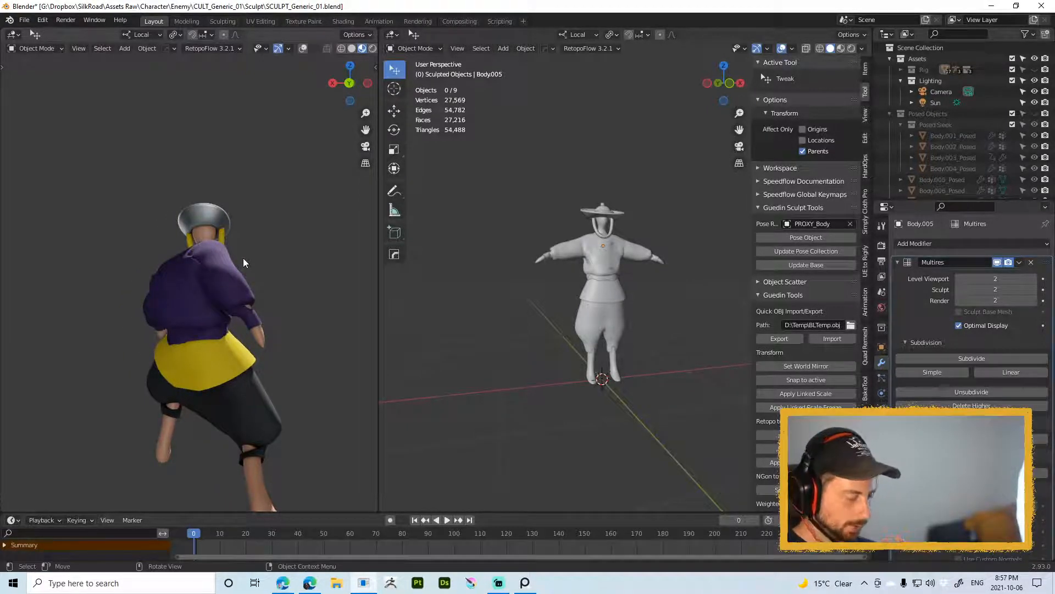
click(236, 262)
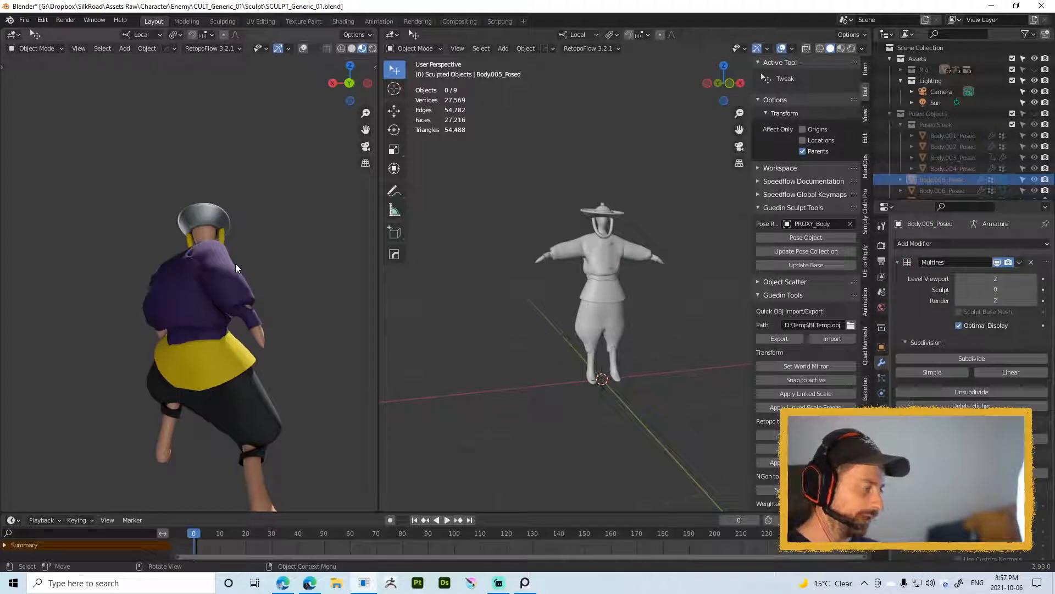